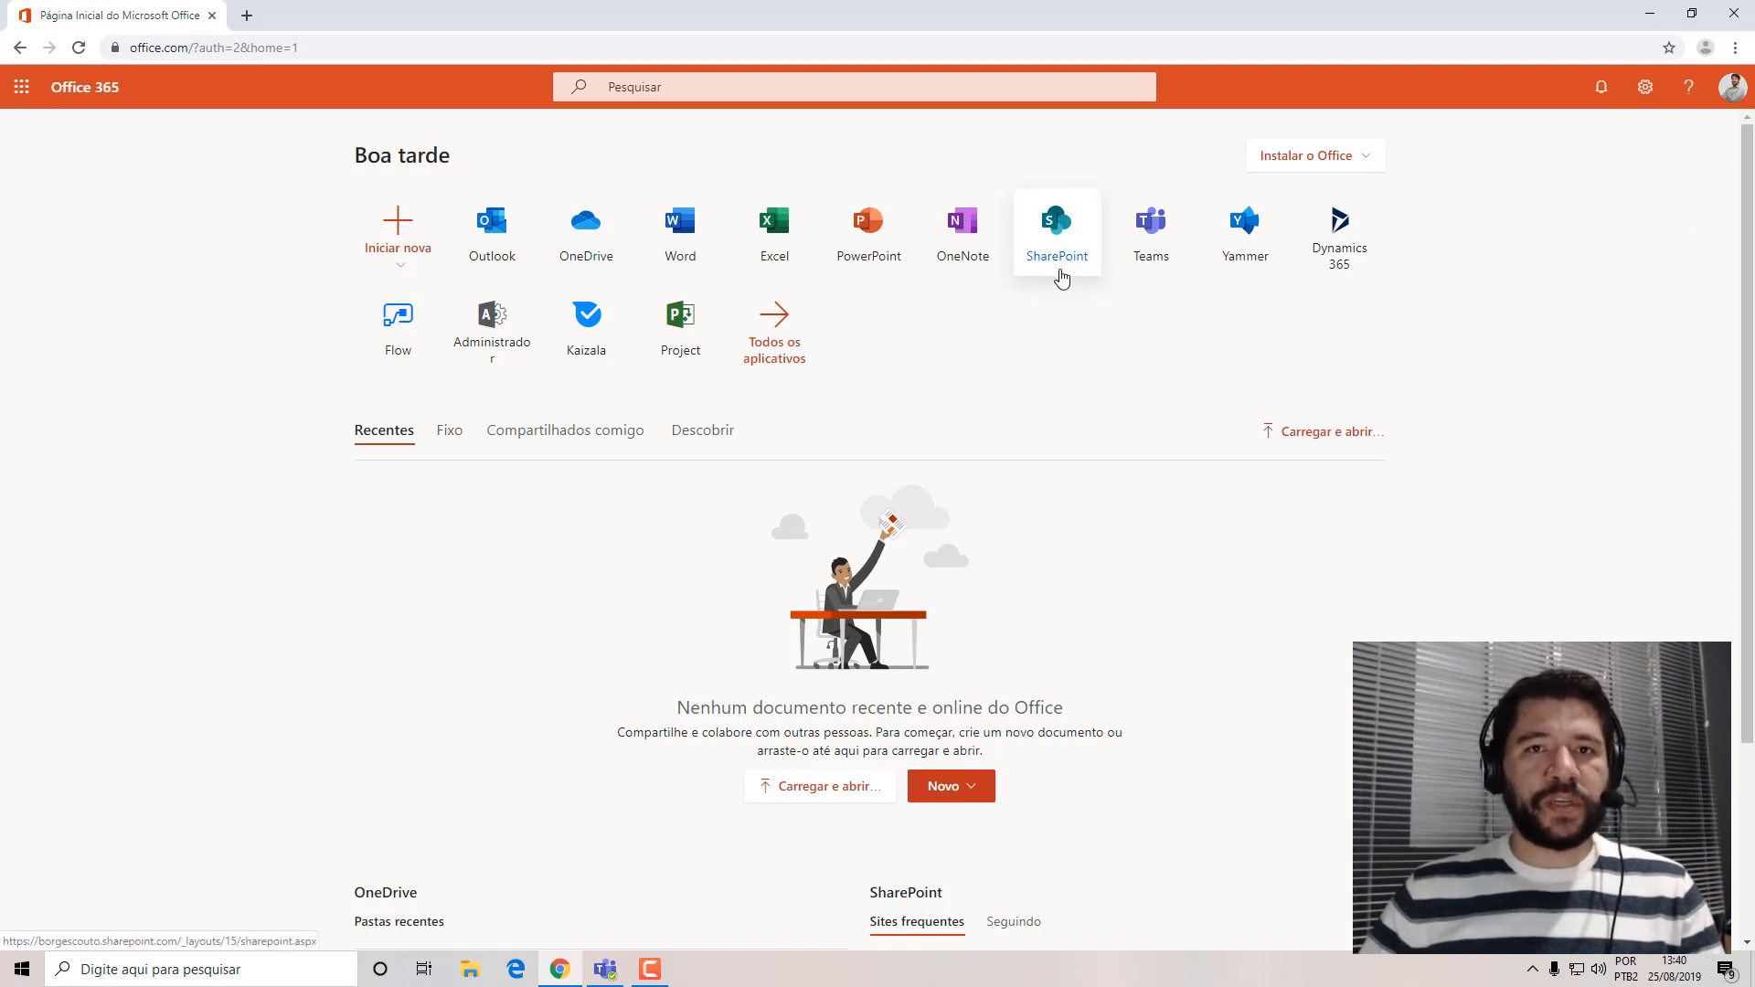
Open the SharePoint admin center from the Microsoft 365 admin center.
{"action": "left_click", "coordinate": [490, 333]}
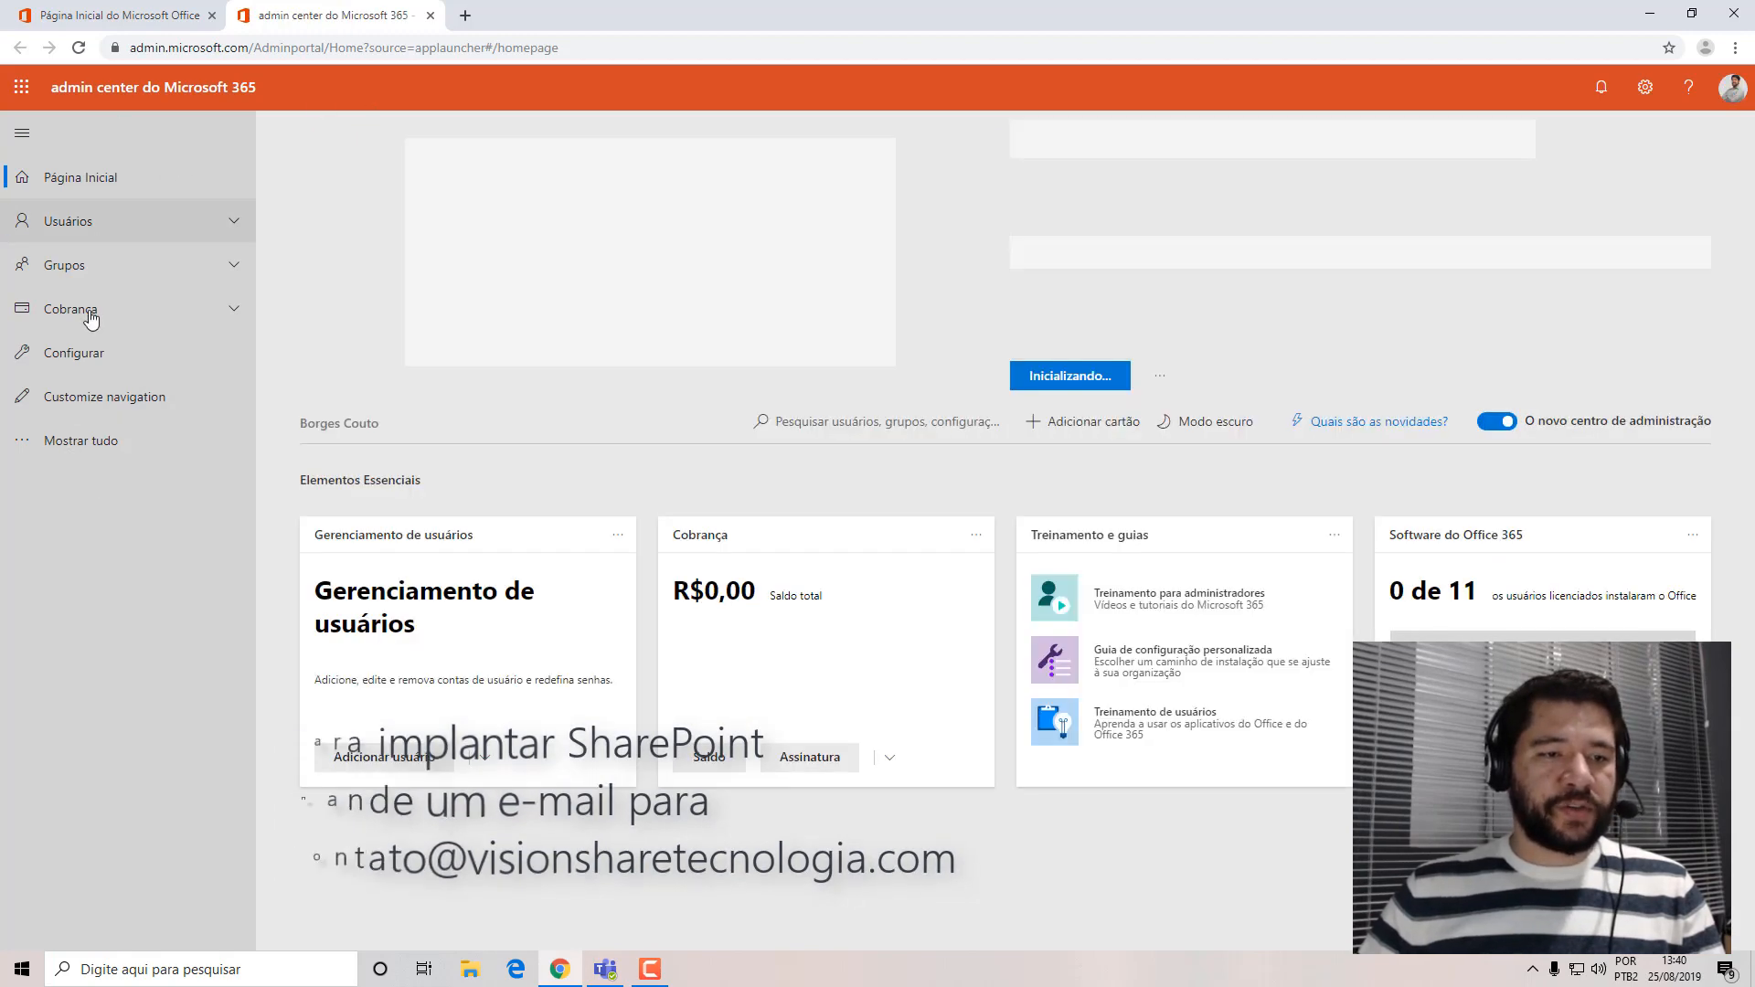
{"action": "left_click", "coordinate": [59, 457]}
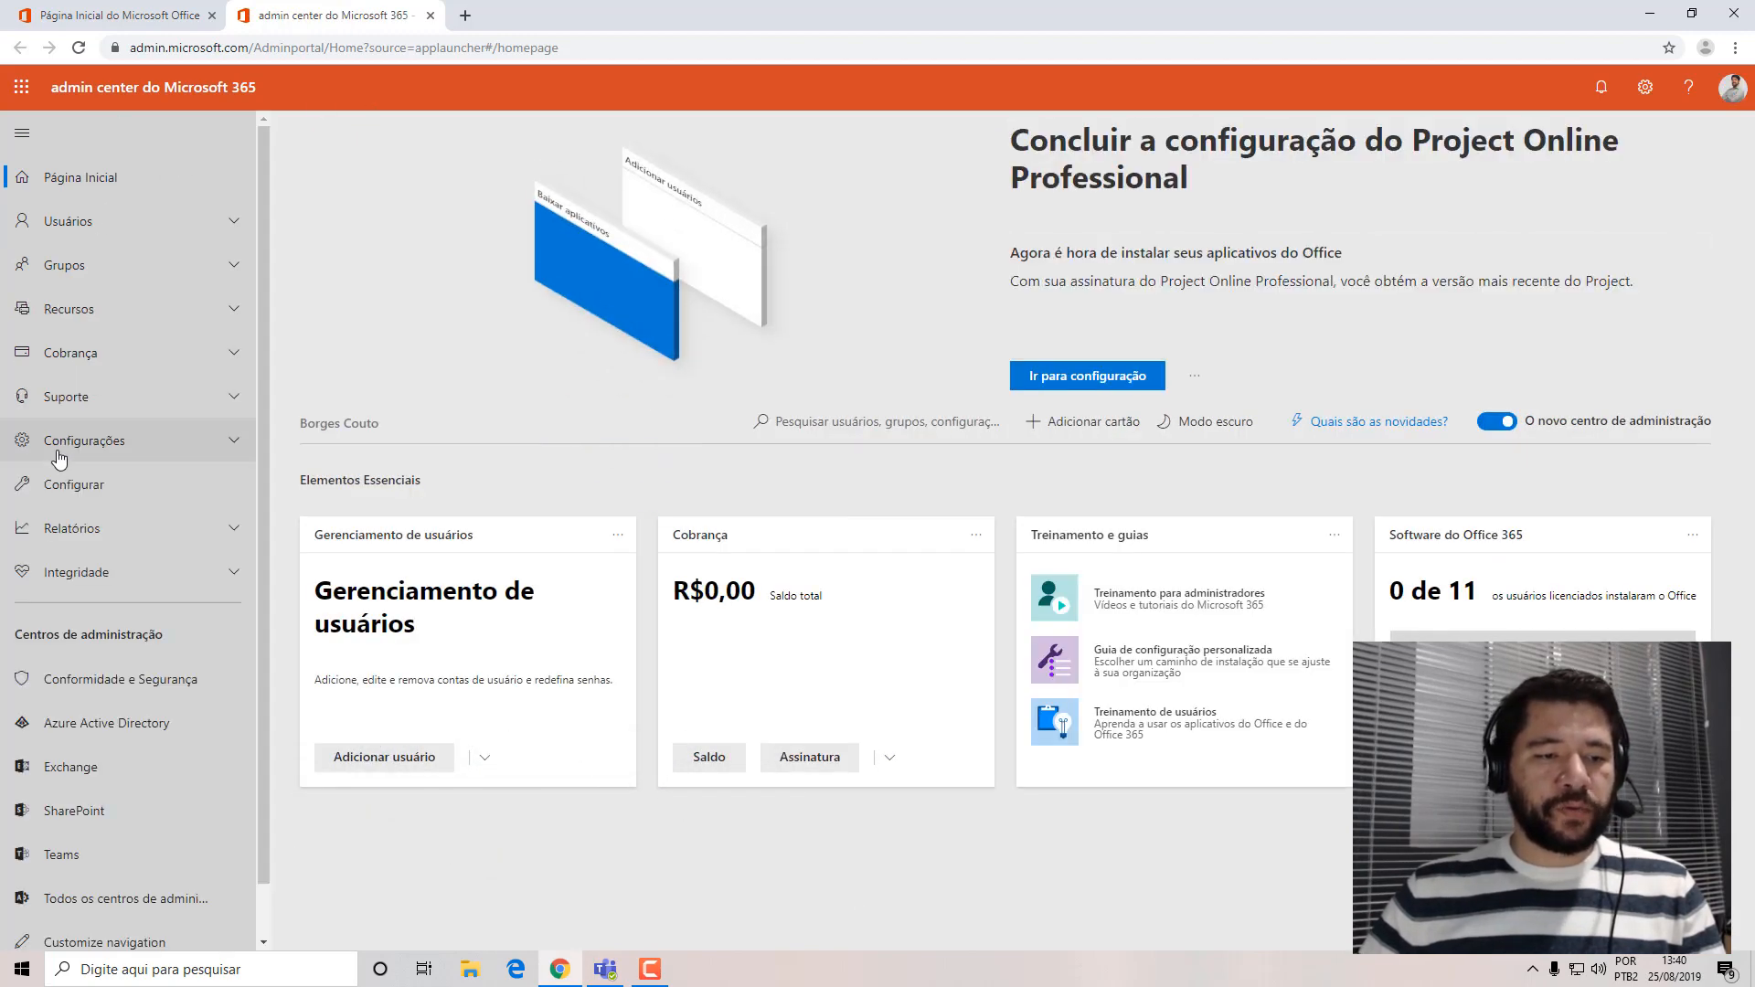
{"action": "scroll", "coordinate": [146, 549], "scroll_direction": "down", "scroll_amount": 1}
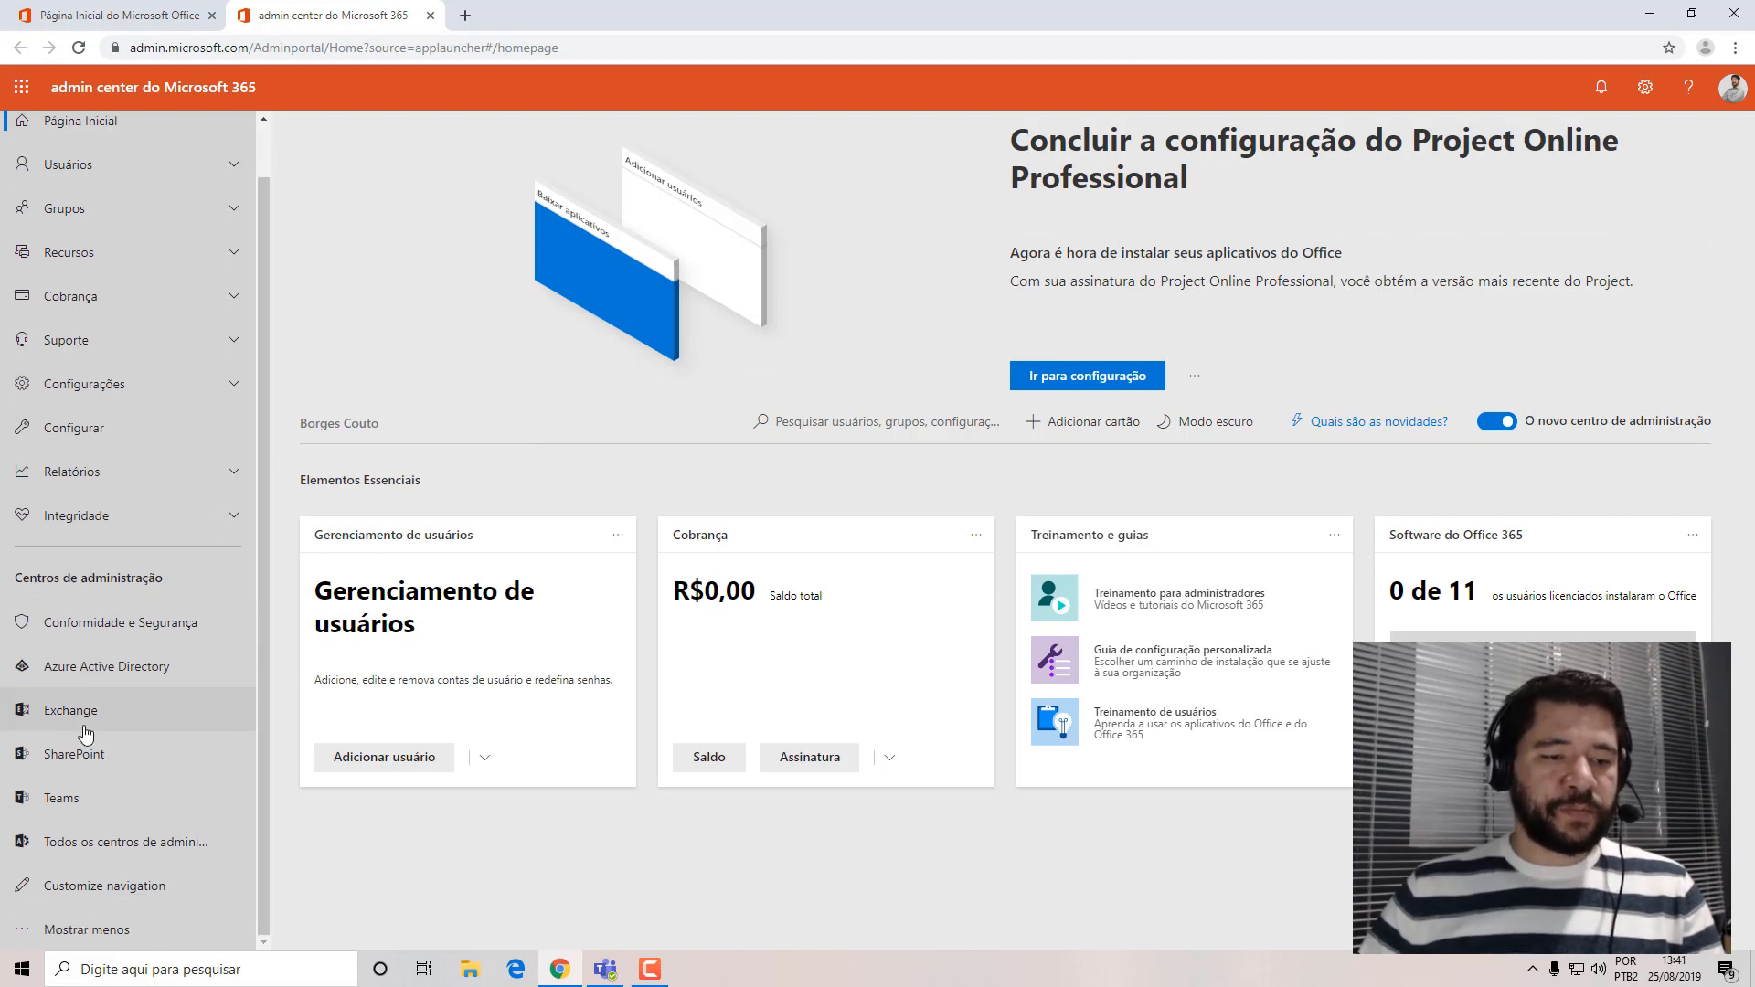
{"action": "left_click", "coordinate": [83, 770]}
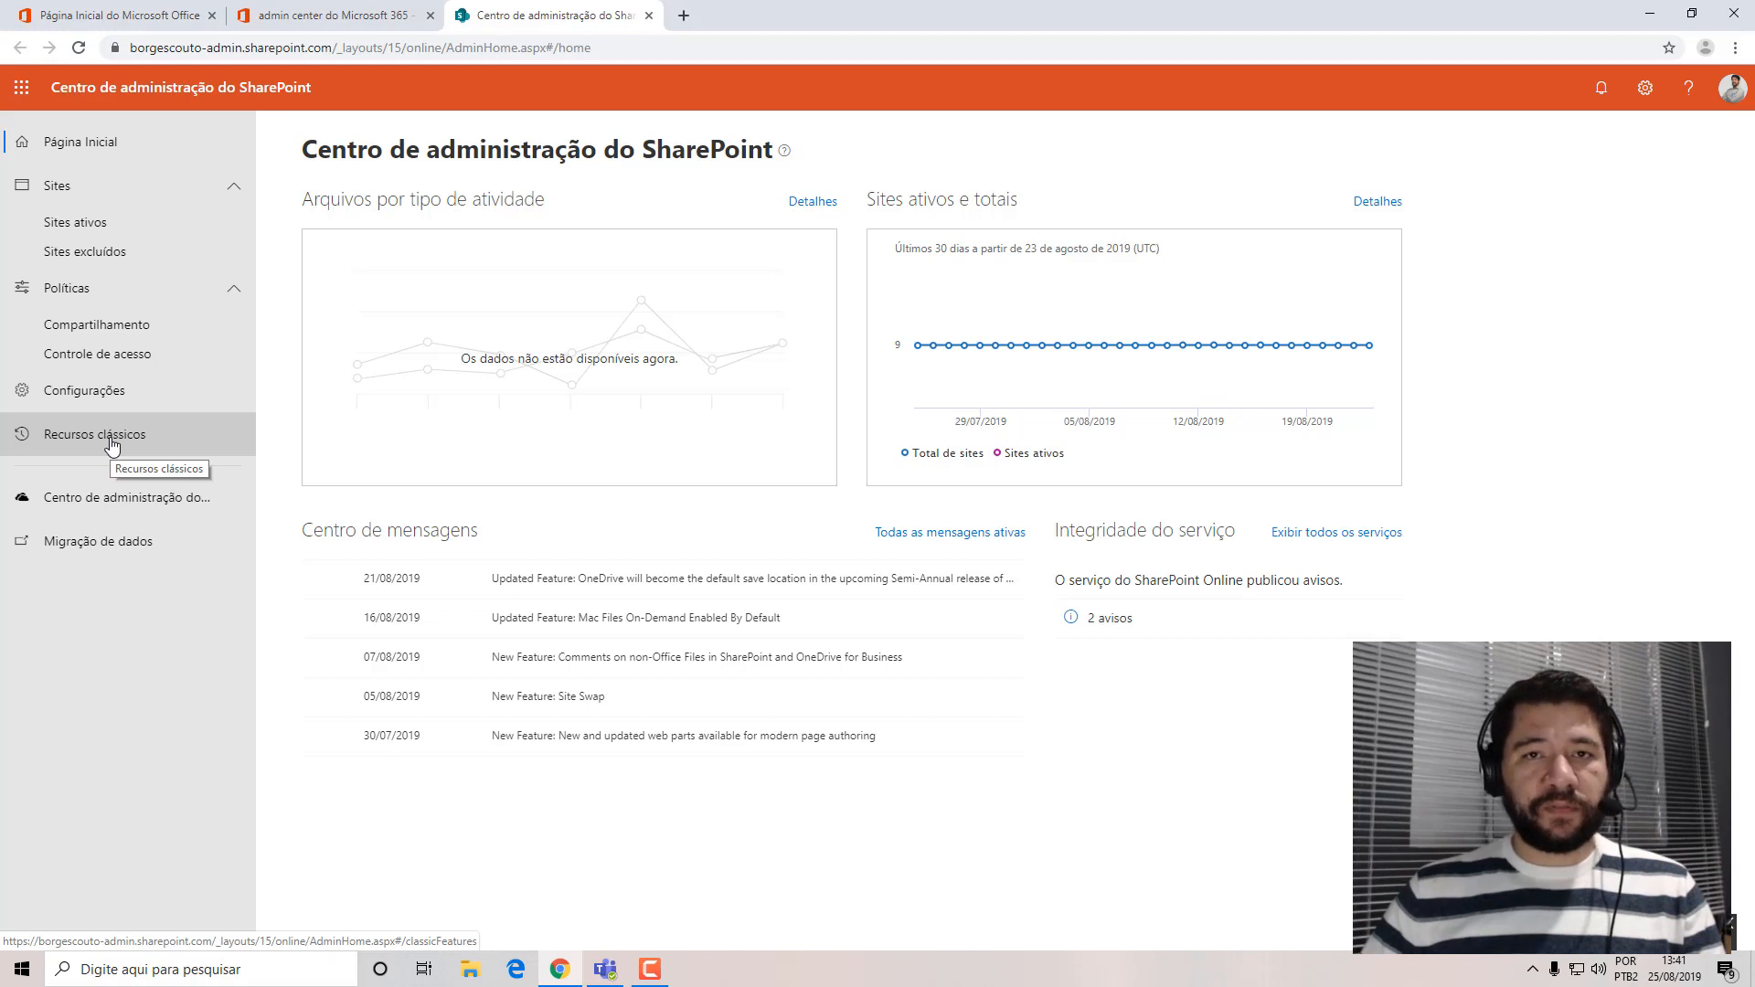
Start a new team site from the active sites list, named Tecnologia with the group email alias ti.
{"action": "left_click", "coordinate": [77, 223]}
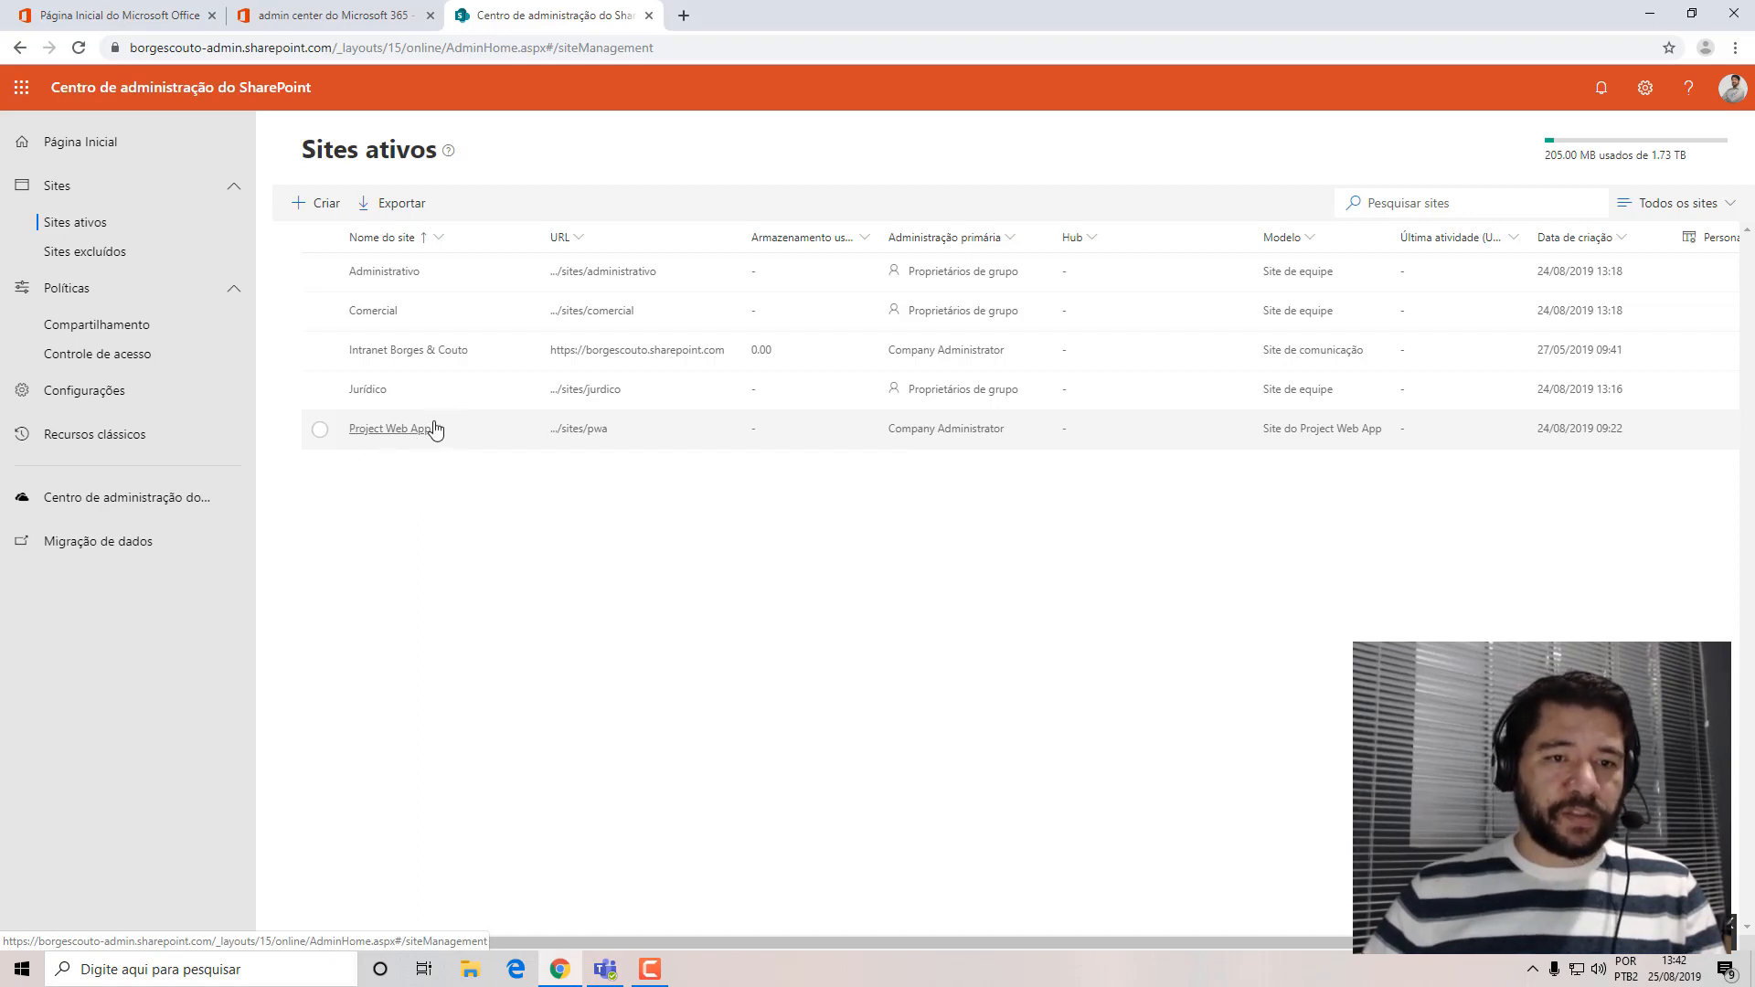
{"action": "left_click", "coordinate": [322, 202]}
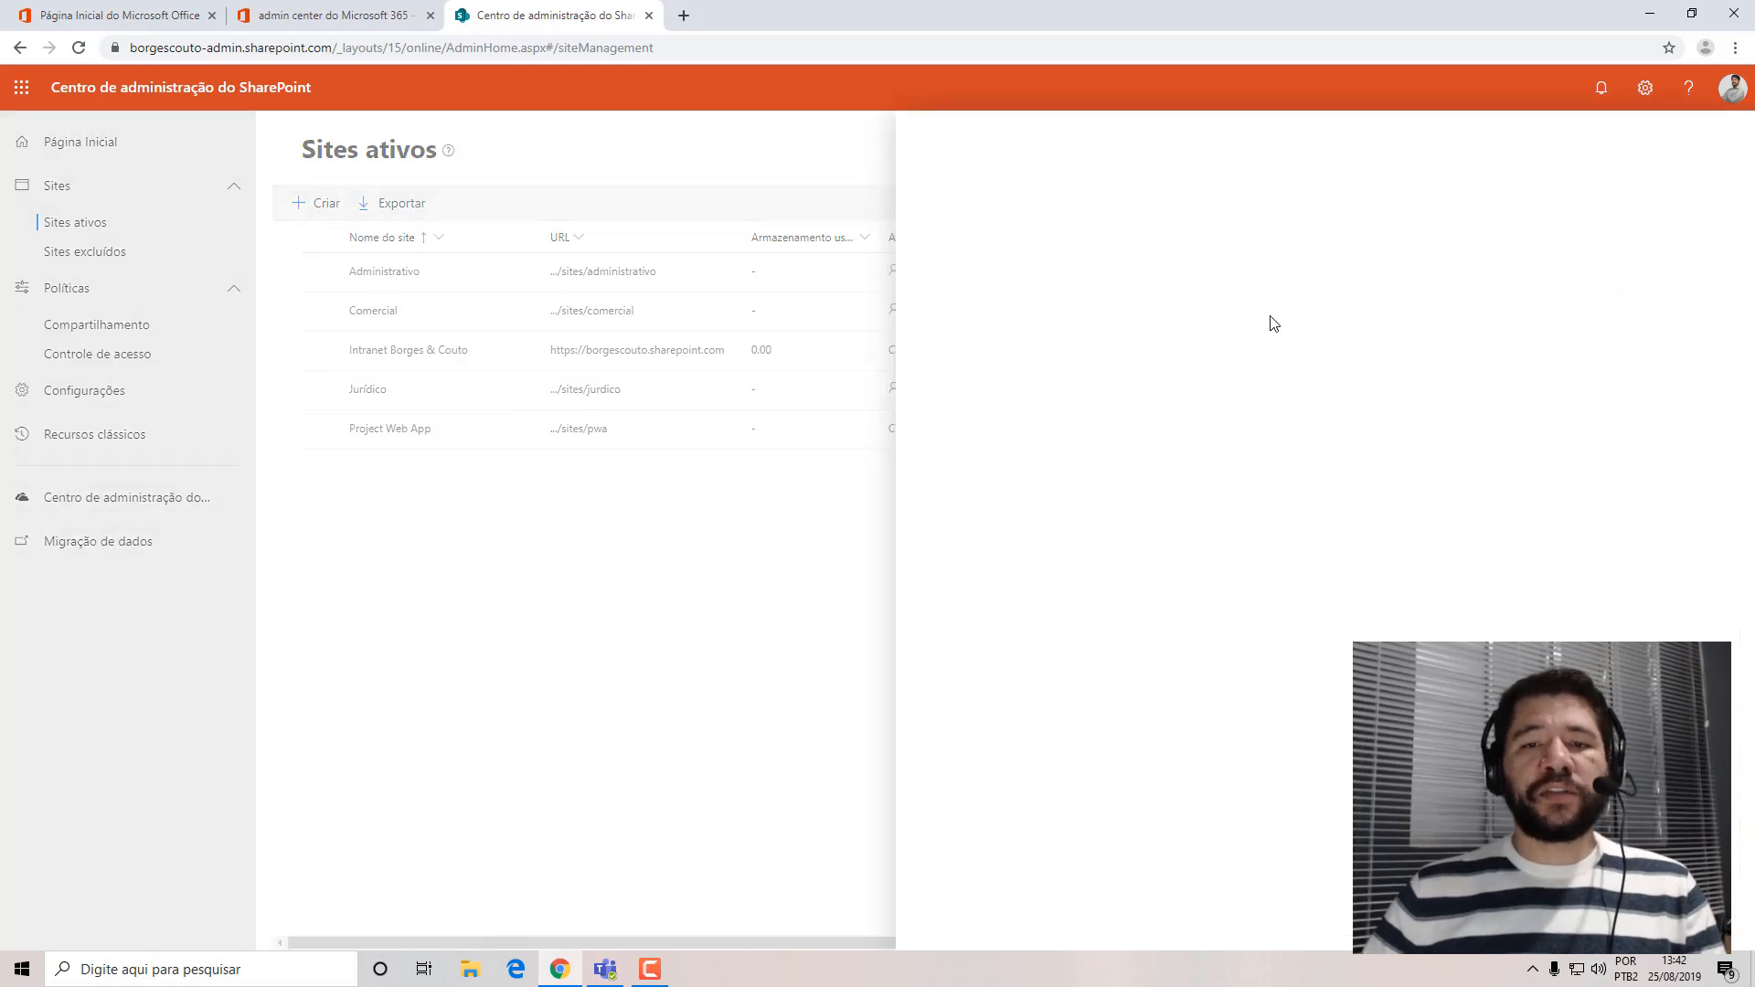
{"action": "left_click", "coordinate": [1112, 438]}
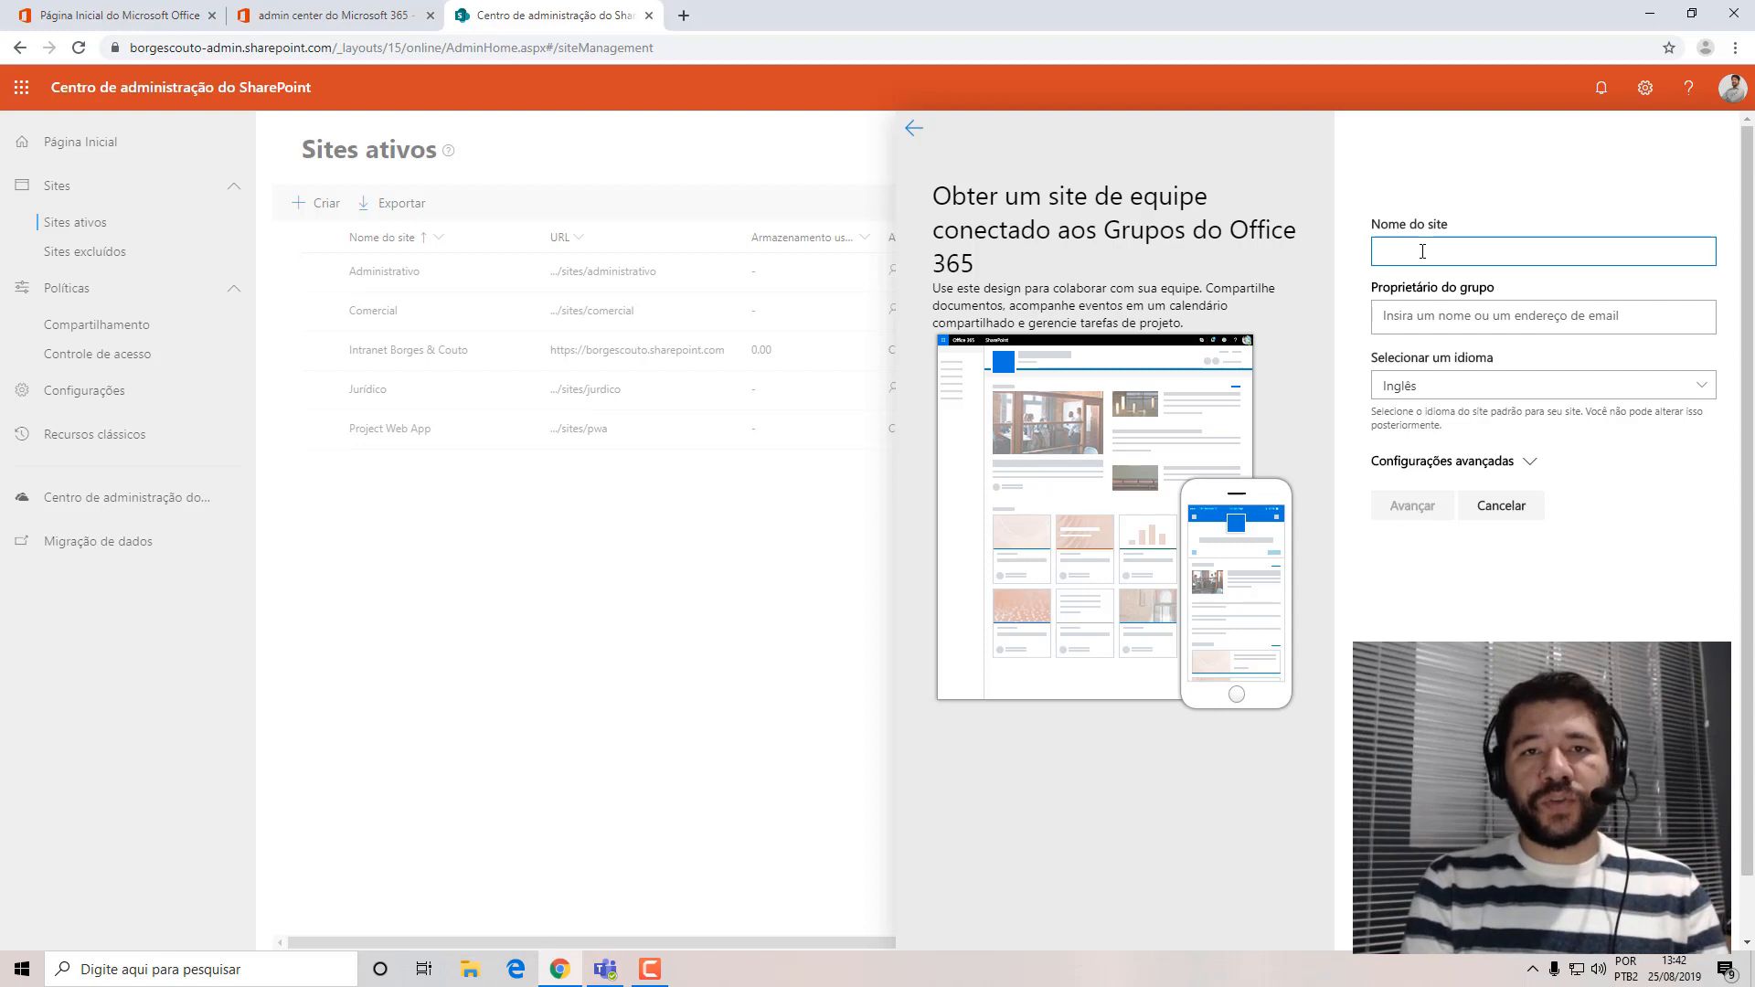
{"action": "type", "text": "Tecnologia"}
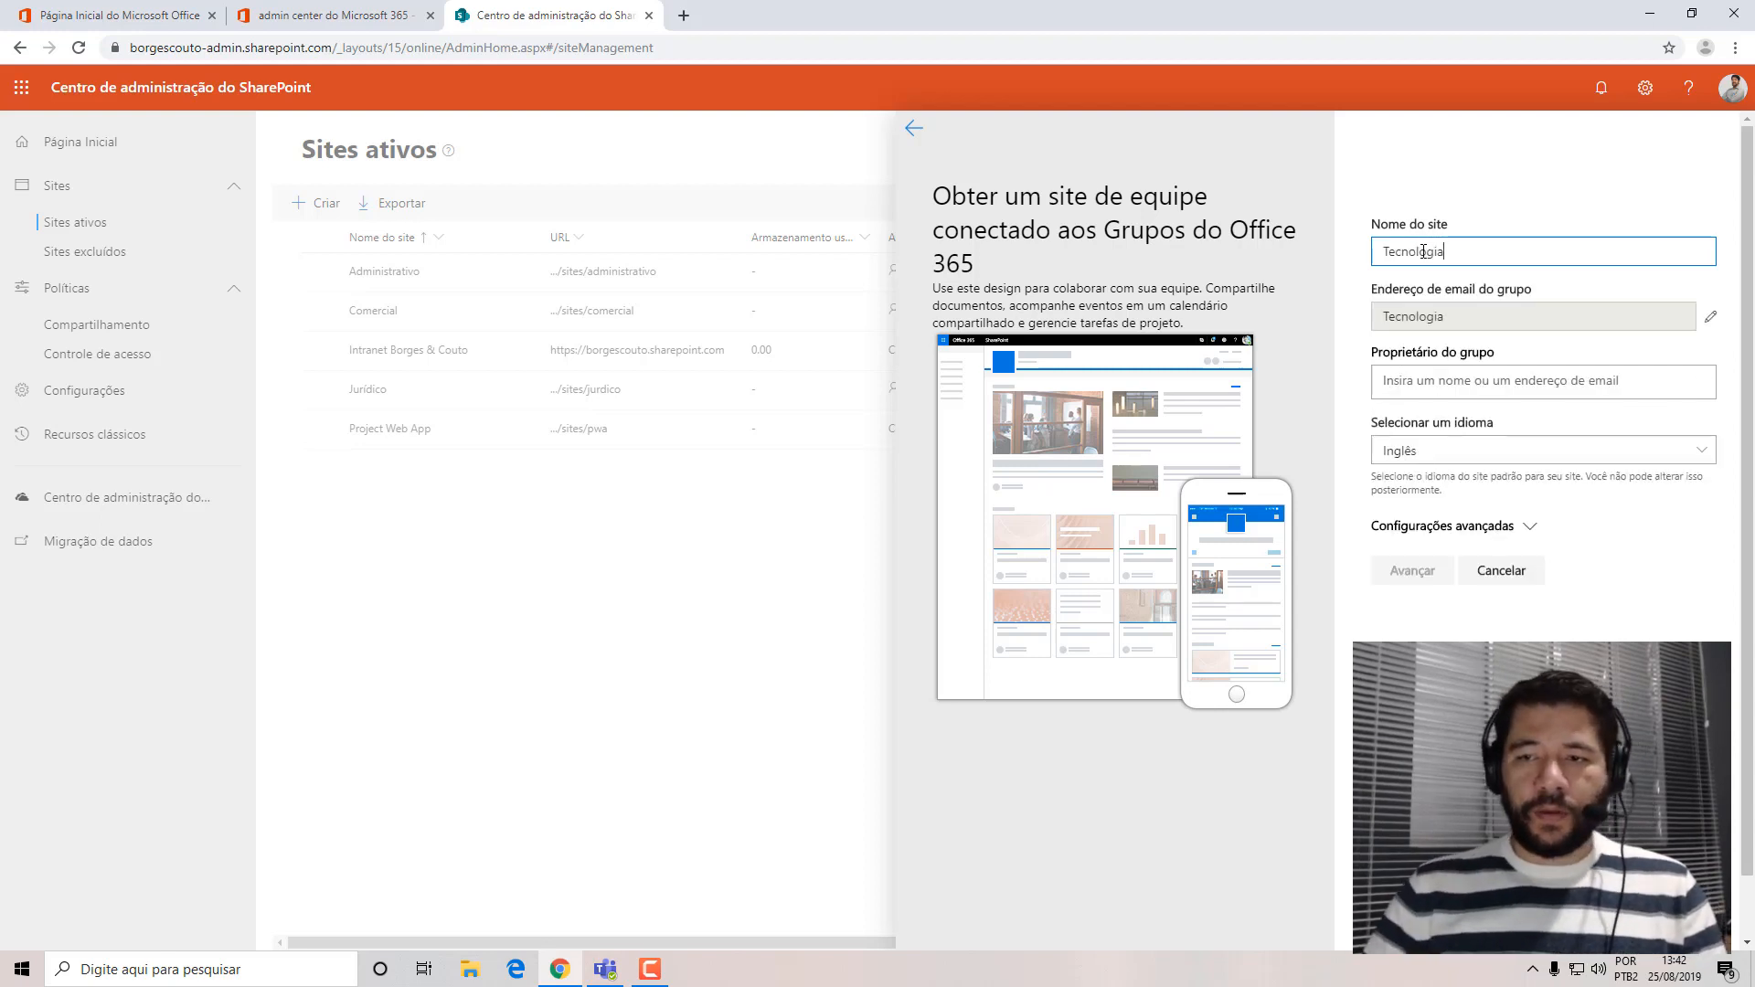
{"action": "left_click", "coordinate": [1709, 350]}
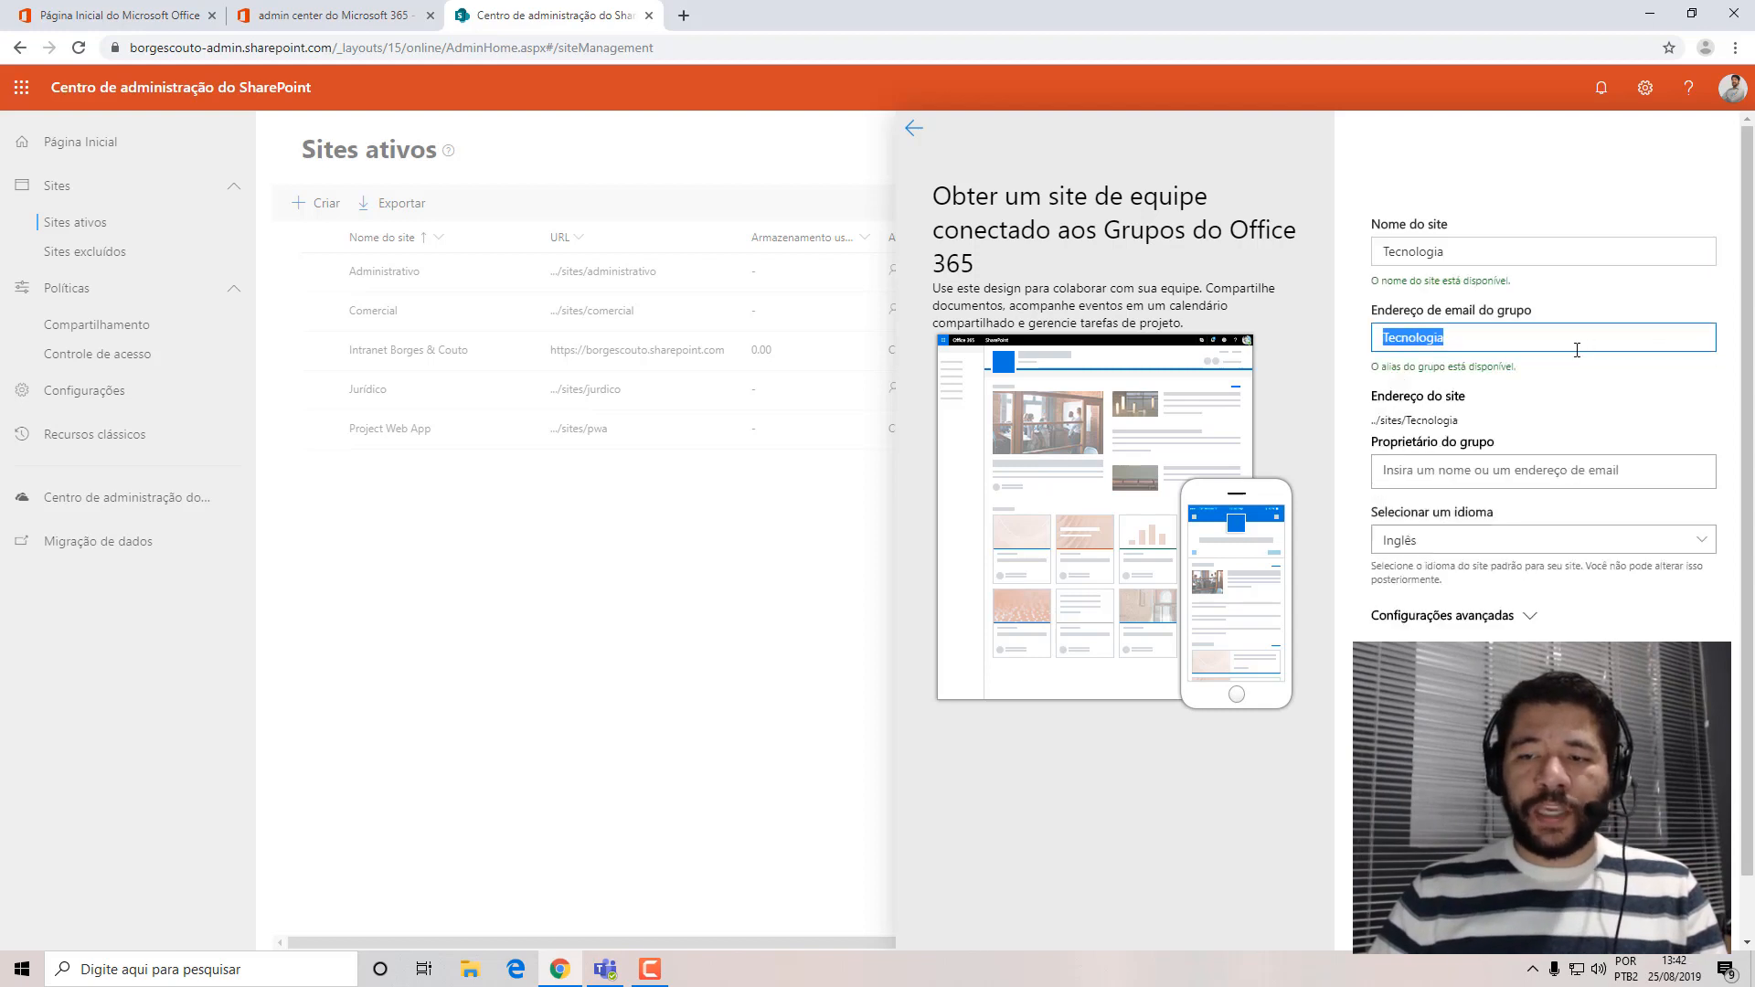
{"action": "type", "text": "ti"}
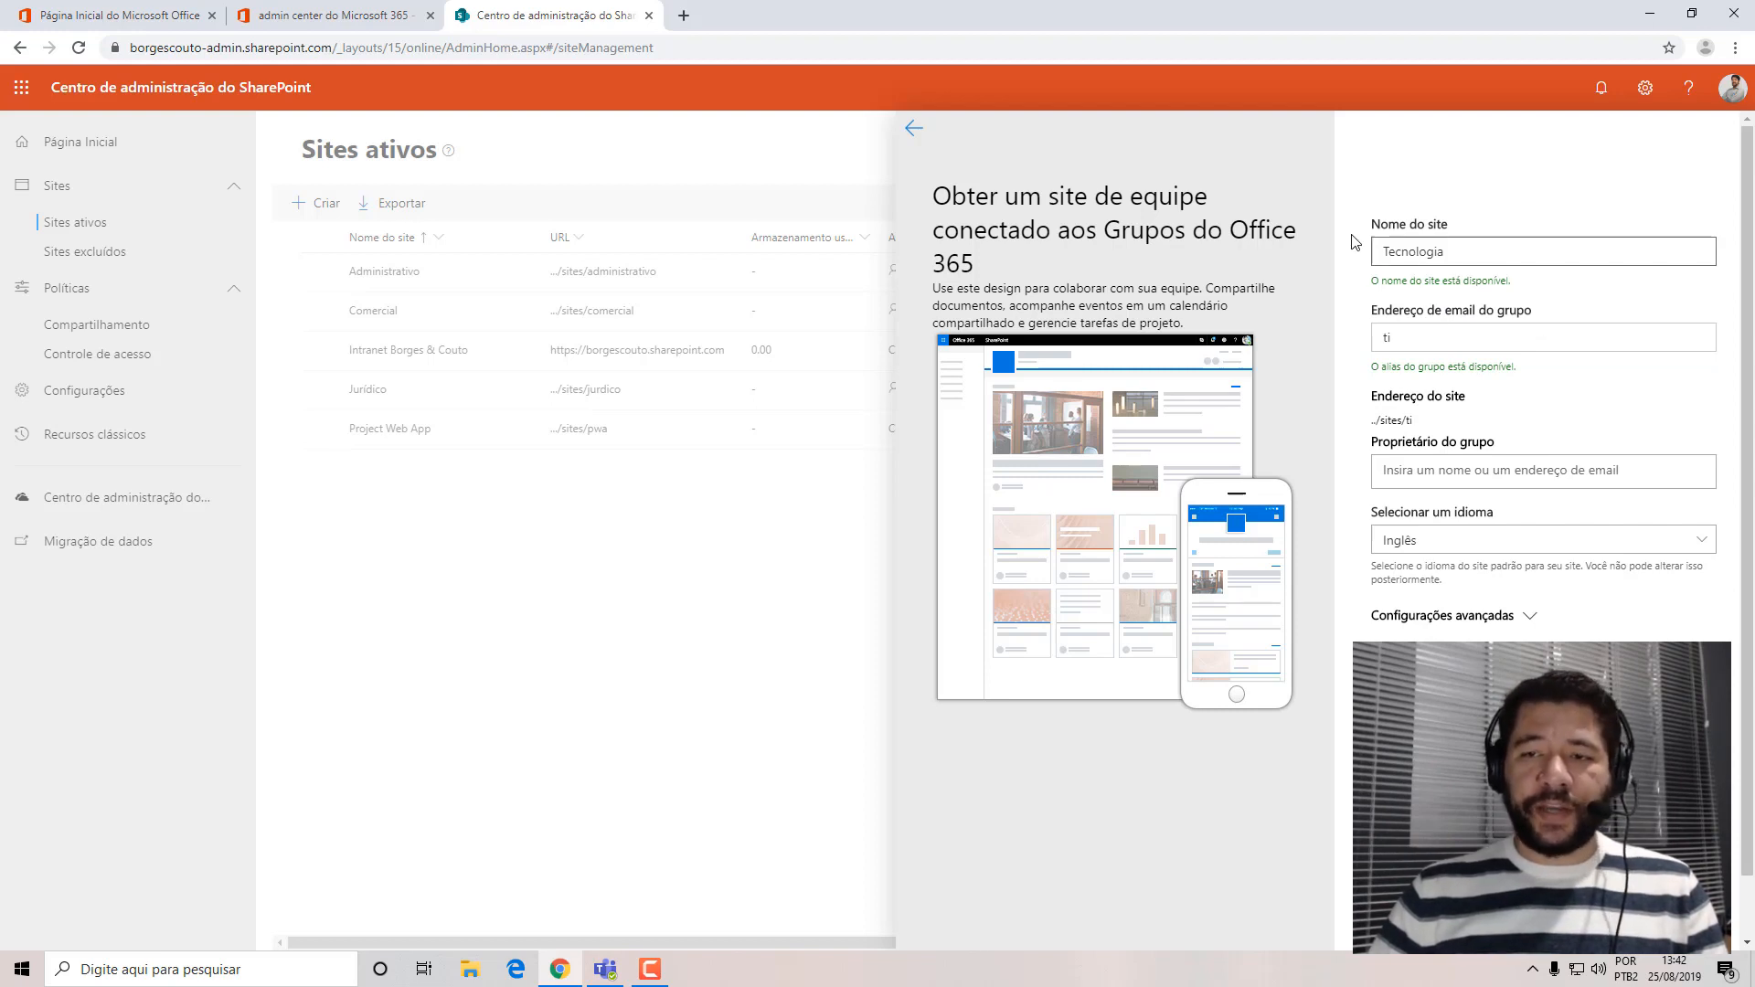
Examine the new site's name, the group email alias and the tenant name in the SharePoint address.
{"action": "left_click_drag", "start_coordinate": [1385, 251], "coordinate": [1472, 238]}
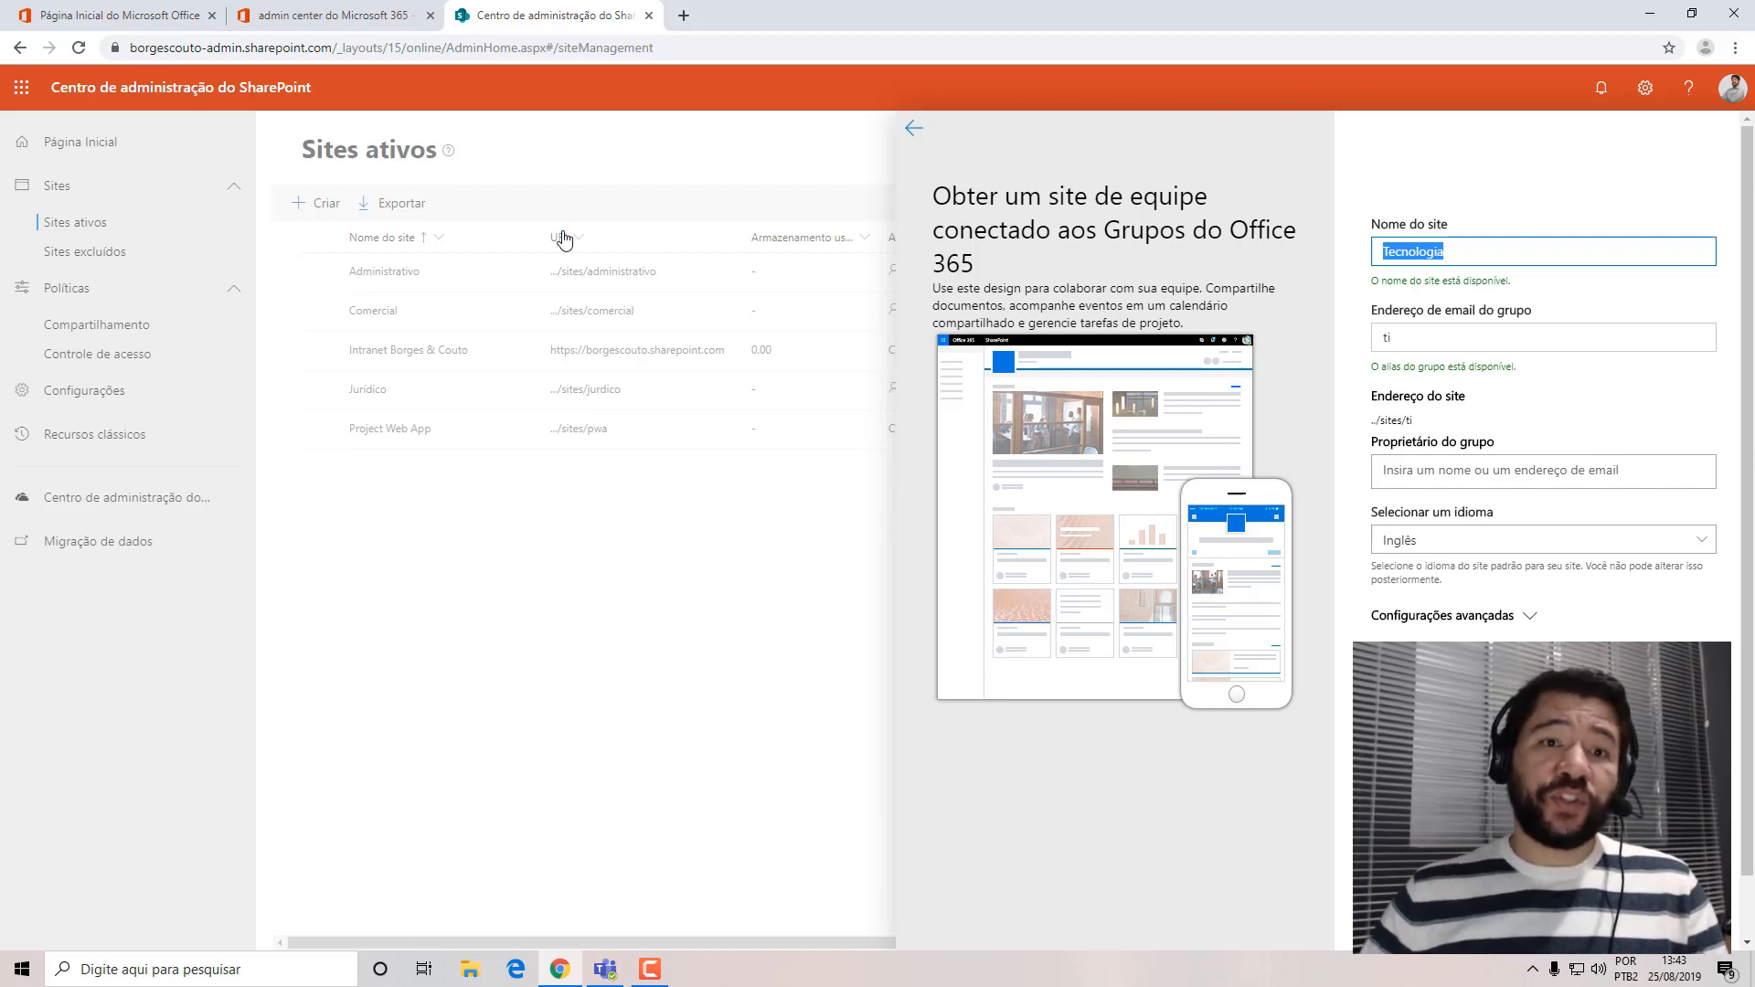
{"action": "left_click", "coordinate": [1460, 337]}
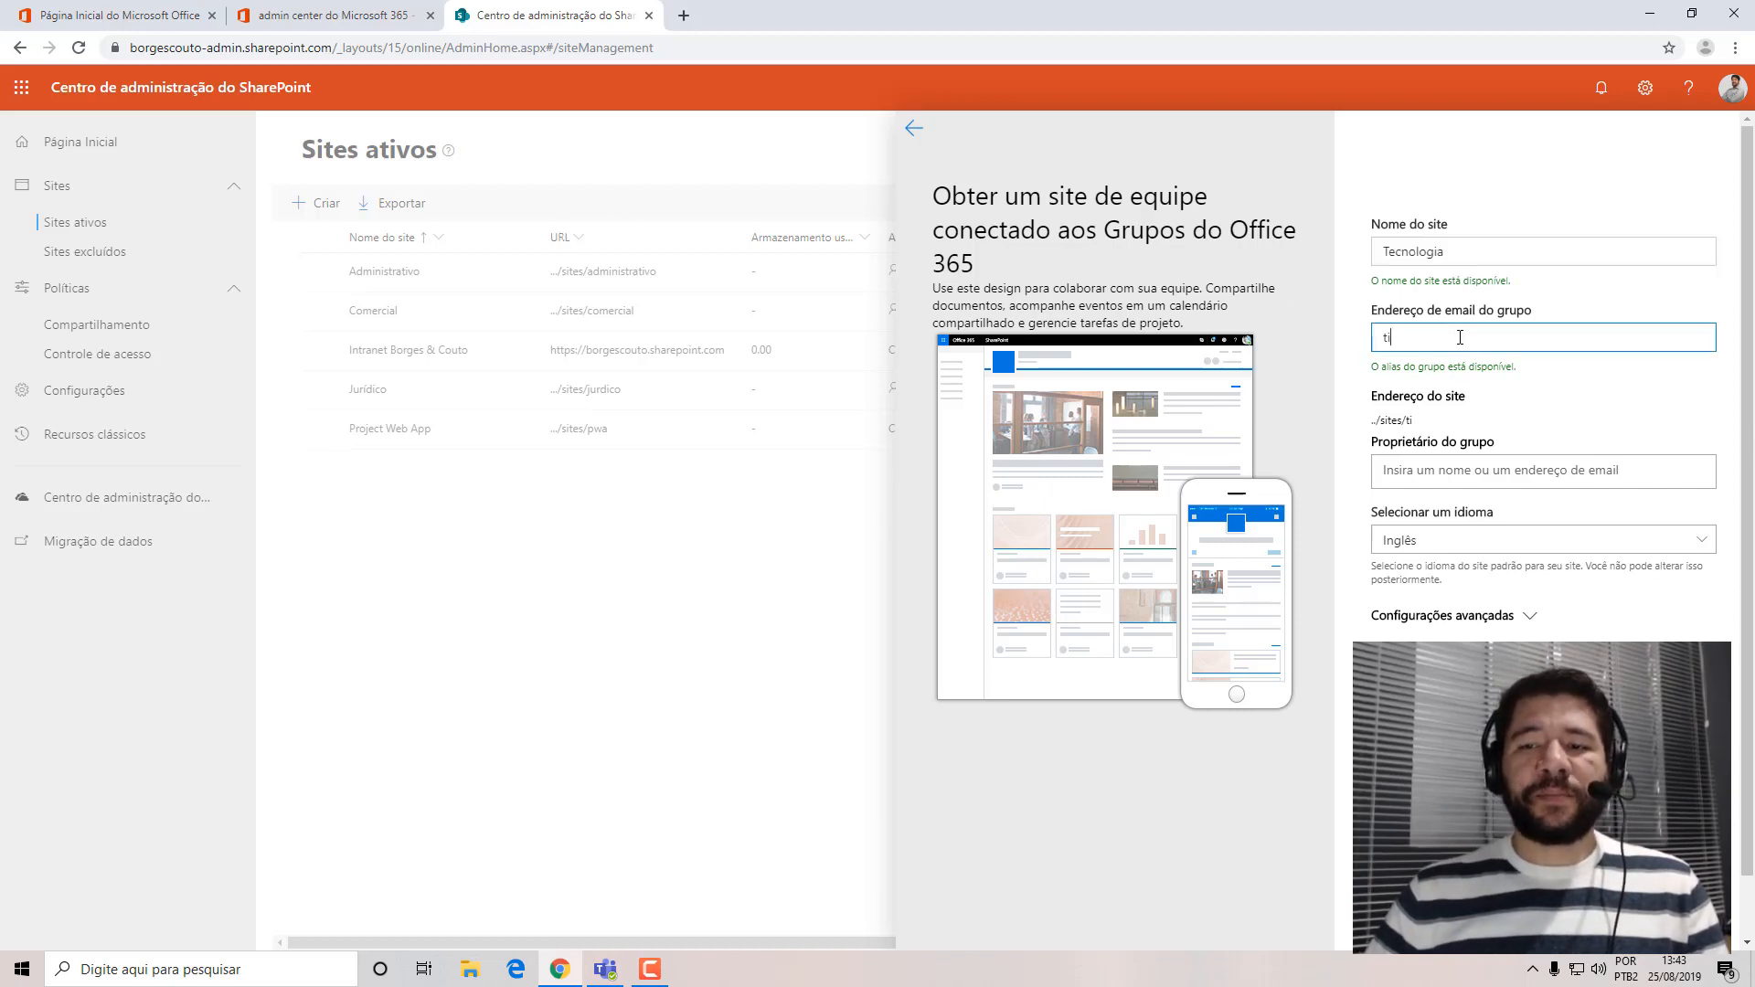
{"action": "key", "text": "ctrl+a"}
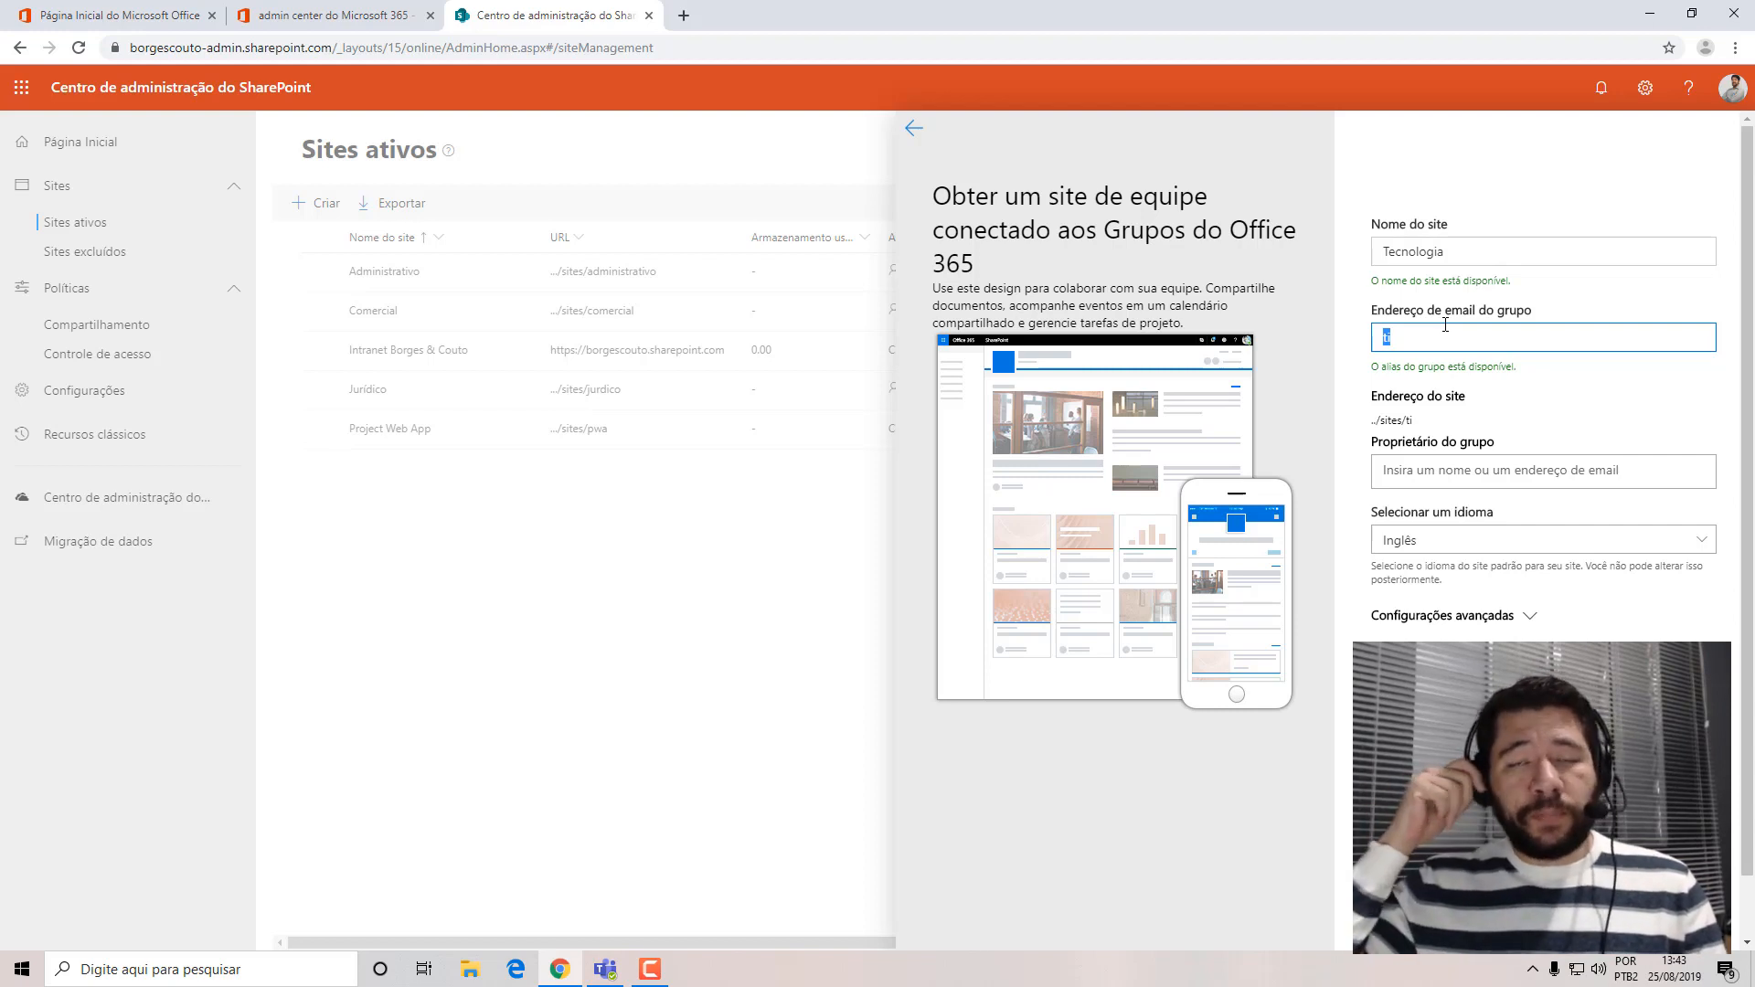
{"action": "left_click", "coordinate": [1426, 340]}
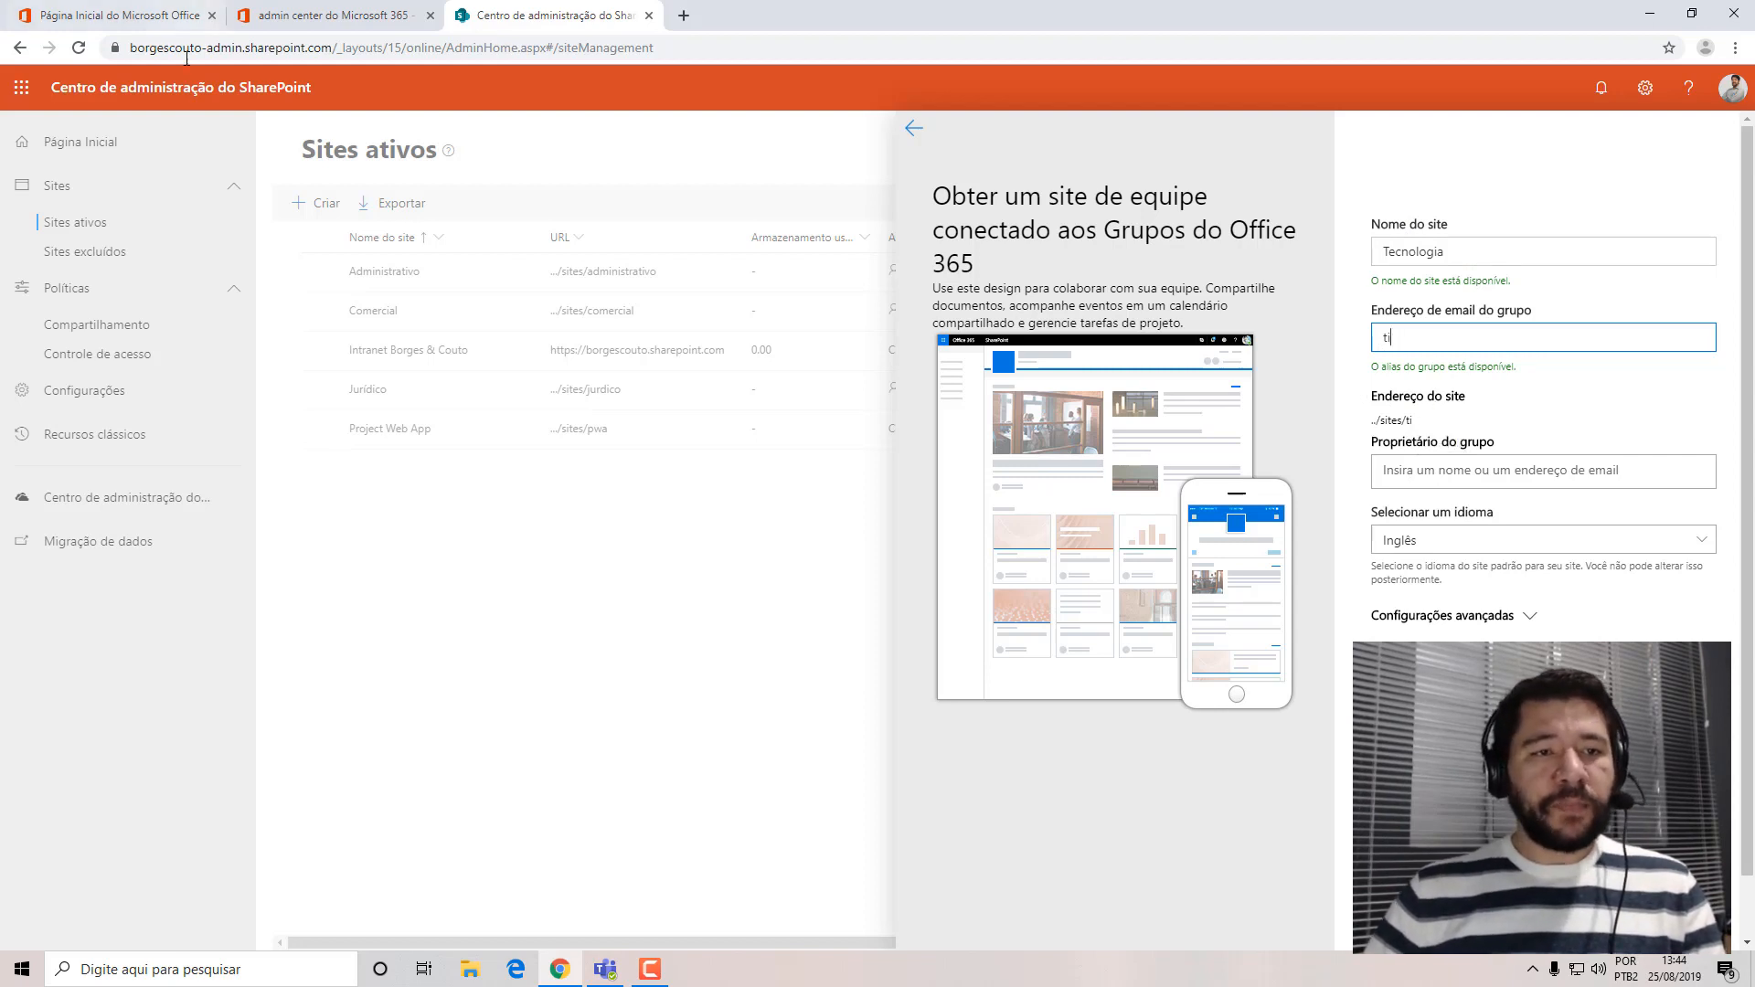
{"action": "left_click_drag", "start_coordinate": [204, 48], "coordinate": [128, 44]}
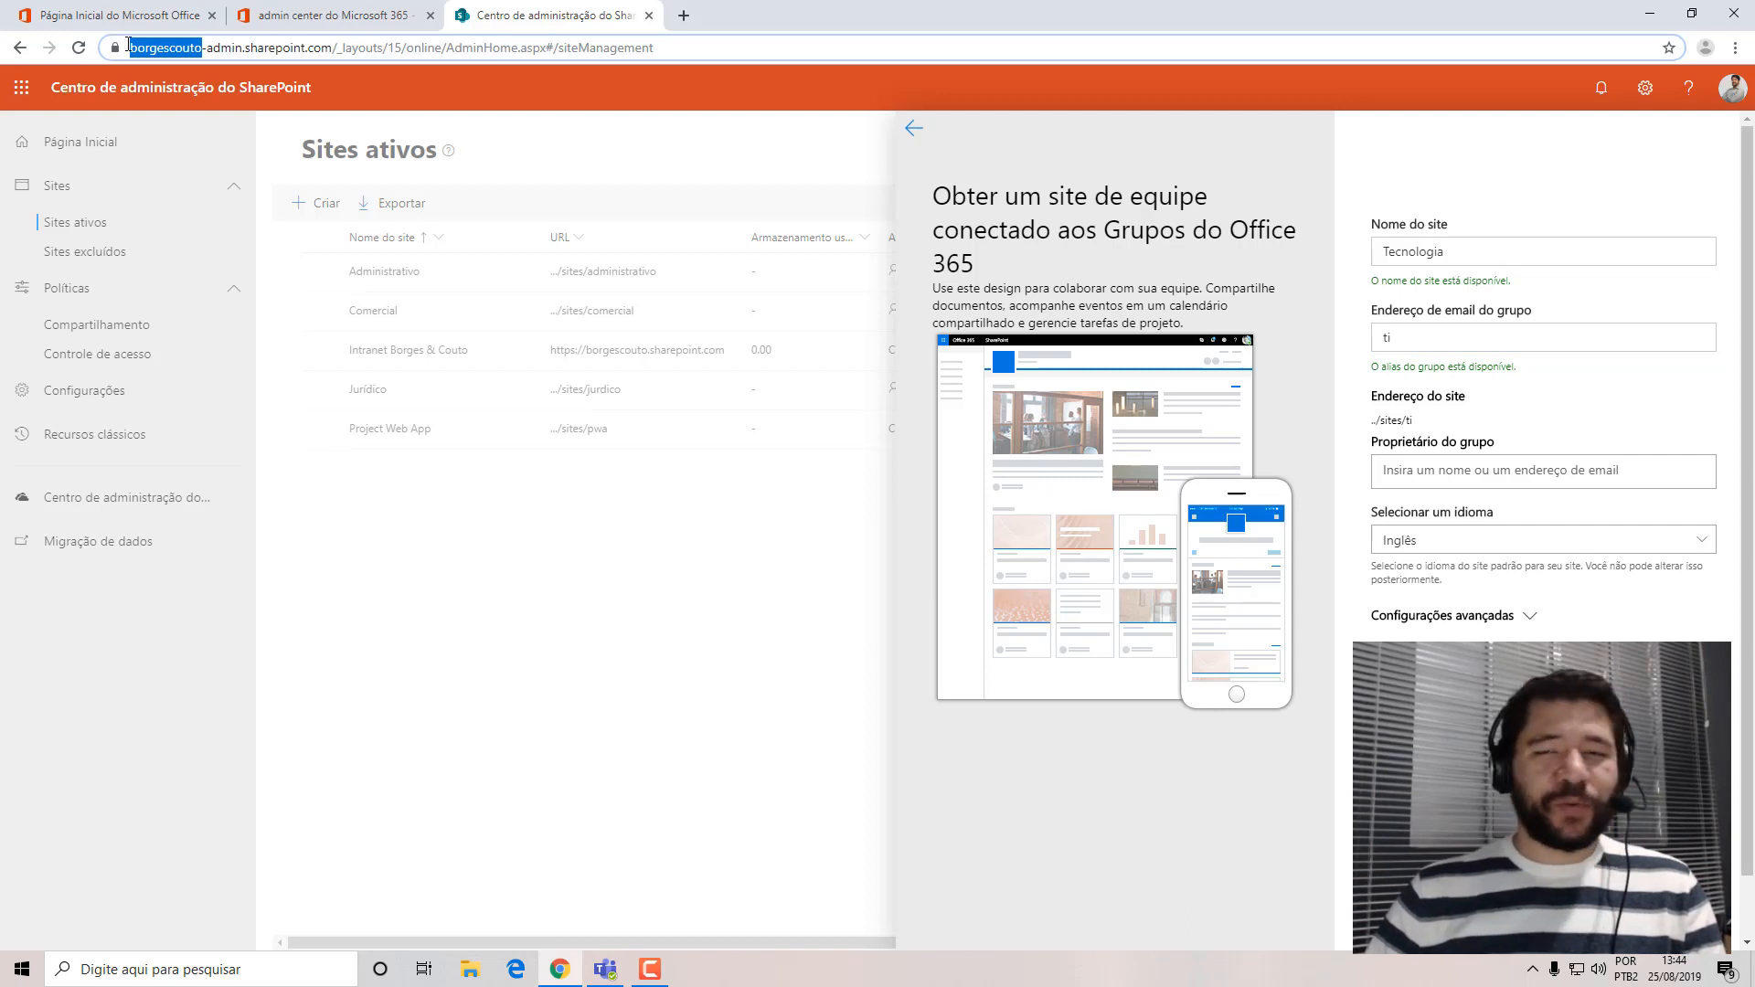
{"action": "left_click_drag", "start_coordinate": [128, 44], "coordinate": [128, 44]}
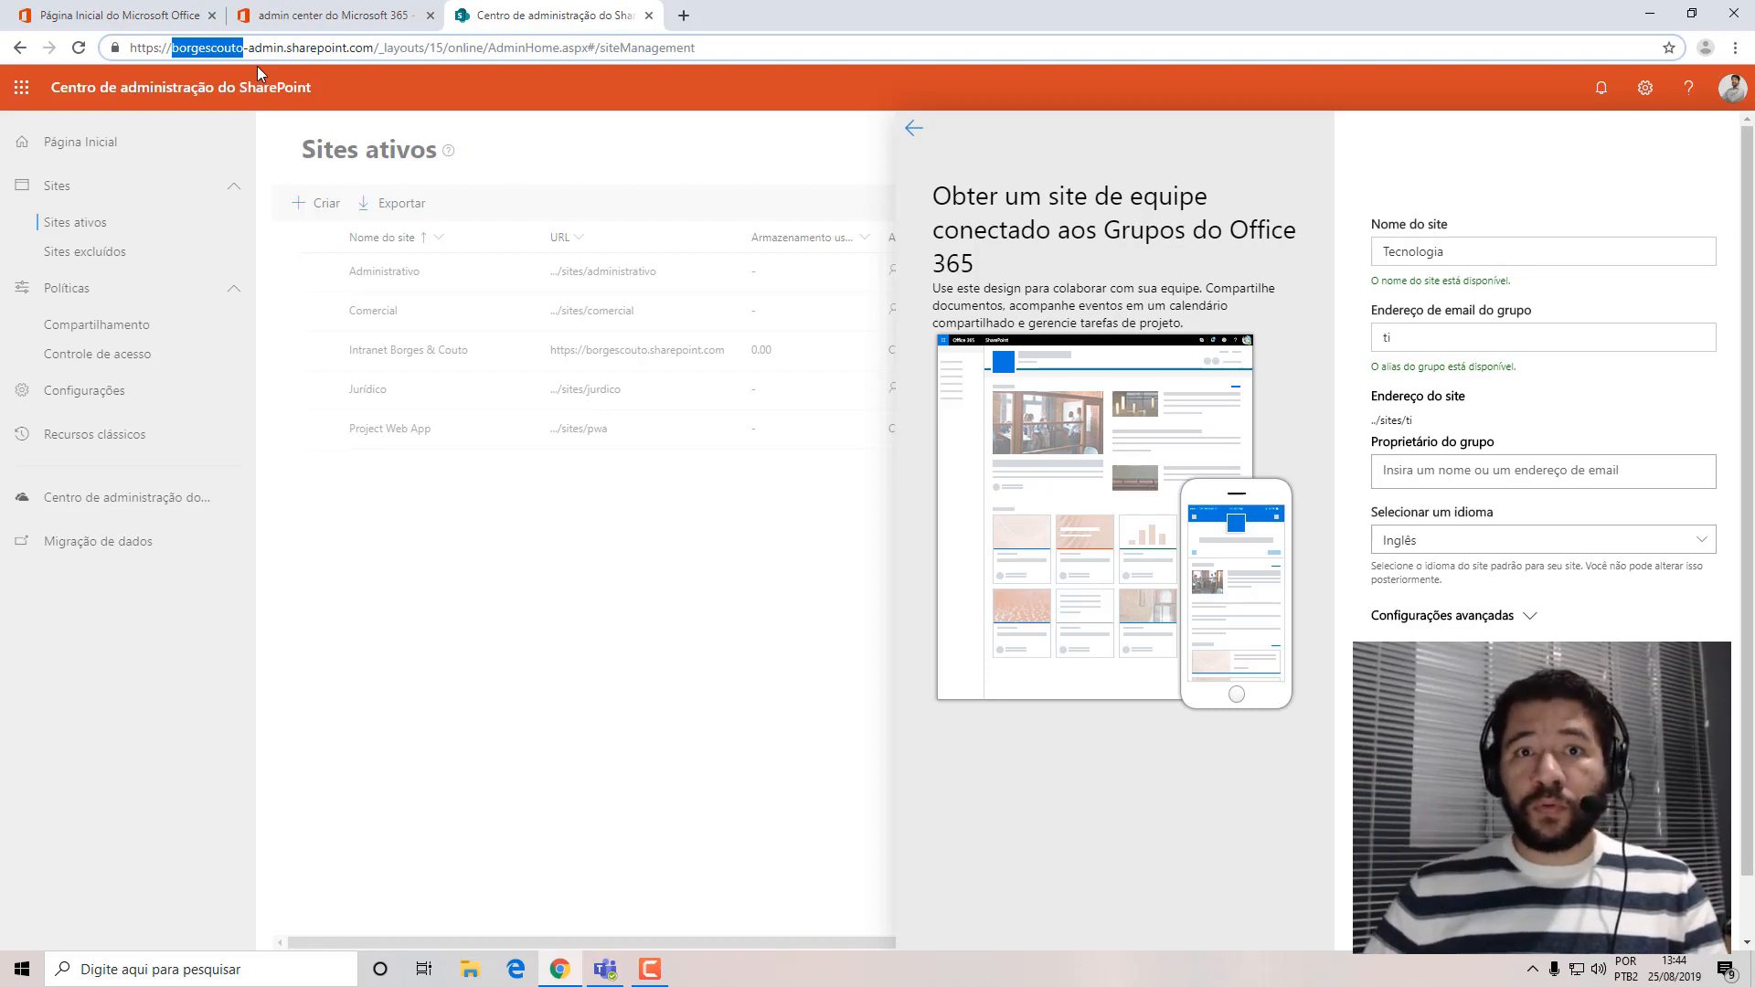
Check the contact email in the account's personal information and compare its domain with the tenant name in the SharePoint address.
{"action": "left_click", "coordinate": [128, 15]}
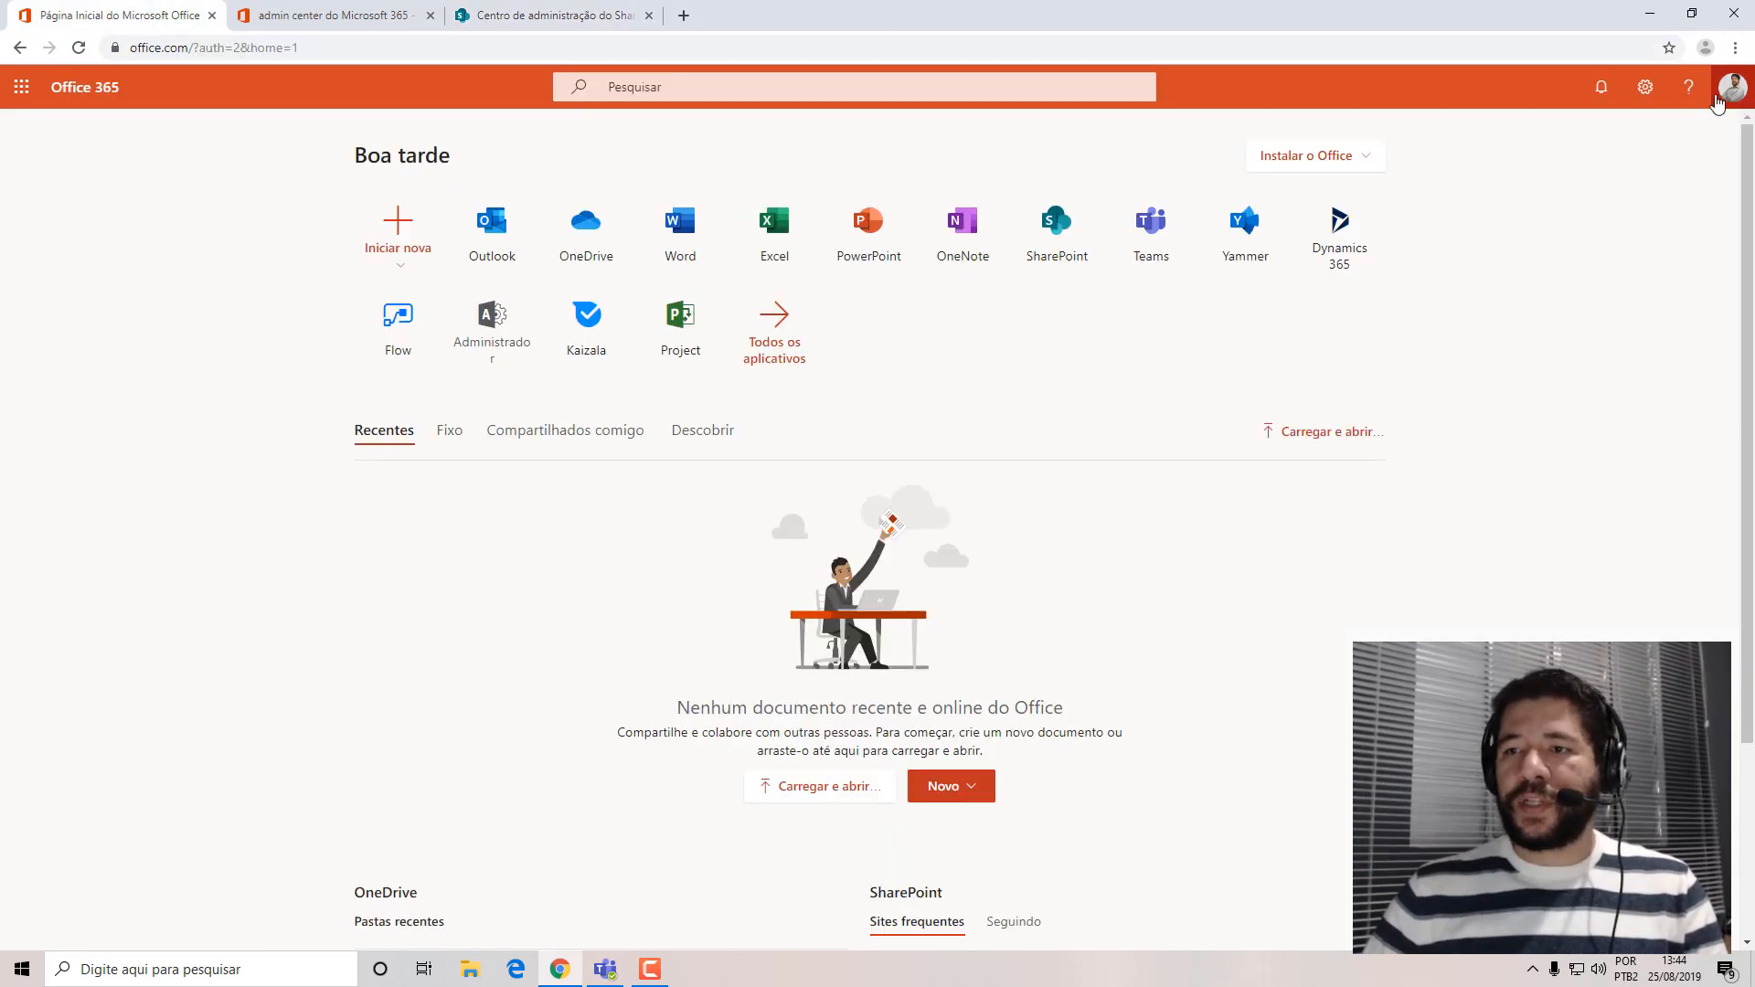
{"action": "left_click", "coordinate": [1717, 96]}
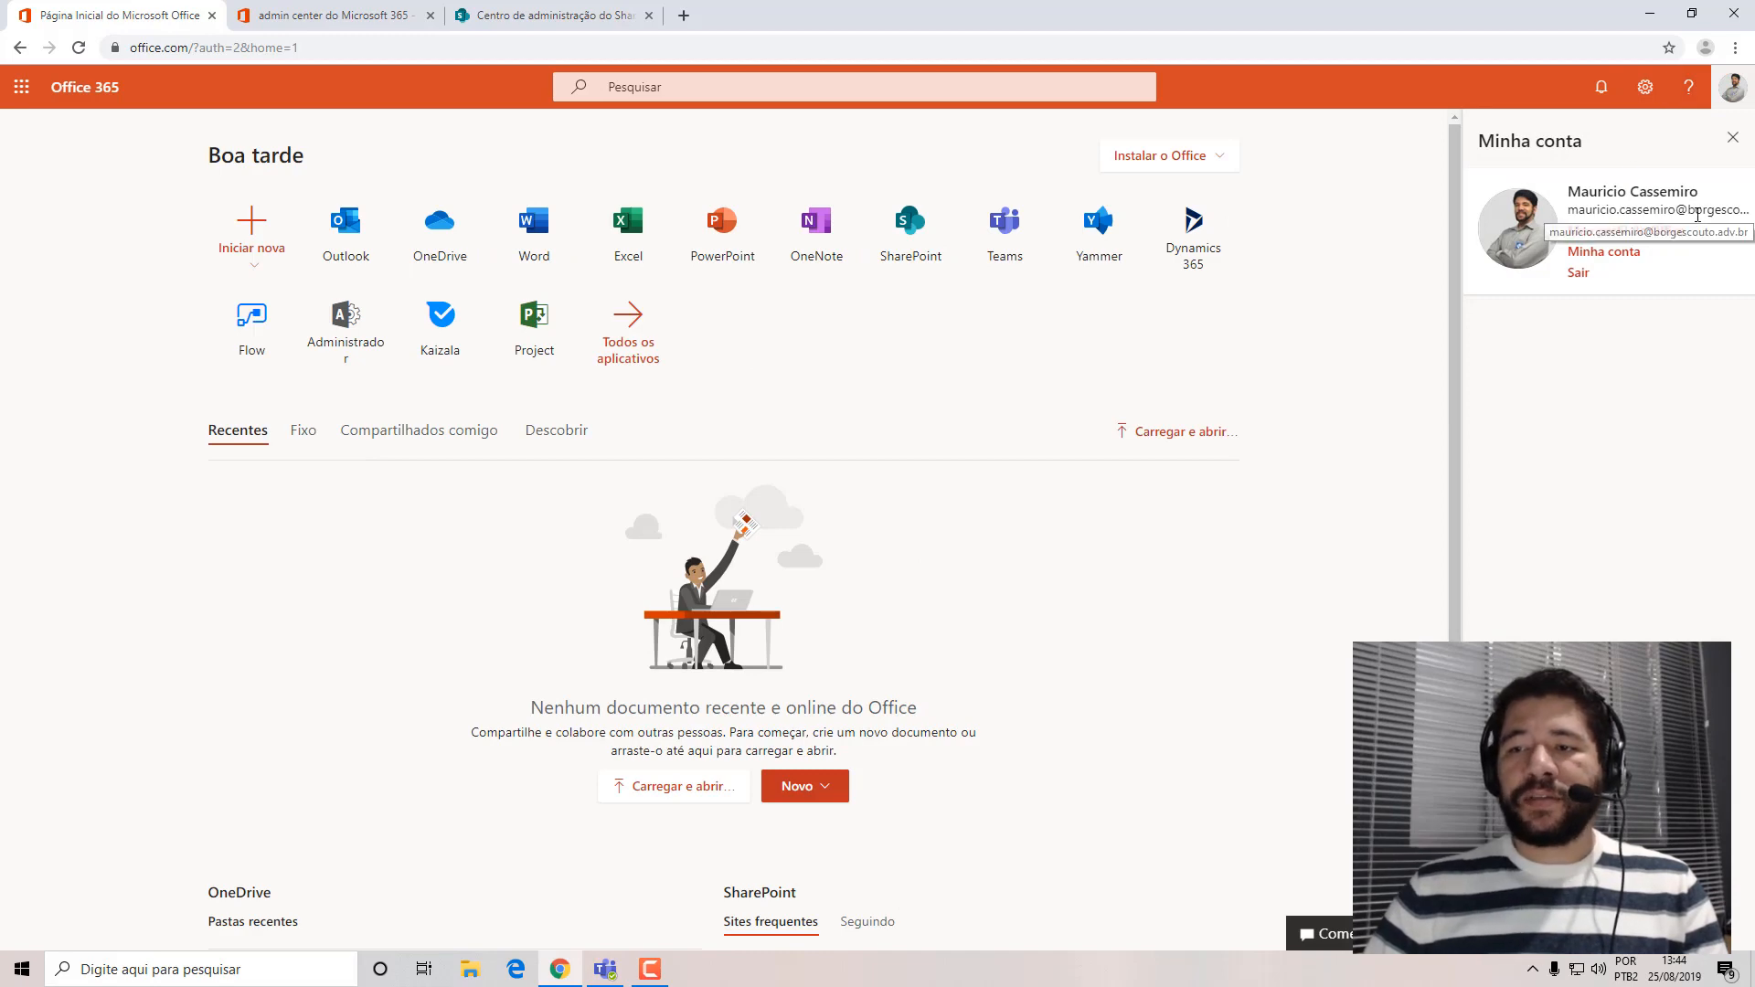
{"action": "left_click", "coordinate": [1593, 261]}
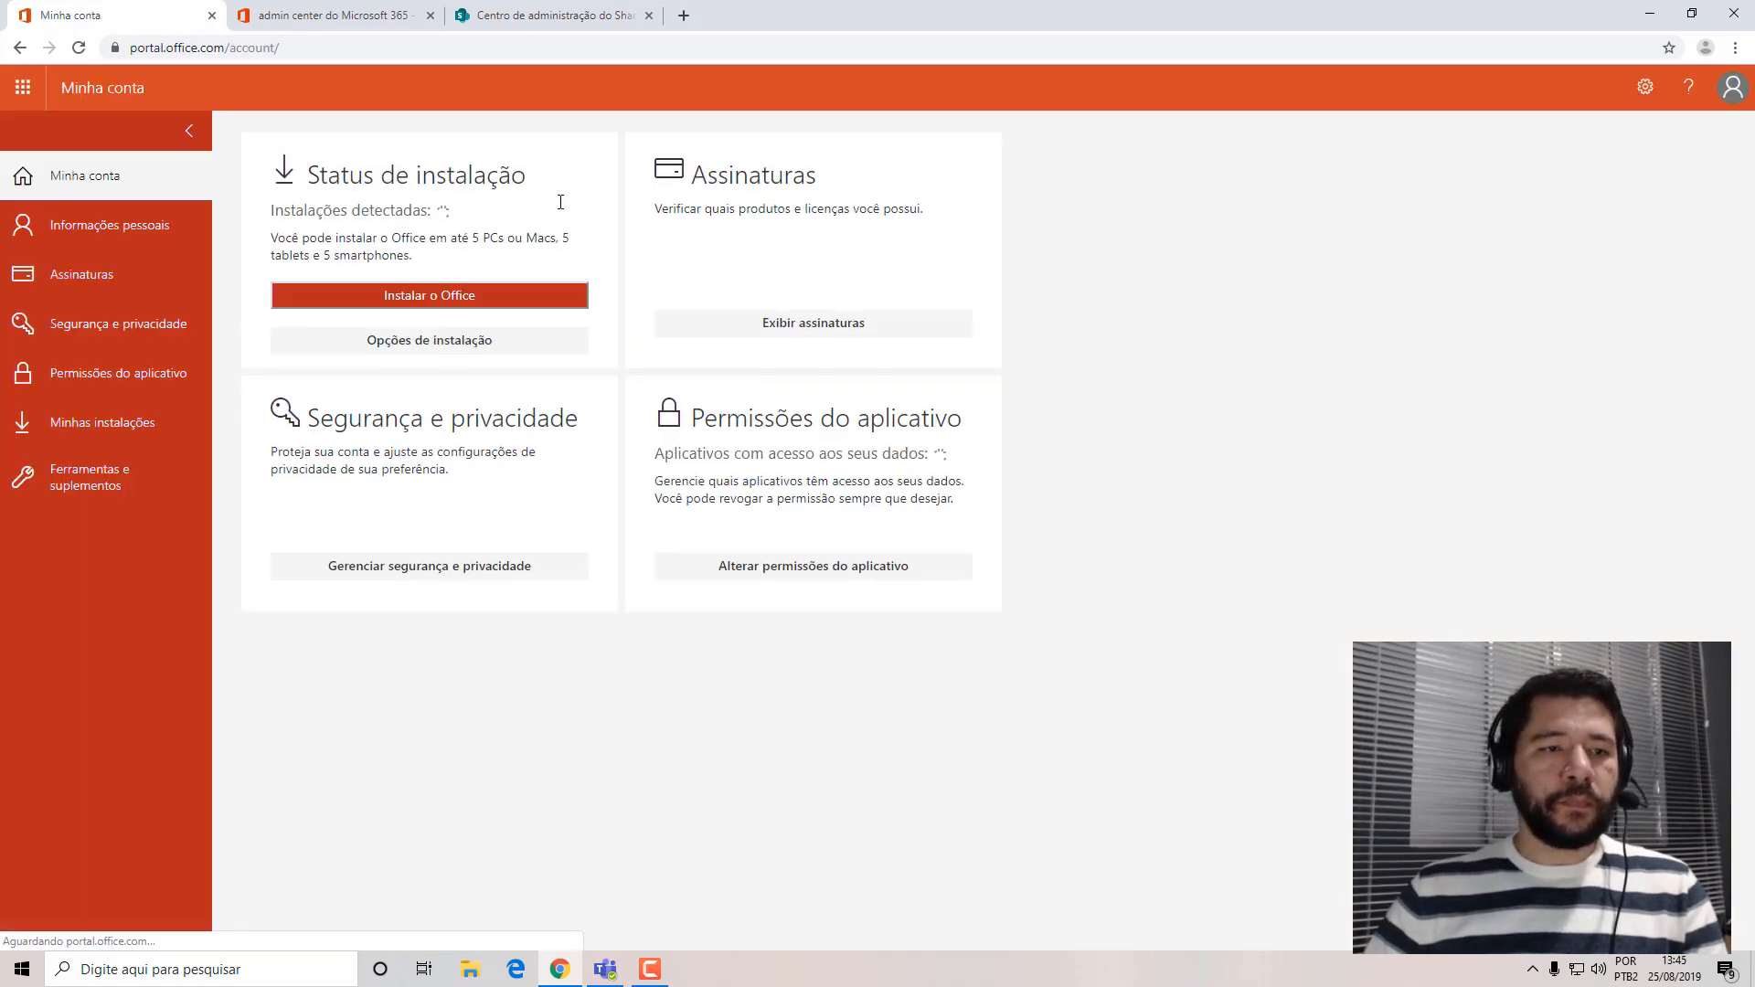
{"action": "left_click", "coordinate": [88, 234]}
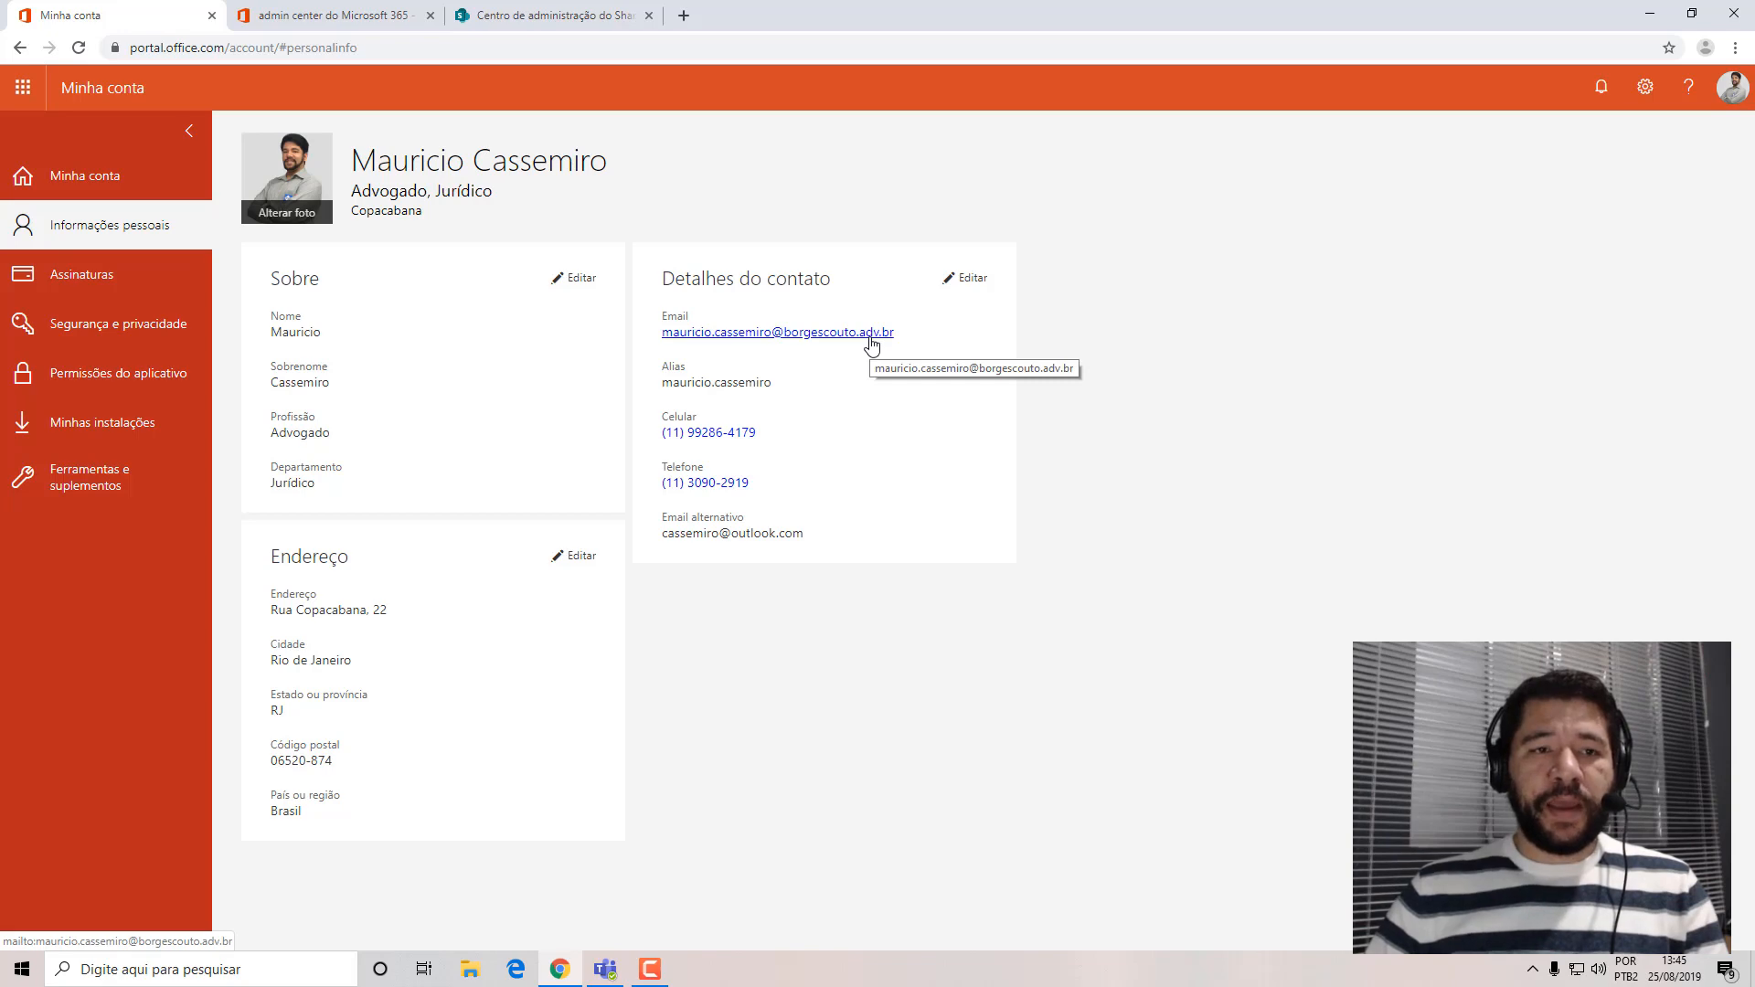
{"action": "left_click", "coordinate": [531, 17]}
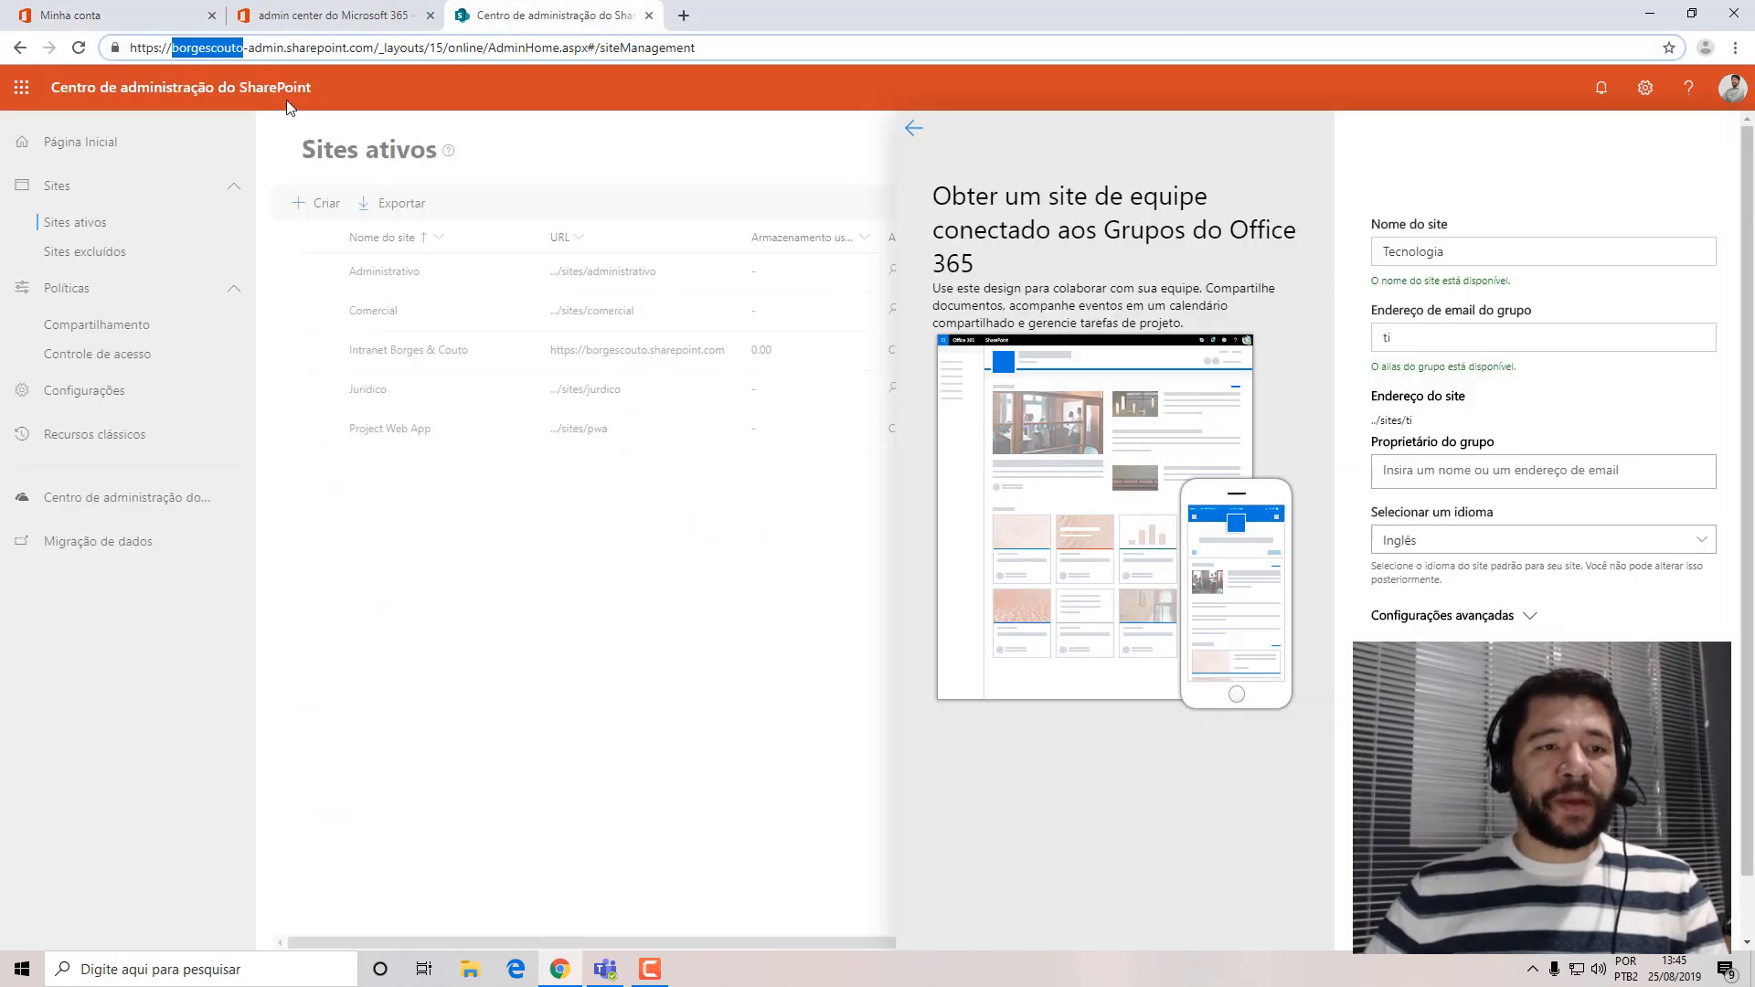
{"action": "double_click", "coordinate": [173, 48]}
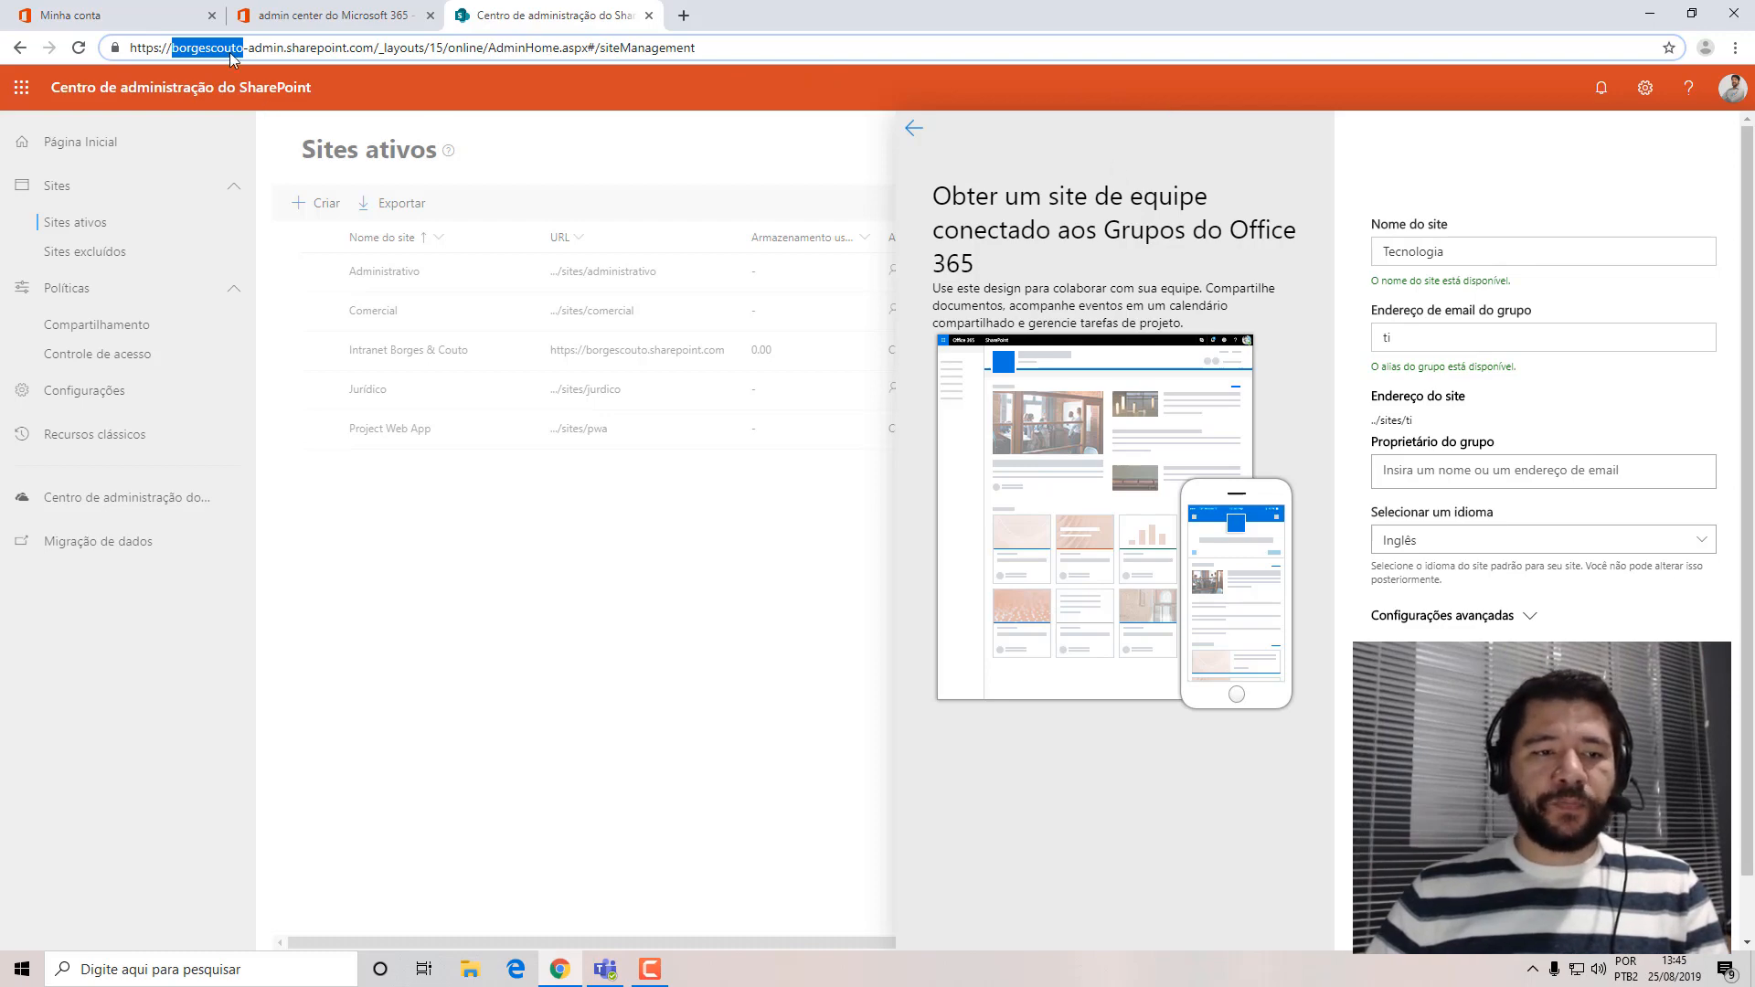
Show the organization's registered domains in the Microsoft 365 admin center.
{"action": "left_click", "coordinate": [137, 17]}
{"action": "left_click", "coordinate": [224, 391]}
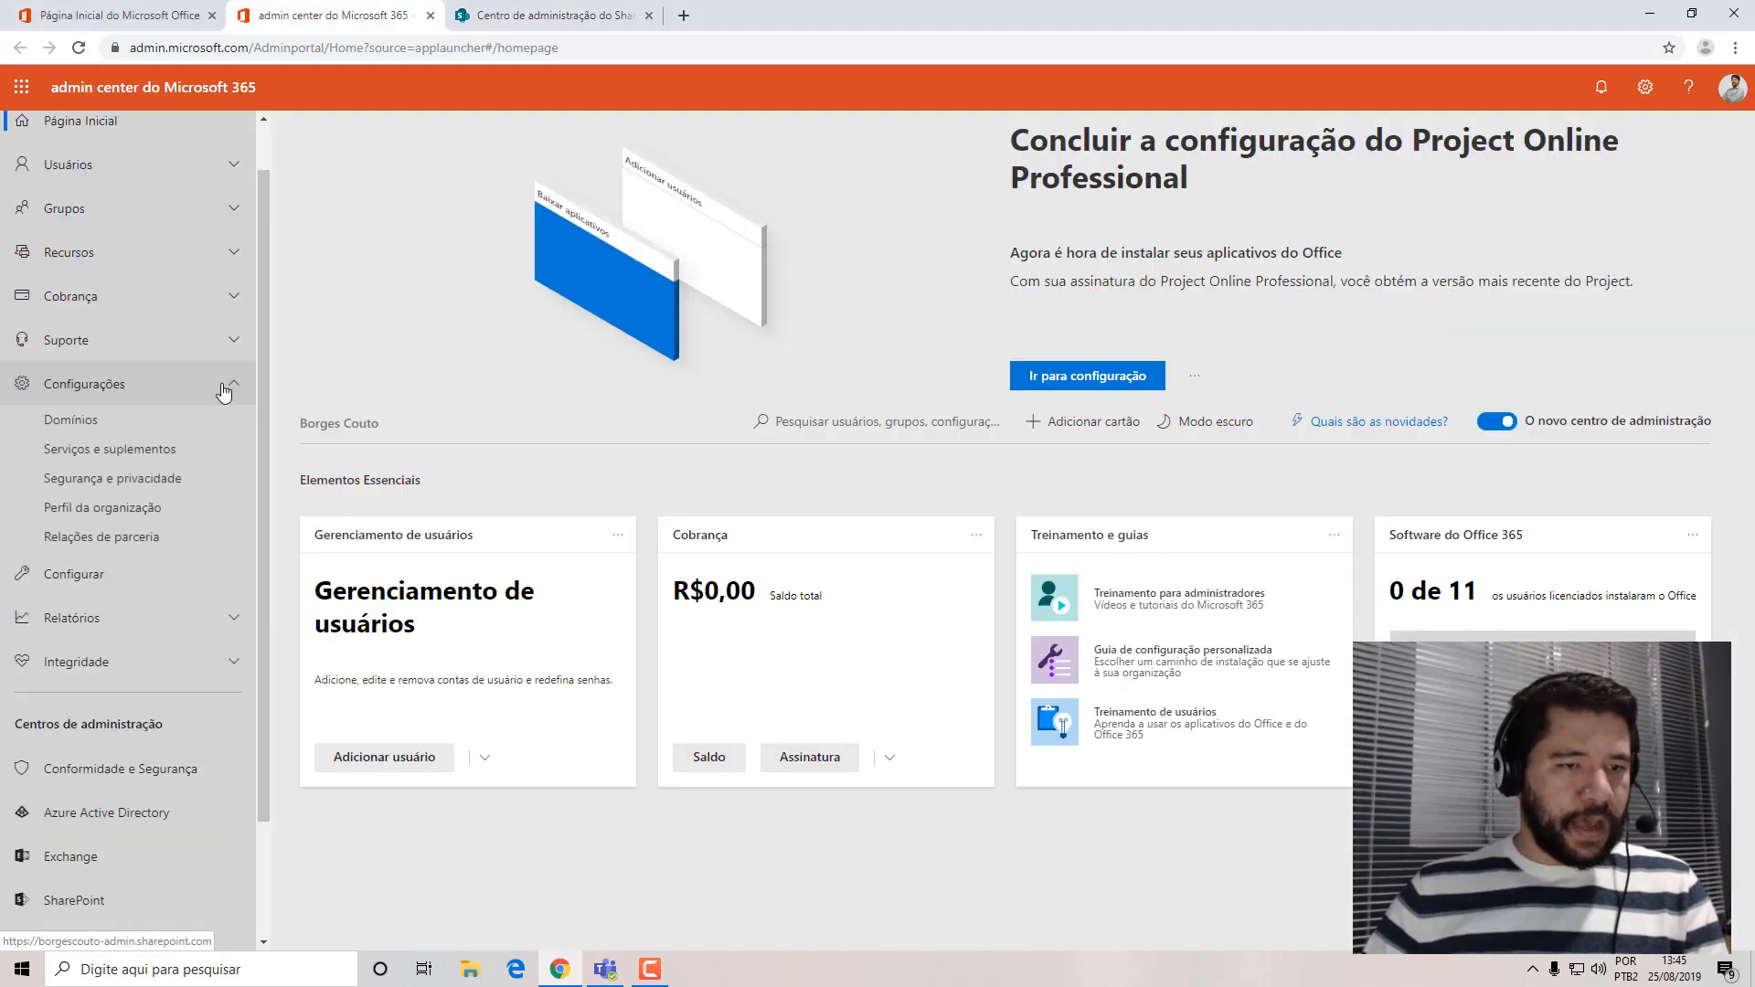
{"action": "left_click", "coordinate": [80, 419]}
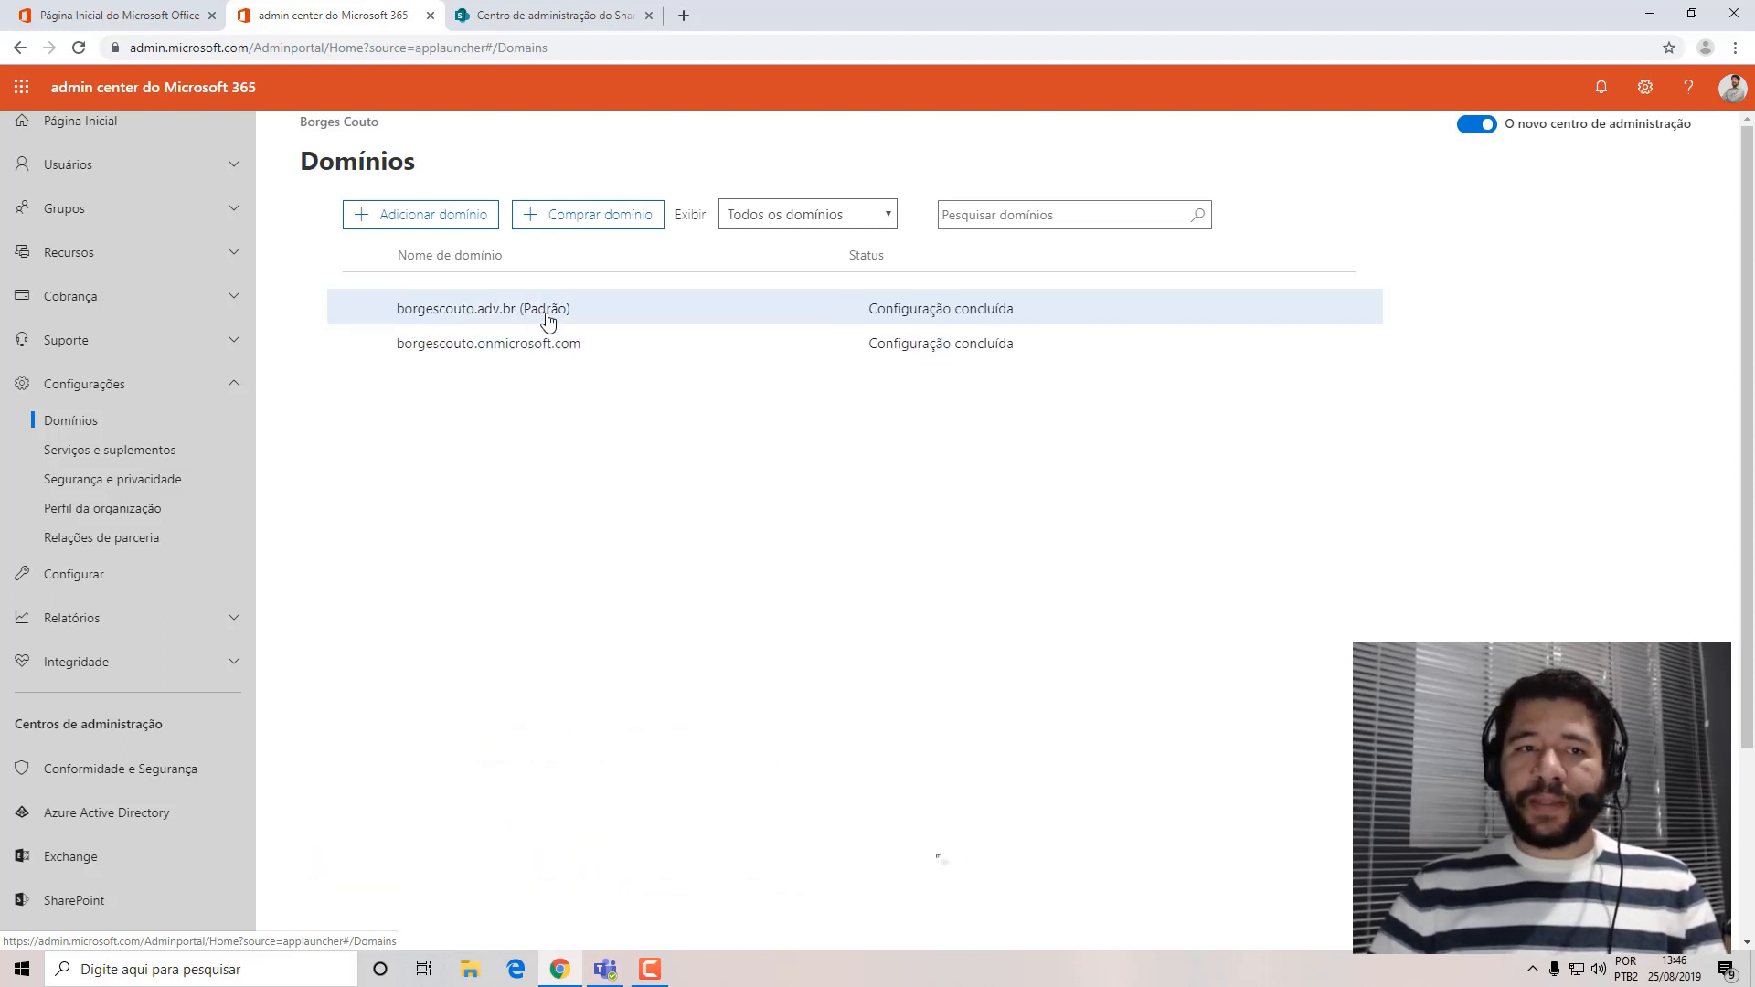
Check the signed-in account's email, start a new Outlook message addressed to that account's owner, and view the recipient's contact card.
{"action": "left_click", "coordinate": [147, 16]}
{"action": "left_click", "coordinate": [1719, 89]}
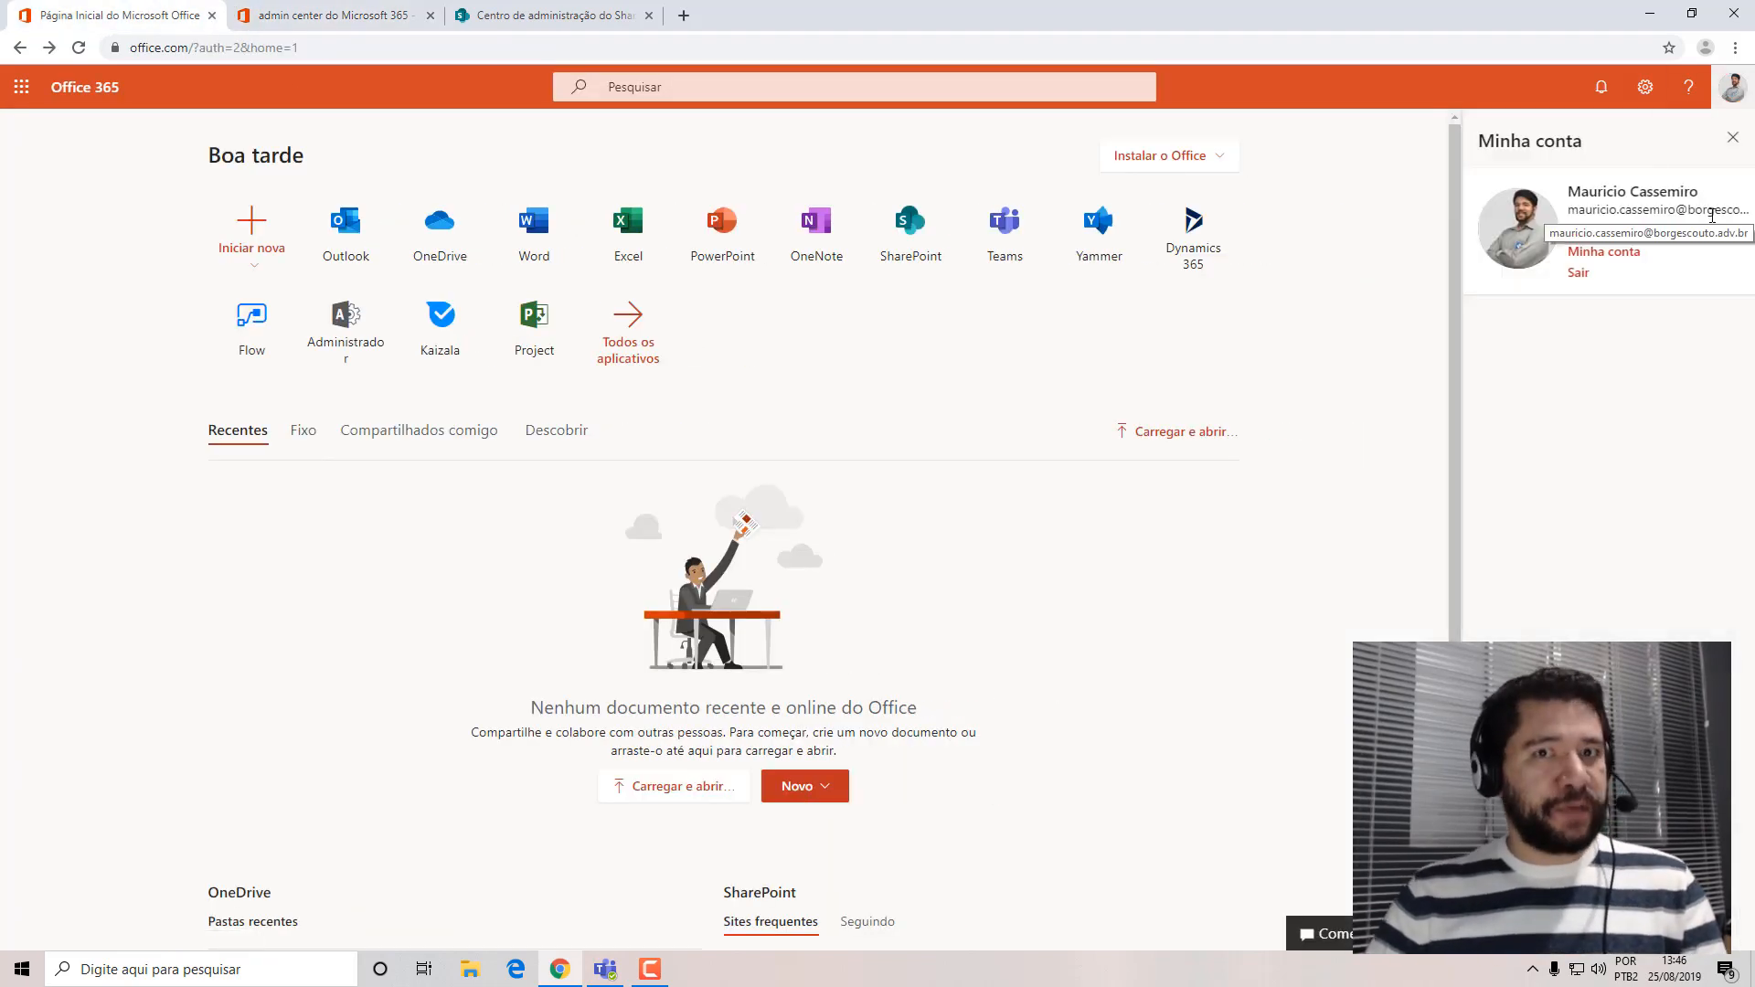
{"action": "left_click", "coordinate": [352, 239]}
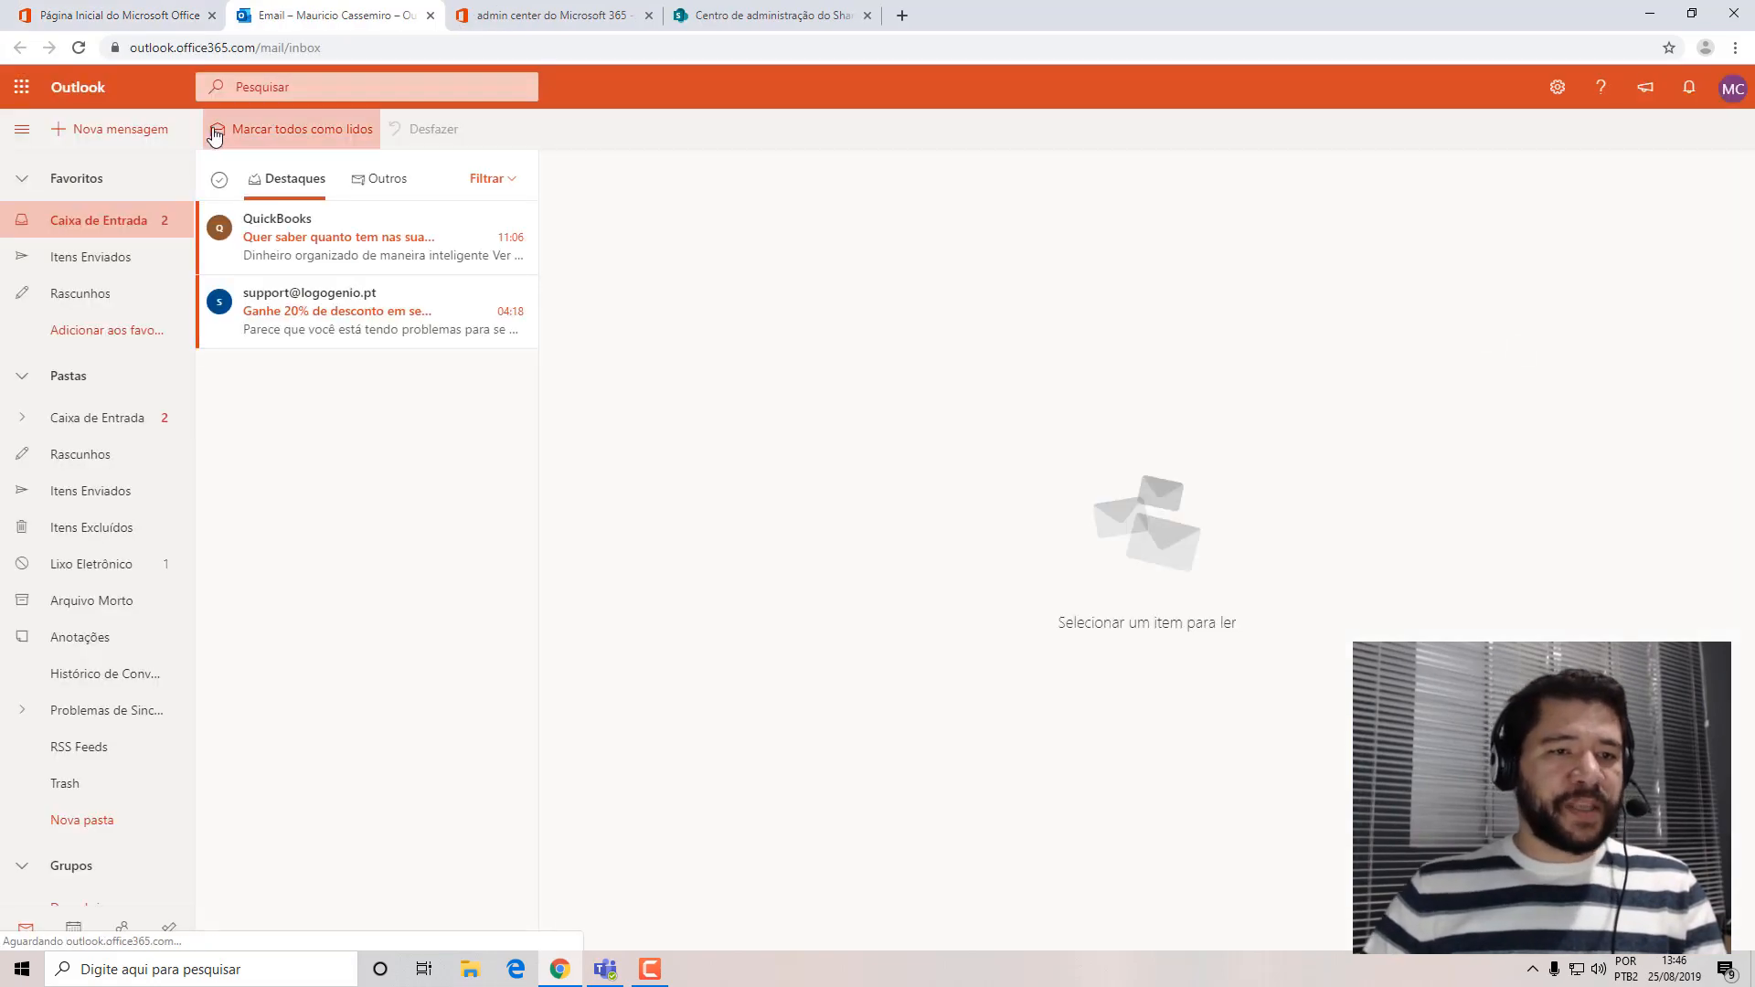
{"action": "left_click", "coordinate": [77, 133]}
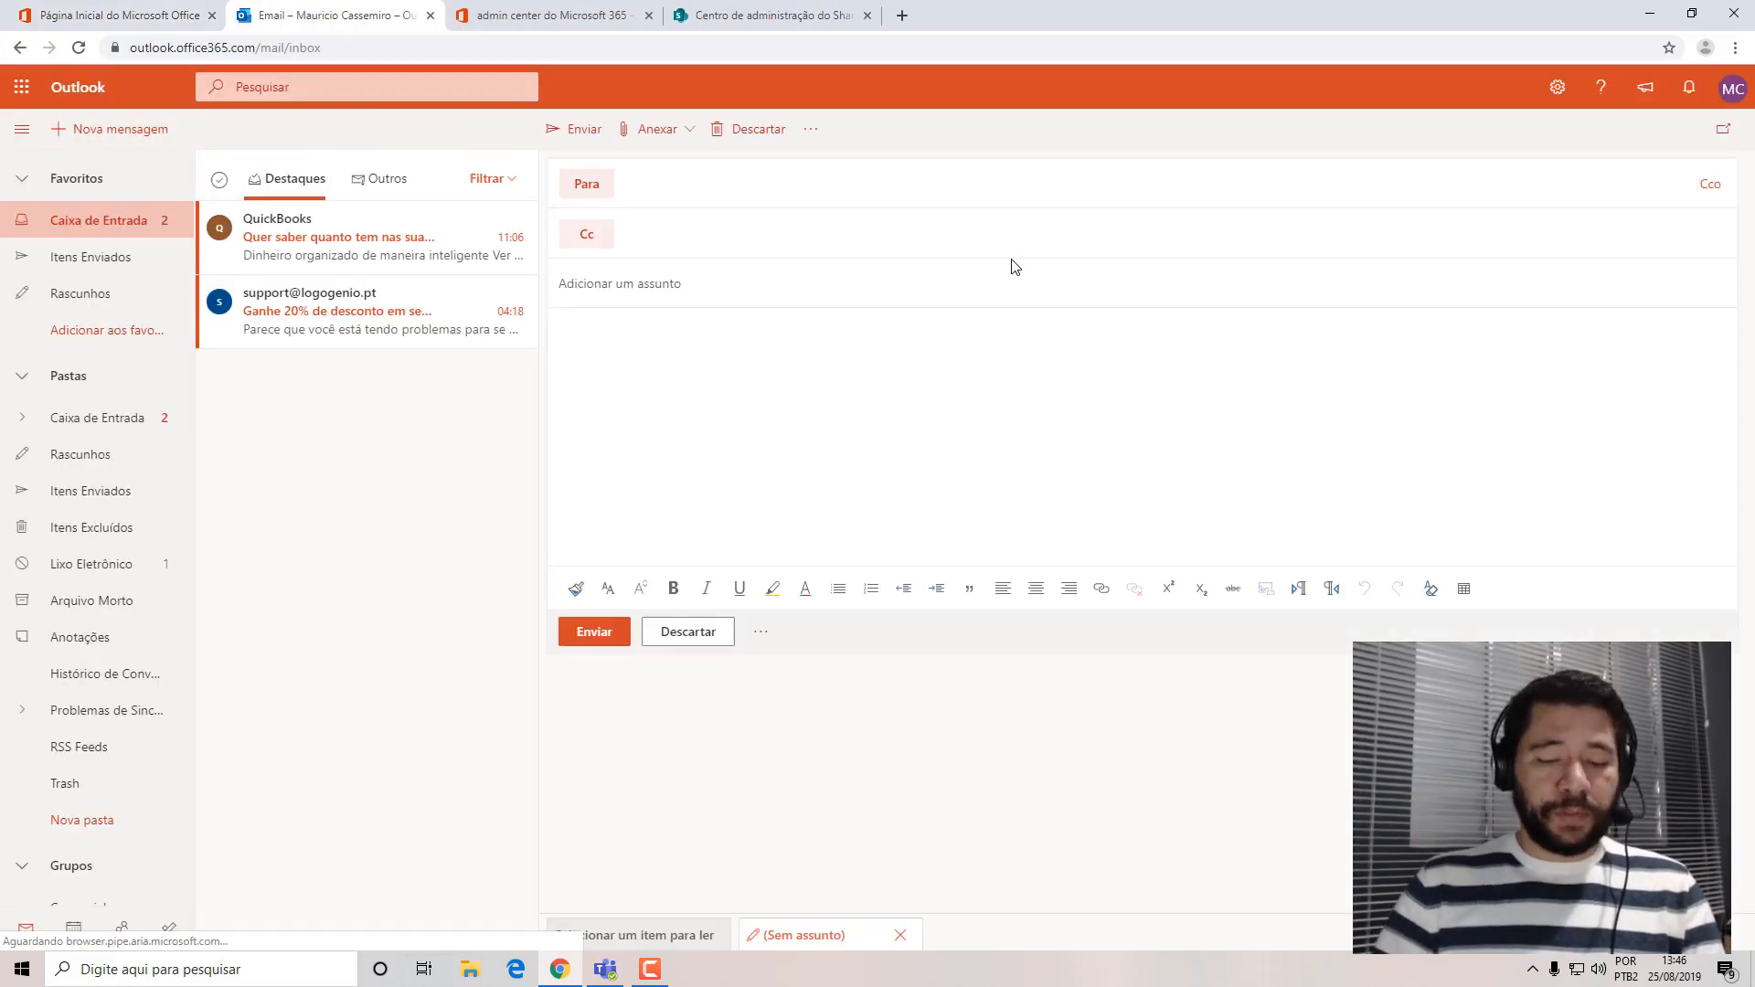
{"action": "type", "text": "mauricio"}
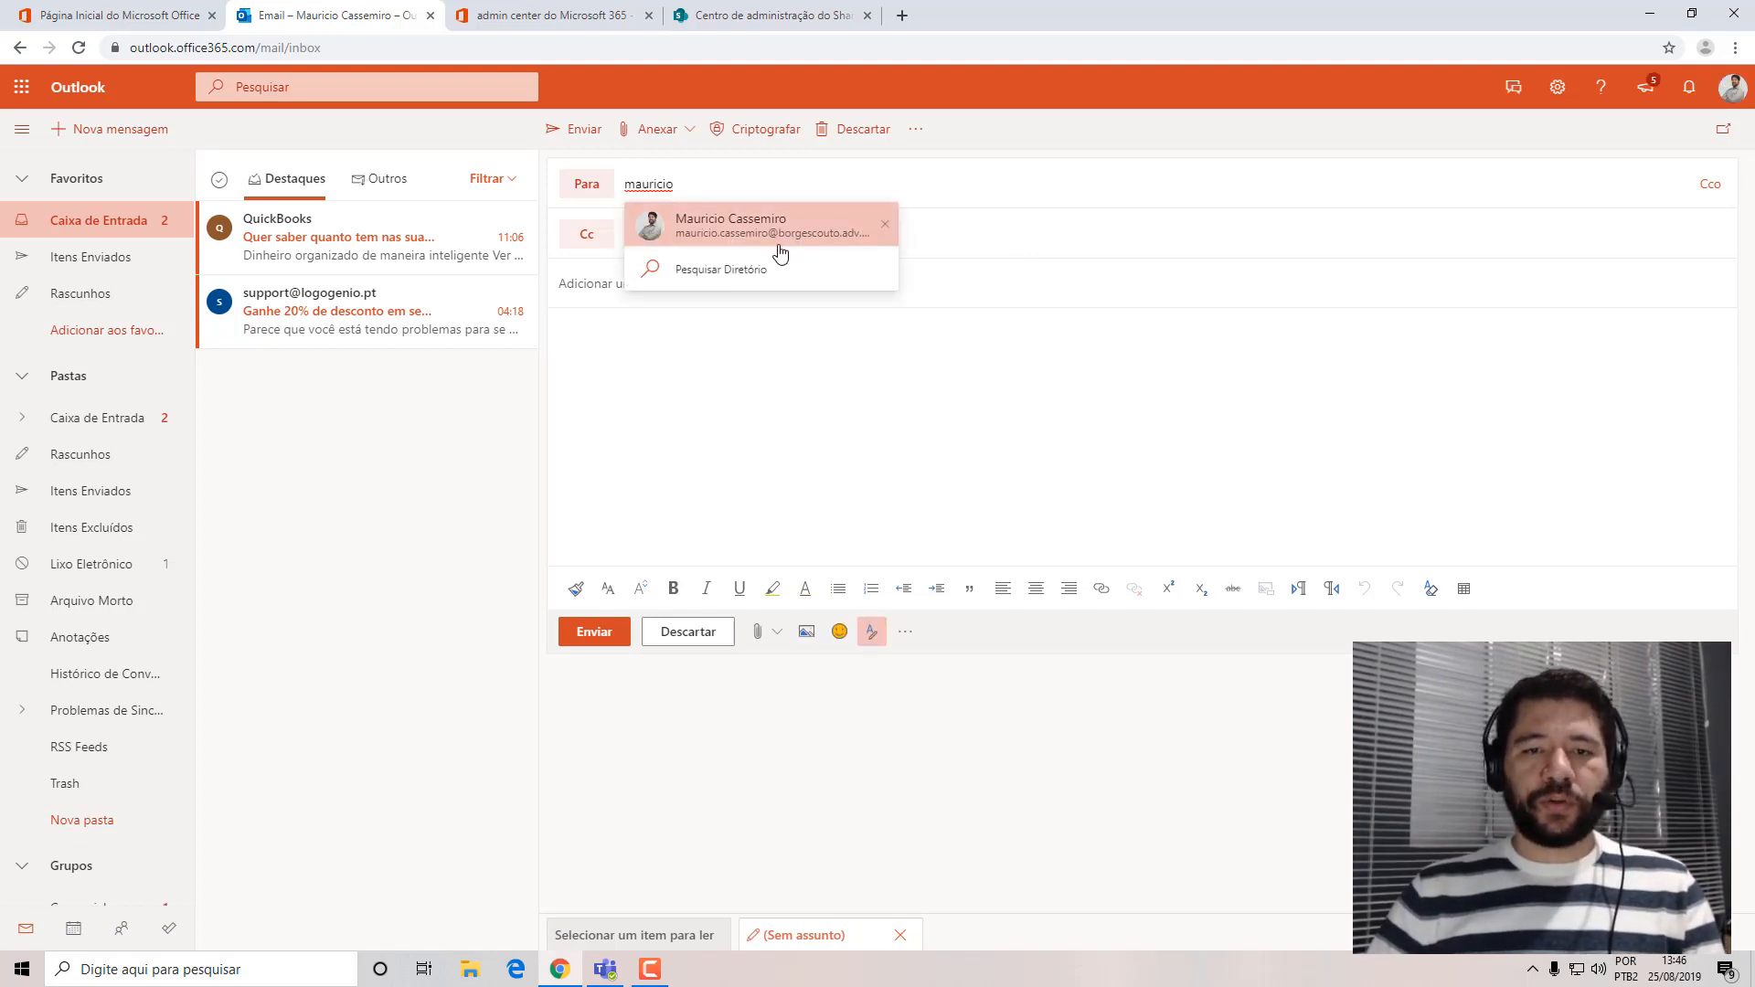
{"action": "left_click", "coordinate": [780, 251]}
{"action": "mouse_move", "coordinate": [645, 189]}
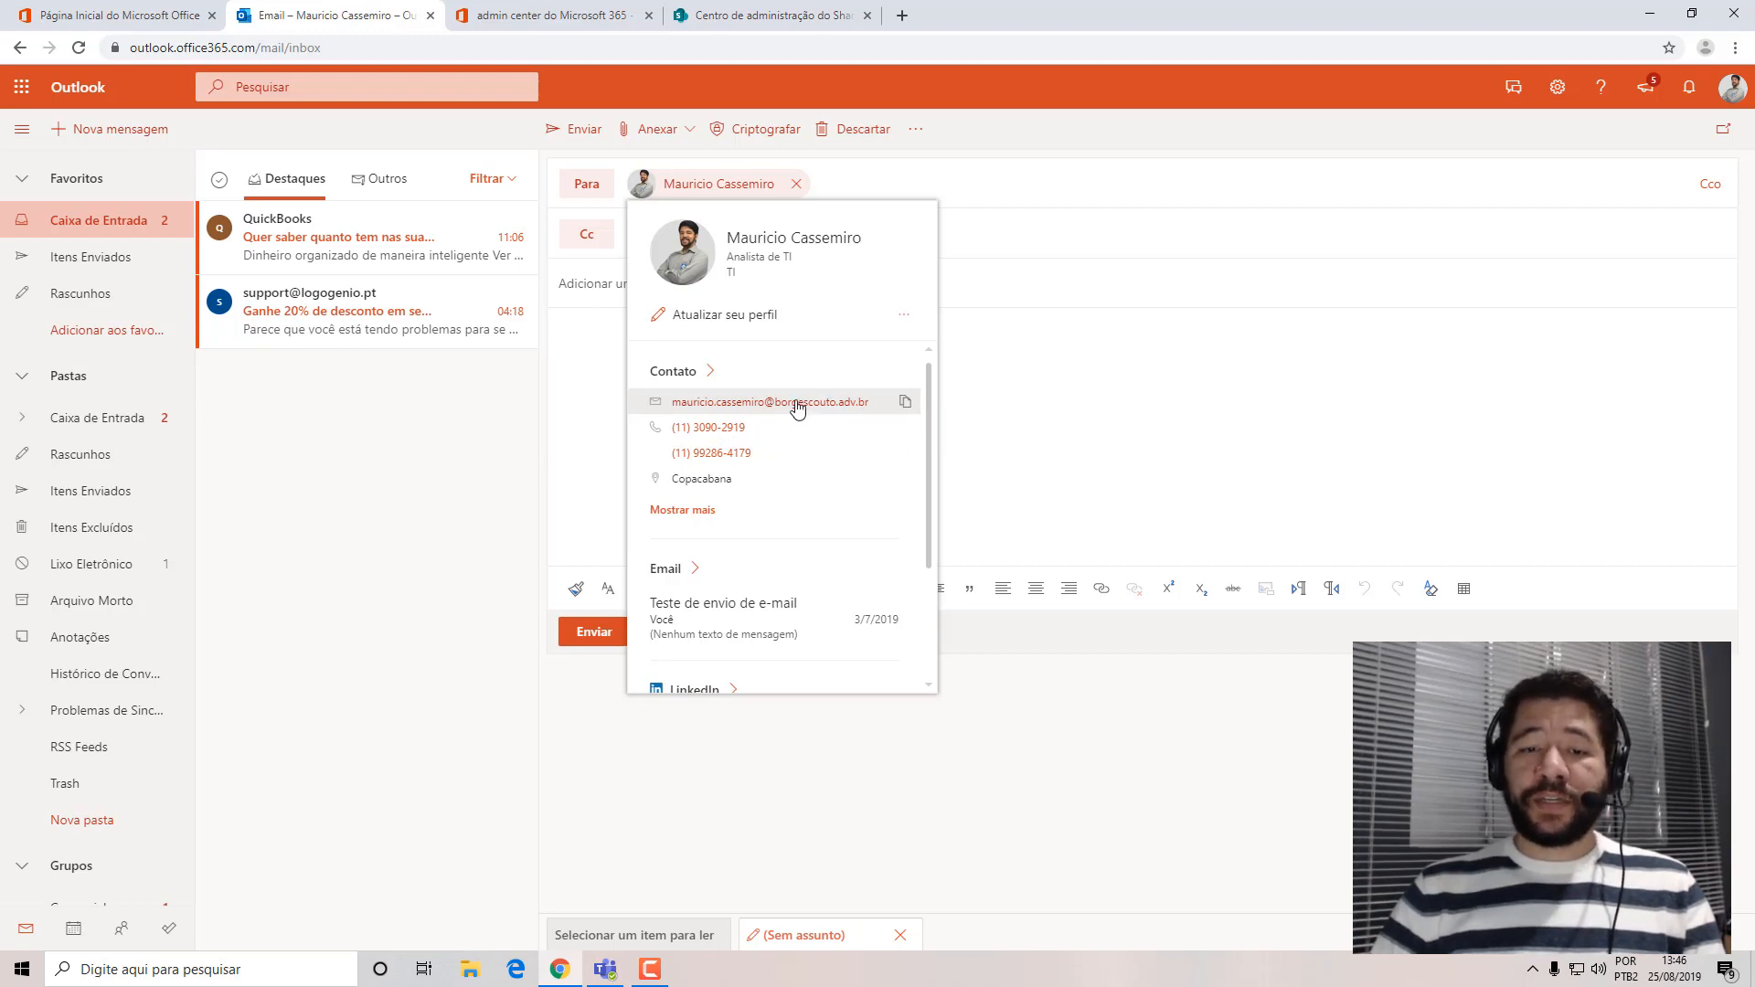
Compare the account's email domain with the registered domains and the SharePoint address, ending at the new team site form.
{"action": "left_click", "coordinate": [156, 11]}
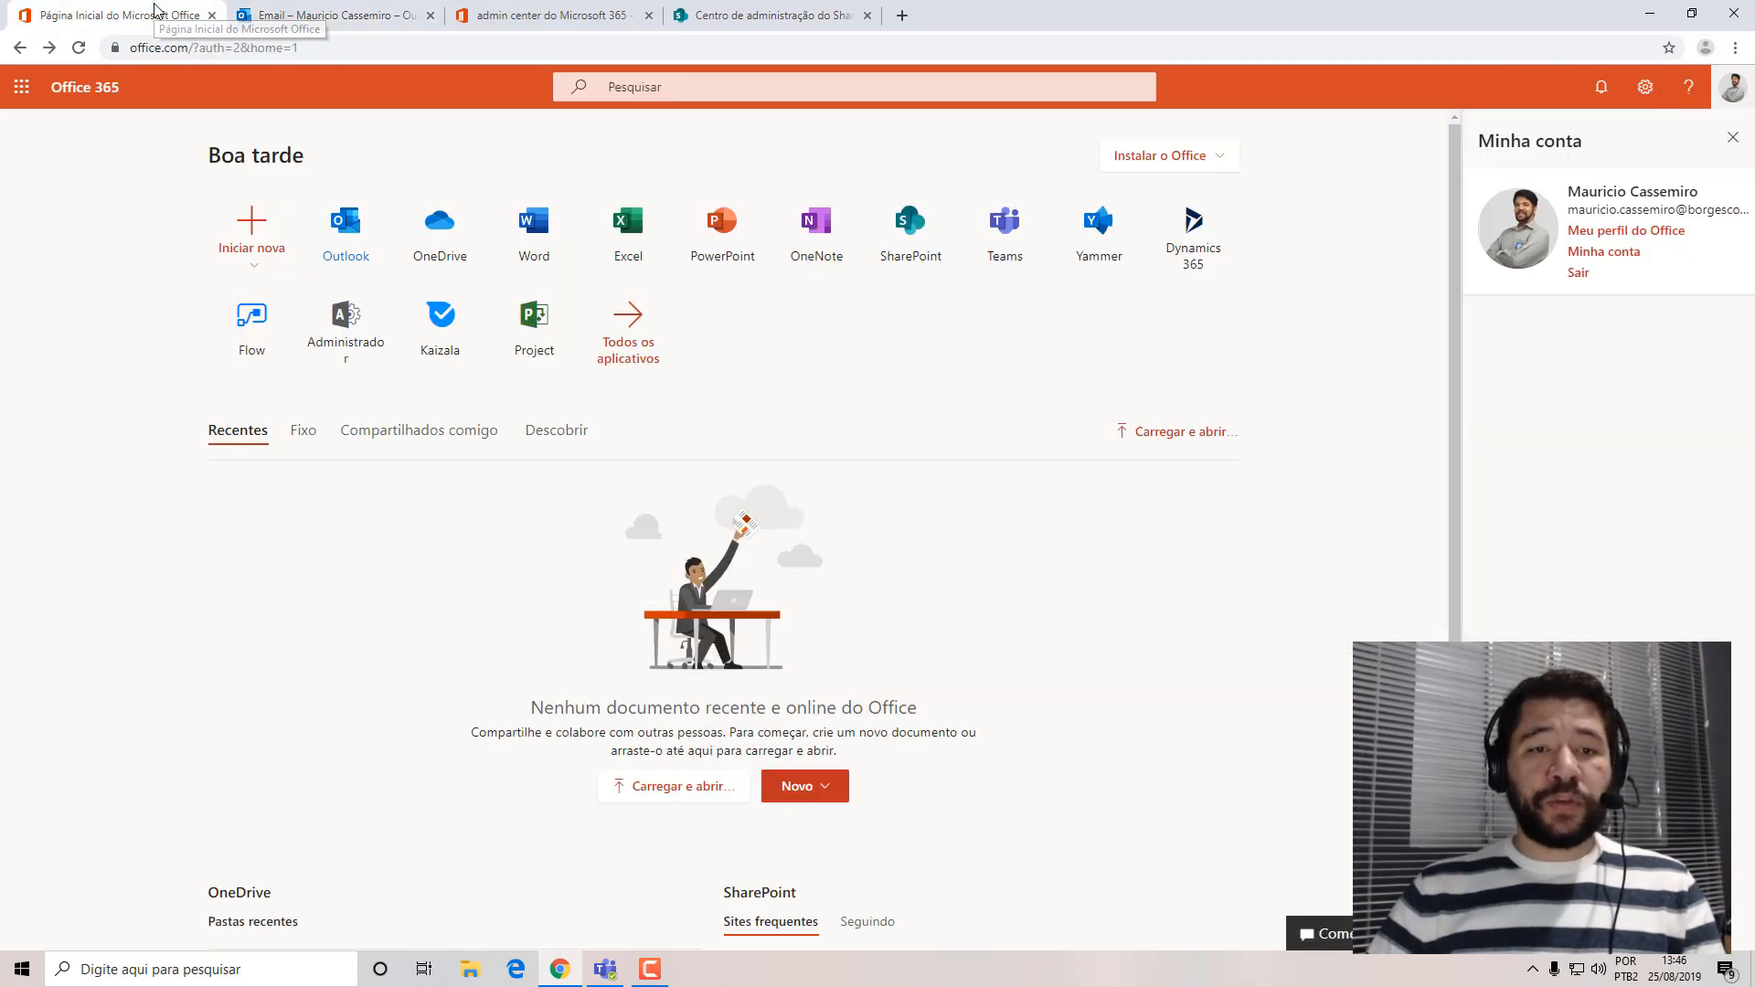
{"action": "left_click", "coordinate": [524, 14]}
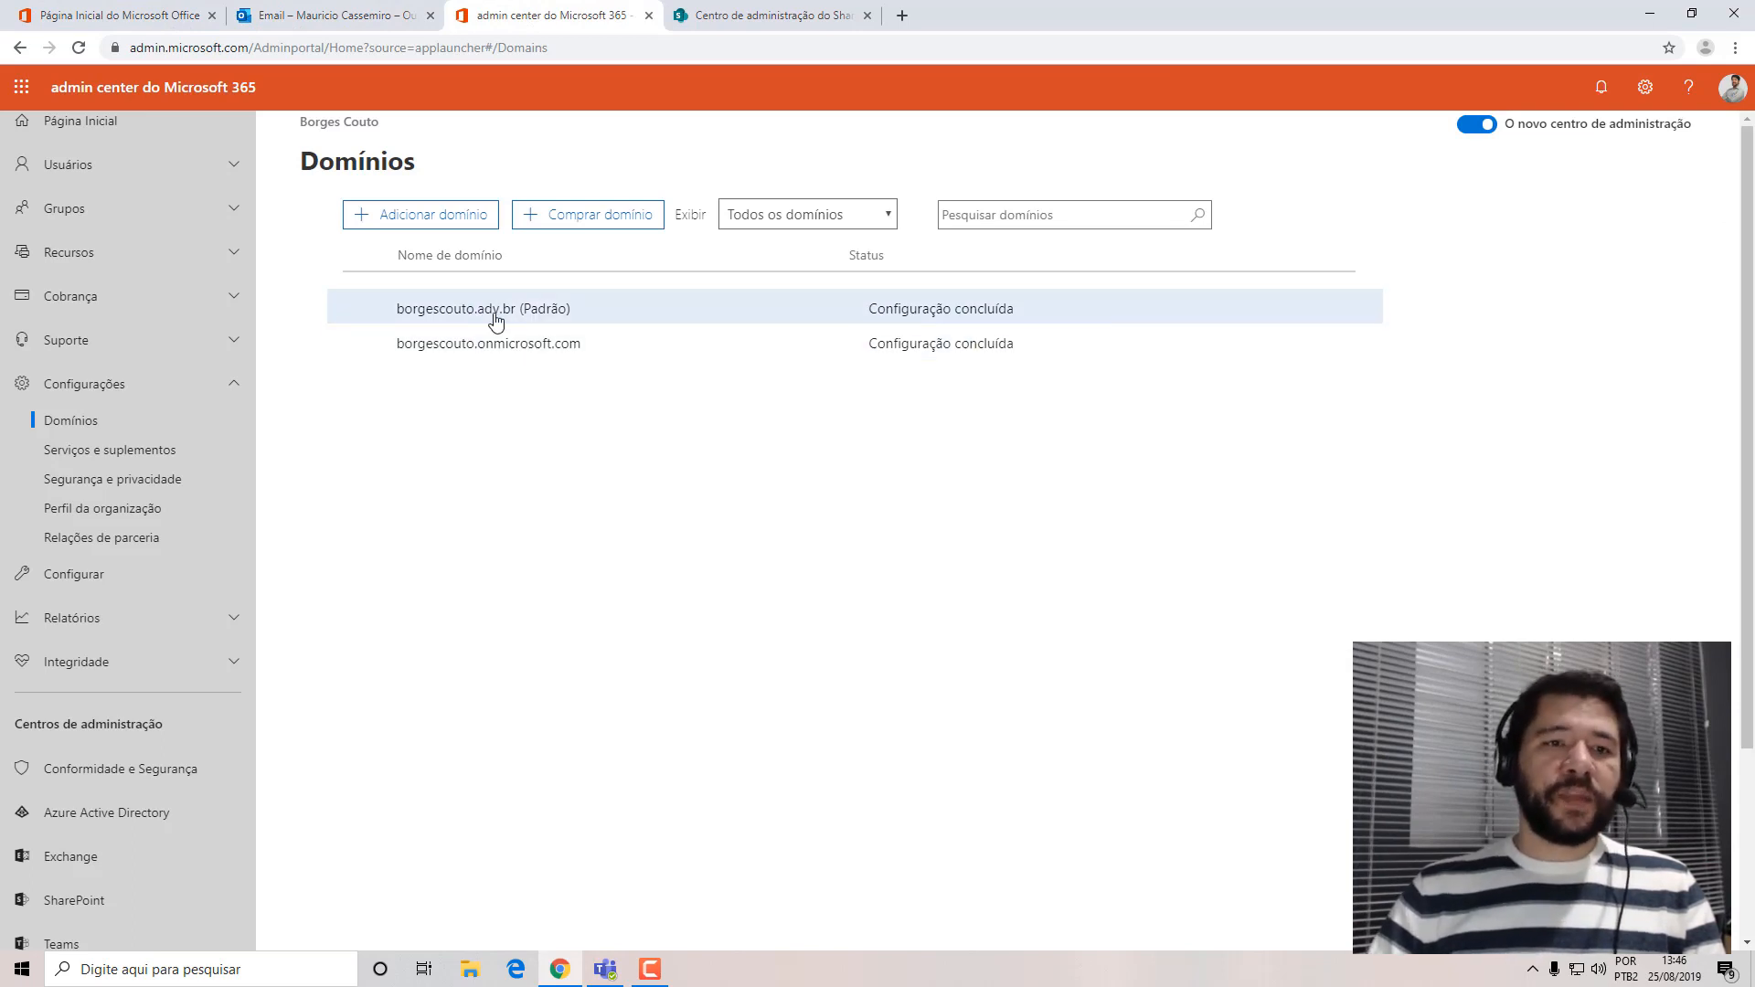
{"action": "left_click", "coordinate": [793, 17]}
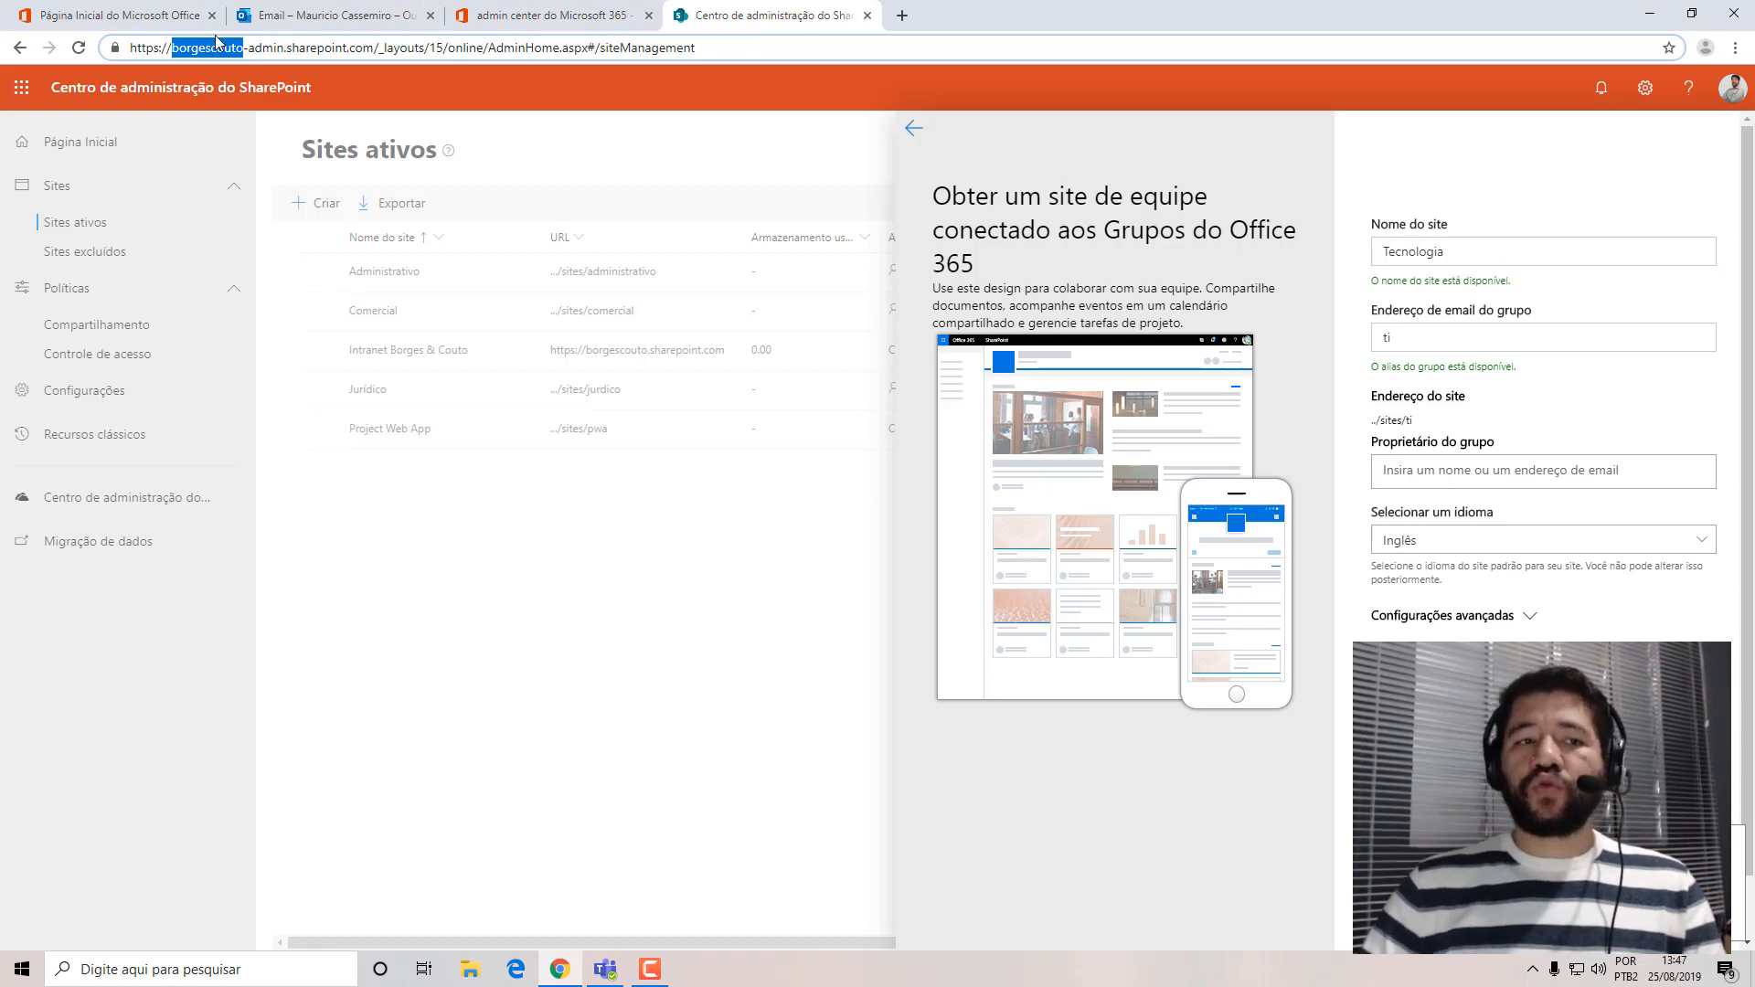
{"action": "left_click", "coordinate": [180, 11]}
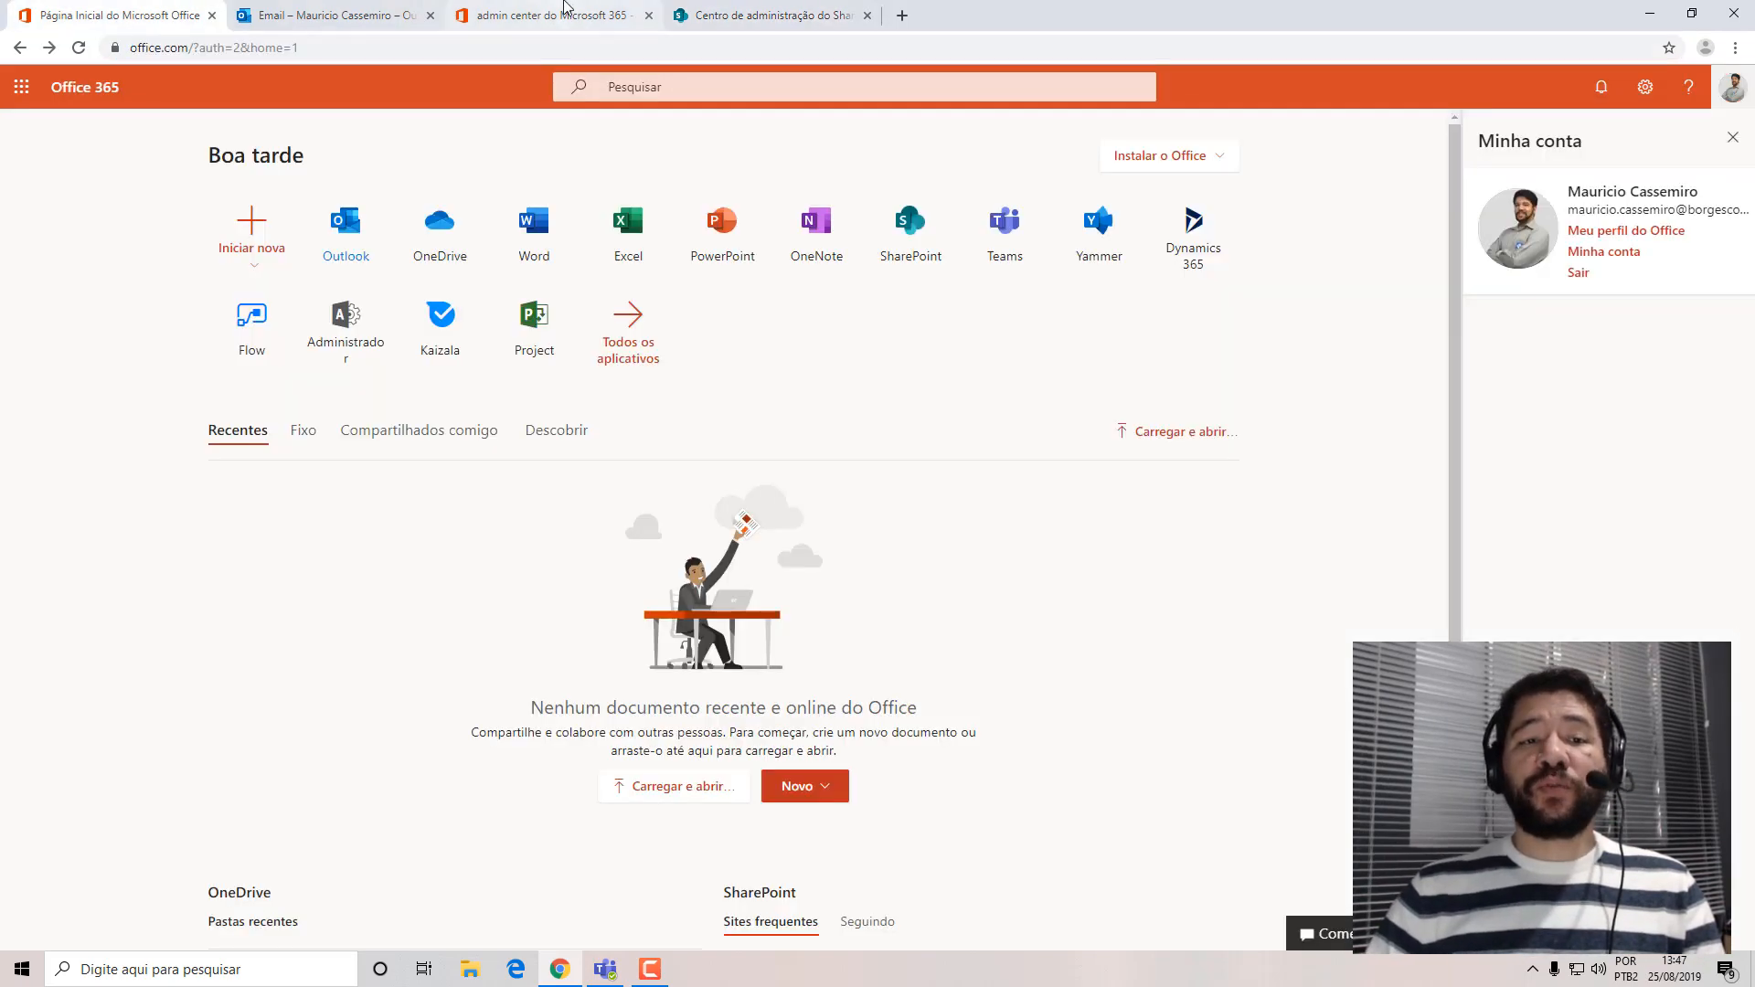
{"action": "left_click", "coordinate": [549, 14]}
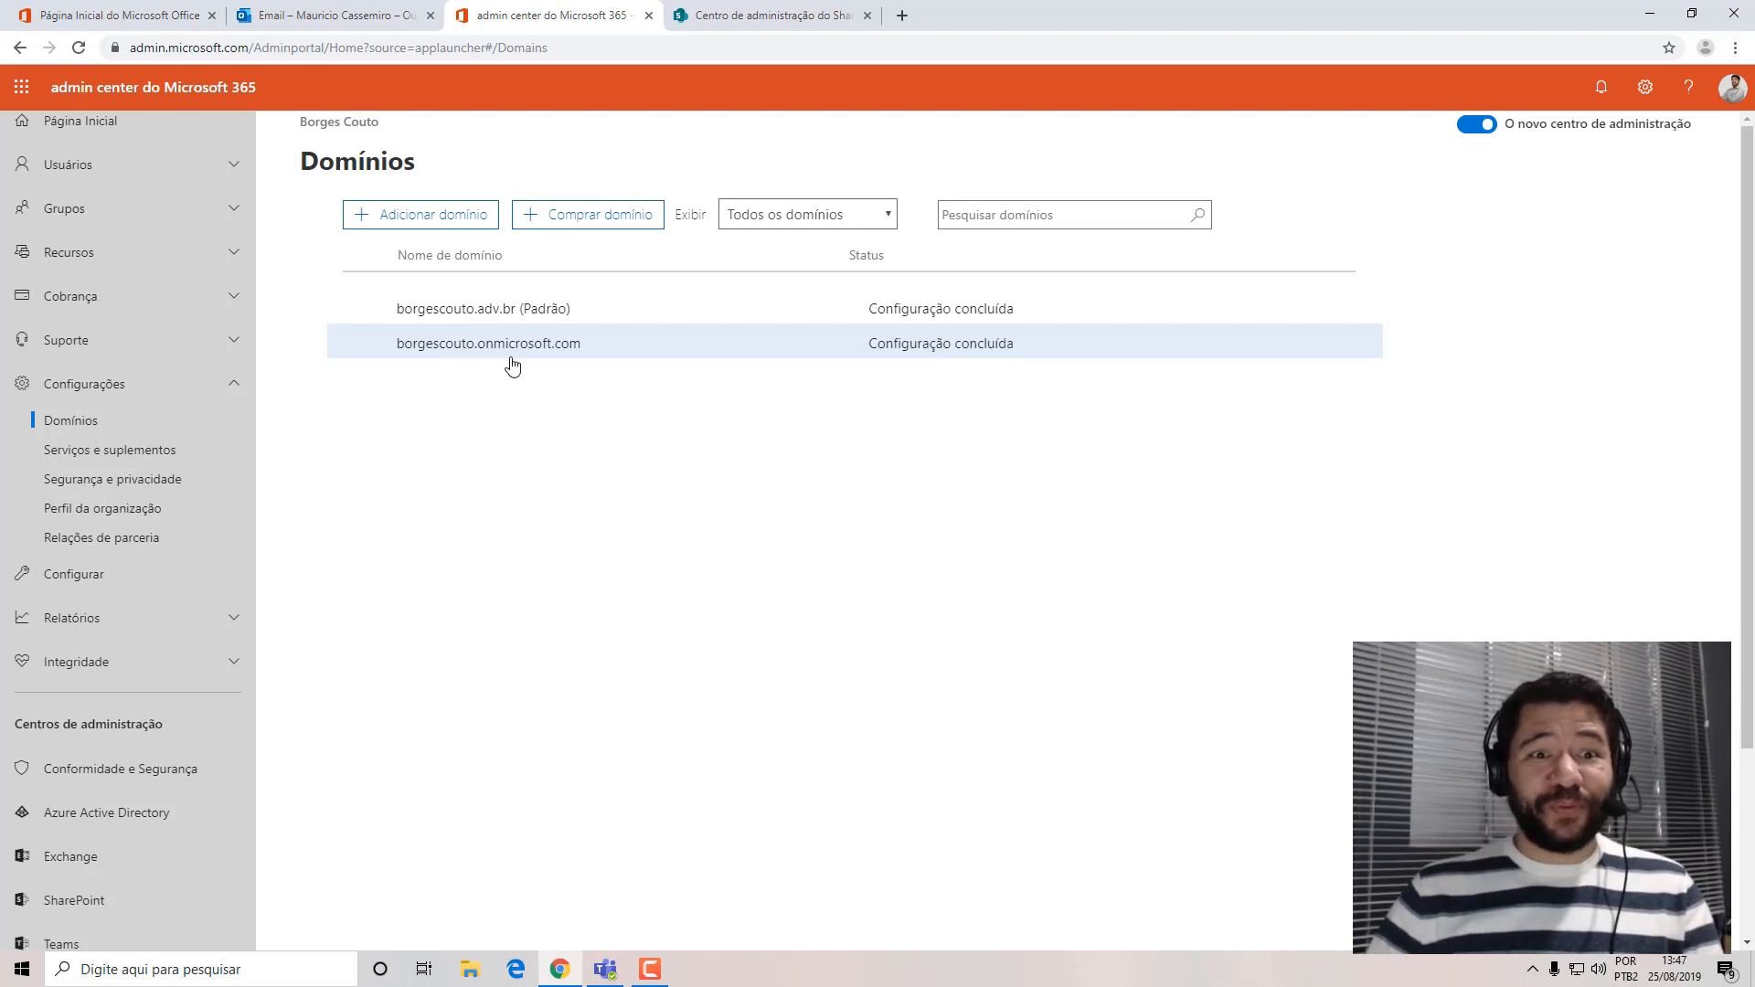
{"action": "left_click", "coordinate": [782, 15]}
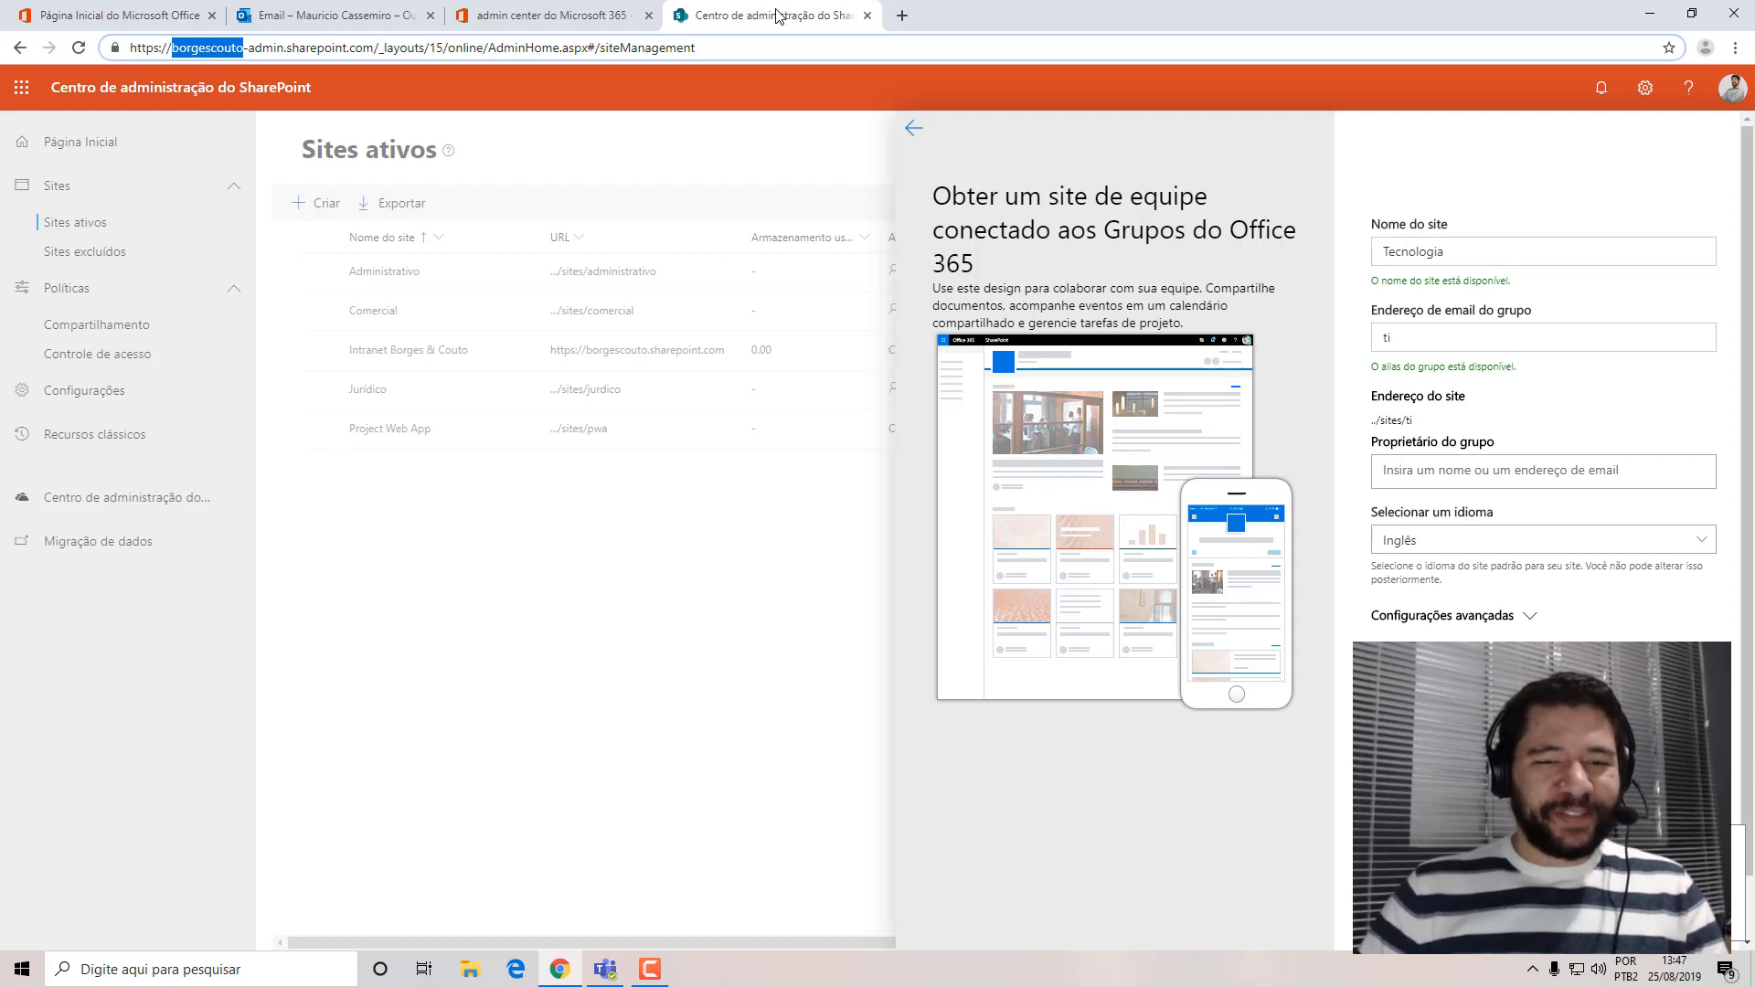
Restart the new site form as a team site named Tecnologia with the group email alias ti.
{"action": "left_click", "coordinate": [1066, 623]}
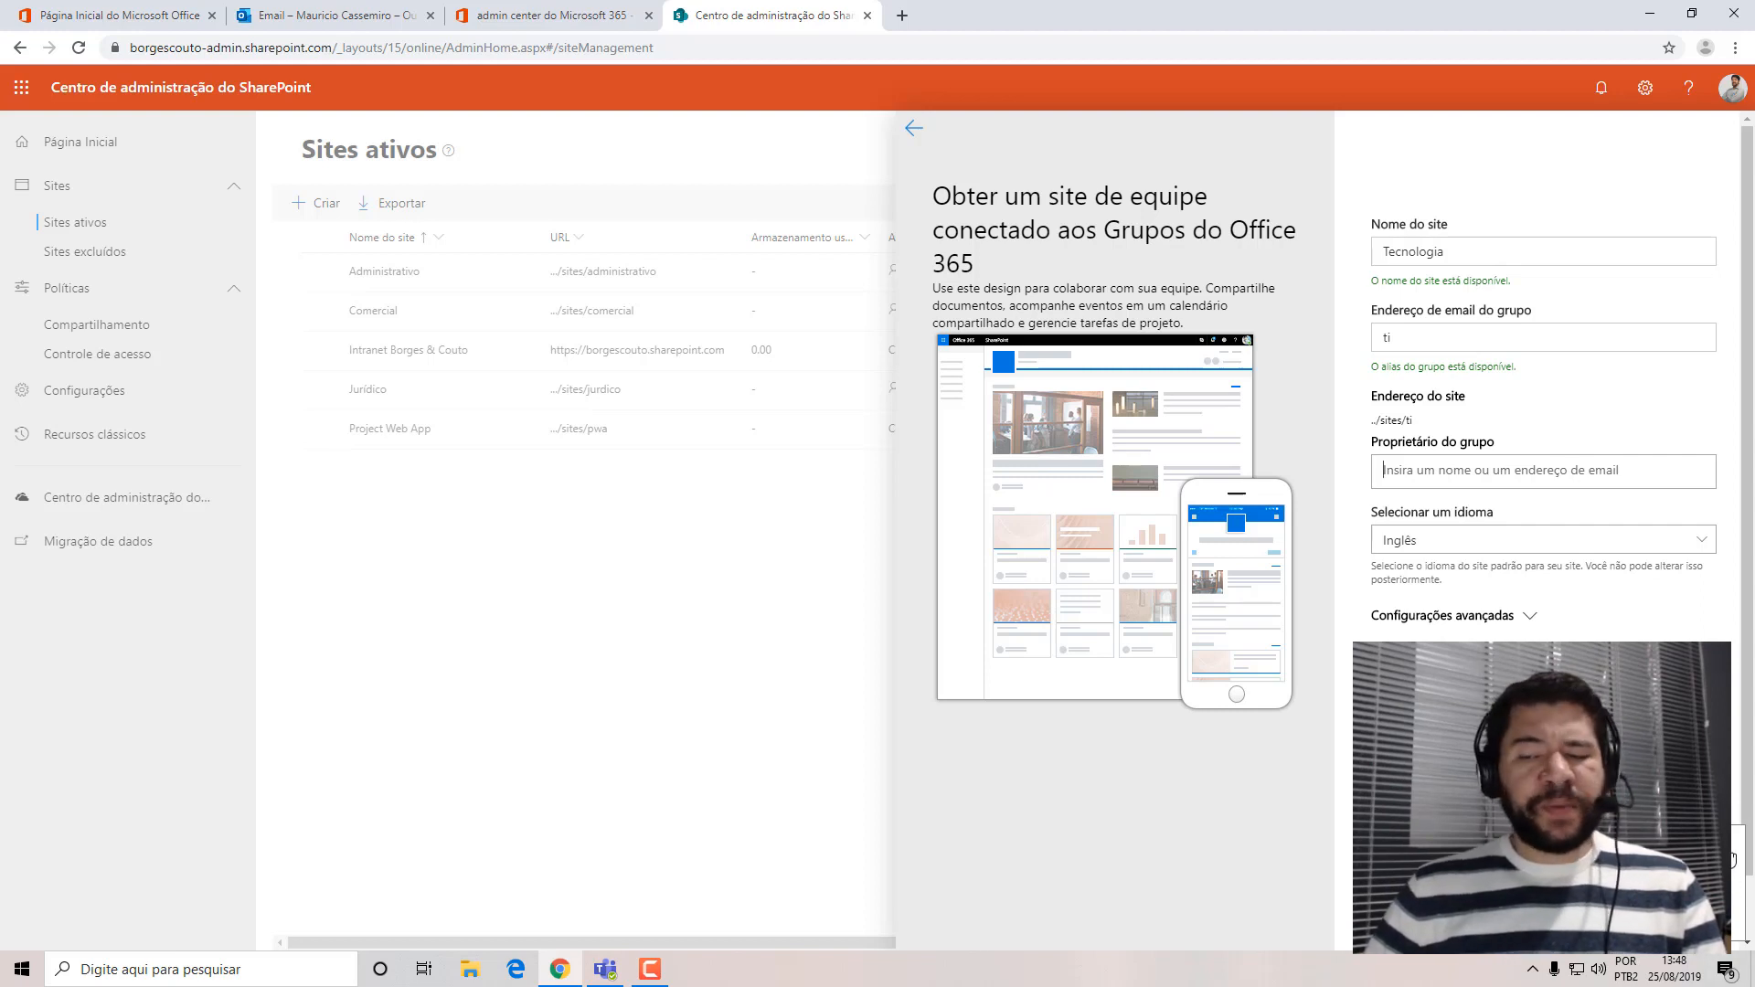
{"action": "key", "text": "Escape"}
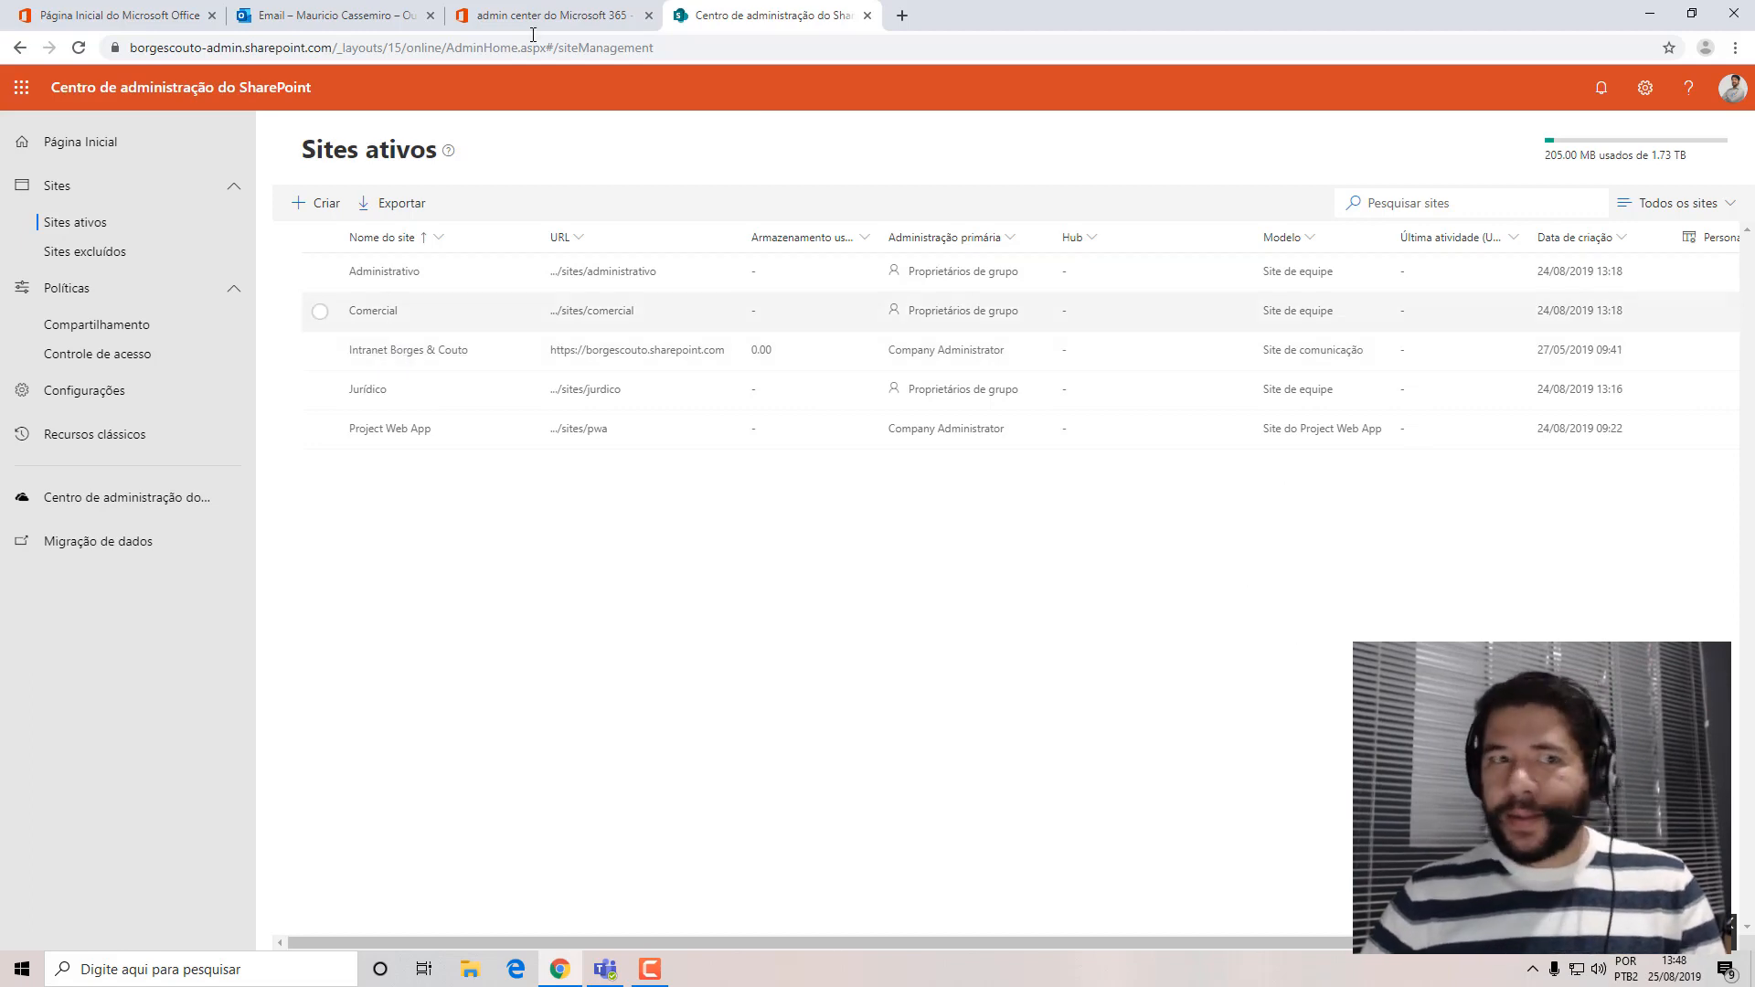
{"action": "left_click", "coordinate": [355, 197]}
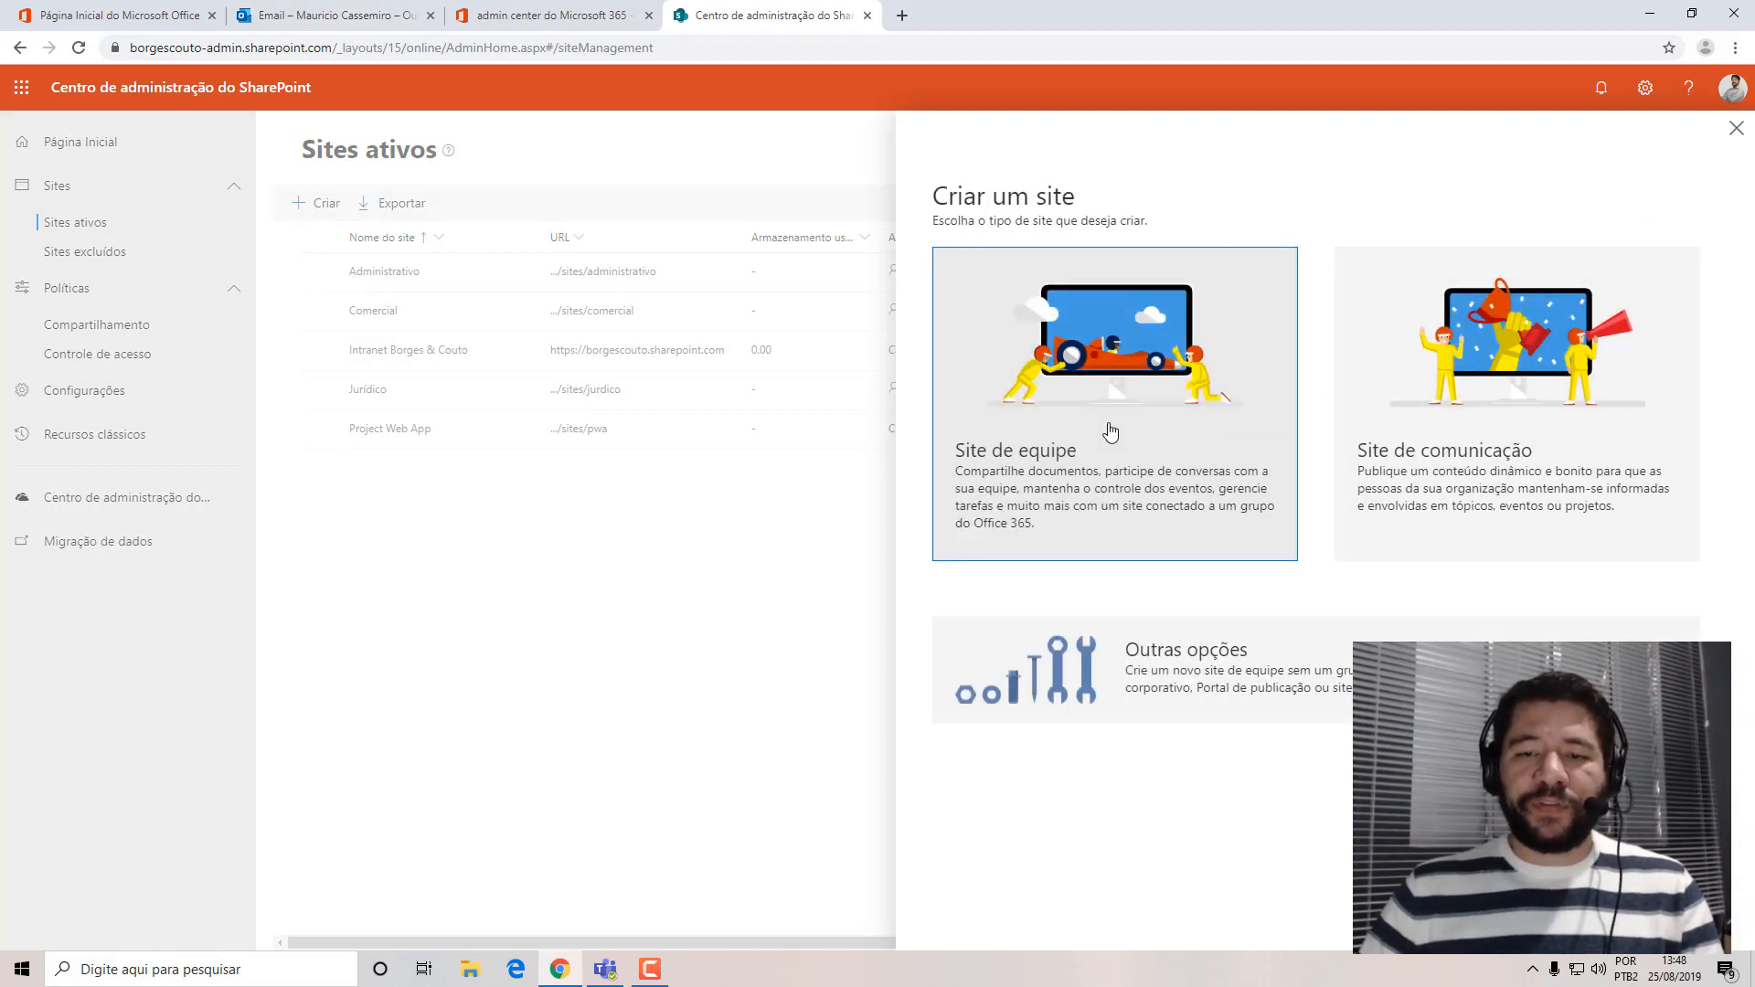
{"action": "left_click", "coordinate": [1109, 430]}
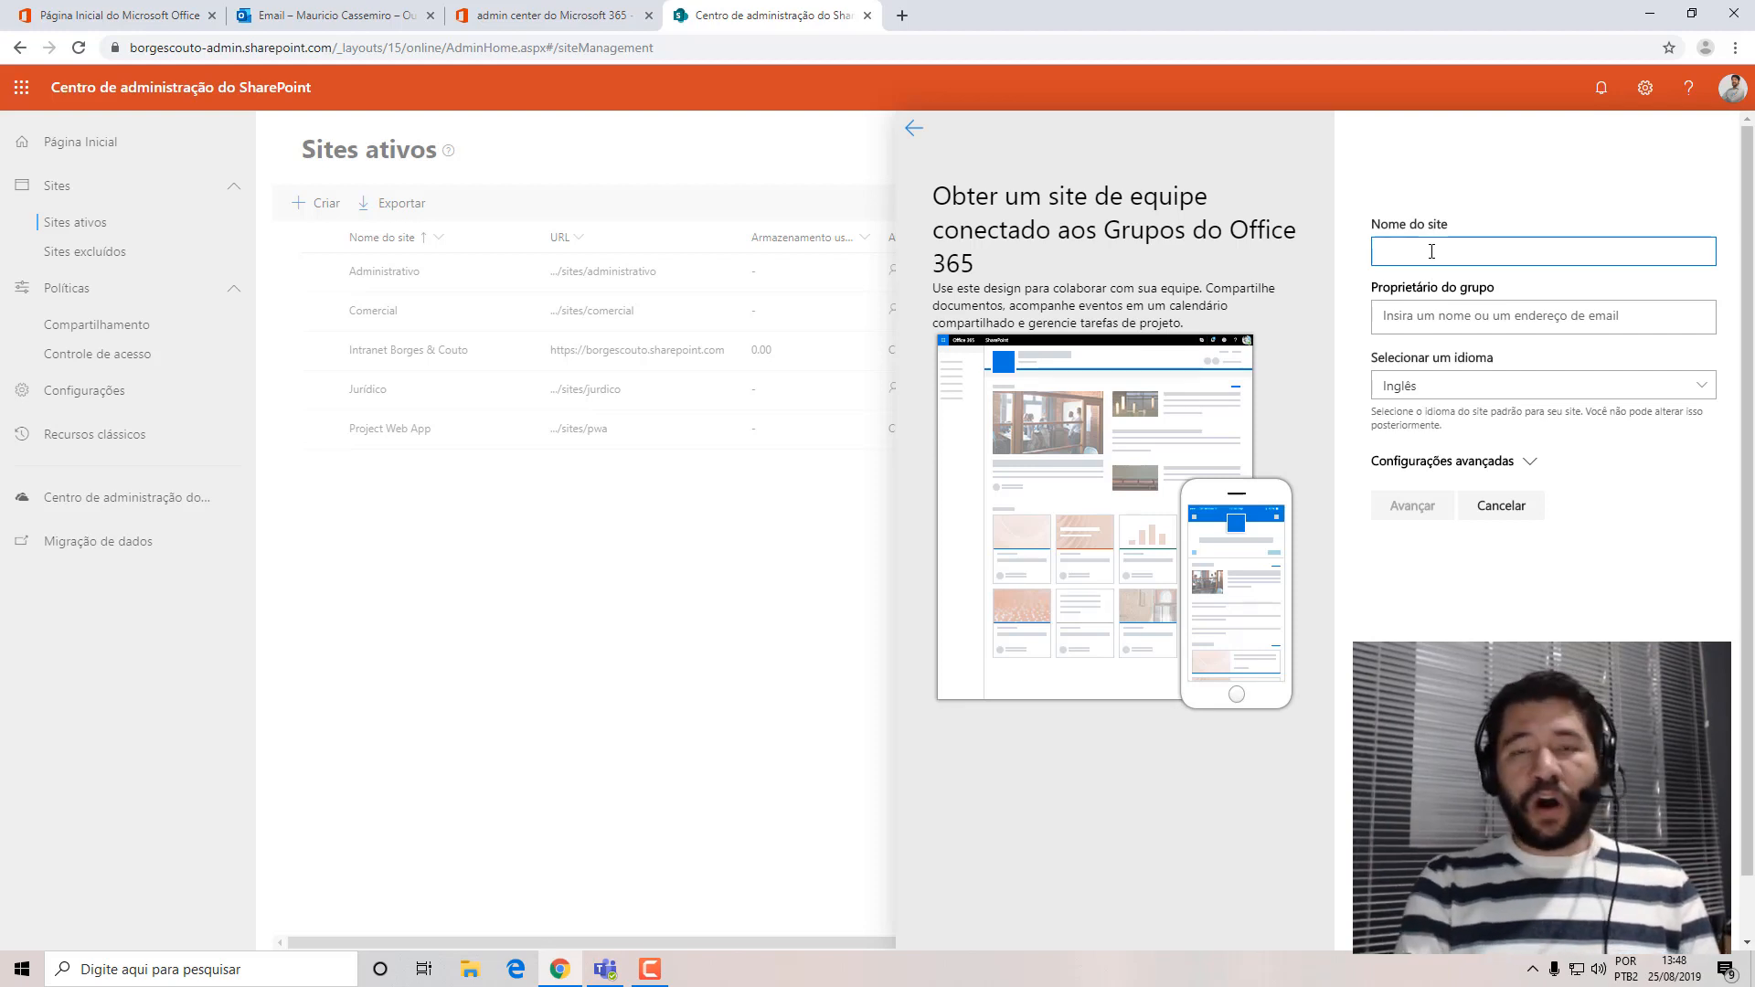
{"action": "type", "text": "T"}
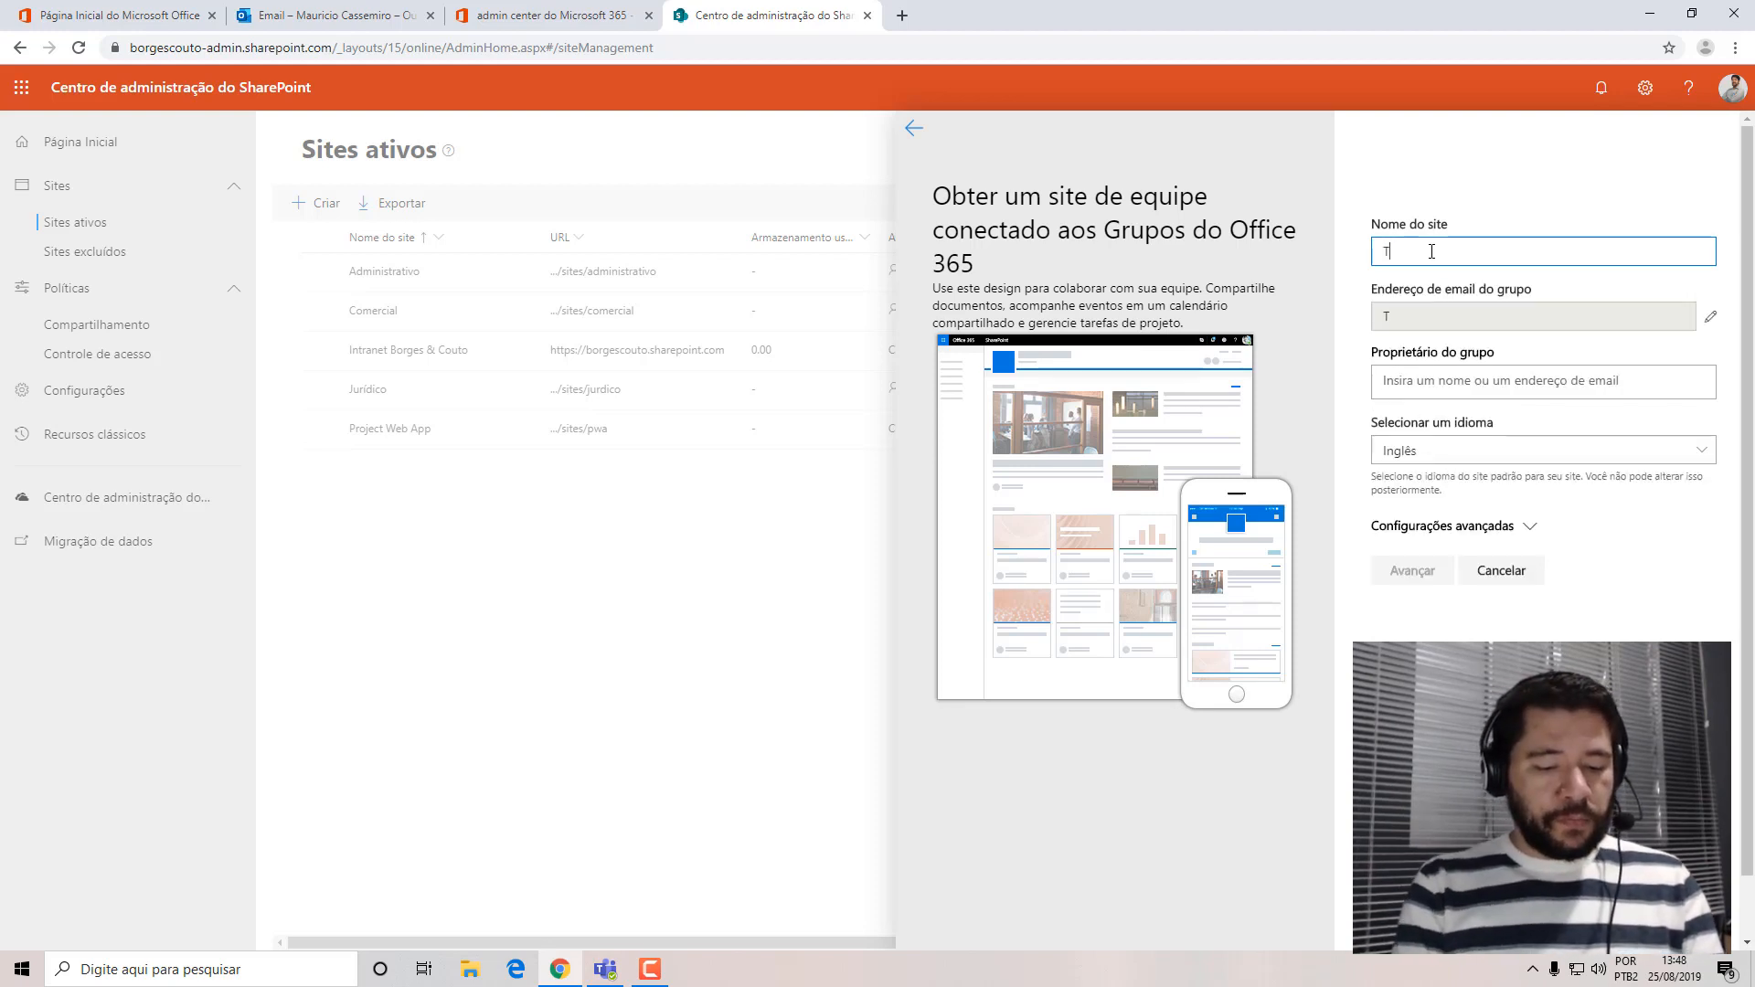
{"action": "type", "text": "ecnologia"}
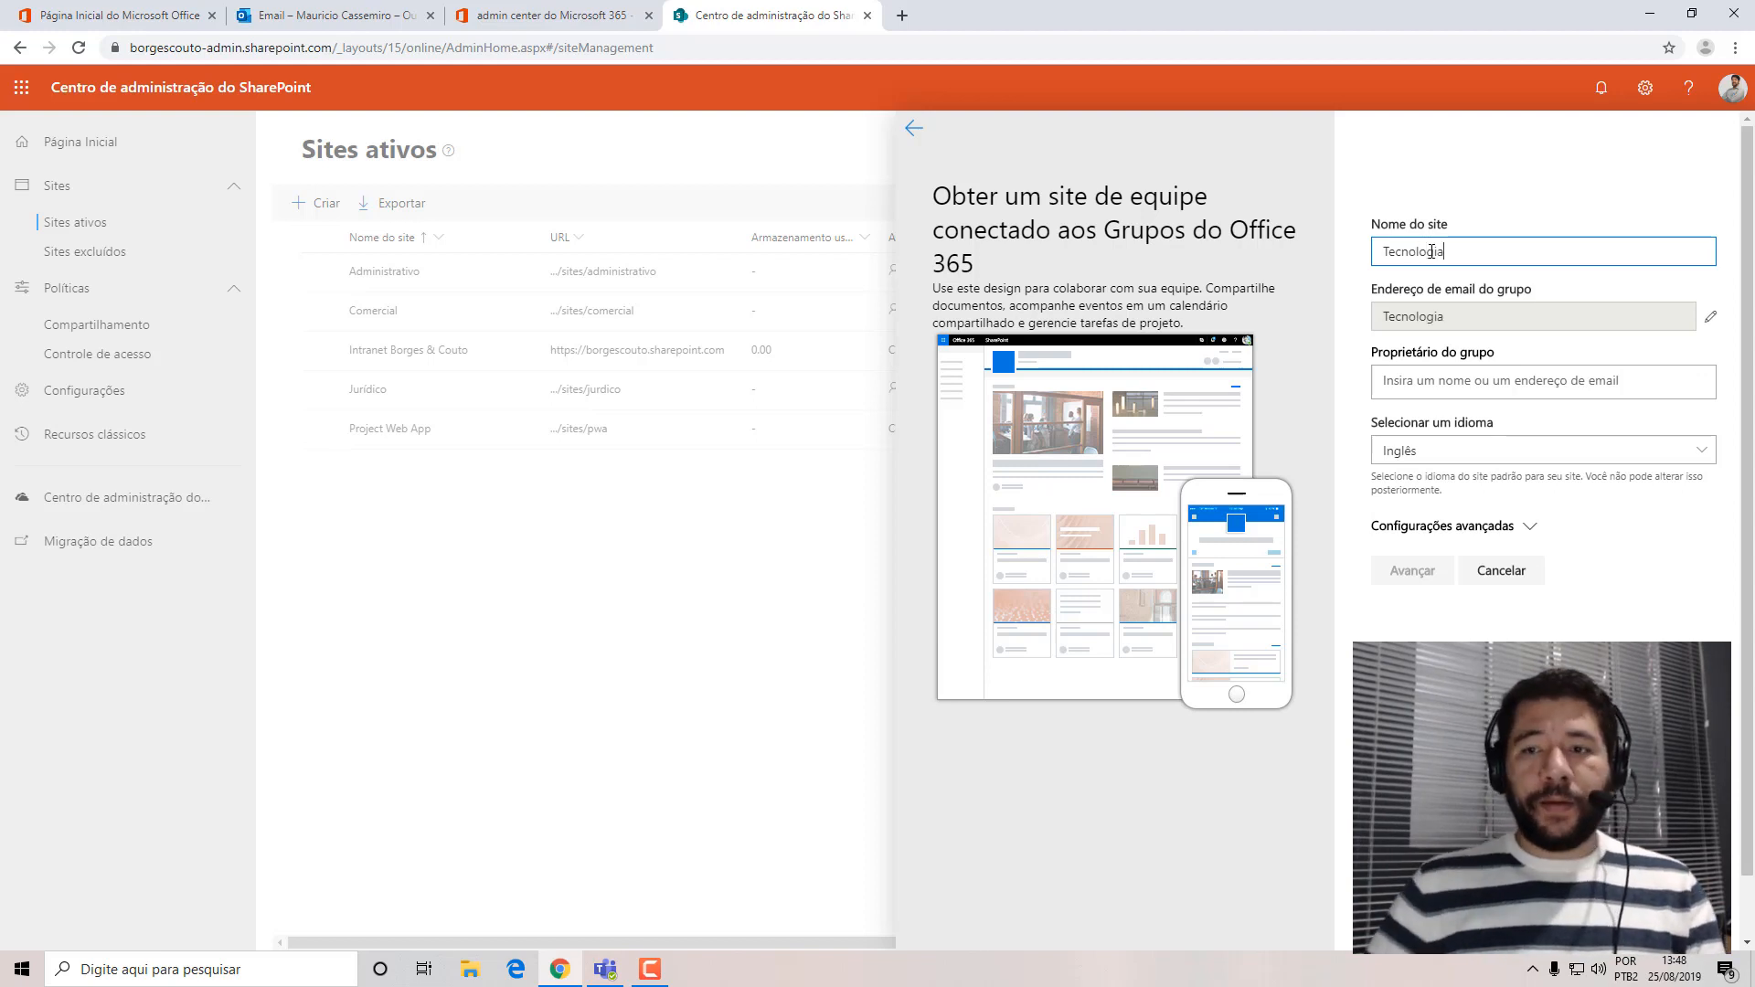
{"action": "left_click", "coordinate": [1711, 344]}
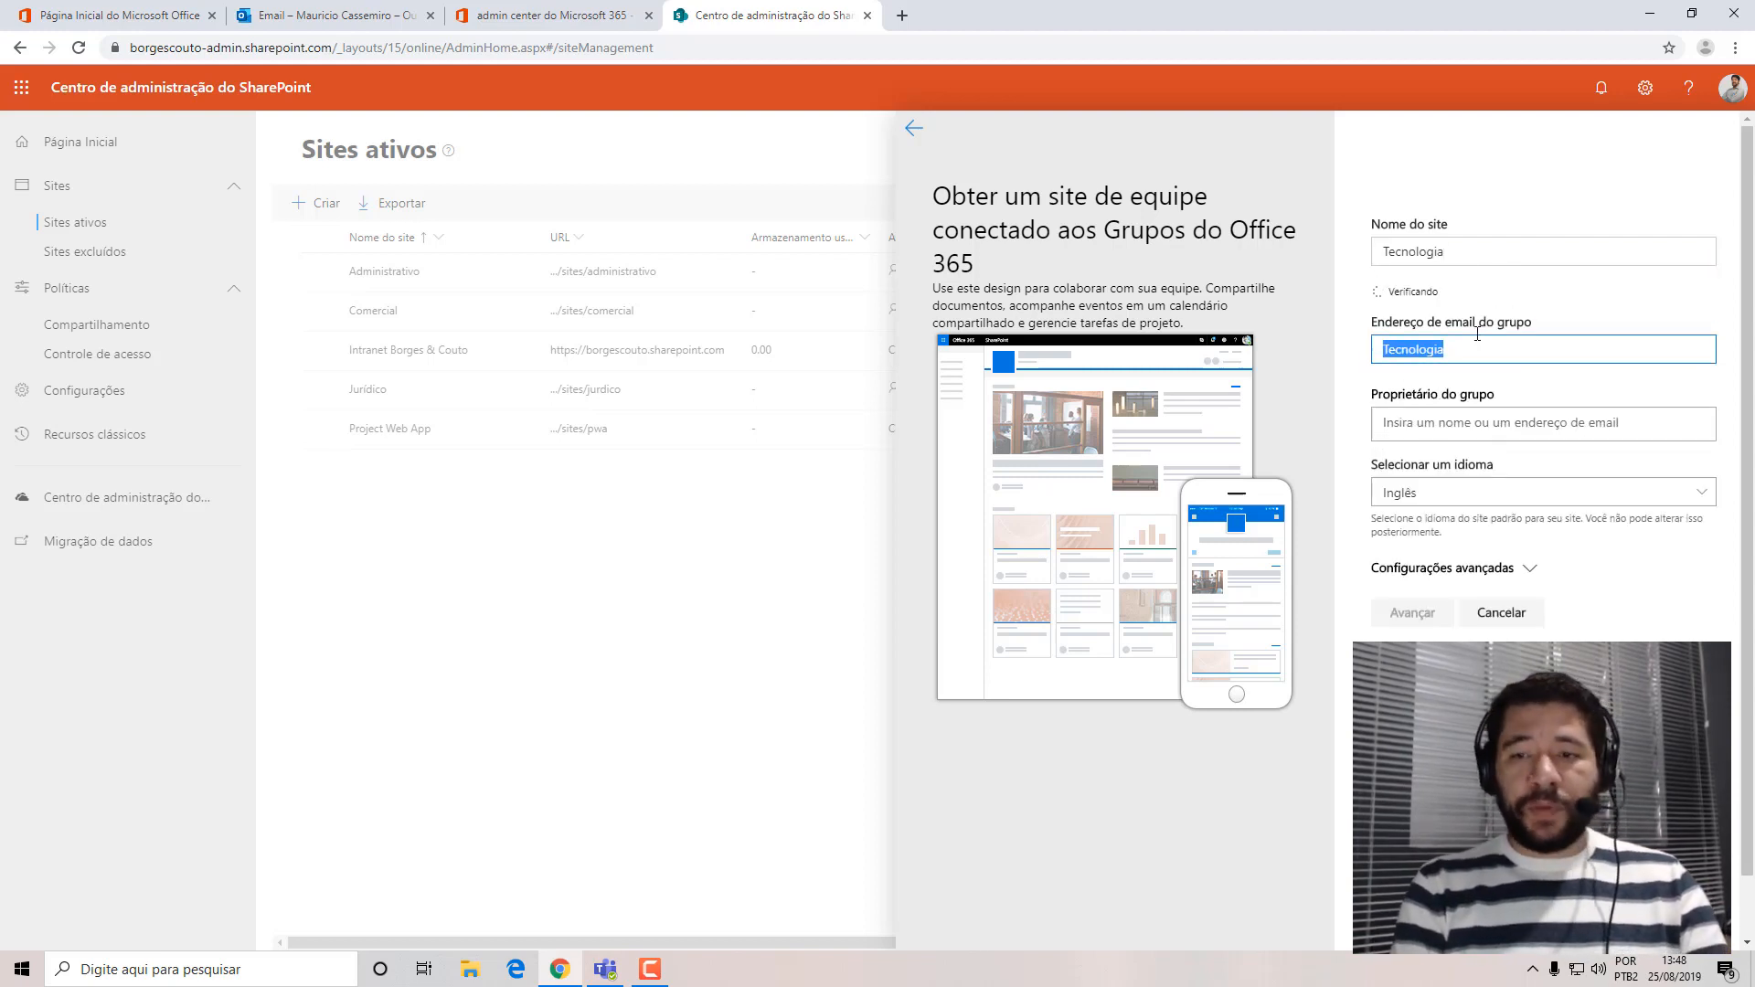
{"action": "type", "text": "ti"}
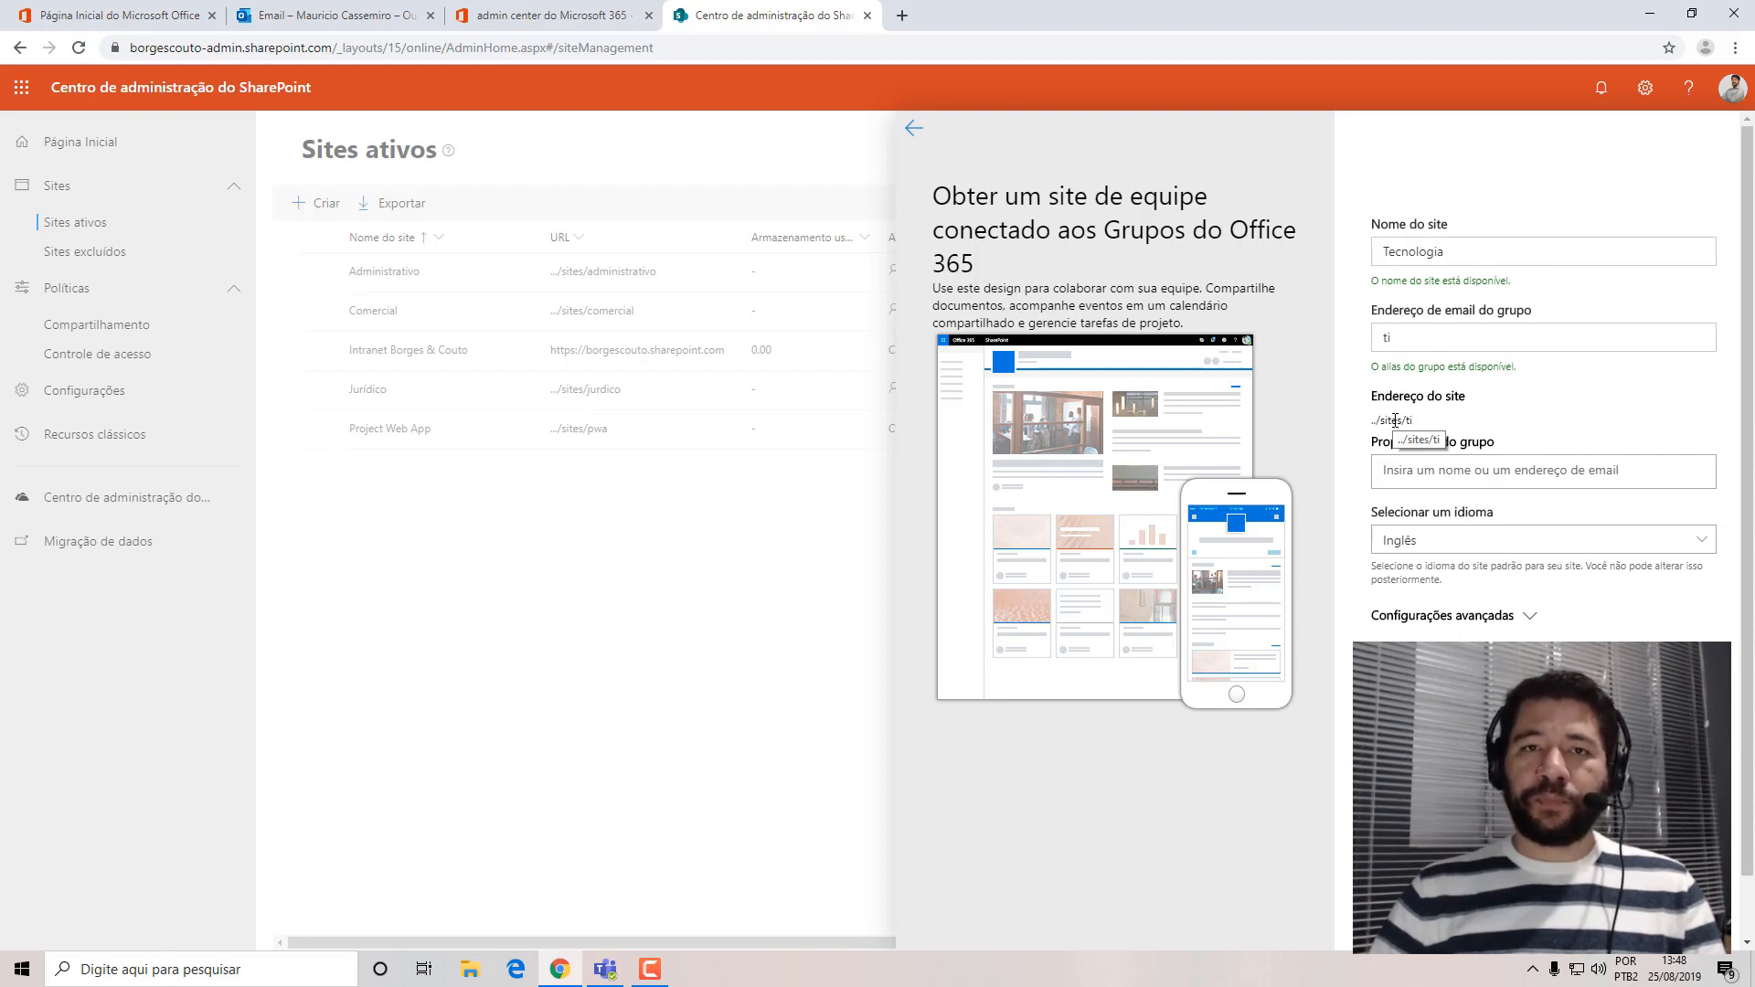
Assign the signed-in account's owner as group owner and set the site language to Português (Brasil).
{"action": "left_click", "coordinate": [1526, 470]}
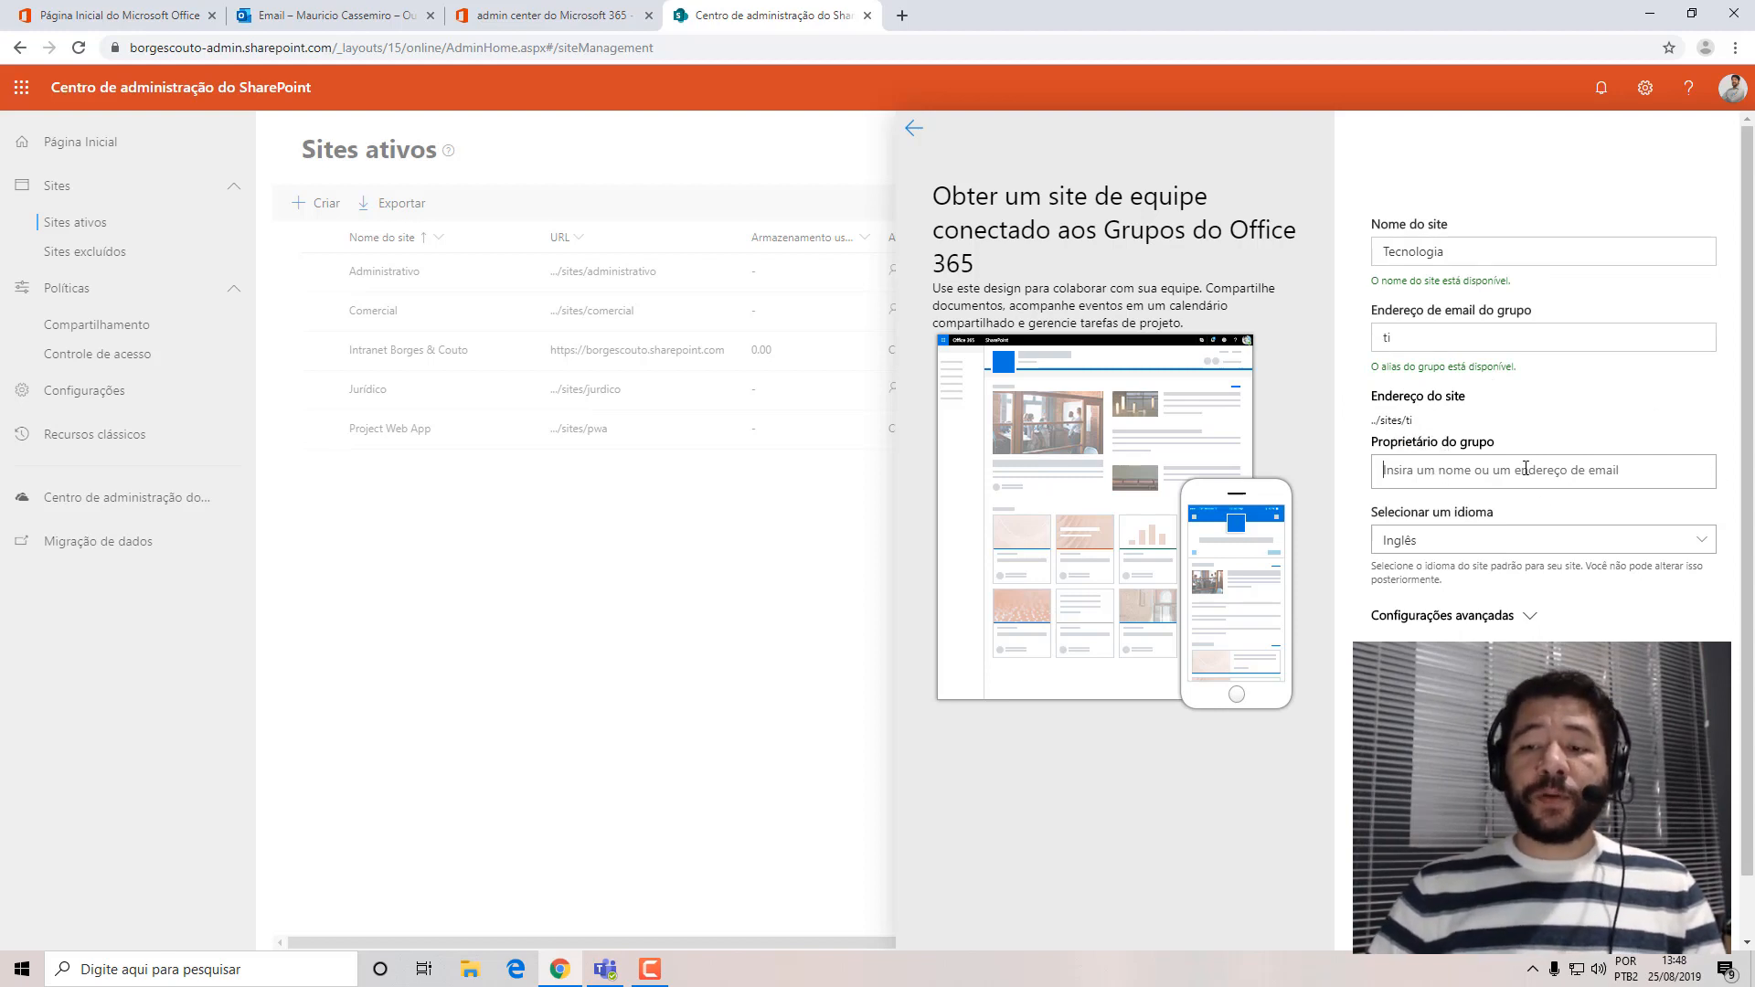
{"action": "type", "text": "mauricio"}
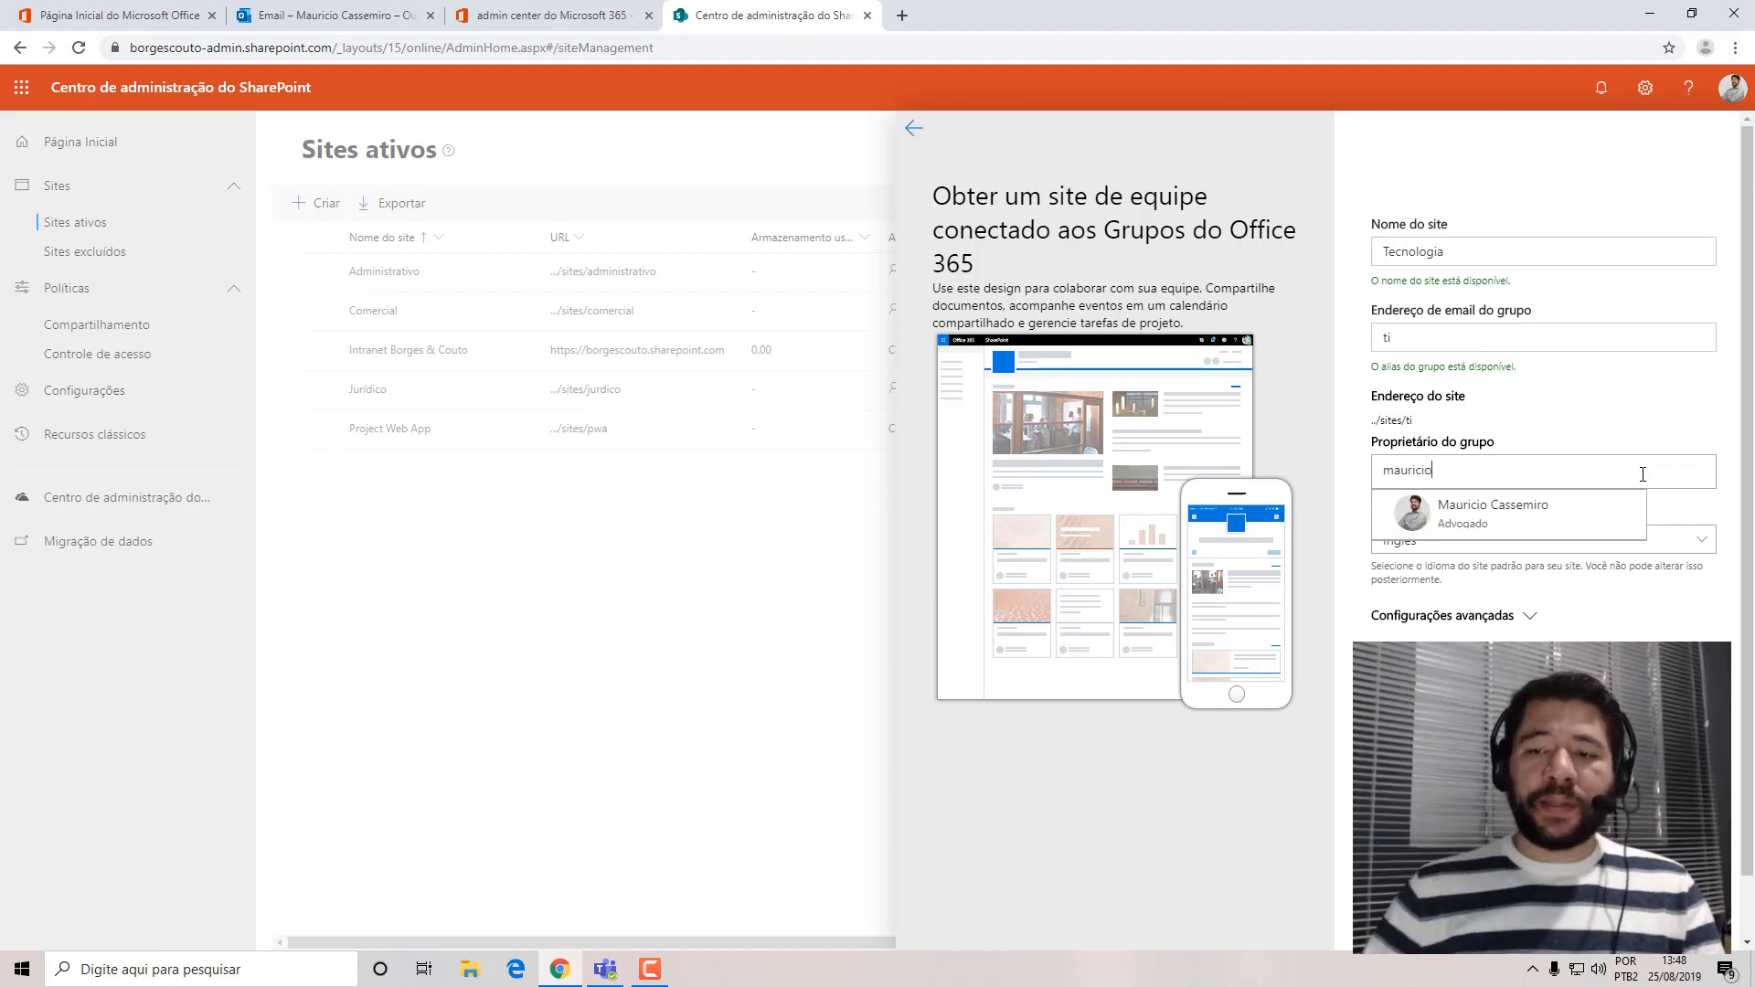
{"action": "left_click", "coordinate": [1501, 519]}
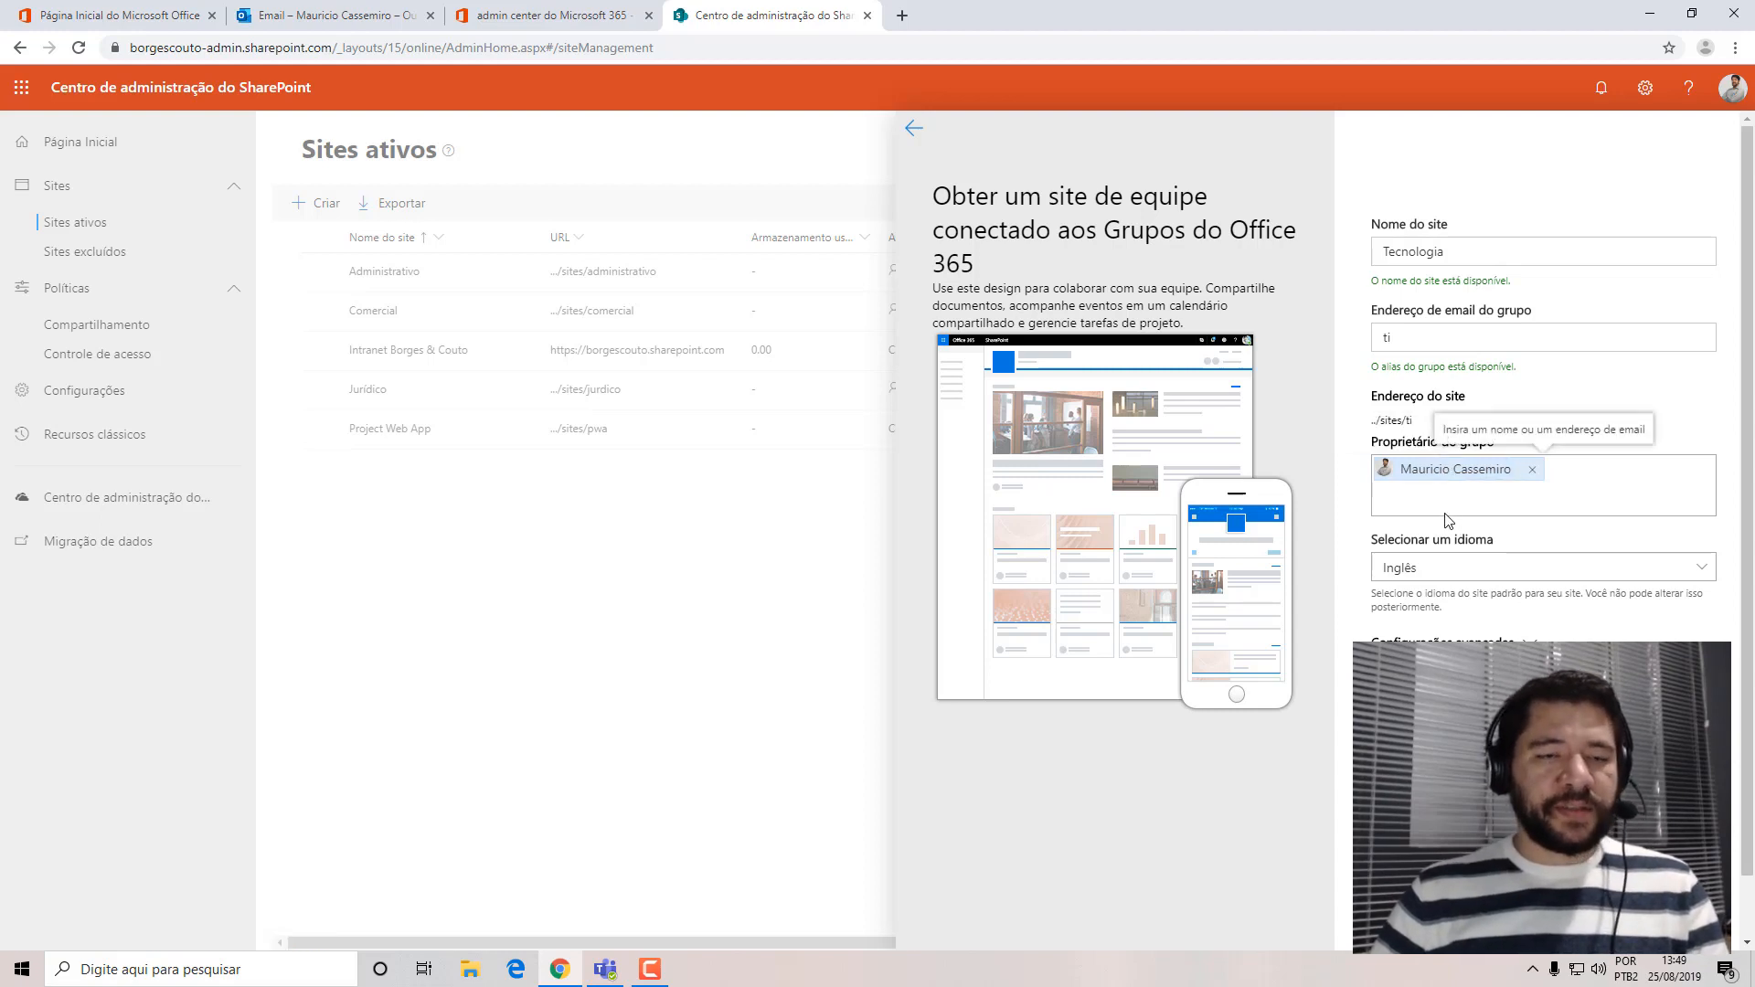
{"action": "left_click", "coordinate": [1446, 513]}
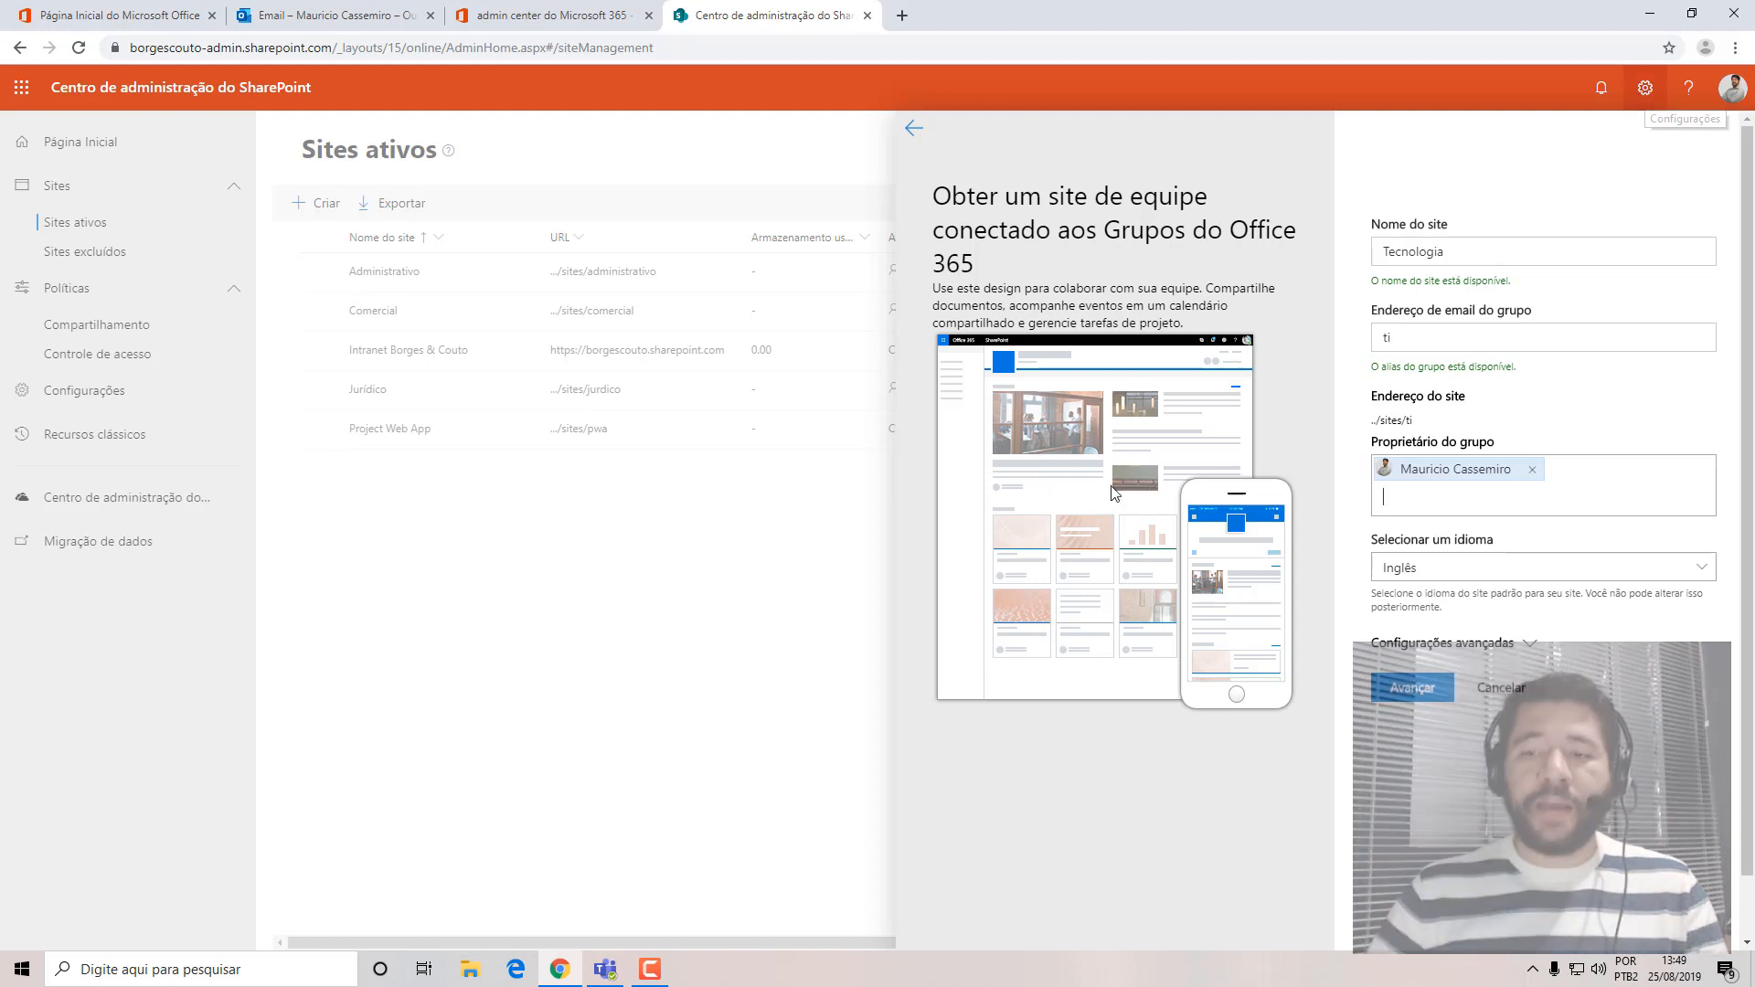
{"action": "left_click", "coordinate": [1450, 569]}
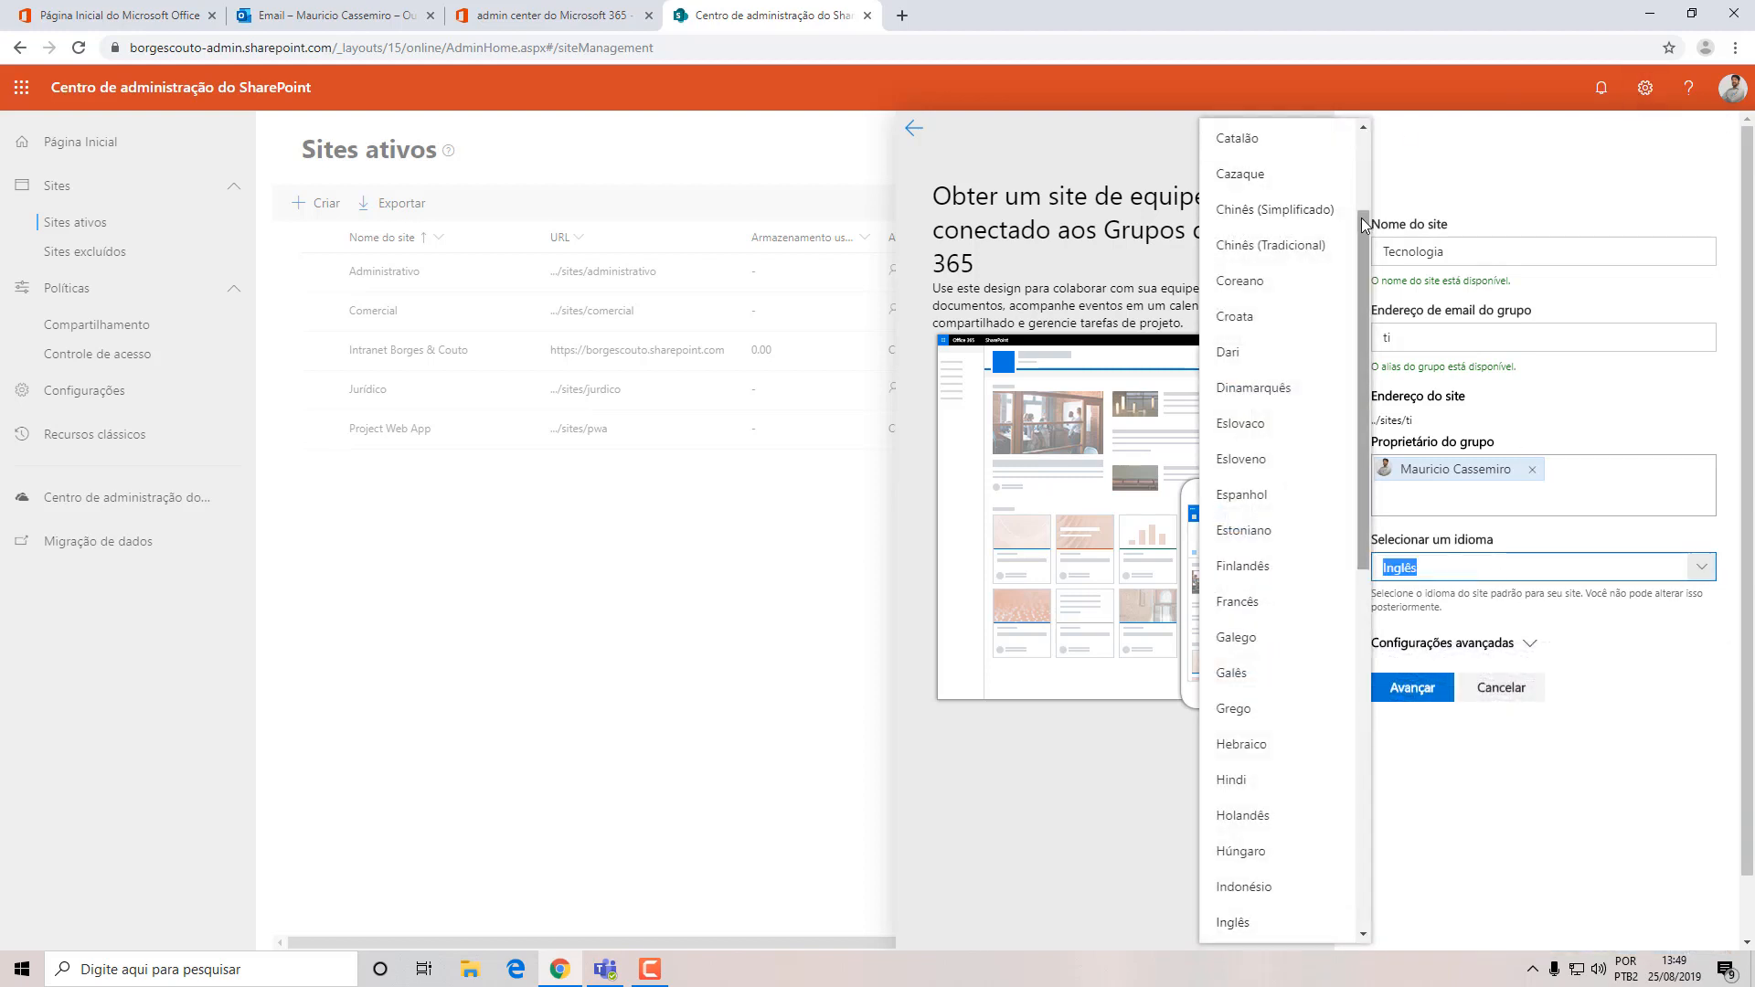
{"action": "left_click_drag", "start_coordinate": [1363, 222], "coordinate": [1364, 558]}
{"action": "left_click", "coordinate": [1299, 519]}
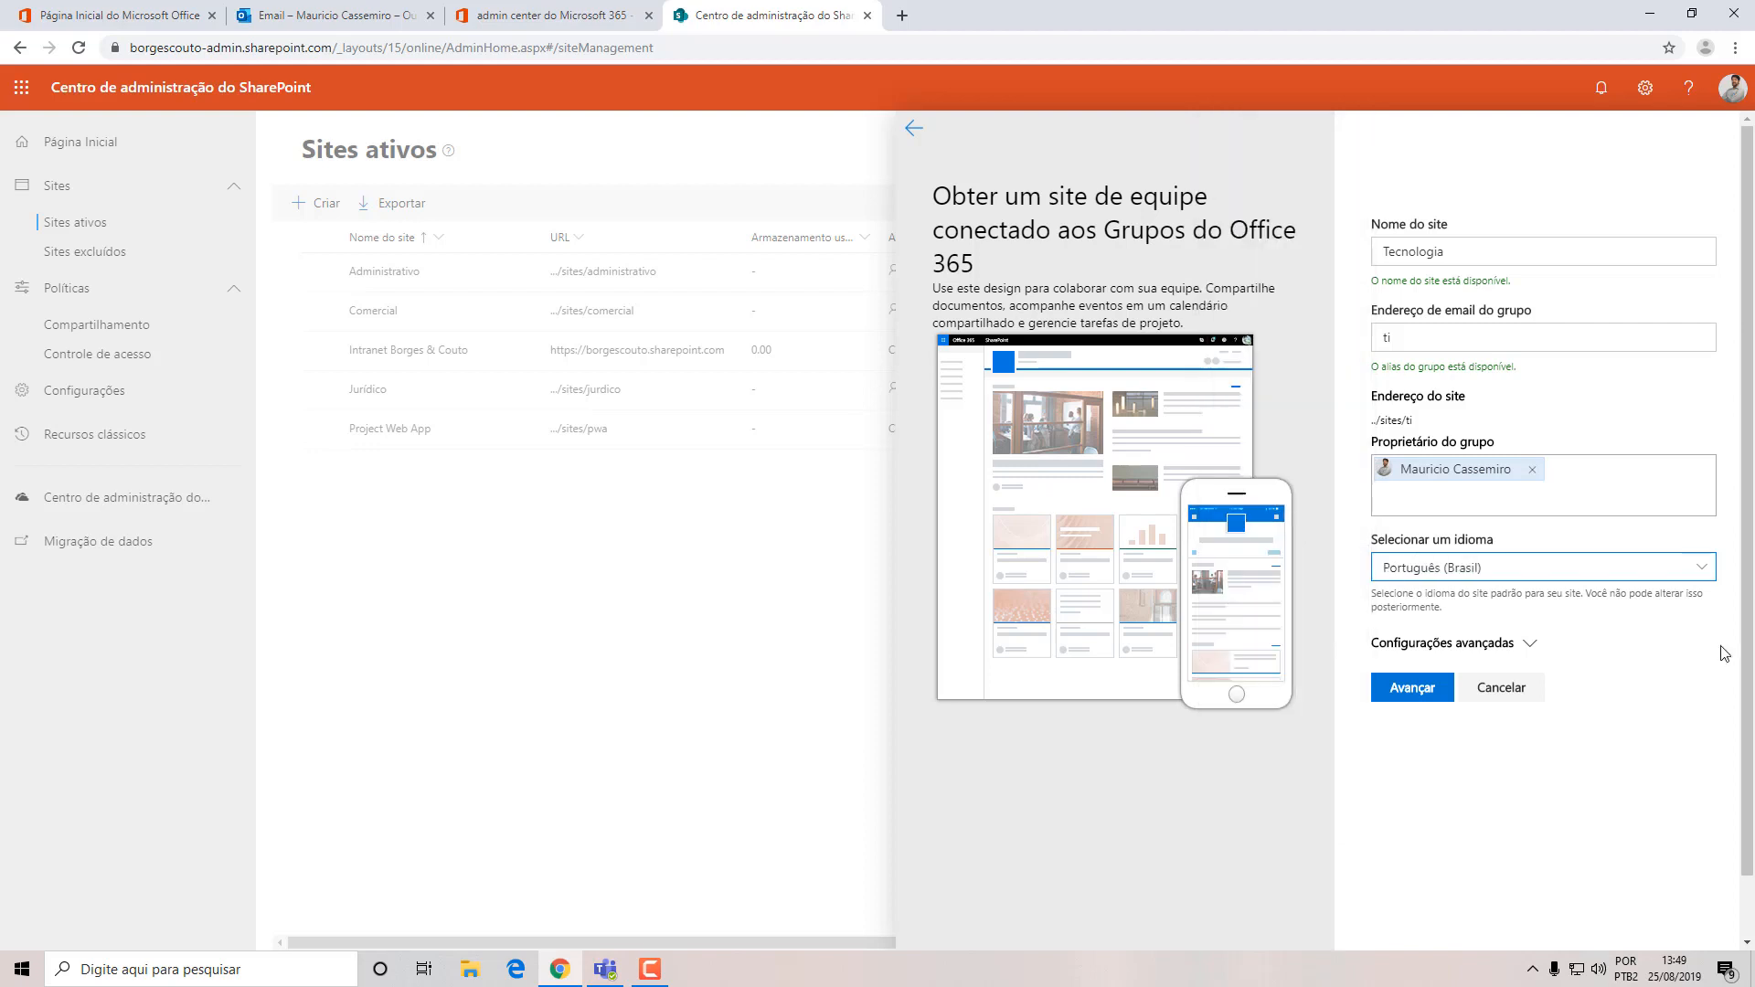
Expand the advanced settings, keep the site private to members, and set the time zone to (UTC-03:00) Brasília.
{"action": "left_click", "coordinate": [1532, 646]}
{"action": "scroll", "coordinate": [1749, 514], "scroll_direction": "down", "scroll_amount": 2}
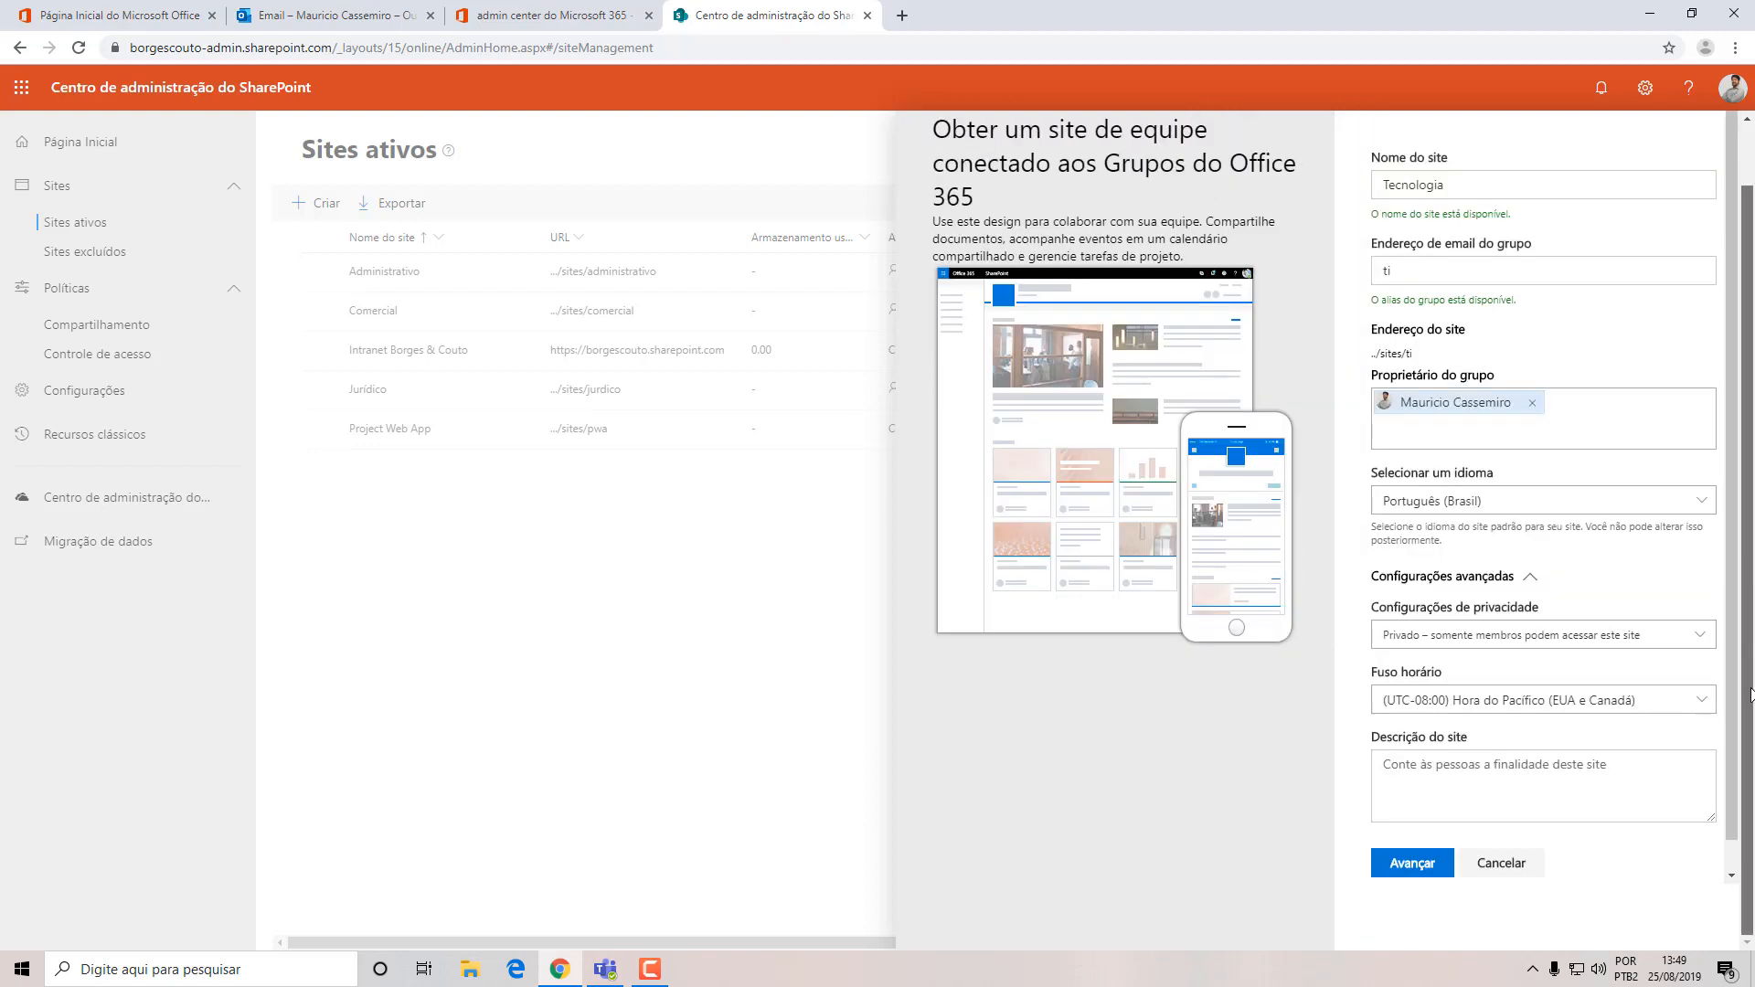
{"action": "left_click", "coordinate": [1385, 645]}
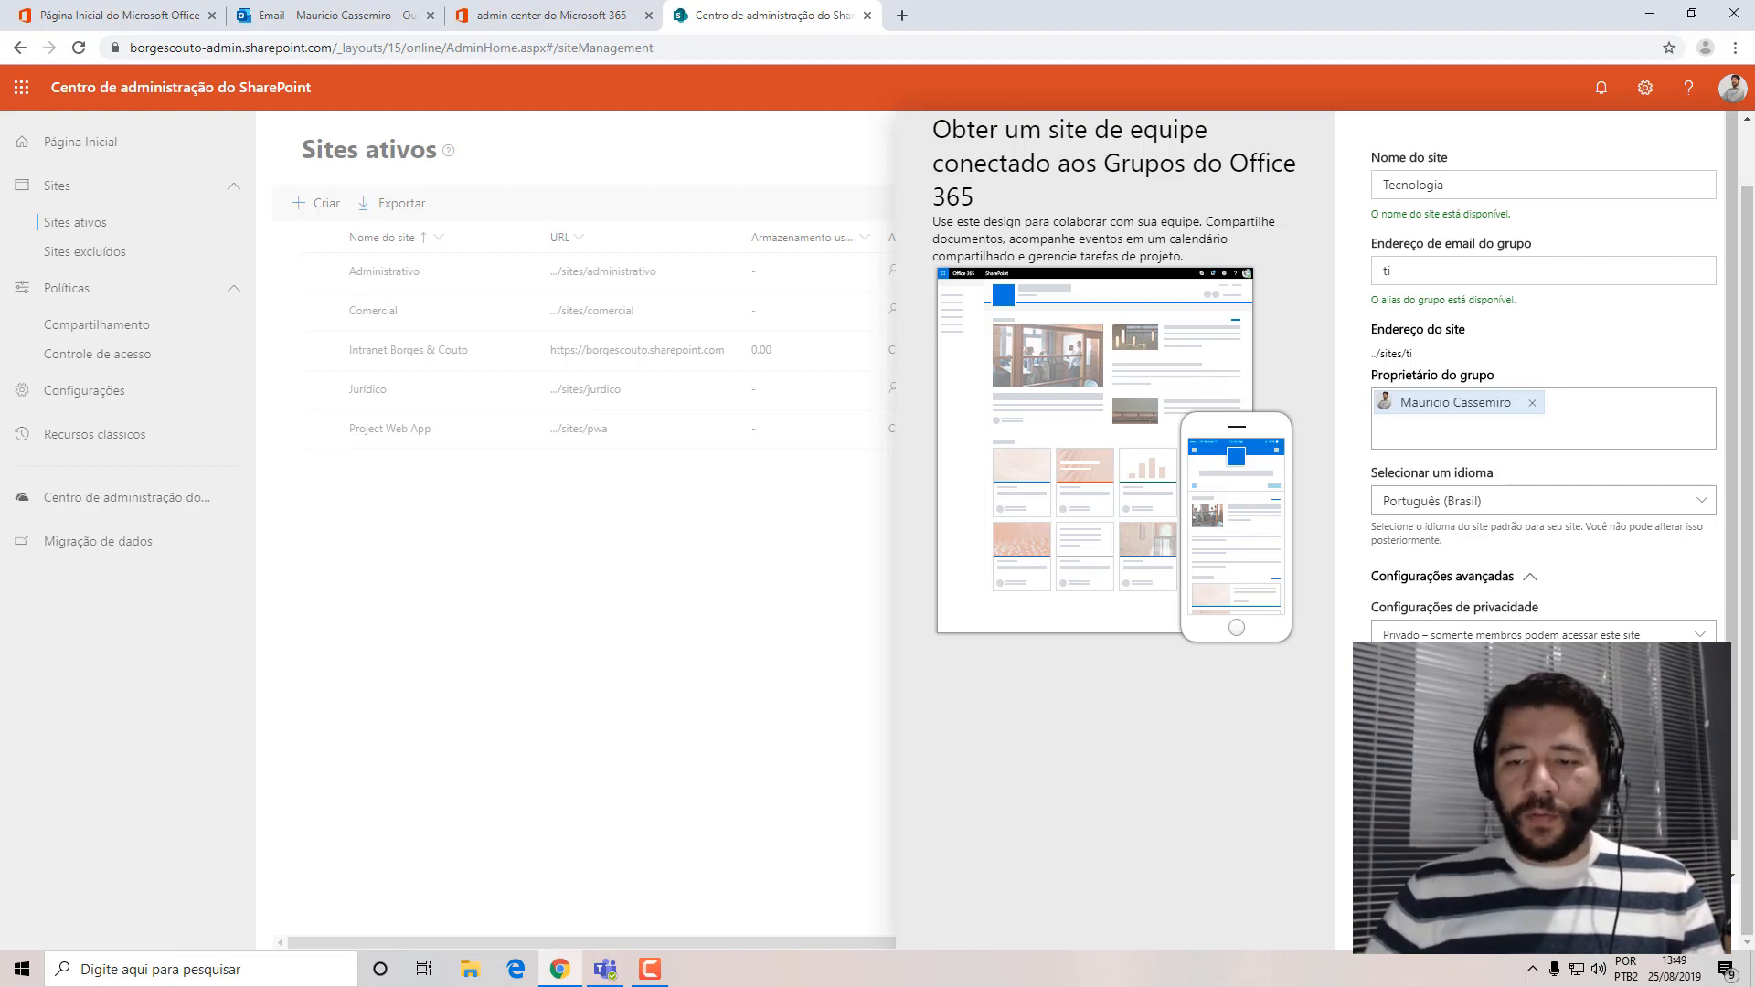
{"action": "left_click", "coordinate": [1543, 635]}
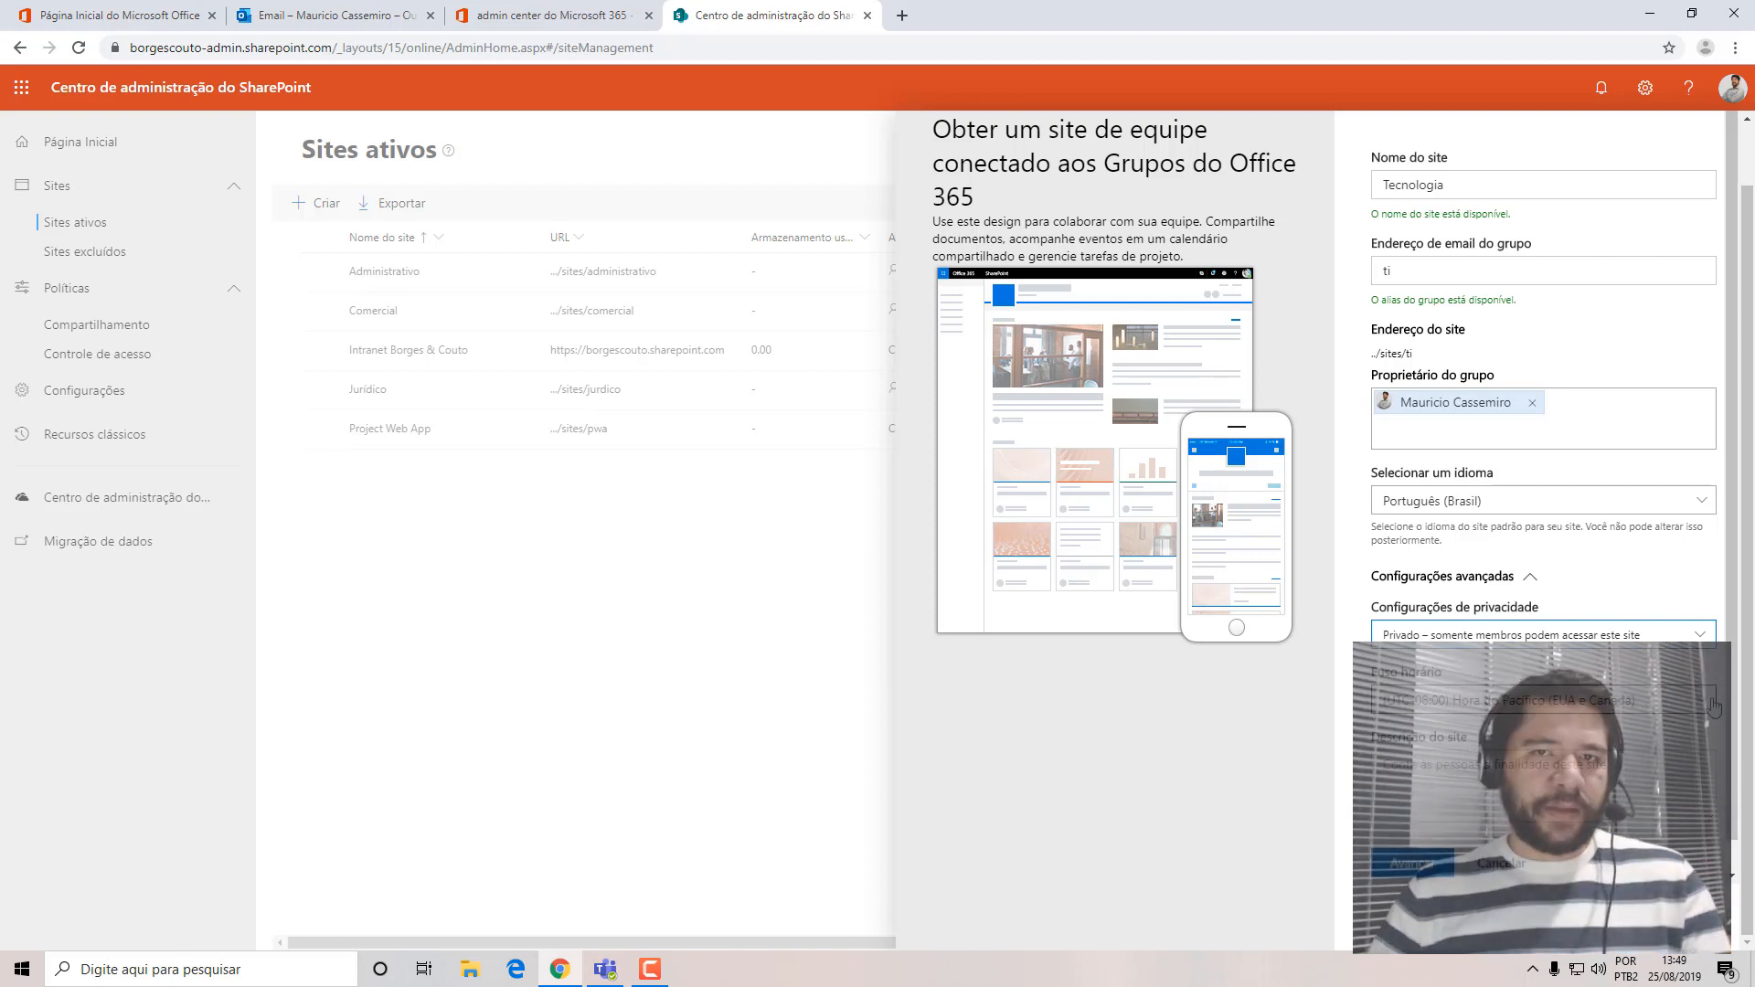
{"action": "left_click", "coordinate": [1702, 700]}
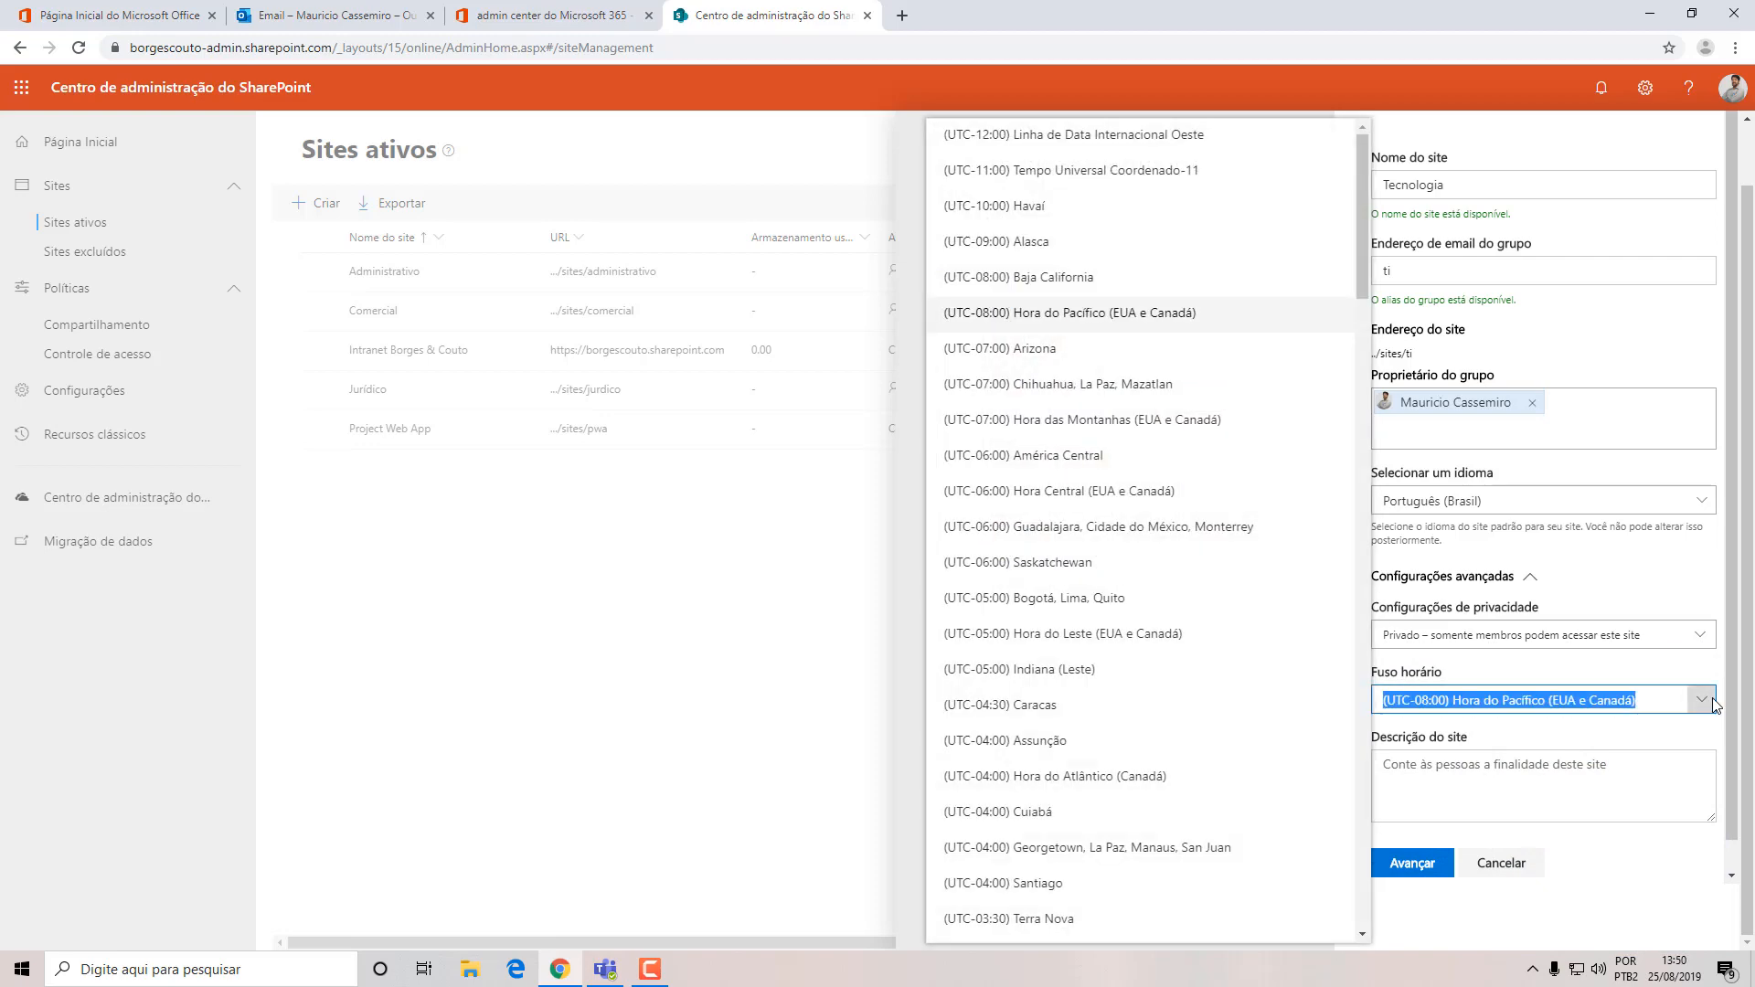
{"action": "left_click_drag", "start_coordinate": [1360, 185], "coordinate": [1373, 549]}
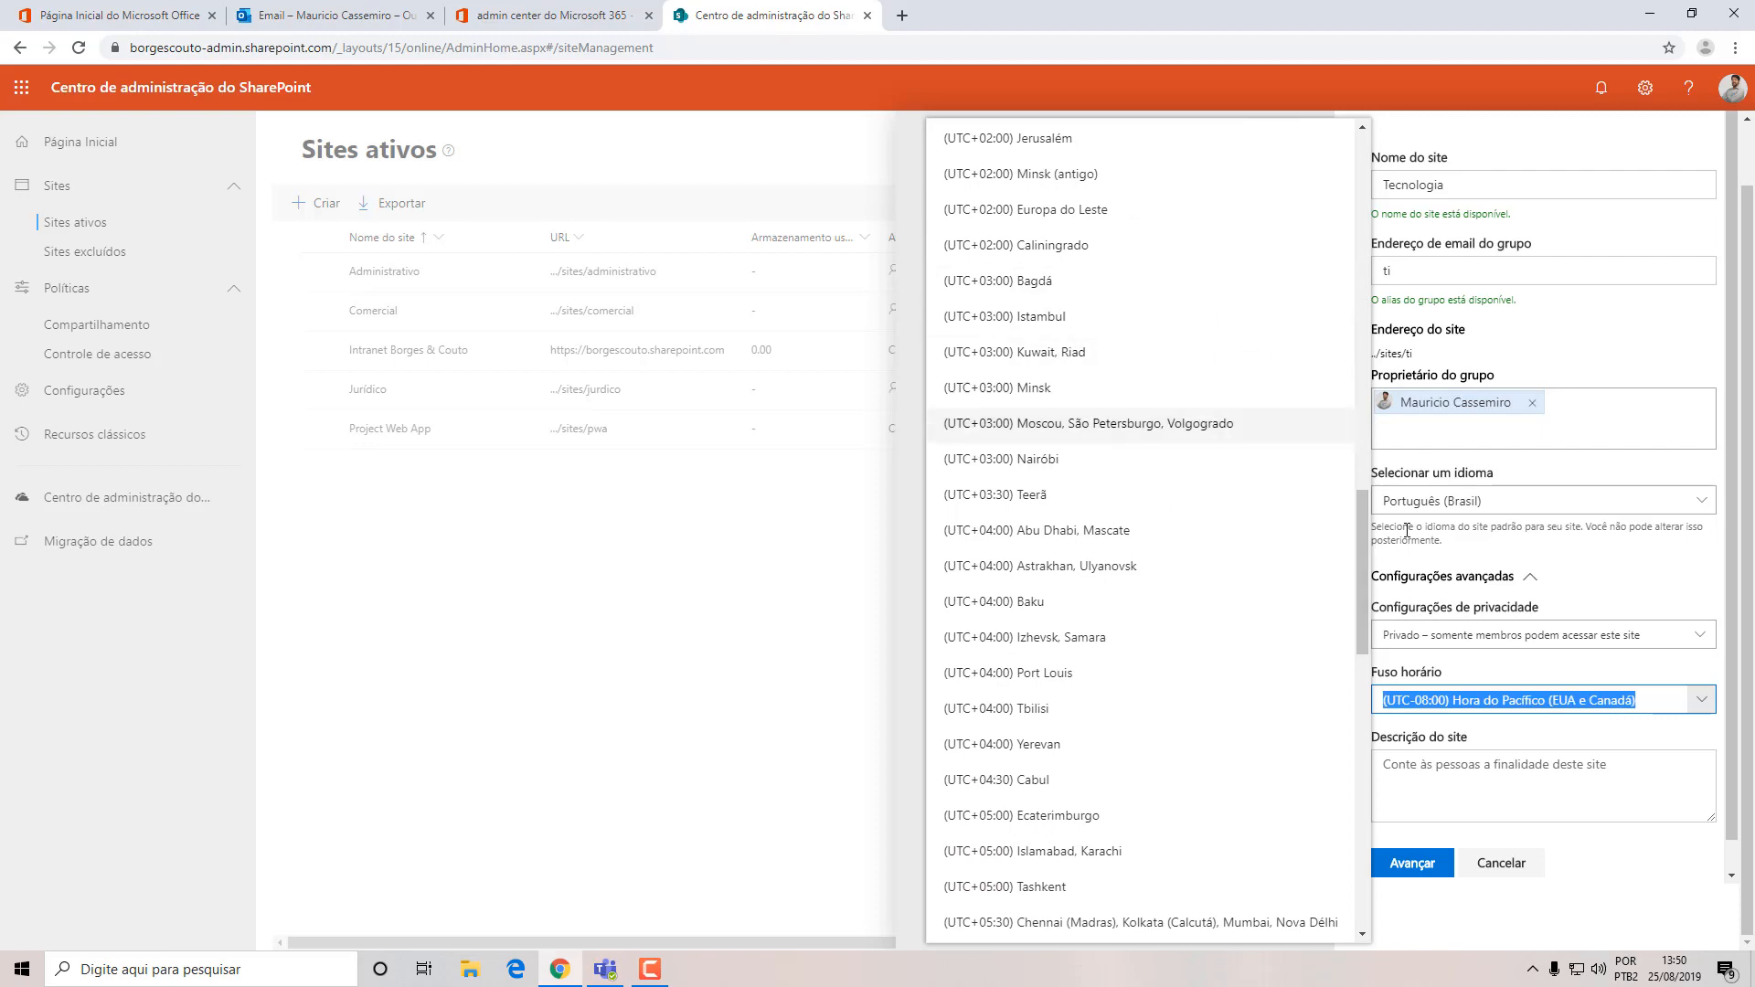
{"action": "left_click_drag", "start_coordinate": [1359, 546], "coordinate": [1359, 199]}
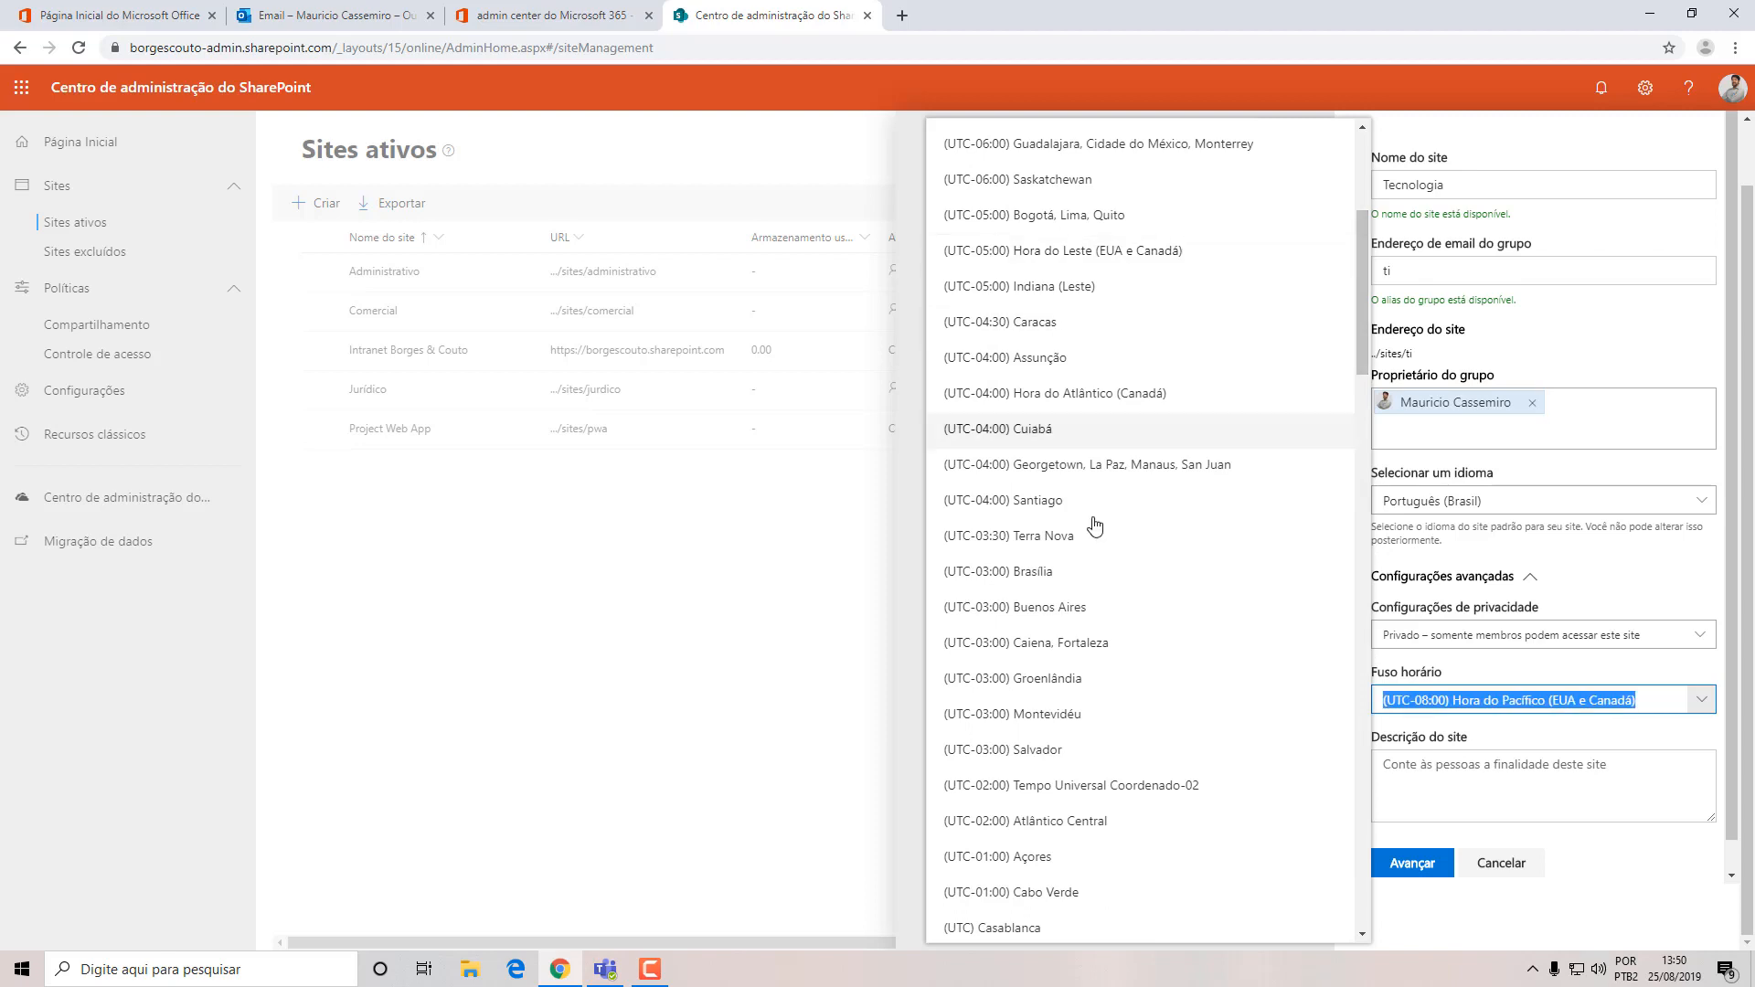
{"action": "left_click", "coordinate": [1079, 578]}
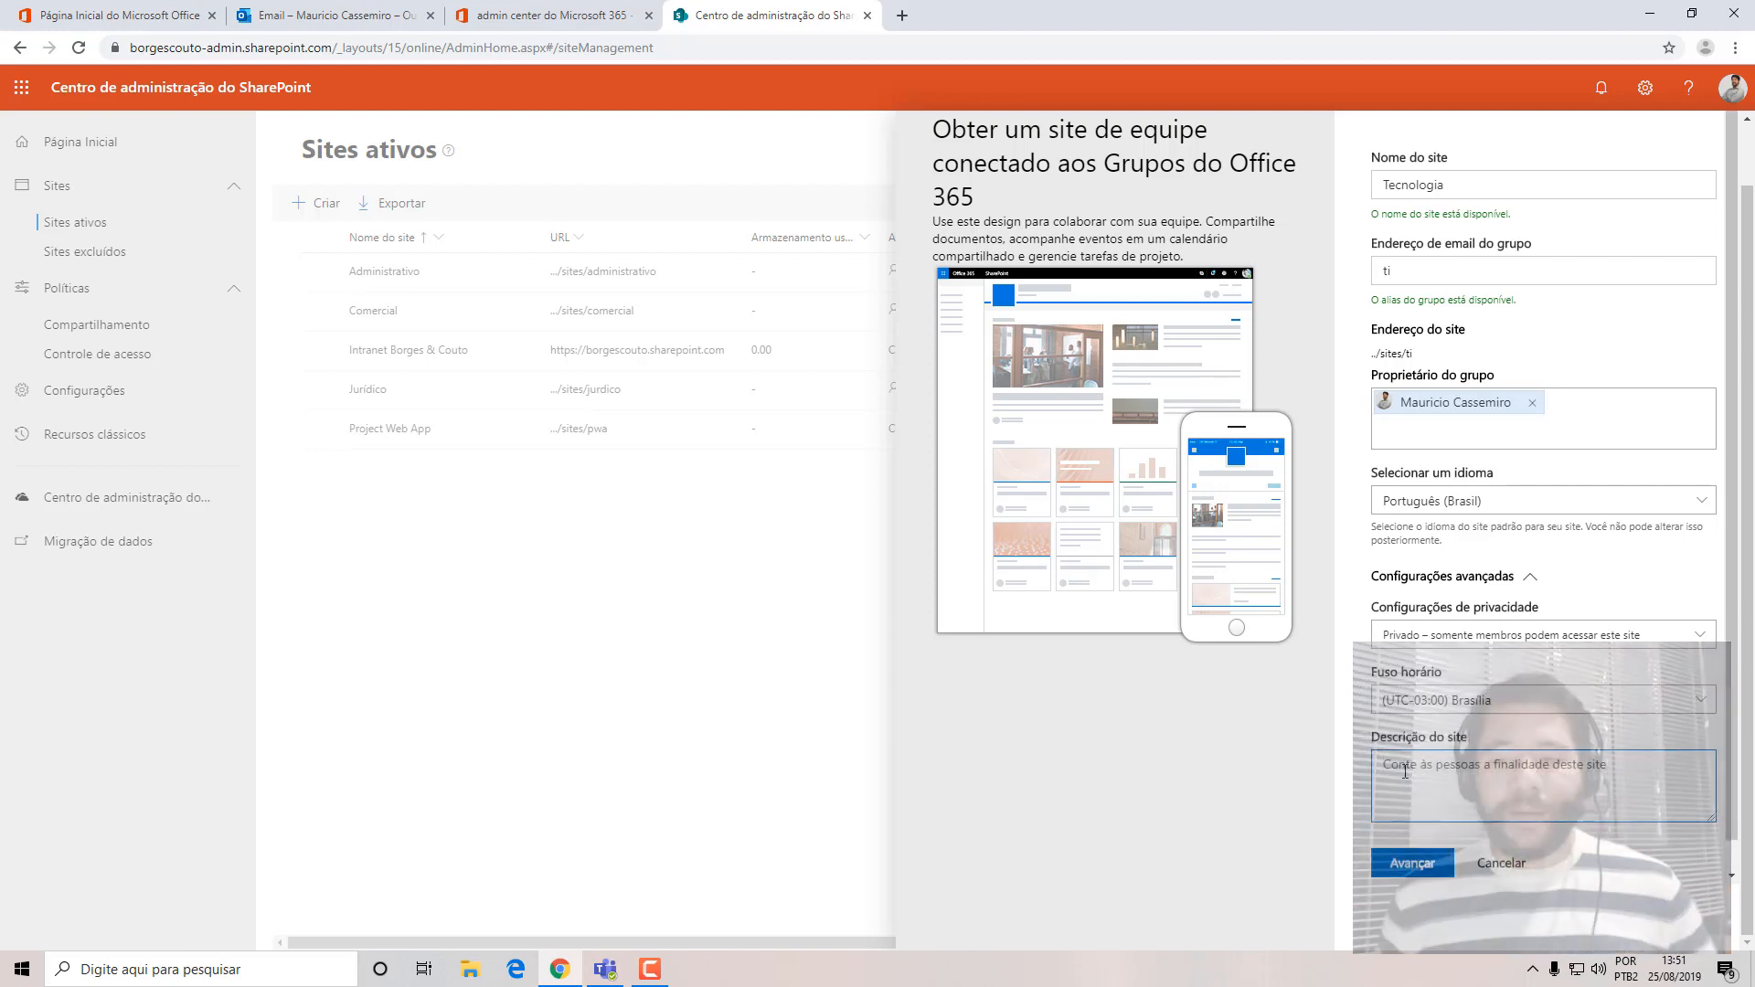
Describe the site as "Site destinado ao time de TI da Borges & Couto." and proceed to adding group members.
{"action": "type", "text": "Site"}
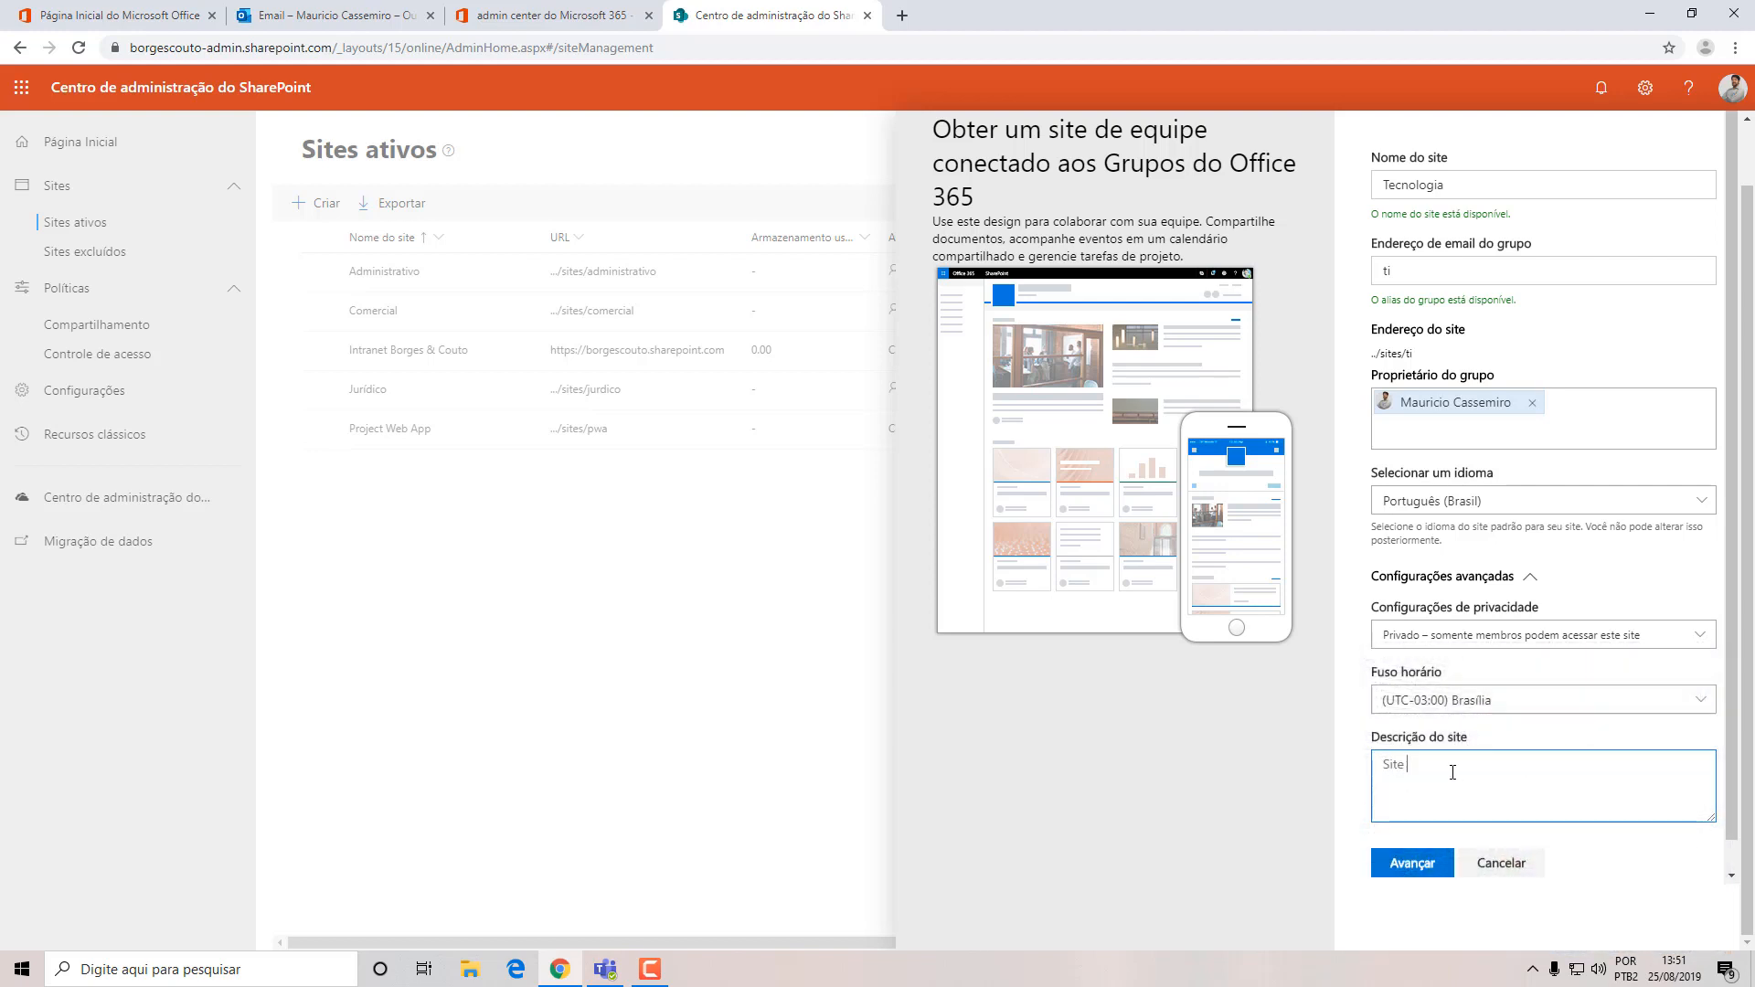
{"action": "type", "text": " destinado ao time de TI da Borges & Couto."}
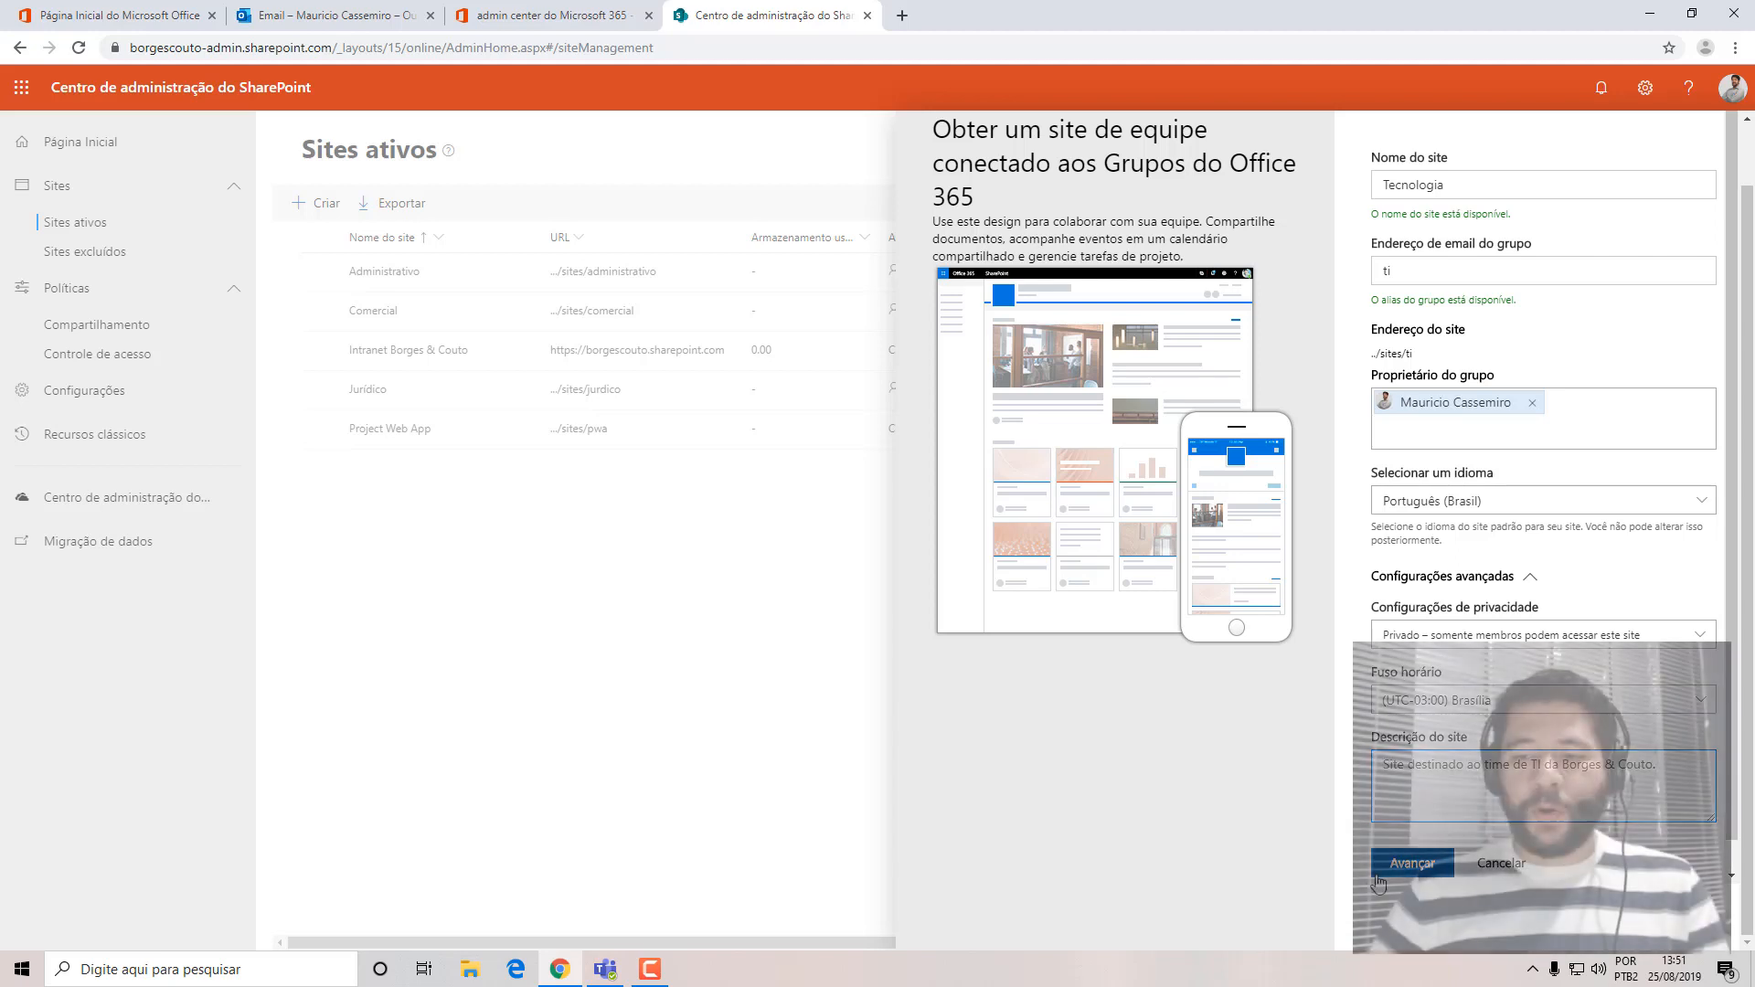
{"action": "left_click", "coordinate": [1412, 863]}
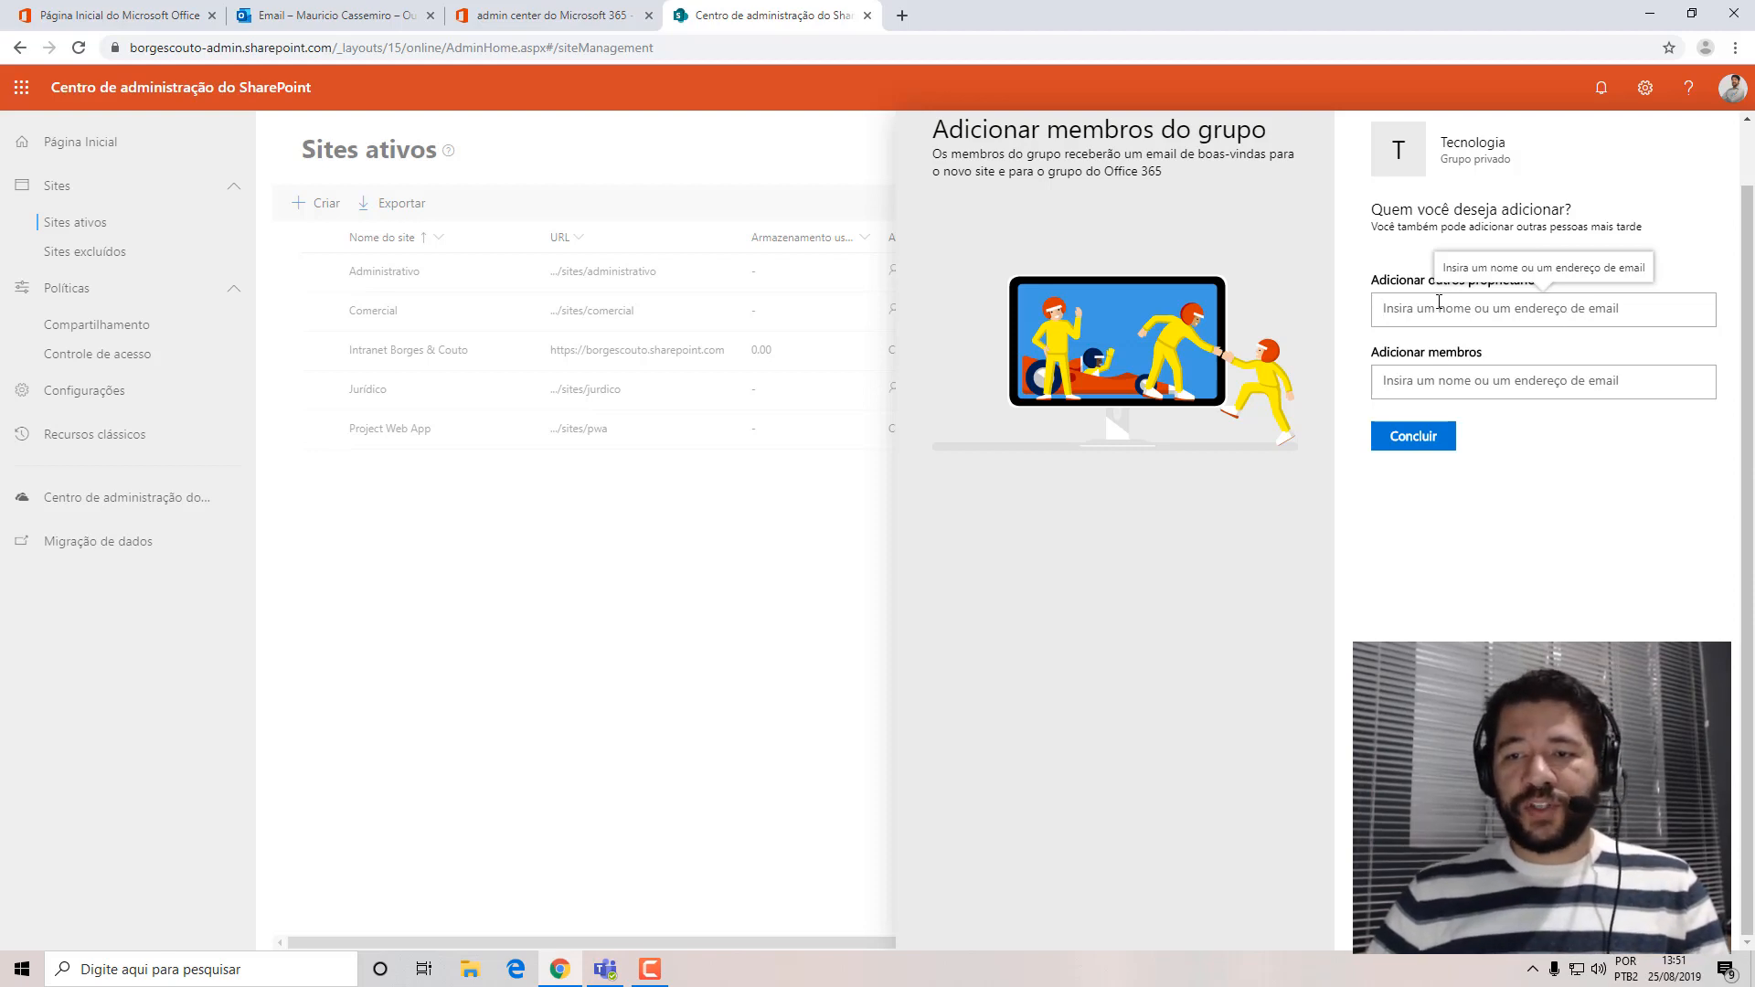
Finish creating the Tecnologia site without additional owners or members and refresh the list of active sites.
{"action": "left_click", "coordinate": [1439, 305]}
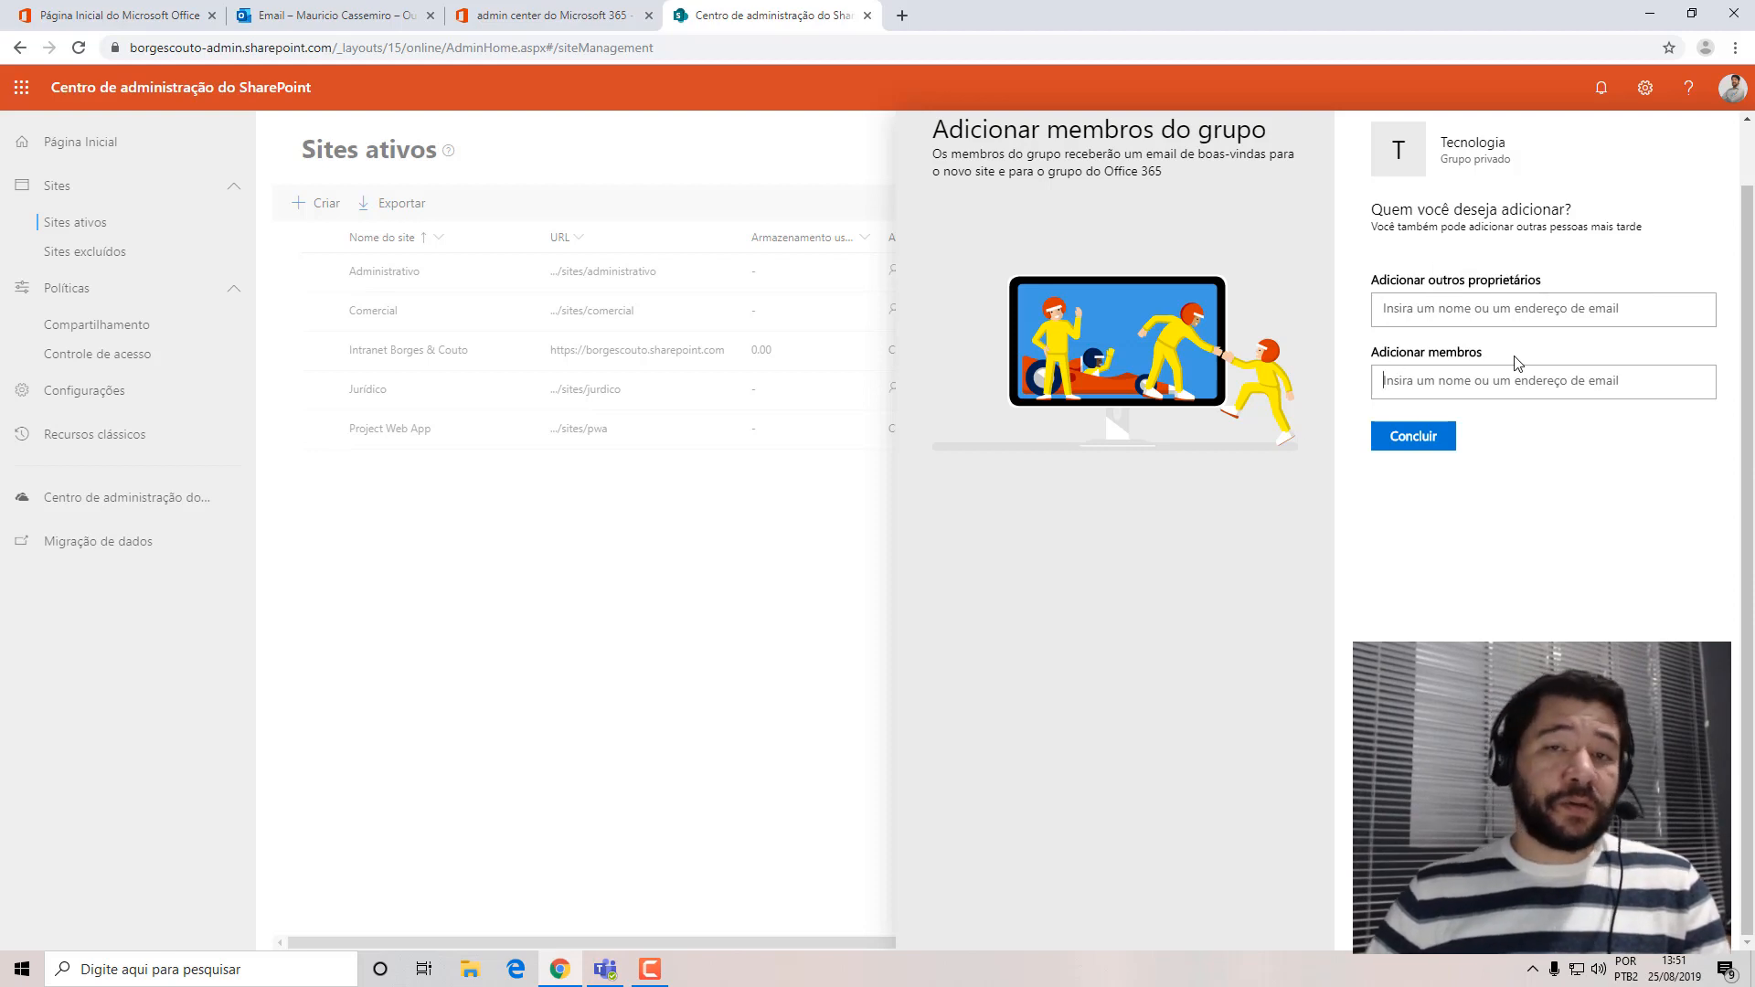
{"action": "left_click", "coordinate": [1422, 444]}
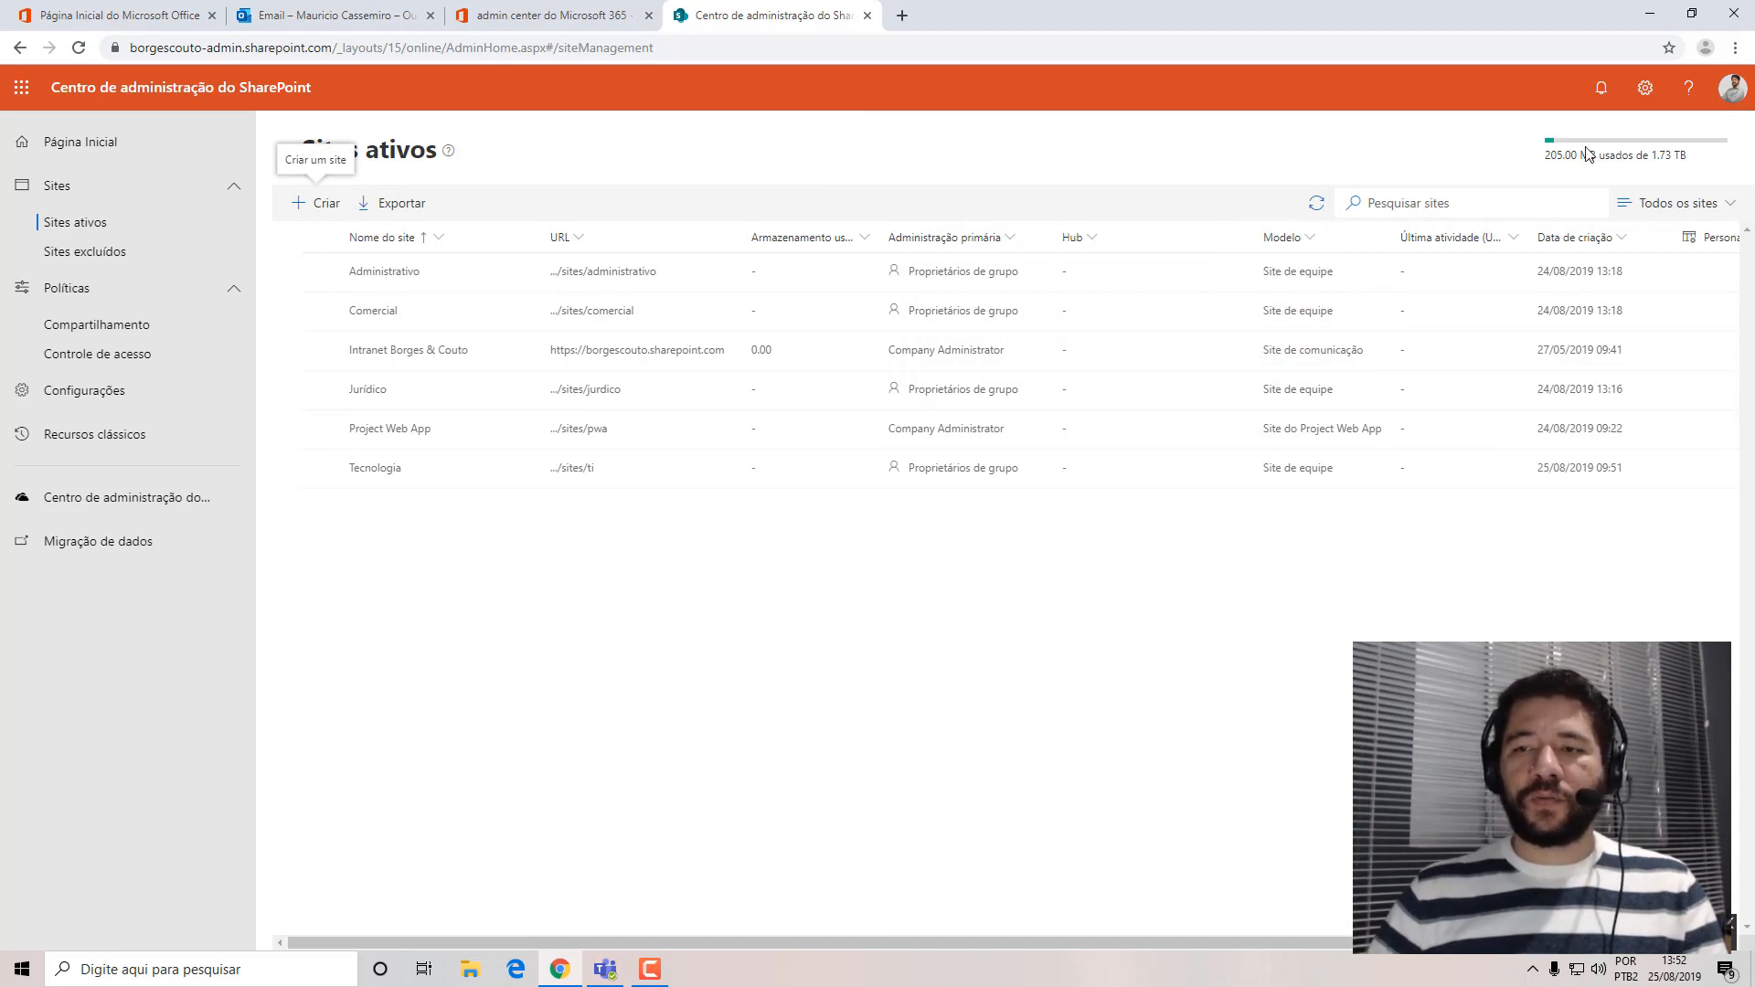
{"action": "left_click", "coordinate": [1314, 214]}
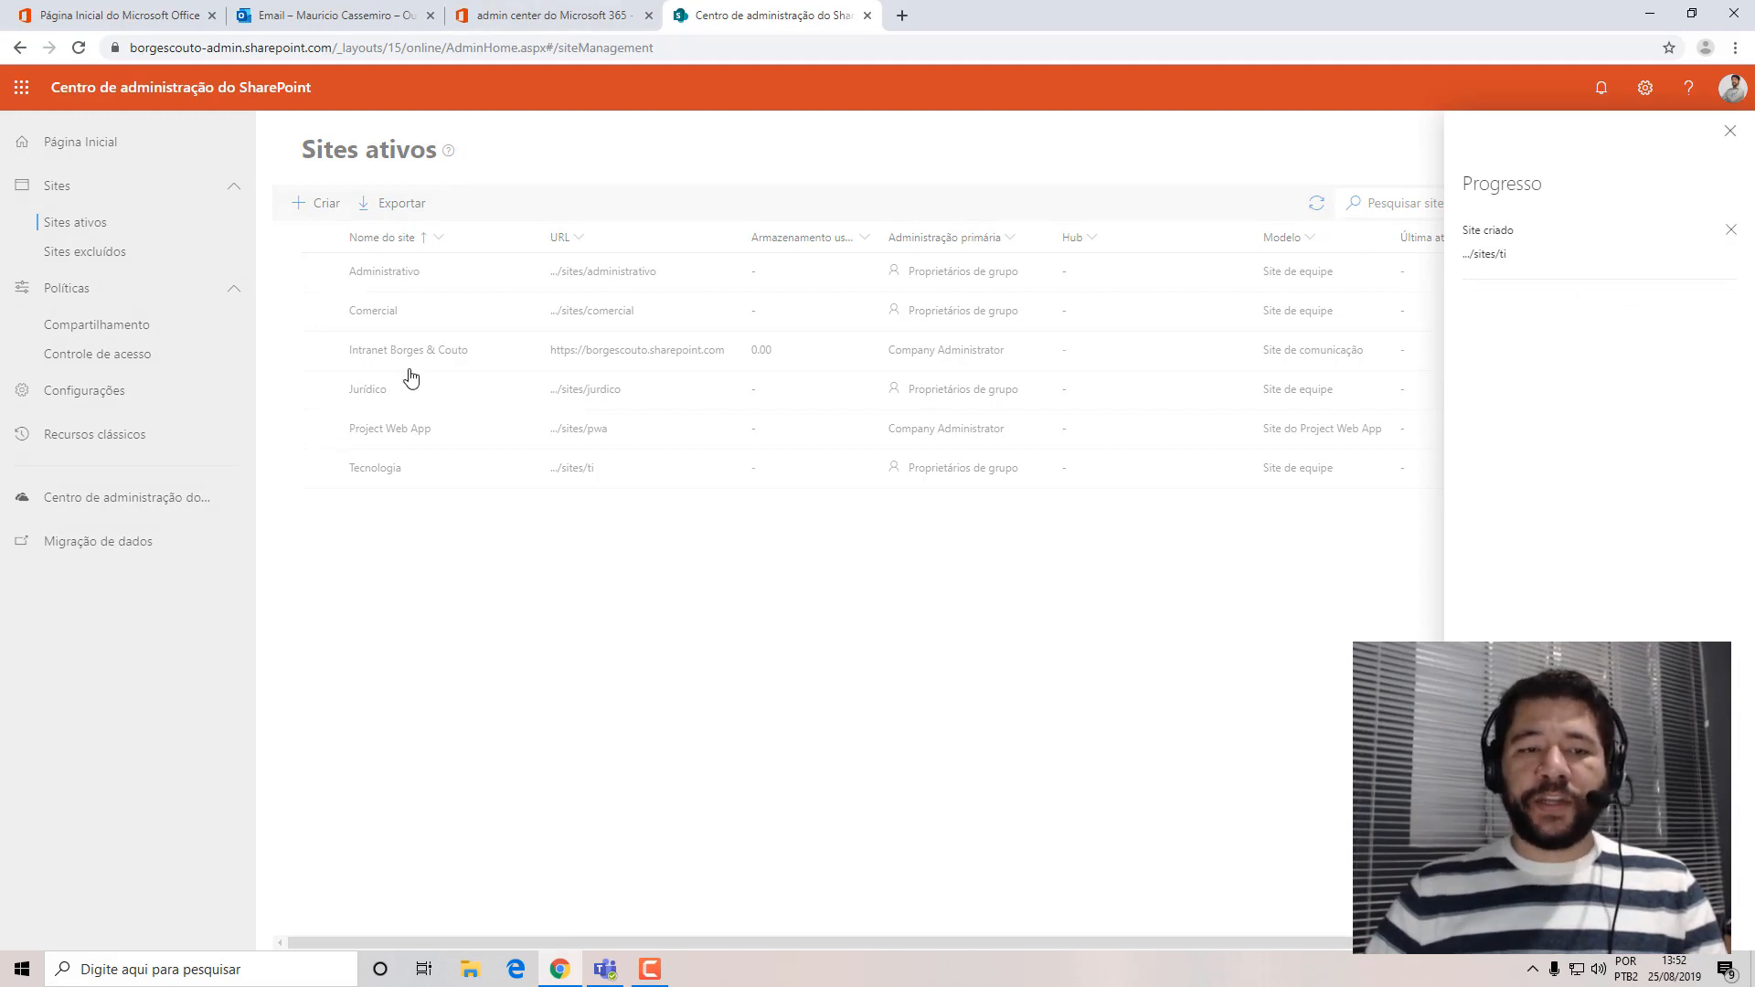
View the Tecnologia site's properties and open the site from its URL.
{"action": "left_click", "coordinate": [385, 480]}
{"action": "left_click", "coordinate": [365, 475]}
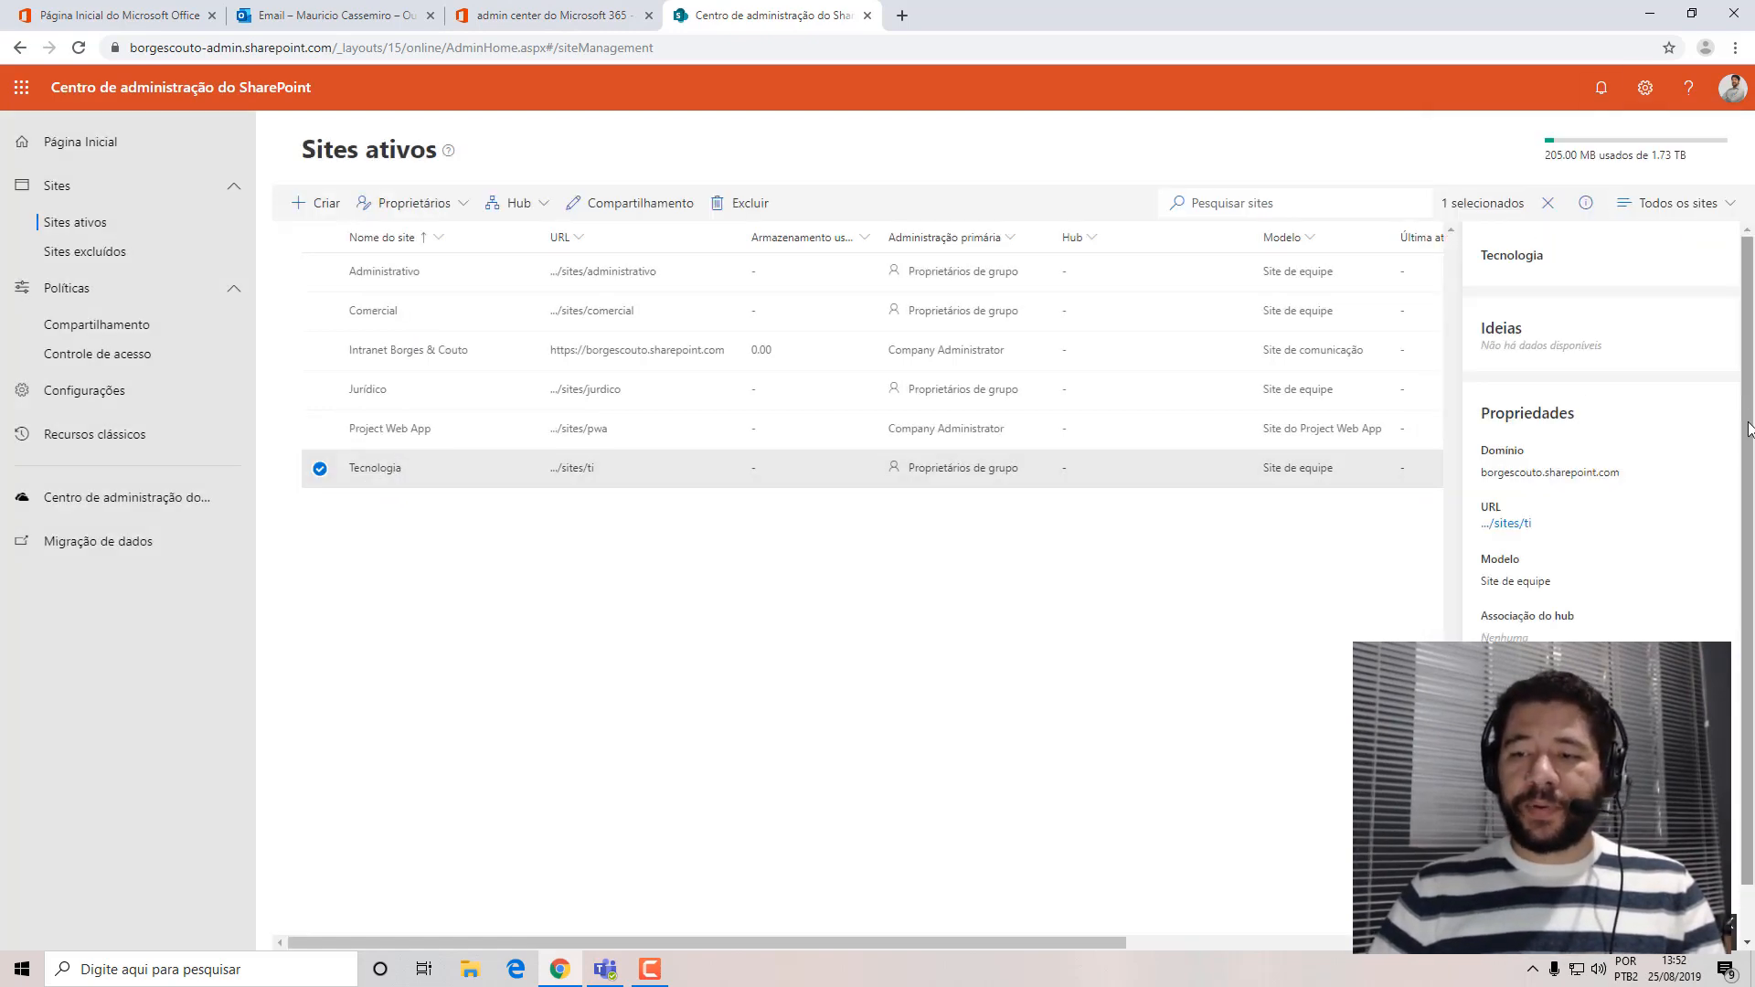
{"action": "left_click_drag", "start_coordinate": [1748, 422], "coordinate": [1746, 557]}
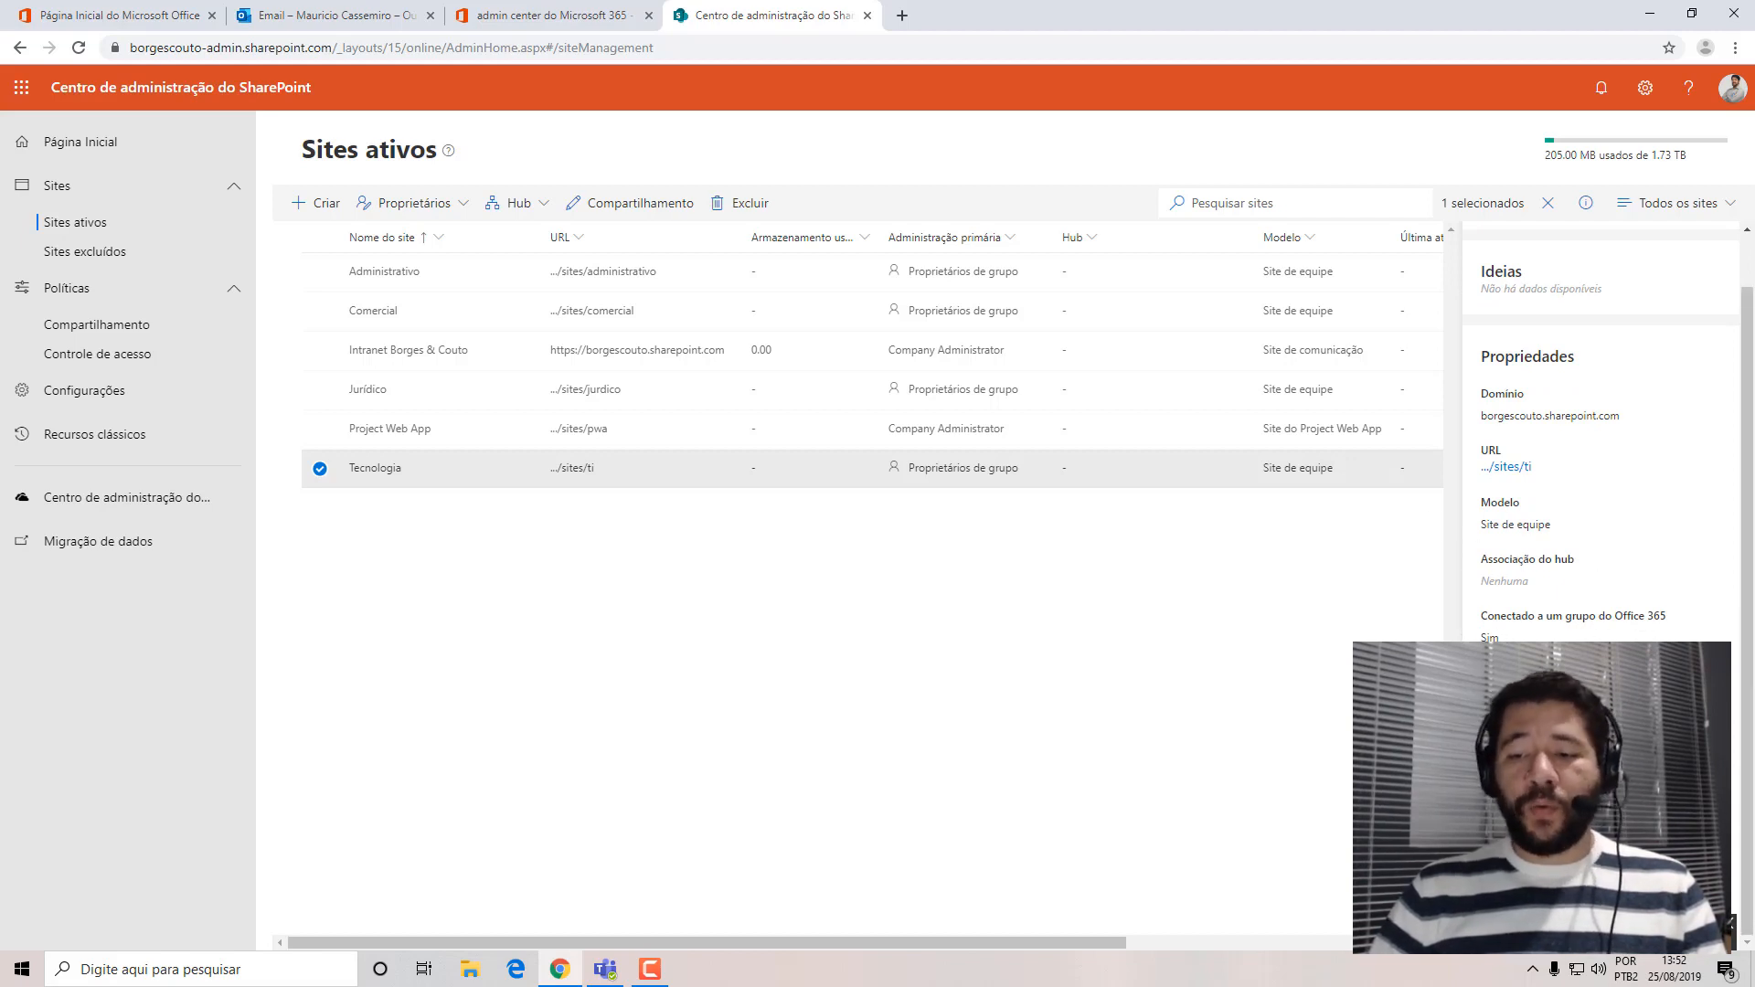
{"action": "left_click", "coordinate": [1504, 467]}
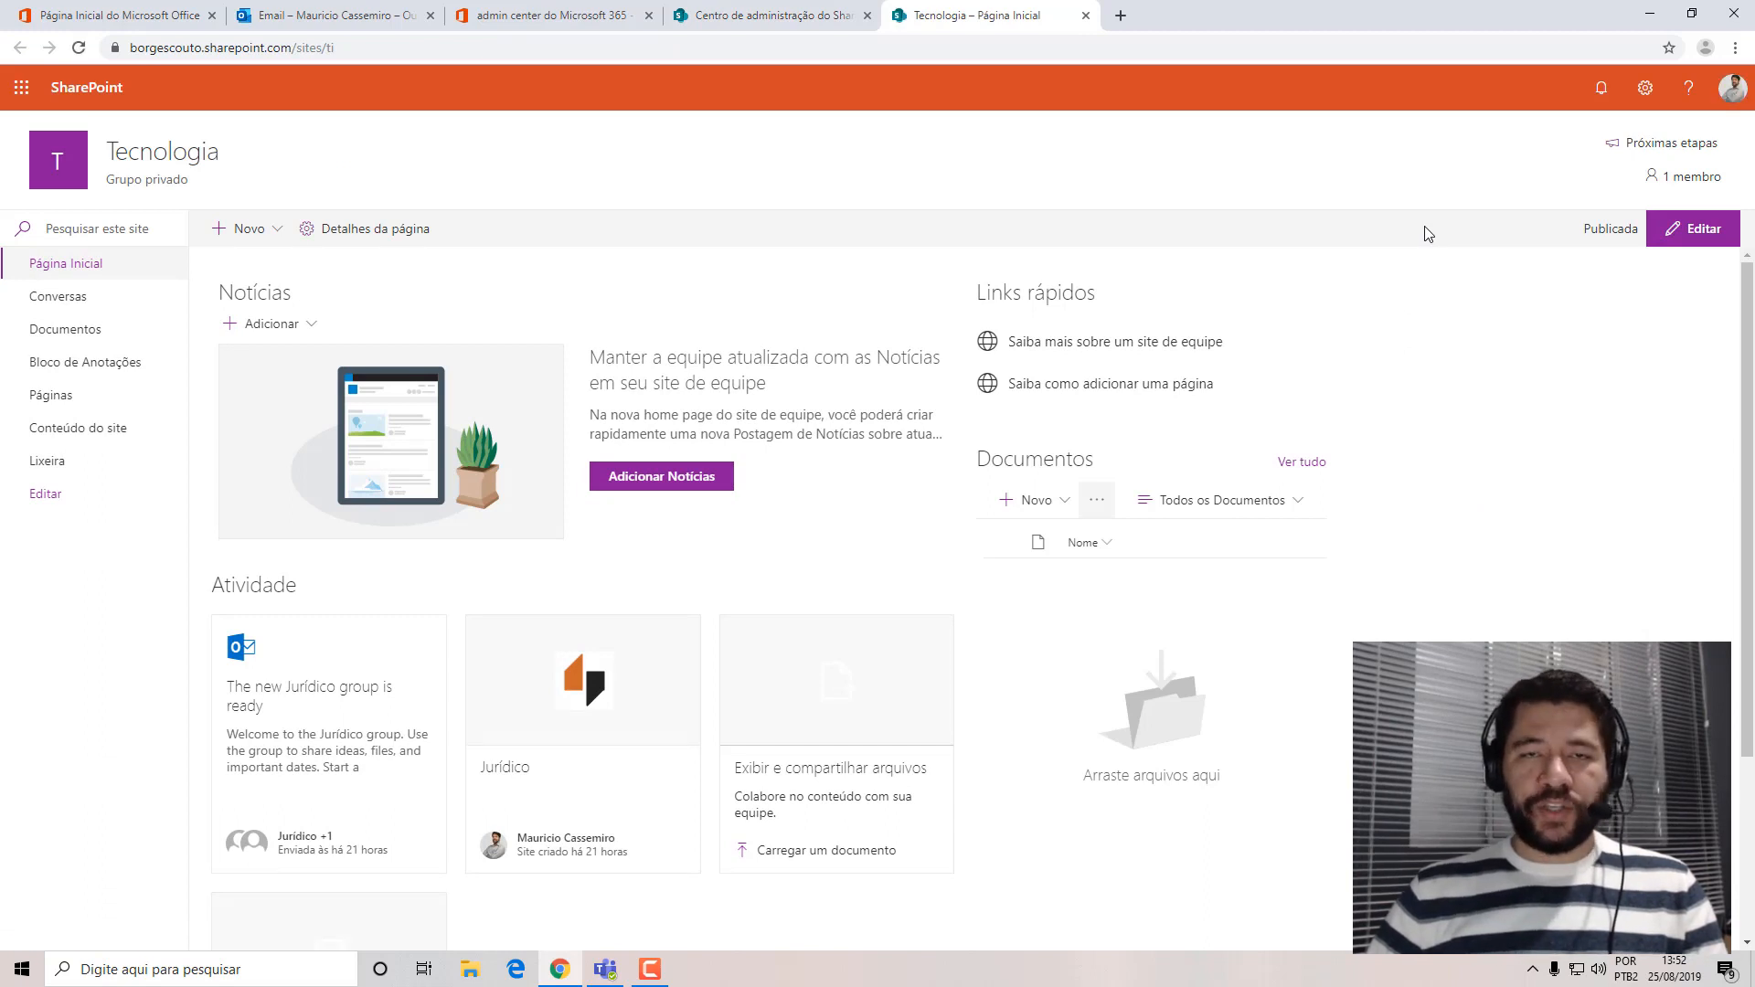
Return to the active sites list, view the Jurídico site's properties, and open that site from its URL.
{"action": "left_click", "coordinate": [759, 15]}
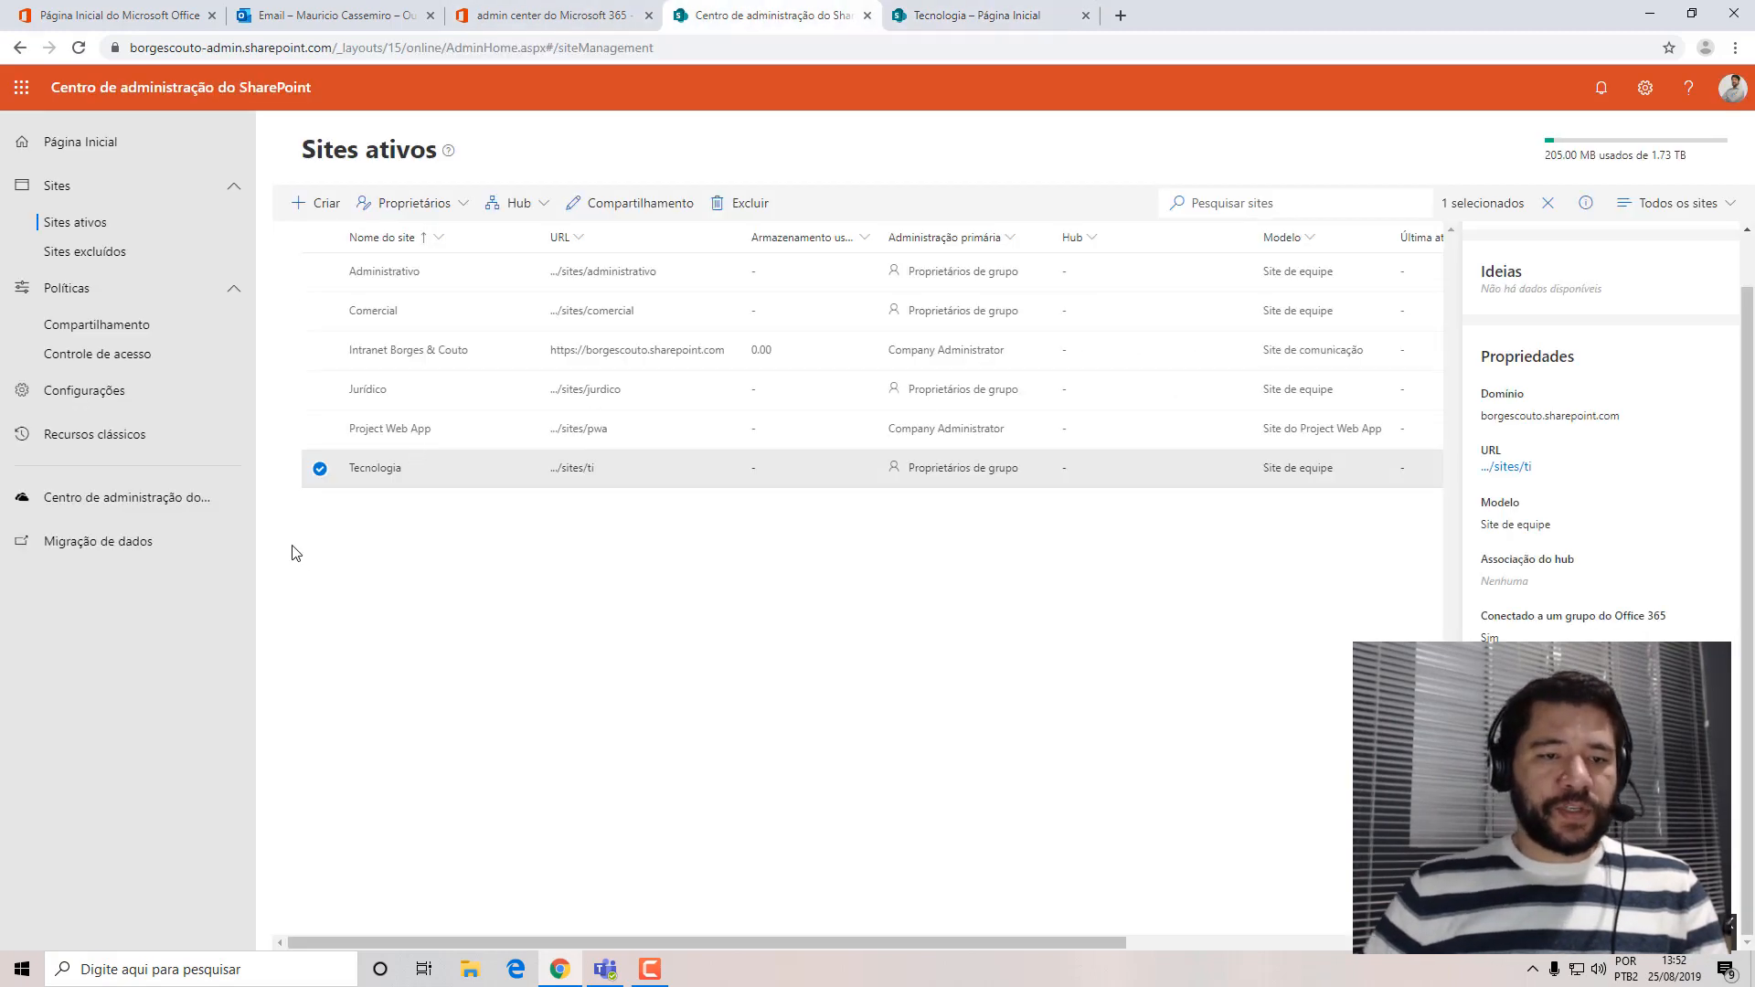
{"action": "left_click", "coordinate": [320, 468]}
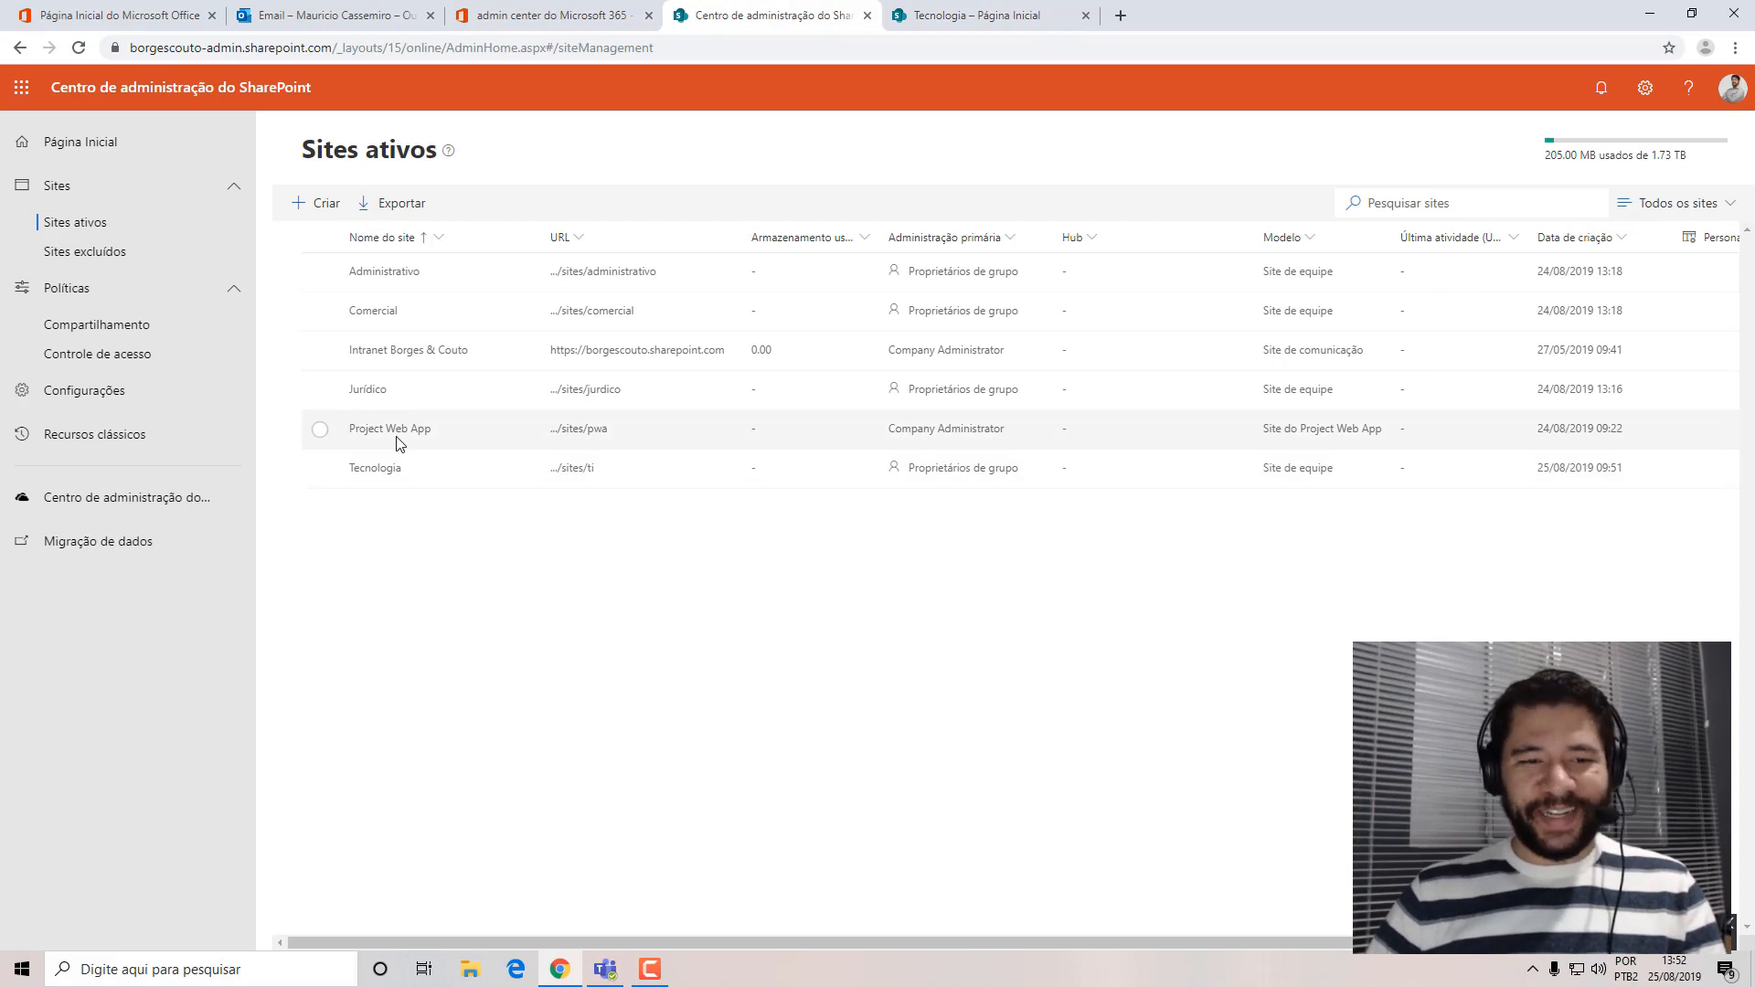
{"action": "left_click", "coordinate": [365, 393]}
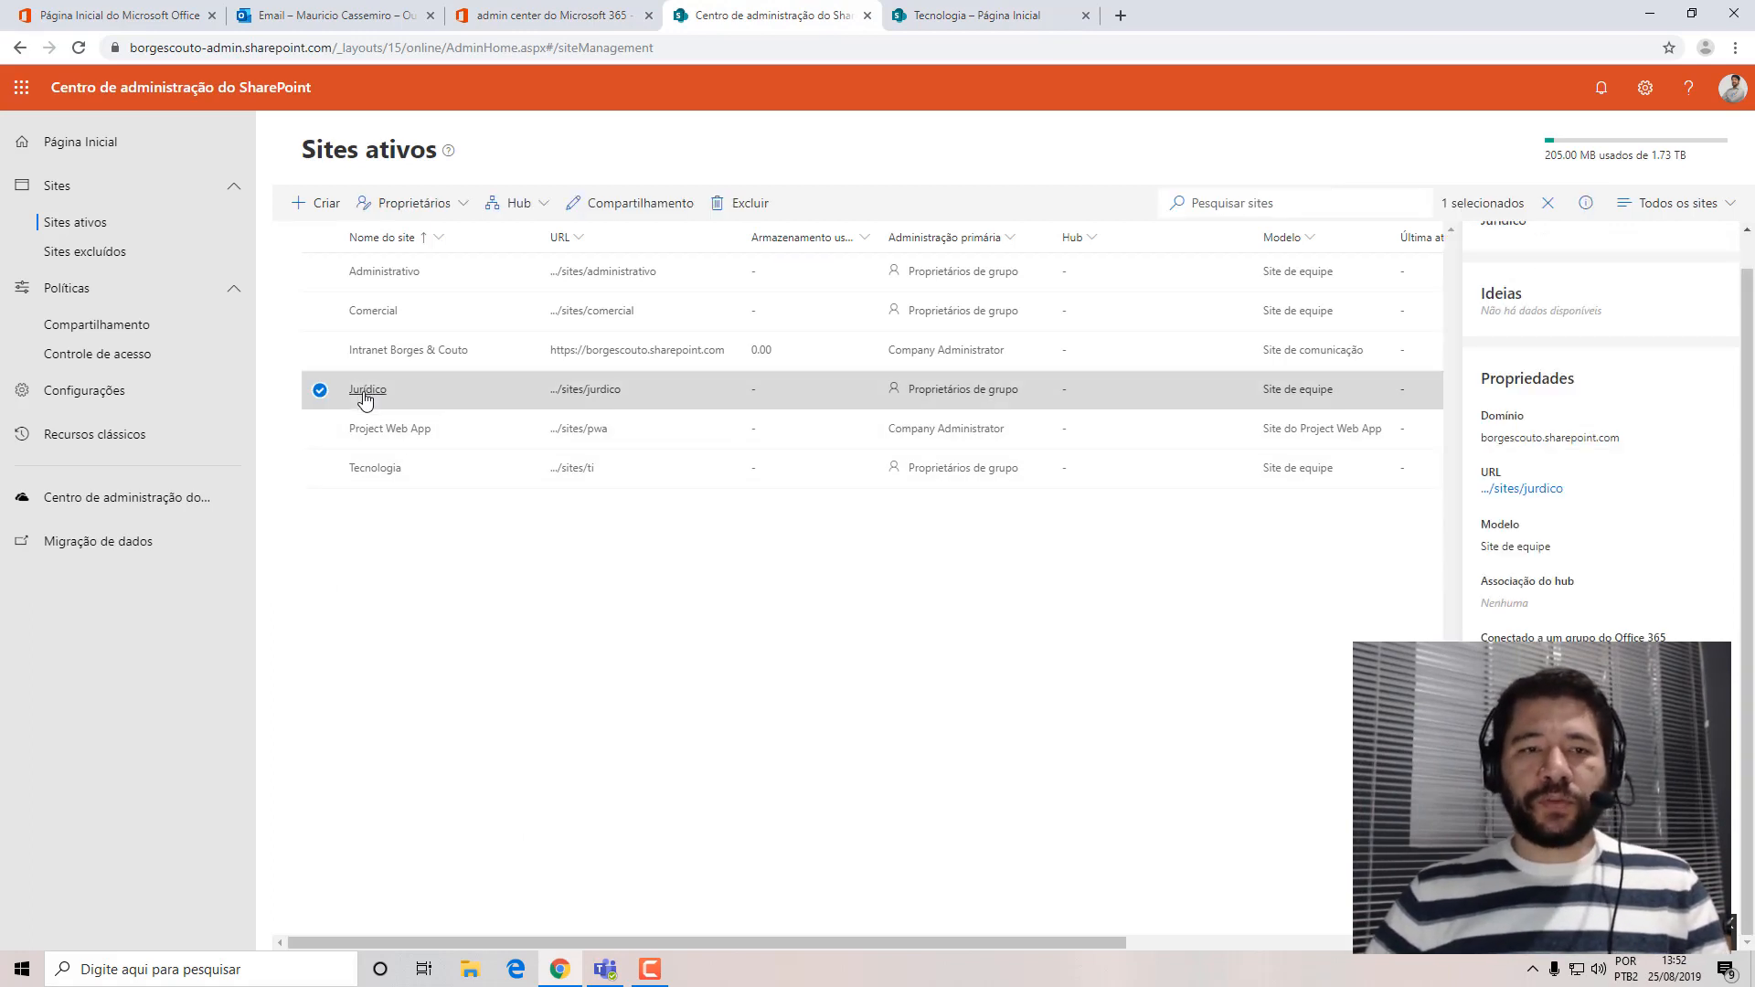
{"action": "scroll", "coordinate": [1719, 435], "scroll_direction": "down", "scroll_amount": 1}
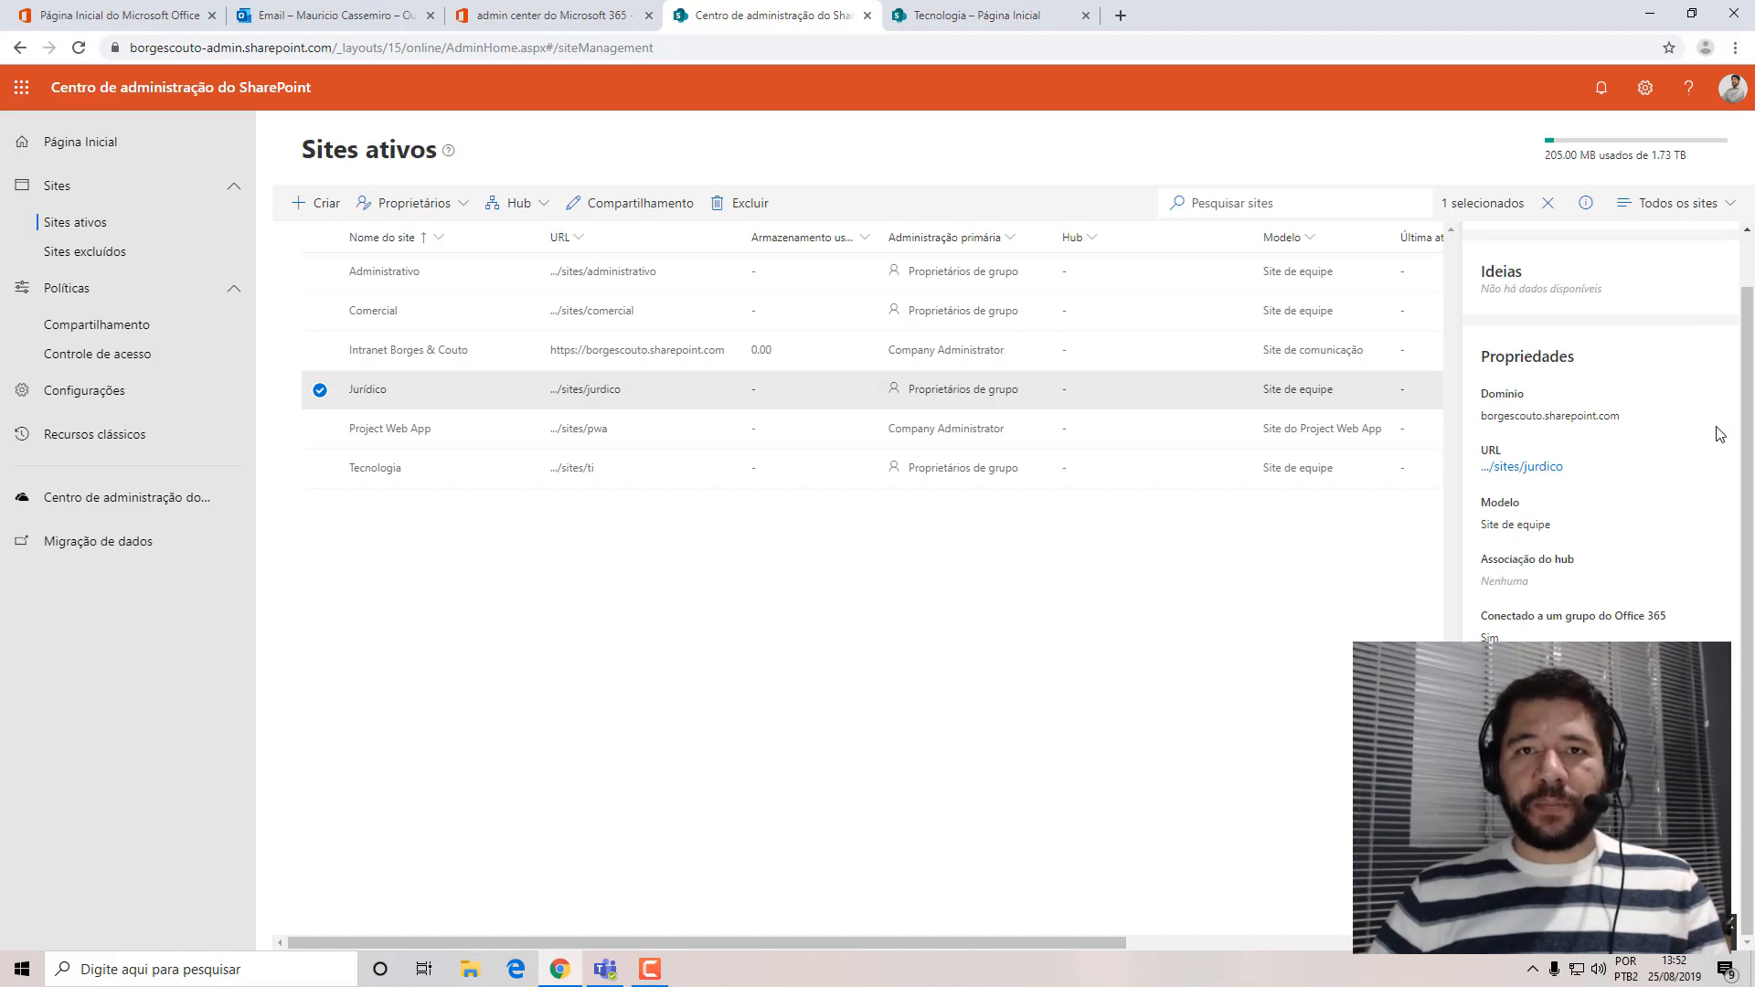
{"action": "left_click", "coordinate": [1523, 468]}
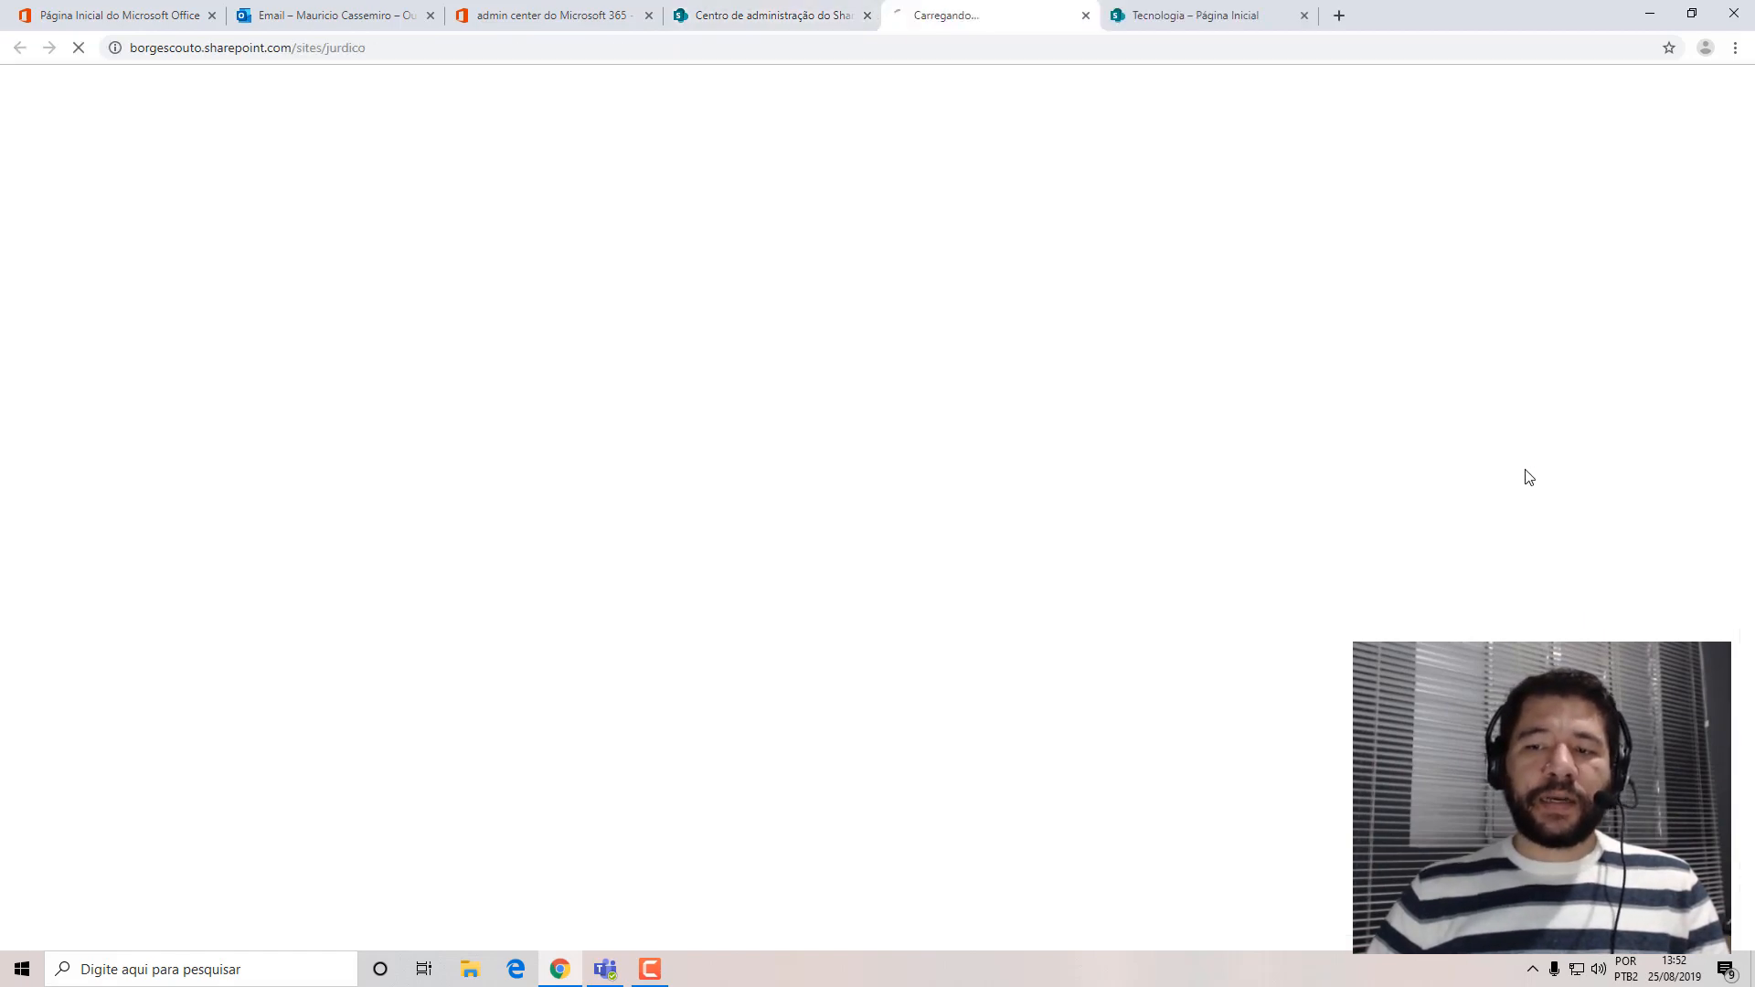
Return to the SharePoint admin center, view the signed-in account's details, and minimize the browser.
{"action": "left_click", "coordinate": [739, 18]}
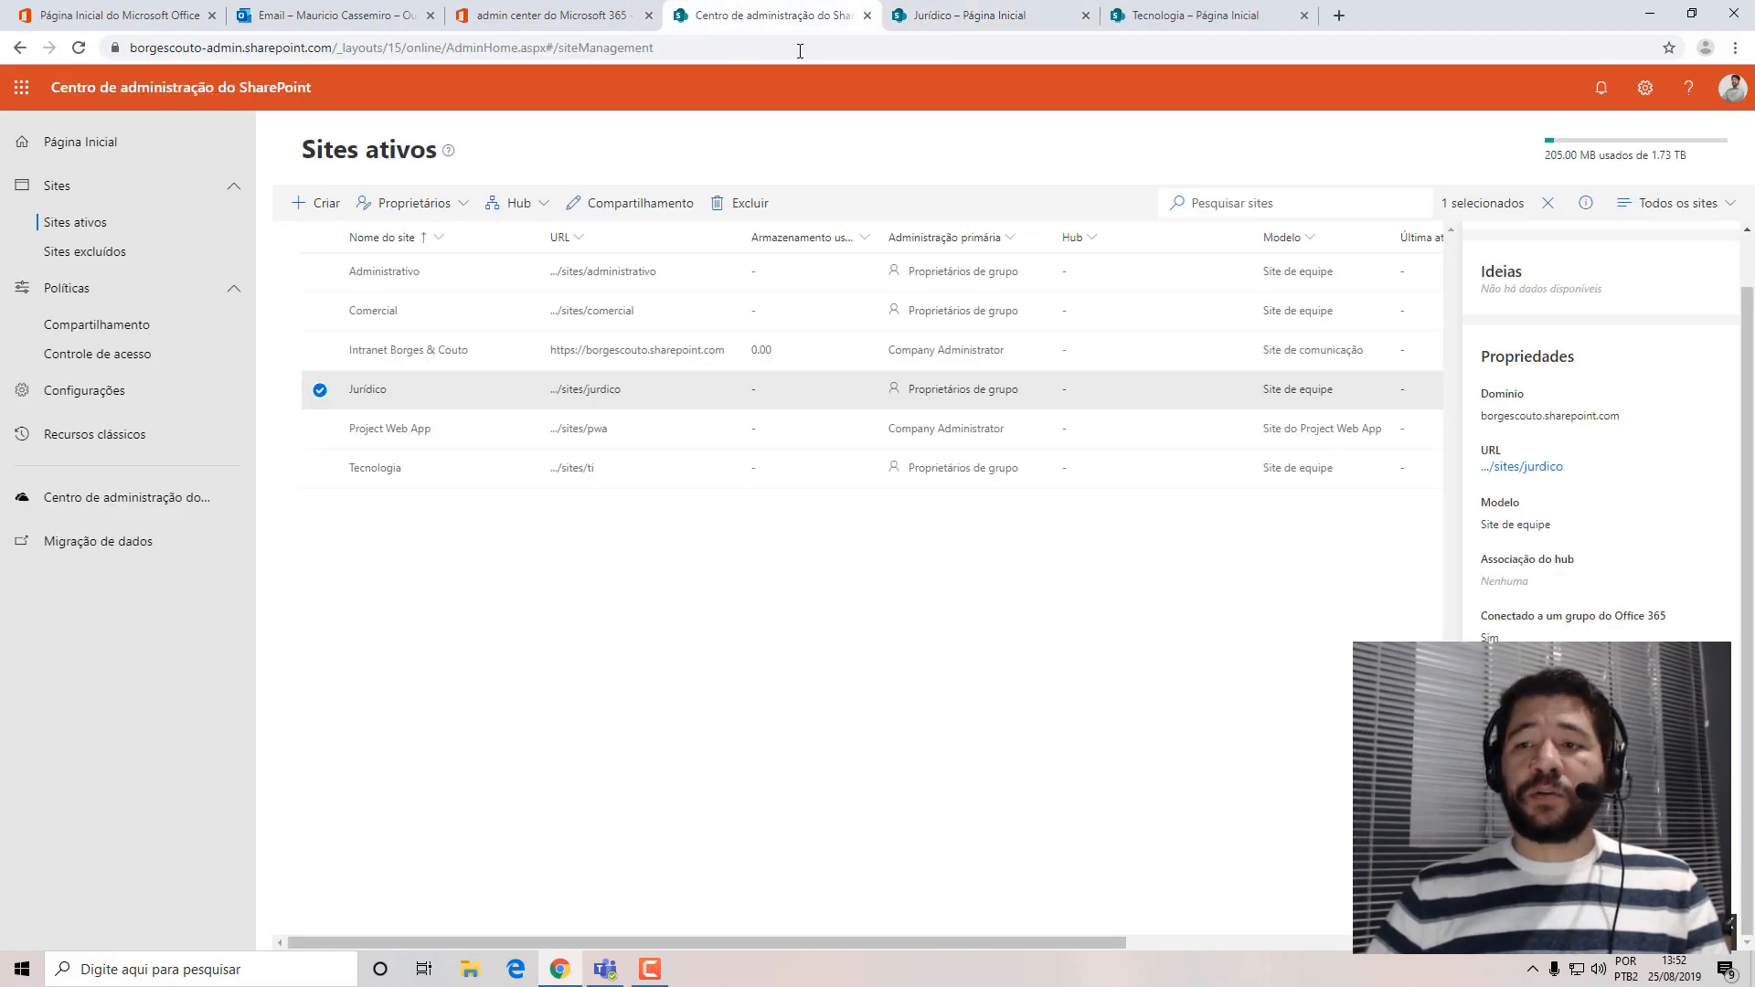
{"action": "left_click", "coordinate": [1734, 89]}
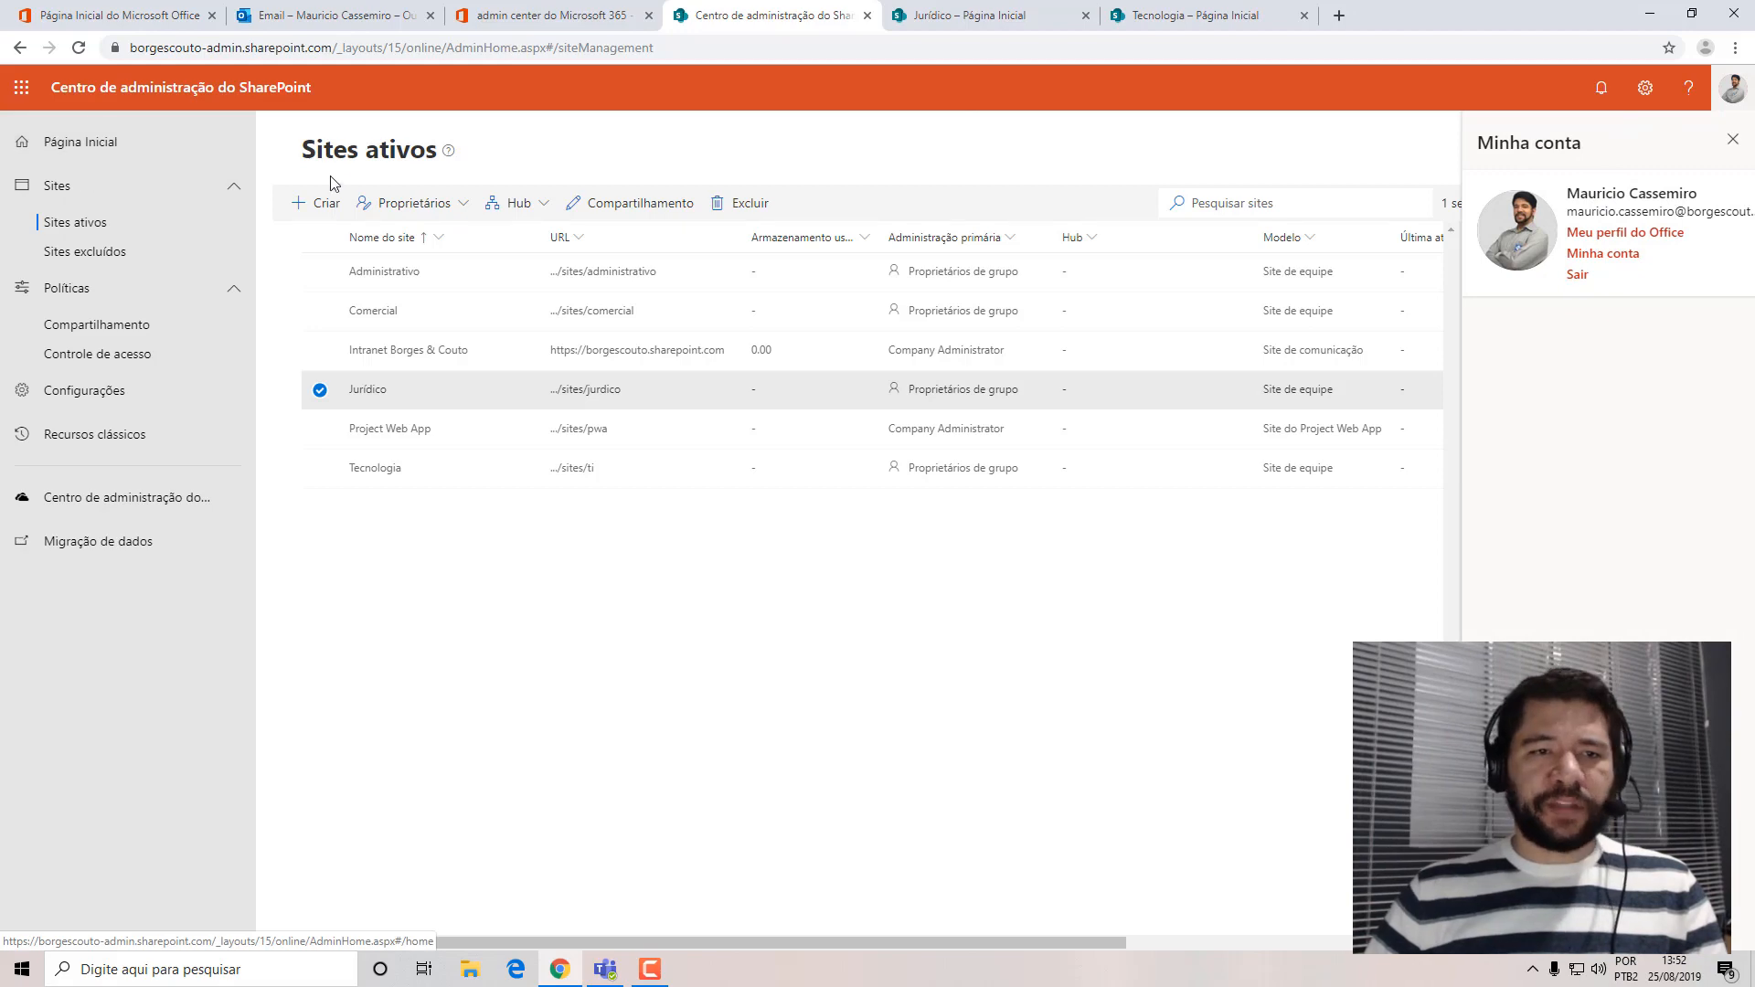
{"action": "left_click", "coordinate": [1651, 15]}
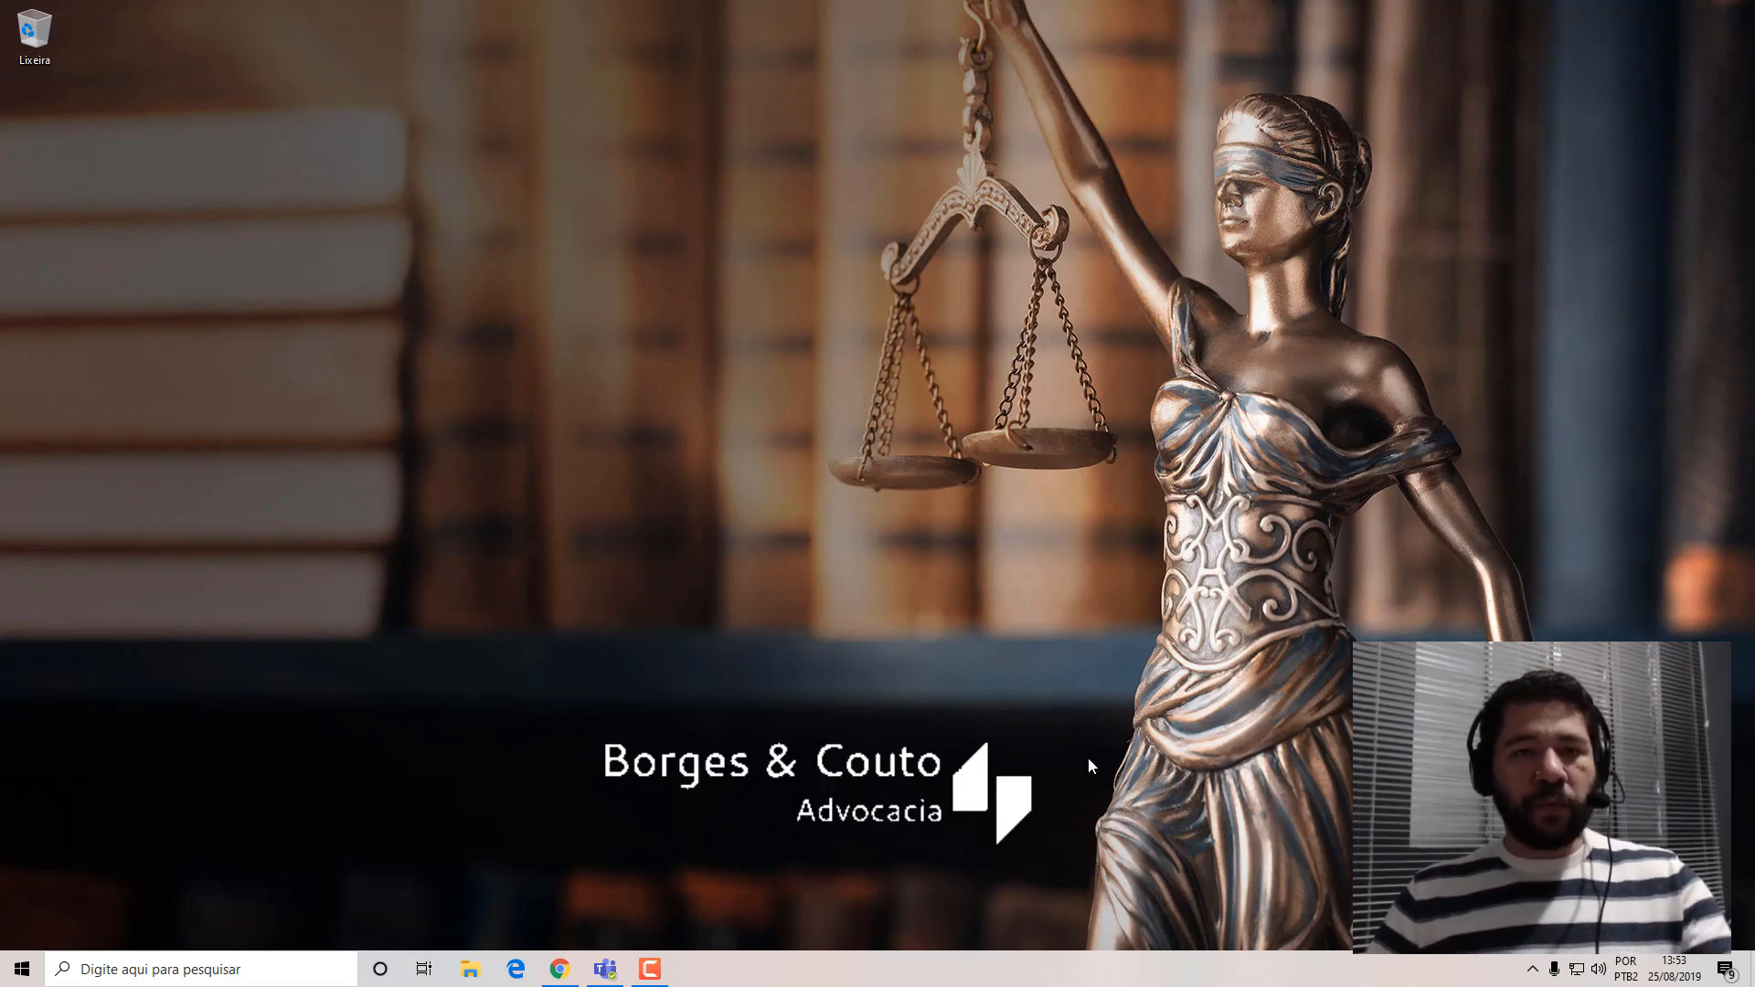
View the Site_Icon_BCADV image in the Imagens folder in File Explorer and close the window.
{"action": "key", "text": "super+e"}
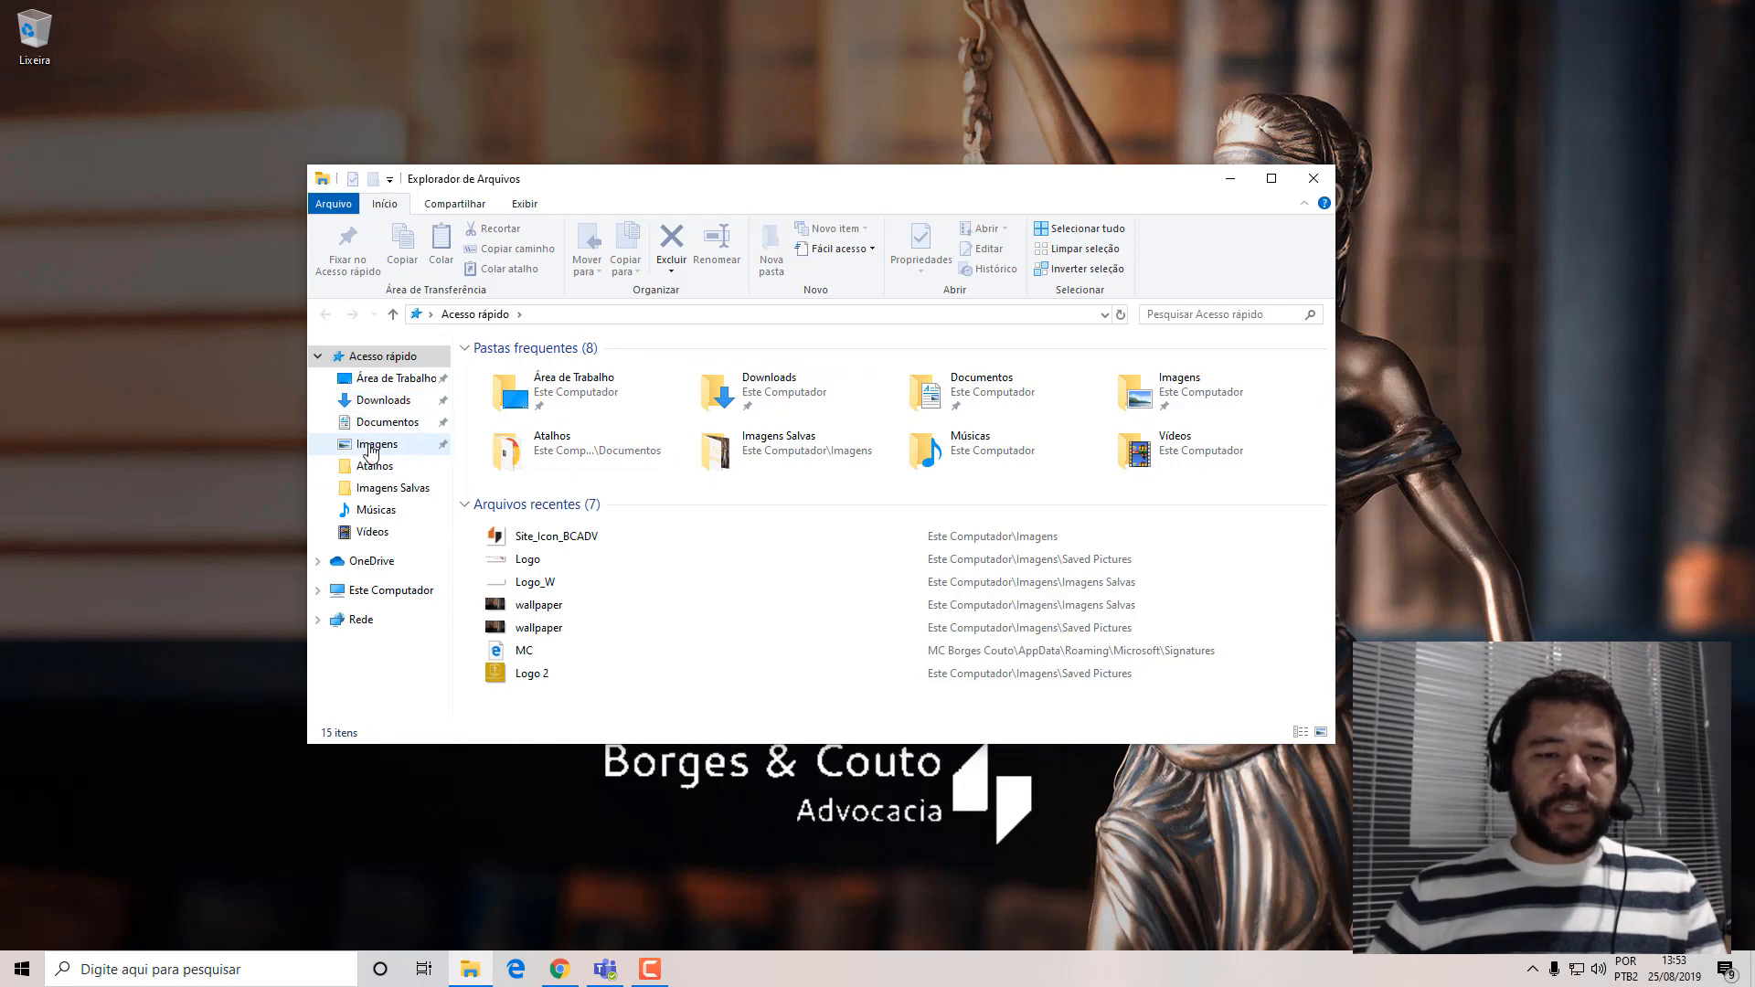
{"action": "left_click", "coordinate": [368, 446]}
{"action": "left_click", "coordinate": [768, 420]}
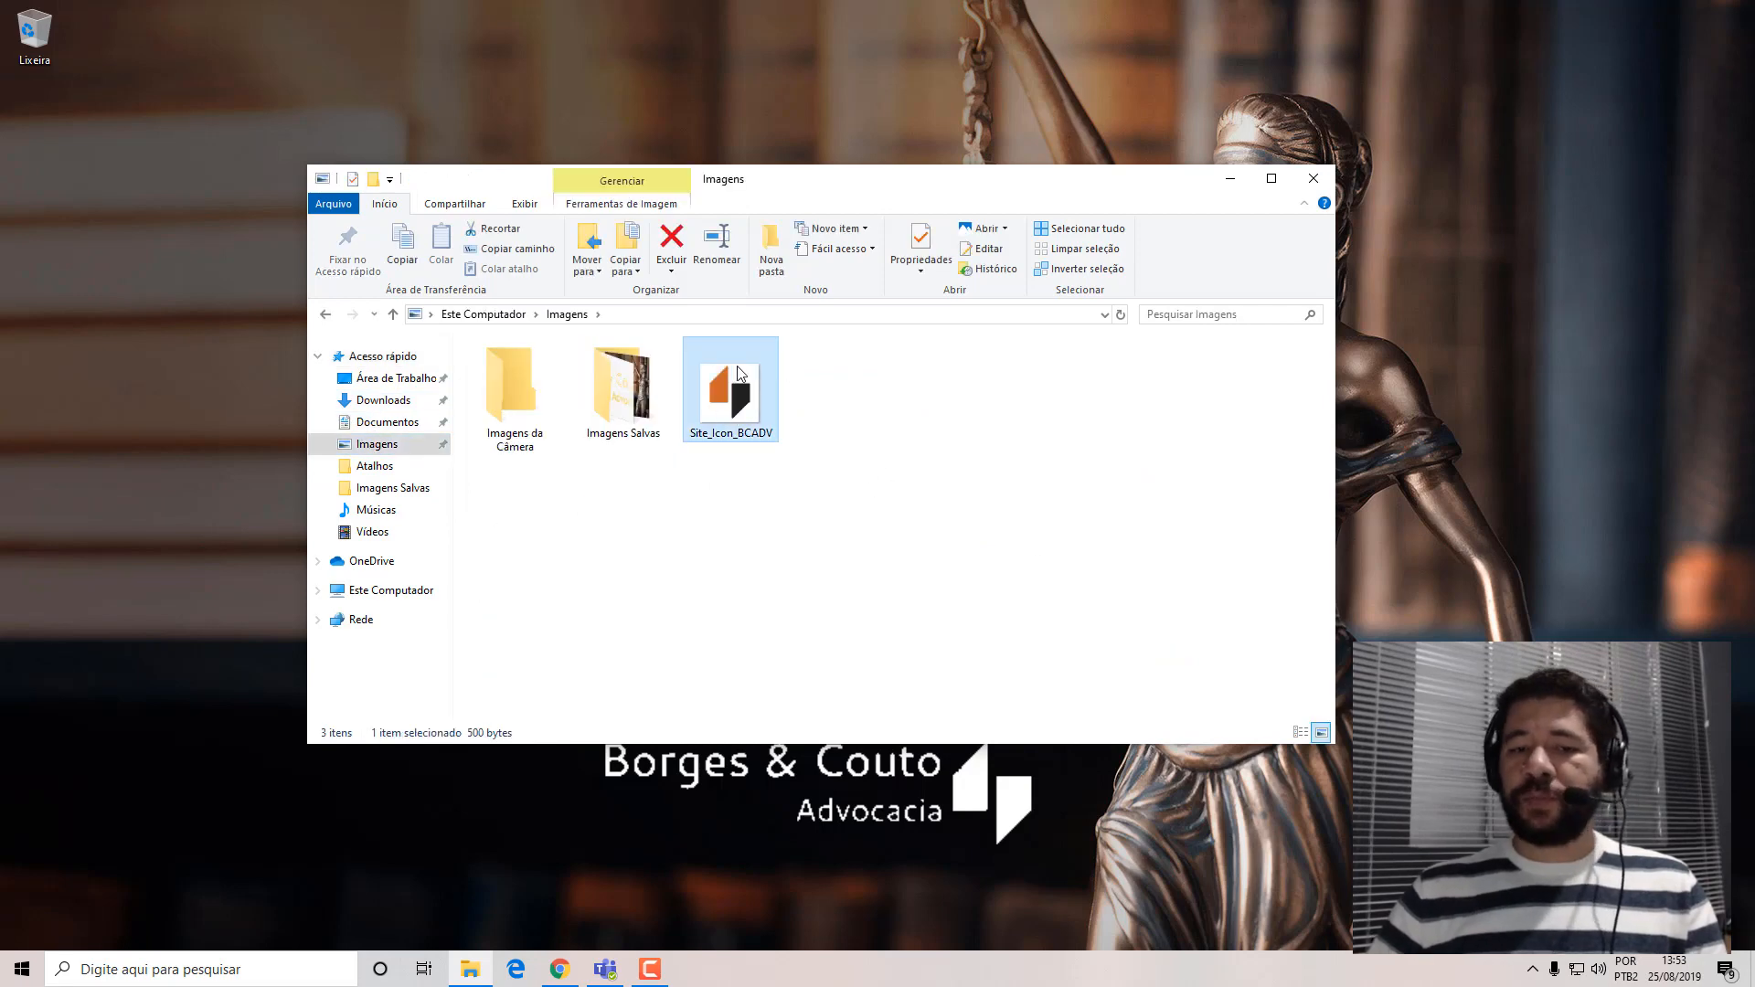
{"action": "left_click", "coordinate": [1313, 178]}
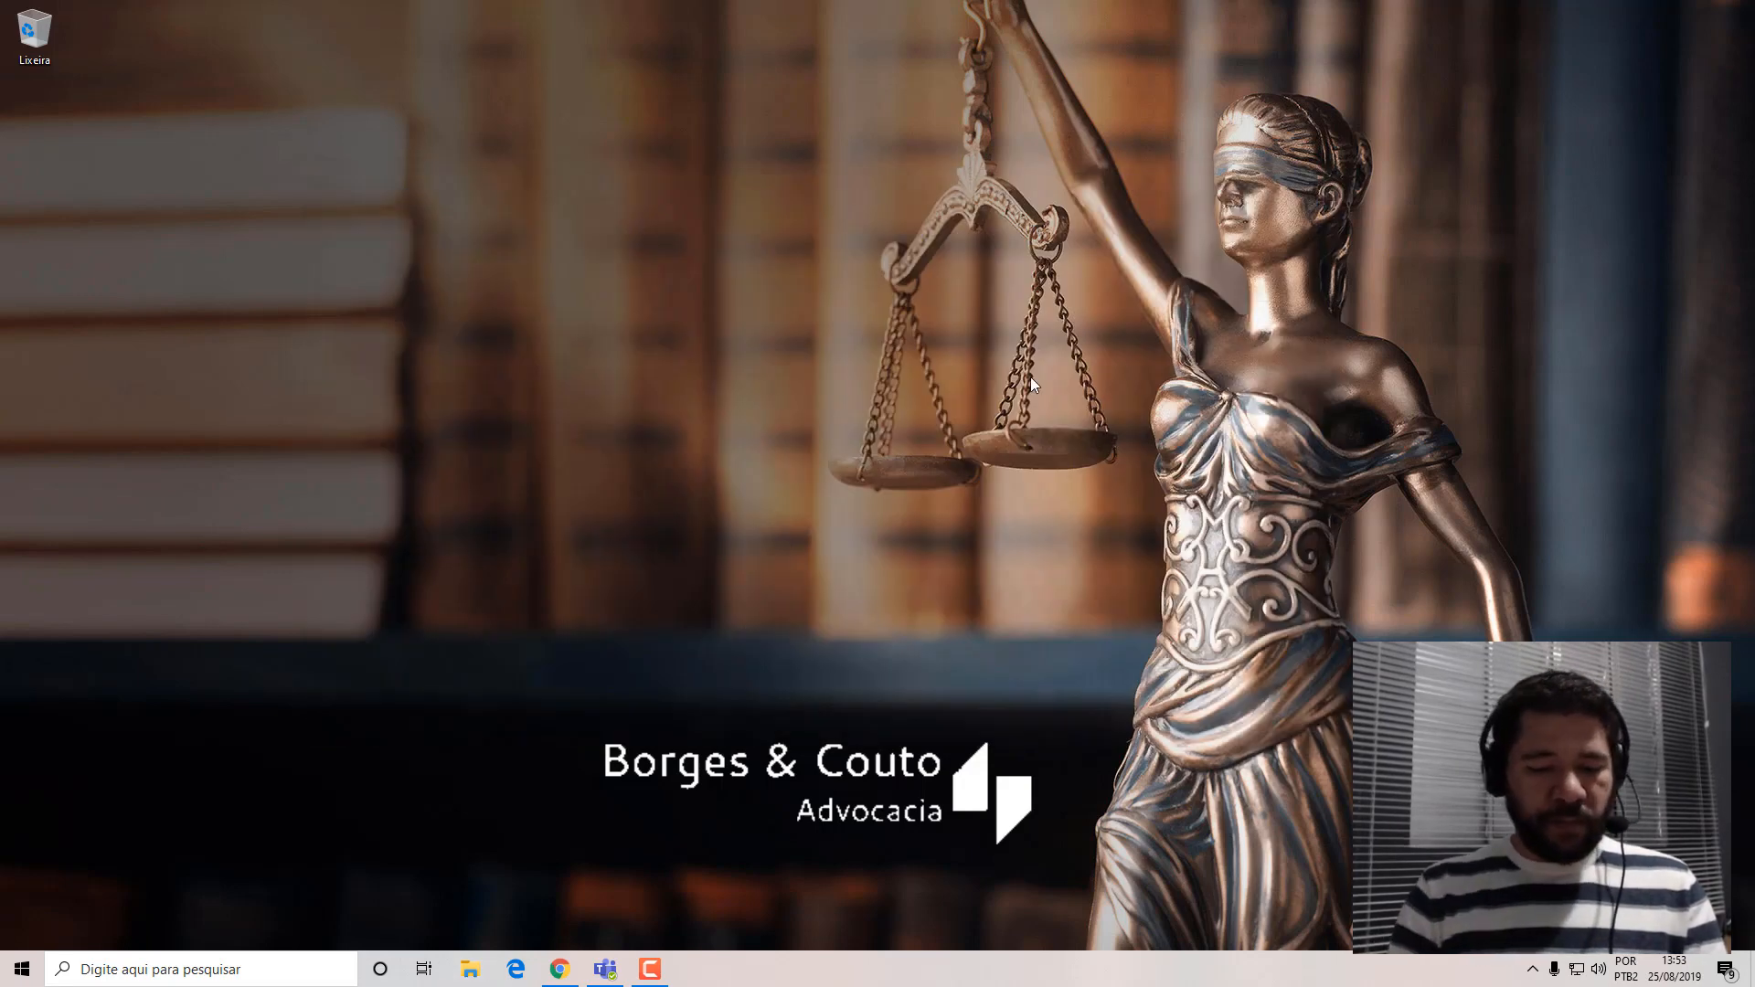
Open Outlook, view the company logo in a new message's signature, then close the message and minimize Outlook.
{"action": "key", "text": "super"}
{"action": "type", "text": "outlook"}
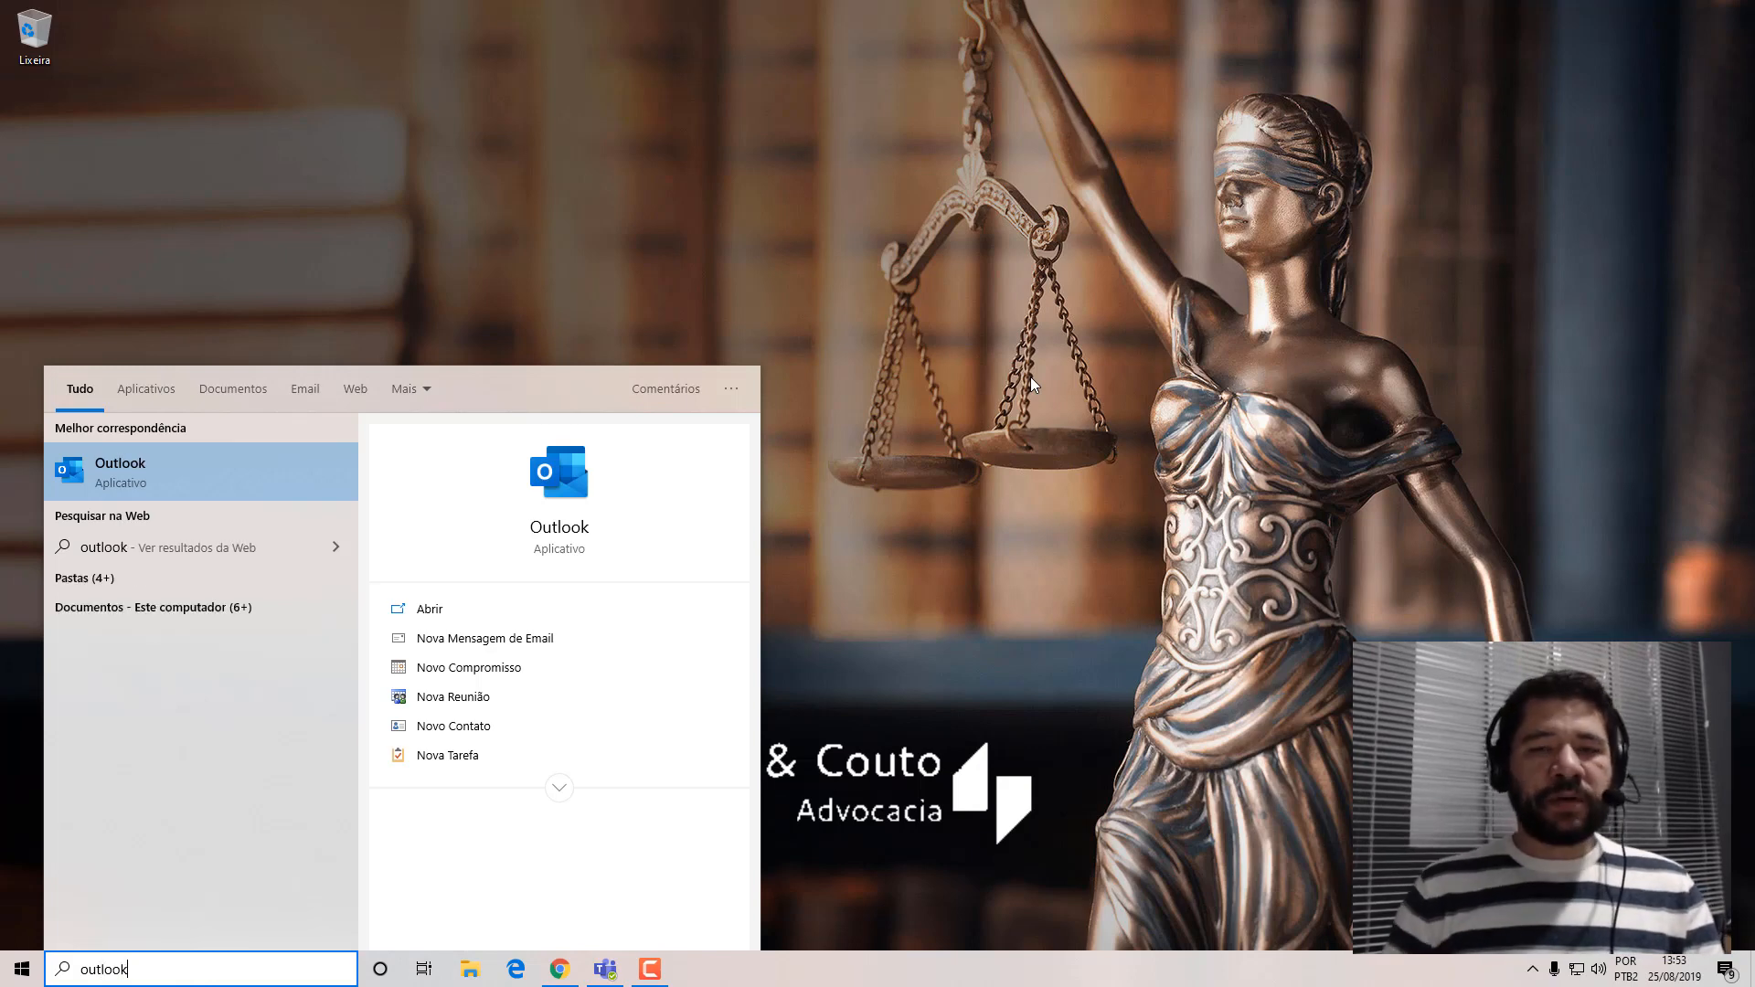
{"action": "key", "text": "Return"}
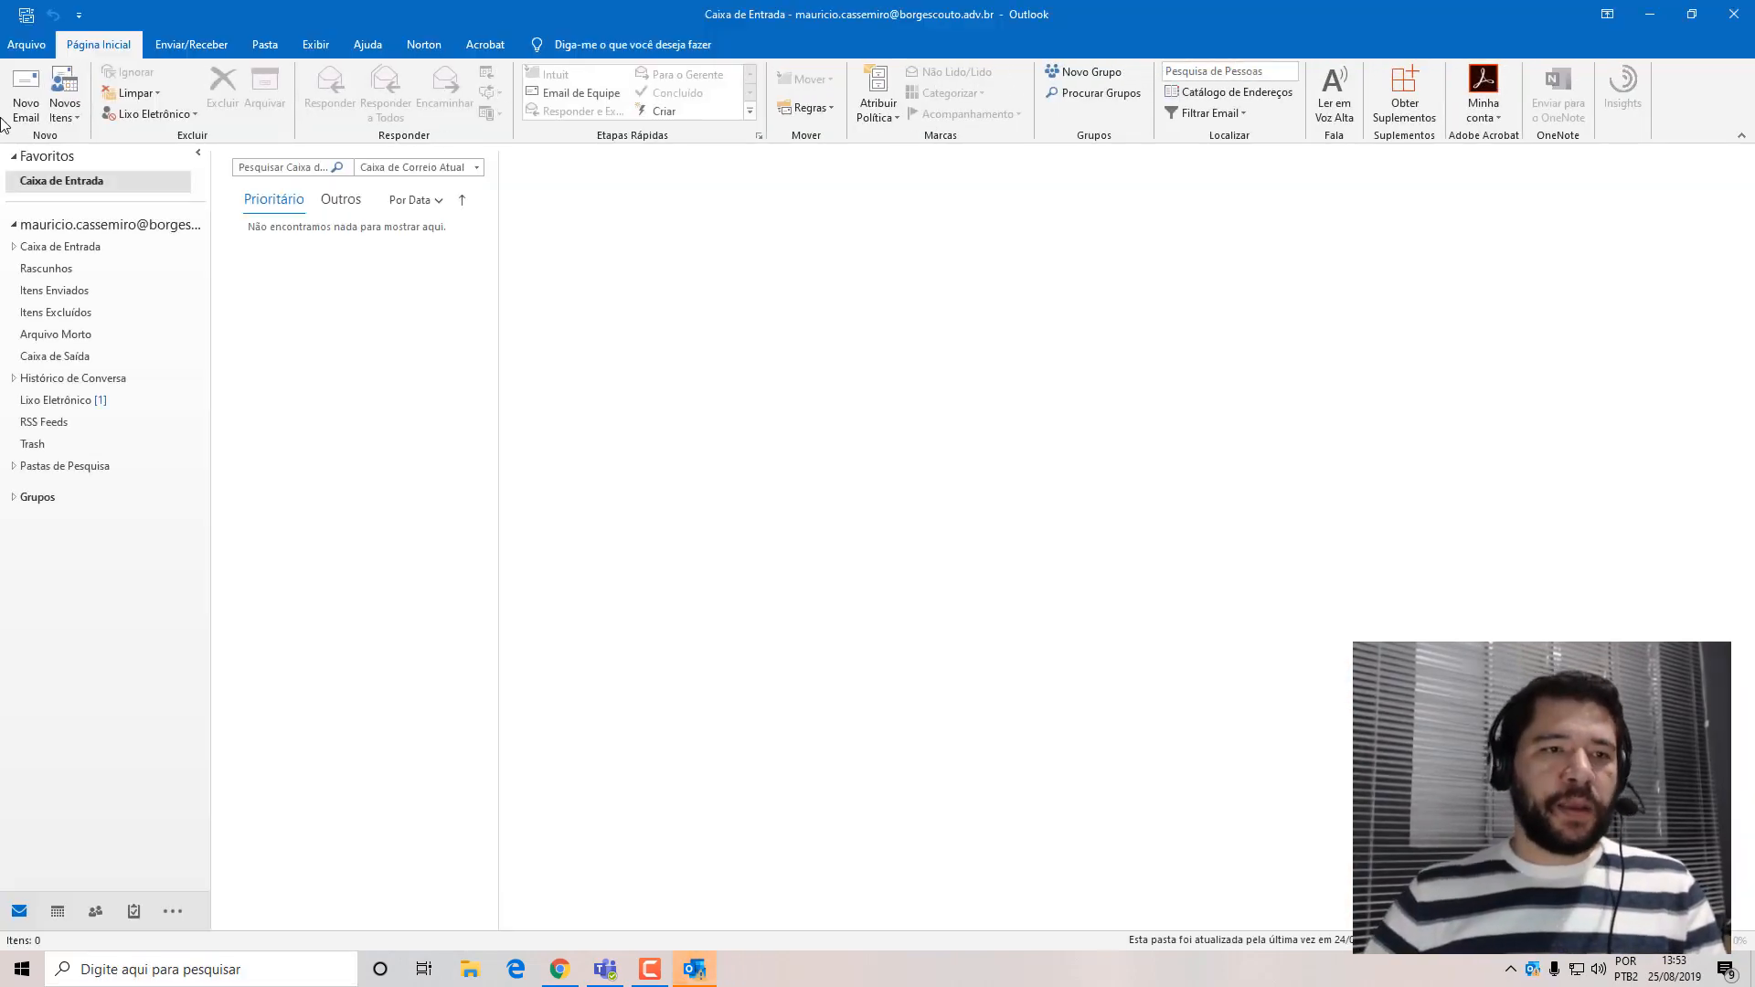
{"action": "left_click", "coordinate": [26, 108]}
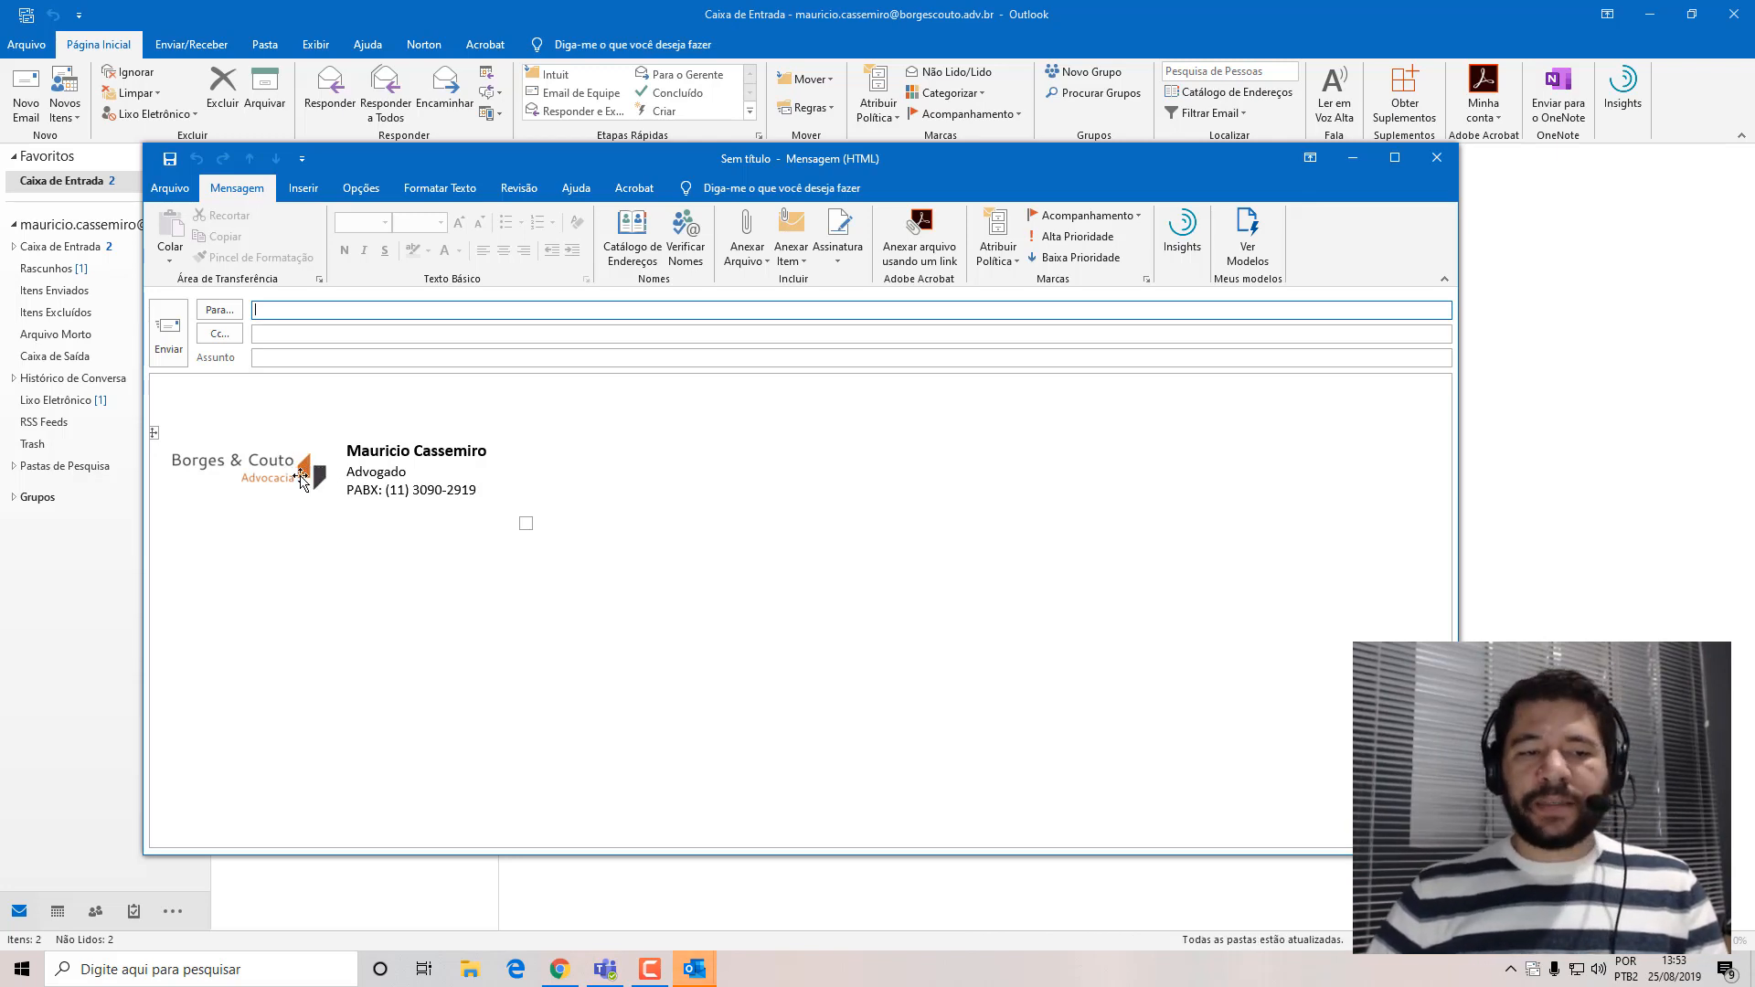
{"action": "left_click", "coordinate": [1430, 167]}
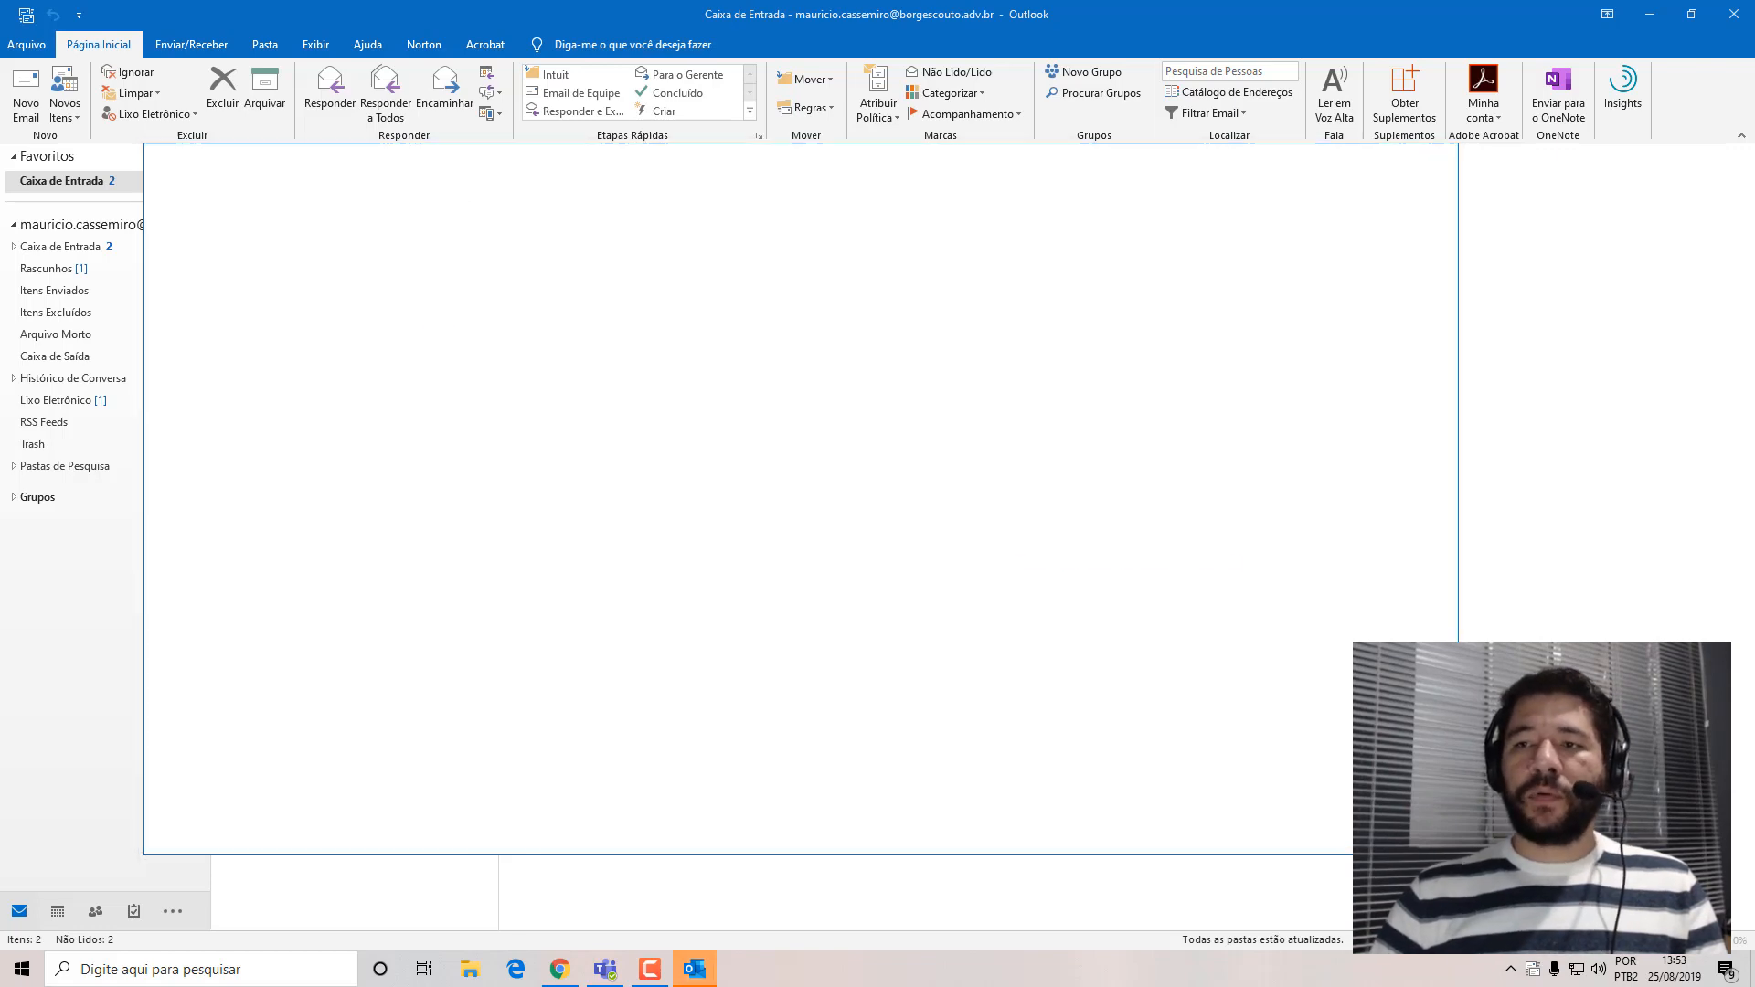
{"action": "left_click", "coordinate": [1642, 20]}
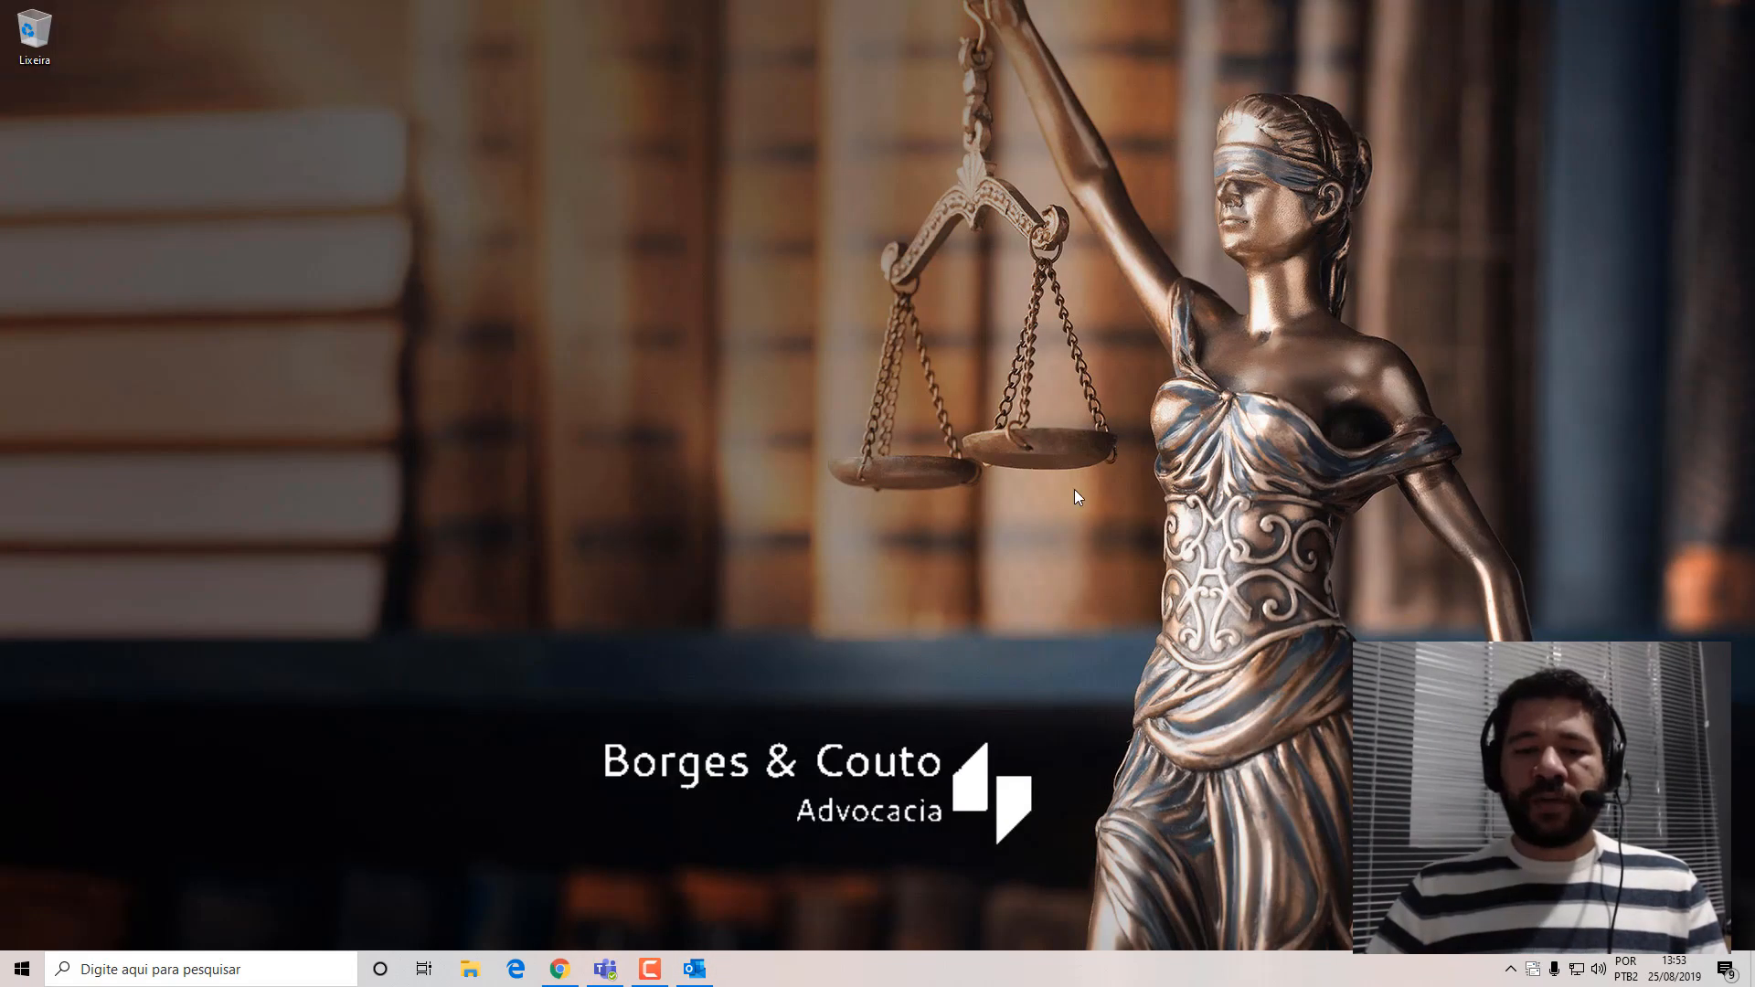
Switch back to Chrome, close the account details, and view the theme settings in the SharePoint admin center.
{"action": "left_click", "coordinate": [551, 971]}
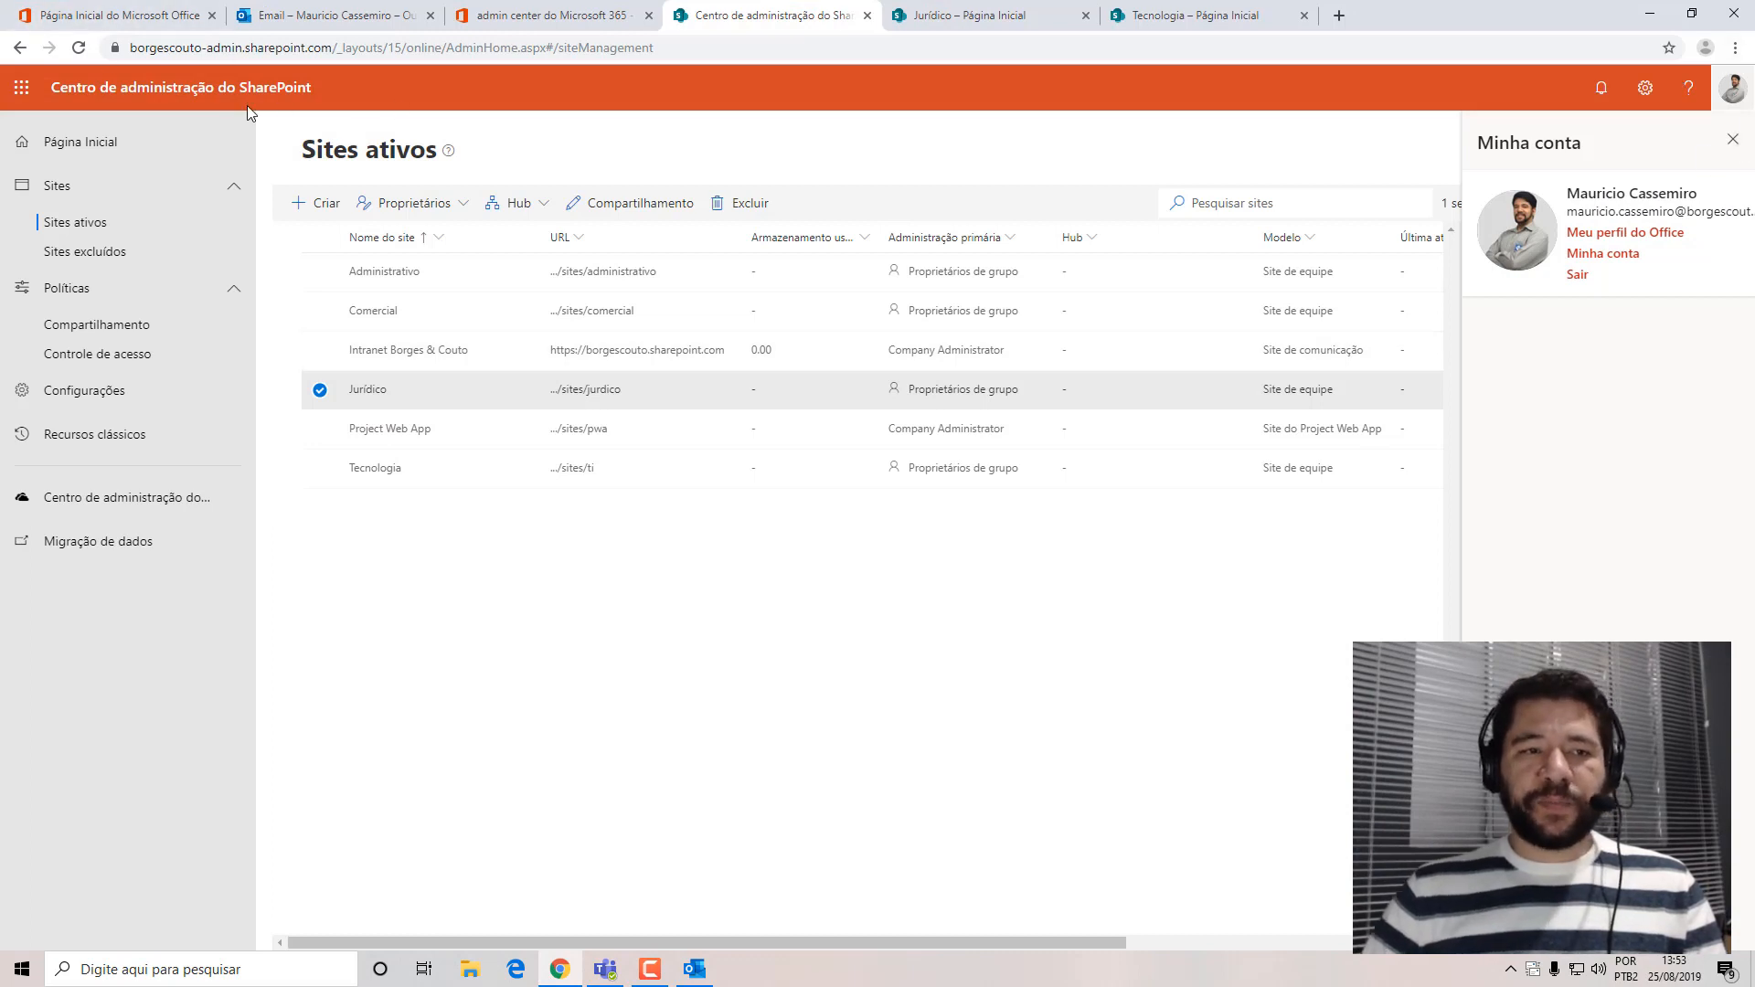
{"action": "left_click", "coordinate": [1734, 142]}
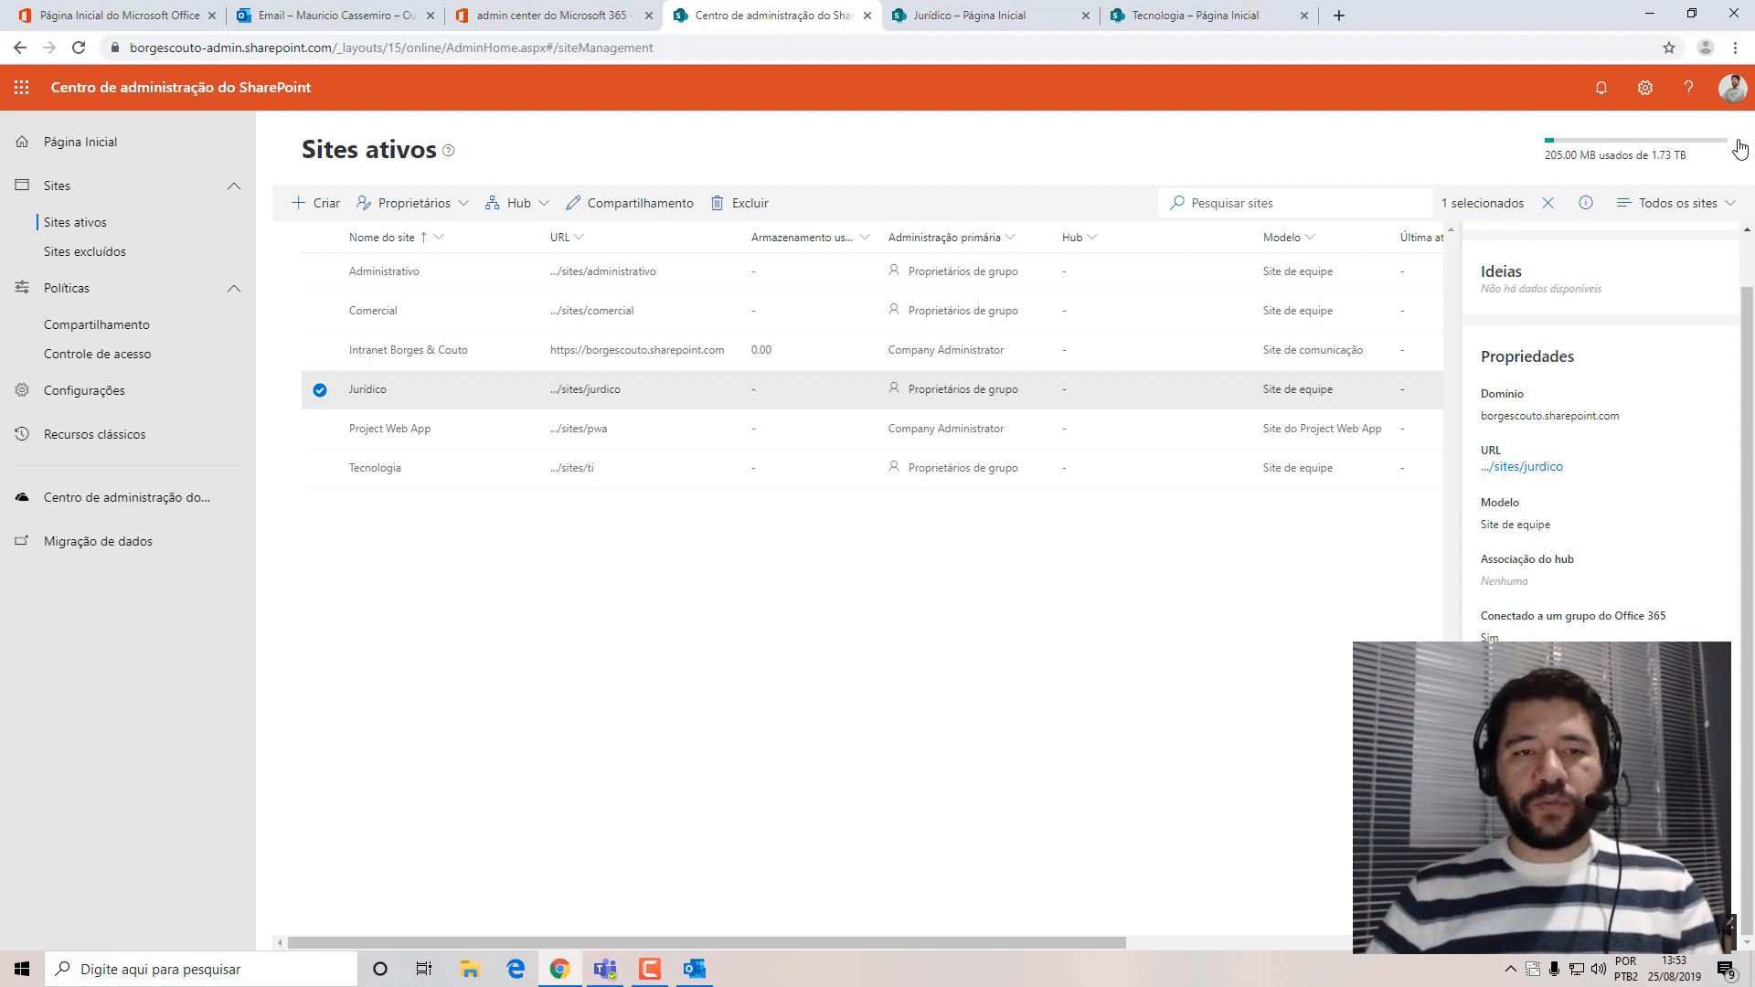
{"action": "left_click", "coordinate": [1645, 87]}
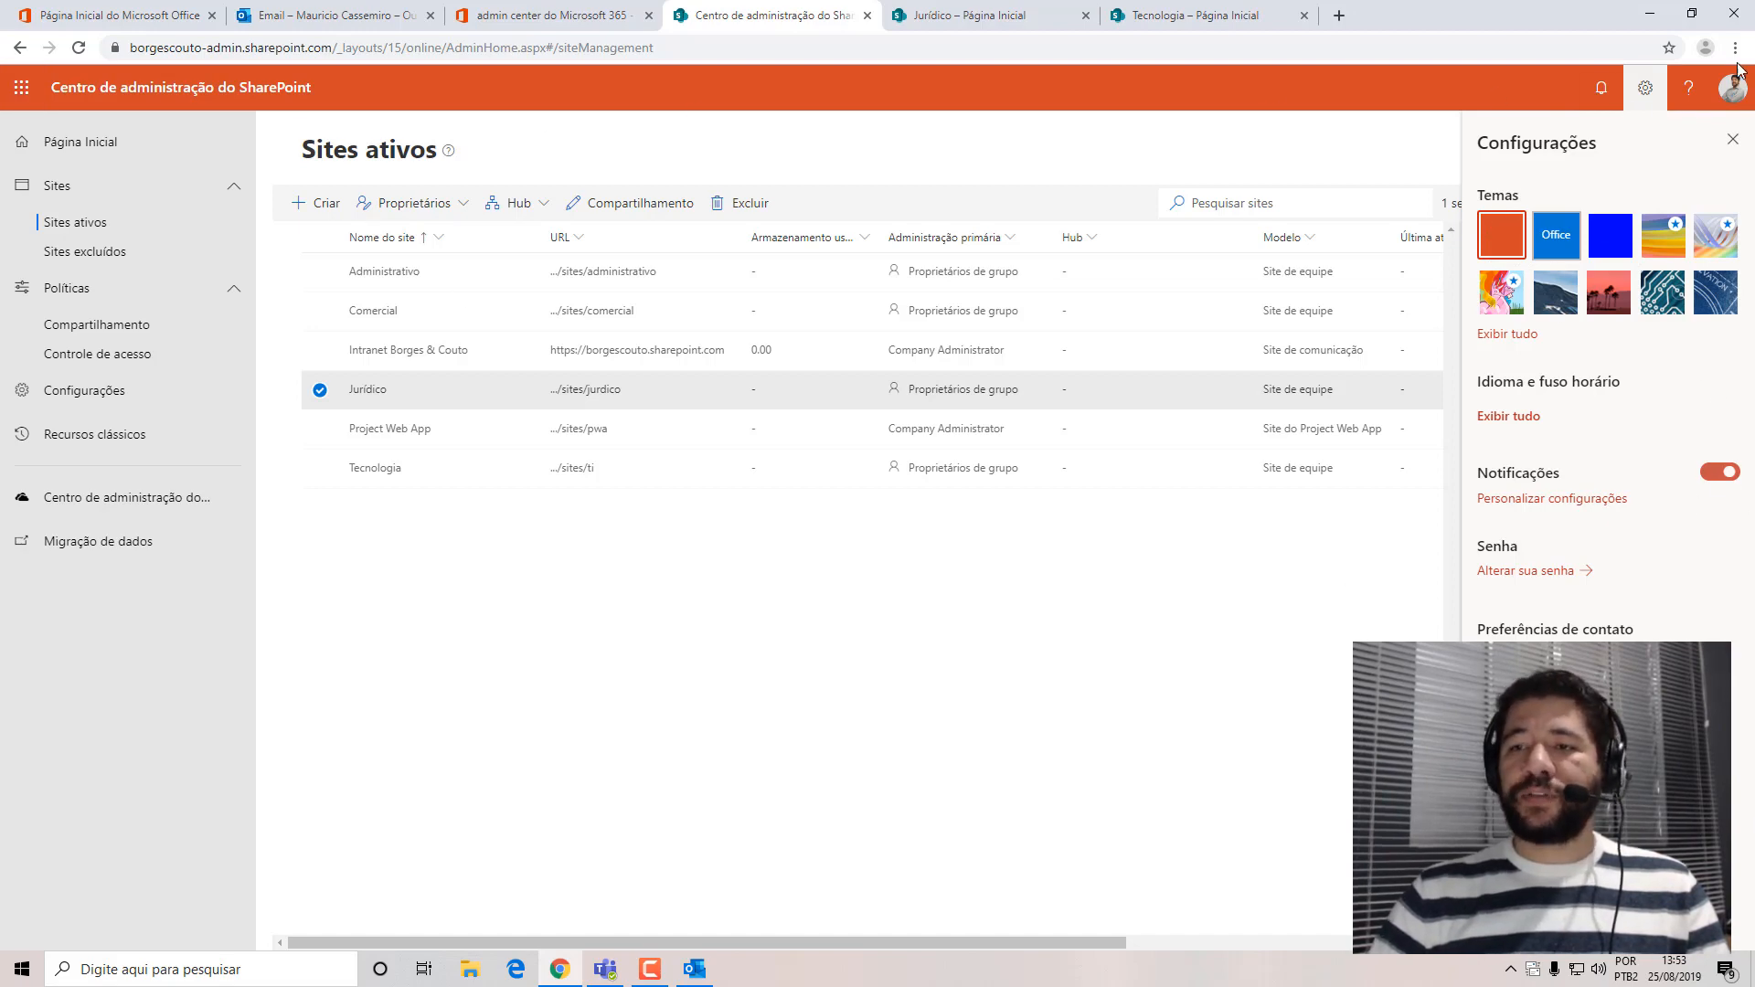
{"action": "left_click", "coordinate": [1645, 88]}
Compare the home pages of the Jurídico and Tecnologia sites.
{"action": "left_click", "coordinate": [987, 18]}
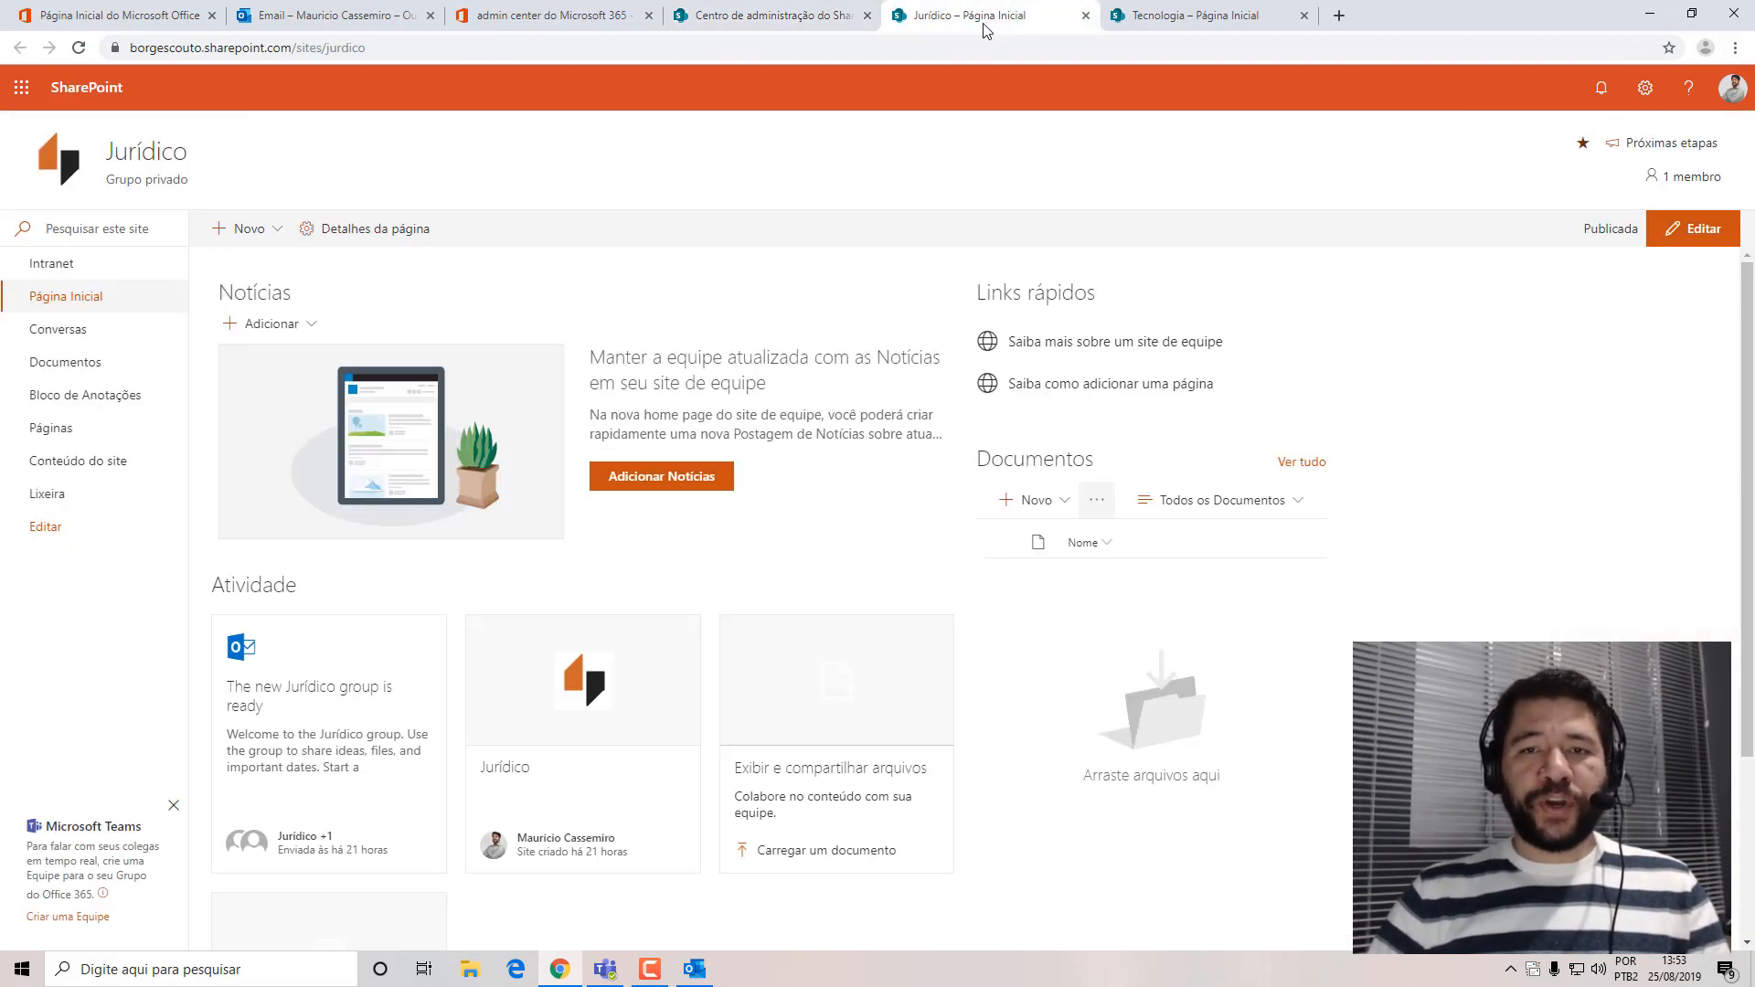
{"action": "left_click", "coordinate": [1172, 20]}
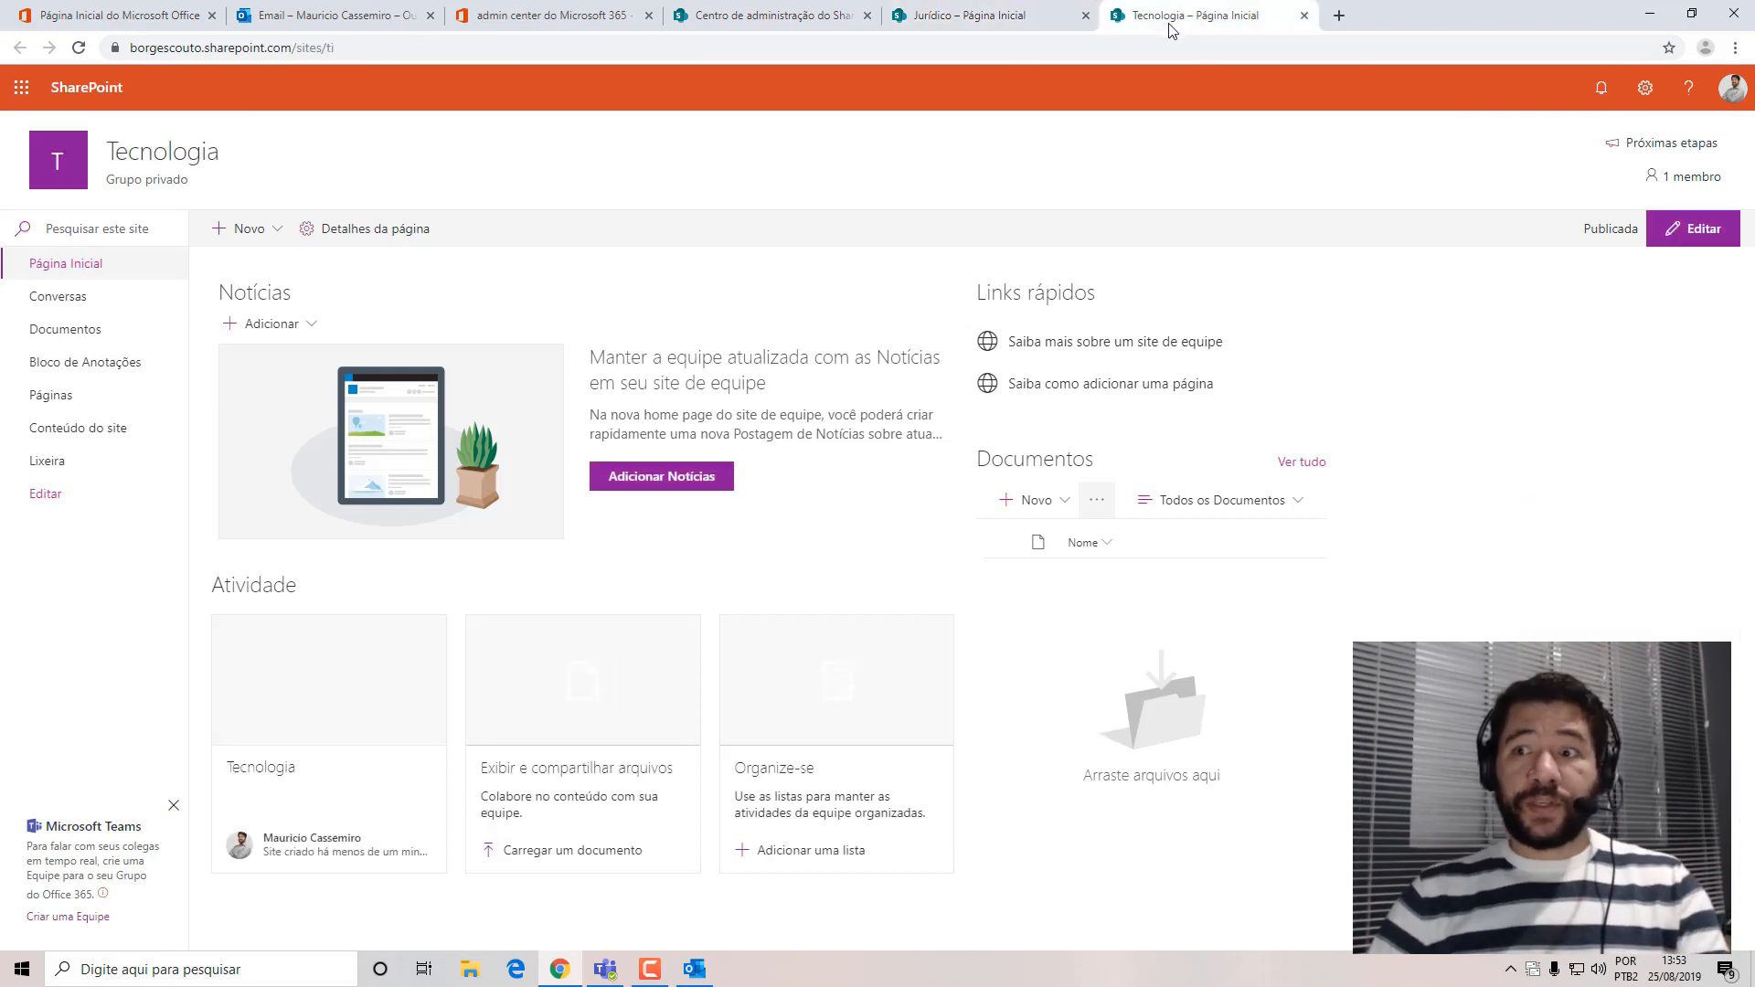
{"action": "mouse_move", "coordinate": [174, 152]}
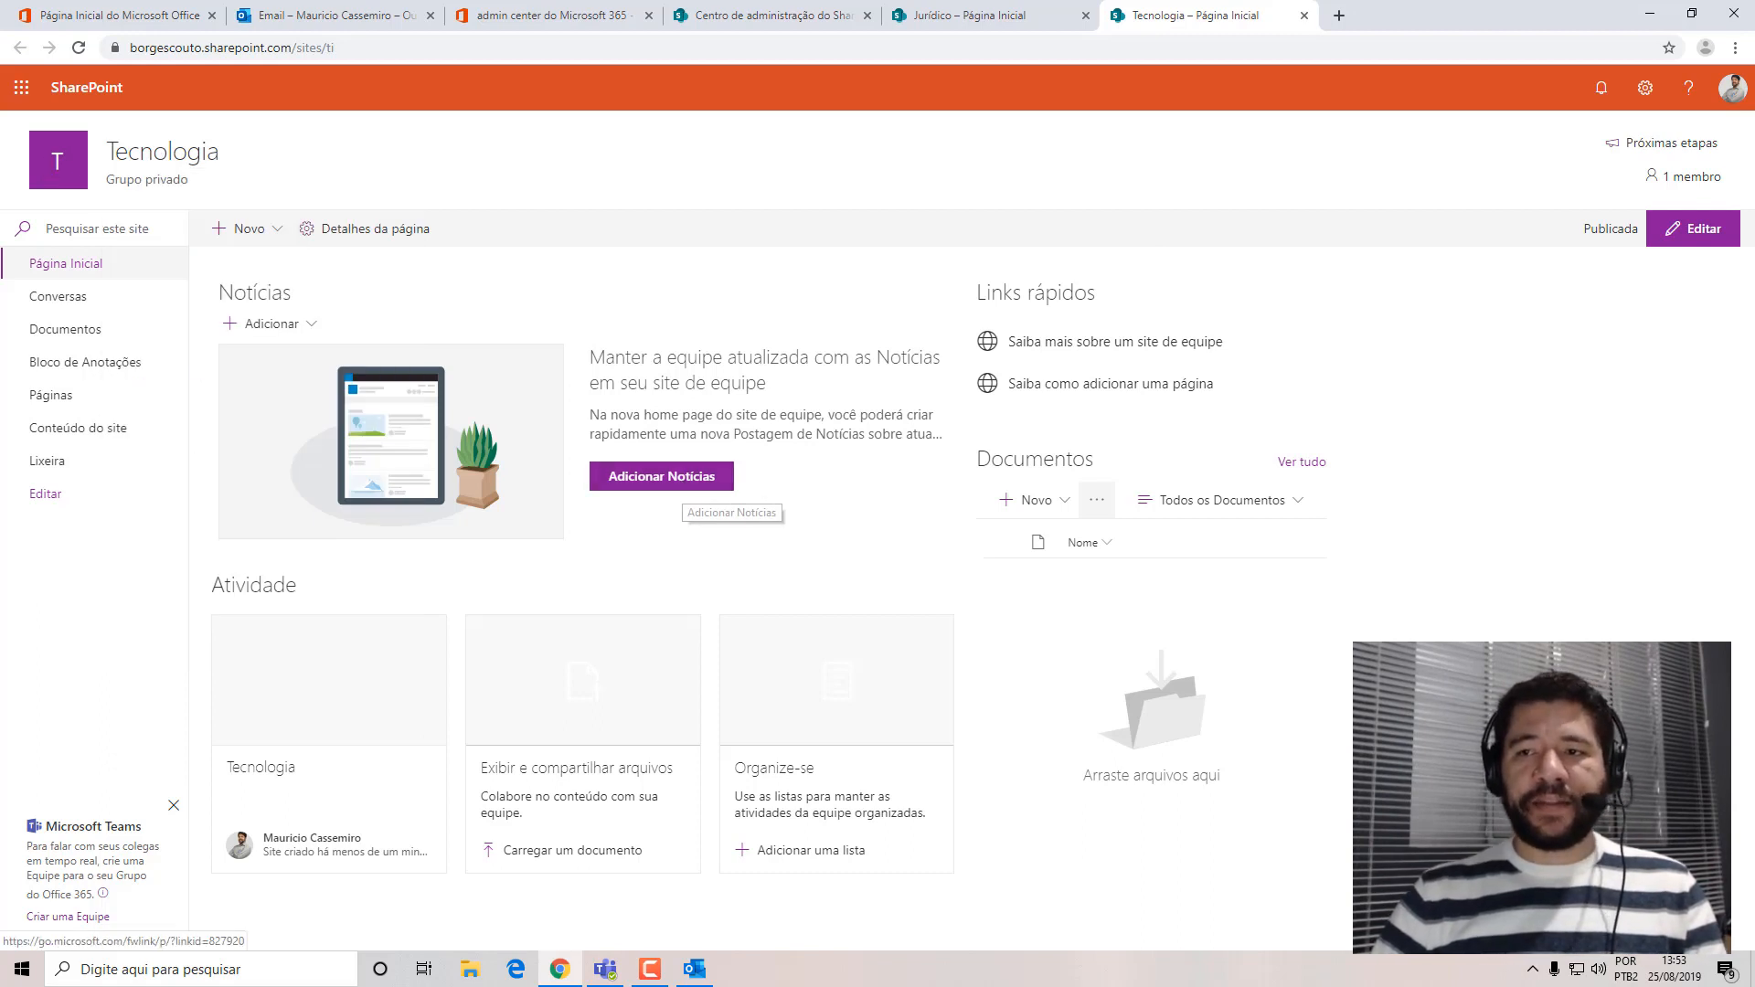
Replace the Tecnologia site's logo with the Site_Icon_BCADV image, using the Jurídico site as reference, and save the site information.
{"action": "left_click", "coordinate": [1646, 94]}
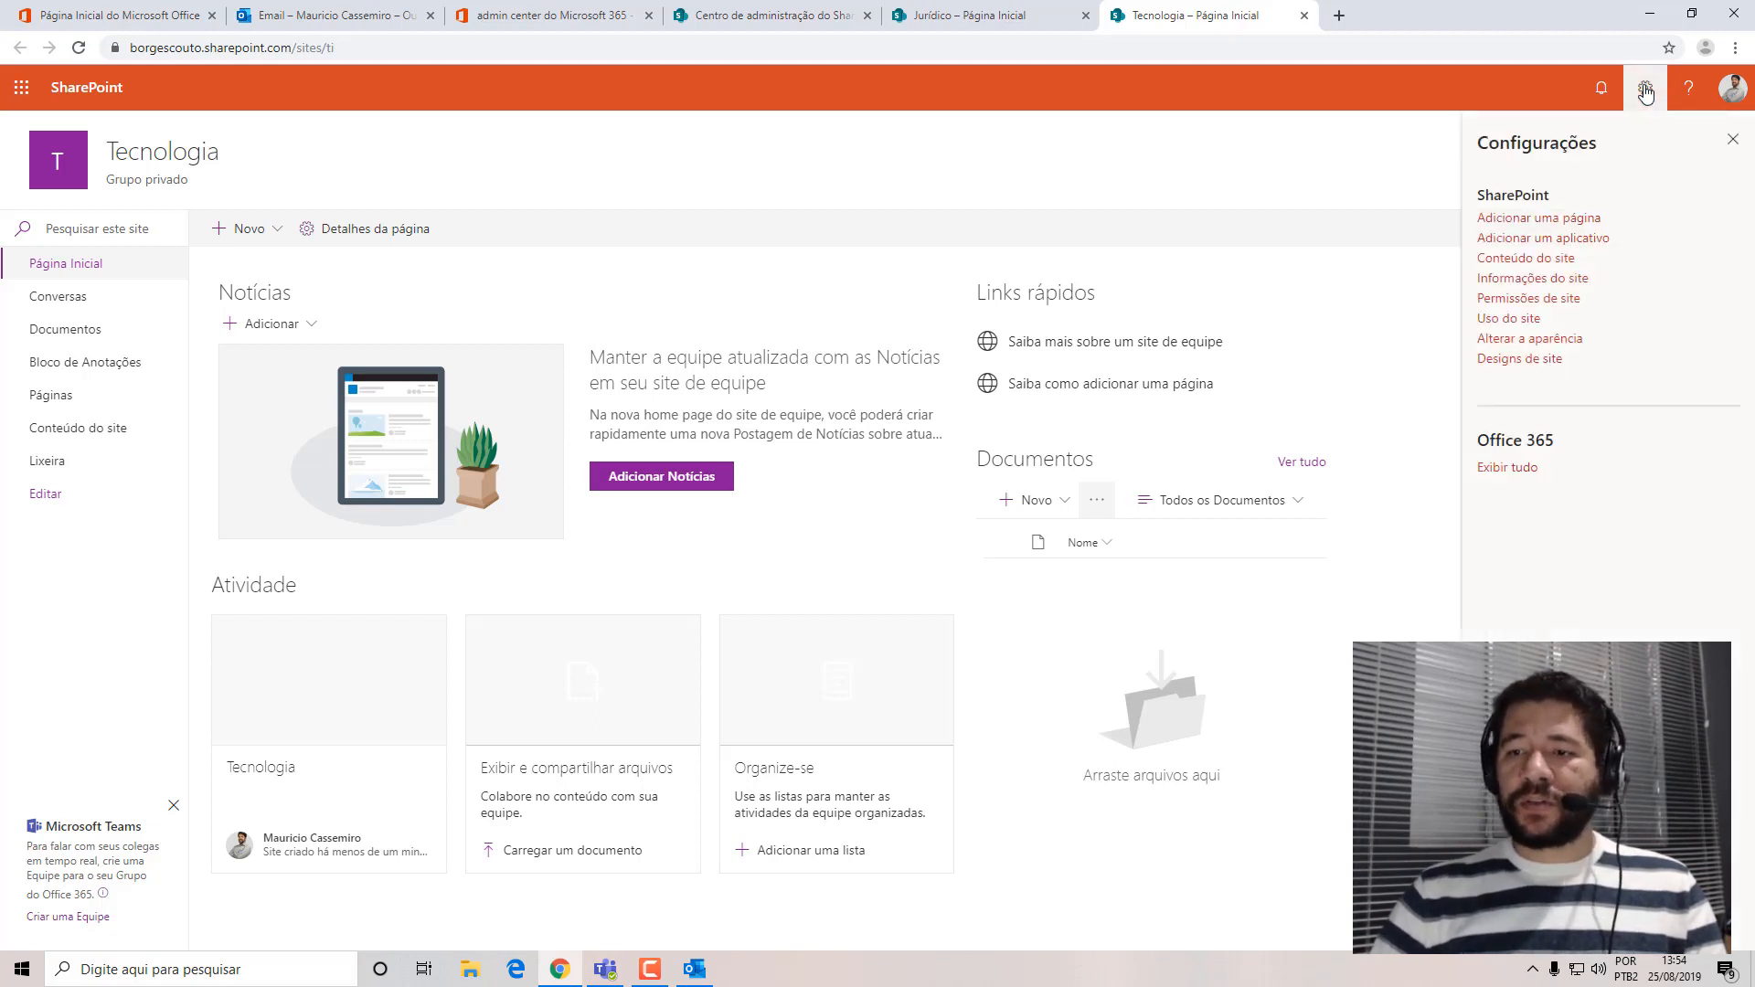
{"action": "left_click", "coordinate": [1528, 280]}
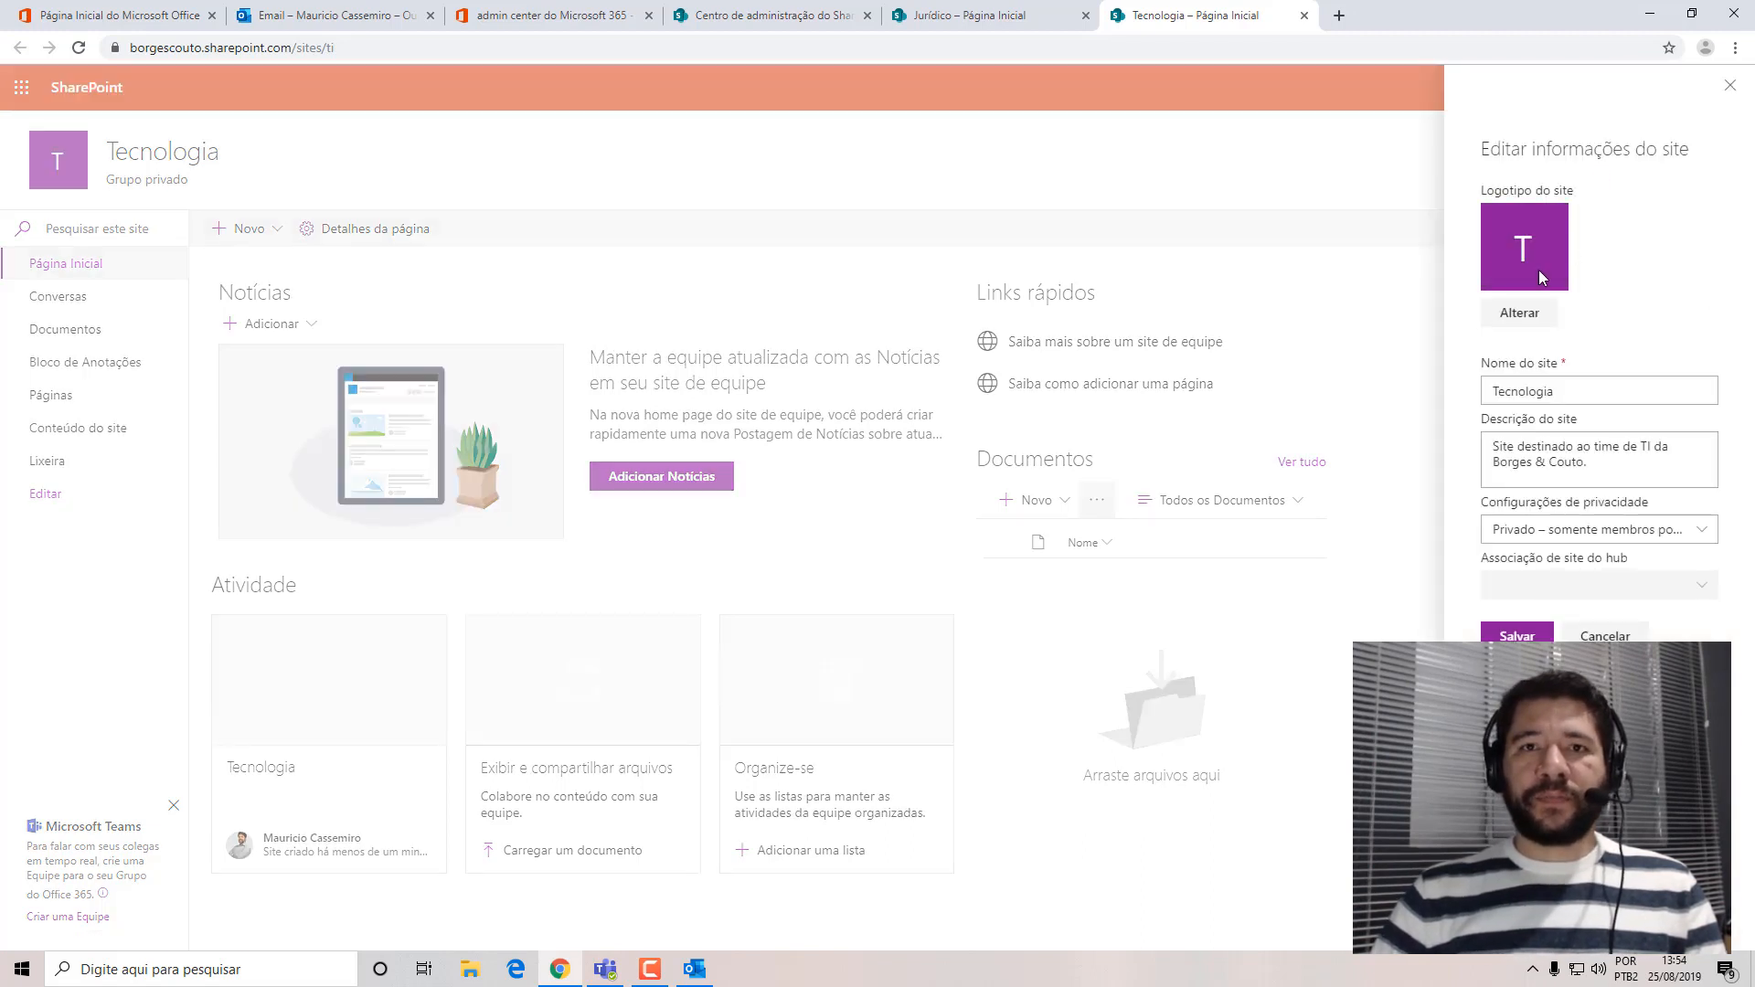
{"action": "left_click", "coordinate": [924, 16]}
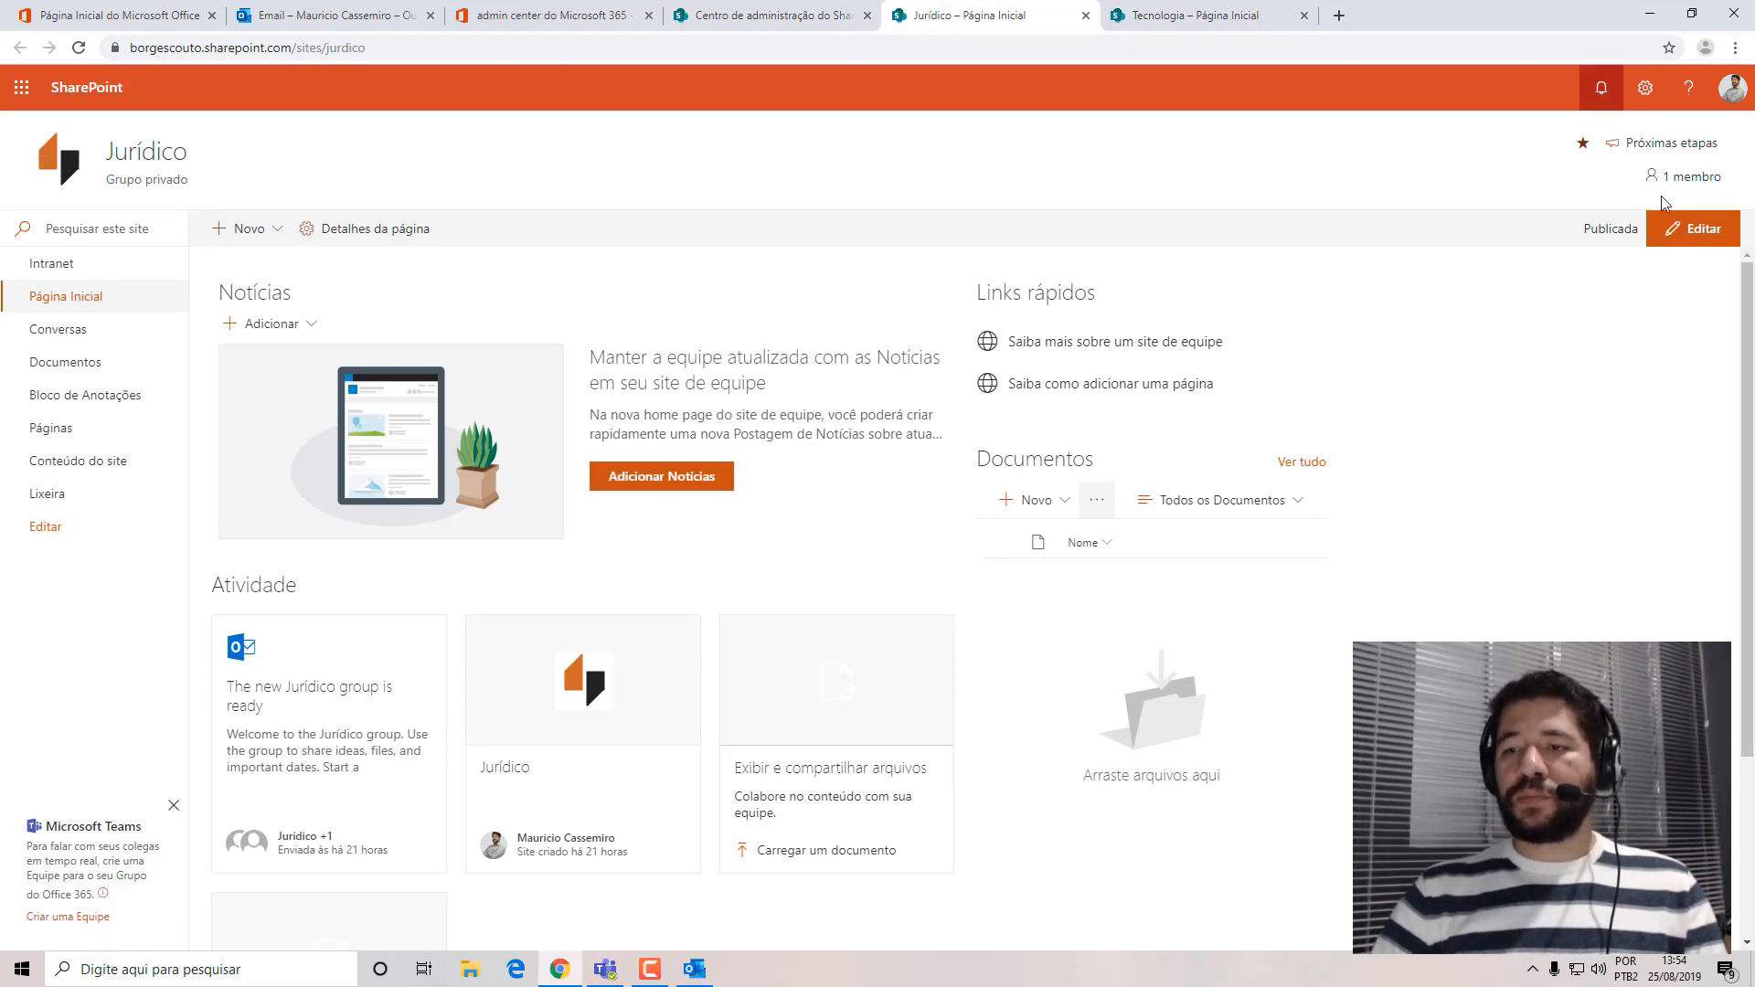
{"action": "left_click", "coordinate": [1181, 20]}
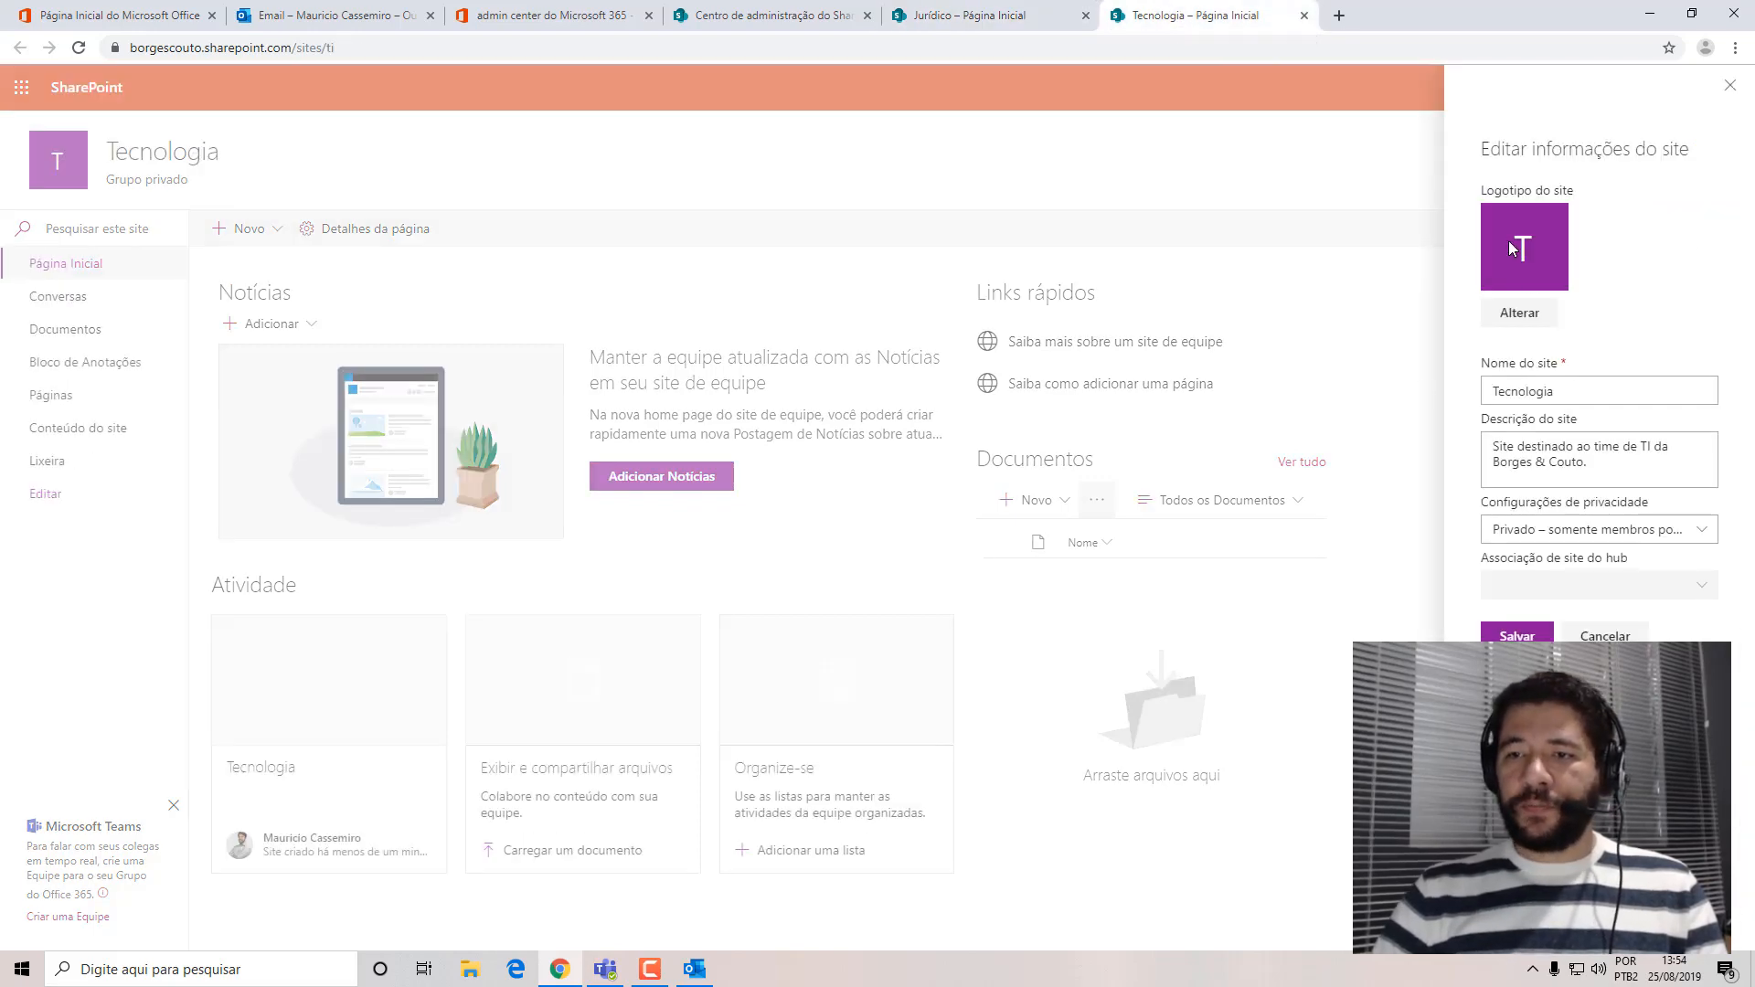
{"action": "left_click", "coordinate": [1519, 312]}
{"action": "double_click", "coordinate": [416, 150]}
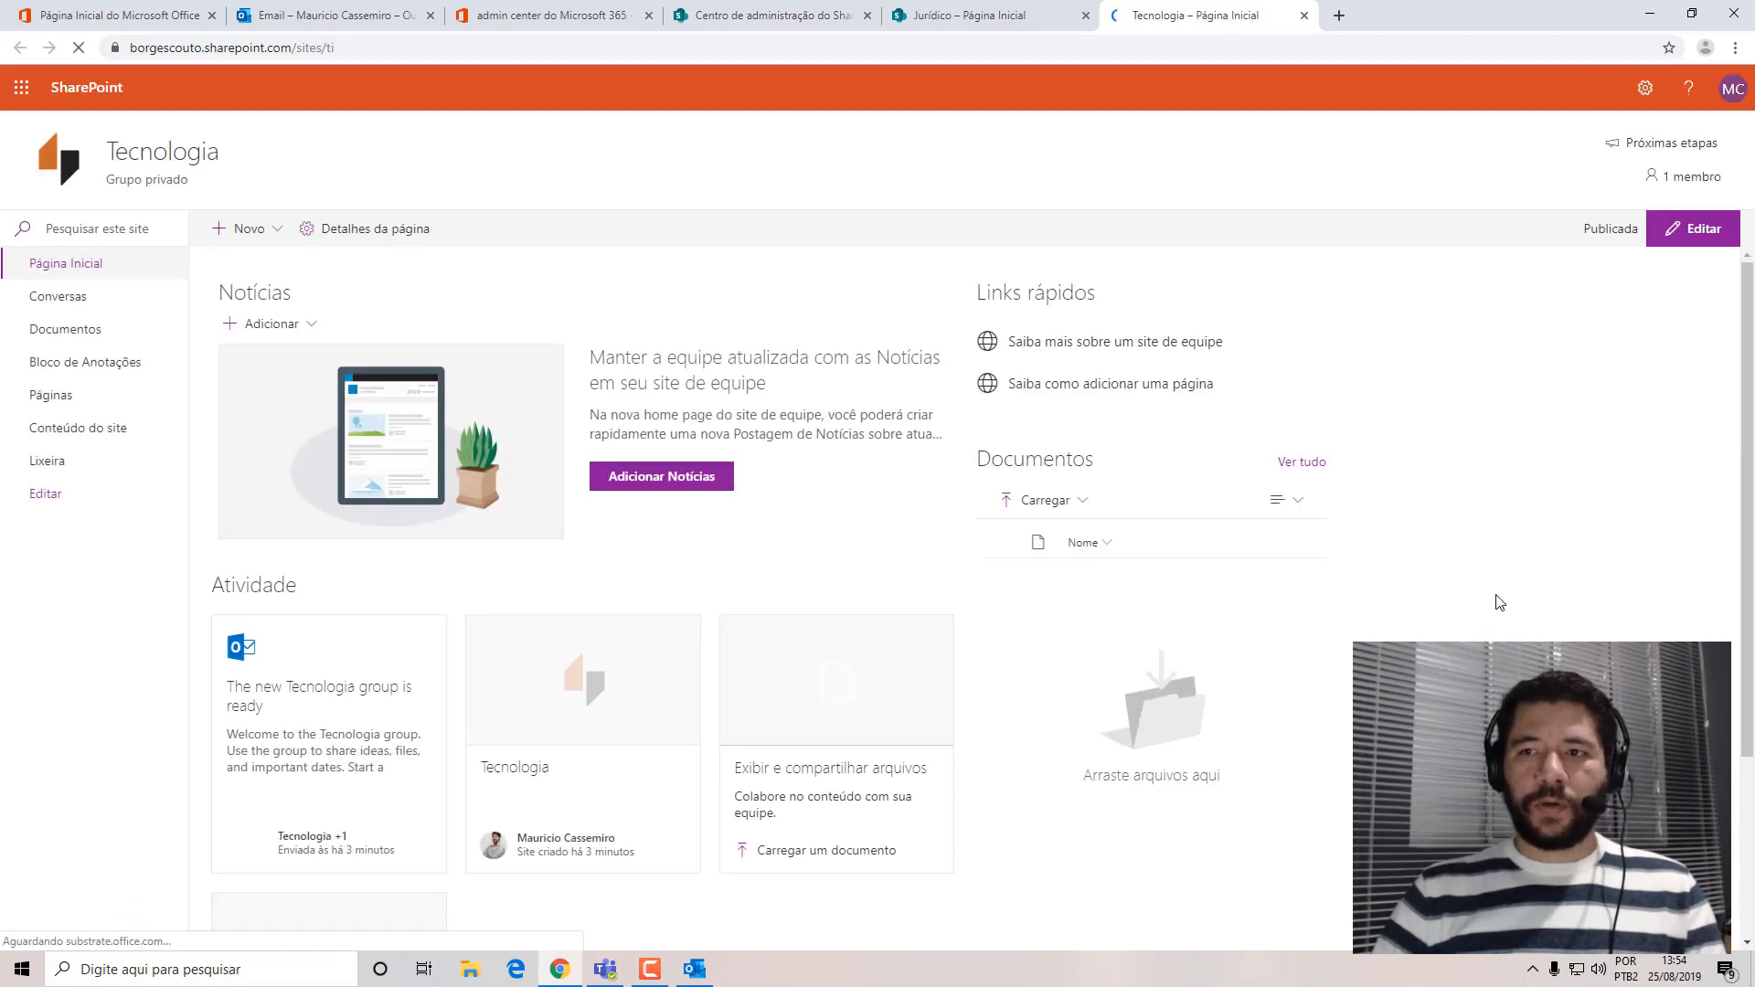
Check the new logo in the Tecnologia site's information and close it without further changes.
{"action": "left_click", "coordinate": [1645, 88]}
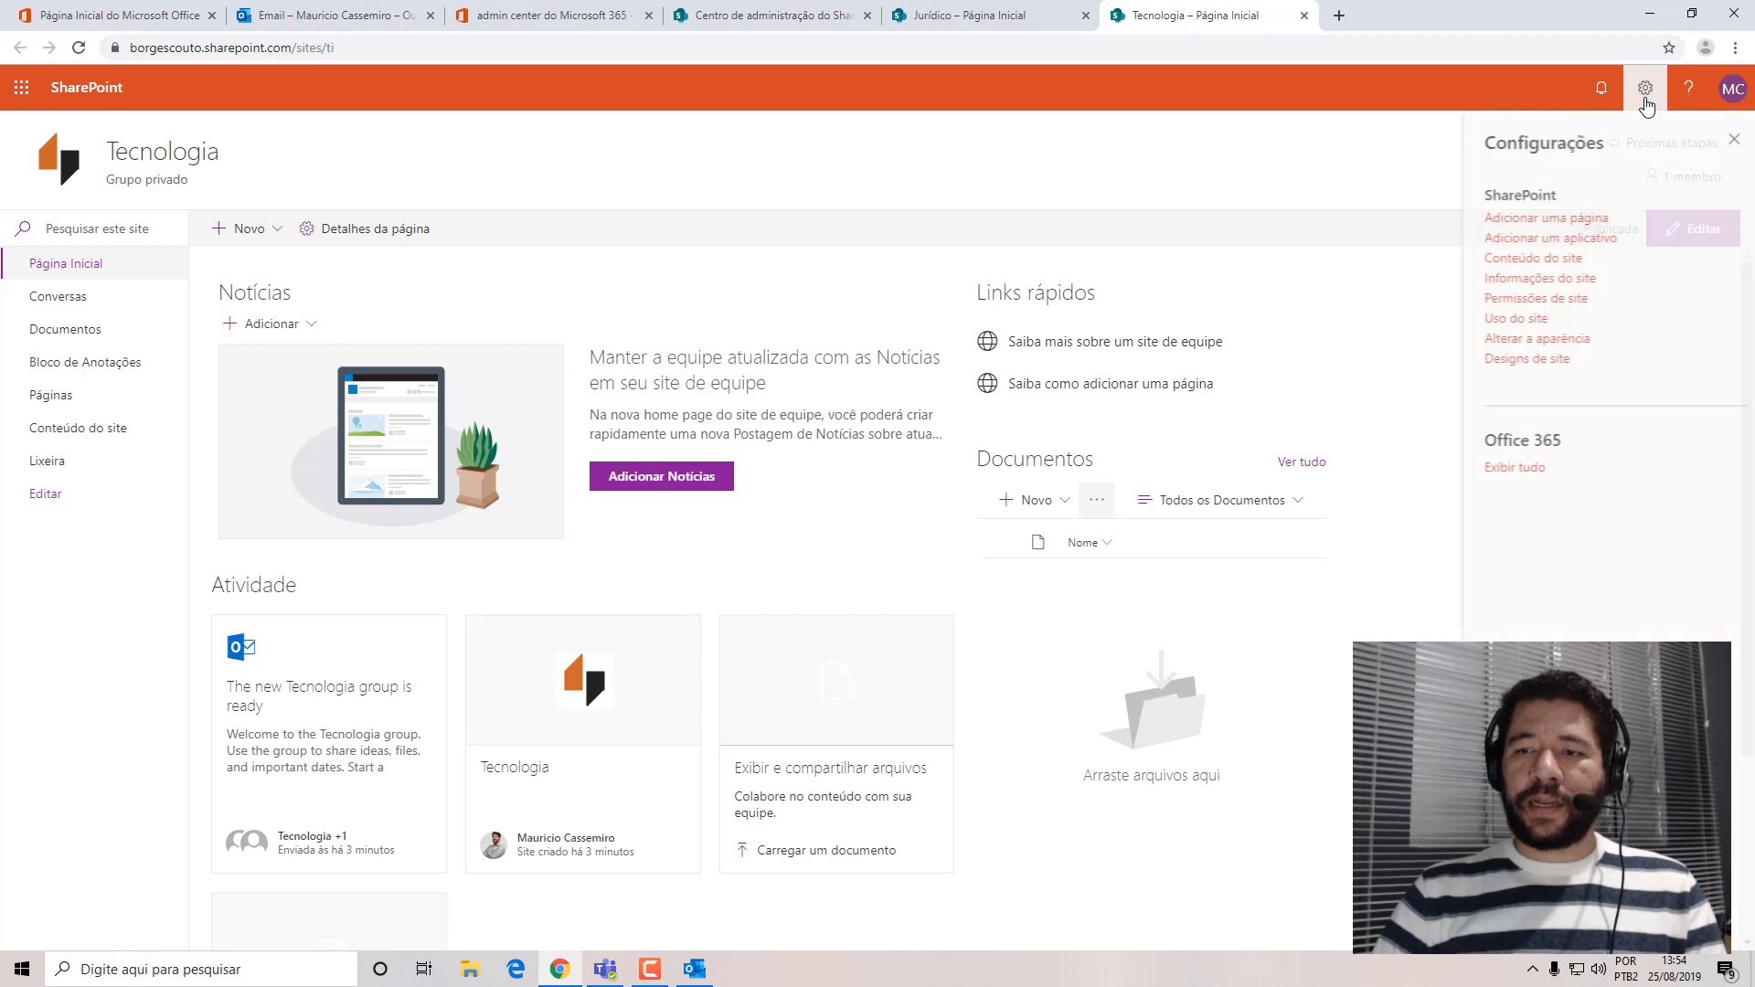
{"action": "left_click", "coordinate": [1507, 279]}
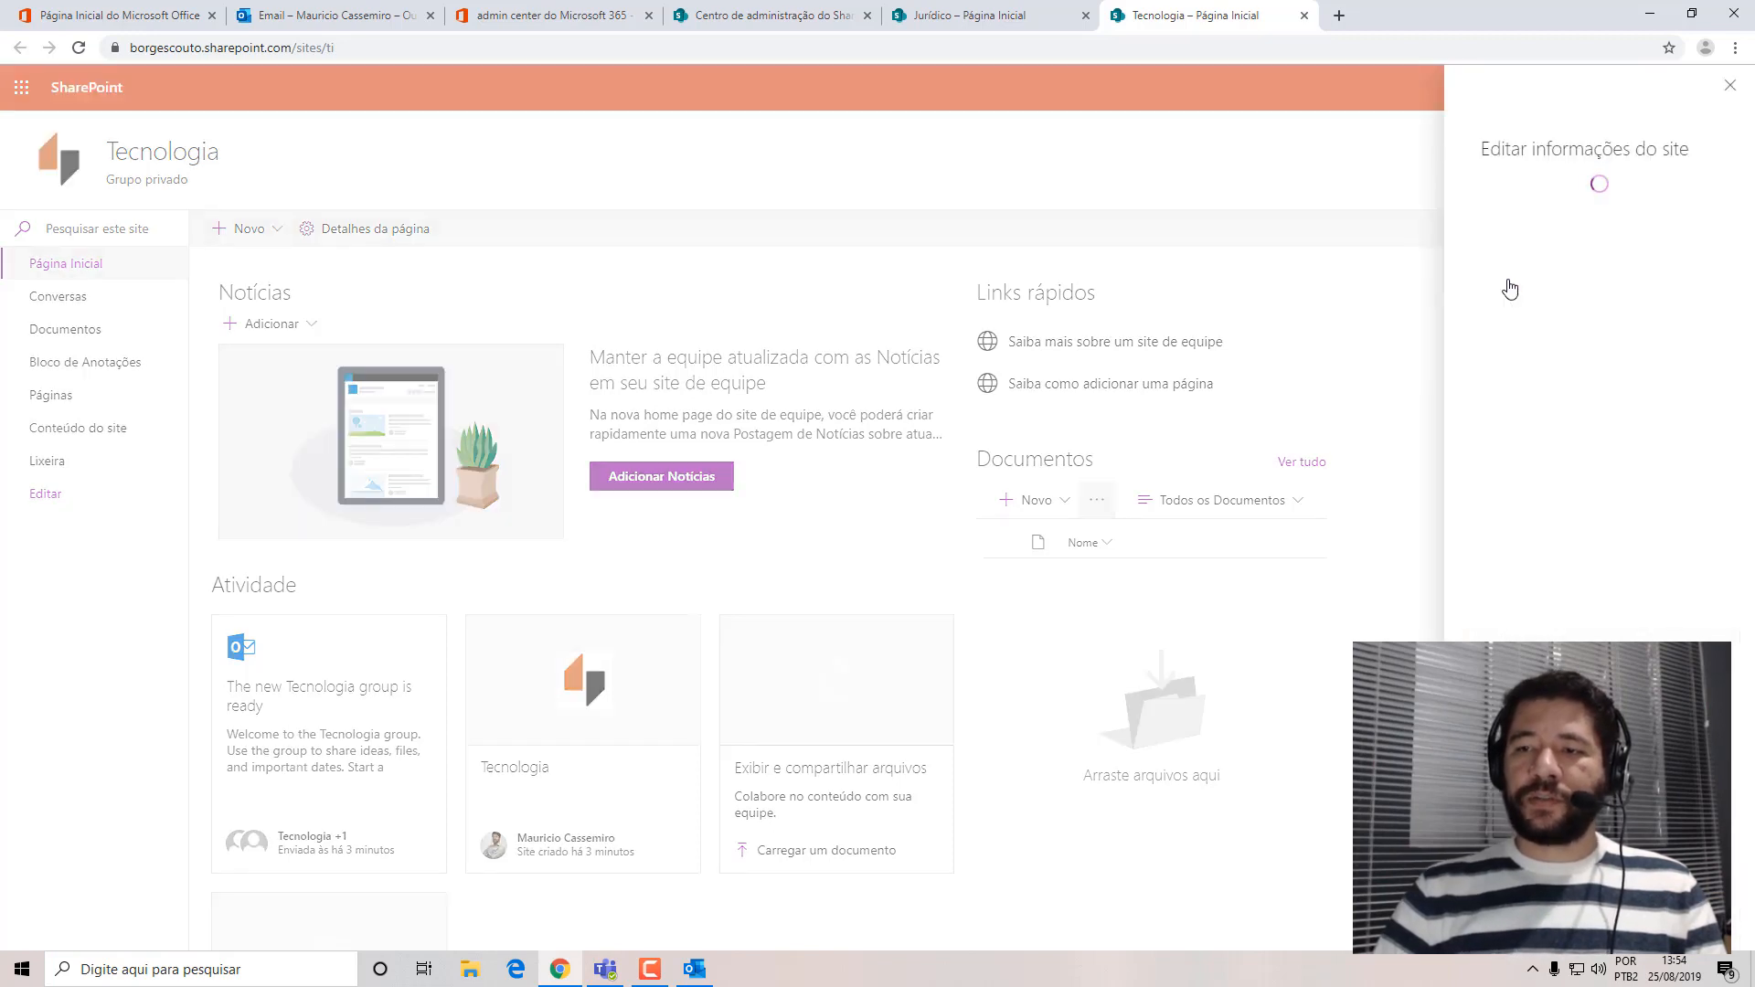
{"action": "left_click", "coordinate": [1730, 85]}
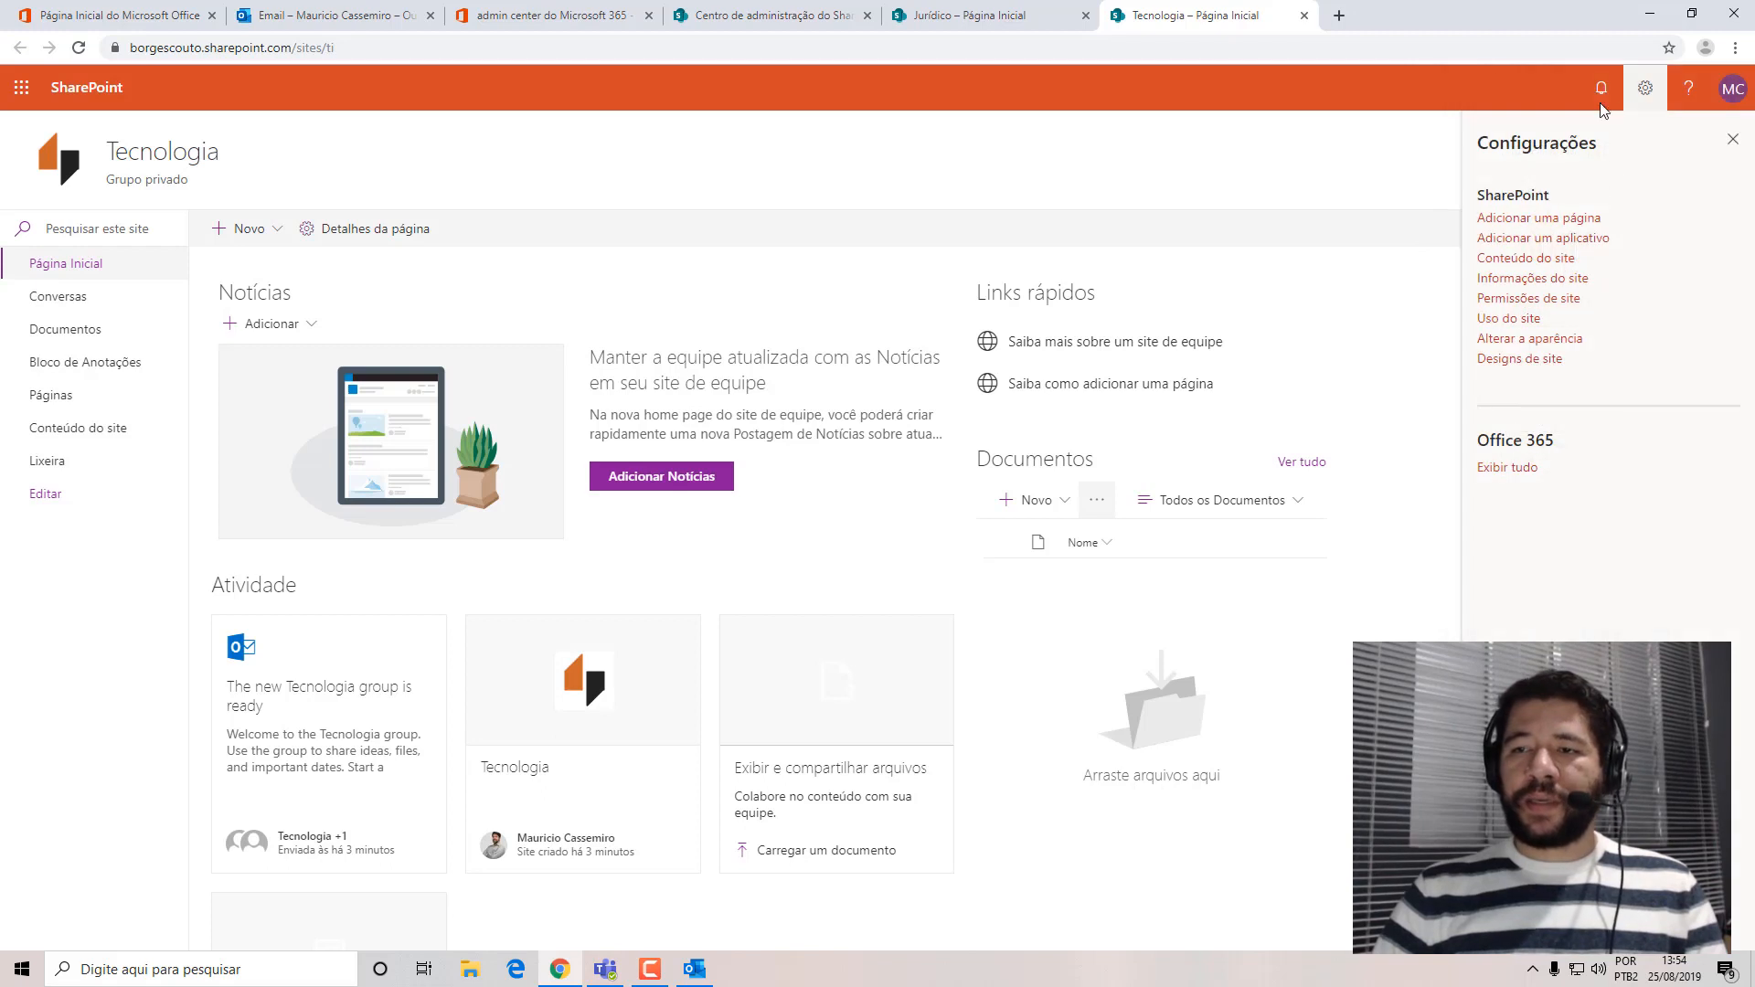
Change the Tecnologia site's theme to Laranja, open its color customization, save it with the default colors, and close the settings.
{"action": "left_click", "coordinate": [1518, 338]}
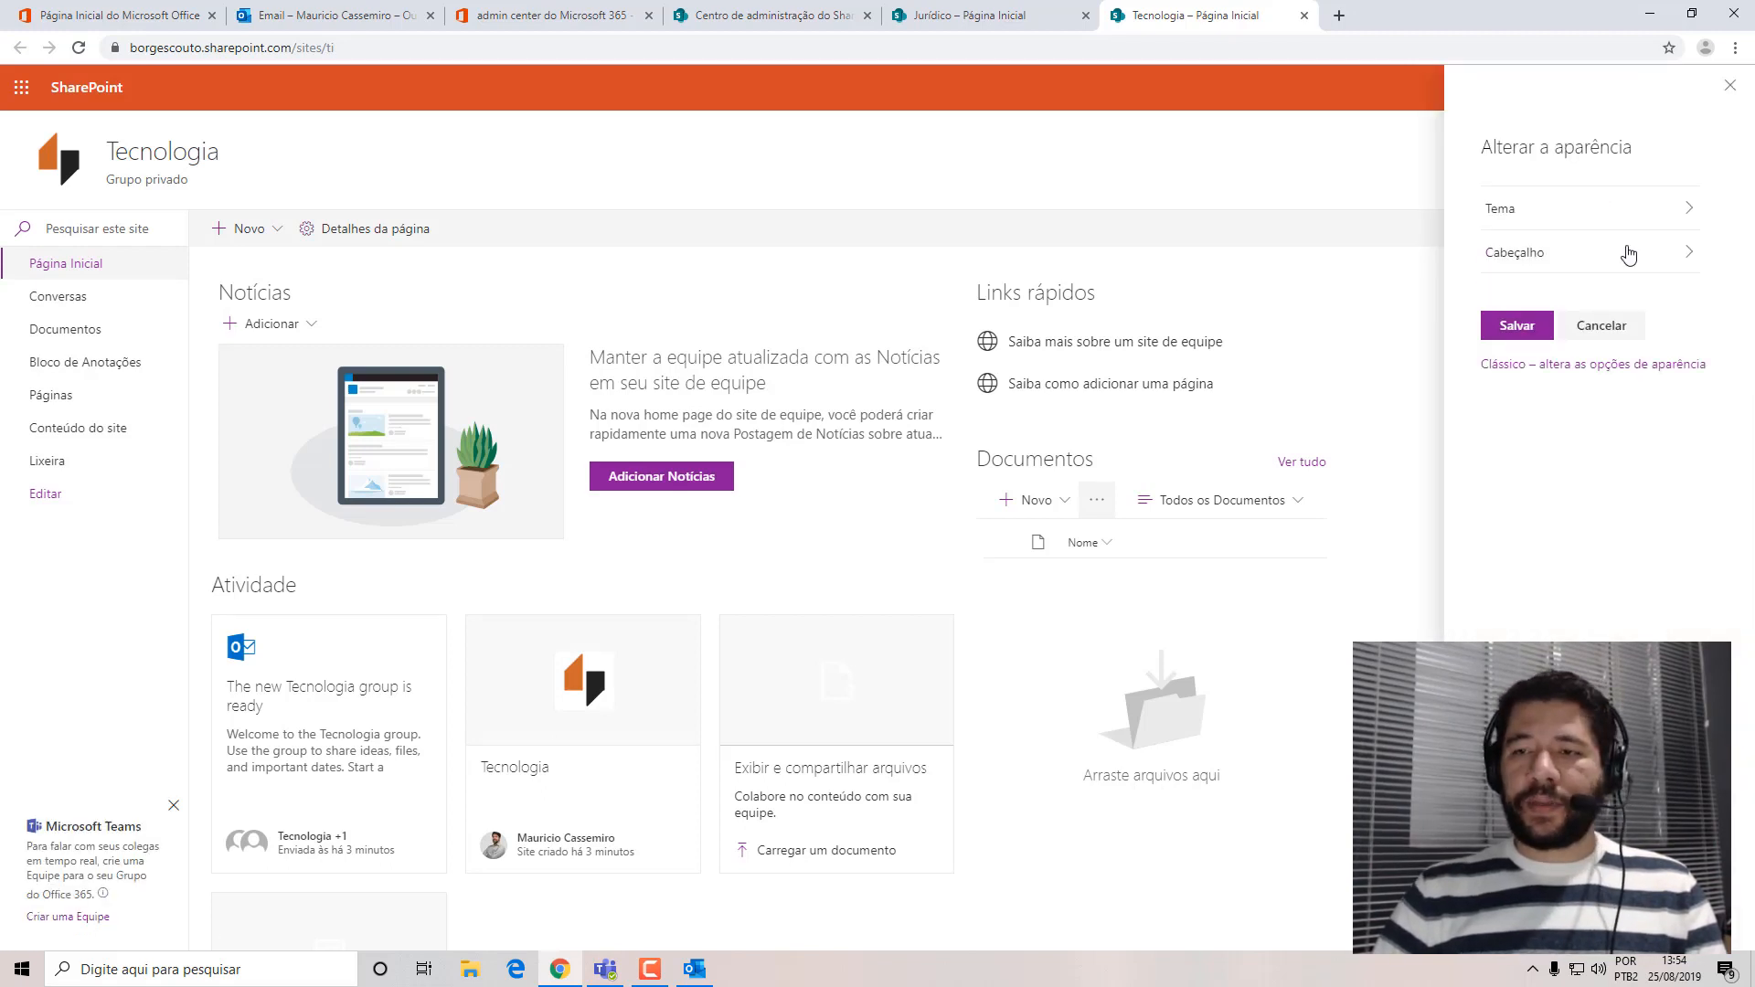
{"action": "left_click", "coordinate": [1500, 208]}
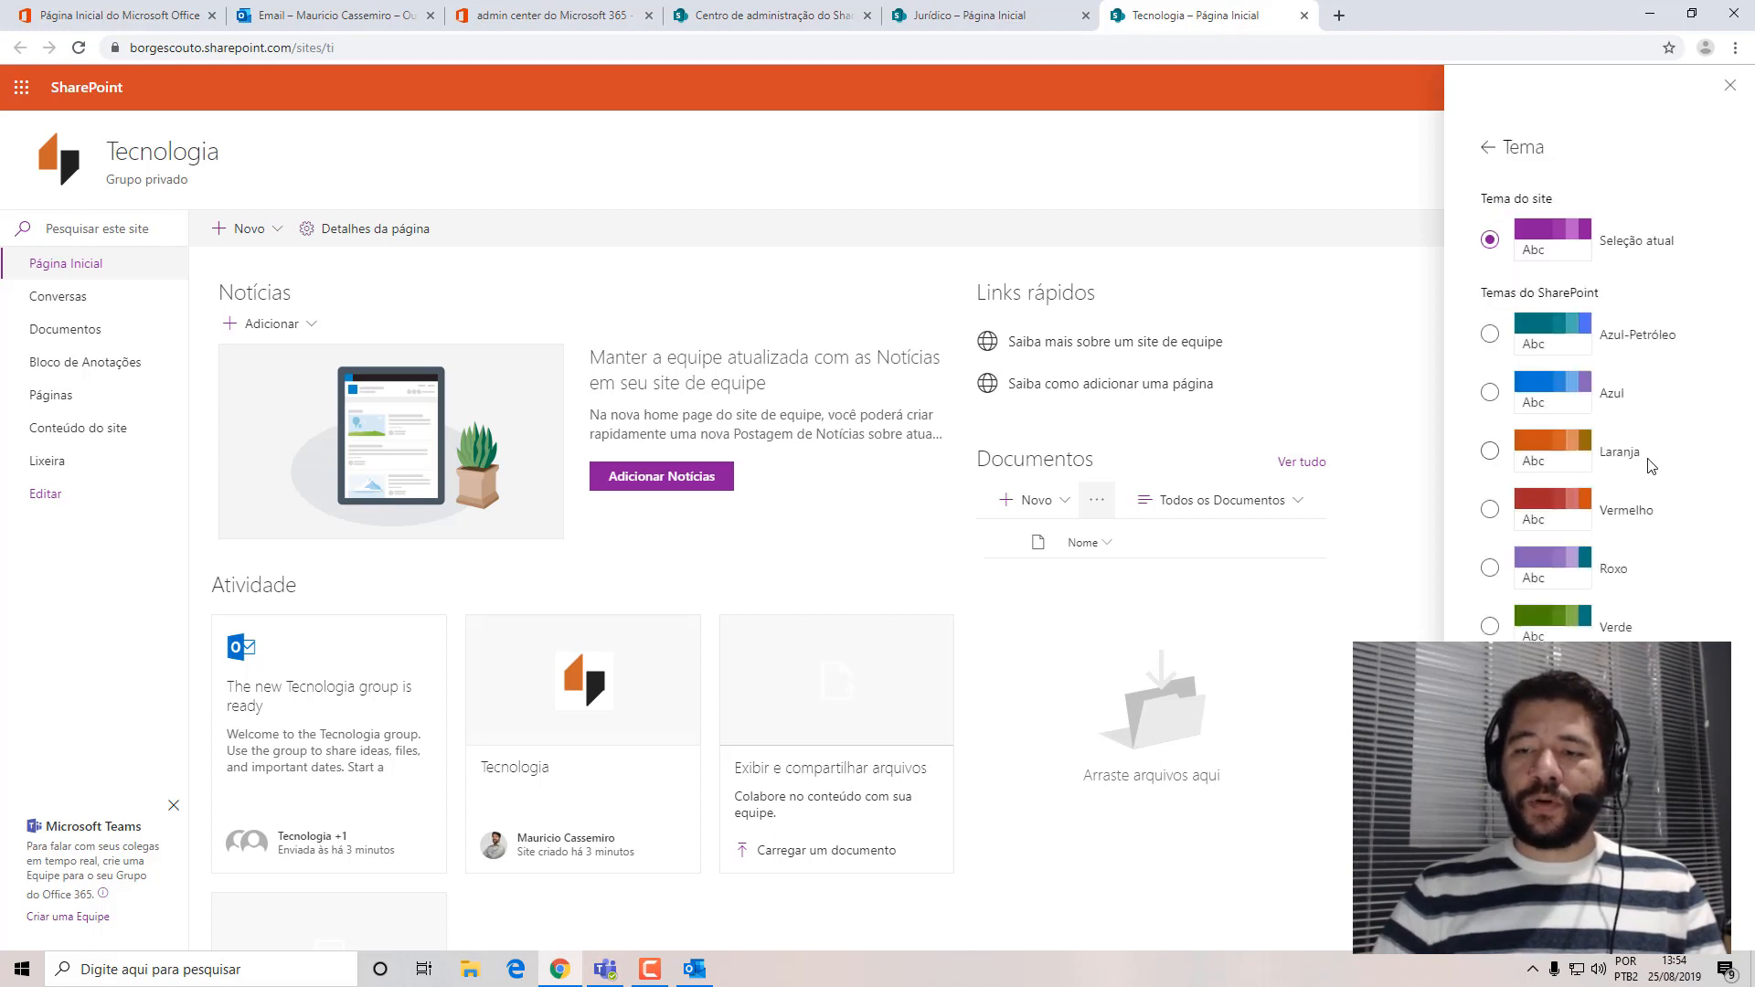
{"action": "left_click", "coordinate": [1531, 457]}
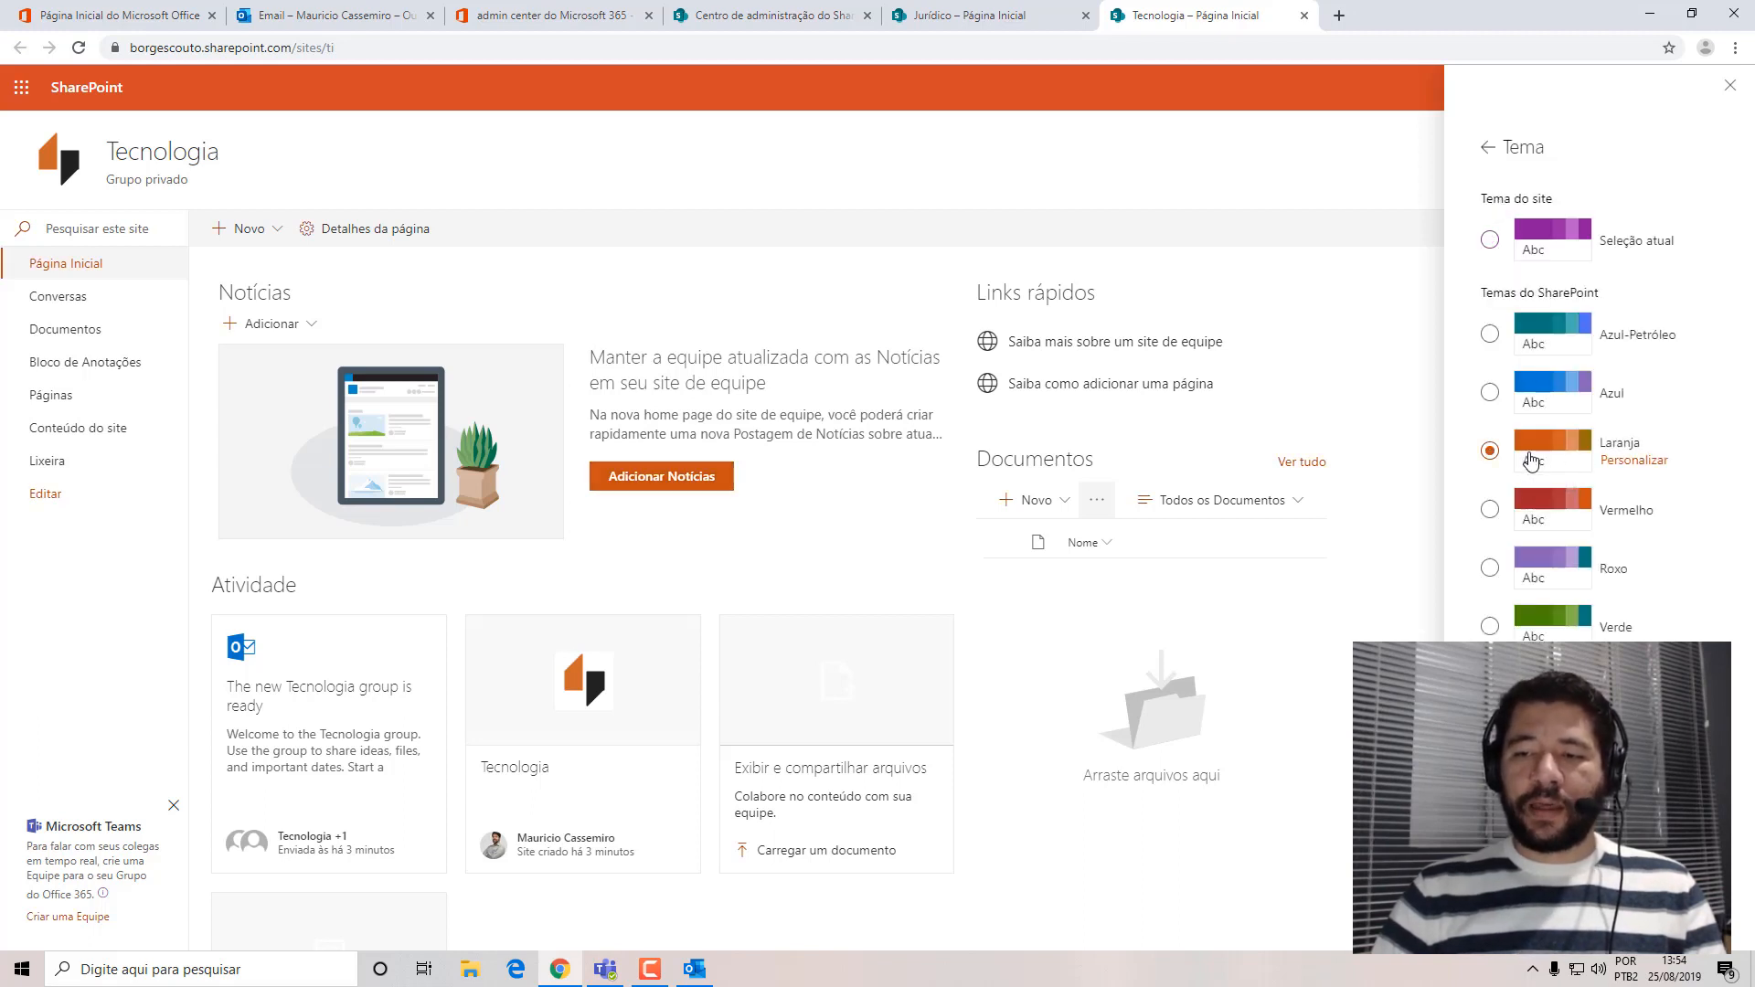
{"action": "left_click", "coordinate": [1637, 470]}
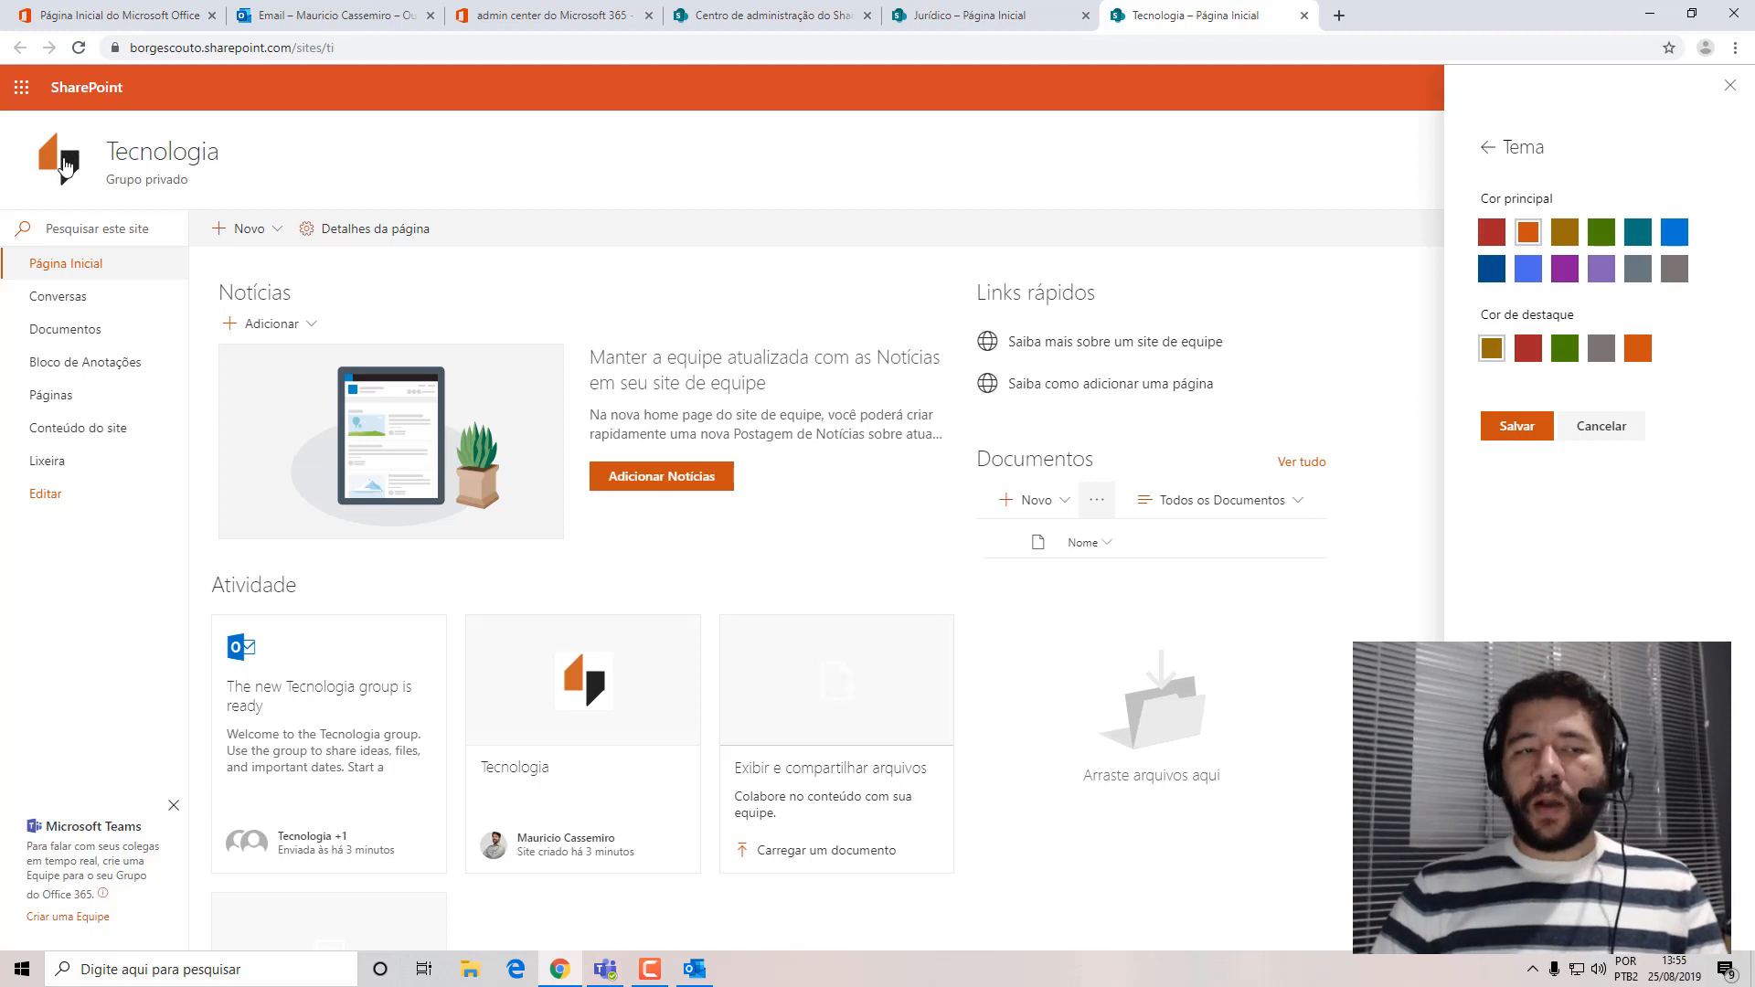
{"action": "left_click", "coordinate": [1534, 436]}
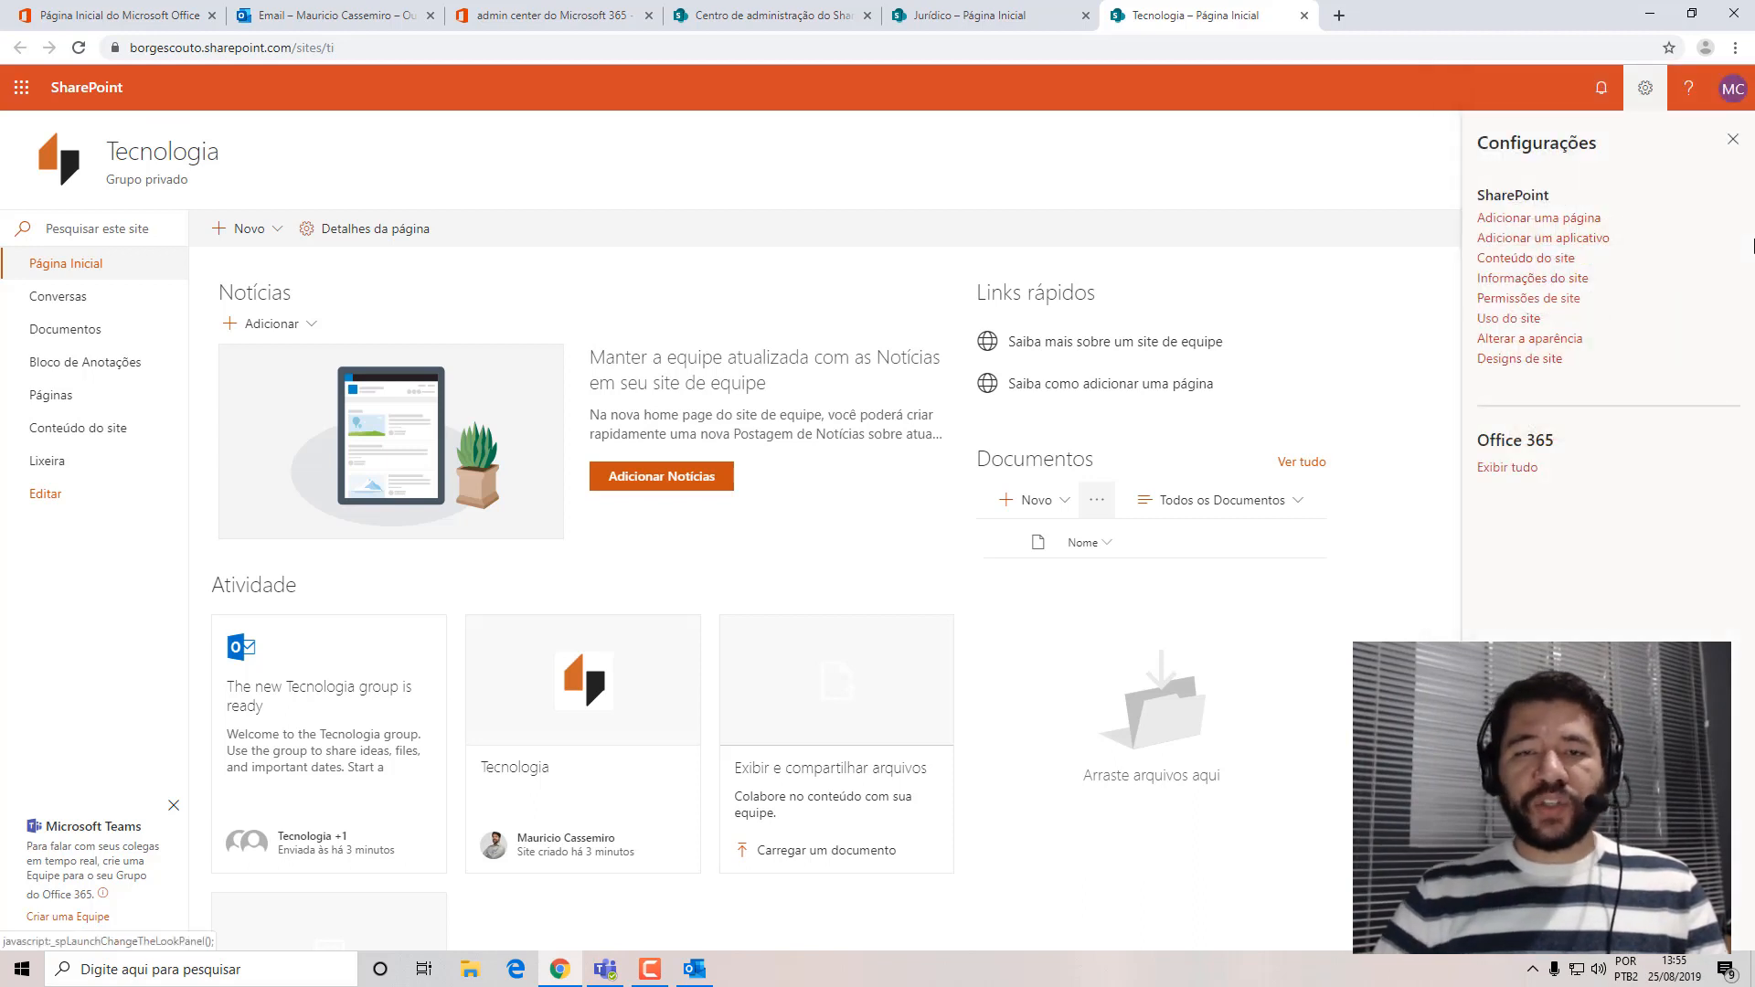
{"action": "left_click", "coordinate": [1733, 141]}
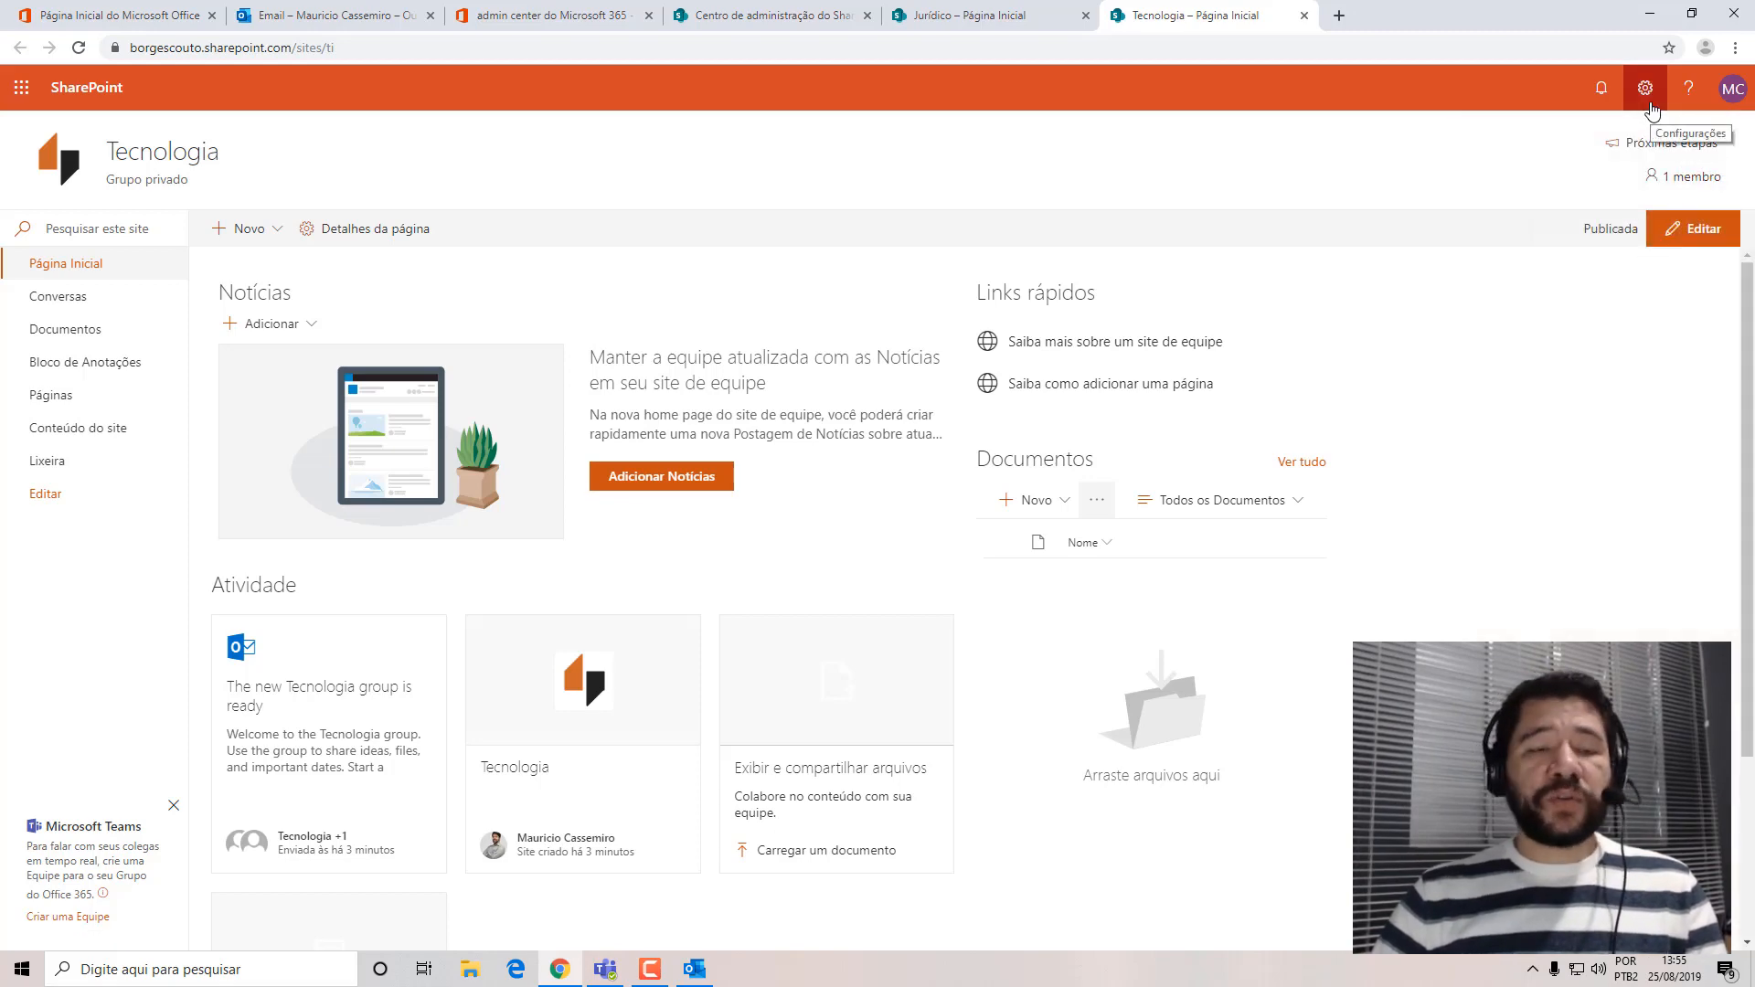
{"action": "scroll", "coordinate": [585, 412], "scroll_direction": "down", "scroll_amount": 3}
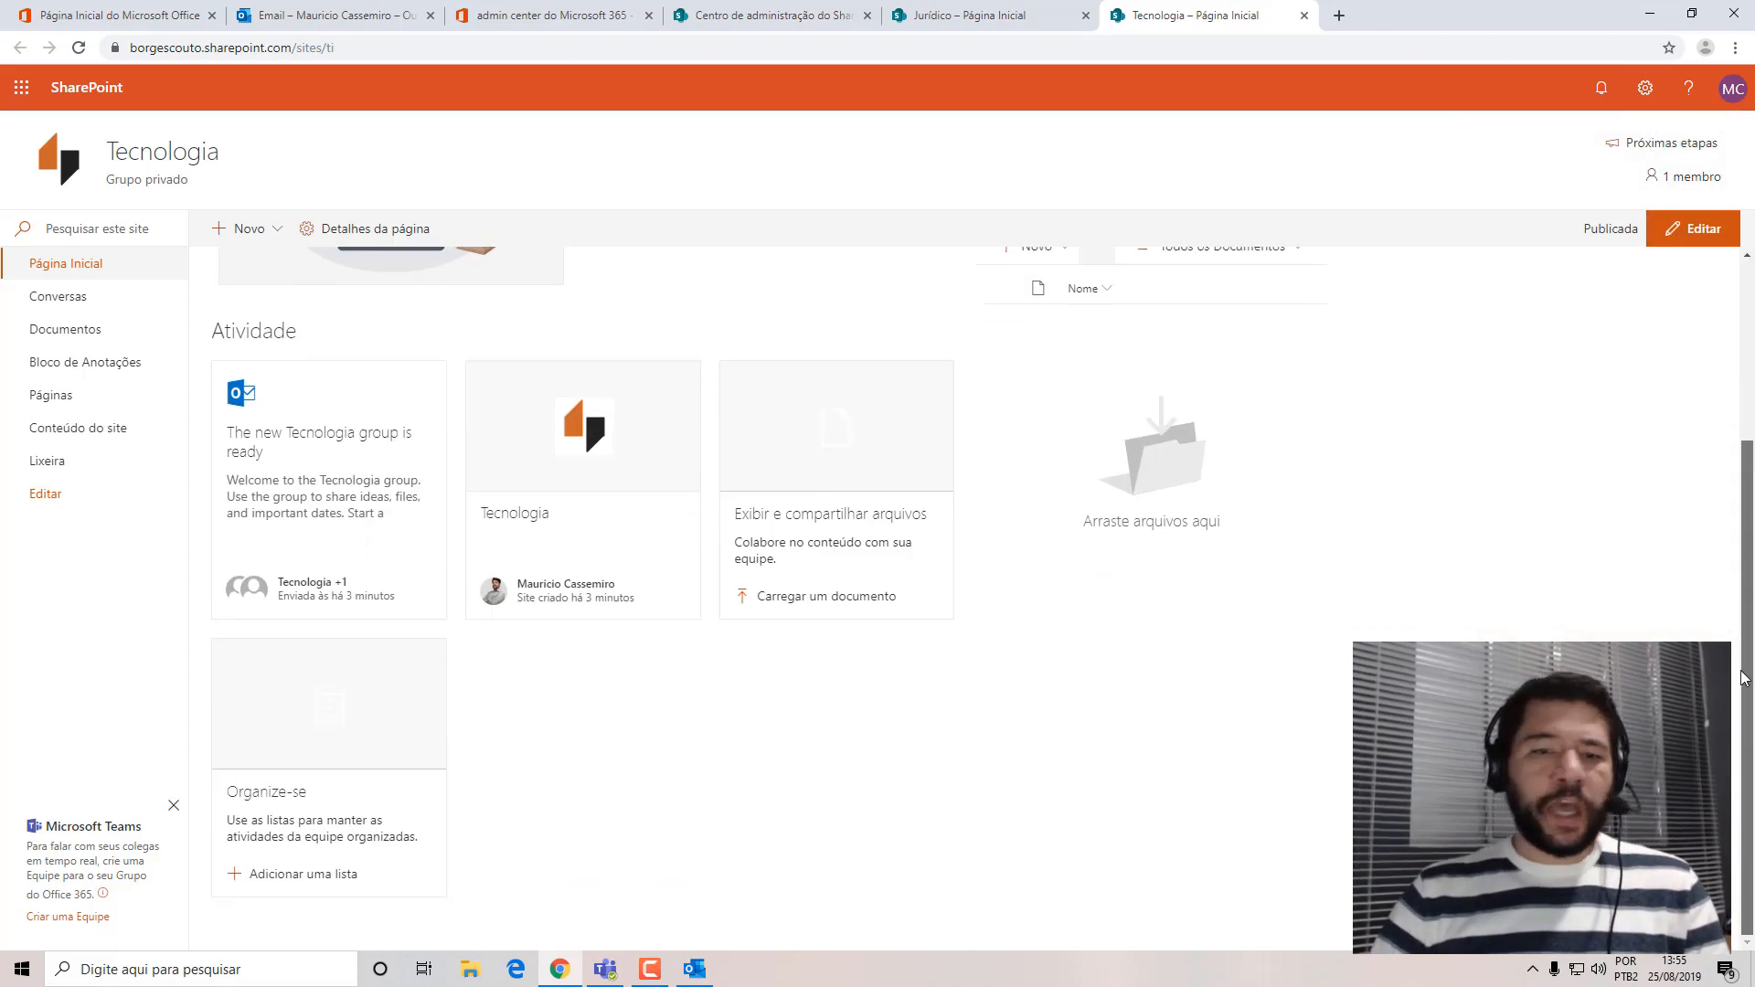
{"action": "scroll", "coordinate": [585, 411], "scroll_direction": "up", "scroll_amount": 3}
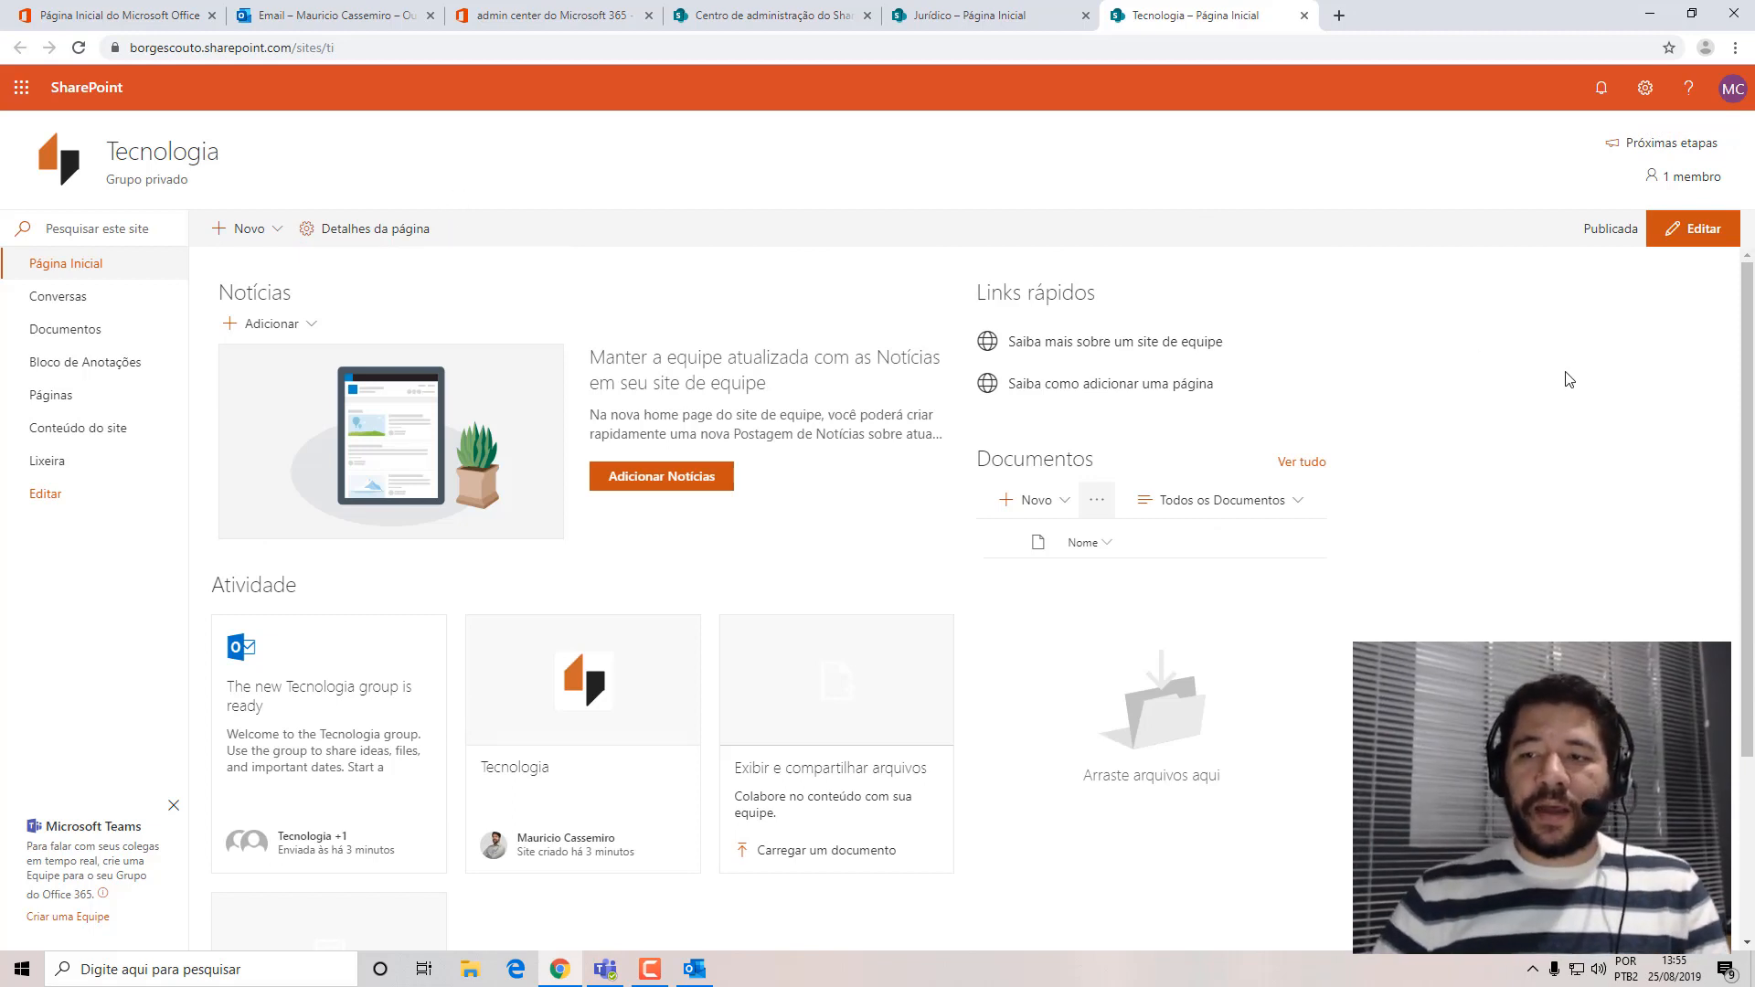
{"action": "left_click_drag", "start_coordinate": [1750, 391], "coordinate": [1748, 333]}
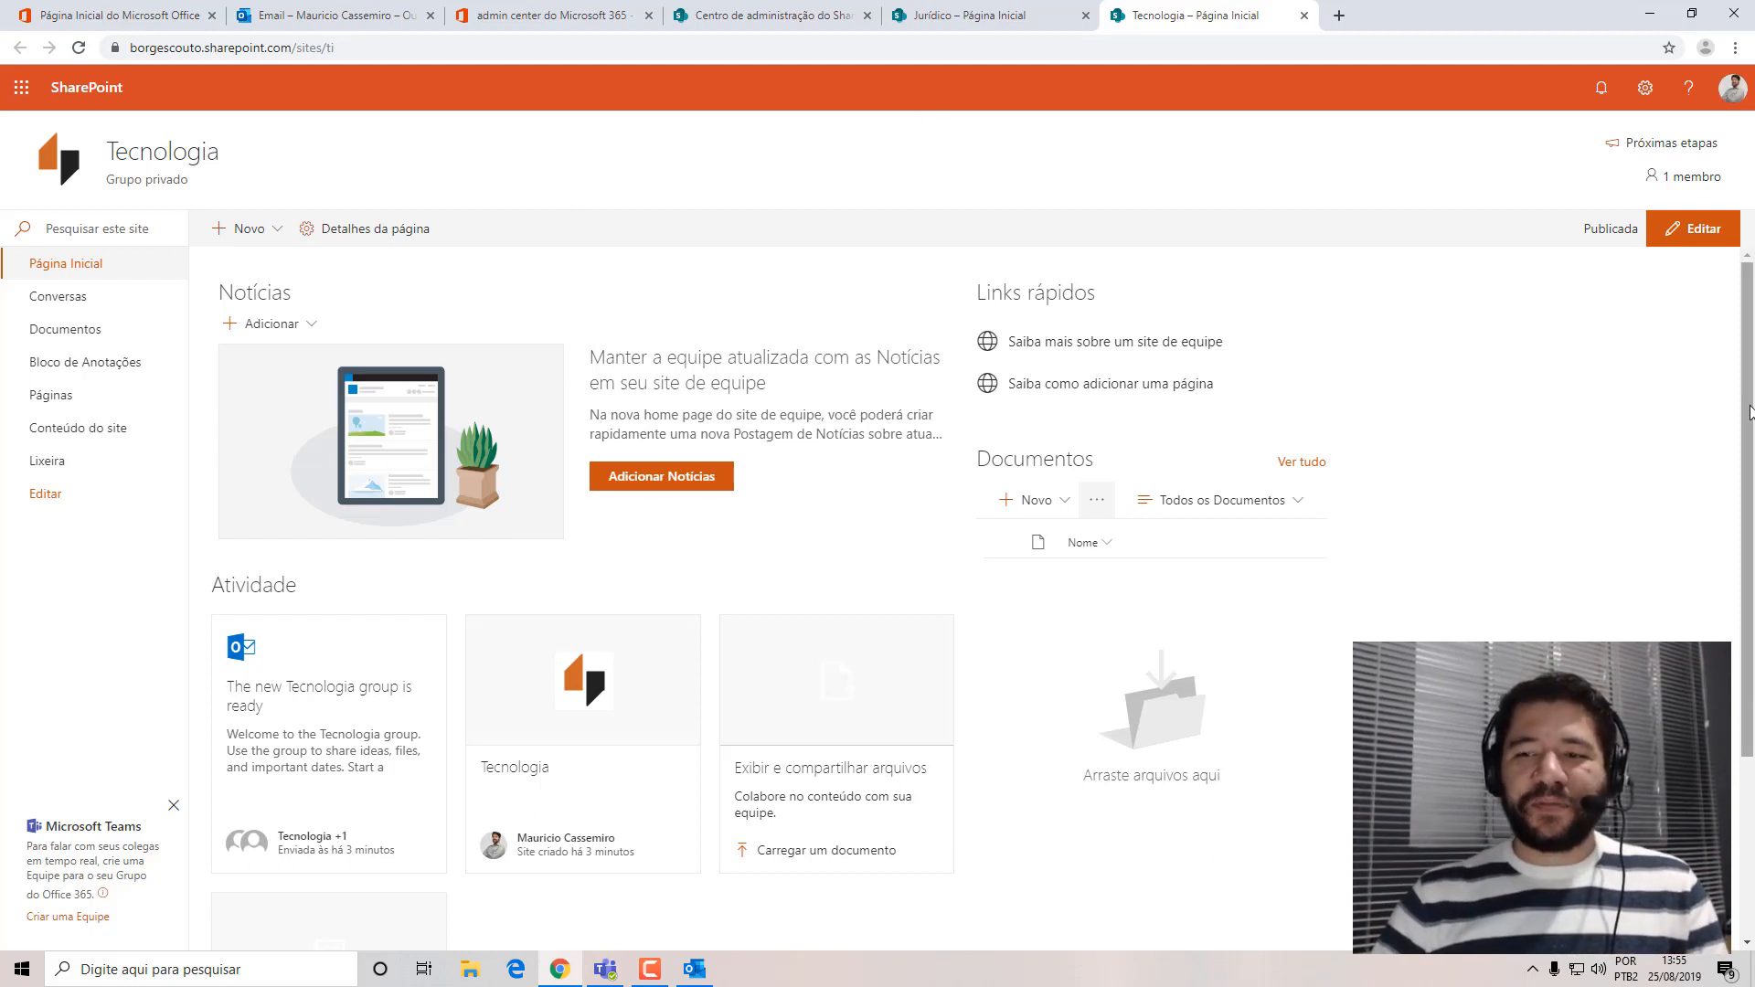
{"action": "mouse_move", "coordinate": [1751, 416]}
{"action": "left_mouse_down"}
{"action": "mouse_move", "coordinate": [1751, 443]}
{"action": "mouse_move", "coordinate": [1751, 416]}
{"action": "left_mouse_up"}
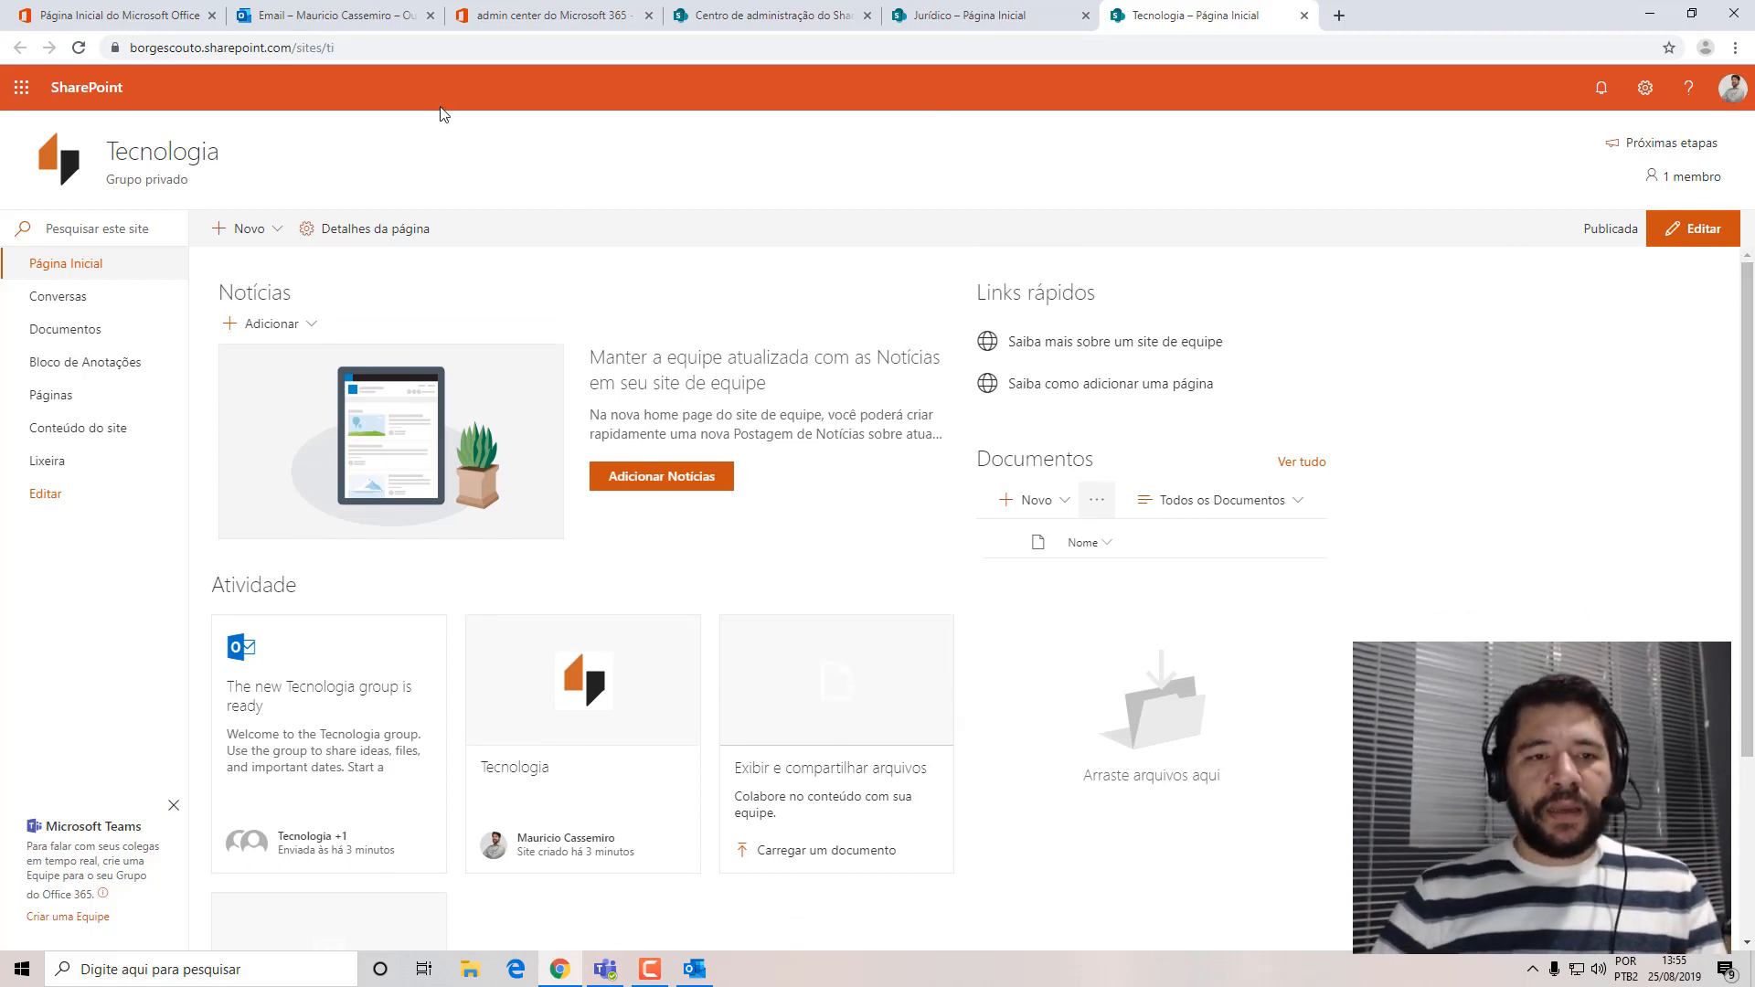
Compare the side navigation links of the Jurídico and Tecnologia sites.
{"action": "left_click", "coordinate": [1052, 15]}
{"action": "left_click", "coordinate": [1147, 16]}
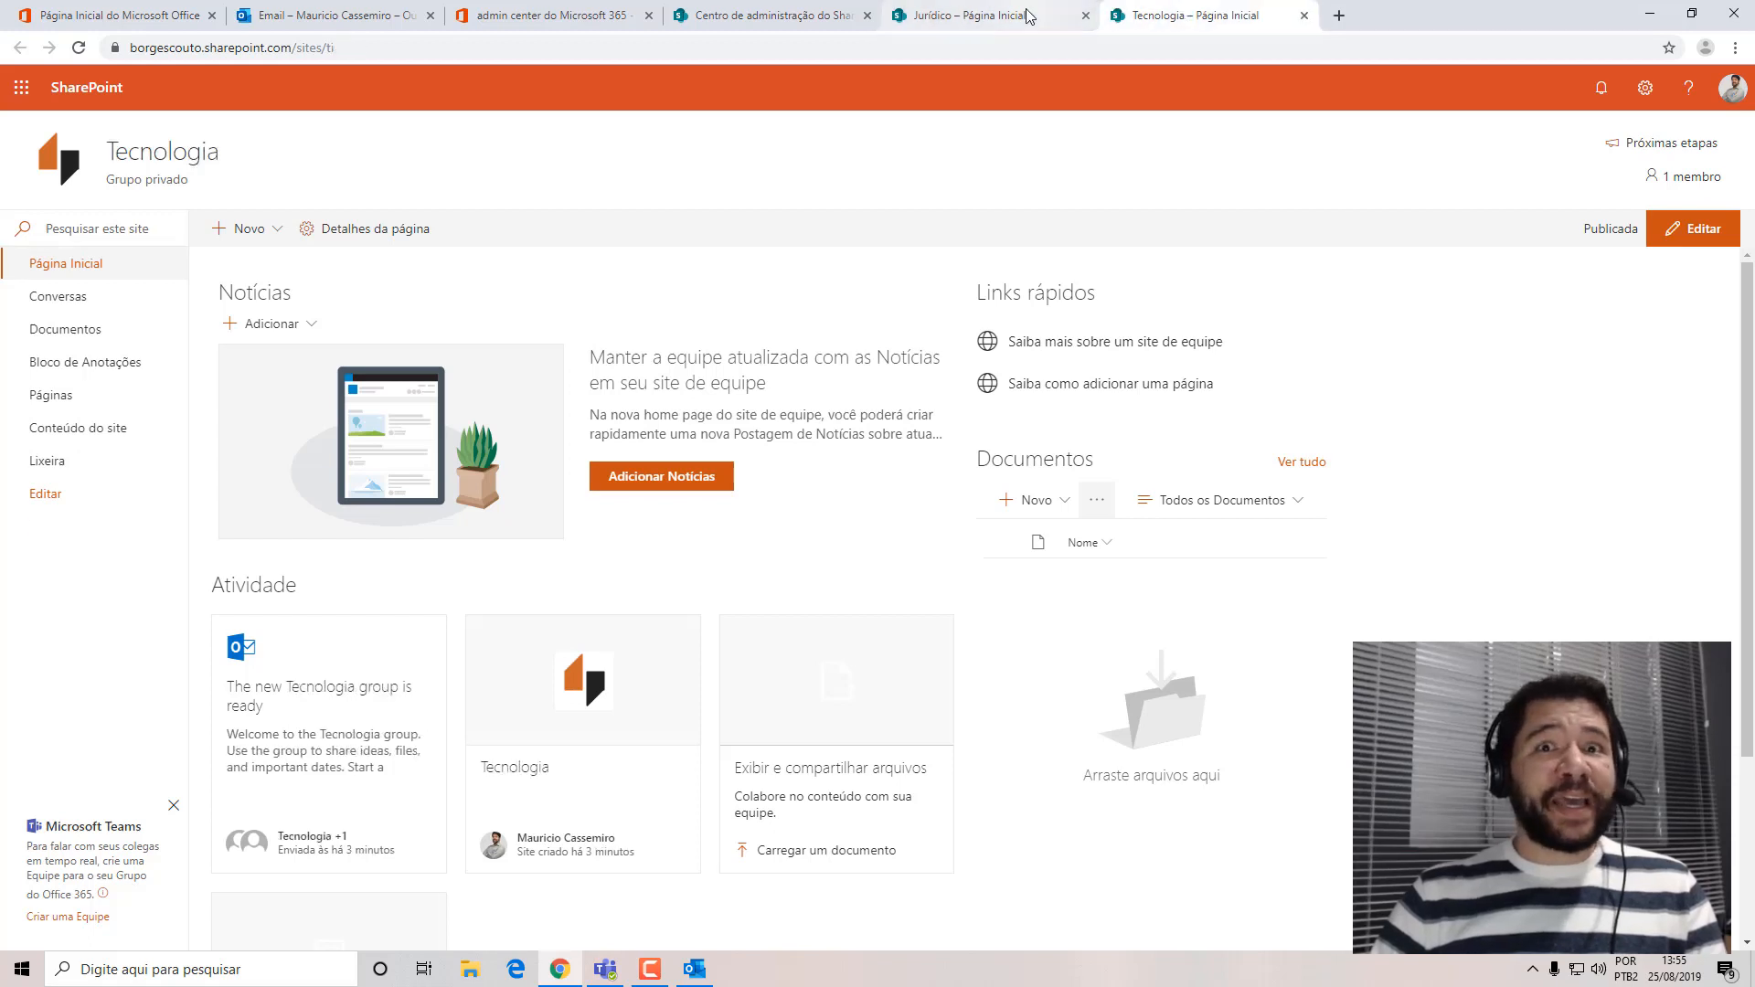
{"action": "left_click", "coordinate": [1083, 16]}
{"action": "left_click", "coordinate": [1157, 18]}
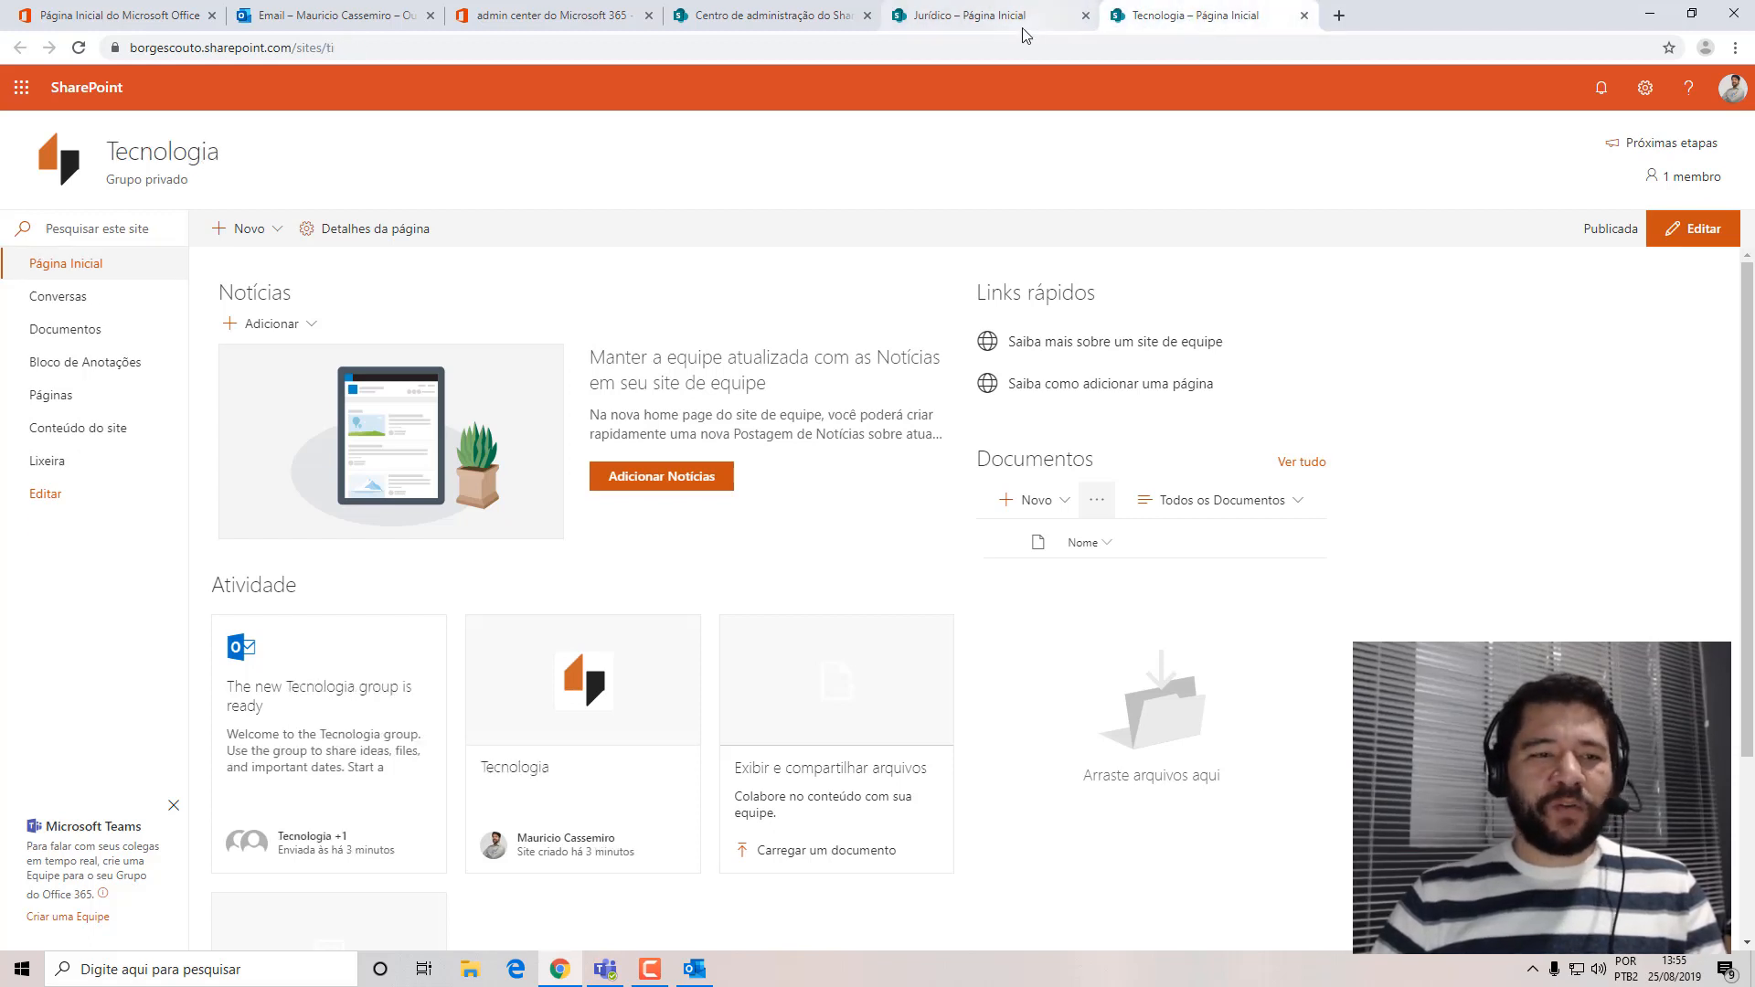
{"action": "left_click", "coordinate": [1040, 18]}
{"action": "left_click", "coordinate": [1164, 25]}
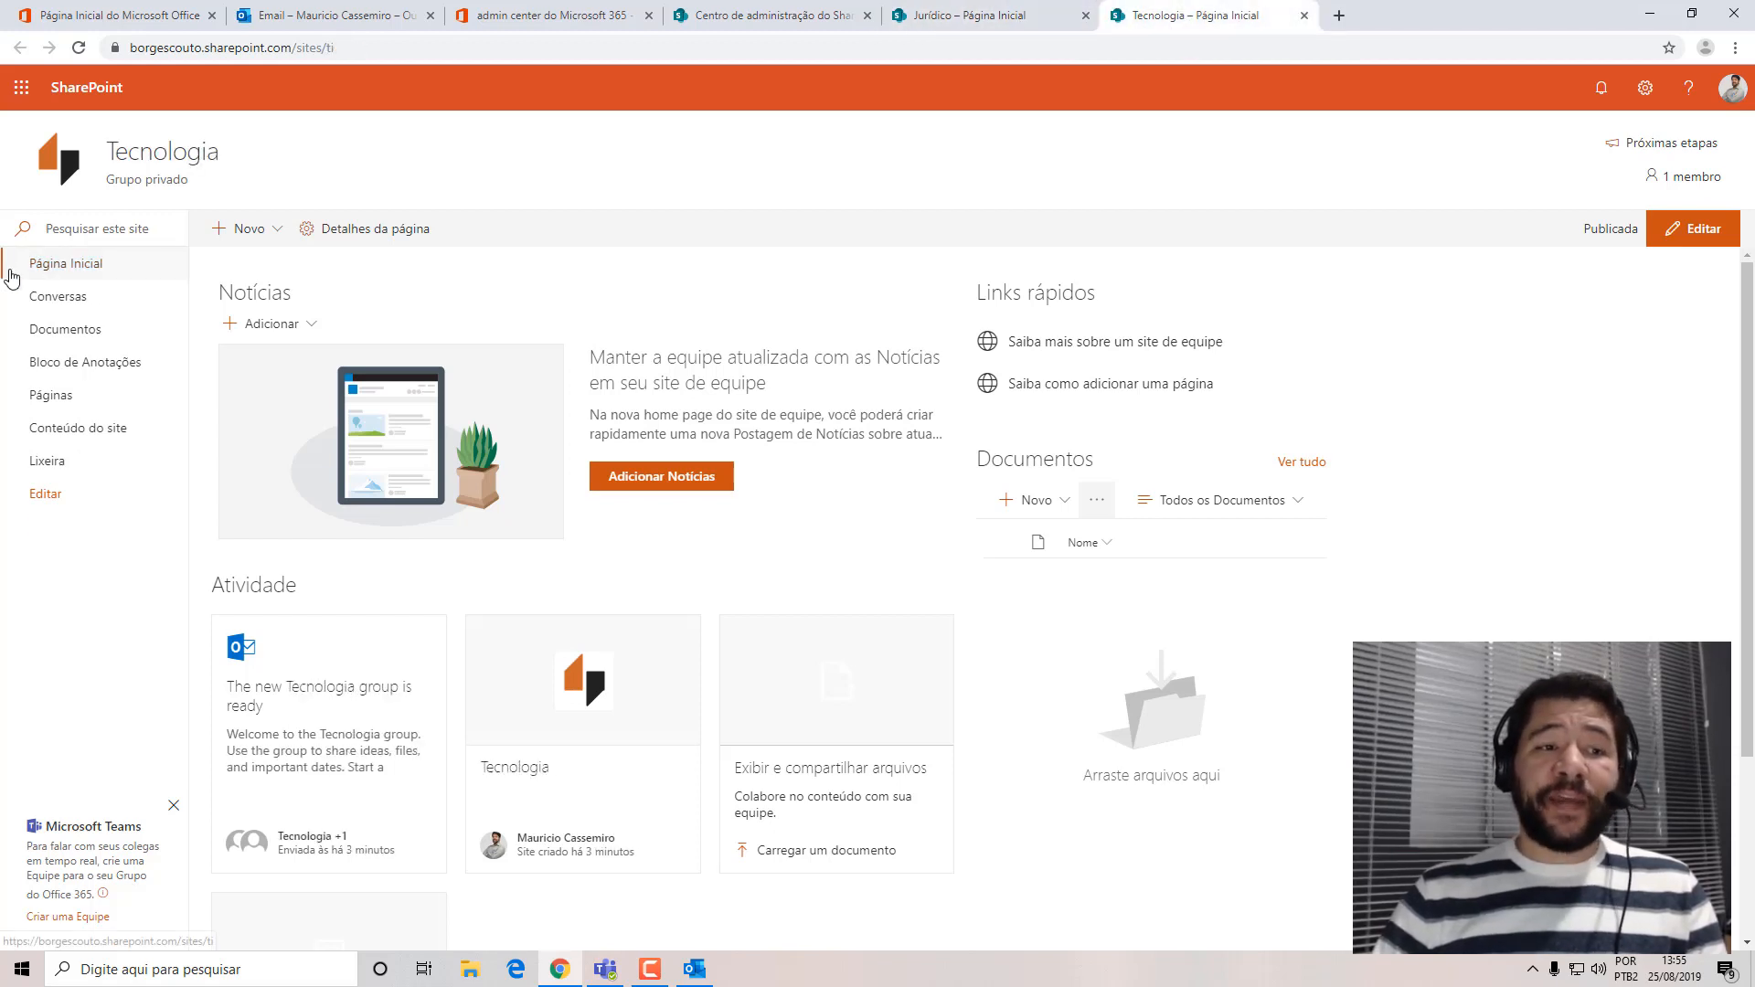
{"action": "left_click", "coordinate": [1060, 26]}
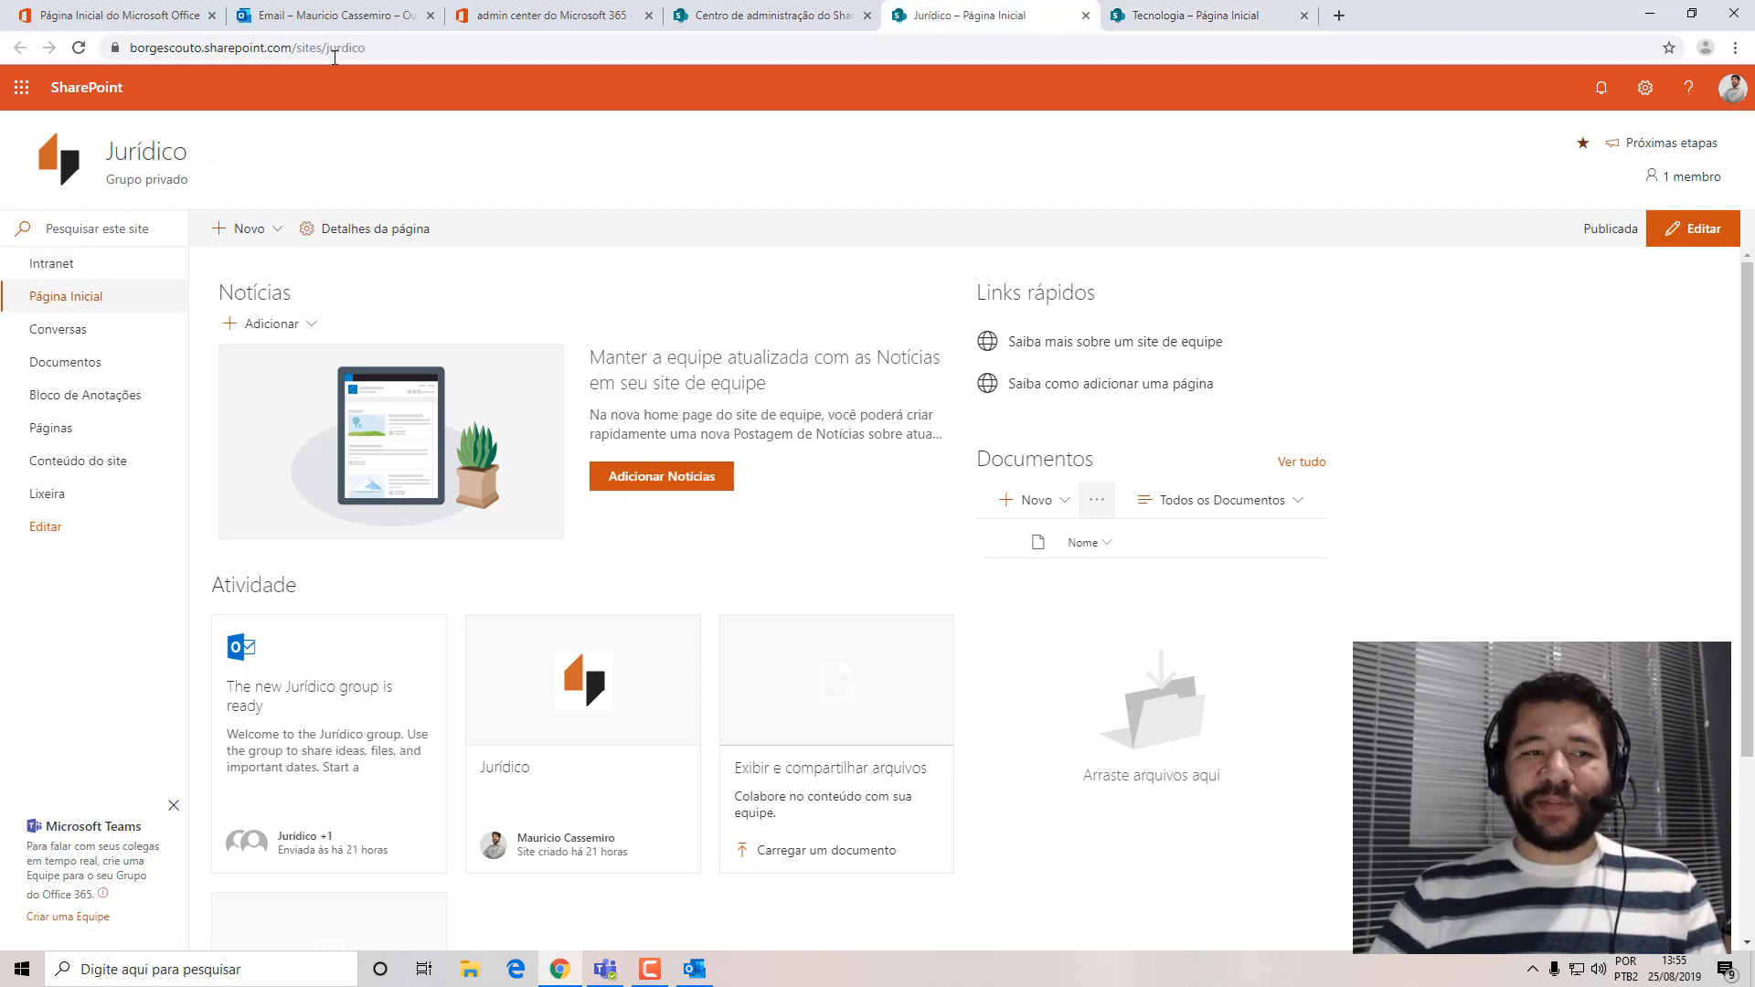
{"action": "left_click", "coordinate": [1170, 16]}
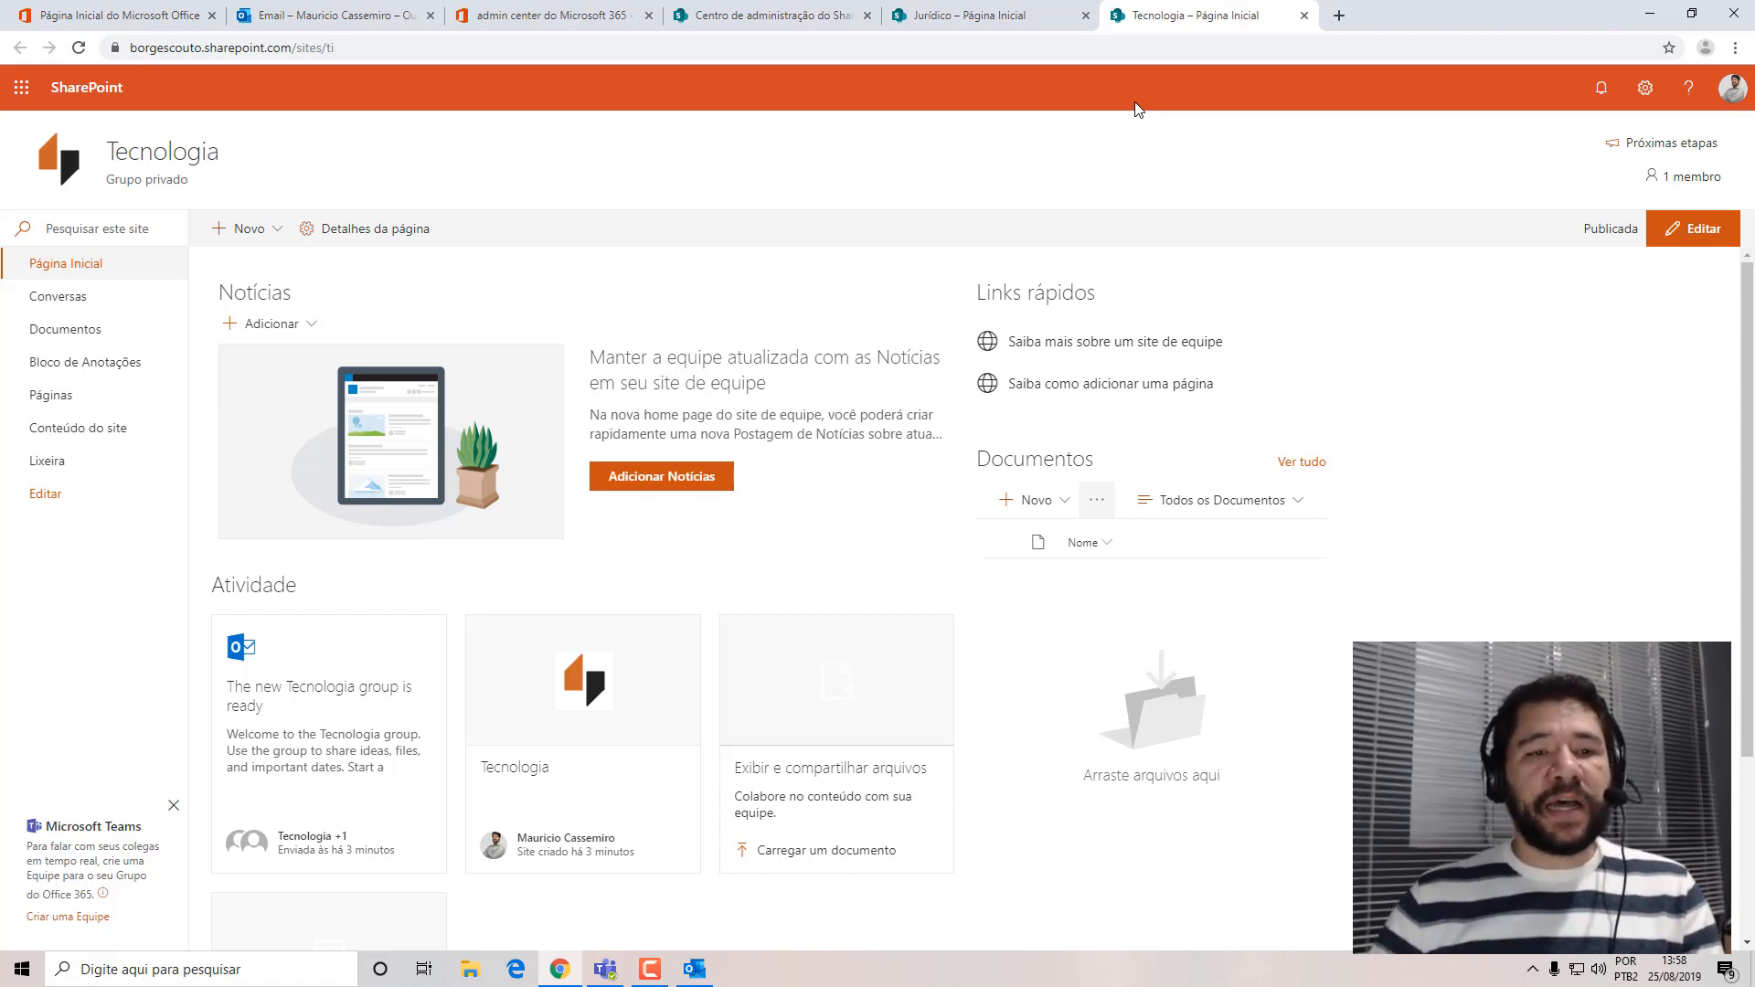
{"action": "left_click", "coordinate": [41, 496]}
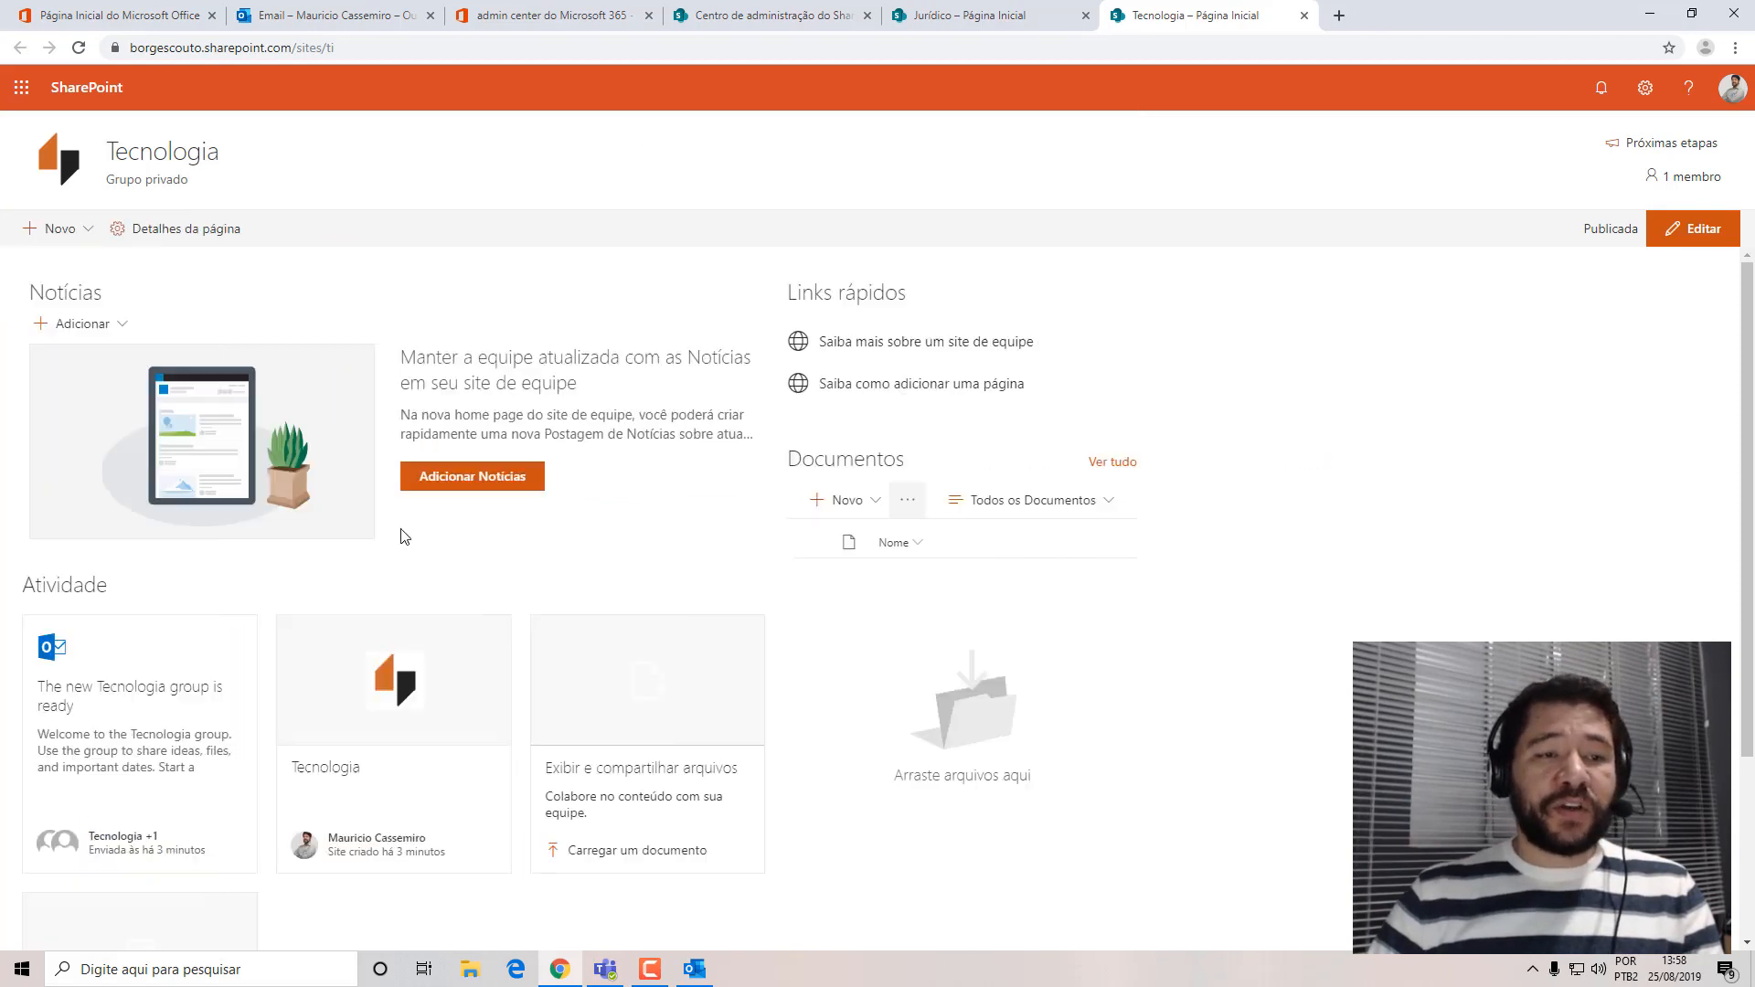
{"action": "left_click", "coordinate": [83, 316]}
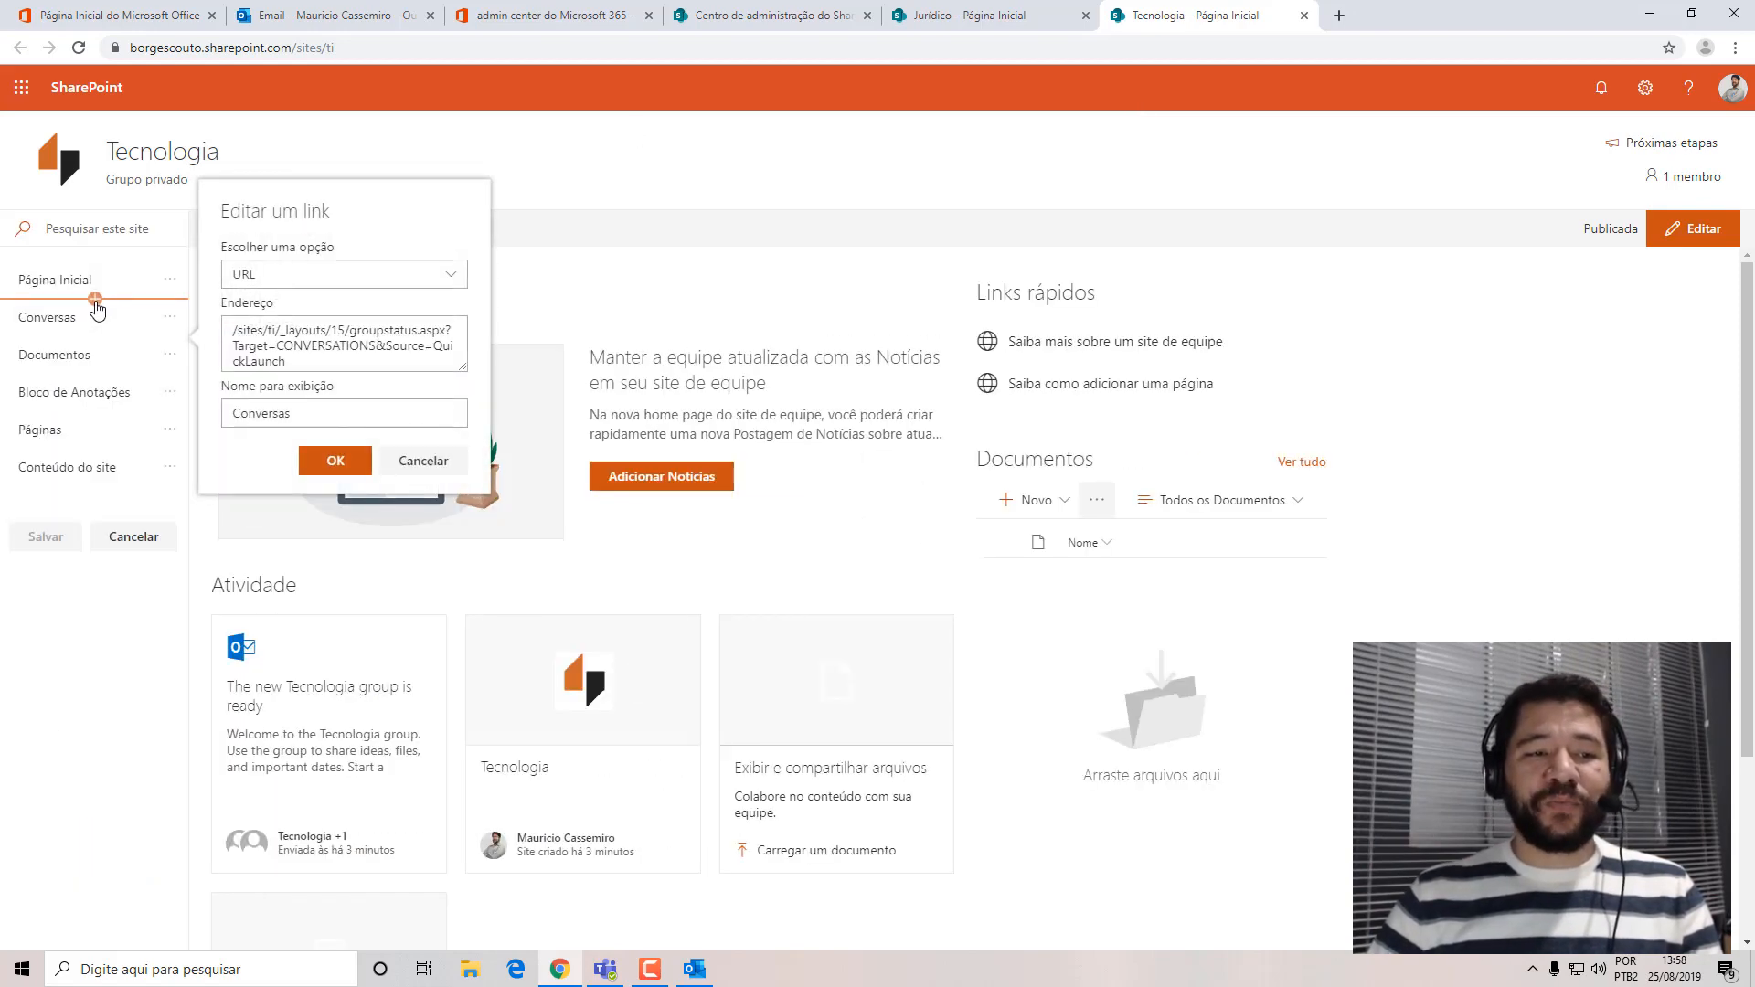
{"action": "left_click", "coordinate": [423, 459]}
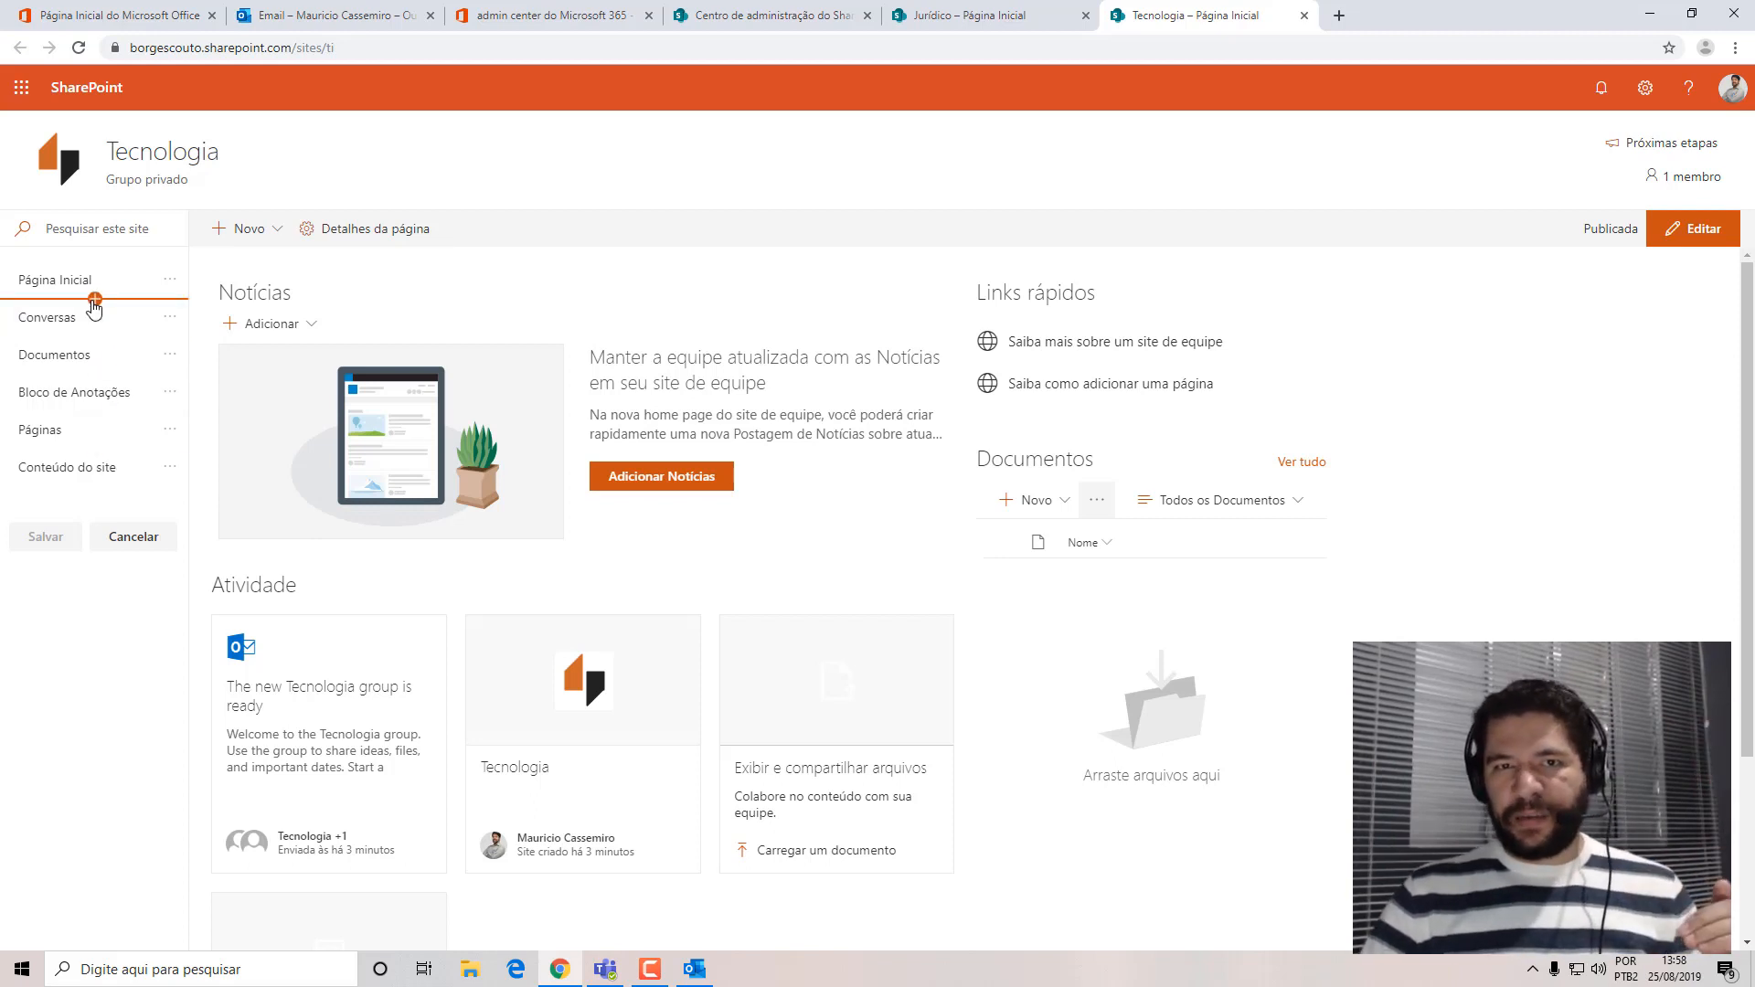
{"action": "left_click", "coordinate": [95, 300]}
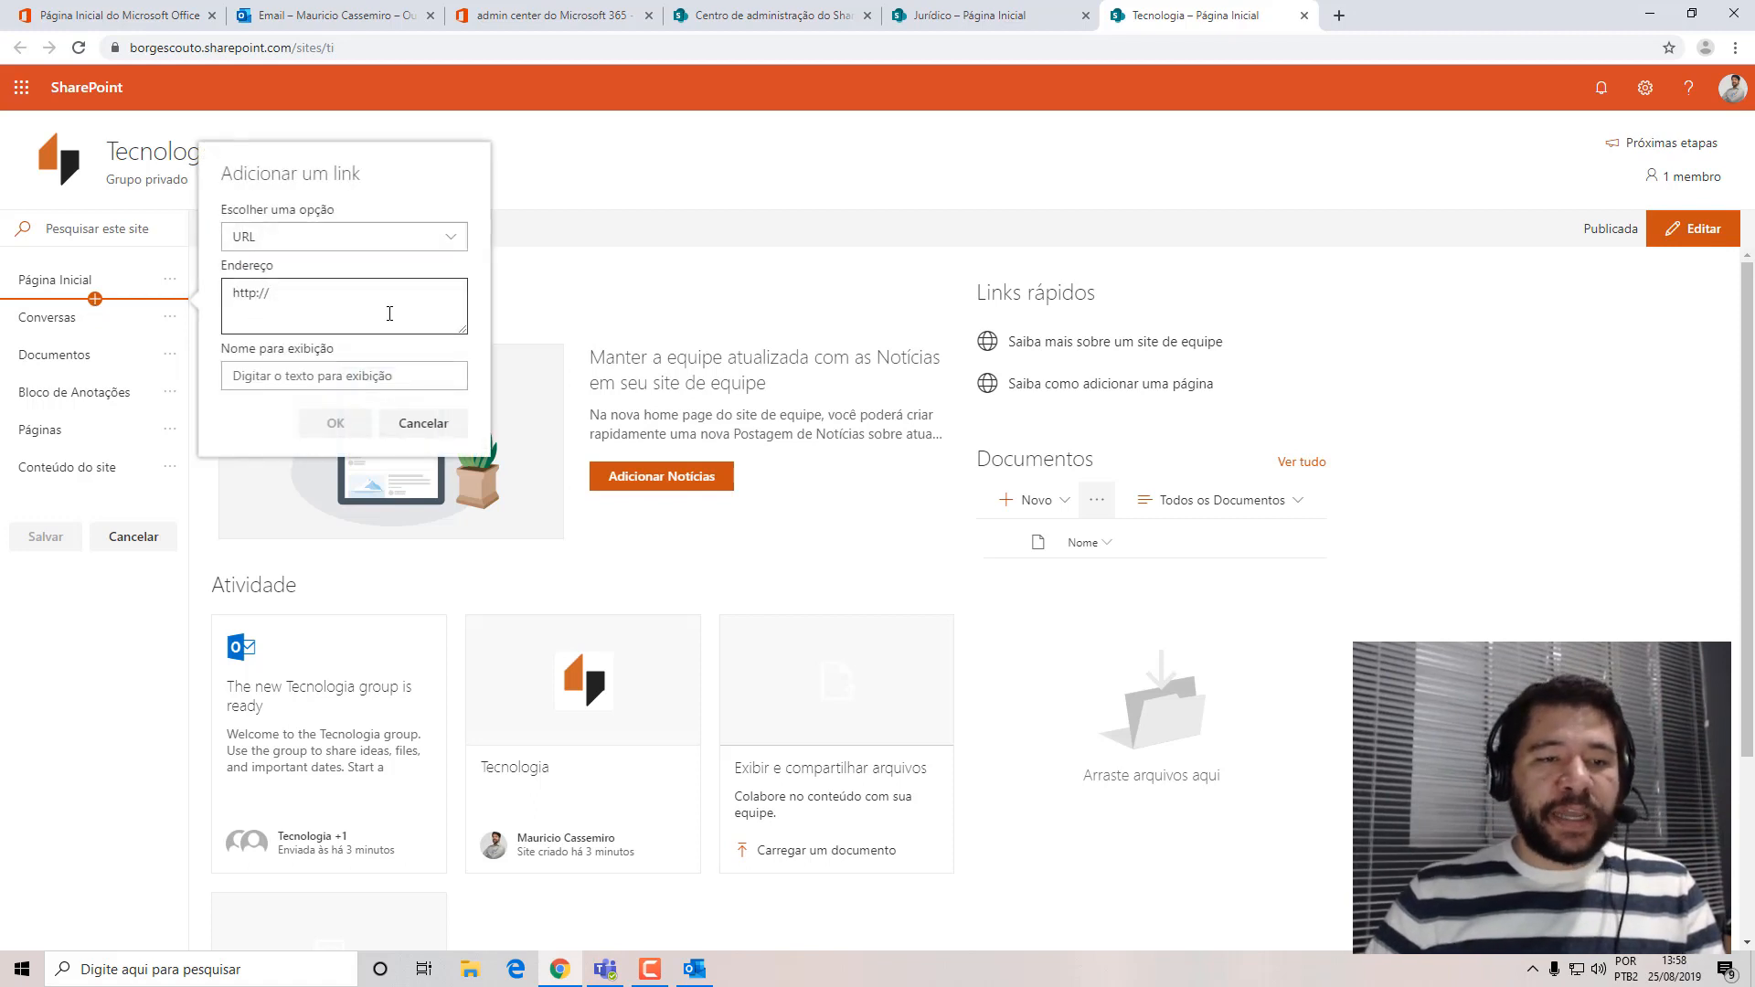
{"action": "left_click", "coordinate": [1043, 15]}
{"action": "left_click_drag", "start_coordinate": [290, 48], "coordinate": [129, 48]}
{"action": "key", "text": "ctrl+c"}
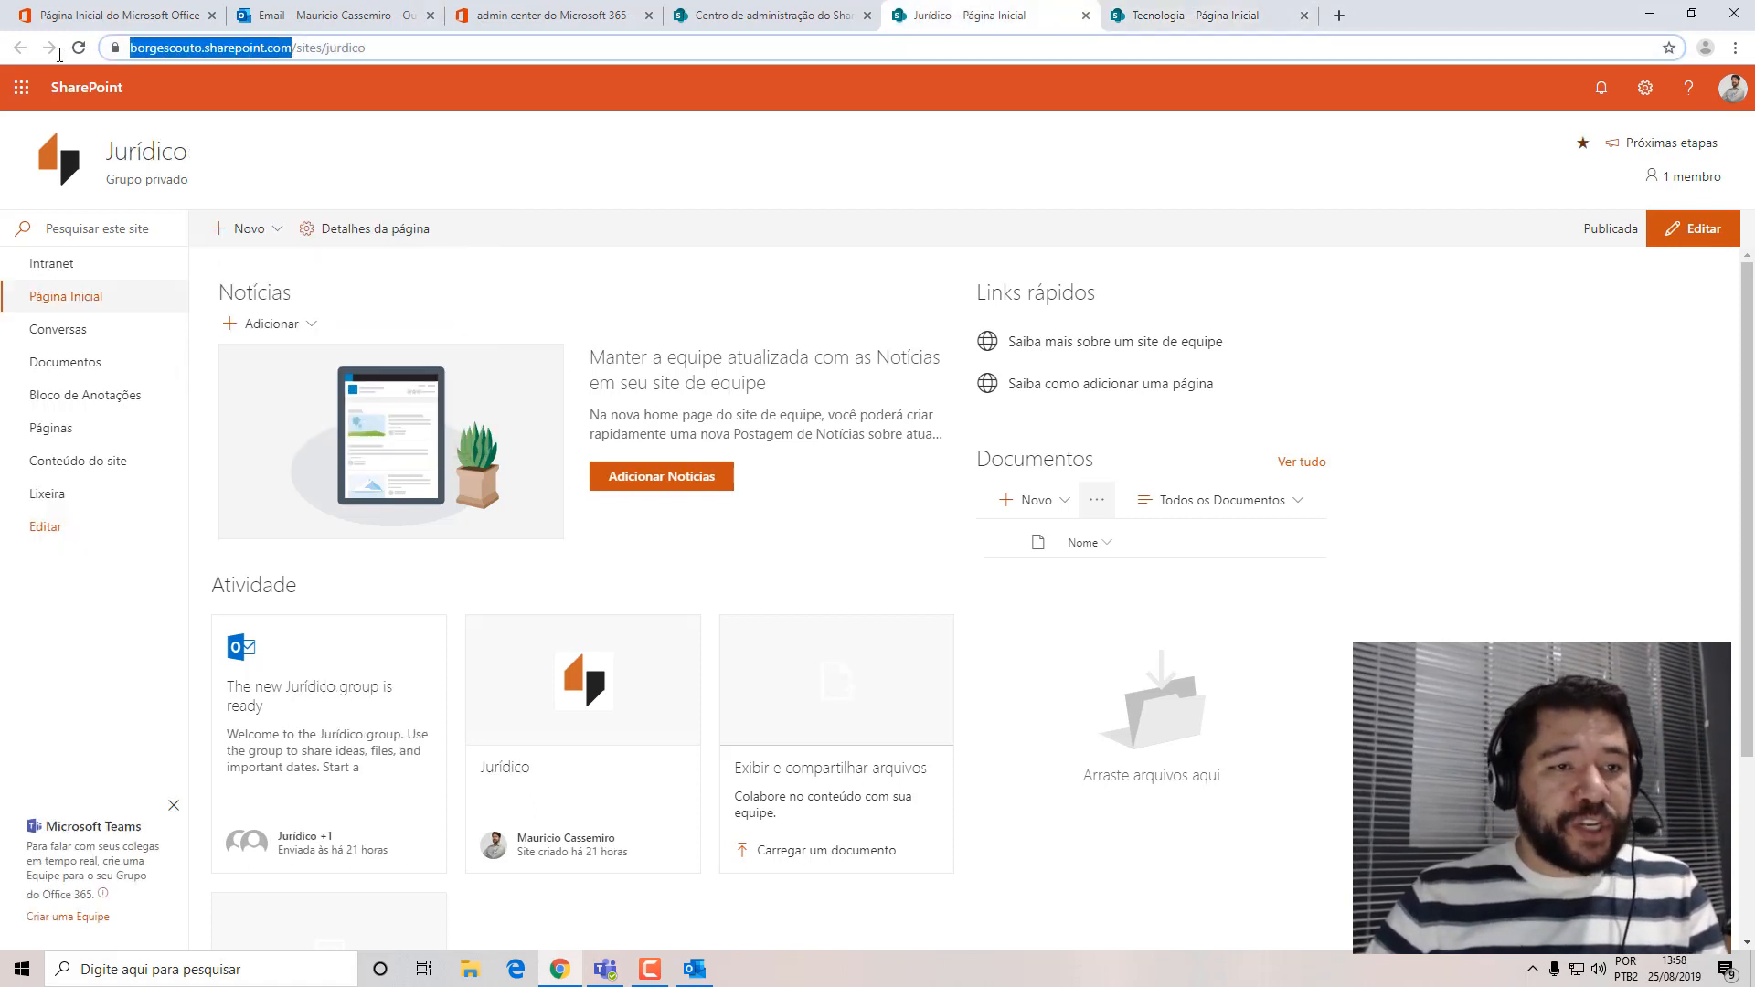
{"action": "left_click", "coordinate": [1198, 15]}
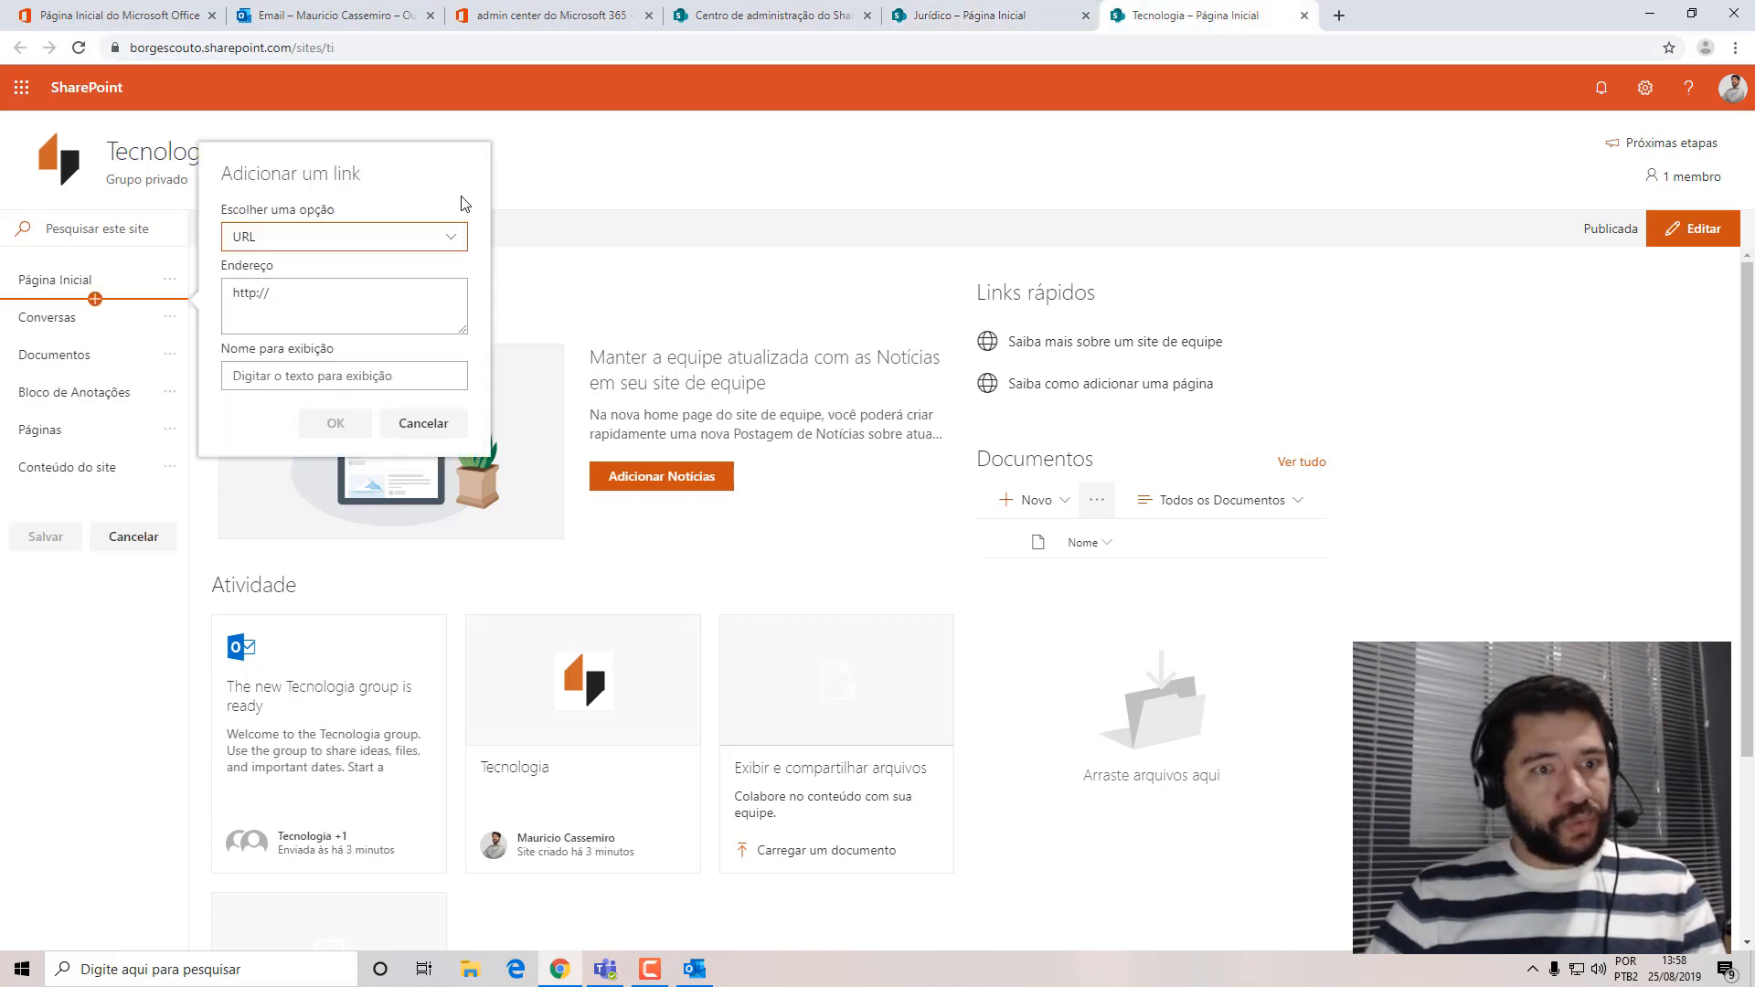
{"action": "left_click", "coordinate": [329, 291]}
{"action": "key", "text": "ctrl+a"}
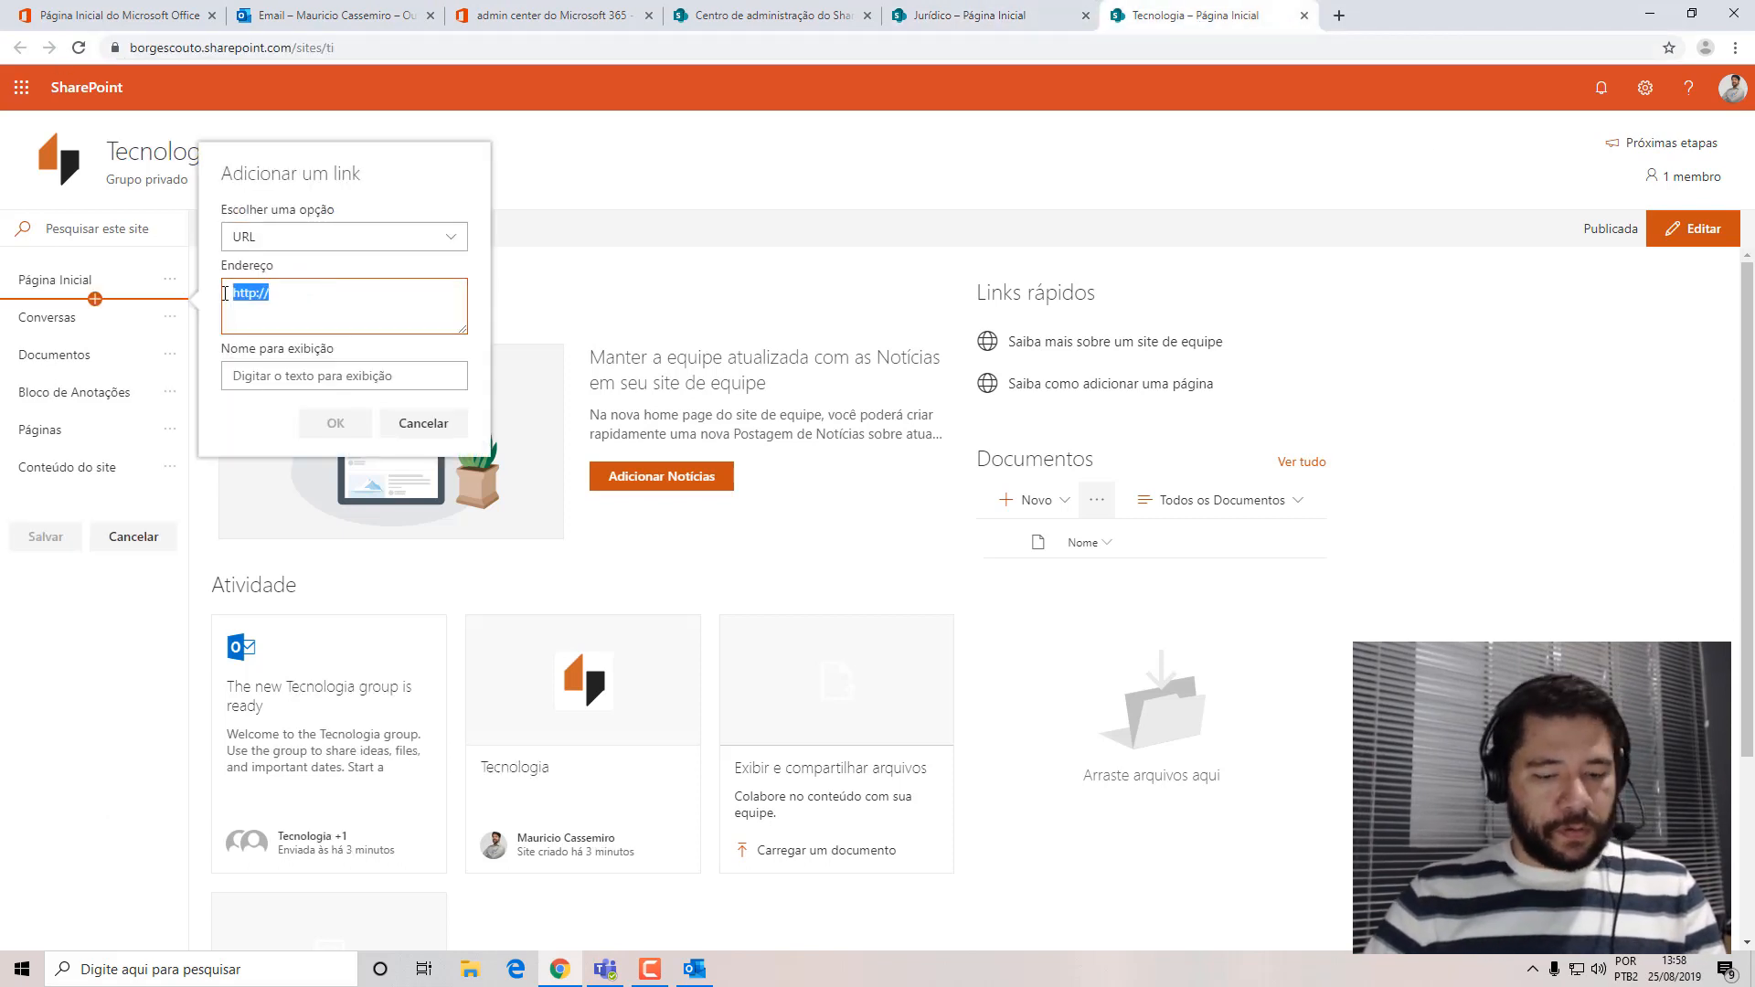
{"action": "key", "text": "ctrl+v"}
Set the new link's display name to Intranet and add it to the navigation.
{"action": "left_click", "coordinate": [307, 377]}
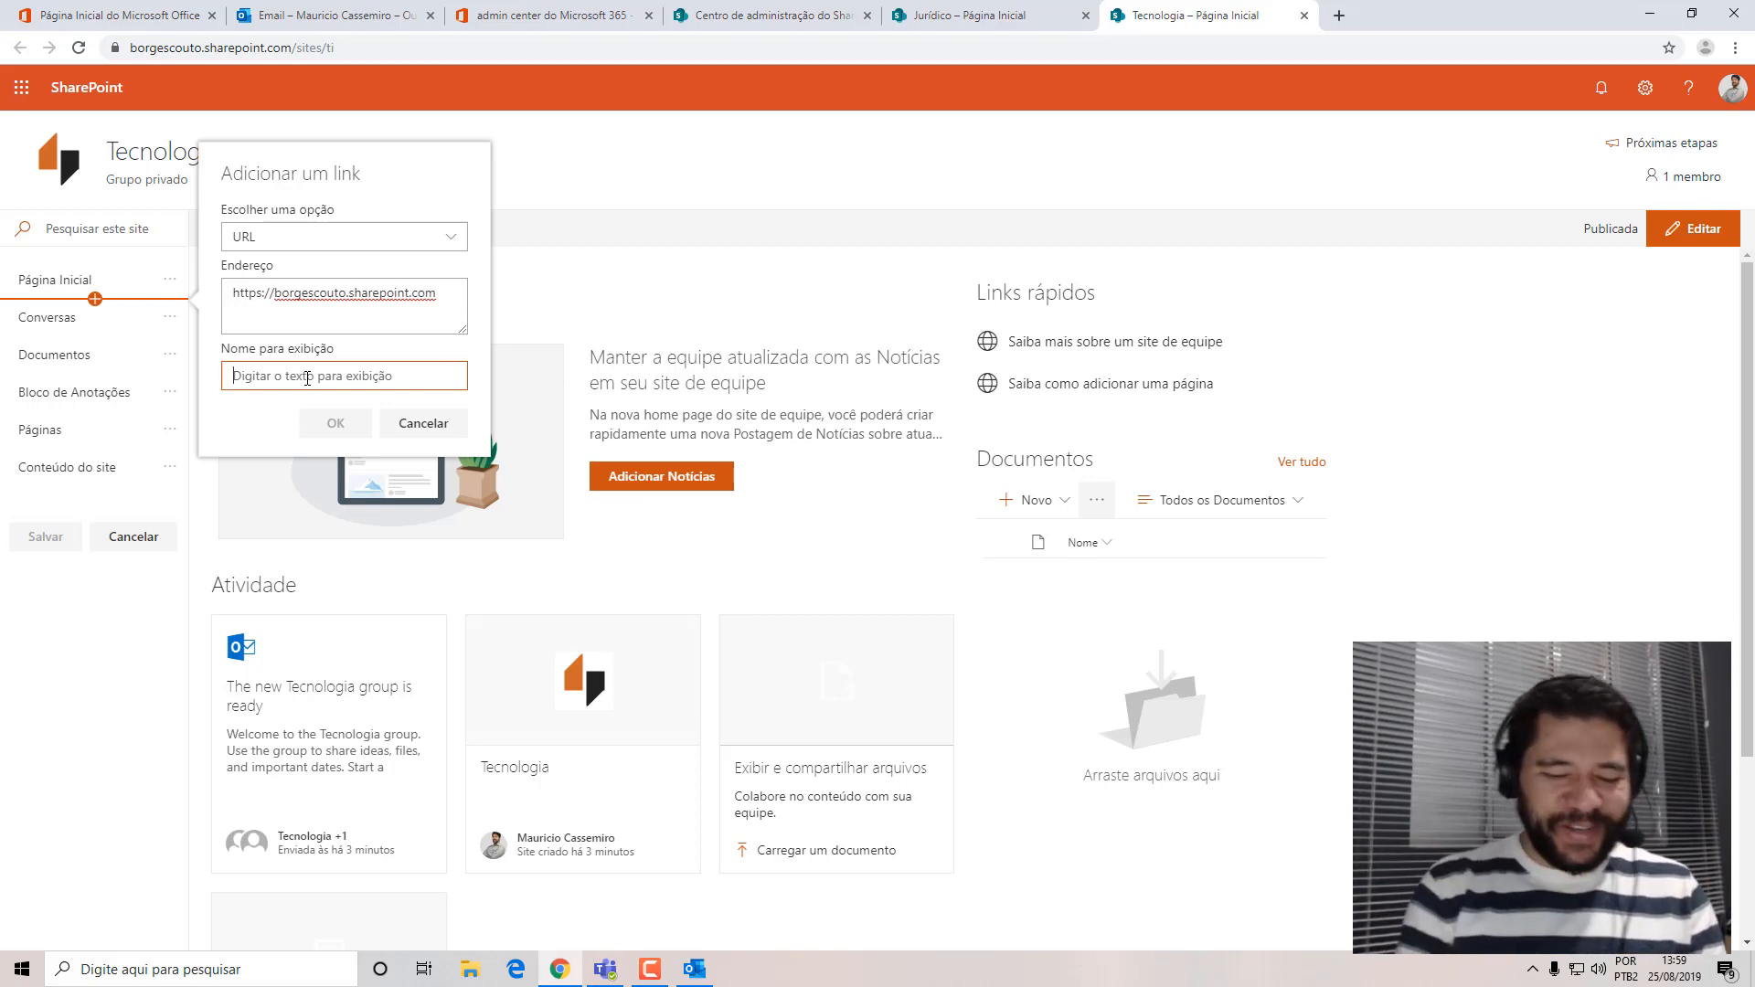
{"action": "type", "text": "Intra"}
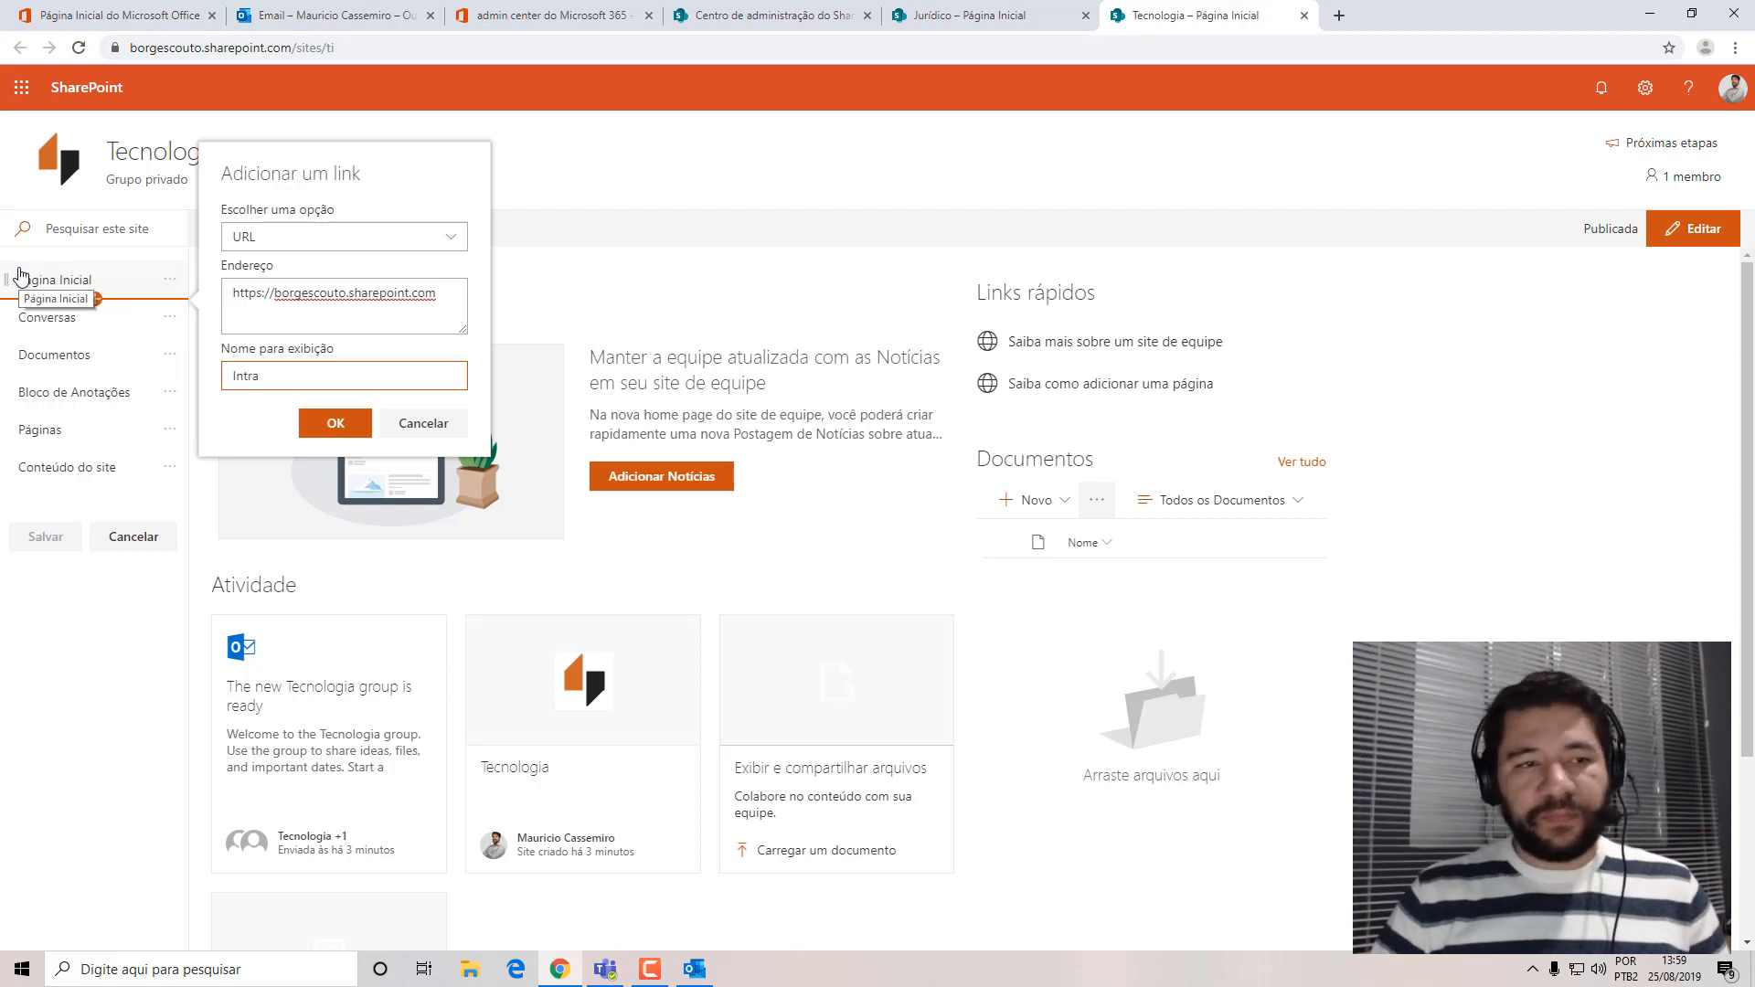
{"action": "type", "text": "net"}
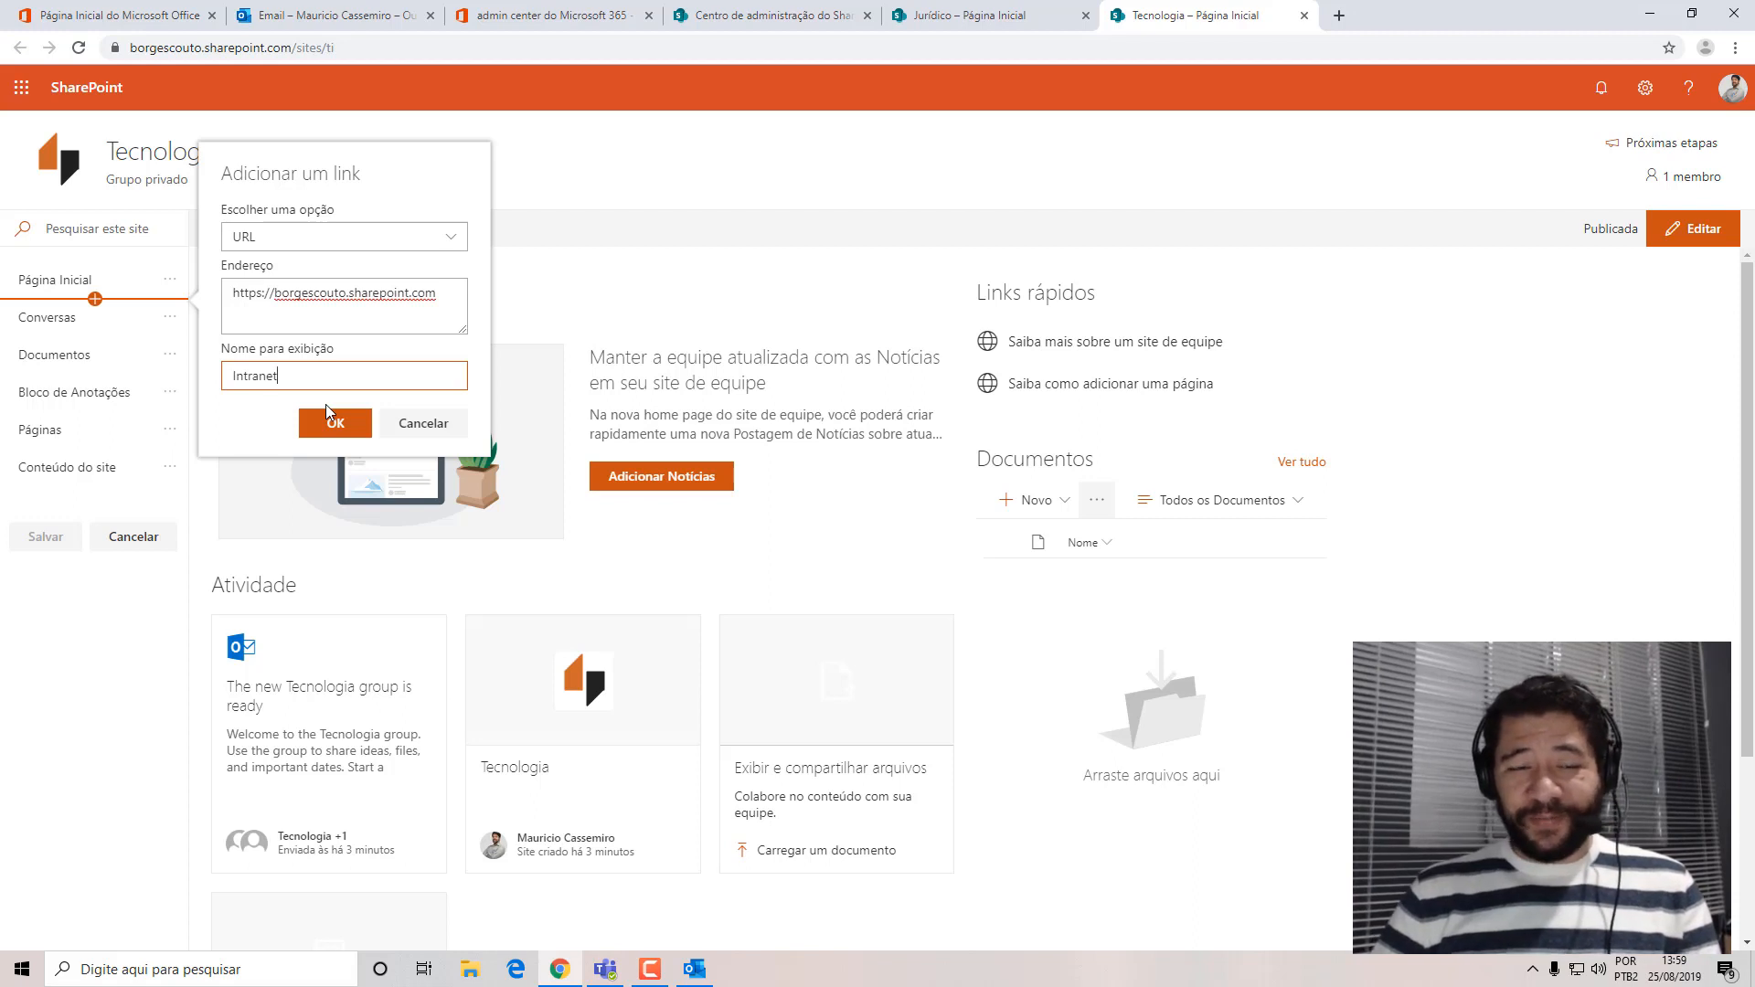
{"action": "left_click", "coordinate": [328, 421]}
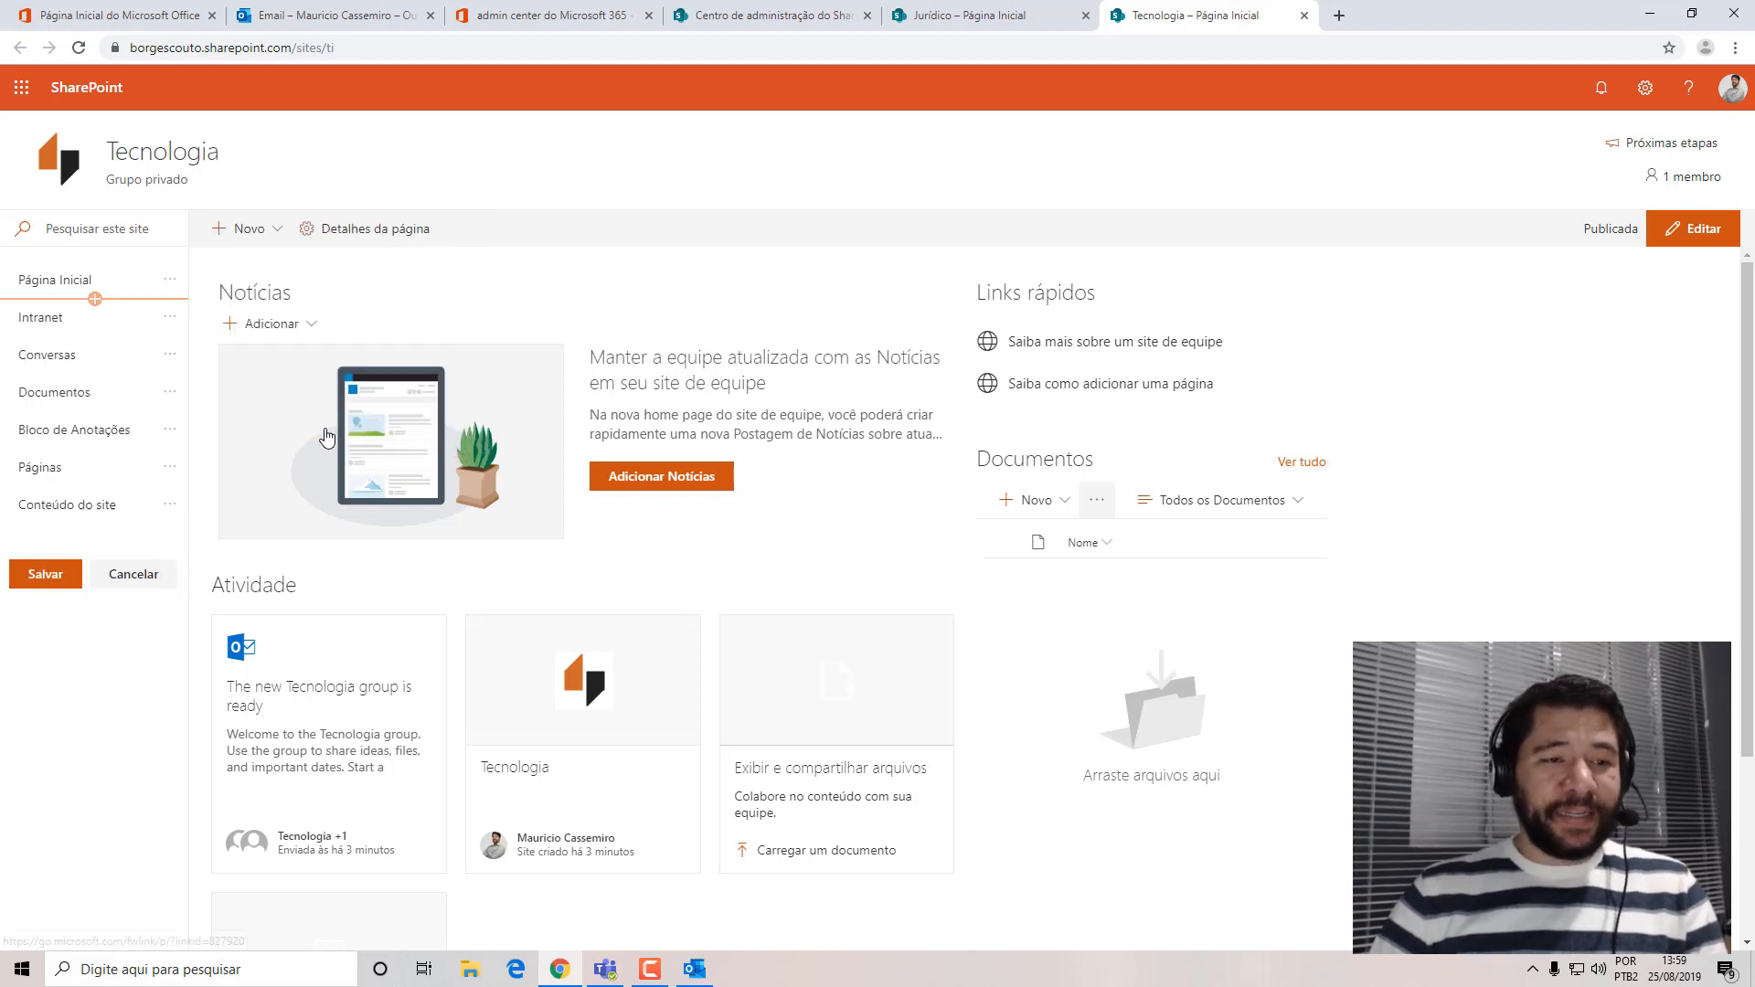
Place the Intranet link above Página Inicial and save the Tecnologia site's navigation.
{"action": "left_click", "coordinate": [170, 316]}
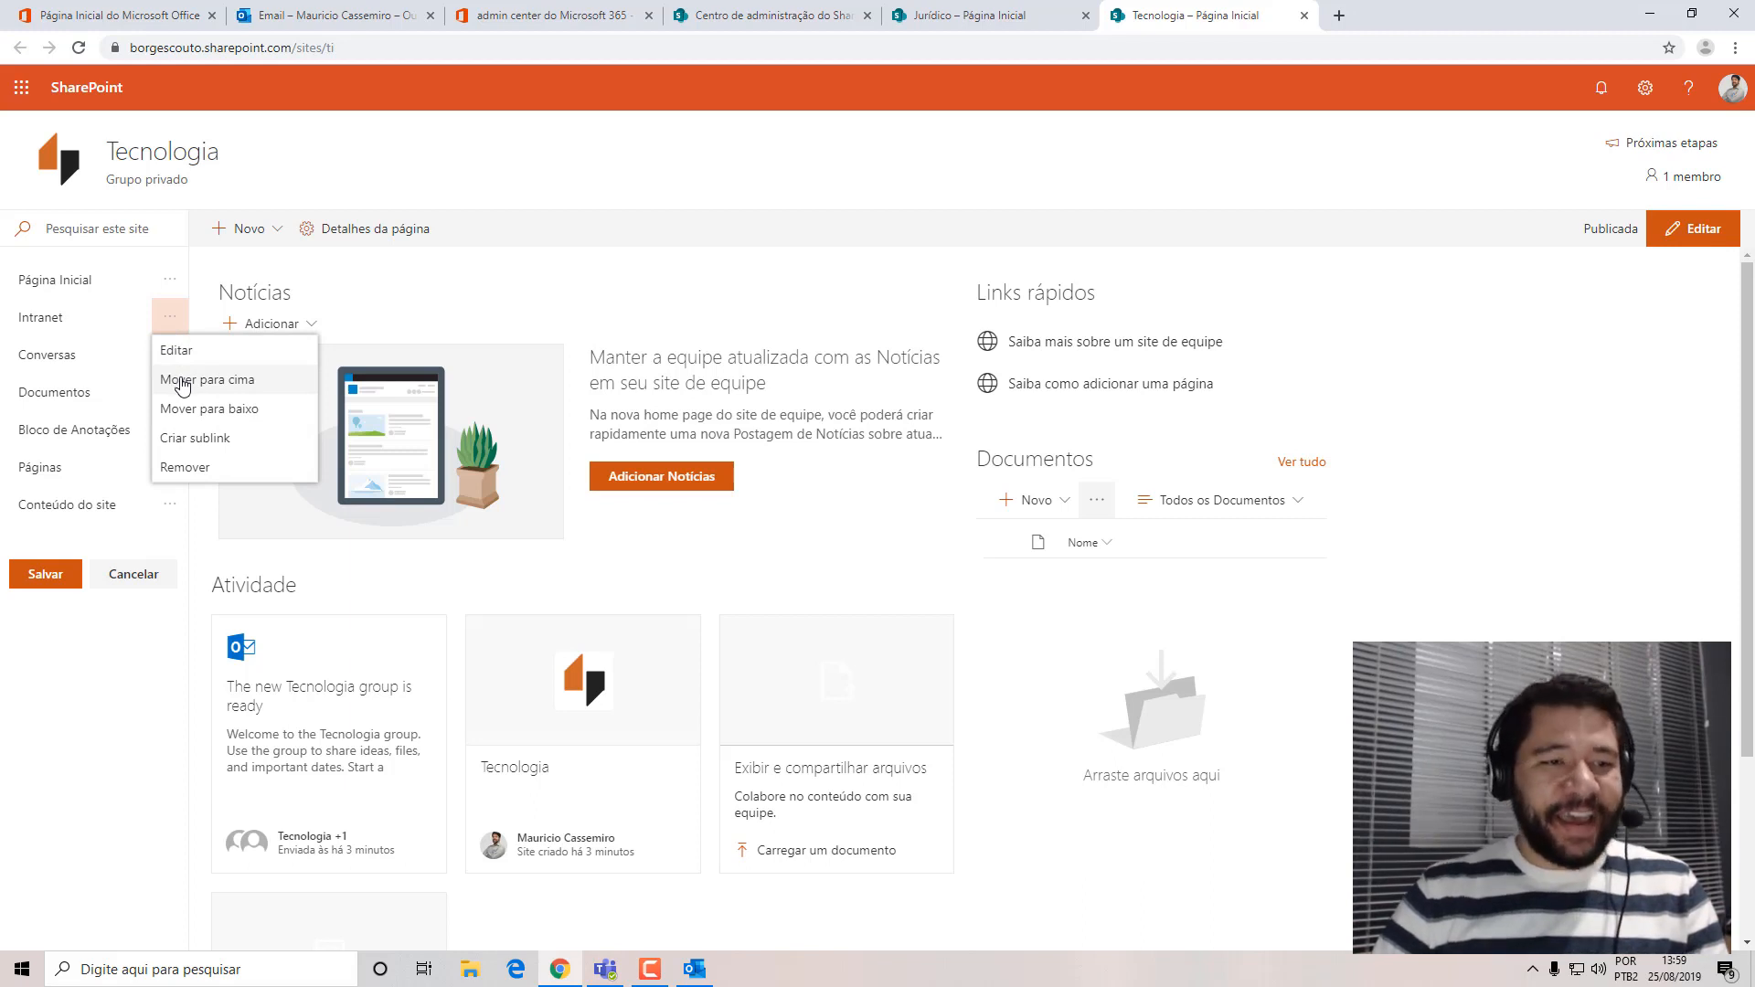
{"action": "left_click", "coordinate": [182, 381]}
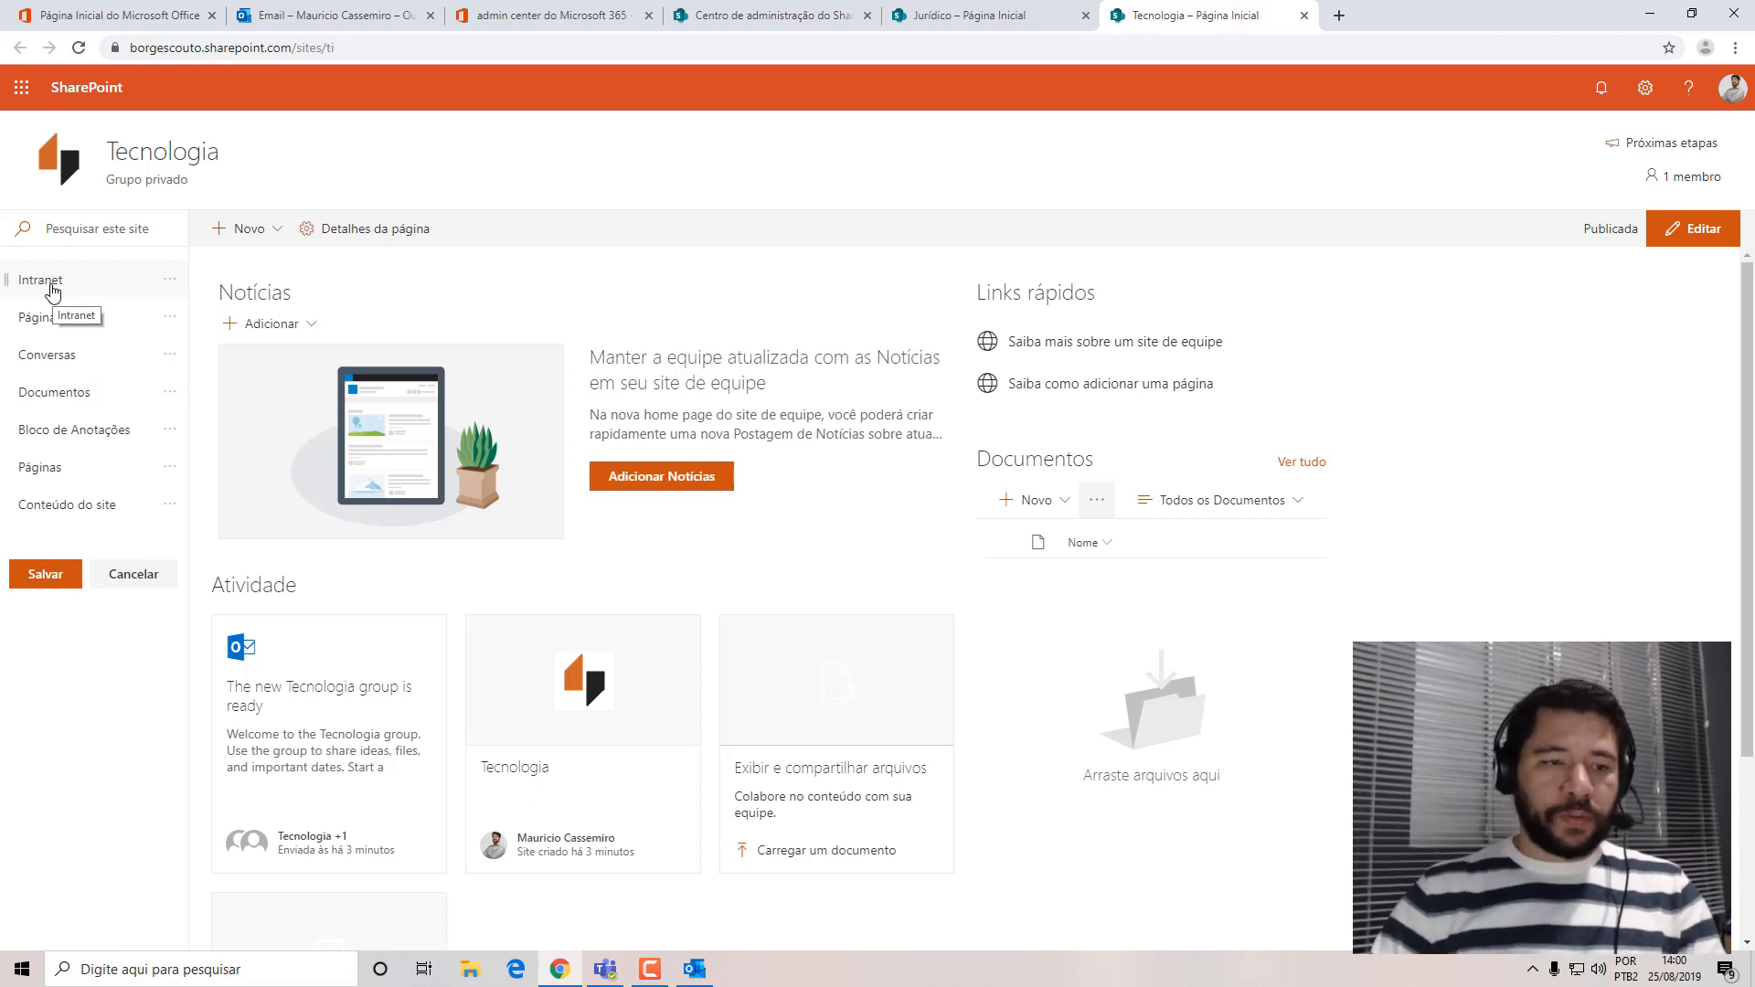
{"action": "left_click", "coordinate": [45, 575]}
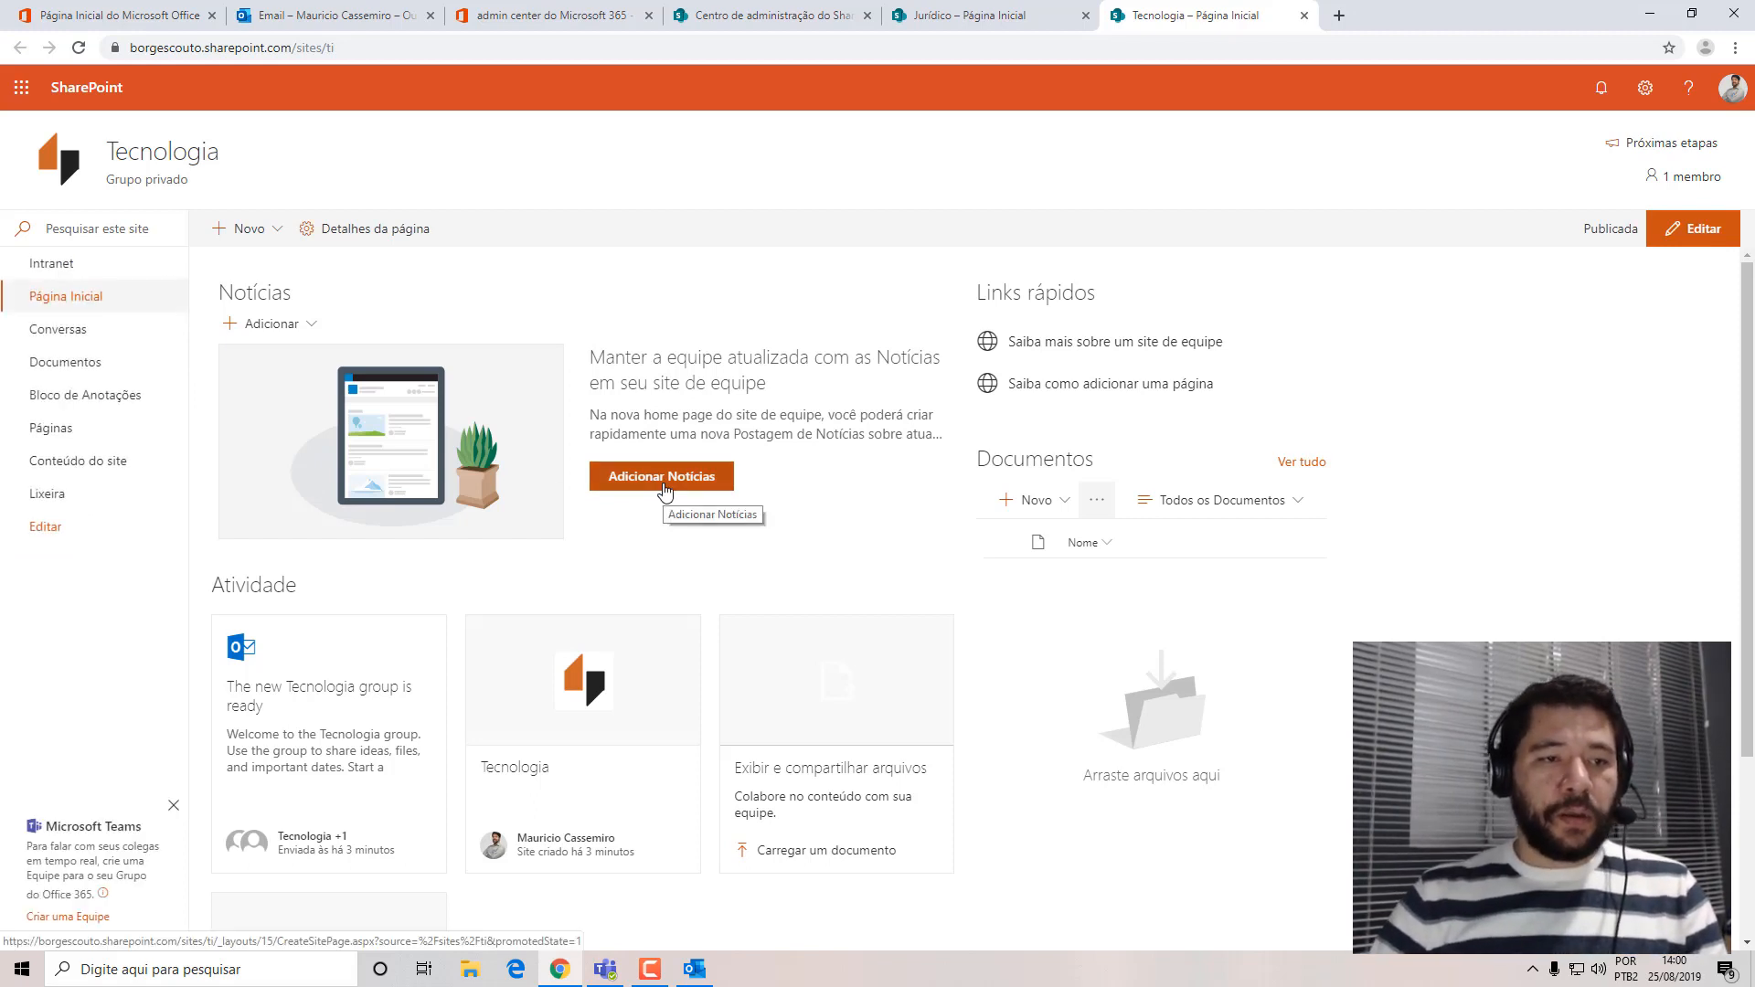
Check navigation between sites by following Jurídico's Intranet link, opening Administrativo from the intranet's Sites, and returning to the intranet.
{"action": "left_click", "coordinate": [1022, 16]}
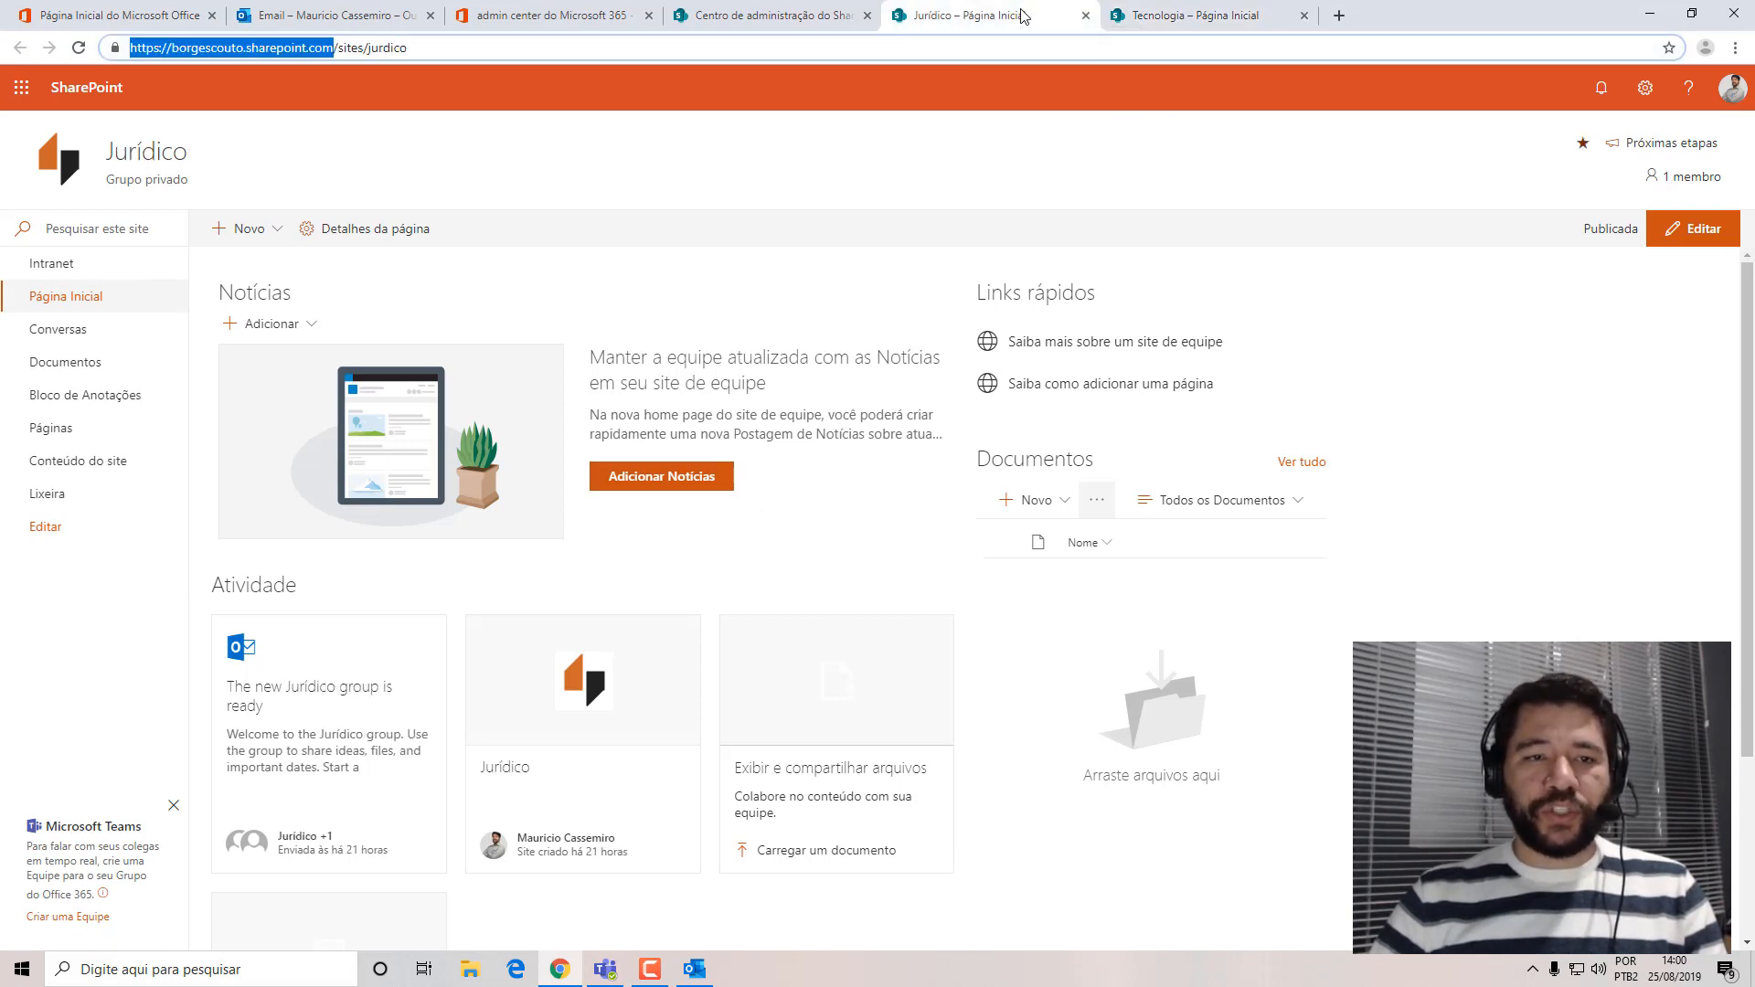
{"action": "left_click", "coordinate": [751, 18]}
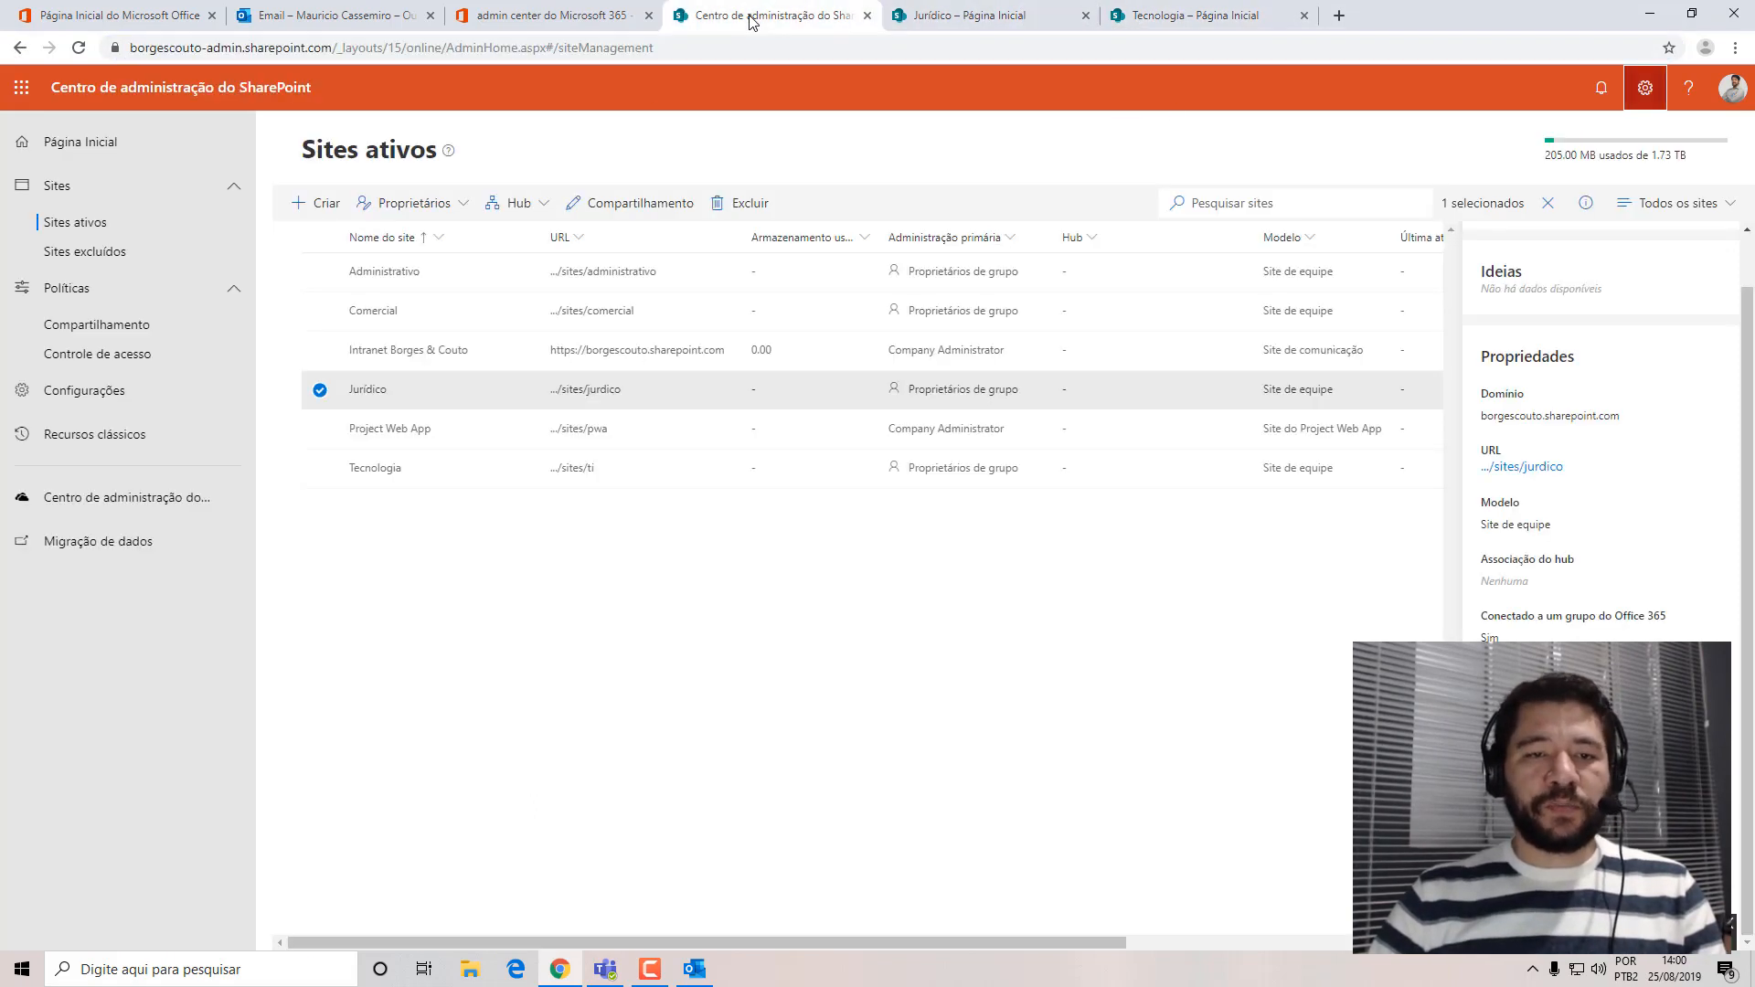
{"action": "left_click", "coordinate": [983, 20]}
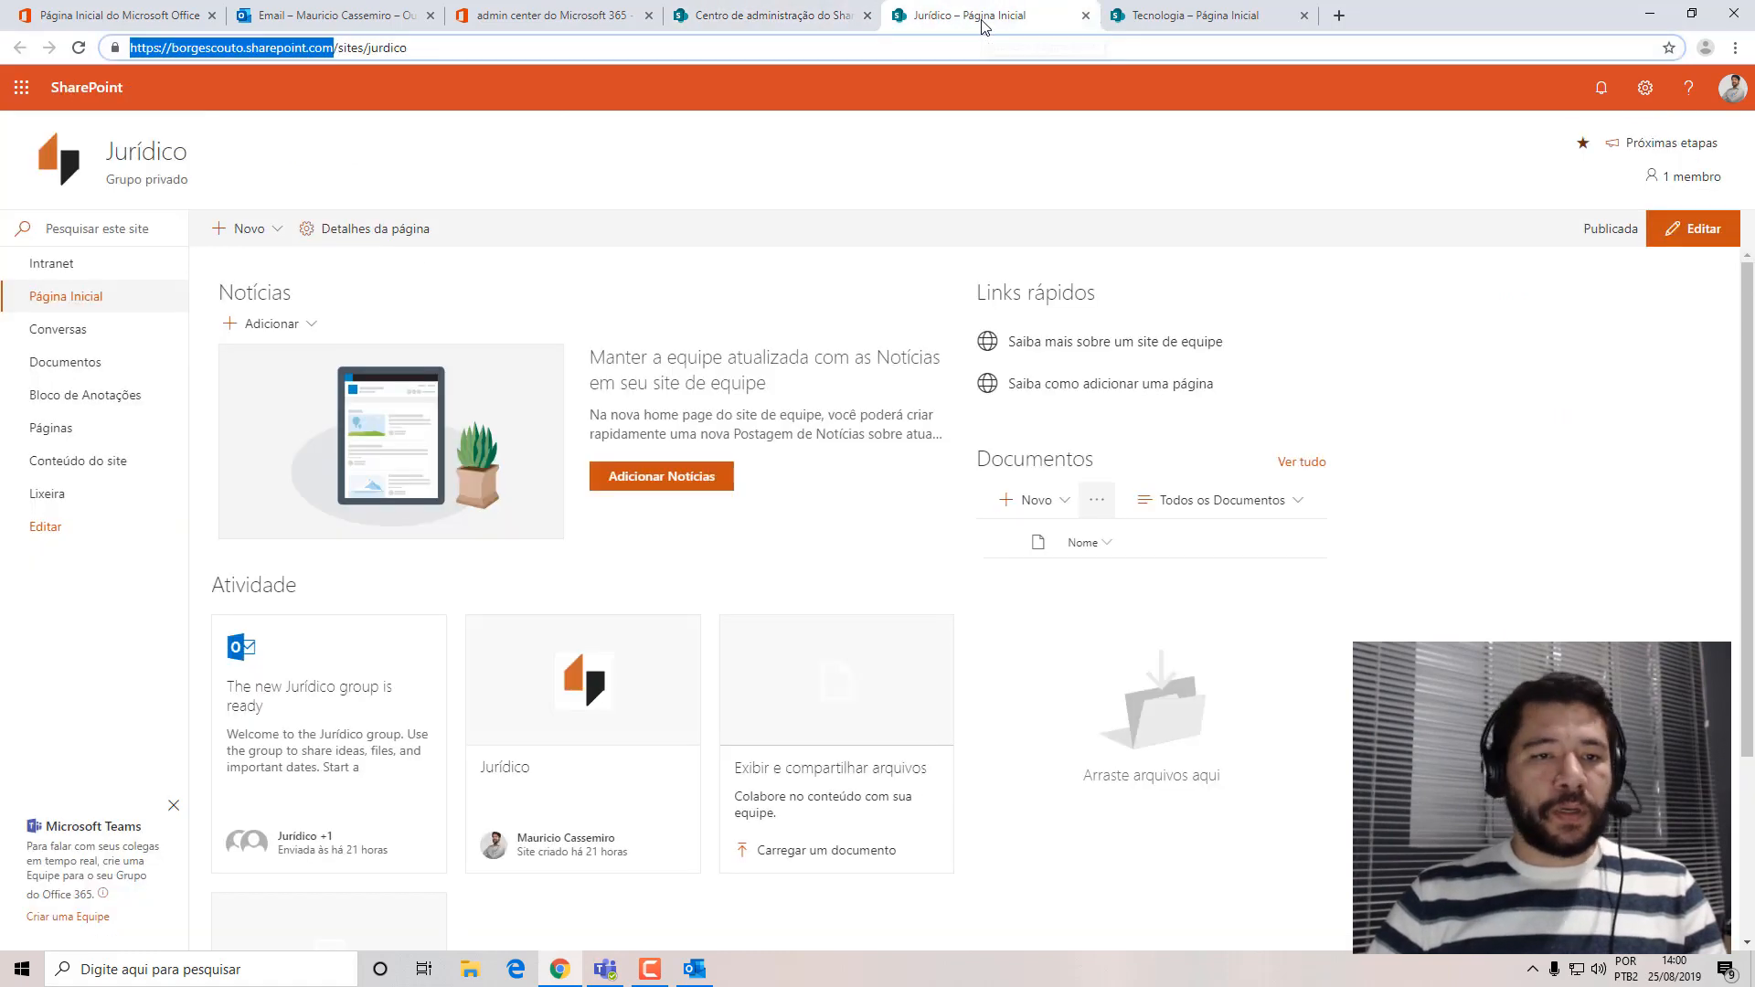
{"action": "left_click", "coordinate": [62, 266]}
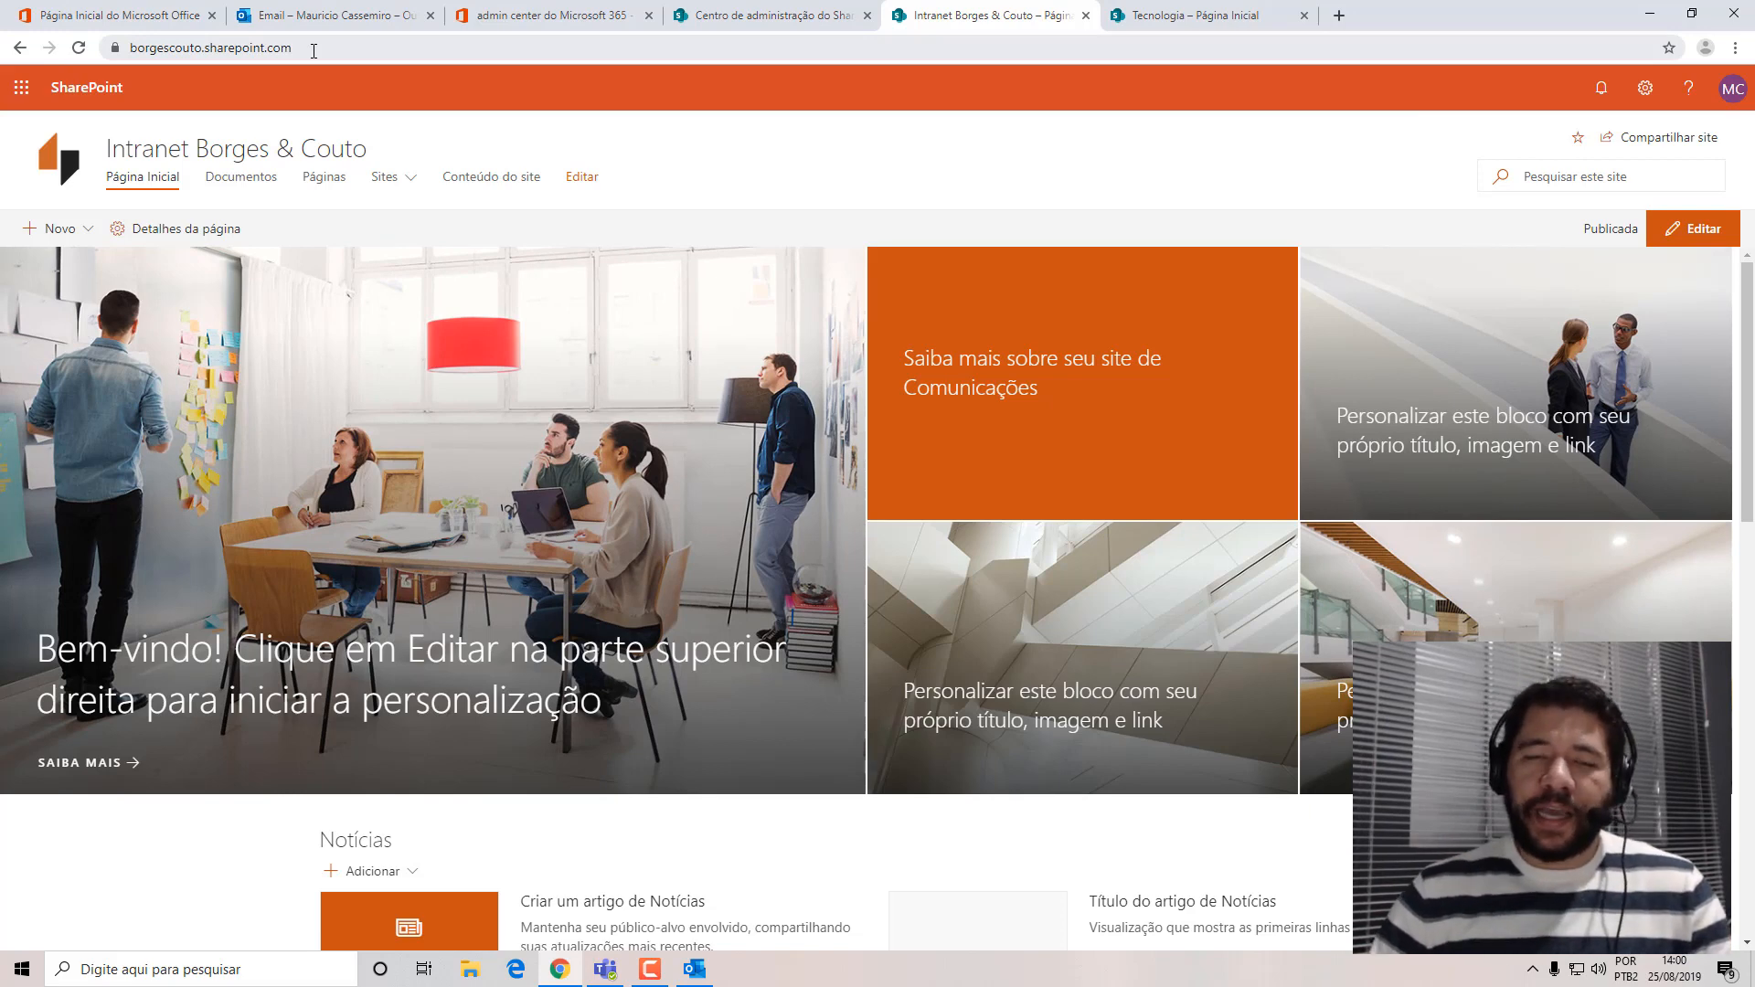
{"action": "left_click", "coordinate": [409, 180]}
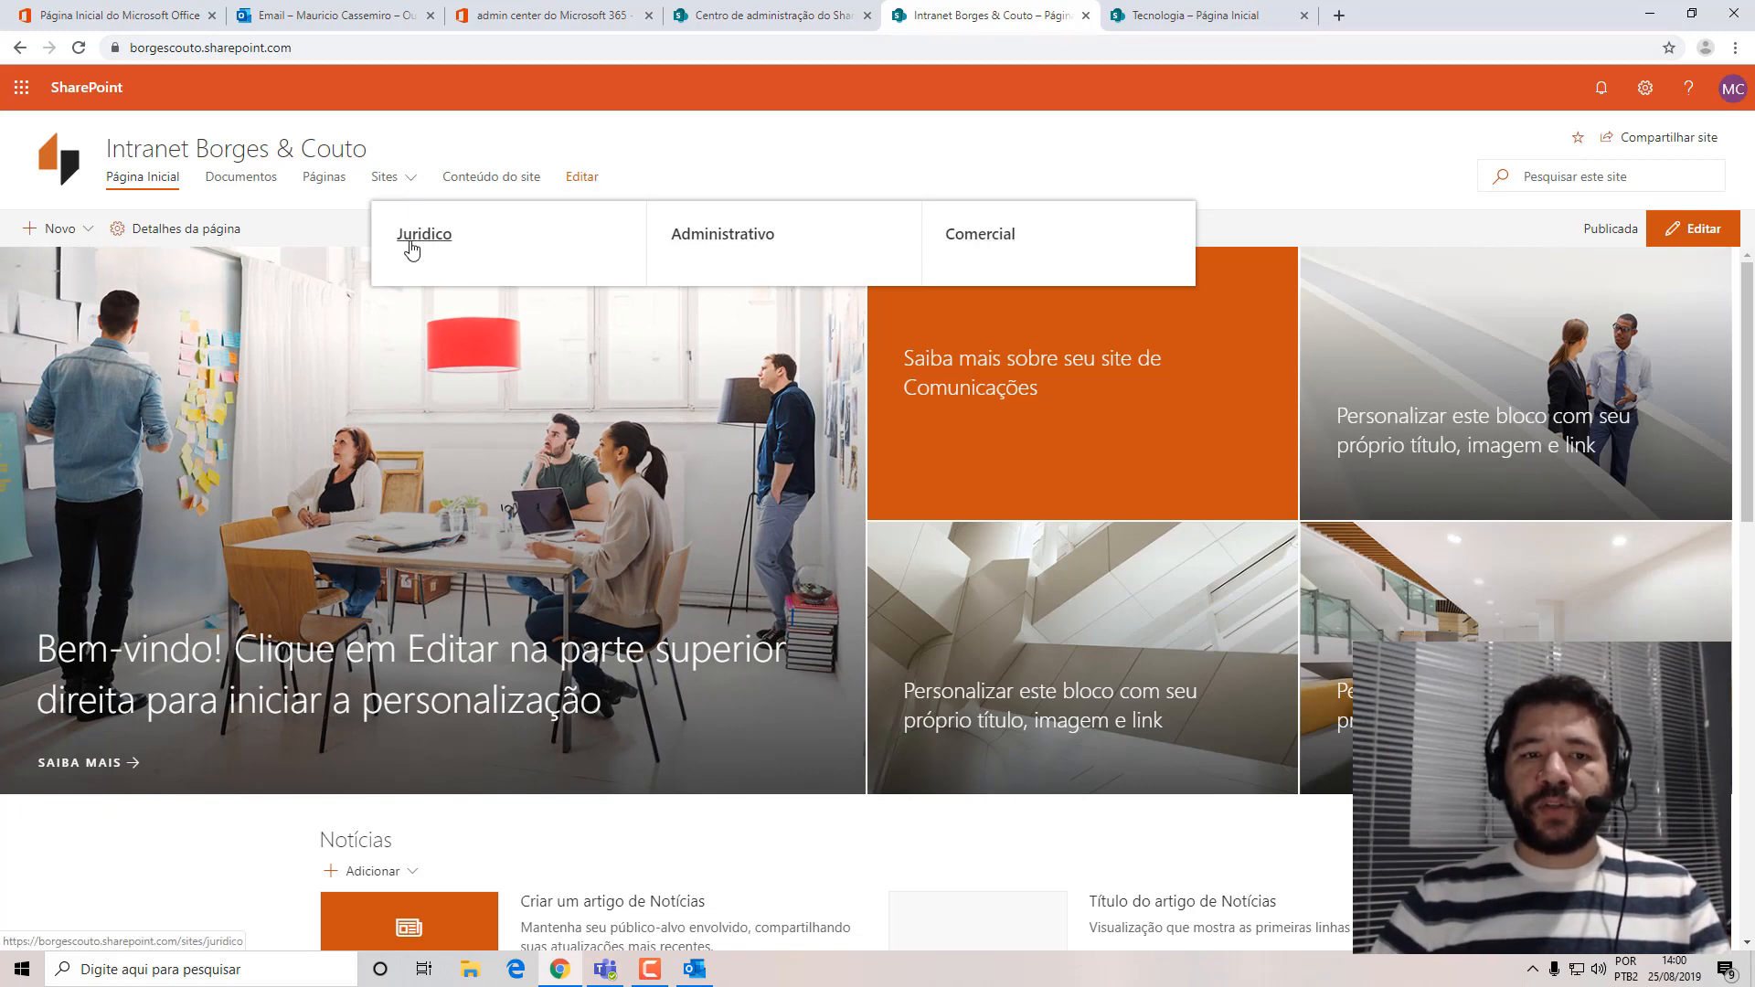
{"action": "left_click", "coordinate": [708, 239]}
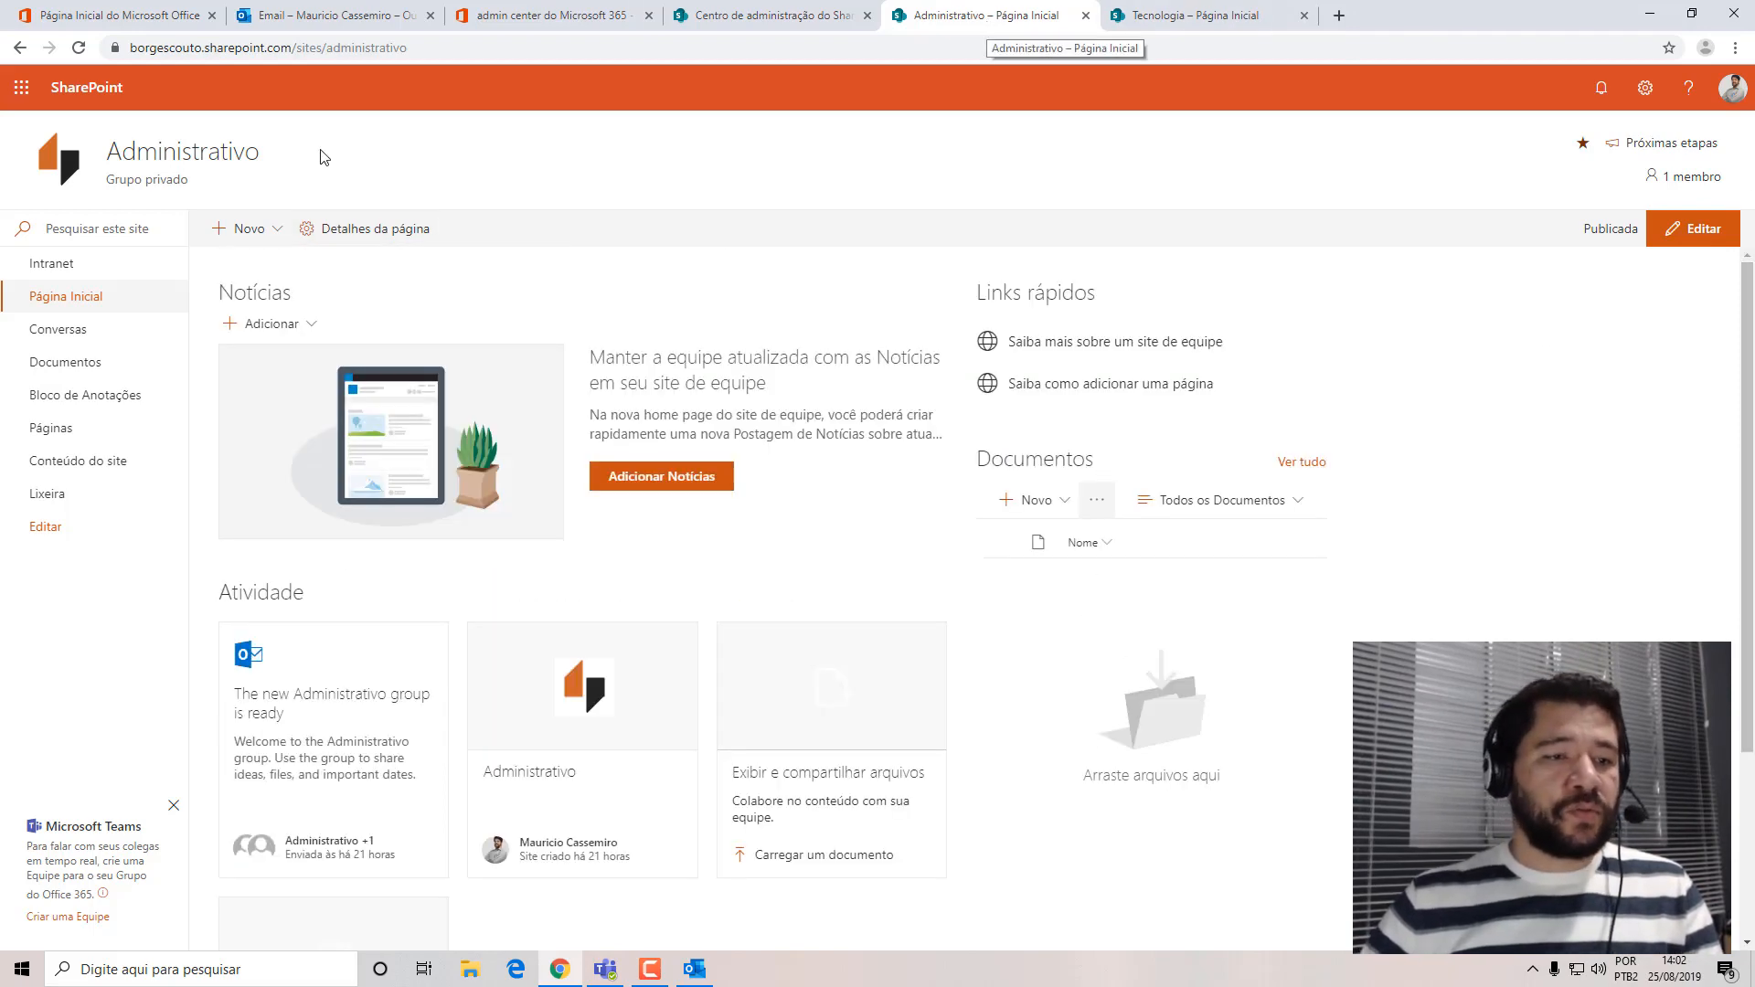
{"action": "left_click", "coordinate": [53, 263]}
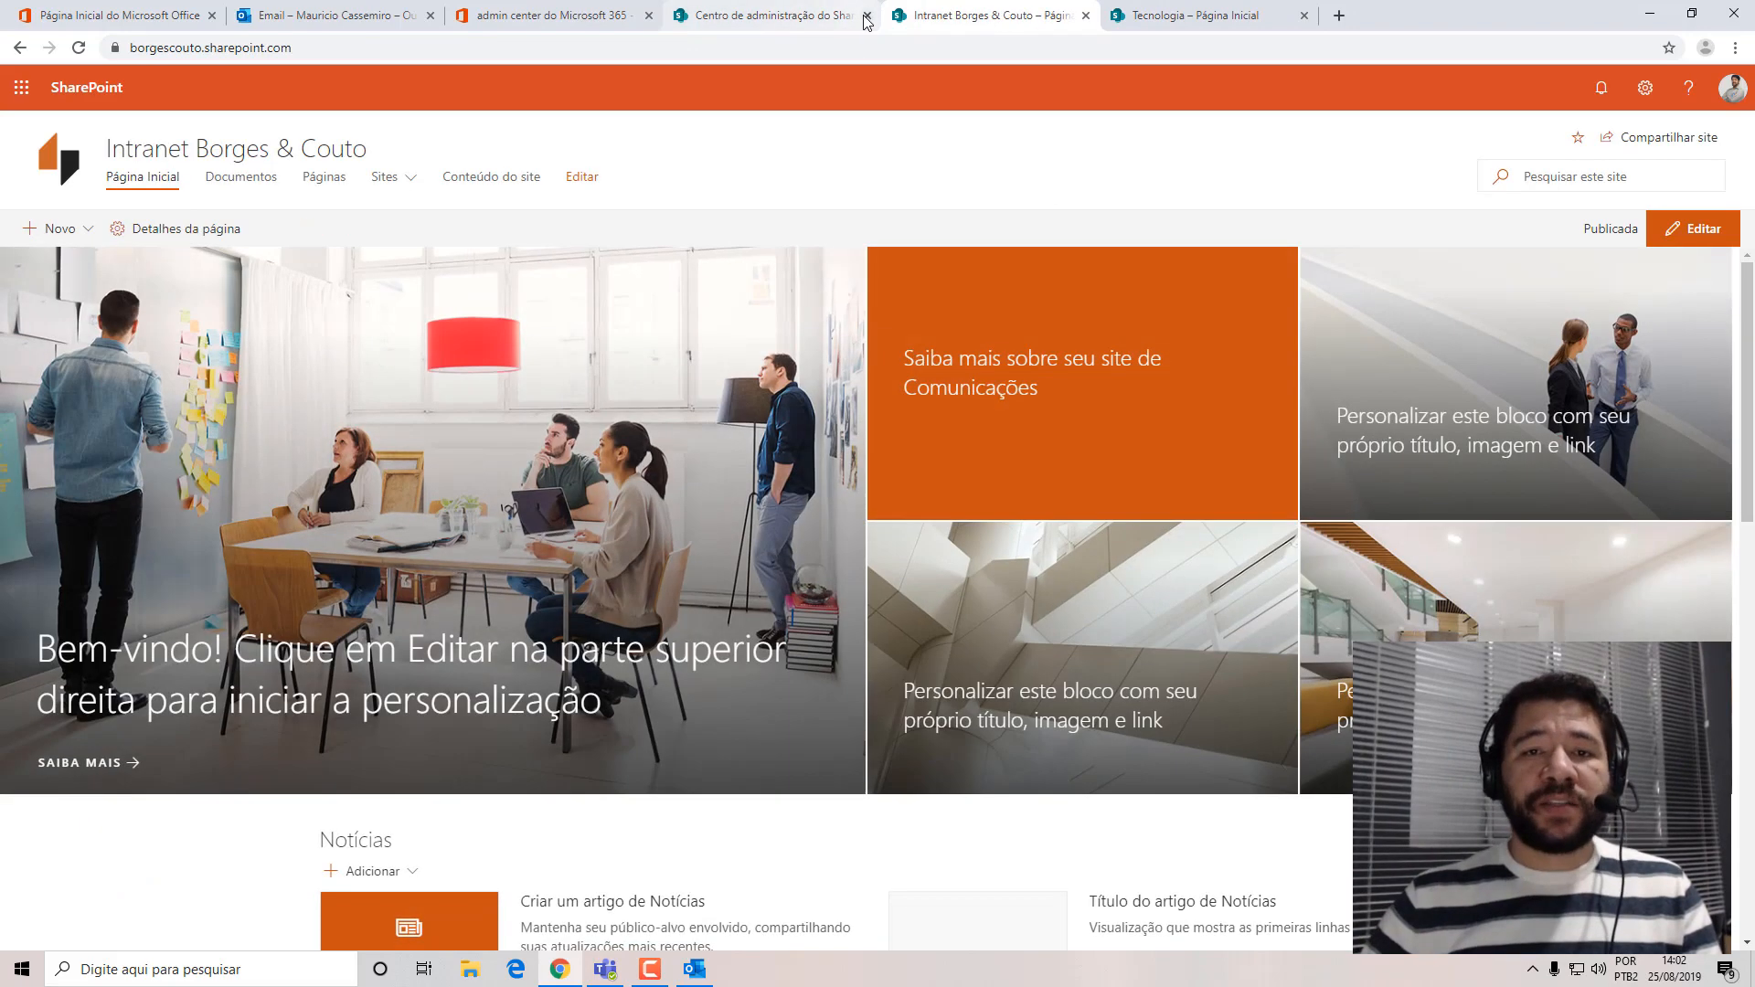
Close the browser pages of the SharePoint admin center, the Tecnologia site and the Microsoft 365 admin center.
{"action": "left_click", "coordinate": [866, 16]}
{"action": "left_click", "coordinate": [1096, 16]}
{"action": "left_click", "coordinate": [1085, 17]}
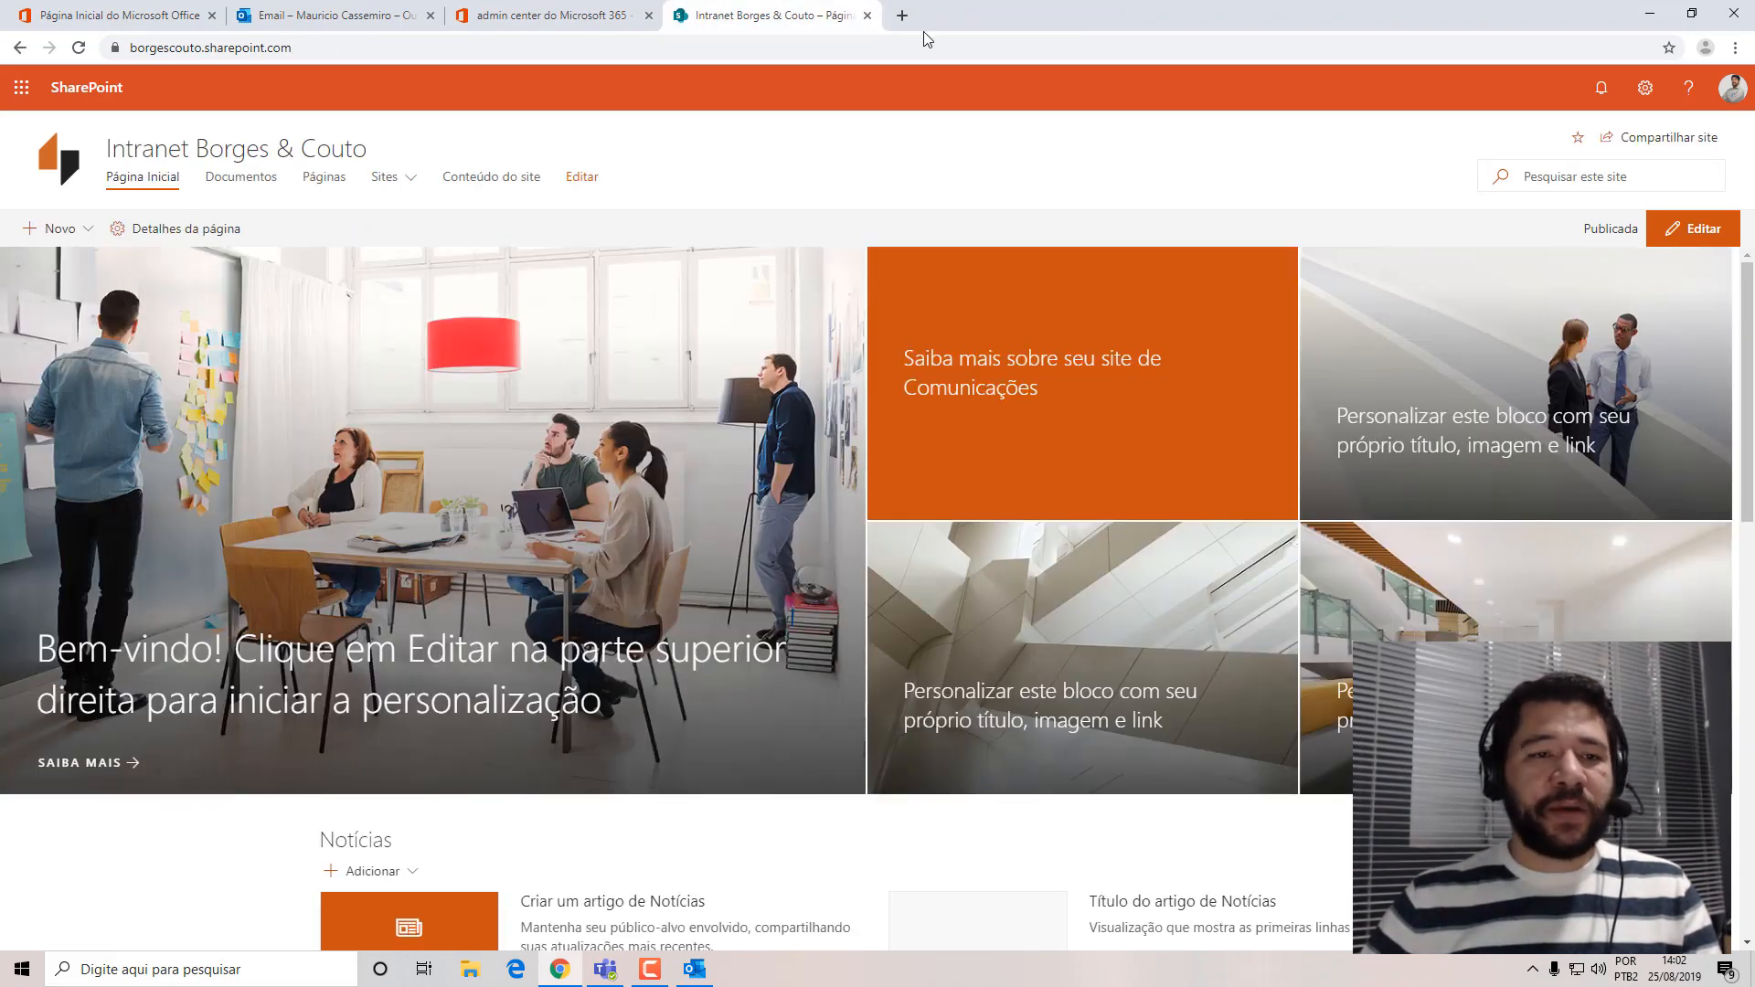
{"action": "left_click", "coordinate": [471, 9]}
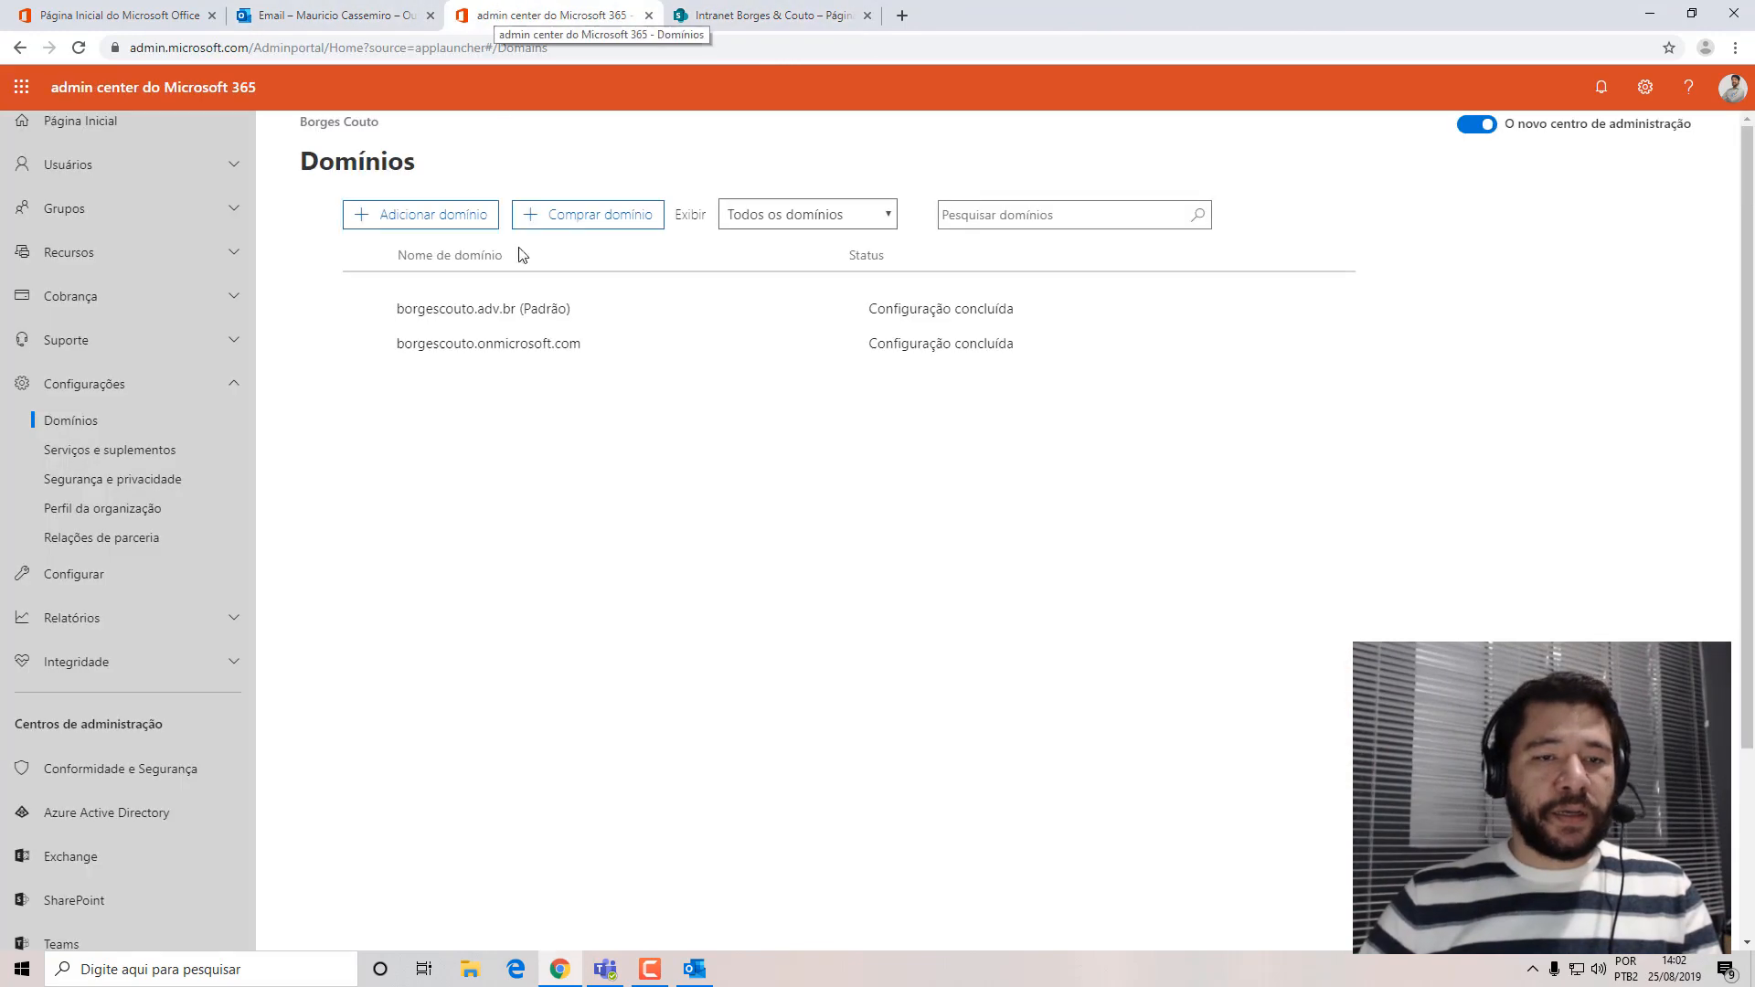
{"action": "left_click", "coordinate": [302, 15]}
{"action": "left_click", "coordinate": [139, 21]}
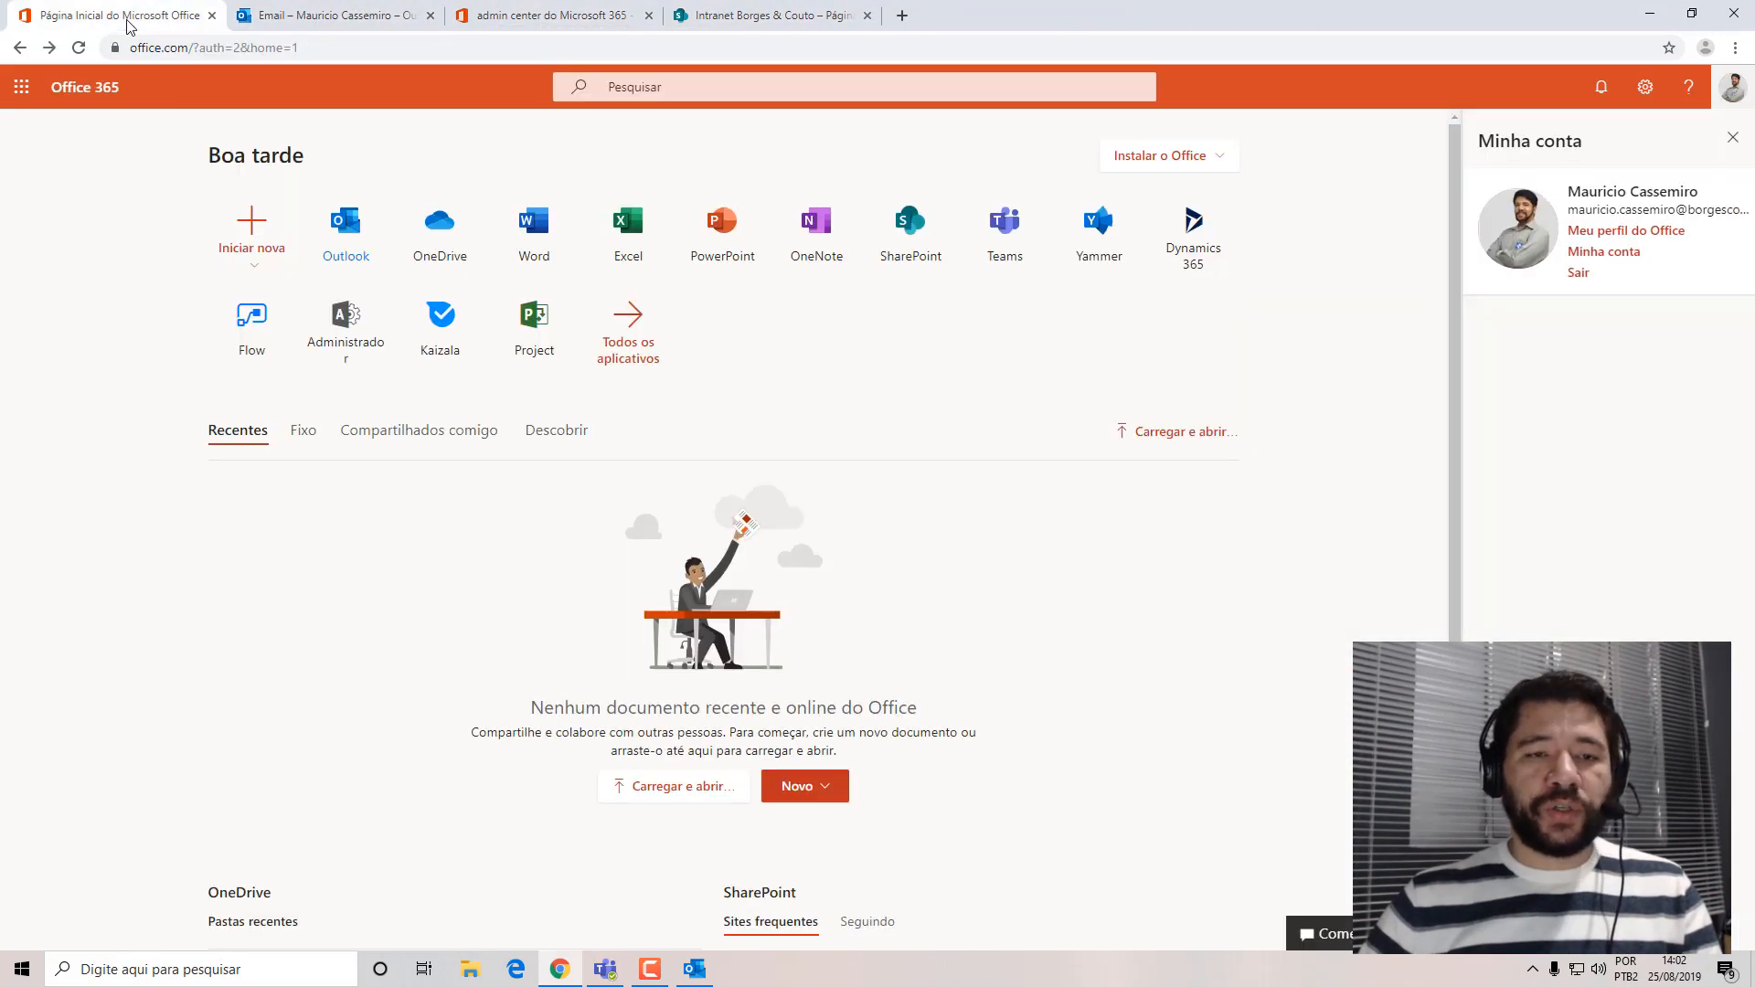
{"action": "left_click", "coordinate": [393, 16]}
{"action": "left_click", "coordinate": [539, 18]}
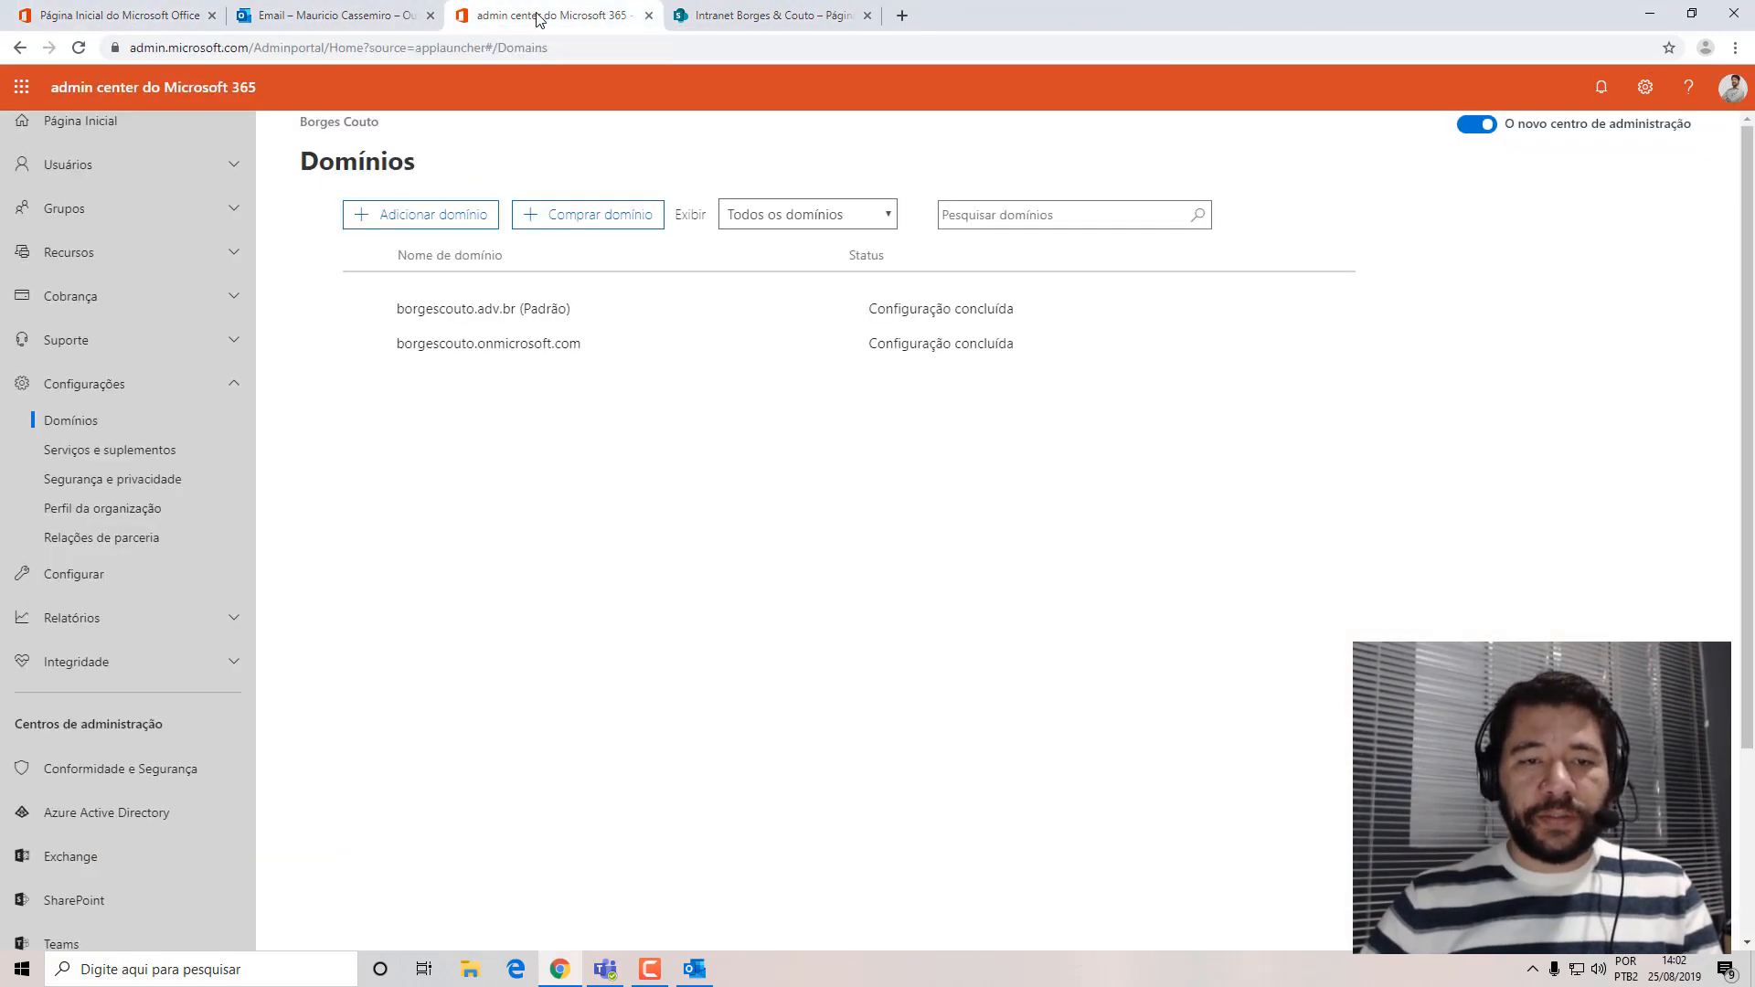
{"action": "left_click", "coordinate": [649, 16]}
Discard the draft message without a subject in Outlook and close the mailbox page.
{"action": "left_click", "coordinate": [338, 15]}
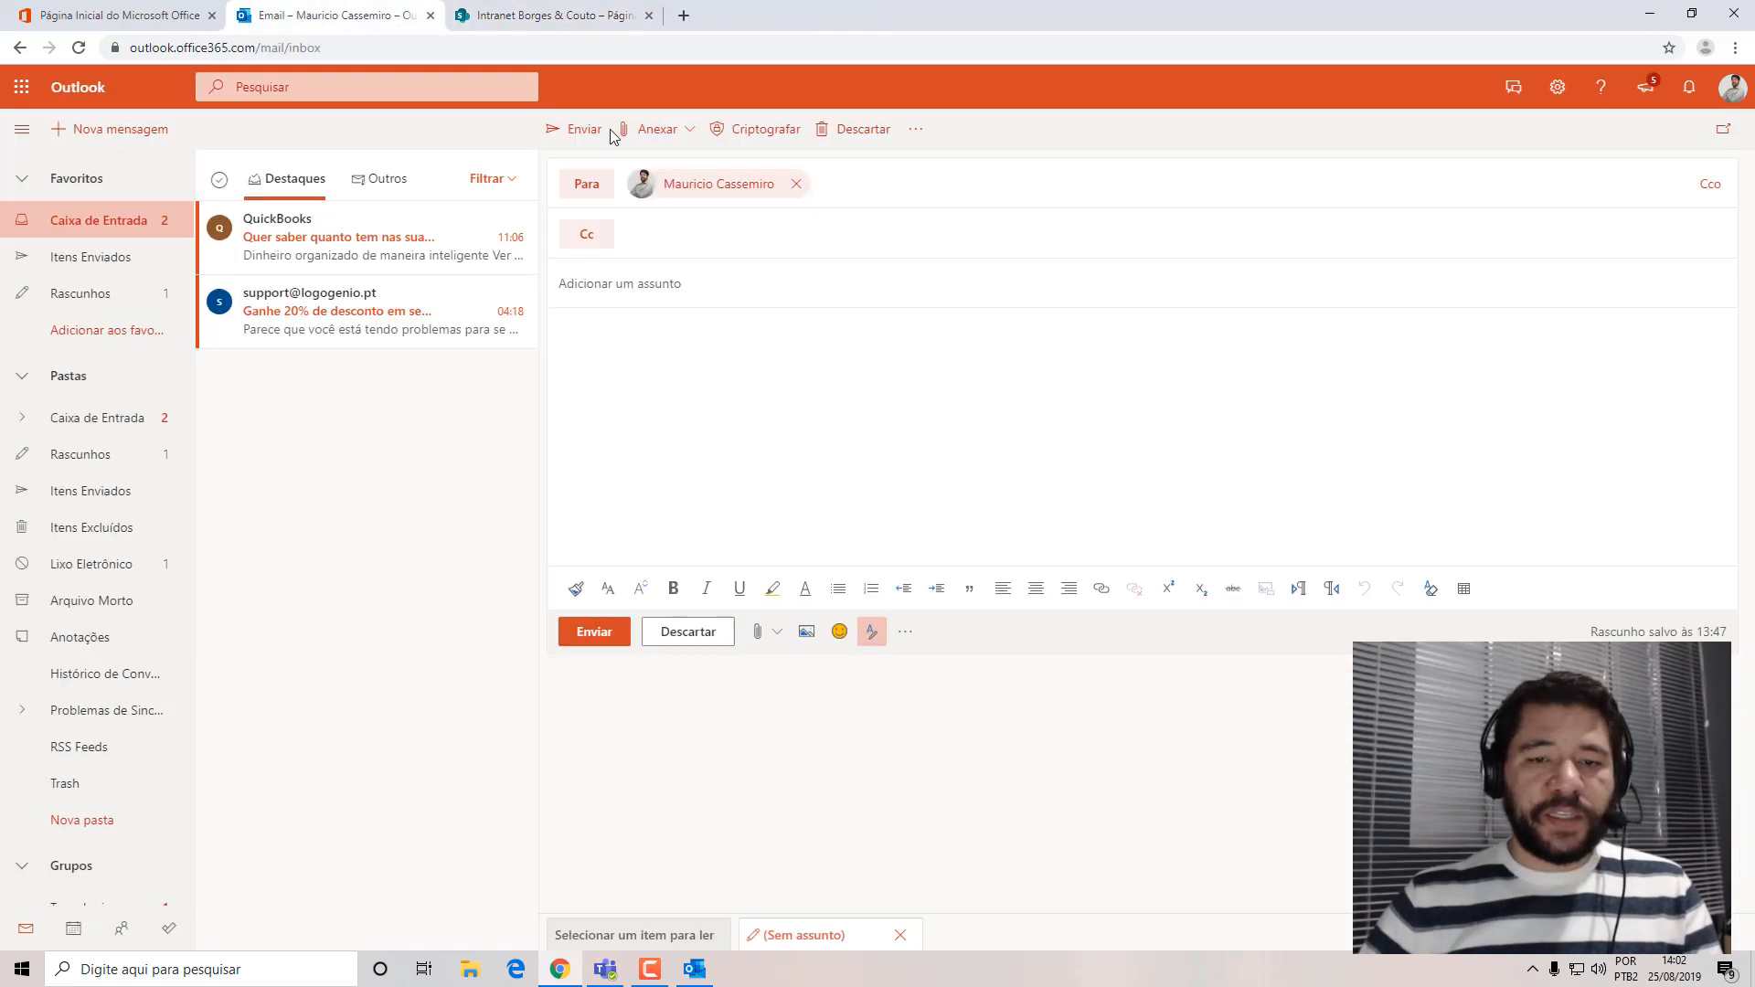
{"action": "left_click", "coordinate": [688, 631]}
{"action": "left_click", "coordinate": [869, 549]}
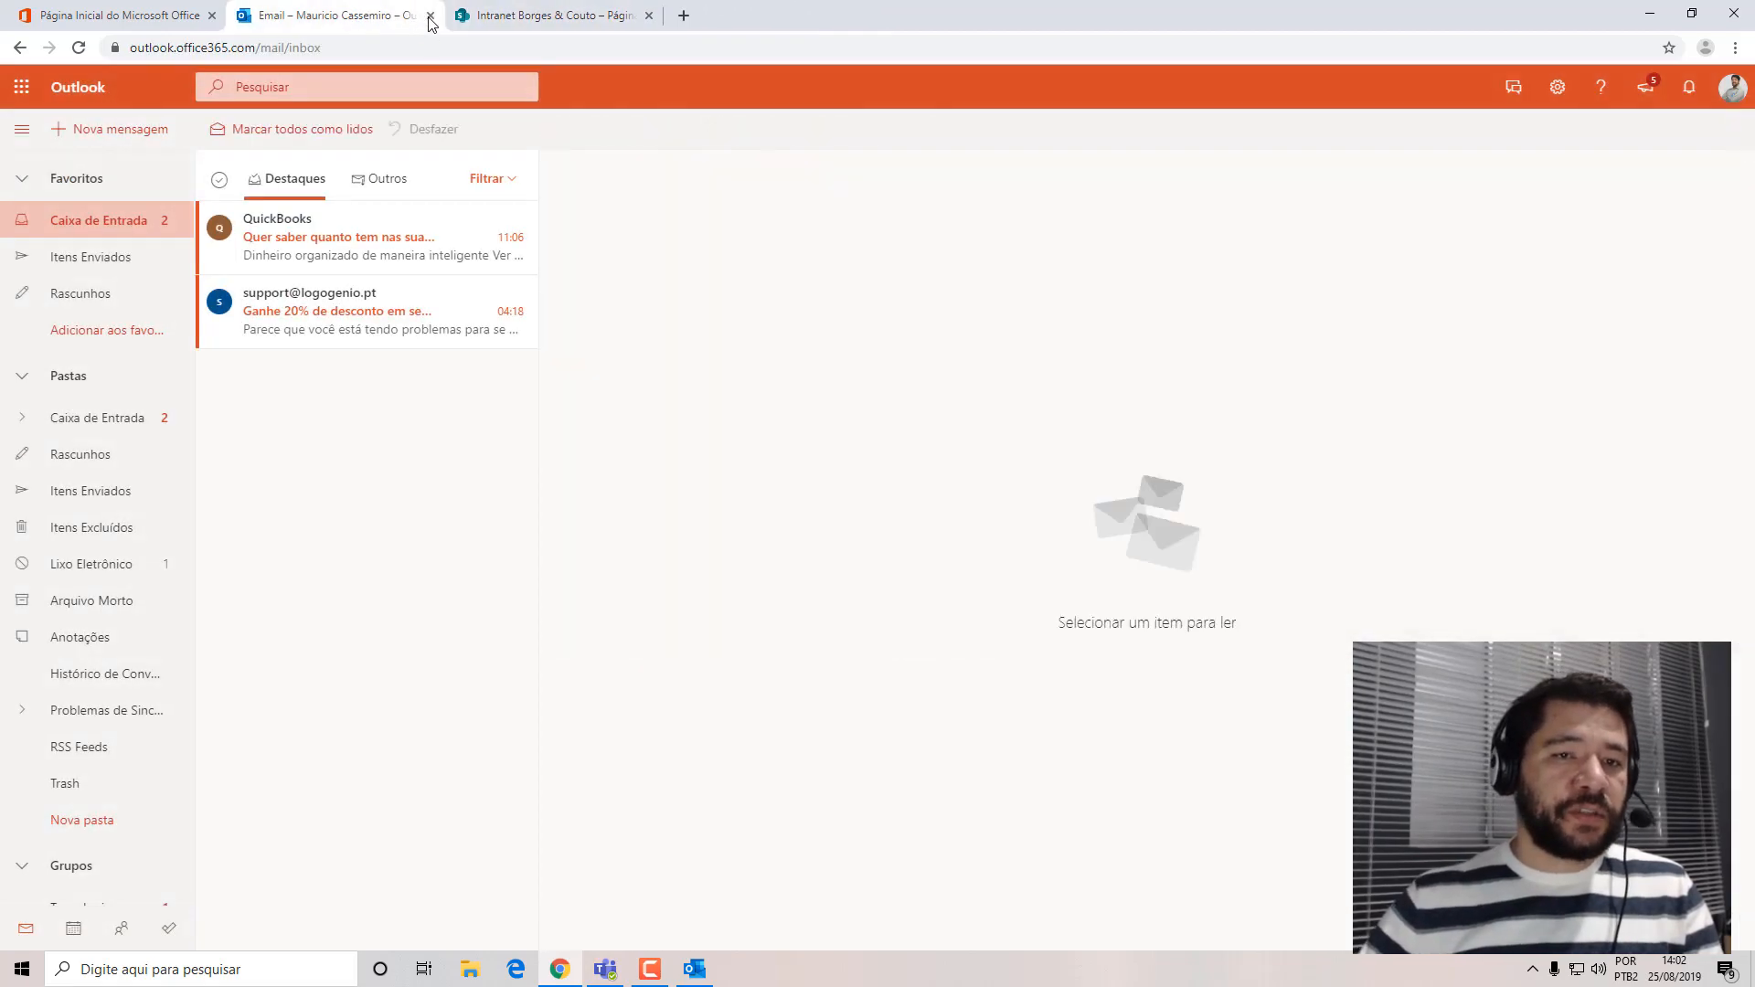
{"action": "left_click", "coordinate": [429, 16]}
Dismiss the Minha conta details on the Office 365 home page and open the intranet's Página Inicial in a second browser tab.
{"action": "left_click", "coordinate": [137, 15]}
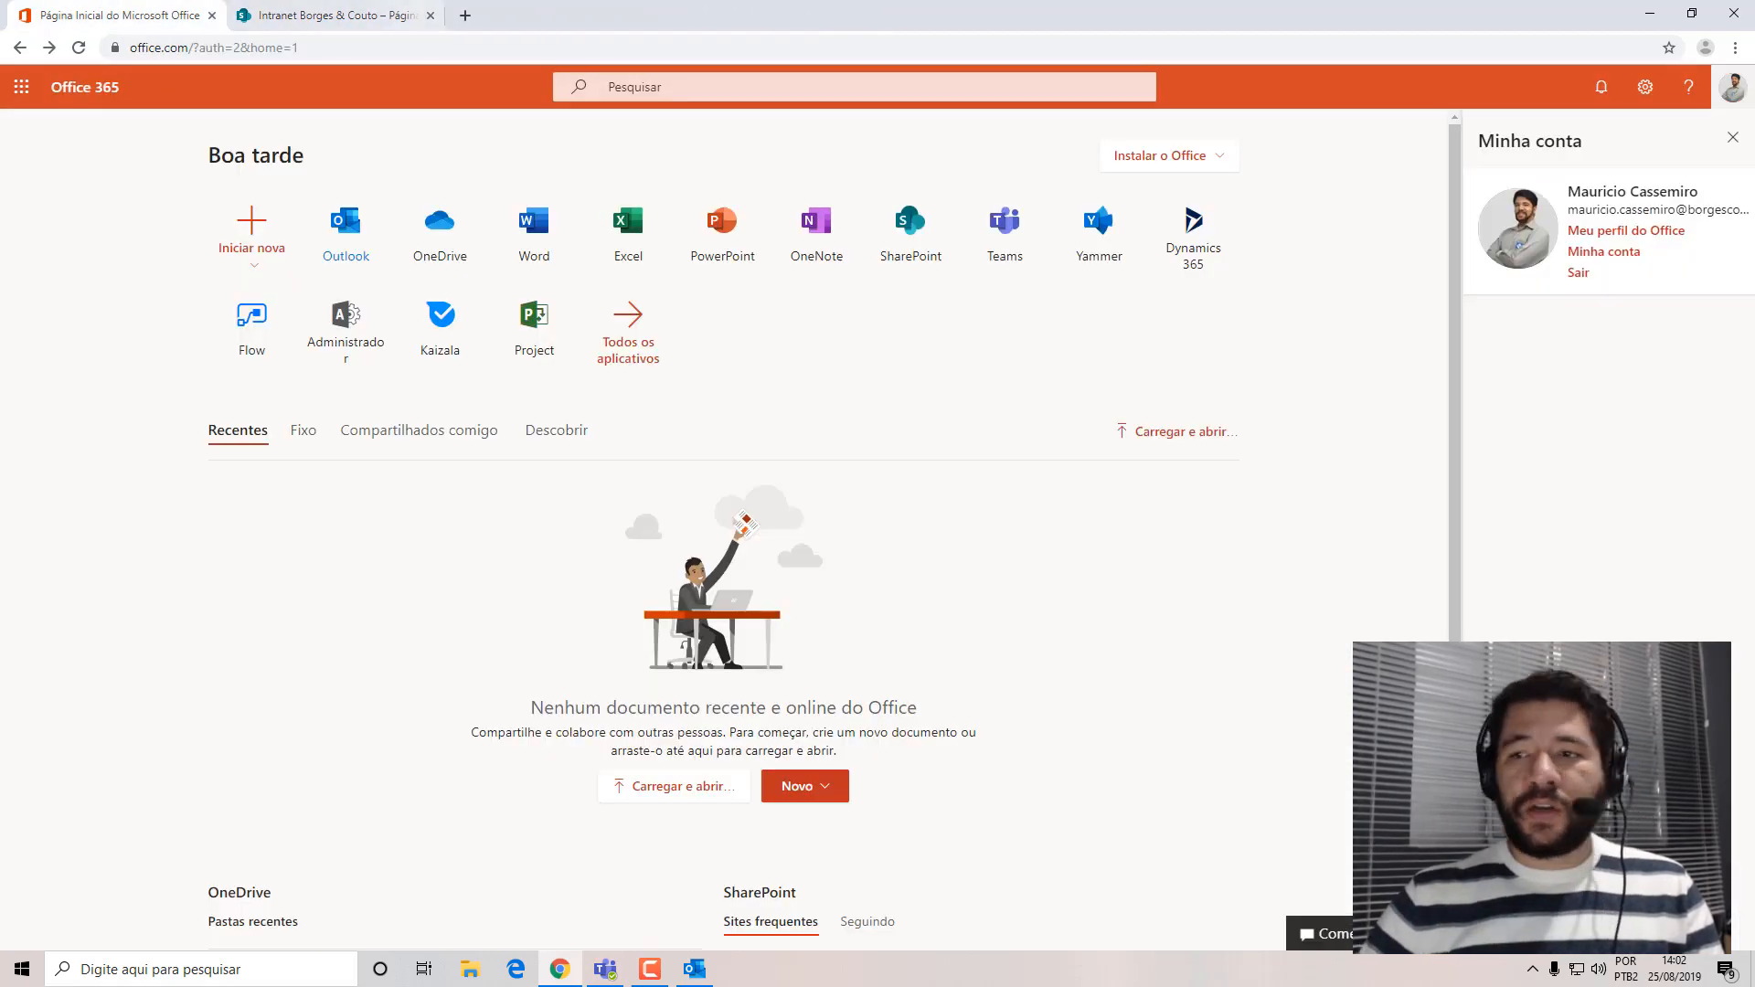
{"action": "left_click", "coordinate": [1732, 137]}
{"action": "left_click", "coordinate": [333, 15]}
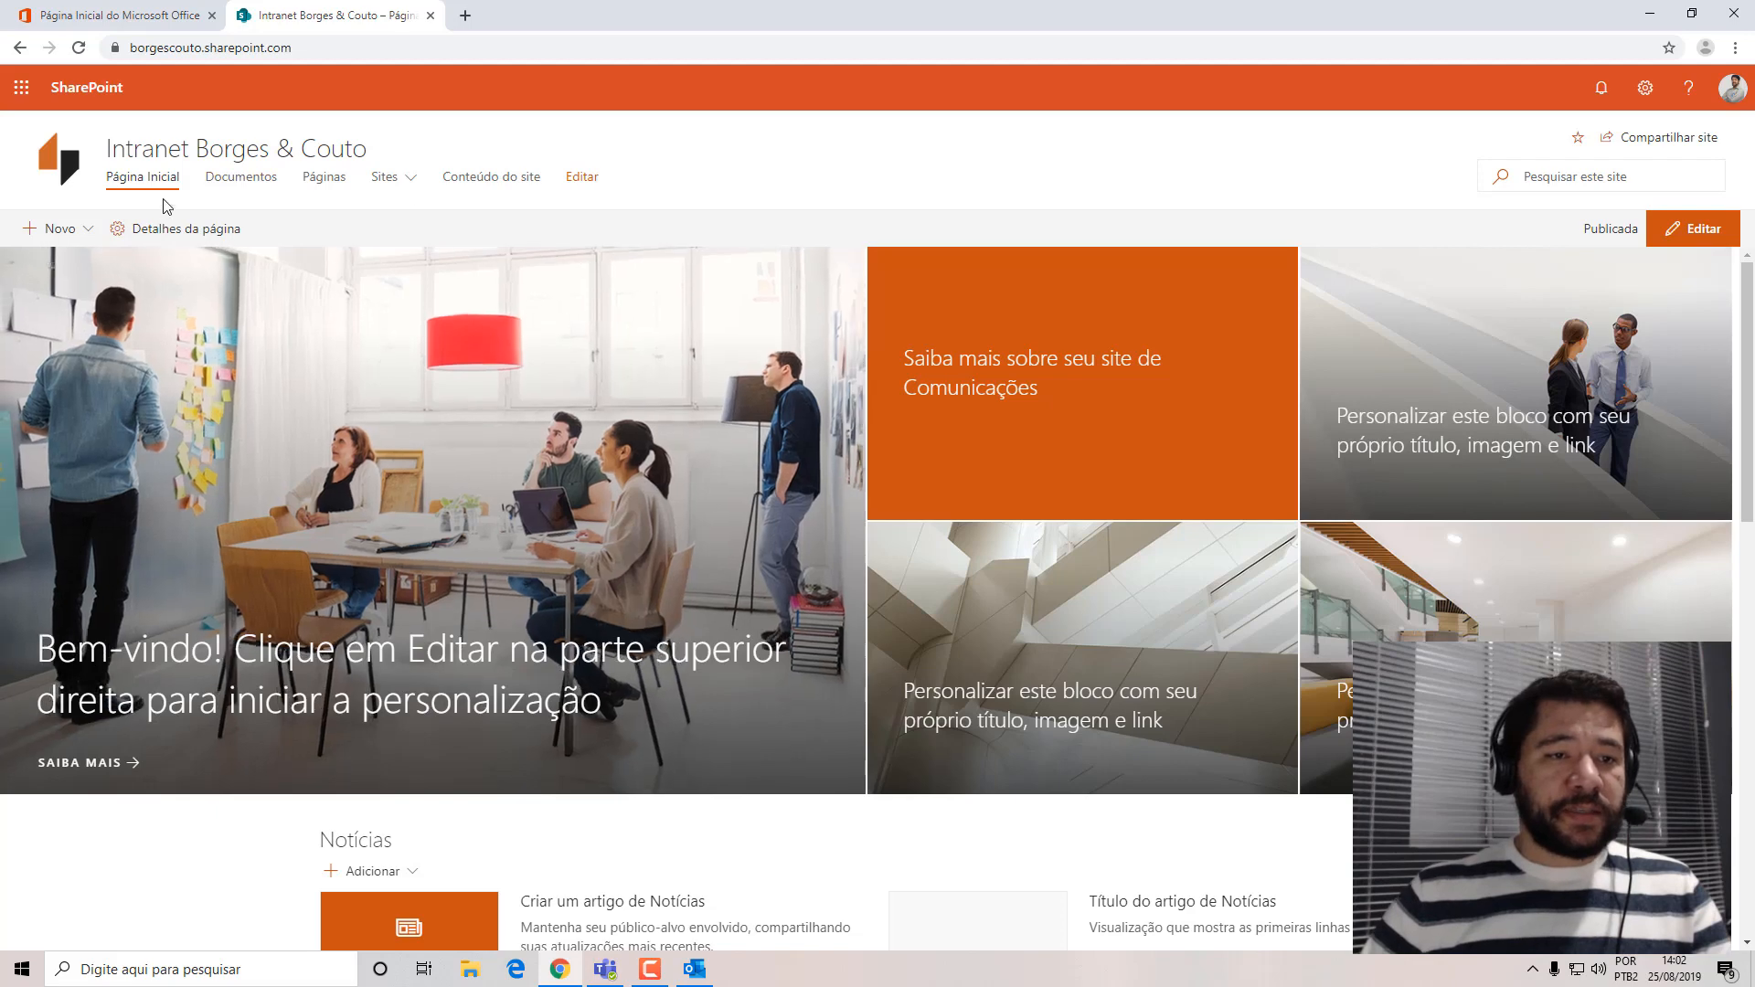
{"action": "middle_click", "coordinate": [137, 178]}
{"action": "left_click", "coordinate": [537, 30]}
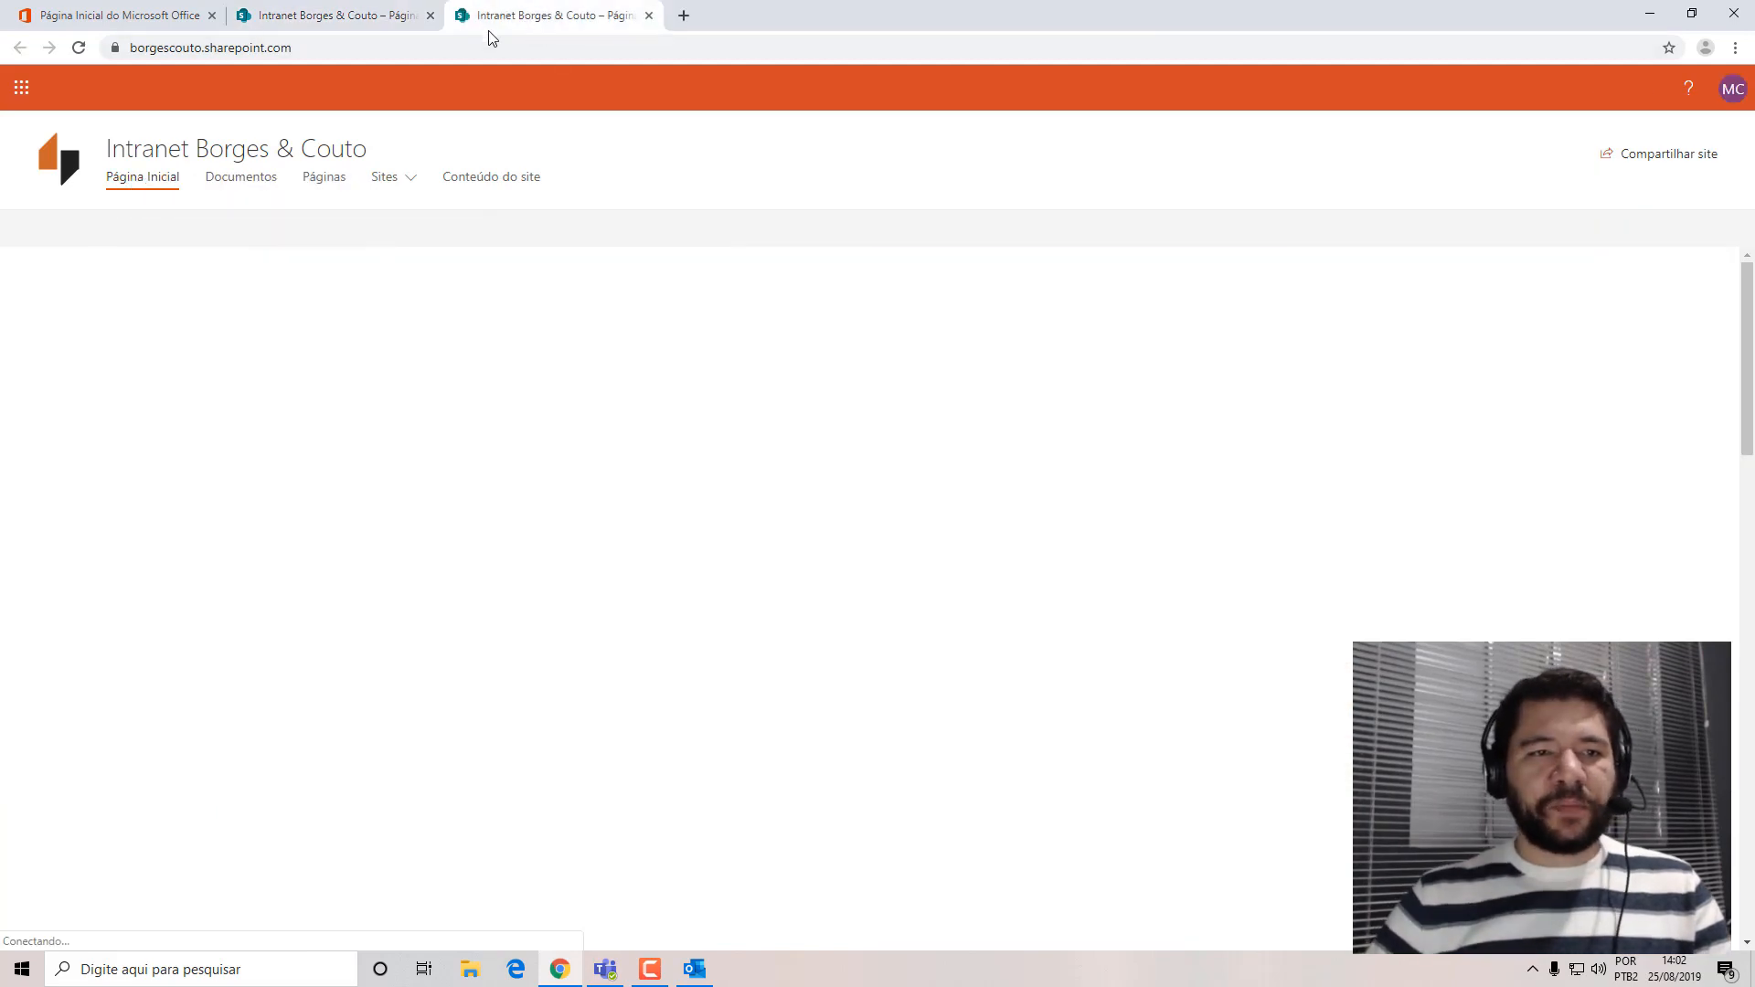
Open the Tecnologia site at borgescouto.sharepoint.com/sites/ti in the second intranet tab and copy its address.
{"action": "left_click", "coordinate": [426, 40]}
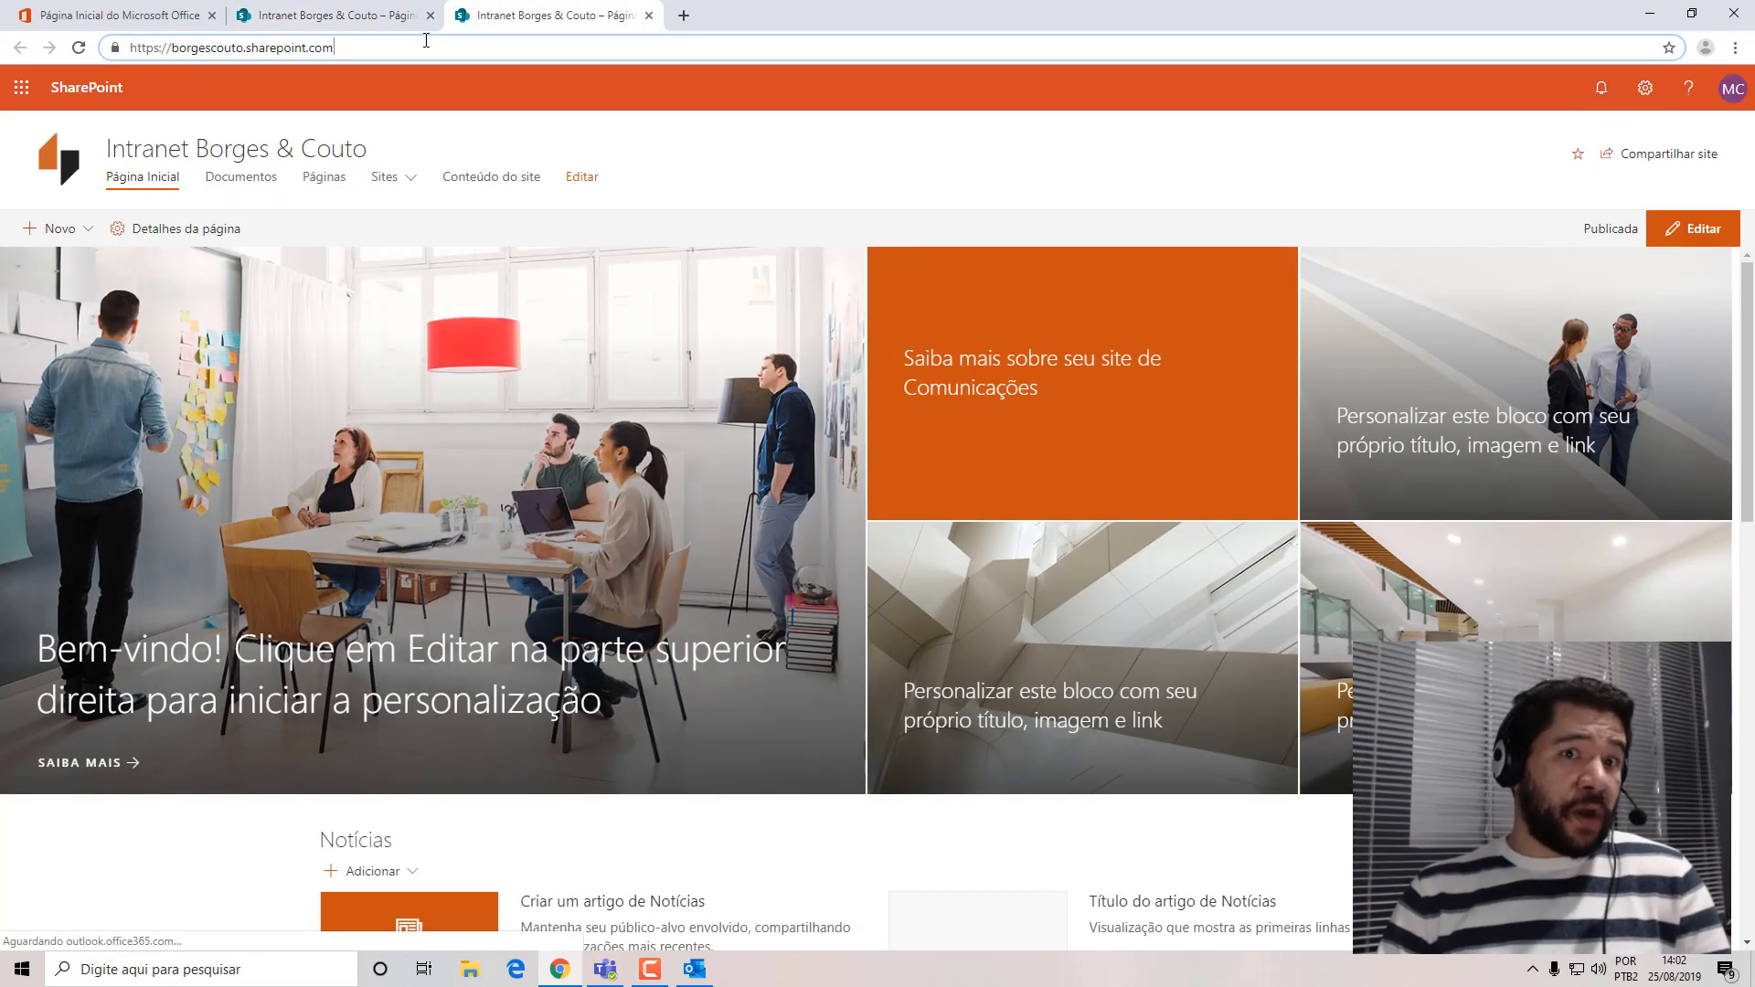
{"action": "type", "text": "/sites"}
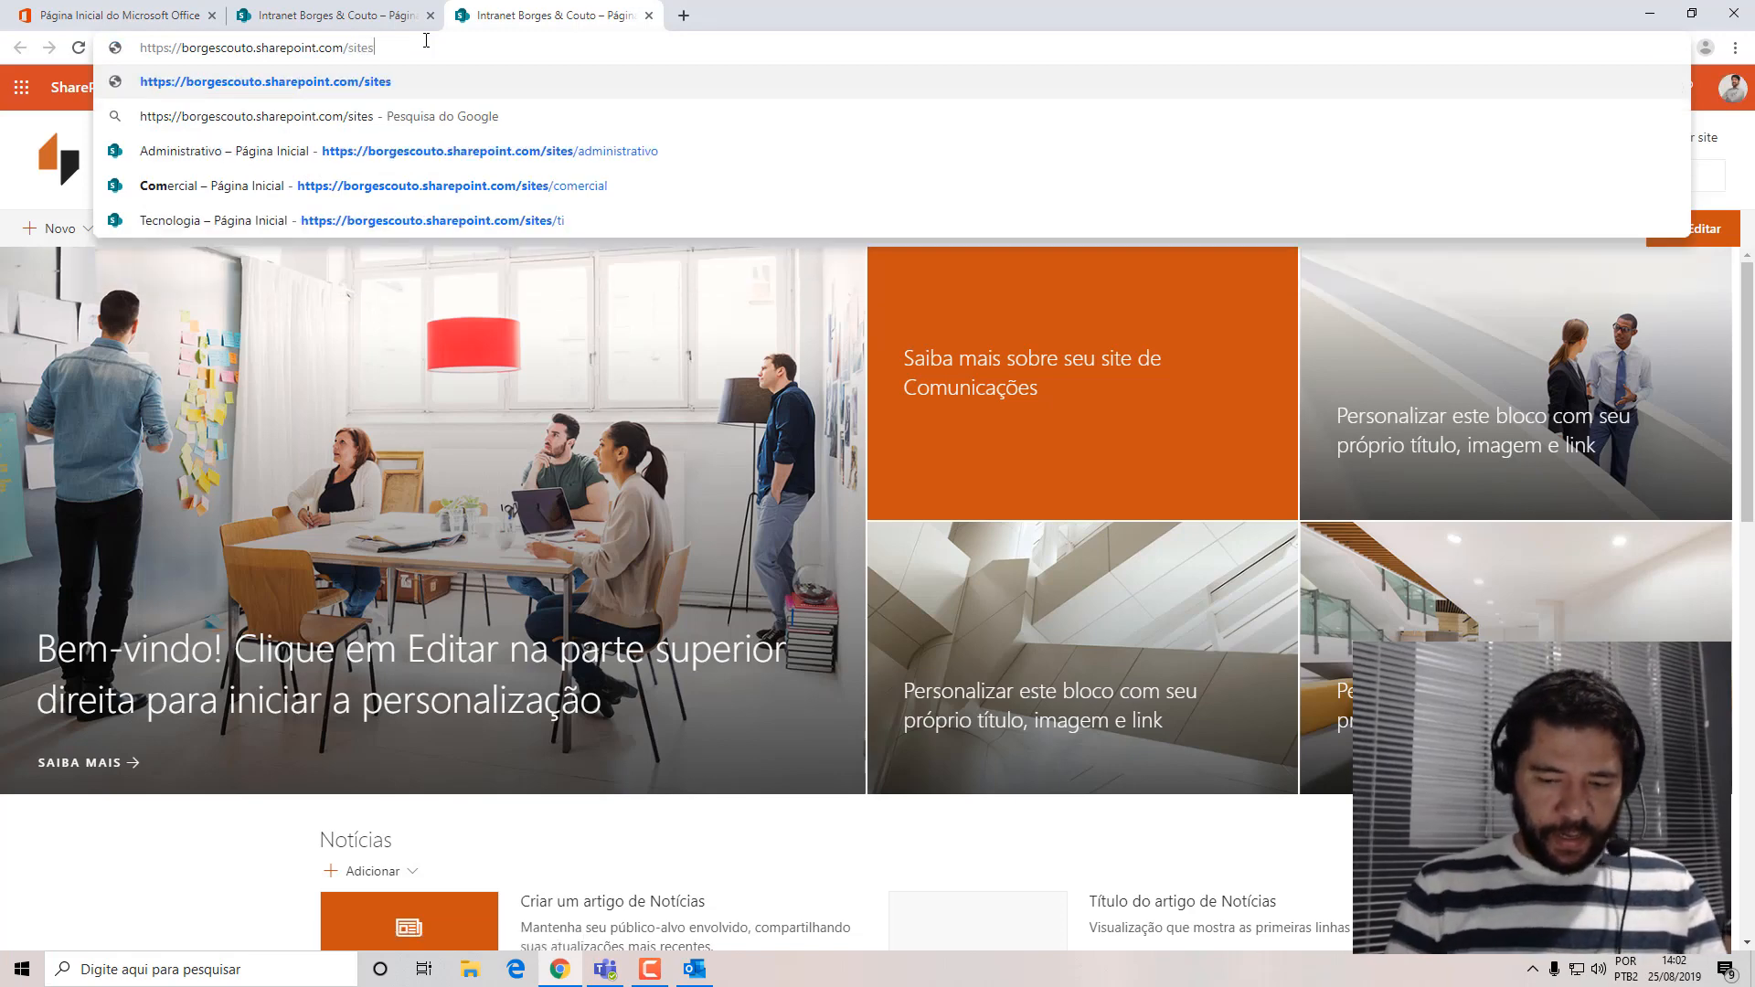
{"action": "type", "text": "/te"}
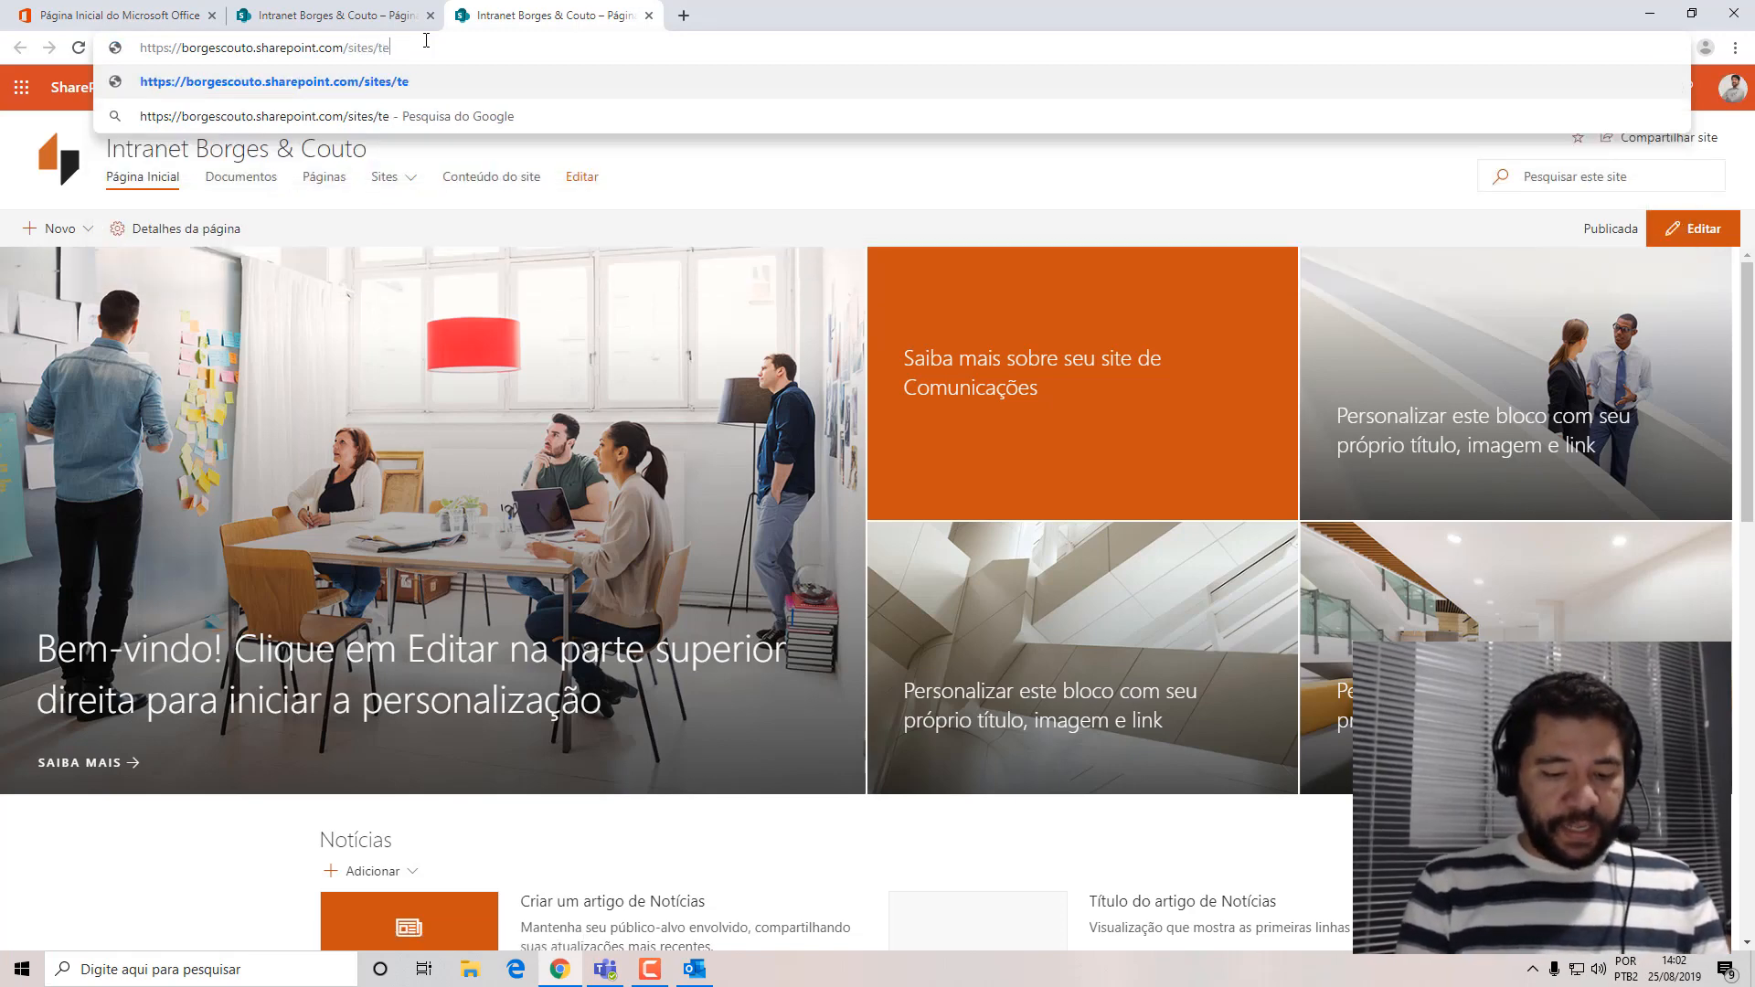
{"action": "type", "text": "cnolo"}
{"action": "key", "text": "BackSpace"}
{"action": "key", "text": "BackSpace"}
{"action": "key", "text": "BackSpace"}
{"action": "key", "text": "BackSpace"}
{"action": "key", "text": "BackSpace"}
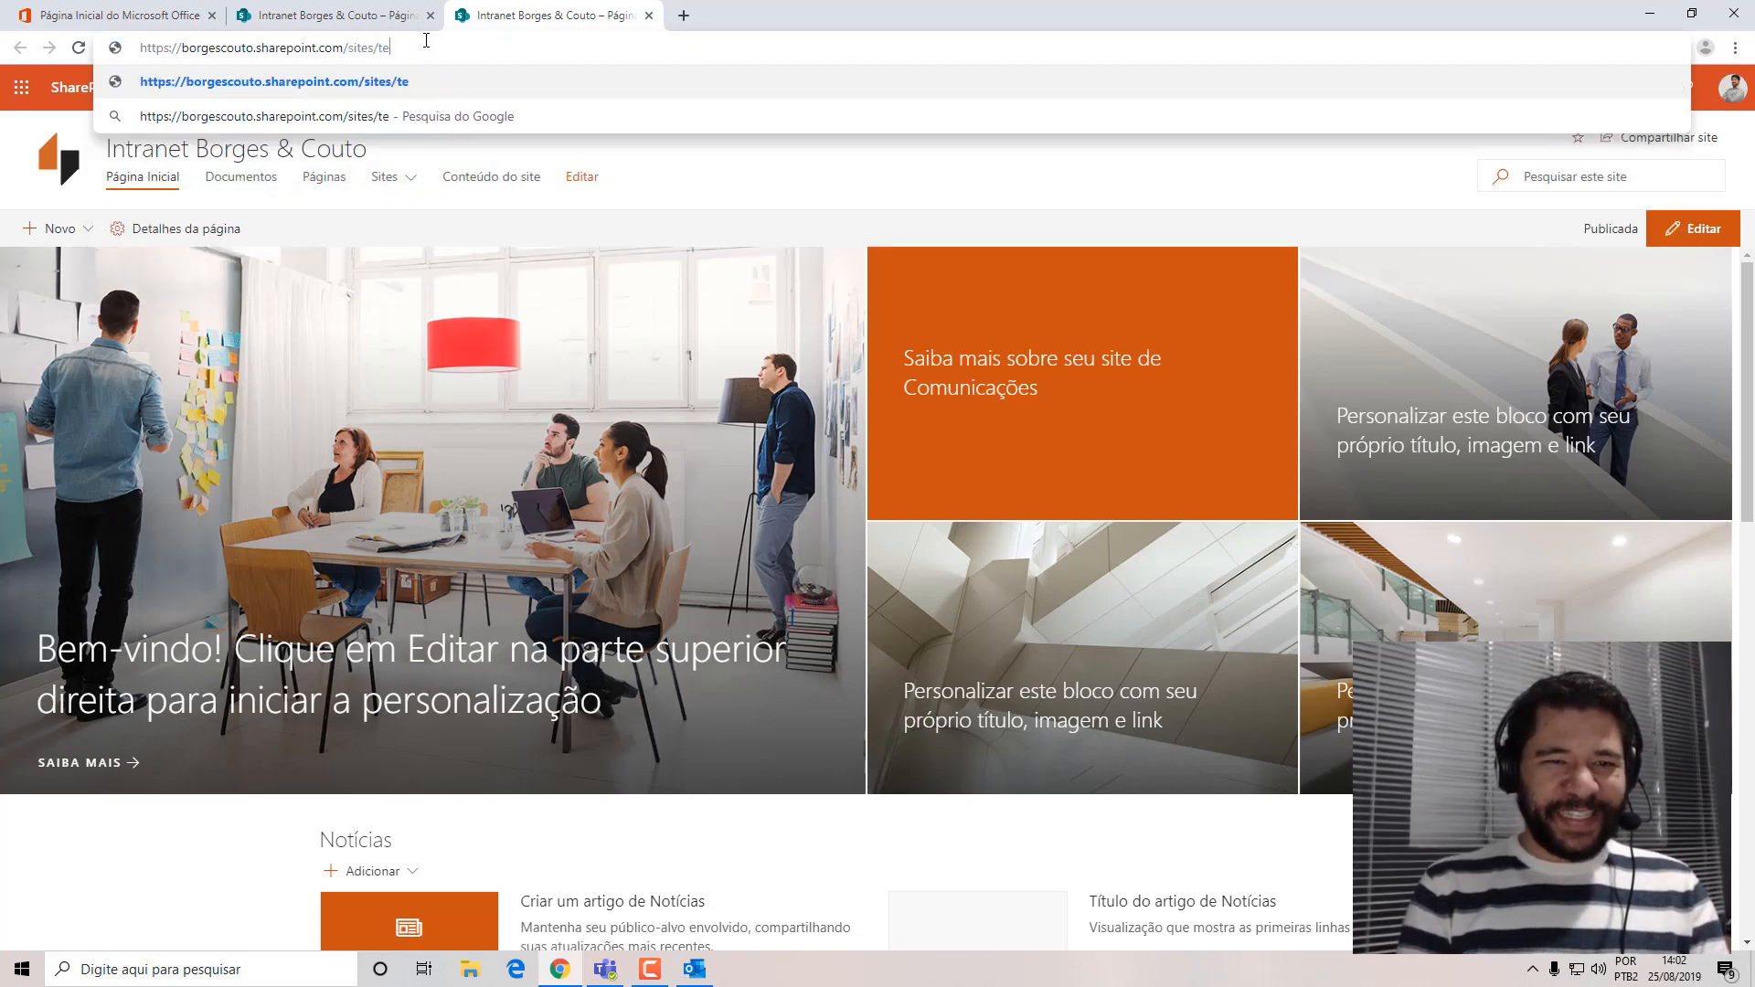
{"action": "key", "text": "BackSpace"}
{"action": "type", "text": "i"}
{"action": "key", "text": "Return"}
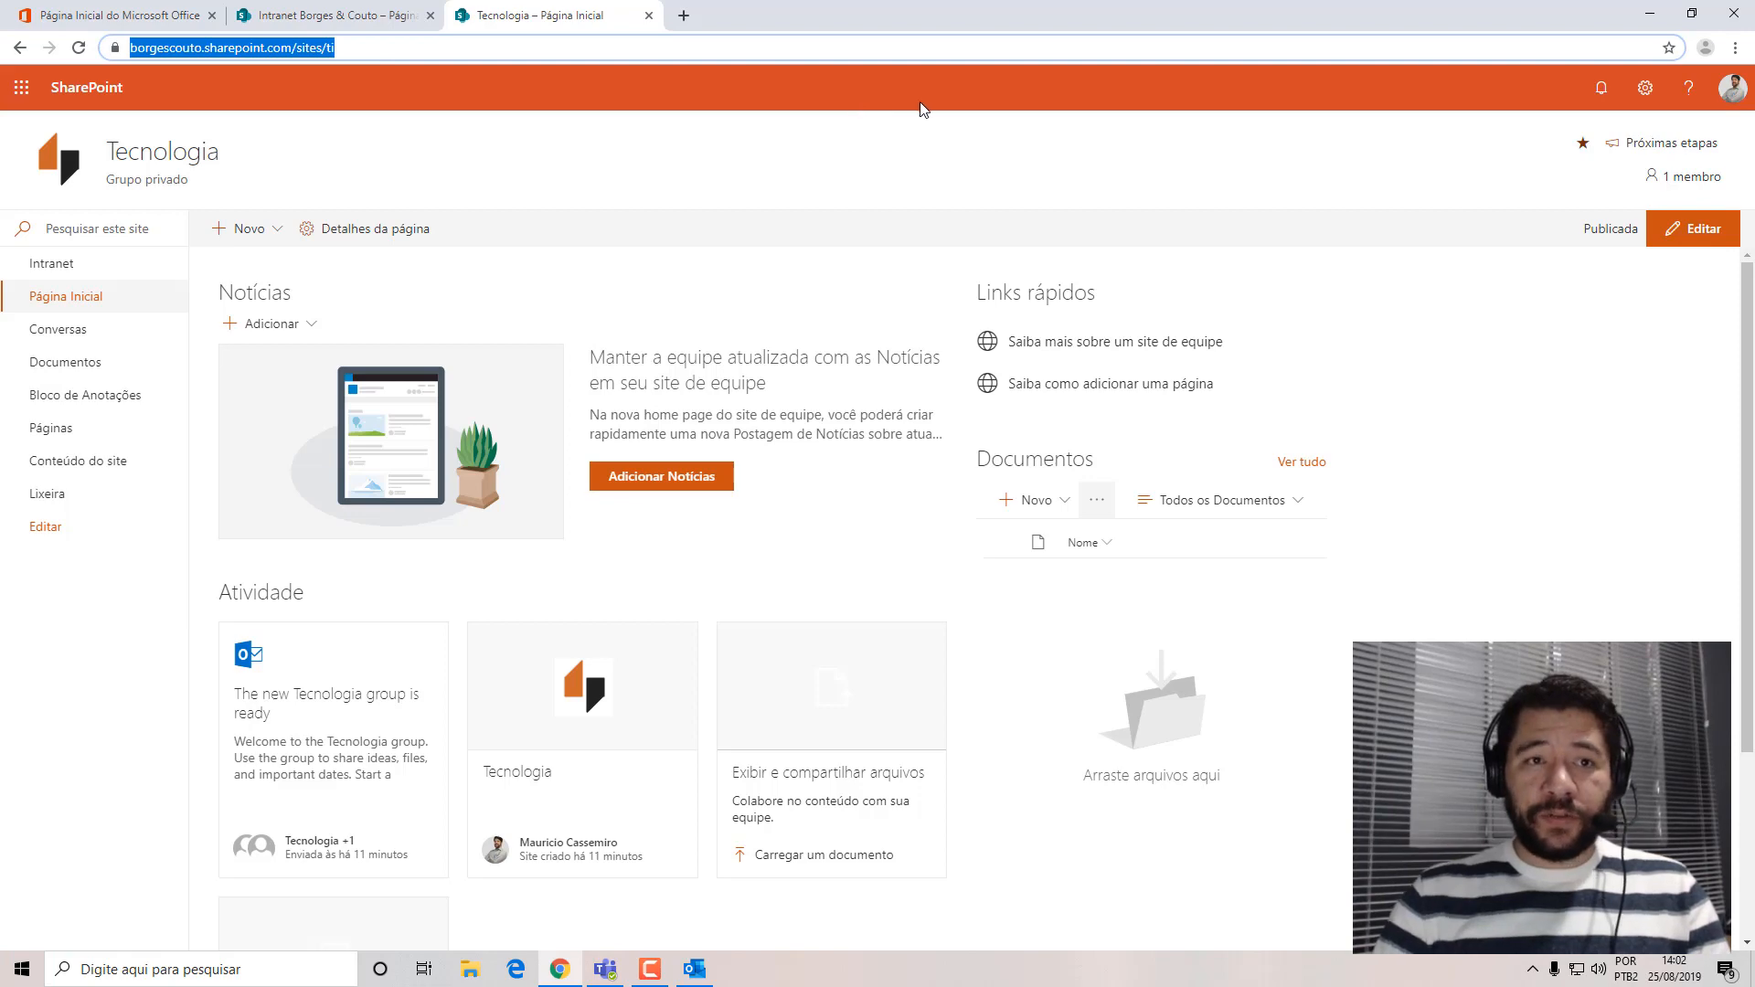
{"action": "left_click", "coordinate": [350, 18]}
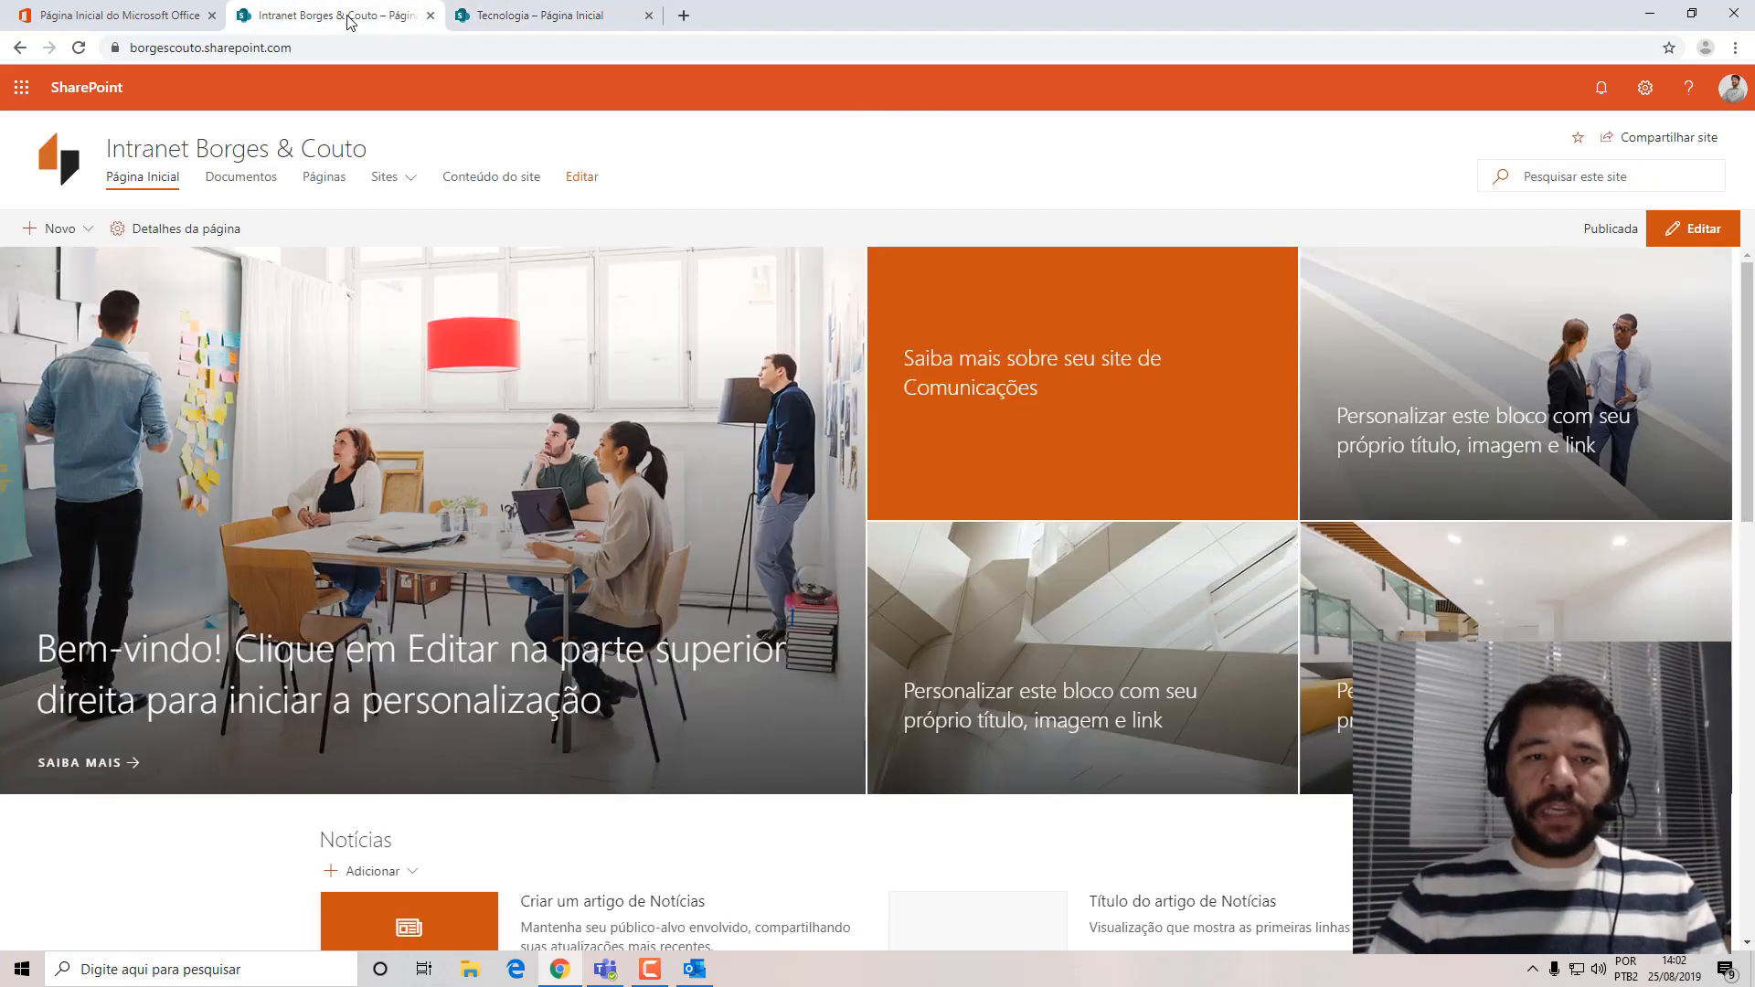
{"action": "left_click", "coordinate": [1694, 231]}
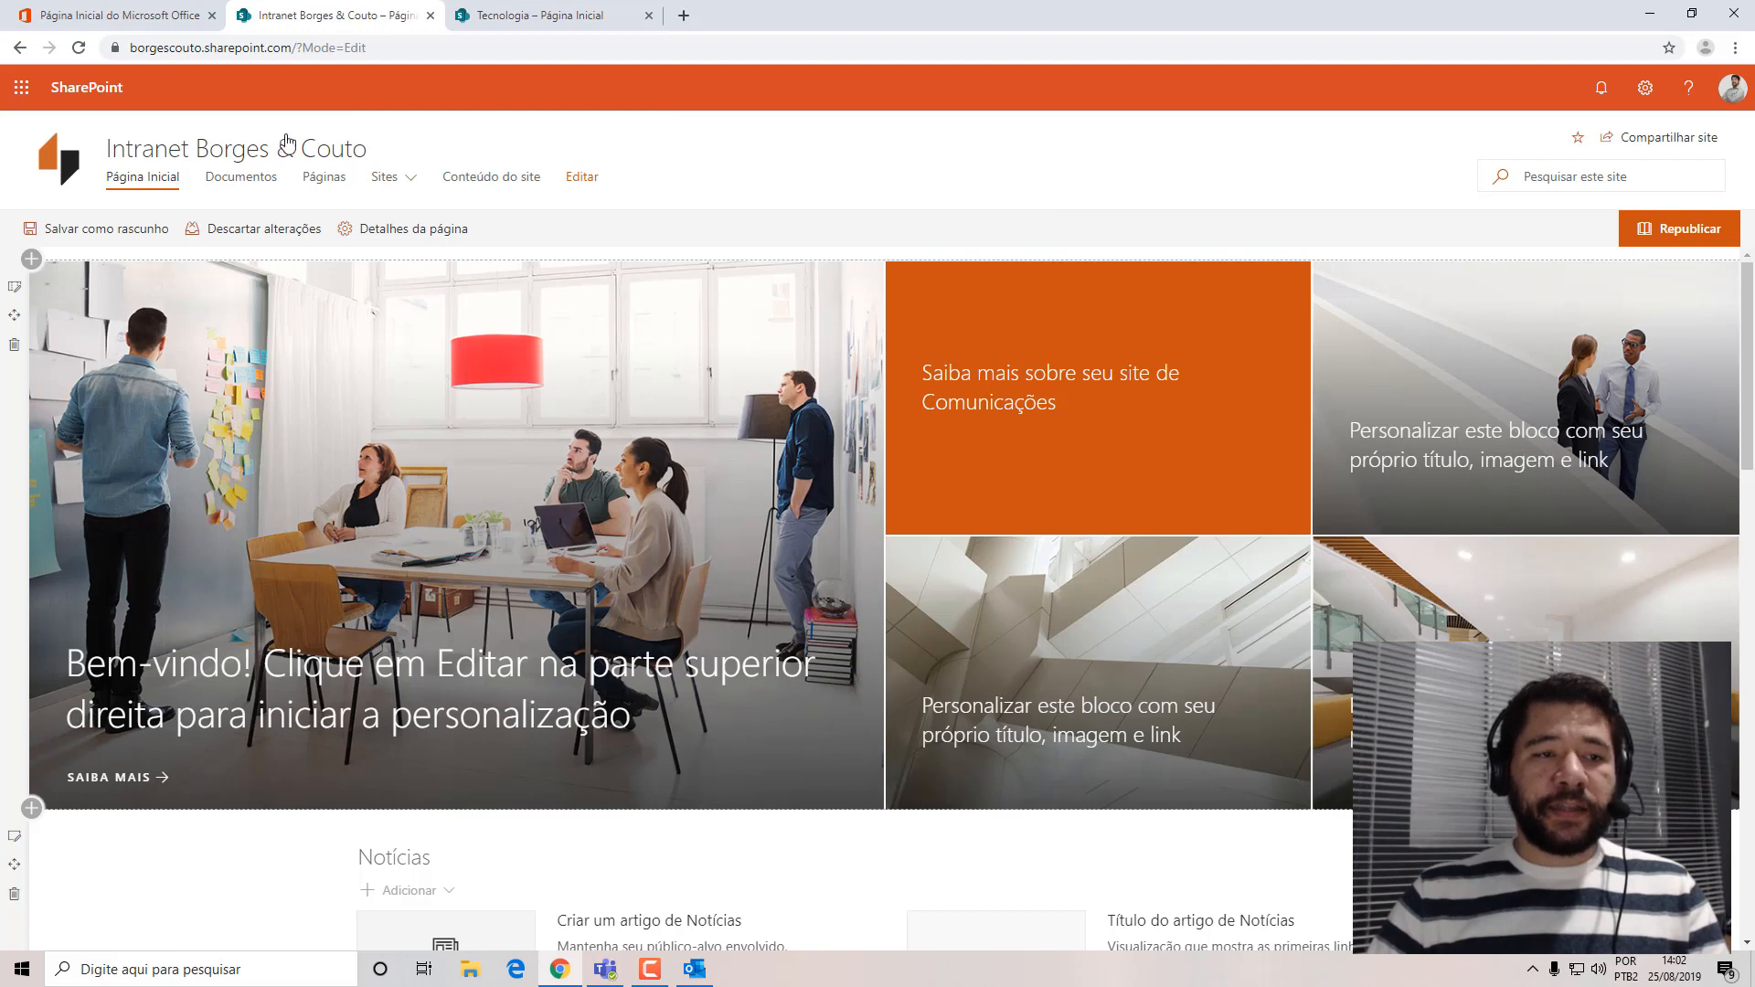
{"action": "left_click", "coordinate": [412, 180]}
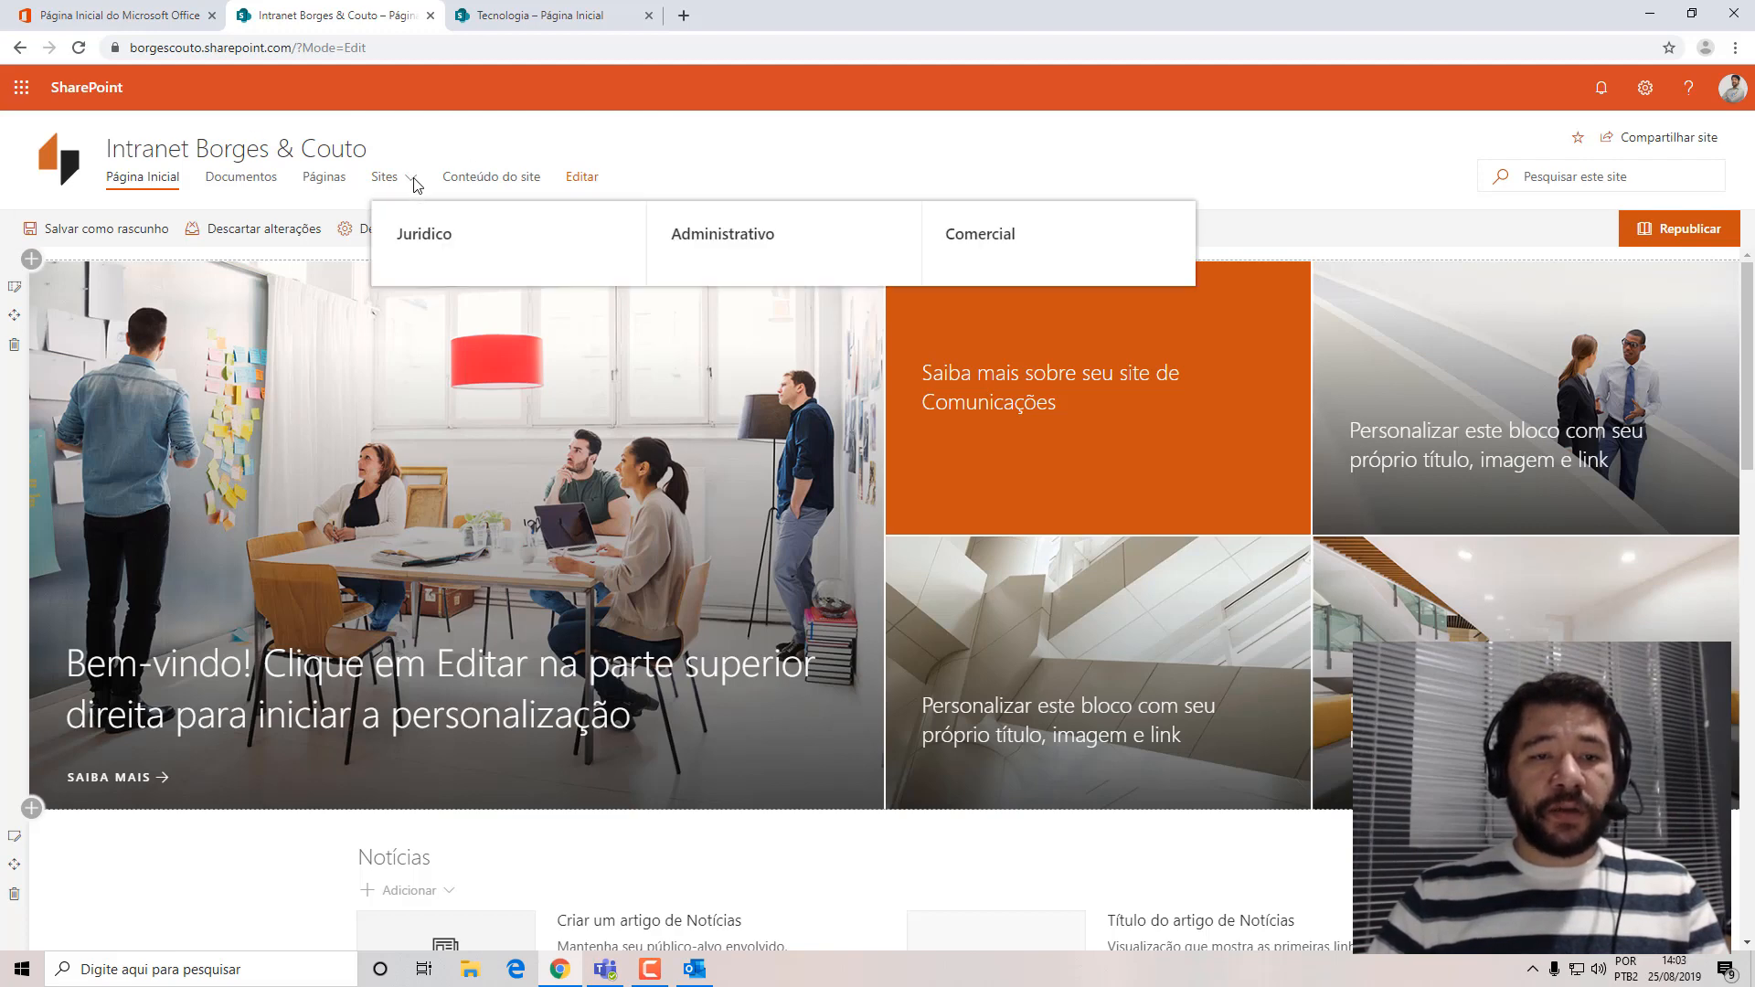
{"action": "left_click", "coordinate": [583, 179]}
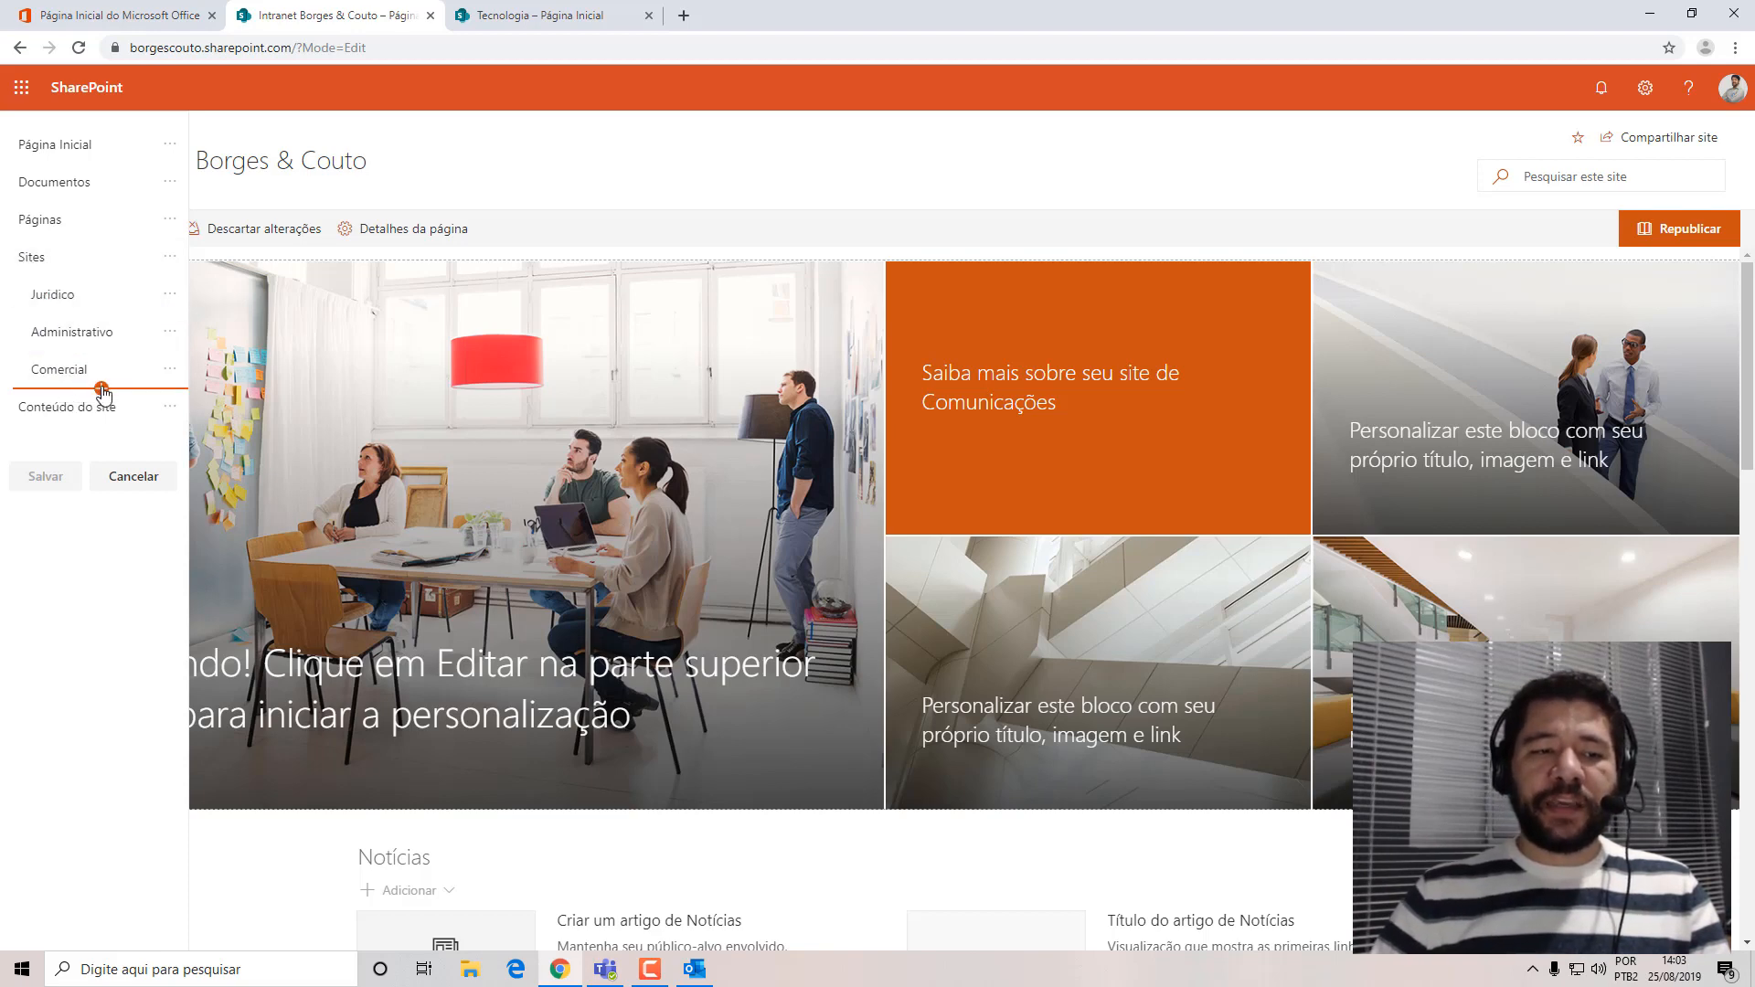
{"action": "left_click", "coordinate": [100, 389]}
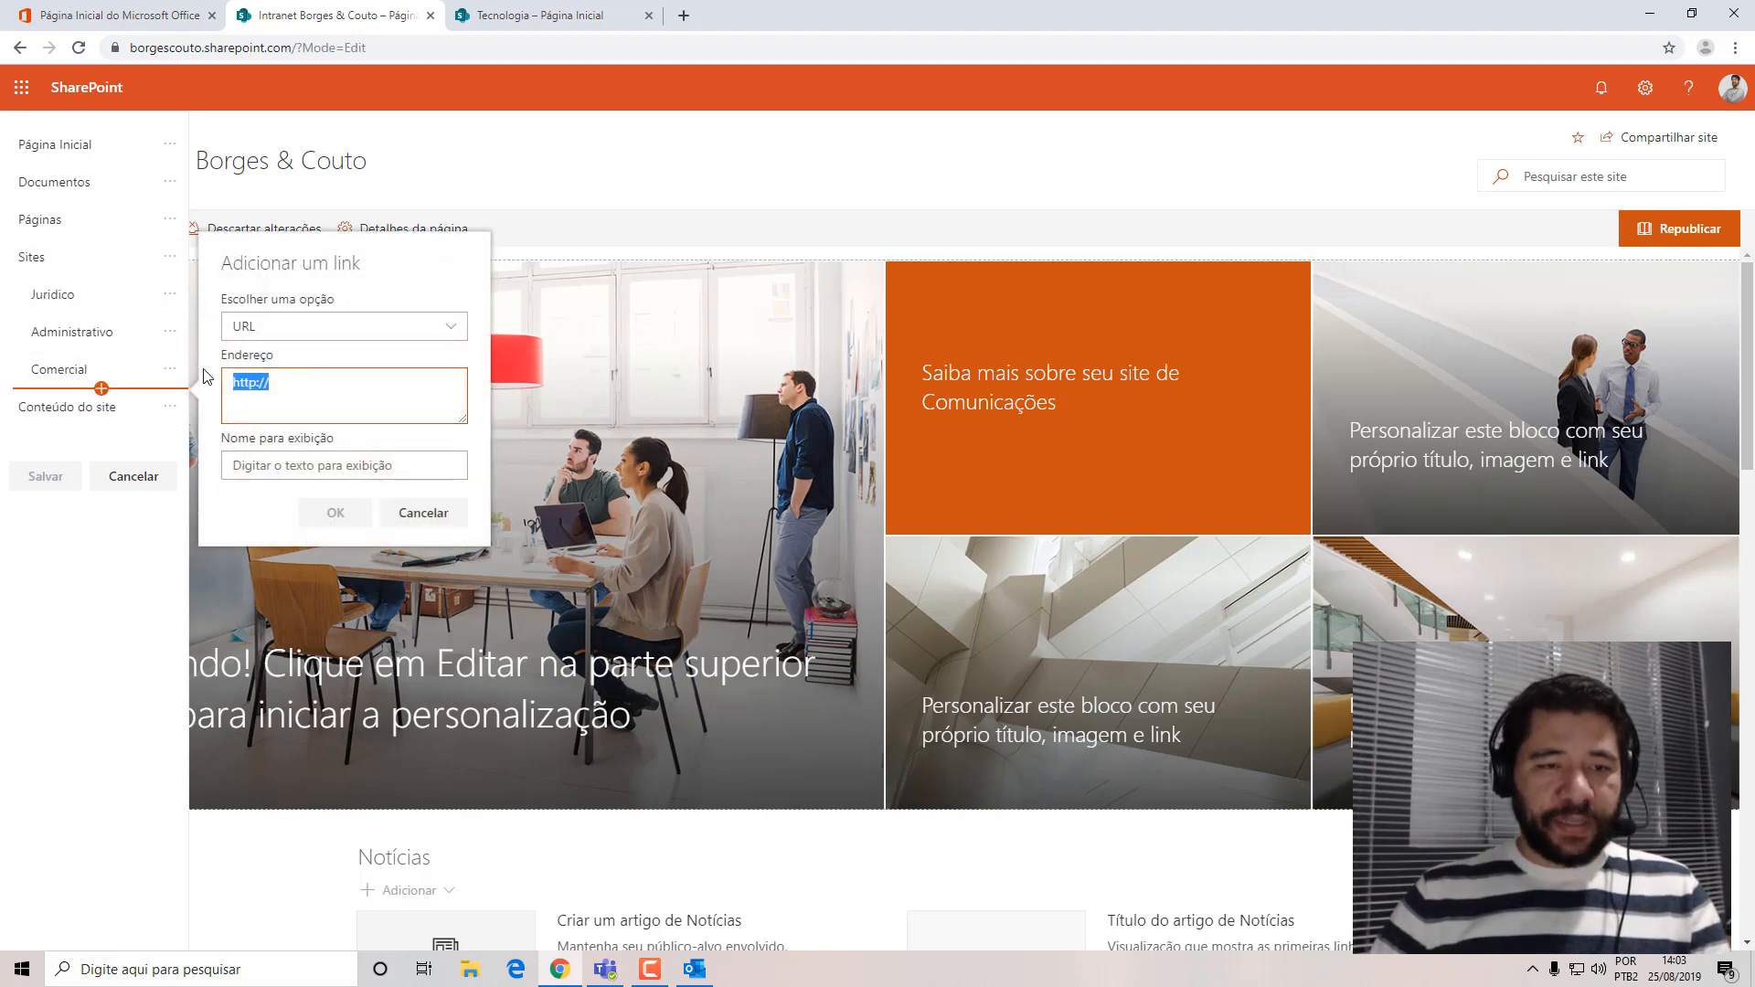
{"action": "type", "text": "https://borgescouto.sharepoint.com/sites/ti"}
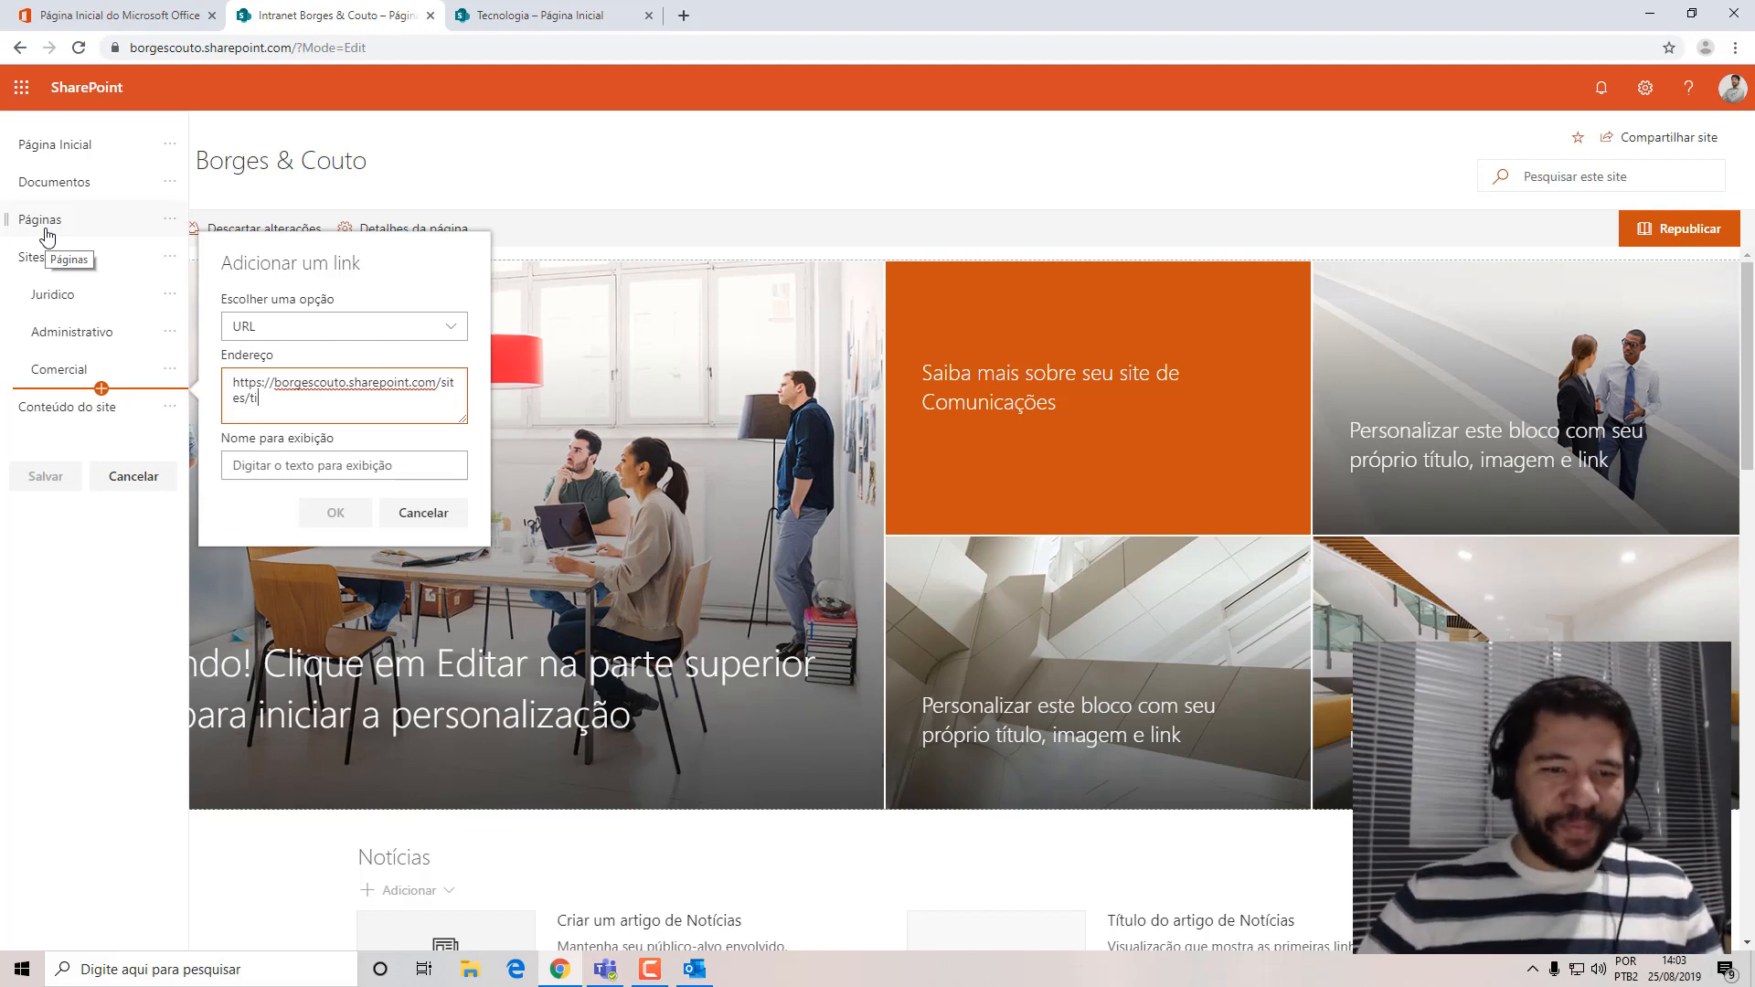
{"action": "left_click", "coordinate": [275, 462]}
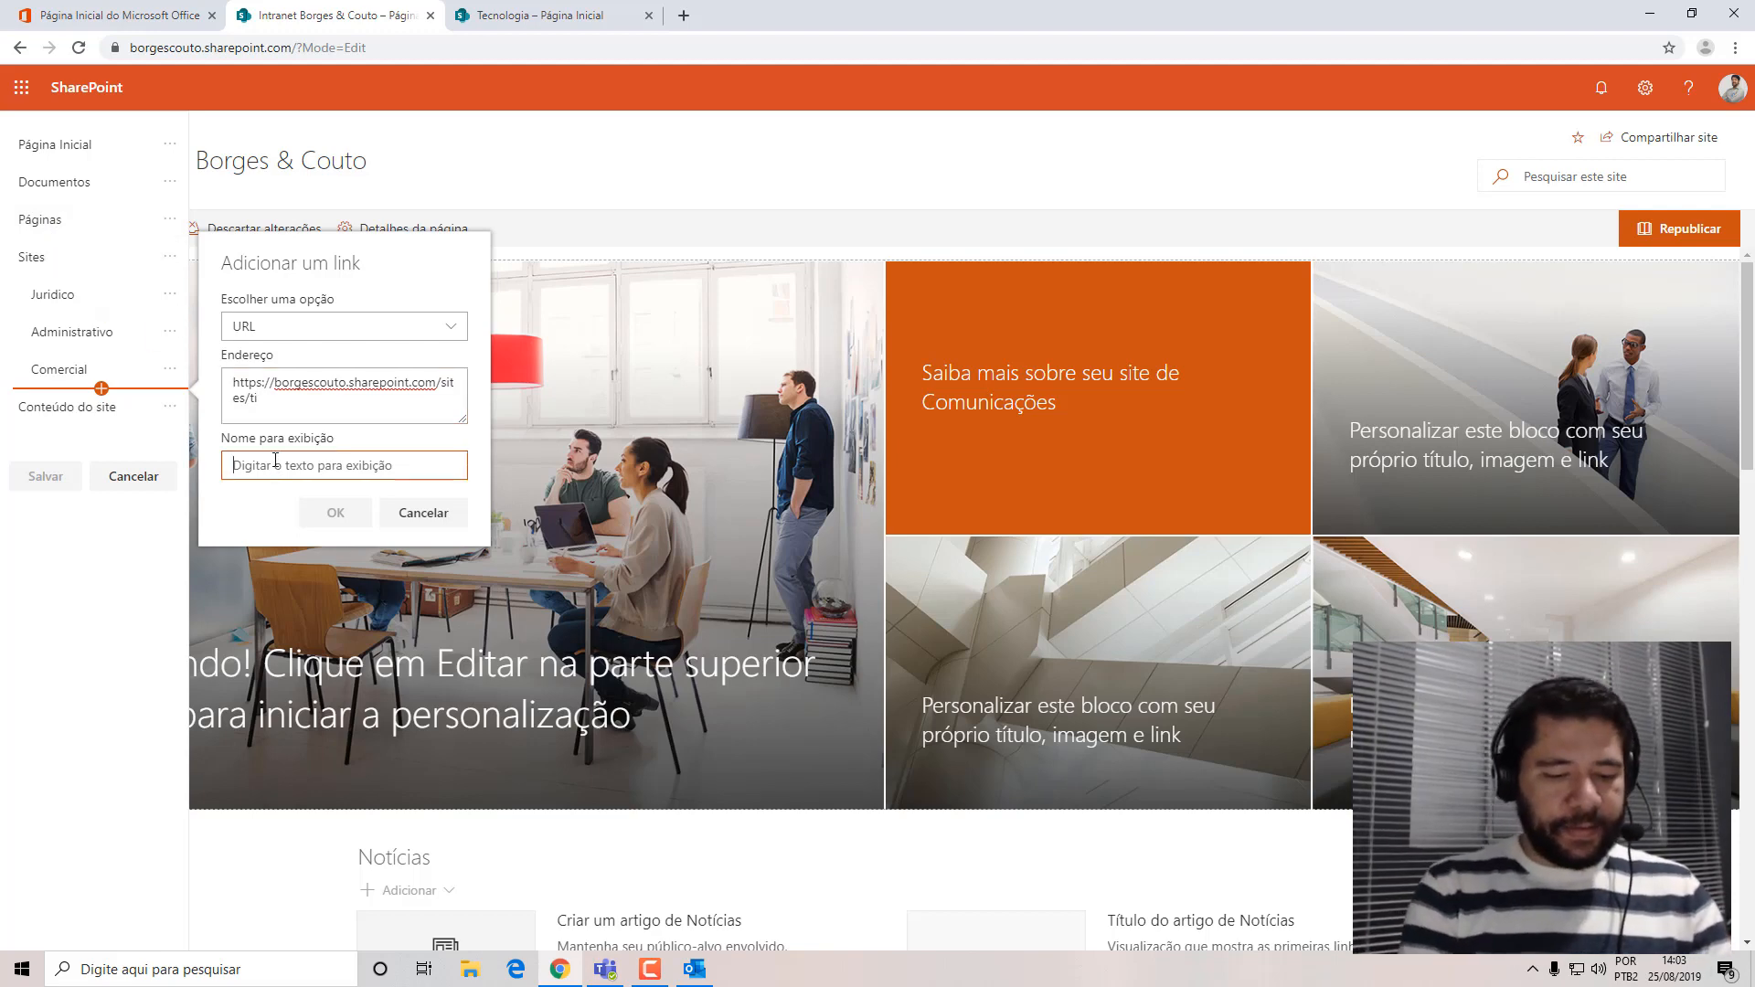
{"action": "type", "text": "Tecnologia"}
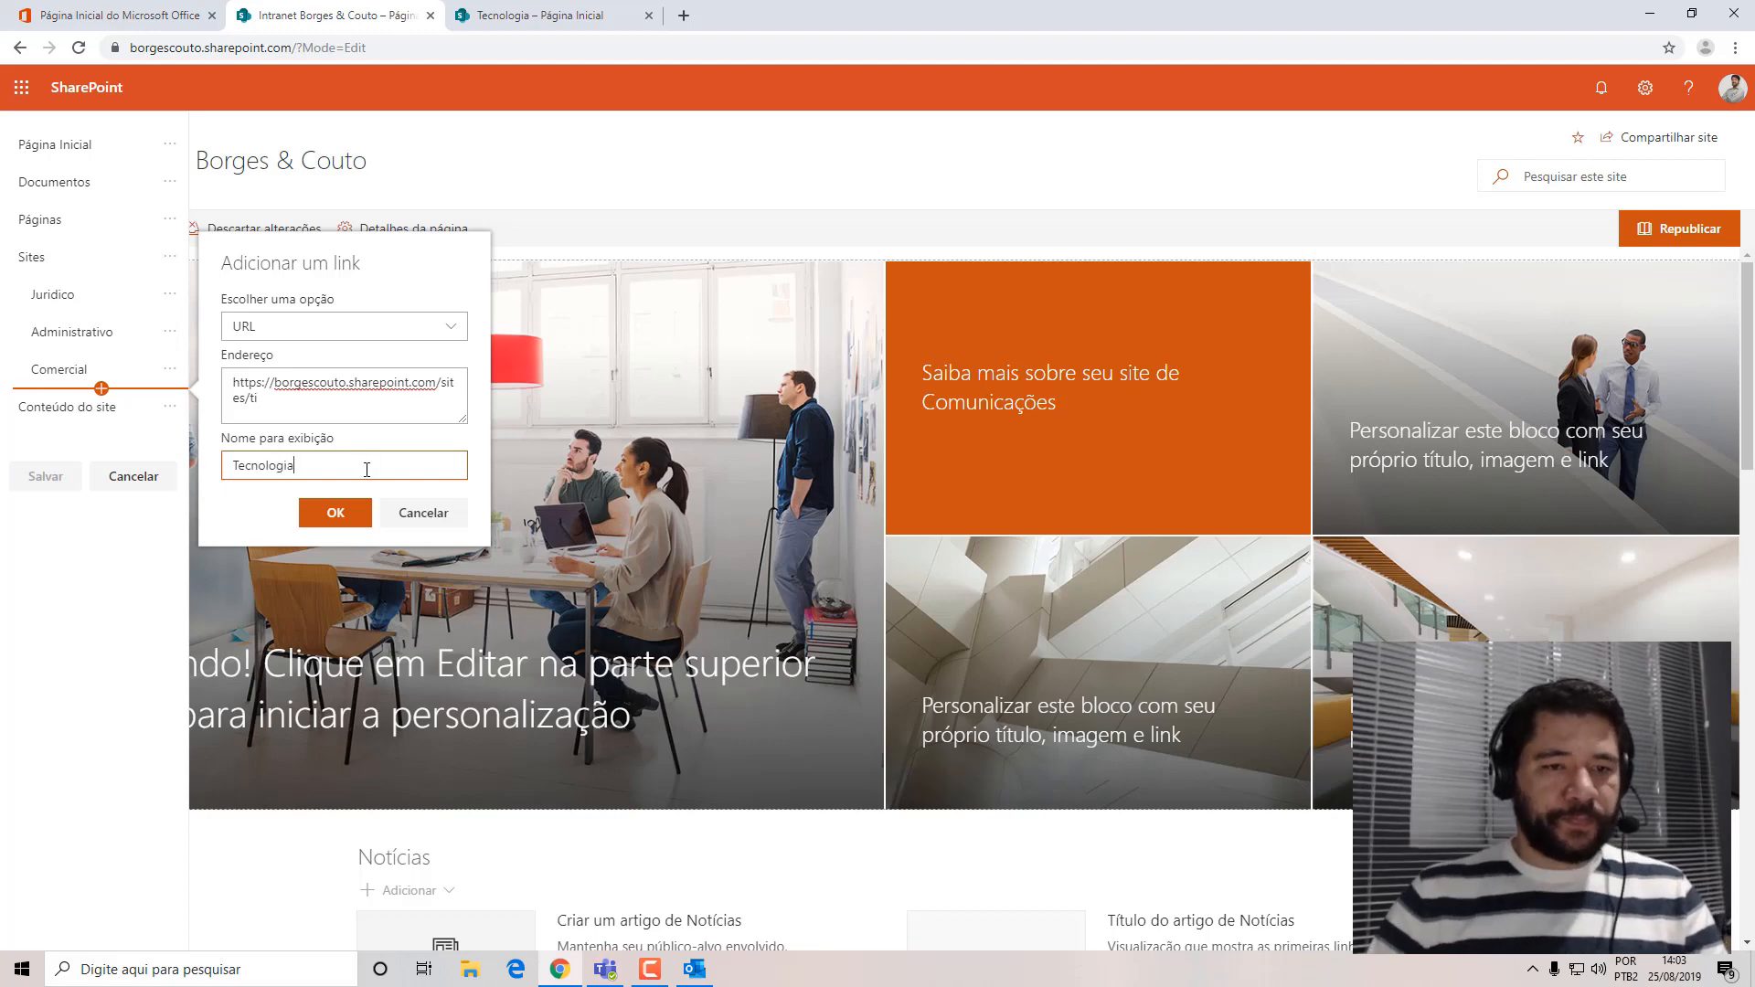
{"action": "left_click", "coordinate": [336, 515]}
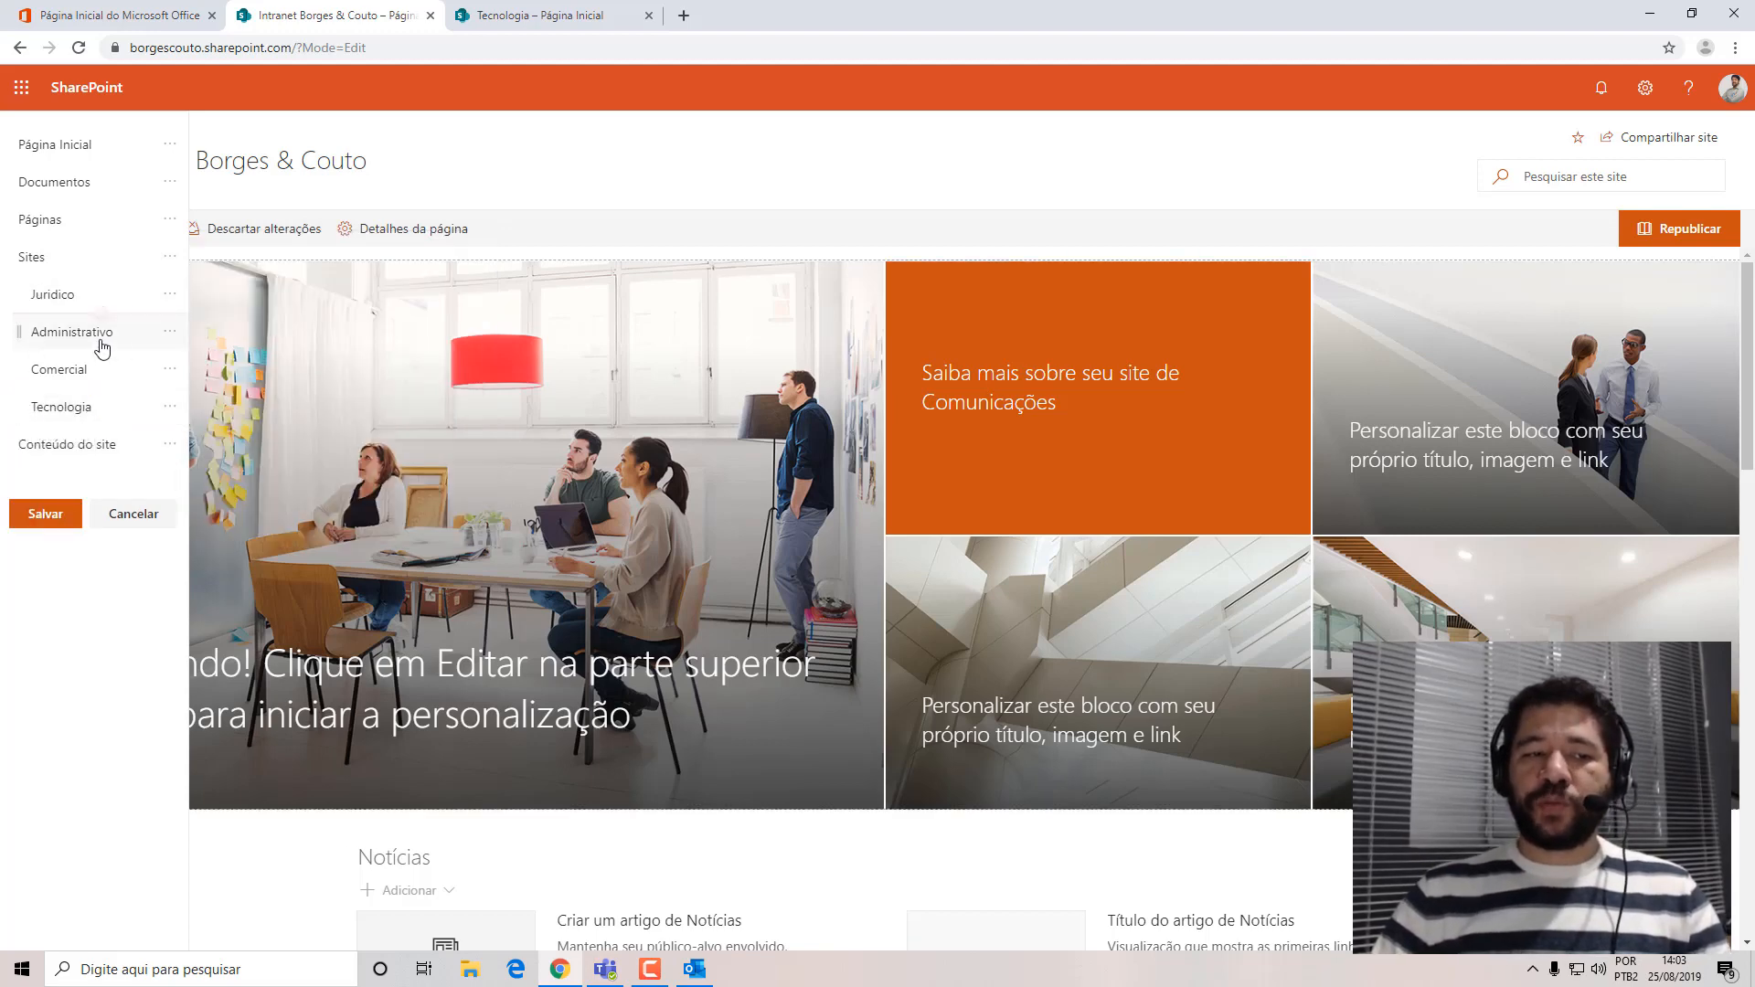
{"action": "left_click", "coordinate": [45, 517]}
Follow the new Tecnologia link from the intranet's Sites and close the duplicate Tecnologia page.
{"action": "mouse_move", "coordinate": [416, 185]}
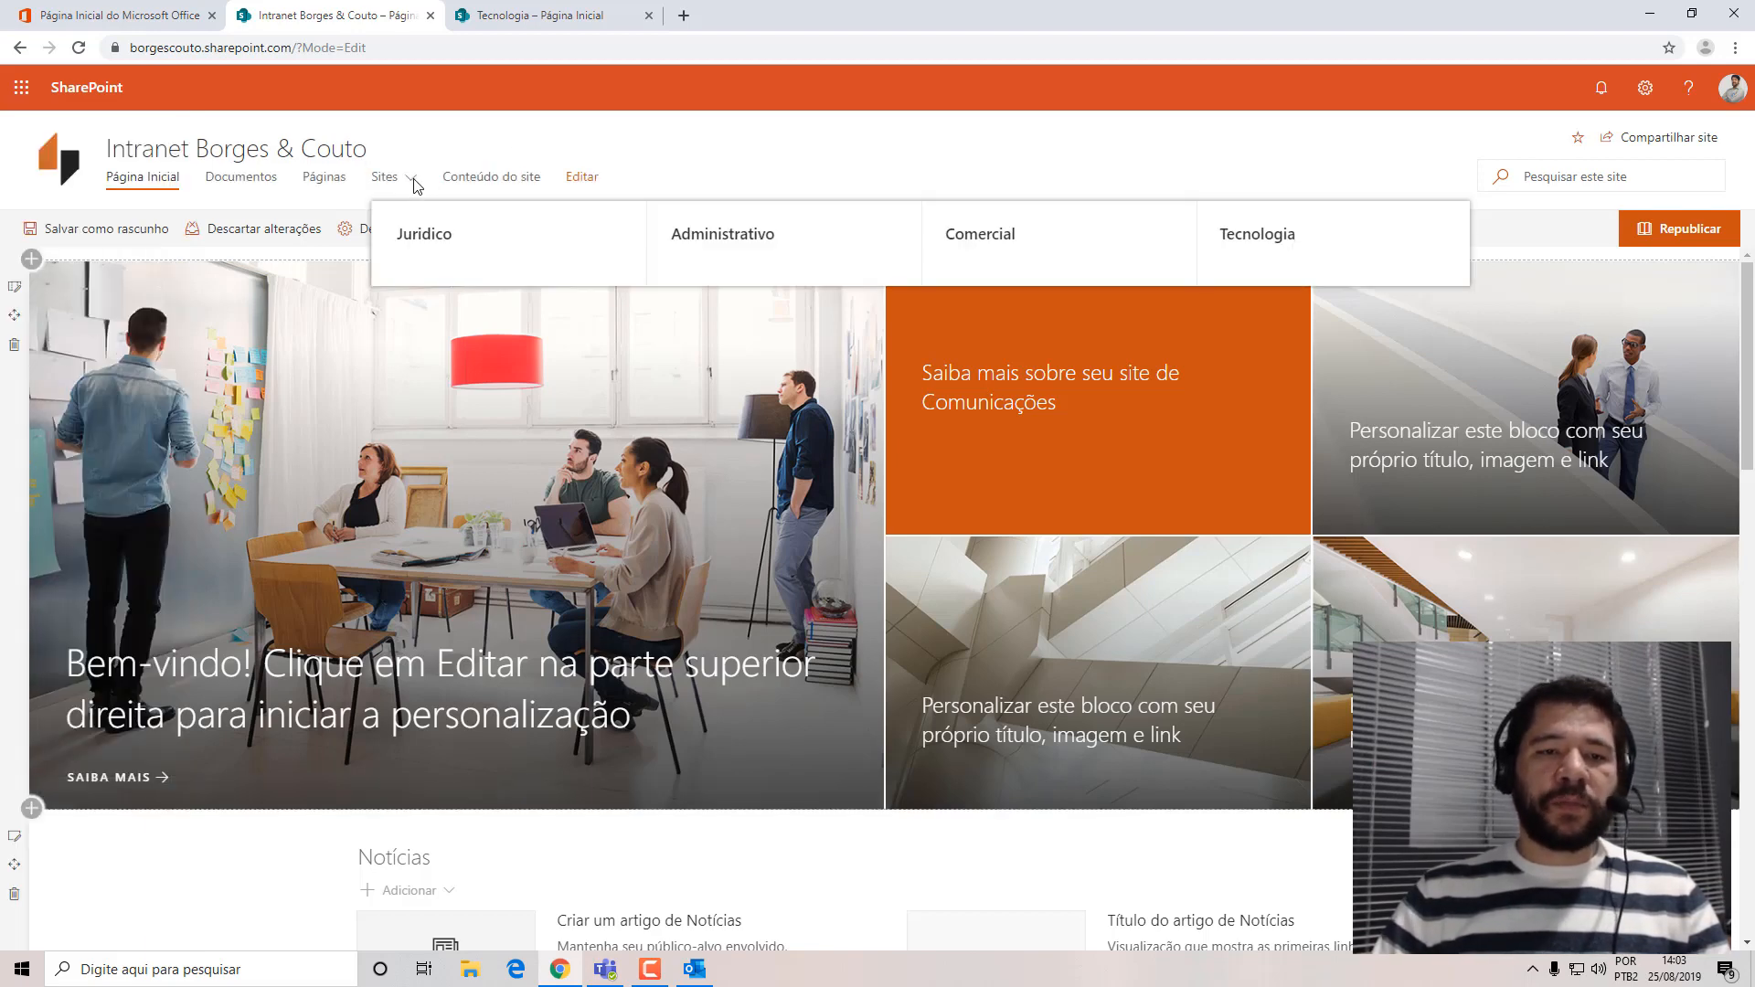
{"action": "left_click", "coordinate": [1253, 236]}
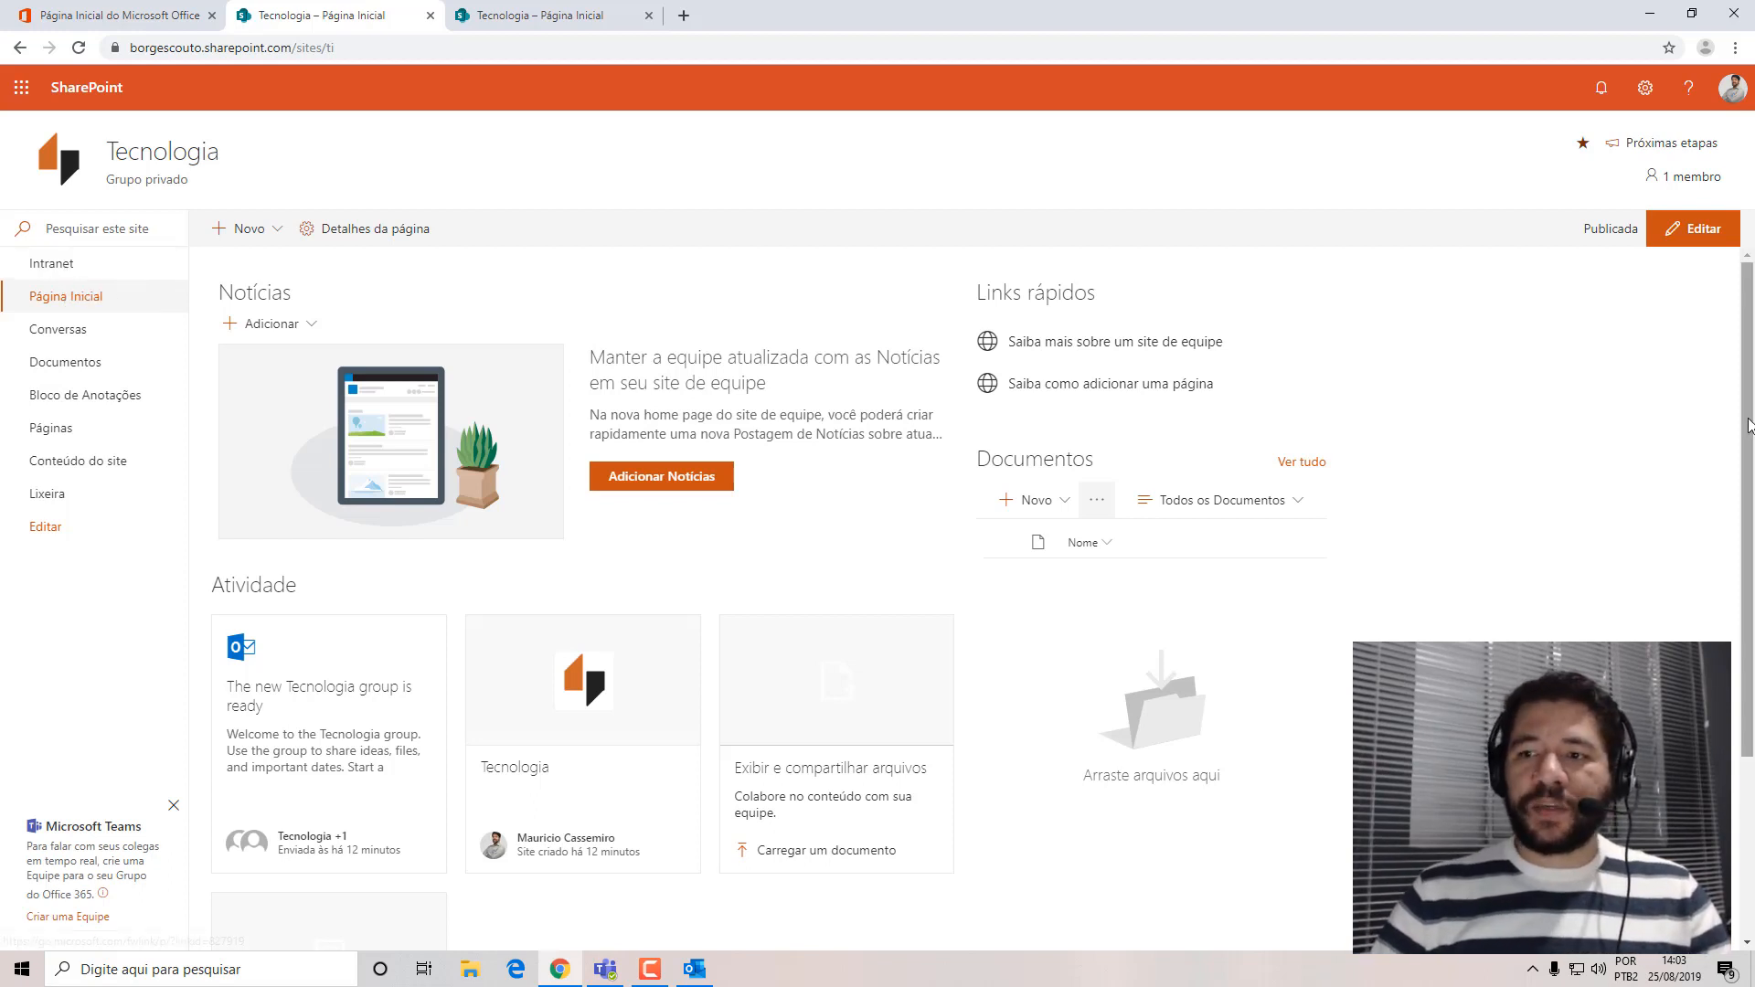
{"action": "left_click", "coordinate": [613, 24]}
{"action": "left_click", "coordinate": [648, 16]}
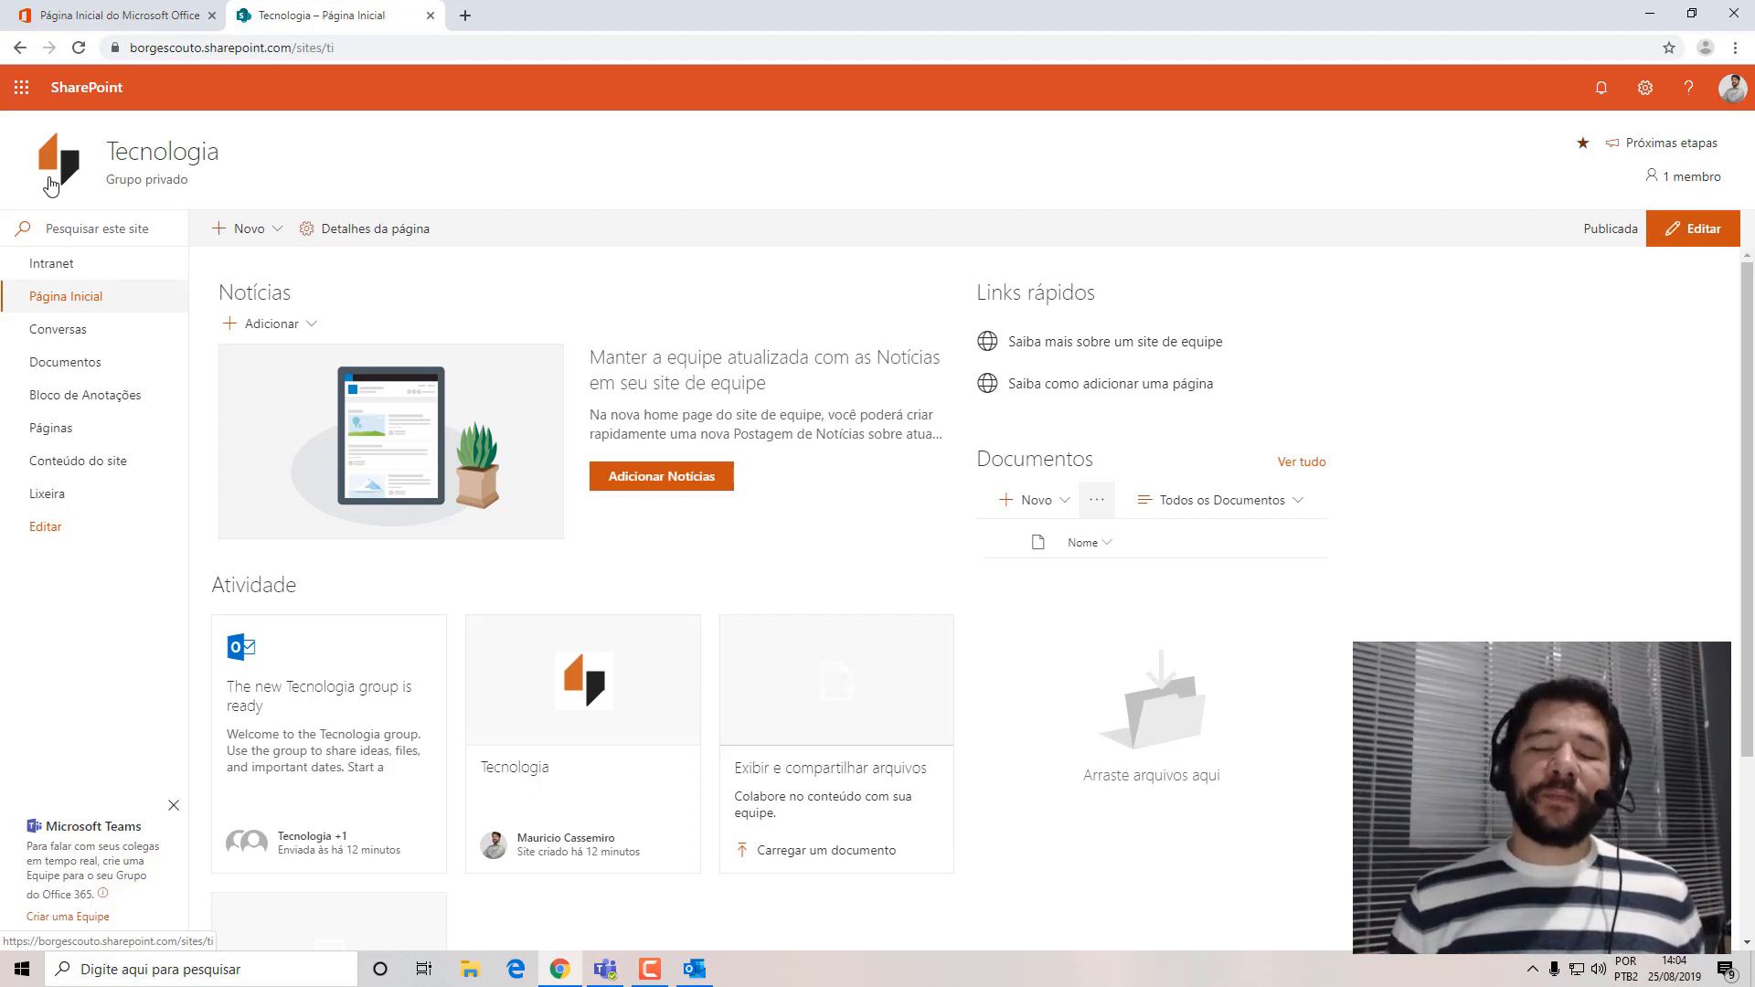
{"action": "left_click", "coordinate": [277, 234]}
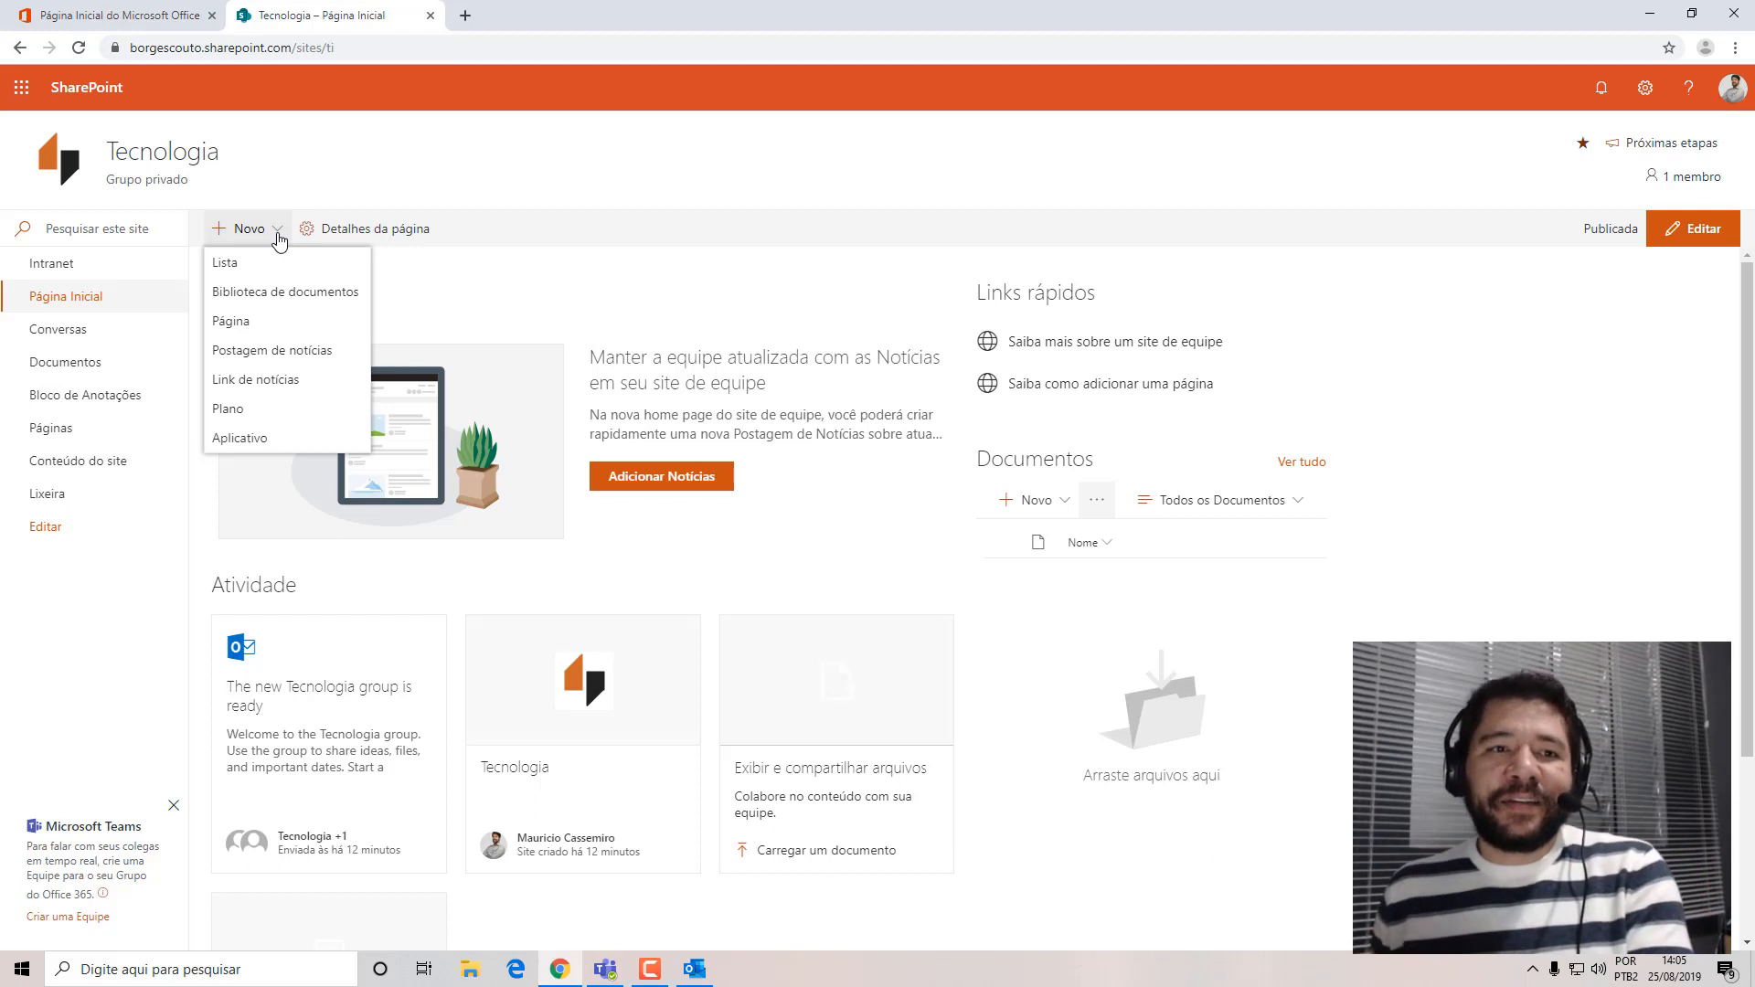
In the Microsoft 365 admin center, open the active user licensed for Project Online Professional and expand their contact information for editing.
{"action": "left_click", "coordinate": [186, 13]}
{"action": "left_click", "coordinate": [506, 352]}
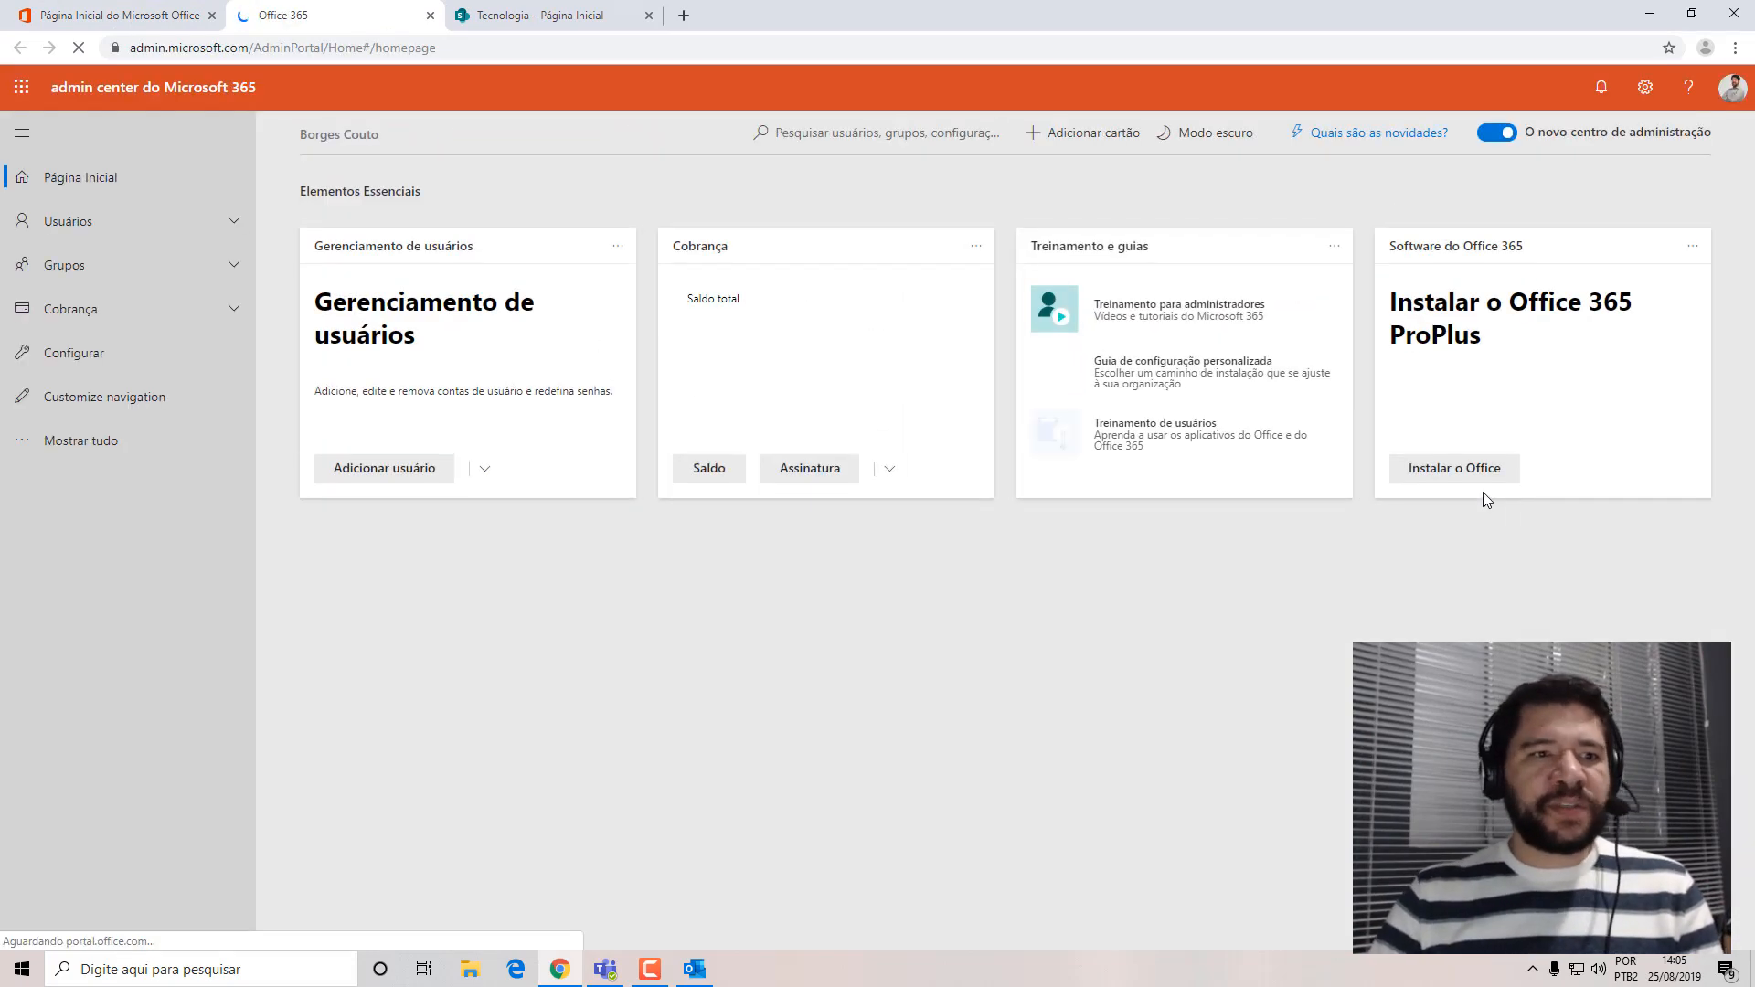
{"action": "left_click", "coordinate": [105, 448]}
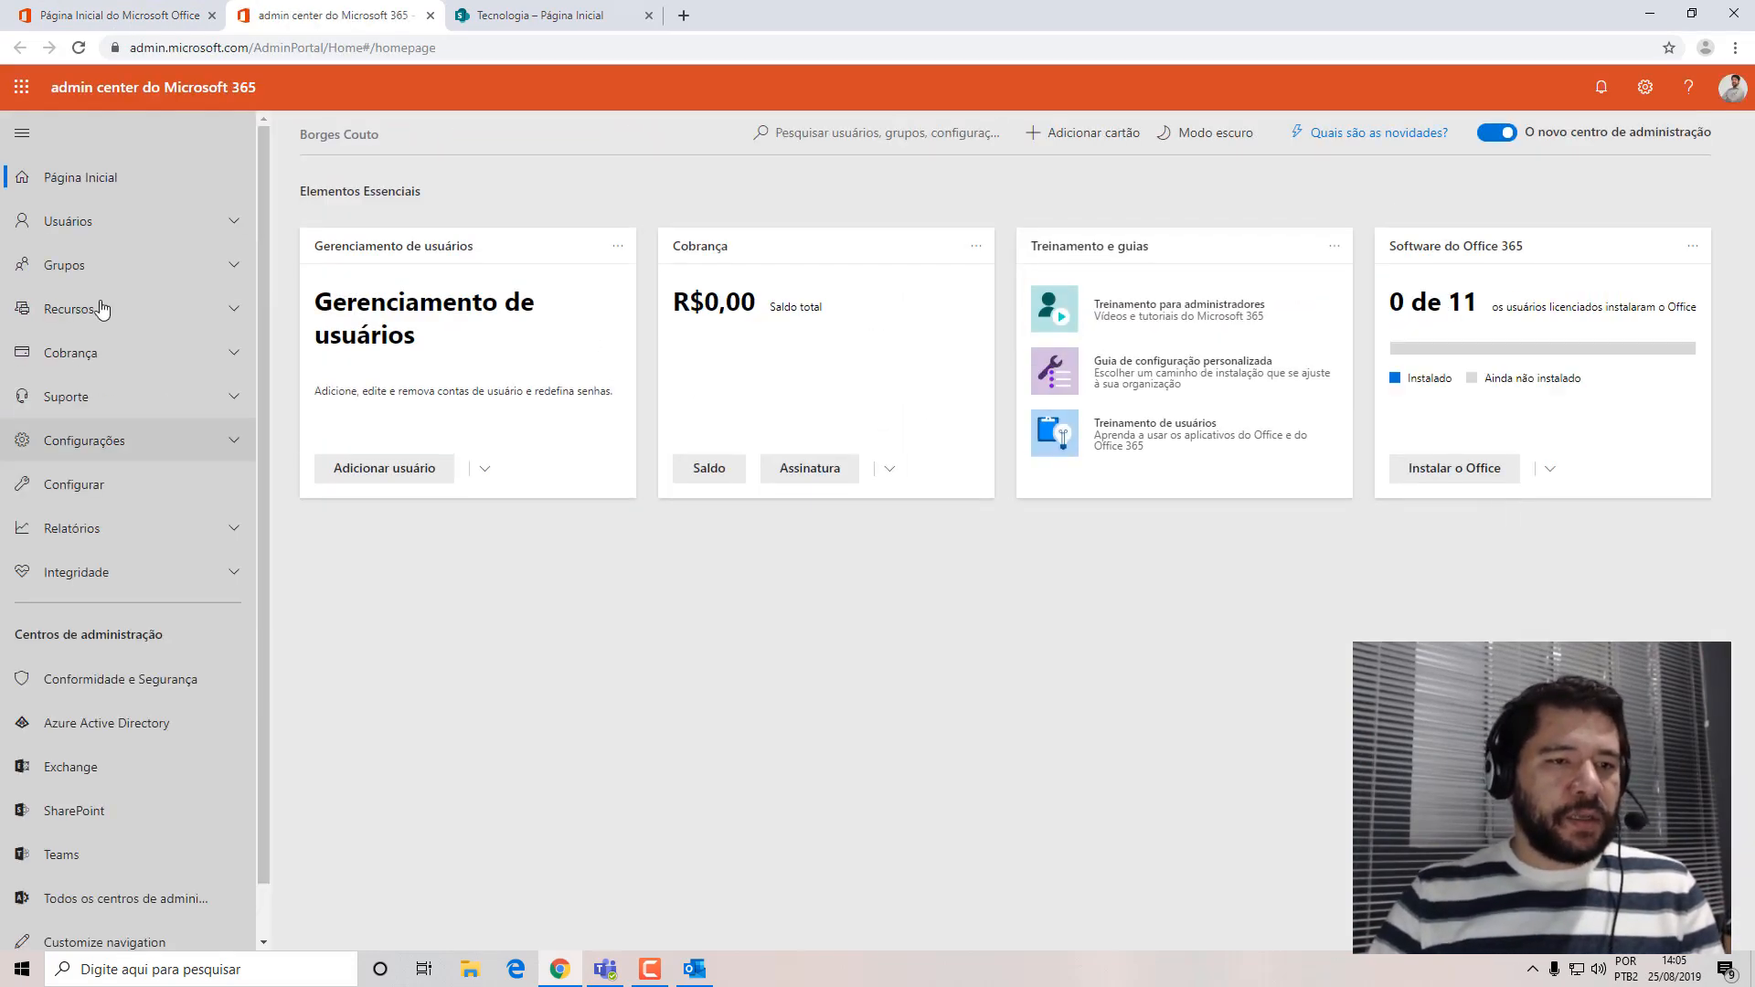
{"action": "left_click", "coordinate": [96, 223]}
{"action": "left_click", "coordinate": [88, 264]}
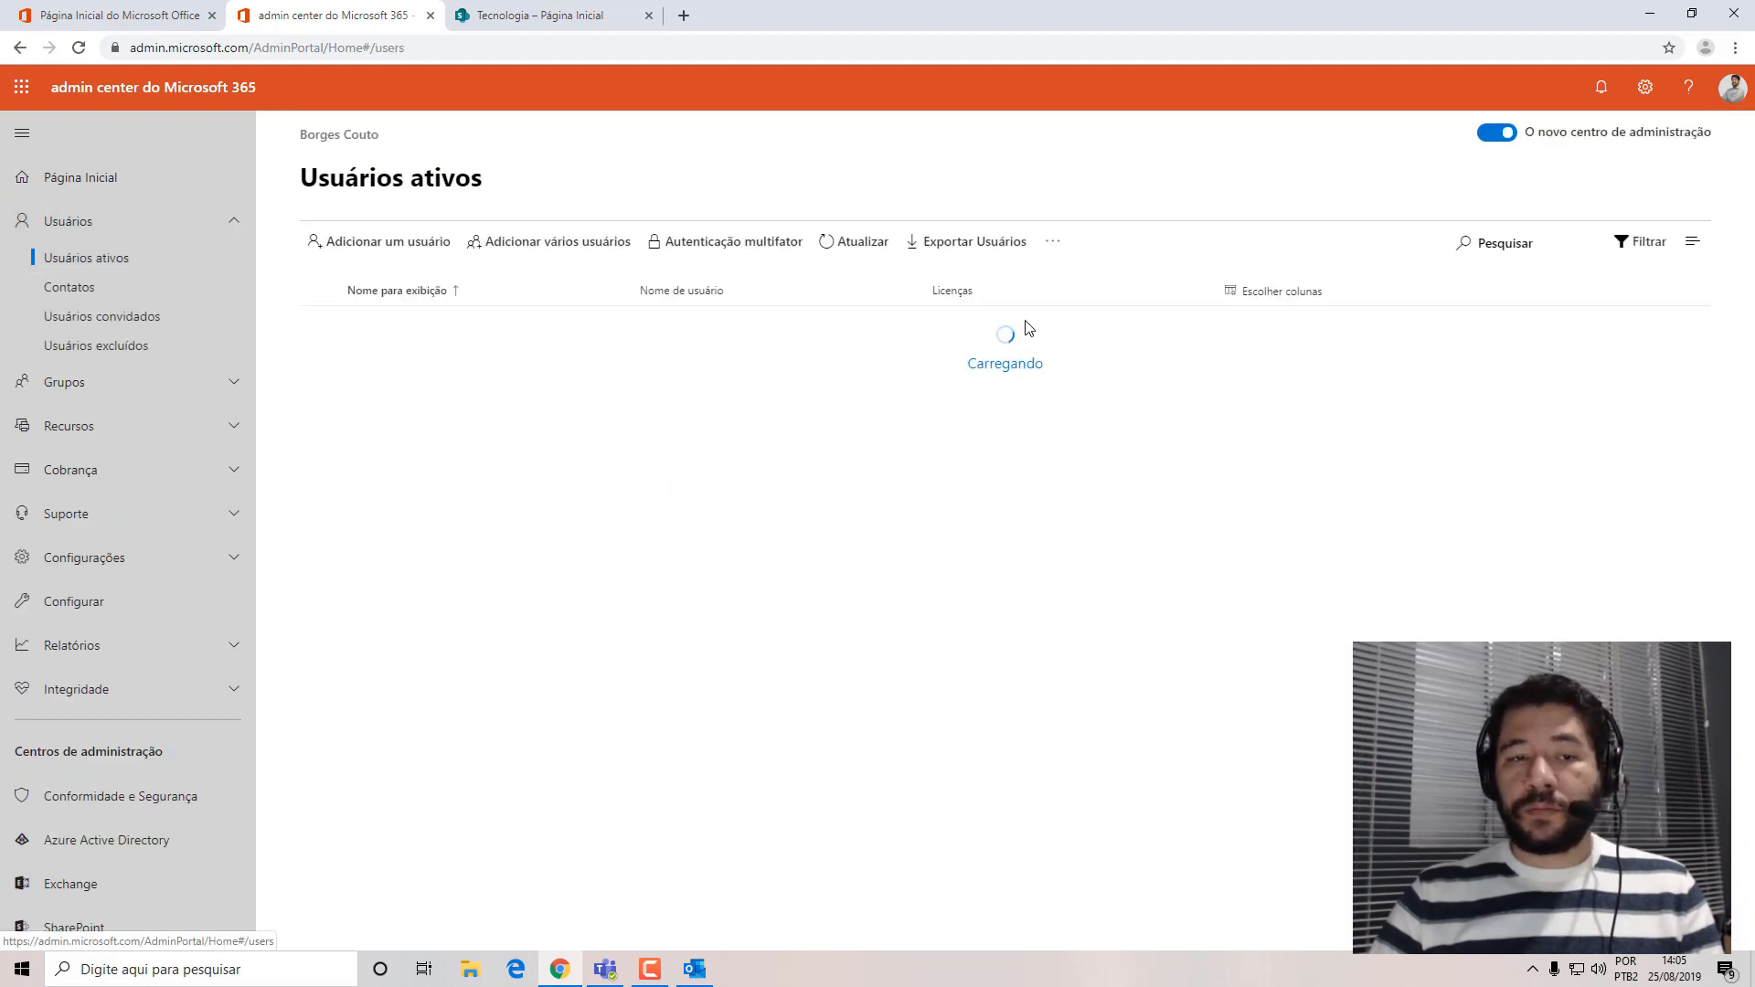
{"action": "left_click", "coordinate": [399, 634]}
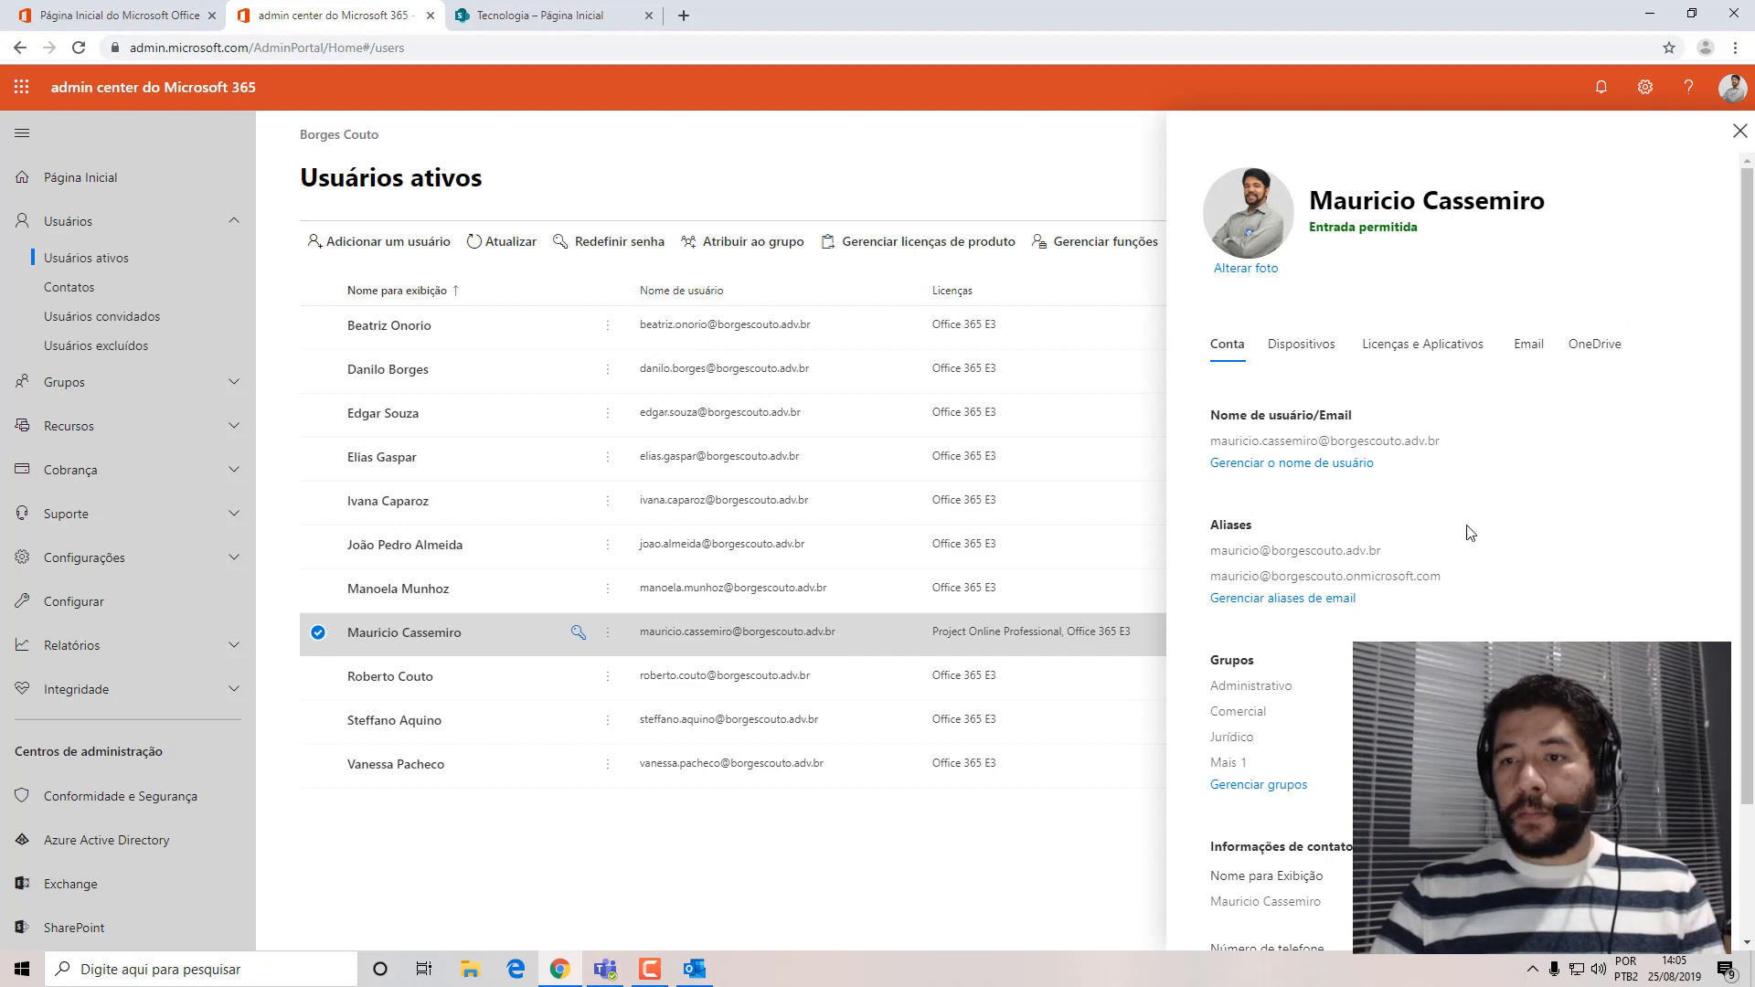
{"action": "scroll", "coordinate": [1723, 322], "scroll_direction": "down", "scroll_amount": 2}
{"action": "scroll", "coordinate": [1752, 505], "scroll_direction": "down", "scroll_amount": 1}
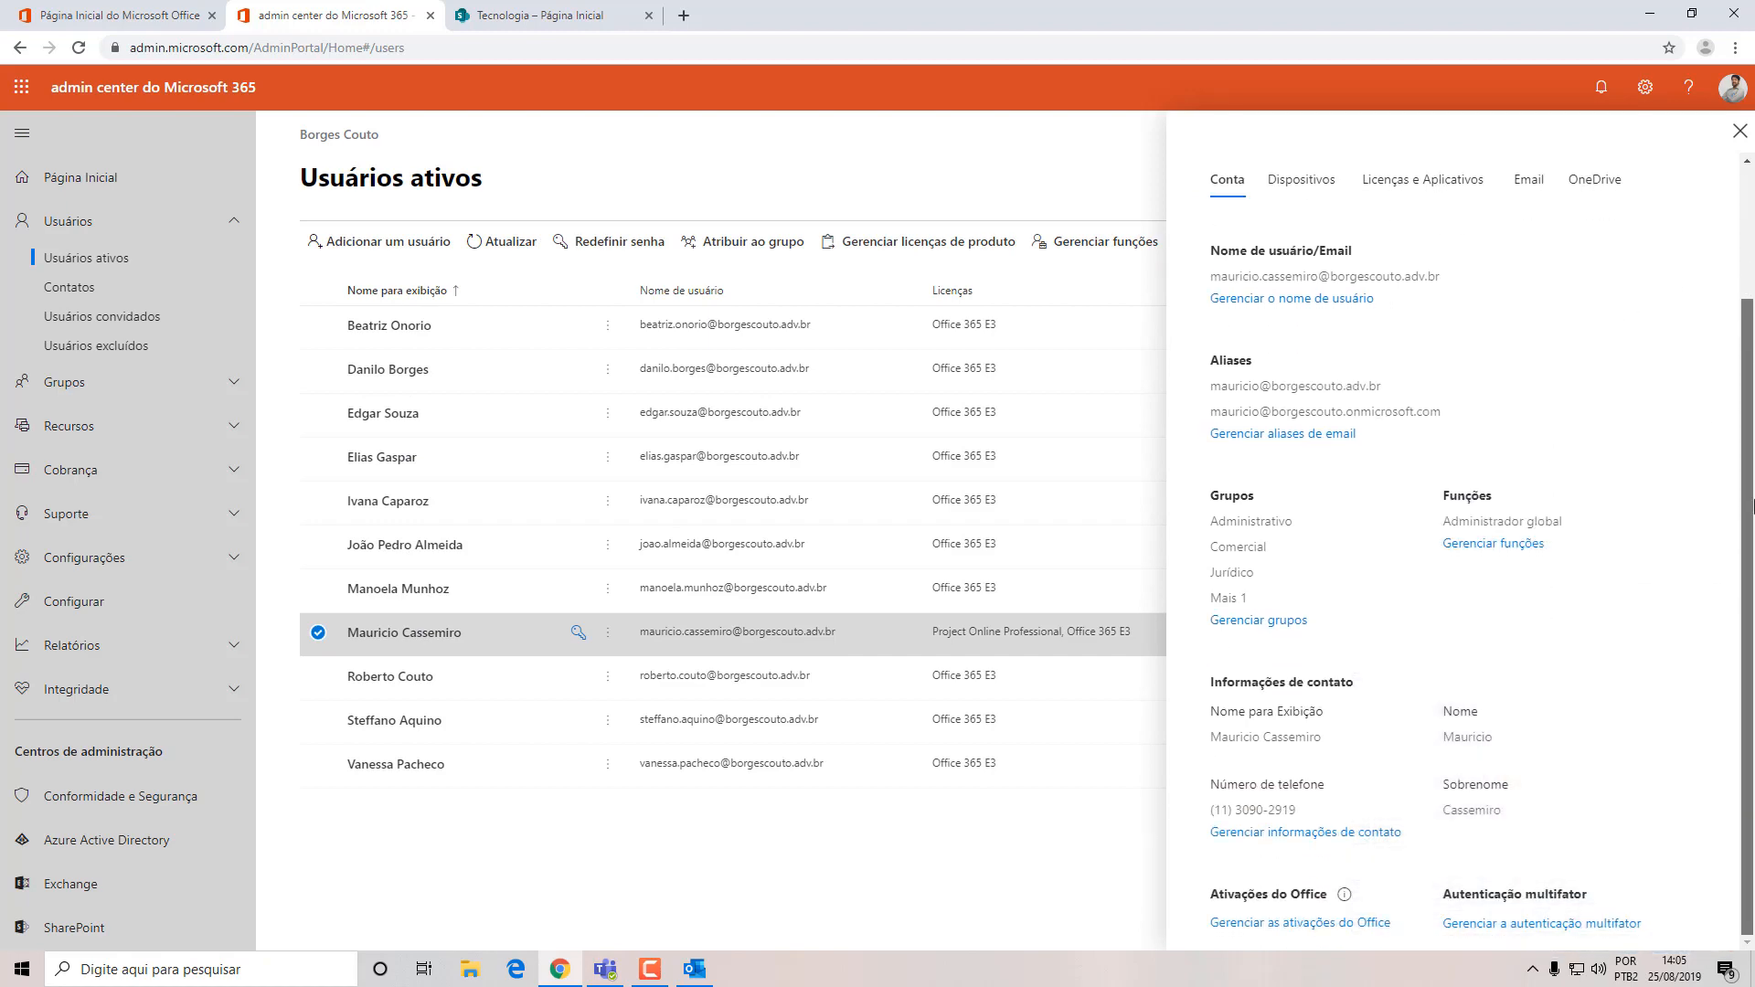
{"action": "left_click", "coordinate": [1319, 834]}
{"action": "left_click", "coordinate": [1001, 430]}
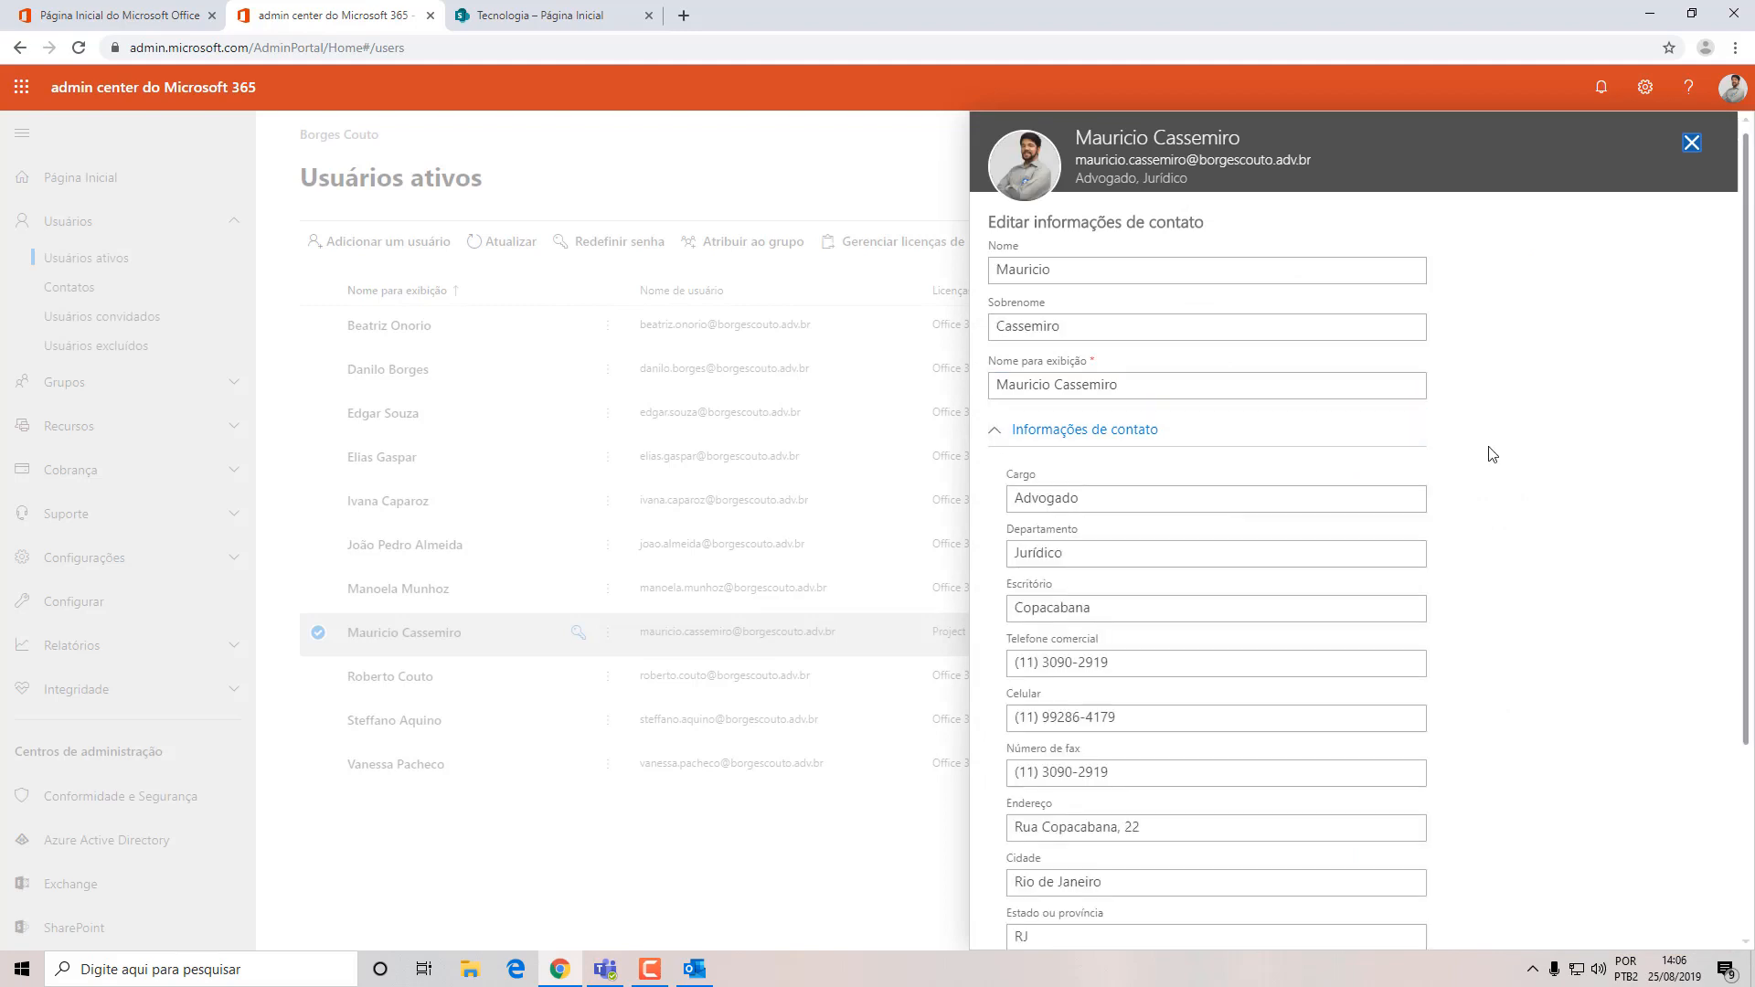
Set the user's Cargo to Analista de TI and Departamento to Tecnologia, save the contact information, and close the user details.
{"action": "left_click", "coordinate": [1153, 494]}
{"action": "double_click", "coordinate": [1153, 493]}
{"action": "type", "text": "Ana"}
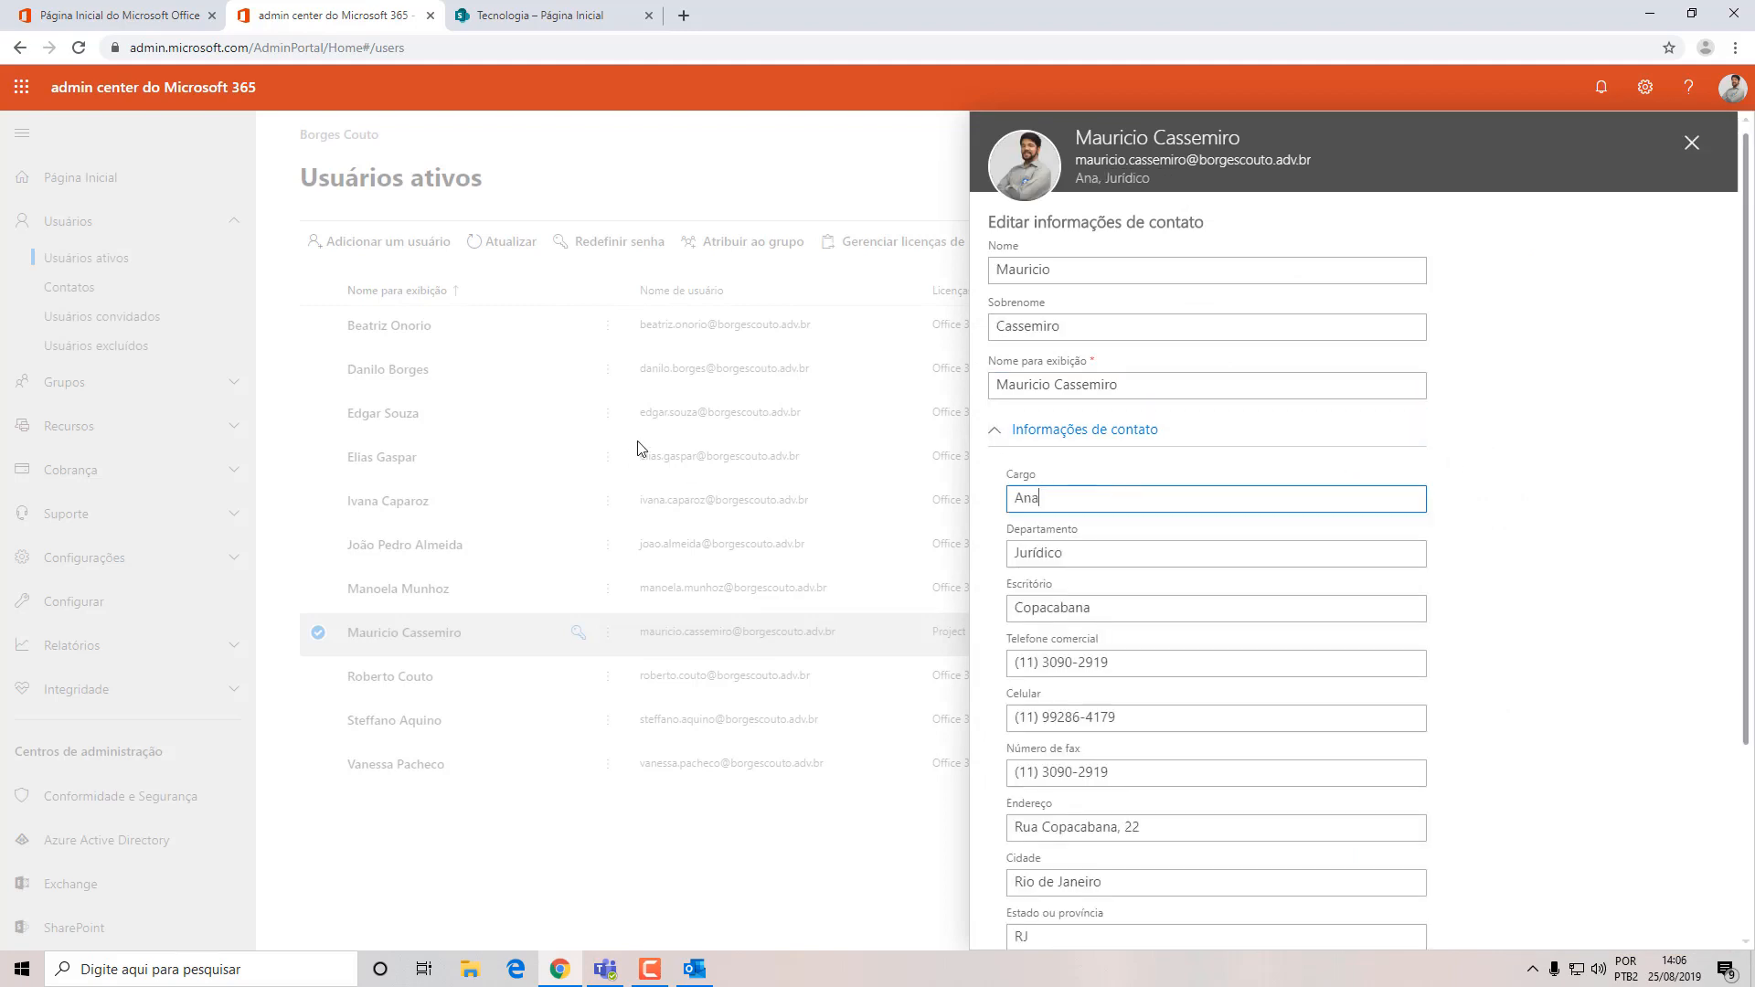
{"action": "type", "text": "lista de TI"}
{"action": "key", "text": "Tab"}
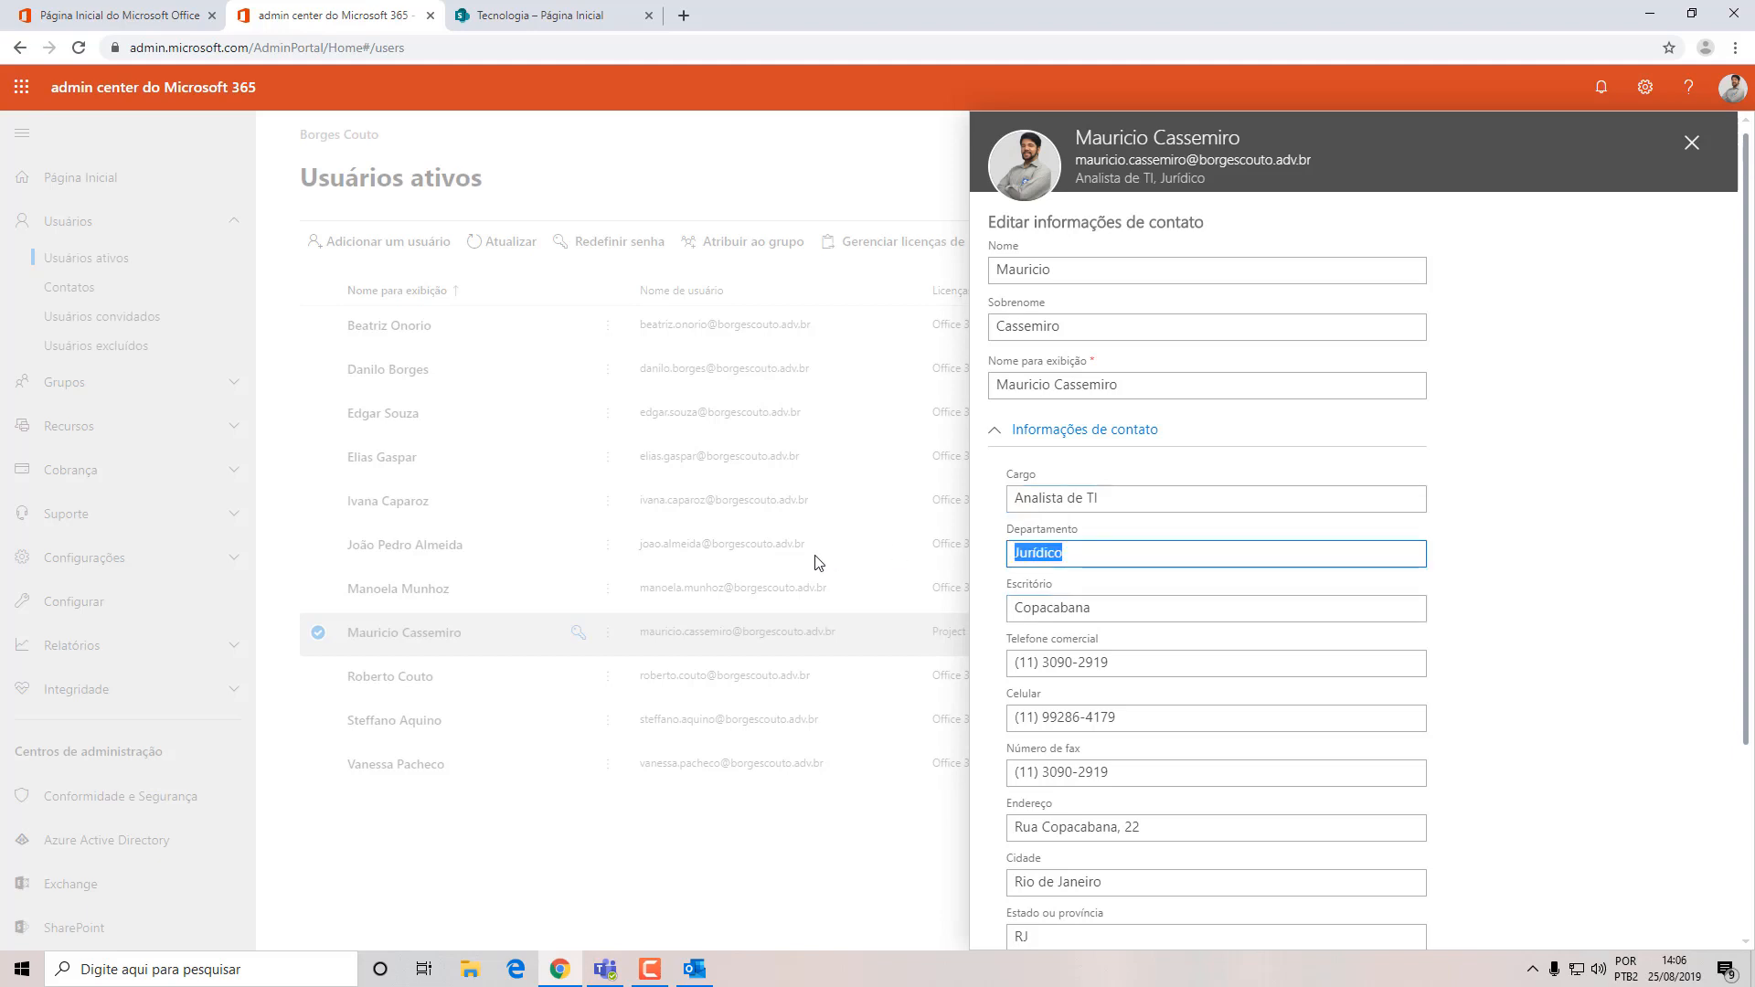
{"action": "type", "text": "Tecnologia"}
{"action": "scroll", "coordinate": [1188, 731], "scroll_direction": "down", "scroll_amount": 3}
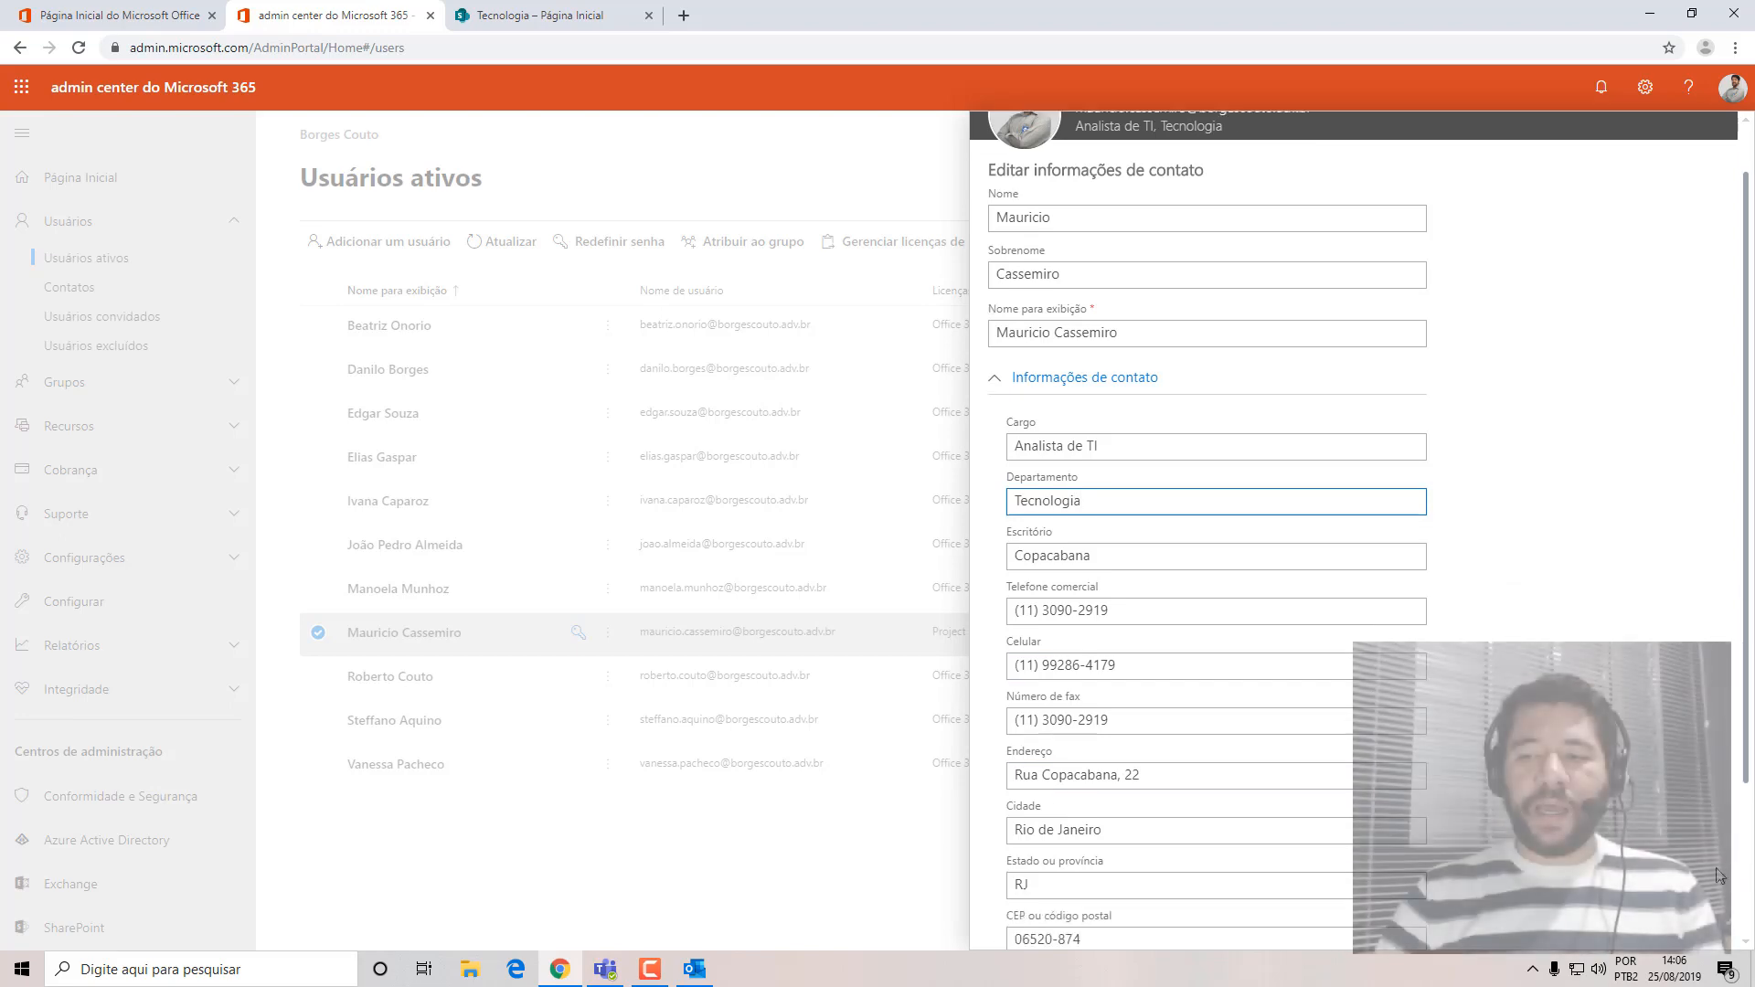
{"action": "left_click", "coordinate": [1043, 891]}
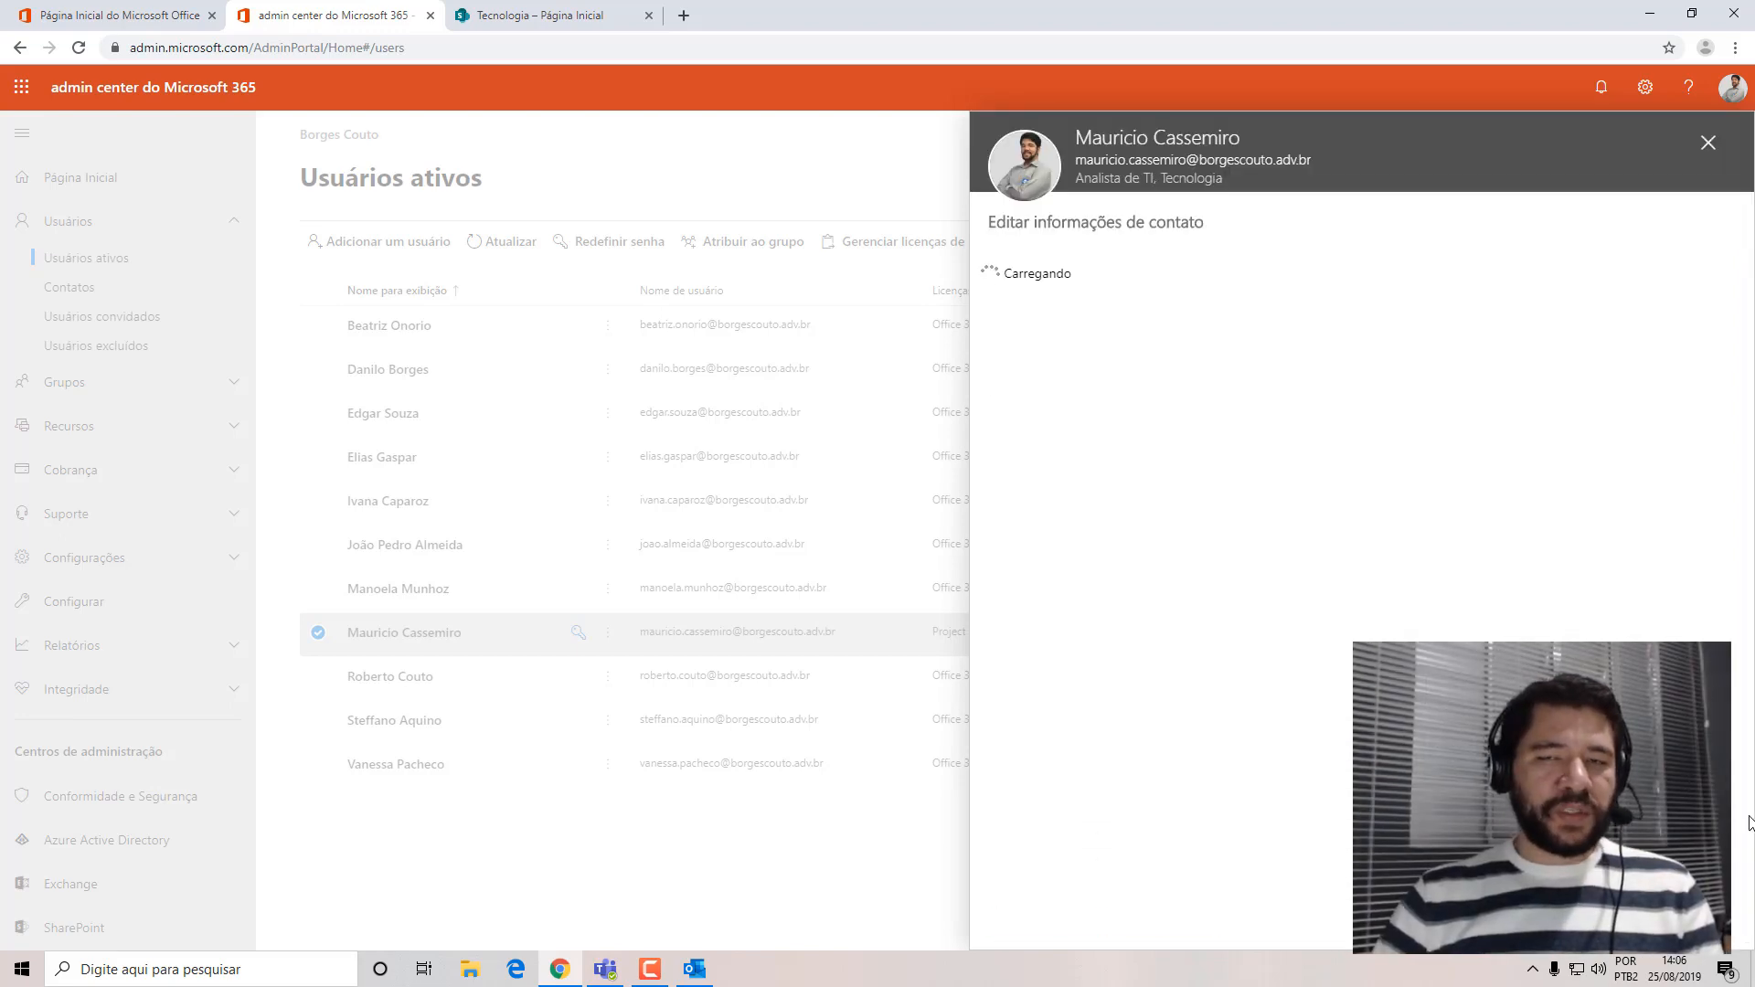
{"action": "left_click", "coordinate": [1072, 329]}
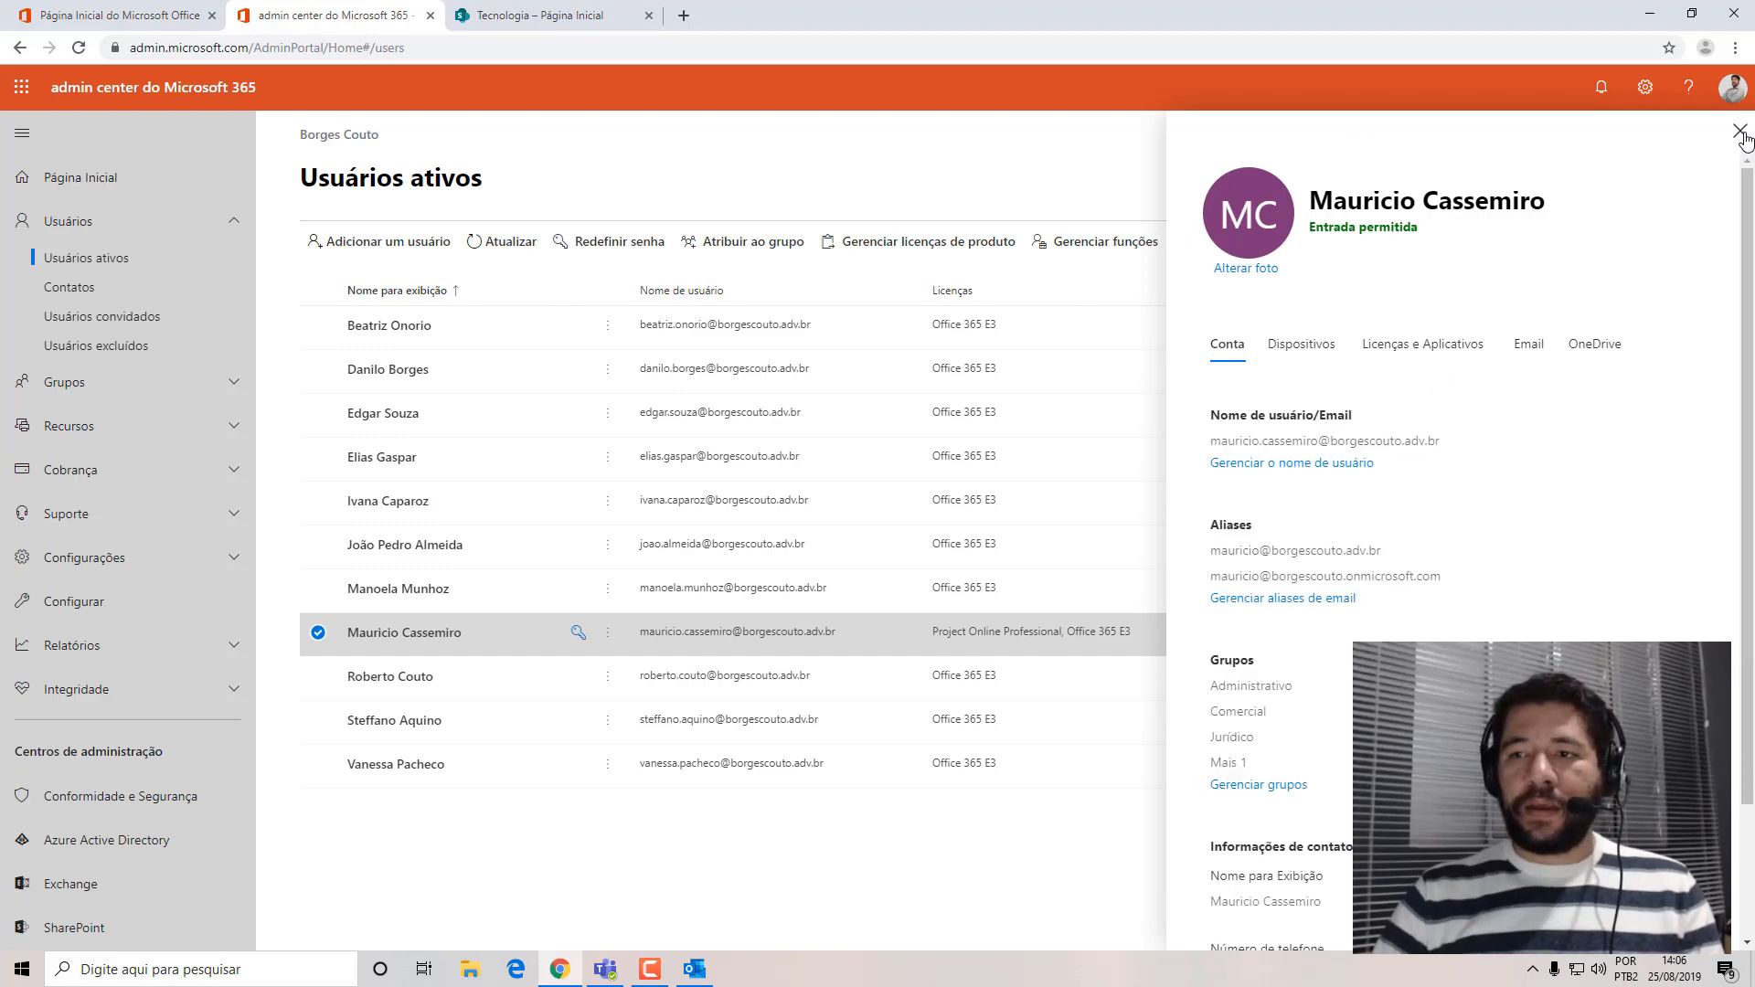
{"action": "left_click", "coordinate": [1740, 132]}
Return to the Tecnologia site, view the Minha conta details, and dismiss them and the group notification.
{"action": "left_click", "coordinate": [541, 20]}
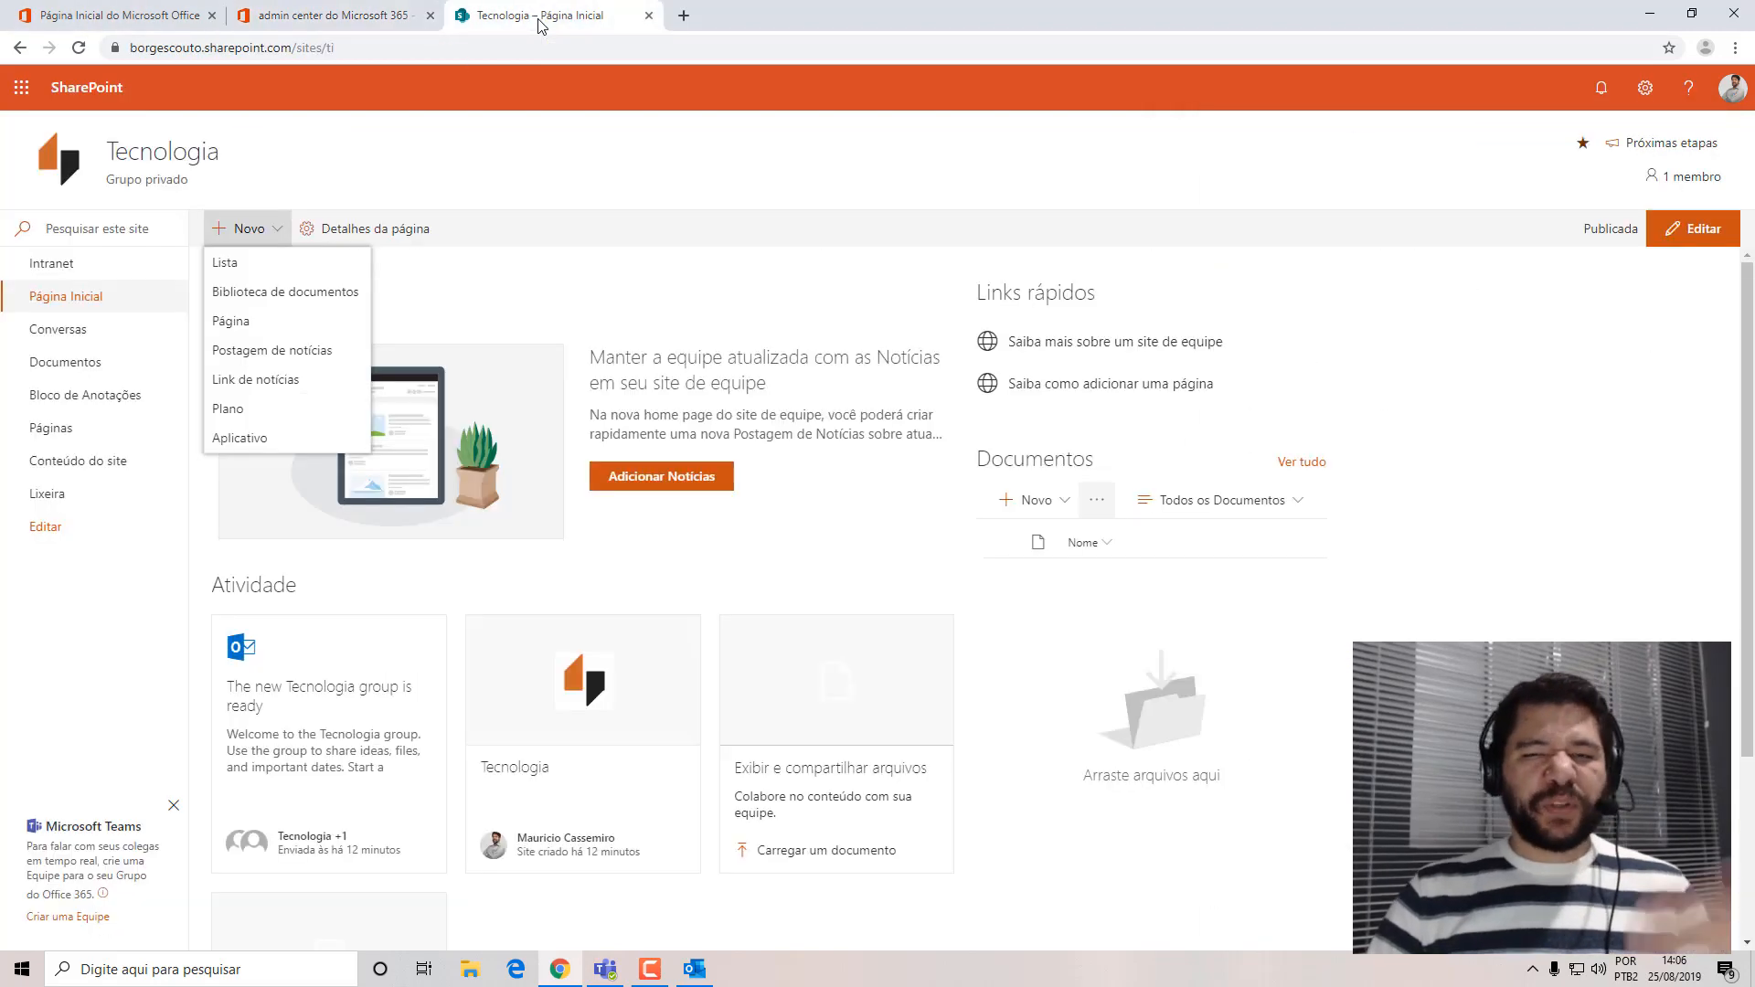
{"action": "left_click", "coordinate": [1732, 88]}
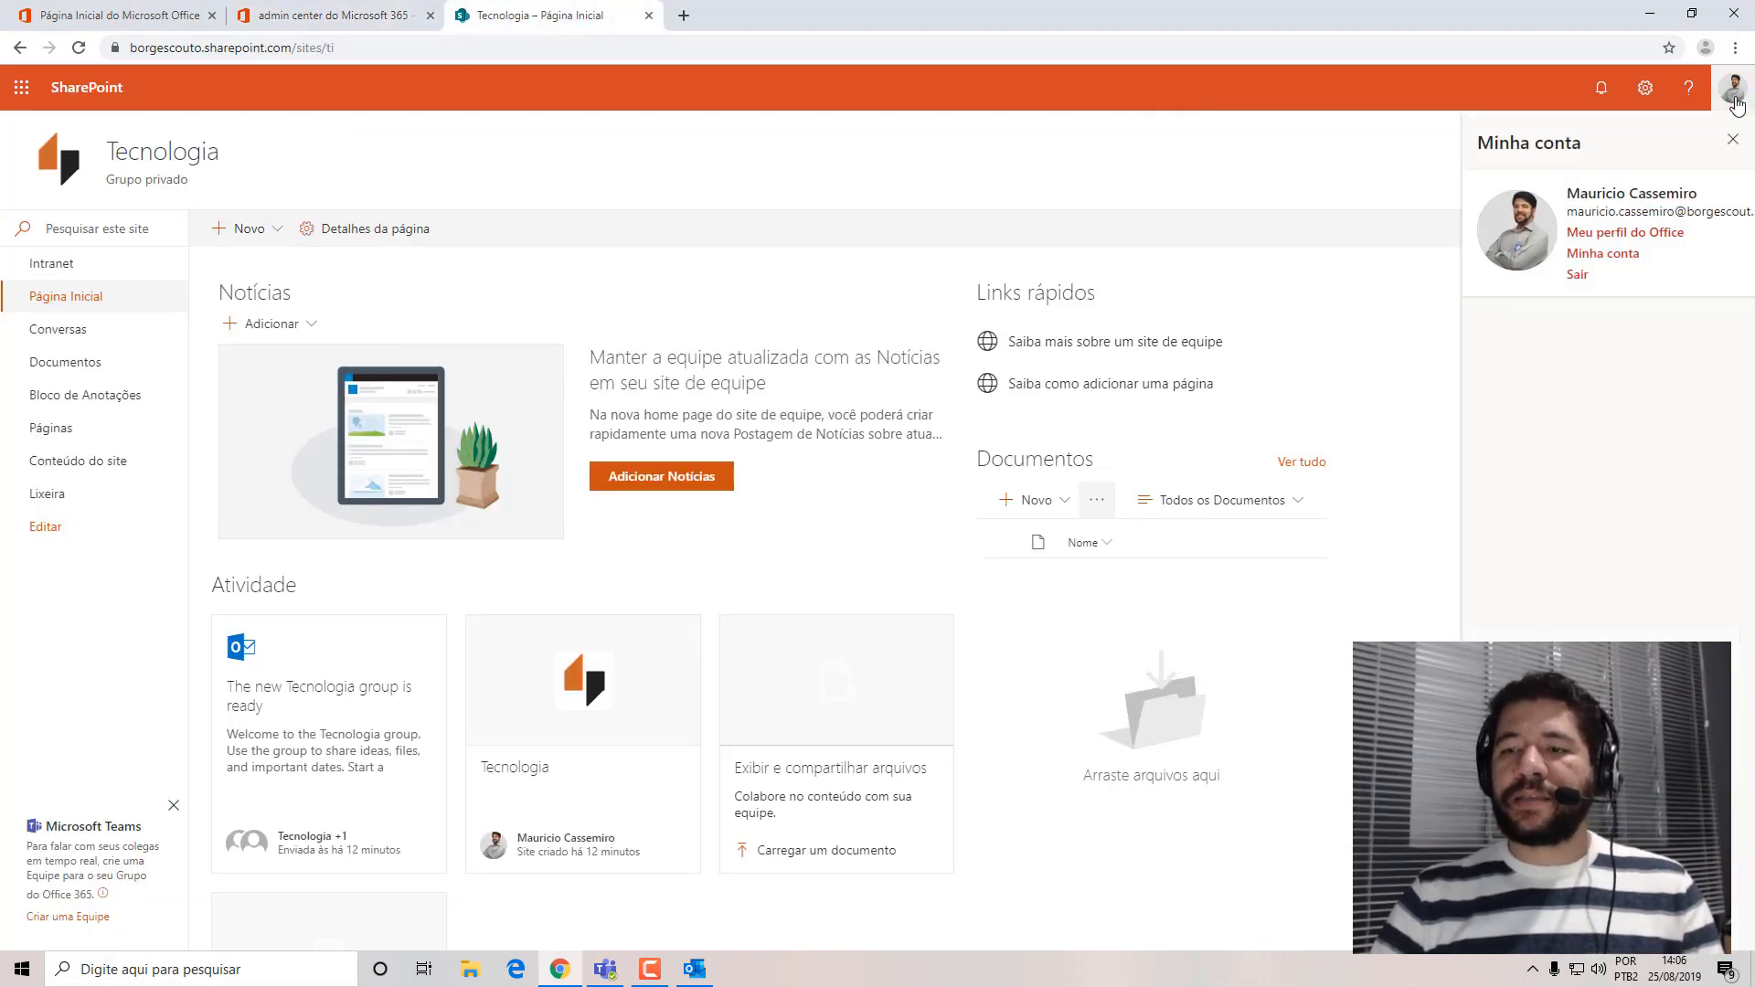
{"action": "left_click", "coordinate": [1732, 139]}
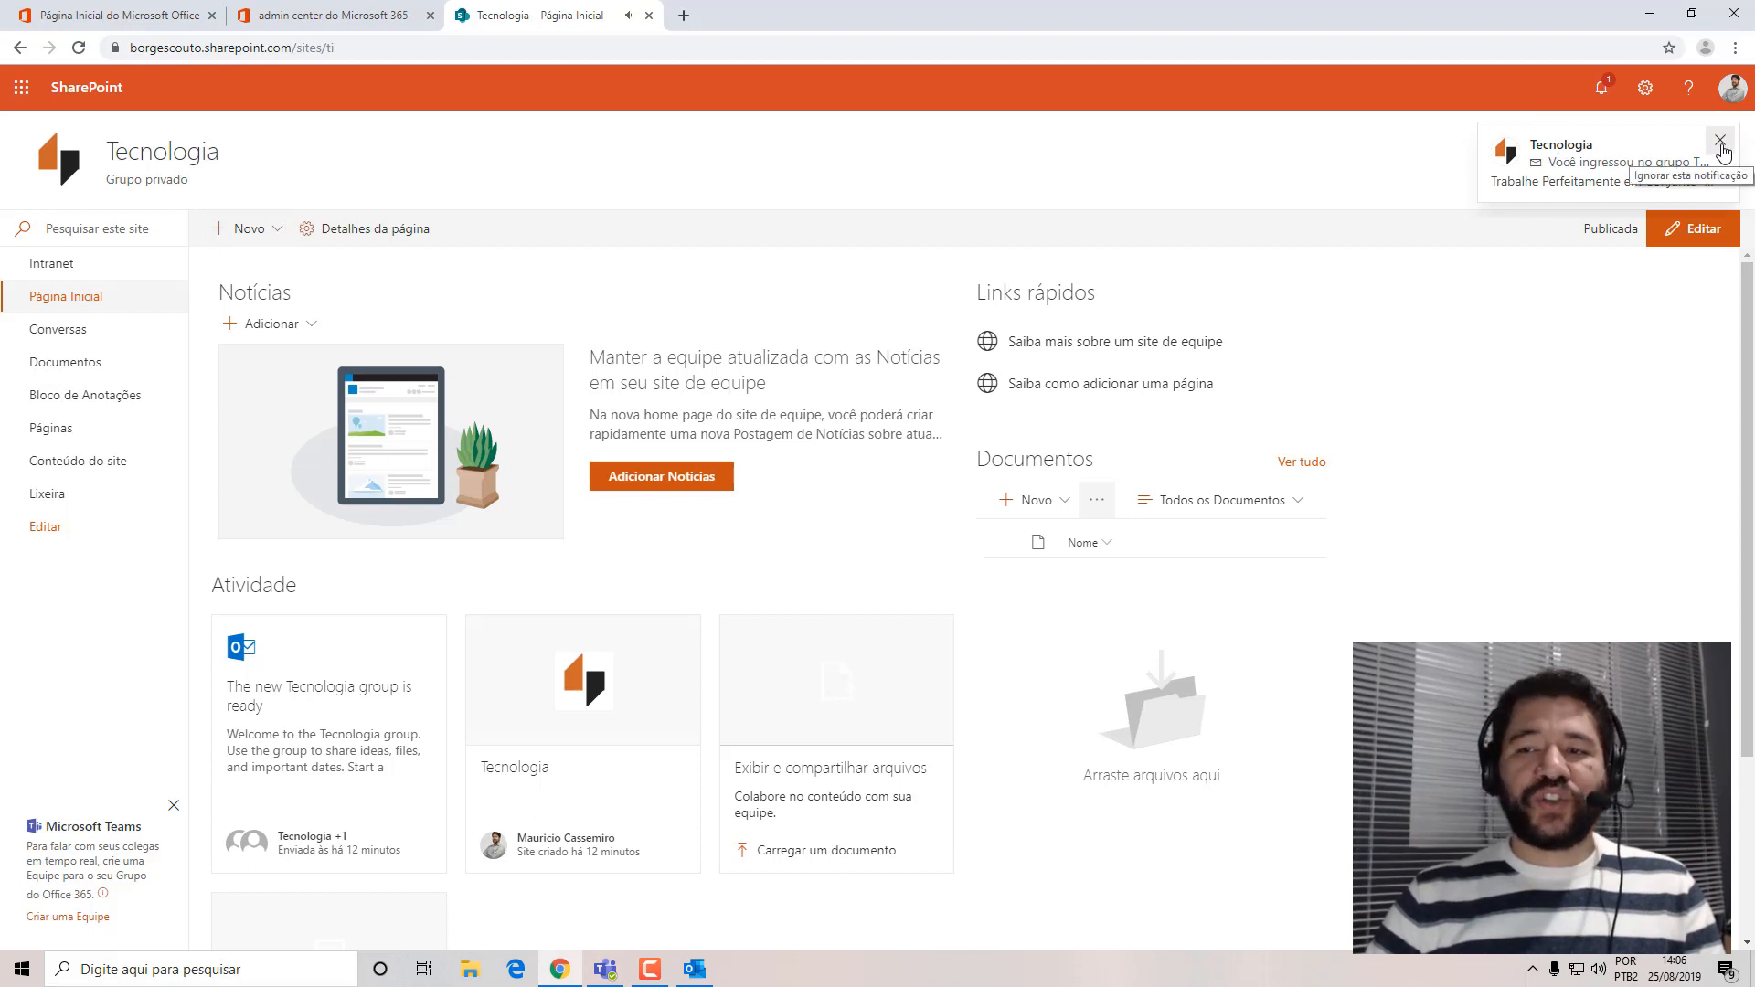
{"action": "left_click", "coordinate": [1720, 145]}
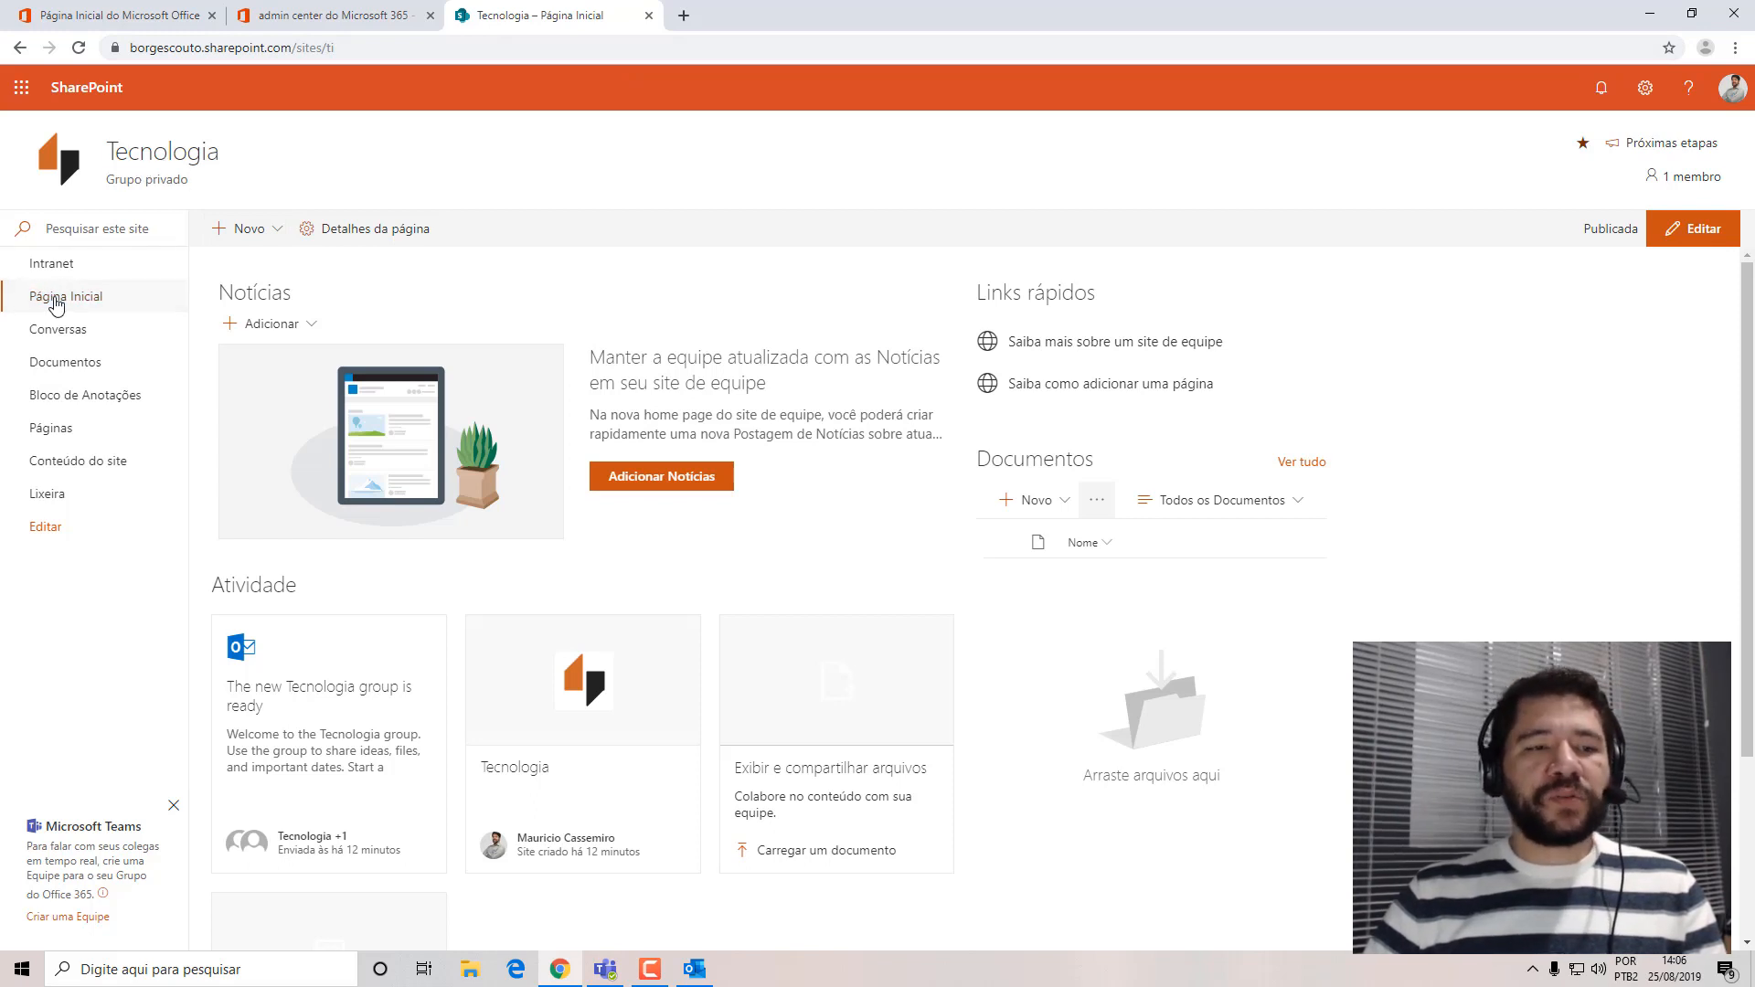
Start a new list on the Tecnologia site and name it Solicitantes.
{"action": "left_click", "coordinate": [253, 230]}
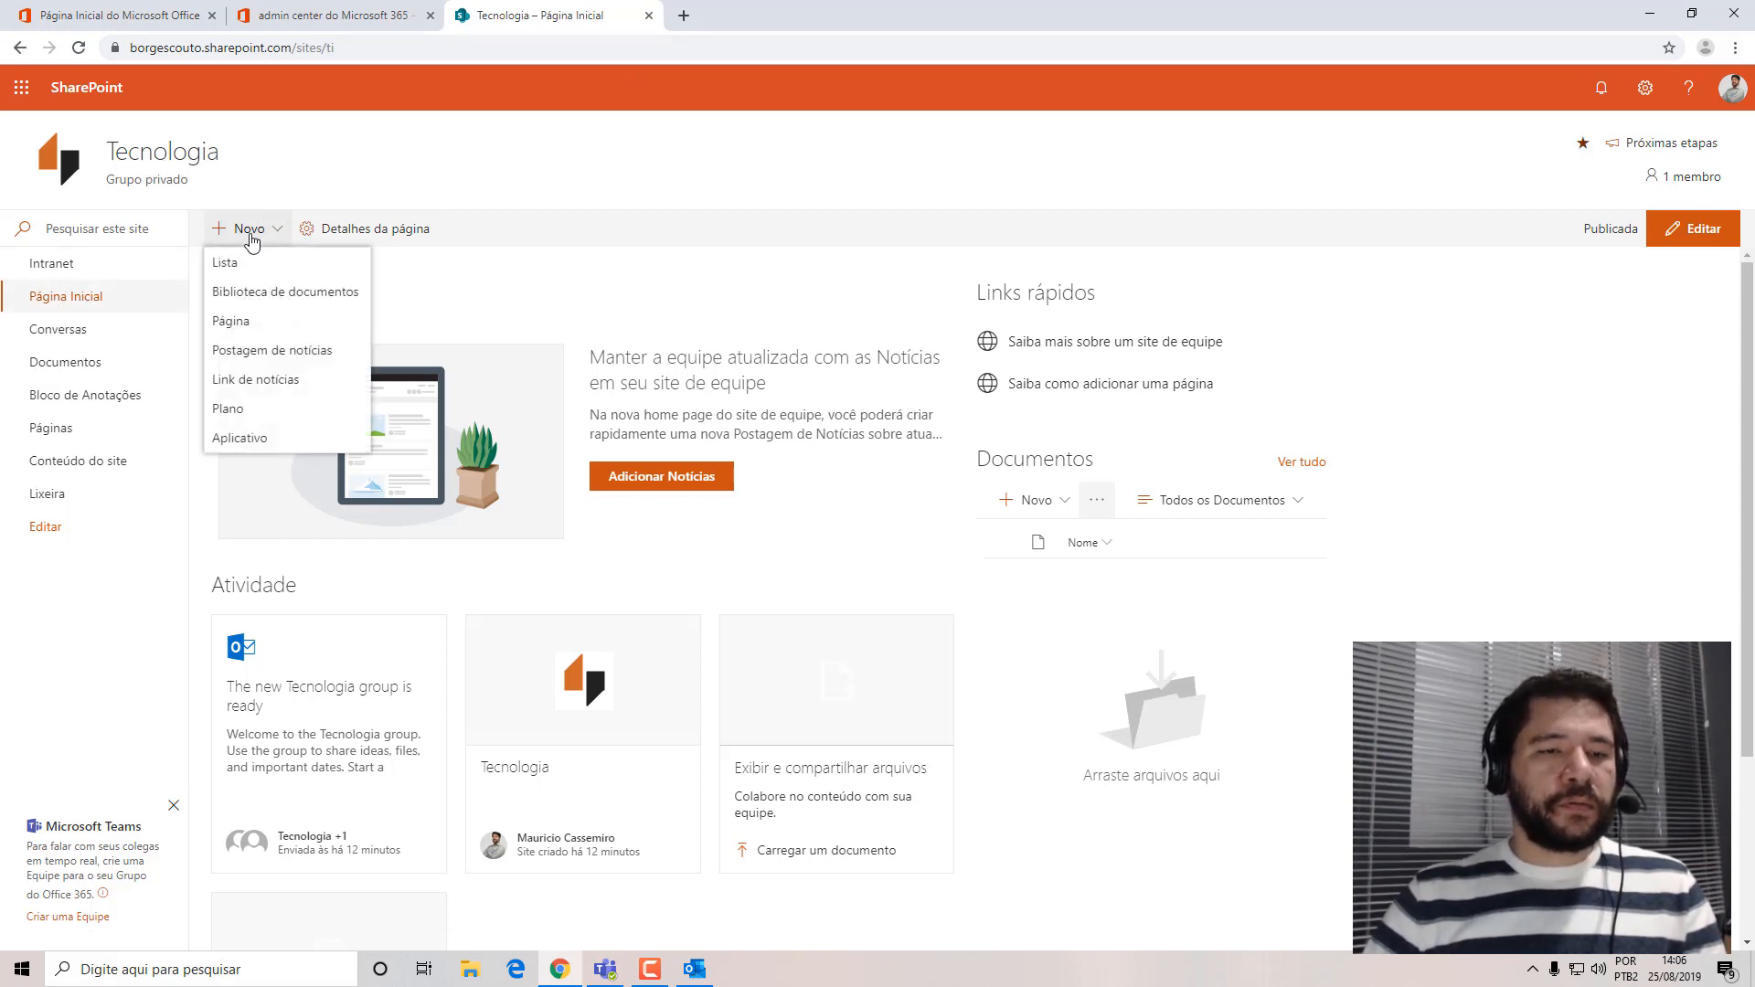
{"action": "left_click", "coordinate": [256, 263]}
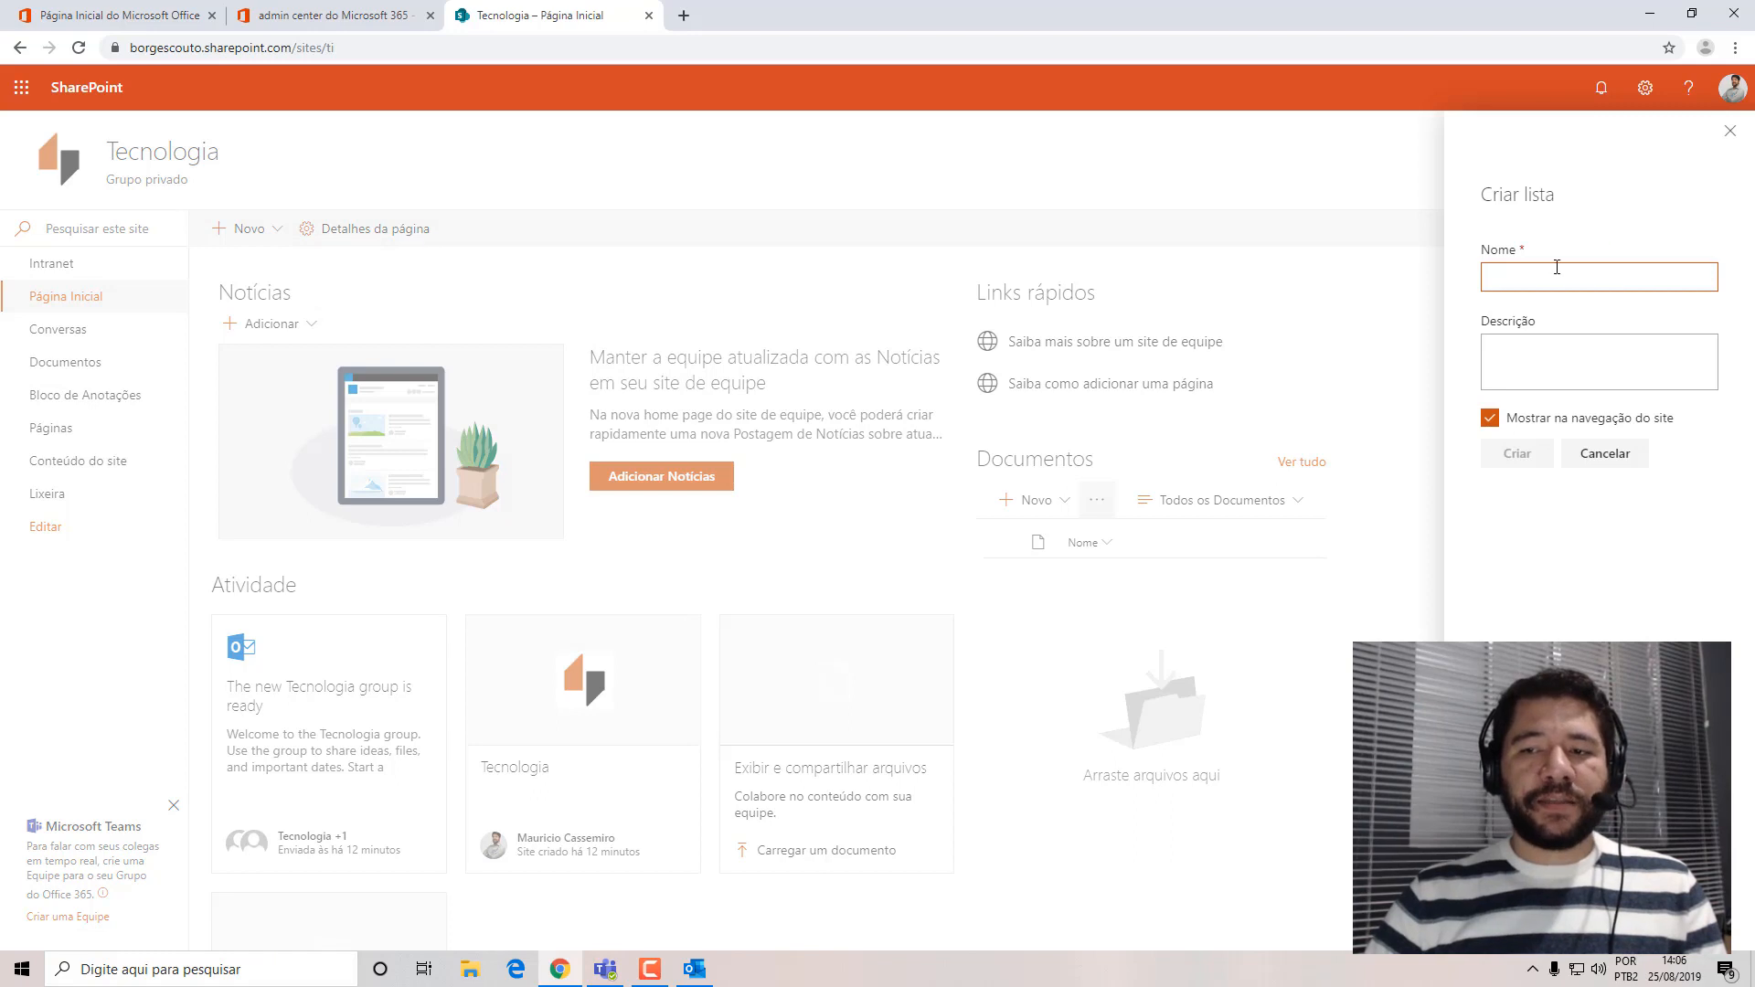
{"action": "type", "text": "Solici"}
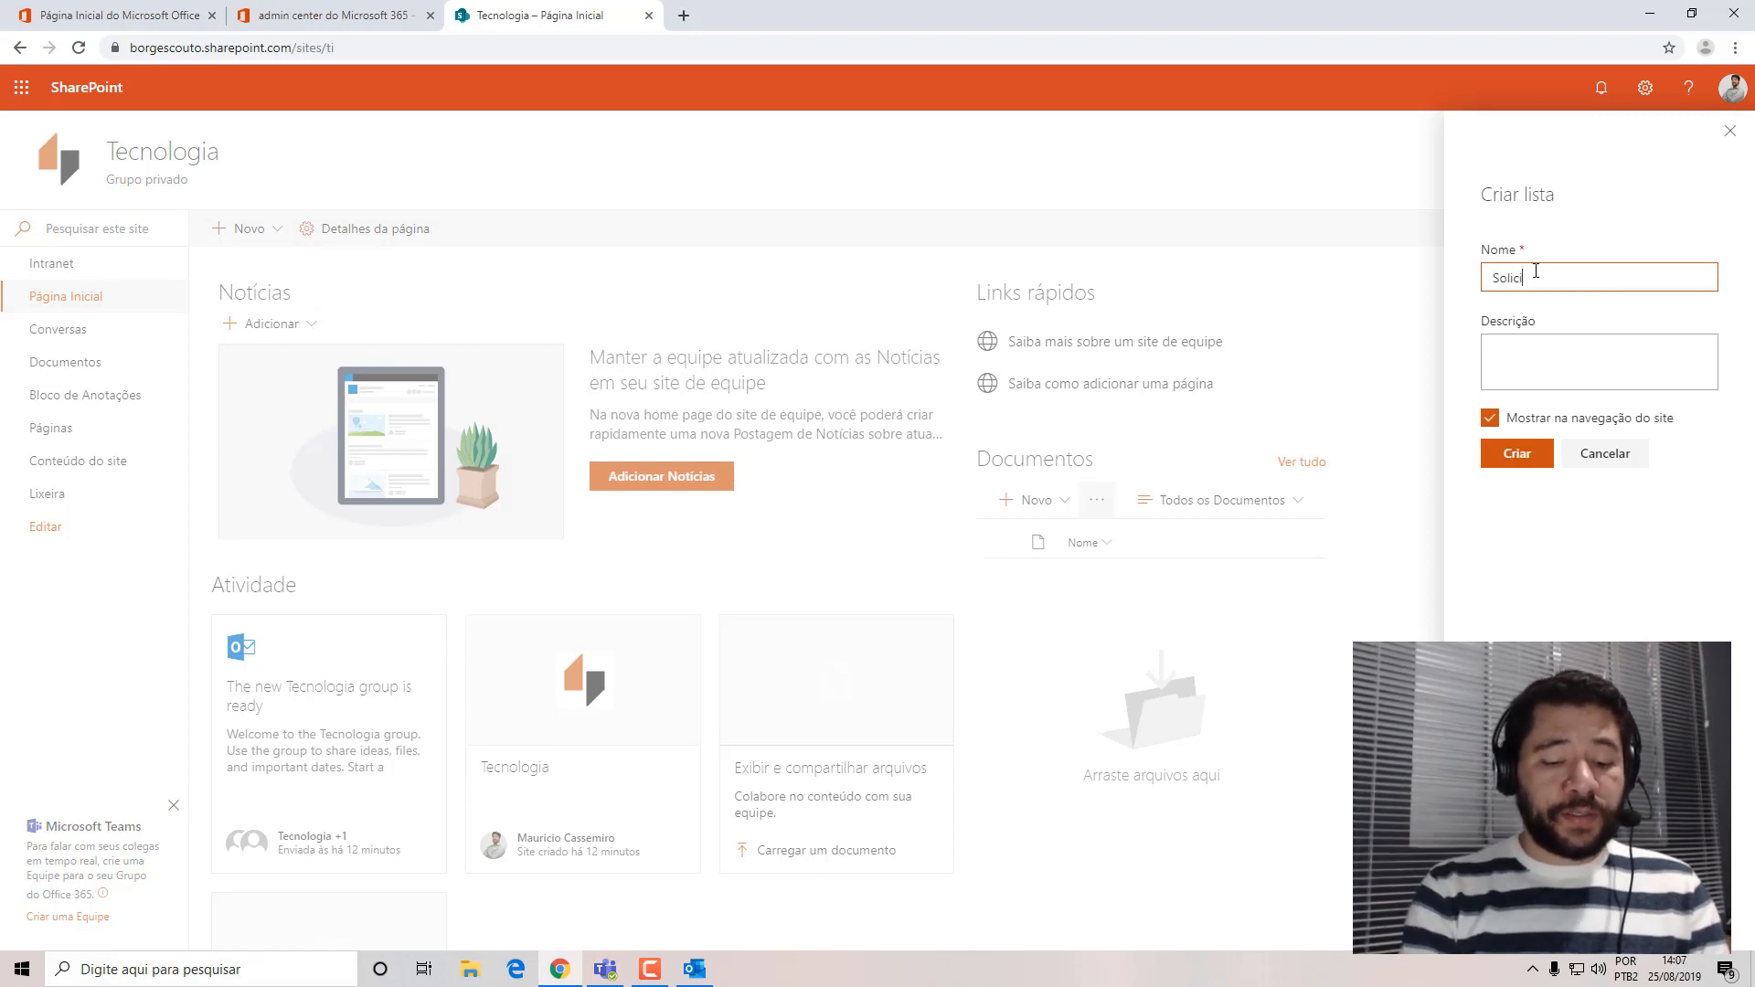
{"action": "type", "text": "tantes"}
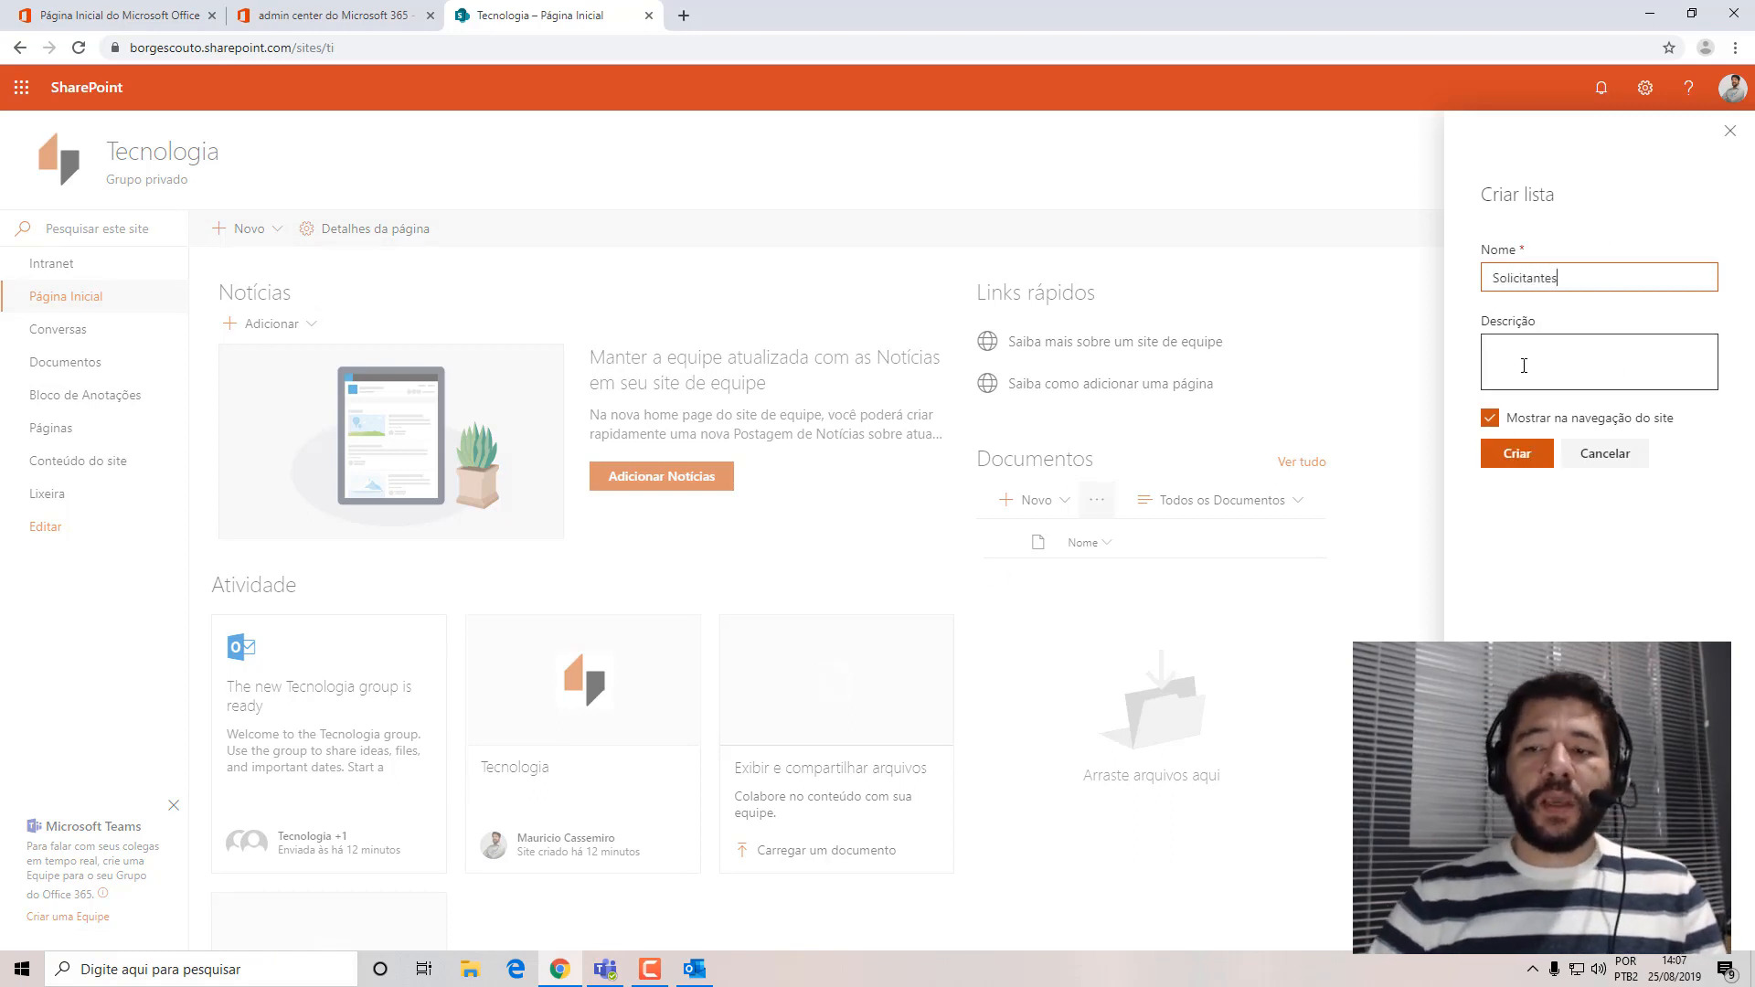
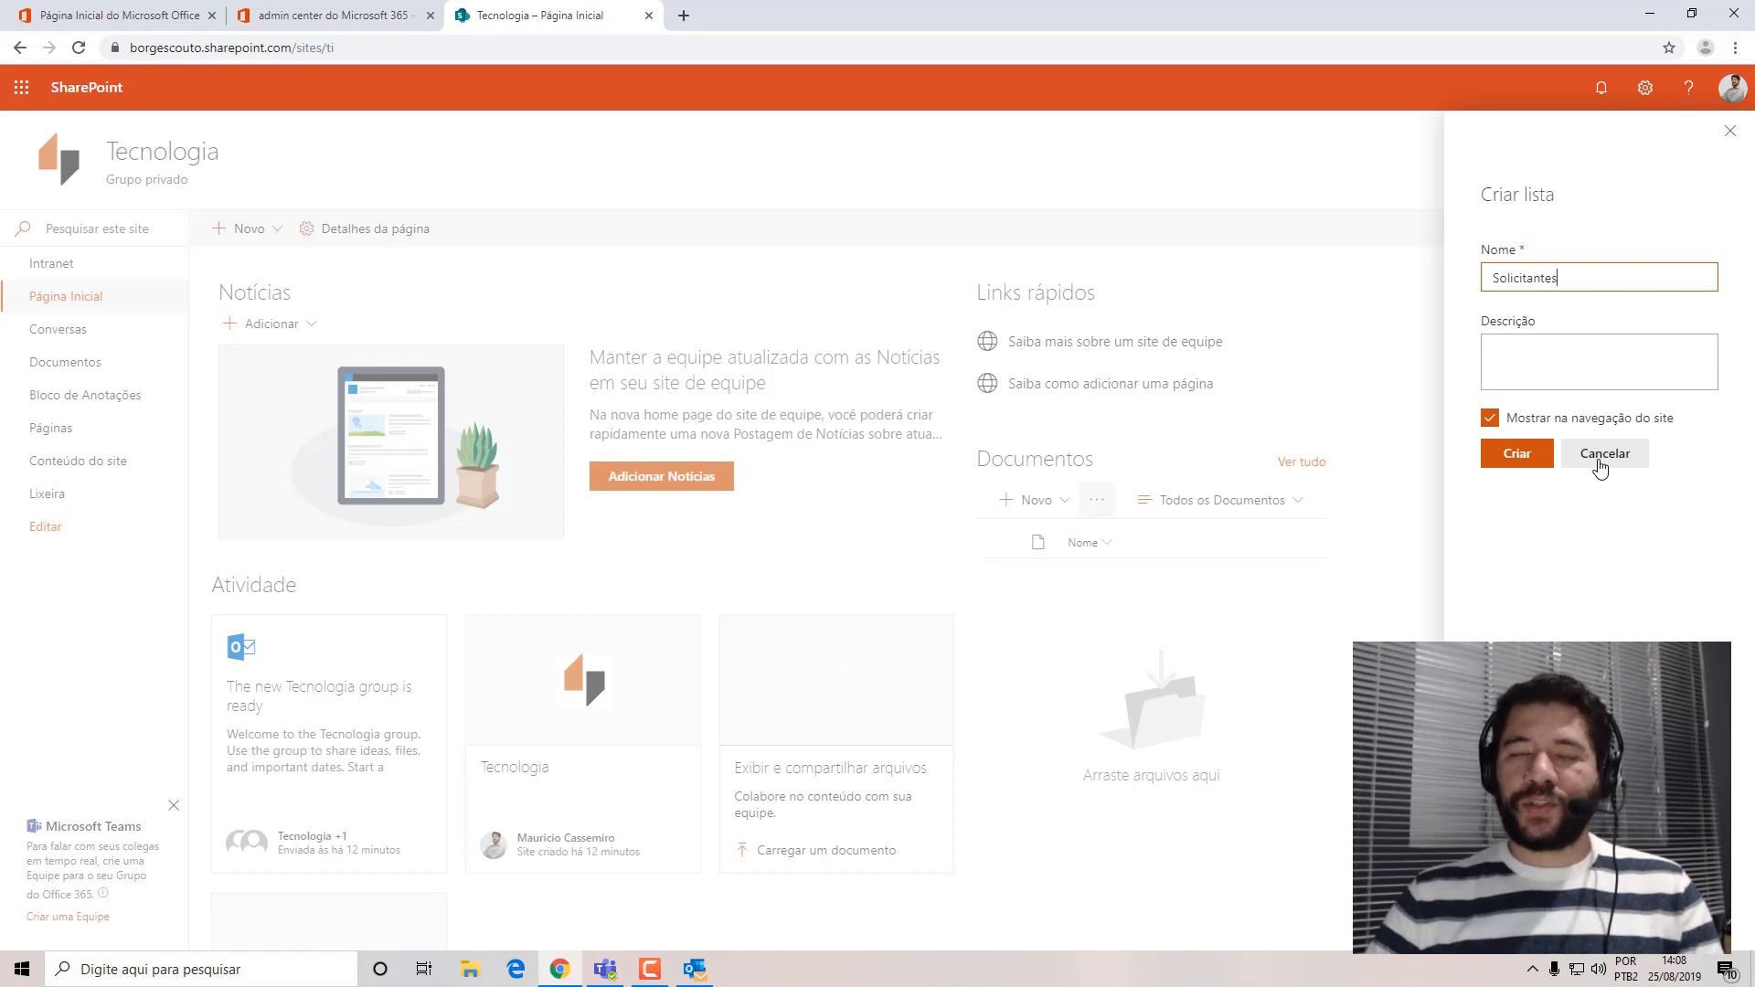
Cancel creating the Solicitantes list and go to portal.office.com in a new incognito window.
{"action": "left_click", "coordinate": [1600, 465]}
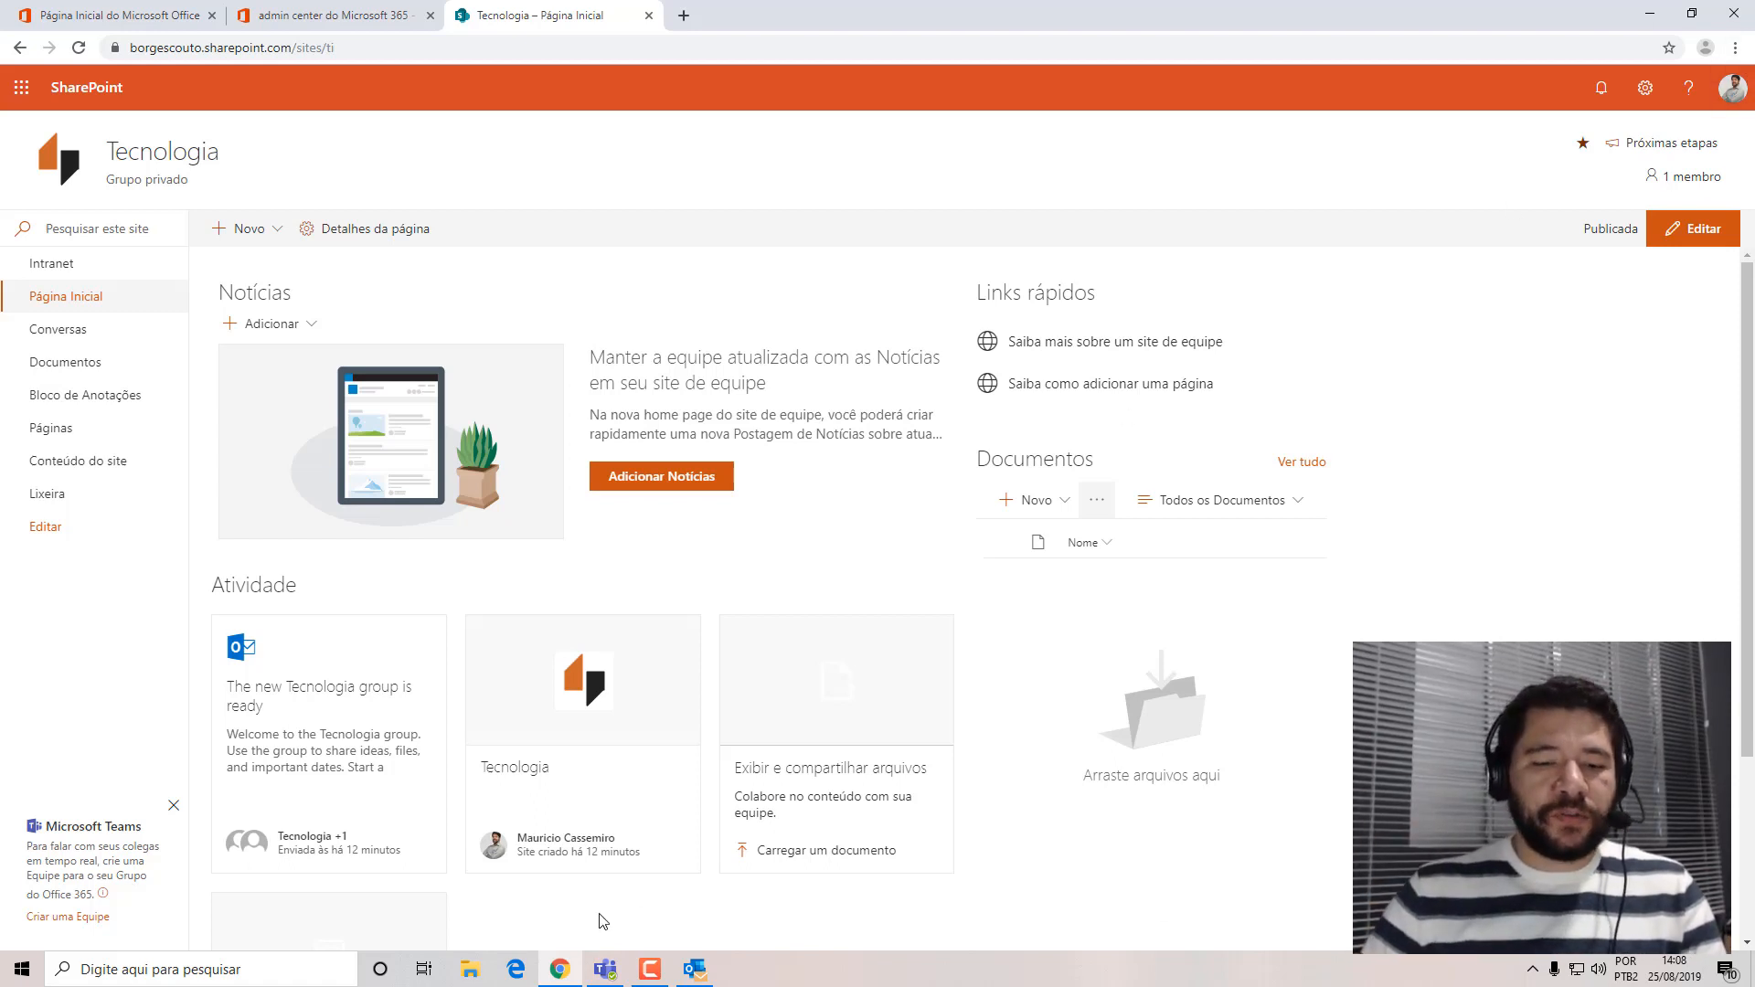
{"action": "left_click", "coordinate": [1735, 47]}
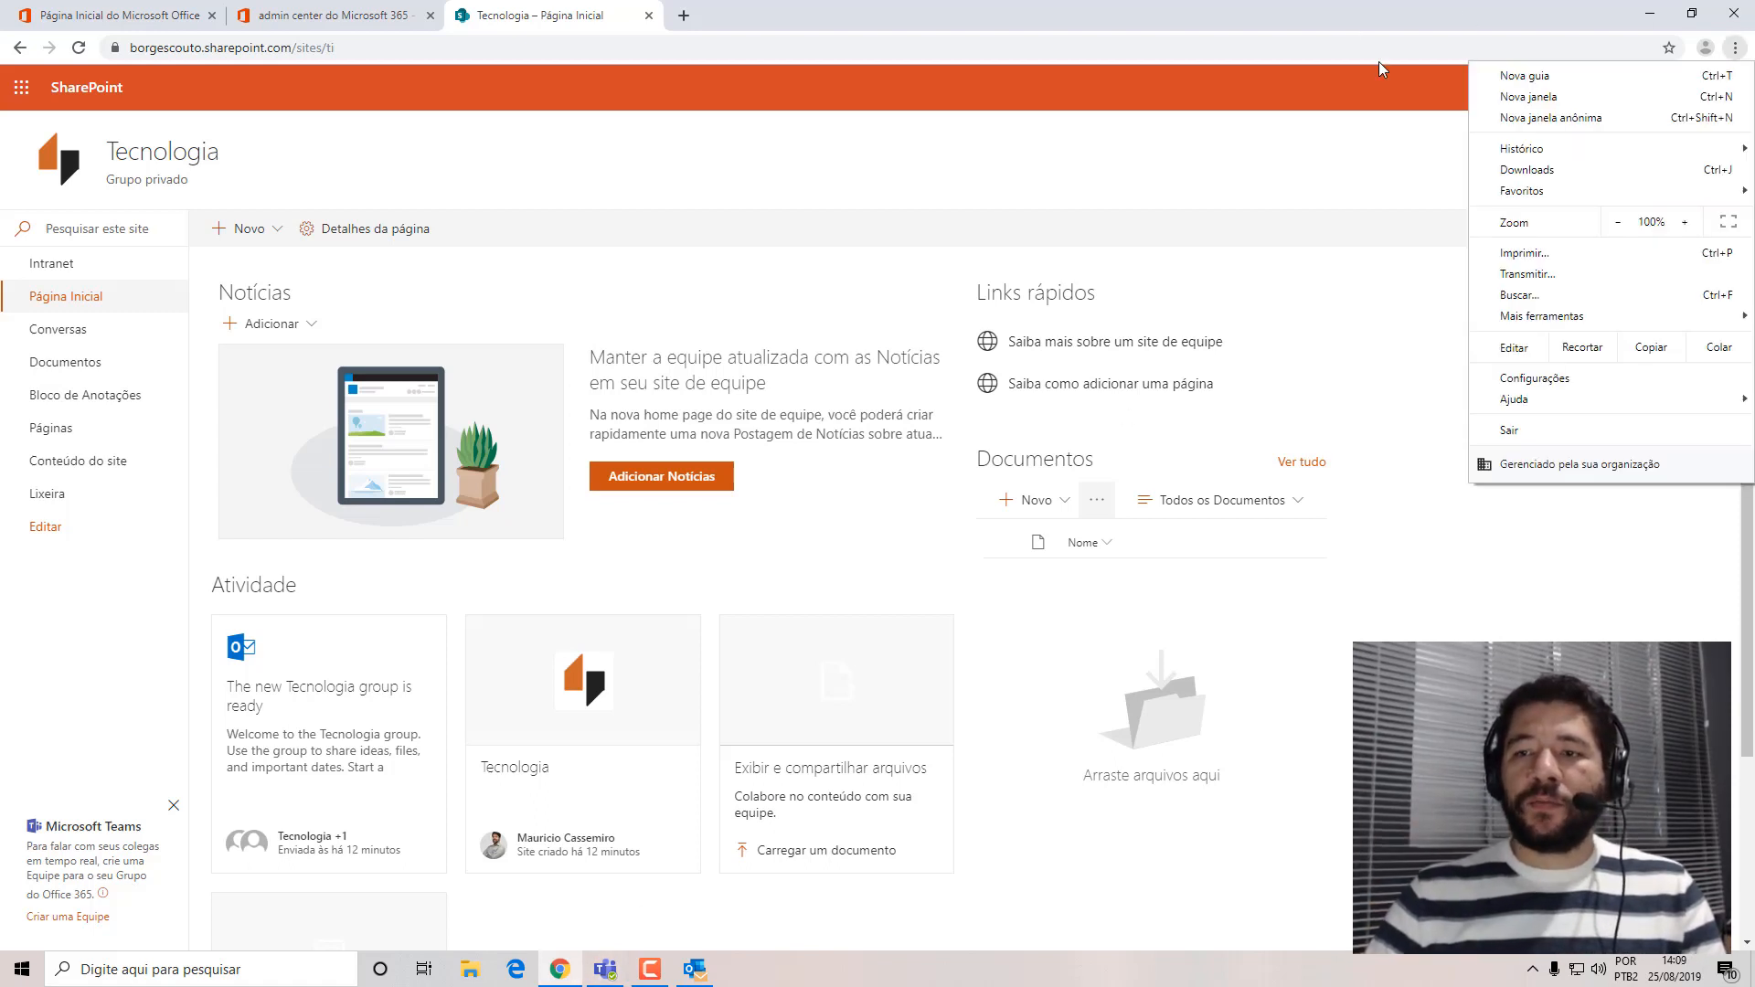
{"action": "left_click", "coordinate": [1524, 118]}
{"action": "type", "text": "portal.office.com"}
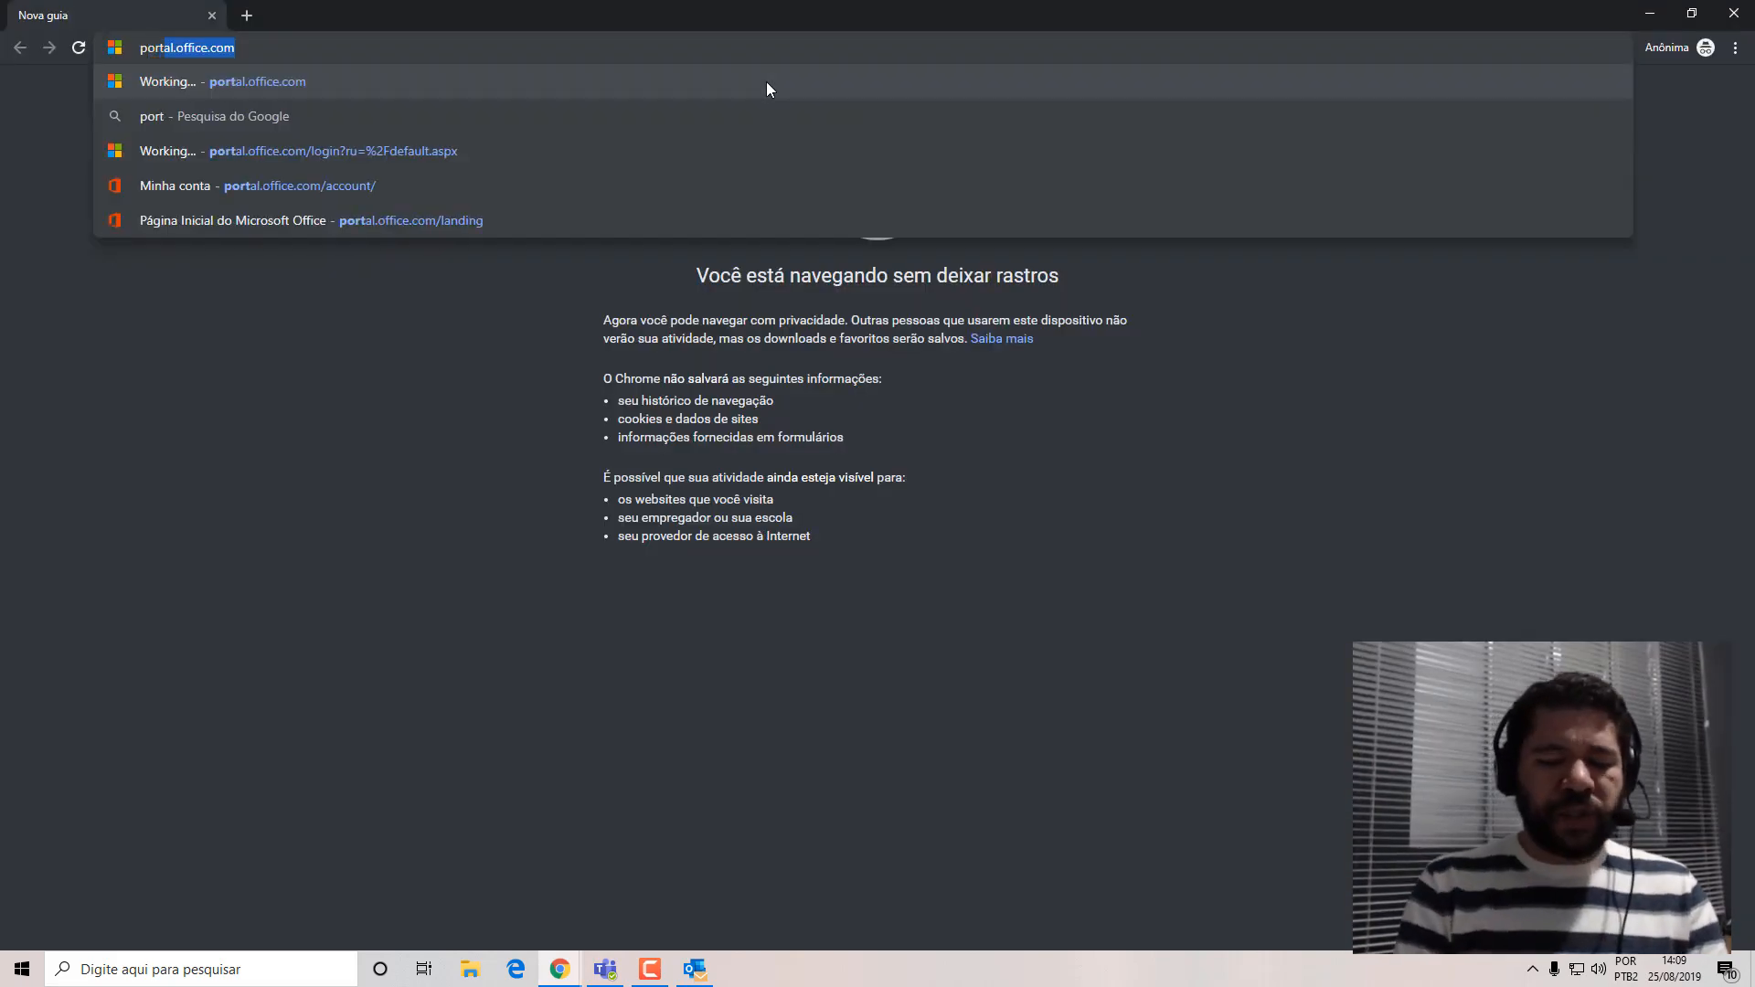
{"action": "key", "text": "Return"}
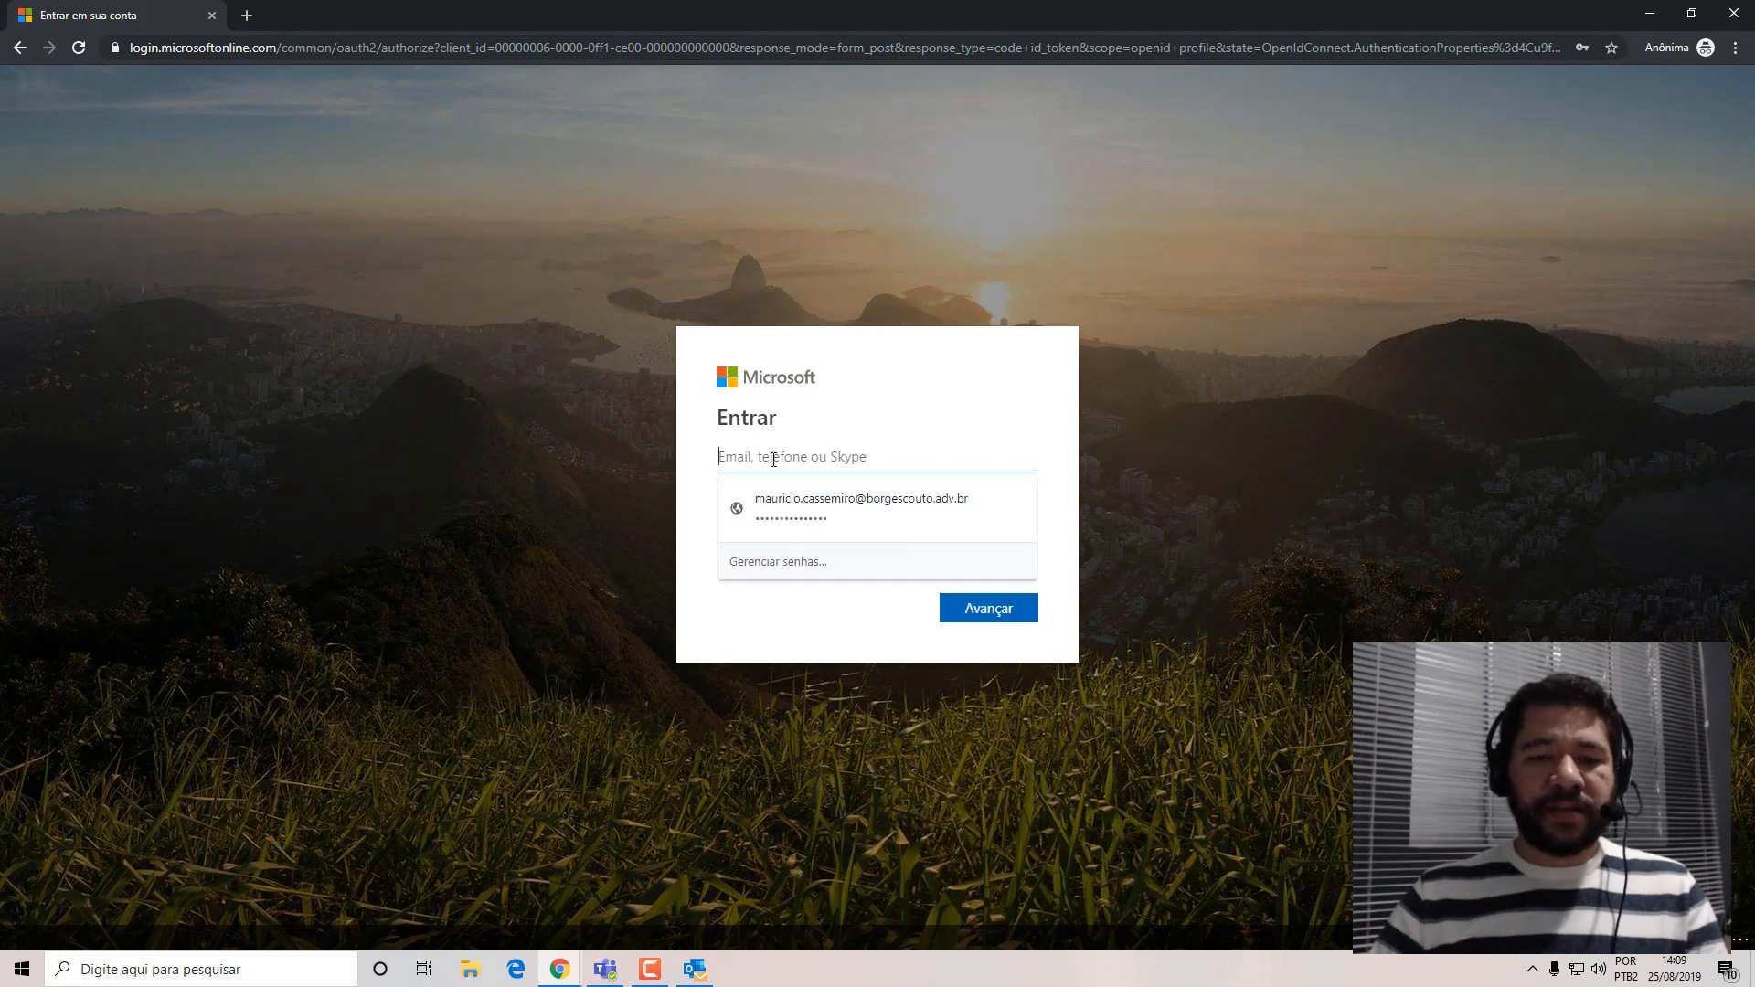
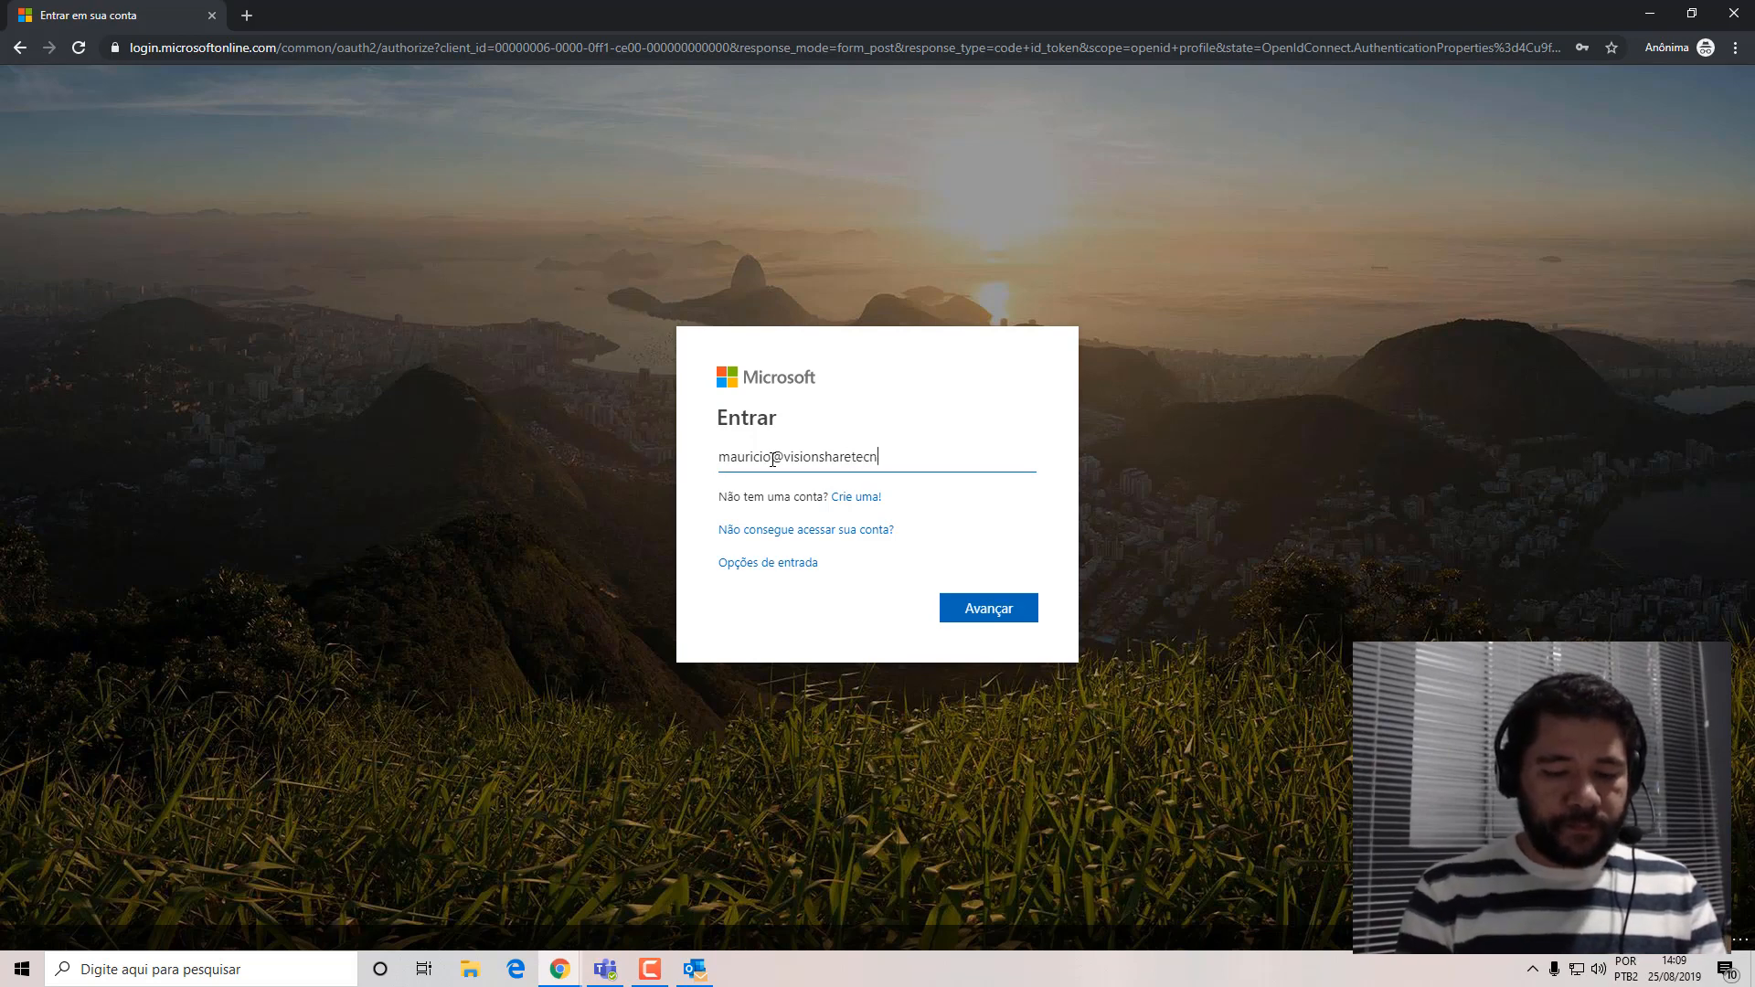
Enter the VisionShare Tecnologia account's e-mail on the Microsoft sign-in page and proceed to the password prompt.
{"action": "key", "text": "Return"}
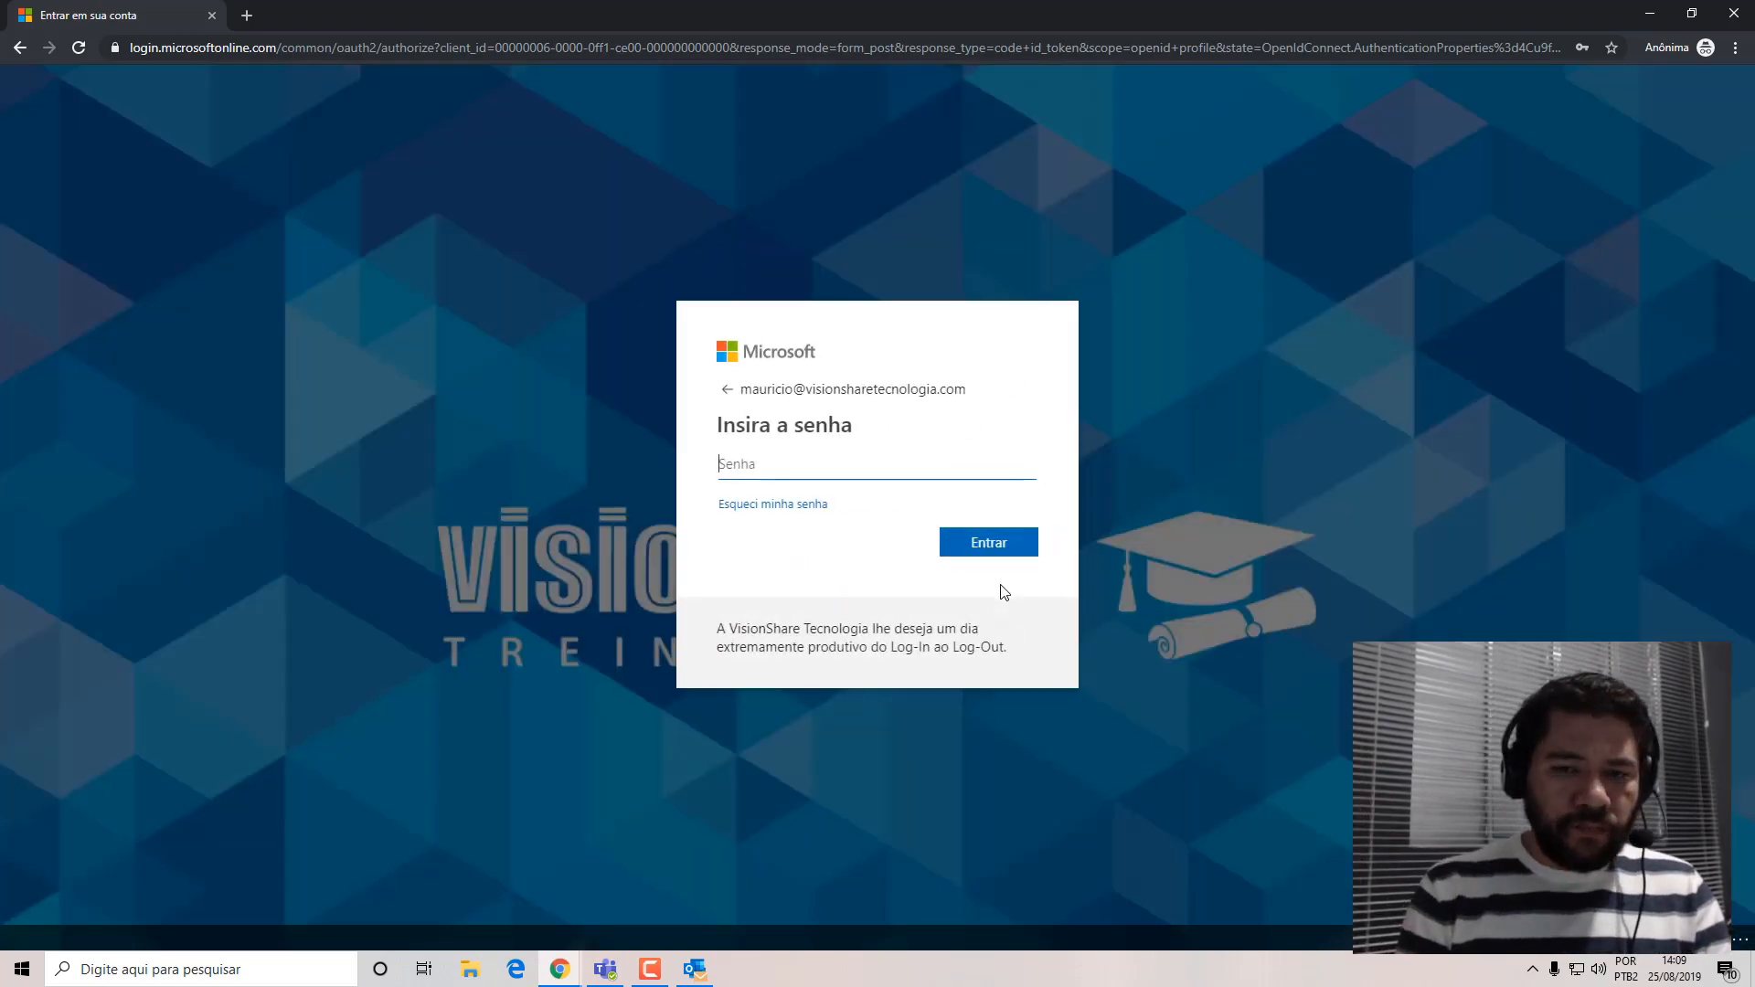
Enter the account password, sign in to Office 365, and decline to stay signed in.
{"action": "type", "text": "••"}
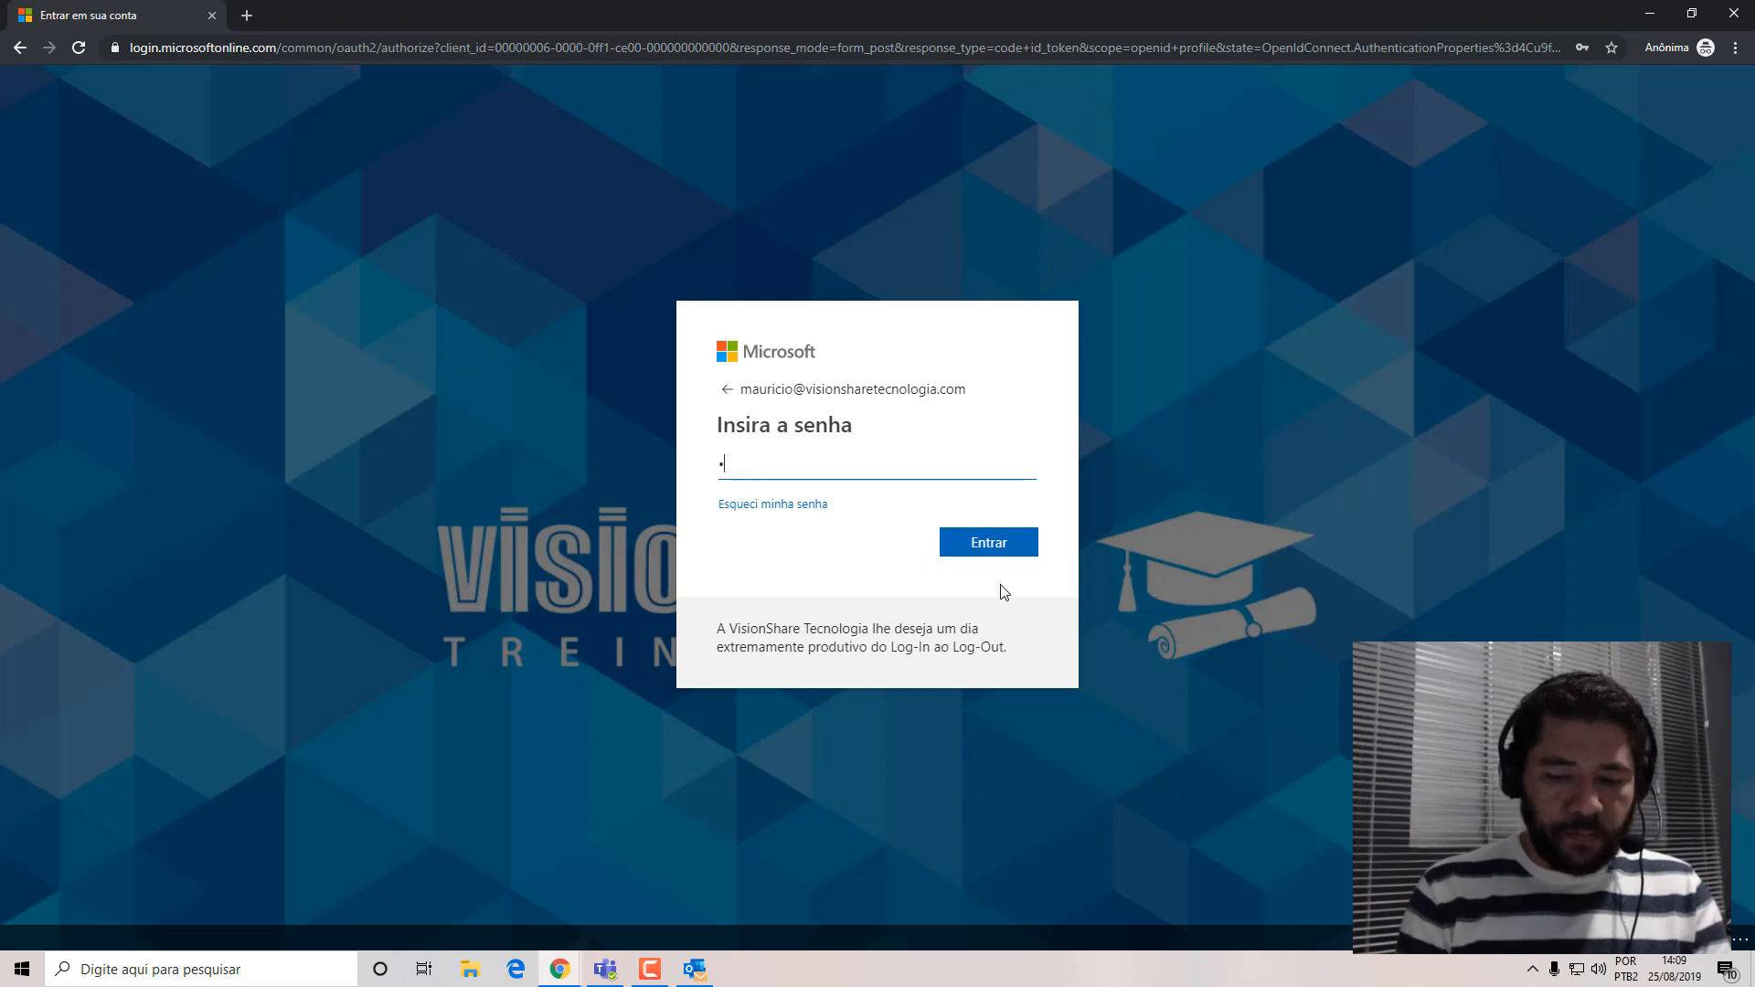
{"action": "type", "text": "••••••••••"}
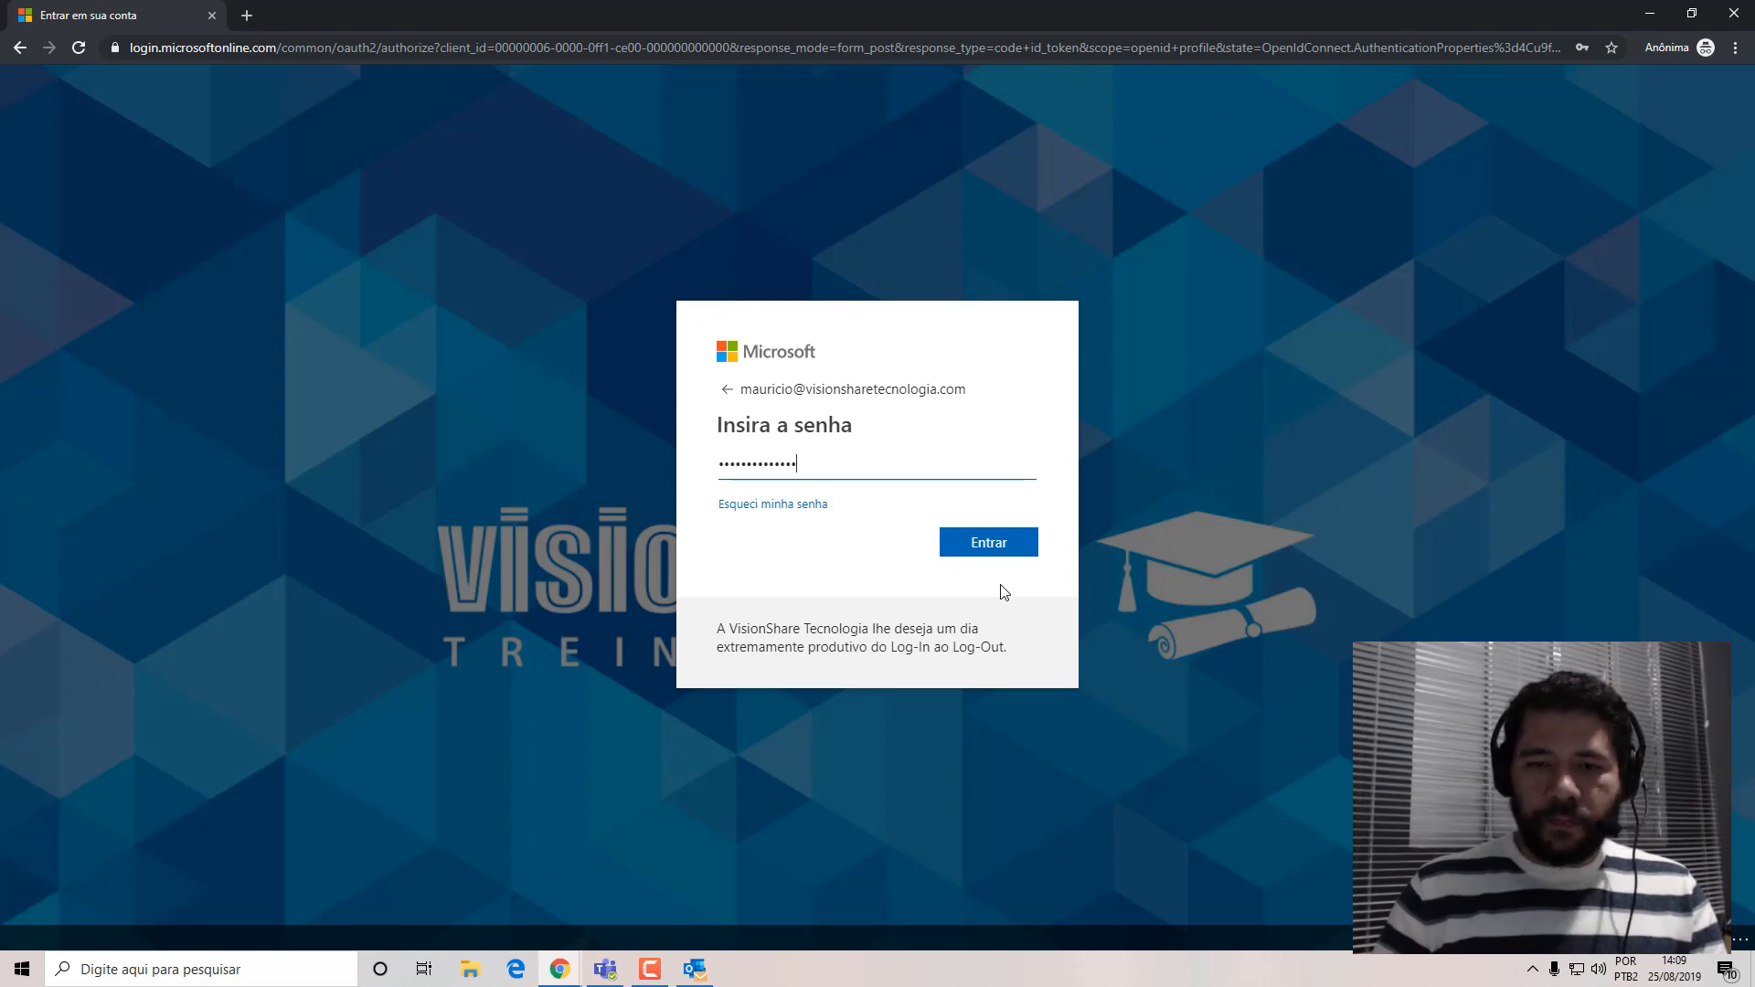
{"action": "key", "text": "Return"}
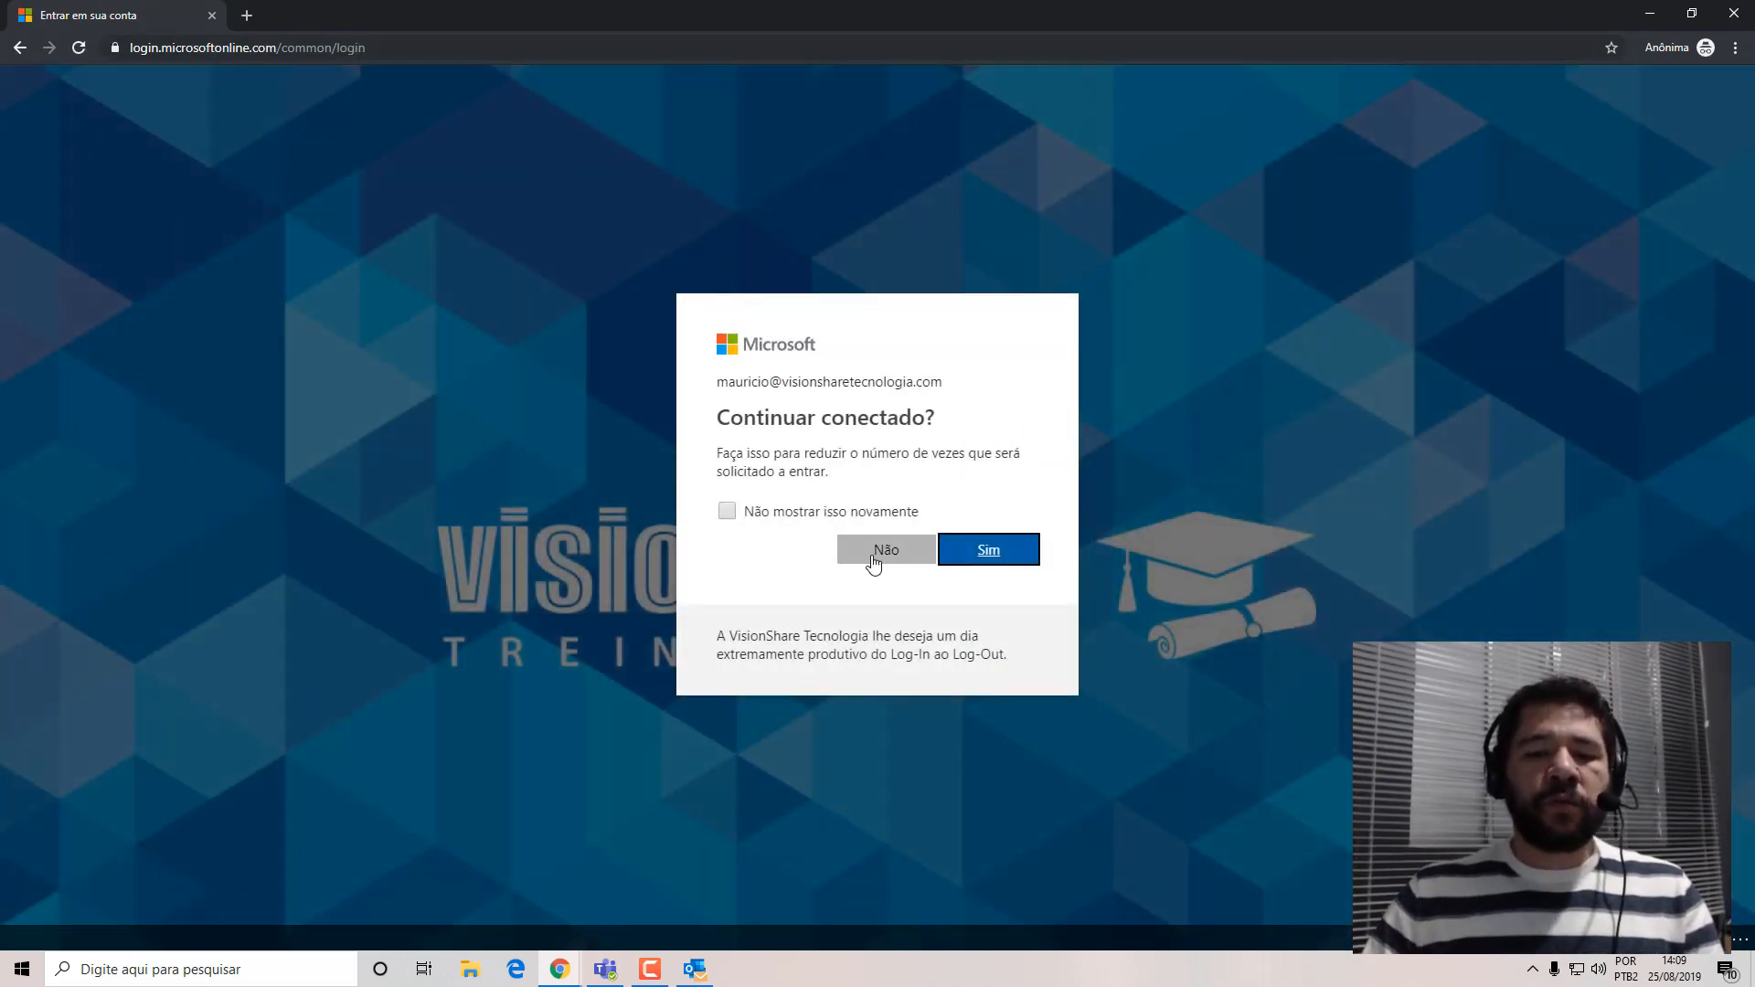
{"action": "left_click", "coordinate": [877, 552]}
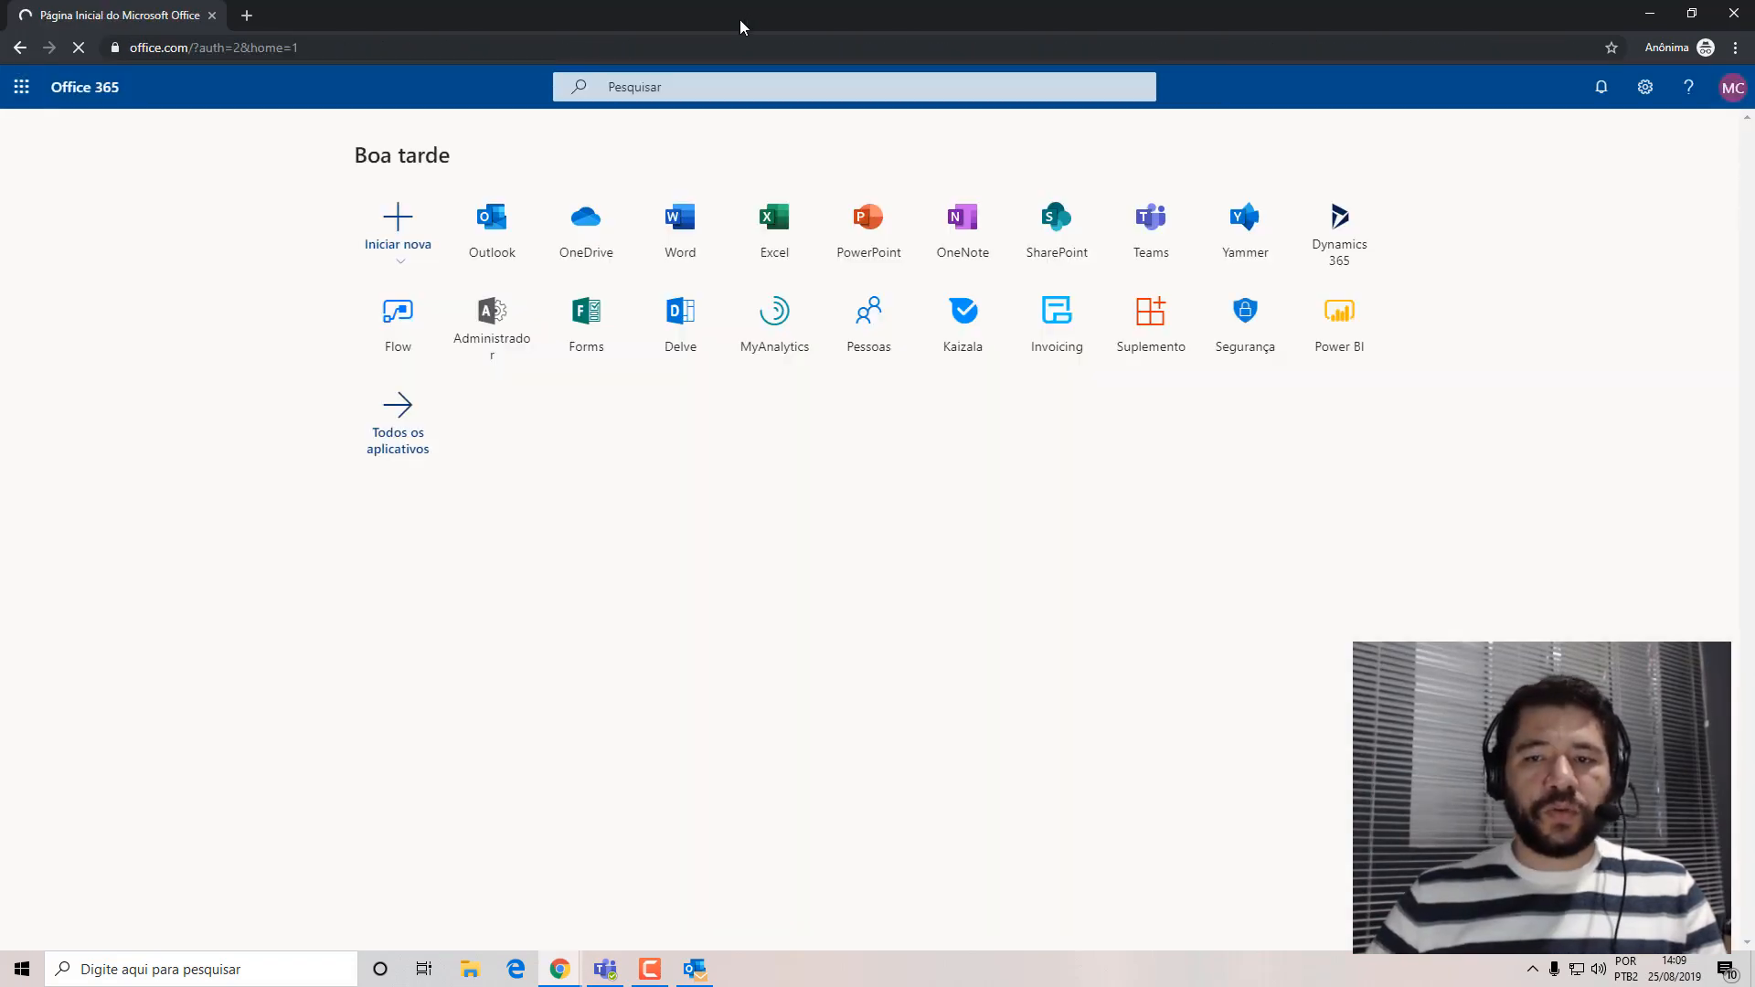
Open SharePoint, go to the frequent site Tecnologia, and display its Chamados list.
{"action": "left_click", "coordinate": [1071, 259]}
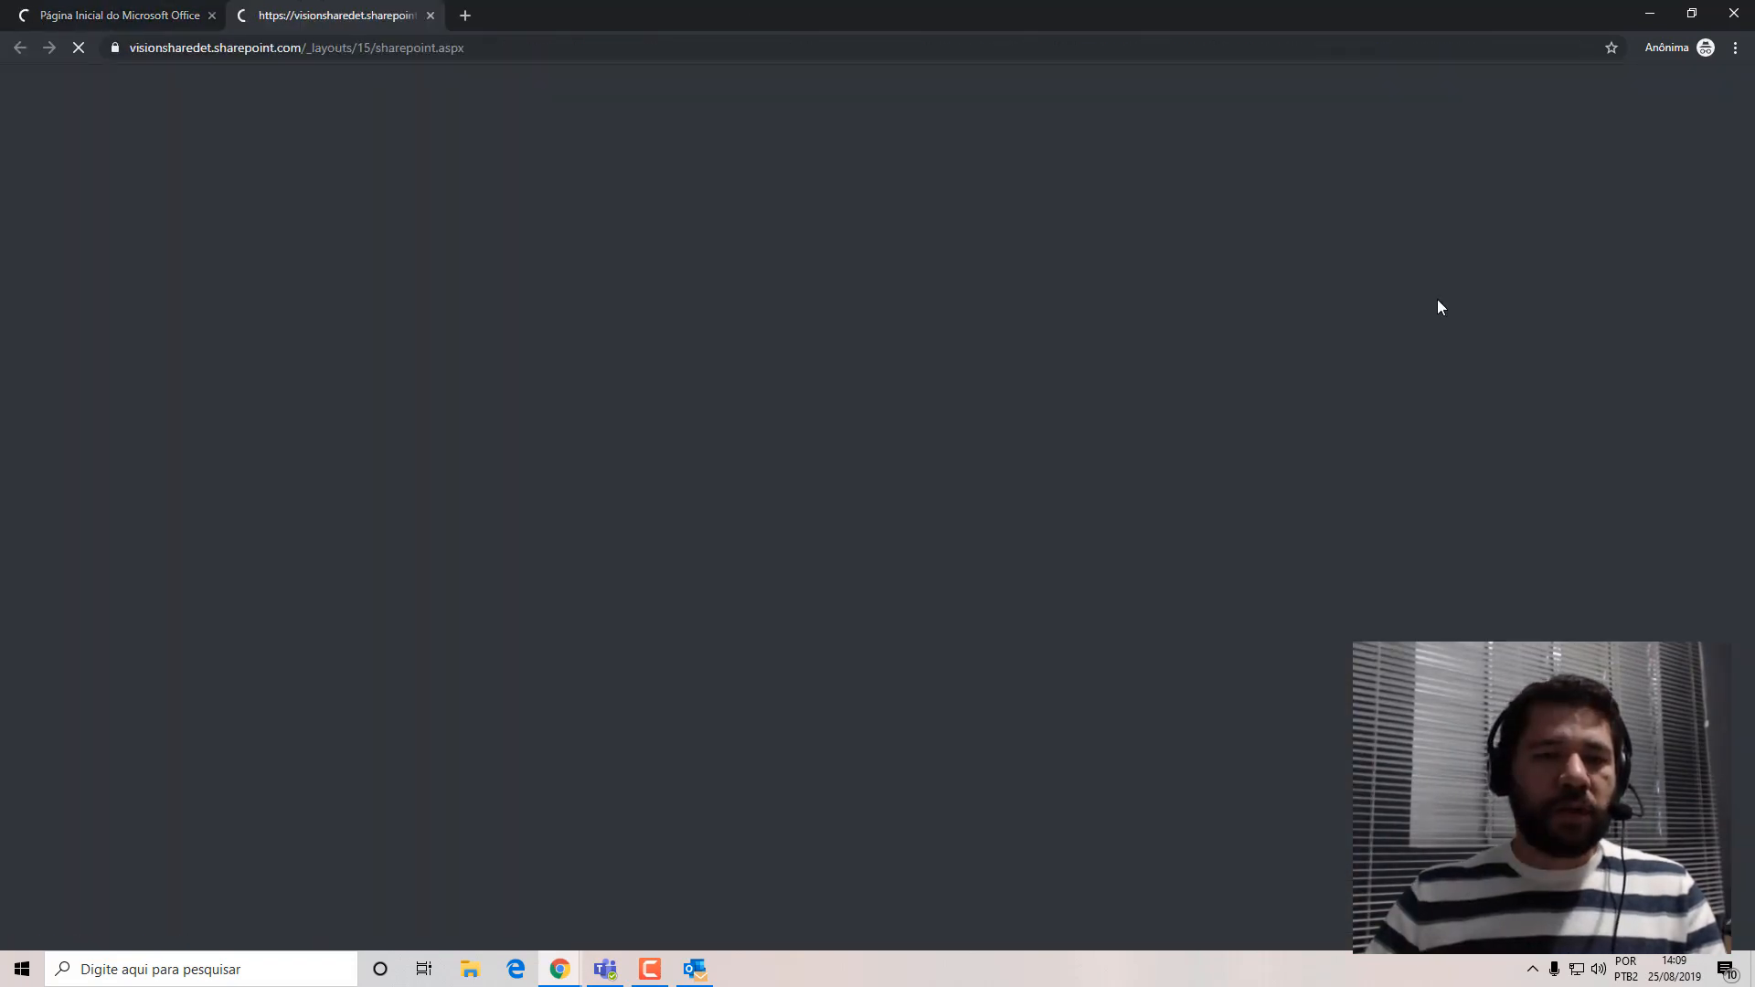
{"action": "scroll", "coordinate": [88, 512], "scroll_direction": "down", "scroll_amount": 5}
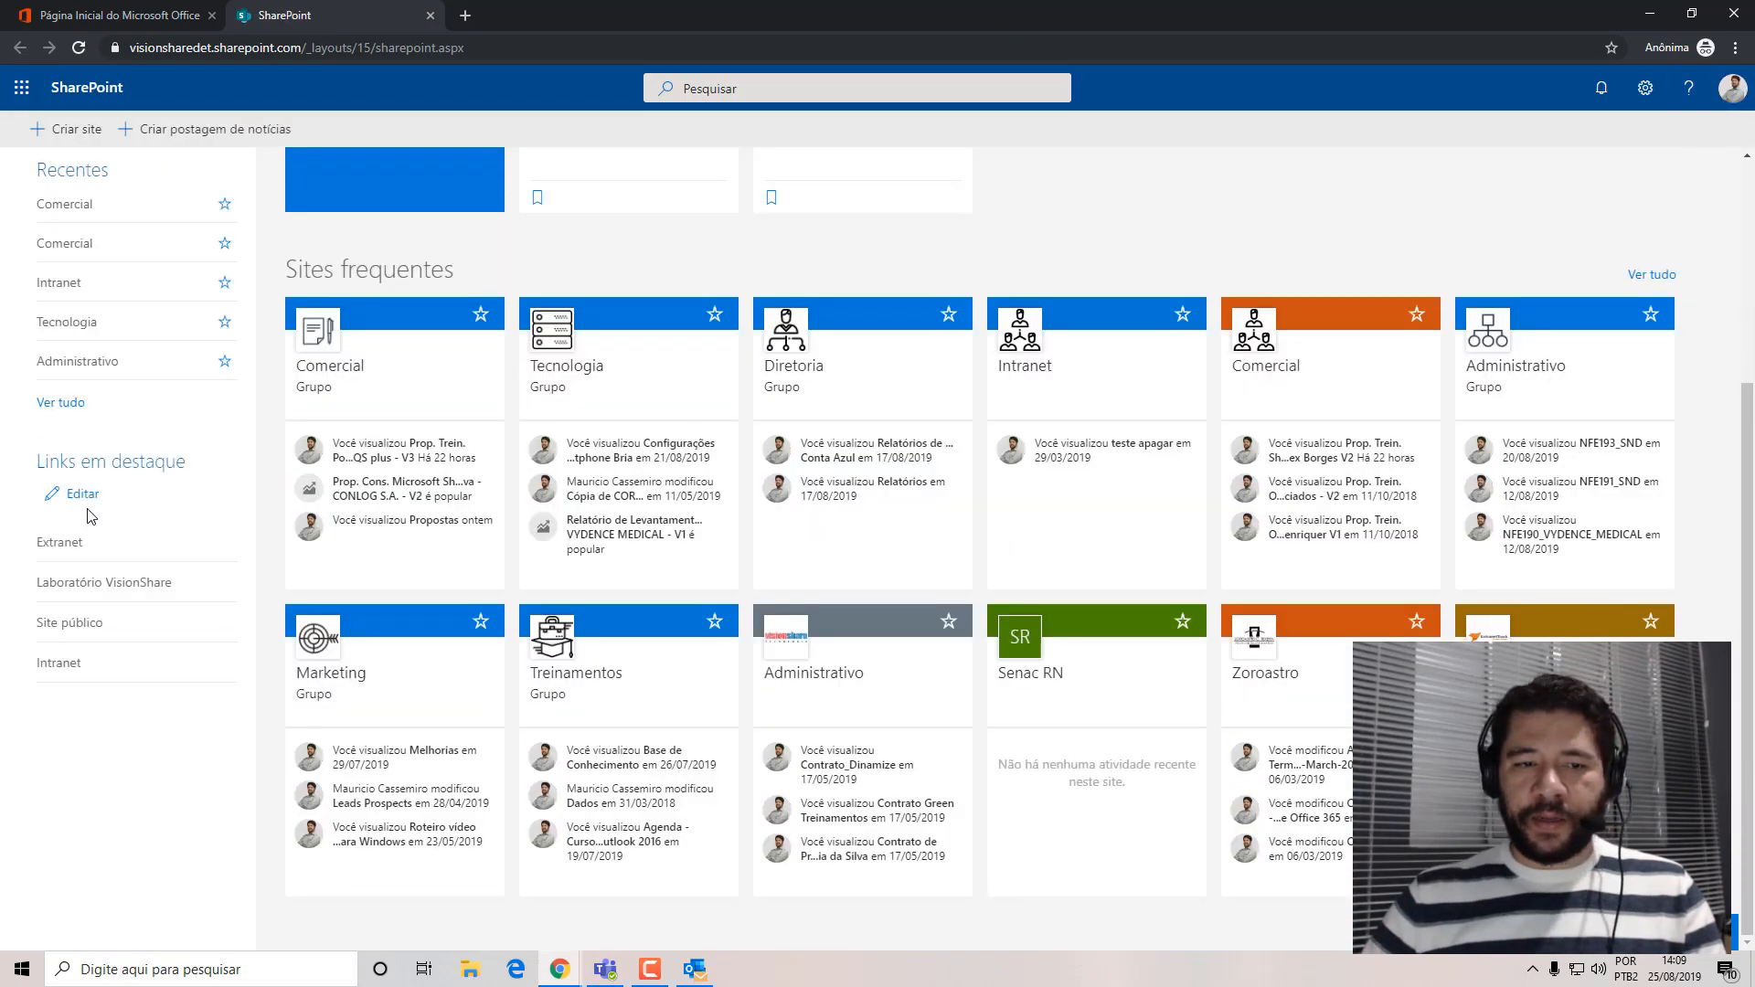
{"action": "scroll", "coordinate": [88, 517], "scroll_direction": "up", "scroll_amount": 4}
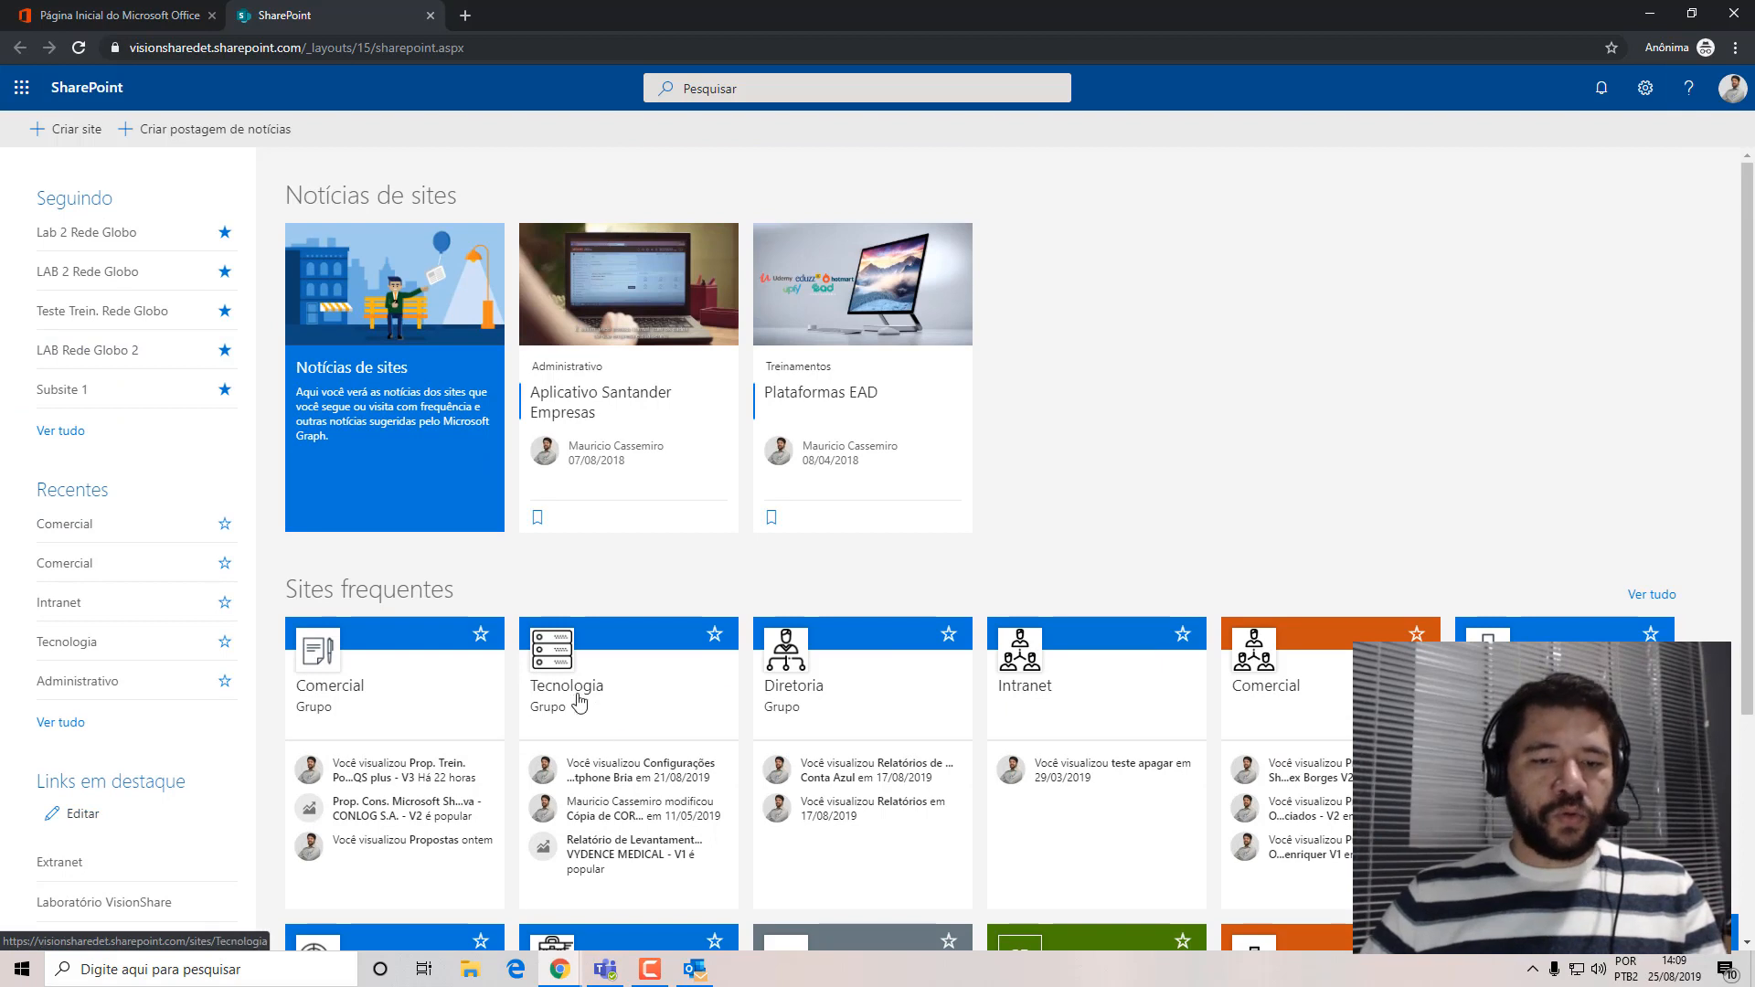
{"action": "left_click", "coordinate": [547, 668]}
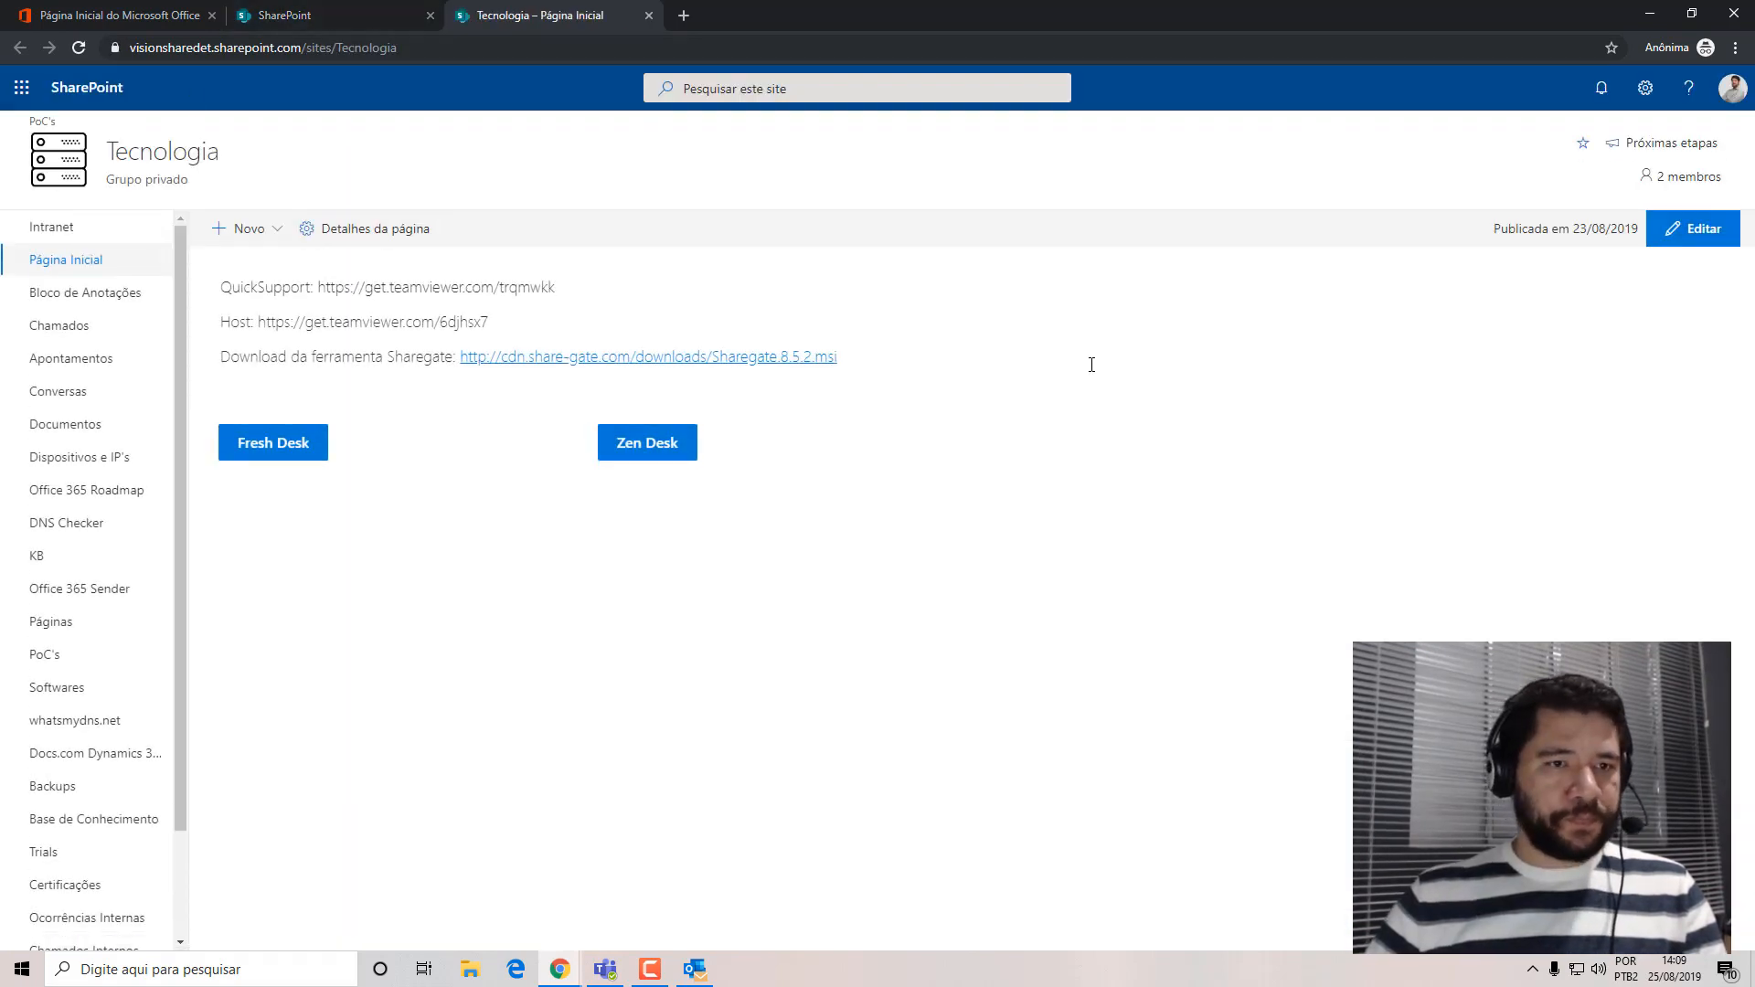
{"action": "left_click", "coordinate": [78, 344]}
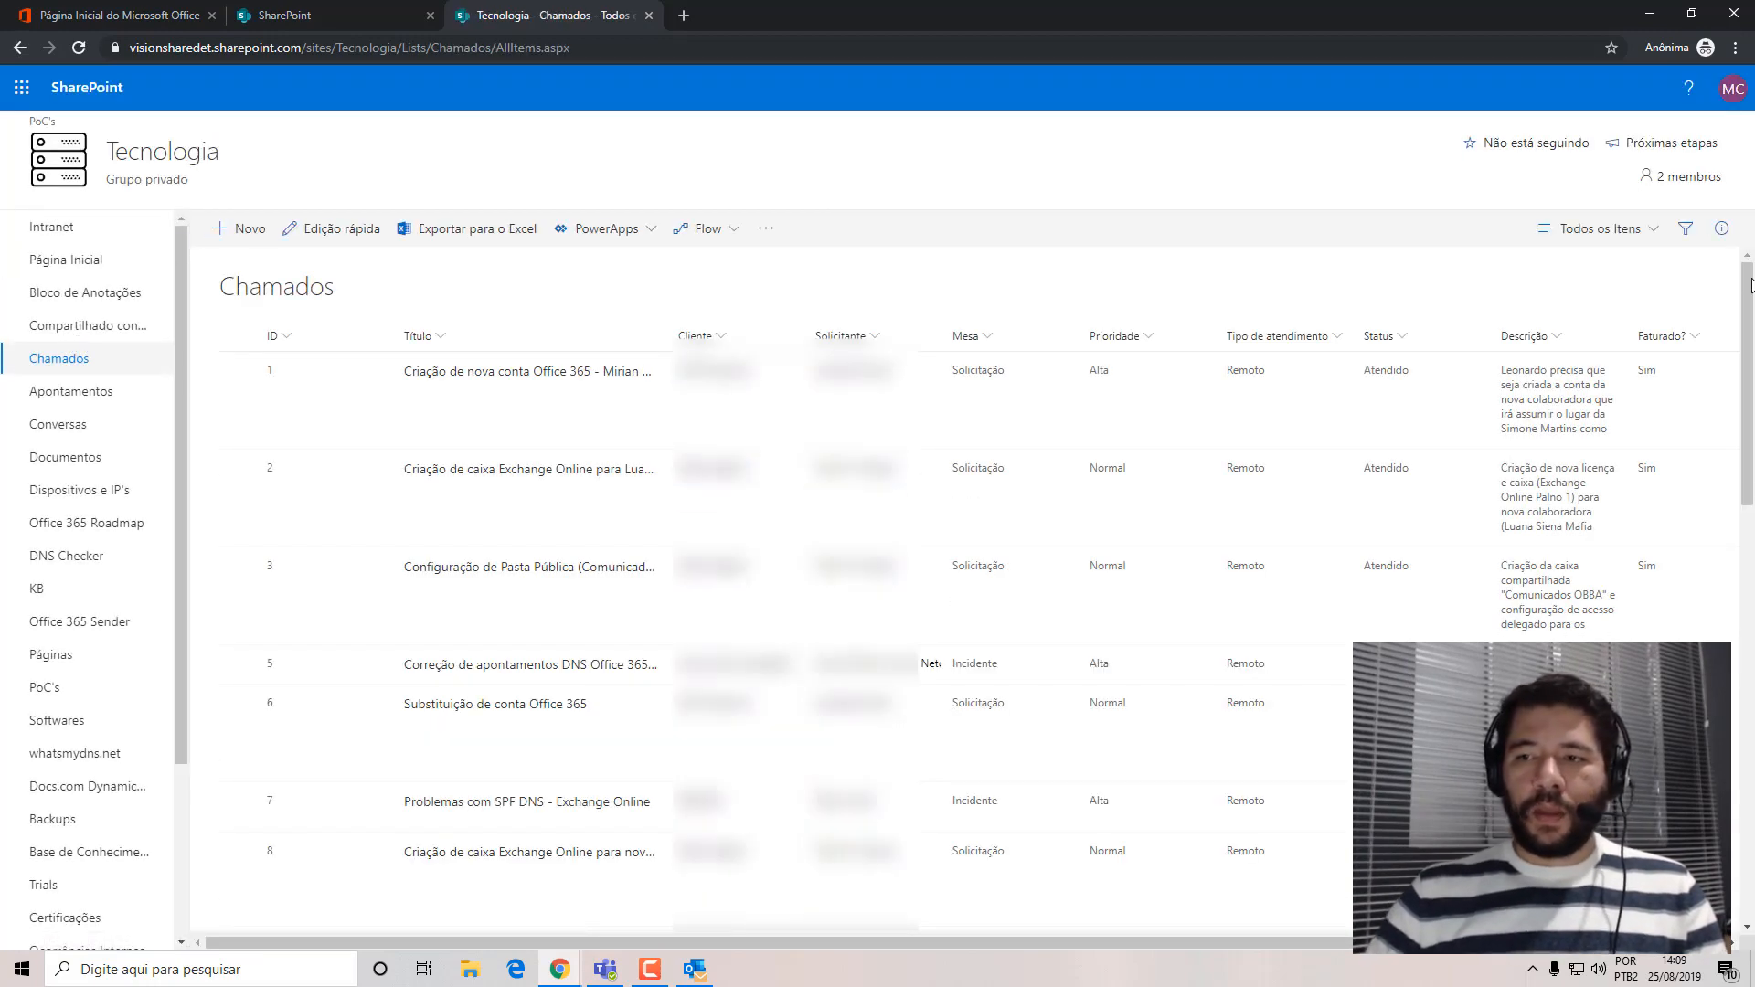
Open the Tecnologia site again from the SharePoint home page and load its Apontamentos list in a separate tab.
{"action": "left_click", "coordinate": [442, 15]}
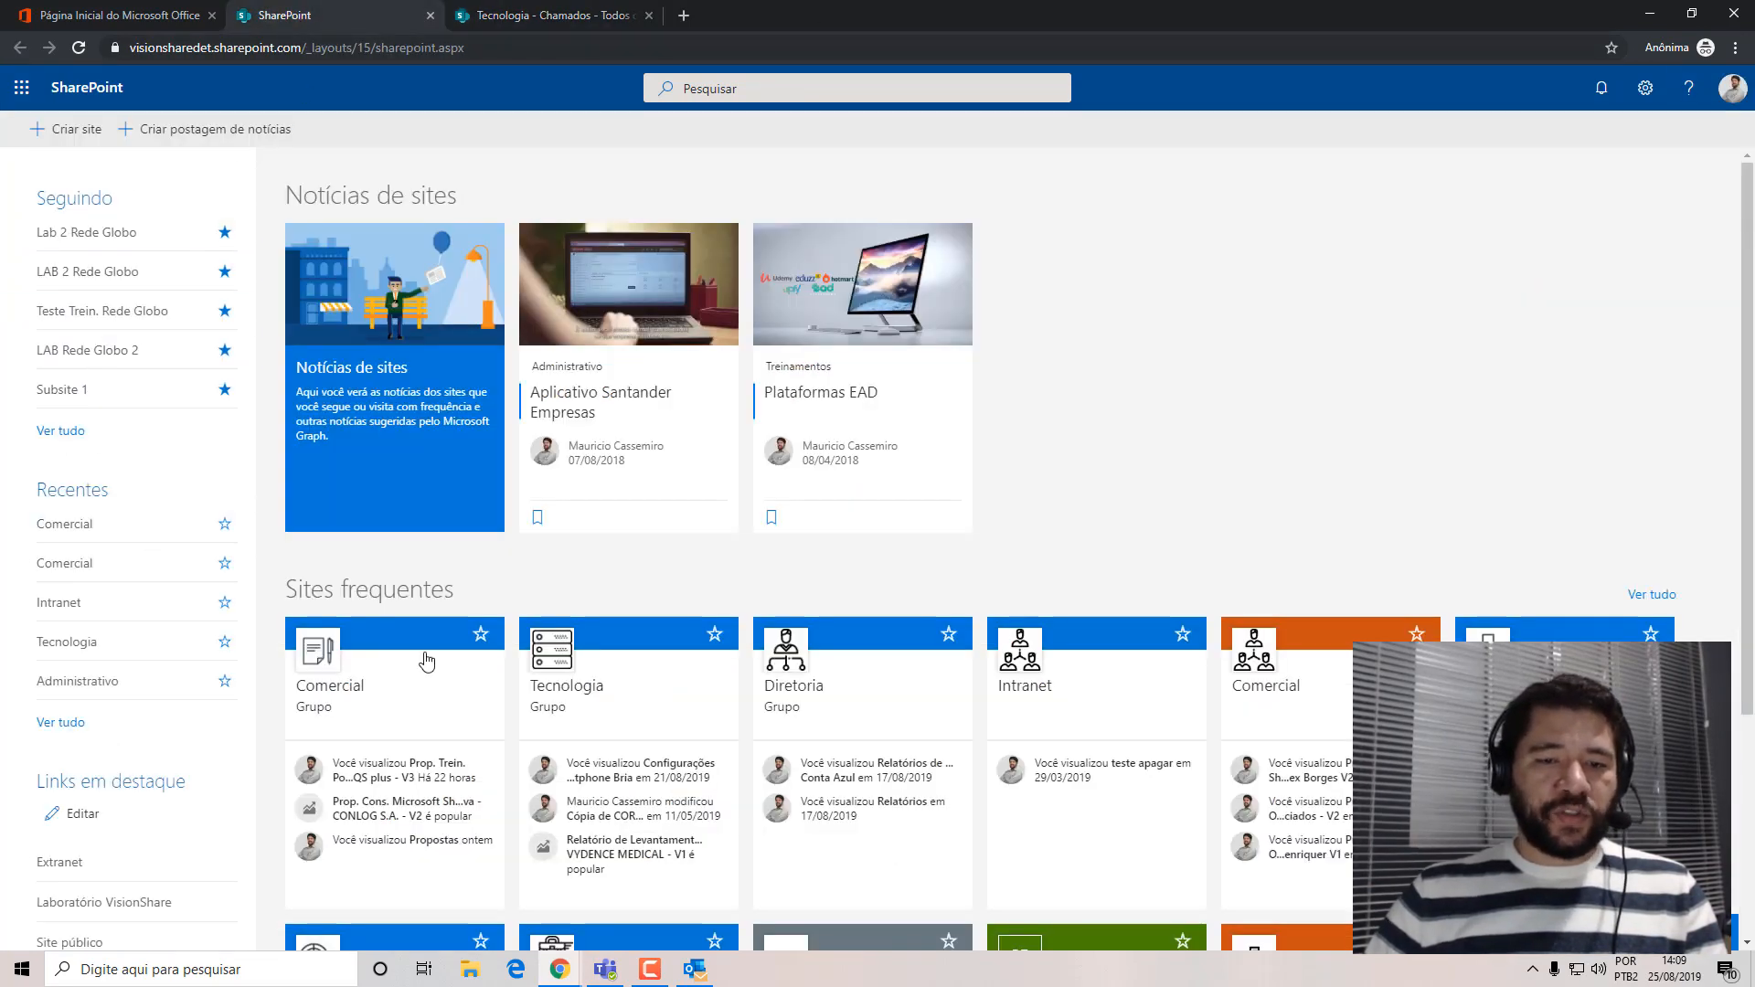
{"action": "left_click", "coordinate": [552, 649]}
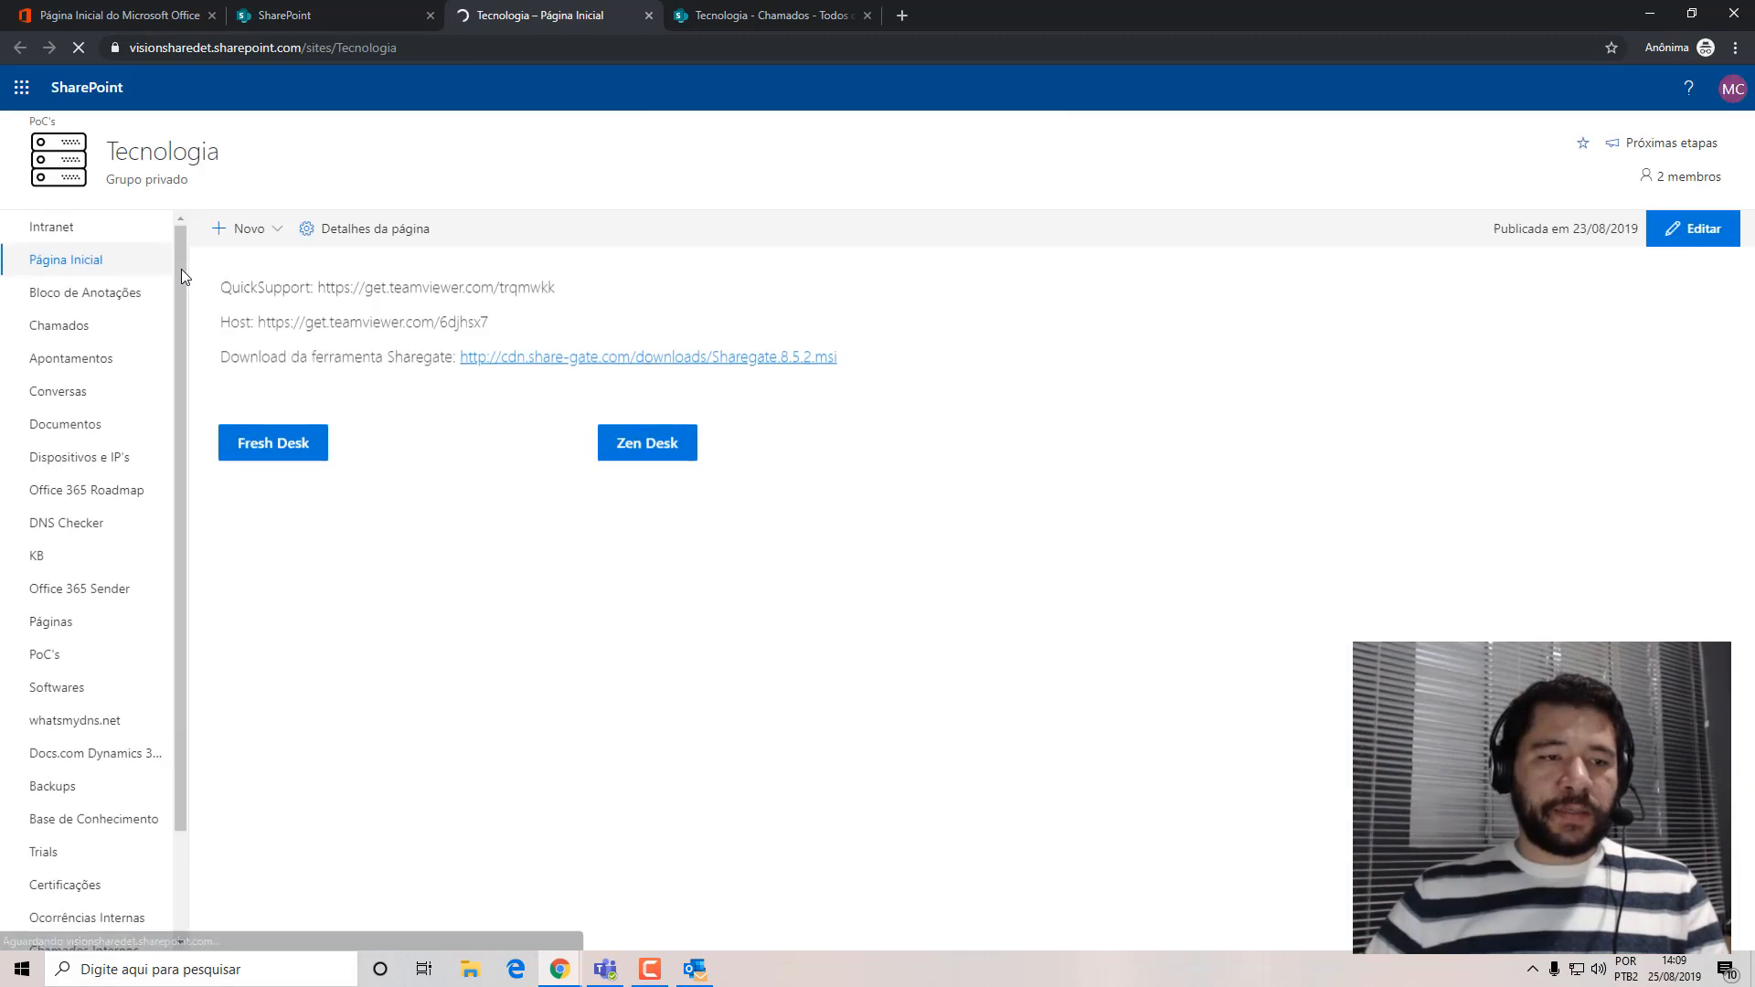
{"action": "right_click", "coordinate": [66, 365]}
{"action": "left_click", "coordinate": [118, 375]}
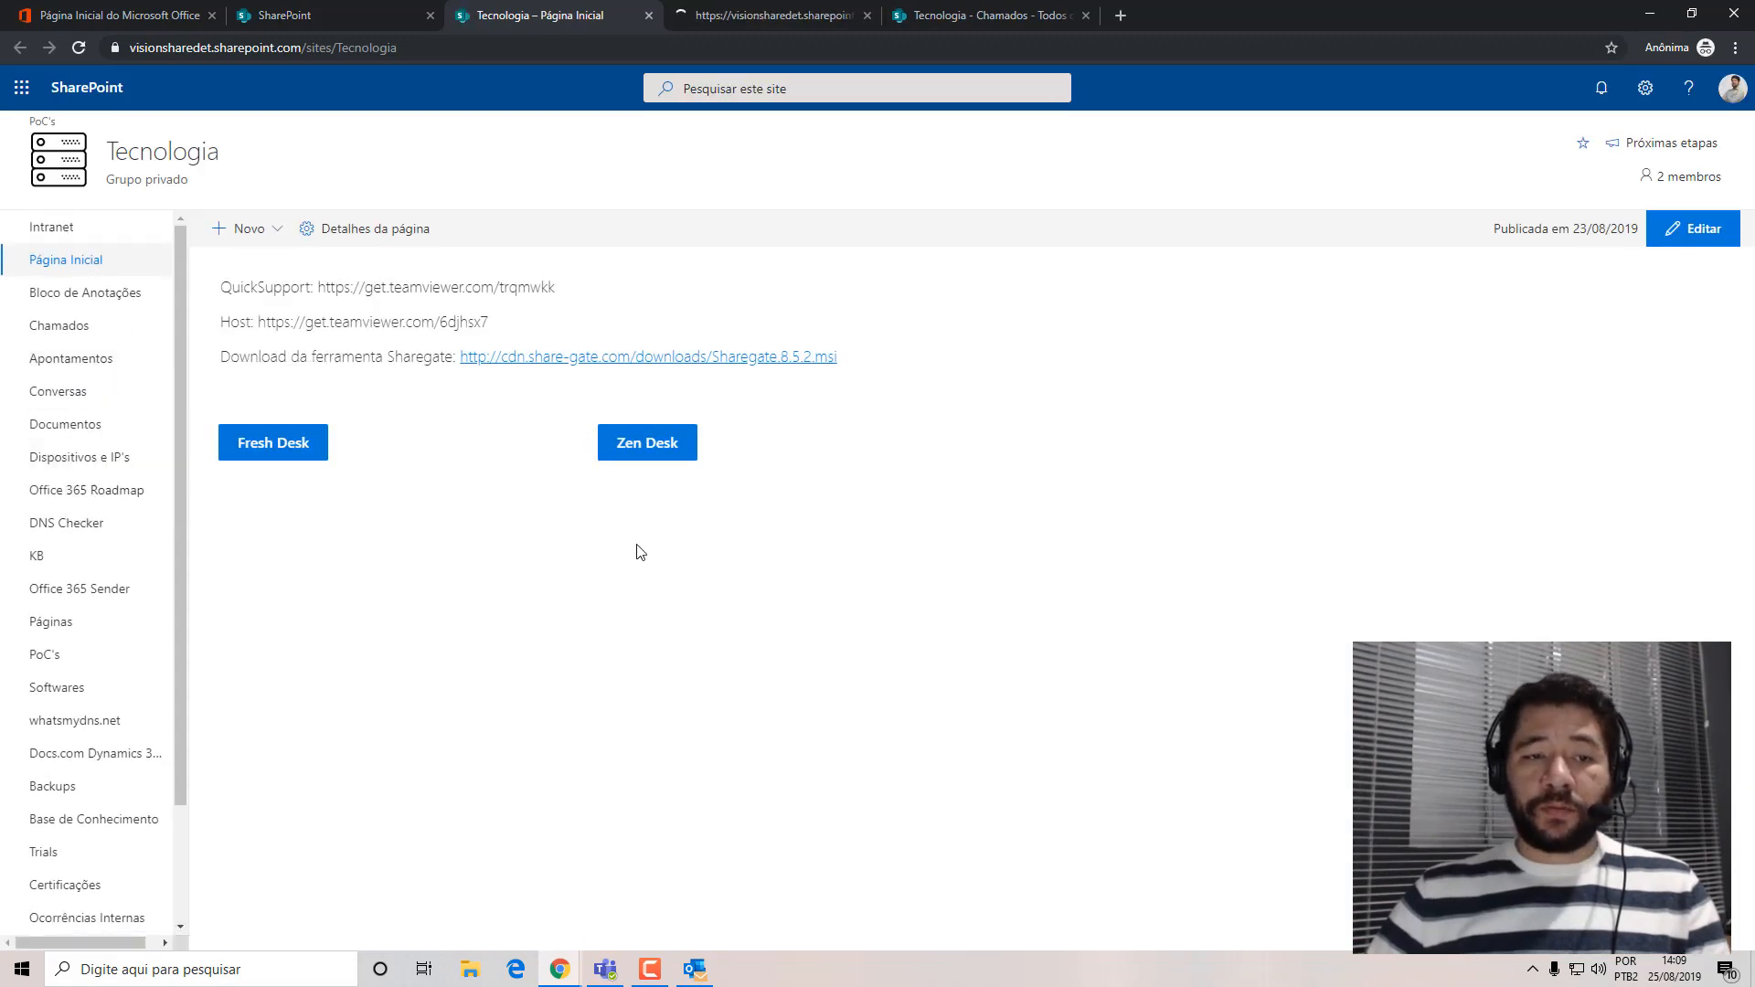
{"action": "scroll", "coordinate": [179, 240], "scroll_direction": "down", "scroll_amount": 1}
{"action": "scroll", "coordinate": [54, 250], "scroll_direction": "up", "scroll_amount": 1}
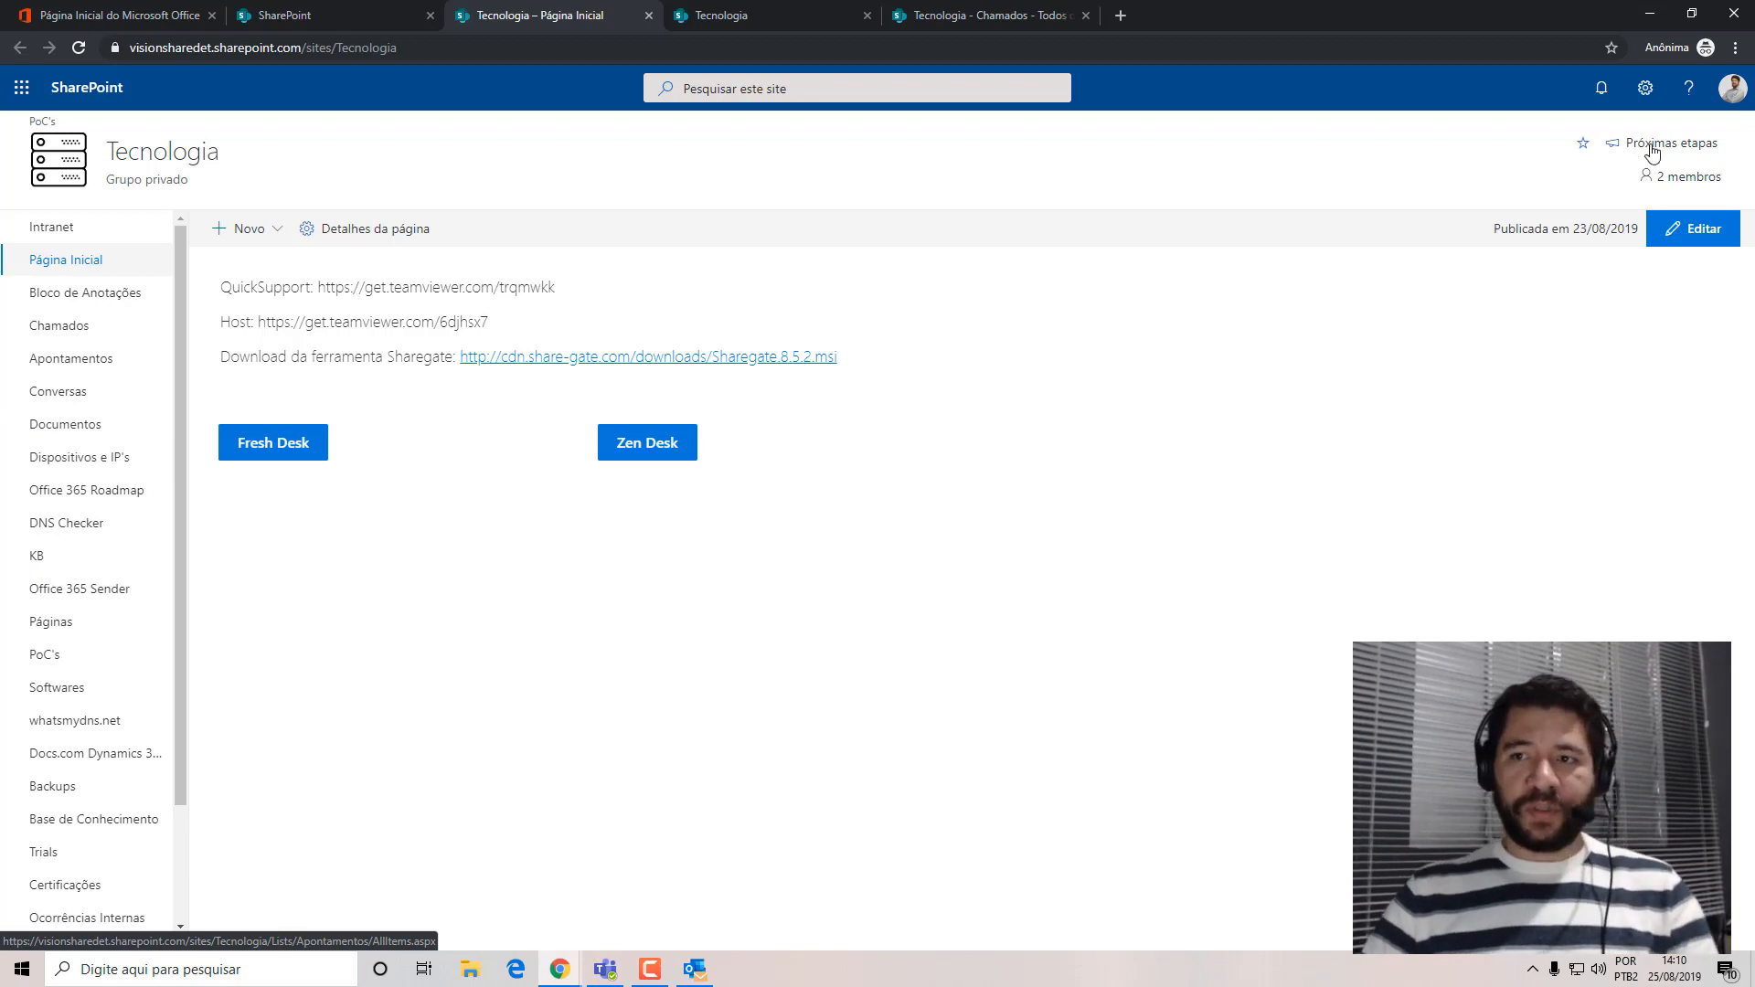
Show the Tecnologia site contents and open the Clientes and Solicitantes lists in separate tabs.
{"action": "left_click", "coordinate": [1645, 87]}
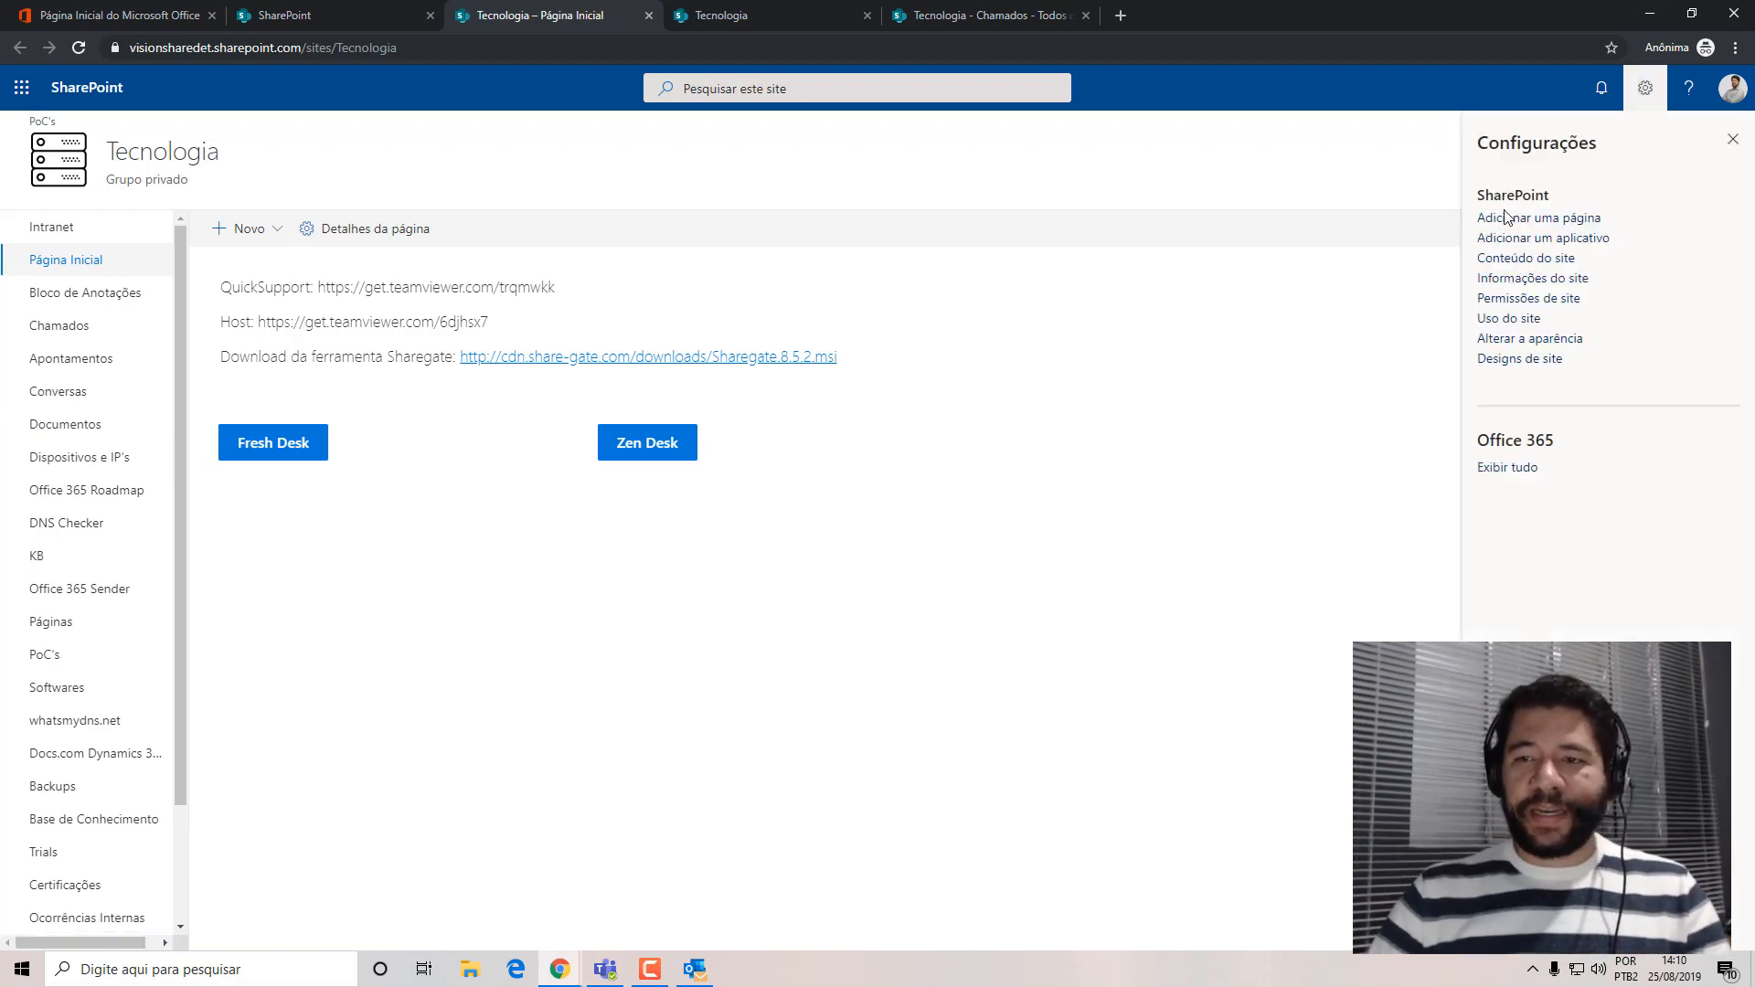
{"action": "left_click", "coordinate": [1526, 259]}
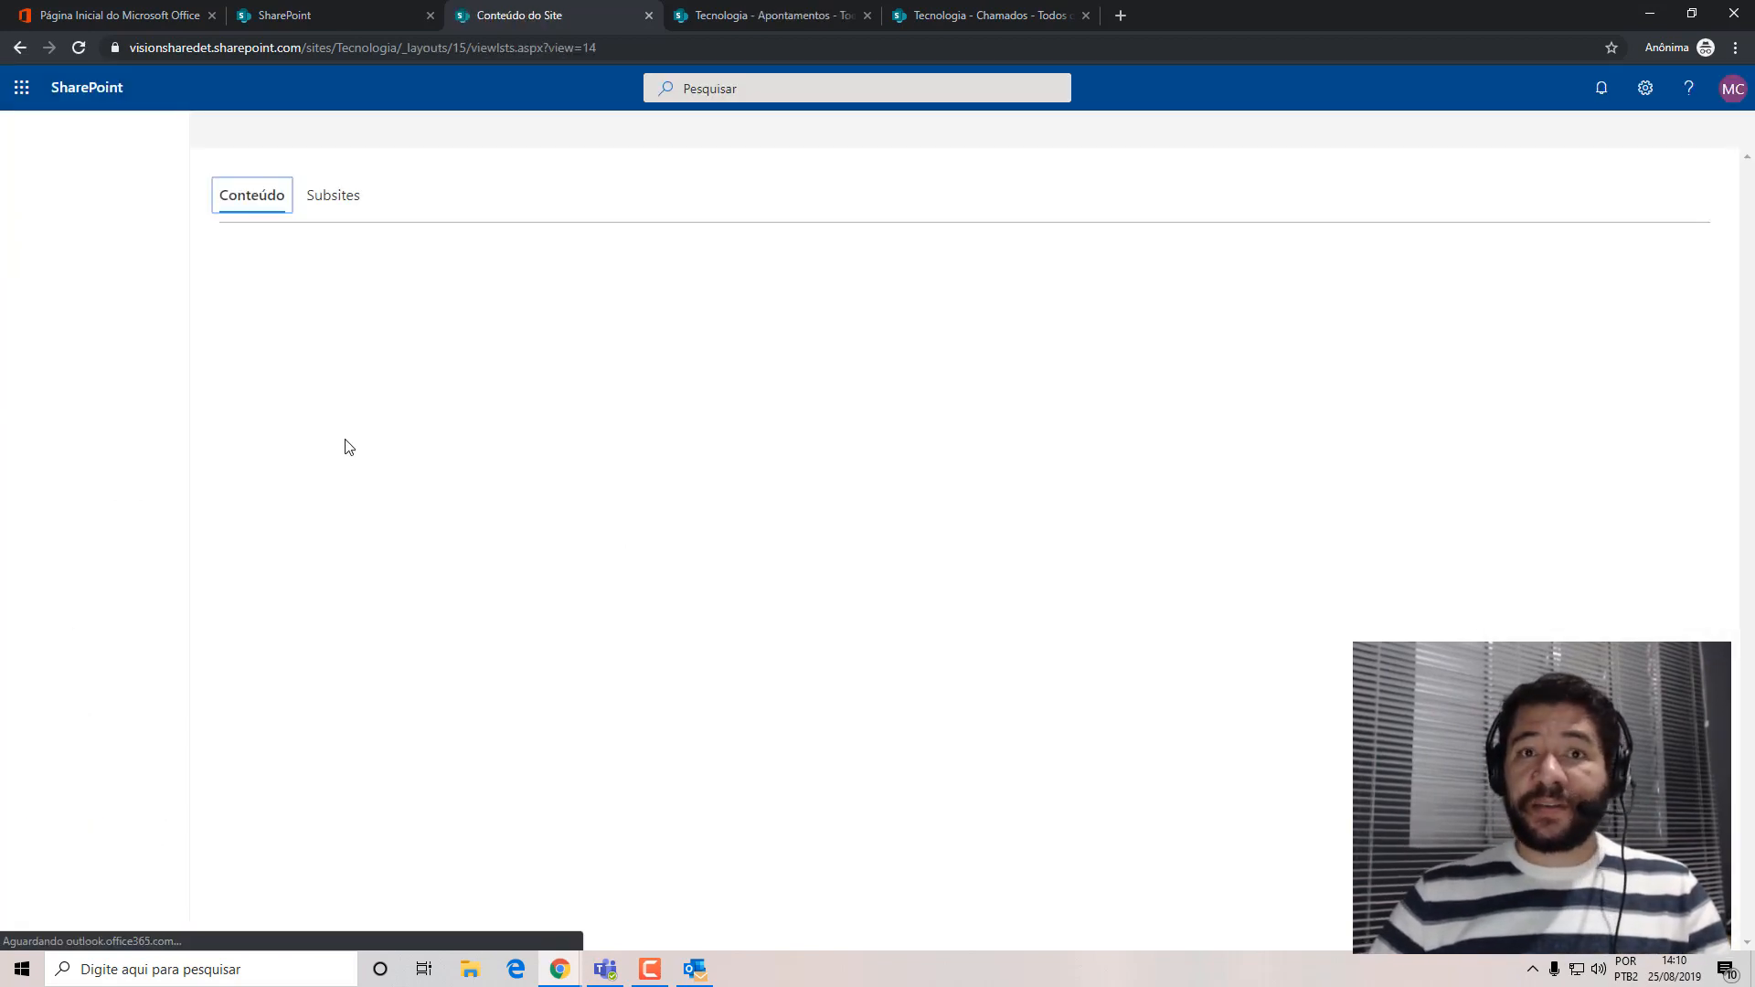
{"action": "scroll", "coordinate": [1752, 441], "scroll_direction": "down", "scroll_amount": 3}
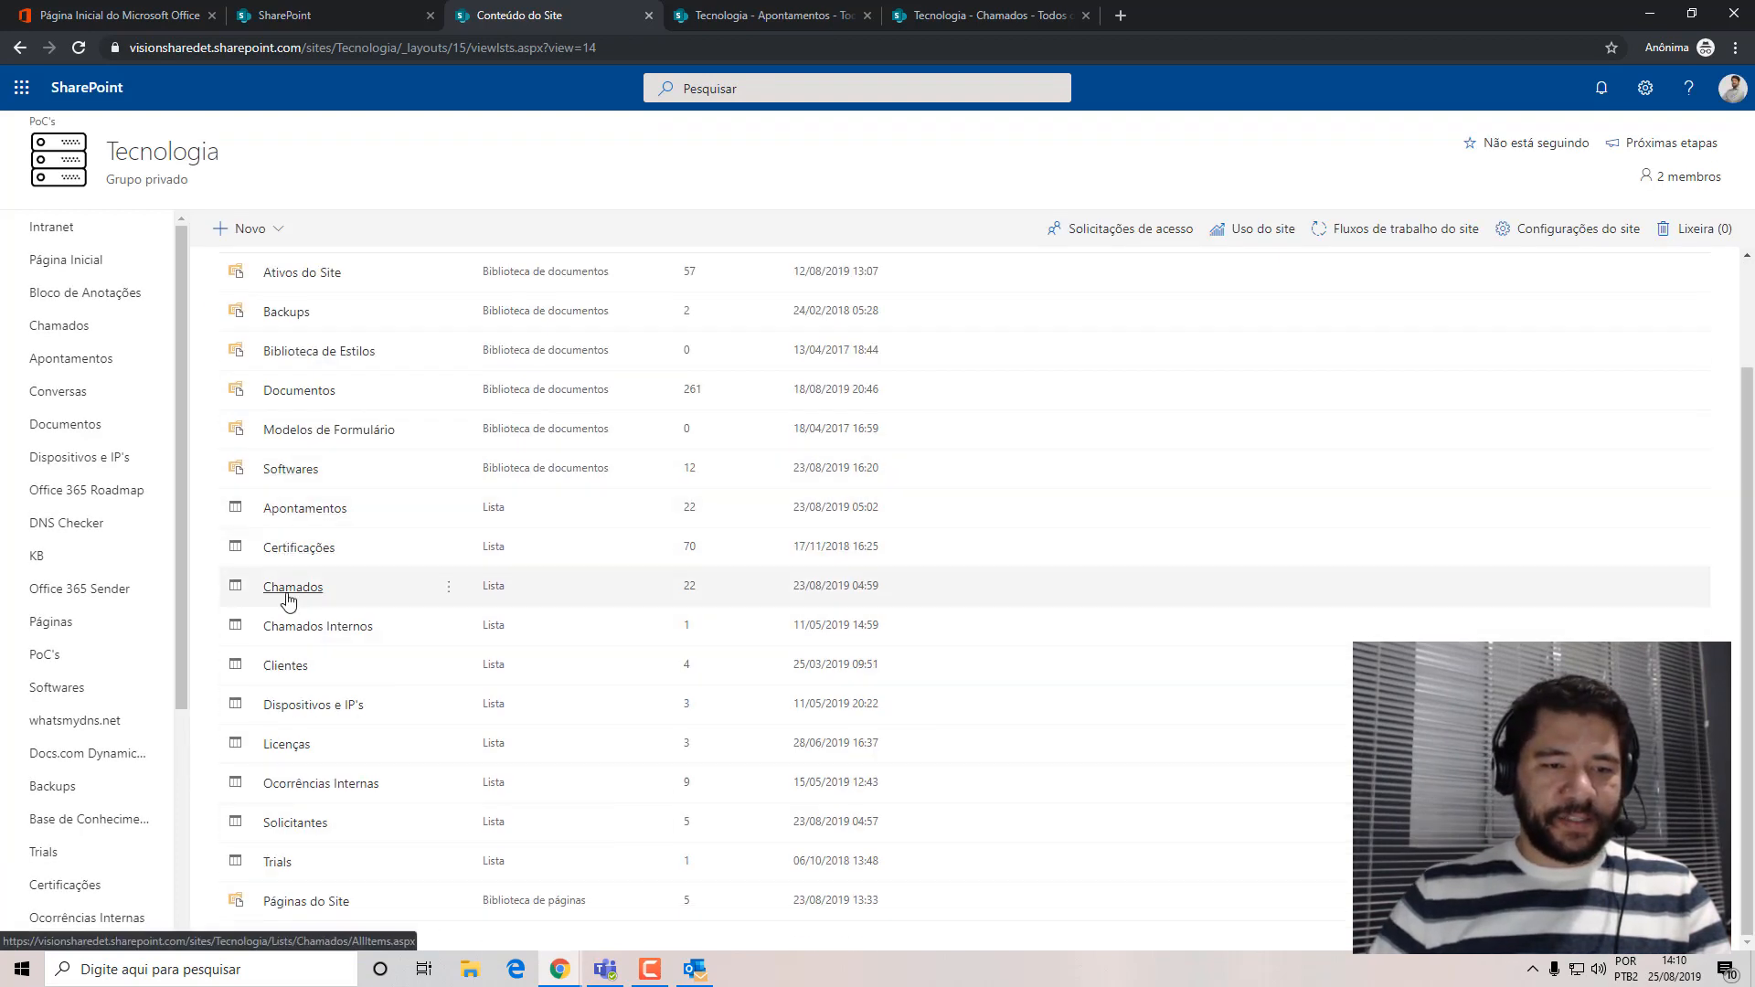
{"action": "right_click", "coordinate": [287, 668]}
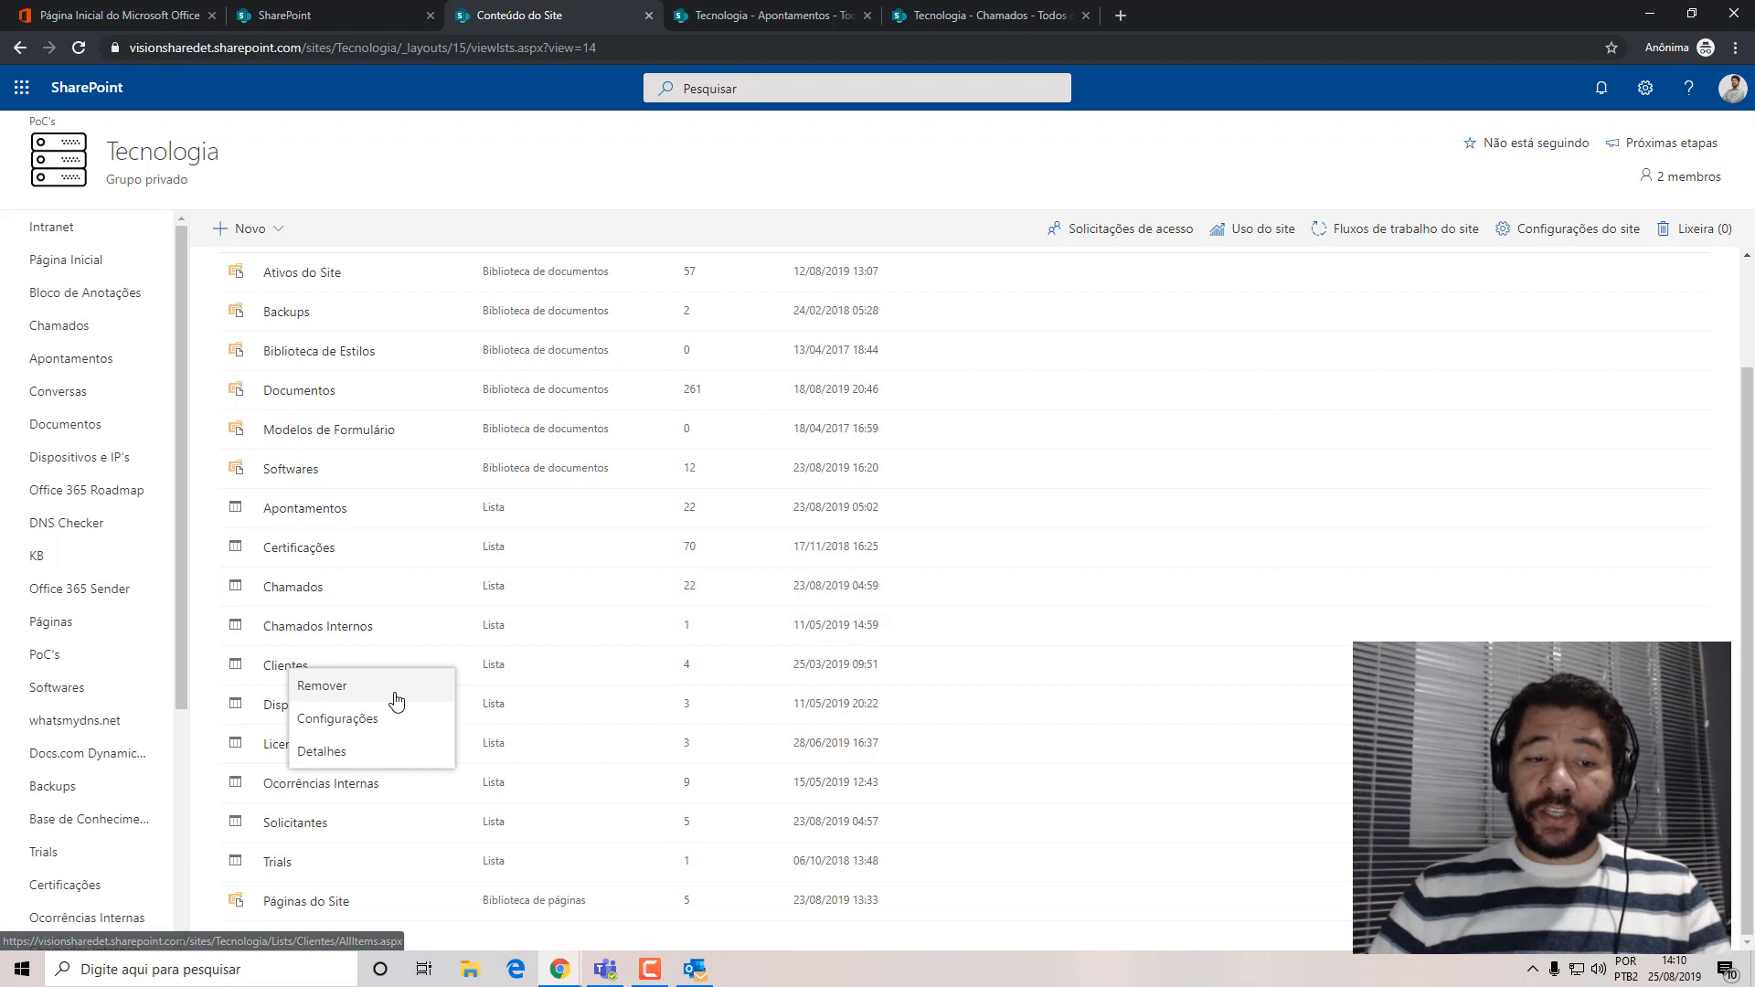
{"action": "left_click", "coordinate": [274, 672]}
{"action": "left_click", "coordinate": [553, 16]}
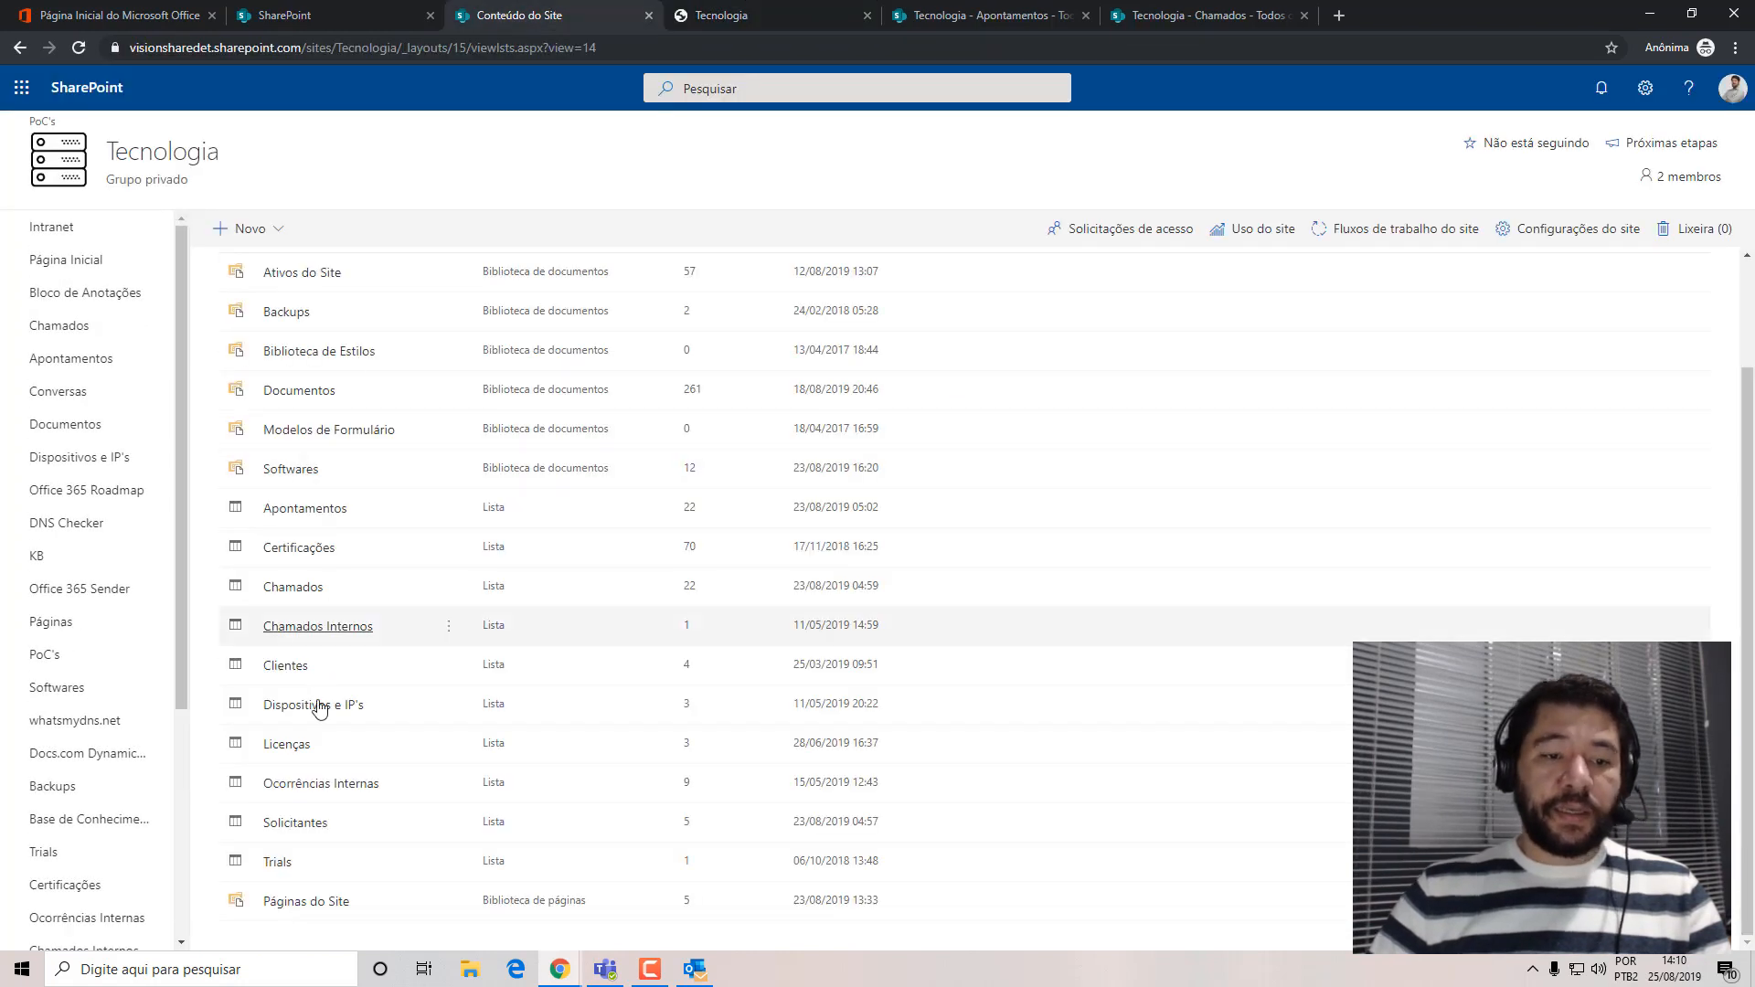
{"action": "left_click", "coordinate": [279, 823]}
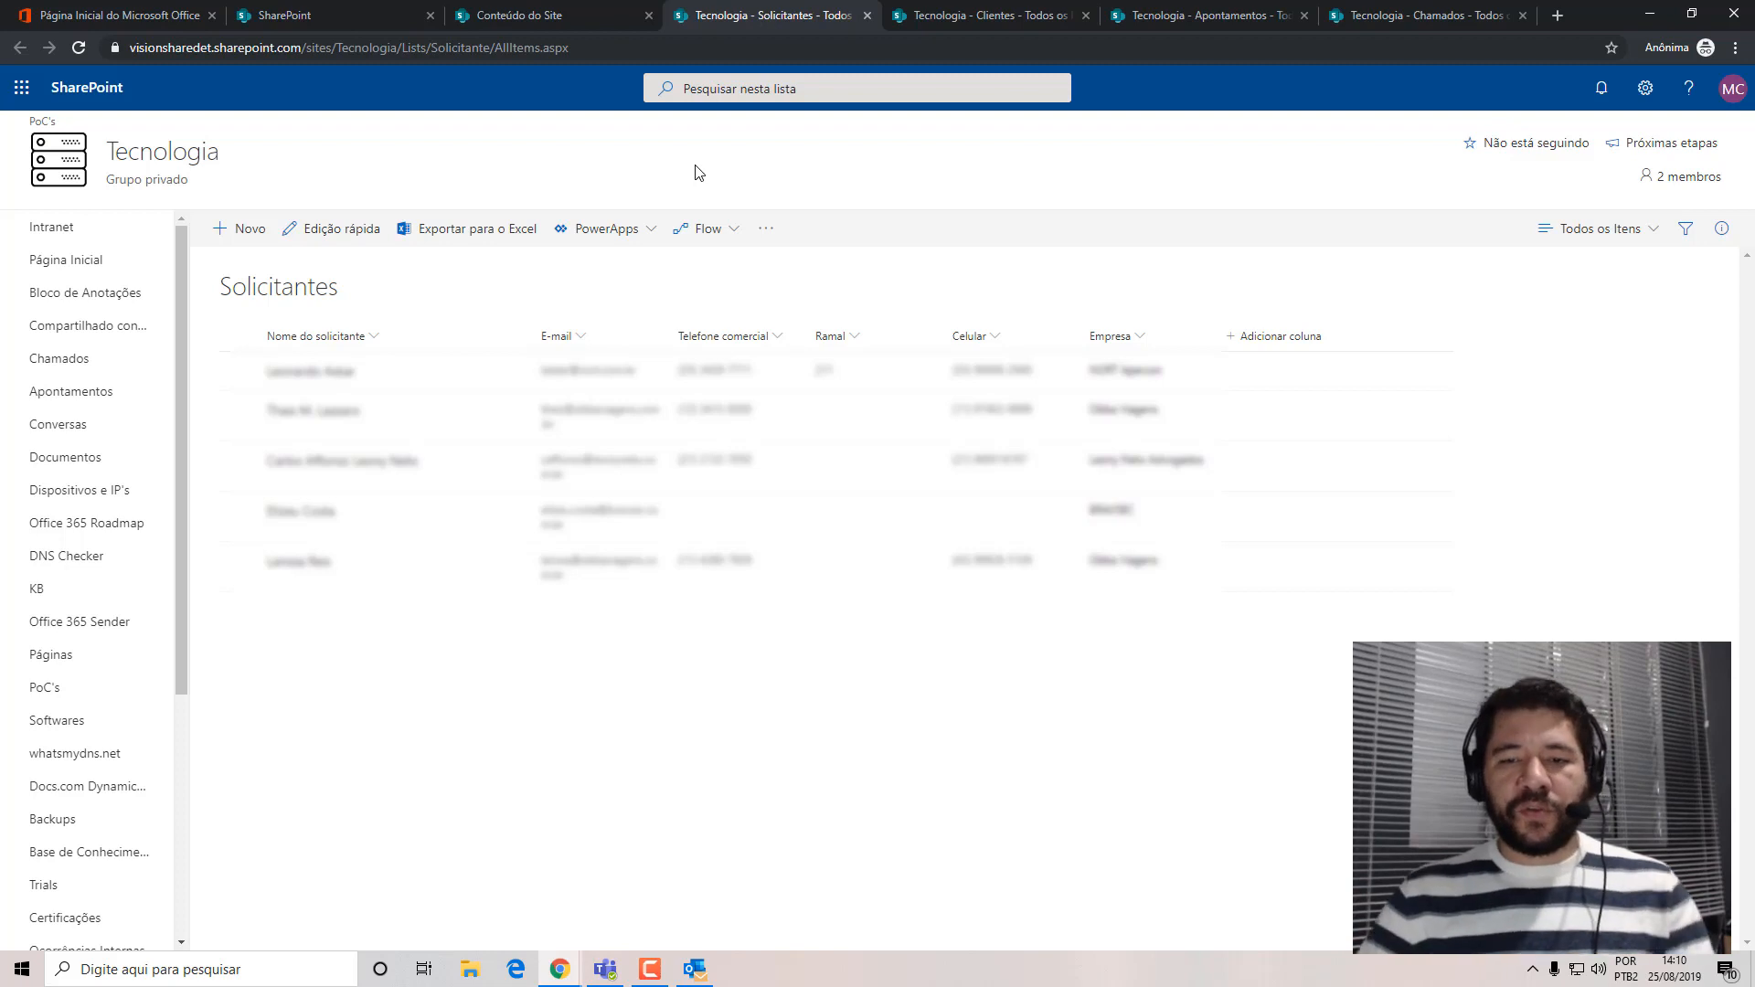
Review the columns of the Clientes, Apontamentos and Chamados lists, and return to the Solicitantes list.
{"action": "left_click", "coordinate": [986, 23]}
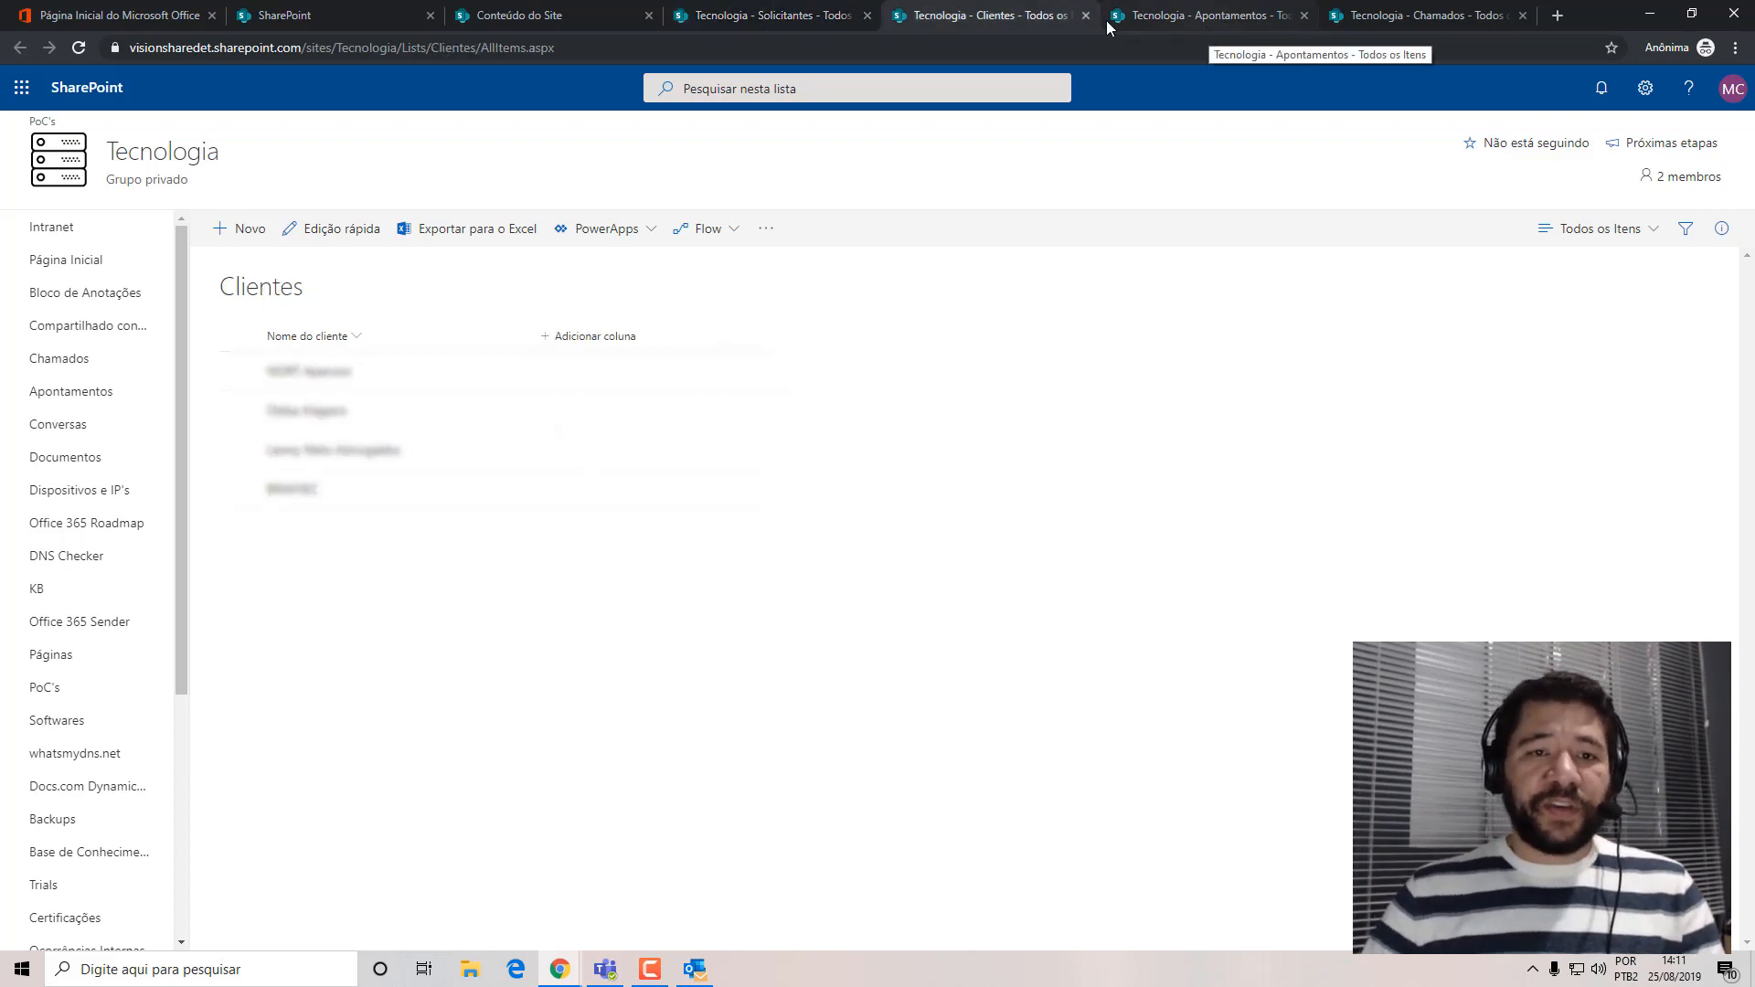
{"action": "left_click", "coordinate": [1221, 18]}
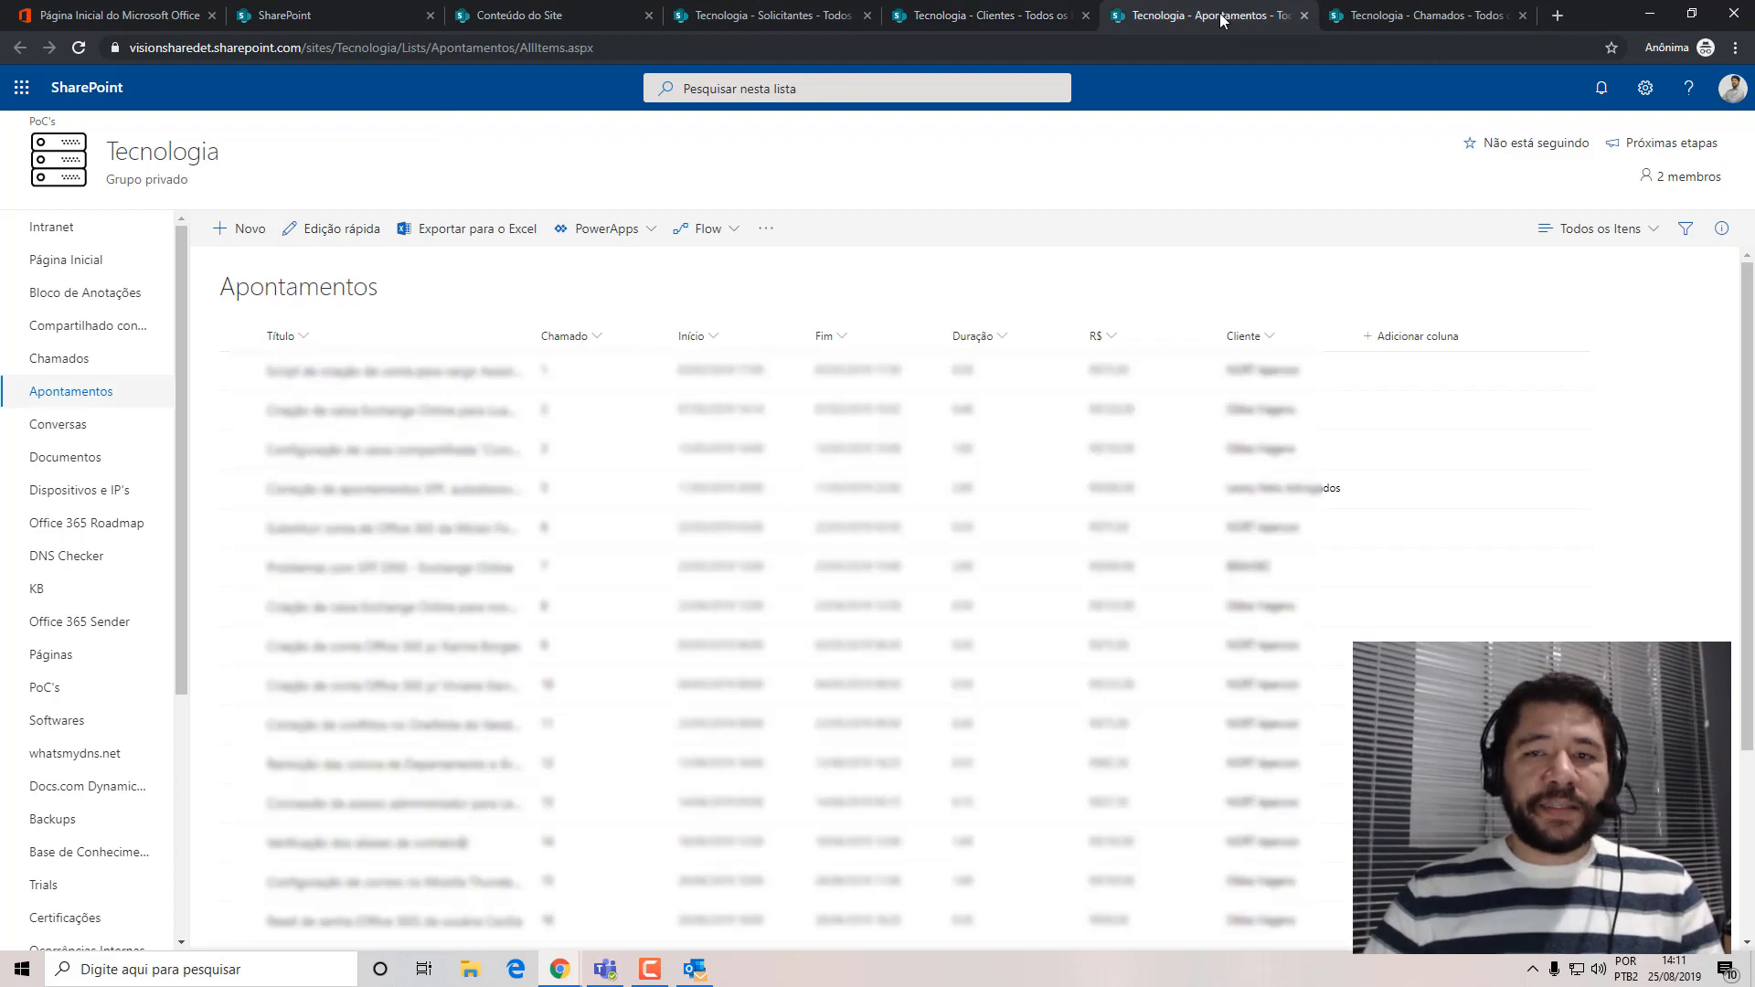
{"action": "left_click", "coordinate": [1371, 16]}
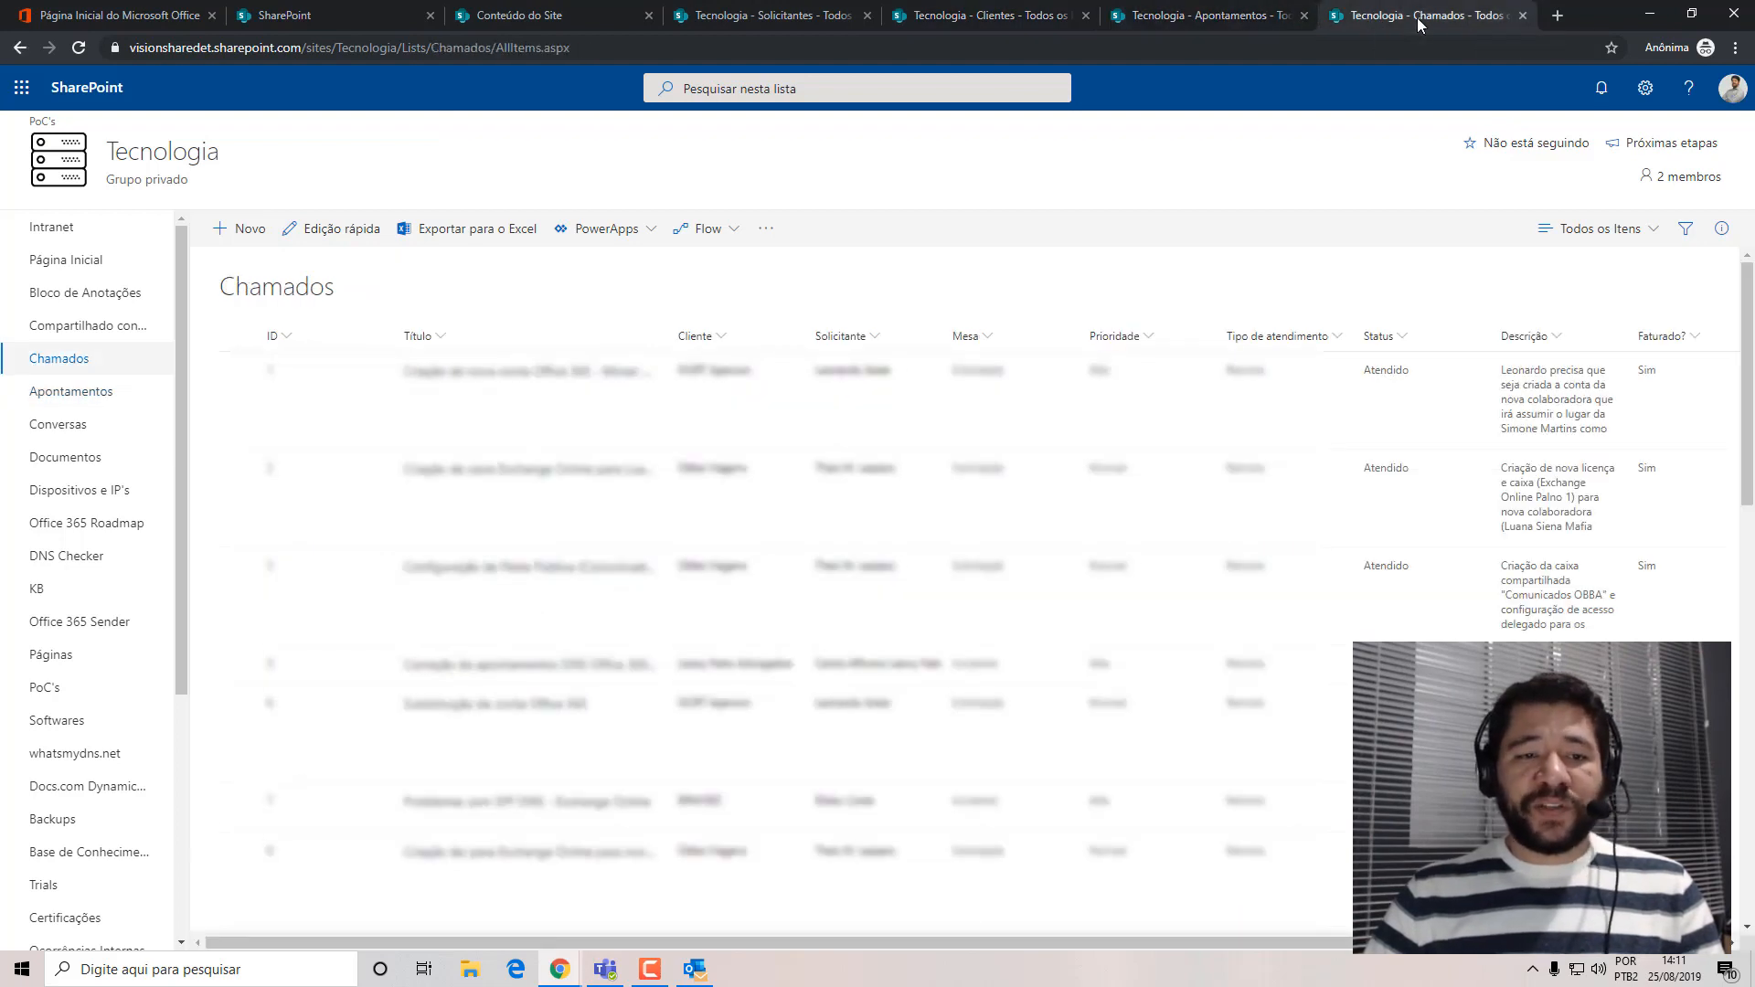
{"action": "left_click", "coordinate": [779, 20]}
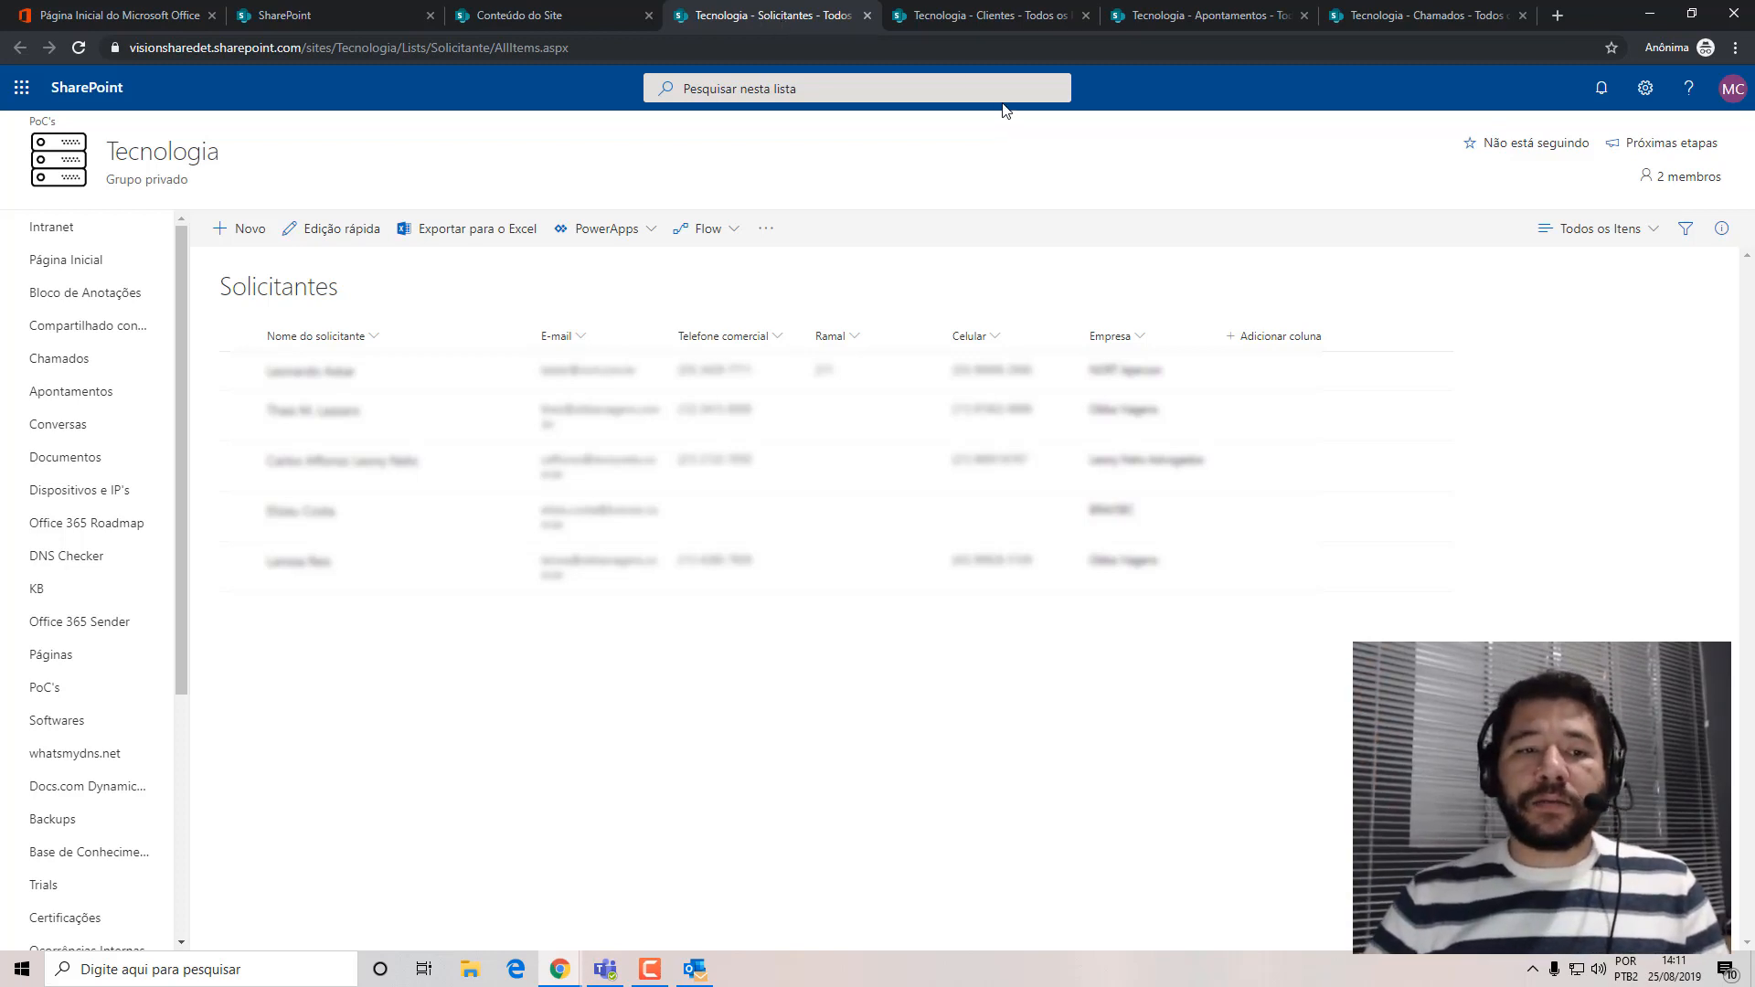
Go through the Clientes and Apontamentos lists again, then open a new item form in Chamados and examine its fields.
{"action": "left_click", "coordinate": [998, 15]}
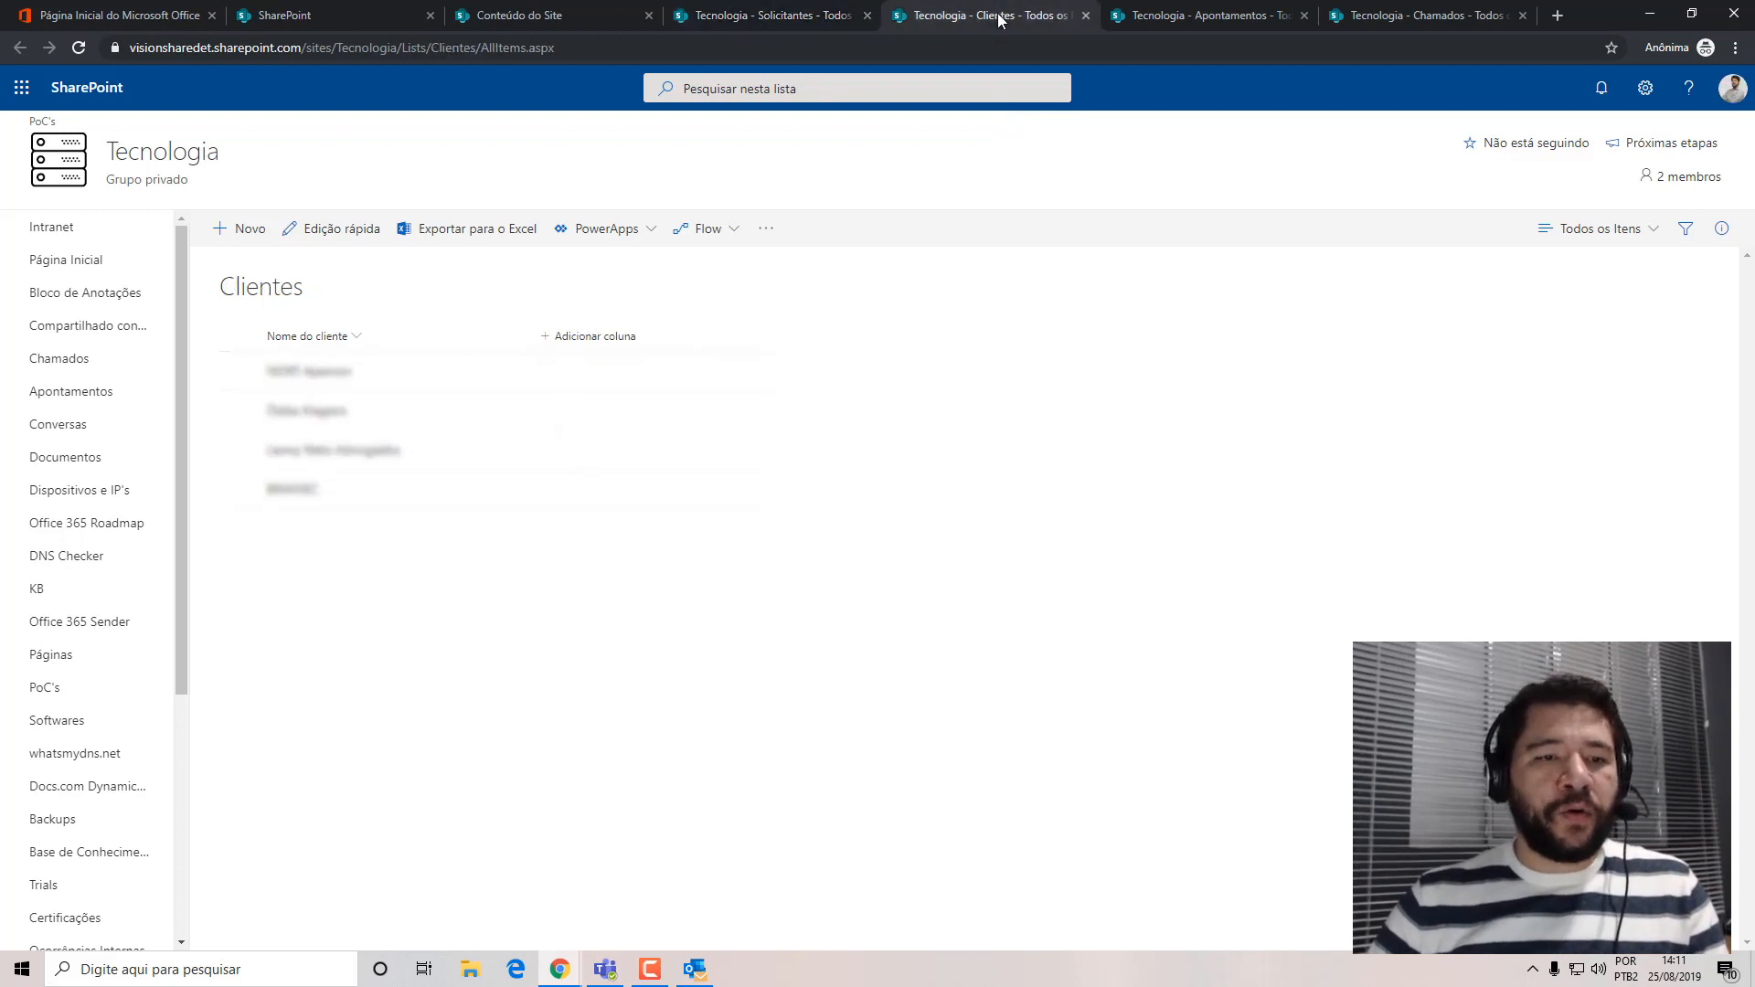
{"action": "left_click", "coordinate": [1134, 27]}
{"action": "left_click", "coordinate": [1375, 20]}
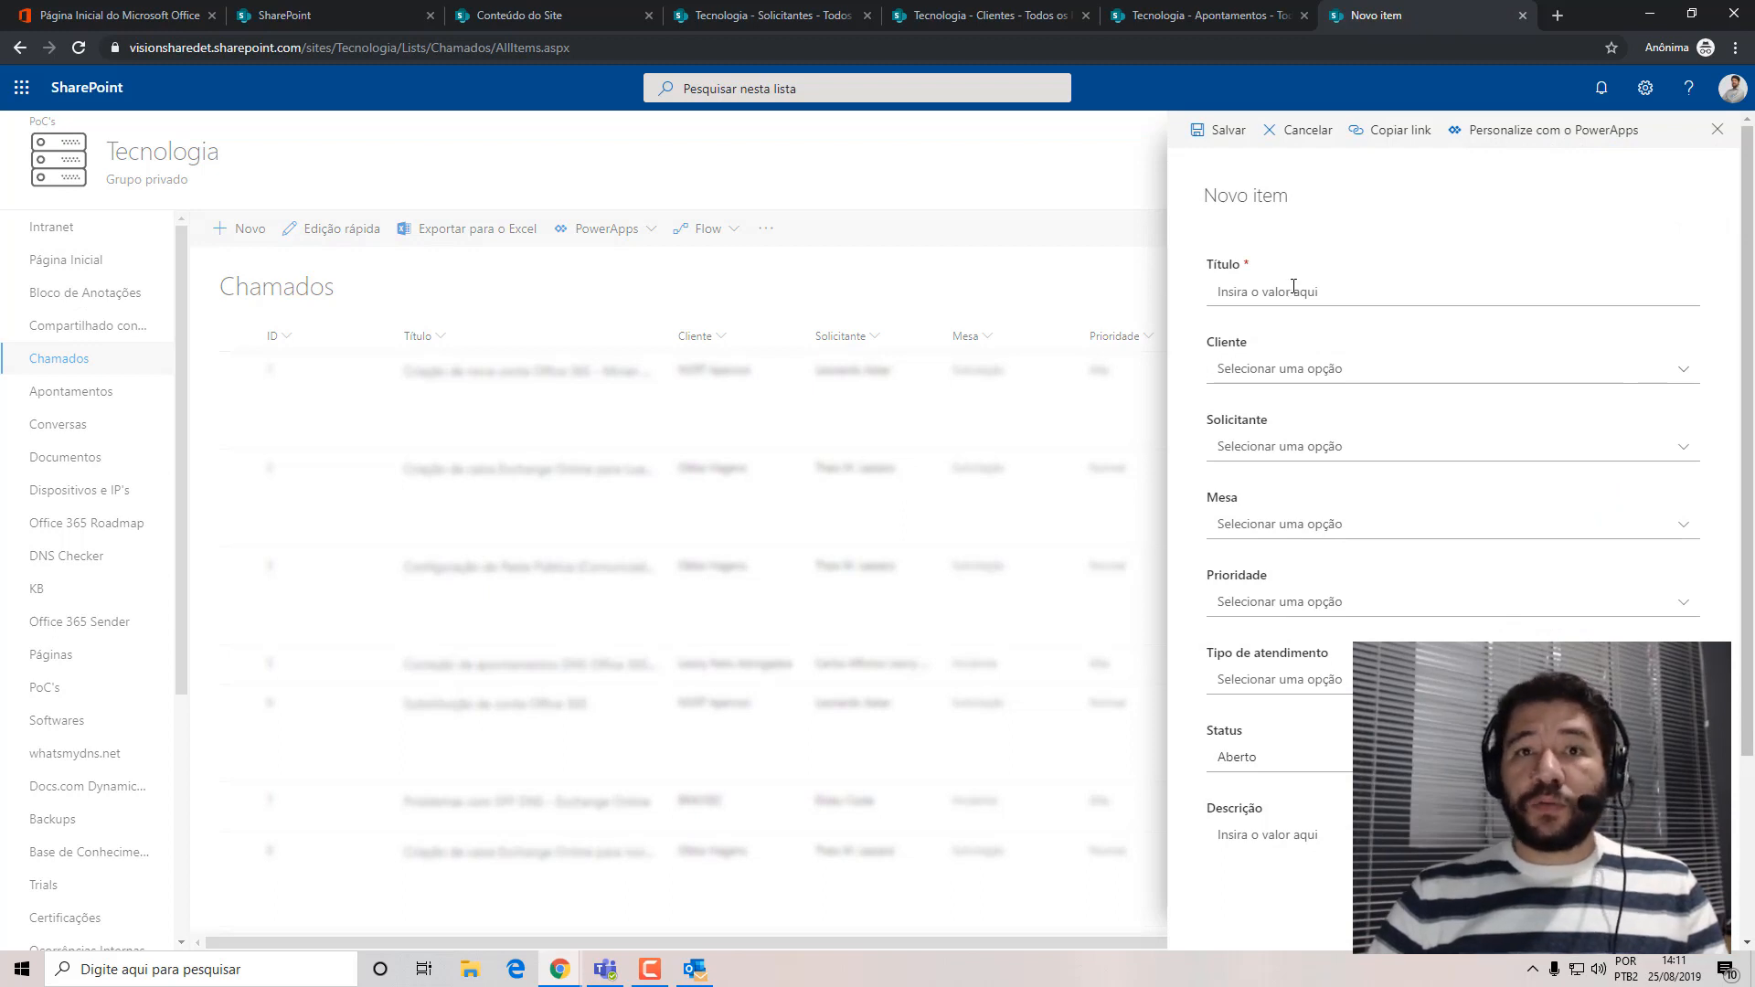
{"action": "left_click", "coordinate": [1227, 291]}
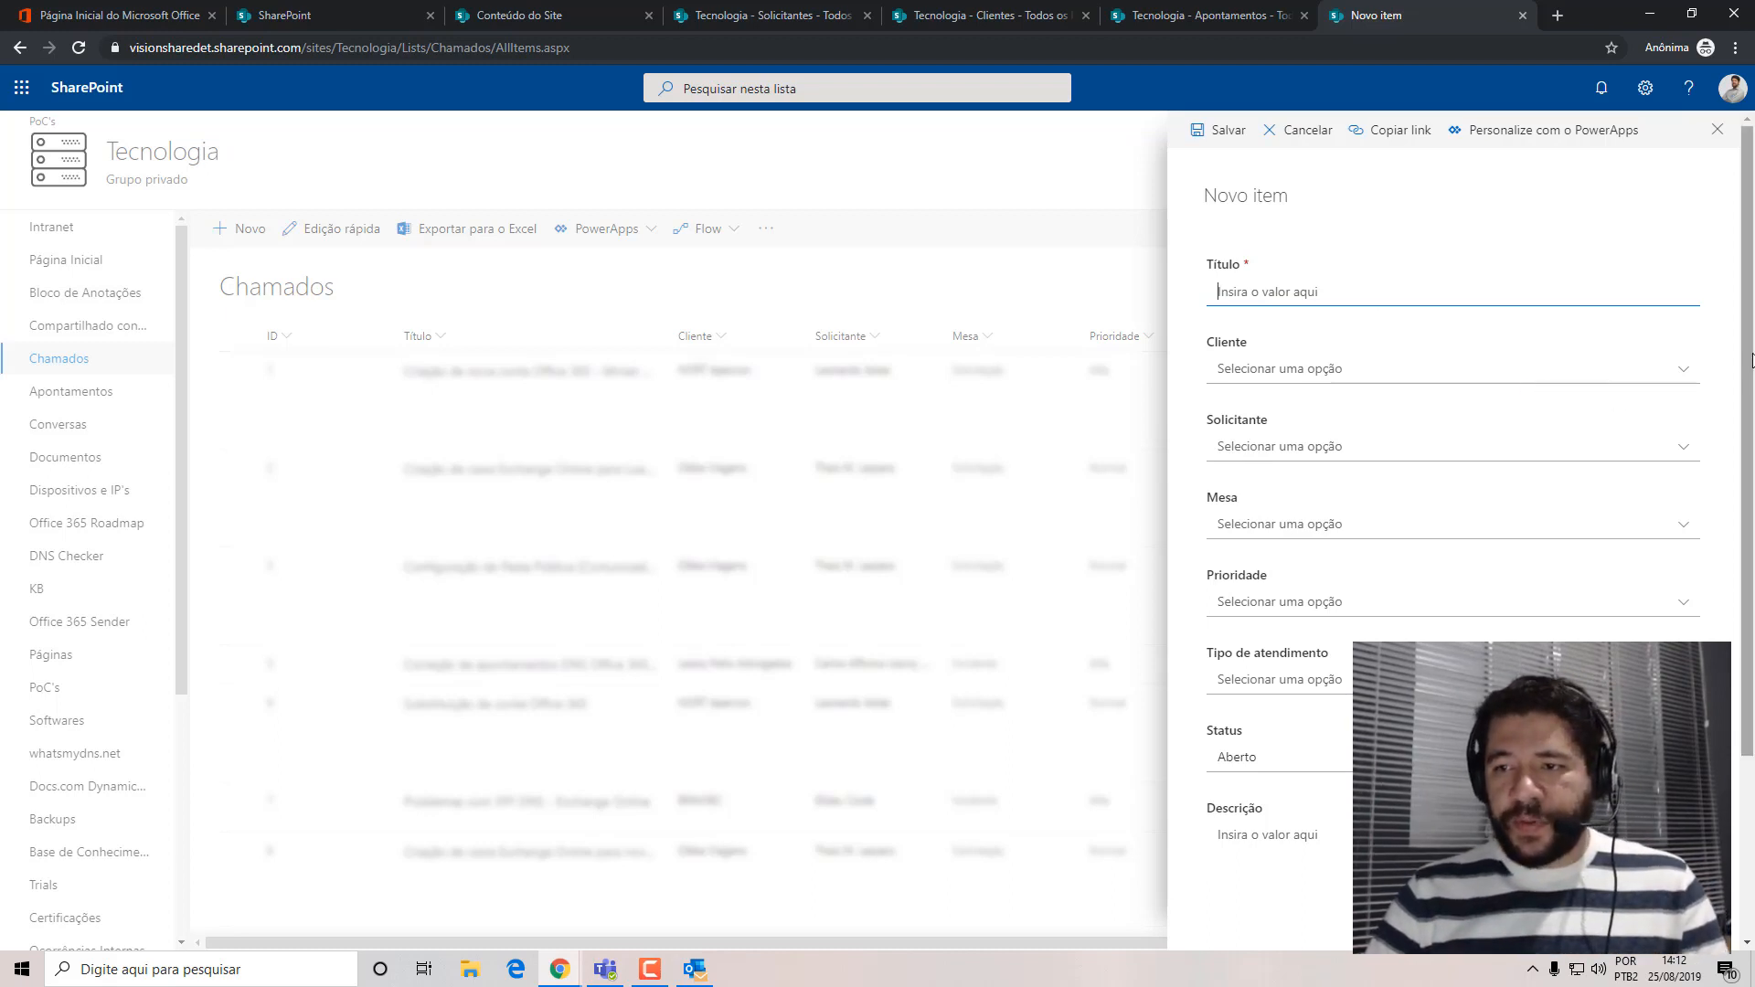
{"action": "scroll", "coordinate": [1388, 395], "scroll_direction": "down", "scroll_amount": 1}
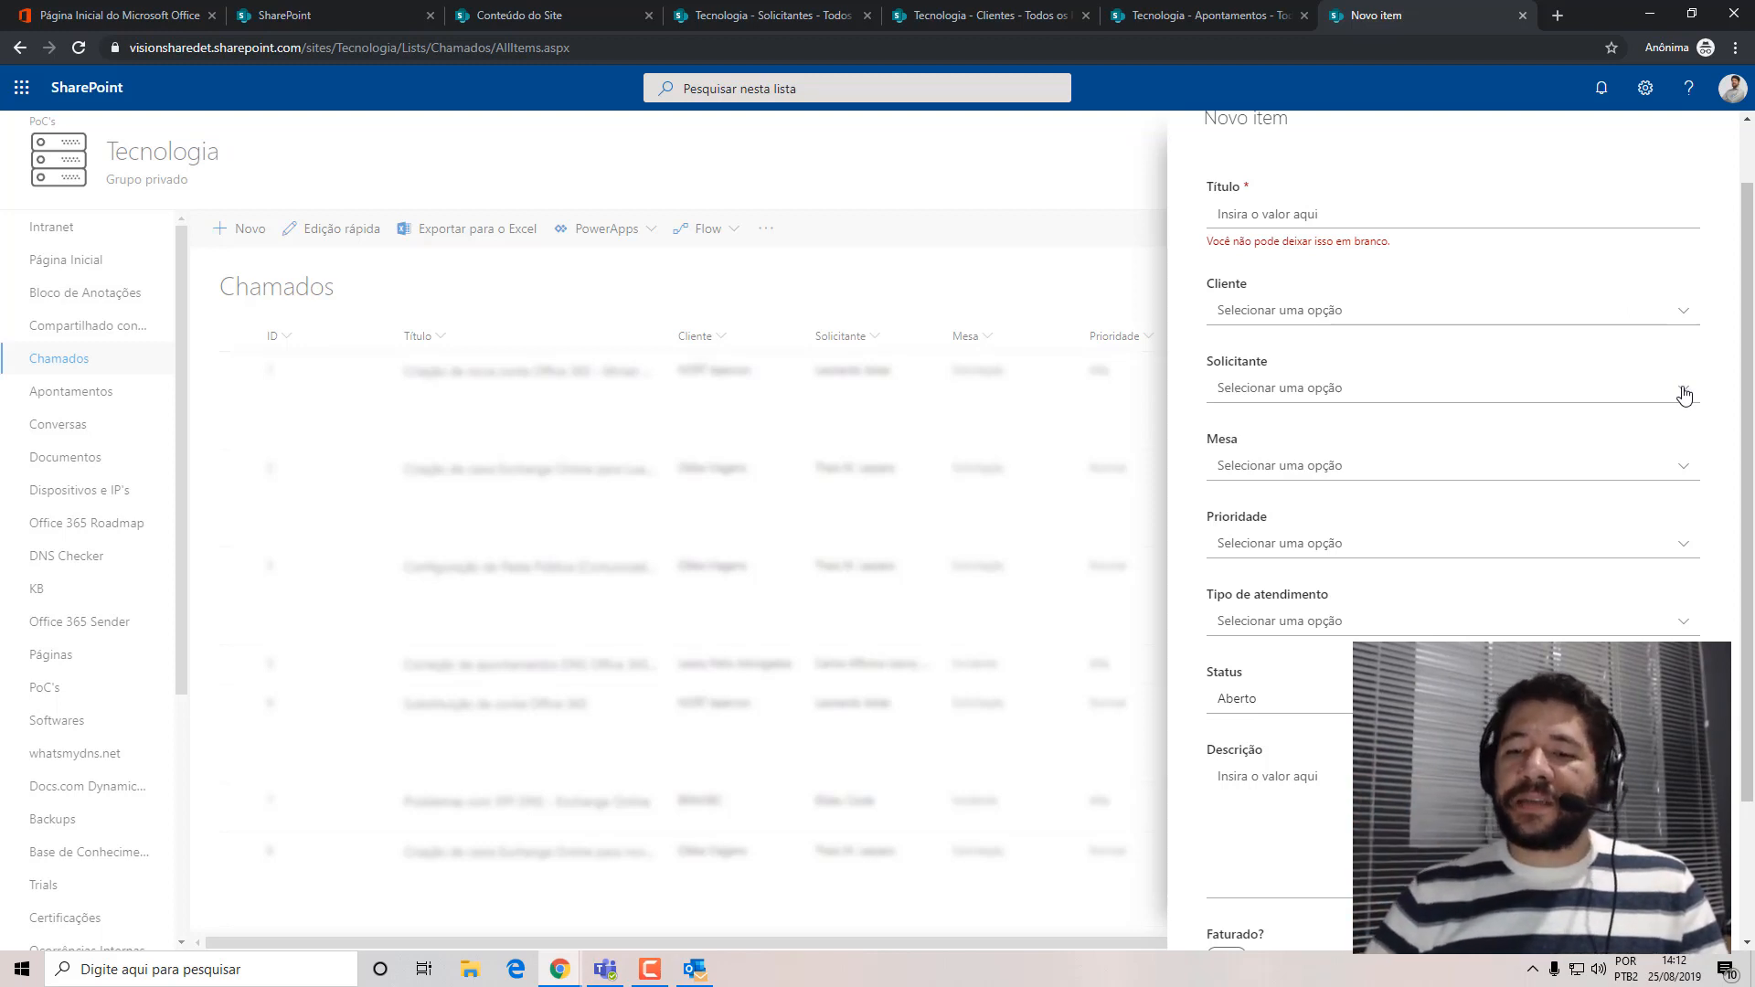
Examine the choices offered for Mesa, Prioridade, Tipo de atendimento and Status in the new Chamados item form.
{"action": "left_click", "coordinate": [1682, 467]}
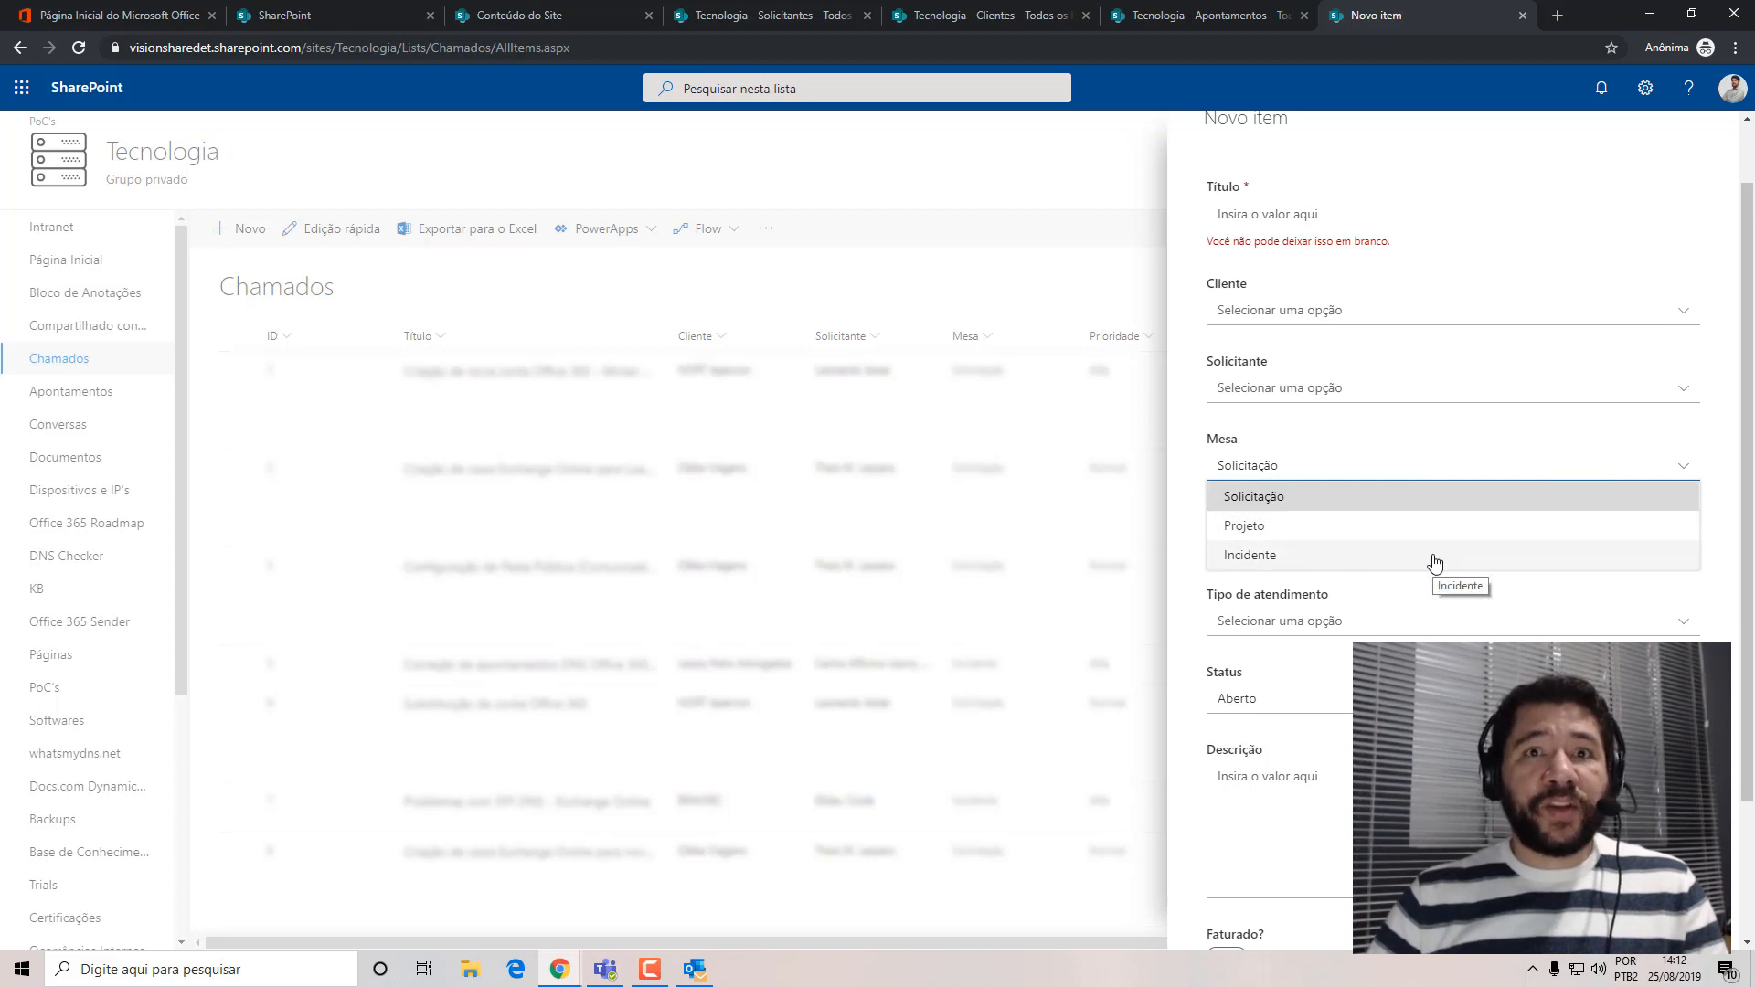
{"action": "left_click", "coordinate": [1184, 465]}
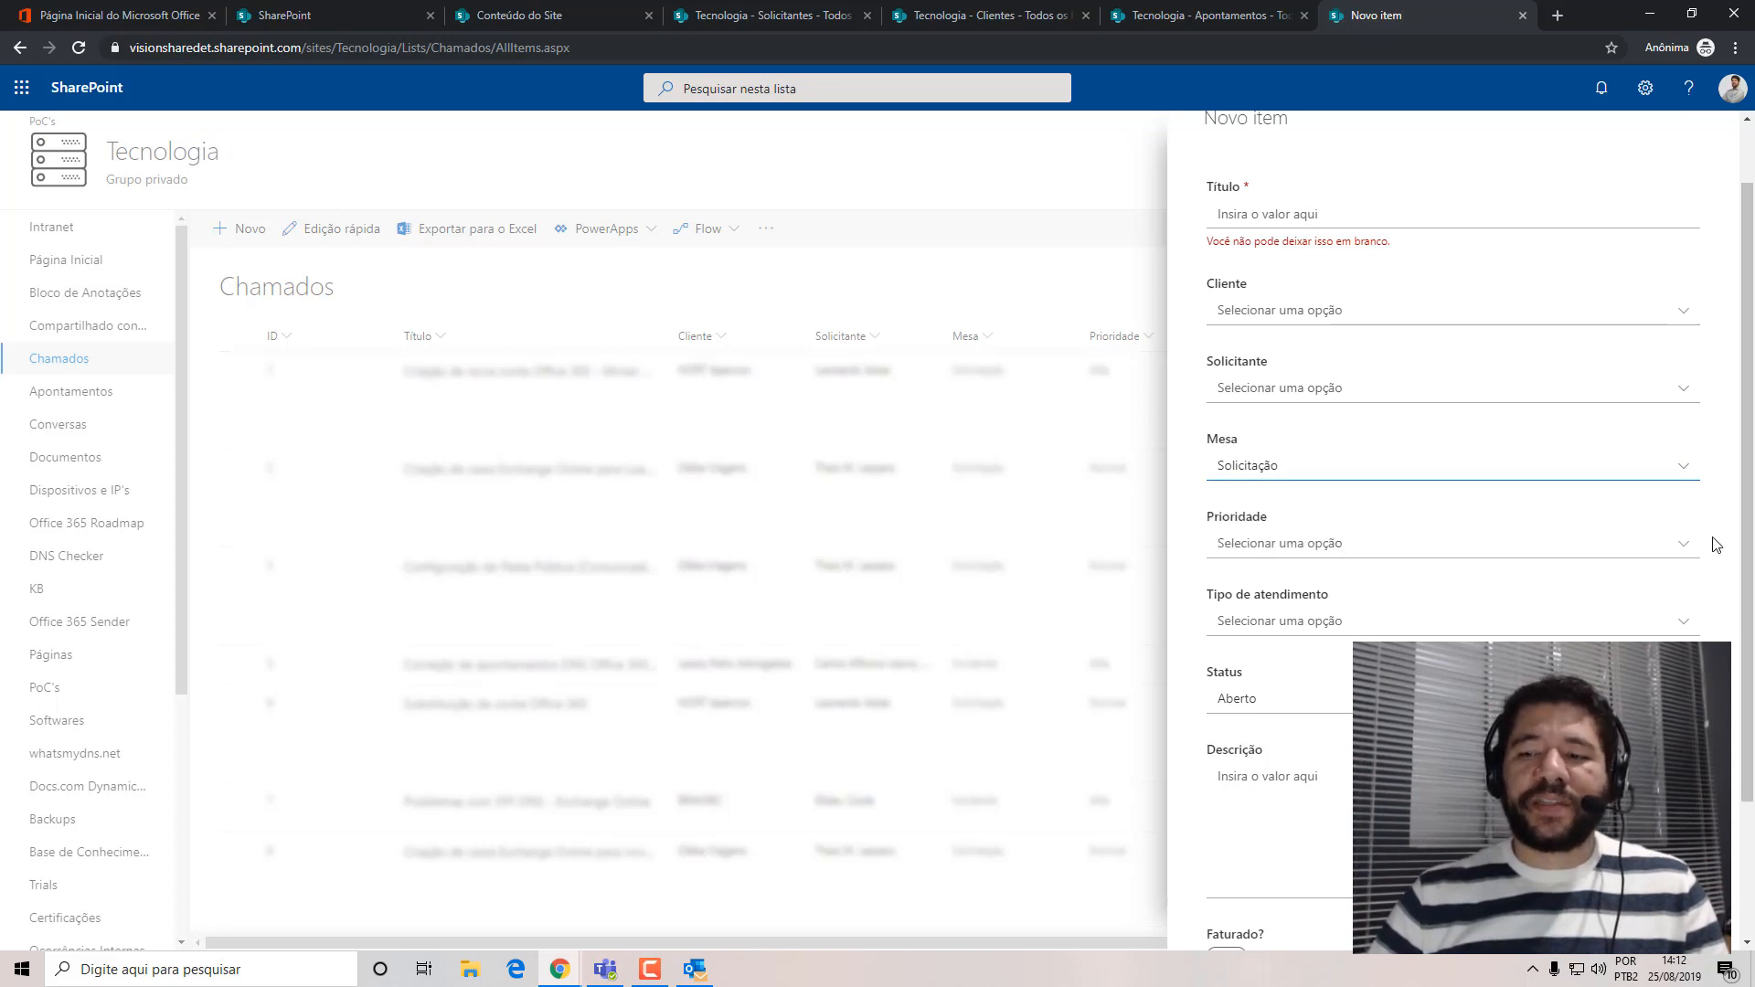
{"action": "left_click", "coordinate": [1678, 552]}
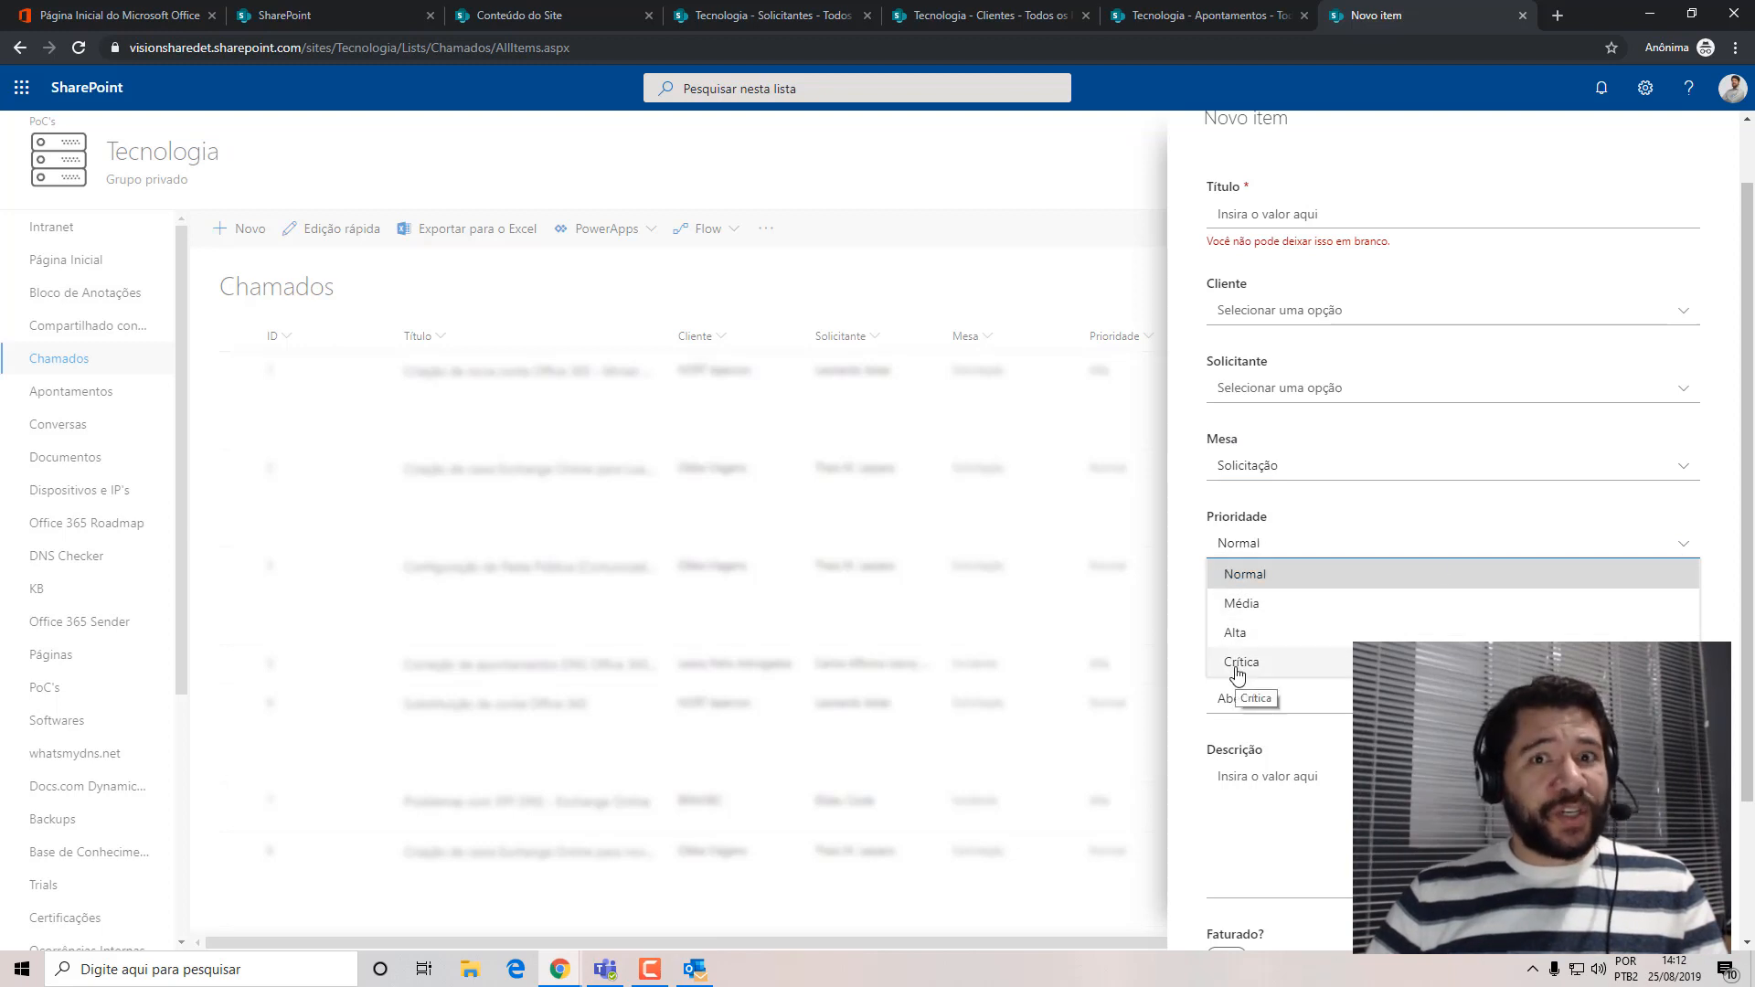
{"action": "left_click", "coordinate": [1191, 528]}
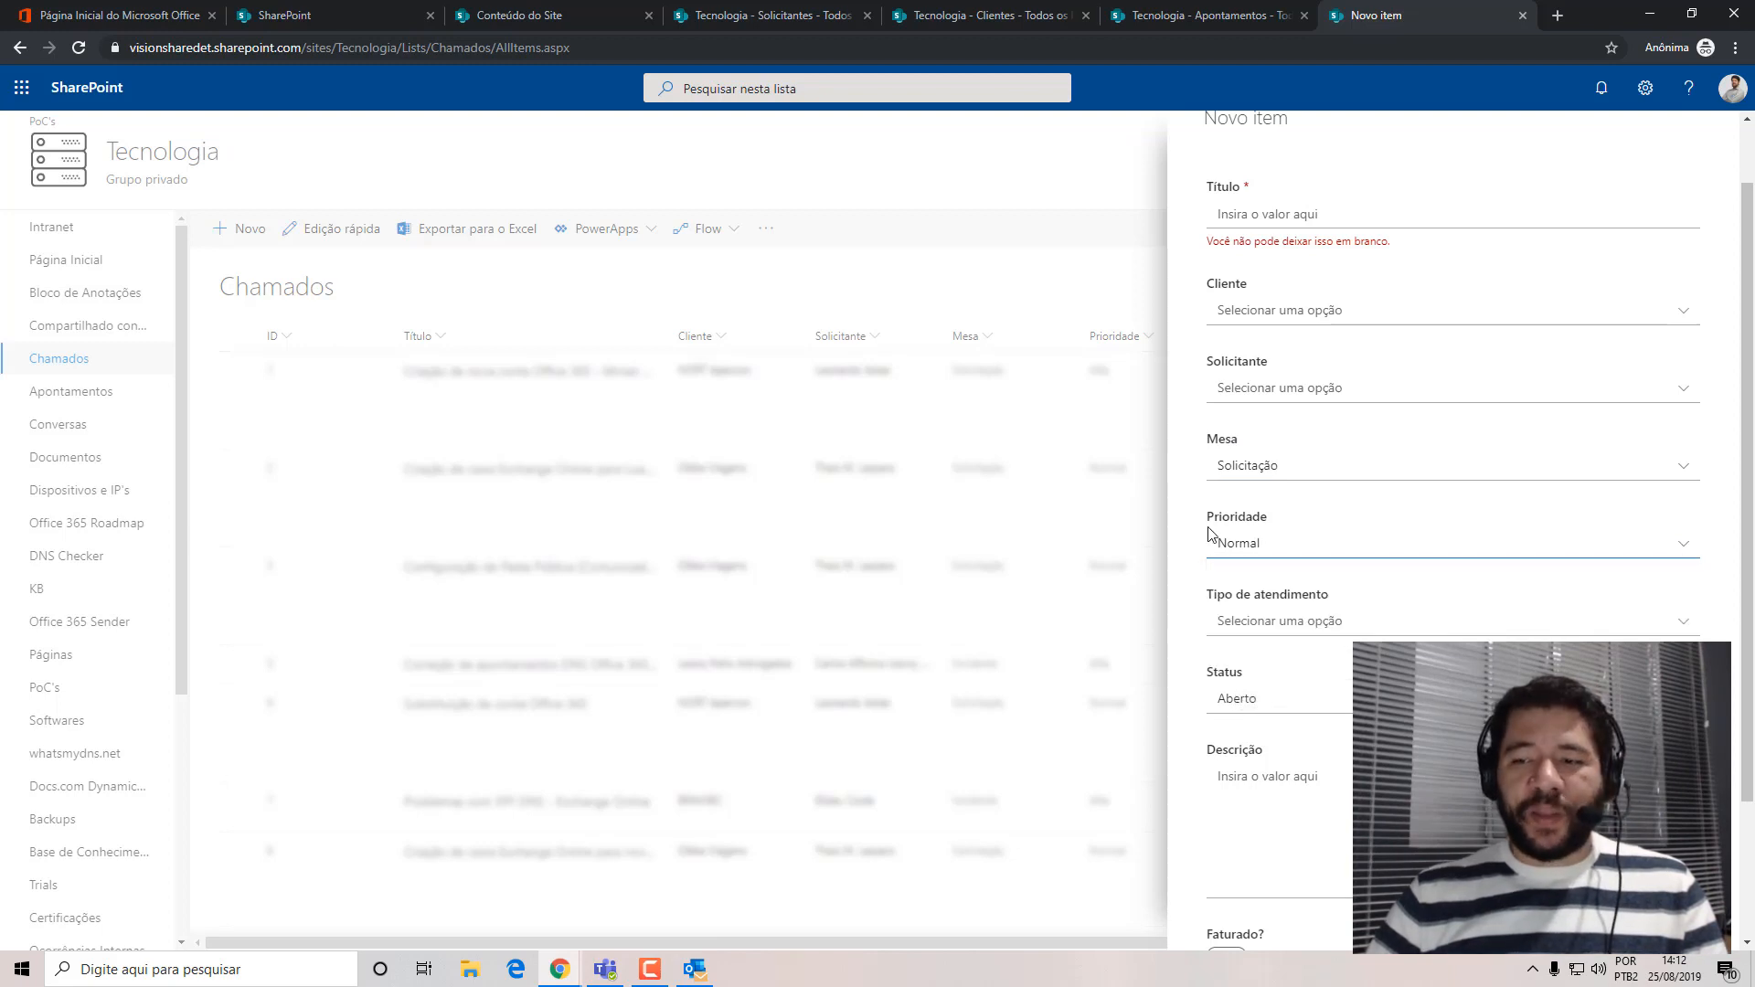
{"action": "left_click", "coordinate": [1683, 628]}
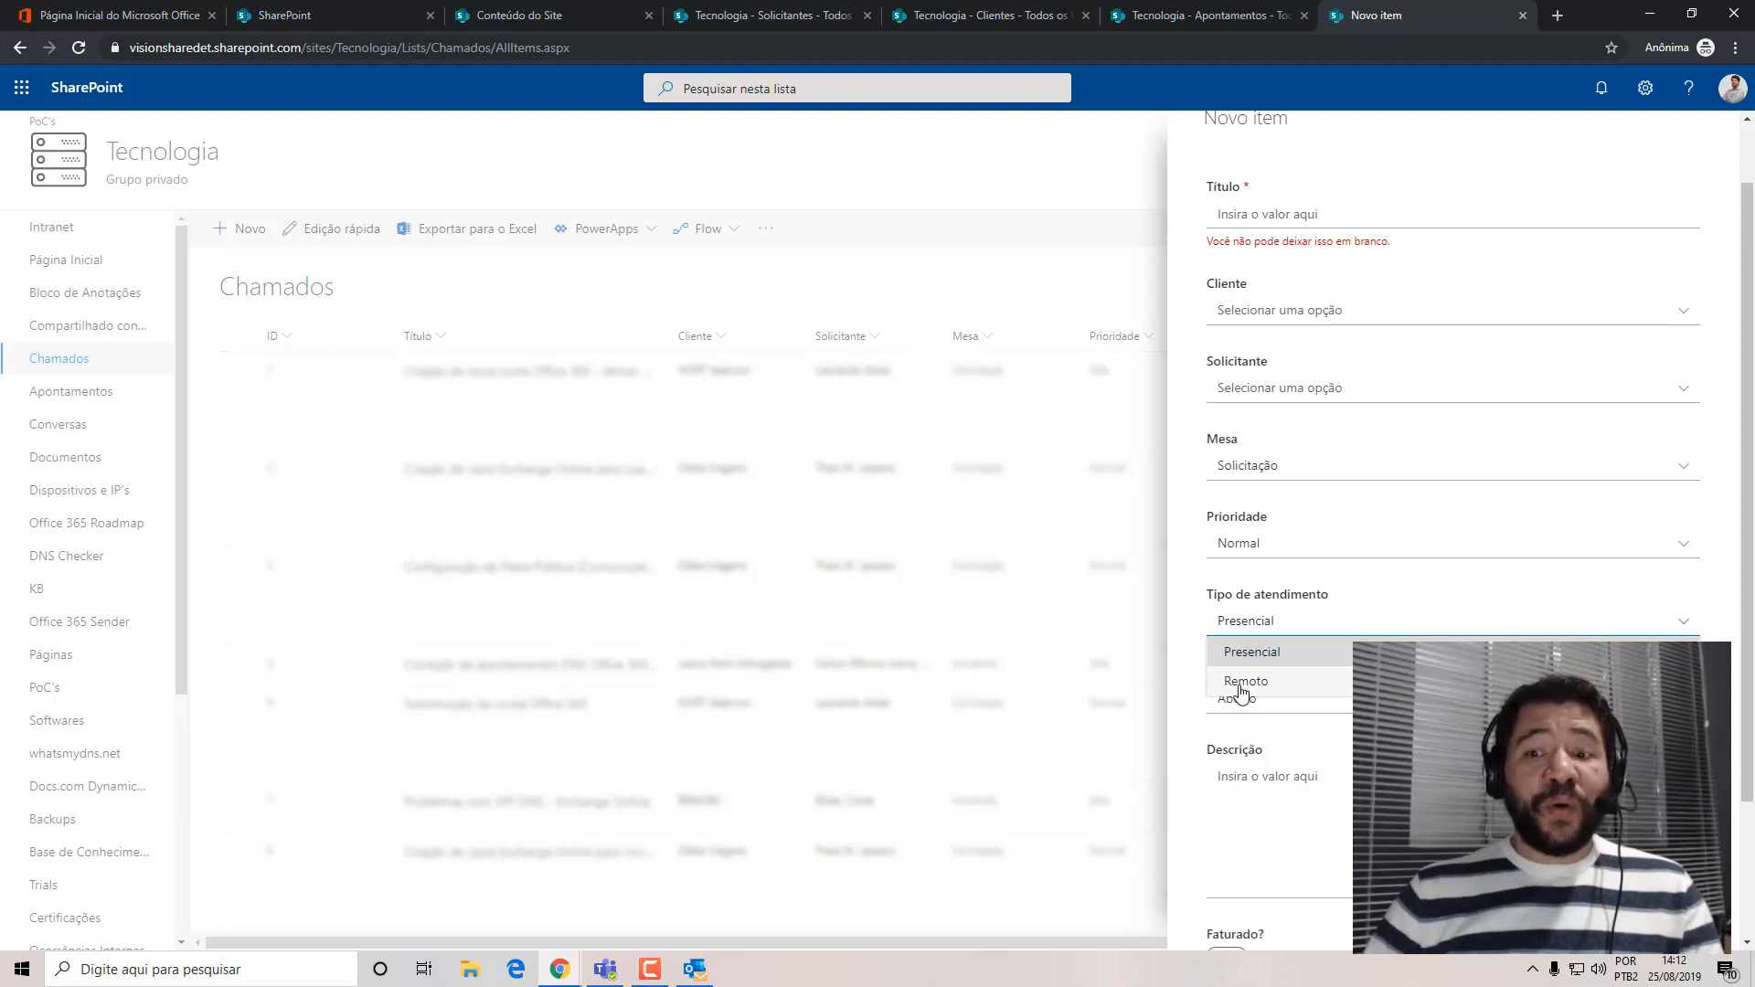
{"action": "left_click", "coordinate": [1187, 619]}
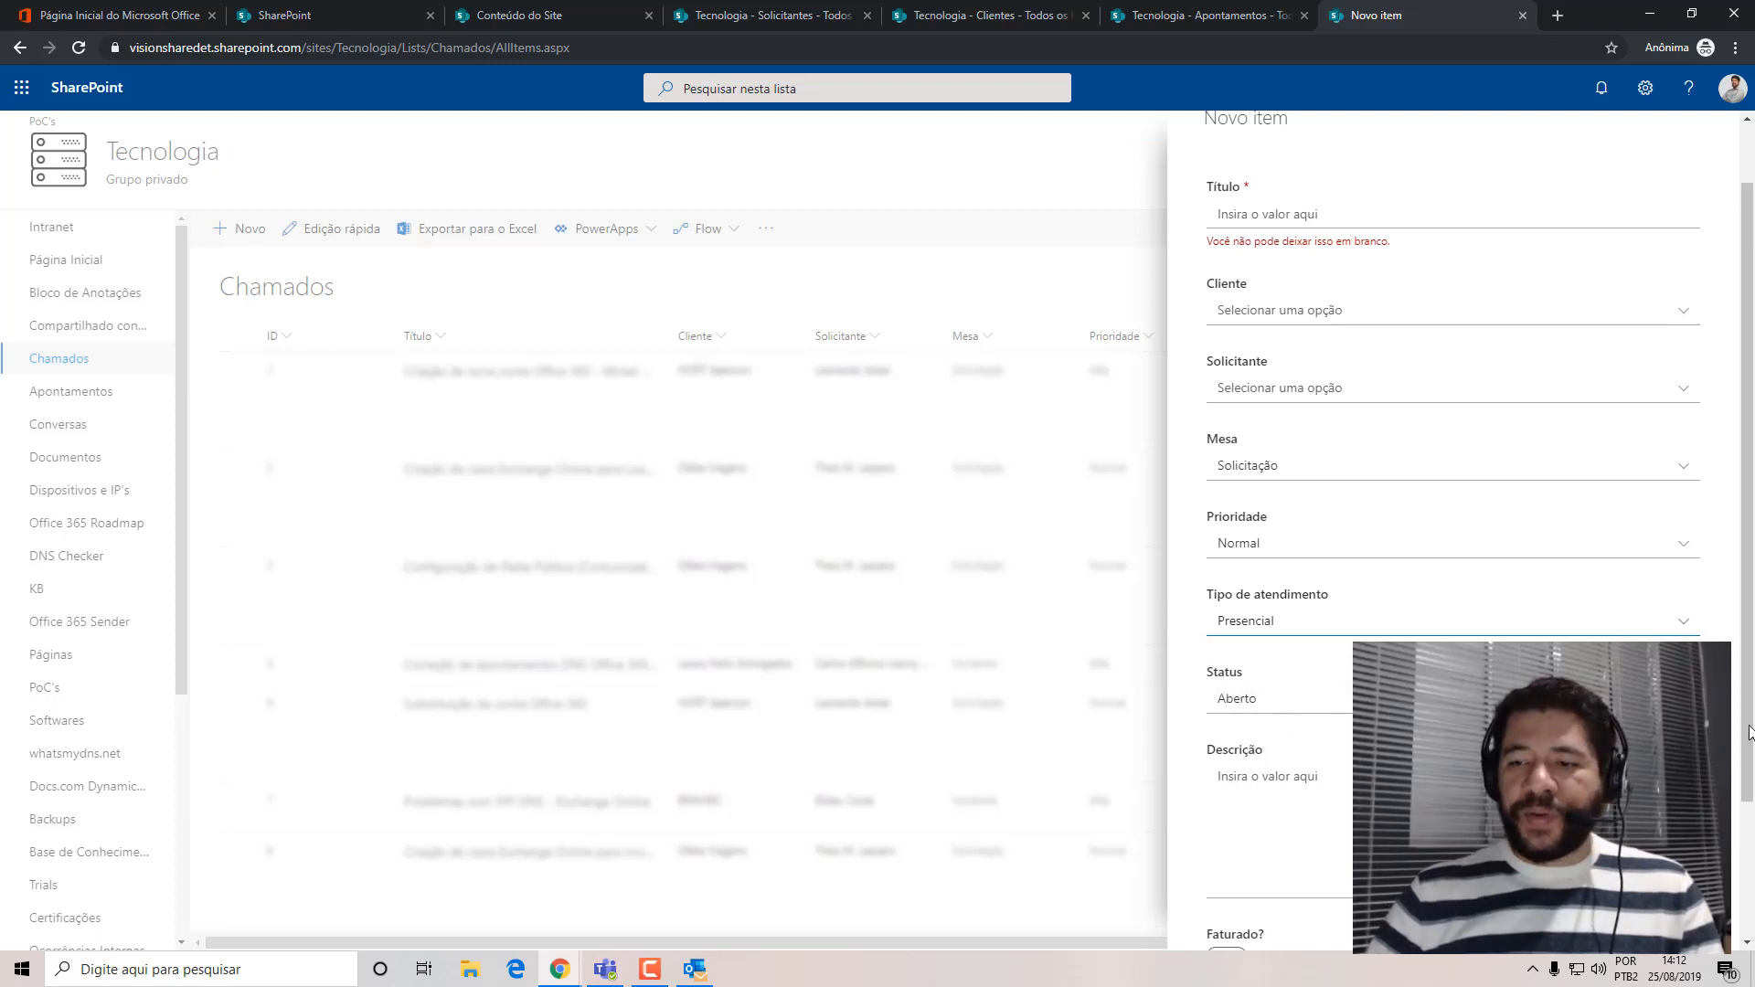
{"action": "left_click", "coordinate": [1682, 699]}
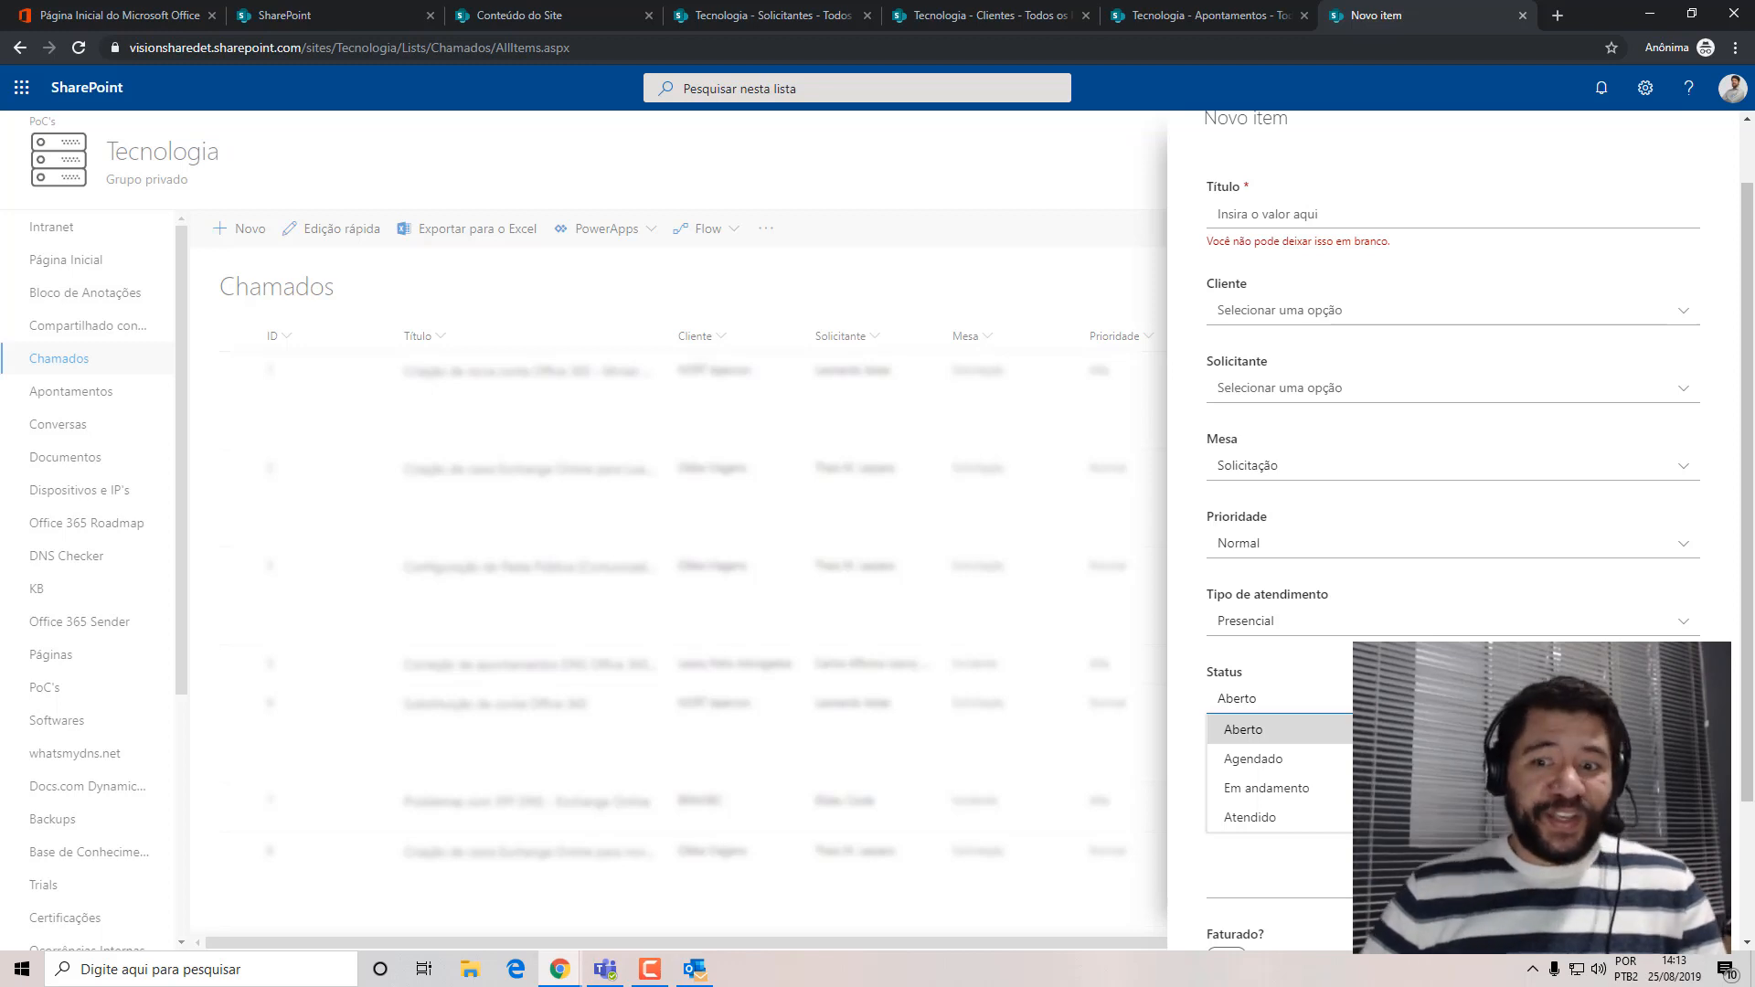
{"action": "left_click", "coordinate": [1189, 676]}
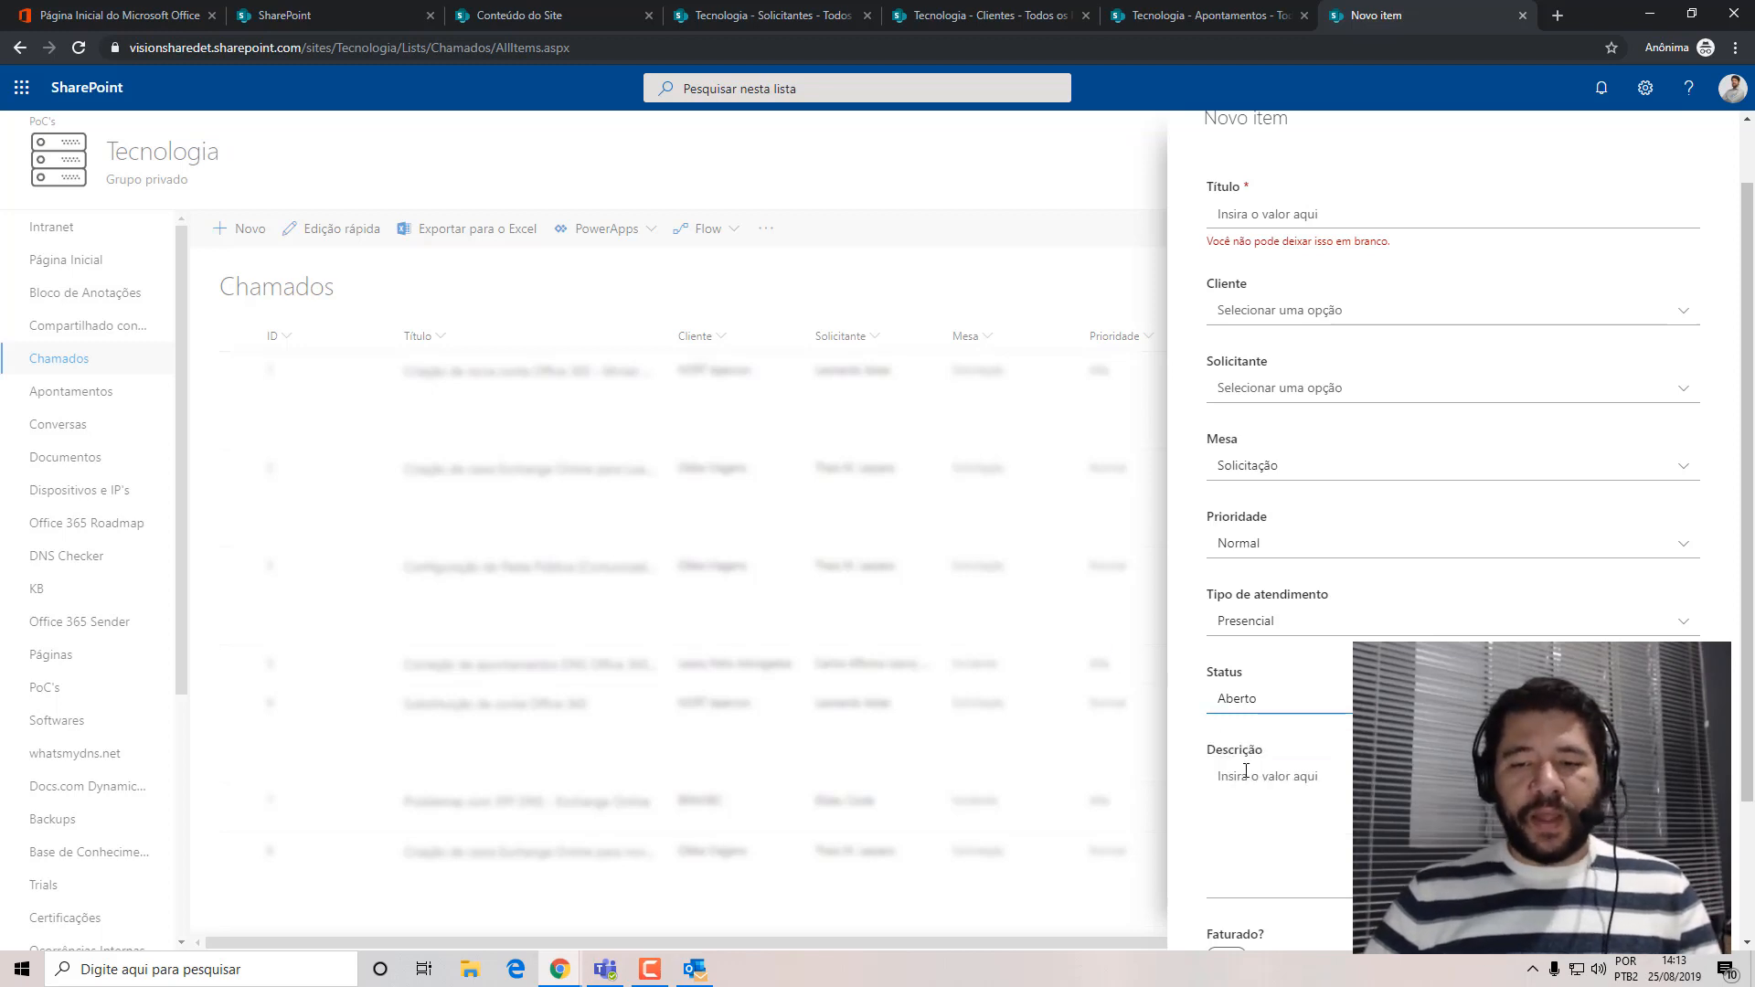
Review the Descrição, Faturado? and Anexos fields at the end of the new Chamados item form.
{"action": "left_click", "coordinate": [1219, 776]}
{"action": "scroll", "coordinate": [1751, 765], "scroll_direction": "down", "scroll_amount": 2}
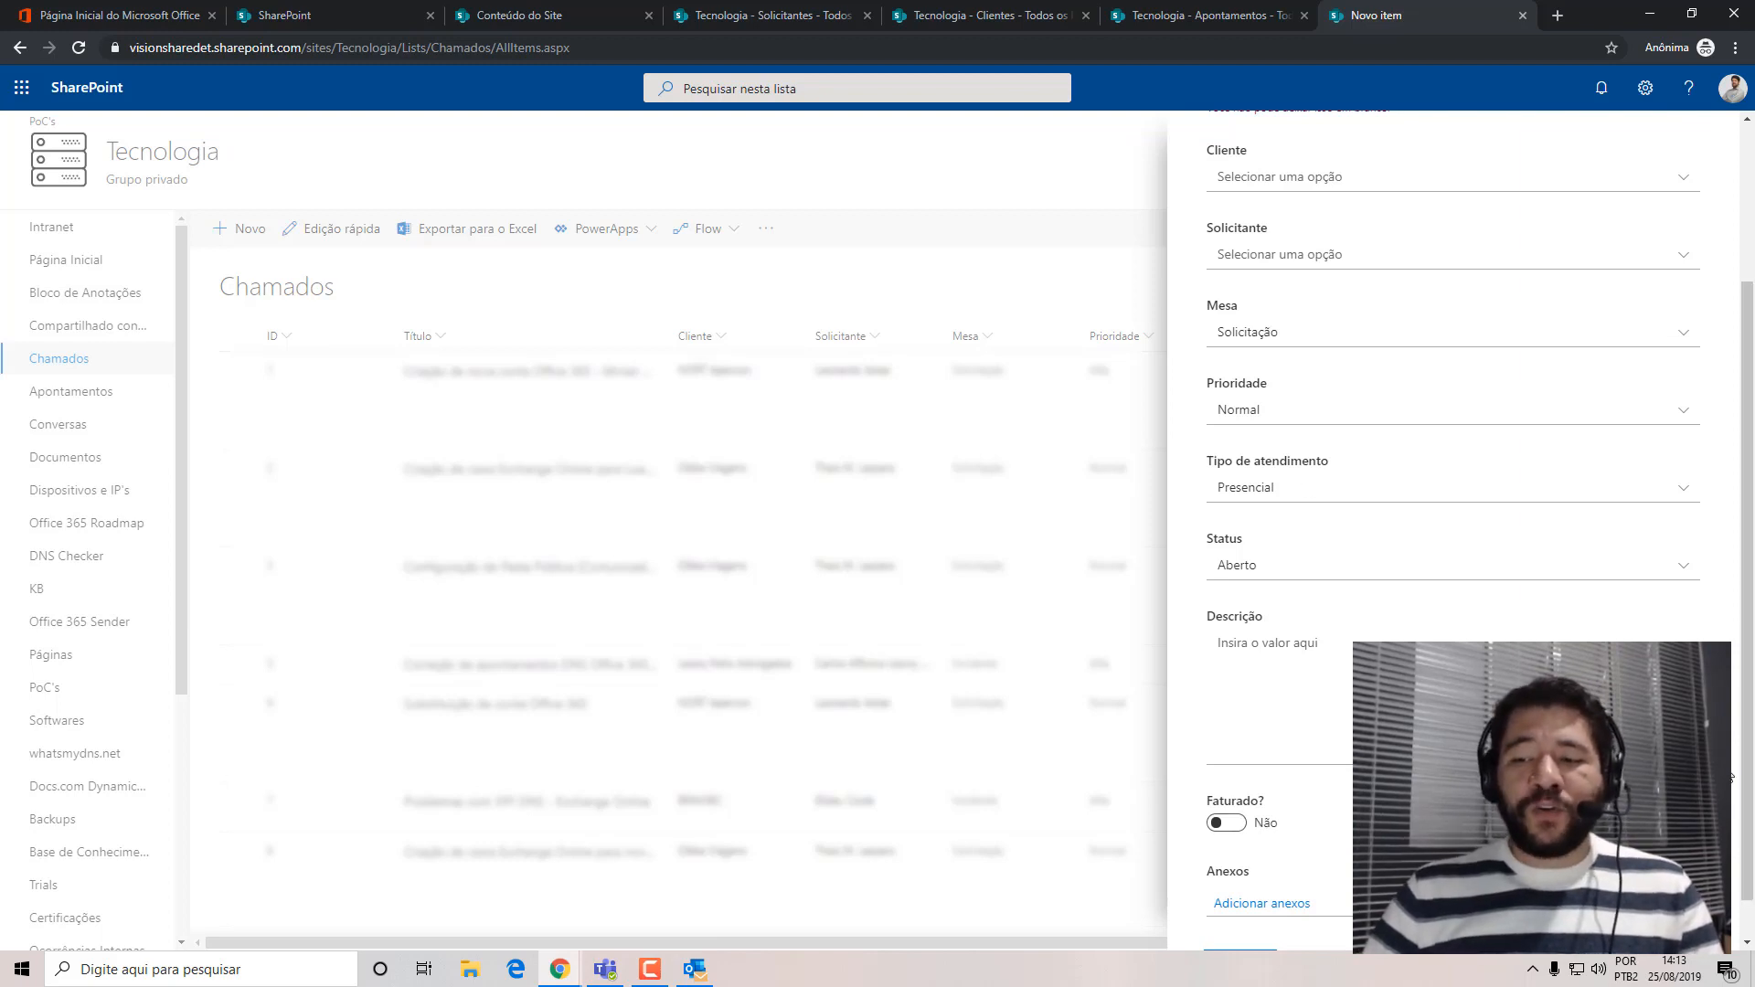
{"action": "scroll", "coordinate": [1746, 827], "scroll_direction": "down", "scroll_amount": 1}
{"action": "left_click", "coordinate": [1239, 917]}
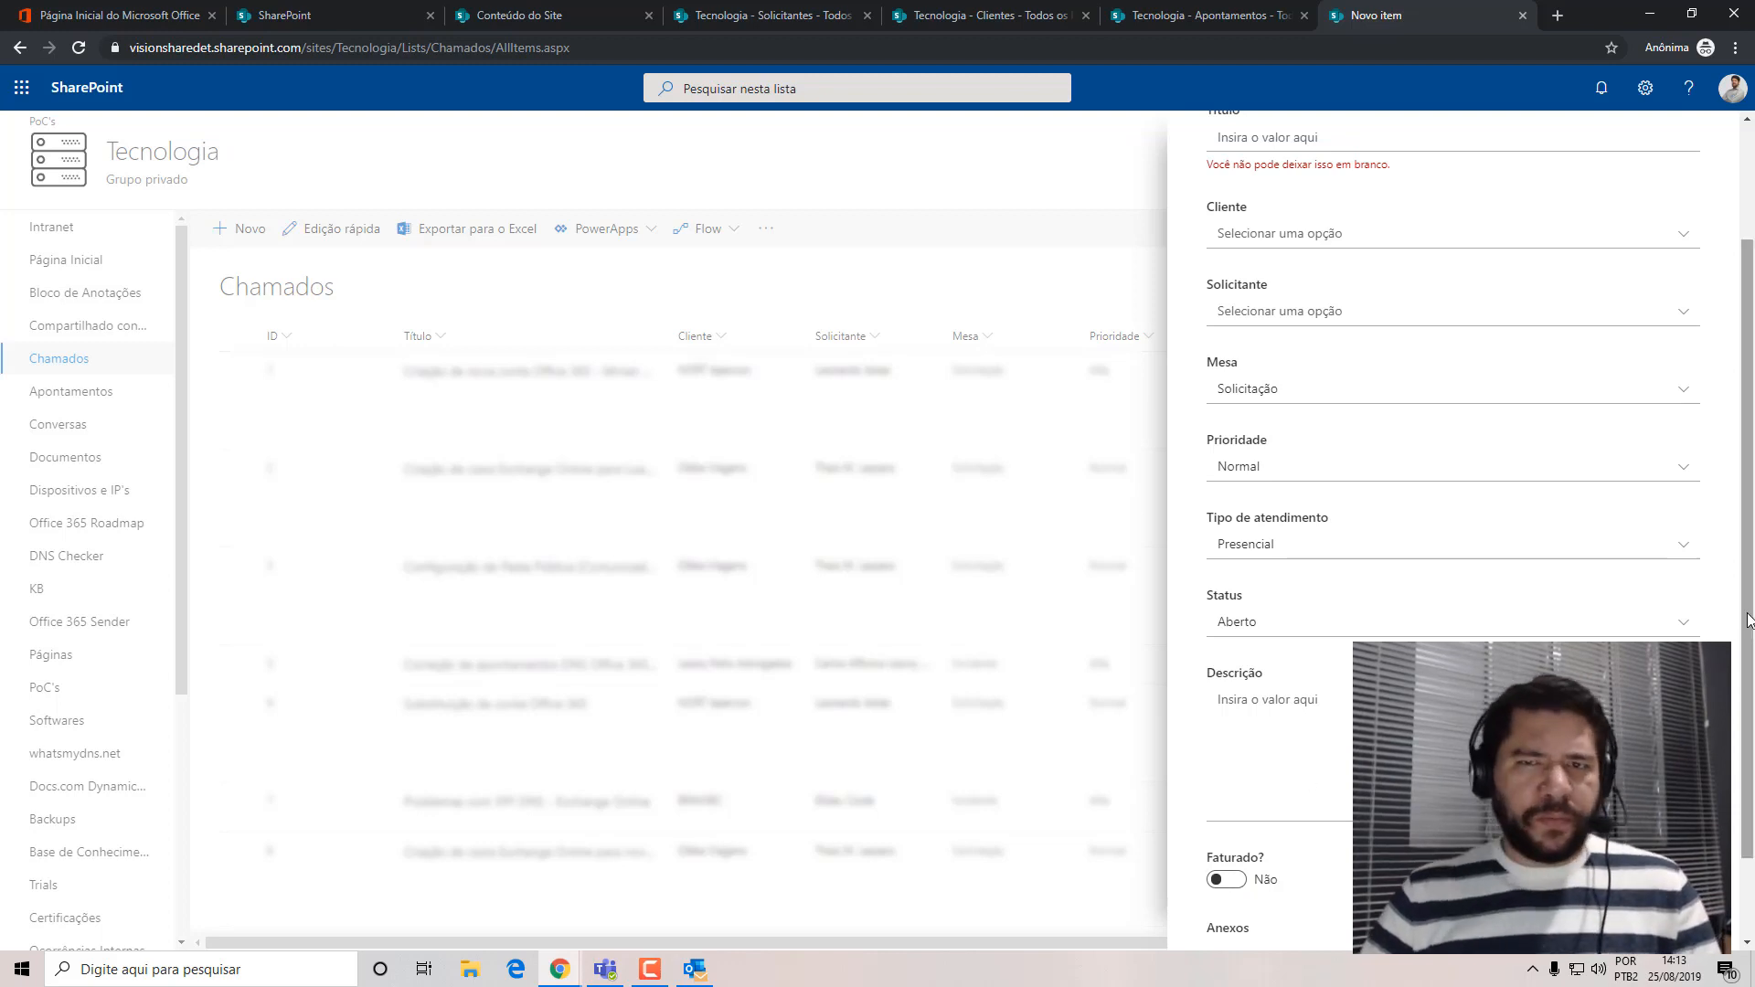
{"action": "scroll", "coordinate": [1749, 624], "scroll_direction": "down", "scroll_amount": 1}
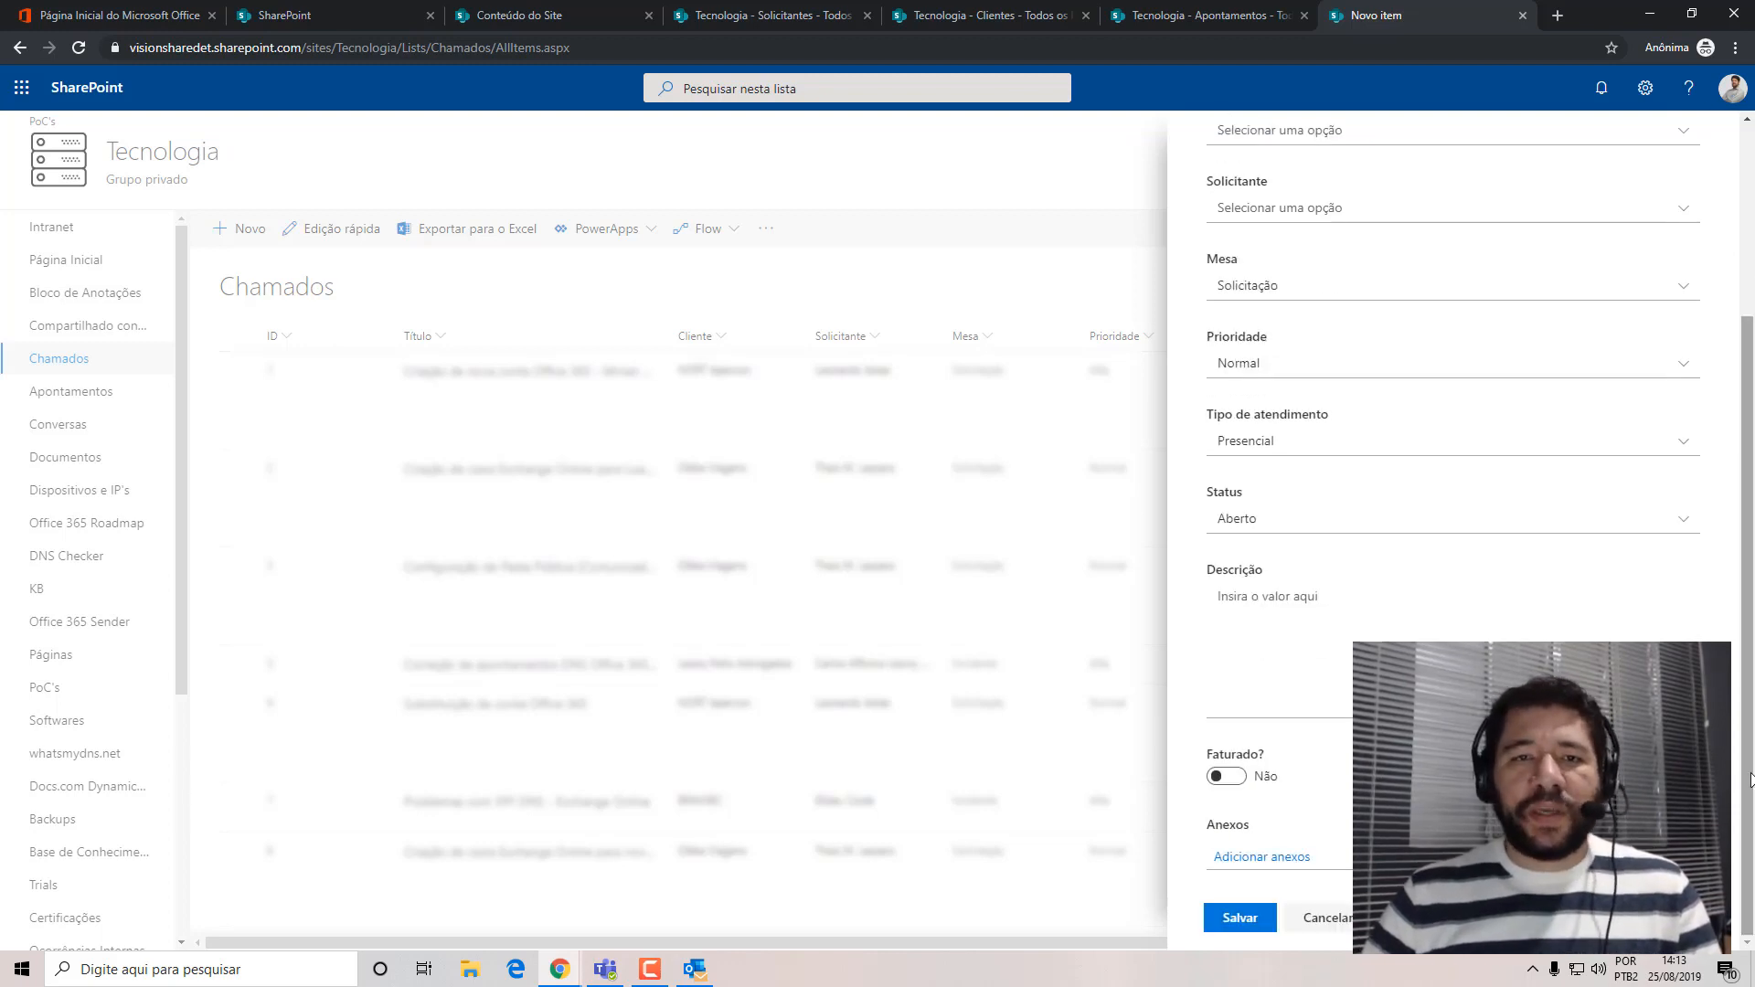
Close all the VisionShare reference tabs and their browser window, returning to the Borges & Couto Tecnologia site.
{"action": "left_click", "coordinate": [649, 16]}
{"action": "left_click", "coordinate": [649, 16]}
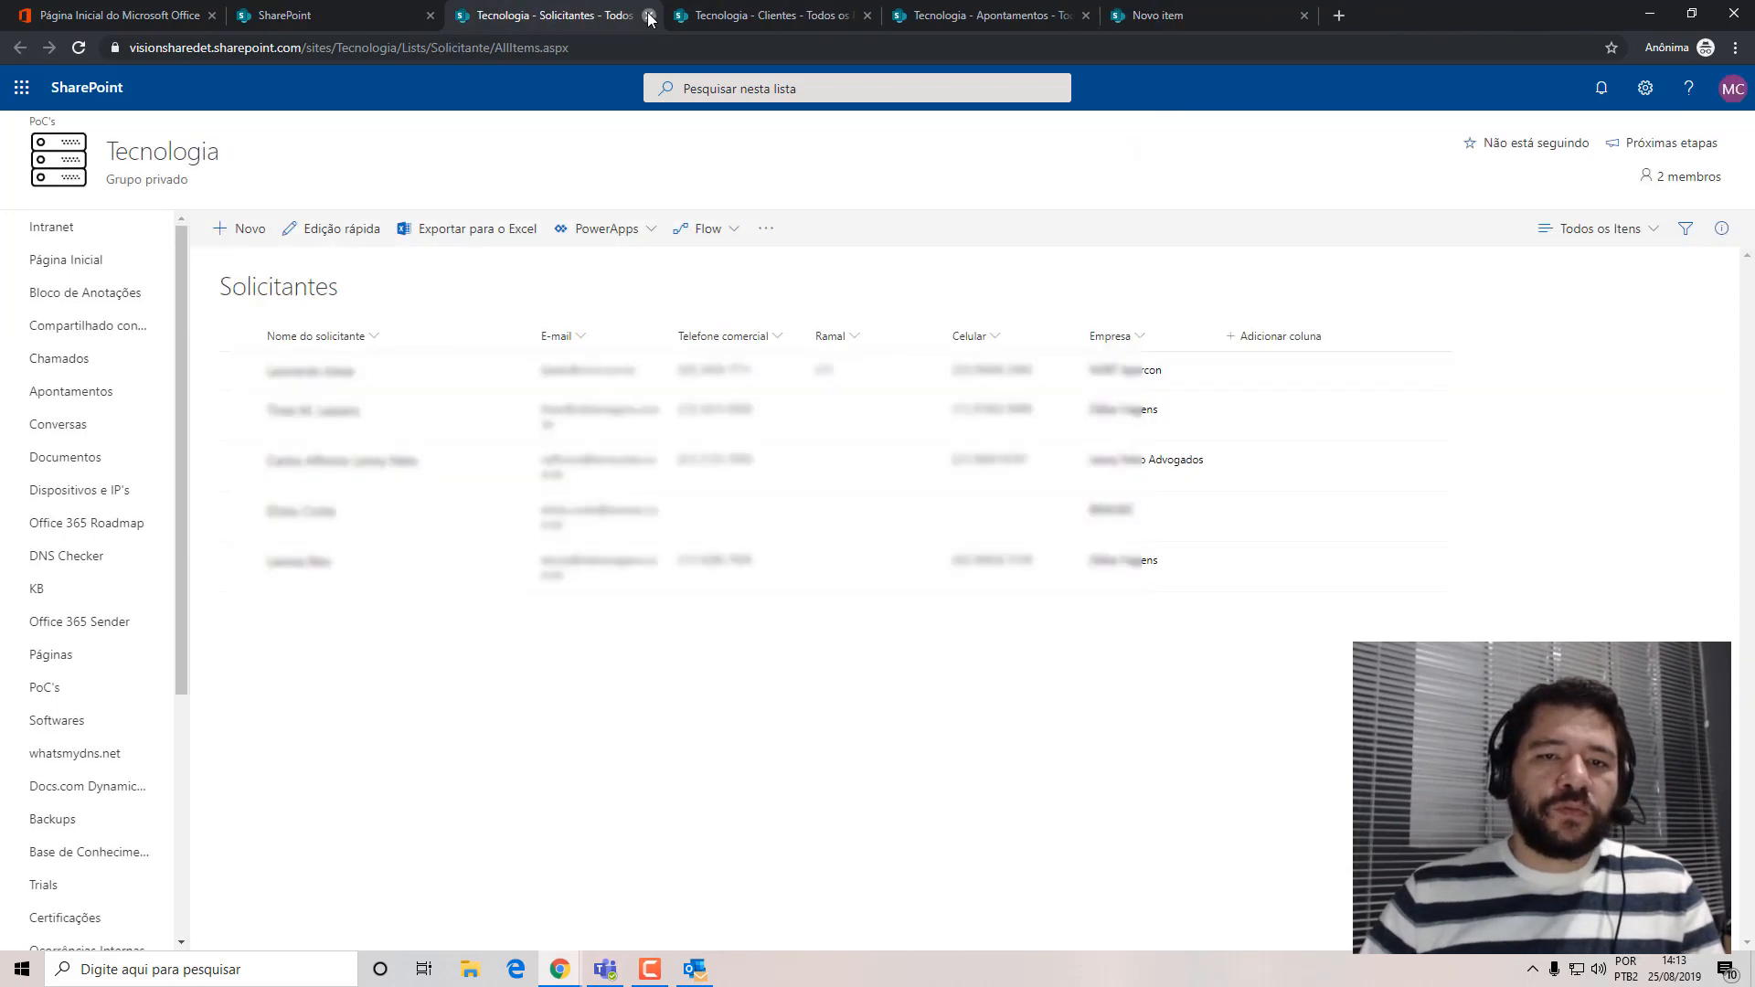
{"action": "left_click", "coordinate": [649, 15]}
{"action": "left_click", "coordinate": [649, 15]}
{"action": "left_click", "coordinate": [649, 16]}
{"action": "left_click", "coordinate": [649, 17]}
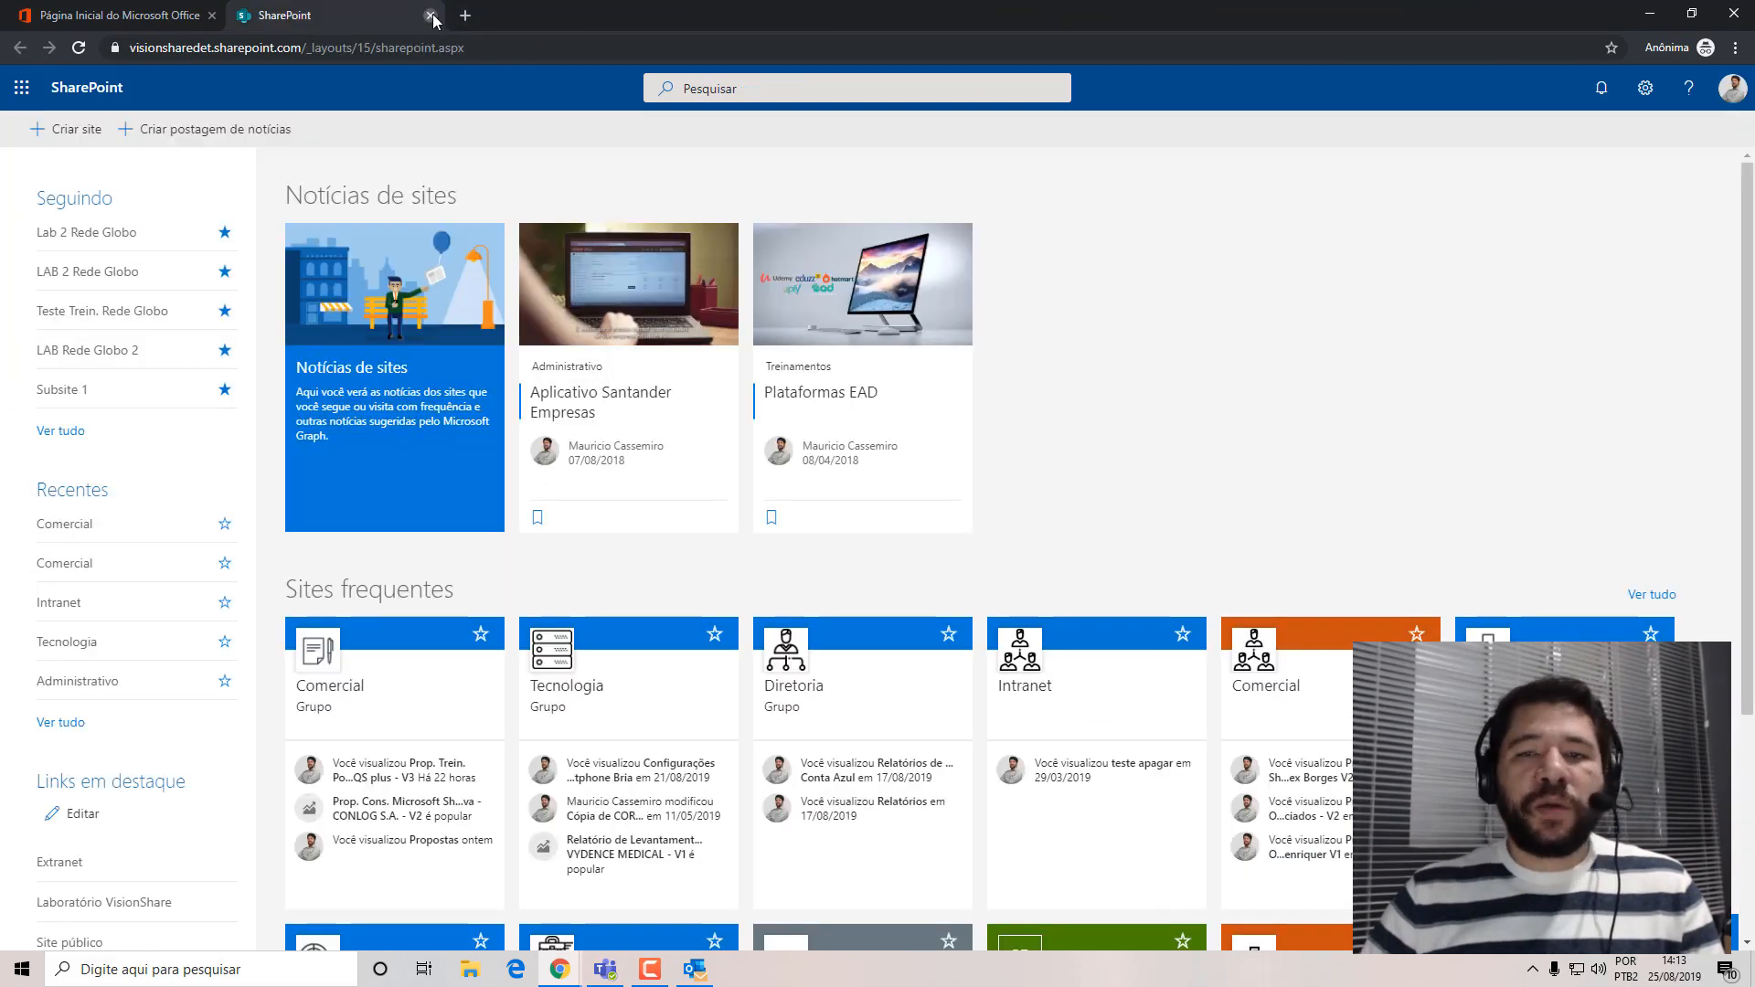
{"action": "left_click", "coordinate": [431, 15]}
{"action": "left_click", "coordinate": [1748, 22]}
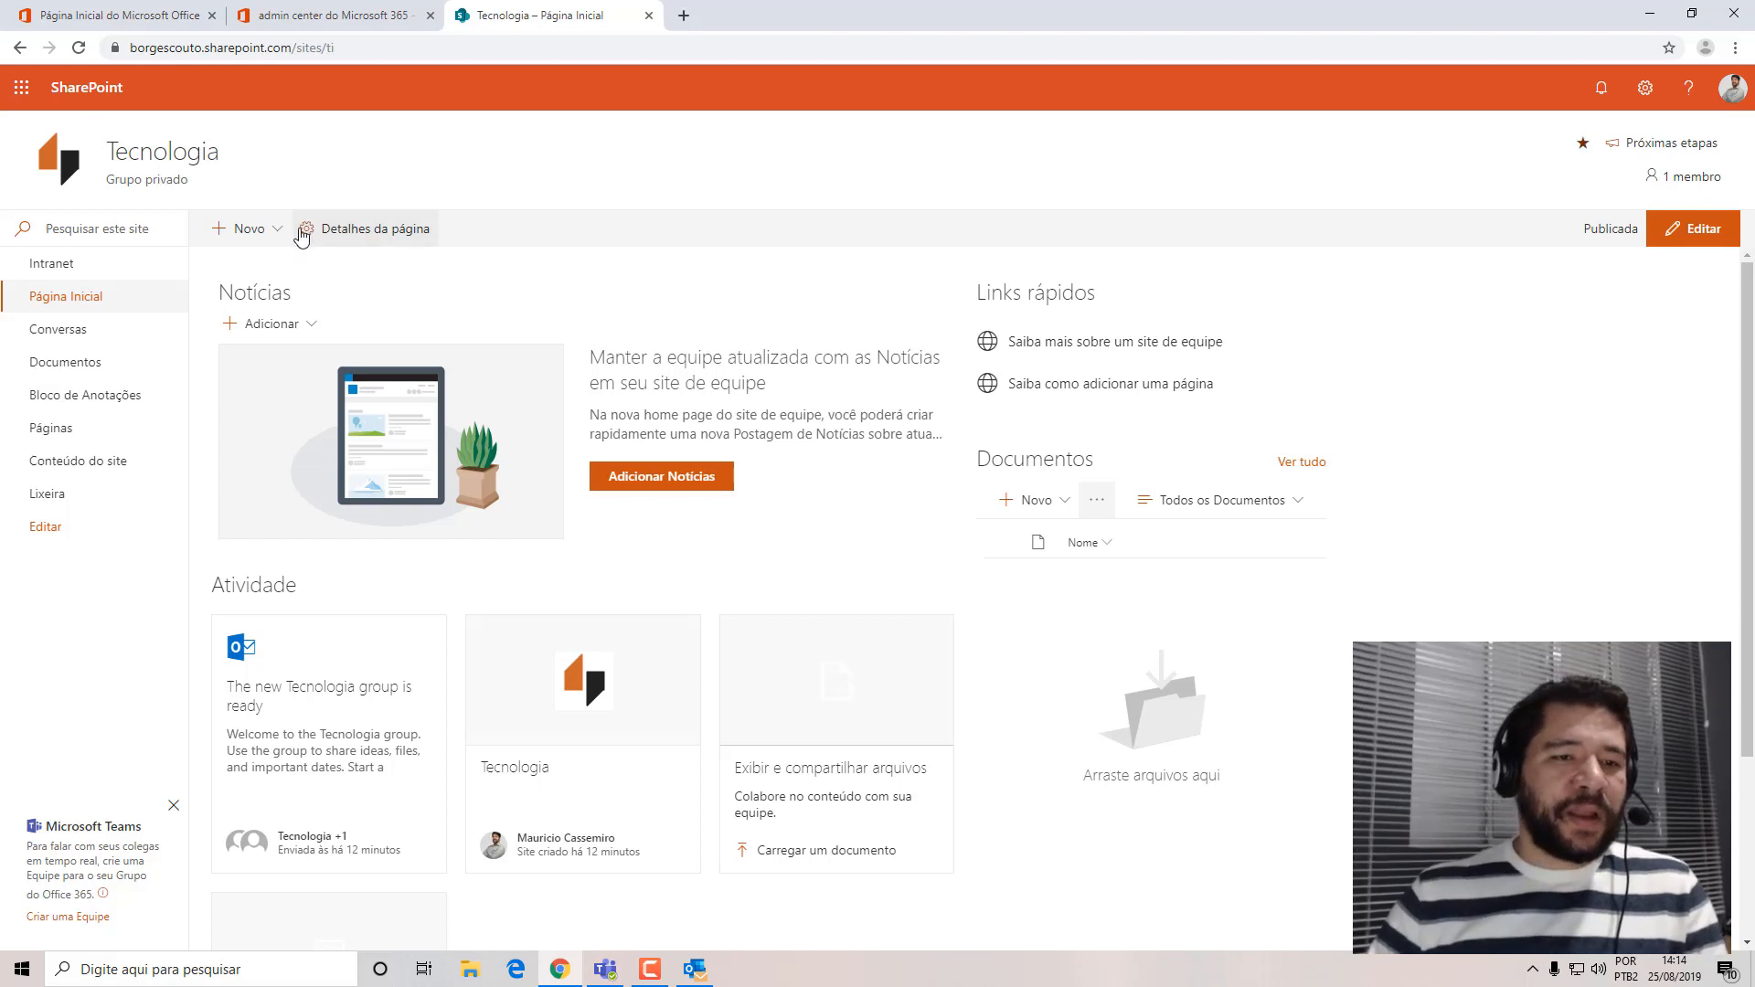
Create a list named Chamados with the description "Lista de abertura de chamados técnicos para o time de Tecnologia.", shown in the site navigation.
{"action": "left_click", "coordinate": [248, 228]}
{"action": "left_click", "coordinate": [266, 276]}
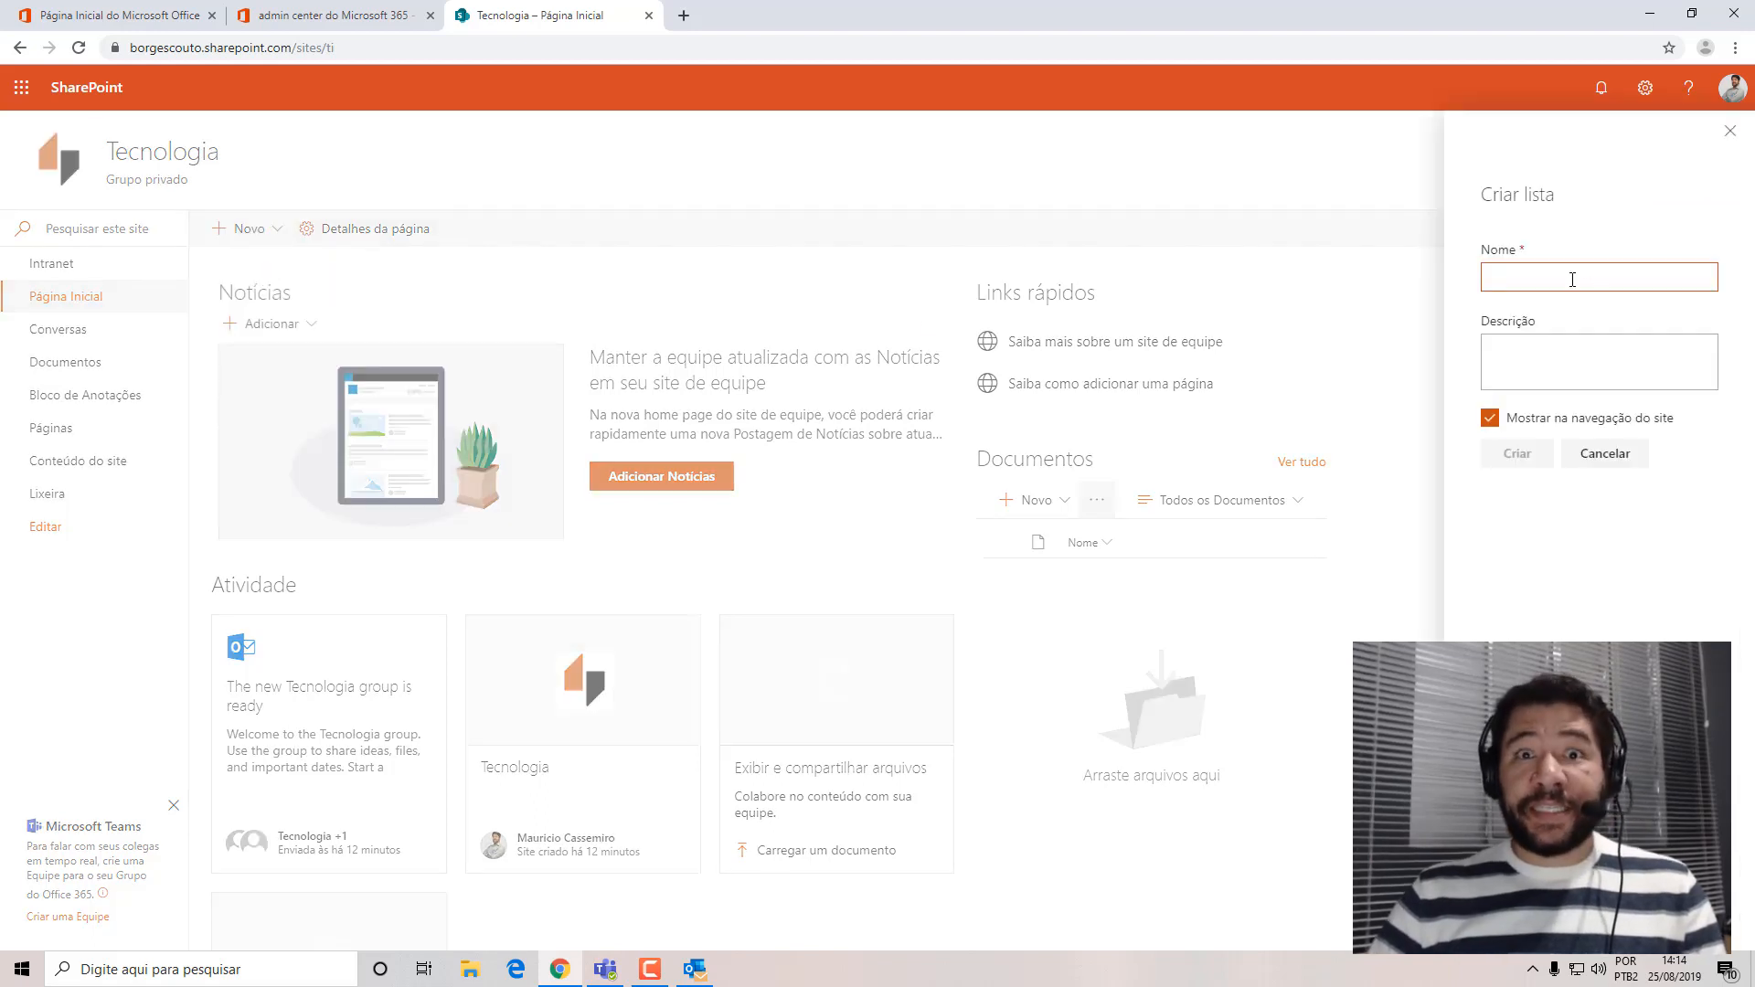
{"action": "type", "text": "Chamados"}
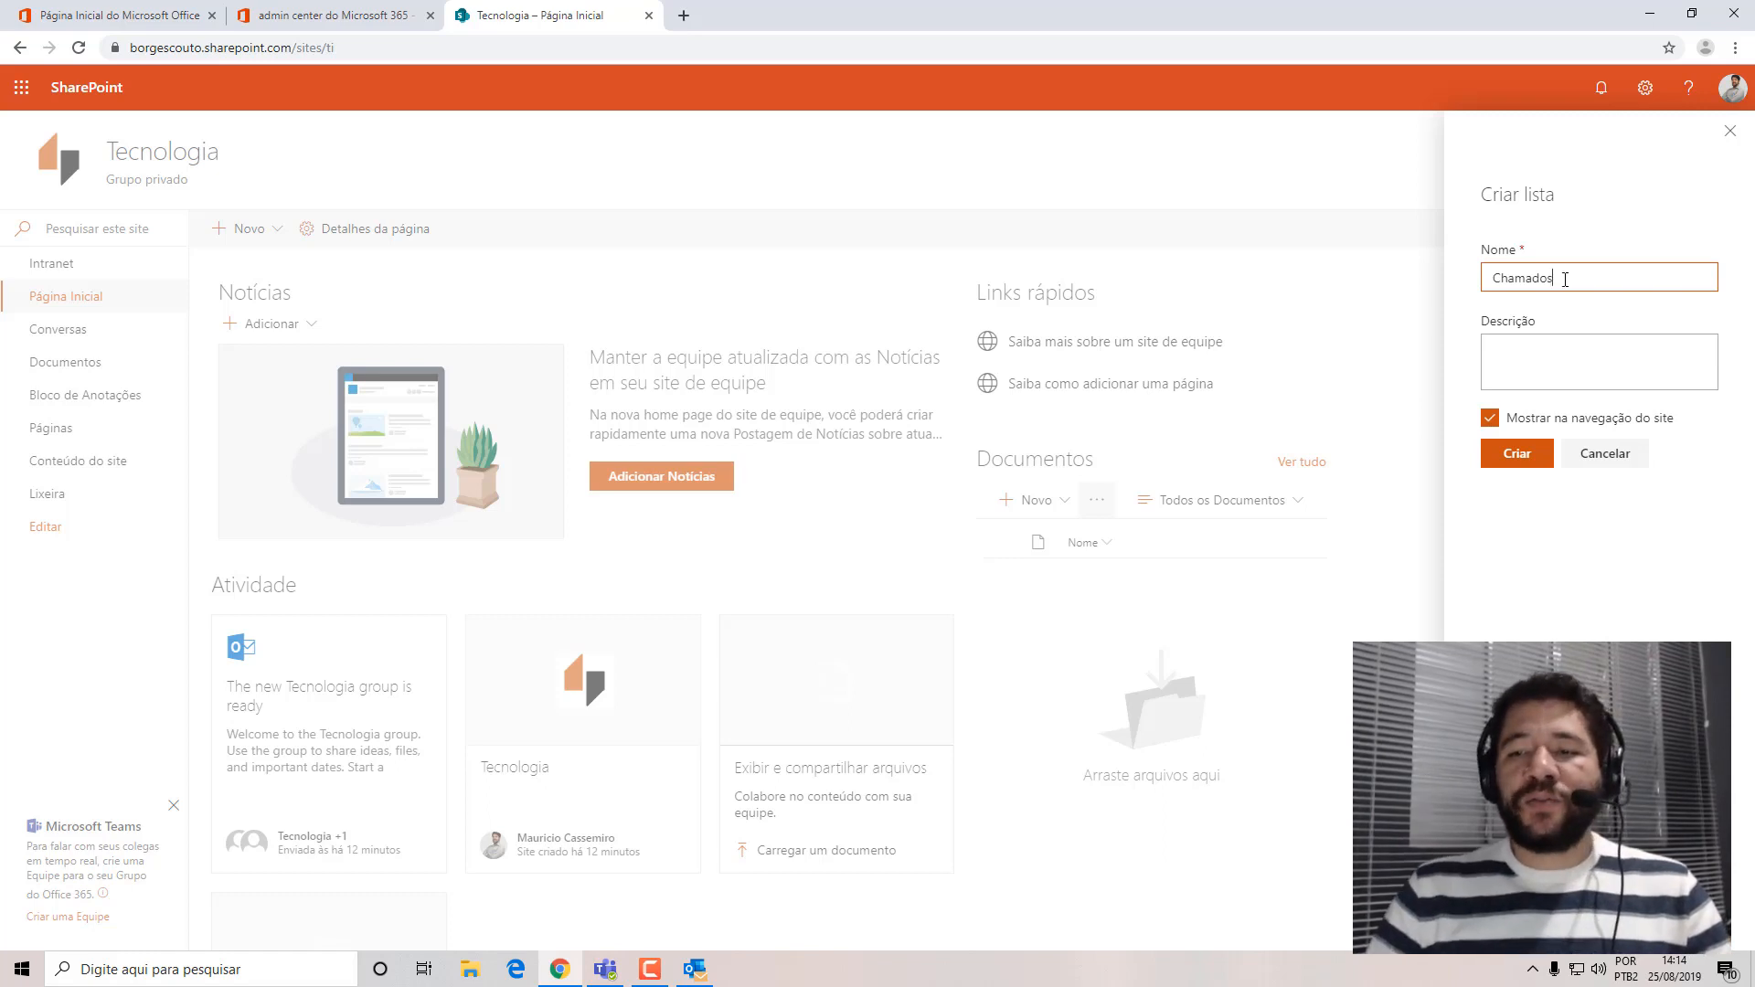
{"action": "left_click", "coordinate": [1552, 360]}
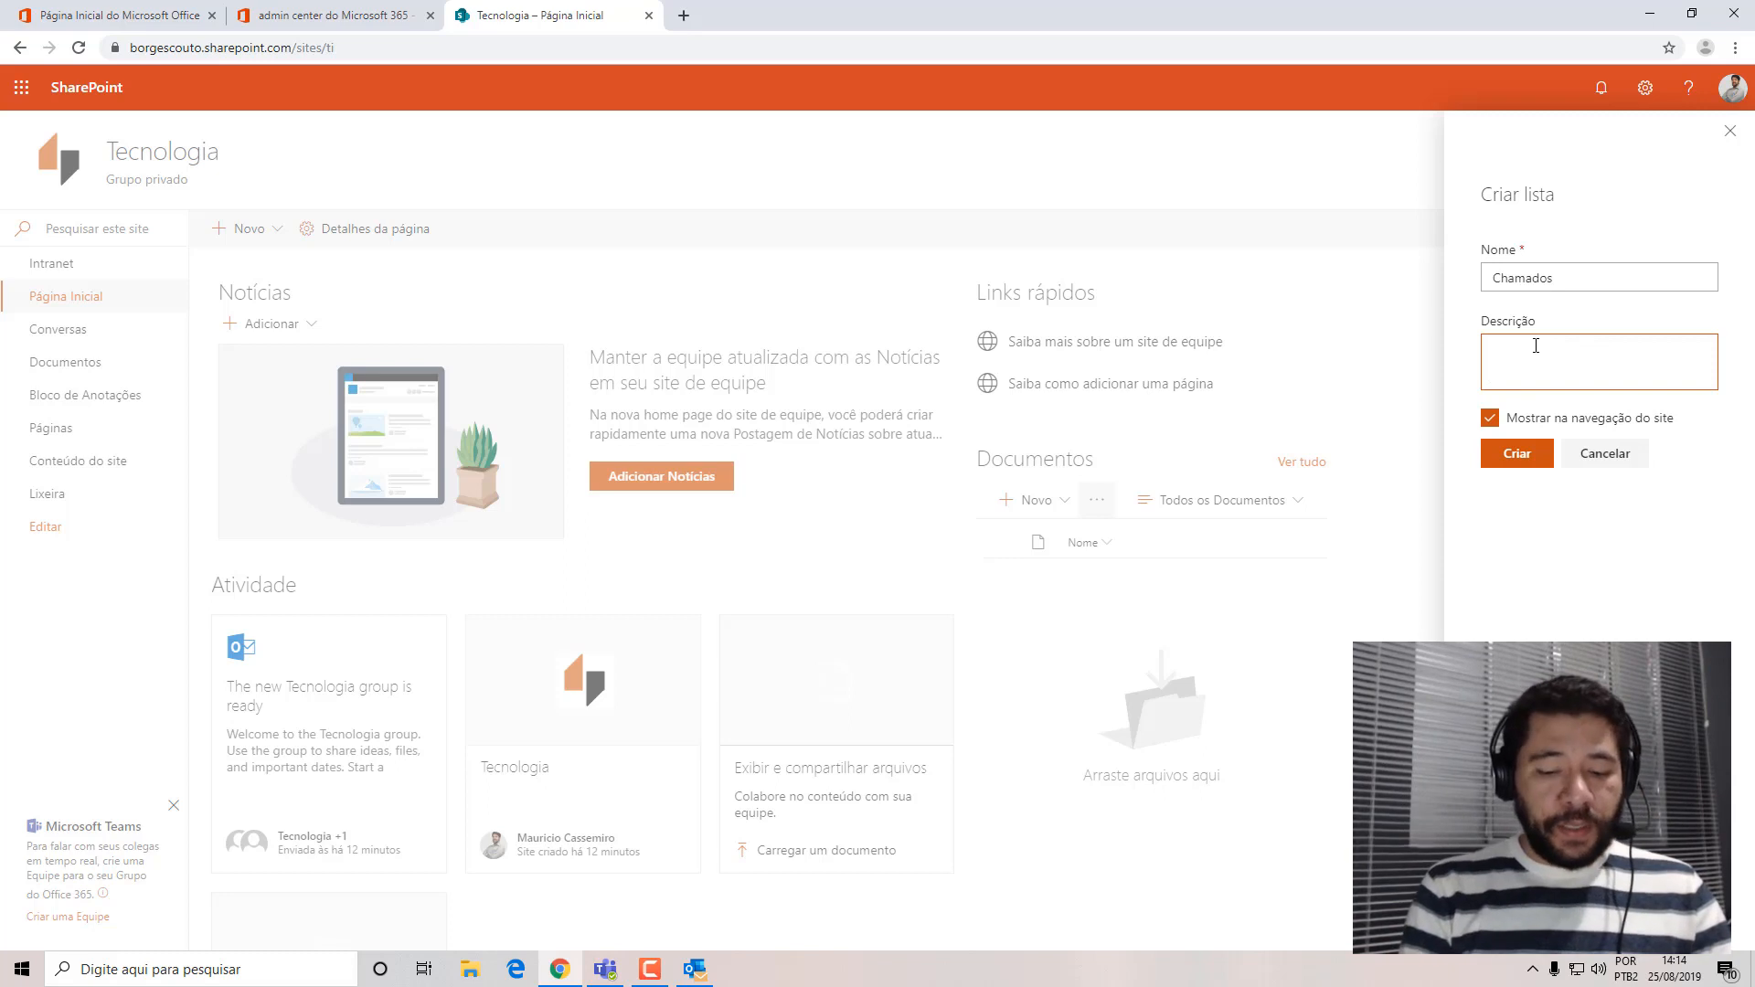
{"action": "type", "text": "Lista de"}
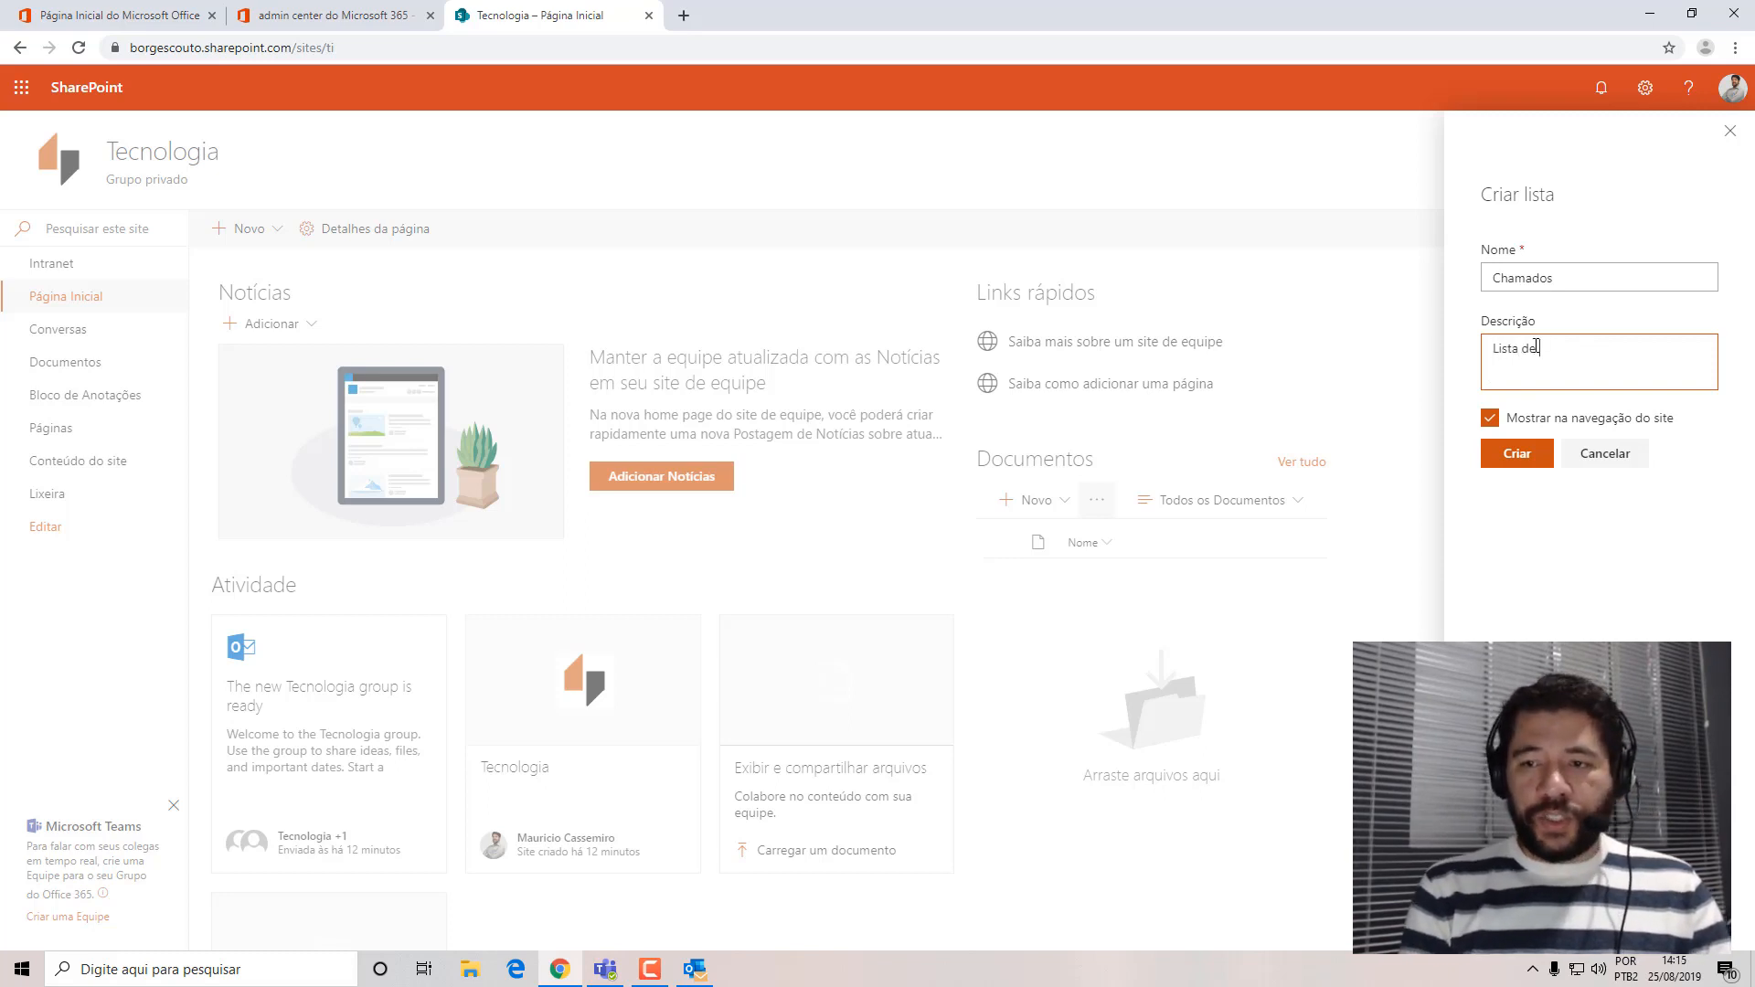
{"action": "type", "text": " a"}
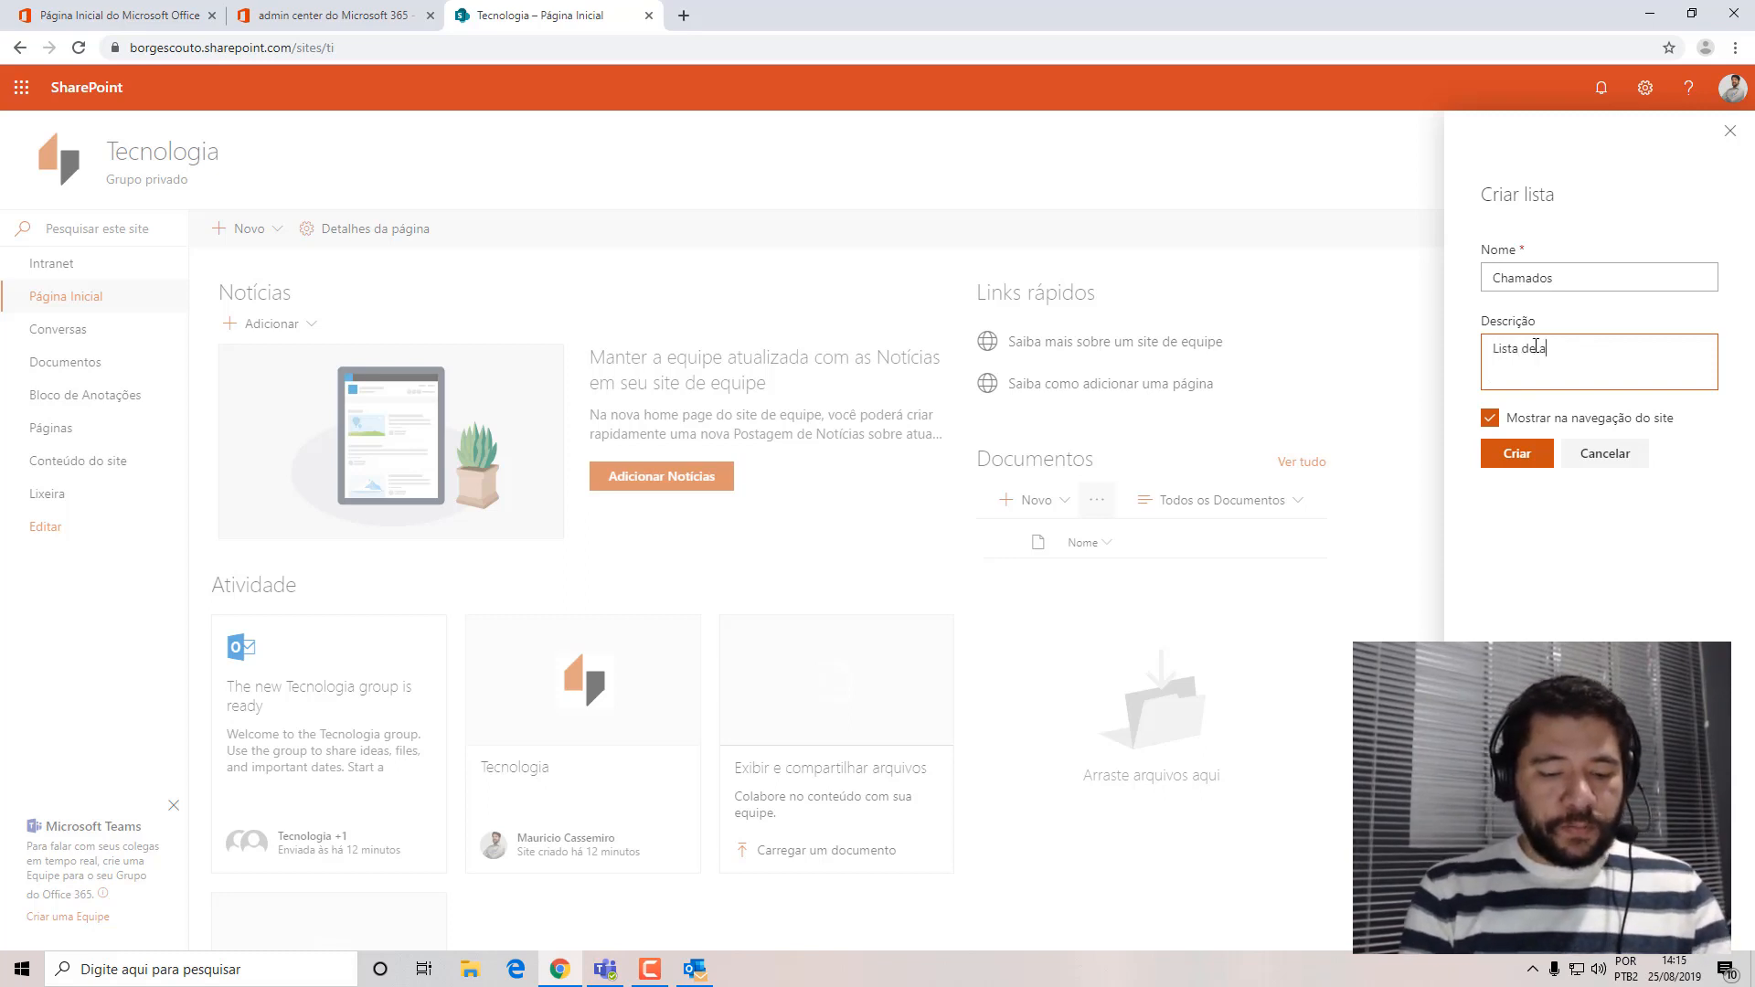
{"action": "type", "text": "bertura de chama"}
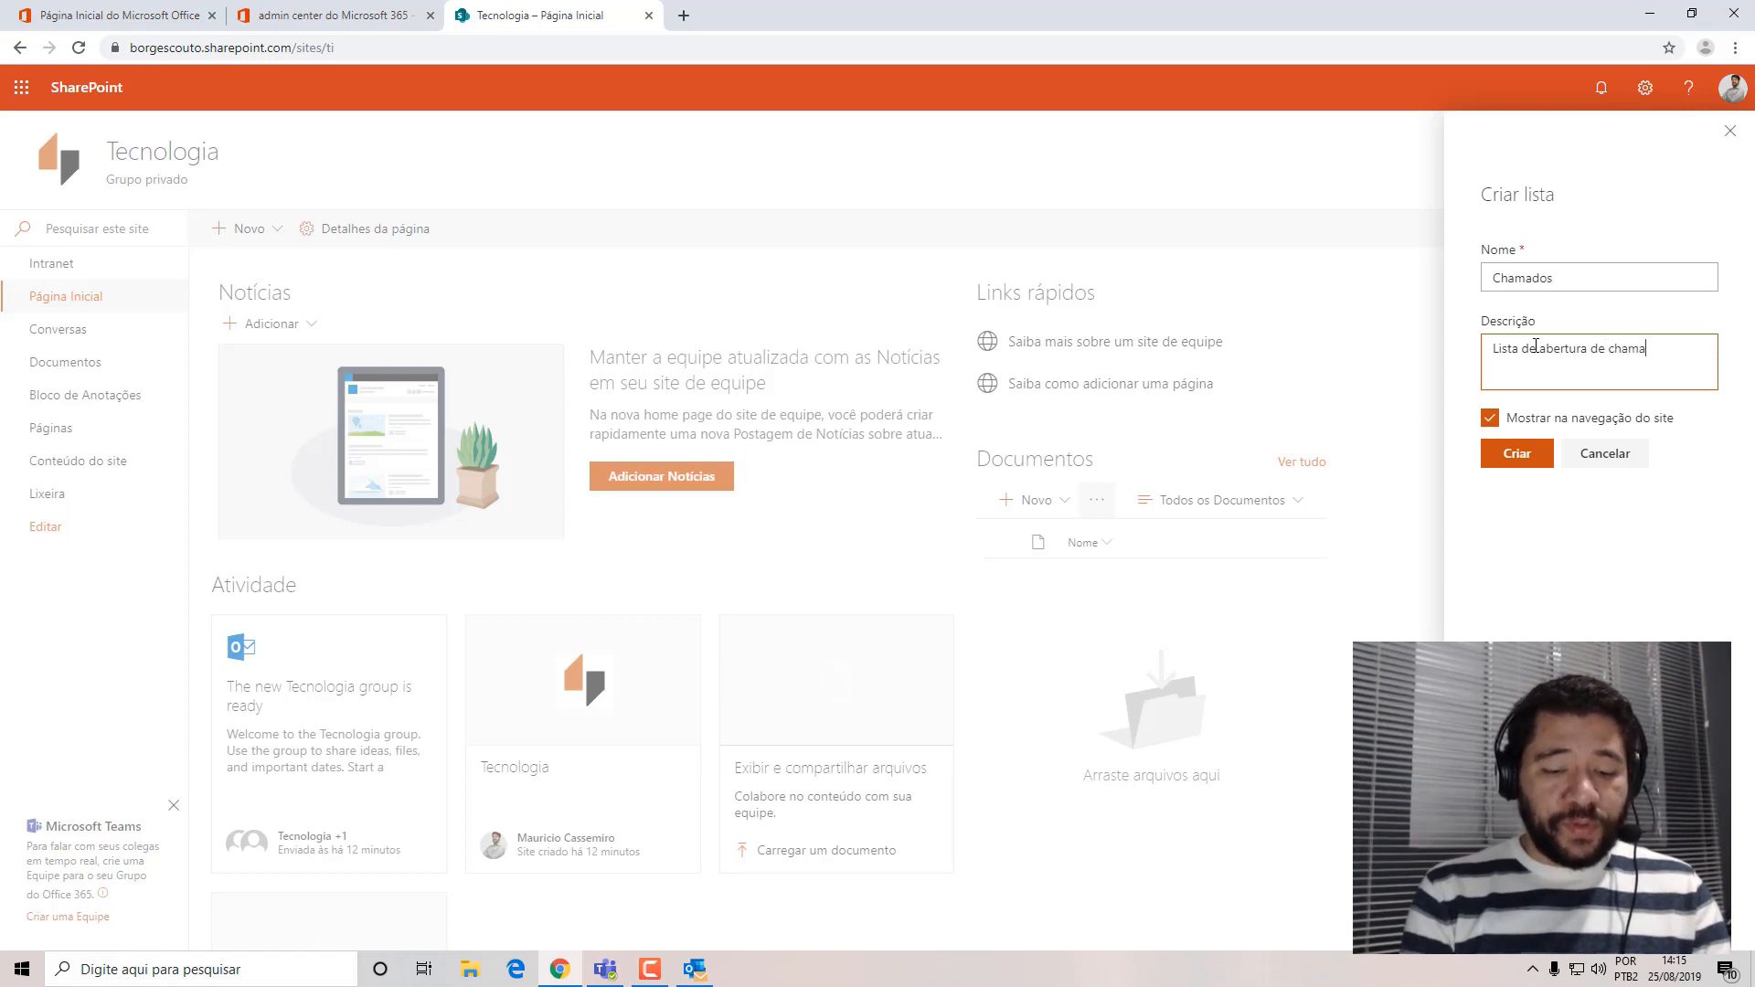
{"action": "type", "text": "dos t"}
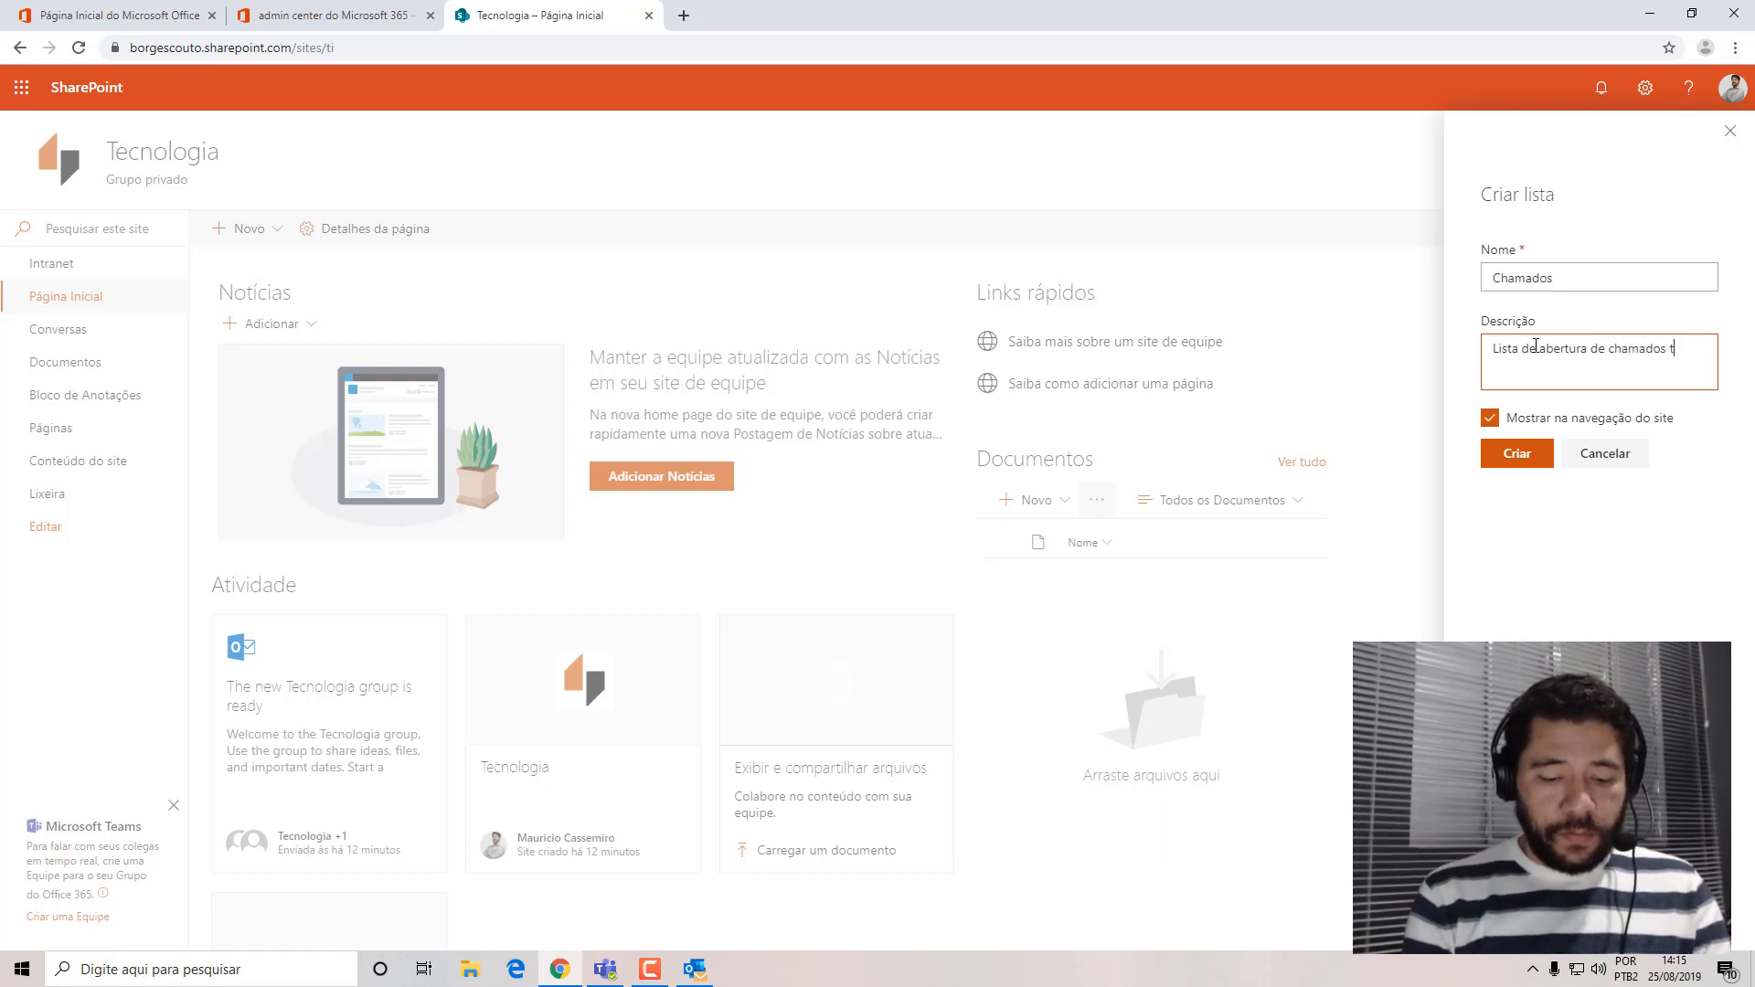
{"action": "type", "text": "écnicos para o time"}
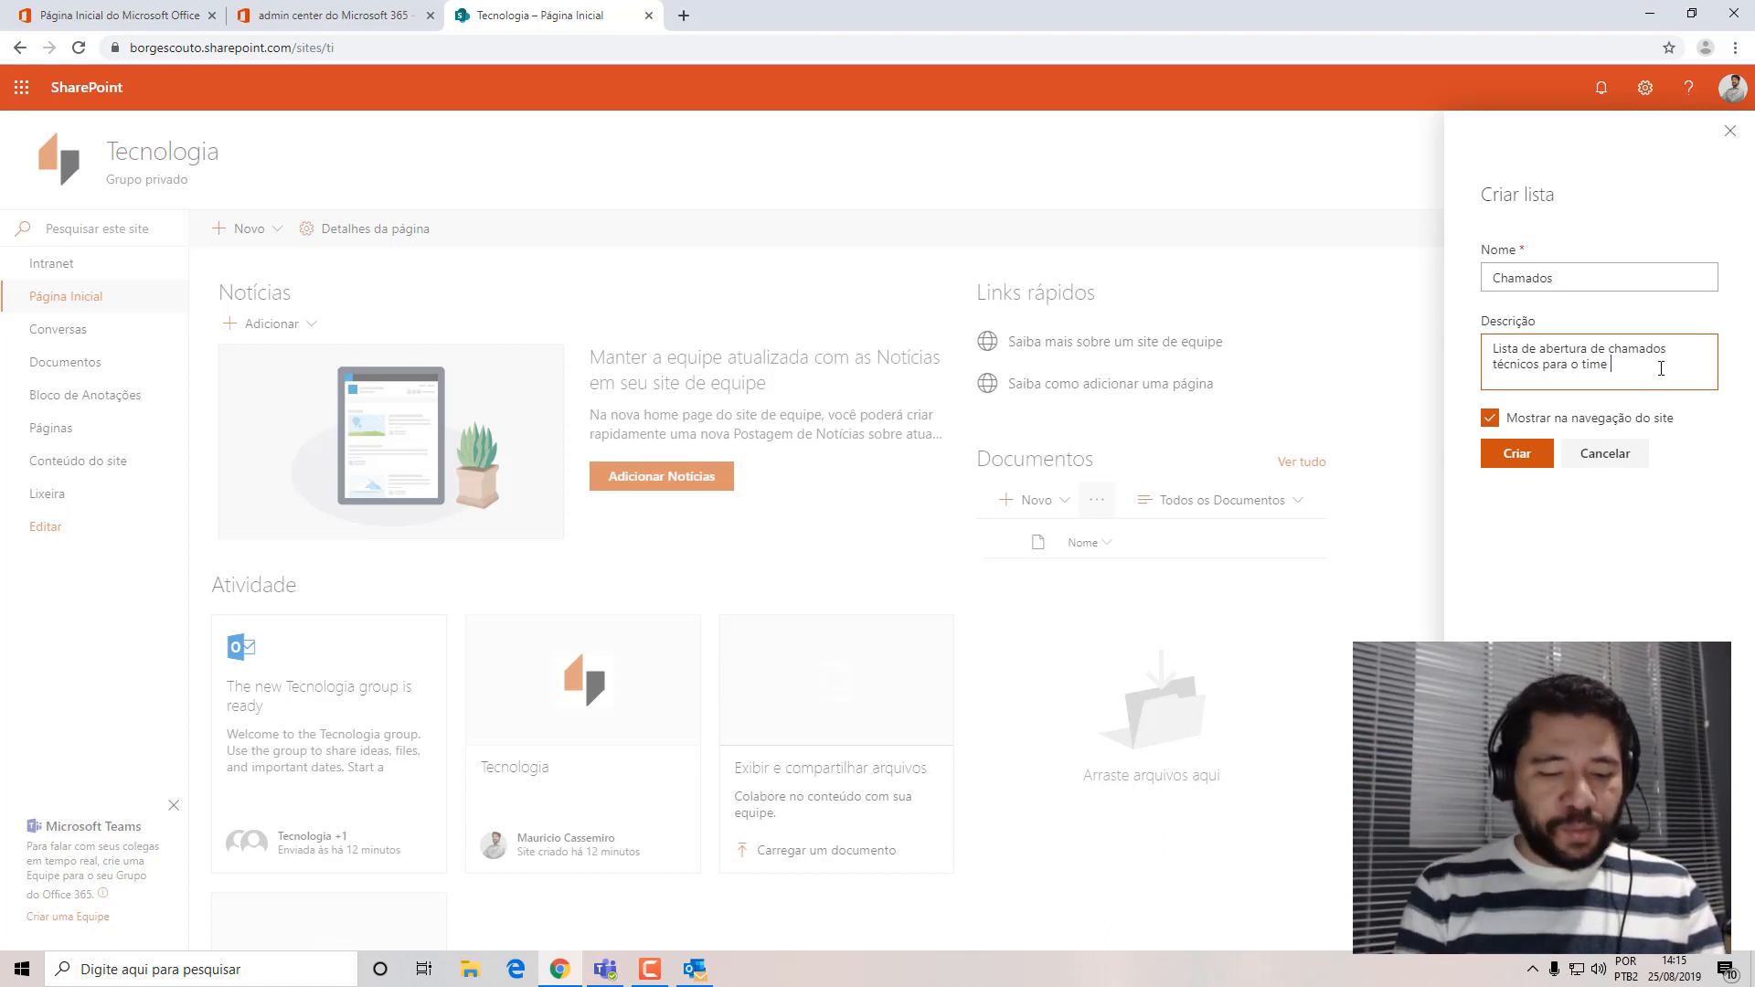
{"action": "type", "text": "de Tecn"}
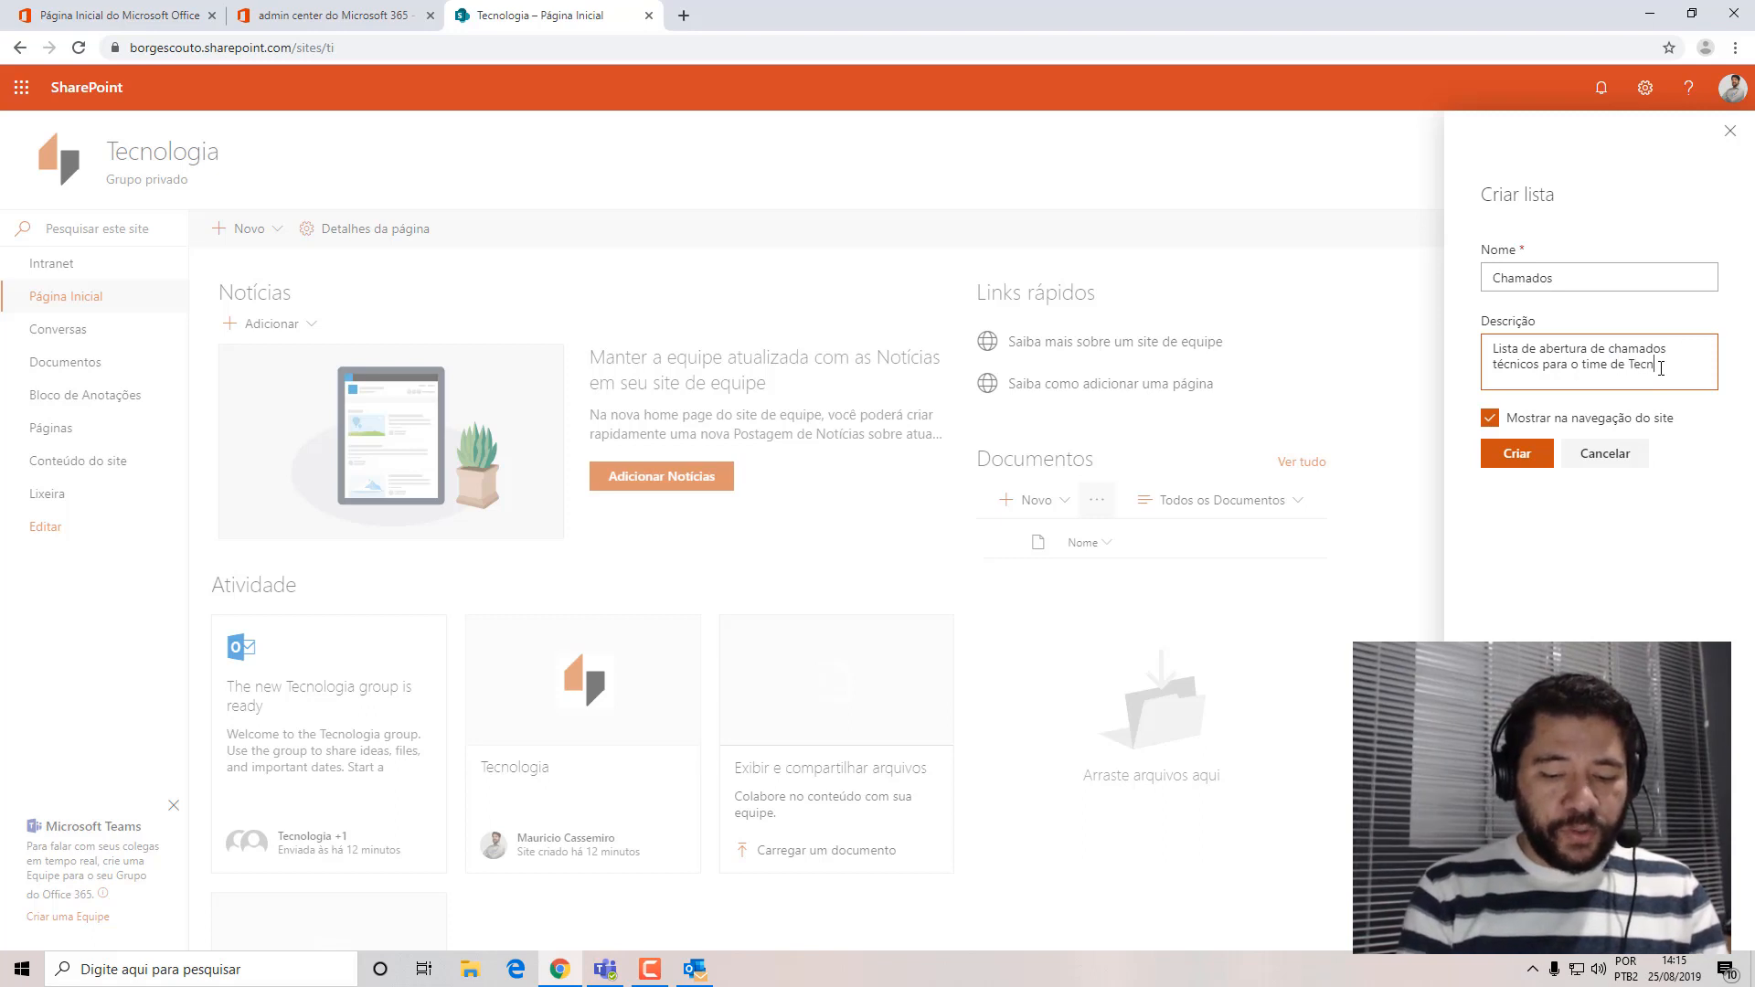
{"action": "type", "text": "ologia"}
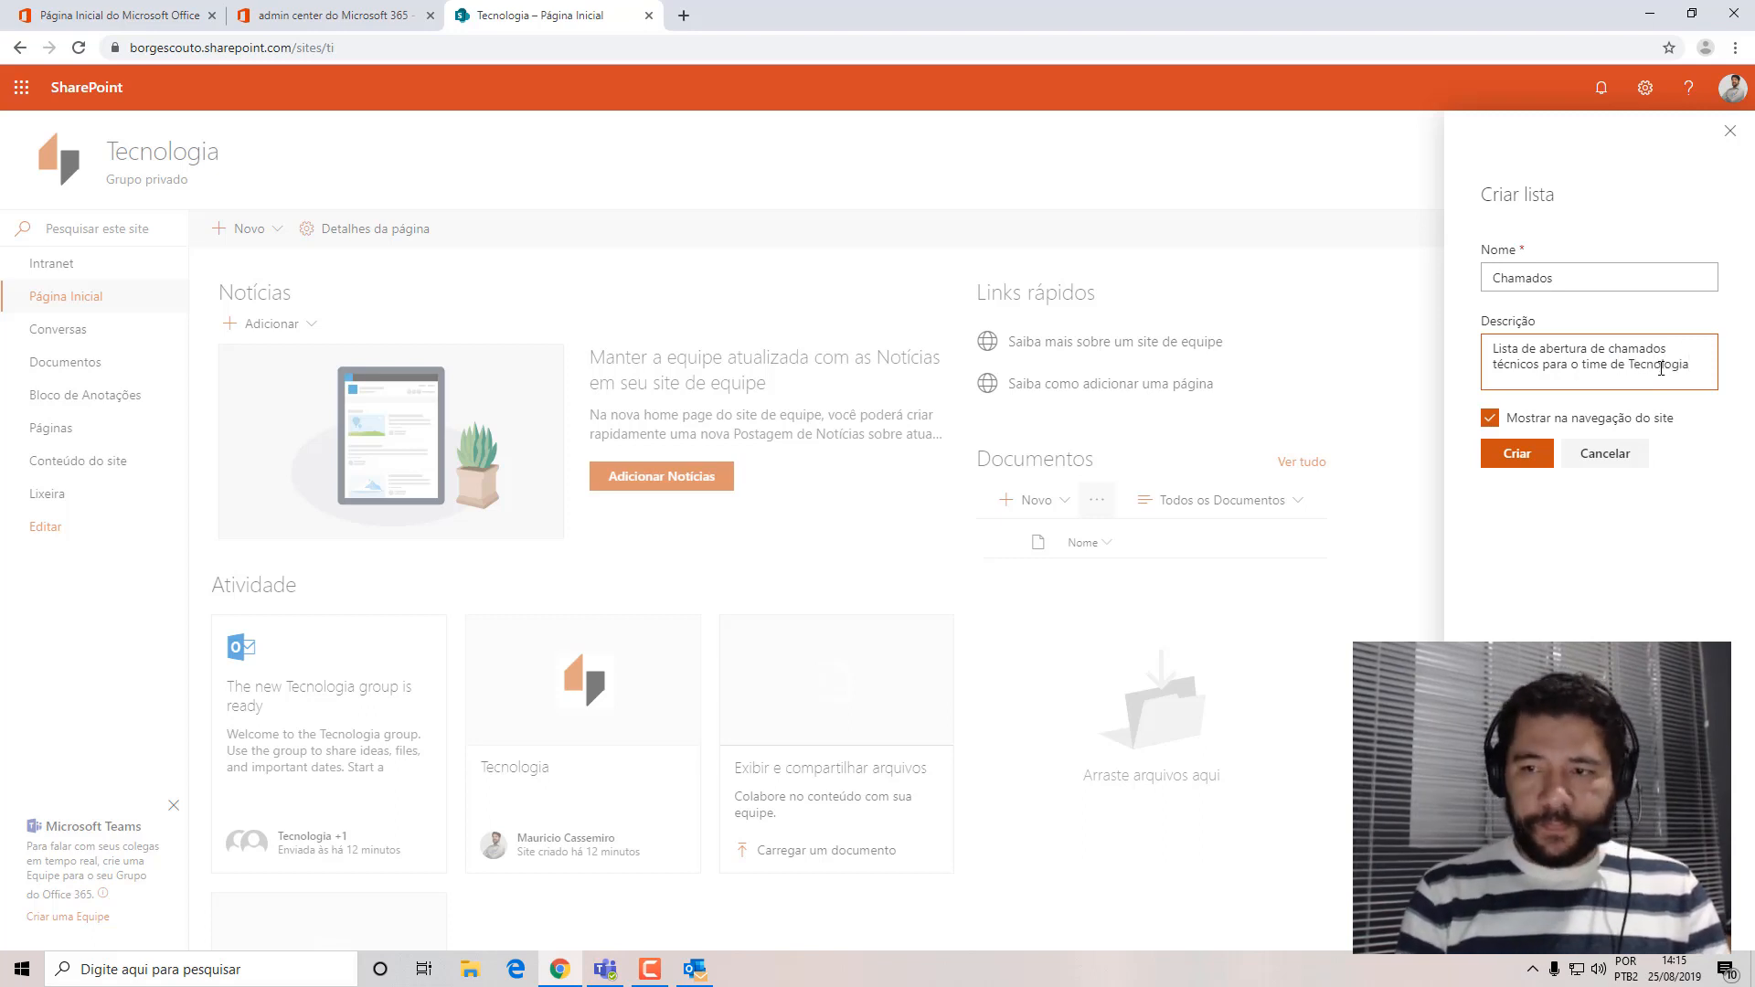
{"action": "type", "text": "."}
{"action": "left_click", "coordinate": [1518, 455]}
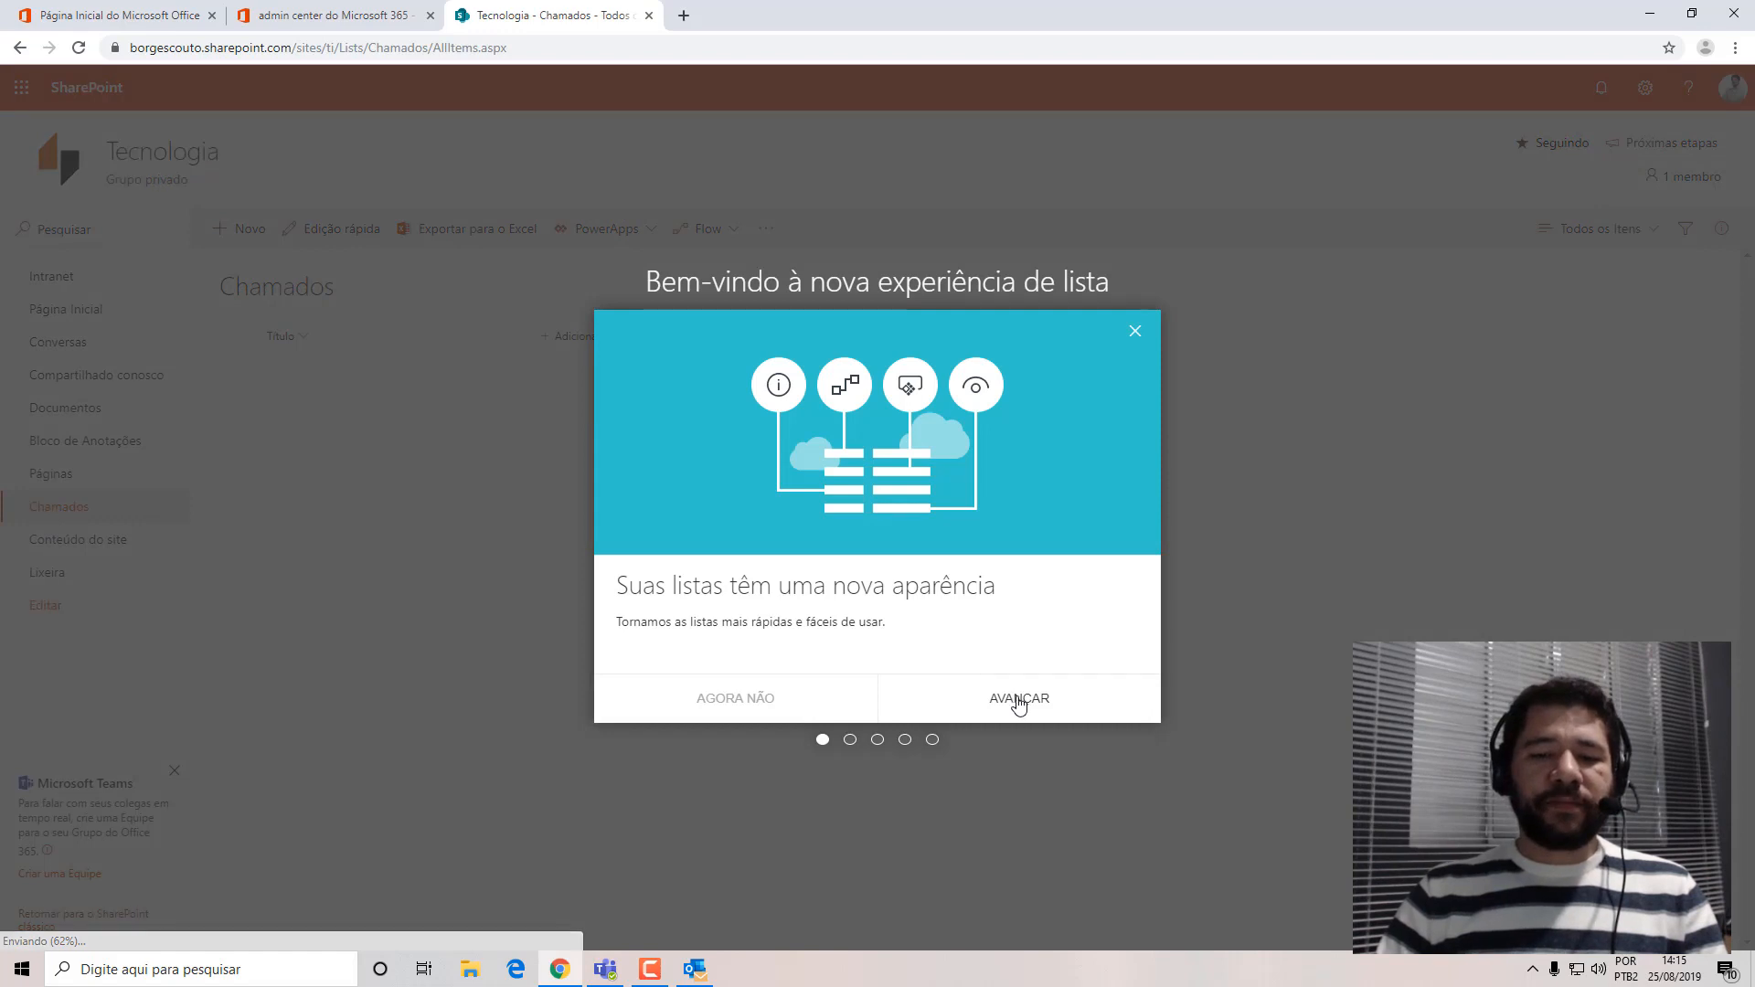
Go through the introduction to the new list experience to its last page and dismiss it.
{"action": "left_click", "coordinate": [1025, 706]}
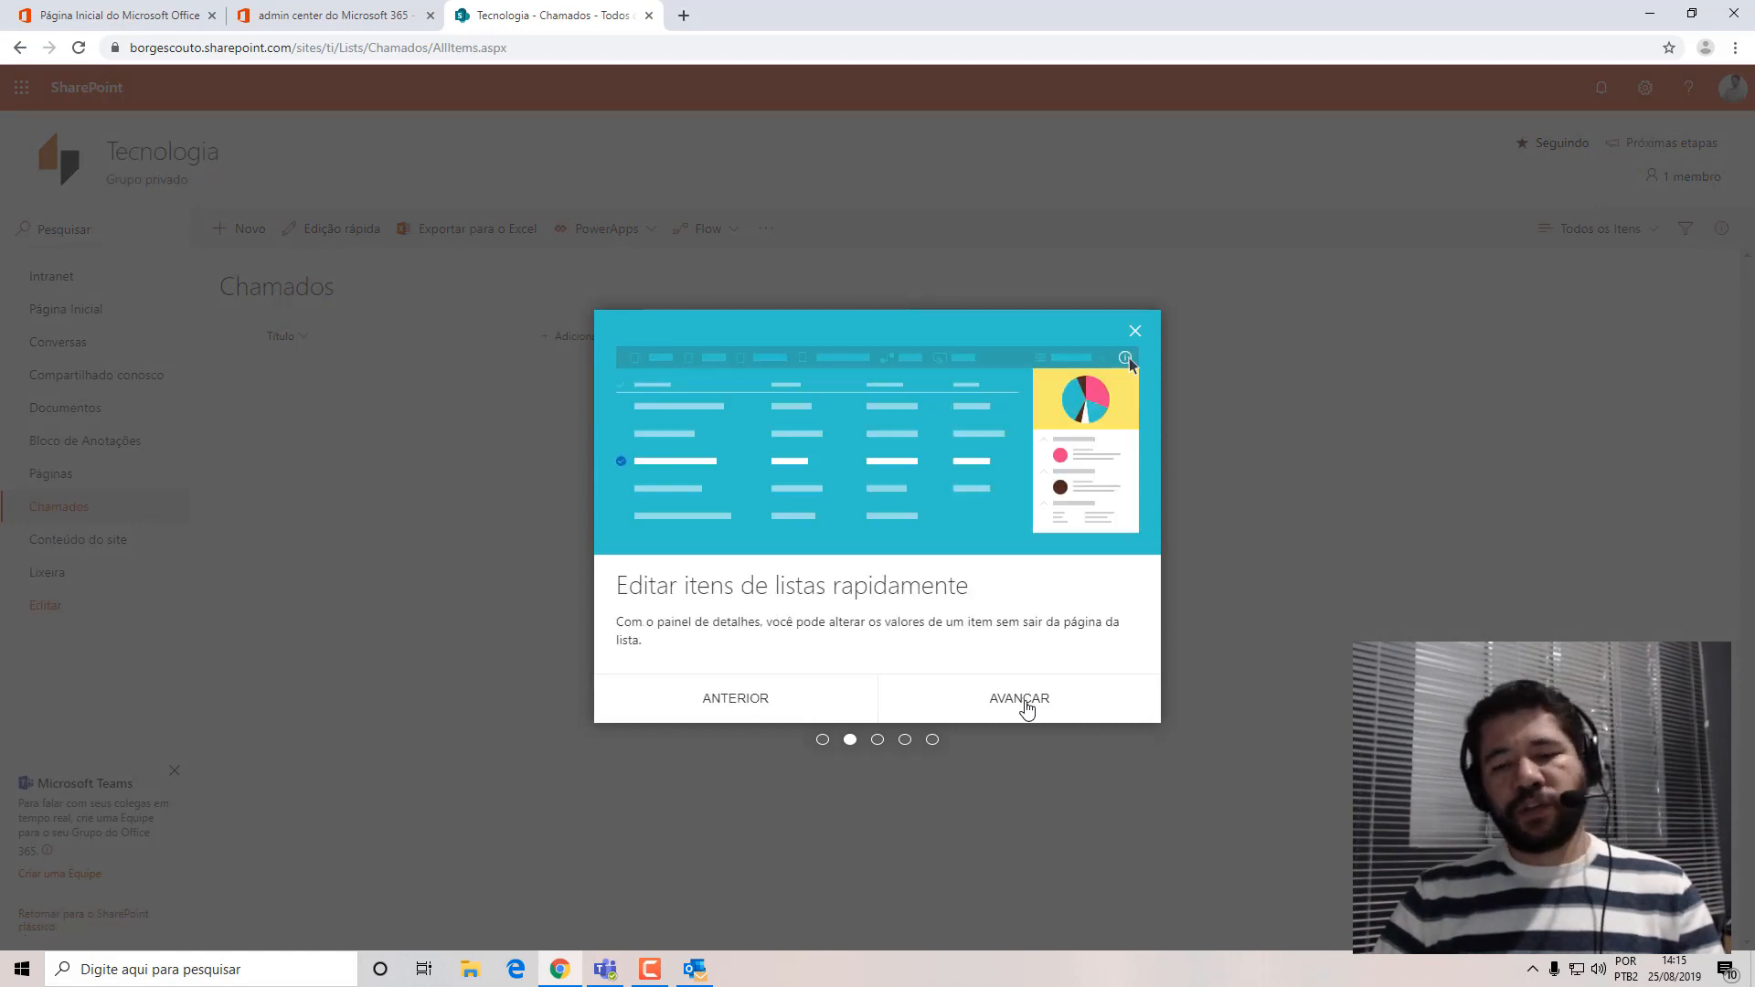
{"action": "left_click", "coordinate": [1026, 708]}
{"action": "left_click", "coordinate": [1027, 708]}
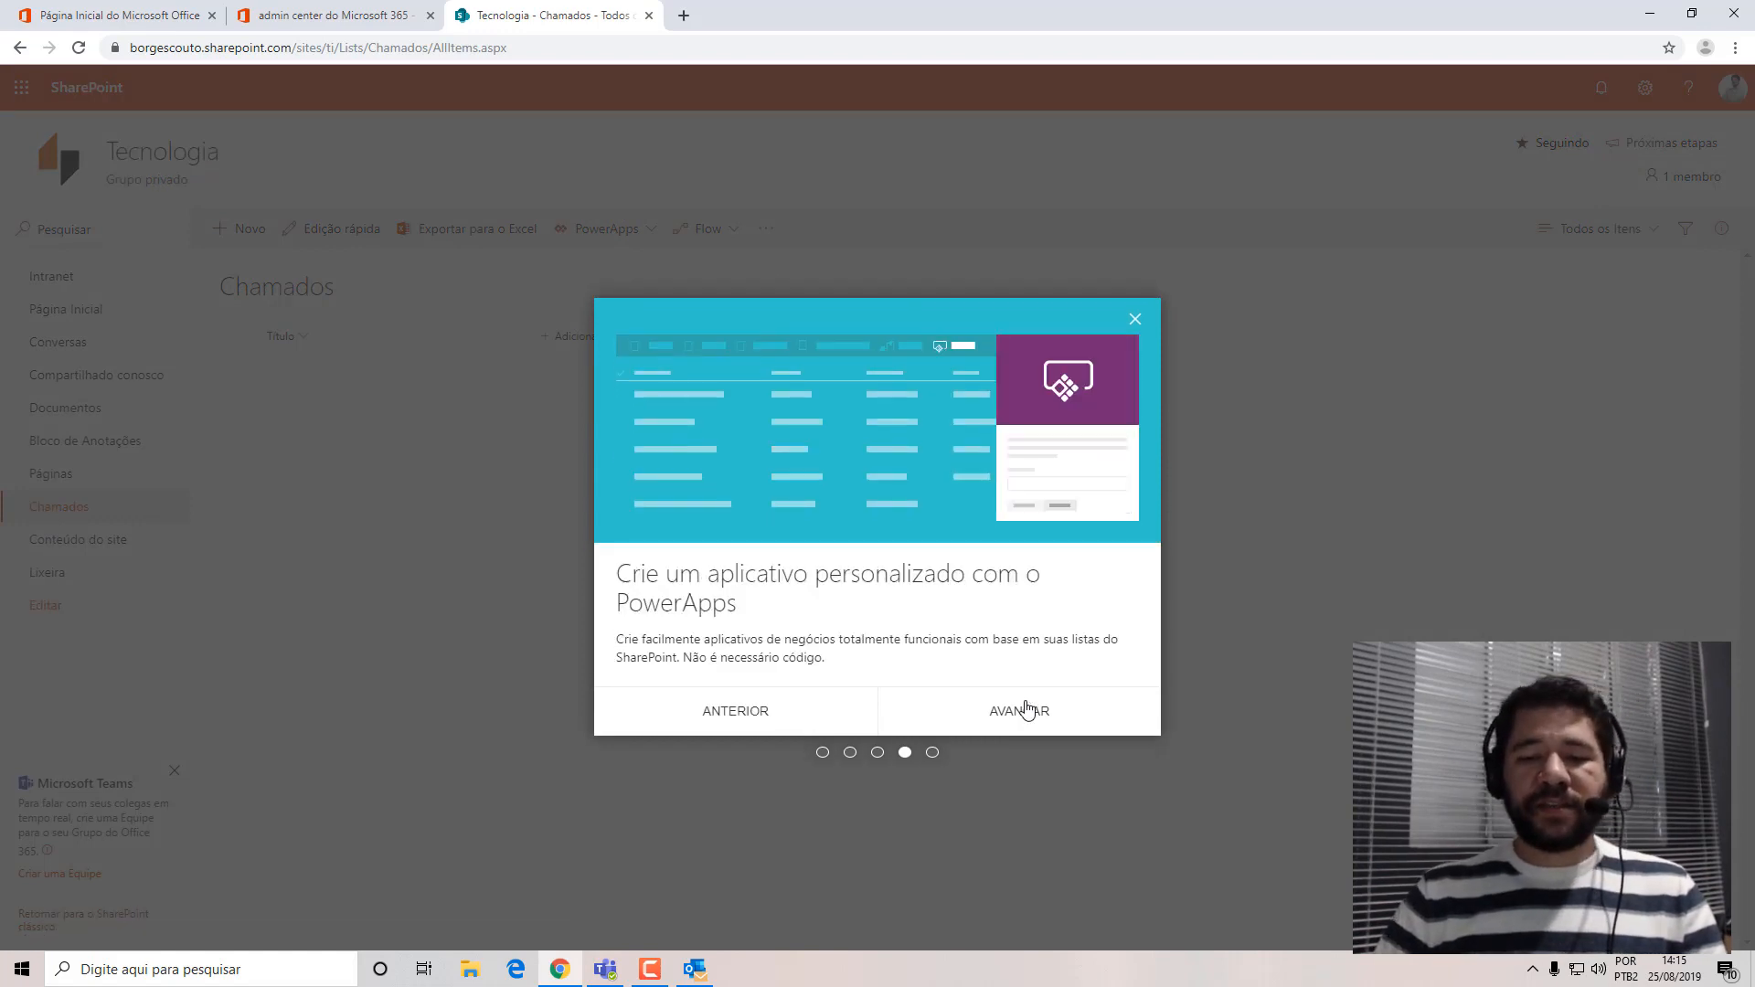
{"action": "left_click", "coordinate": [1025, 710]}
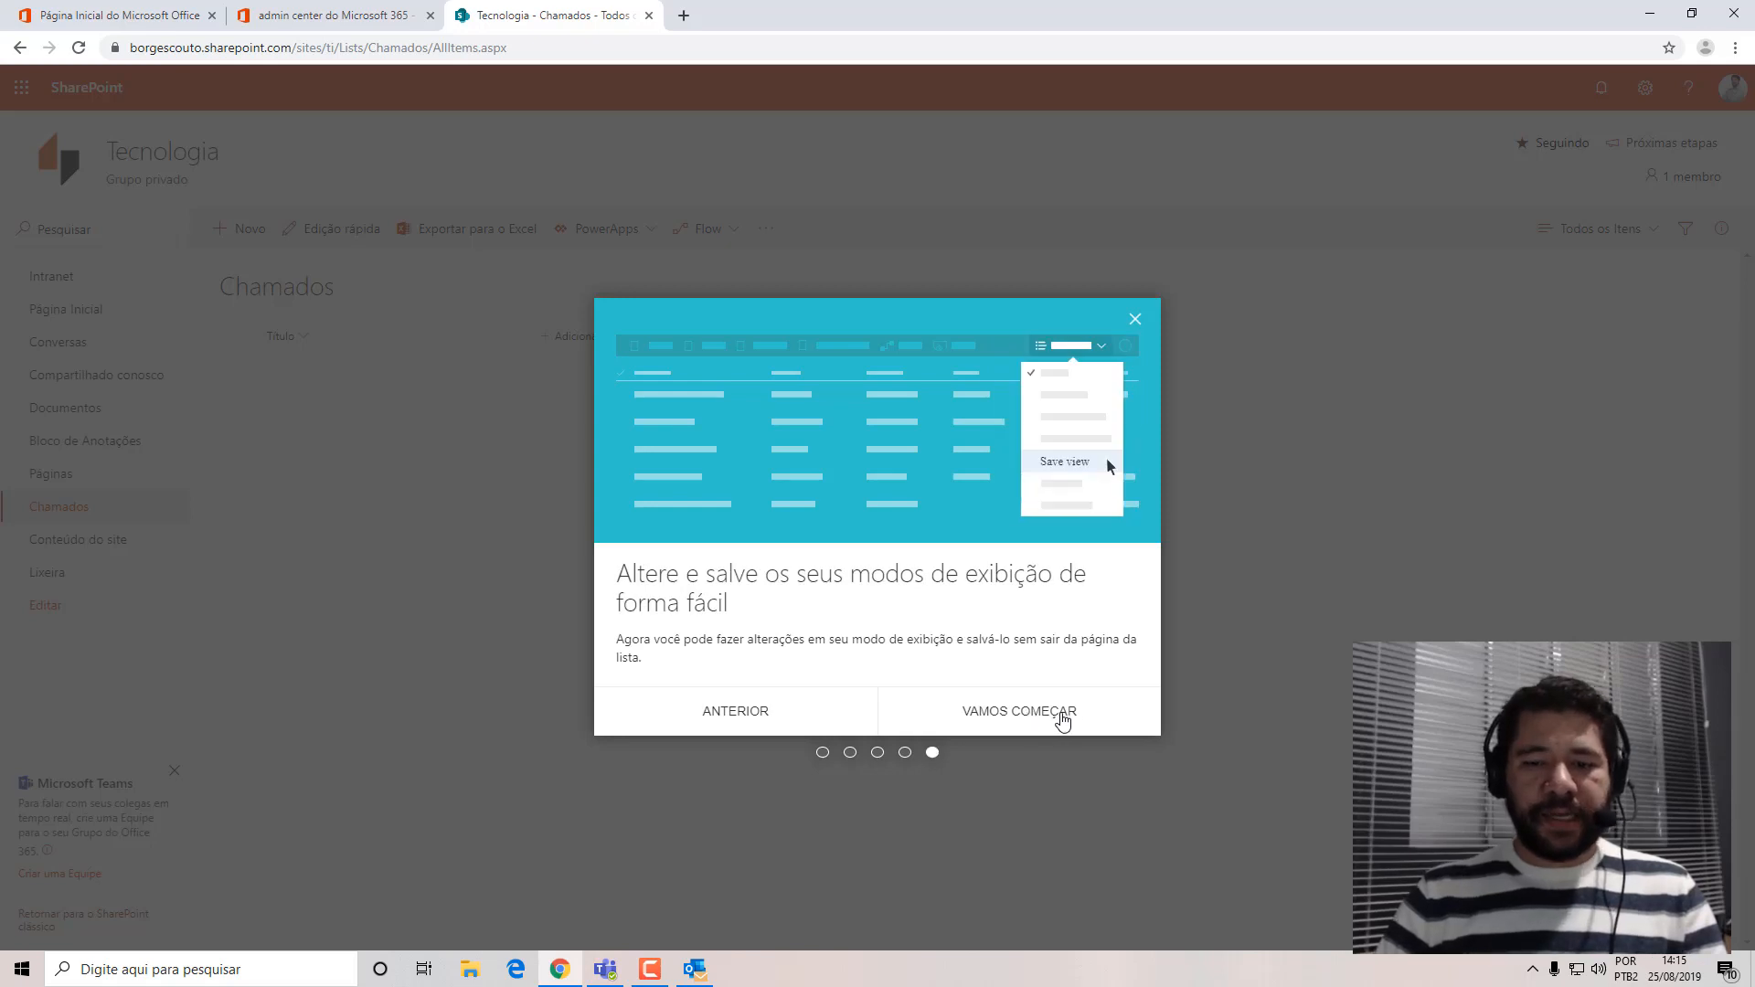
{"action": "left_click", "coordinate": [1062, 718]}
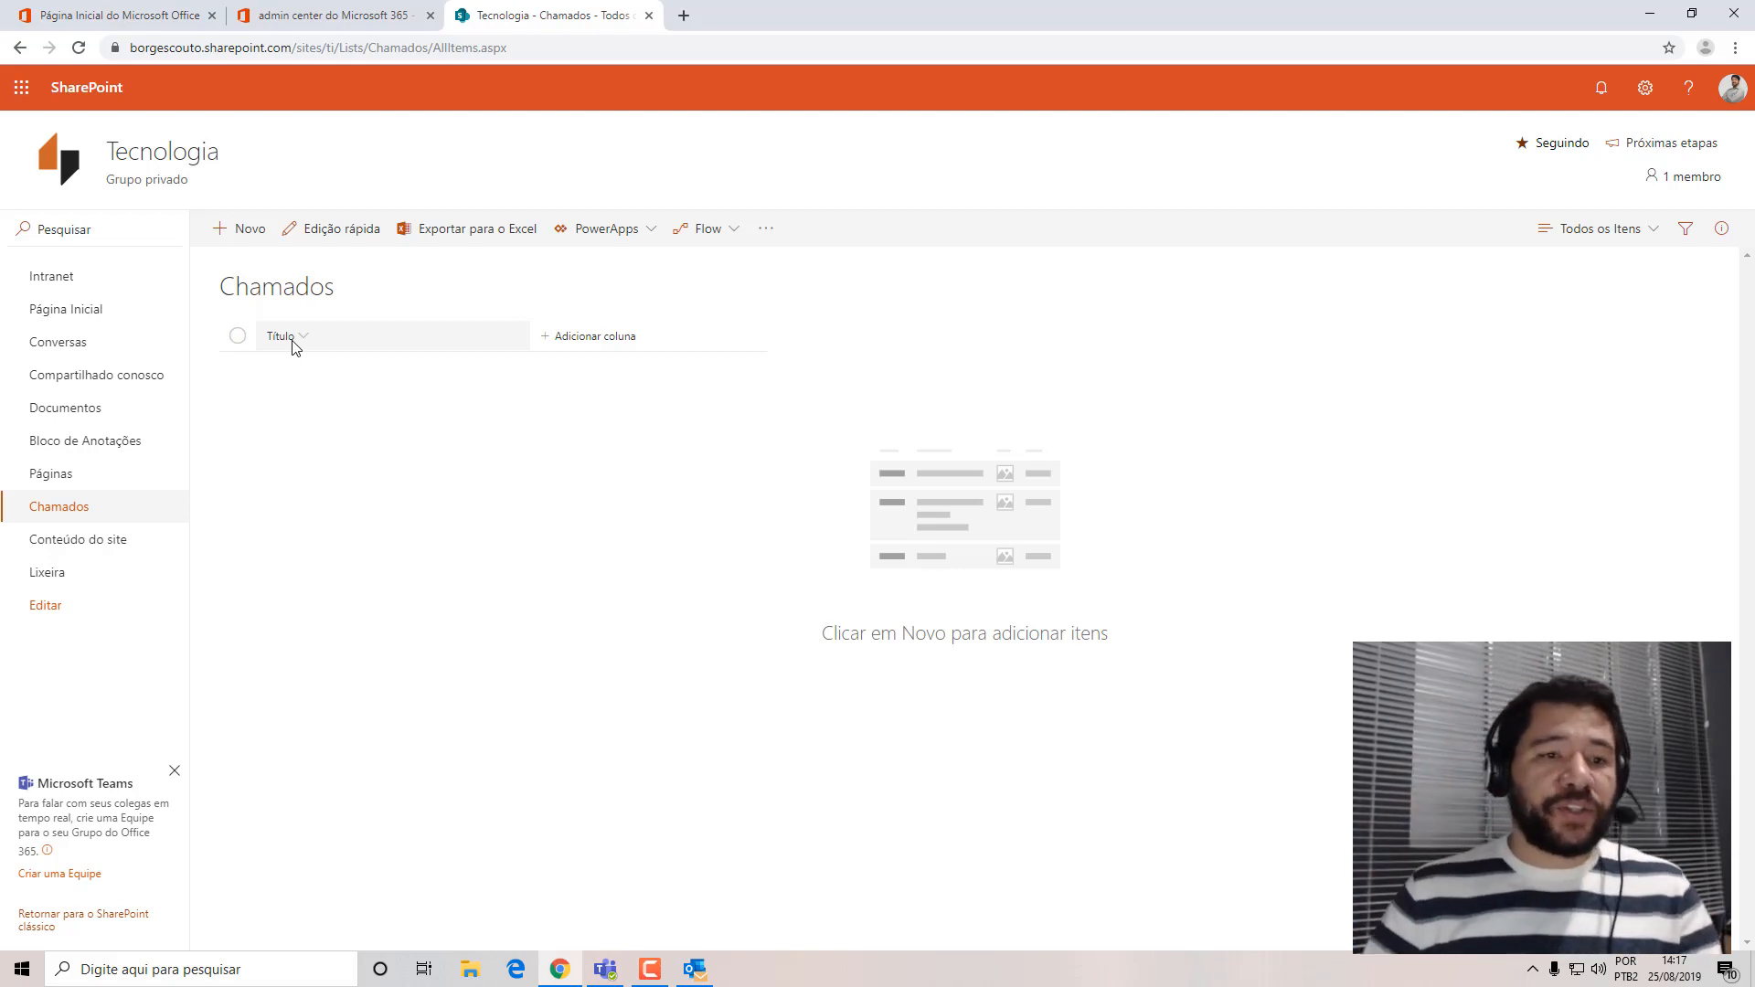
Review the default fields of a new Chamados item without saving it, and look over the available column types.
{"action": "left_click", "coordinate": [251, 228]}
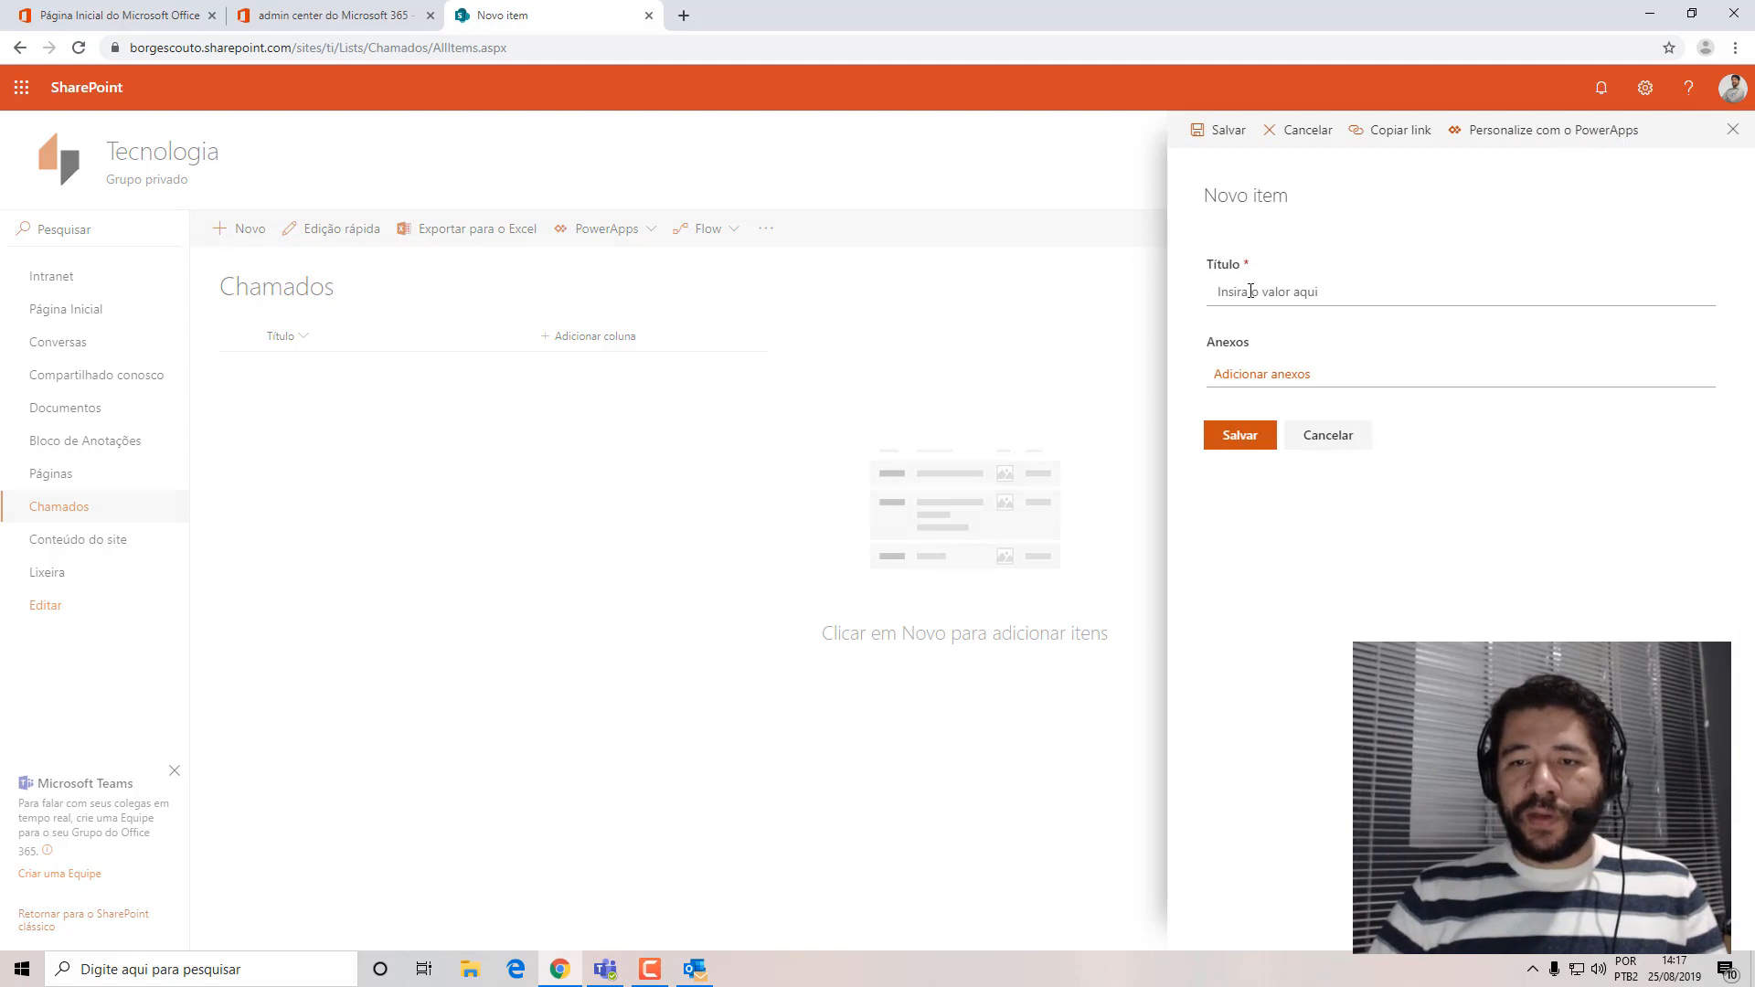
{"action": "left_click", "coordinate": [1251, 291]}
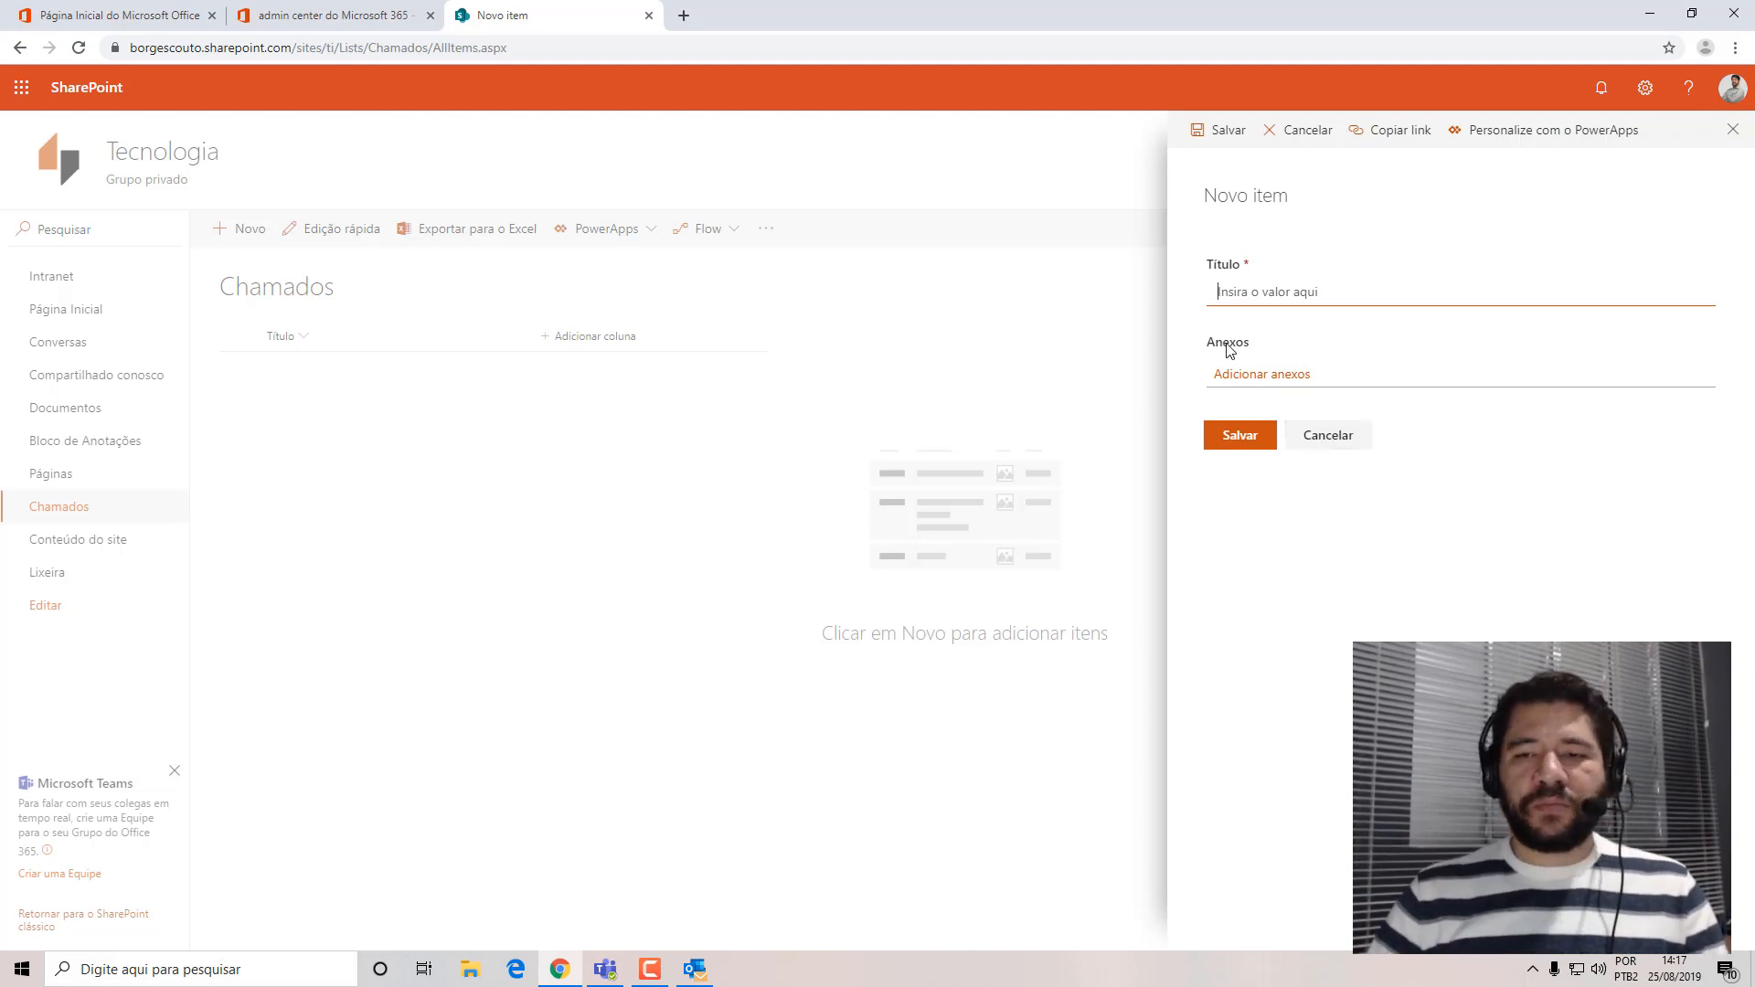
{"action": "left_click", "coordinate": [1329, 437]}
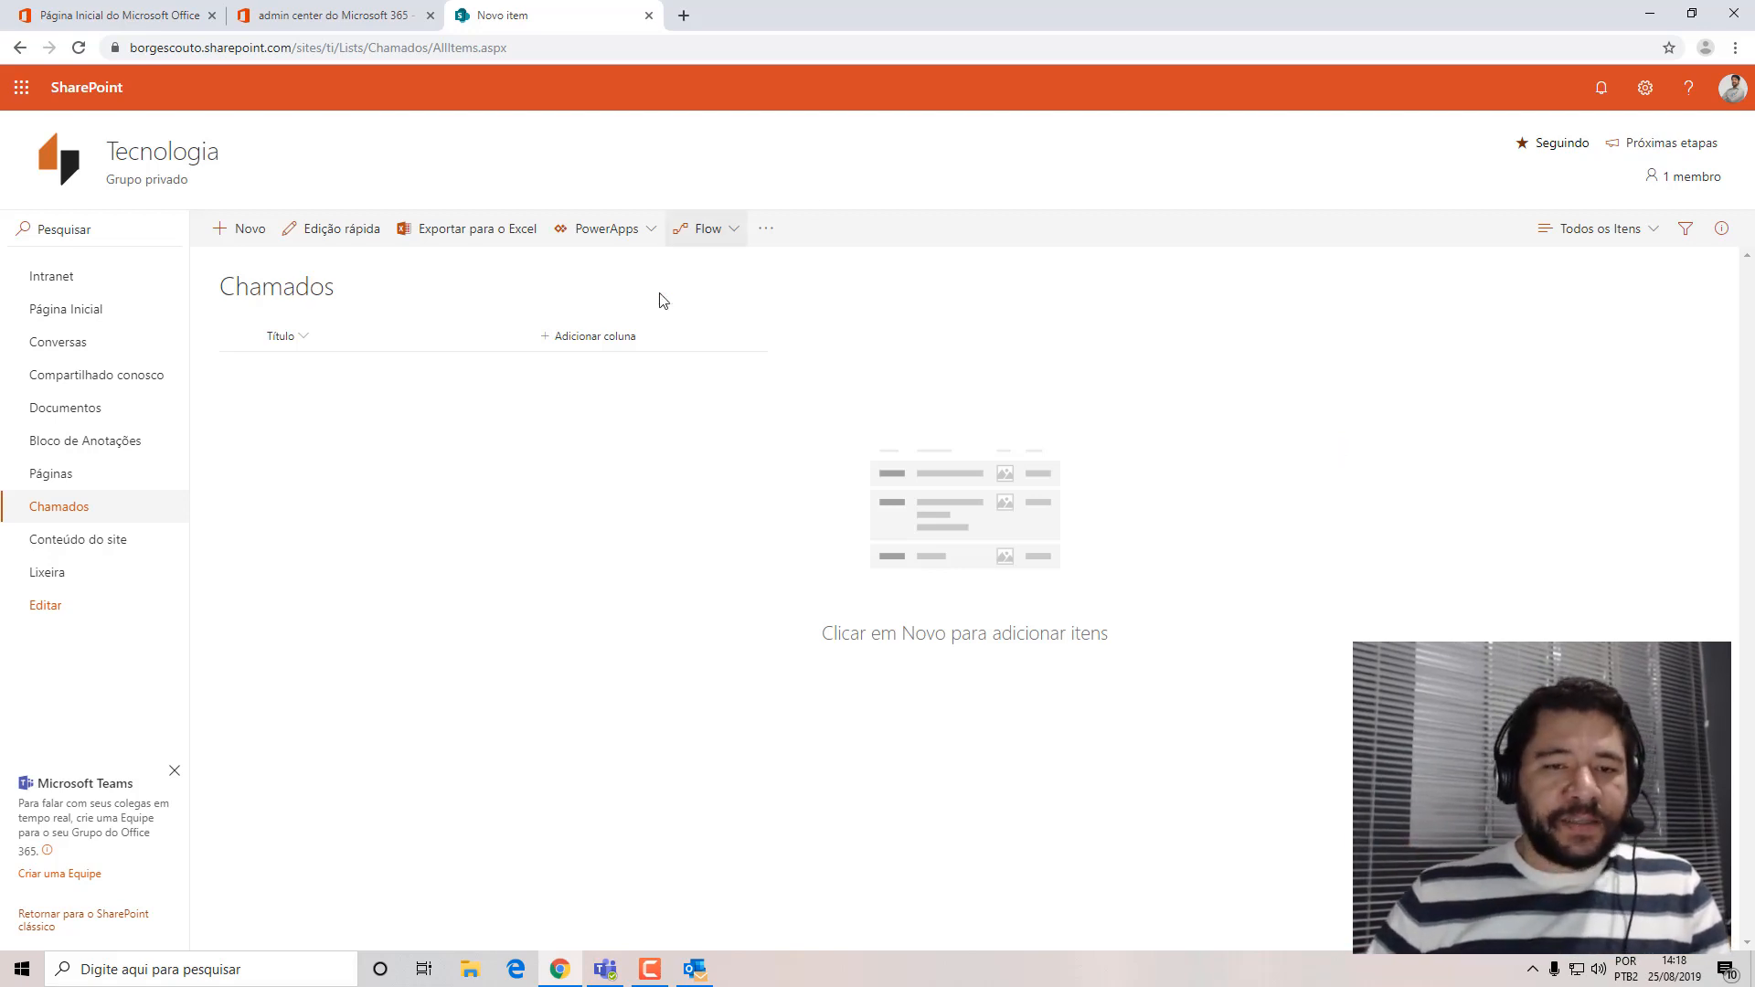
{"action": "left_click", "coordinate": [584, 340]}
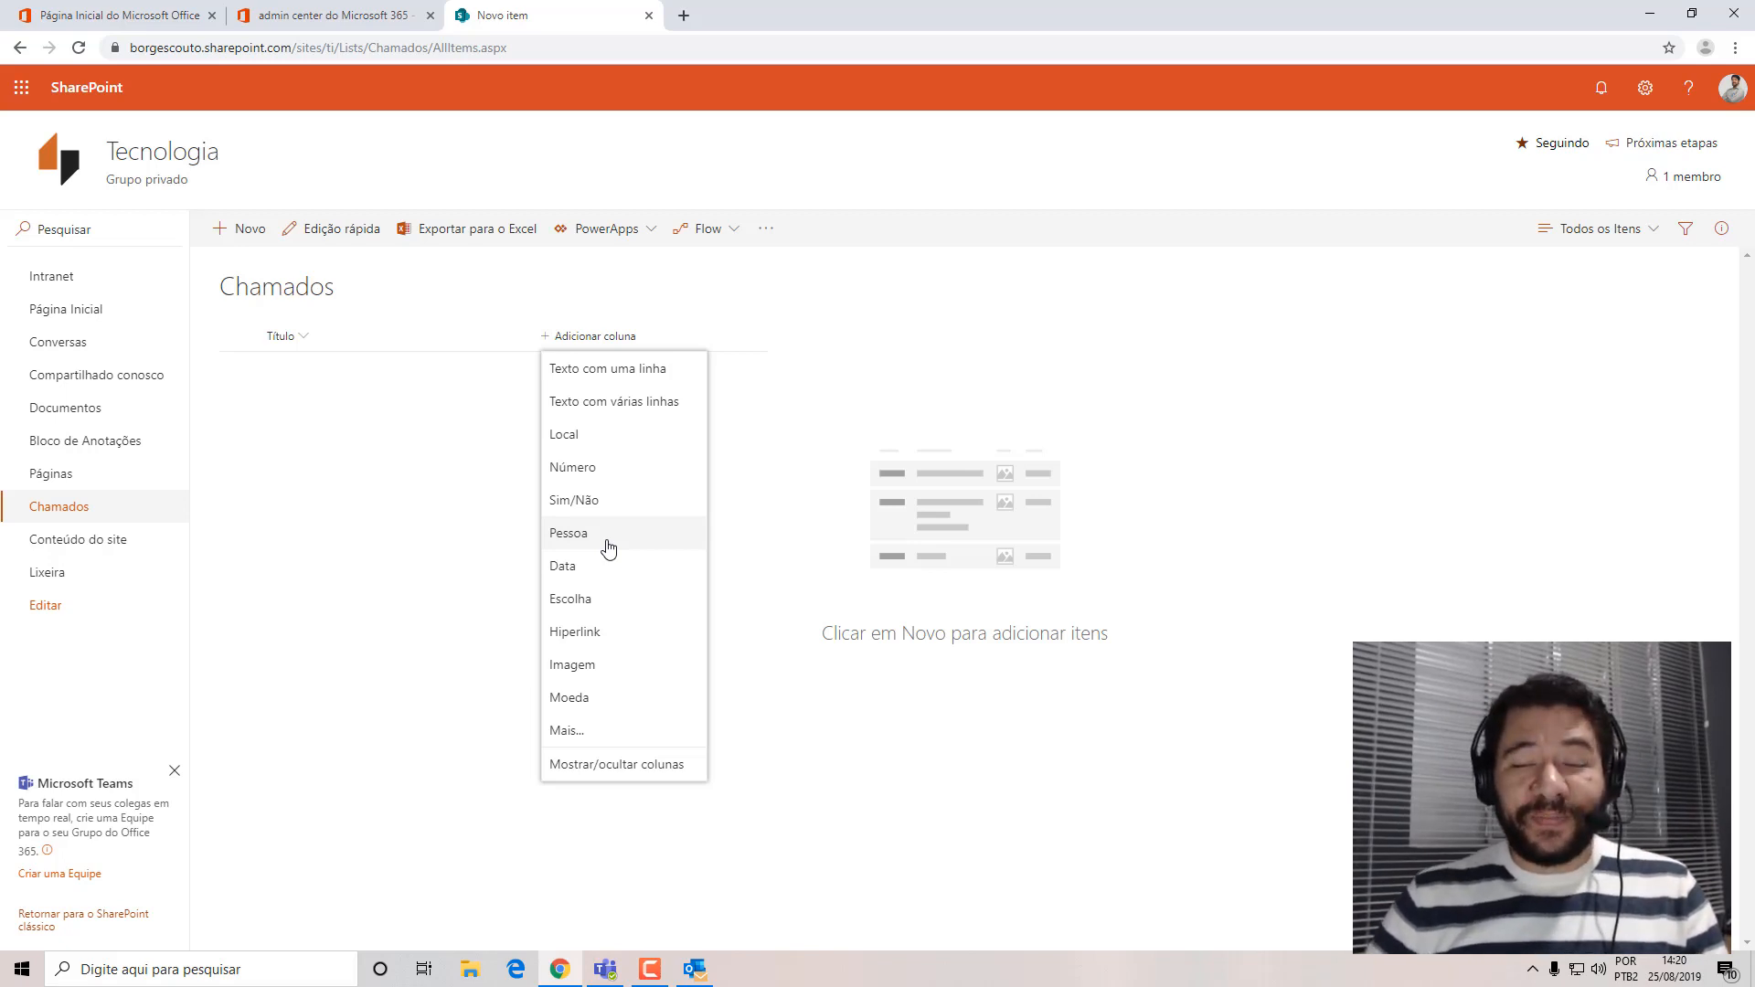
{"action": "left_click", "coordinate": [991, 417]}
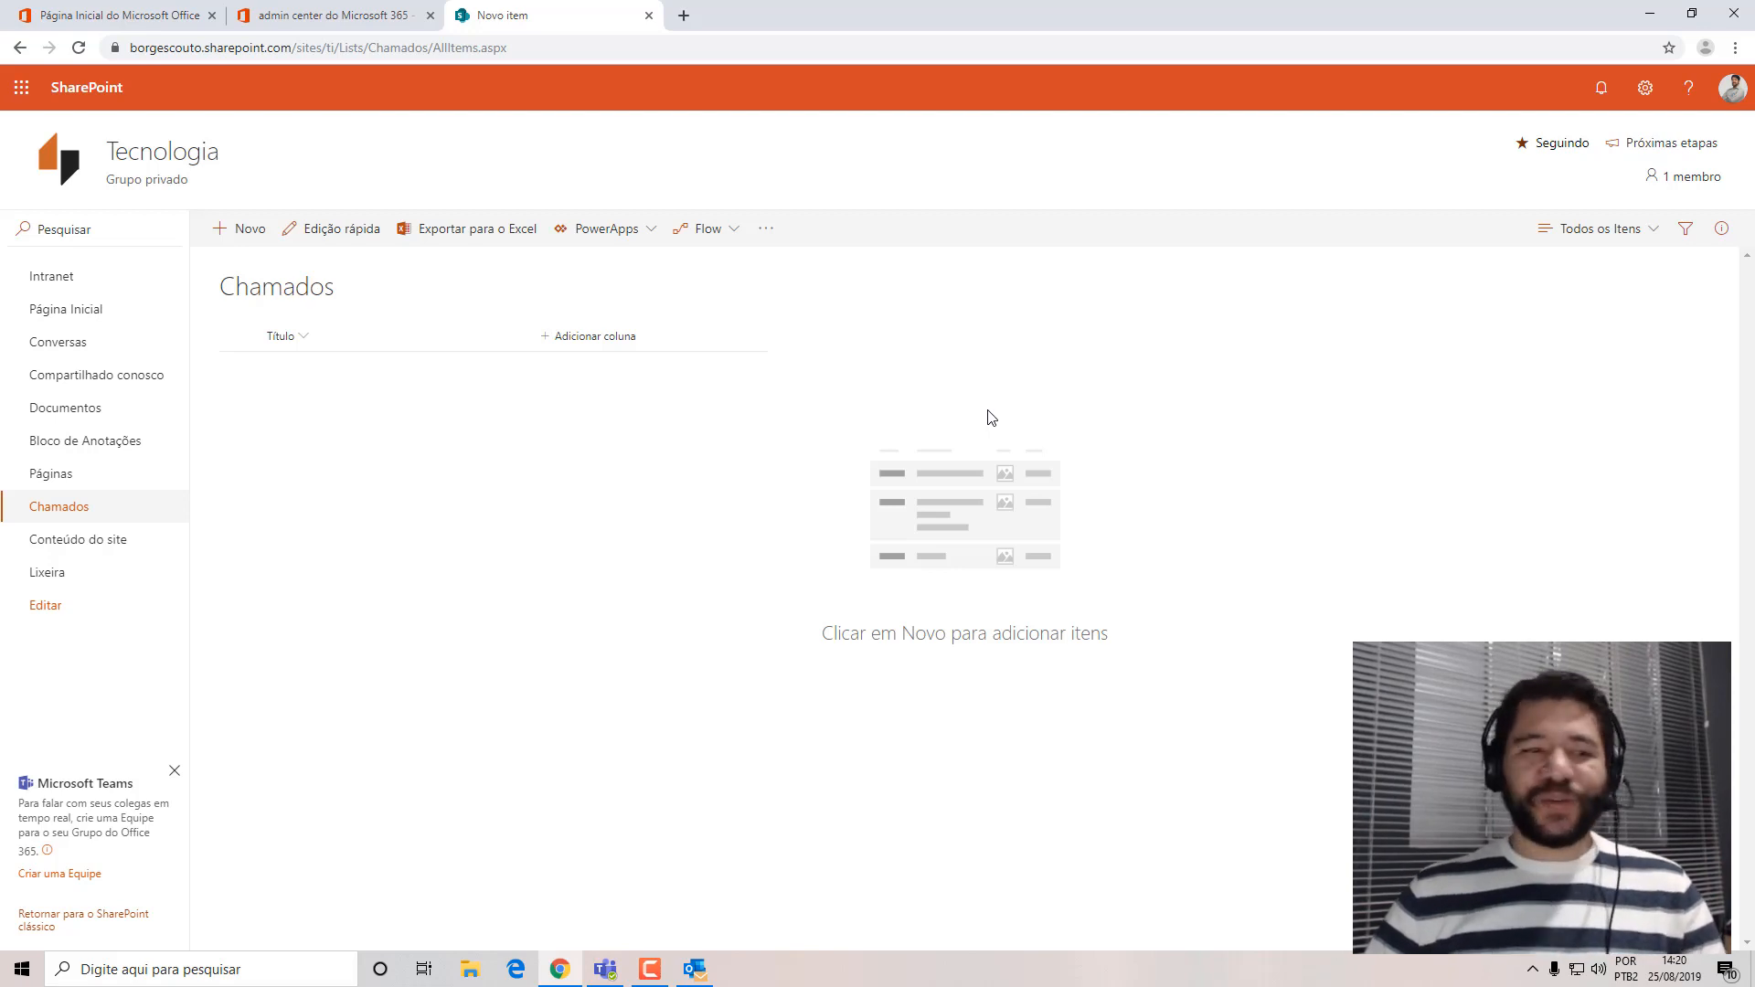
Open the Documentos library in a separate browser tab, create a blank Word document there, and close the document's tab.
{"action": "right_click", "coordinate": [64, 416]}
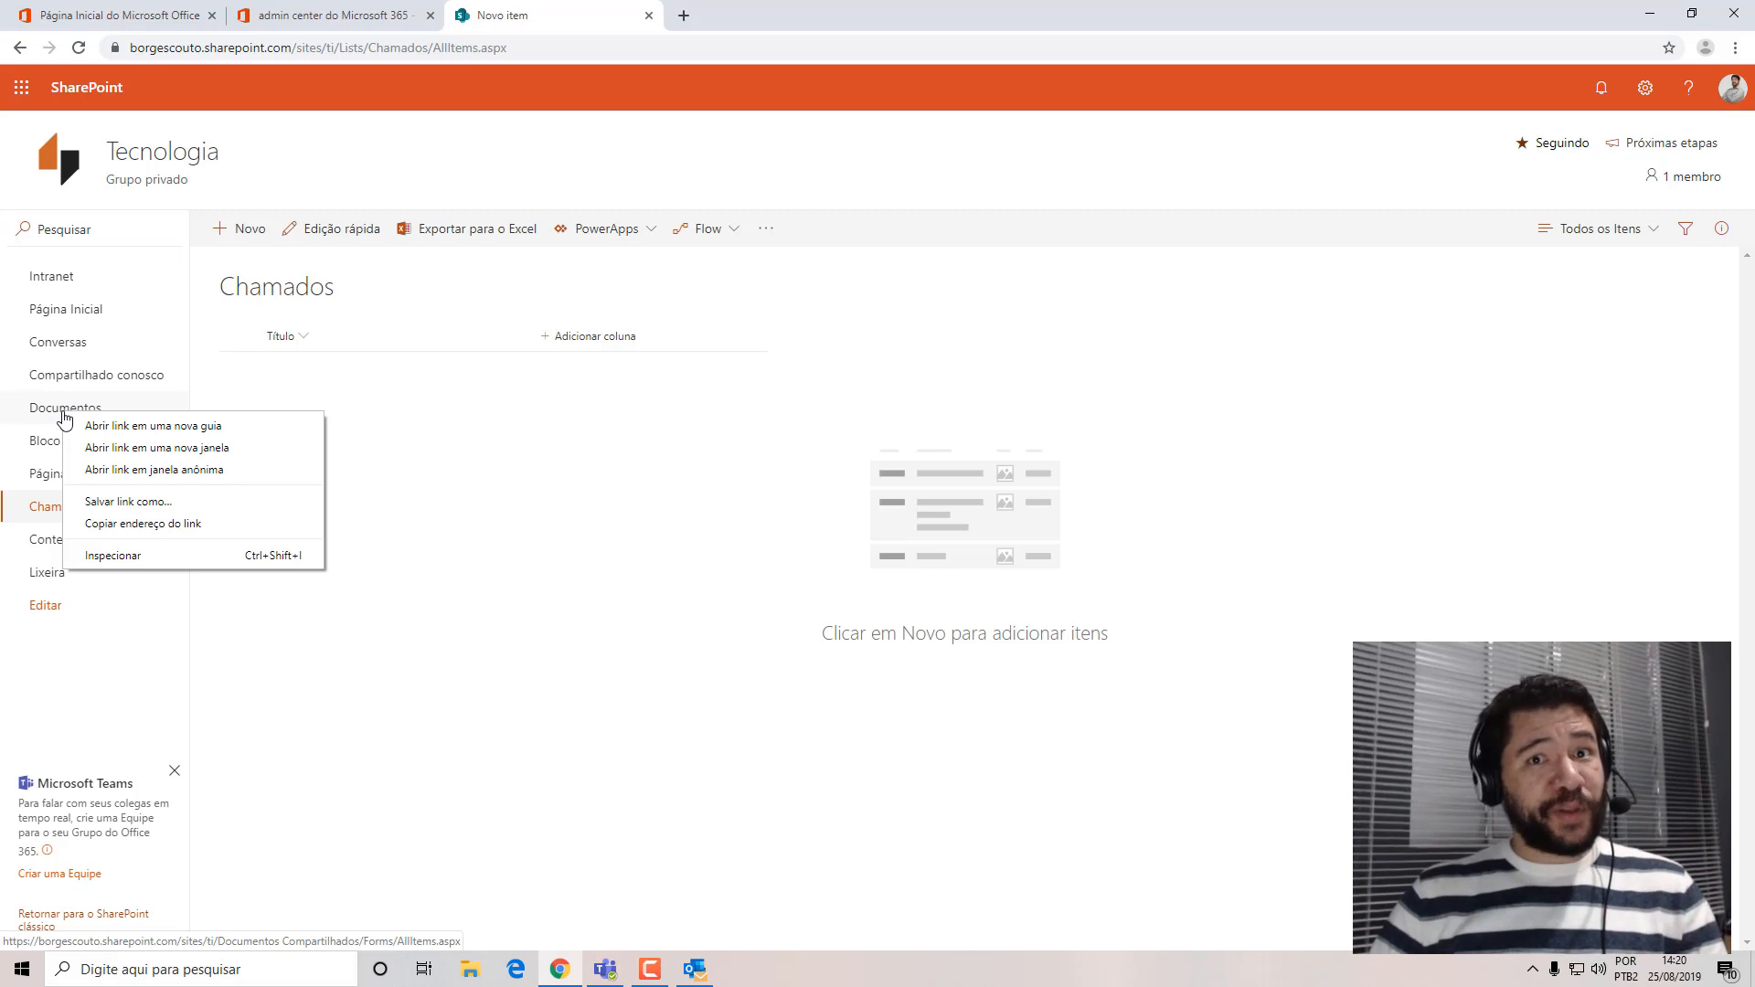
{"action": "left_click", "coordinate": [153, 426]}
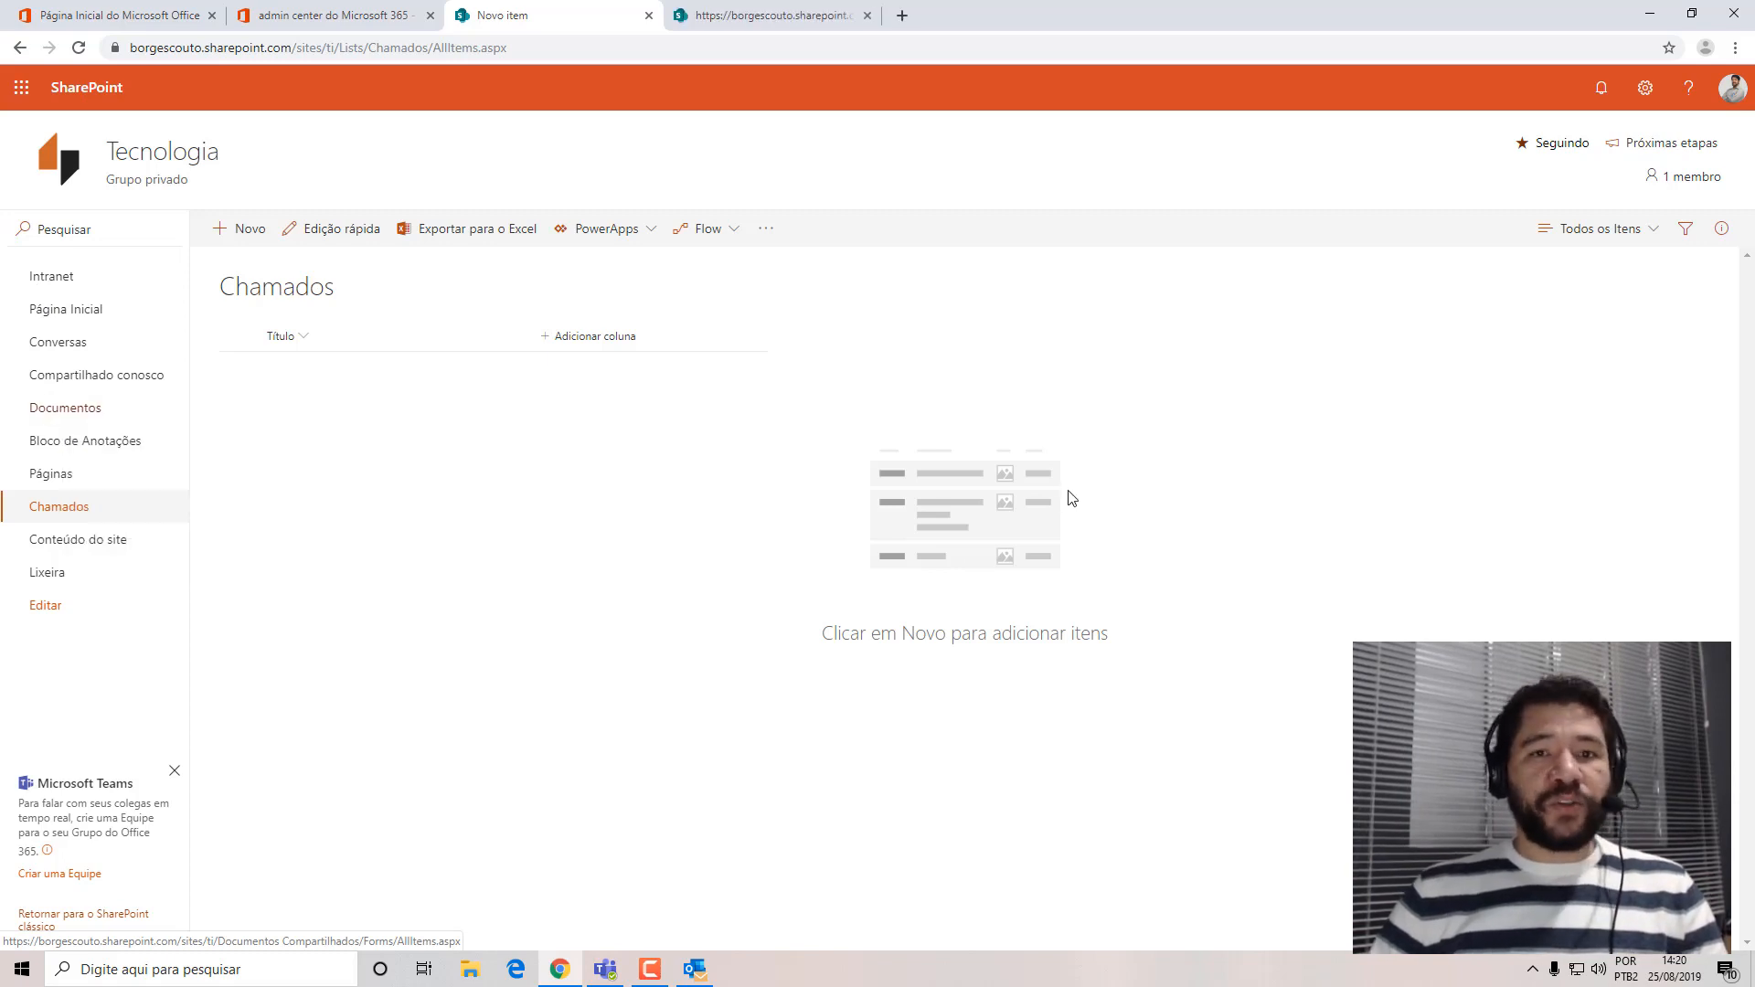
{"action": "left_click", "coordinate": [772, 15]}
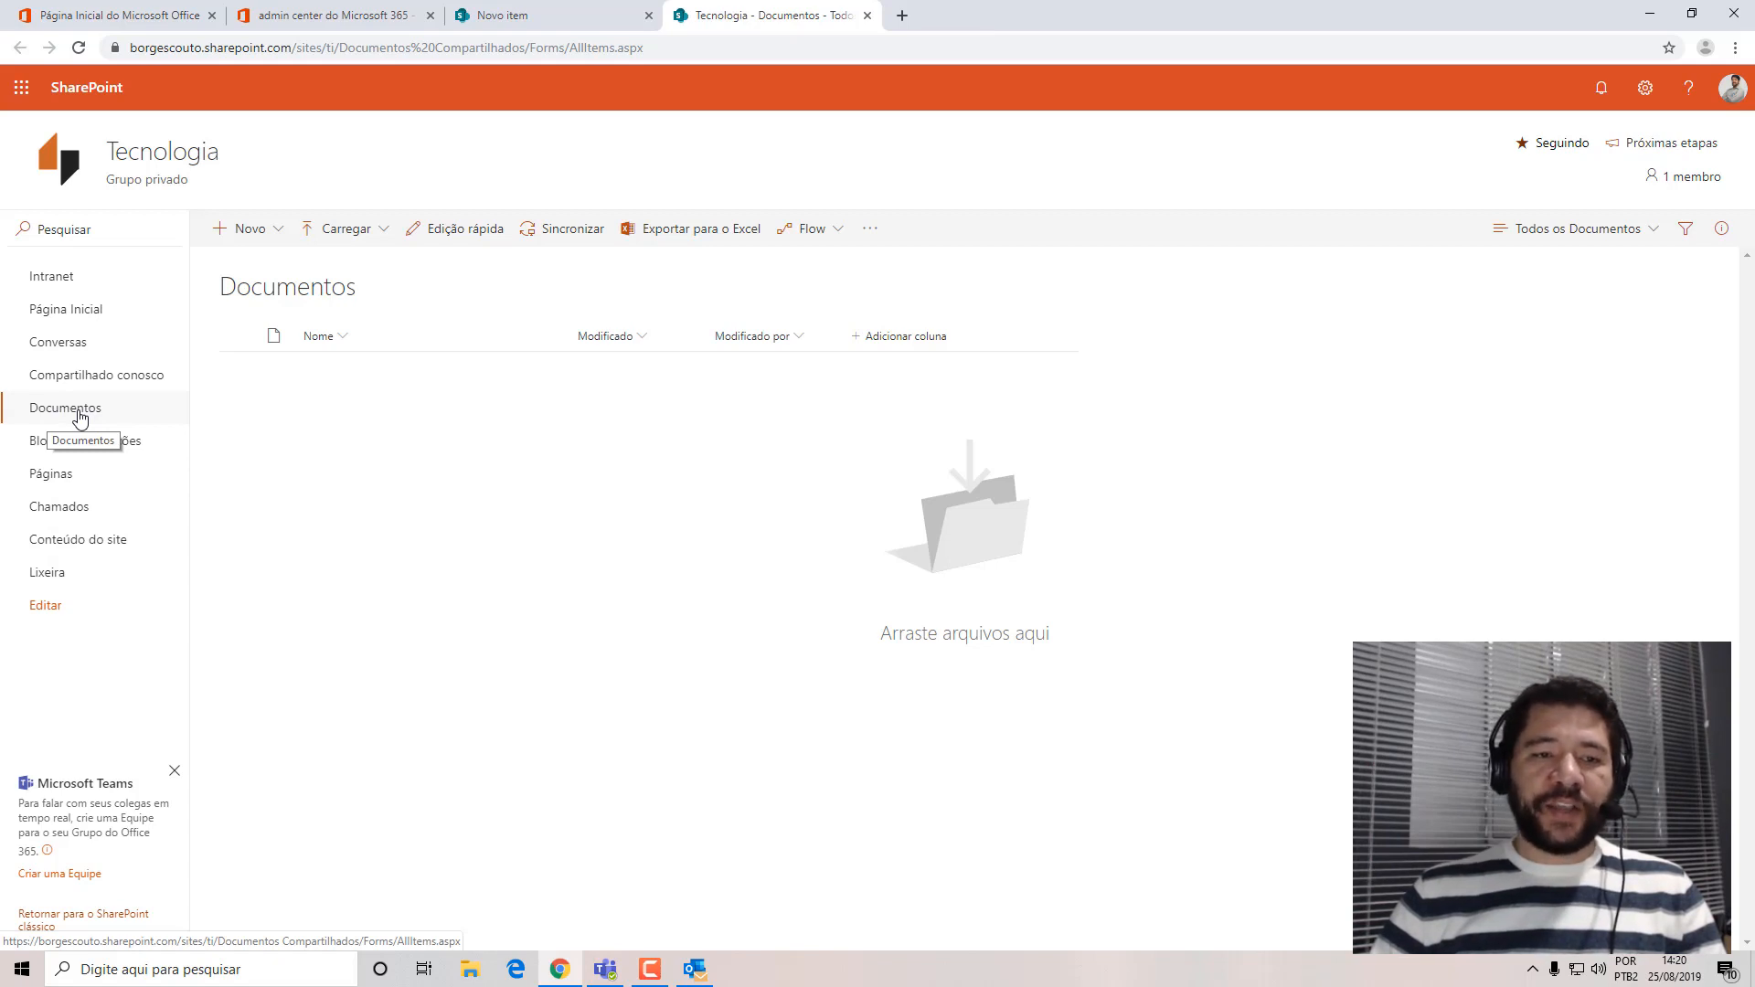
{"action": "left_click", "coordinate": [272, 228]}
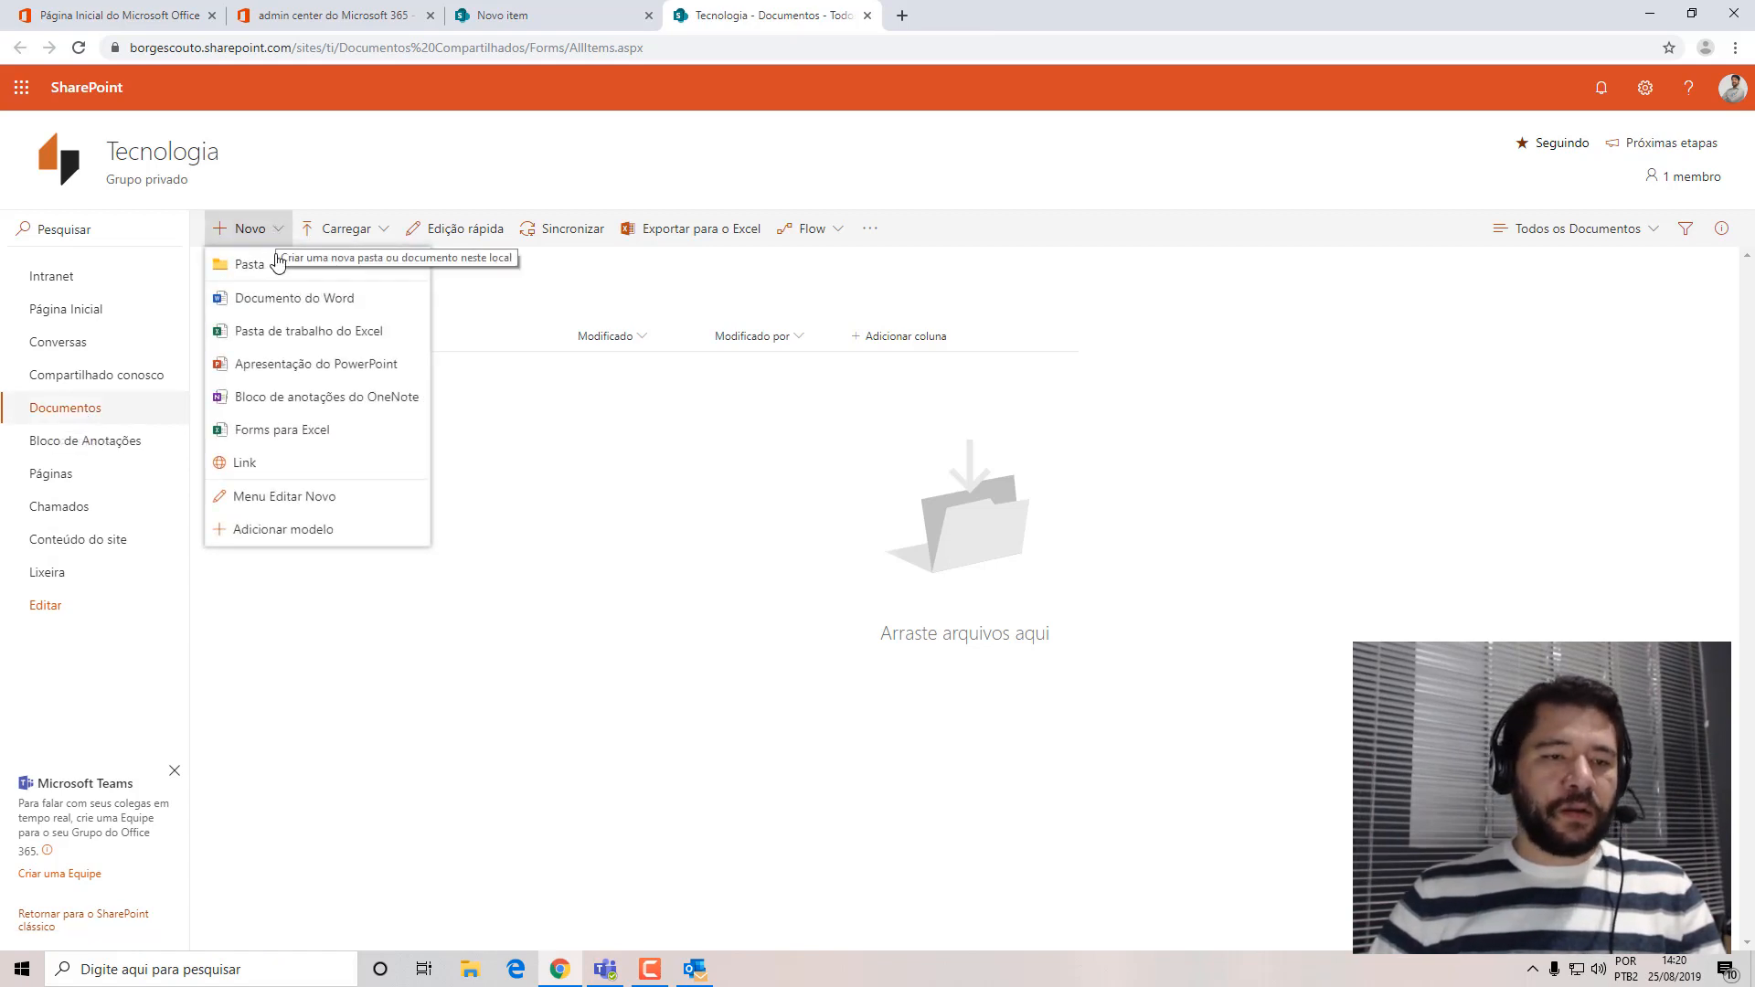
{"action": "left_click", "coordinate": [274, 298]}
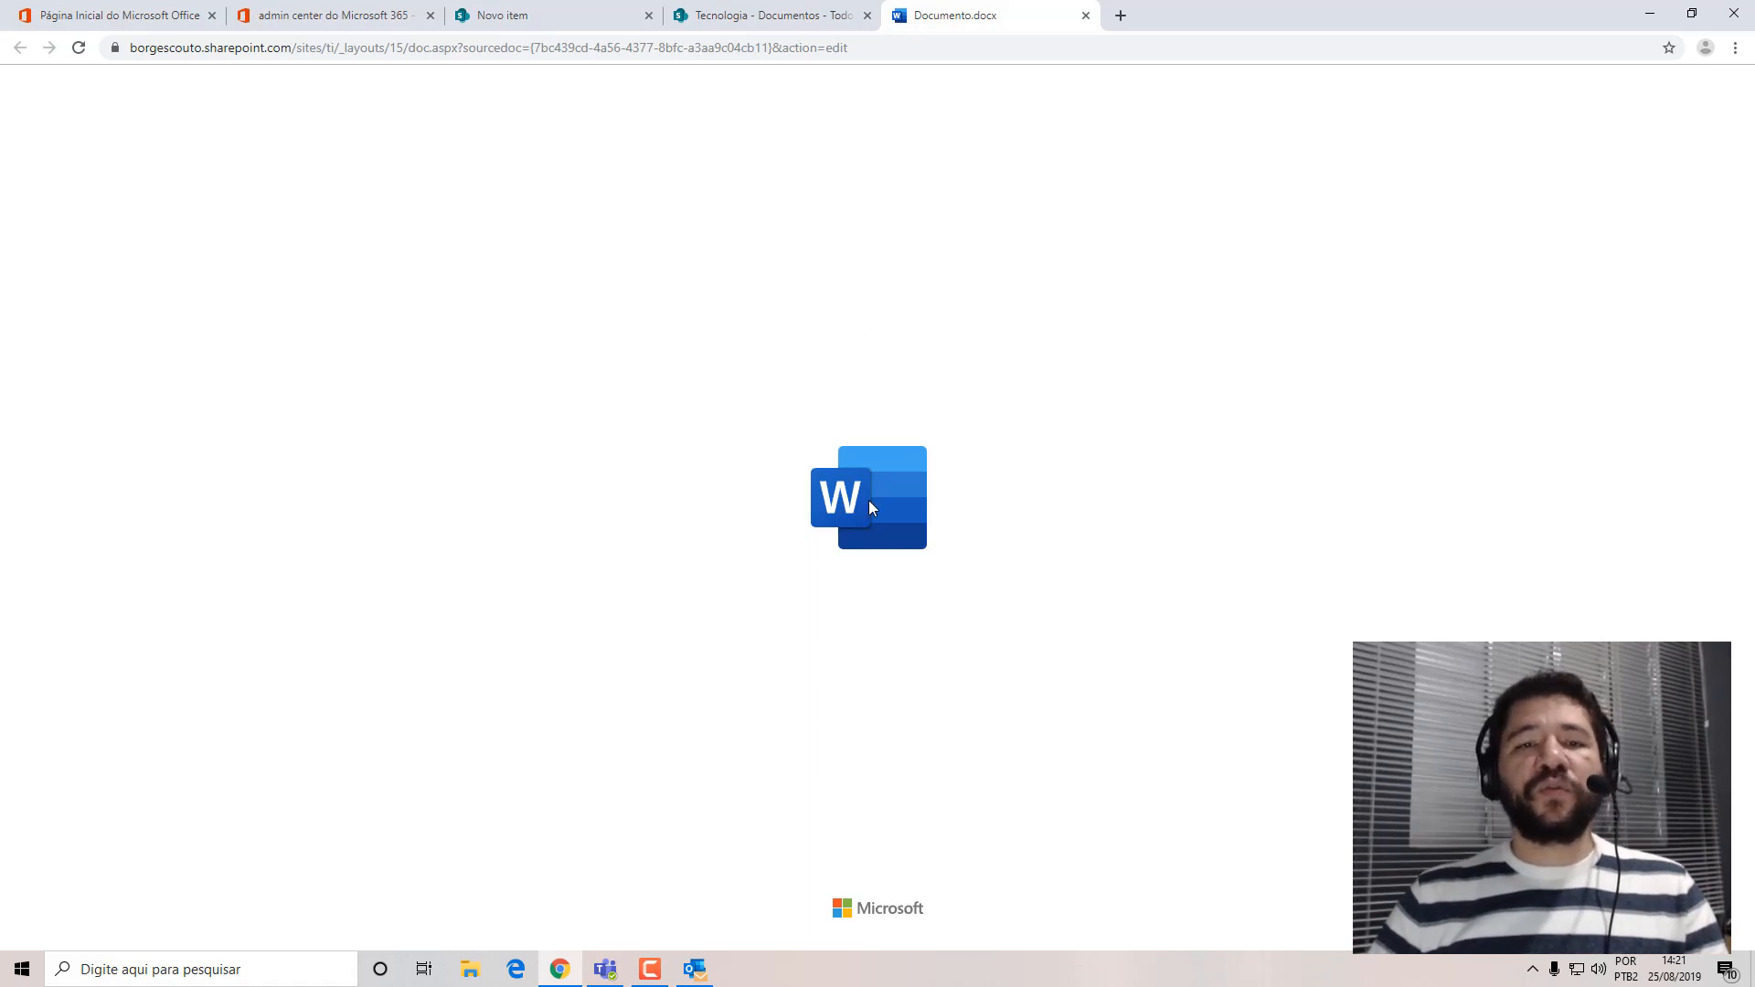
{"action": "left_click", "coordinate": [960, 47]}
{"action": "left_click", "coordinate": [972, 51]}
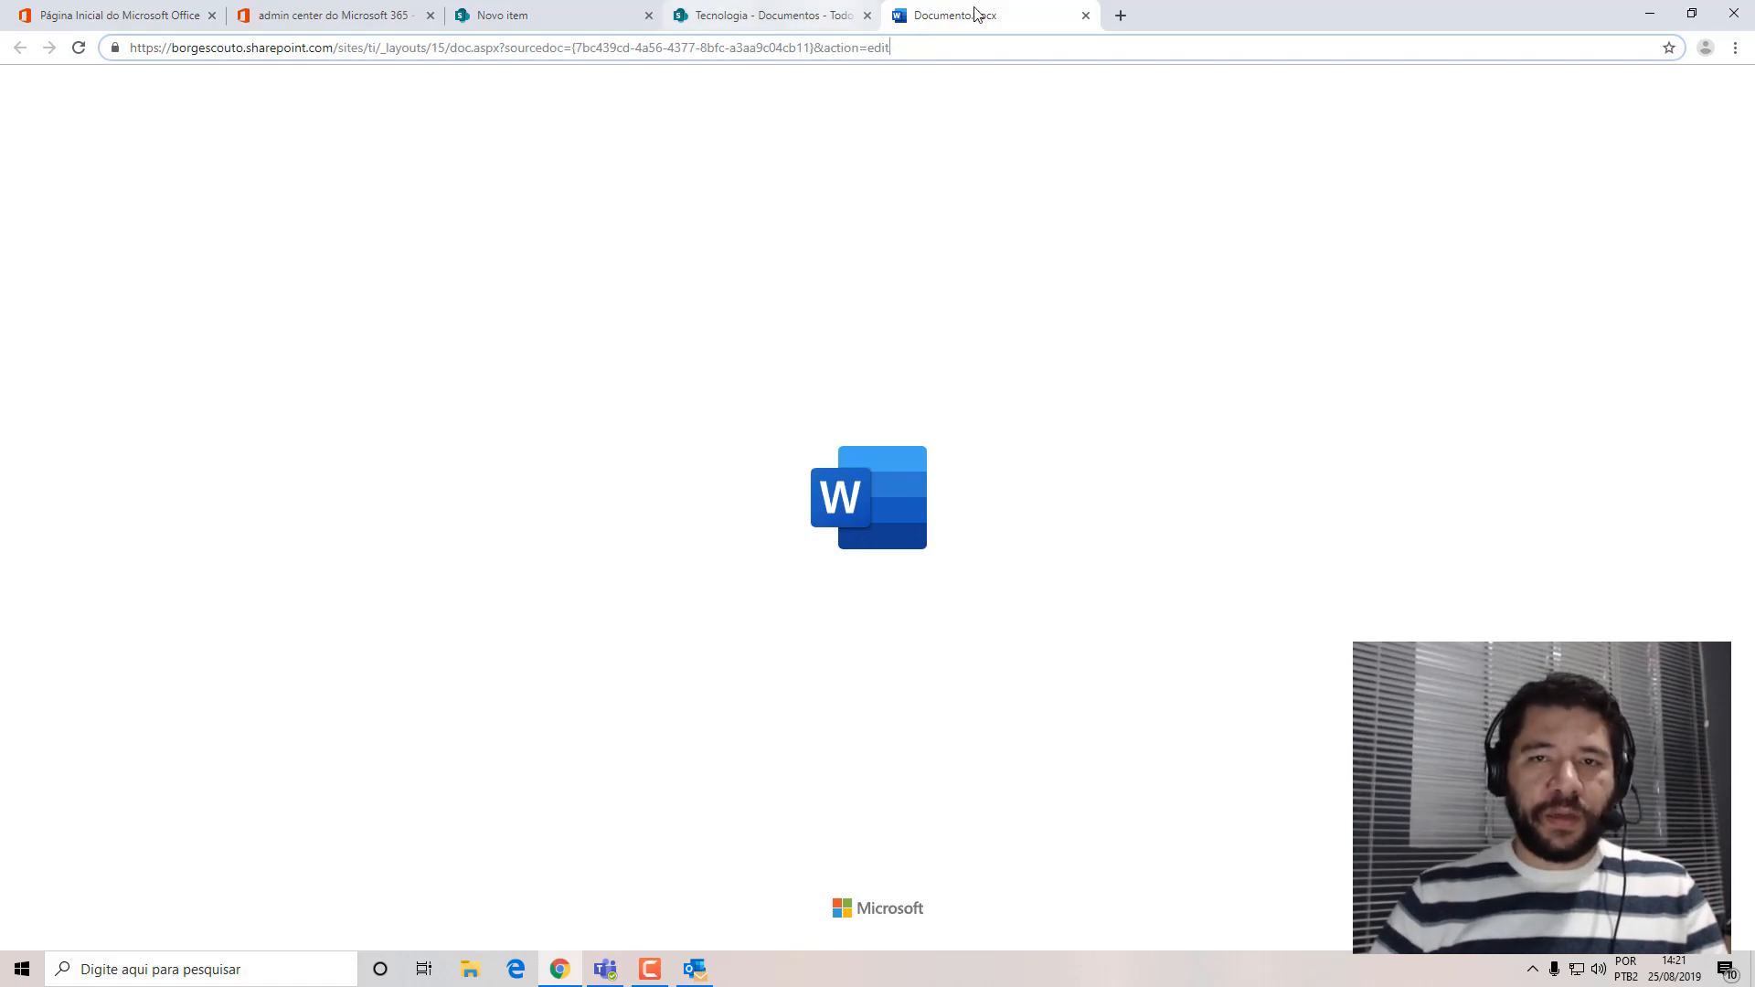
{"action": "left_click", "coordinate": [1086, 16]}
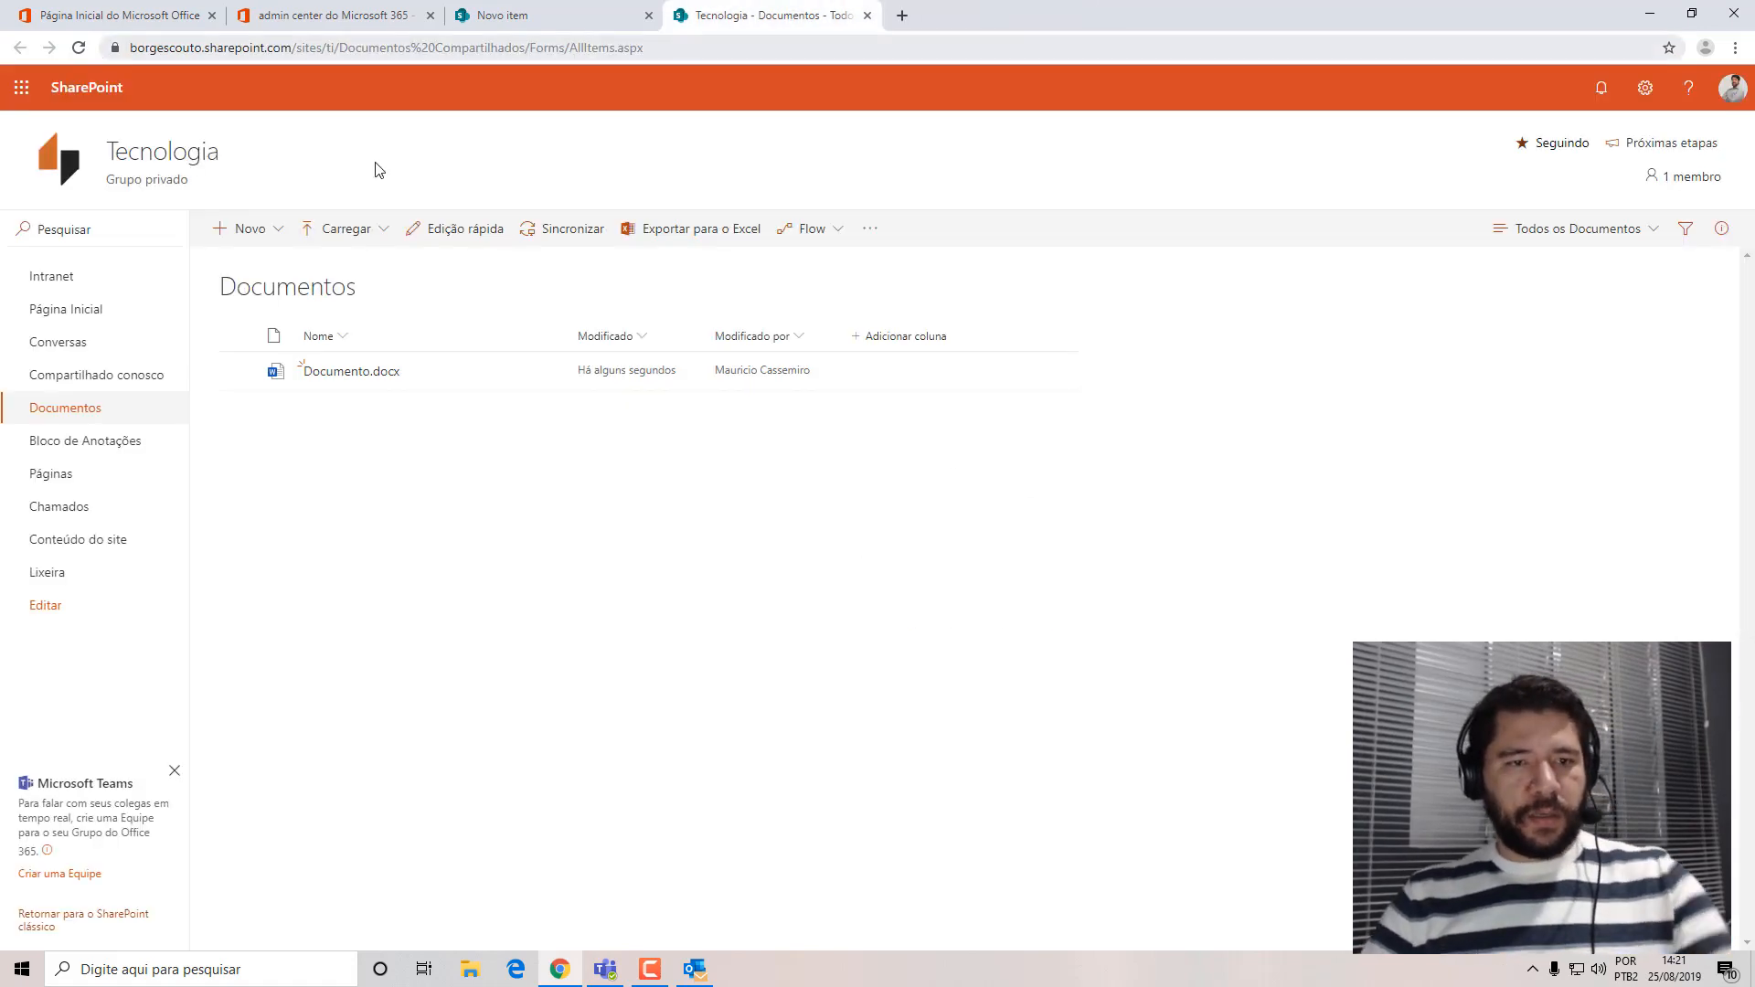
Open Documento.docx from the library in the browser editor and enter the sample text "ÇOuhsf0udwbvh".
{"action": "mouse_move", "coordinate": [348, 388]}
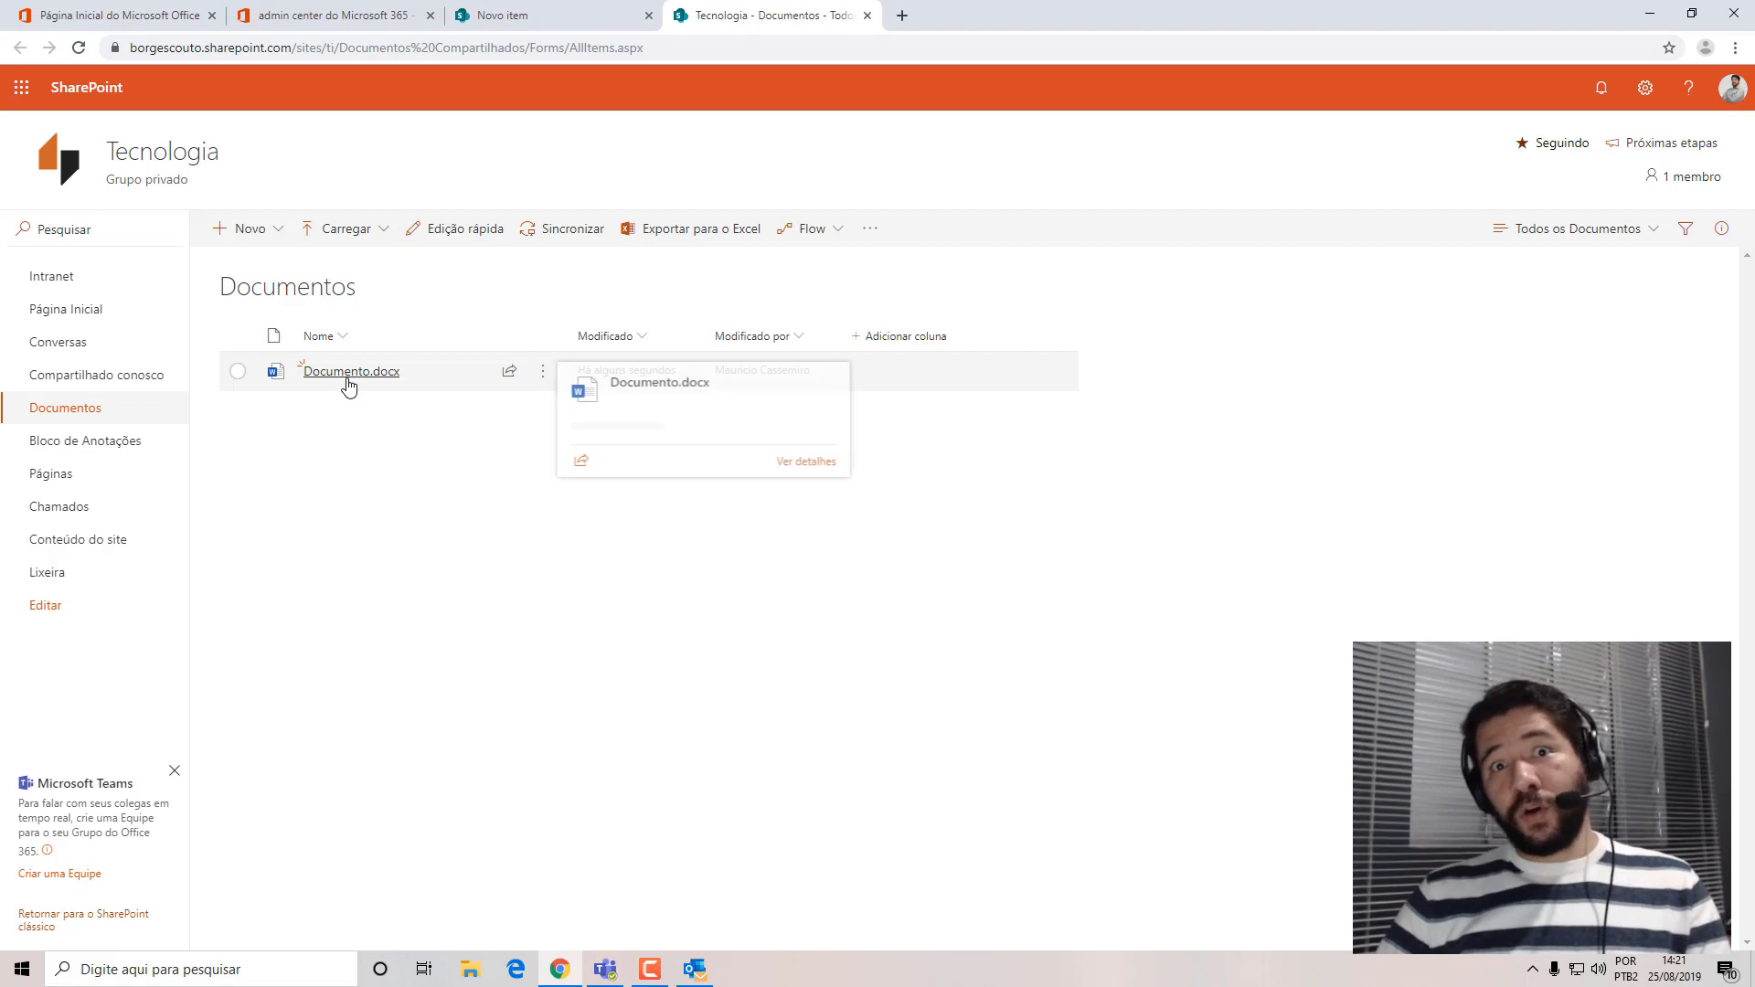
{"action": "left_click", "coordinate": [240, 374]}
{"action": "left_click", "coordinate": [267, 228]}
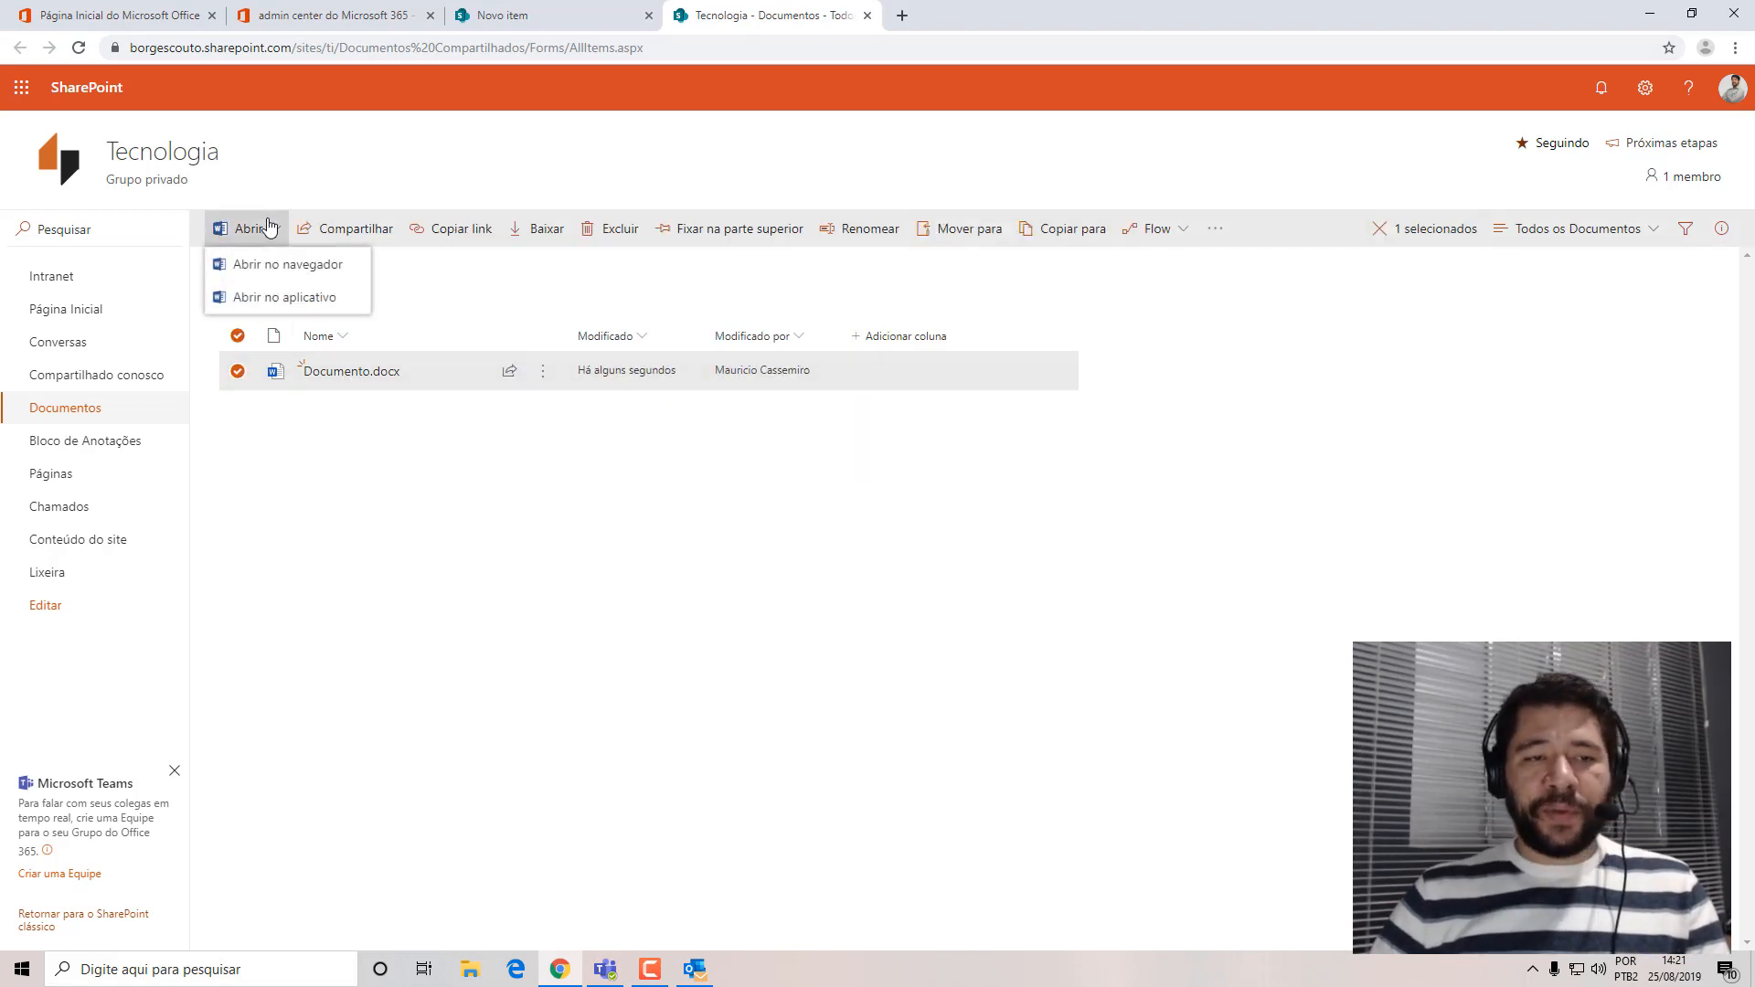
{"action": "left_click", "coordinate": [274, 271]}
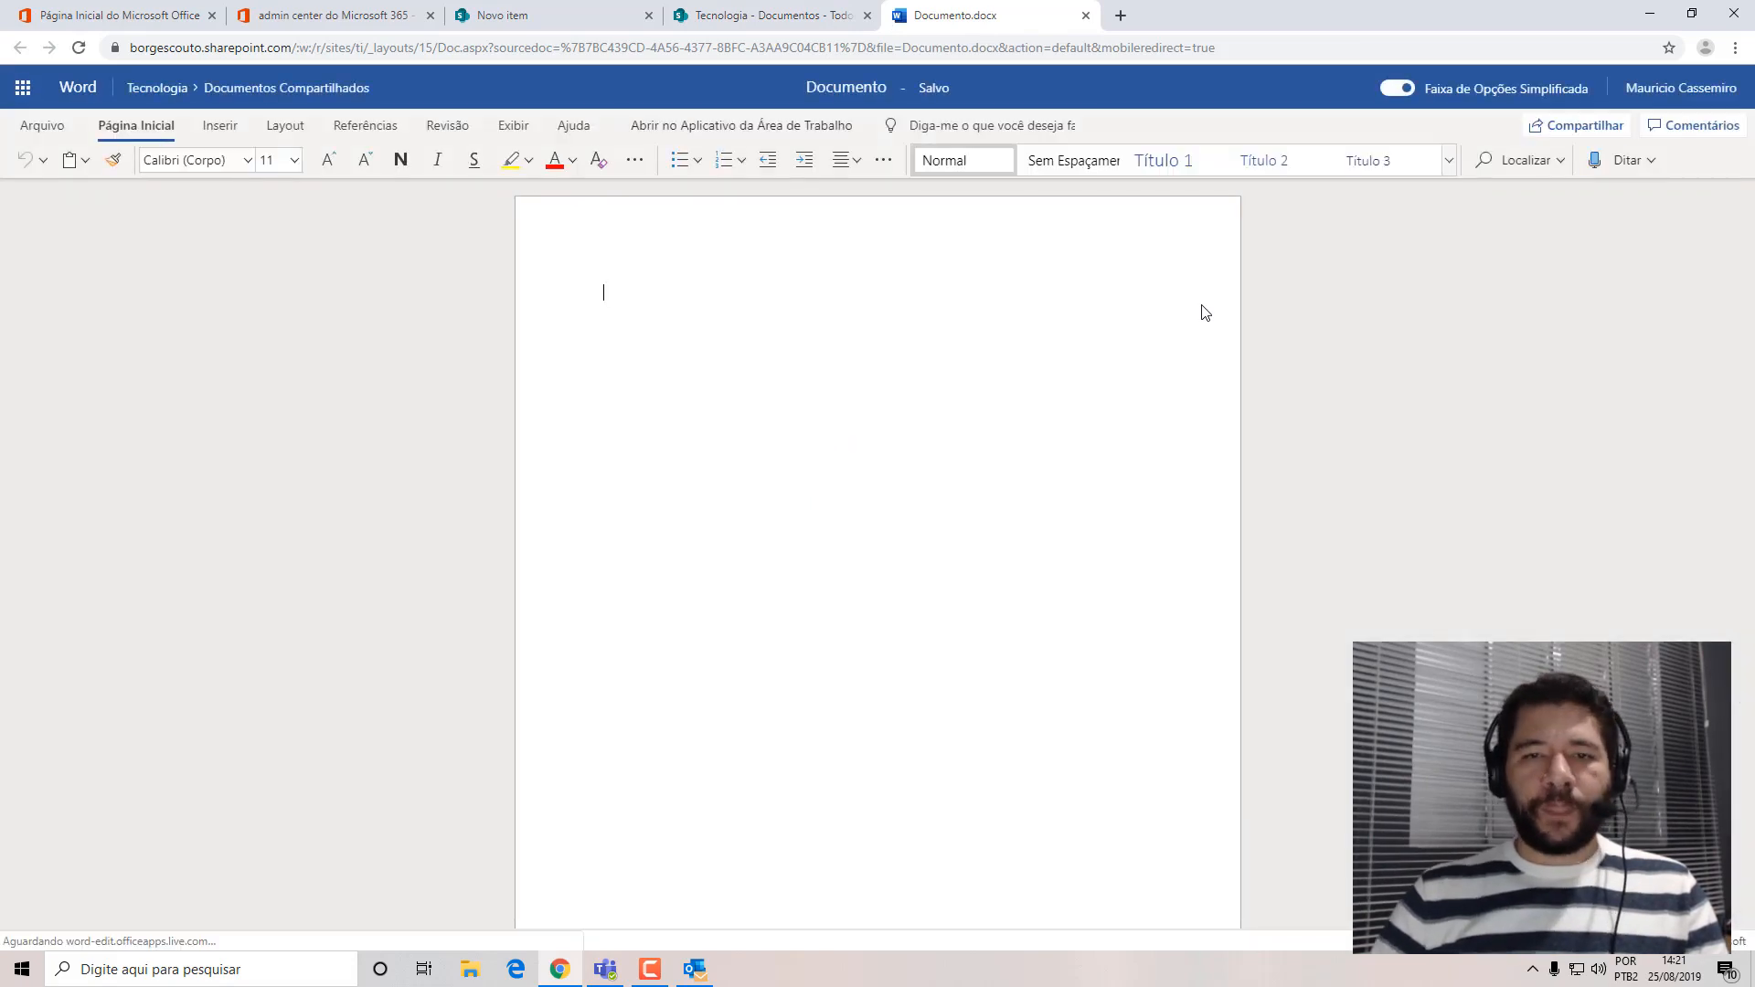
{"action": "type", "text": "ÇOuhsf0udwbvh"}
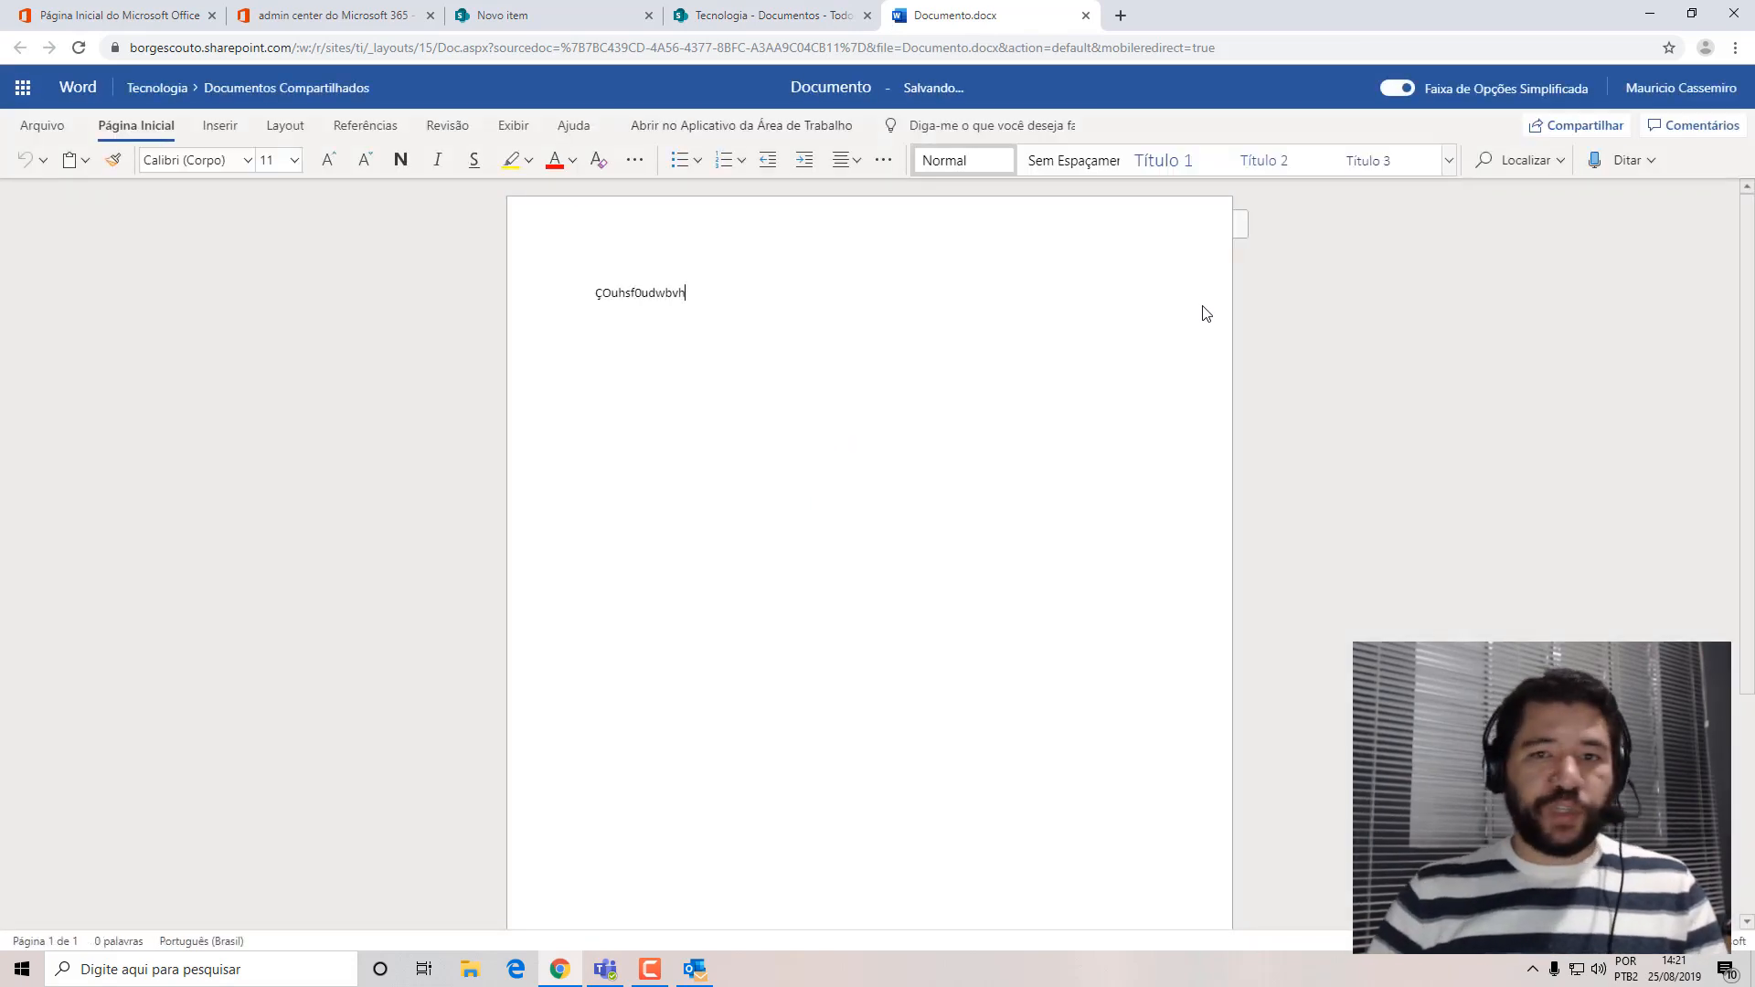
Try to rename the document from within Word, and return to the Documentos library.
{"action": "left_click", "coordinate": [860, 94]}
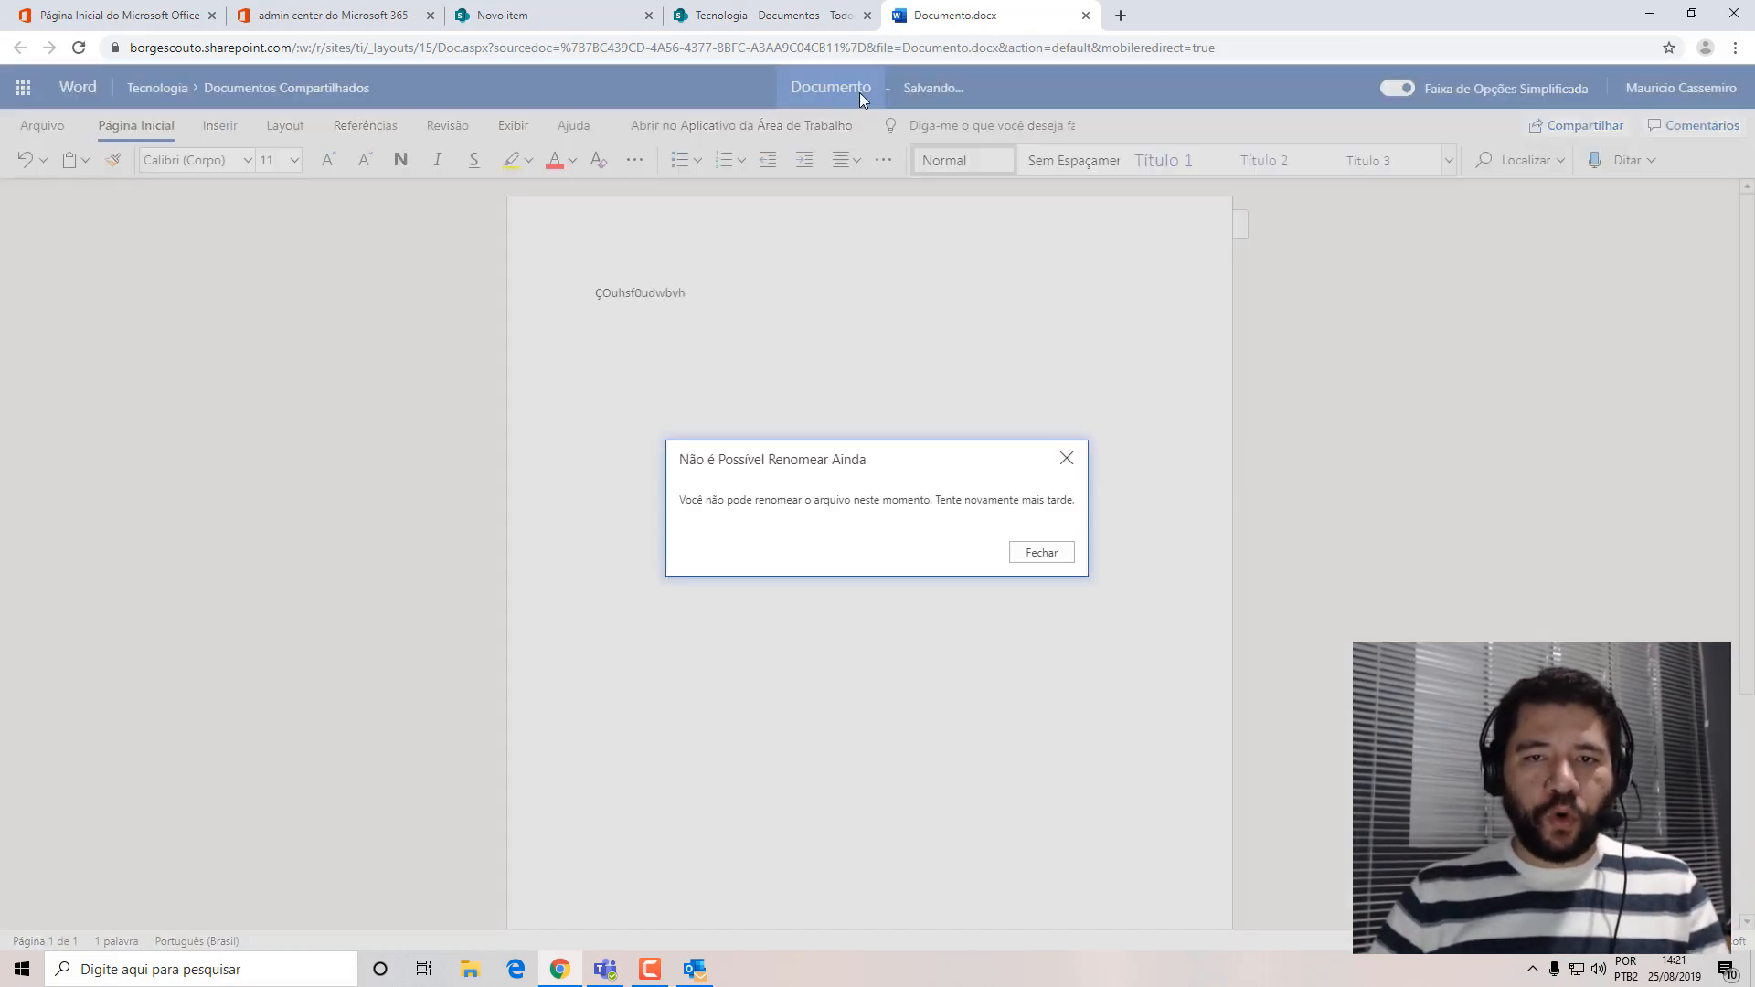
{"action": "left_click", "coordinate": [1023, 551]}
{"action": "left_click", "coordinate": [859, 91]}
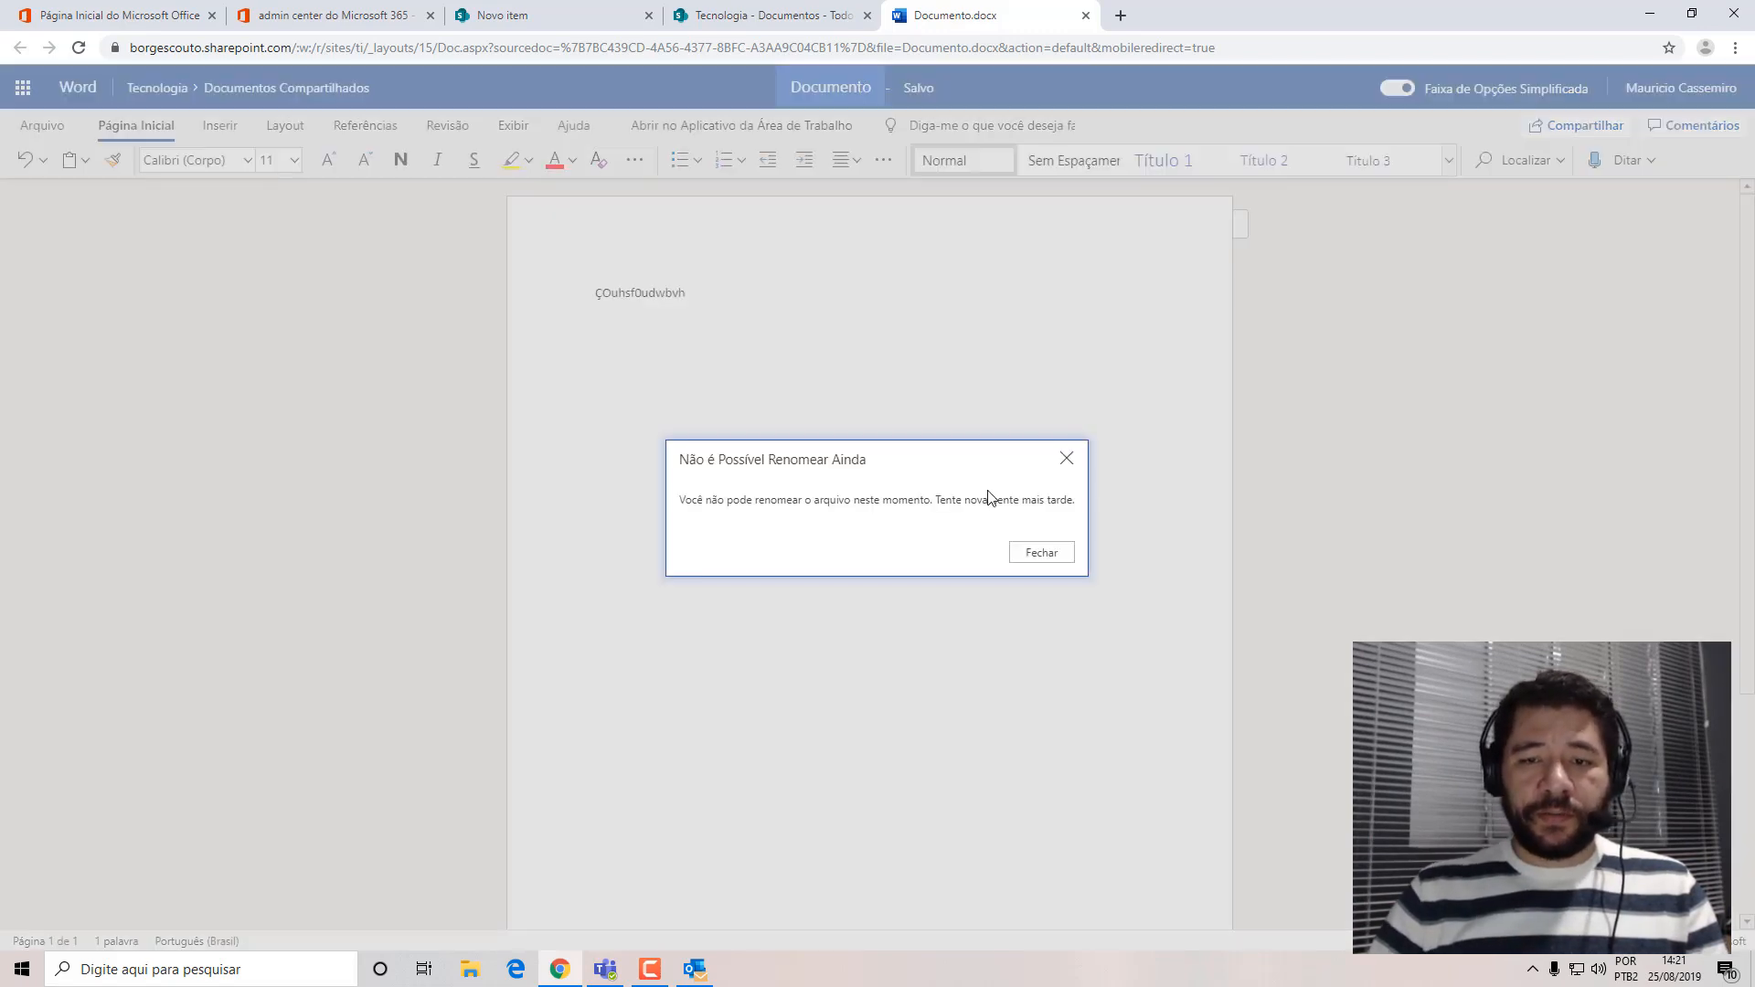
{"action": "left_click", "coordinate": [1039, 561]}
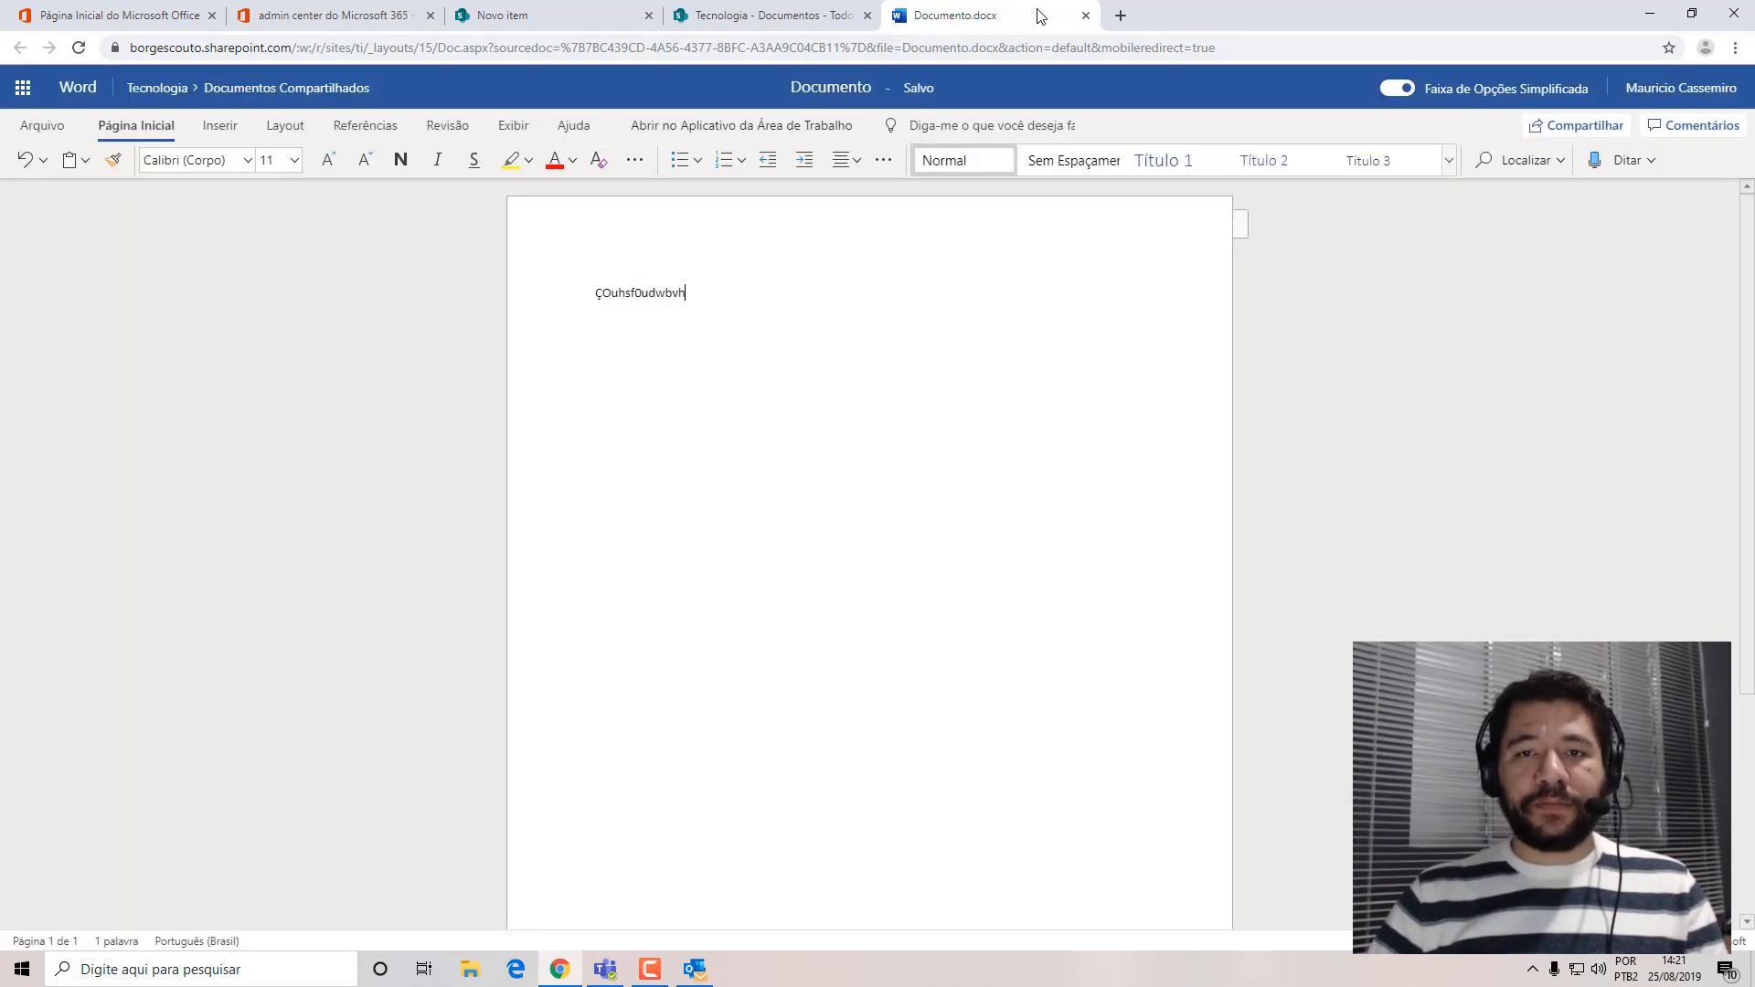
{"action": "left_click", "coordinate": [1086, 16]}
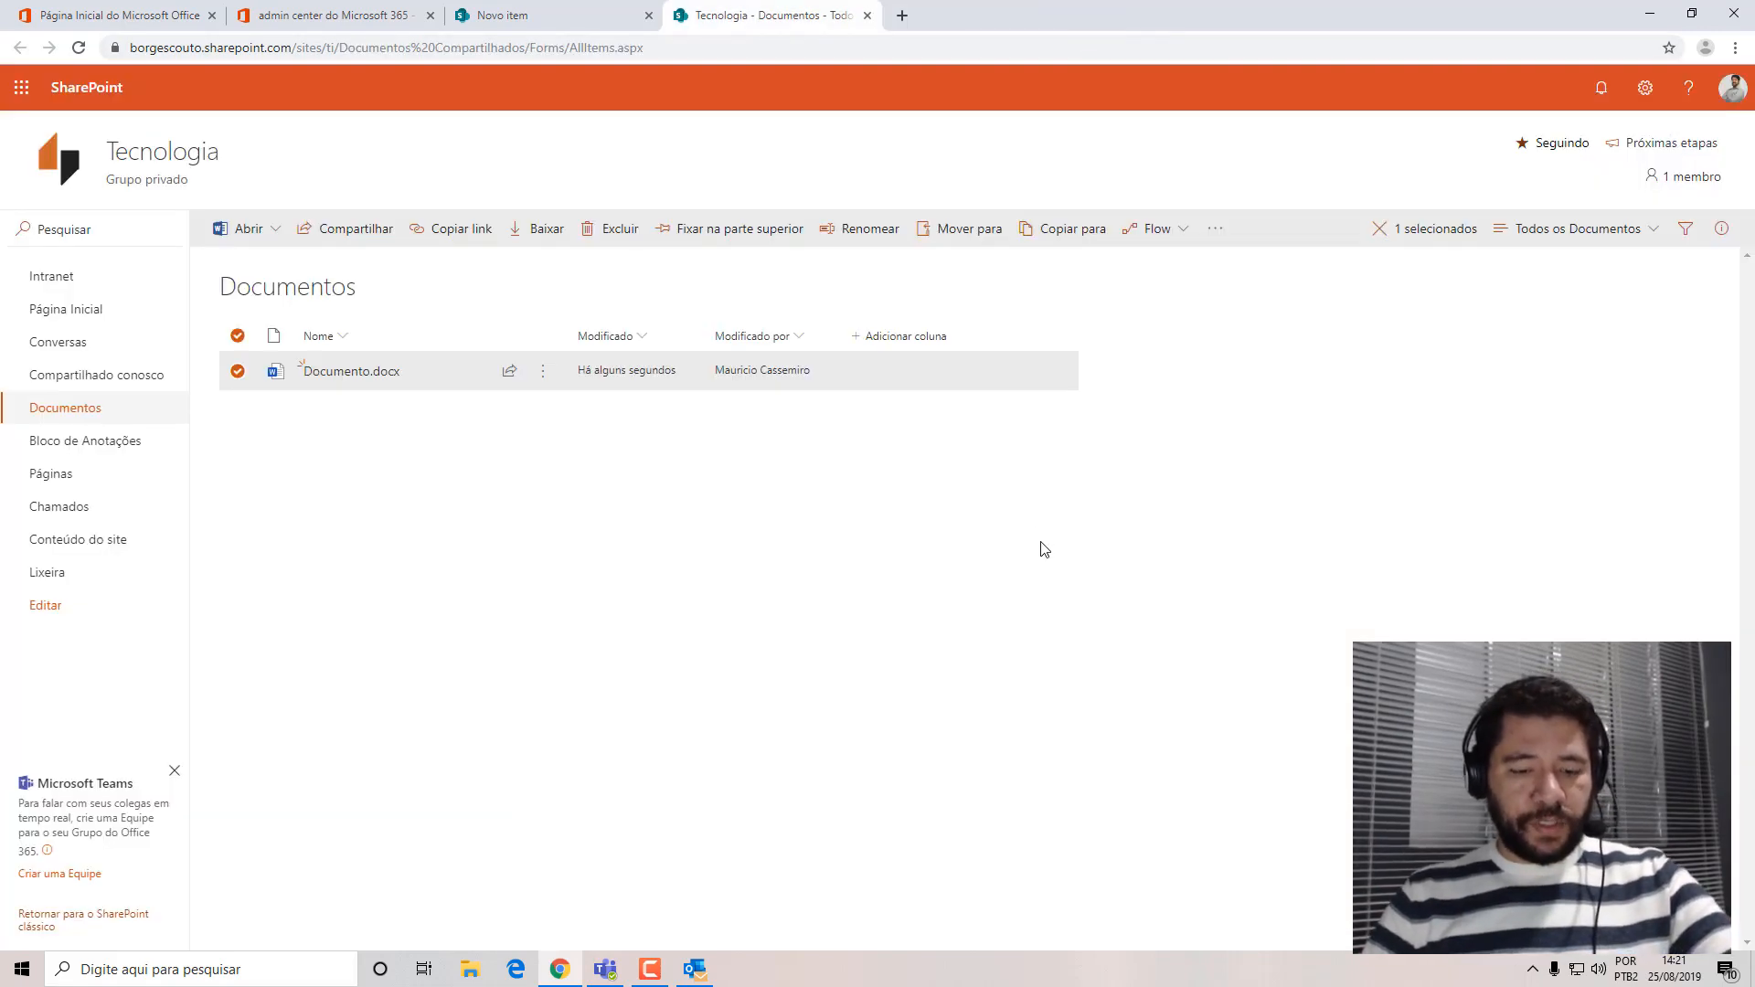
Refresh the Documentos library, examine the Word document's name and modification columns, and close the library to return to Chamados.
{"action": "key", "text": "F5"}
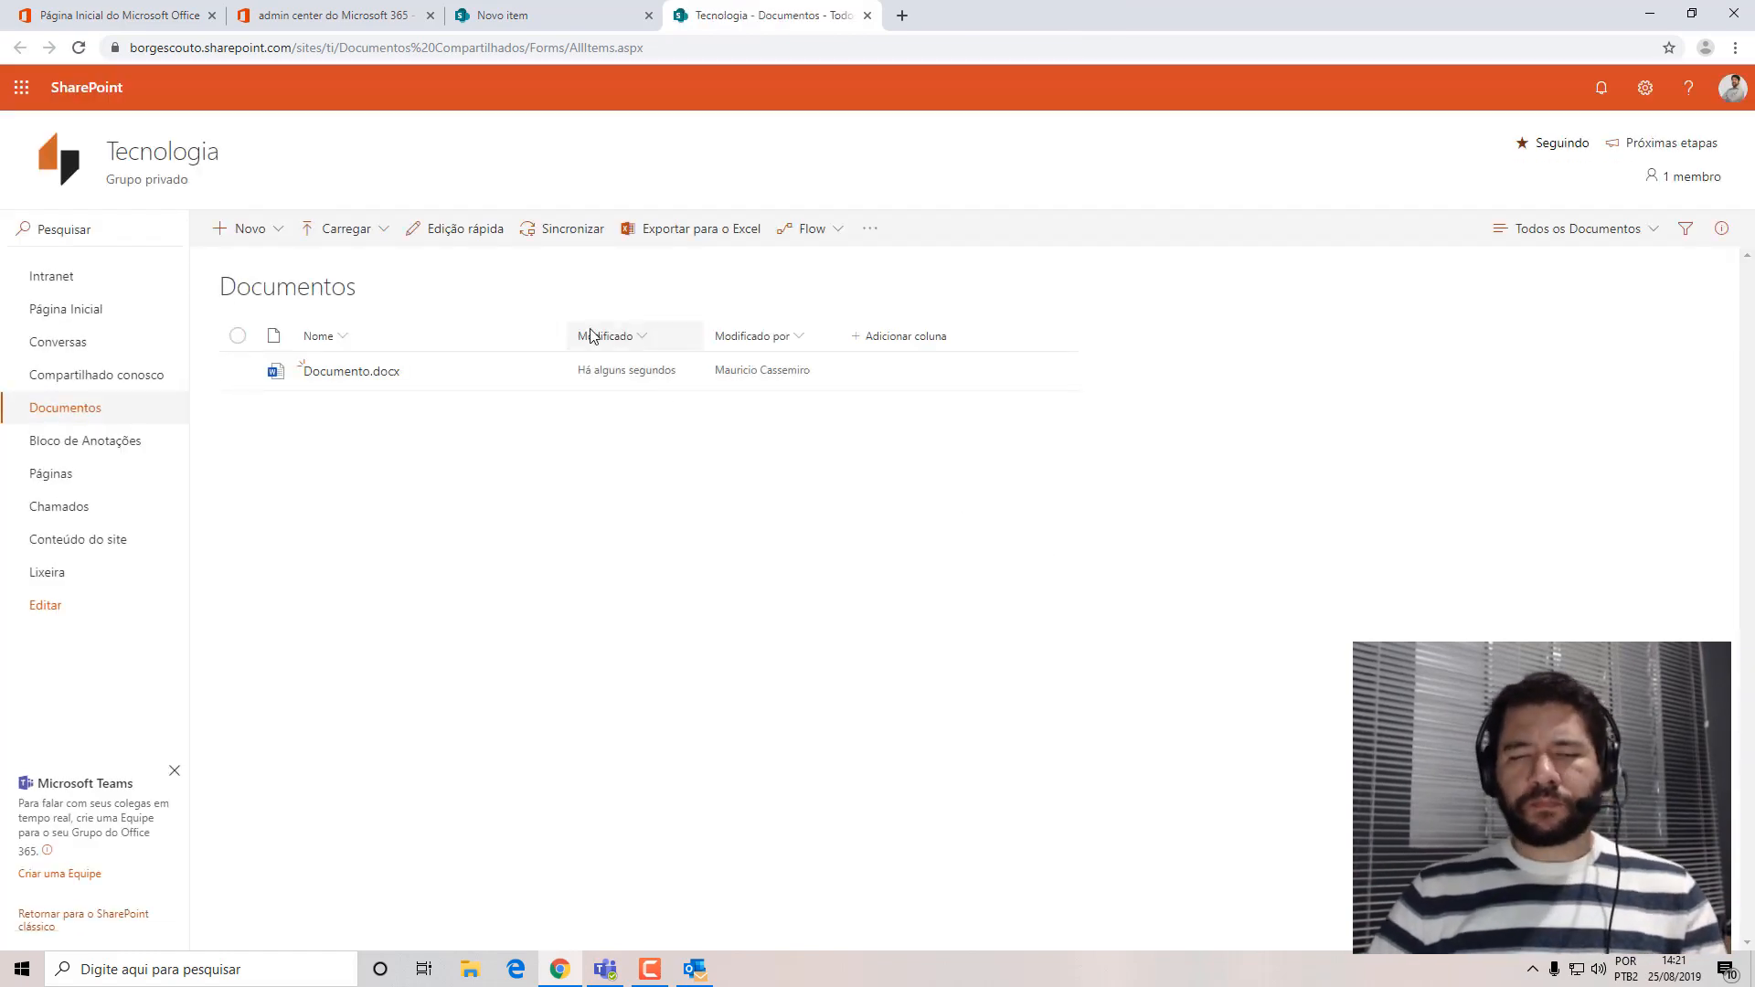
{"action": "mouse_move", "coordinate": [327, 381]}
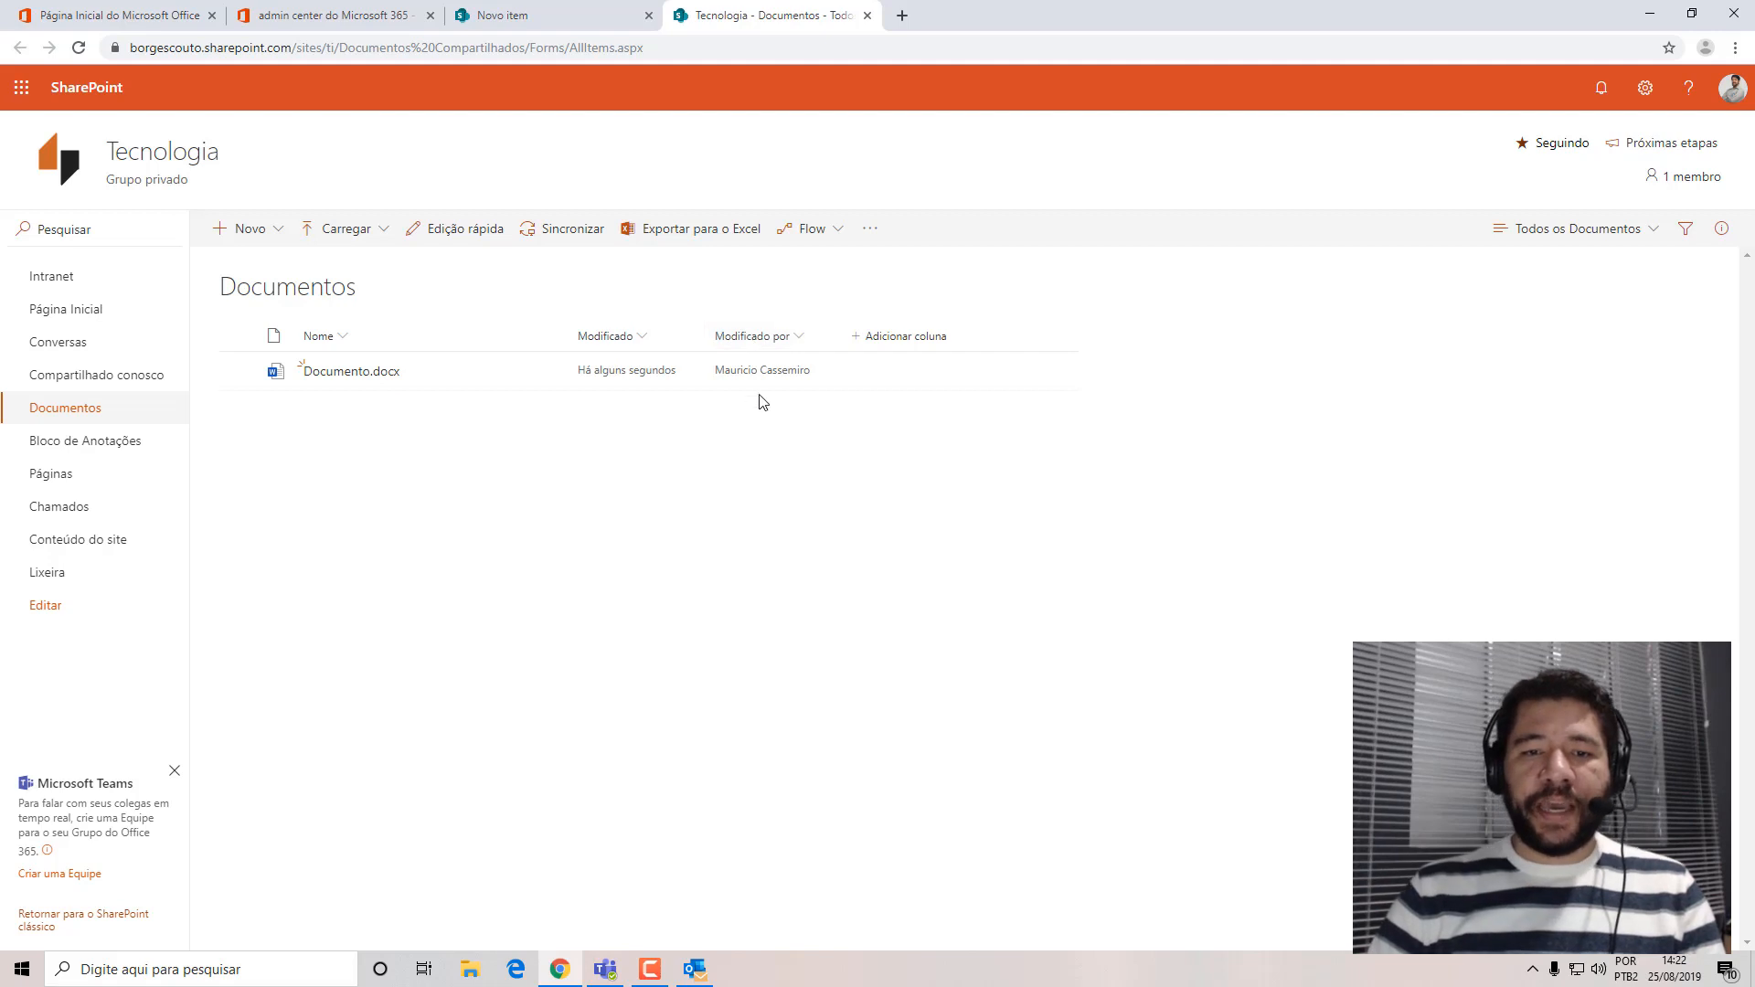
{"action": "mouse_move", "coordinate": [328, 389]}
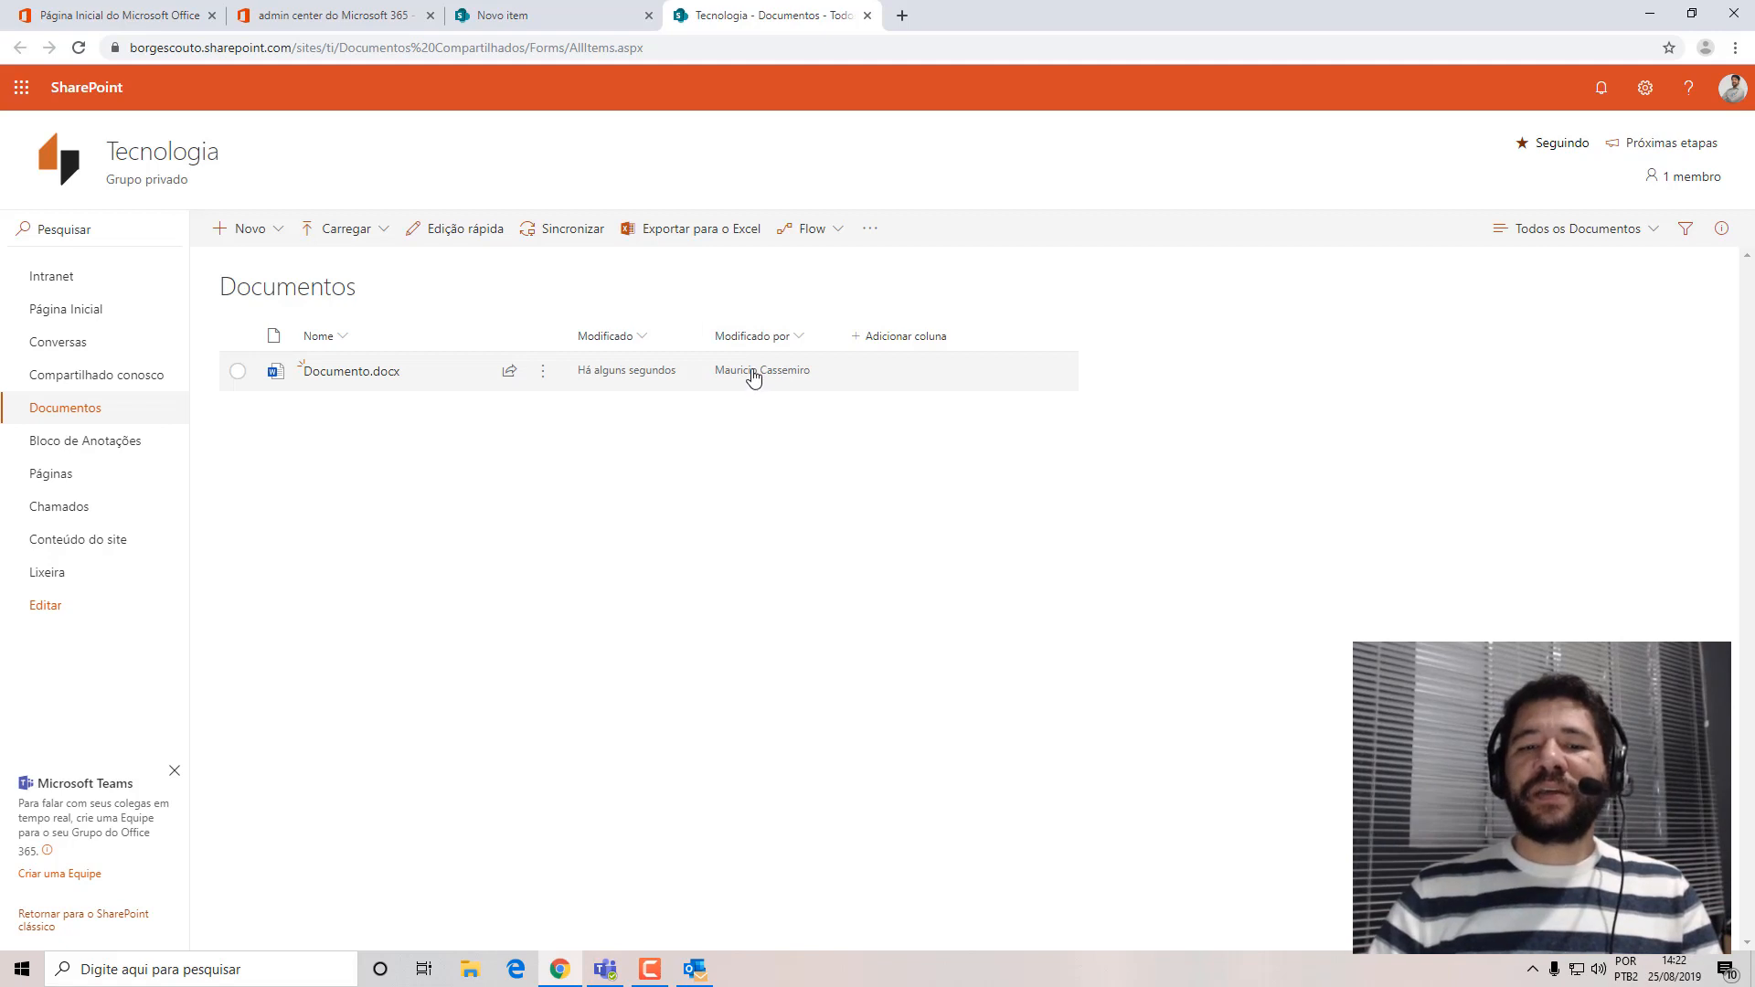
{"action": "mouse_move", "coordinate": [753, 375]}
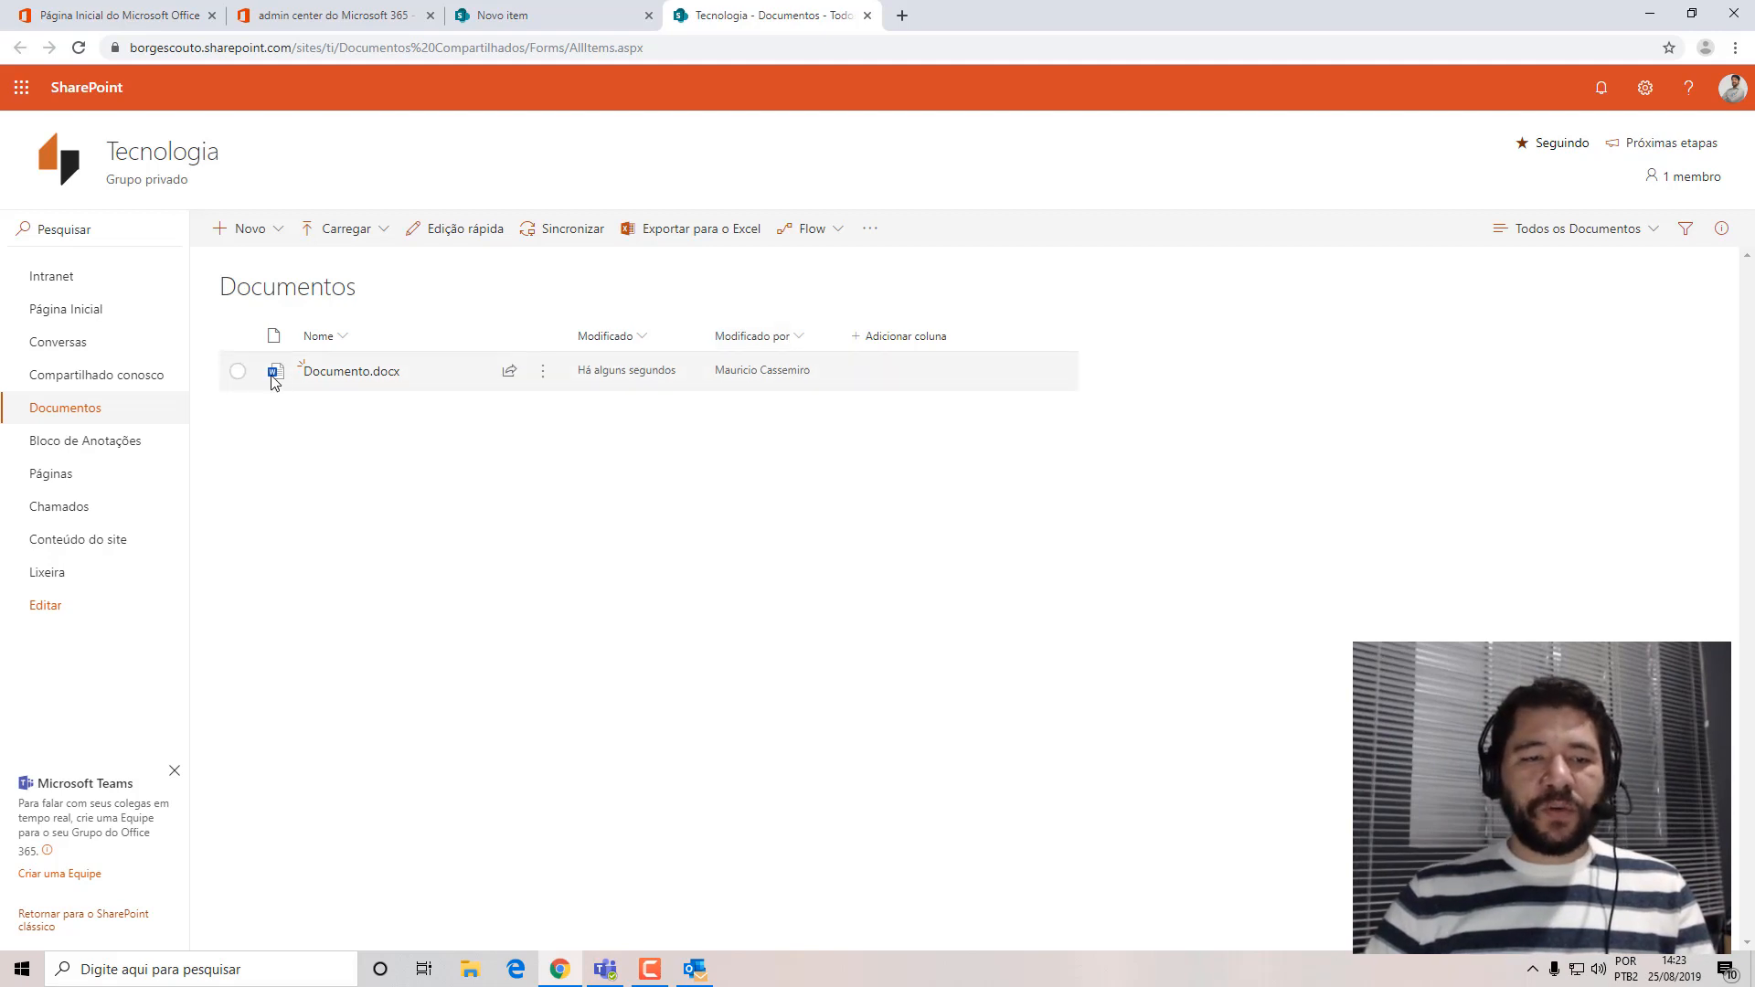
{"action": "mouse_move", "coordinate": [398, 386]}
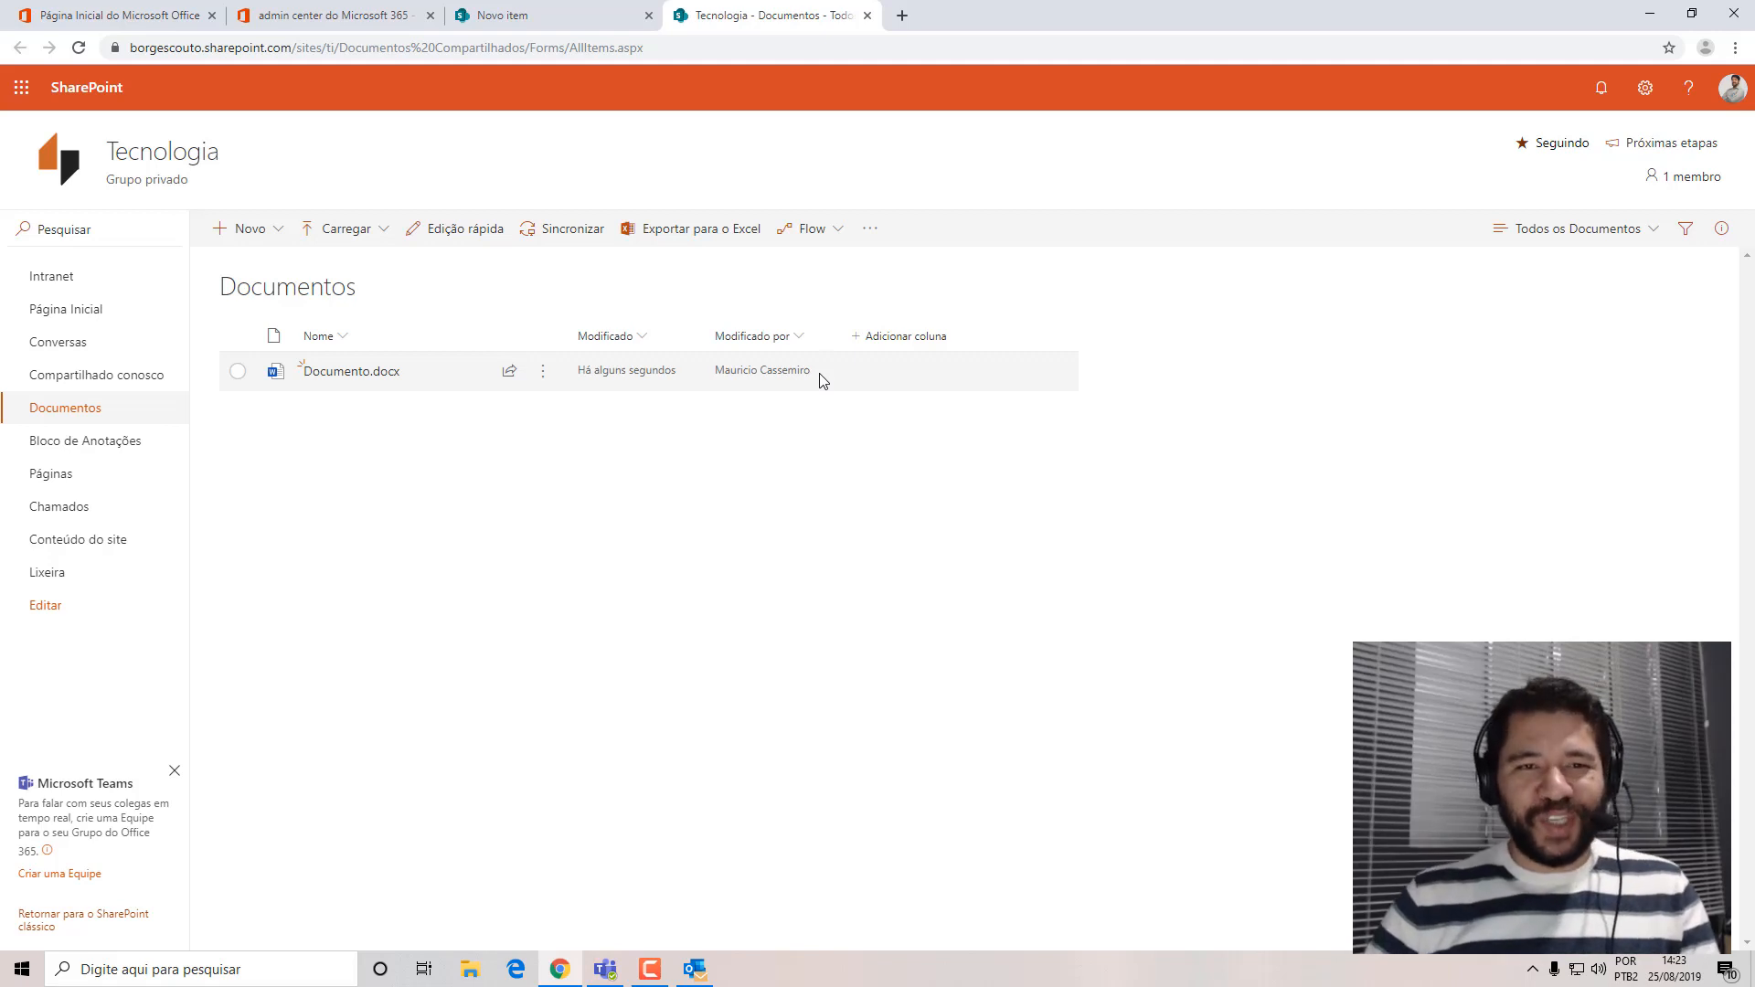
{"action": "left_click", "coordinate": [868, 15]}
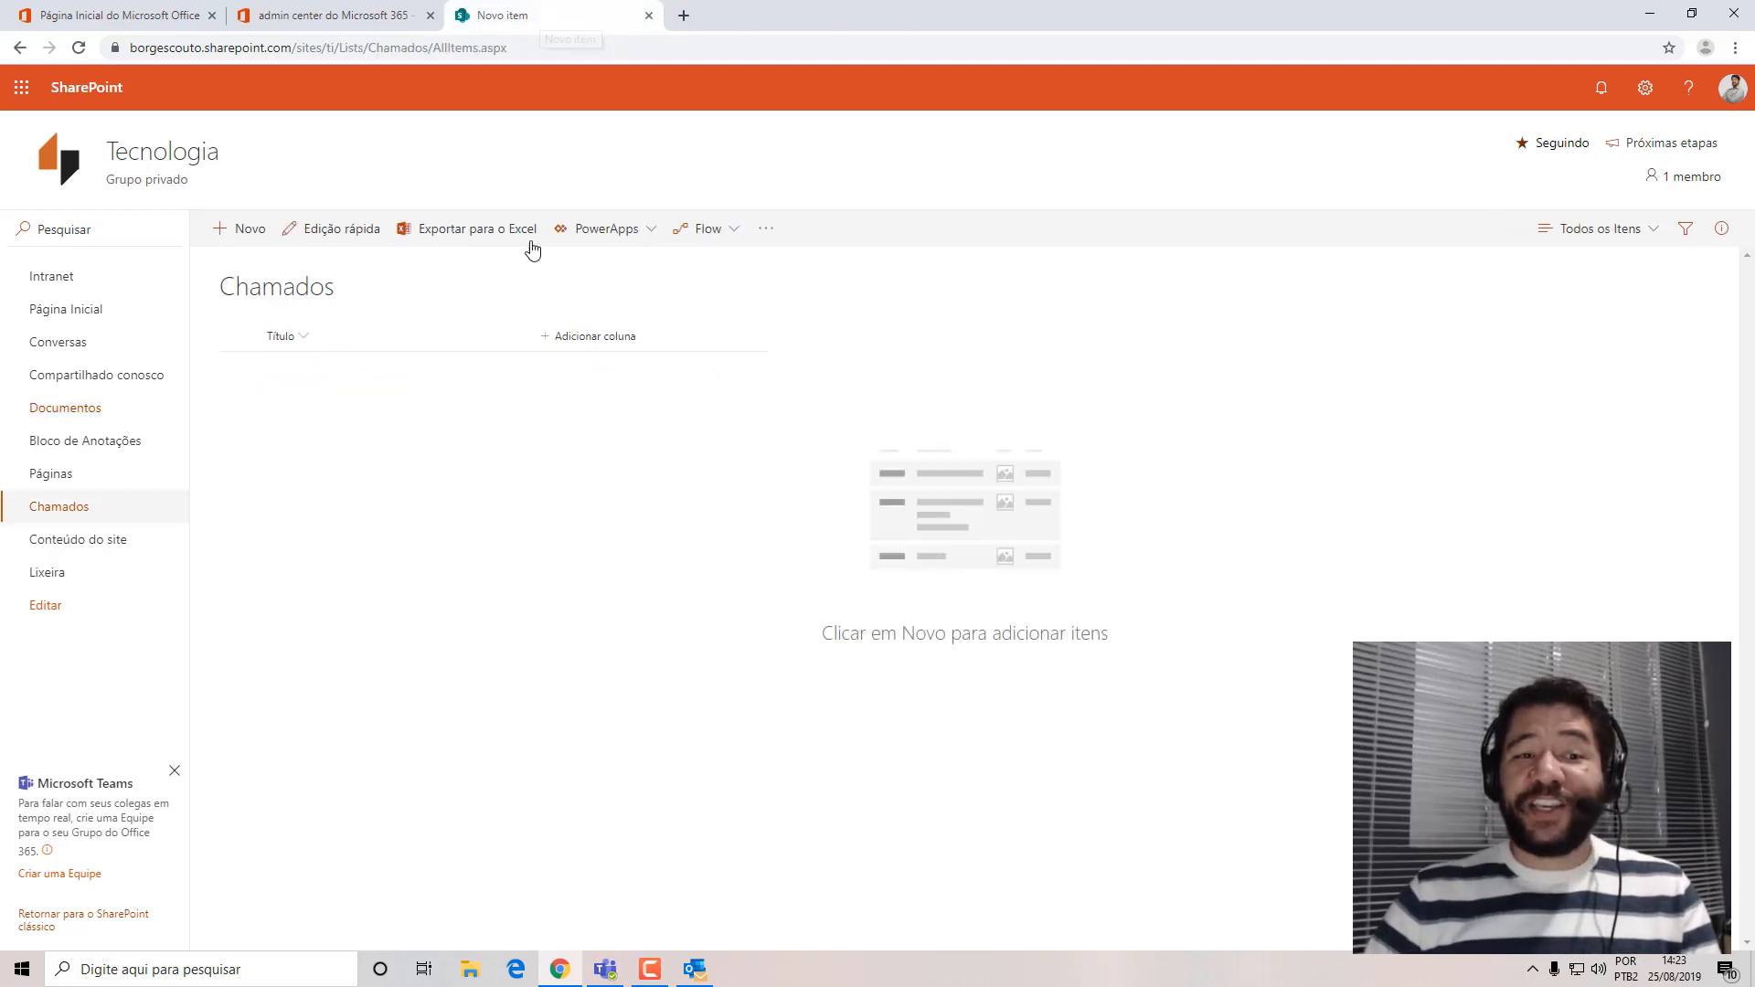
{"action": "left_click", "coordinate": [305, 340]}
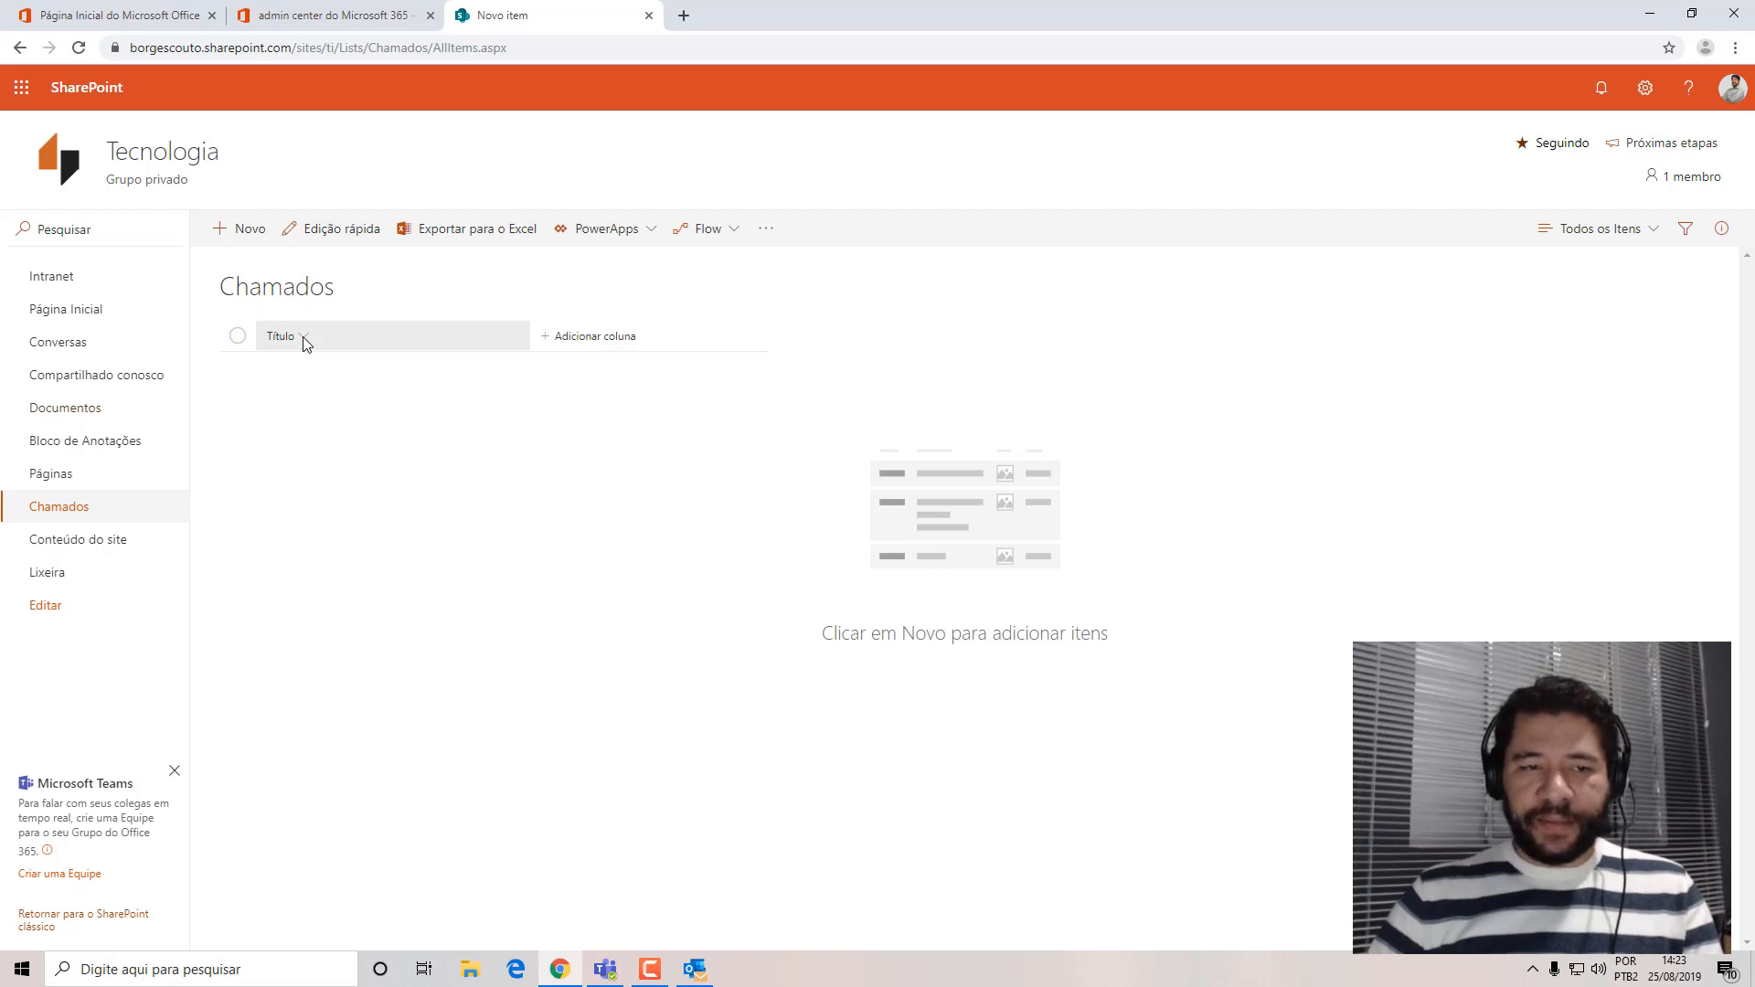
{"action": "mouse_move", "coordinate": [346, 472]}
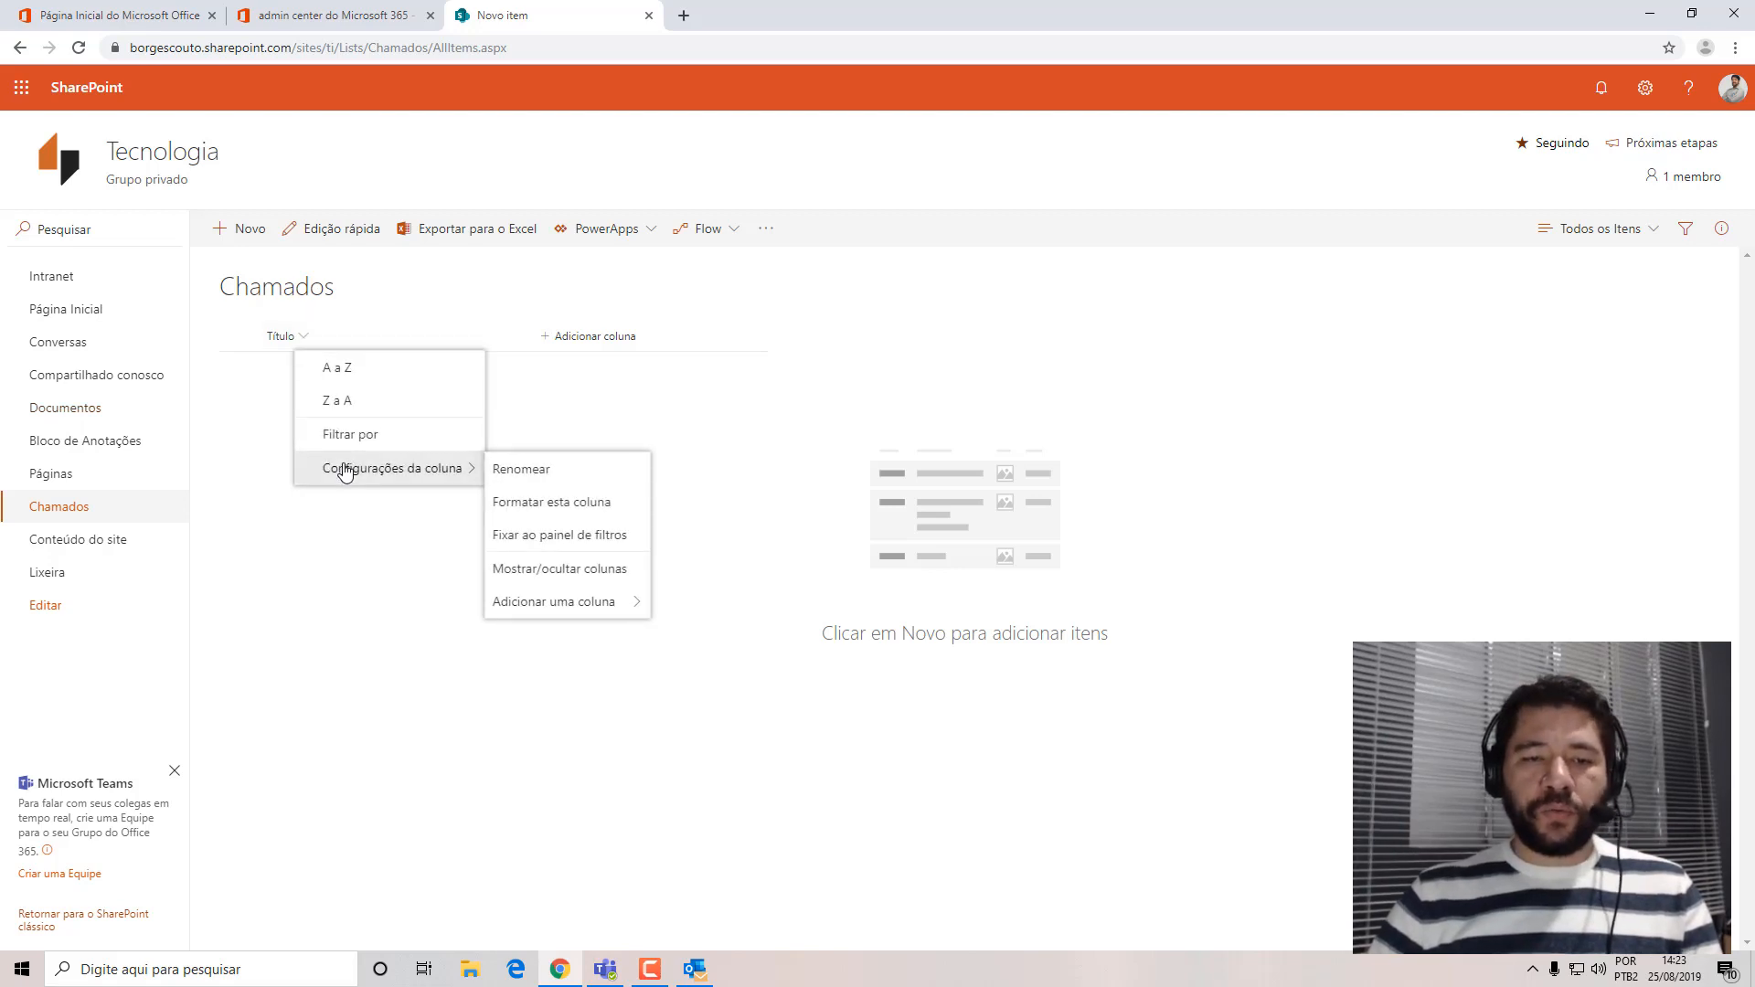
{"action": "left_click", "coordinate": [533, 471]}
{"action": "left_click", "coordinate": [894, 535]}
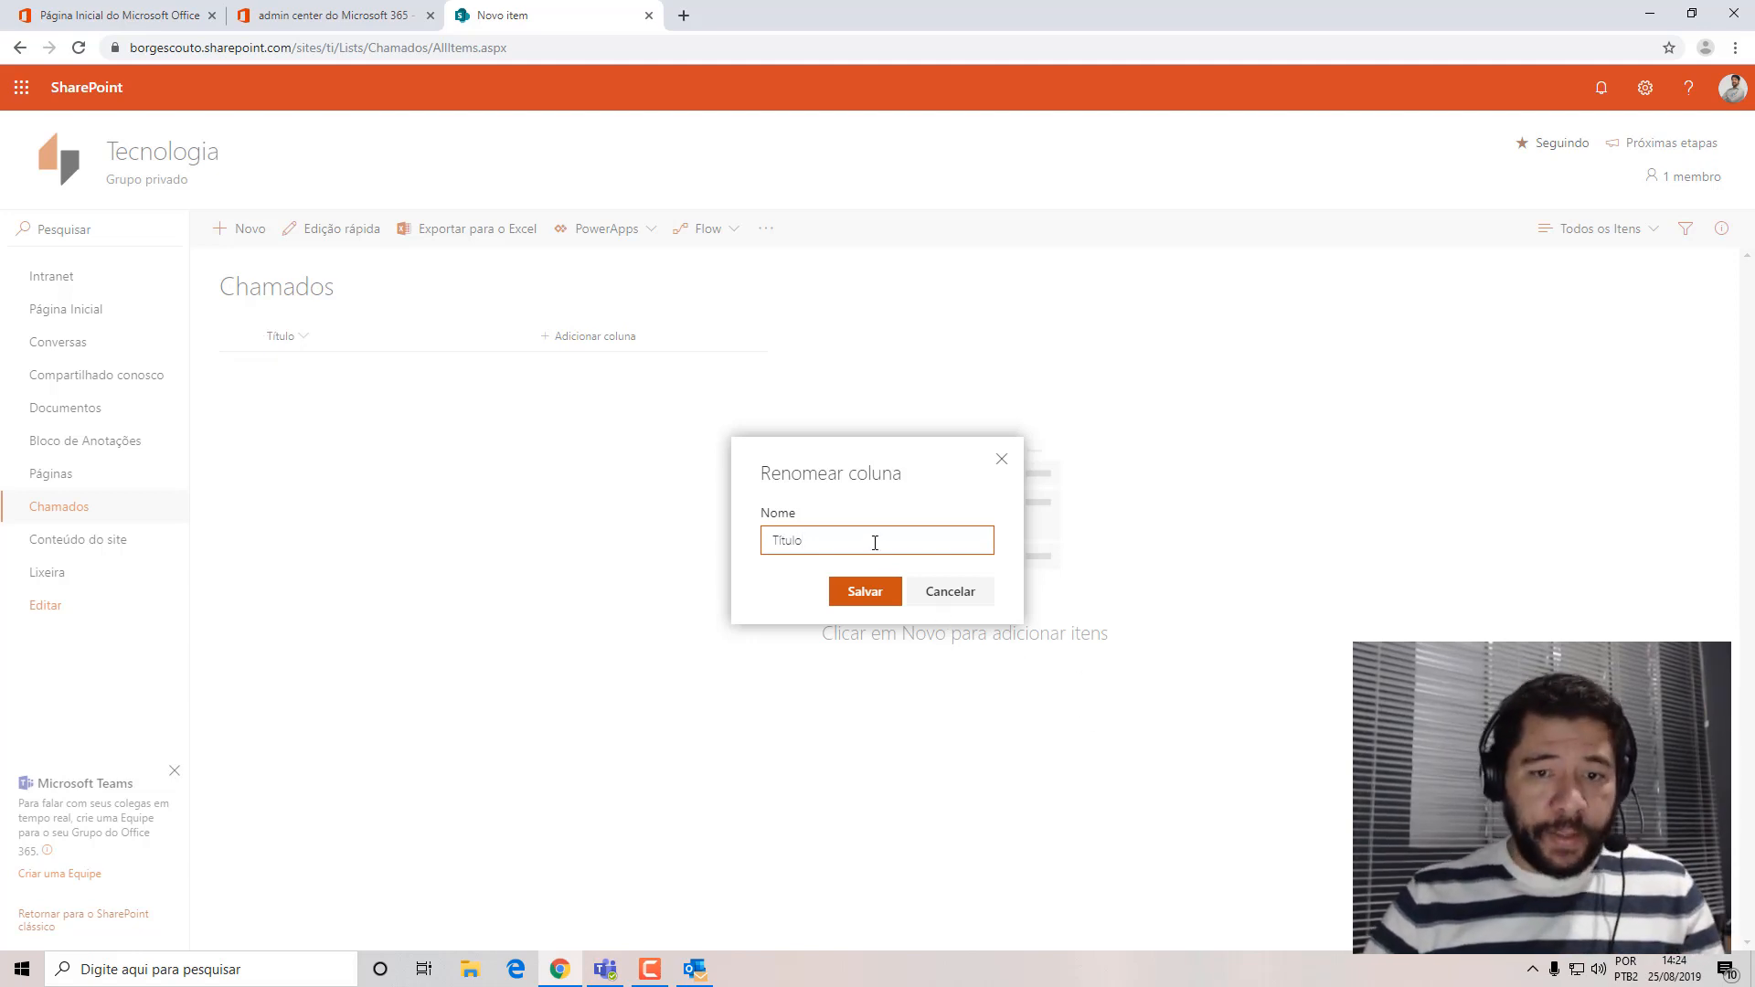
{"action": "left_click_drag", "start_coordinate": [861, 539], "coordinate": [715, 550]}
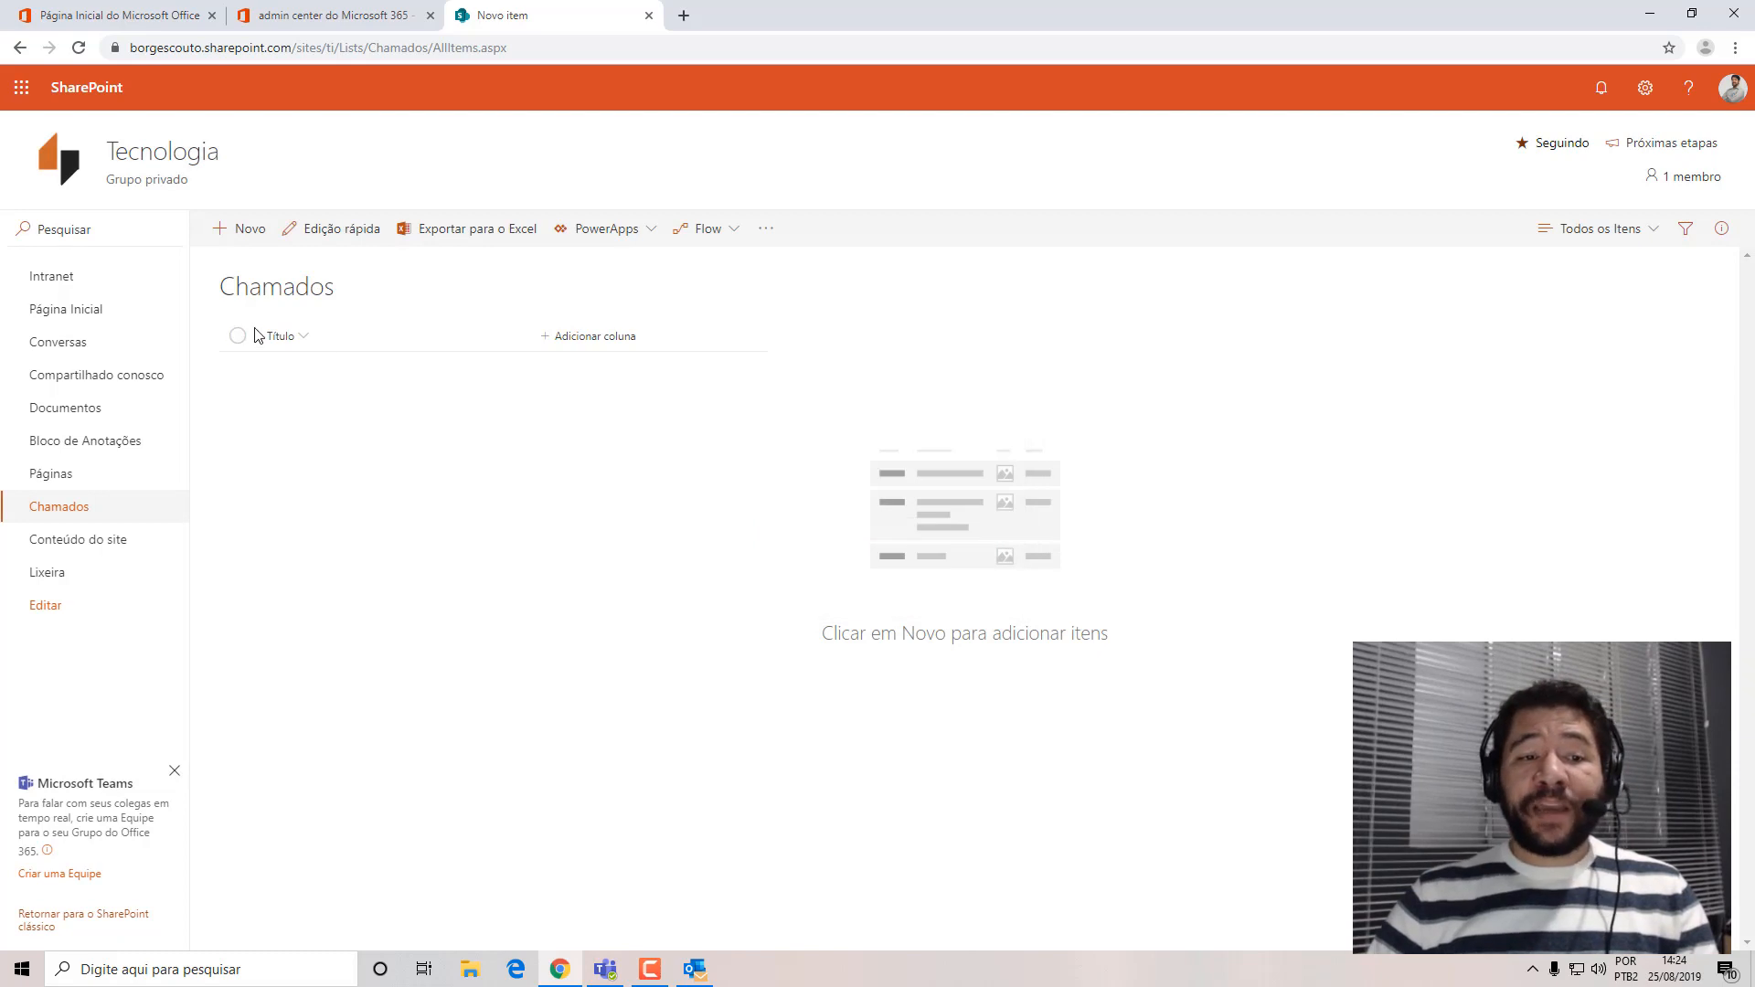
Rename the Chamados list's Título column to "Título do chamado".
{"action": "left_click", "coordinate": [303, 338]}
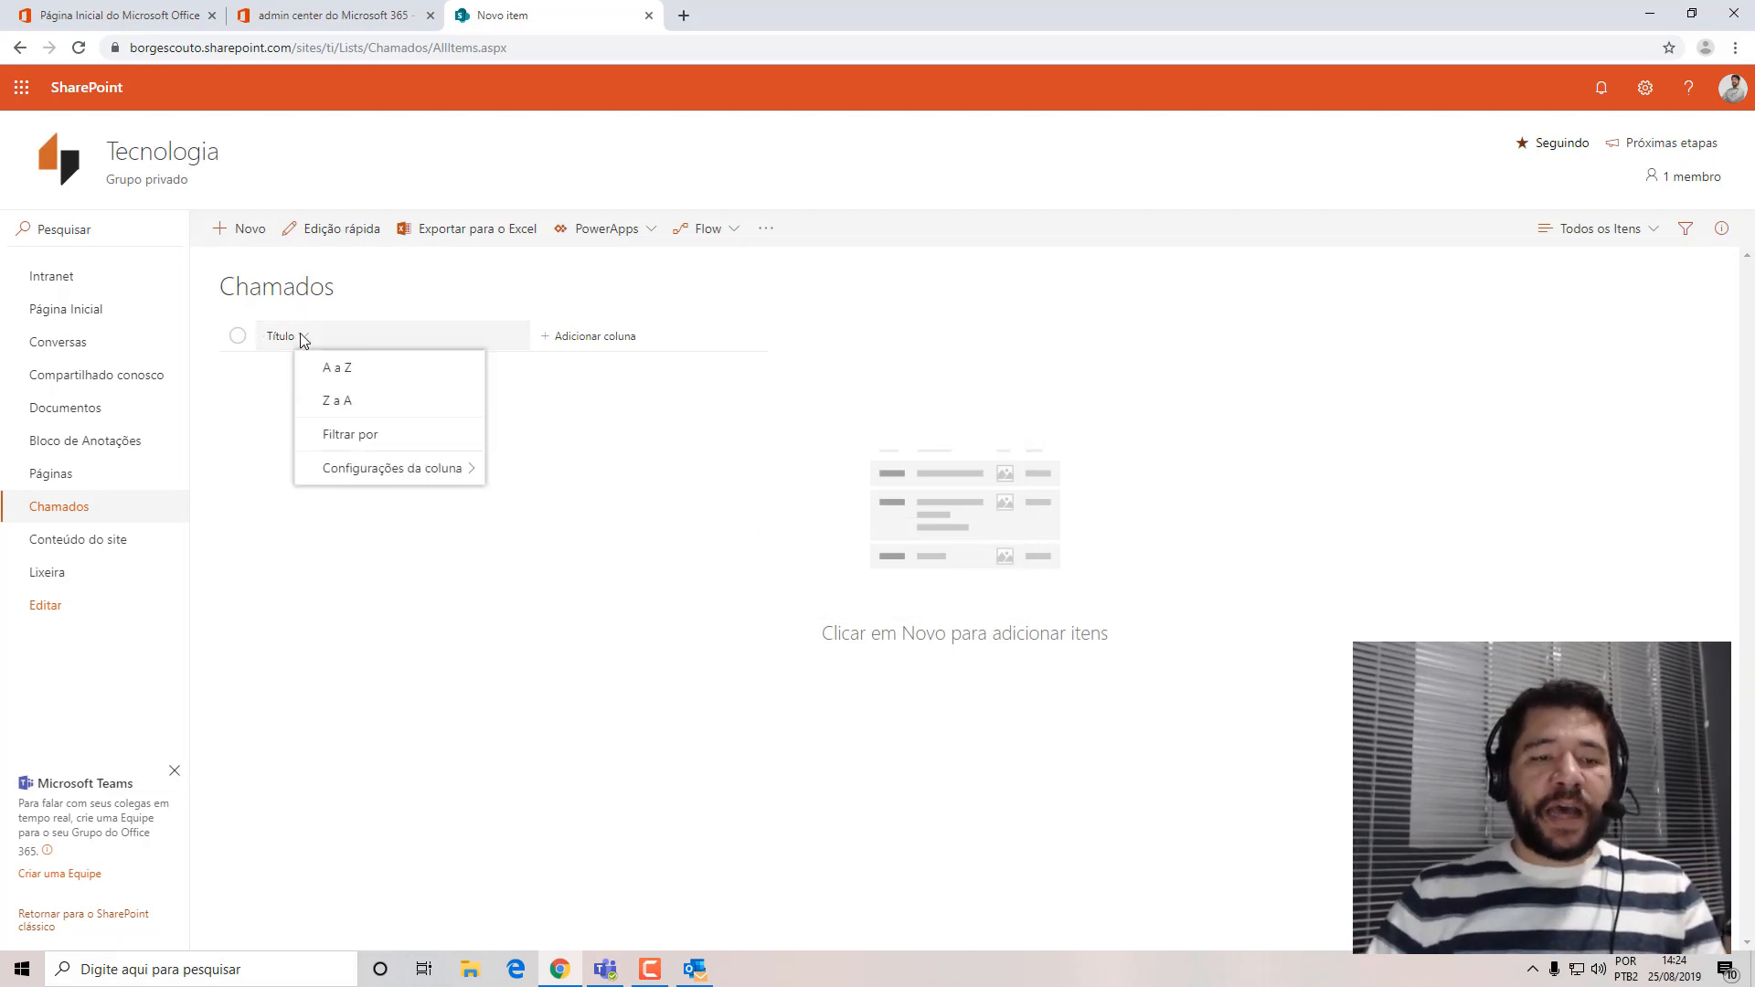
{"action": "mouse_move", "coordinate": [428, 468]}
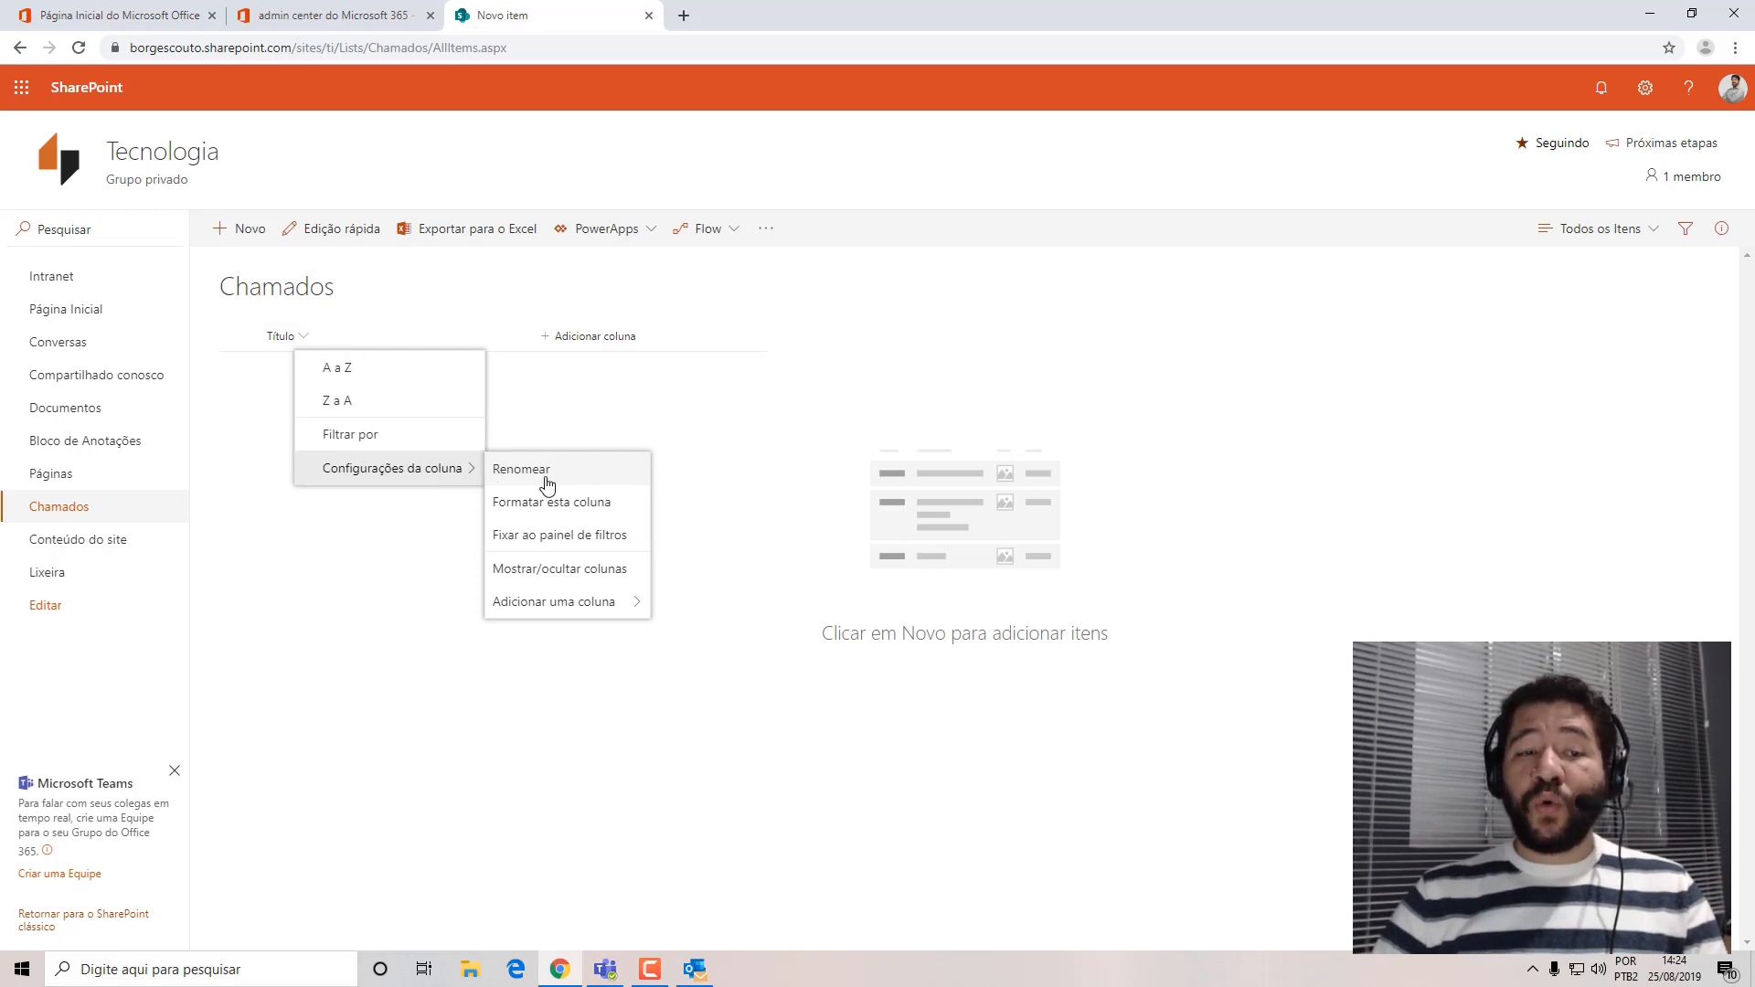
{"action": "left_click", "coordinate": [548, 471]}
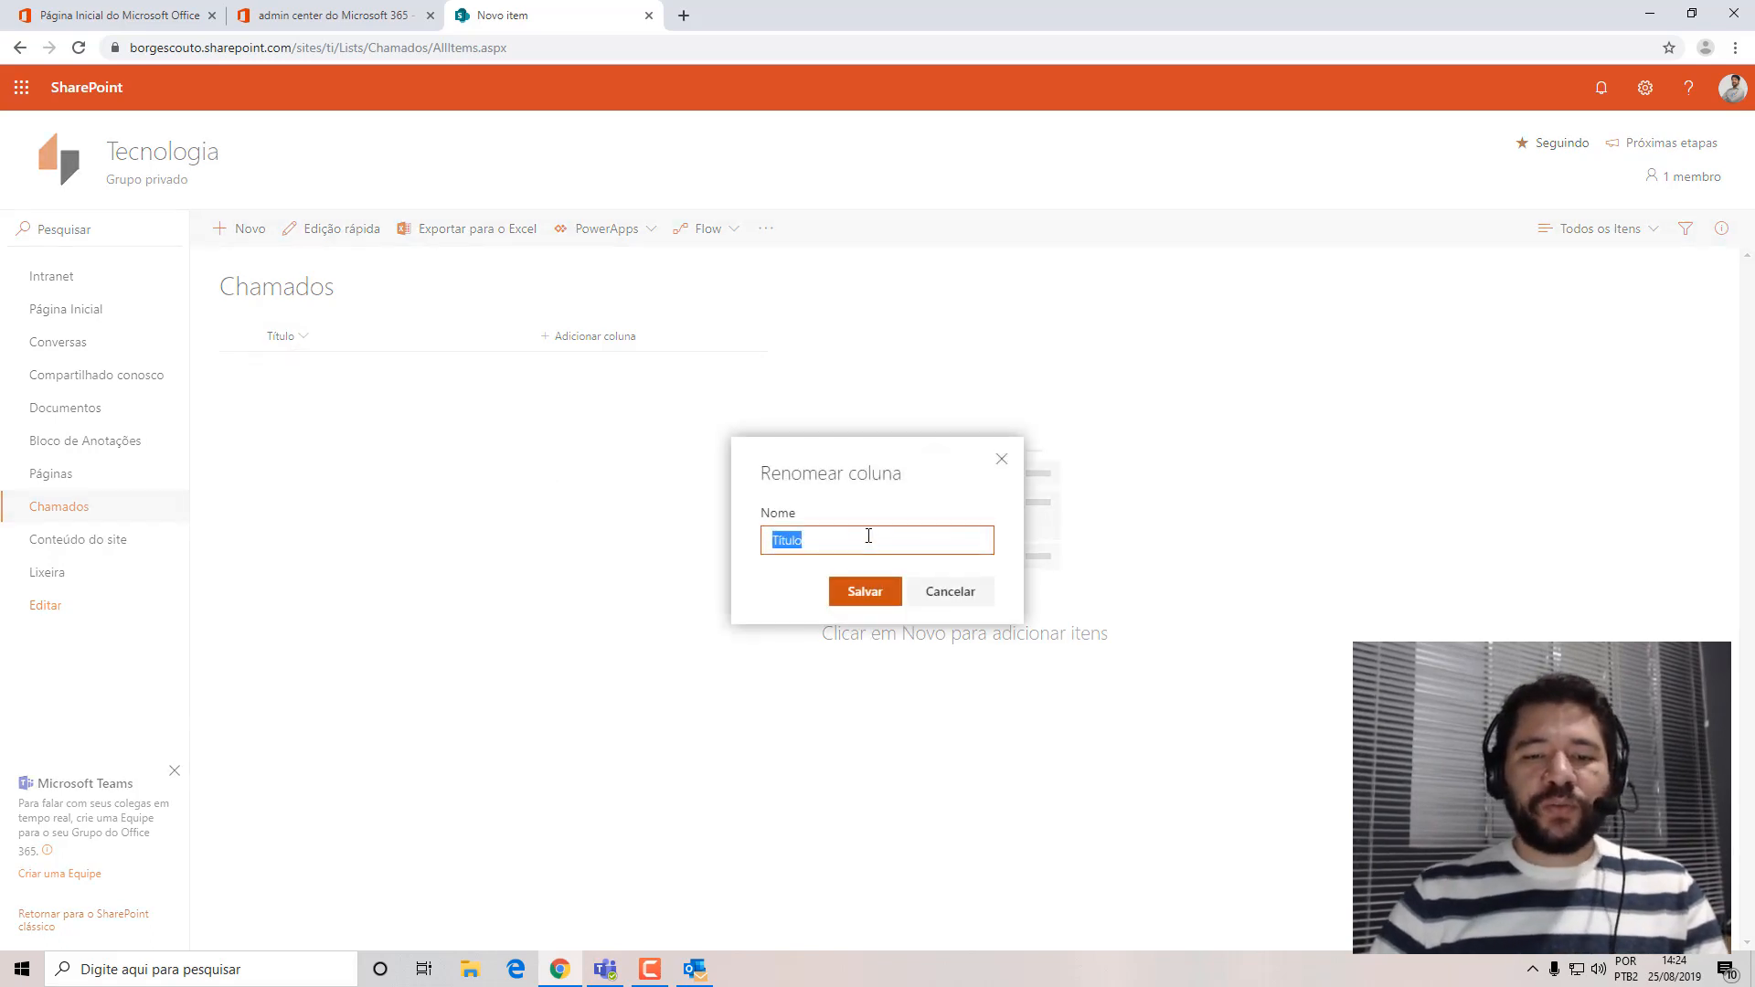
{"action": "left_click", "coordinate": [869, 536]}
{"action": "type", "text": "de"}
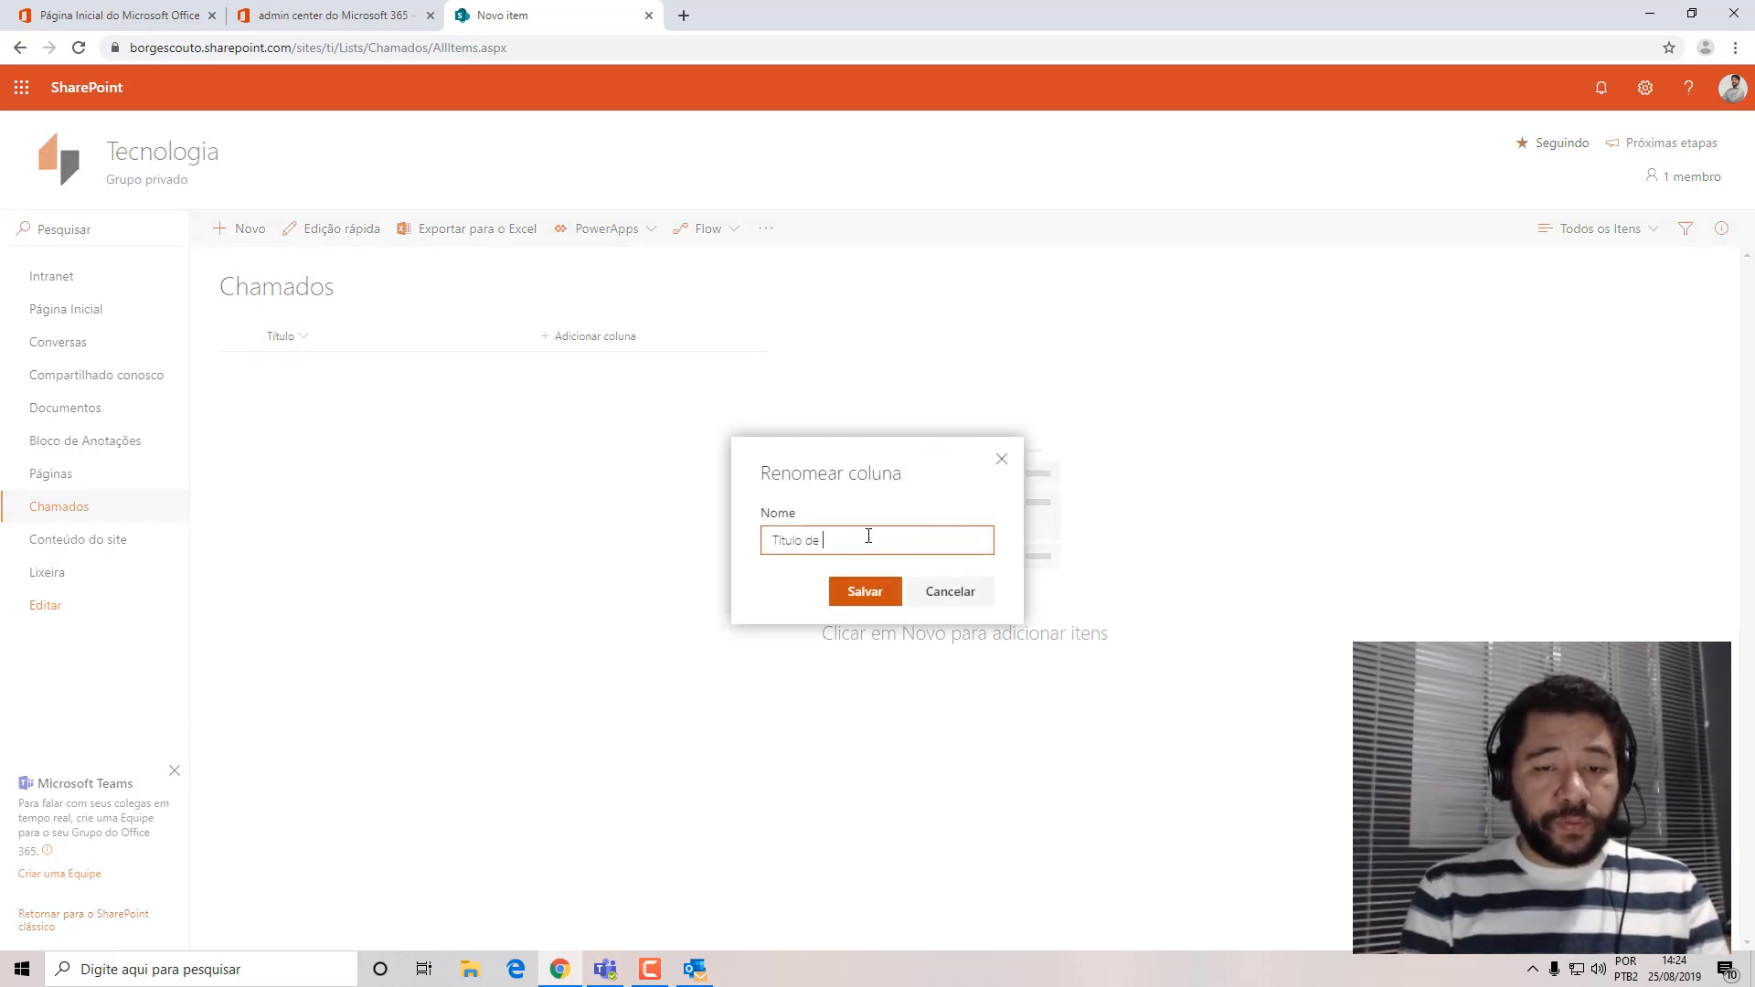
{"action": "key", "text": "BackSpace"}
{"action": "key", "text": "BackSpace"}
{"action": "type", "text": "o chamado"}
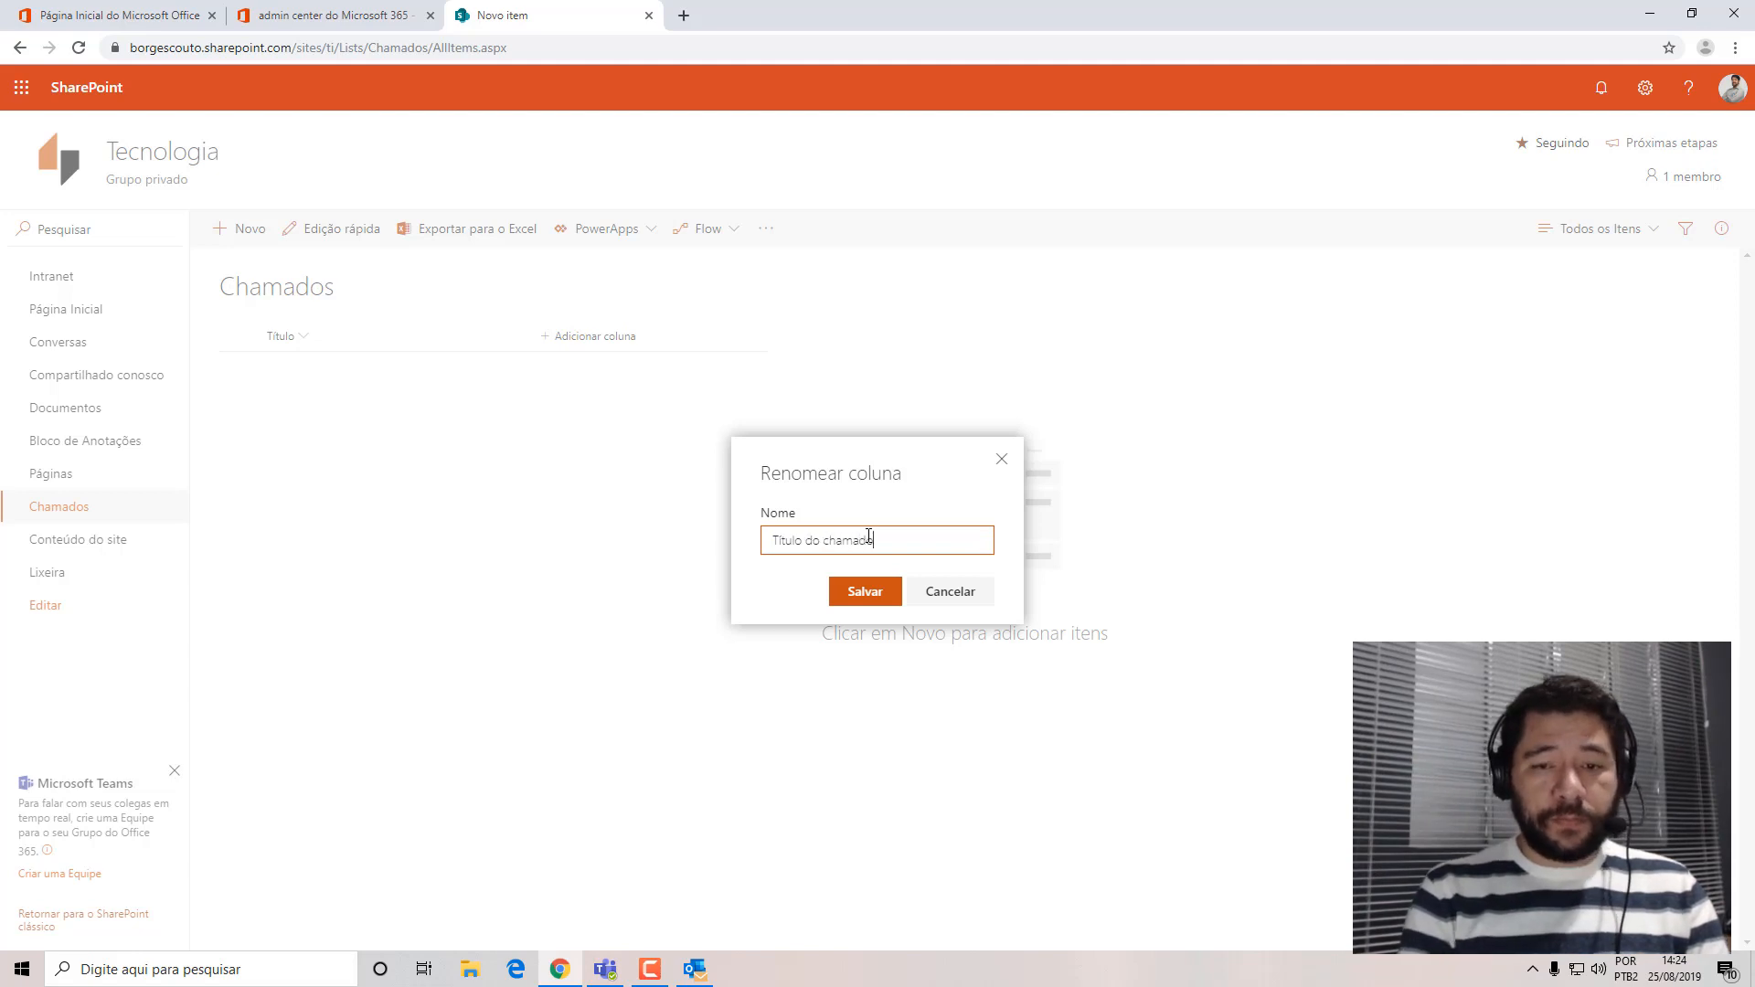
{"action": "left_click", "coordinate": [850, 601]}
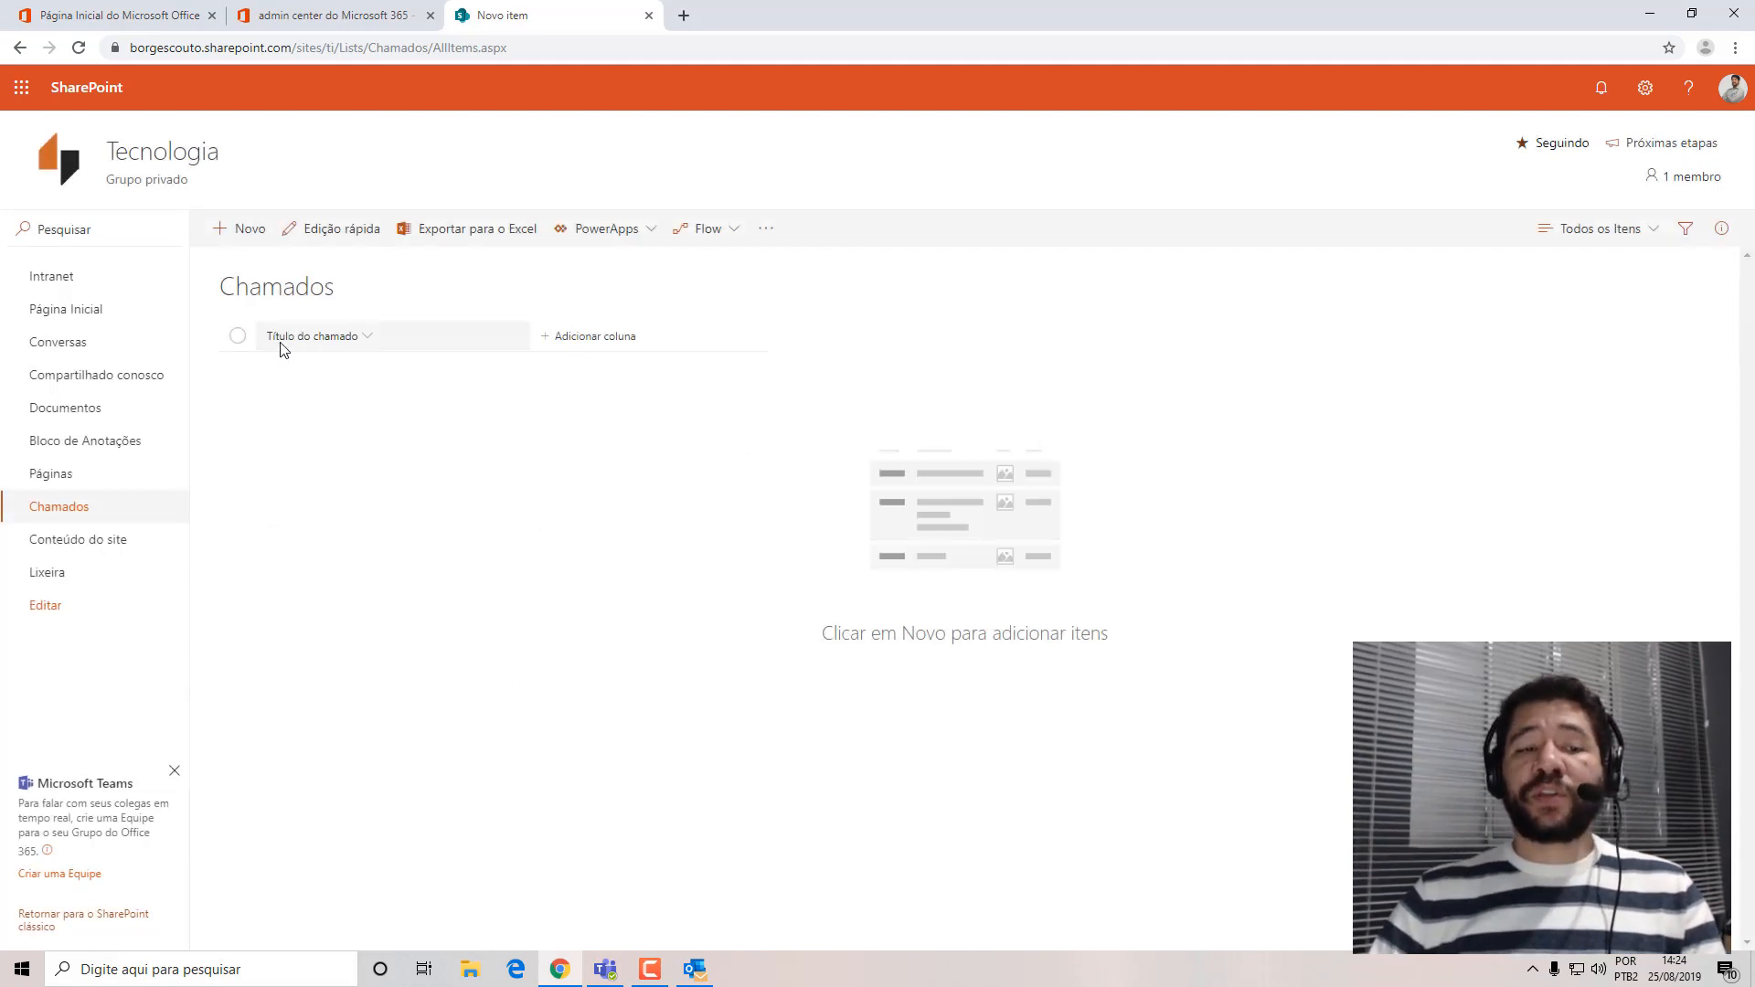
Check the title field's label in a new Chamados item without saving it, and look over the site settings options.
{"action": "left_click", "coordinate": [240, 229]}
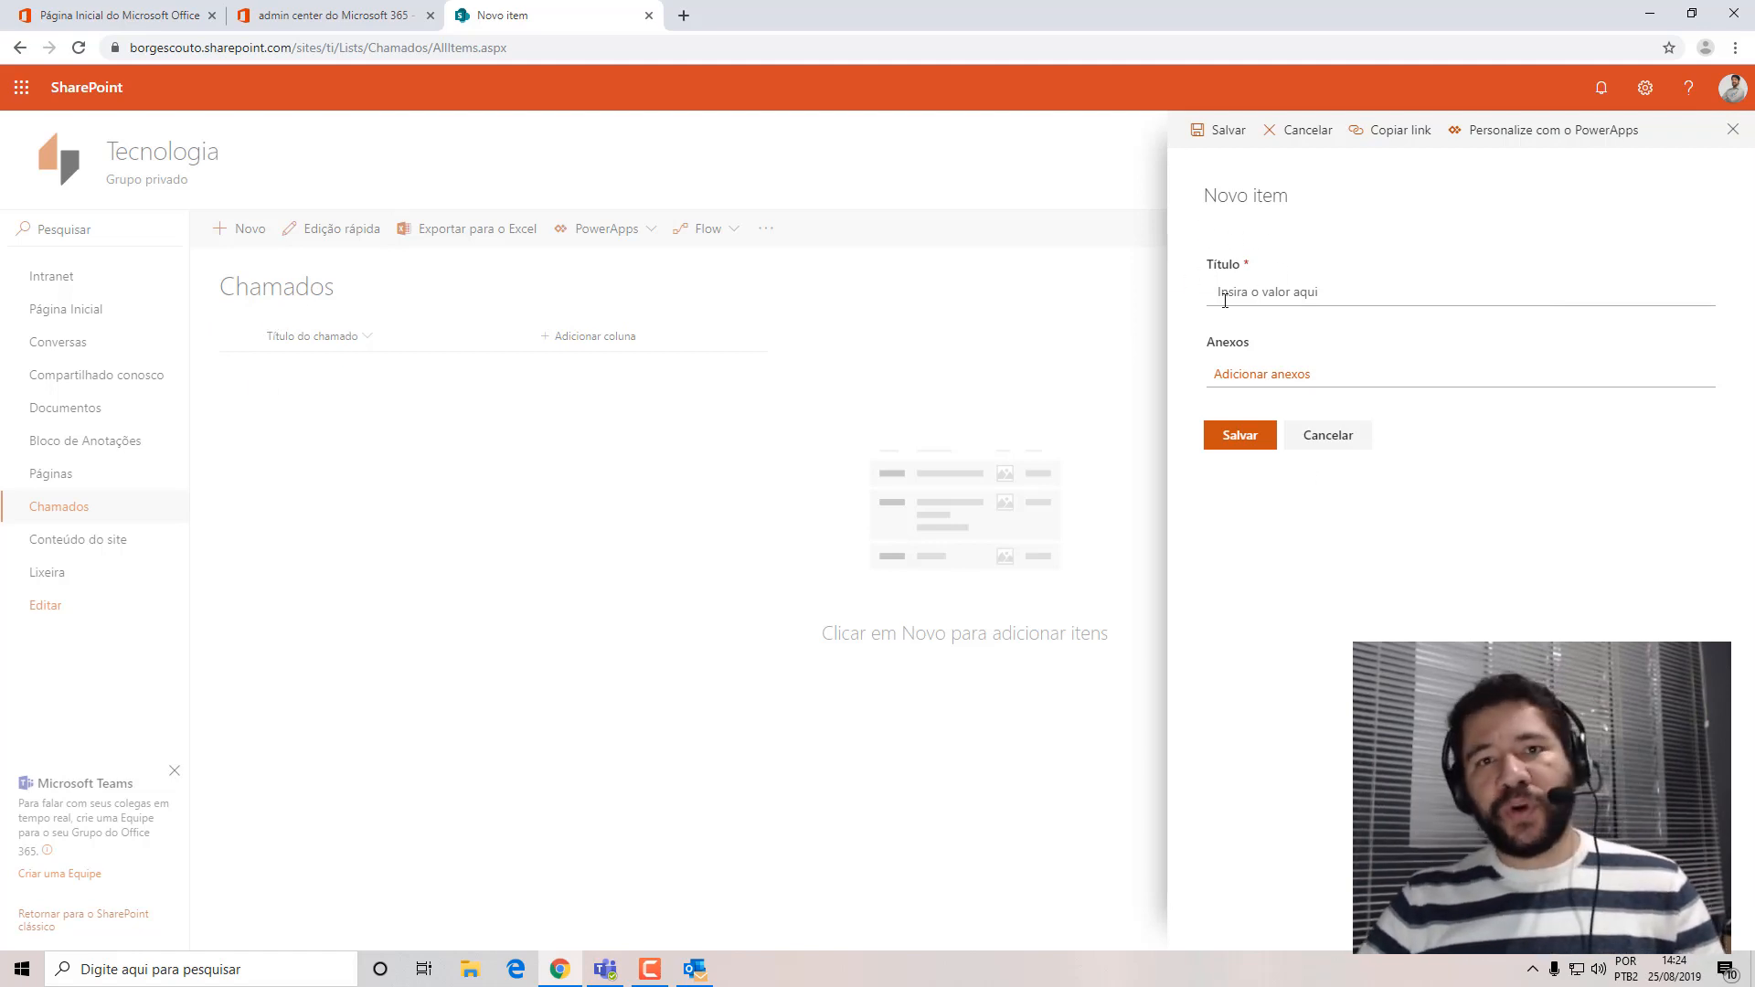
{"action": "left_click", "coordinate": [1734, 131]}
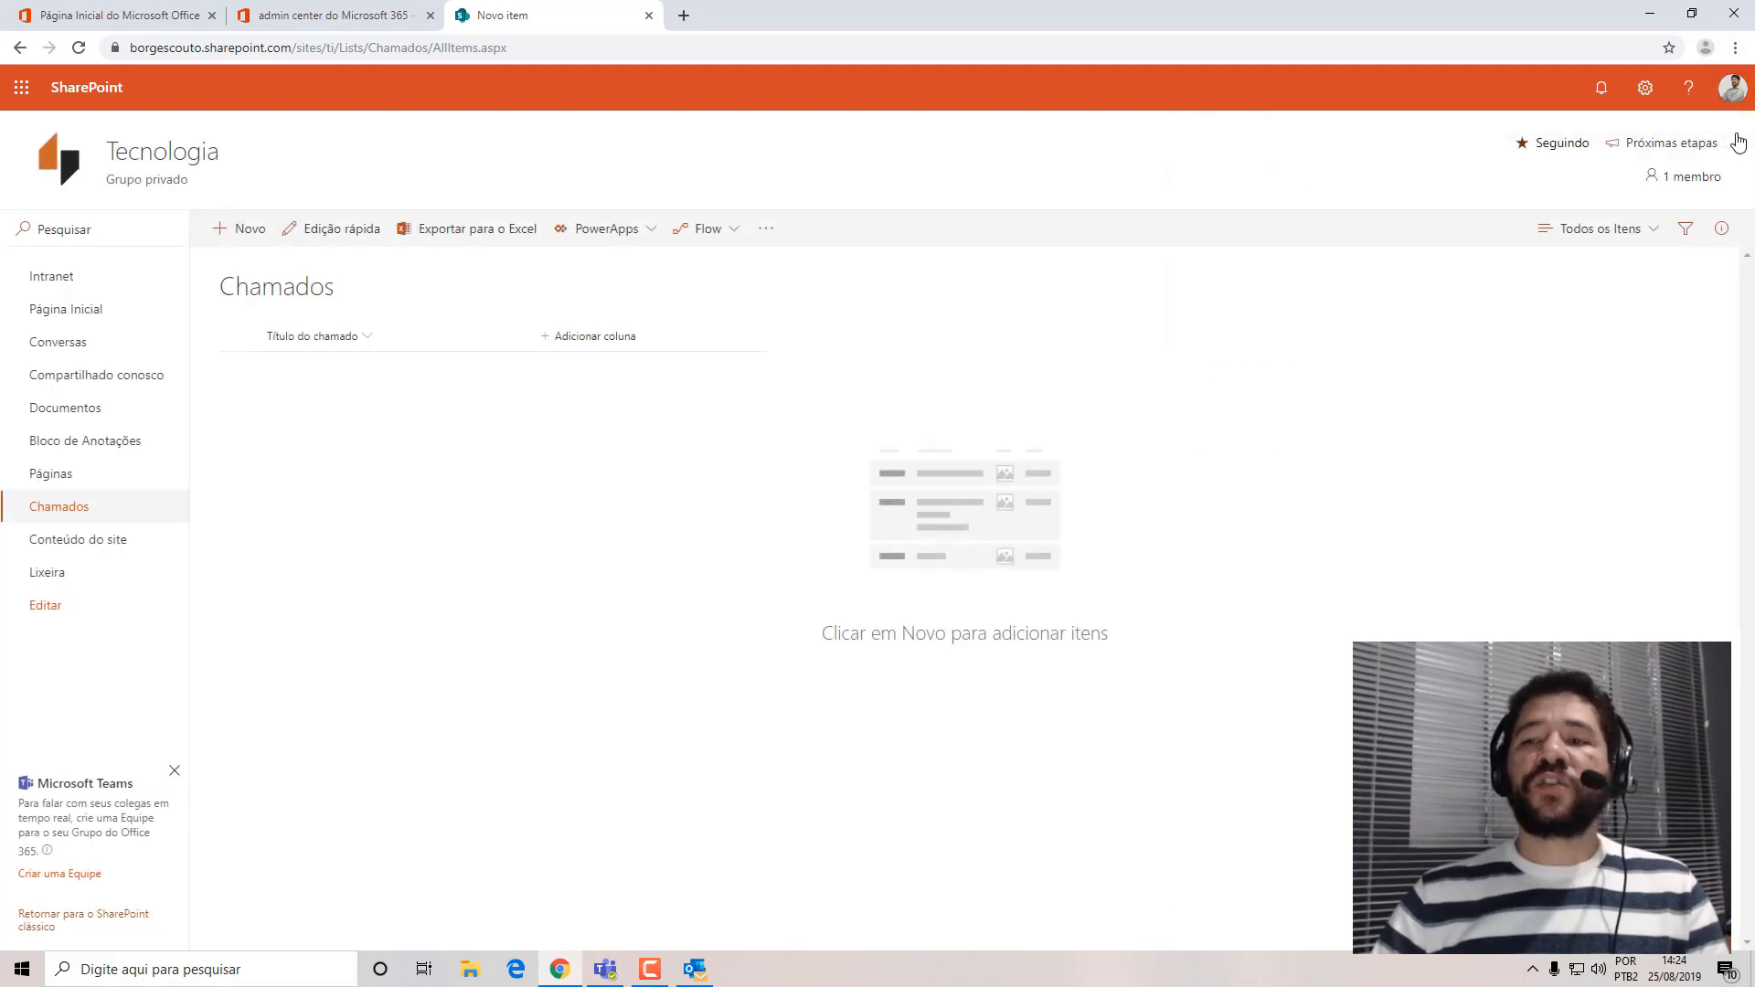
{"action": "left_click", "coordinate": [1645, 87]}
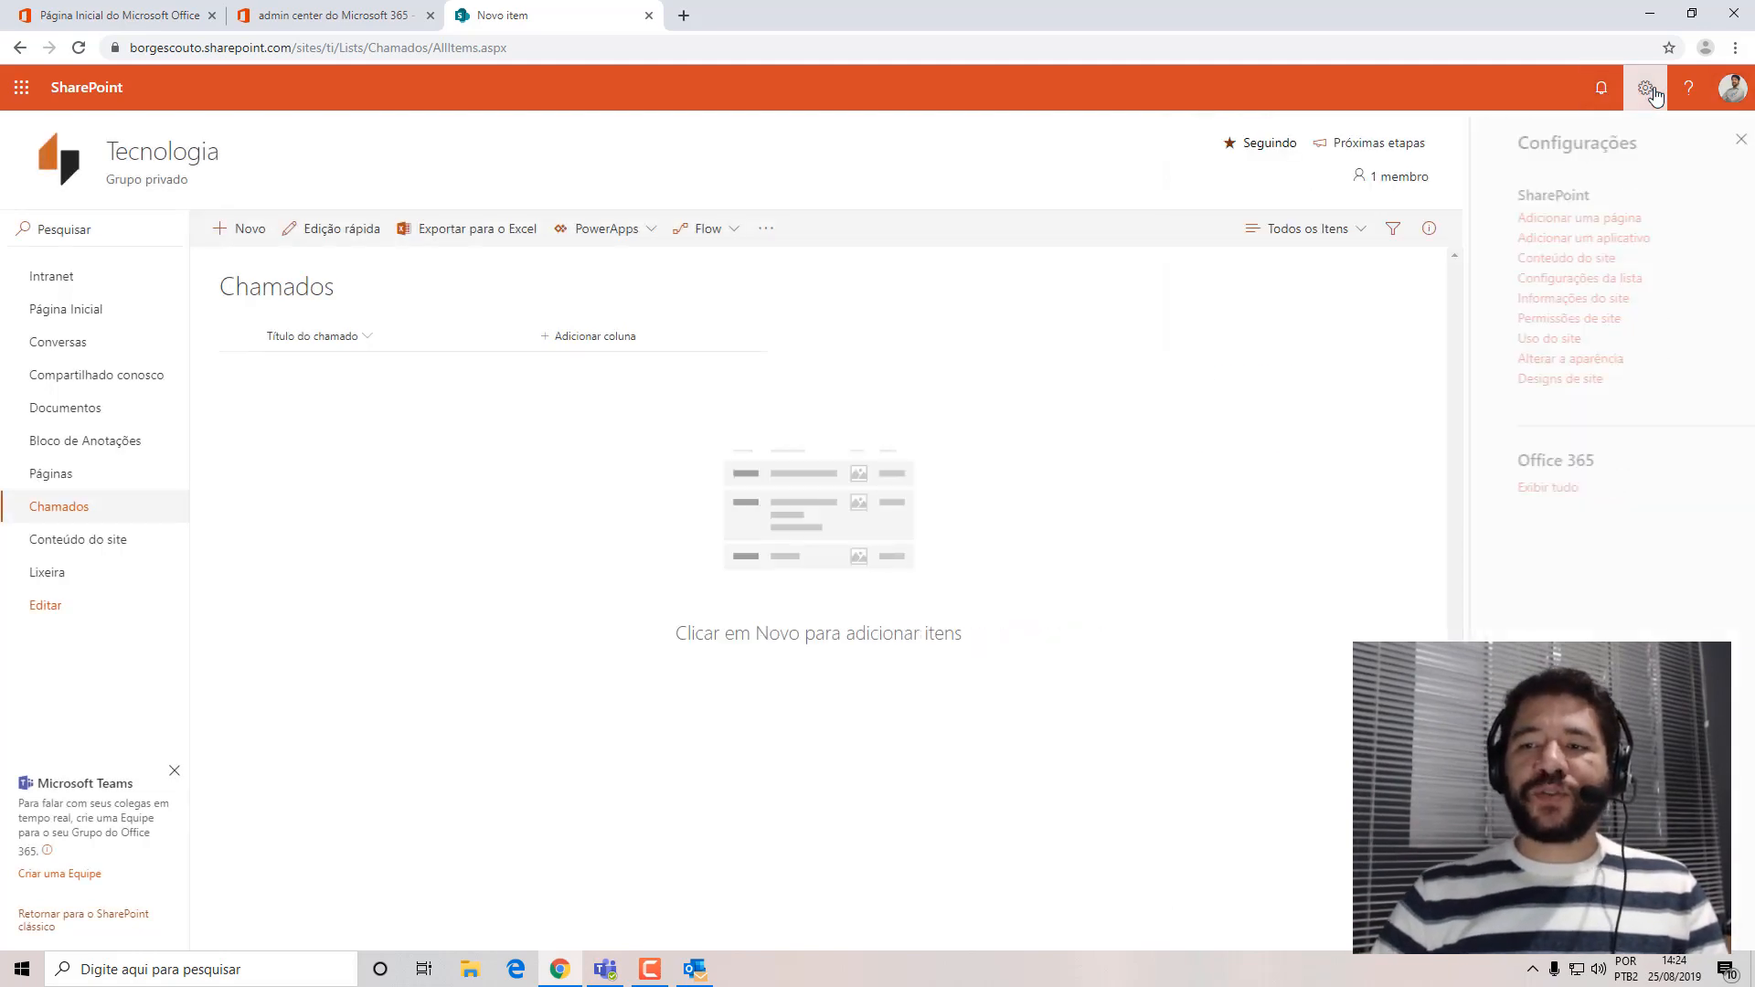
{"action": "left_click", "coordinate": [1734, 142]}
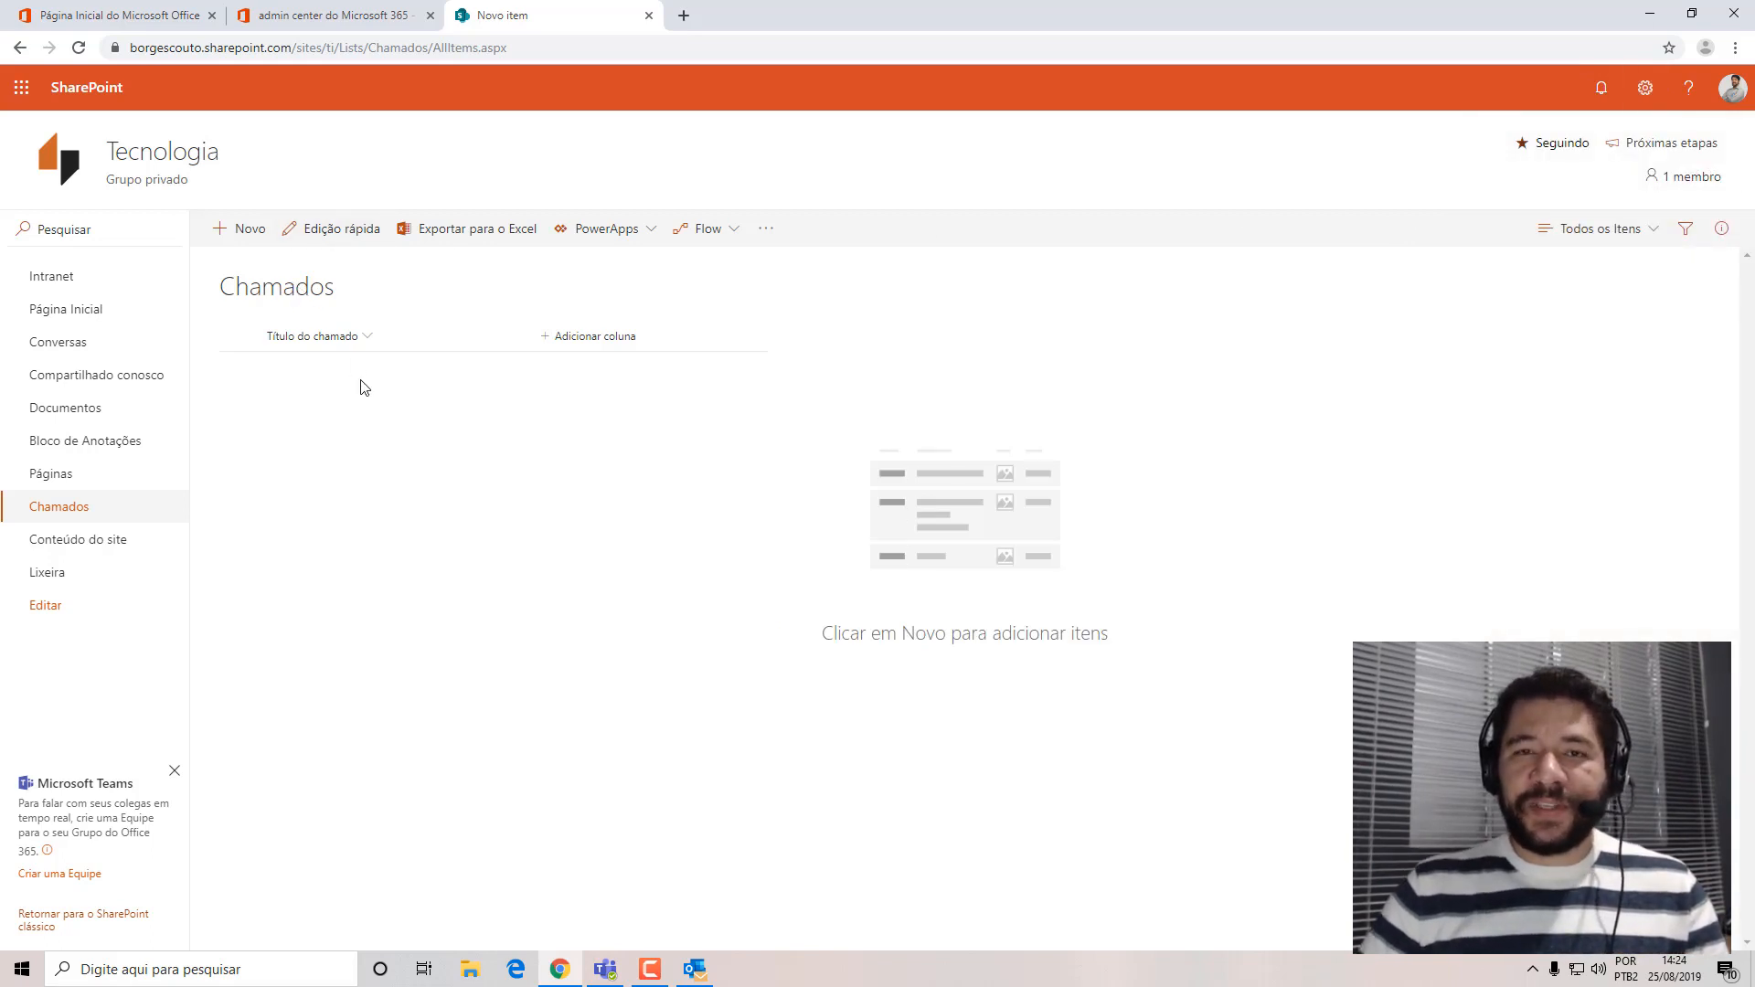
Compare the settings options offered in Chamados with those on the Tecnologia home page reached through the intranet, and return to Chamados.
{"action": "left_click", "coordinate": [1646, 87]}
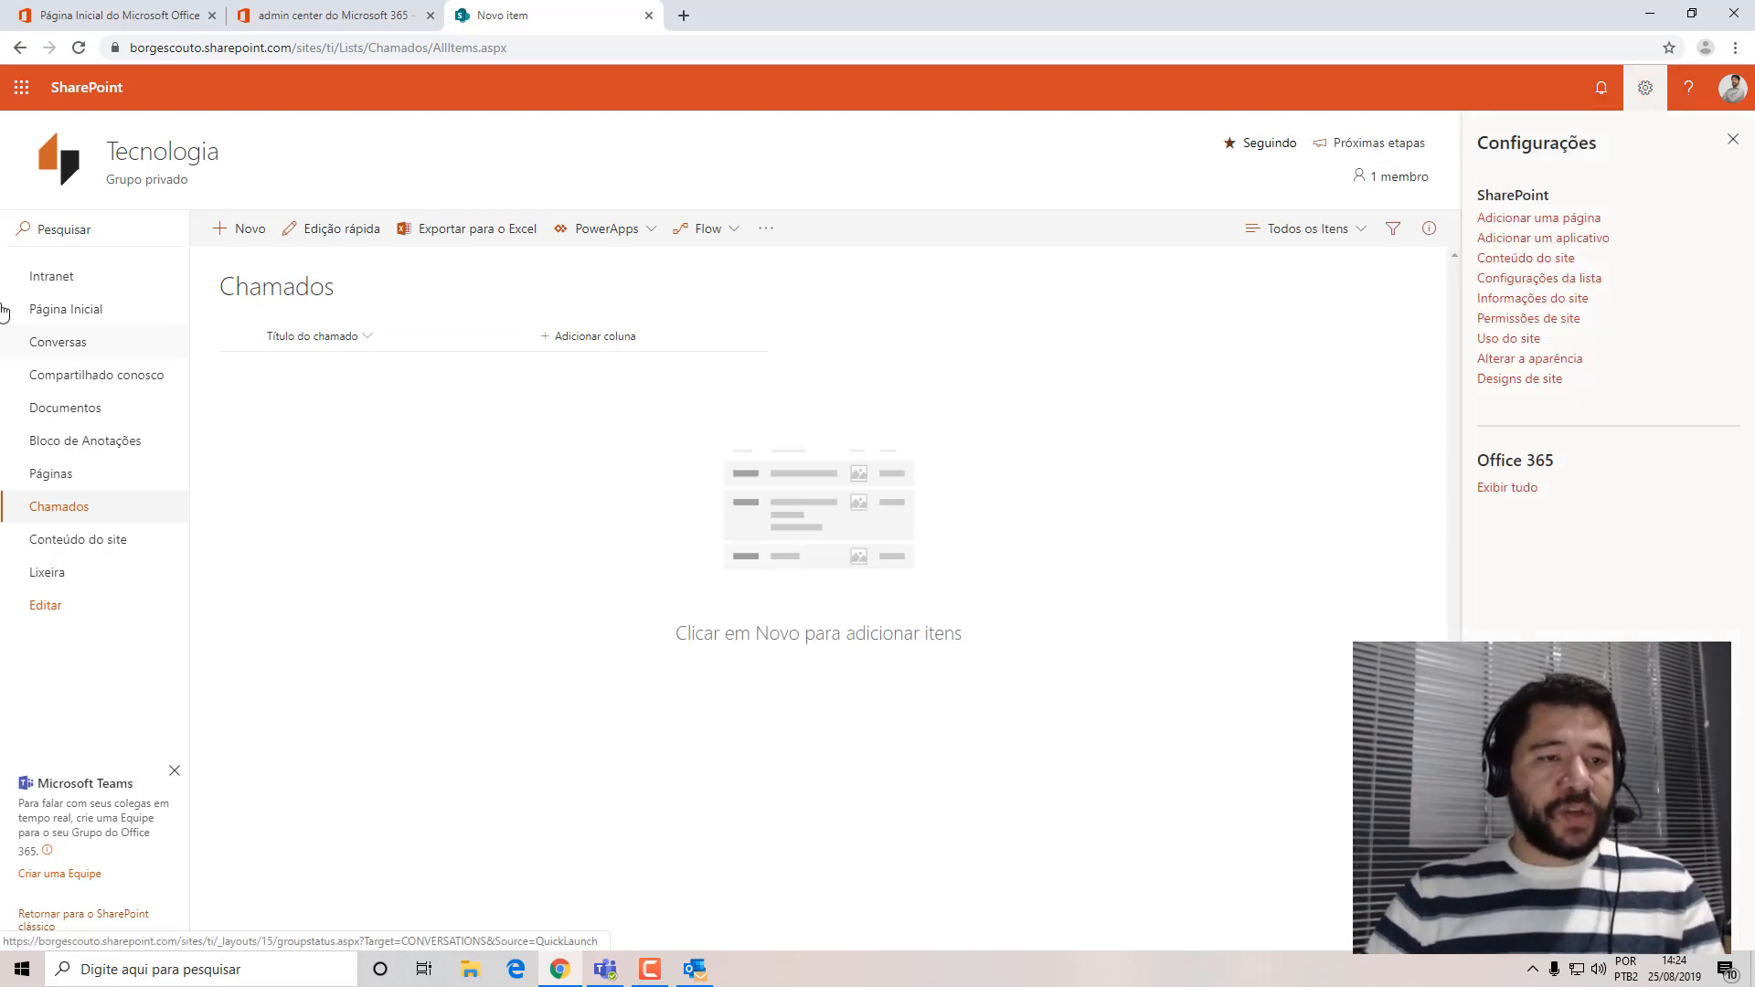
{"action": "left_click", "coordinate": [62, 281]}
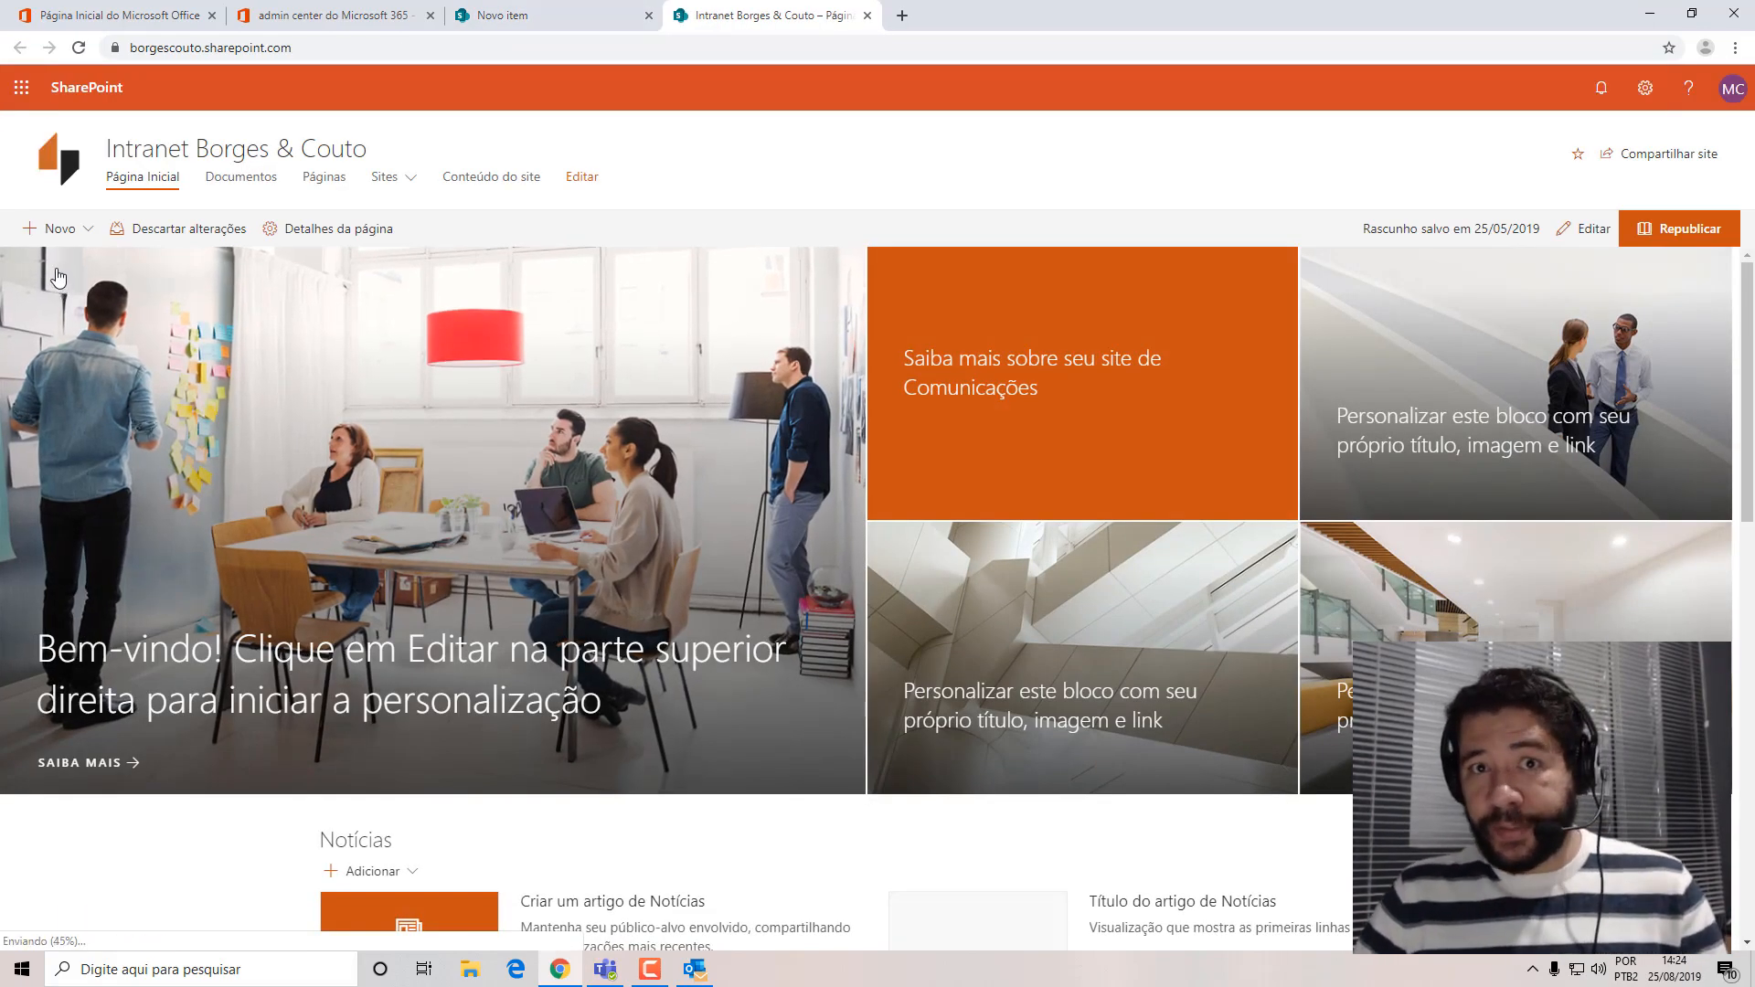
{"action": "left_click", "coordinate": [418, 180]}
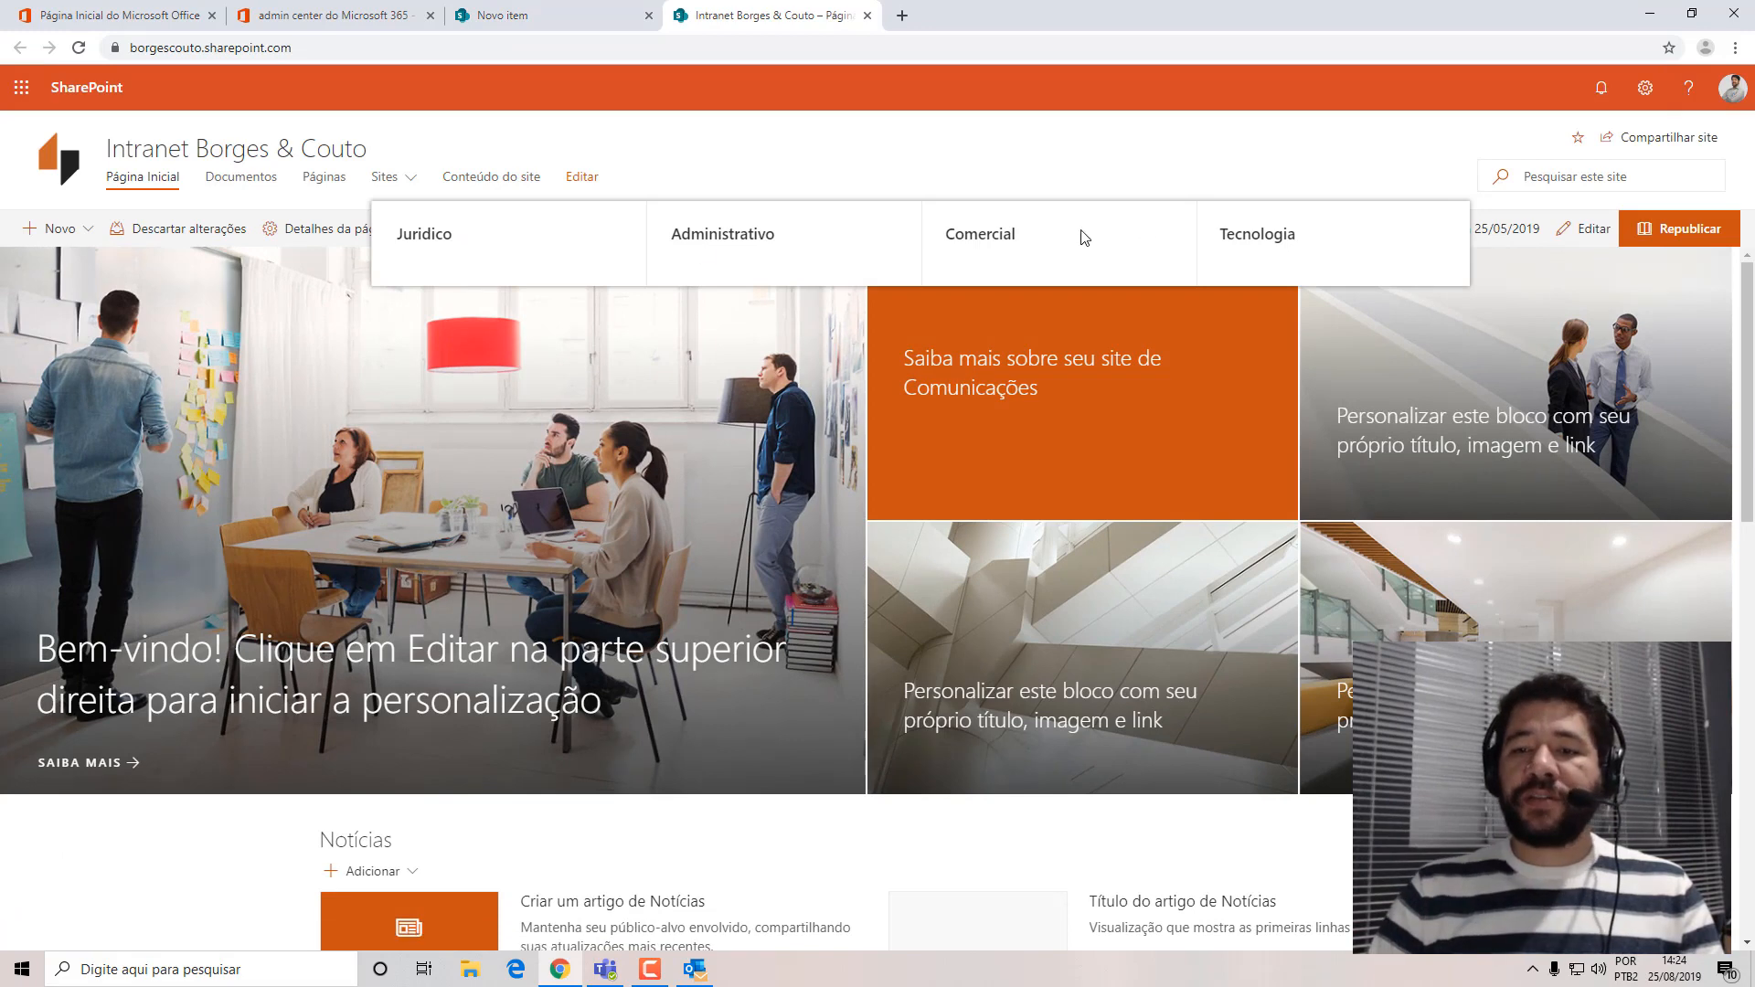
{"action": "left_click", "coordinate": [1262, 238]}
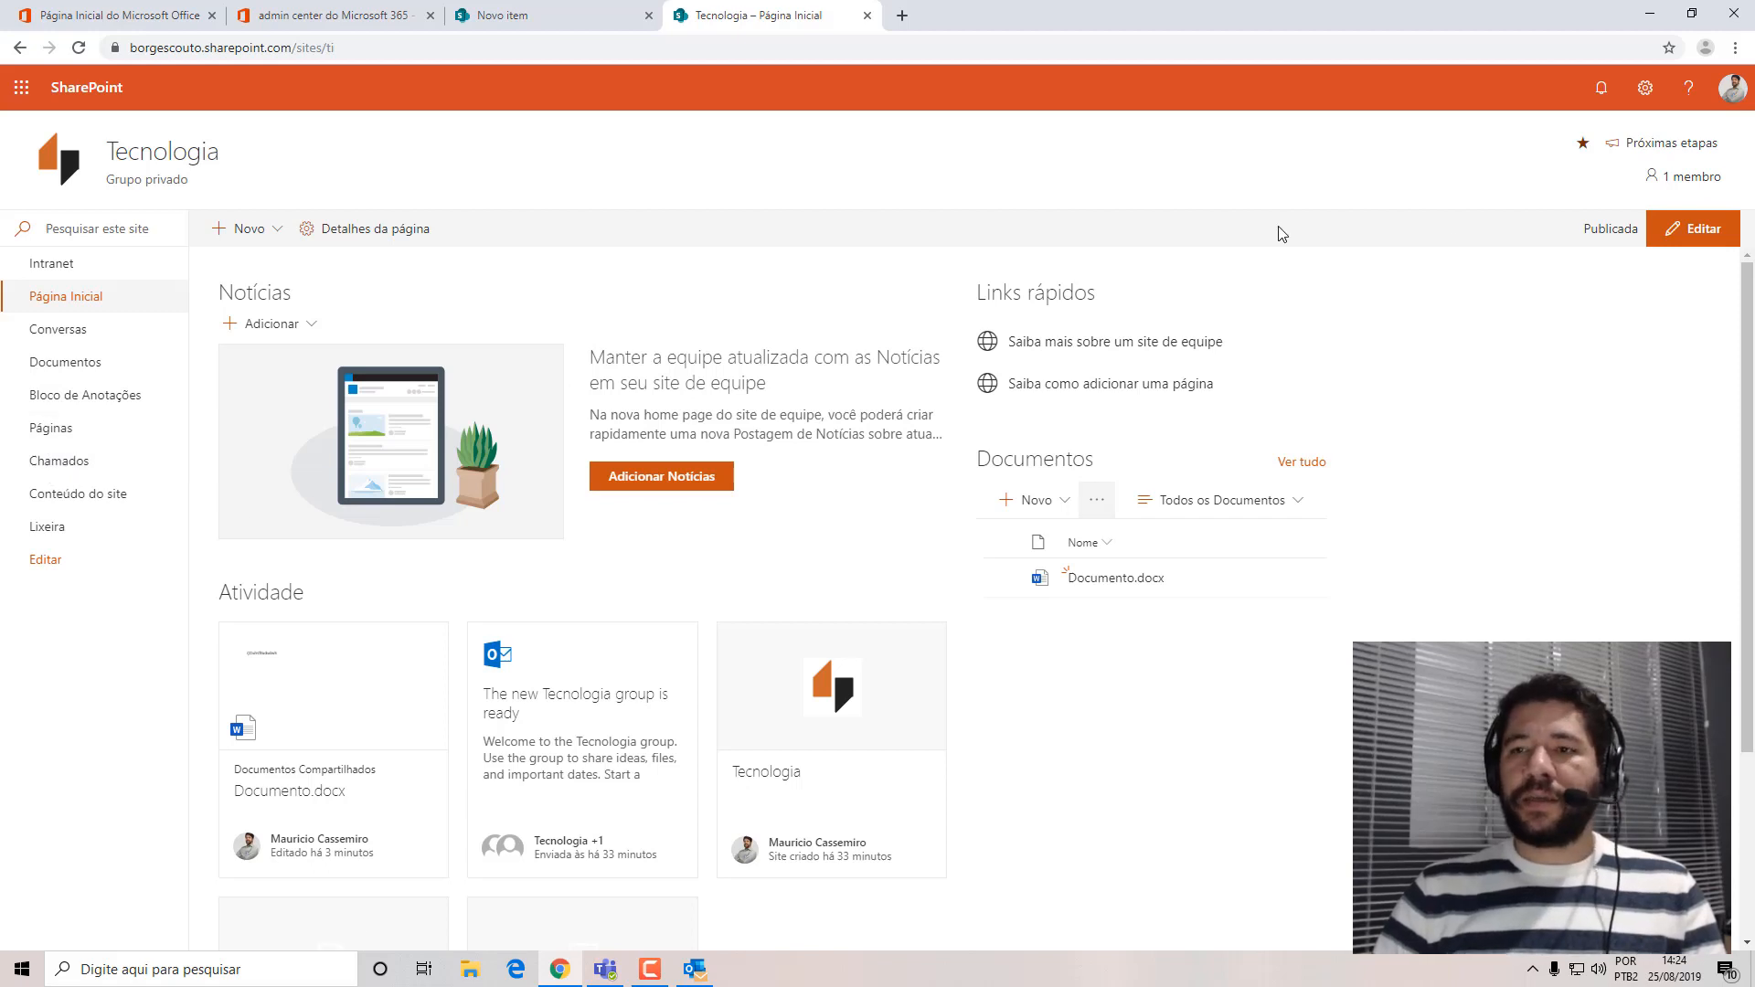
{"action": "left_click", "coordinate": [1645, 87]}
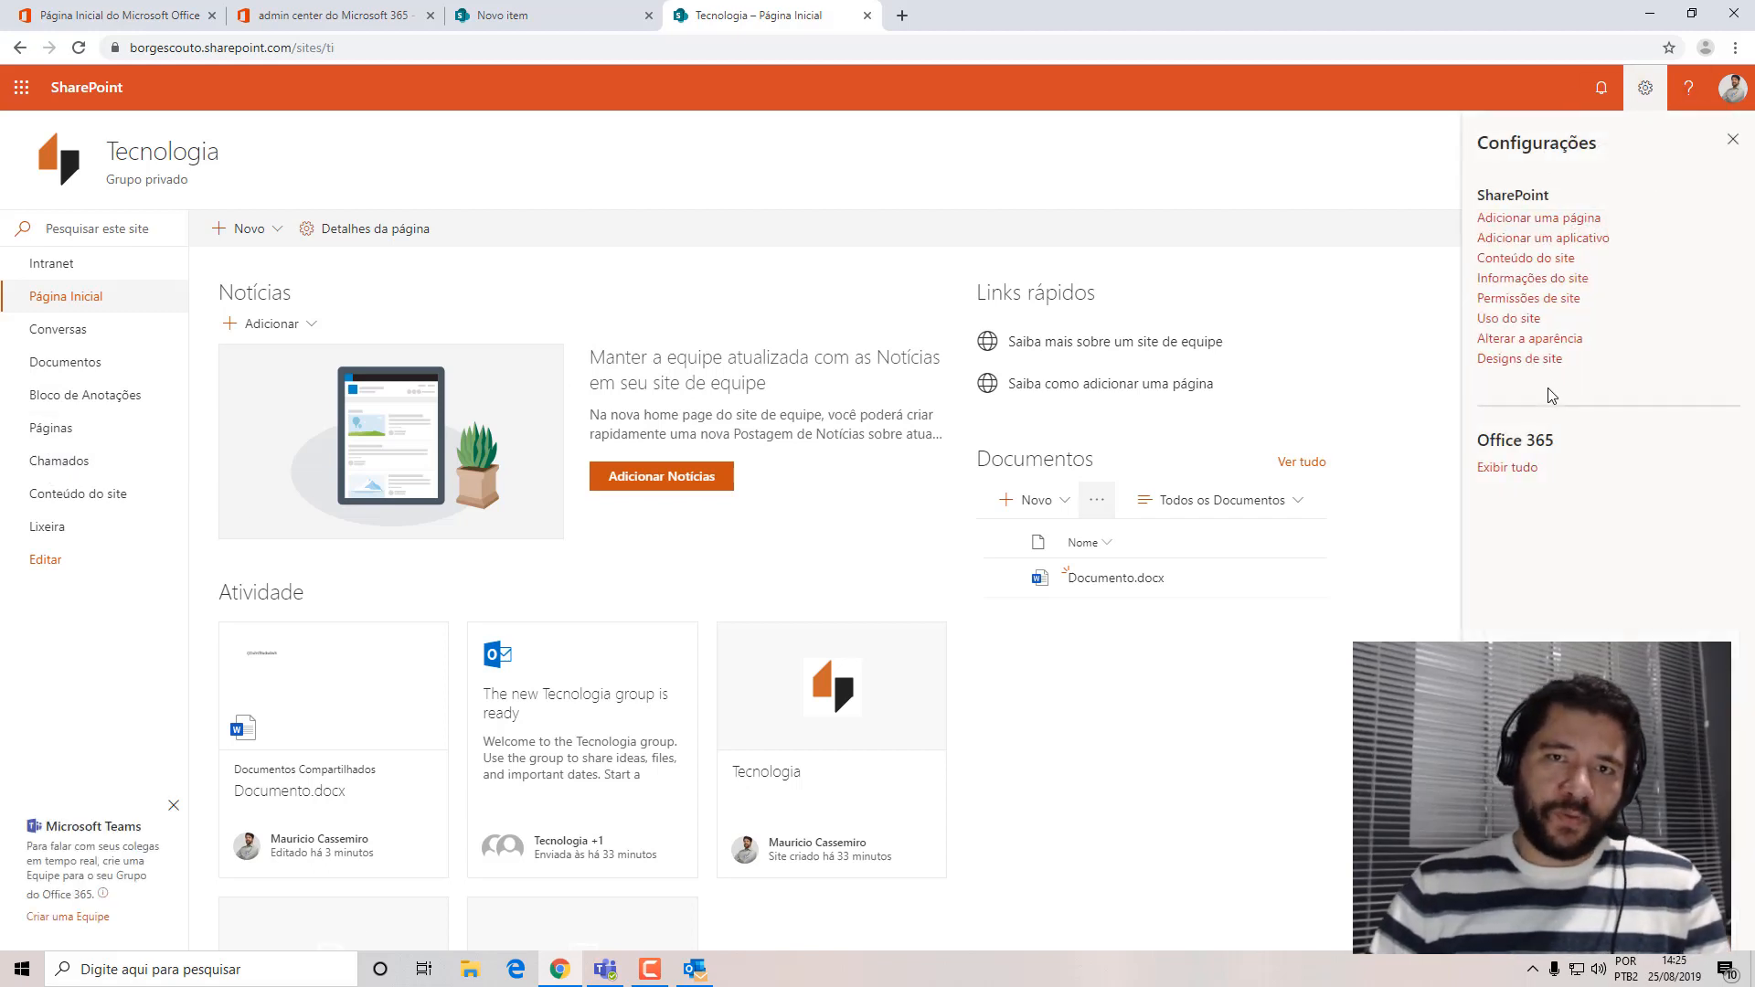
{"action": "left_click", "coordinate": [57, 461]}
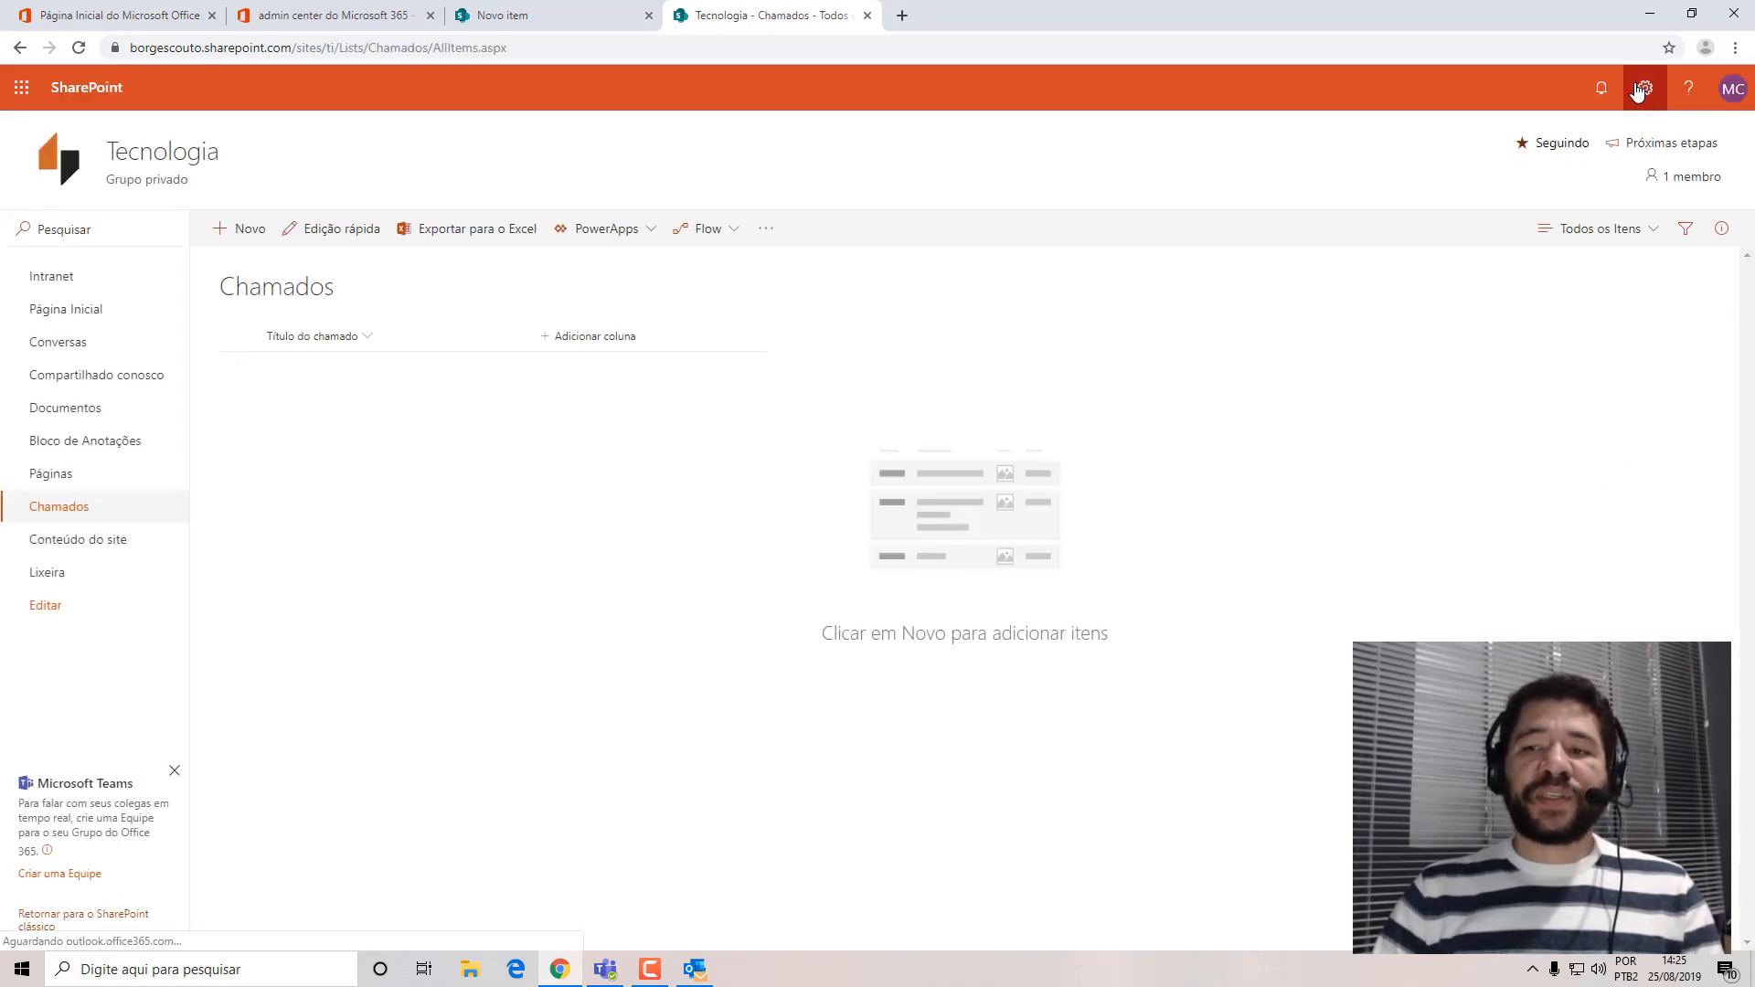
Open the Chamados list settings and review its advanced settings without changing anything.
{"action": "left_click", "coordinate": [1644, 89]}
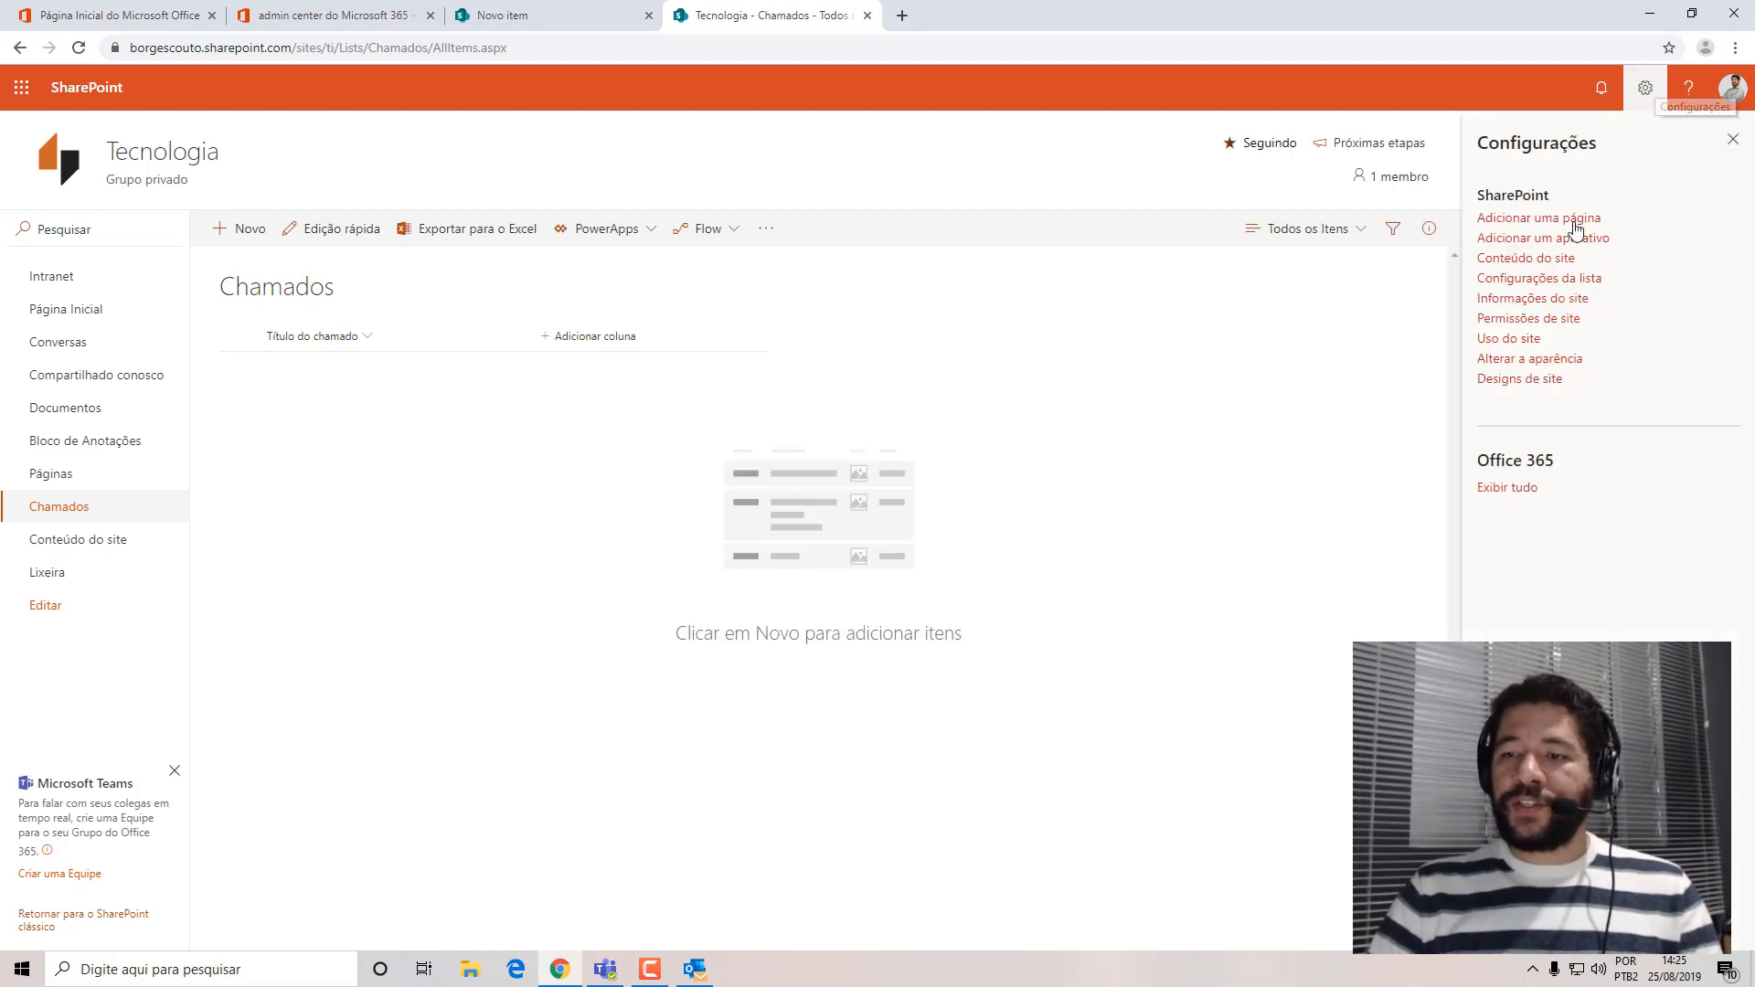
{"action": "left_click", "coordinate": [1565, 285]}
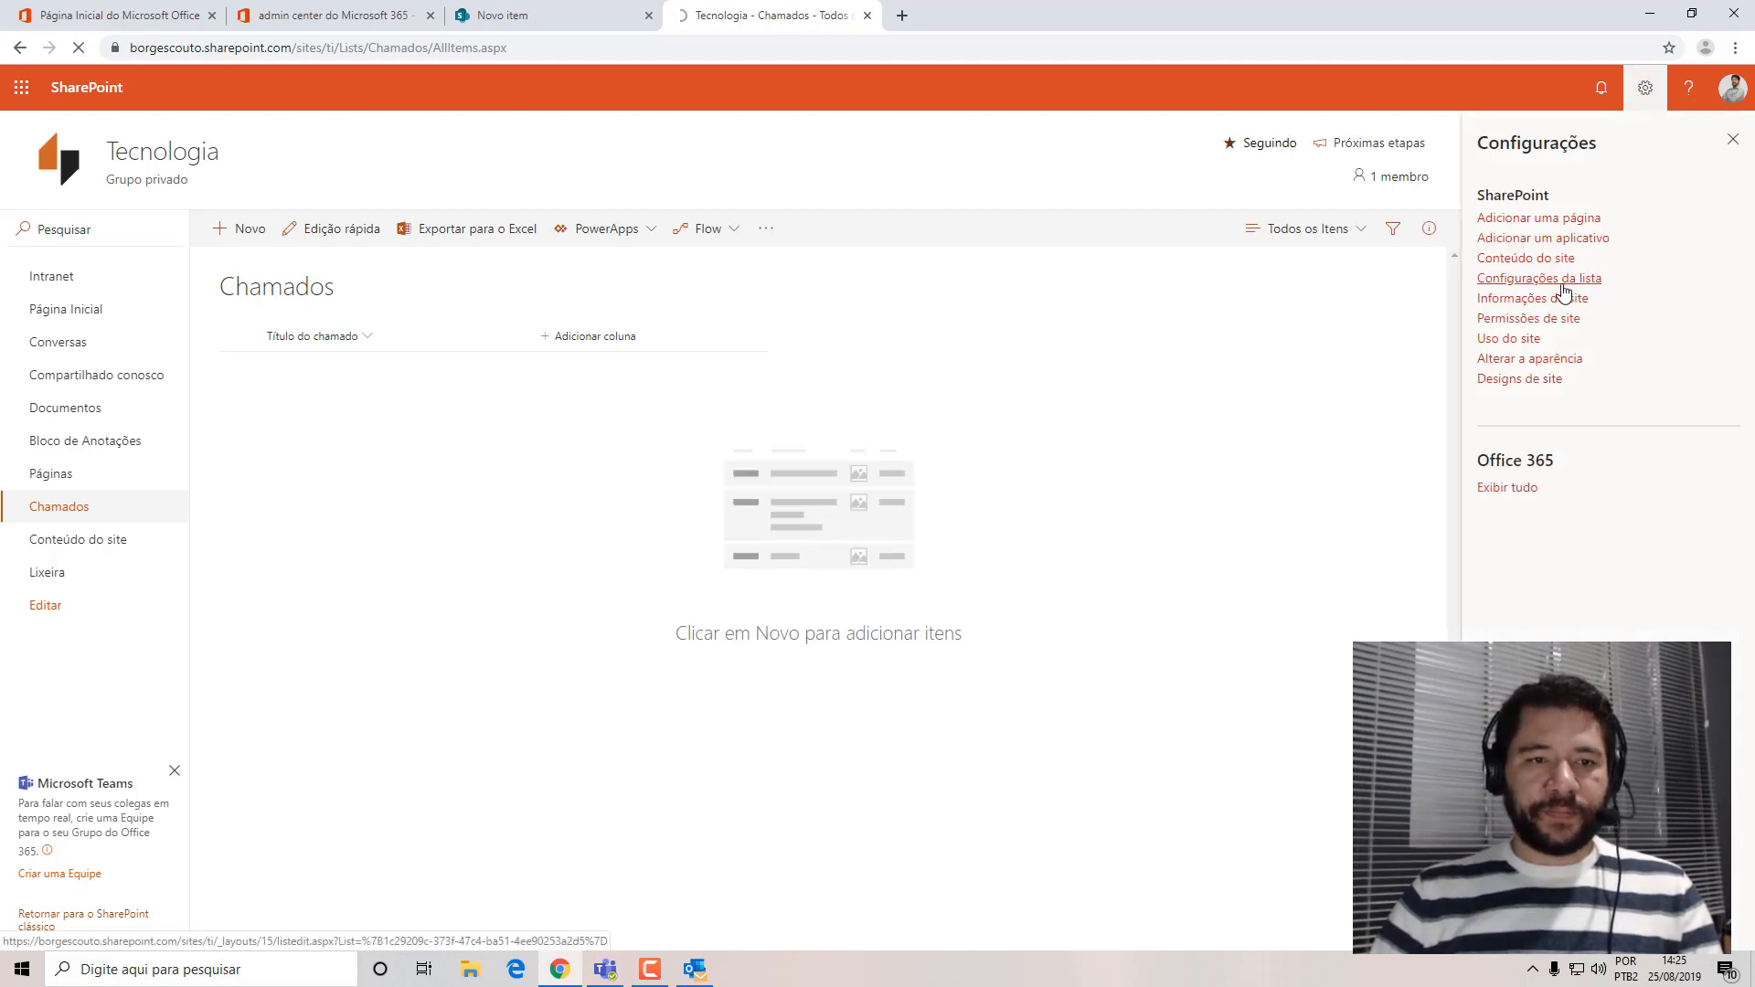
{"action": "scroll", "coordinate": [746, 593], "scroll_direction": "down", "scroll_amount": 3}
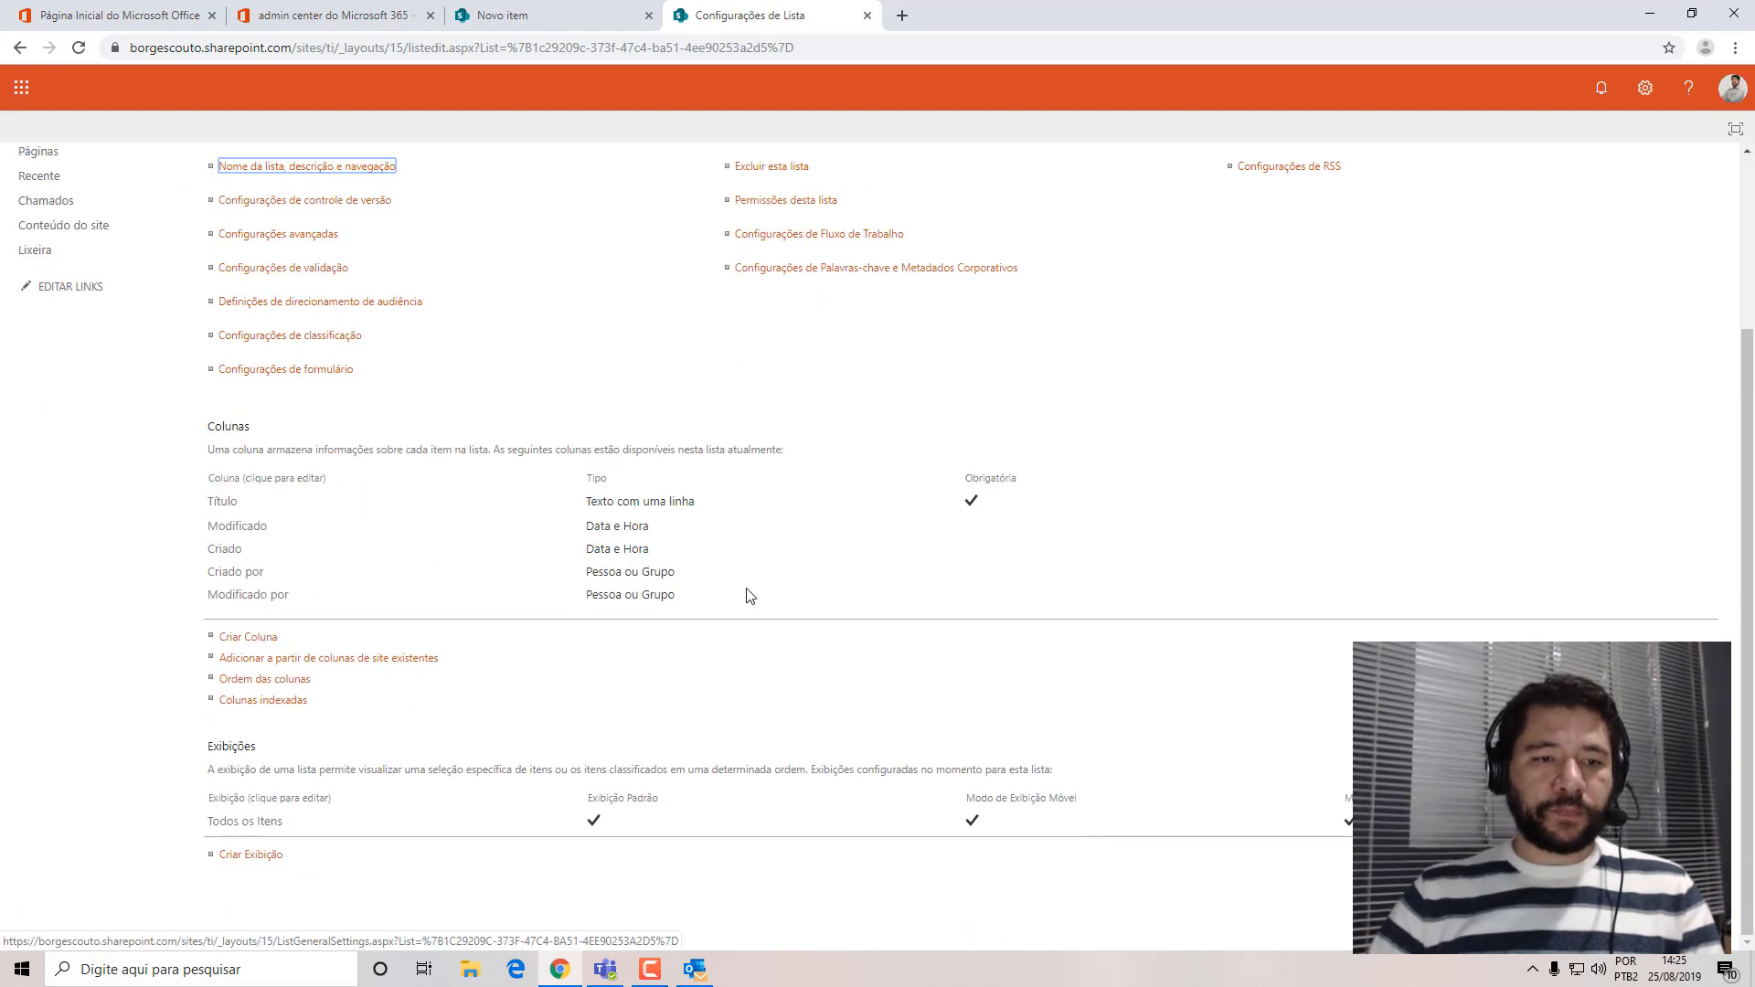
{"action": "left_click", "coordinate": [257, 238]}
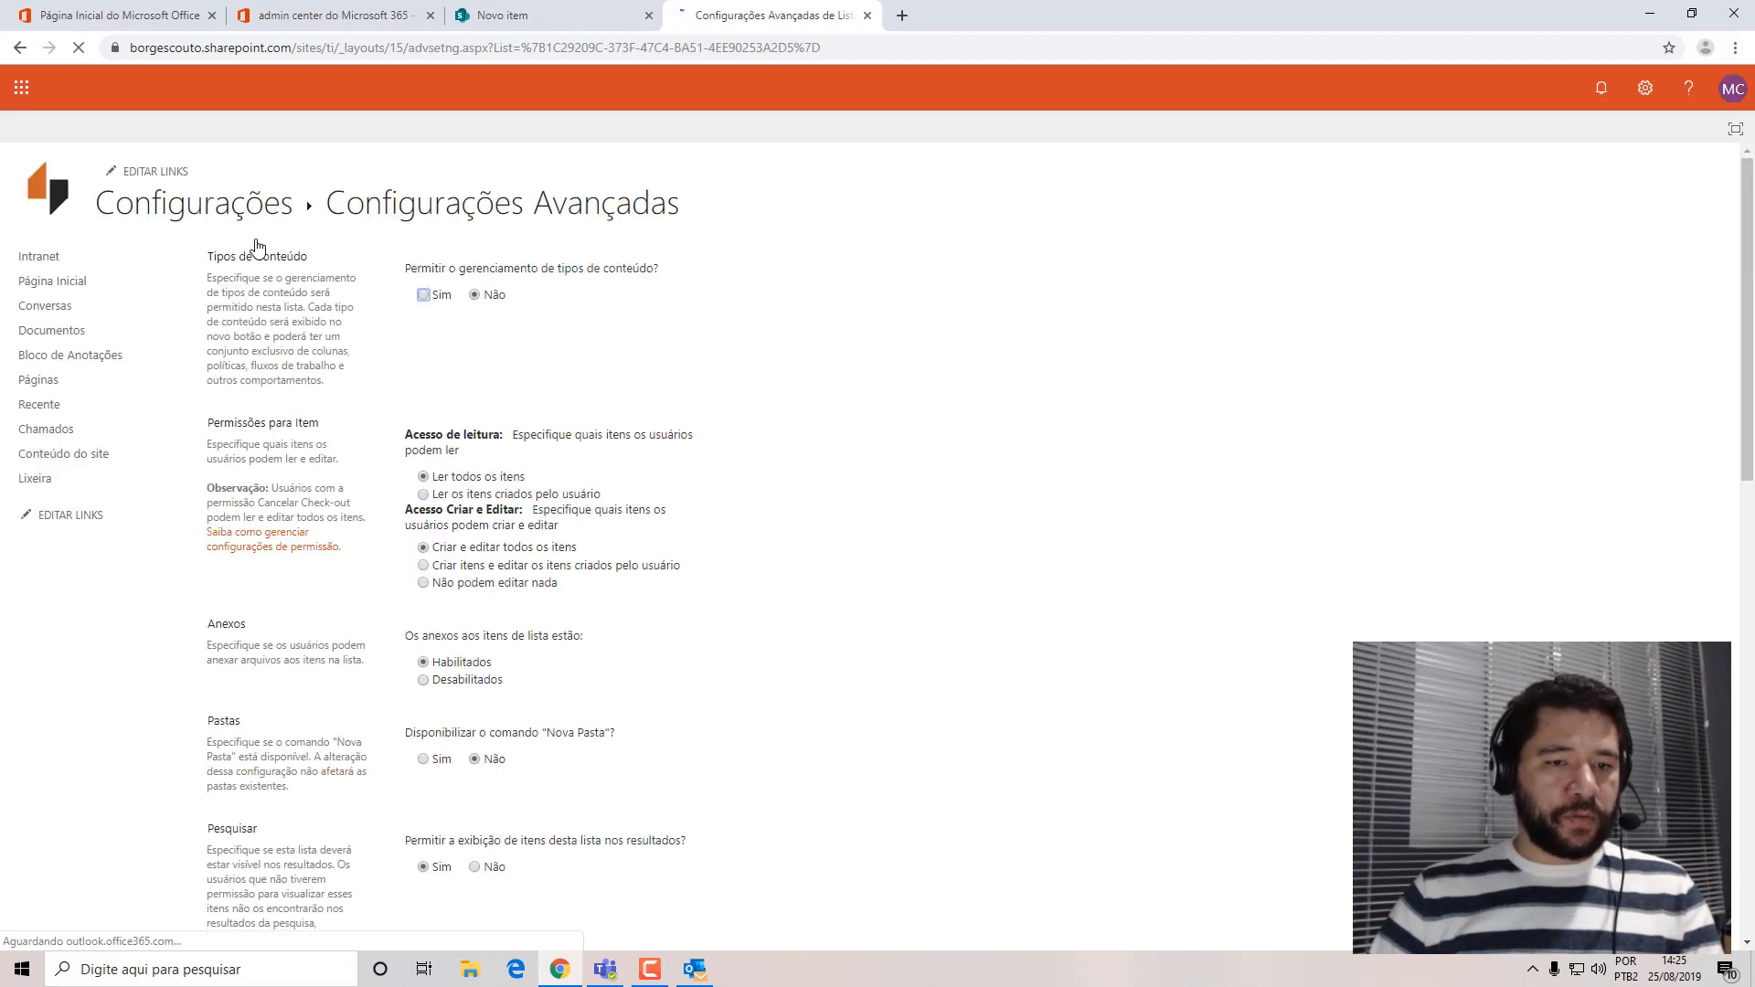
{"action": "scroll", "coordinate": [1093, 465], "scroll_direction": "down", "scroll_amount": 10}
{"action": "scroll", "coordinate": [1092, 467], "scroll_direction": "down", "scroll_amount": 5}
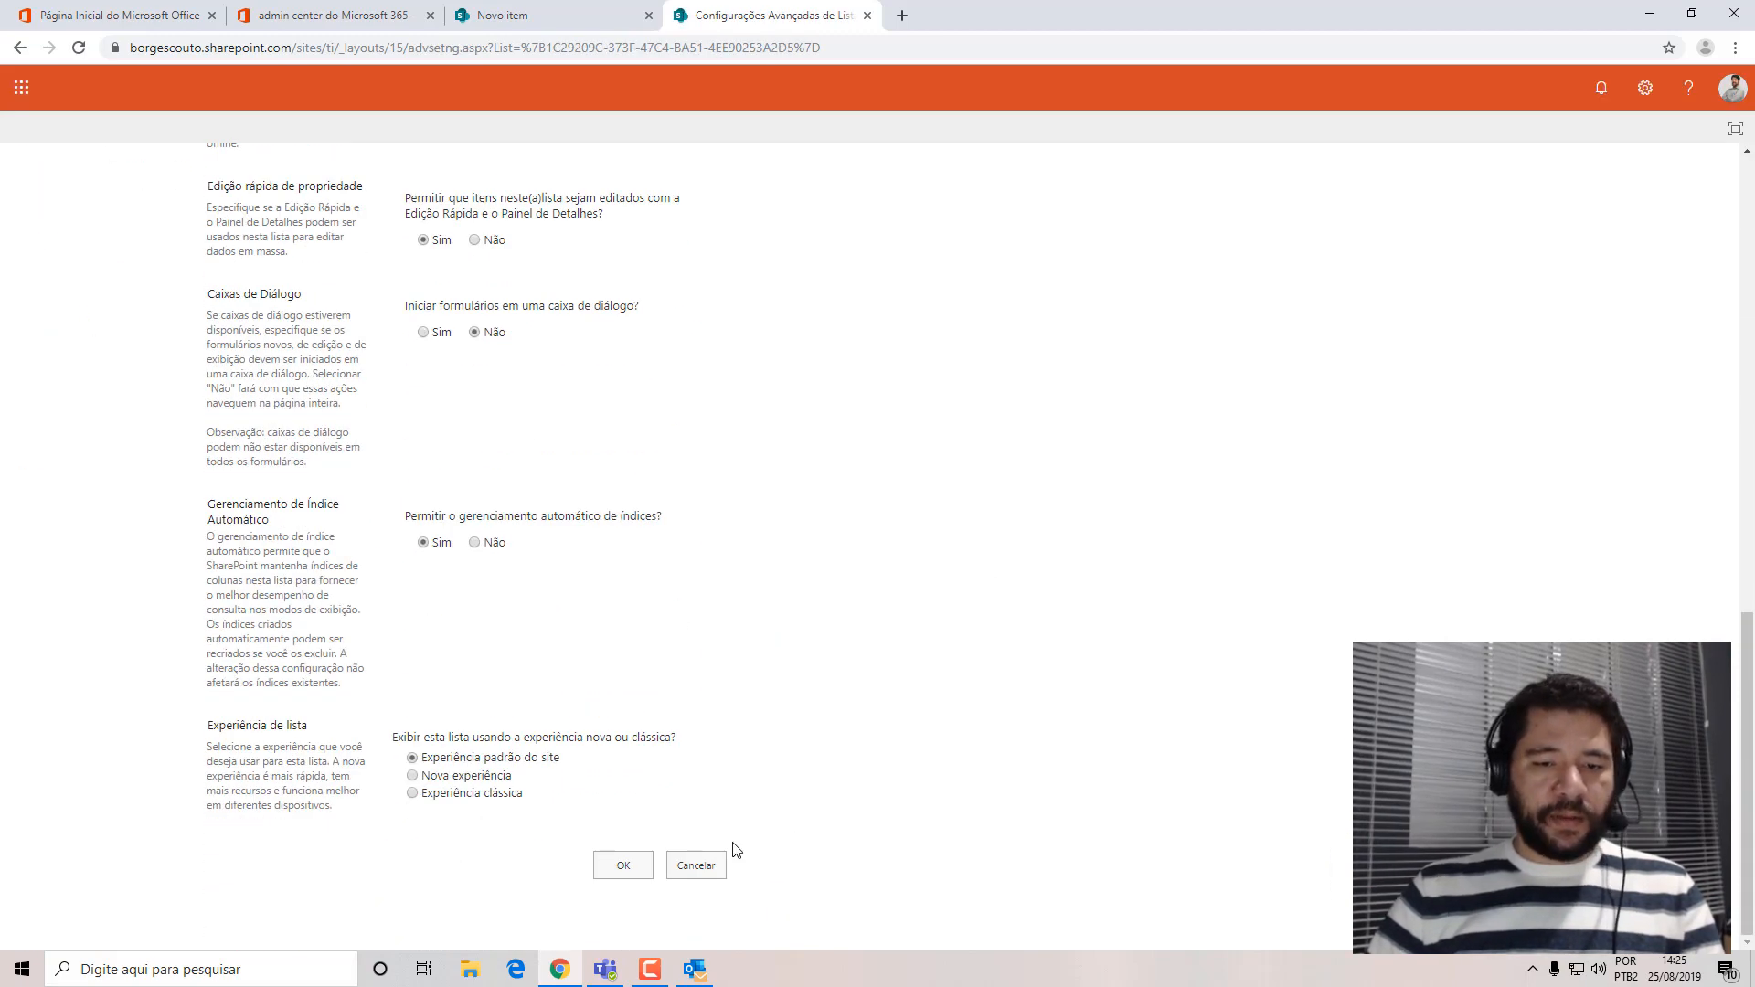
{"action": "left_click", "coordinate": [713, 863]}
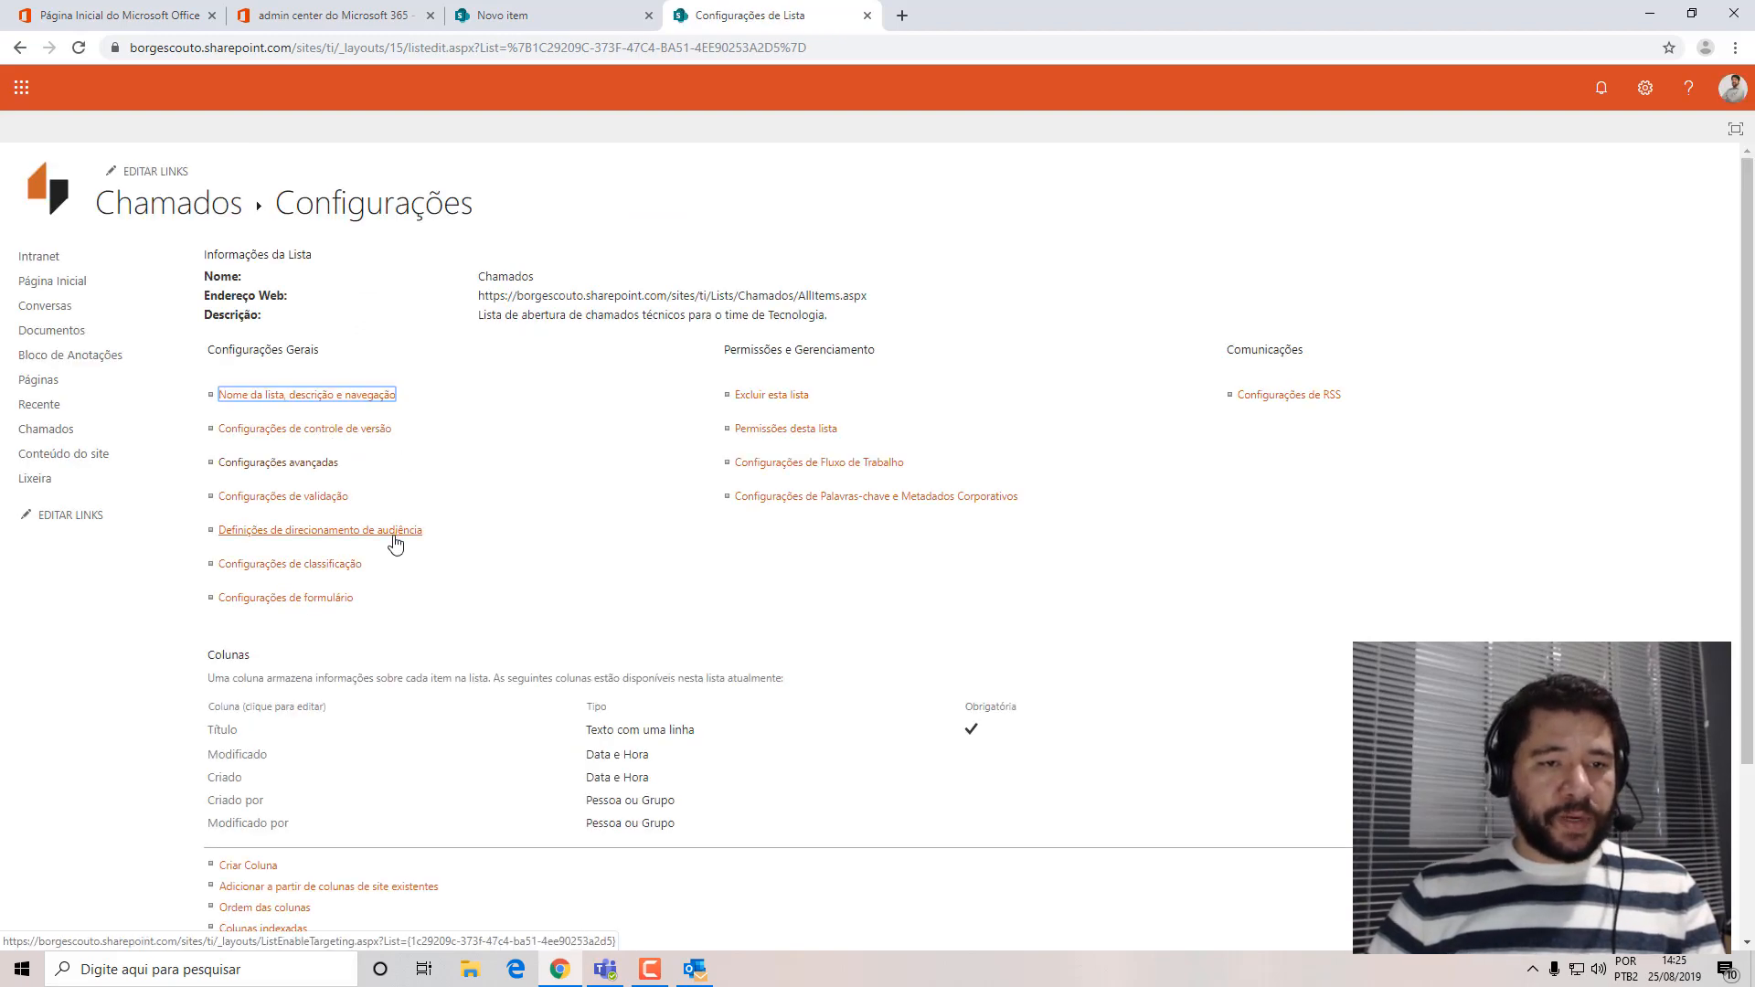
Rename the Título column to "Título do chamado" in the Chamados list settings and save the column.
{"action": "scroll", "coordinate": [392, 542], "scroll_direction": "down", "scroll_amount": 3}
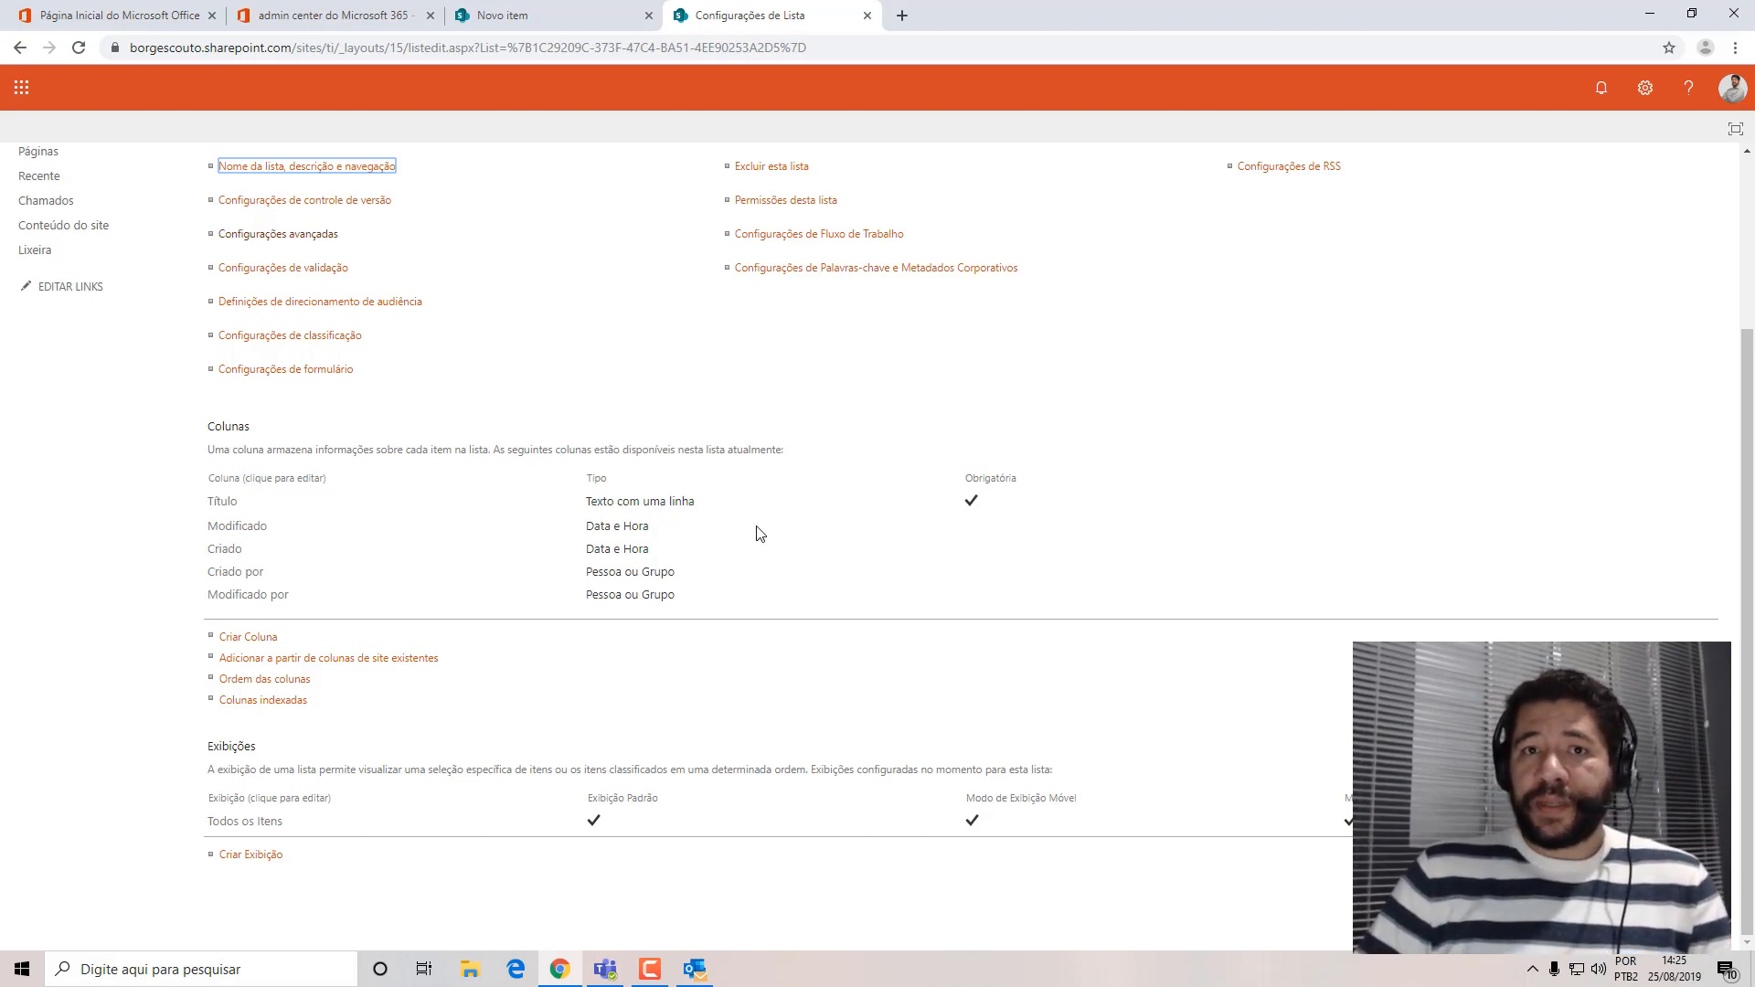
{"action": "left_click", "coordinate": [221, 505]}
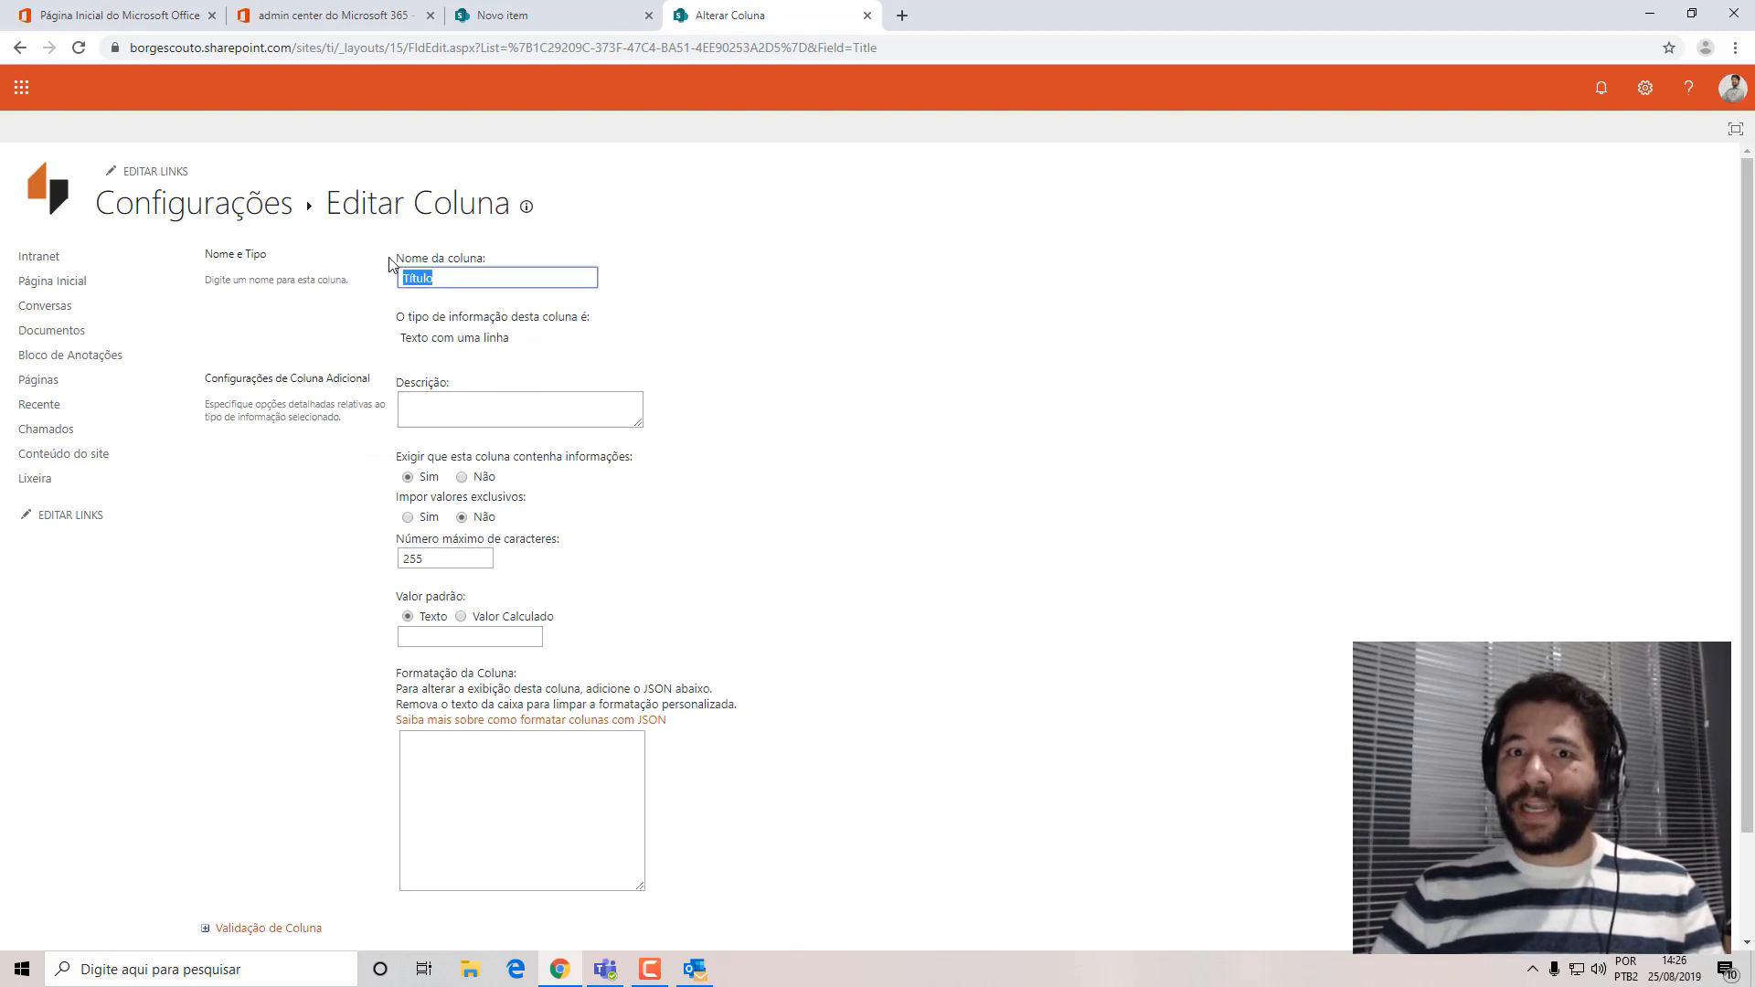
{"action": "key", "text": "End"}
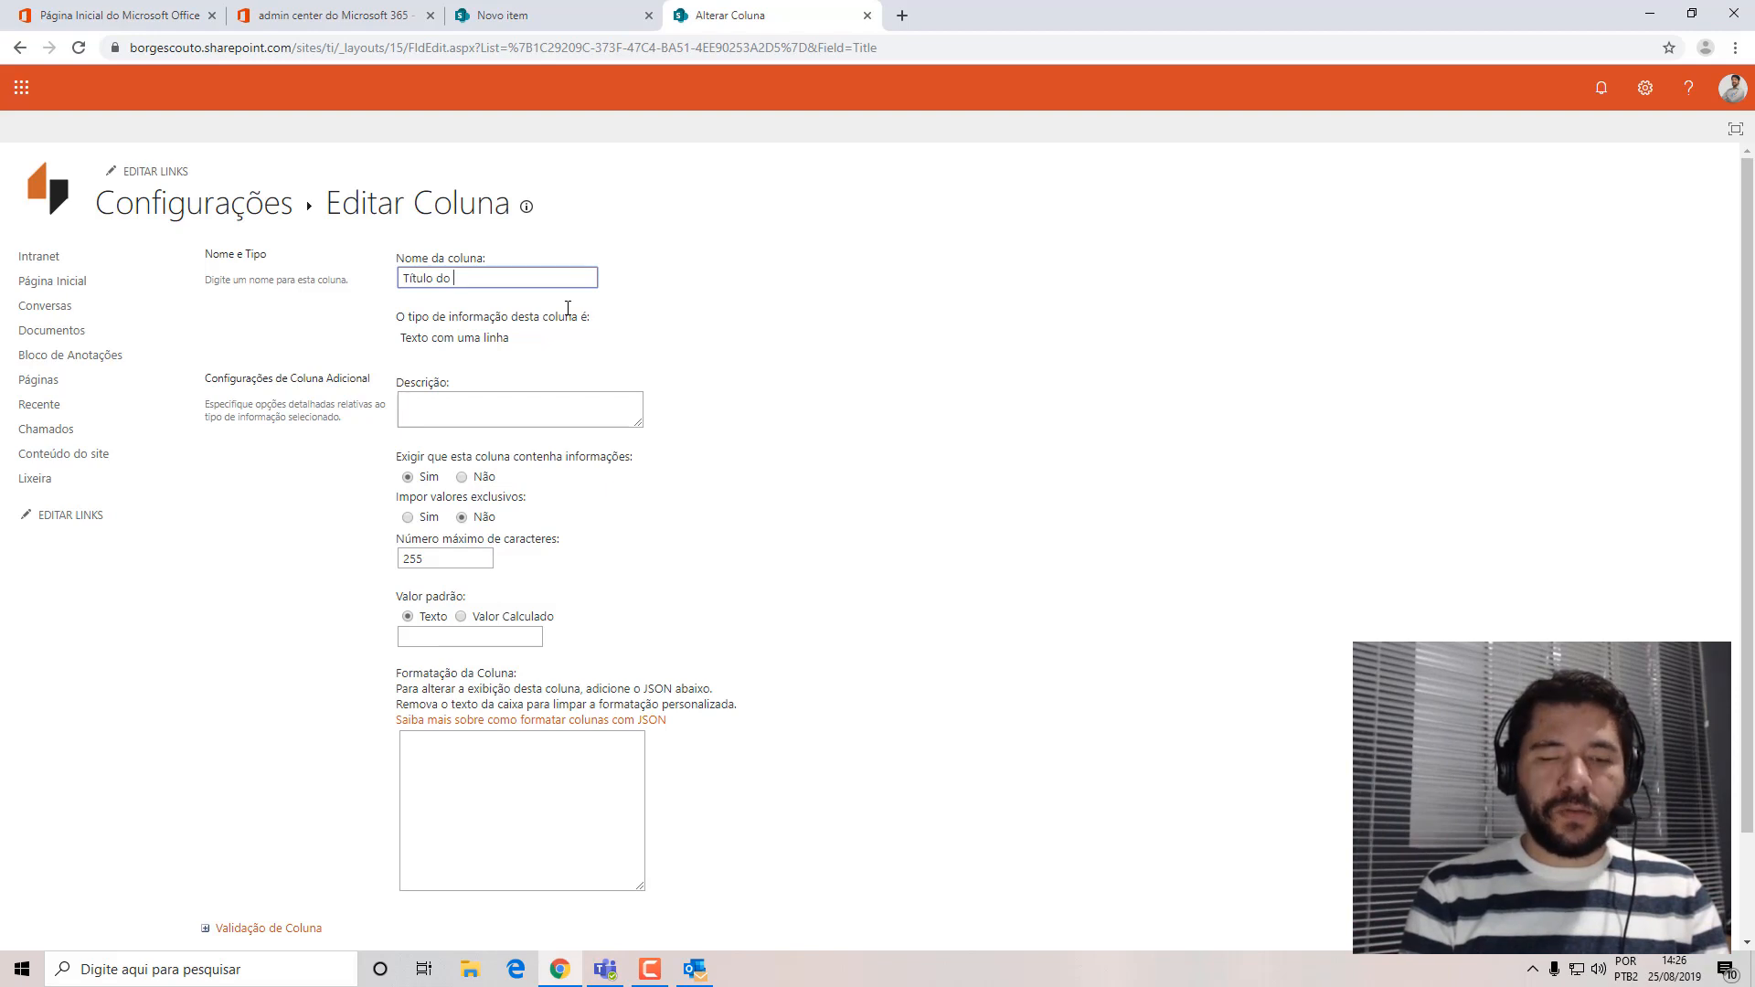
{"action": "type", "text": "do chamado"}
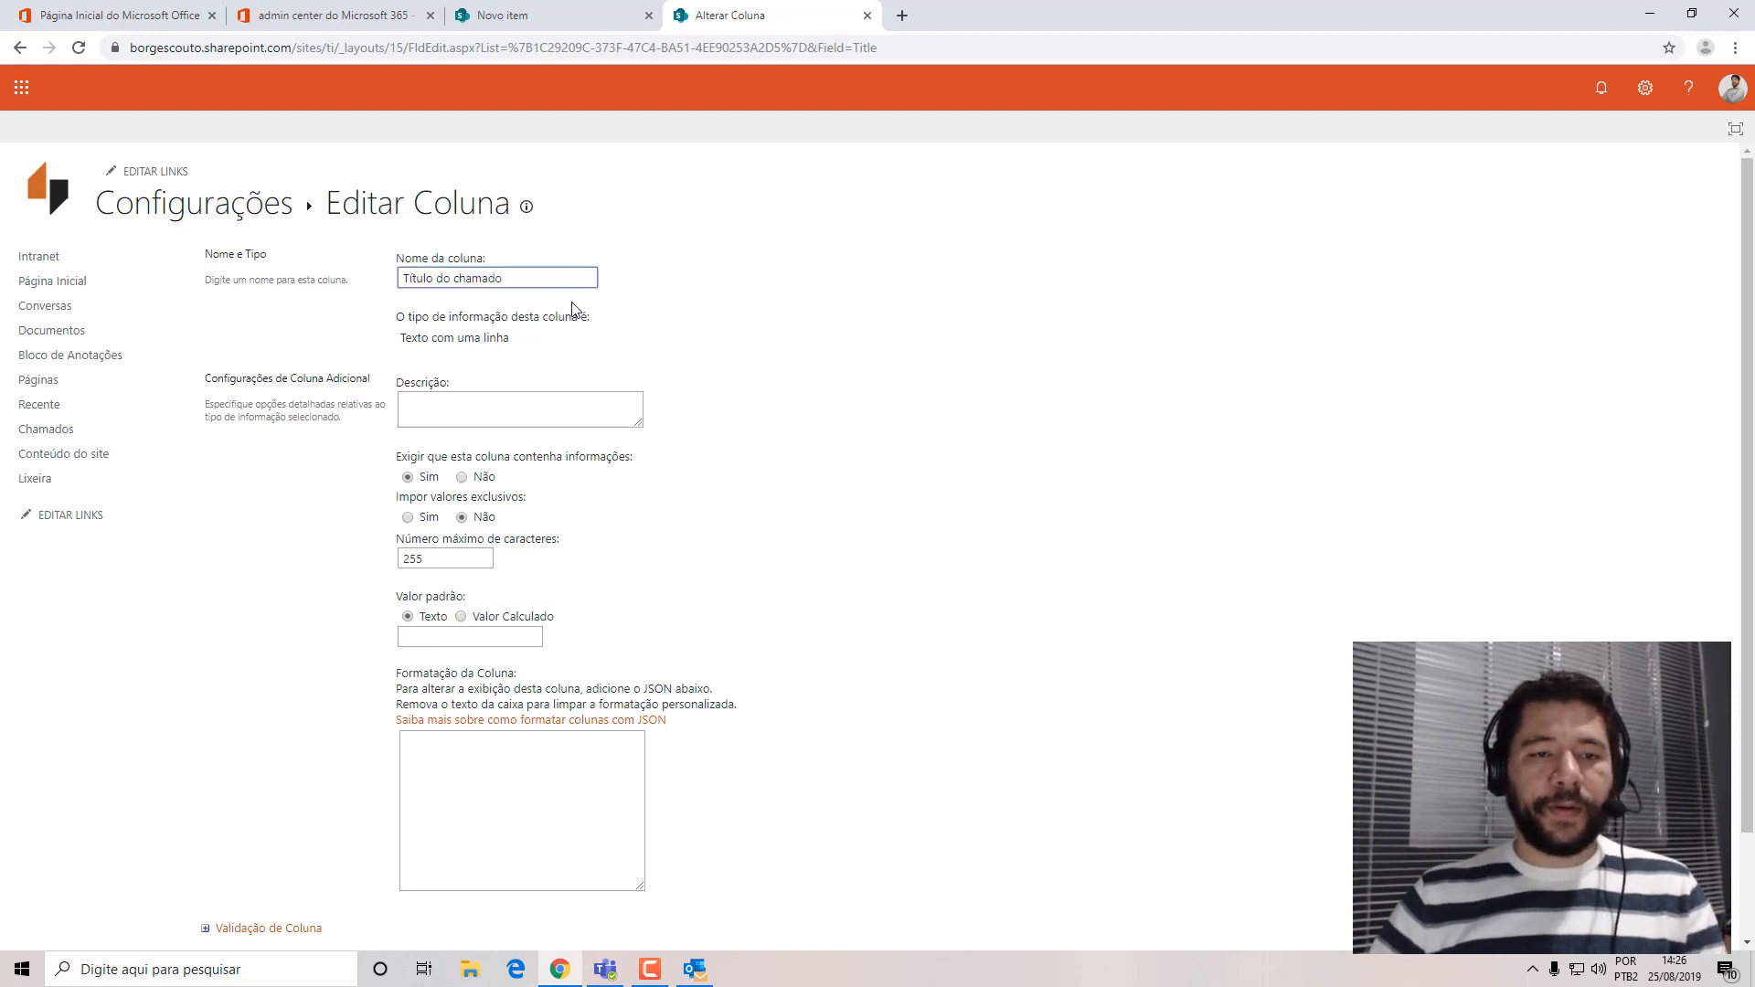
{"action": "left_click", "coordinate": [1726, 318]}
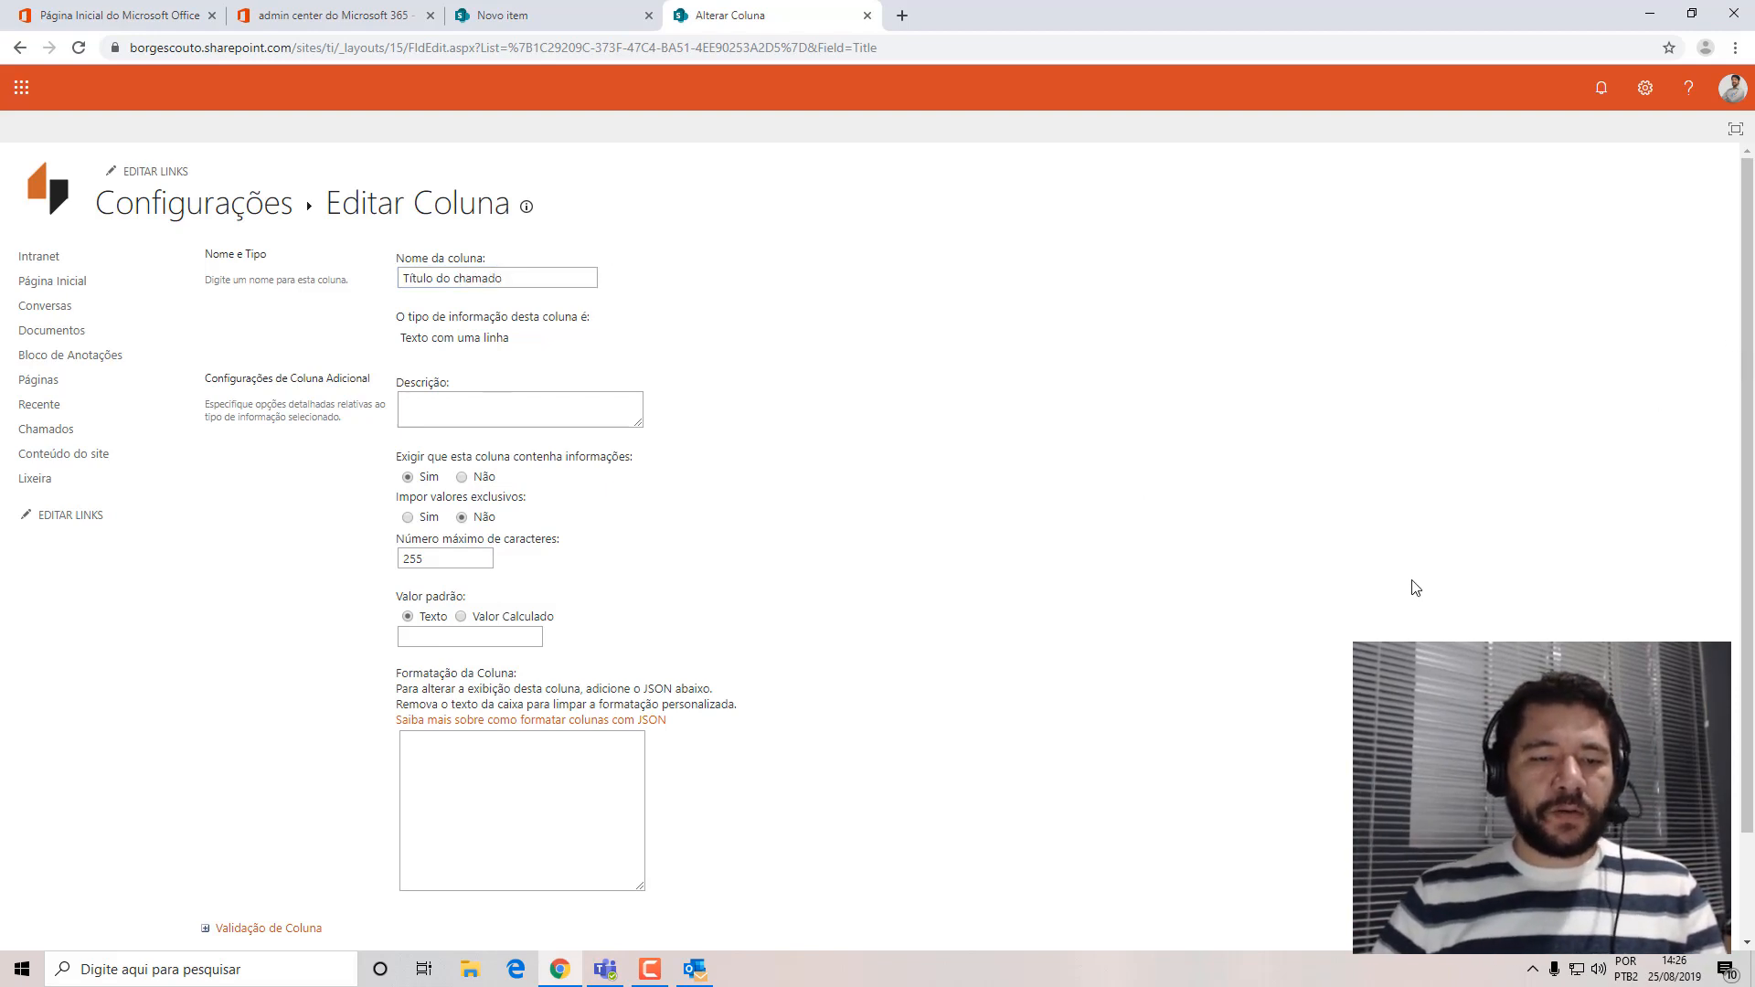
{"action": "scroll", "coordinate": [1414, 584], "scroll_direction": "down", "scroll_amount": 3}
{"action": "left_click", "coordinate": [1588, 856]}
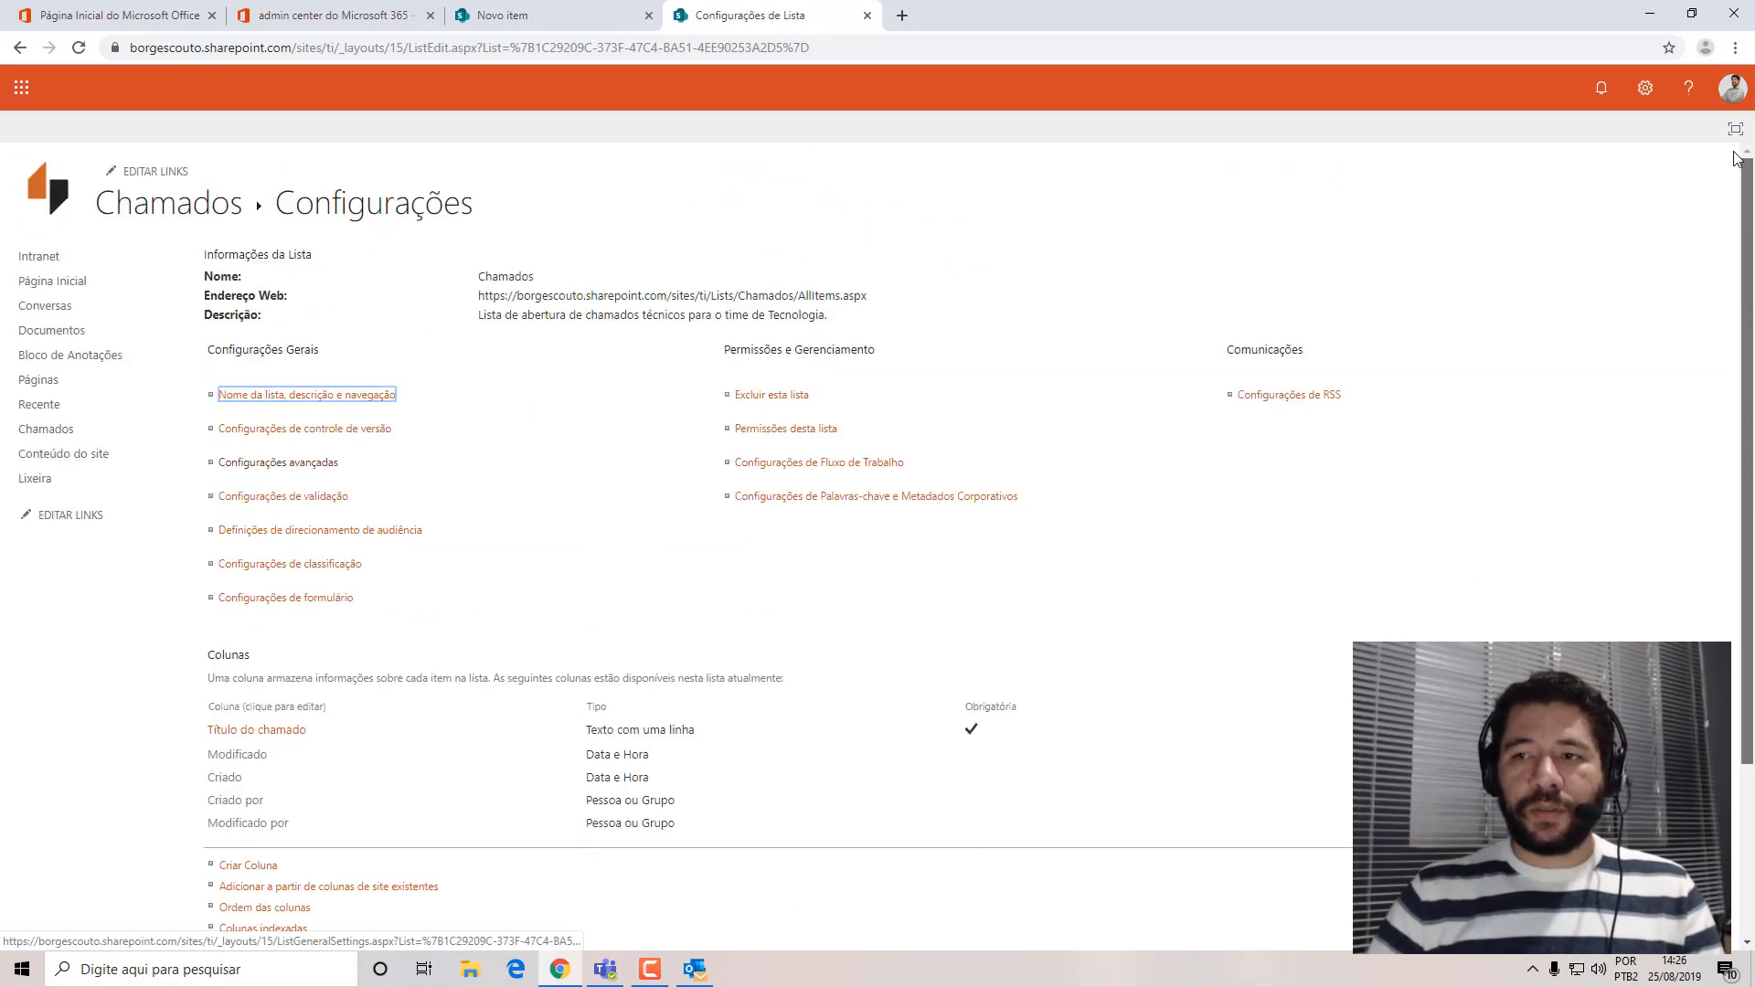
Return to the Chamados list and check the title field's label in a new item without saving it.
{"action": "left_click", "coordinate": [50, 429]}
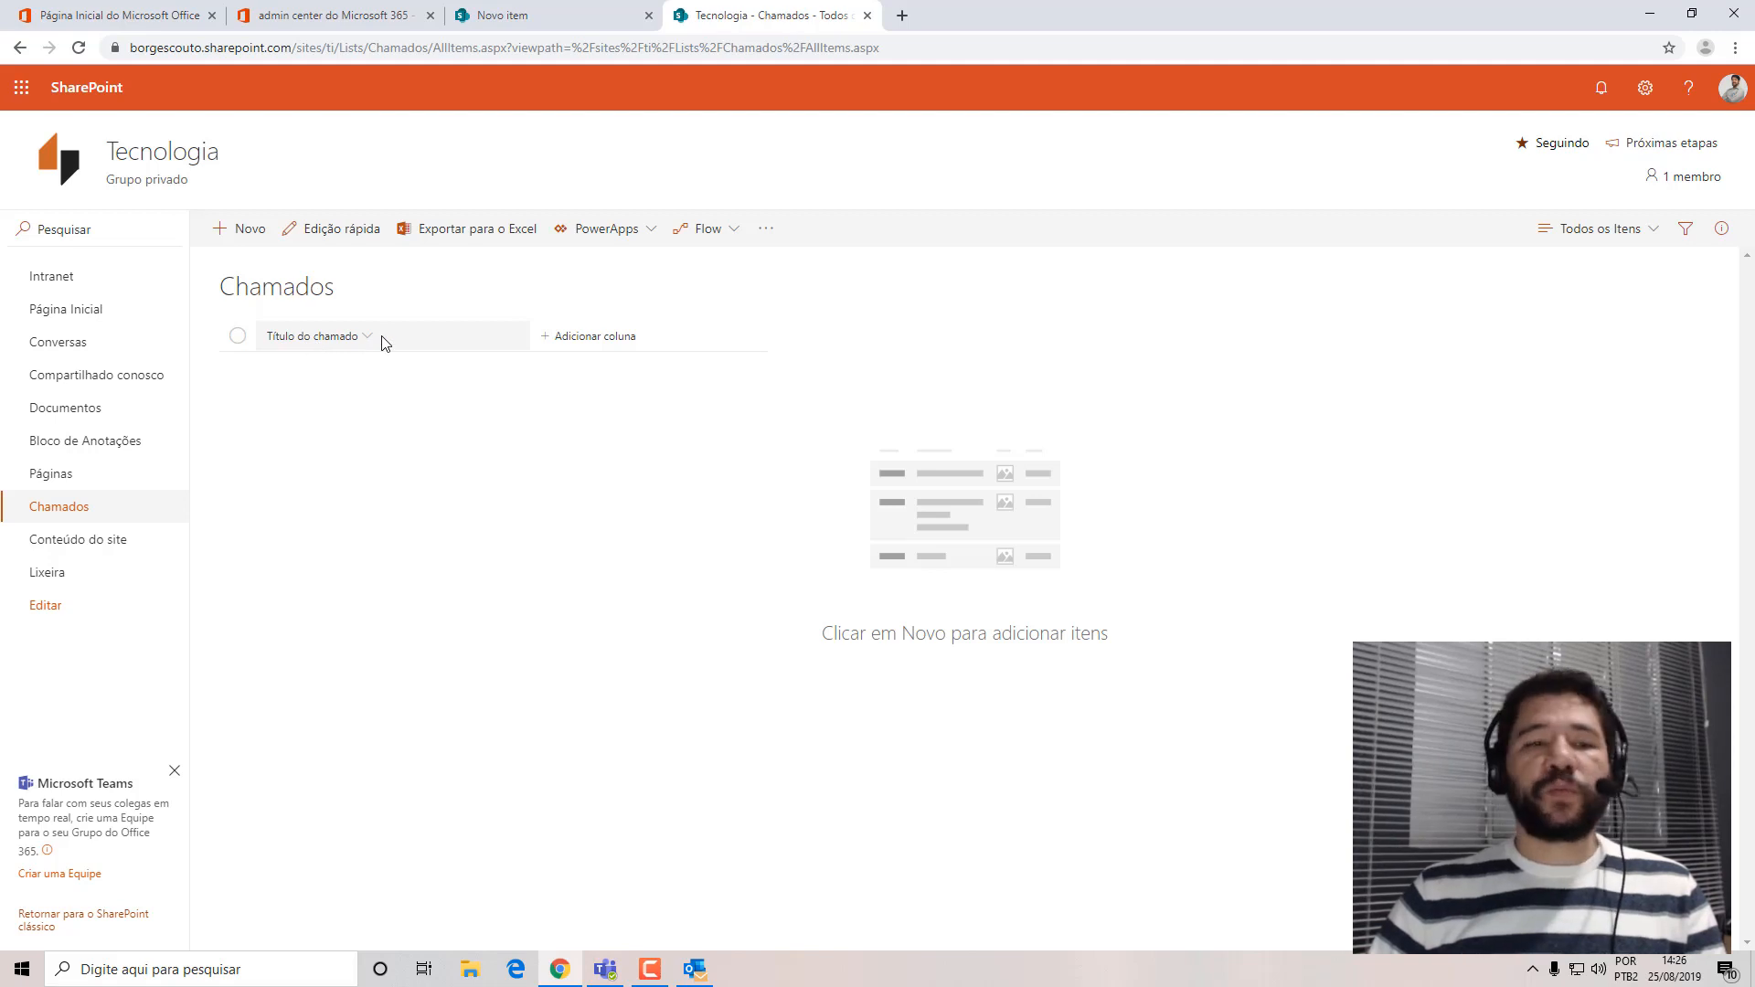
{"action": "left_click", "coordinate": [236, 235]}
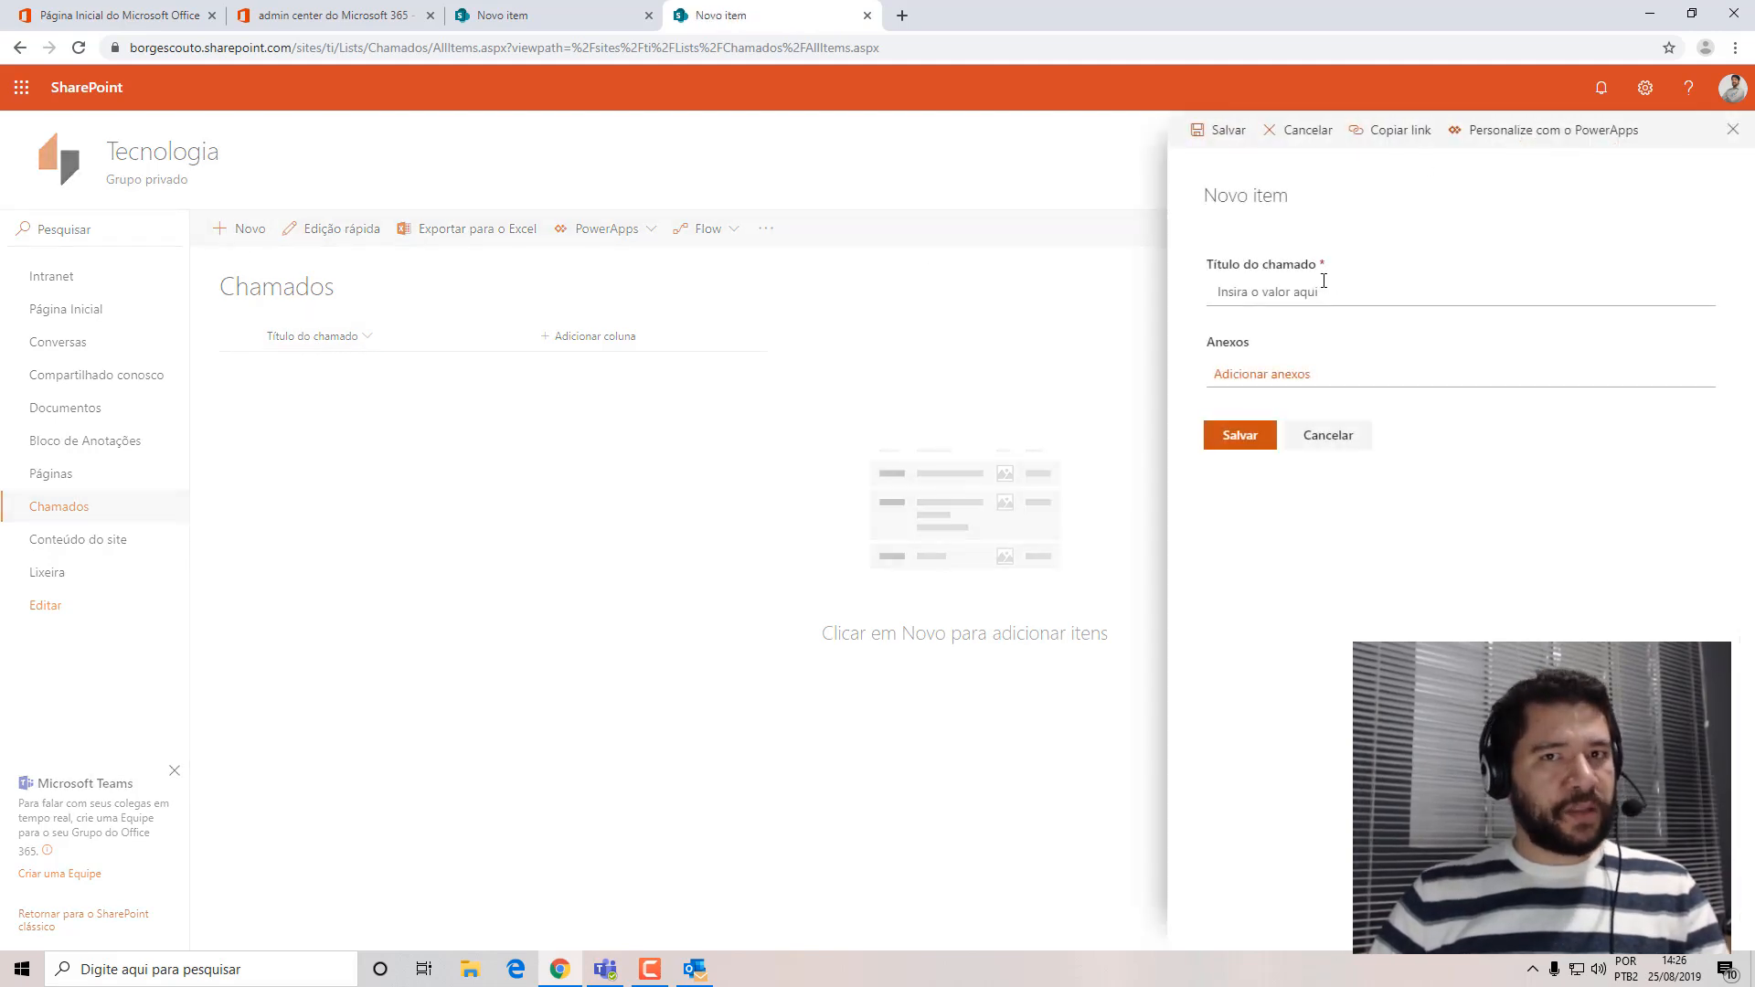
{"action": "left_click", "coordinate": [1734, 130]}
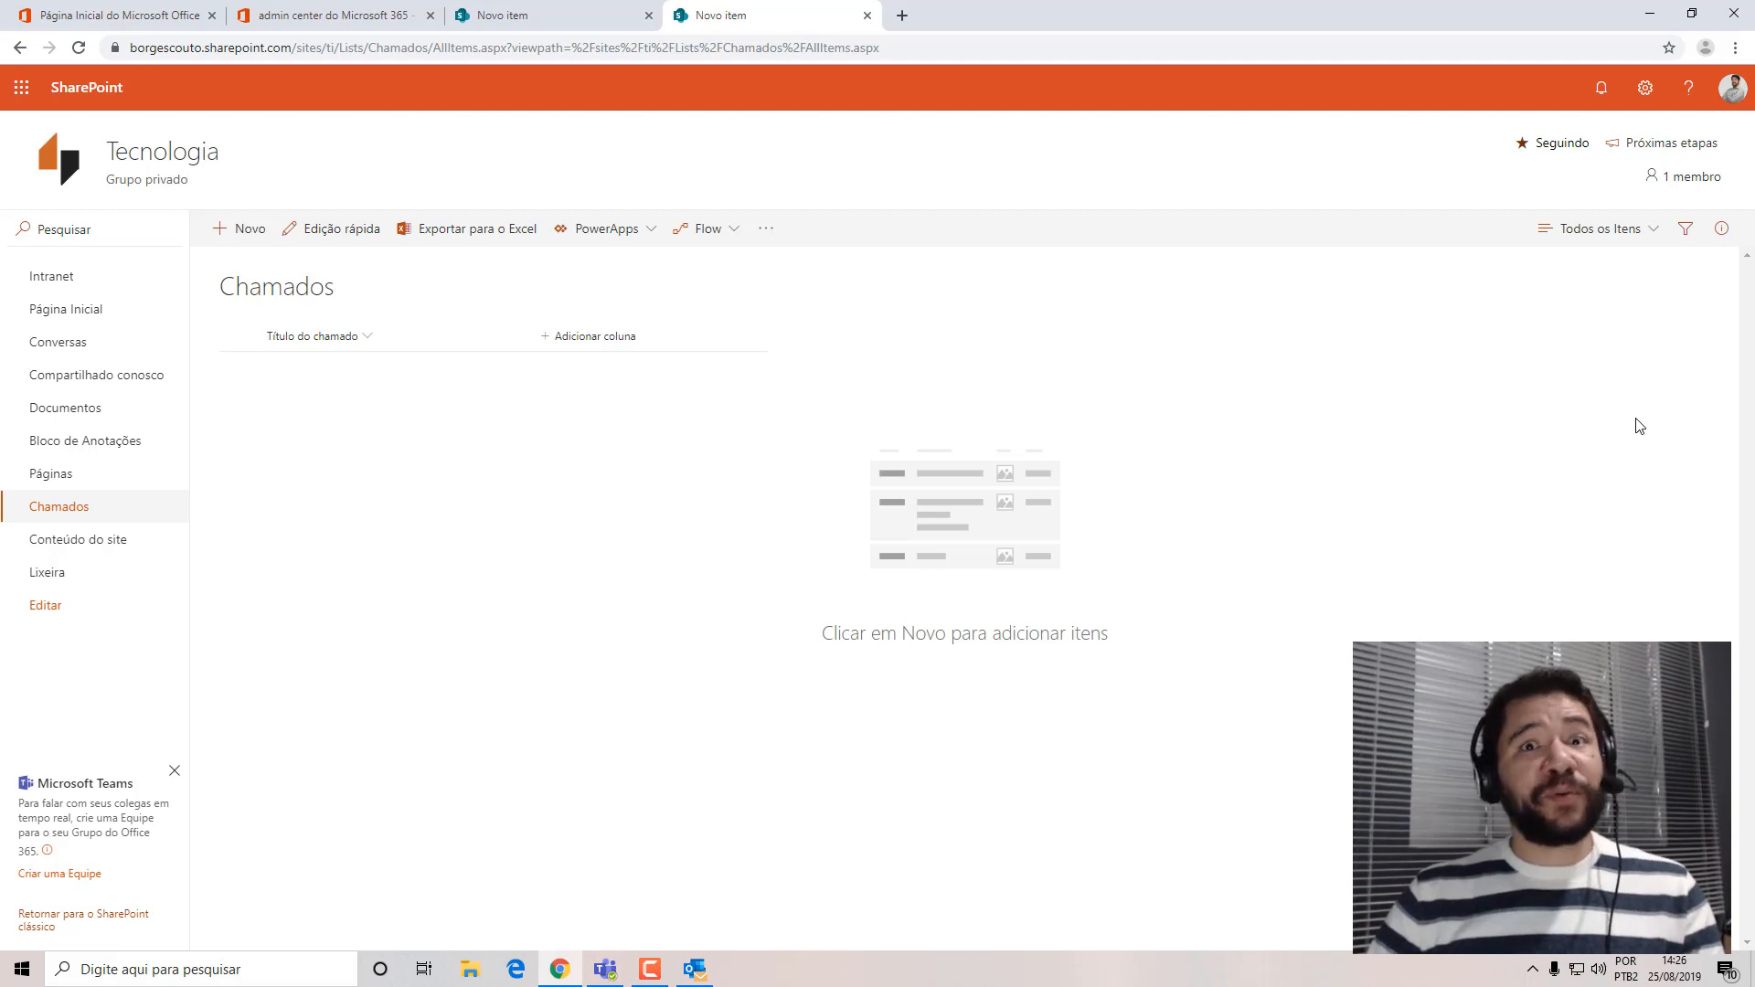
Edit the Todos os Itens view of Chamados to also show the Criado por column, and save the view.
{"action": "left_click", "coordinate": [1658, 226]}
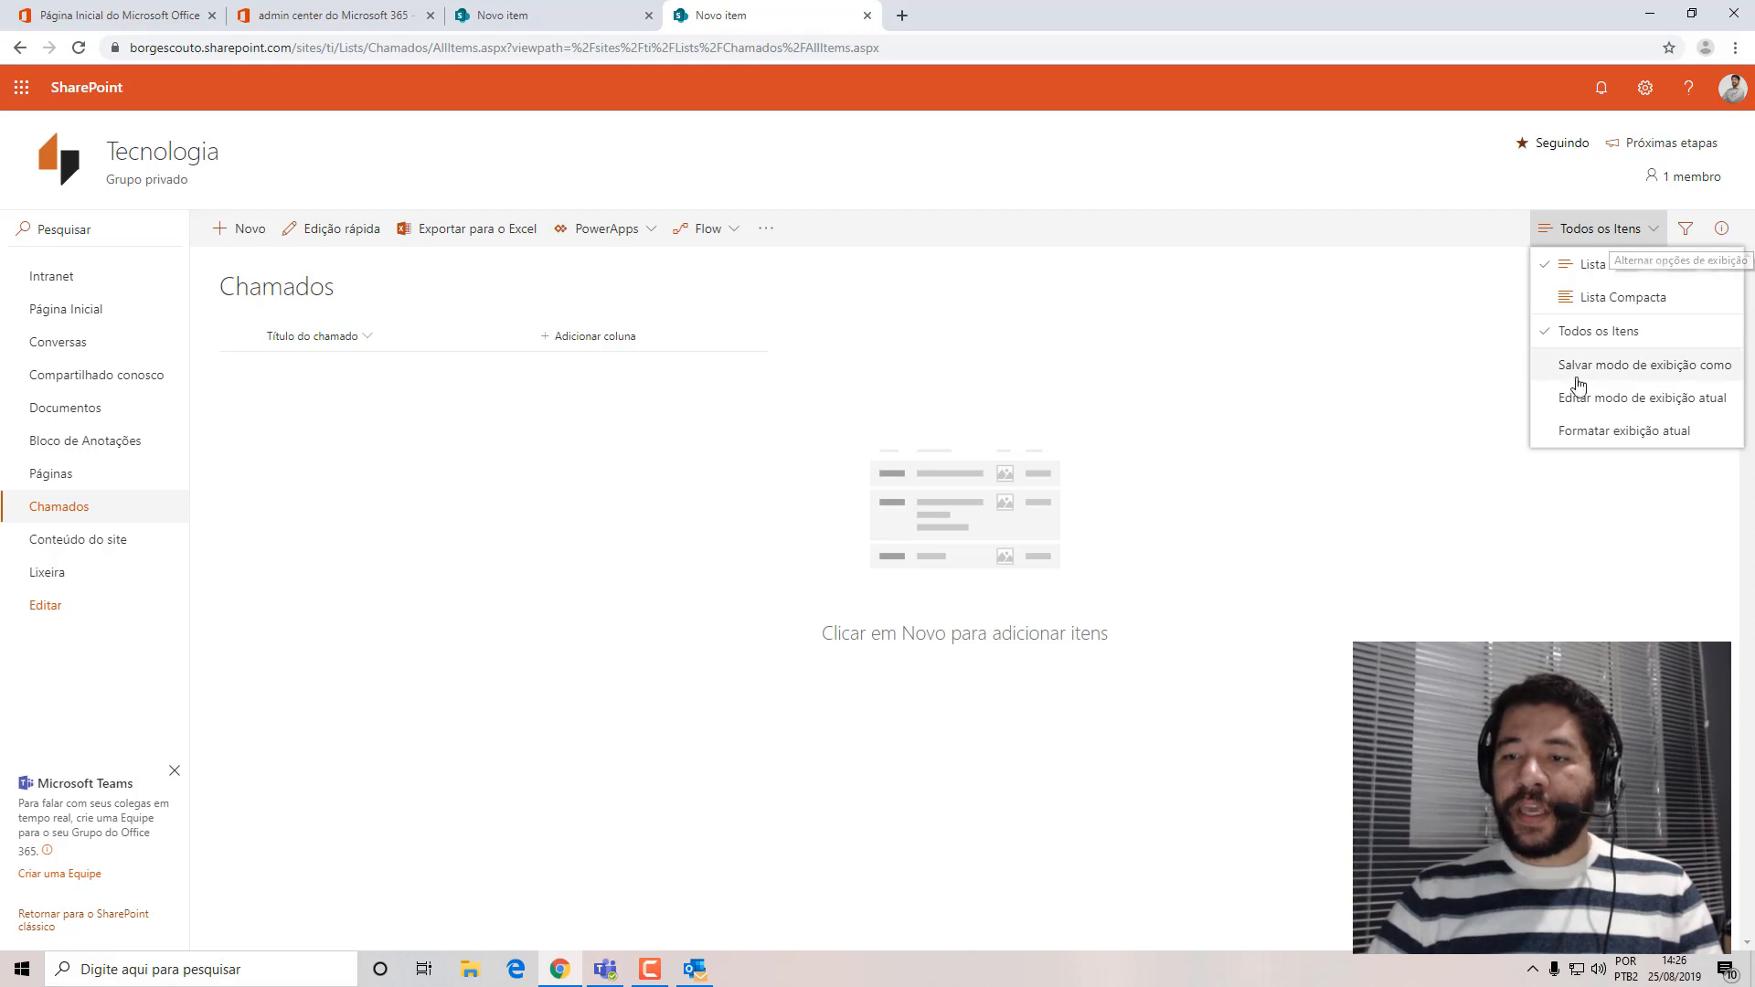
{"action": "left_click", "coordinate": [1586, 407]}
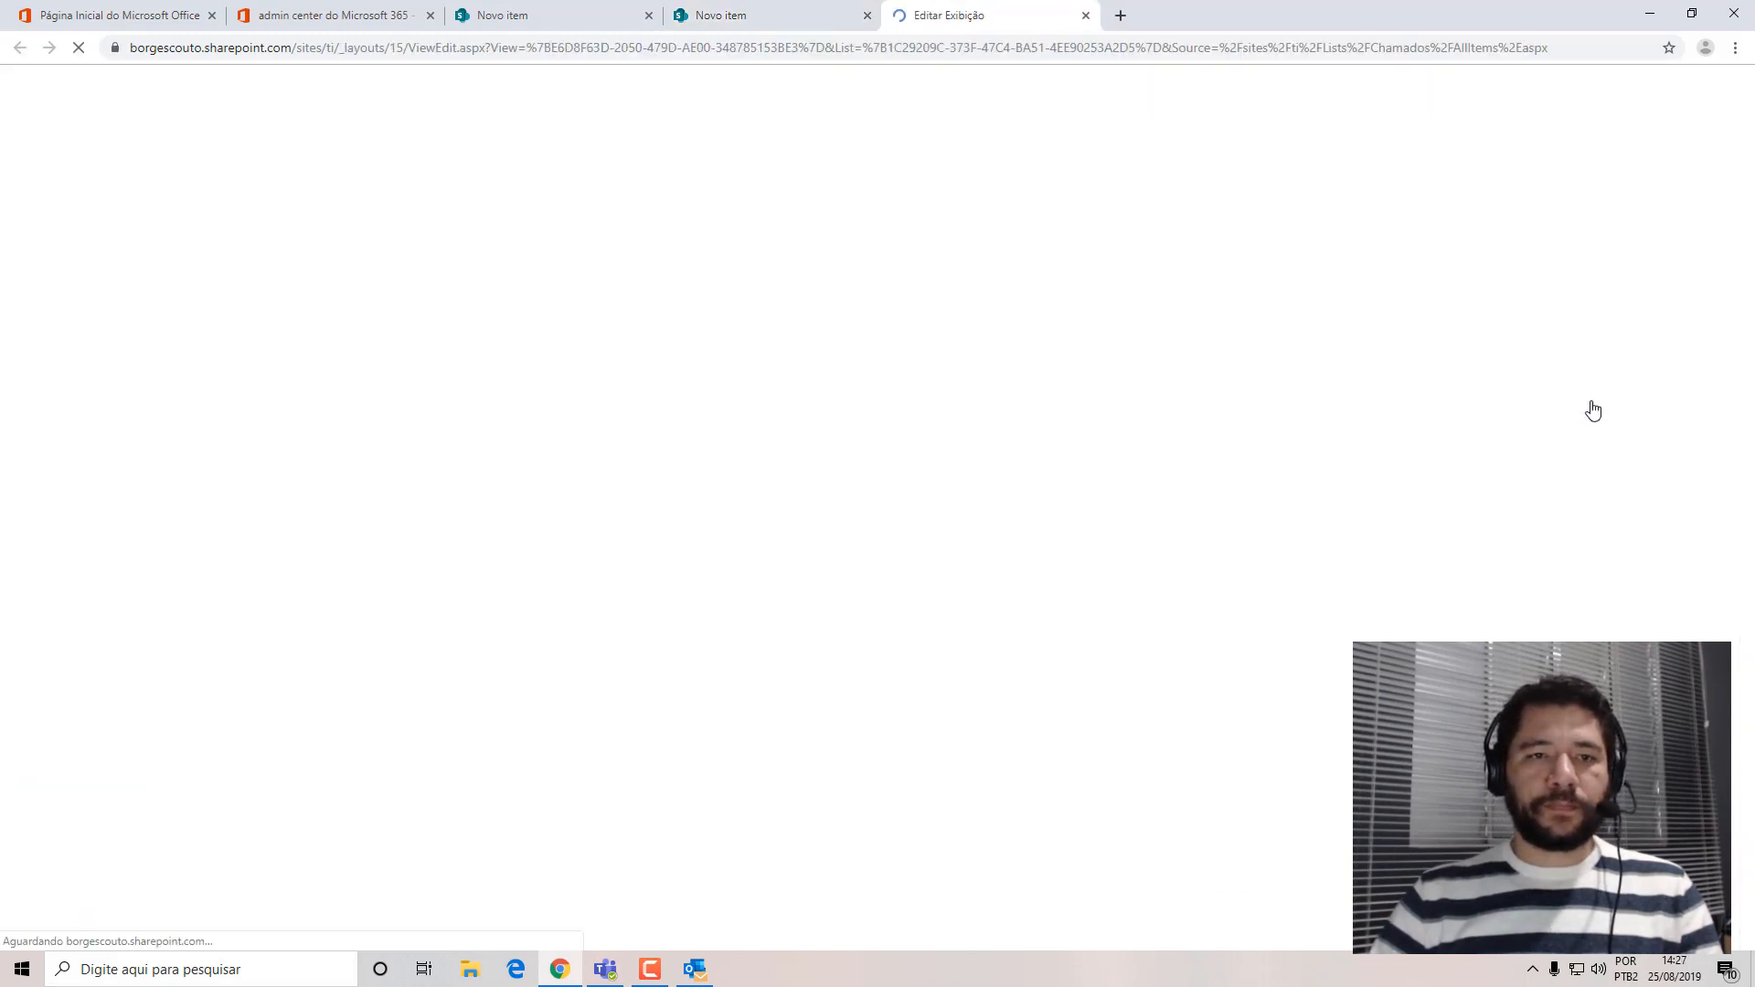
{"action": "left_click_drag", "start_coordinate": [1750, 254], "coordinate": [1753, 336]}
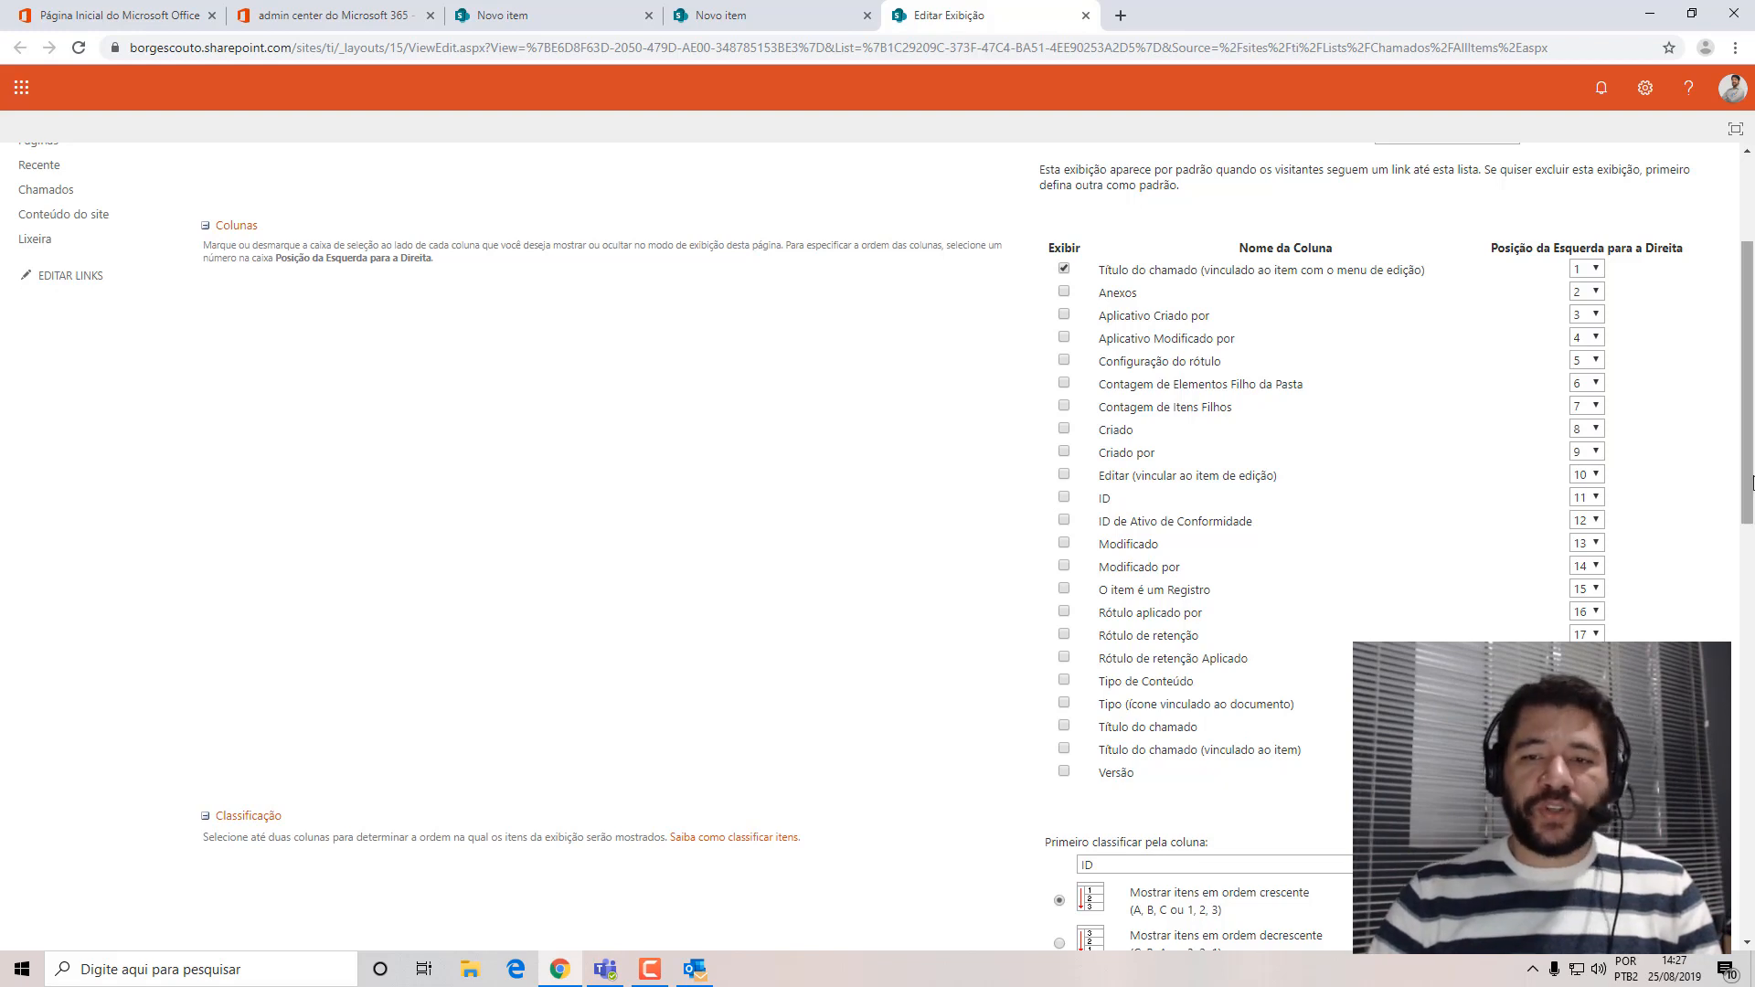
{"action": "scroll", "coordinate": [1752, 287], "scroll_direction": "up", "scroll_amount": 1}
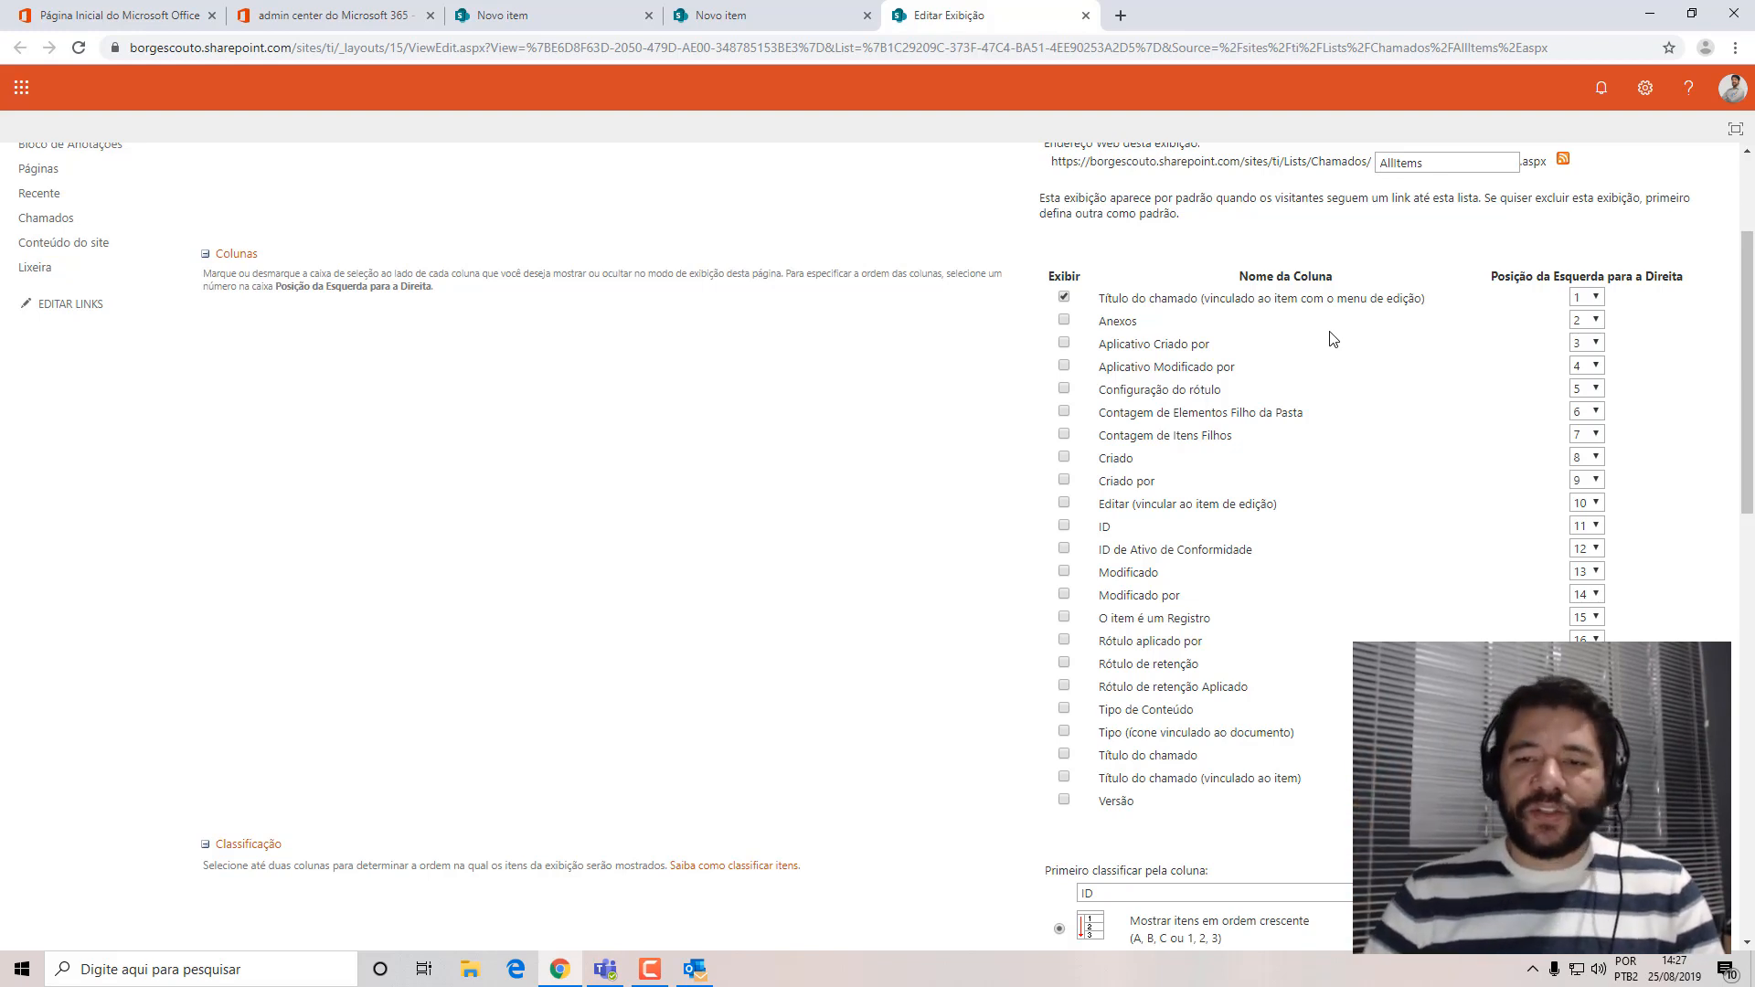
{"action": "scroll", "coordinate": [1095, 196], "scroll_direction": "down", "scroll_amount": 1}
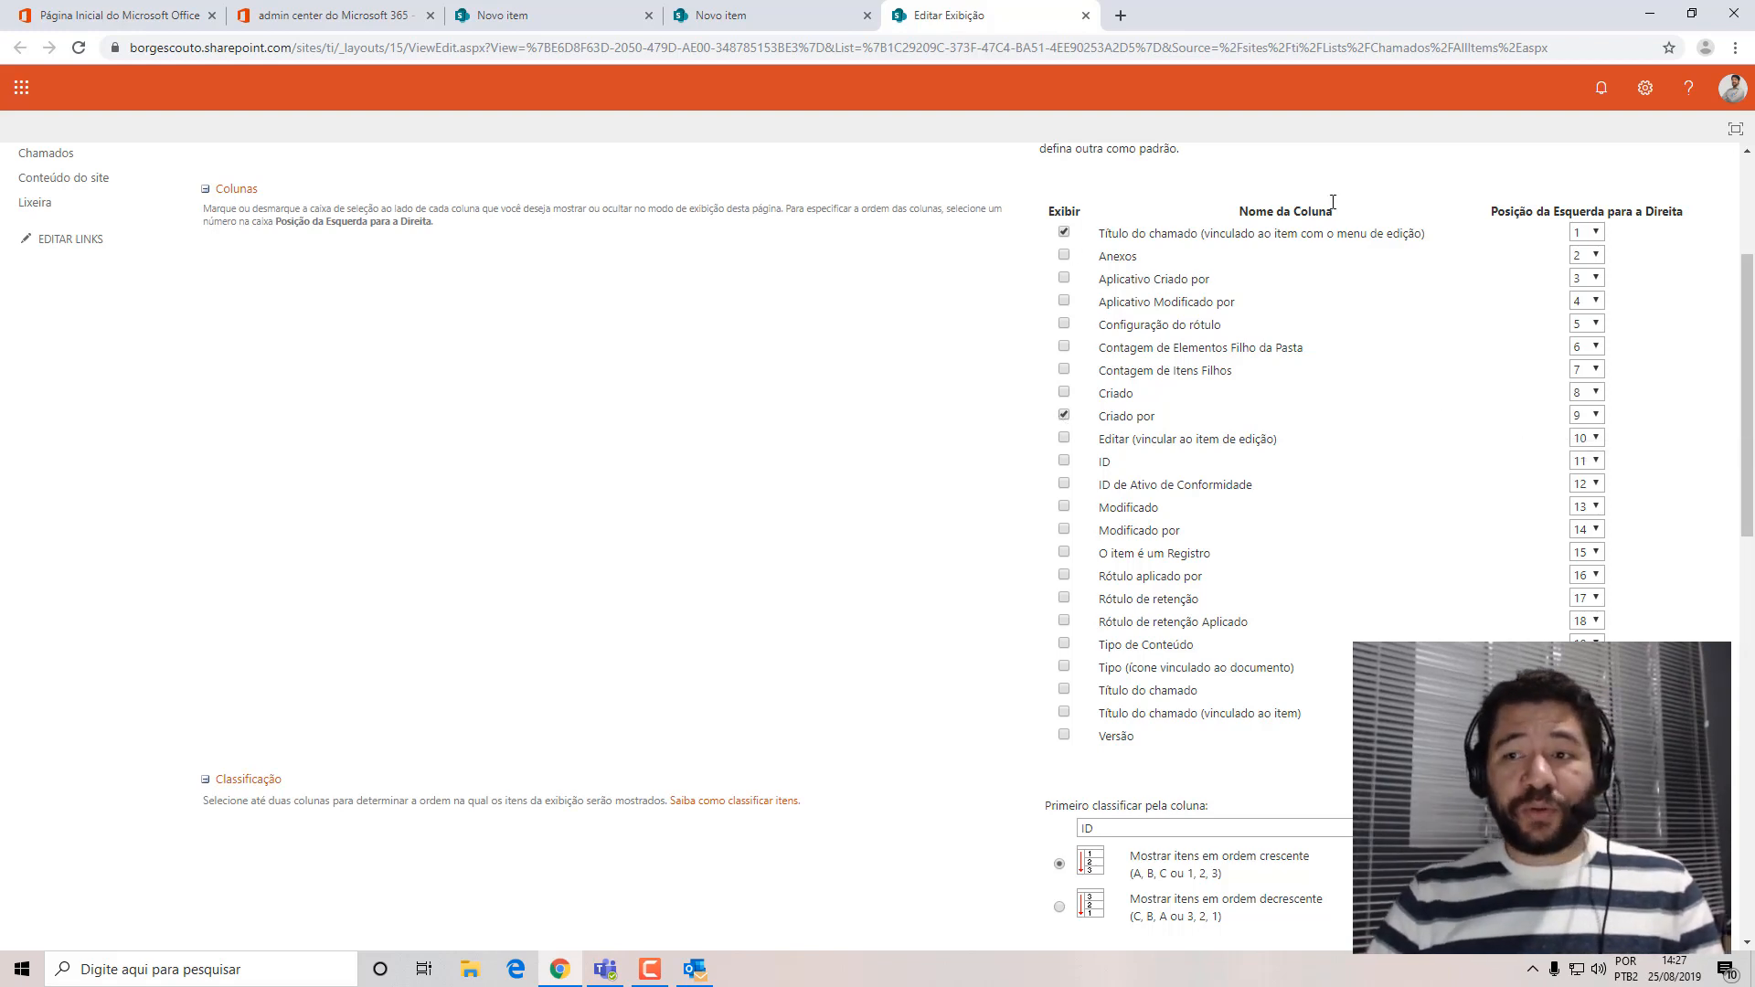
{"action": "left_click", "coordinate": [1586, 238]}
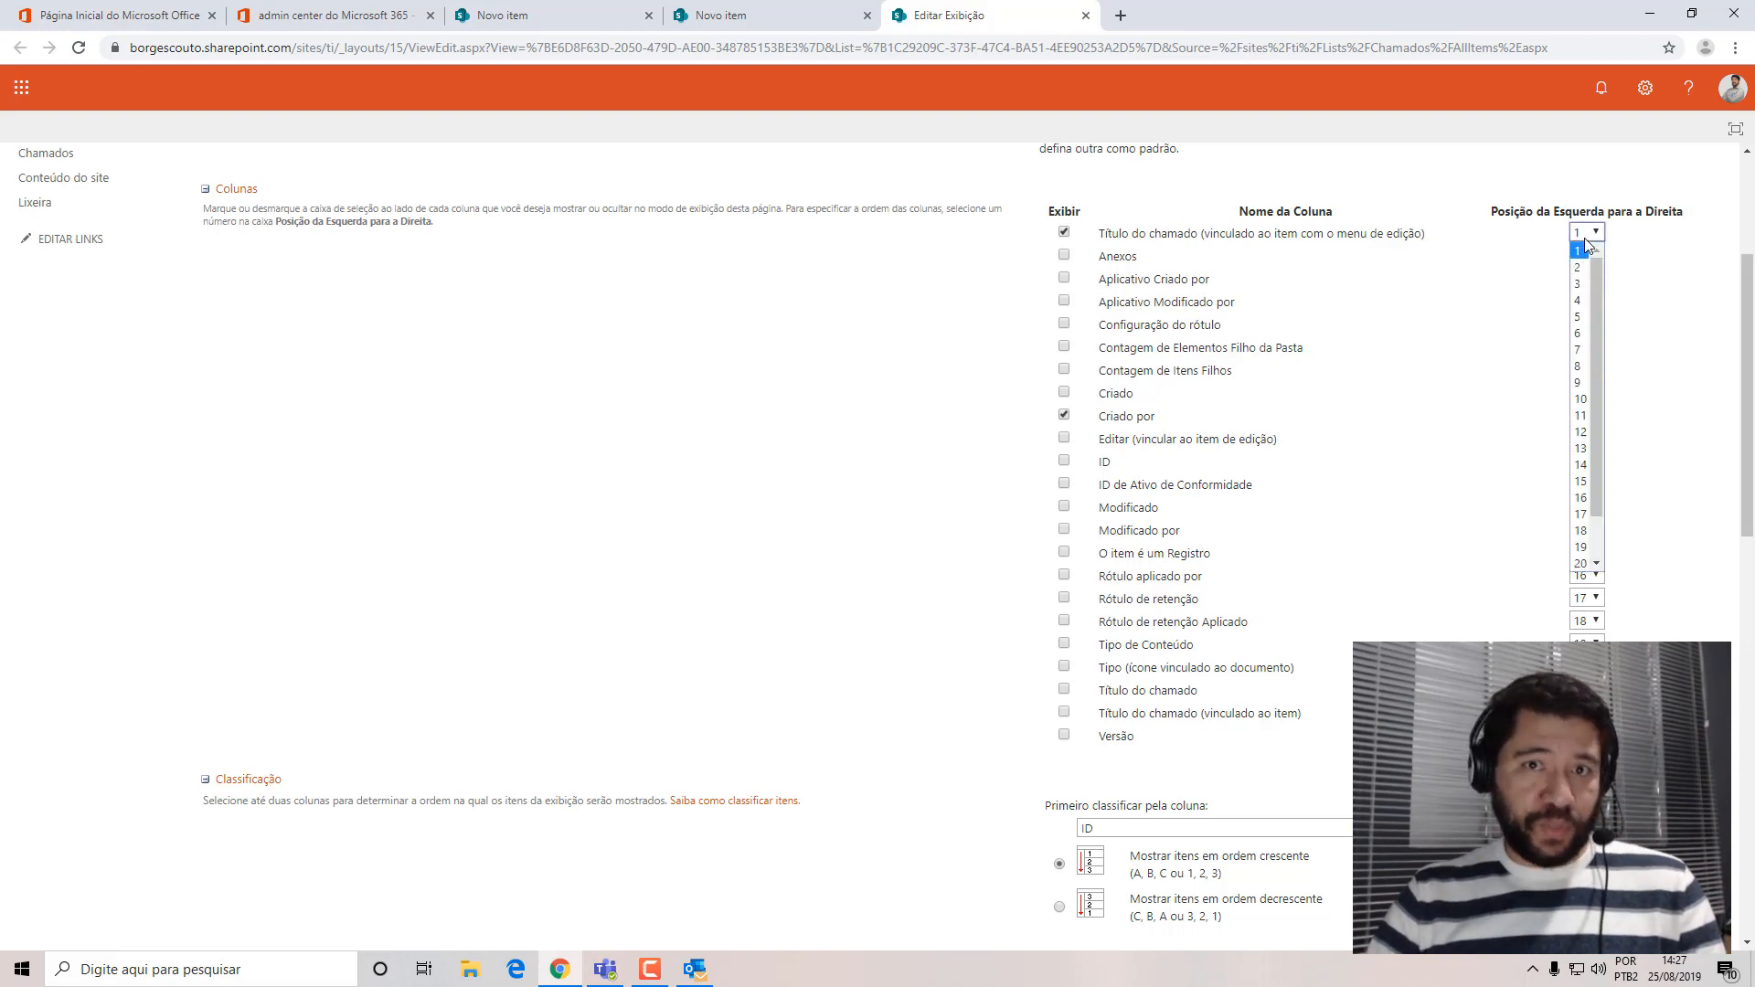
{"action": "left_click", "coordinate": [1586, 238]}
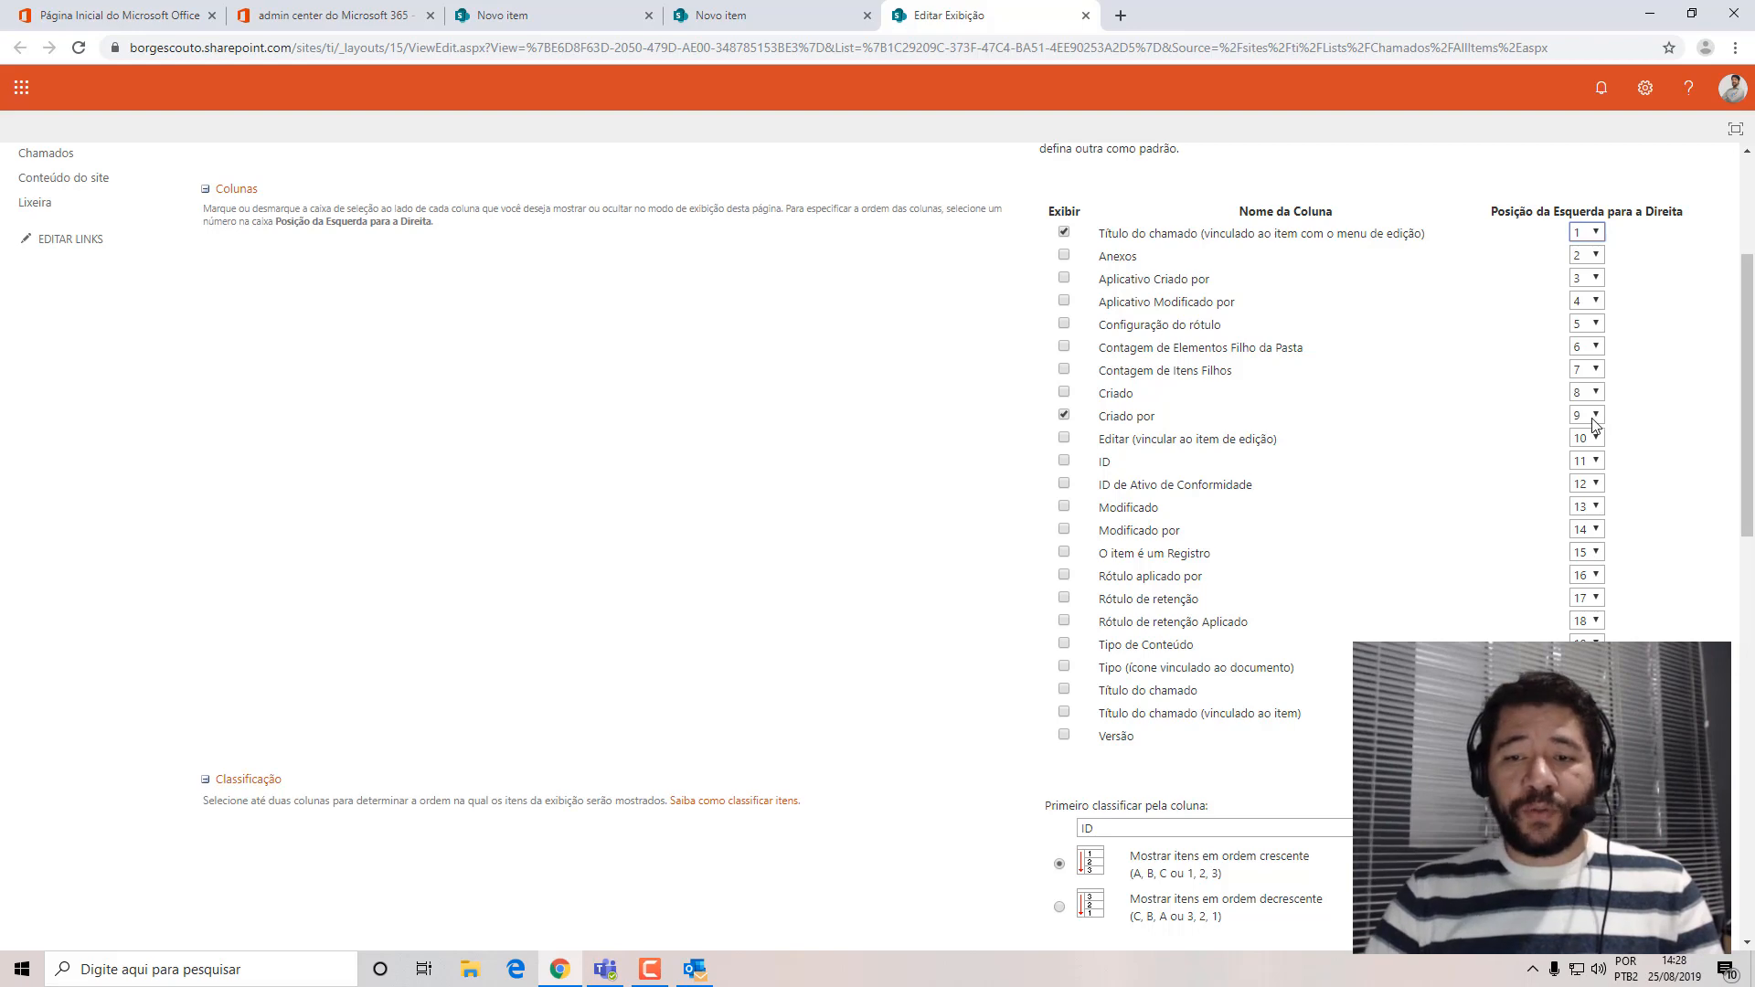
{"action": "scroll", "coordinate": [1750, 416], "scroll_direction": "down", "scroll_amount": 1}
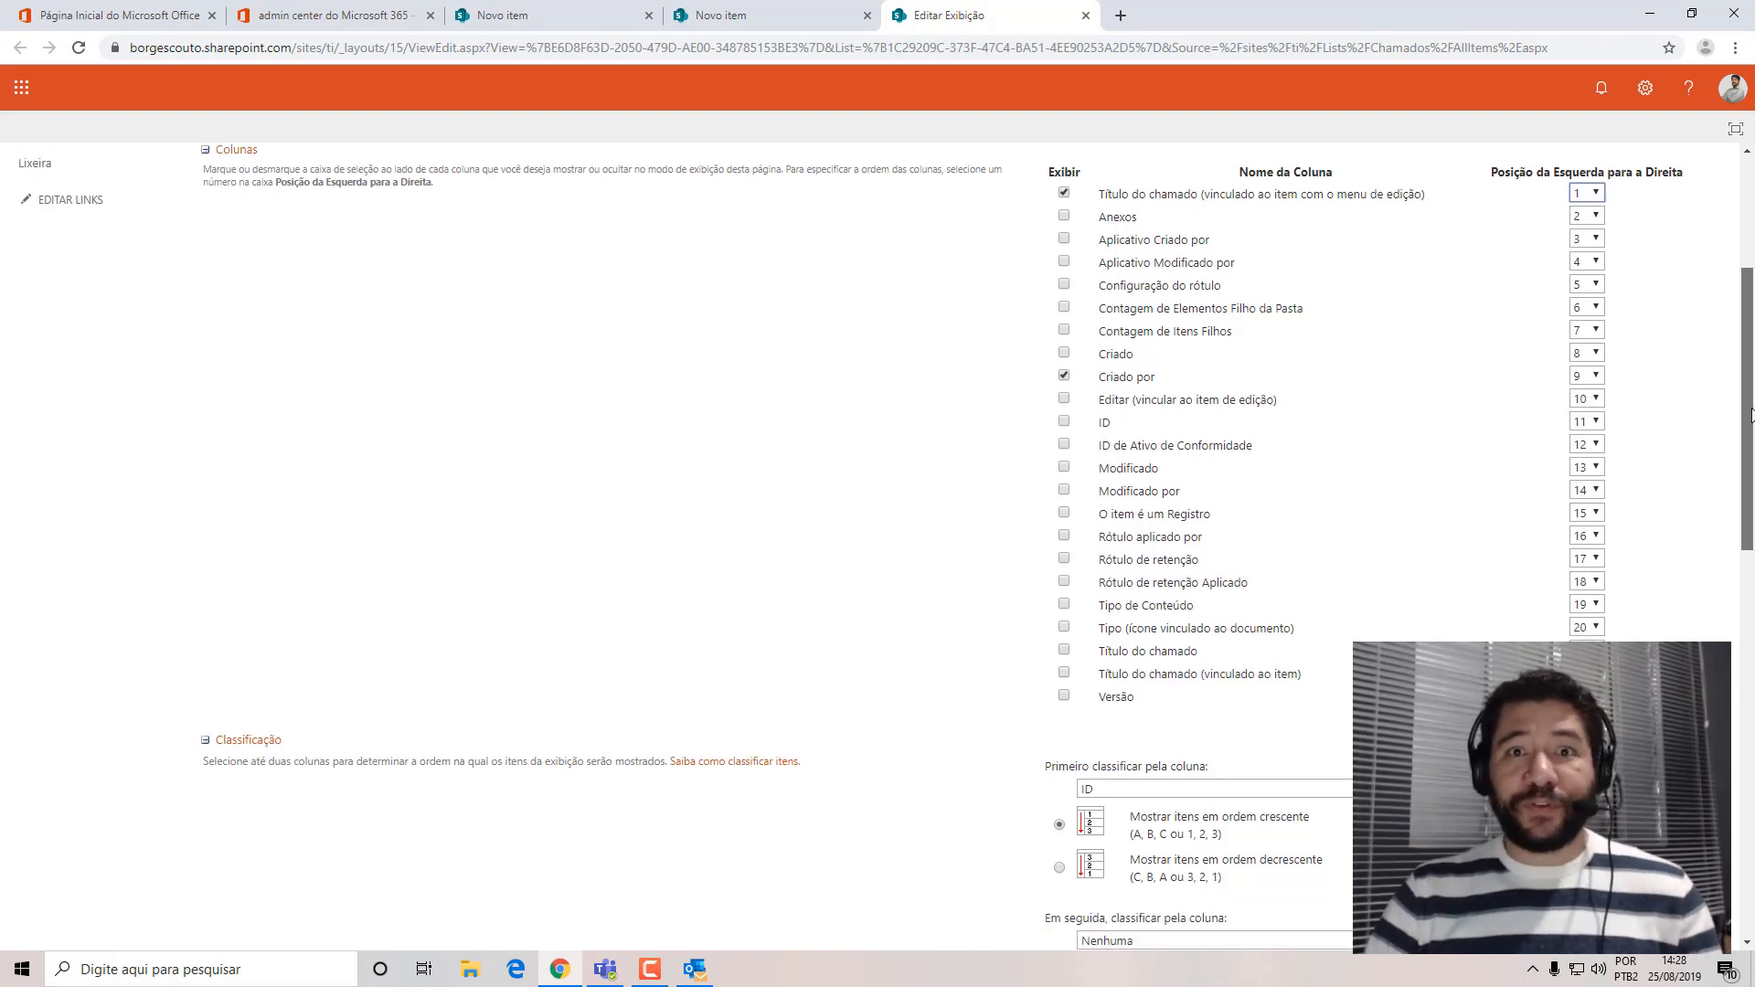
{"action": "left_click_drag", "start_coordinate": [1752, 415], "coordinate": [1753, 859]}
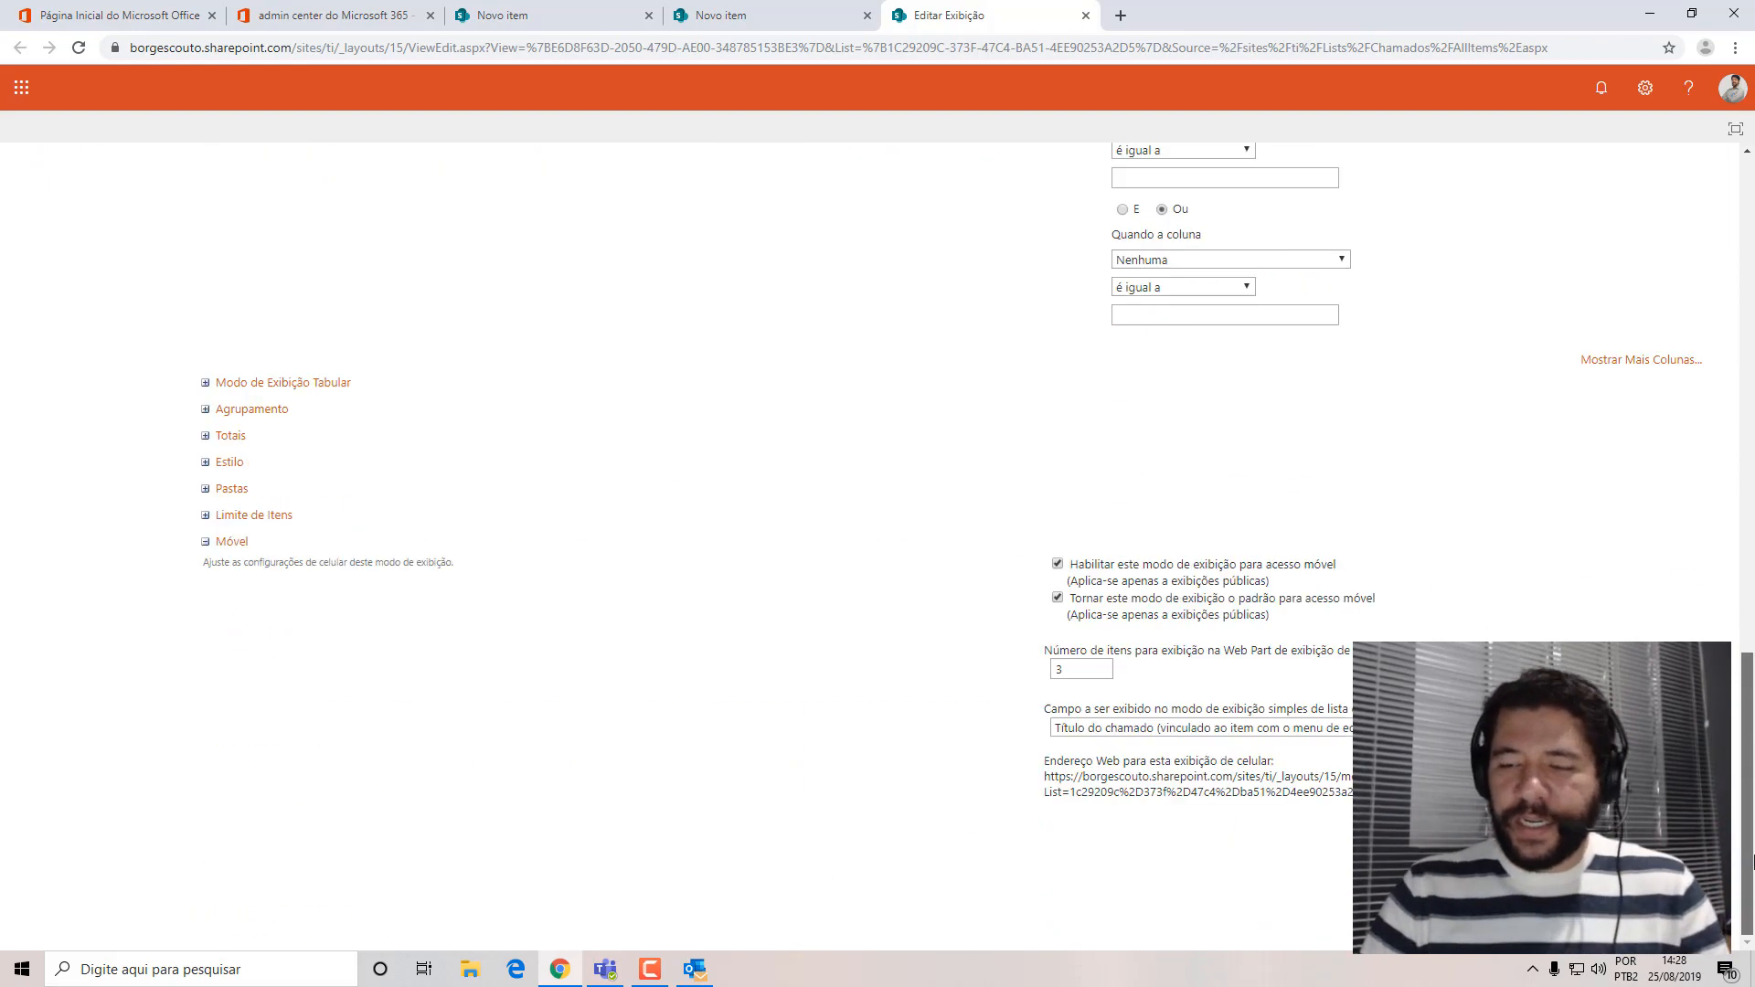
{"action": "left_click", "coordinate": [1558, 843]}
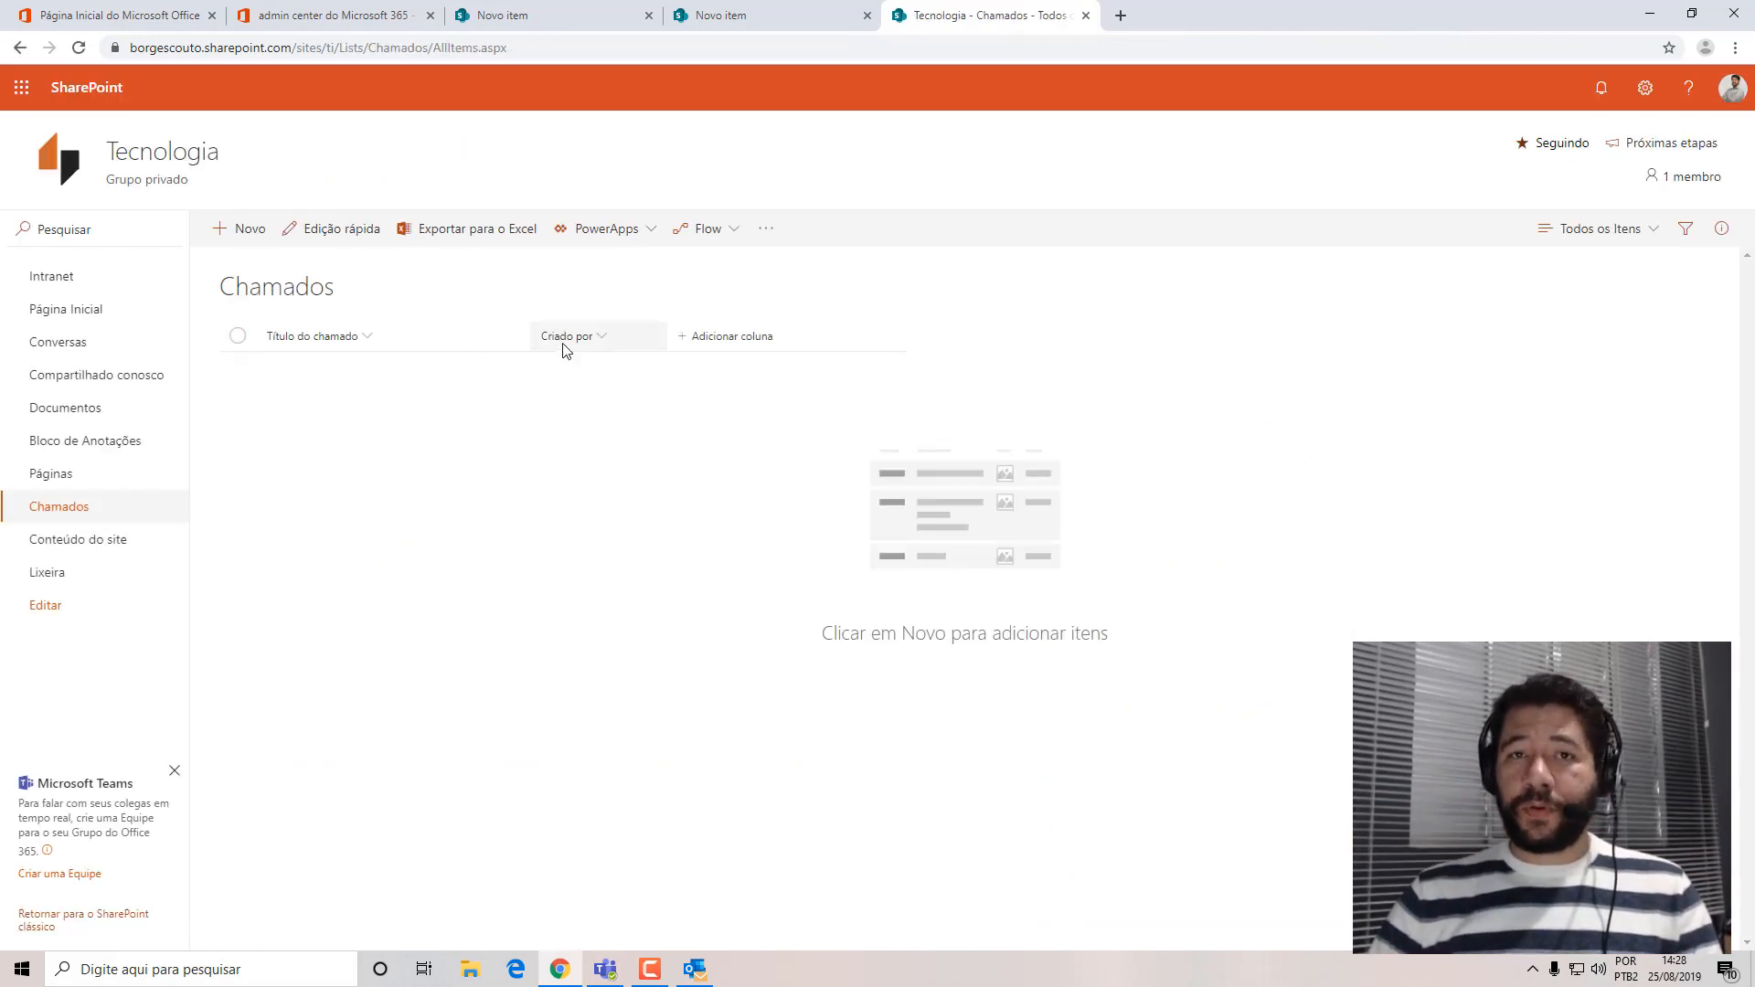
Check the column positions in the Todos os Itens view's edit page, and close that page without changes.
{"action": "left_click", "coordinate": [1620, 239]}
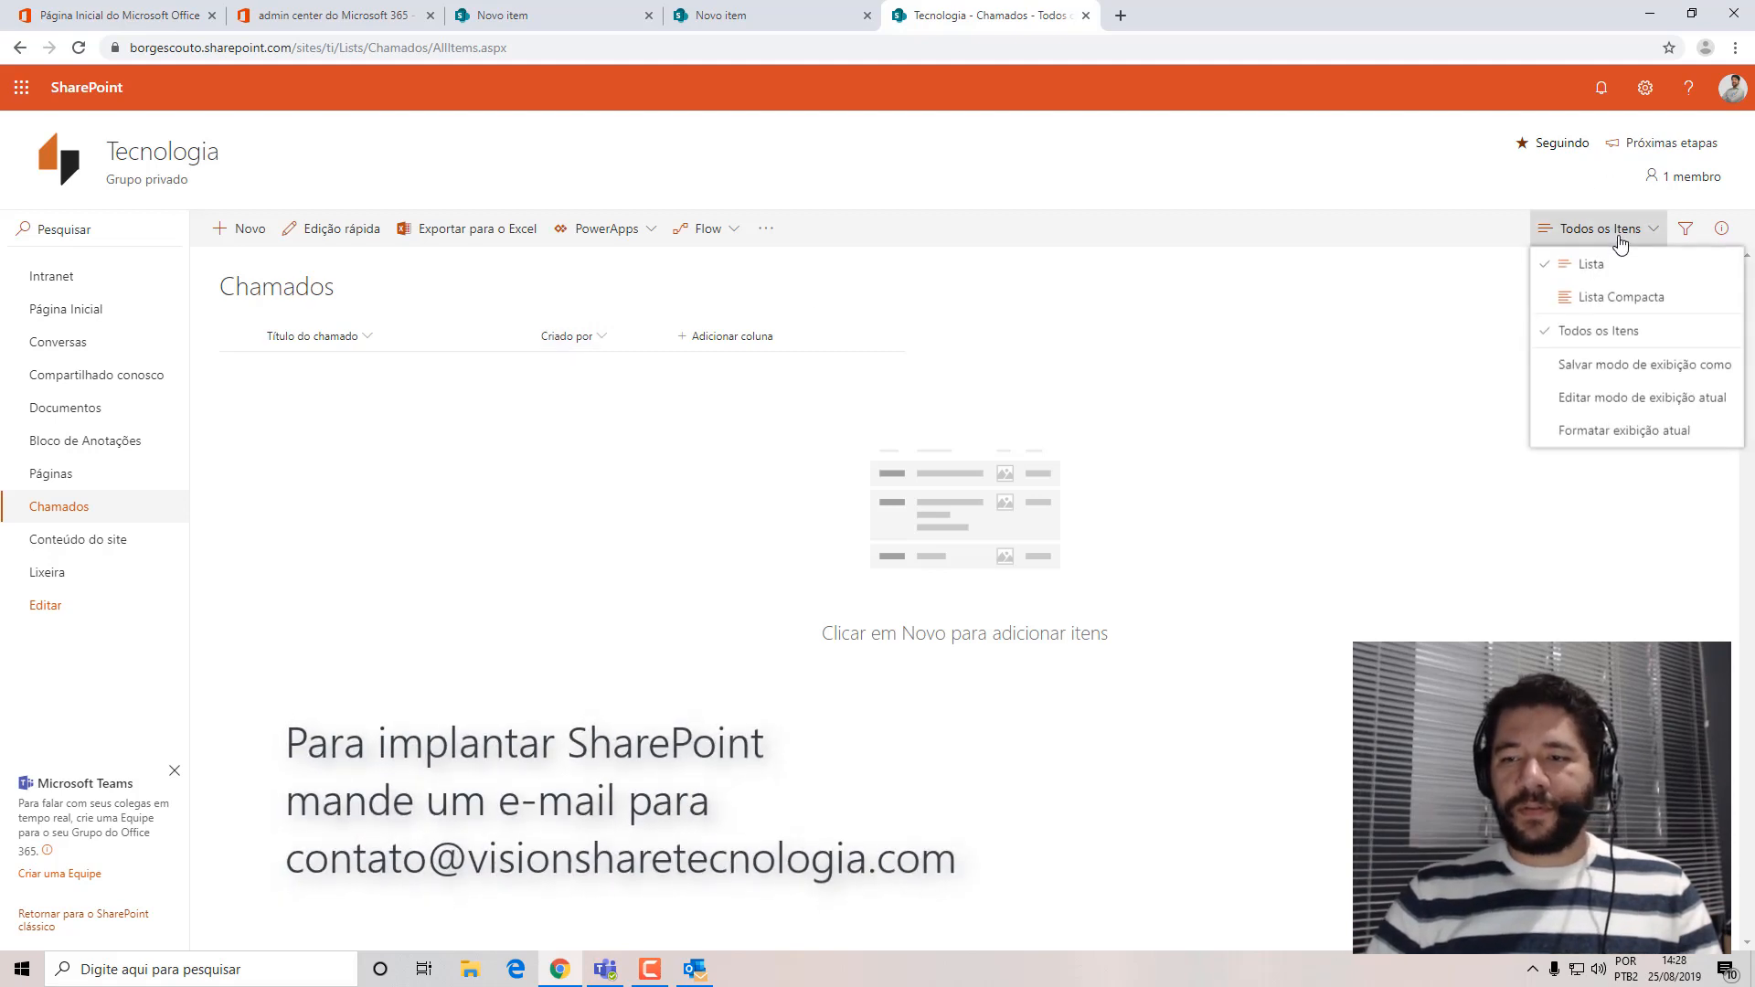
{"action": "left_click", "coordinate": [1606, 403]}
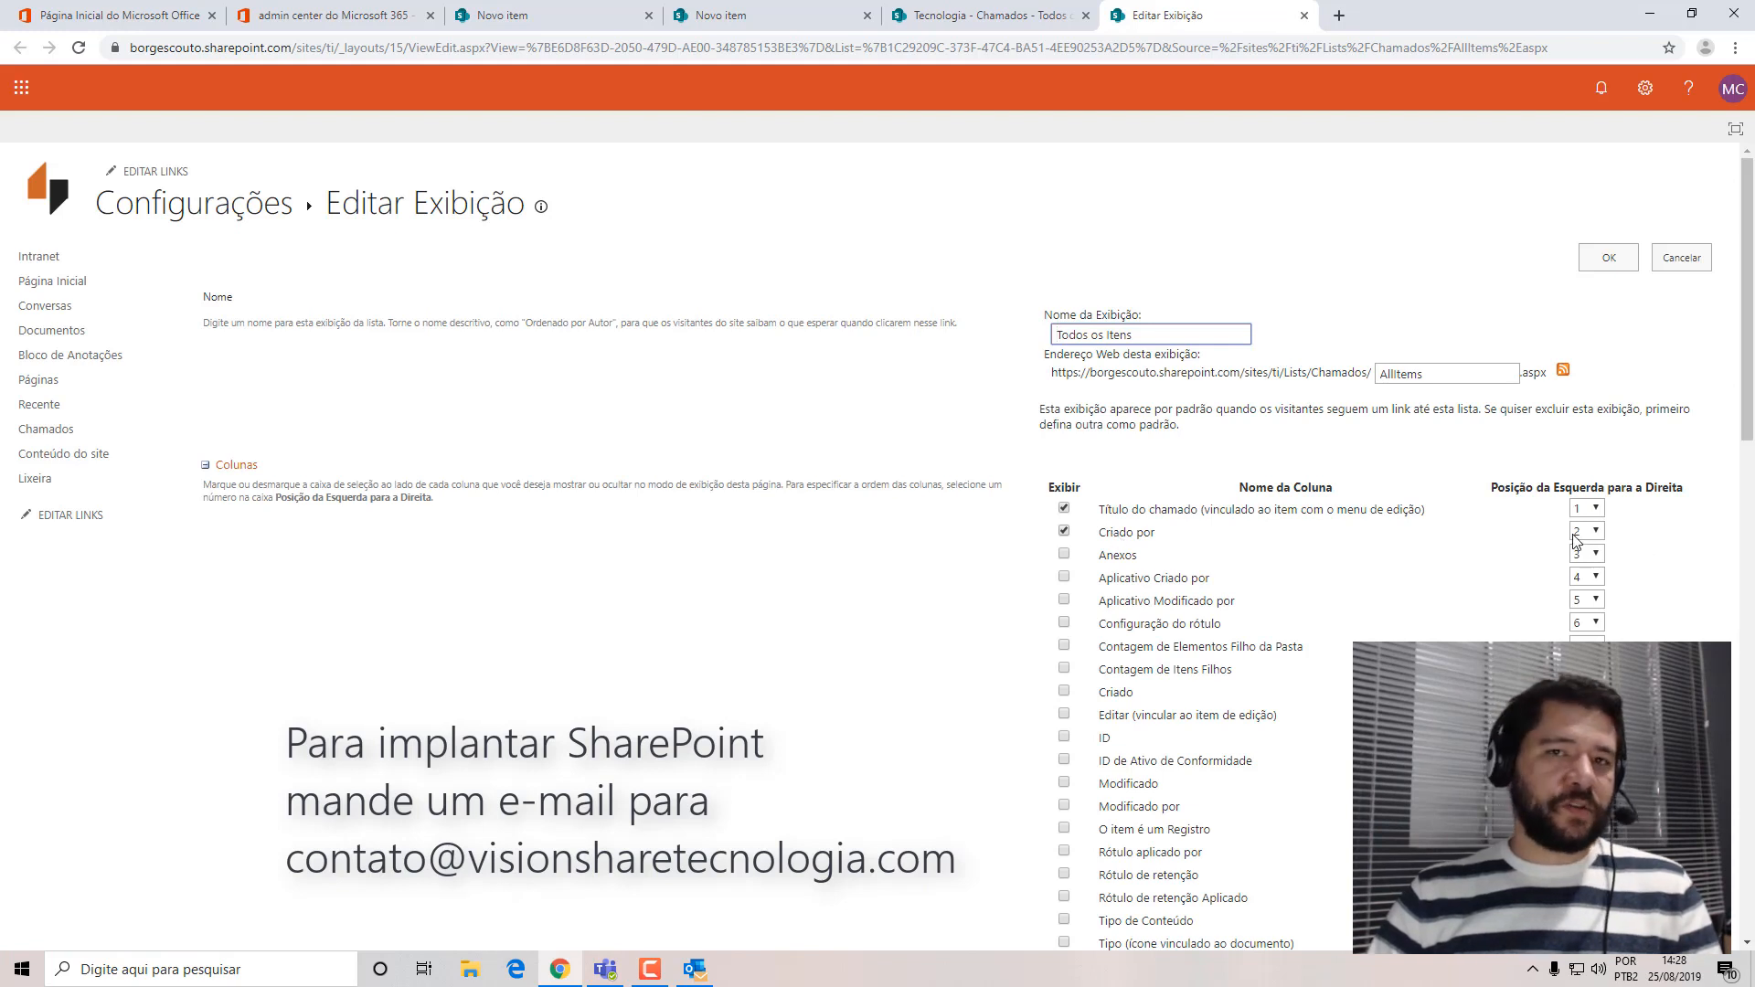
{"action": "left_click", "coordinate": [1304, 15]}
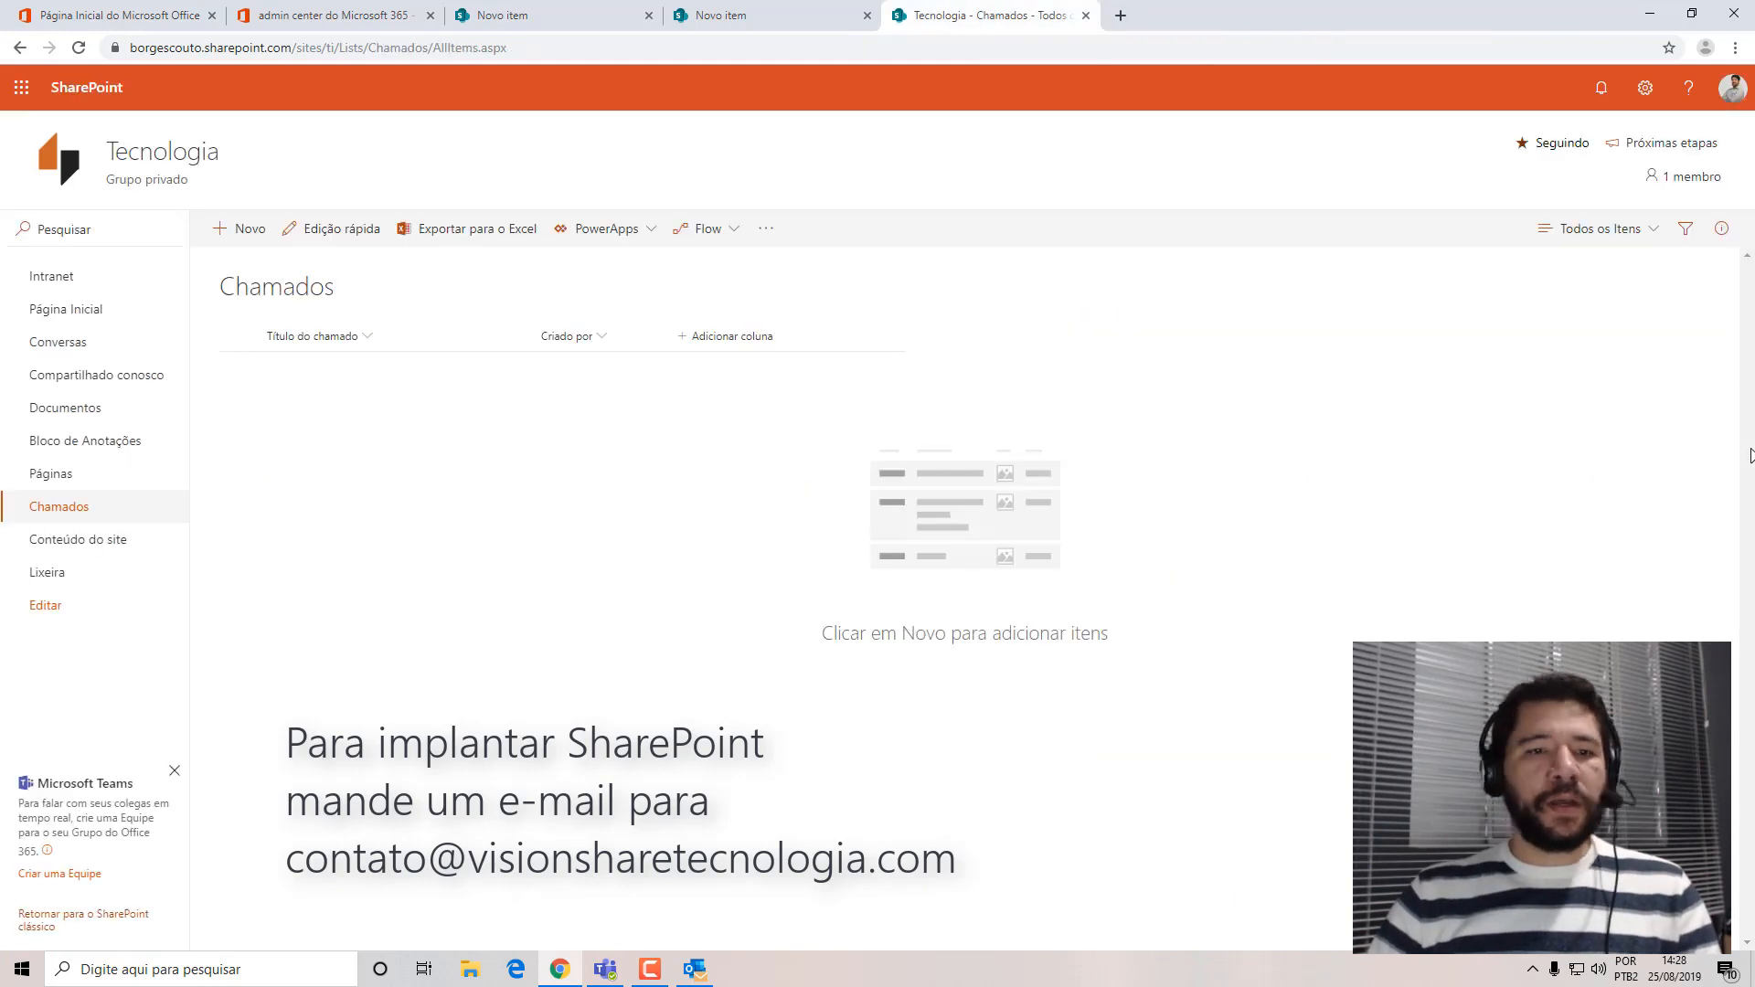
Rename the Criado por column of the Chamados list to "Solicitante" and save the name.
{"action": "left_click", "coordinate": [603, 338]}
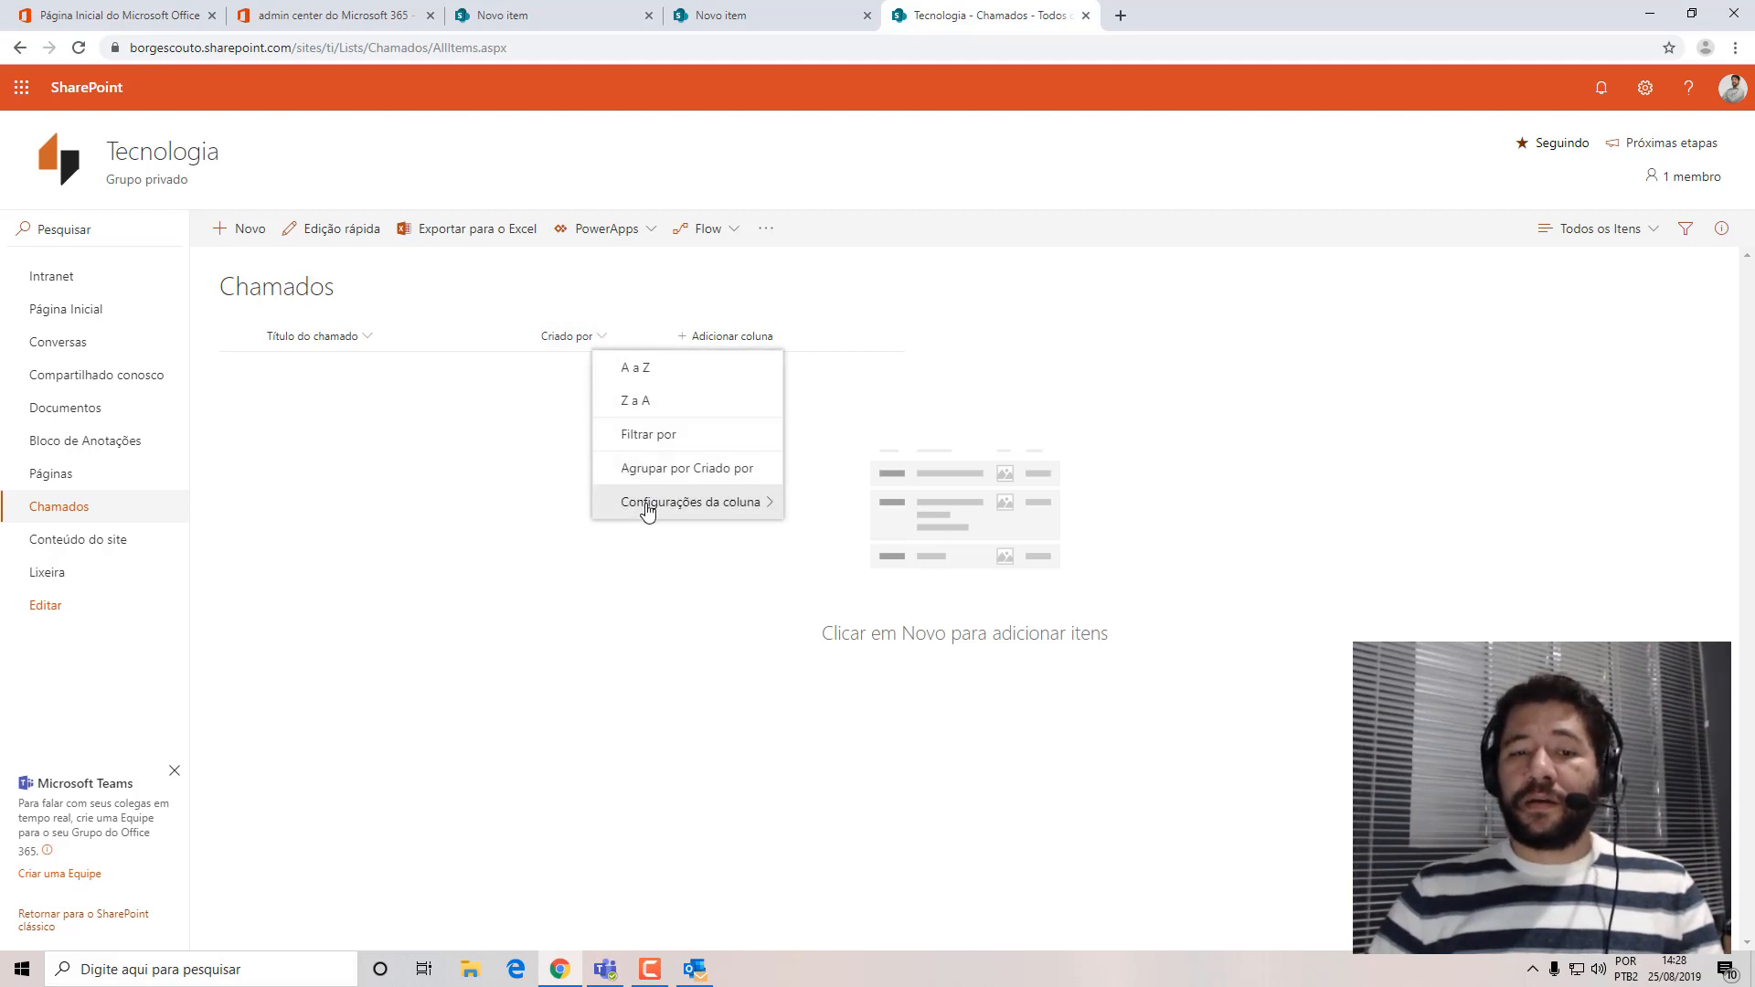
{"action": "mouse_move", "coordinate": [647, 505]}
{"action": "left_click", "coordinate": [873, 514]}
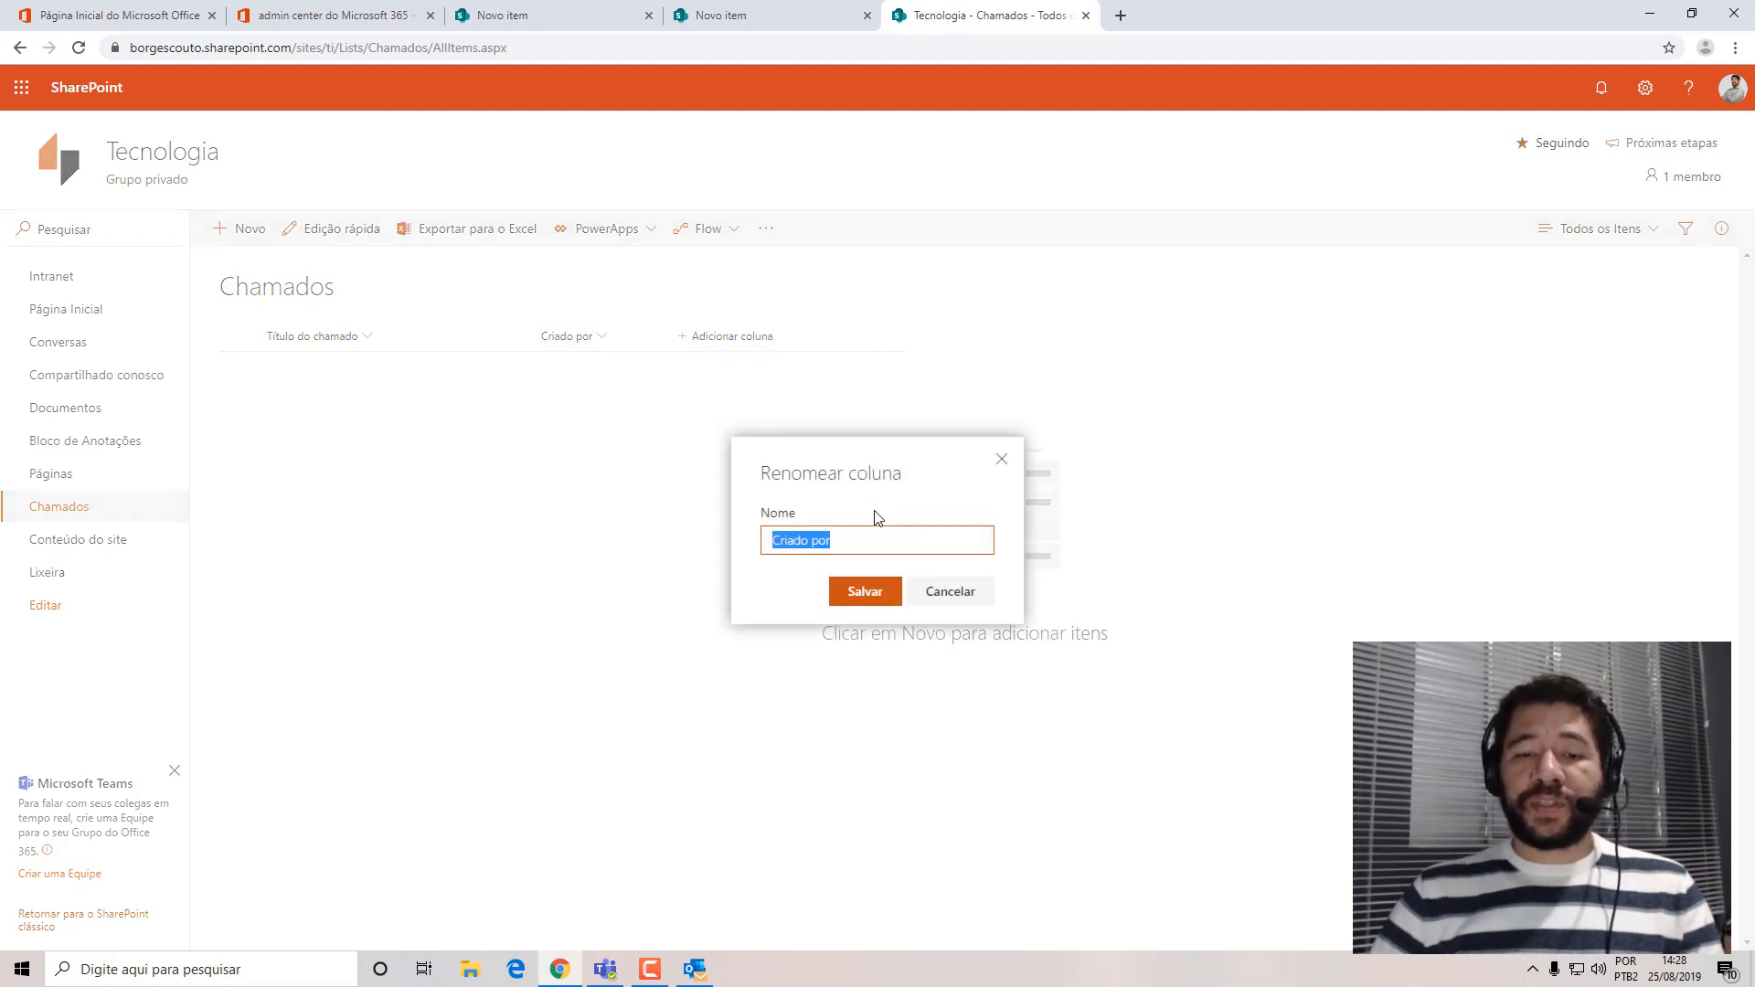
{"action": "type", "text": "So"}
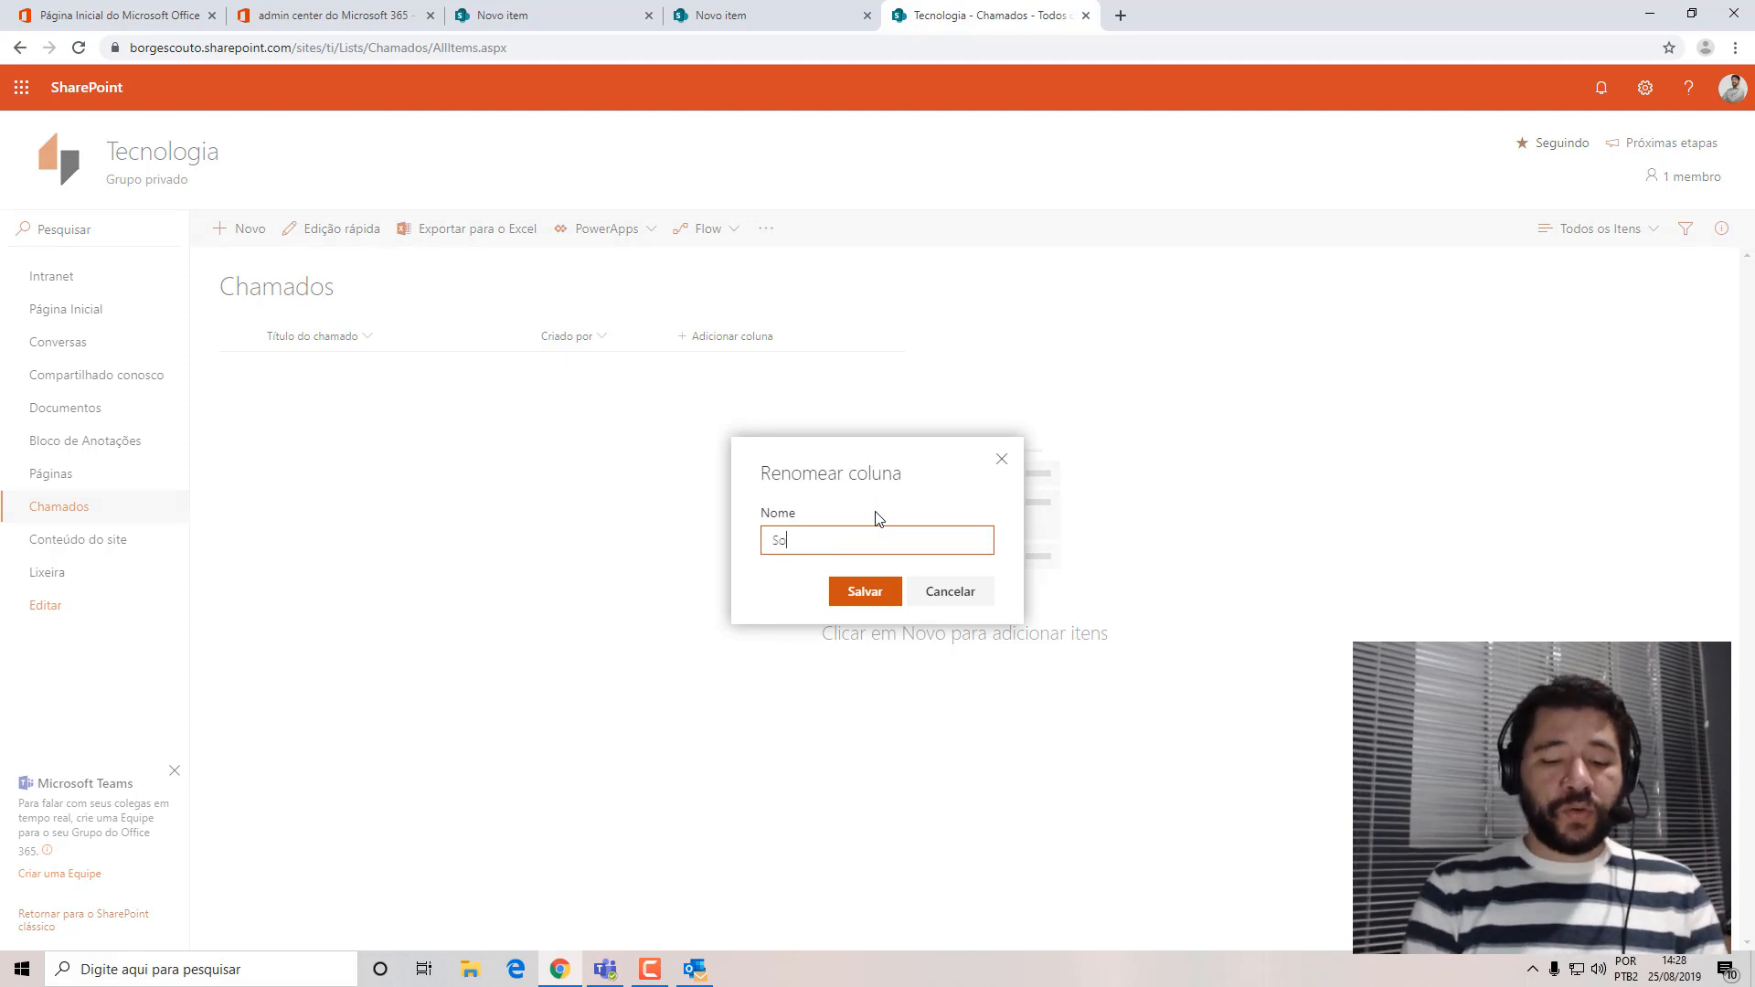
{"action": "type", "text": "licitante"}
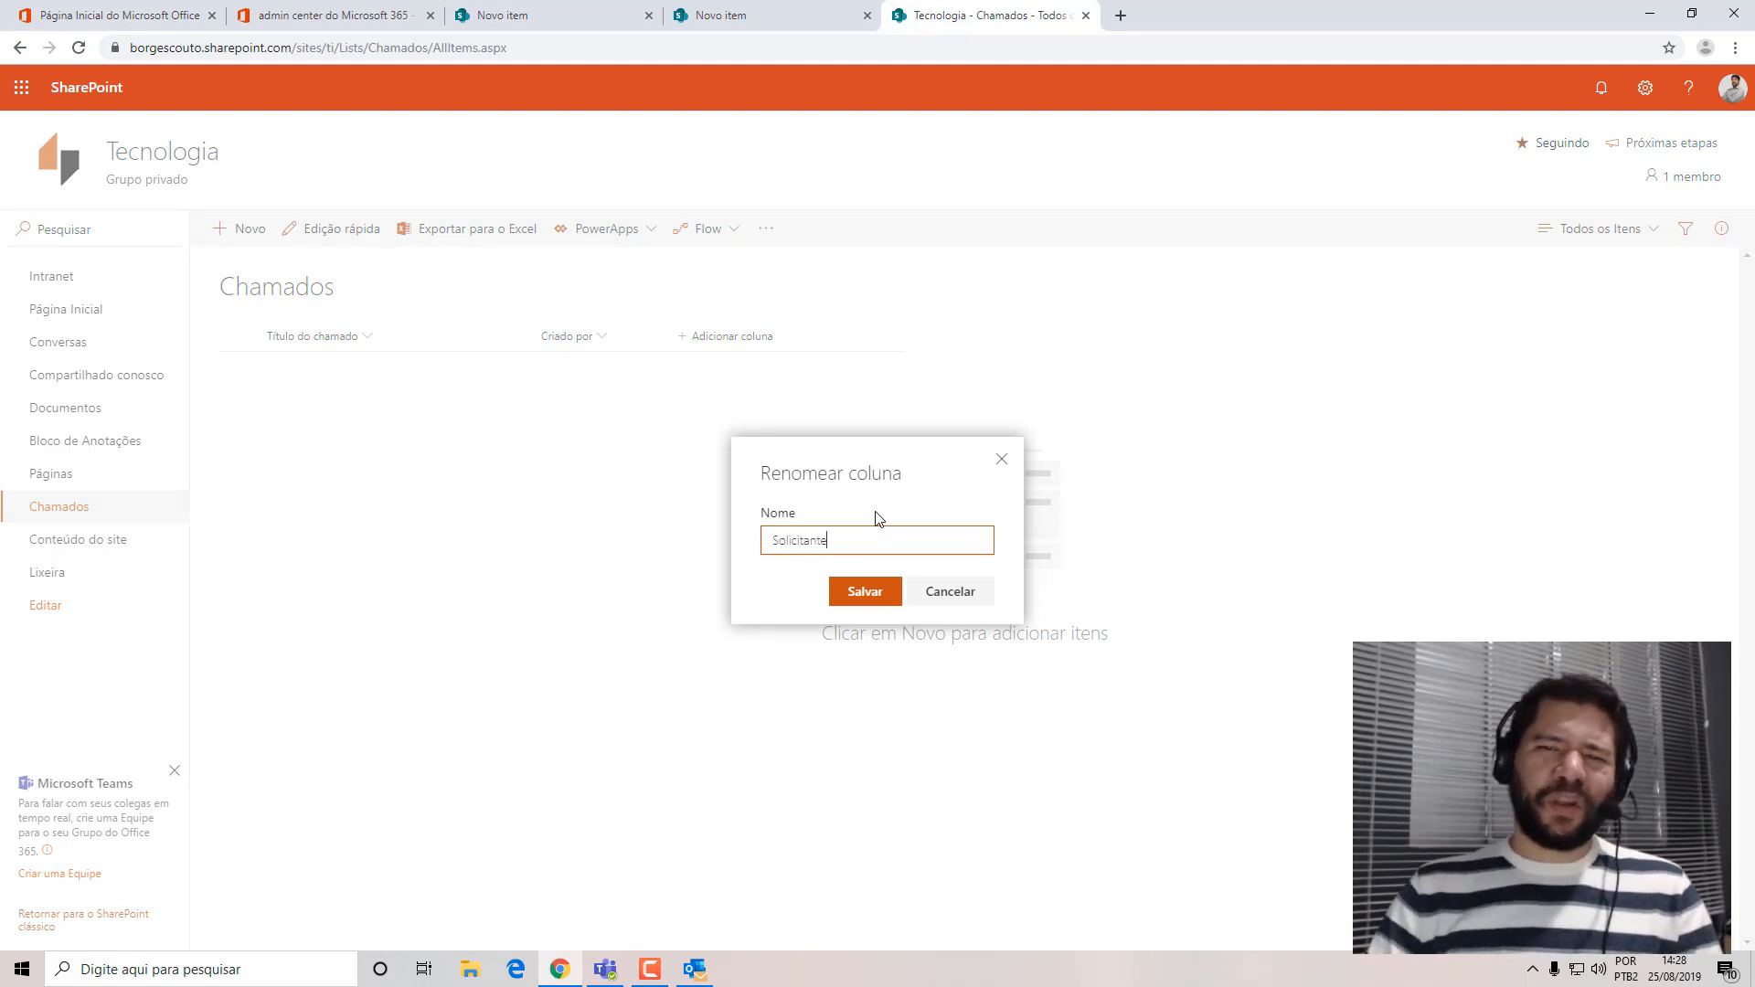
{"action": "left_click", "coordinate": [864, 592]}
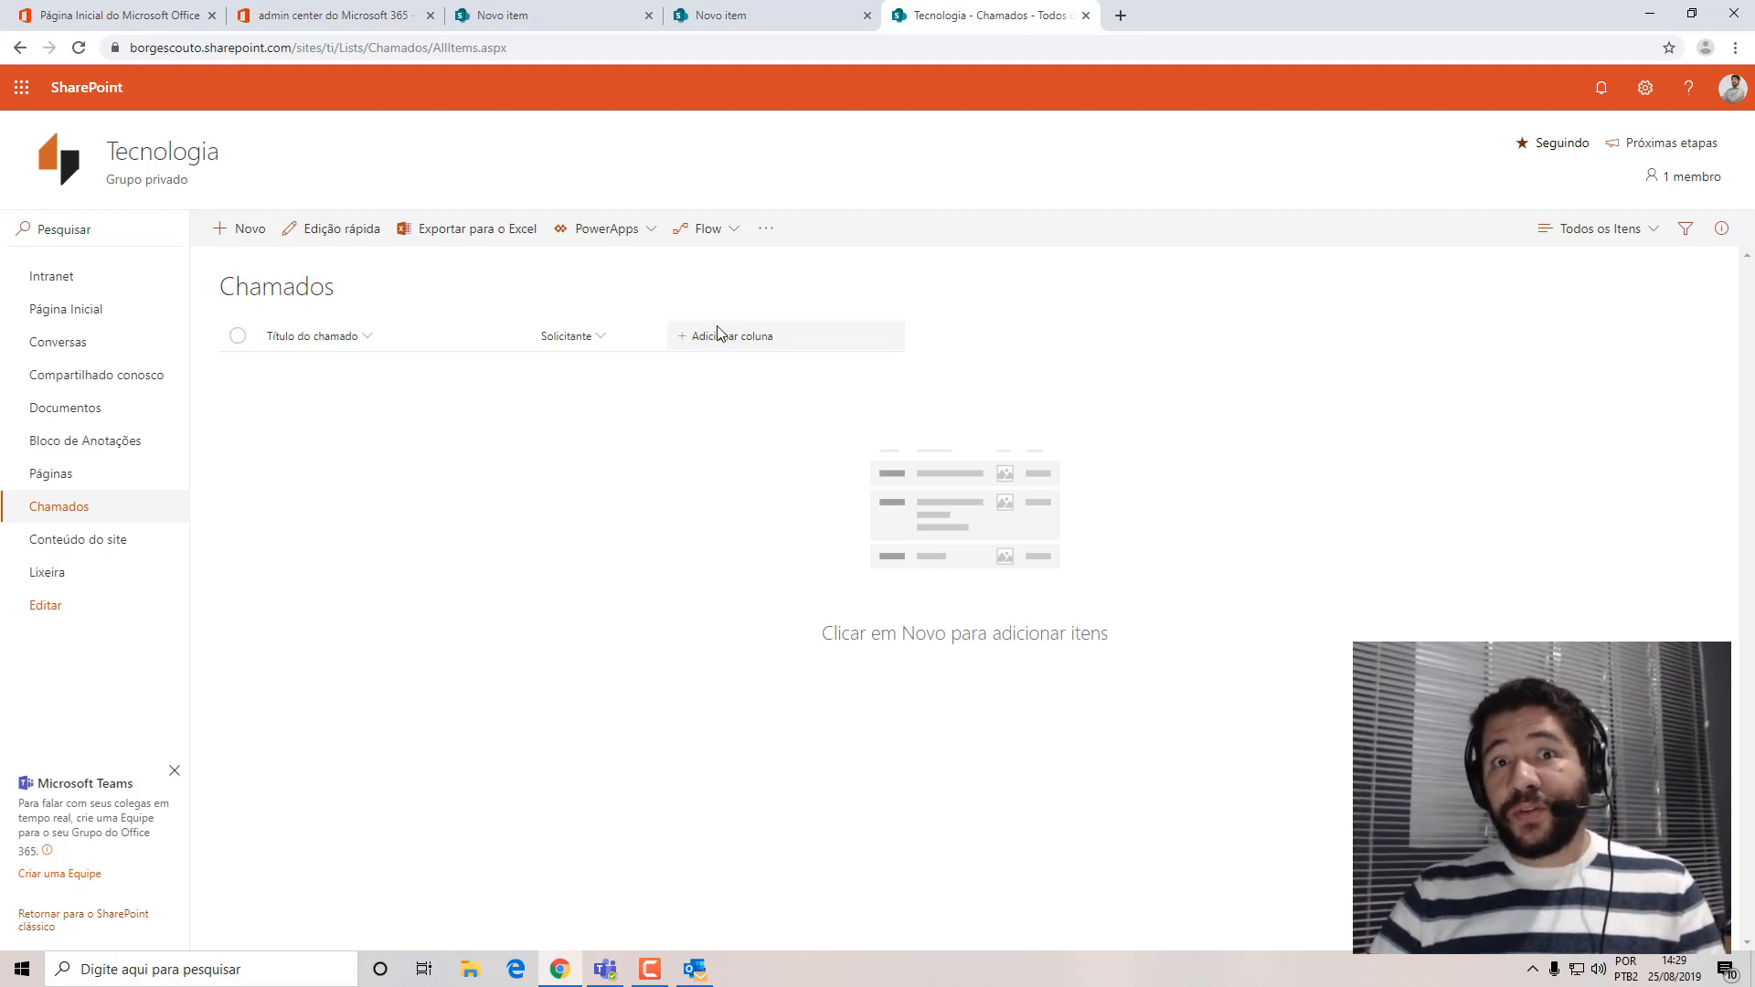
Edit the Todos os Itens view of Chamados to also show the Criado column, and save the view.
{"action": "left_click", "coordinate": [1609, 236]}
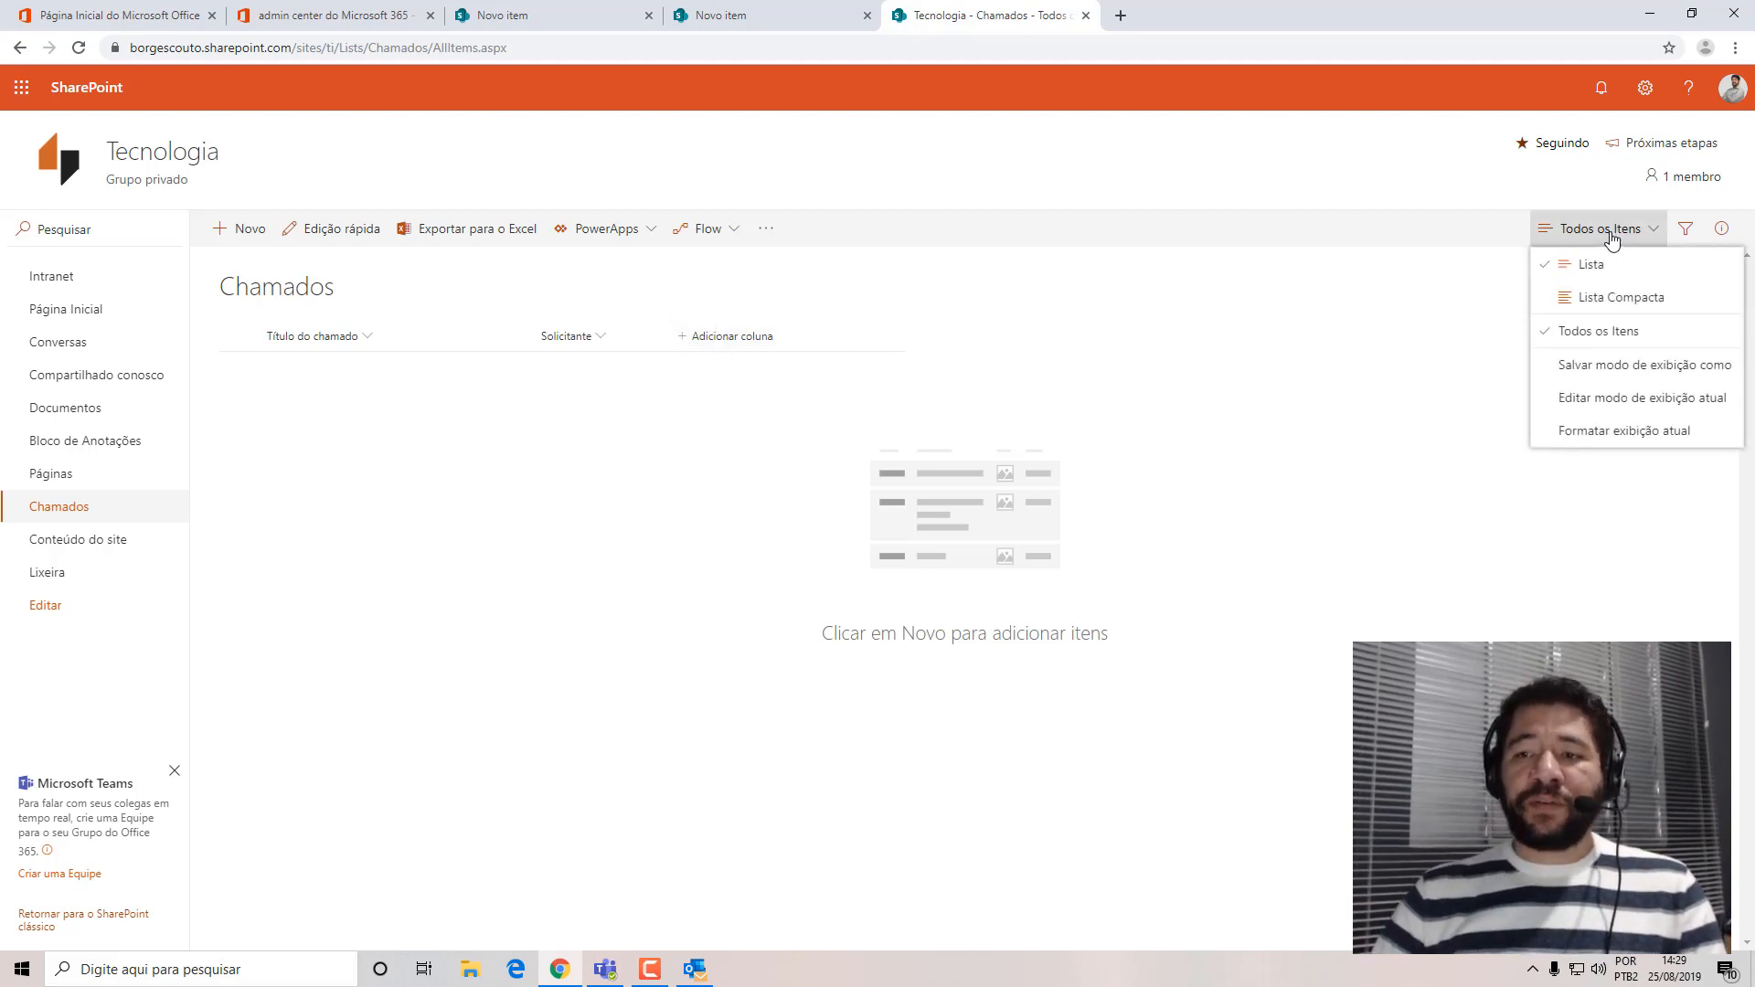
{"action": "left_click", "coordinate": [1603, 398]}
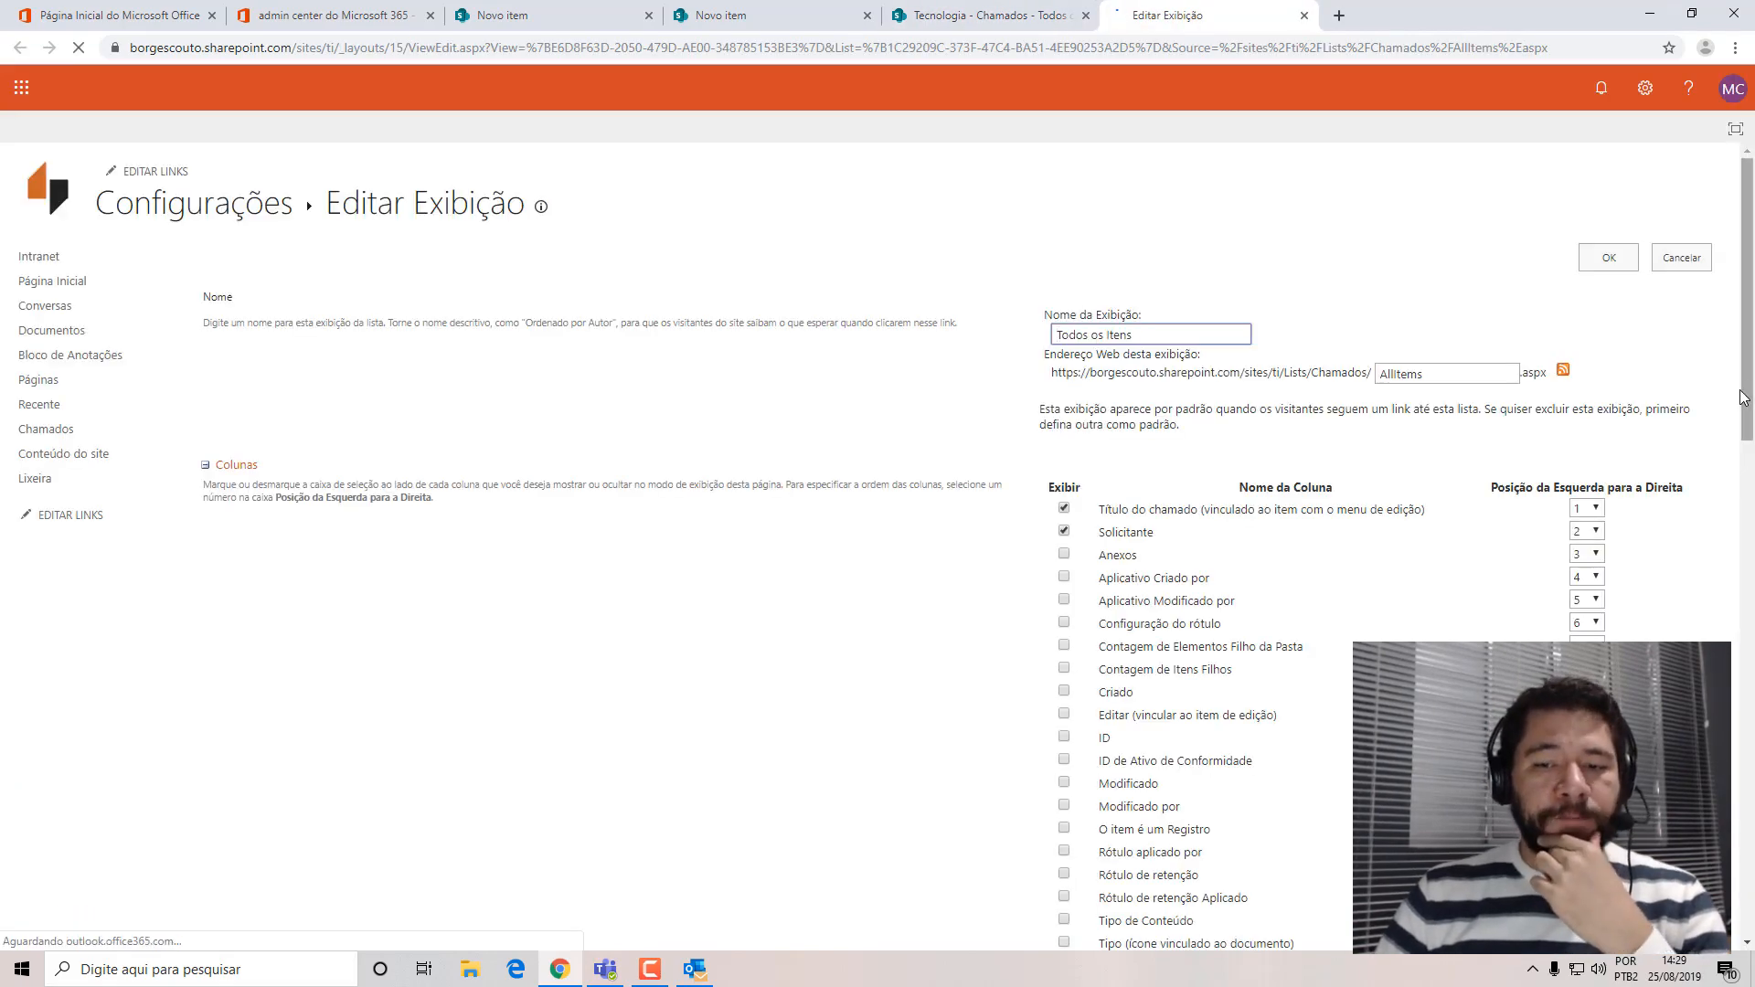
{"action": "scroll", "coordinate": [1747, 375], "scroll_direction": "down", "scroll_amount": 1}
{"action": "scroll", "coordinate": [1748, 374], "scroll_direction": "down", "scroll_amount": 2}
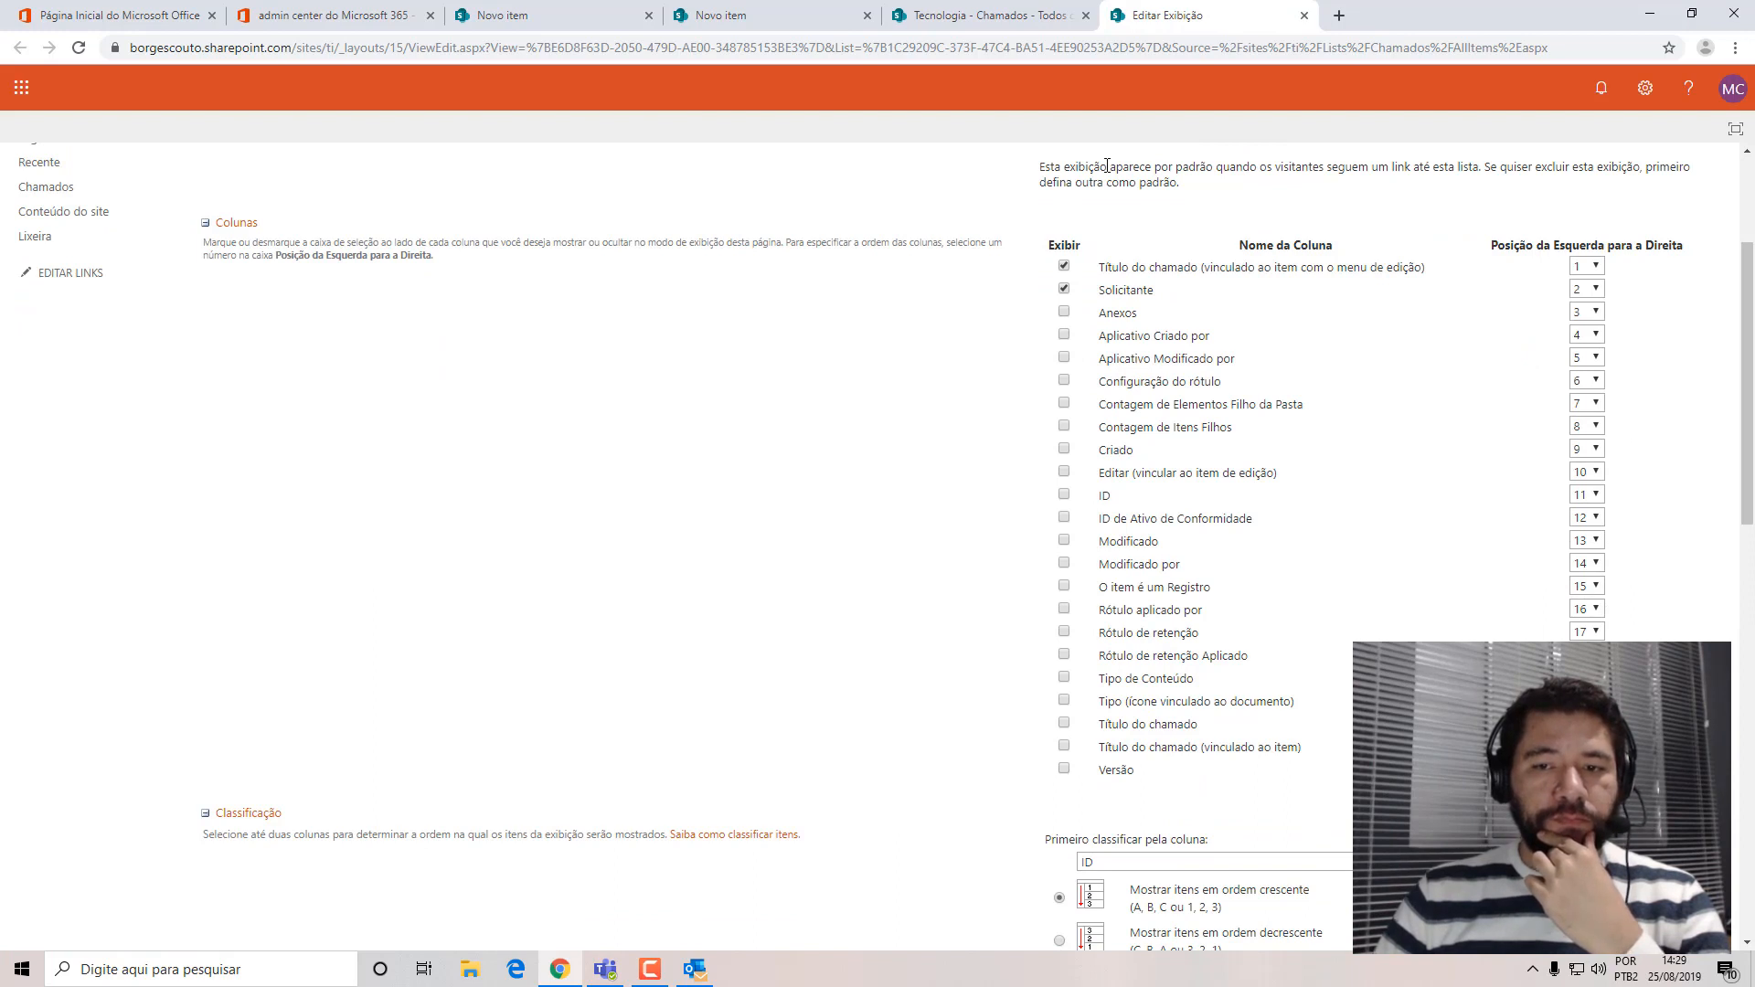
{"action": "left_click", "coordinate": [1064, 450]}
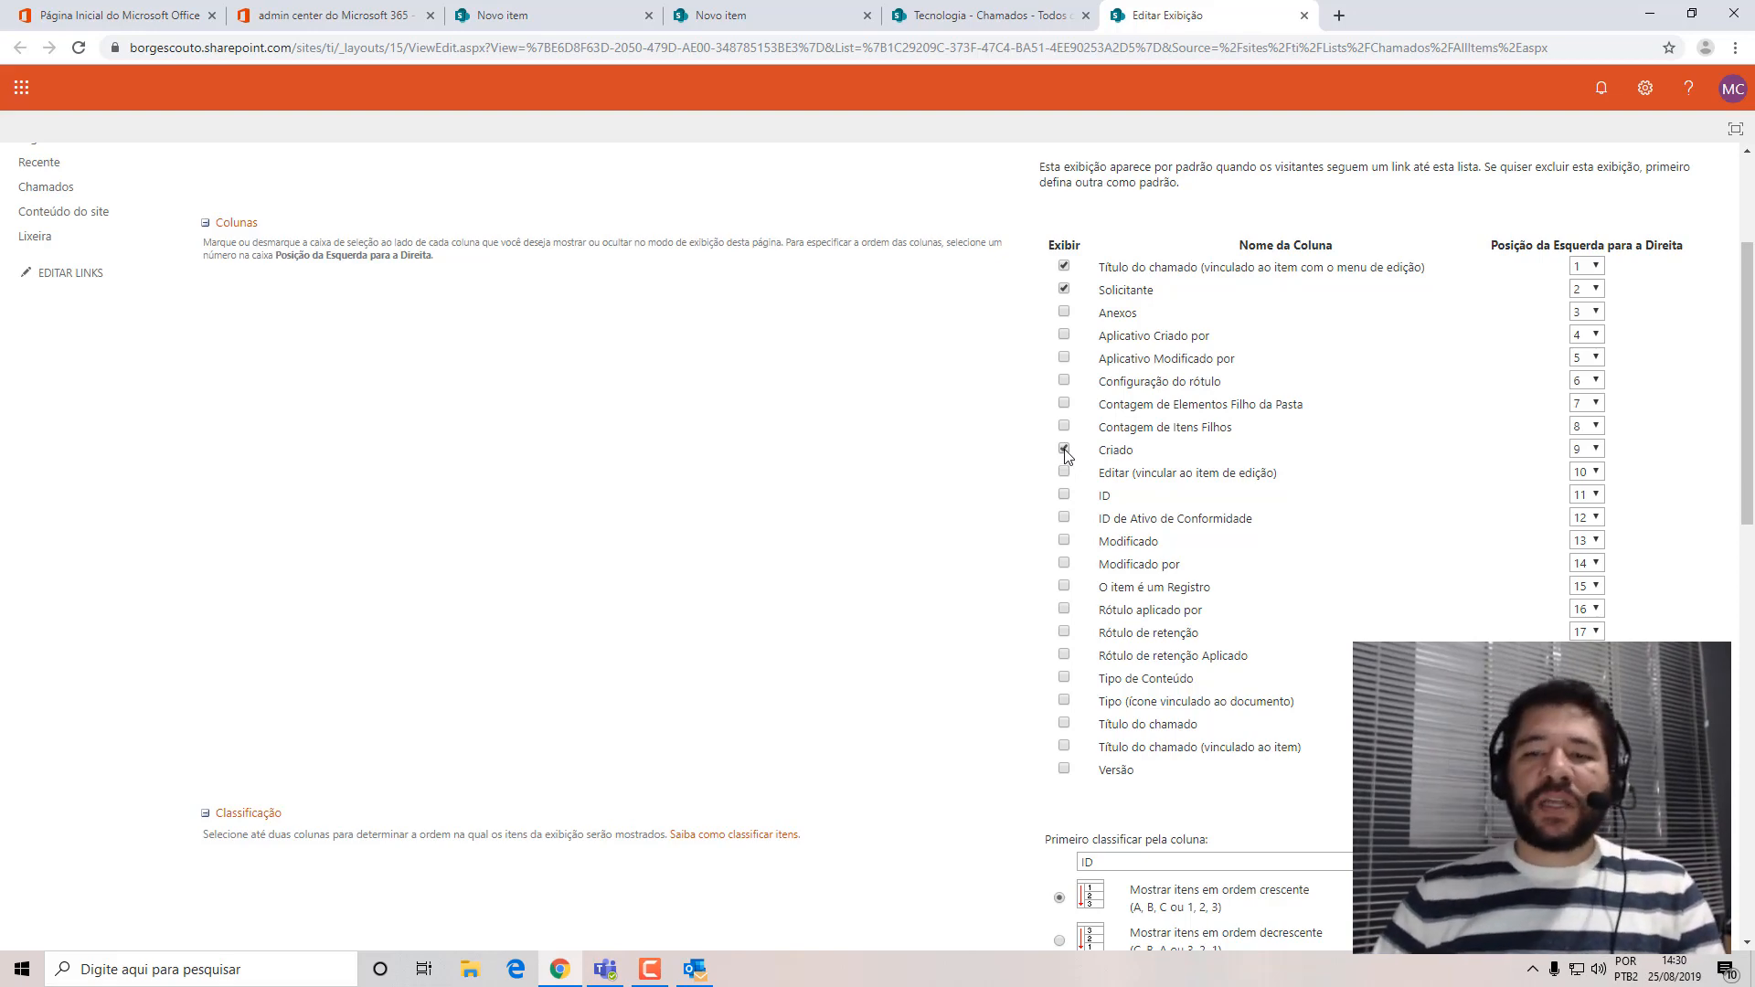
{"action": "scroll", "coordinate": [1270, 534], "scroll_direction": "down", "scroll_amount": 8}
{"action": "scroll", "coordinate": [1554, 823], "scroll_direction": "down", "scroll_amount": 3}
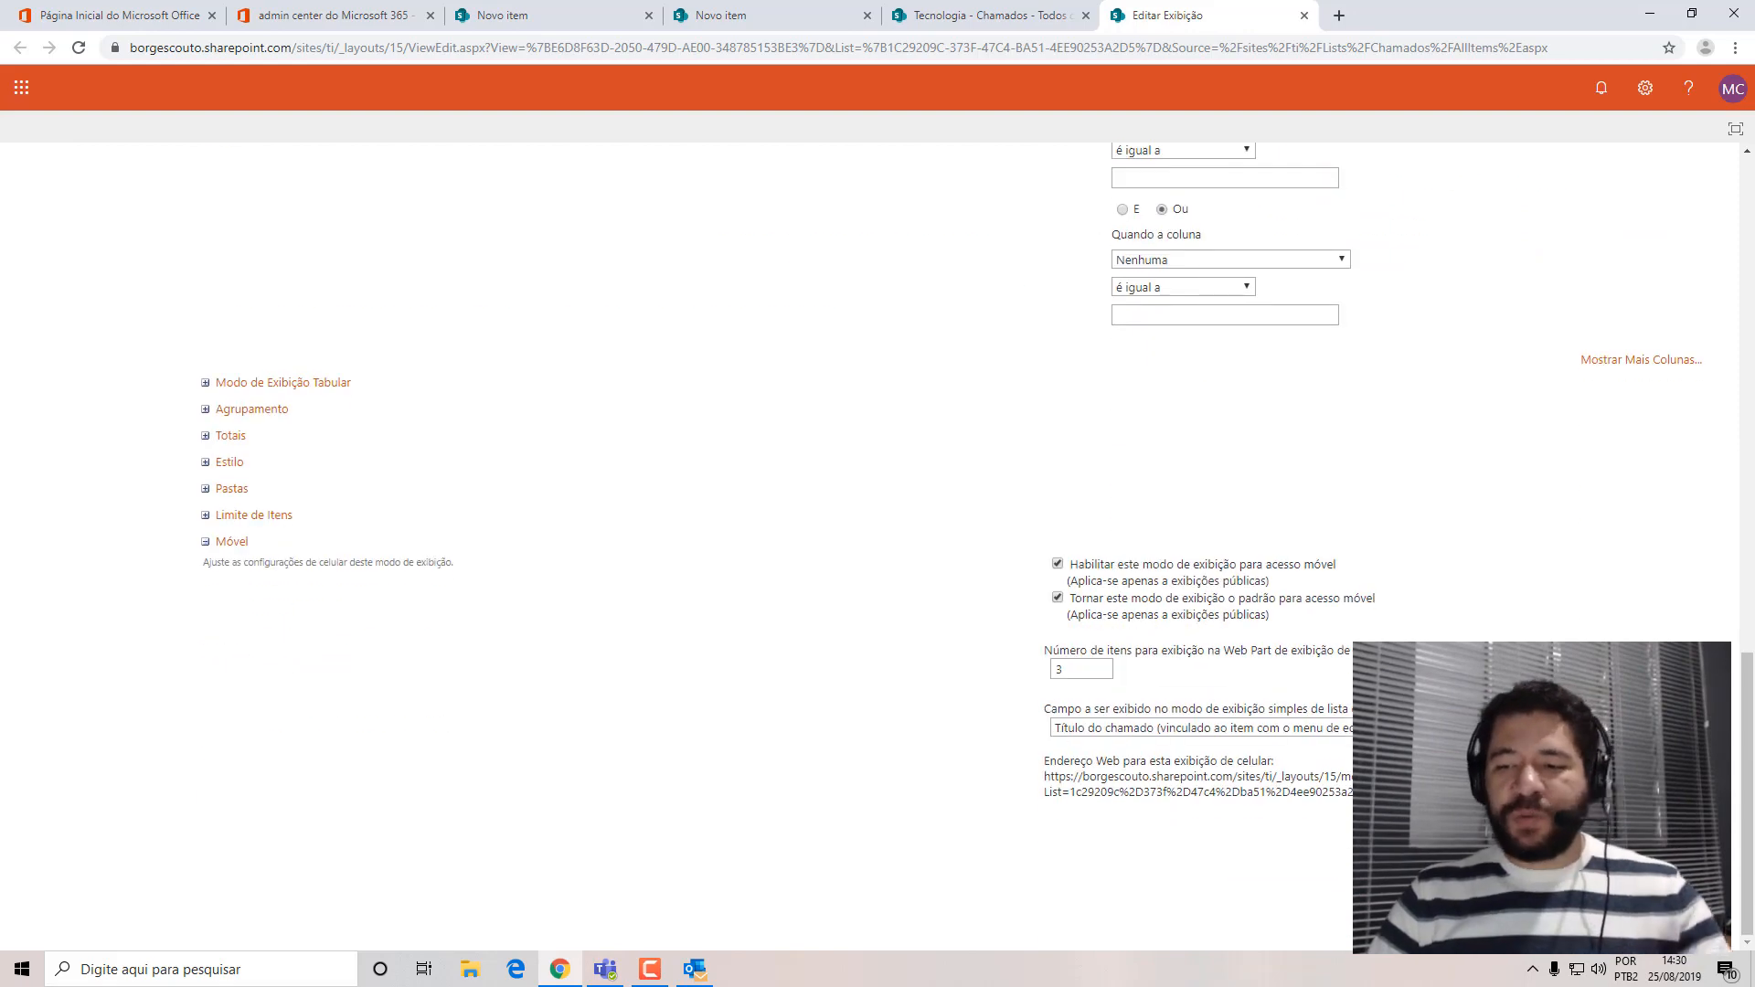
{"action": "left_click", "coordinate": [1561, 855]}
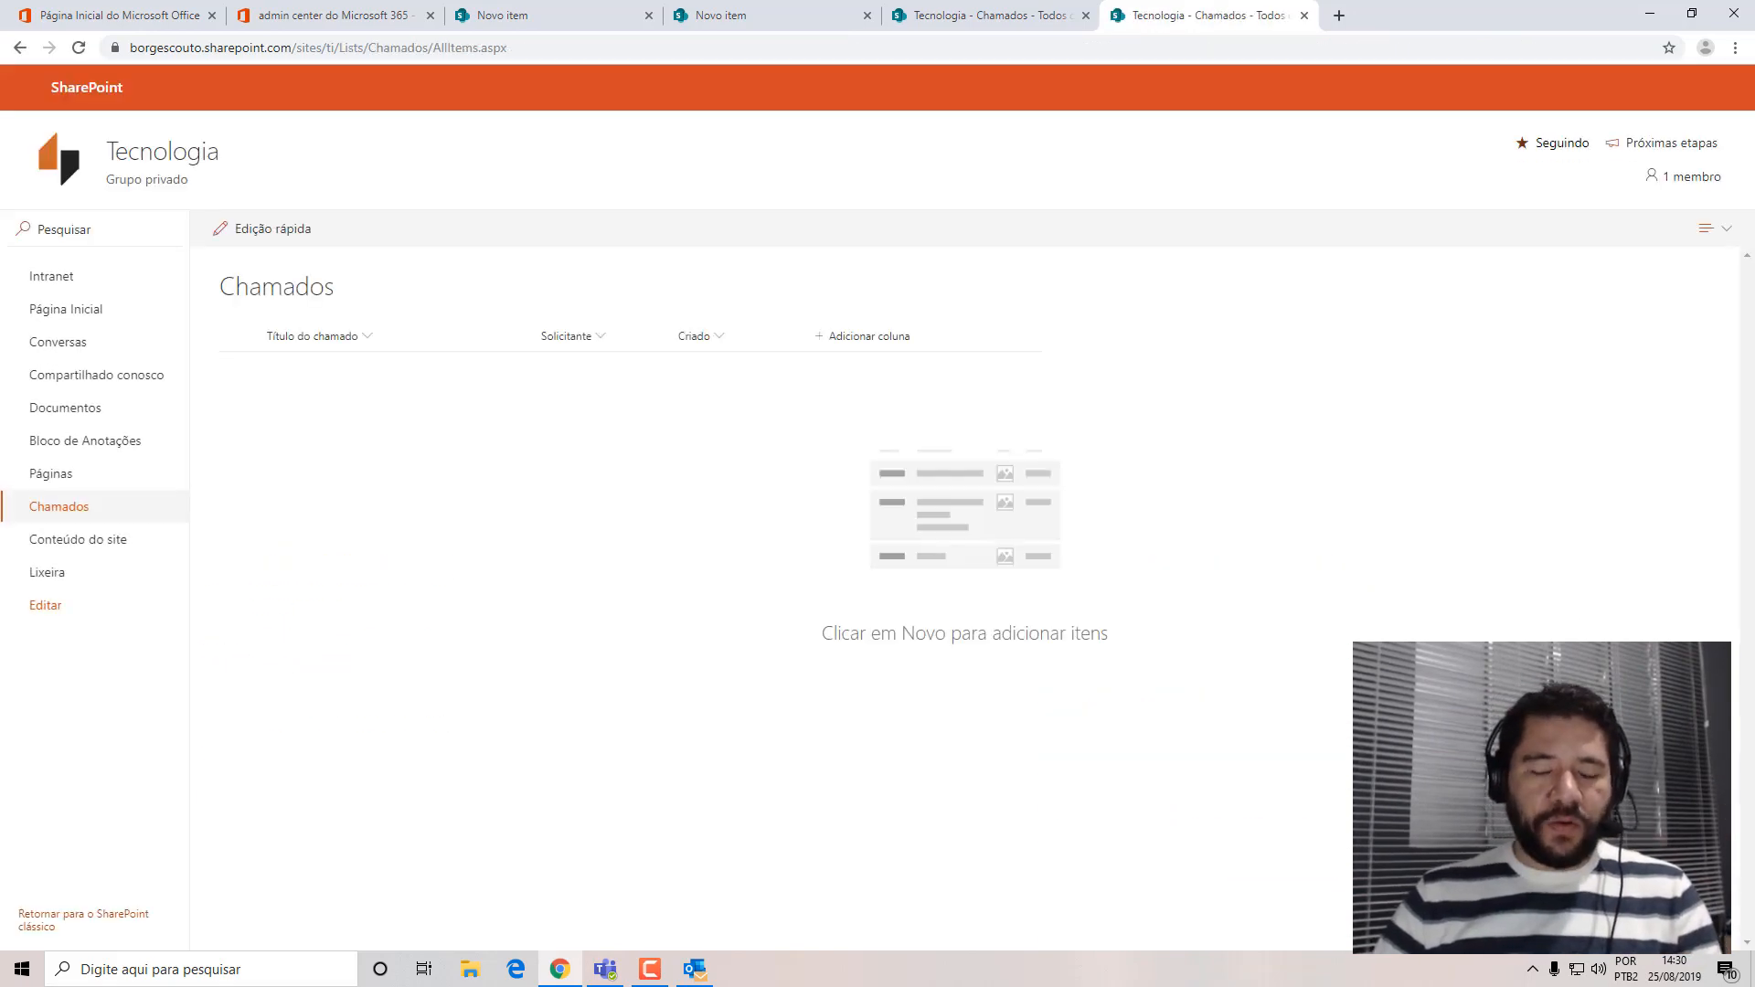
Rename the Criado column of the Chamados list to "Data Abertura" and save the name.
{"action": "left_click", "coordinate": [721, 345]}
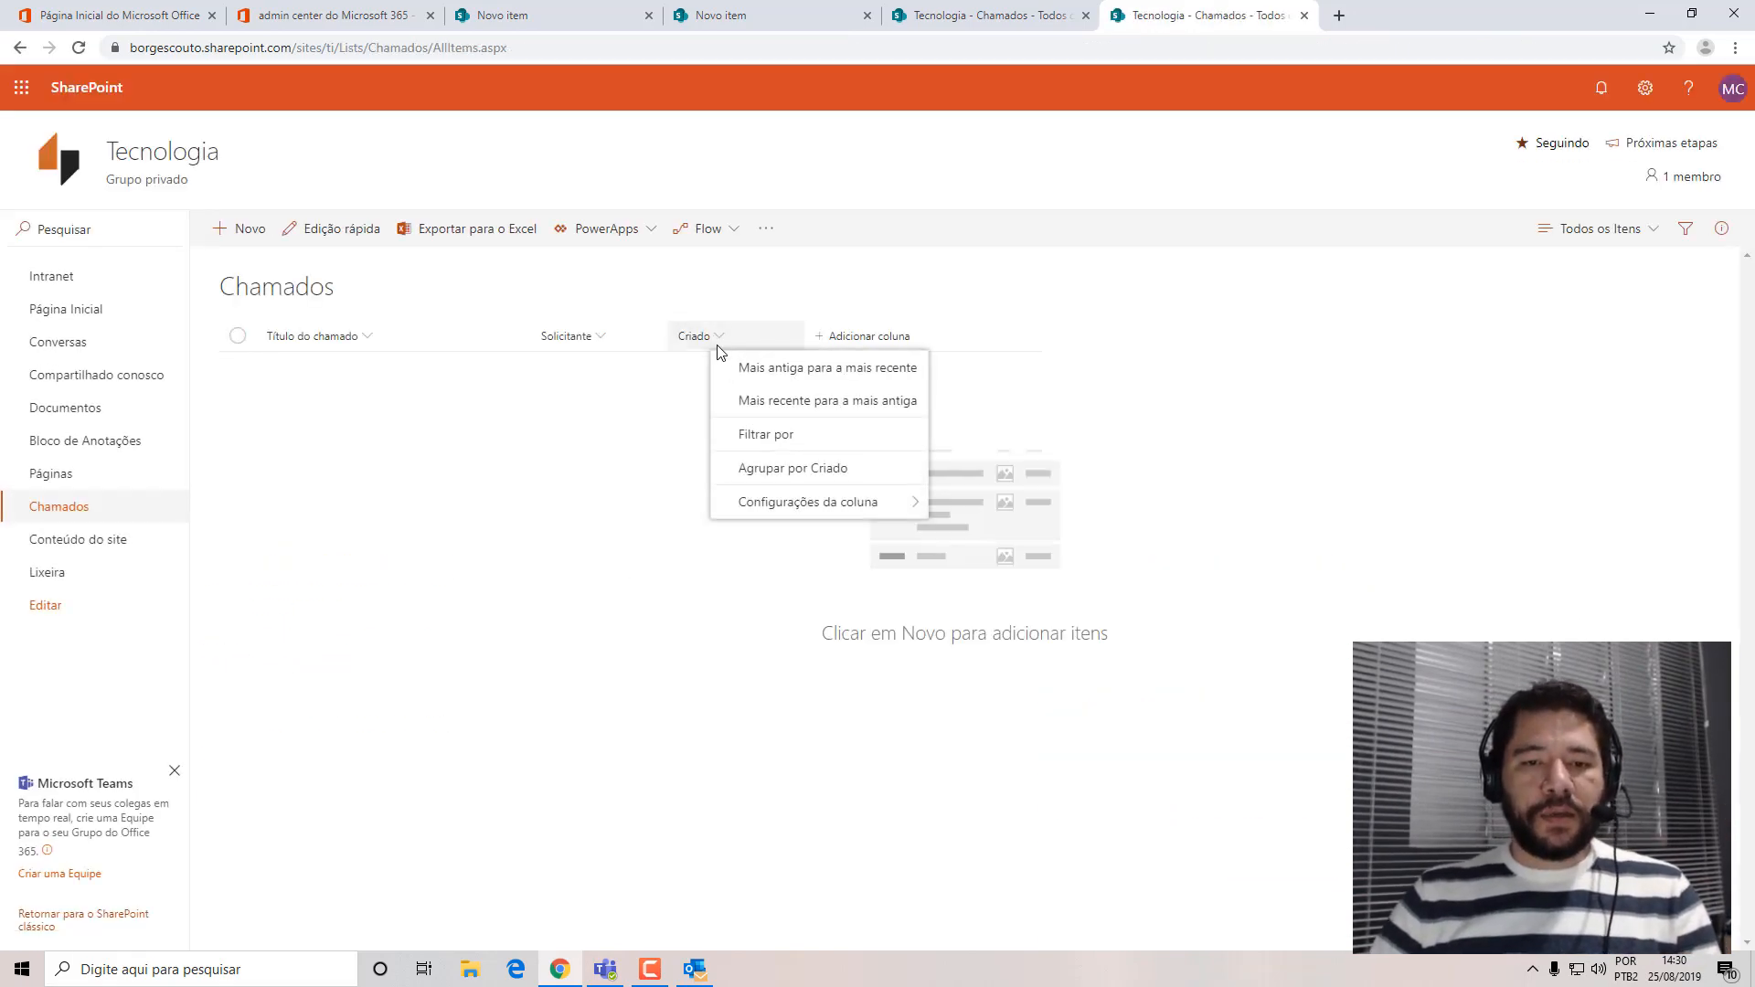
{"action": "mouse_move", "coordinate": [913, 506]}
{"action": "left_click", "coordinate": [979, 515]}
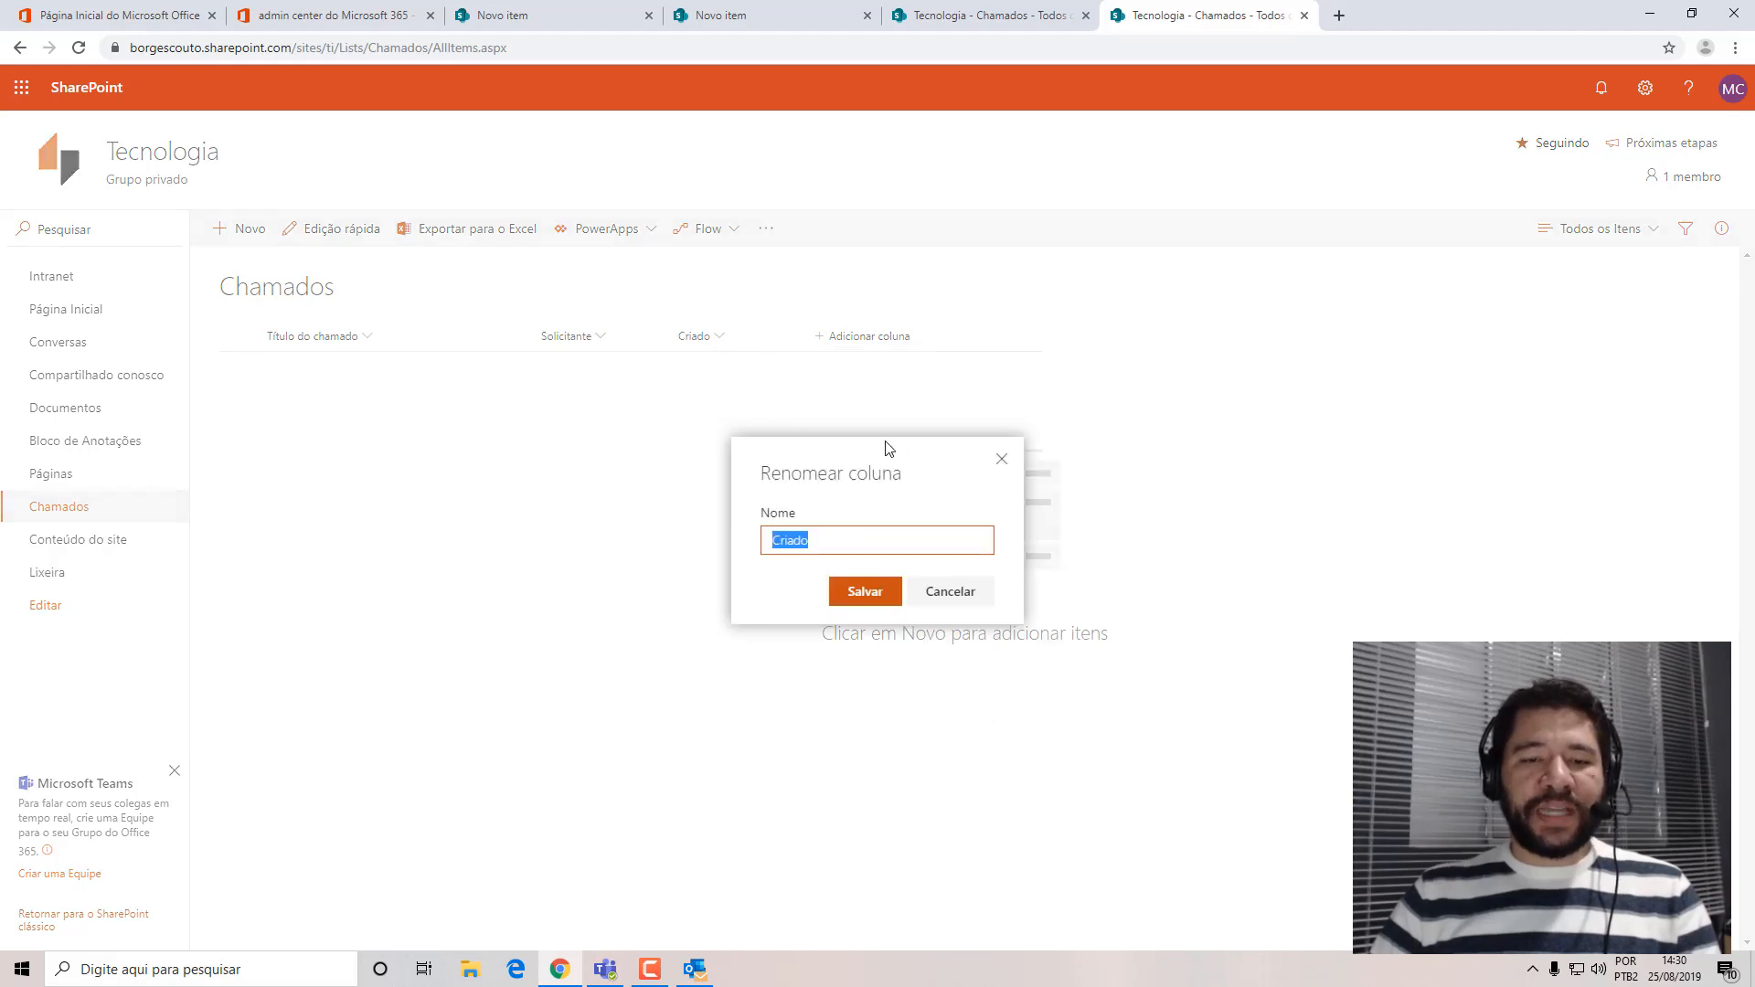
{"action": "type", "text": "Data "}
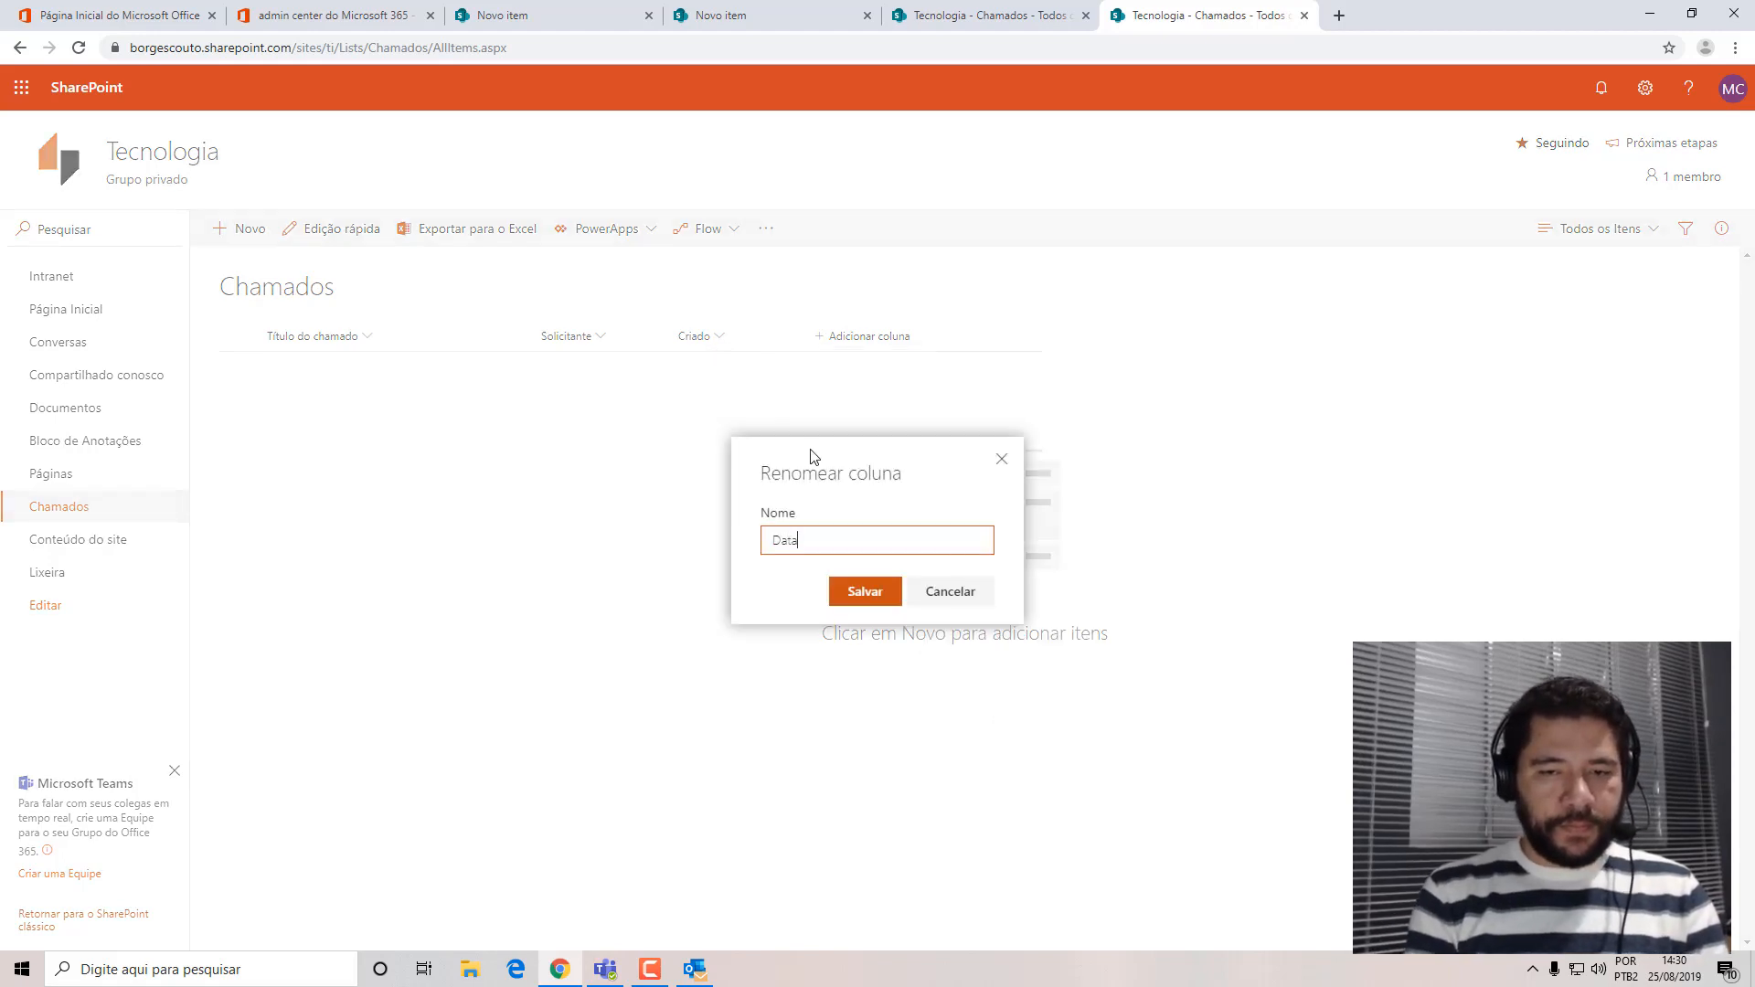
{"action": "type", "text": "Criação"}
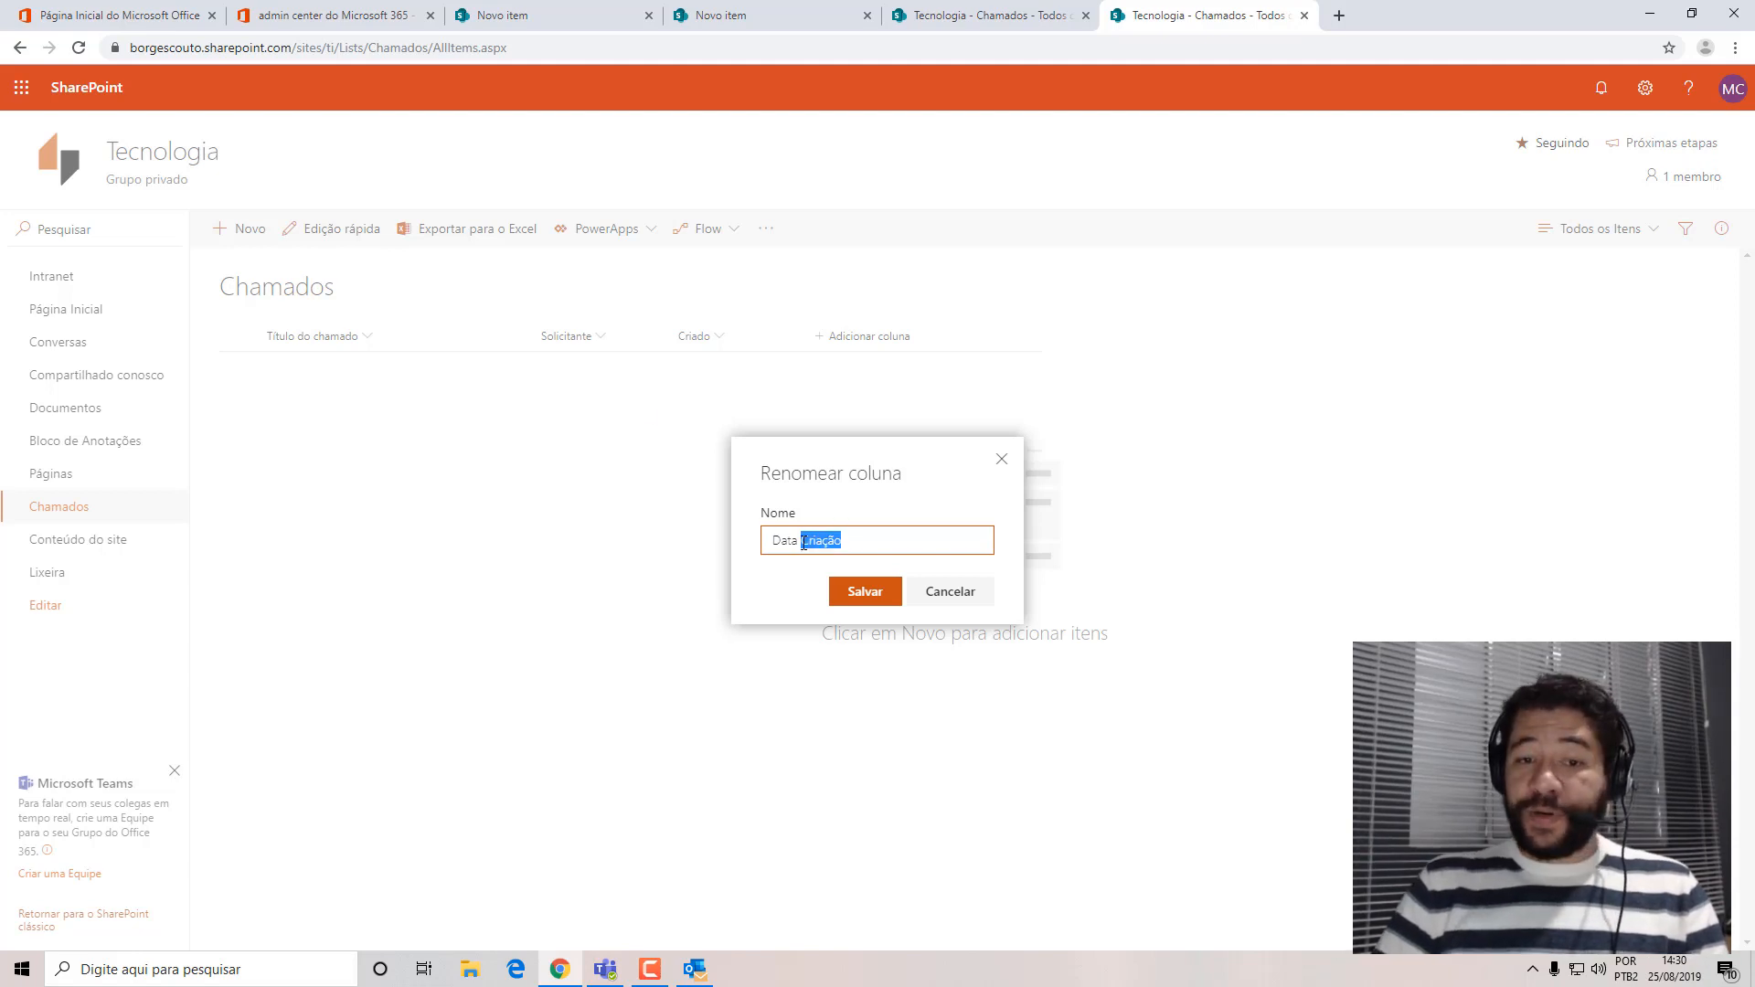
{"action": "left_click_drag", "start_coordinate": [842, 540], "coordinate": [801, 541]}
{"action": "type", "text": "Abertura"}
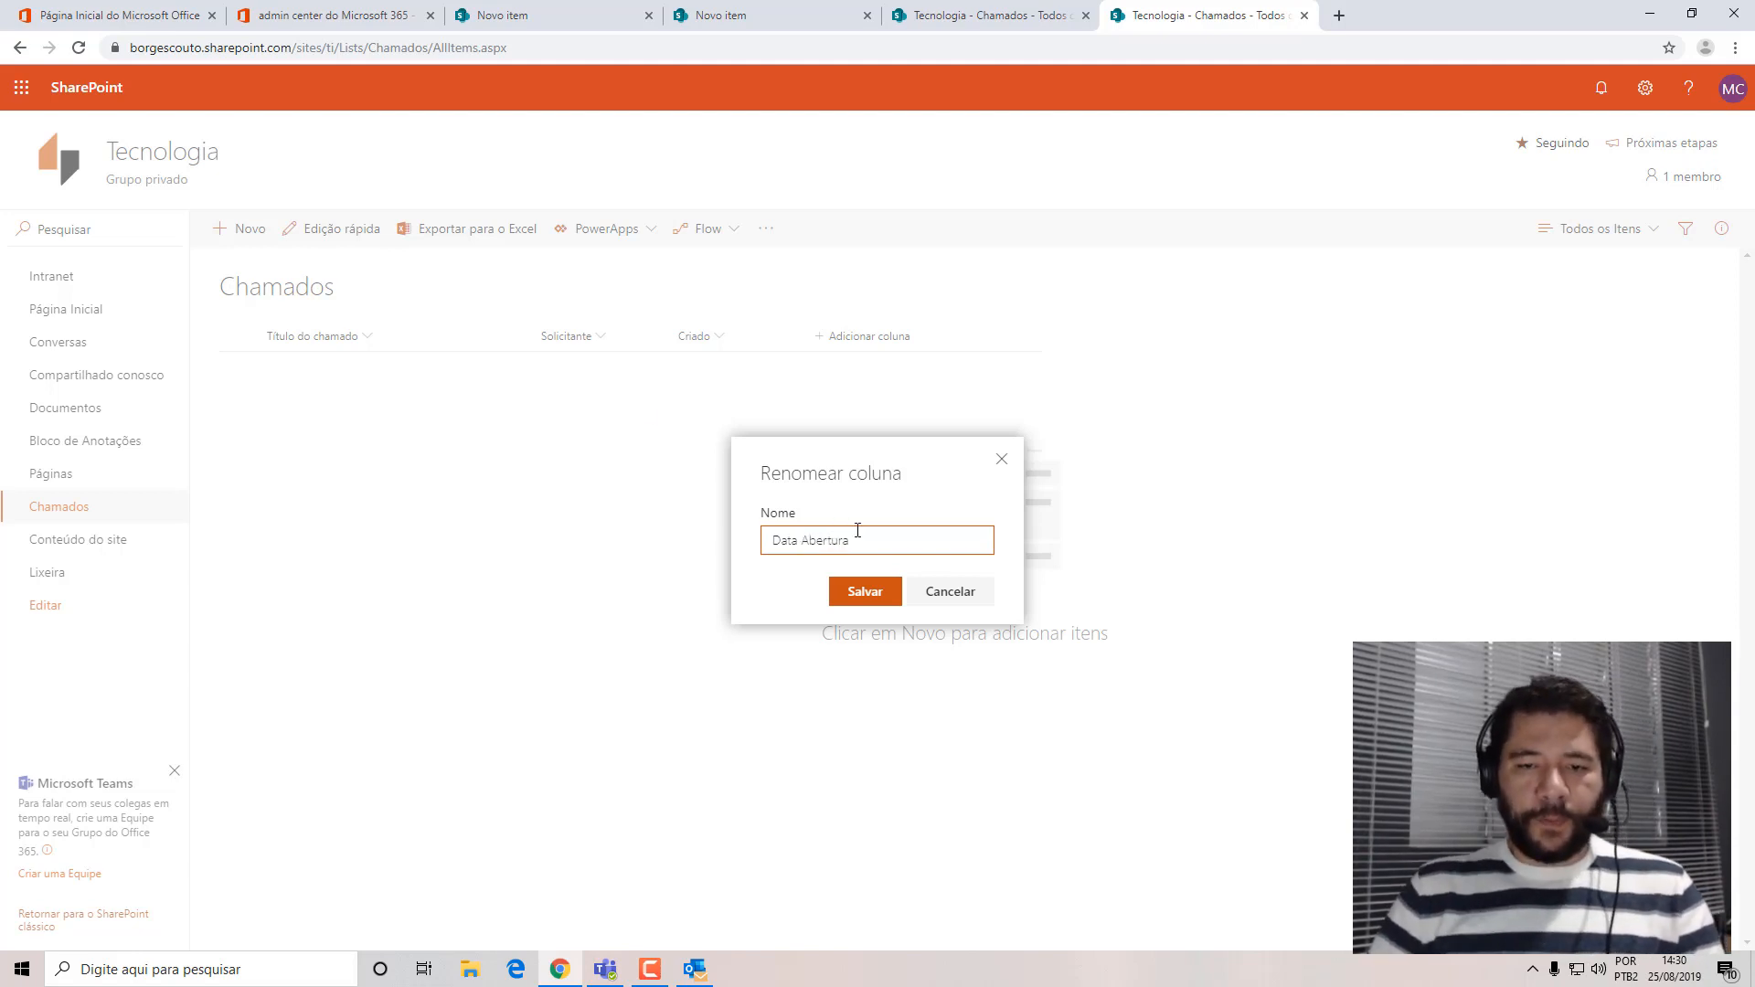
{"action": "left_click", "coordinate": [864, 592]}
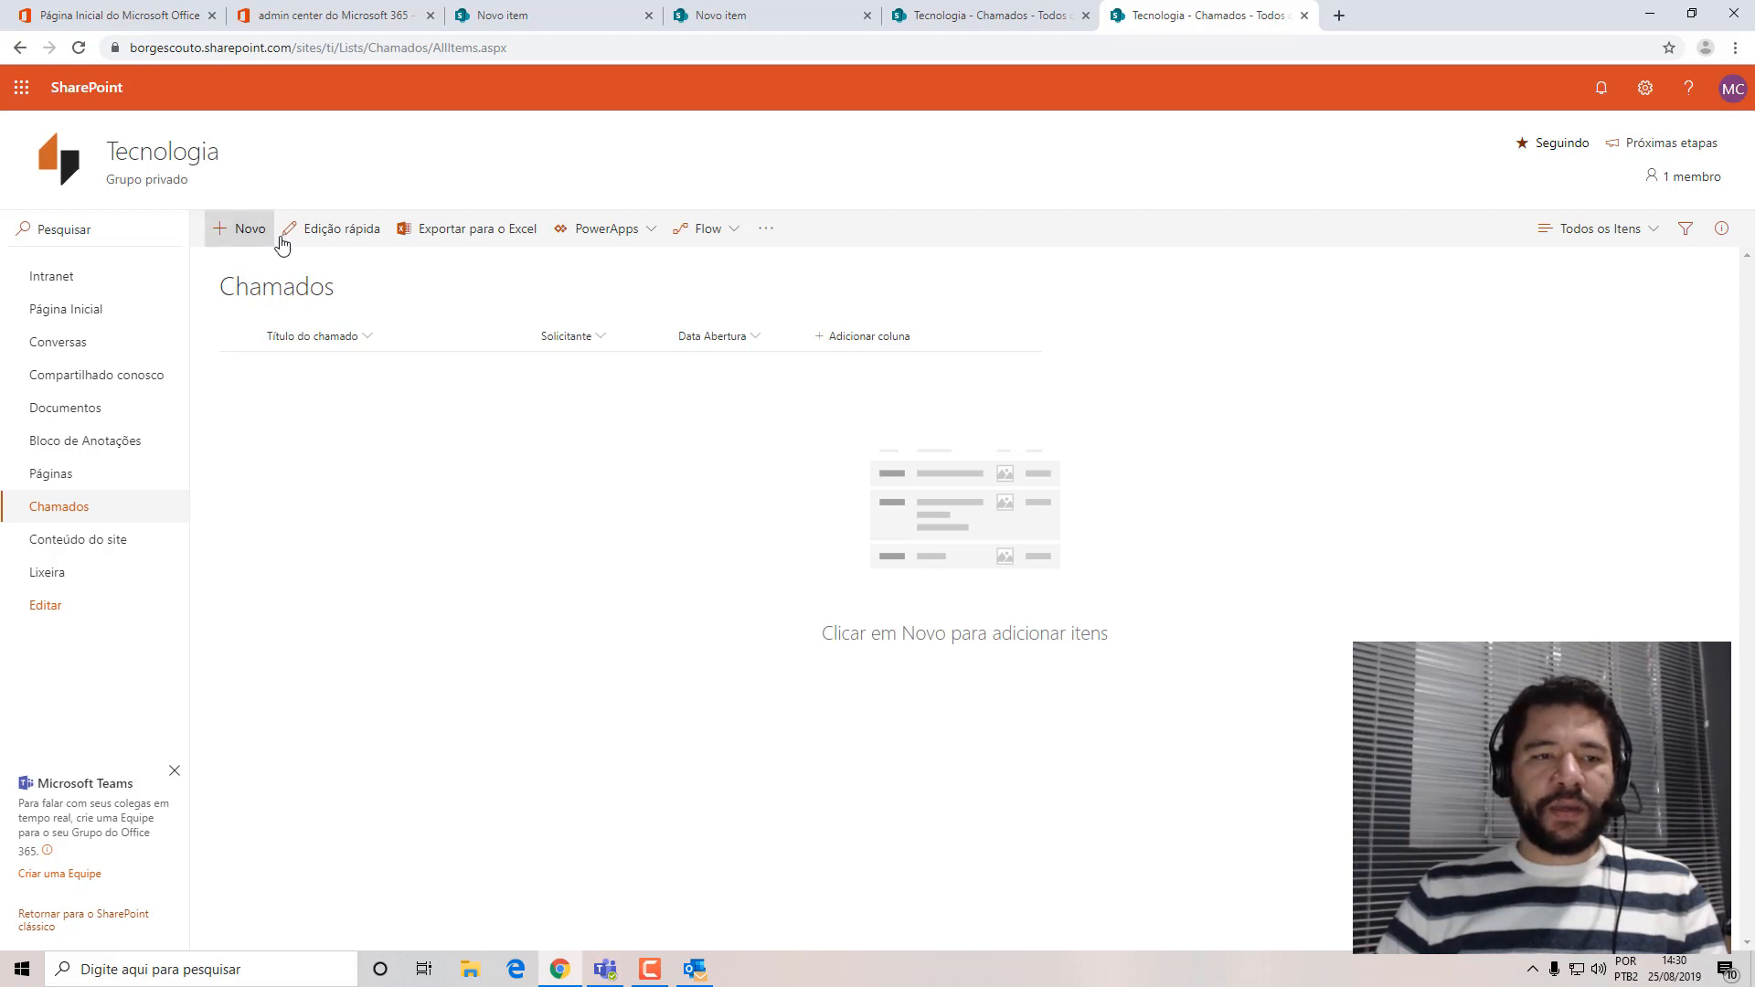
Check which fields a new Chamados item form offers, and cancel the form without saving.
{"action": "left_click", "coordinate": [242, 230]}
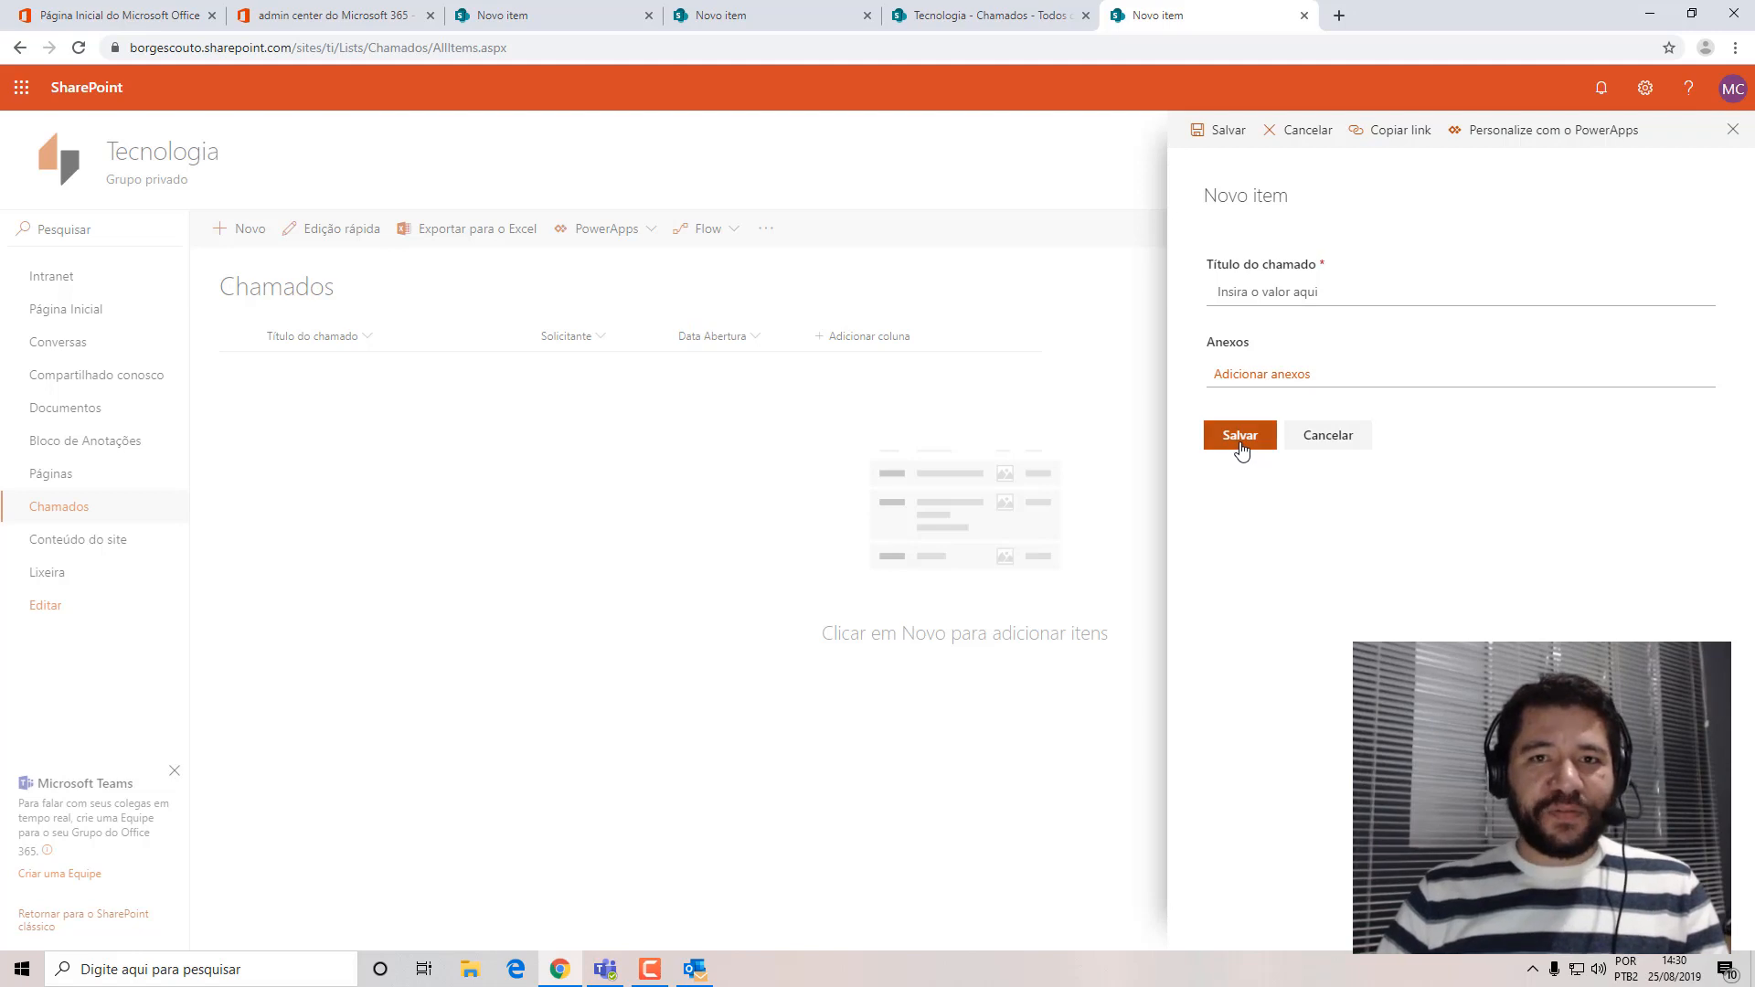
{"action": "left_click", "coordinate": [1335, 436]}
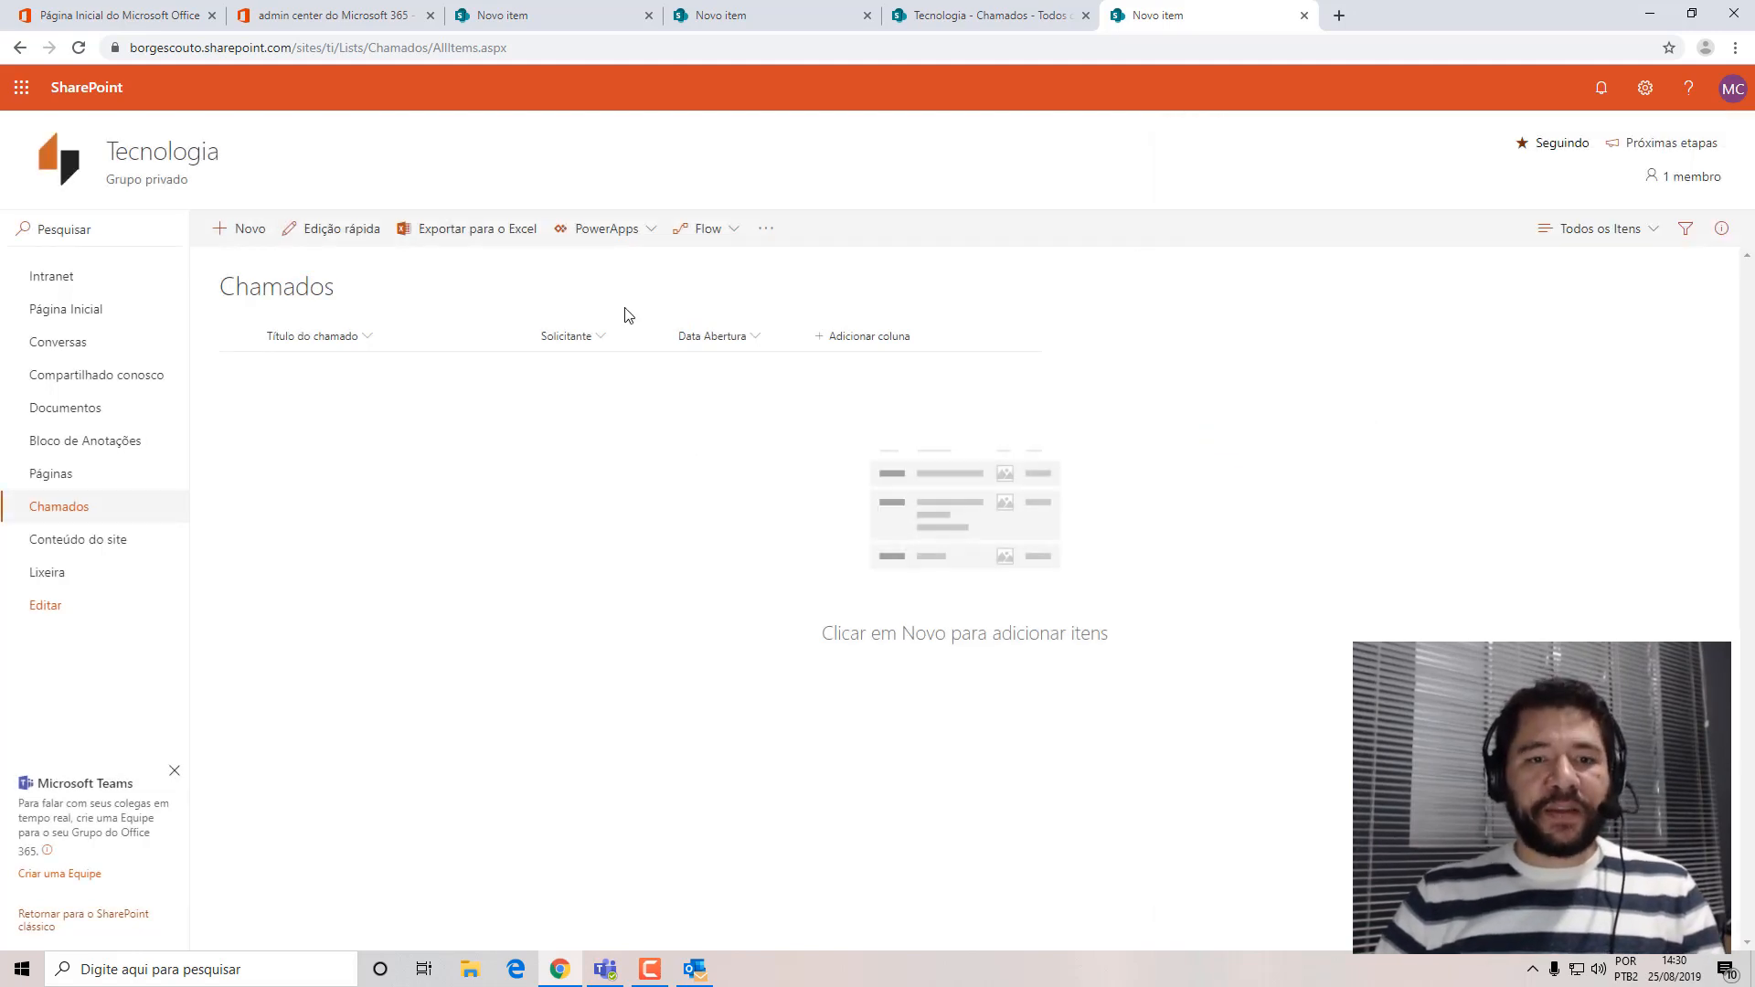
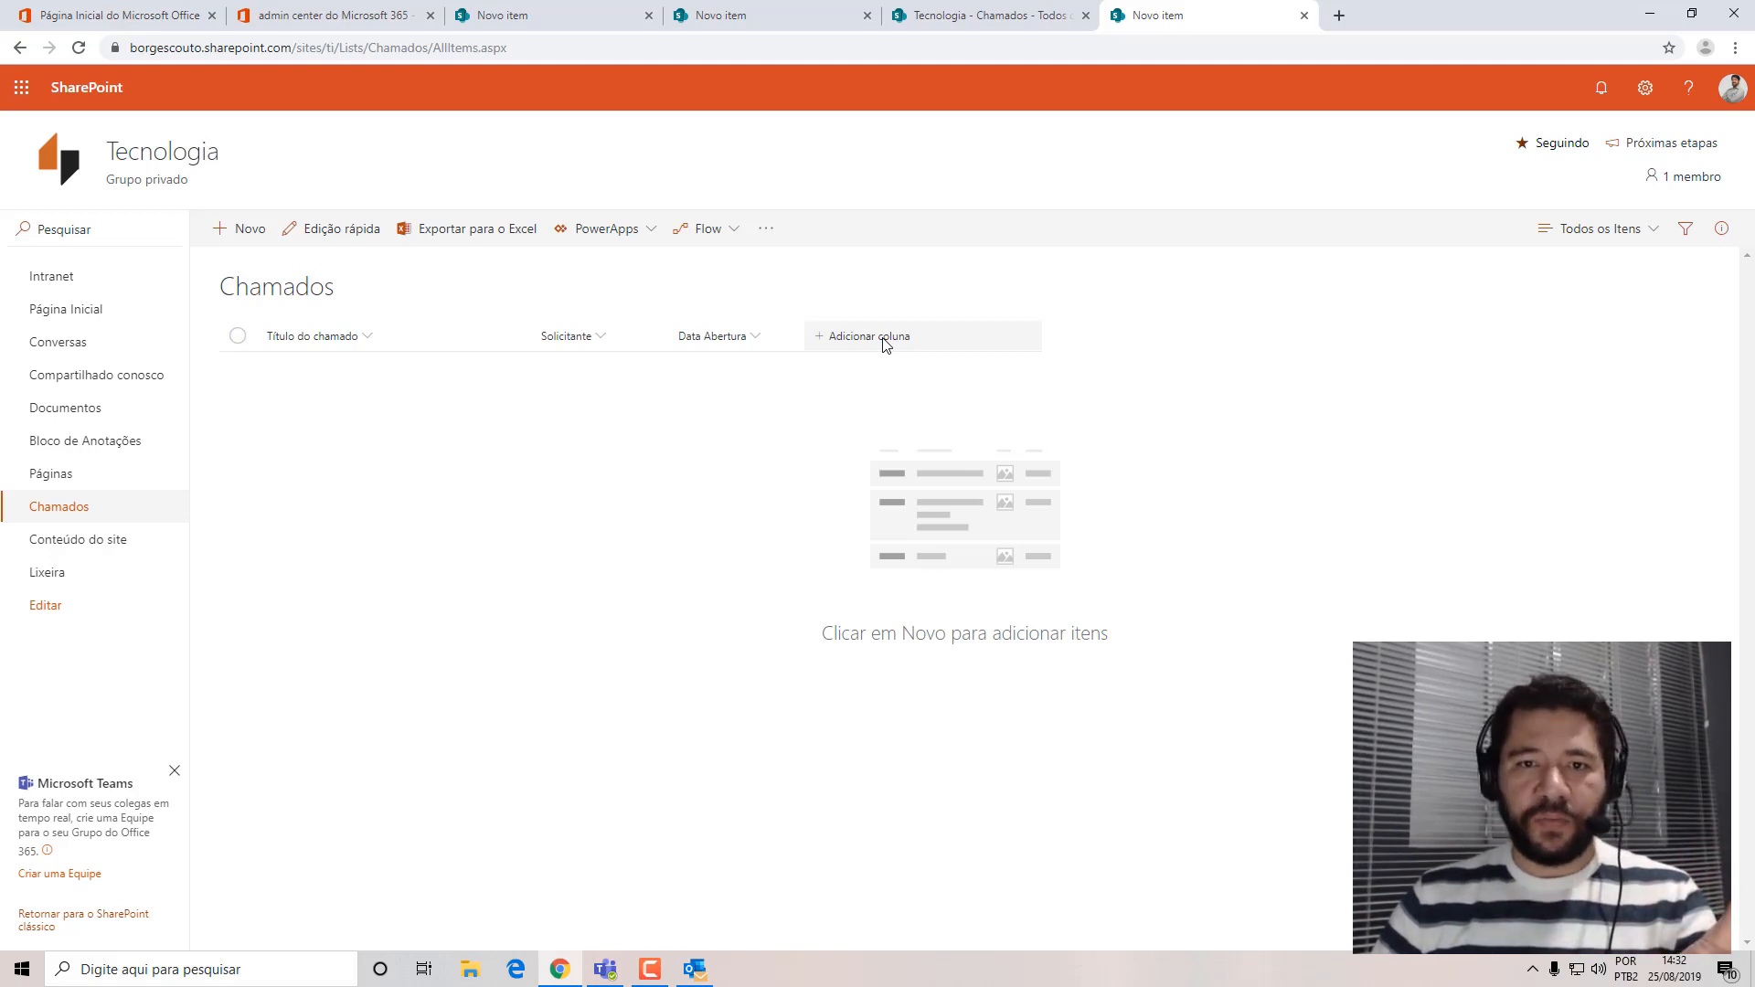
Start a new choice column in the Chamados list and name it "Categoria".
{"action": "left_click", "coordinate": [883, 340]}
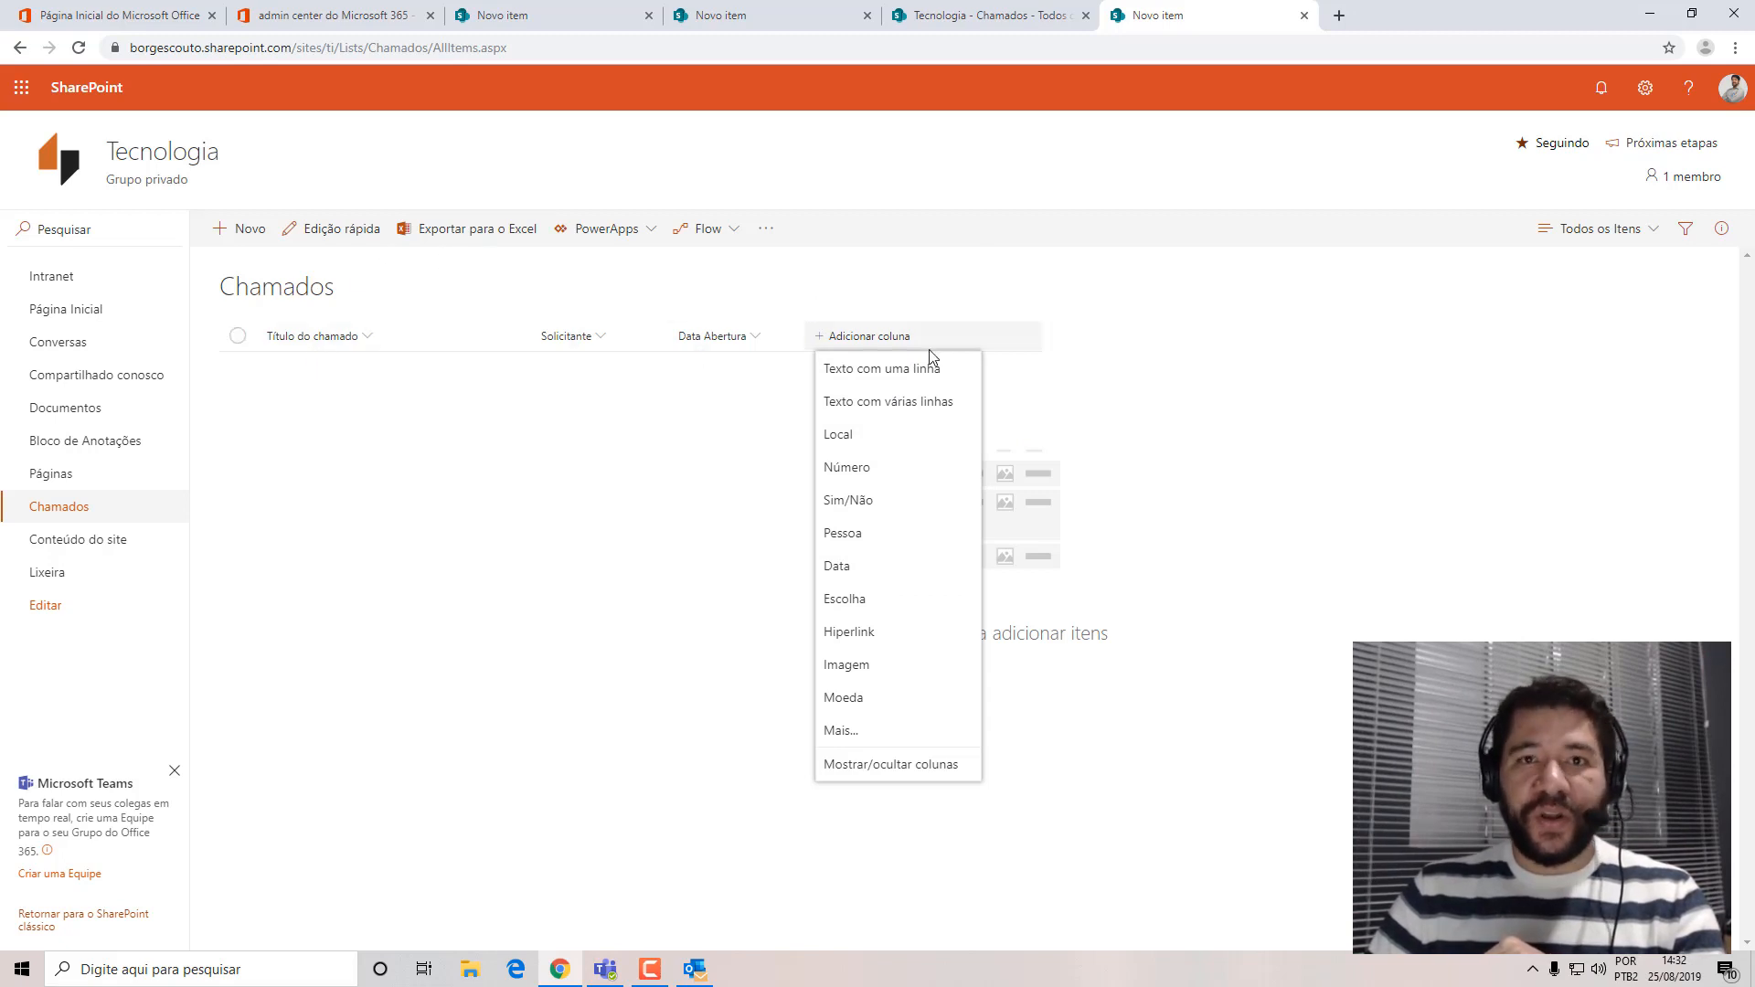
{"action": "left_click", "coordinate": [853, 599]}
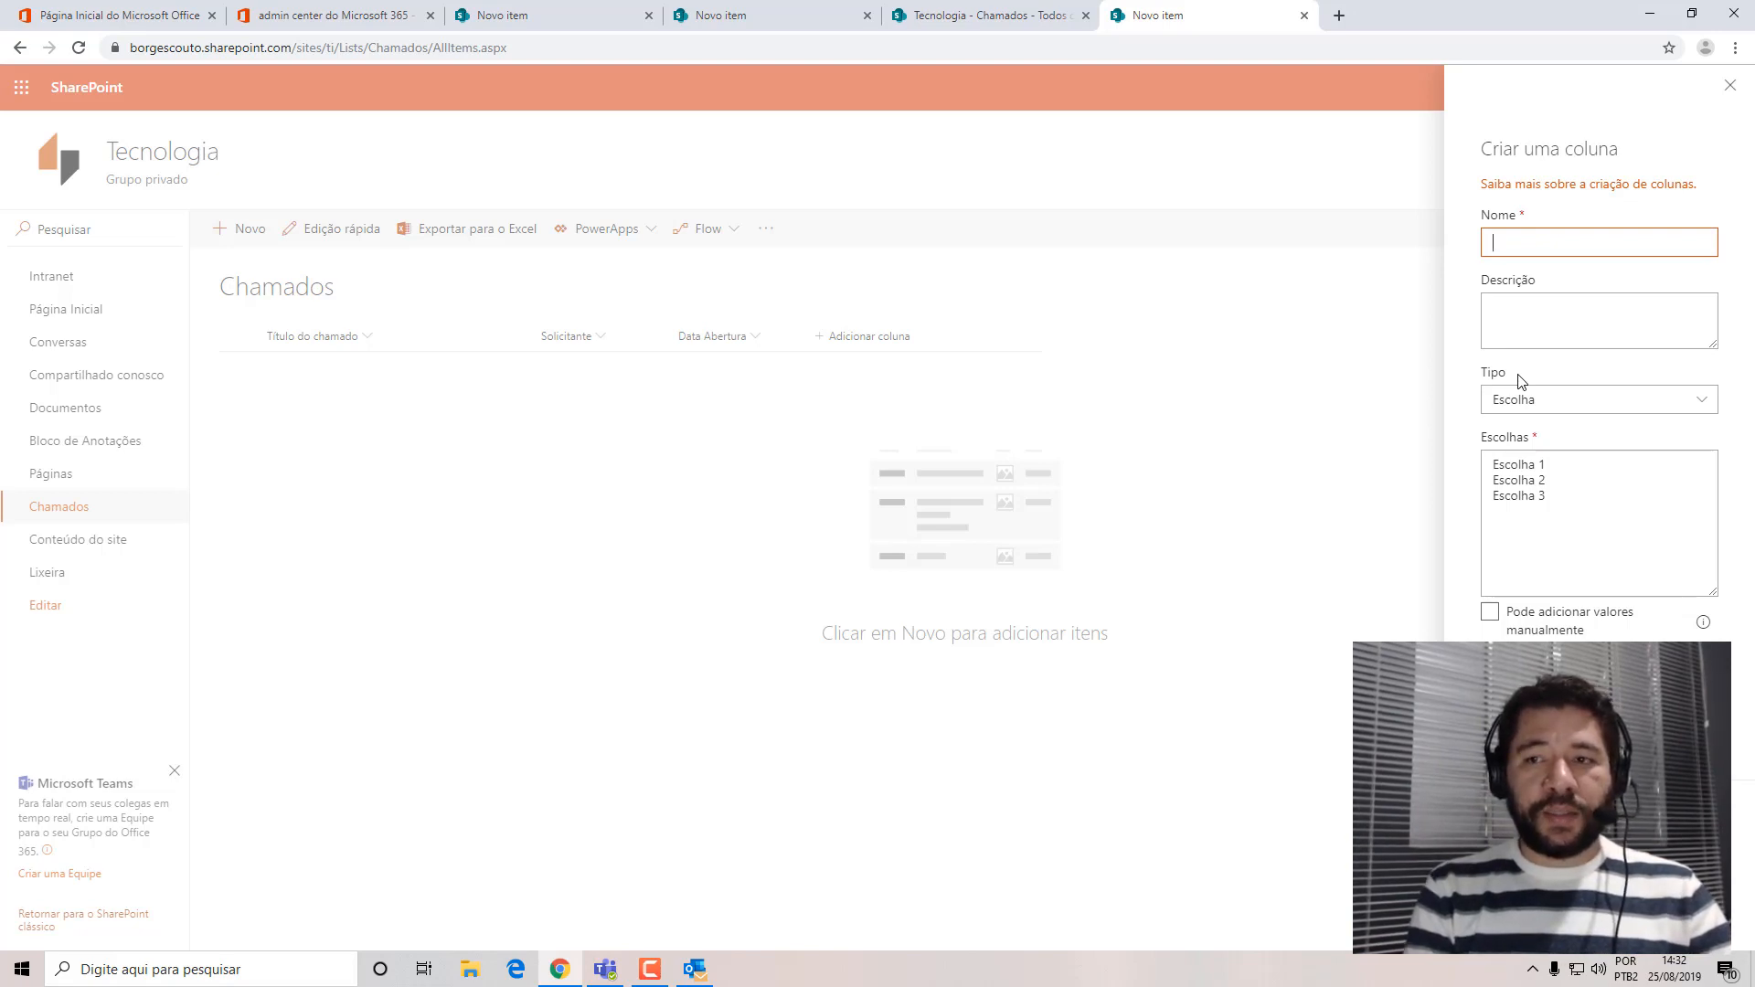
{"action": "type", "text": "Categoria"}
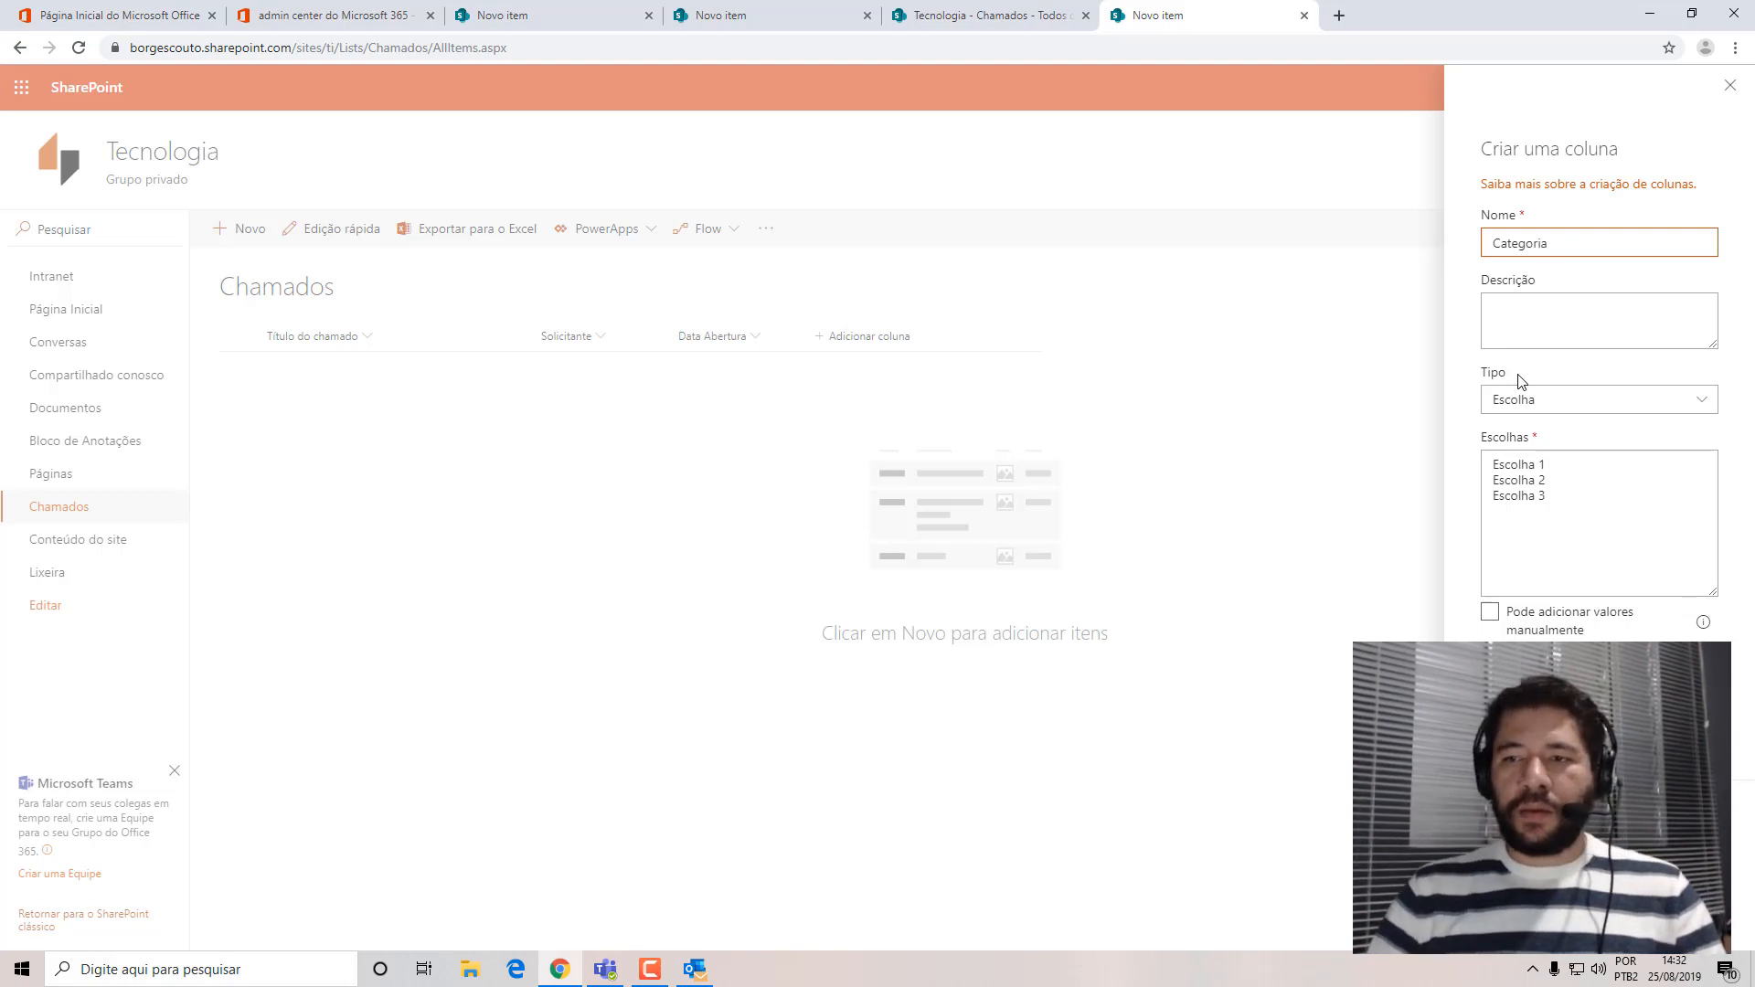
Enter the Categoria column's description as "Informe a tecnologia/ produto para o qual está precisando de suporte técnico.".
{"action": "left_click", "coordinate": [1551, 326]}
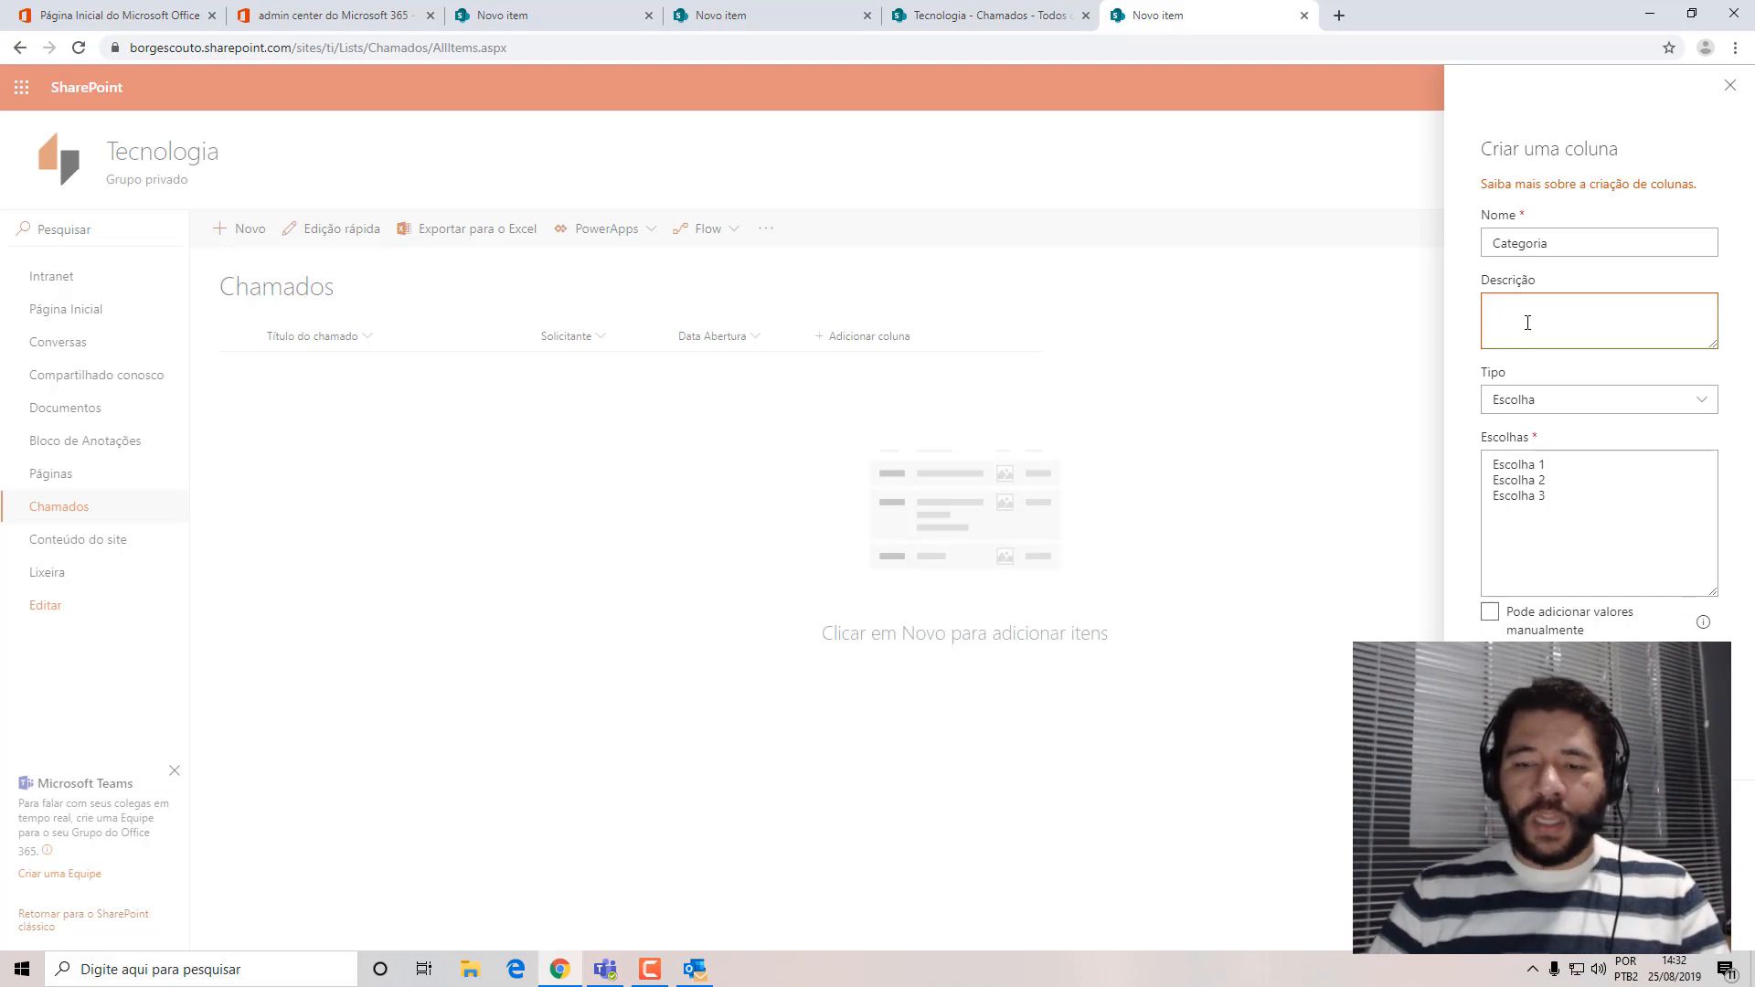
{"action": "type", "text": "Inf"}
{"action": "key", "text": "BackSpace"}
{"action": "key", "text": "BackSpace"}
{"action": "key", "text": "BackSpace"}
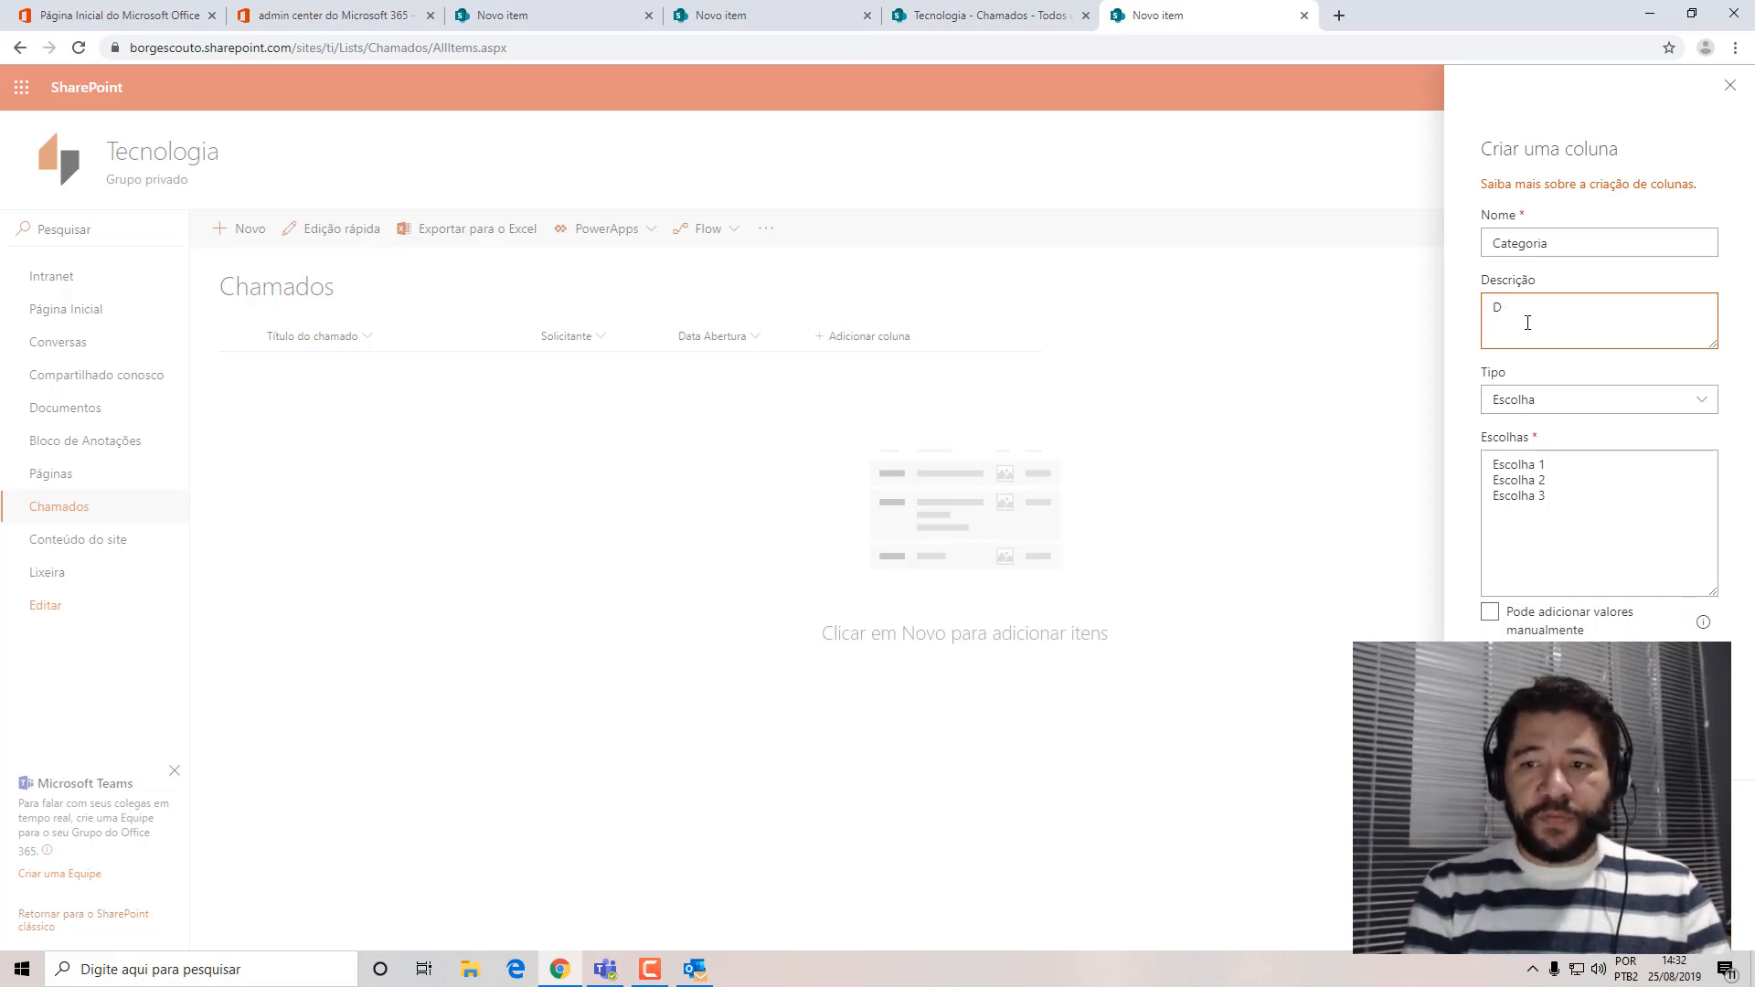
{"action": "type", "text": "Informe a "}
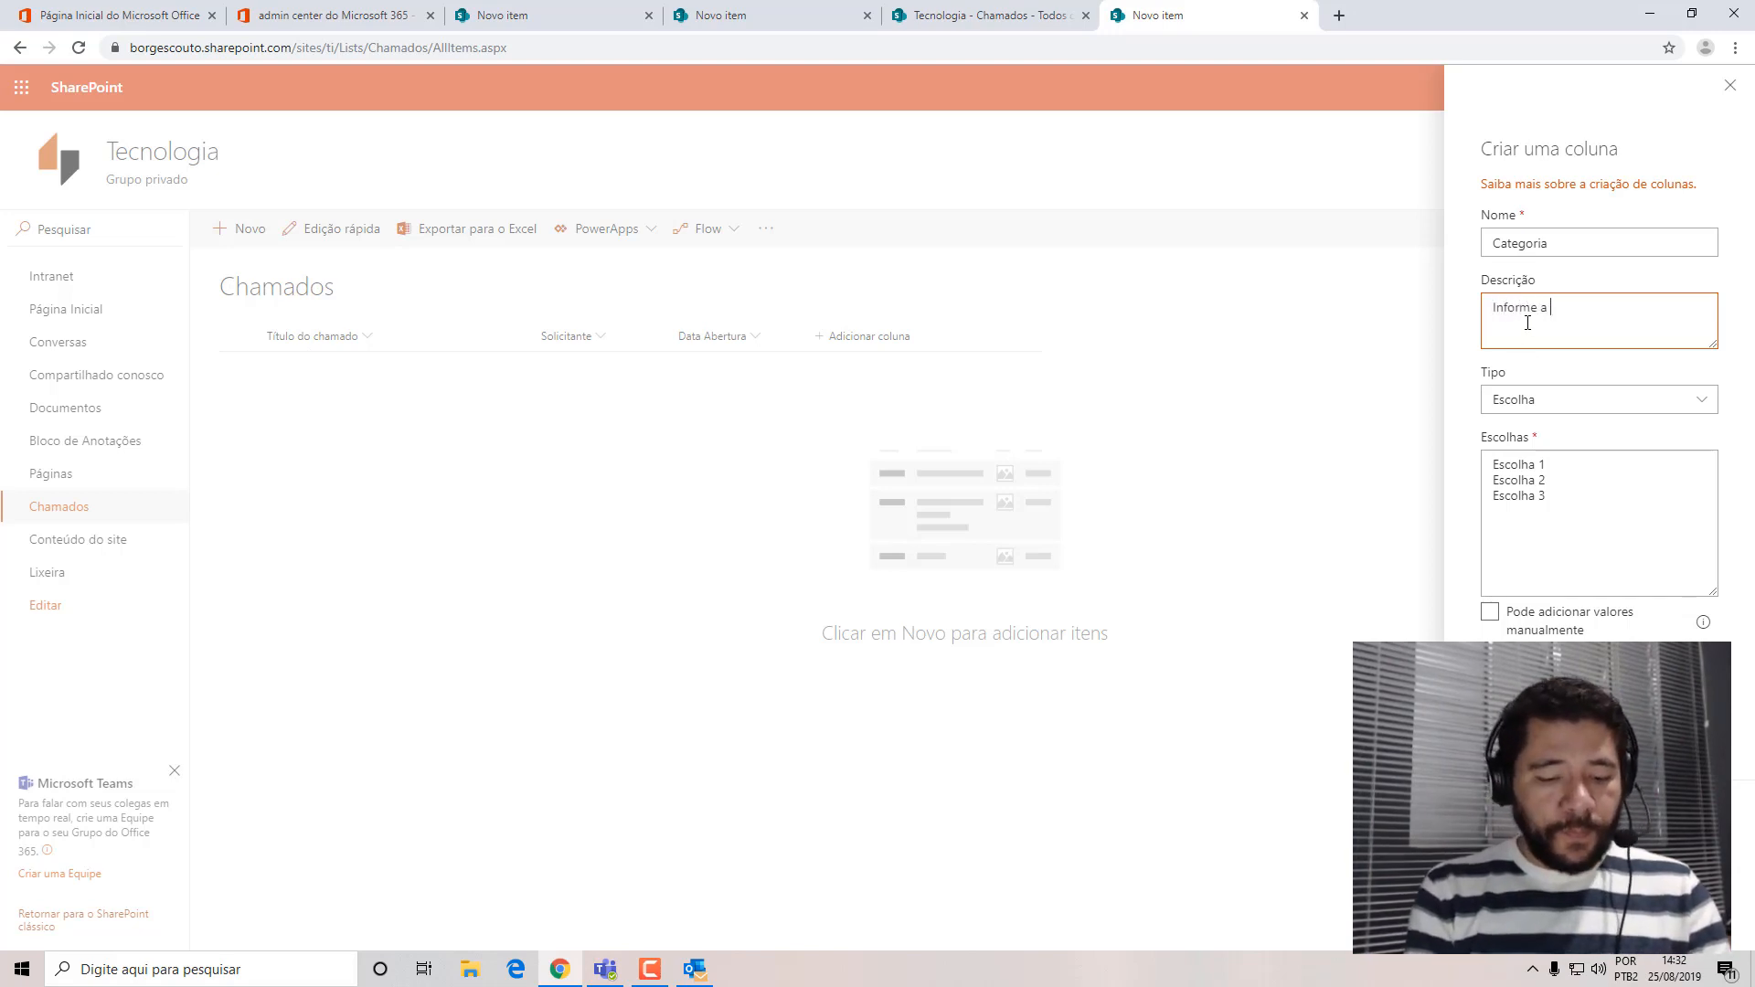
{"action": "type", "text": "tecnologia"}
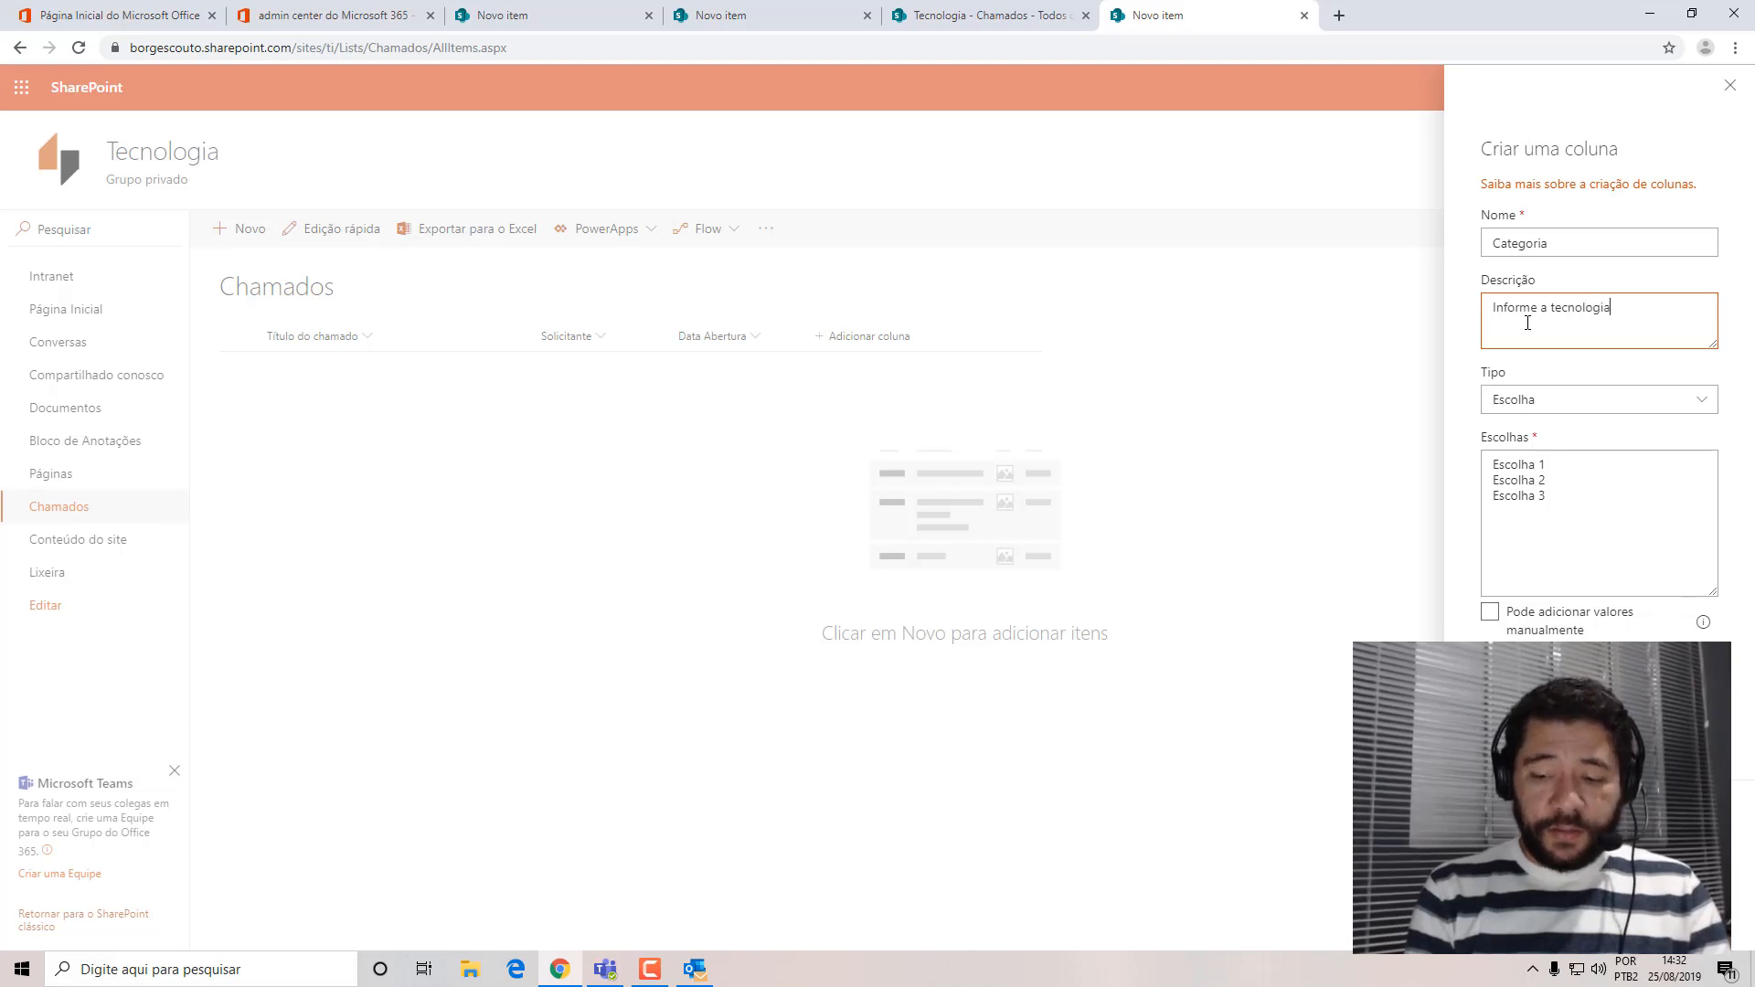
{"action": "type", "text": "/ produ"}
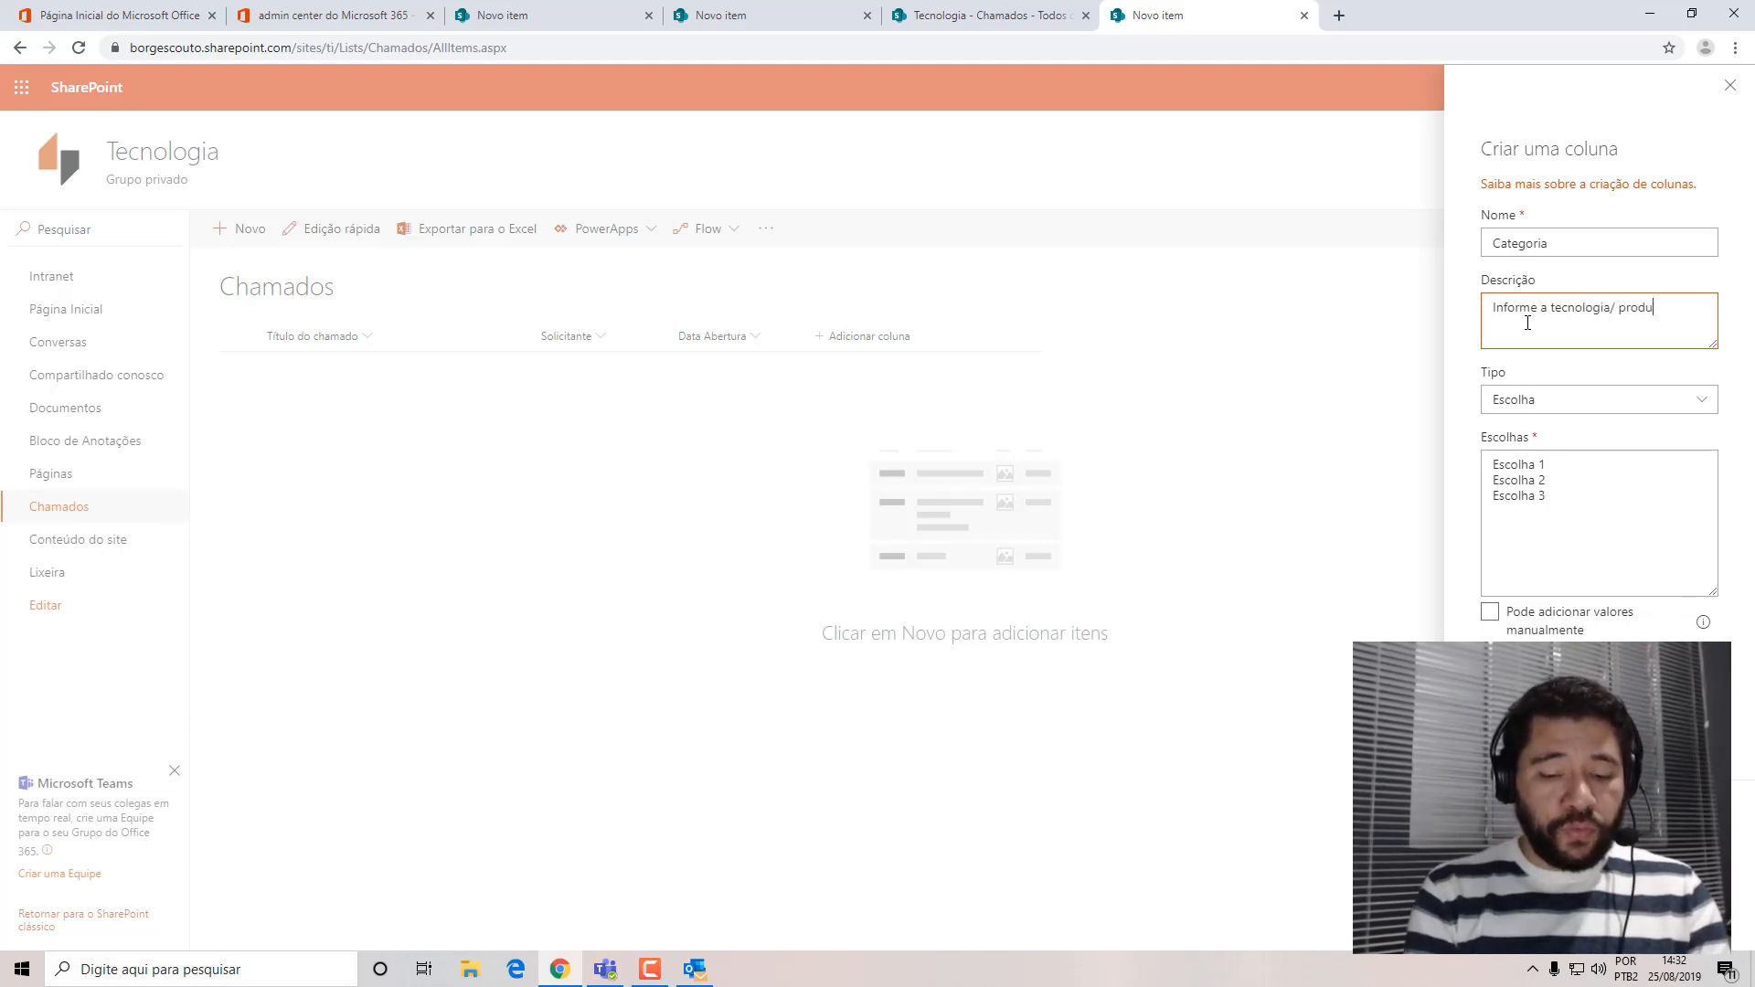
{"action": "type", "text": "to paar o que"}
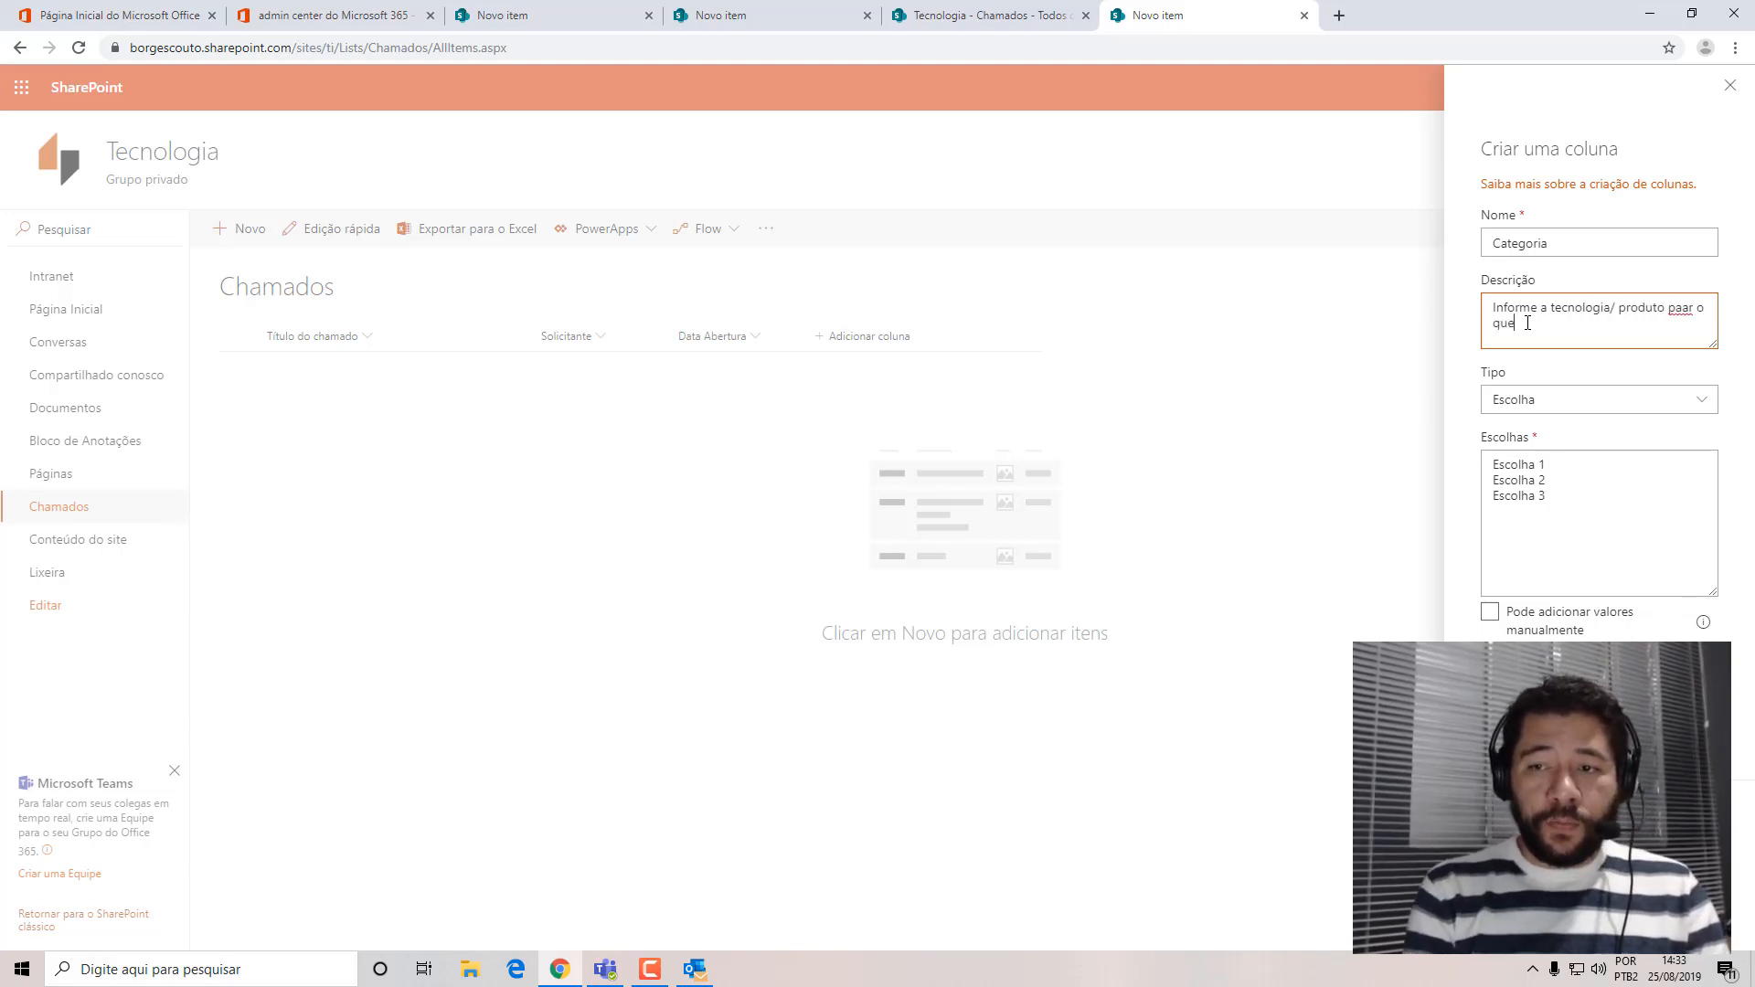
{"action": "key", "text": "BackSpace"}
{"action": "type", "text": "al est"}
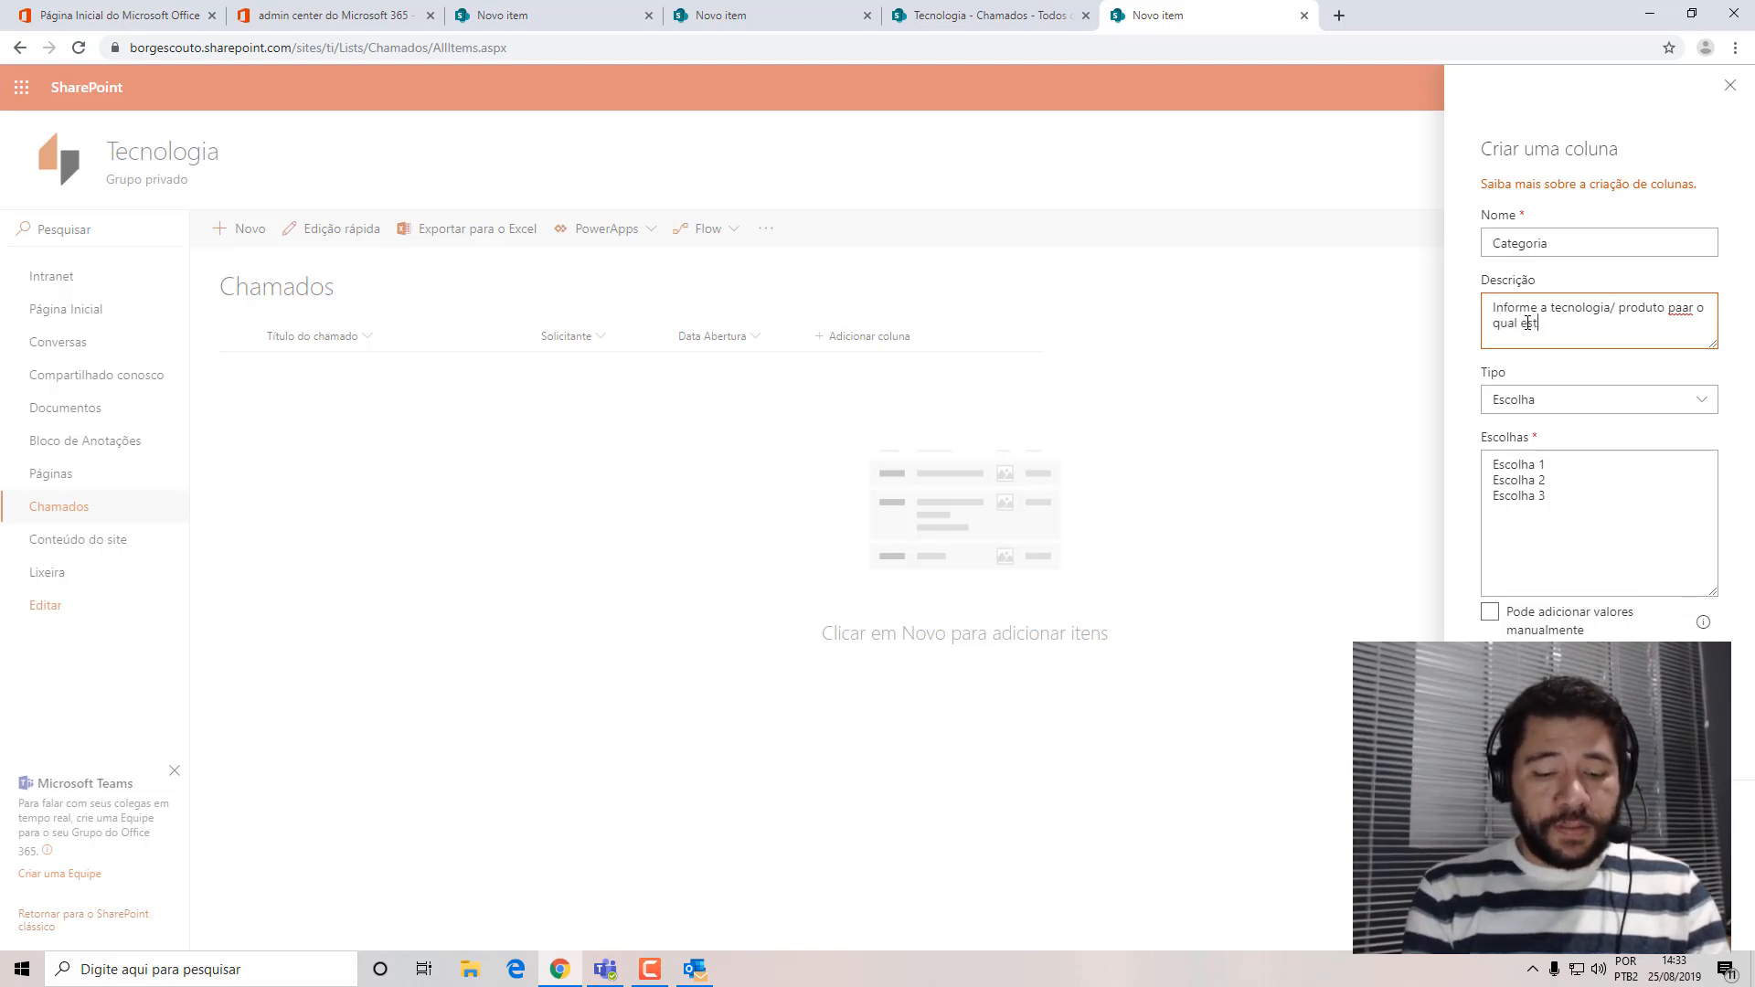
{"action": "type", "text": "á precisando de "}
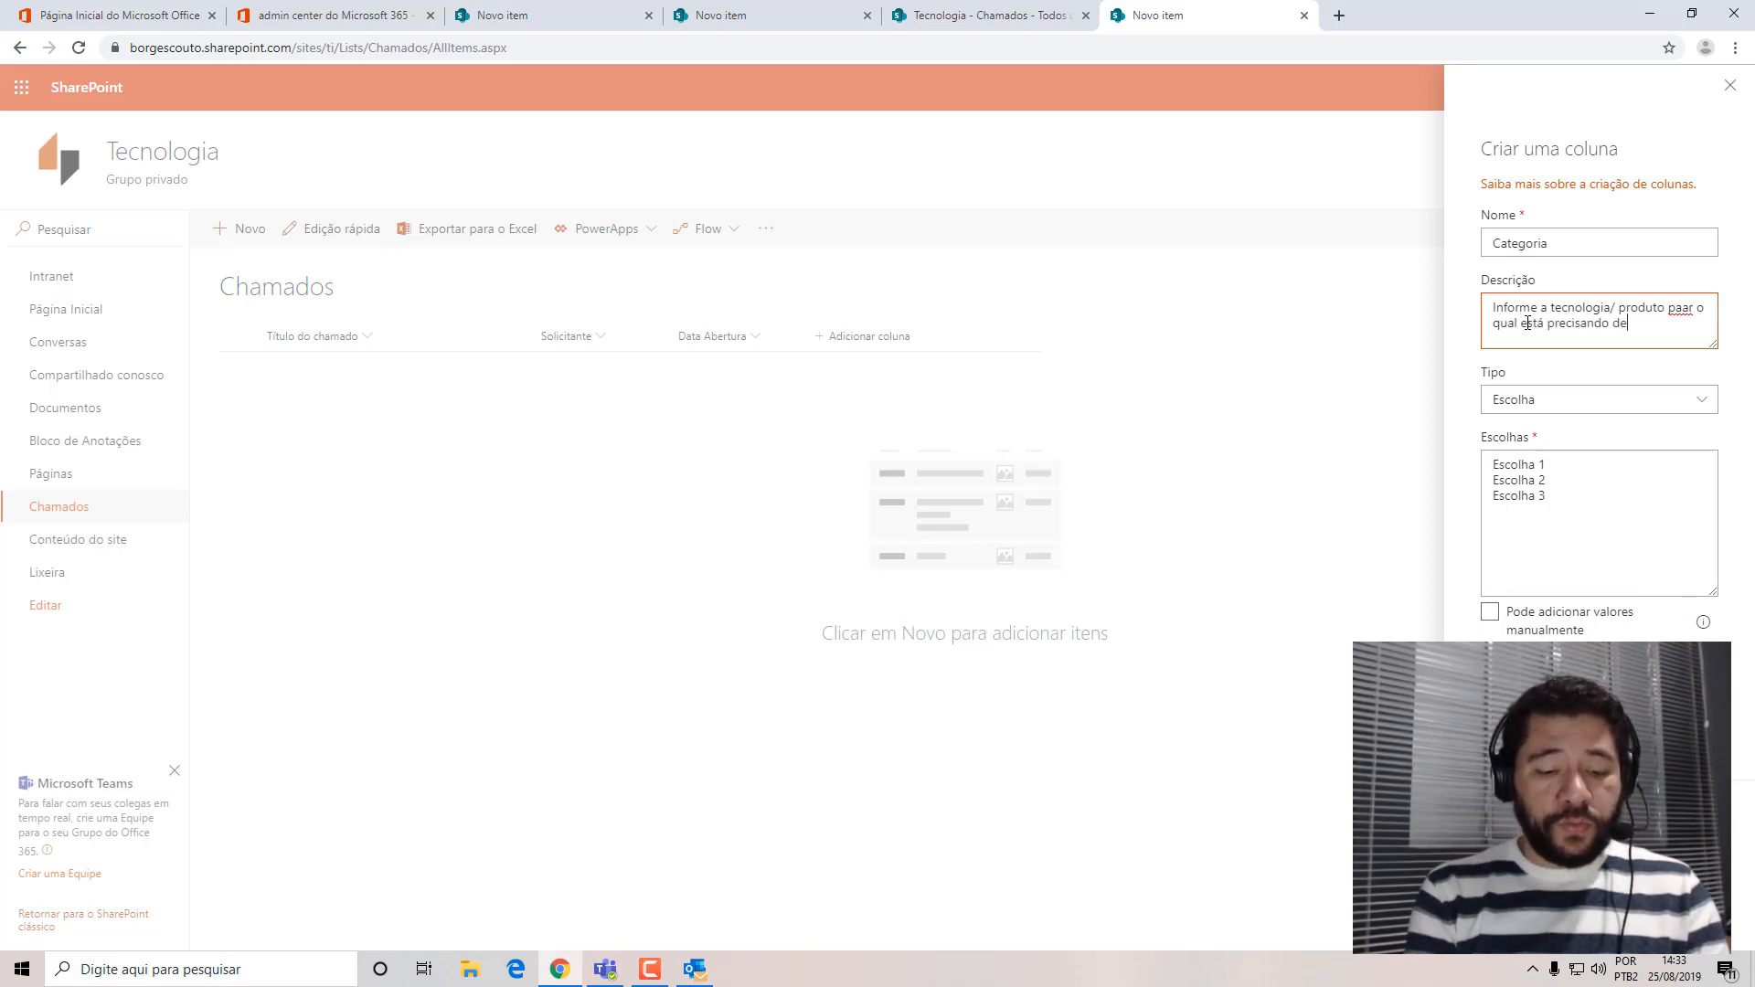
{"action": "type", "text": "suporte "}
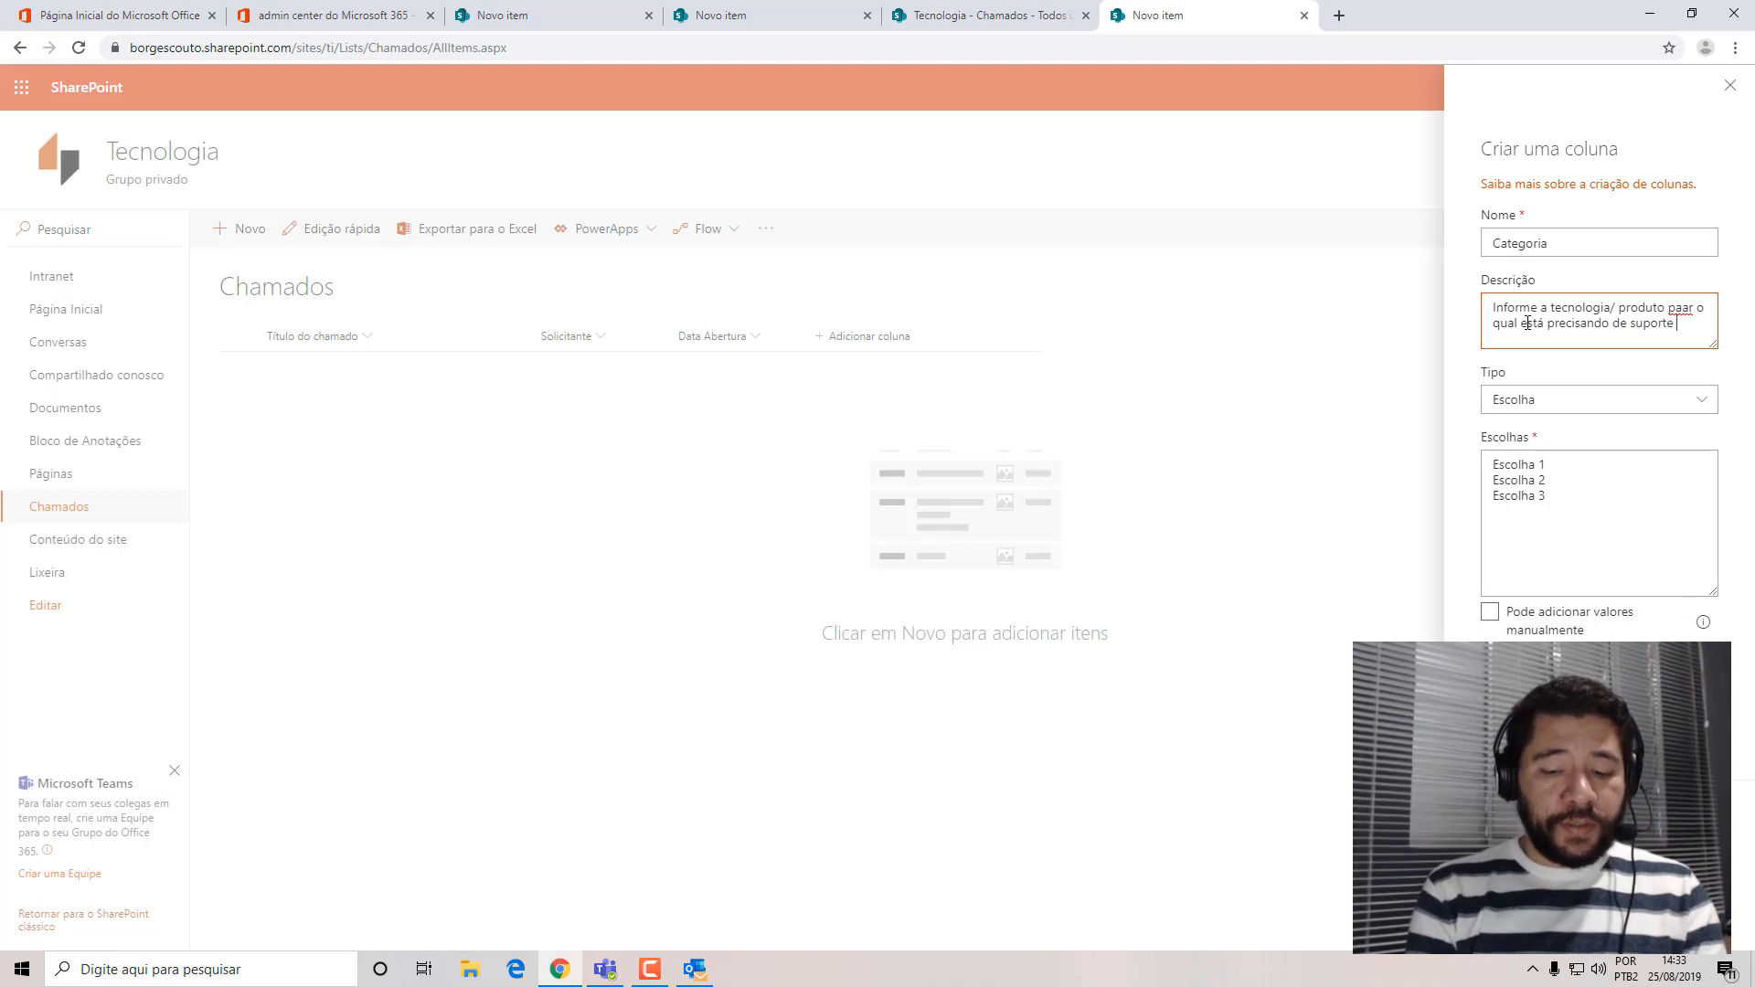
{"action": "type", "text": "técnico."}
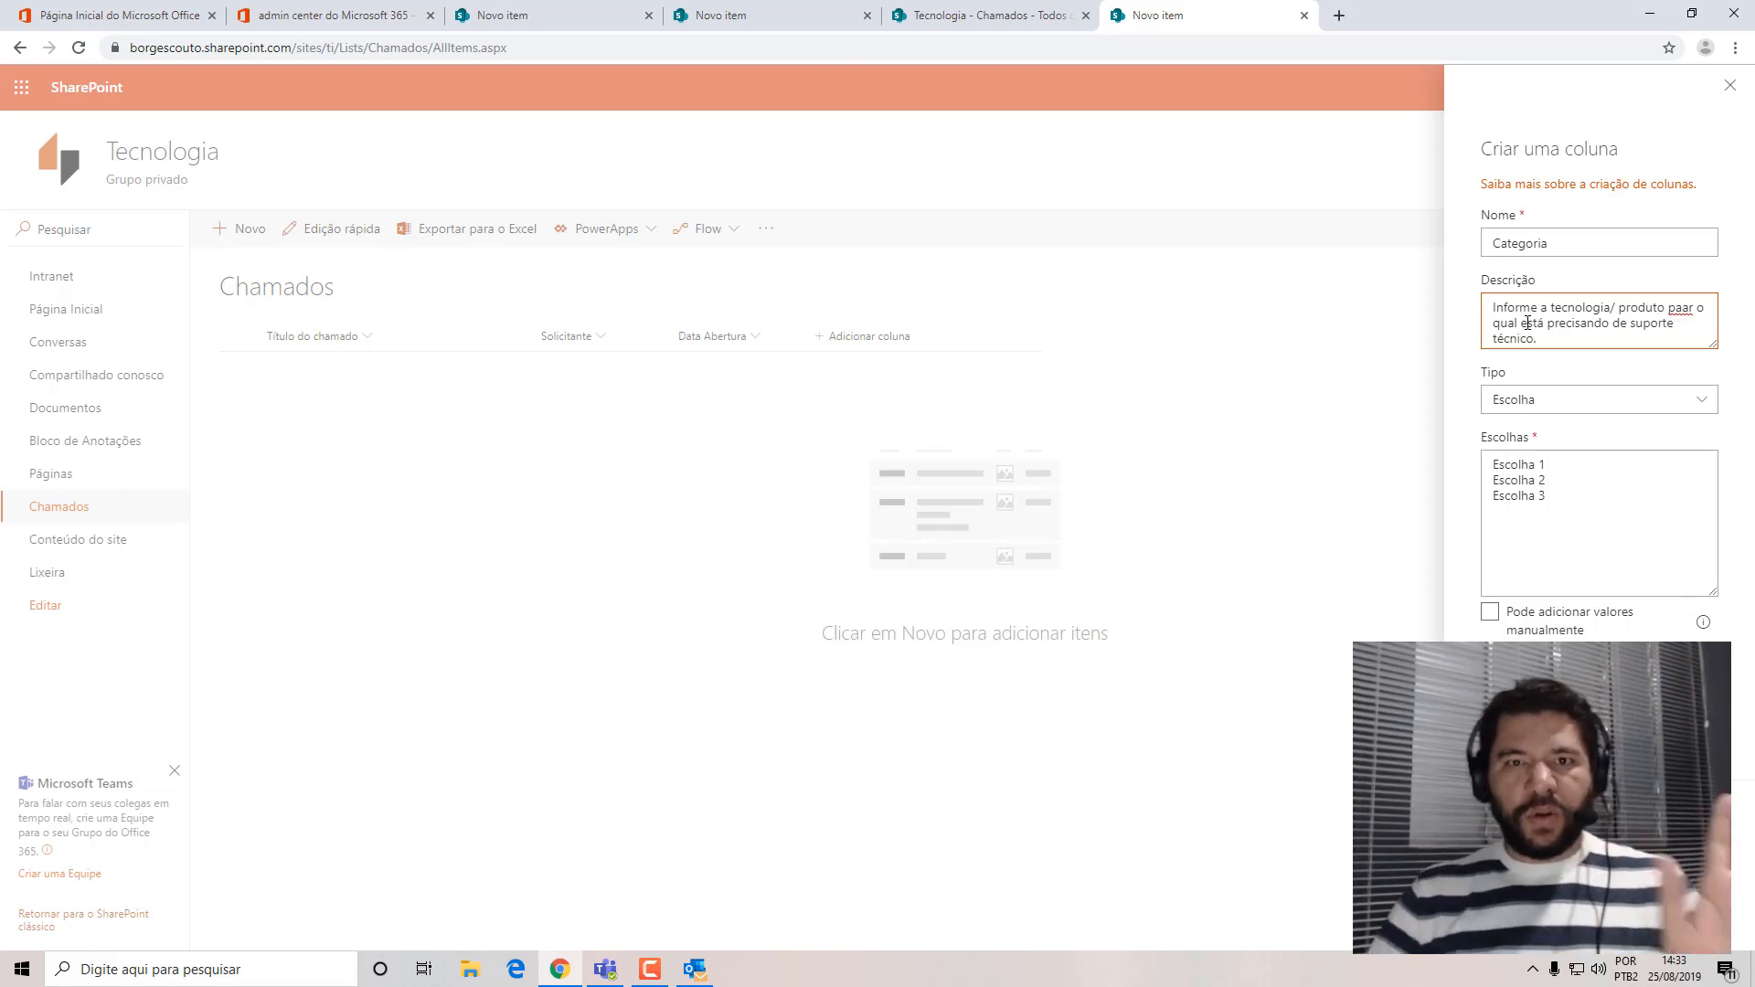
{"action": "left_click", "coordinate": [1692, 309]}
{"action": "key", "text": "BackSpace"}
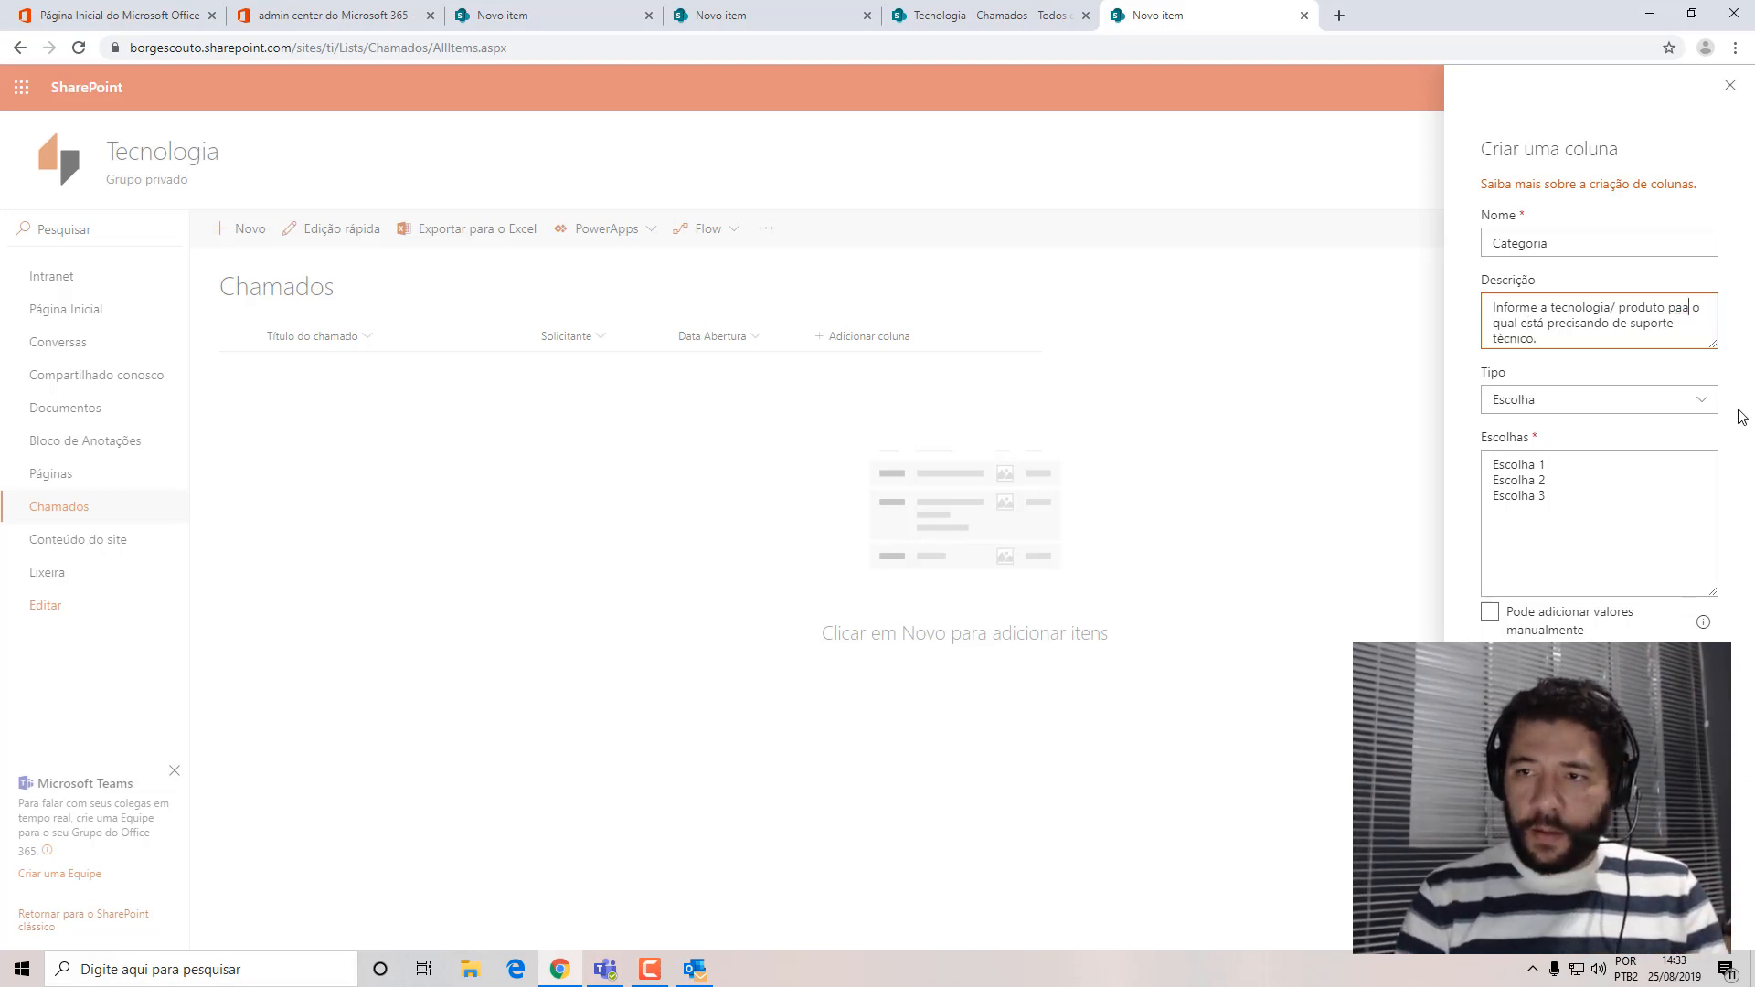
{"action": "type", "text": "r"}
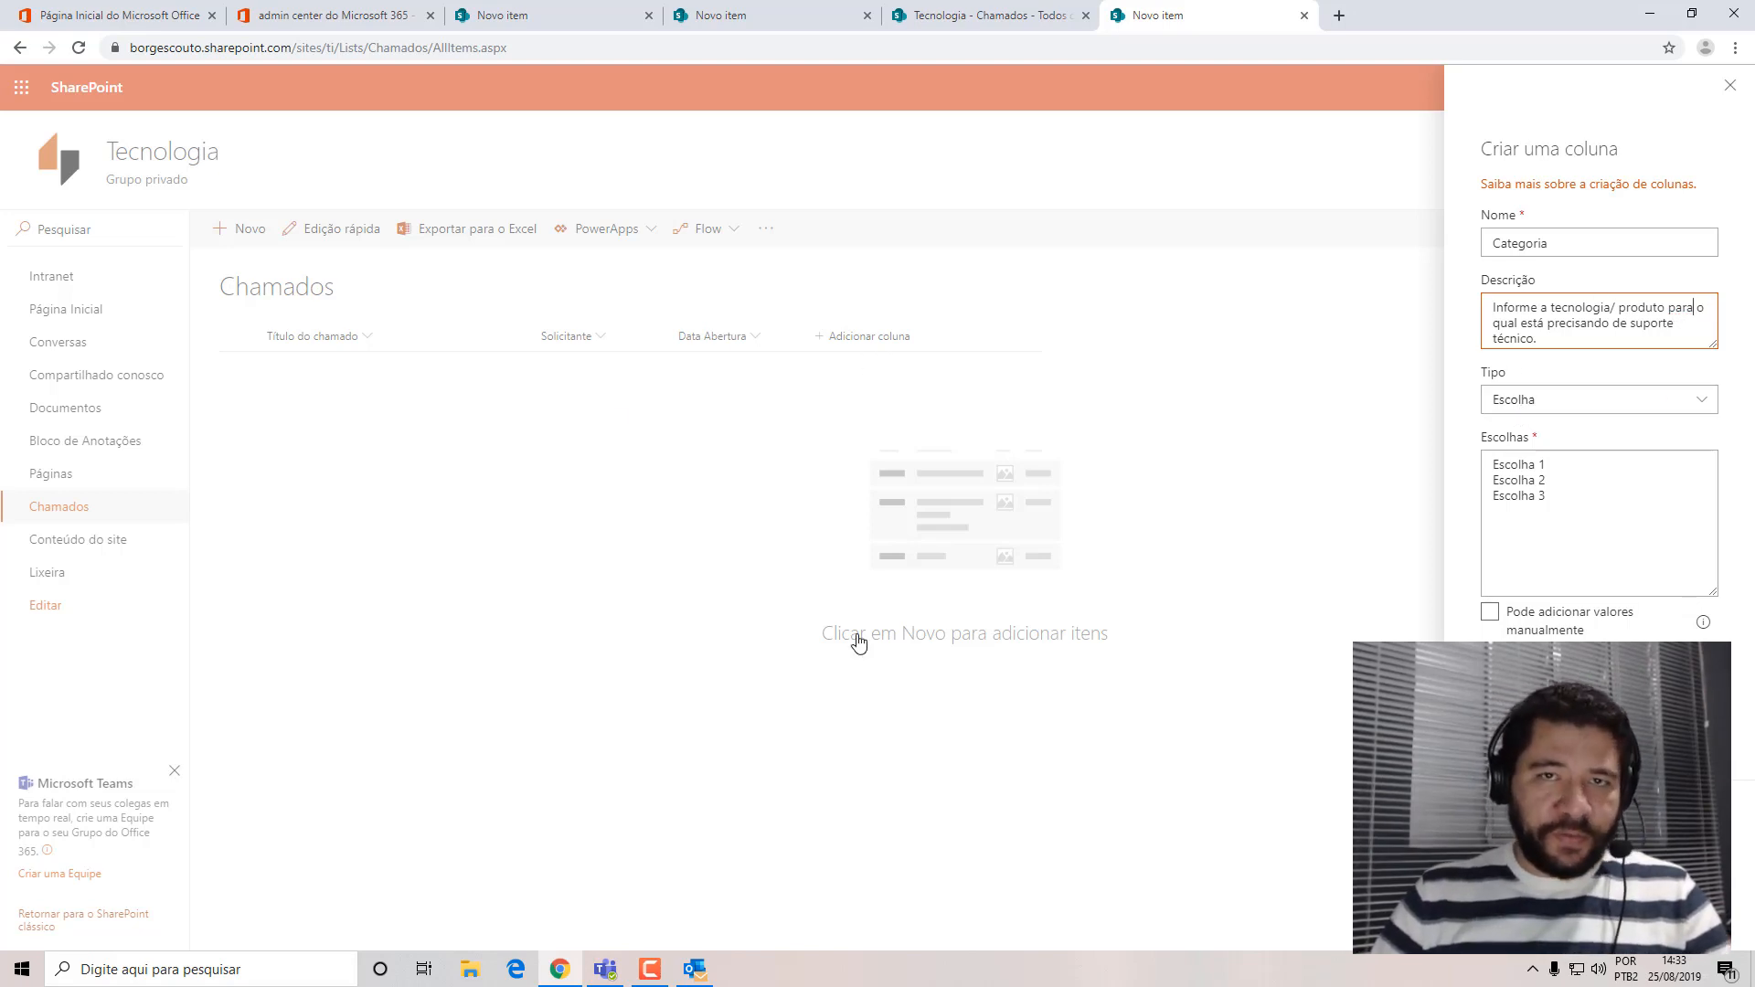
Replace the placeholder choices of the Categoria column with Windows, Office, E-mail and Internet, without allowing manually added values.
{"action": "left_click", "coordinate": [1698, 412]}
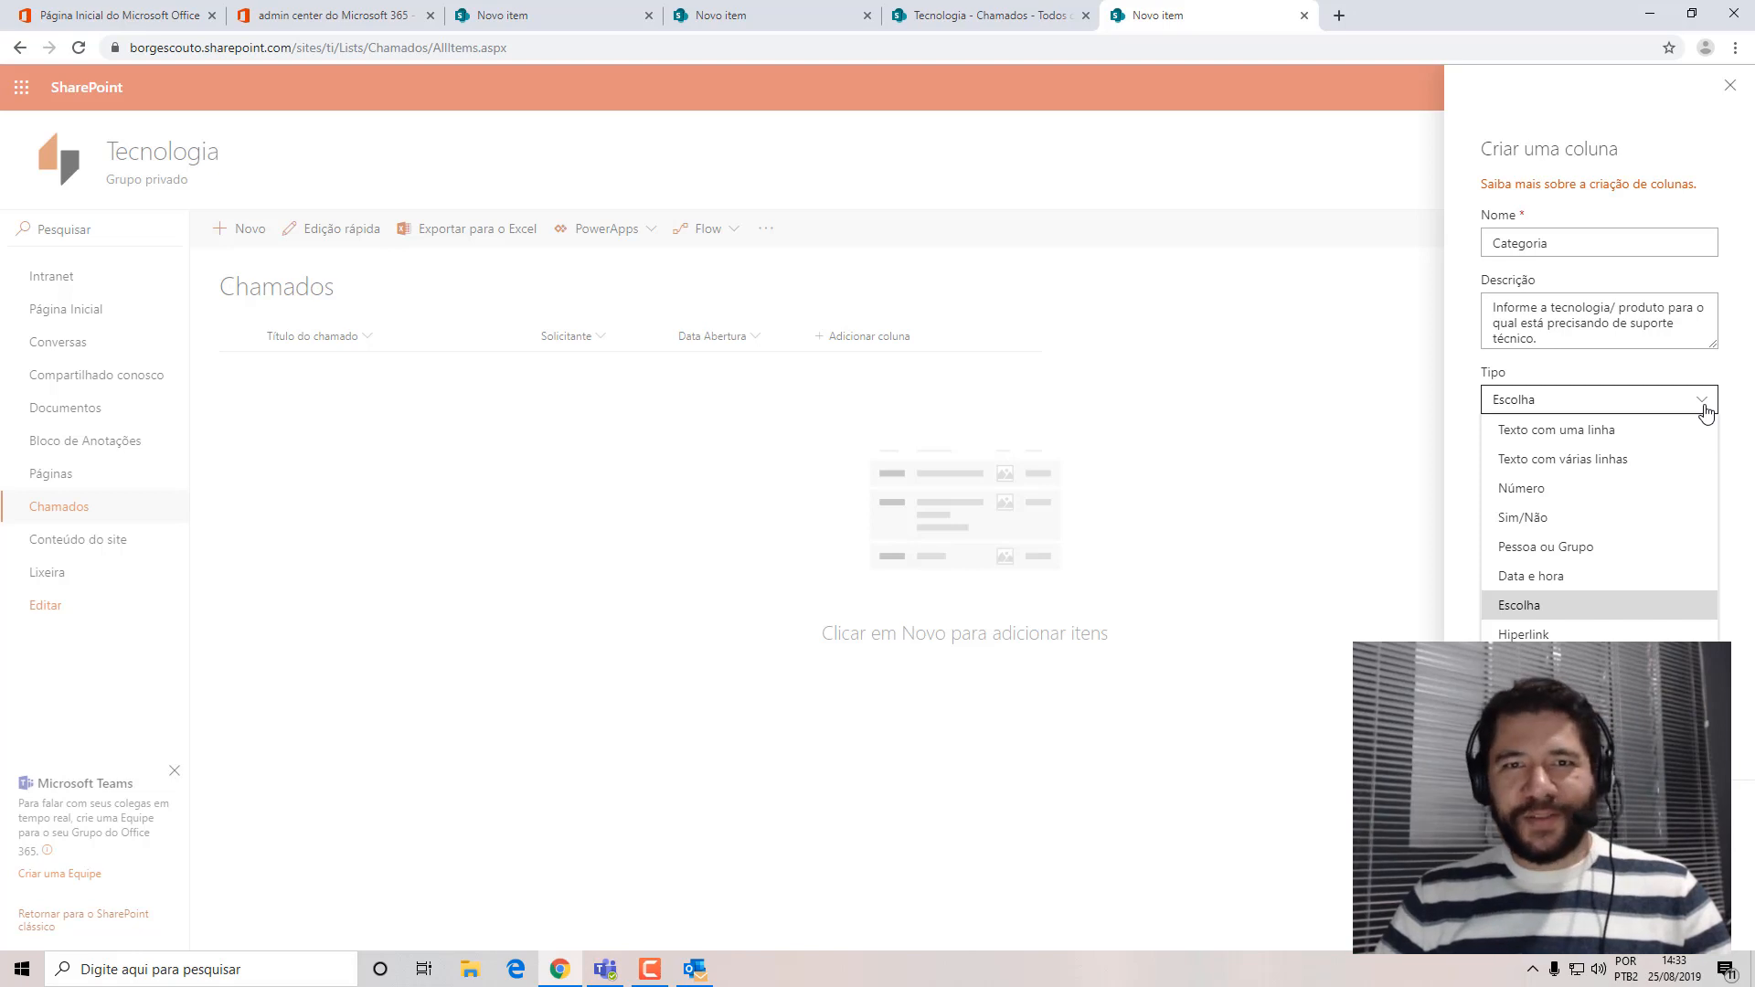
{"action": "left_click", "coordinate": [1660, 130]}
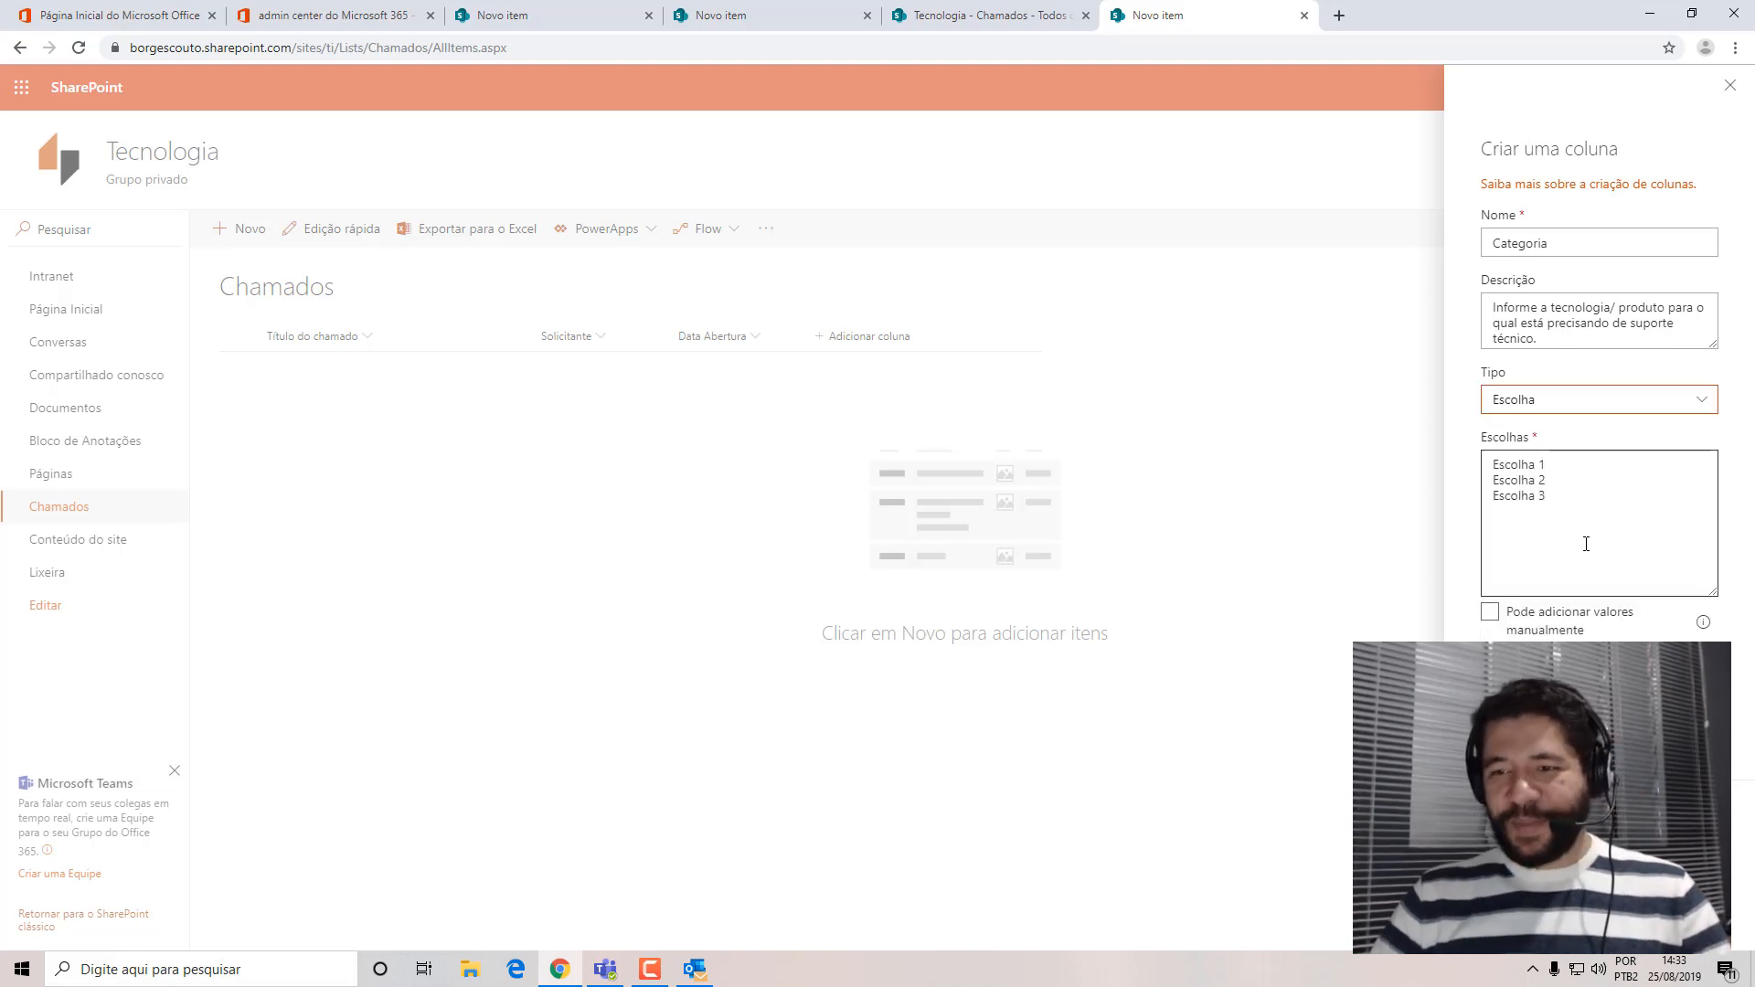
{"action": "left_click_drag", "start_coordinate": [1587, 545], "coordinate": [1410, 332]}
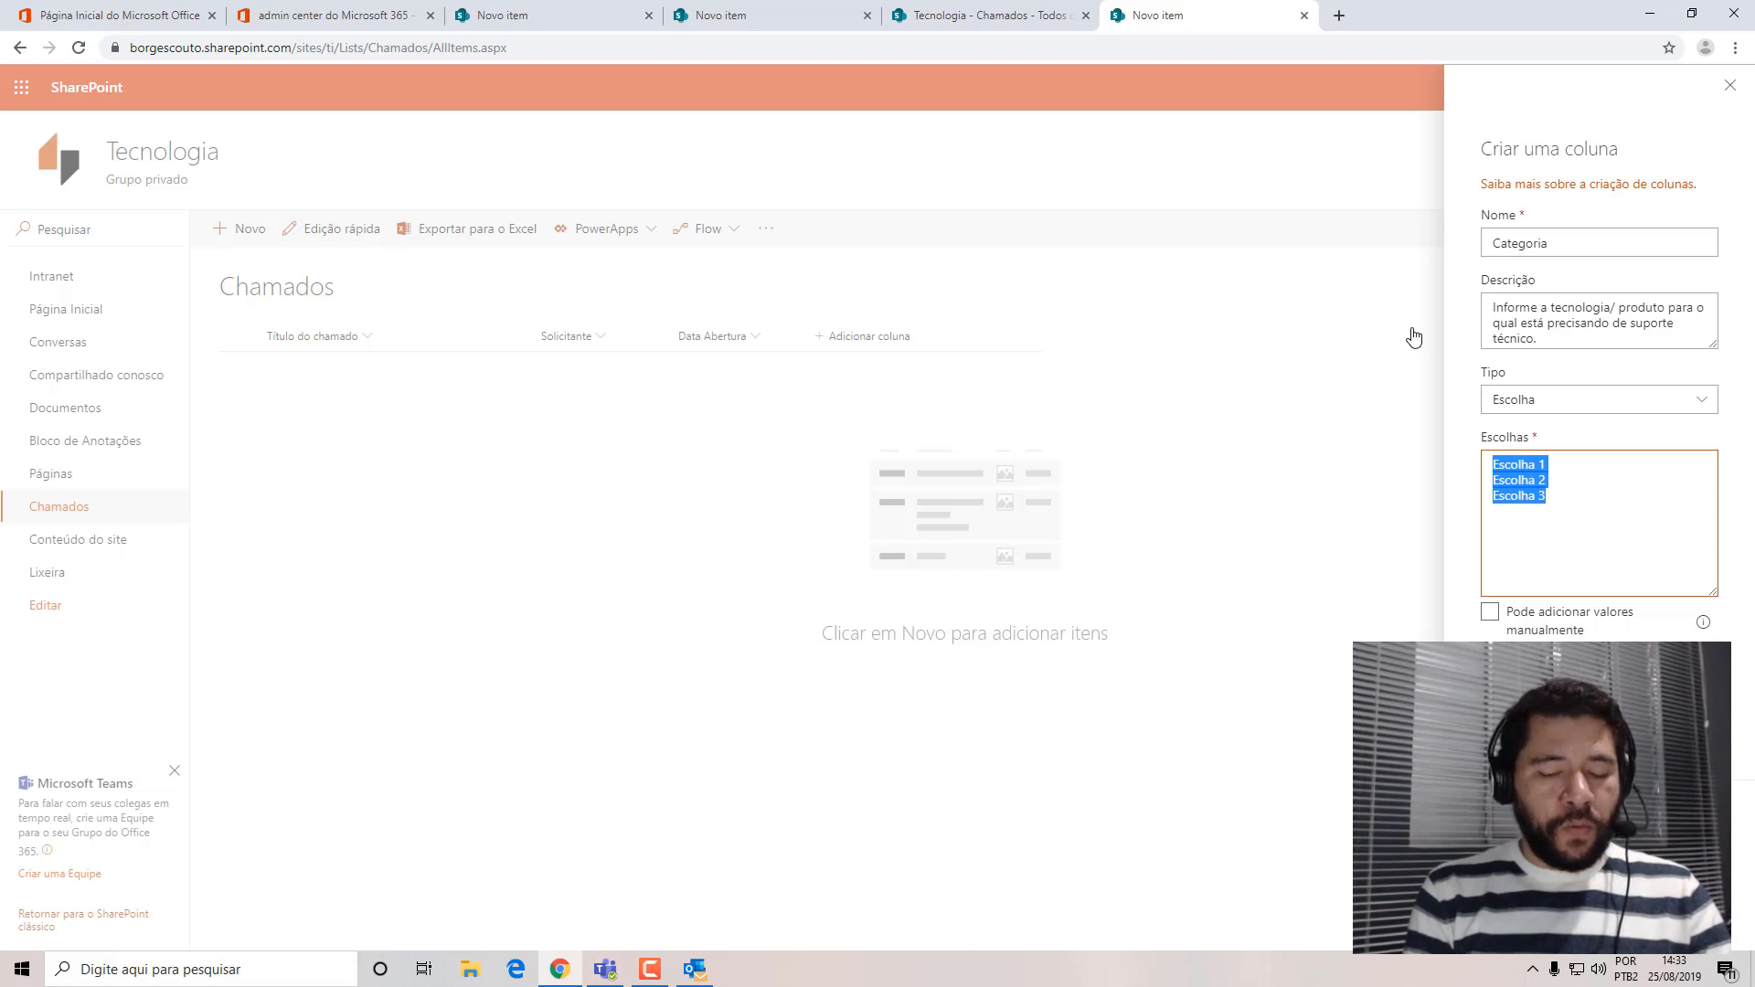
{"action": "type", "text": "Windows"}
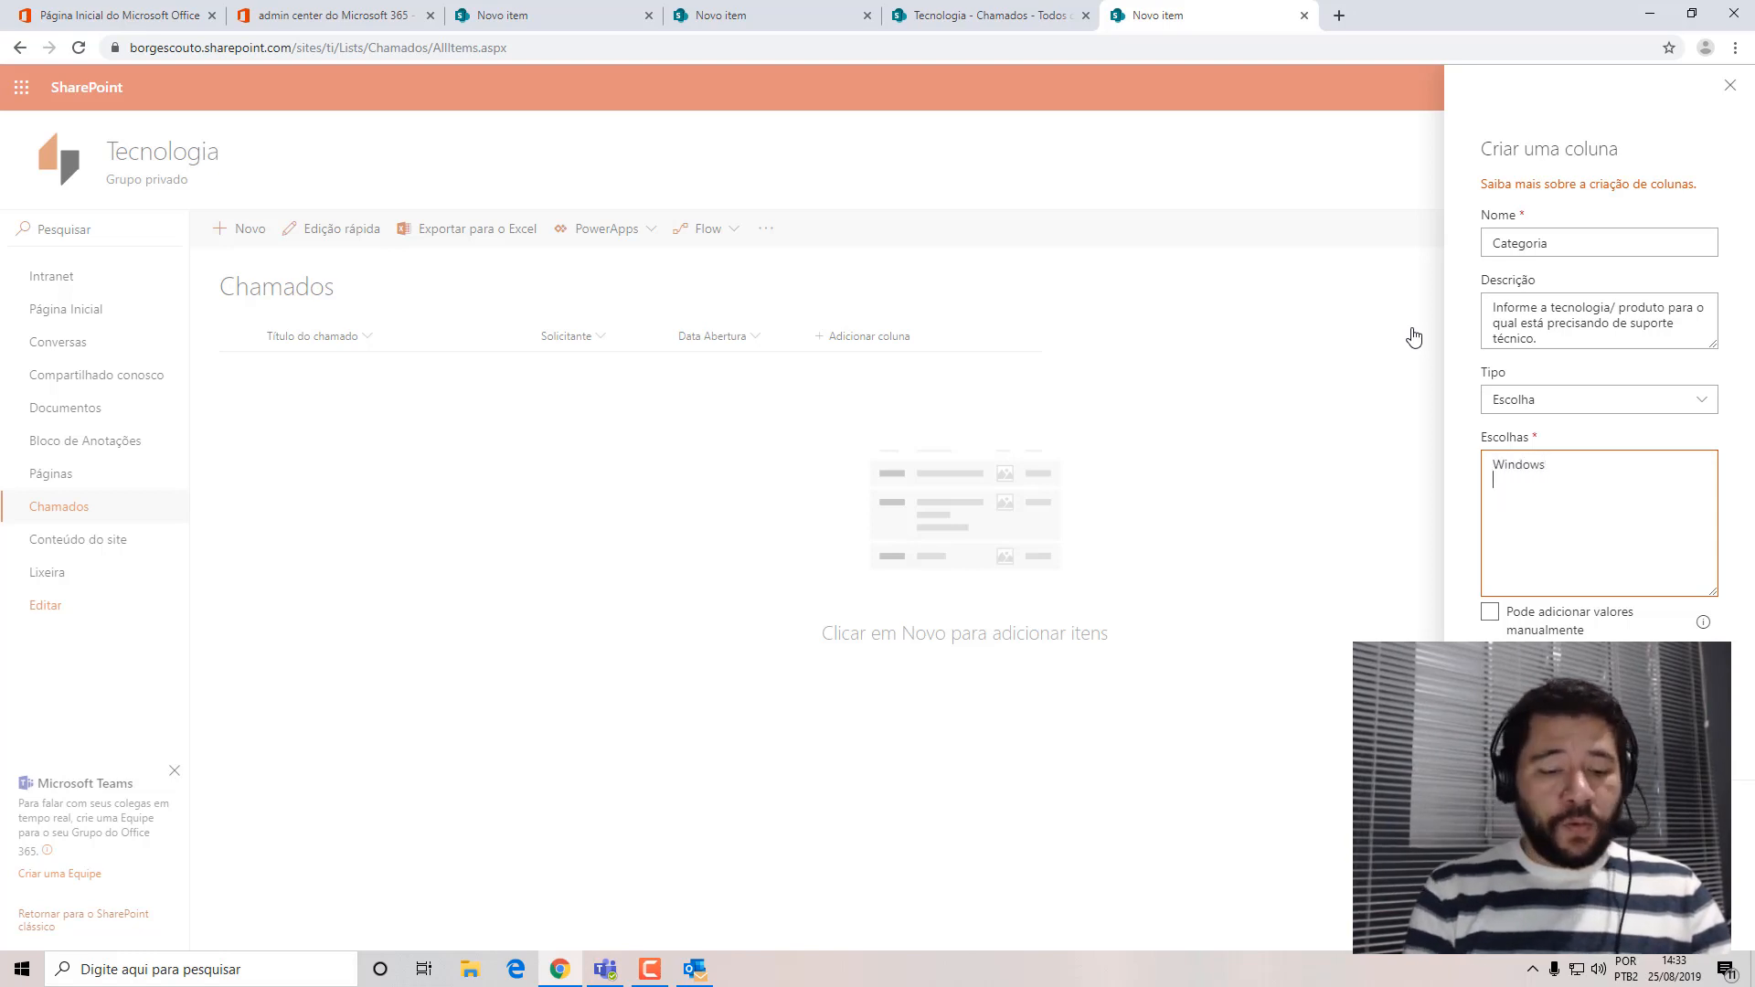
{"action": "key", "text": "Return"}
{"action": "type", "text": "Office"}
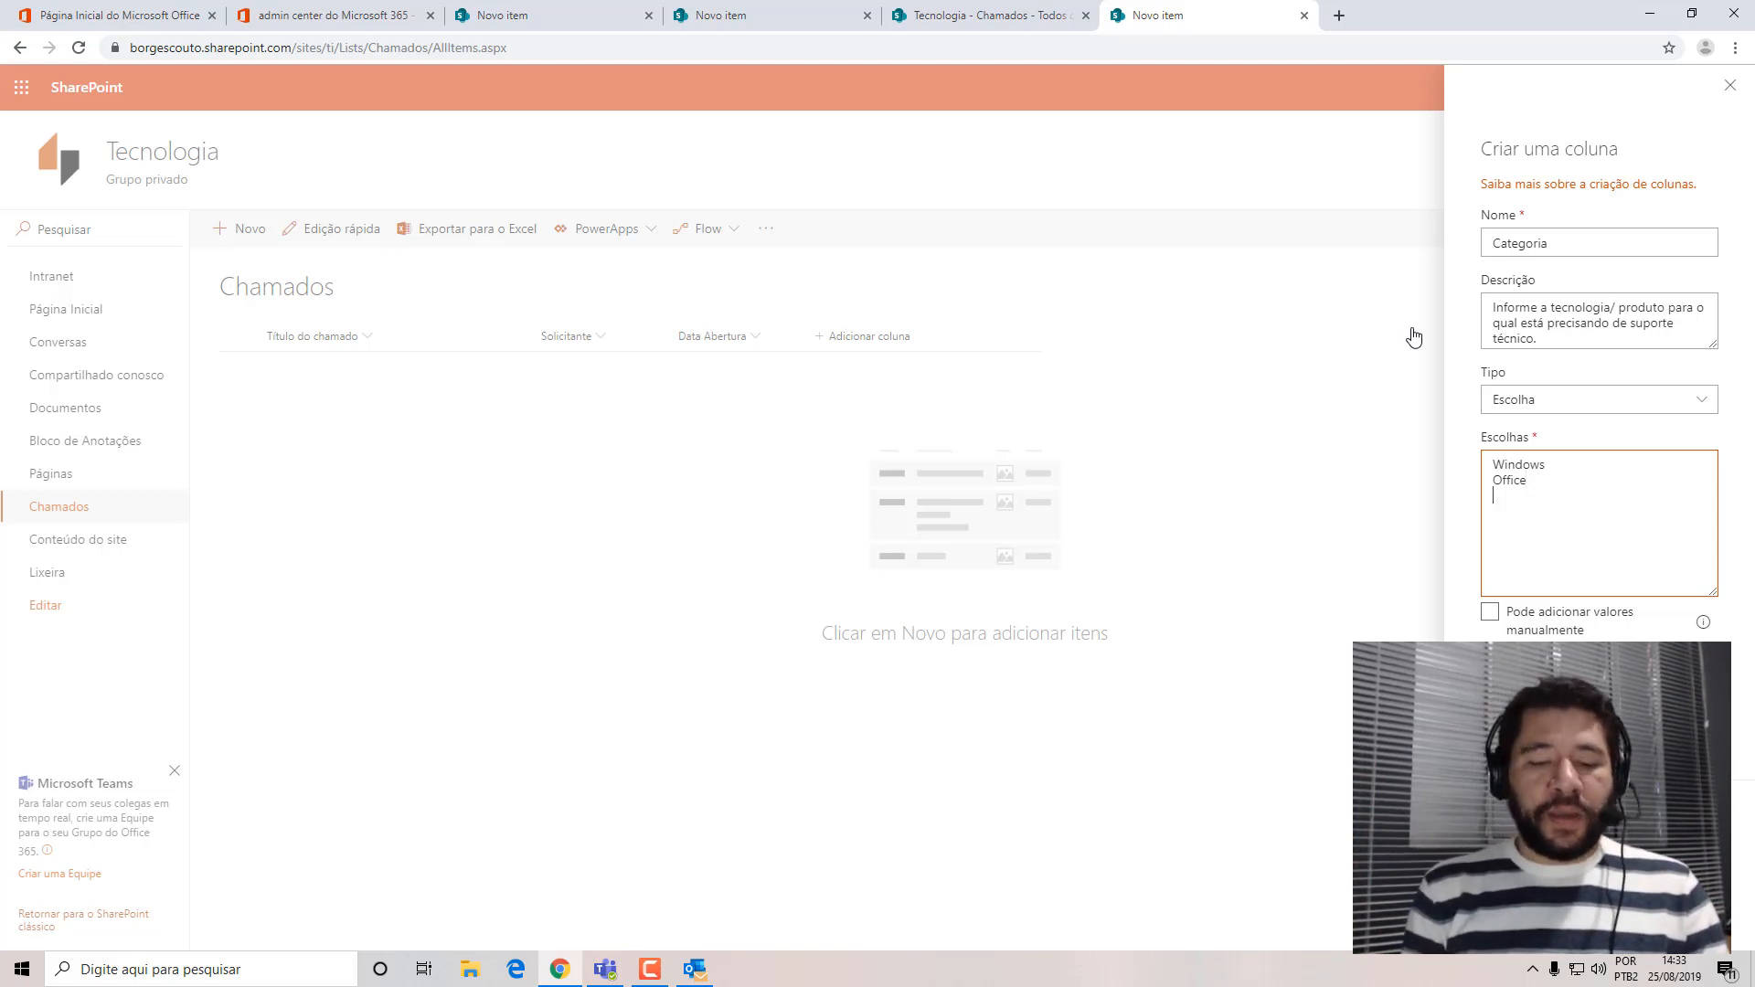
{"action": "key", "text": "Return"}
{"action": "type", "text": "E-mail "}
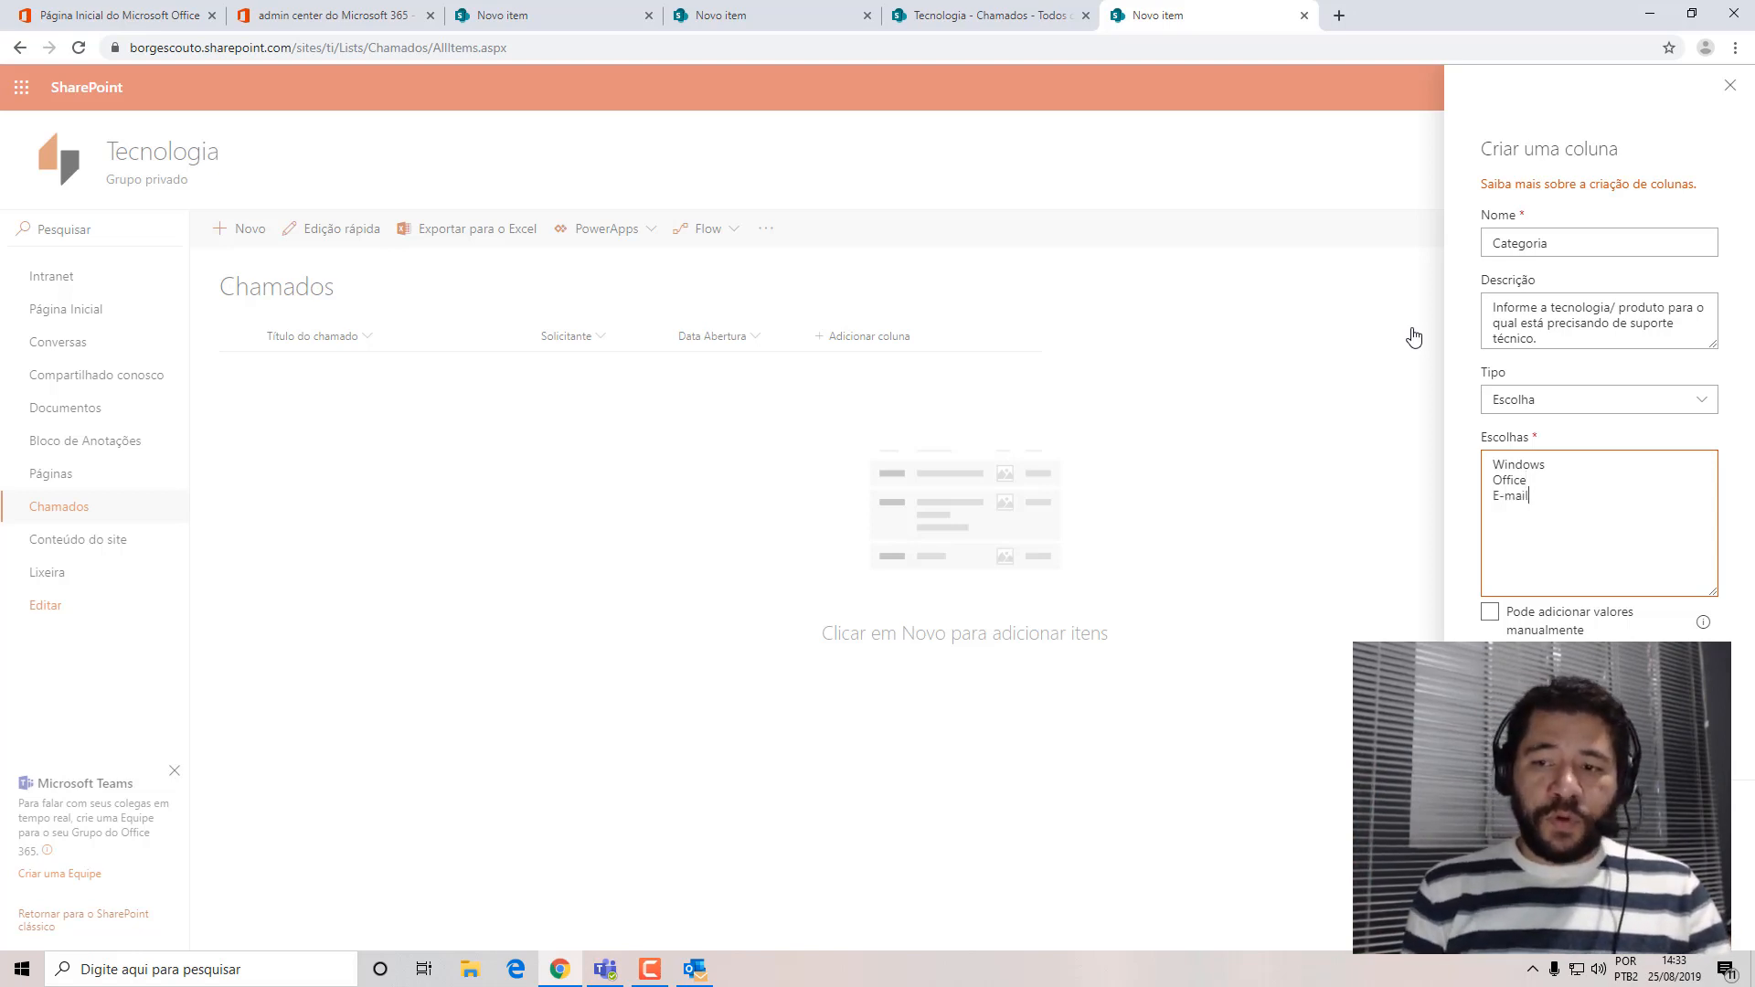
{"action": "type", "text": "Internet"}
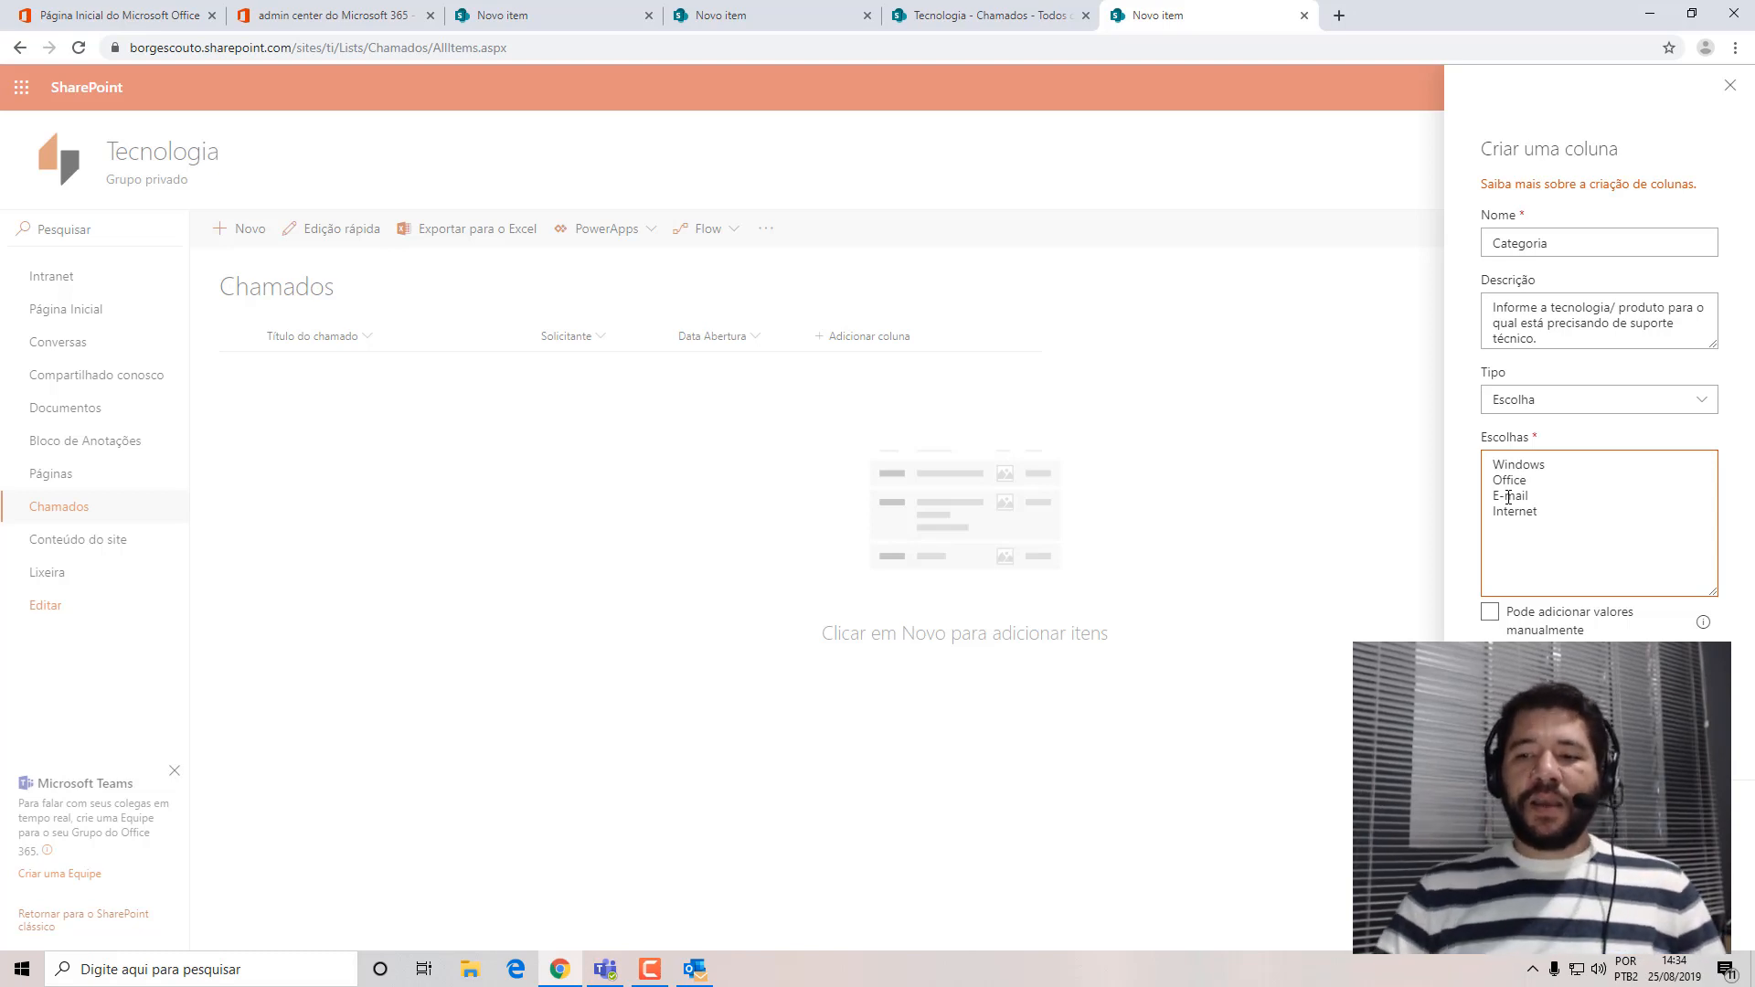
{"action": "left_click", "coordinate": [1490, 611]}
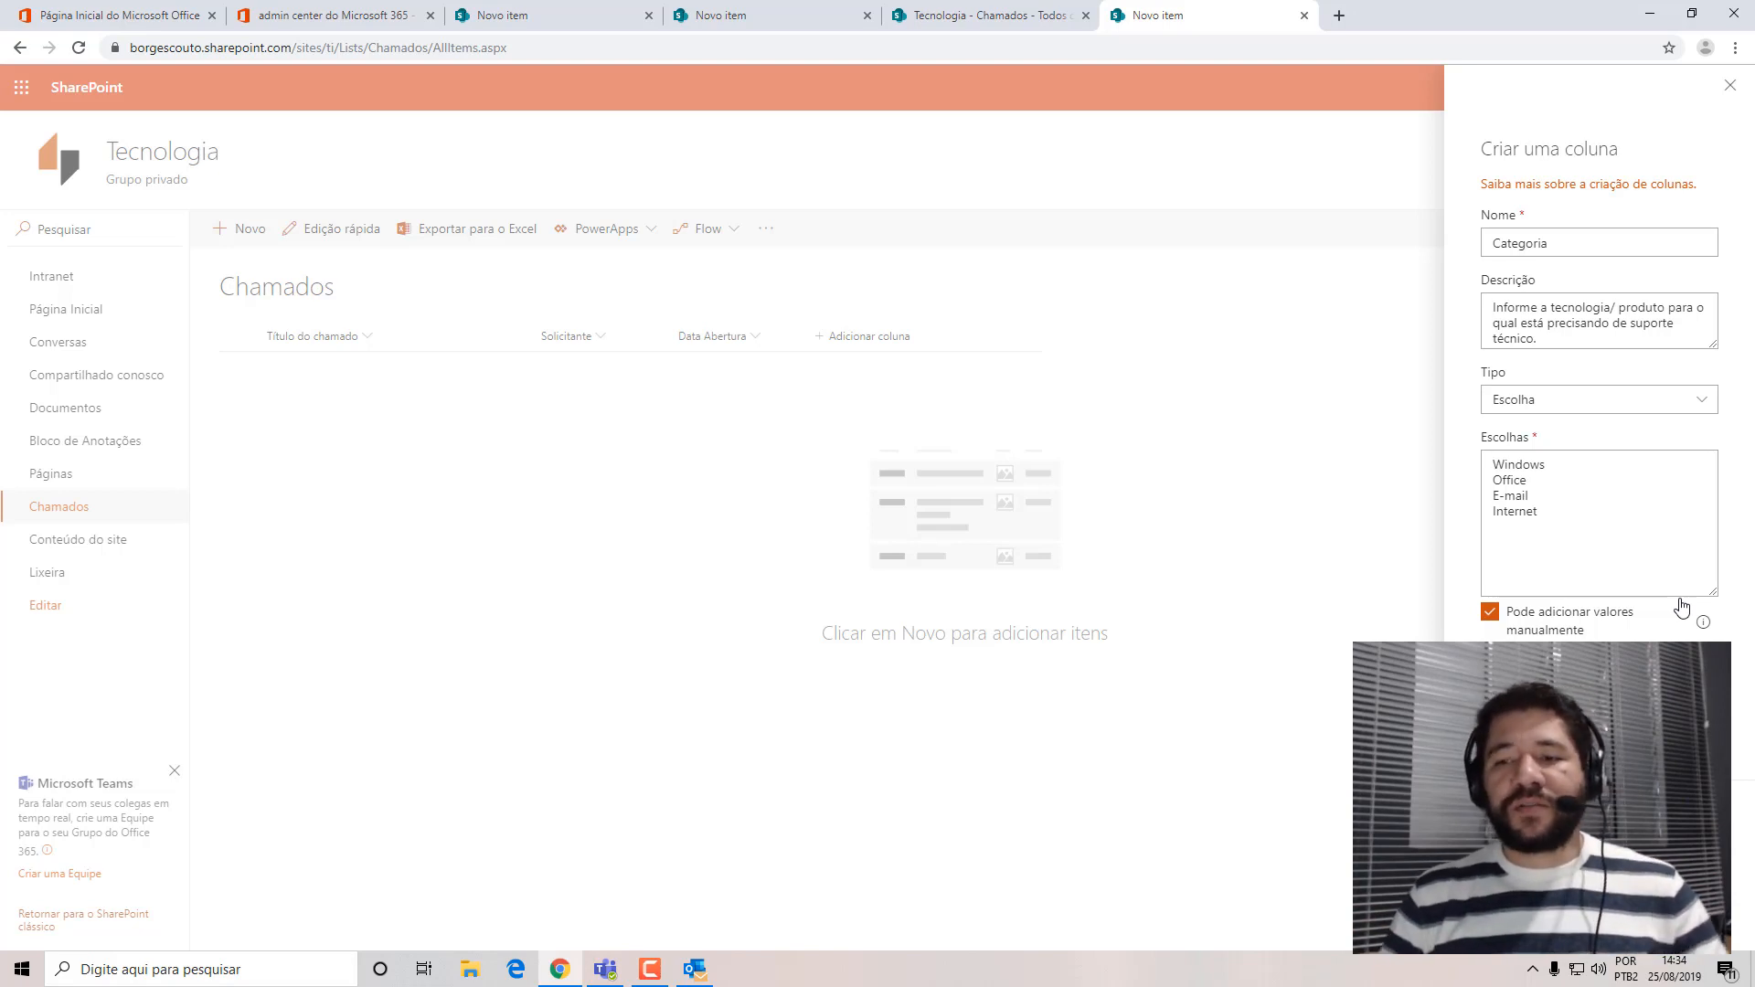
{"action": "left_click", "coordinate": [1490, 611]}
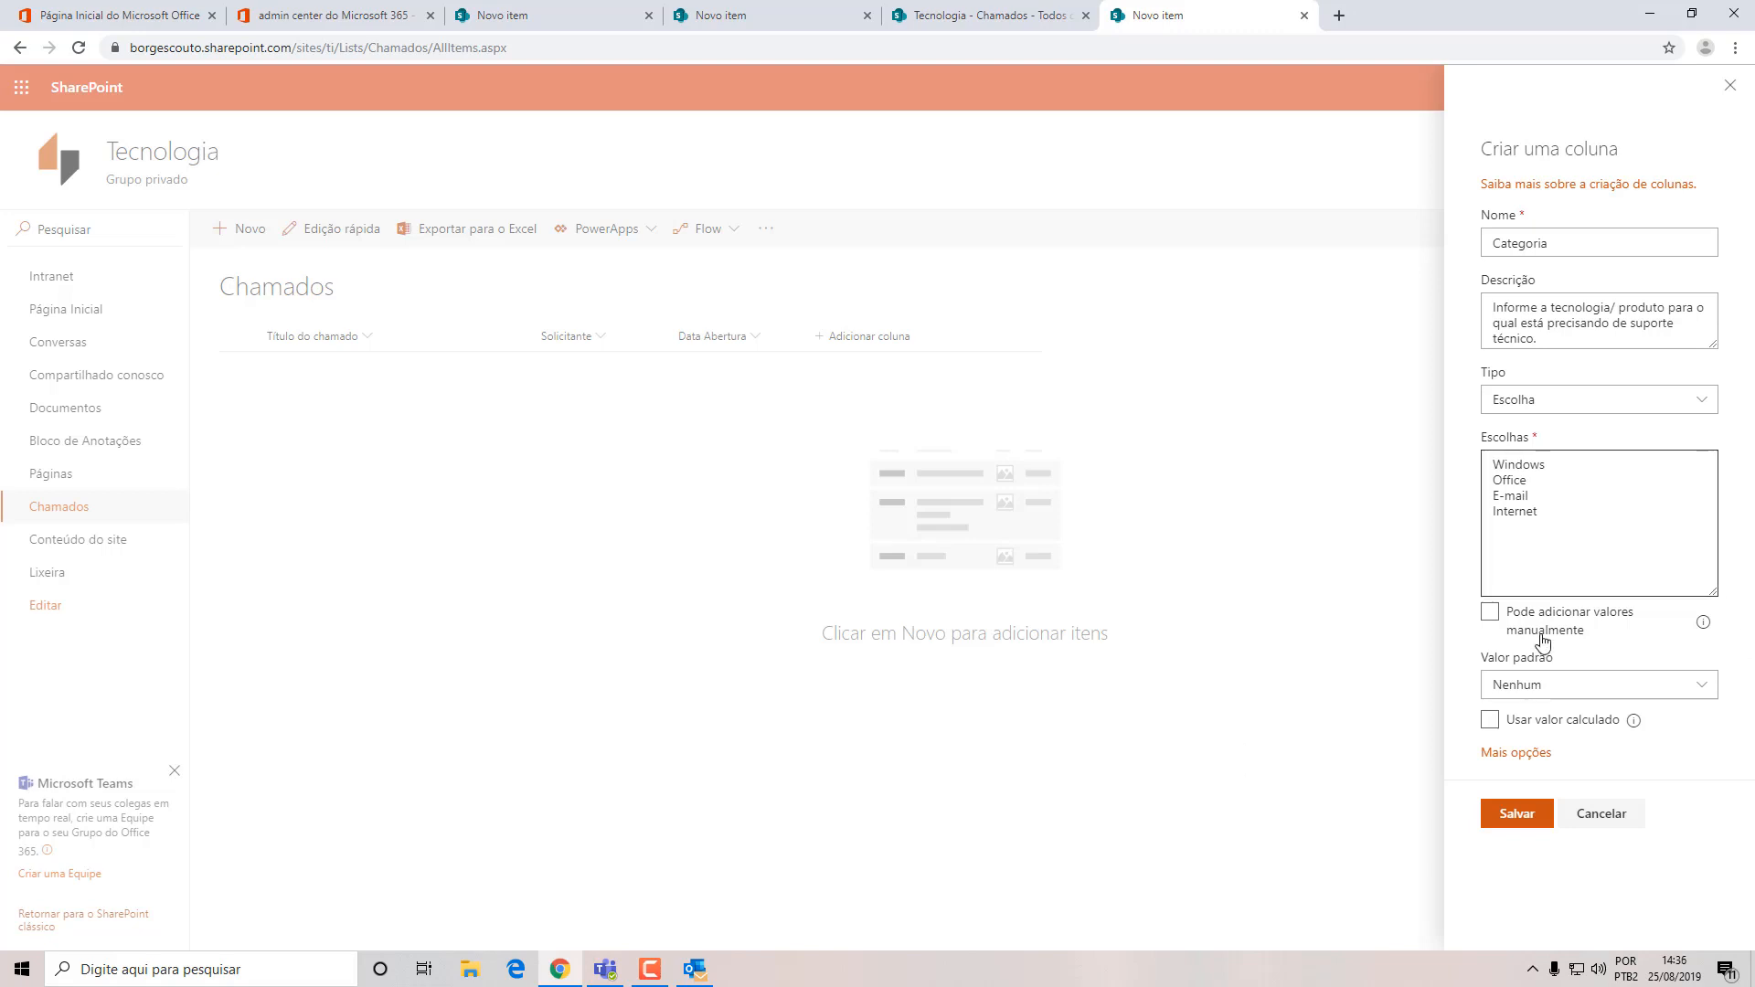
Require the Categoria column to contain information, keep its default value at Nenhum, and save the new column.
{"action": "left_click", "coordinate": [1512, 754]}
{"action": "scroll", "coordinate": [1712, 797], "scroll_direction": "down", "scroll_amount": 2}
{"action": "scroll", "coordinate": [1712, 797], "scroll_direction": "down", "scroll_amount": 2}
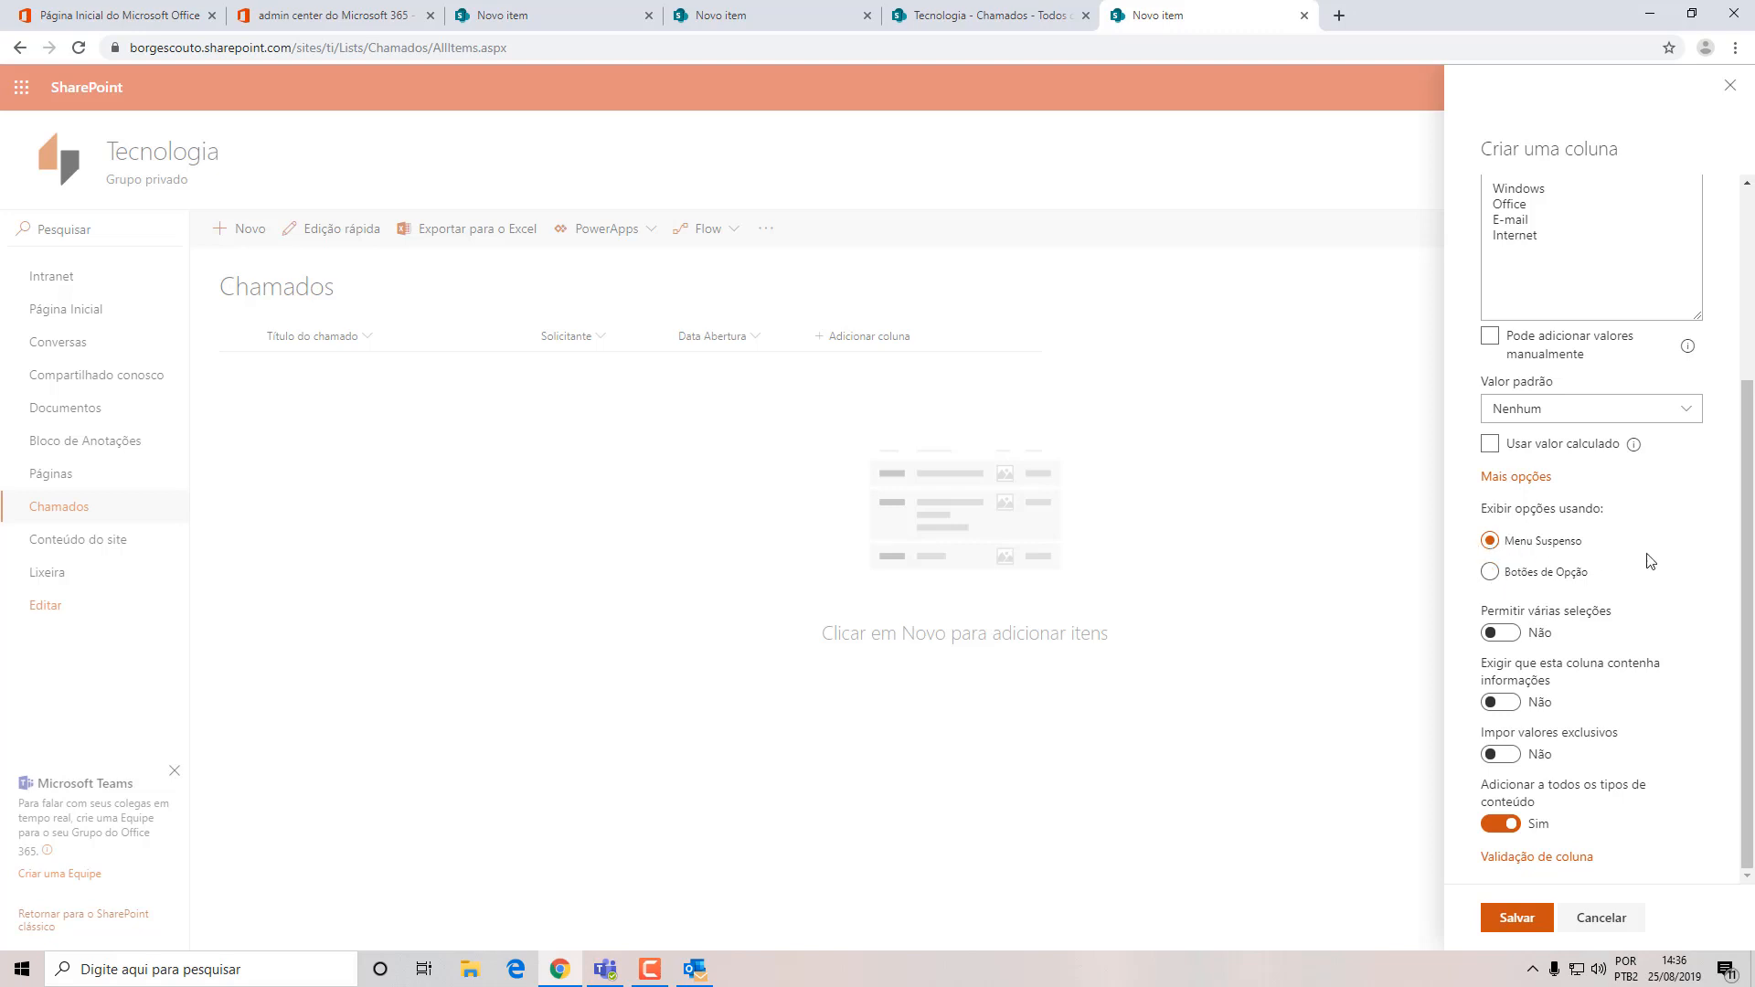
{"action": "left_click", "coordinate": [1686, 412]}
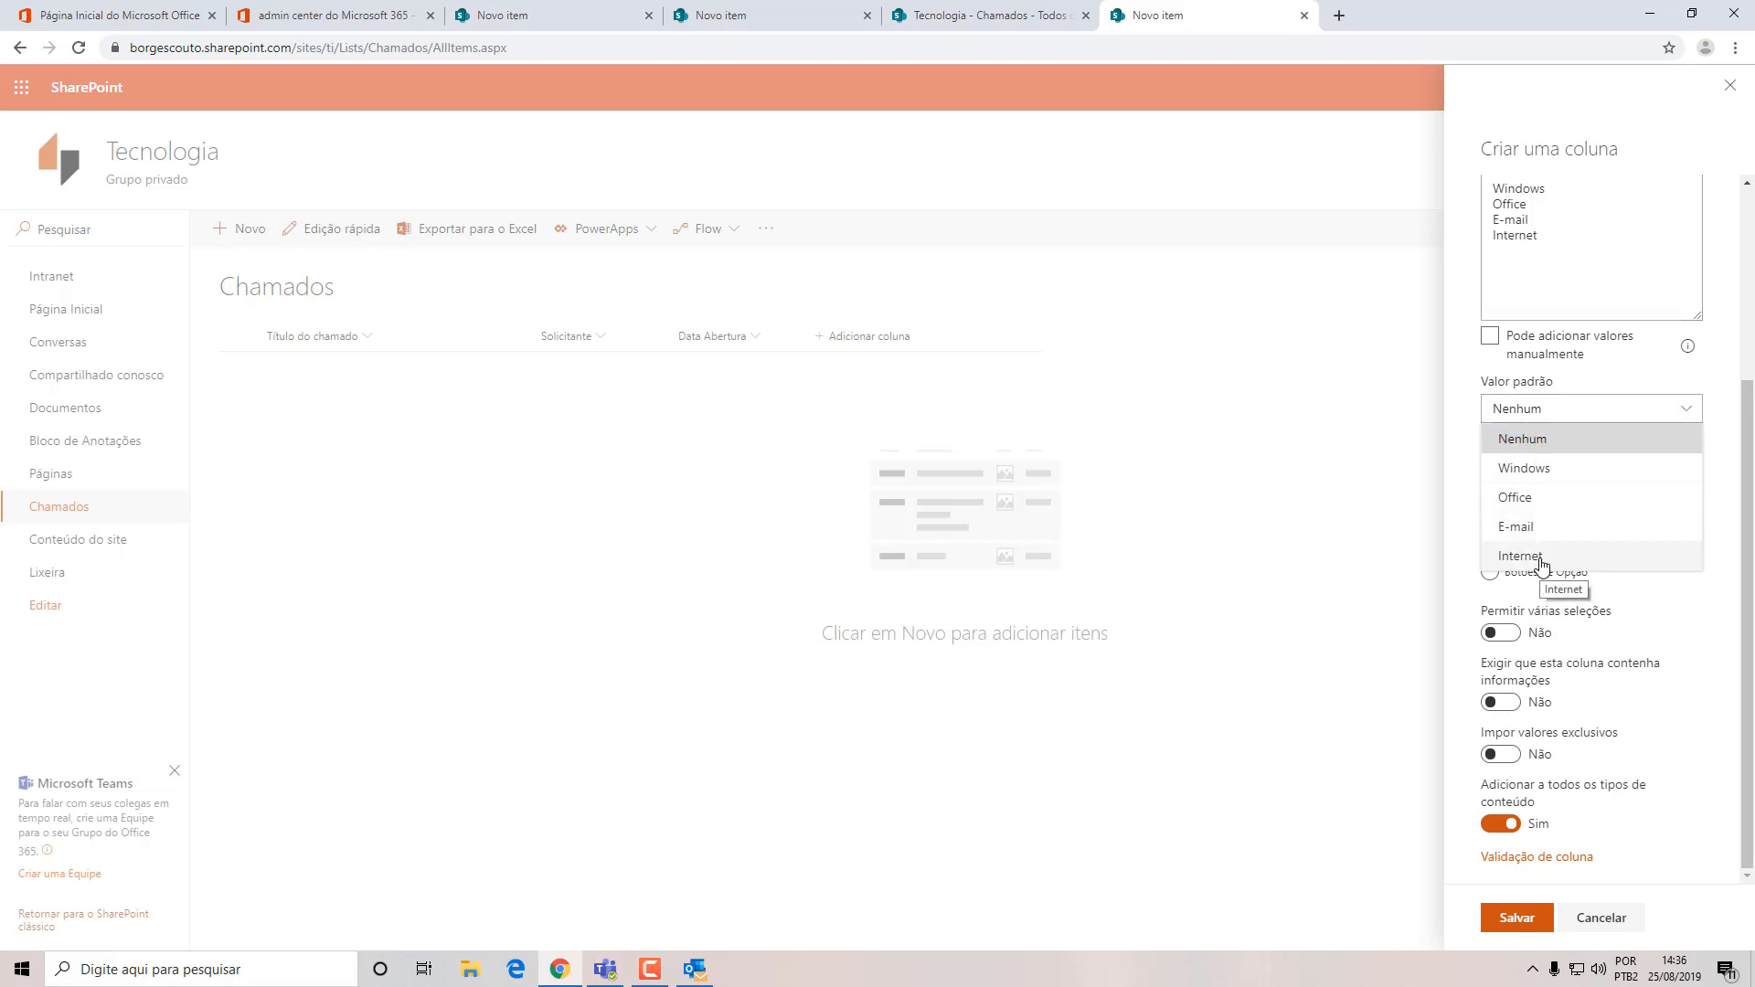
{"action": "left_click", "coordinate": [1727, 595]}
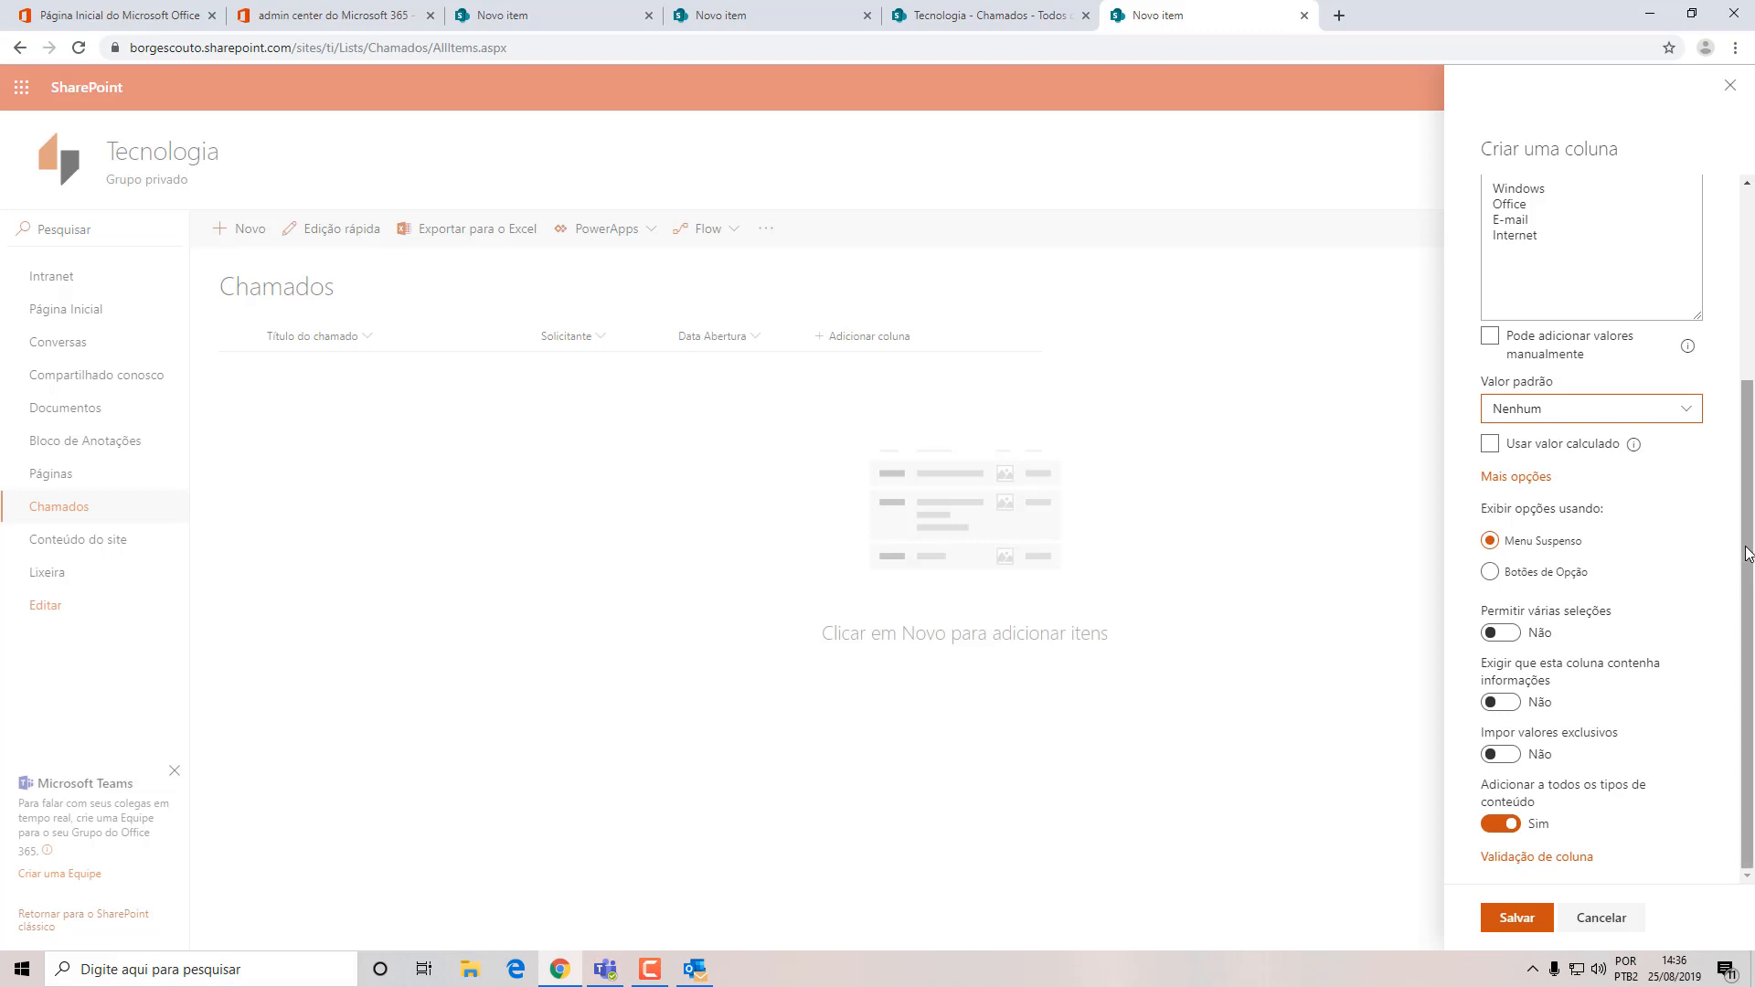
{"action": "left_click_drag", "start_coordinate": [1746, 550], "coordinate": [1746, 550]}
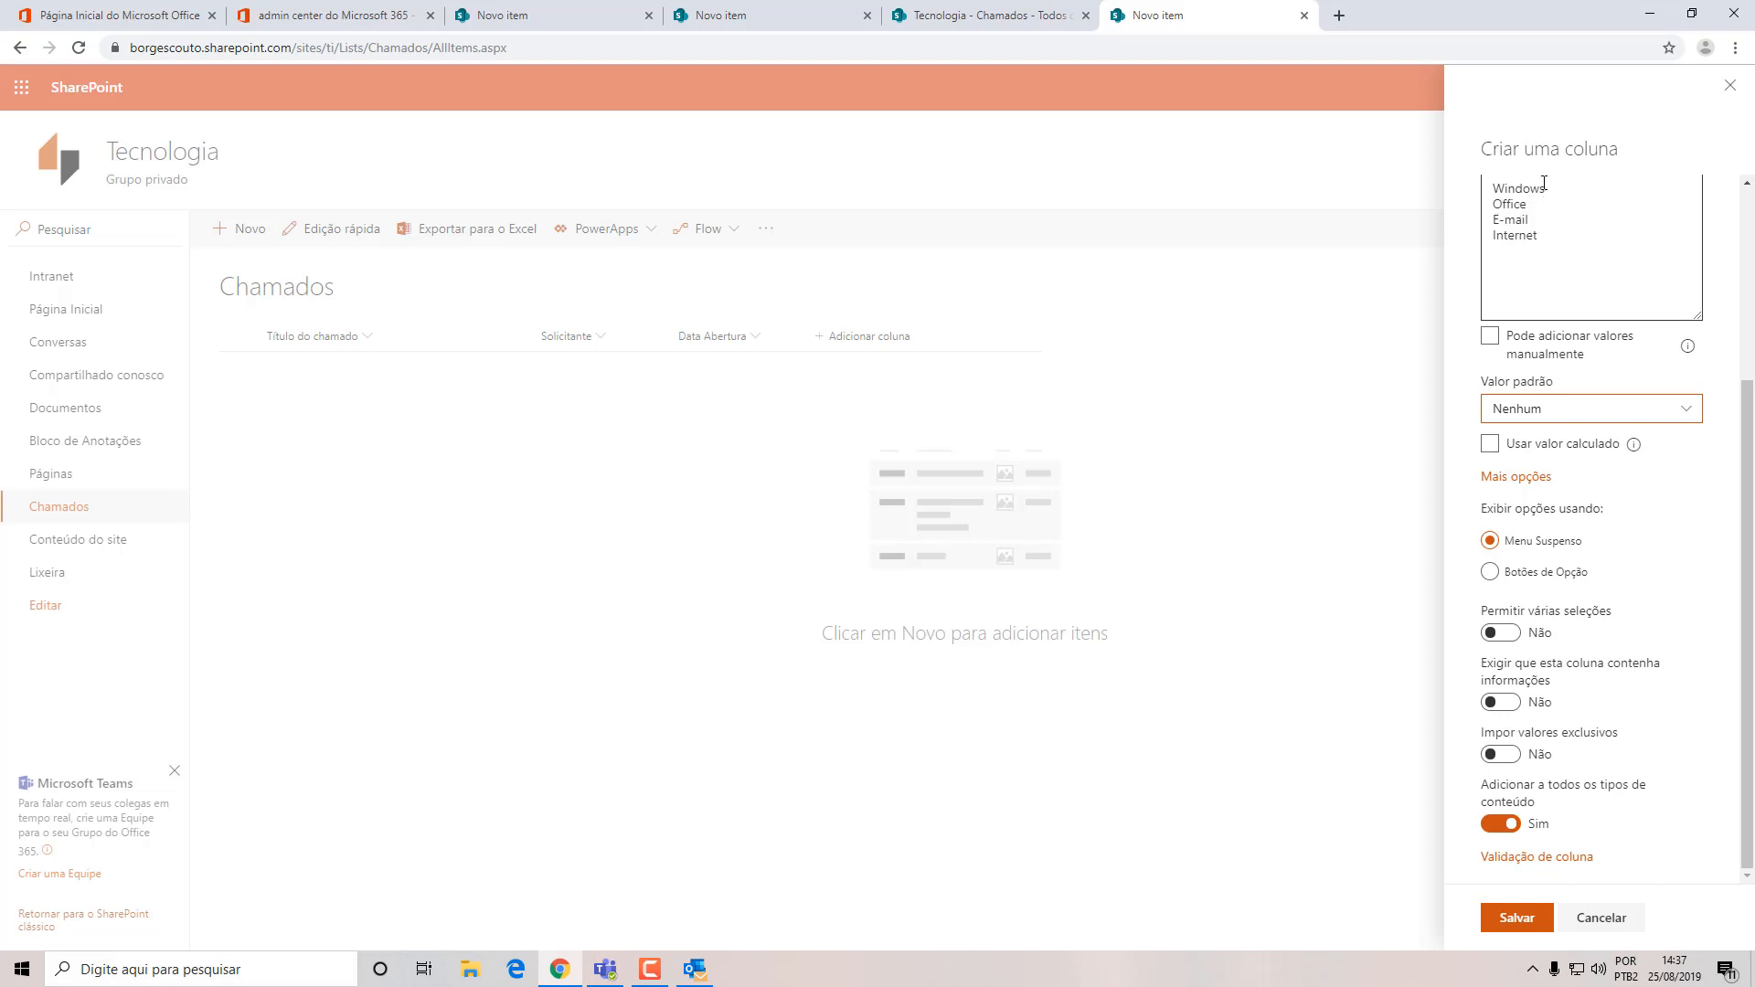
{"action": "scroll", "coordinate": [1753, 515], "scroll_direction": "up", "scroll_amount": 1}
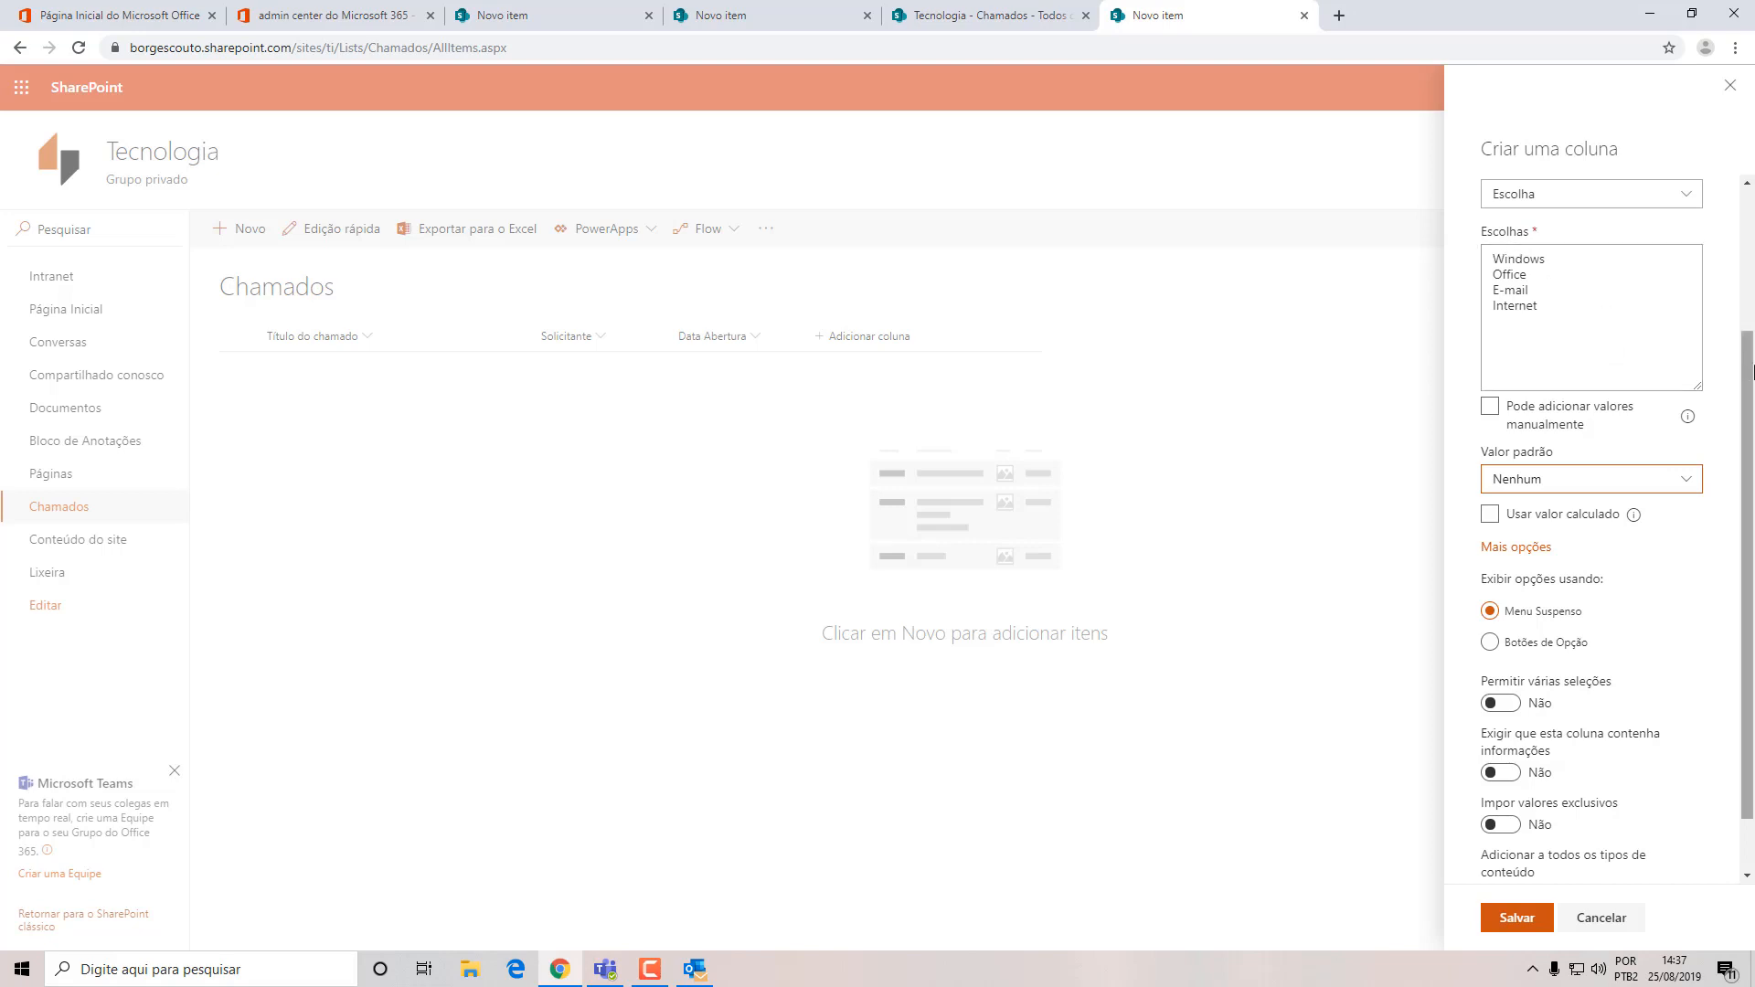
{"action": "scroll", "coordinate": [1746, 402], "scroll_direction": "down", "scroll_amount": 1}
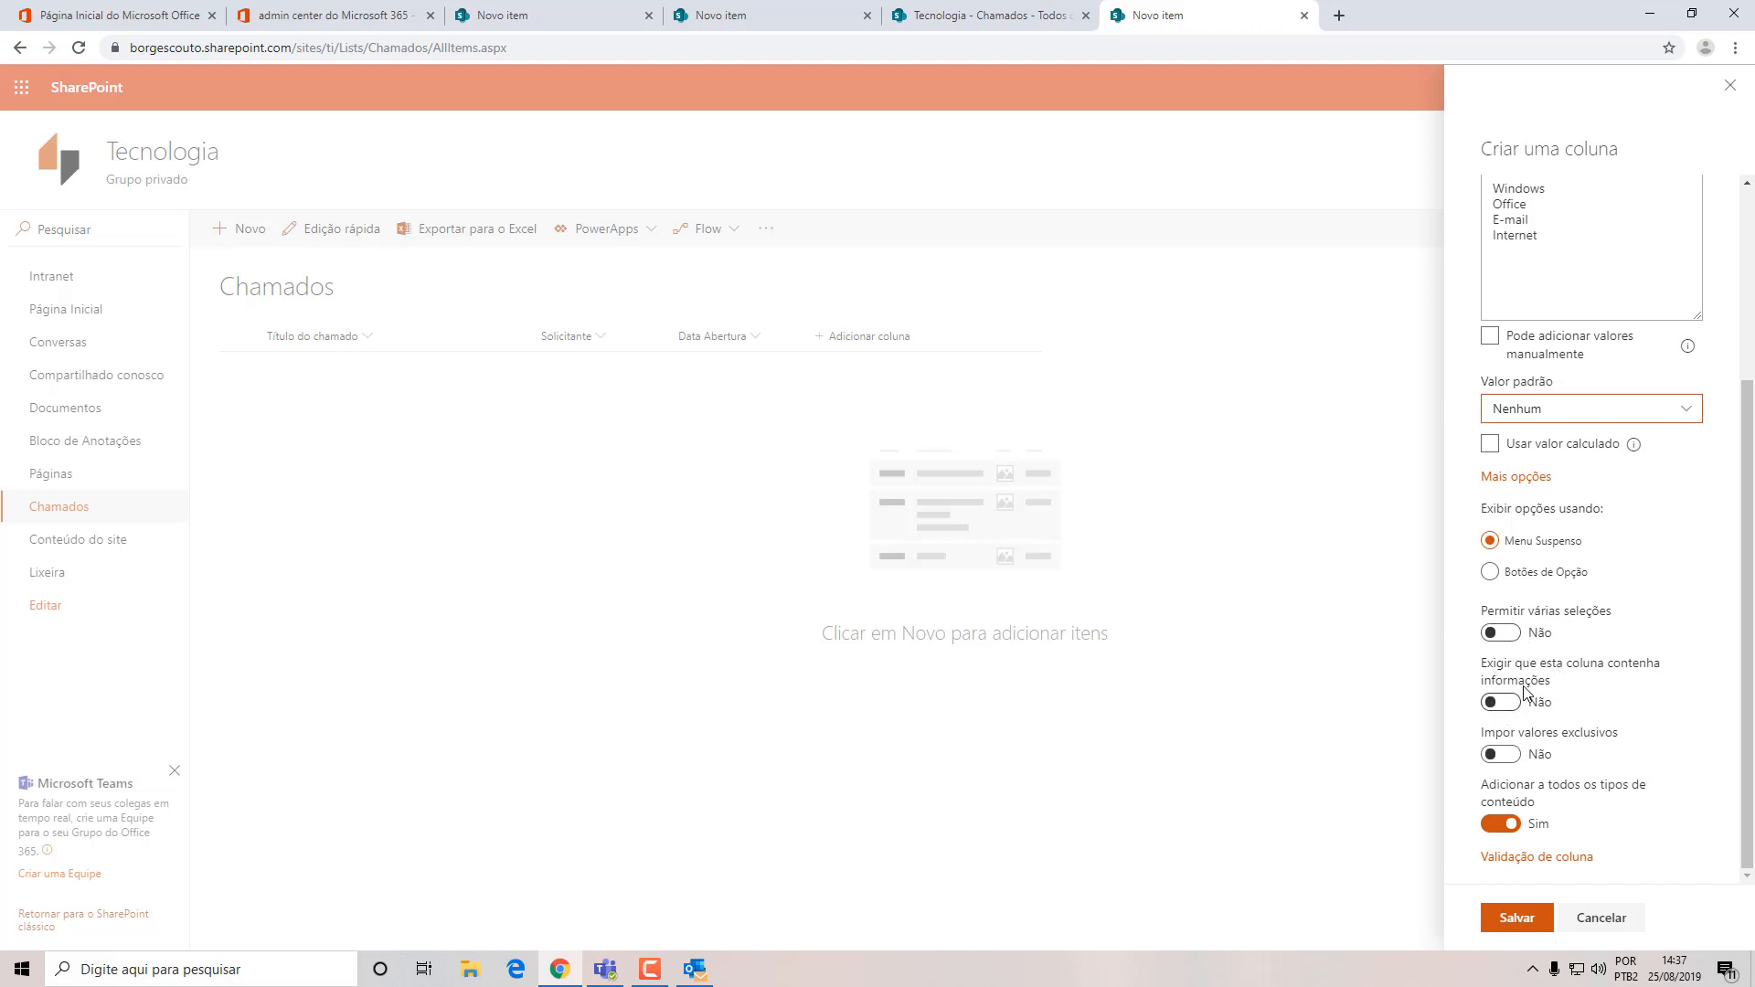
{"action": "left_click", "coordinate": [1507, 708]}
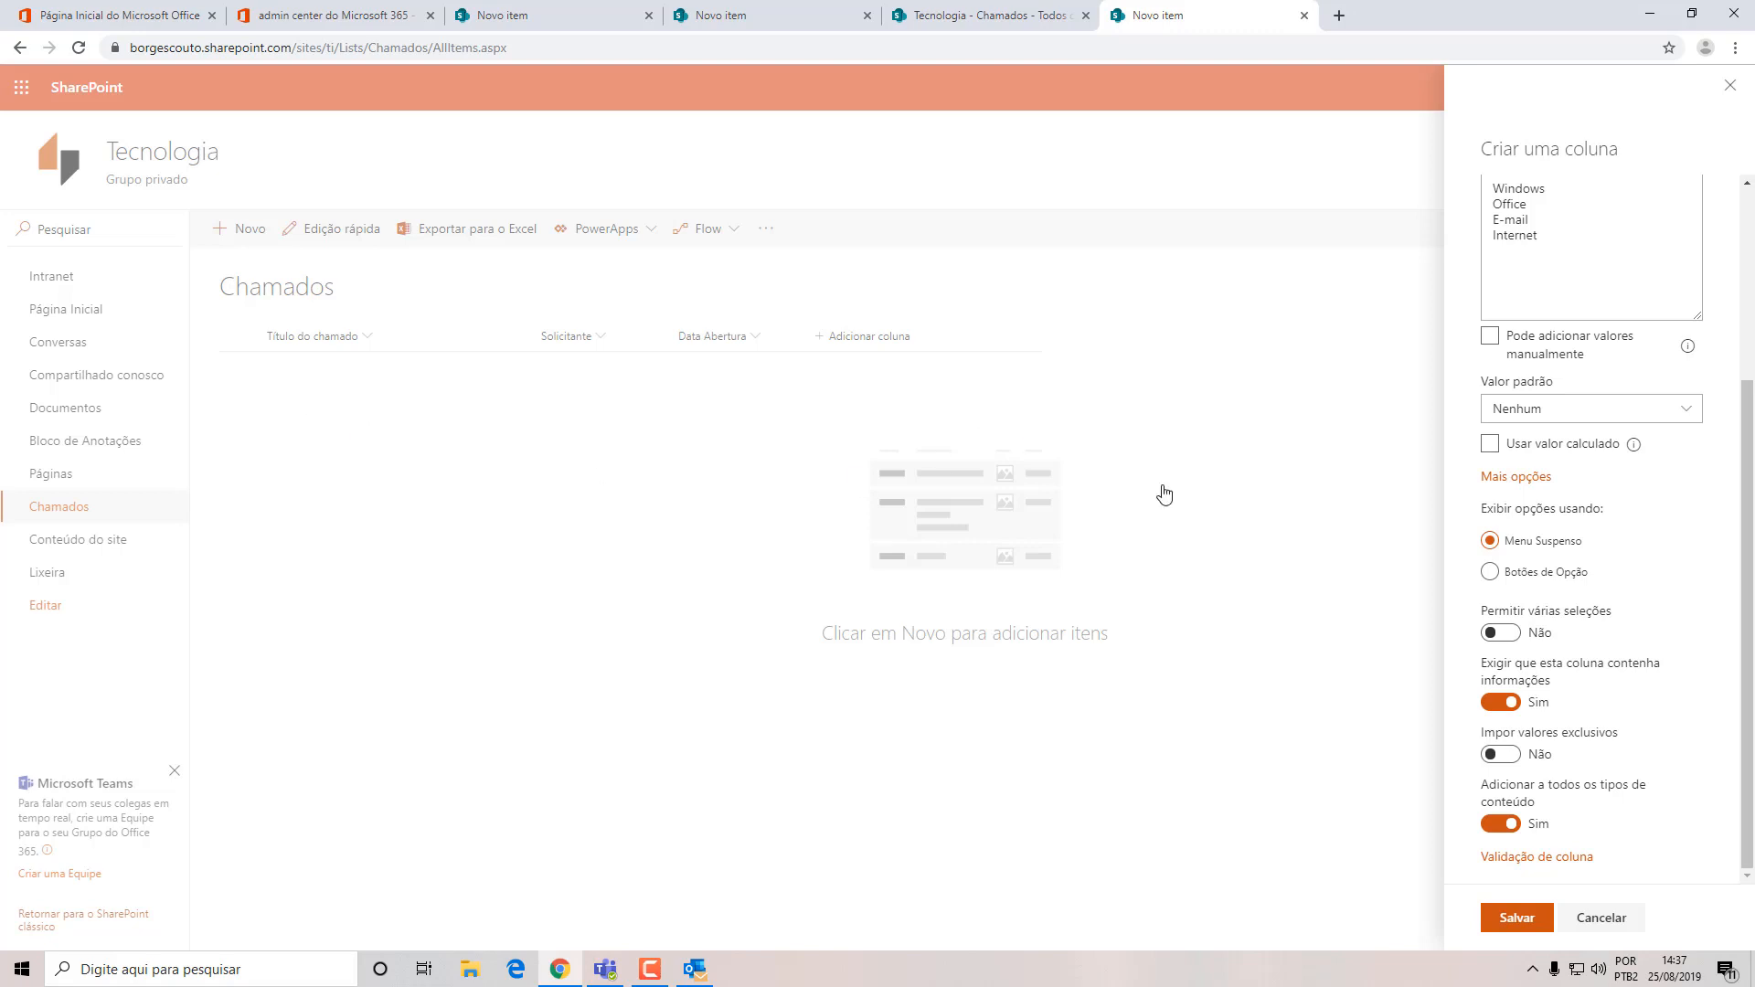
{"action": "scroll", "coordinate": [1685, 512], "scroll_direction": "up", "scroll_amount": 3}
{"action": "scroll", "coordinate": [1685, 515], "scroll_direction": "down", "scroll_amount": 3}
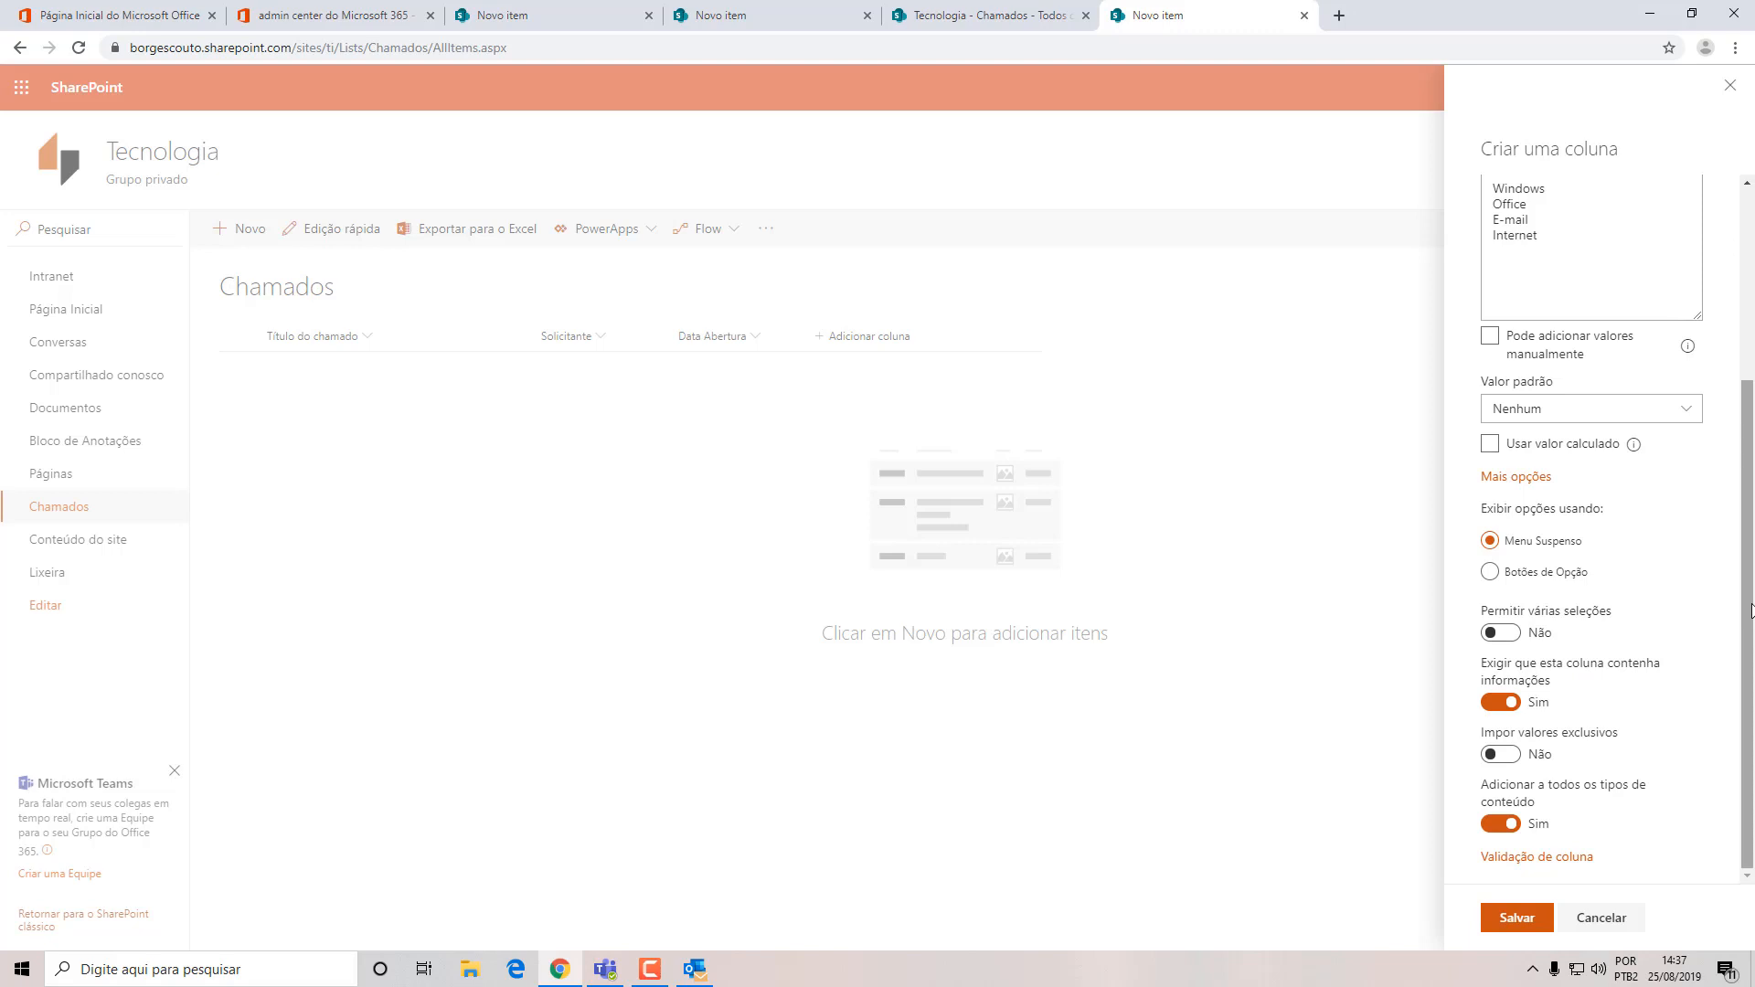
{"action": "left_click_drag", "start_coordinate": [1751, 610], "coordinate": [1752, 579]}
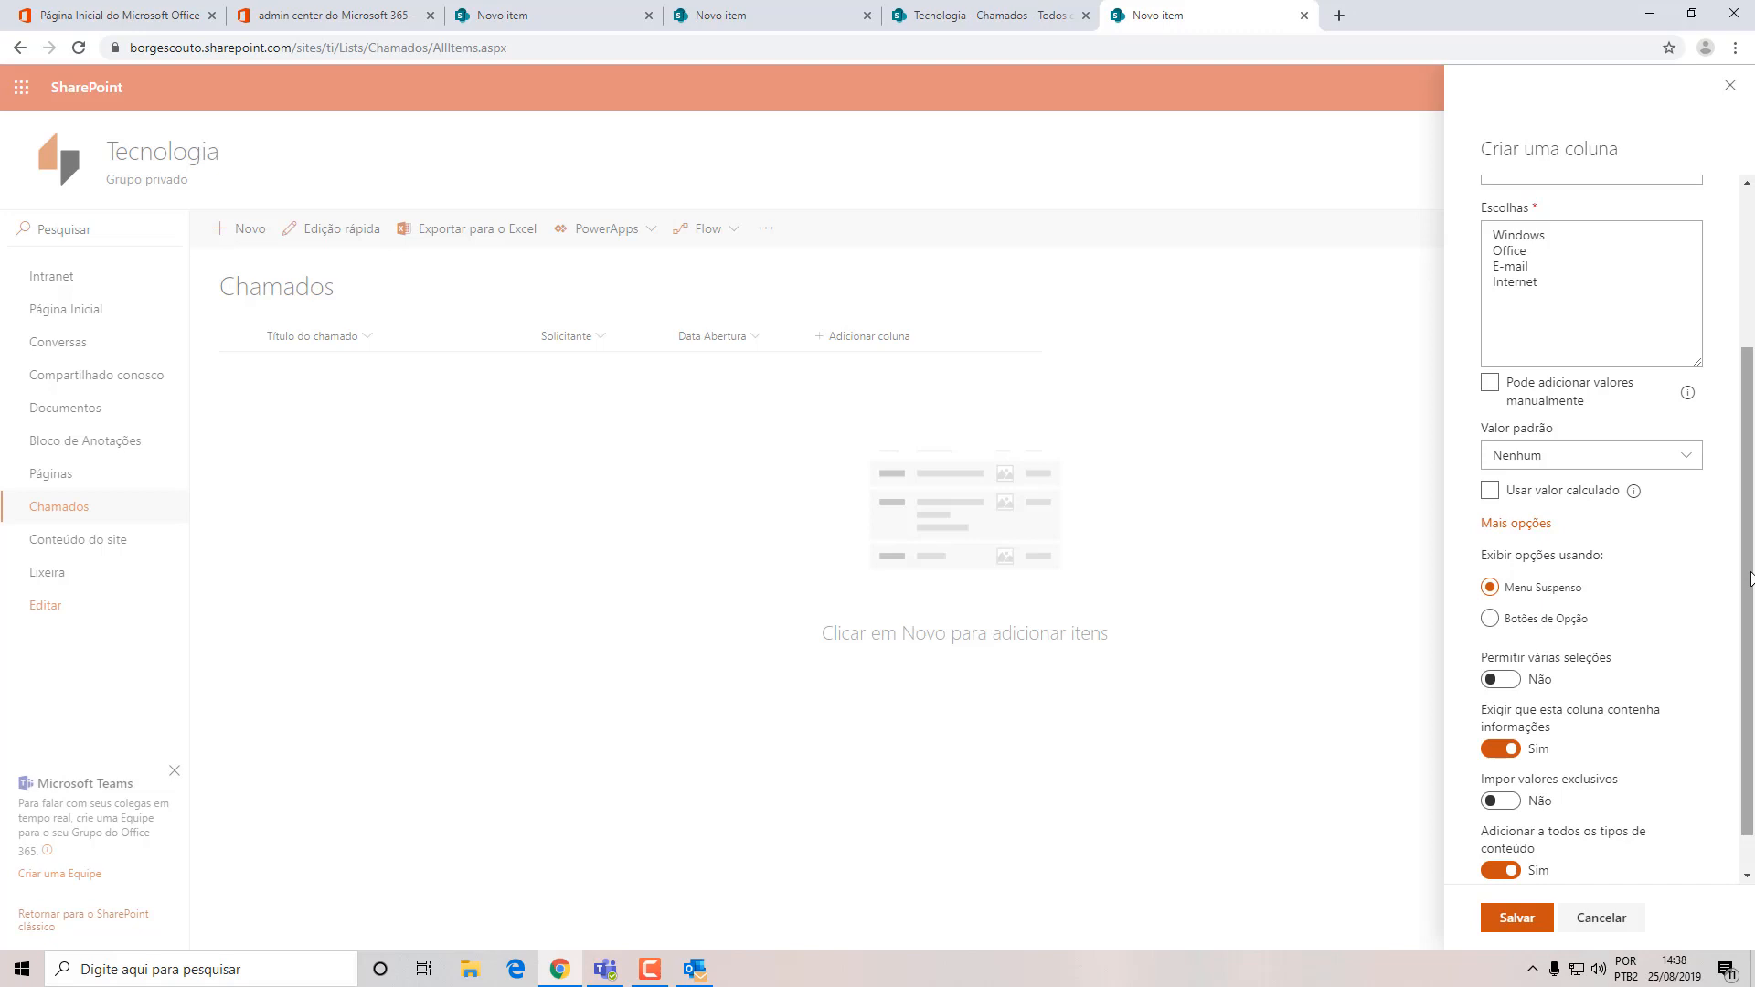
{"action": "left_click_drag", "start_coordinate": [1751, 580], "coordinate": [1754, 640]}
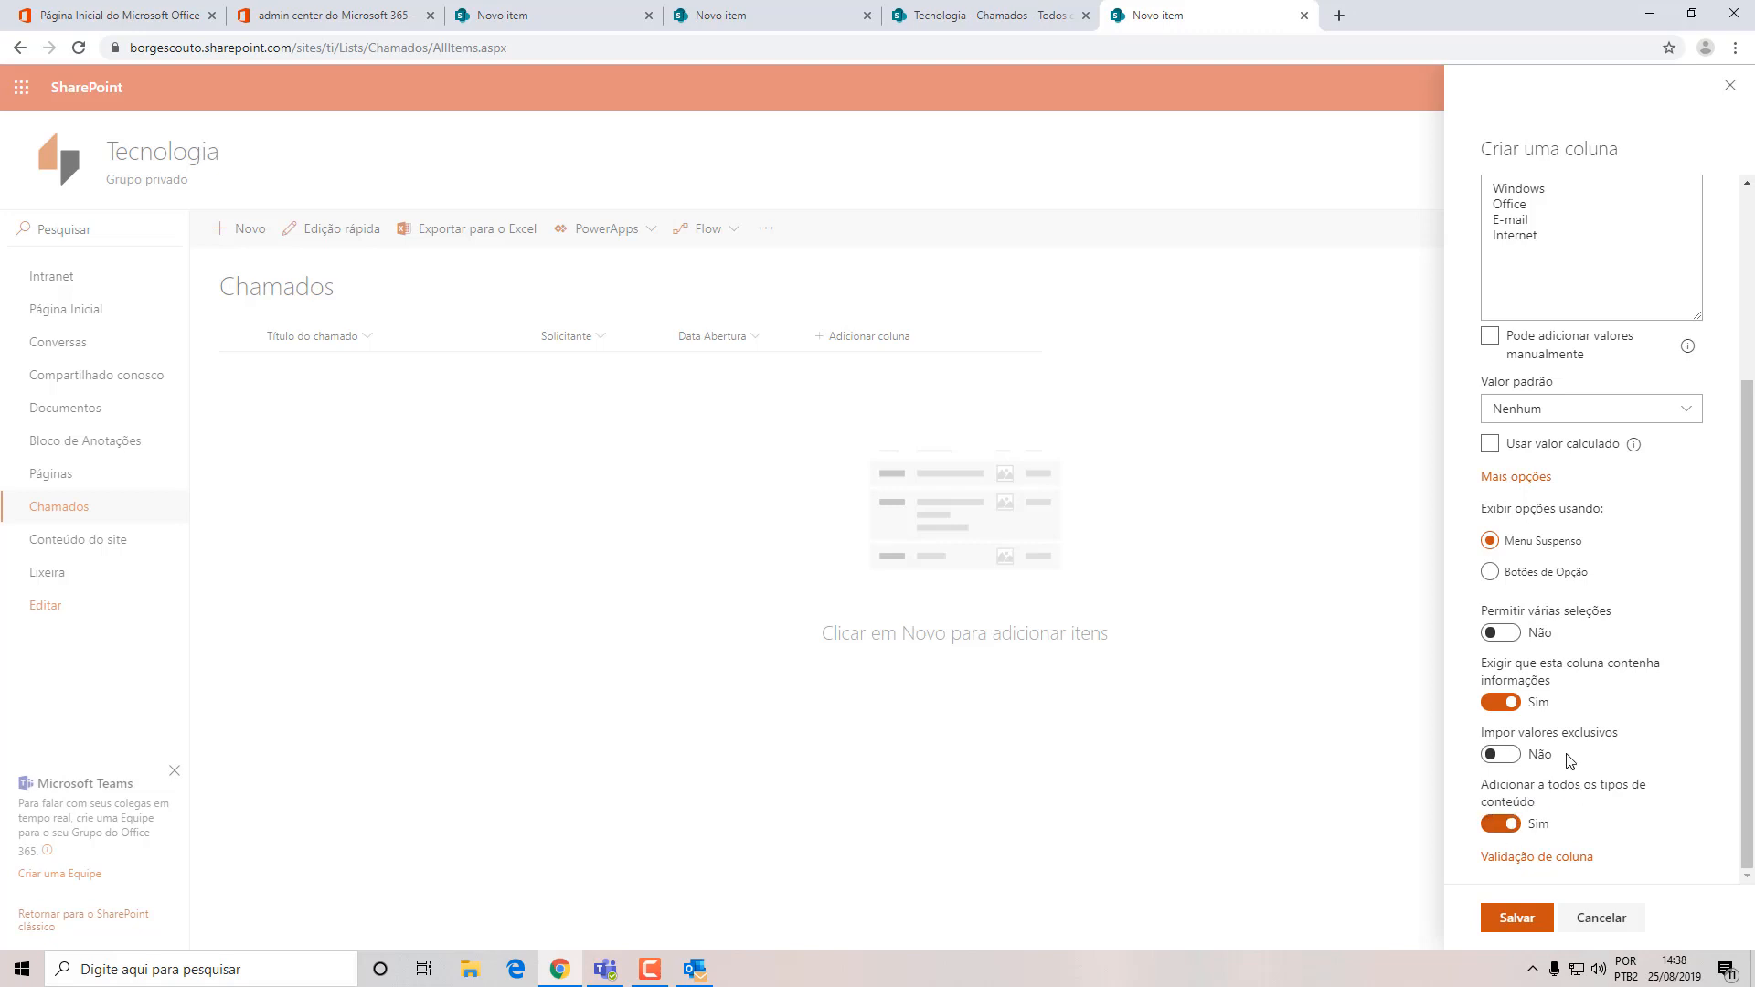
{"action": "left_click", "coordinate": [1517, 917]}
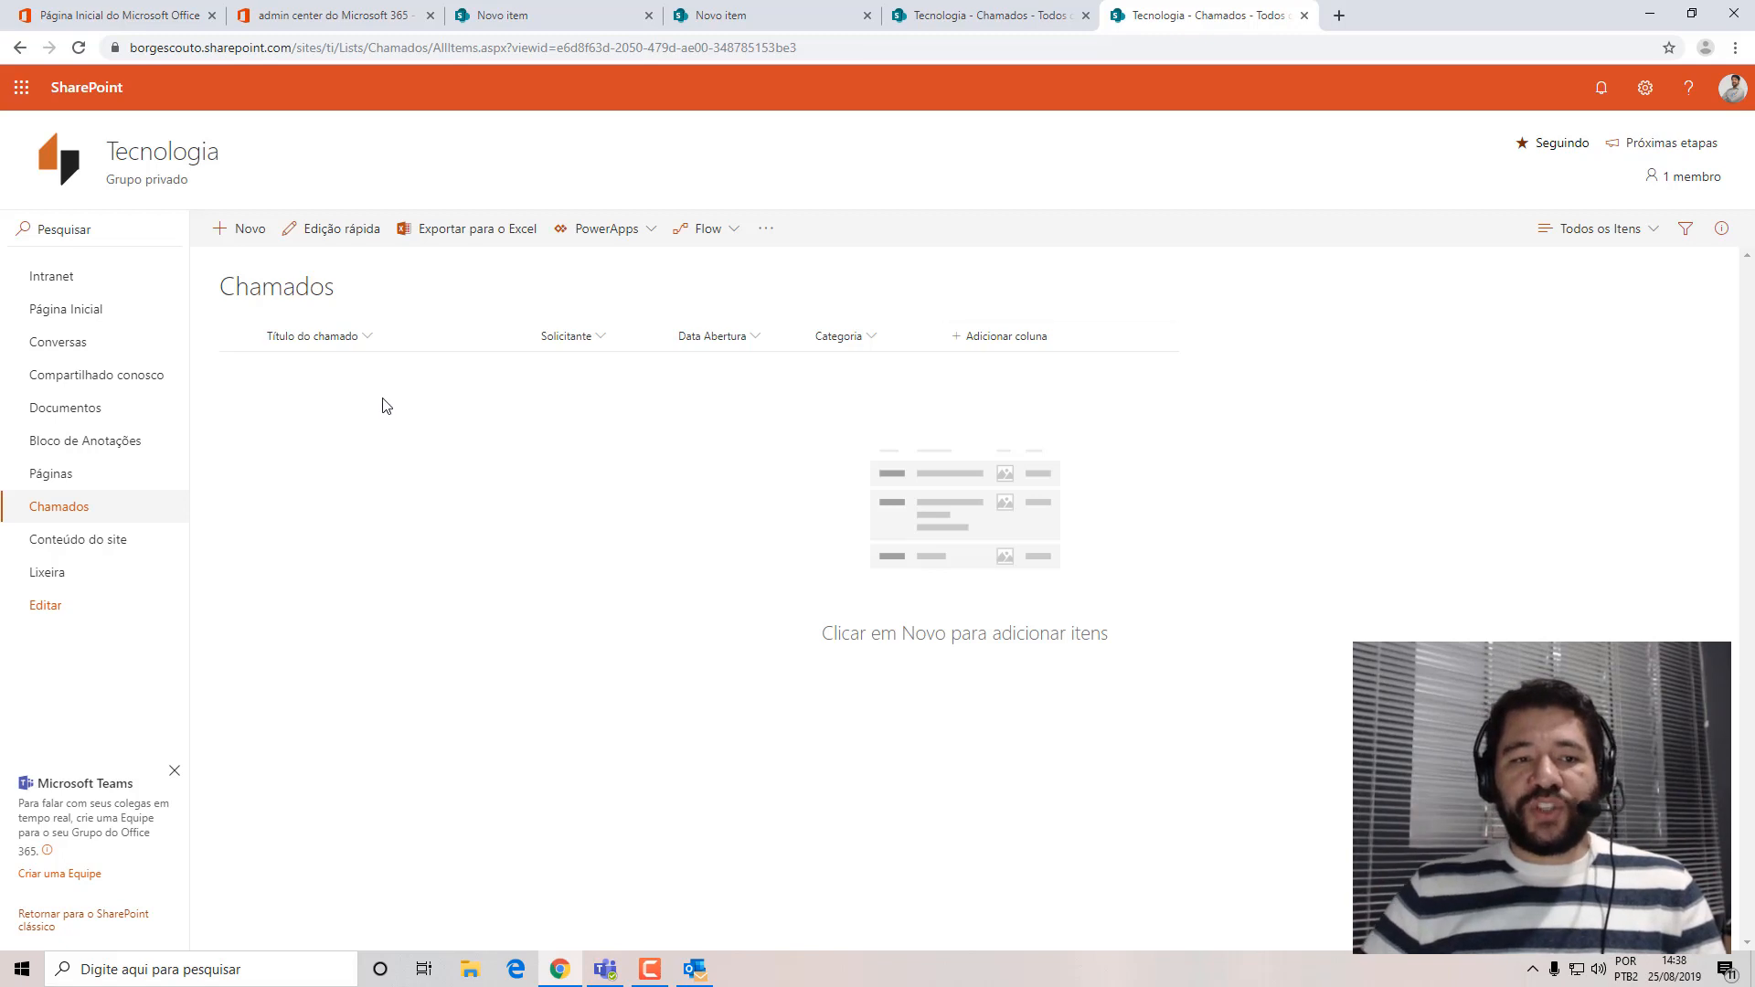
Start a new choice column in the Chamados list, name it "Urgência" and leave its description empty.
{"action": "left_click", "coordinate": [1015, 338]}
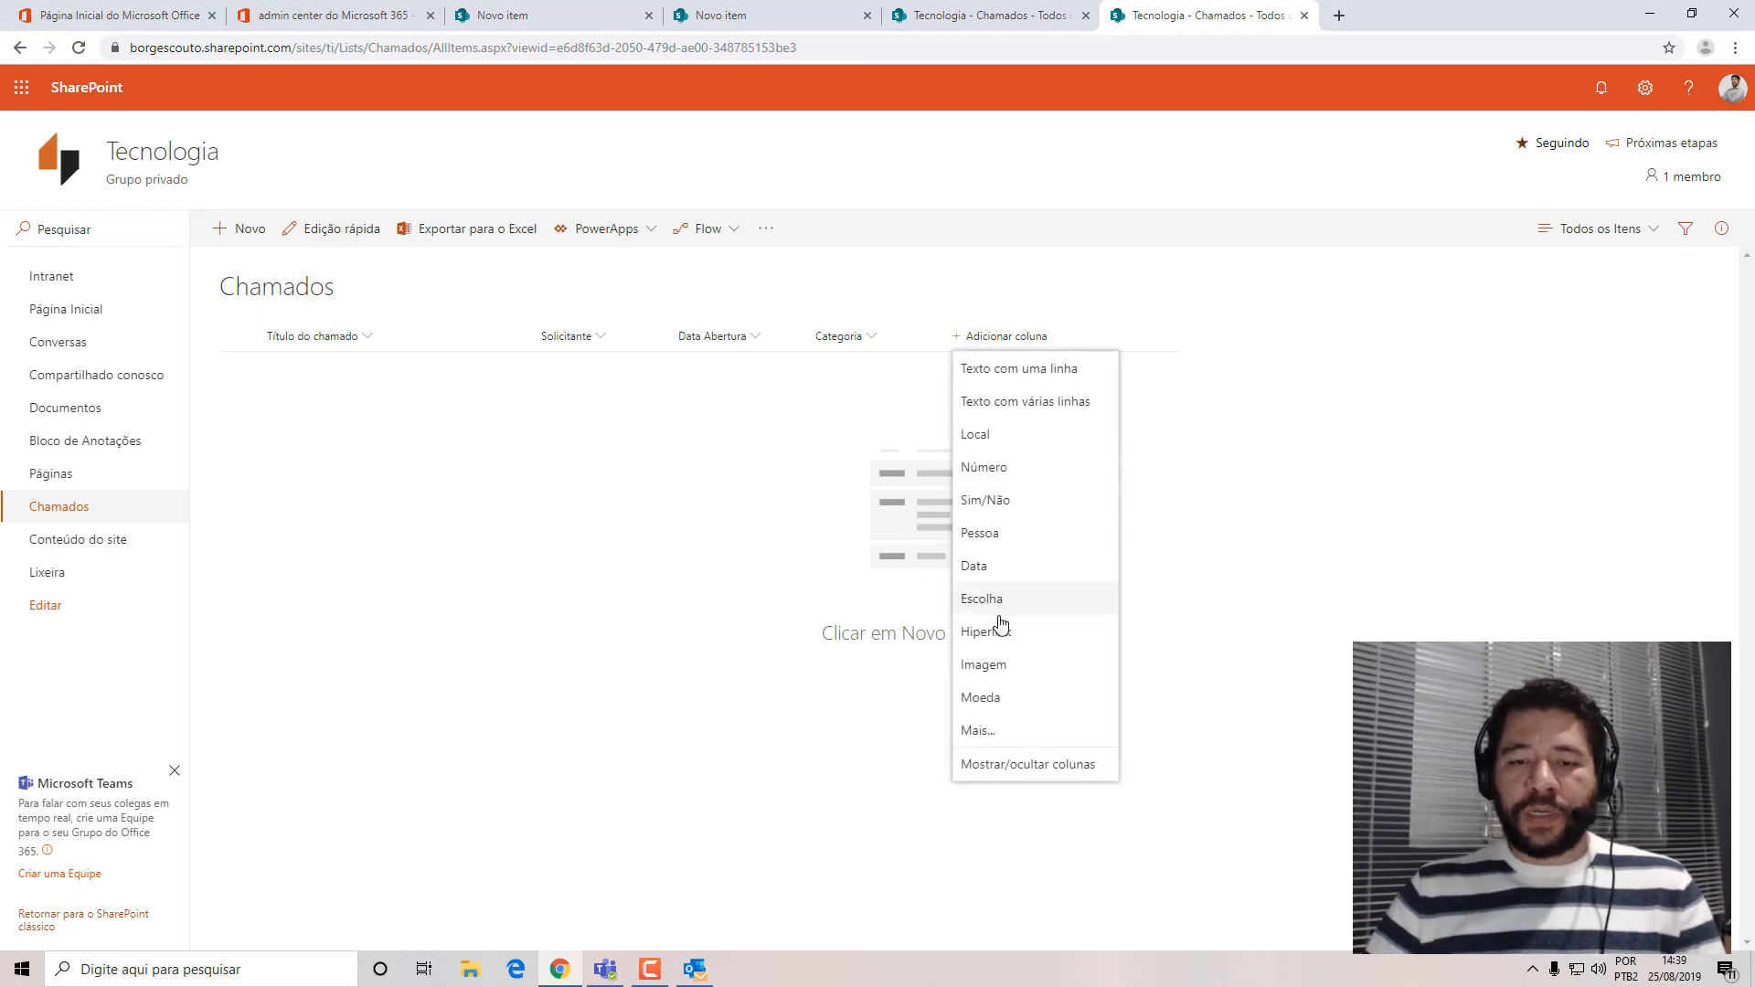
{"action": "left_click", "coordinate": [1028, 607]}
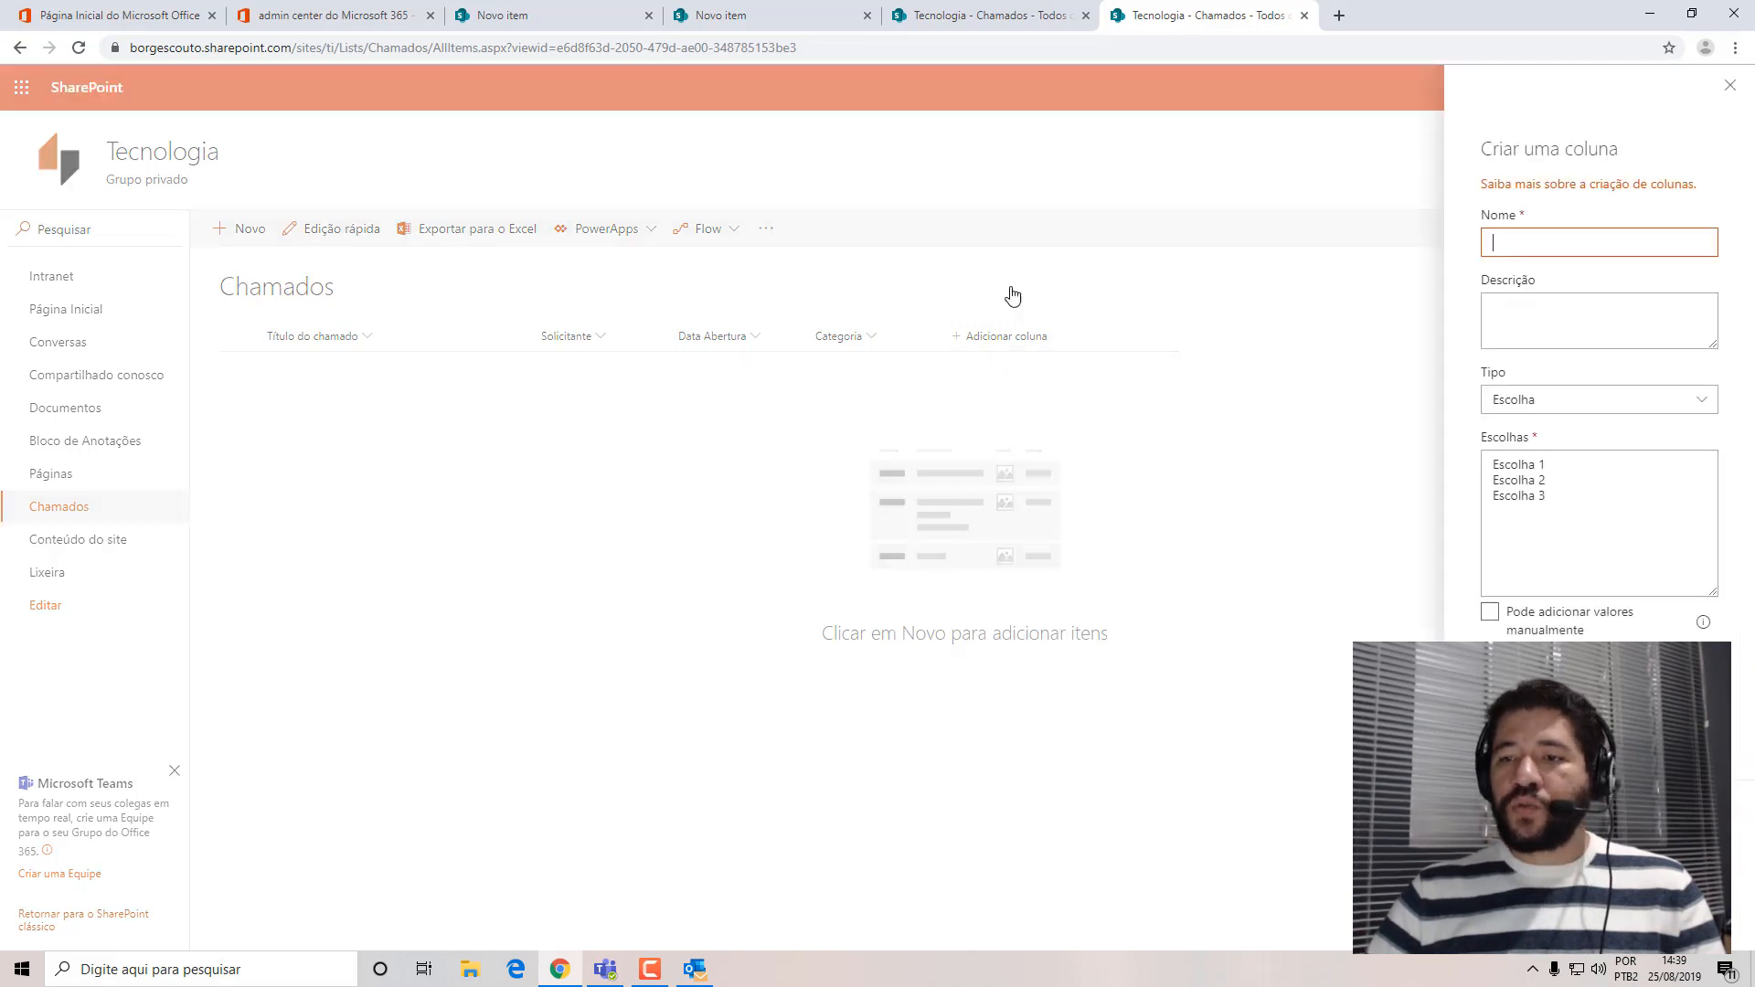
{"action": "left_click", "coordinate": [1550, 247]}
{"action": "type", "text": "U"}
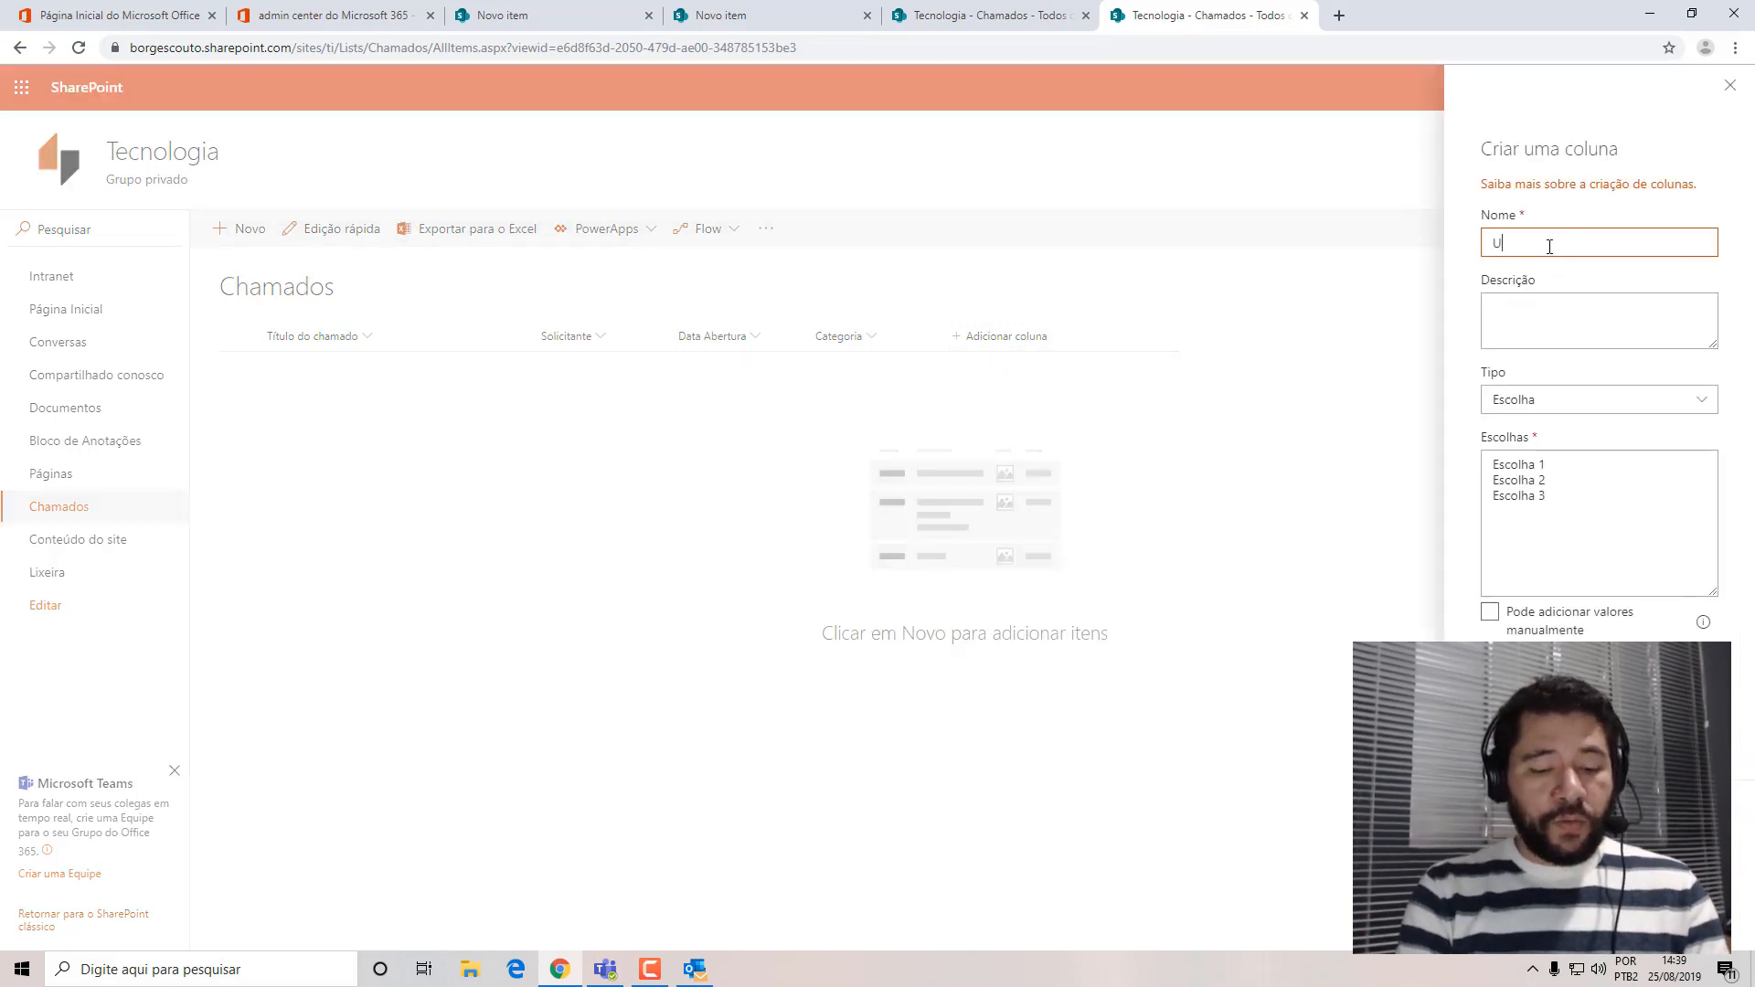
{"action": "type", "text": "rgência"}
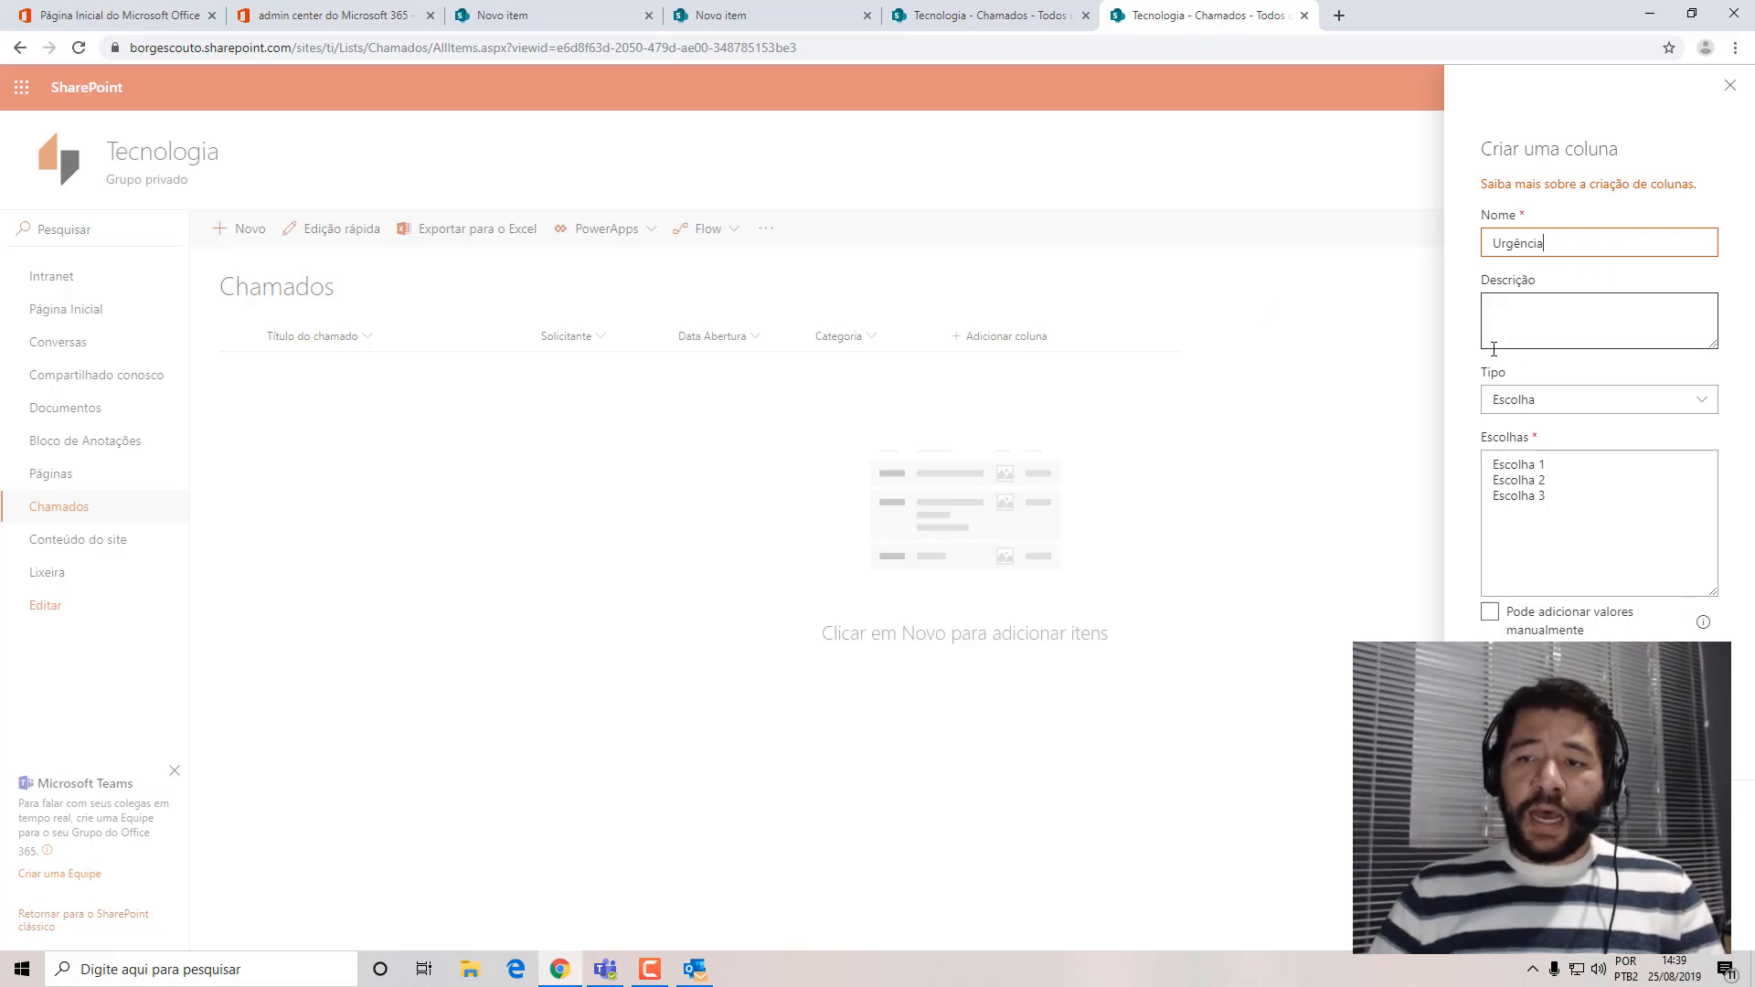
{"action": "left_click", "coordinate": [1514, 304]}
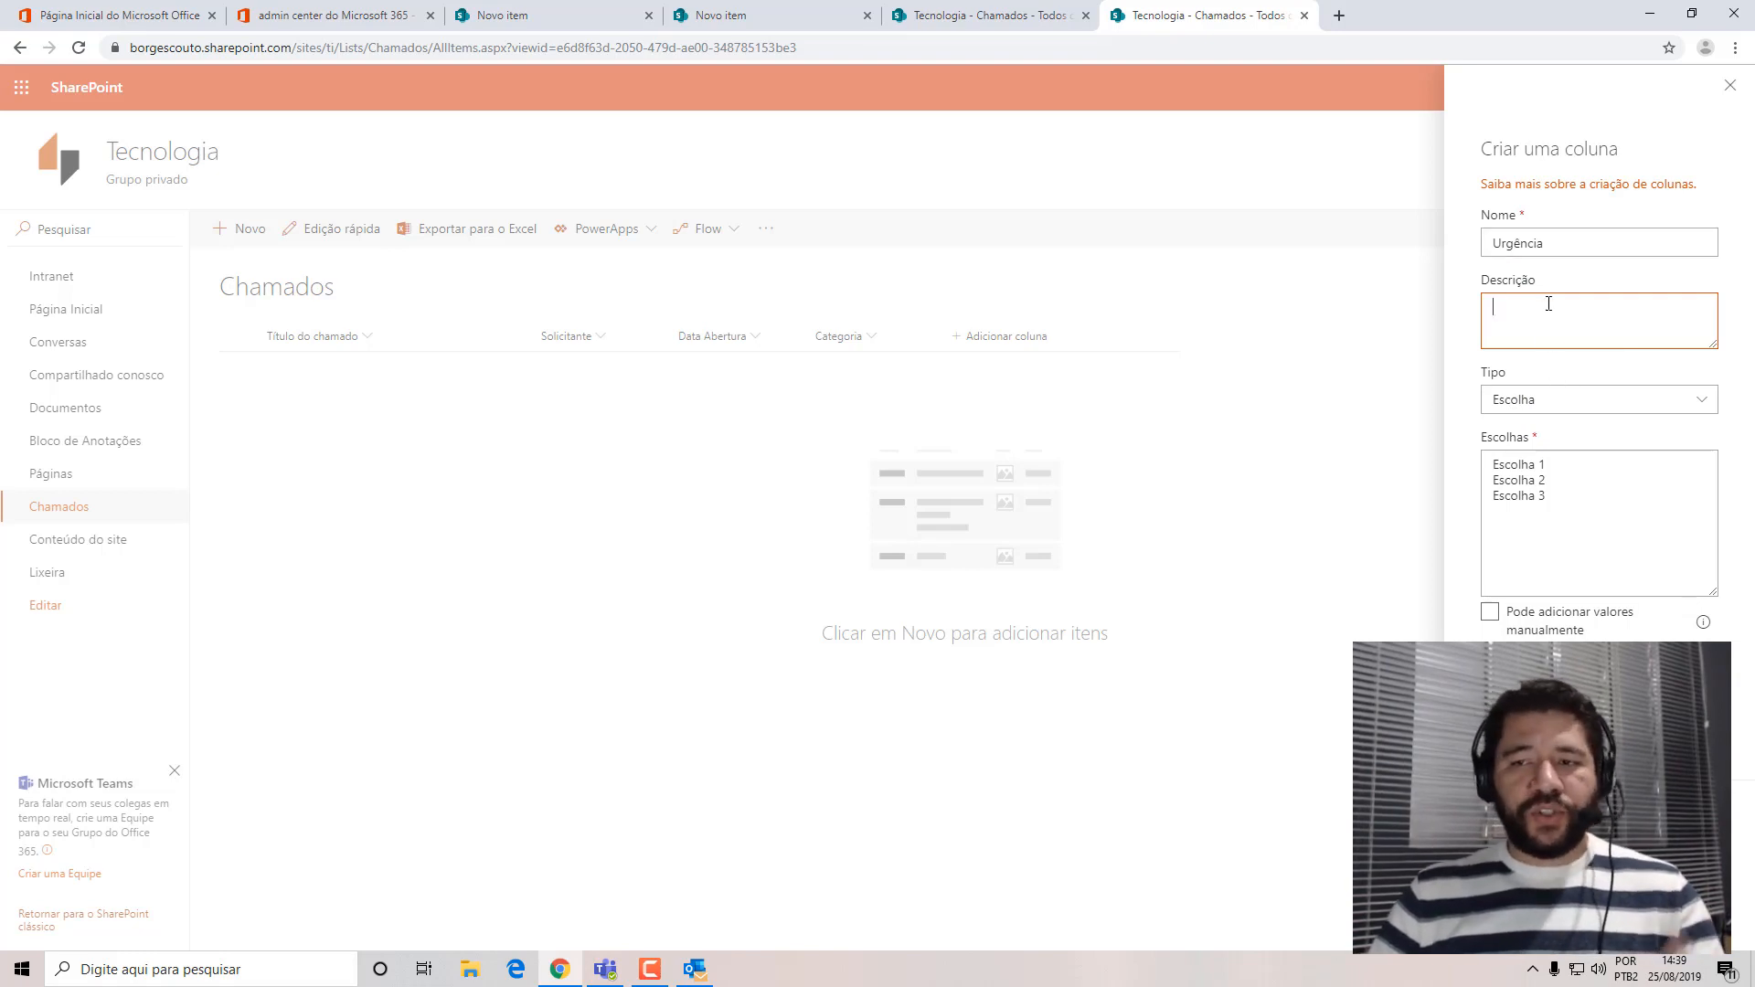
Replace the placeholder choices of the Urgência column with Baixa, Normal, Média and Alta.
{"action": "left_click", "coordinate": [1583, 536]}
{"action": "type", "text": "Baixa"}
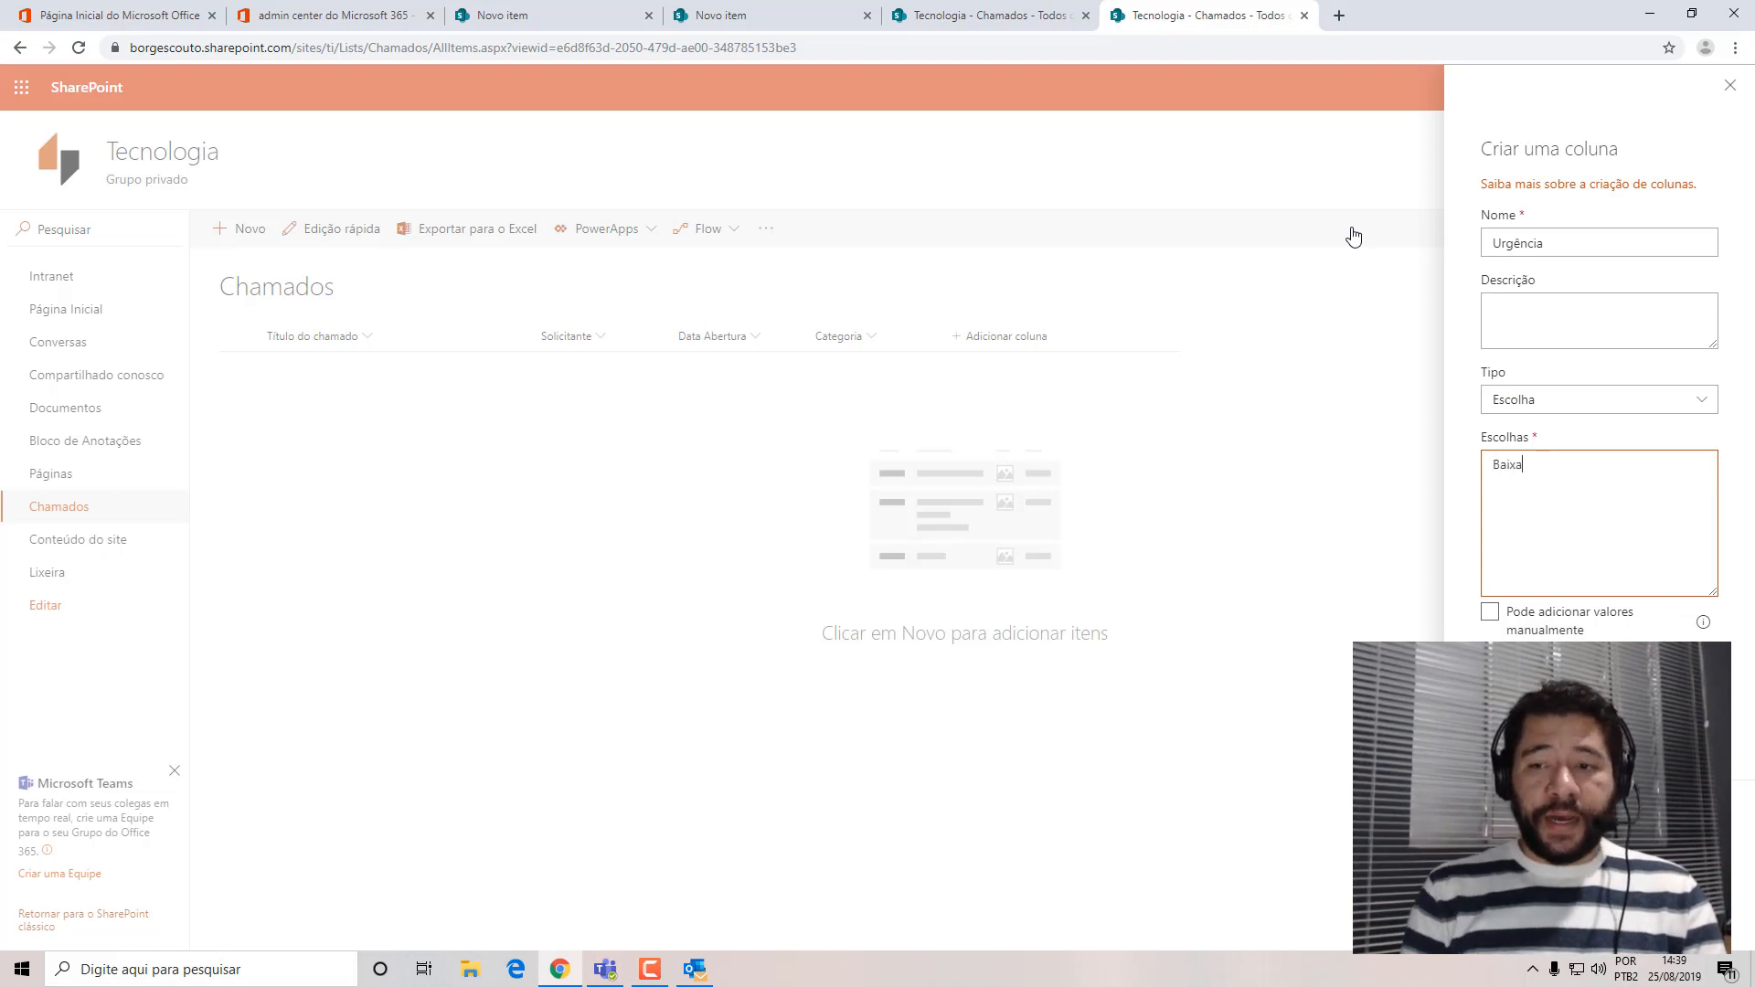
{"action": "type", "text": "Normal"}
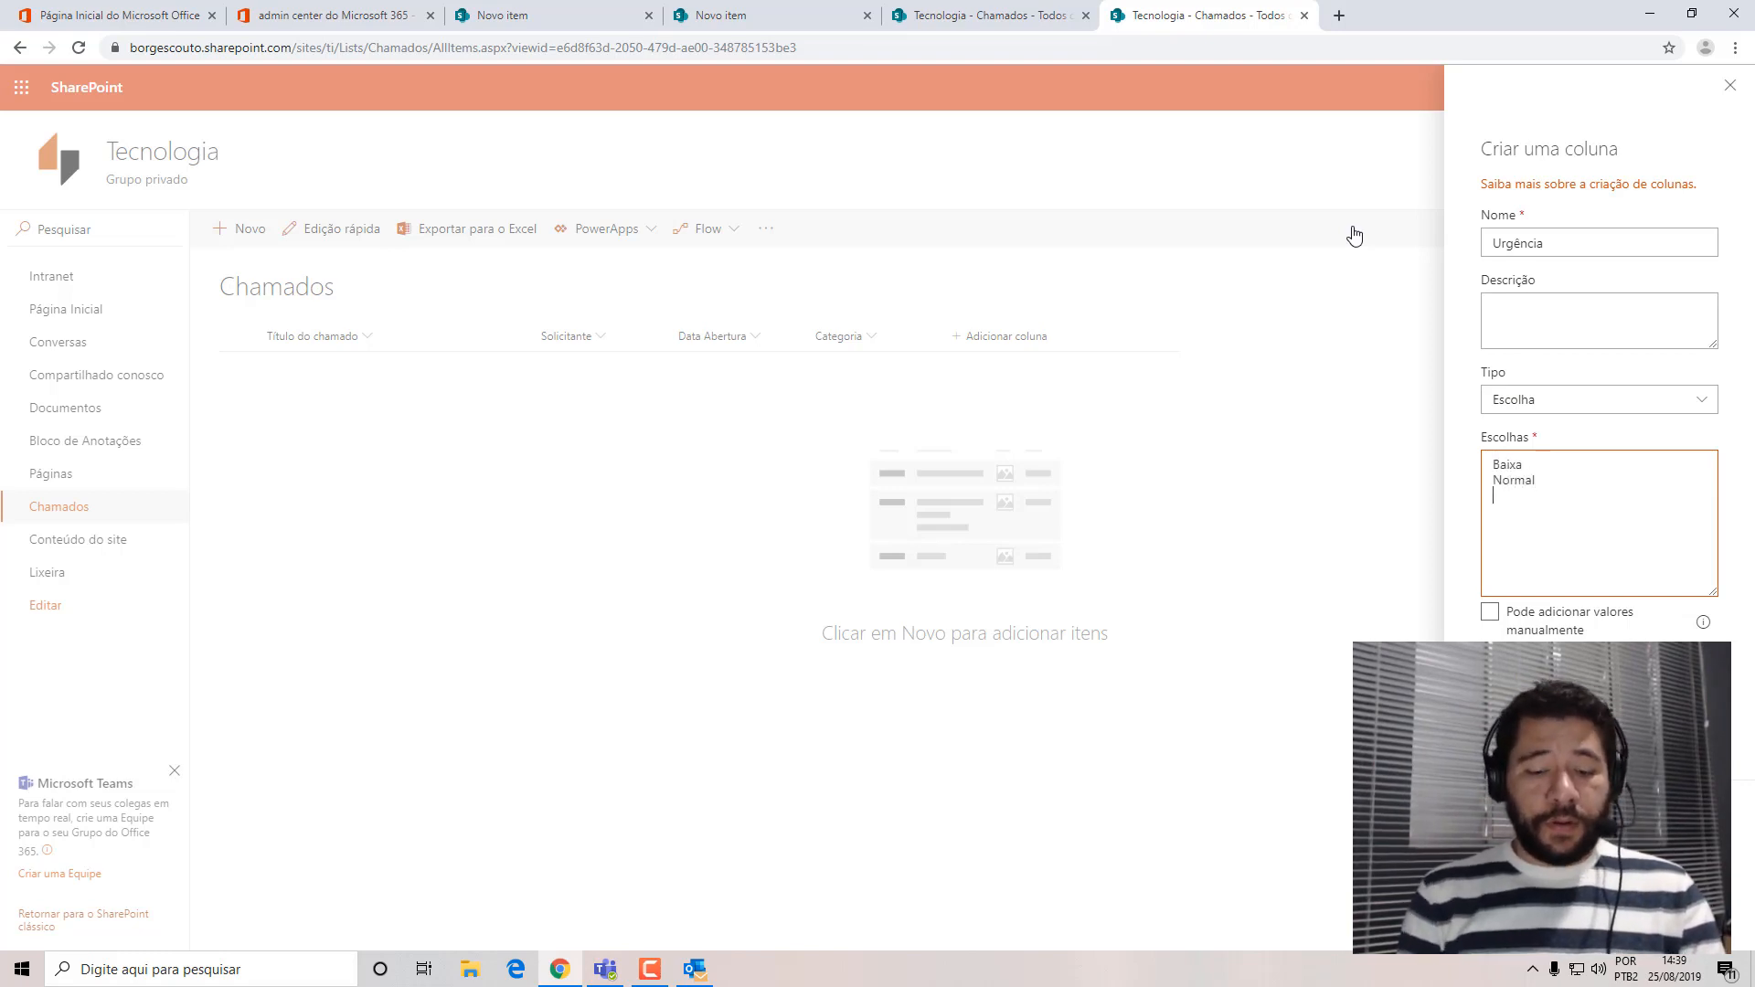
{"action": "type", "text": "Média"}
{"action": "key", "text": "BackSpace"}
{"action": "key", "text": "BackSpace"}
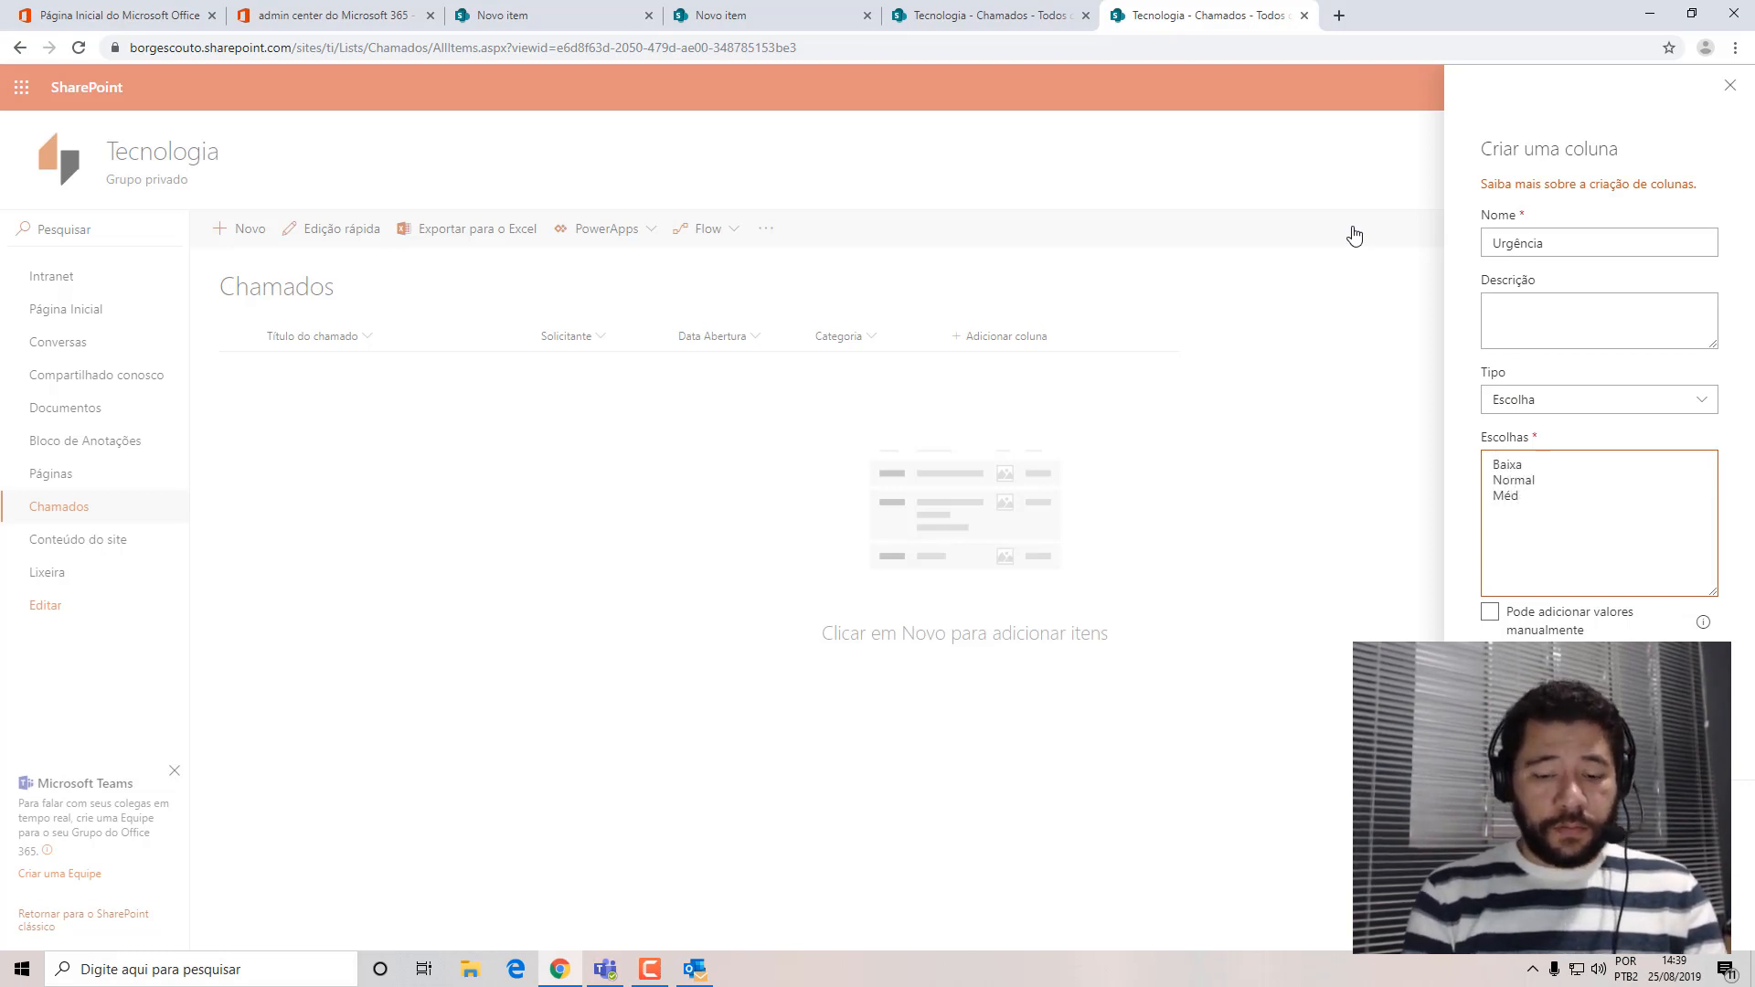
{"action": "type", "text": "ia"}
{"action": "key", "text": "Return"}
{"action": "type", "text": "Alta"}
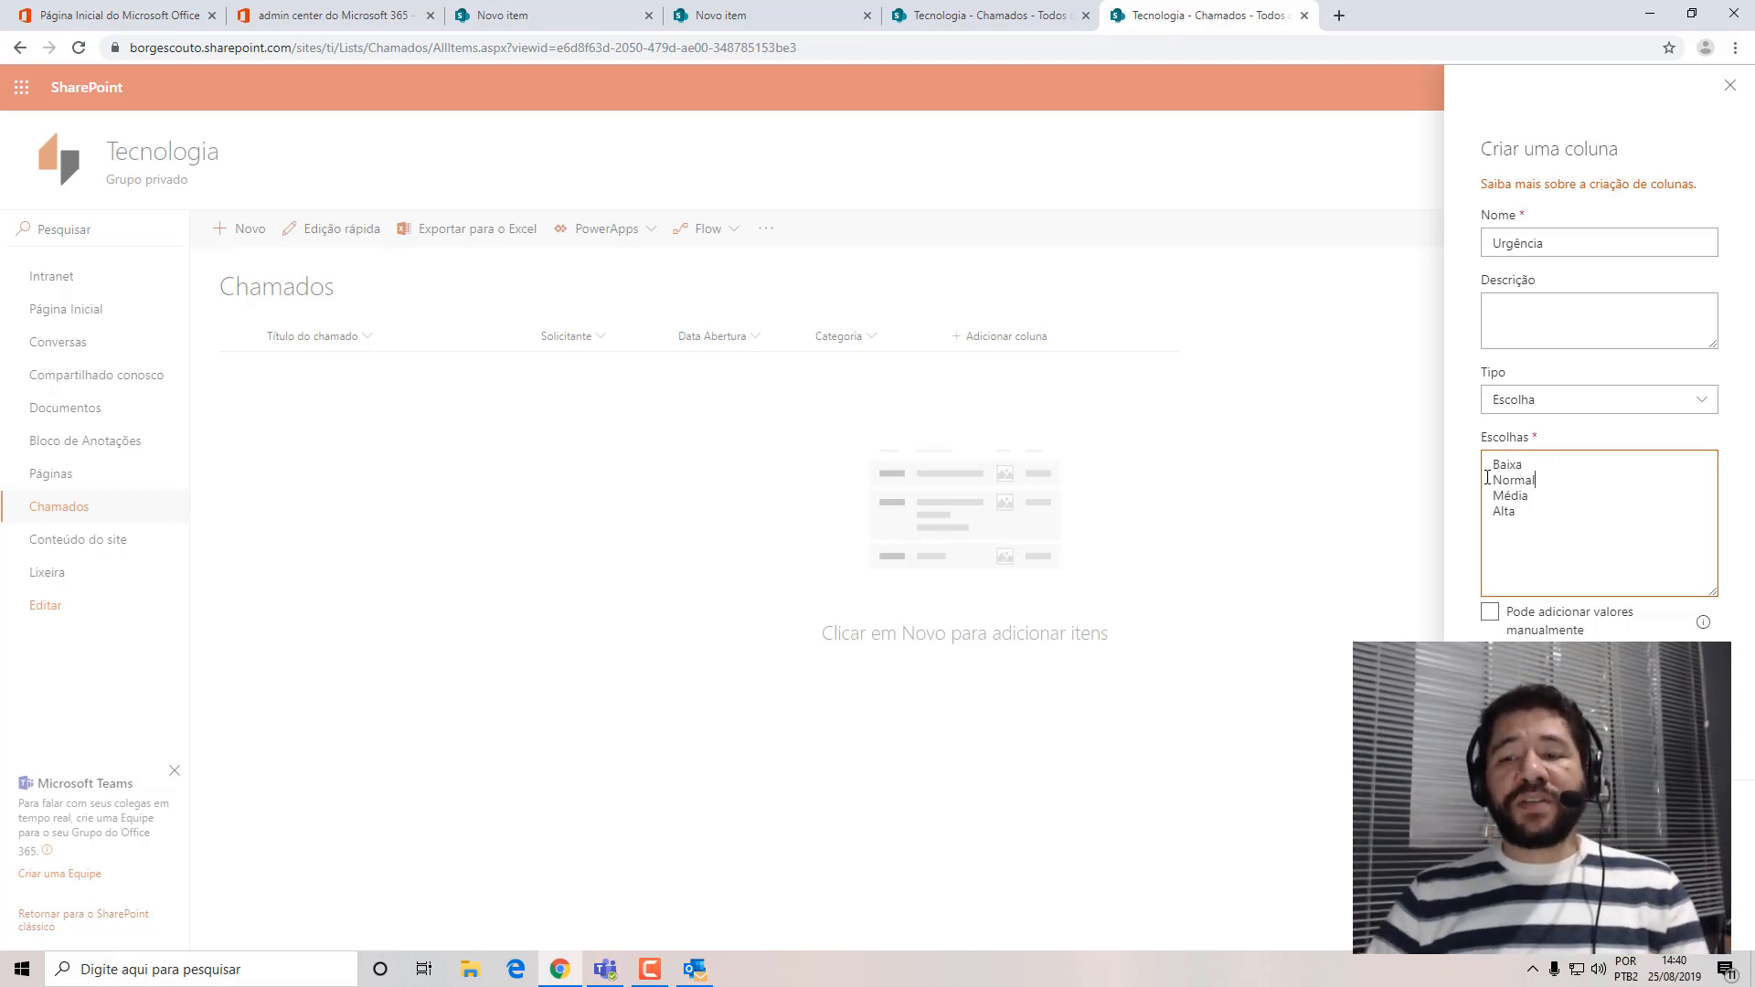
{"action": "left_click_drag", "start_coordinate": [1542, 490], "coordinate": [1432, 484]}
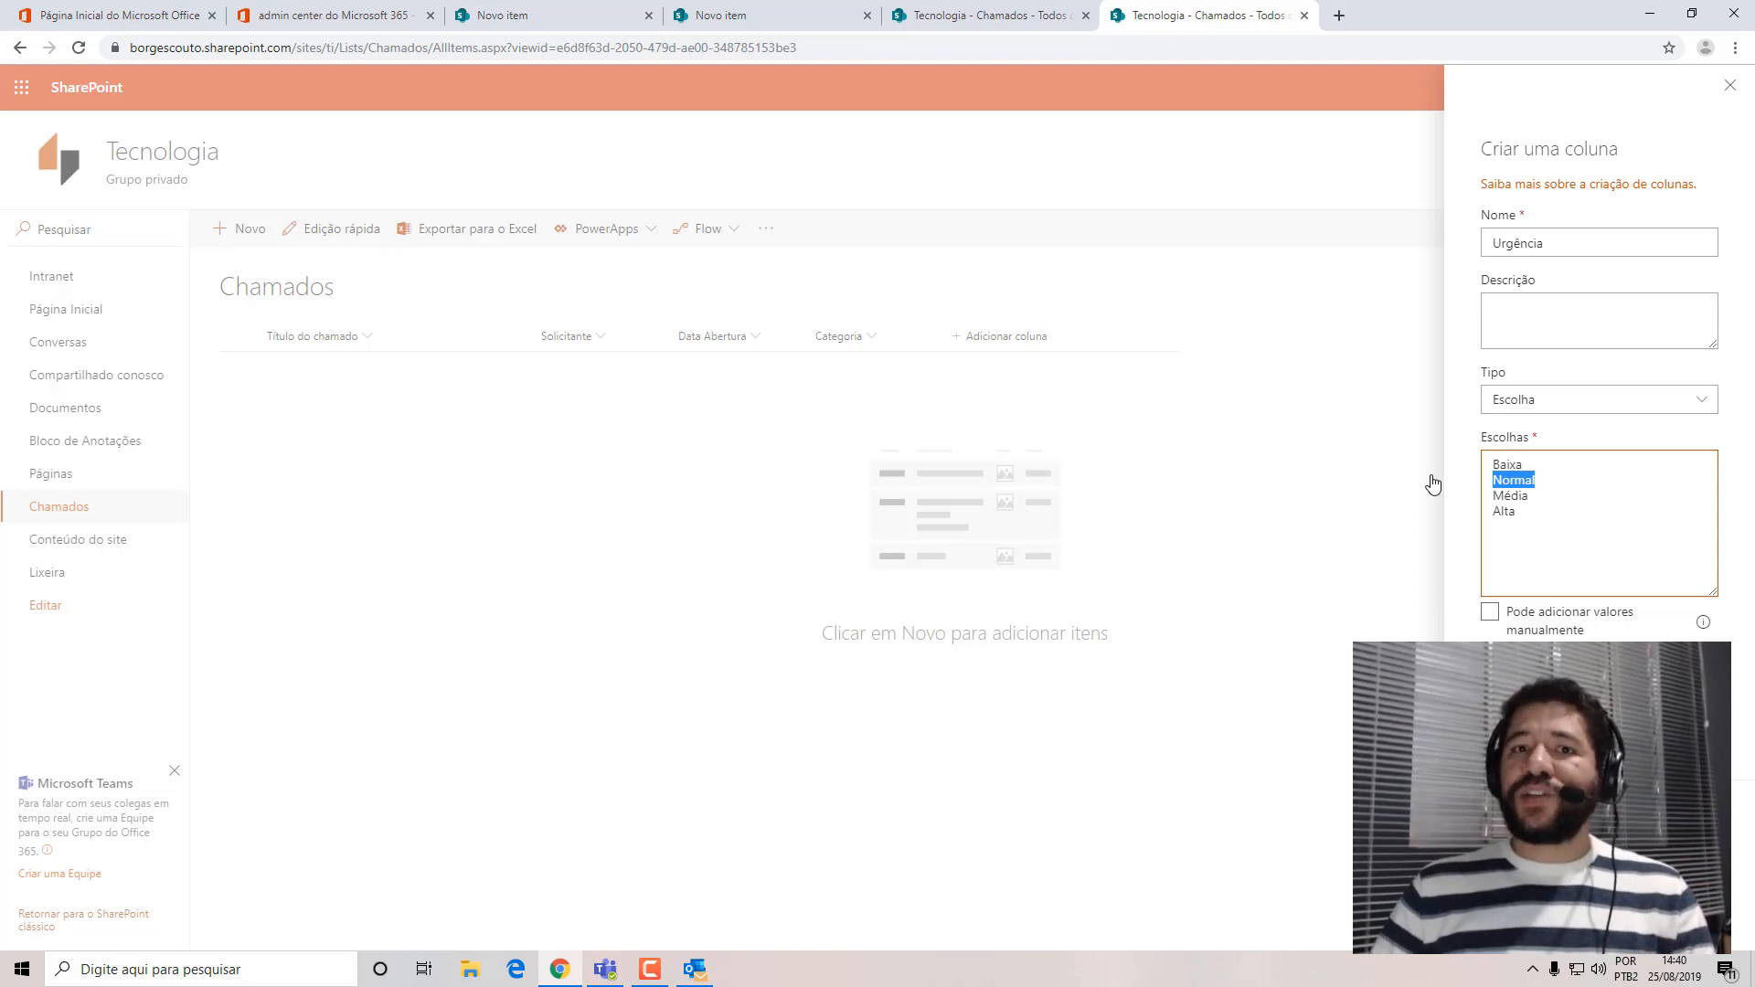
{"action": "left_click_drag", "start_coordinate": [1533, 498], "coordinate": [1492, 495]}
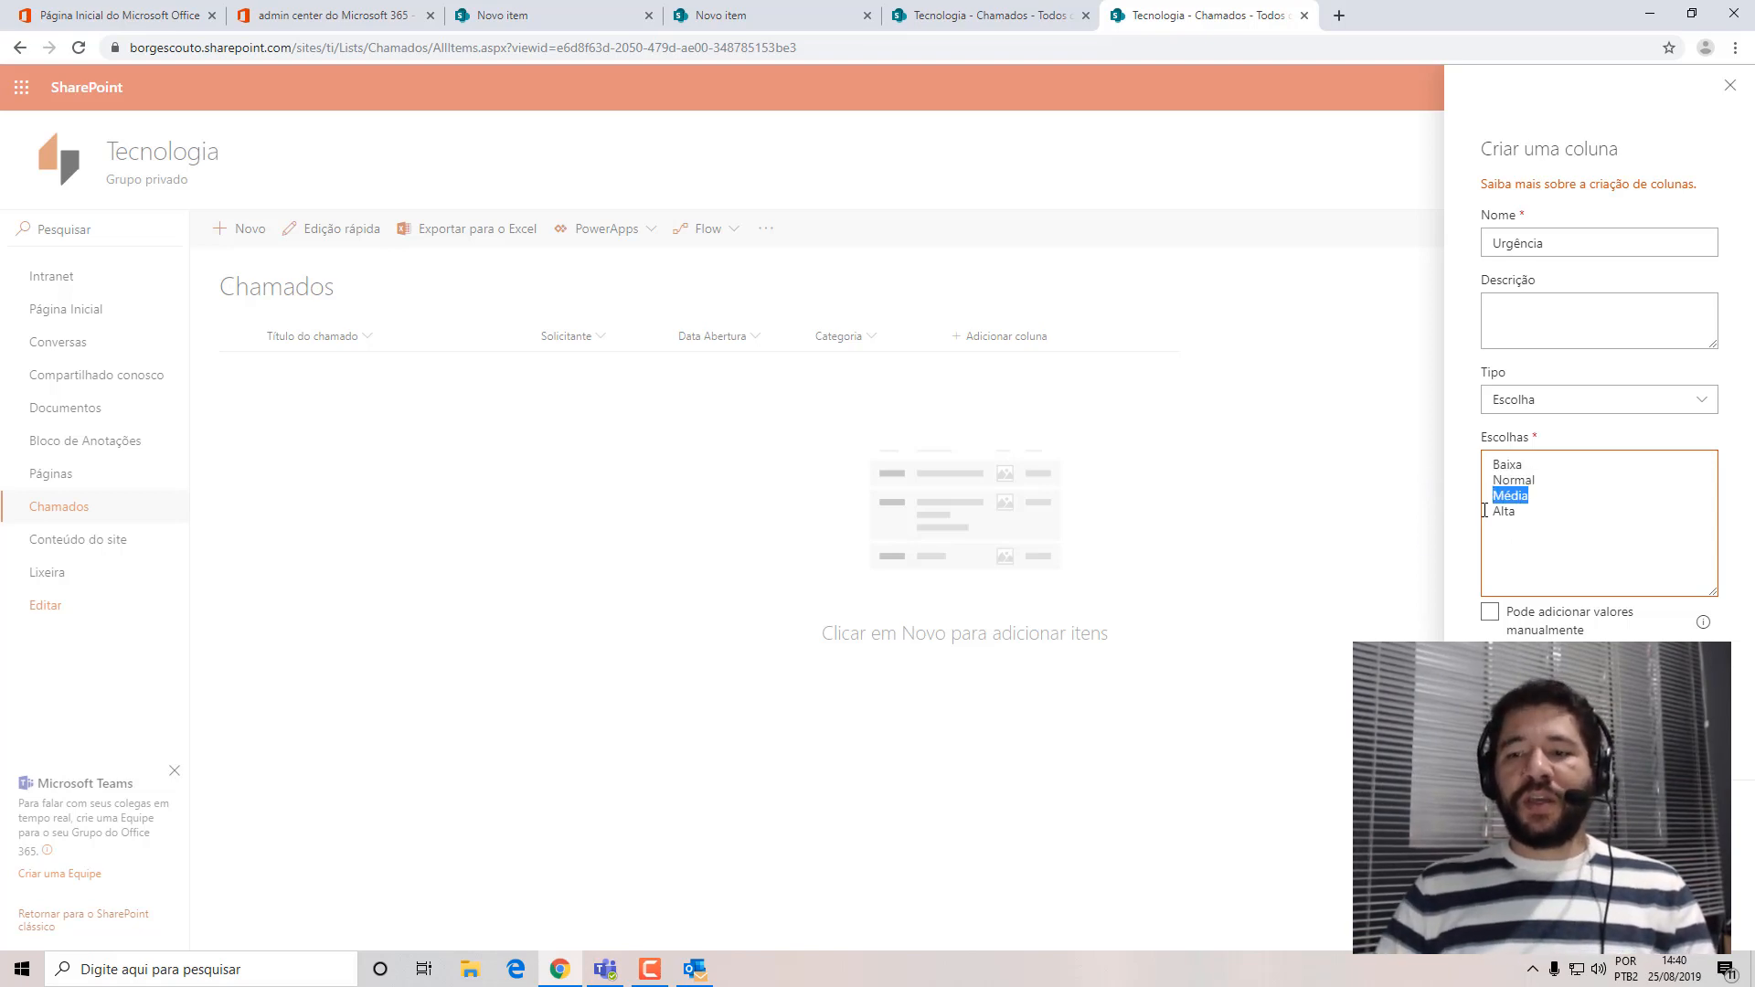
{"action": "left_click_drag", "start_coordinate": [1517, 511], "coordinate": [1466, 514]}
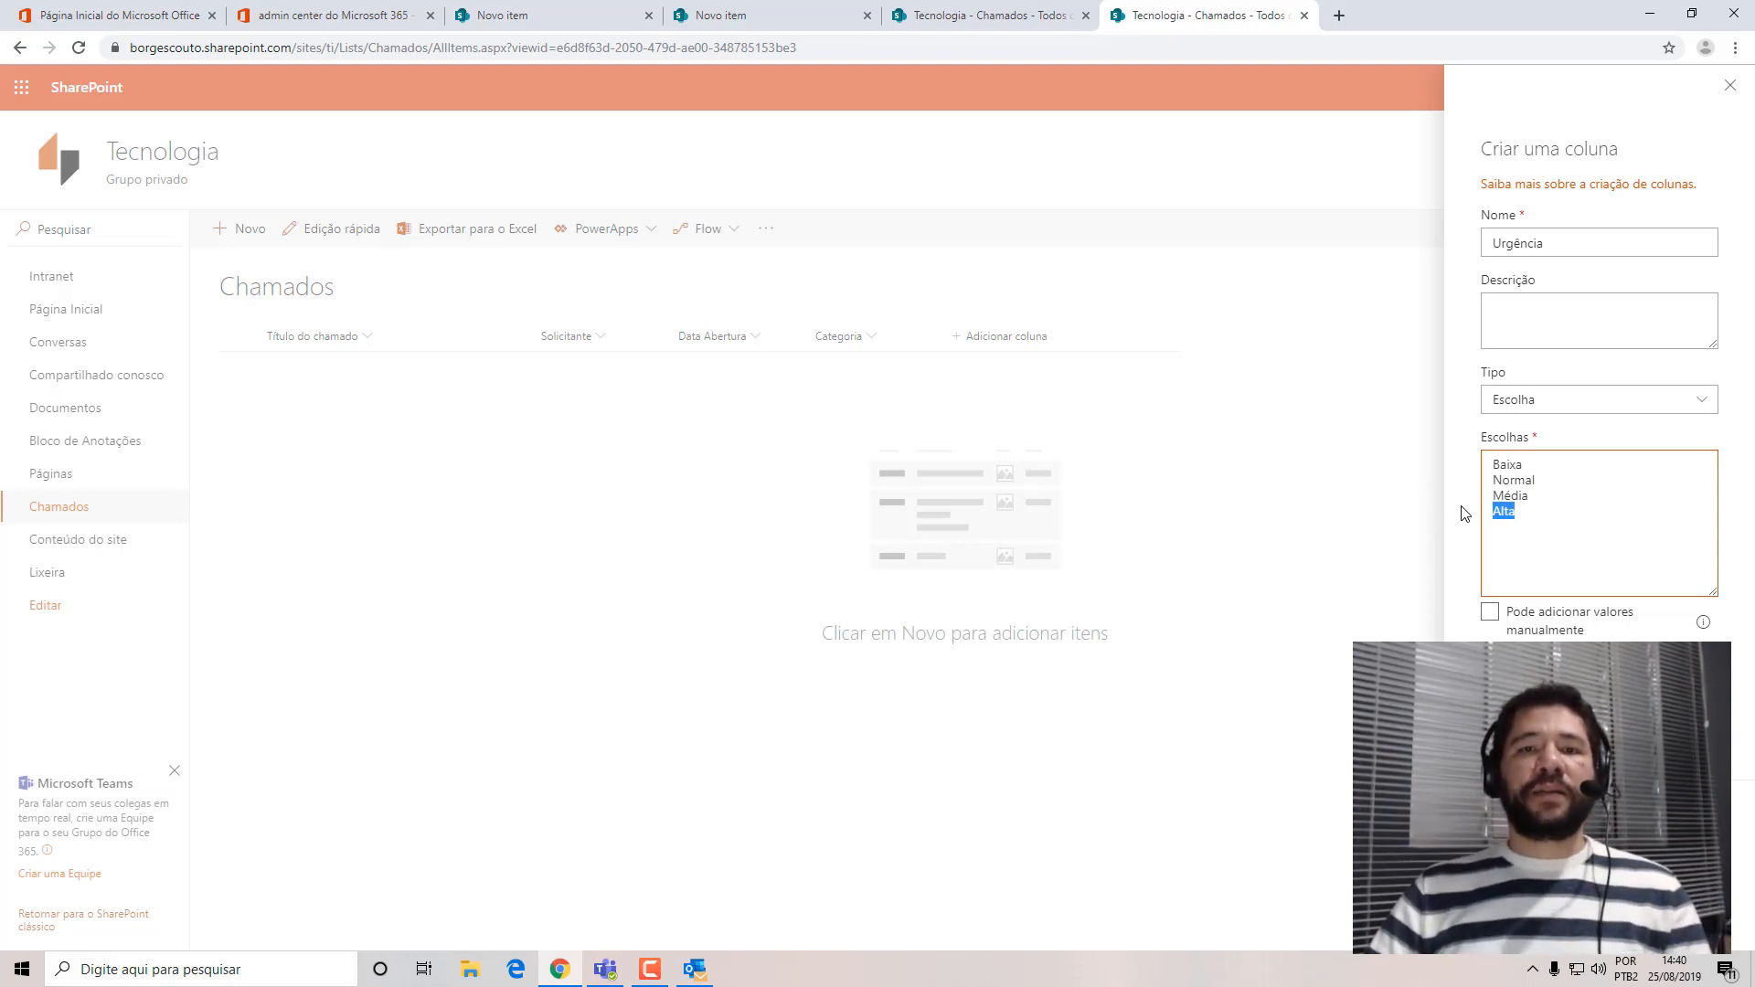
{"action": "left_click", "coordinate": [1548, 541]}
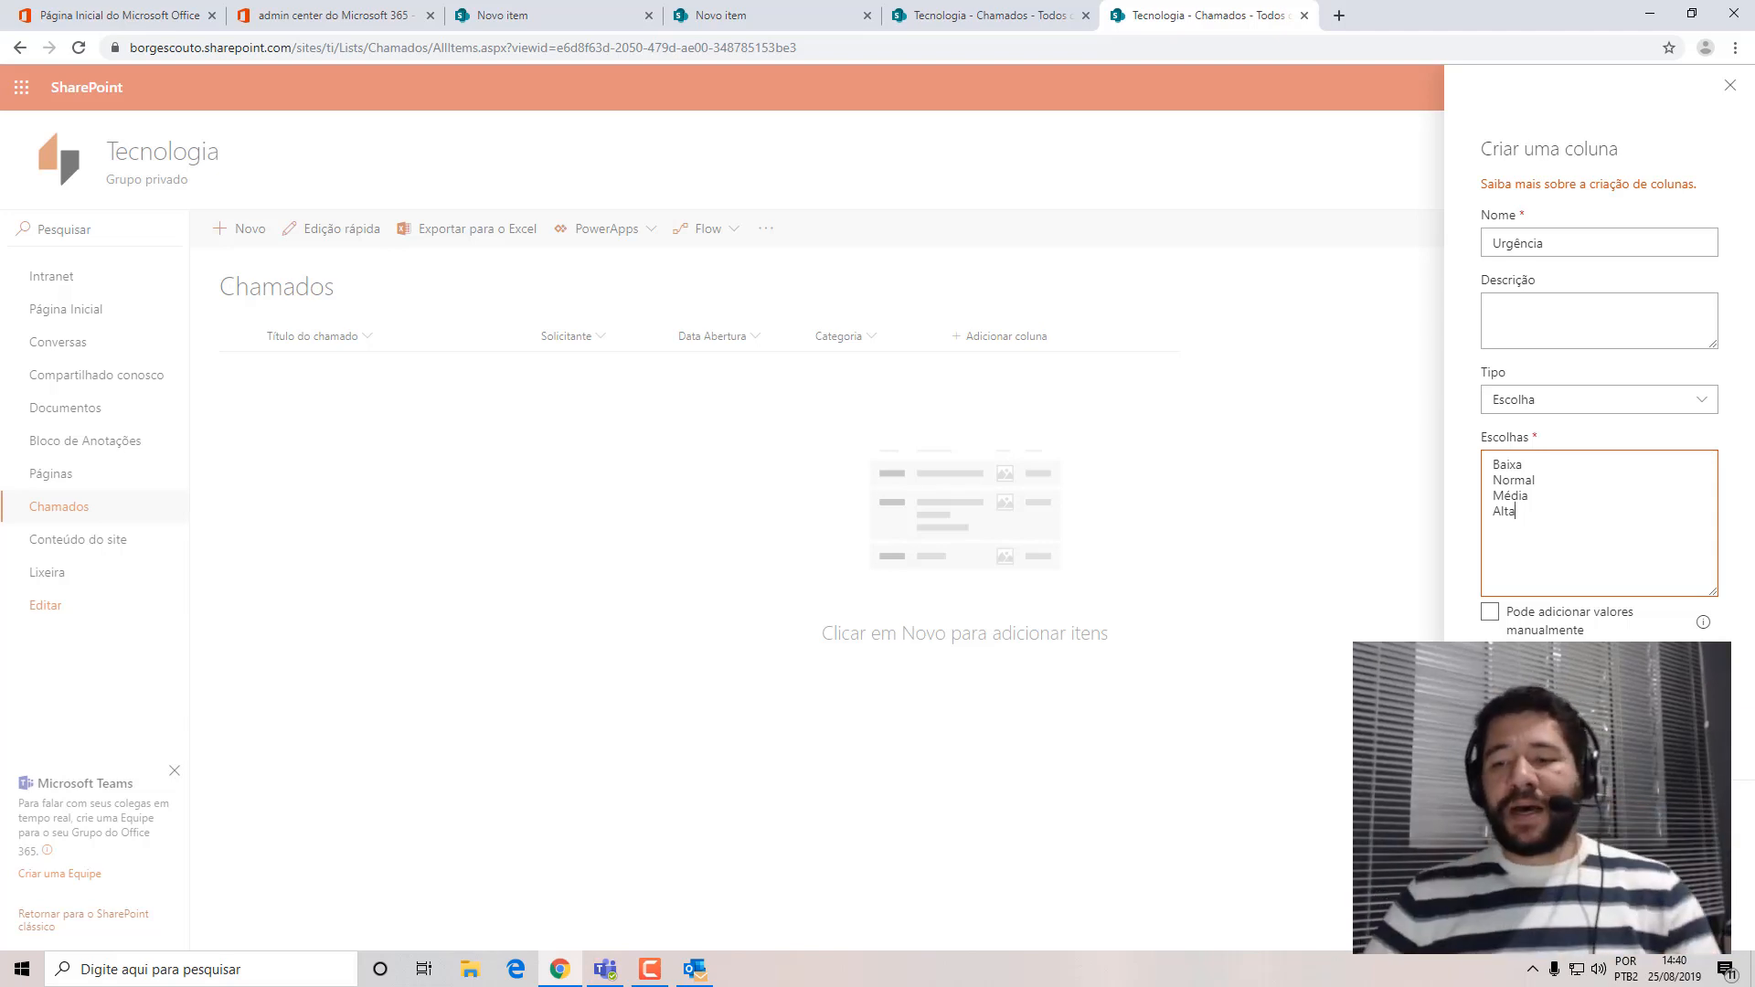
Set the Urgência column's default value to Normal, require it to contain information, and save the column.
{"action": "left_click", "coordinate": [1517, 810]}
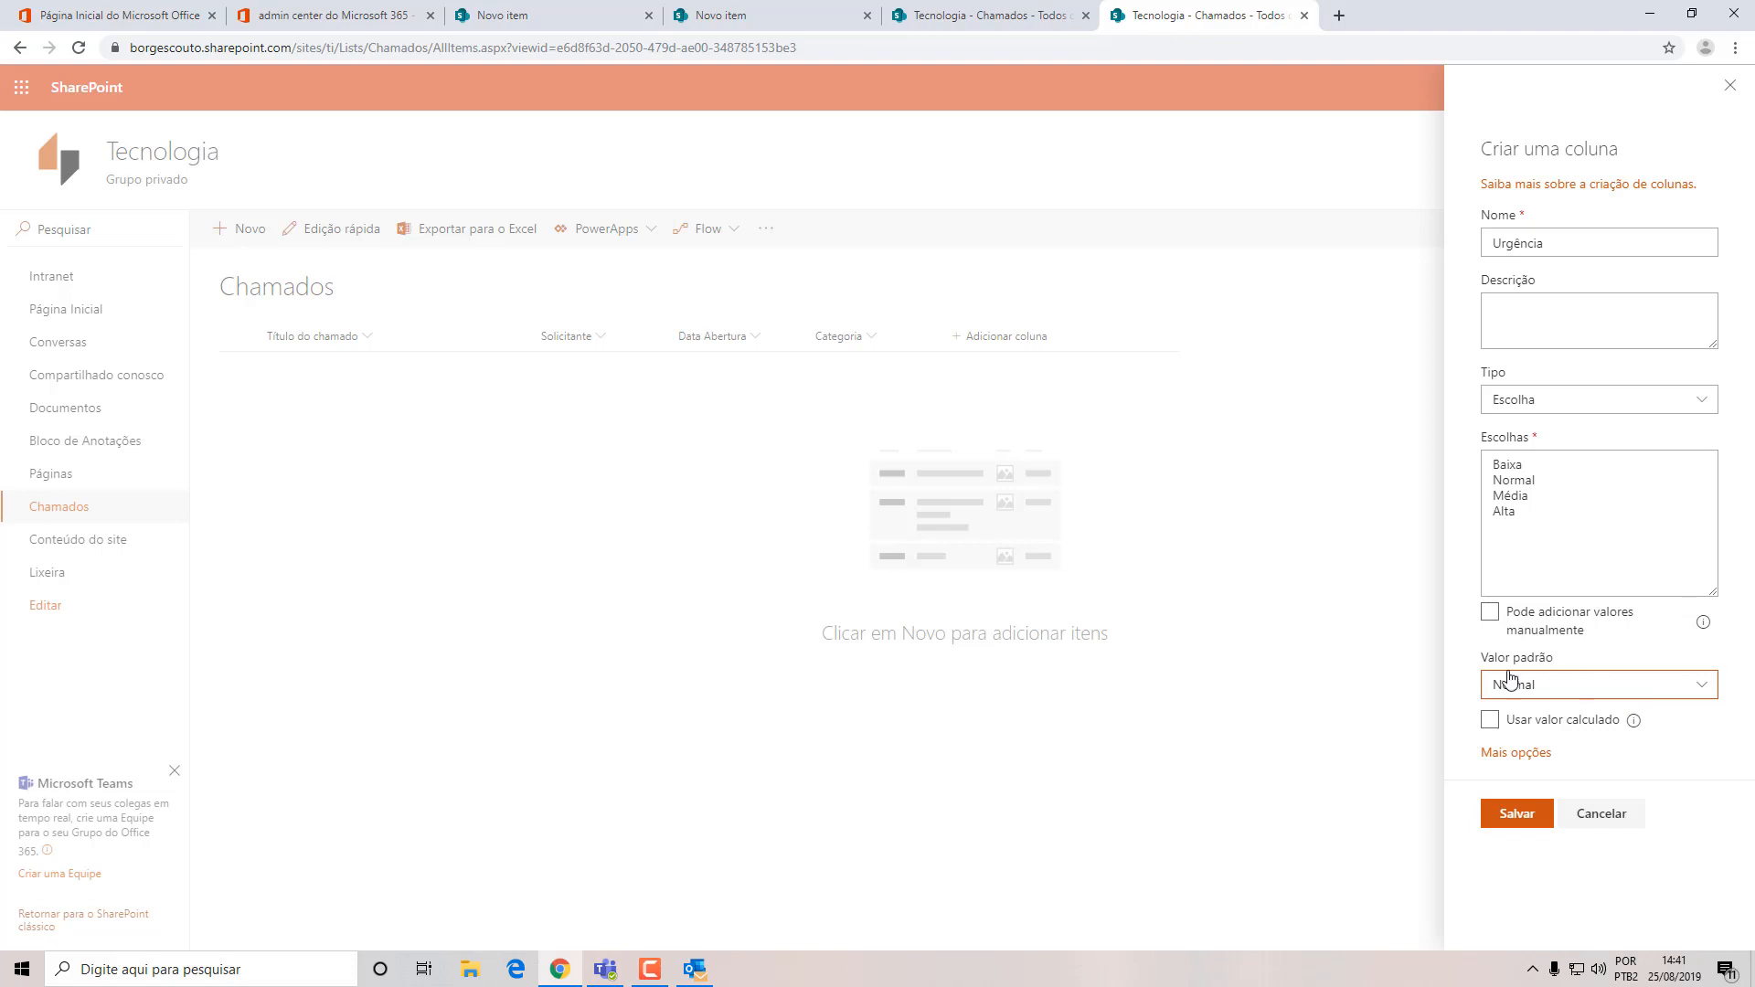
{"action": "left_click", "coordinate": [1504, 754]}
{"action": "scroll", "coordinate": [1696, 676], "scroll_direction": "down", "scroll_amount": 3}
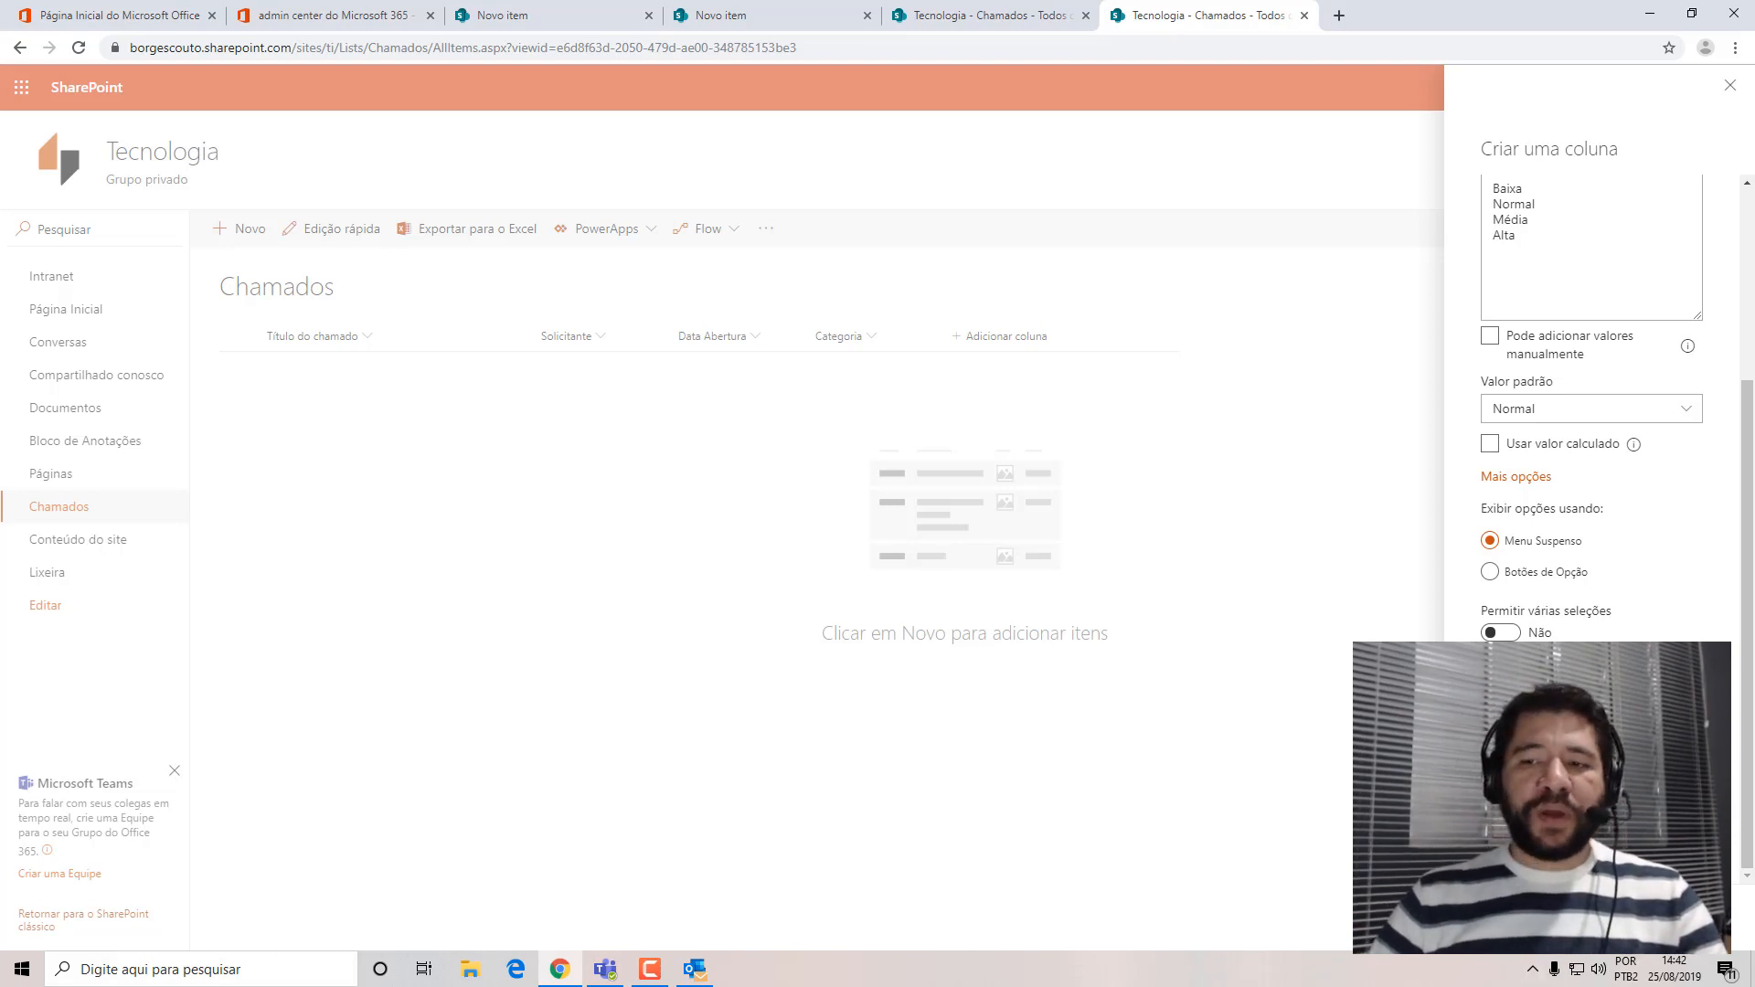
{"action": "left_click", "coordinate": [1517, 917]}
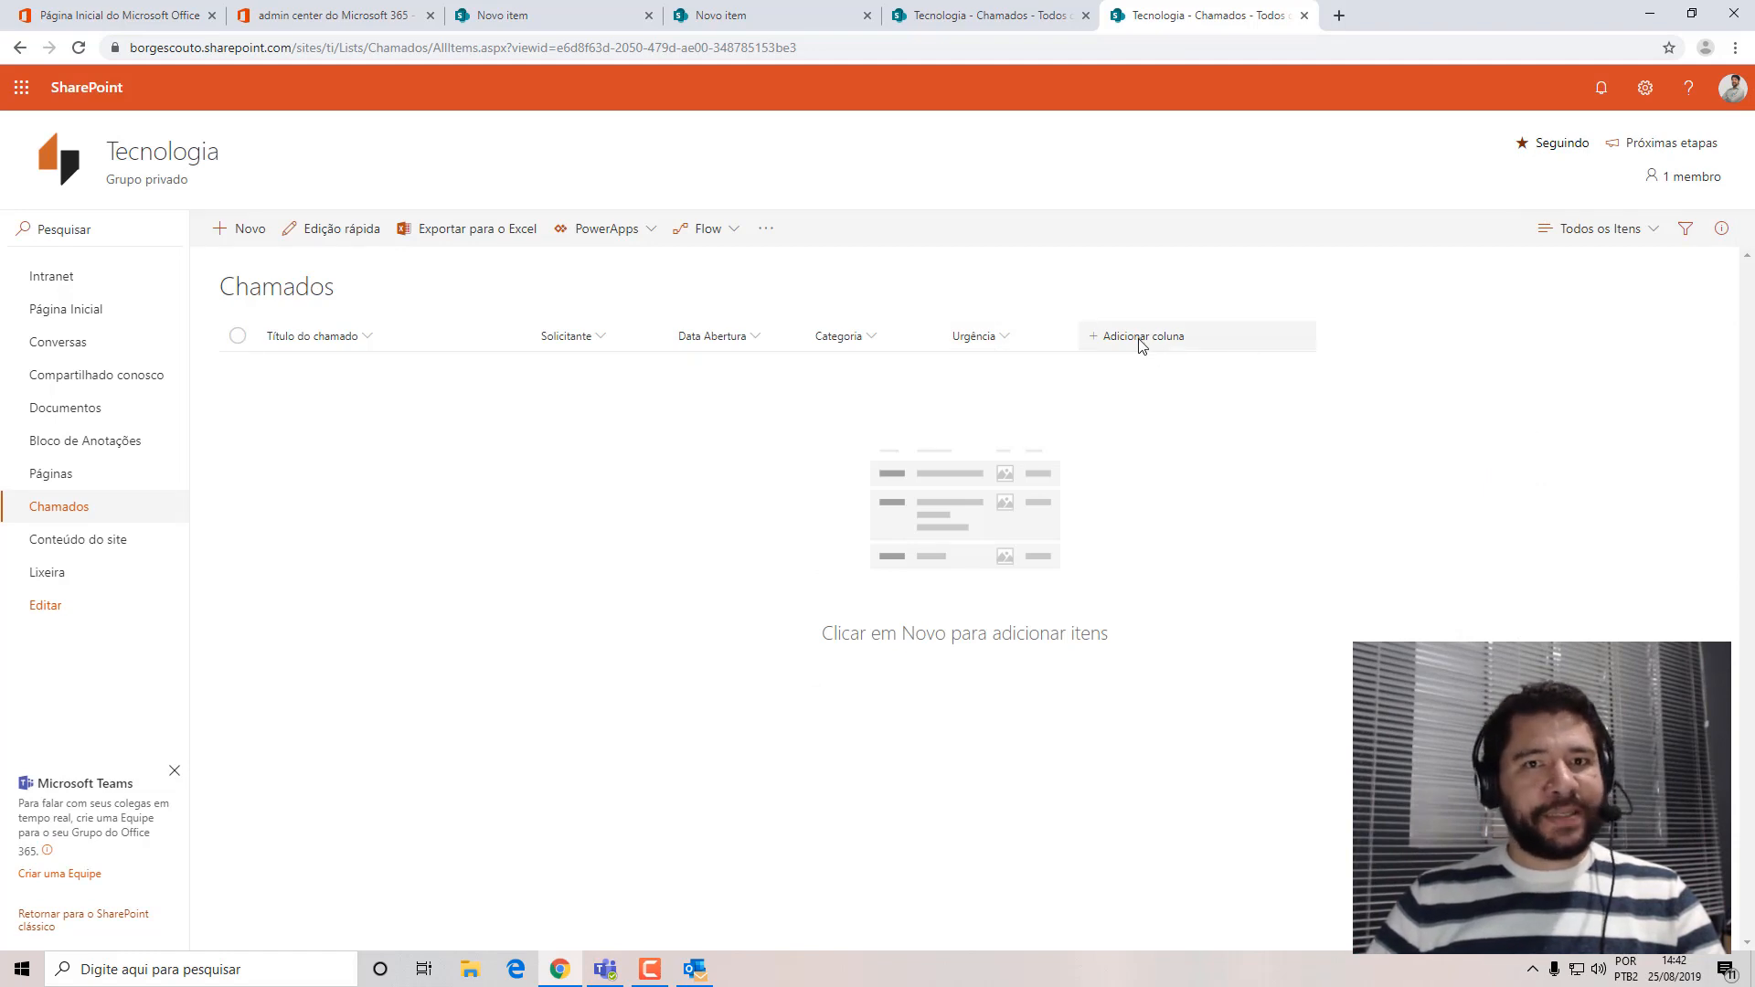
Check the Categoria and Urgência fields in the Chamados new item form, then close it without saving.
{"action": "left_click", "coordinate": [239, 228]}
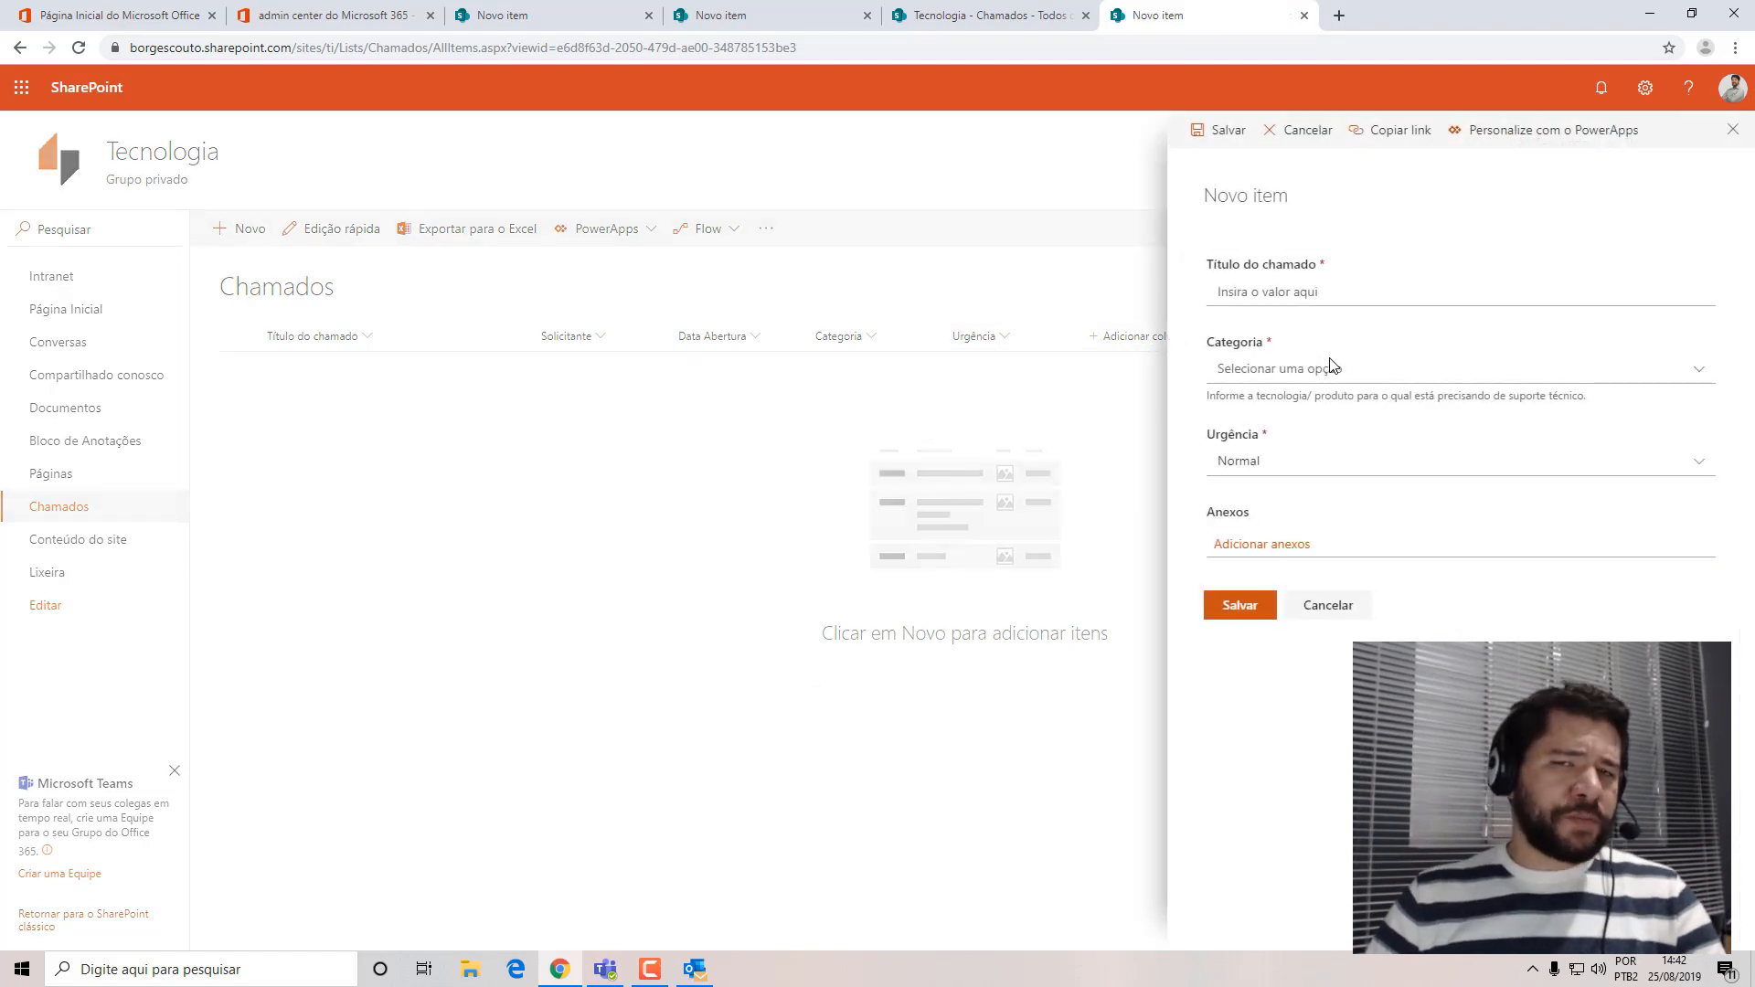
{"action": "left_click", "coordinate": [1328, 605]}
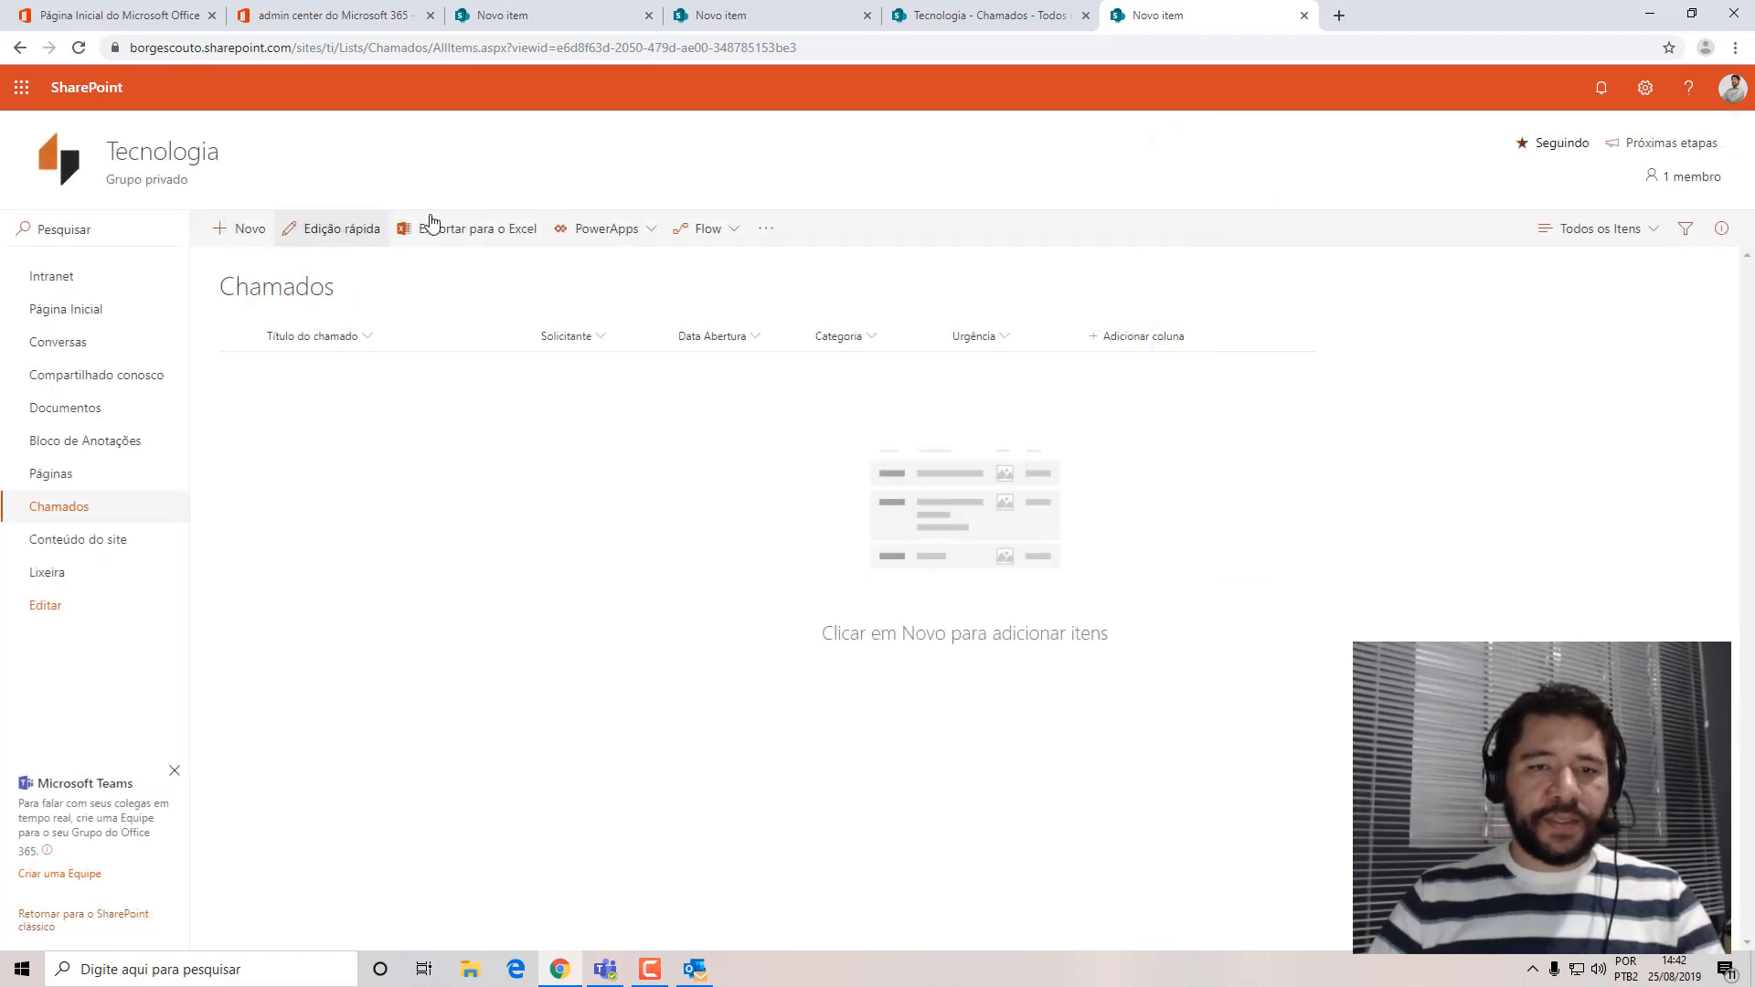
Start another choice column in the Chamados list, name it "Mesa" and leave its description empty.
{"action": "left_click", "coordinate": [1133, 340]}
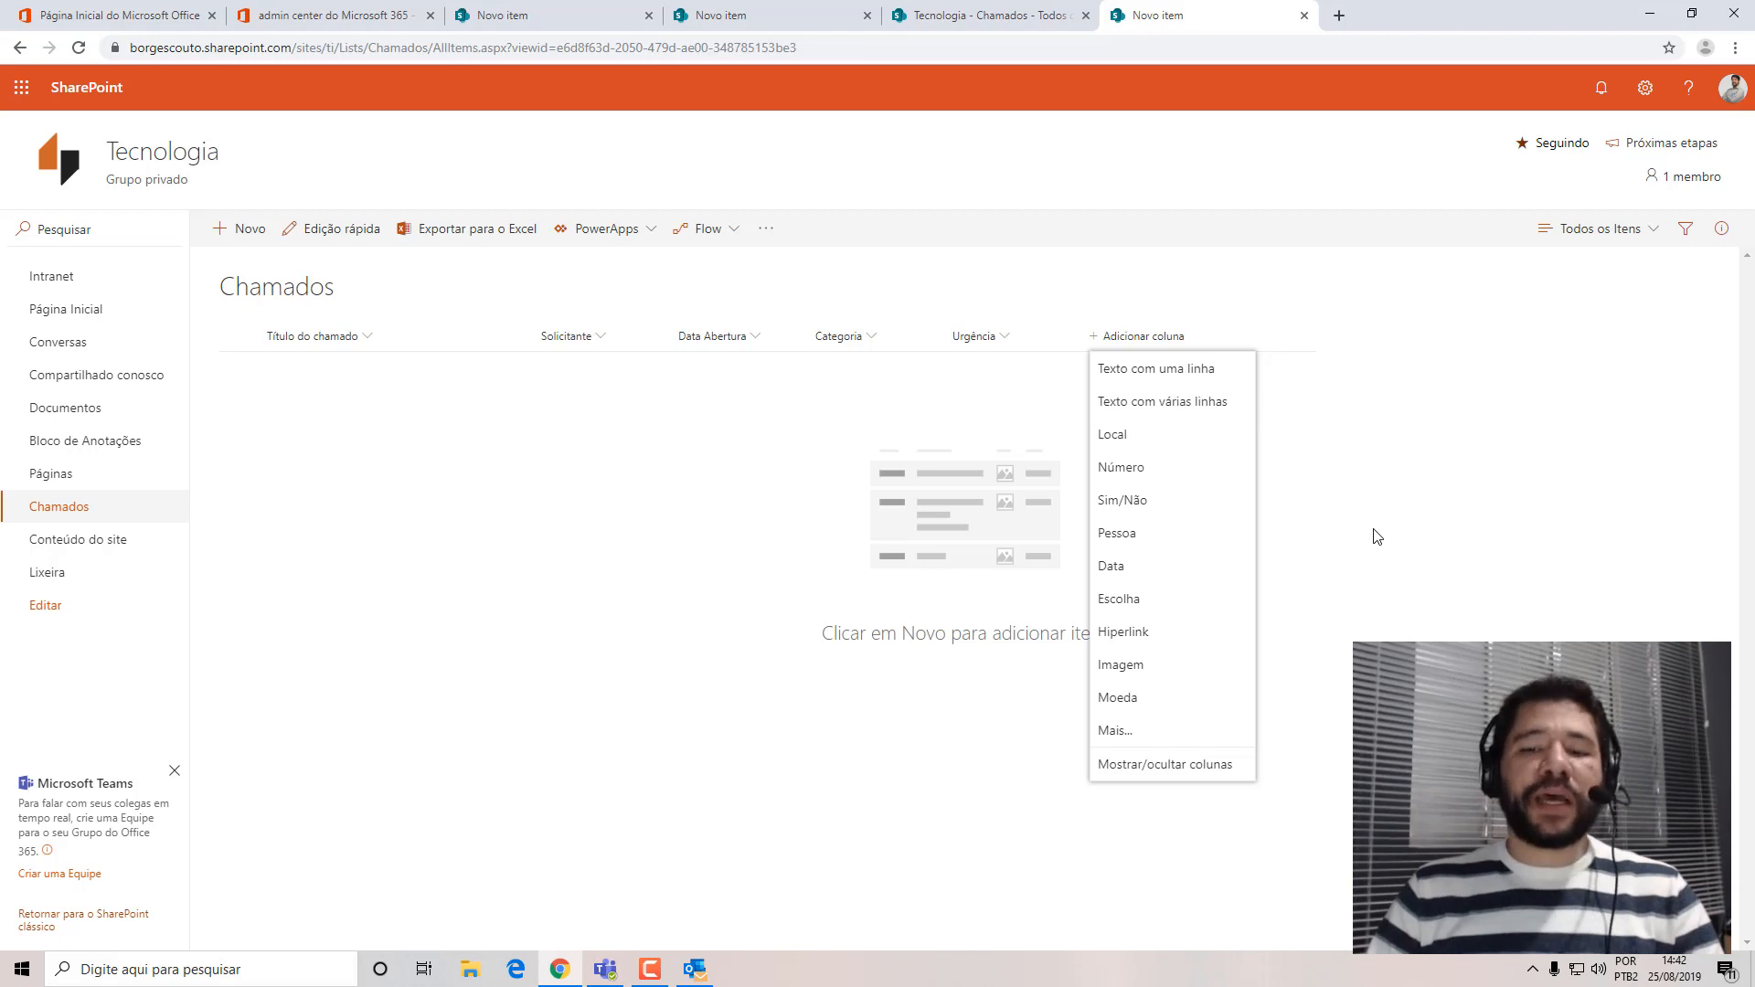
{"action": "left_click", "coordinate": [1127, 599]}
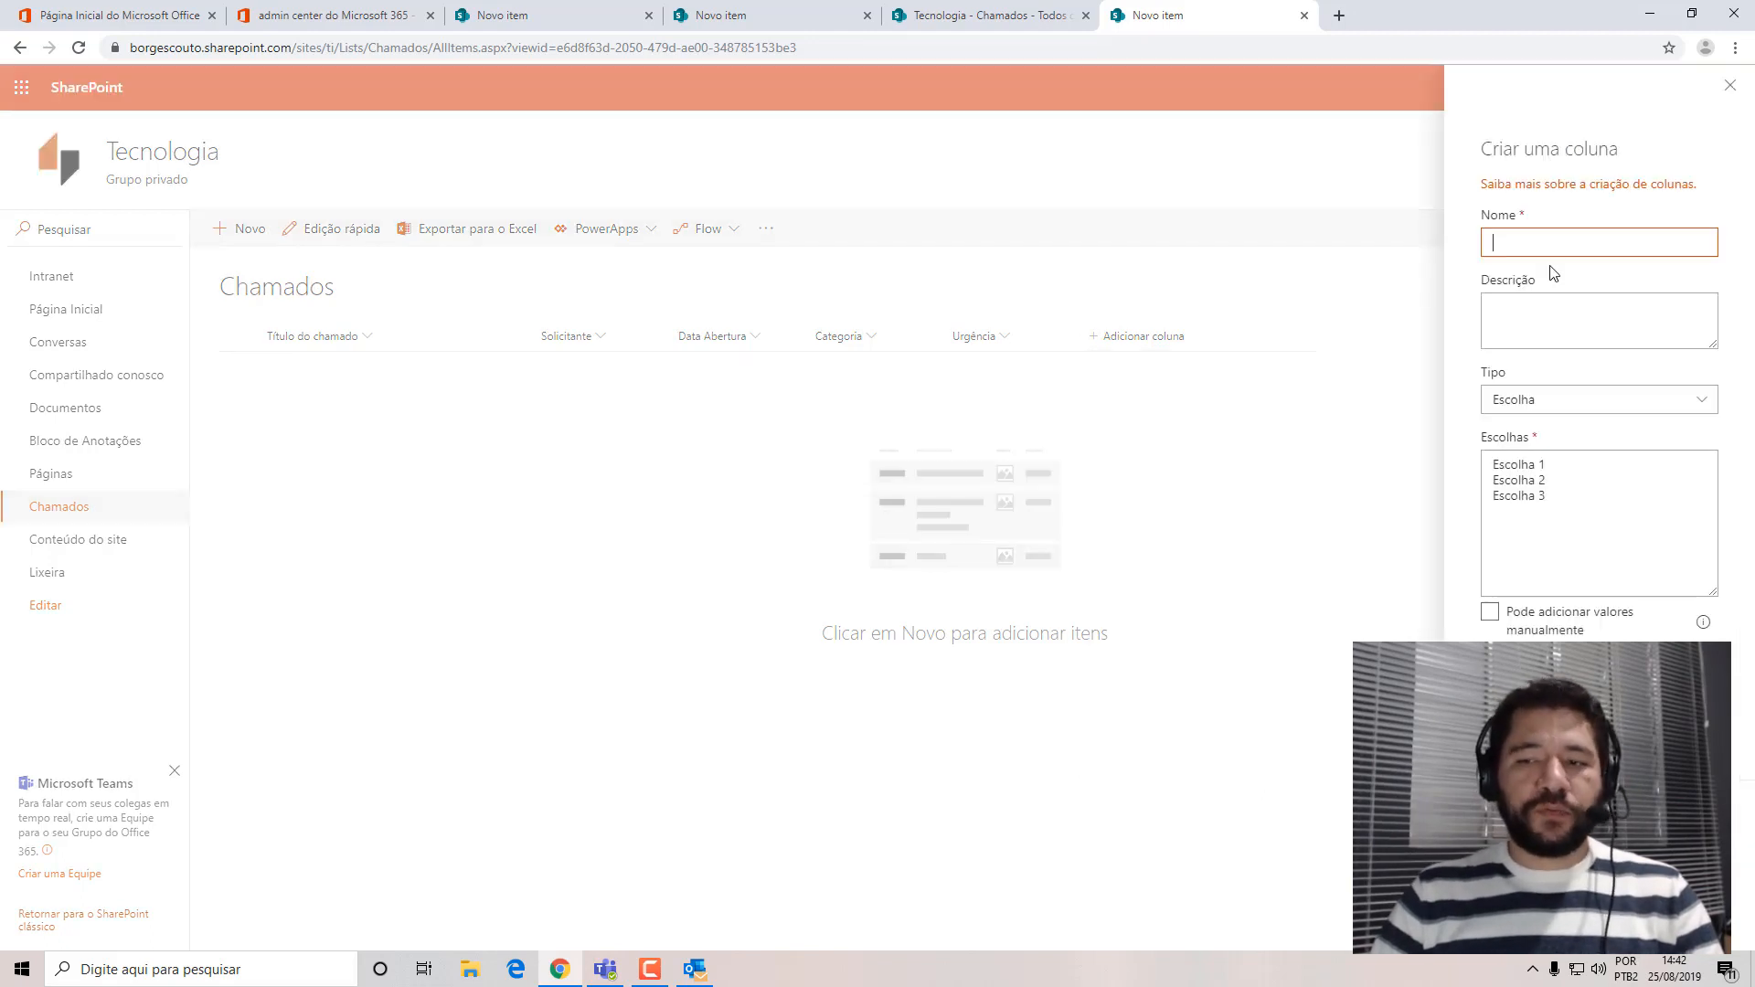
{"action": "type", "text": "Me"}
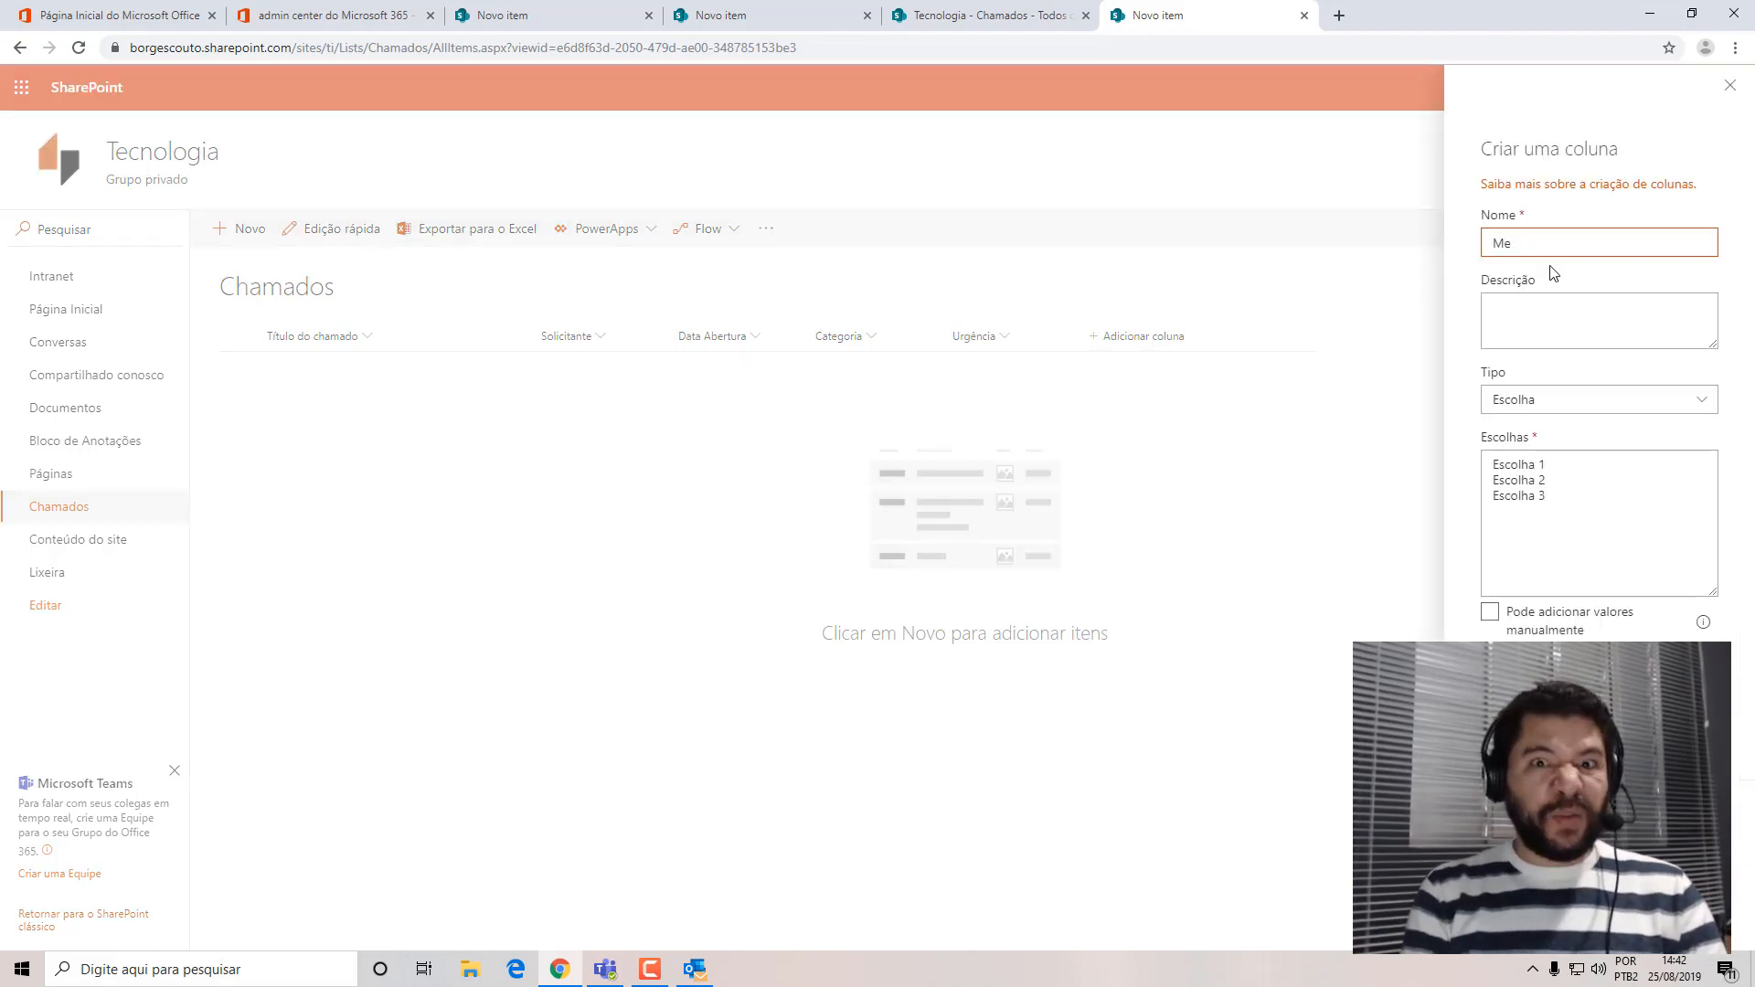
{"action": "type", "text": "3sa"}
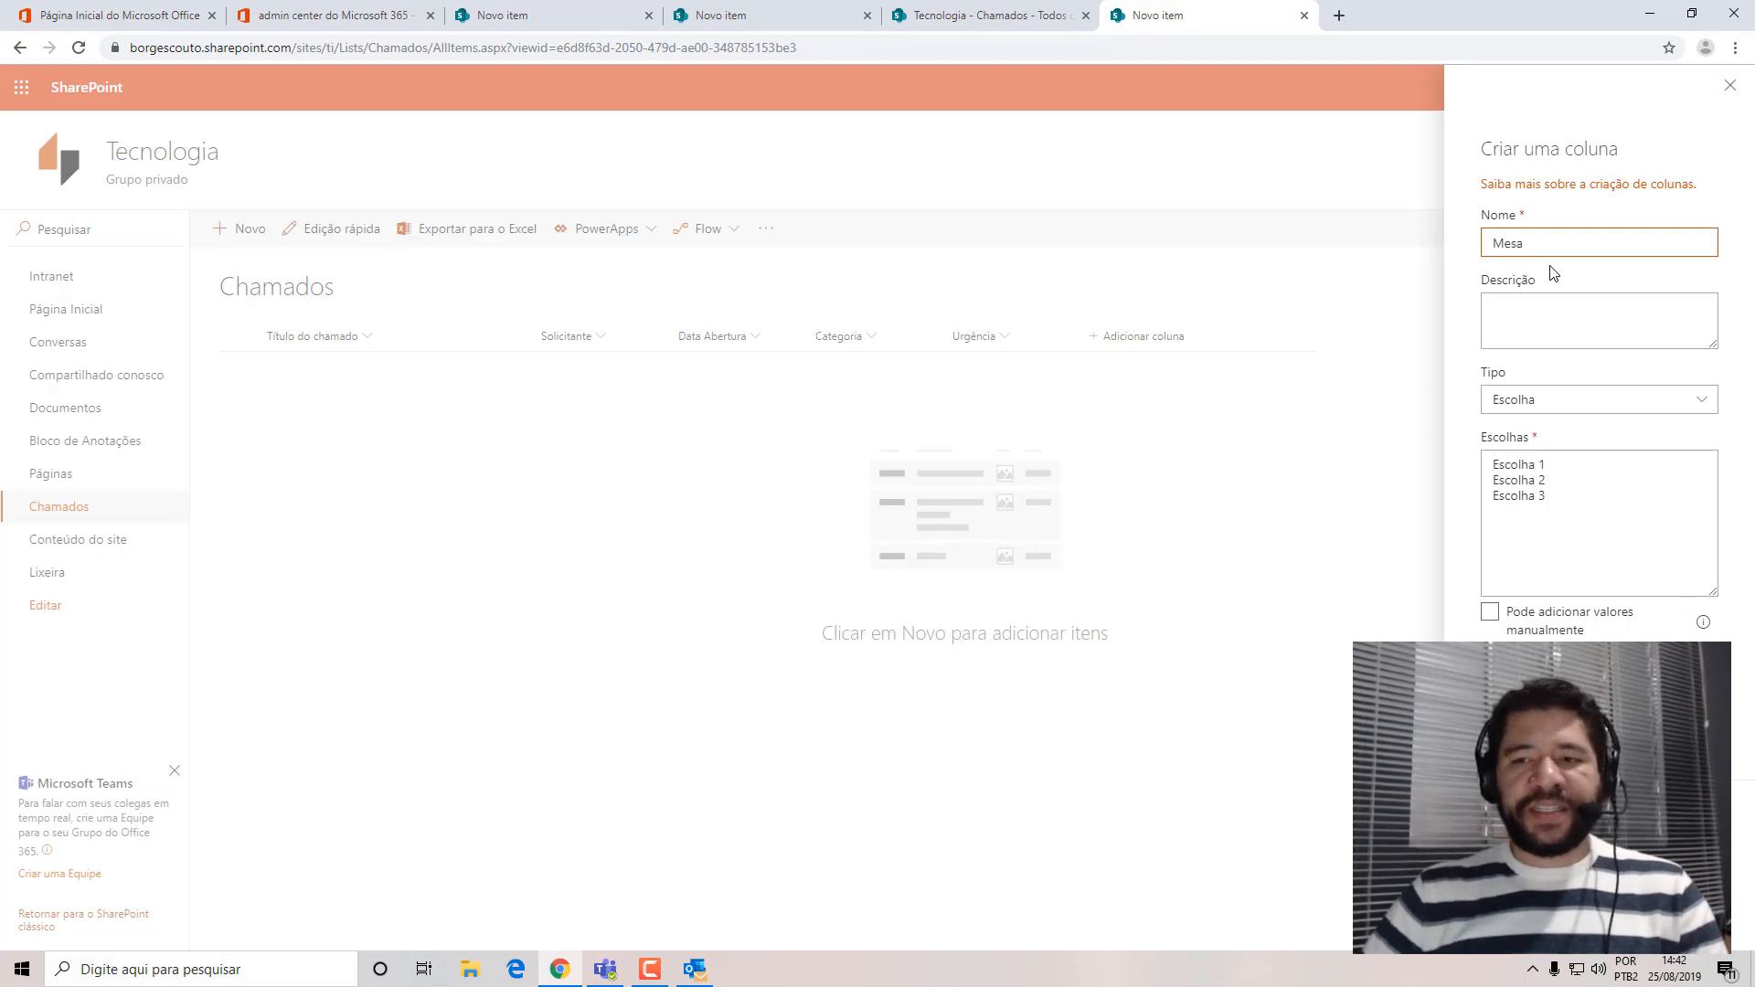
{"action": "left_click", "coordinate": [1535, 316]}
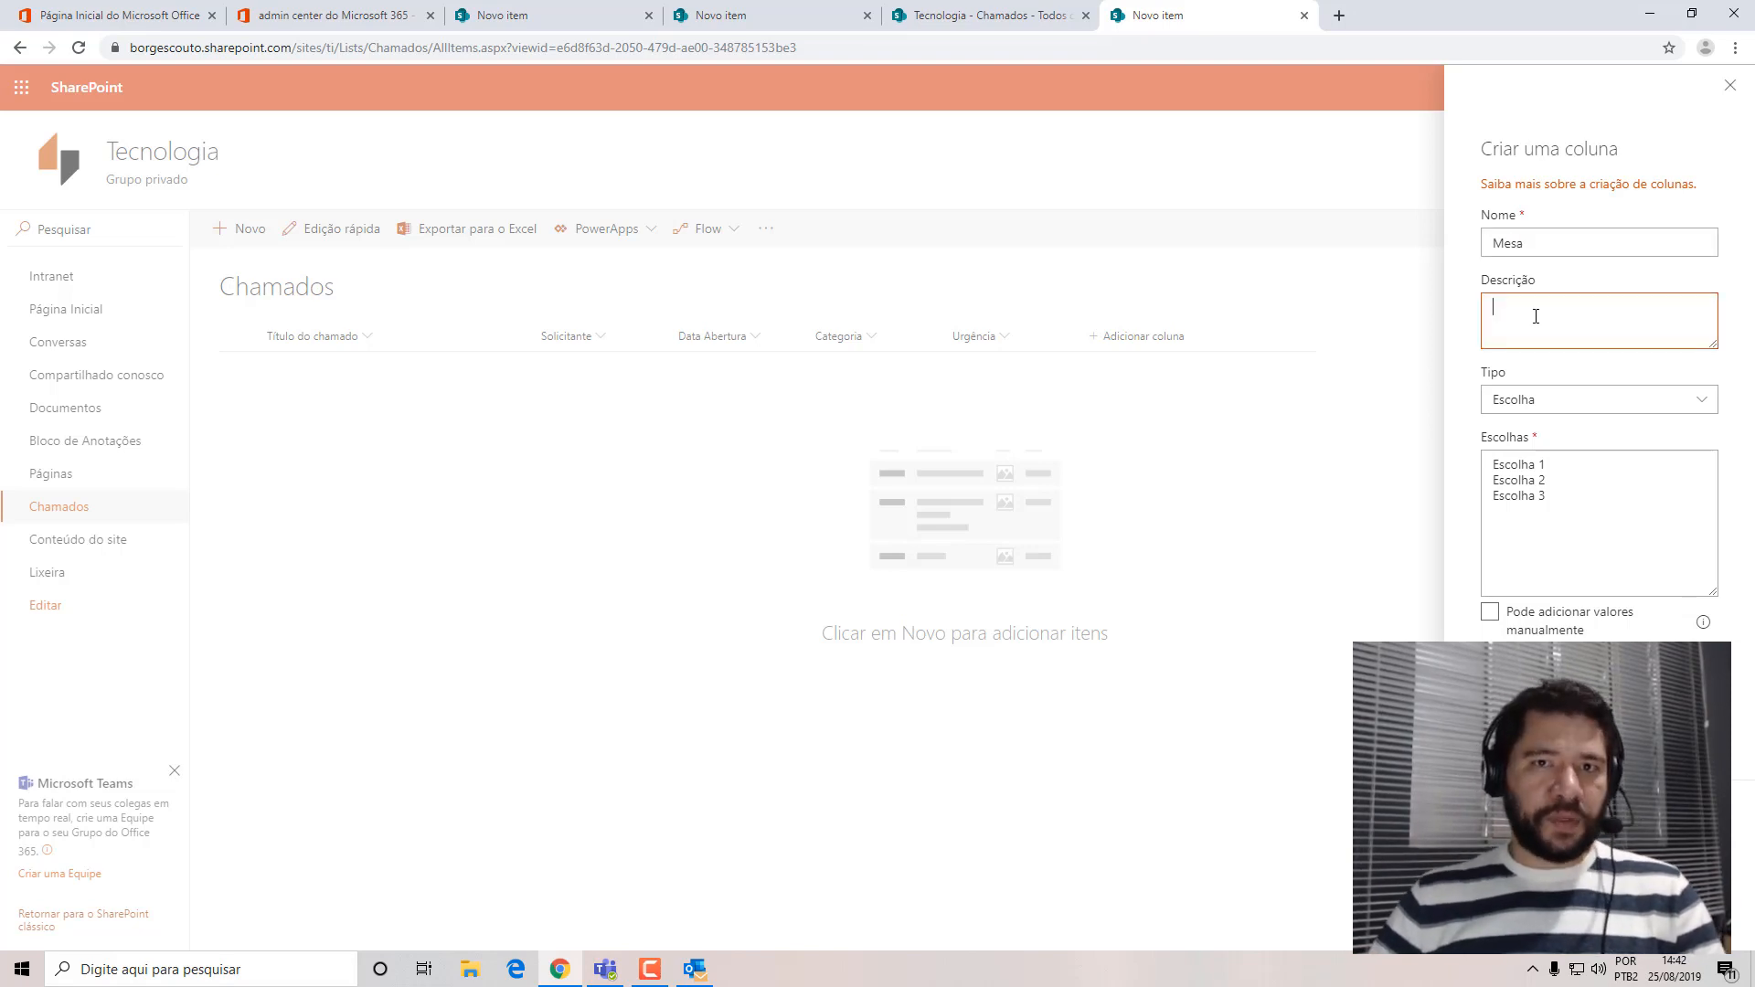
Replace the placeholder choices of the Mesa column with Problema and Solicitação.
{"action": "left_click", "coordinate": [1540, 490]}
{"action": "key", "text": "ctrl+a"}
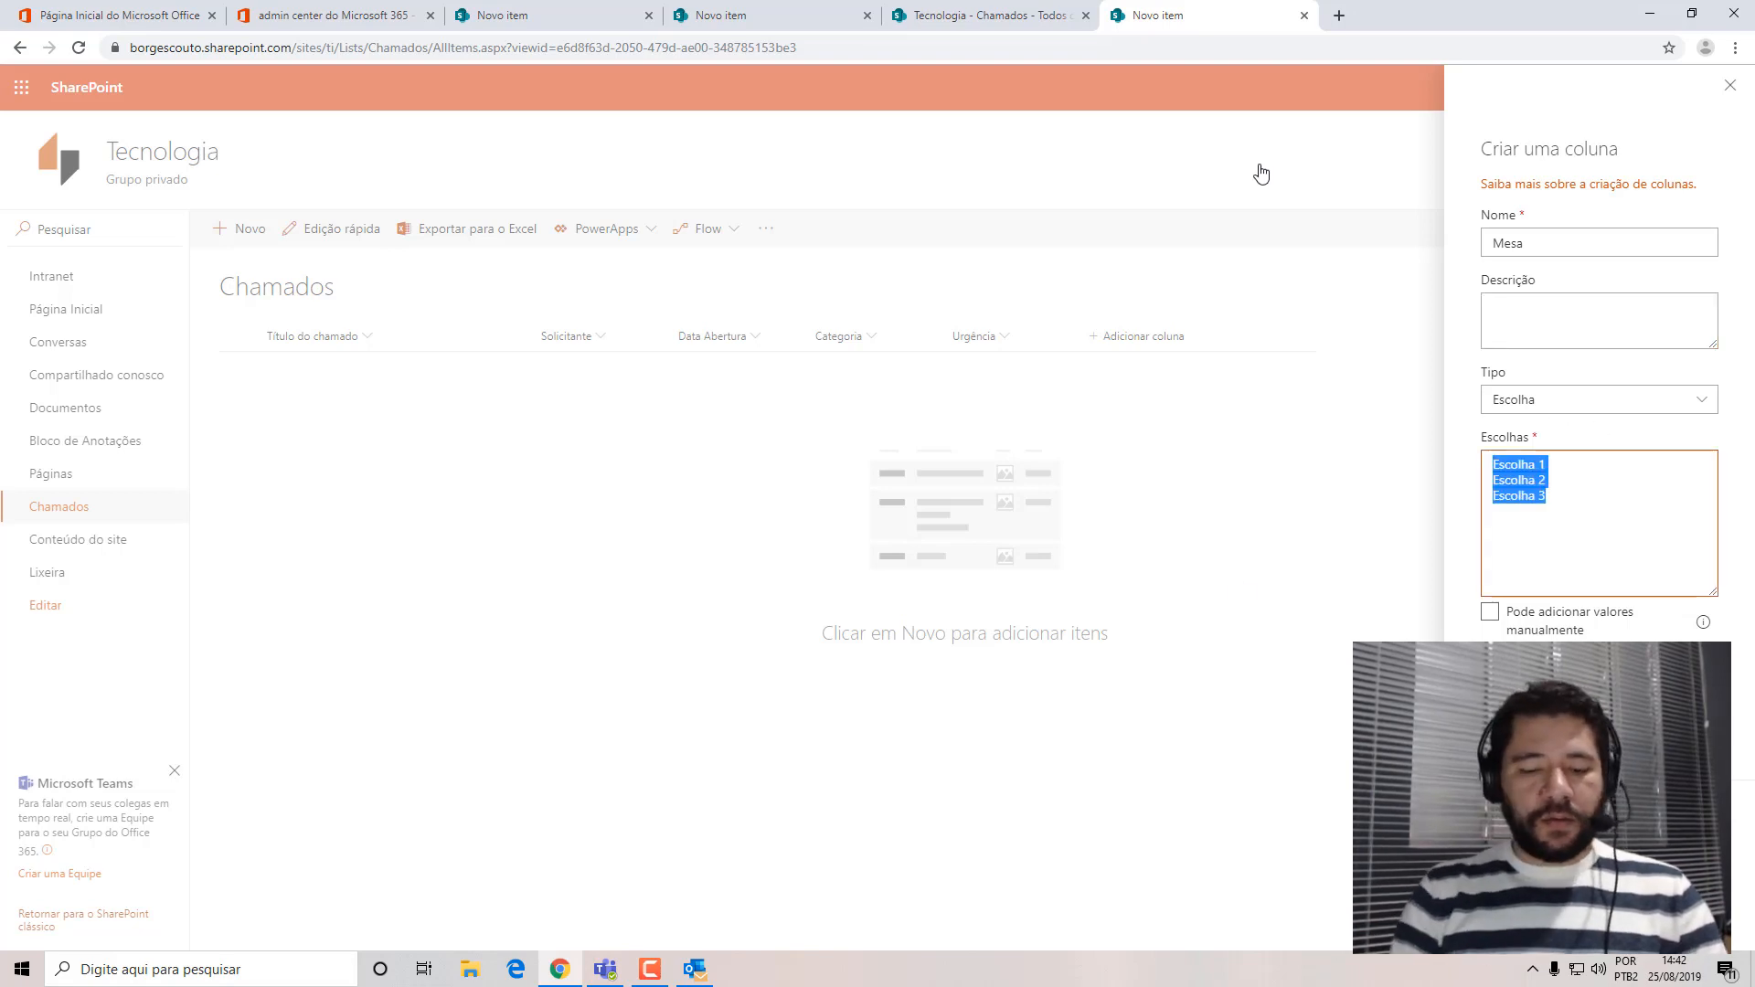
{"action": "type", "text": "Inc"}
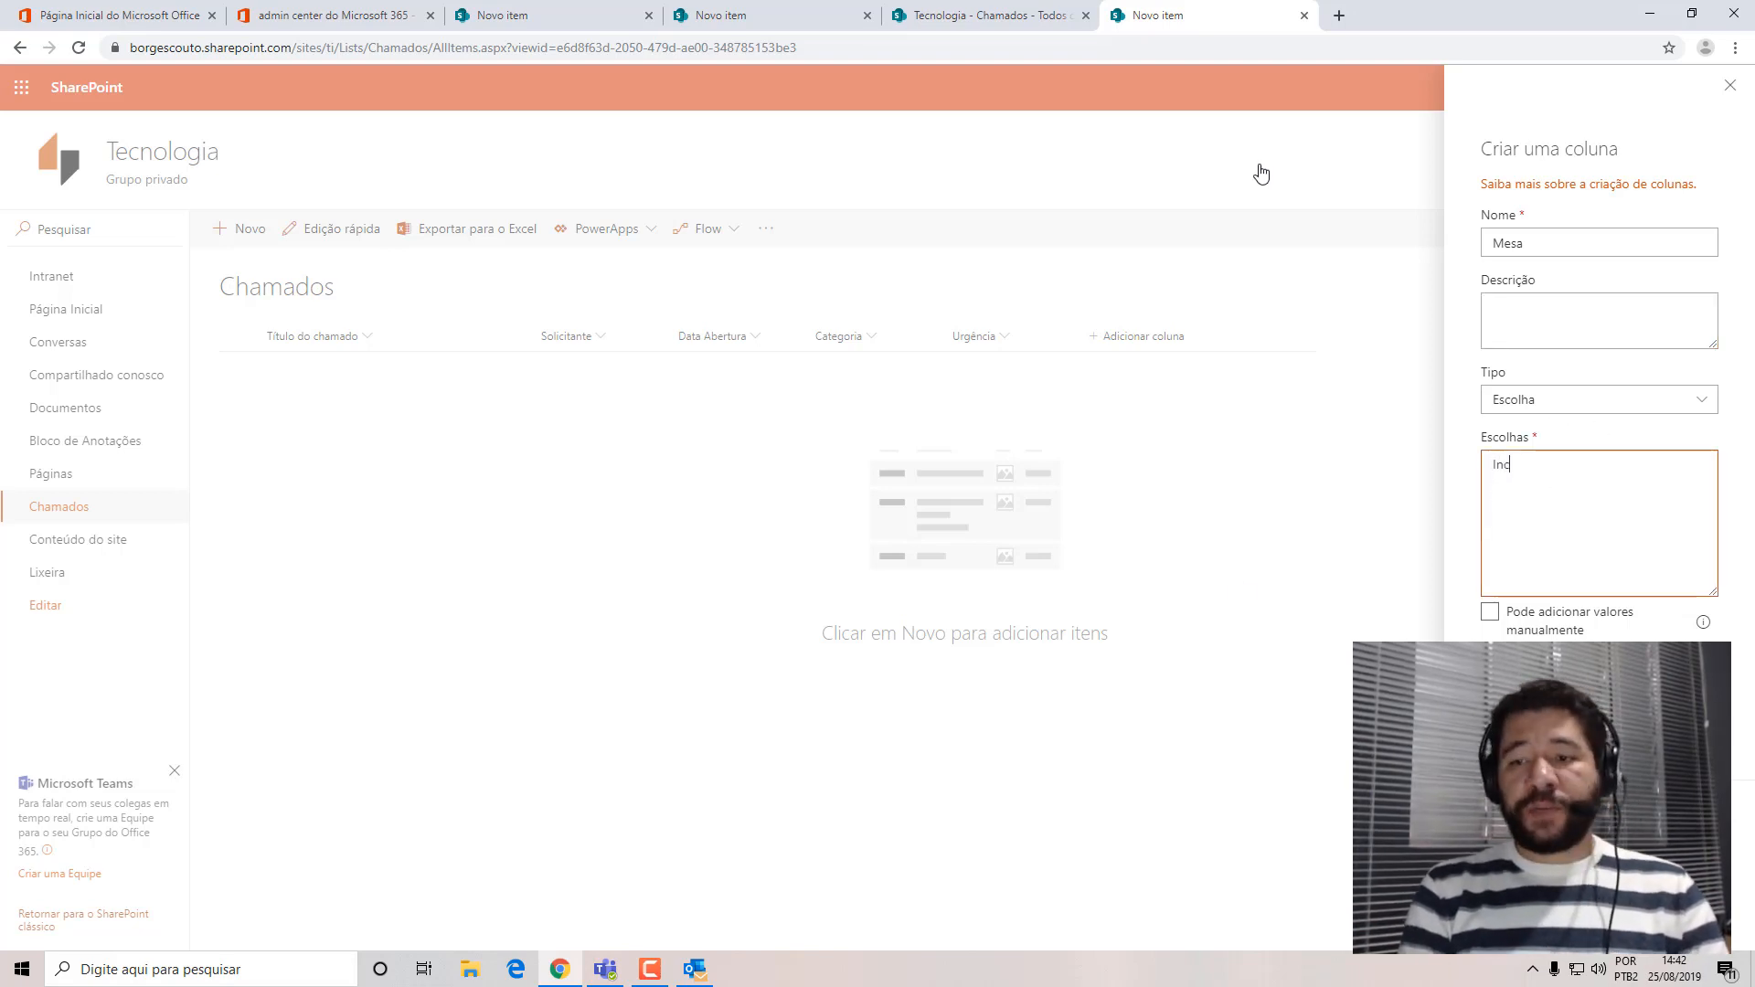
{"action": "key", "text": "BackSpace"}
{"action": "key", "text": "BackSpace"}
{"action": "key", "text": "BackSpace"}
{"action": "type", "text": "Problema"}
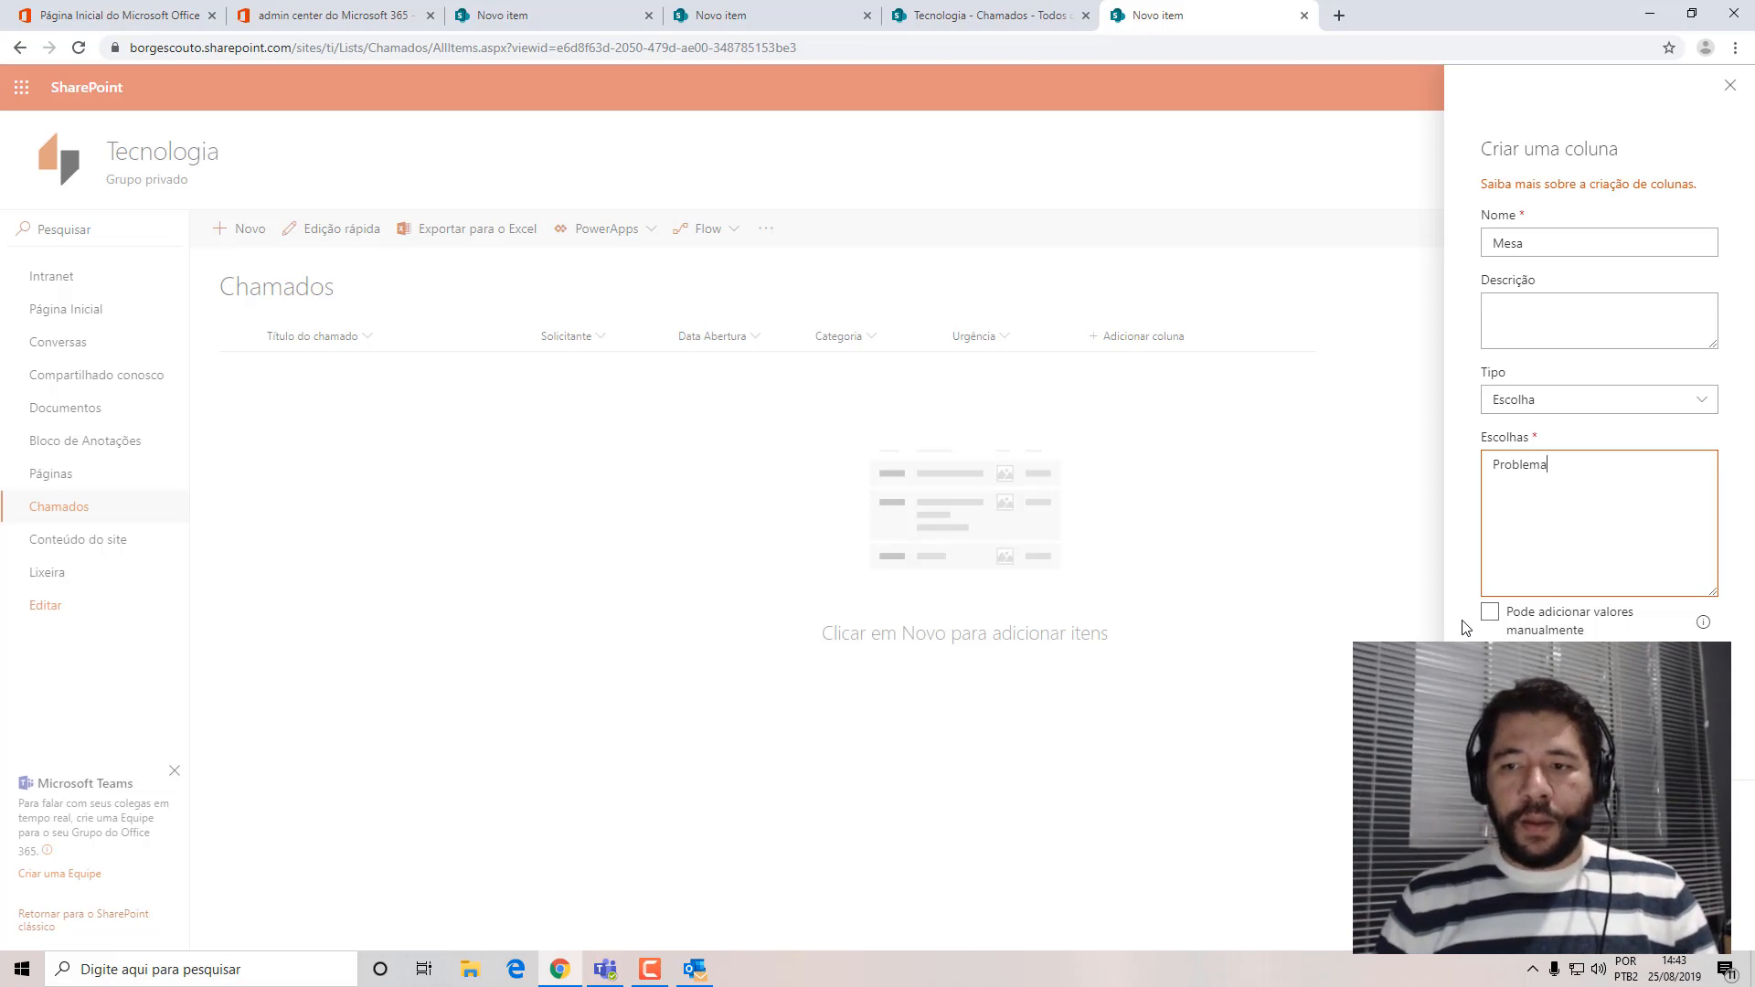
{"action": "type", "text": "Solicitação"}
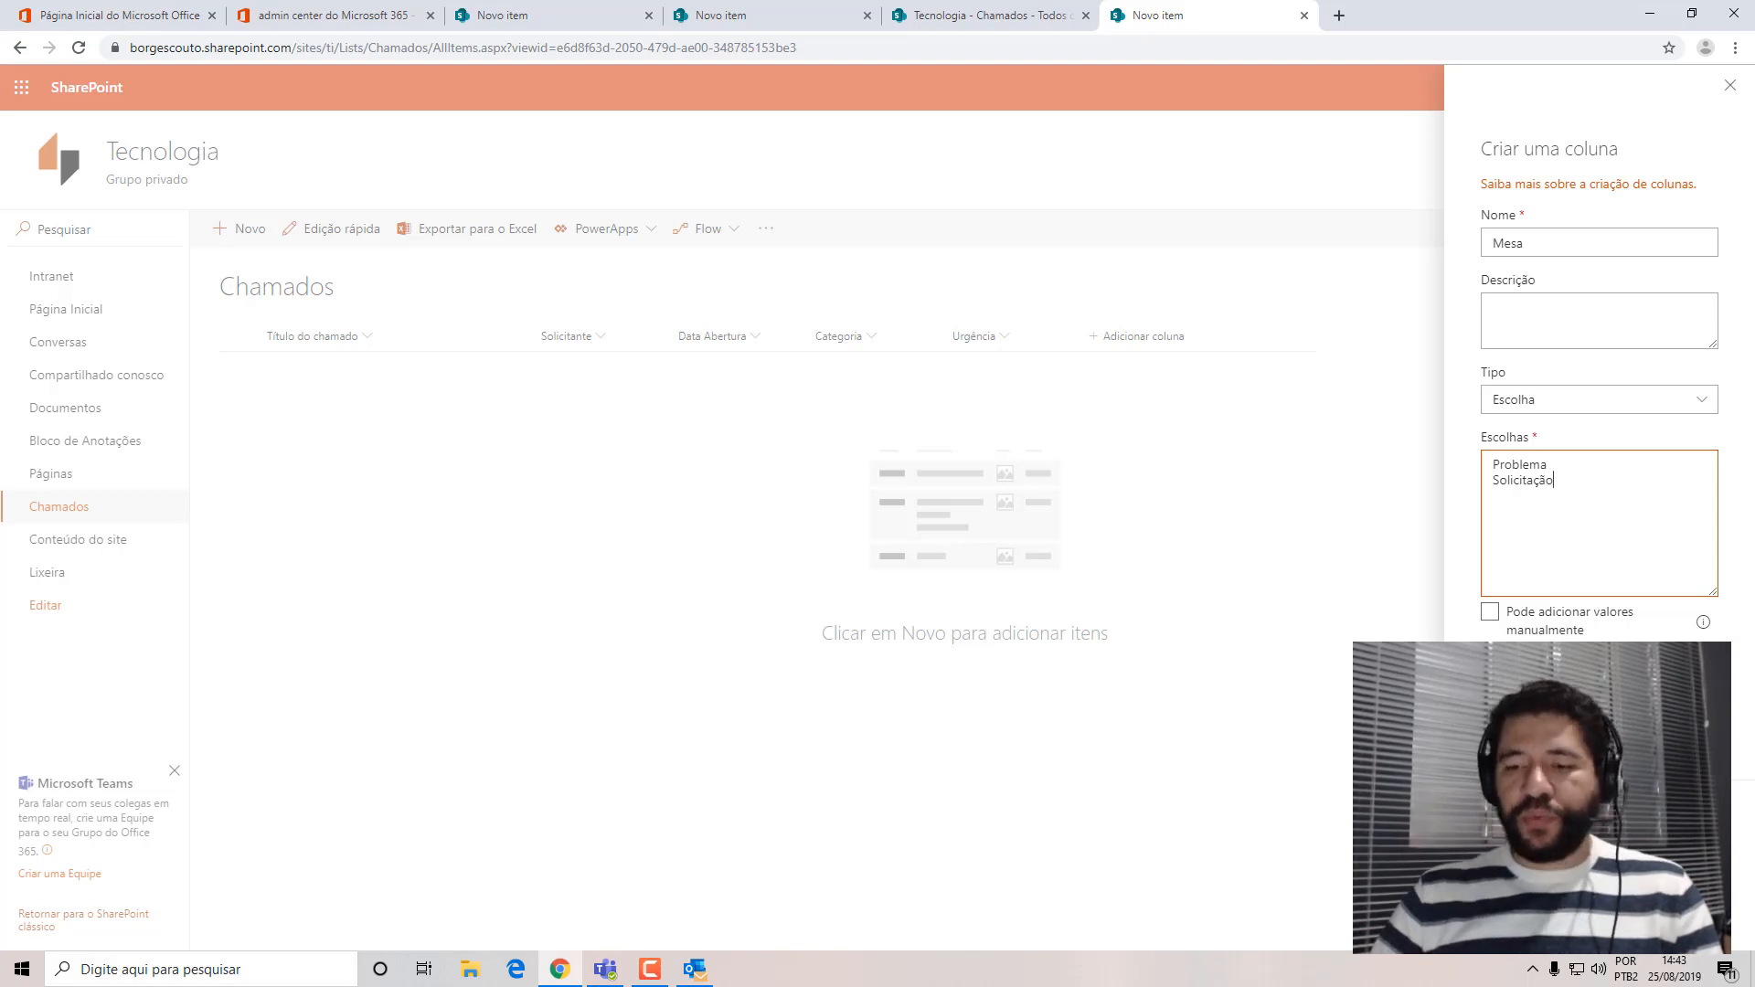
Require the Mesa column to contain information, keep its default value at Nenhum, and save the column.
{"action": "left_click", "coordinate": [1518, 753]}
{"action": "scroll", "coordinate": [1752, 834], "scroll_direction": "down", "scroll_amount": 3}
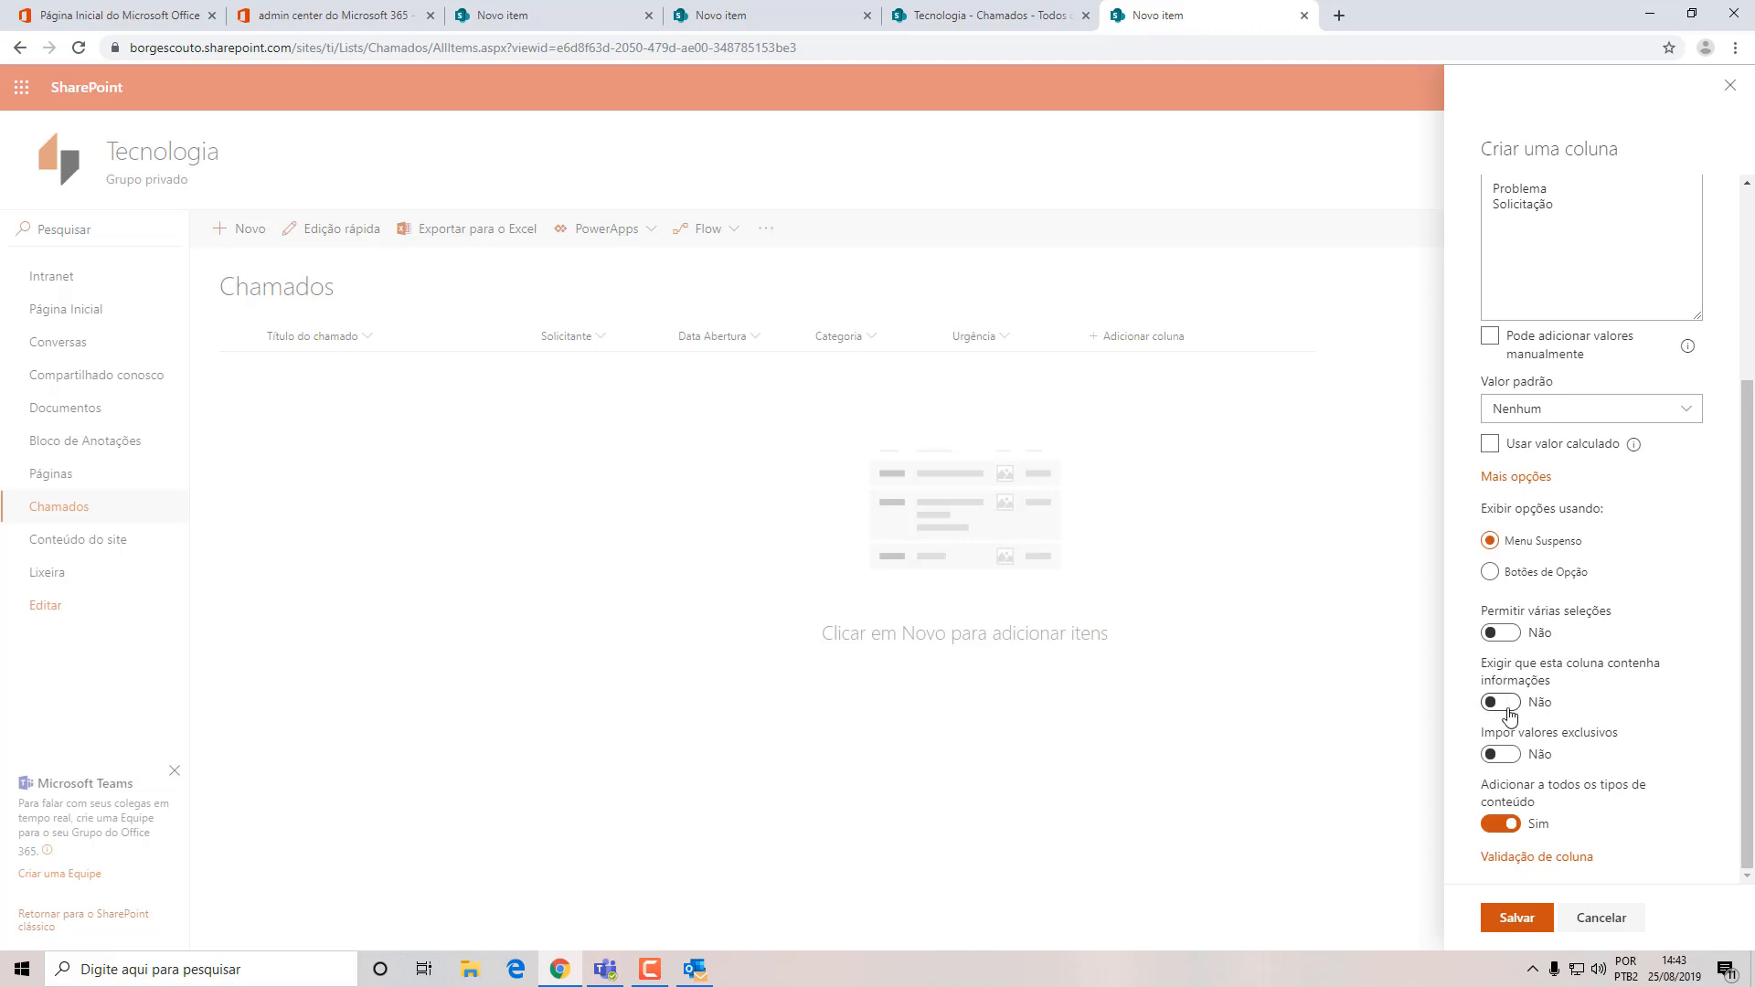
{"action": "left_click", "coordinate": [1504, 704]}
{"action": "left_click", "coordinate": [1515, 918]}
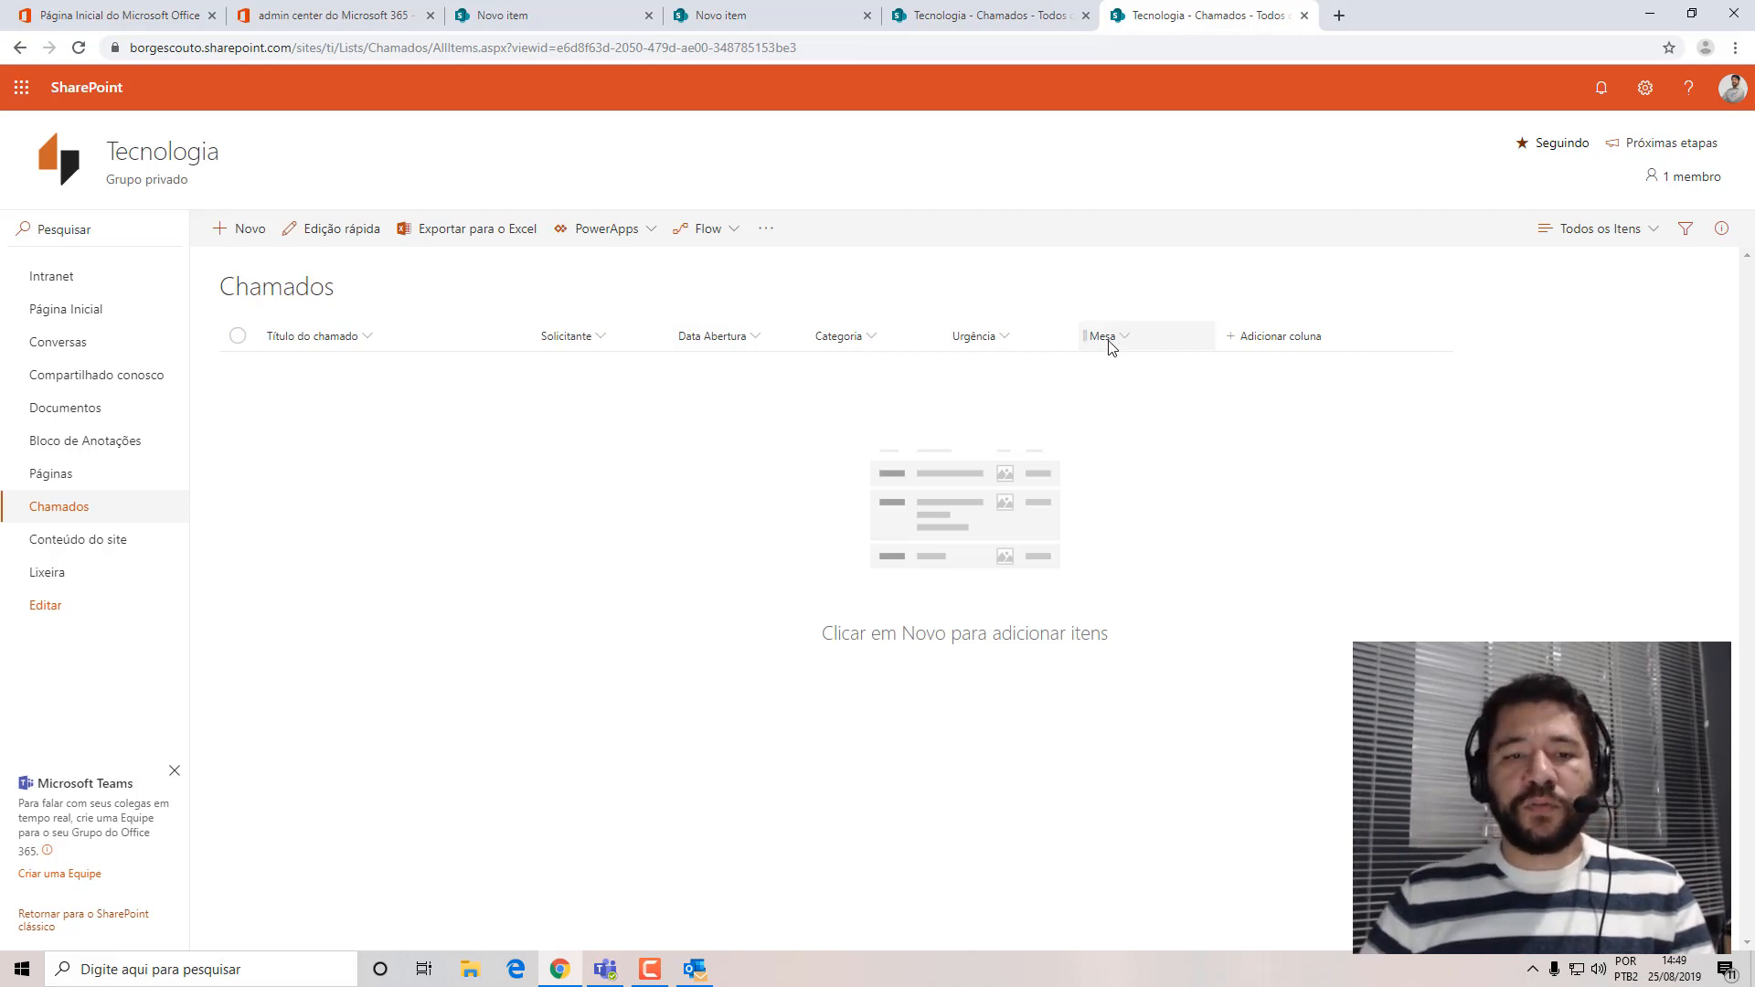
Add a multiple-line text column named "Descrição" to the Chamados list, keeping 6 lines for editing, and save it.
{"action": "left_click", "coordinate": [1287, 346]}
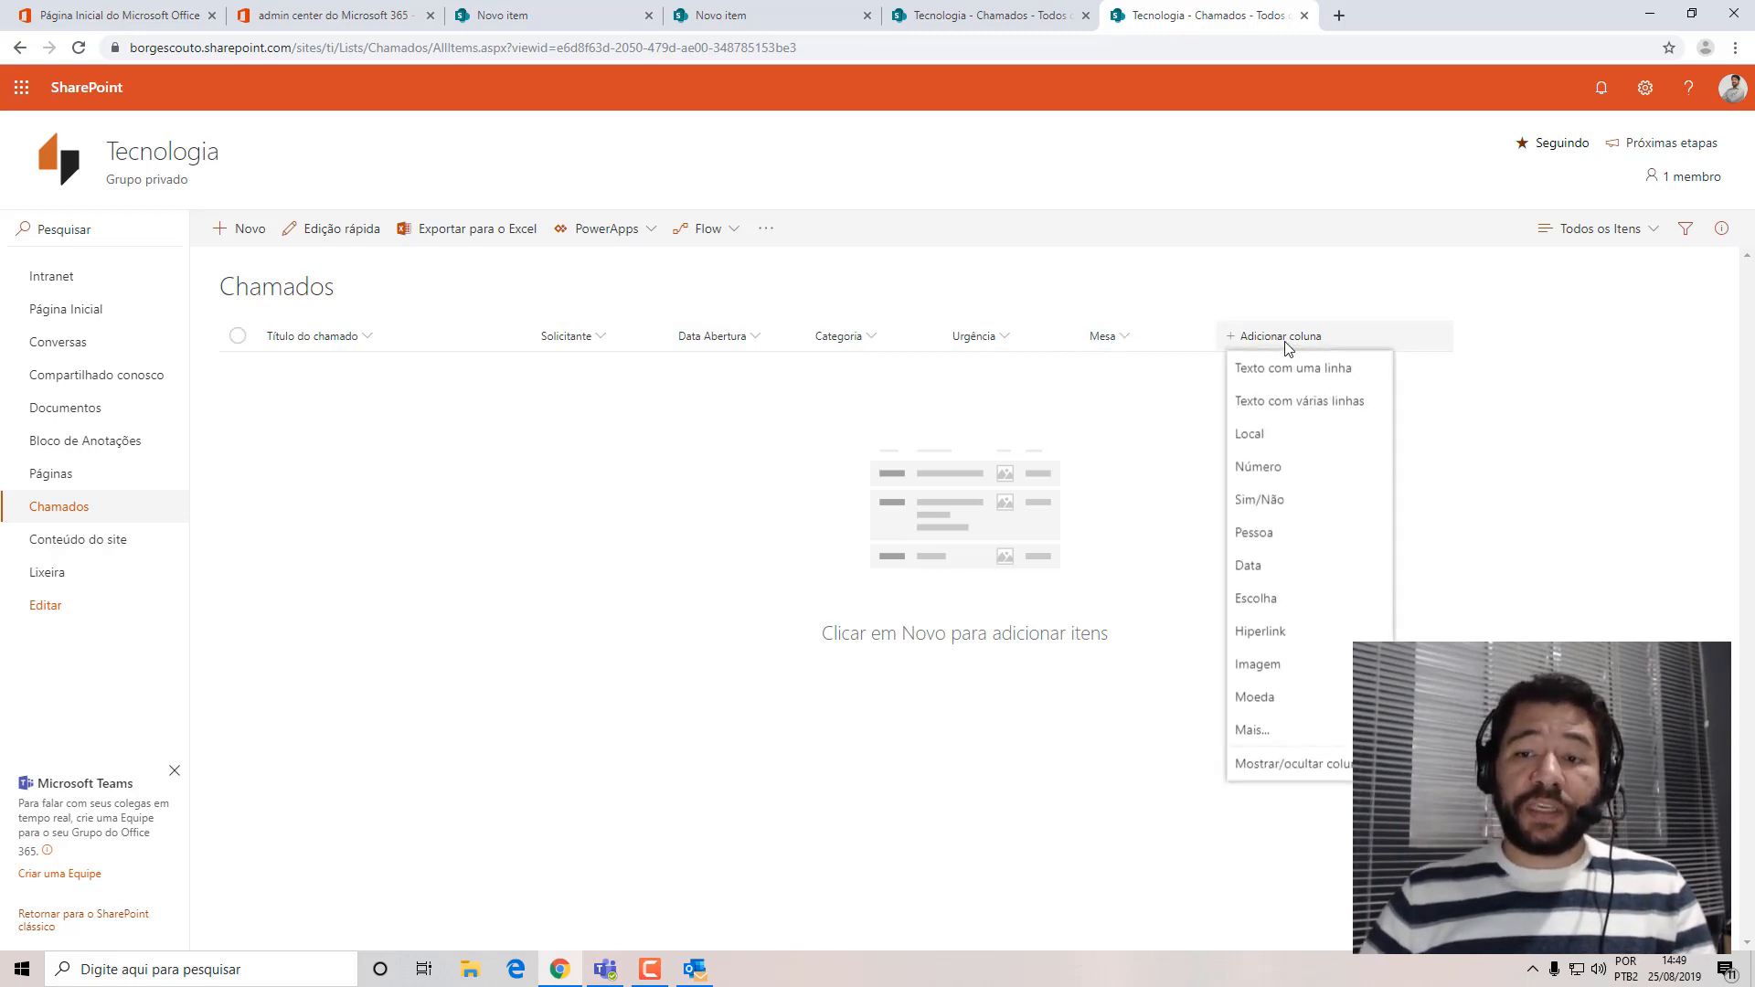
{"action": "left_click", "coordinate": [1316, 403]}
{"action": "type", "text": "D"}
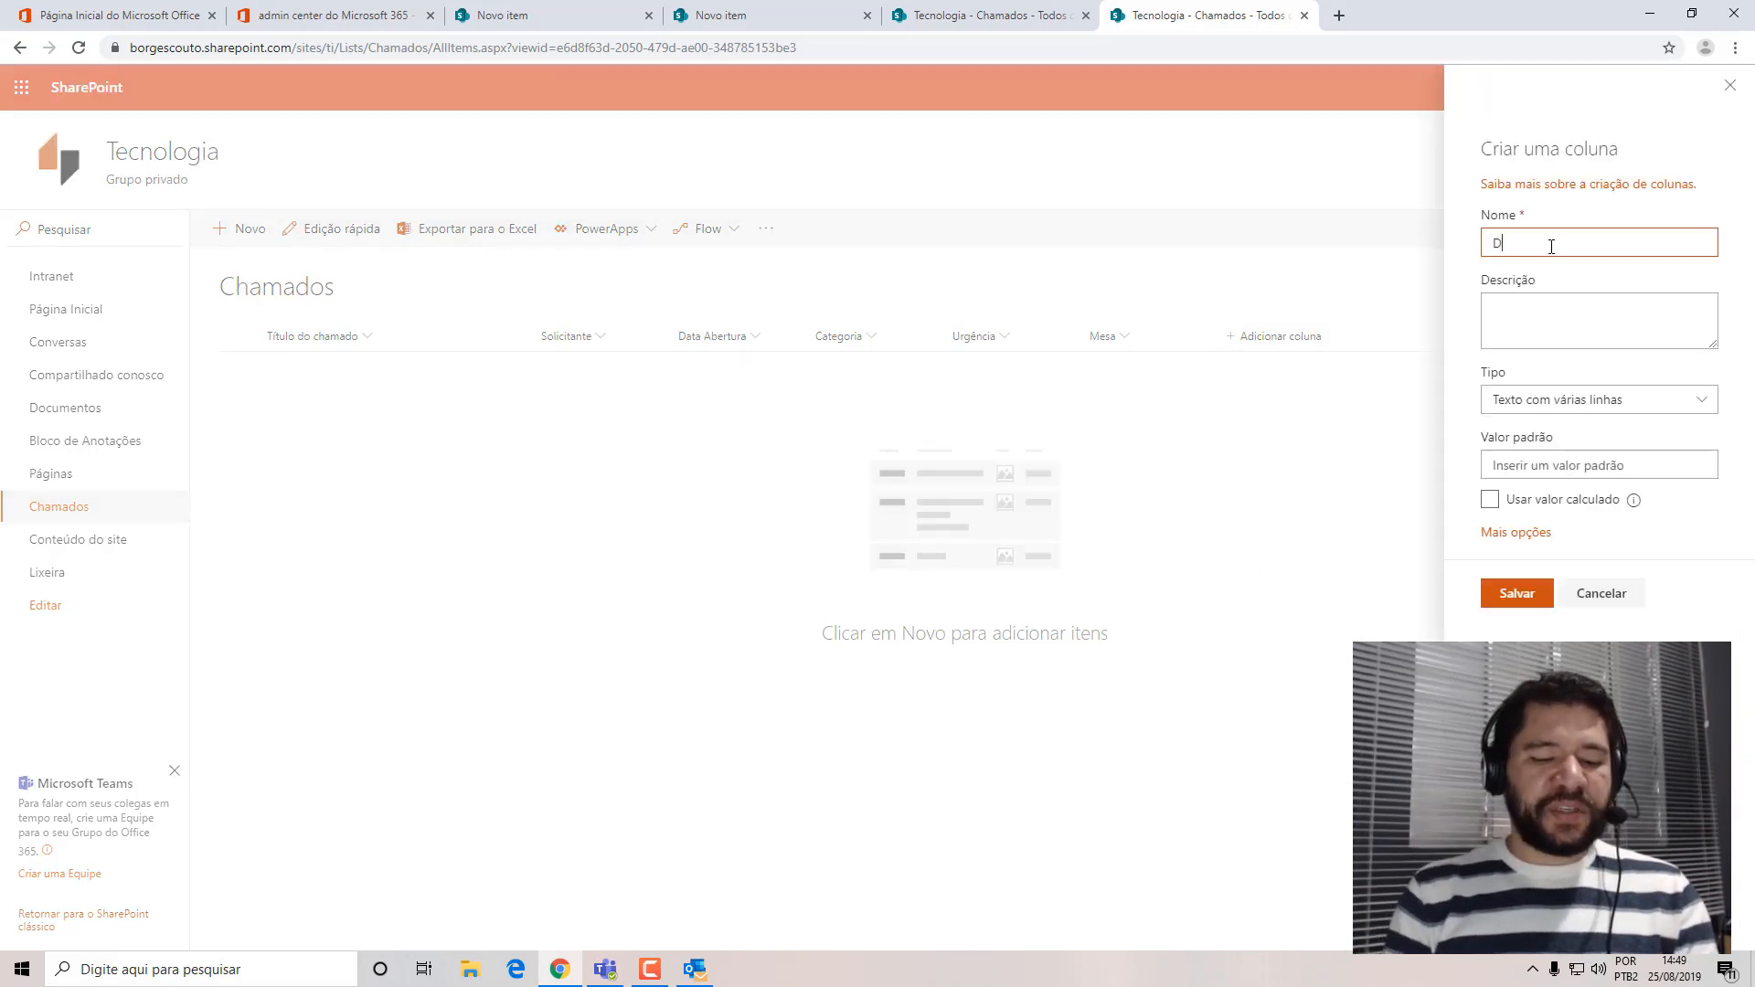
{"action": "type", "text": "escrição"}
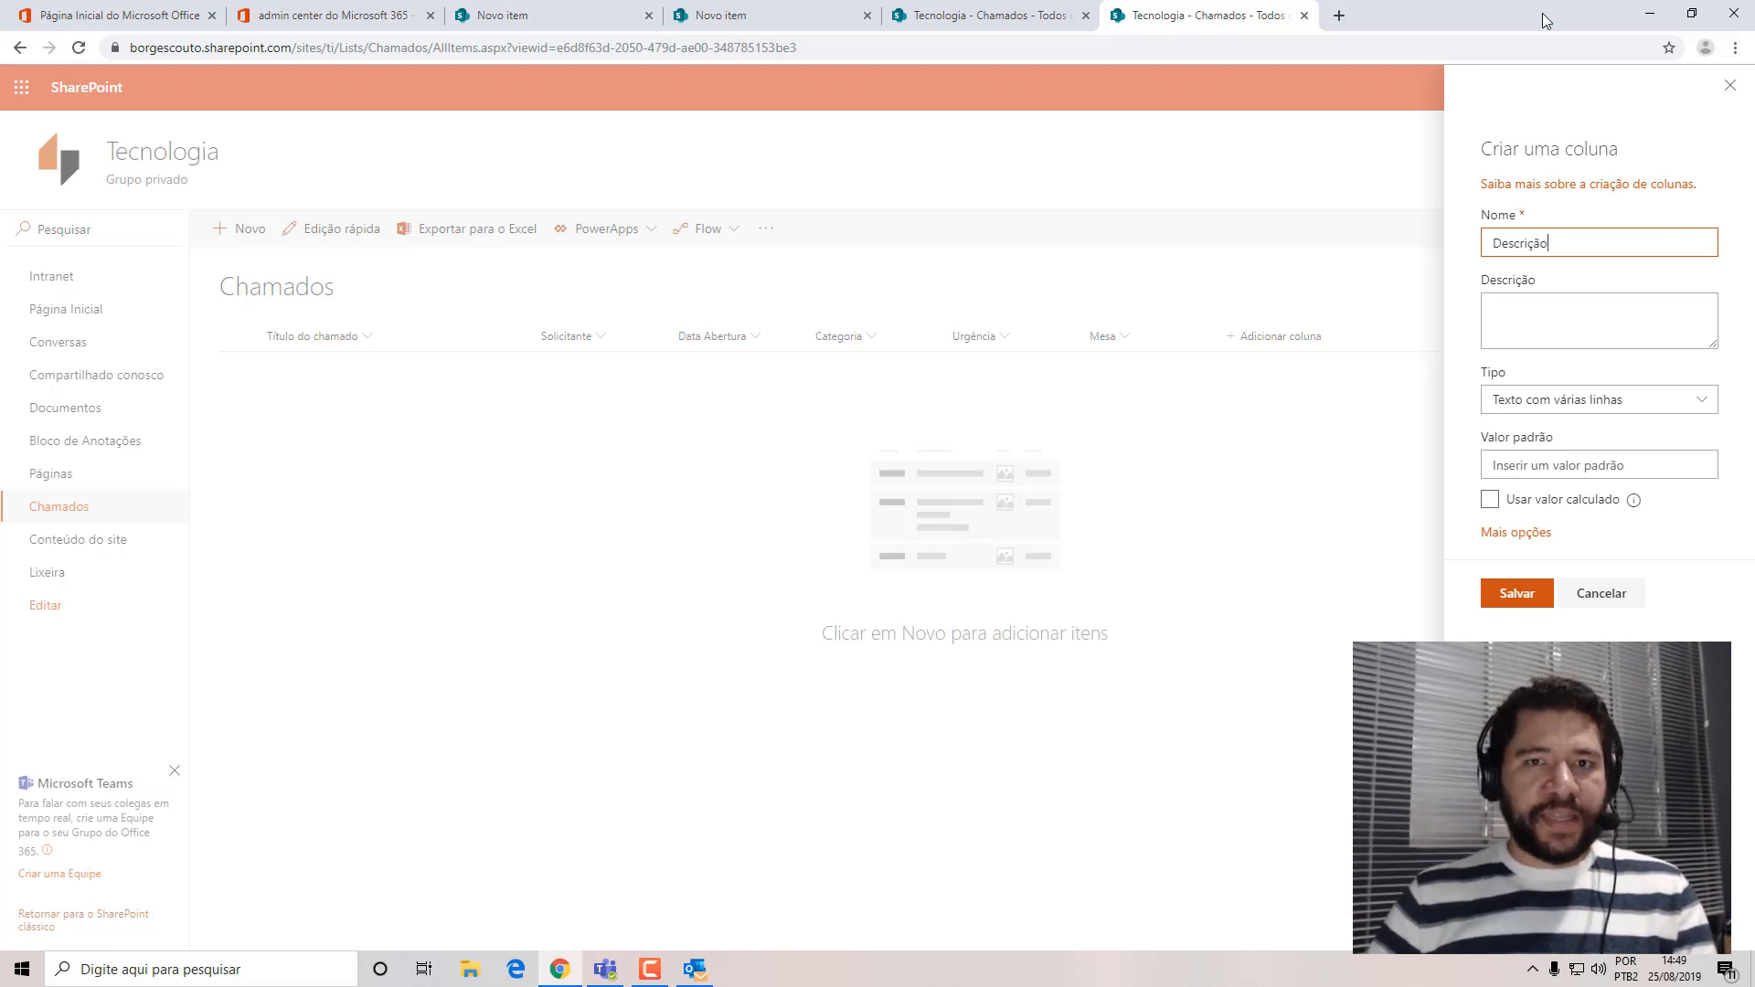
{"action": "left_click", "coordinate": [1567, 313]}
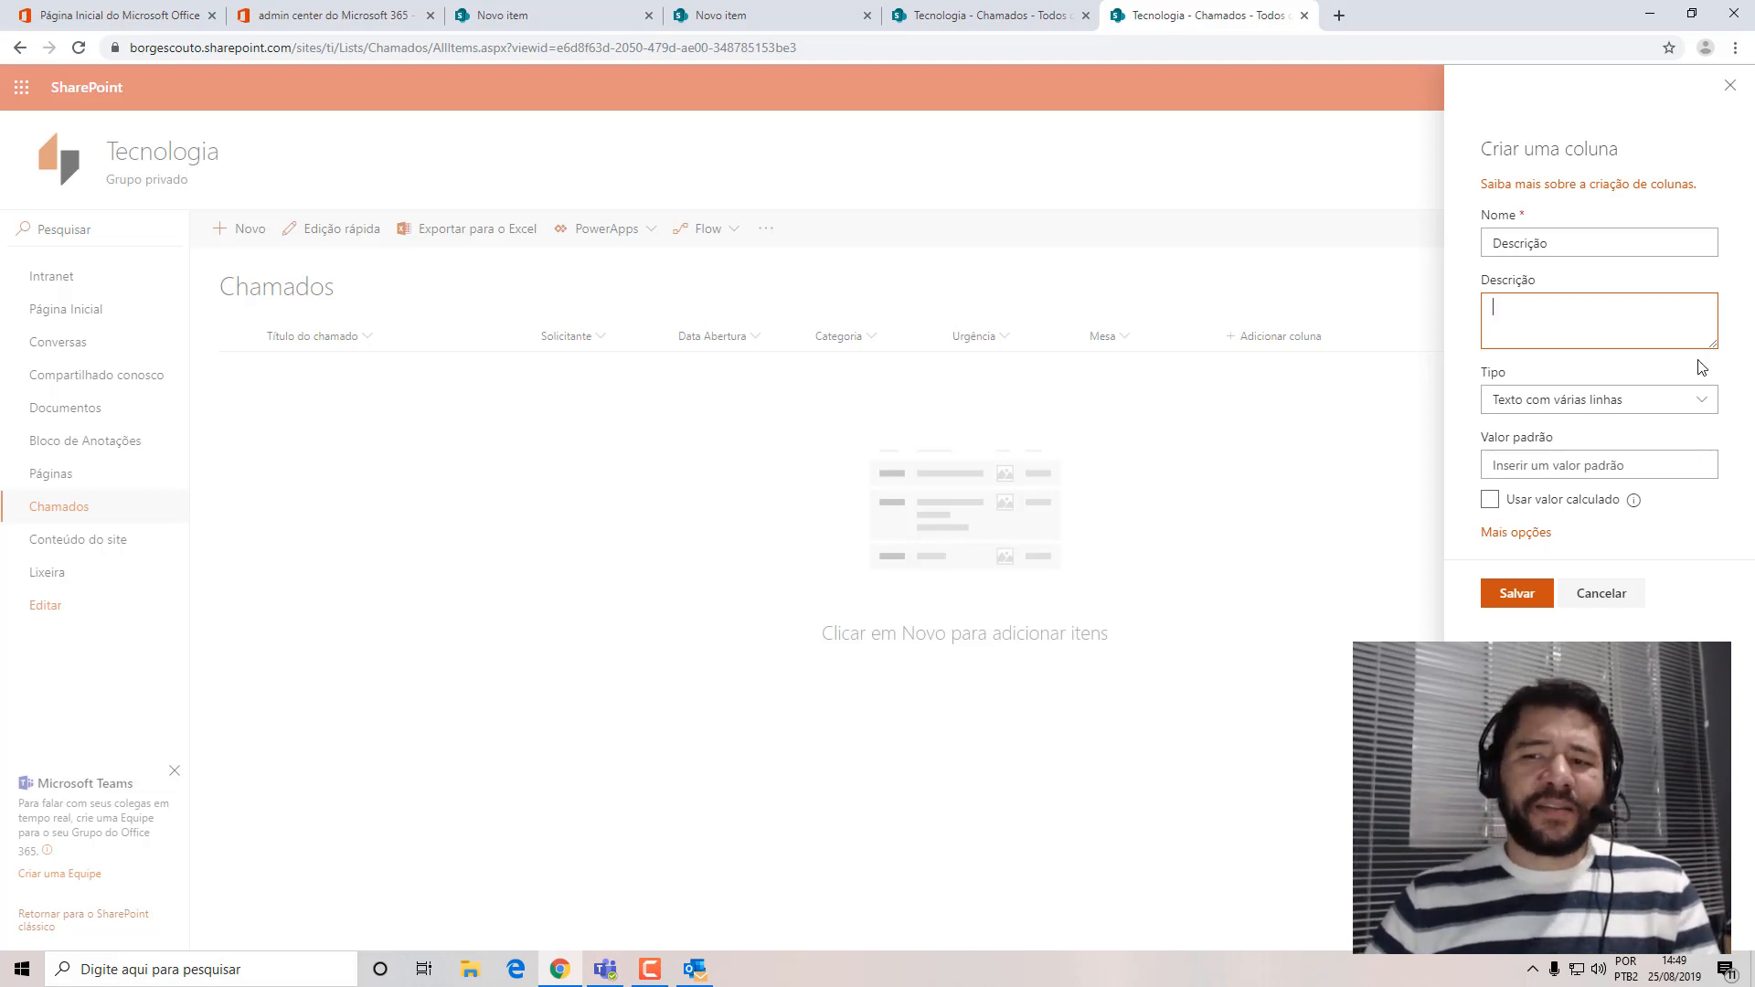
{"action": "left_click", "coordinate": [1506, 540]}
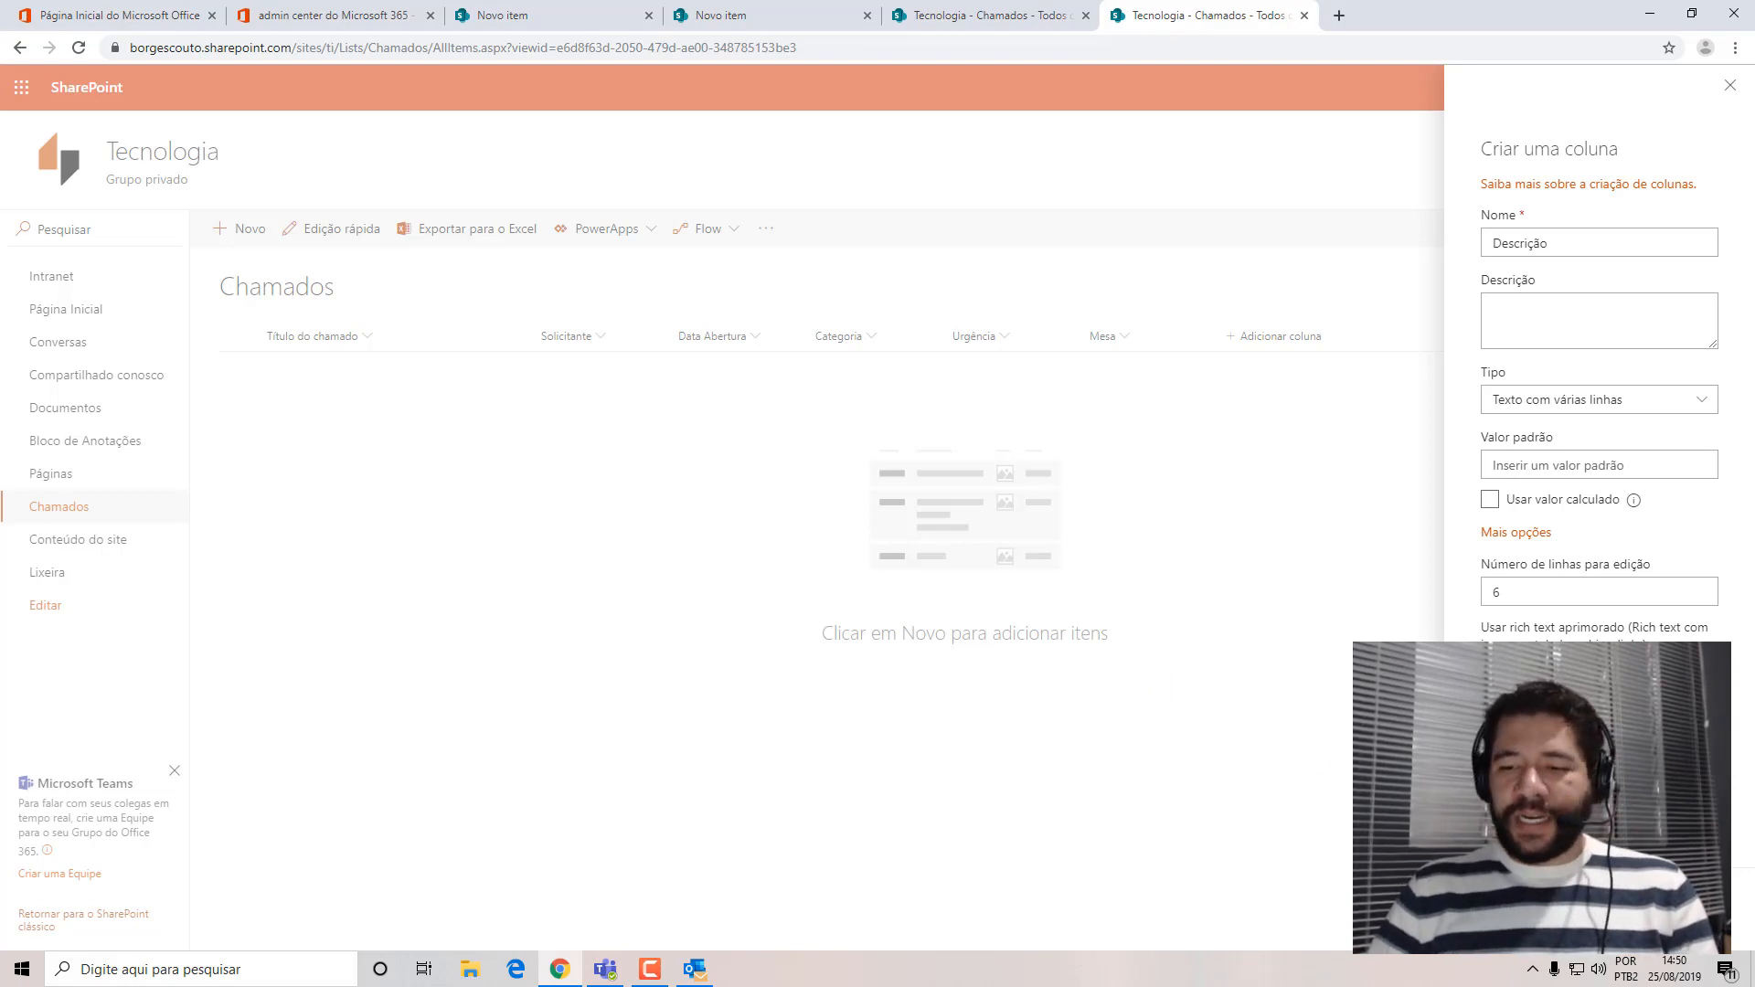
{"action": "left_click", "coordinate": [1518, 903]}
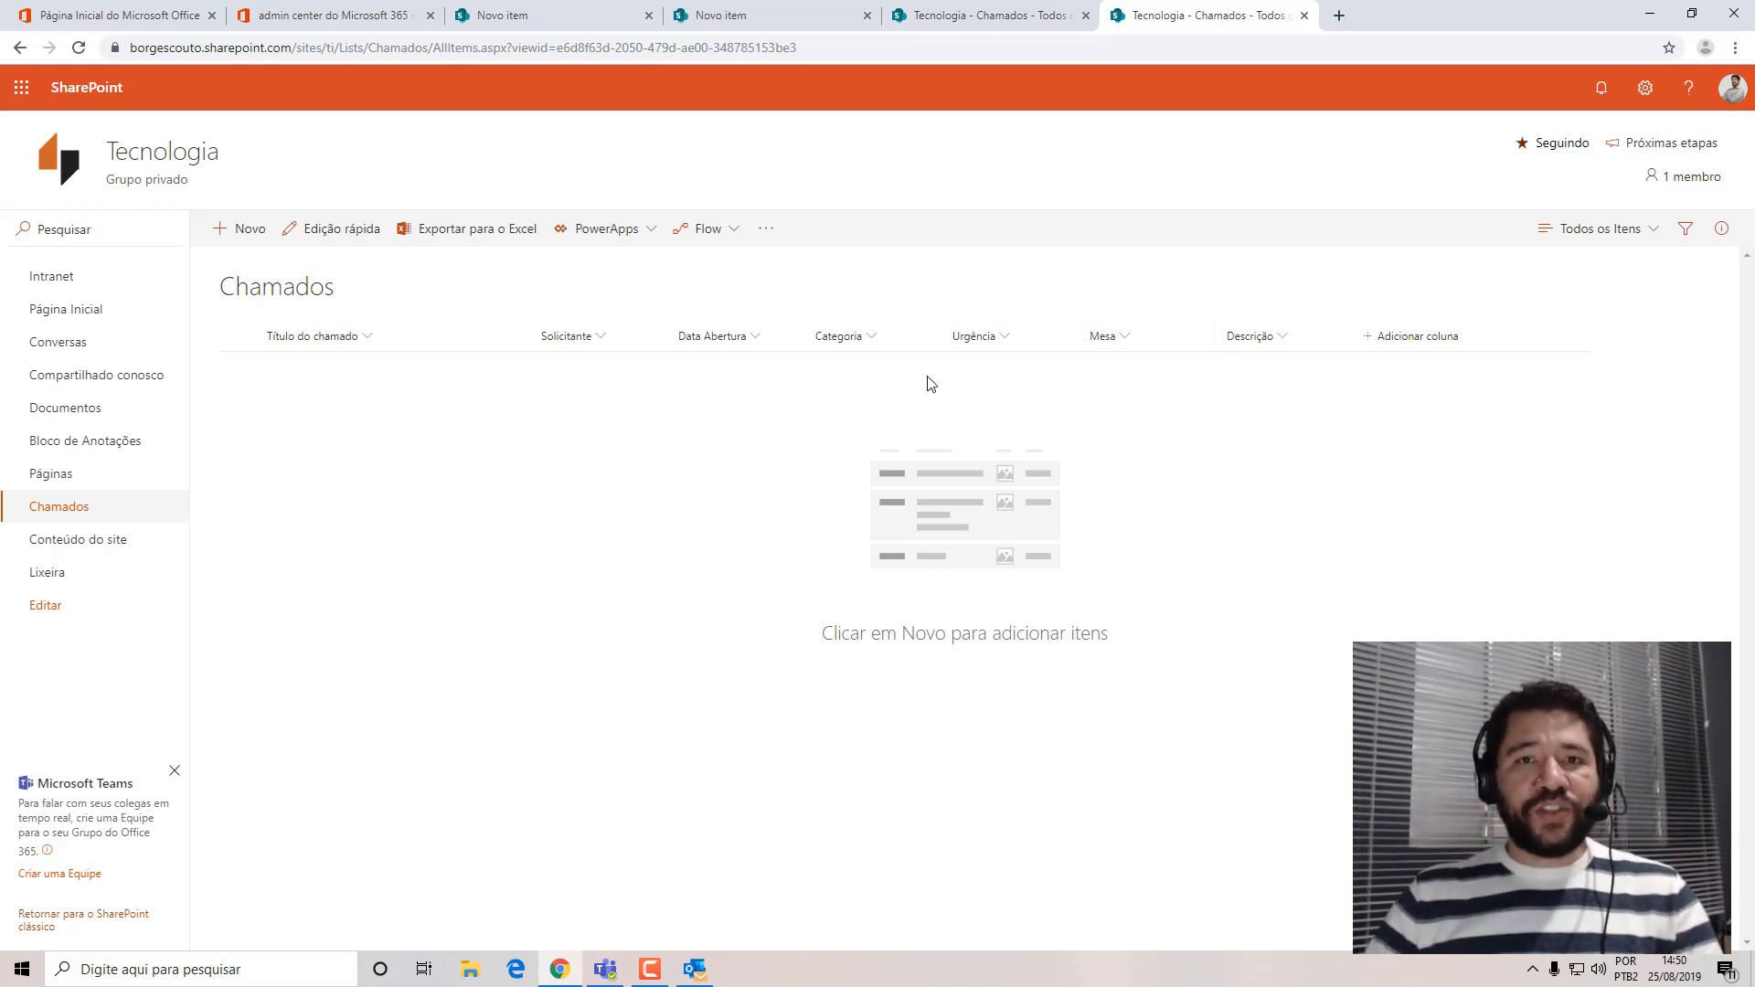
Check the field order in the new-item form of the Chamados list and close the form without saving.
{"action": "left_click", "coordinate": [1585, 239]}
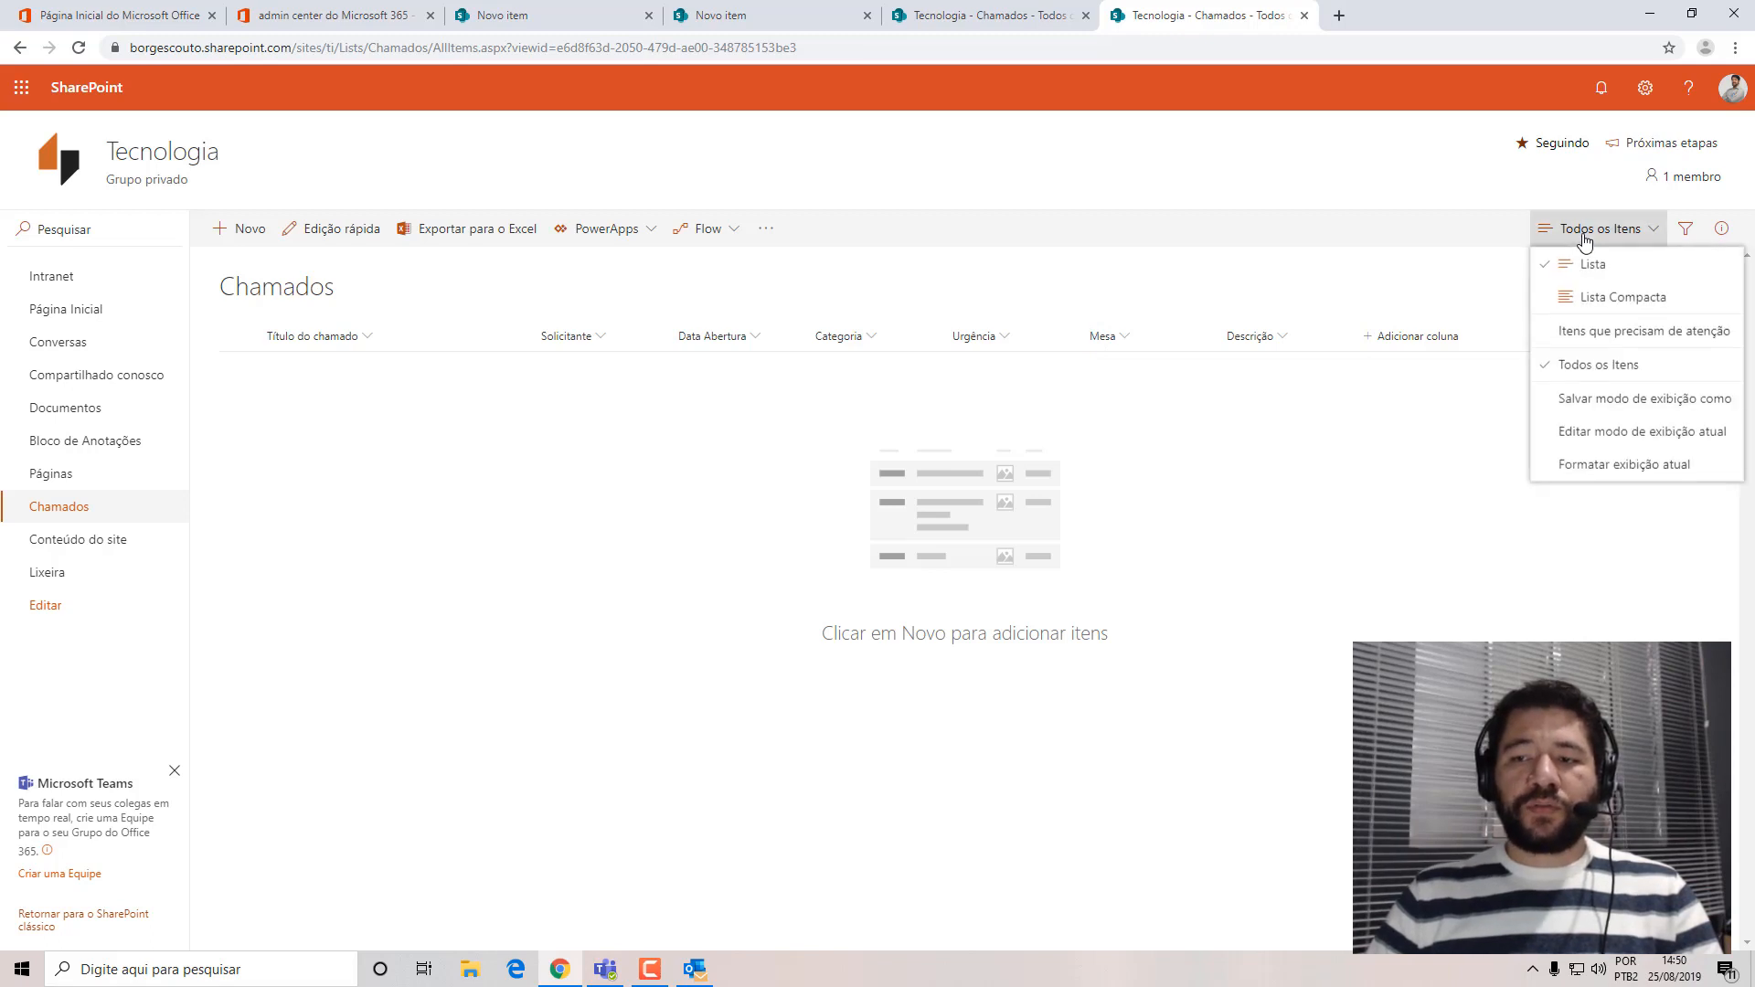
{"action": "left_click", "coordinate": [1088, 644]}
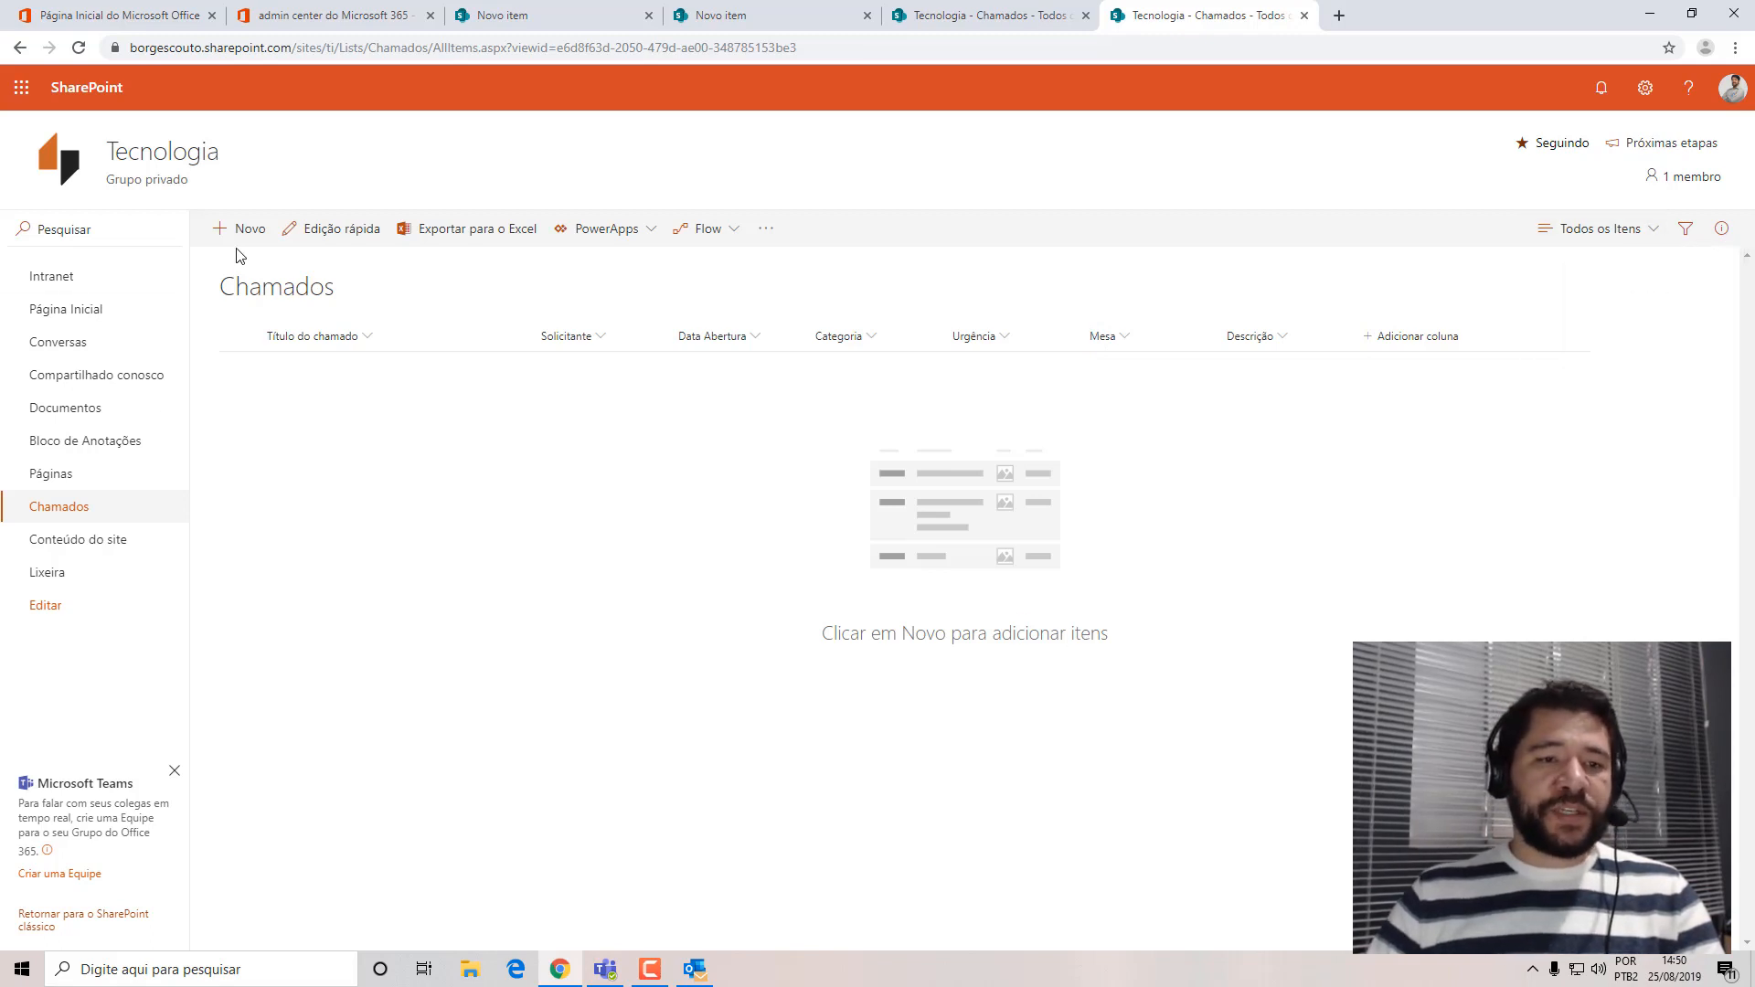
{"action": "left_click", "coordinate": [240, 230]}
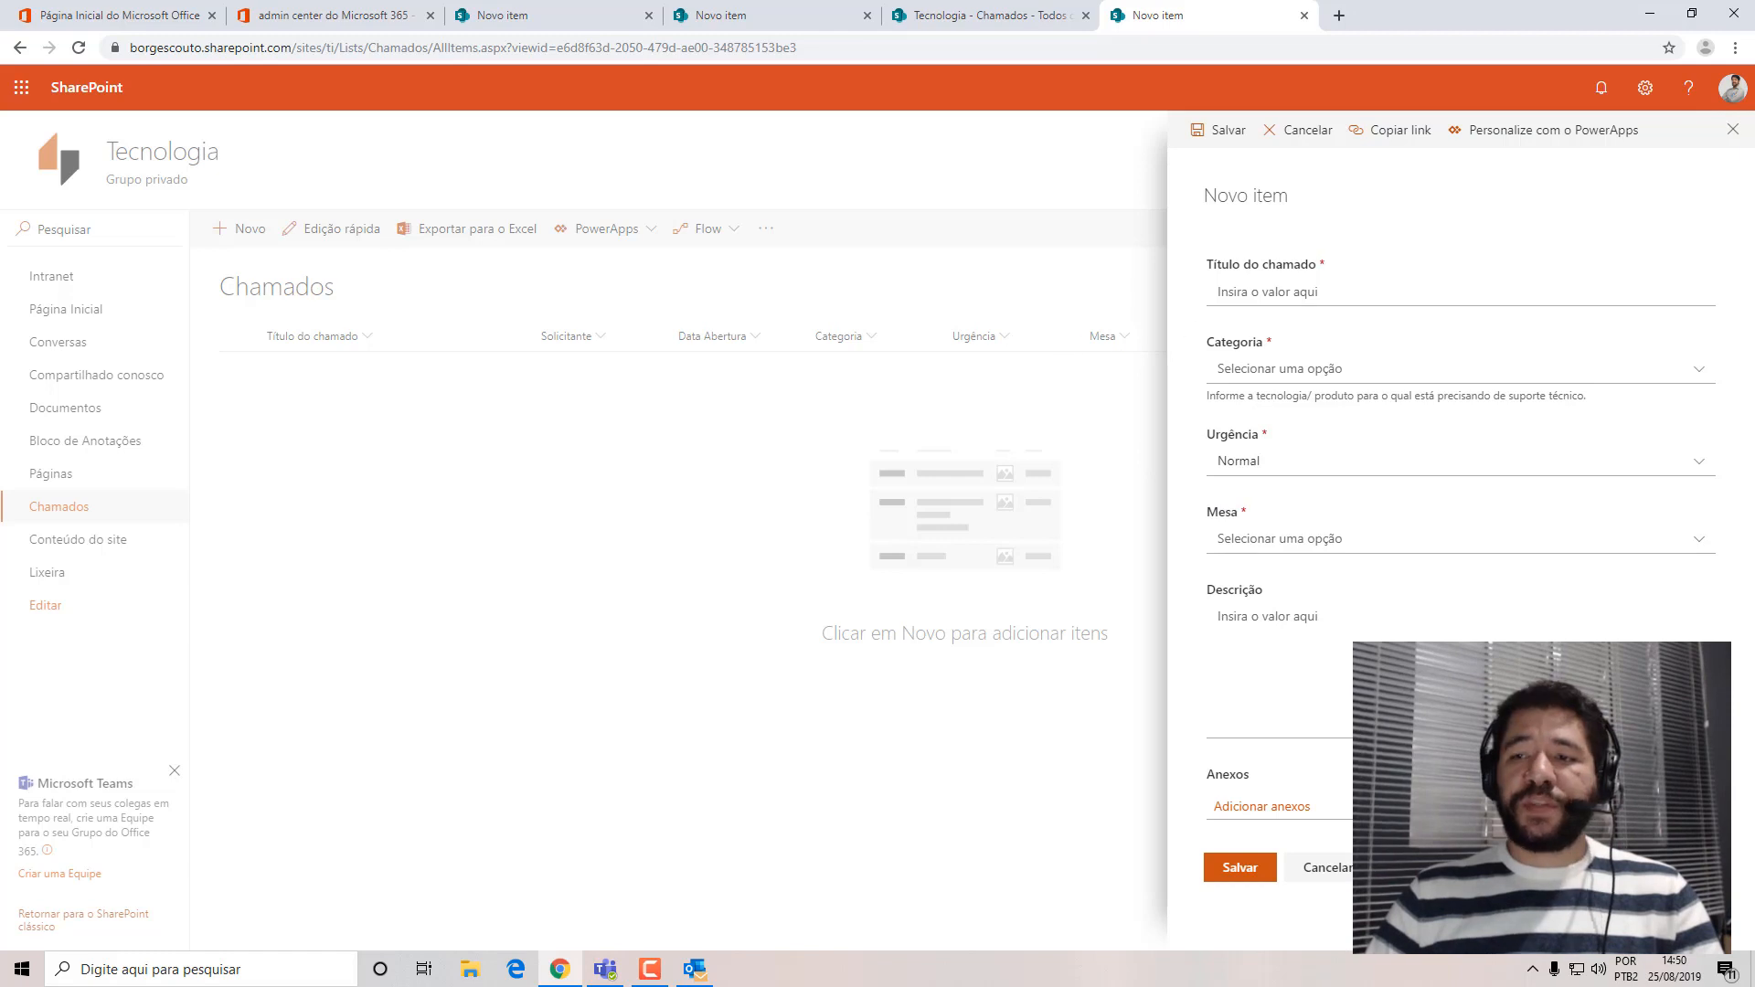
{"action": "left_click", "coordinate": [1733, 128]}
{"action": "left_click", "coordinate": [1106, 337]}
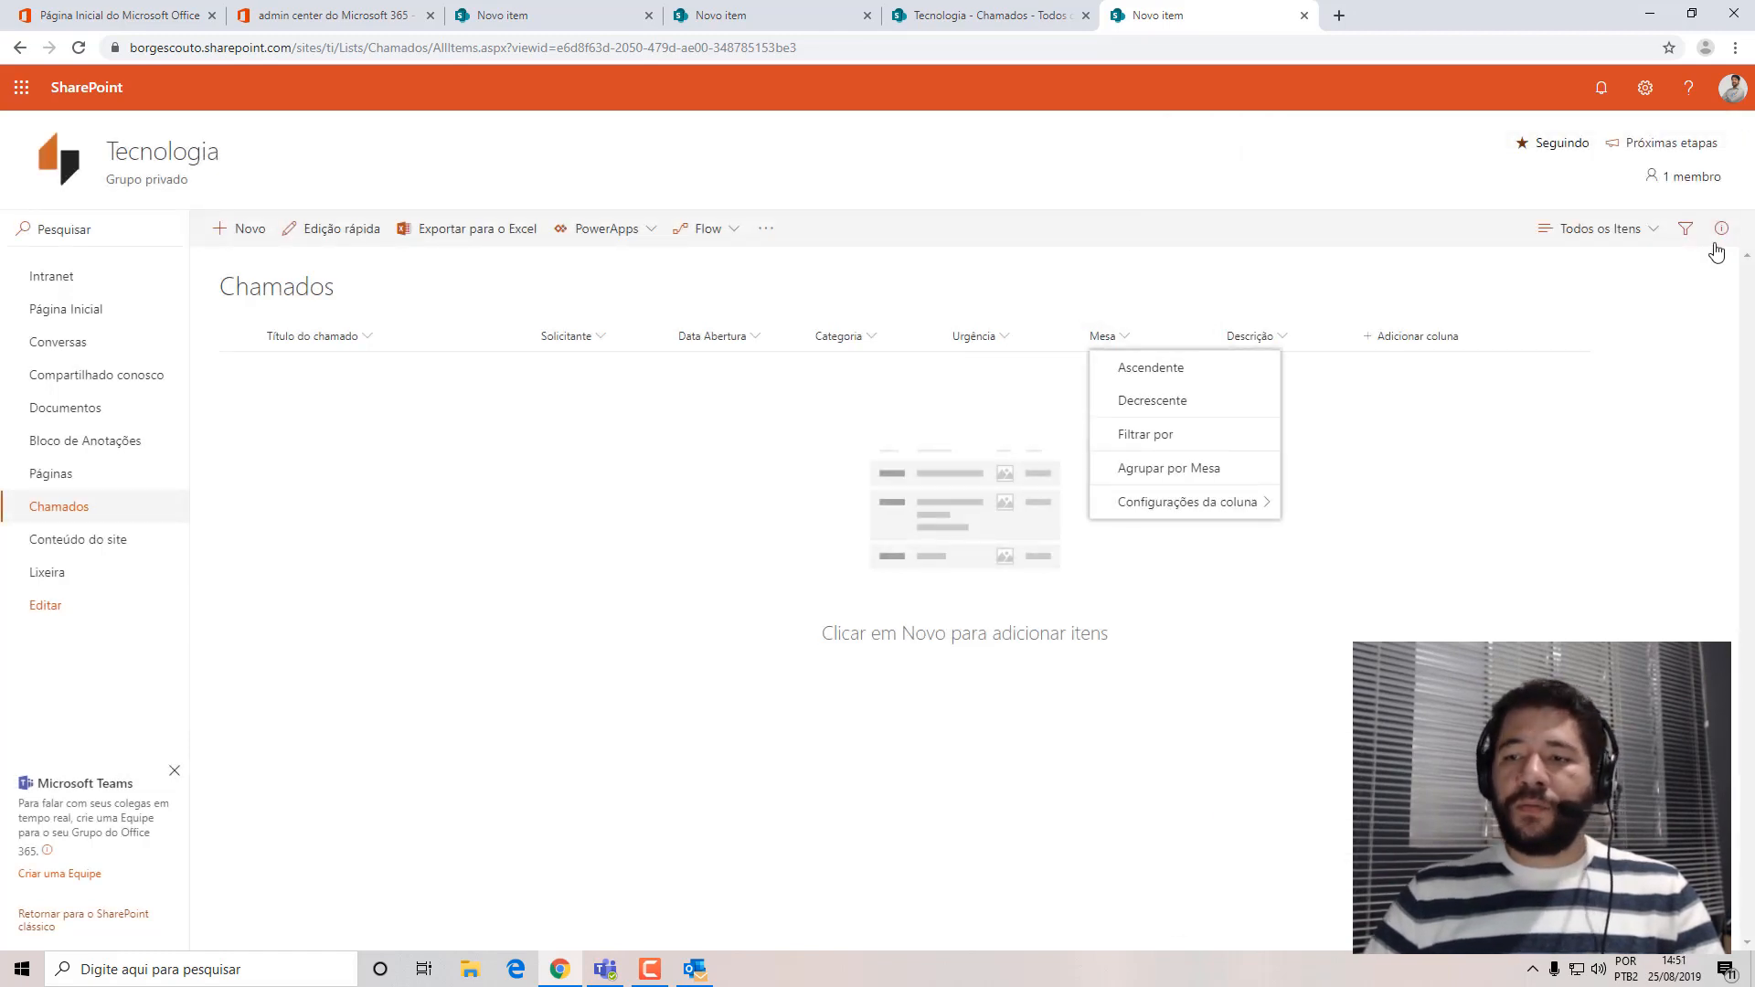
Edit the current Todos os Itens view of Chamados, set the Urgência column's position to 6, and save the view.
{"action": "left_click", "coordinate": [1600, 230]}
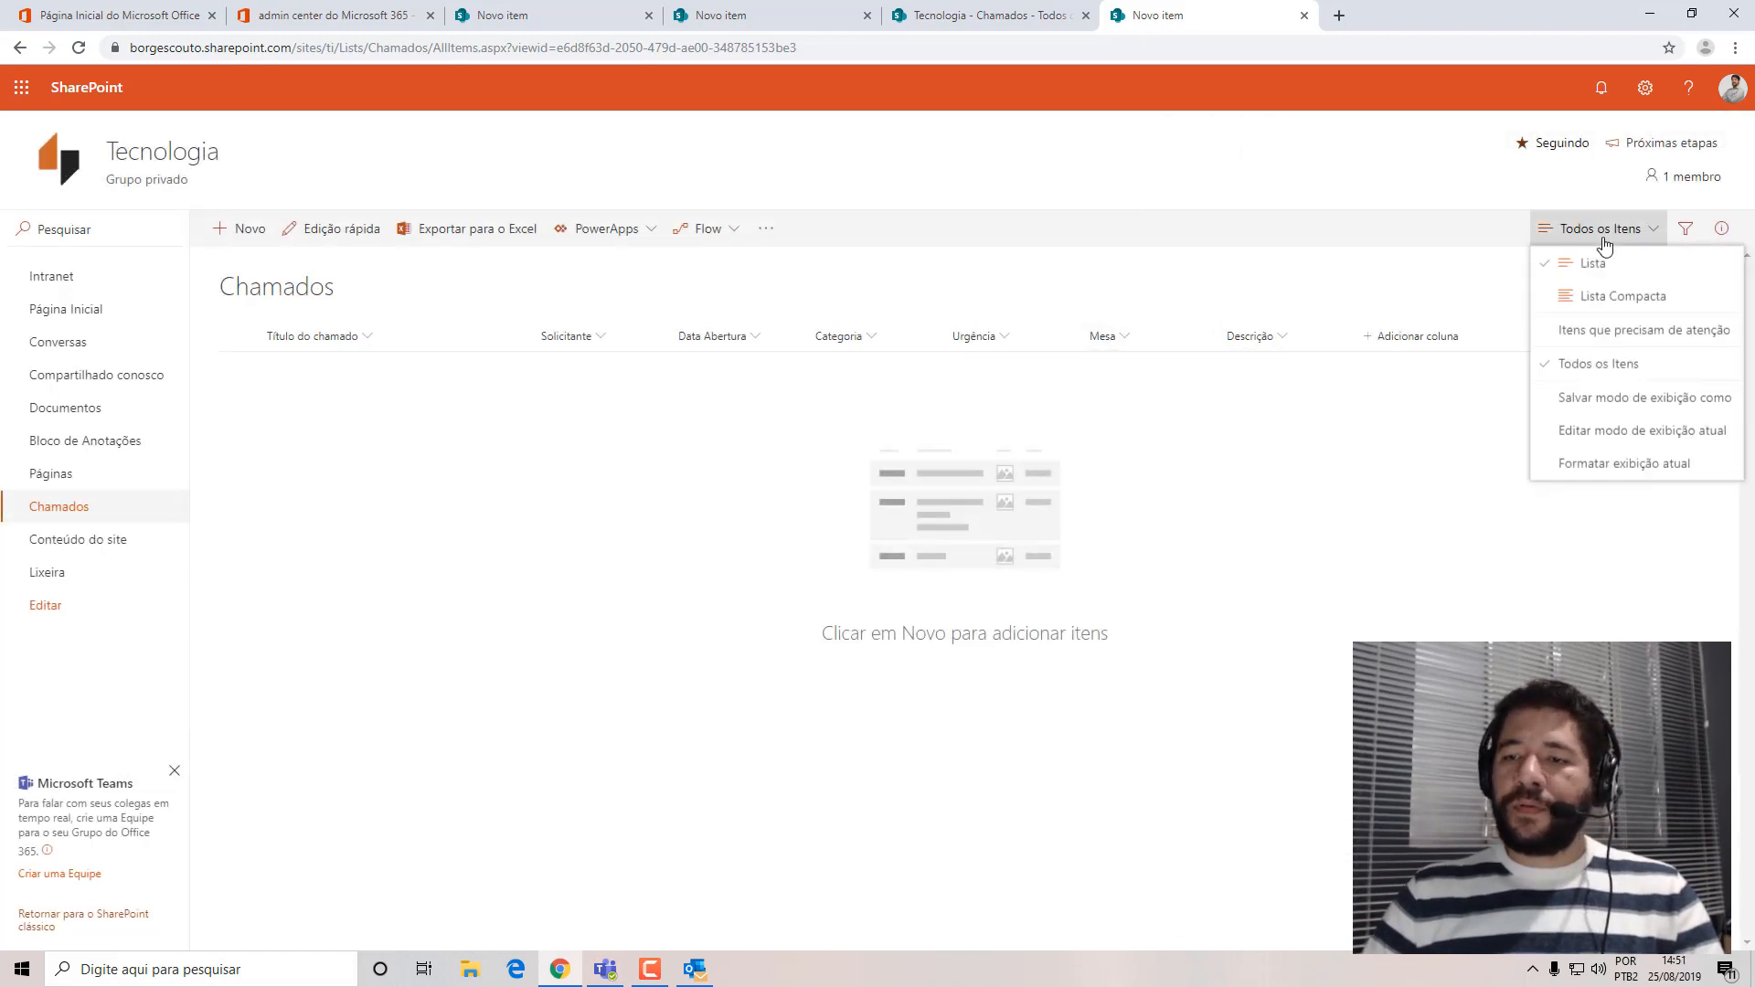
{"action": "left_click", "coordinate": [1604, 443]}
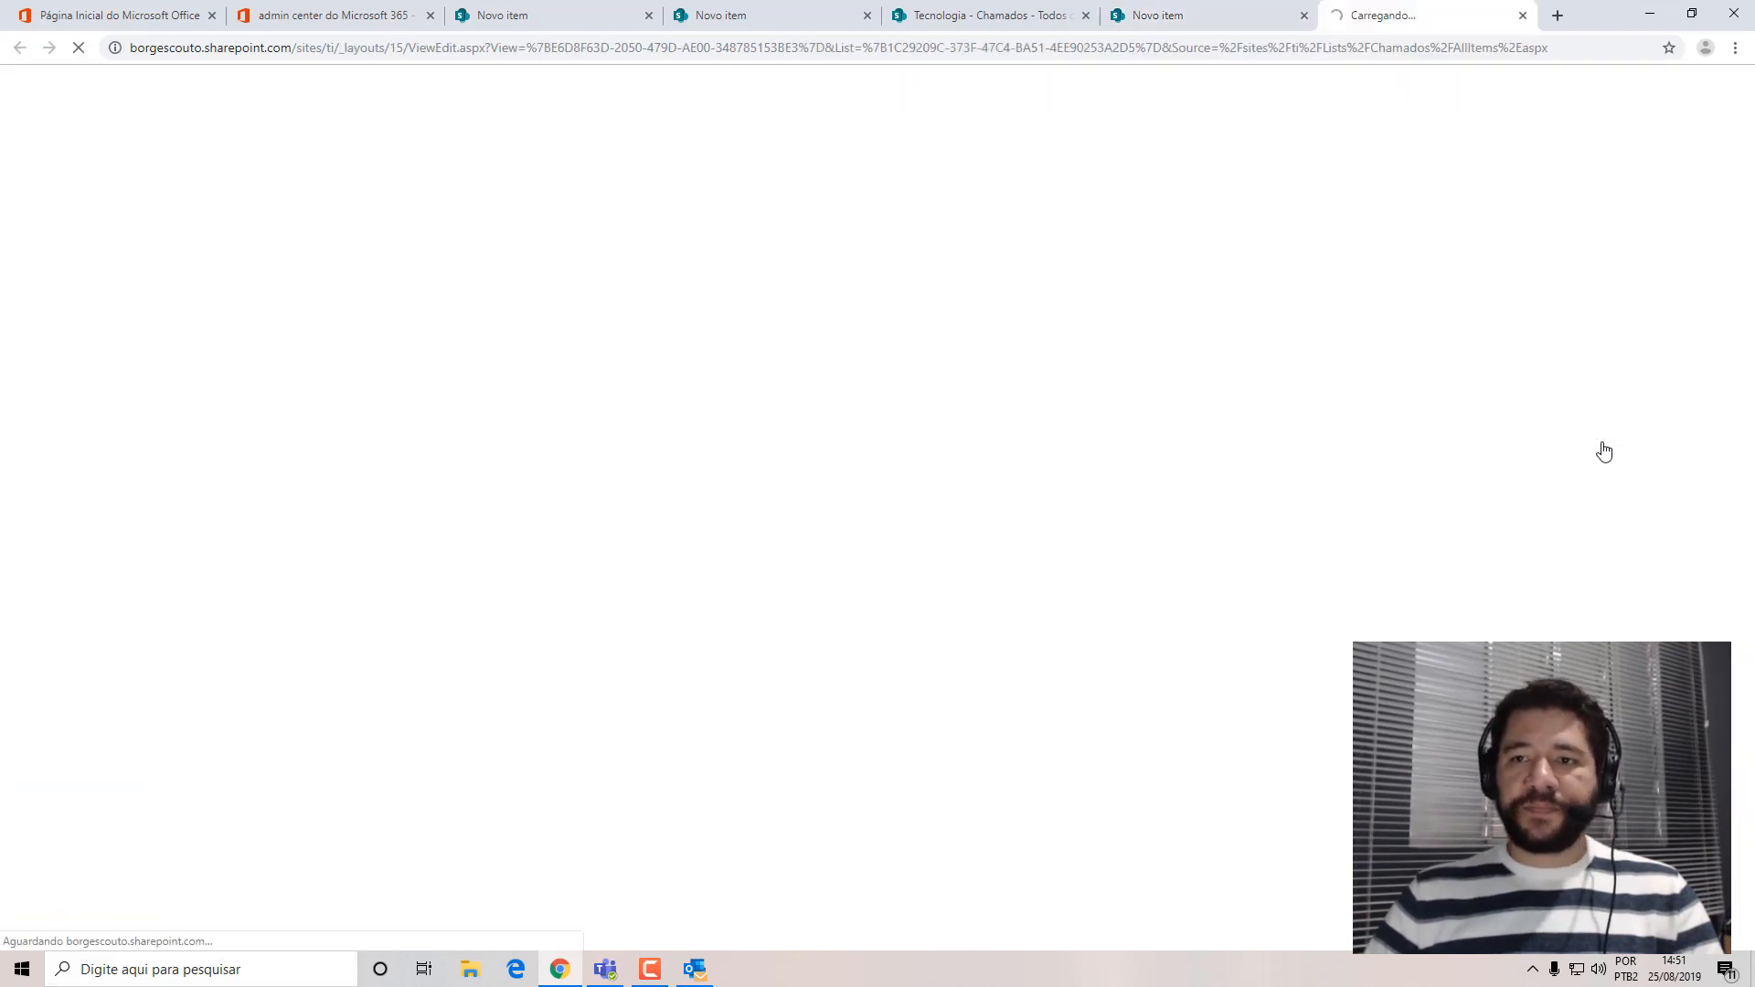
{"action": "left_click_drag", "start_coordinate": [1750, 347], "coordinate": [1753, 434]}
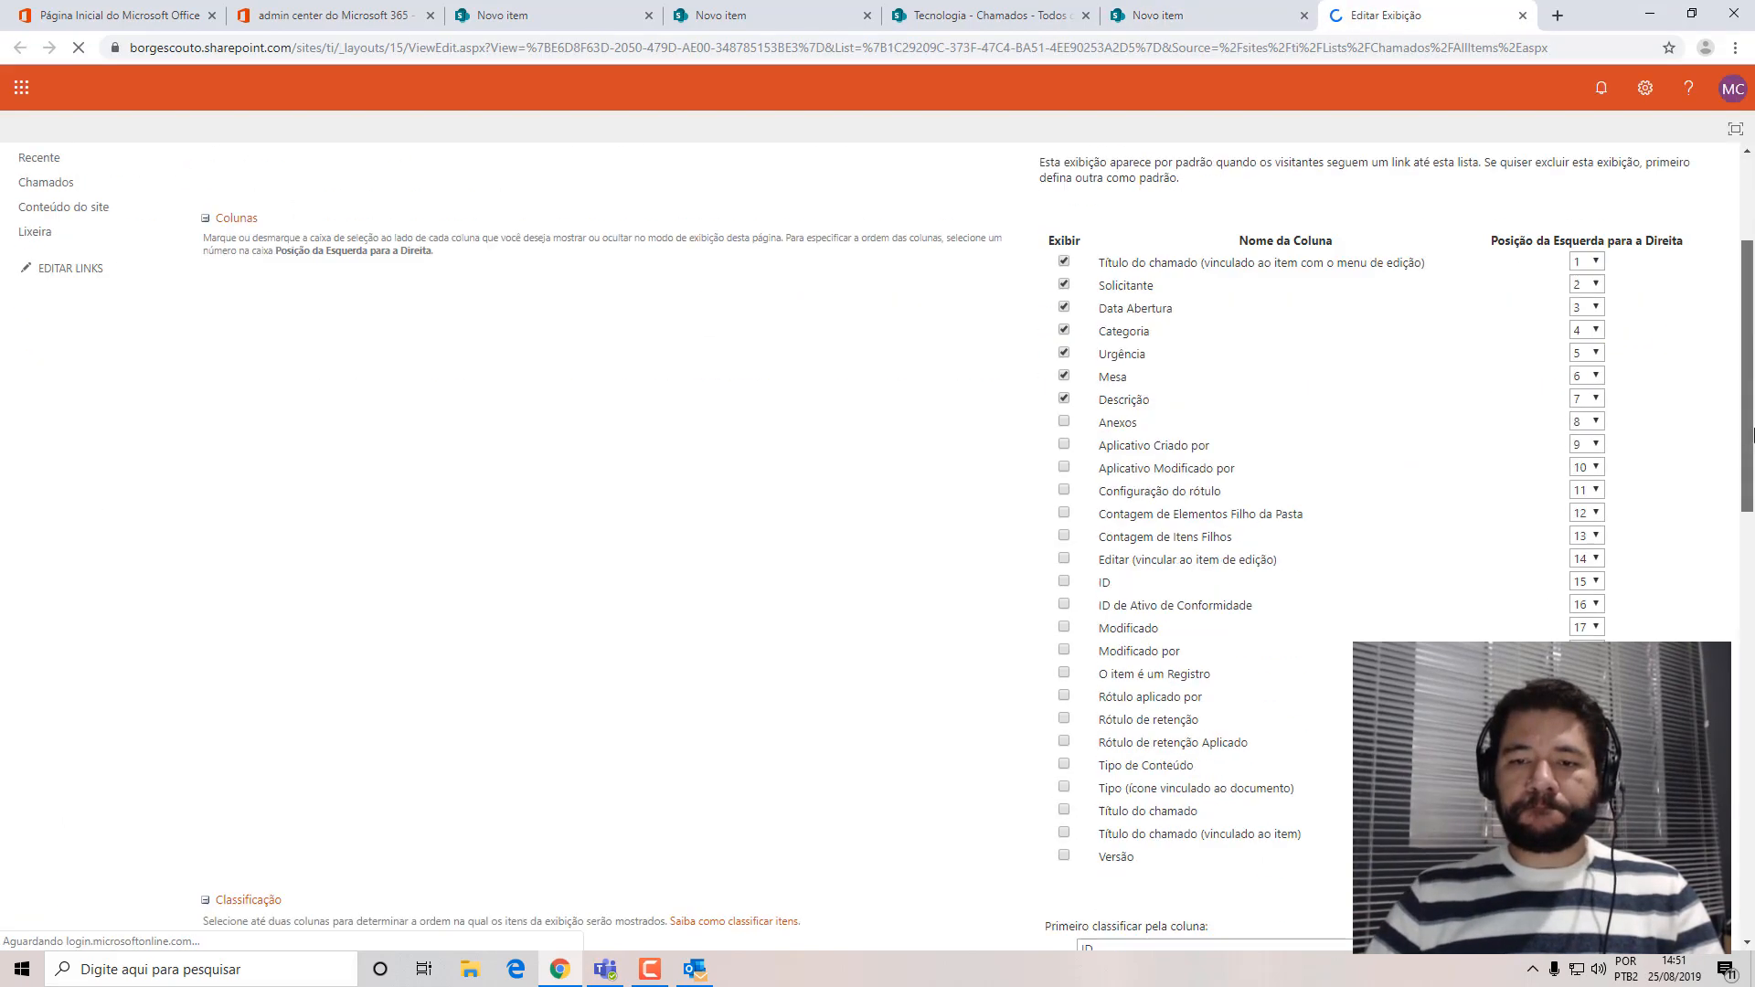
{"action": "scroll", "coordinate": [1107, 331], "scroll_direction": "down", "scroll_amount": 1}
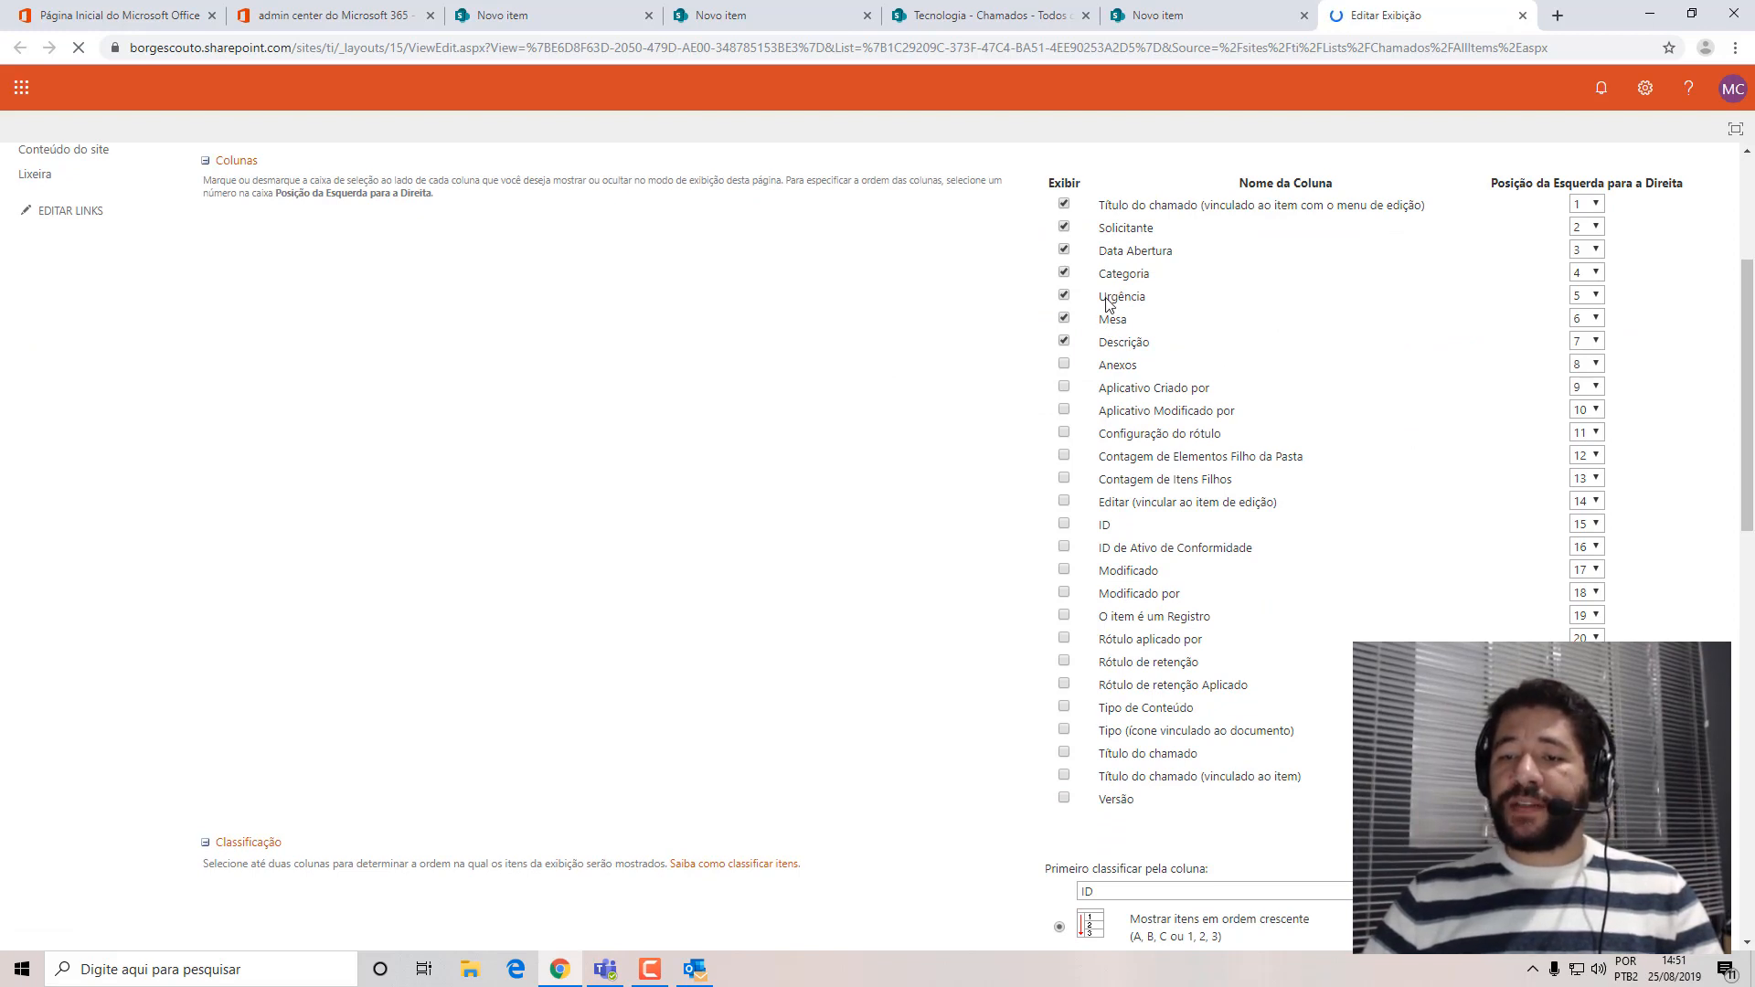
{"action": "left_click", "coordinate": [1587, 301]}
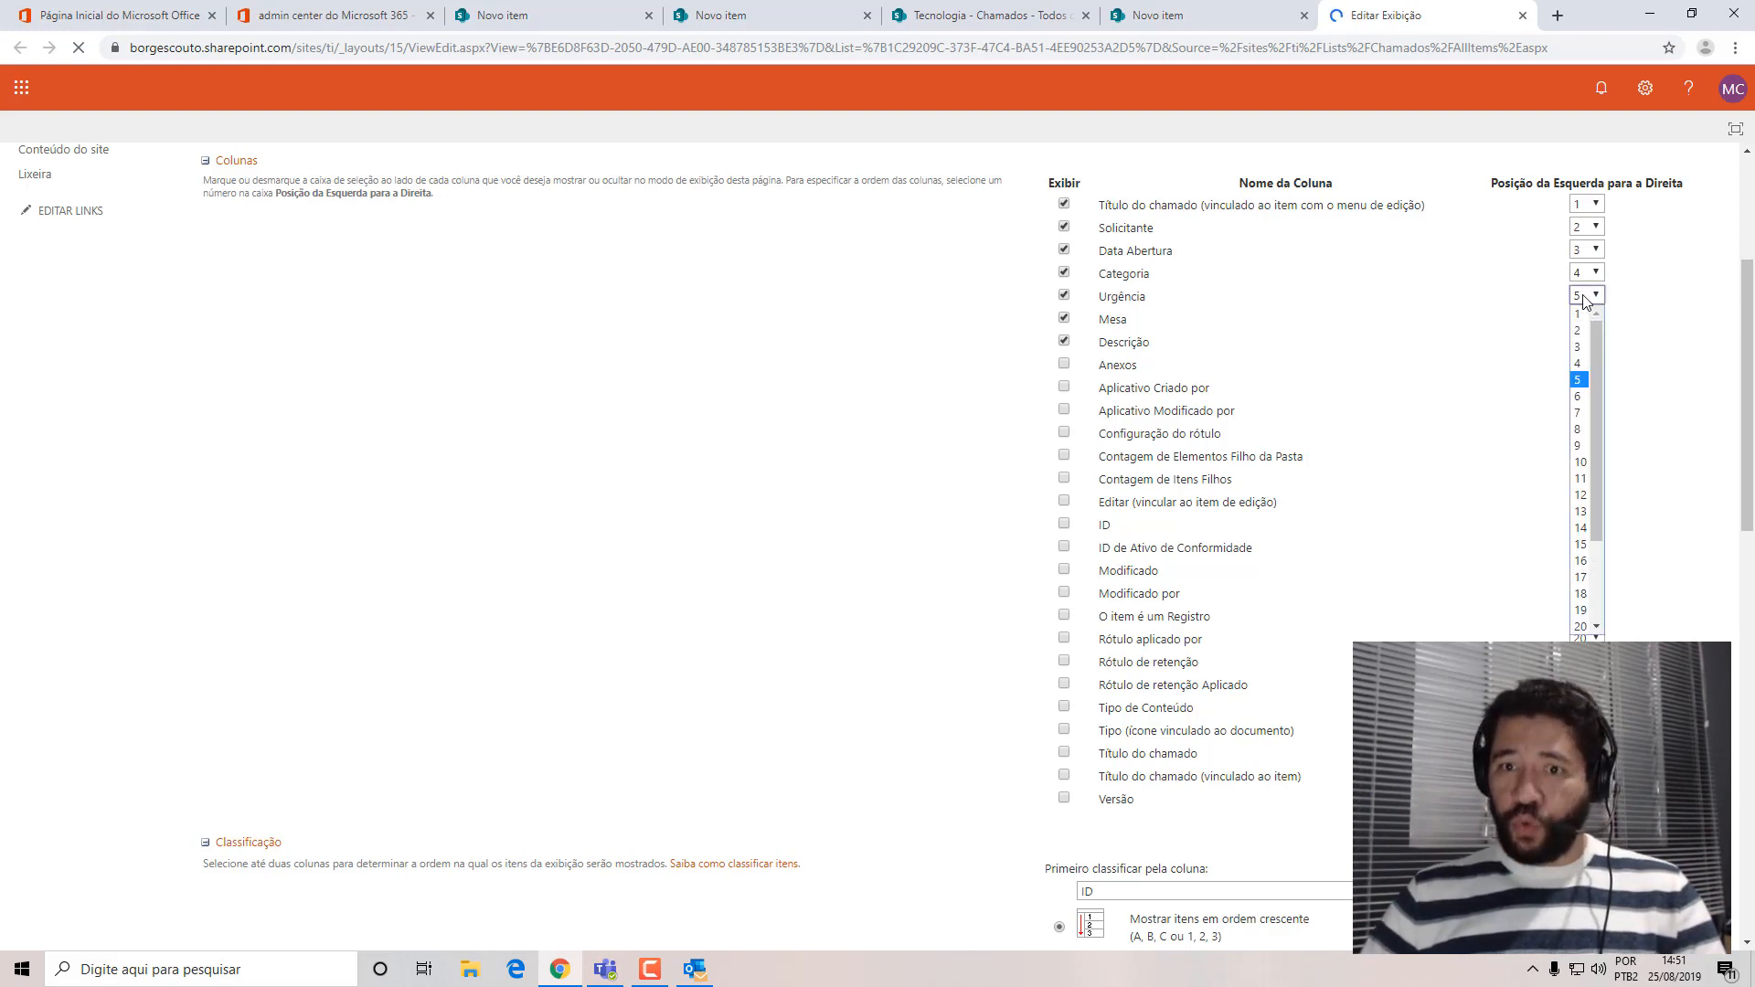
{"action": "left_click", "coordinate": [1579, 396]}
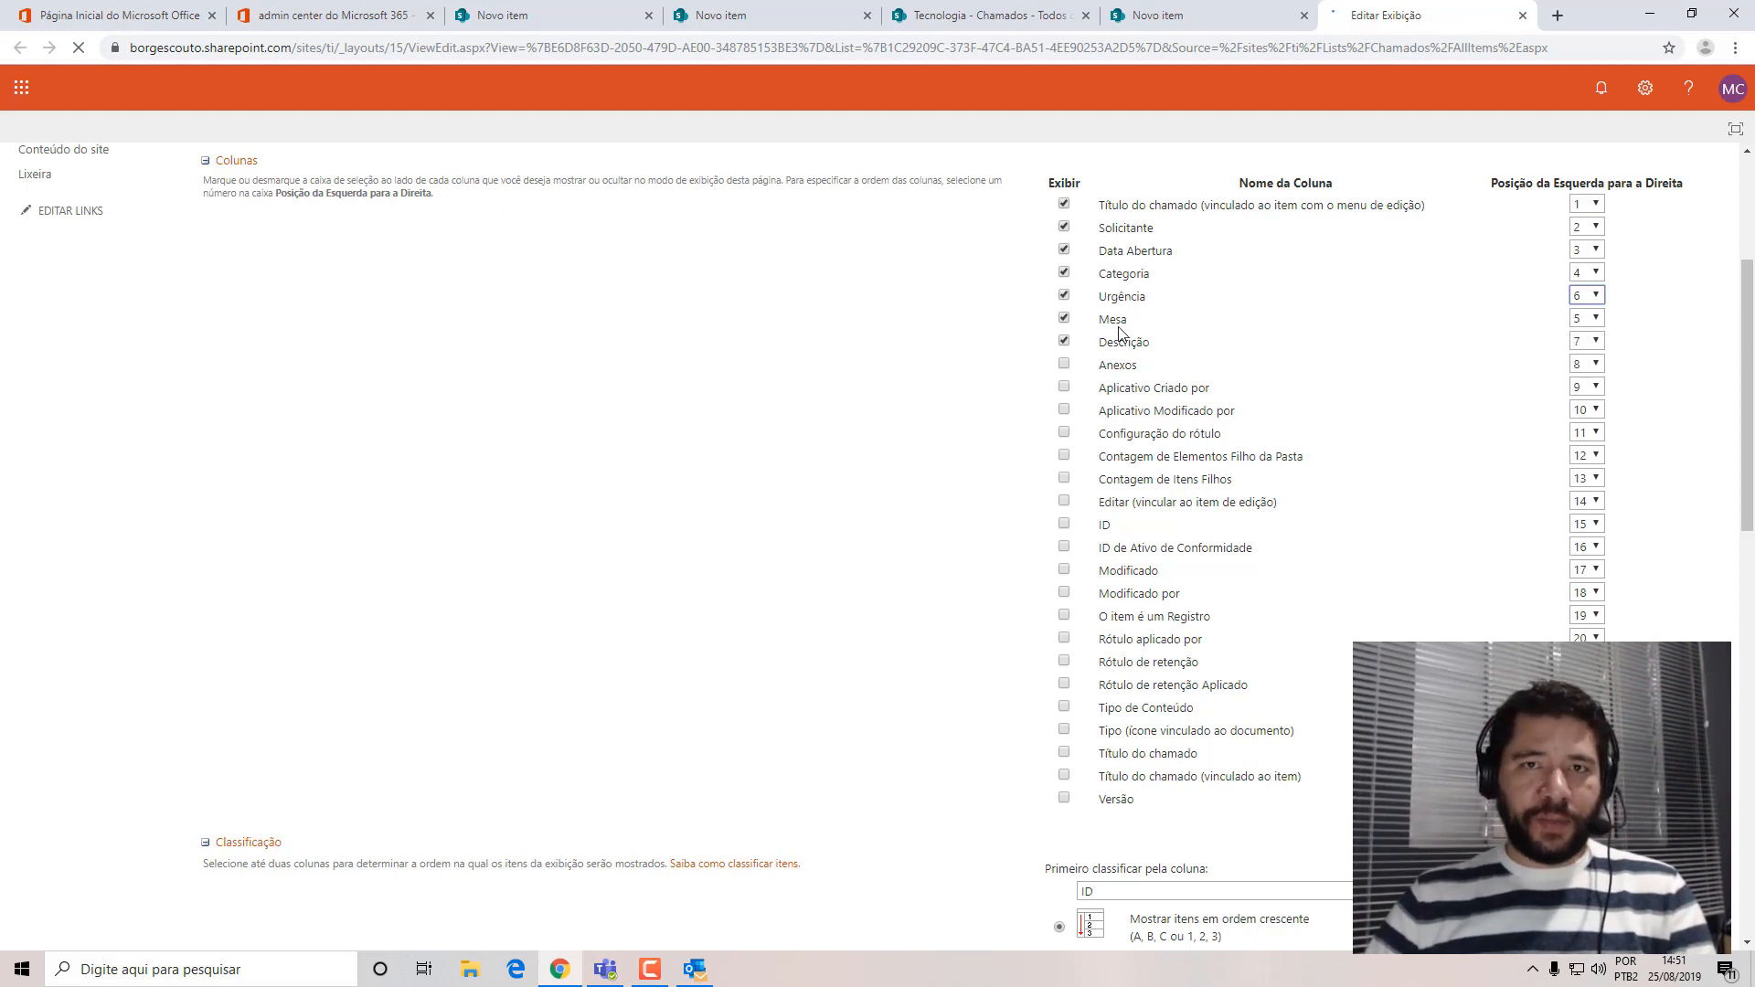
{"action": "scroll", "coordinate": [1689, 558], "scroll_direction": "down", "scroll_amount": 15}
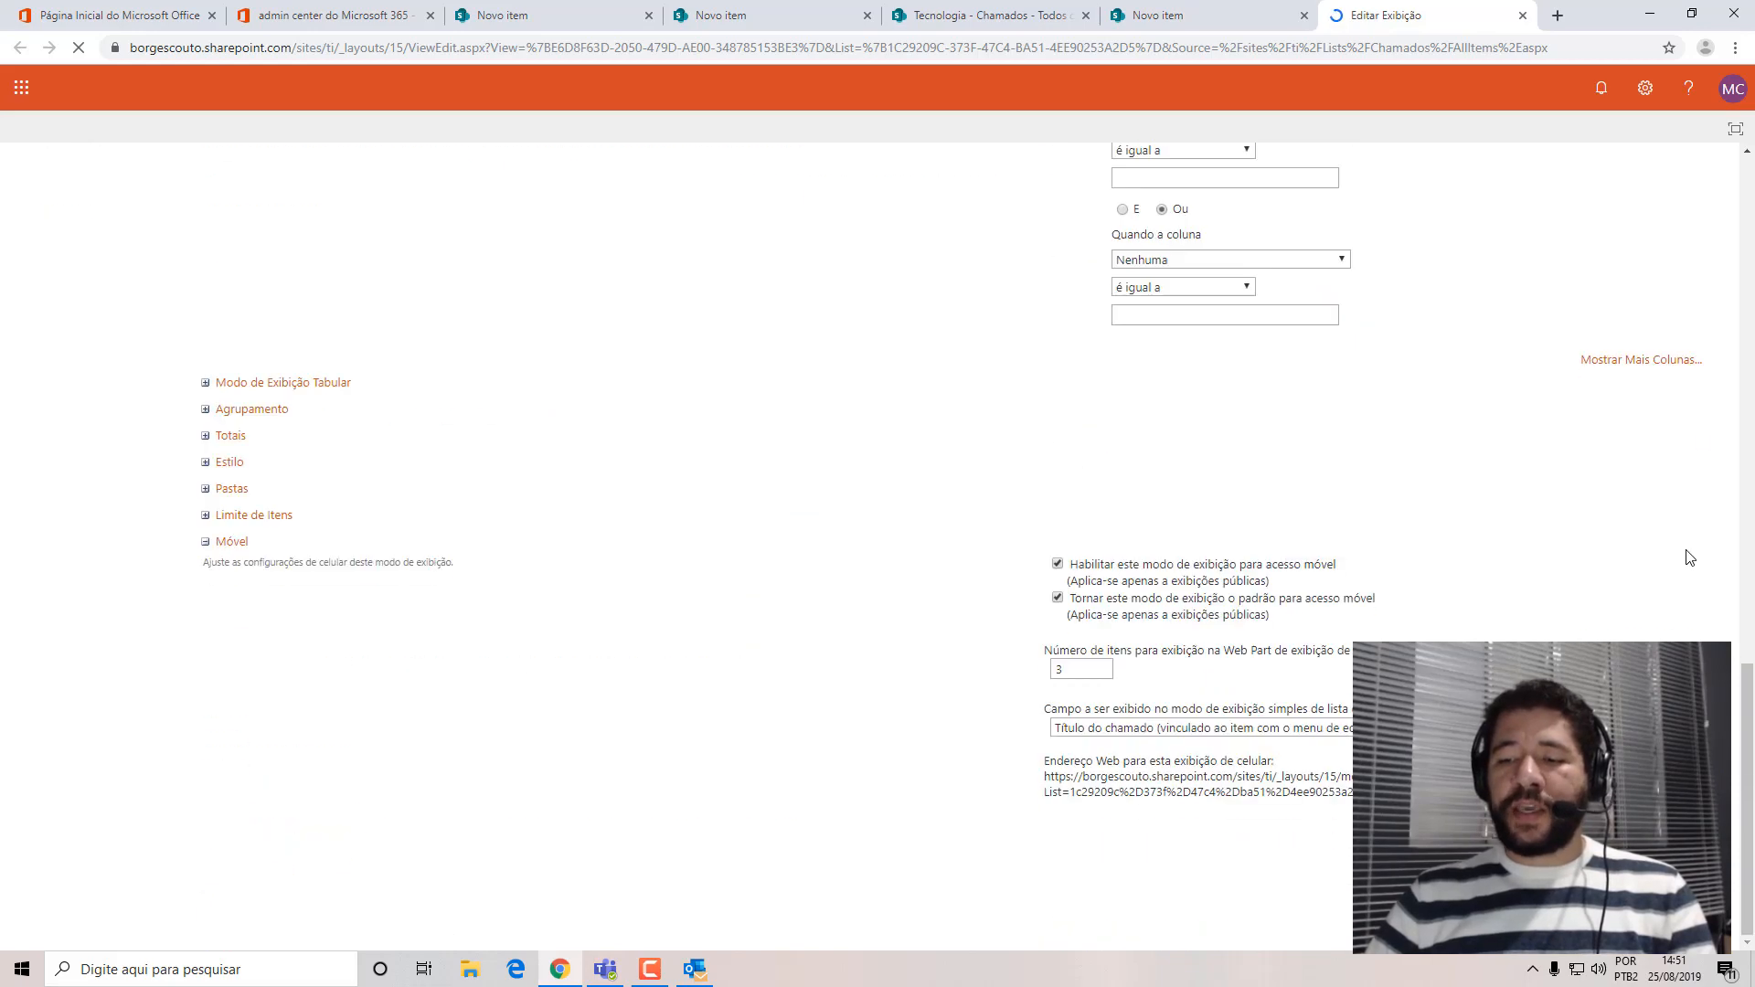
{"action": "scroll", "coordinate": [1690, 558], "scroll_direction": "up", "scroll_amount": 15}
{"action": "left_click", "coordinate": [1618, 275]}
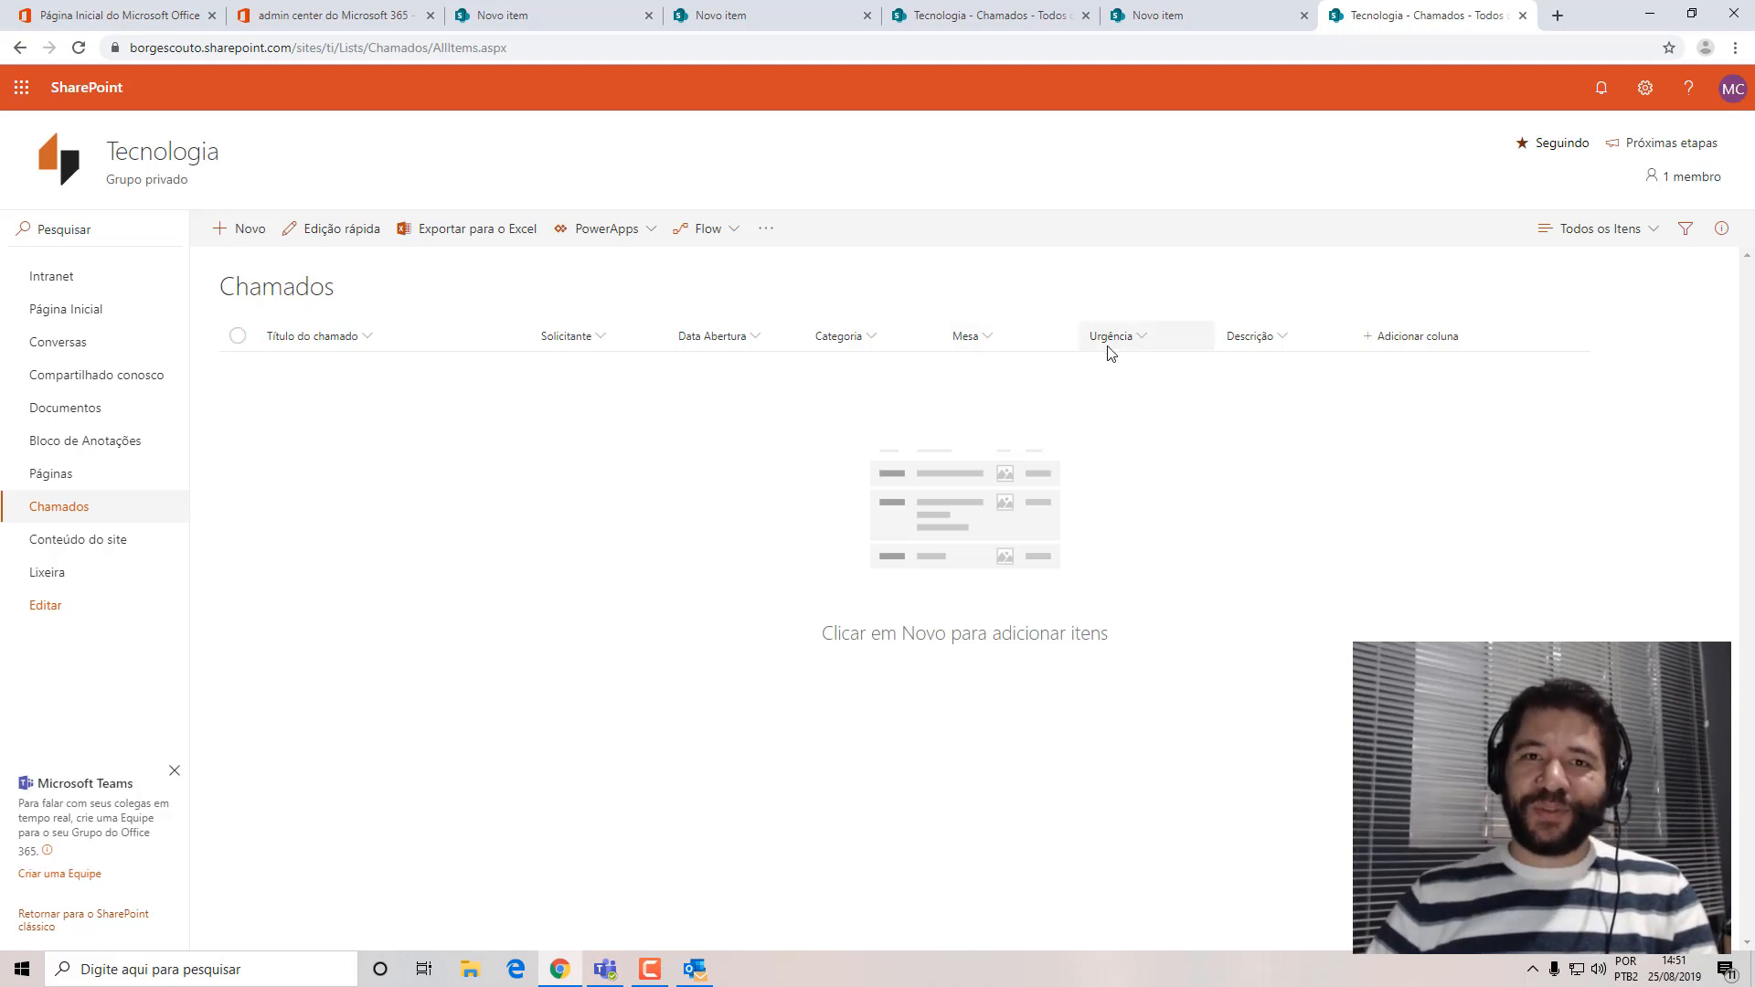
Review the field order in the new-item form and the column settings available for Descrição, leaving both unchanged.
{"action": "left_click", "coordinate": [217, 239]}
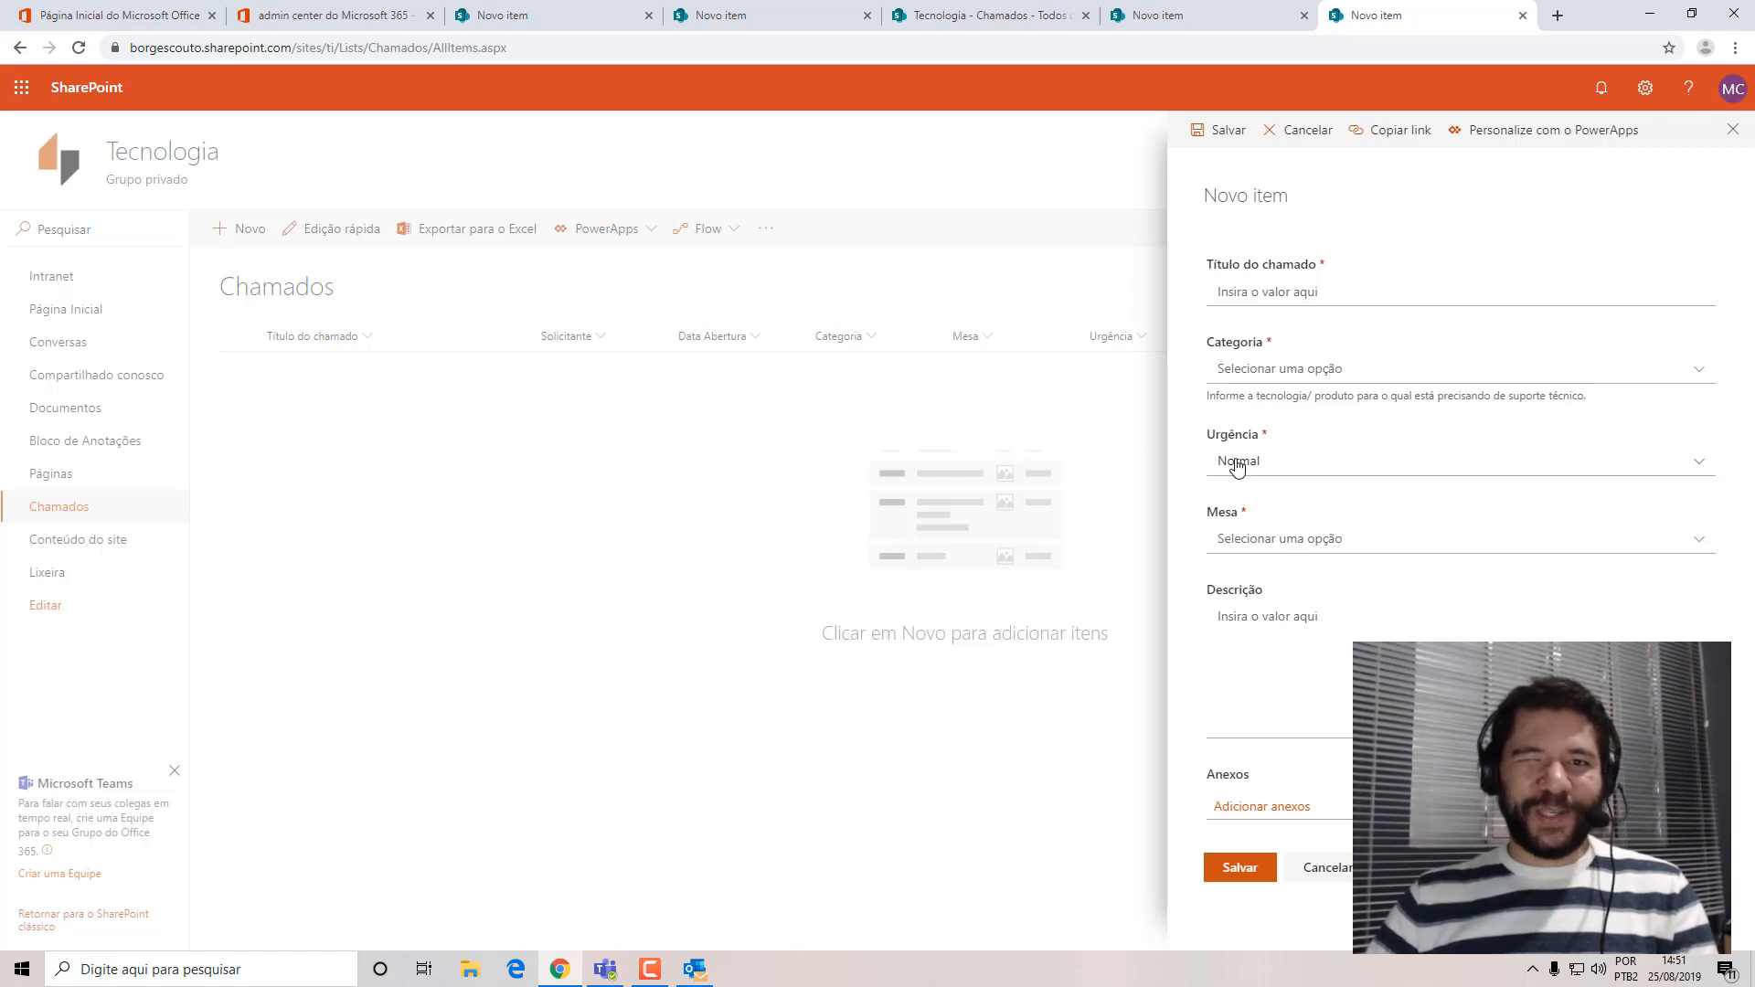
{"action": "left_click", "coordinate": [1732, 130]}
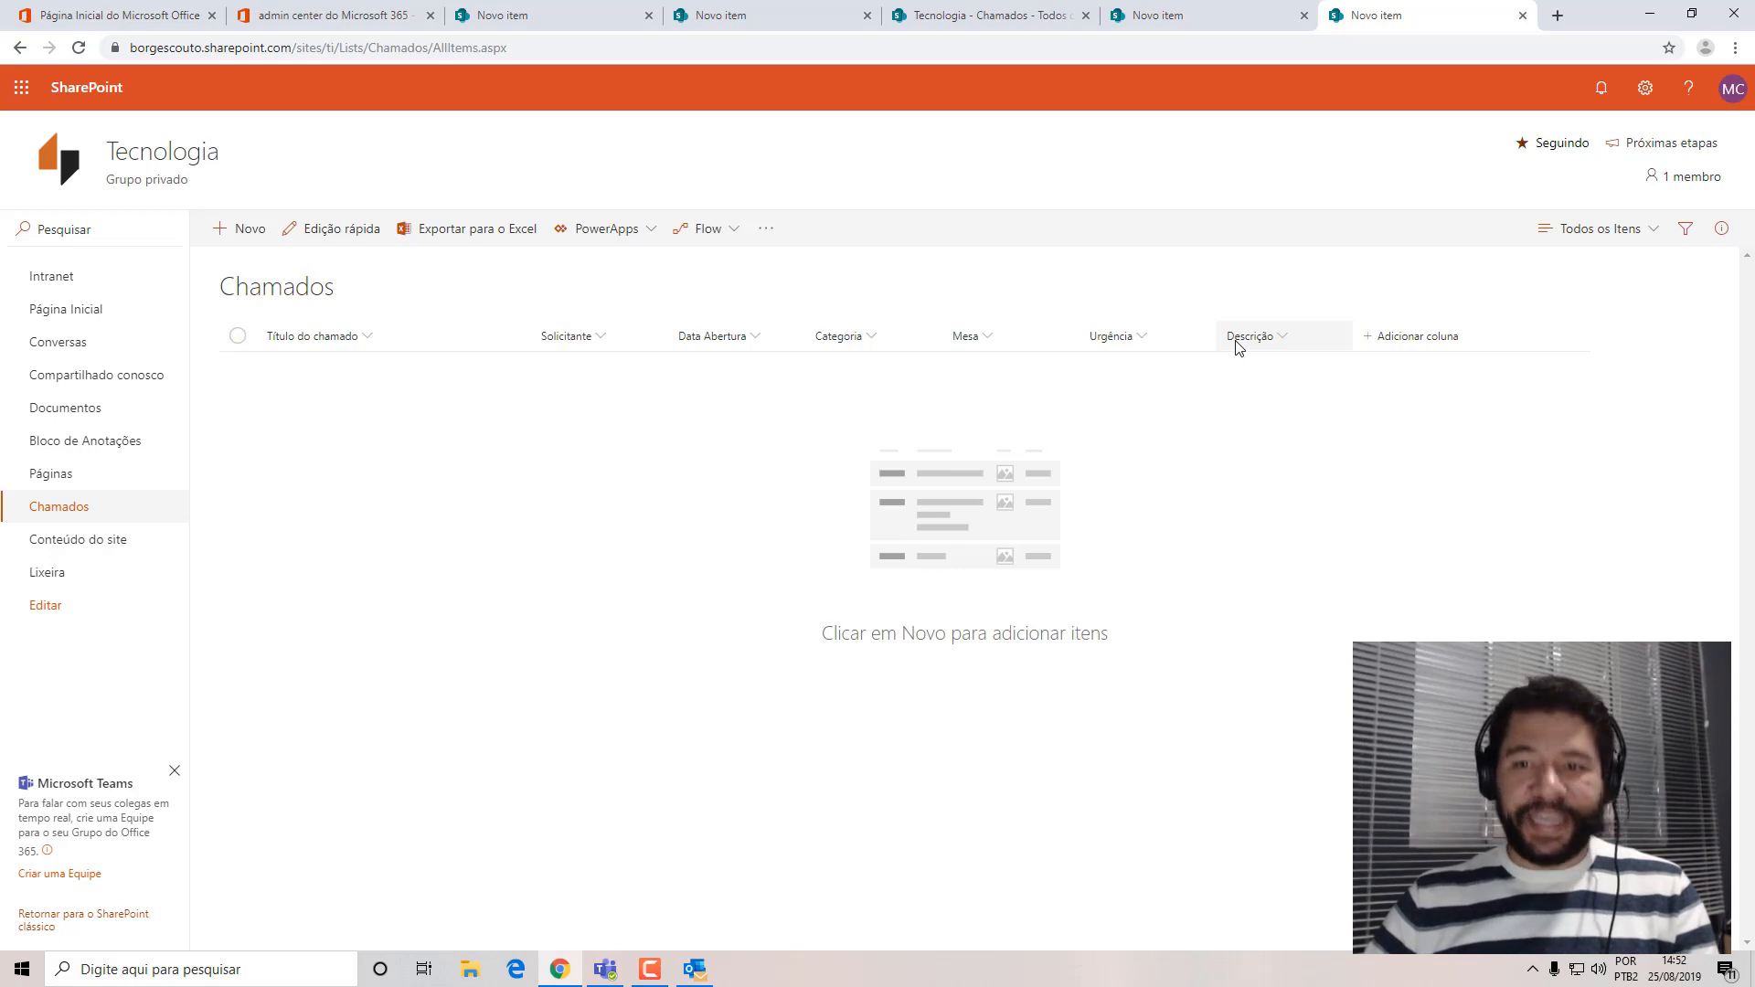
{"action": "left_click", "coordinate": [1277, 344]}
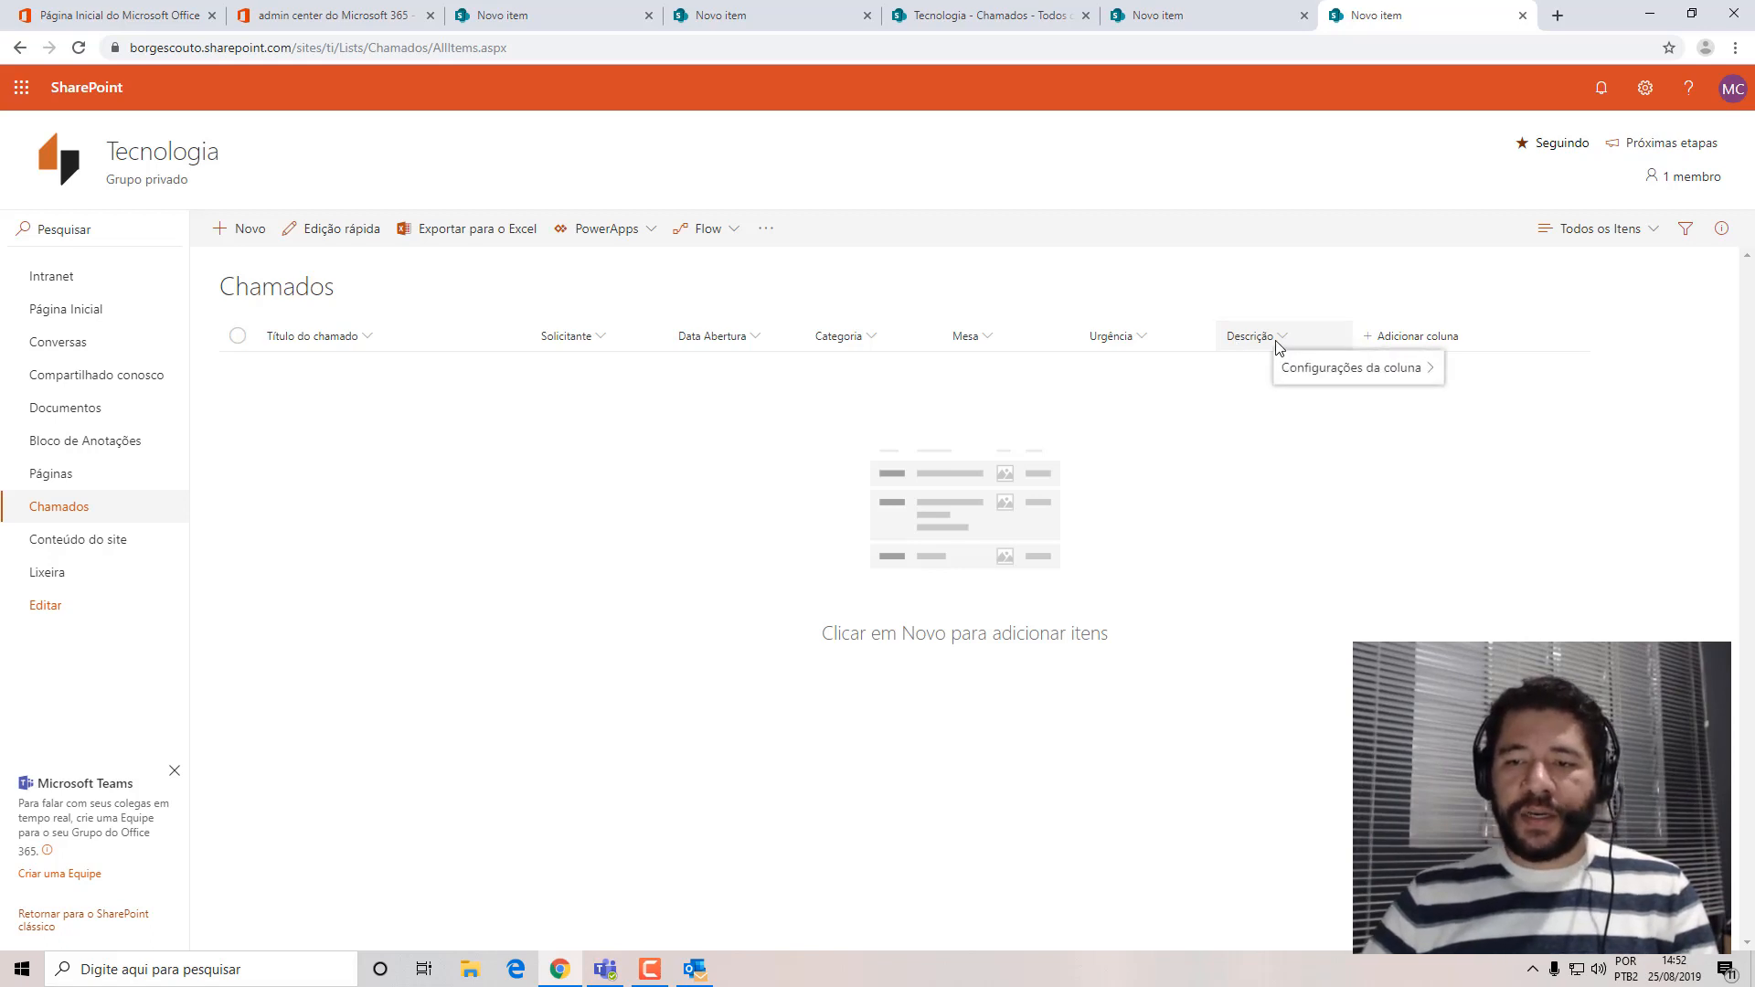
{"action": "mouse_move", "coordinate": [1300, 383]}
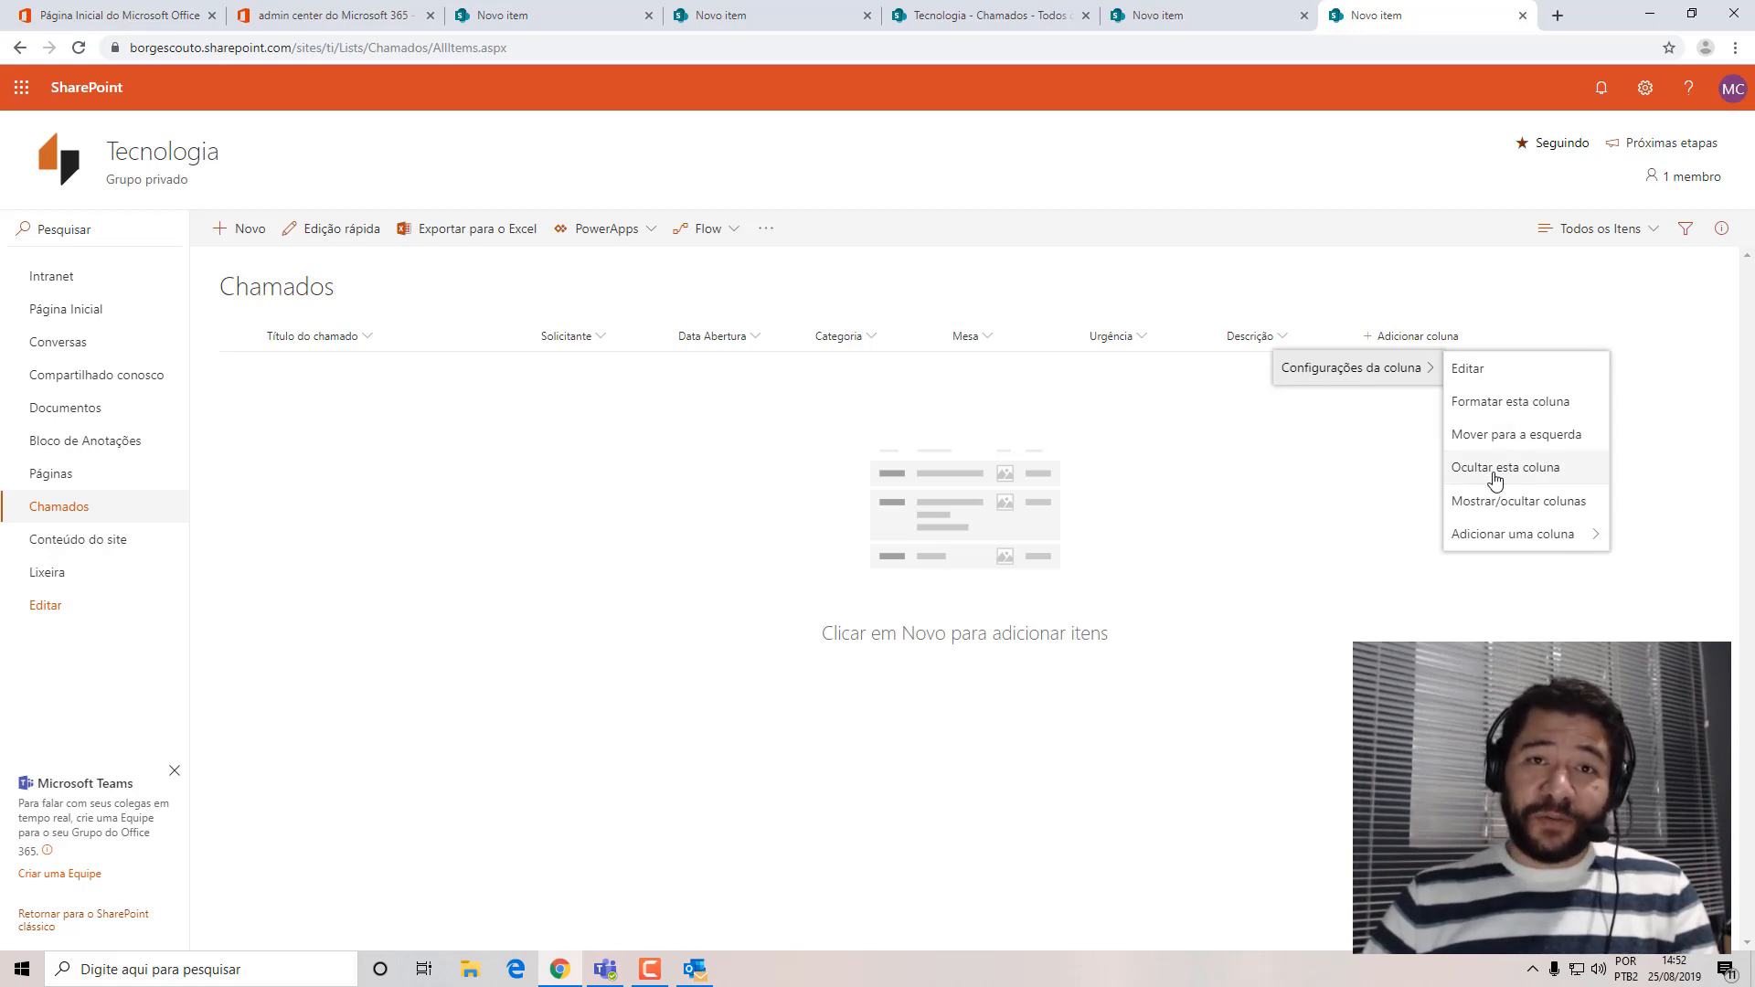
{"action": "left_click", "coordinate": [642, 812]}
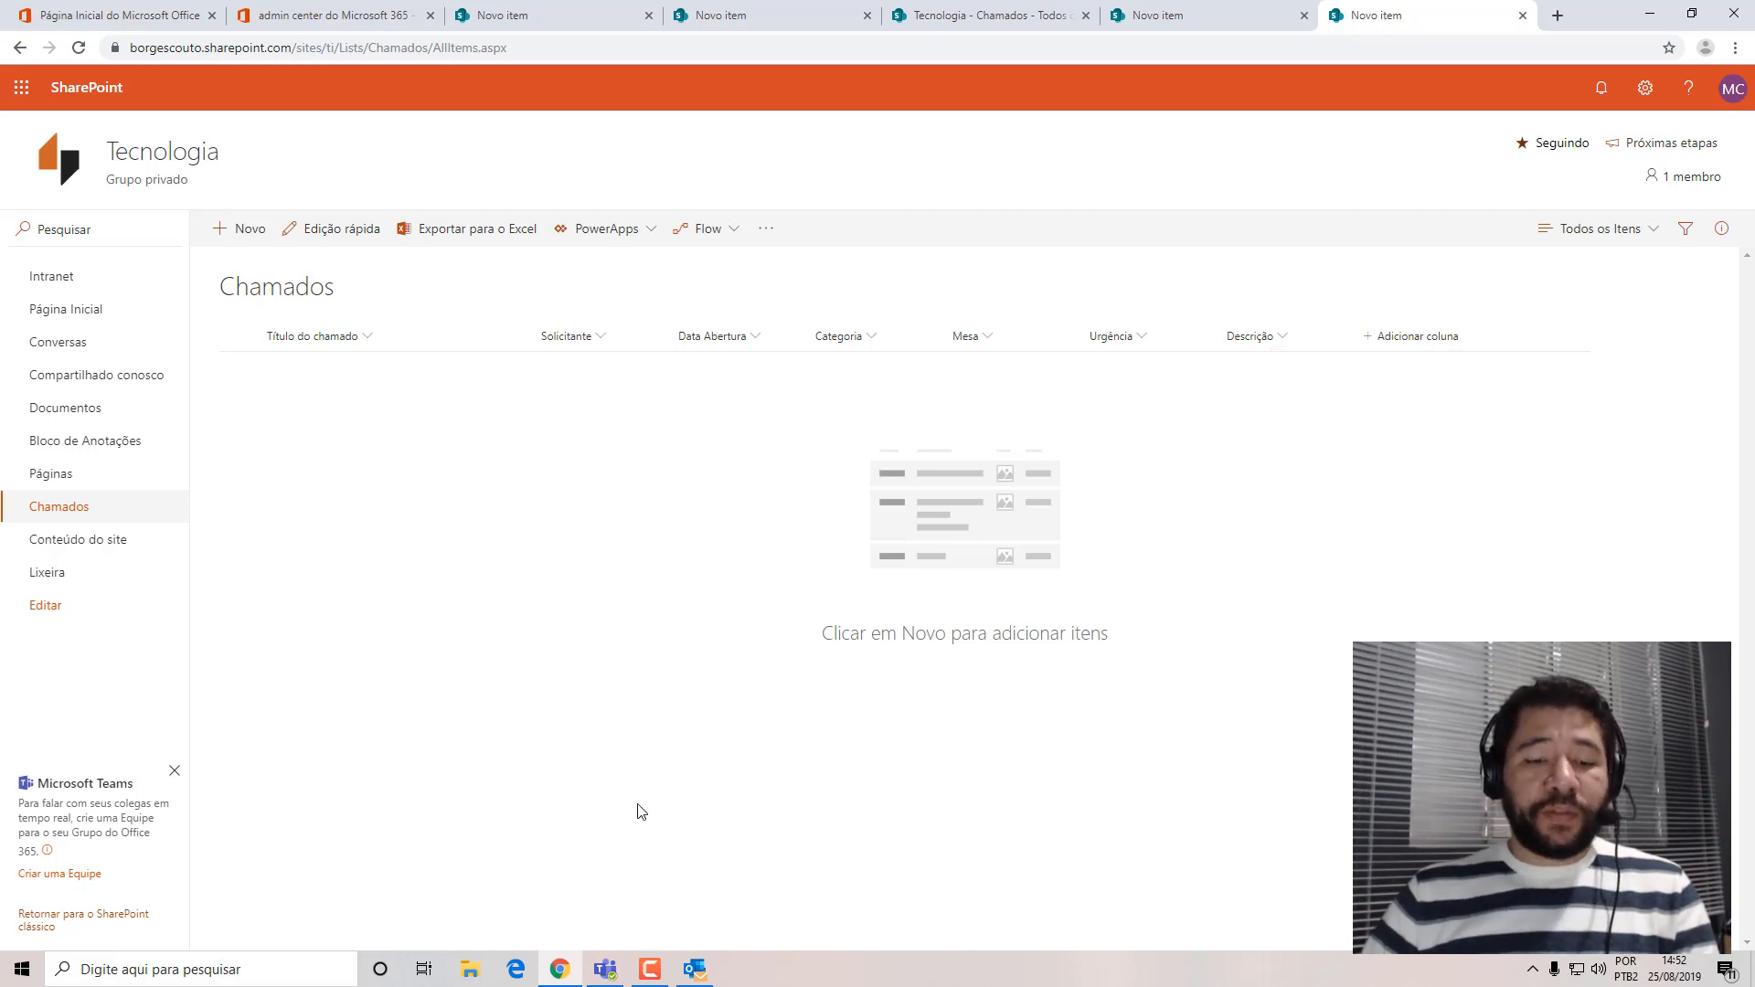
Search Windows for SharePoint Designer and launch it.
{"action": "key", "text": "super"}
{"action": "type", "text": "share"}
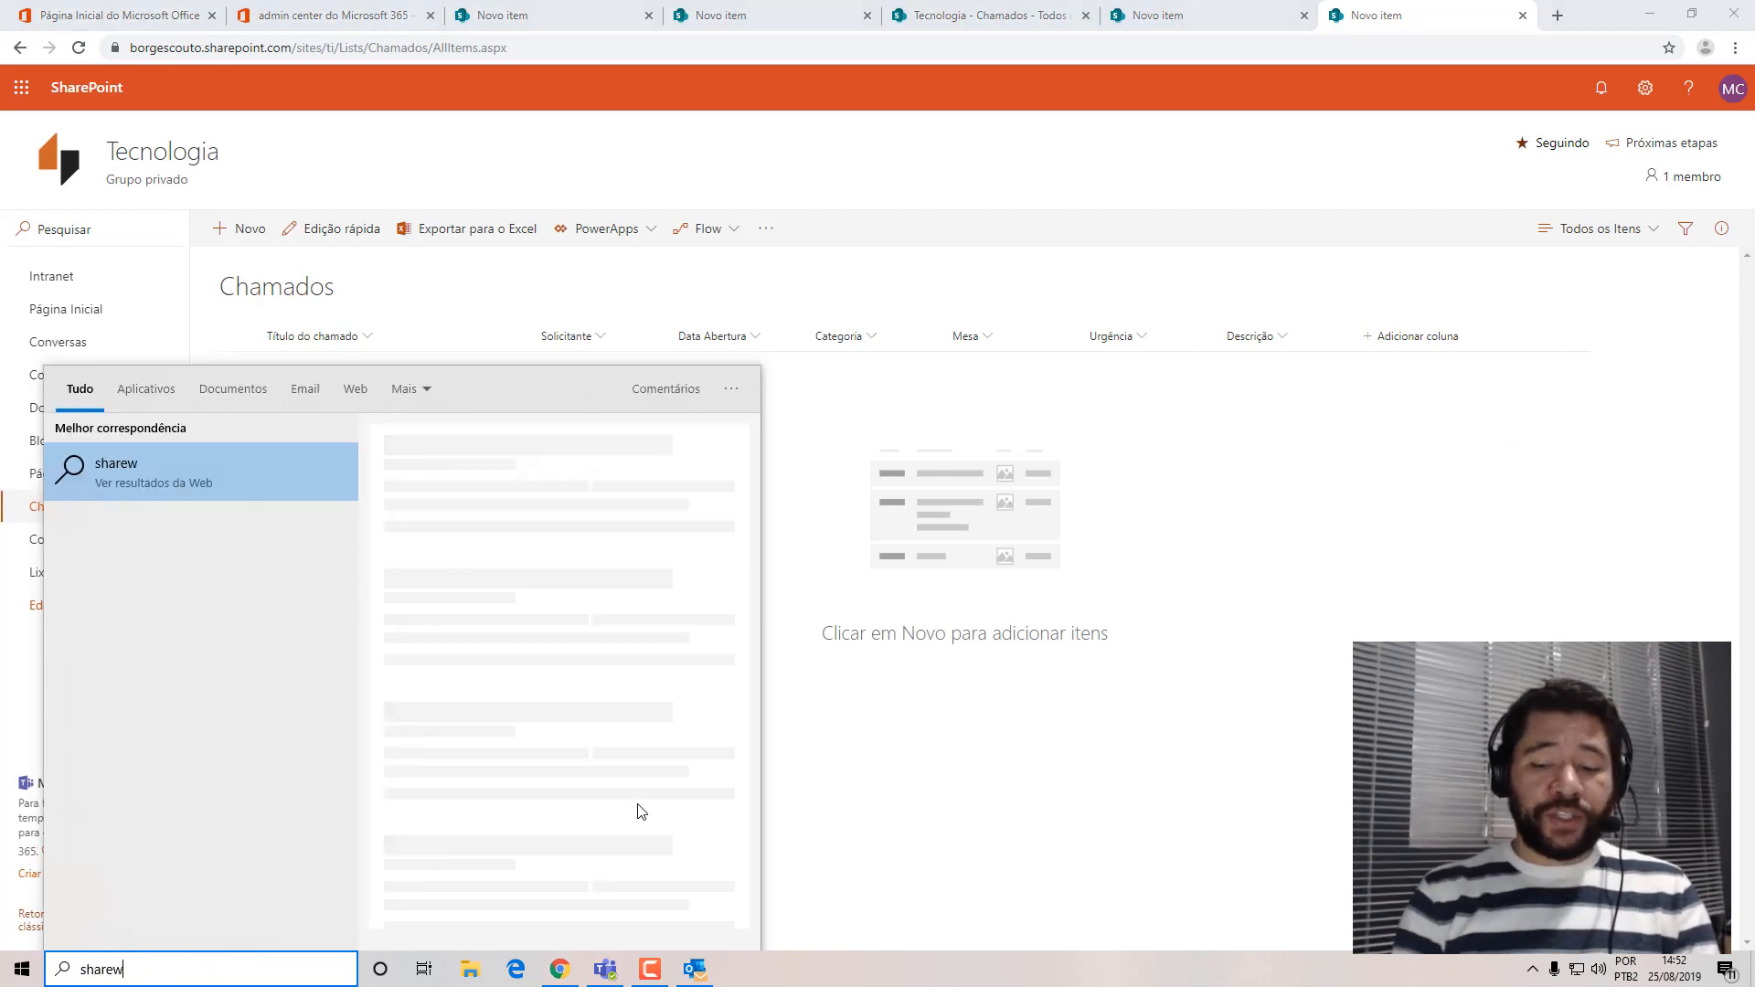
{"action": "key", "text": "Return"}
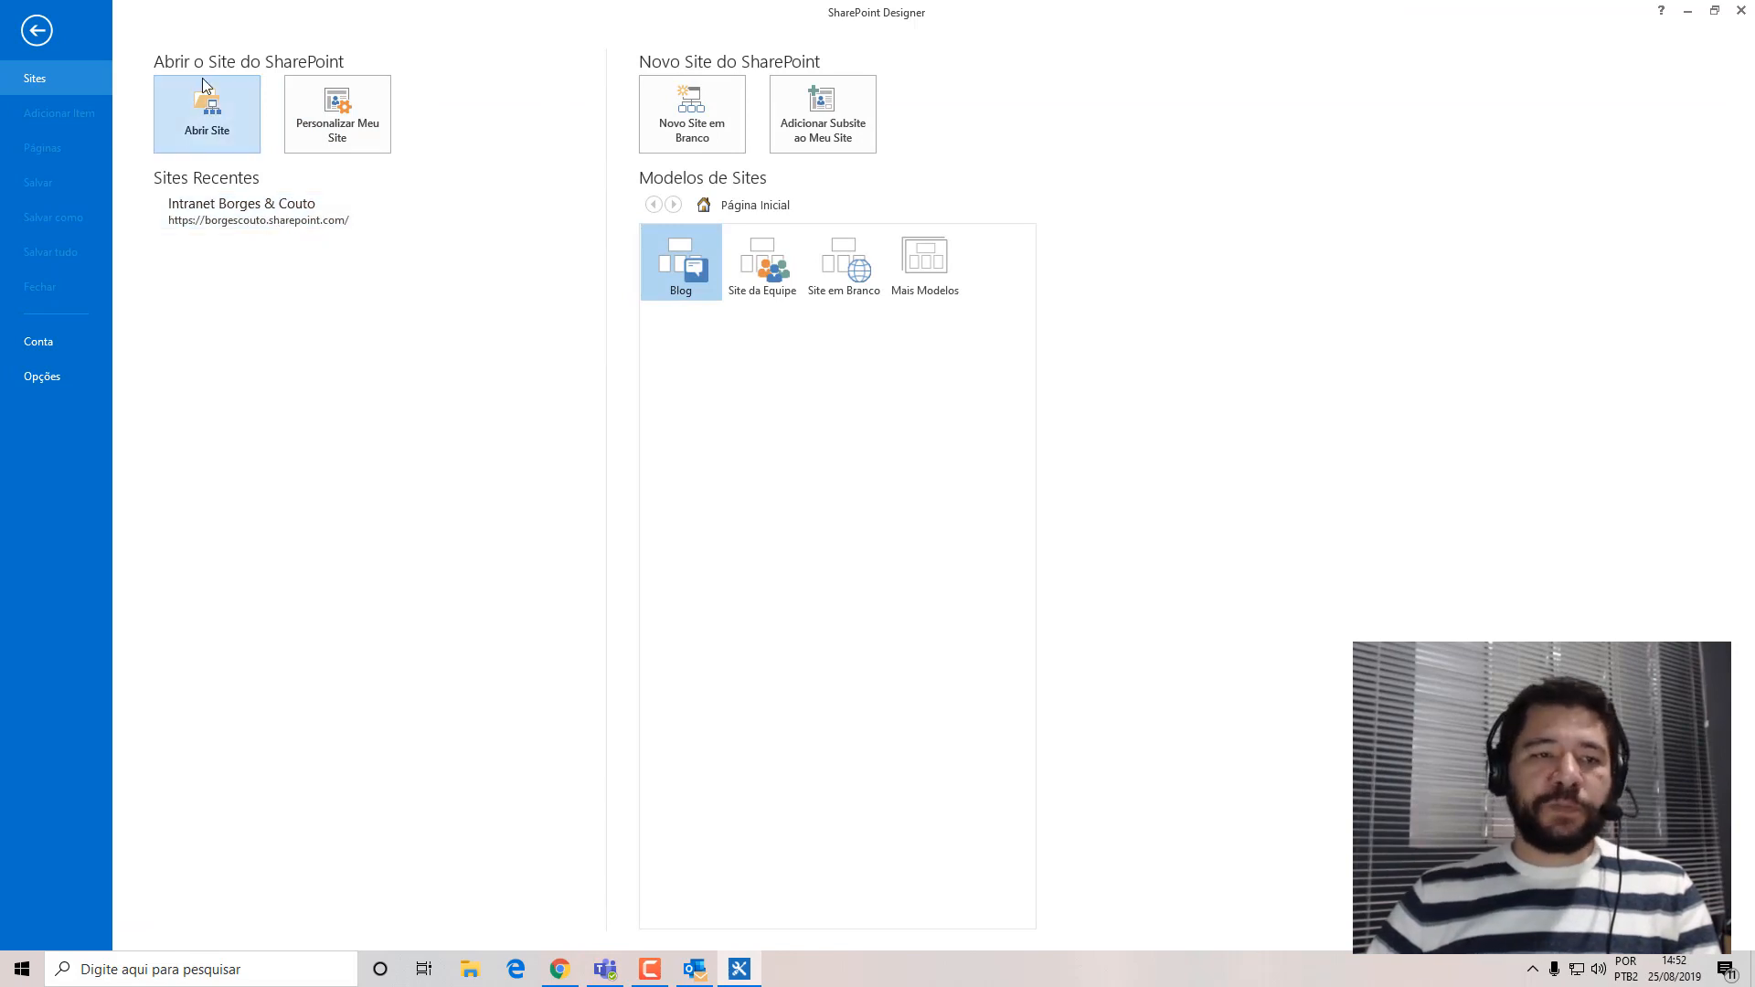
{"action": "left_click", "coordinate": [255, 219]}
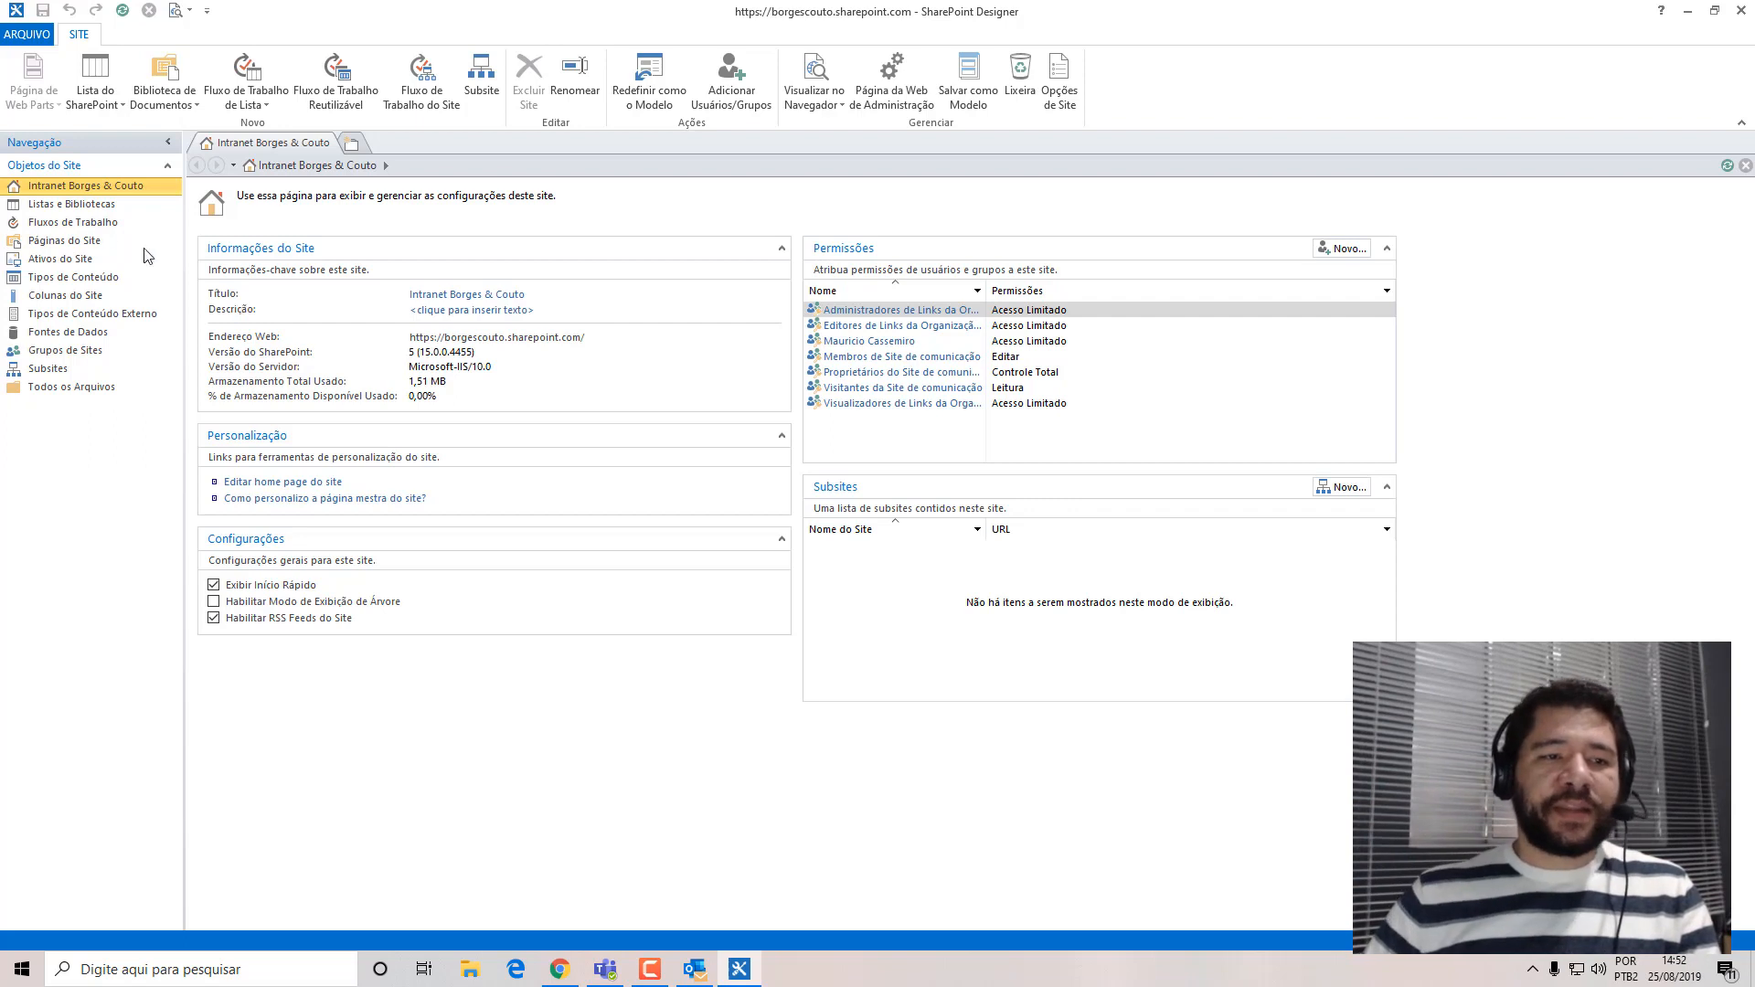
{"action": "left_click", "coordinate": [64, 204]}
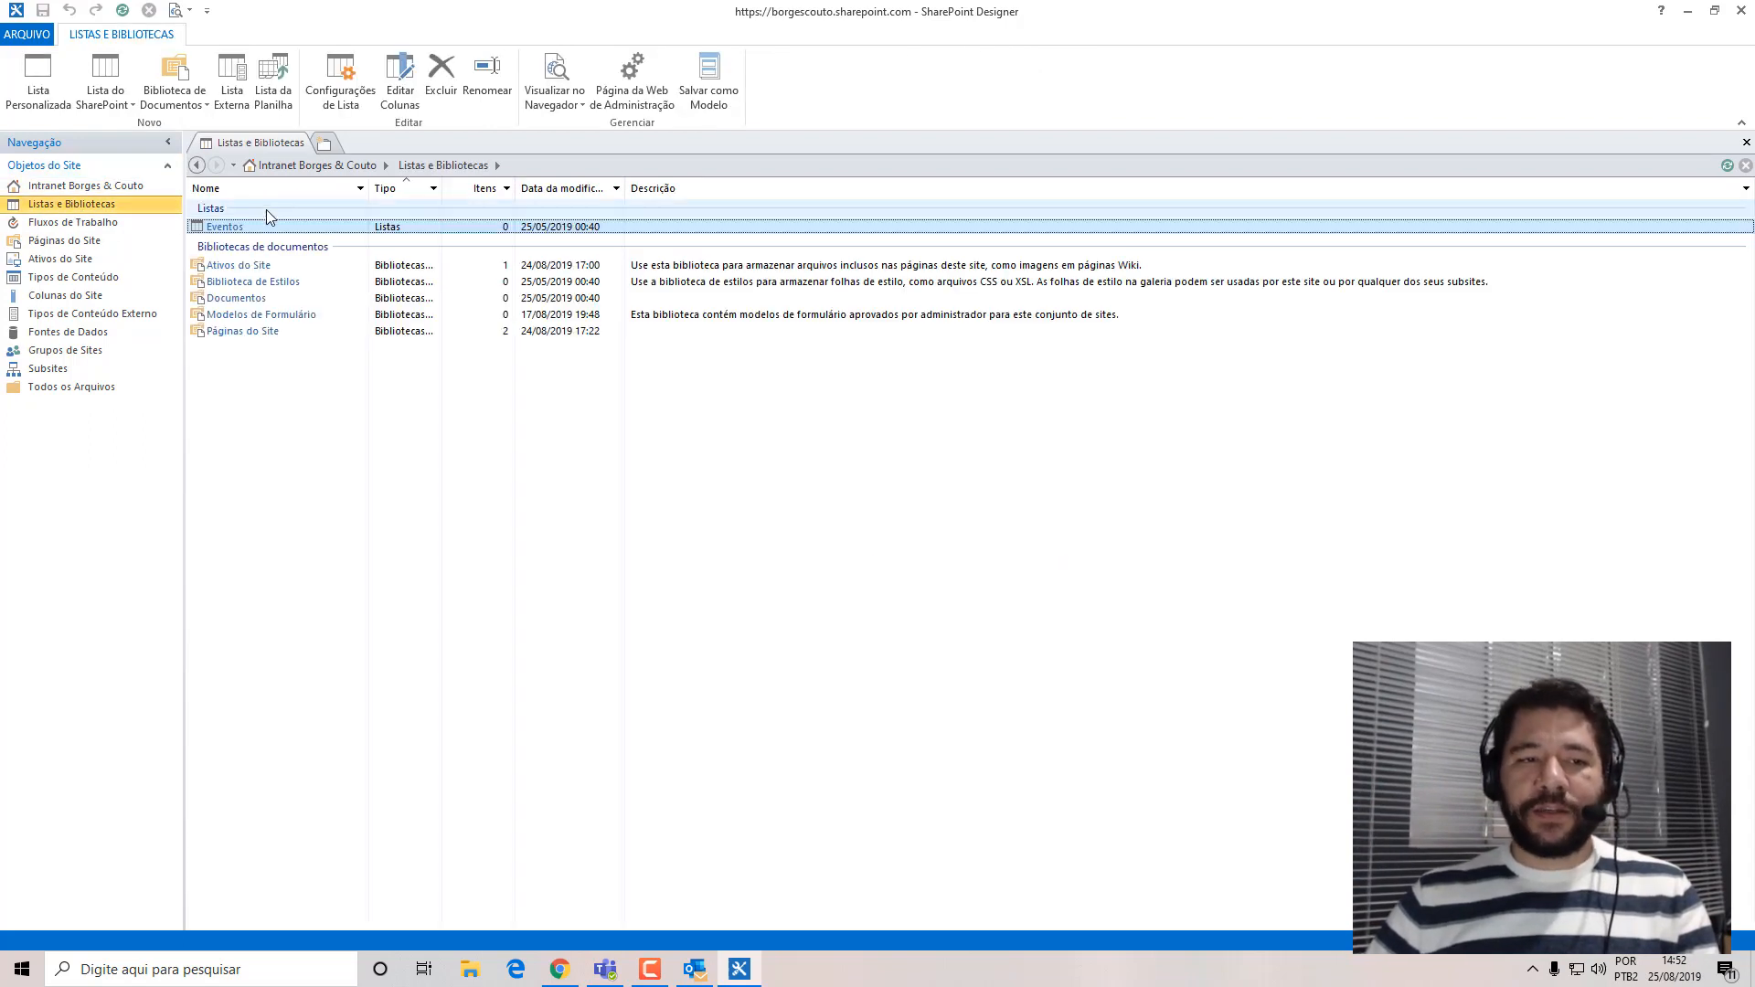
{"action": "left_click", "coordinate": [121, 11]}
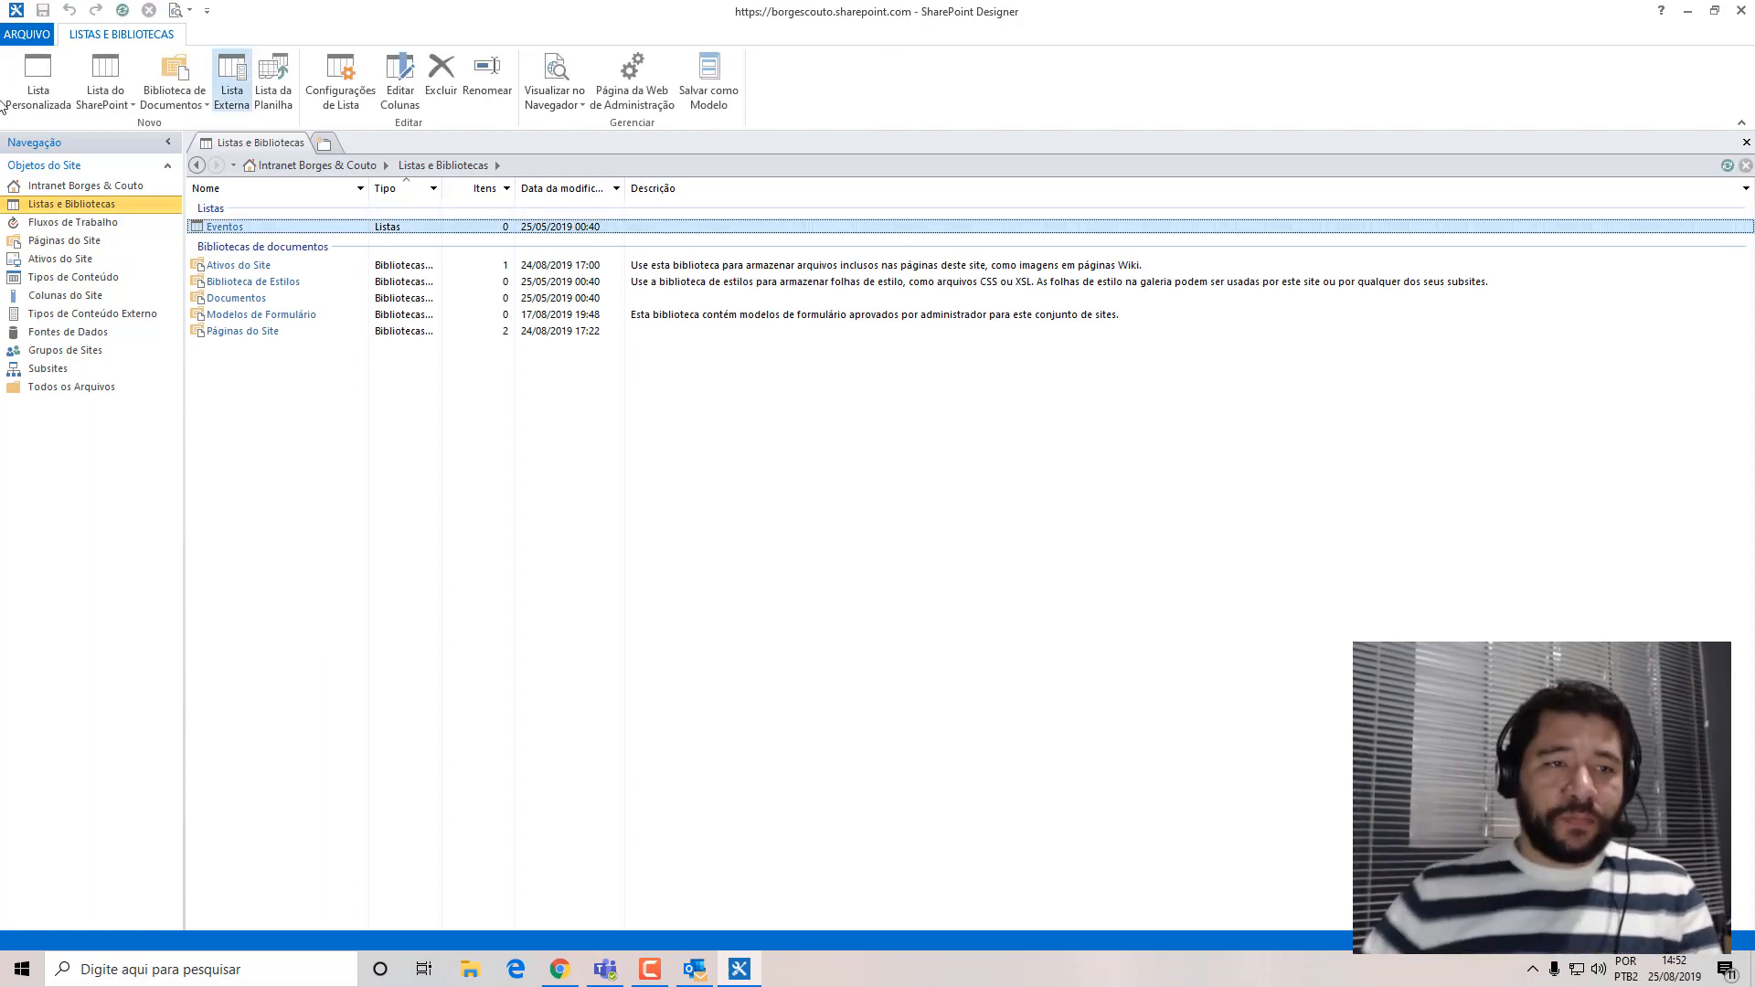
{"action": "left_click", "coordinate": [44, 43]}
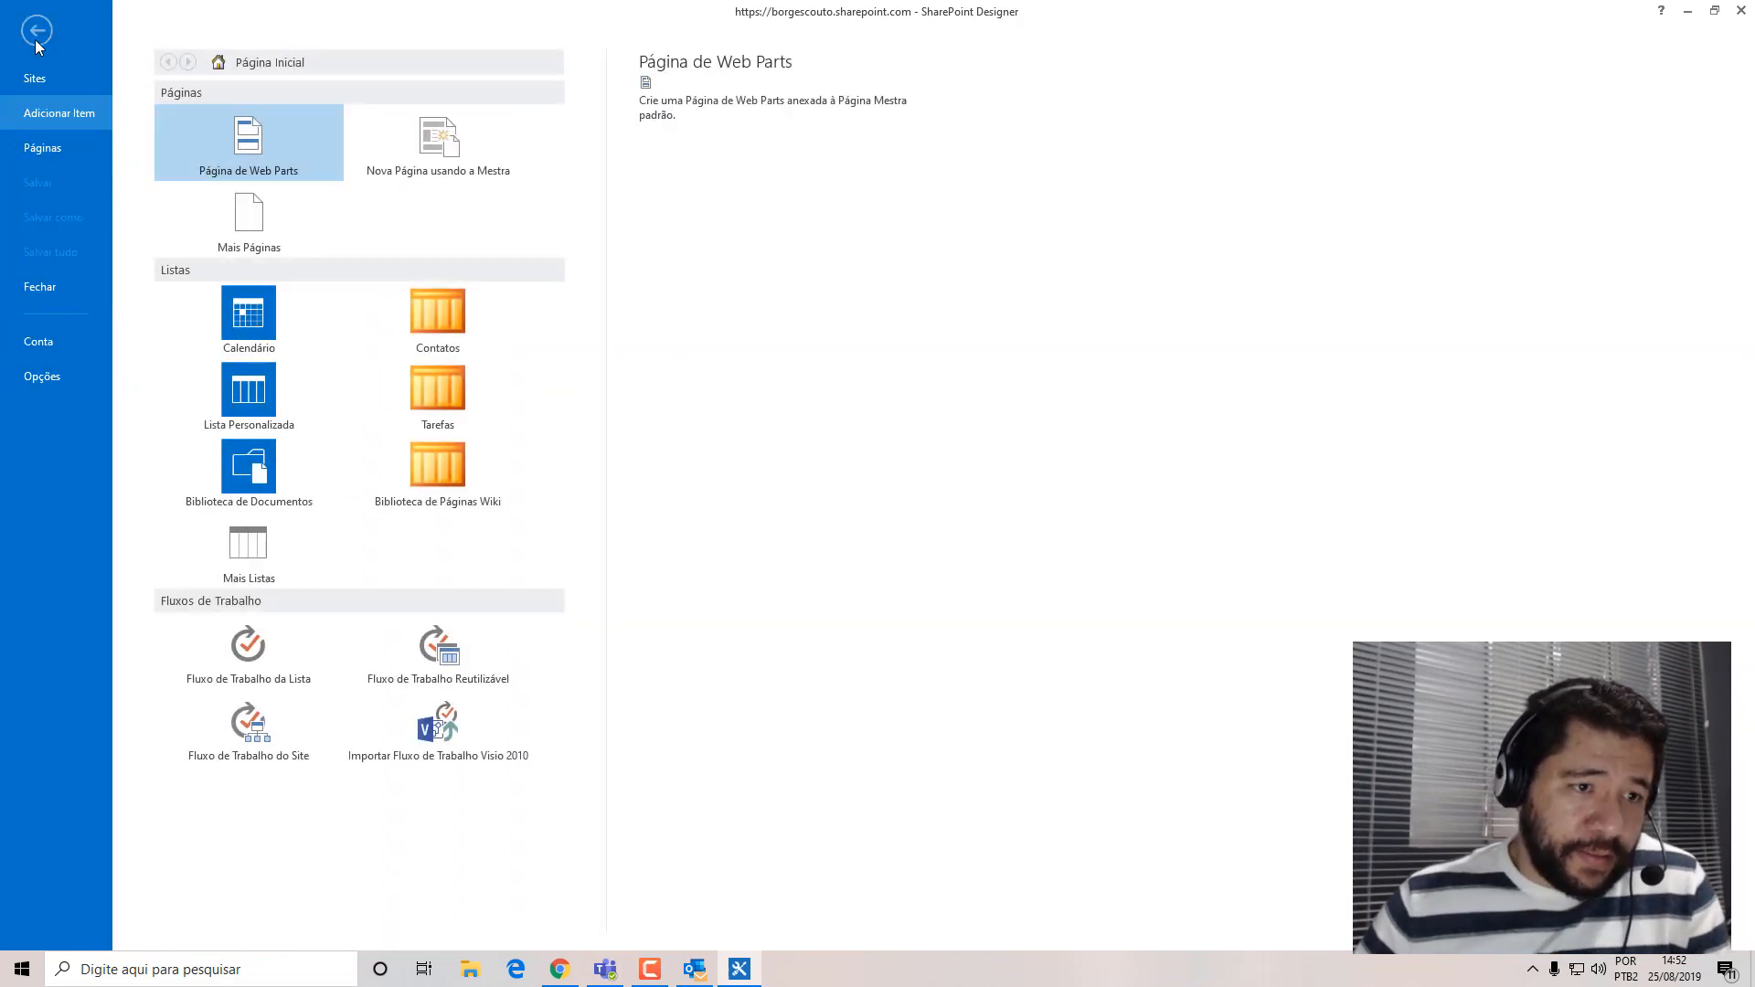
{"action": "left_click", "coordinate": [44, 298]}
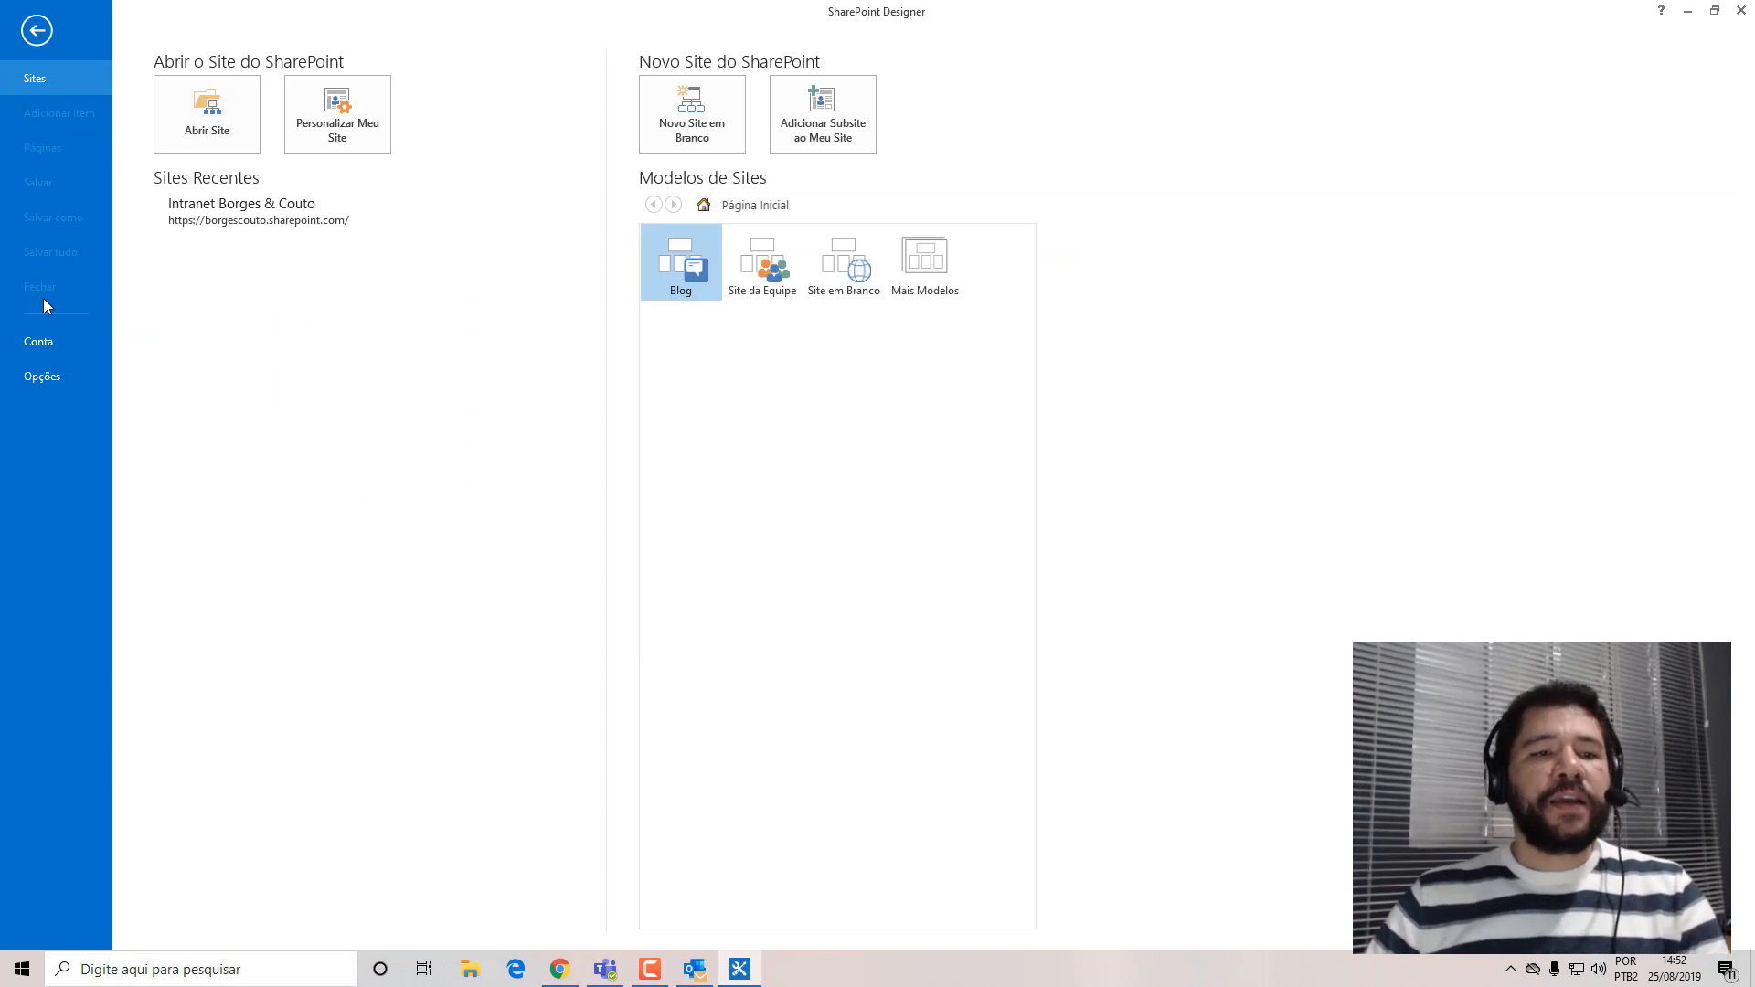
{"action": "left_click", "coordinate": [223, 121]}
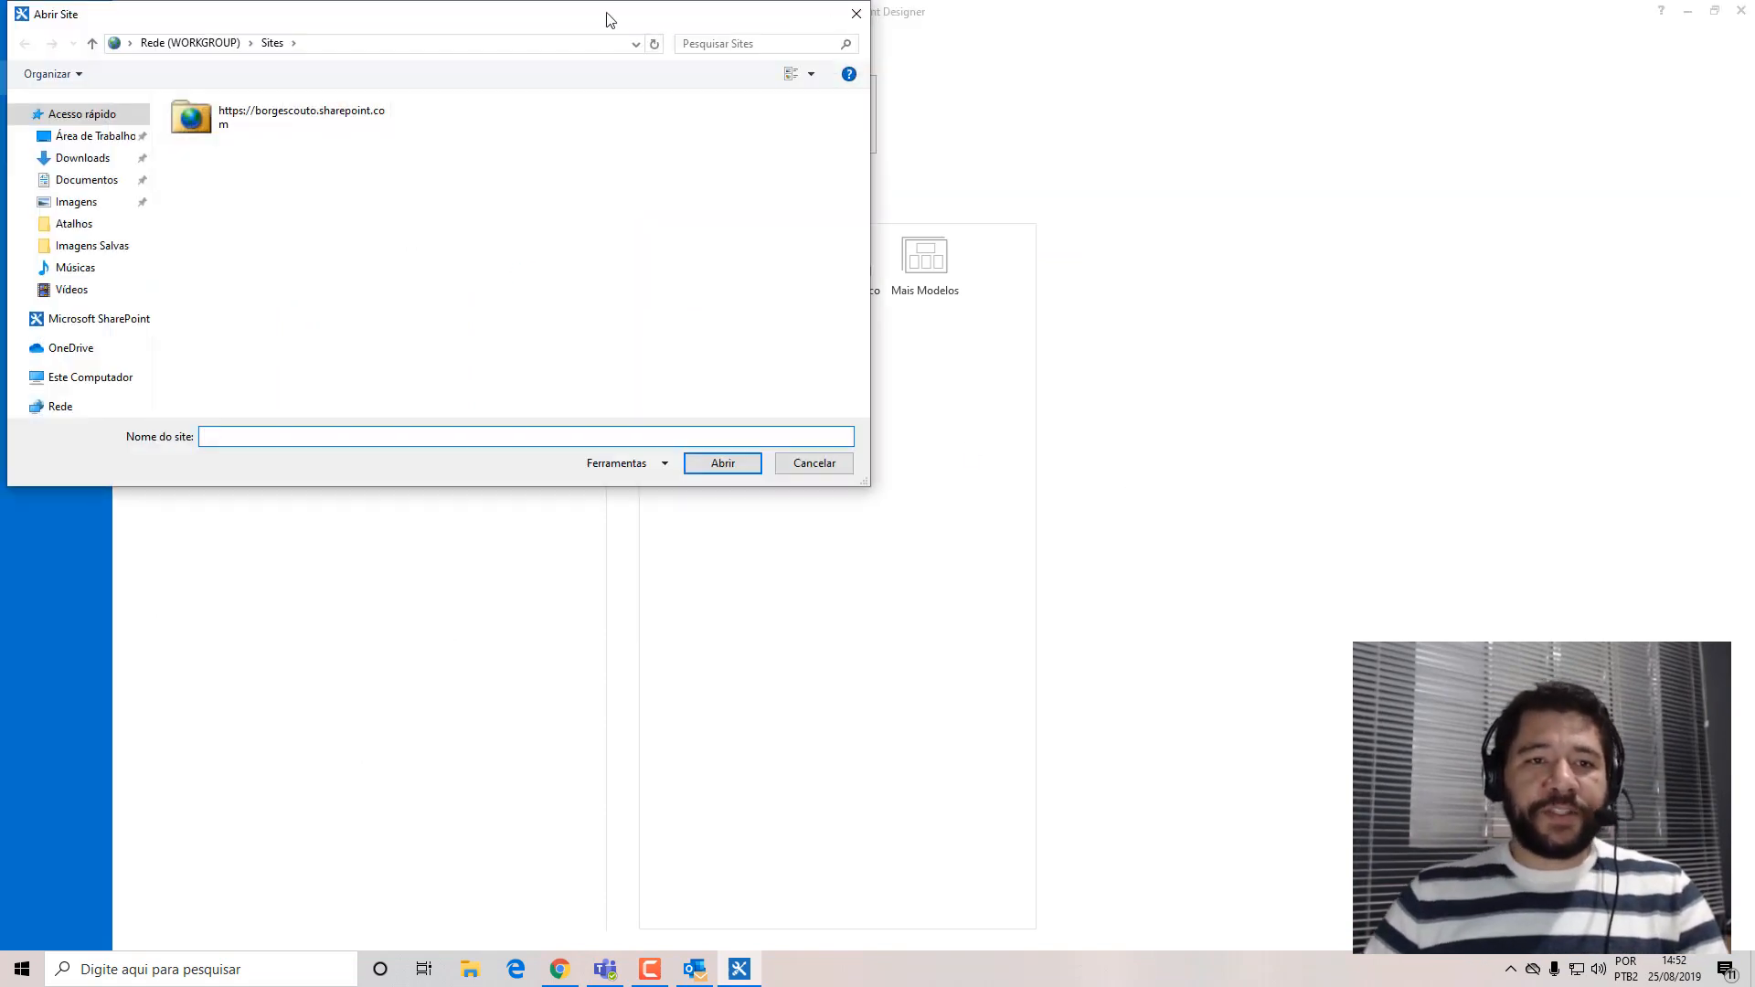
{"action": "left_click_drag", "start_coordinate": [557, 14], "coordinate": [918, 210]}
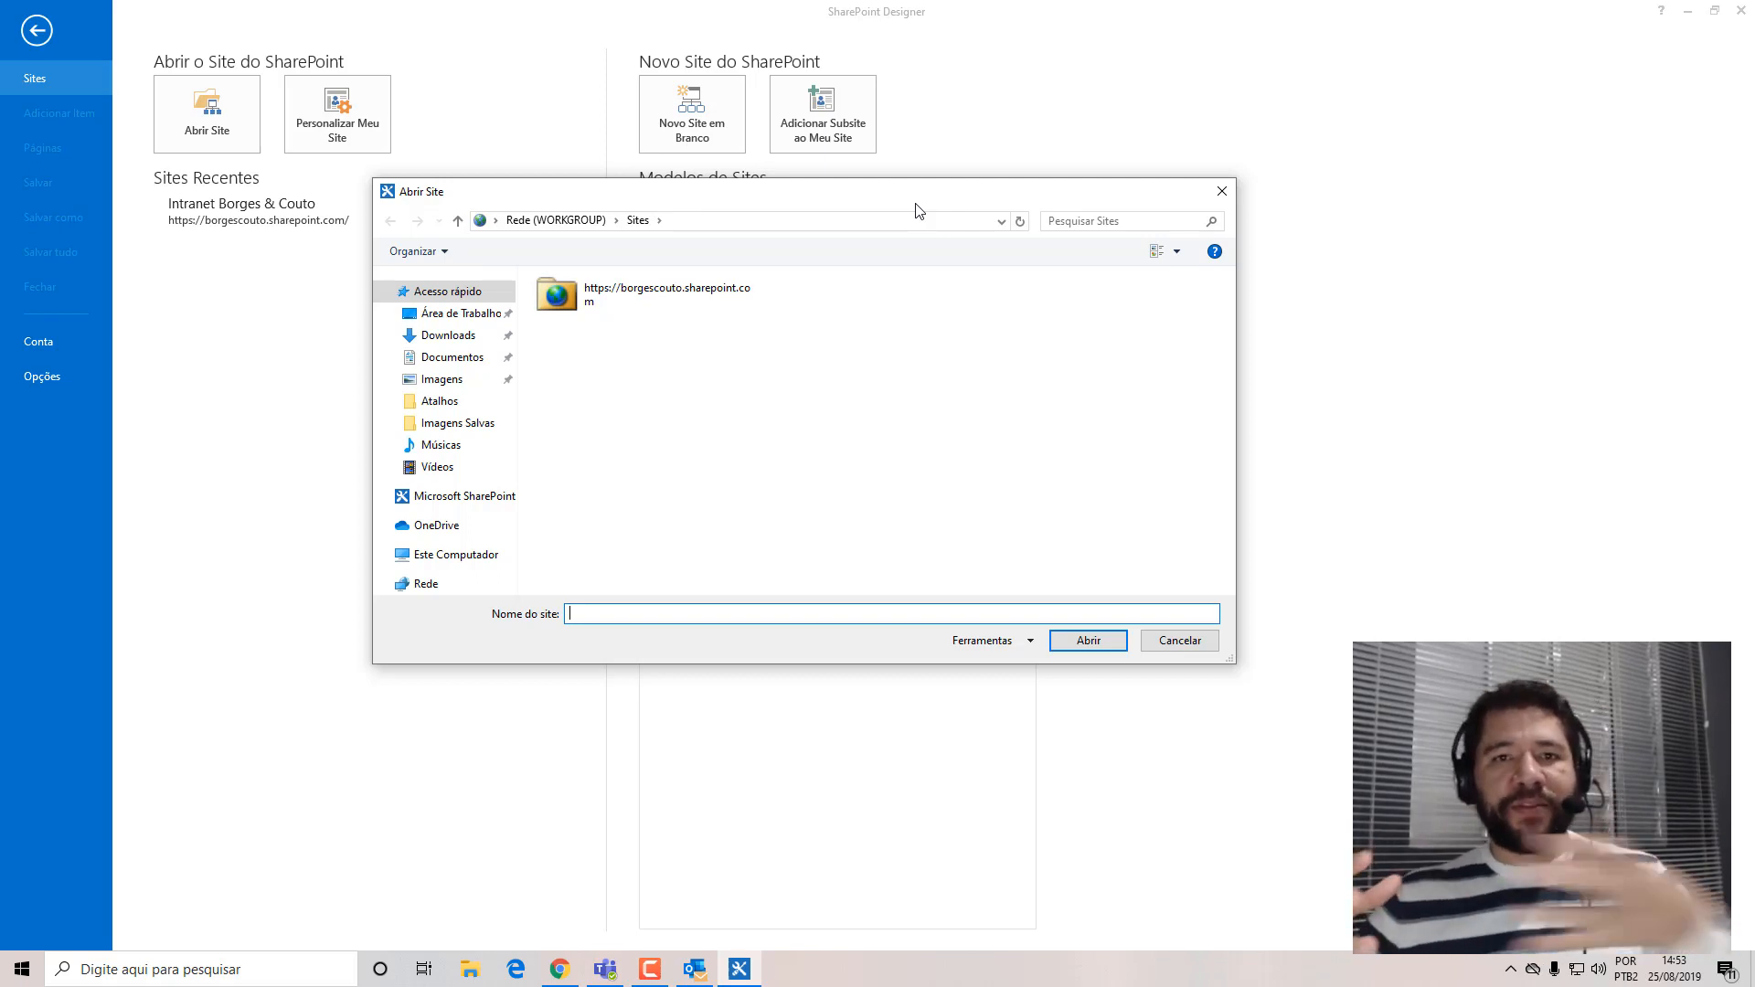
{"action": "left_click", "coordinate": [560, 969]}
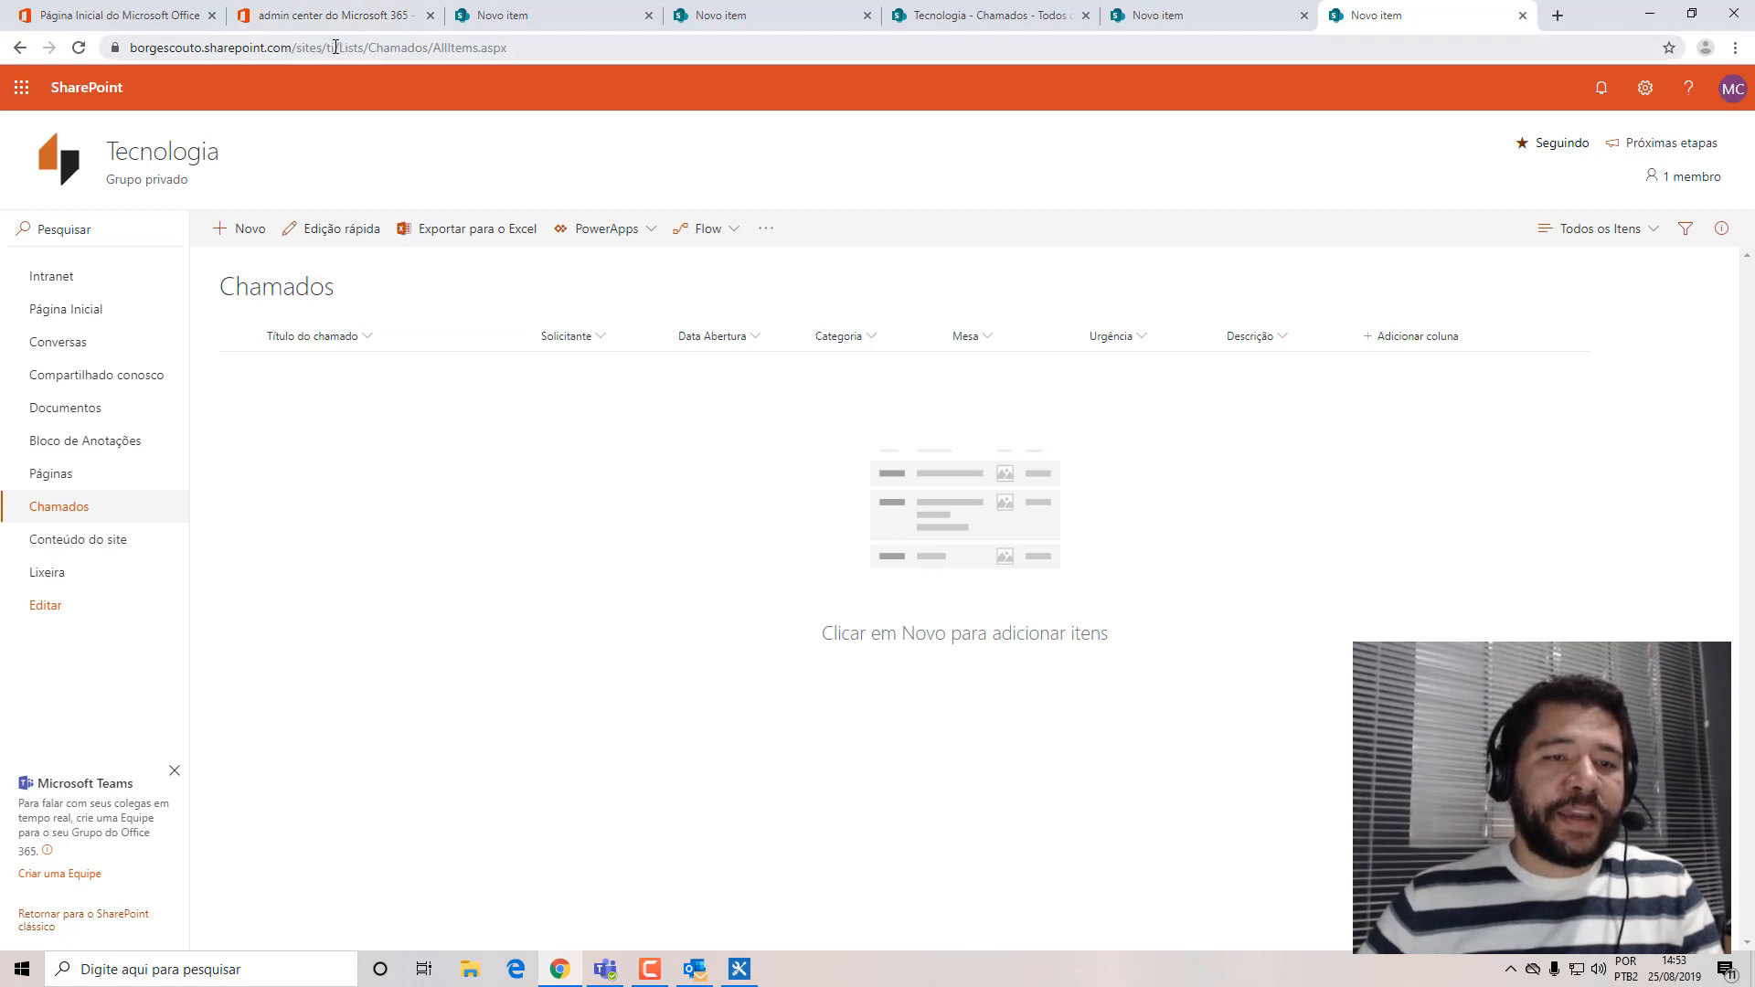
{"action": "left_click_drag", "start_coordinate": [335, 47], "coordinate": [211, 48]}
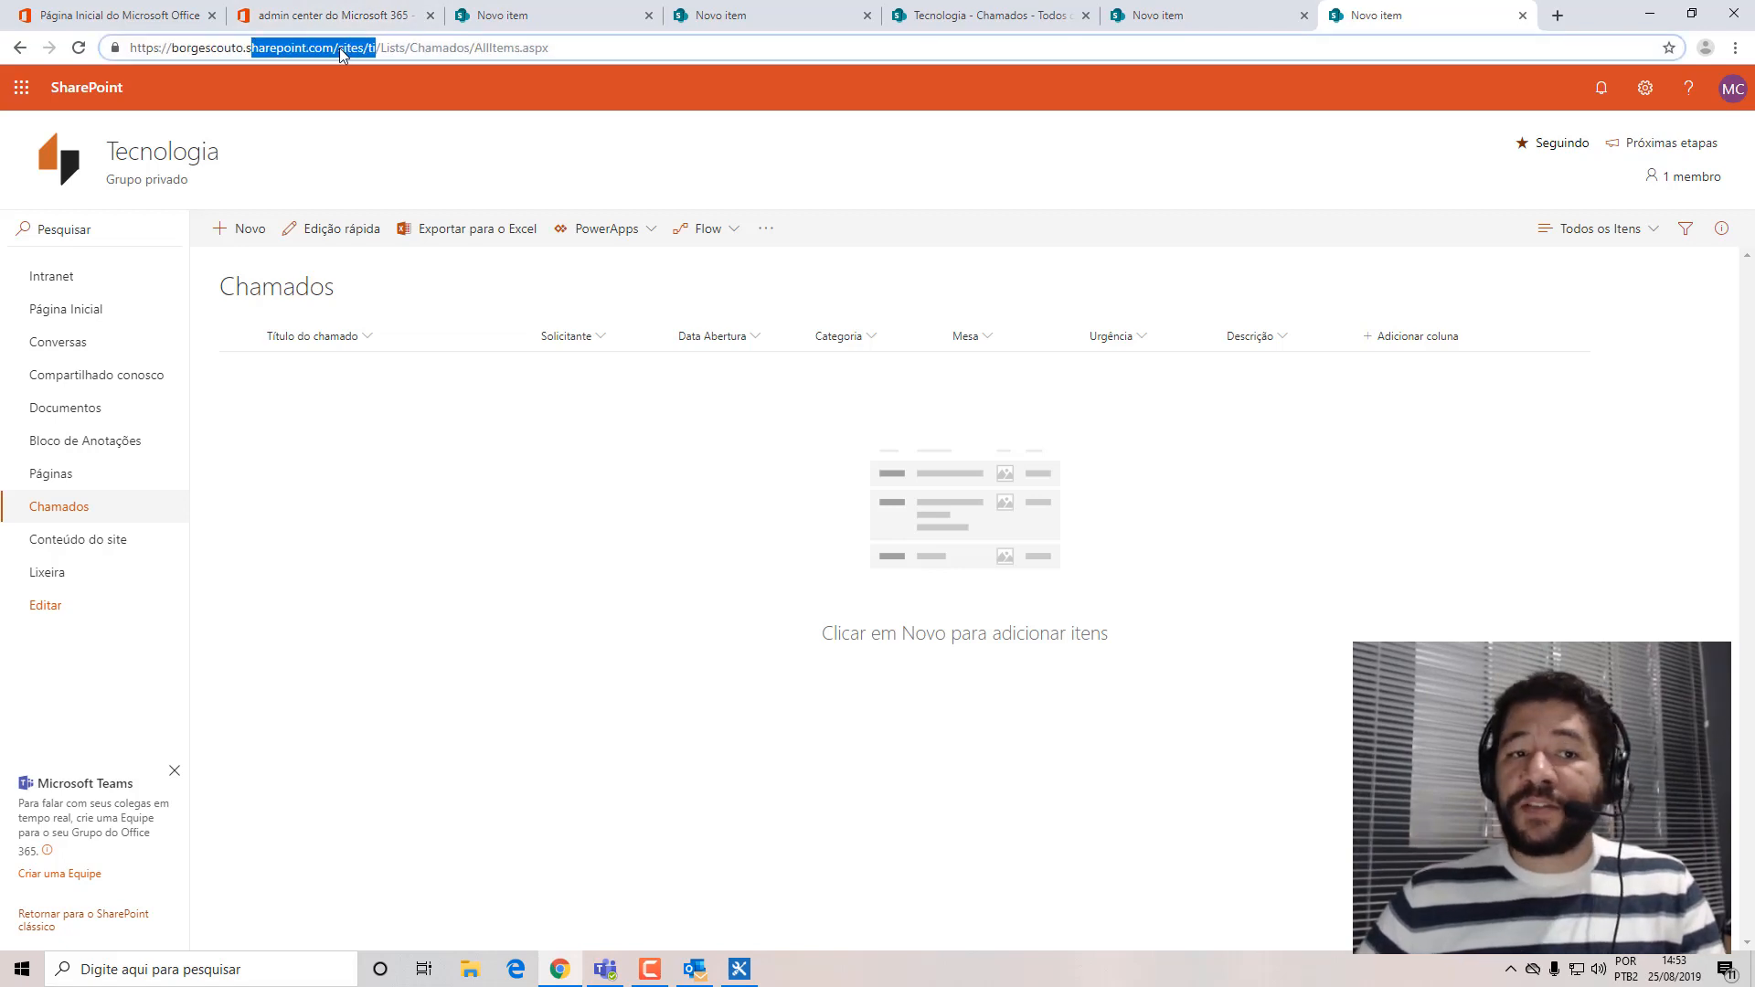
{"action": "left_click", "coordinate": [410, 48]}
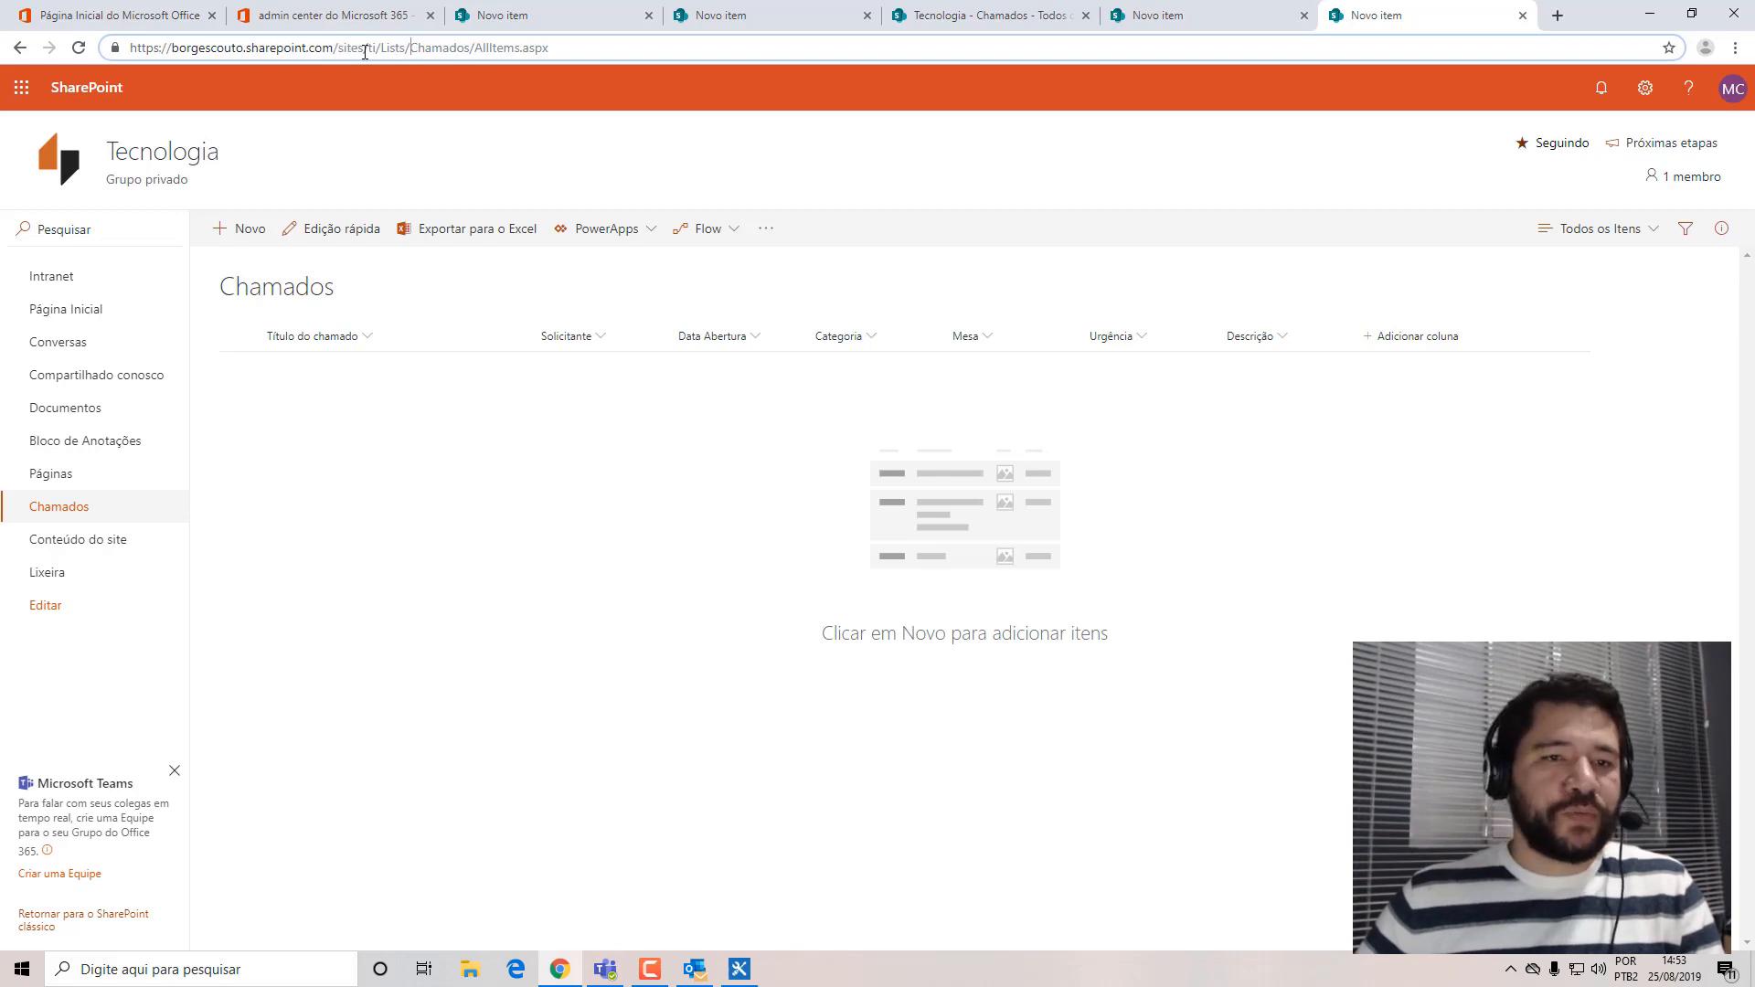
{"action": "left_click_drag", "start_coordinate": [378, 46], "coordinate": [115, 48]}
{"action": "key", "text": "ctrl+c"}
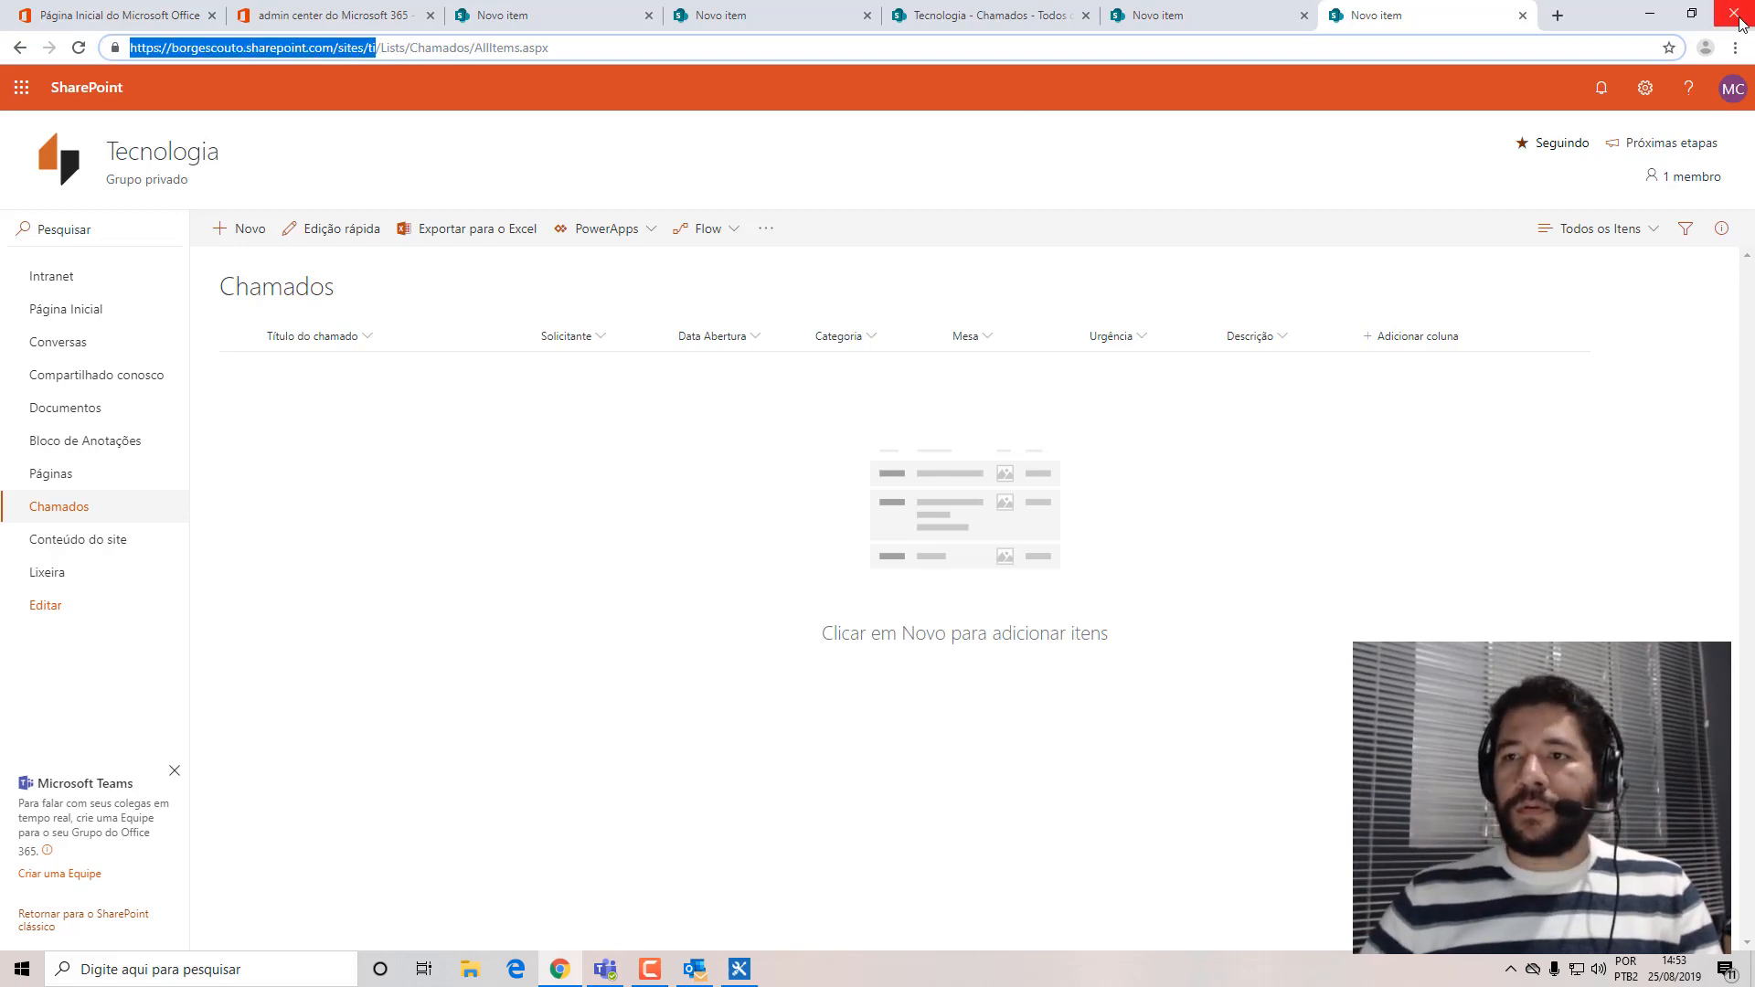
{"action": "left_click", "coordinate": [1652, 20]}
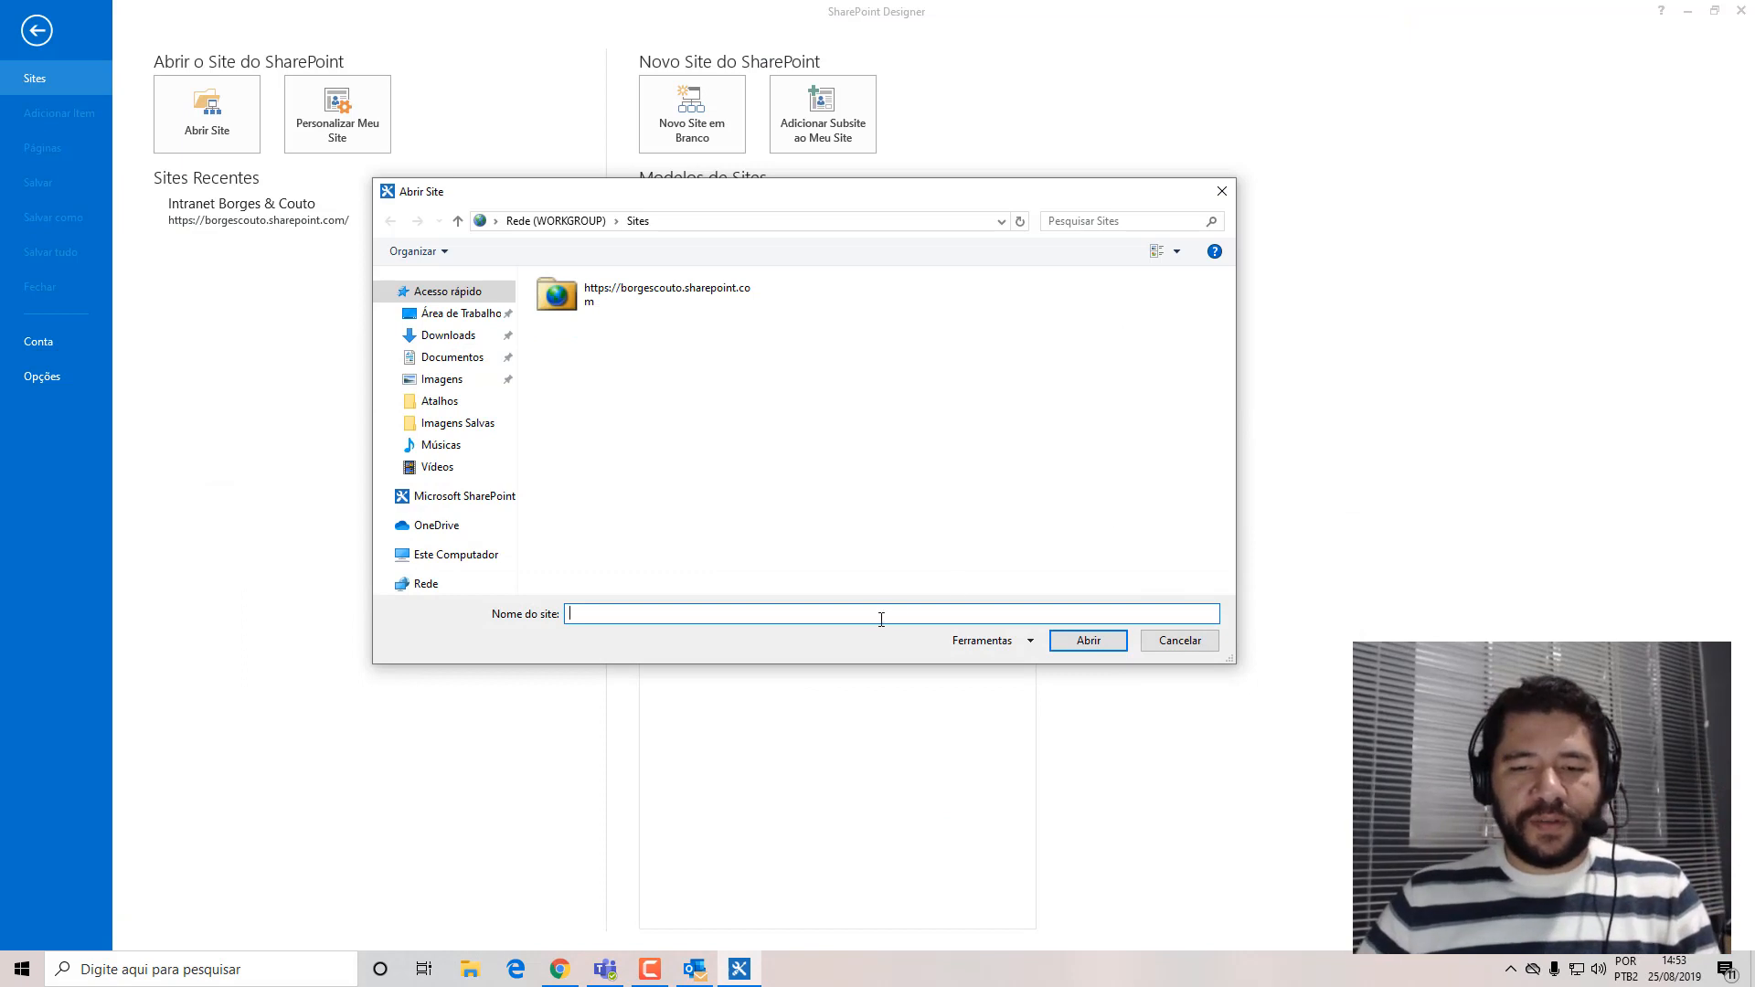
{"action": "key", "text": "ctrl+v"}
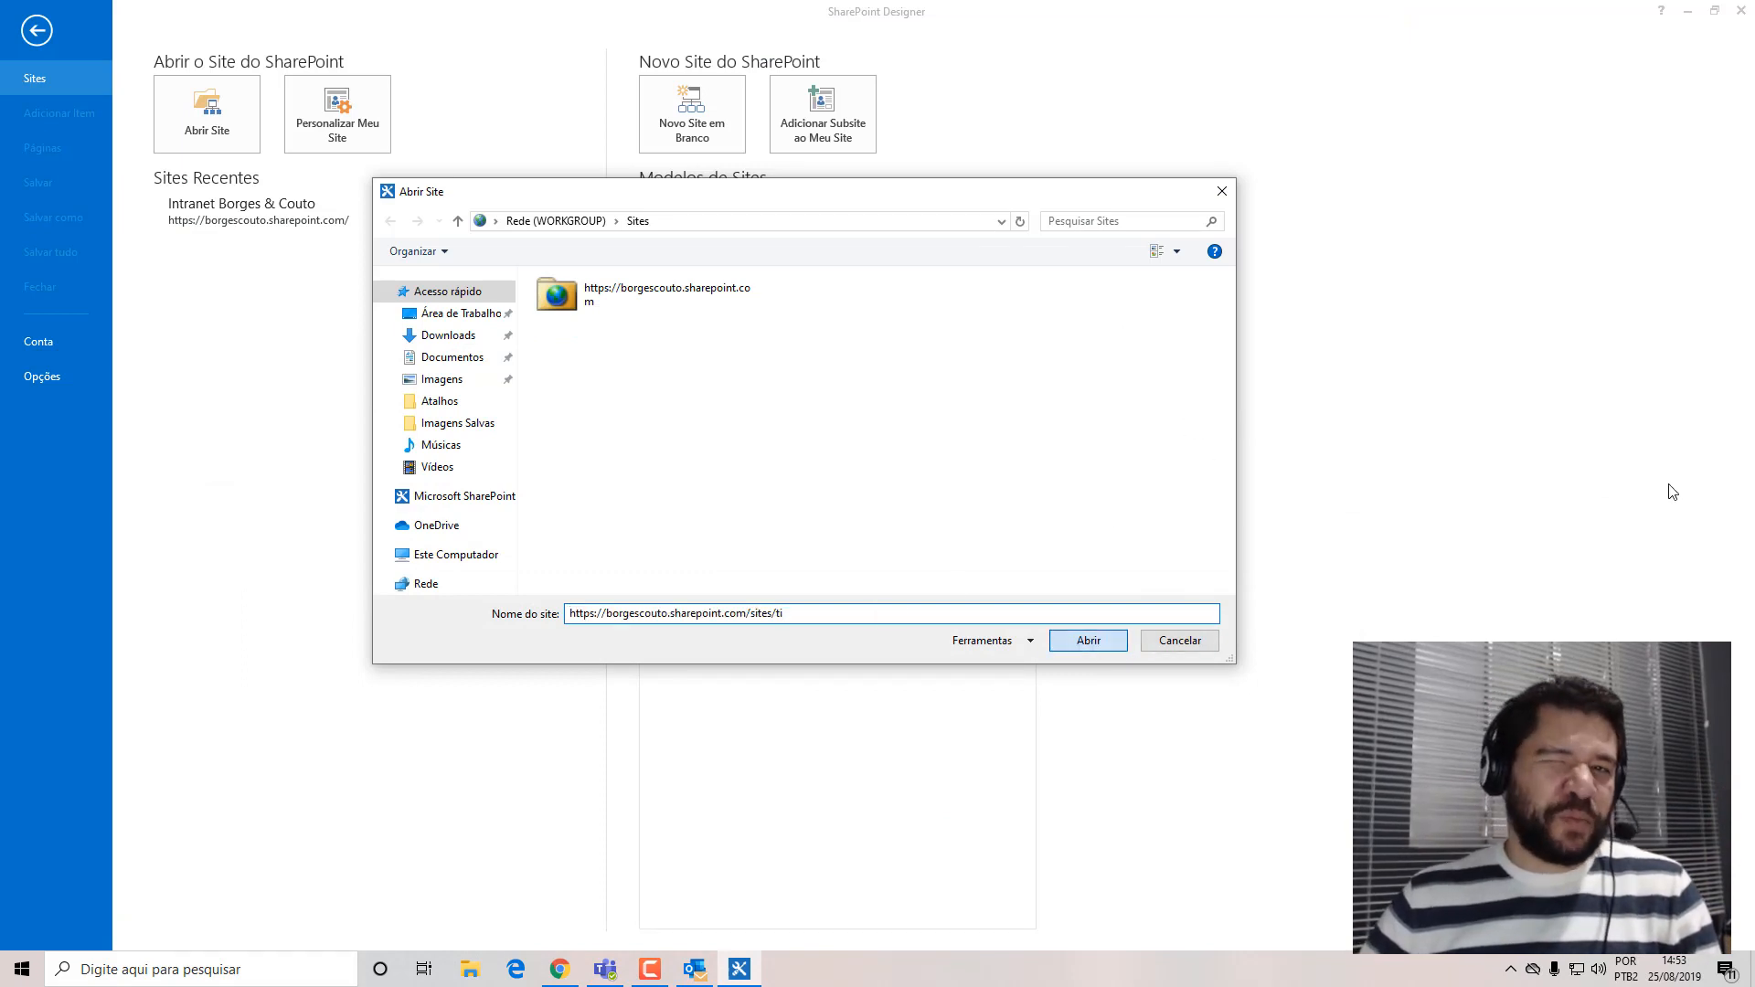
{"action": "key", "text": "Return"}
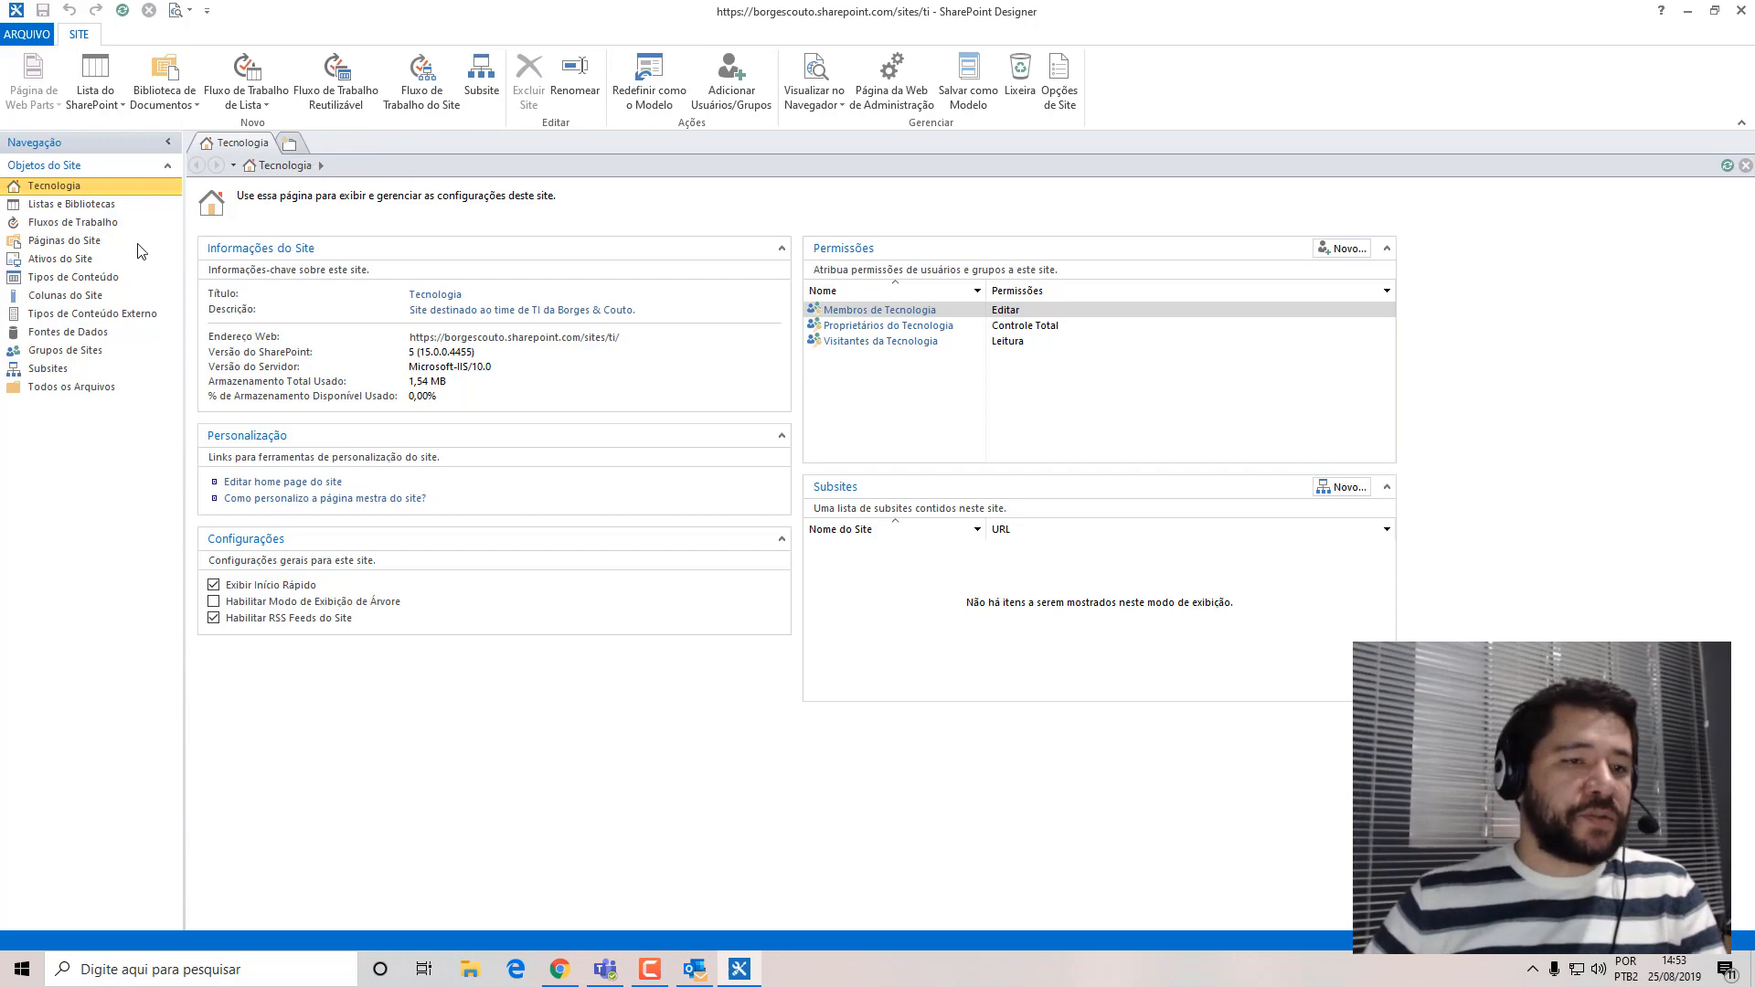
Open the settings page of the Chamados list from the Tecnologia site's lists and libraries.
{"action": "left_click", "coordinate": [82, 204]}
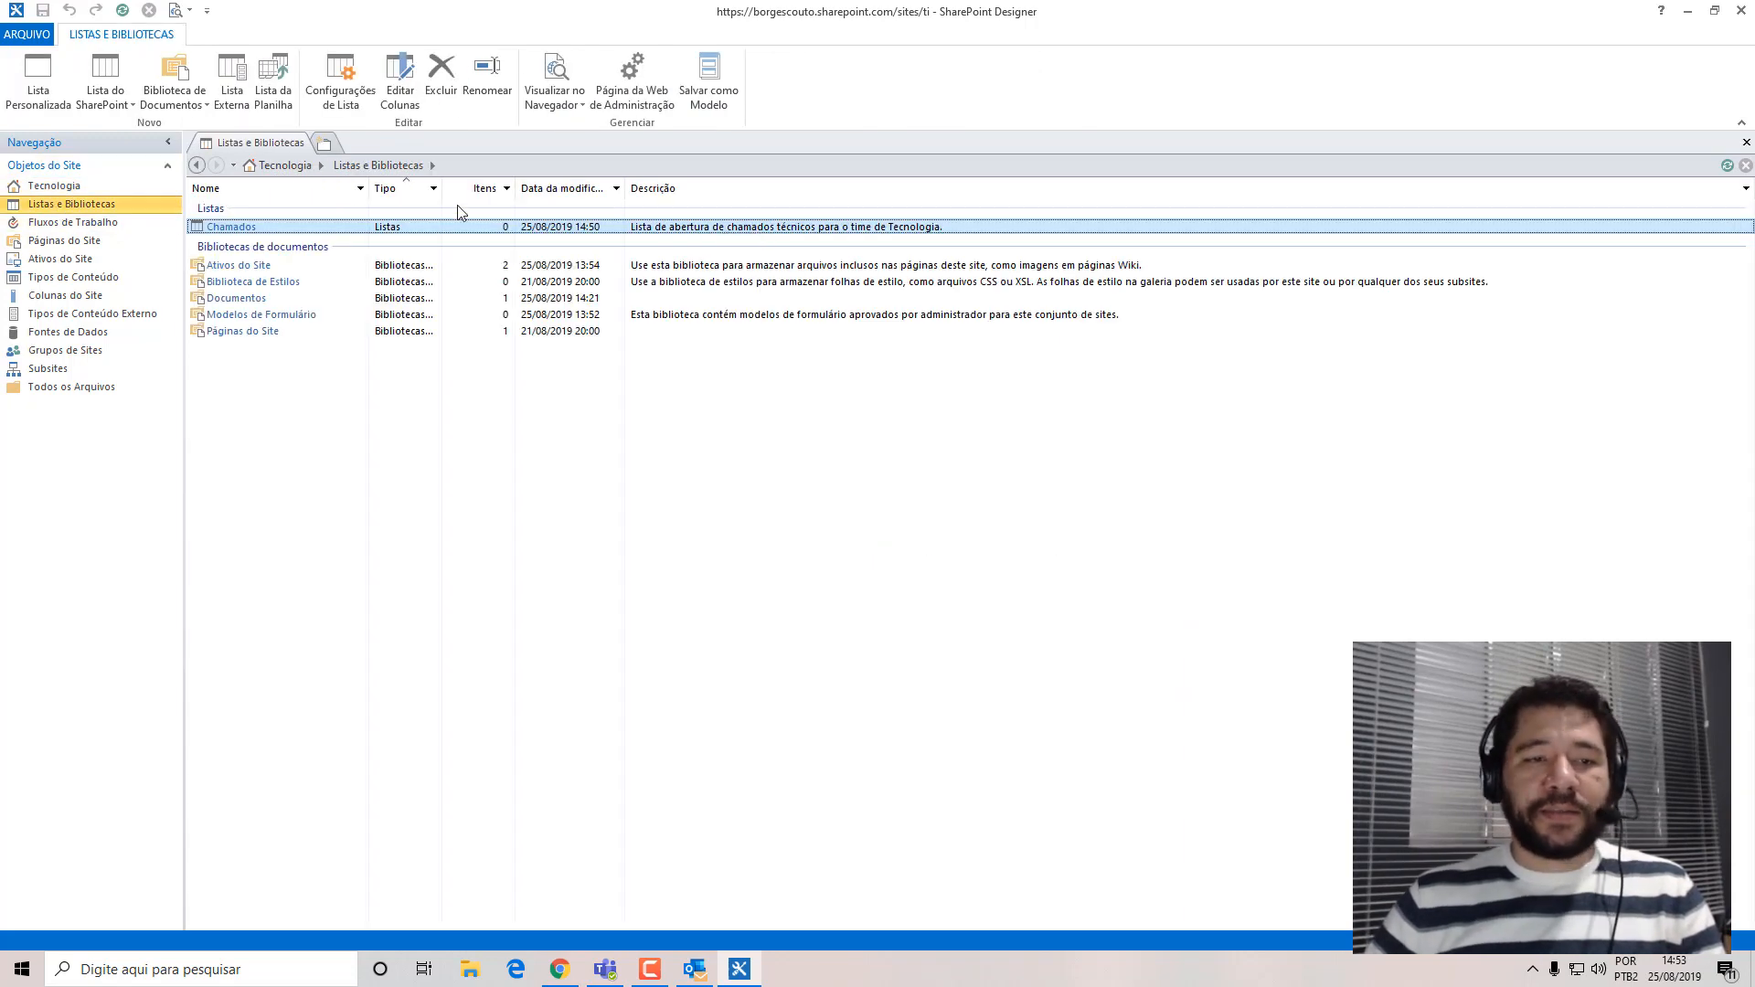
{"action": "left_click", "coordinate": [232, 227]}
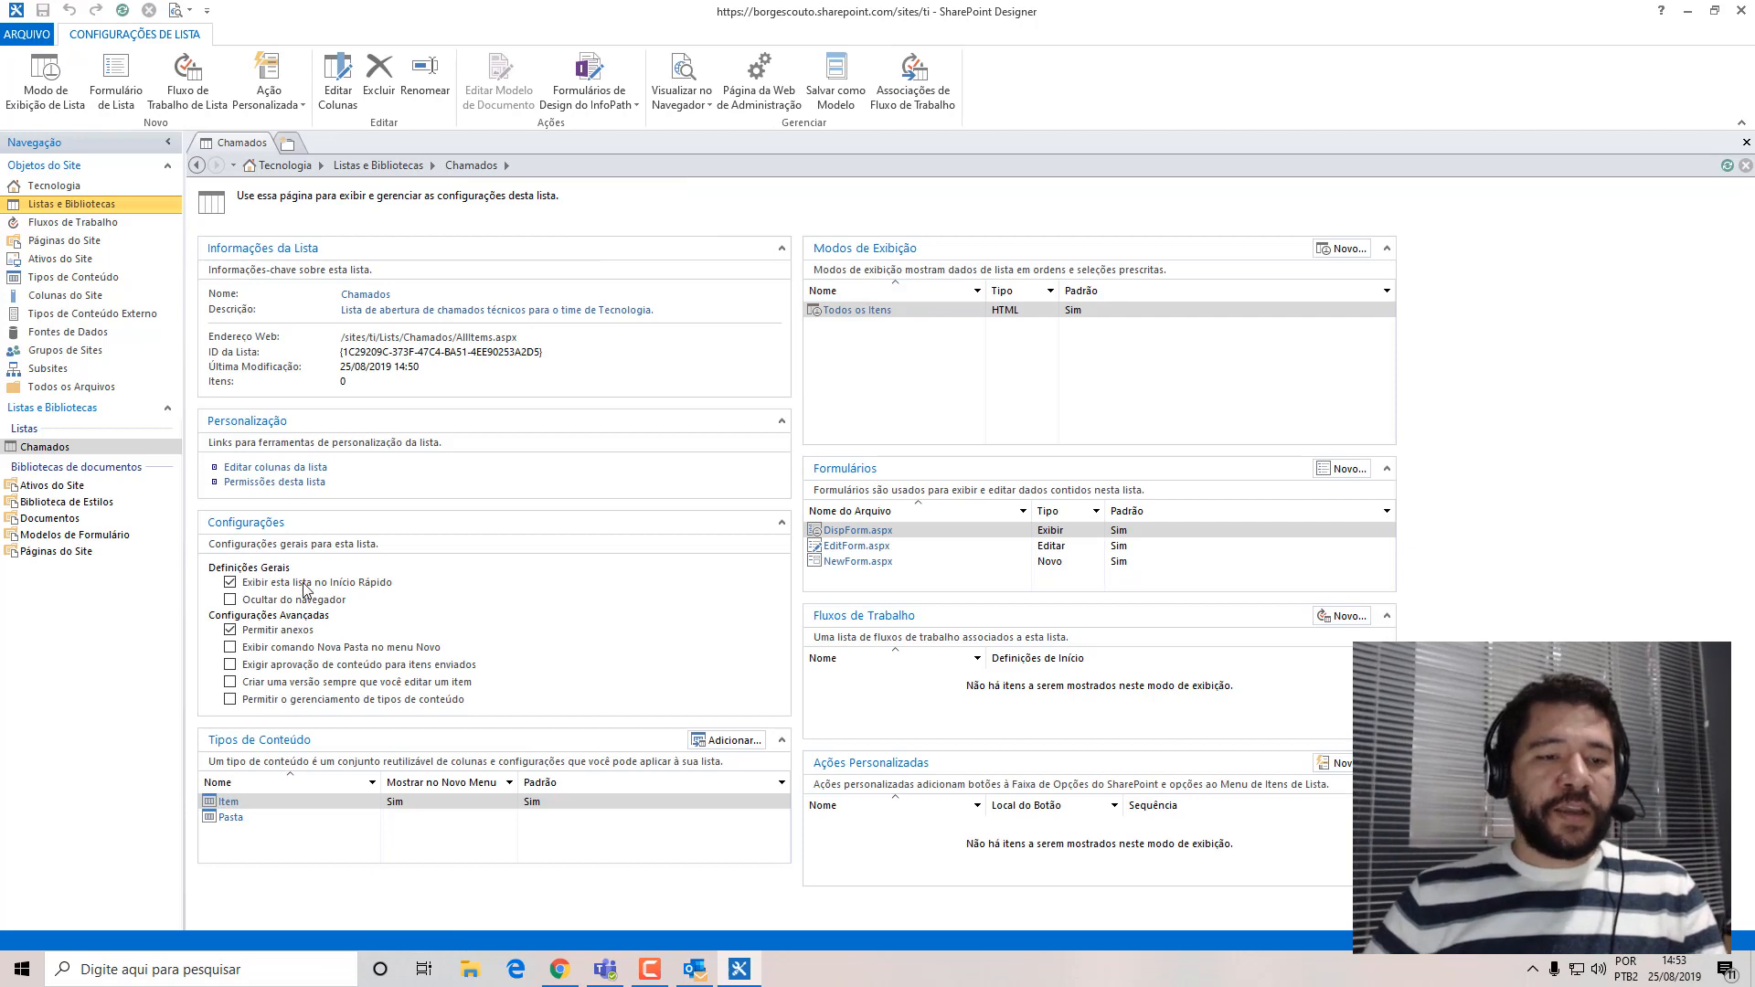
Delete the Urgência, Mesa and Descrição columns from the Chamados list's column editor and save the list.
{"action": "left_click", "coordinate": [265, 467]}
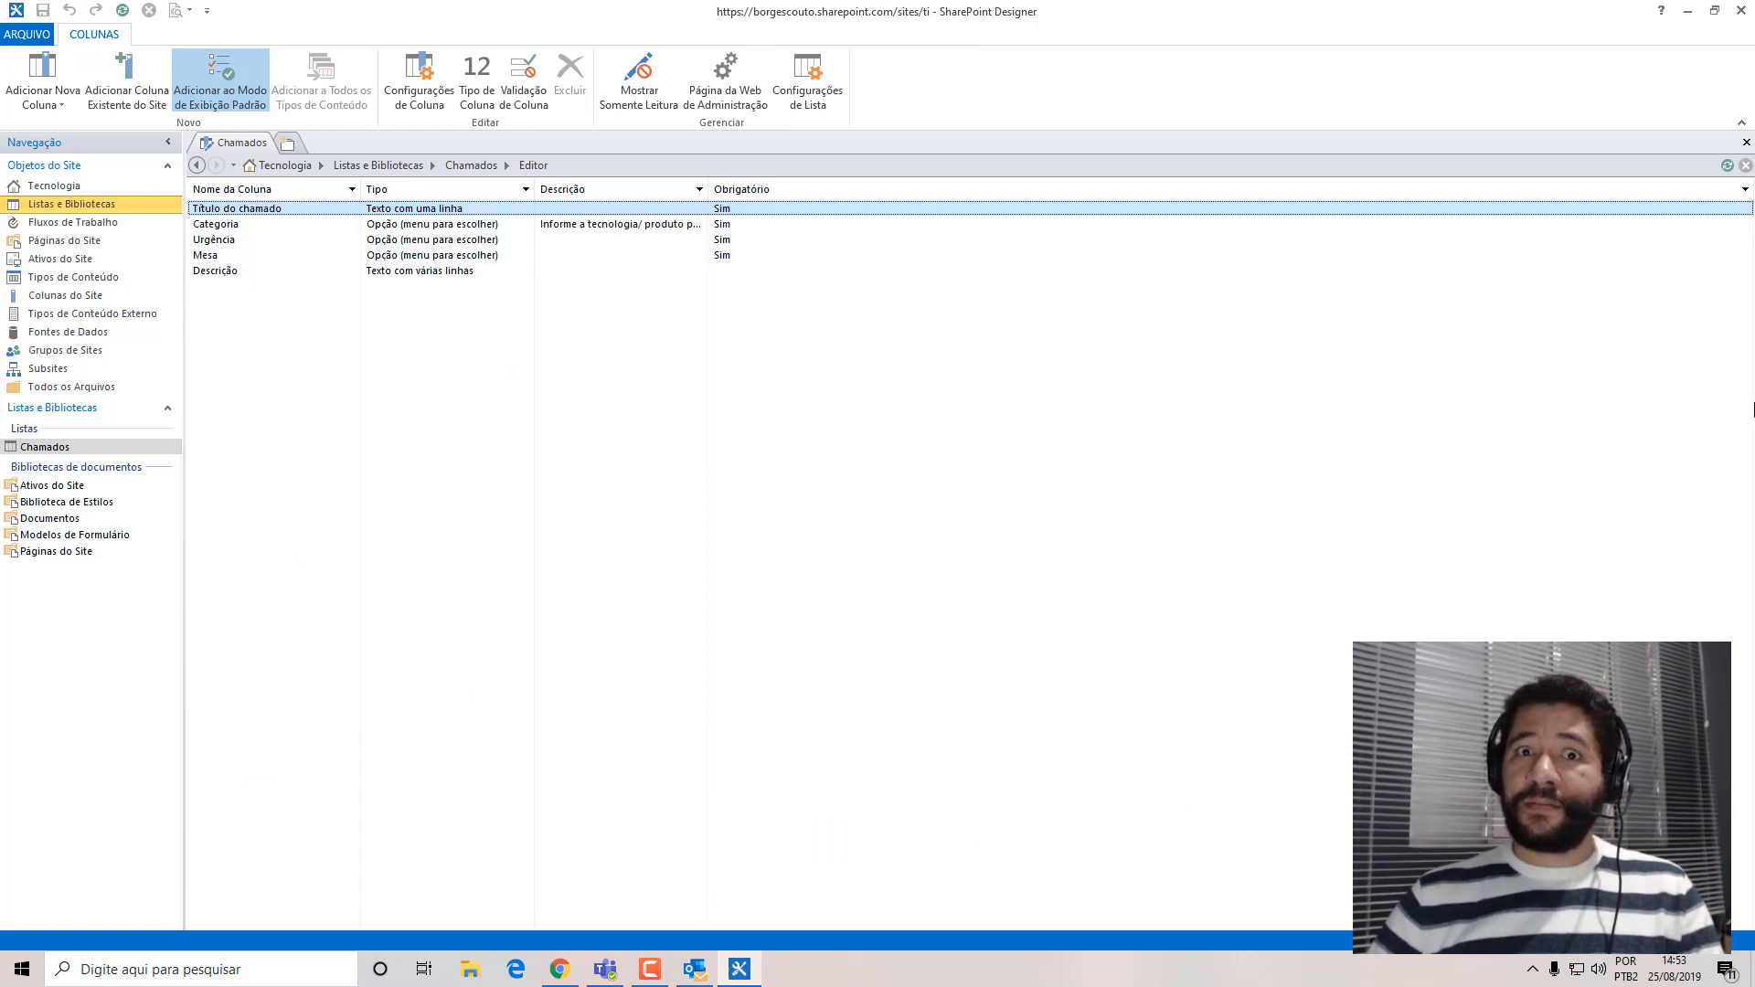
{"action": "left_click", "coordinate": [233, 243]}
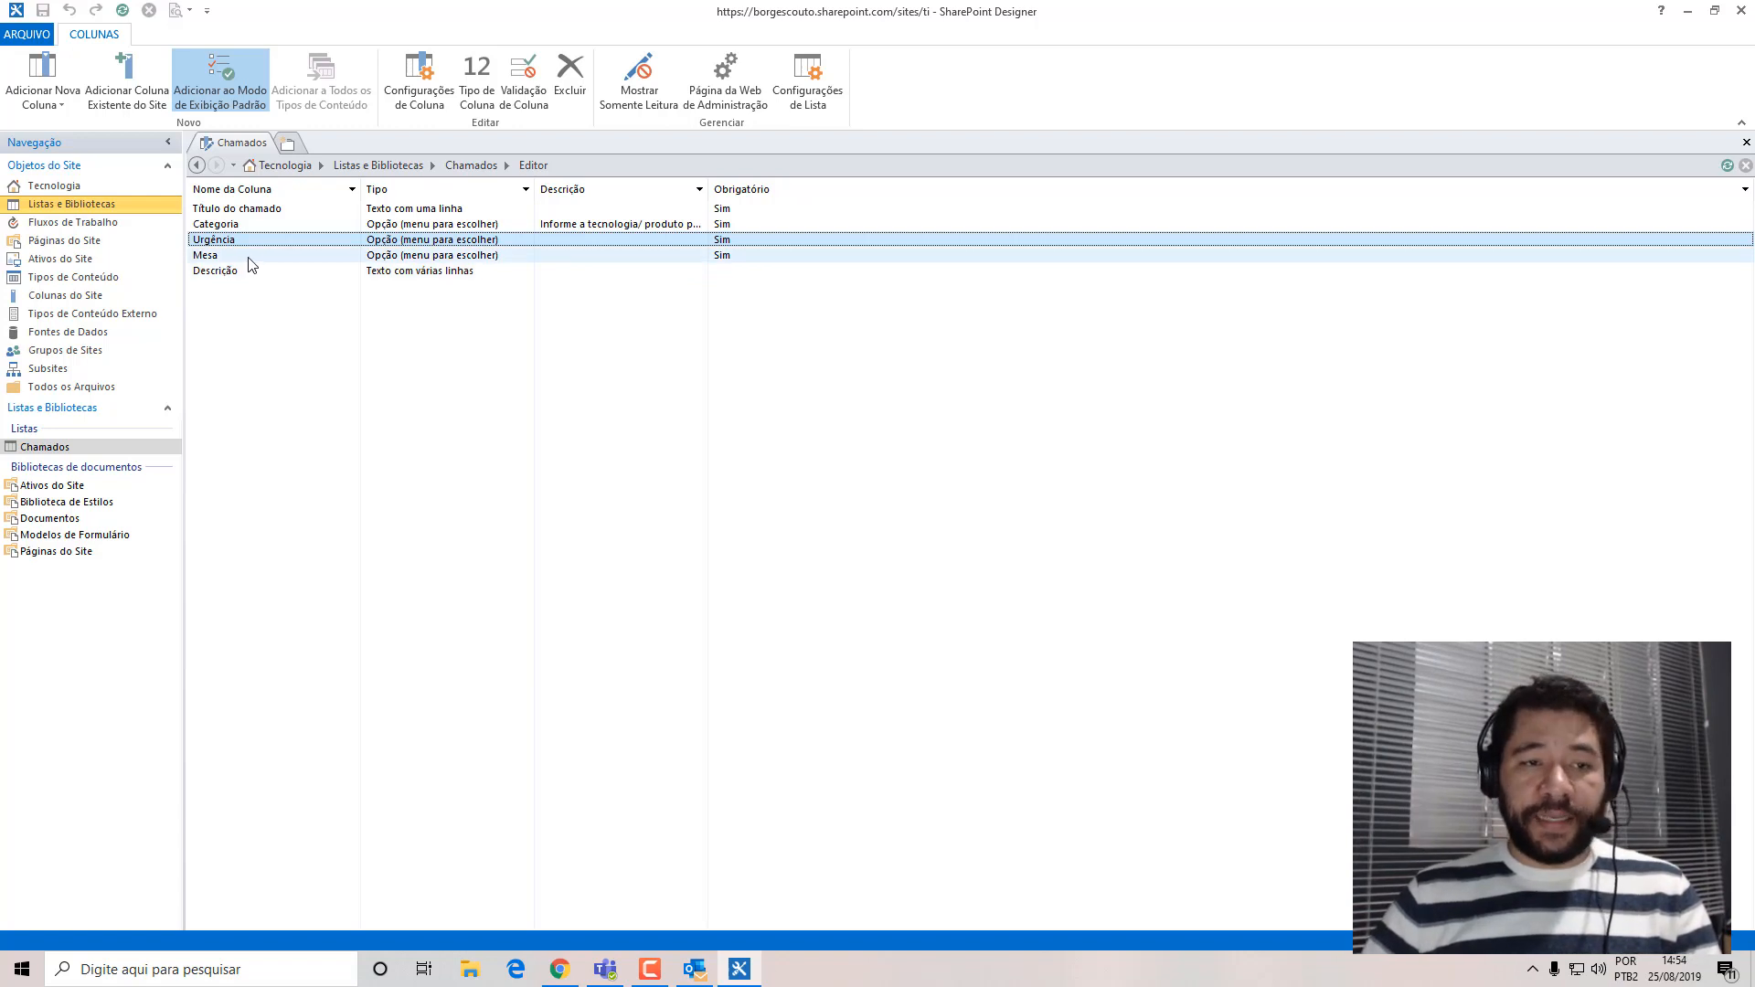
{"action": "left_click", "coordinate": [250, 256], "text": "shift"}
{"action": "left_click", "coordinate": [240, 271], "text": "shift"}
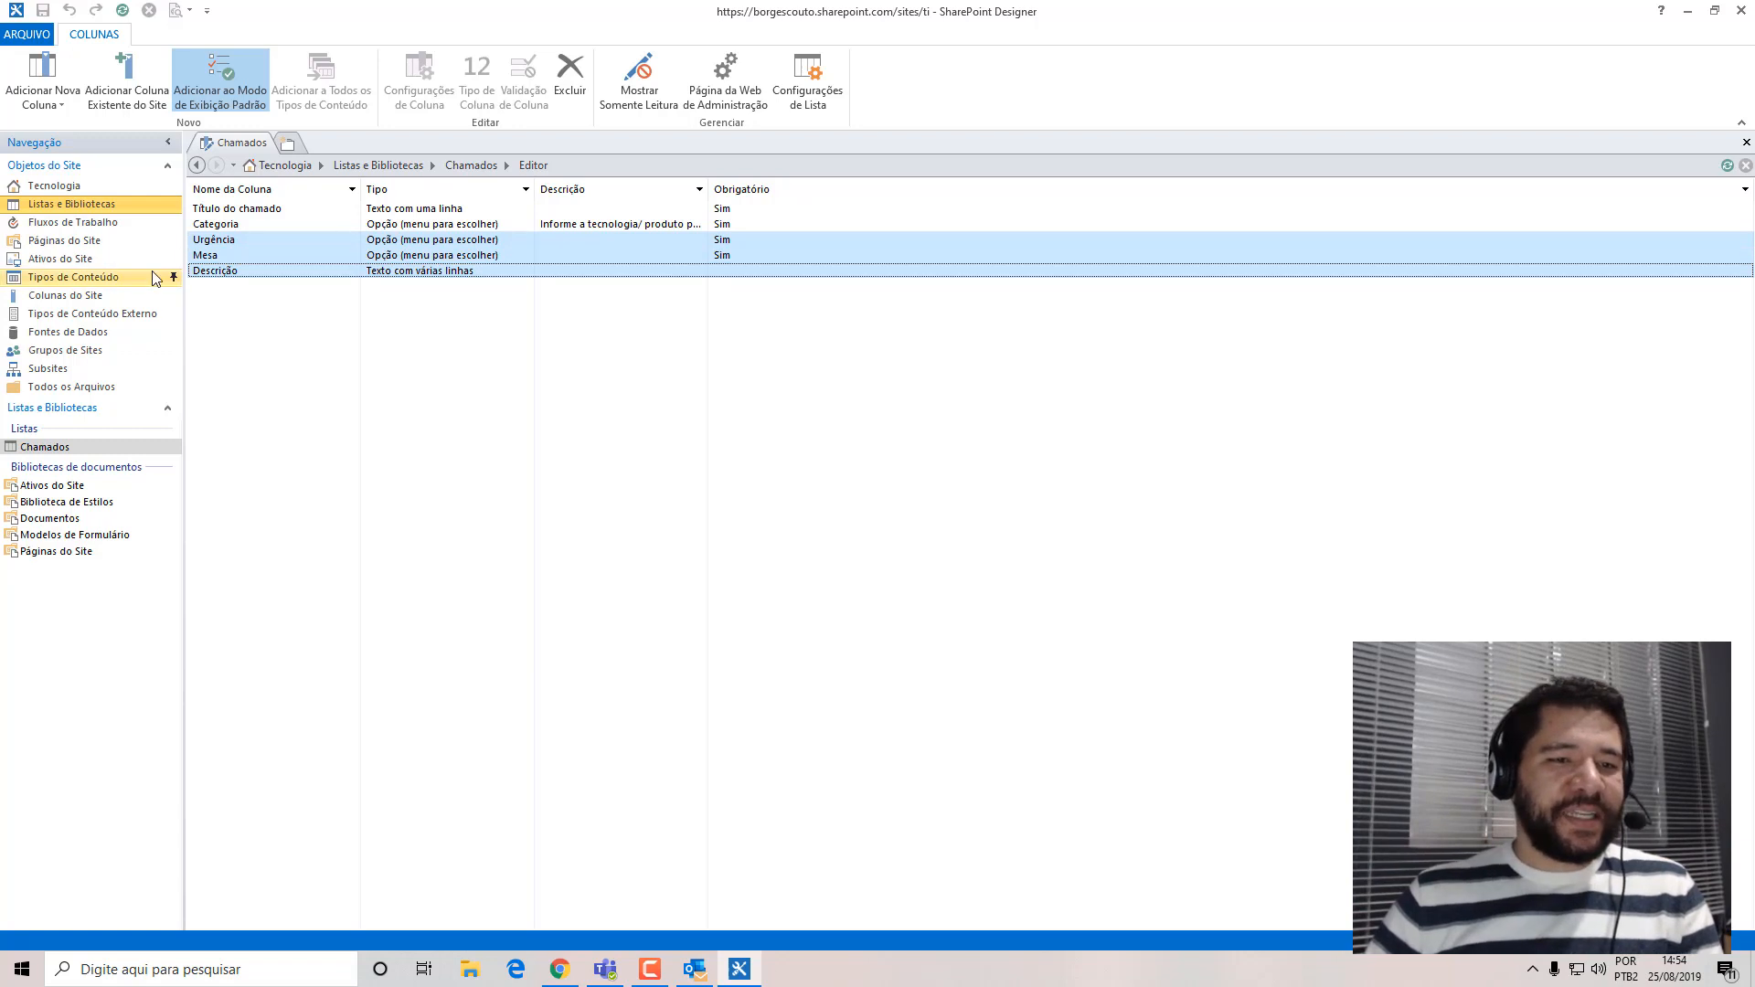
{"action": "left_click", "coordinate": [574, 96]}
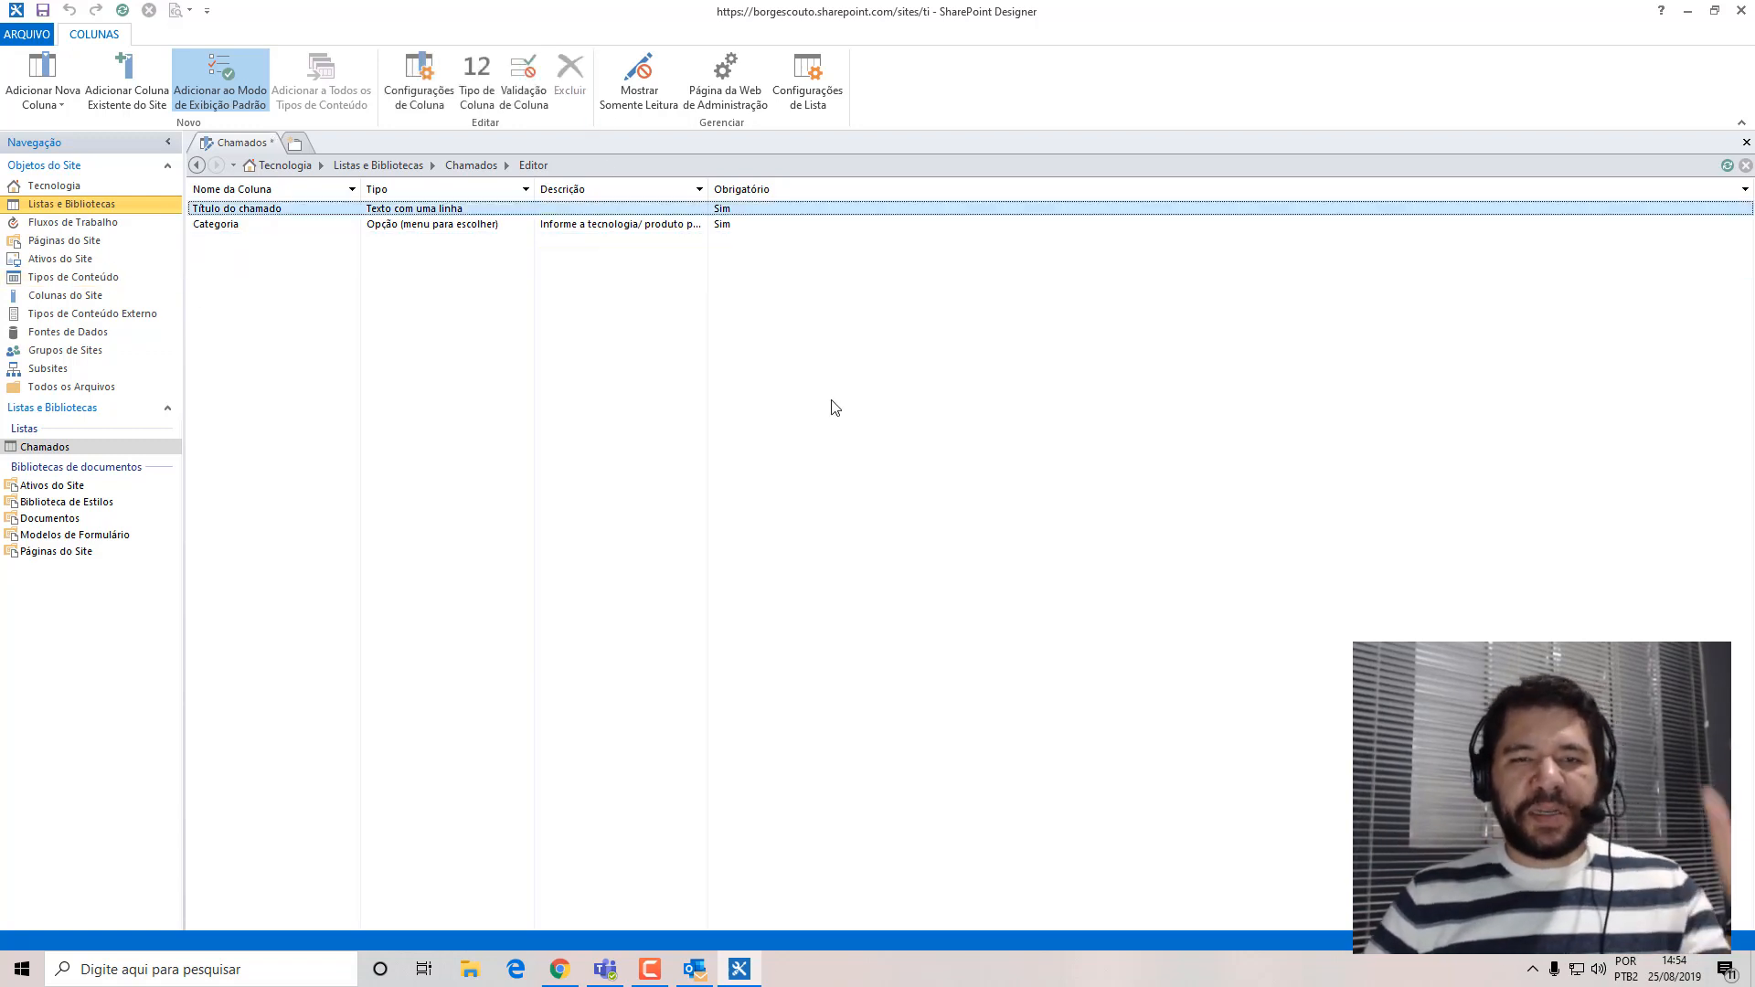
{"action": "left_click", "coordinate": [43, 11]}
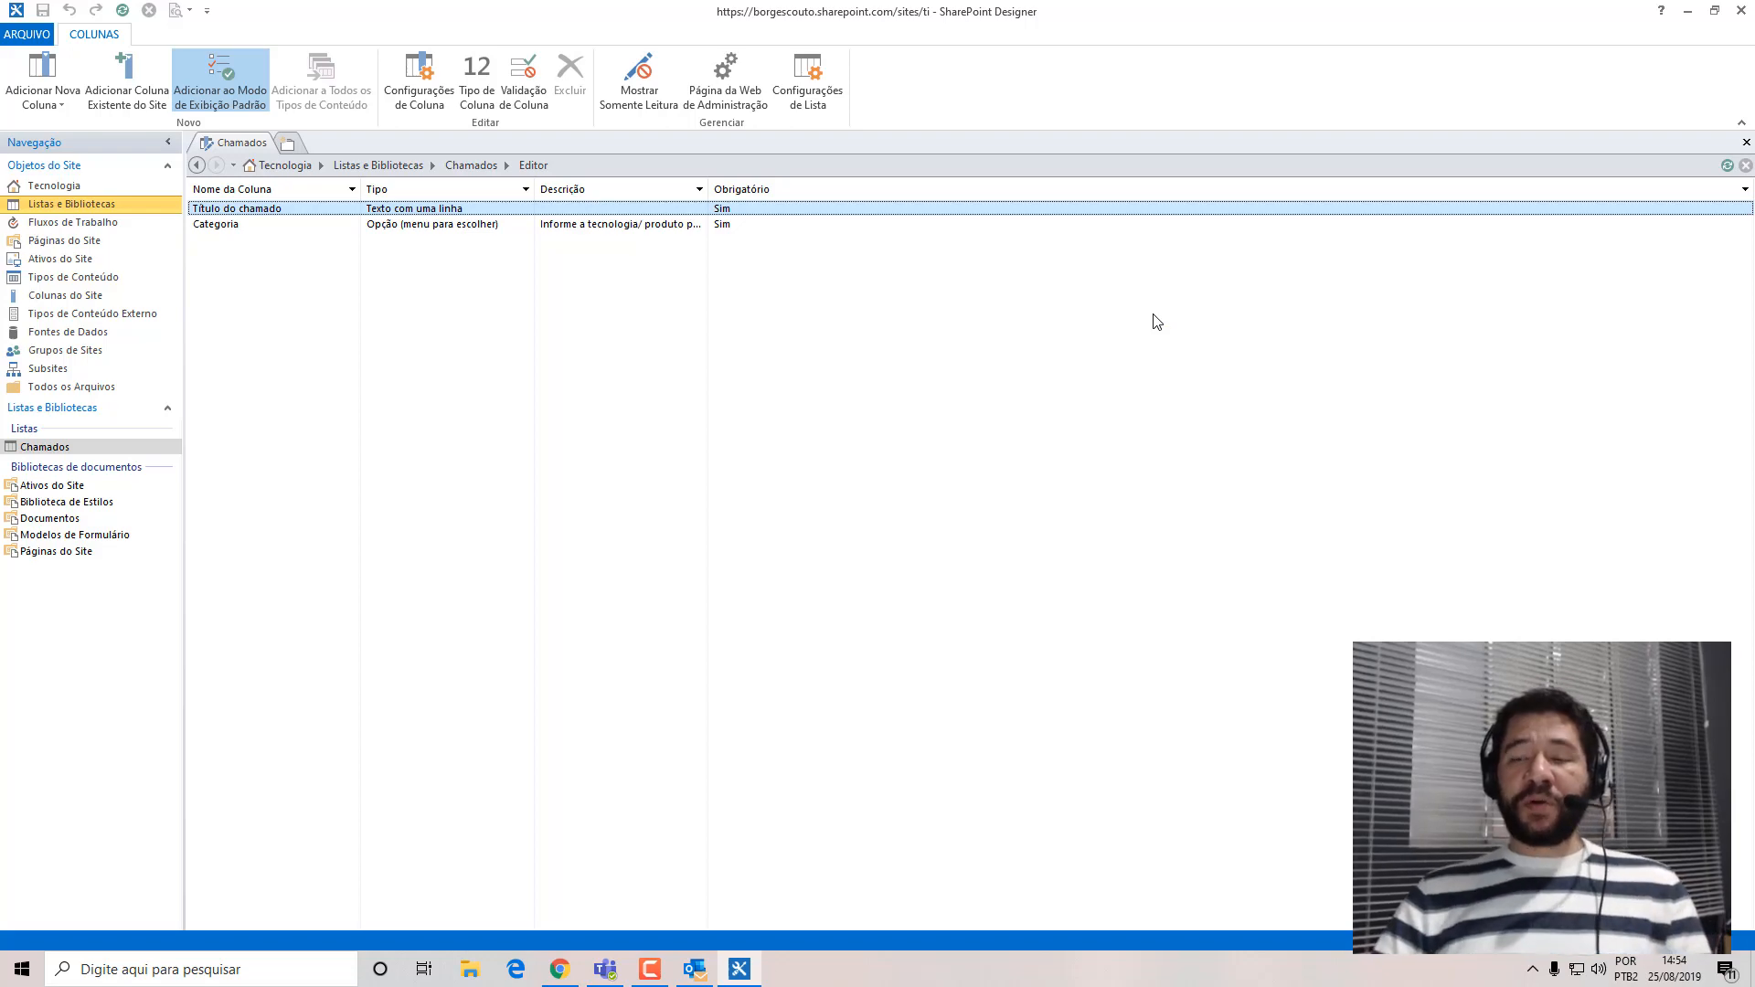
Switch to Chrome and open the editing page of the Chamados list's Todos os Itens view.
{"action": "left_click", "coordinate": [1687, 14]}
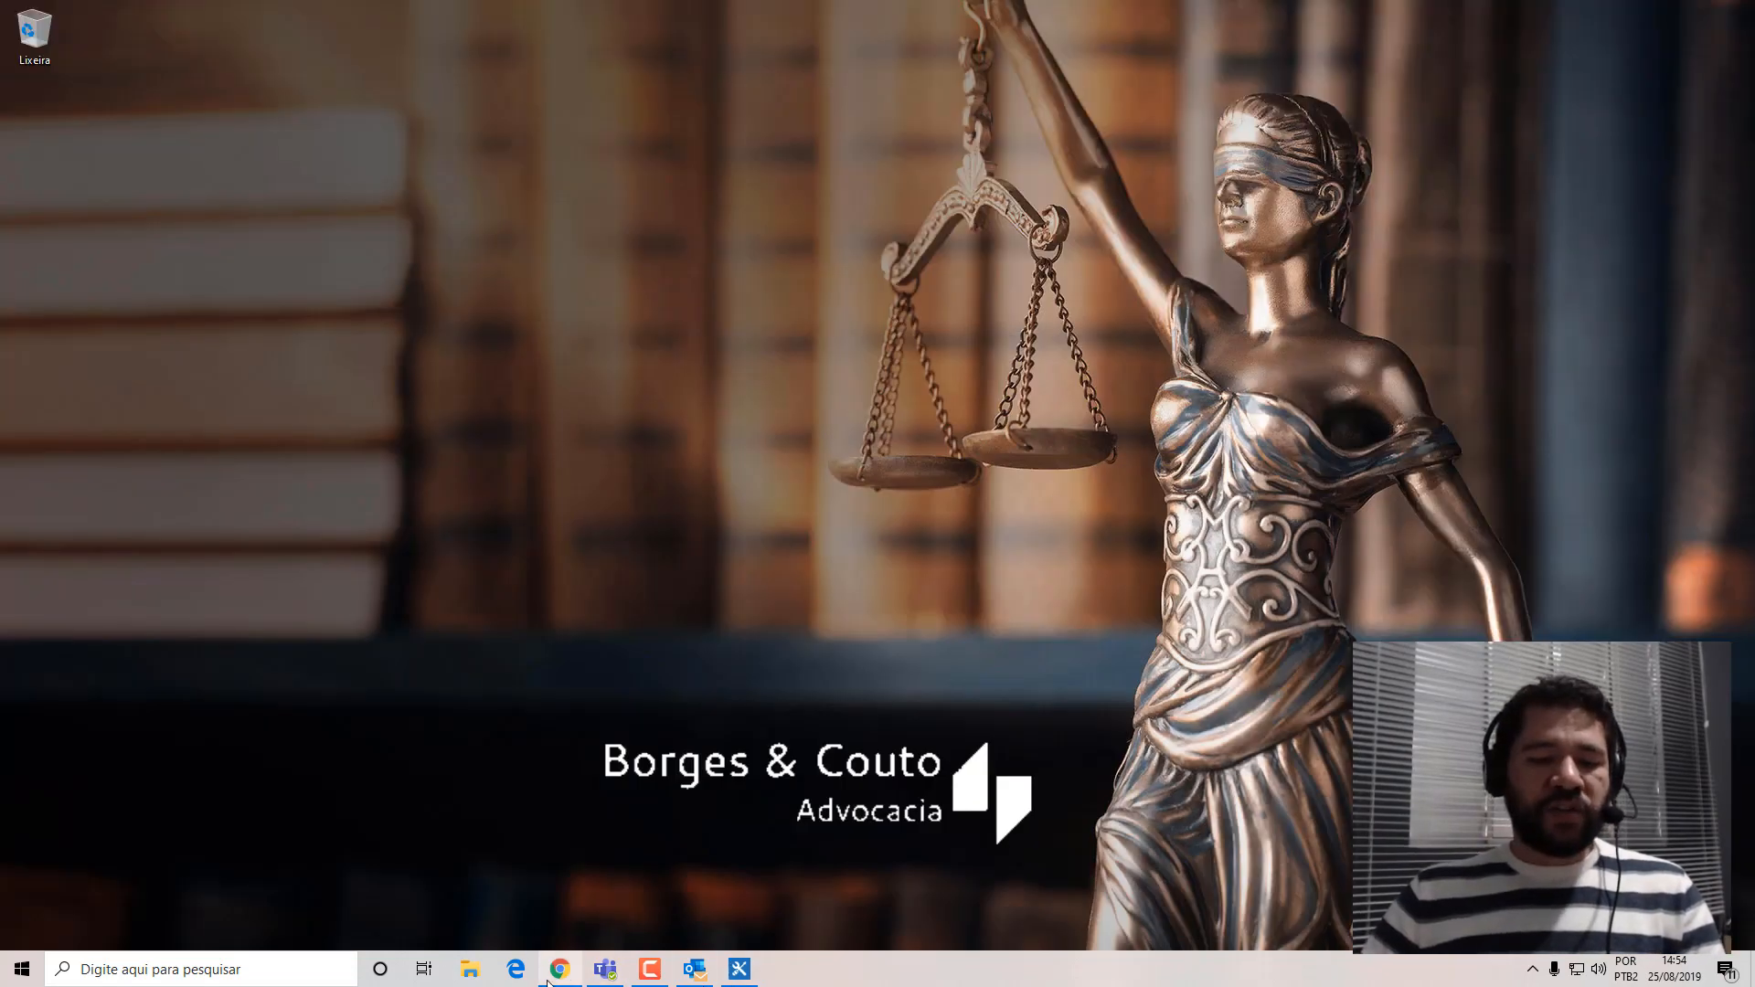
{"action": "left_click", "coordinate": [558, 970]}
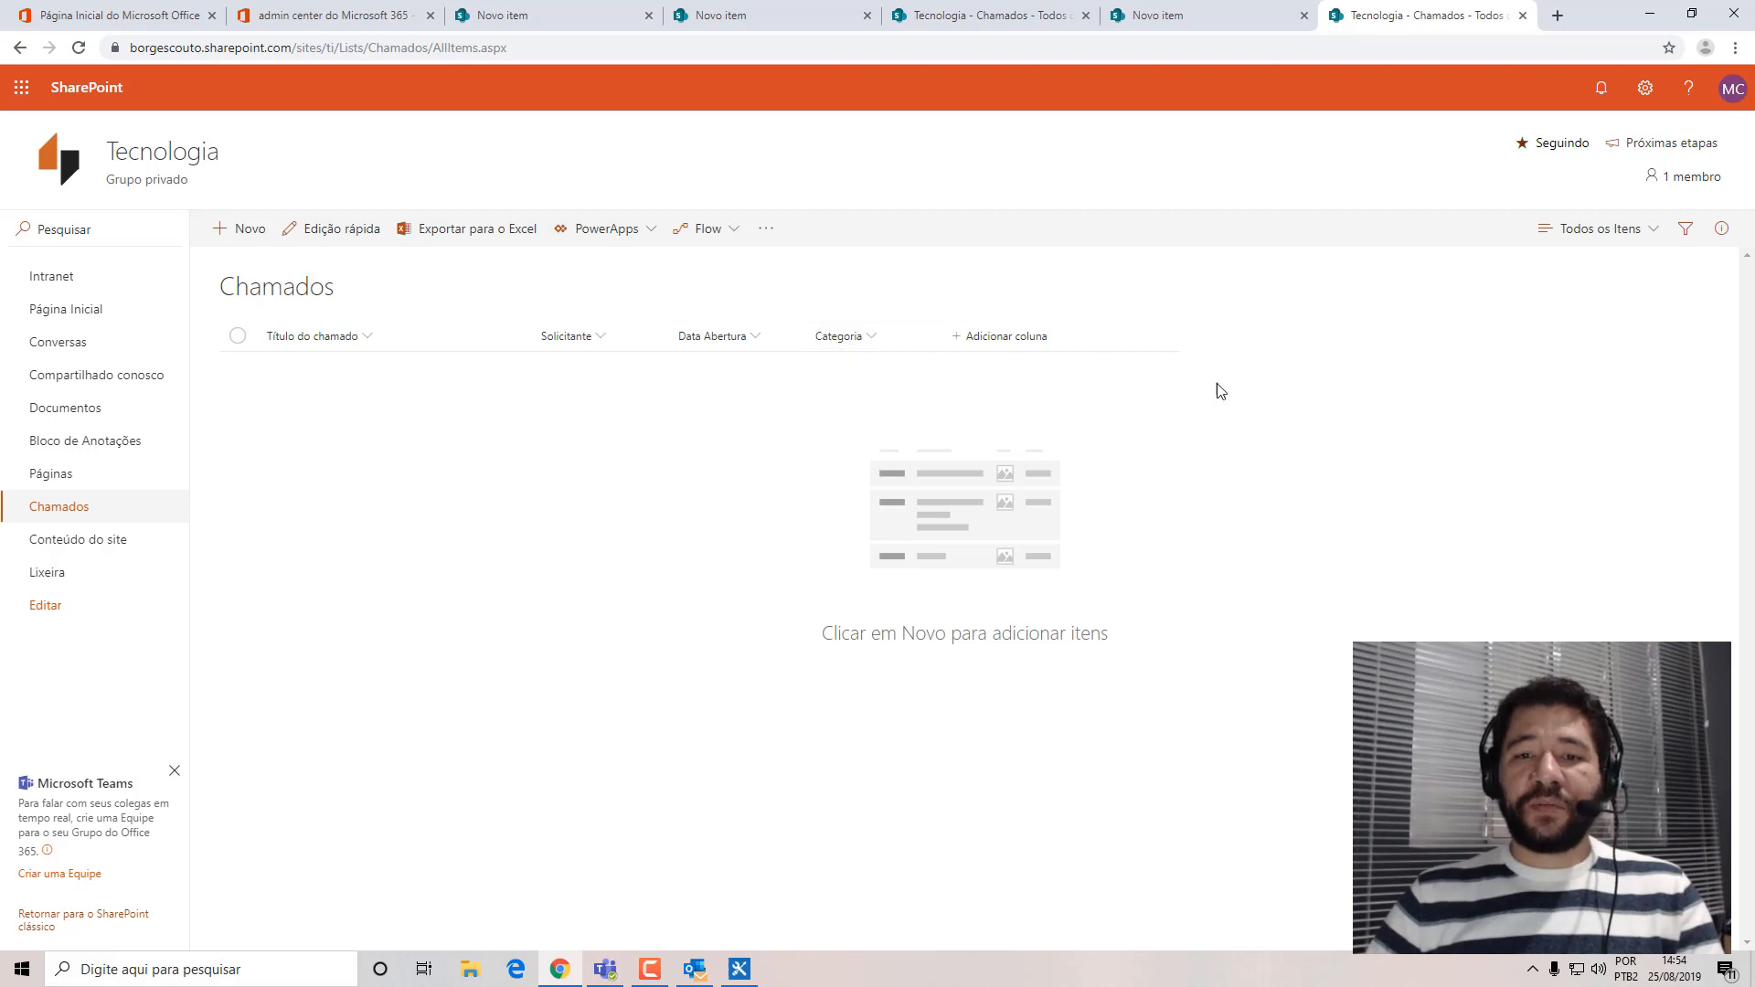
{"action": "left_click", "coordinate": [1637, 234]}
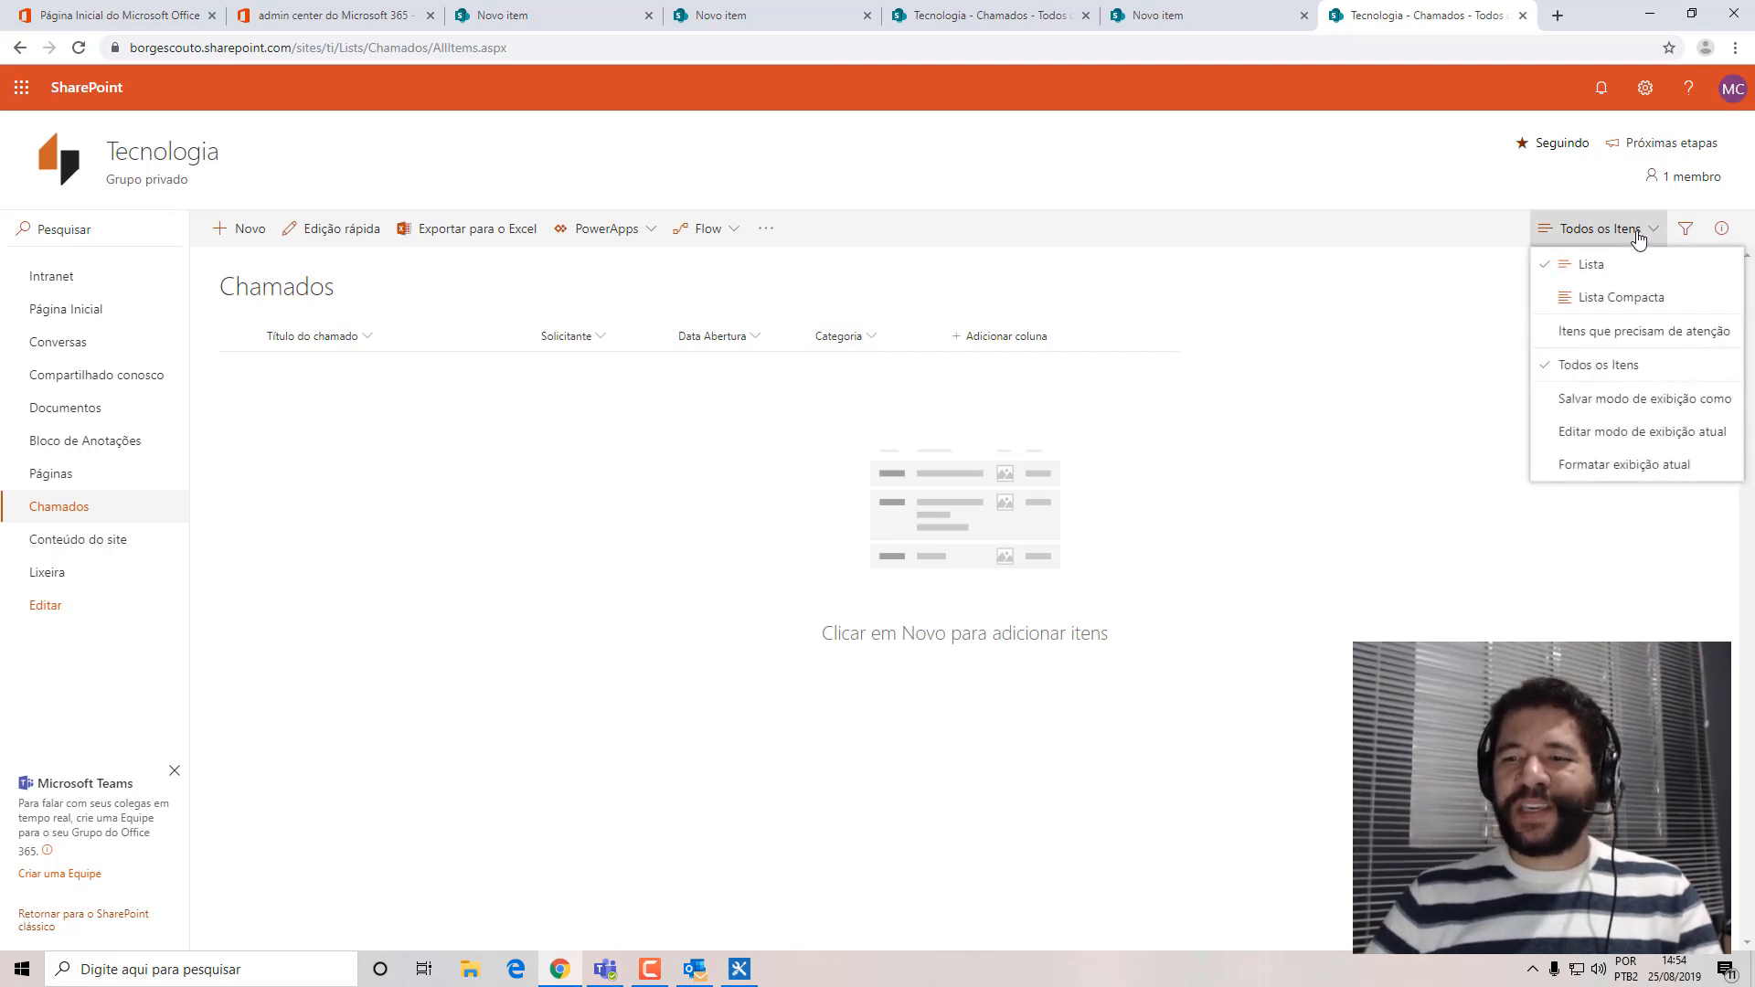
{"action": "left_click", "coordinate": [1627, 432]}
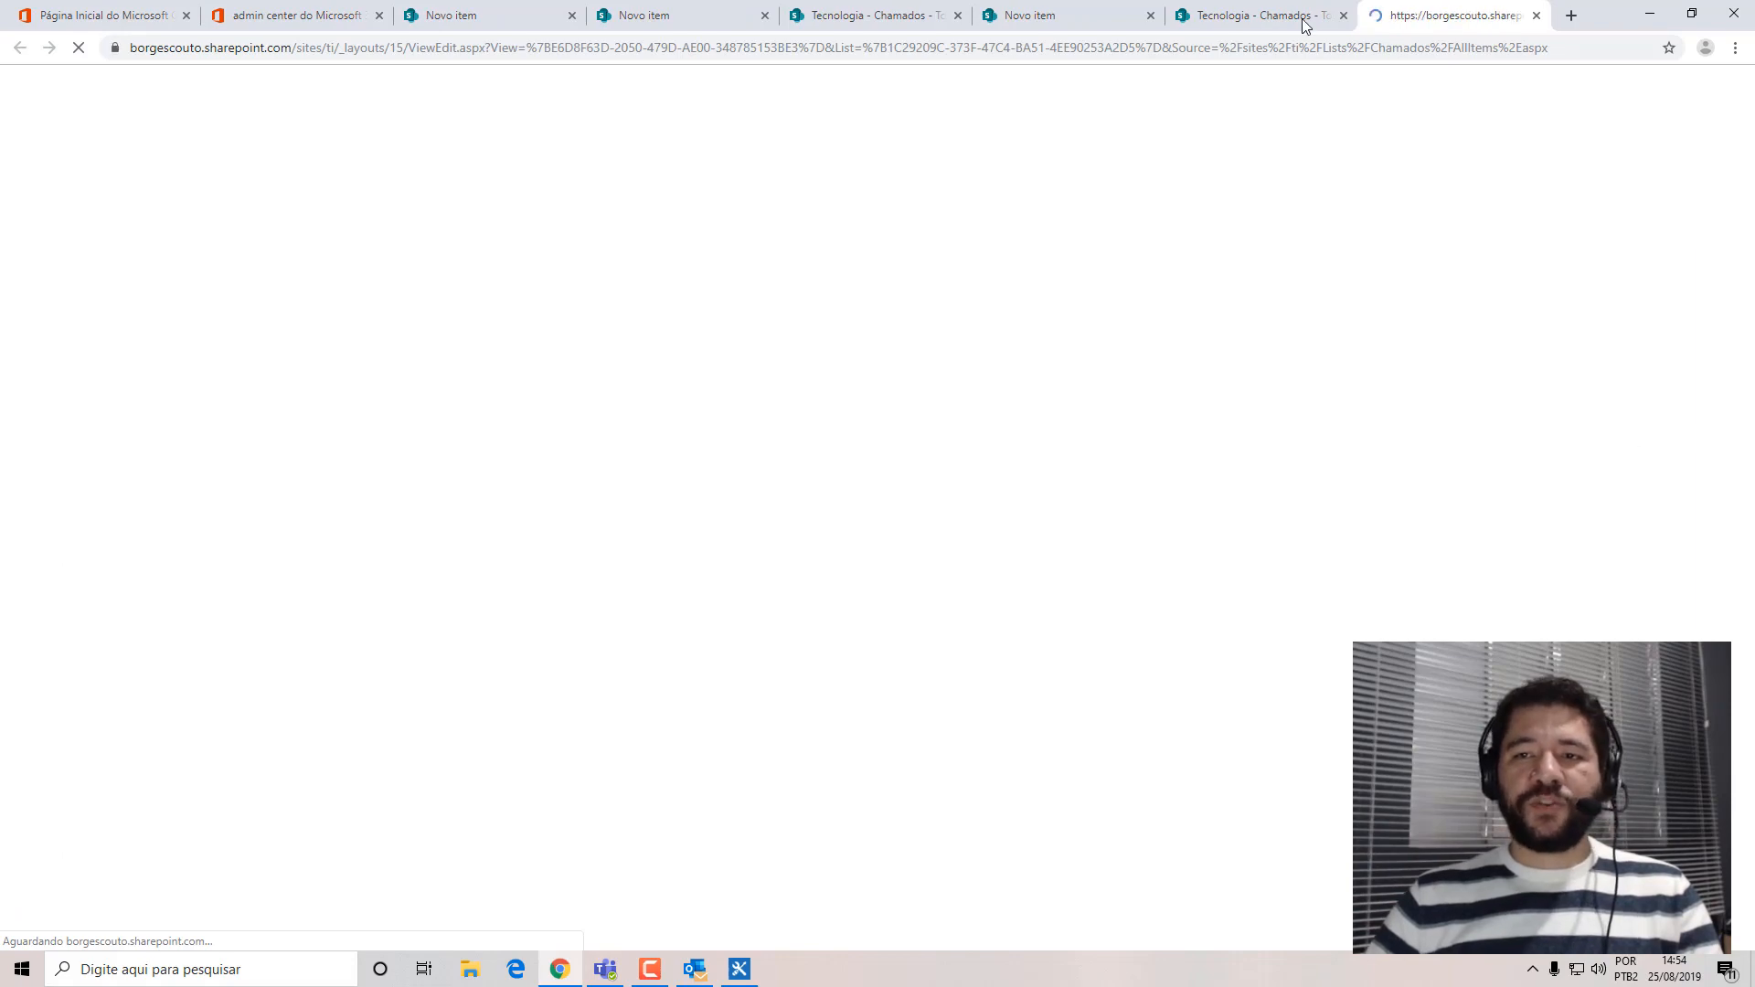
{"action": "left_click", "coordinate": [1284, 16]}
{"action": "left_click", "coordinate": [1609, 229]}
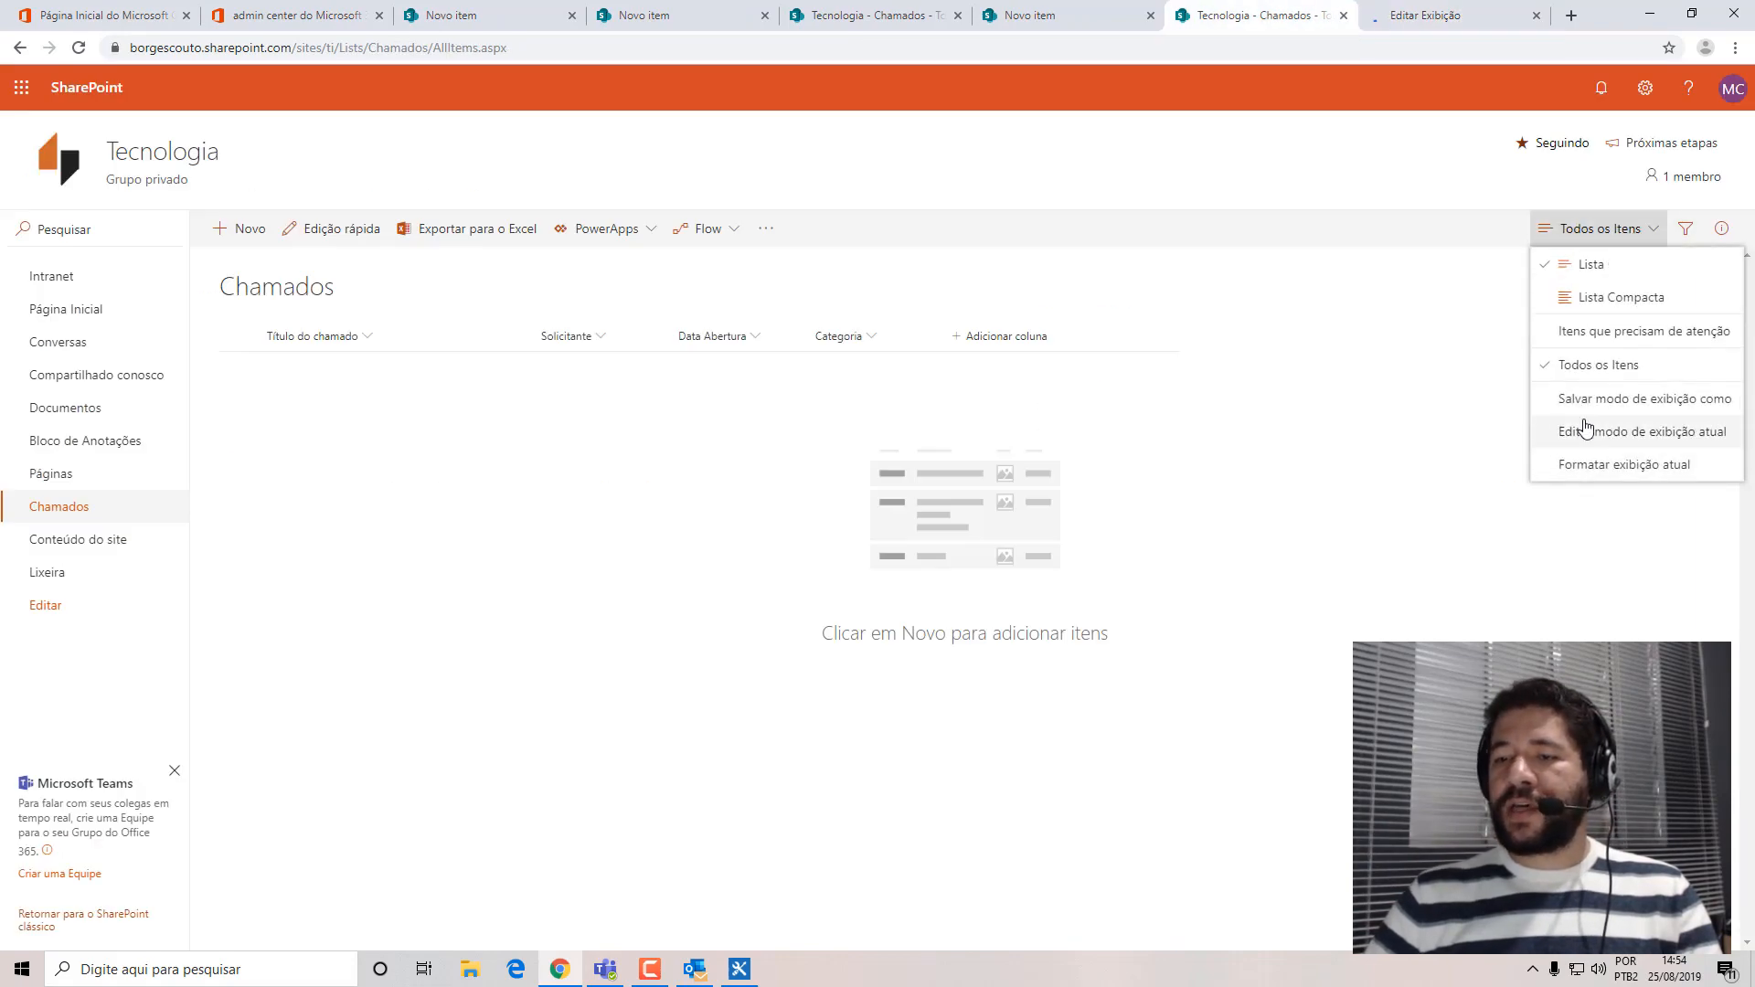
{"action": "left_click", "coordinate": [1595, 431]}
Search the view's editing page for "mesa", close that page and return to SharePoint Designer.
{"action": "scroll", "coordinate": [1753, 414], "scroll_direction": "down", "scroll_amount": 3}
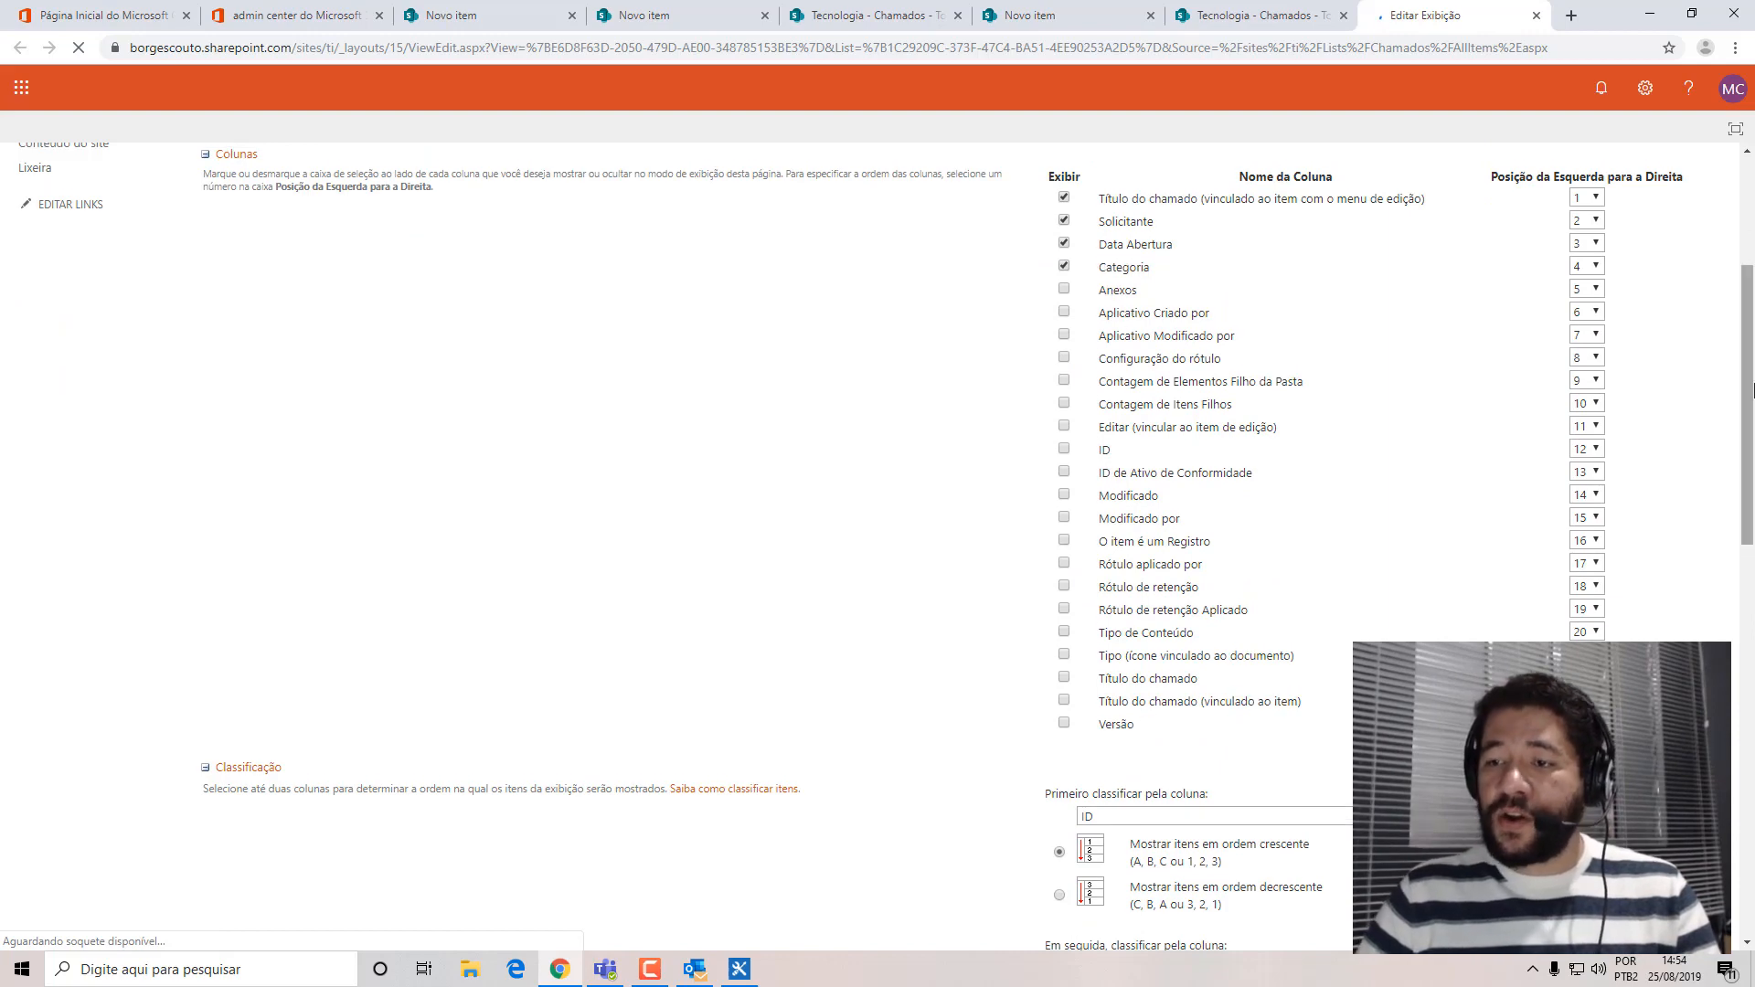
{"action": "left_click_drag", "start_coordinate": [1753, 390], "coordinate": [1753, 397]}
{"action": "key", "text": "ctrl+f"}
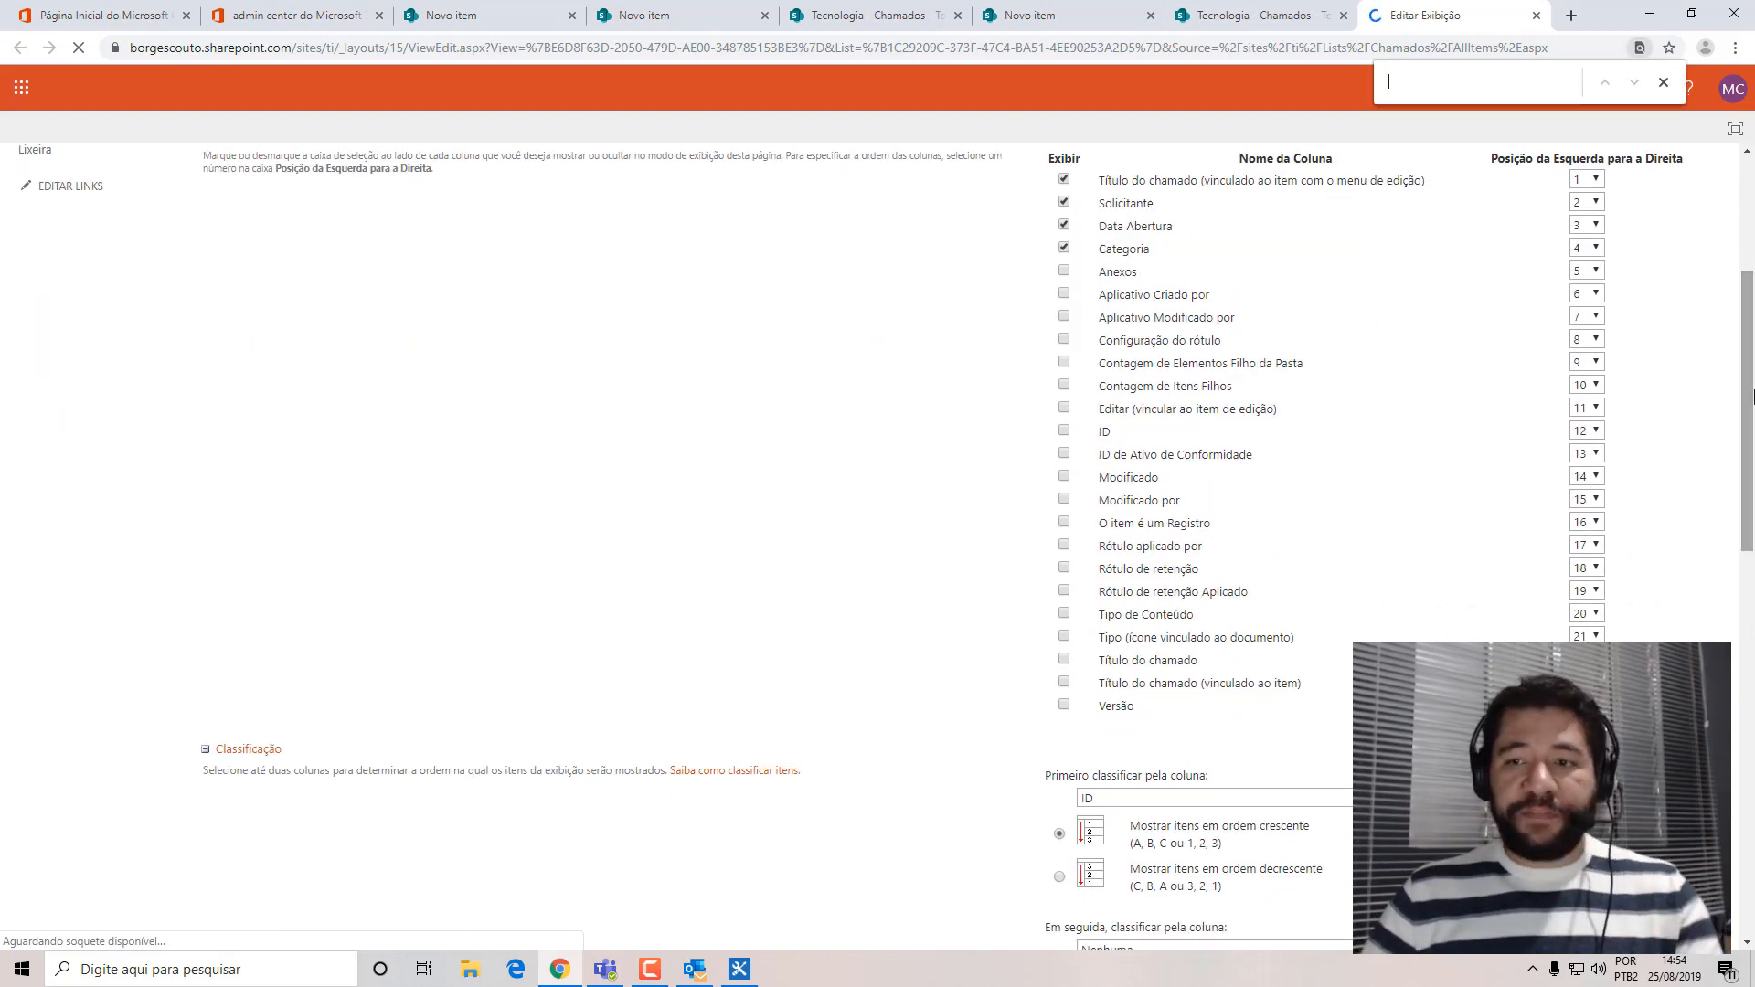
{"action": "type", "text": "mesa"}
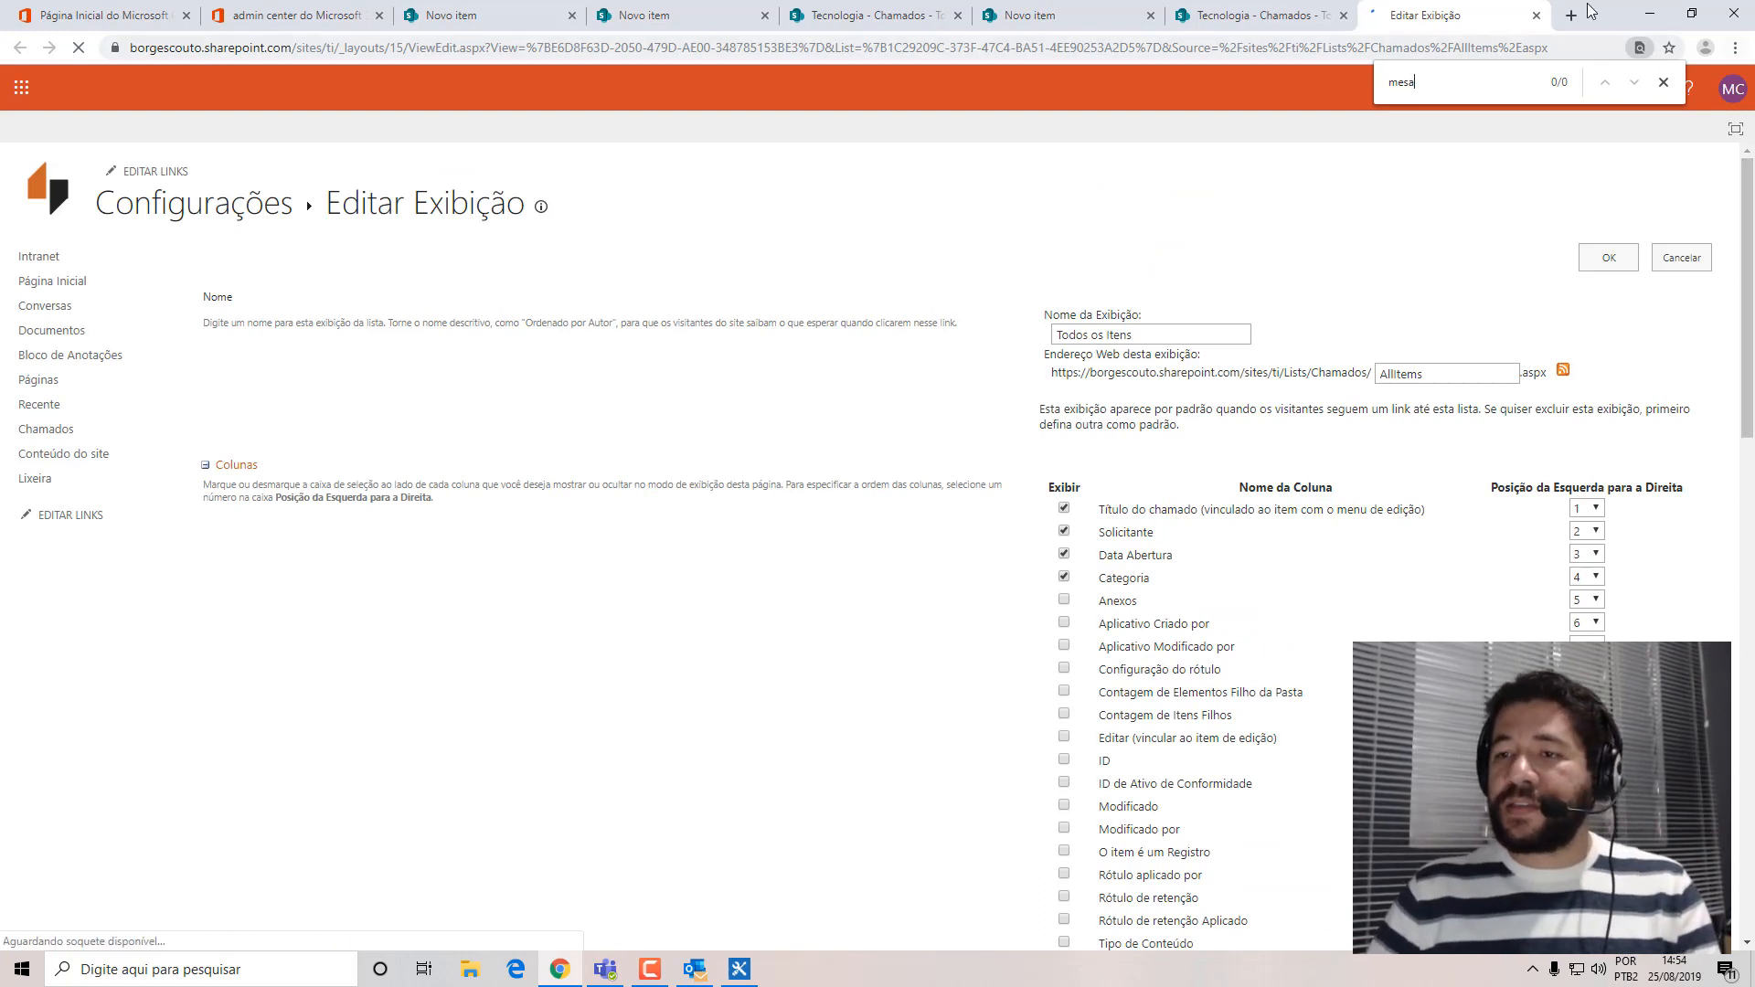
{"action": "left_click", "coordinate": [1664, 83]}
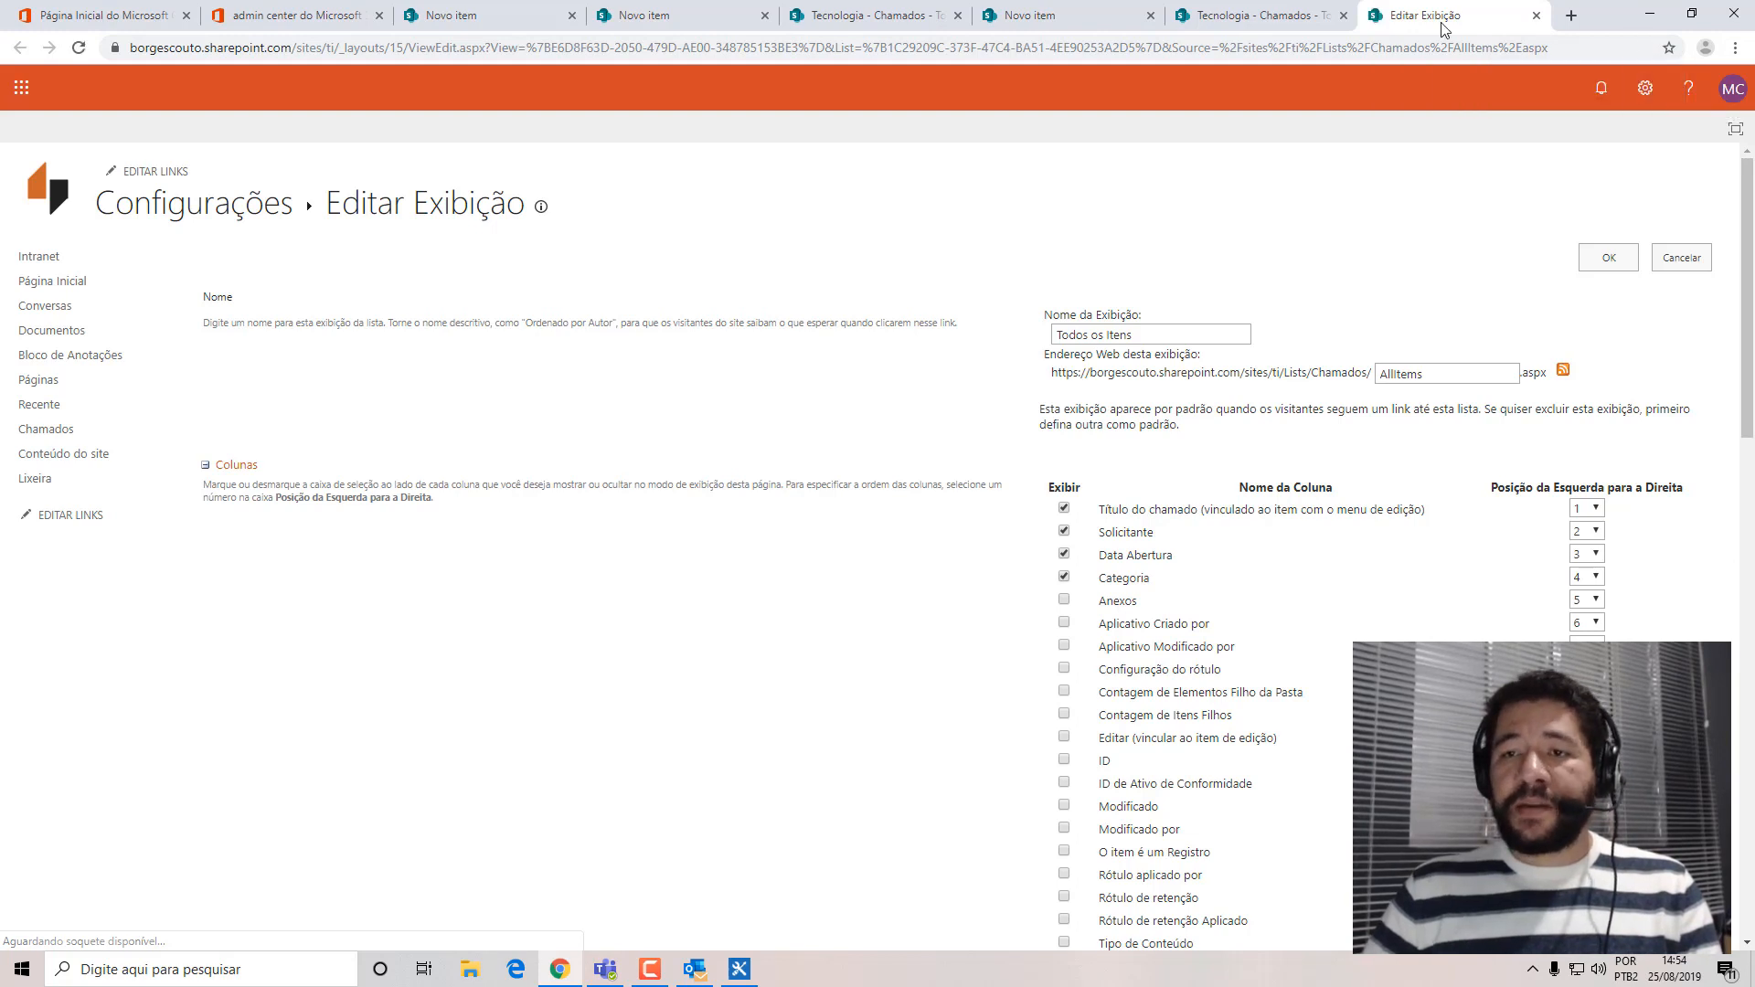
{"action": "left_click", "coordinate": [1536, 15]}
{"action": "left_click", "coordinate": [1245, 239]}
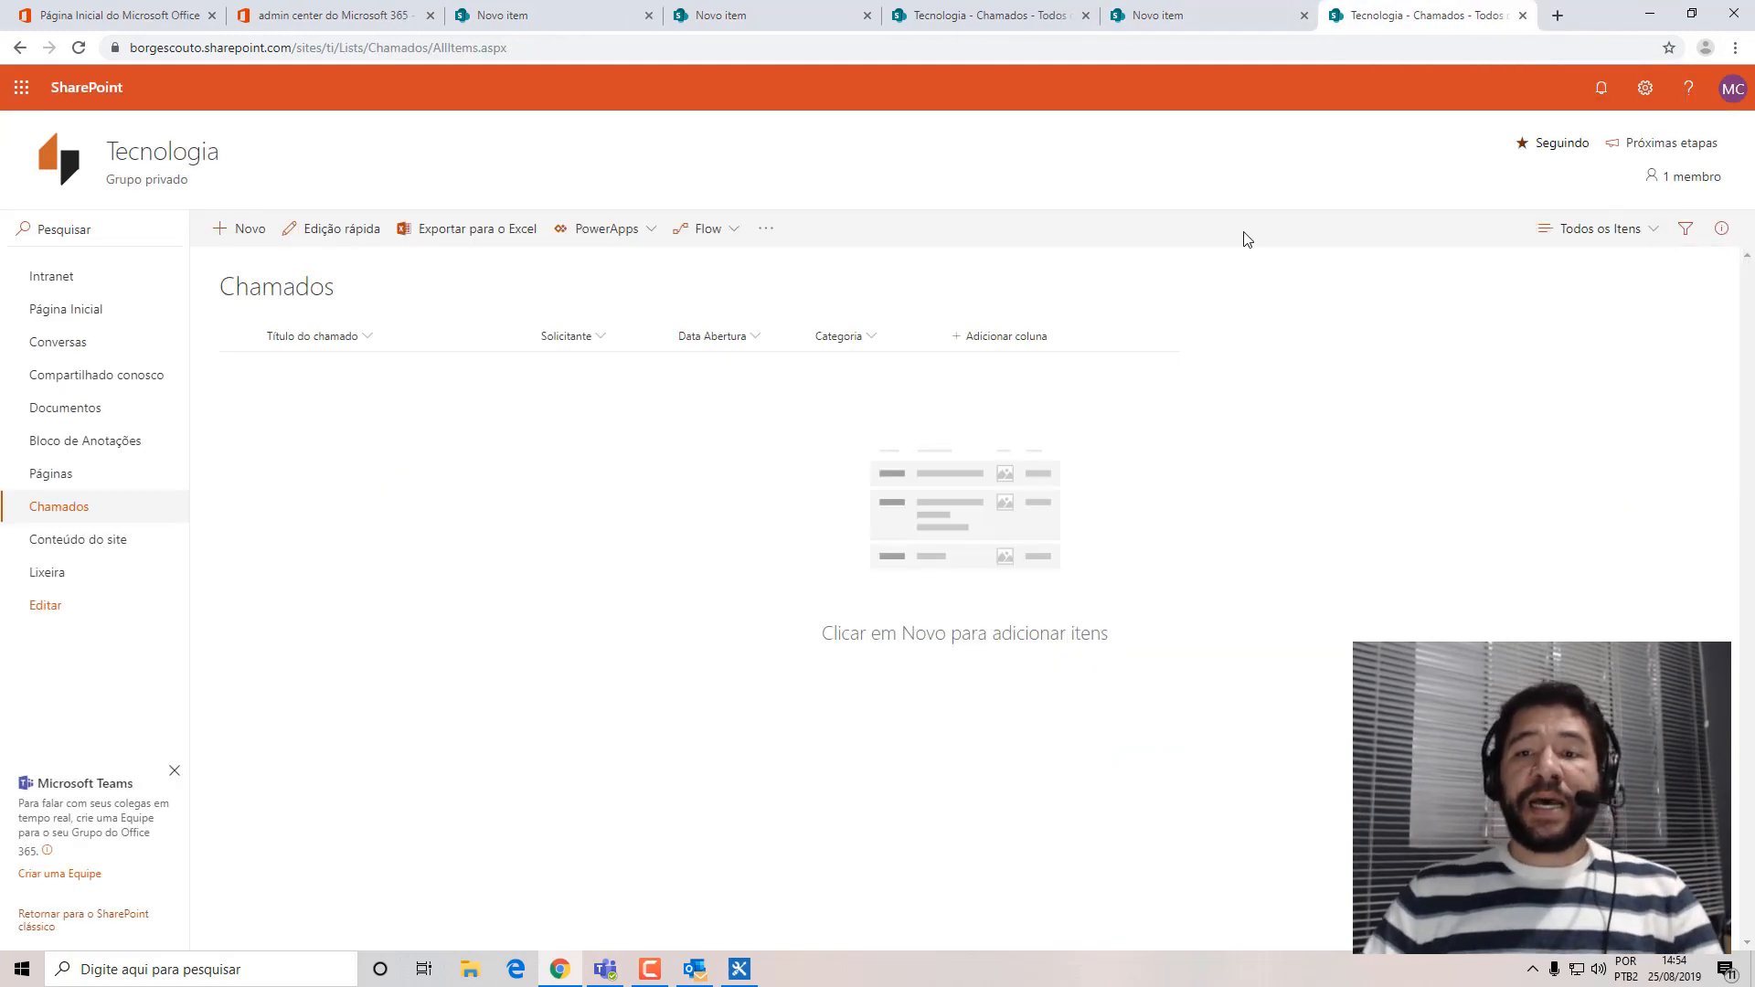
{"action": "left_click", "coordinate": [1652, 13]}
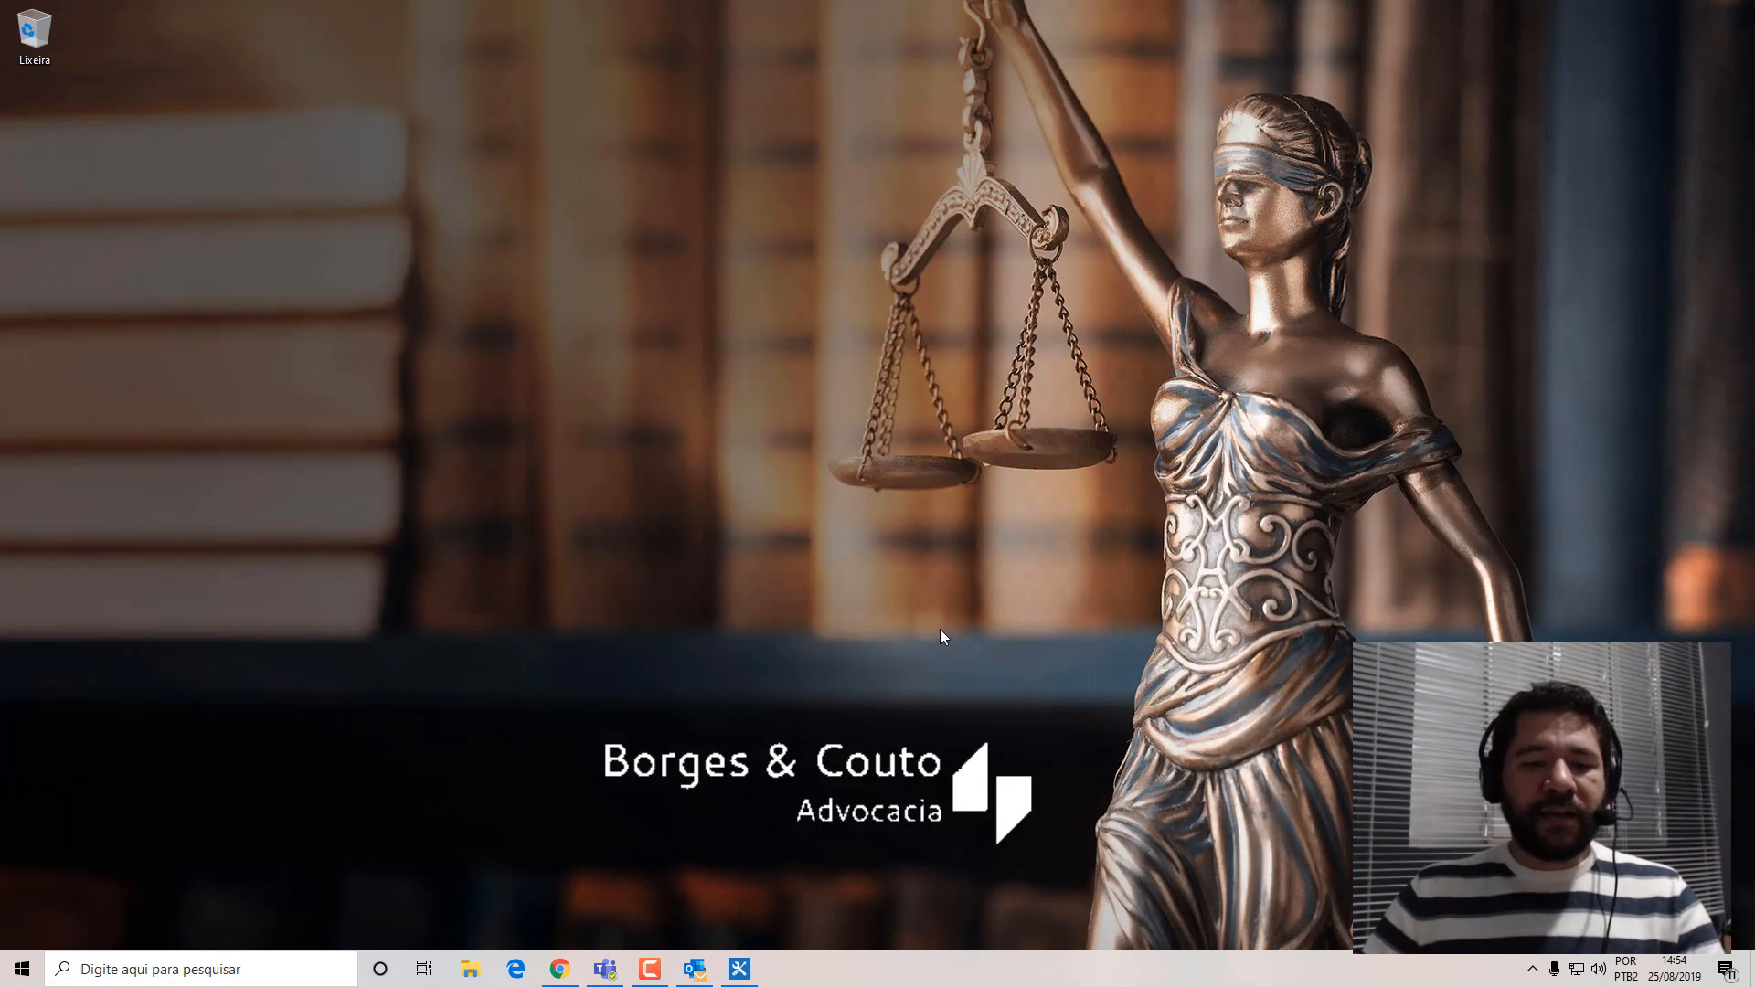
{"action": "left_click", "coordinate": [740, 969]}
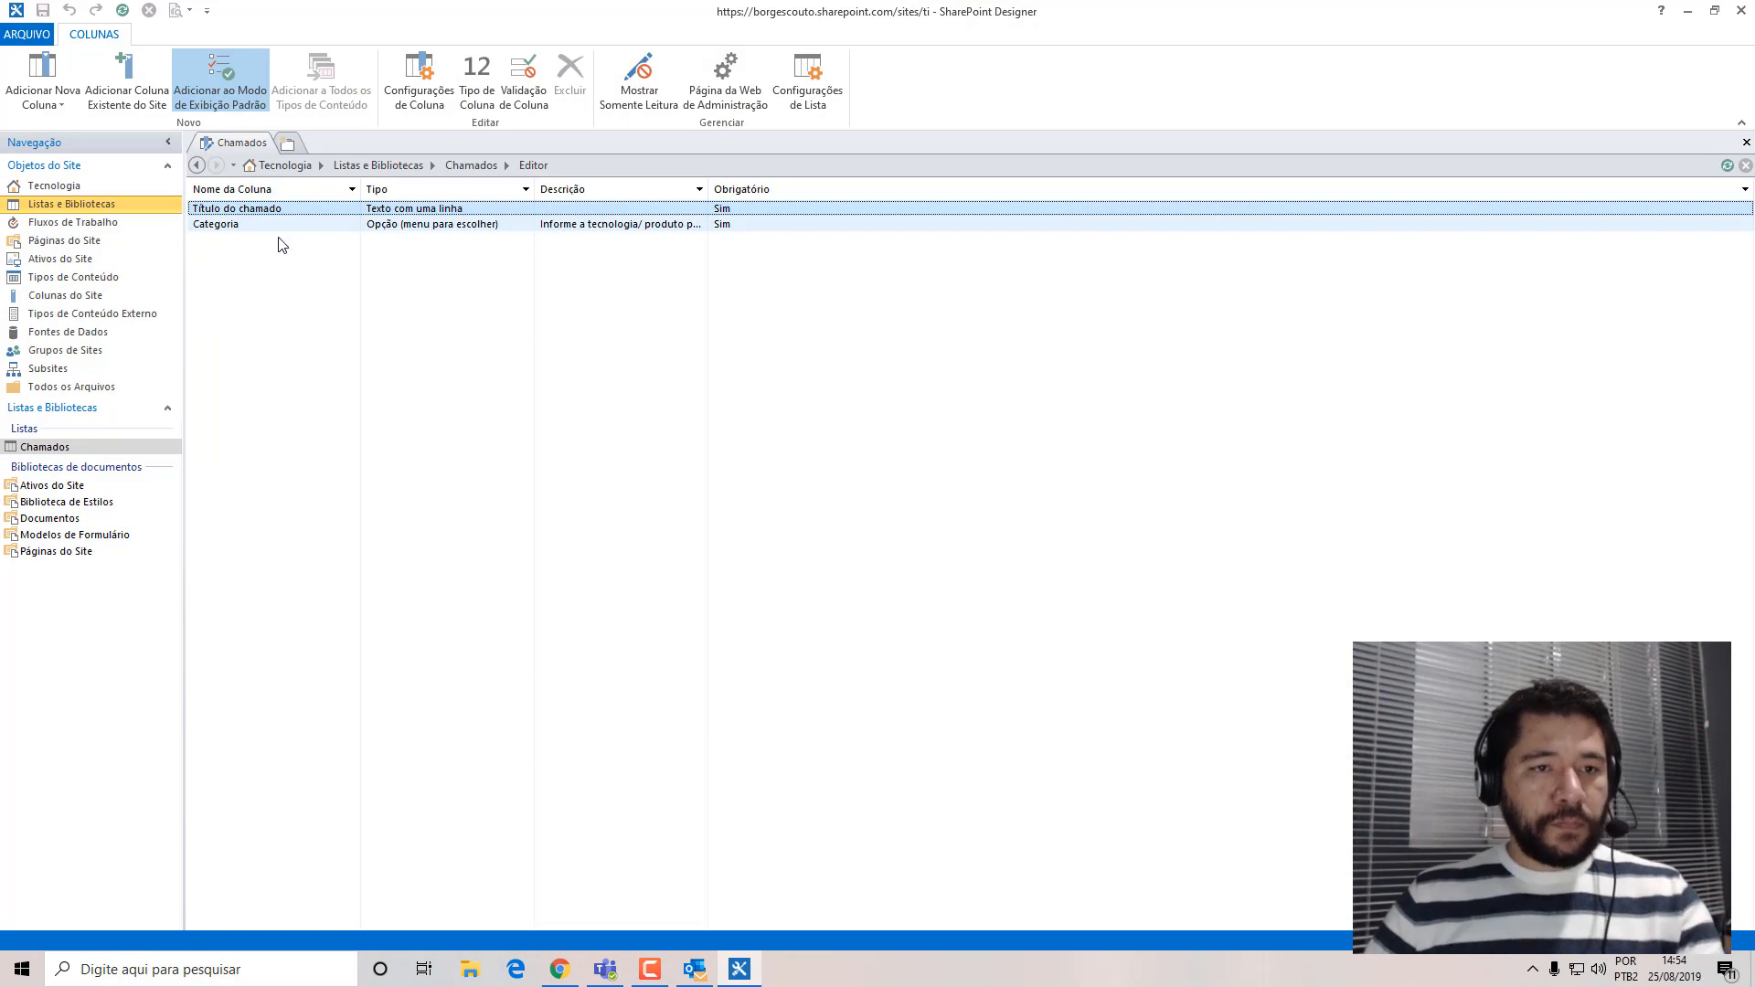
{"action": "left_click", "coordinate": [292, 365]}
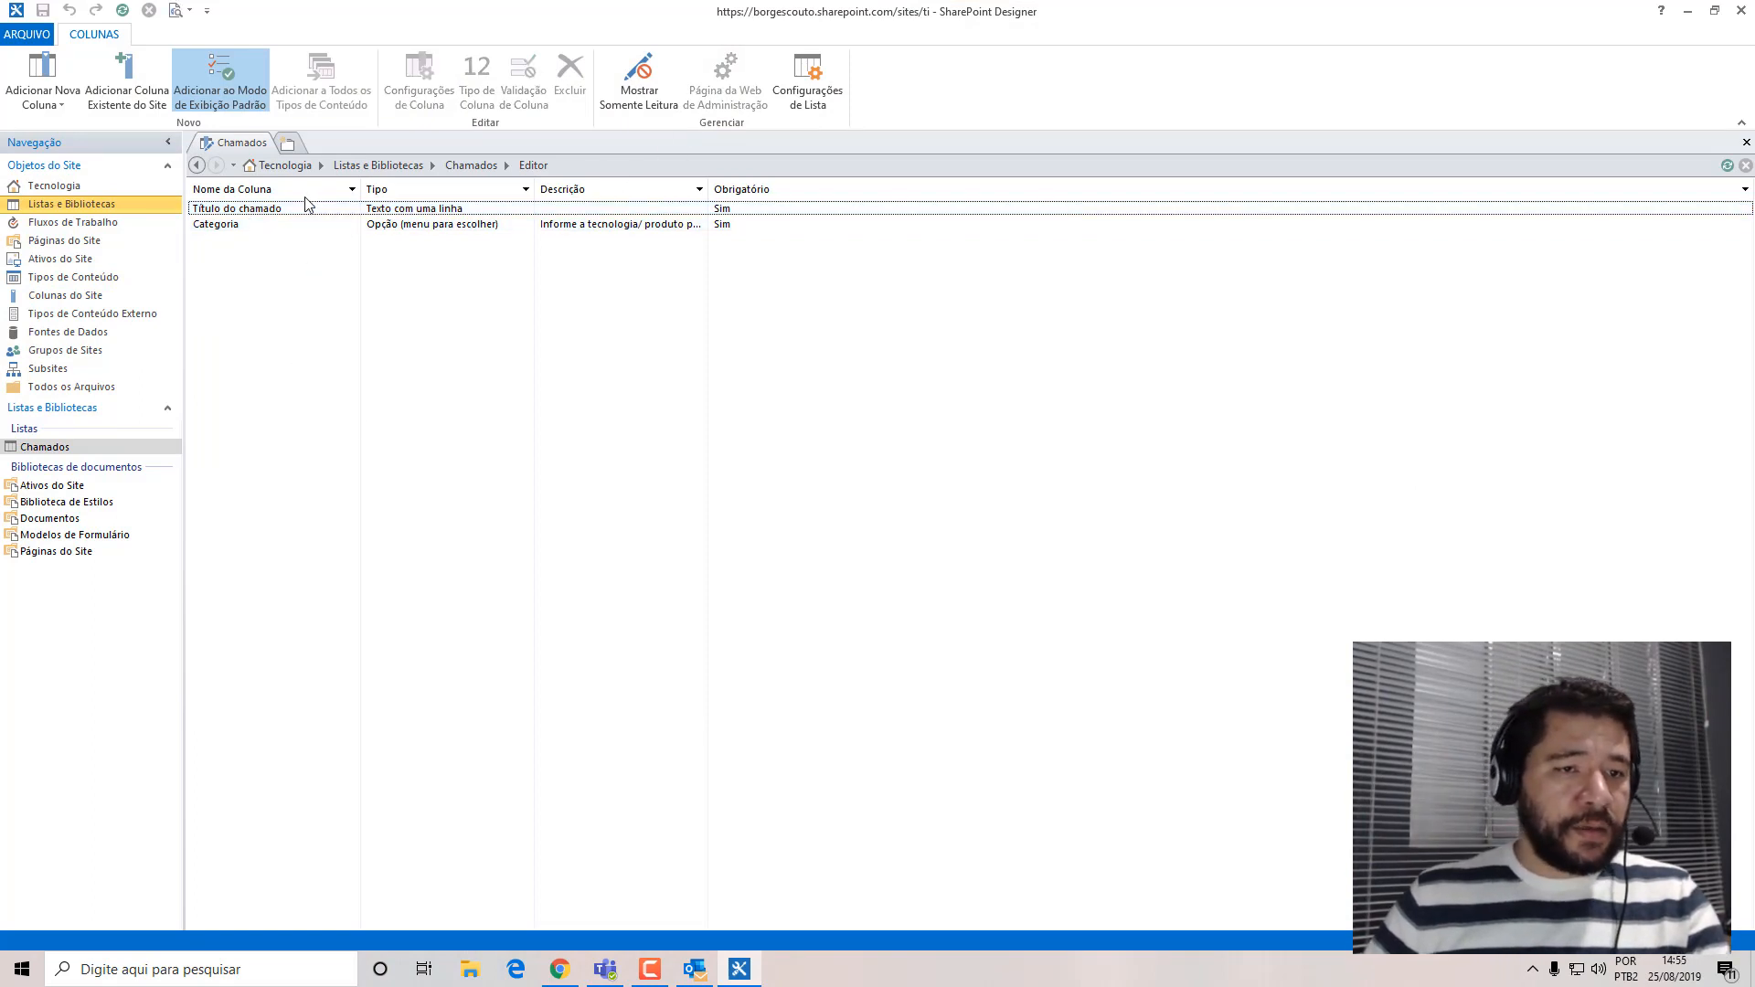
{"action": "left_click_drag", "start_coordinate": [489, 14], "coordinate": [561, 0]}
{"action": "left_click", "coordinate": [561, 971]}
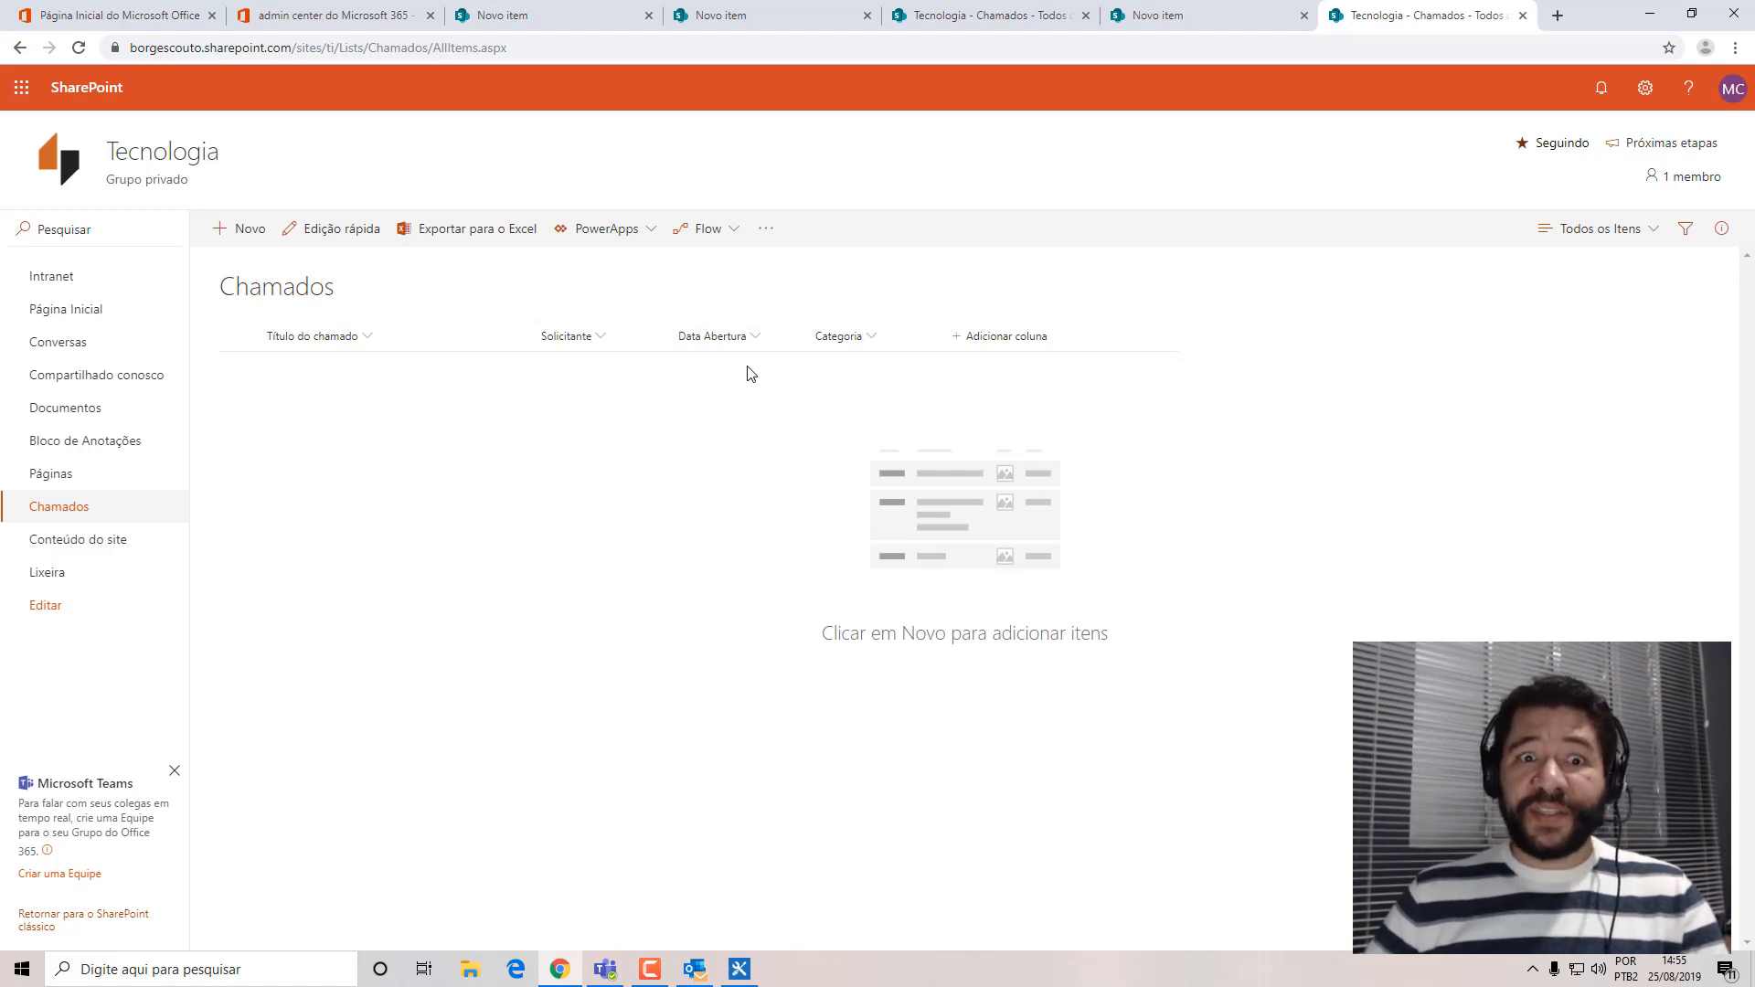
{"action": "left_click", "coordinate": [1651, 16]}
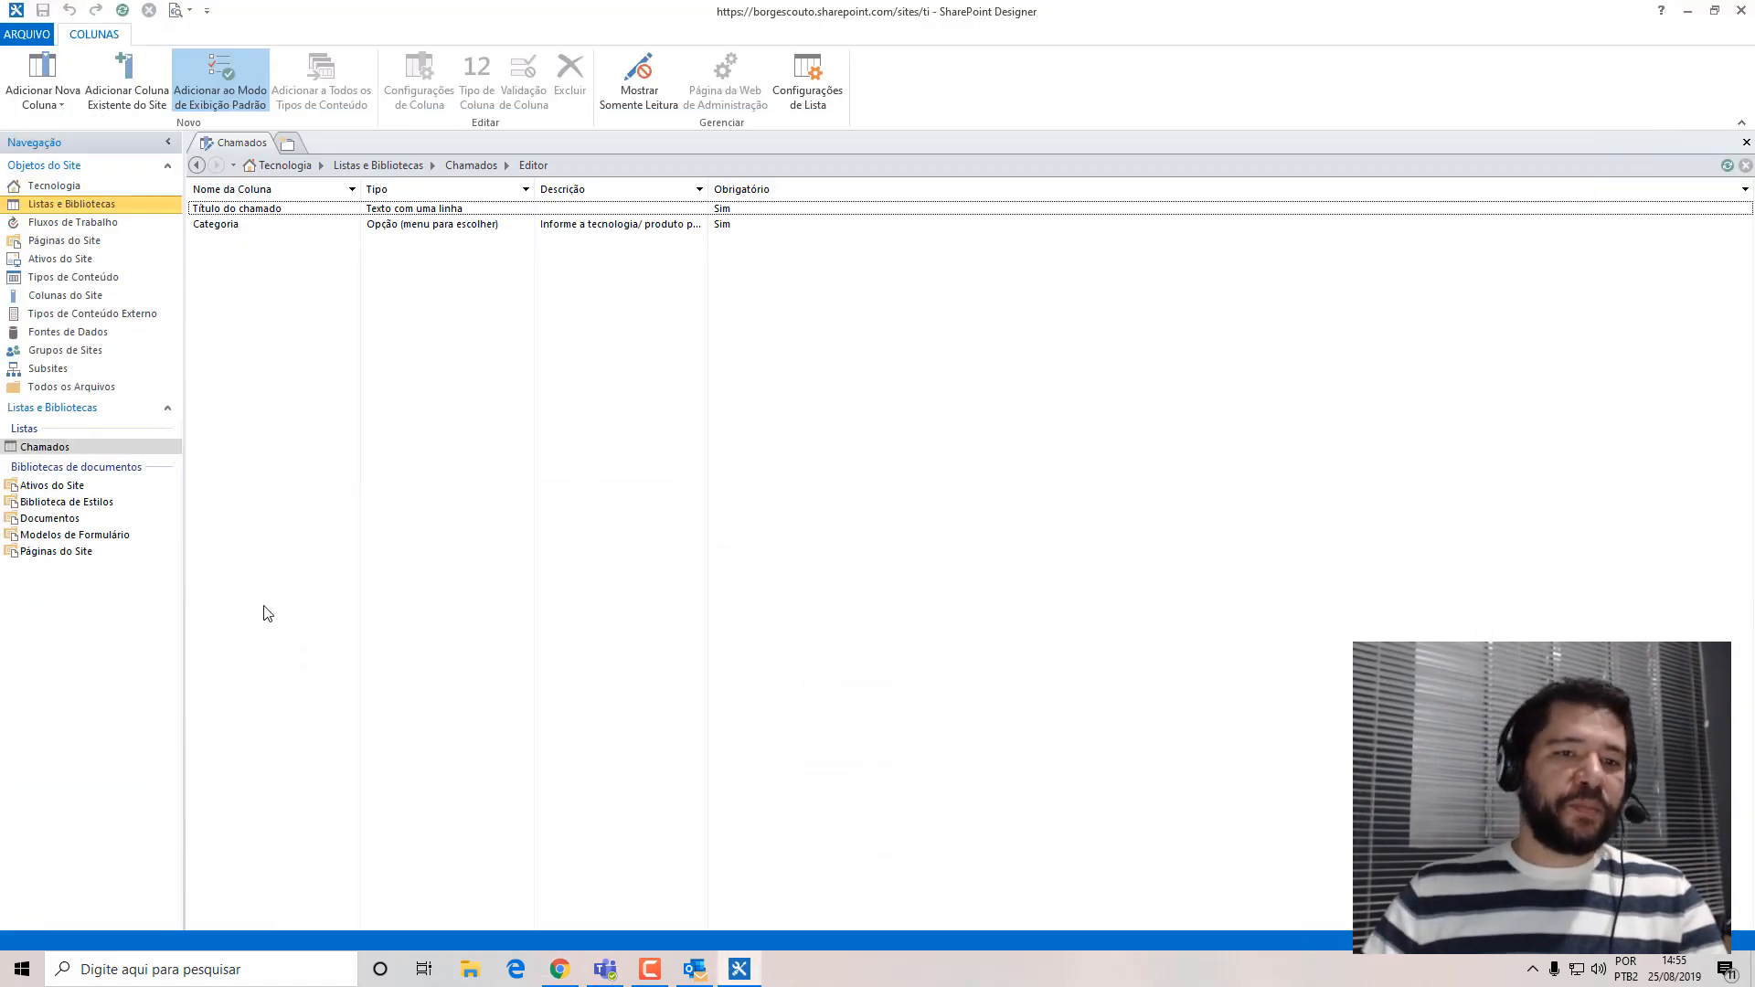
Add a new Opção column to Chamados with the description Mesa and the choices Problema and Solicitação.
{"action": "left_click", "coordinate": [201, 207]}
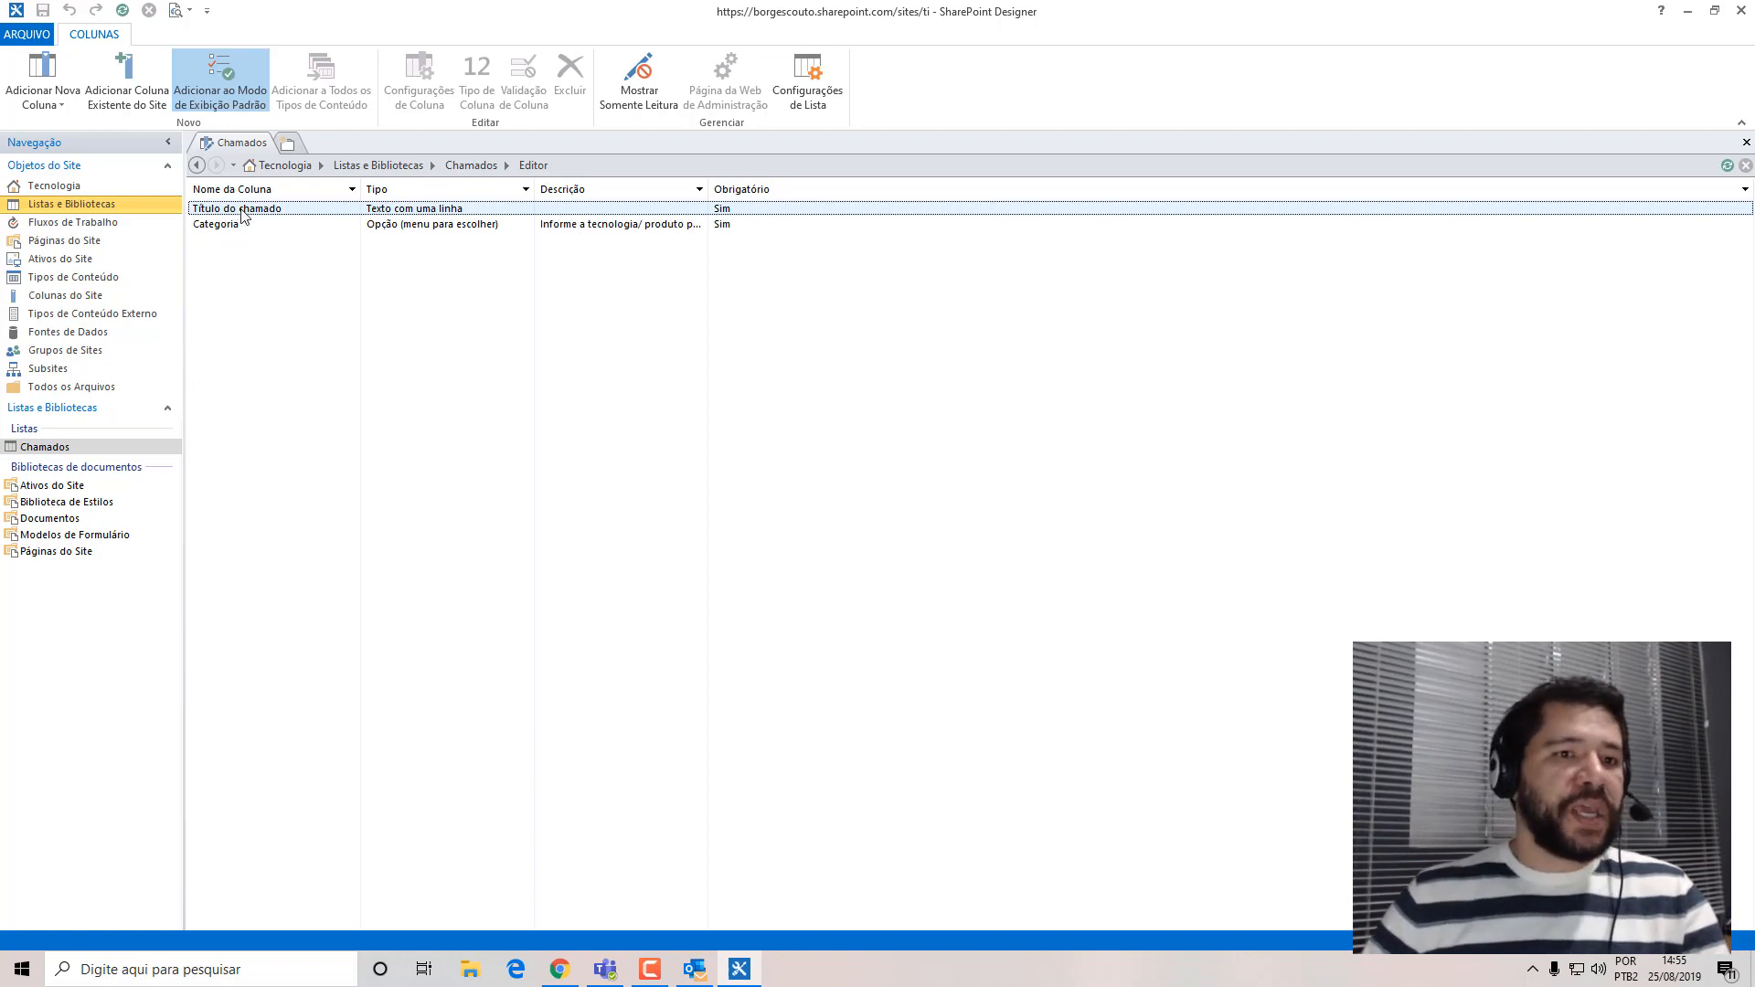
{"action": "left_click", "coordinate": [43, 91]}
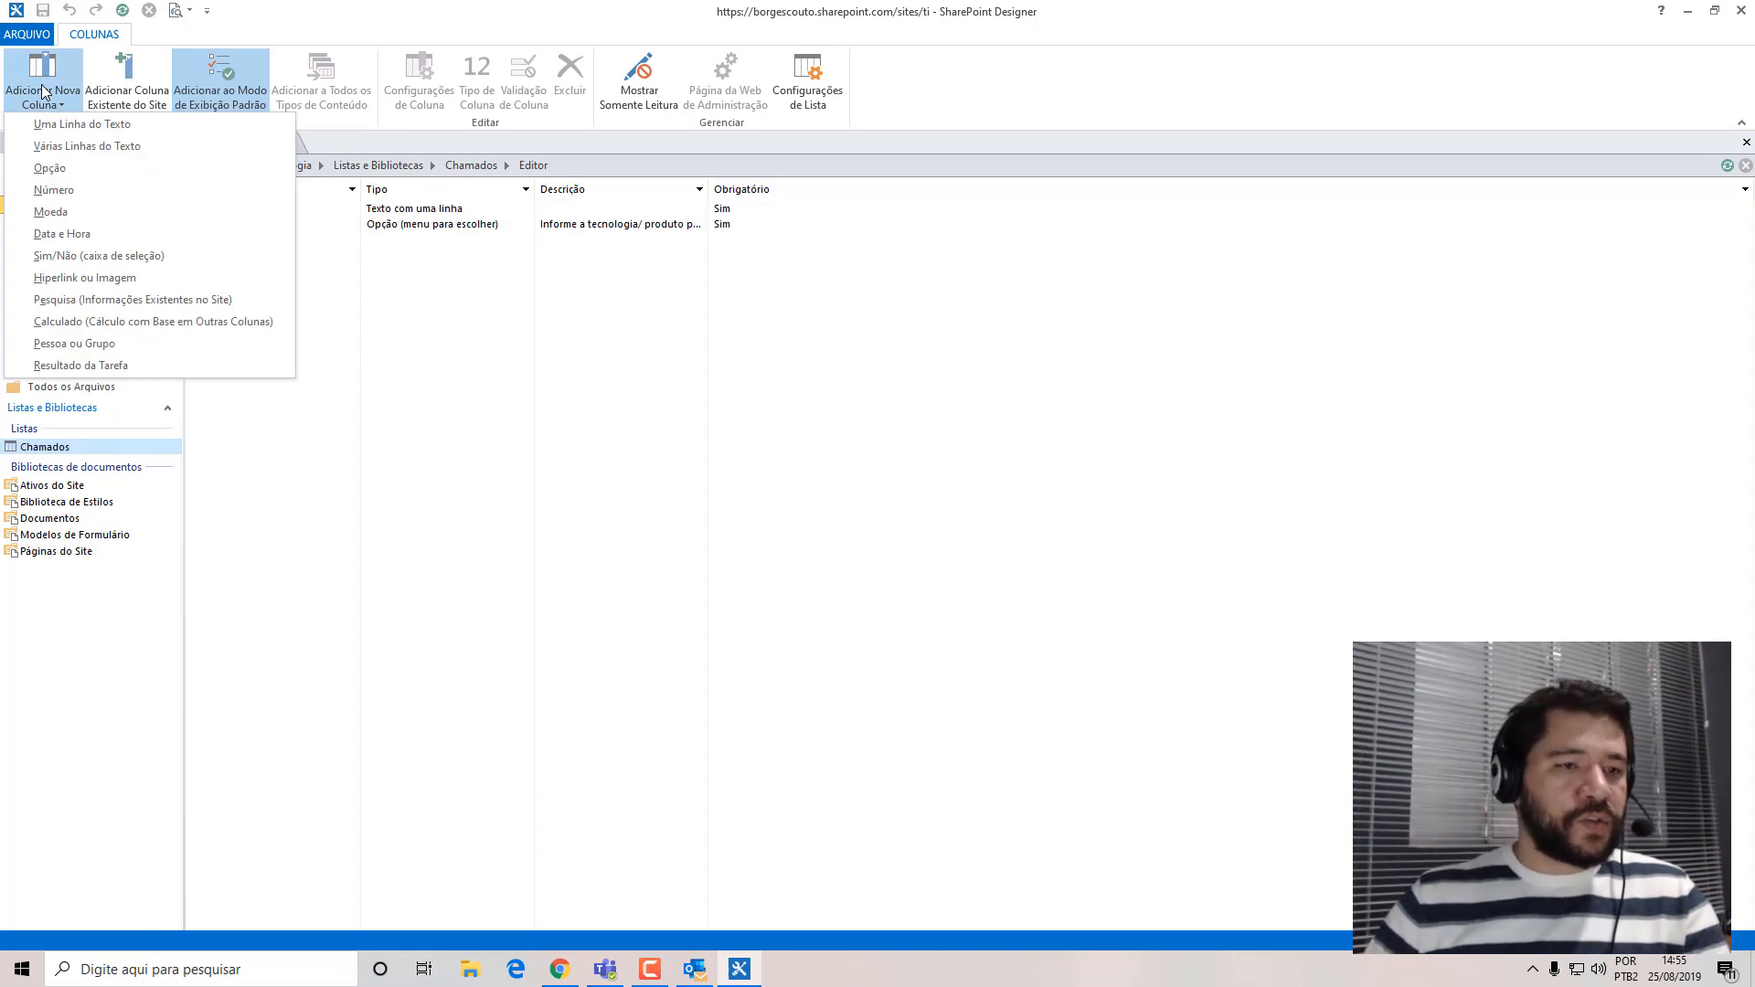
{"action": "left_click", "coordinate": [77, 172]}
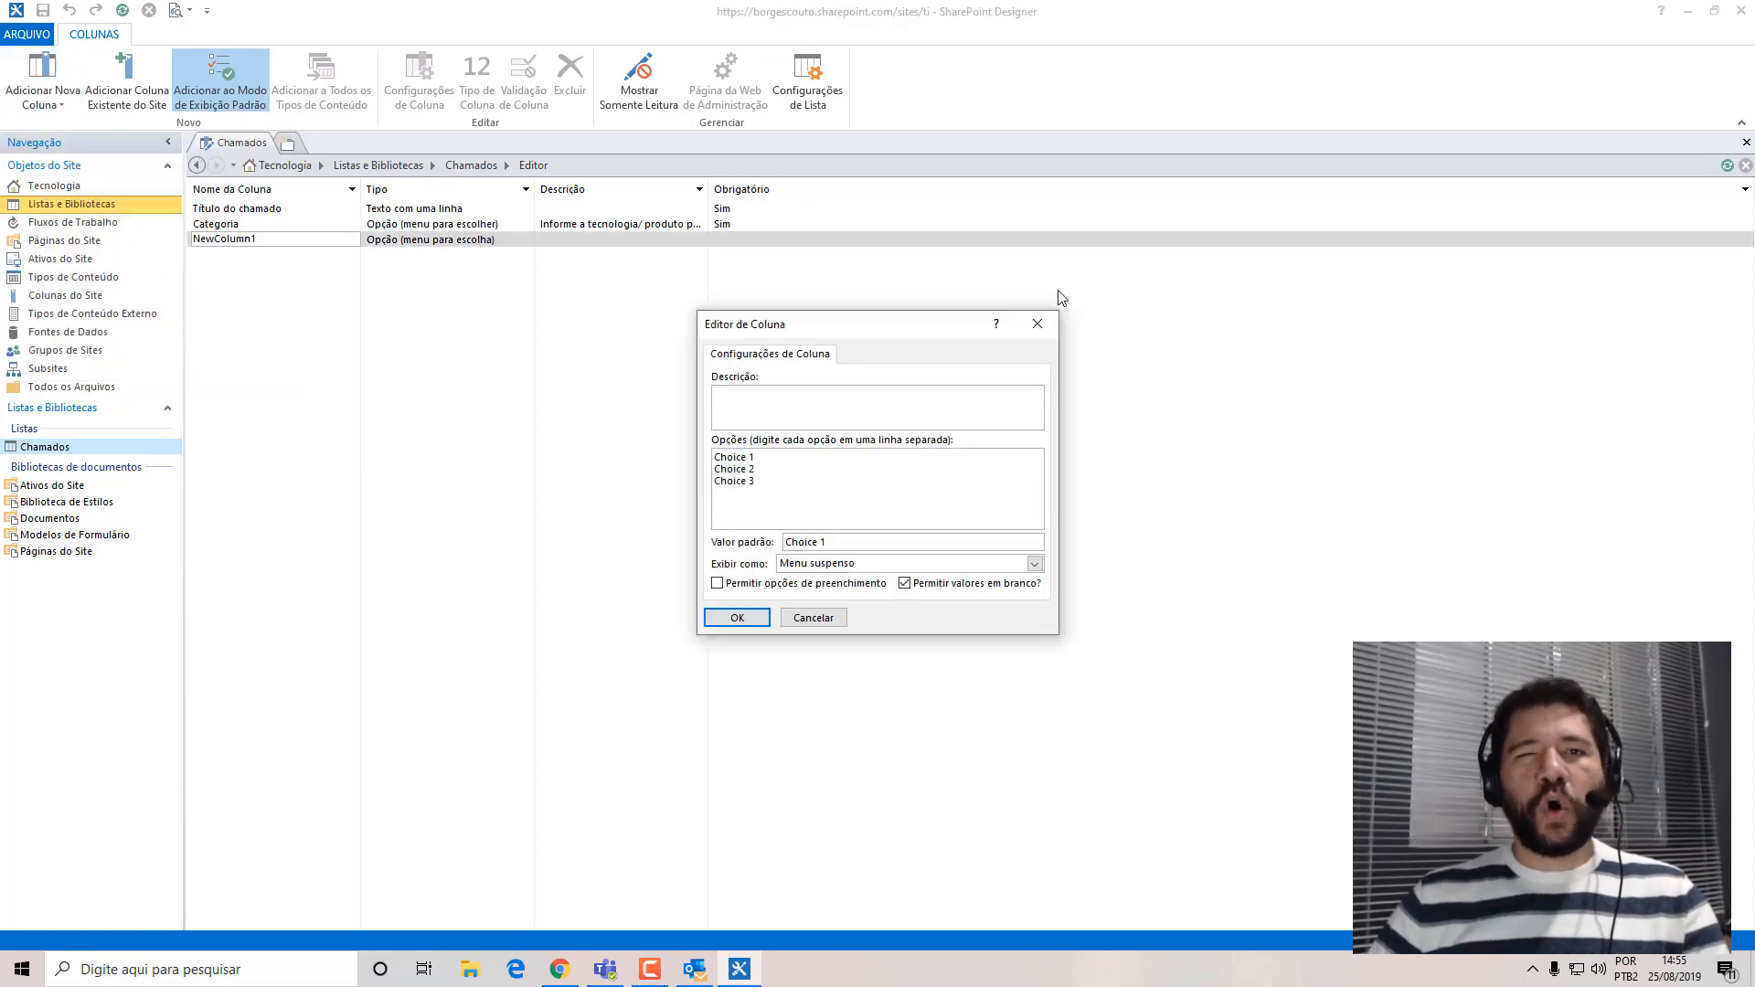
{"action": "left_click_drag", "start_coordinate": [876, 326], "coordinate": [665, 330]}
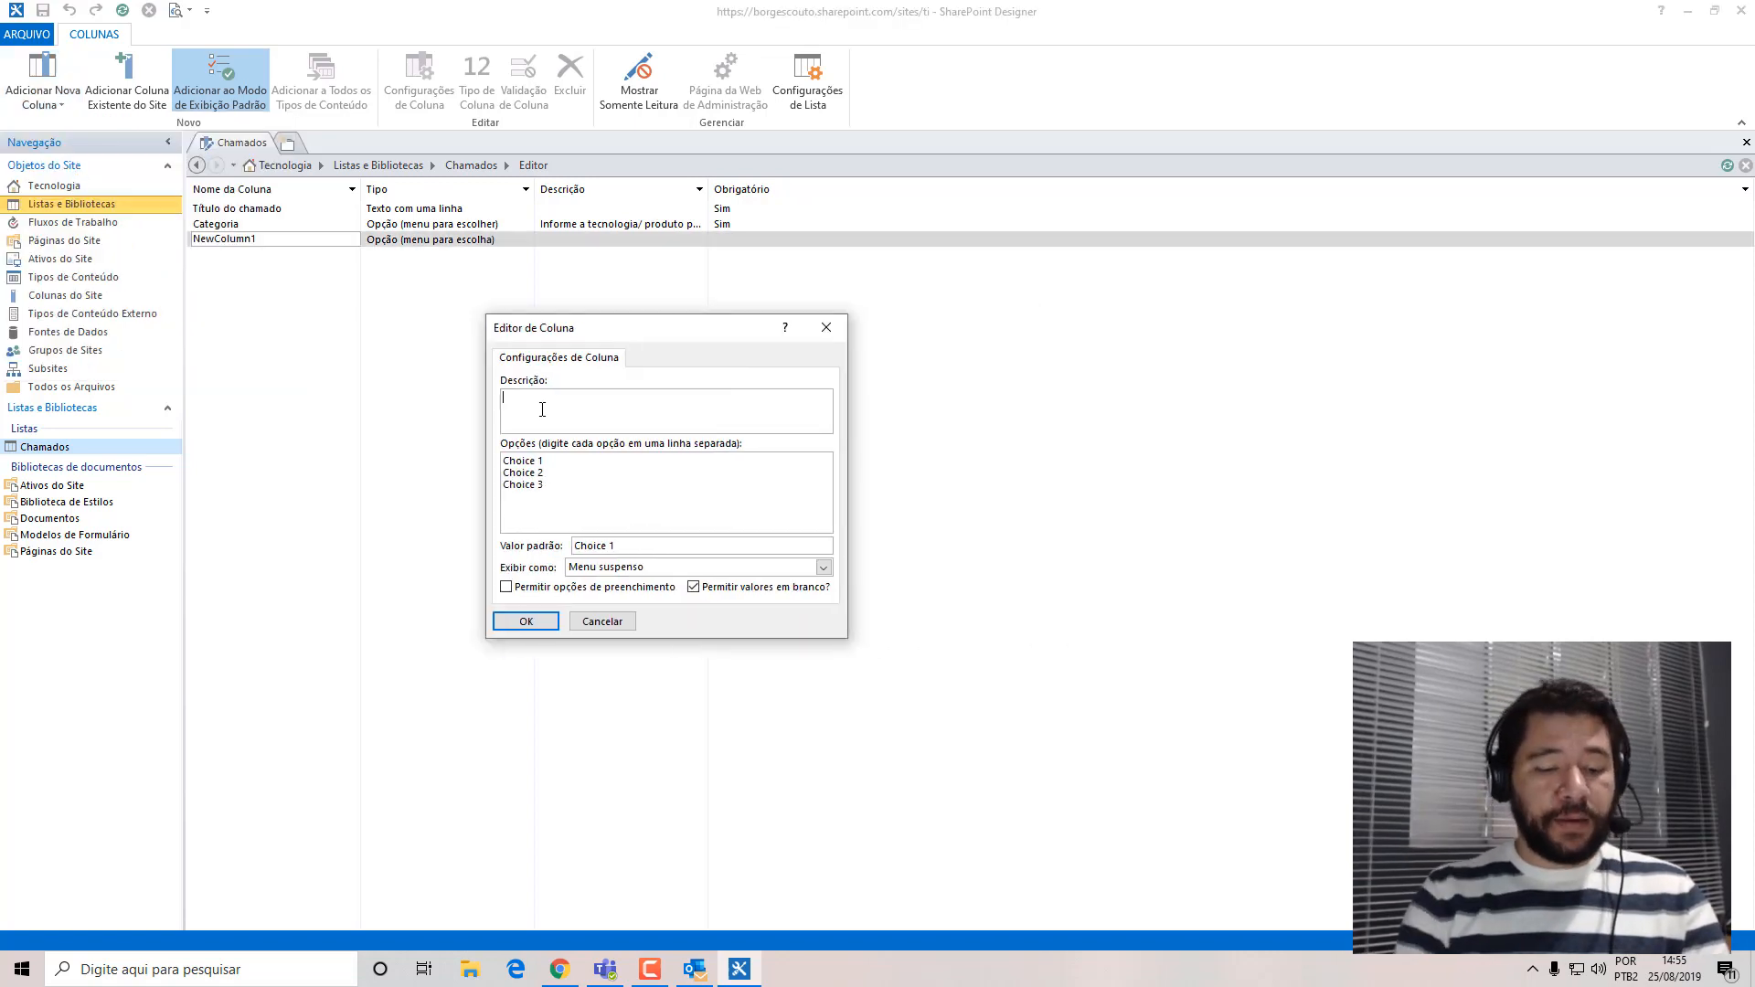
{"action": "type", "text": "Mesa"}
{"action": "left_click_drag", "start_coordinate": [609, 526], "coordinate": [353, 274]}
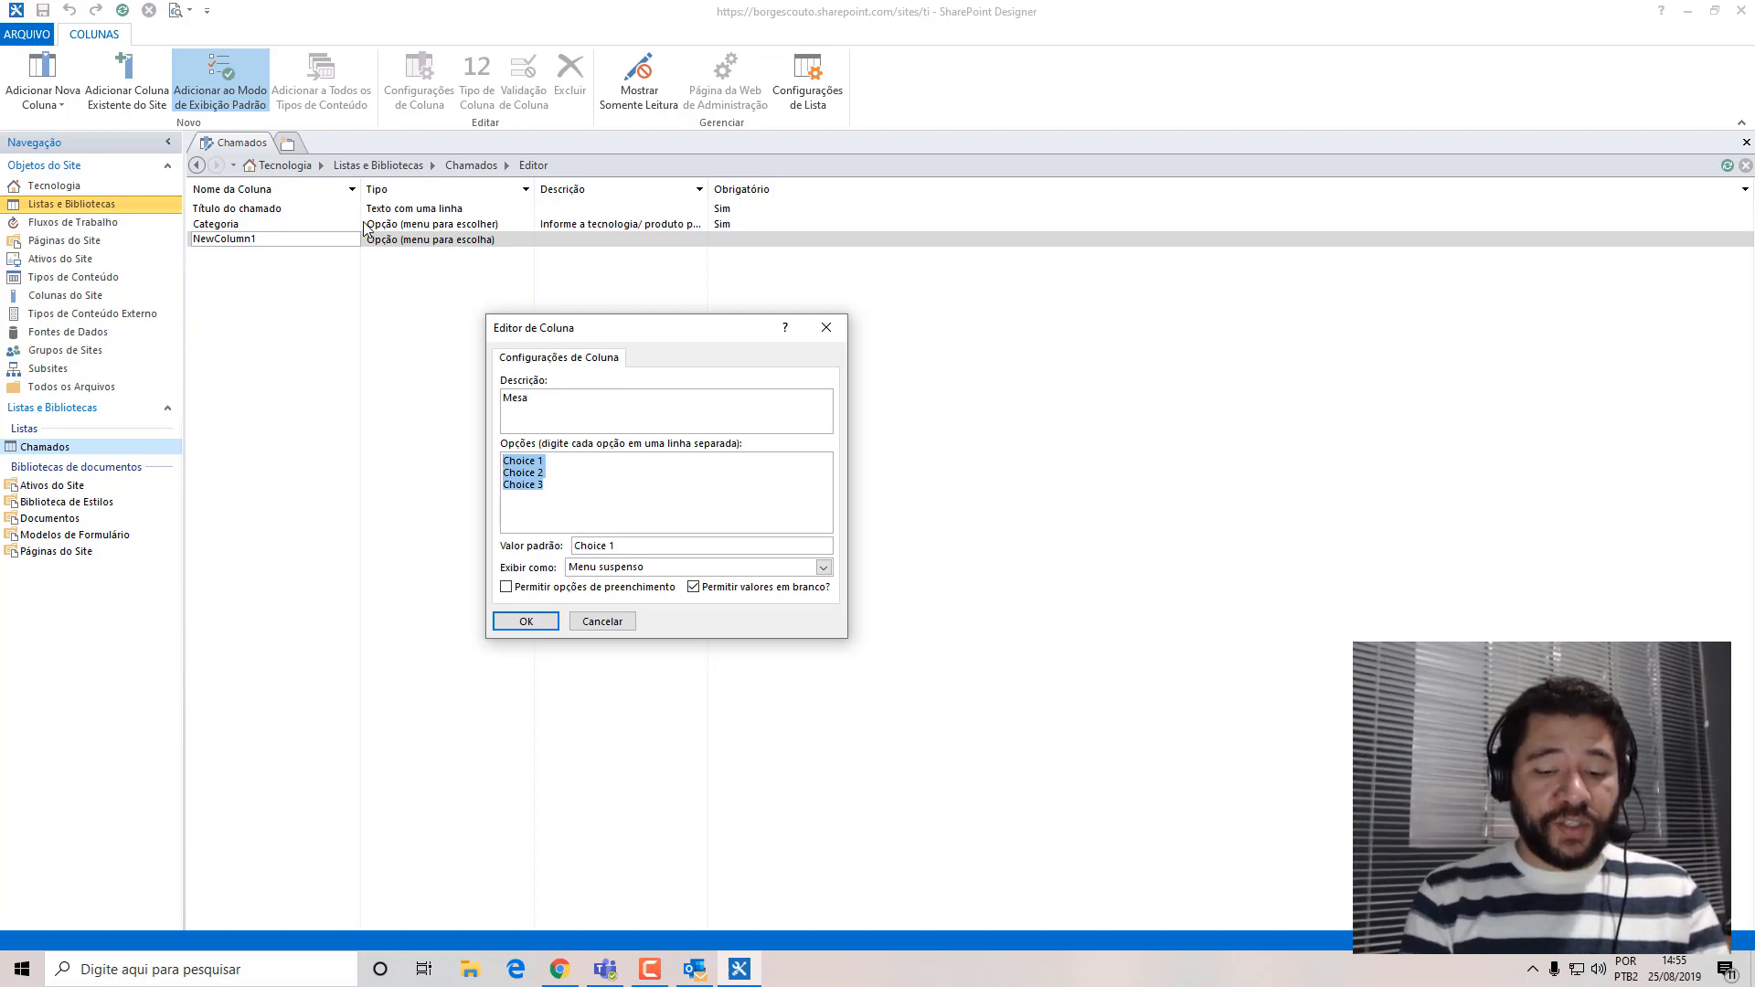
{"action": "type", "text": "Problem"}
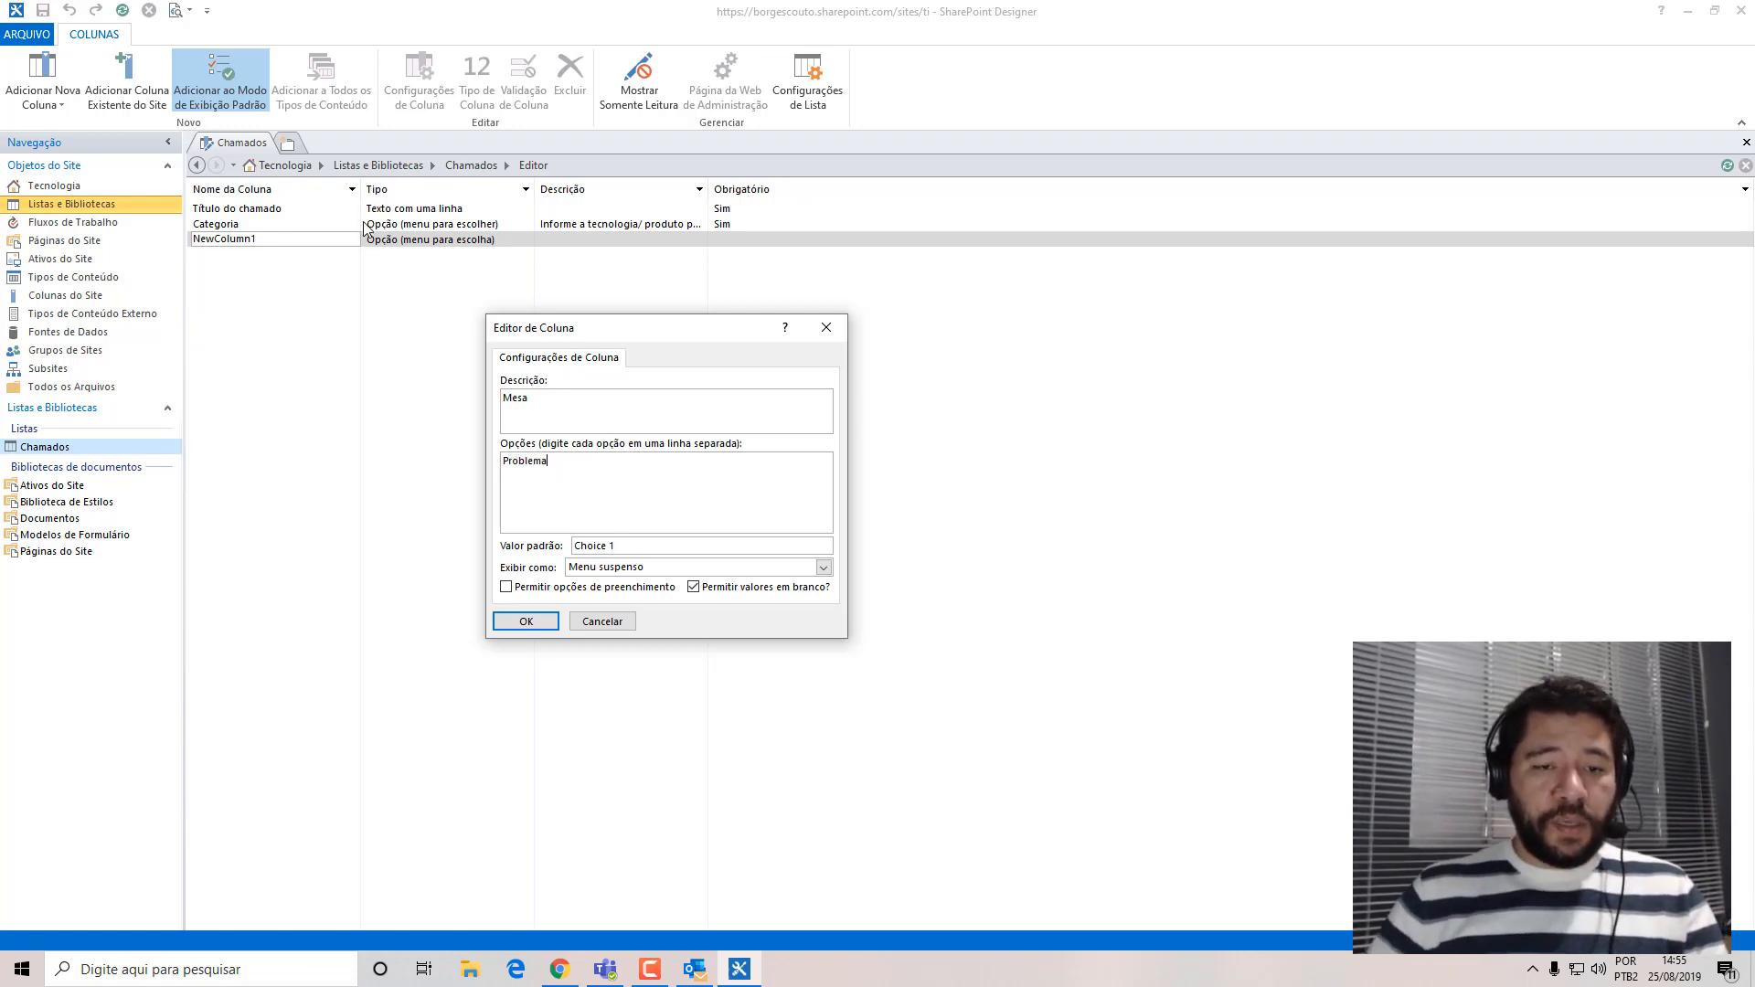
{"action": "type", "text": "a"}
{"action": "key", "text": "Return"}
{"action": "type", "text": "Solicita"}
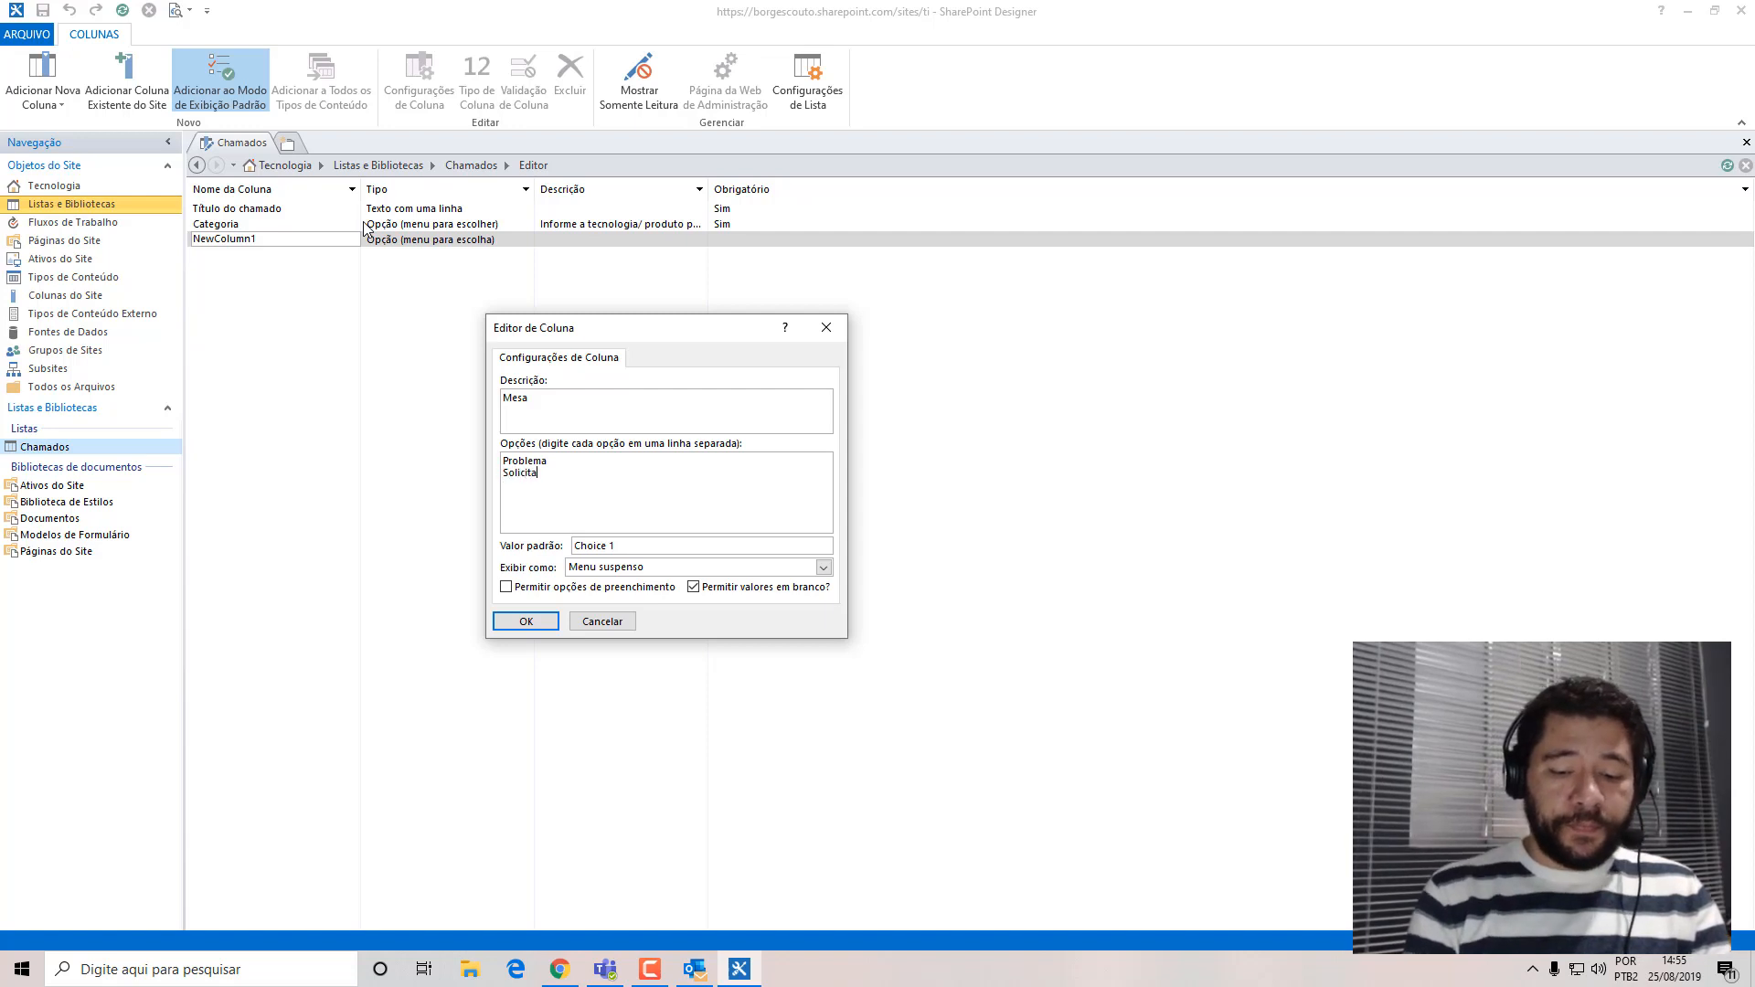
{"action": "type", "text": "ção"}
Clear the new column's default value, keep Menu suspenso as its display format, disallow blank values and accept the settings.
{"action": "left_click", "coordinate": [659, 547]}
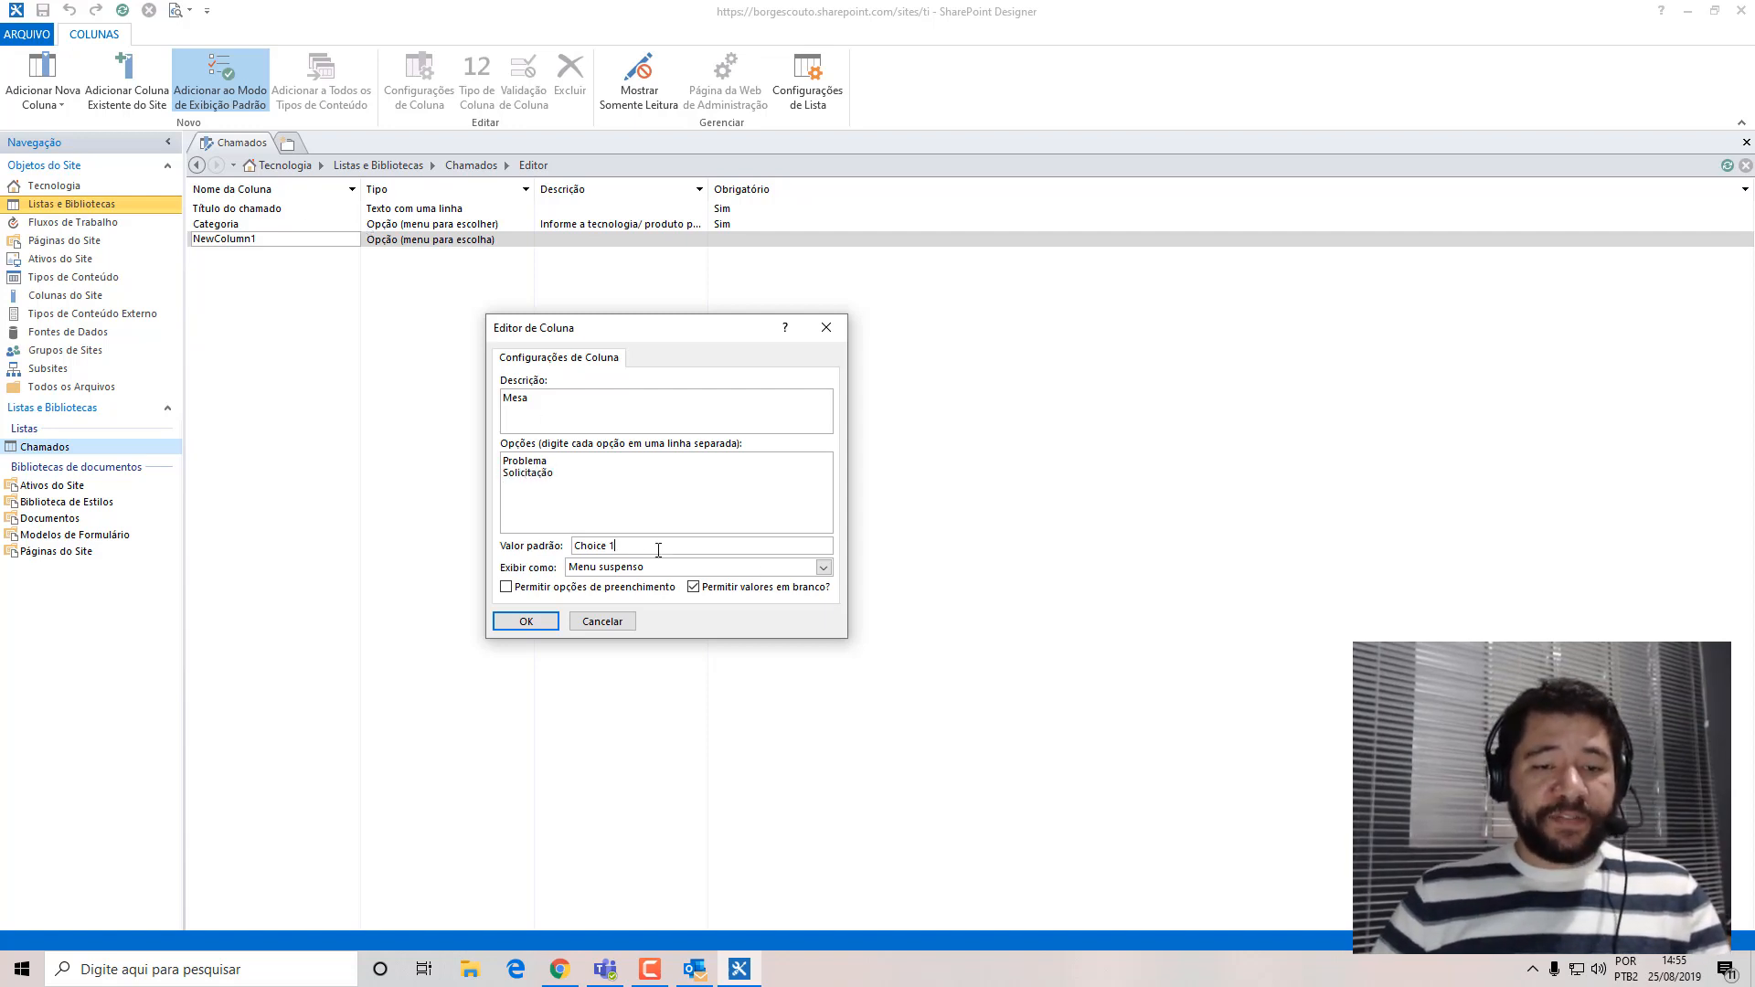
{"action": "left_click_drag", "start_coordinate": [664, 546], "coordinate": [390, 539]}
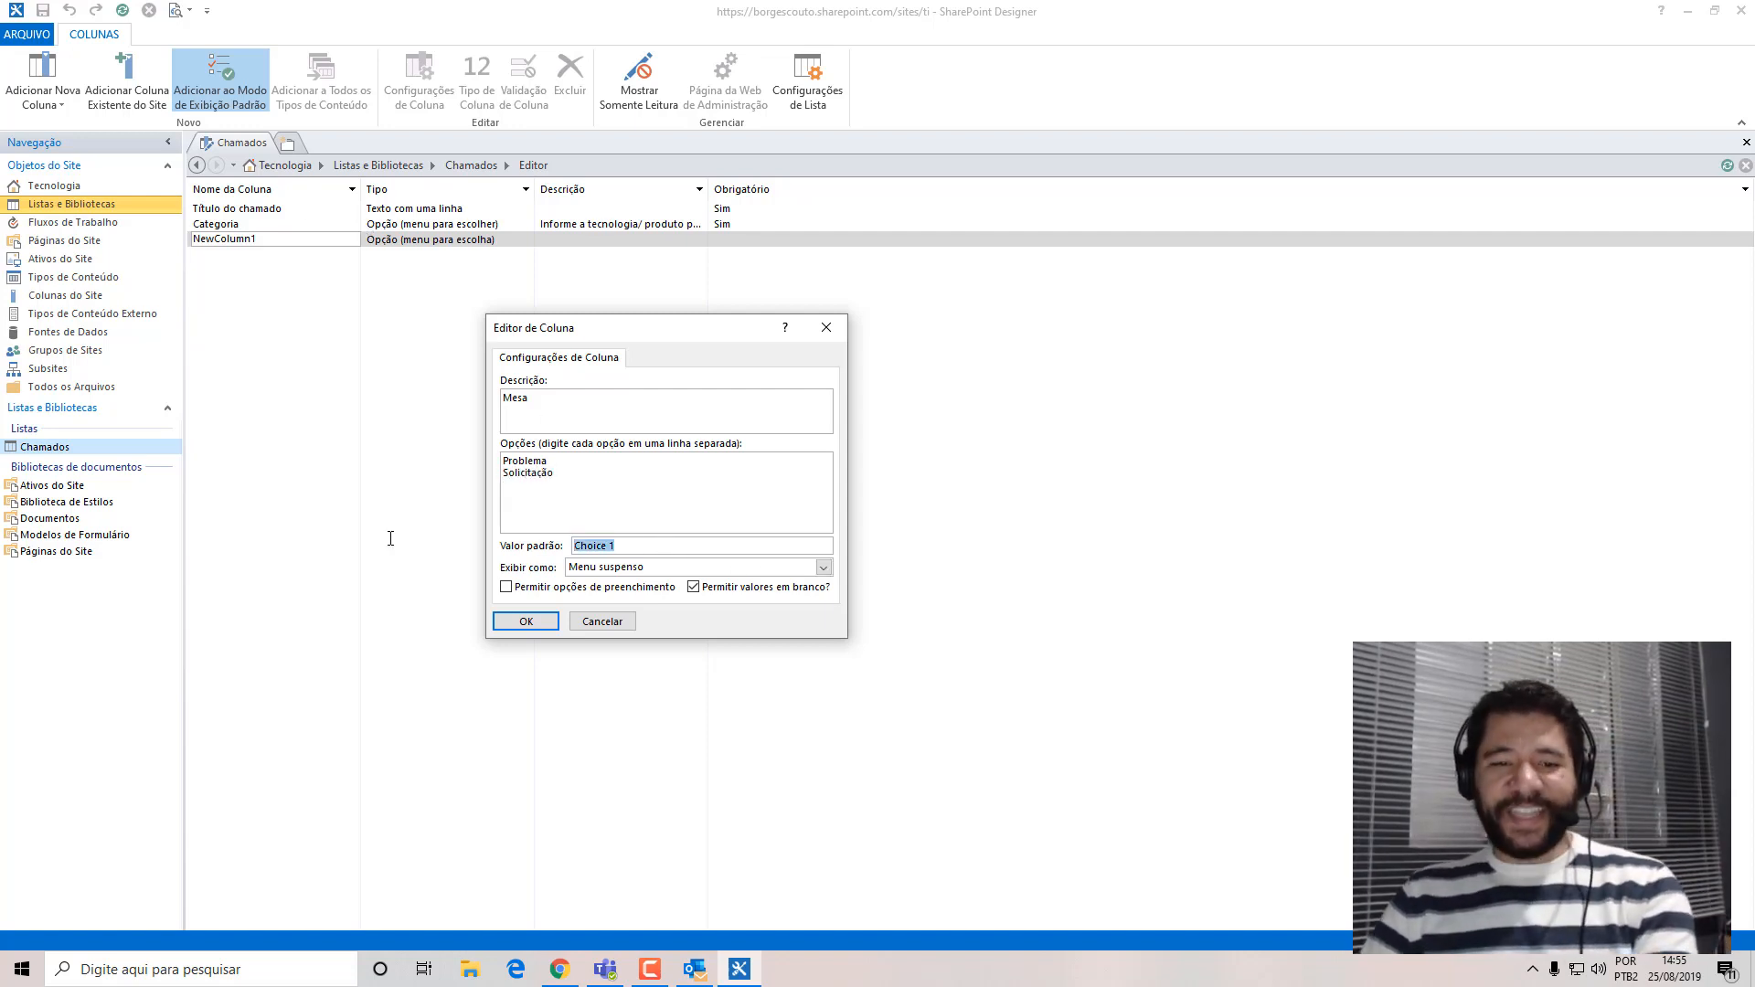
{"action": "key", "text": "BackSpace"}
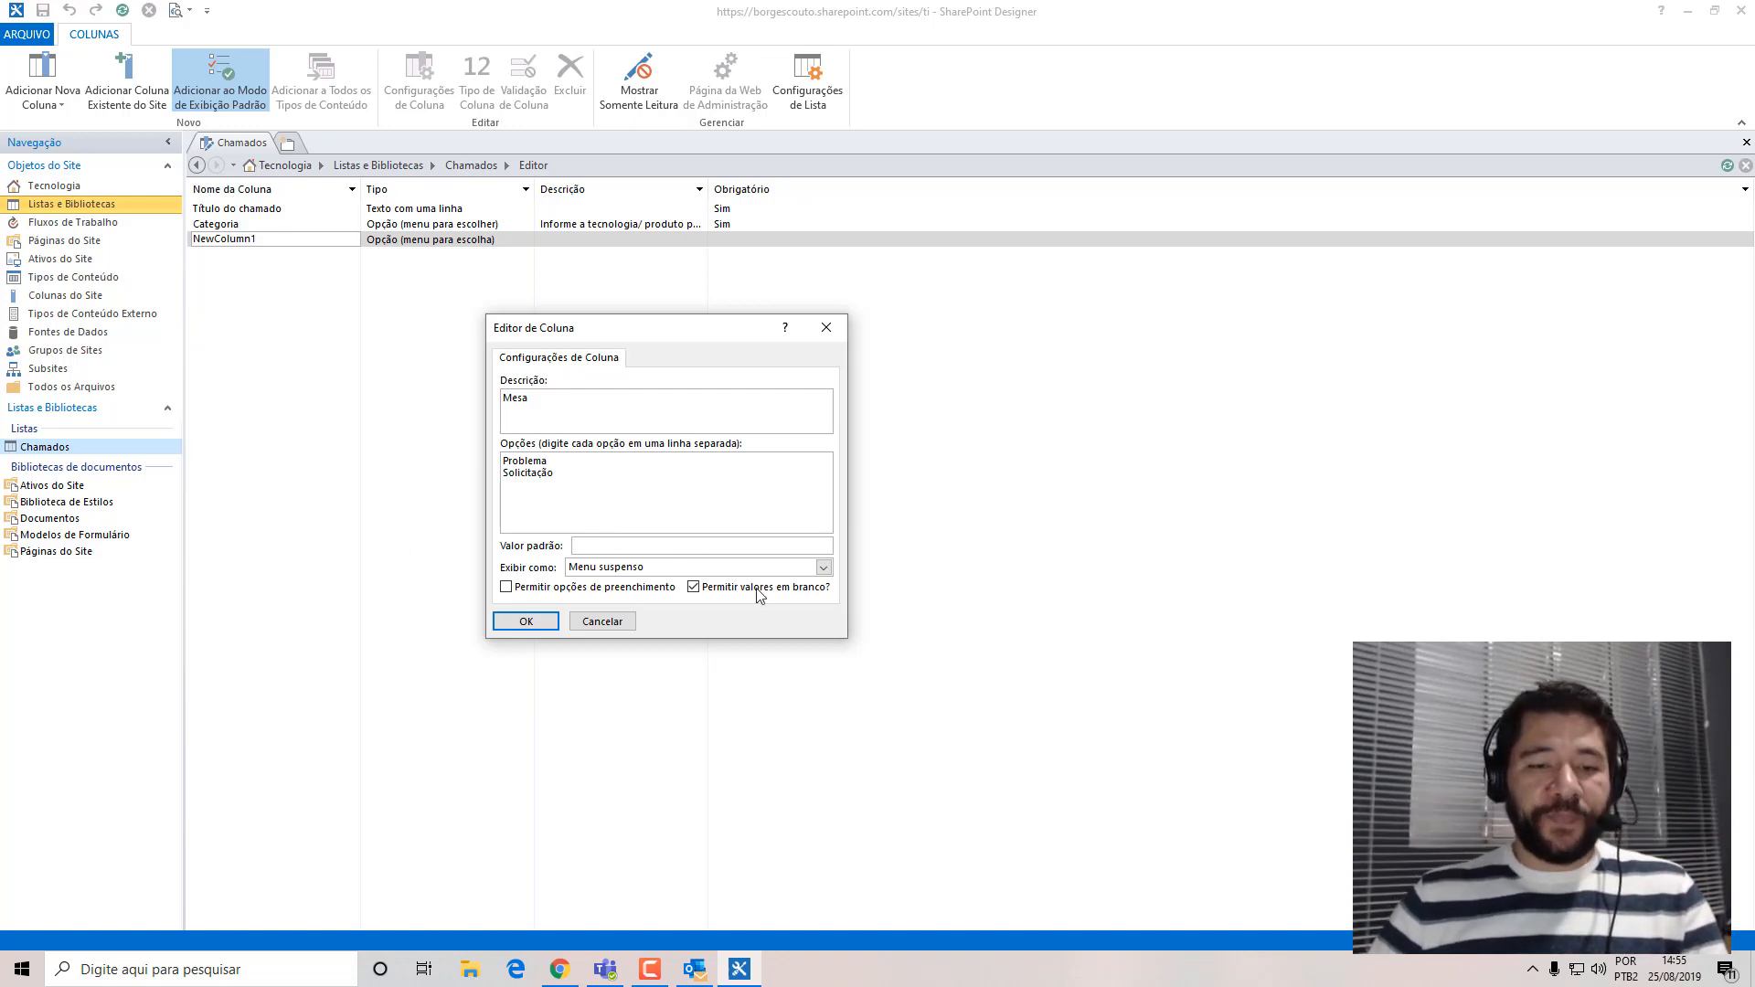
{"action": "left_click", "coordinate": [825, 569]}
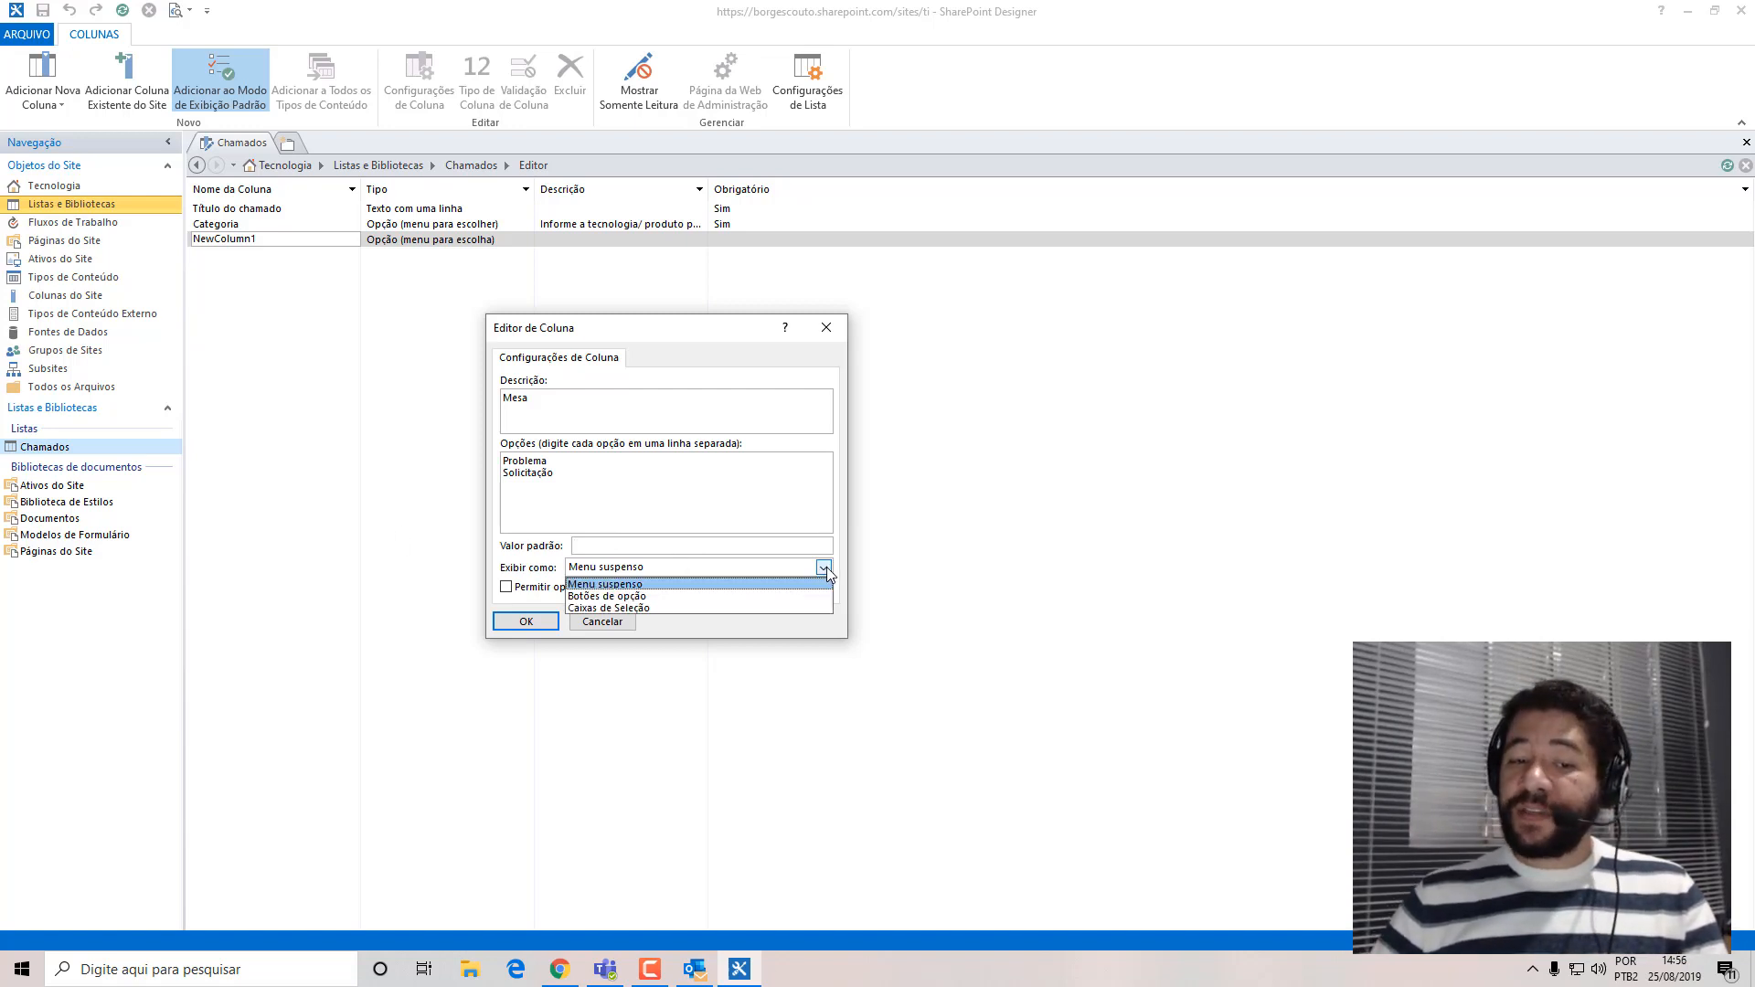
{"action": "left_click", "coordinate": [825, 568]}
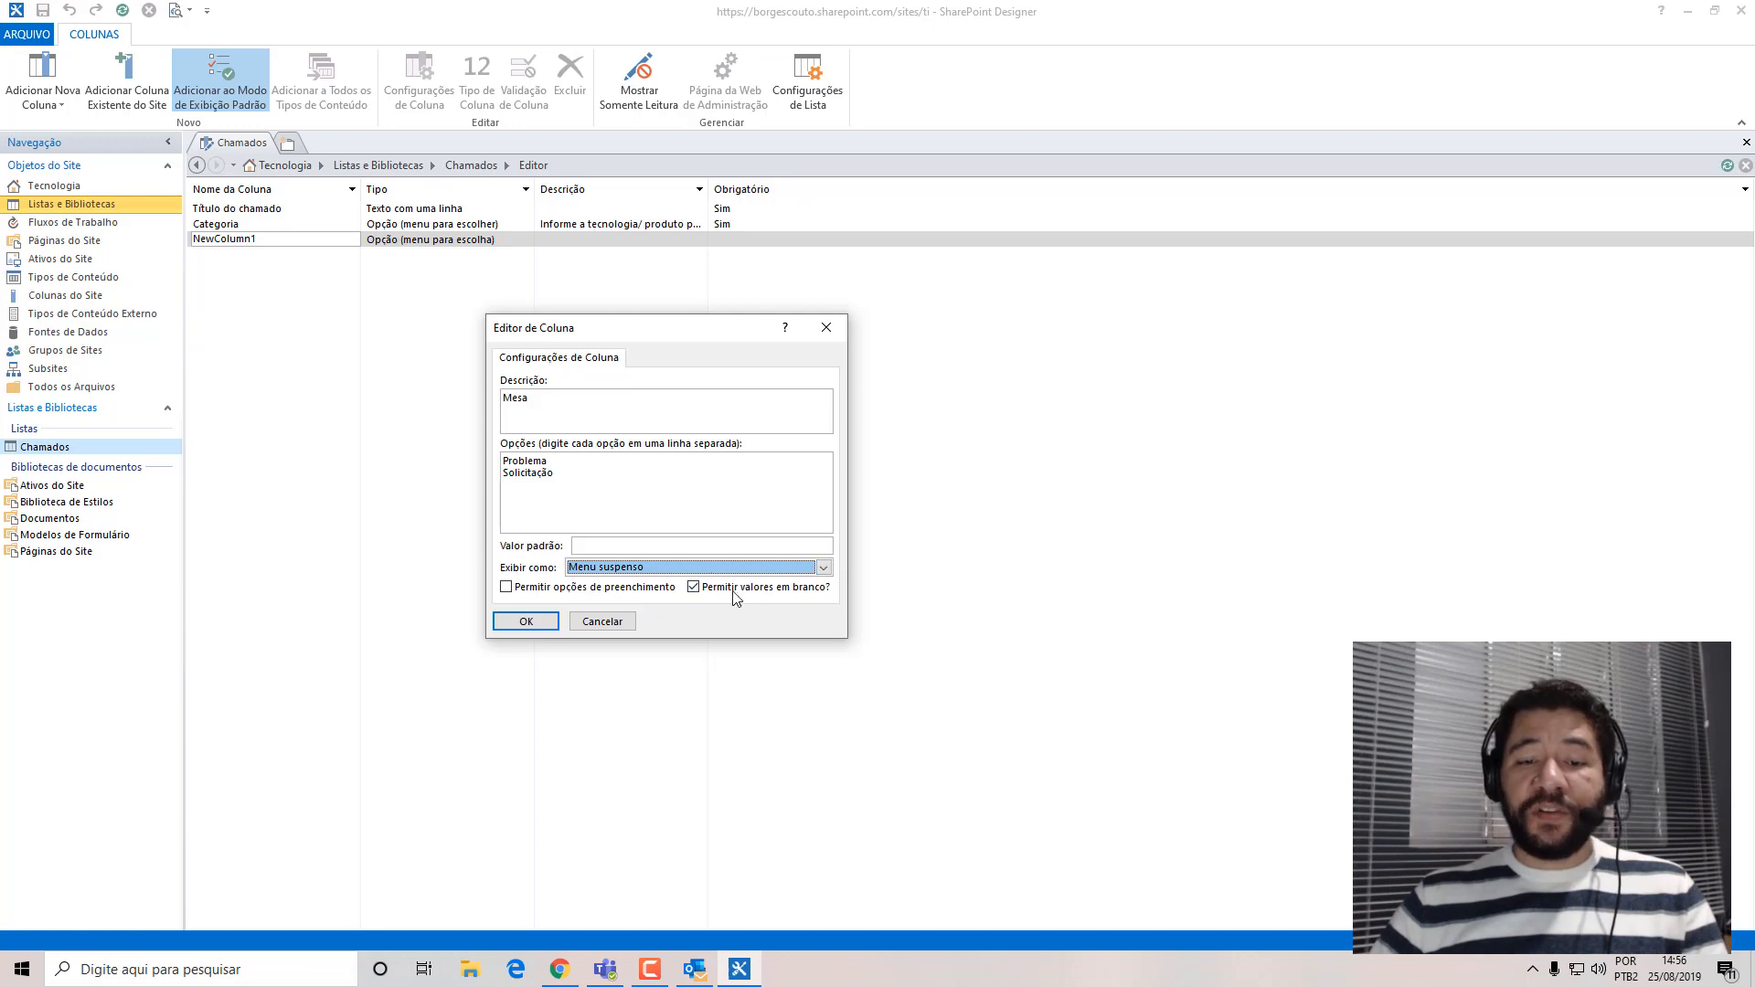
{"action": "left_click", "coordinate": [695, 590]}
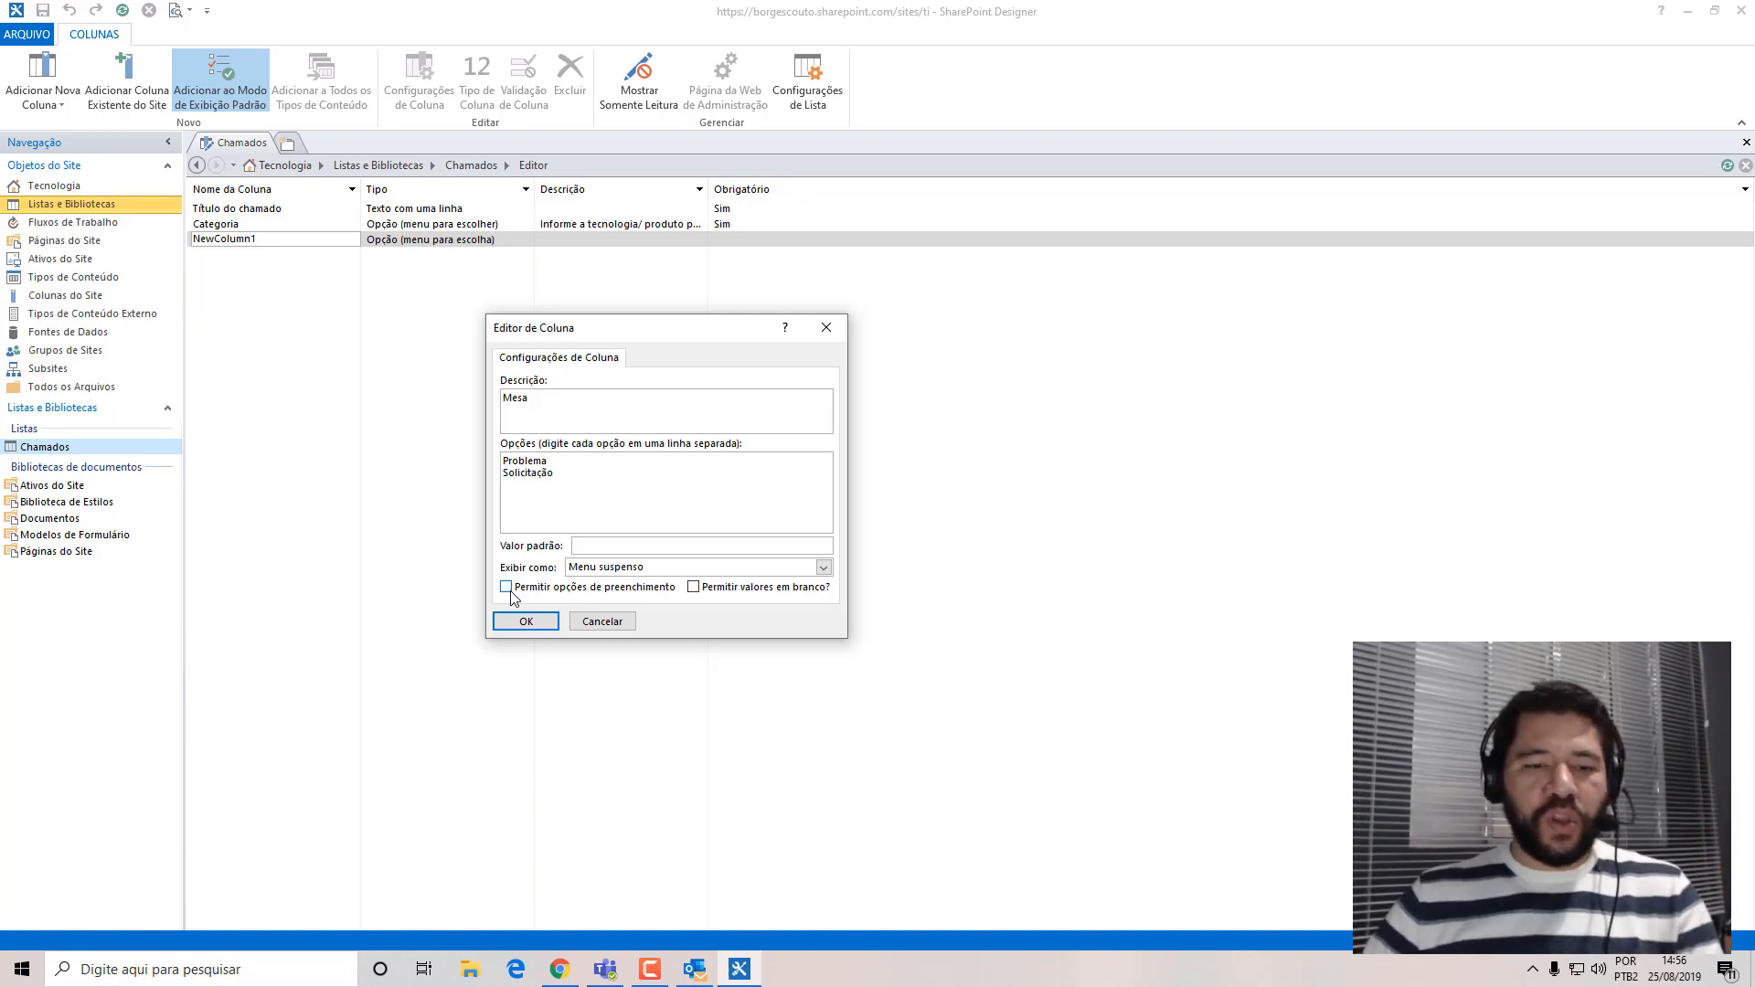
{"action": "left_click", "coordinate": [530, 626]}
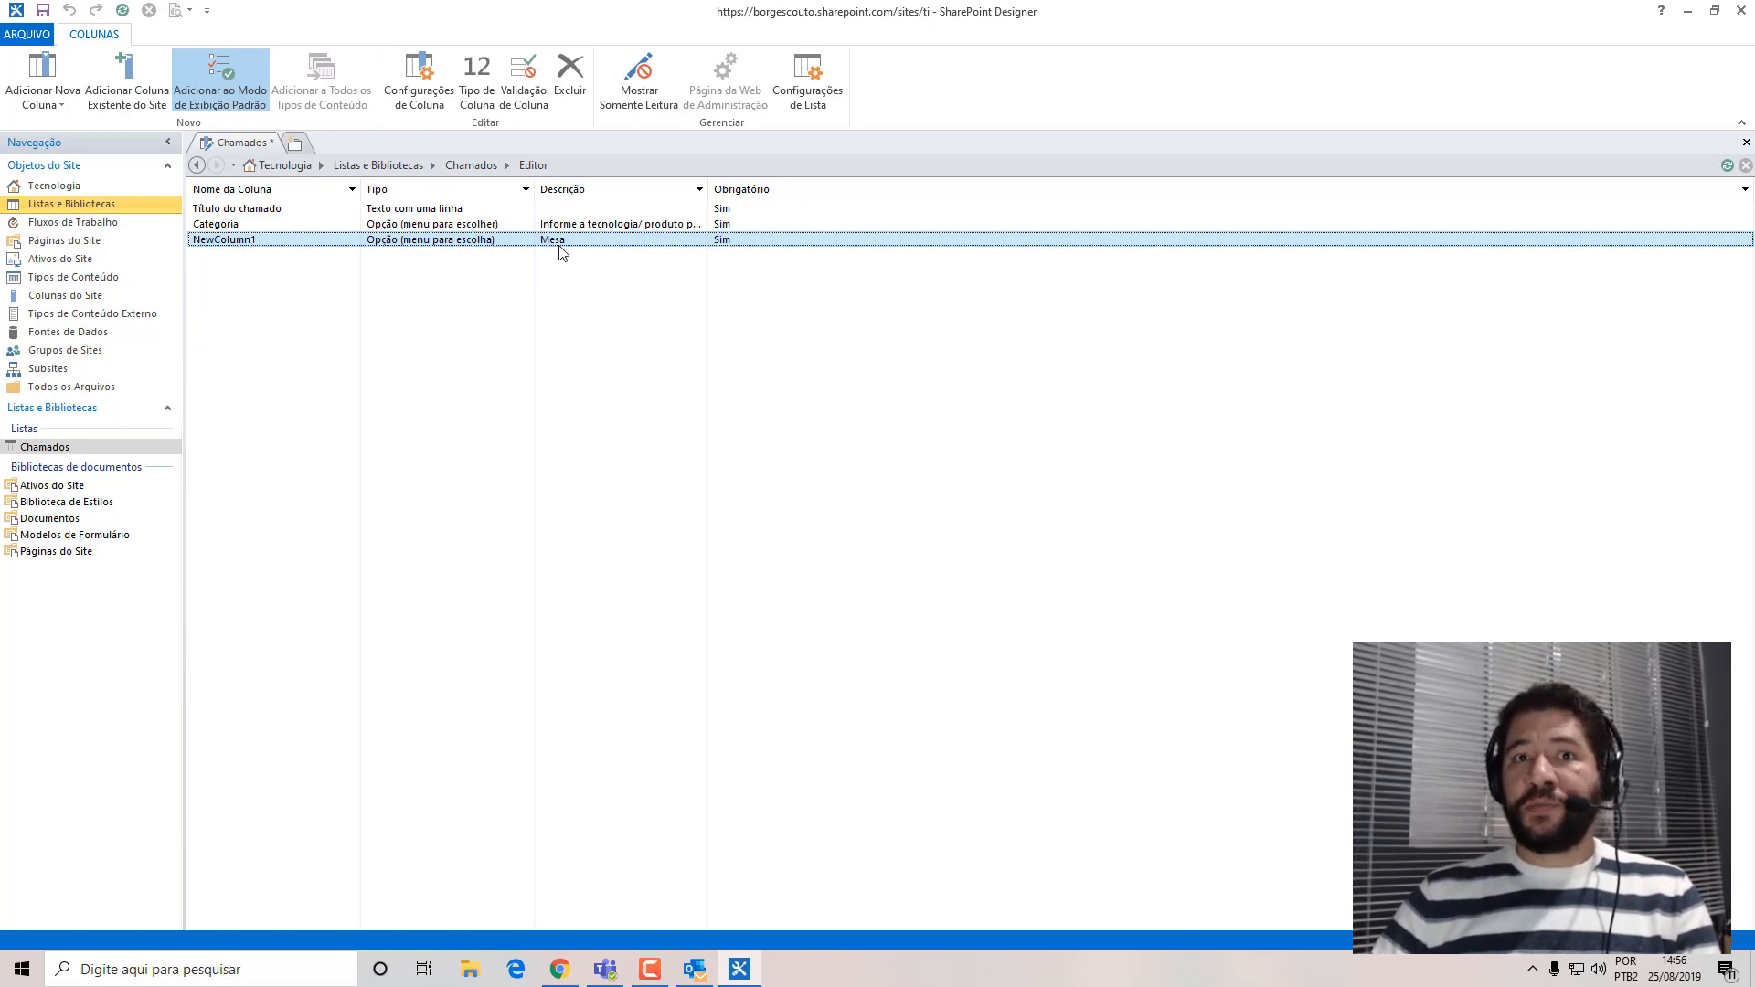
Rename the newly added choice column of the Chamados list as Mesa.
{"action": "right_click", "coordinate": [234, 250]}
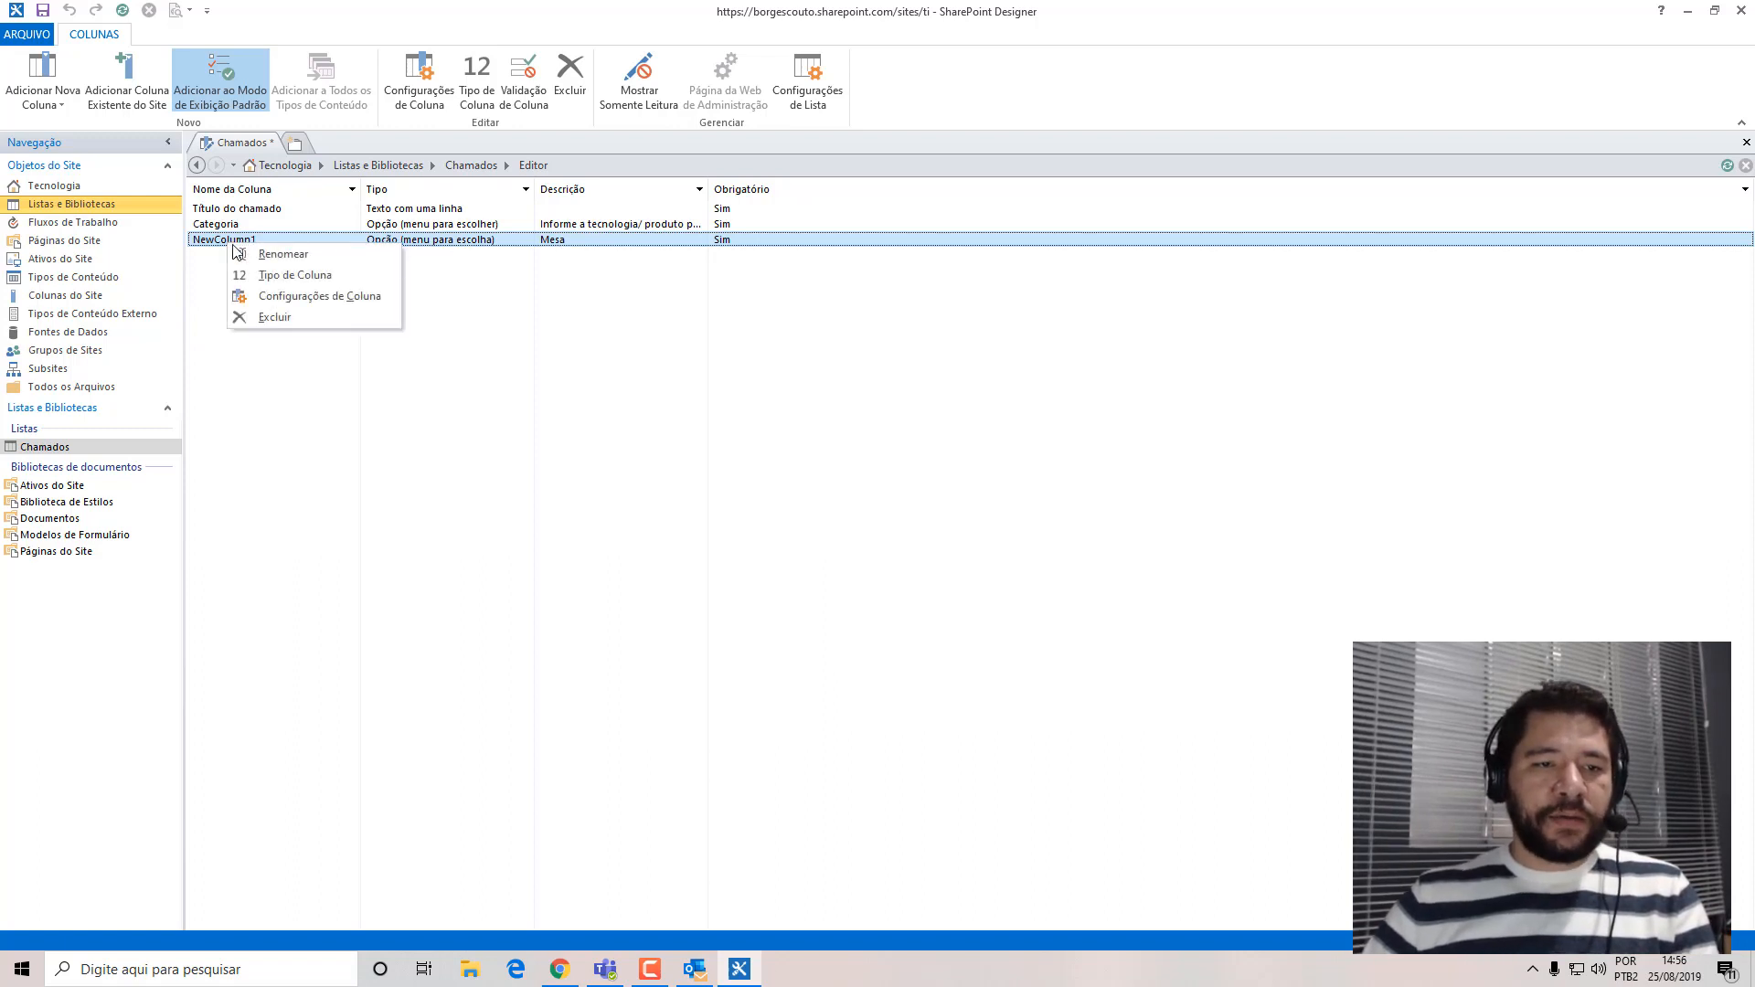
{"action": "left_click", "coordinate": [292, 259]}
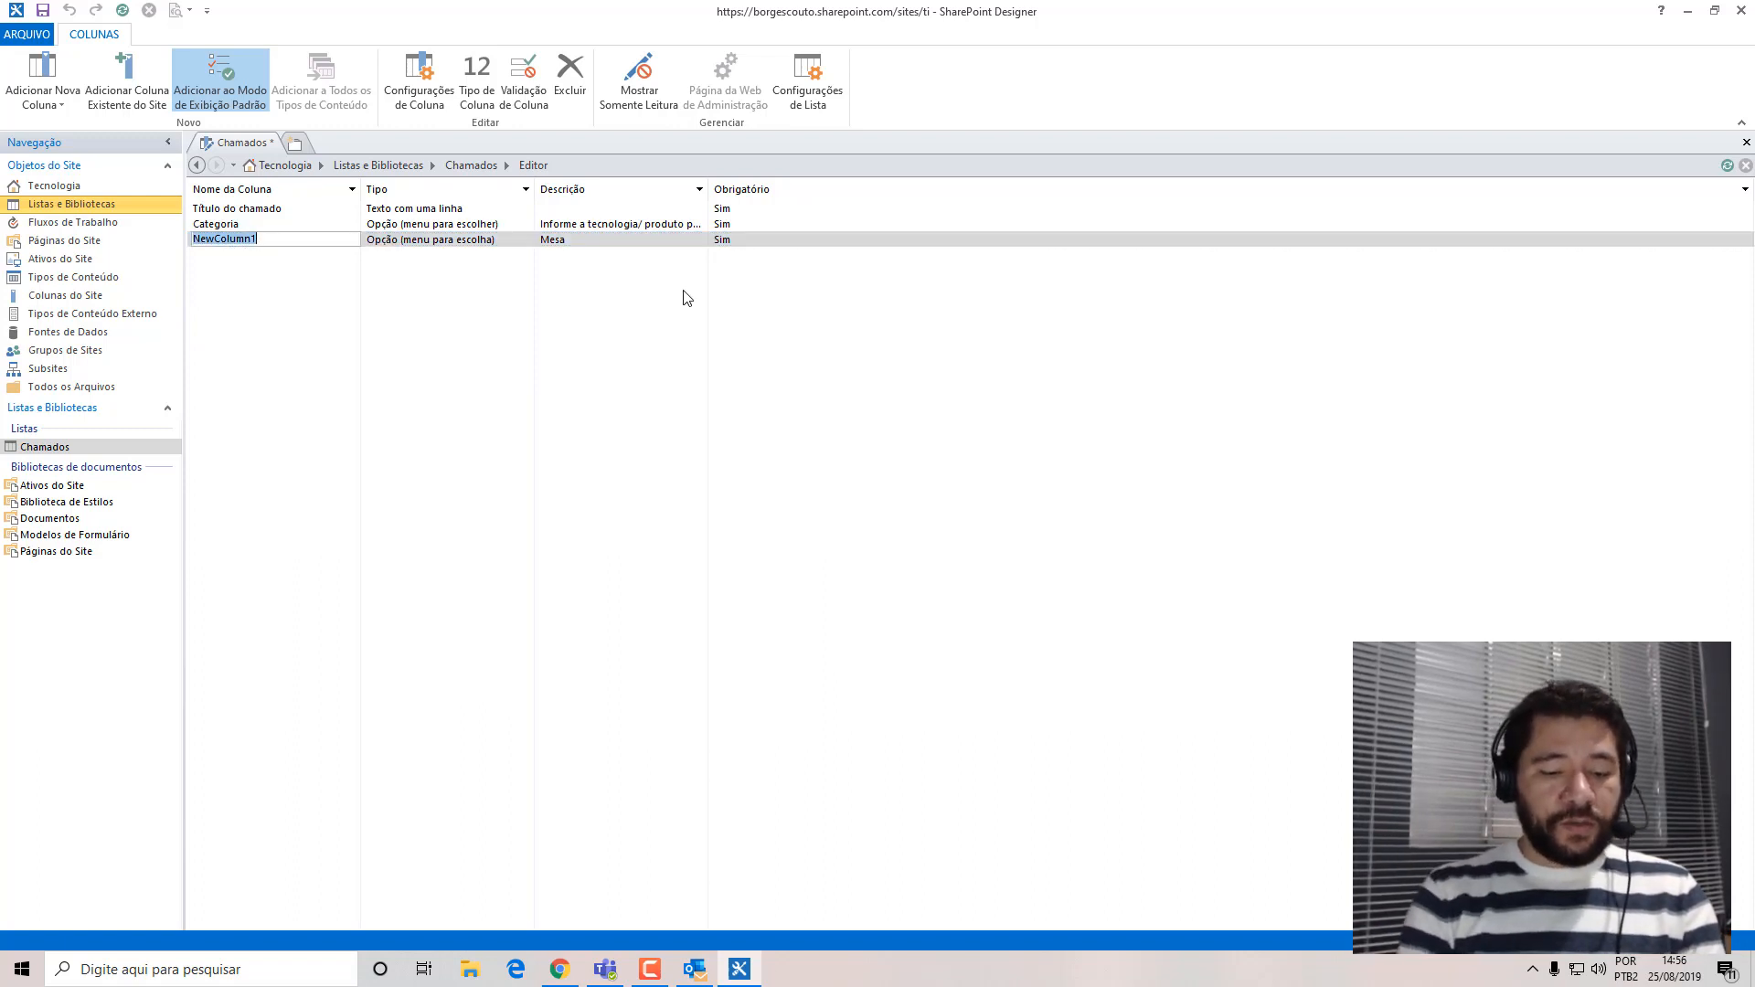
{"action": "type", "text": "Mesa"}
{"action": "key", "text": "Return"}
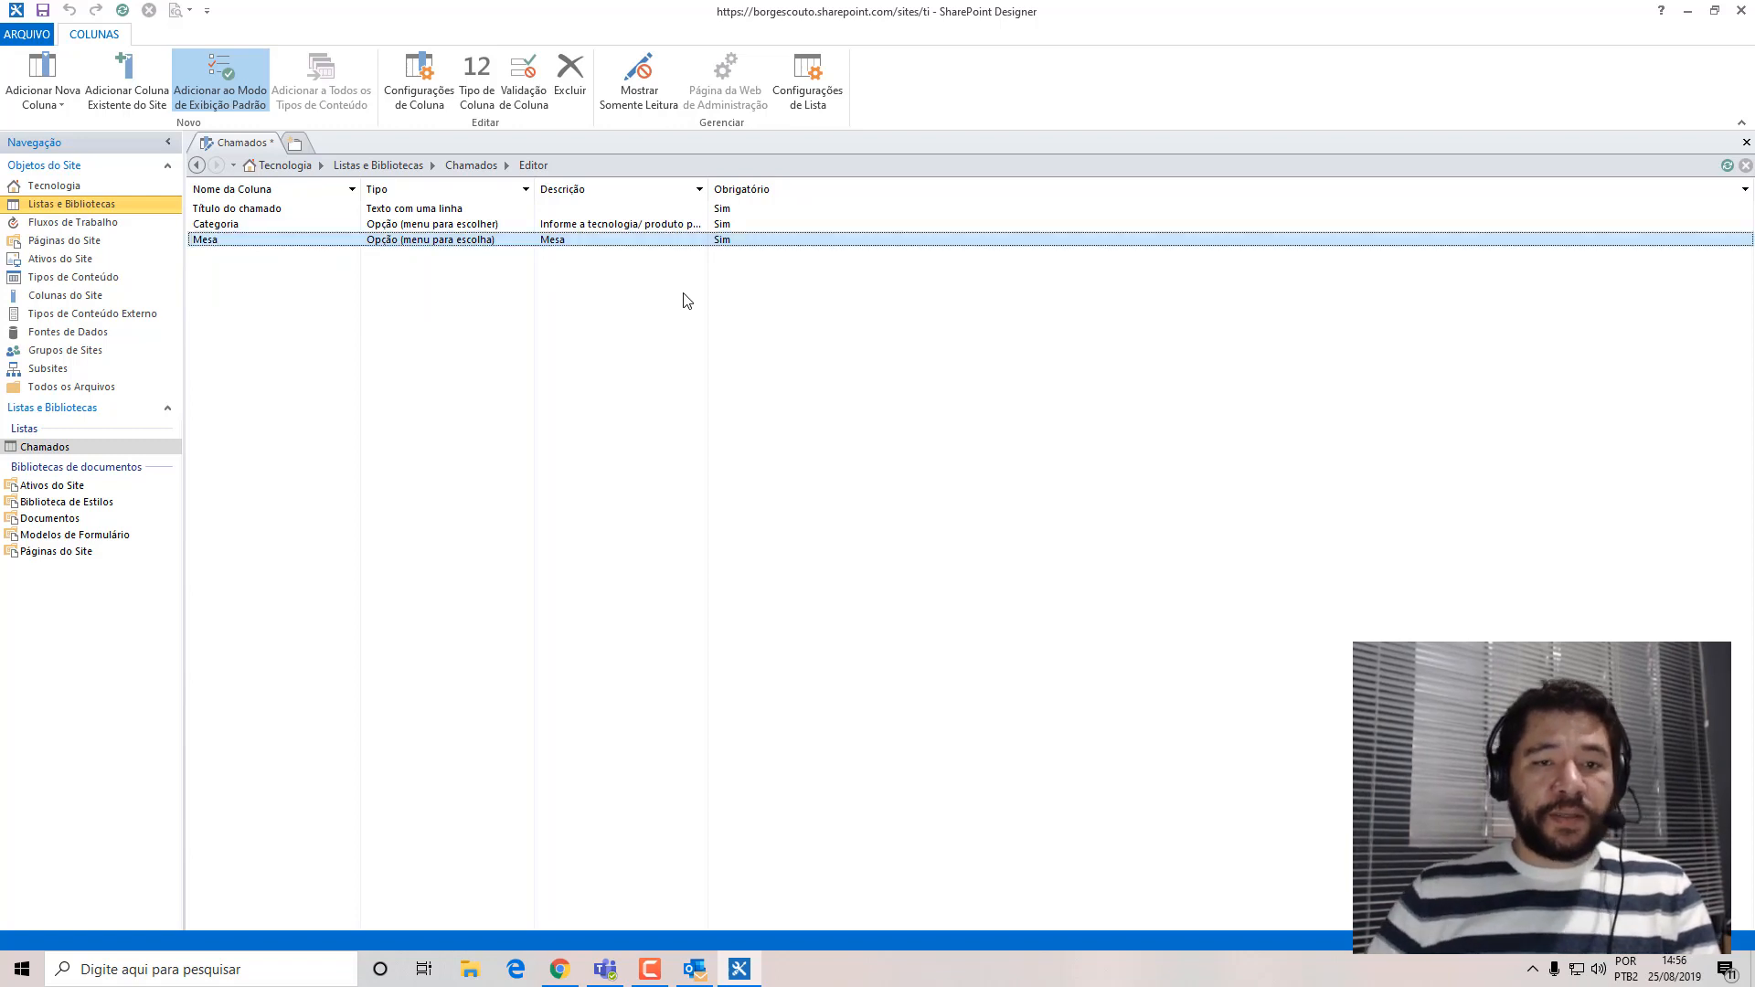
Set the Mesa column's description to "Escolha o tipo de solicitação." and save the Chamados list.
{"action": "right_click", "coordinate": [555, 245]}
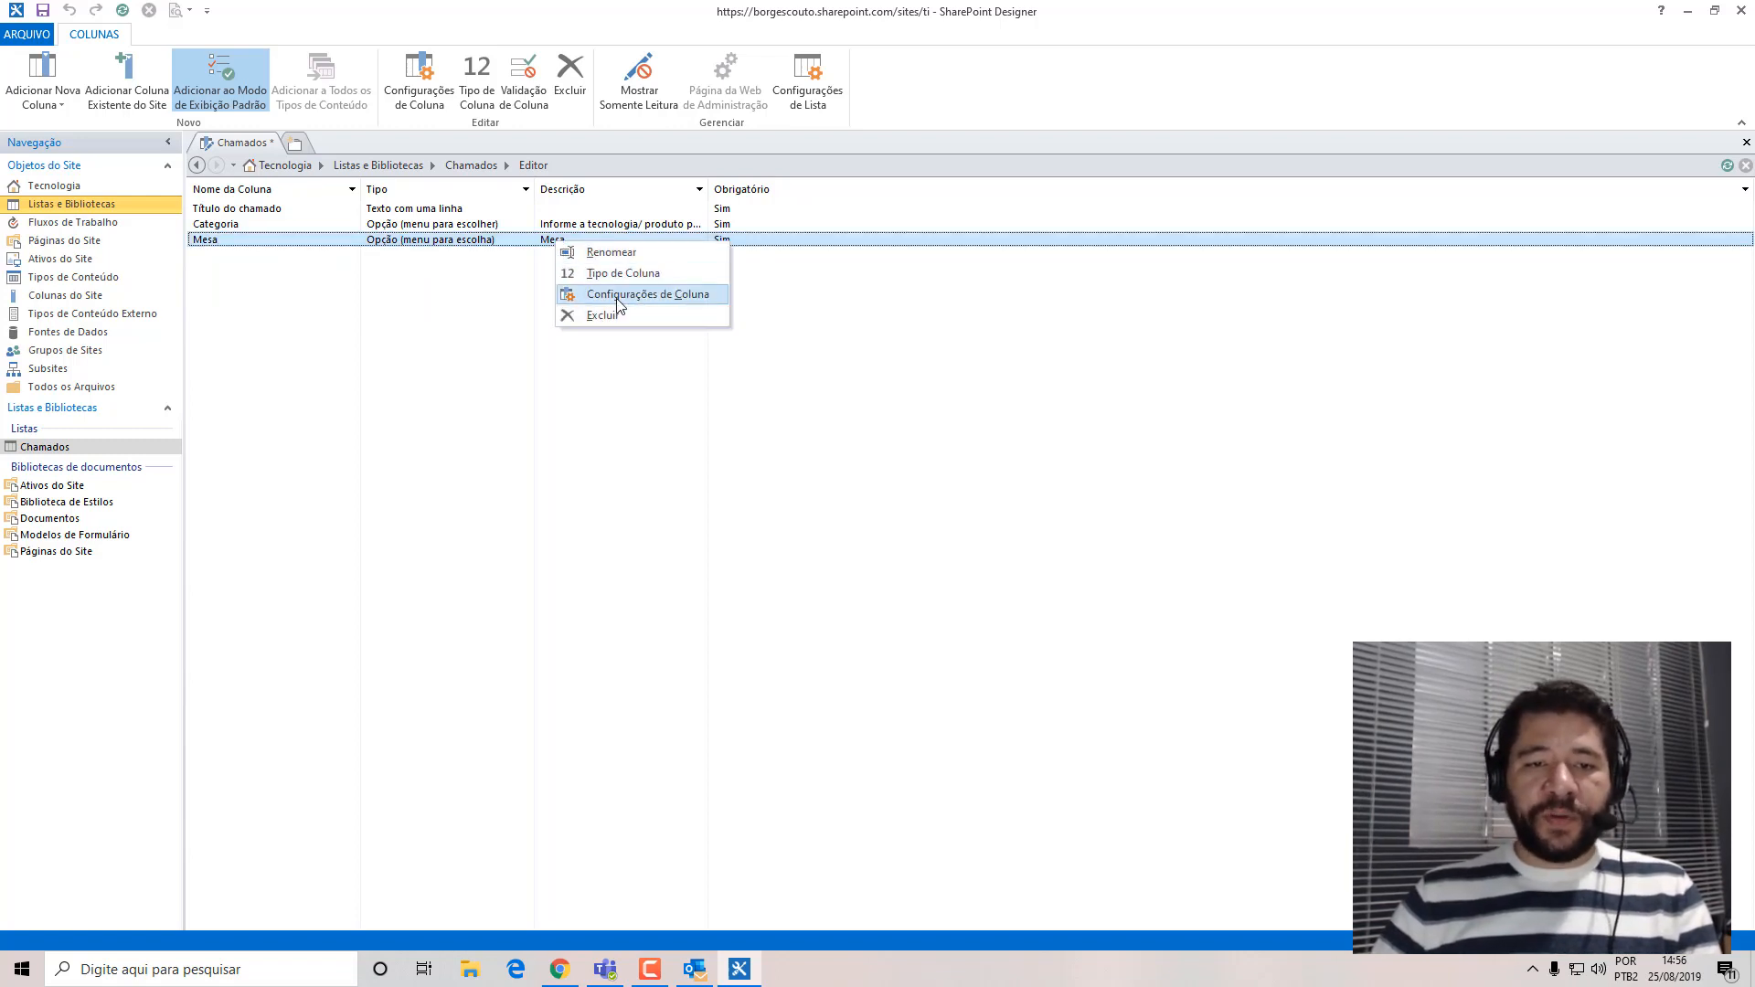
{"action": "left_click", "coordinate": [640, 293]}
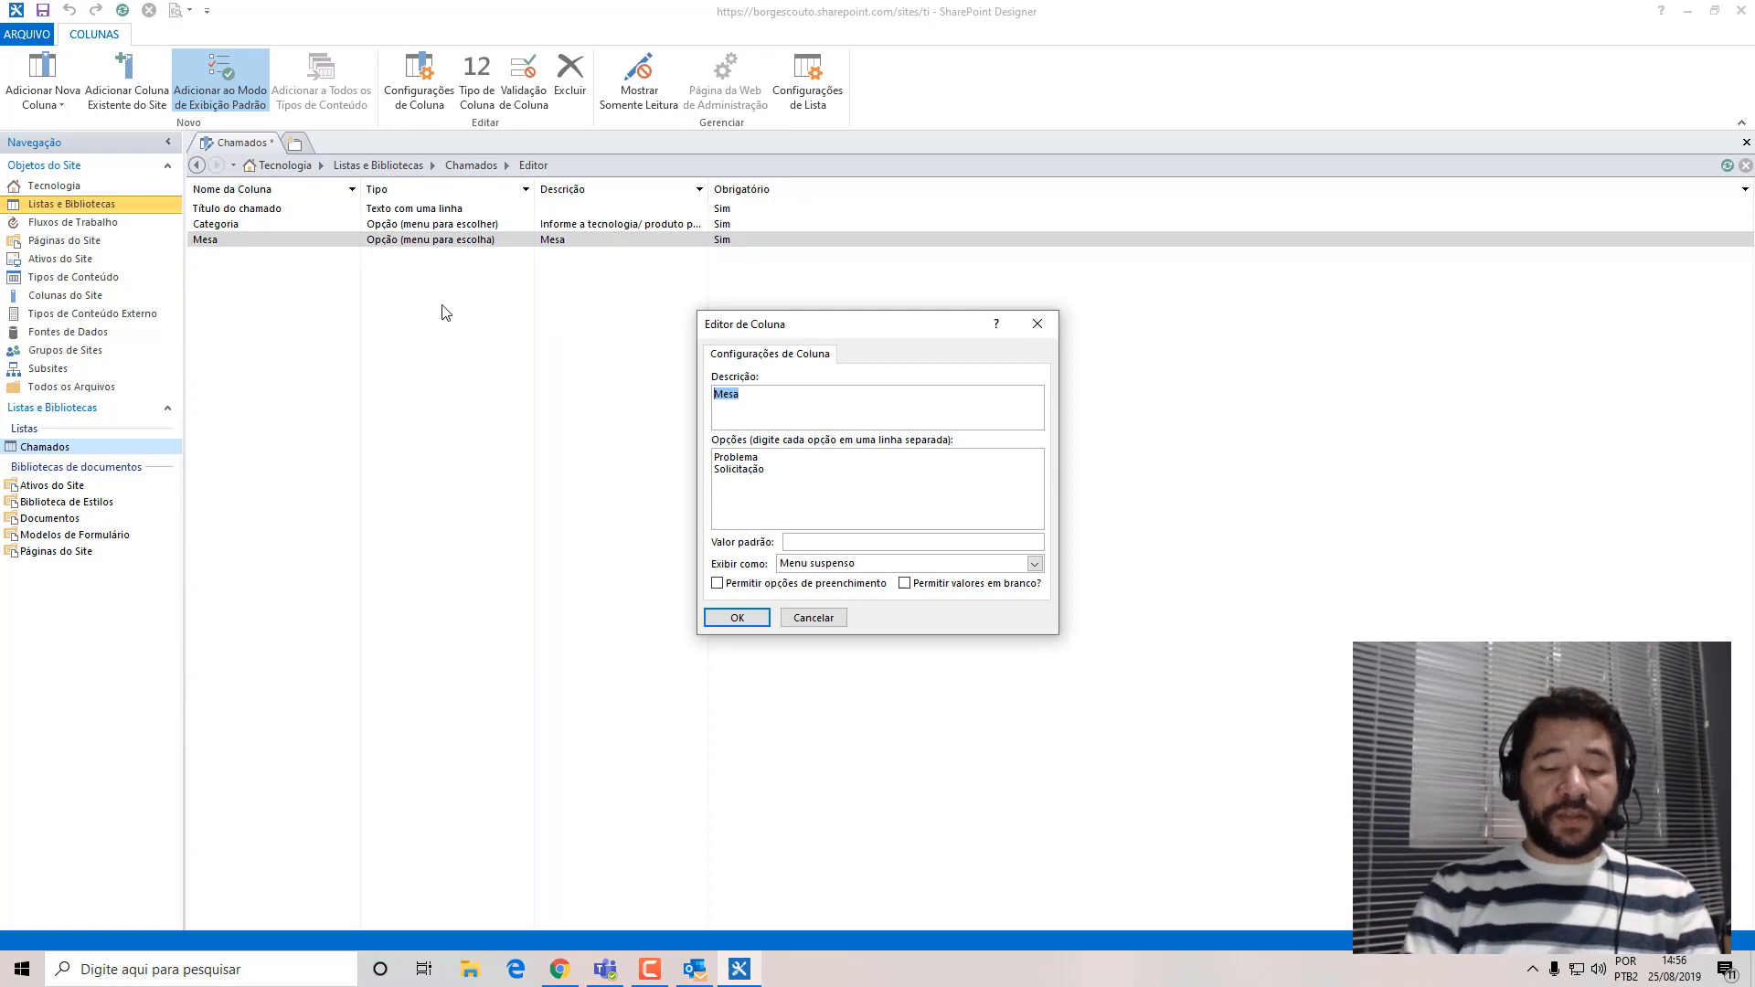
{"action": "type", "text": "es"}
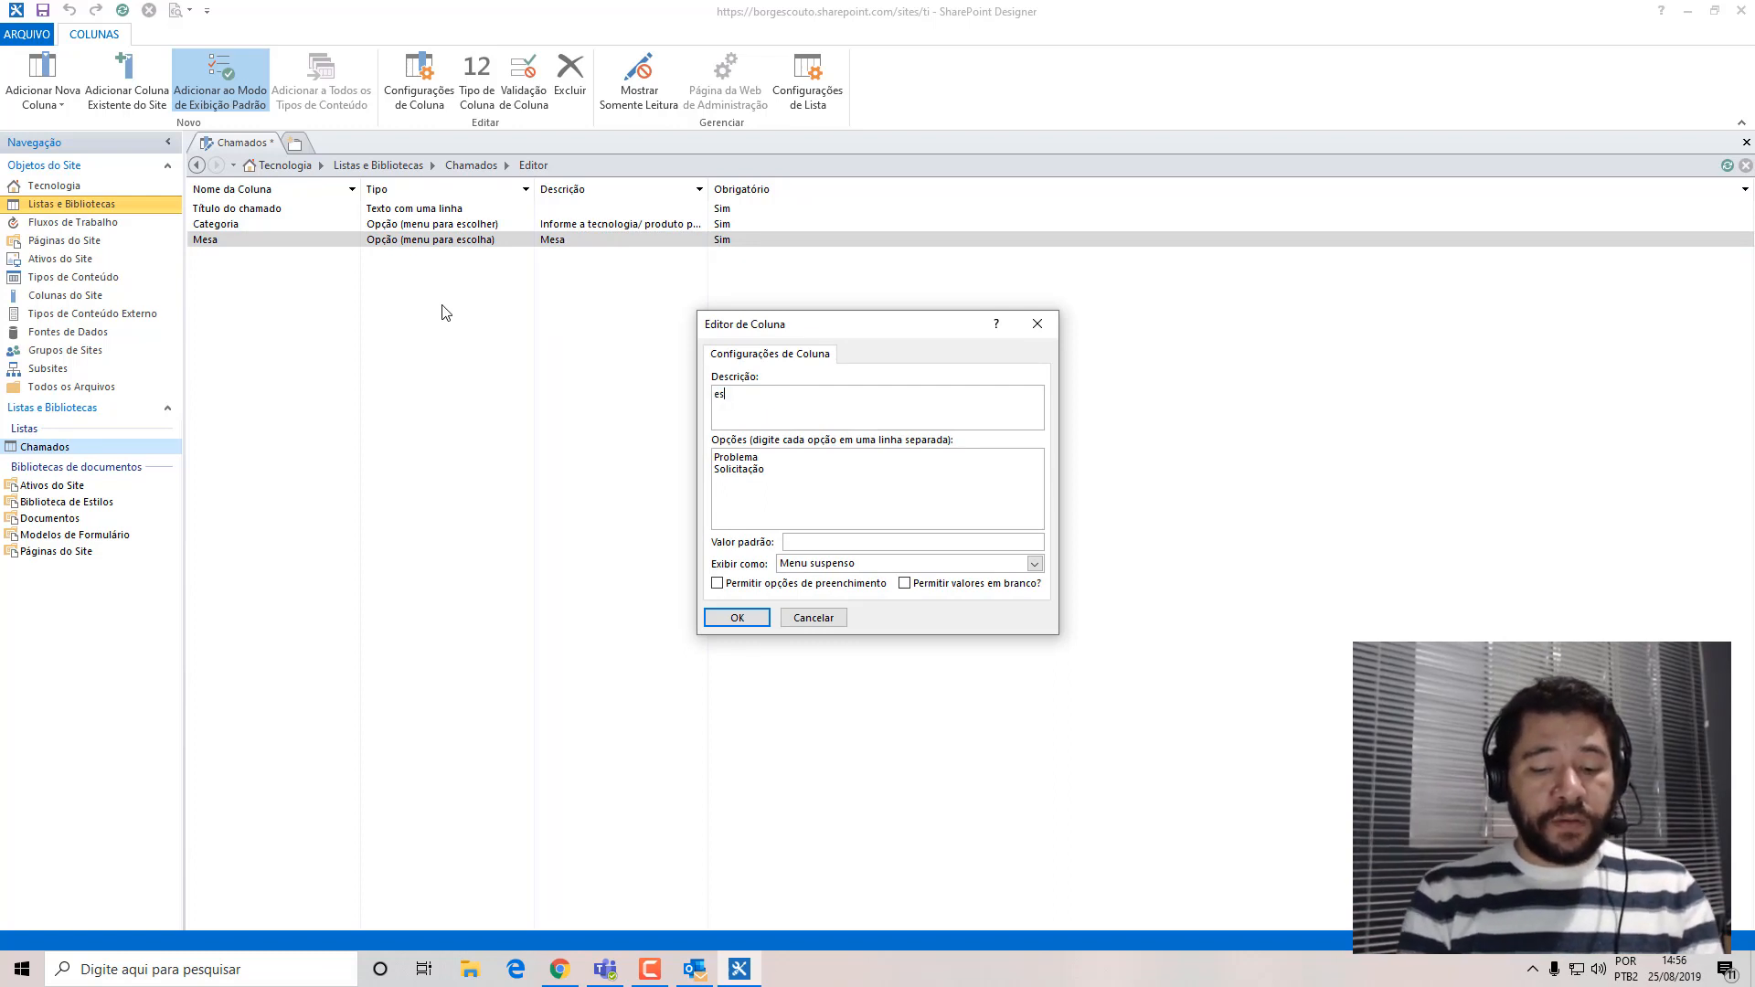
{"action": "type", "text": "colha o tipo de solicitação."}
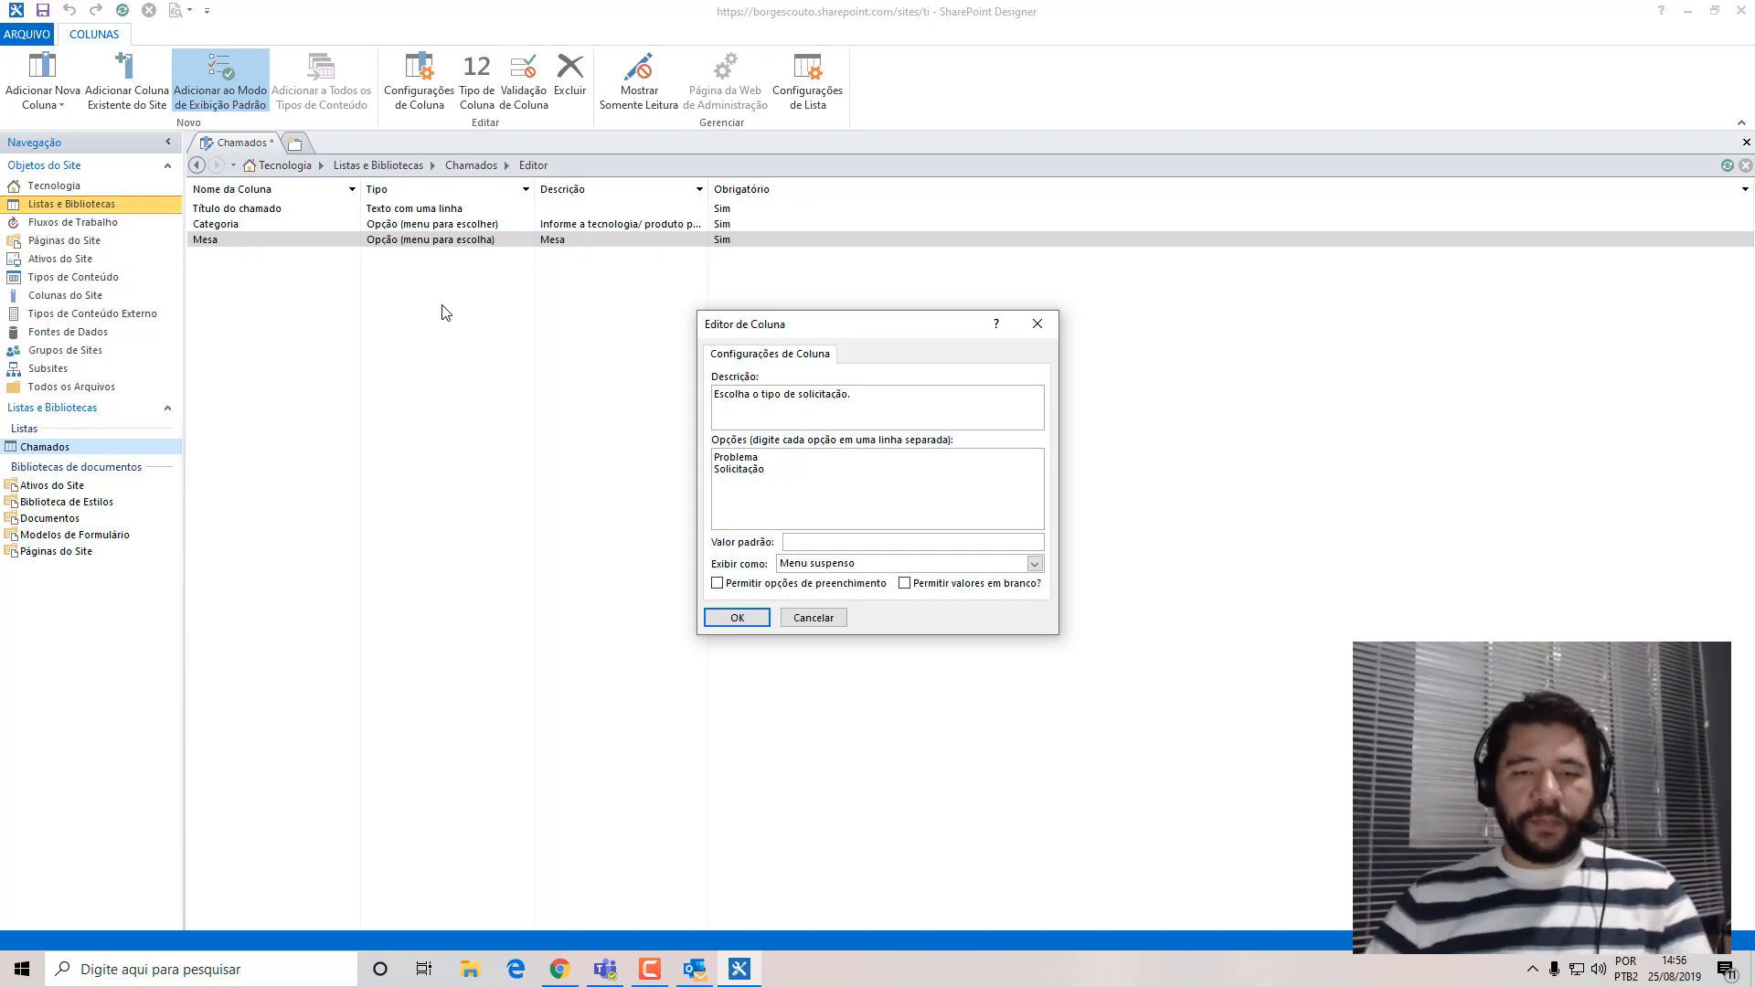
{"action": "left_click", "coordinate": [736, 617]}
{"action": "left_click", "coordinate": [42, 10]}
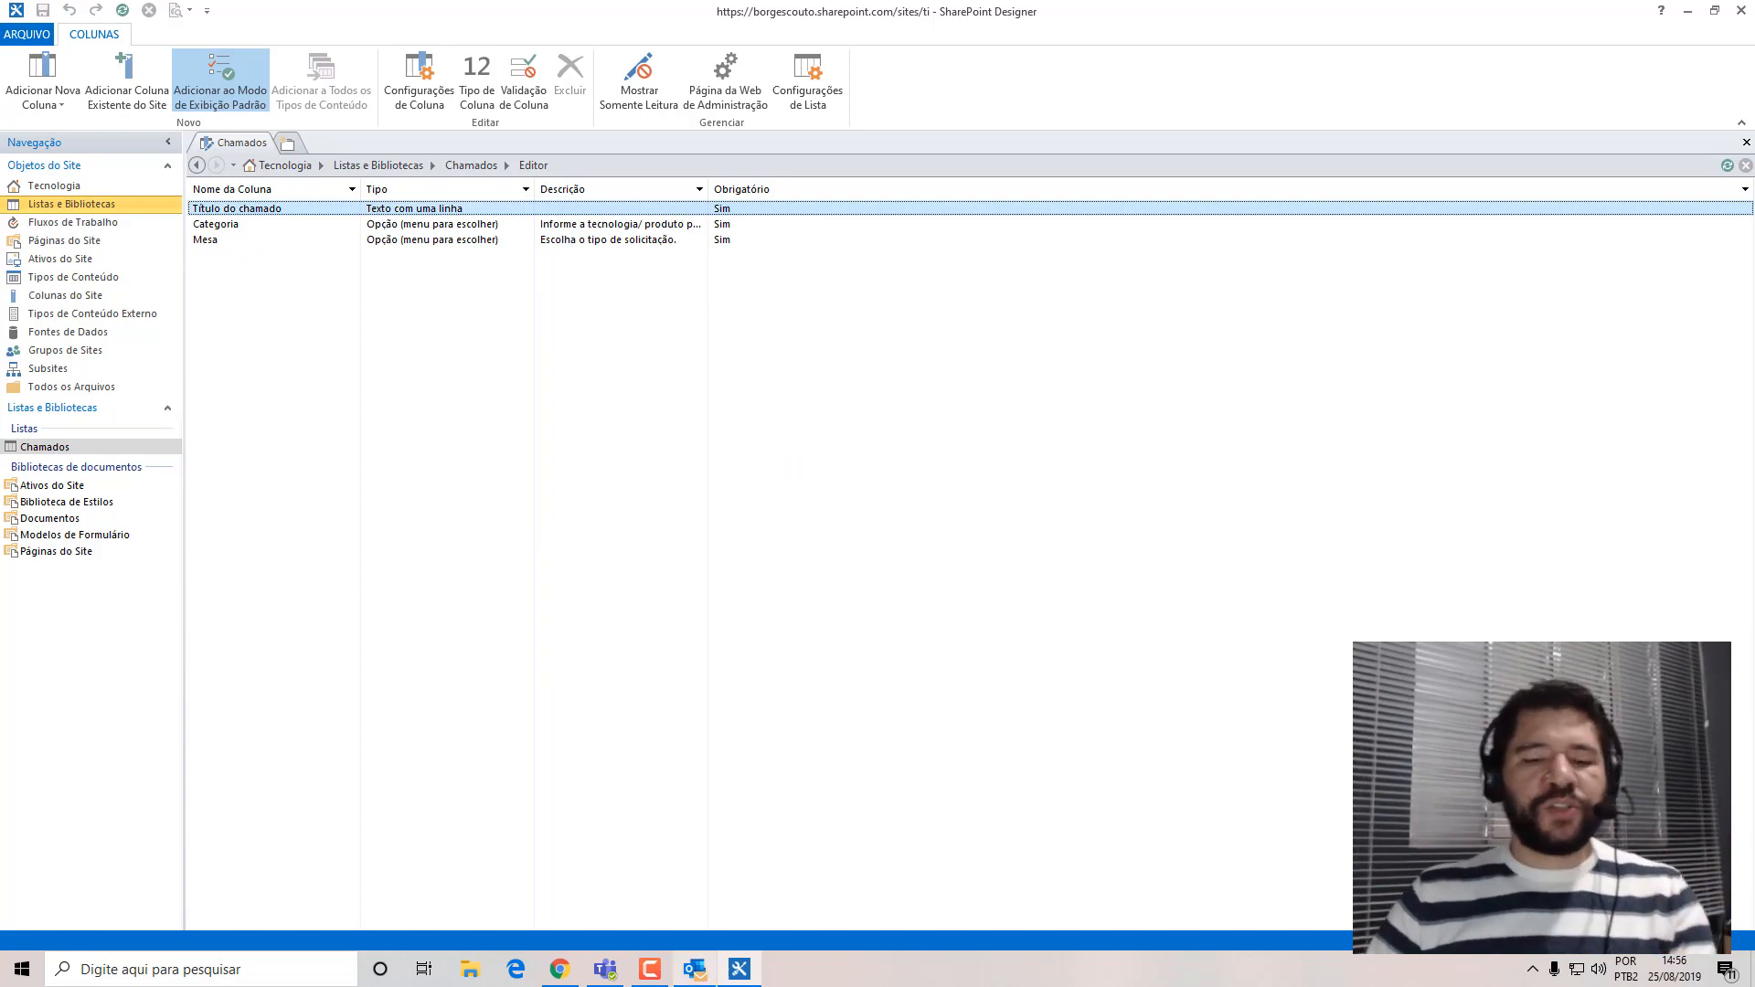
Switch to Chrome, refresh Chamados, inspect the Mesa choices in a new item form, cancel it and return to SharePoint Designer.
{"action": "left_click", "coordinate": [560, 969]}
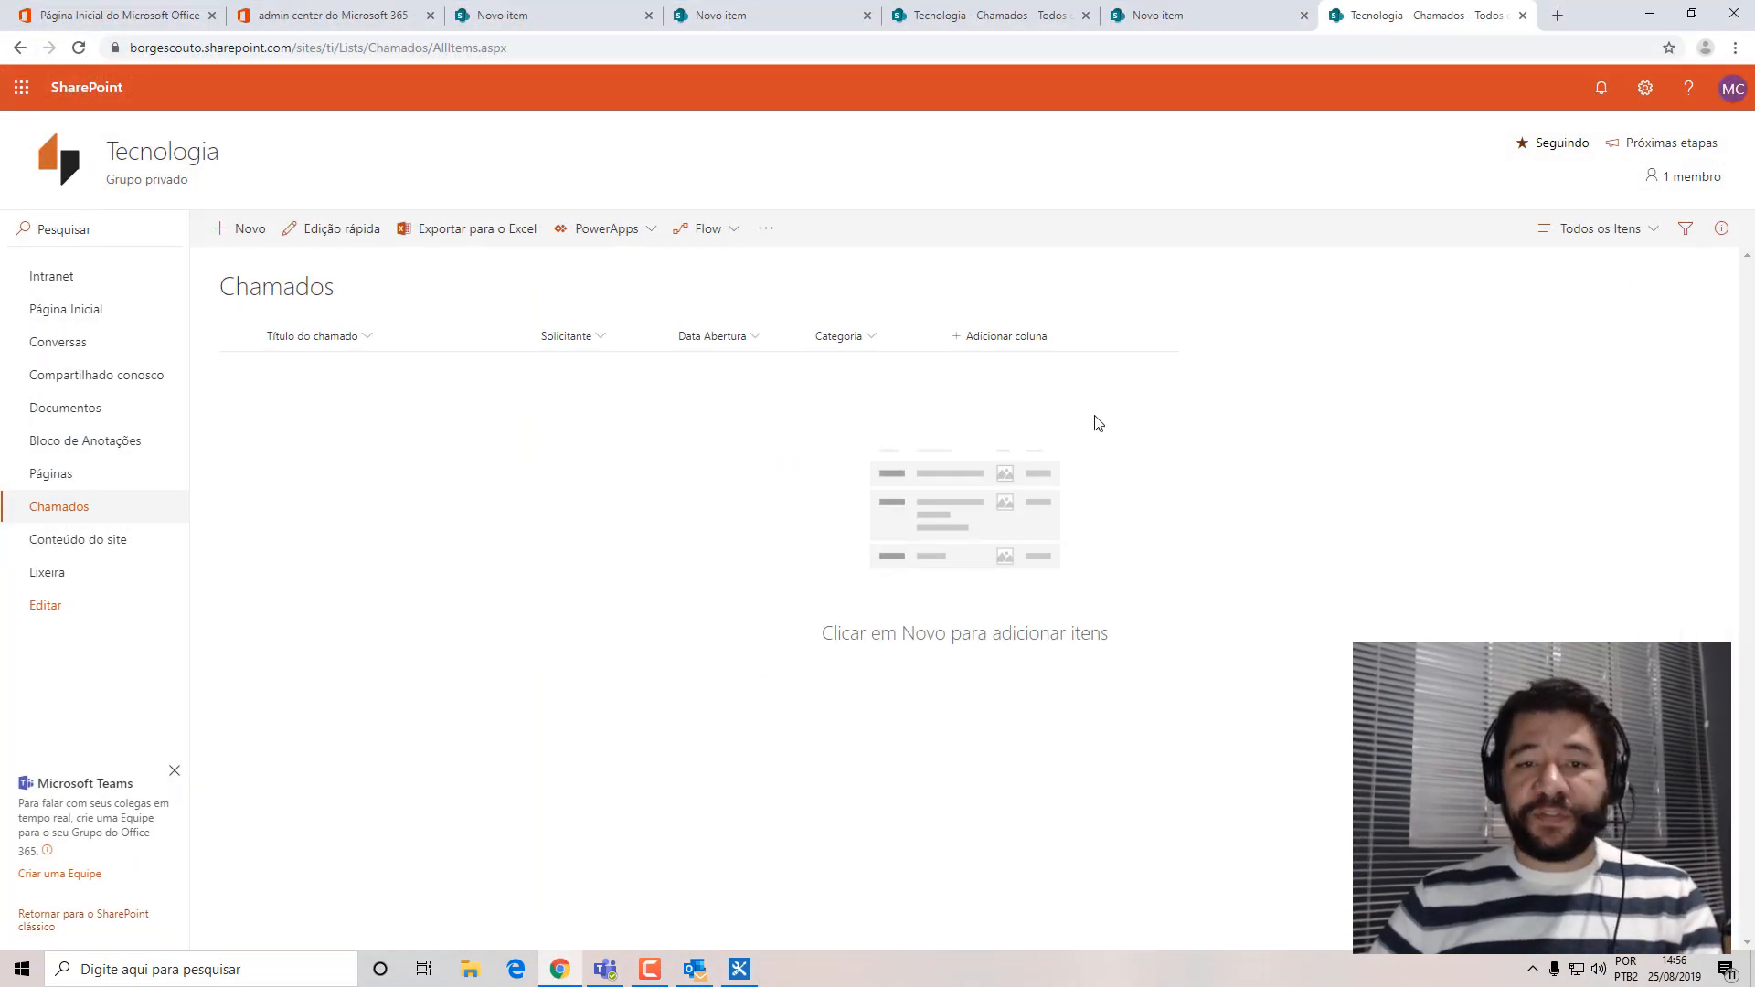
{"action": "key", "text": "F5"}
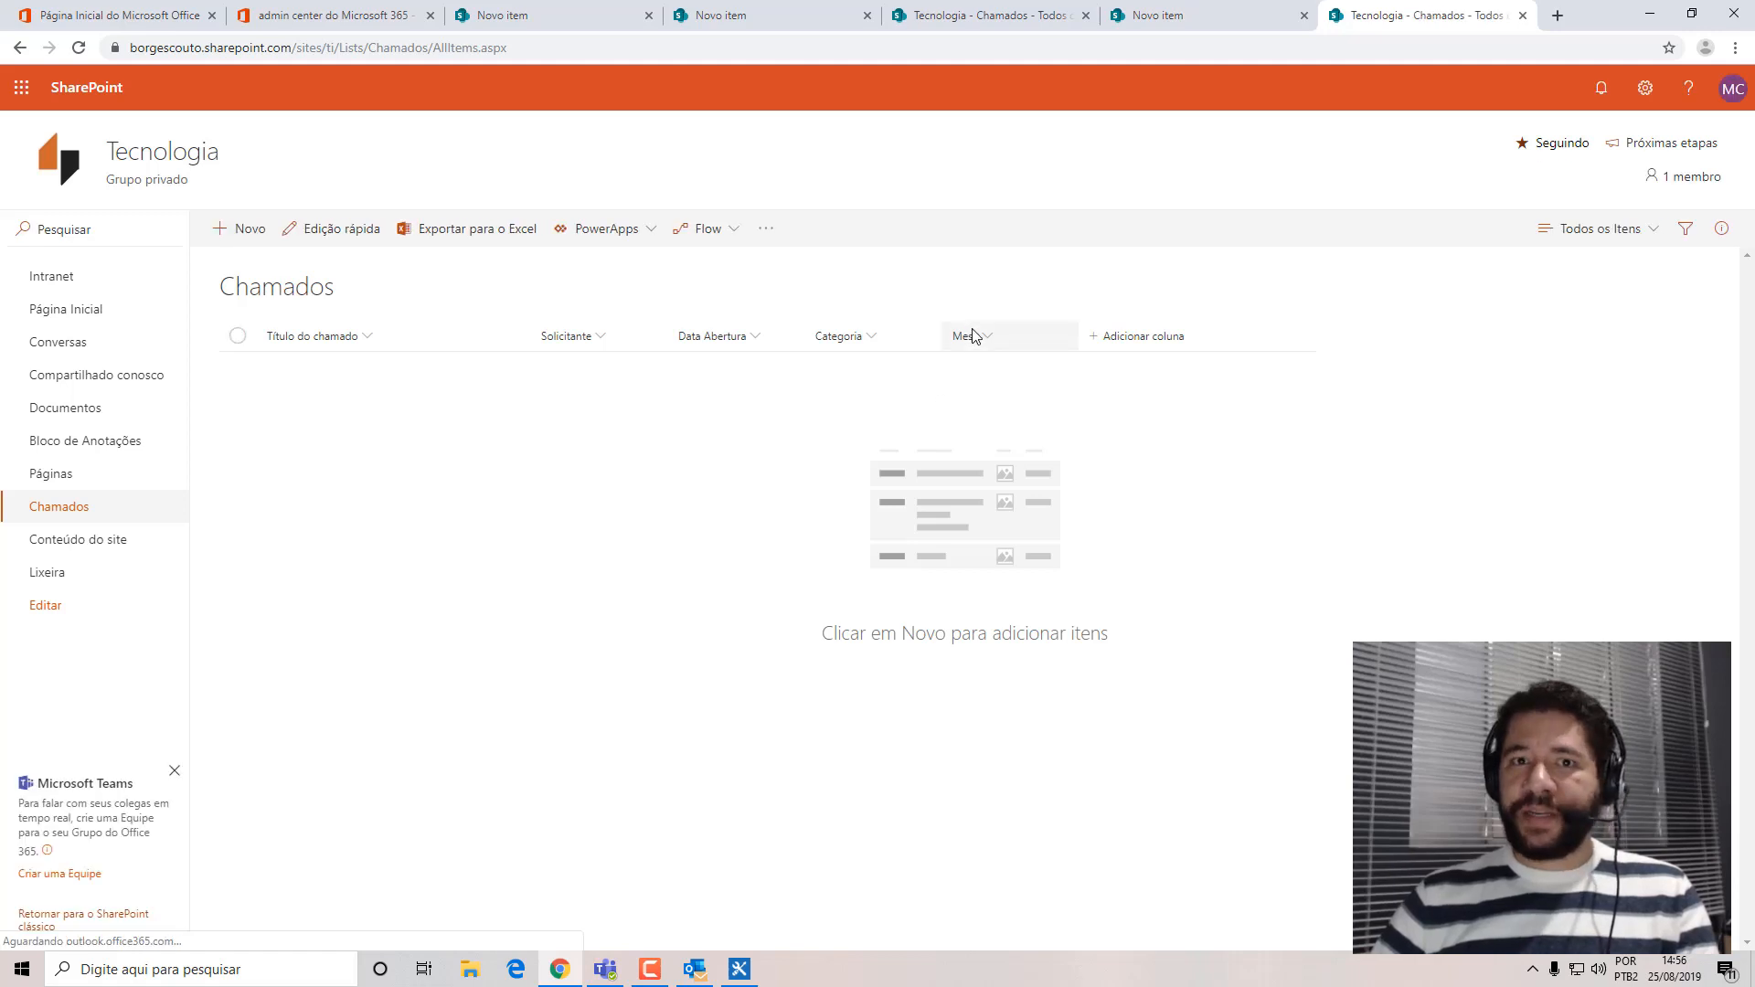
{"action": "left_click", "coordinate": [221, 229]}
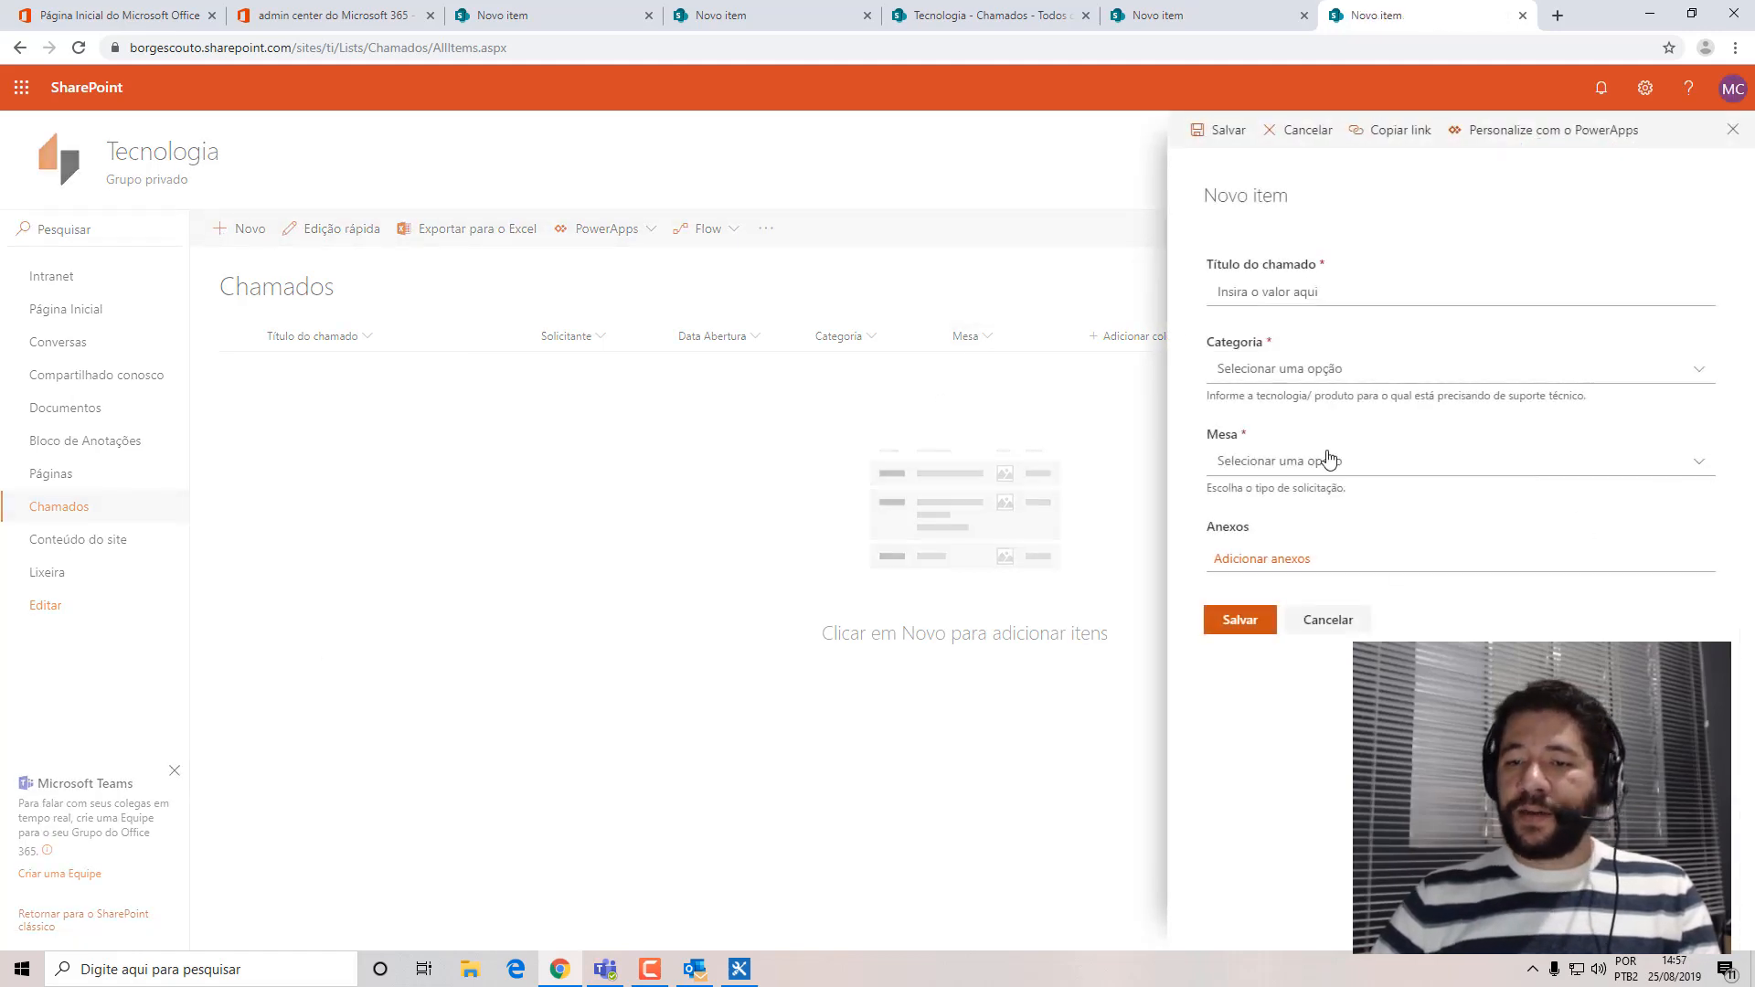
{"action": "left_click", "coordinate": [1693, 471]}
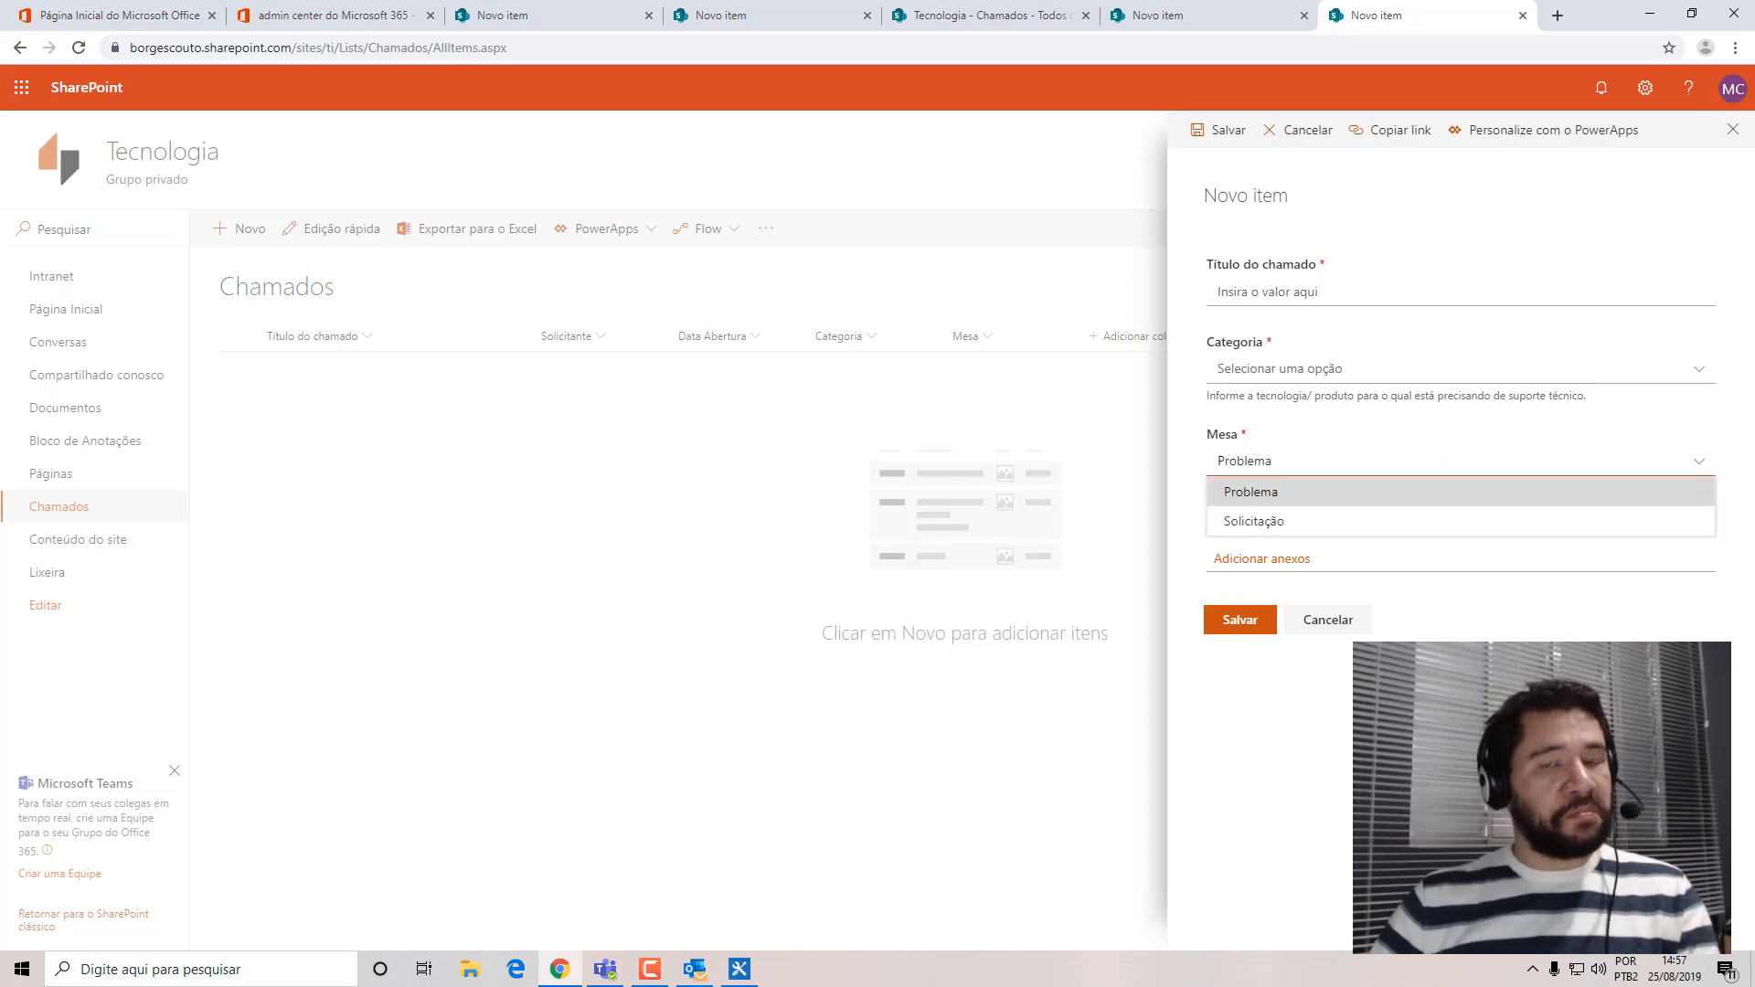
{"action": "left_click", "coordinate": [1328, 619]}
{"action": "left_click", "coordinate": [1650, 13]}
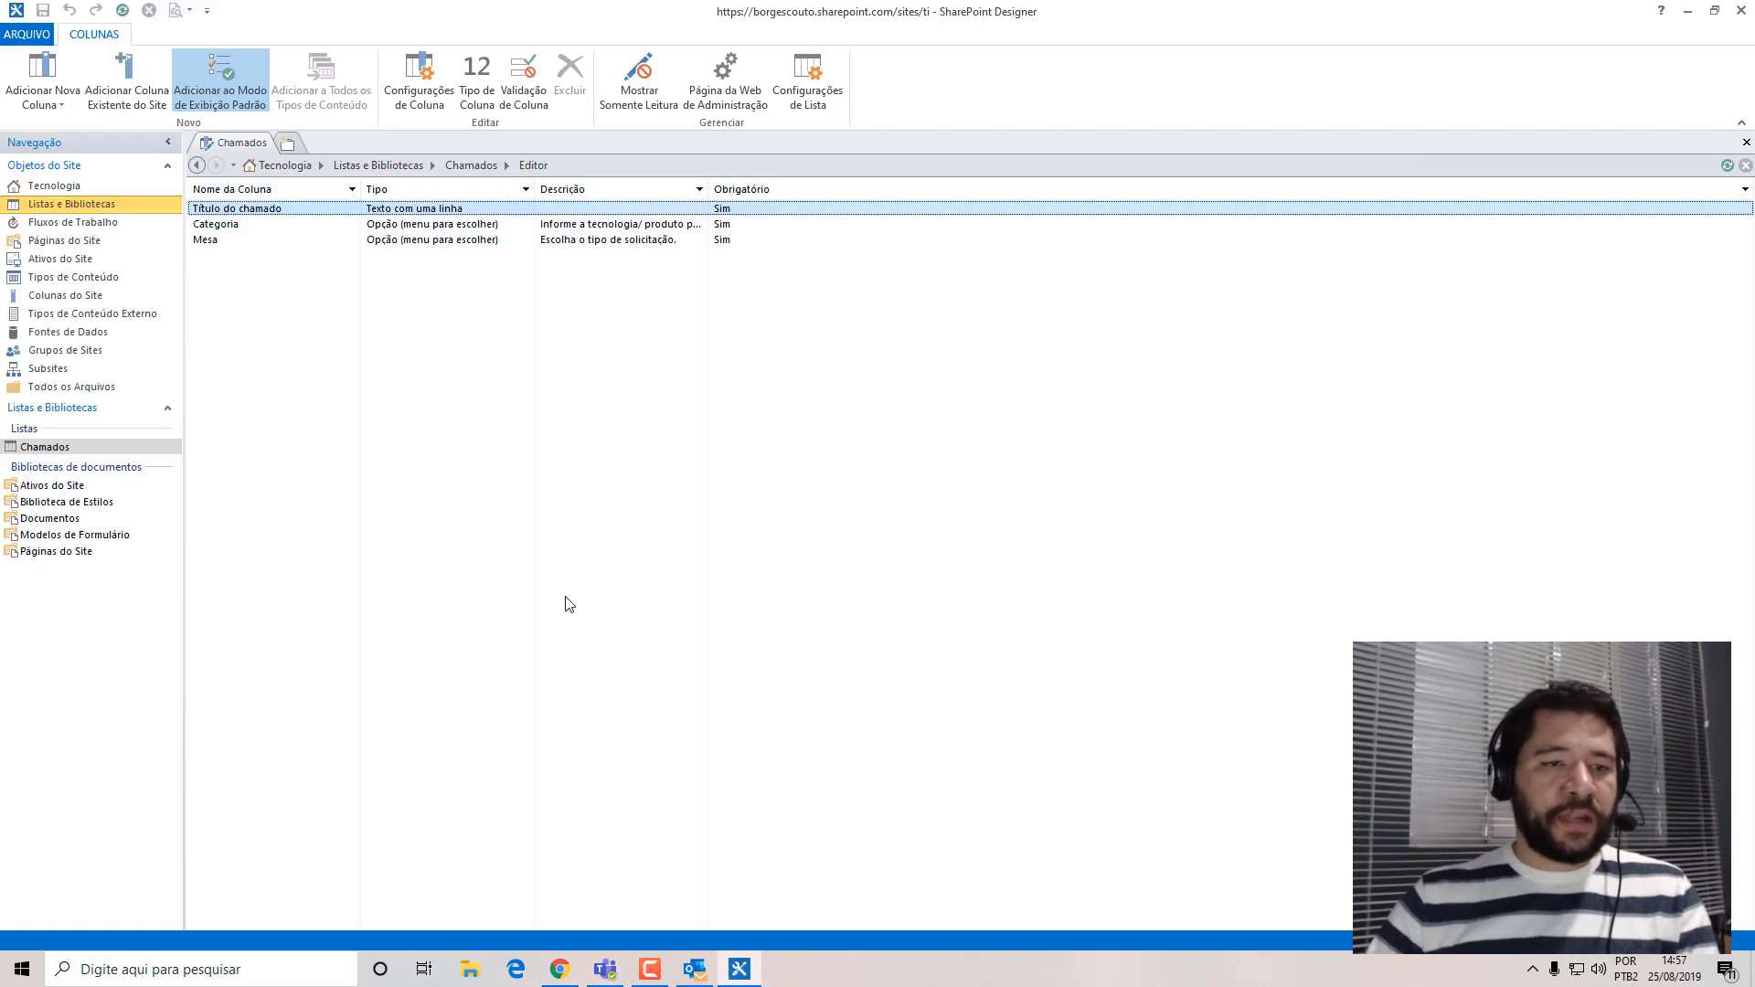
Add a new Opção column to Chamados with the choices Baixa, Normal, Média and Alta.
{"action": "left_click", "coordinate": [38, 103]}
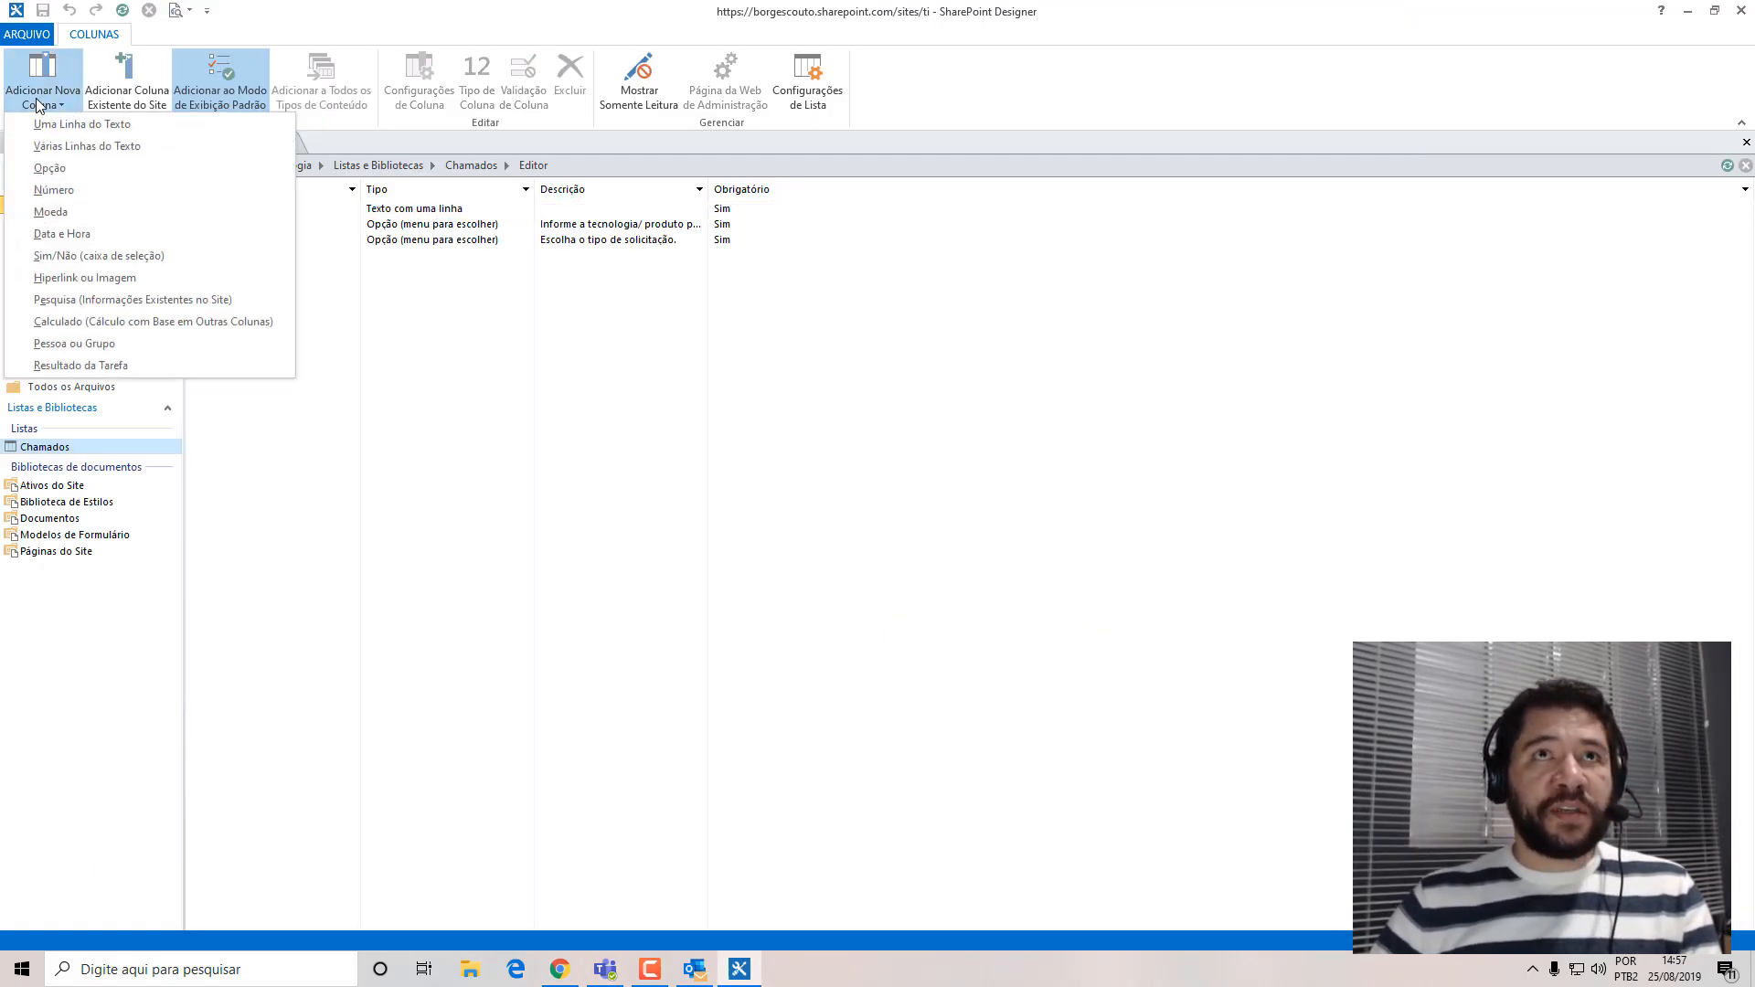
{"action": "left_click", "coordinate": [50, 168]}
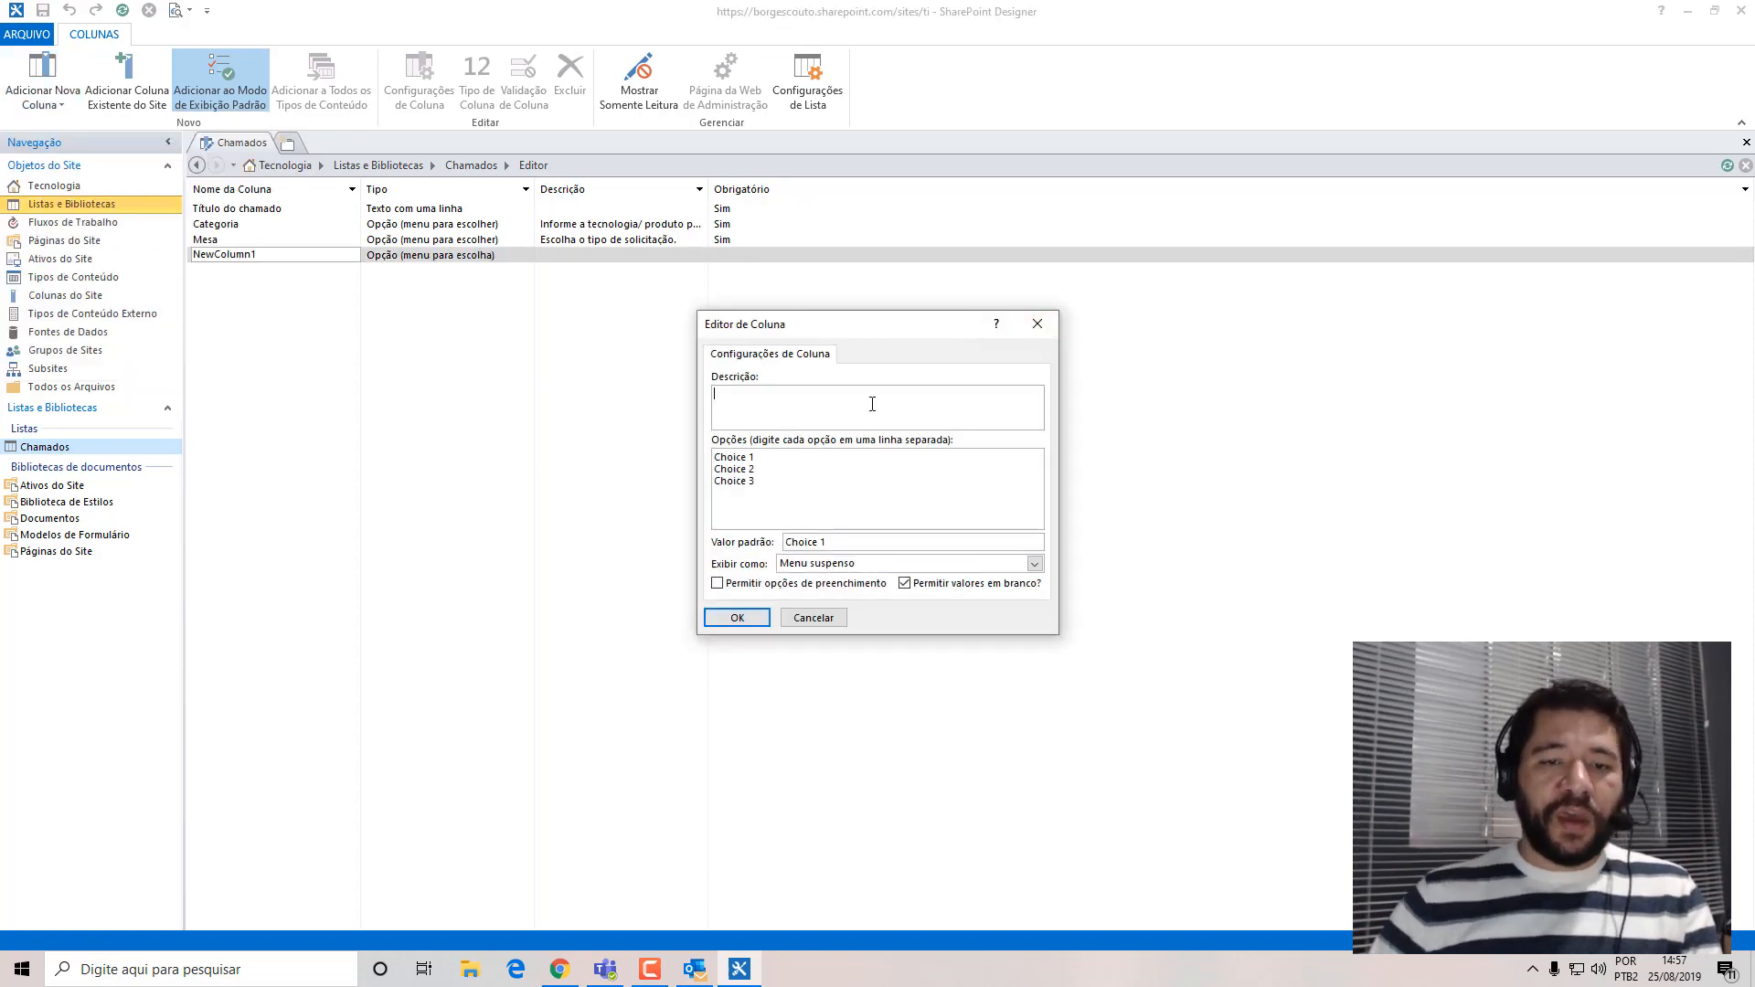
{"action": "left_click_drag", "start_coordinate": [881, 325], "coordinate": [790, 326]}
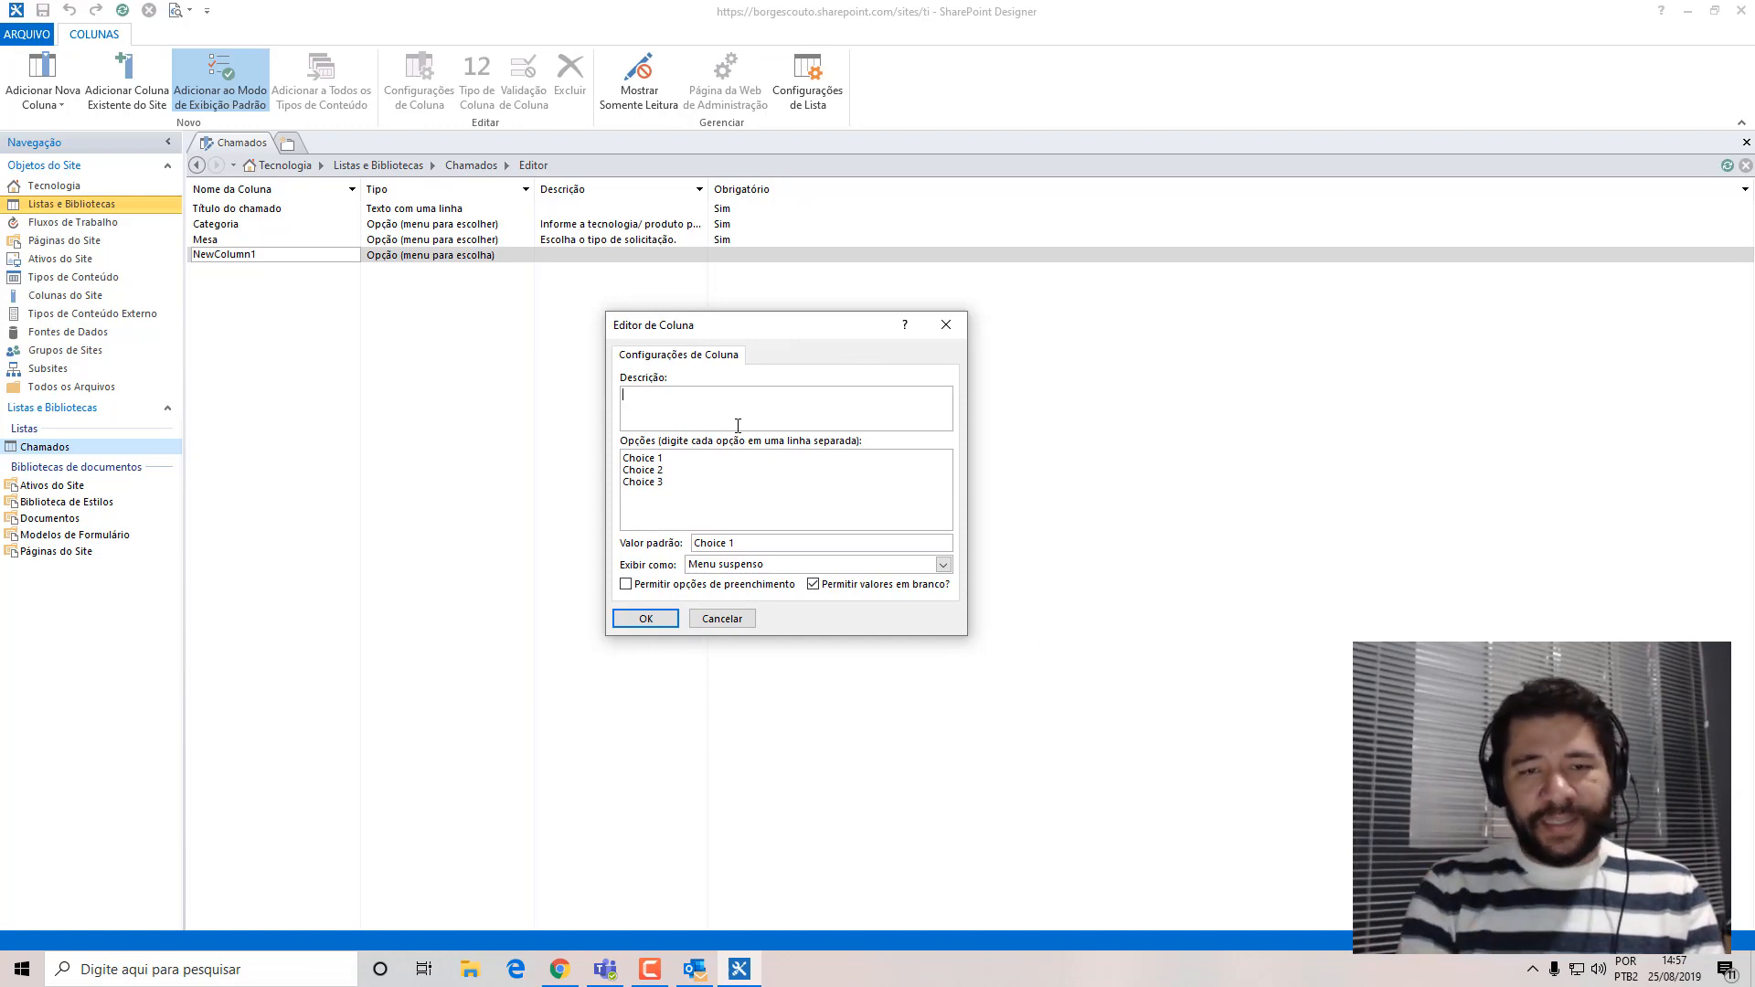
{"action": "left_click_drag", "start_coordinate": [720, 493], "coordinate": [524, 360]}
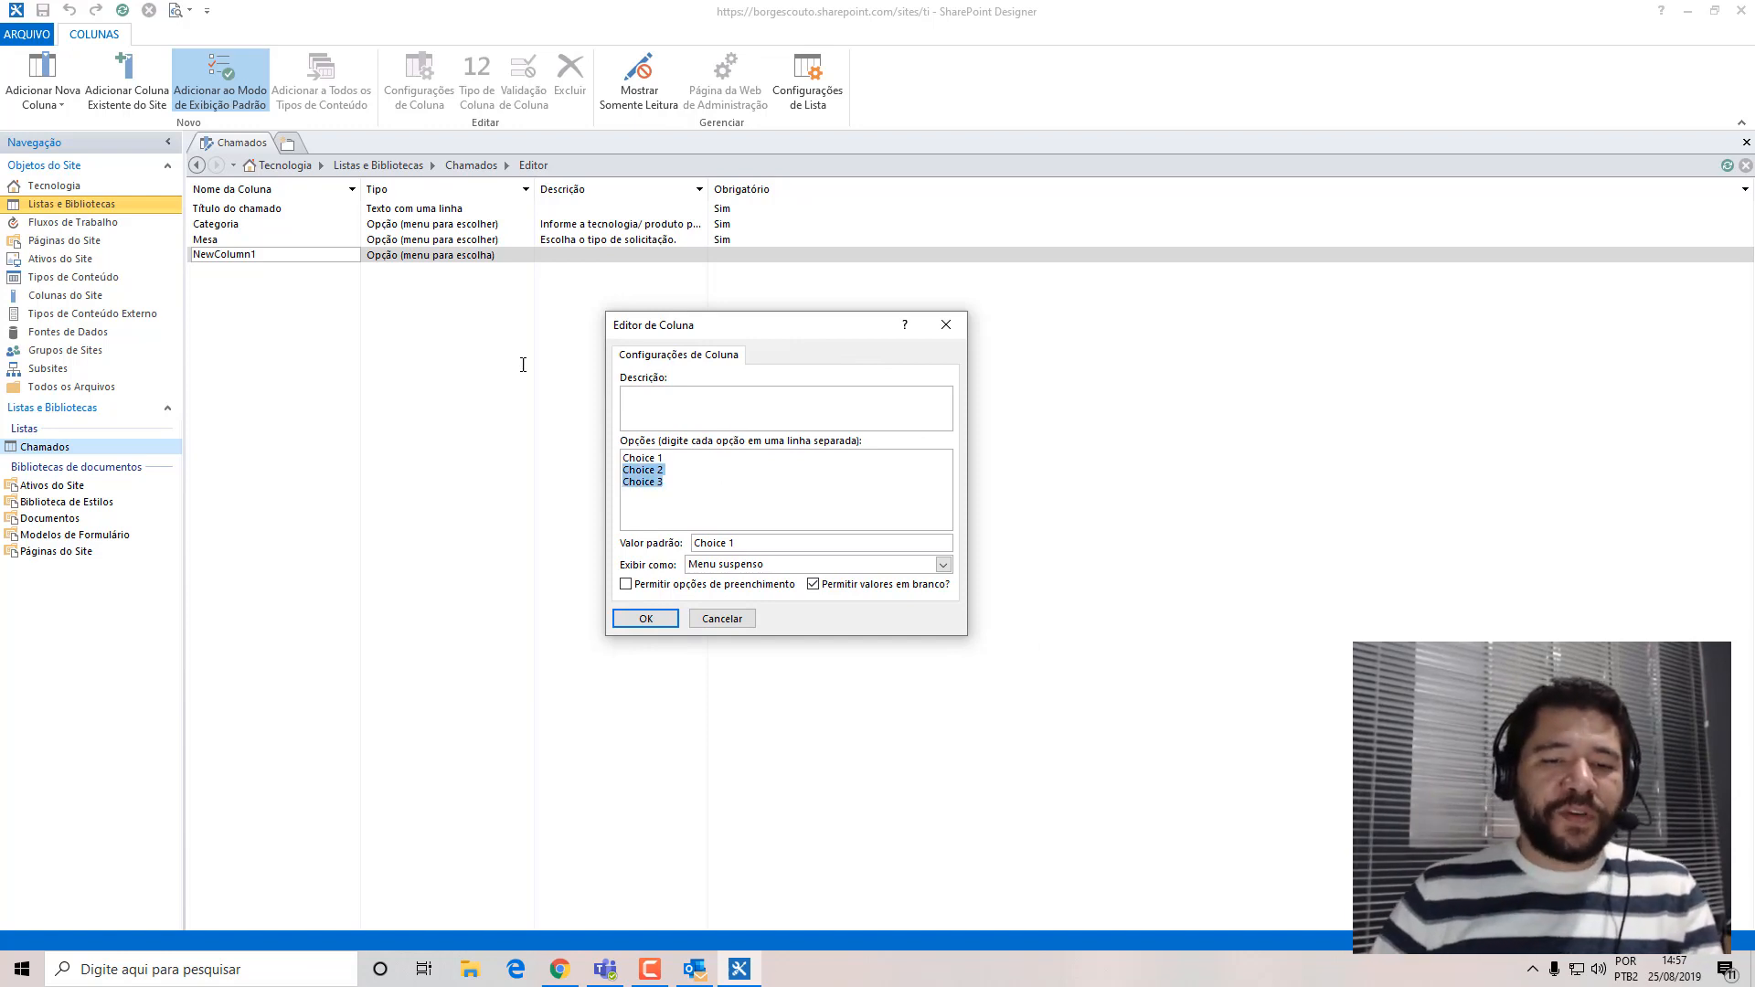
{"action": "type", "text": "Bai"}
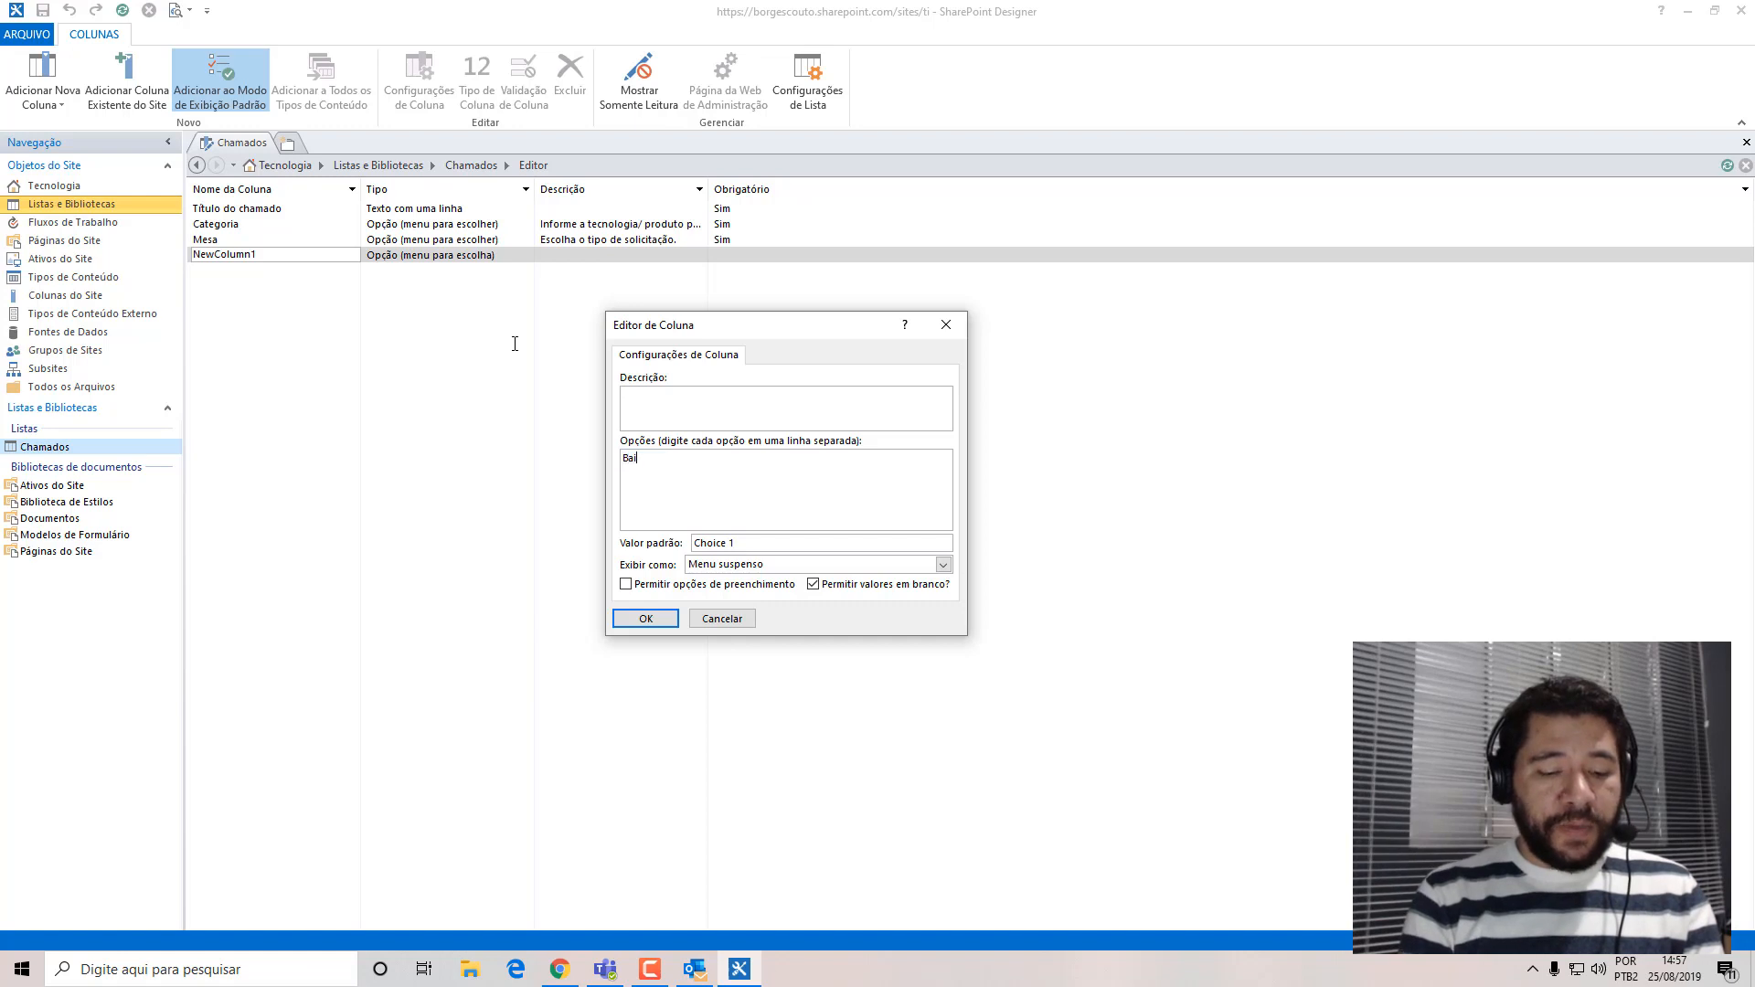
{"action": "type", "text": "xa "}
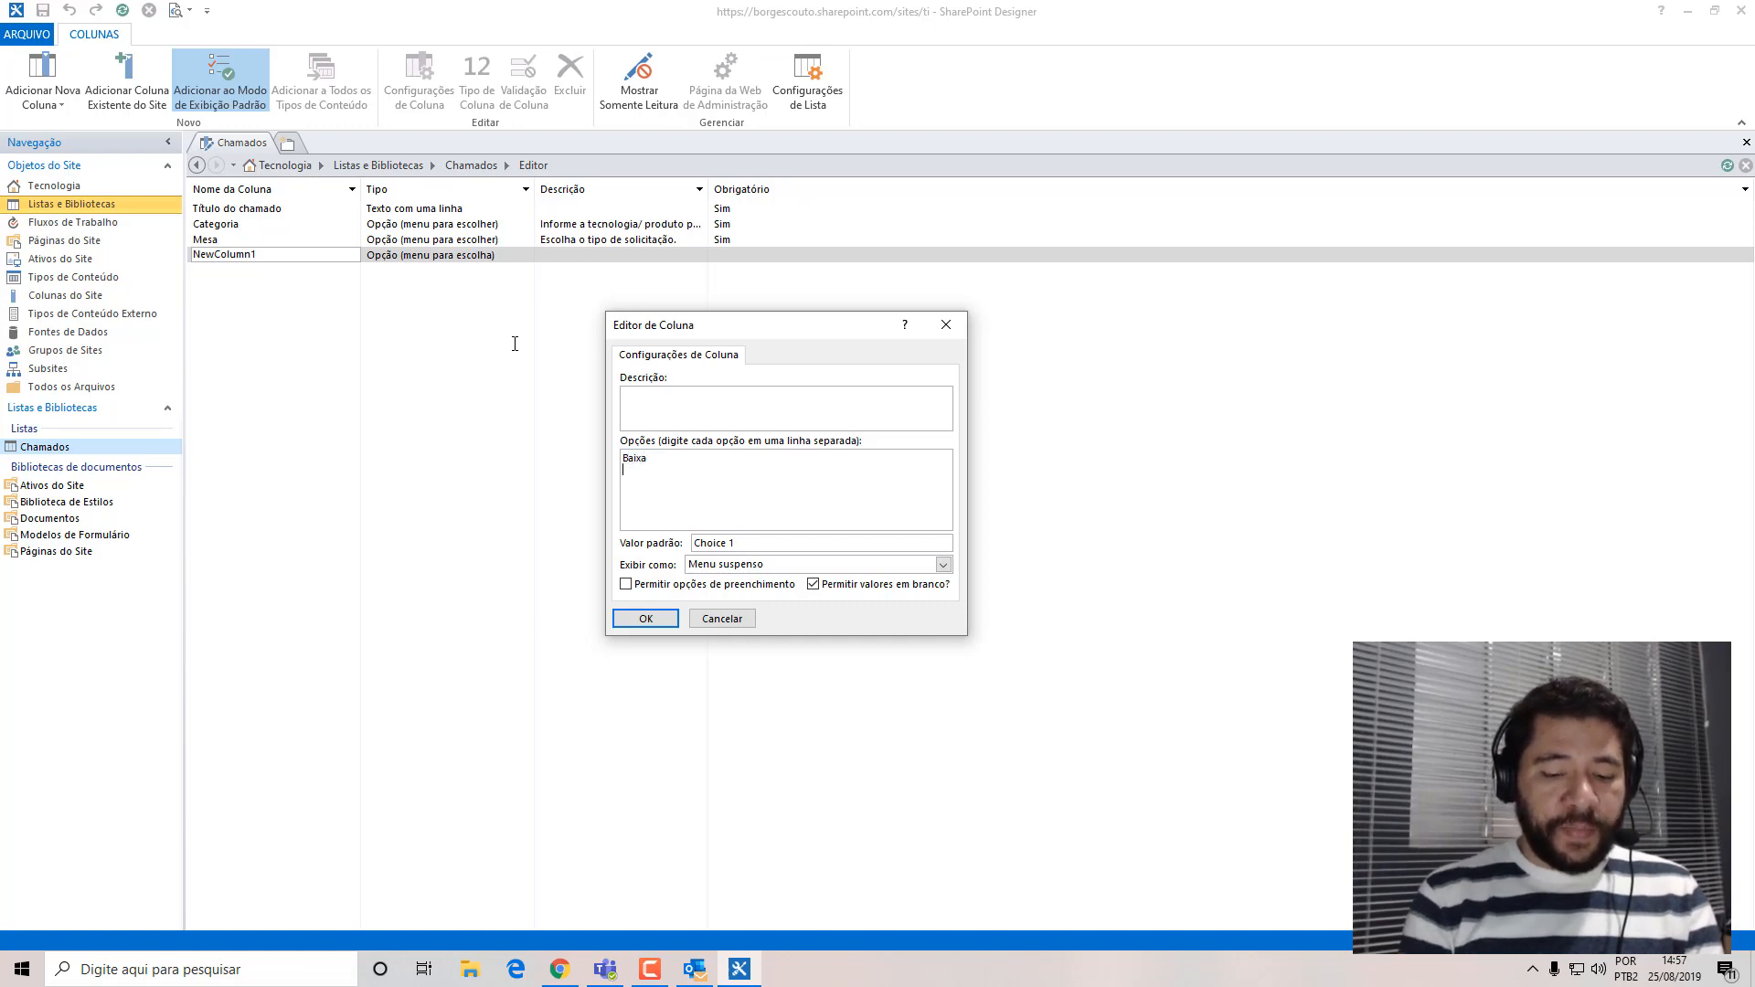
{"action": "type", "text": "Normal"}
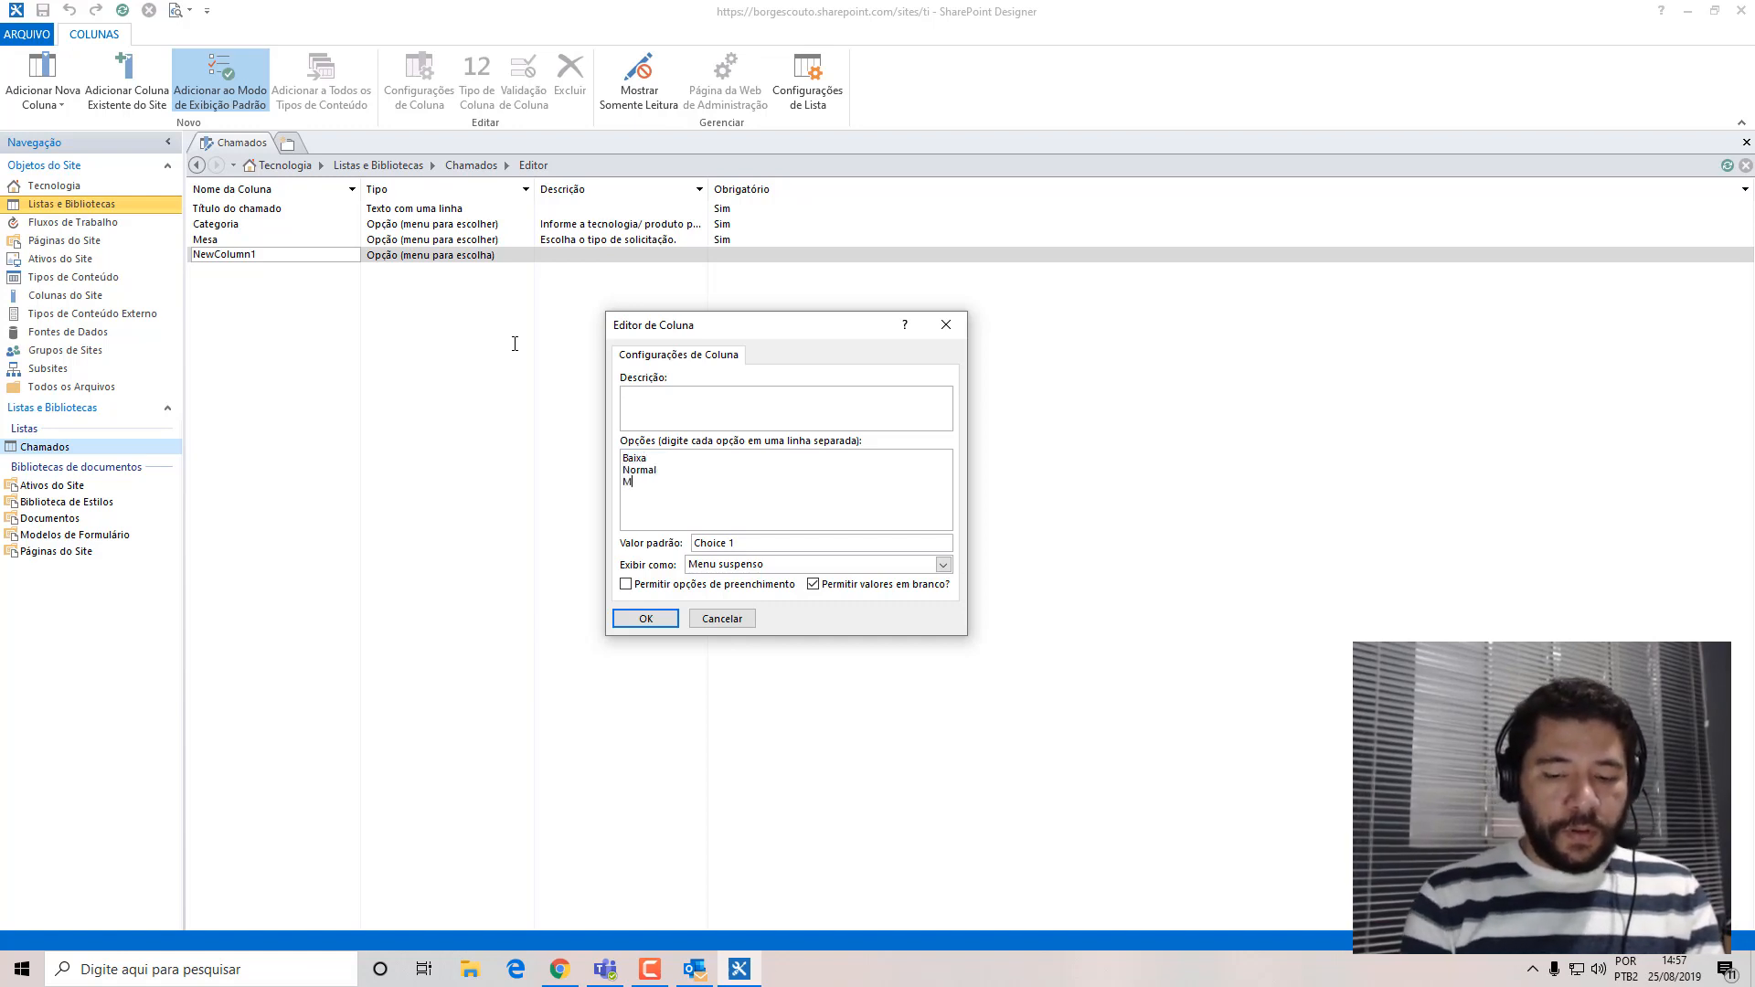
{"action": "type", "text": " Média Alta"}
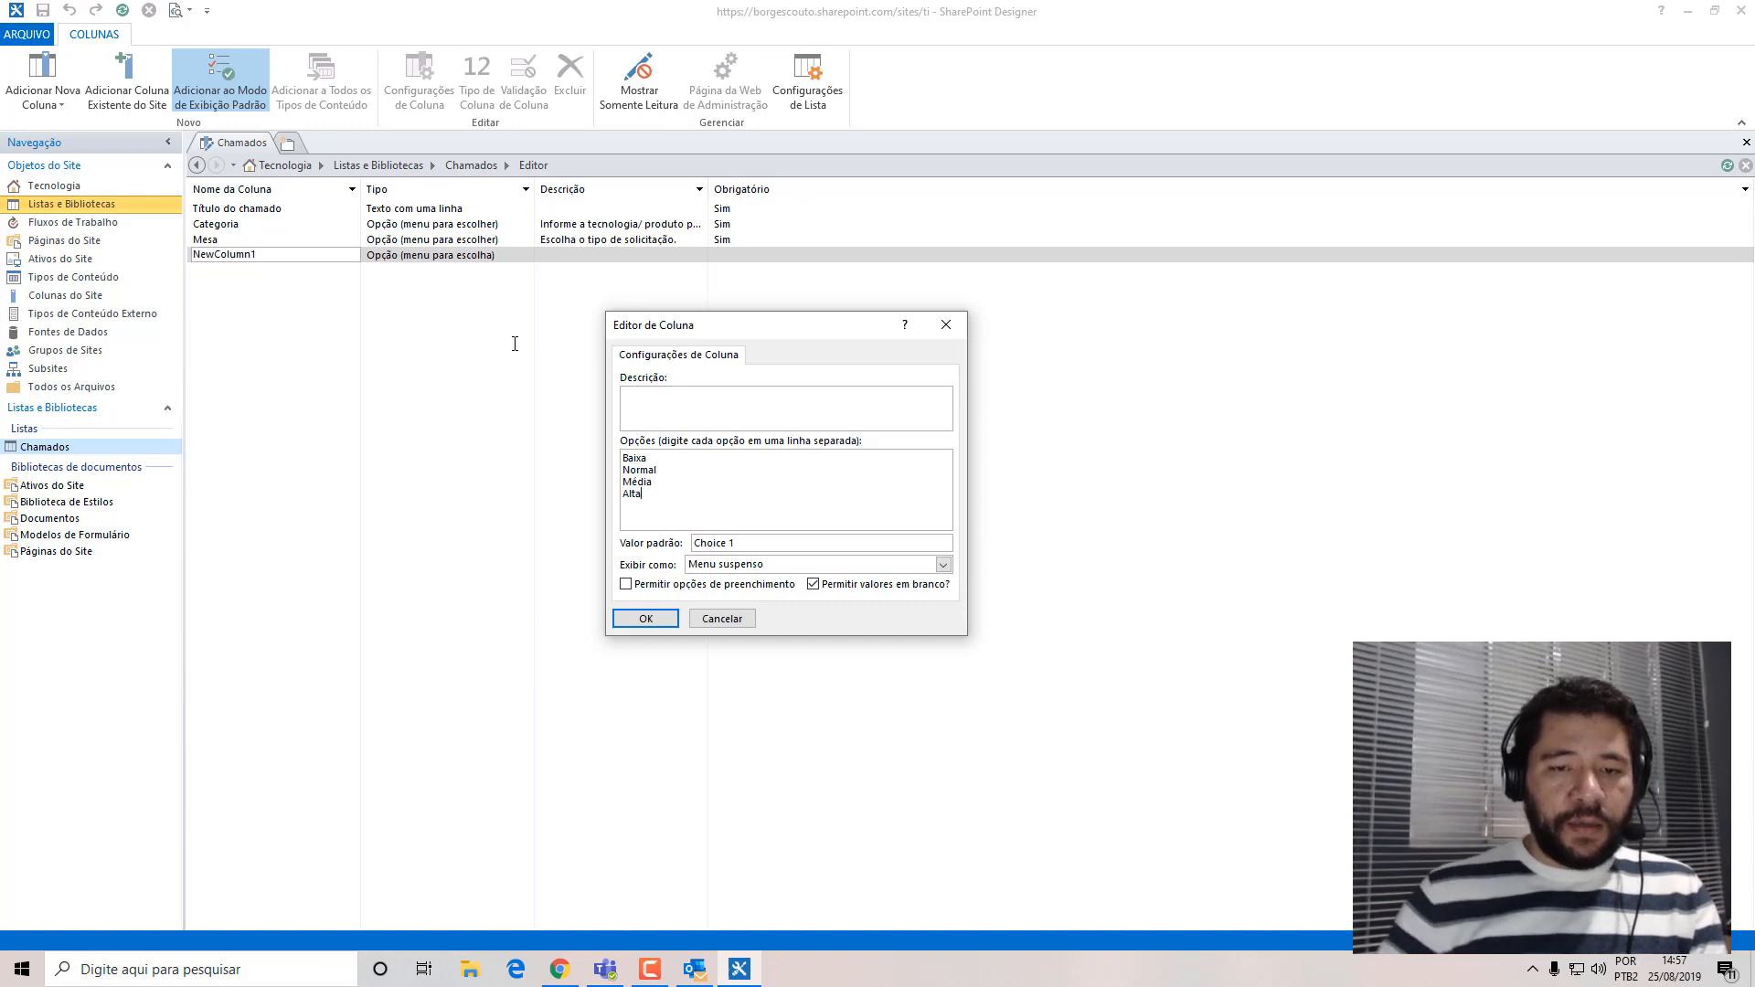
Clear the new choice column's default value, disallow blank values and accept the settings.
{"action": "left_click_drag", "start_coordinate": [738, 543], "coordinate": [693, 543]}
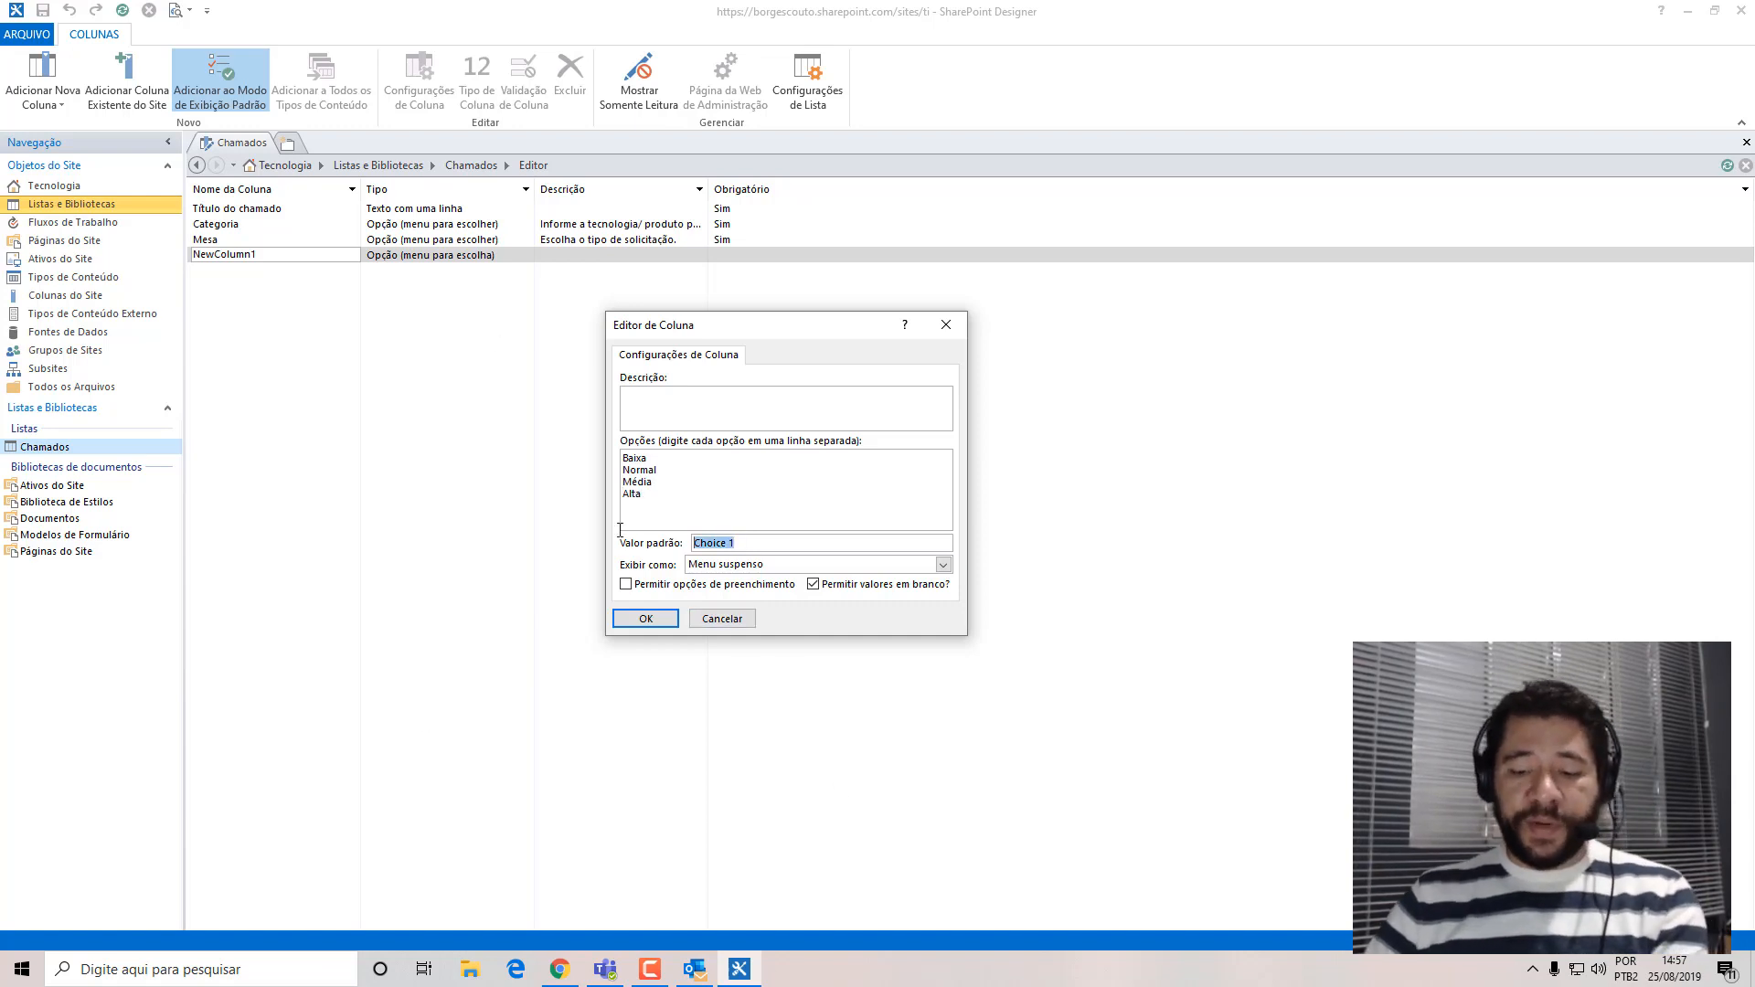
{"action": "key", "text": "BackSpace"}
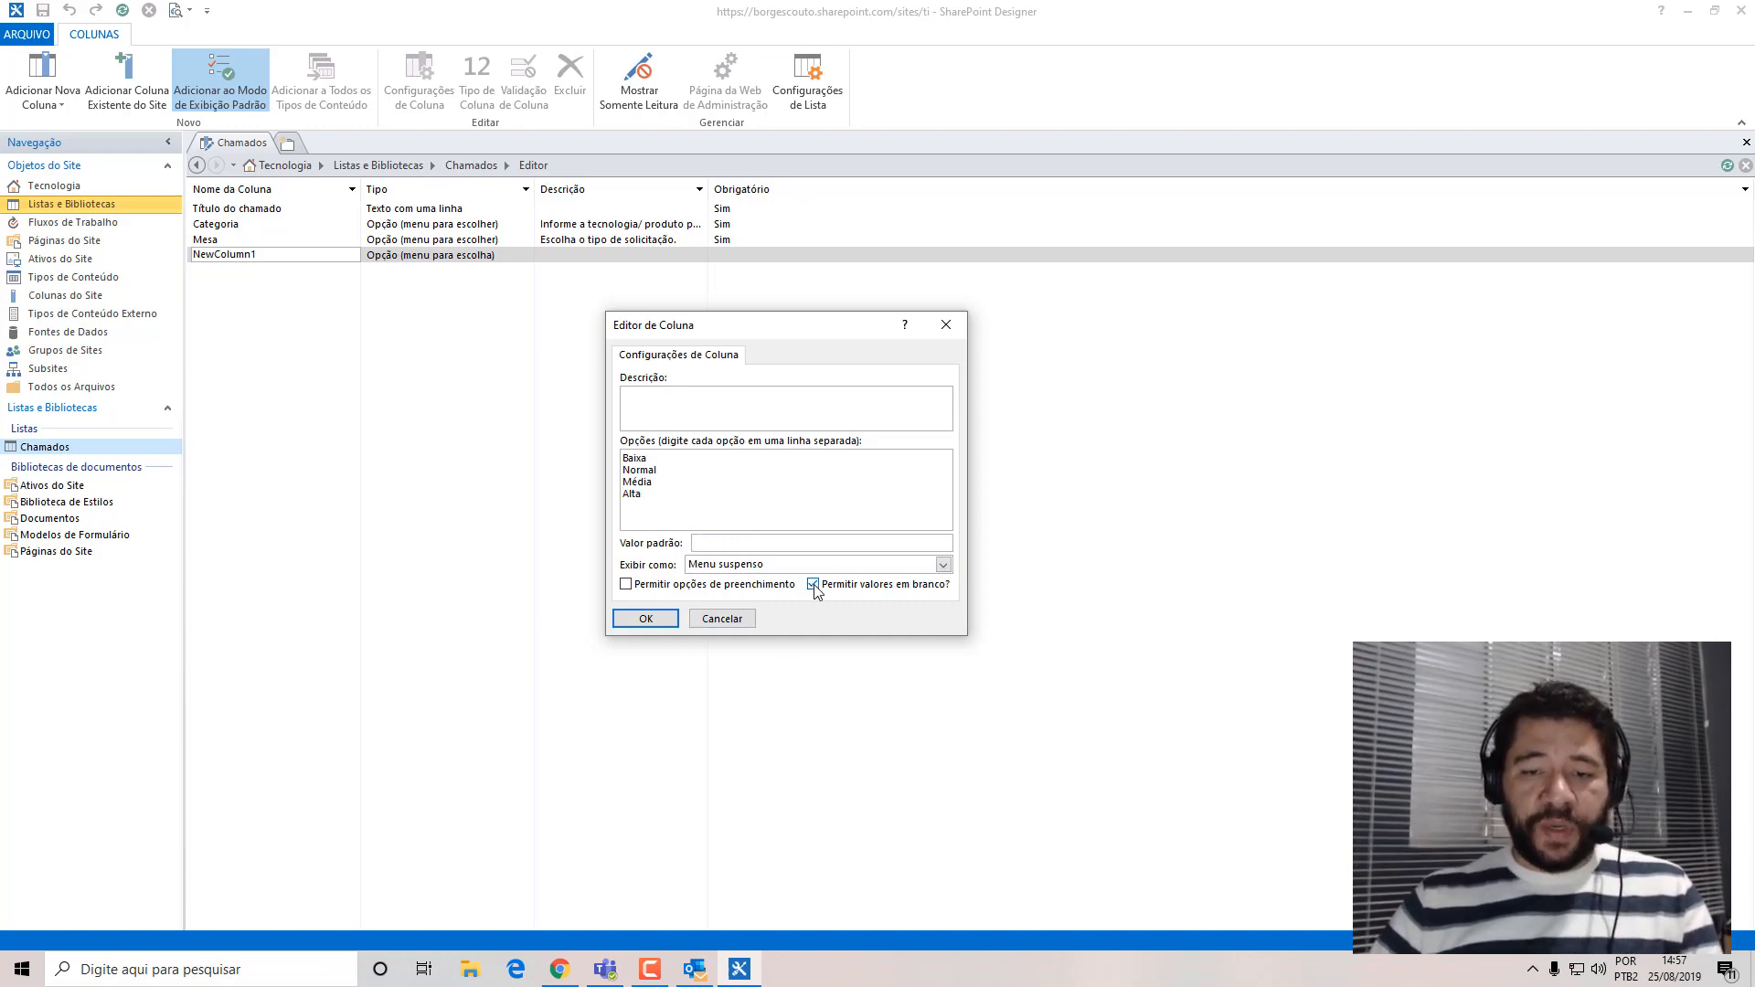
{"action": "left_click", "coordinate": [813, 585]}
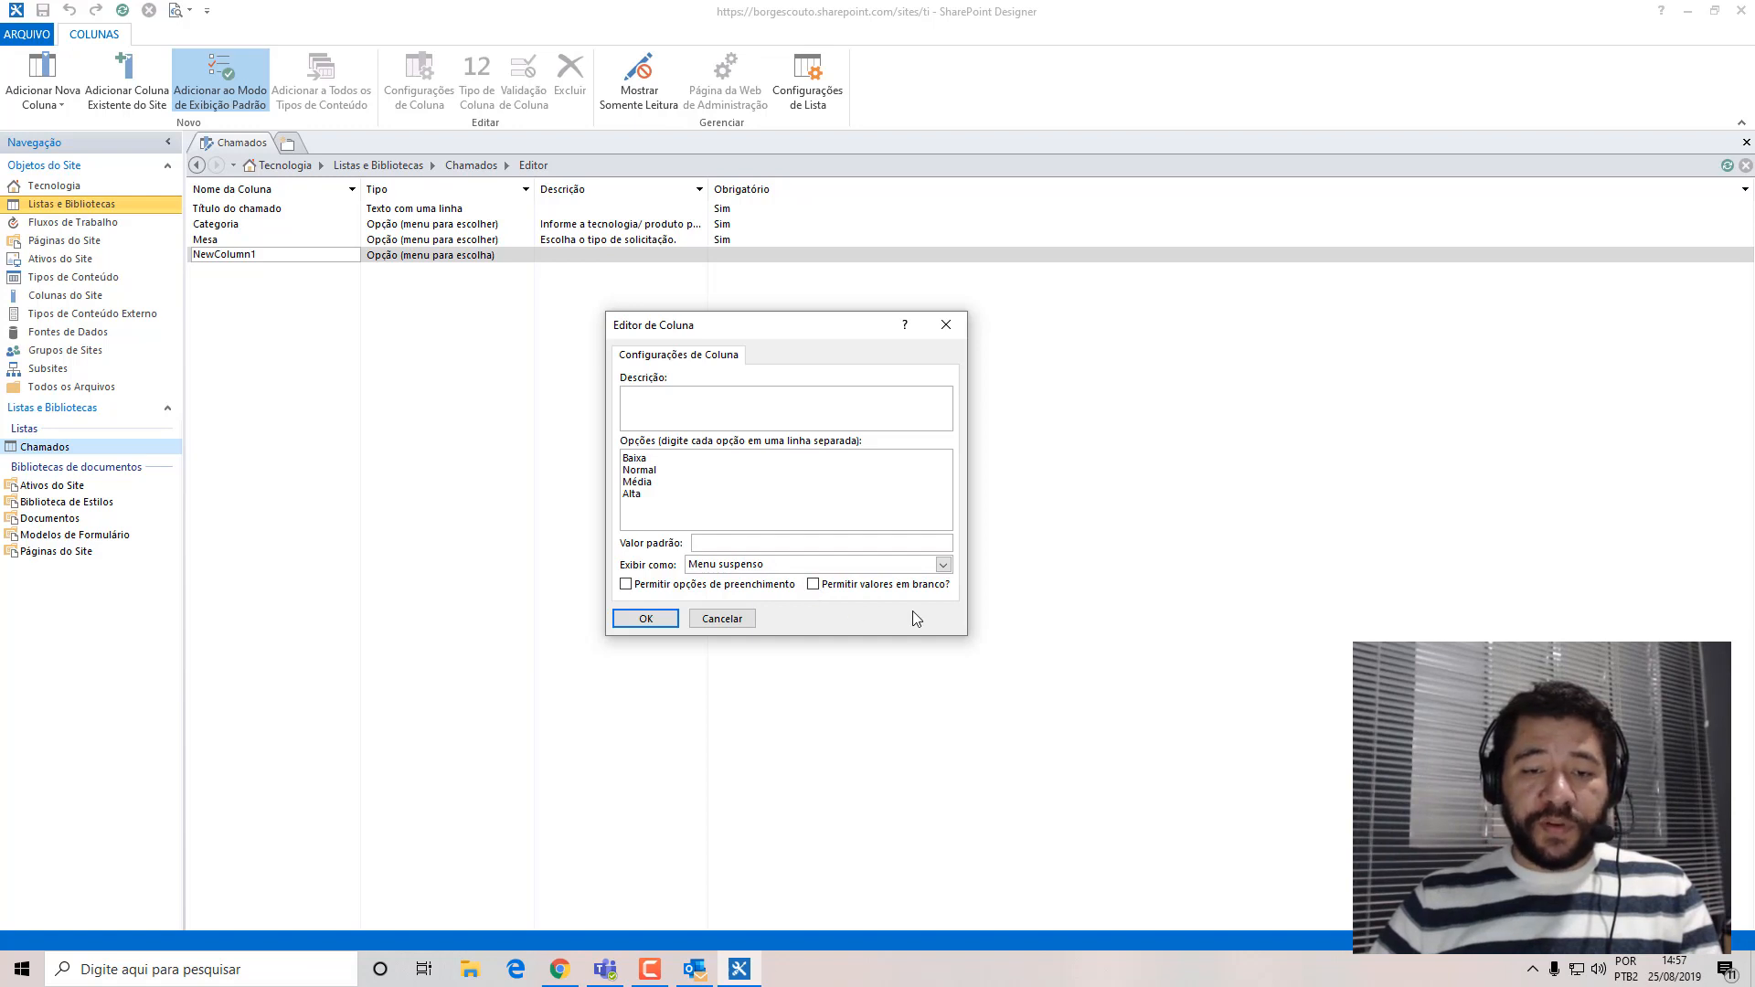
{"action": "left_click", "coordinate": [646, 619]}
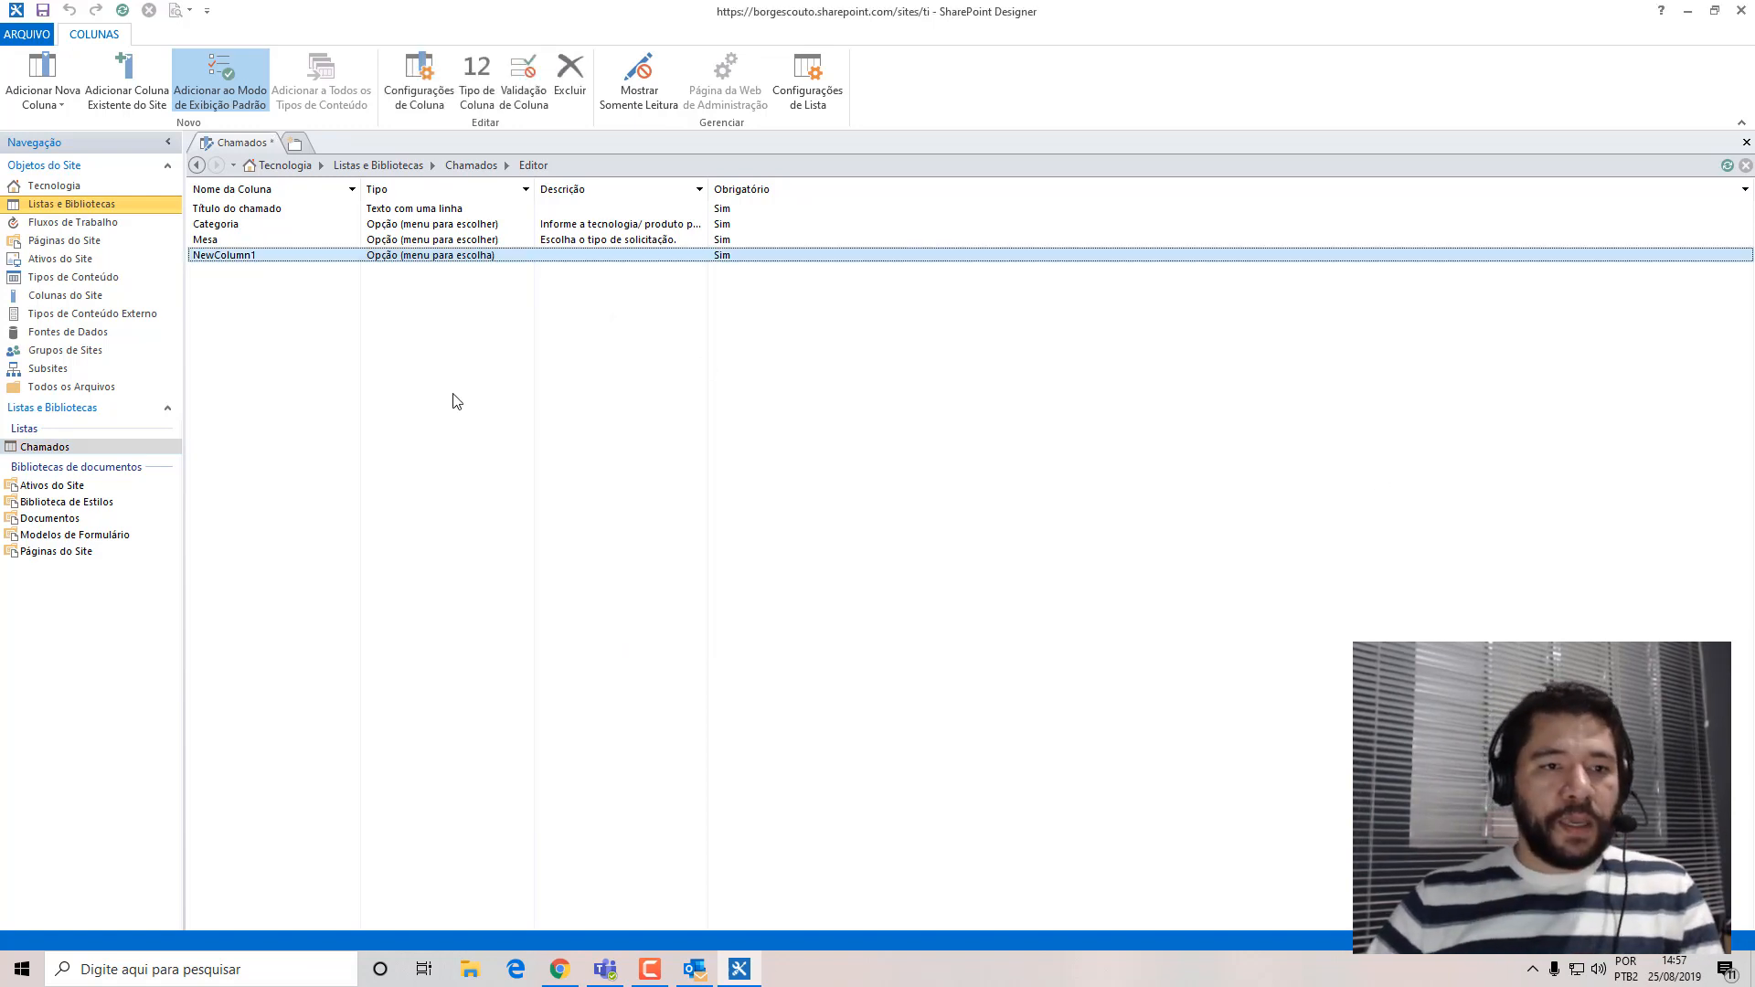
Rename the new choice column below Mesa as Urgência.
{"action": "right_click", "coordinate": [219, 256]}
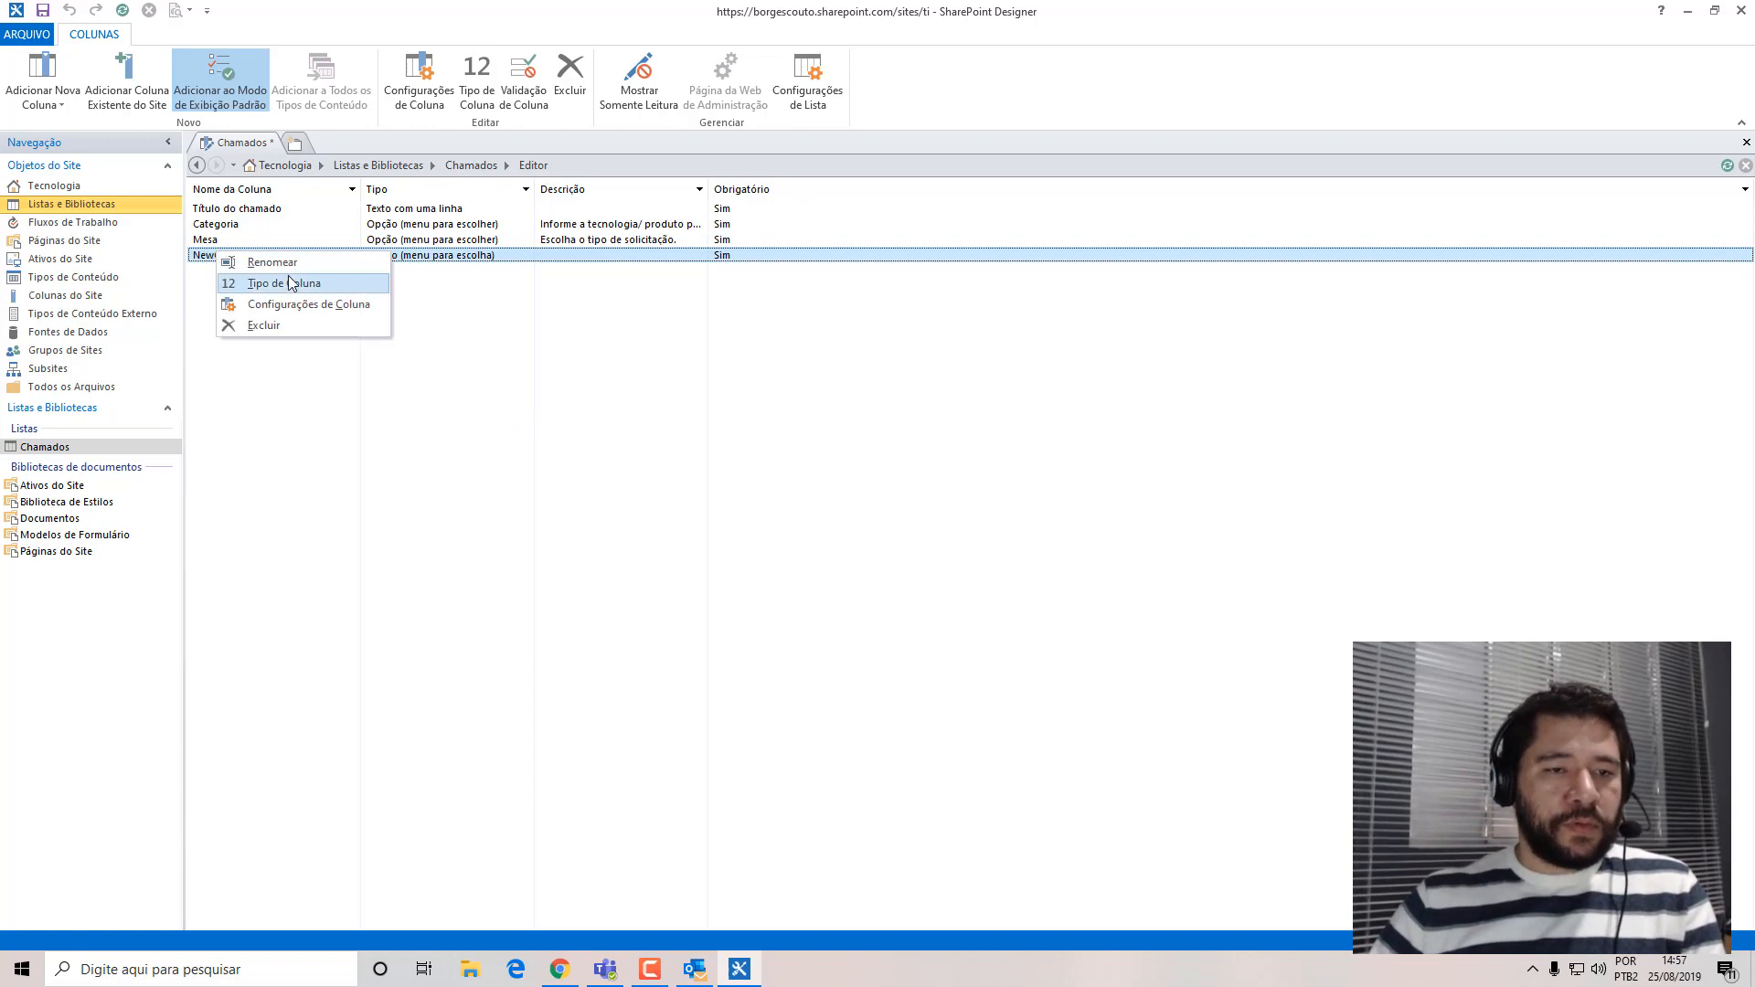
{"action": "left_click", "coordinate": [261, 265]}
{"action": "type", "text": "Urgência"}
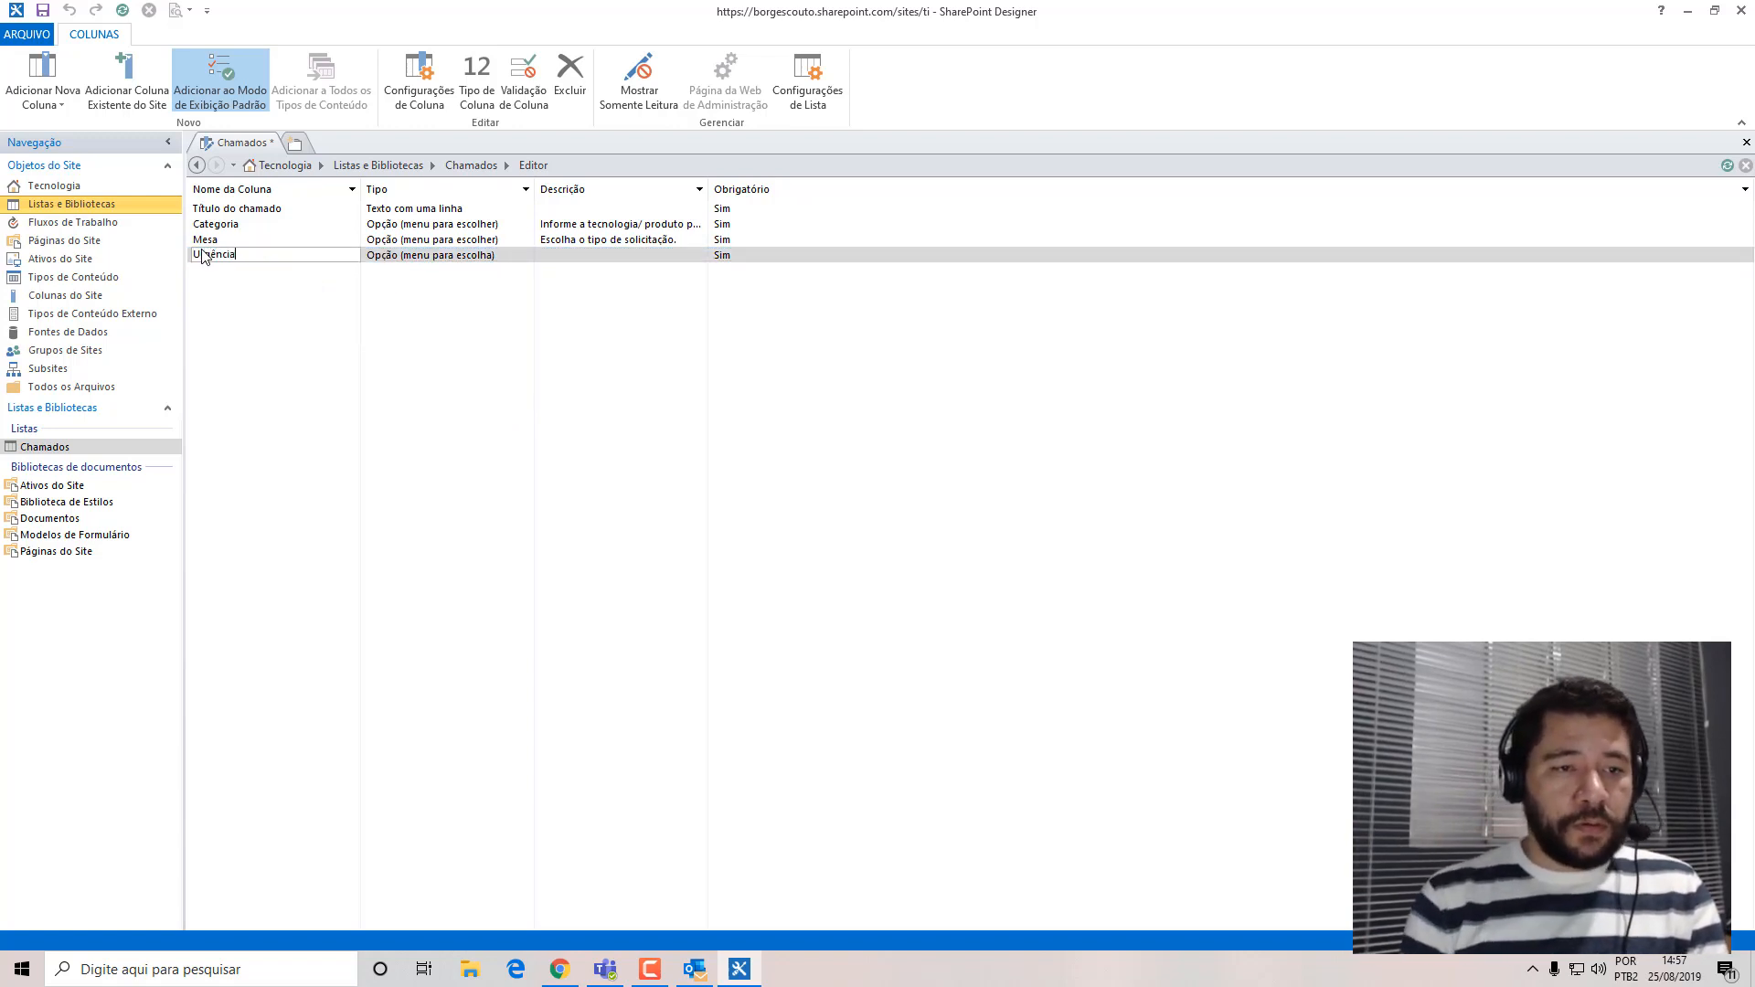
{"action": "key", "text": "Return"}
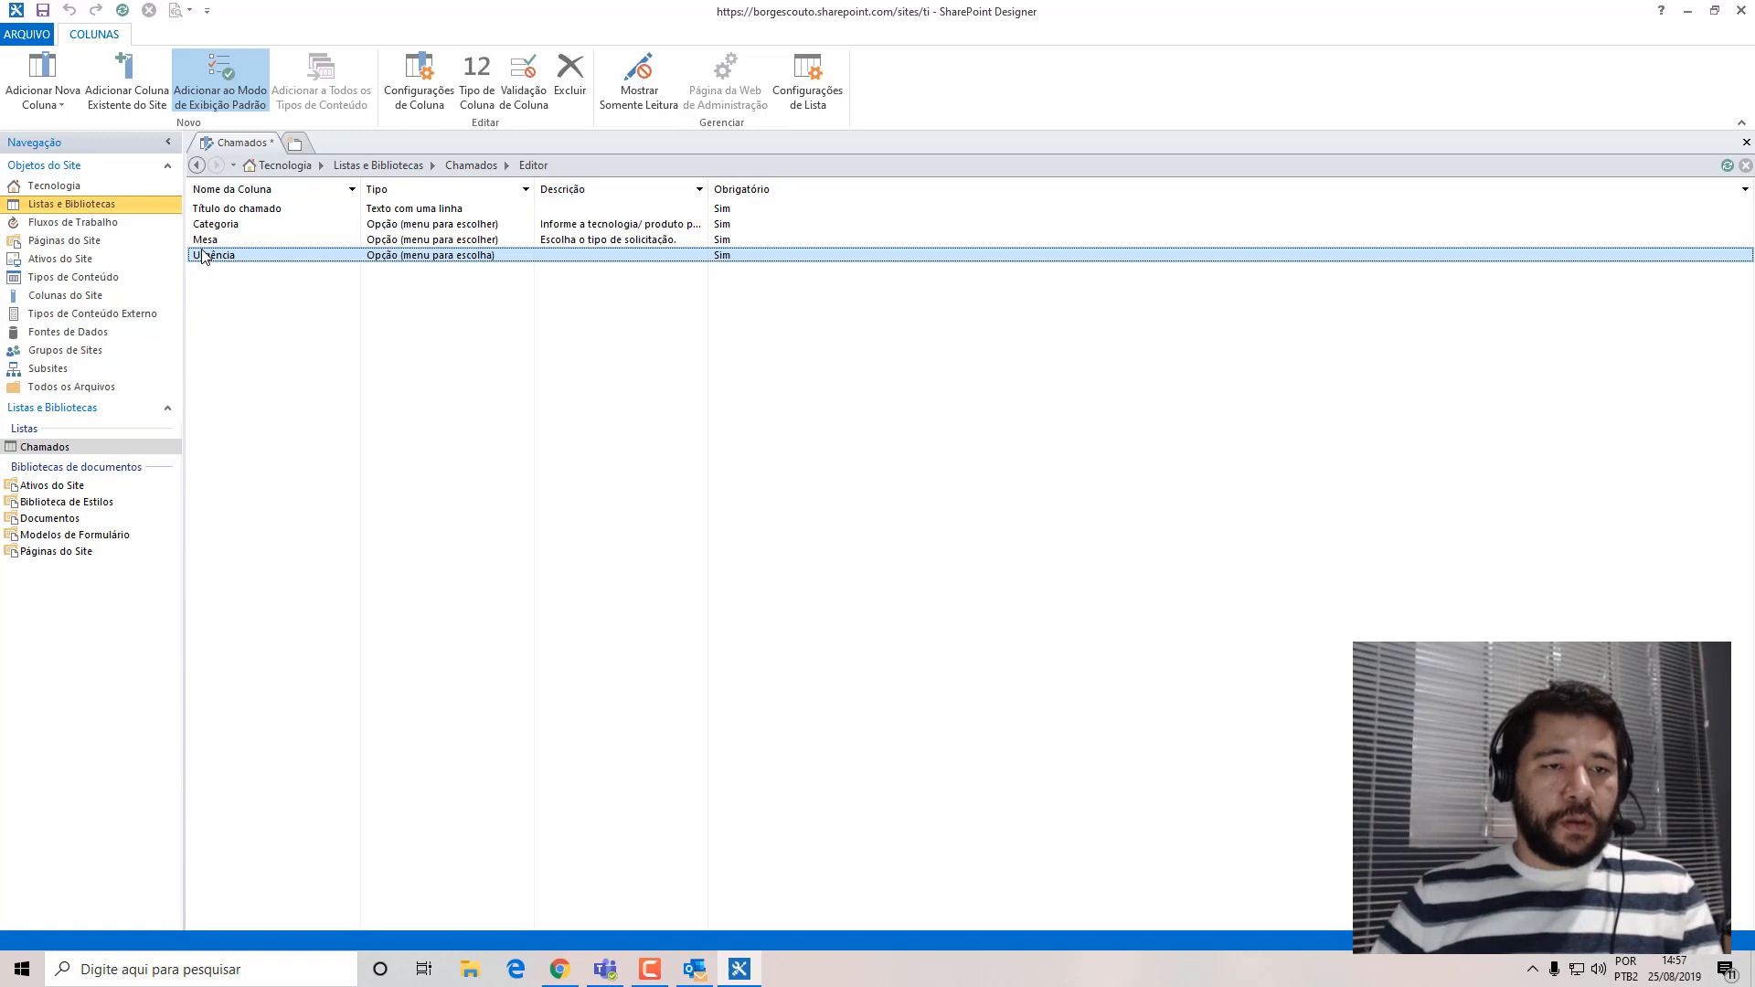
Add a Várias Linhas do Texto column to Chamados and name it Observações.
{"action": "left_click", "coordinate": [60, 95]}
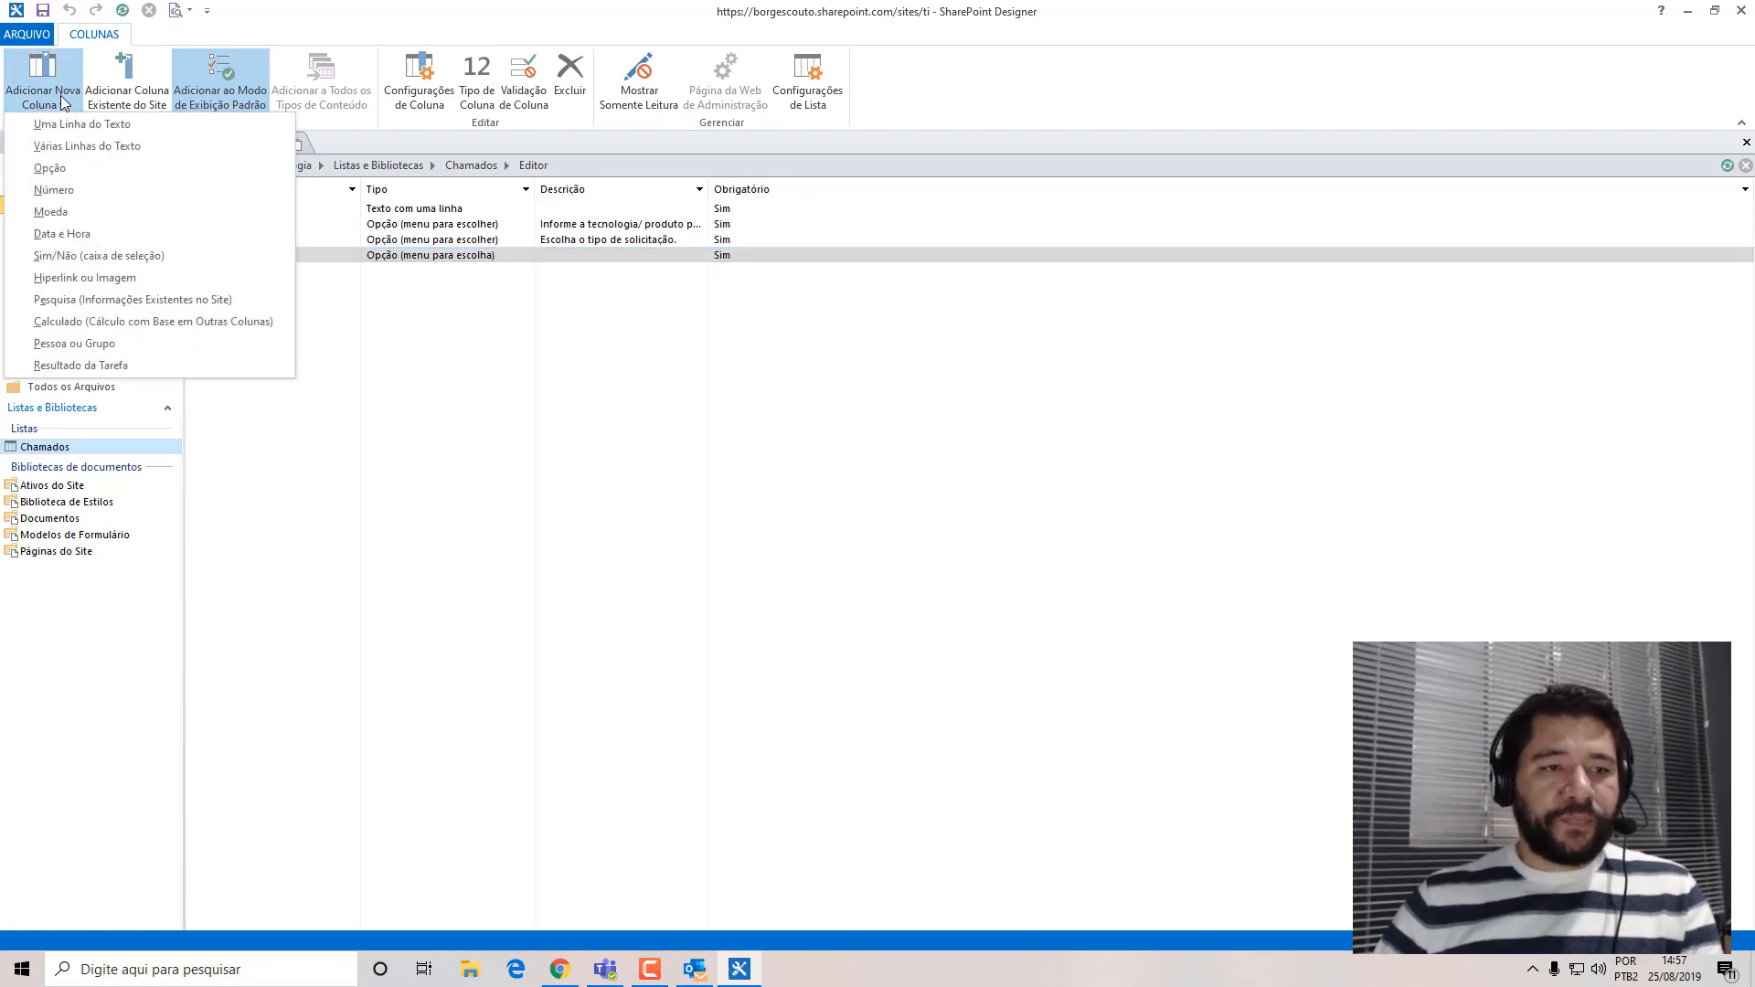
{"action": "left_click", "coordinate": [54, 146]}
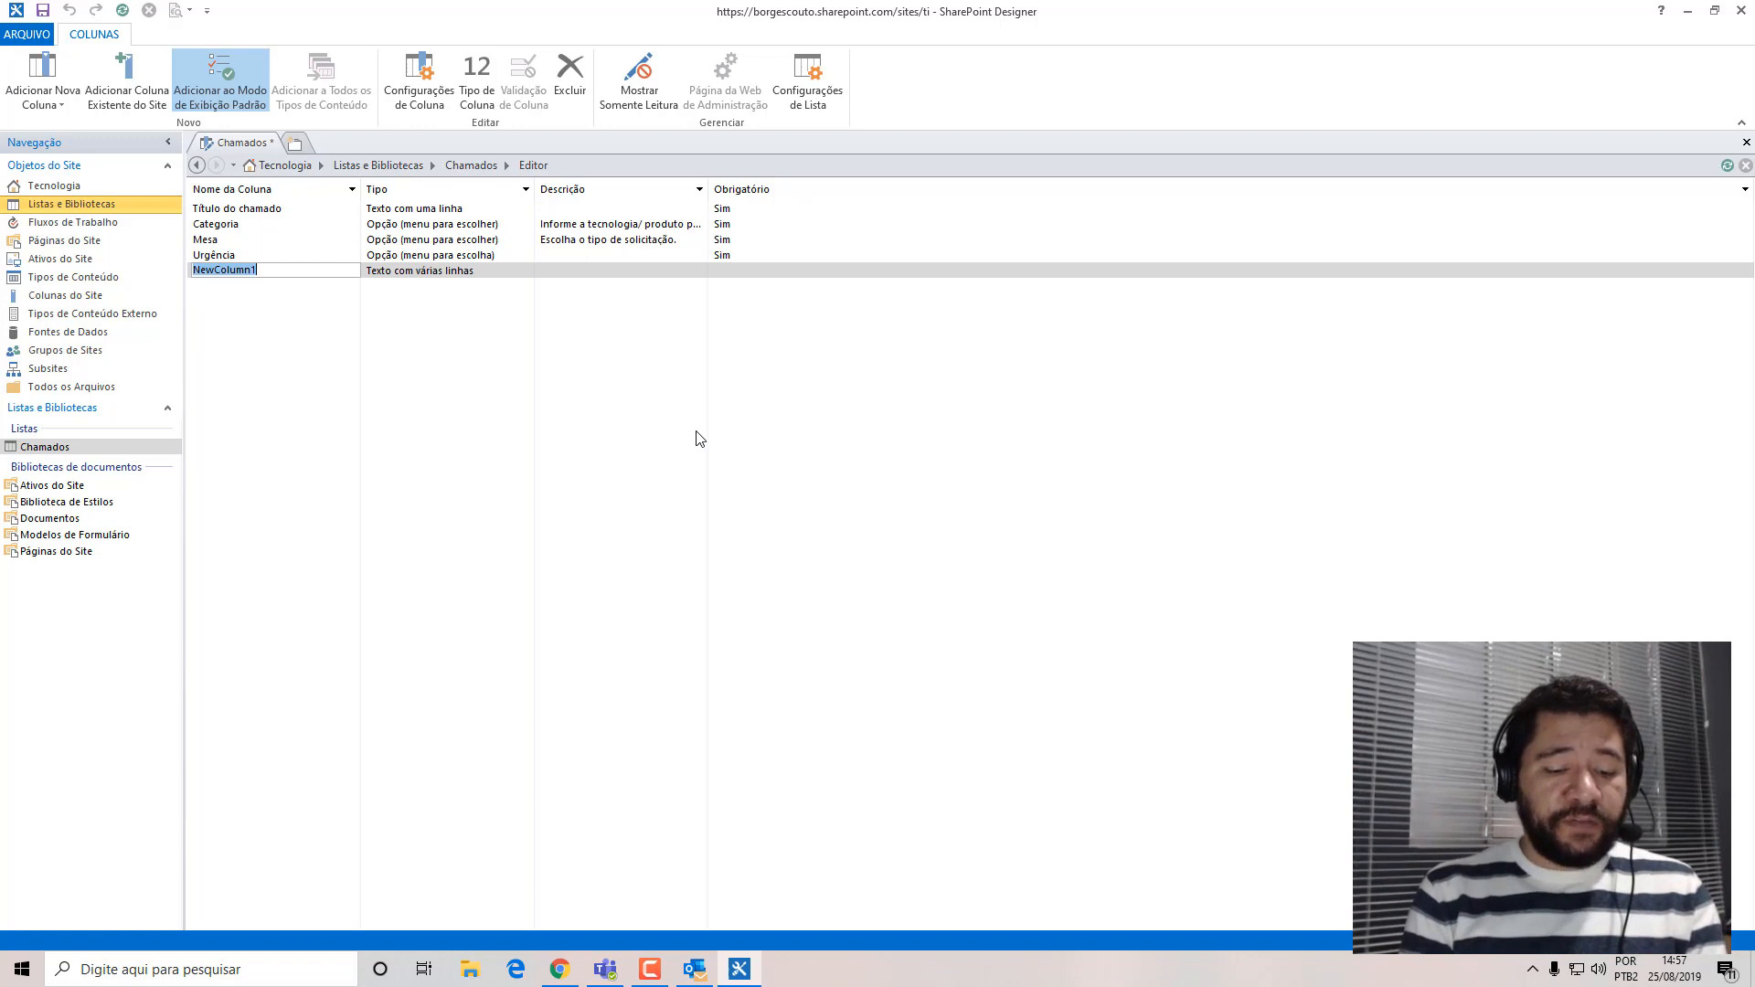
{"action": "type", "text": "Descrição"}
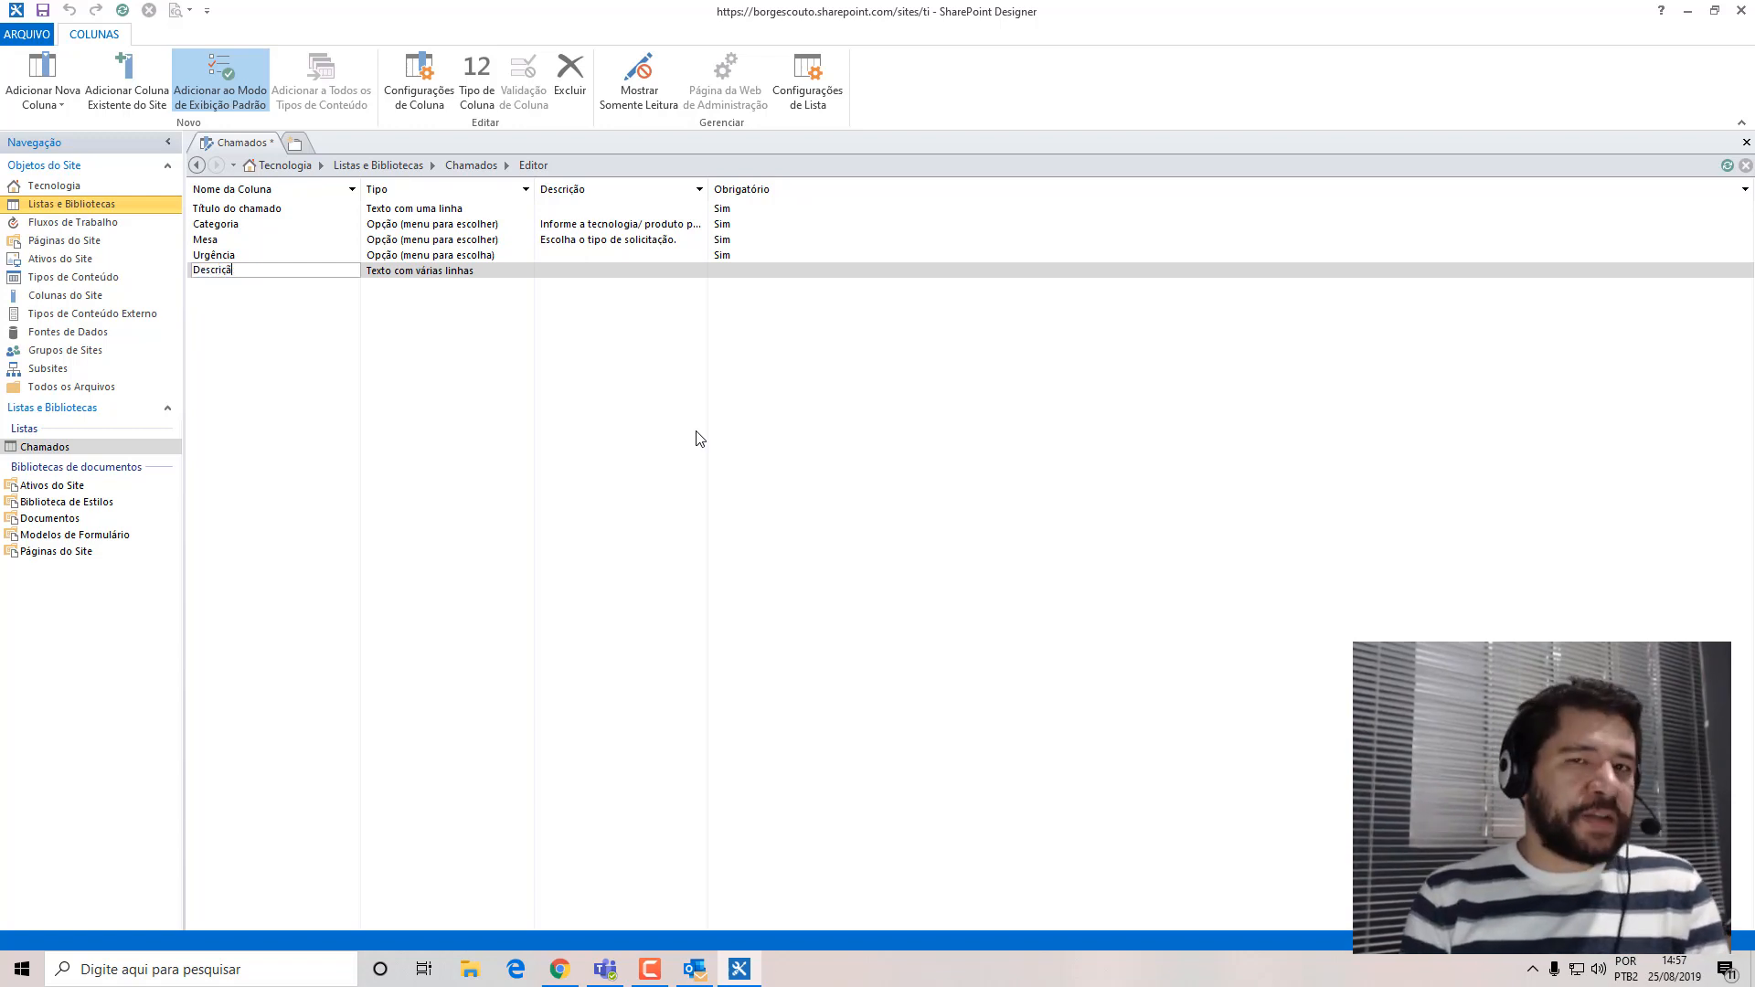
{"action": "key", "text": "BackSpace"}
{"action": "key", "text": "BackSpace"}
{"action": "key", "text": "BackSpace"}
{"action": "key", "text": "BackSpace"}
{"action": "key", "text": "BackSpace"}
{"action": "key", "text": "BackSpace"}
{"action": "key", "text": "BackSpace"}
{"action": "key", "text": "BackSpace"}
{"action": "type", "text": "Obser"}
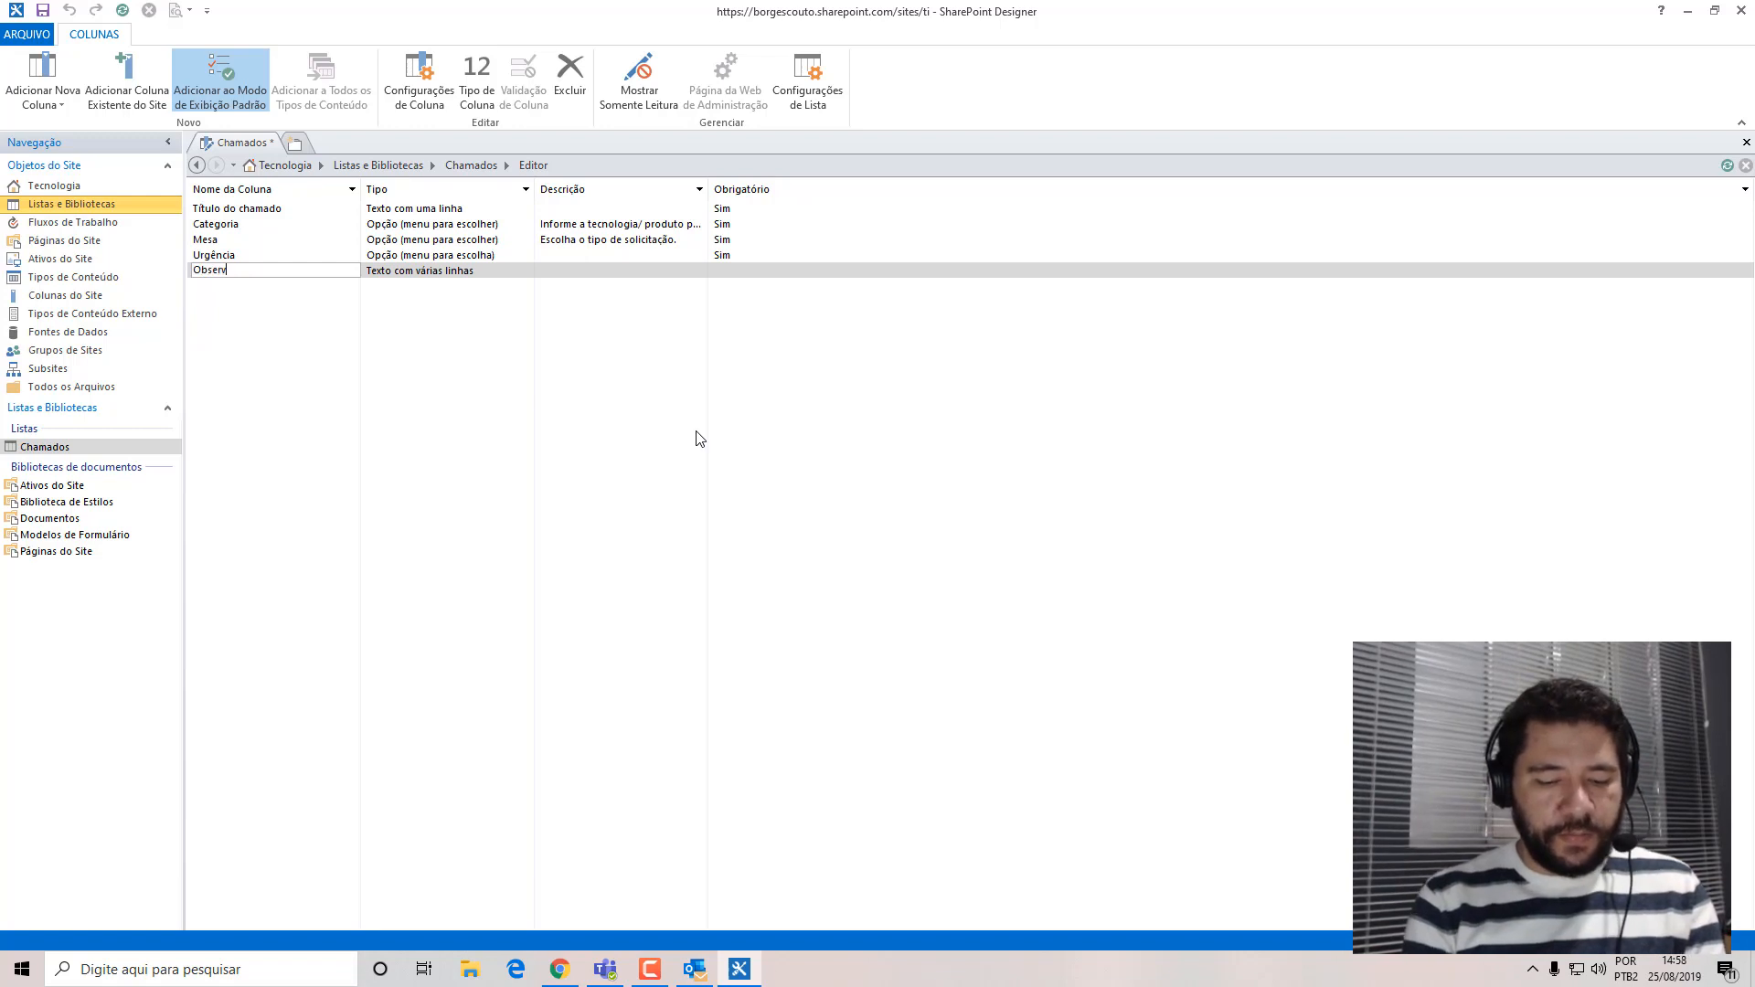
{"action": "type", "text": "vações"}
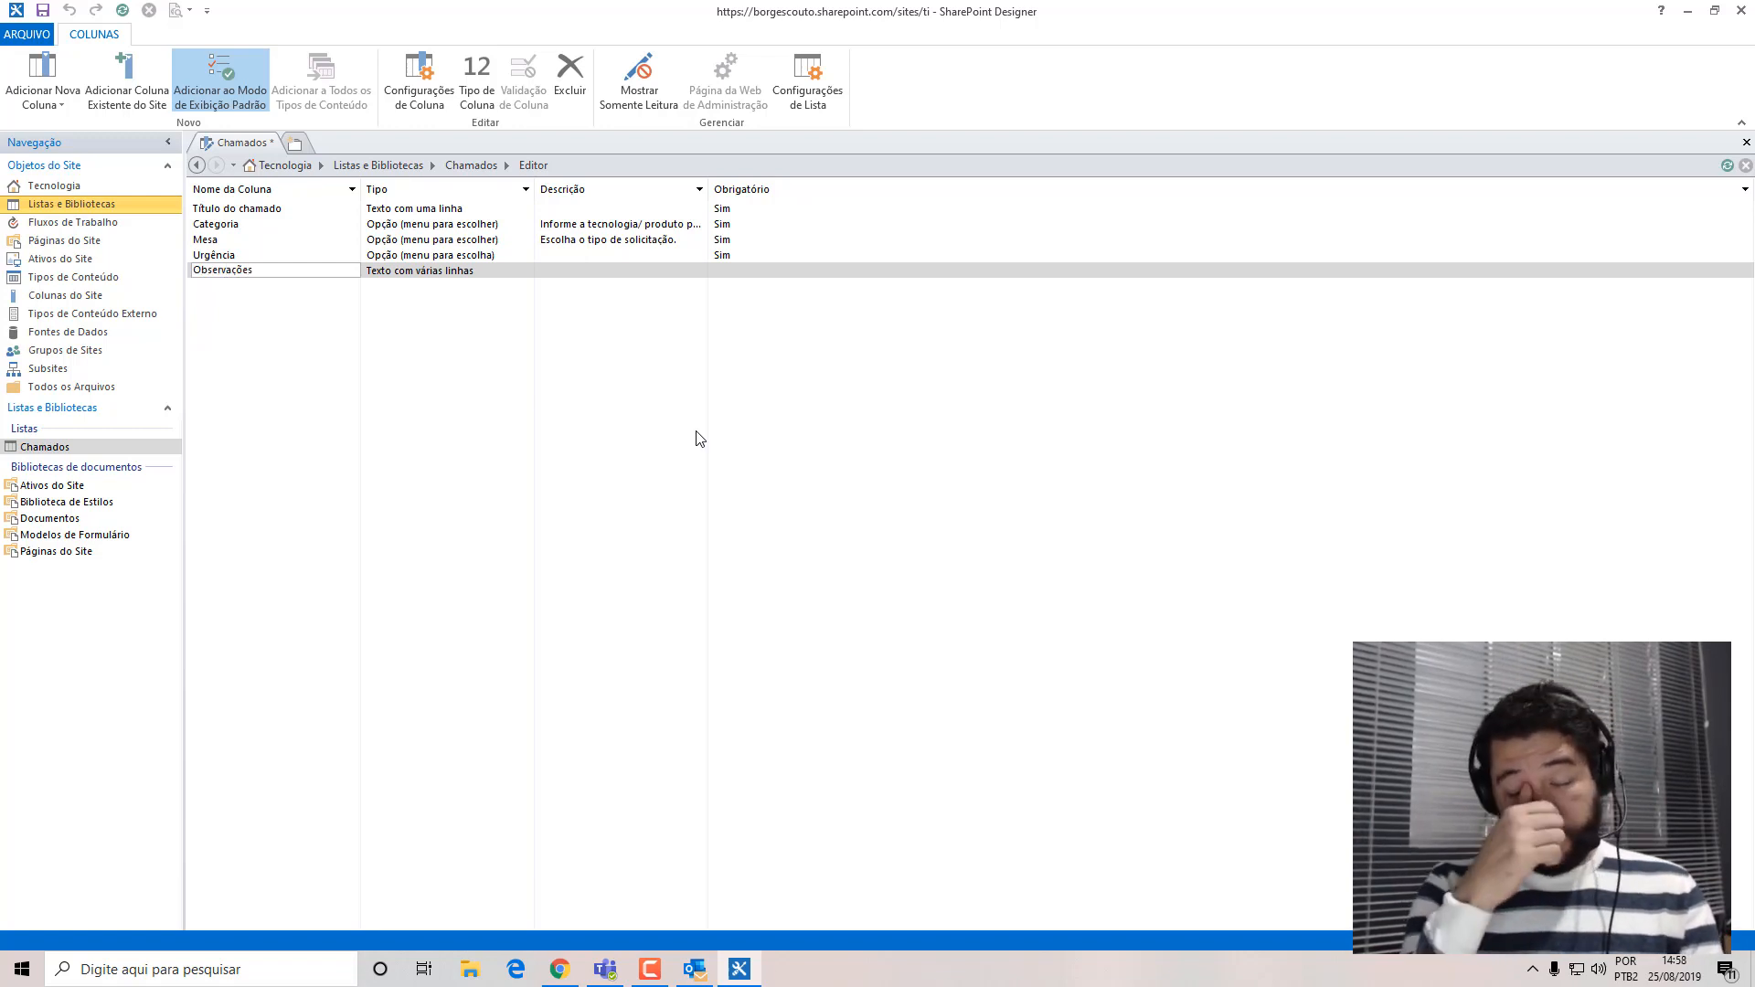
{"action": "key", "text": "Return"}
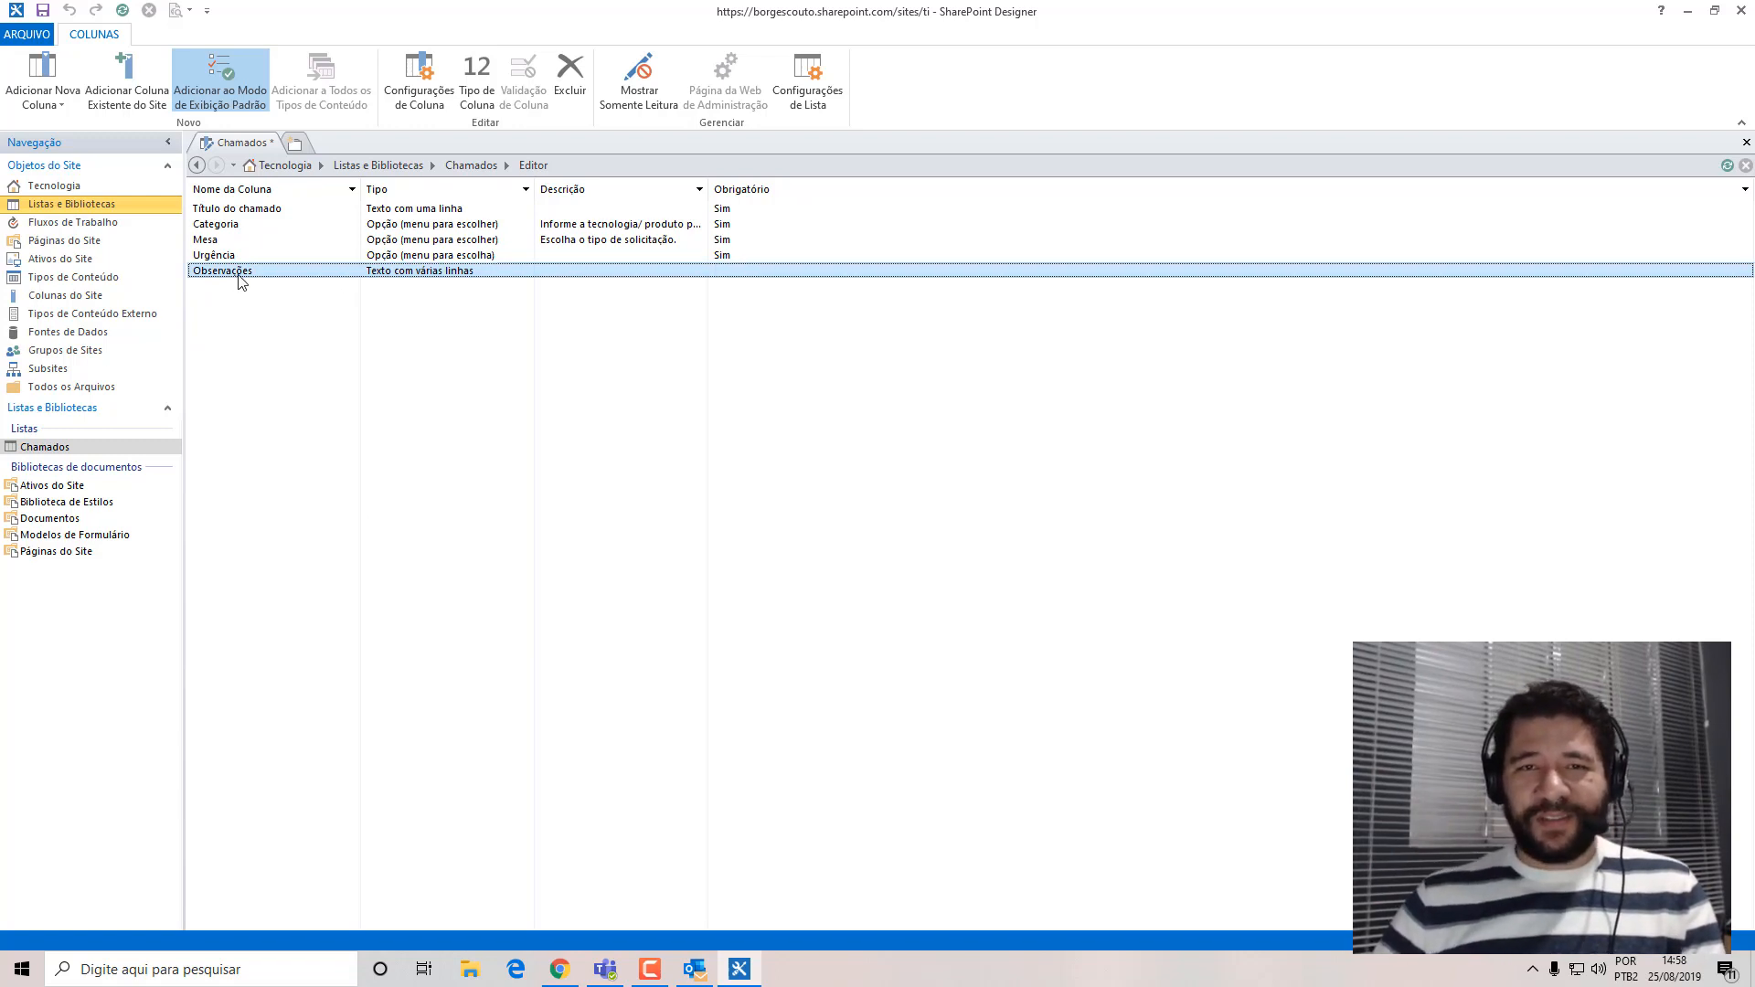
Set the Observações column's description to "Informe os detalhes do seu chamado." and widen the Descrição column to fit the full texts.
{"action": "right_click", "coordinate": [614, 282]}
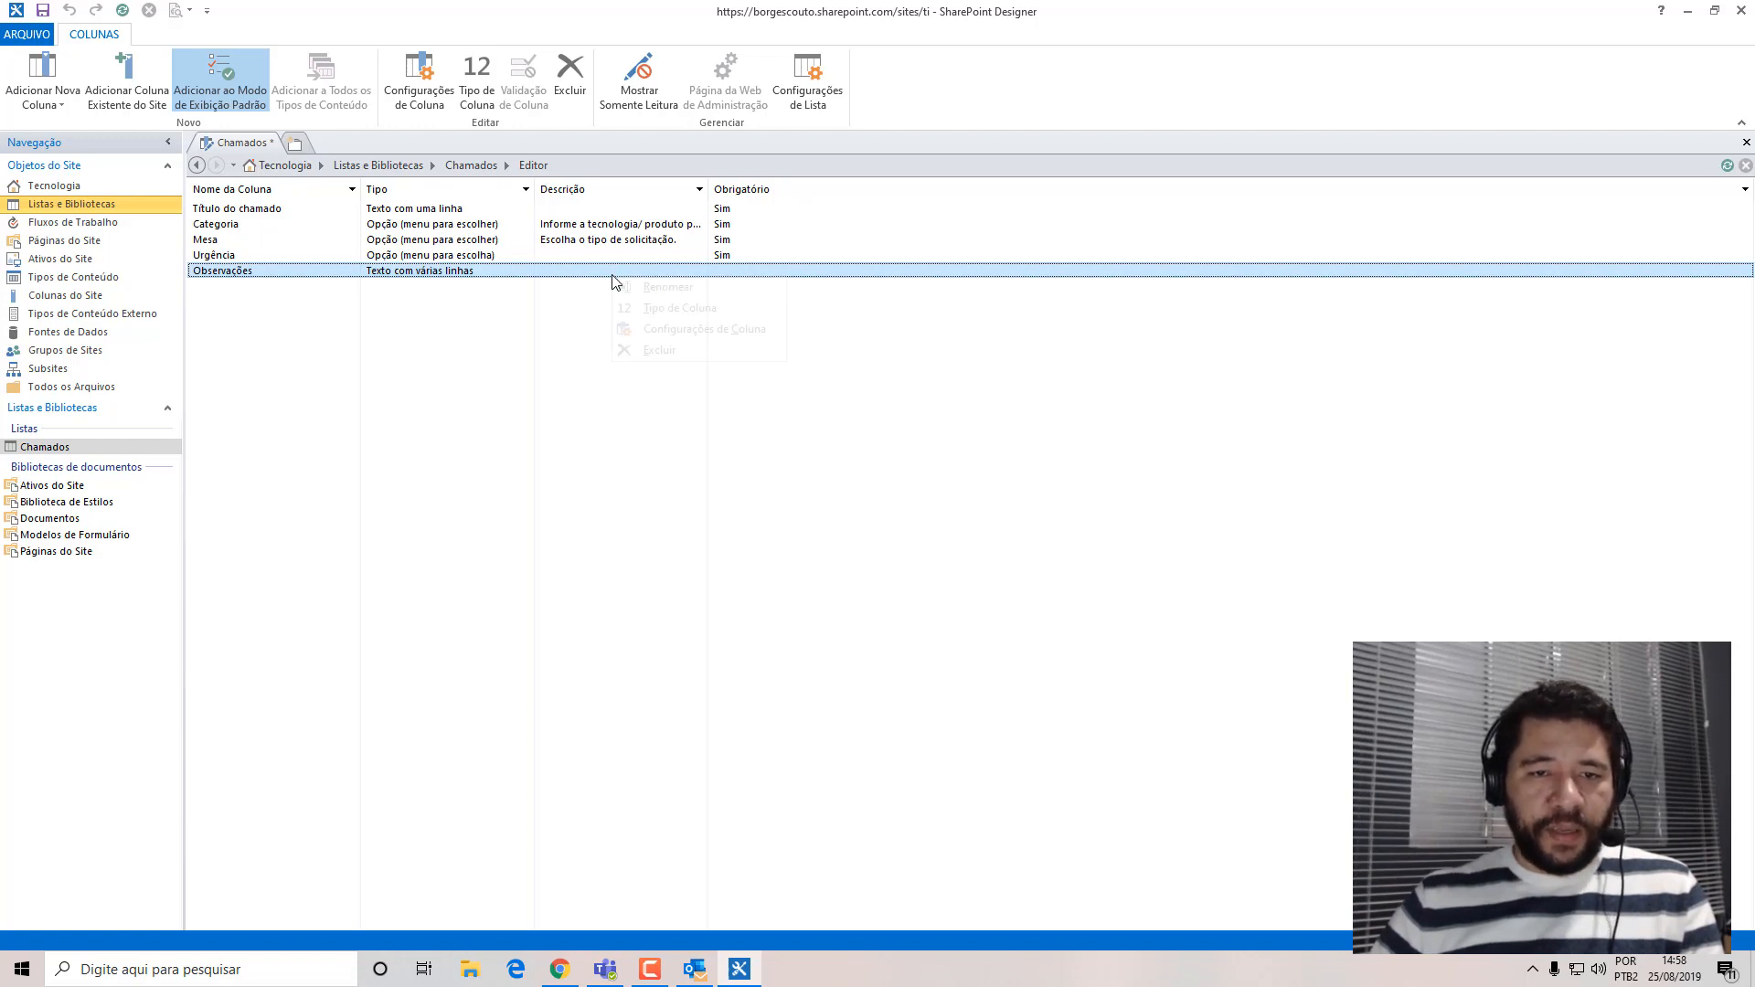
{"action": "left_click", "coordinate": [722, 330]}
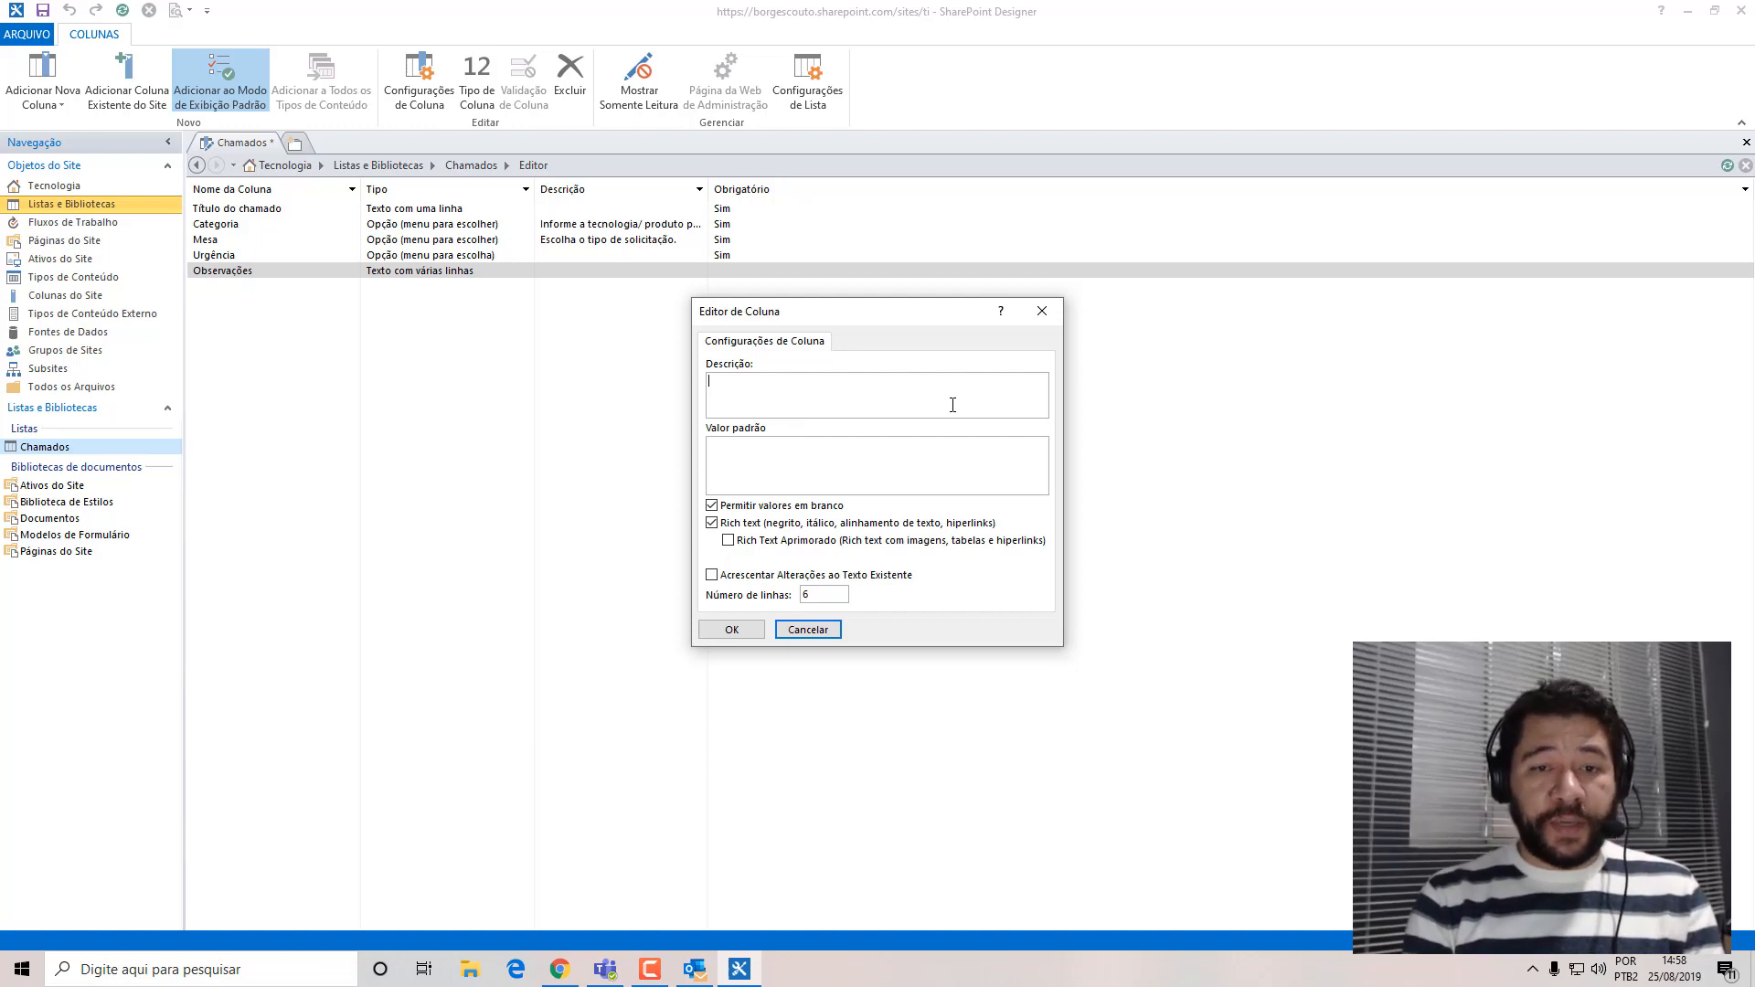
{"action": "type", "text": "I"}
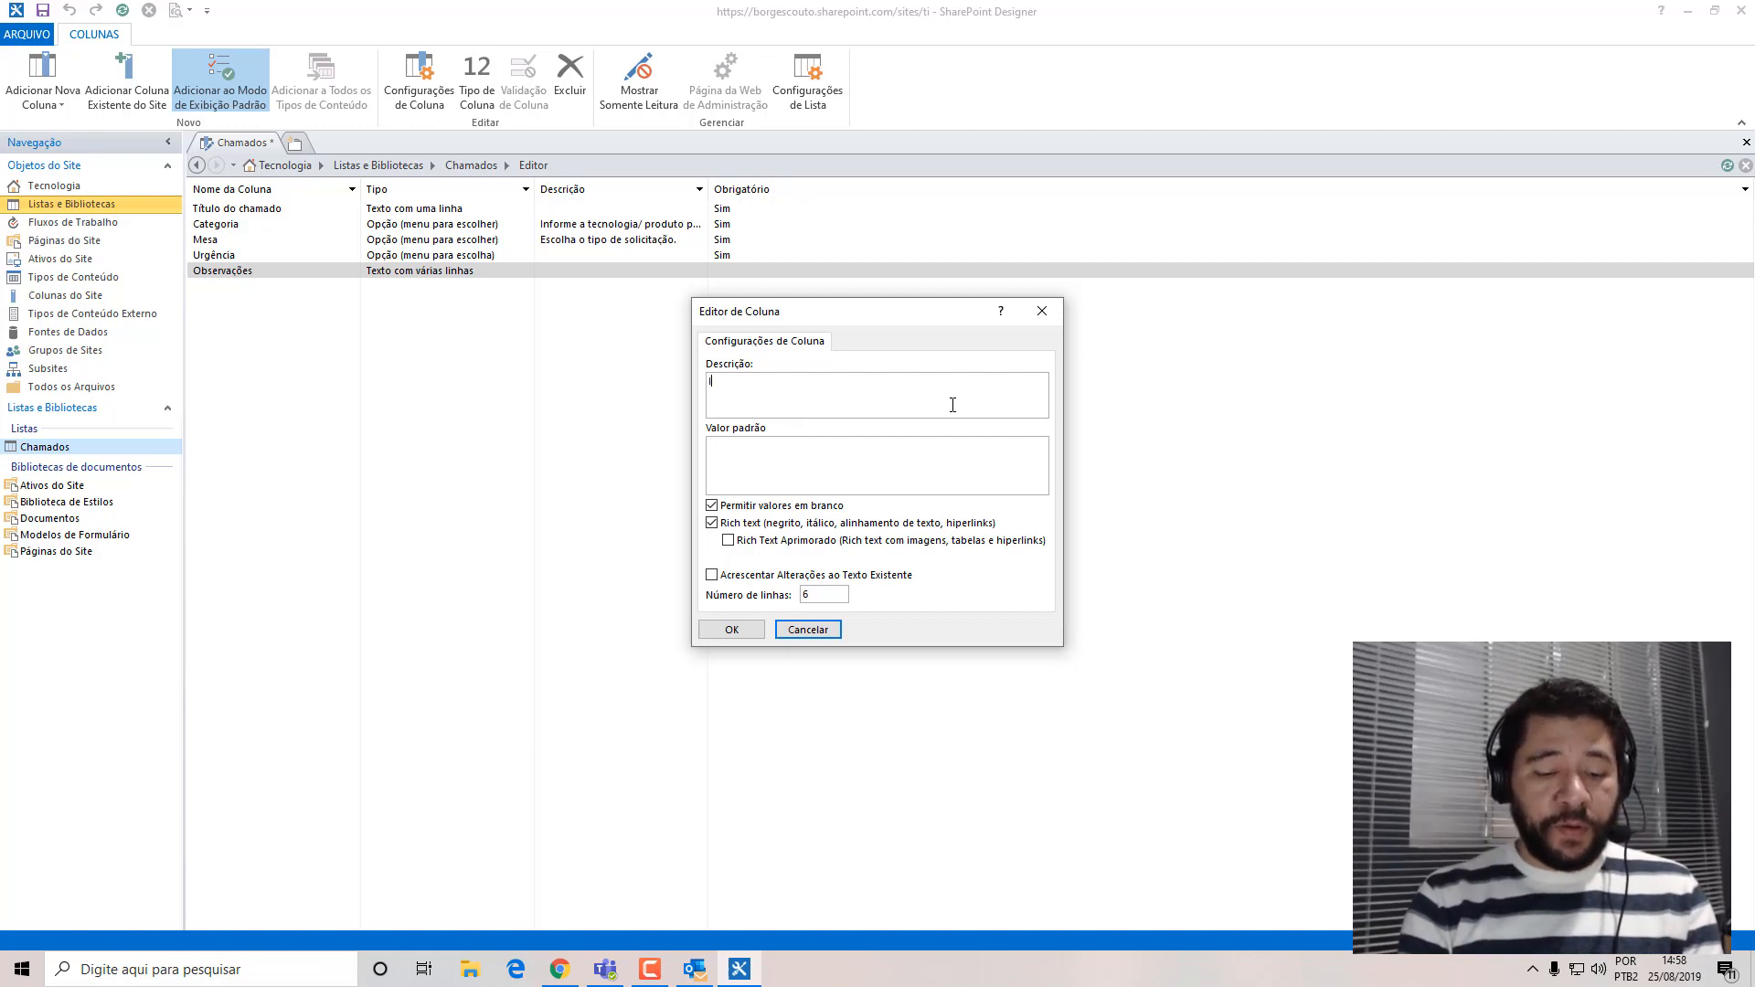
{"action": "type", "text": "nforme a"}
{"action": "key", "text": "BackSpace"}
{"action": "key", "text": "BackSpace"}
{"action": "key", "text": "BackSpace"}
{"action": "key", "text": "BackSpace"}
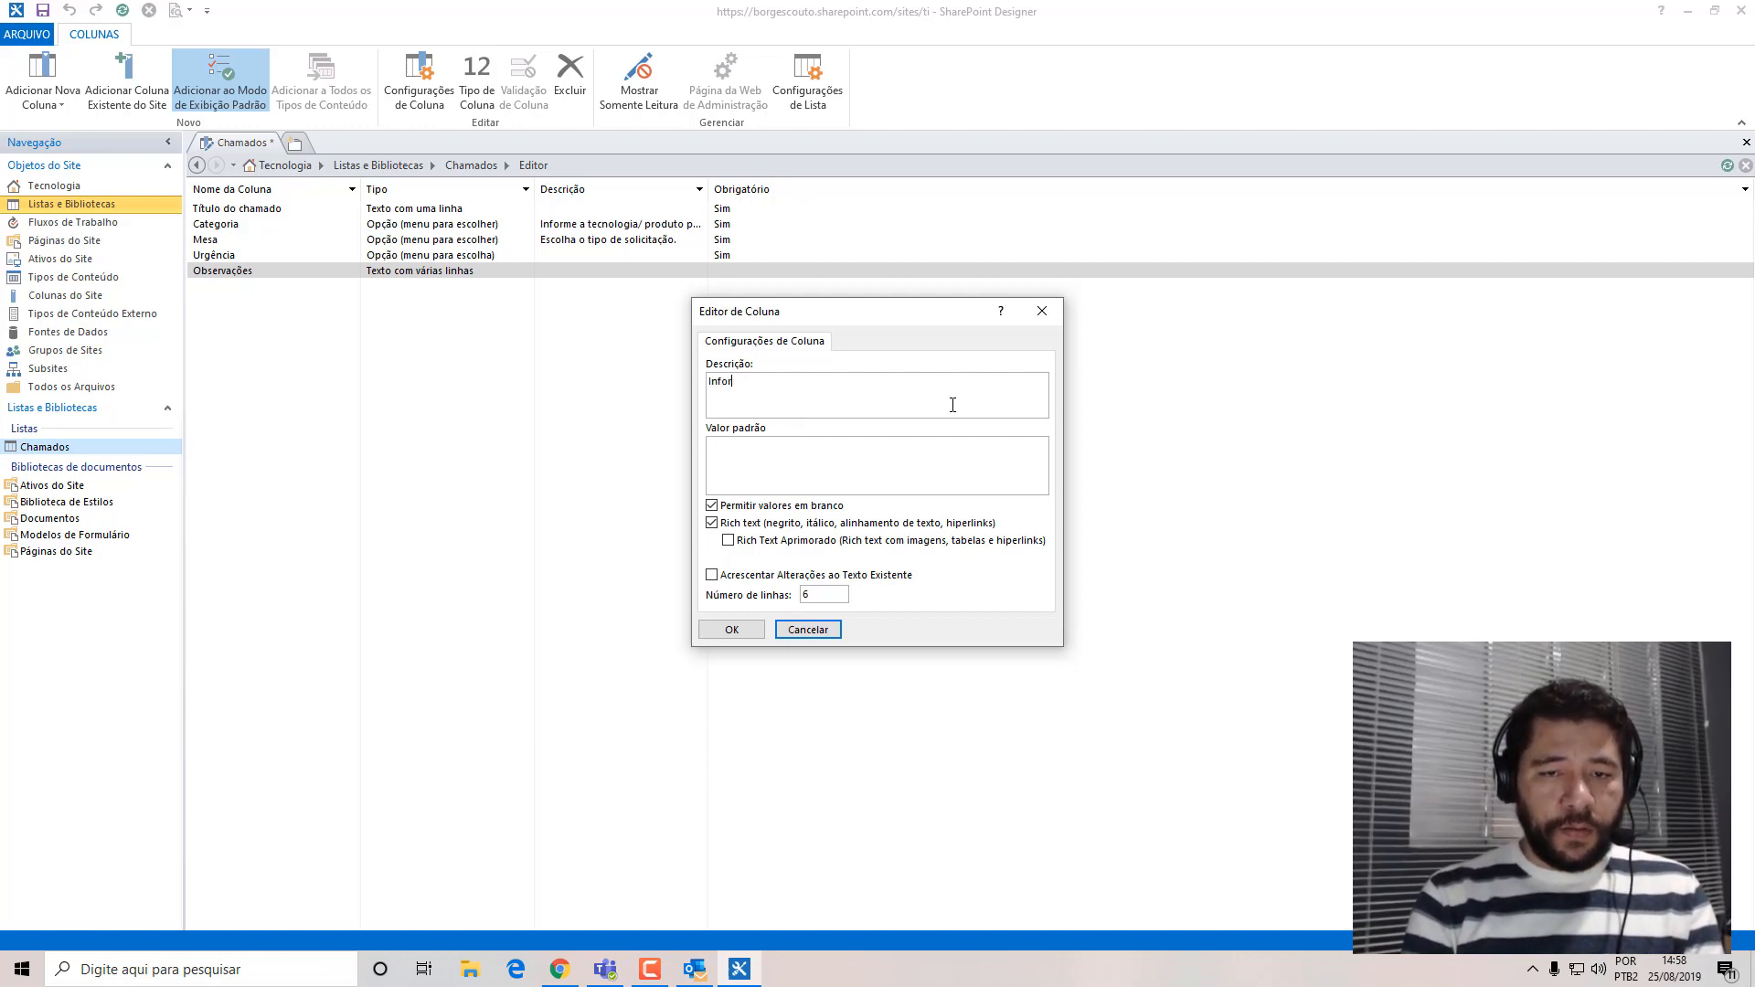
{"action": "type", "text": "me os detal"}
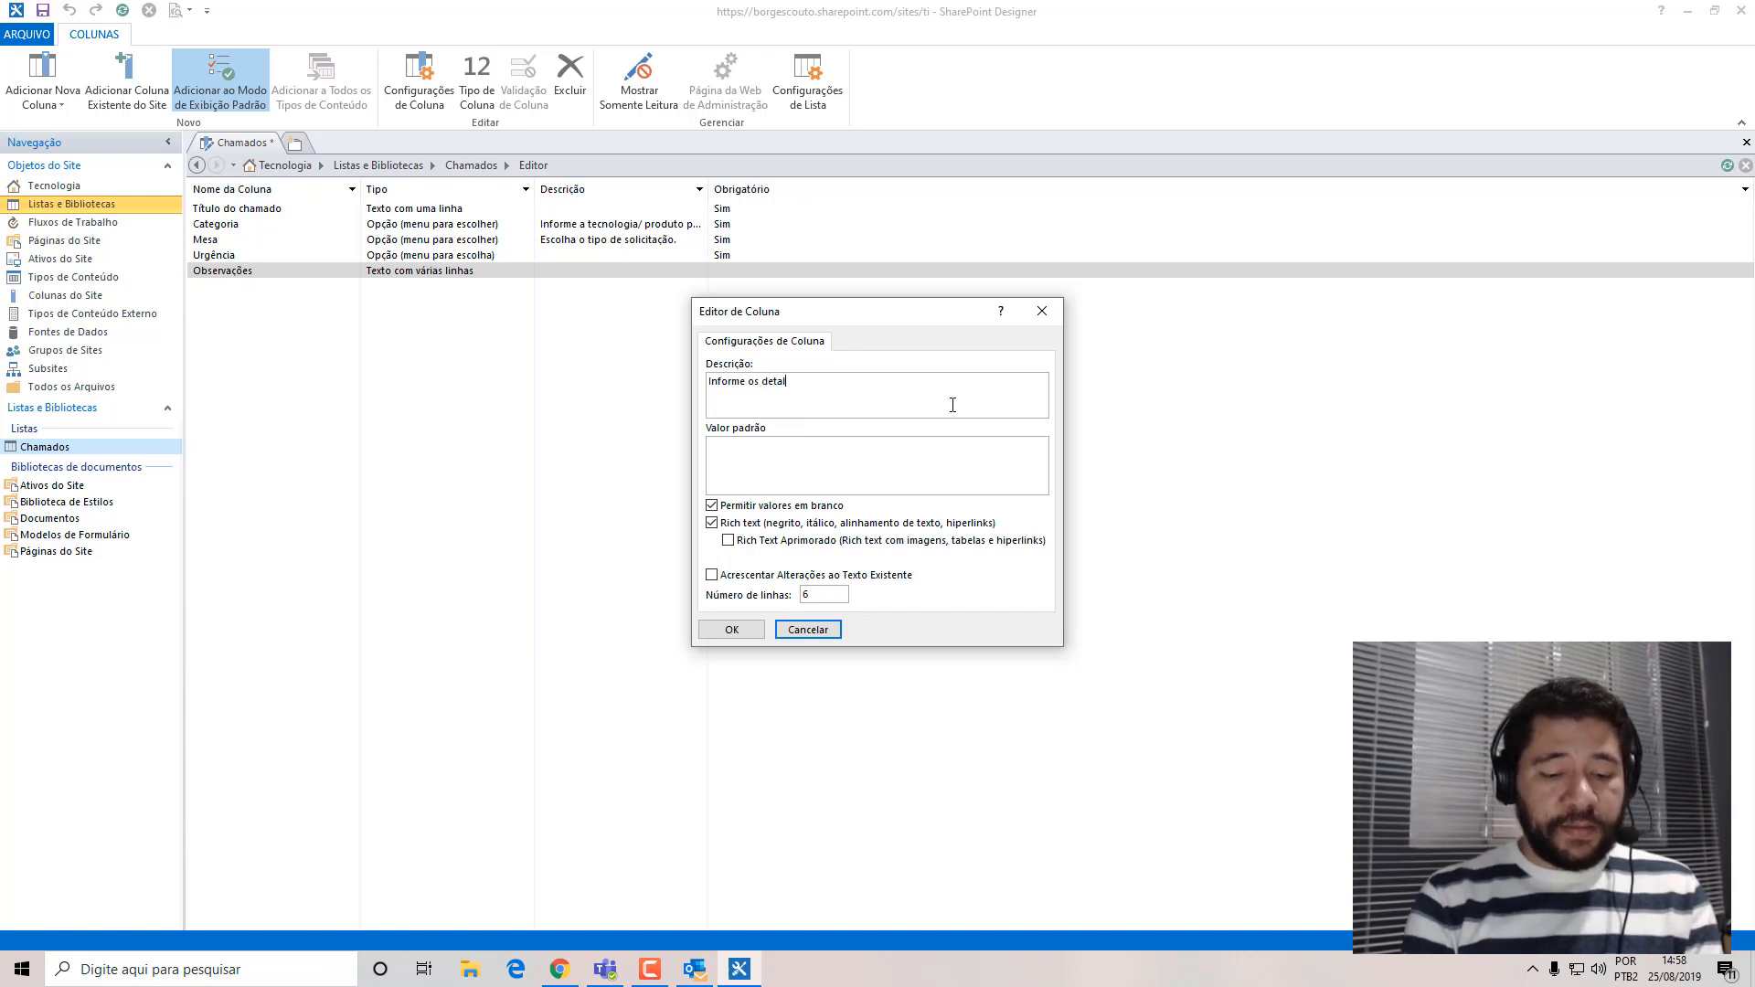
{"action": "type", "text": "hes do seu chamado."}
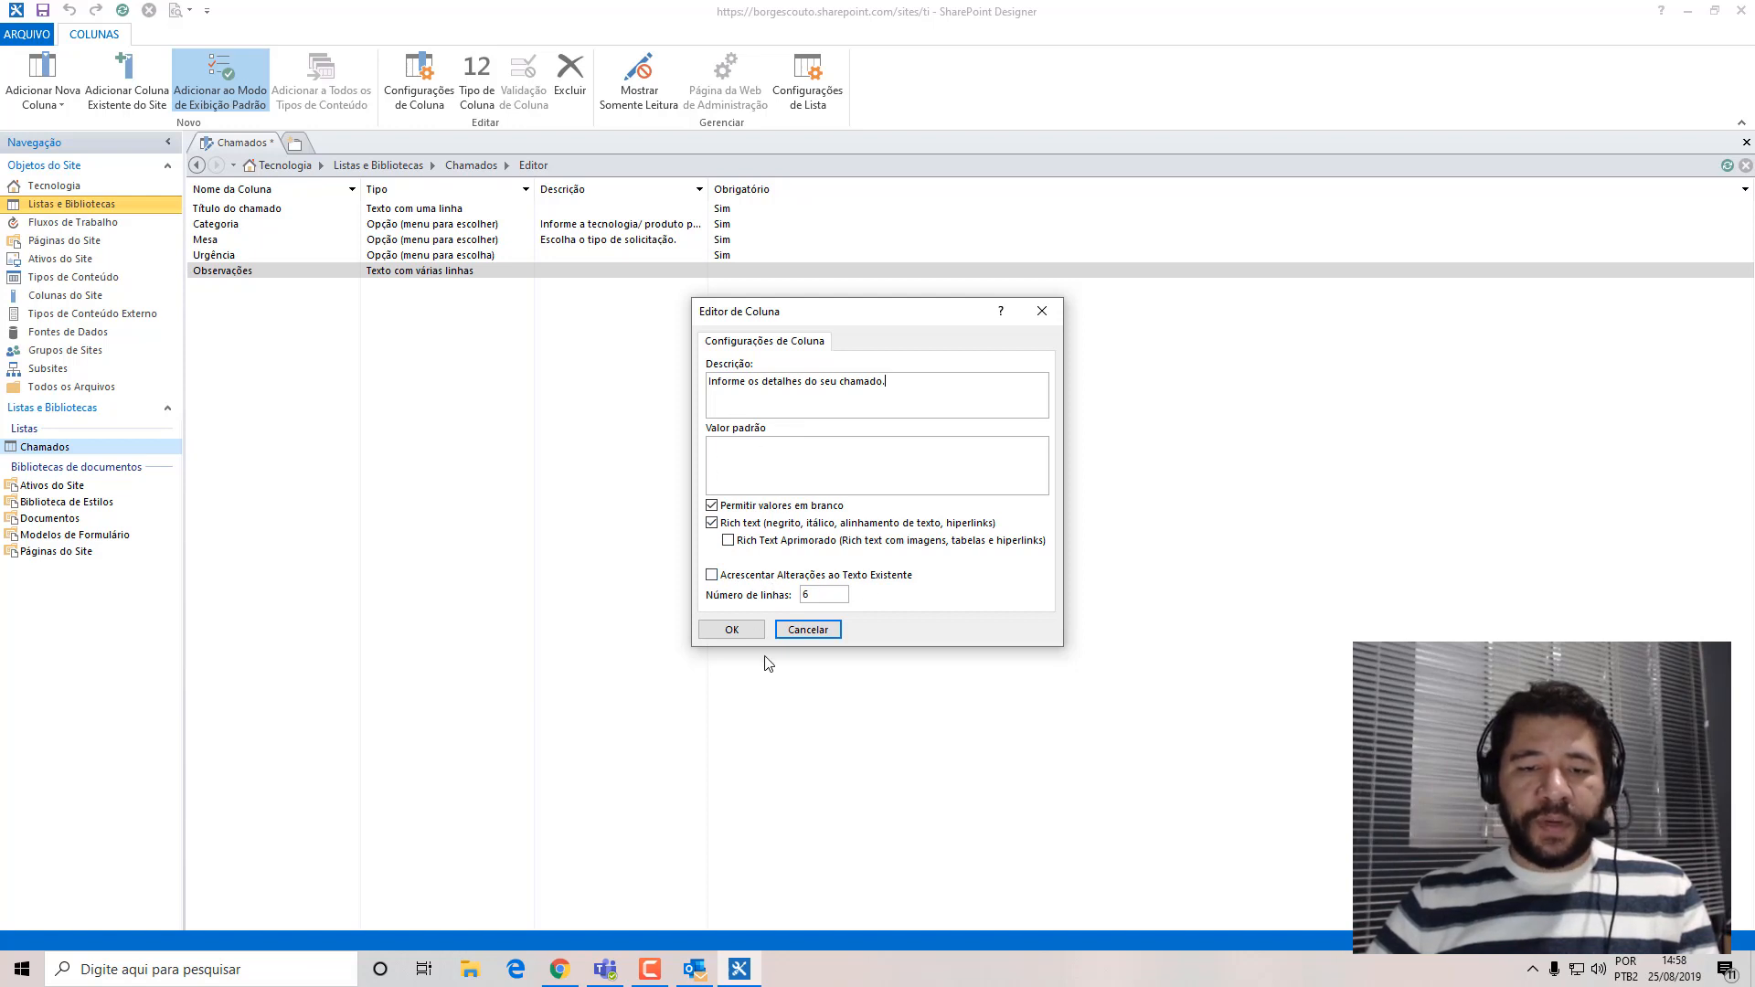
{"action": "left_click", "coordinate": [736, 629]}
{"action": "left_click_drag", "start_coordinate": [711, 190], "coordinate": [802, 189]}
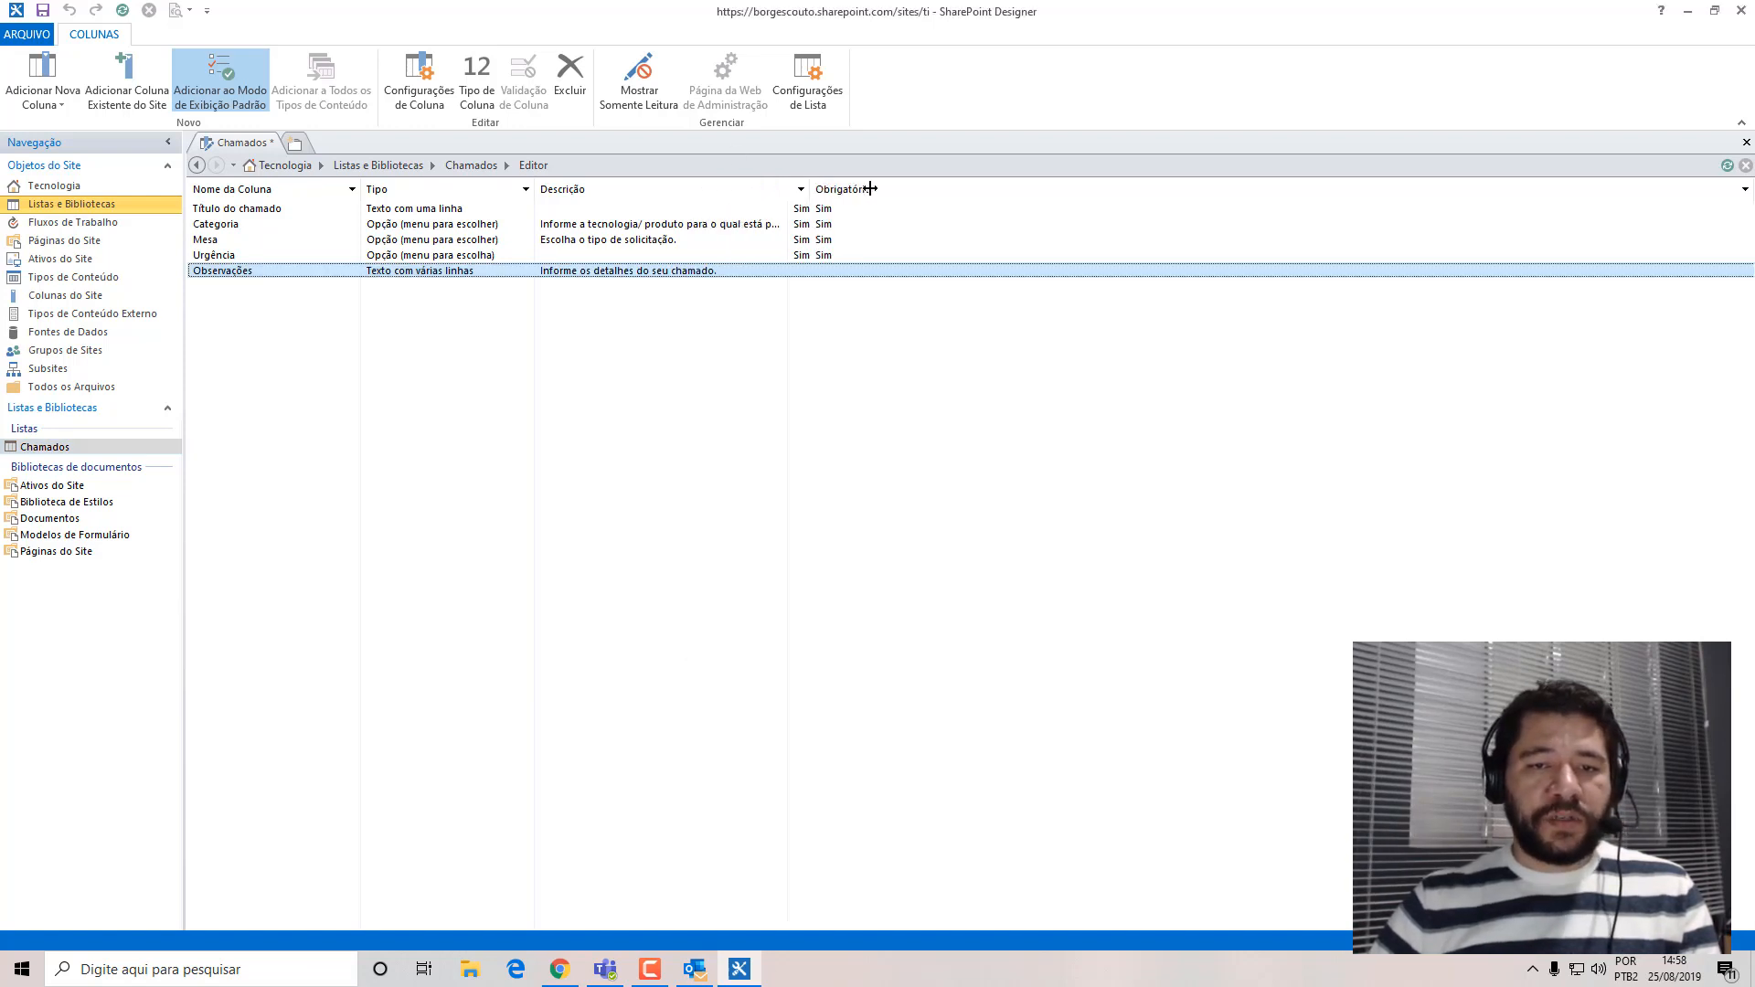
{"action": "left_click_drag", "start_coordinate": [916, 168], "coordinate": [1007, 168]}
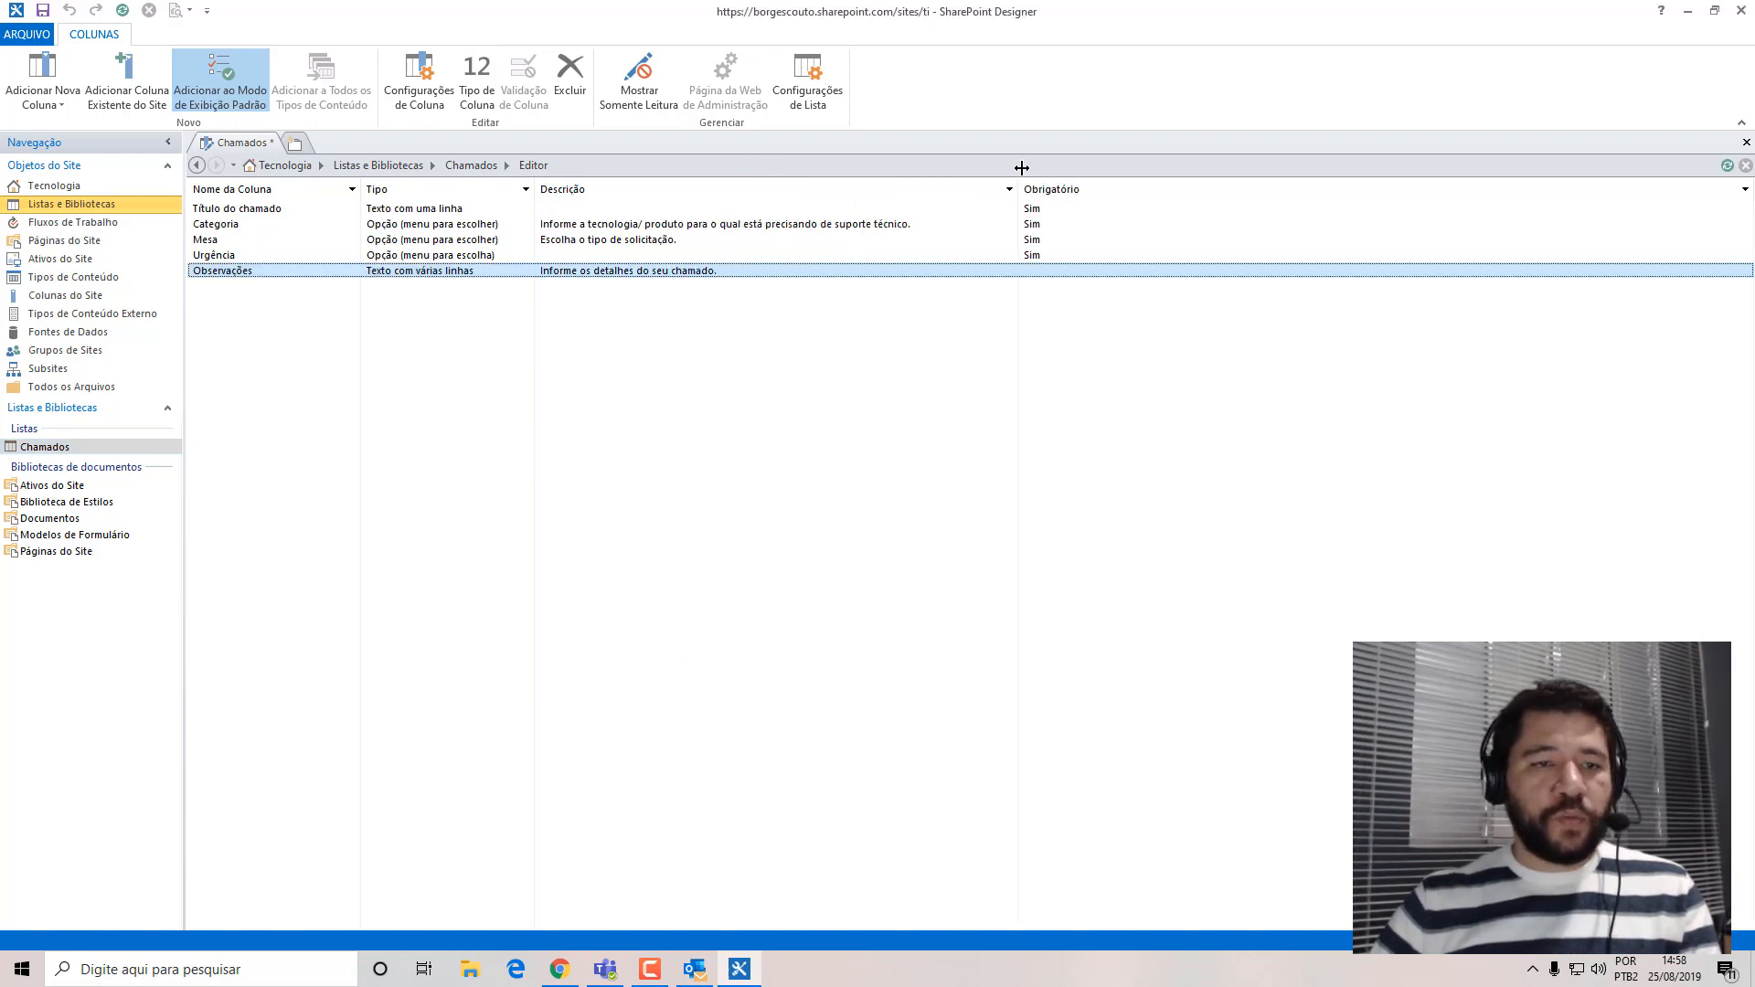
Save the Chamados column changes, close SharePoint Designer and reload the Chamados list in the browser.
{"action": "left_click", "coordinate": [43, 11]}
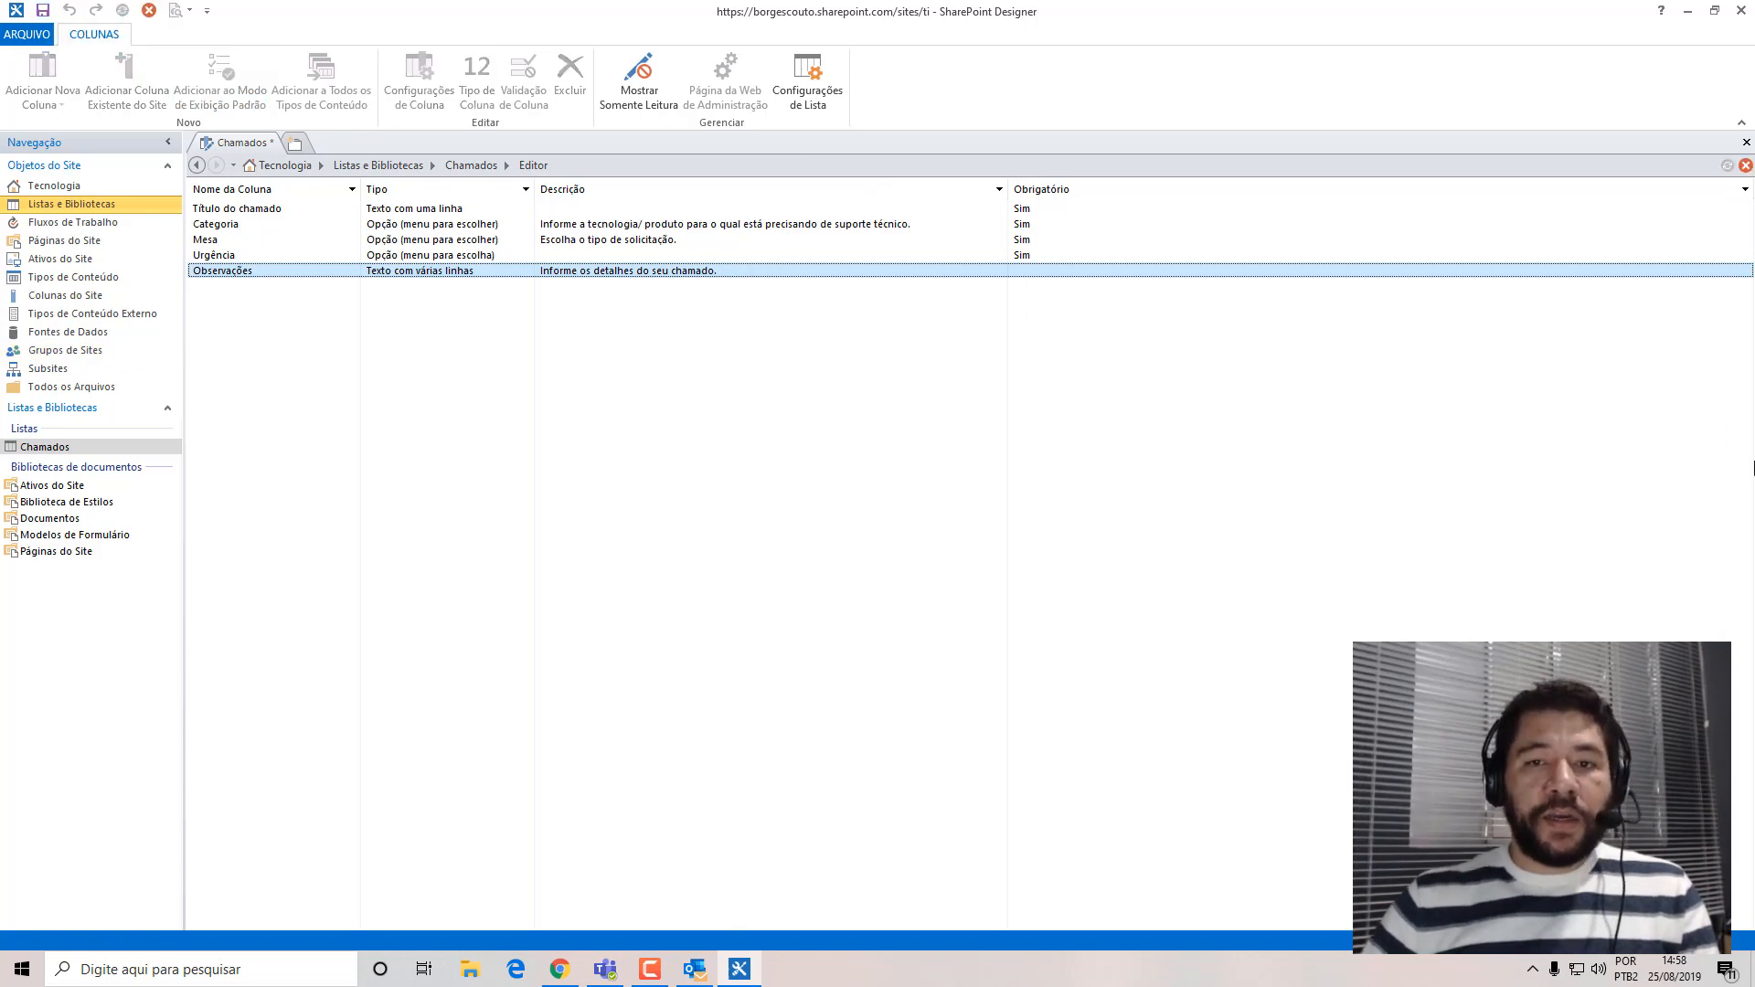
{"action": "left_click", "coordinate": [1742, 13]}
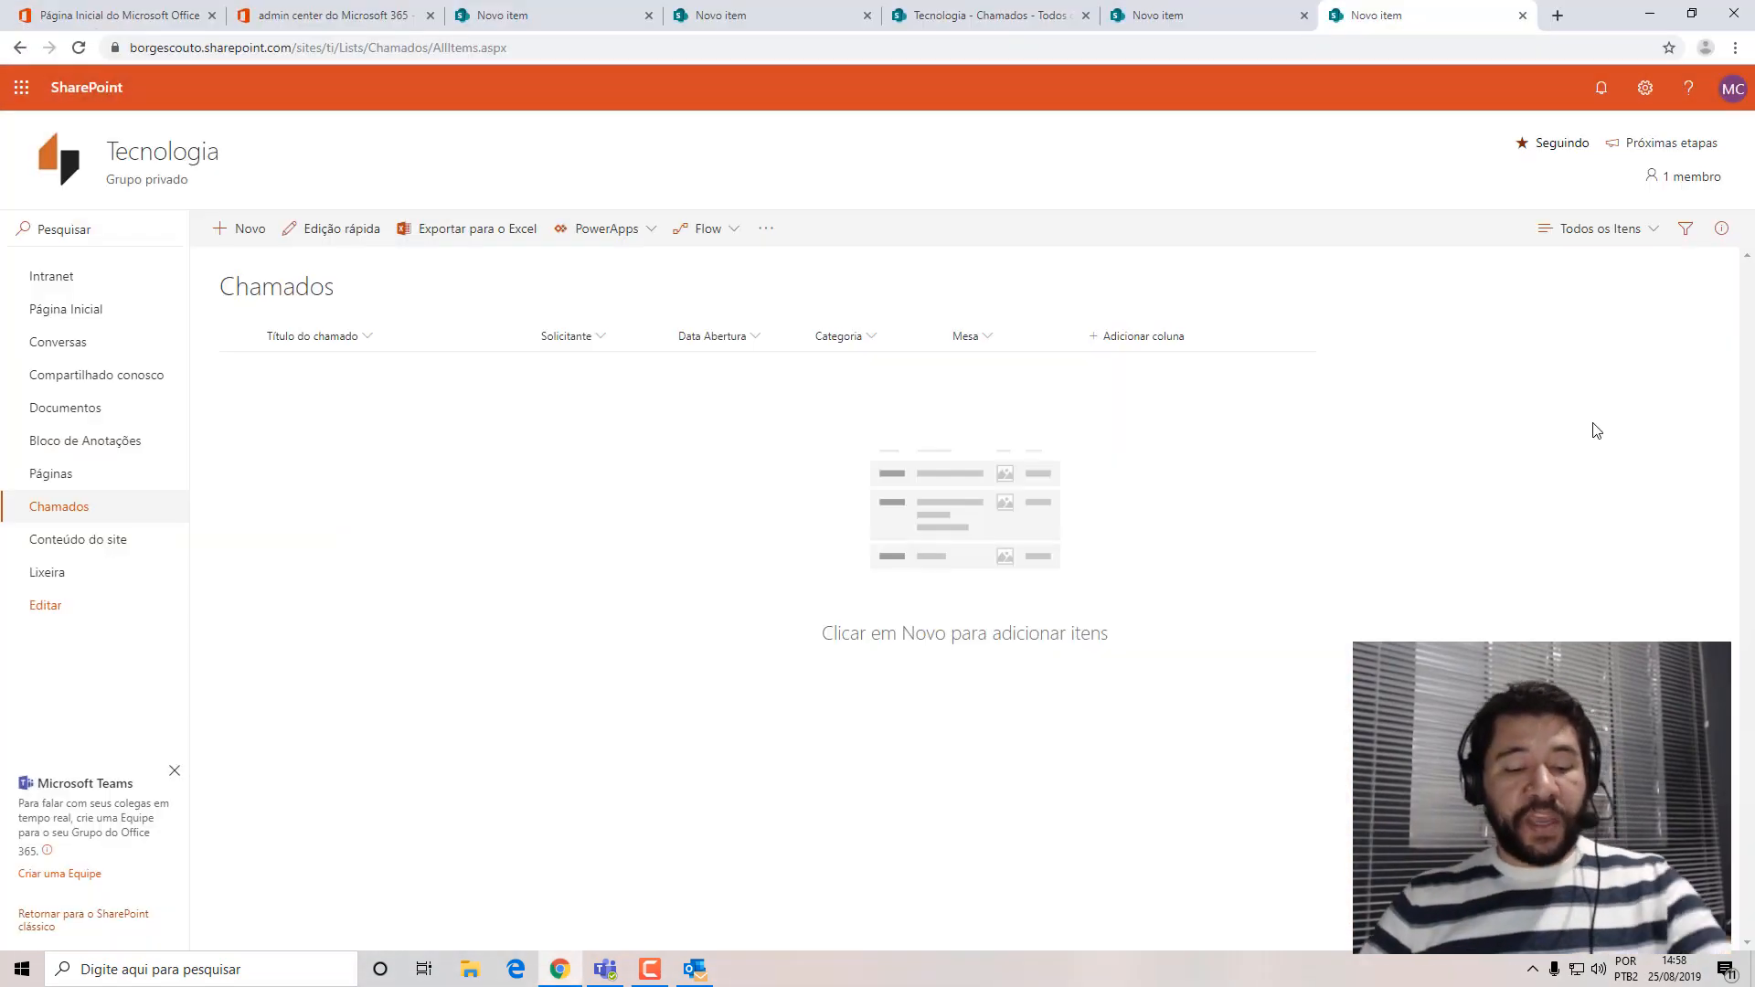
{"action": "key", "text": "F5"}
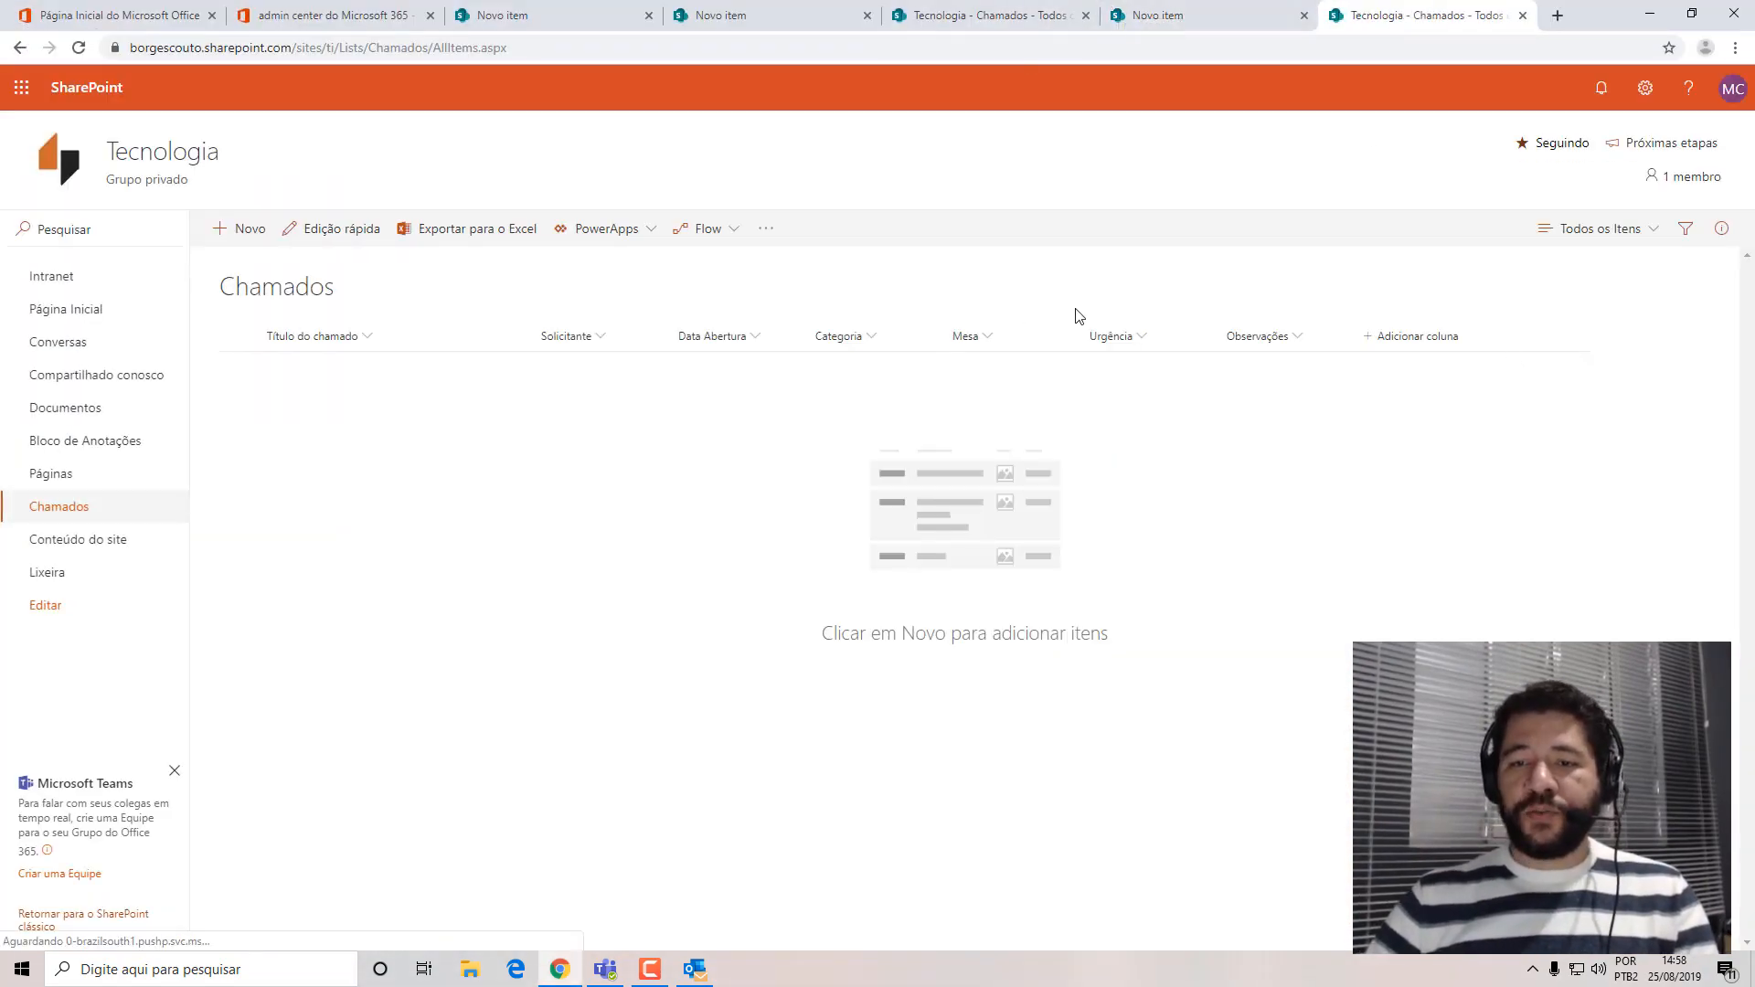
{"action": "left_click", "coordinate": [221, 229]}
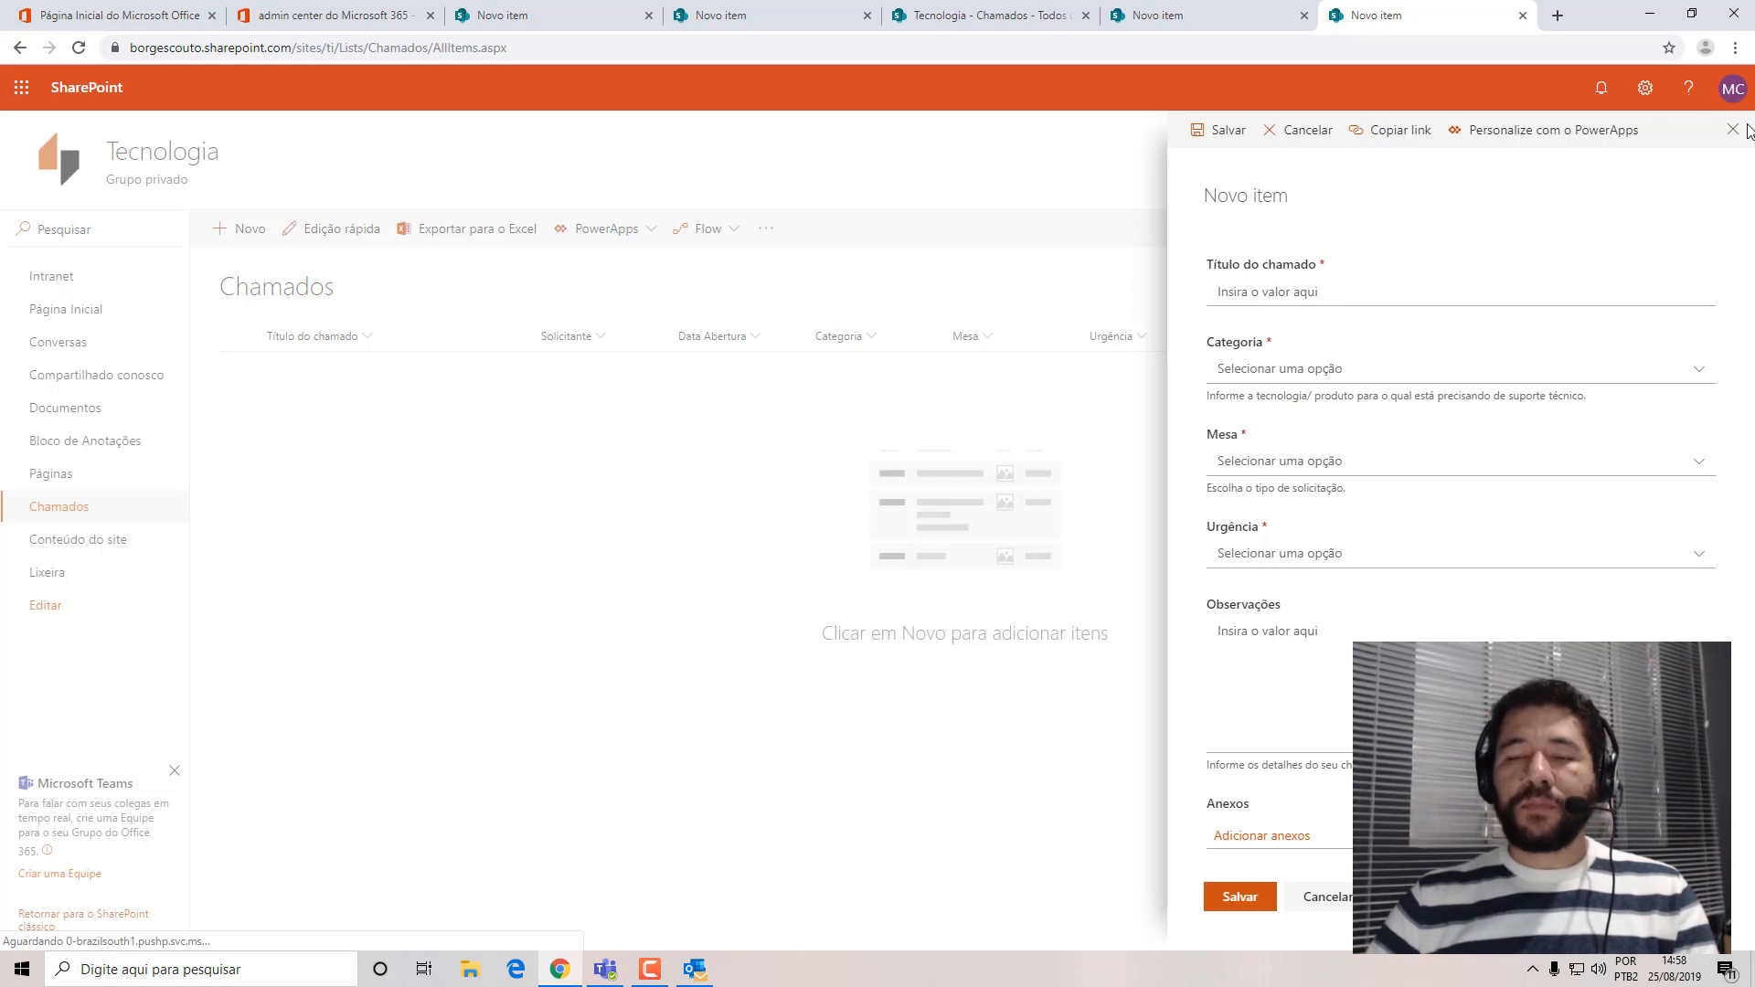
{"action": "left_click", "coordinate": [1266, 289]}
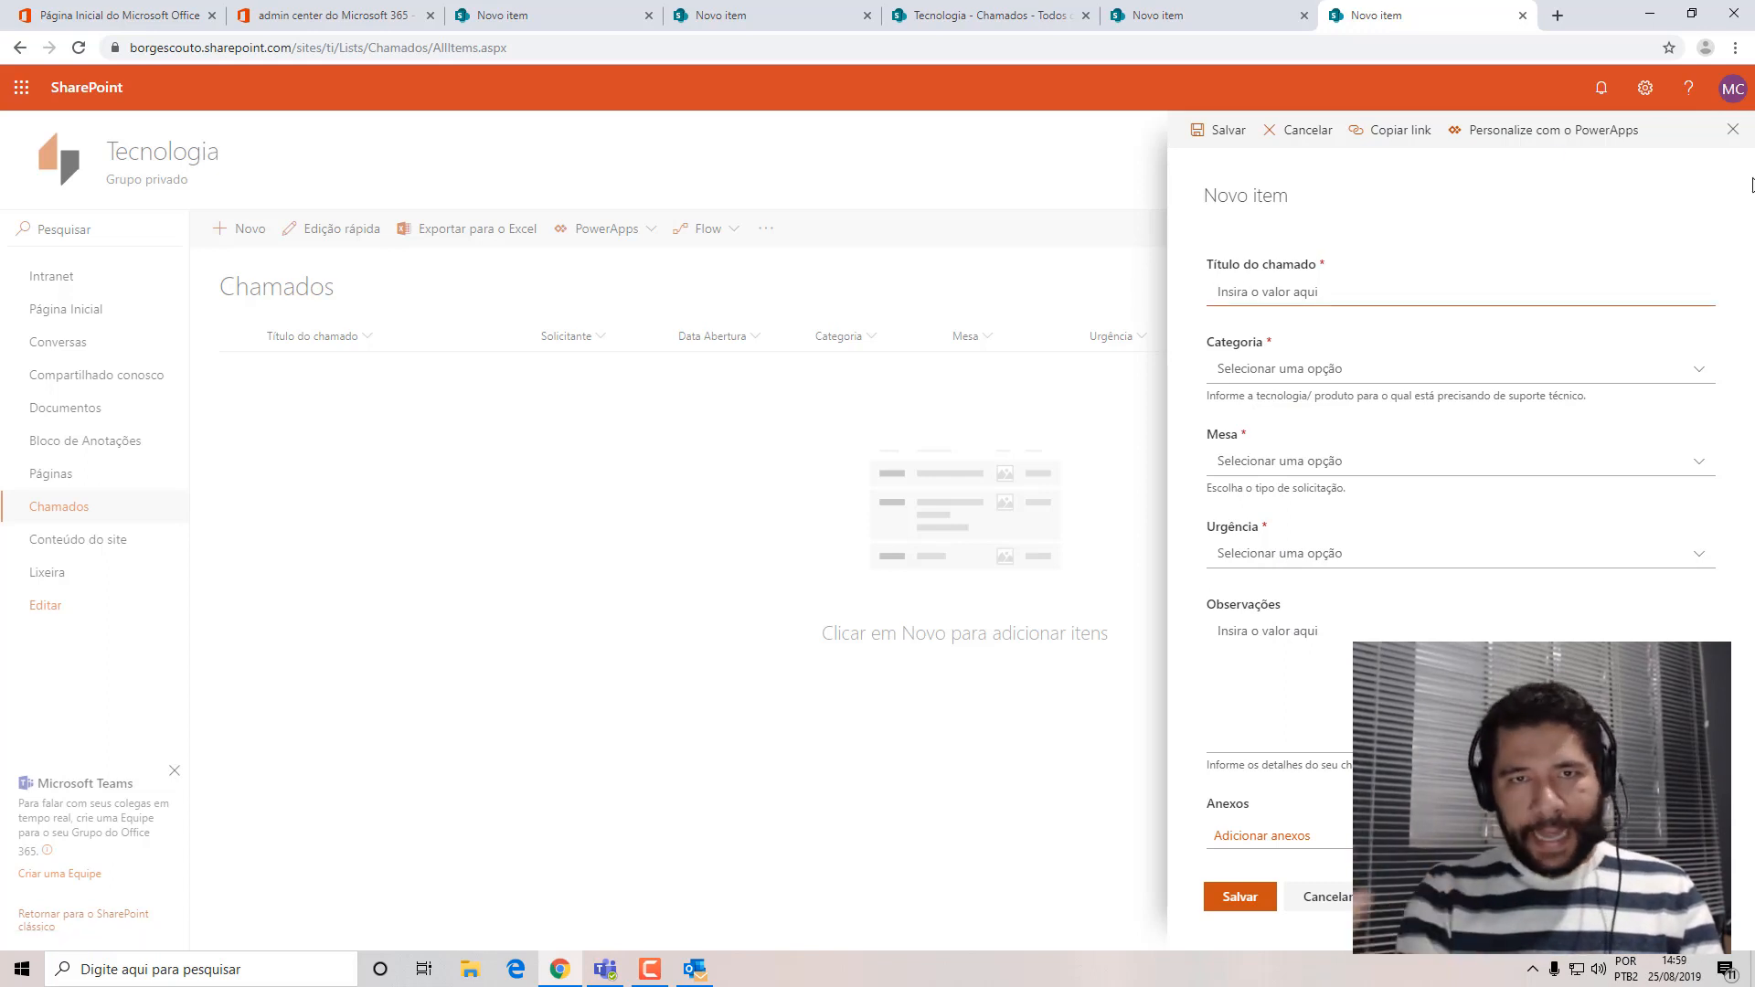
{"action": "type", "text": "Não estou "}
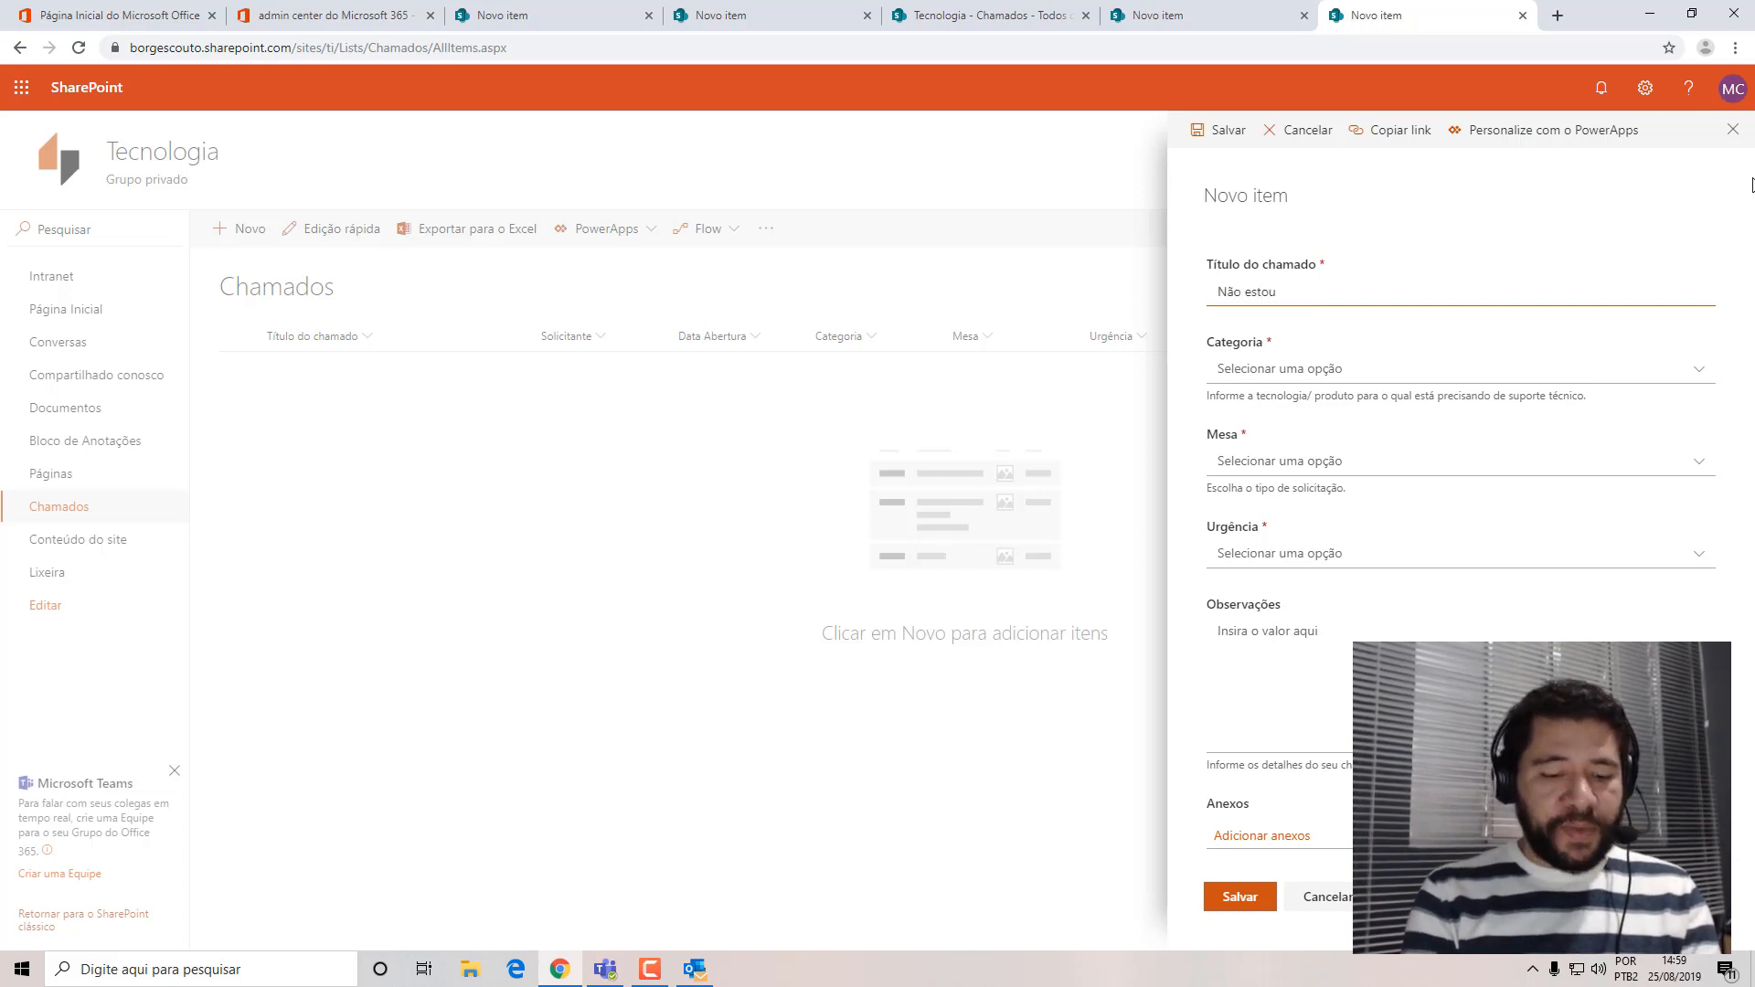
{"action": "type", "text": "recebendo"}
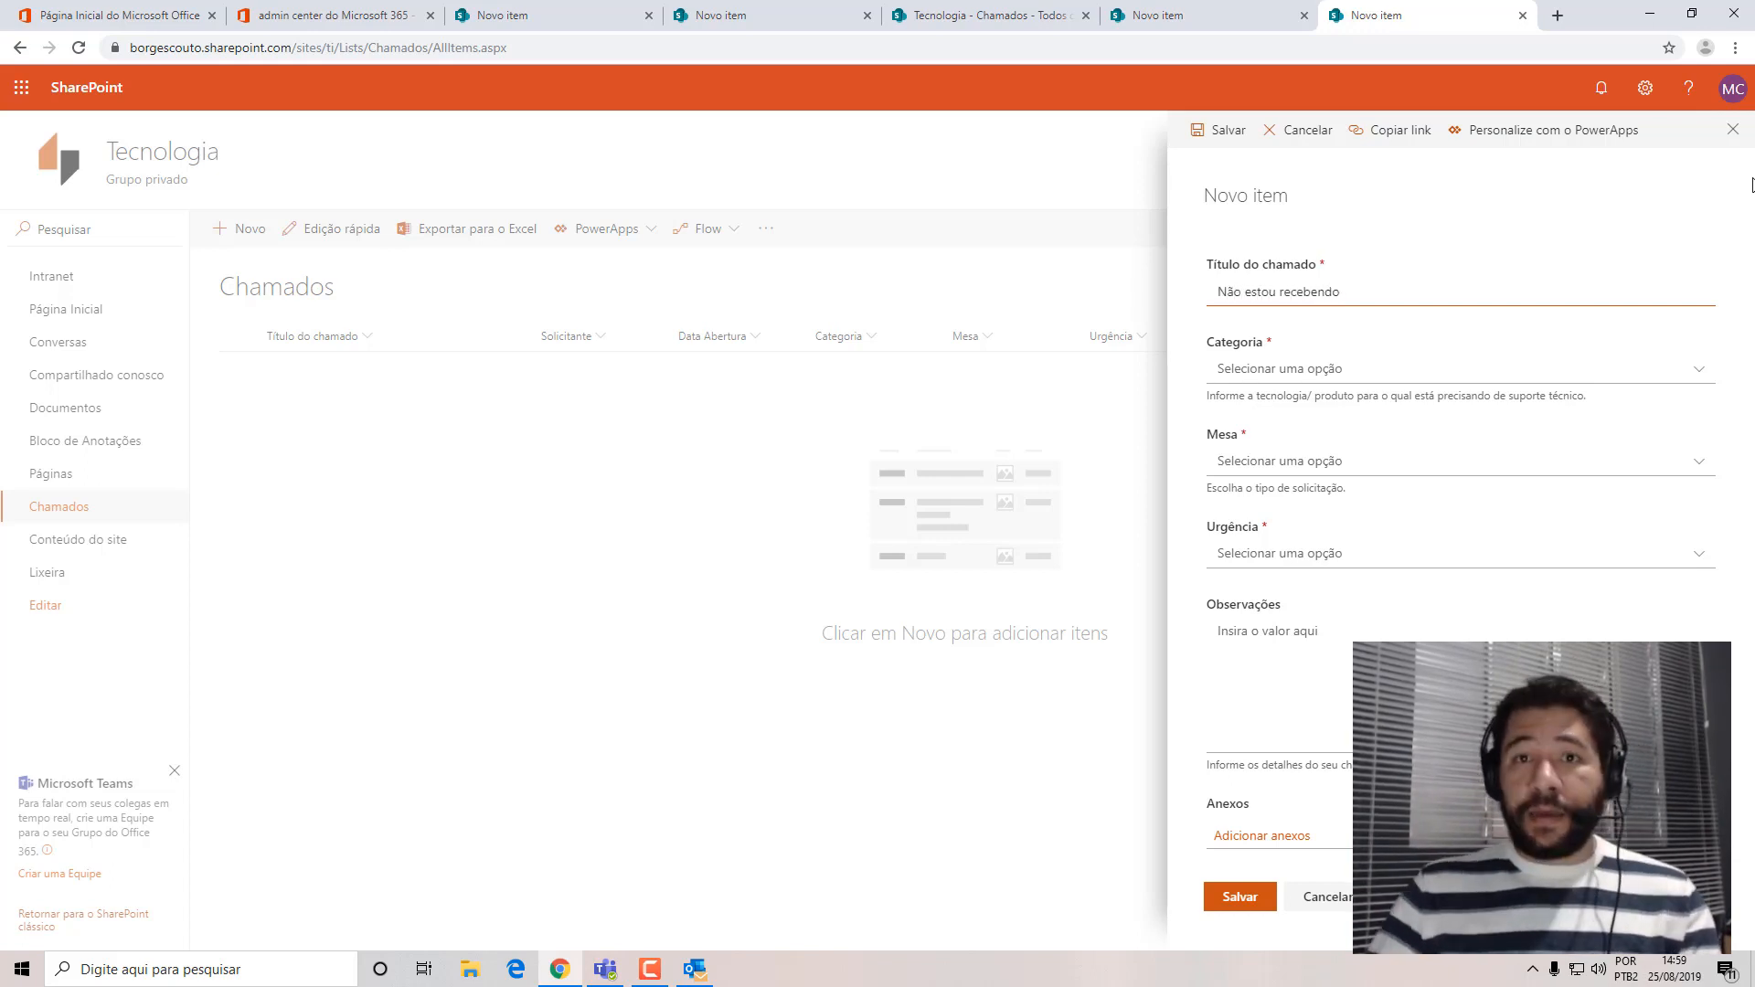
{"action": "left_click", "coordinate": [1732, 129]}
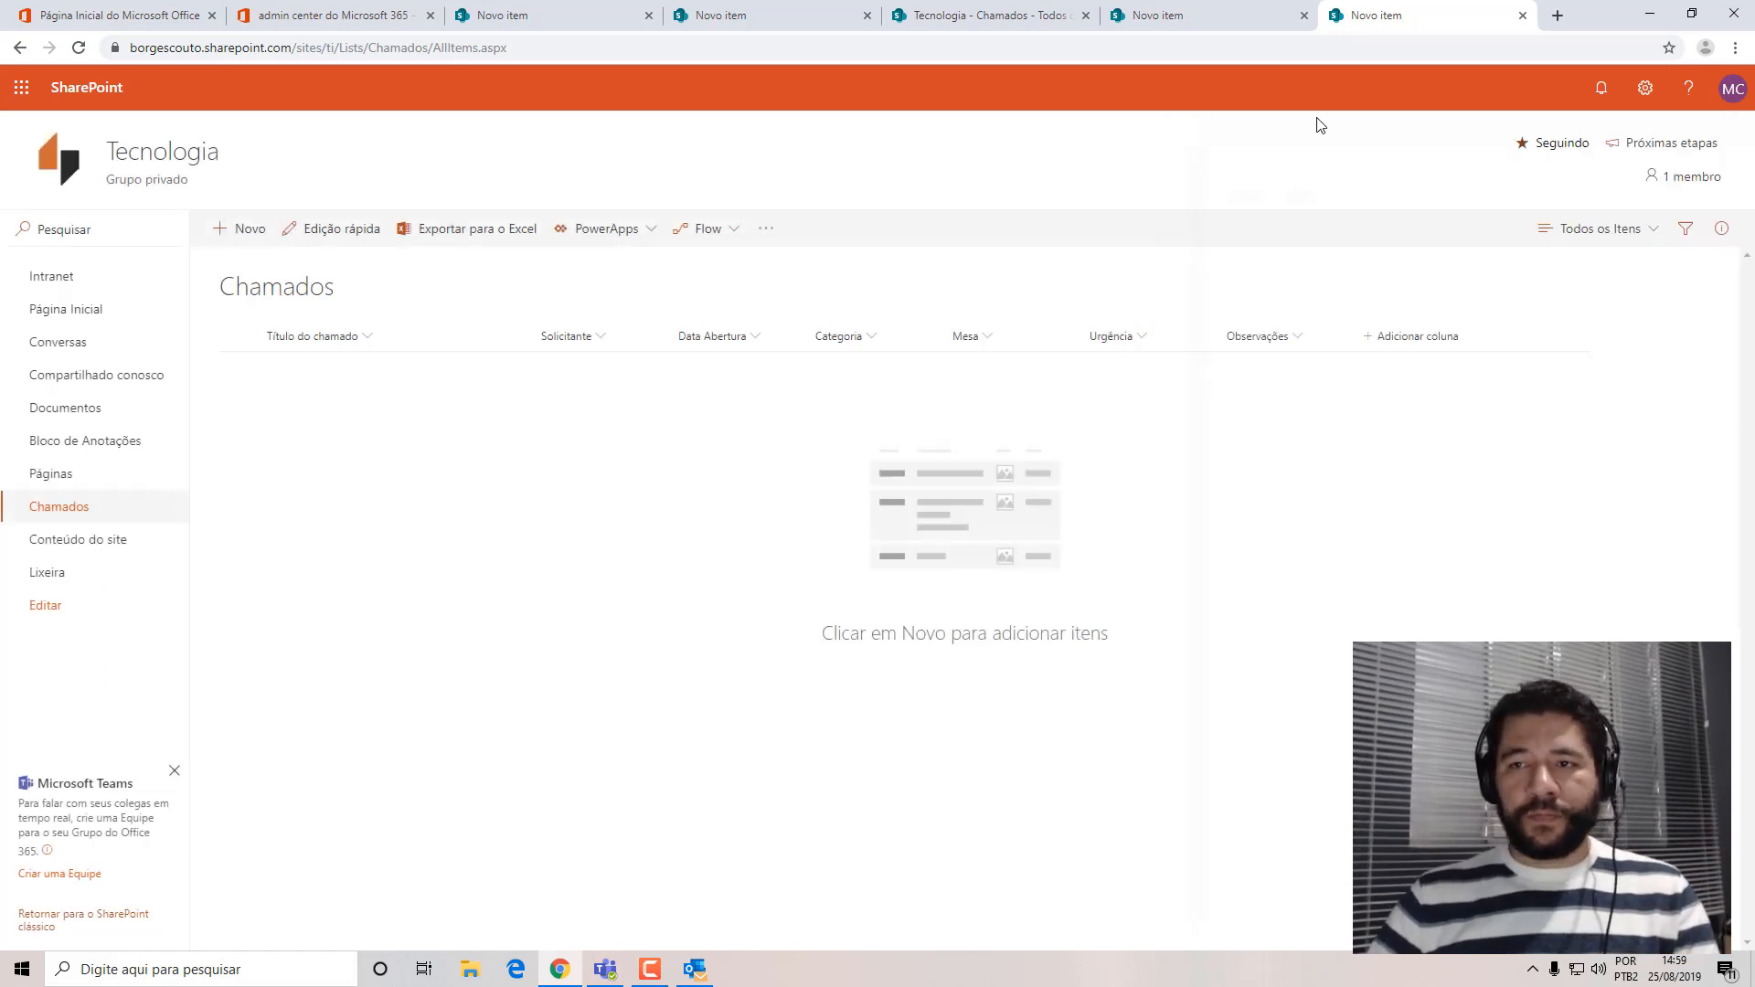
Open an incognito browser window for signing in with another account.
{"action": "left_click", "coordinate": [1733, 88]}
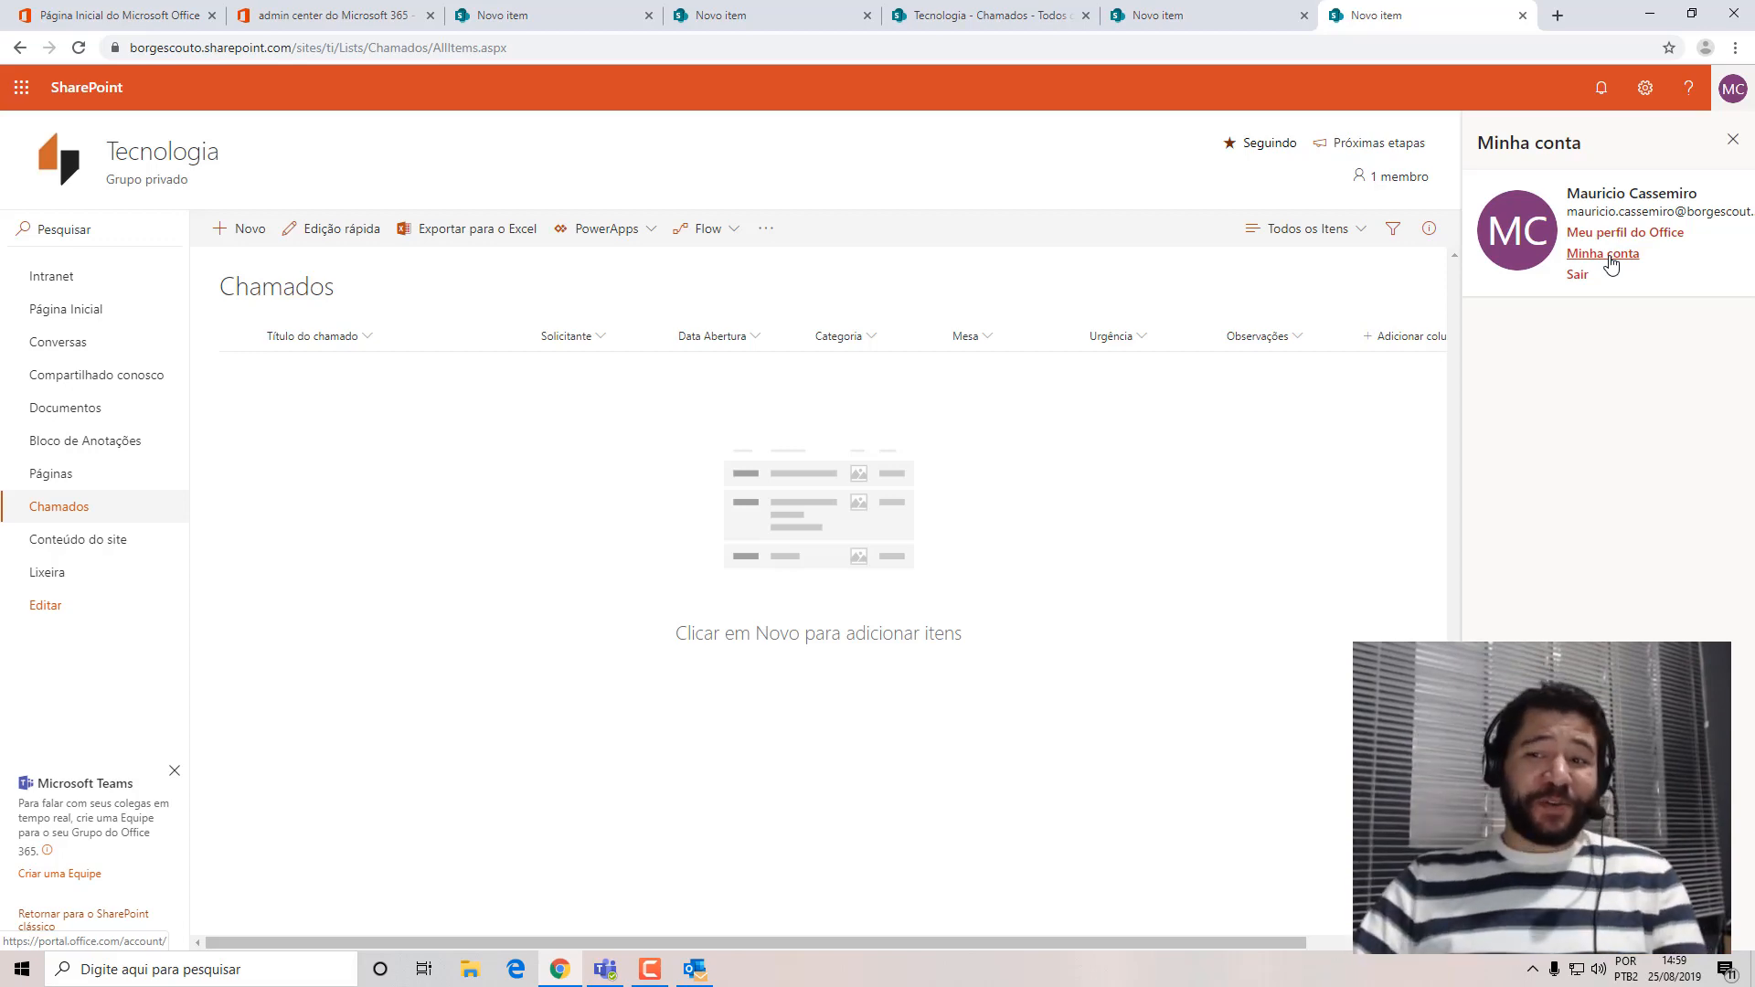
{"action": "left_click", "coordinate": [1735, 47]}
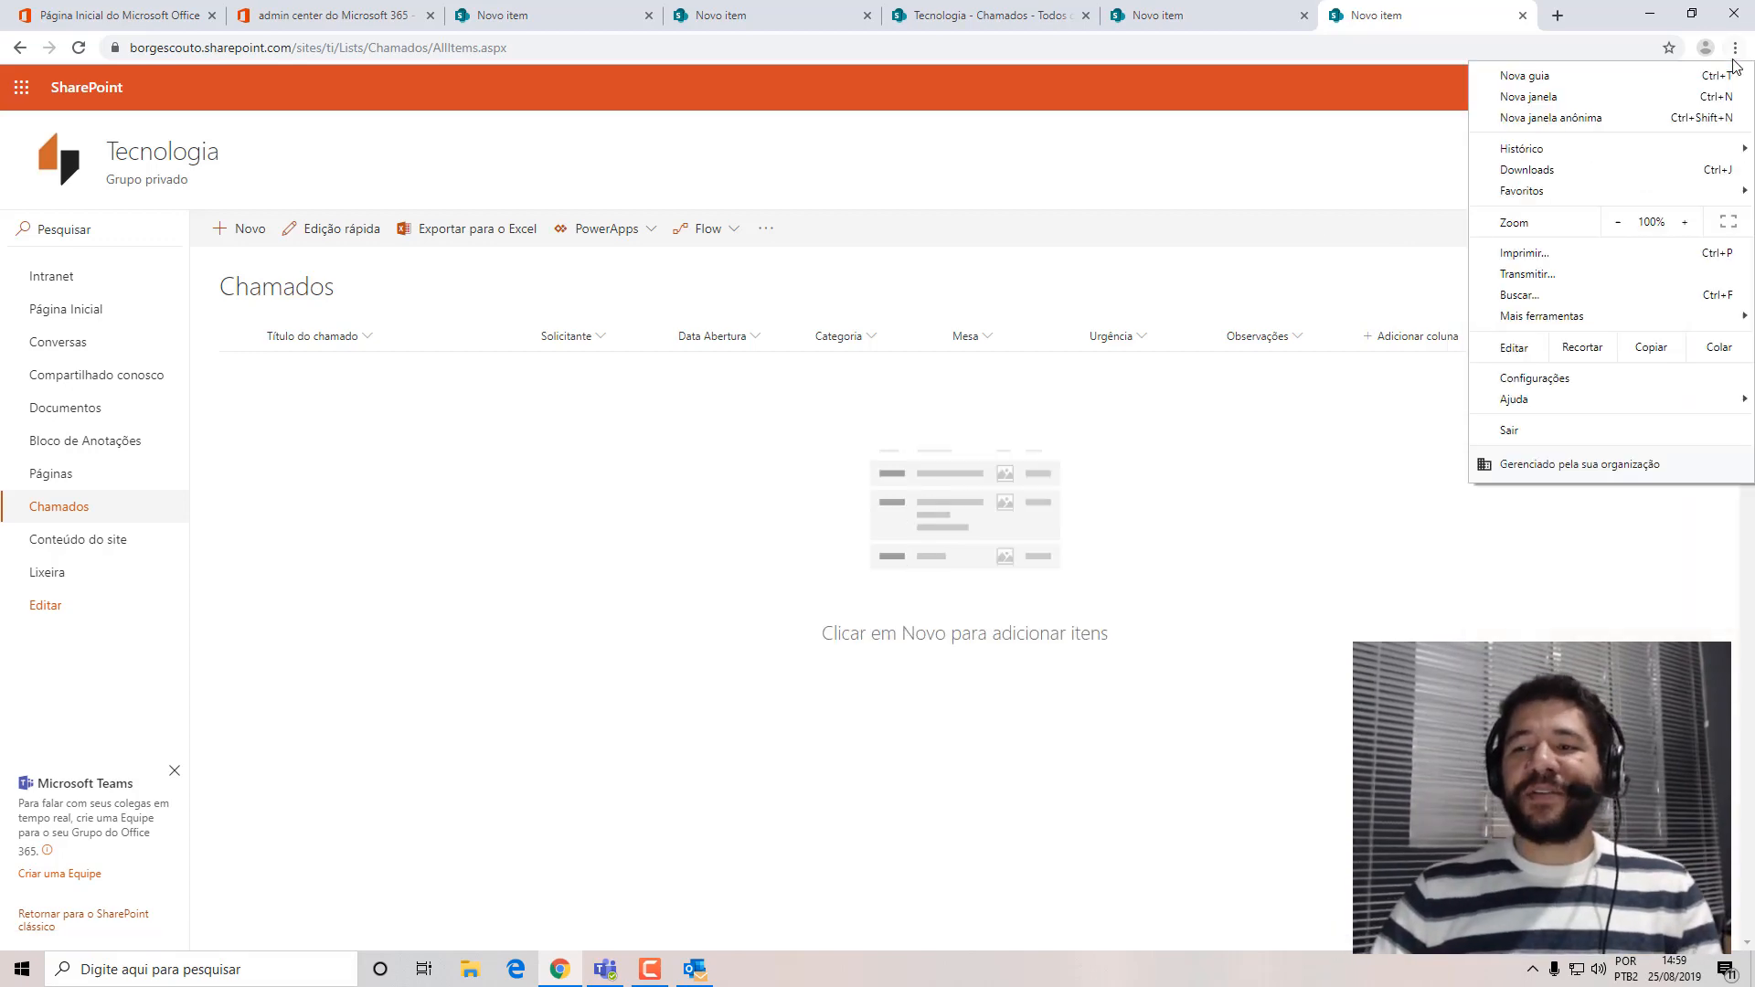
{"action": "left_click", "coordinate": [1554, 117]}
{"action": "left_click_drag", "start_coordinate": [645, 8], "coordinate": [820, 371]}
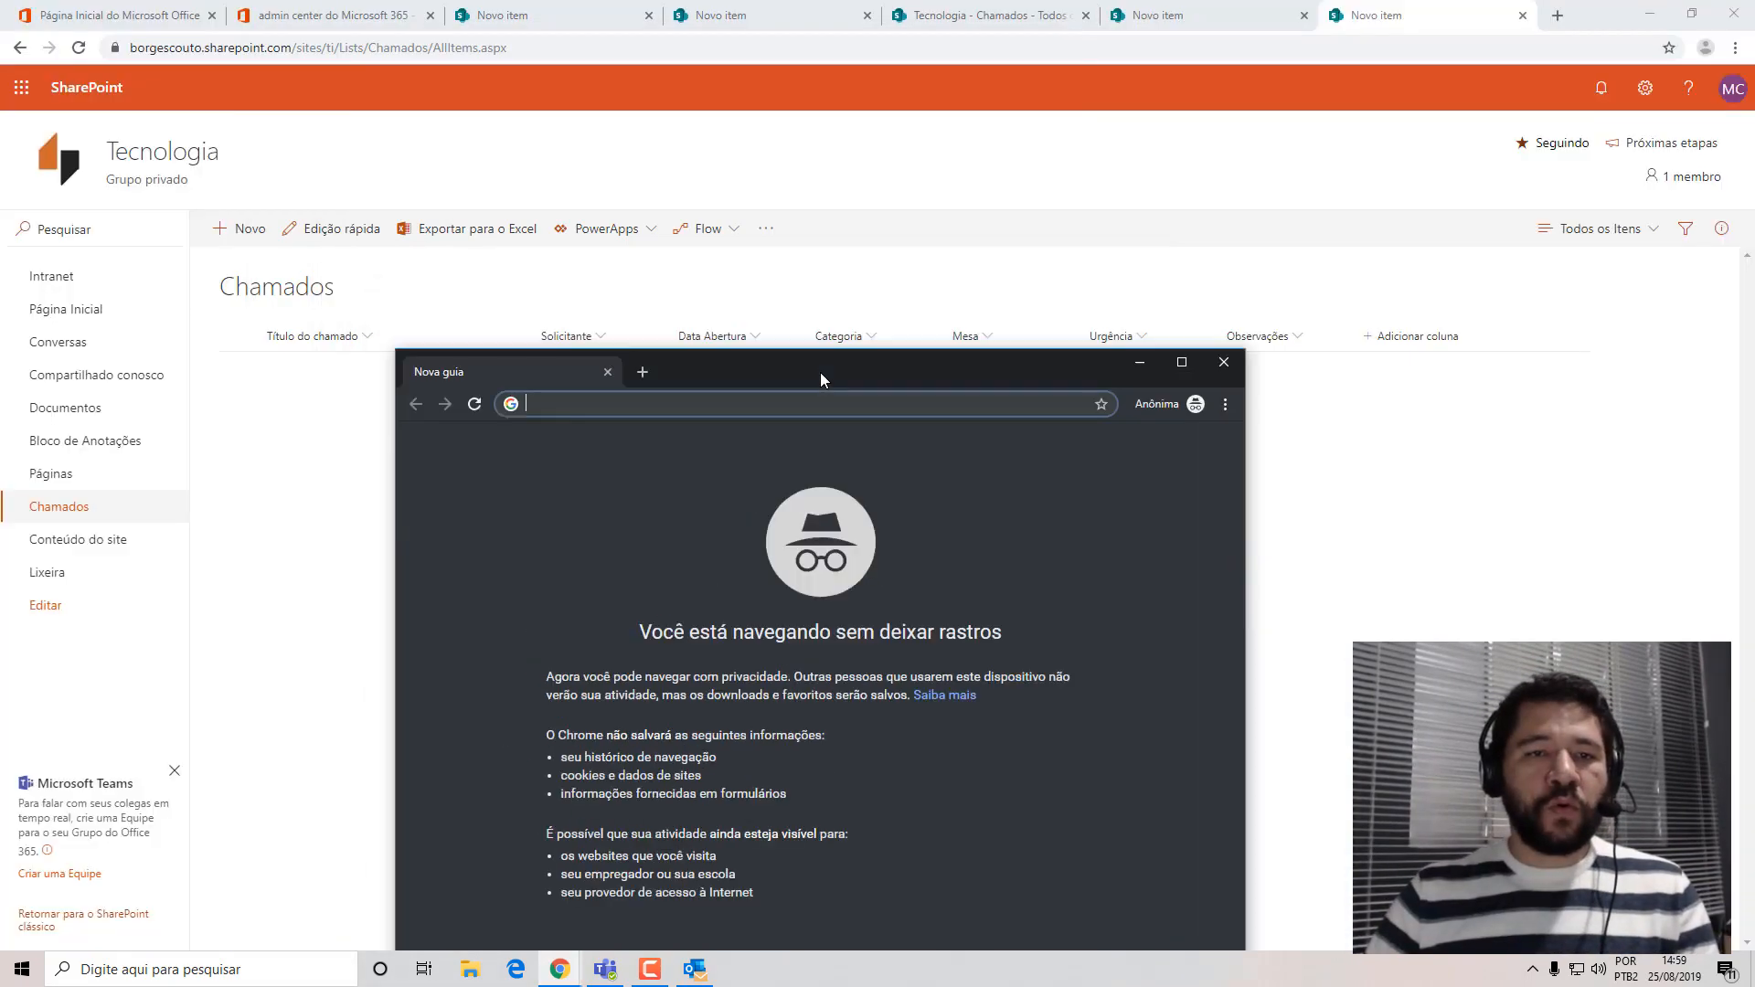
Open the Gerente Comercial user's details in the Microsoft 365 admin center and copy the user's sign-in email.
{"action": "left_click", "coordinate": [311, 15]}
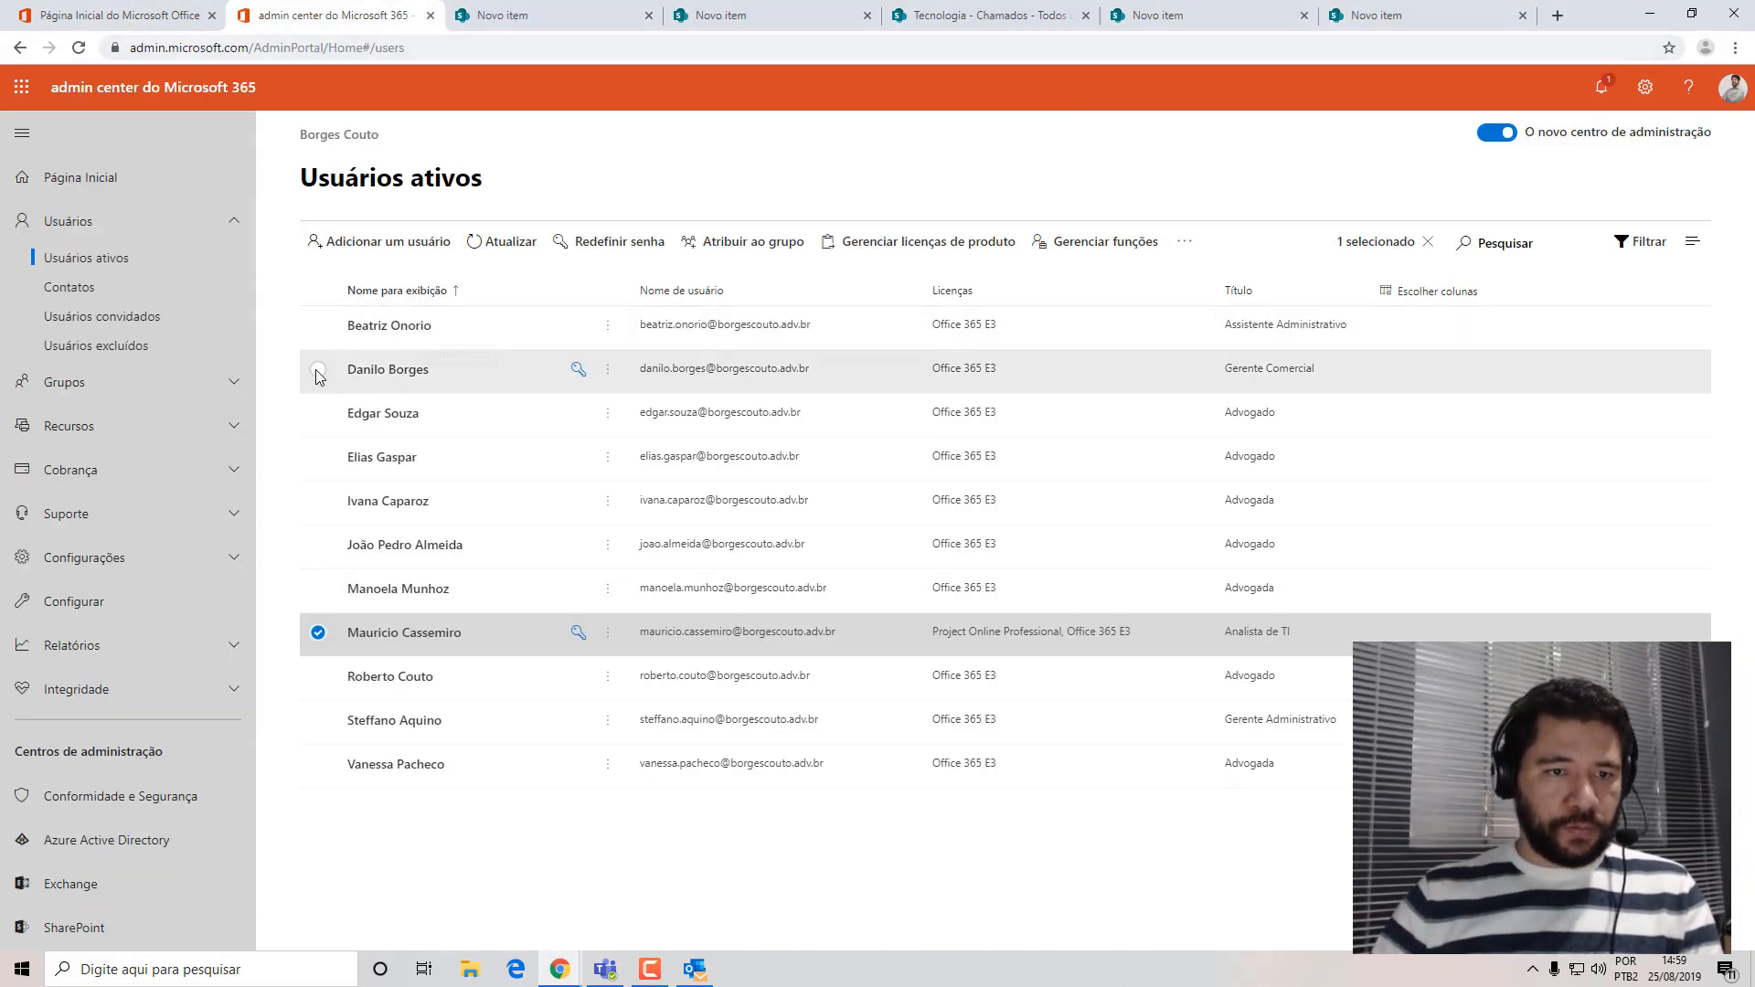
{"action": "left_click", "coordinate": [684, 388]}
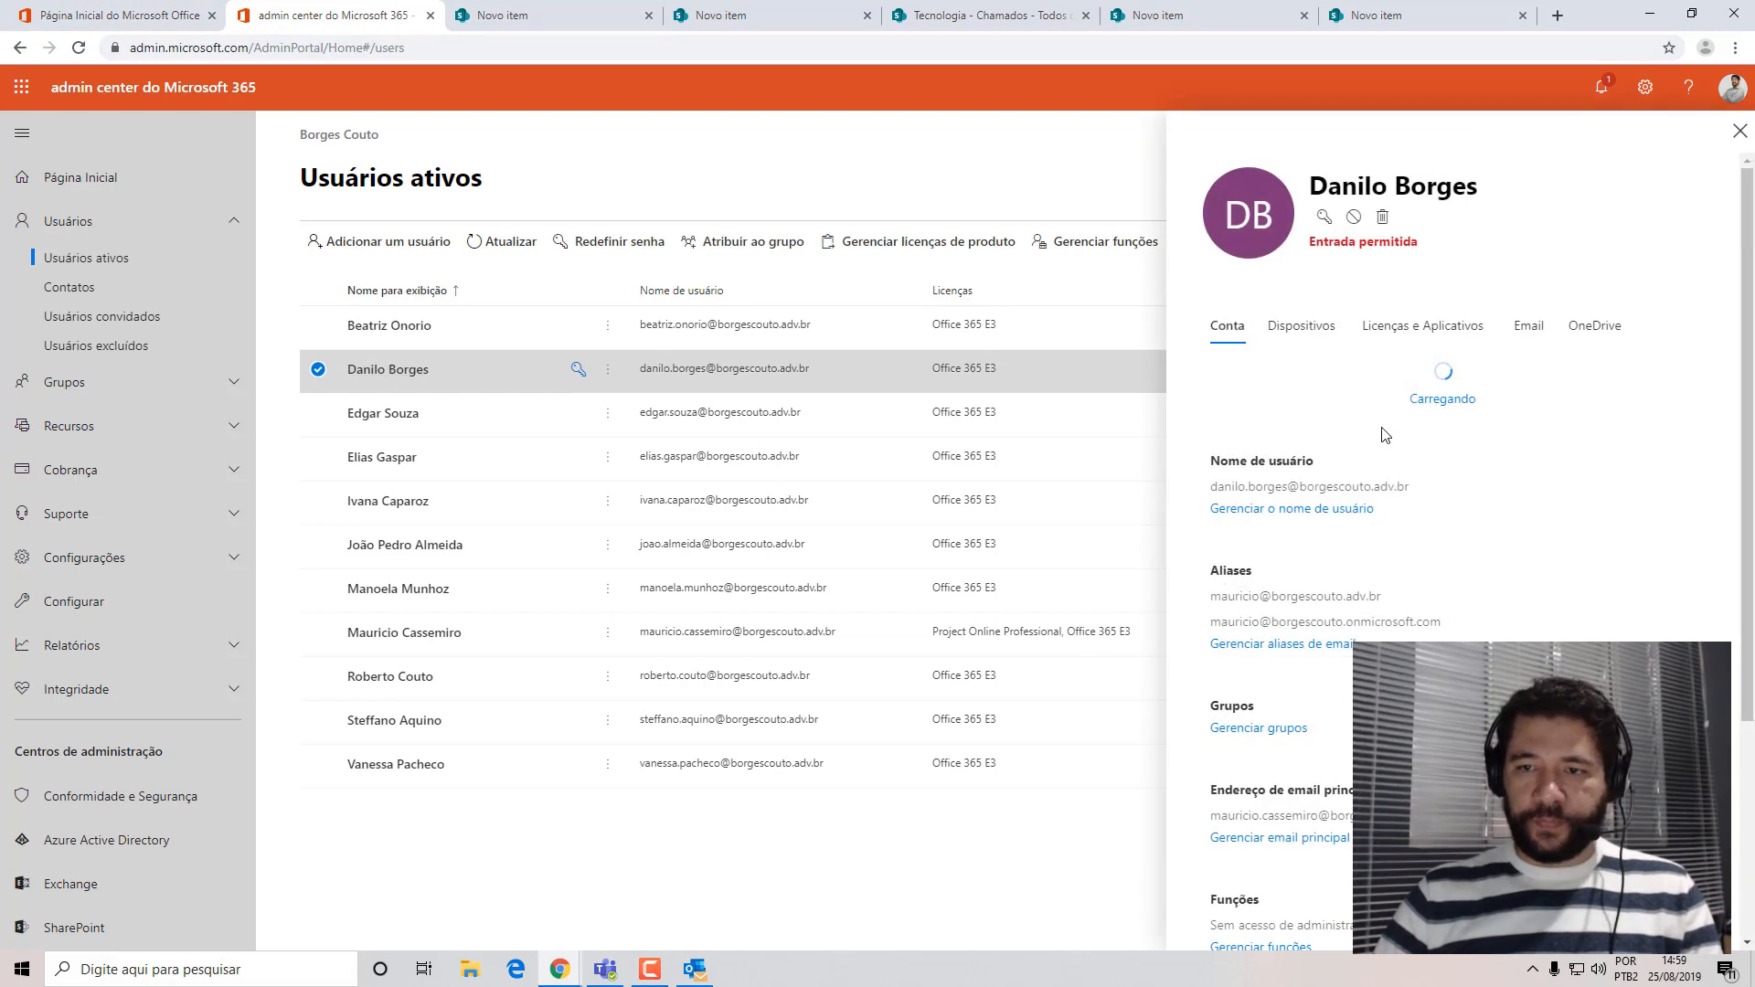
{"action": "left_click_drag", "start_coordinate": [1412, 441], "coordinate": [1206, 442]}
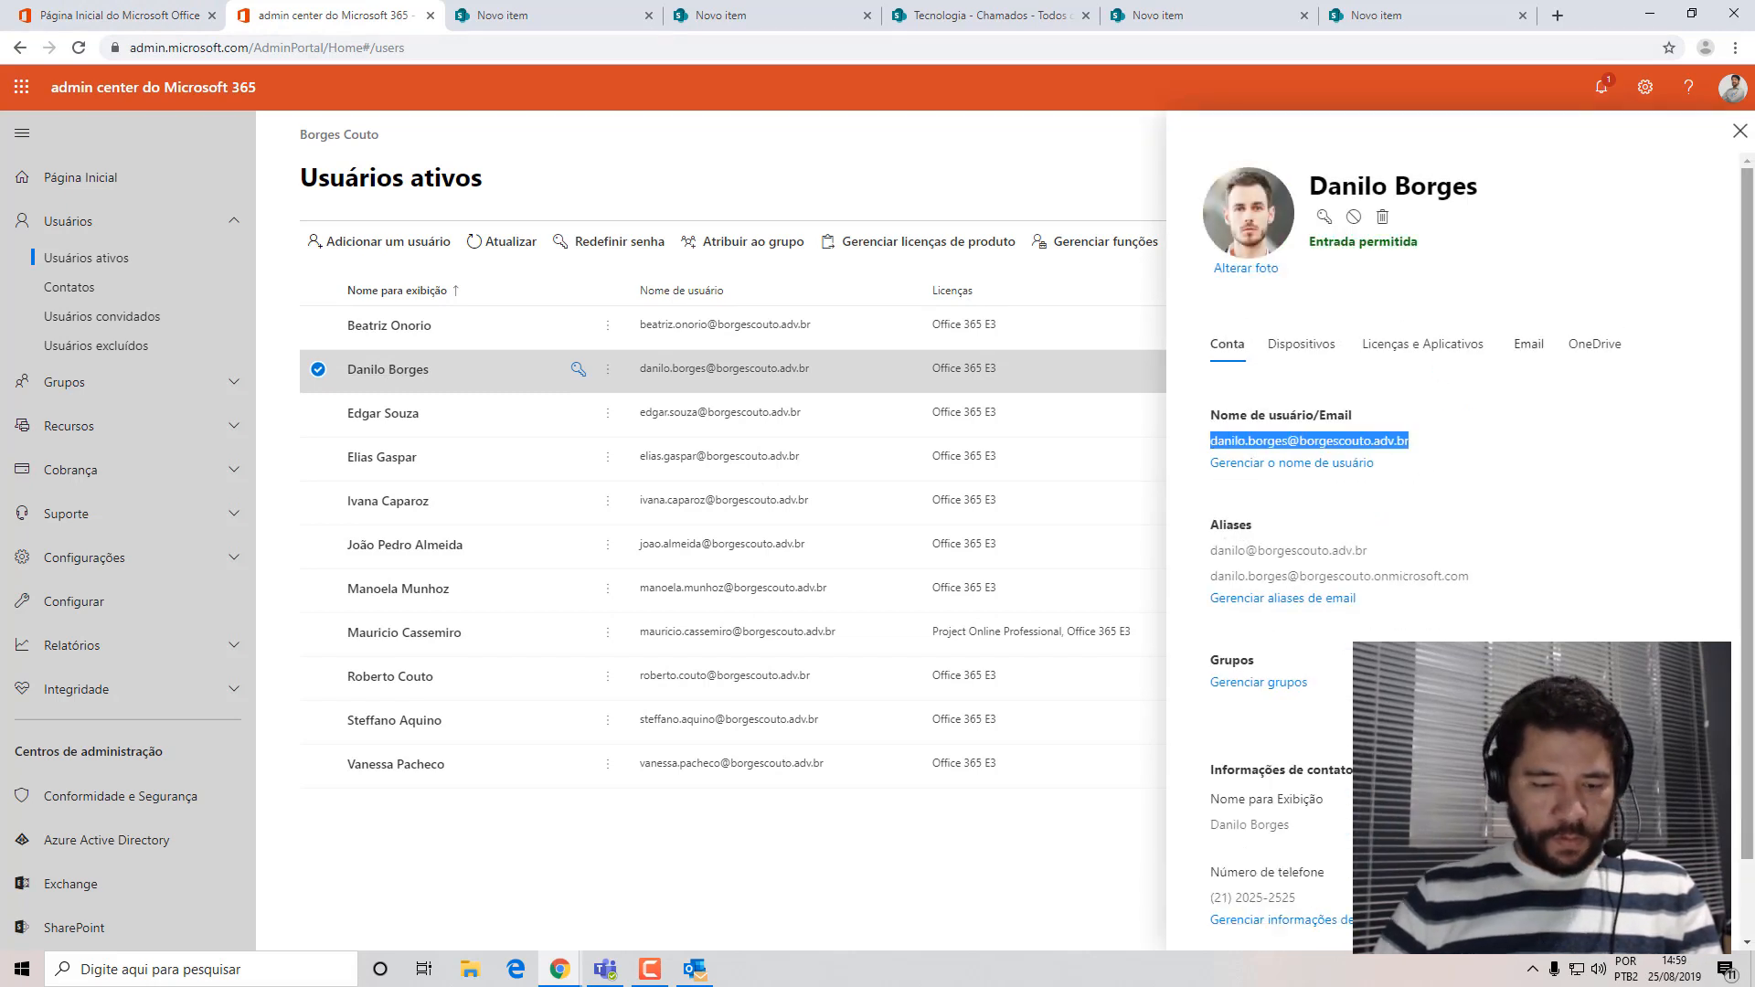
Switch to the incognito window, maximize it and go to portal.office.com.
{"action": "left_click", "coordinate": [1650, 14]}
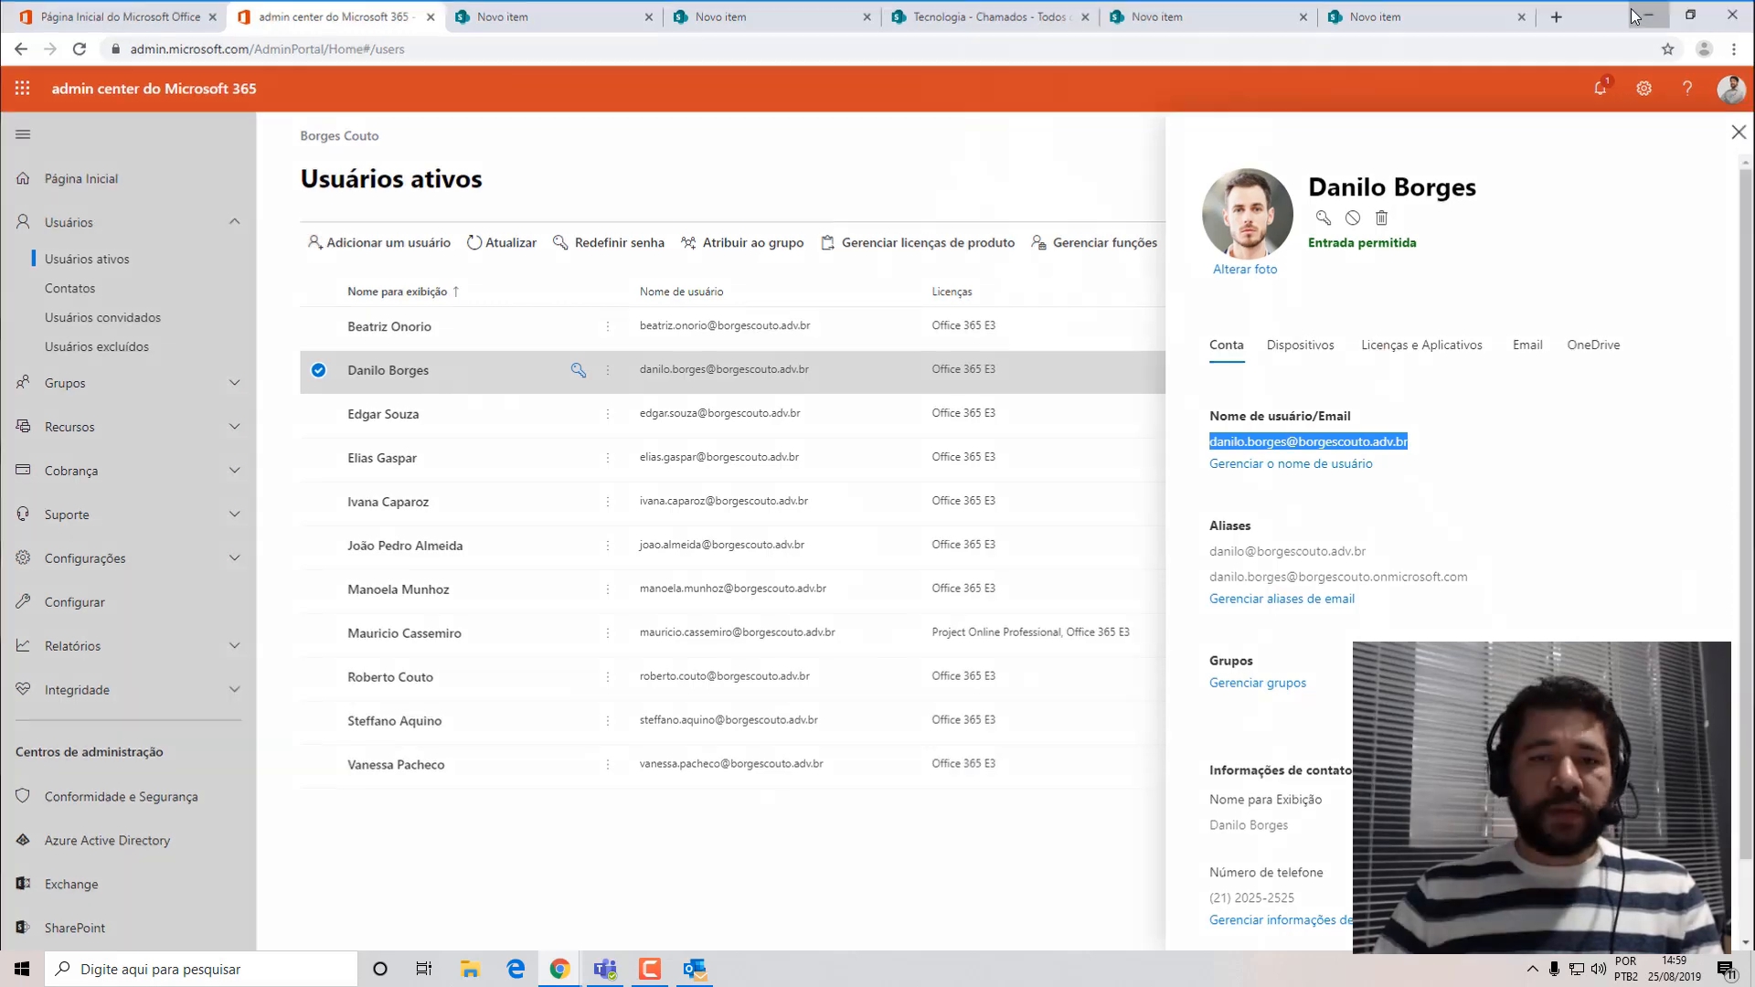
{"action": "double_click", "coordinate": [852, 365]}
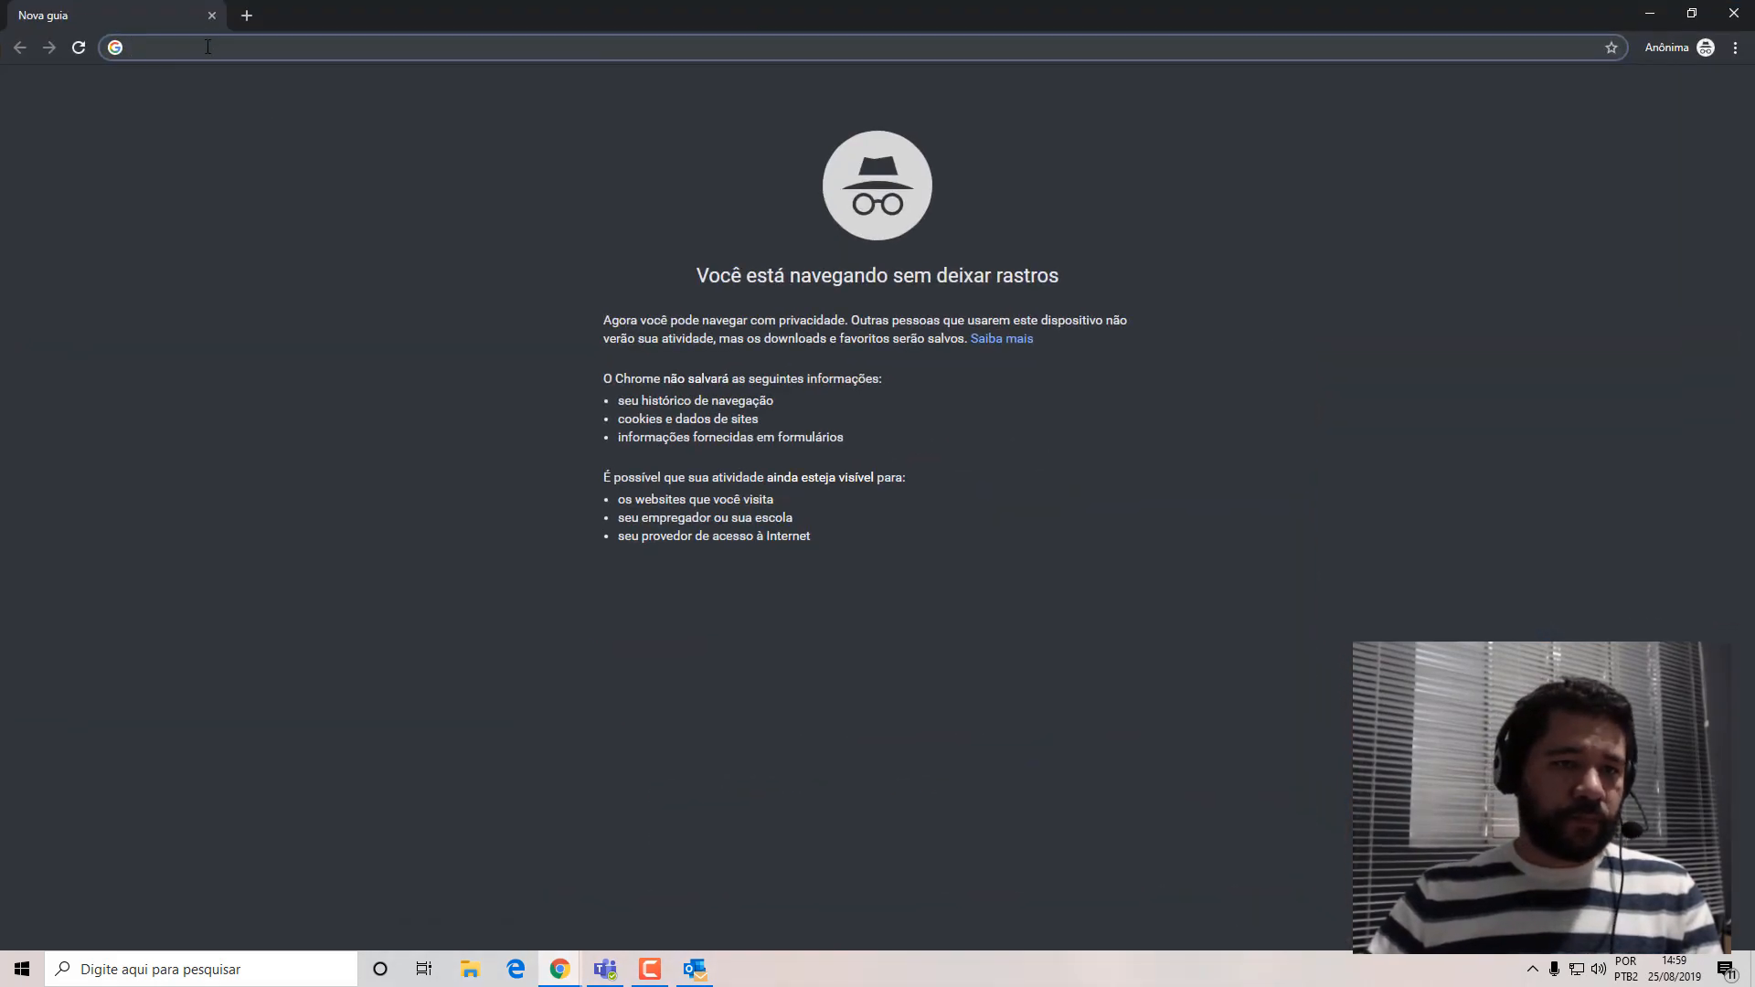
{"action": "type", "text": "portal.office.com"}
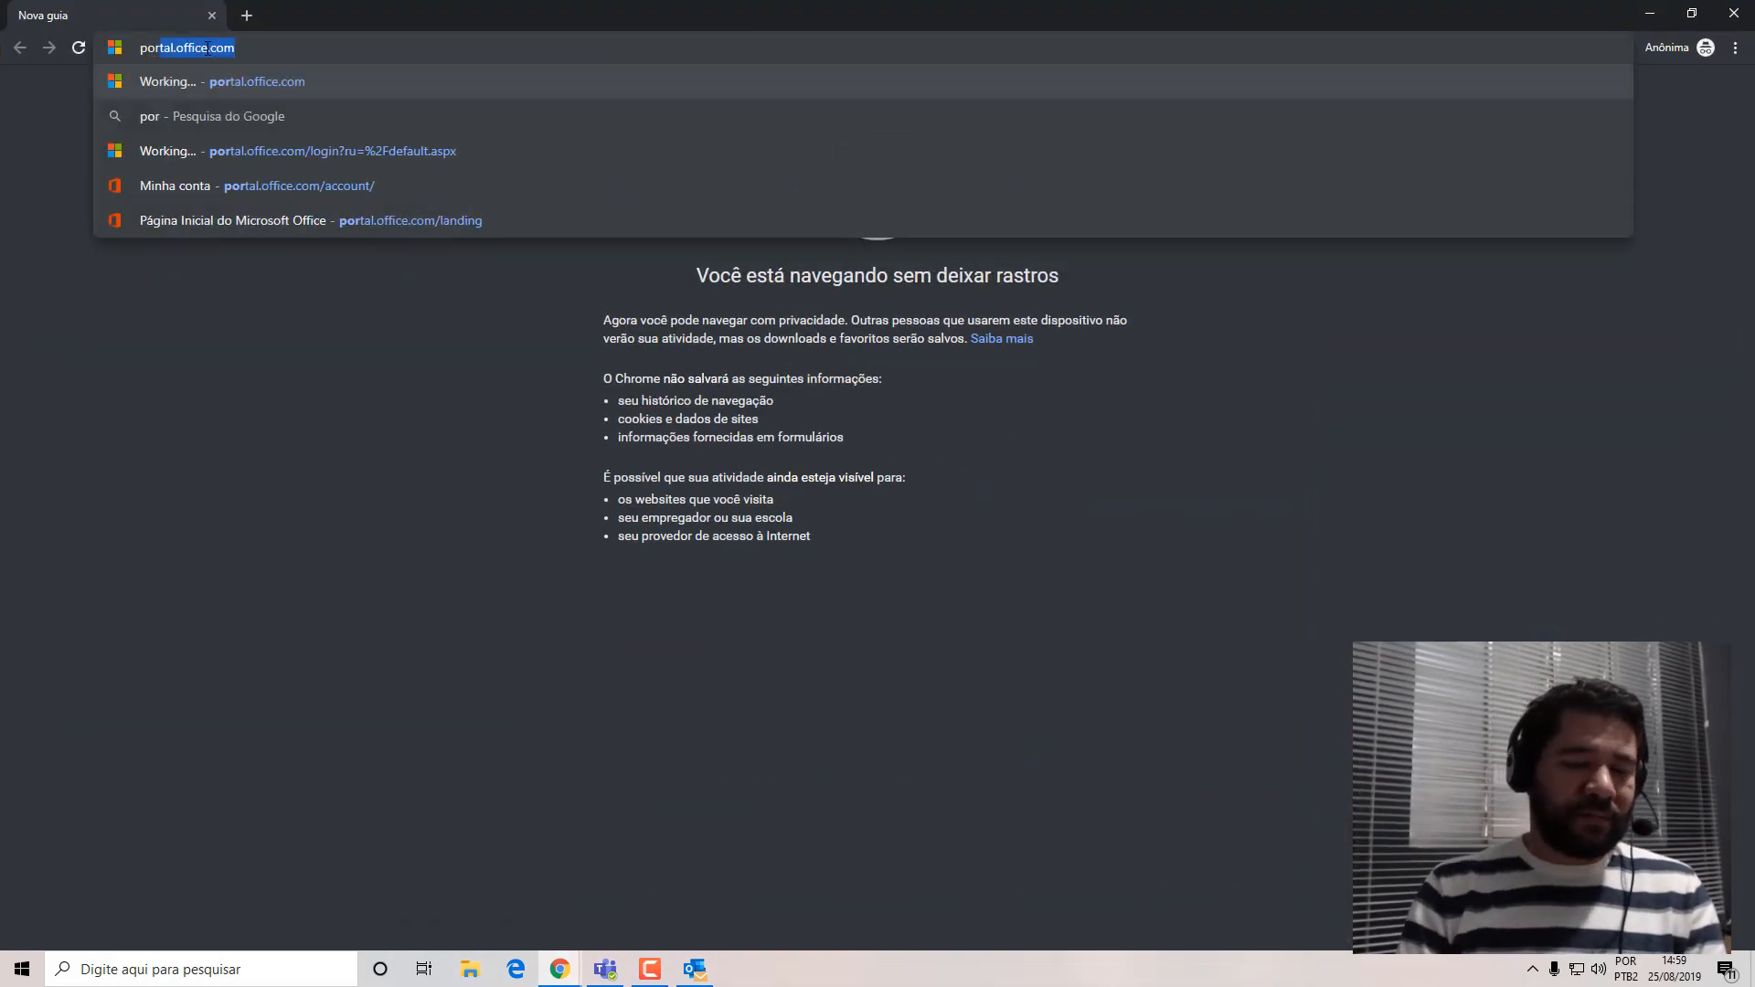
{"action": "key", "text": "Return"}
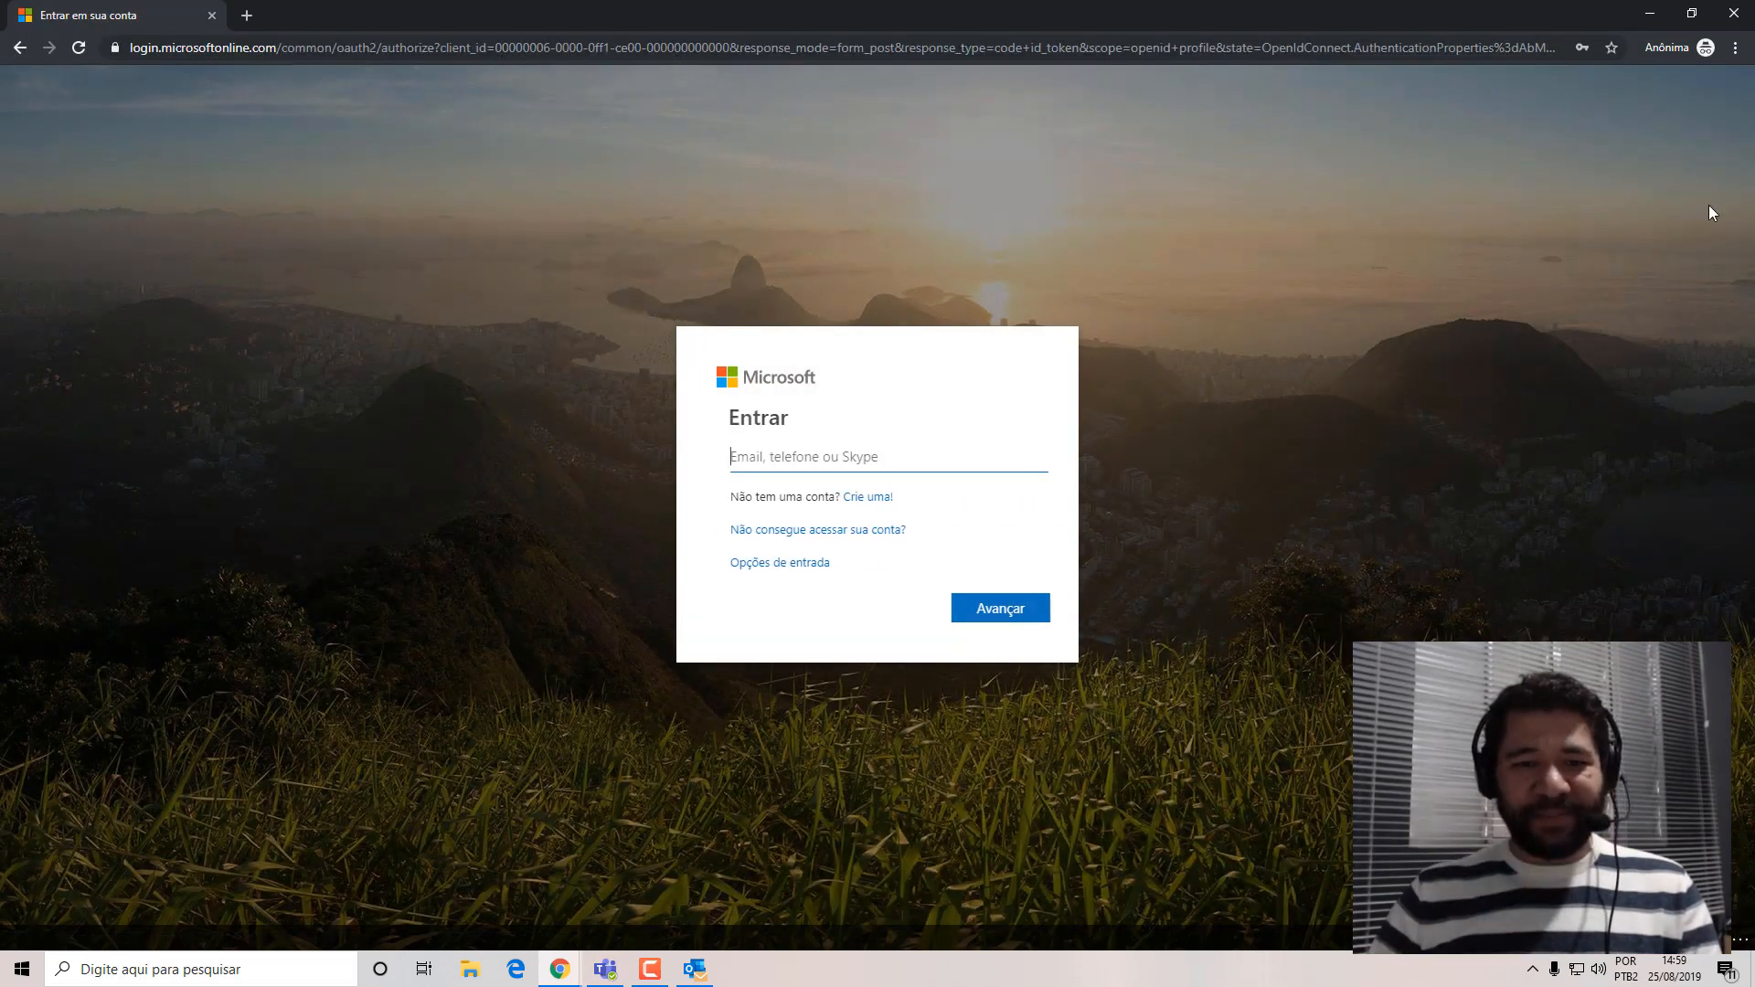
Paste the user's email on the Microsoft sign-in page and try to sign in with the account password.
{"action": "left_click", "coordinate": [885, 459]}
{"action": "key", "text": "ctrl+v"}
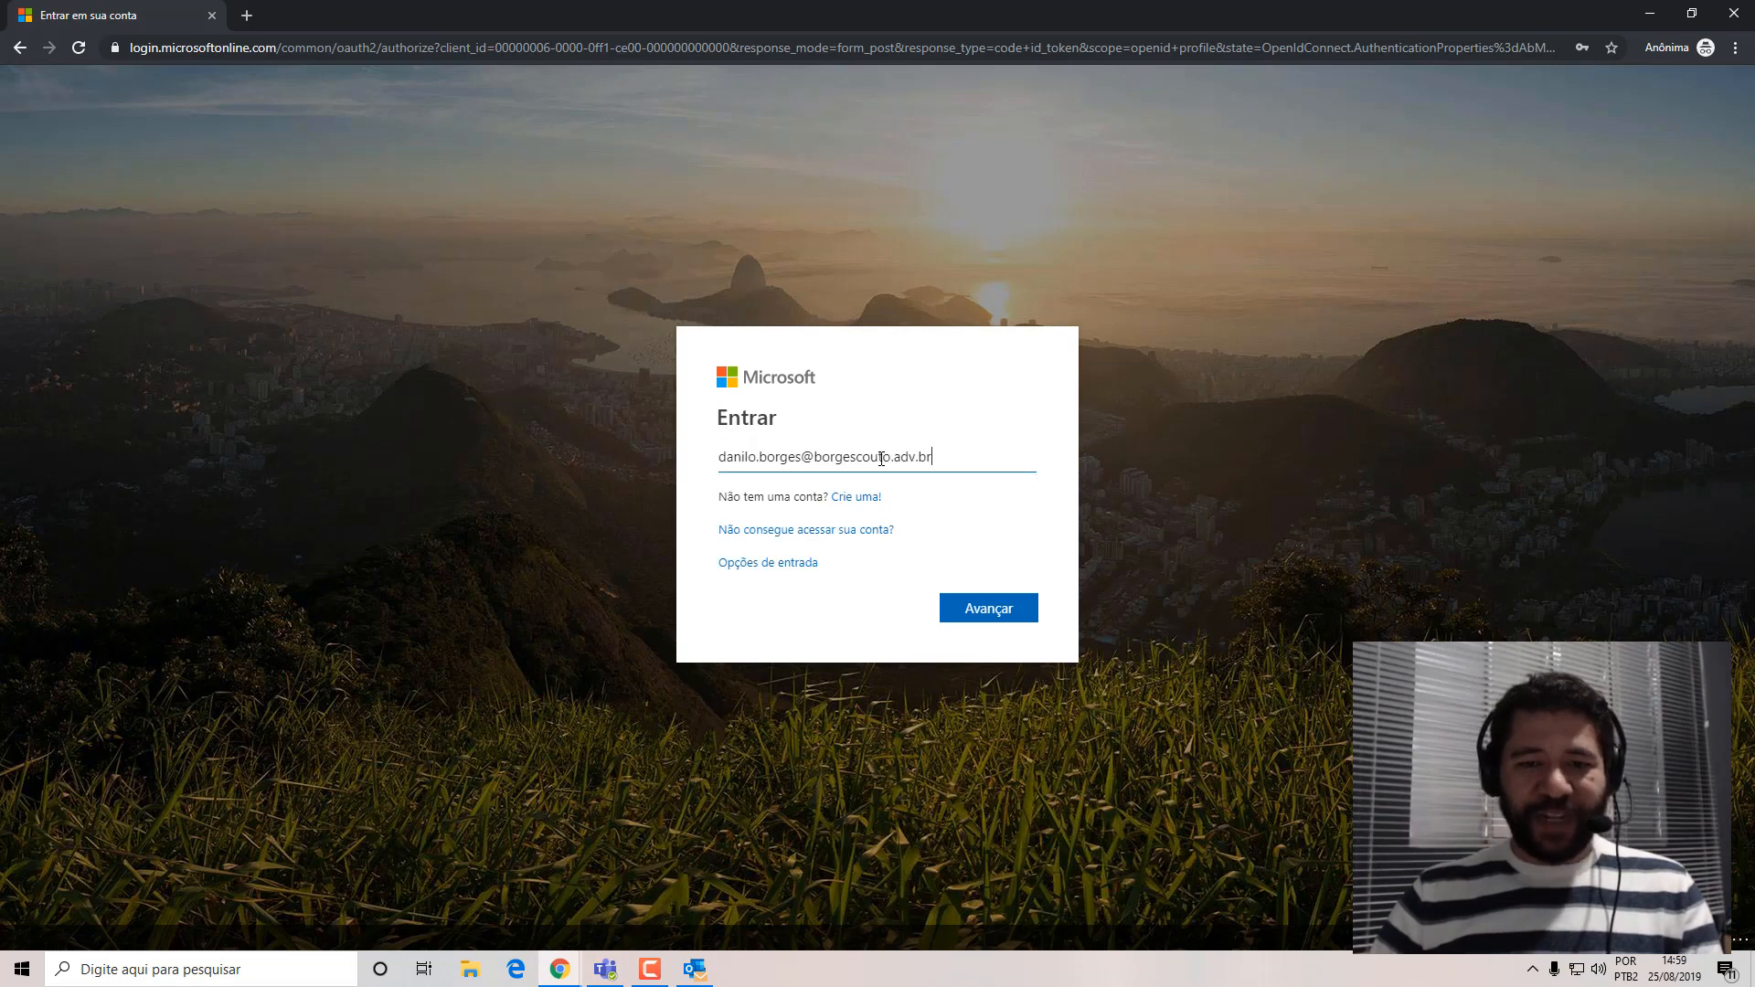
{"action": "left_click", "coordinate": [991, 615]}
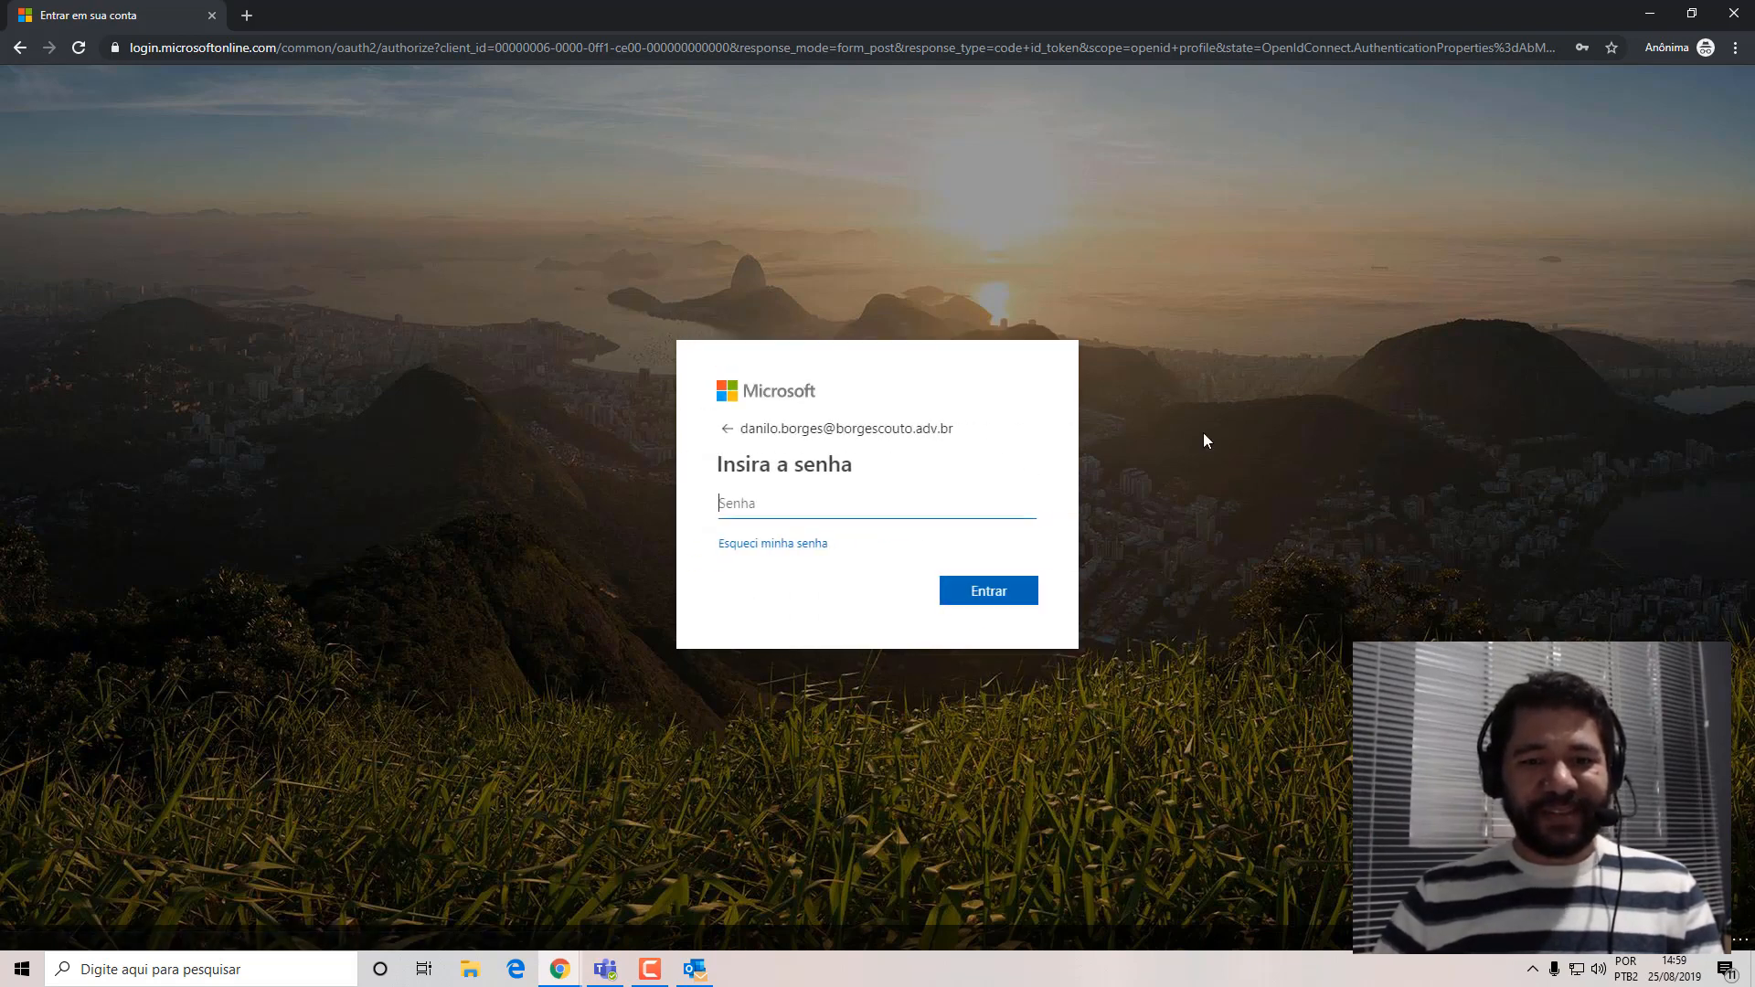
{"action": "left_click", "coordinate": [786, 510]}
{"action": "type", "text": "•••••••"}
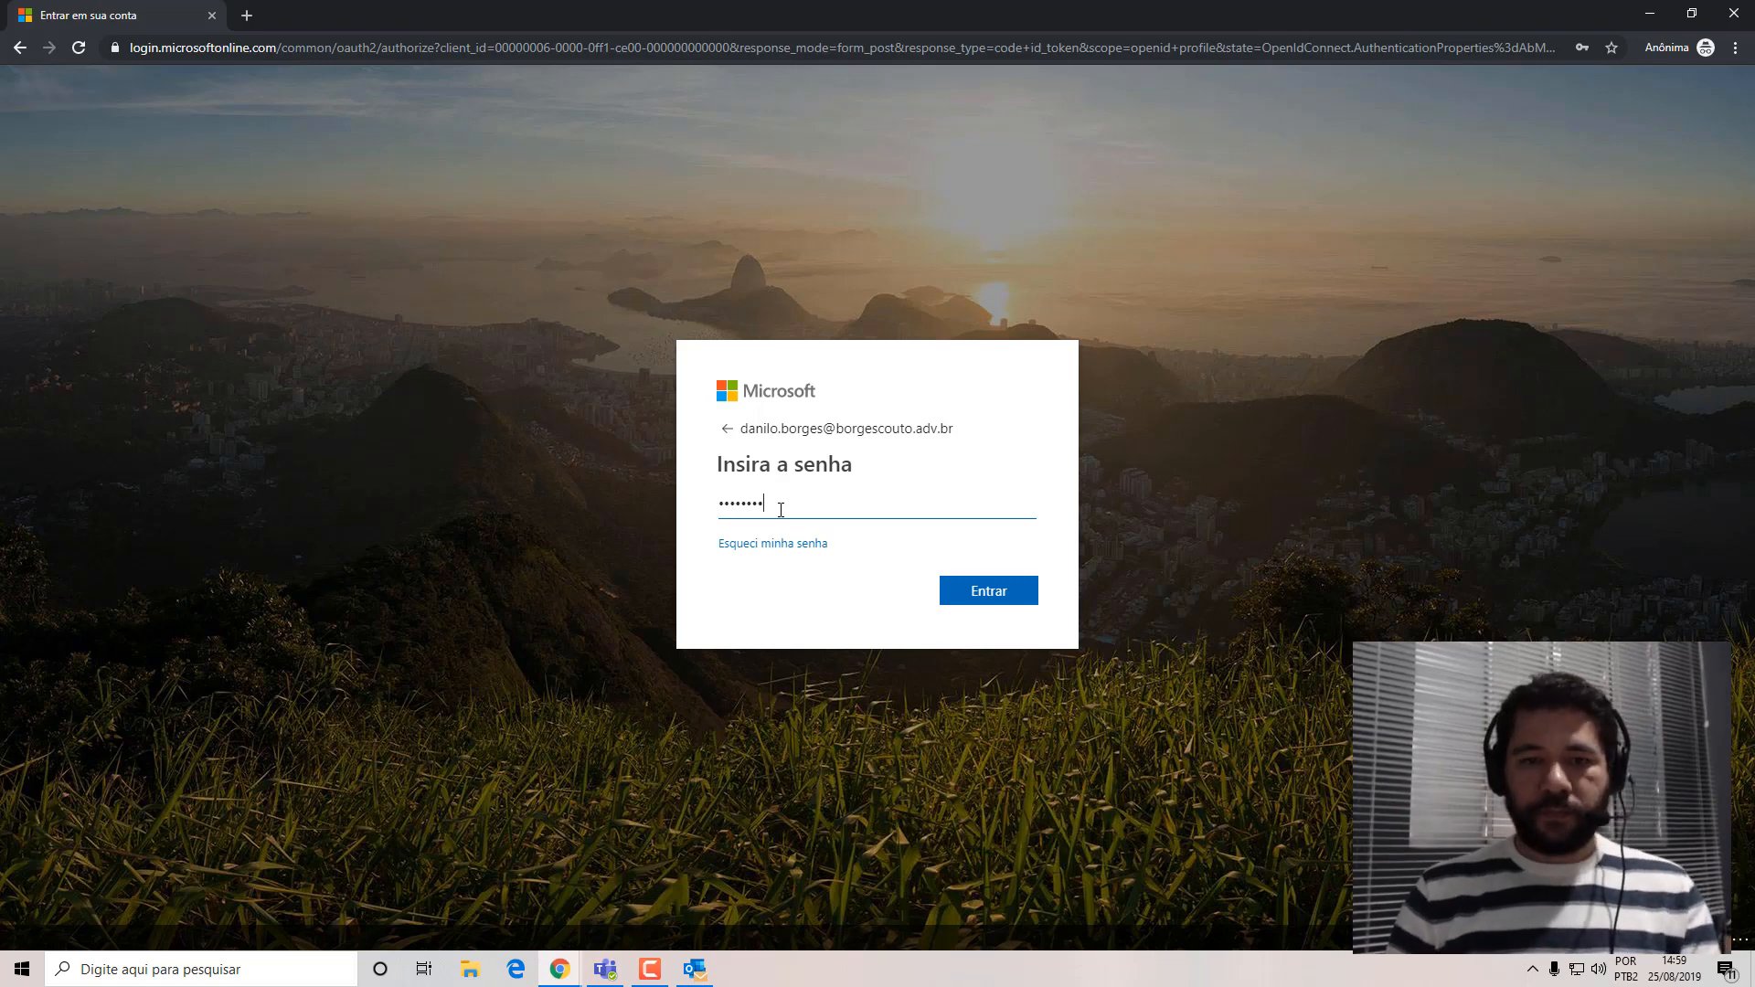
{"action": "key", "text": "Return"}
Enter the account password again and complete the sign-in to Office 365.
{"action": "left_click", "coordinate": [836, 519]}
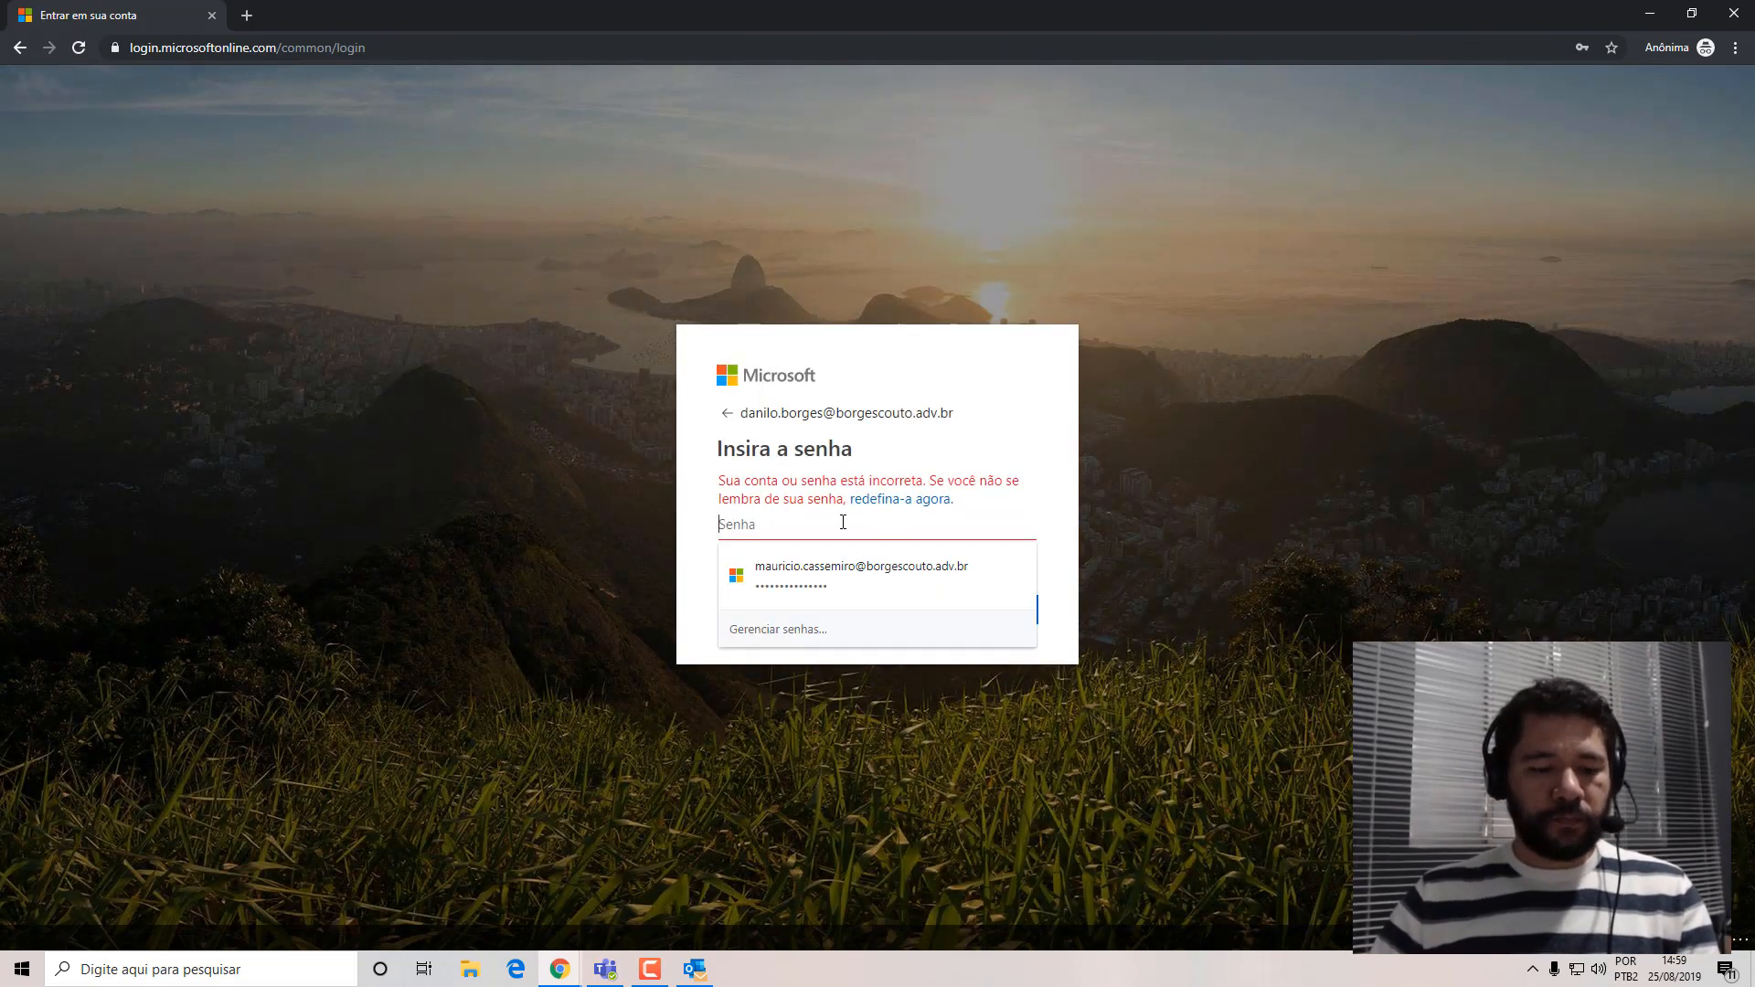
{"action": "type", "text": "•••••••••••••••"}
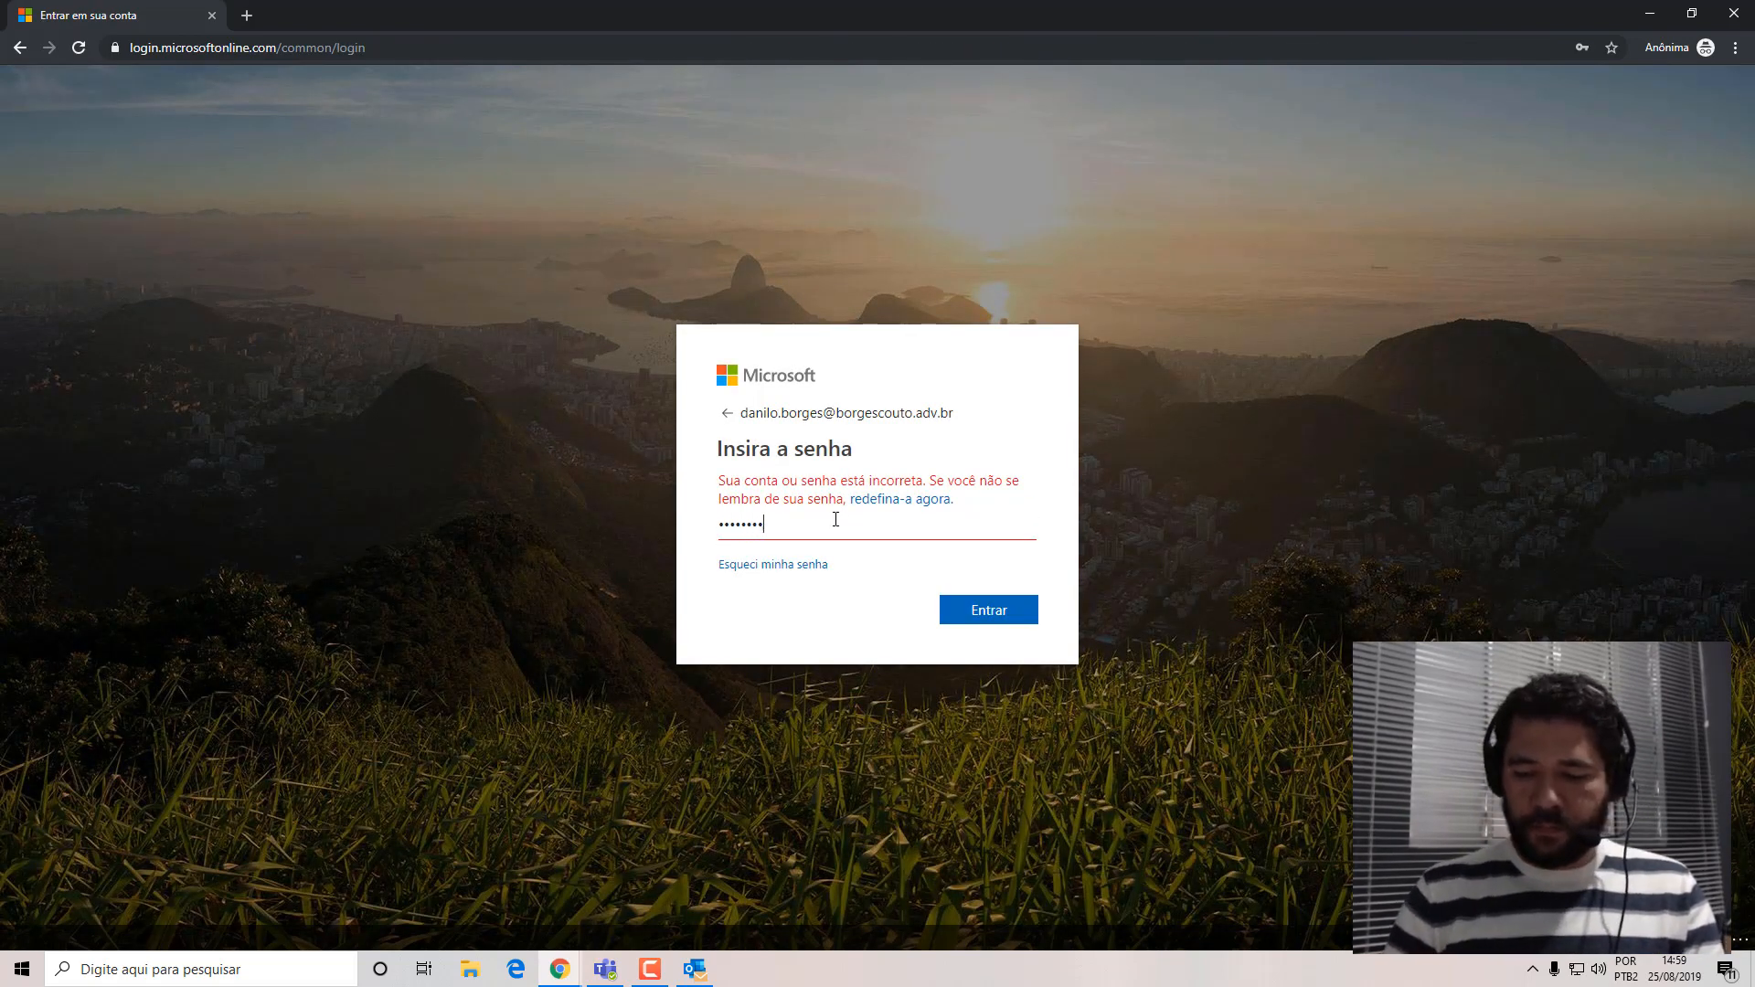
{"action": "key", "text": "Return"}
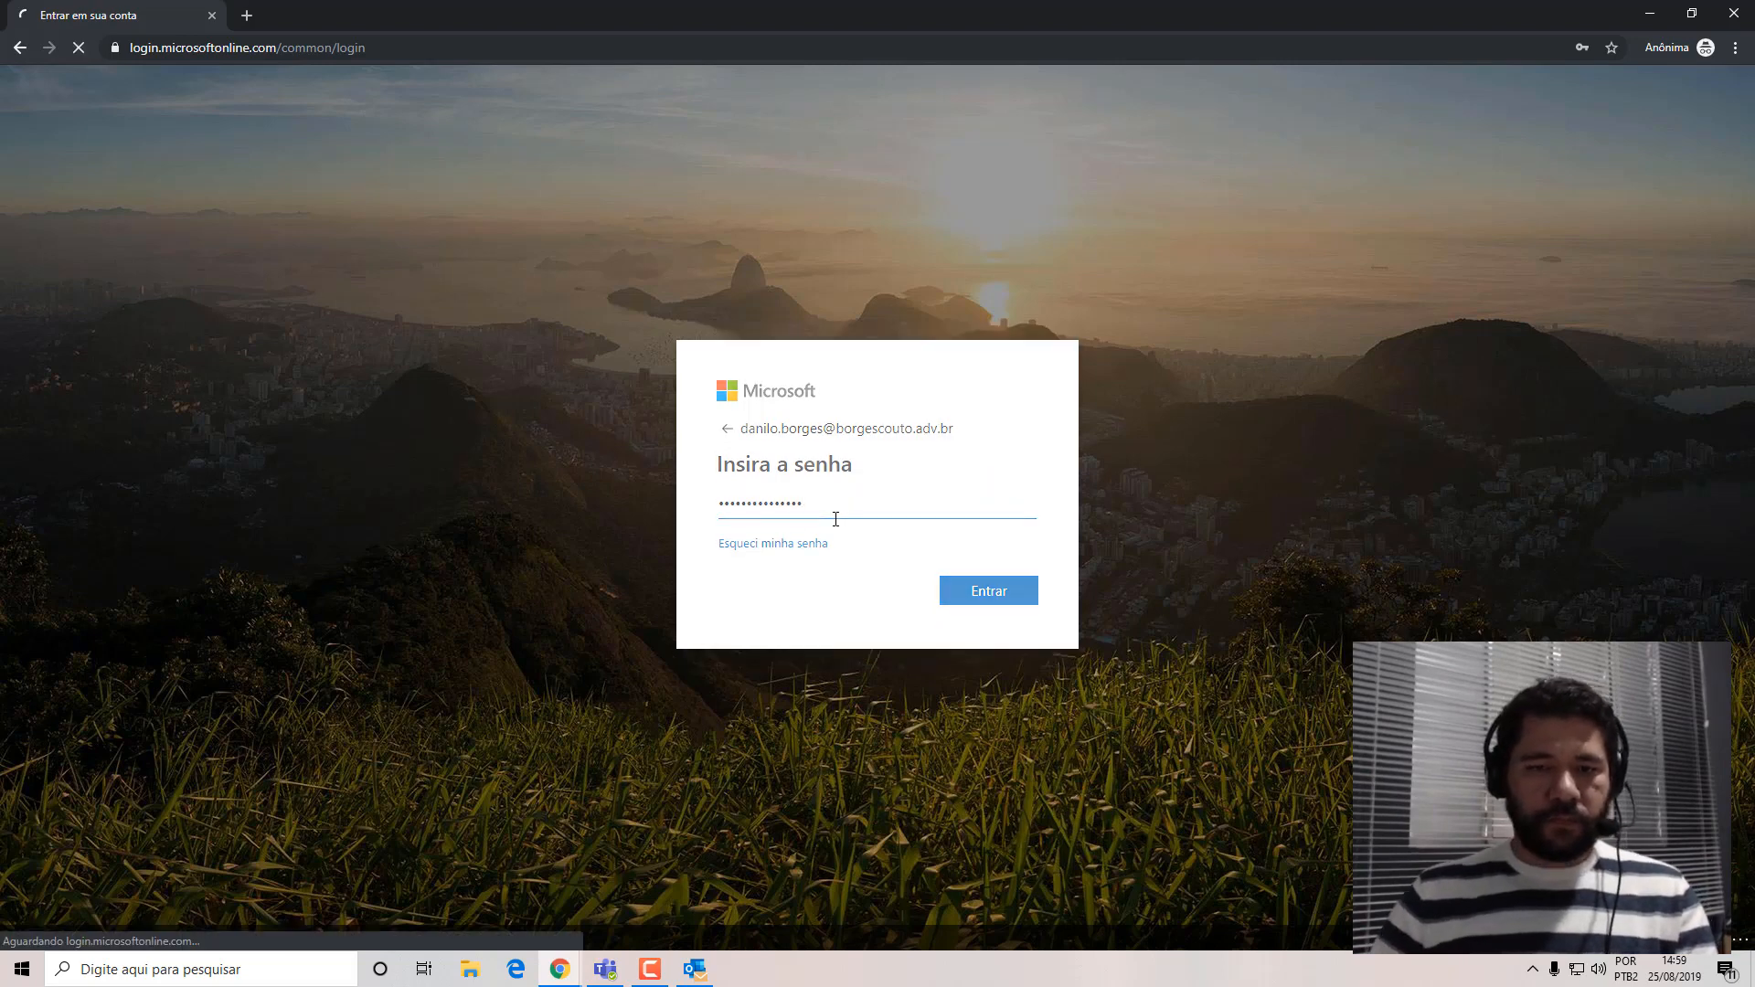
{"action": "left_click", "coordinate": [846, 606]}
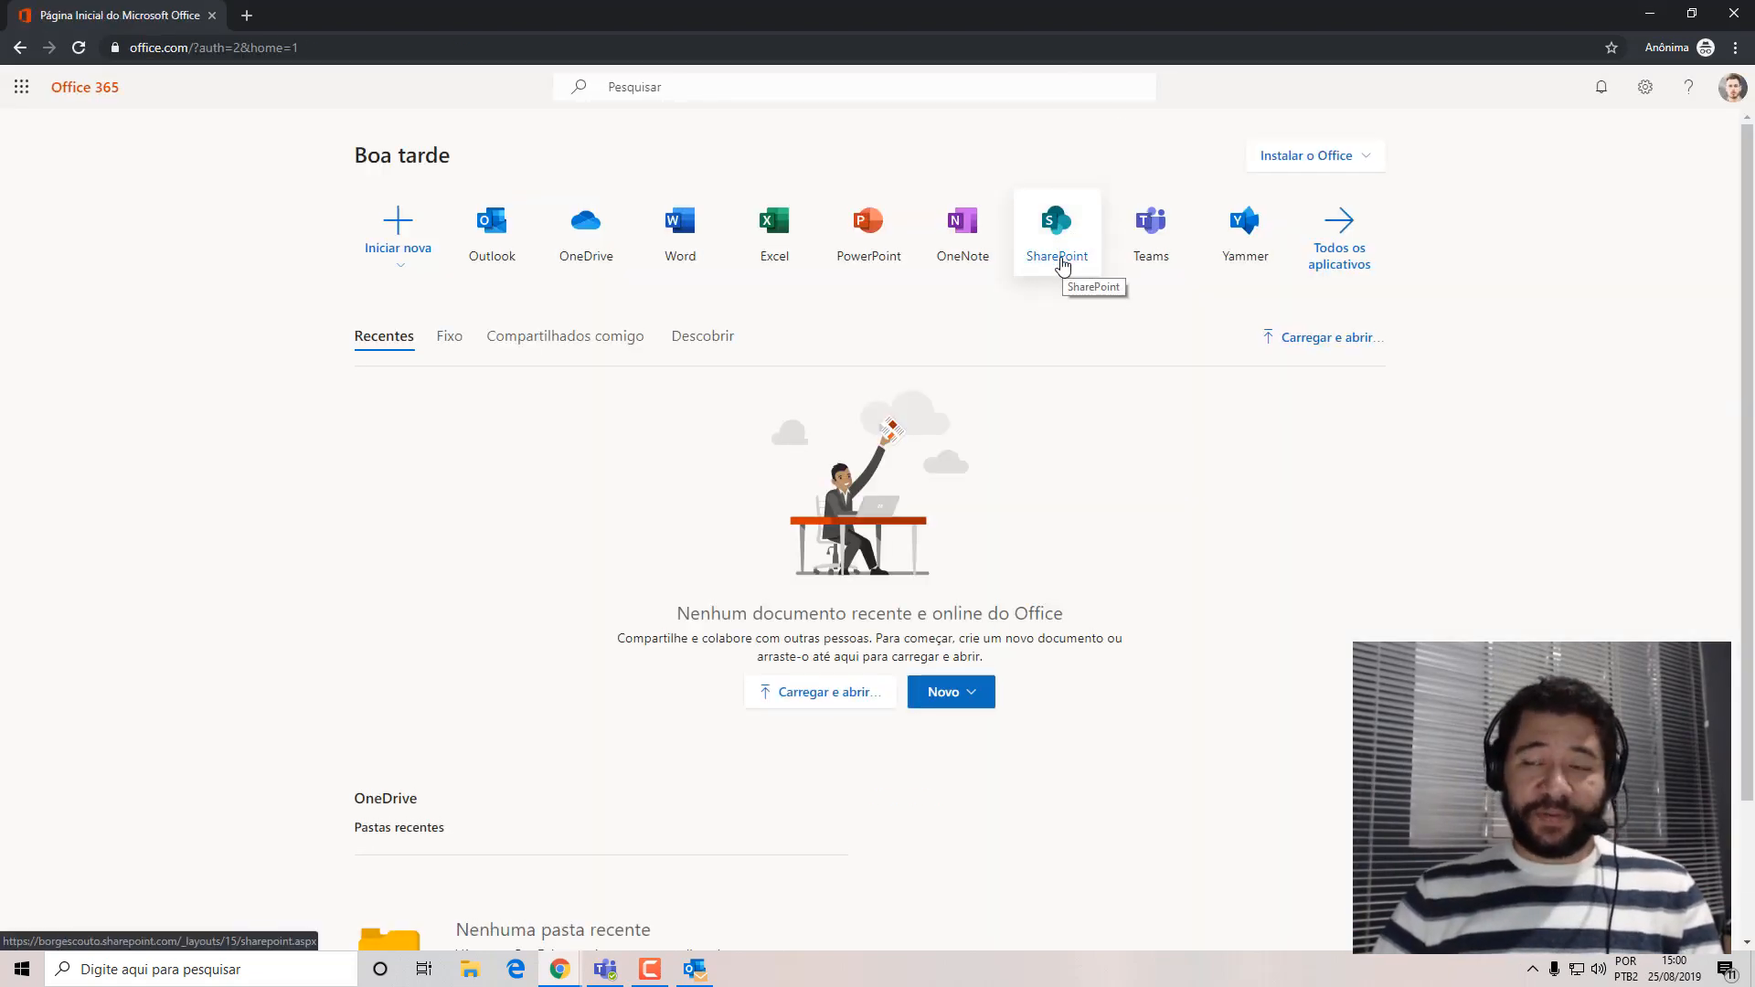
Open SharePoint from the Office 365 home page and go through its welcome tour to the end.
{"action": "left_click", "coordinate": [1732, 88]}
{"action": "left_click", "coordinate": [1730, 135]}
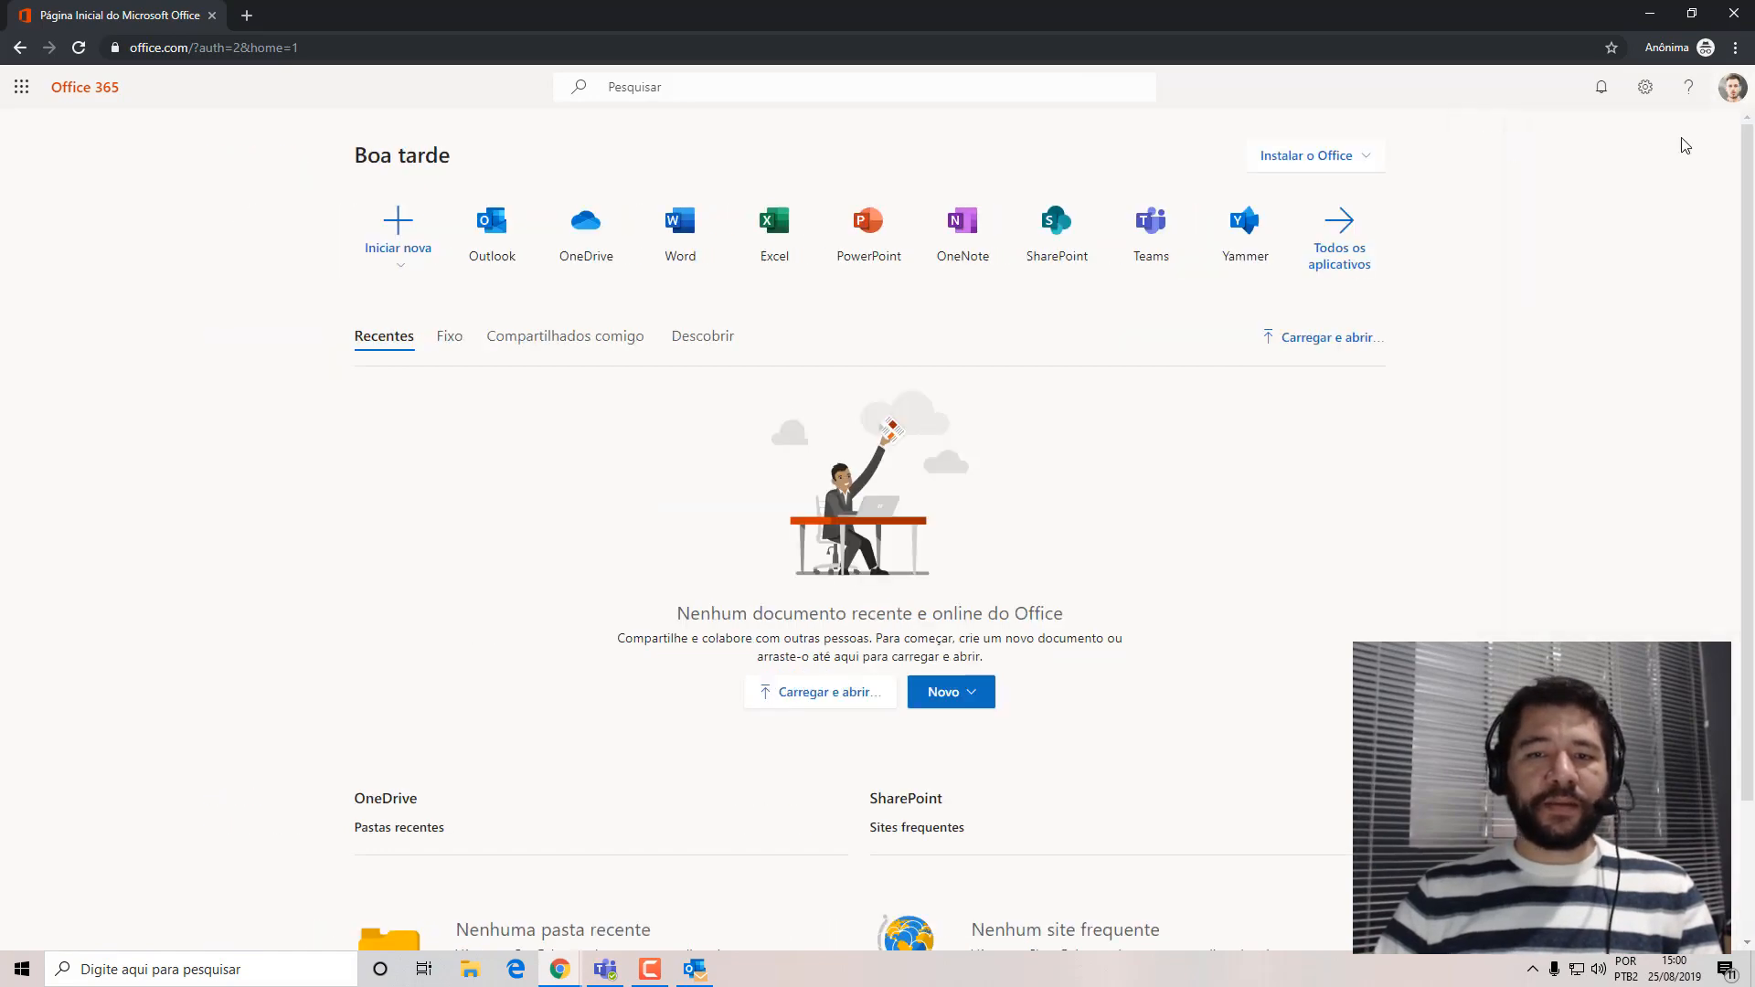
{"action": "left_click", "coordinate": [1058, 266]}
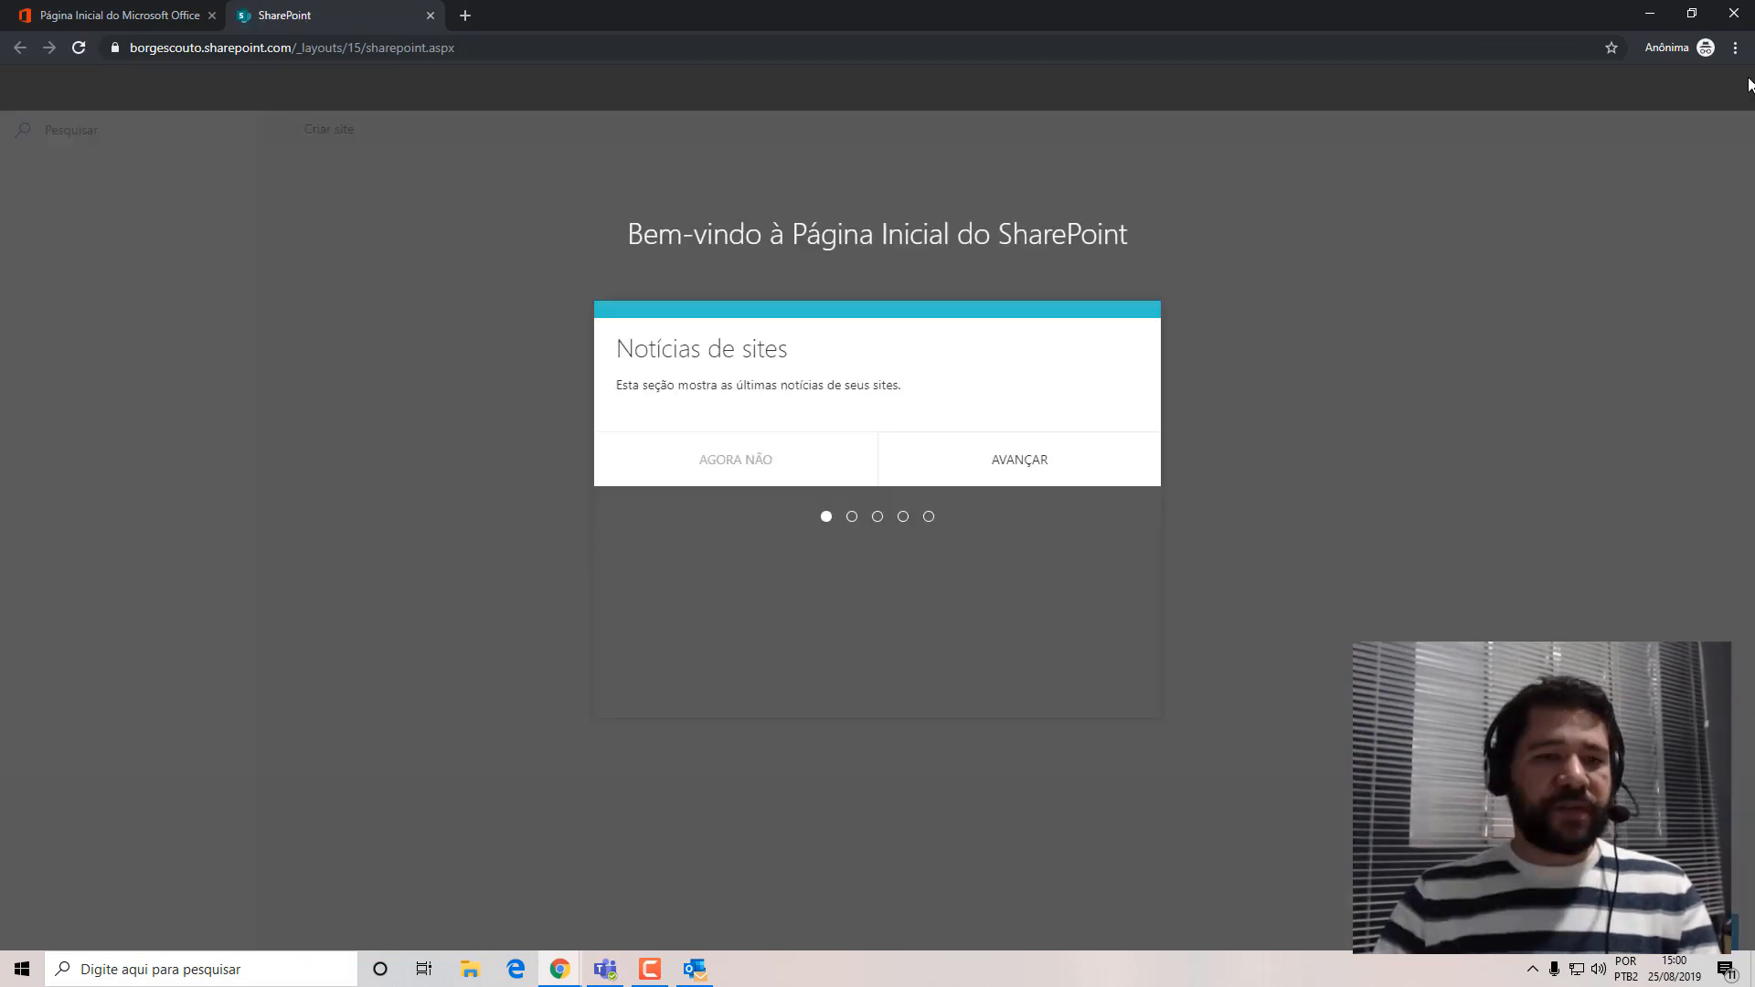
{"action": "left_click", "coordinate": [1051, 708]}
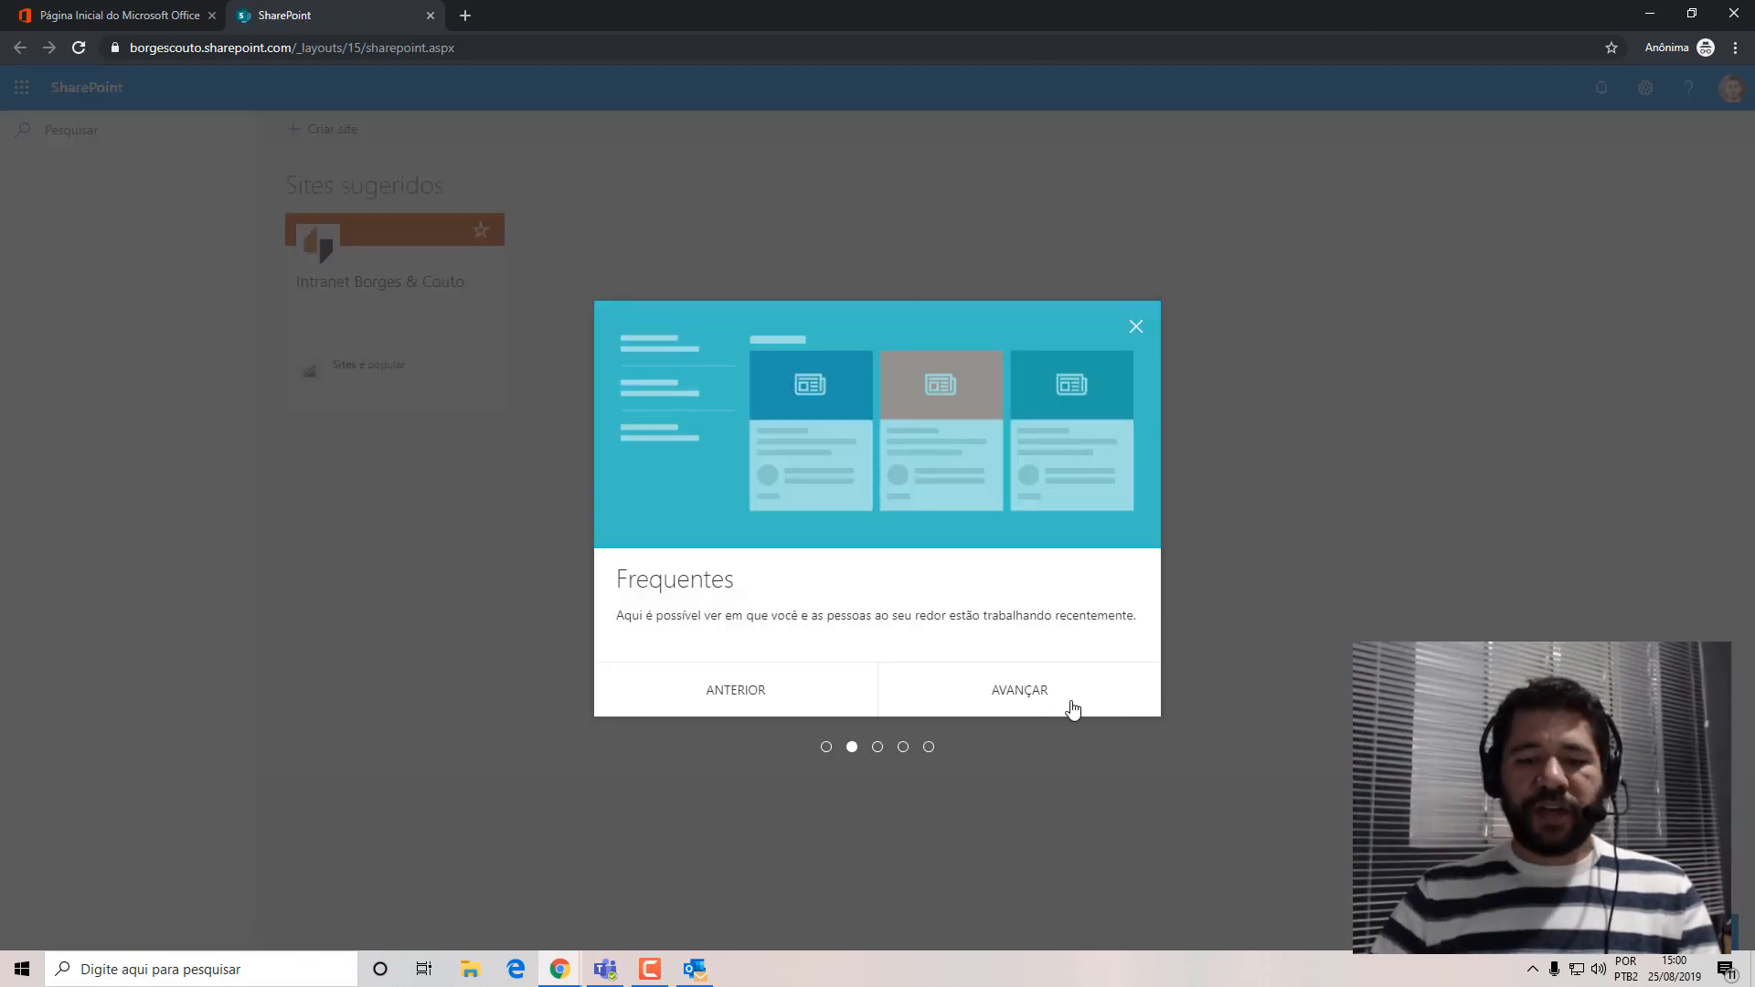
{"action": "double_click", "coordinate": [1069, 710]}
{"action": "left_click", "coordinate": [1072, 709]}
{"action": "left_click", "coordinate": [1071, 708]}
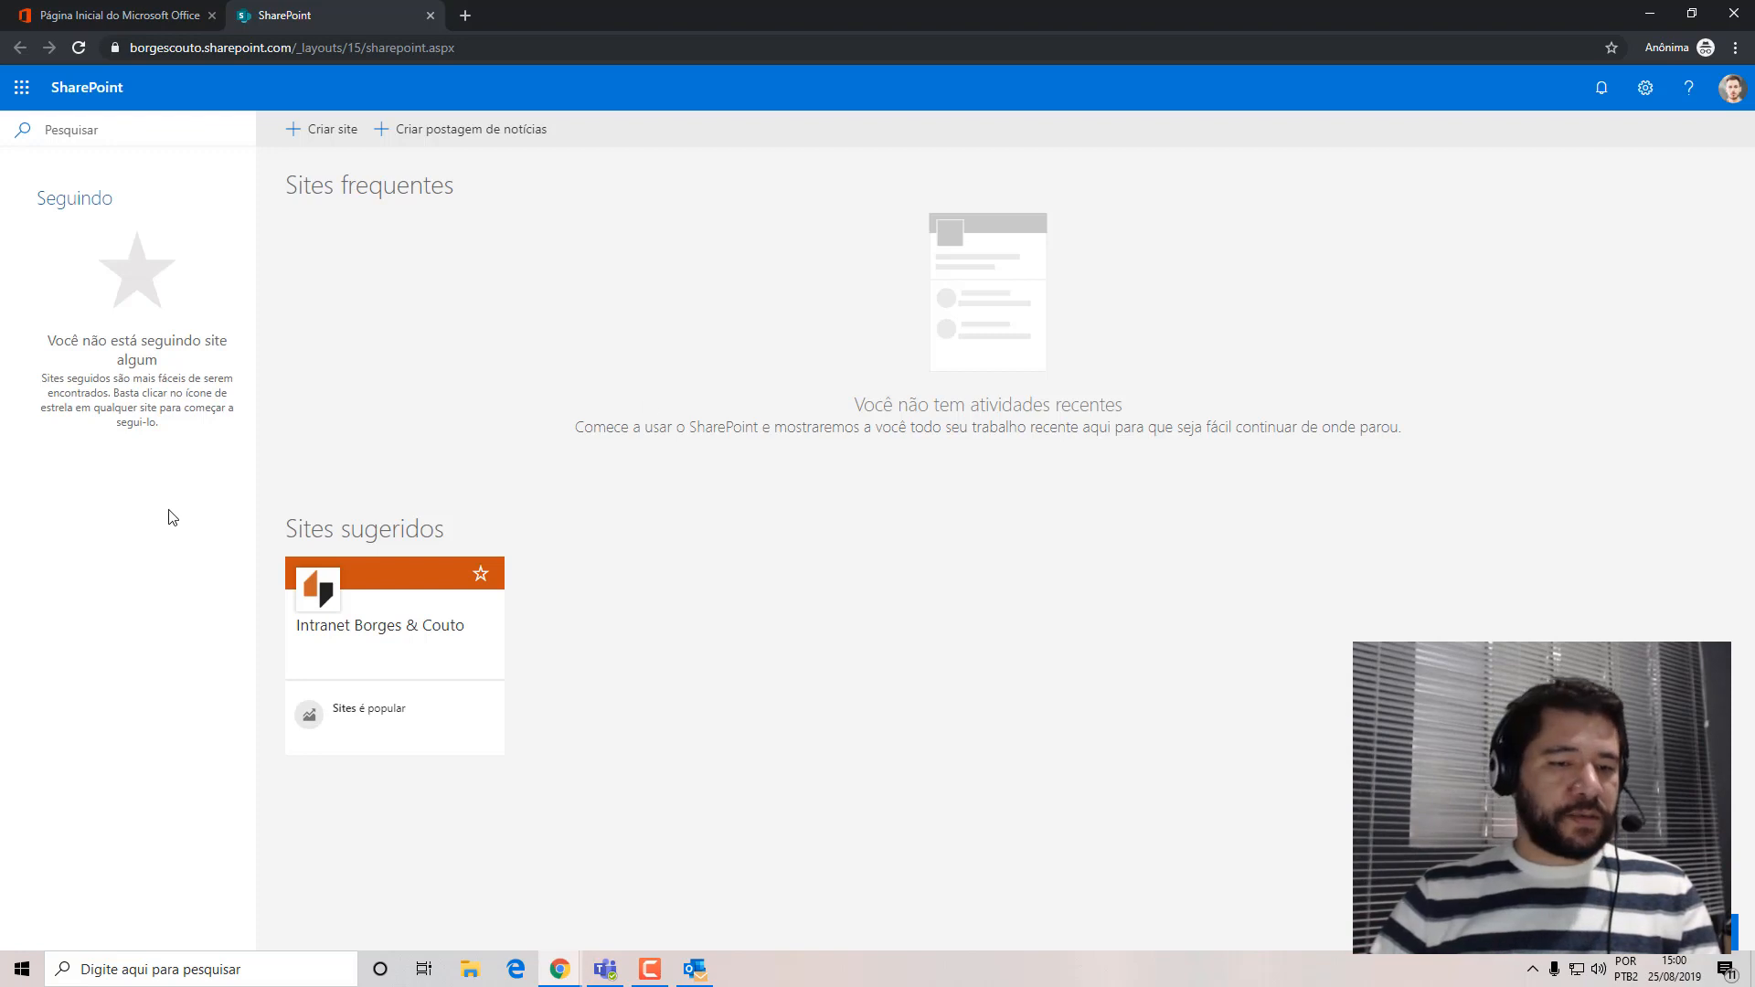
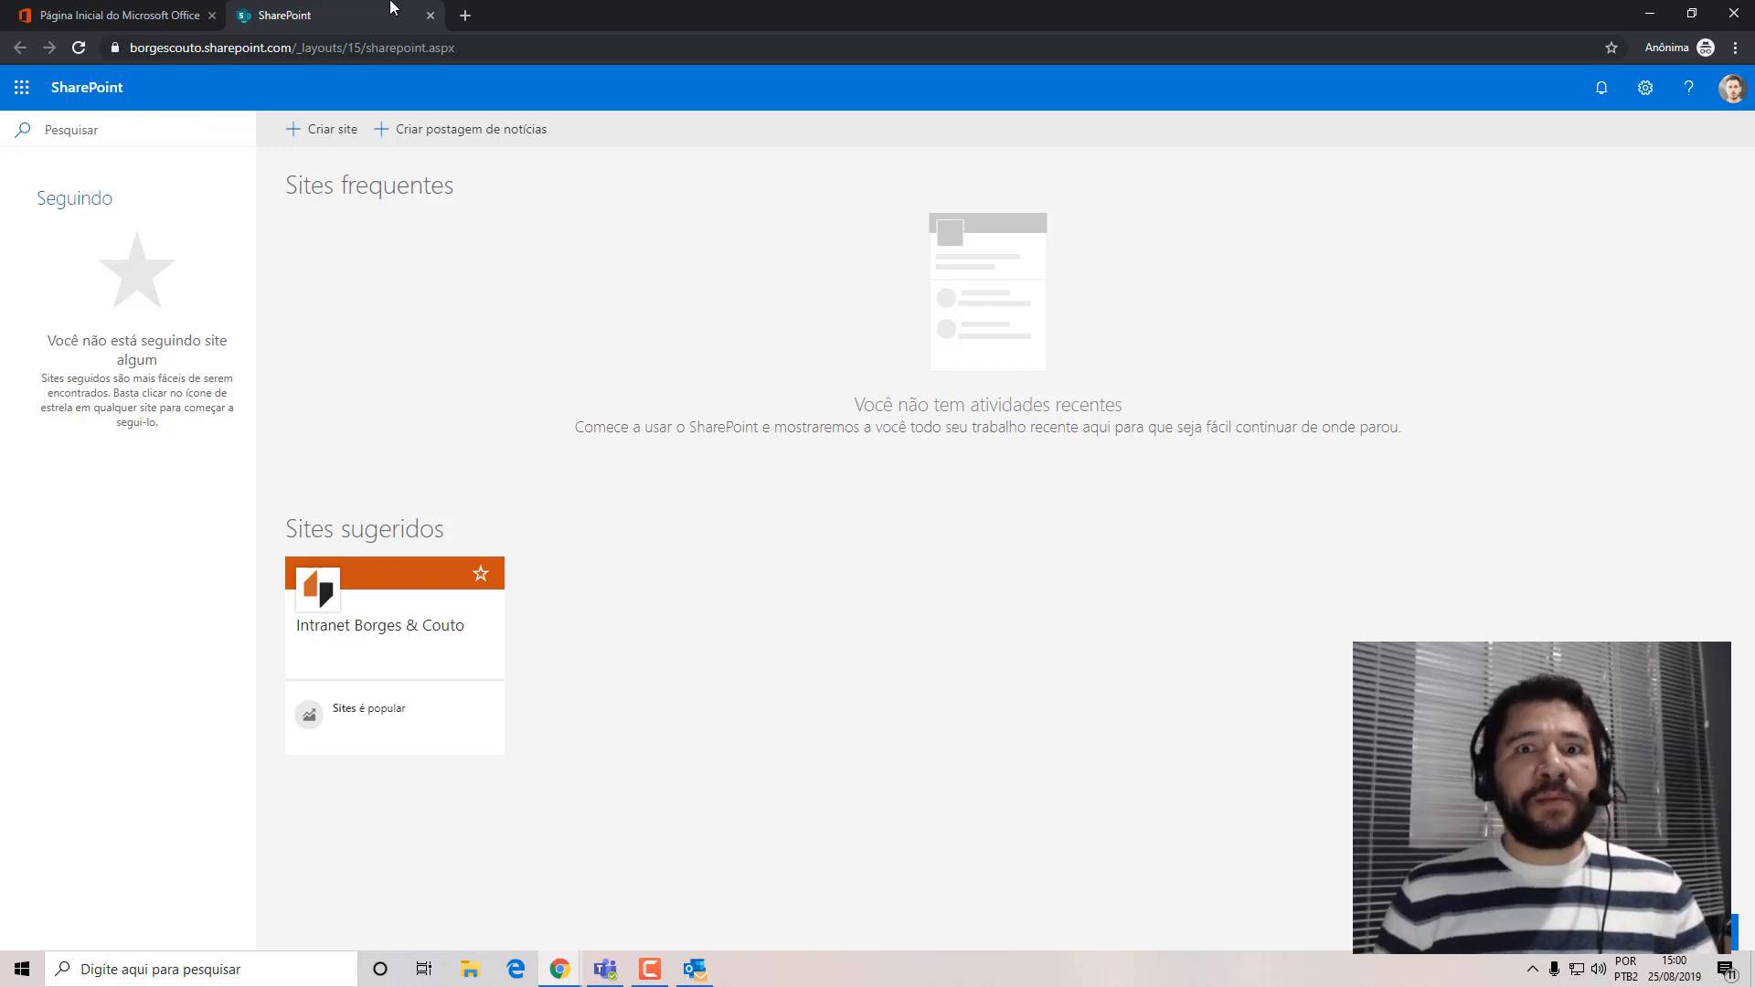
Open the Intranet Borges & Couto site and try to enter its Tecnologia site as the signed-in test user.
{"action": "left_click", "coordinate": [391, 627]}
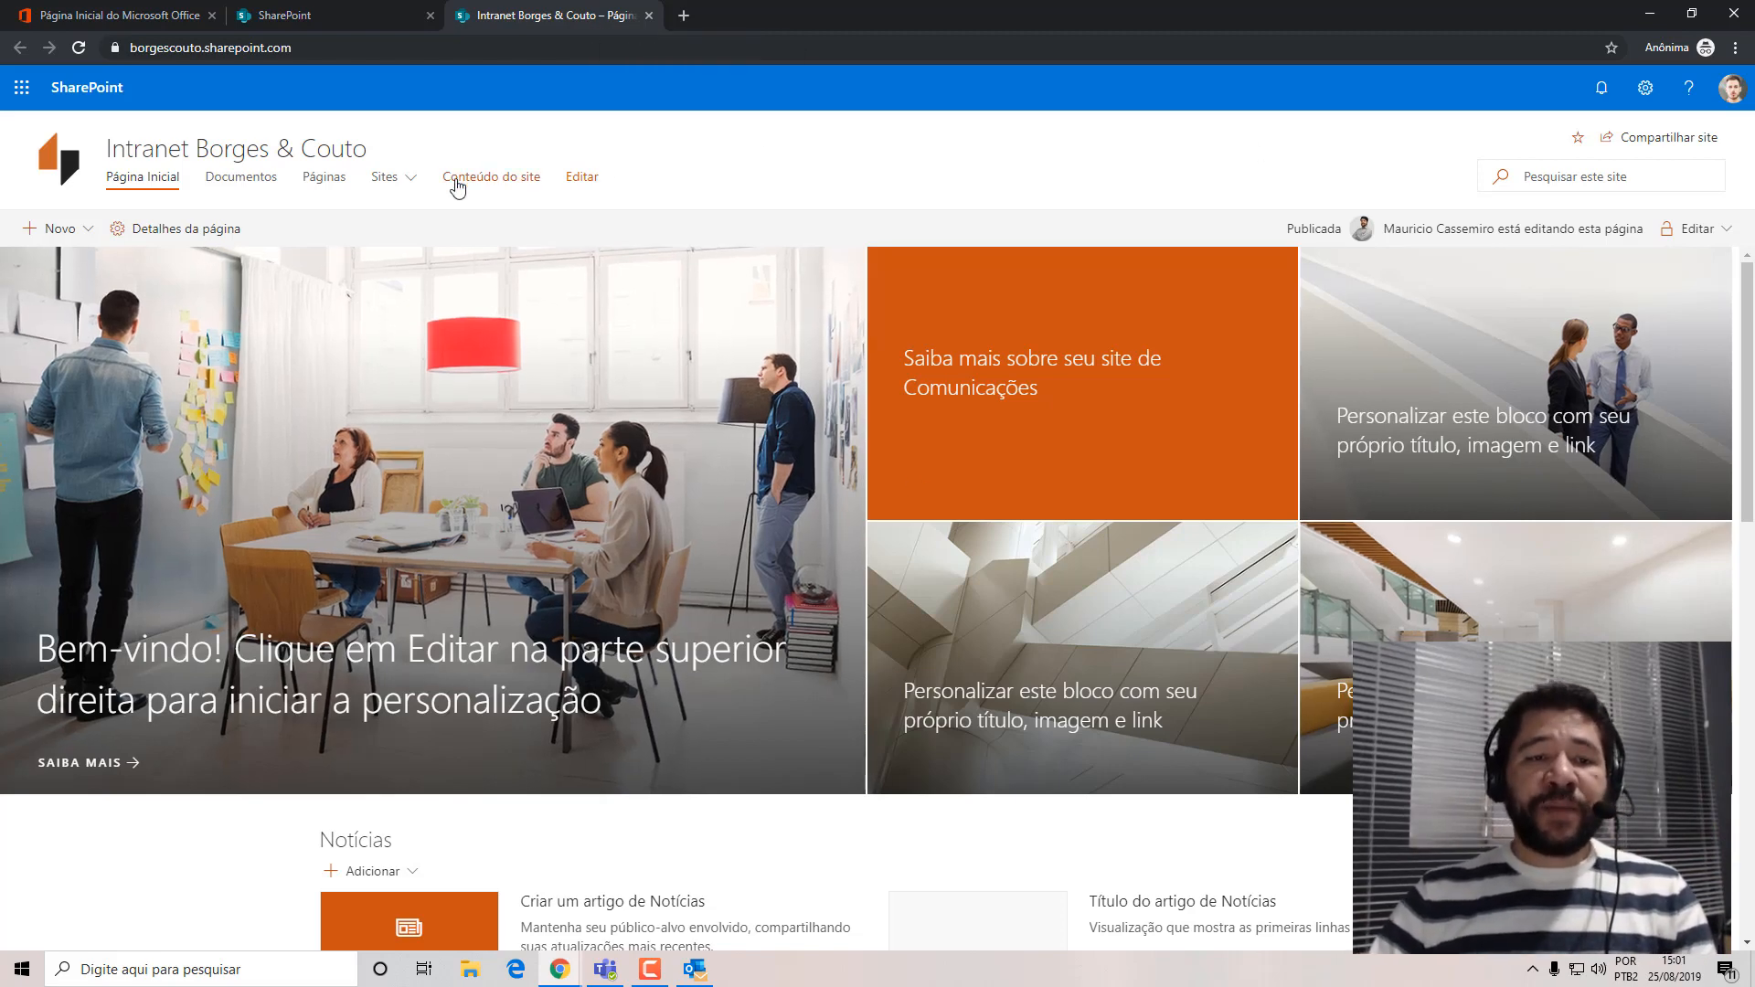
{"action": "left_click", "coordinate": [414, 183]}
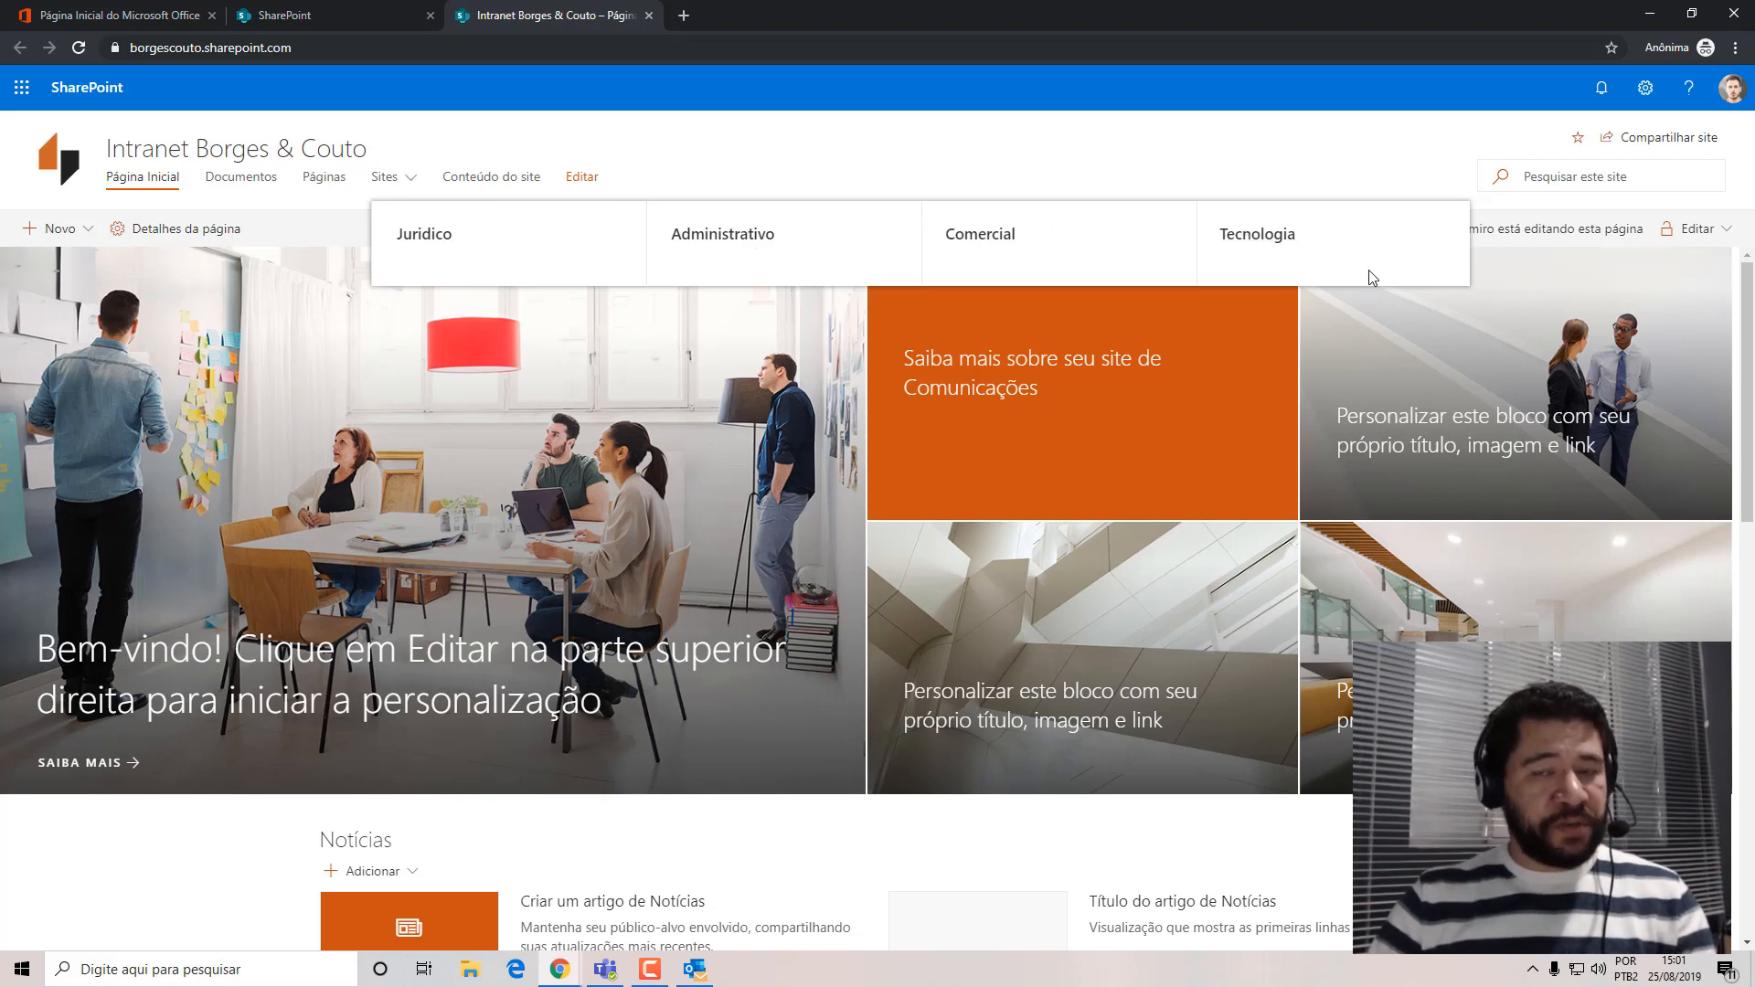
{"action": "left_click", "coordinate": [1248, 236]}
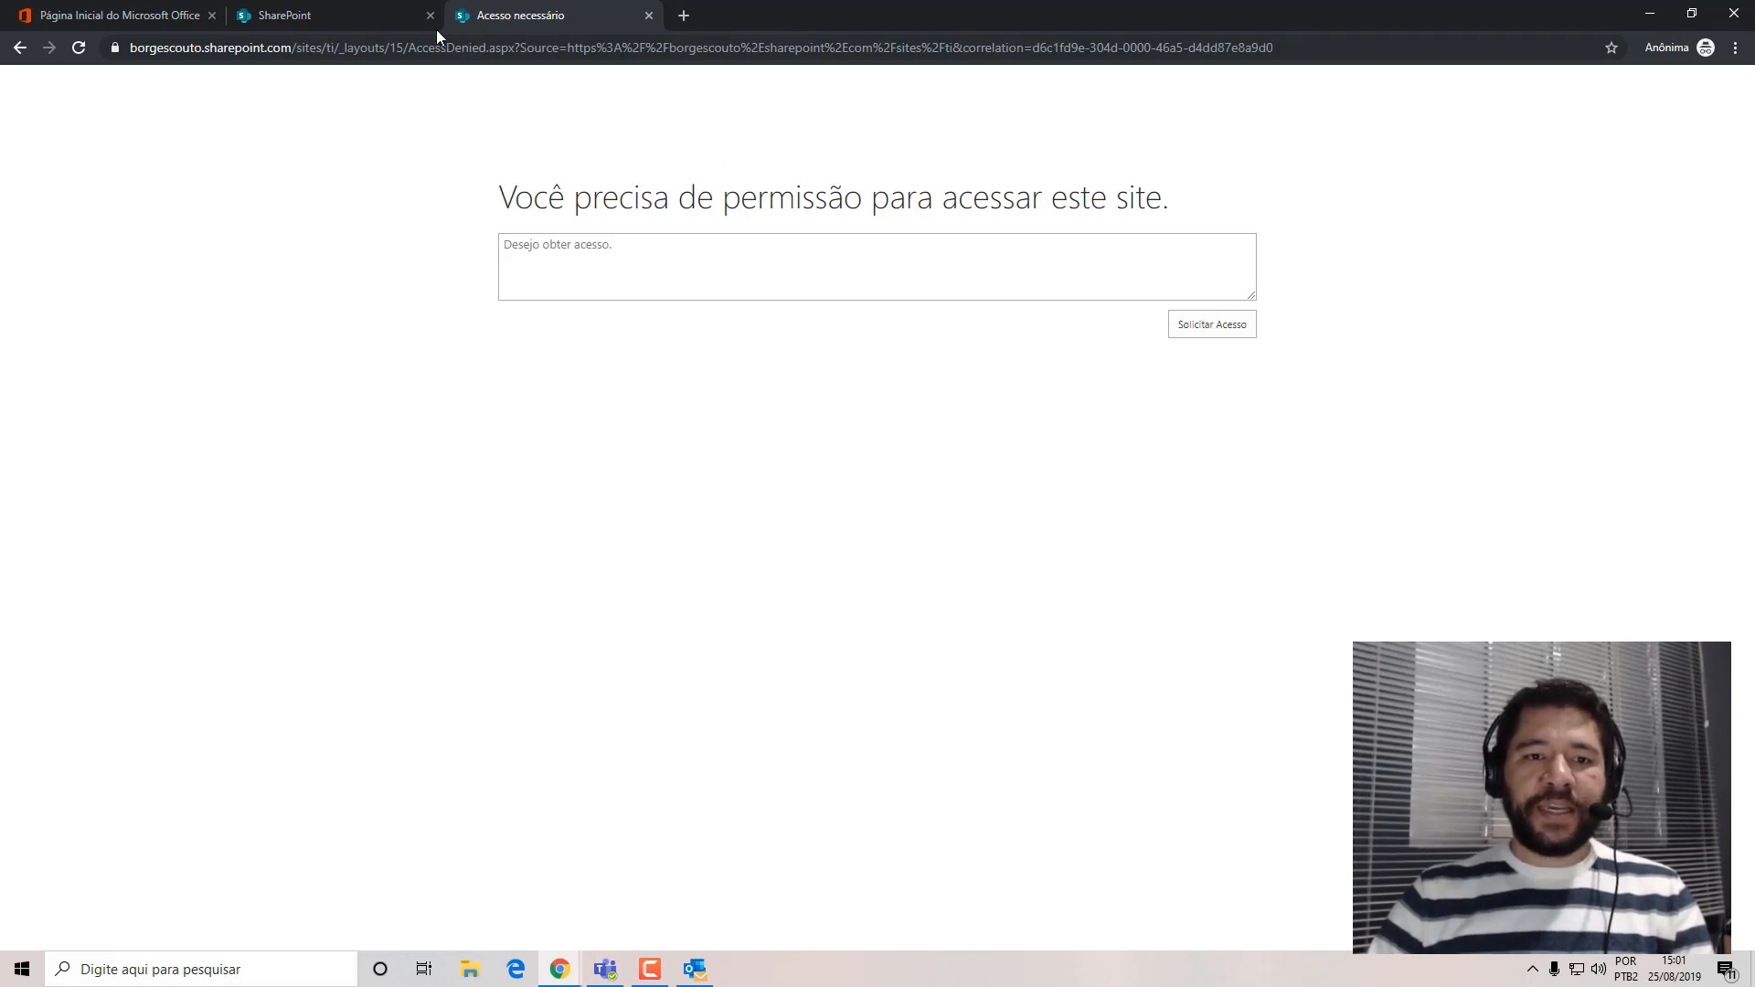
{"action": "left_click", "coordinate": [538, 249]}
{"action": "key", "text": "ctrl+a"}
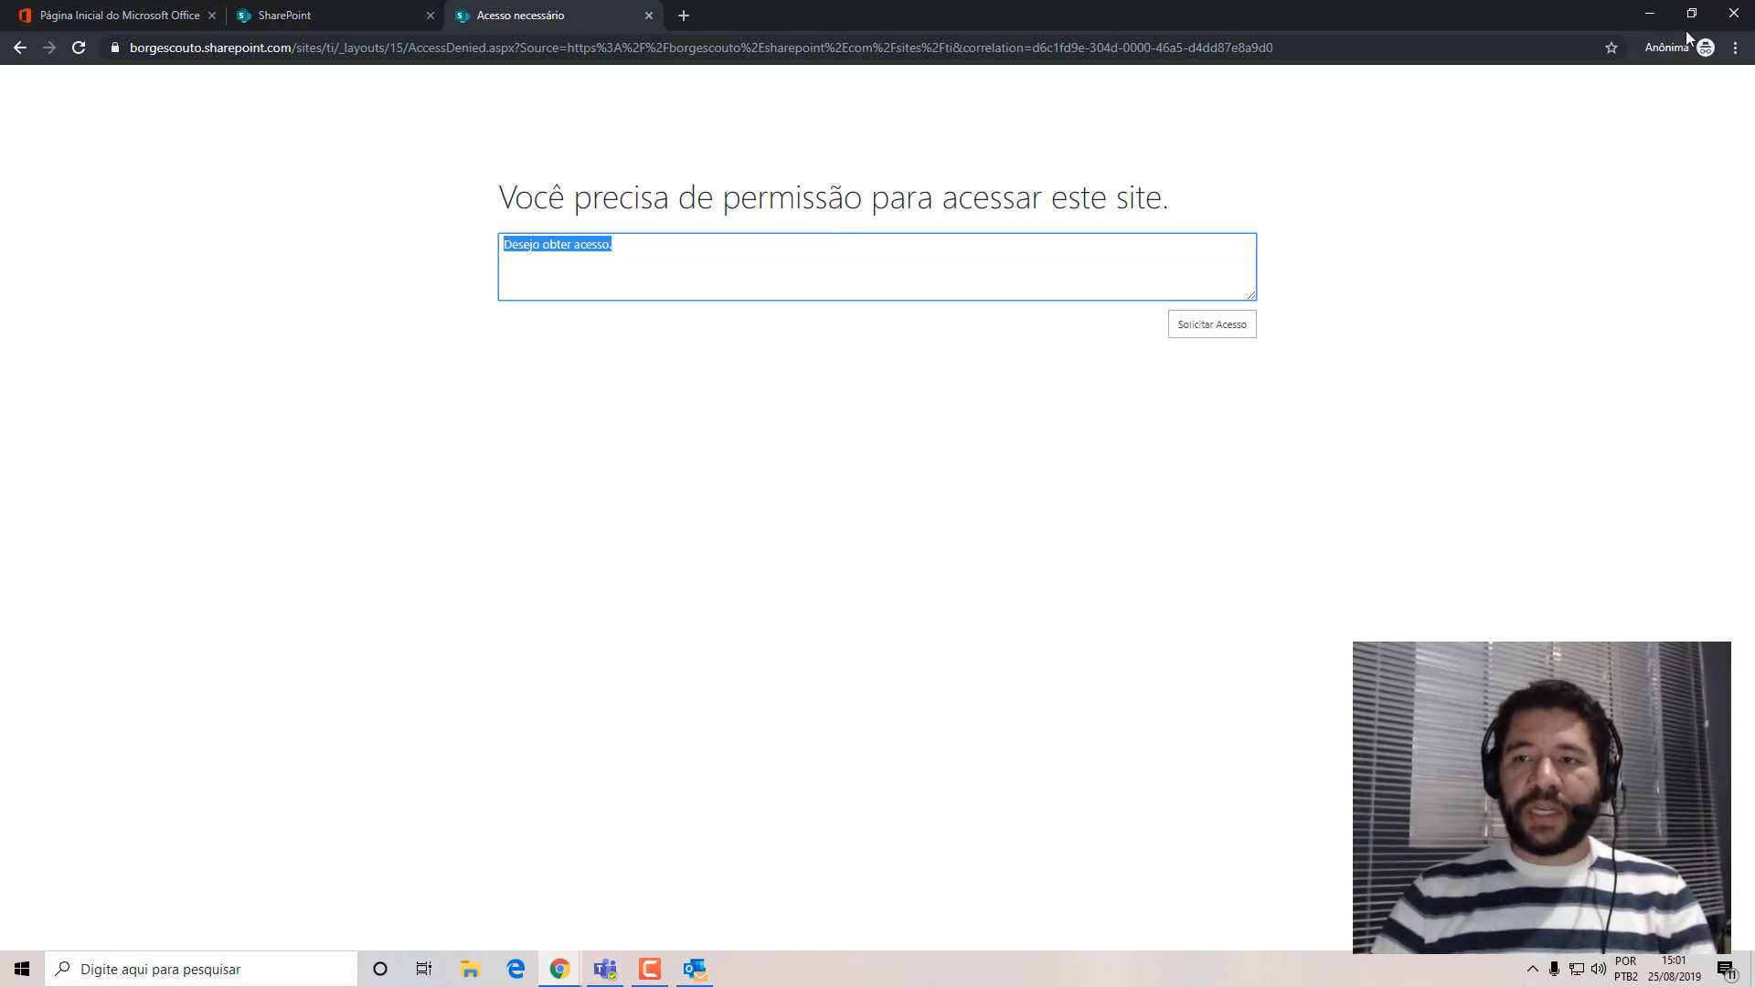
Minimize the incognito window and switch to the administrator's Chrome window, leaving the Microsoft 365 admin center for the SharePoint tabs.
{"action": "left_click", "coordinate": [1650, 18]}
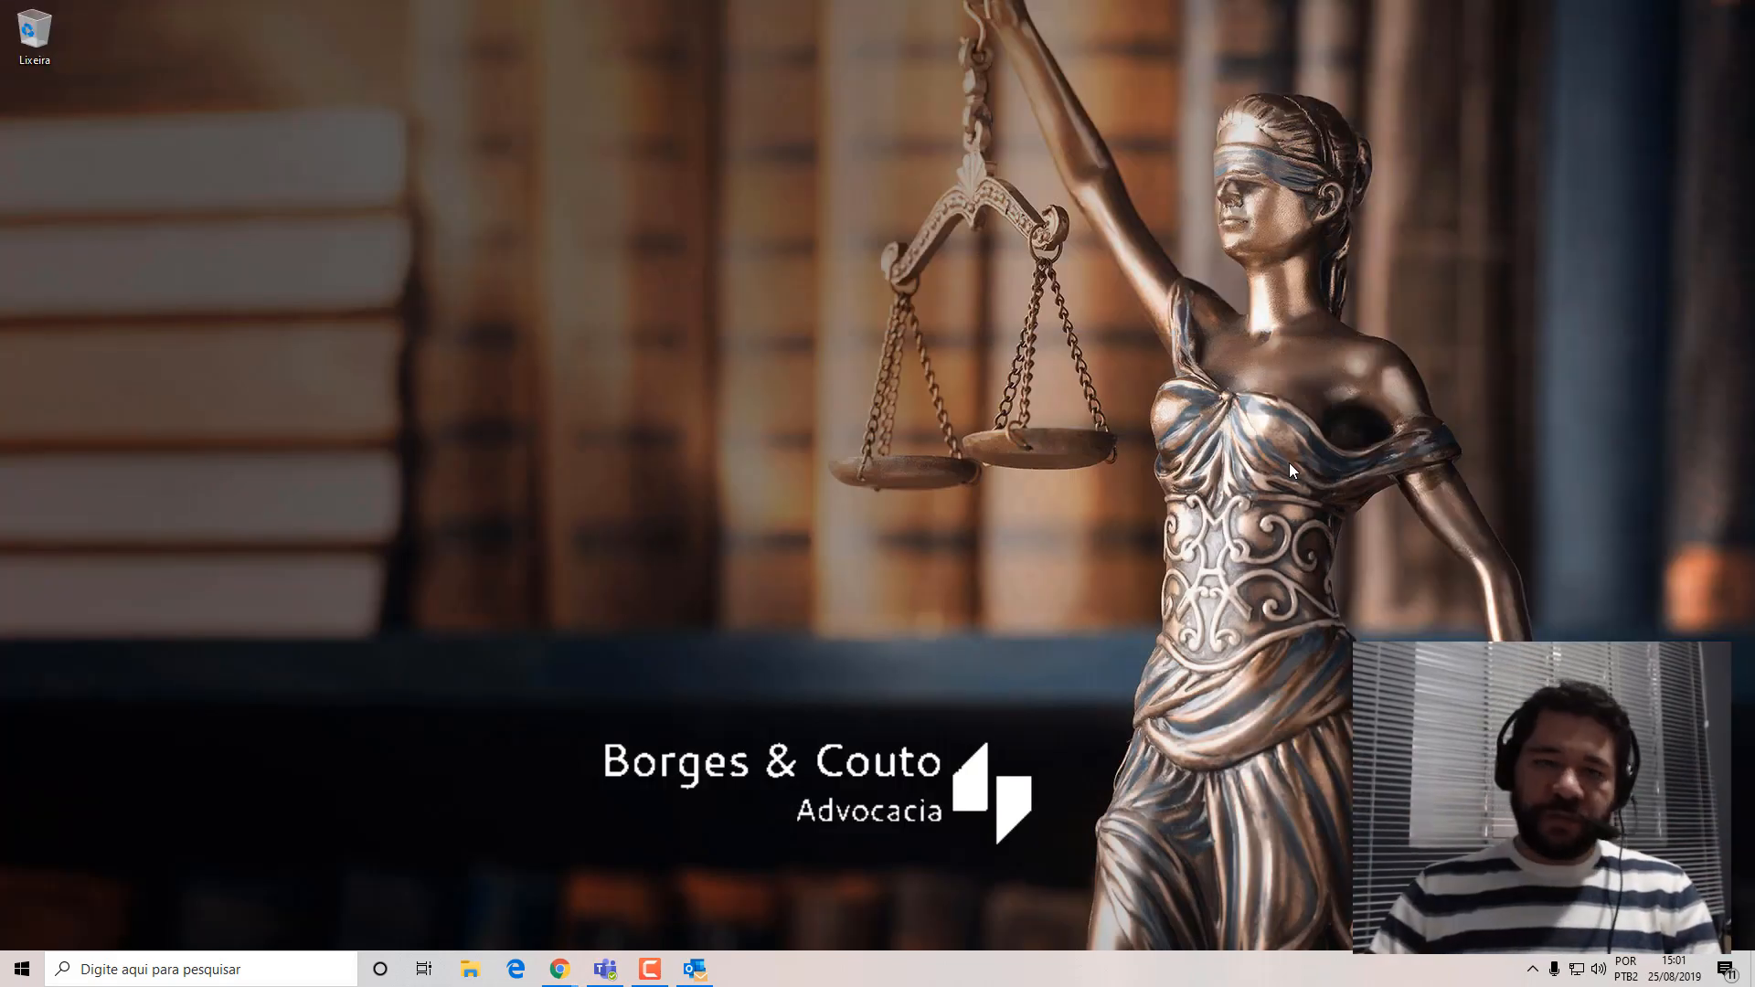
{"action": "mouse_move", "coordinate": [560, 969]}
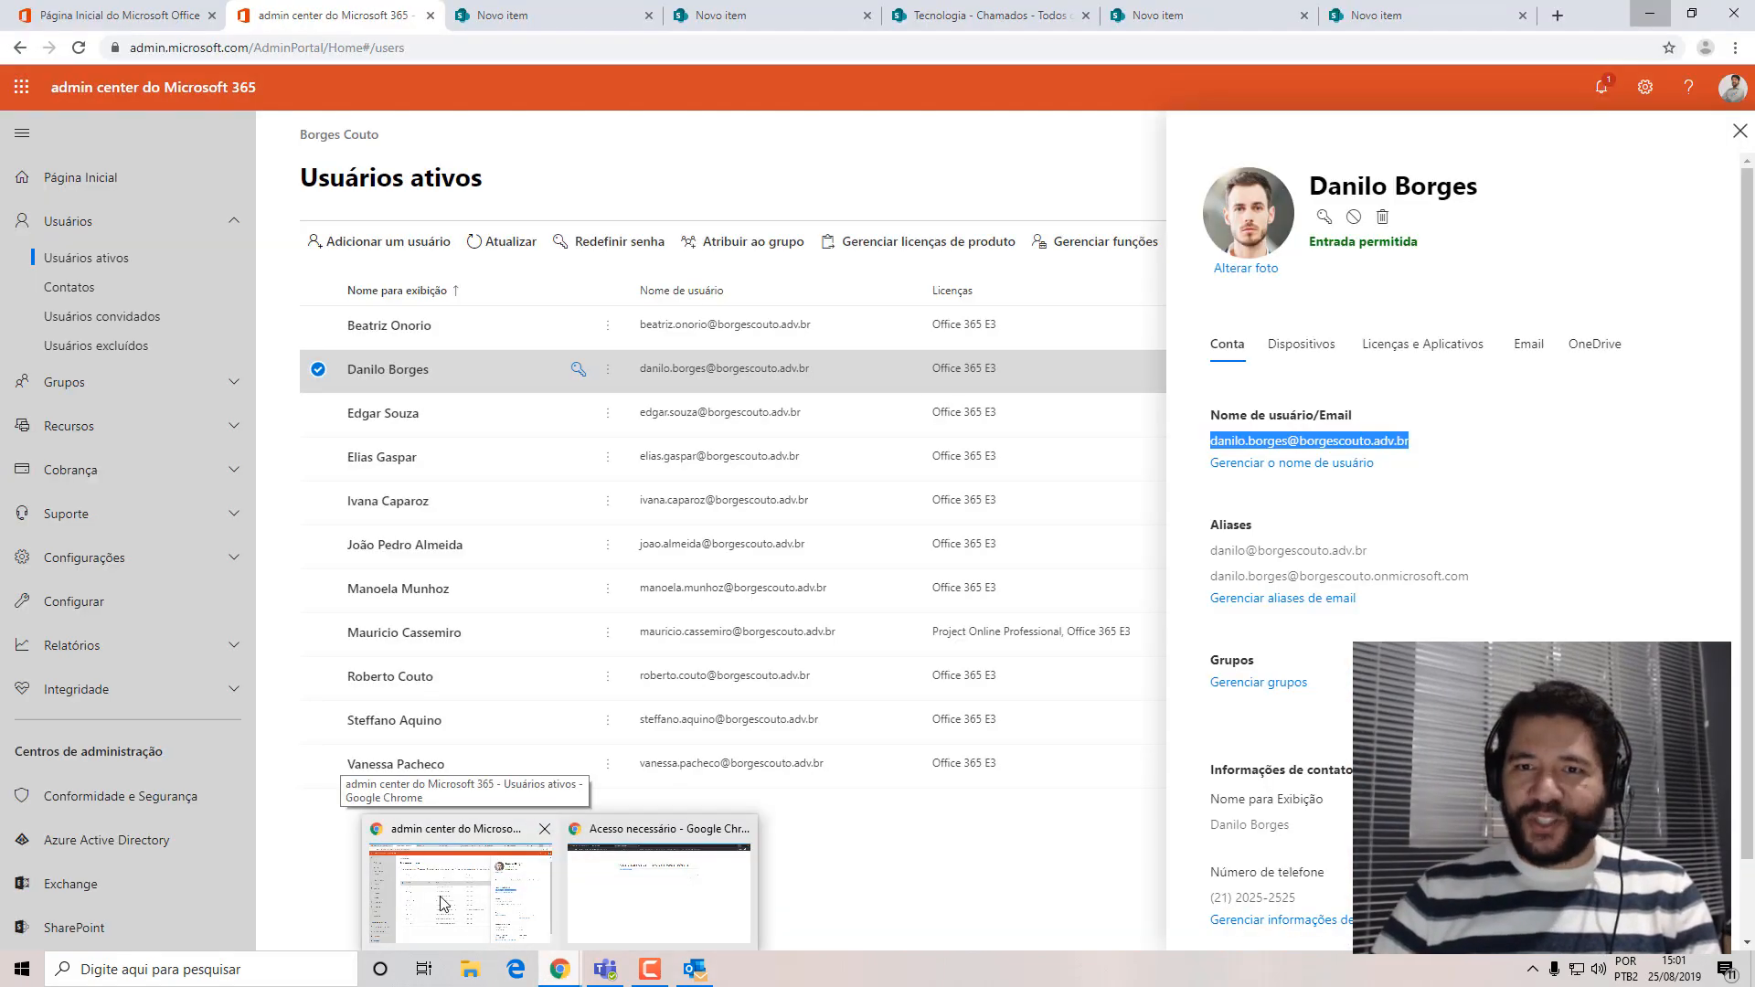
{"action": "left_click", "coordinate": [444, 903]}
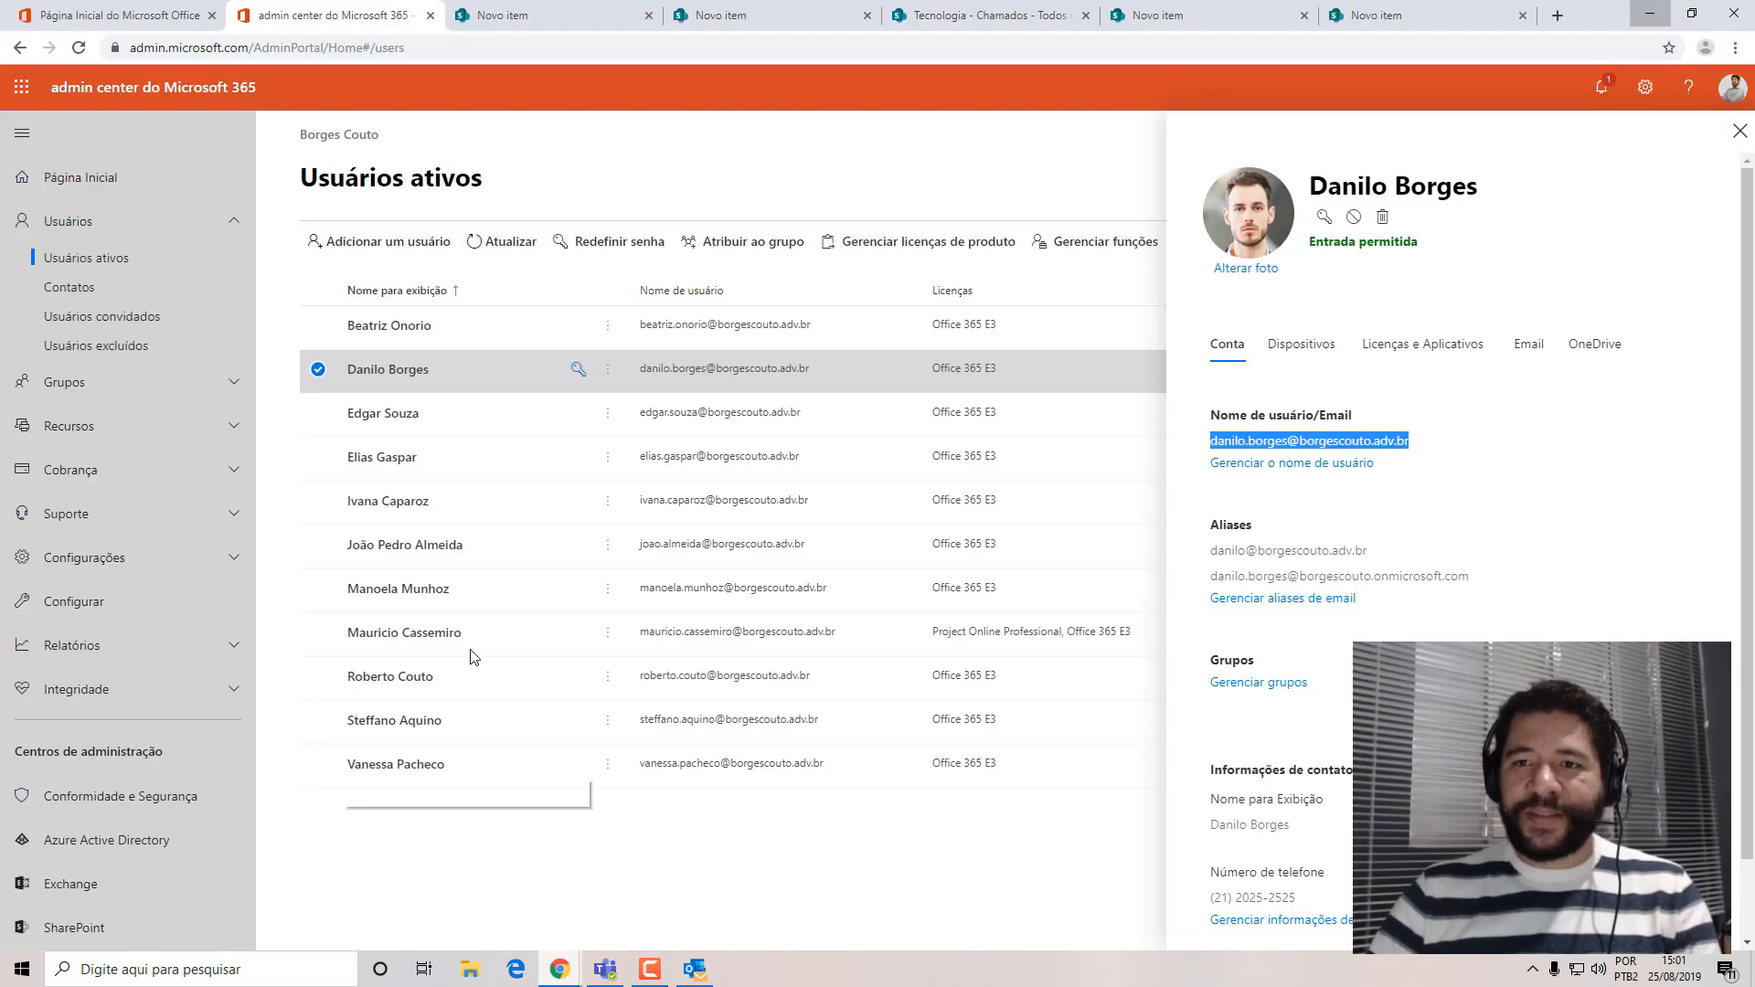
{"action": "left_click", "coordinate": [1219, 24]}
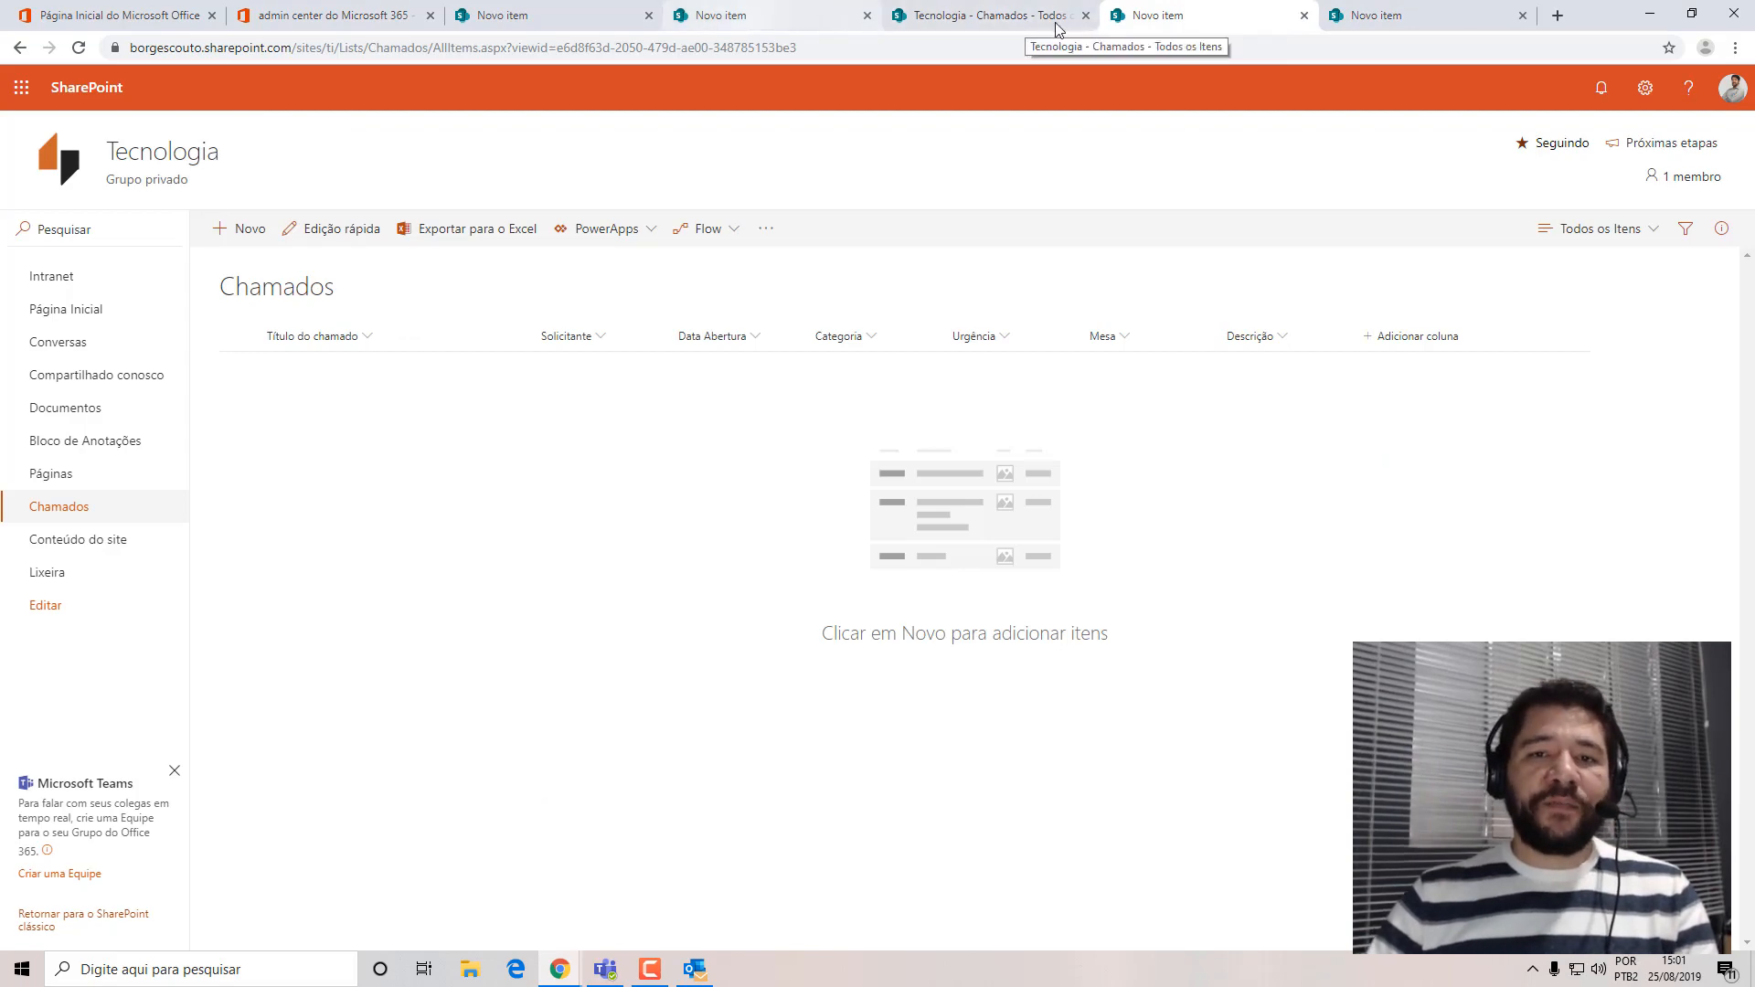
Open the intranet in a separate tab from the Chamados list and go to its Tecnologia site.
{"action": "left_click", "coordinate": [1026, 19]}
{"action": "left_click", "coordinate": [68, 285]}
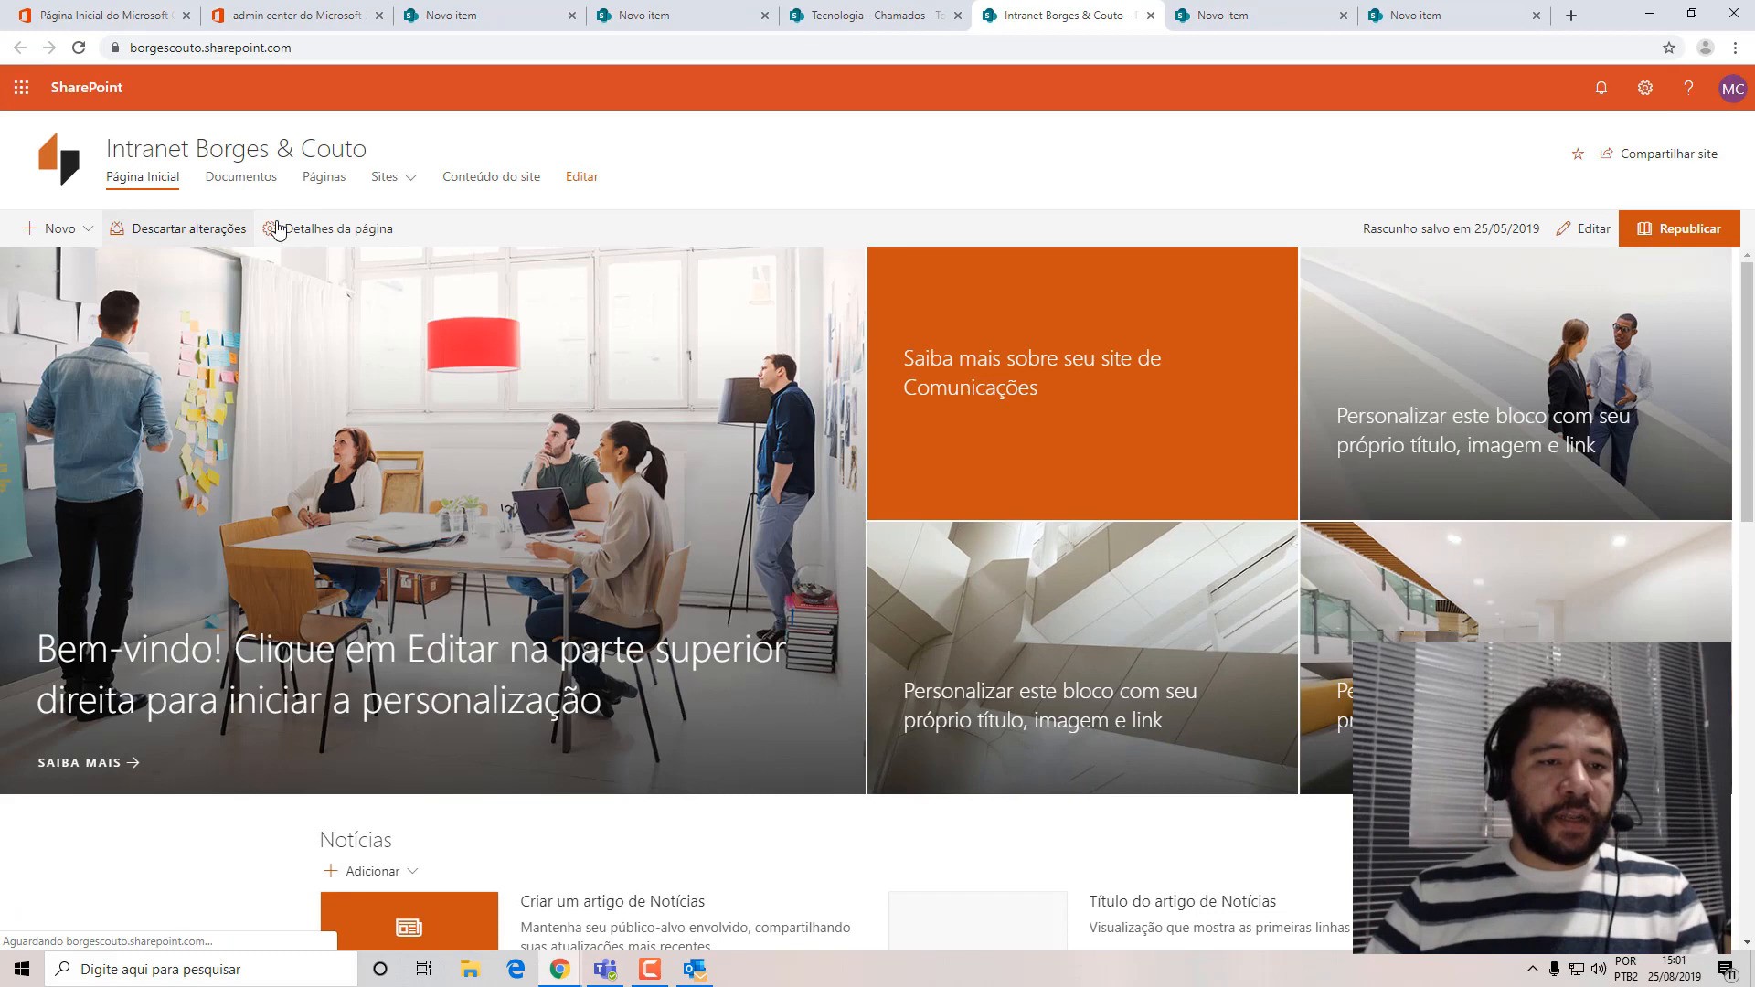
{"action": "left_click", "coordinate": [385, 178]}
{"action": "left_click", "coordinate": [1243, 242]}
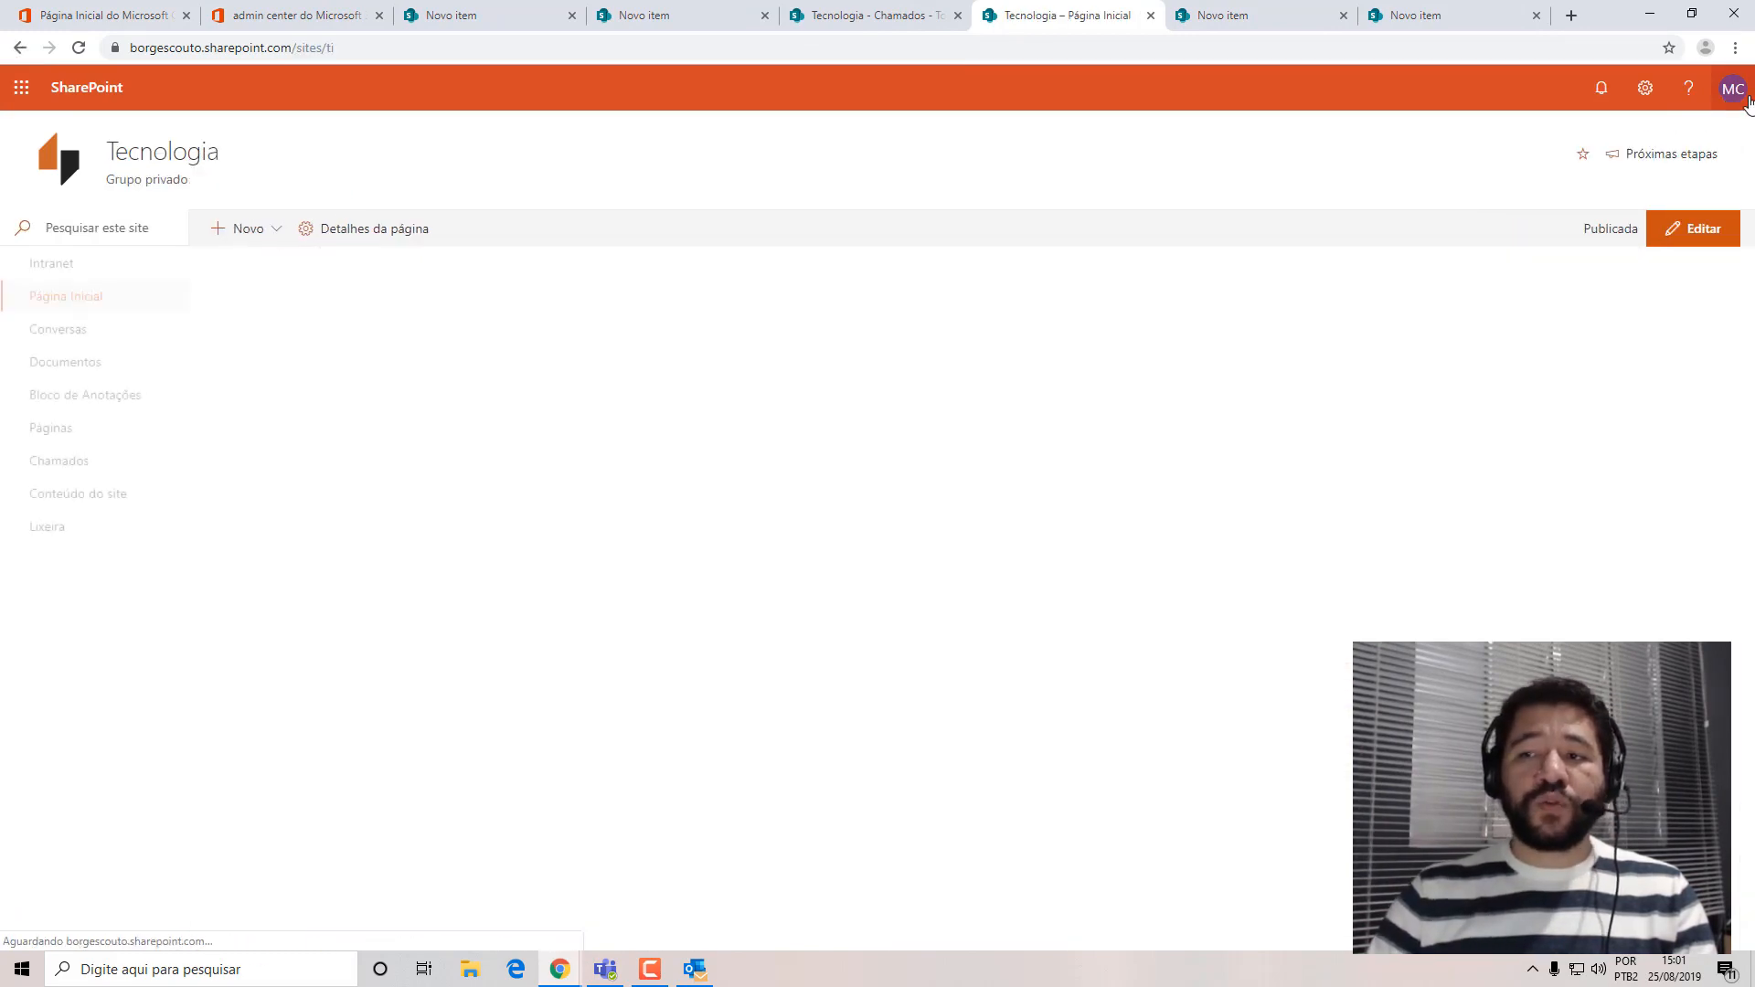
Close the Novo item tabs and the extra Tecnologia home page tab, and return to the Chamados list.
{"action": "left_click", "coordinate": [530, 16]}
{"action": "left_click", "coordinate": [572, 15]}
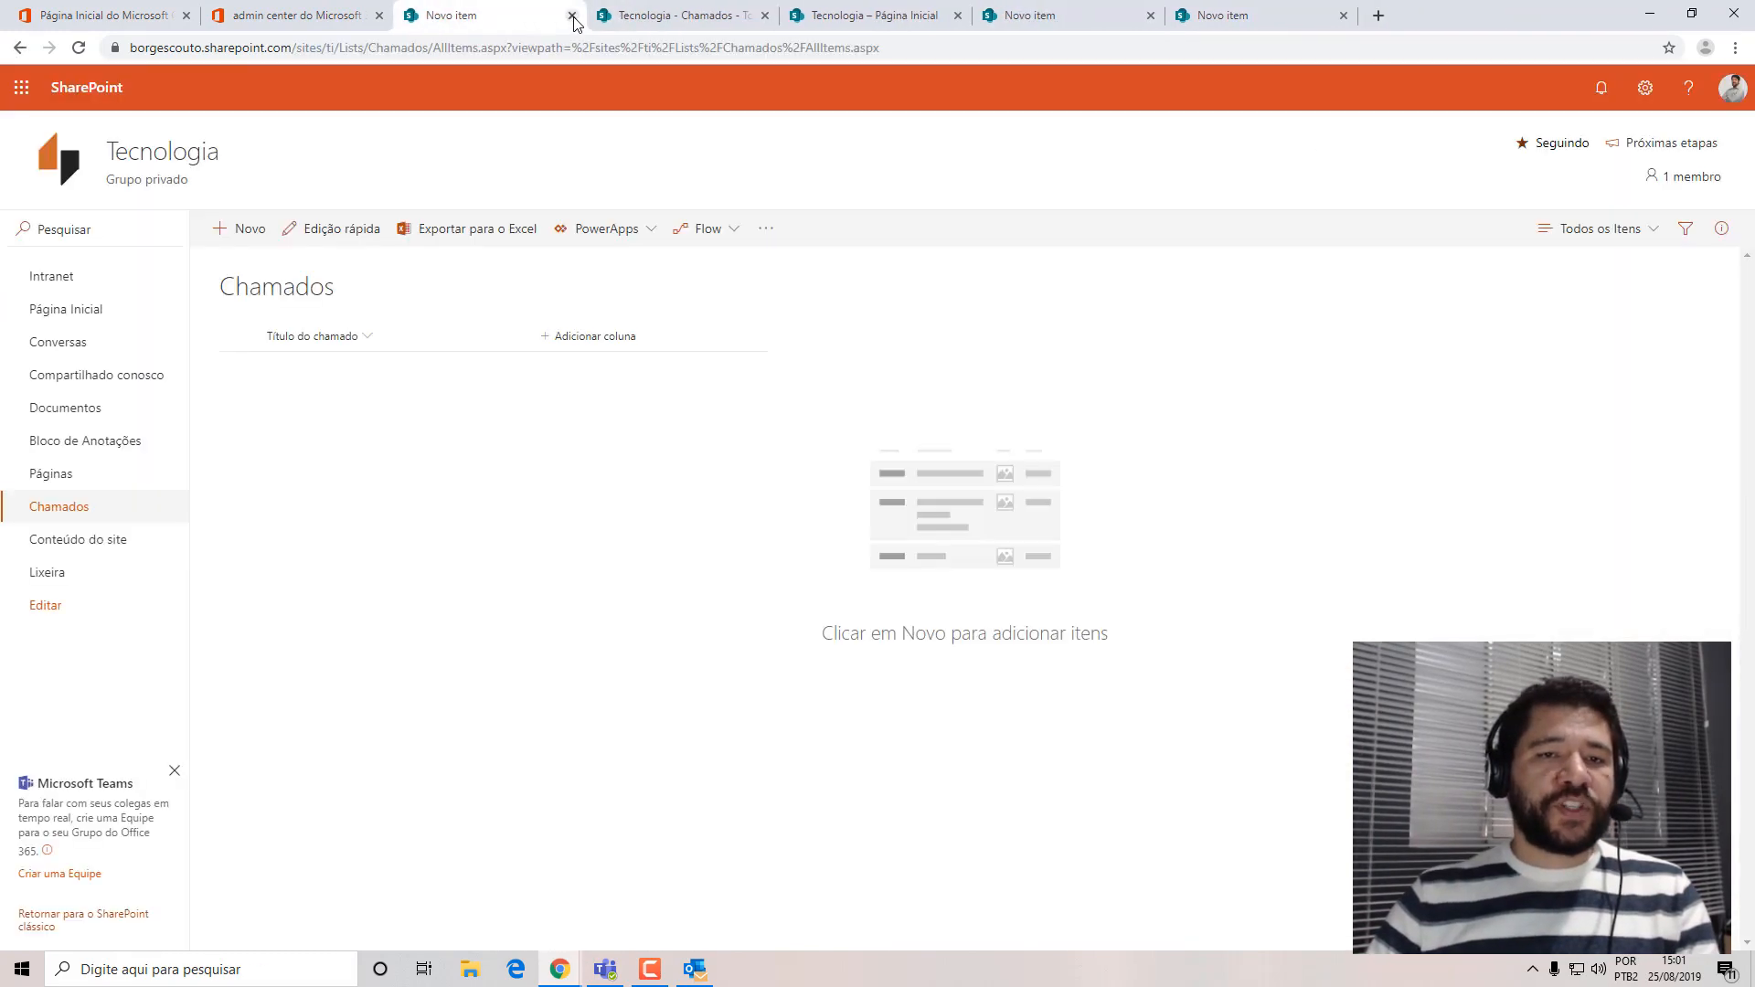
{"action": "left_click", "coordinate": [571, 15]}
{"action": "left_click", "coordinate": [741, 18]}
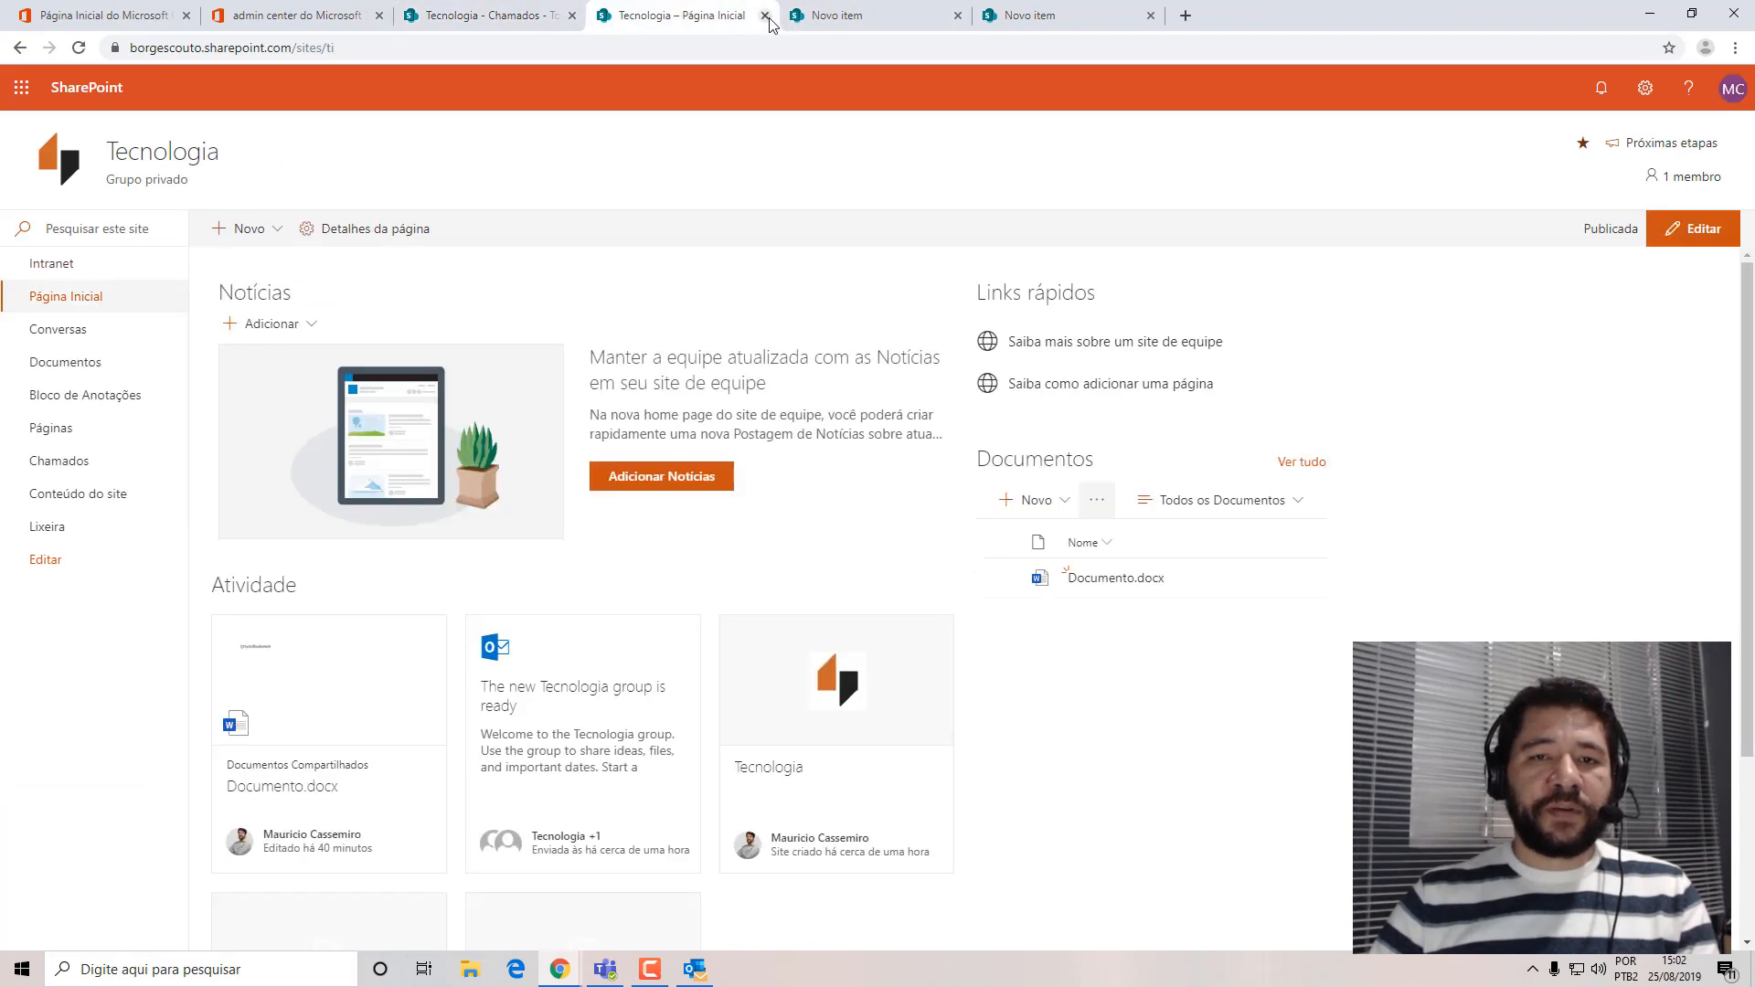
{"action": "left_click", "coordinate": [765, 16]}
{"action": "left_click", "coordinate": [765, 15]}
{"action": "left_click", "coordinate": [765, 16]}
{"action": "left_click", "coordinate": [370, 17]}
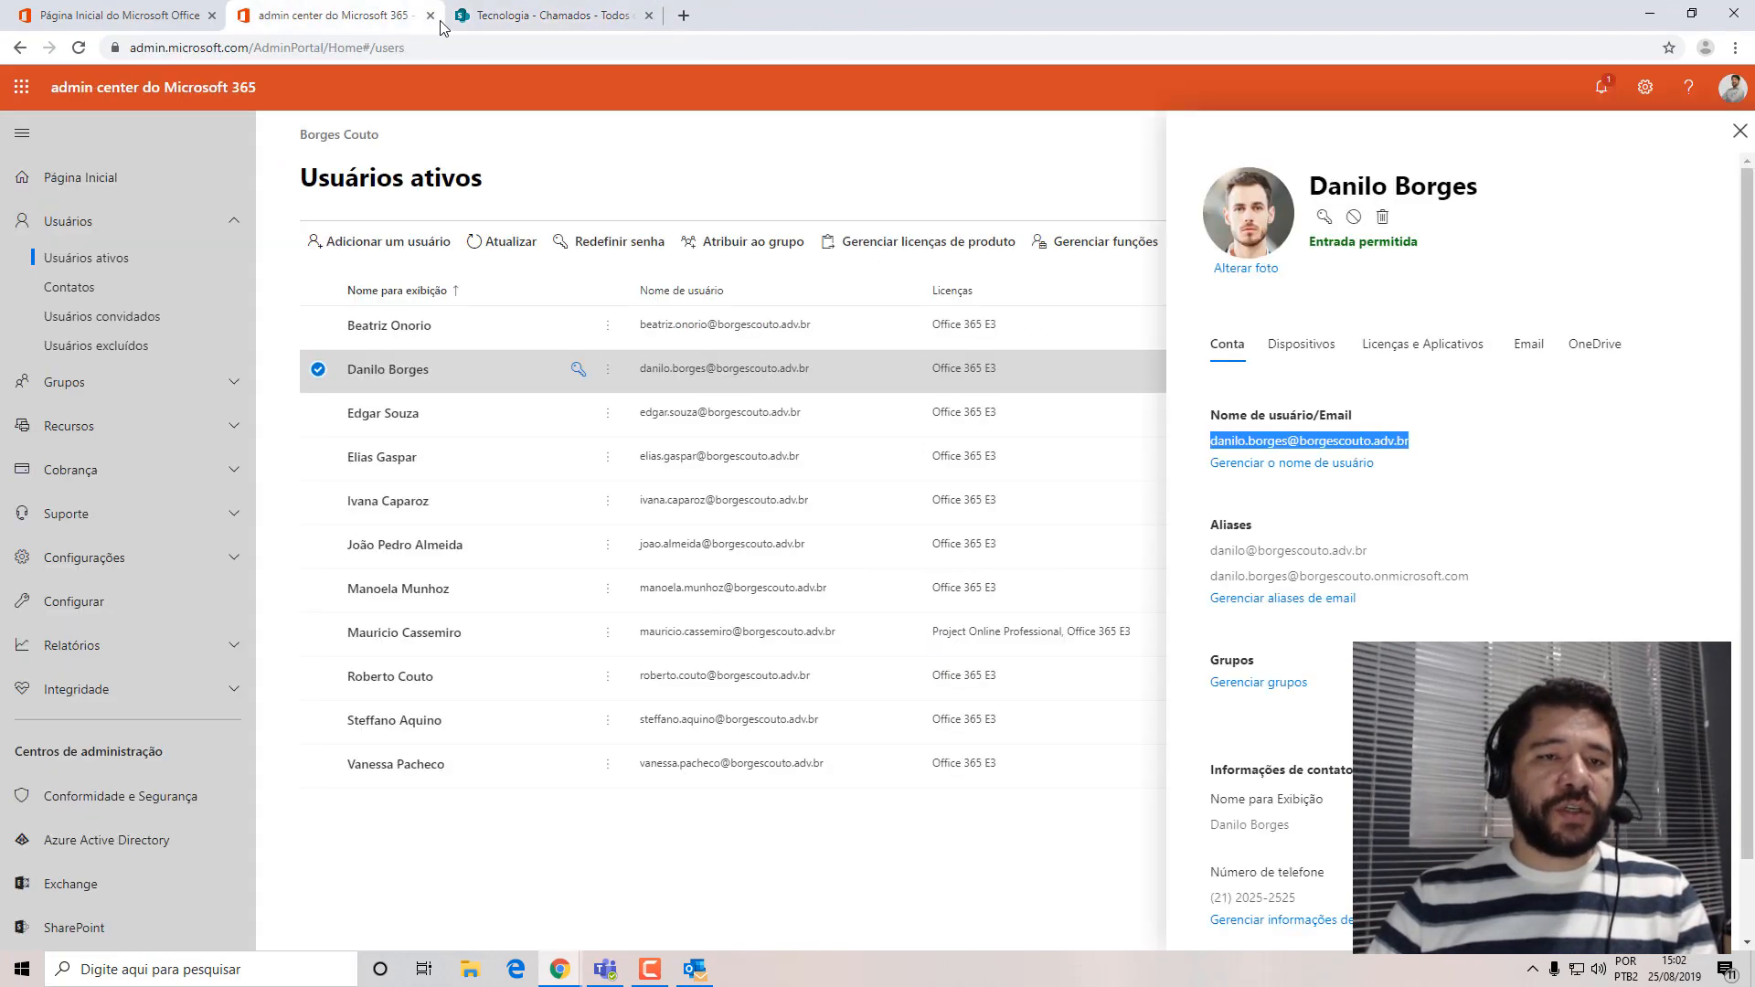
{"action": "left_click", "coordinate": [587, 25]}
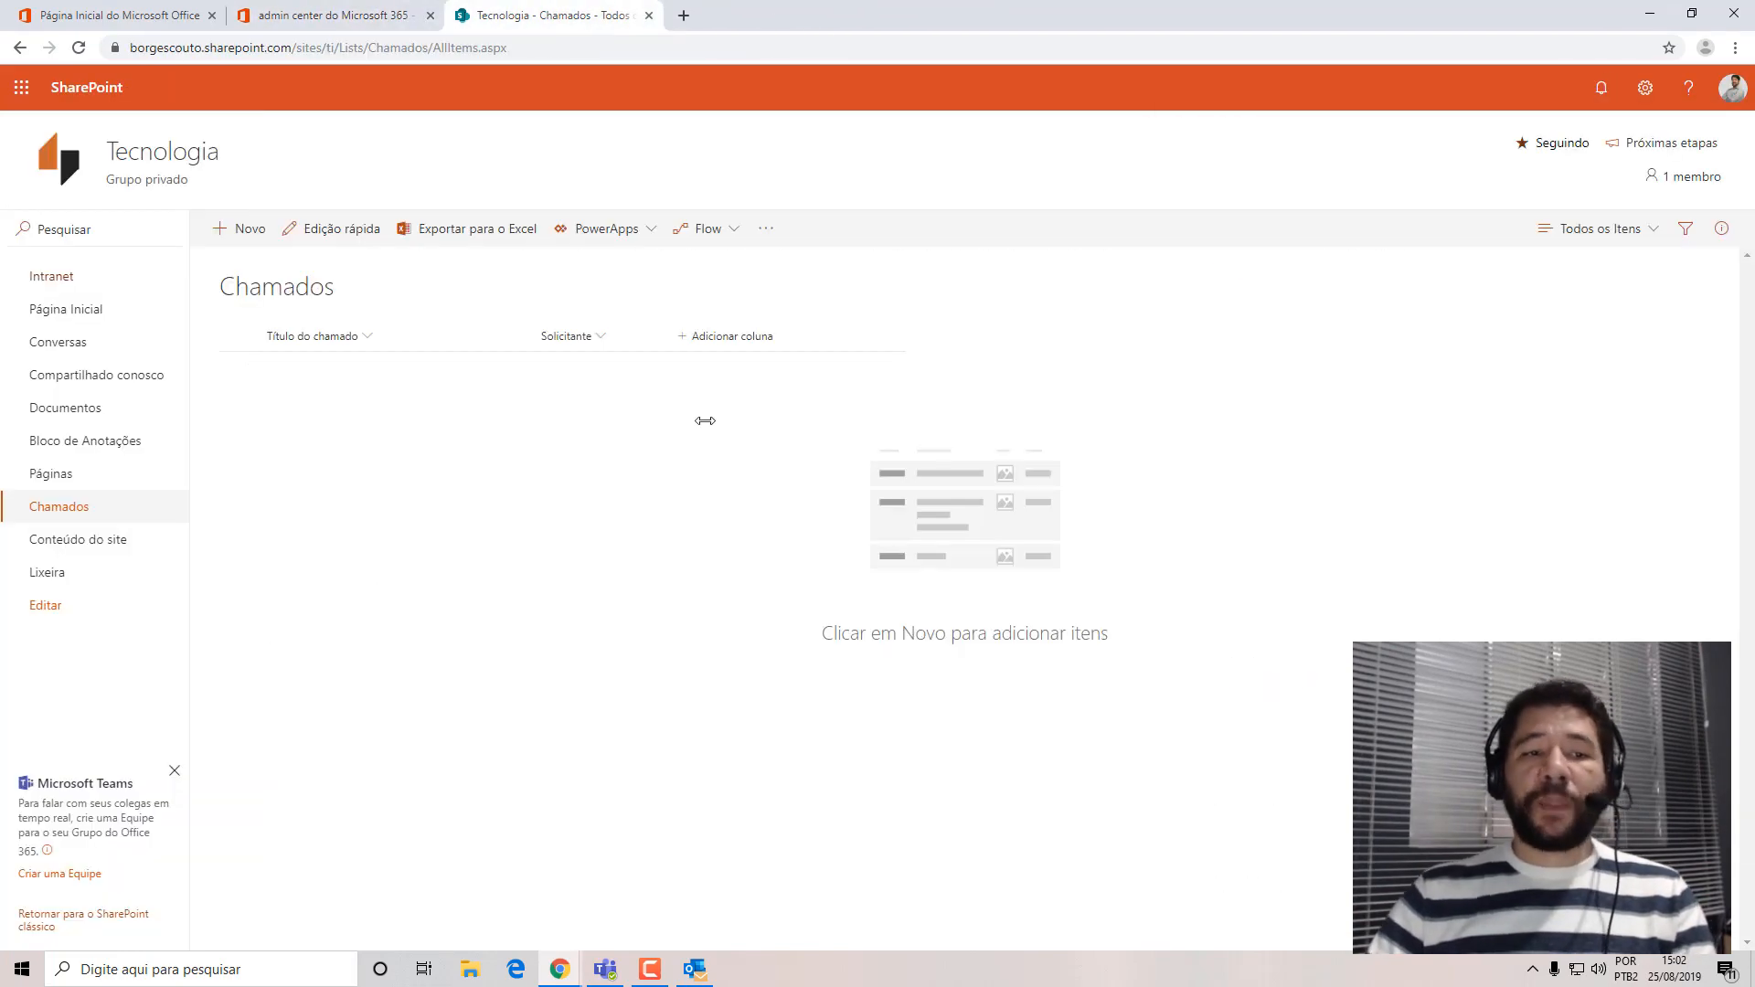
Go to the Tecnologia site's home page and open its site permissions.
{"action": "left_click", "coordinate": [73, 311]}
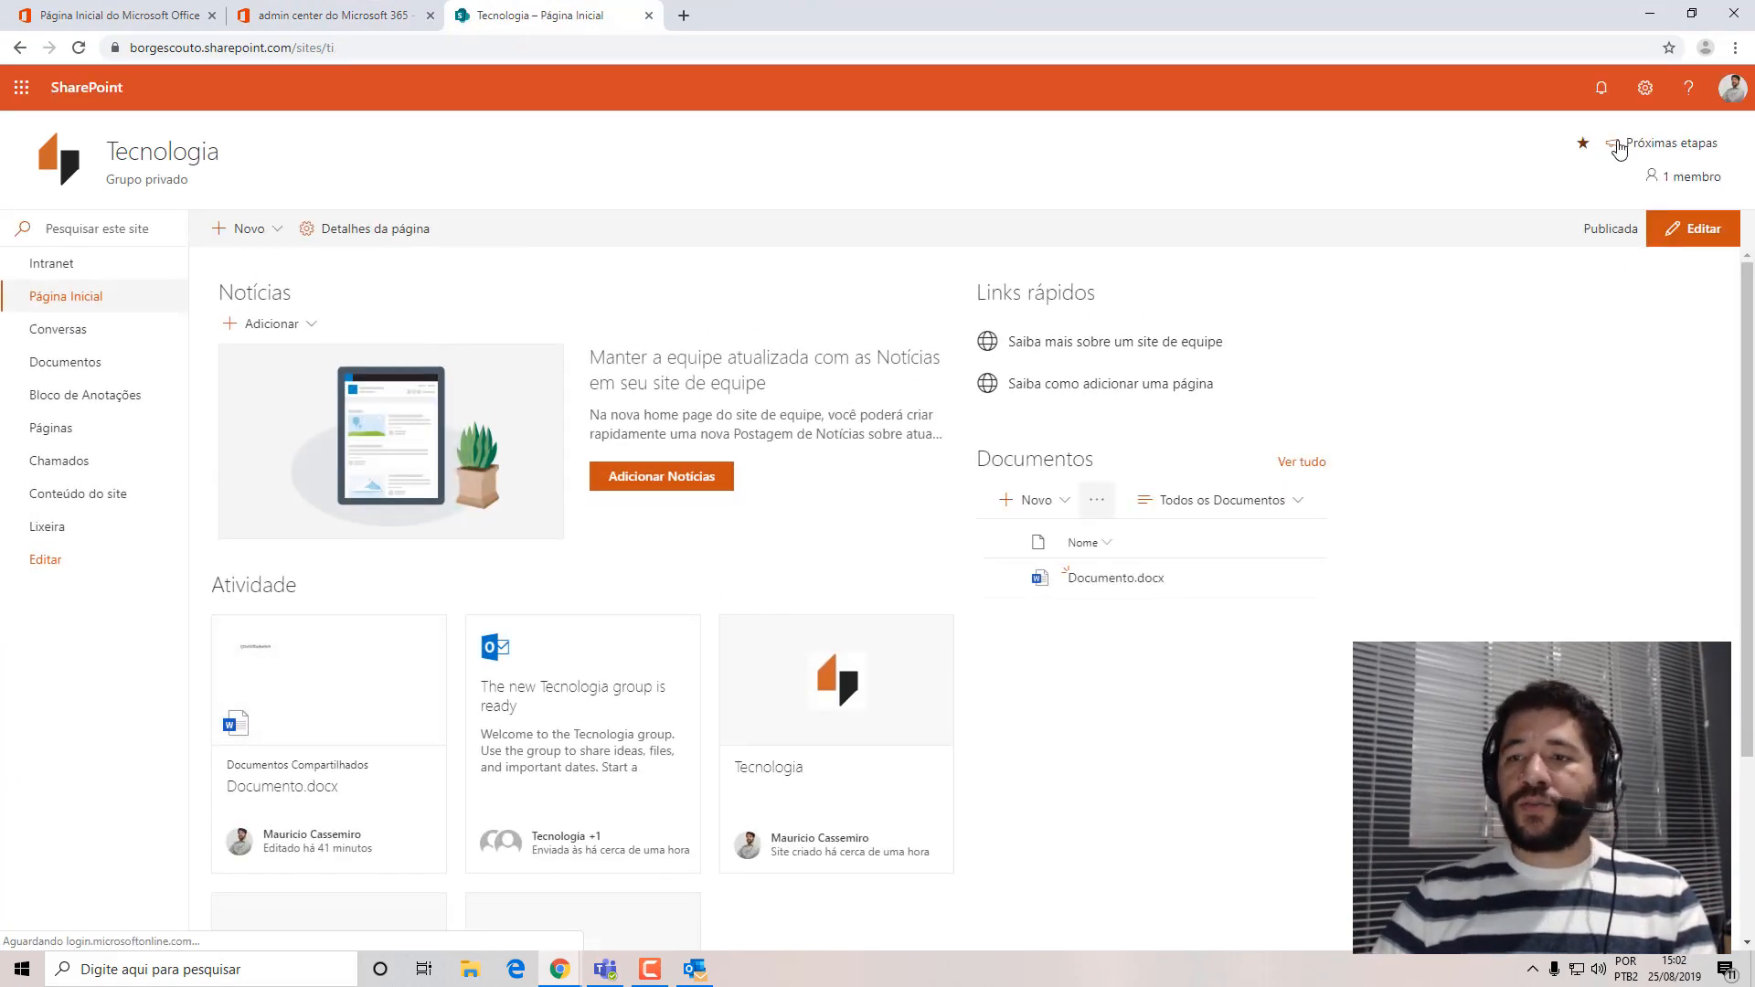
{"action": "left_click", "coordinate": [1646, 88]}
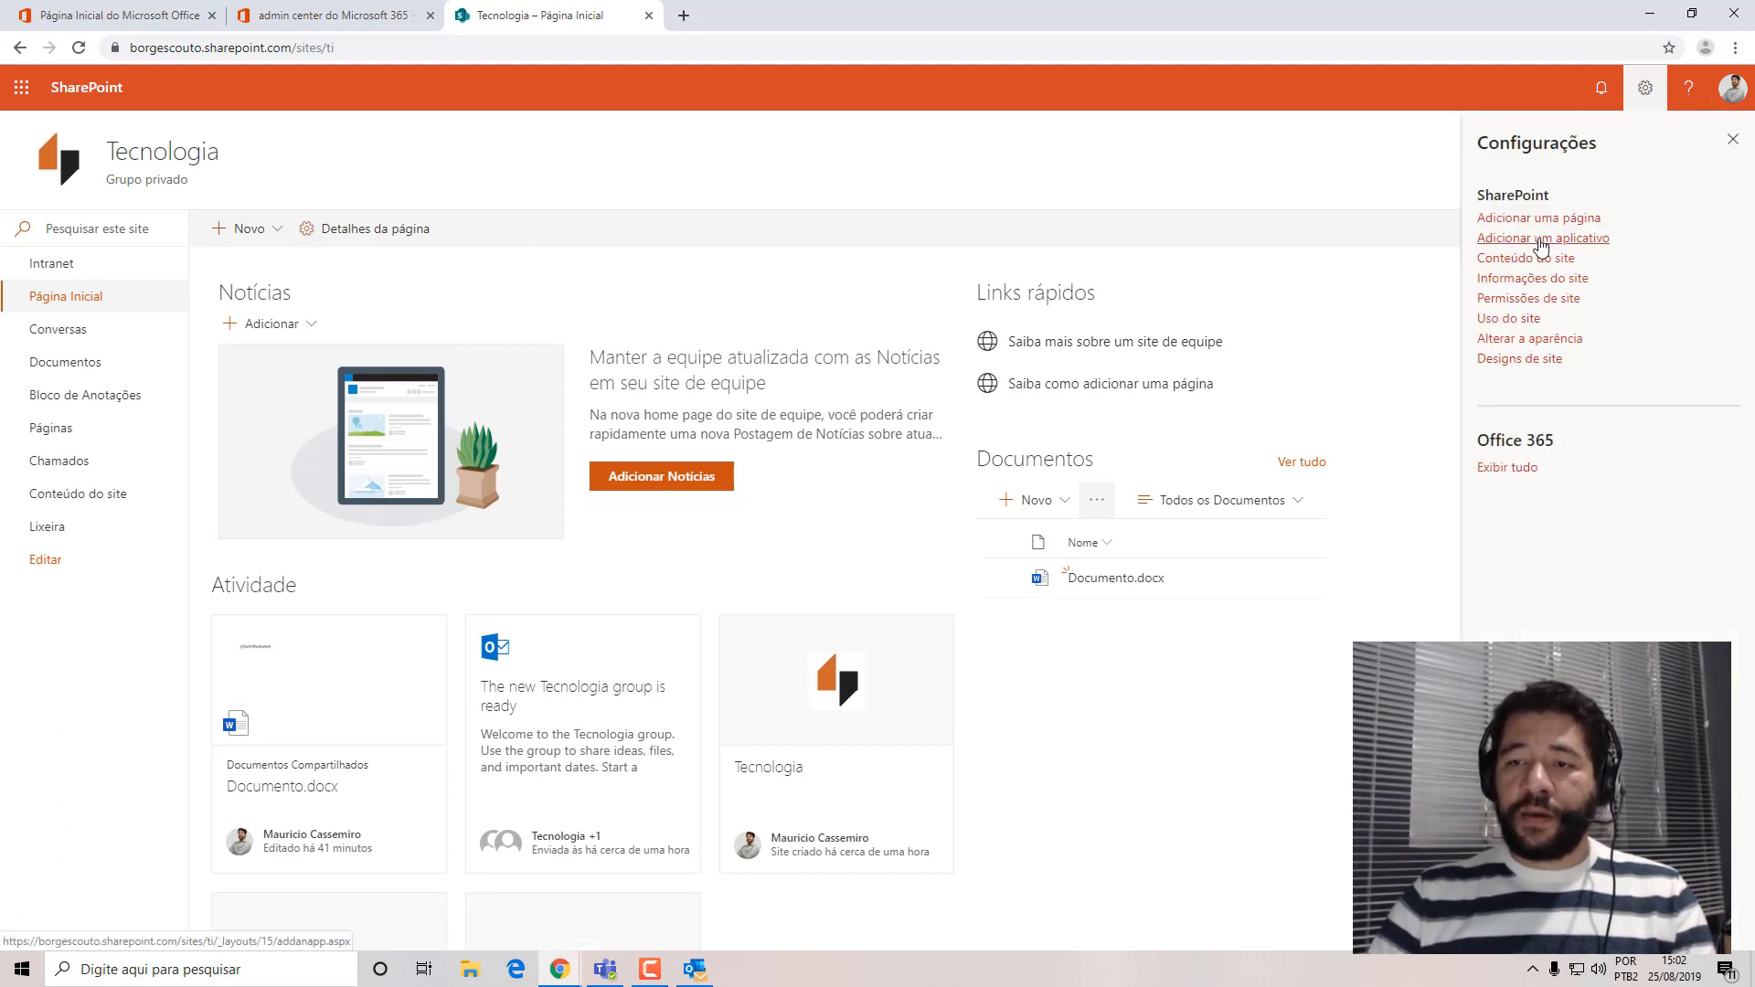
{"action": "left_click", "coordinate": [1508, 299]}
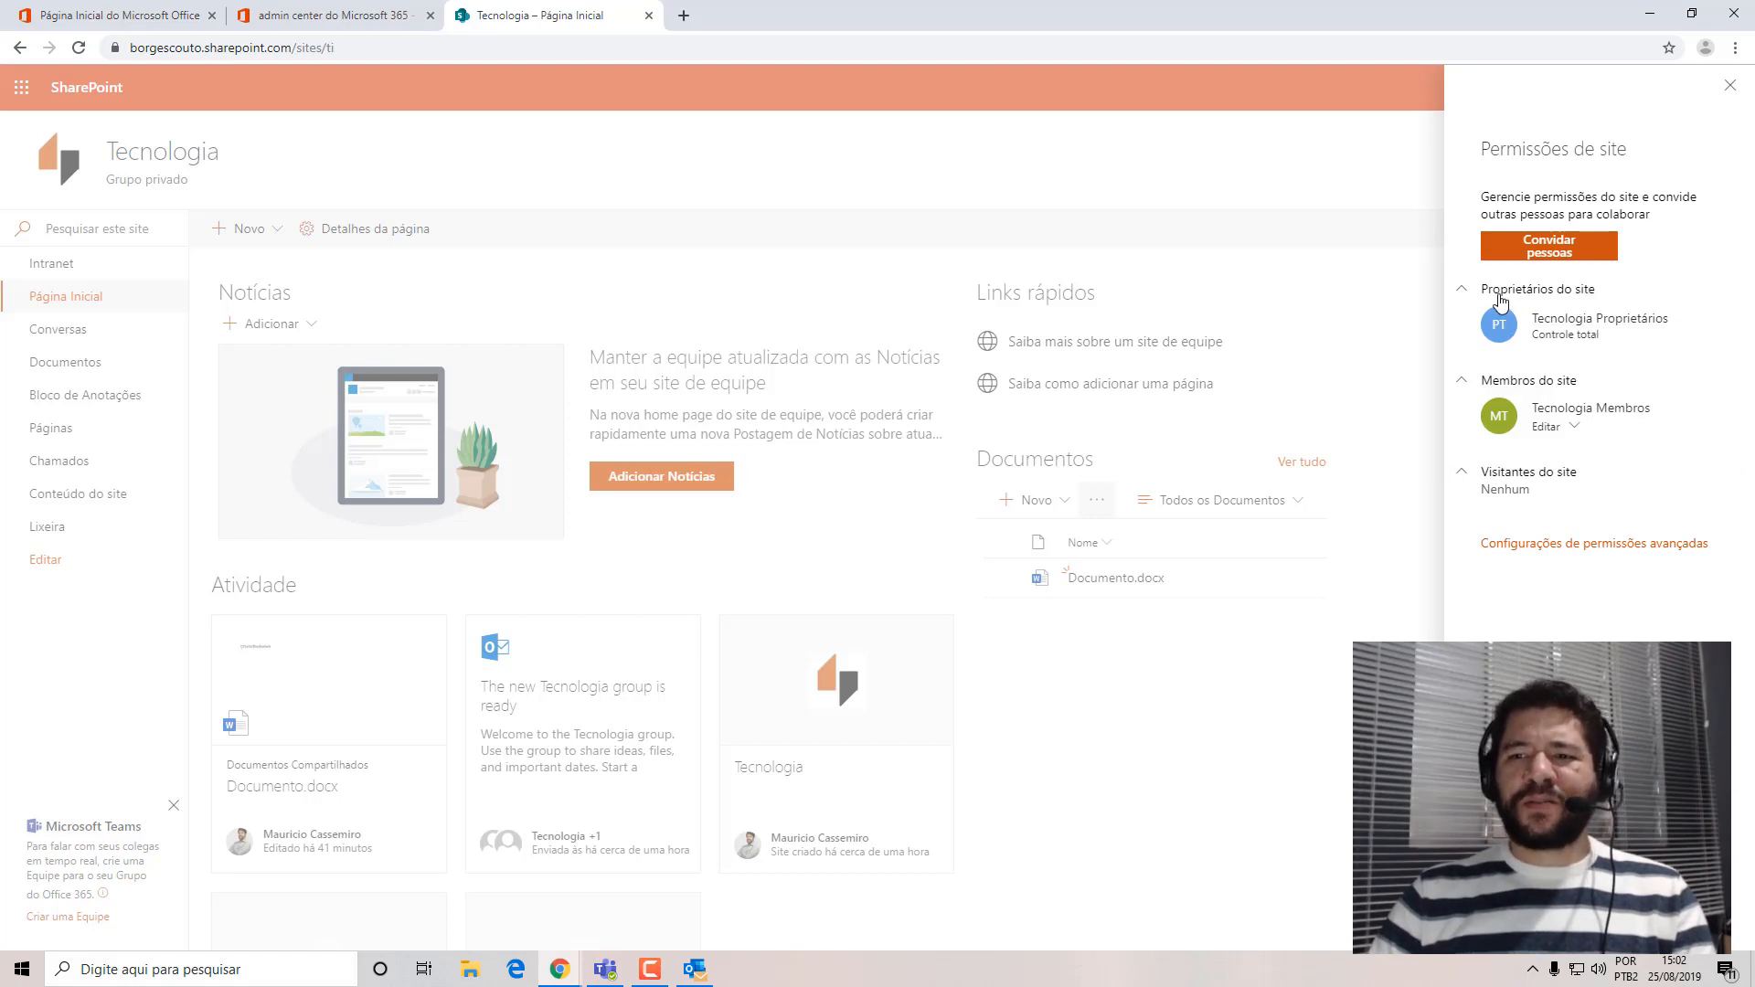
Review the site owners group and the permission levels available for the Tecnologia Membros group, without changing them.
{"action": "left_click", "coordinate": [1463, 297]}
{"action": "left_click", "coordinate": [1462, 296]}
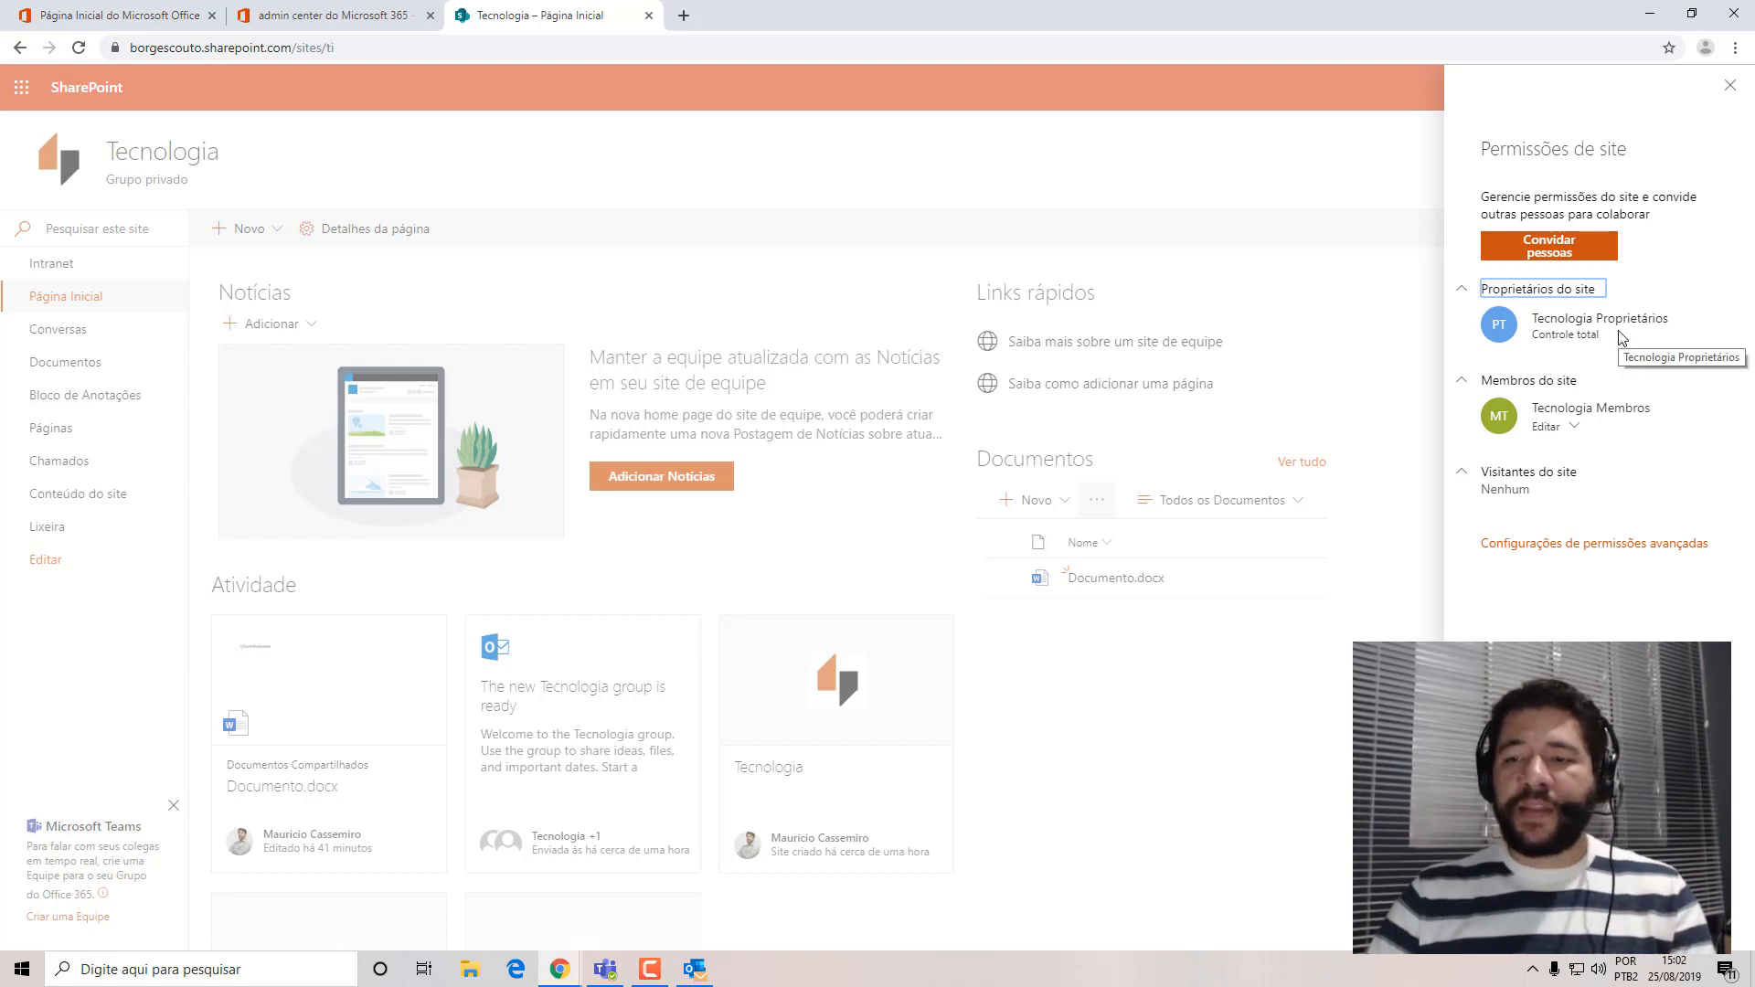
{"action": "left_click", "coordinate": [1543, 427]}
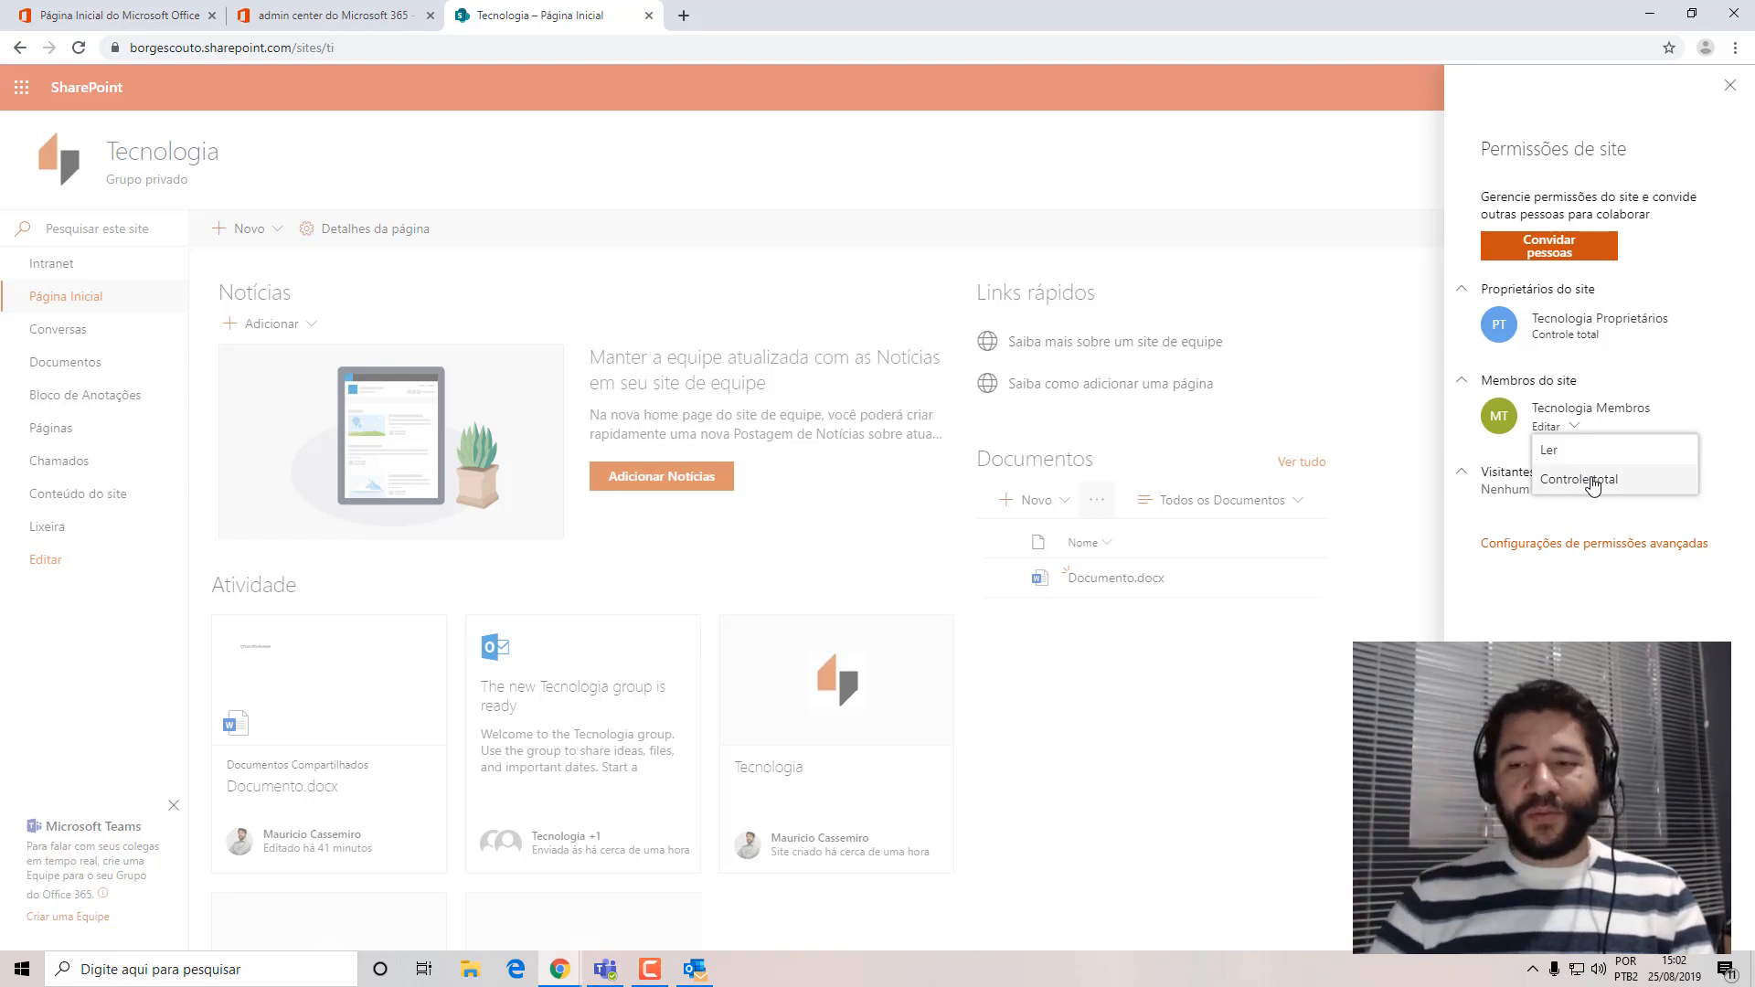
{"action": "key", "text": "Escape"}
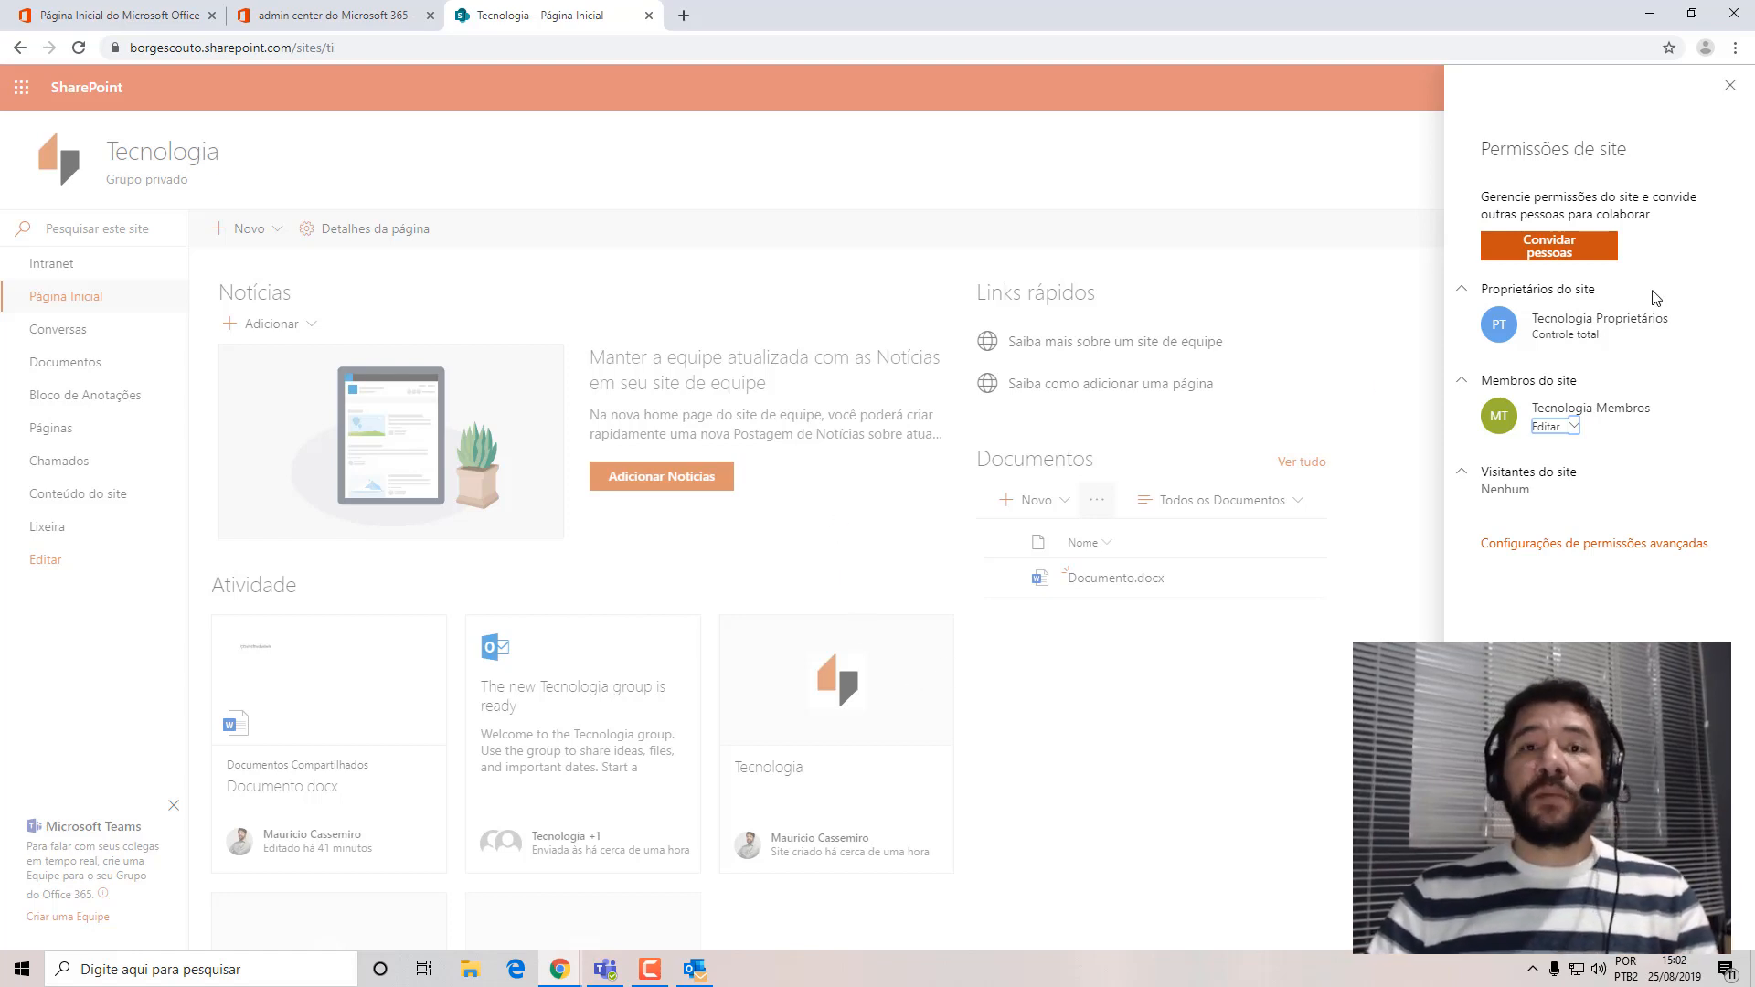
Open the group membership for inviting people and search for the colleague by first name as a new member.
{"action": "left_click", "coordinate": [1540, 264]}
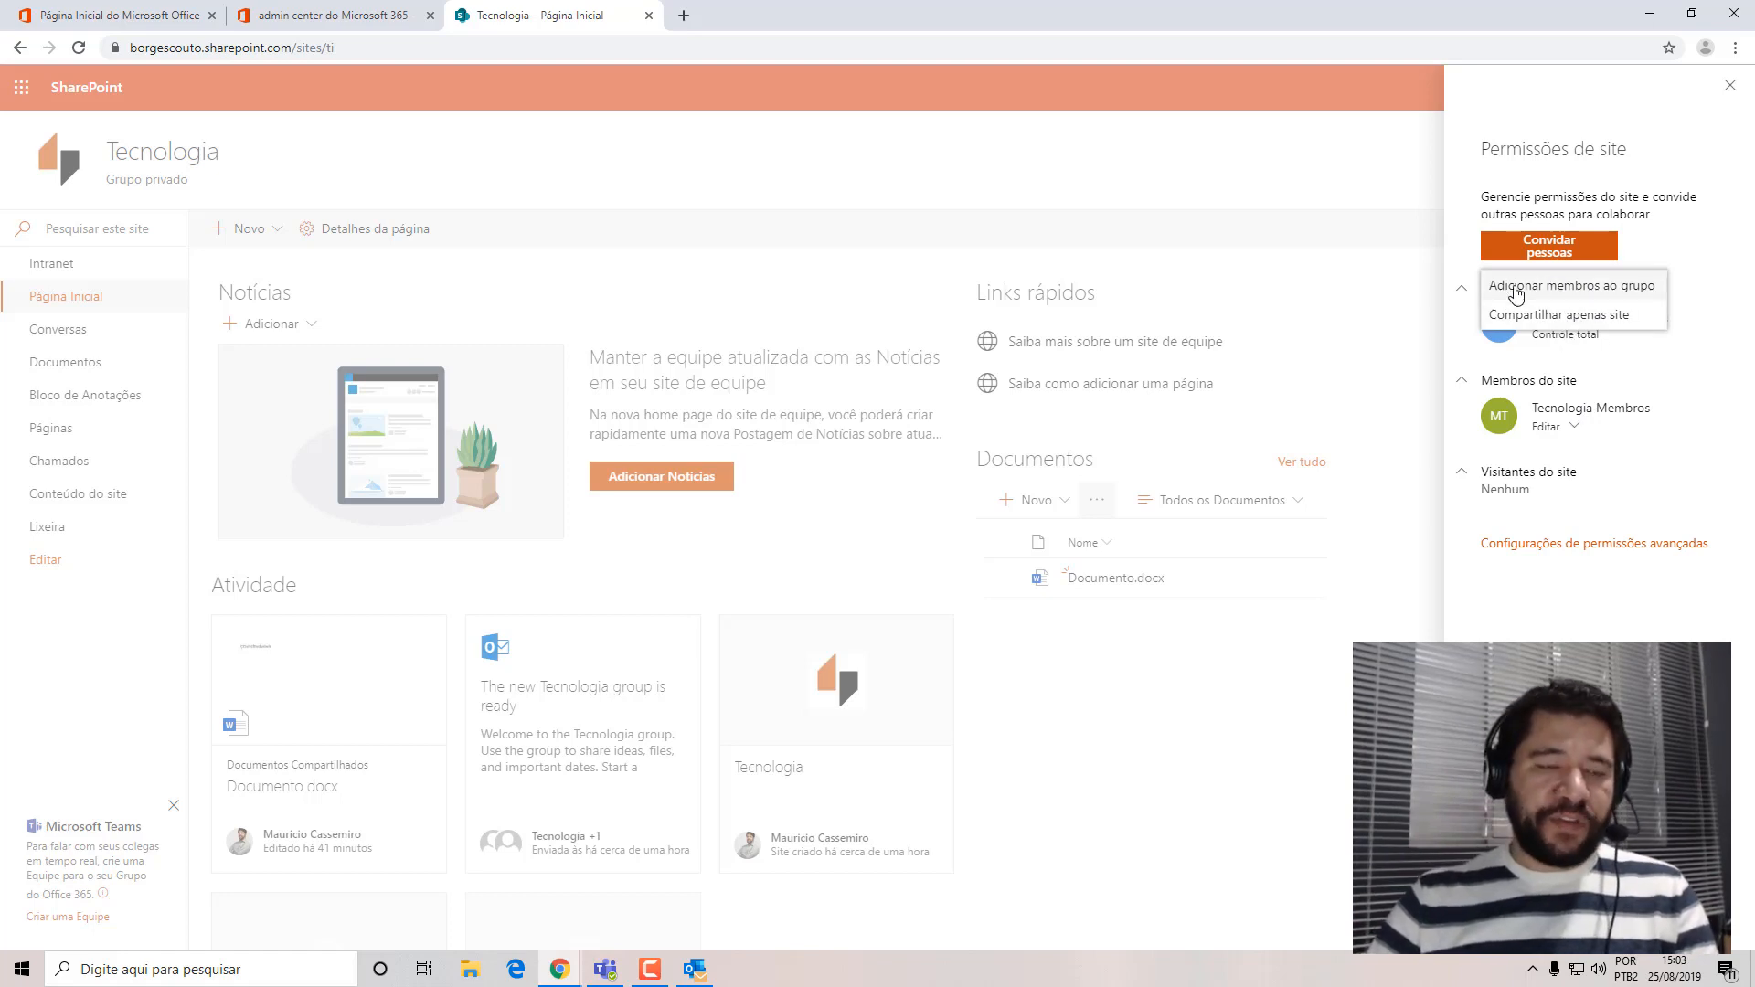
{"action": "left_click", "coordinate": [1560, 291]}
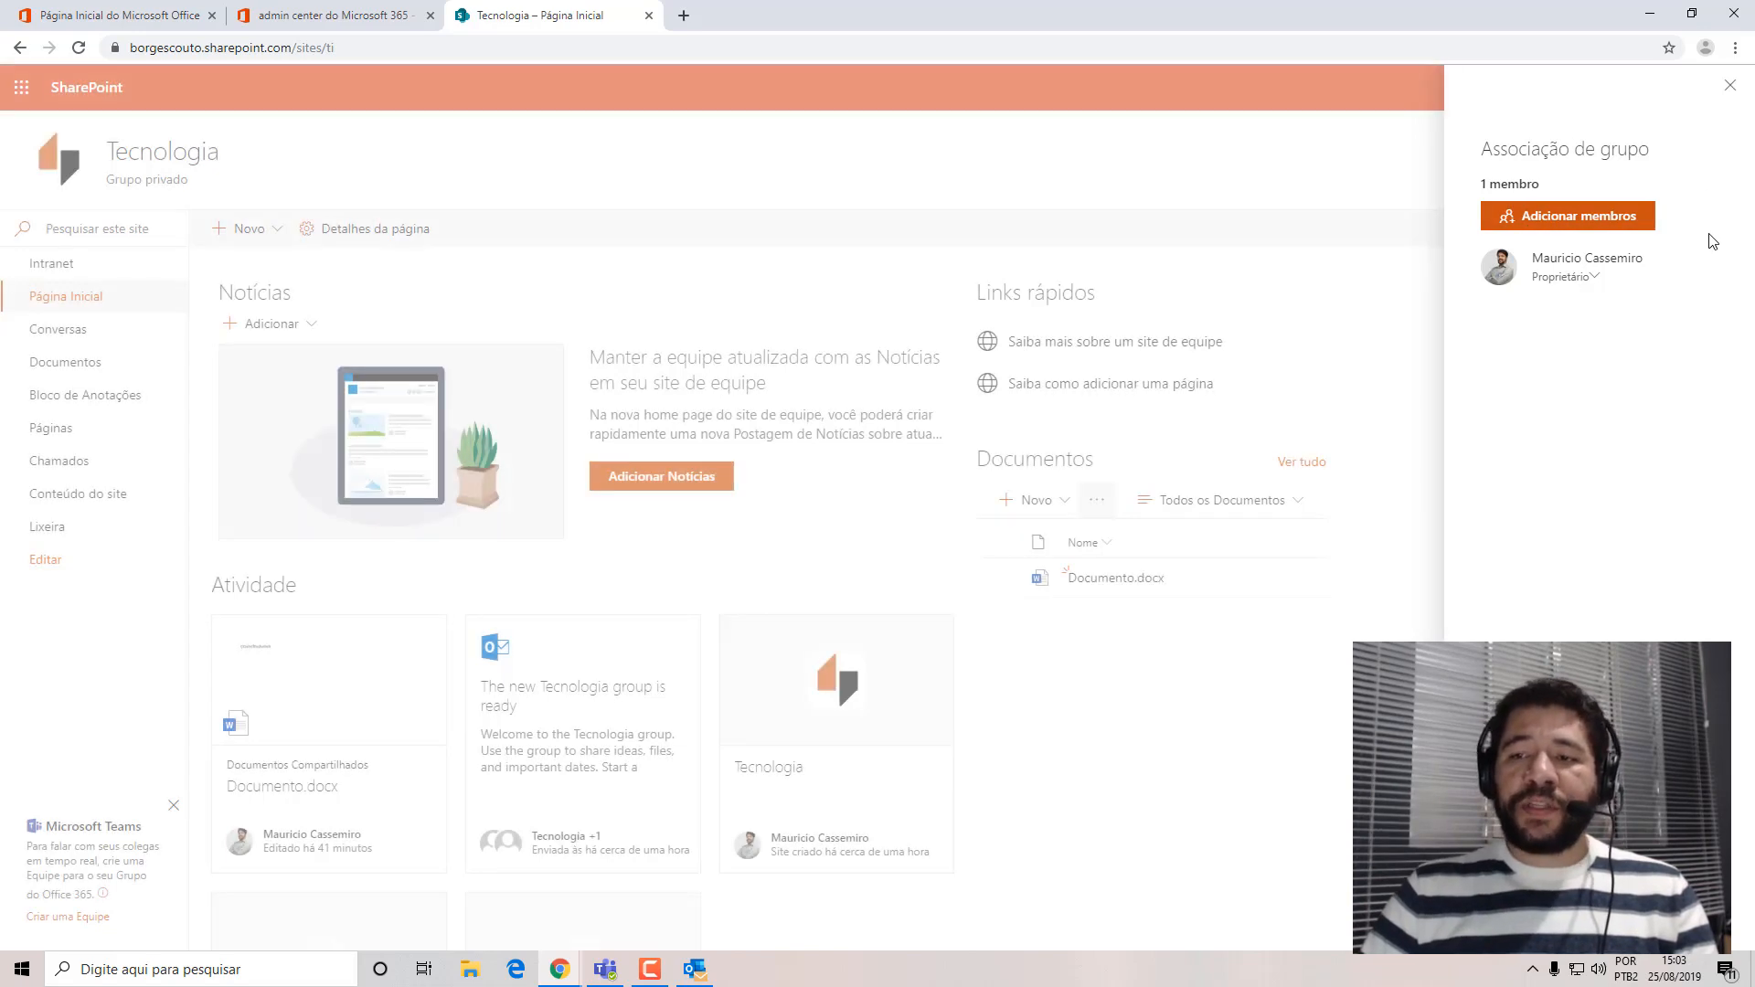
{"action": "left_click", "coordinate": [1573, 229]}
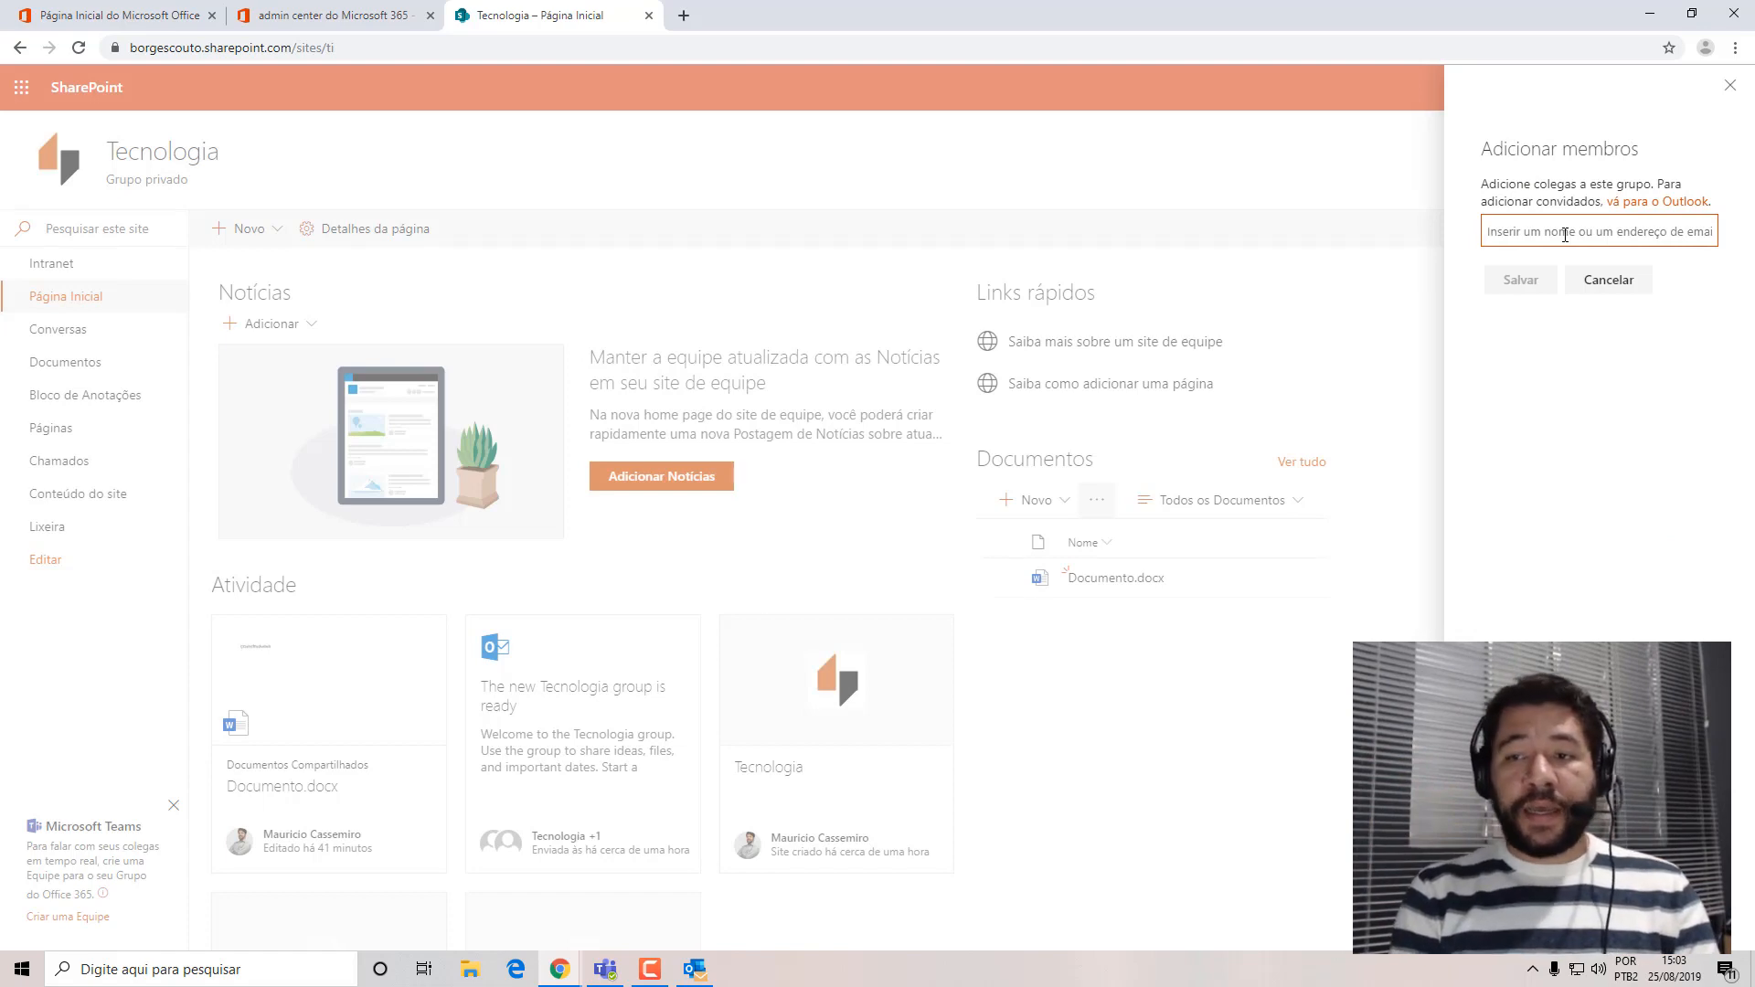
{"action": "type", "text": "danilo"}
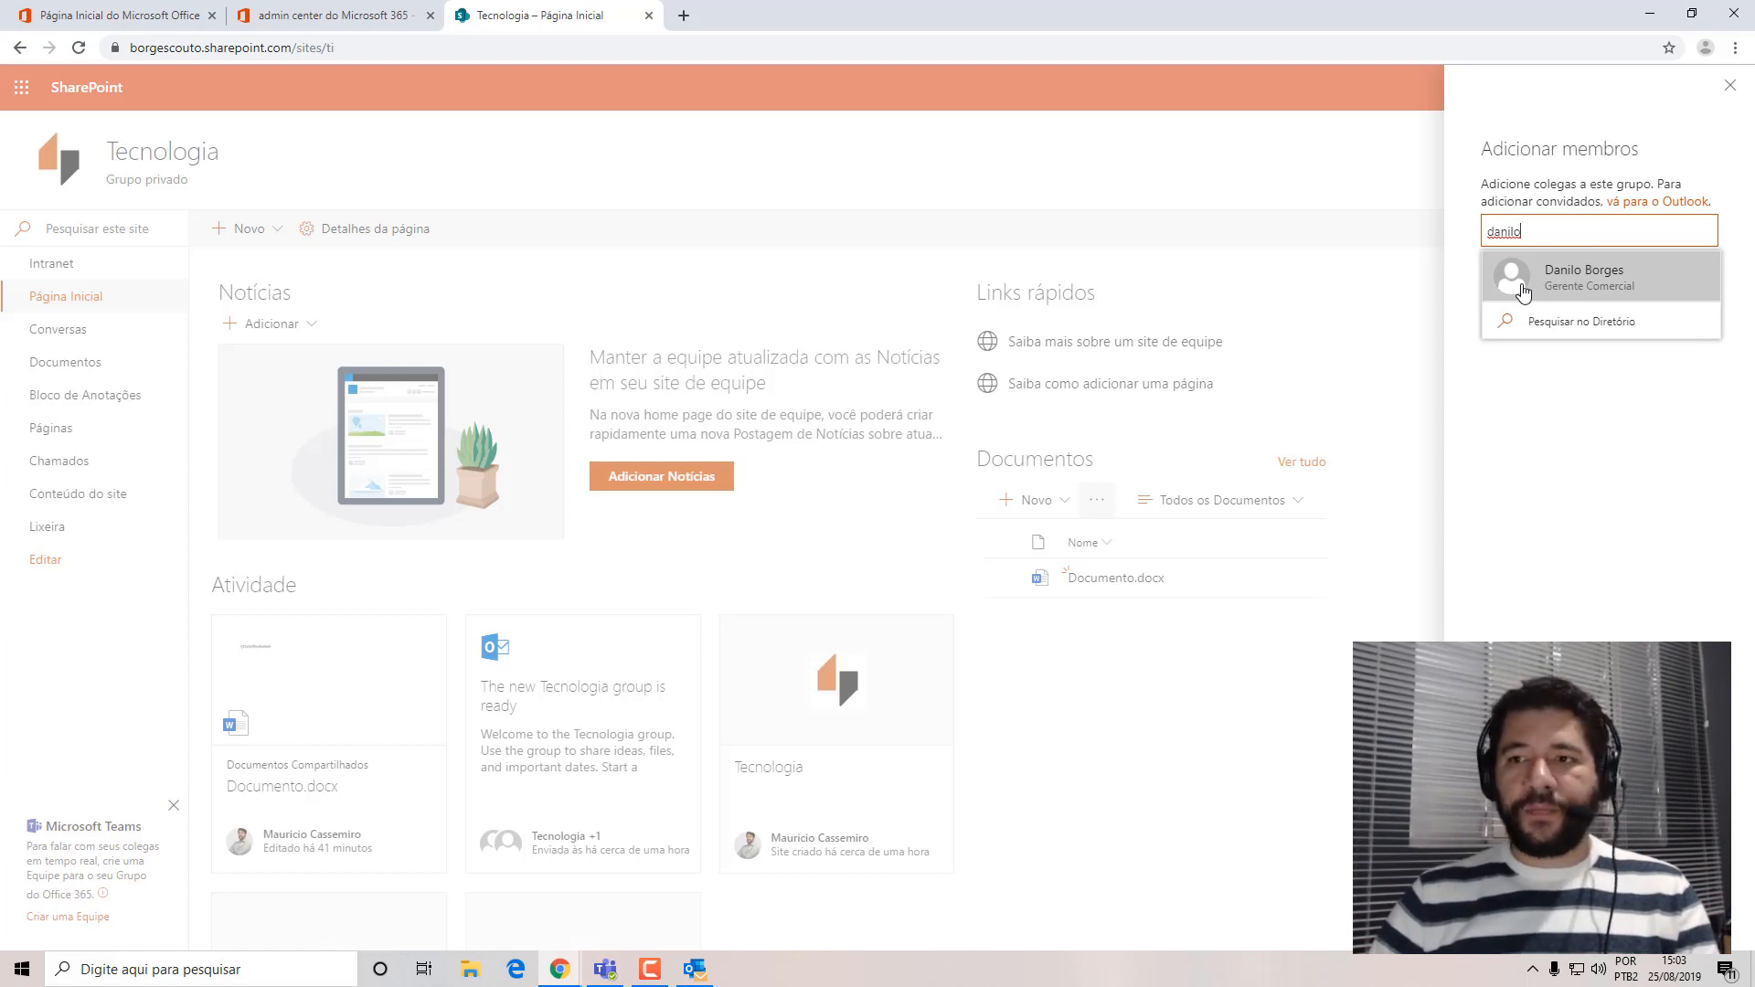
{"action": "left_click", "coordinate": [1599, 456]}
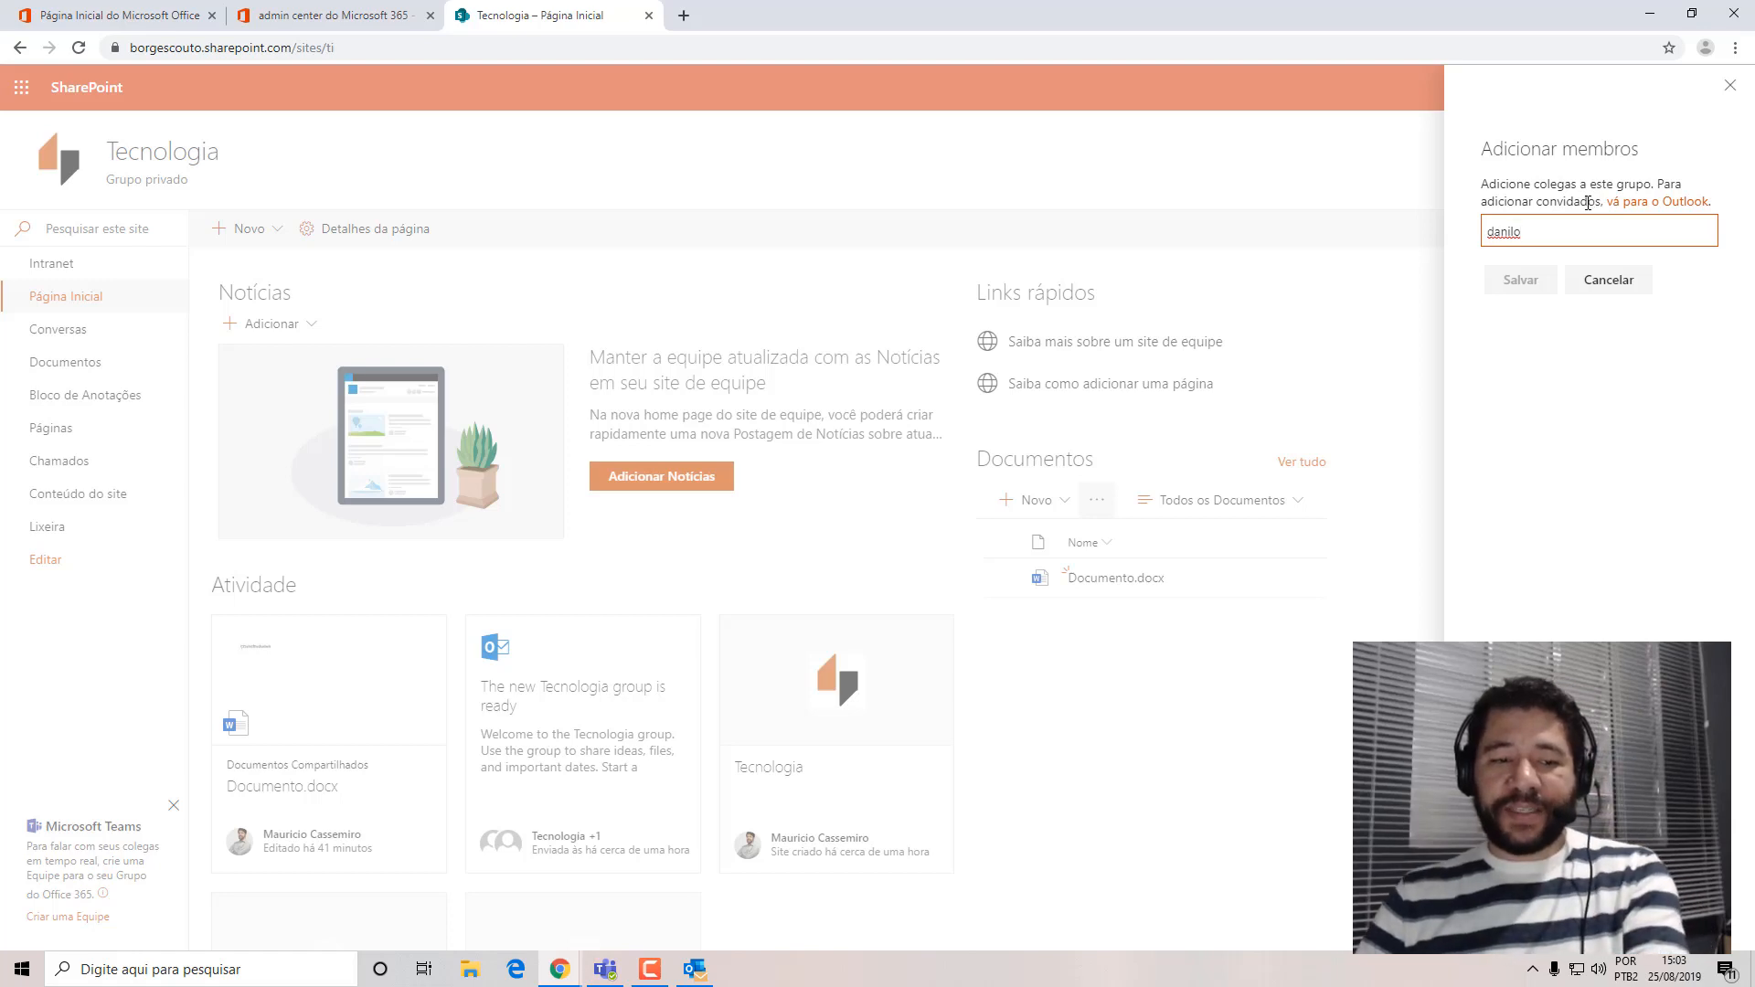
Open the Tecnologia group in Outlook and look through its members, email, files and about information.
{"action": "left_click", "coordinate": [1645, 208]}
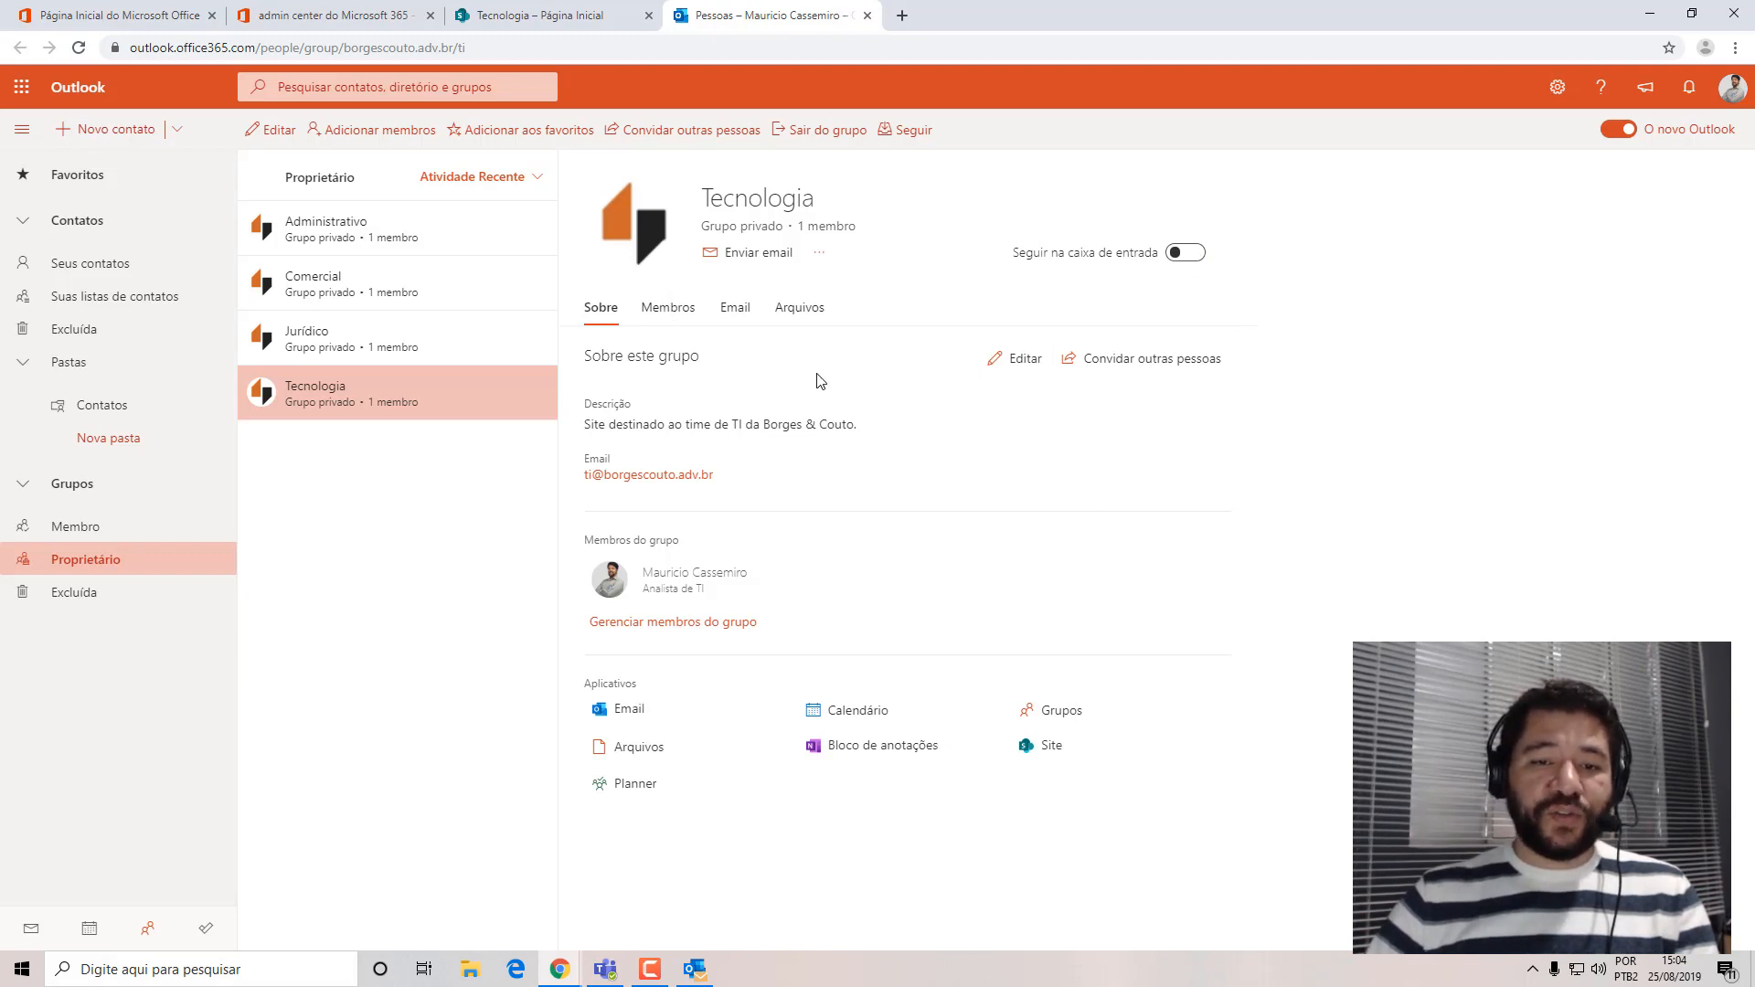
{"action": "left_click", "coordinate": [668, 310]}
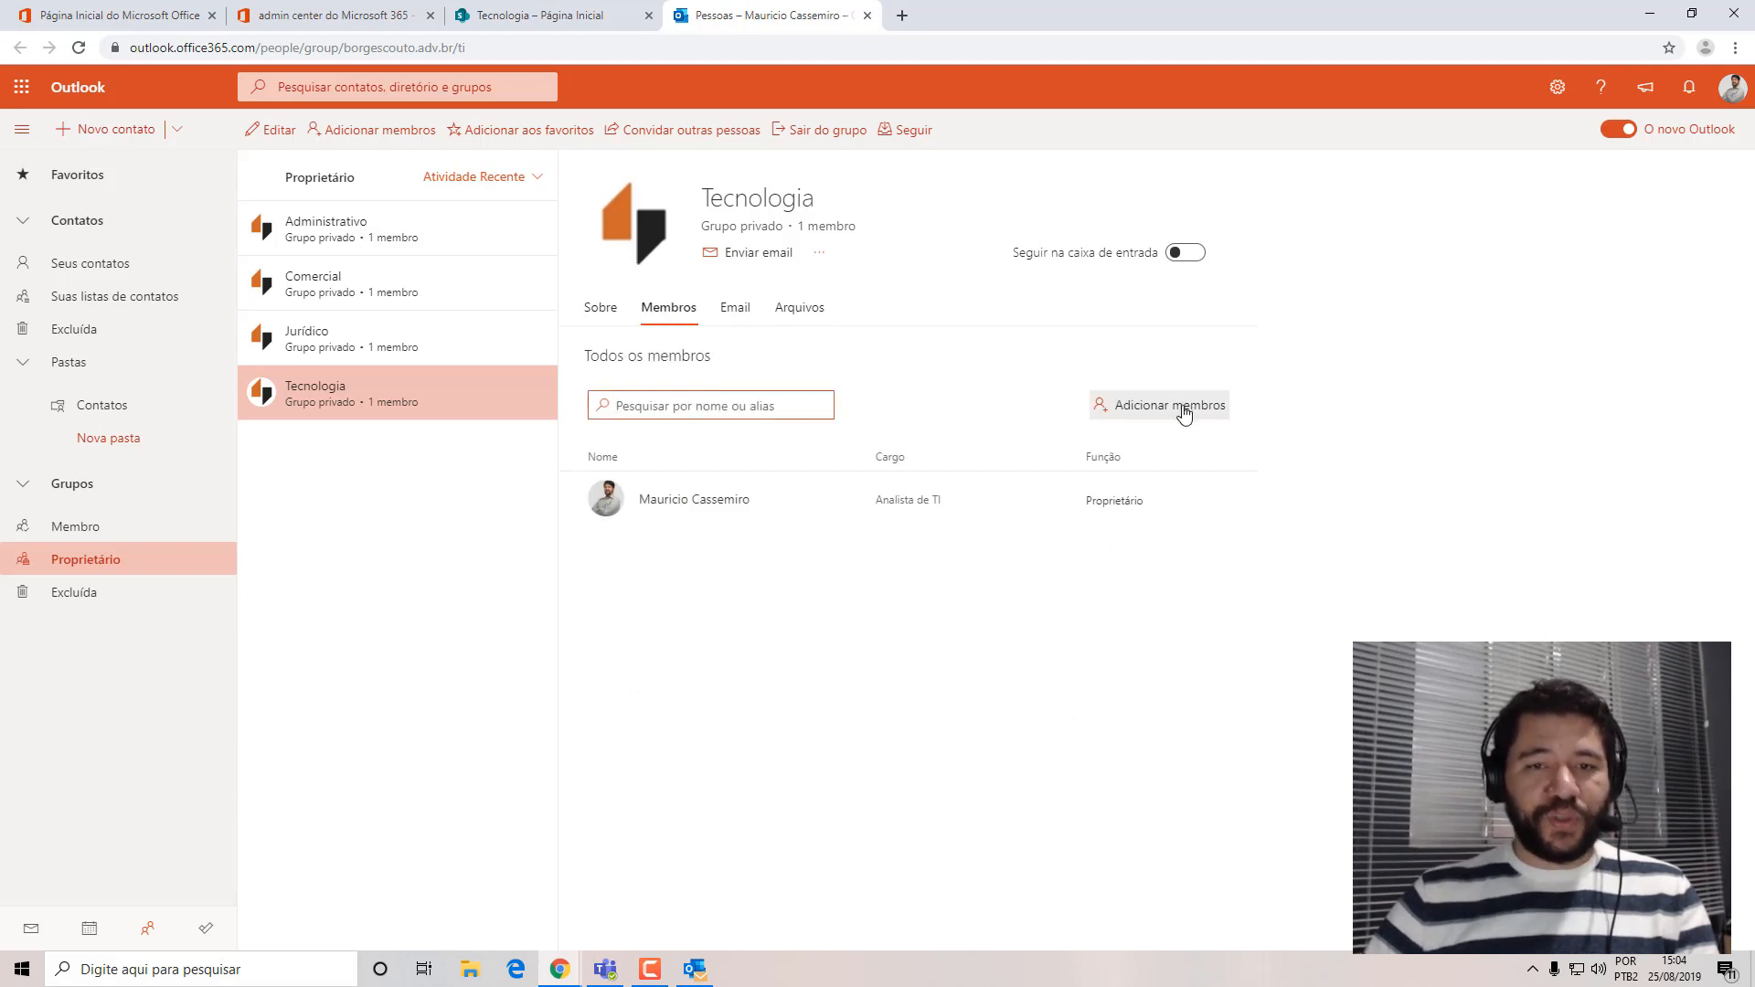
{"action": "left_click", "coordinate": [735, 308]}
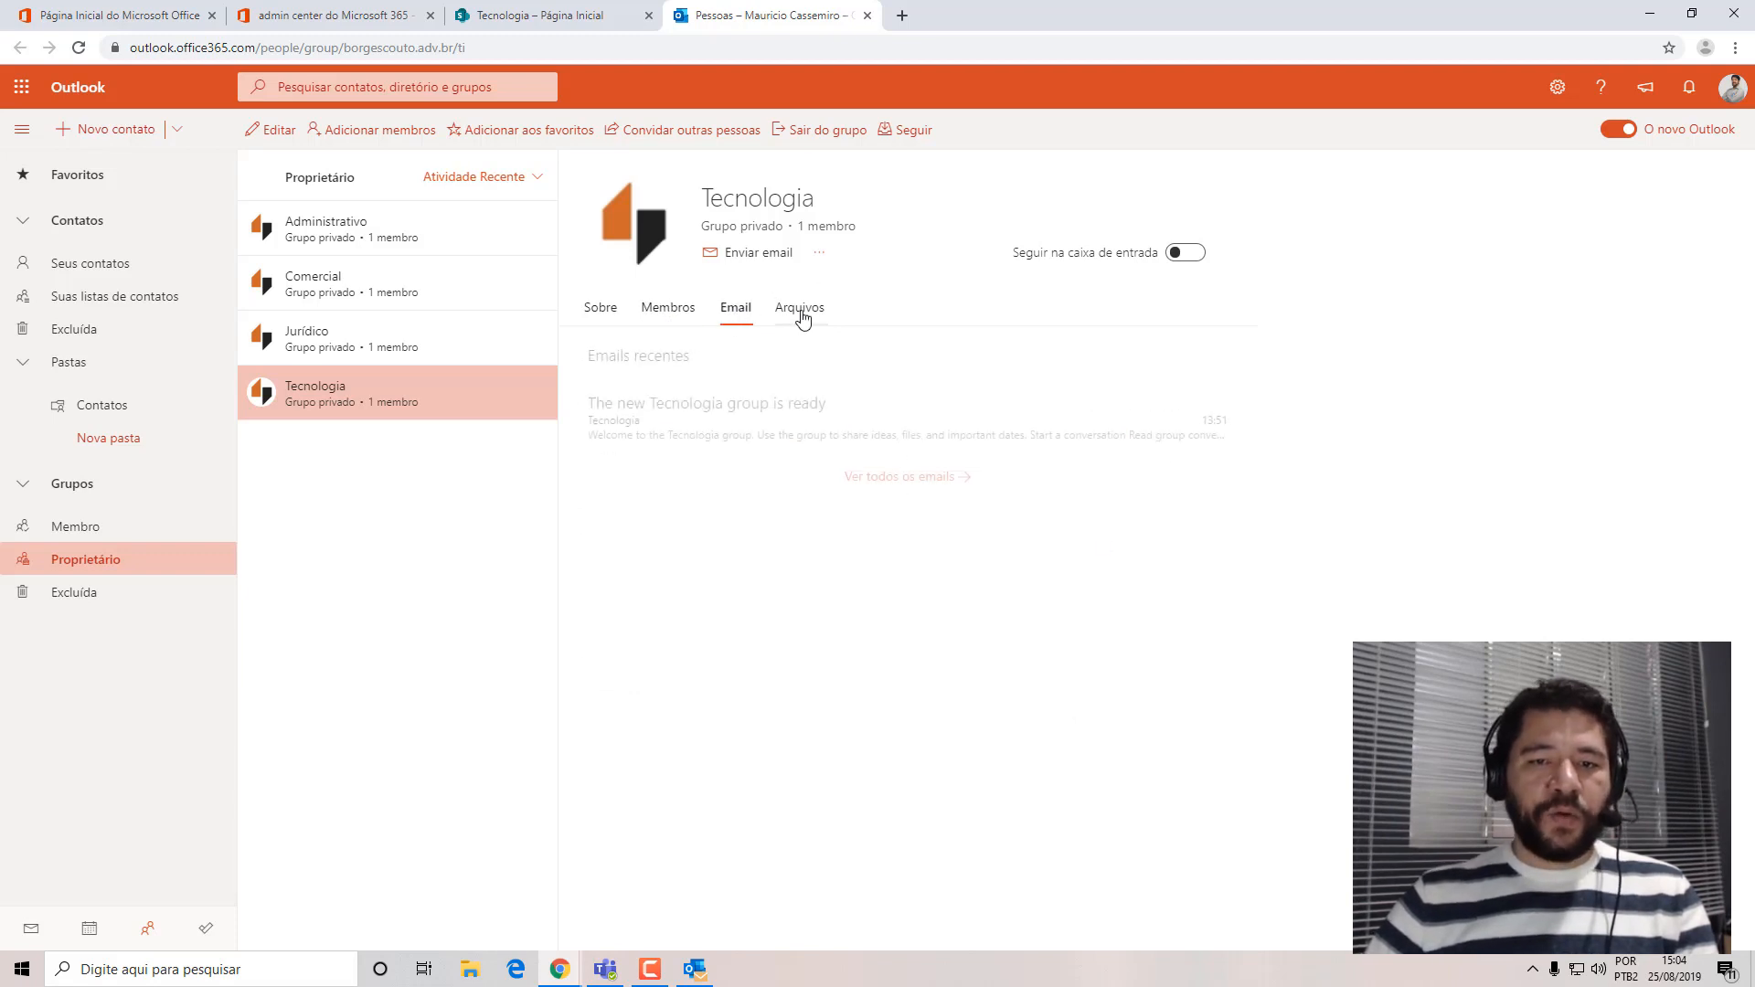
{"action": "left_click", "coordinate": [809, 311]}
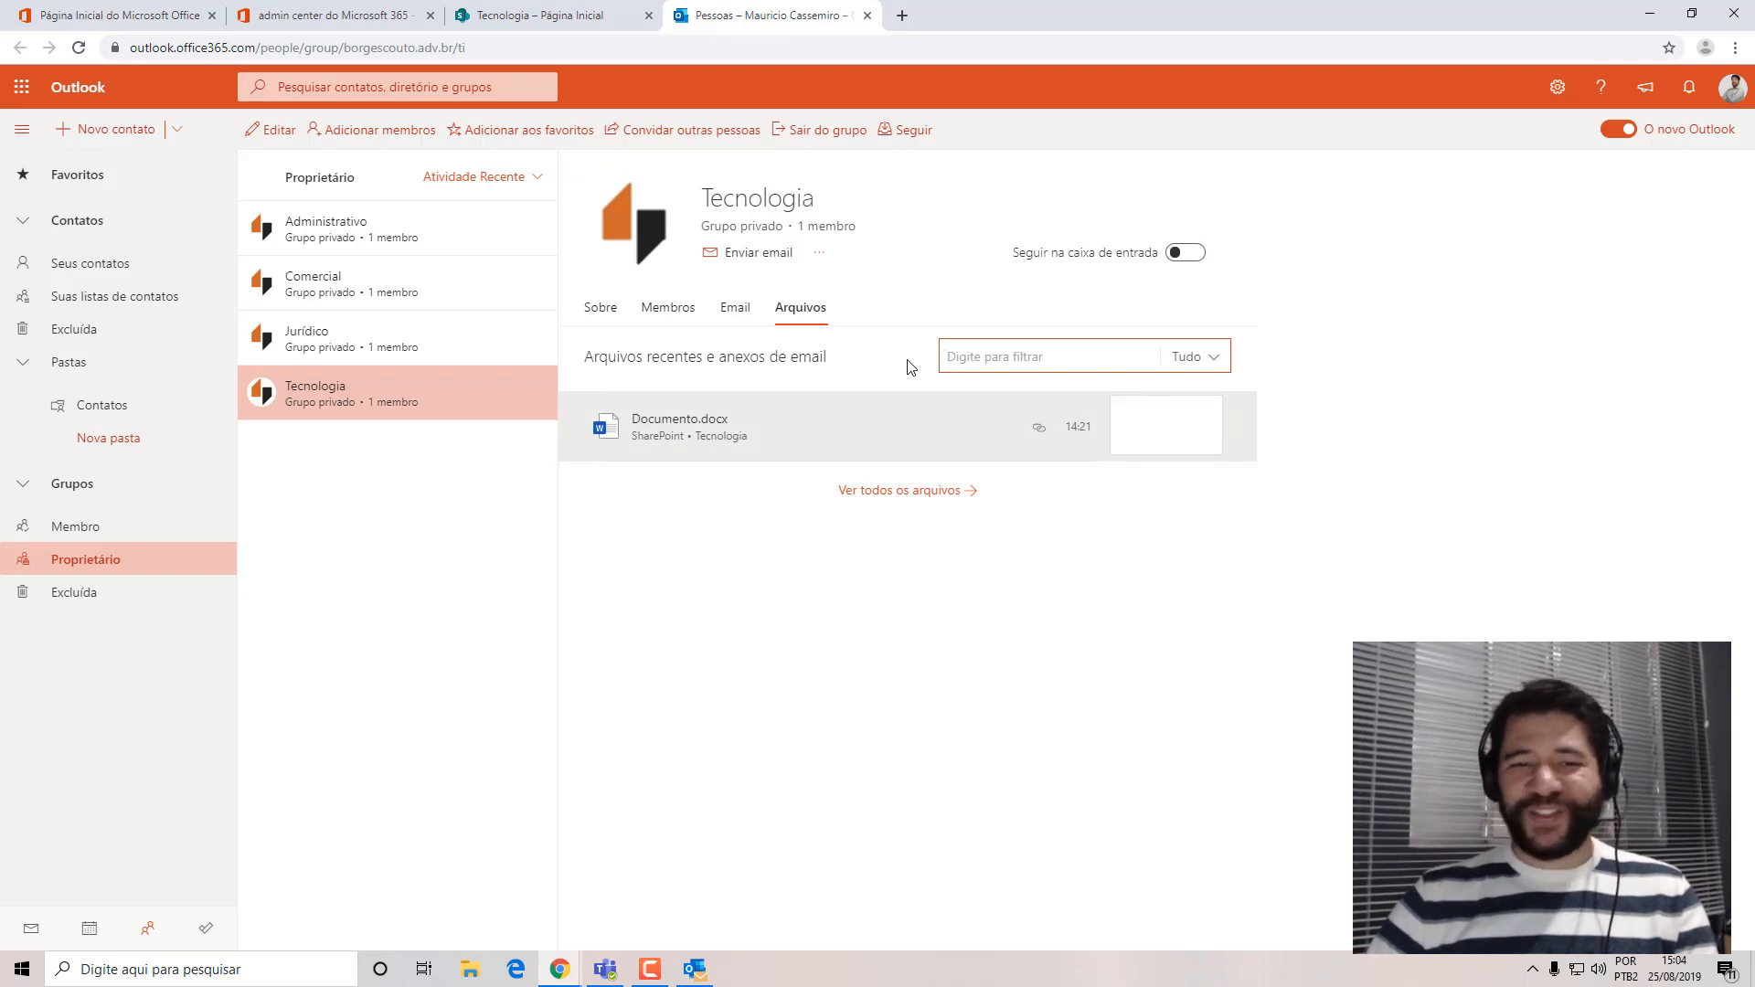
{"action": "left_click", "coordinate": [601, 309]}
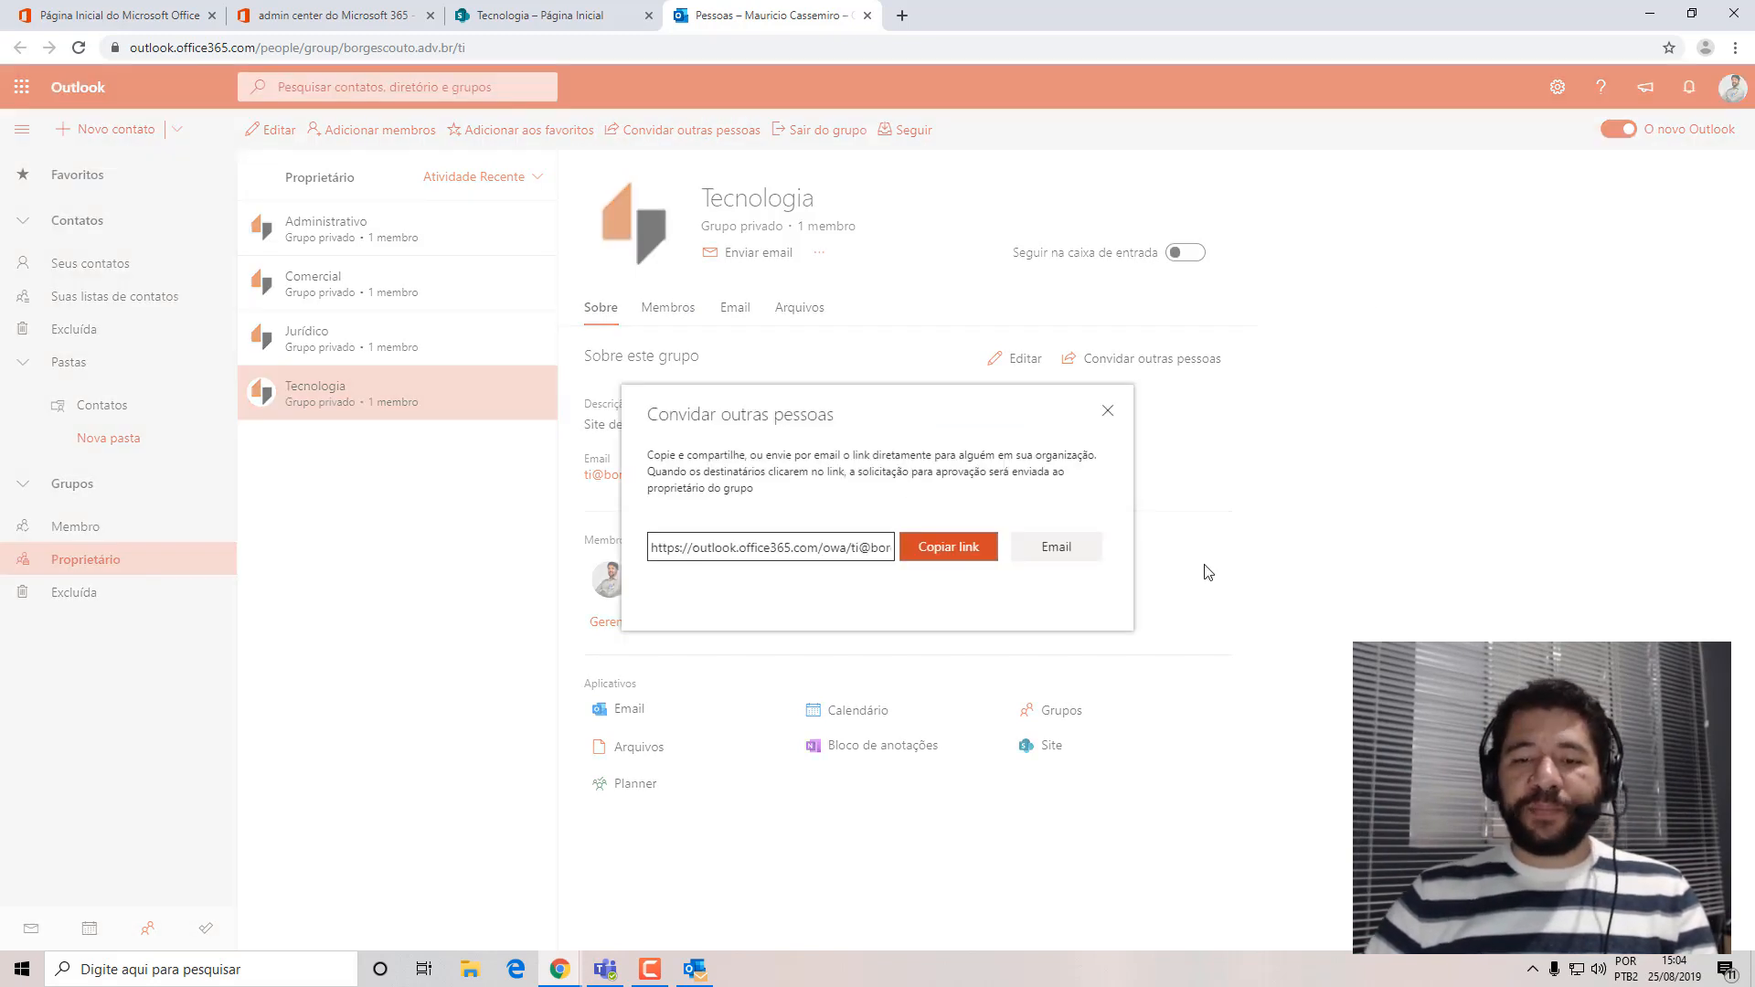
Start an email inviting other people to the Tecnologia group, discard it, and return to the site's group membership.
{"action": "left_click", "coordinate": [1047, 554]}
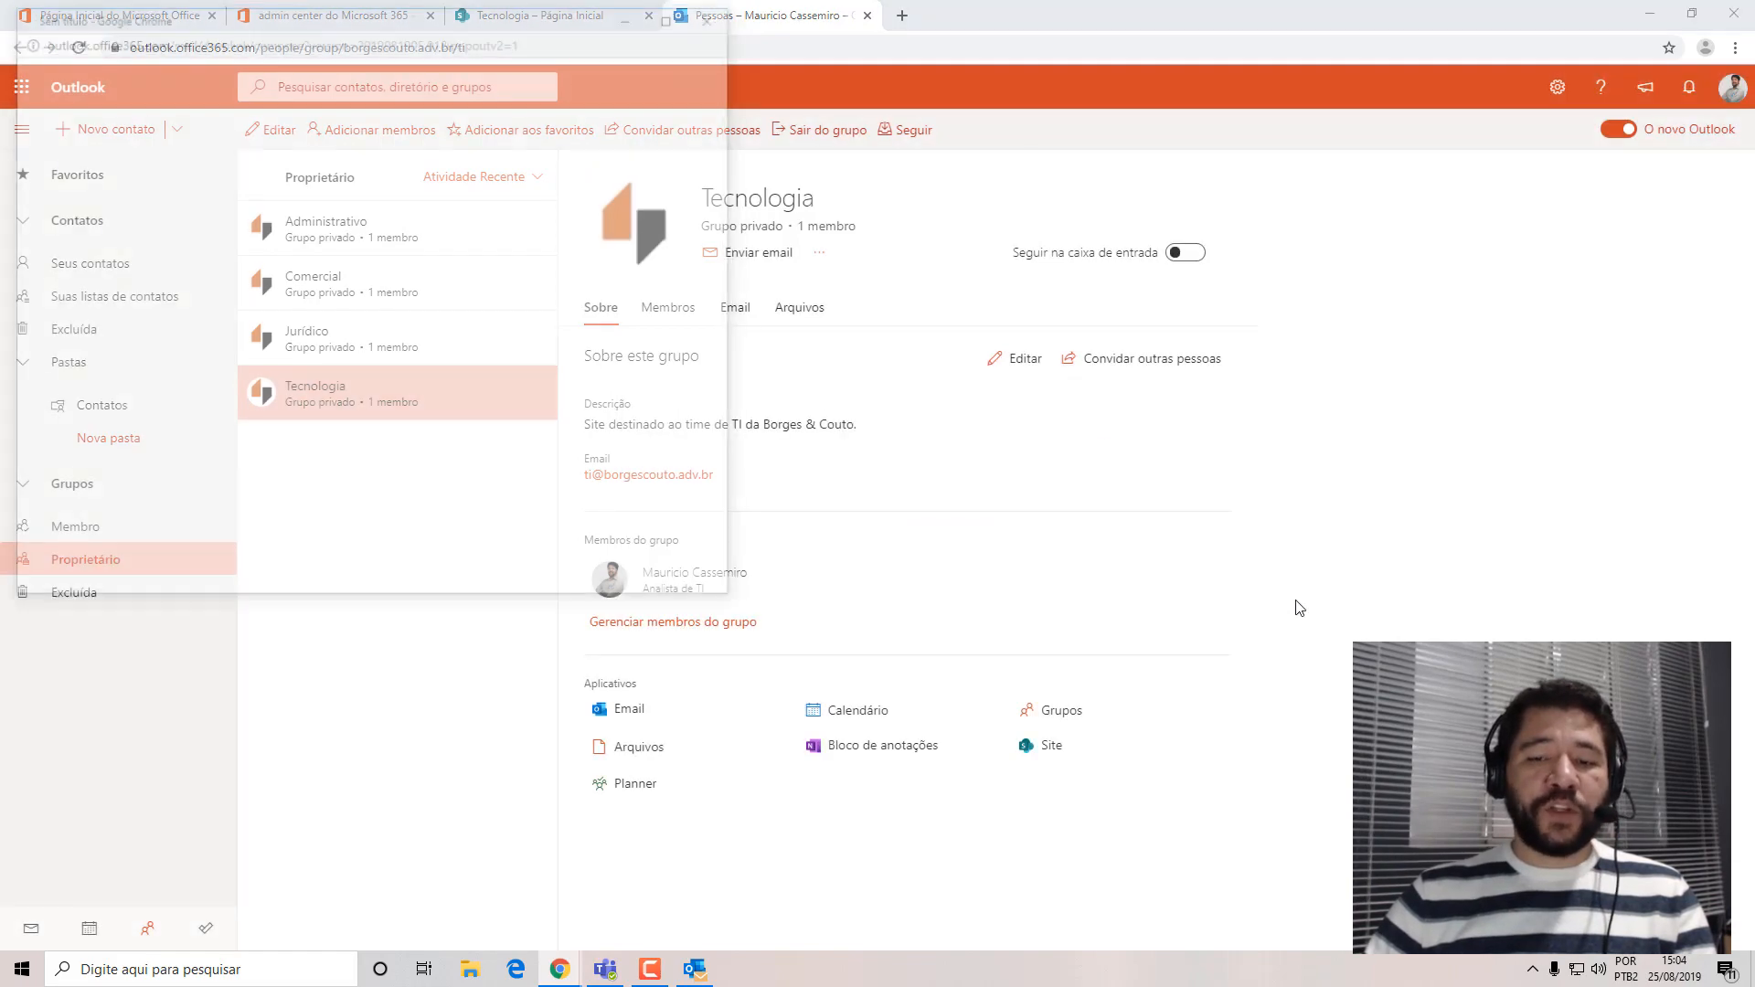
{"action": "left_click_drag", "start_coordinate": [470, 18], "coordinate": [990, 228]}
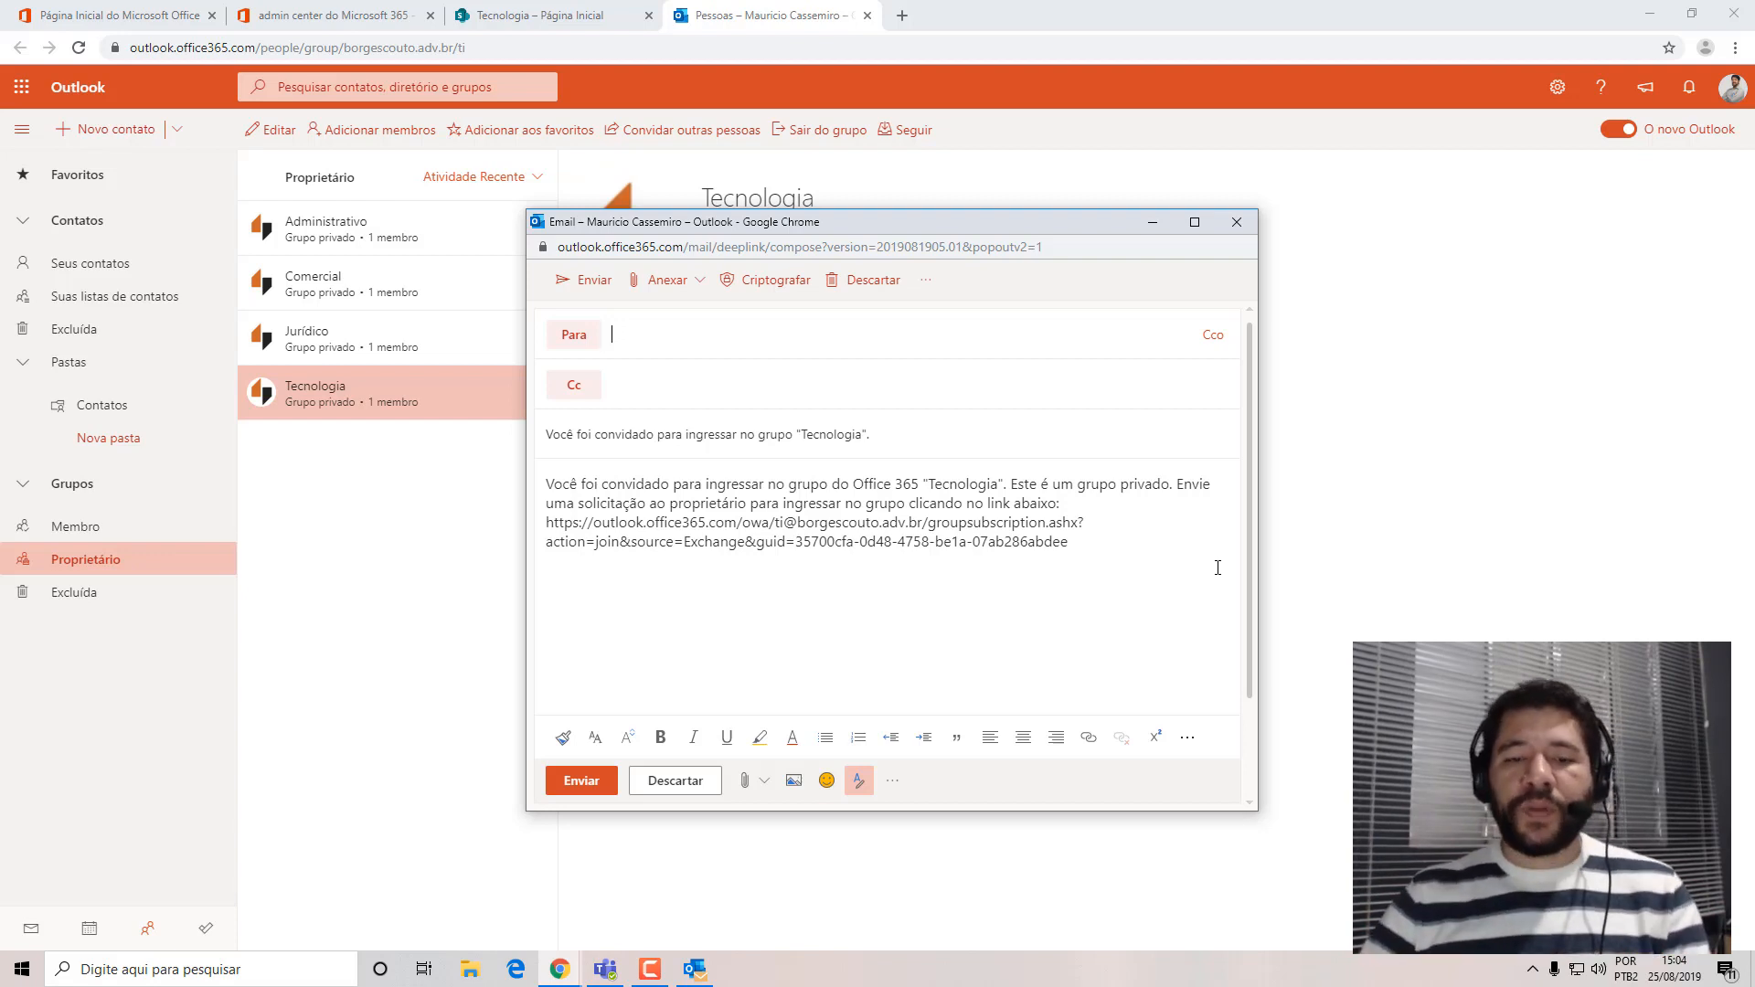
{"action": "left_click", "coordinate": [687, 782]}
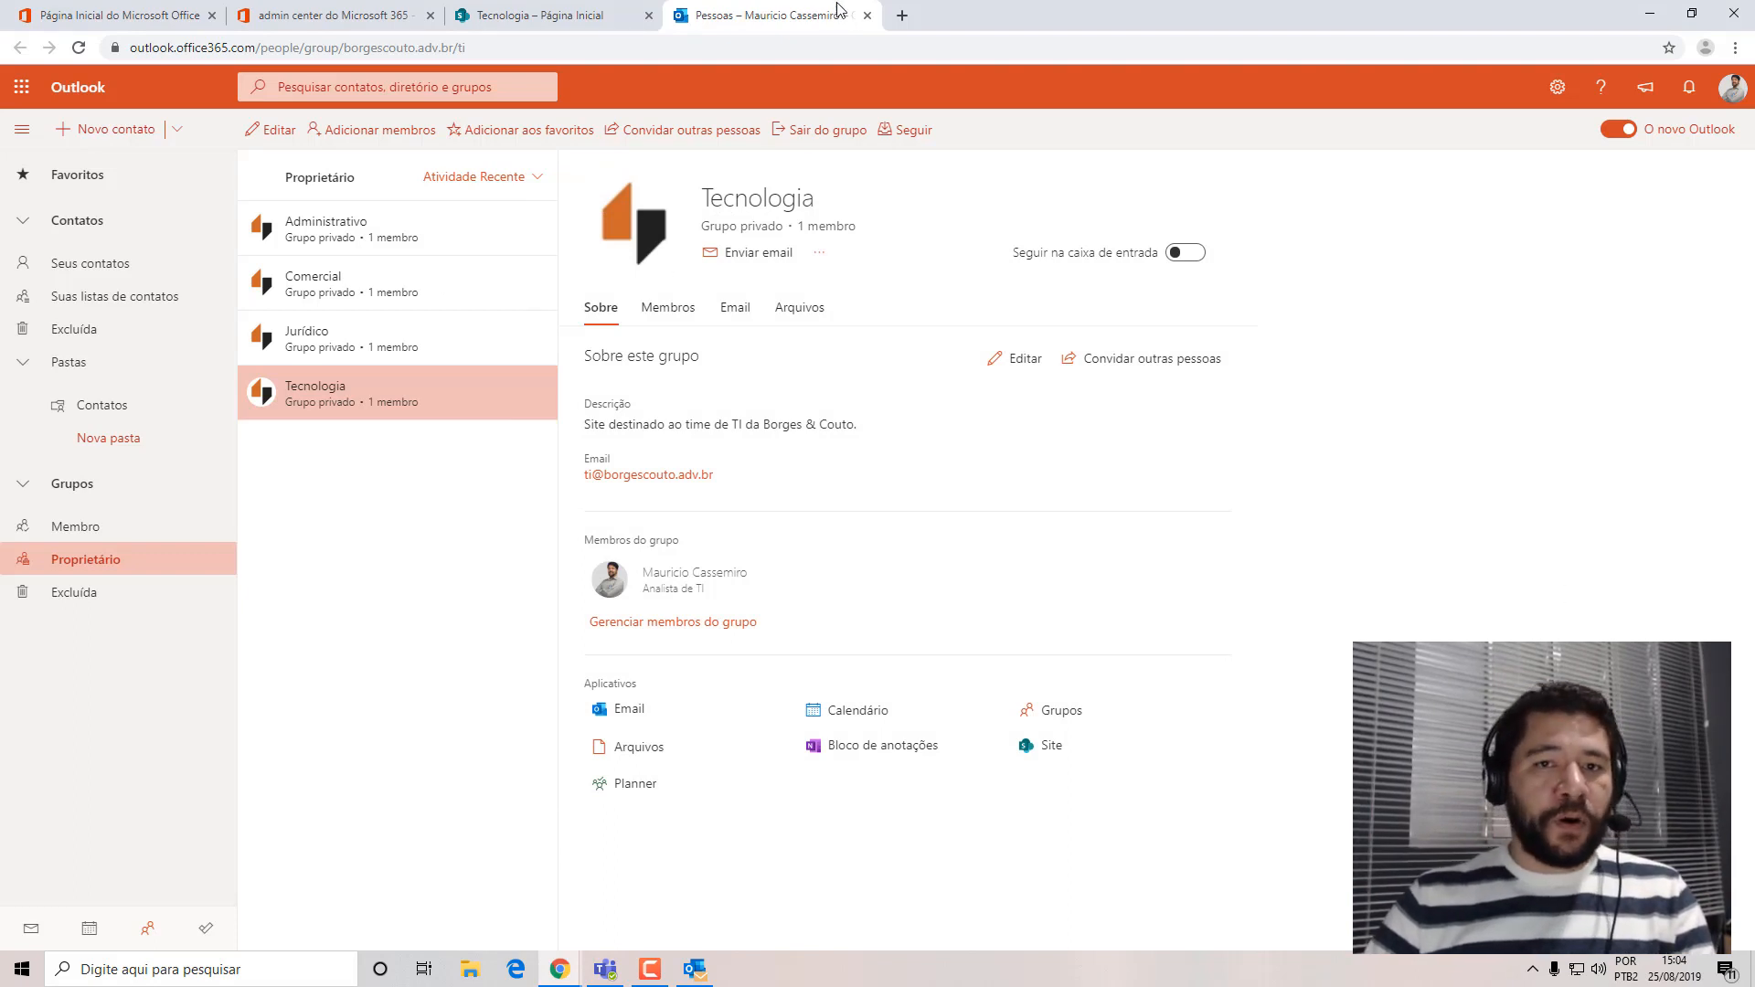
{"action": "left_click", "coordinate": [866, 15]}
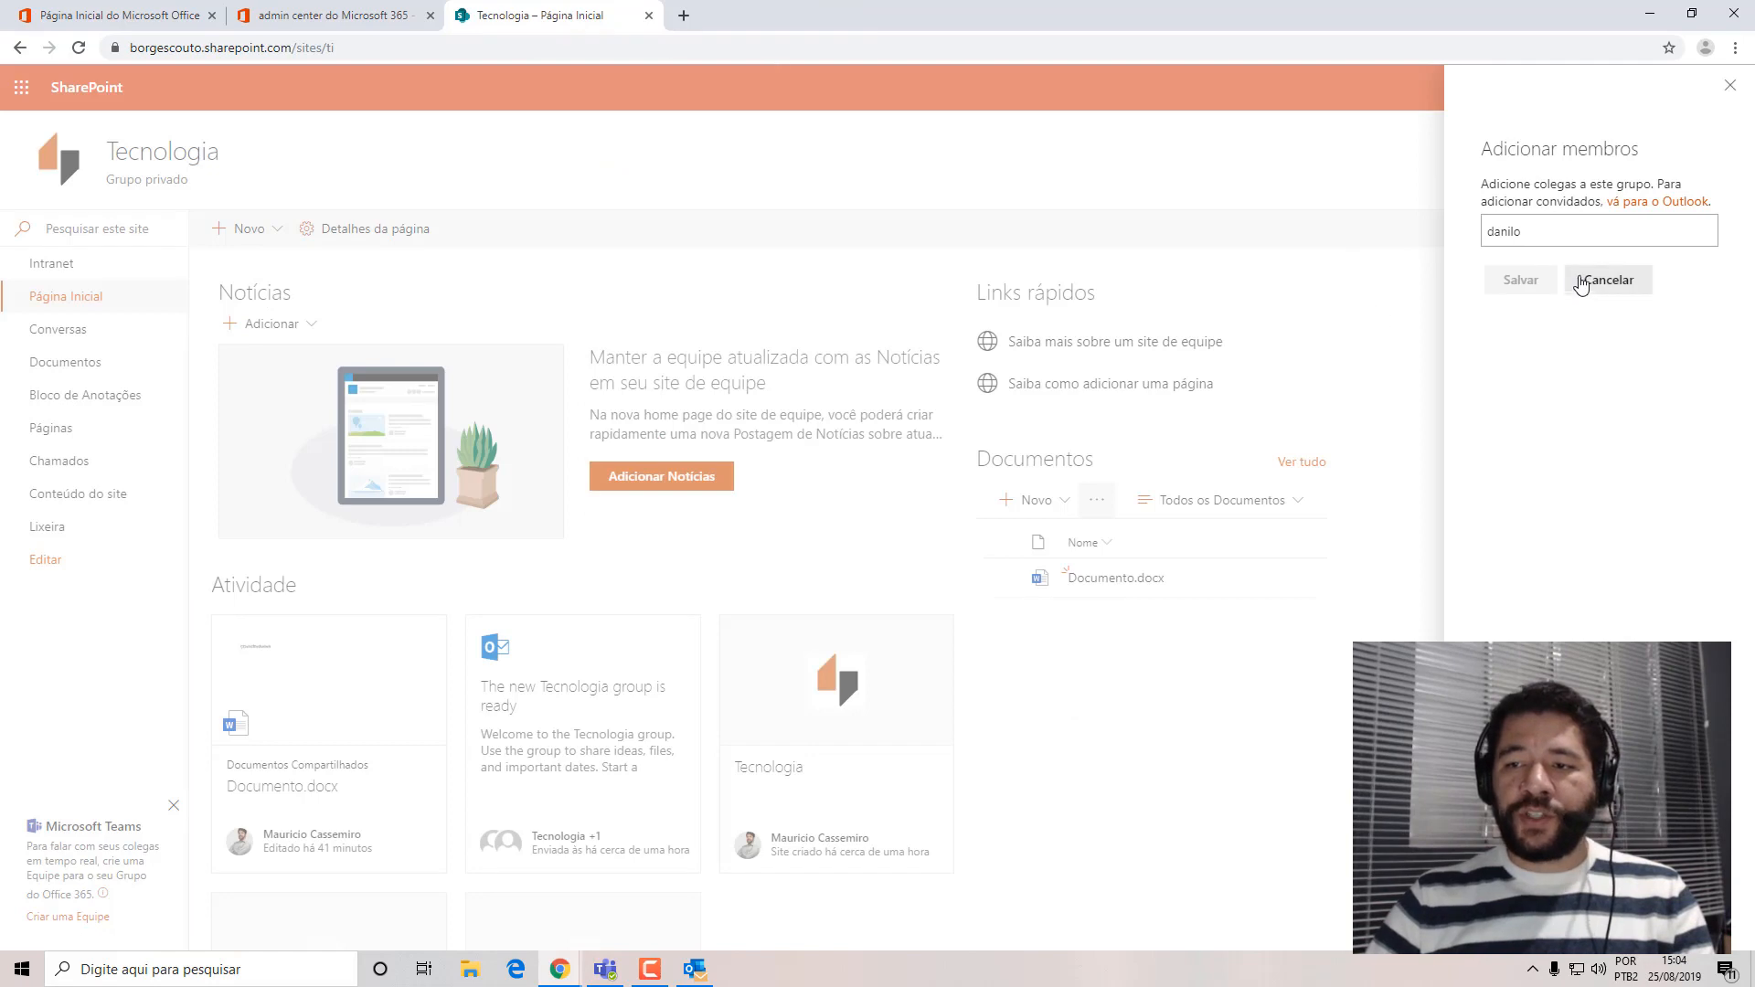
{"action": "left_click", "coordinate": [1586, 280]}
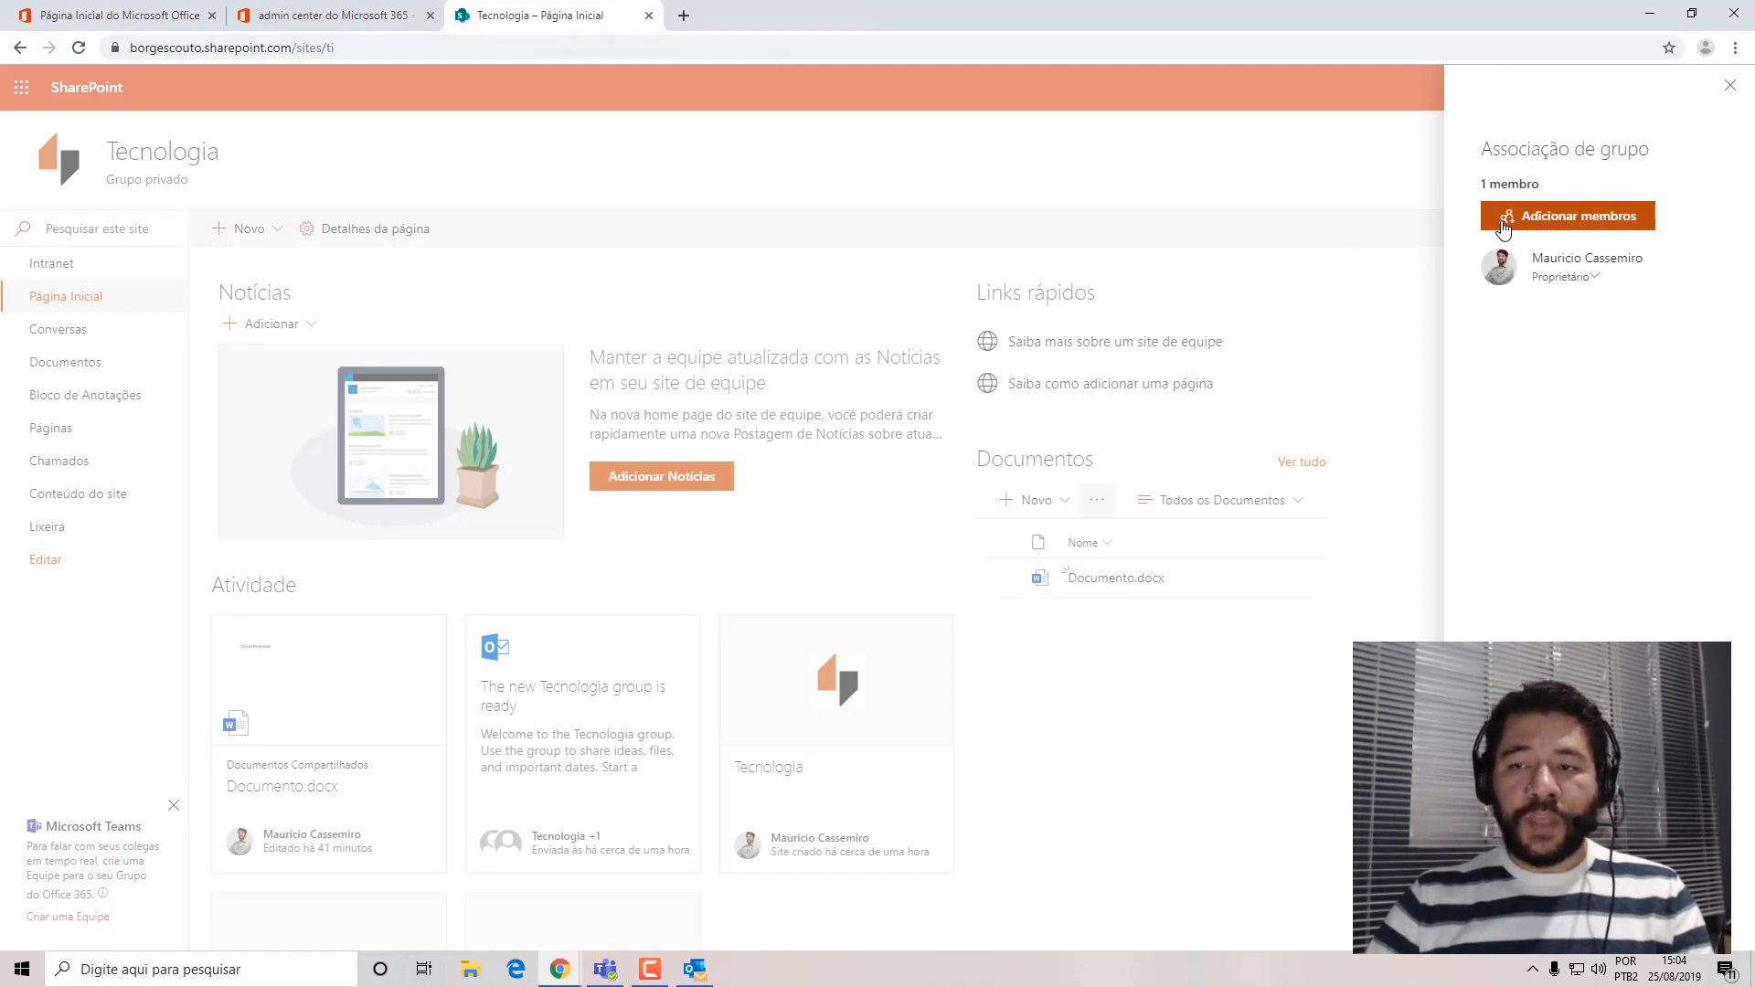
Close the group membership and open the Chamados list in a separate browser tab to view its columns.
{"action": "left_click", "coordinate": [1733, 88]}
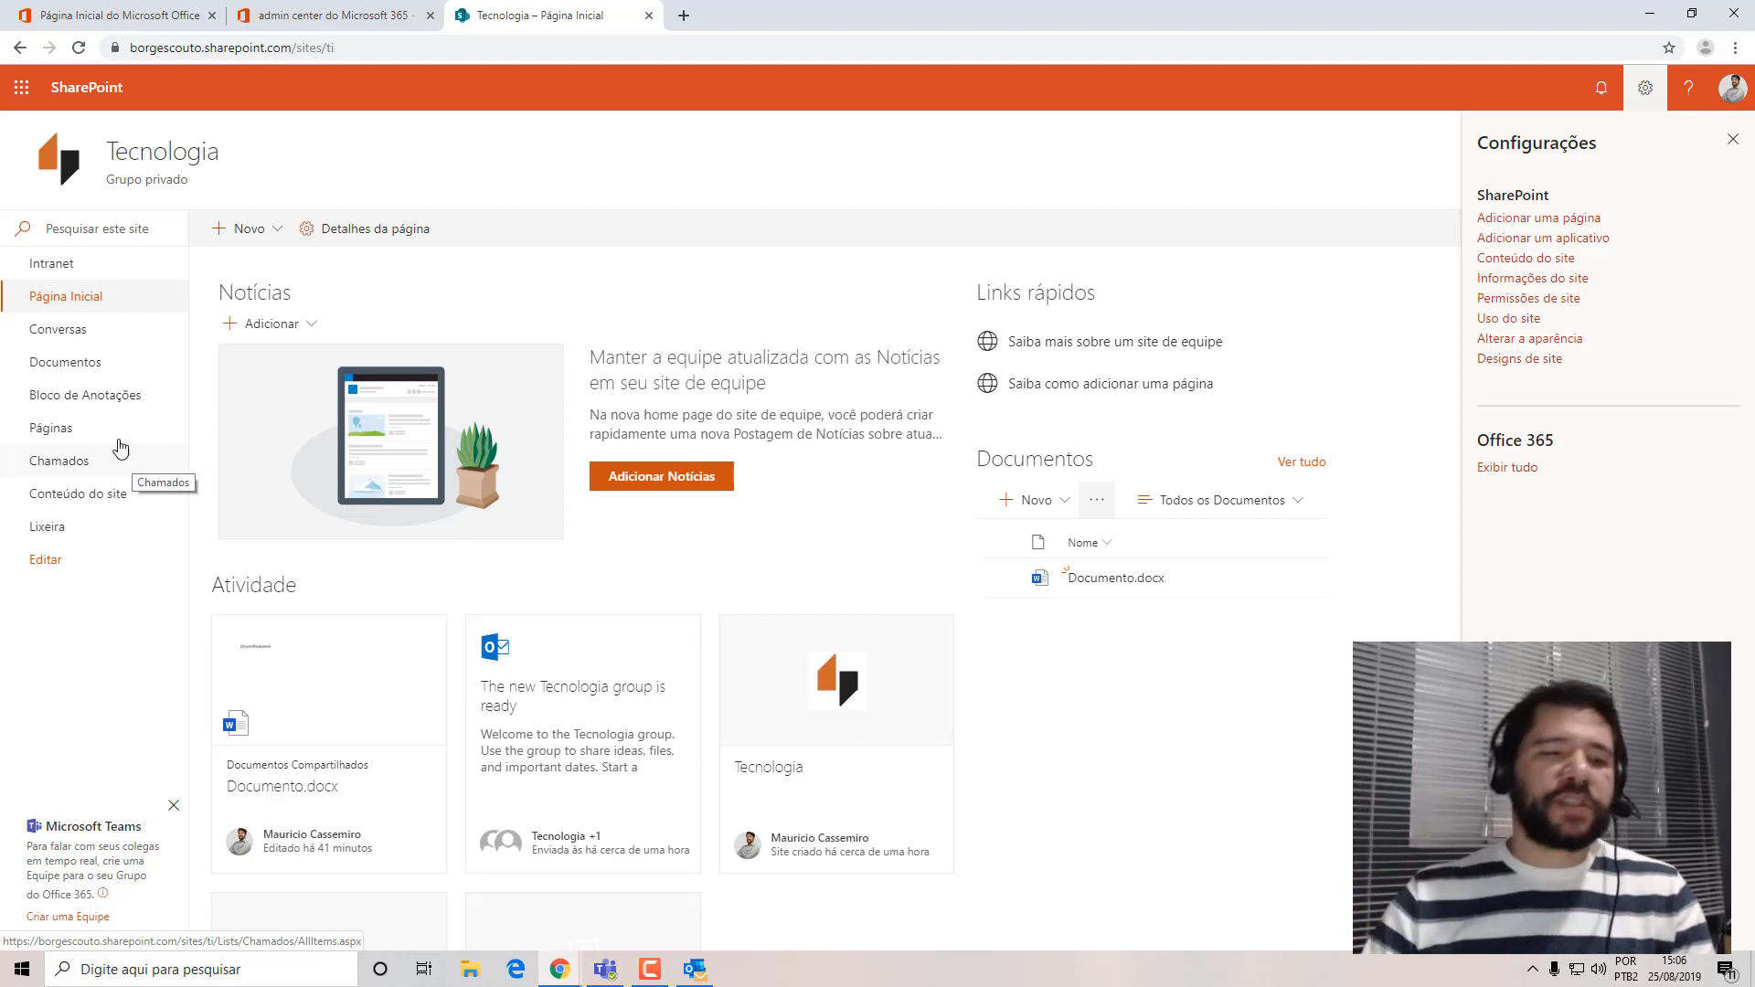
{"action": "right_click", "coordinate": [66, 471]}
{"action": "left_click", "coordinate": [137, 479]}
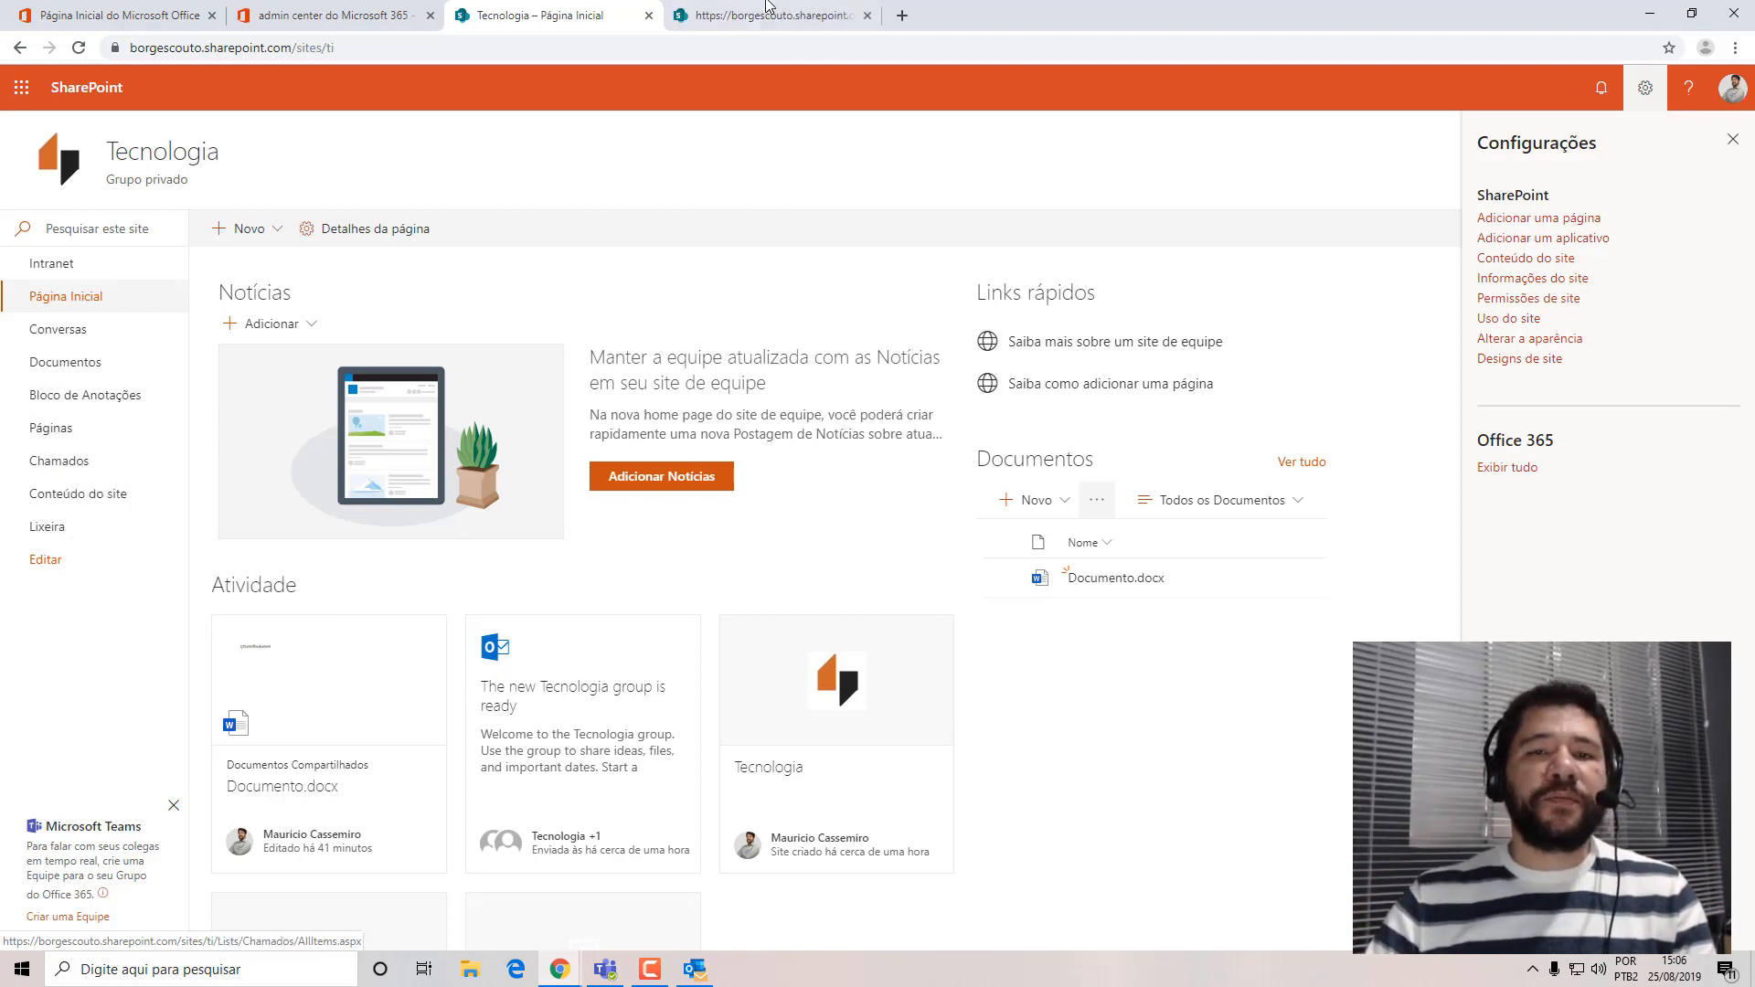
{"action": "left_click", "coordinate": [773, 18]}
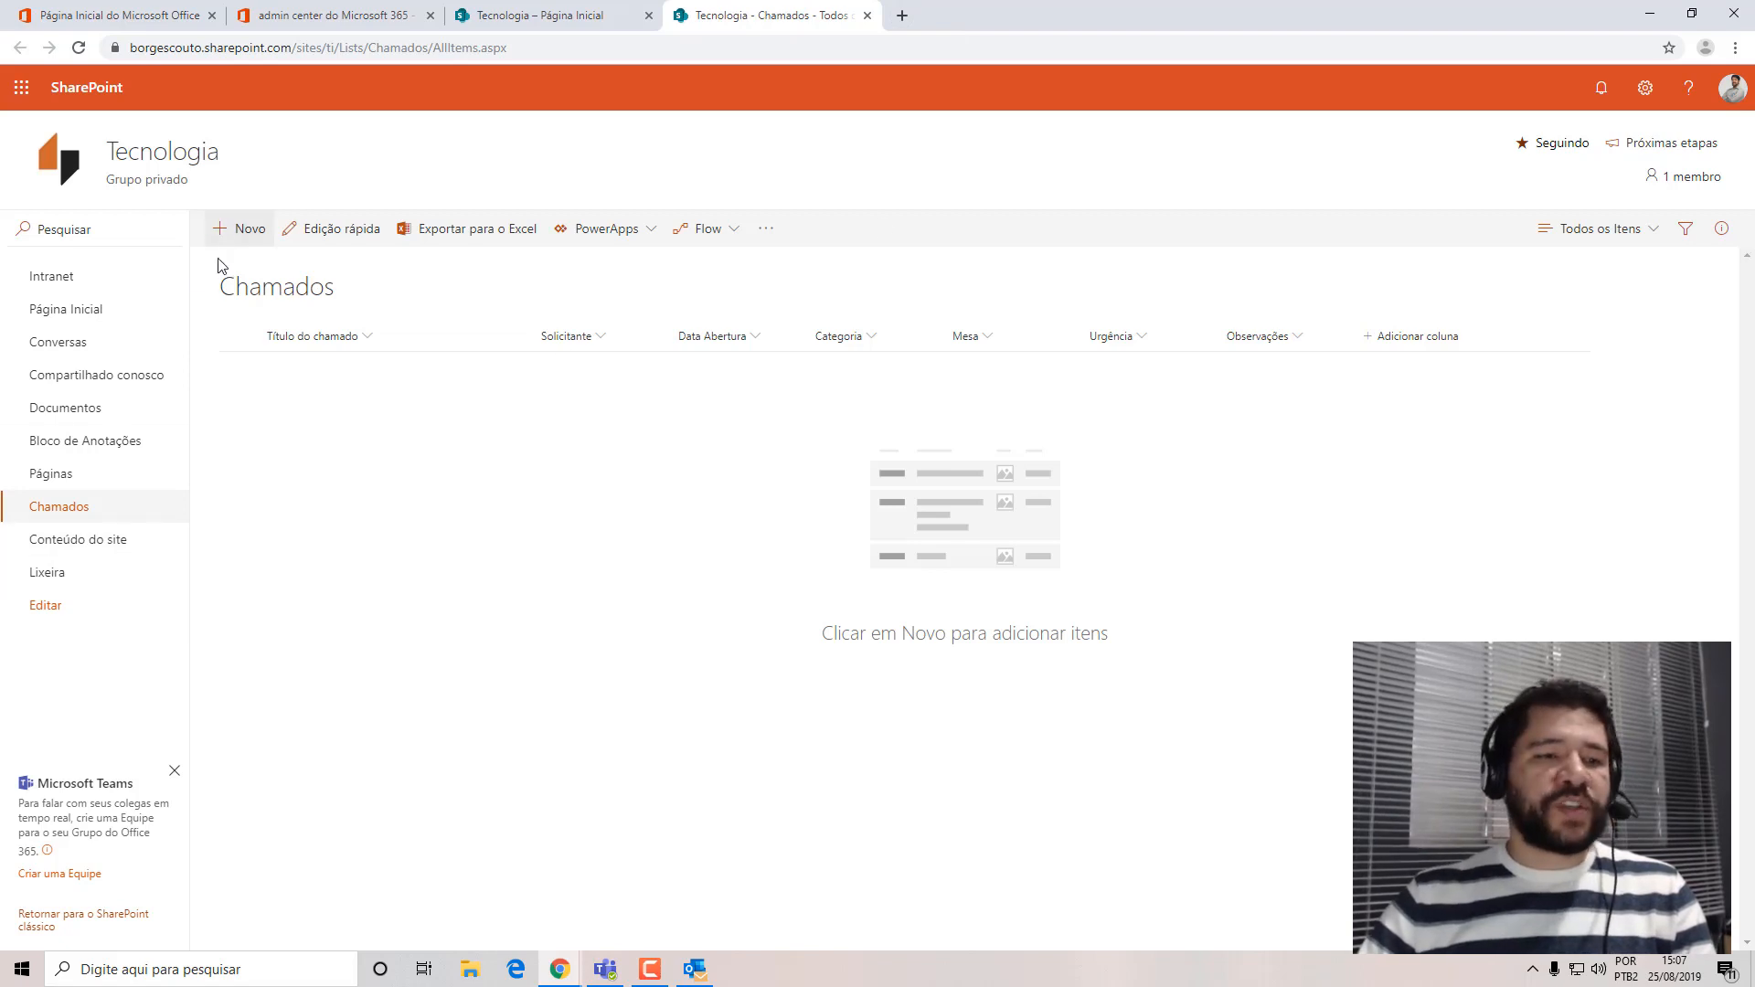
Go from the site's home page to the site contents and show the options available for the Chamados list.
{"action": "left_click", "coordinate": [103, 311]}
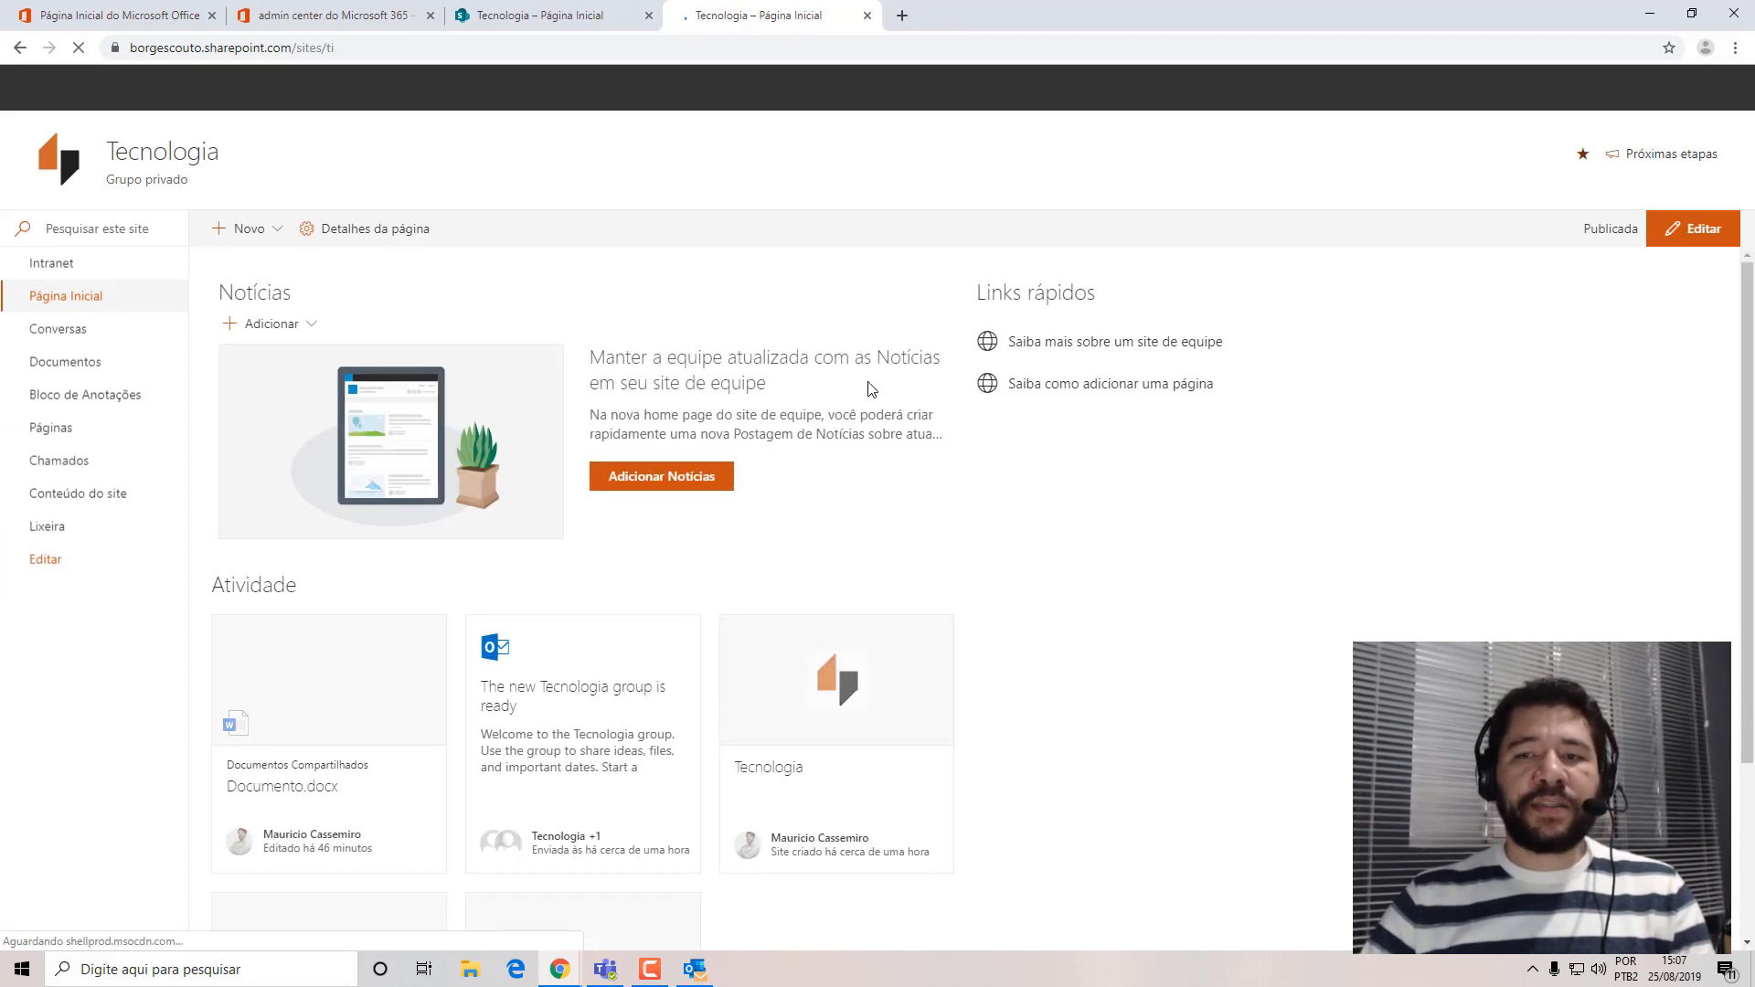
{"action": "left_click", "coordinate": [1646, 89]}
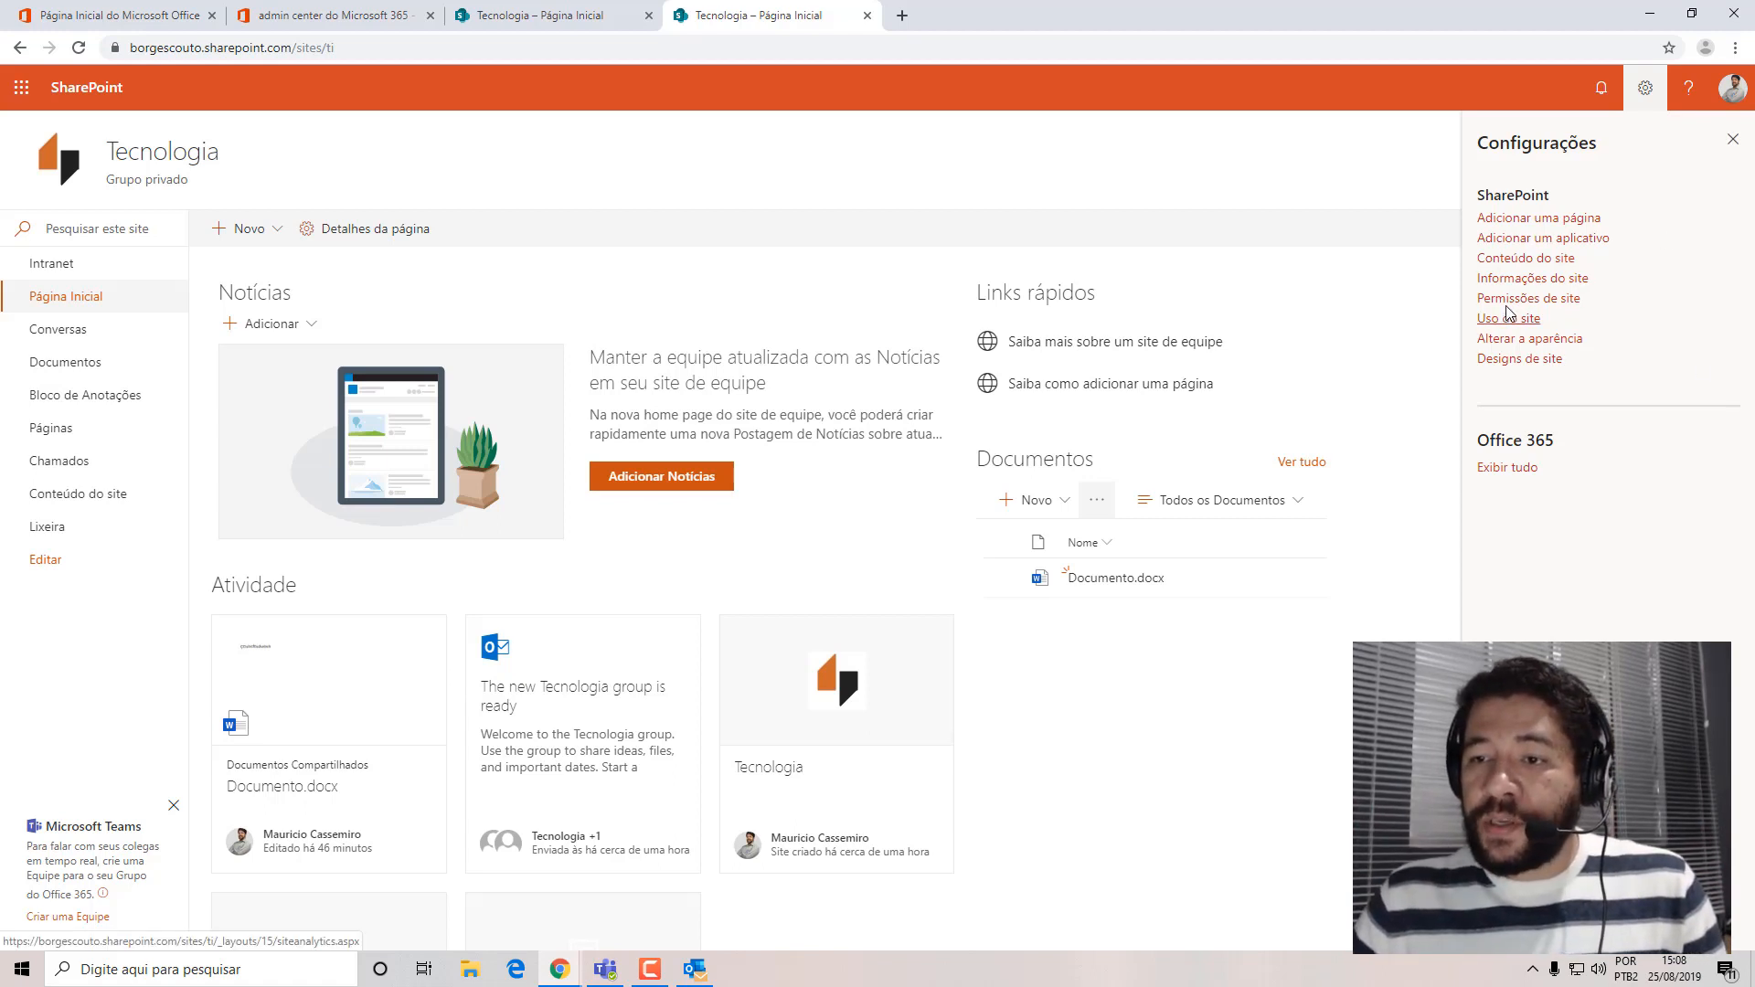
{"action": "left_click", "coordinate": [1513, 259]}
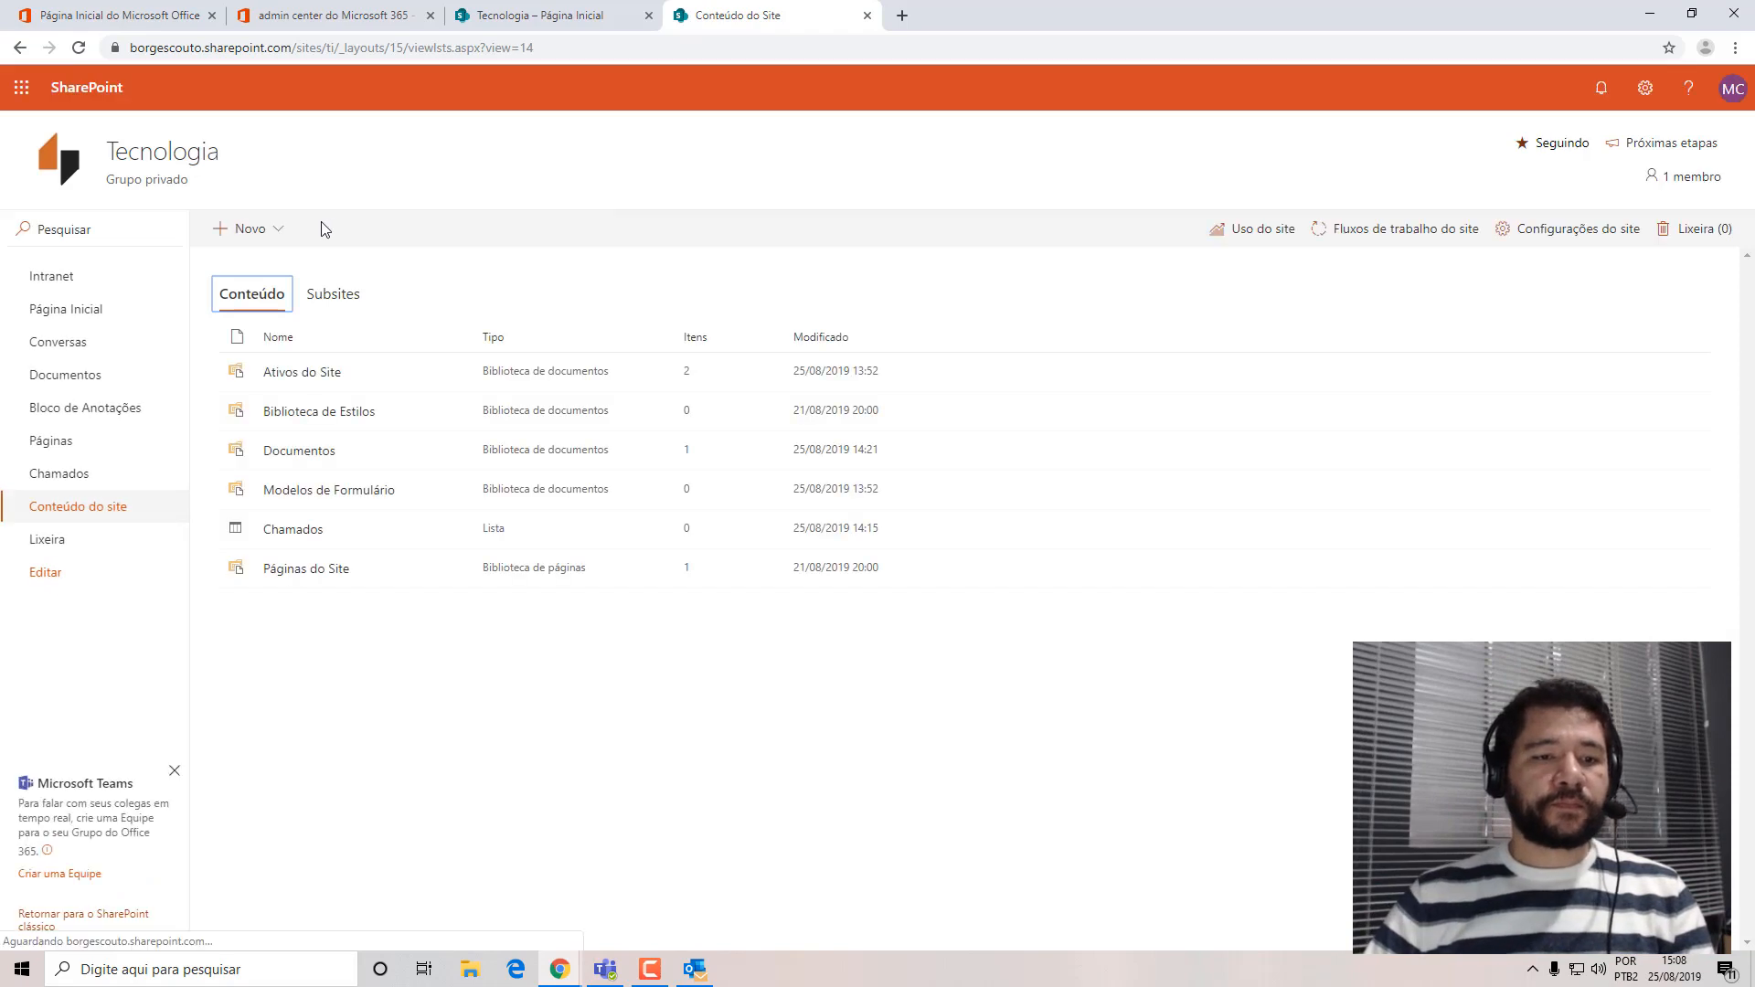
{"action": "left_click", "coordinate": [447, 532]}
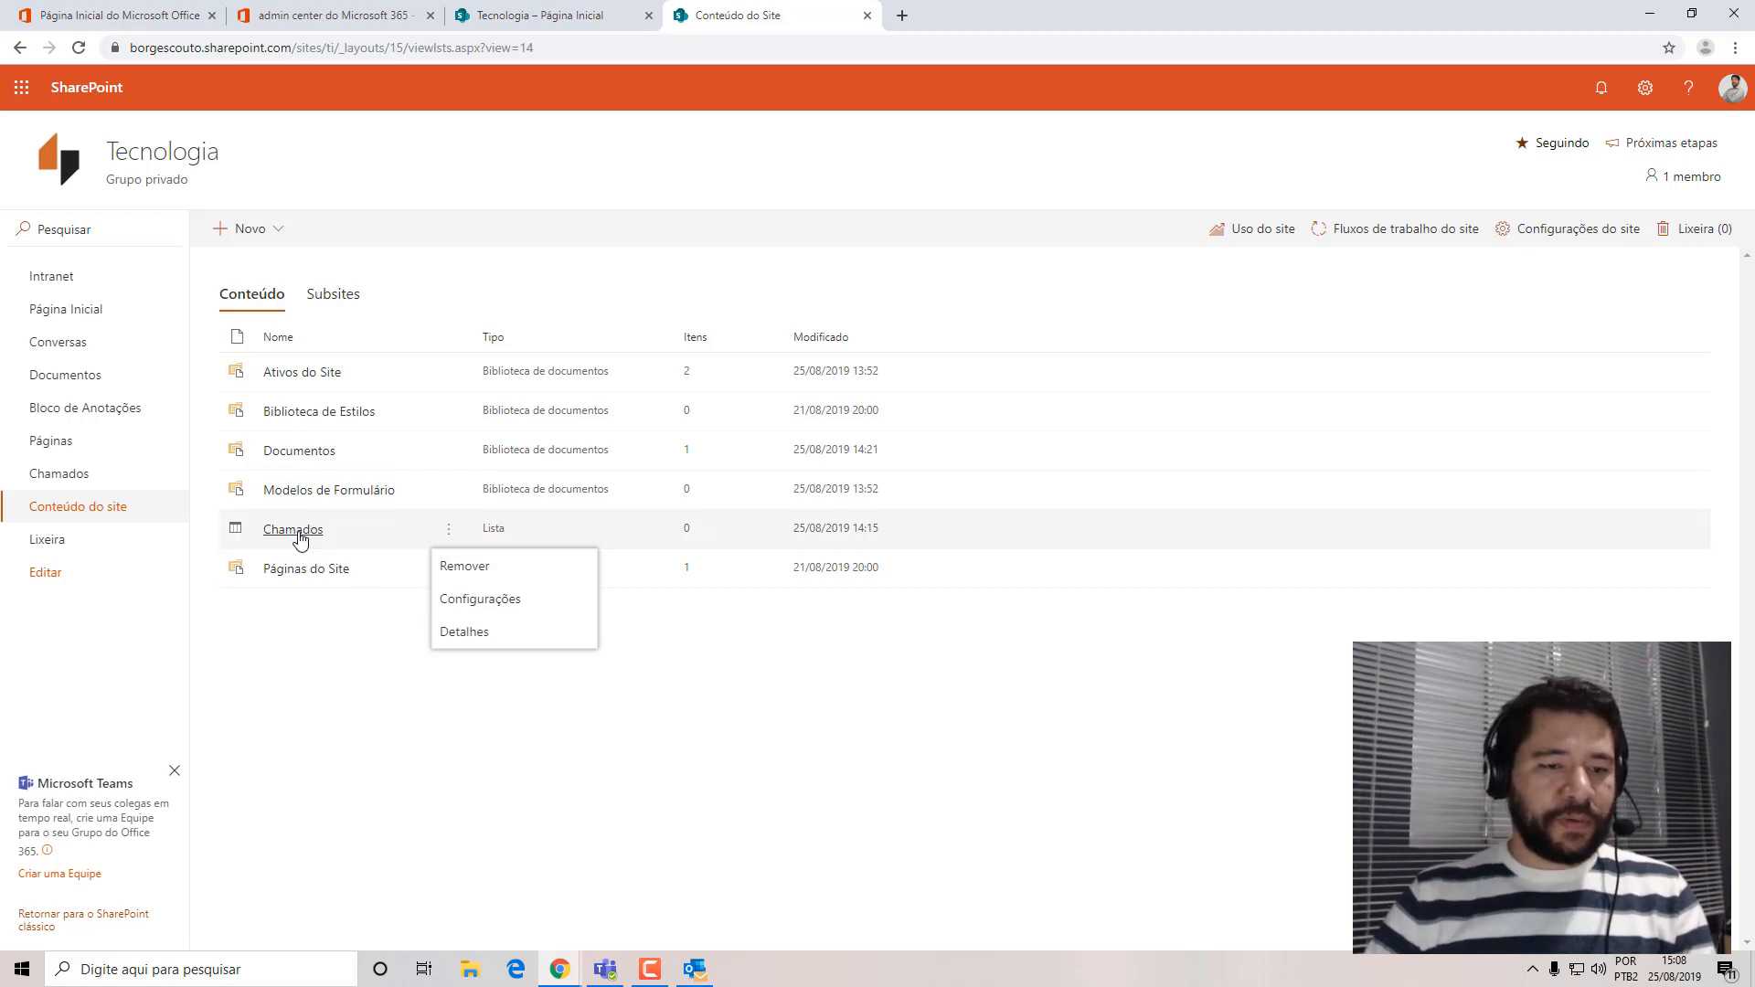
Open the Documentos library in a separate tab, view the move destinations for Documento.docx, and close it without moving the file.
{"action": "right_click", "coordinate": [67, 376]}
{"action": "left_click", "coordinate": [153, 392]}
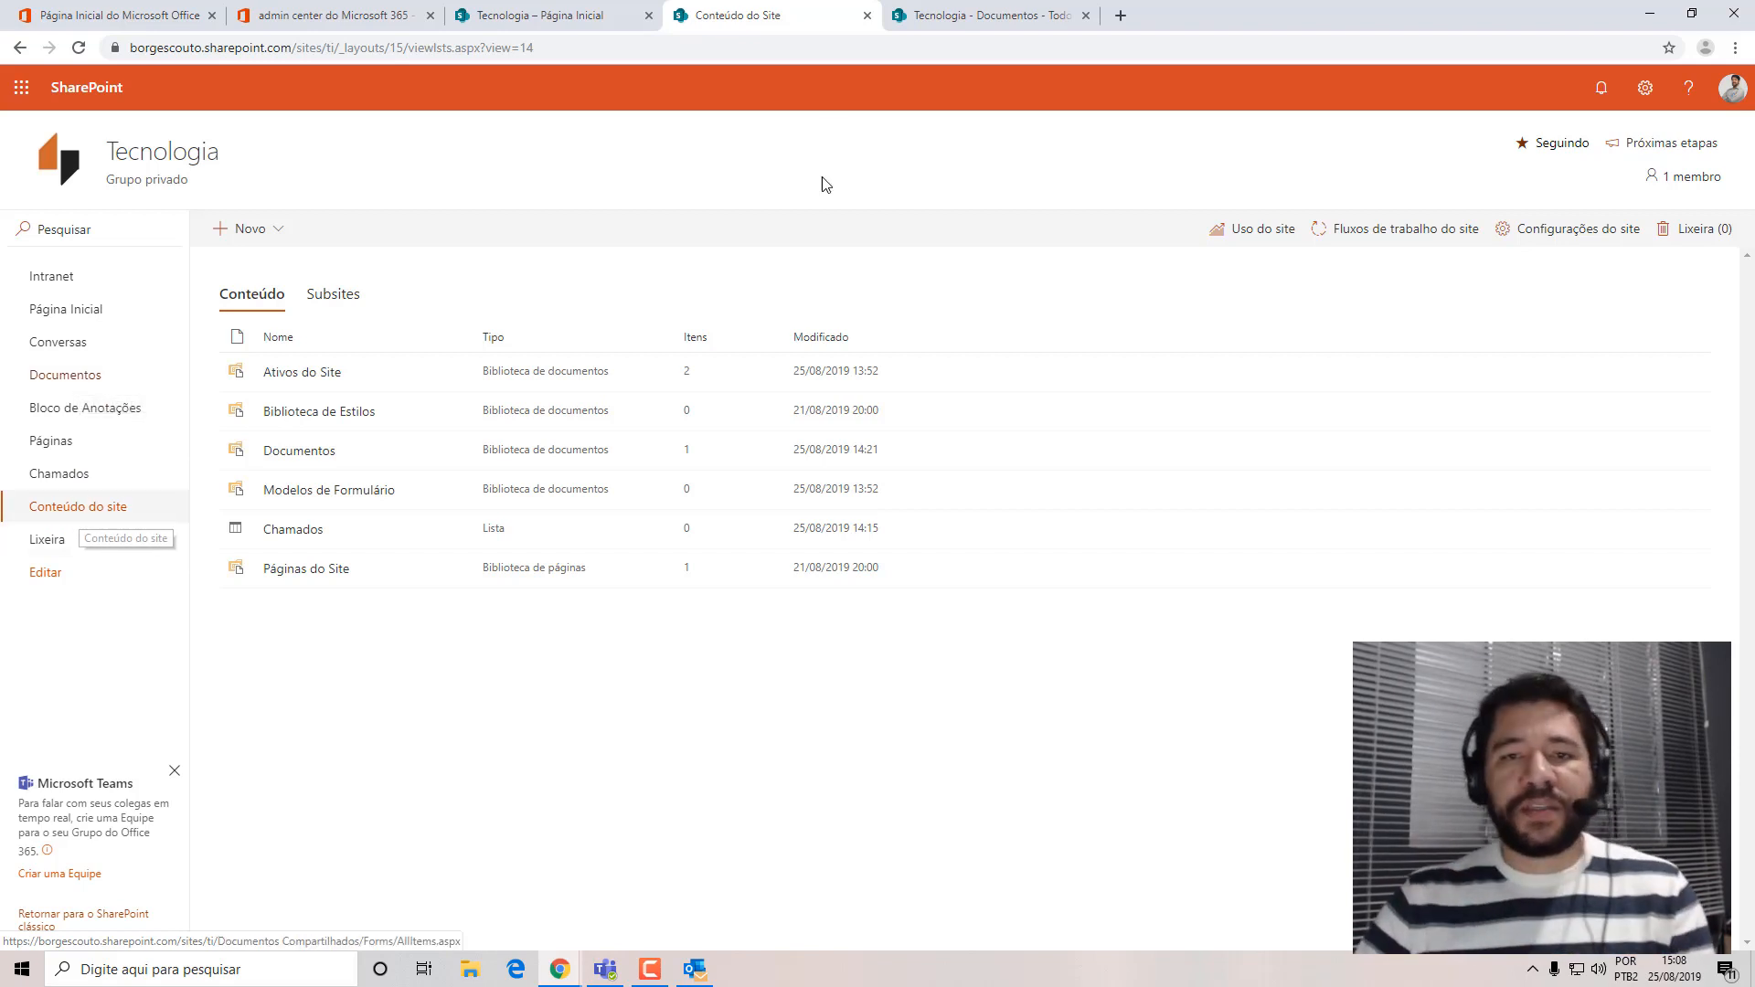
{"action": "left_click", "coordinate": [979, 20]}
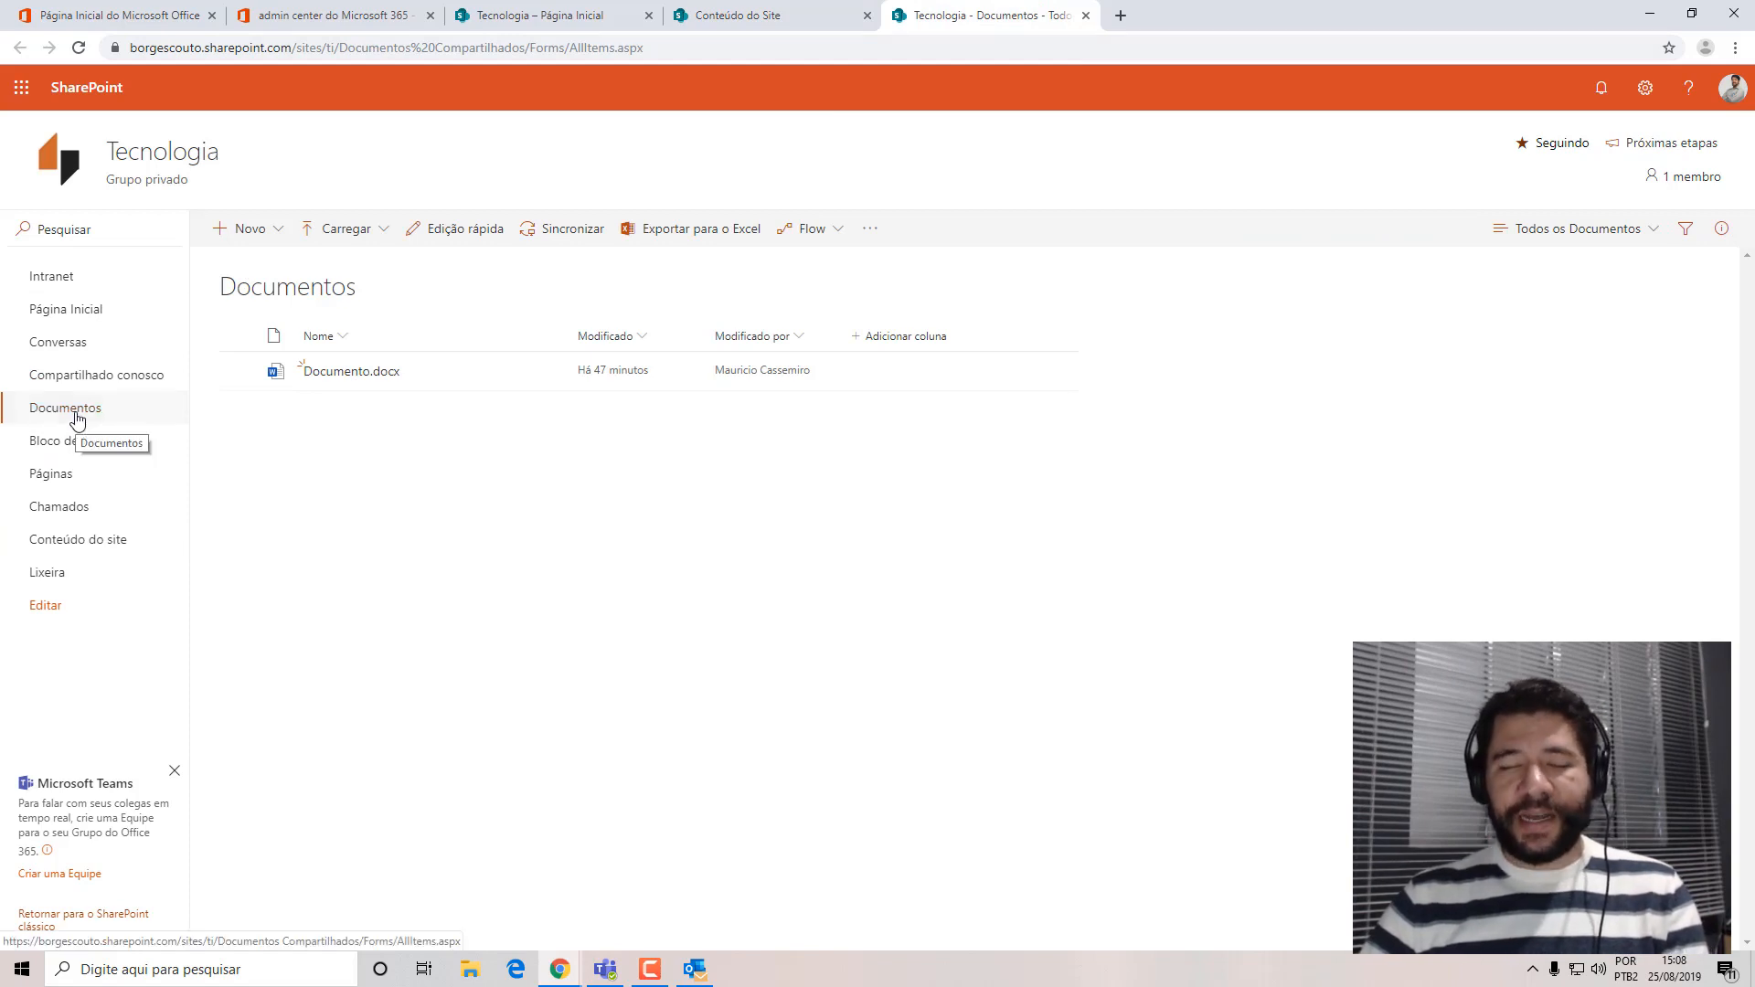
{"action": "left_click", "coordinate": [238, 370]}
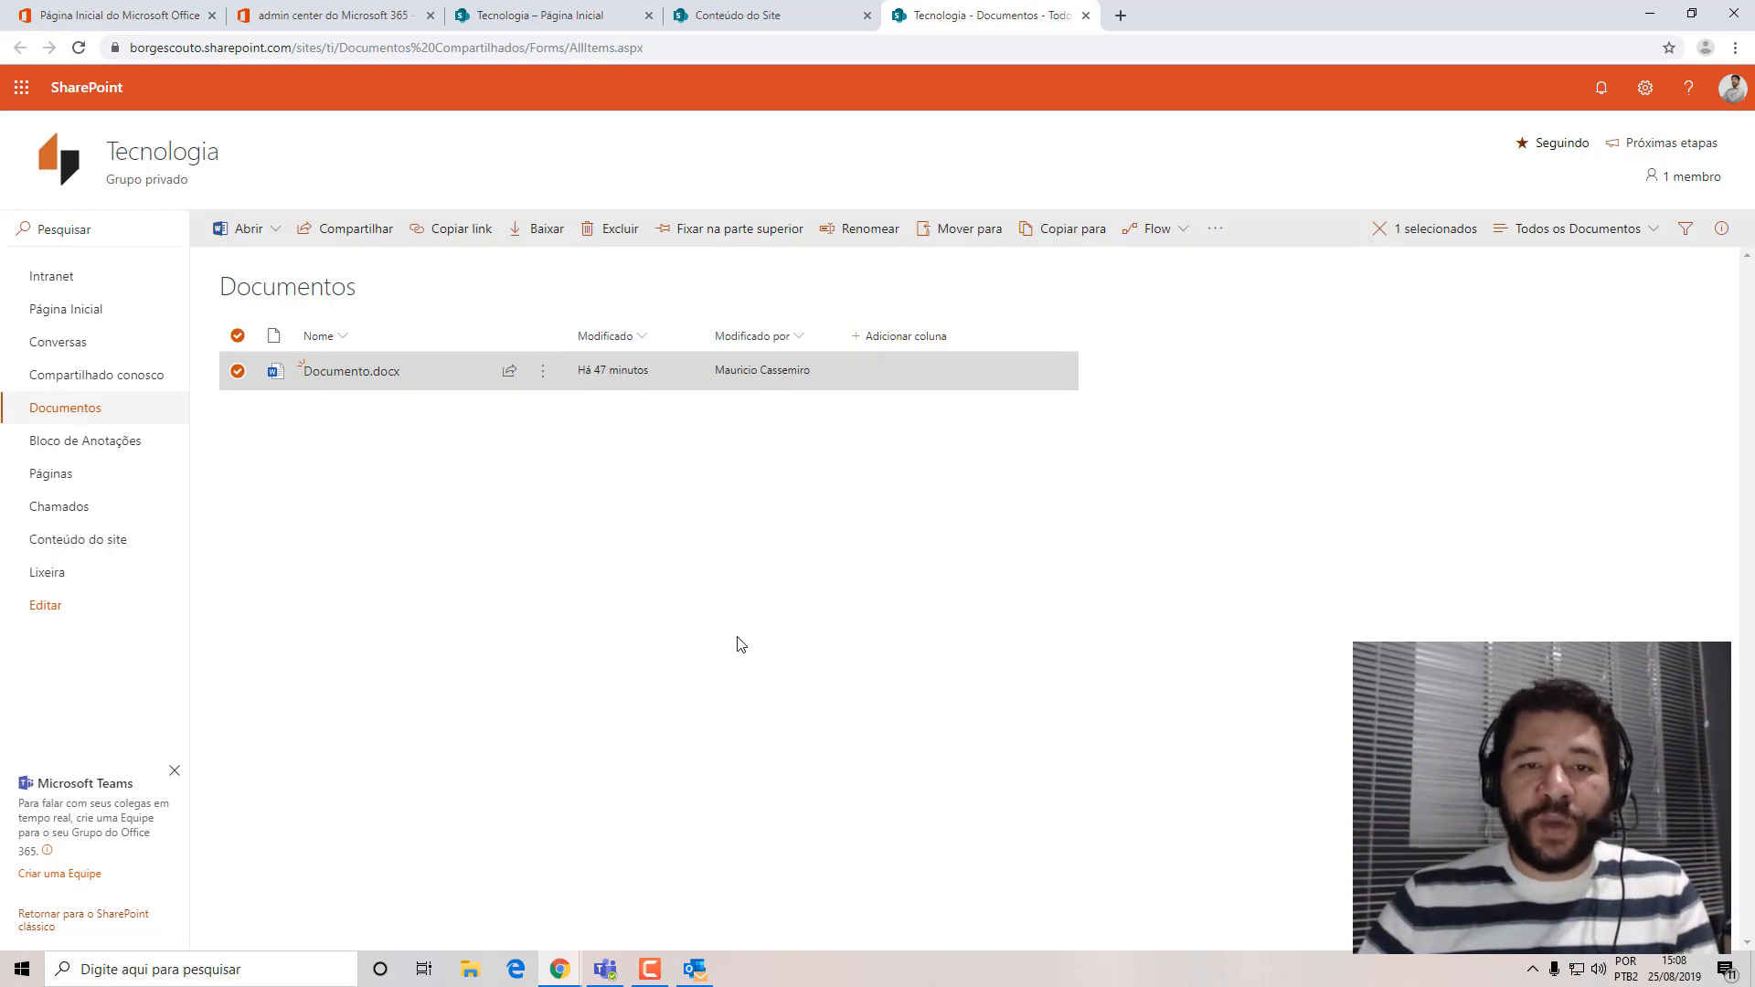
{"action": "left_click", "coordinate": [967, 240]}
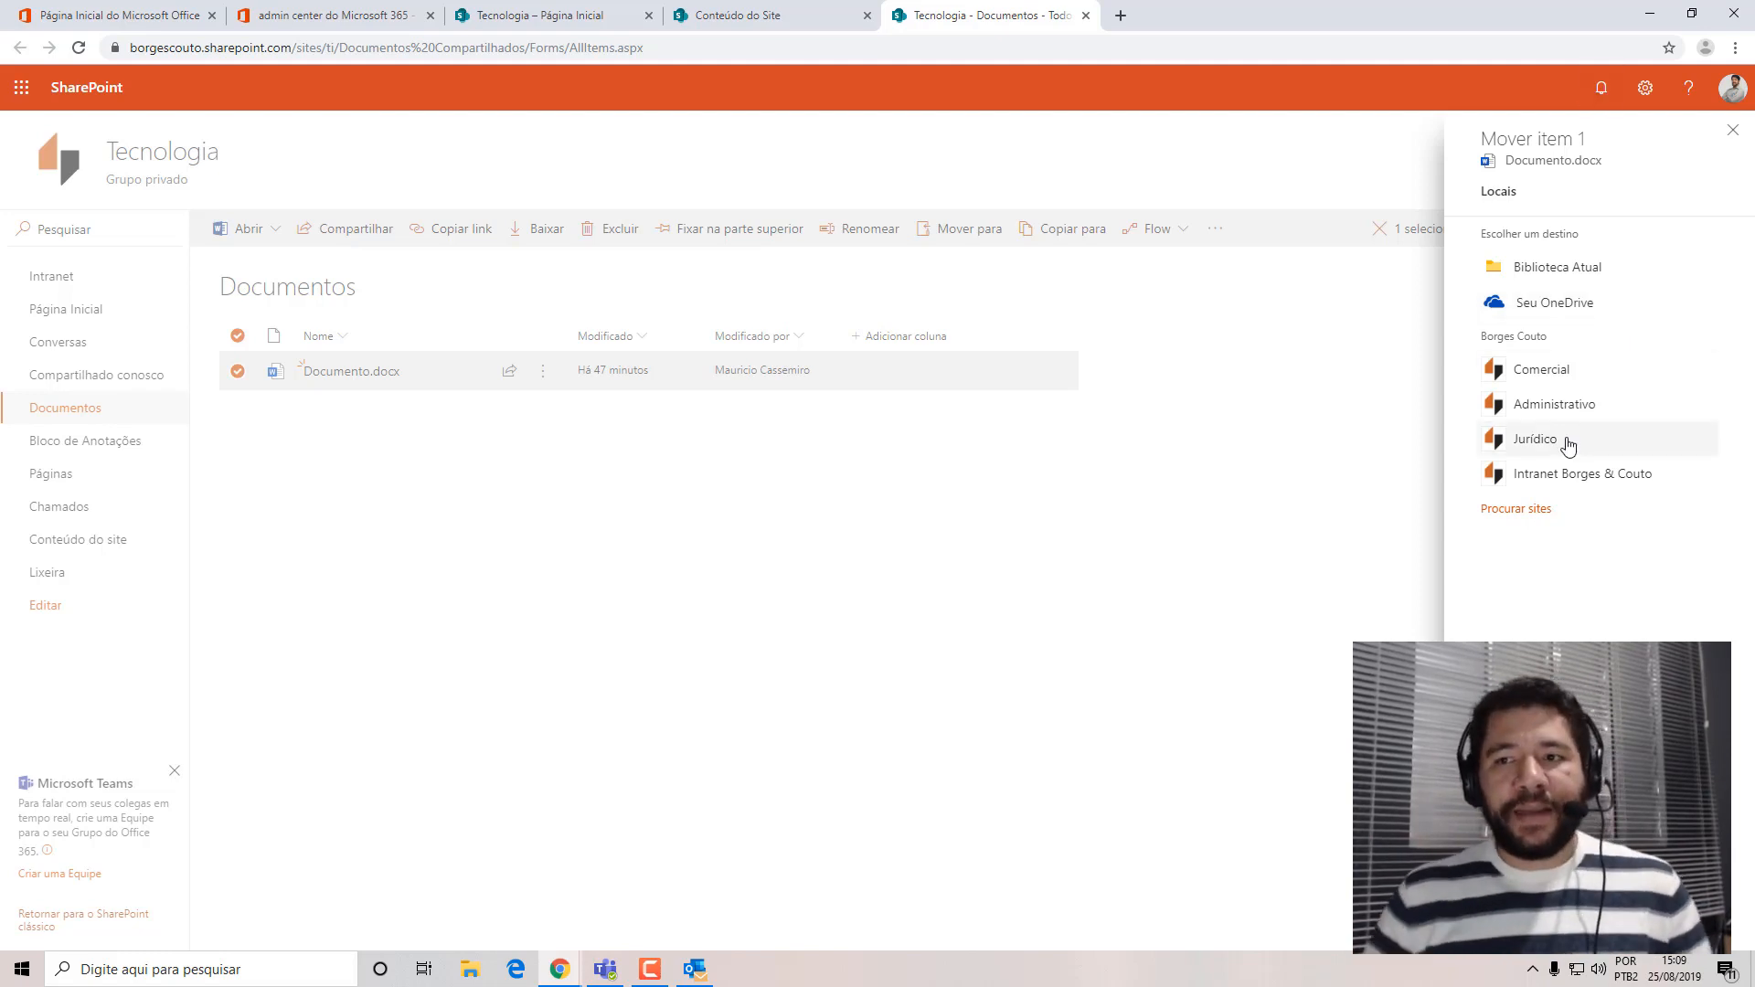
{"action": "left_click", "coordinate": [1086, 16]}
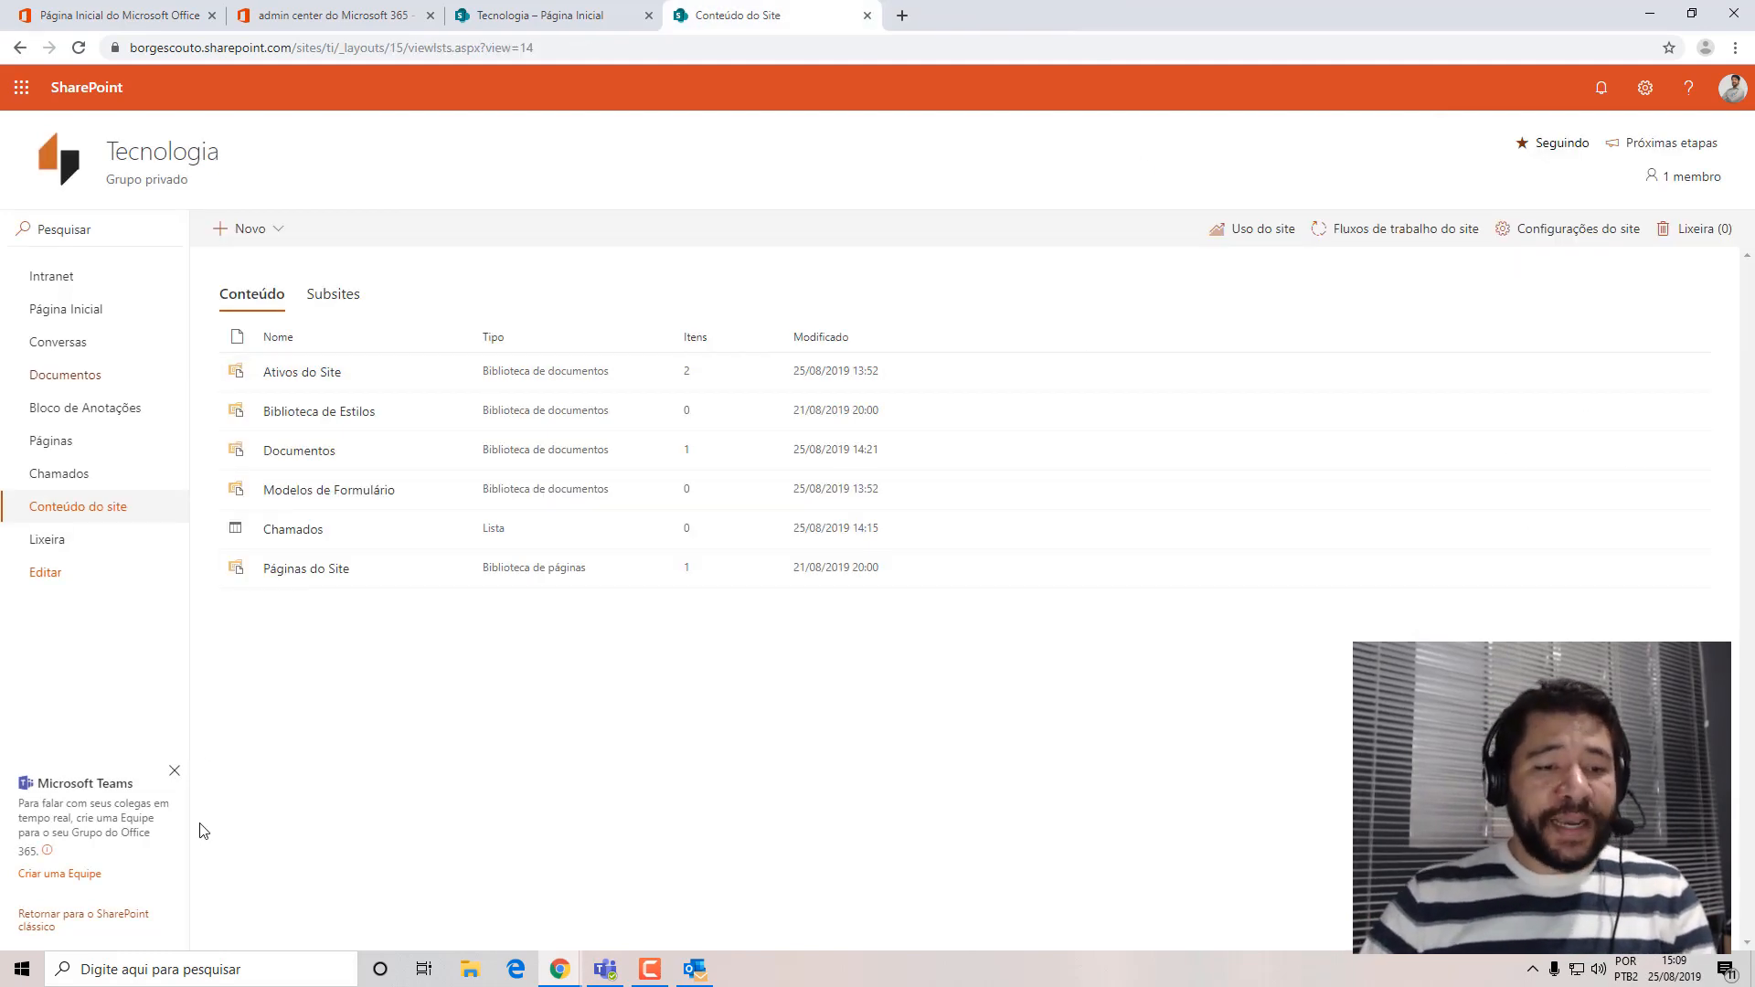
Review the blank new-item form of the Chamados list and the test user's access page, cancelling the form without saving.
{"action": "left_click", "coordinate": [281, 537]}
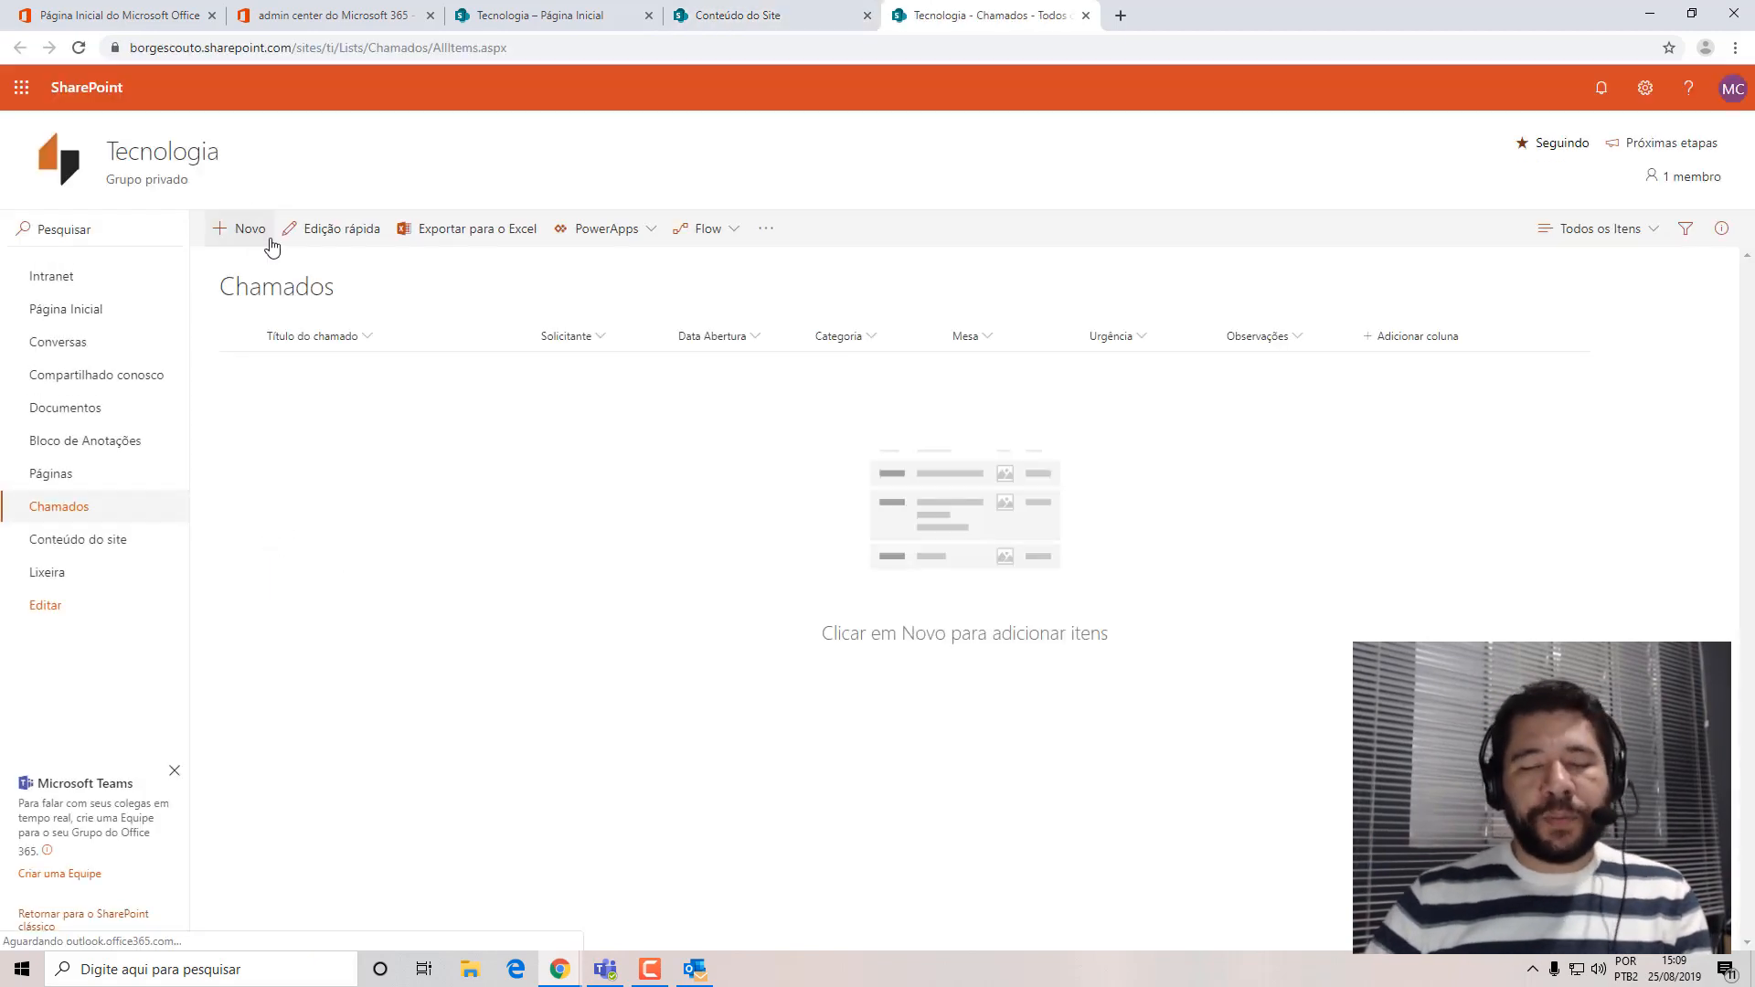
{"action": "left_click", "coordinate": [241, 230]}
{"action": "left_click", "coordinate": [1275, 290]}
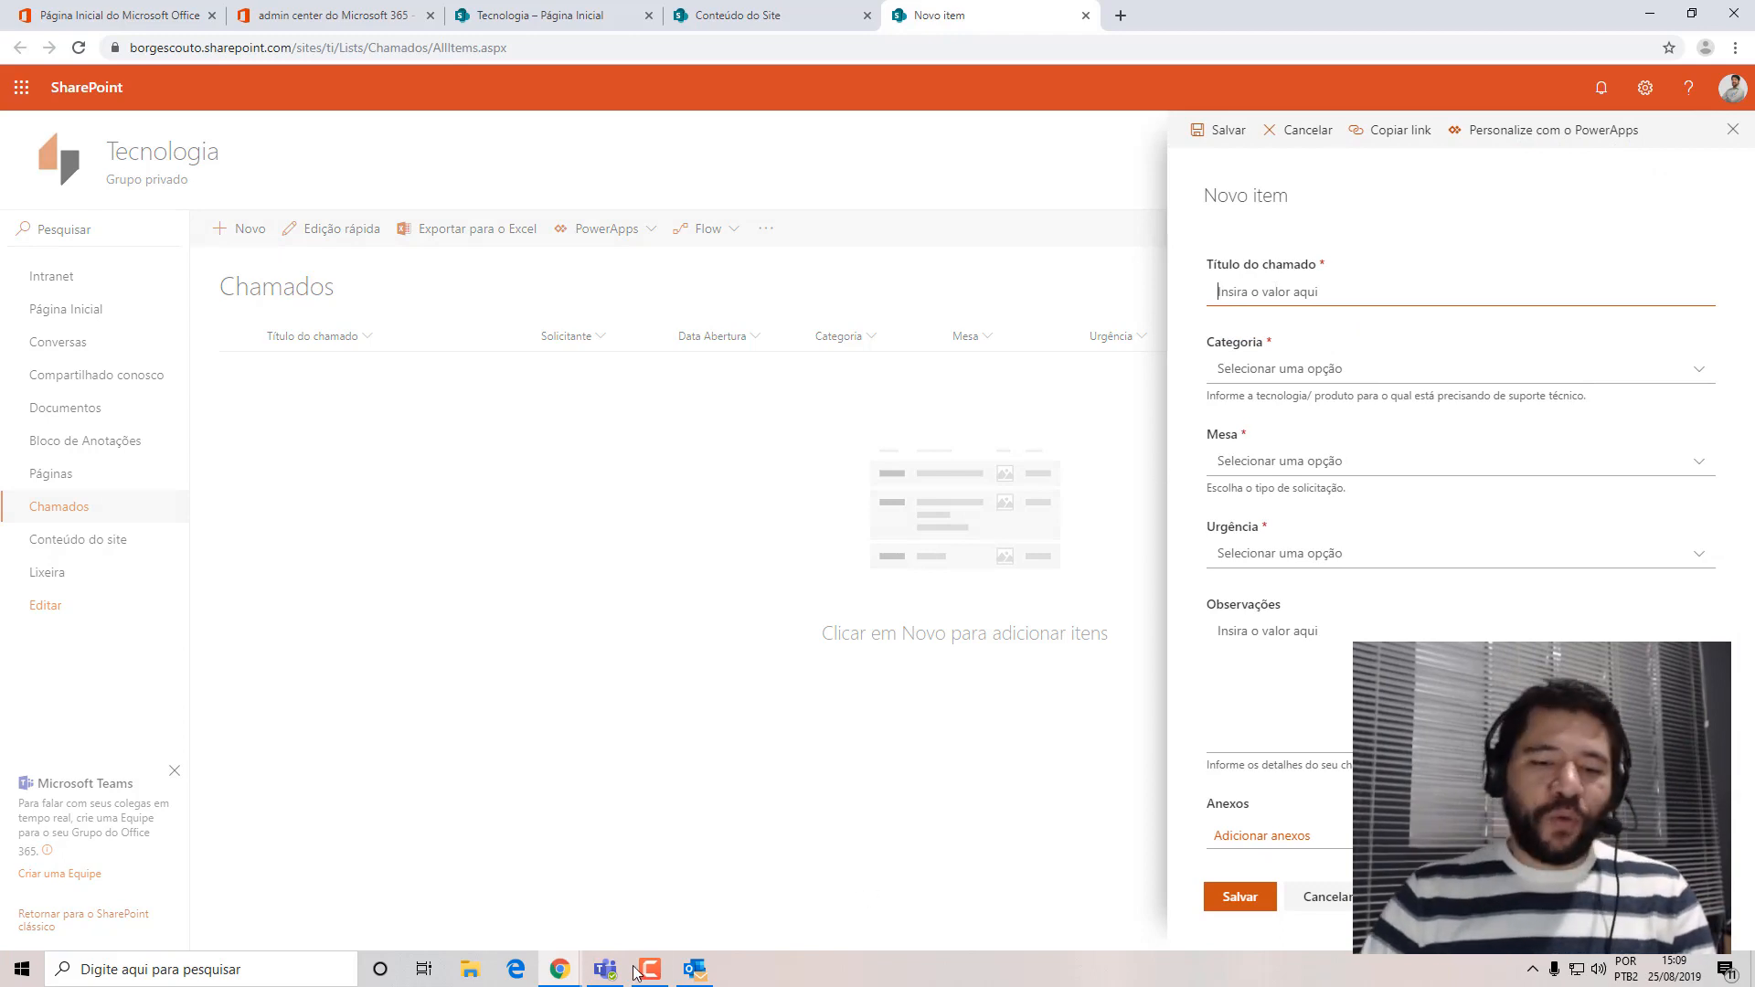
{"action": "left_click", "coordinate": [559, 969]}
{"action": "mouse_move", "coordinate": [716, 905]}
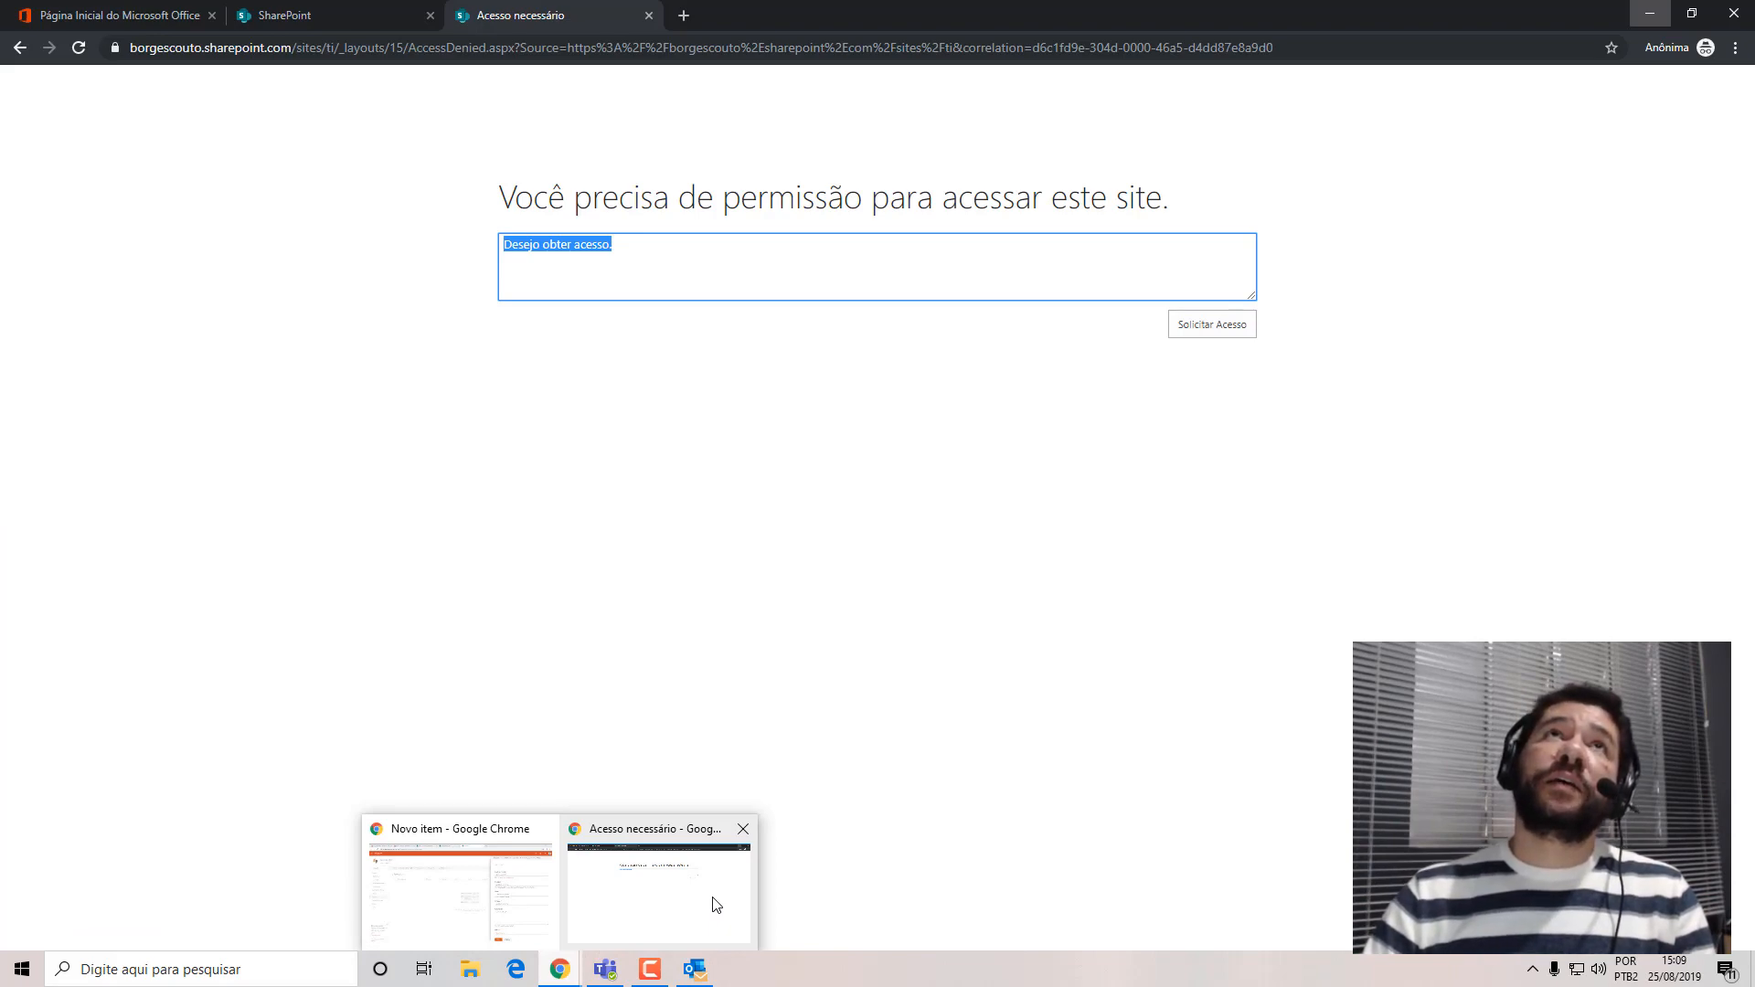
{"action": "left_click", "coordinate": [512, 905]}
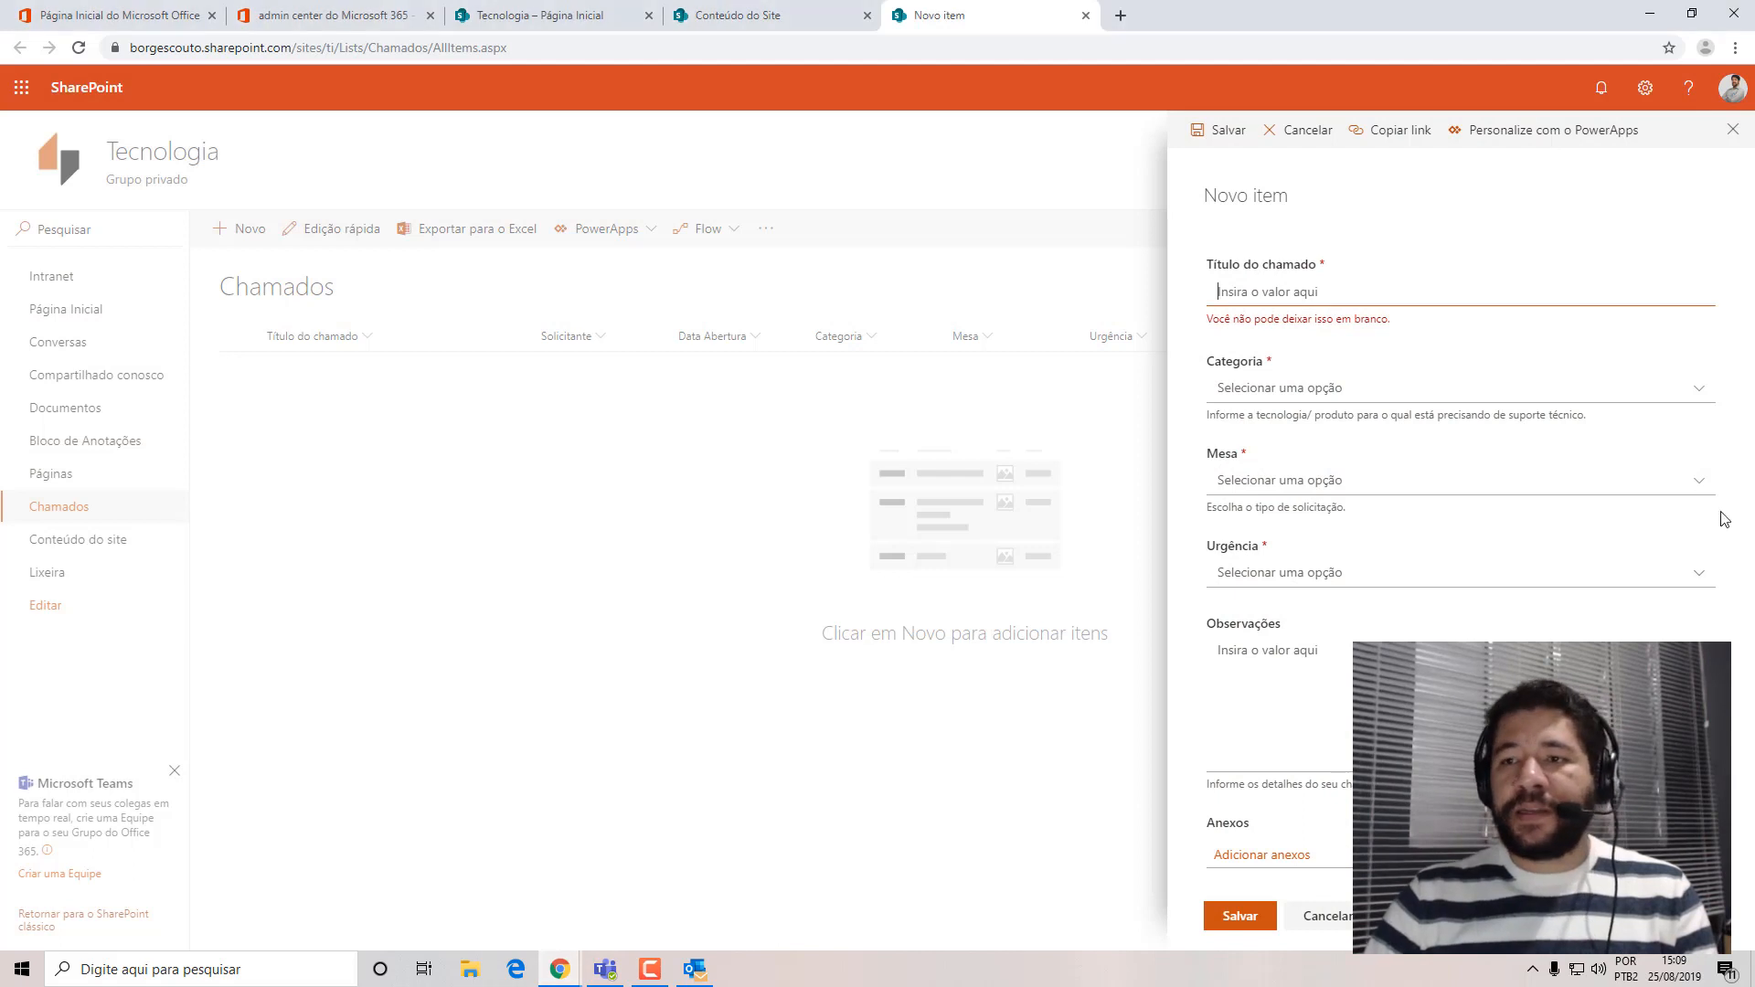
{"action": "left_click", "coordinate": [1307, 916]}
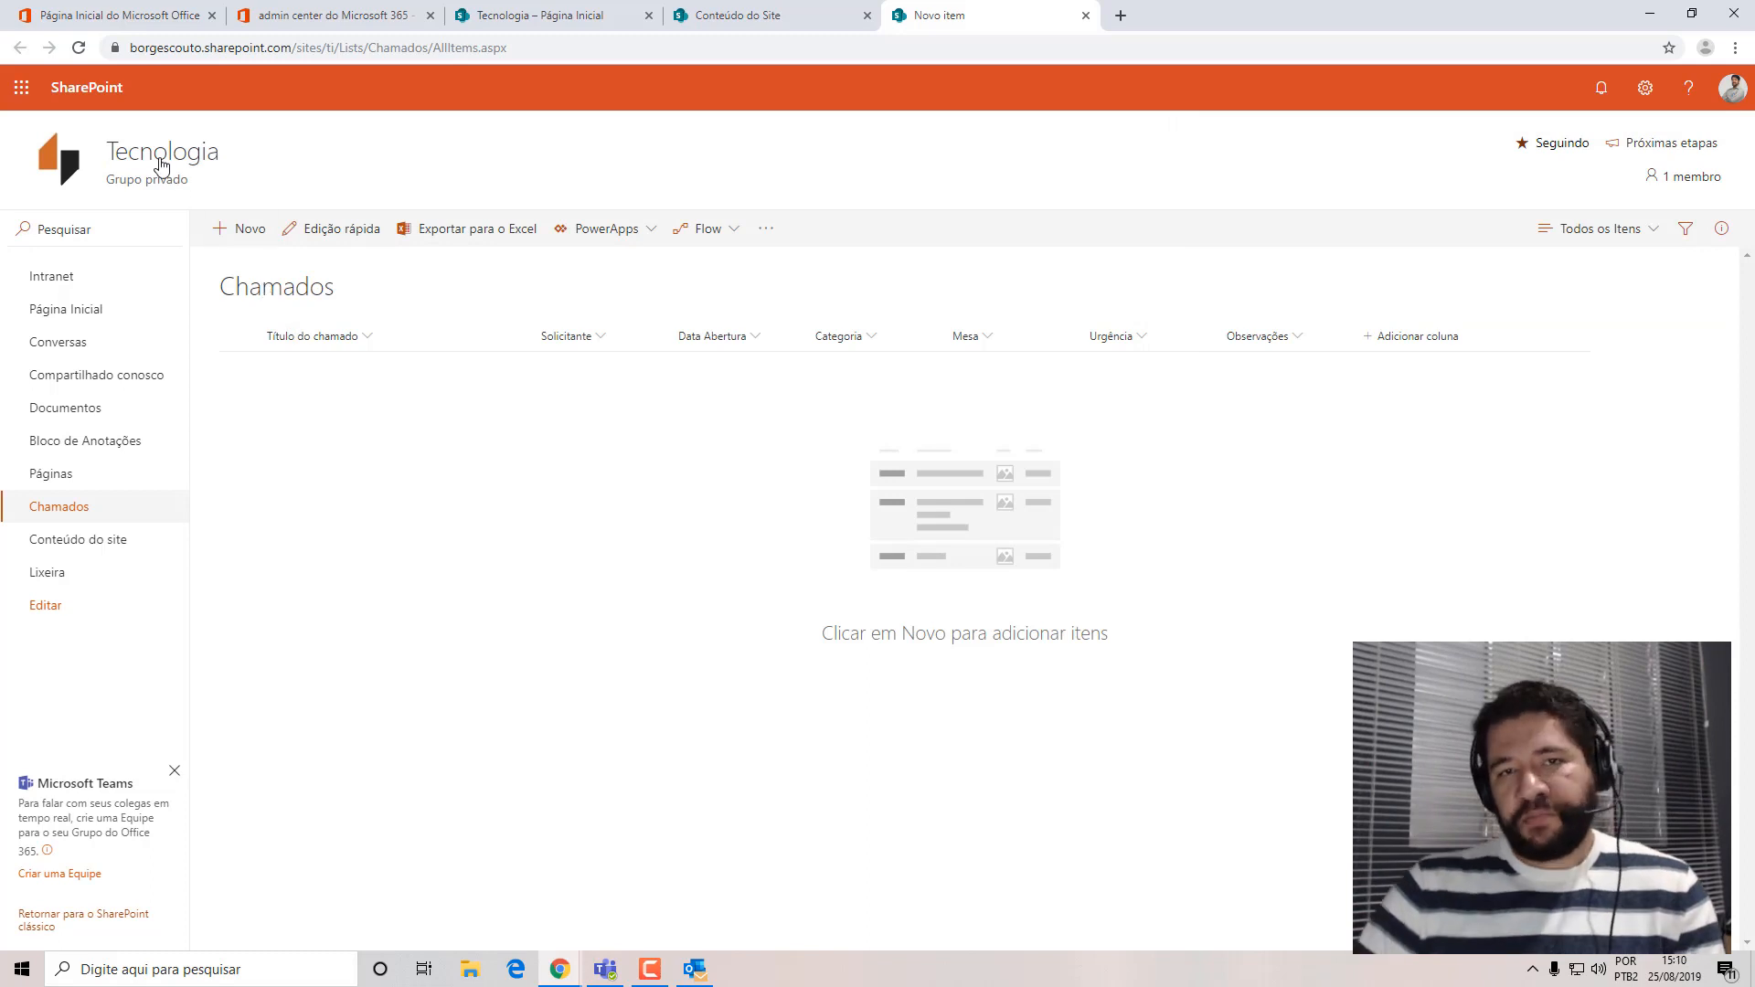
Add the colleague who is Gerente Comercial as a member of the Tecnologia group and close the group membership.
{"action": "left_click", "coordinate": [1696, 180]}
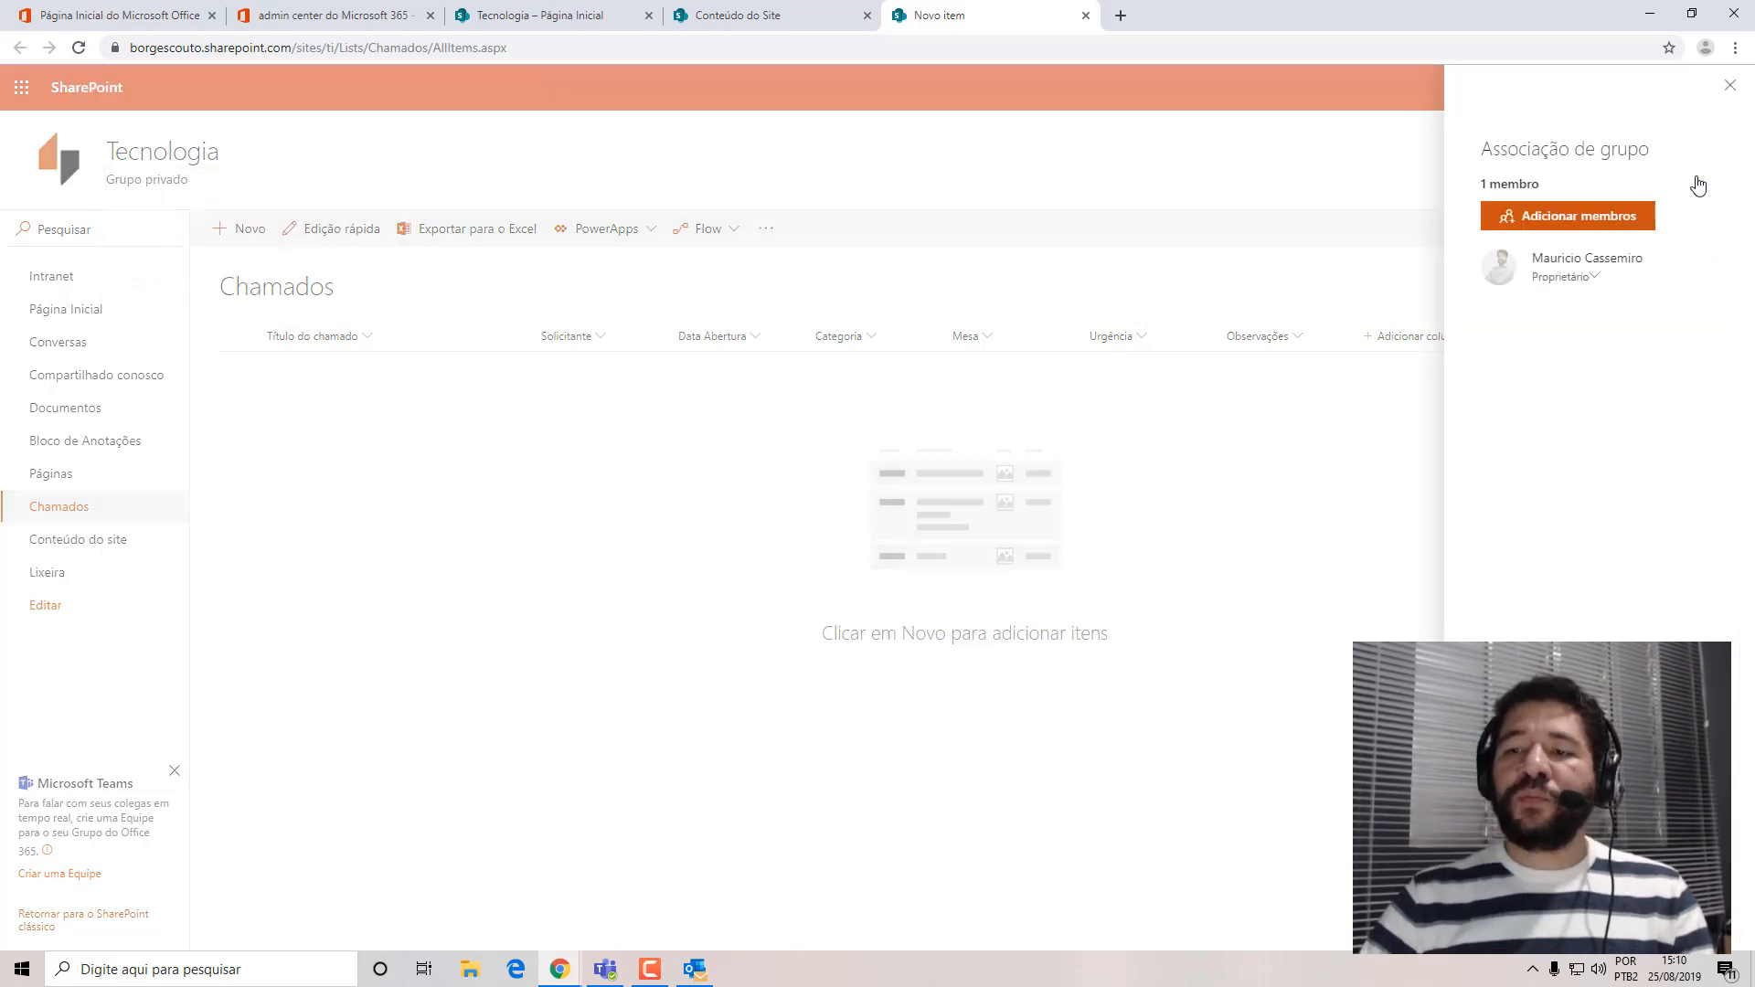
{"action": "left_click", "coordinate": [1528, 222]}
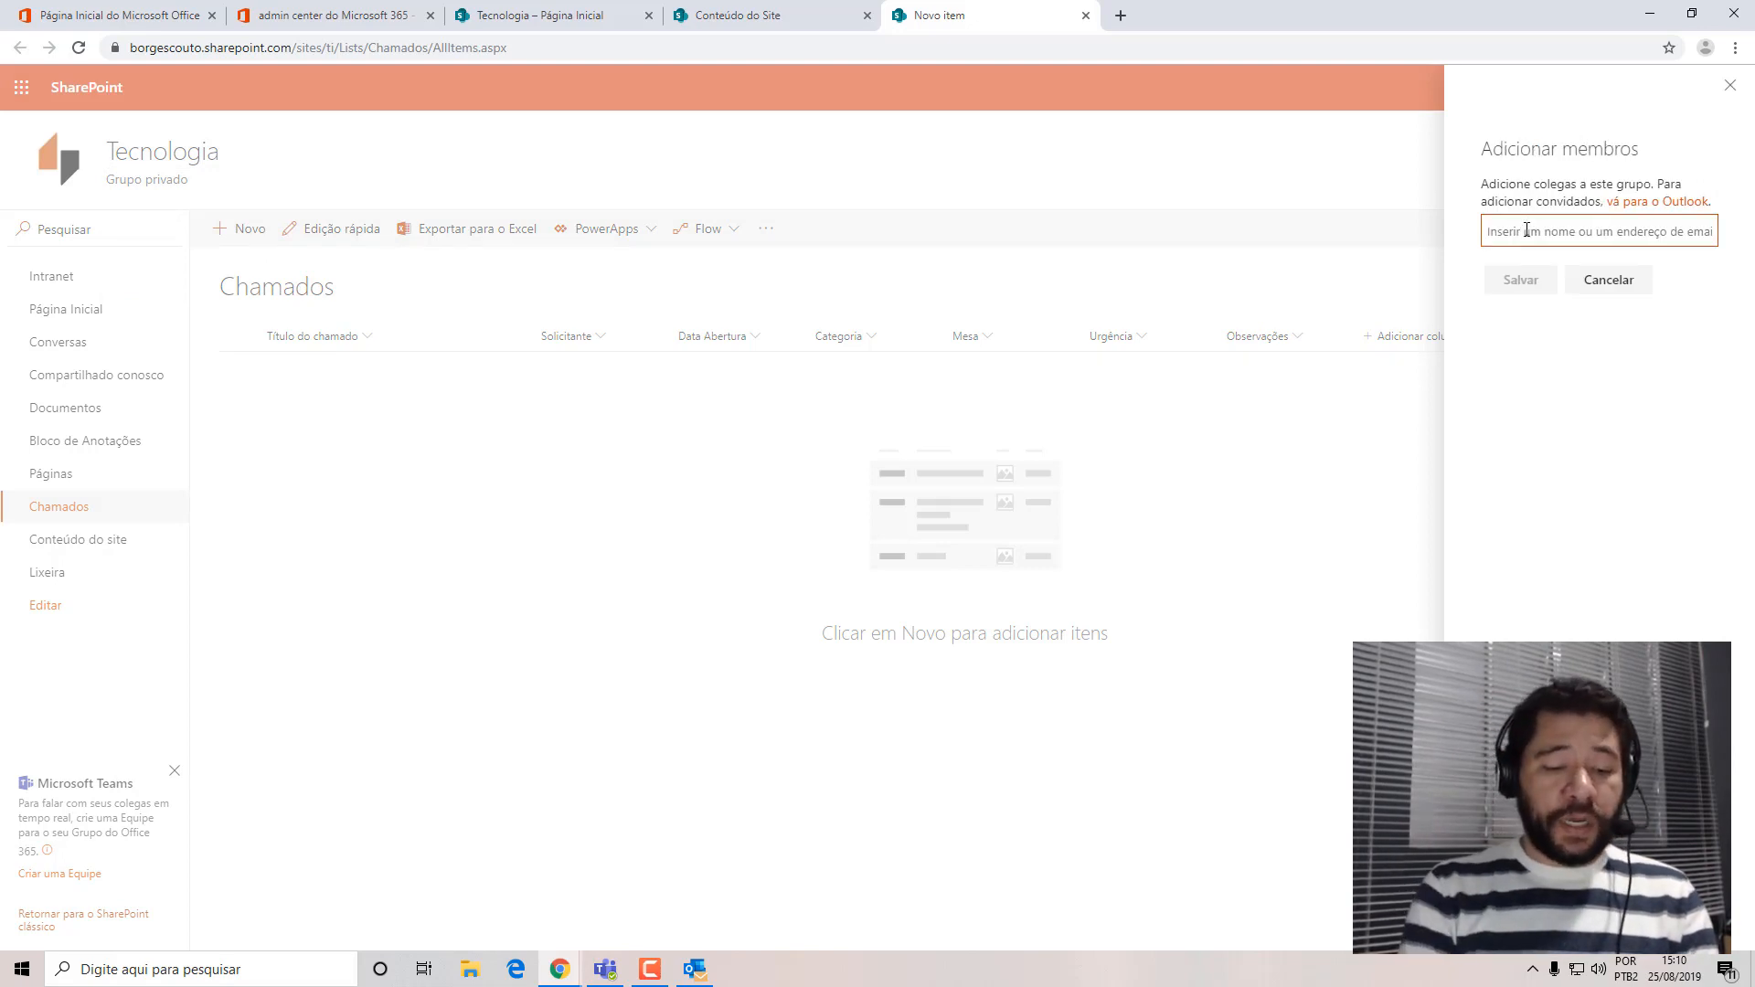
{"action": "type", "text": "danilo"}
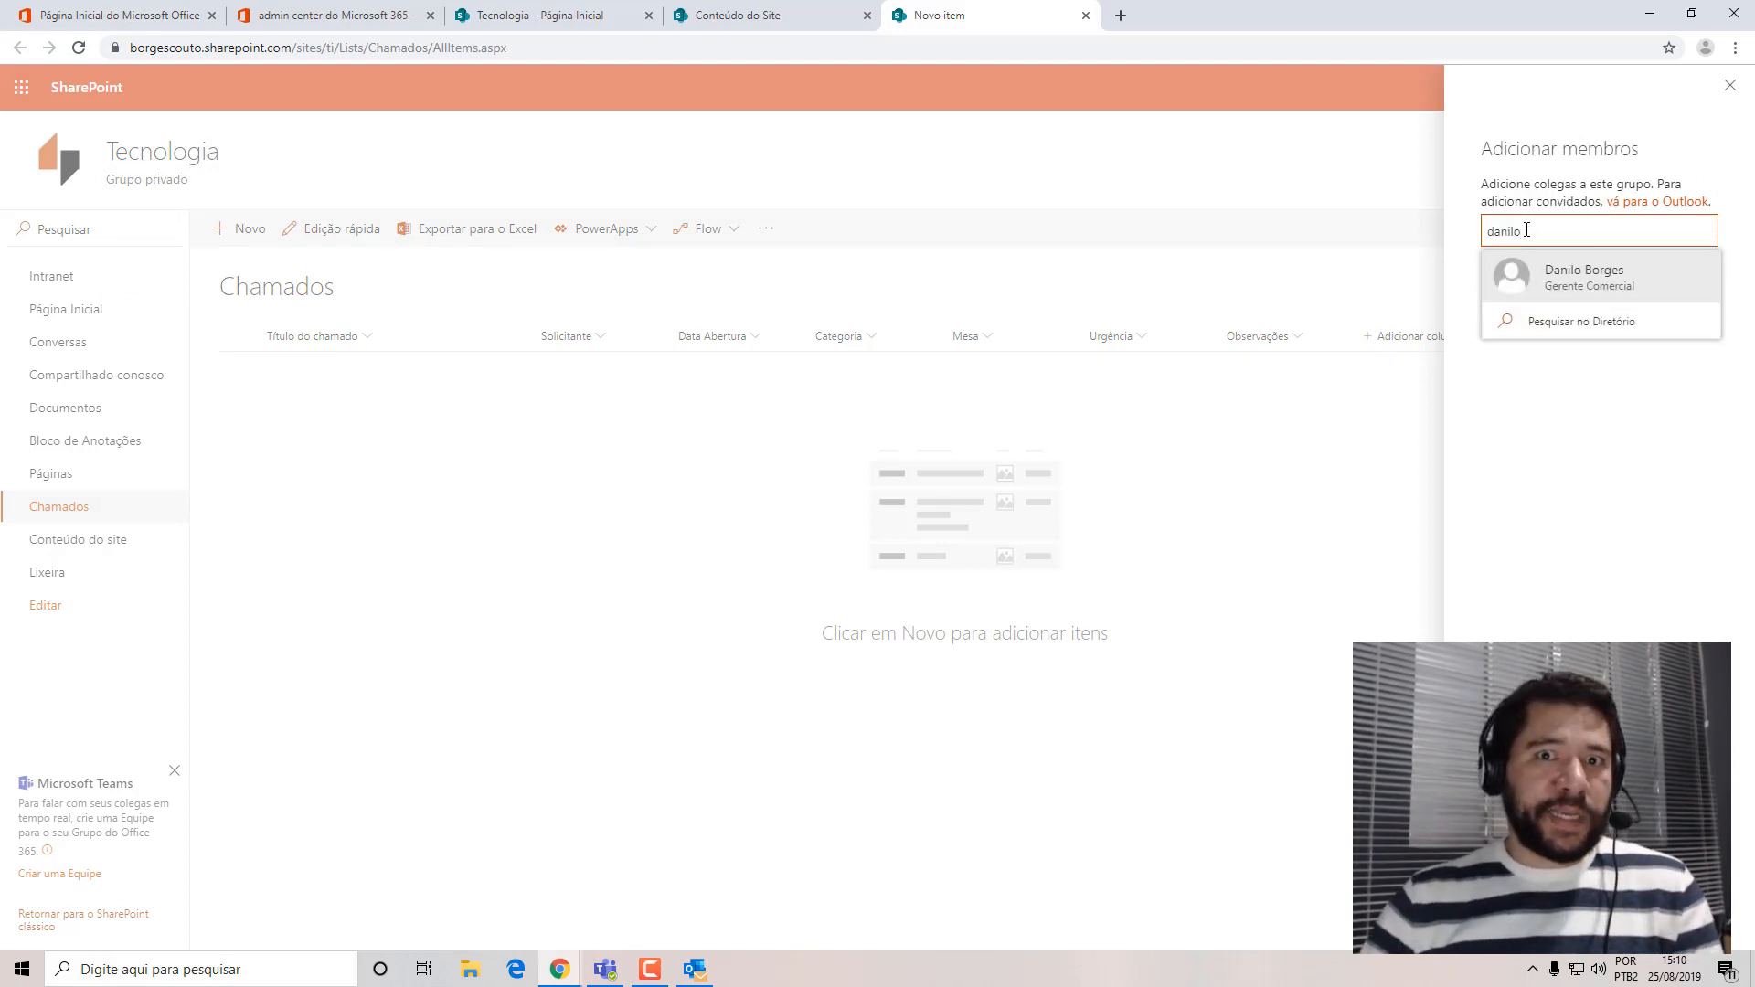
{"action": "left_click", "coordinate": [1584, 283]}
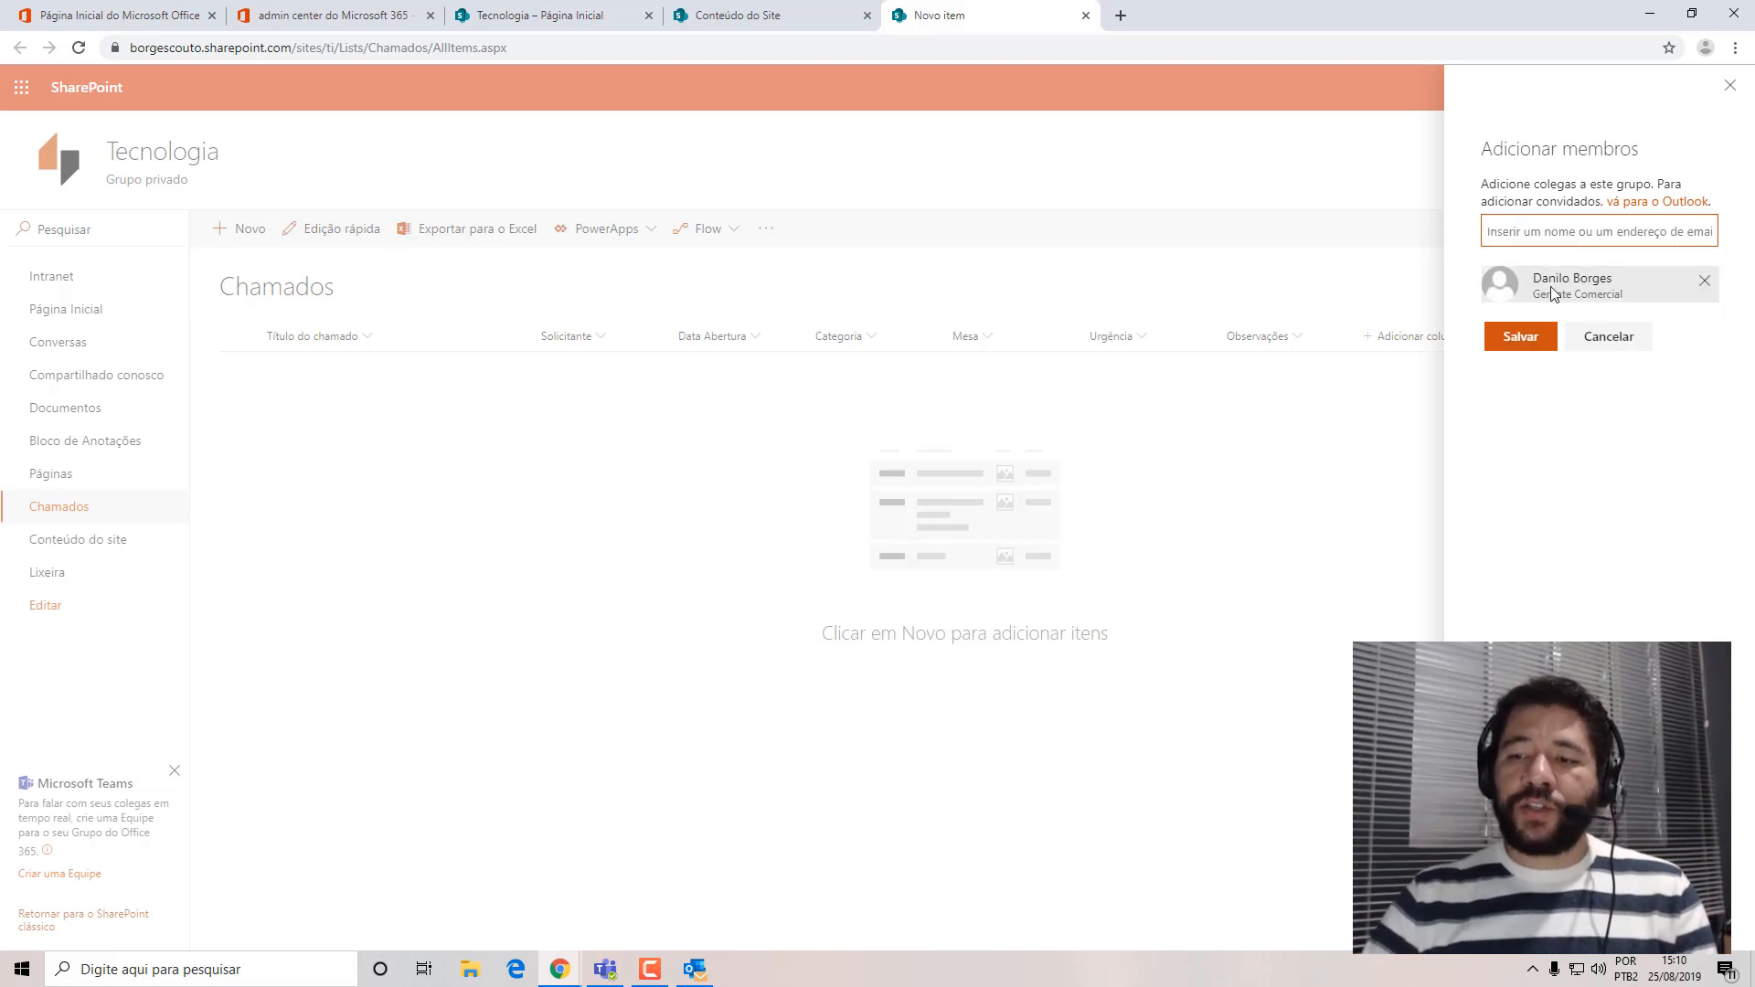
{"action": "left_click", "coordinate": [1536, 339]}
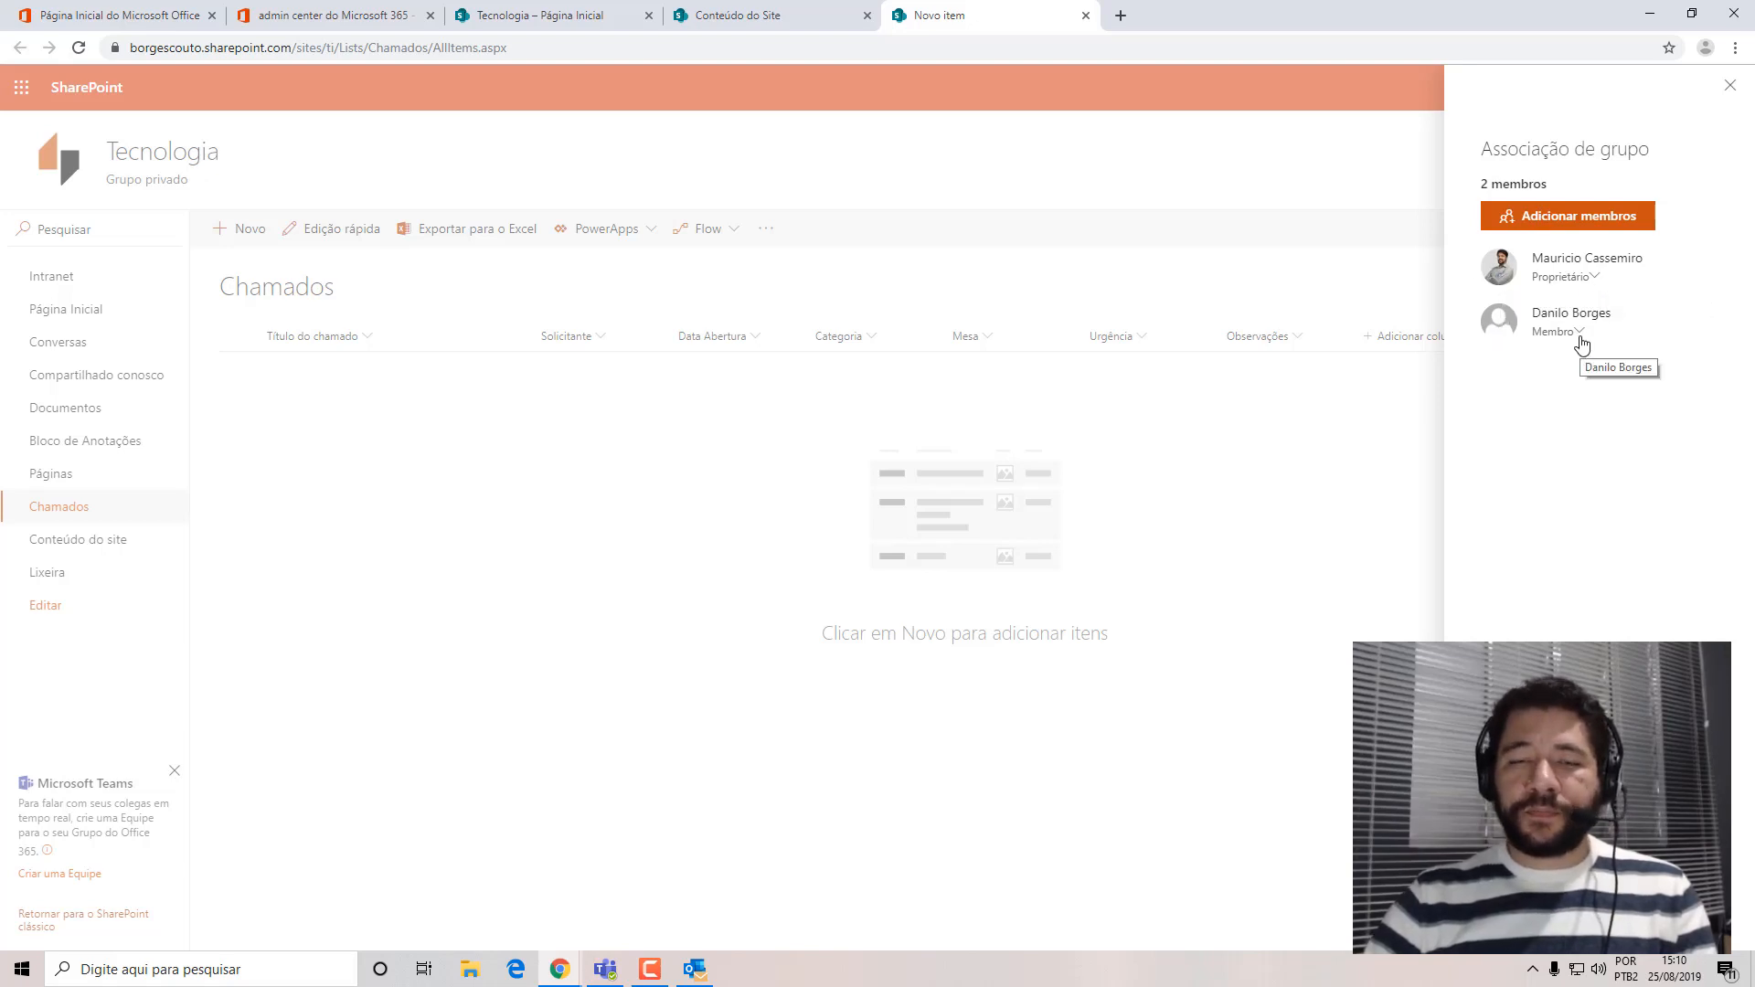
{"action": "left_click", "coordinate": [1731, 86]}
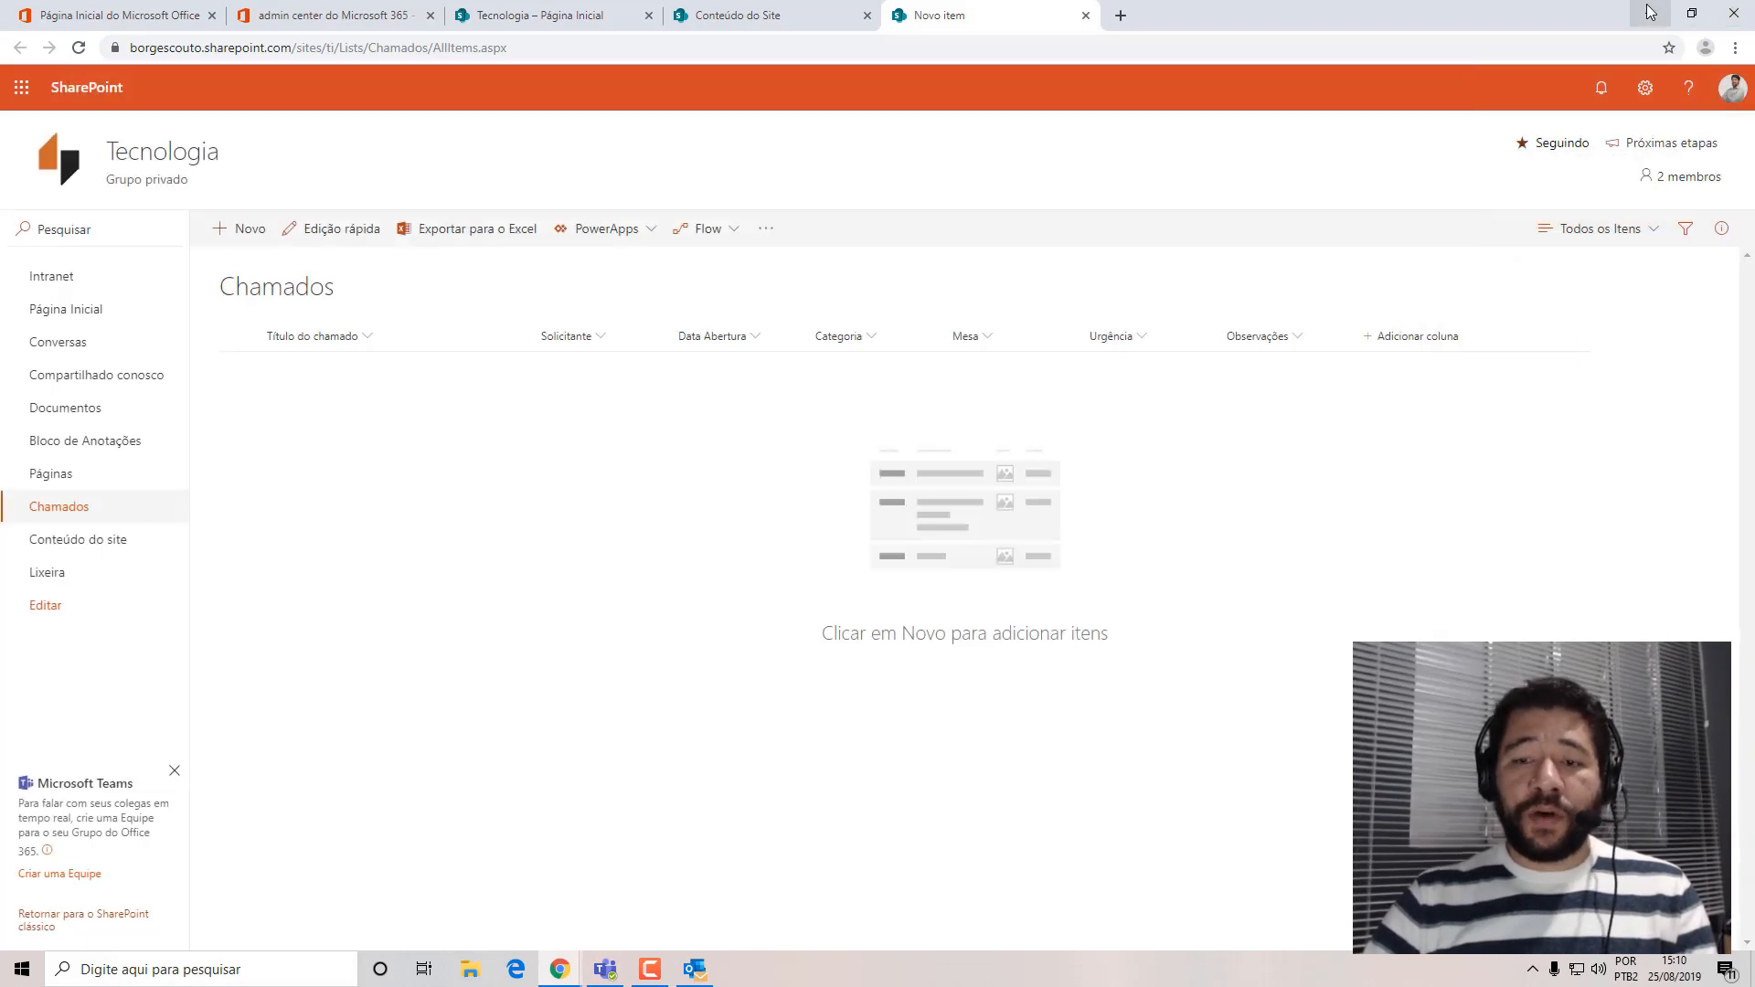
Switch to the test user's incognito window, load borgescouto.sharepoint.com/sites/ti, and dismiss the translation offer.
{"action": "left_click", "coordinate": [1650, 13]}
{"action": "mouse_move", "coordinate": [559, 969]}
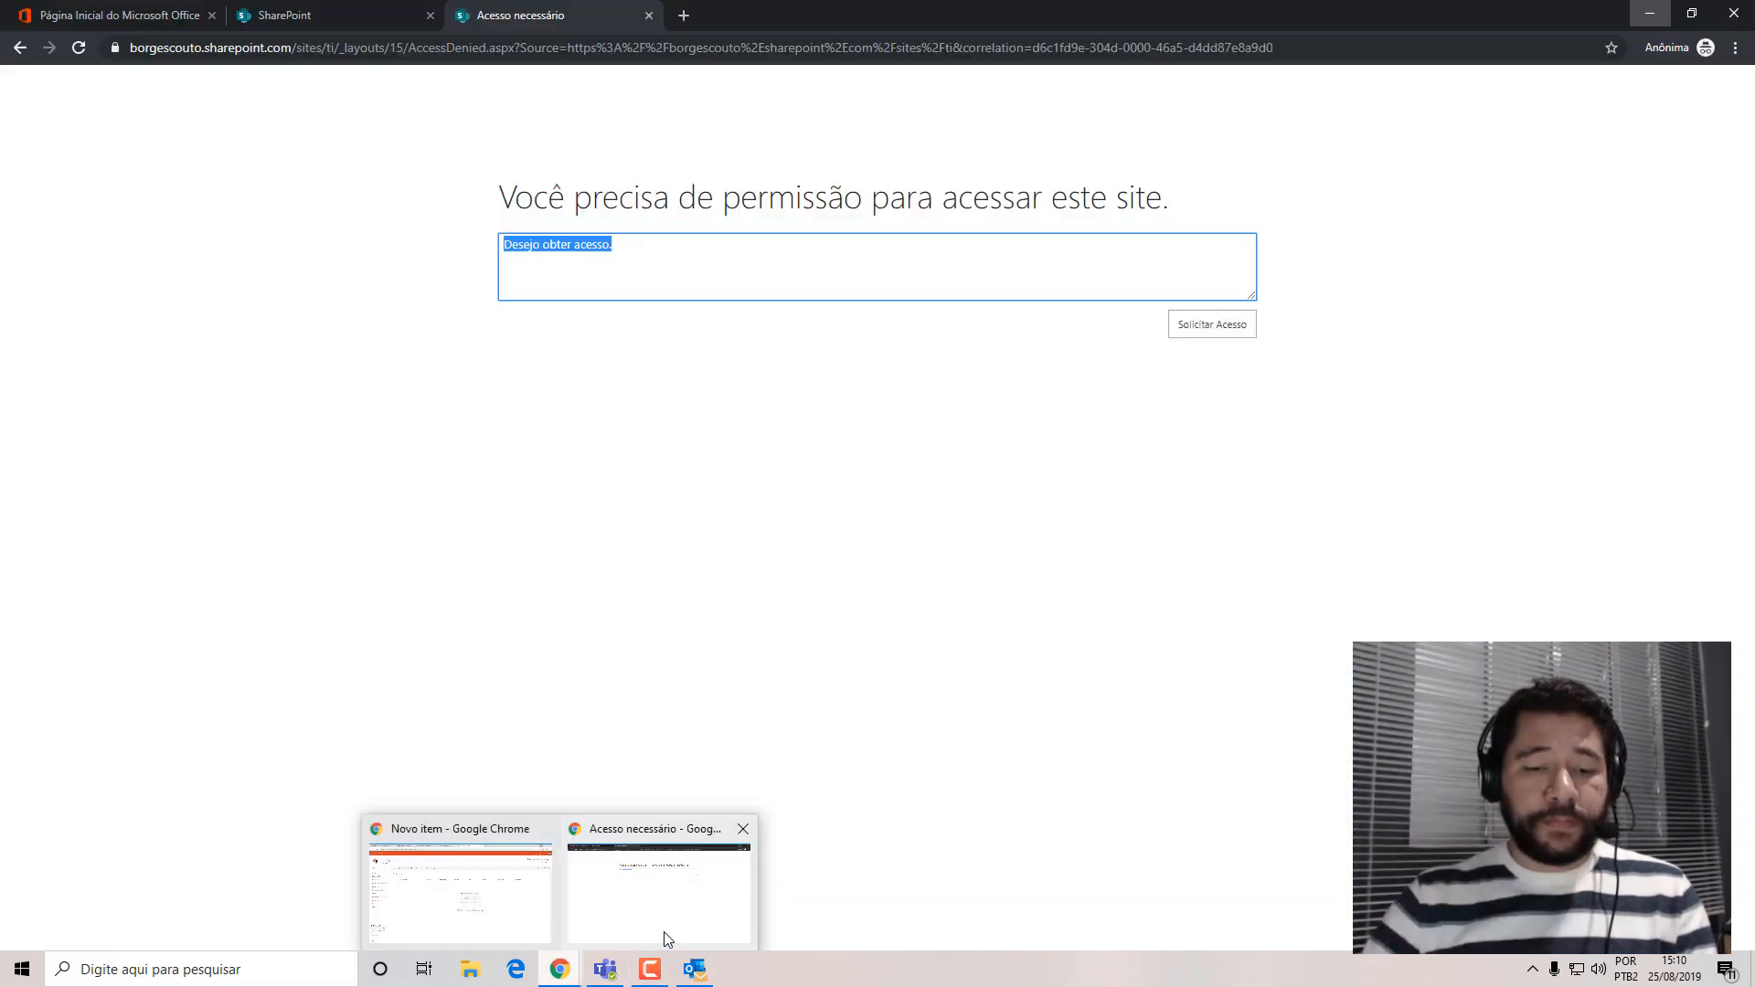
{"action": "left_click", "coordinate": [667, 932]}
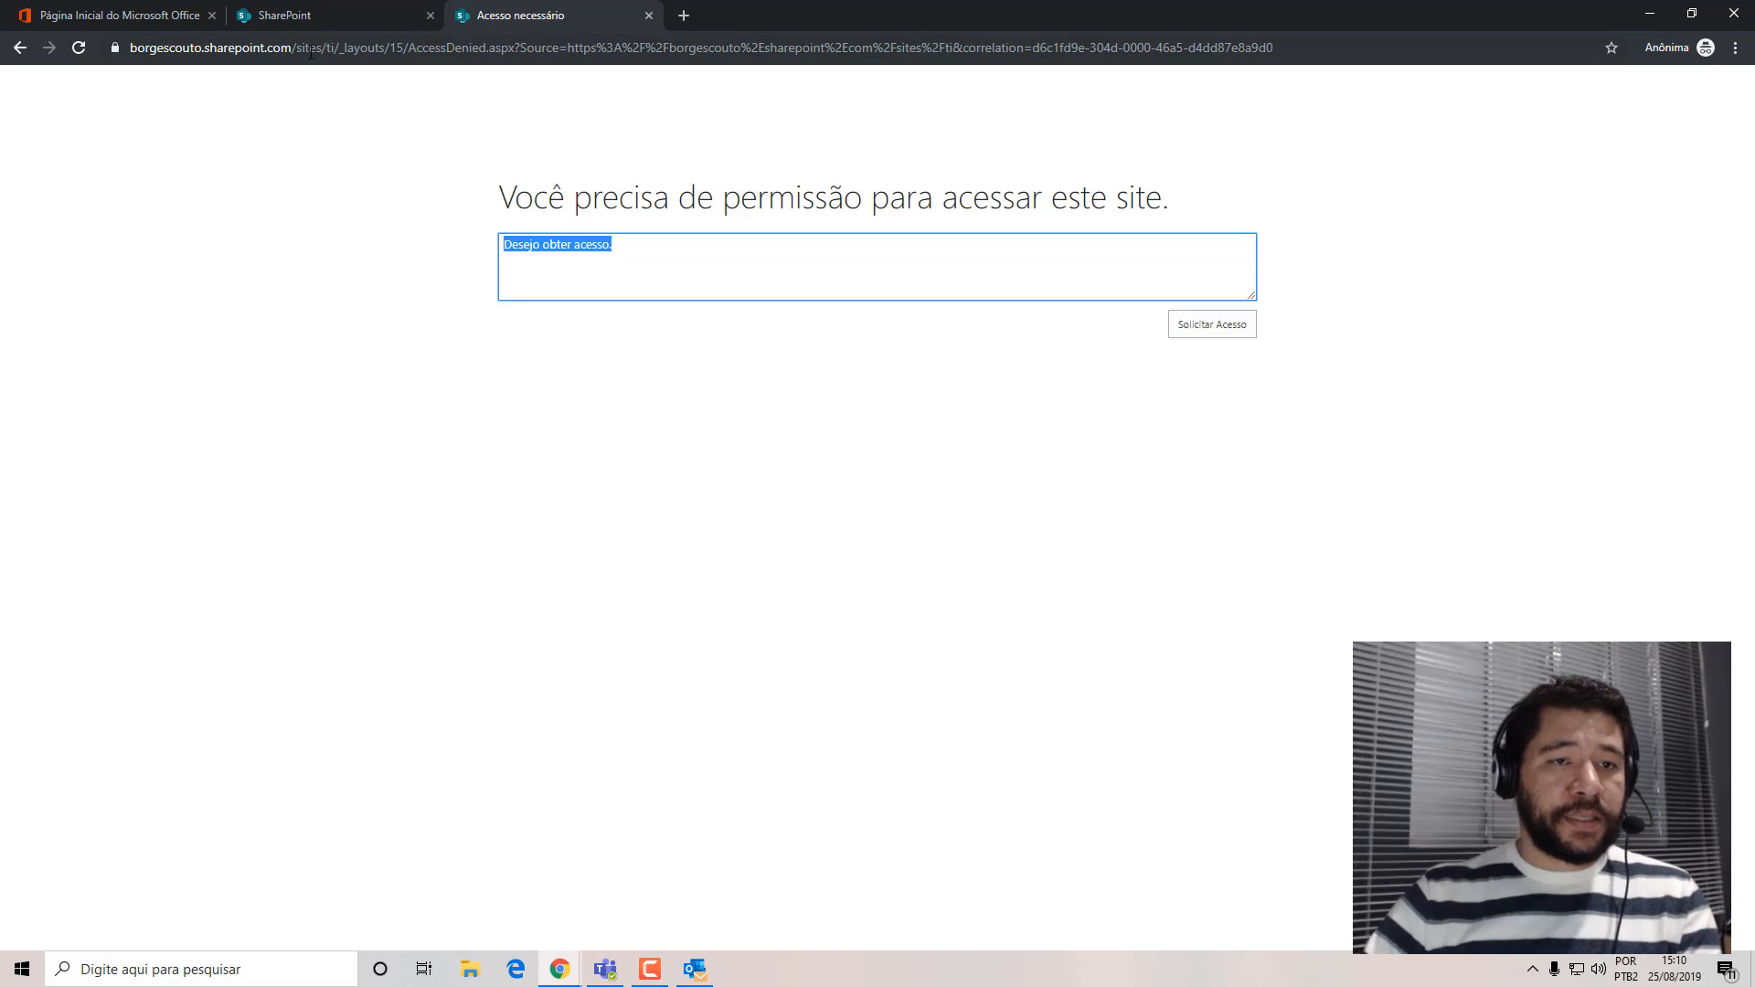
{"action": "left_click_drag", "start_coordinate": [338, 47], "coordinate": [1279, 47]}
{"action": "key", "text": "BackSpace"}
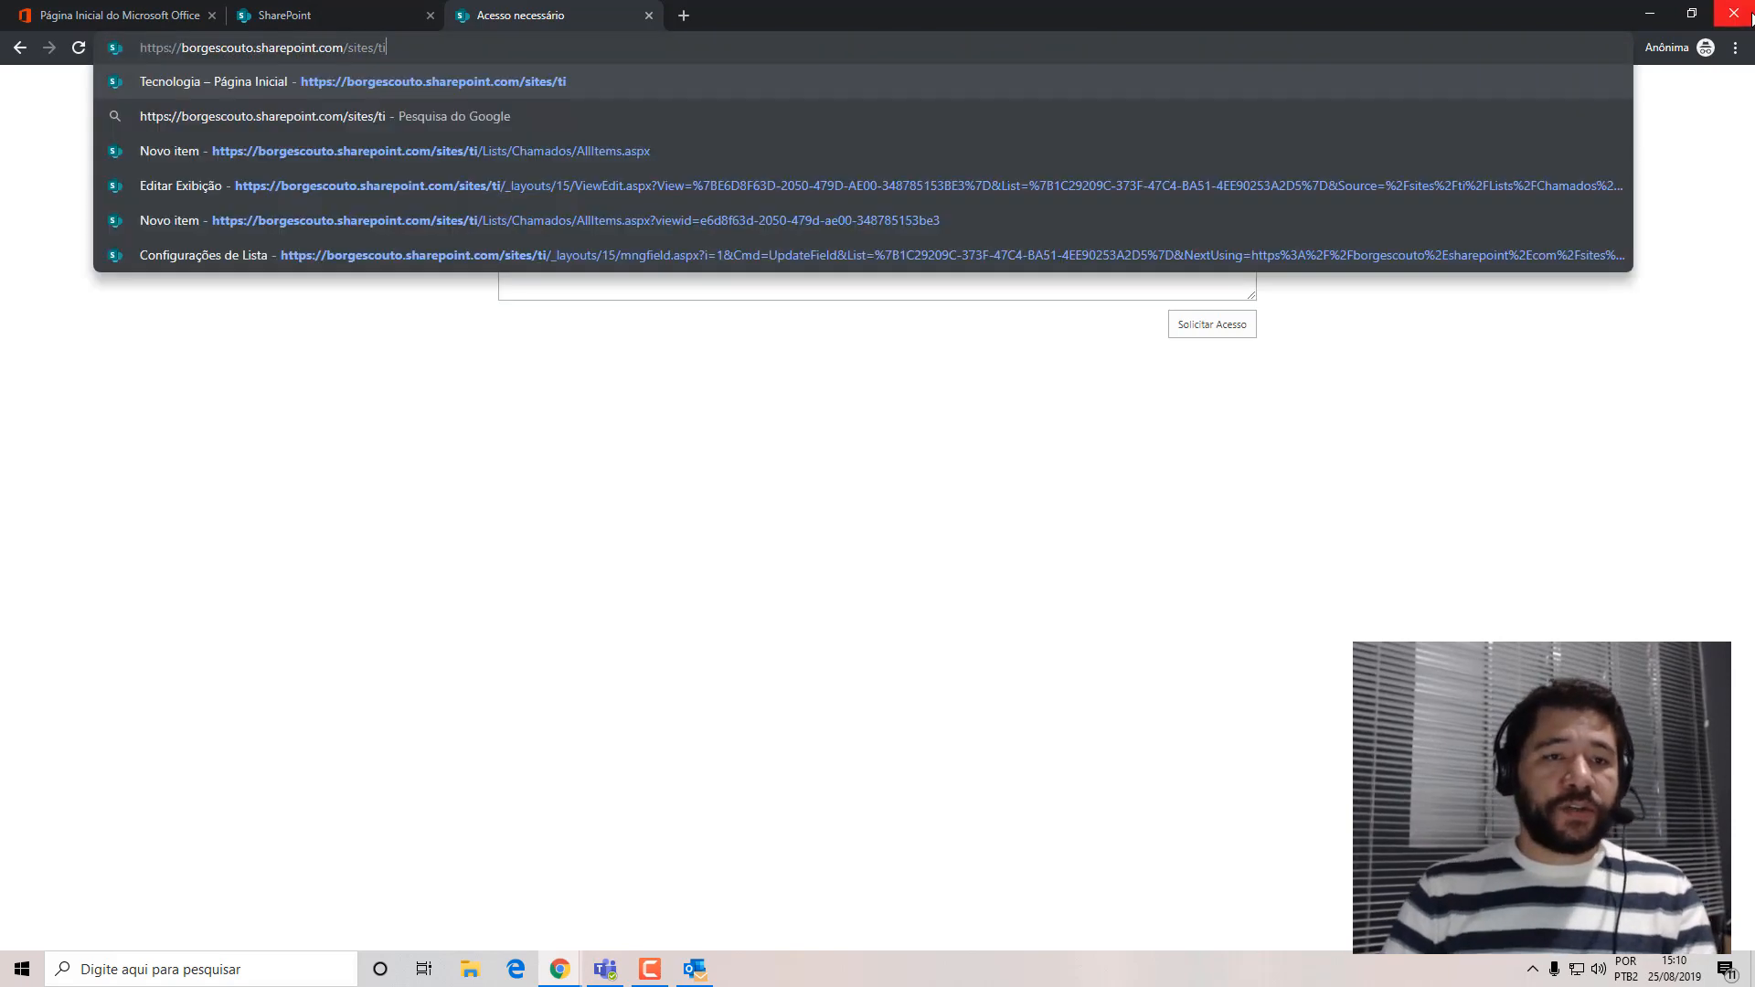
{"action": "key", "text": "Return"}
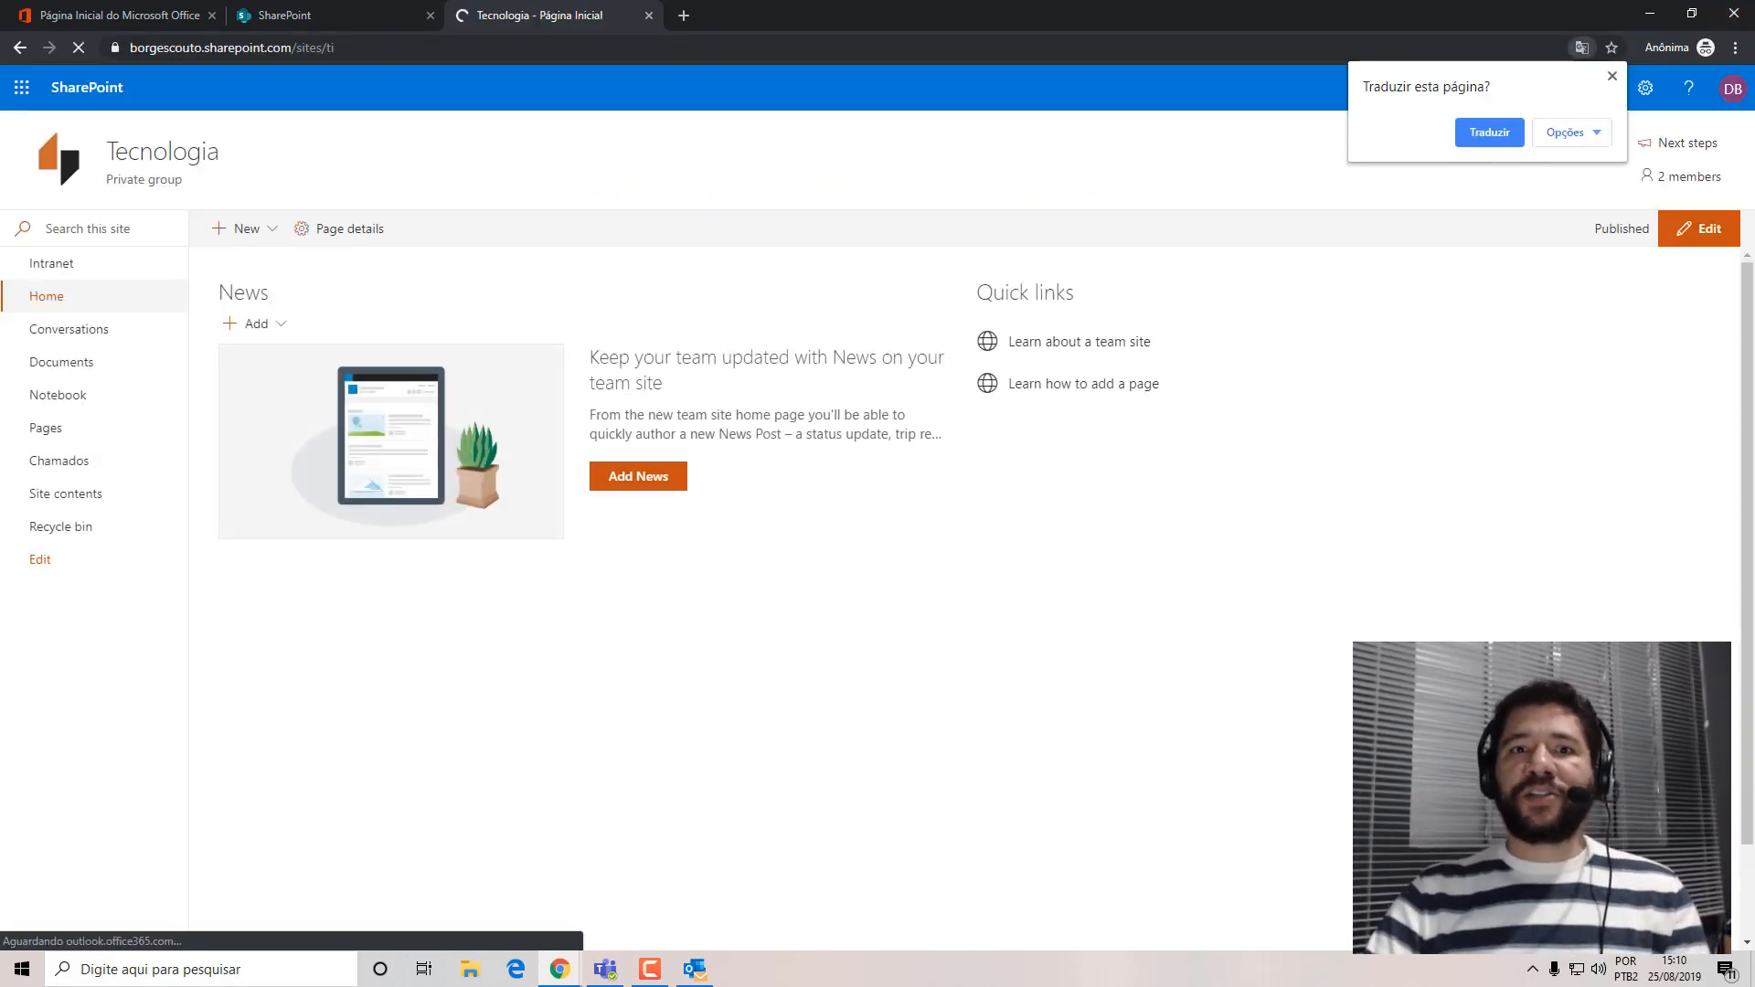
{"action": "left_click", "coordinate": [1613, 76]}
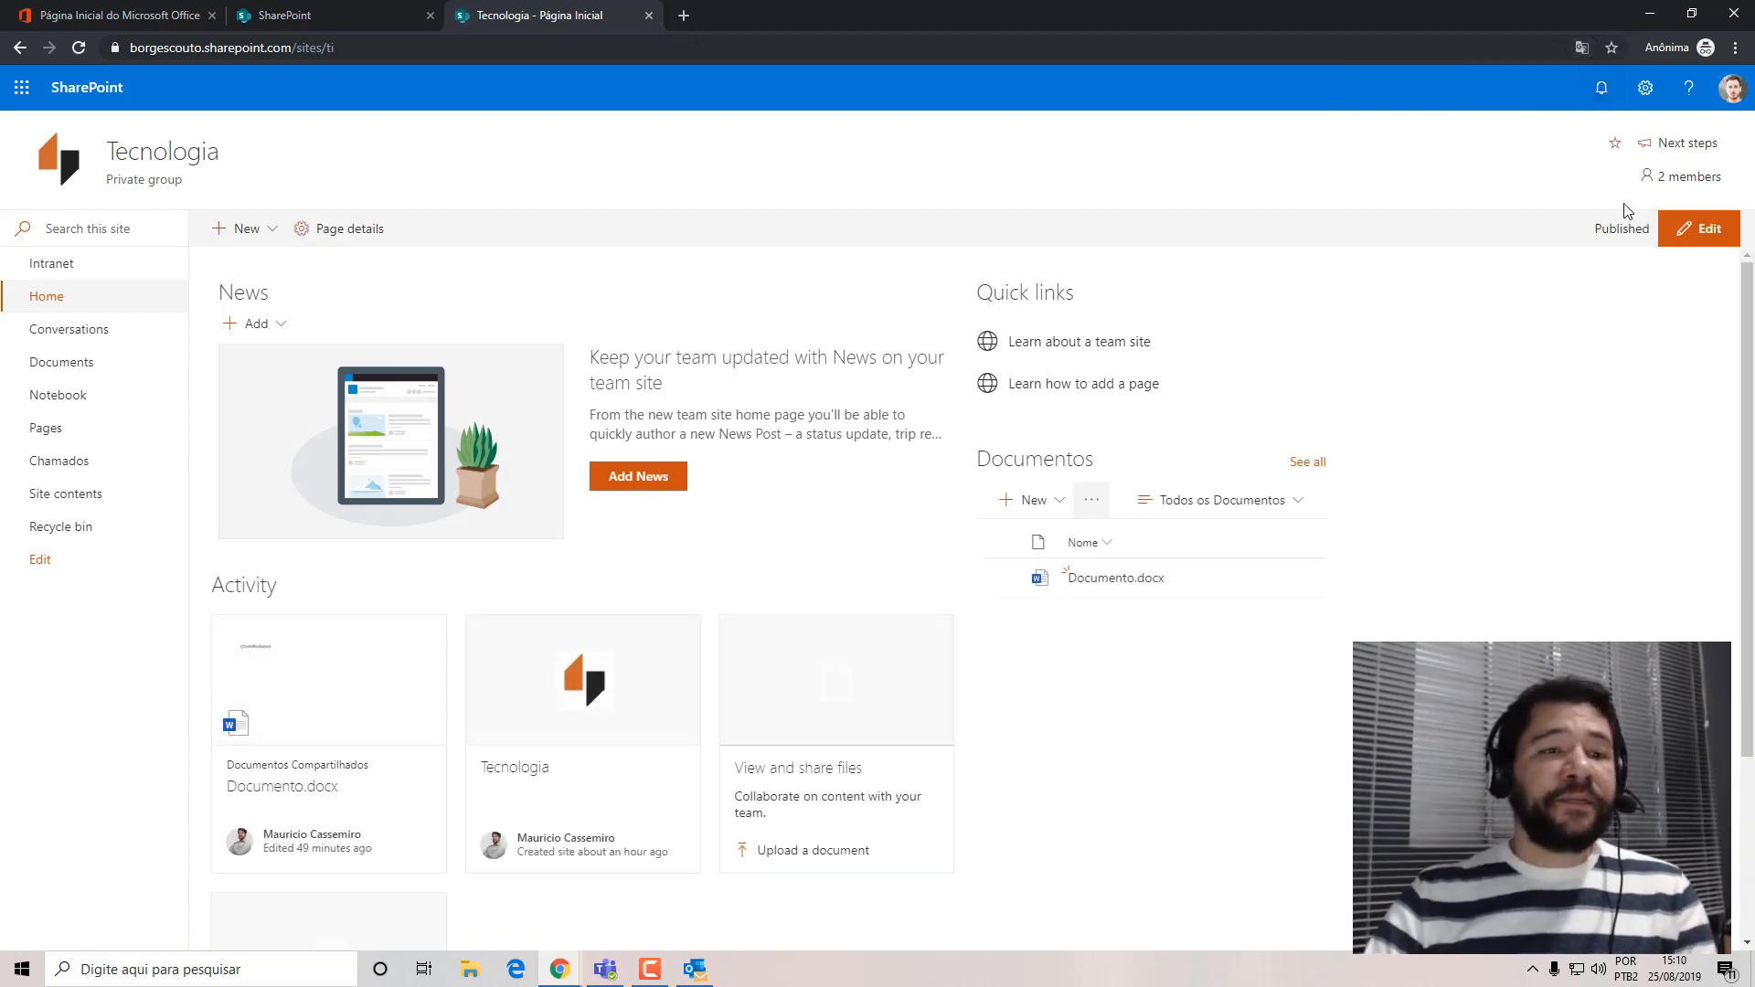
Change the test user's Office 365 theme to the darker solid orange and close the settings.
{"action": "left_click", "coordinate": [1647, 91]}
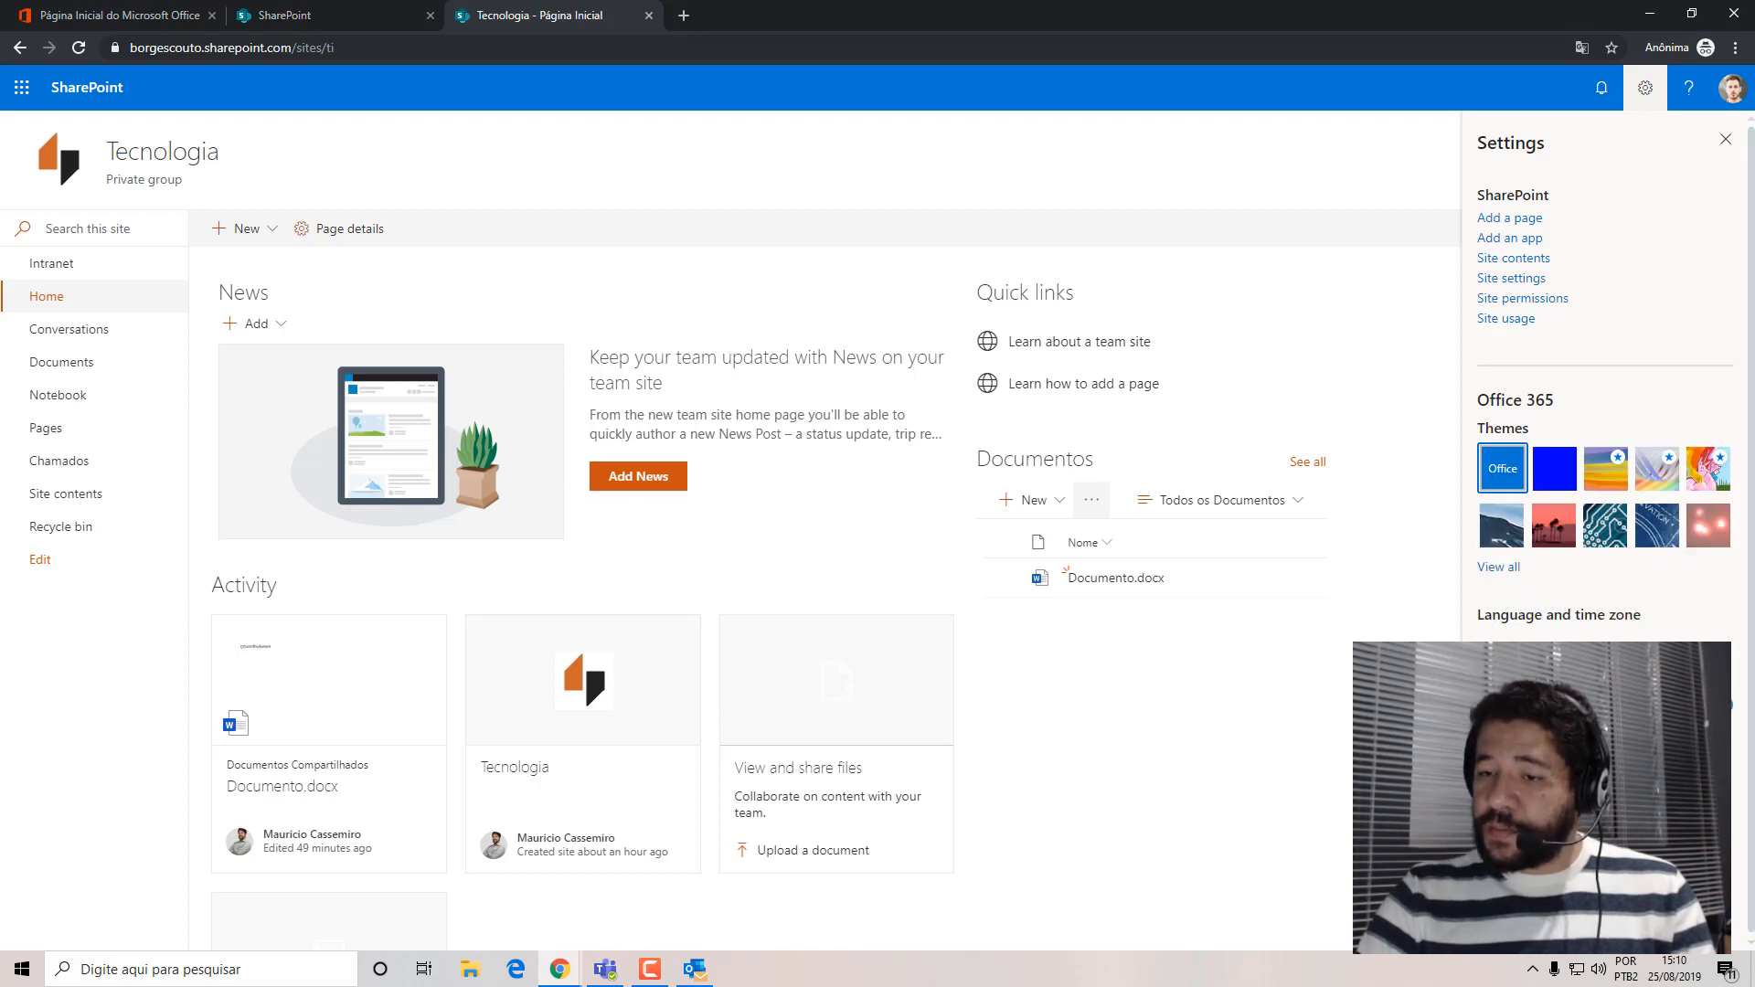
{"action": "left_click", "coordinate": [1504, 568]}
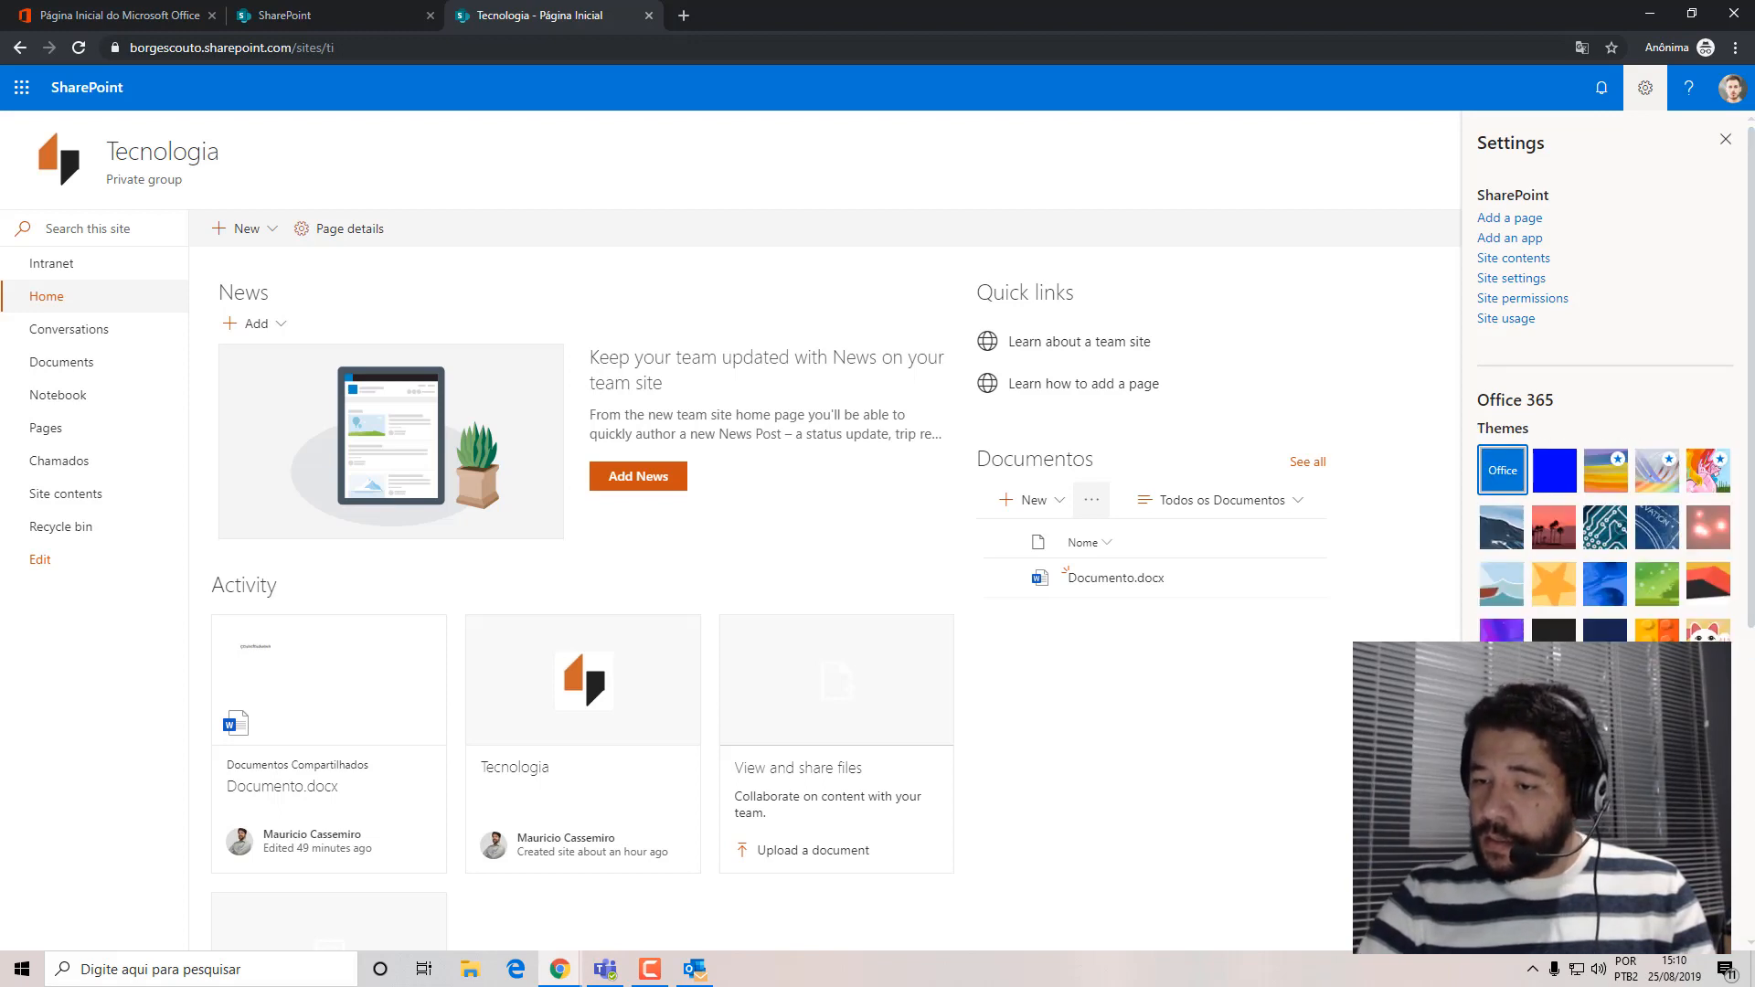
{"action": "scroll", "coordinate": [1604, 411], "scroll_direction": "down", "scroll_amount": 3}
{"action": "scroll", "coordinate": [1551, 503], "scroll_direction": "down", "scroll_amount": 1}
{"action": "left_click", "coordinate": [1551, 503]}
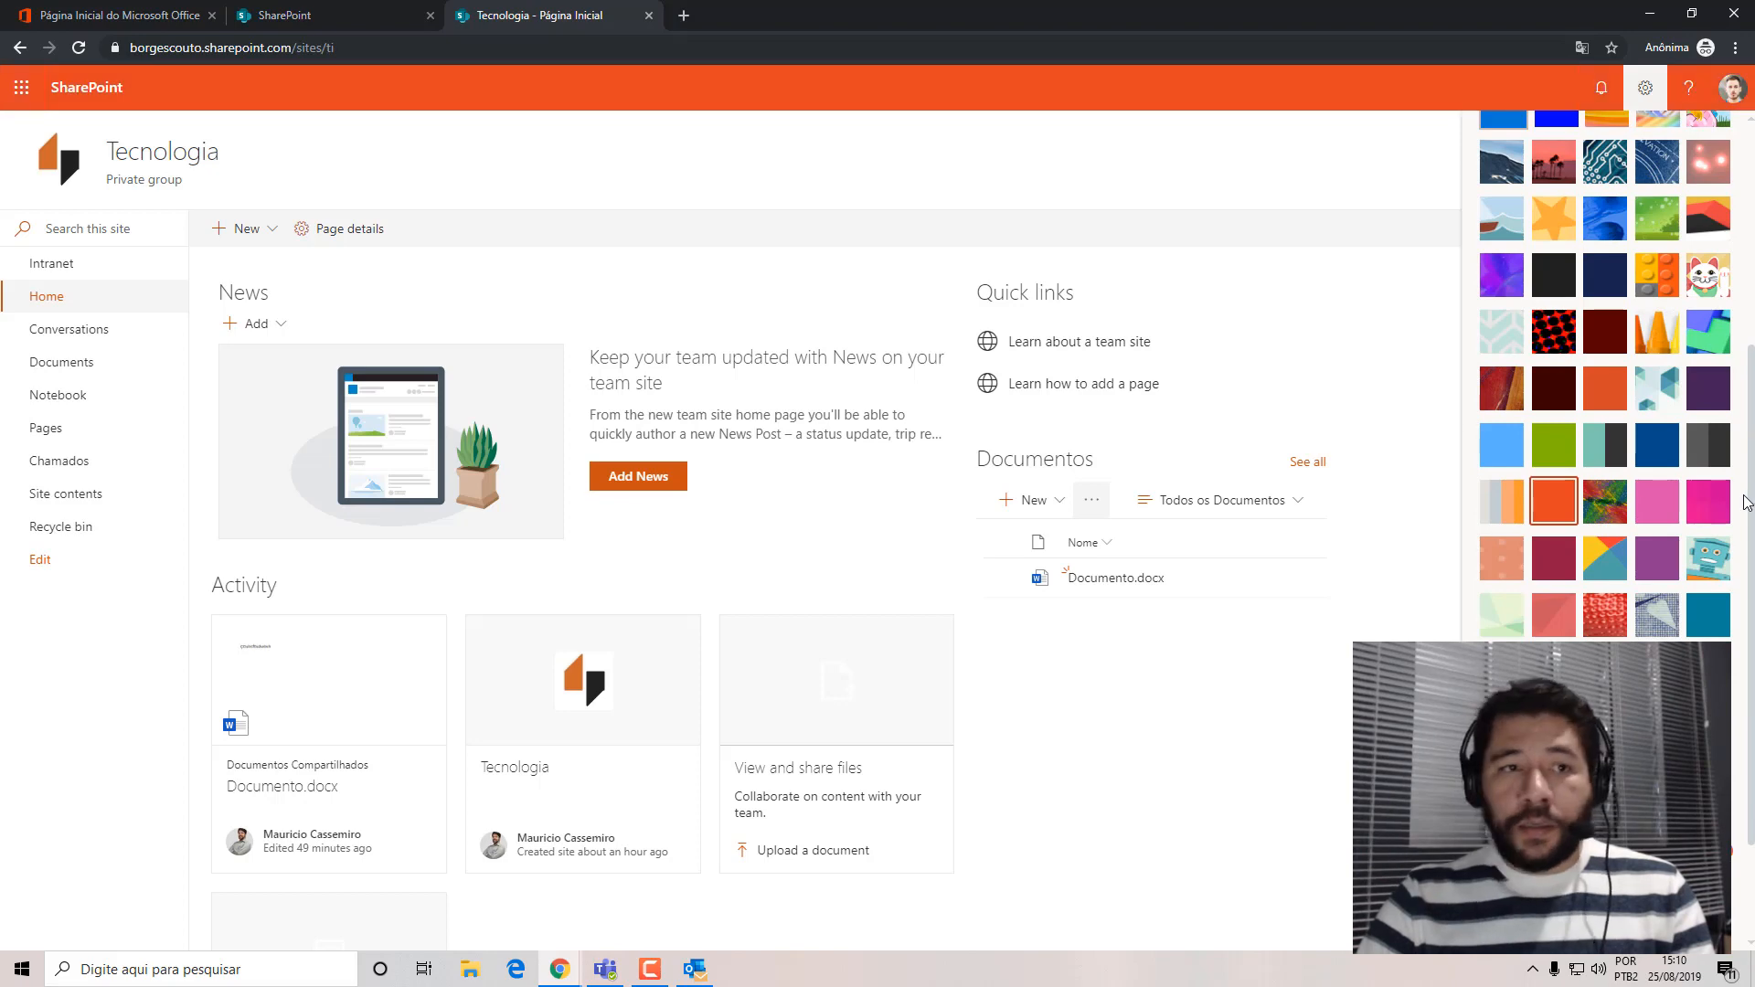
{"action": "left_click", "coordinate": [1624, 391]}
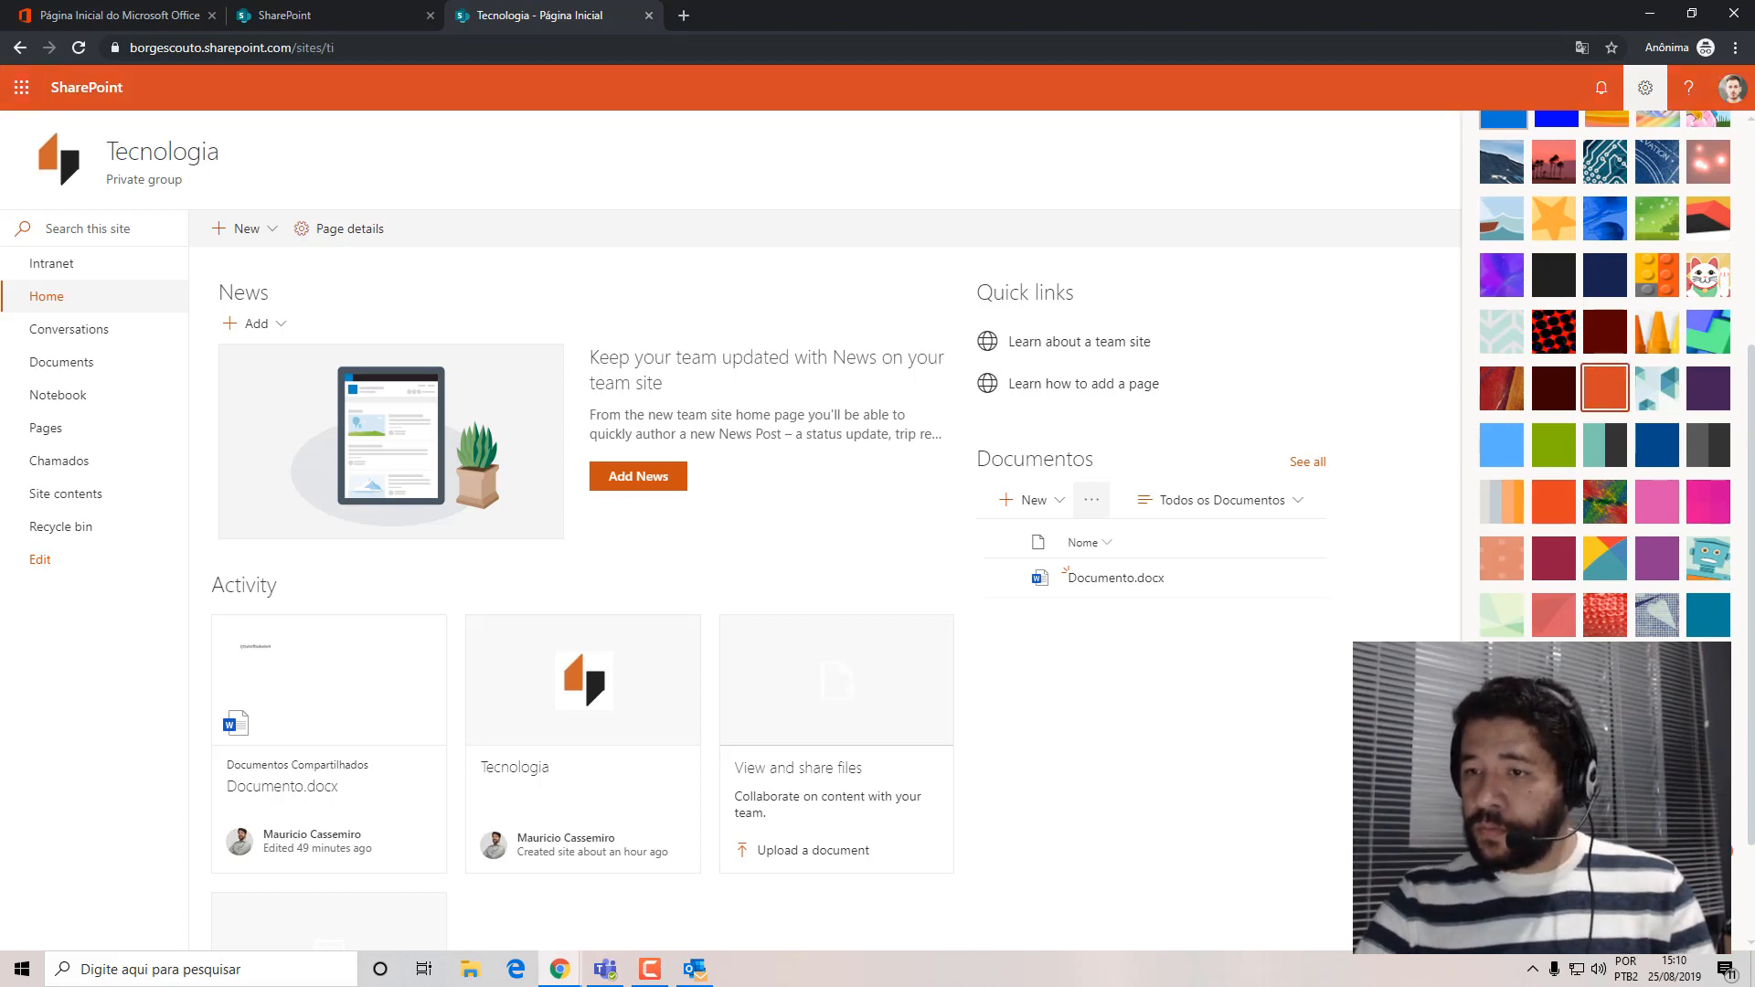
{"action": "scroll", "coordinate": [1604, 530], "scroll_direction": "down", "scroll_amount": 2}
{"action": "scroll", "coordinate": [1604, 531], "scroll_direction": "up", "scroll_amount": 6}
{"action": "left_click", "coordinate": [1732, 140]}
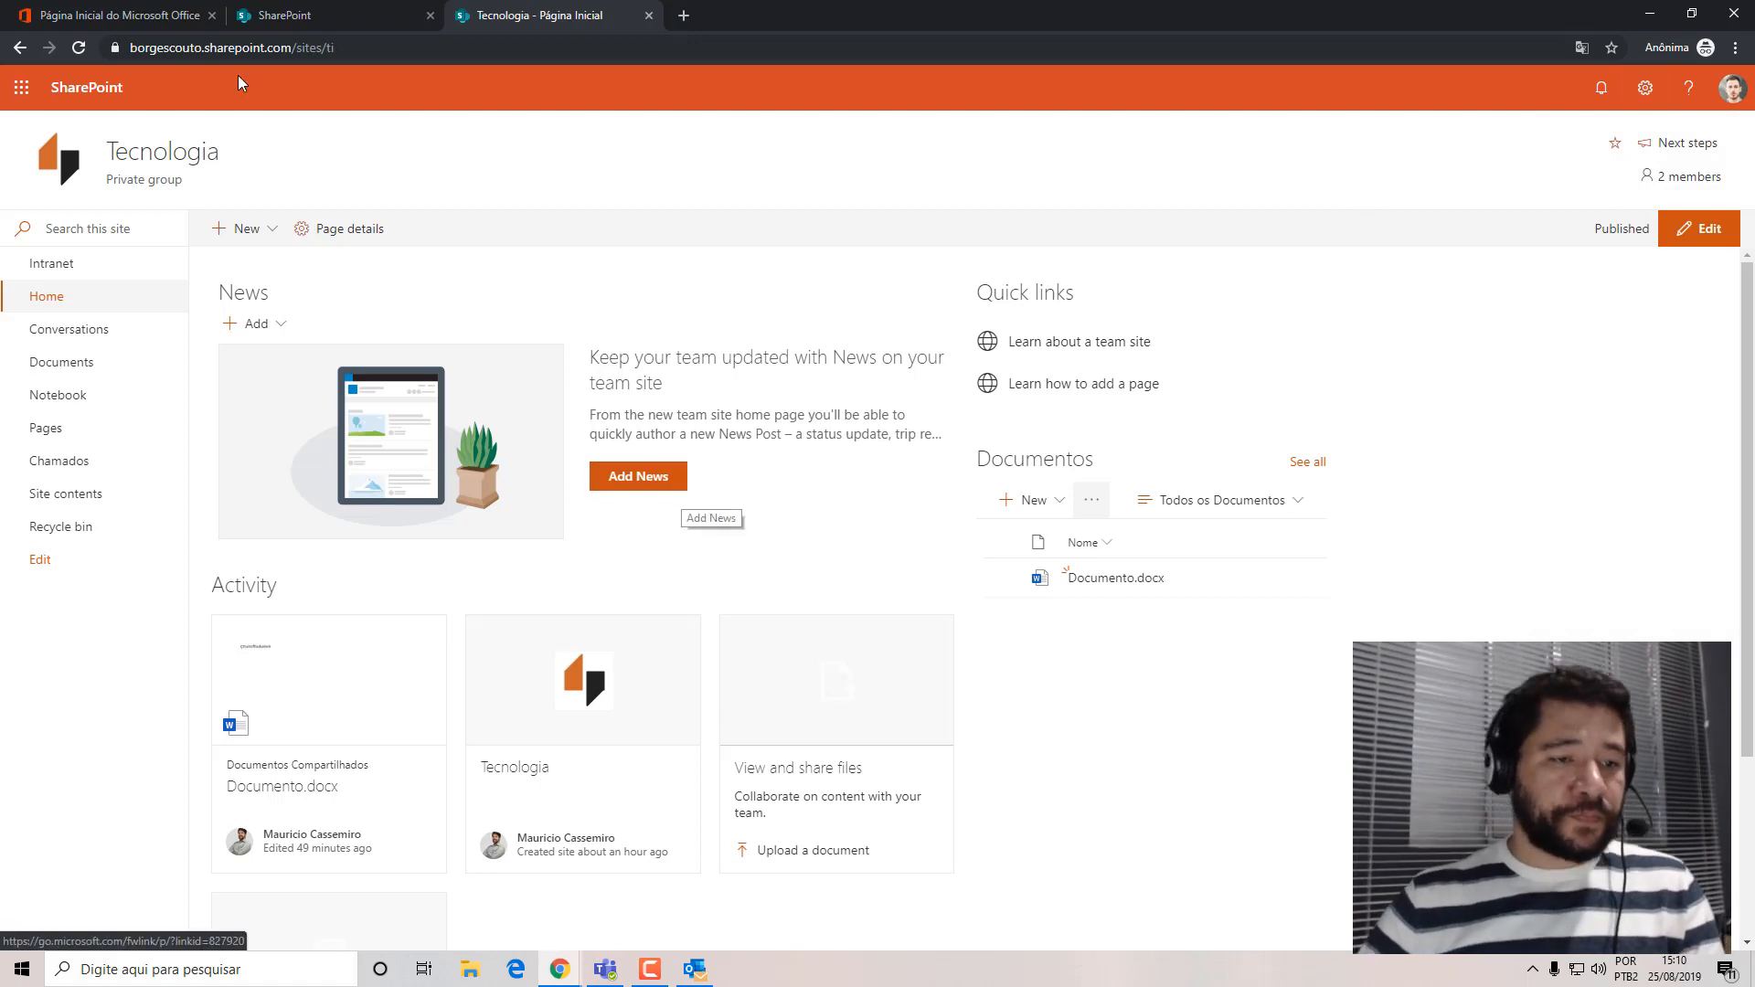
Open the Chamados list as the test user and get past the new list experience introduction.
{"action": "left_click", "coordinate": [79, 464]}
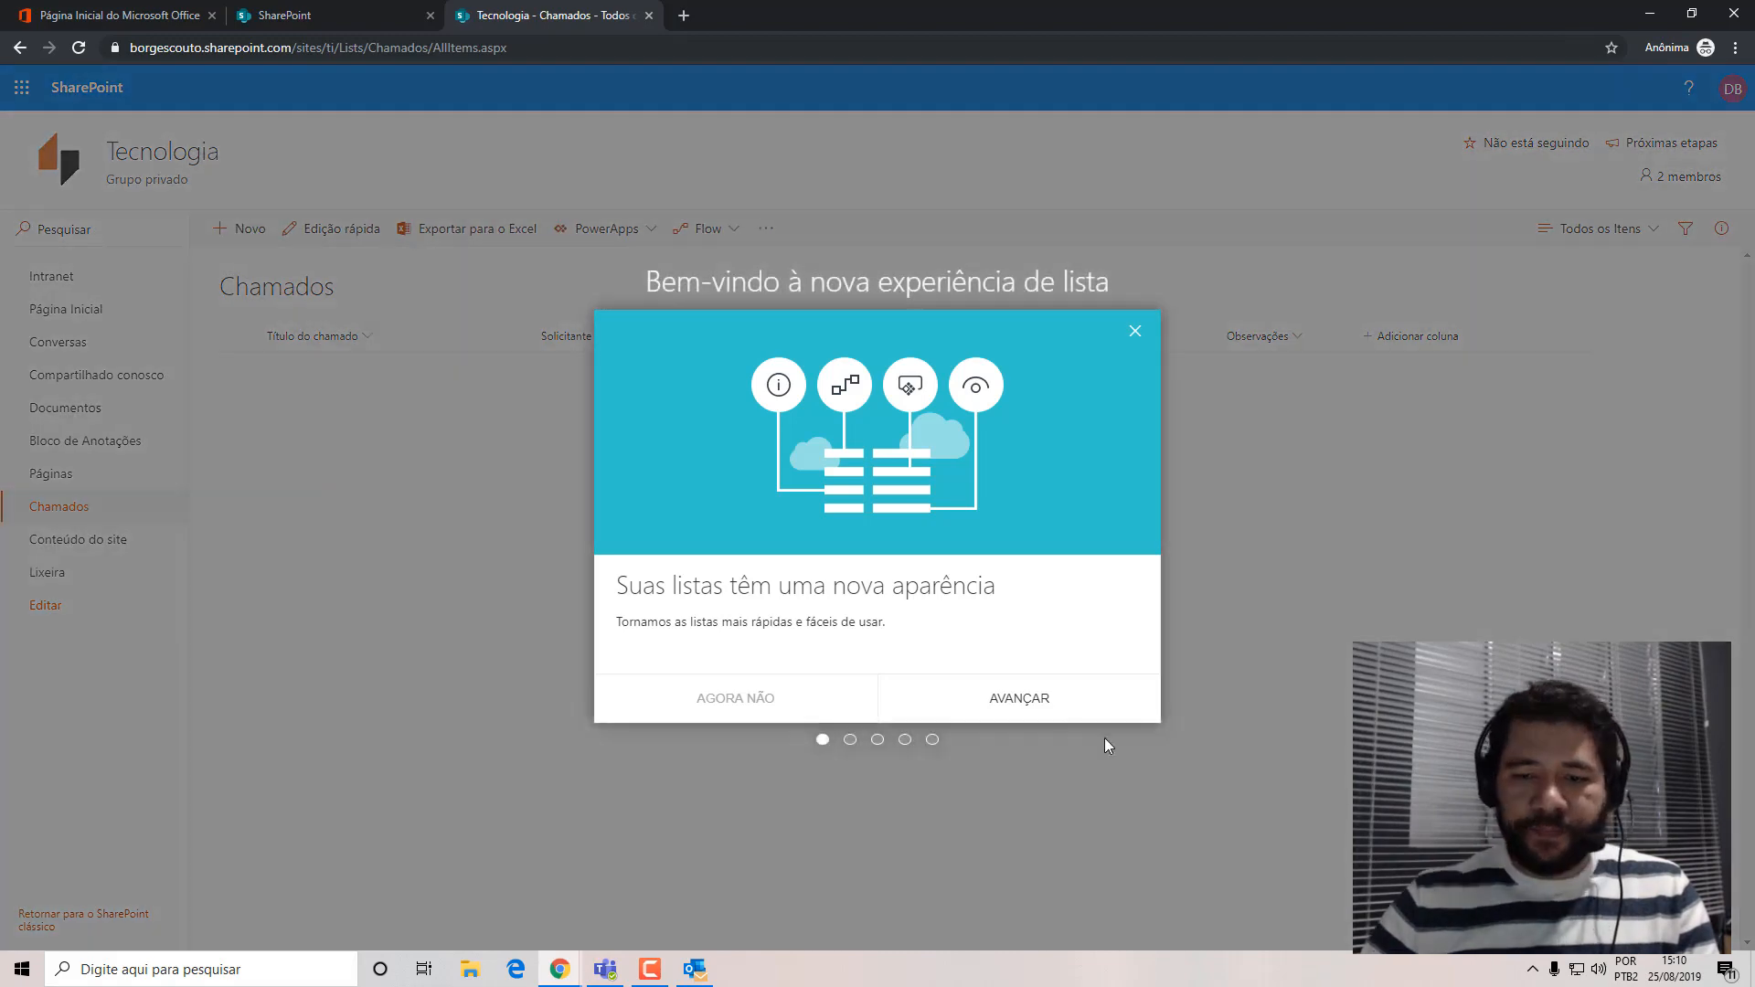
{"action": "left_click", "coordinate": [1034, 694]}
{"action": "left_click", "coordinate": [1034, 693]}
{"action": "left_click", "coordinate": [1033, 693]}
{"action": "left_click", "coordinate": [1034, 693]}
{"action": "left_click", "coordinate": [1034, 693]}
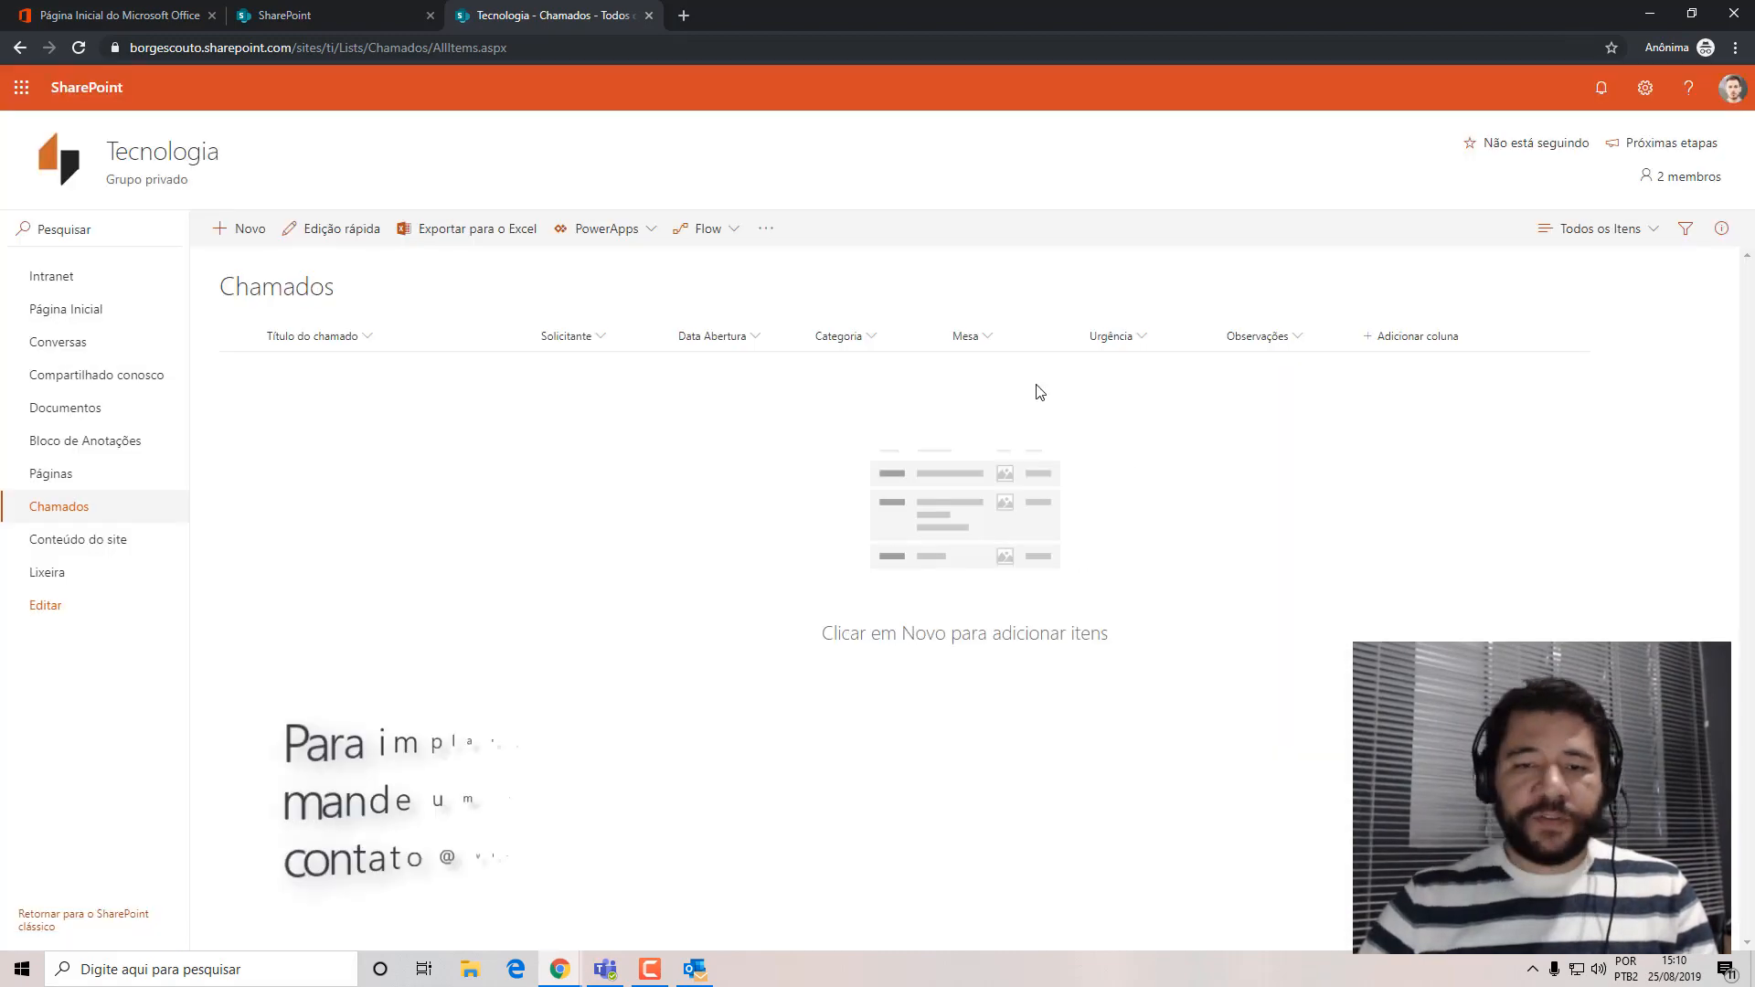
Start a new ticket in the Chamados list titled "Meu Windows reinicia depois de alguns minutos", dismissing the group notification.
{"action": "left_click", "coordinate": [240, 228]}
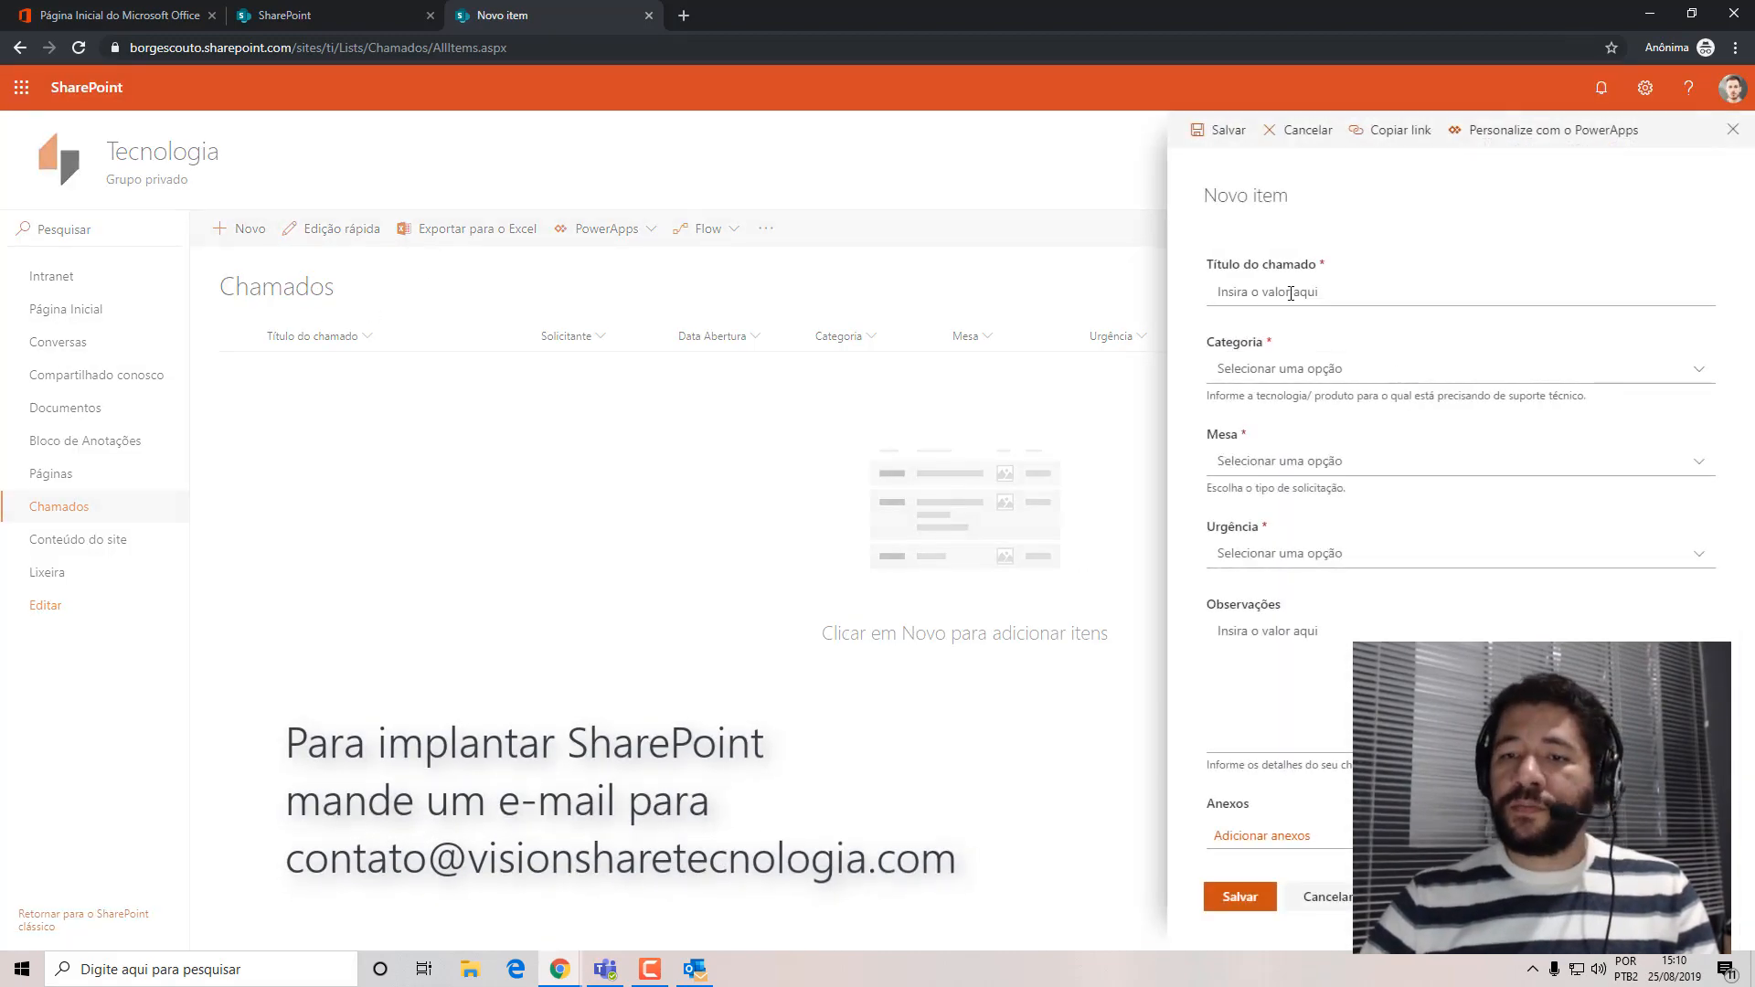
{"action": "left_click", "coordinate": [1289, 291]}
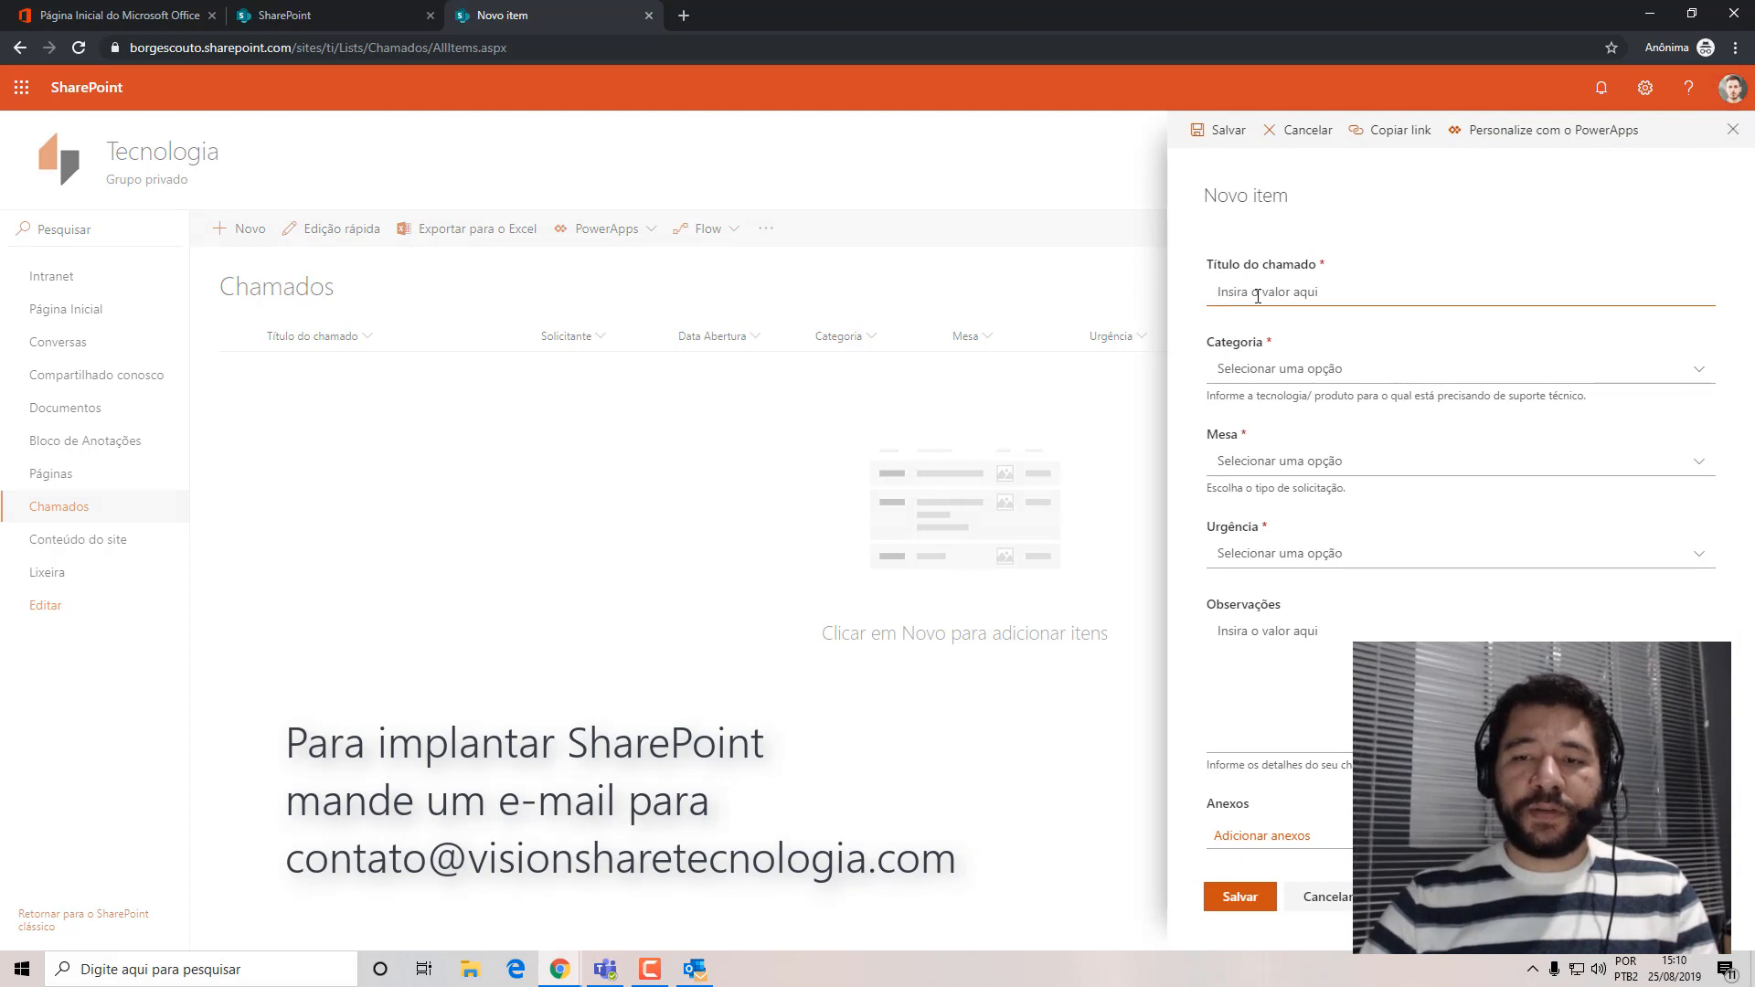
{"action": "type", "text": "Meu"}
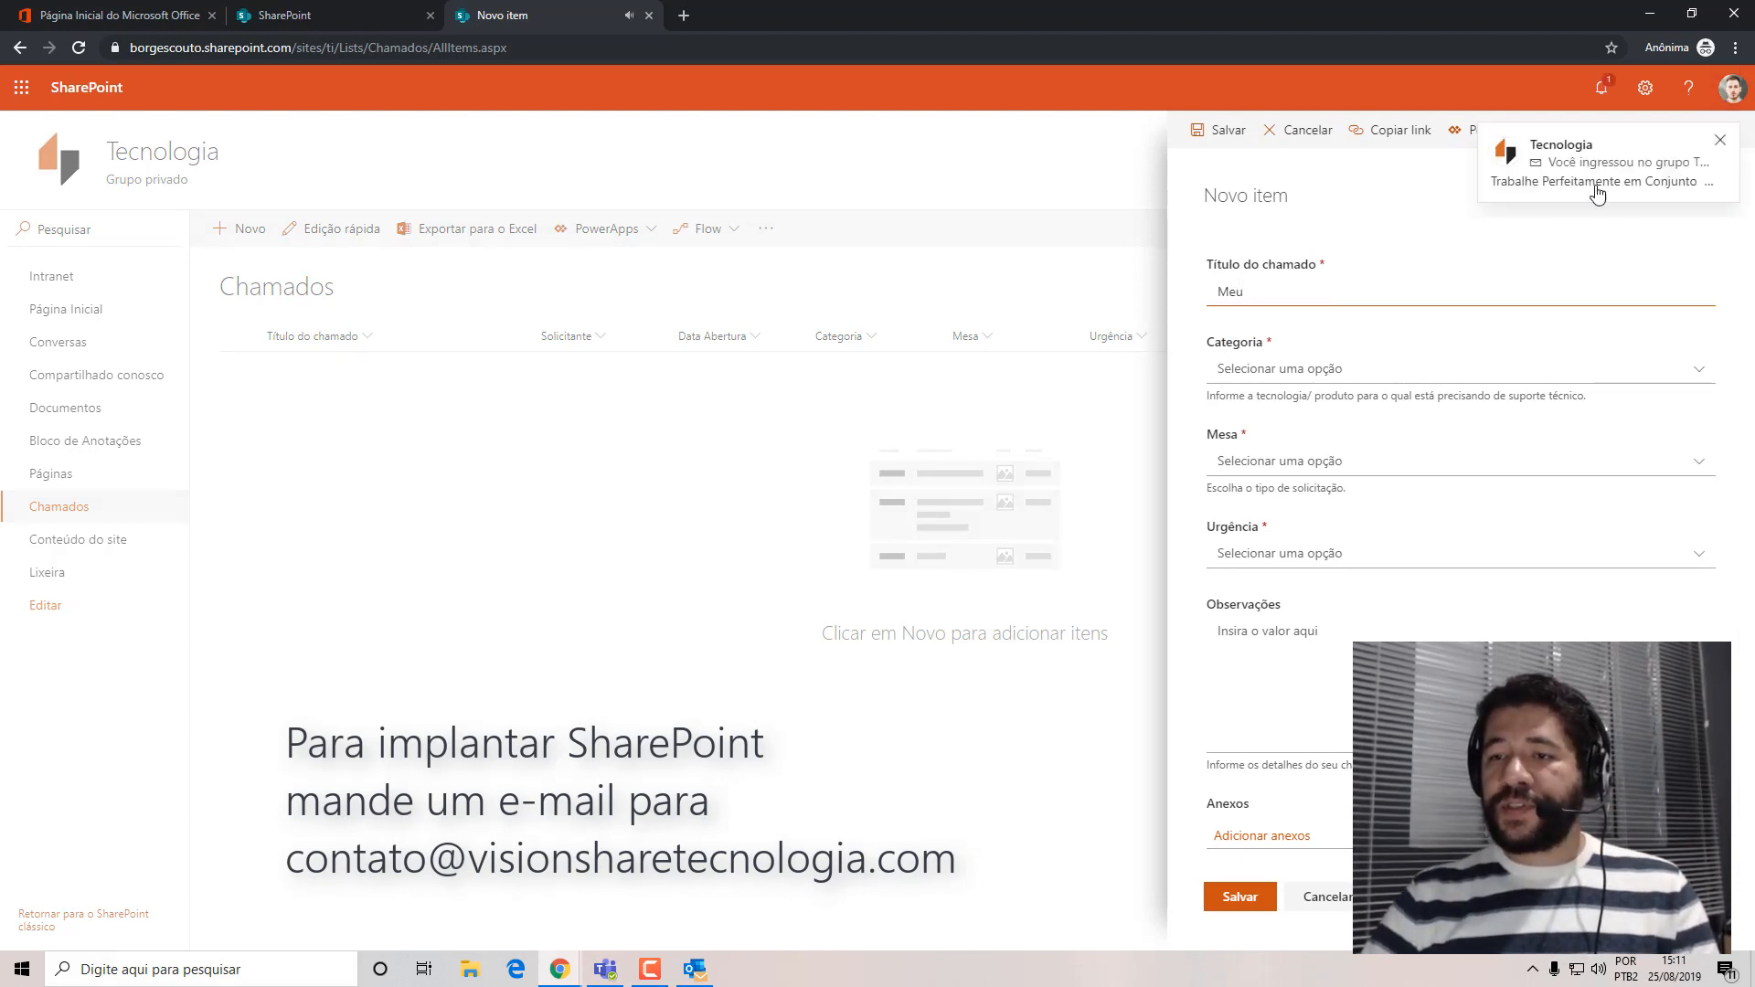
{"action": "left_click", "coordinate": [1719, 140]}
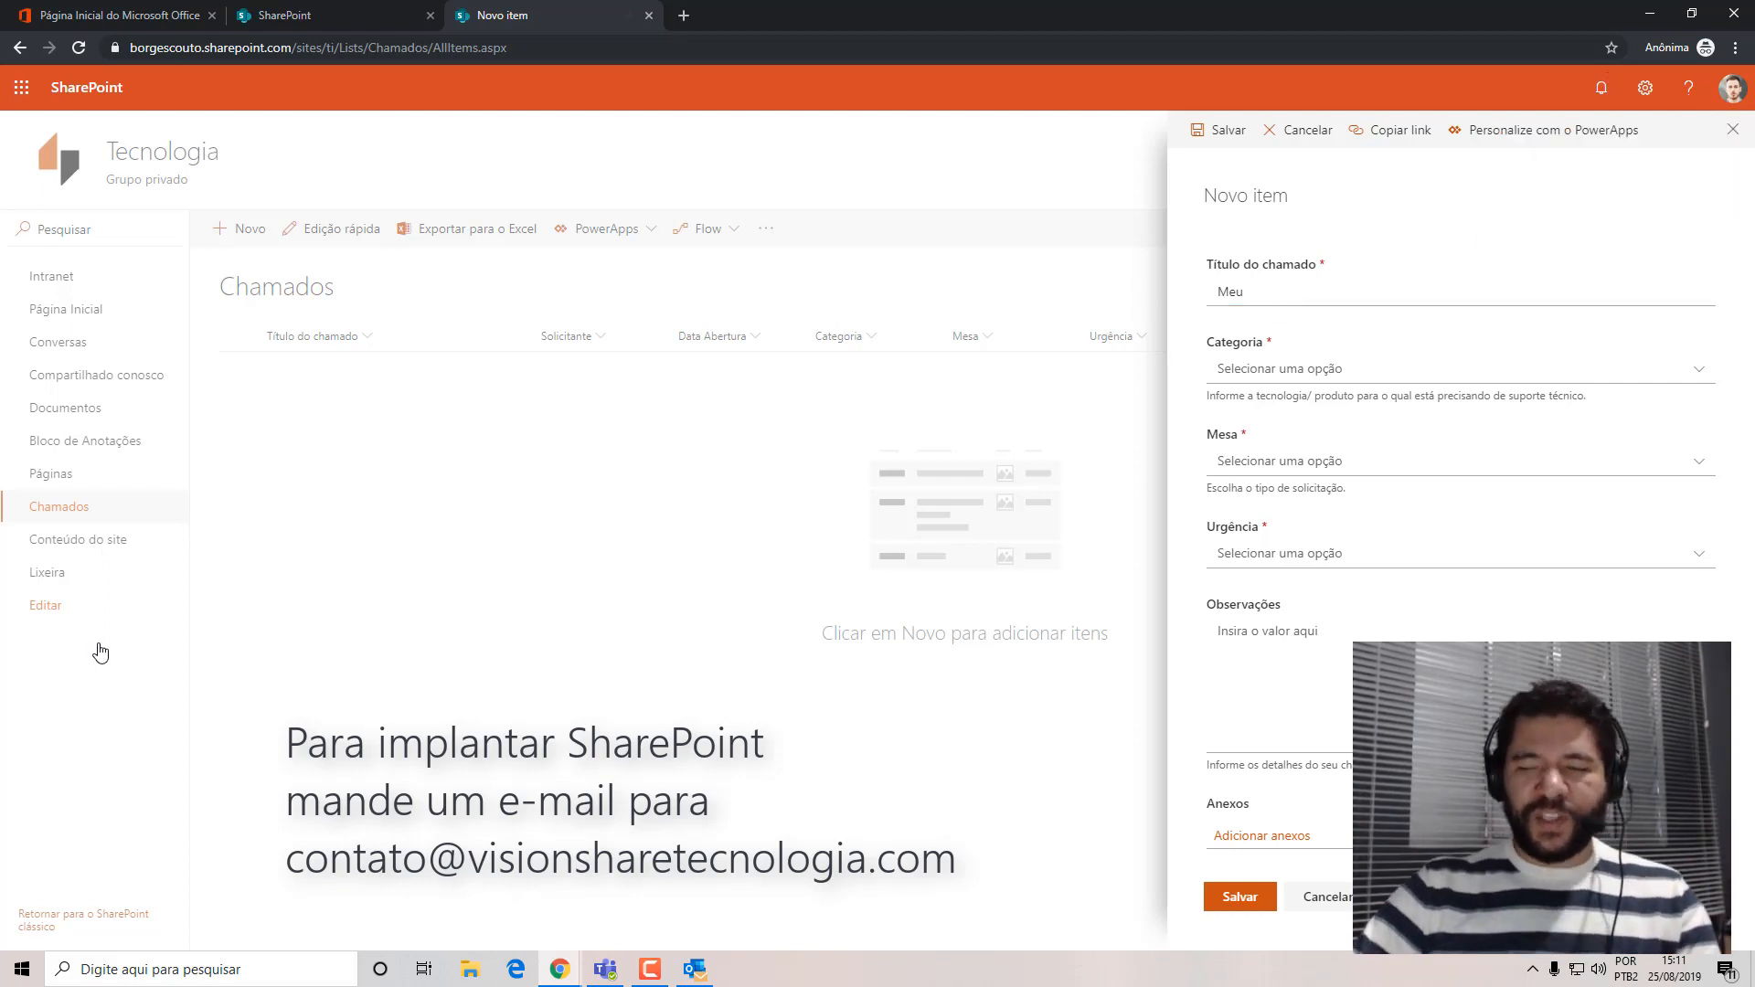
{"action": "double_click", "coordinate": [1296, 295]}
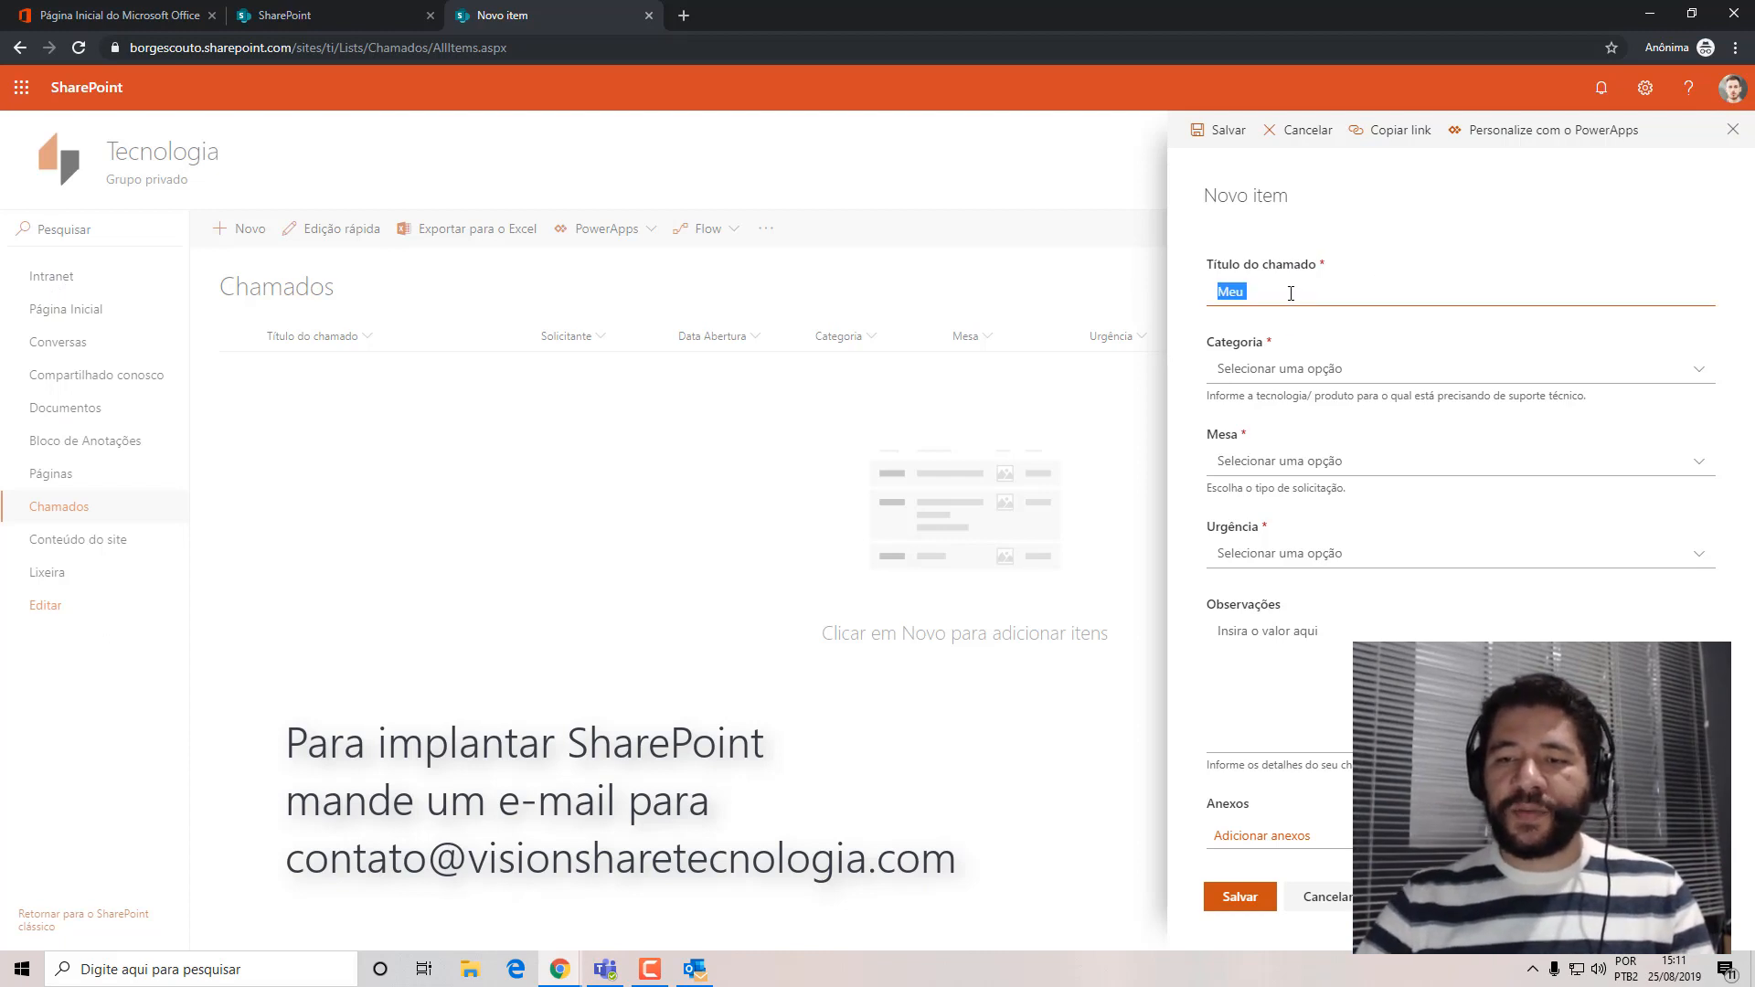
{"action": "left_click", "coordinate": [1291, 293]}
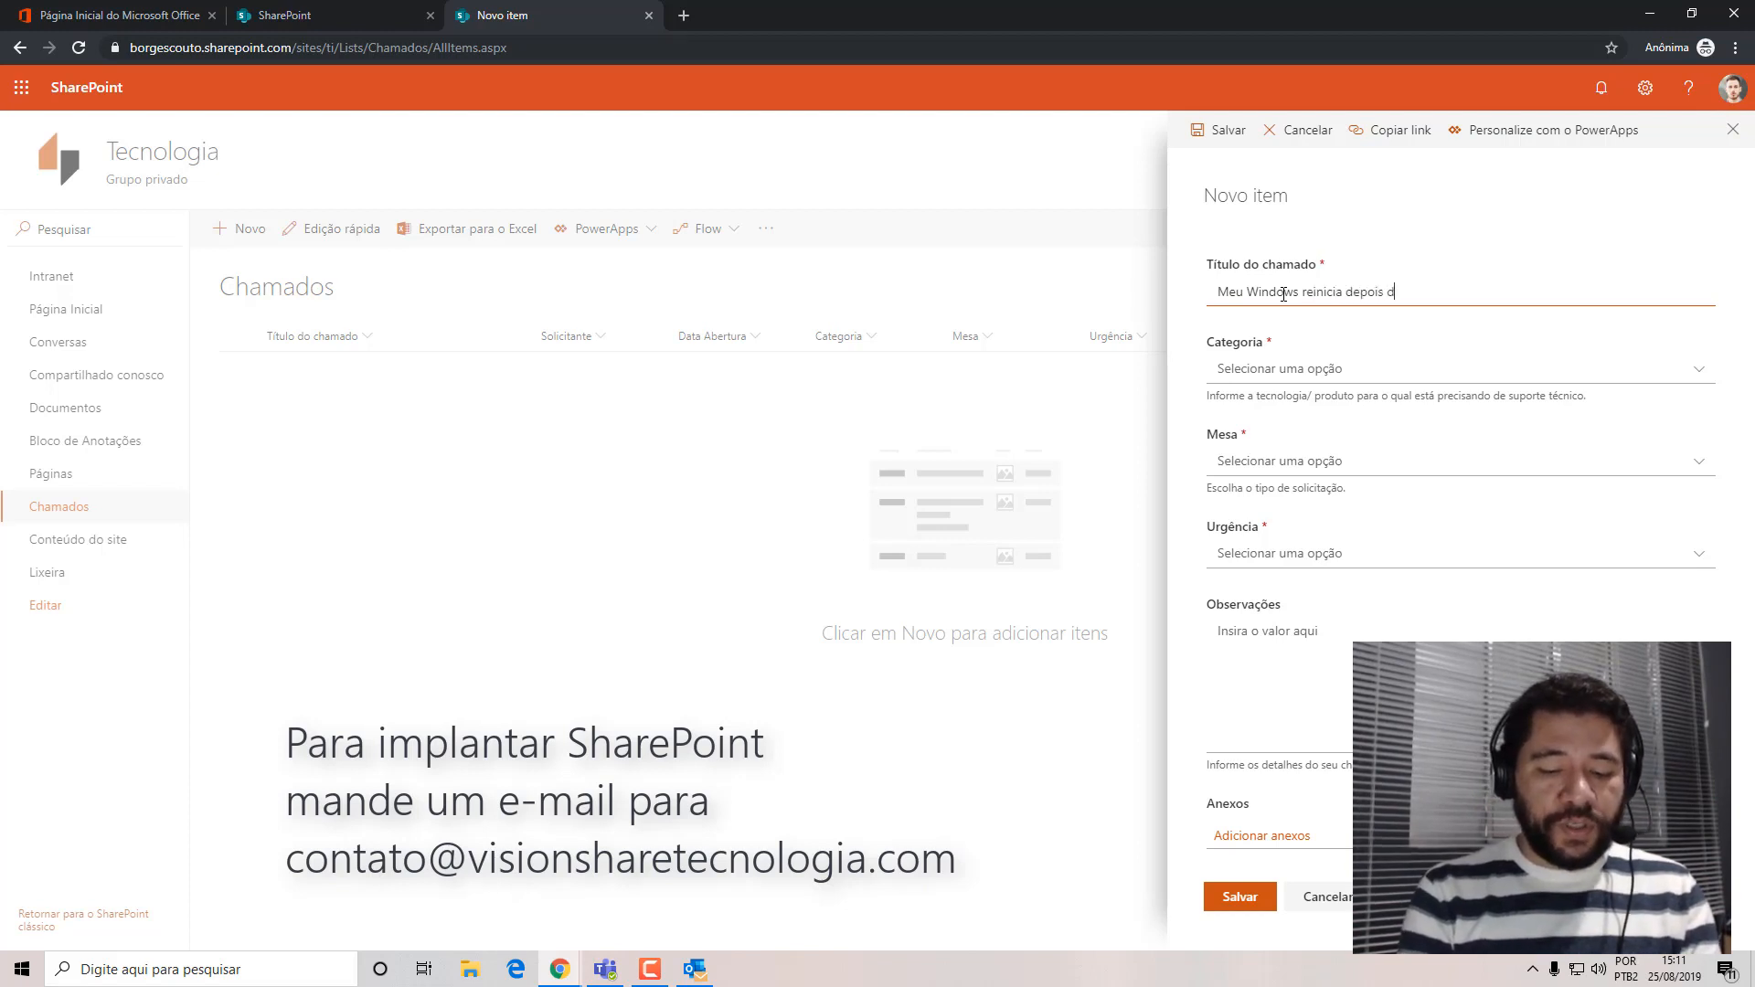
{"action": "type", "text": "g"}
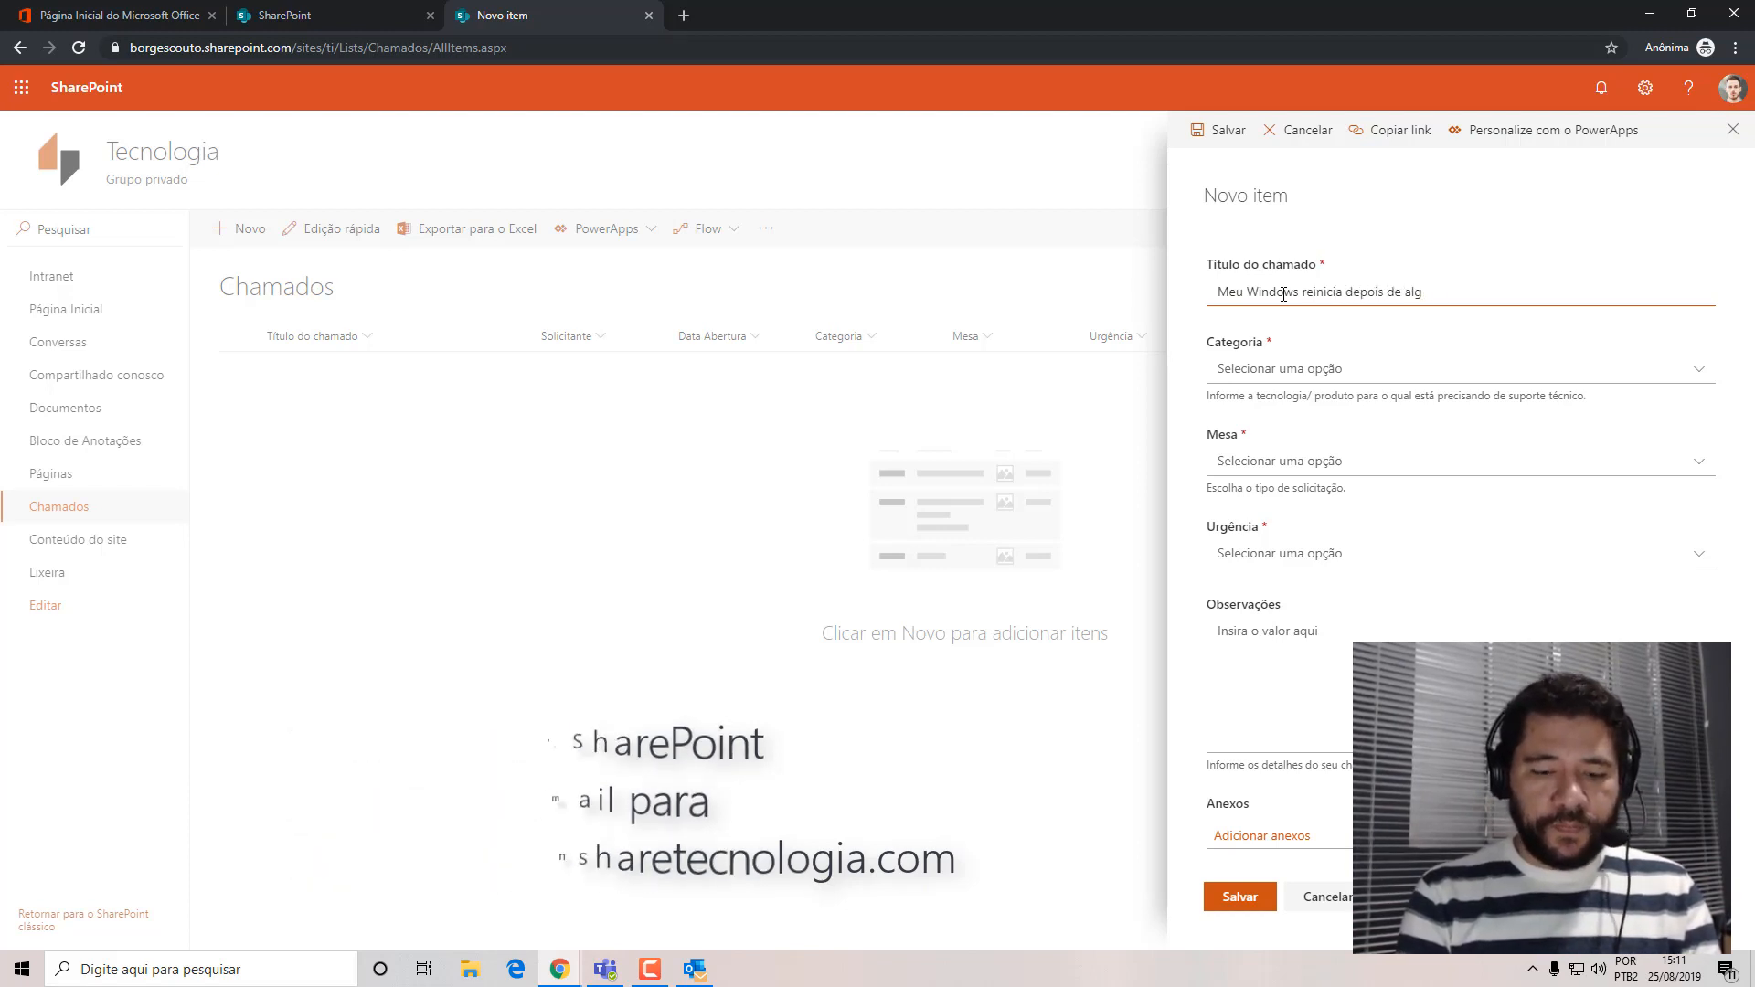
{"action": "type", "text": "uns minutos"}
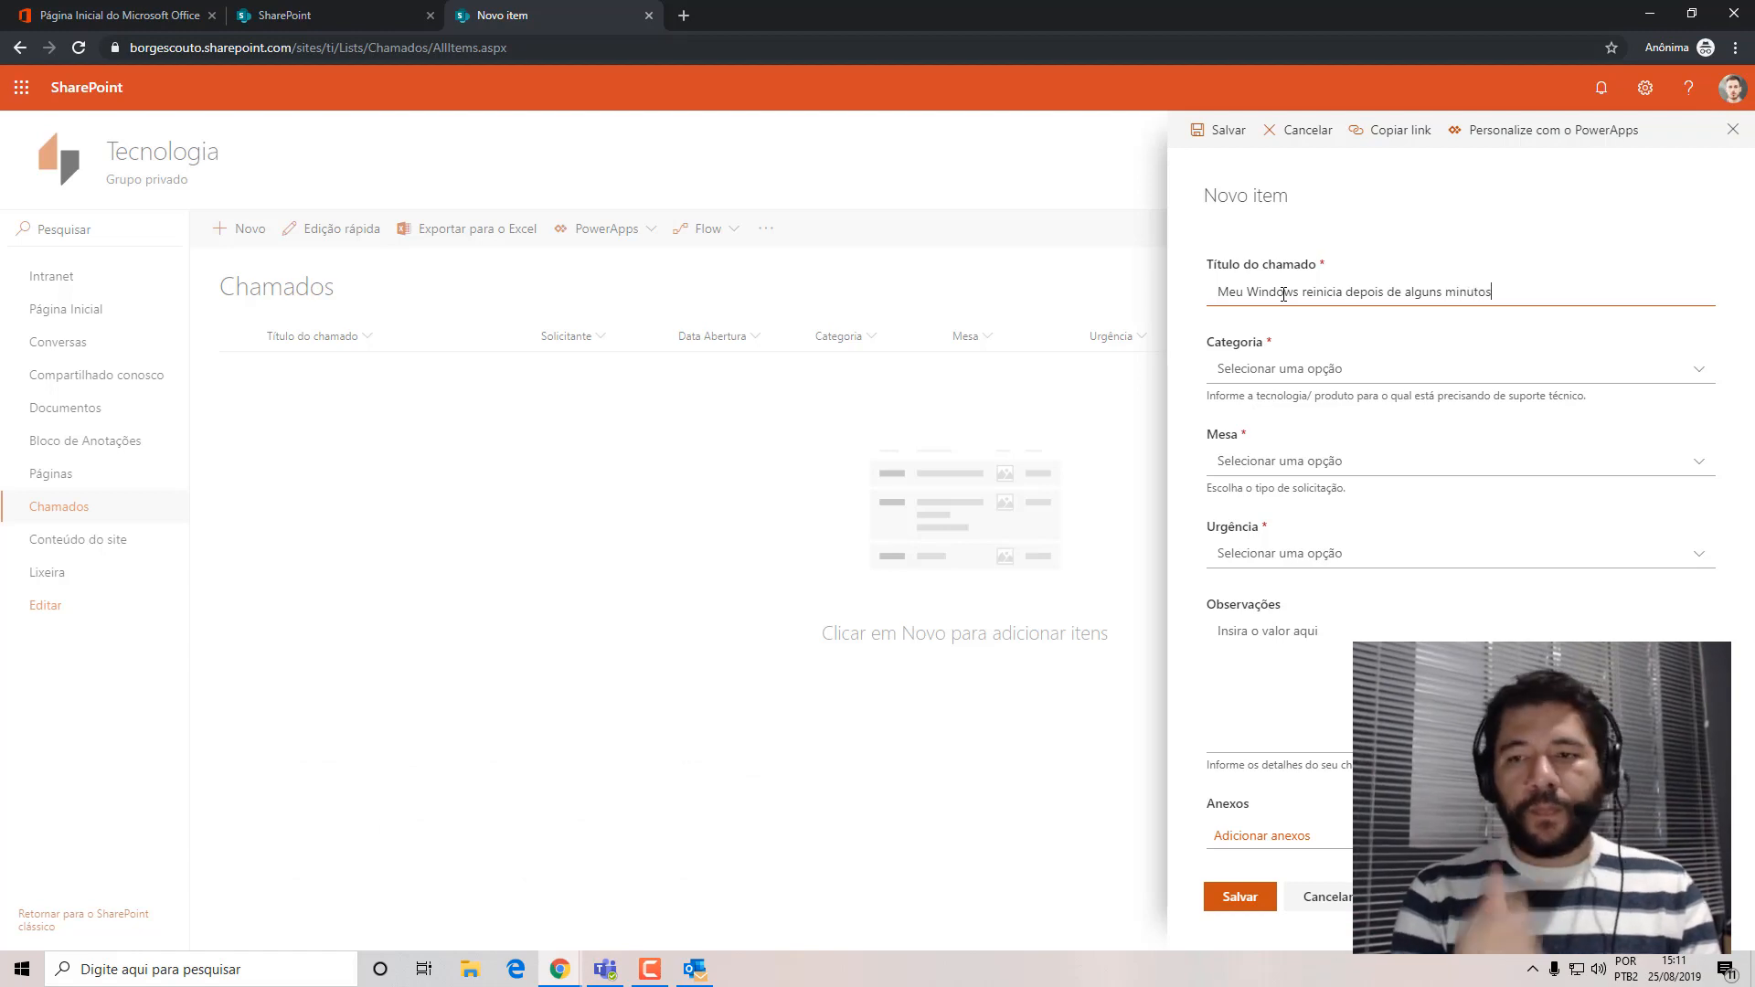
Set the ticket's Categoria to Windows, Mesa to Problema and Urgência to Alta, and save it without observations or attachments.
{"action": "left_click", "coordinate": [1698, 370]}
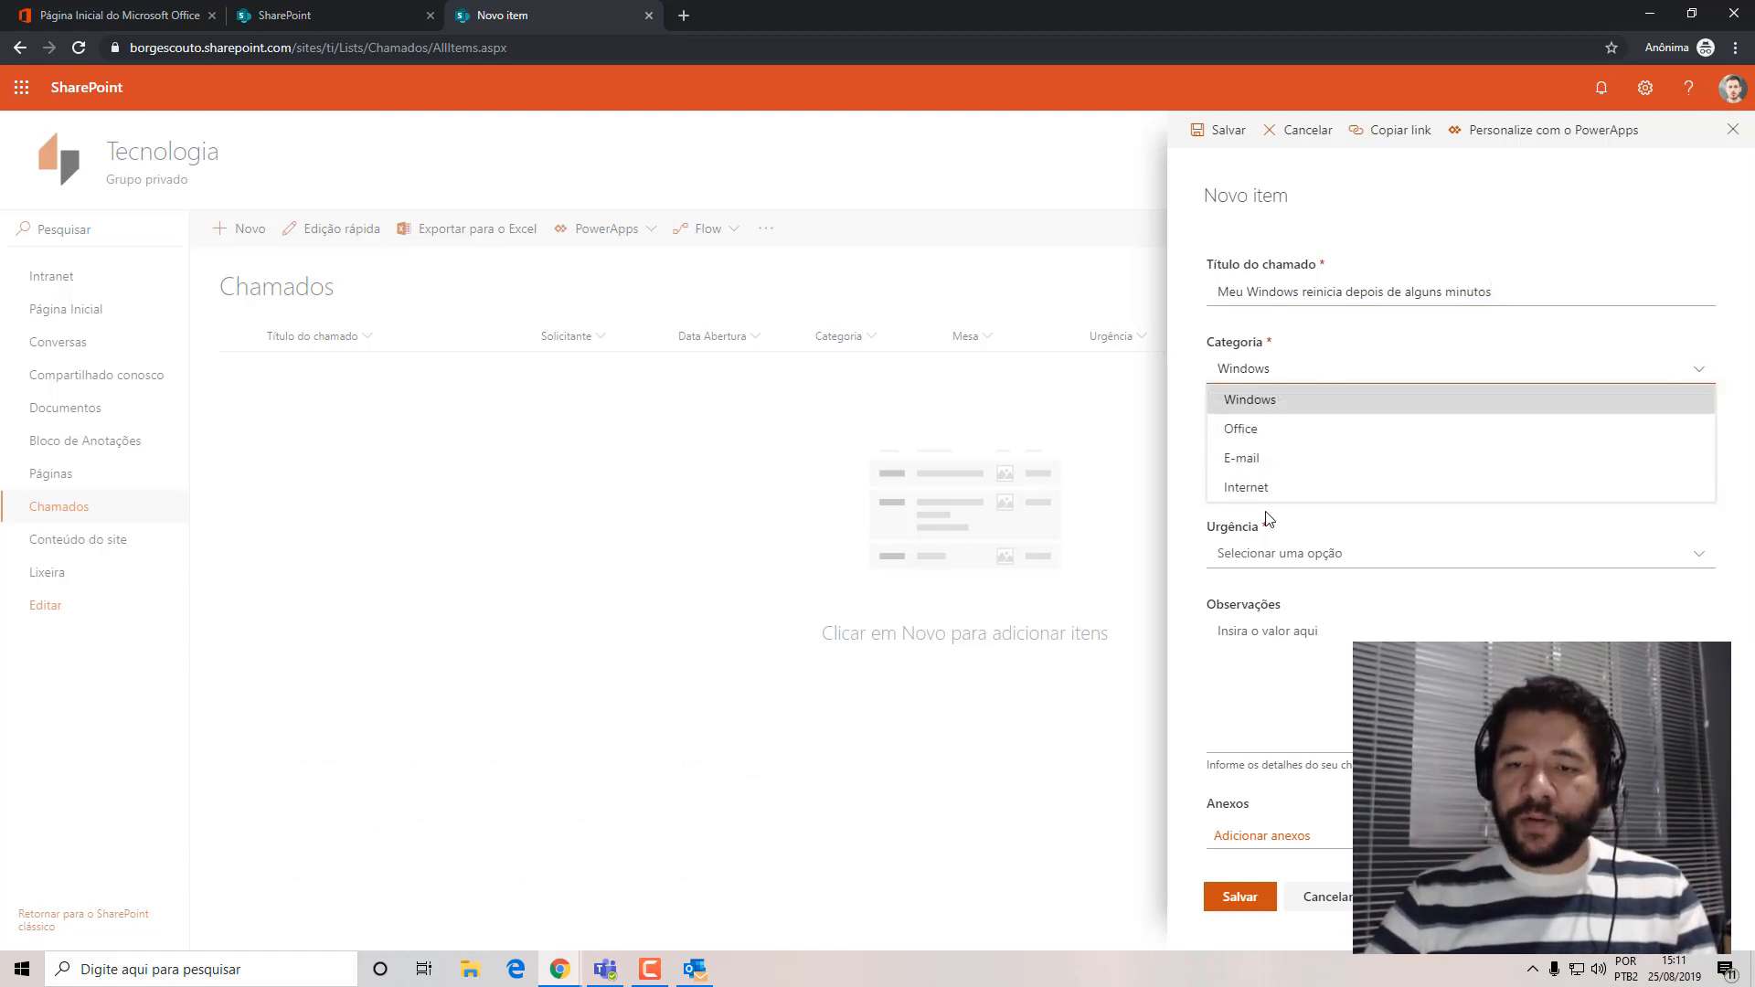
{"action": "left_click", "coordinate": [1265, 402]}
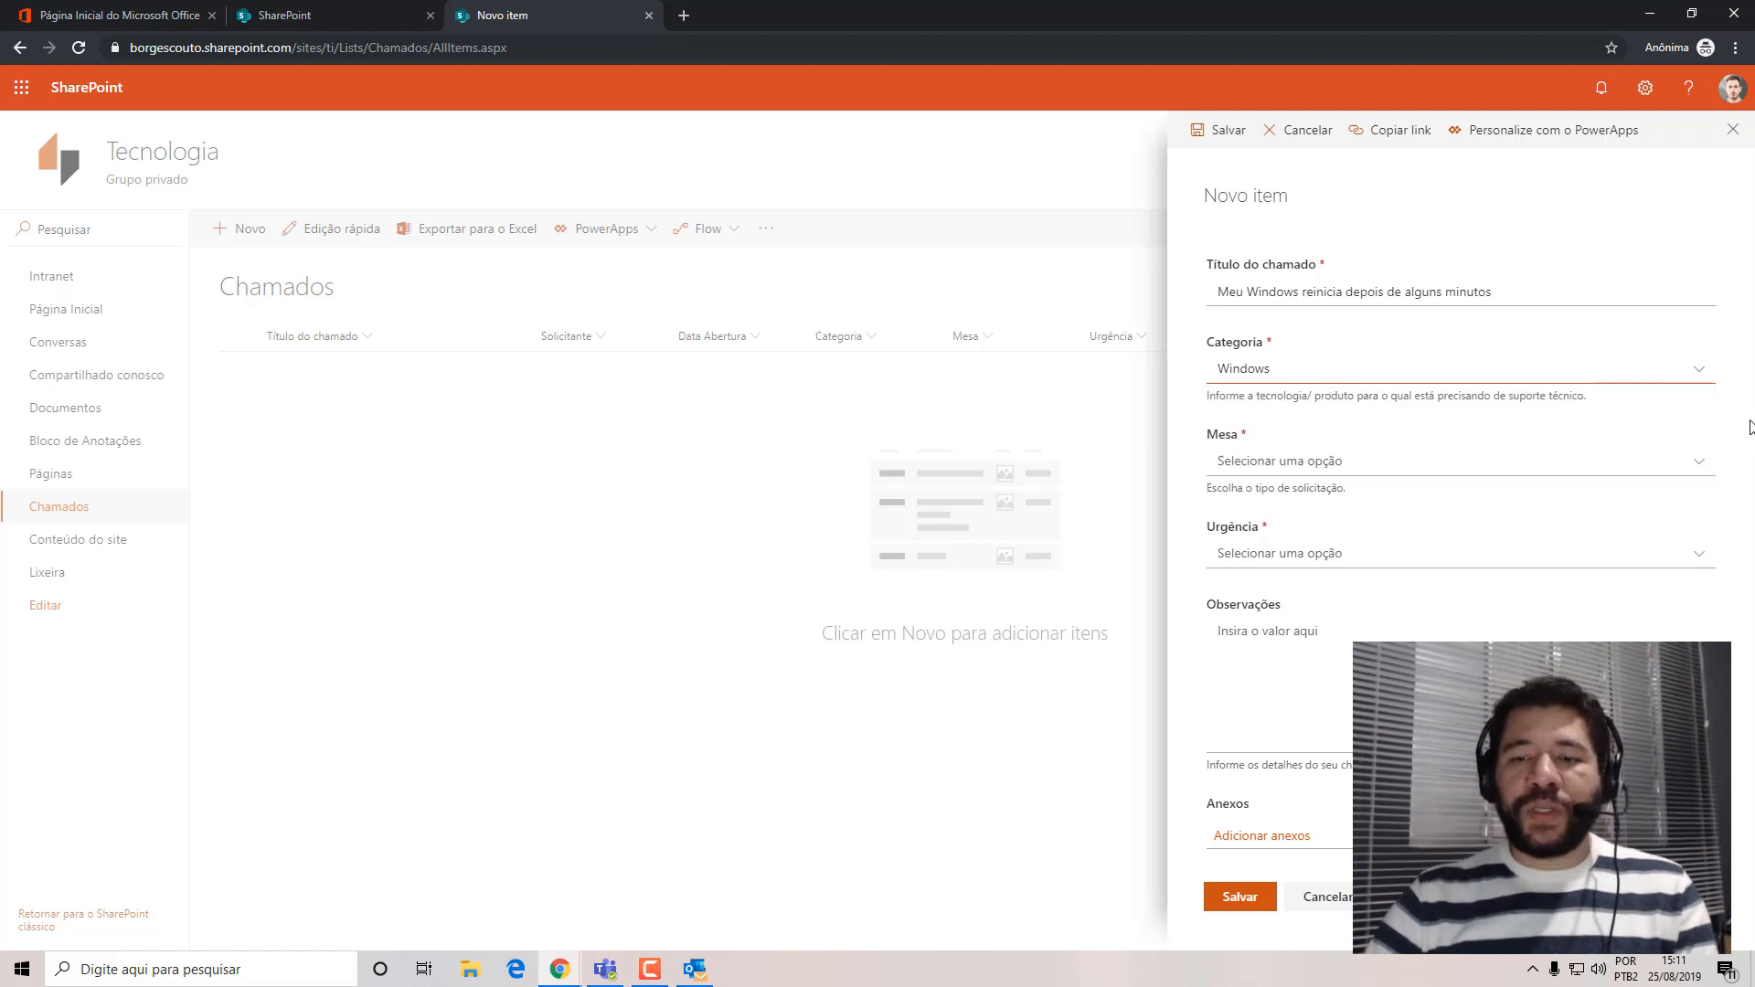
{"action": "left_click", "coordinate": [1700, 462]}
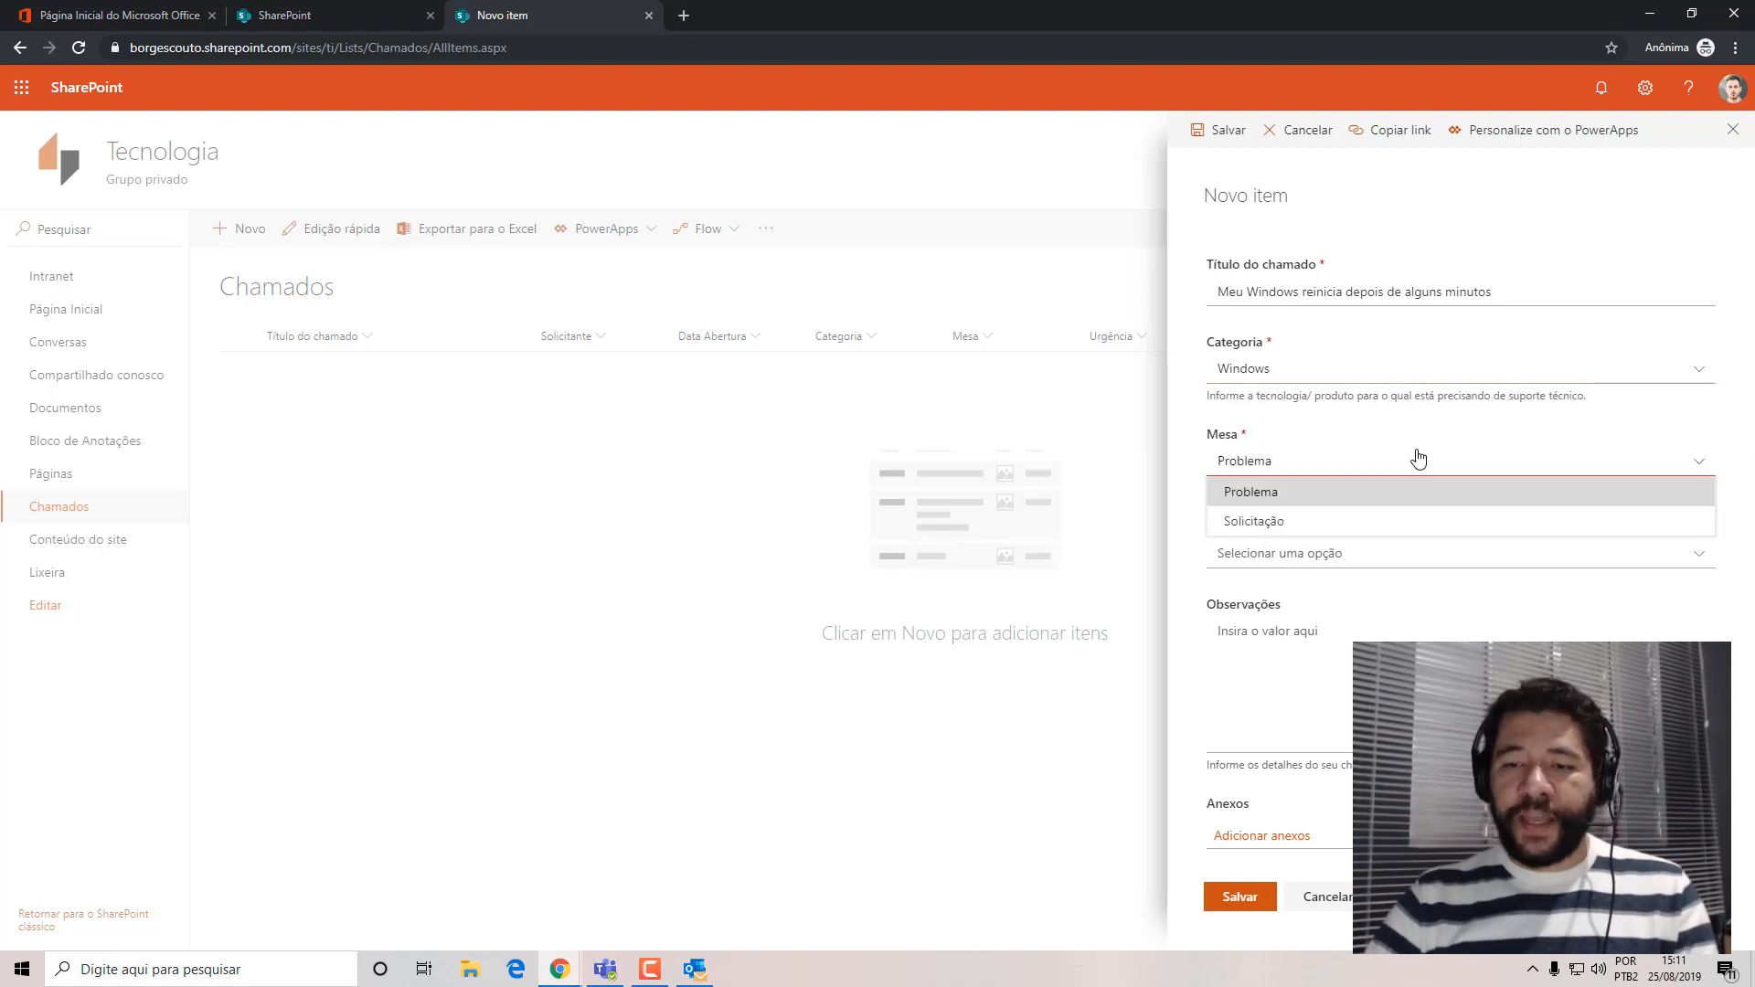
{"action": "left_click", "coordinate": [1287, 498]}
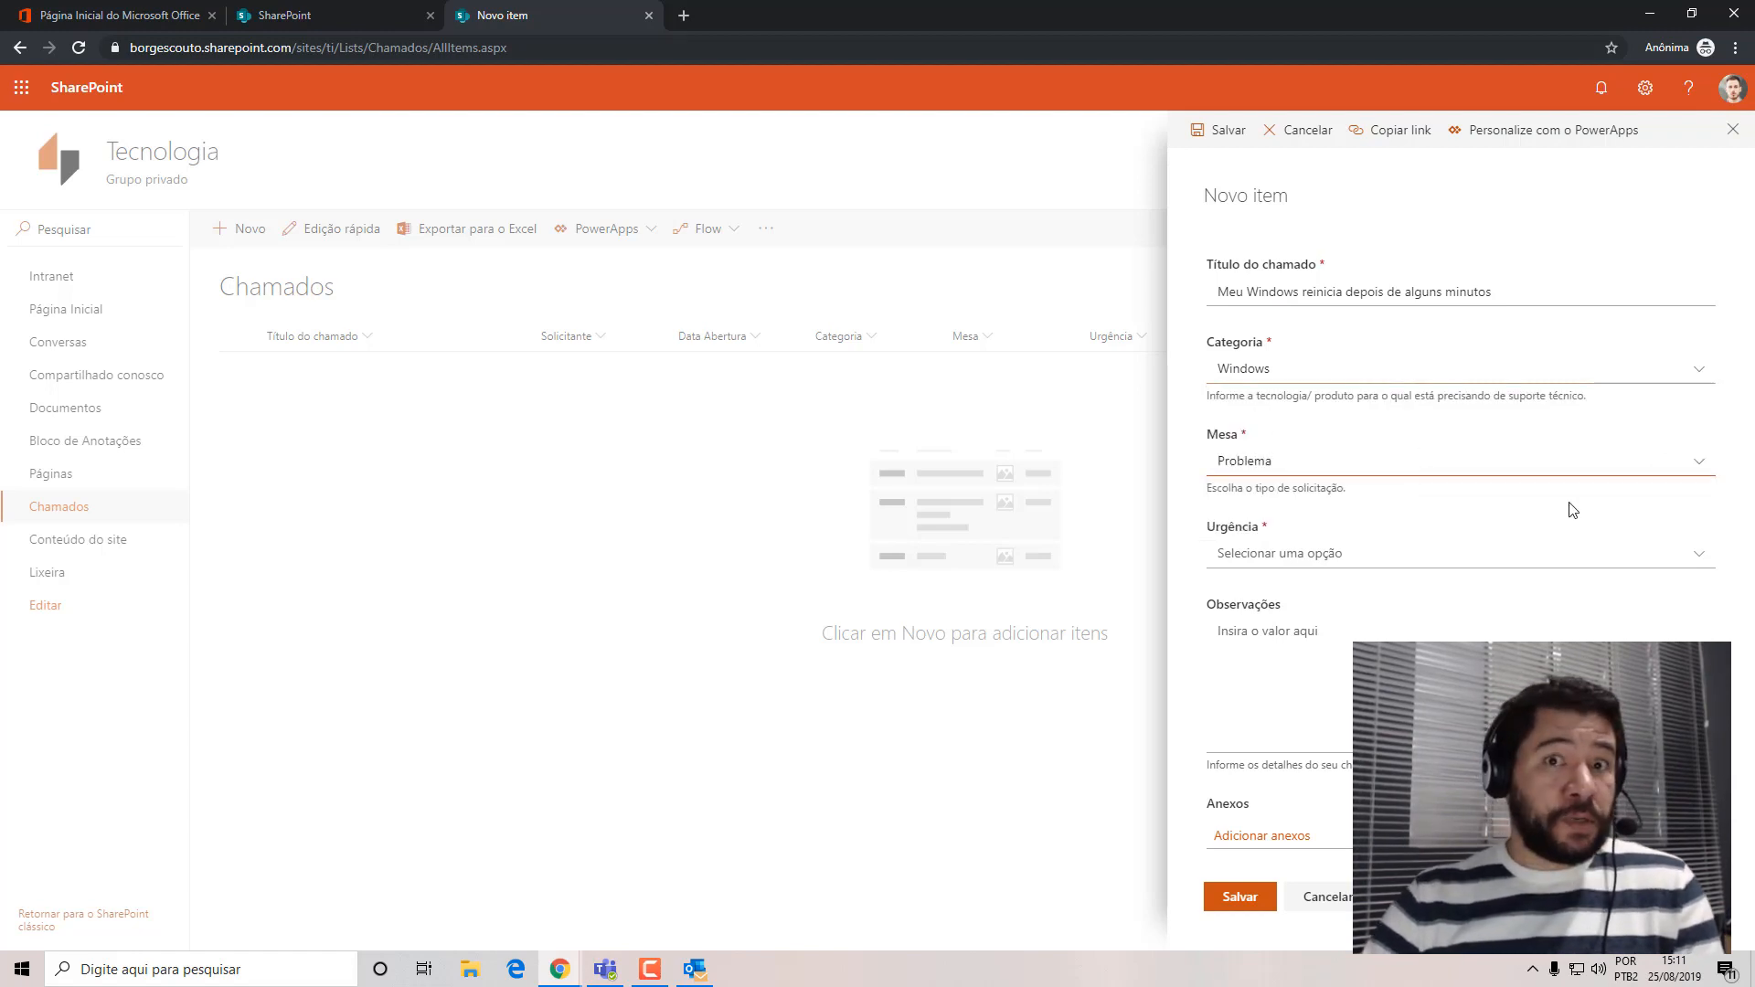
{"action": "left_click", "coordinate": [1277, 559]}
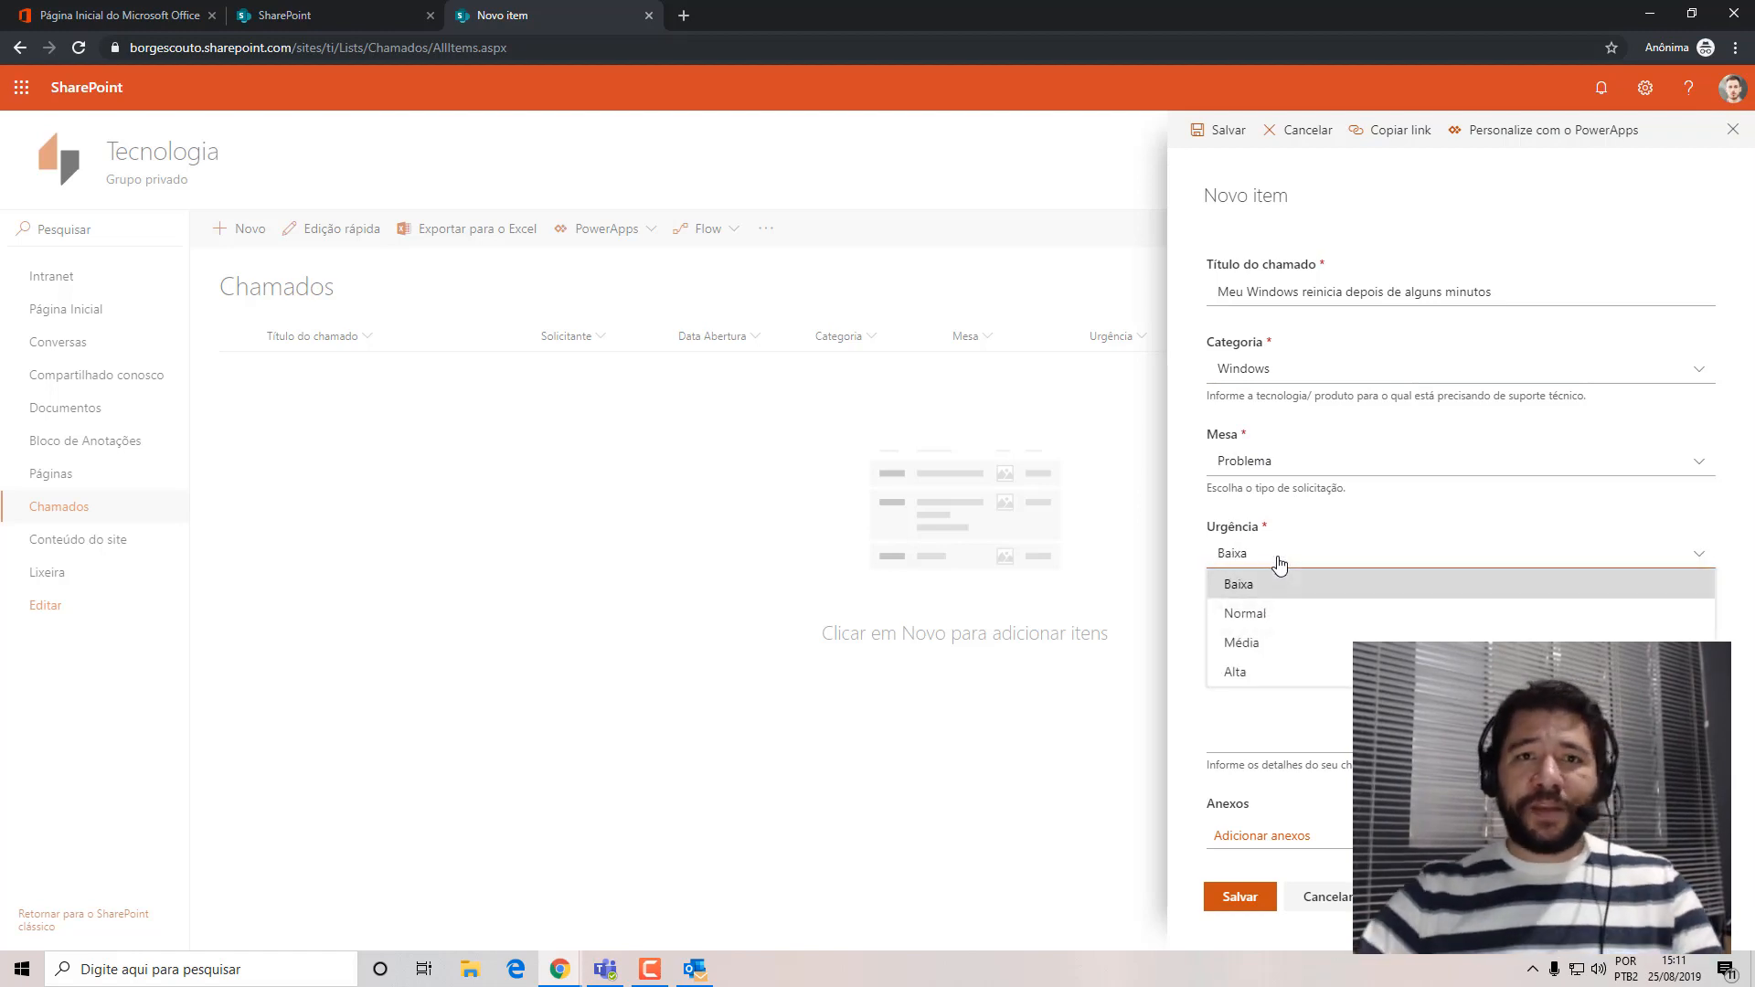
{"action": "left_click", "coordinate": [1295, 674]}
{"action": "left_click", "coordinate": [1262, 640]}
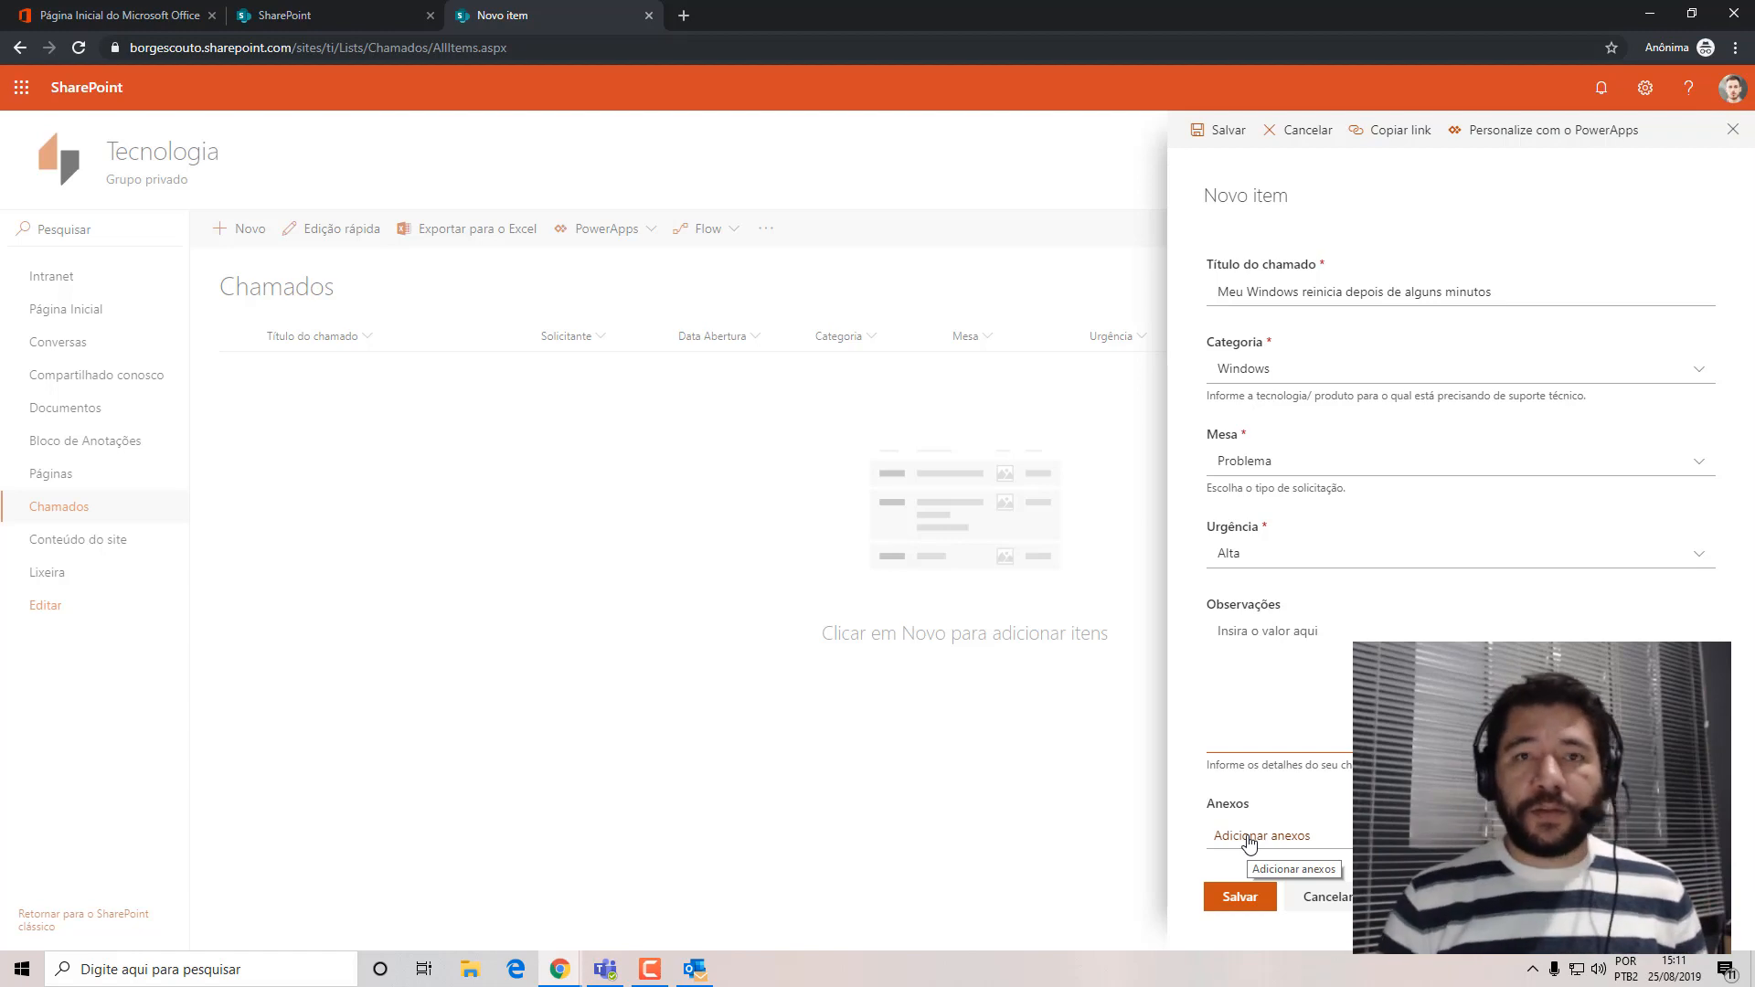
{"action": "left_click", "coordinate": [1241, 896]}
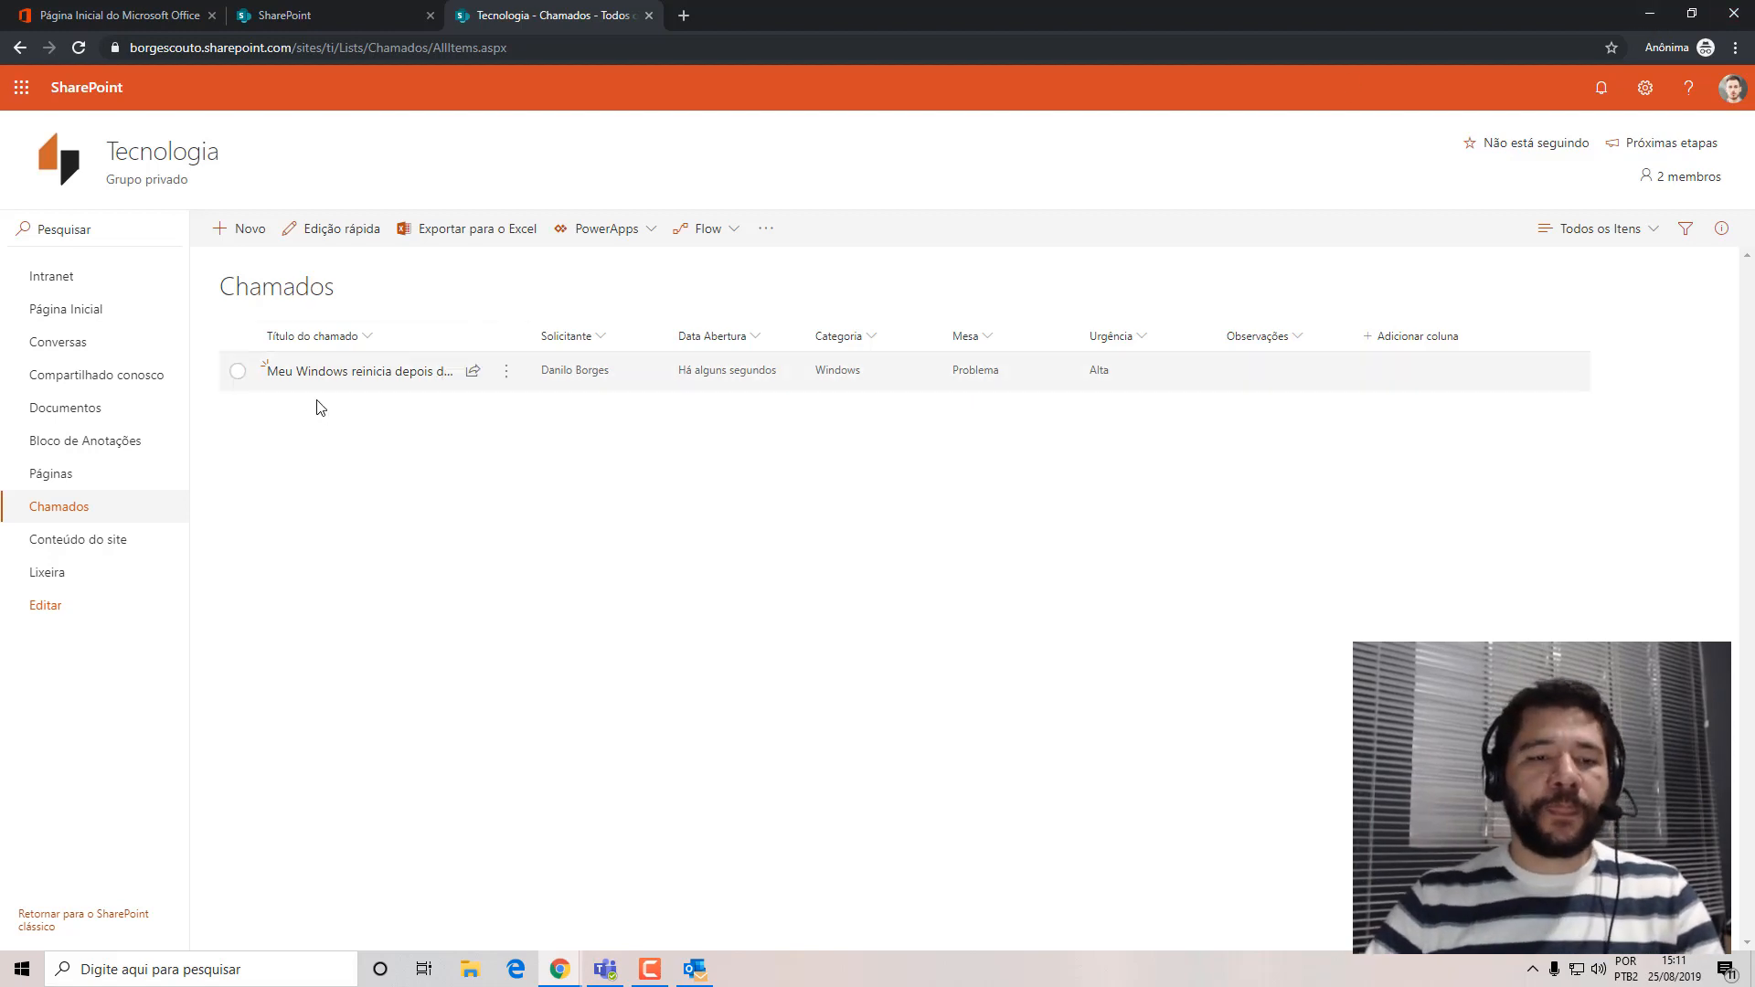
Widen the Título do chamado column in the test user's list and switch back to the administrator's Chamados window.
{"action": "left_click_drag", "start_coordinate": [527, 322], "coordinate": [684, 302]}
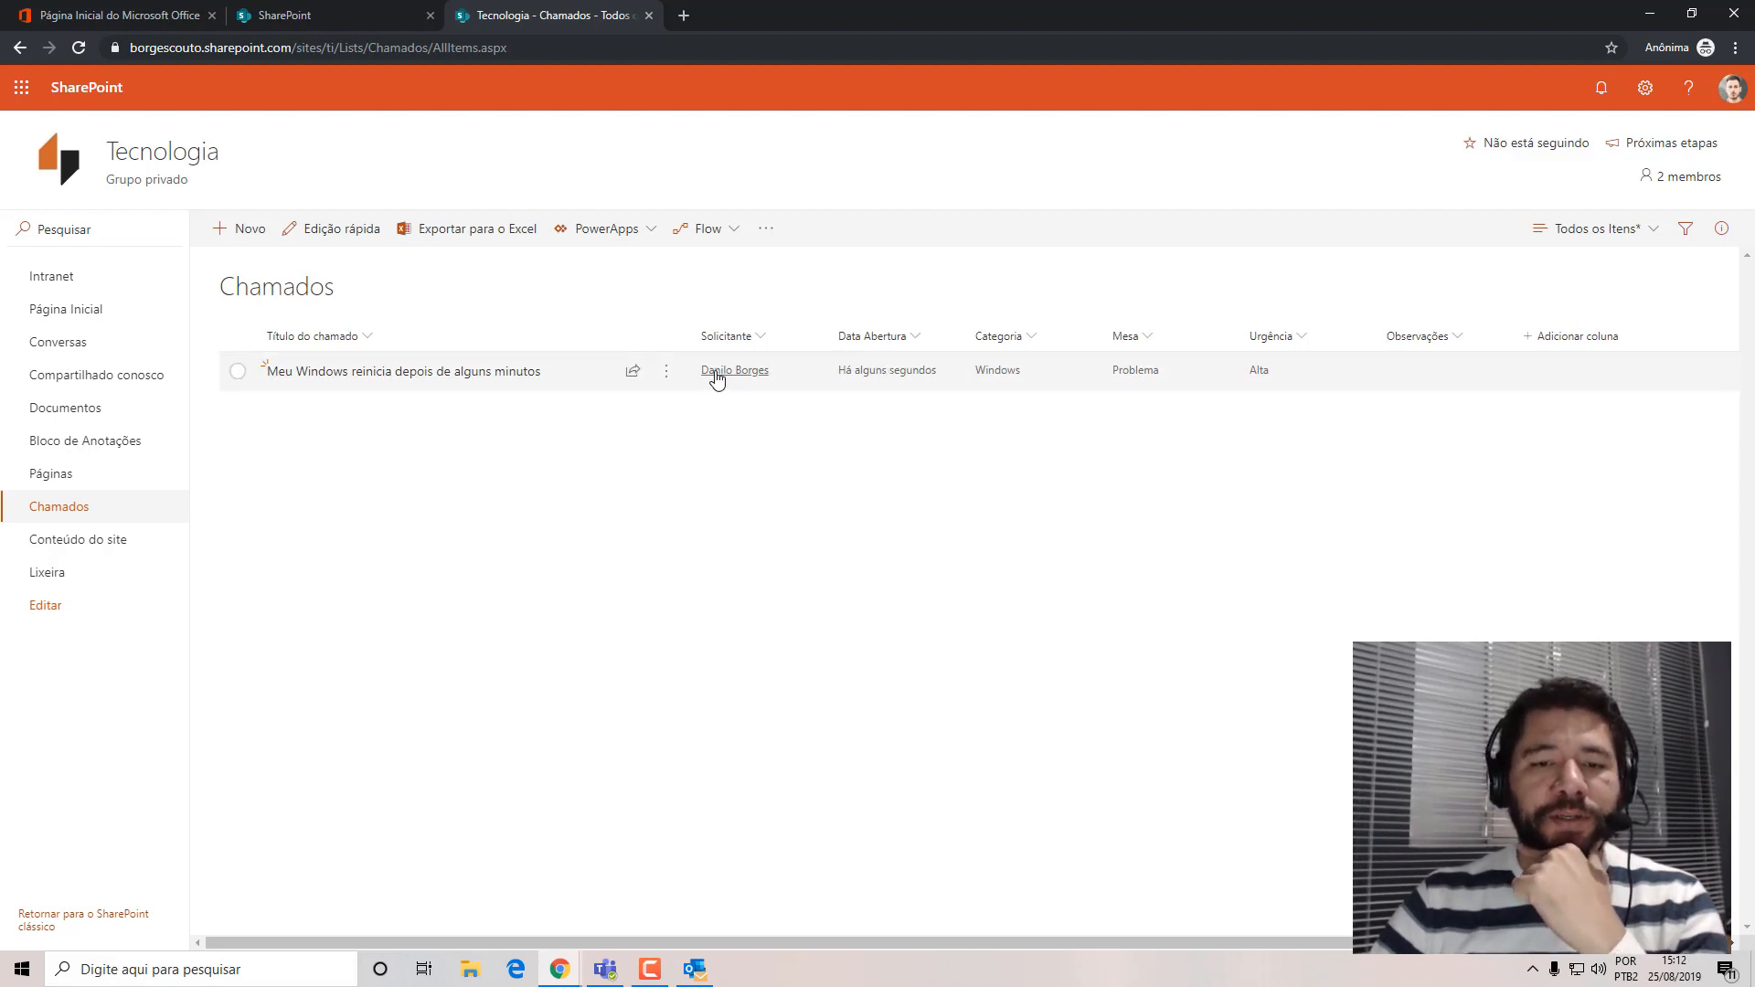
{"action": "mouse_move", "coordinate": [716, 379]}
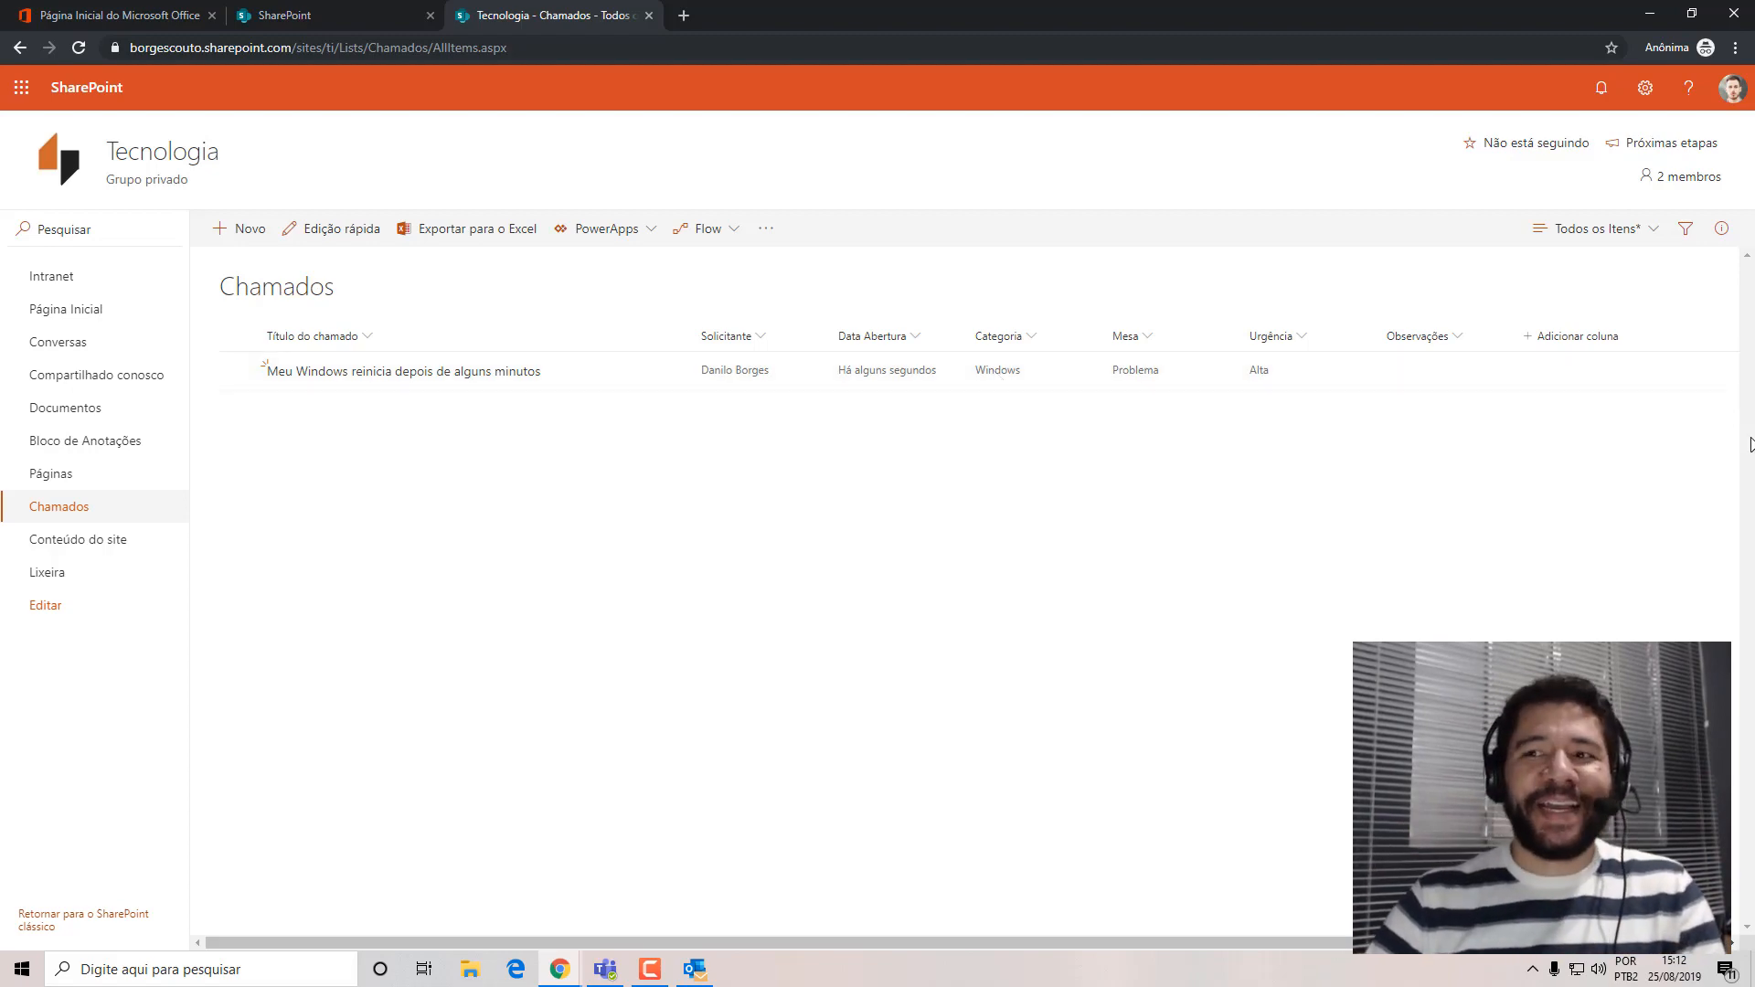
{"action": "left_click", "coordinate": [1650, 14]}
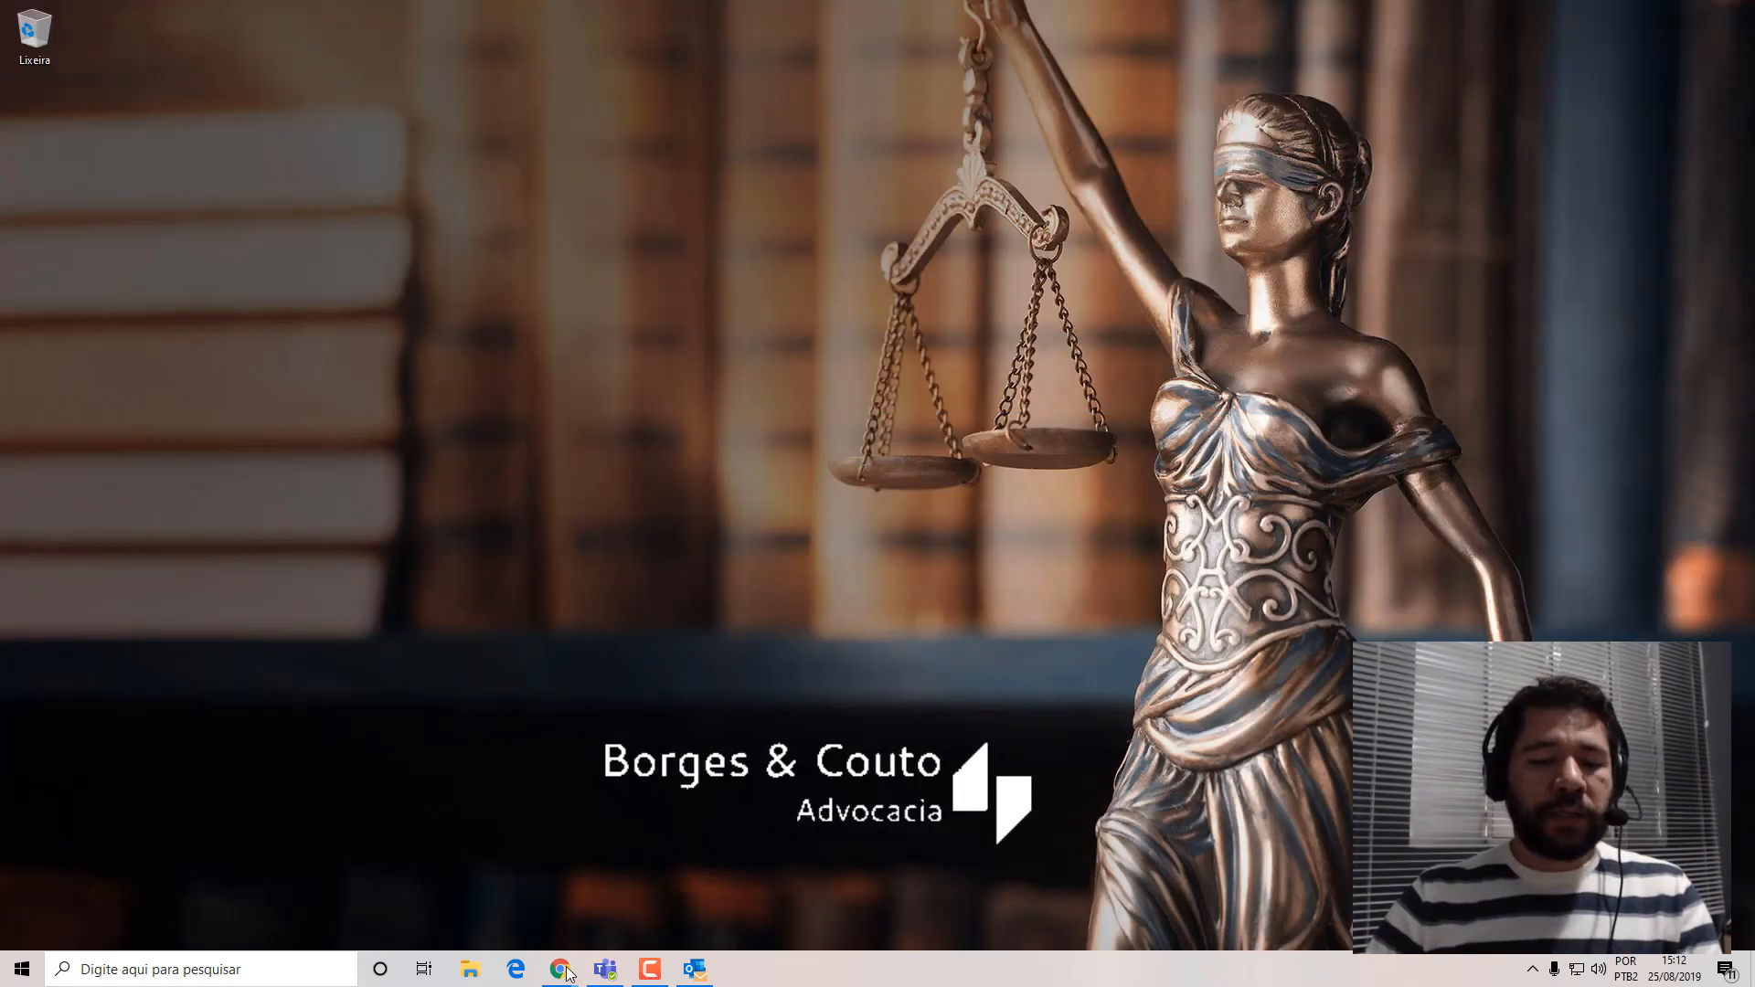
{"action": "mouse_move", "coordinate": [559, 969]}
{"action": "left_click", "coordinate": [425, 896]}
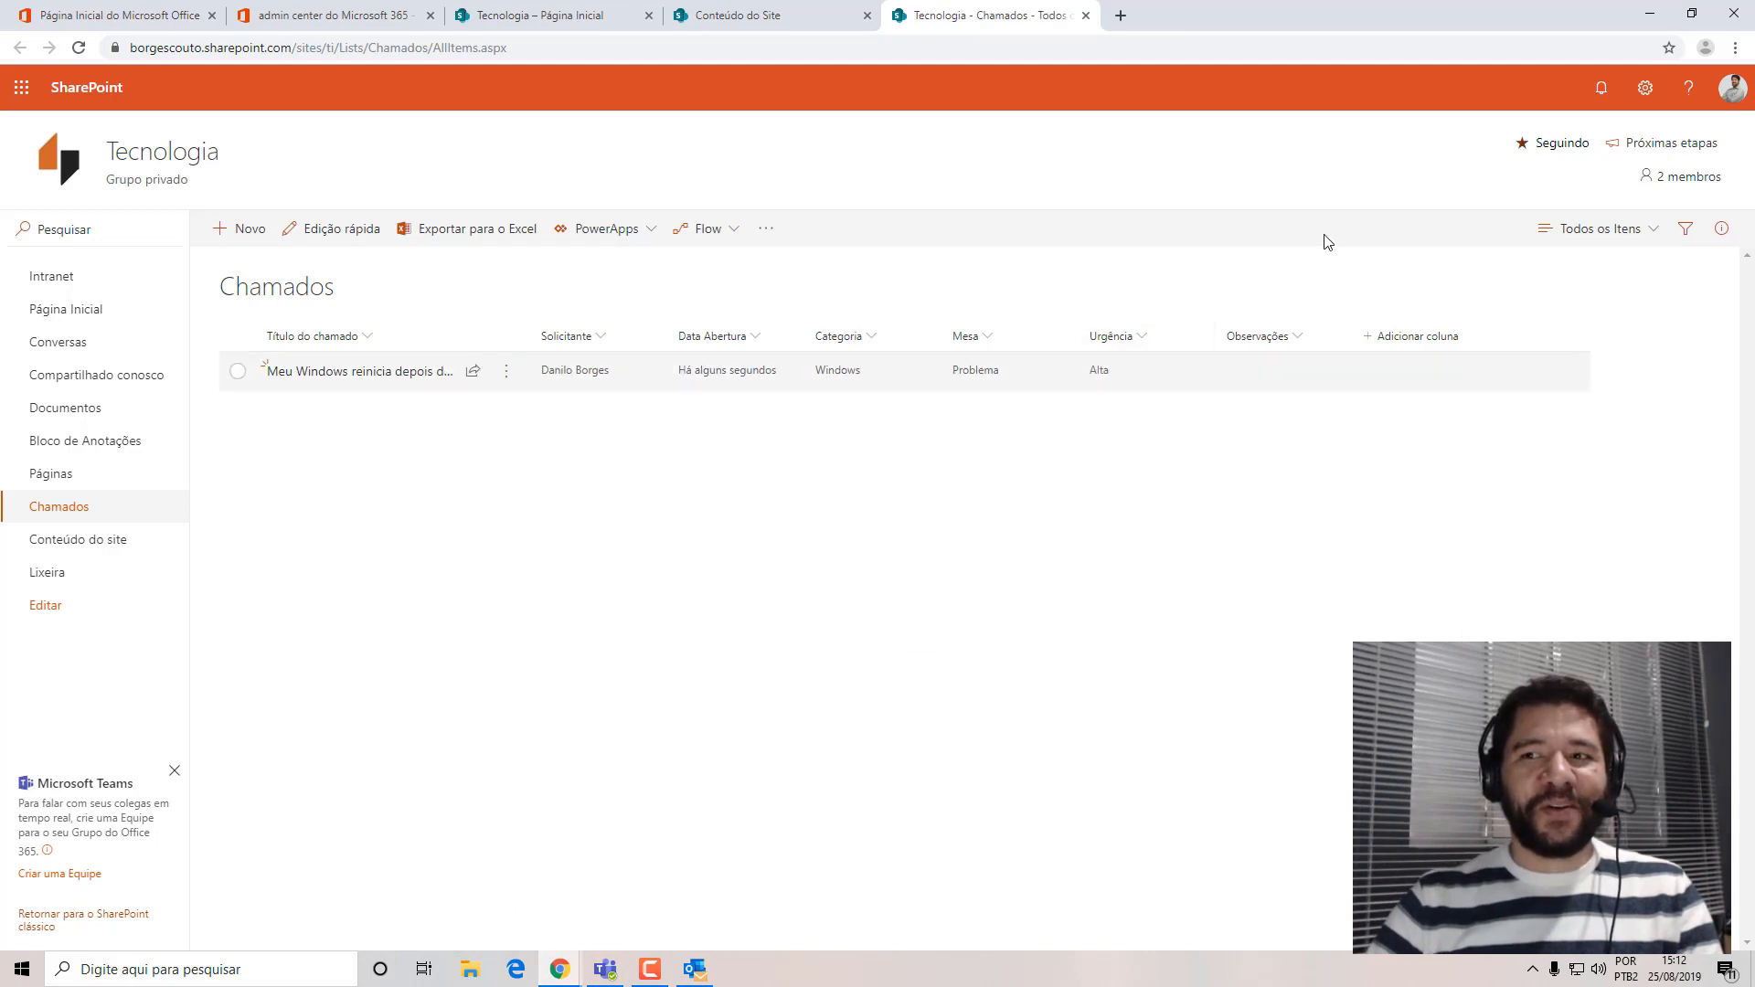
Check the signed-in account and widen the Título do chamado column in the administrator's list to fit the full ticket title.
{"action": "left_click", "coordinate": [1732, 88]}
{"action": "left_click", "coordinate": [1733, 141]}
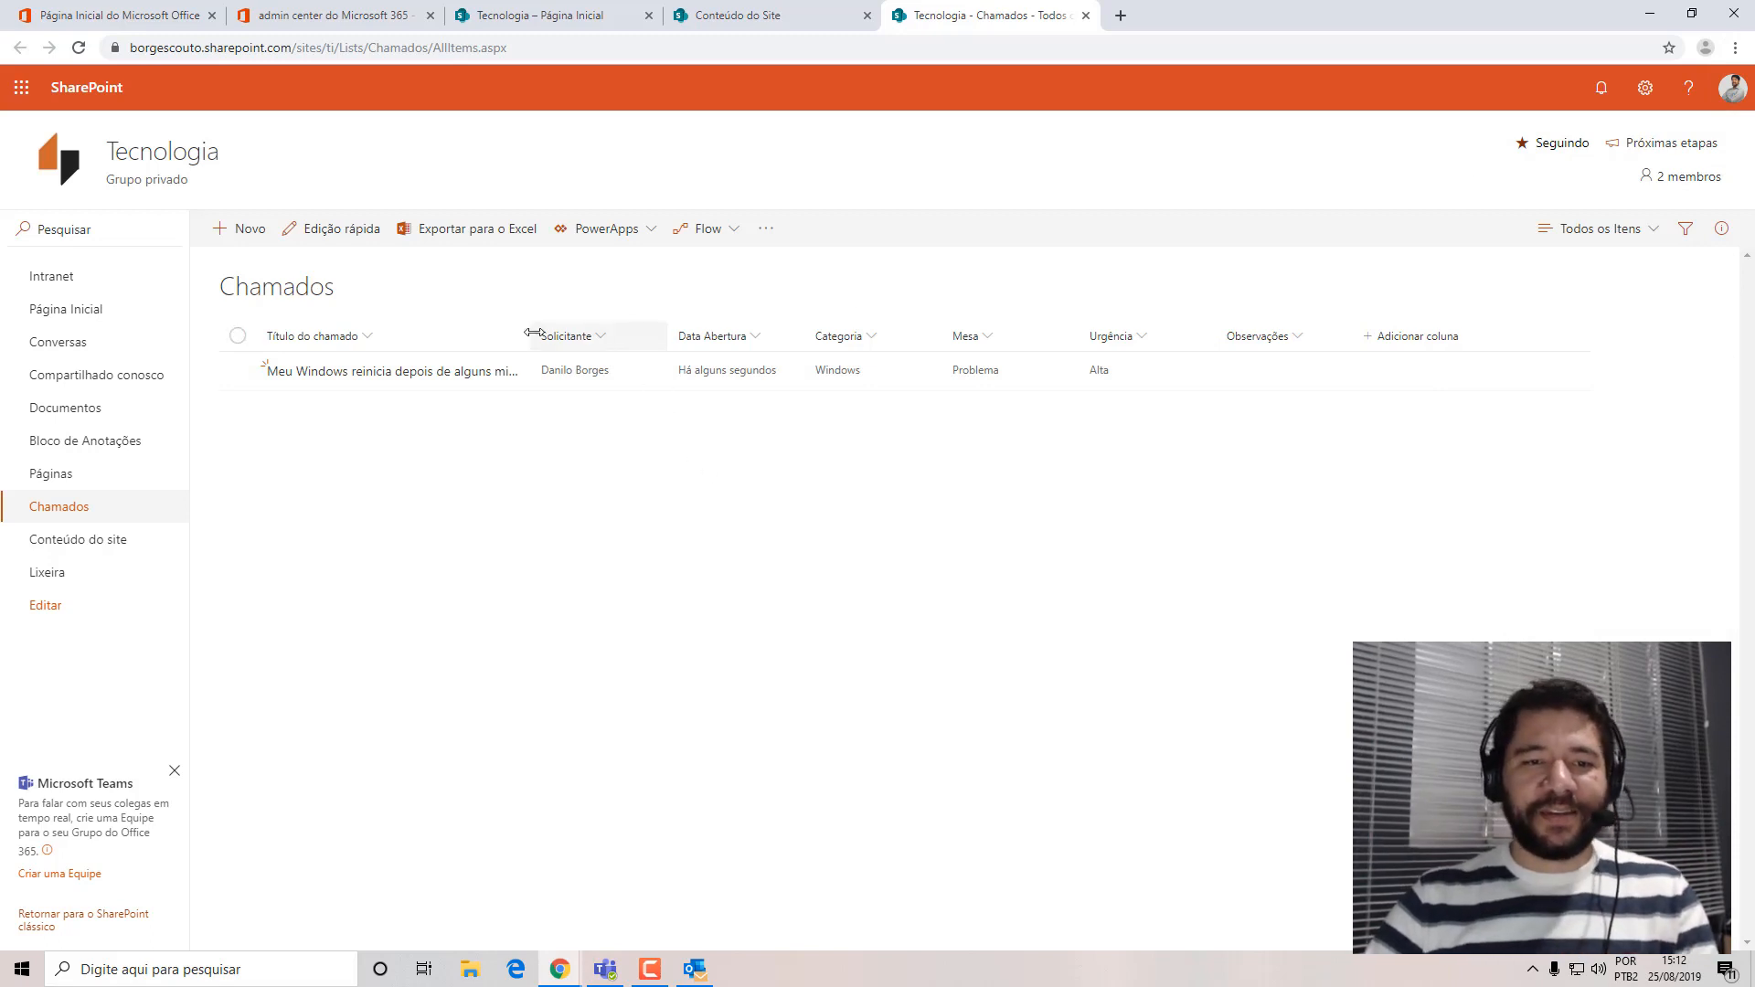
{"action": "left_click_drag", "start_coordinate": [528, 330], "coordinate": [569, 320]}
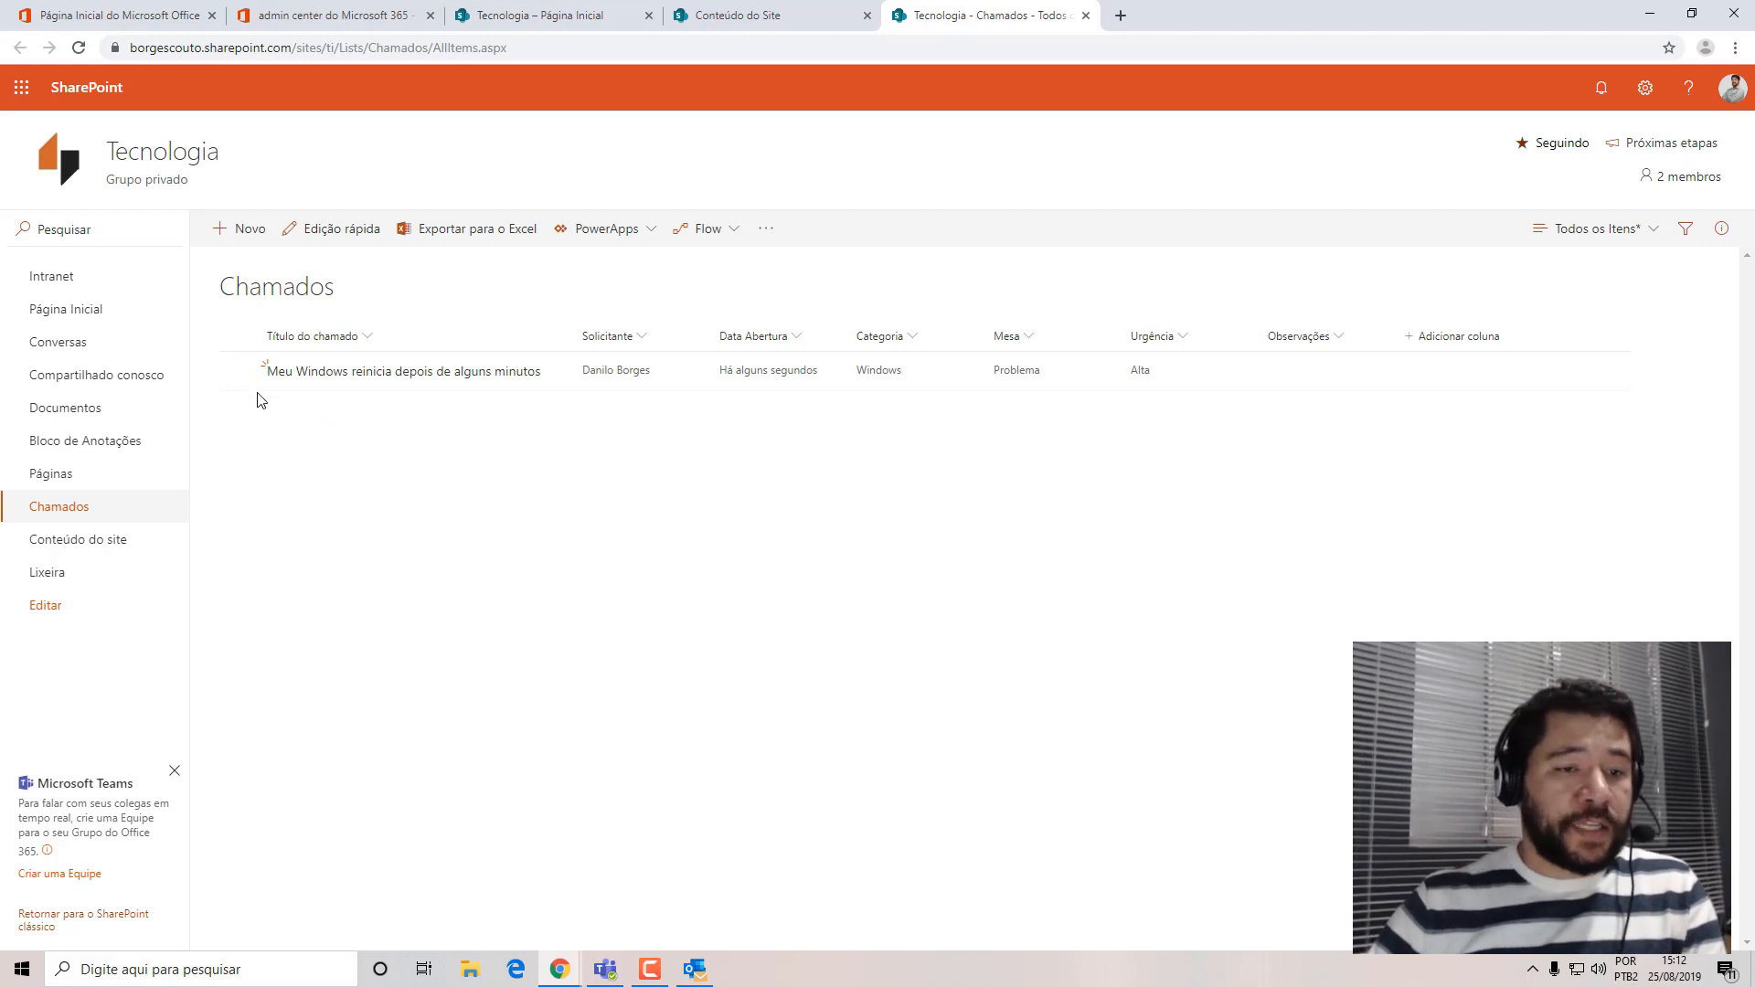
Select the Windows restart ticket and look through the commands available for it, including Flow and the additional options.
{"action": "left_click", "coordinate": [236, 370]}
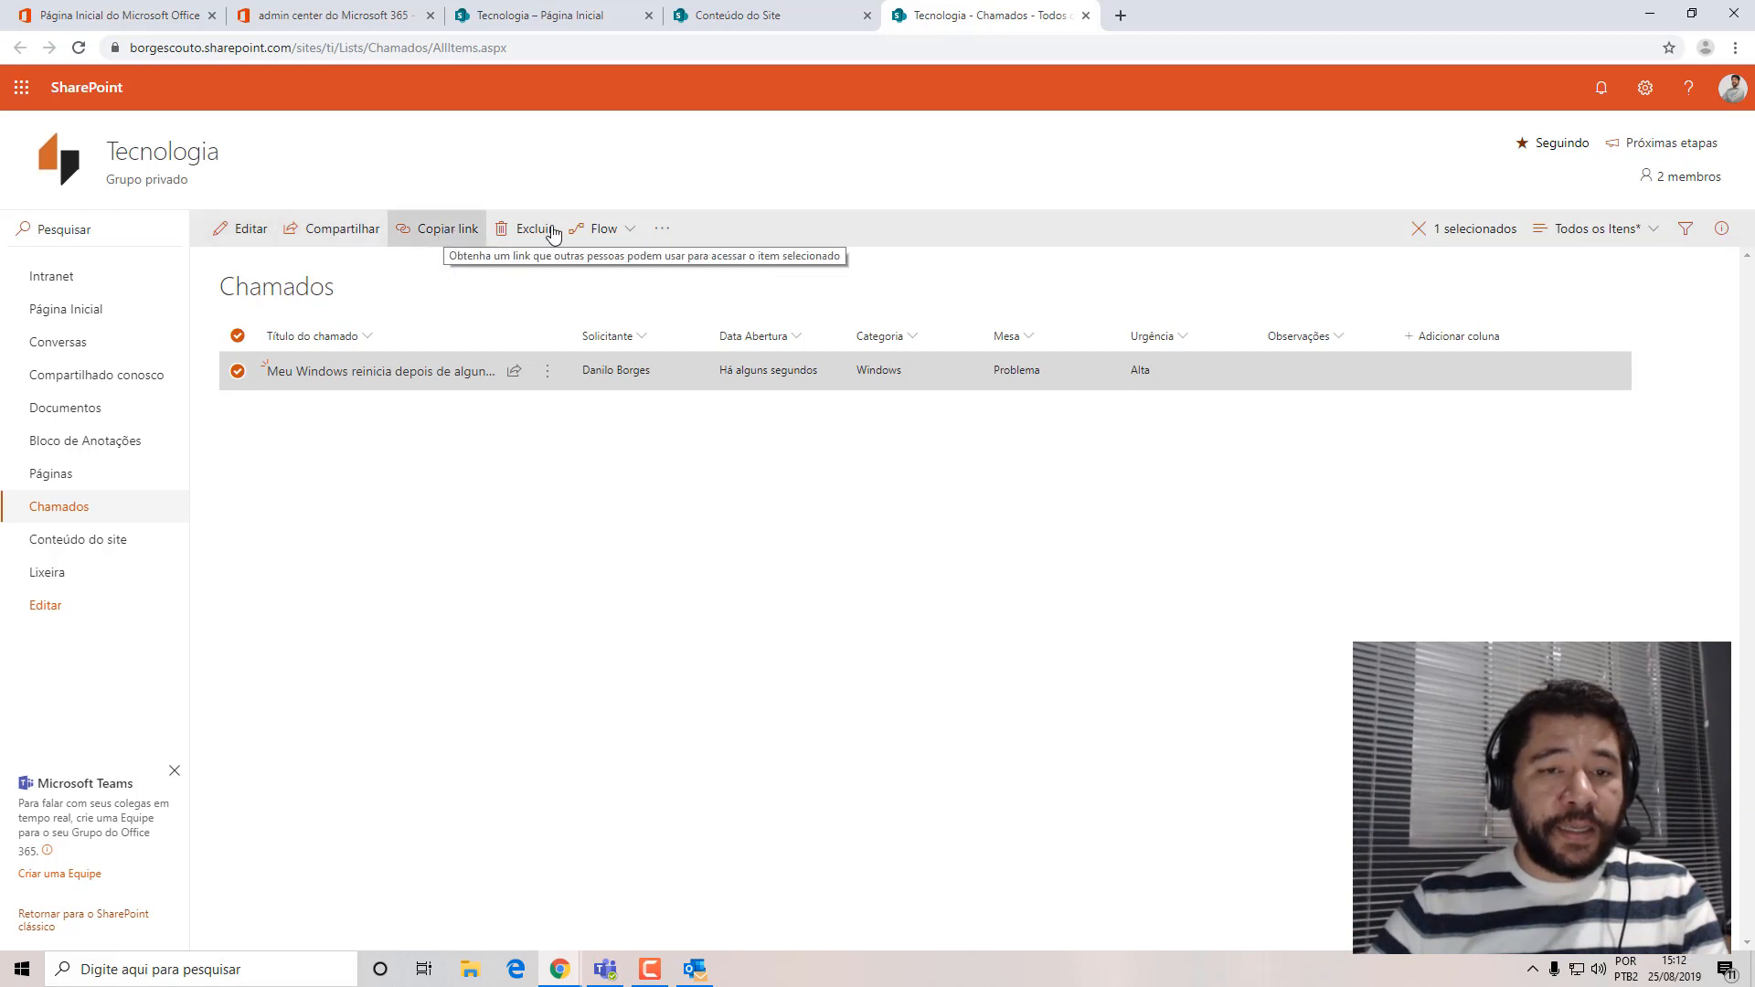
{"action": "left_click", "coordinate": [630, 230]}
{"action": "left_click", "coordinate": [664, 230]}
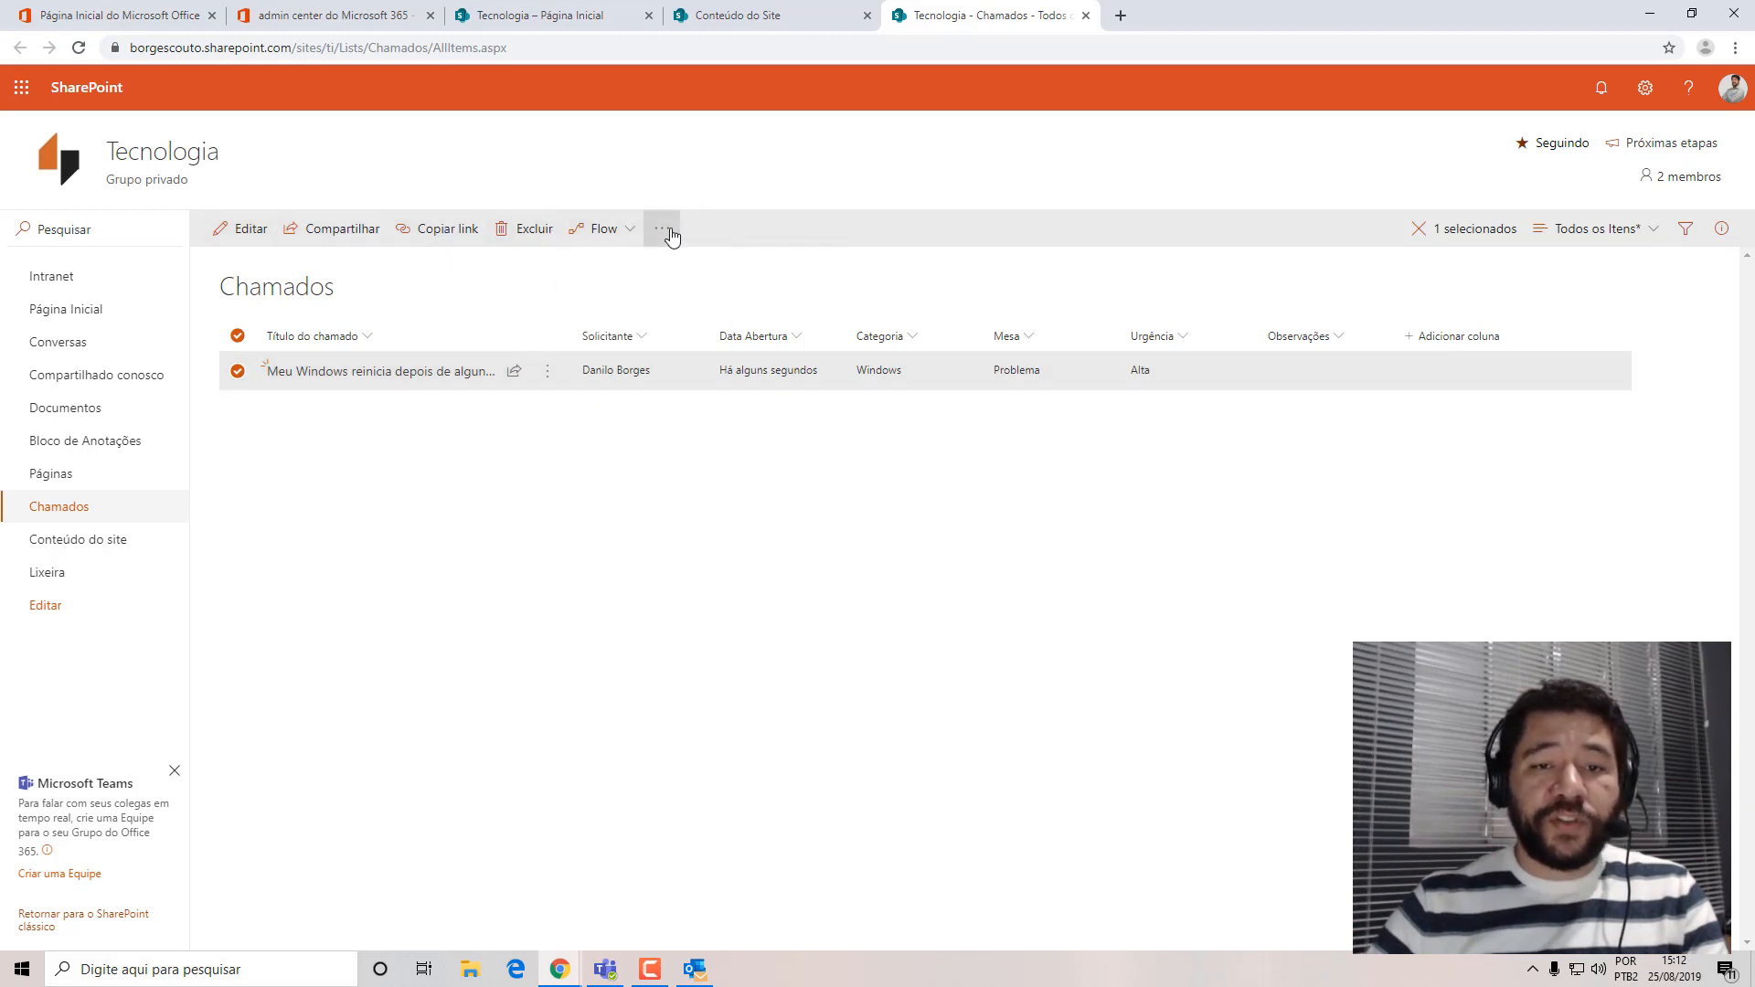
{"action": "left_click", "coordinate": [814, 208]}
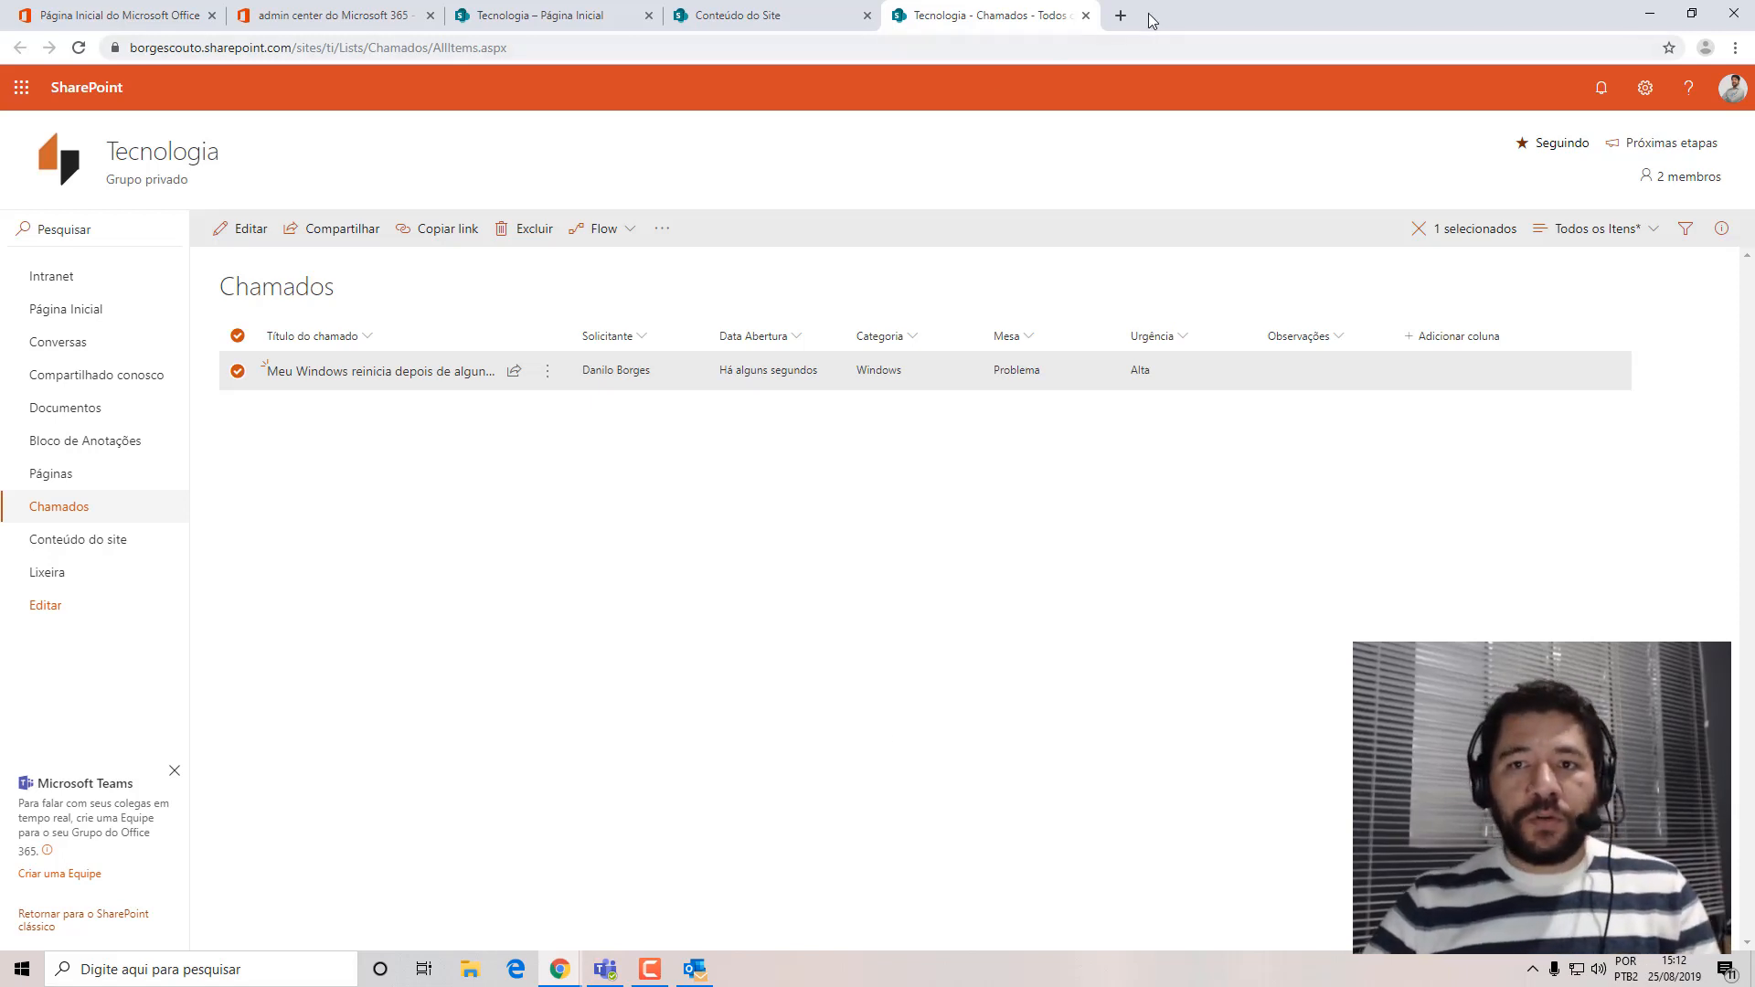
Search Google for sharegate in a new browser tab, open the sharegate.com home page and dismiss the translation offer.
{"action": "left_click", "coordinate": [1119, 16]}
{"action": "type", "text": "share"}
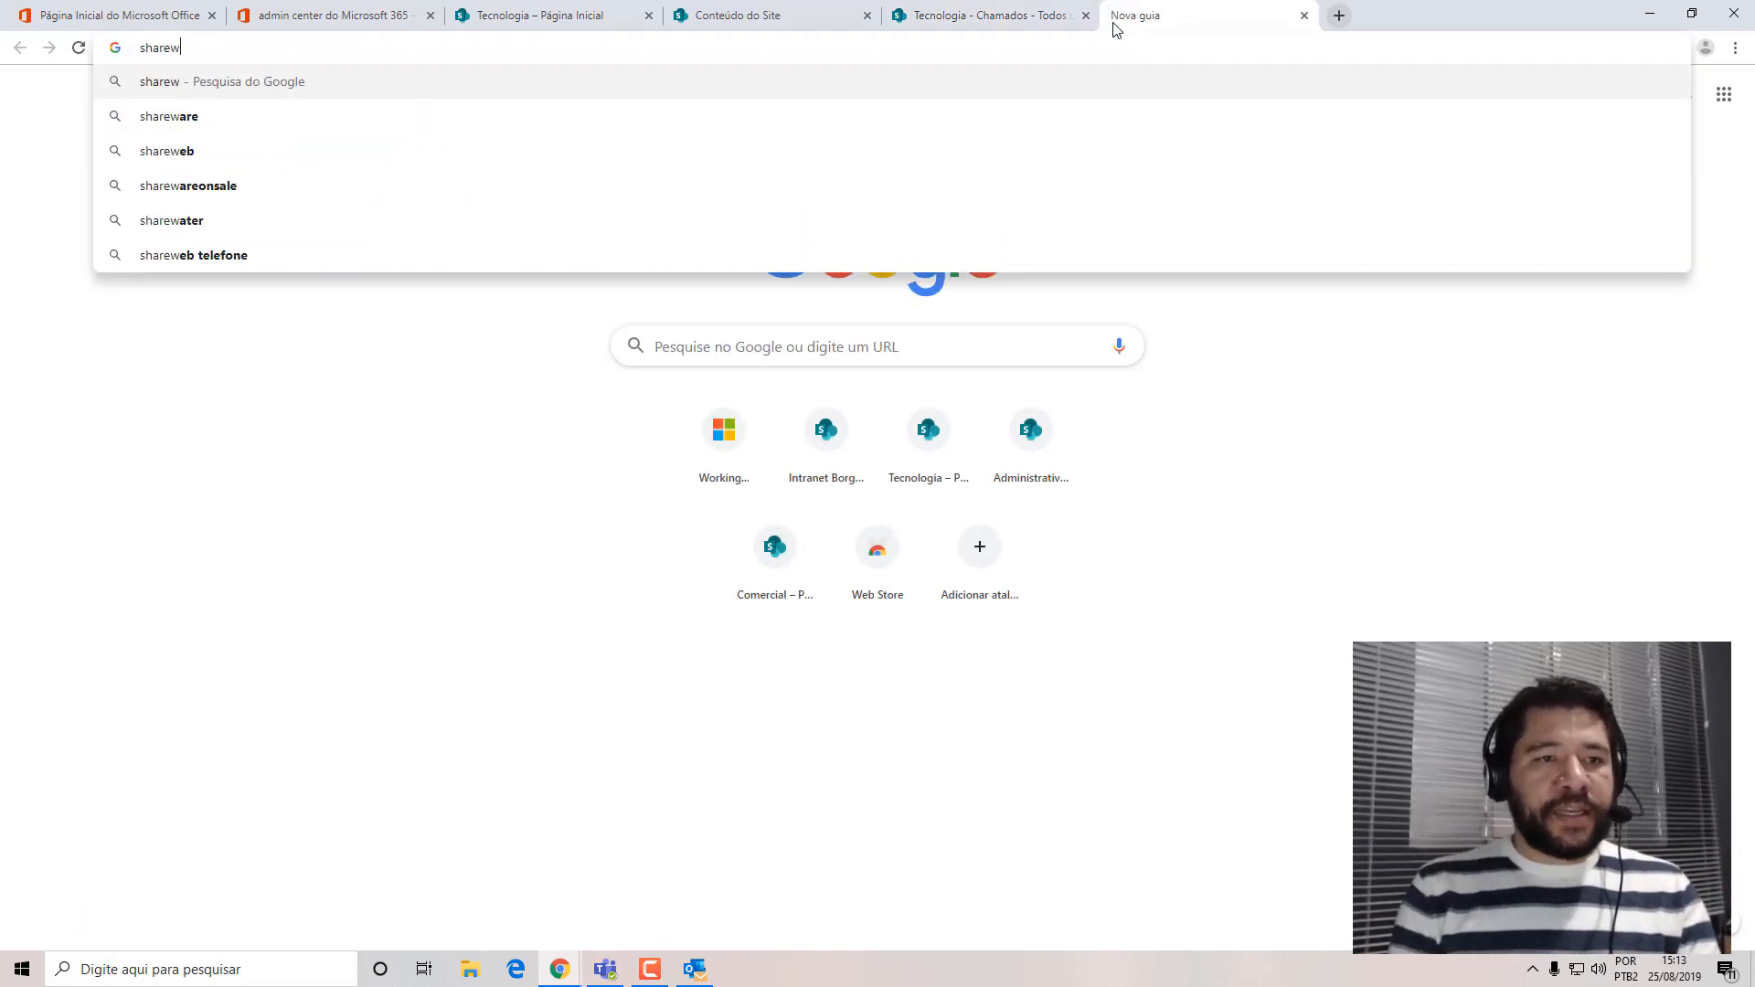
{"action": "type", "text": "gate"}
{"action": "key", "text": "Return"}
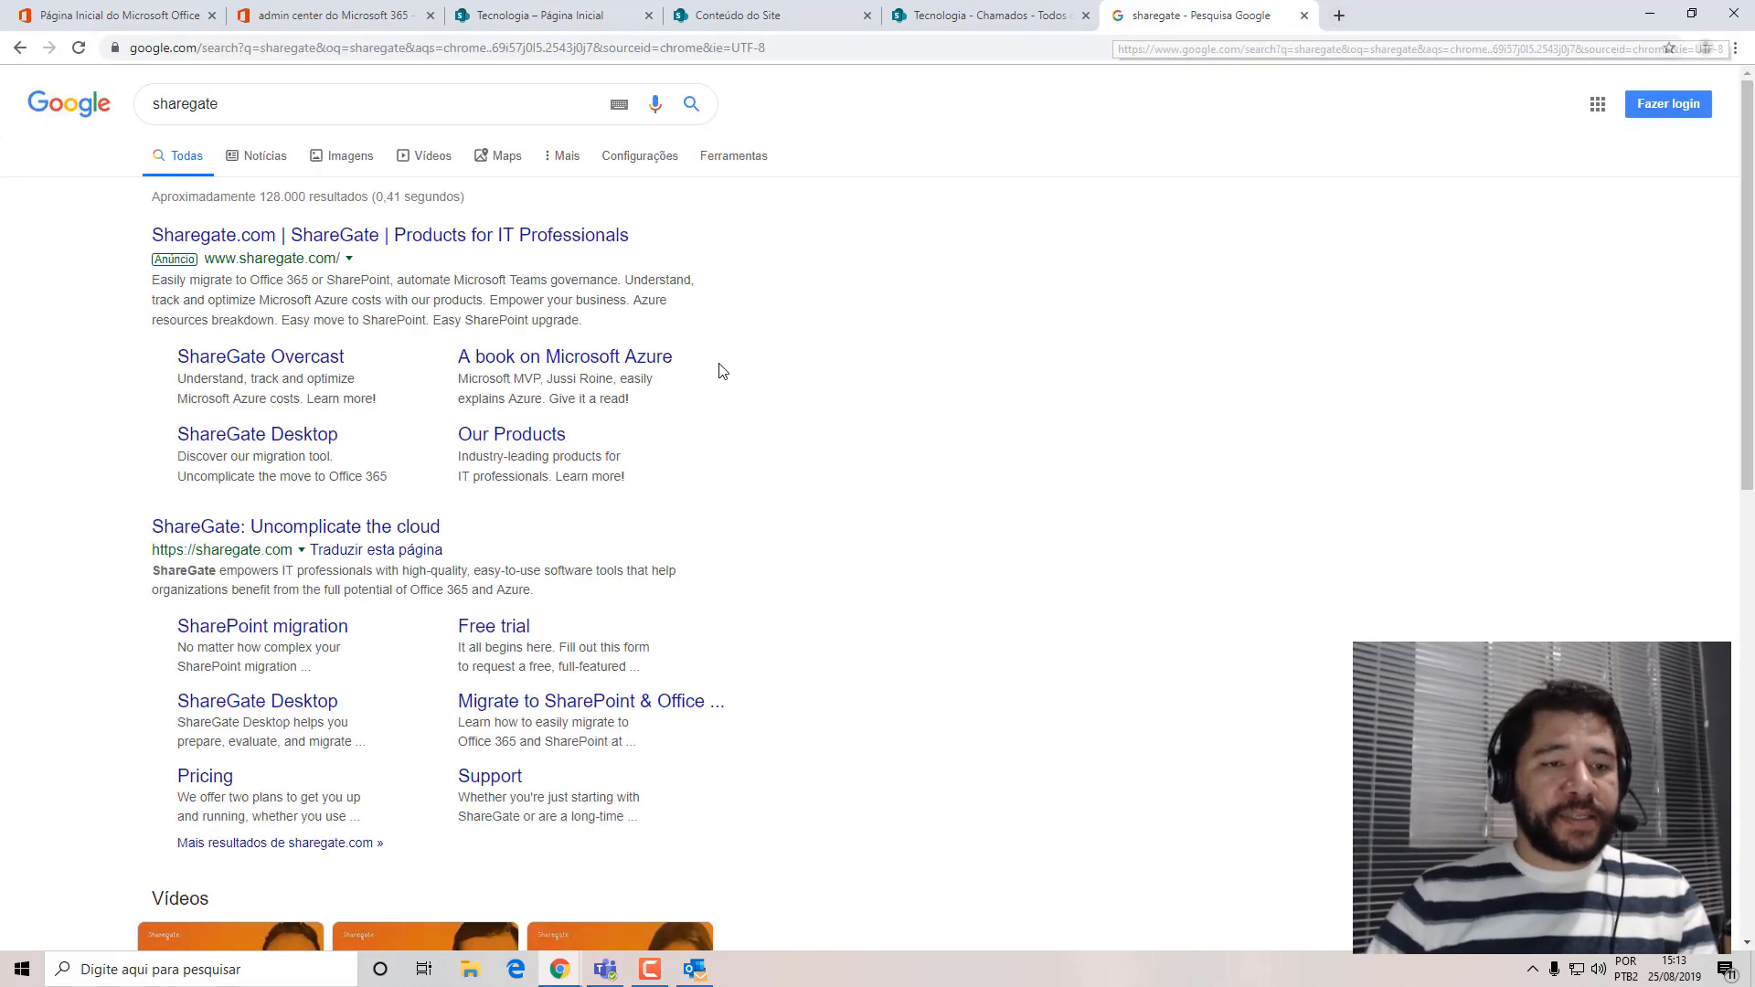
{"action": "left_click", "coordinate": [265, 529]}
{"action": "left_click", "coordinate": [1669, 75]}
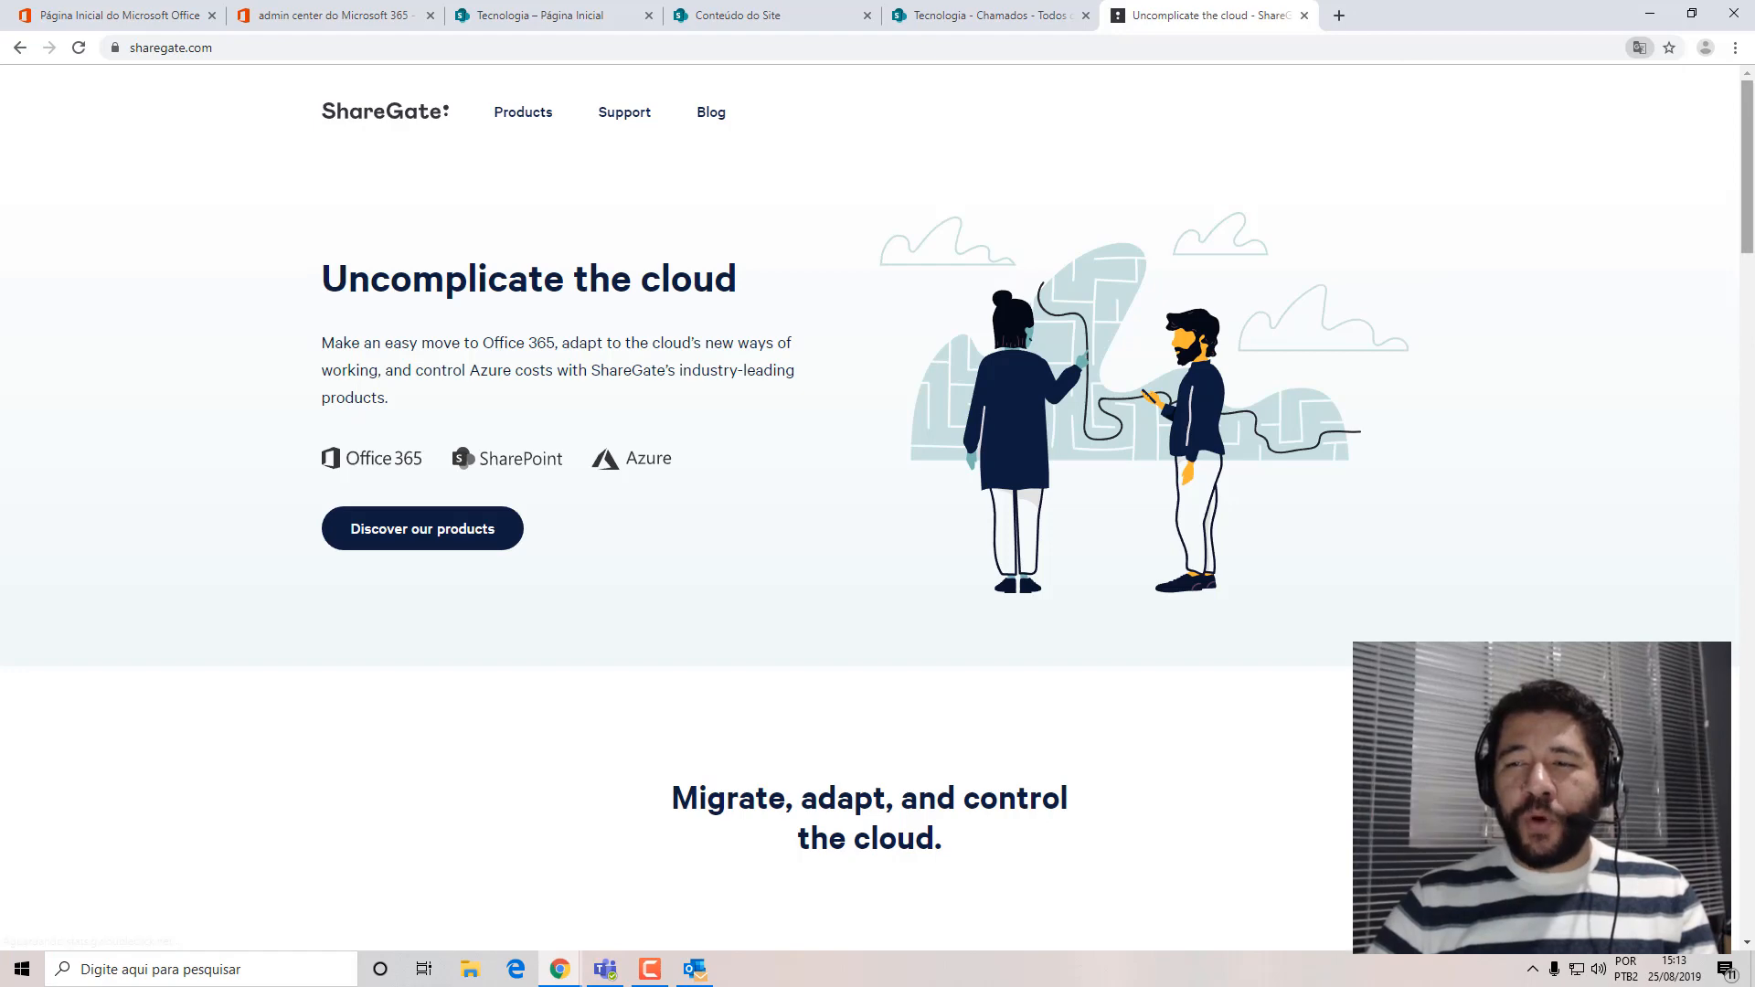
{"action": "mouse_move", "coordinate": [1748, 152]}
{"action": "left_mouse_down"}
{"action": "mouse_move", "coordinate": [1748, 171]}
{"action": "mouse_move", "coordinate": [1747, 148]}
{"action": "left_mouse_up"}
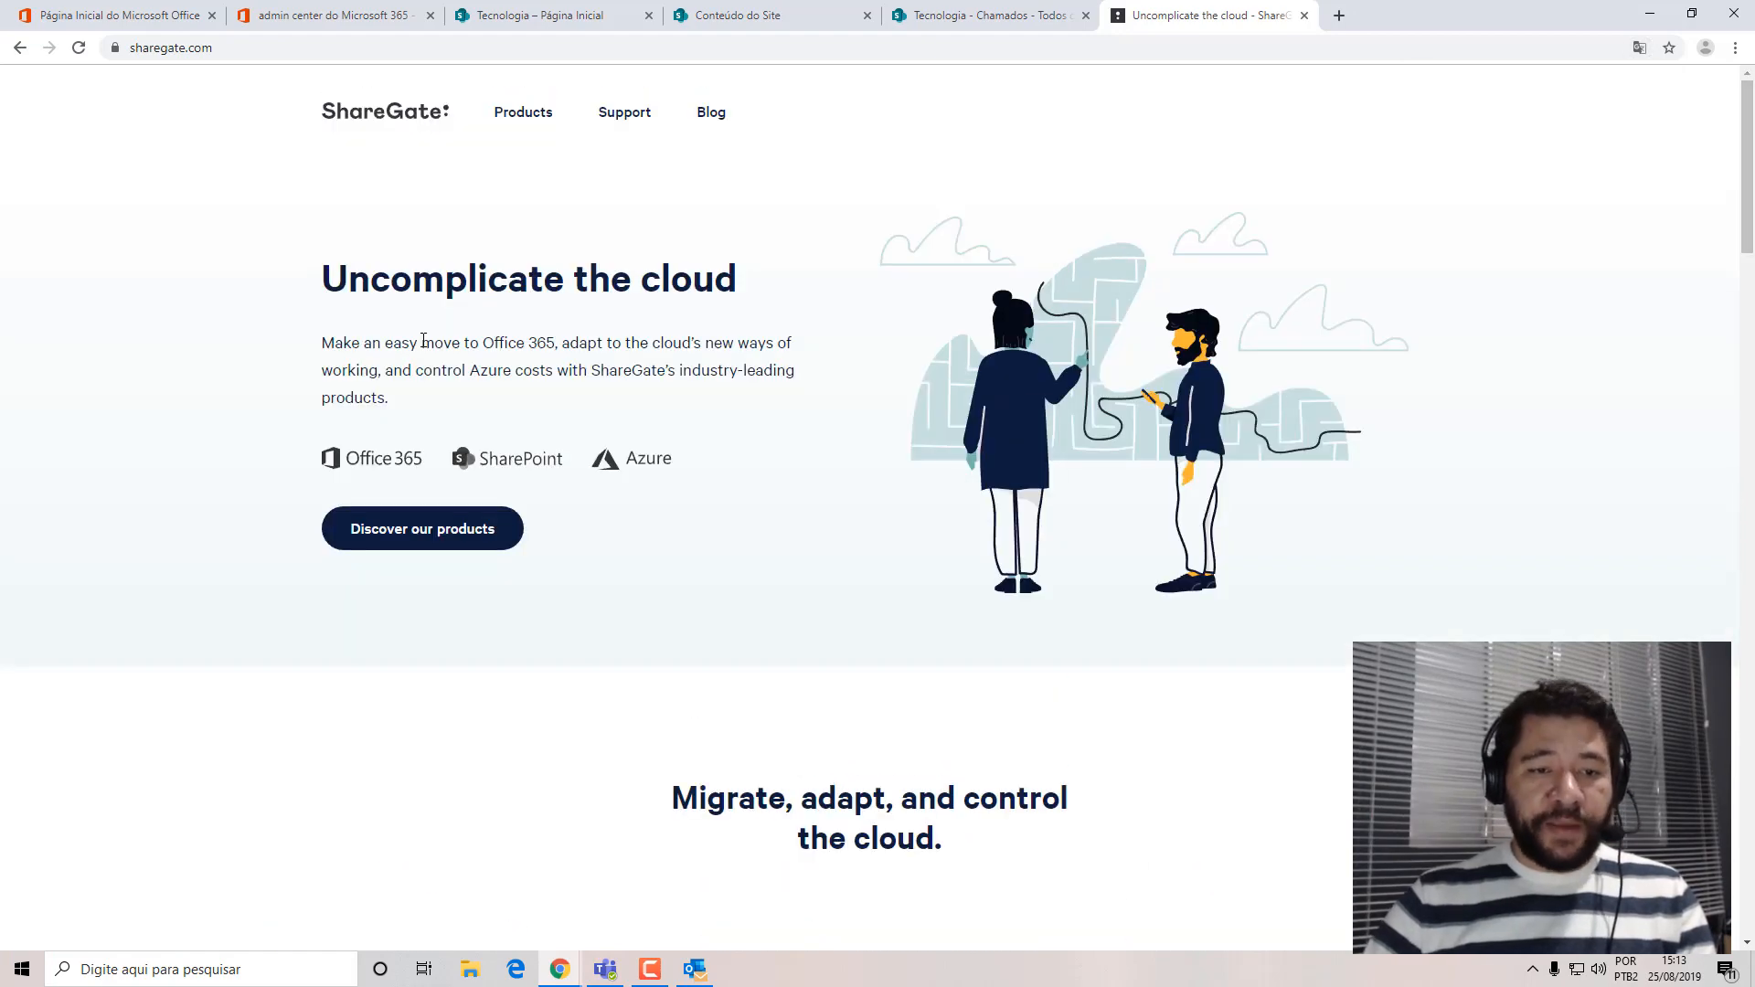
Open the ShareGate Desktop product page and go to its free trial request form.
{"action": "mouse_move", "coordinate": [521, 122]}
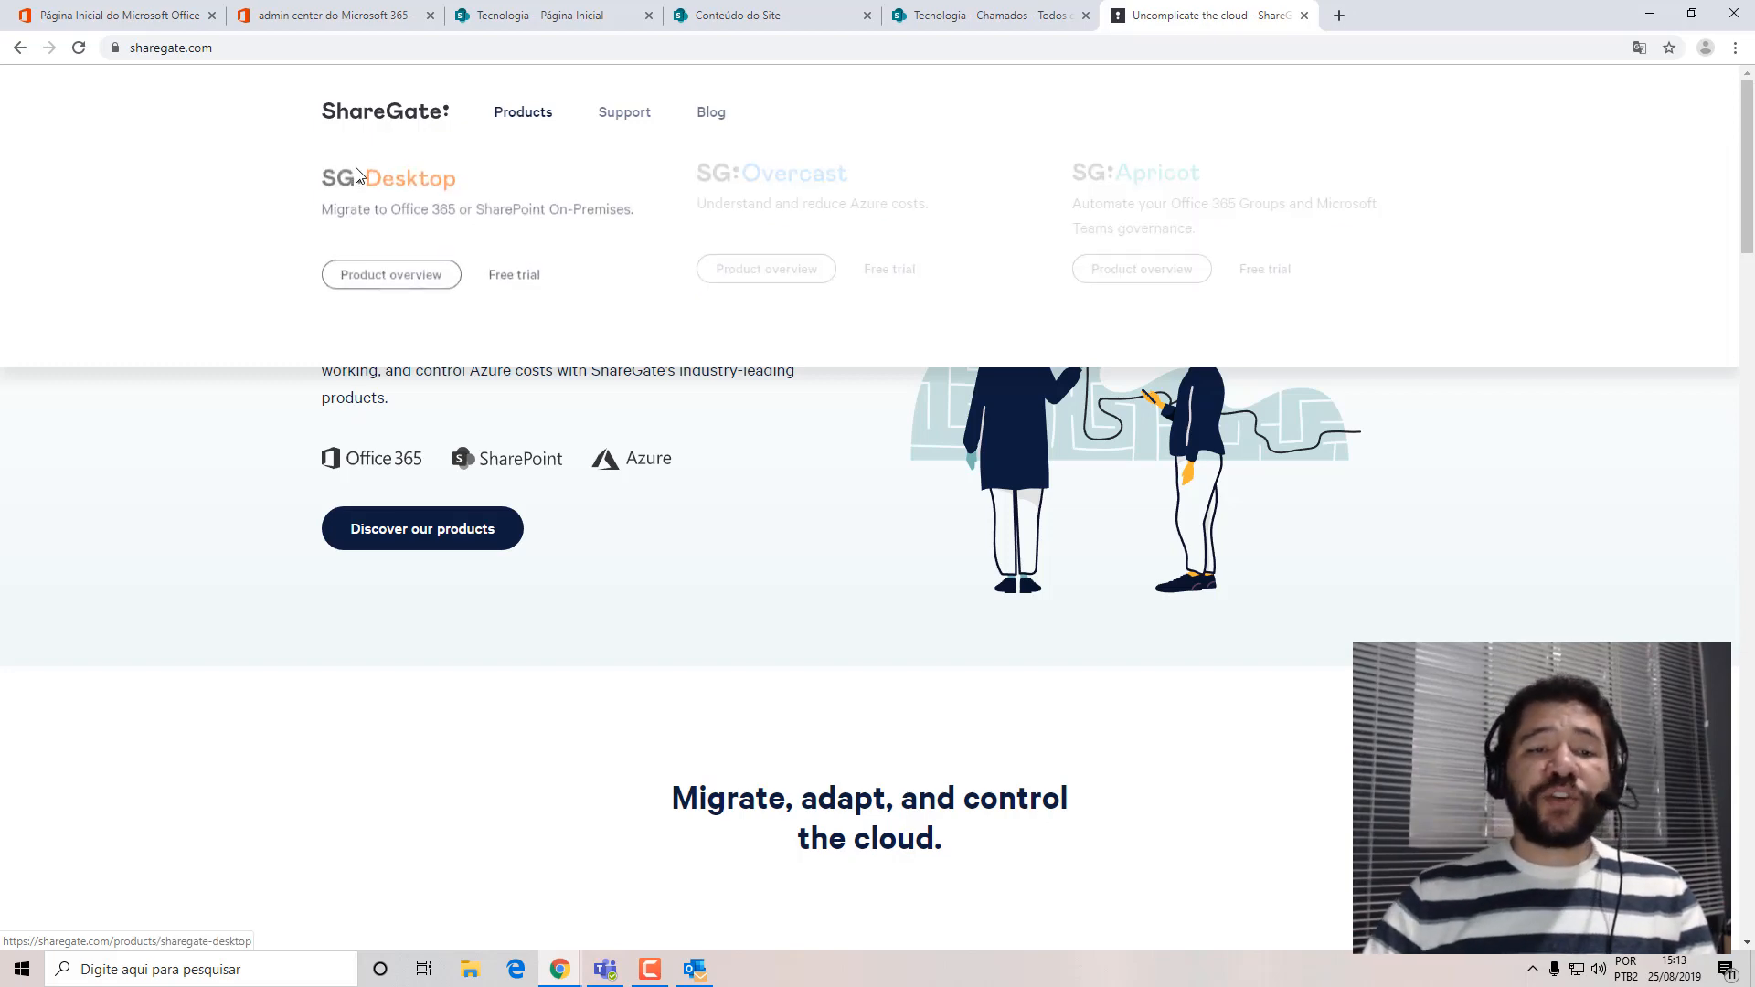
{"action": "left_click", "coordinate": [410, 205]}
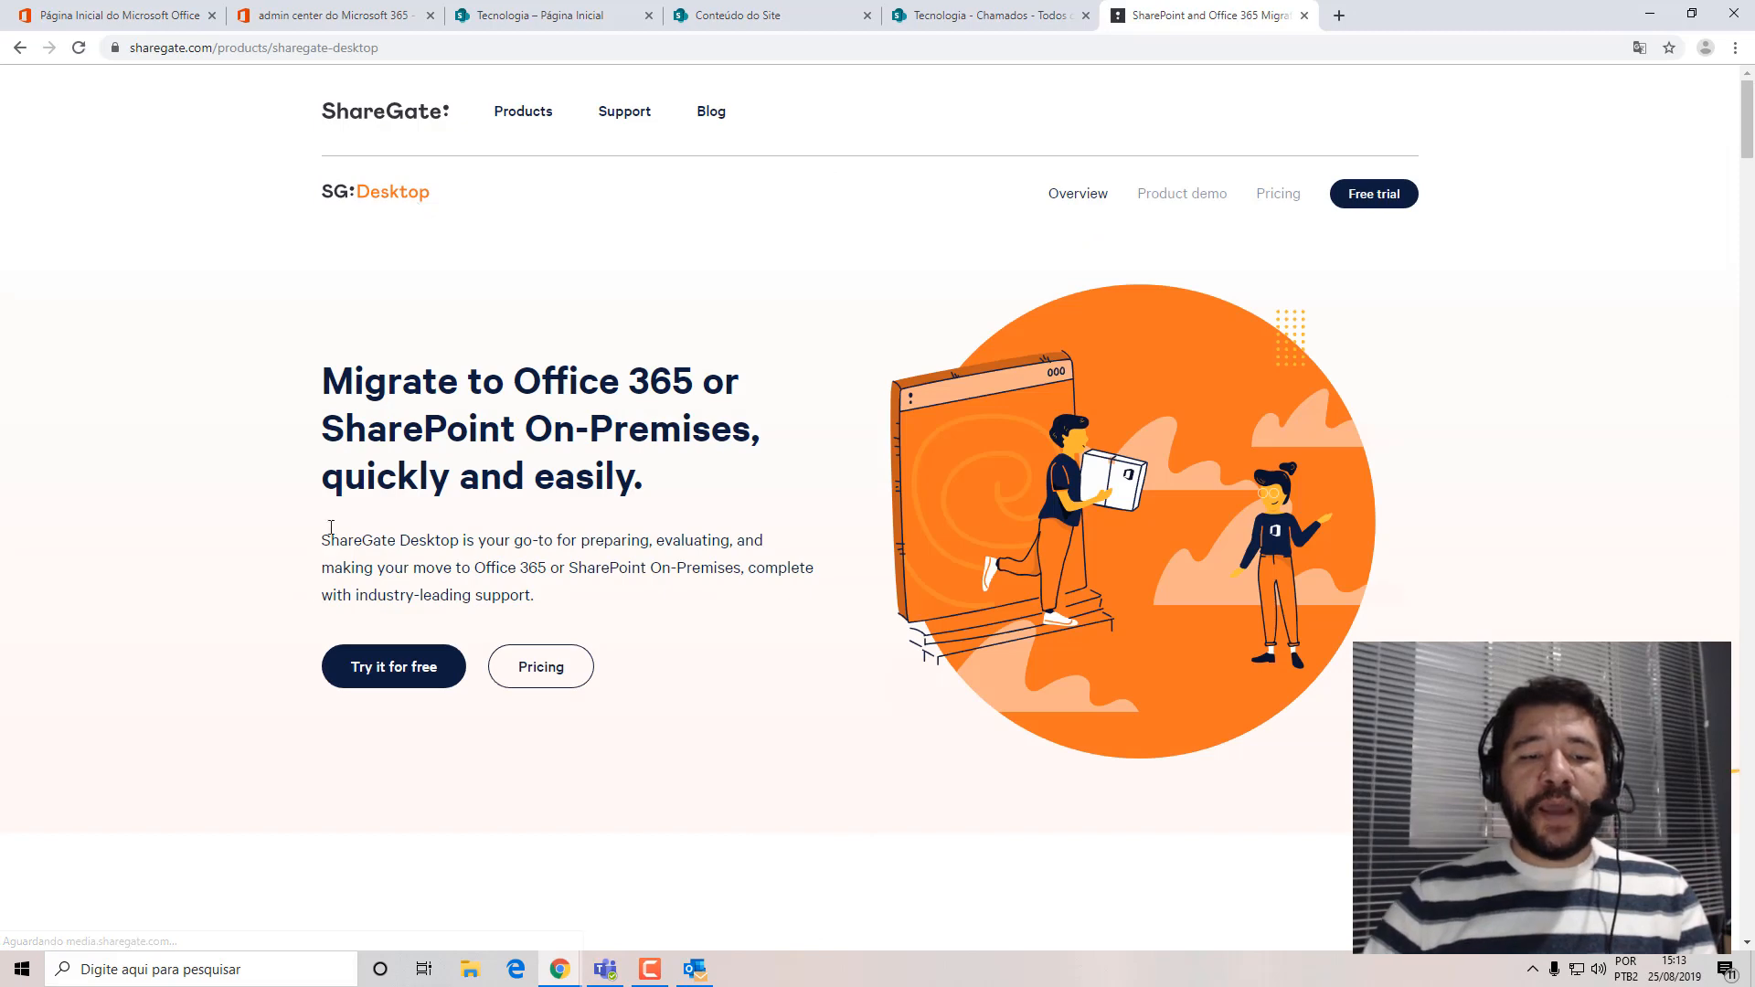
{"action": "left_click", "coordinate": [395, 686]}
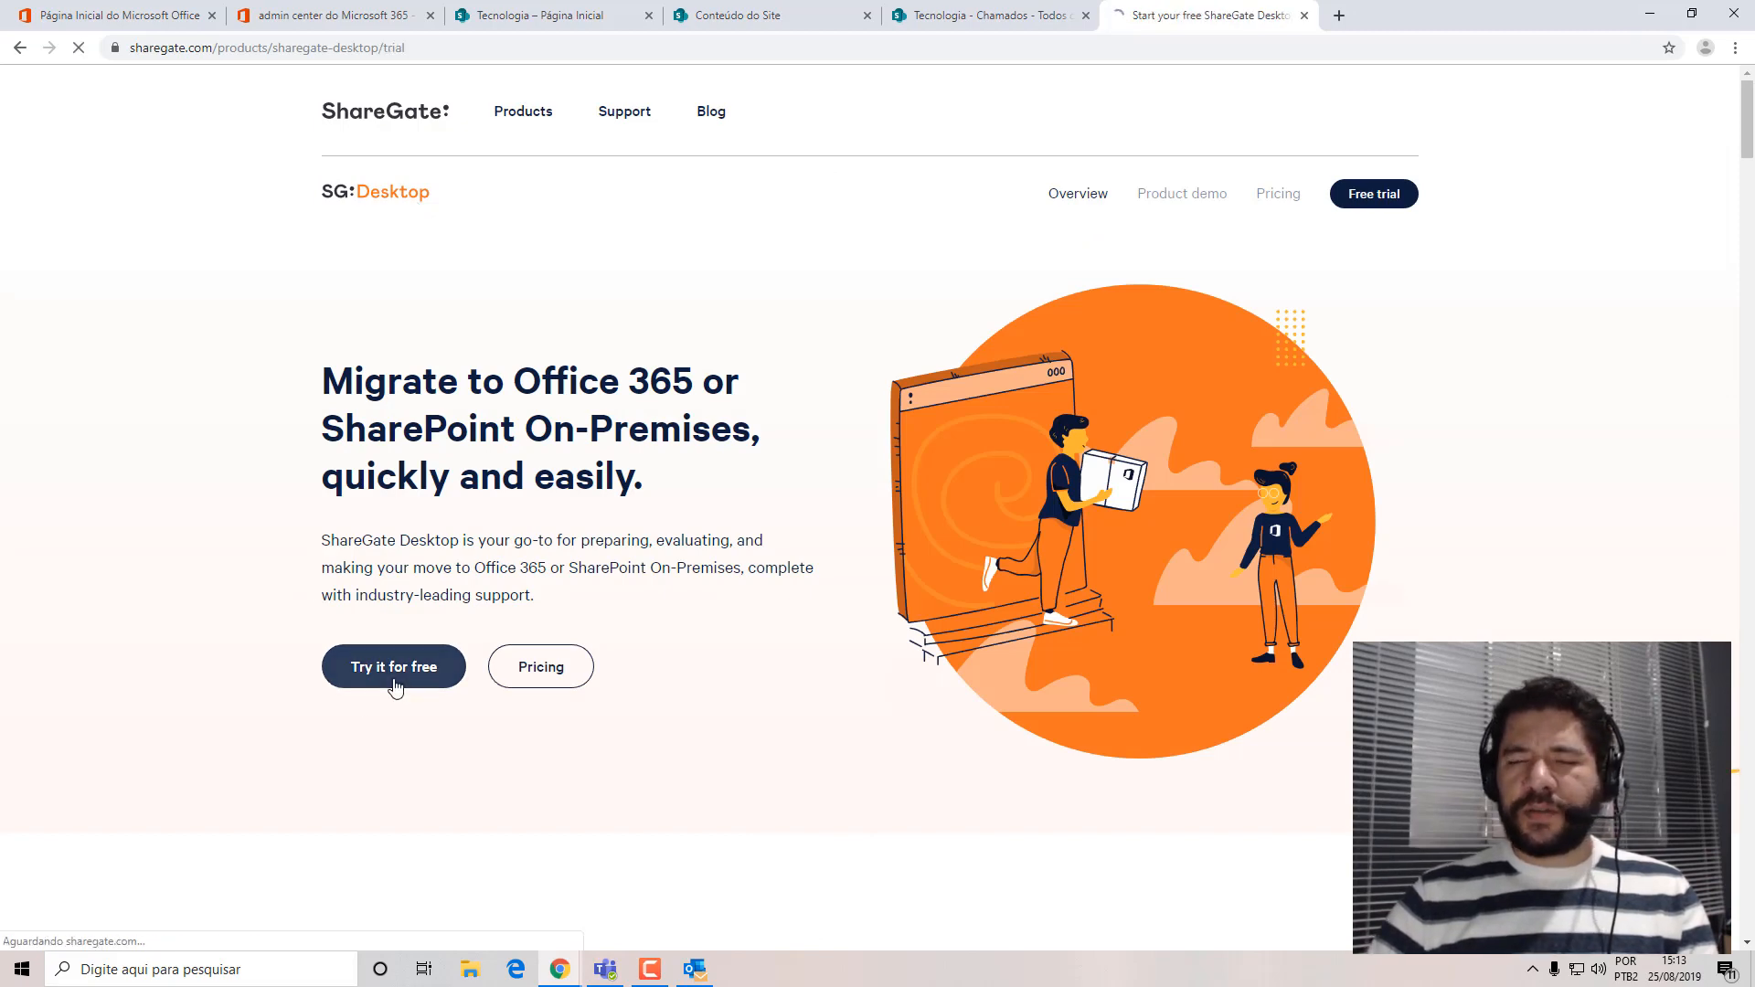
Enter the requester's first name and last name in the ShareGate Desktop trial form.
{"action": "left_click", "coordinate": [914, 385]}
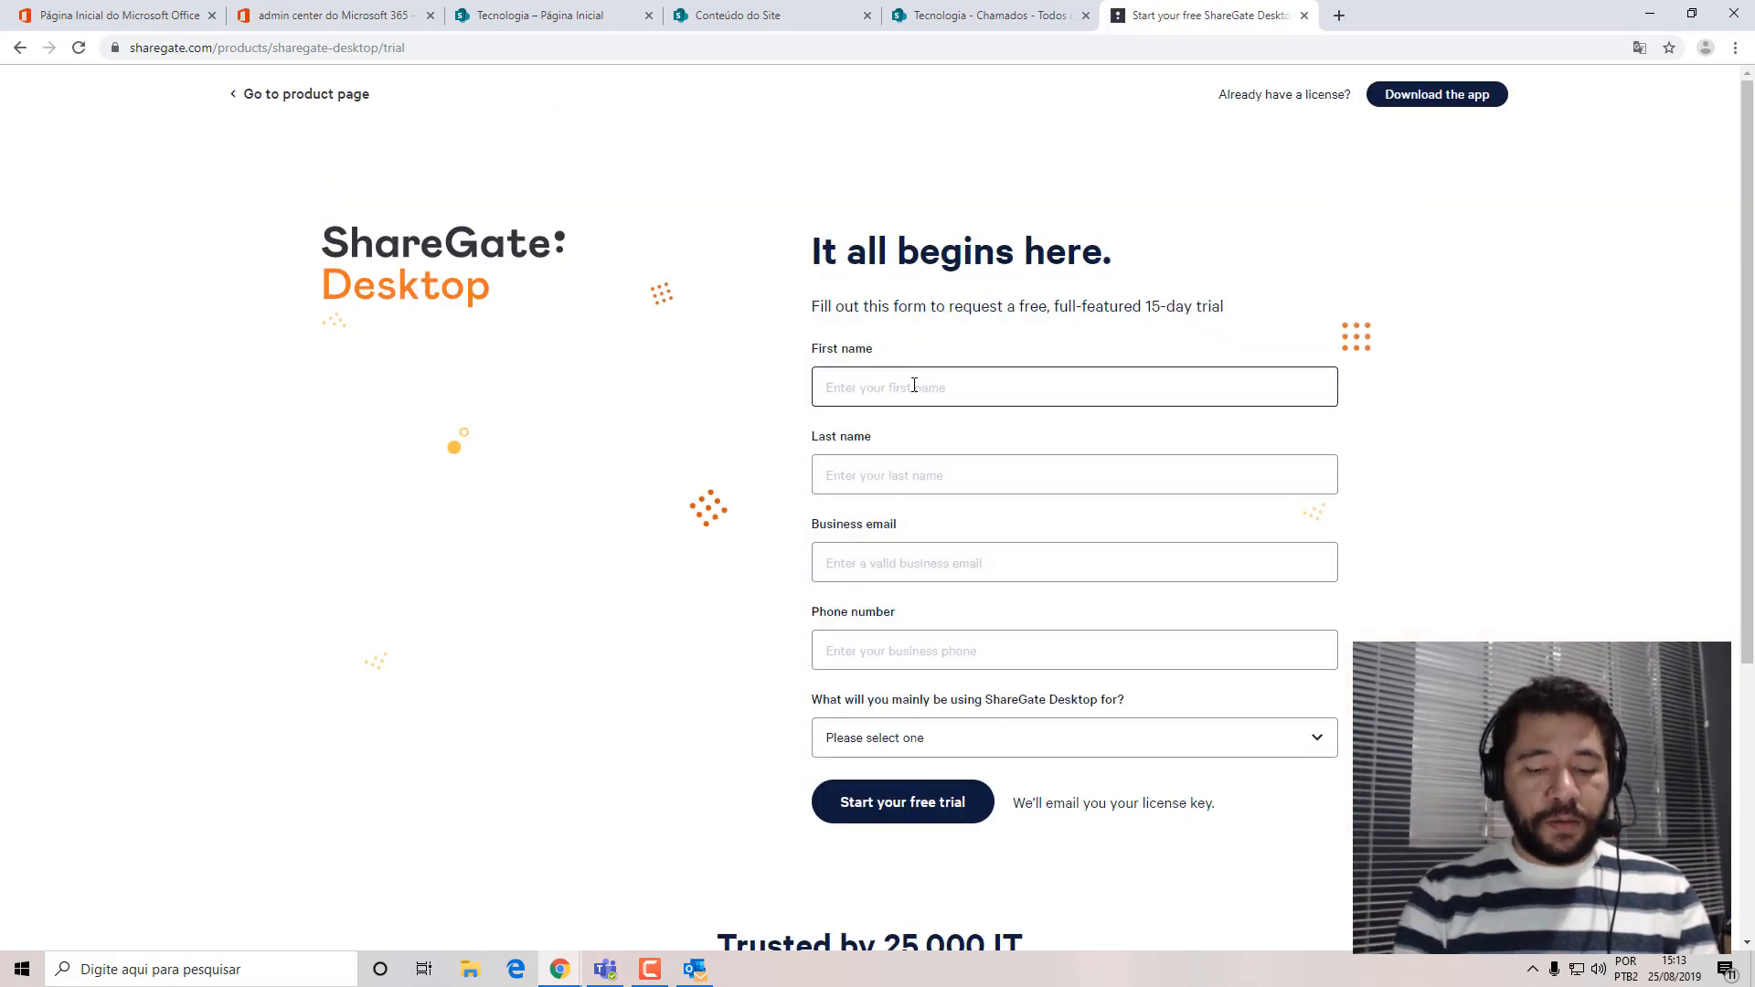
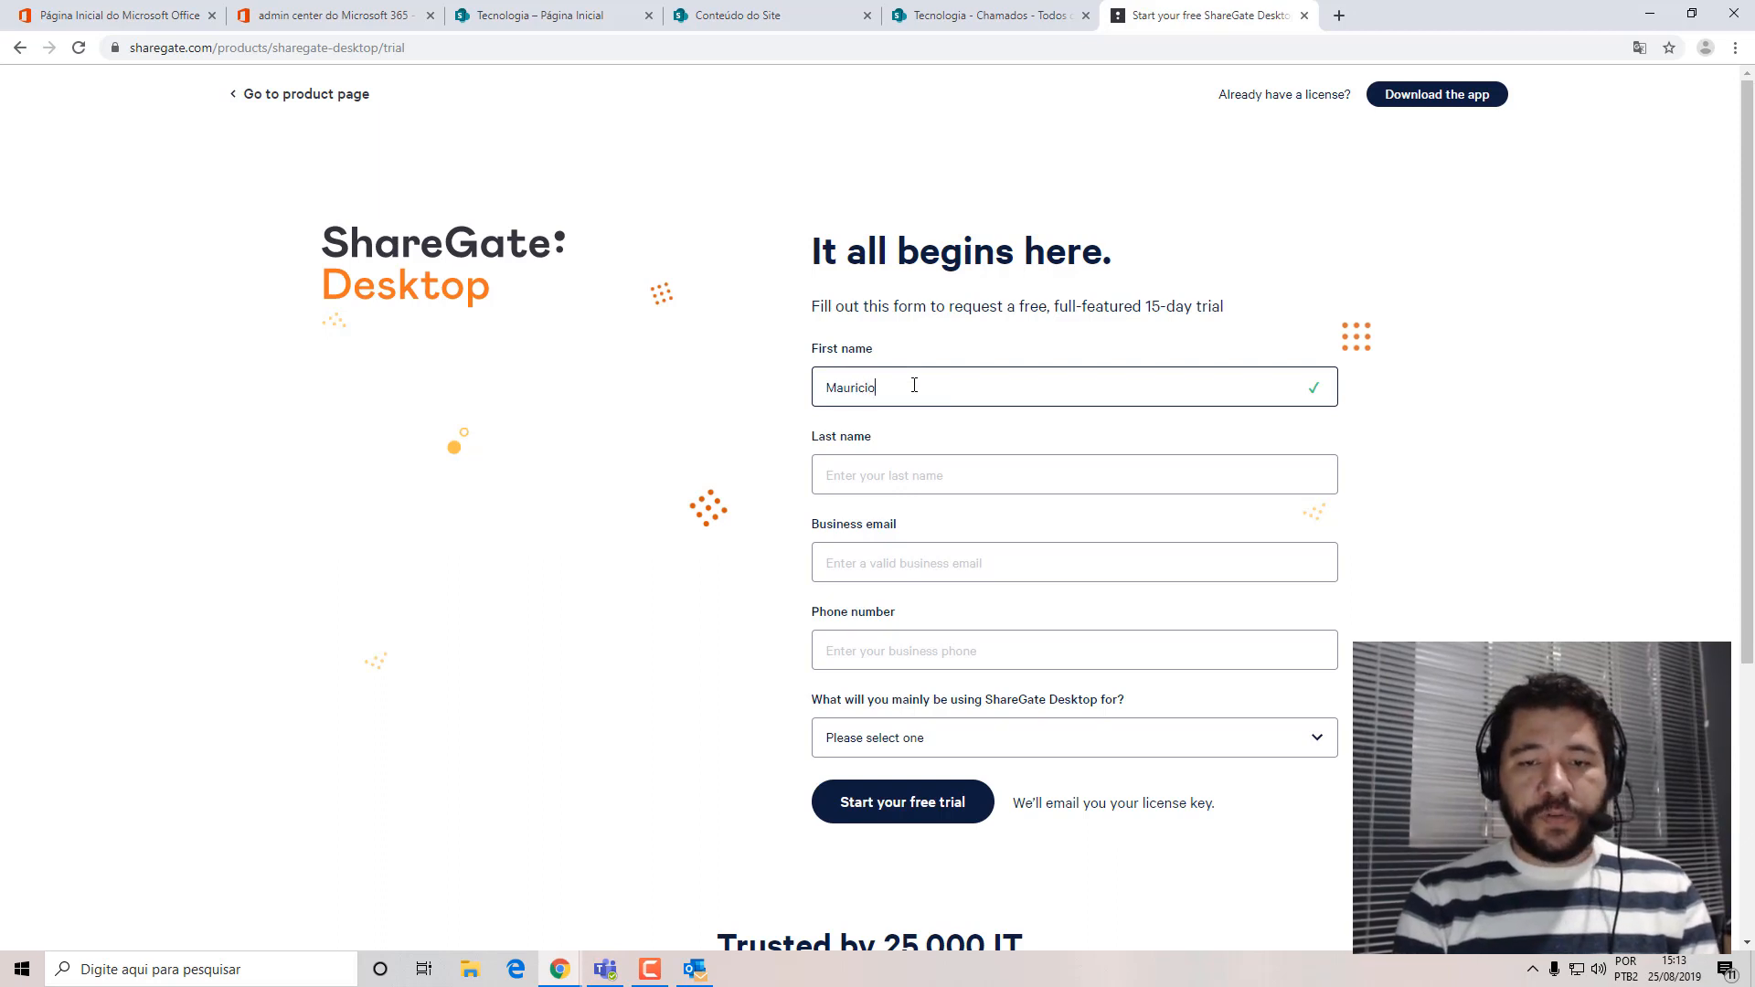
{"action": "key", "text": "Tab"}
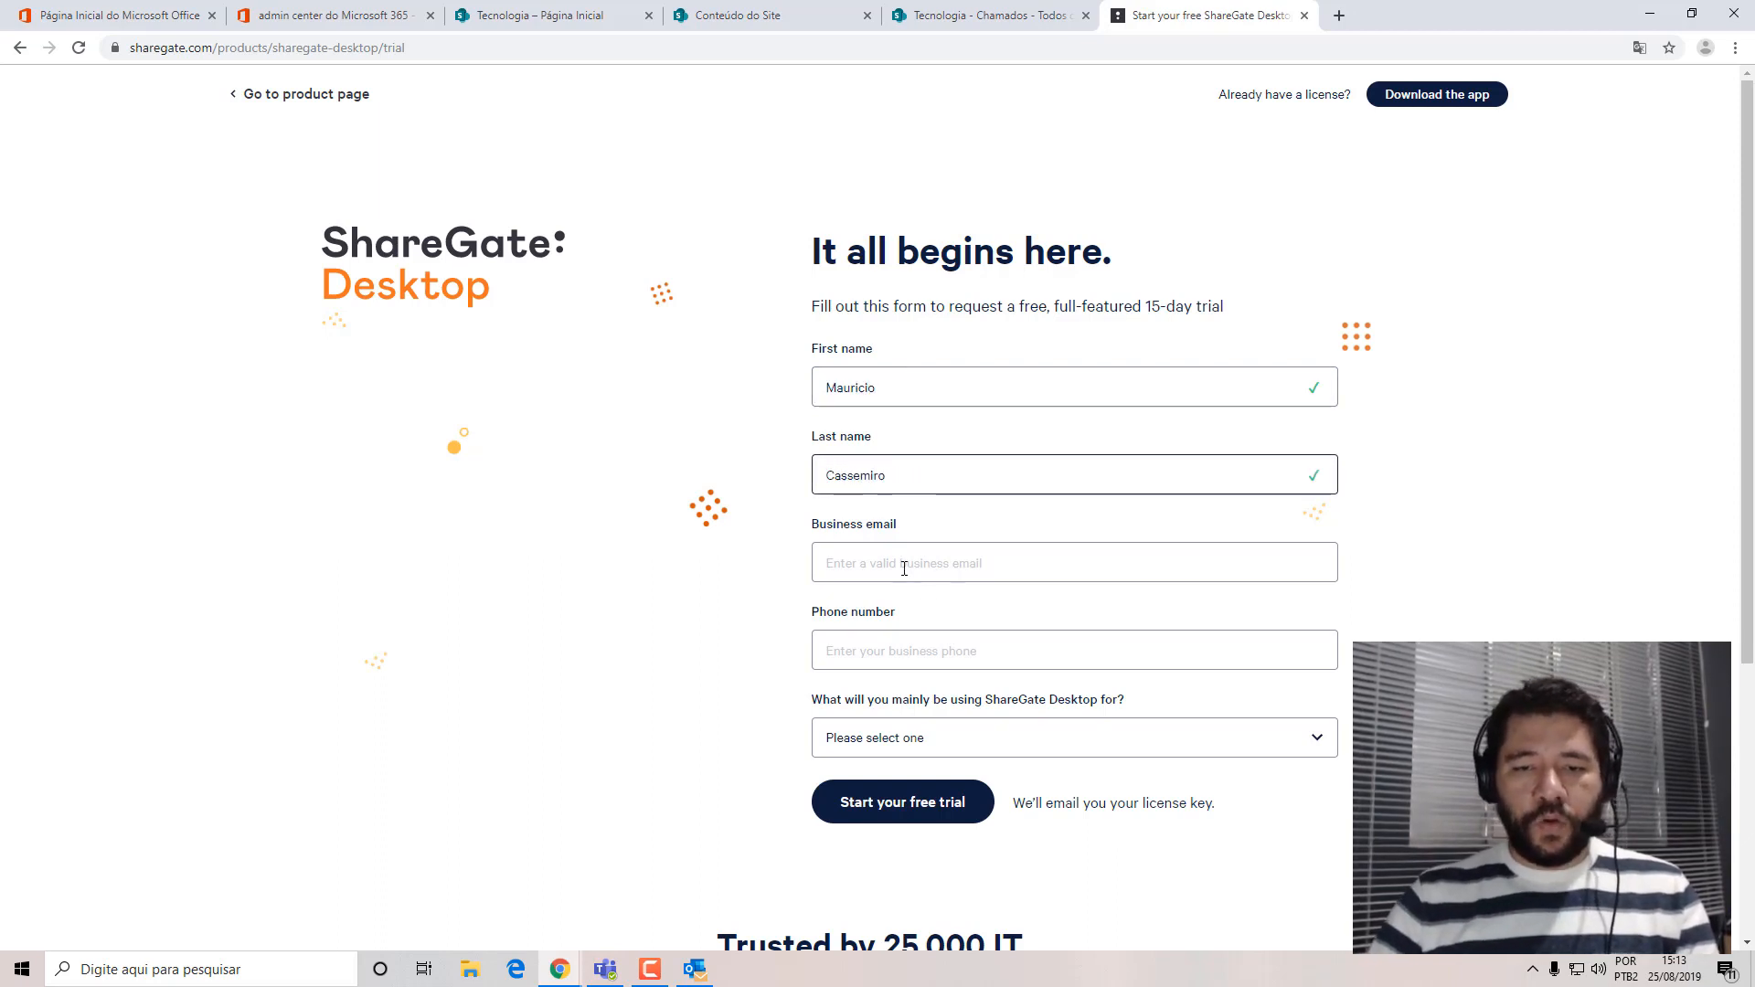
{"action": "key", "text": "Tab"}
Copy the requester's e-mail from their account details in the Microsoft 365 admin center into the trial form's business email.
{"action": "left_click", "coordinate": [326, 25]}
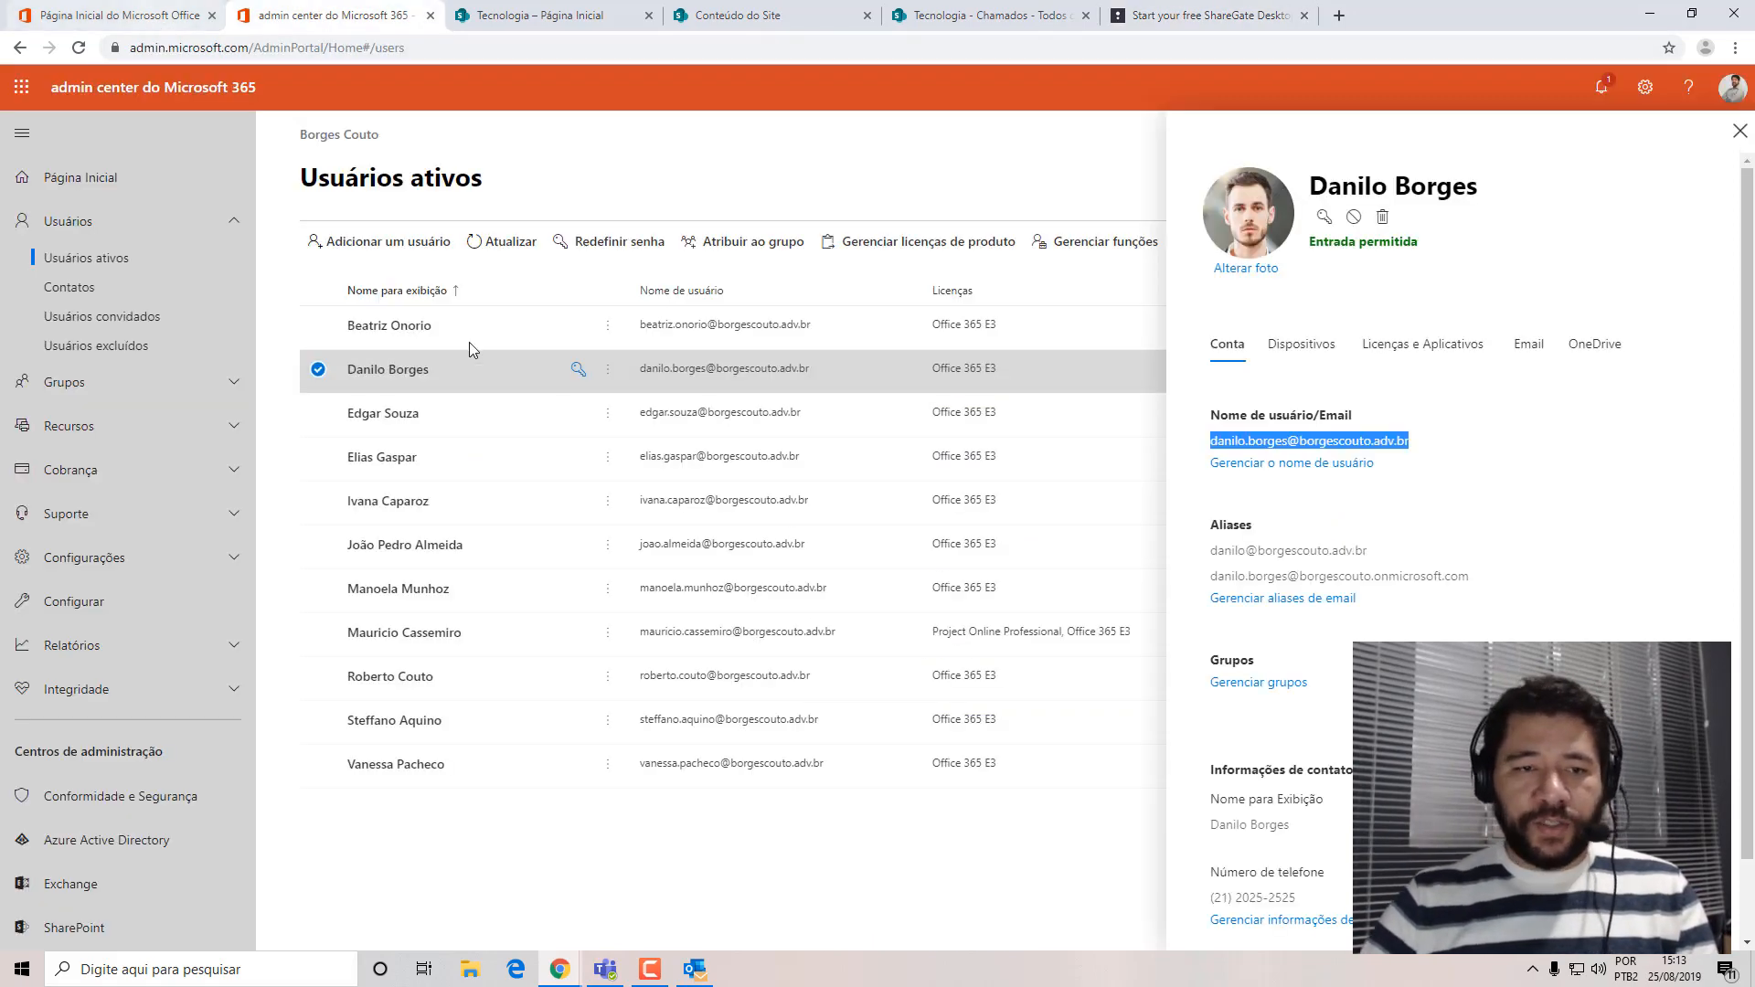
{"action": "left_click", "coordinate": [452, 637]}
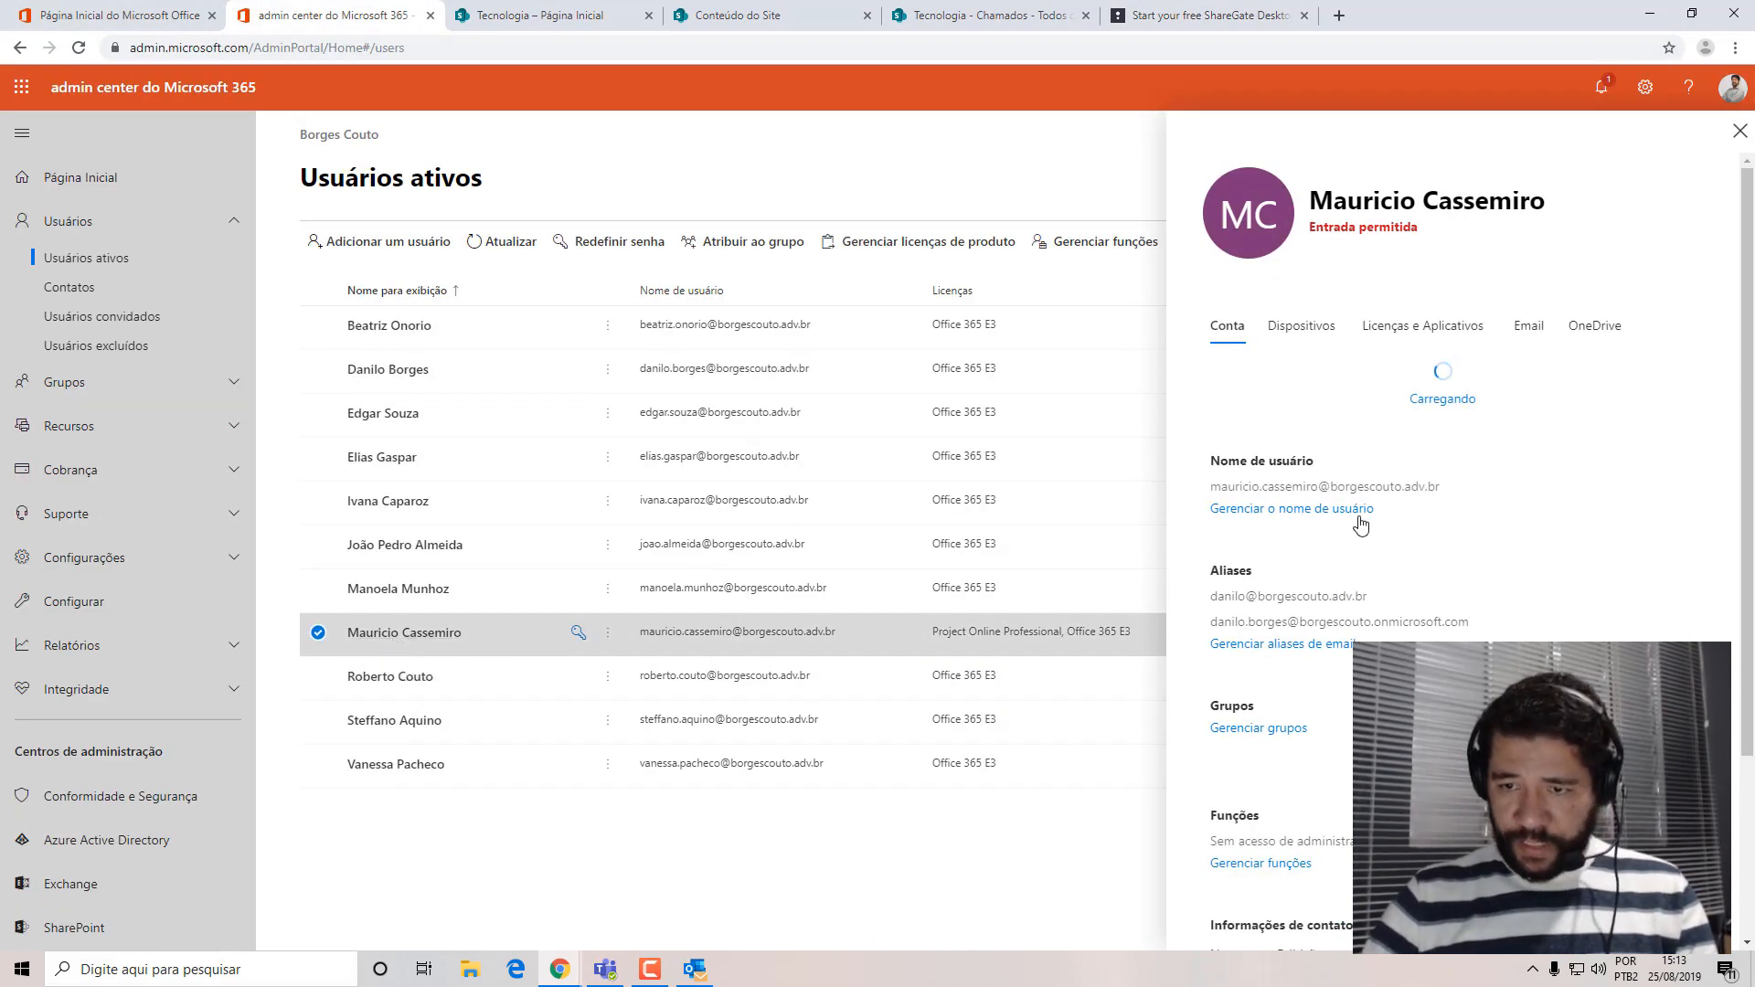
{"action": "triple_click", "coordinate": [1208, 441]}
{"action": "key", "text": "ctrl+c"}
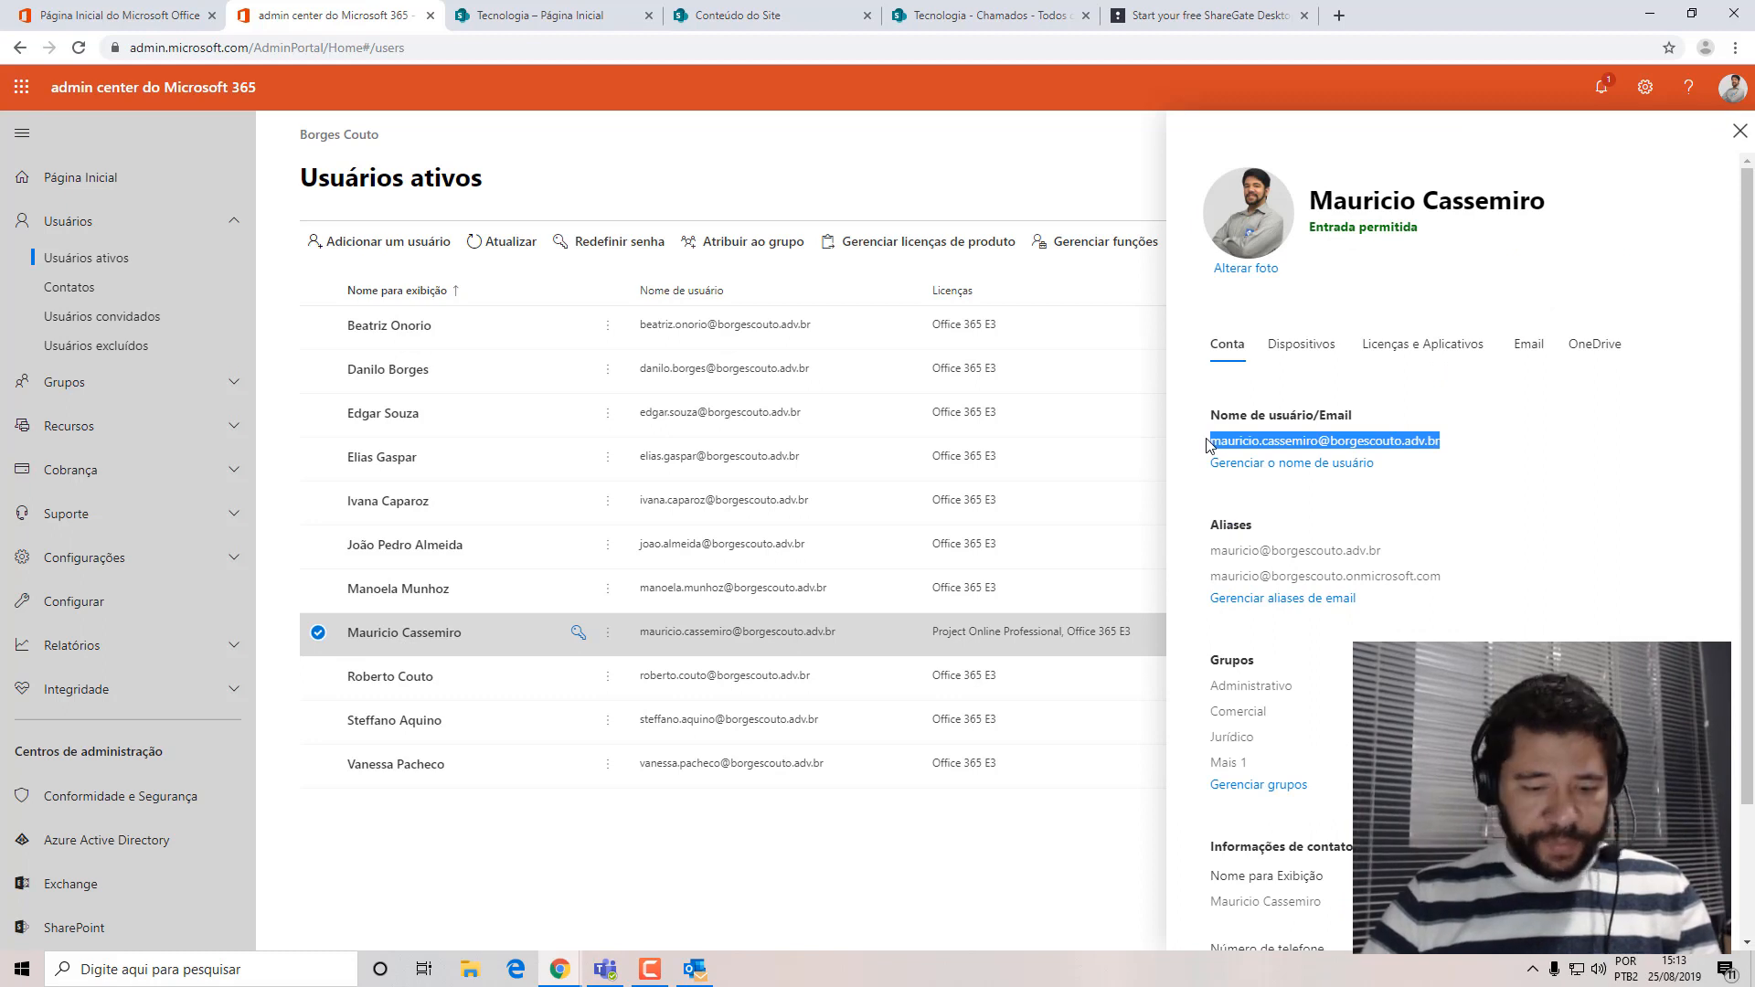
{"action": "left_click", "coordinate": [1209, 15]}
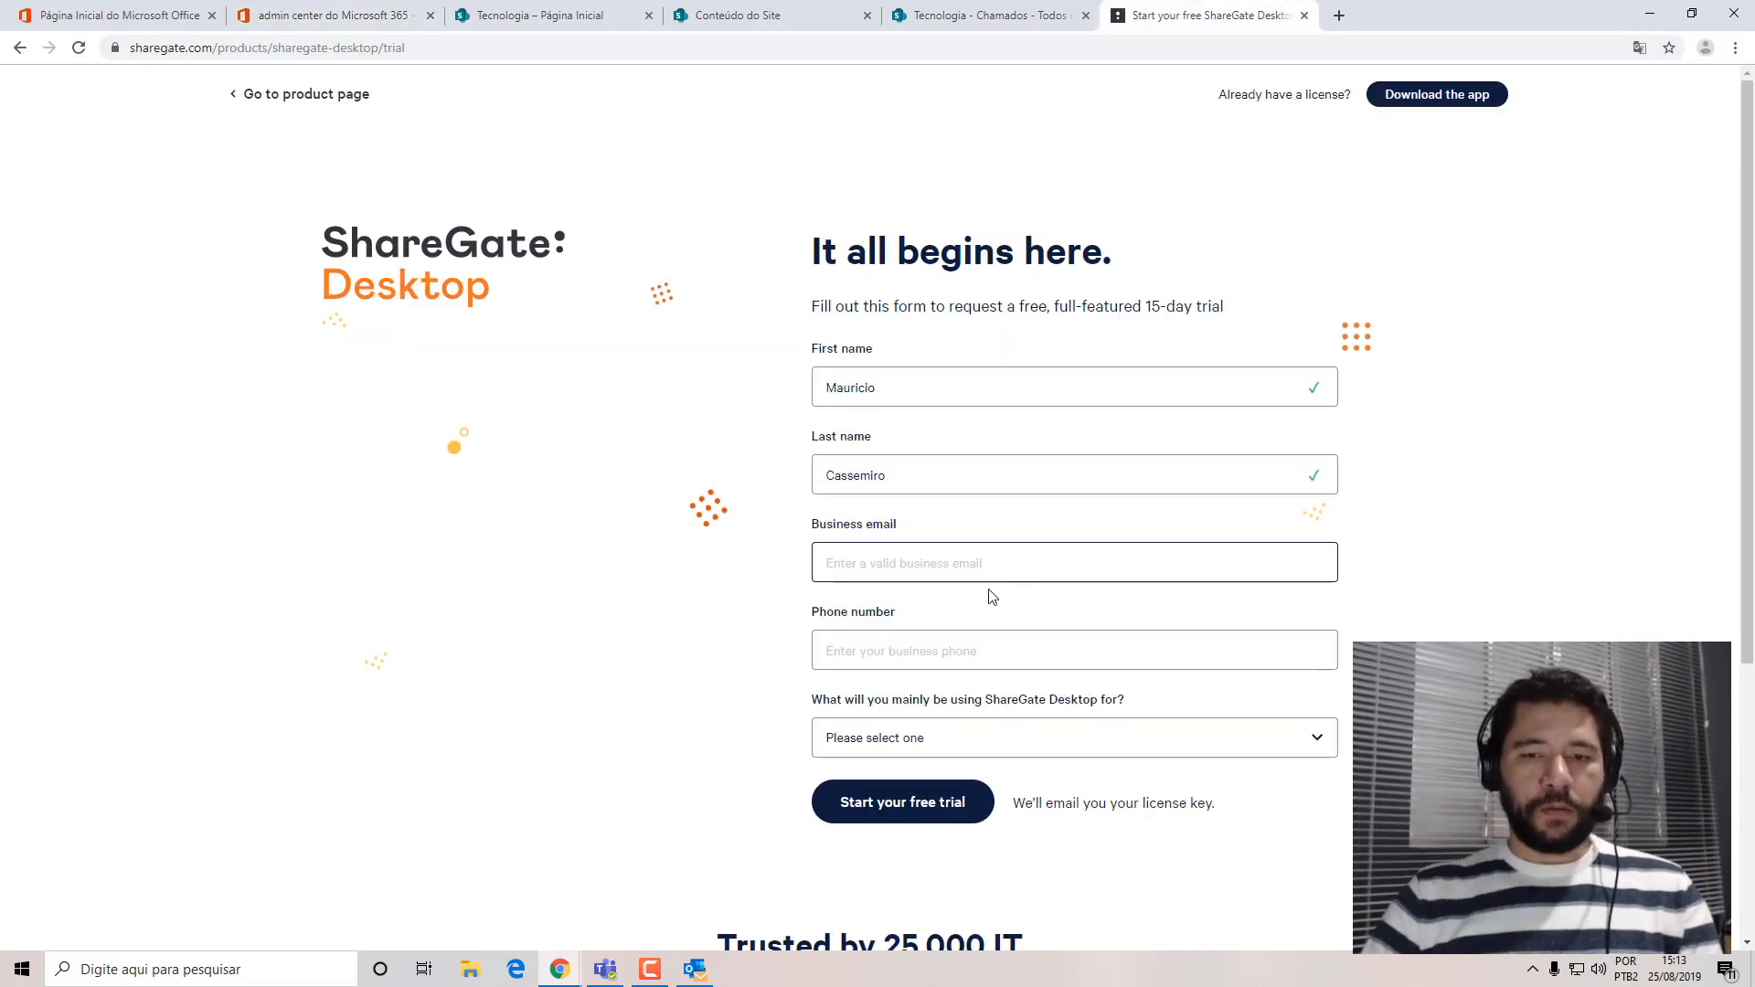
{"action": "key", "text": "ctrl+v"}
Look up the requester's phone number in the admin center and enter it with the country code in the trial form.
{"action": "left_click", "coordinate": [875, 654]}
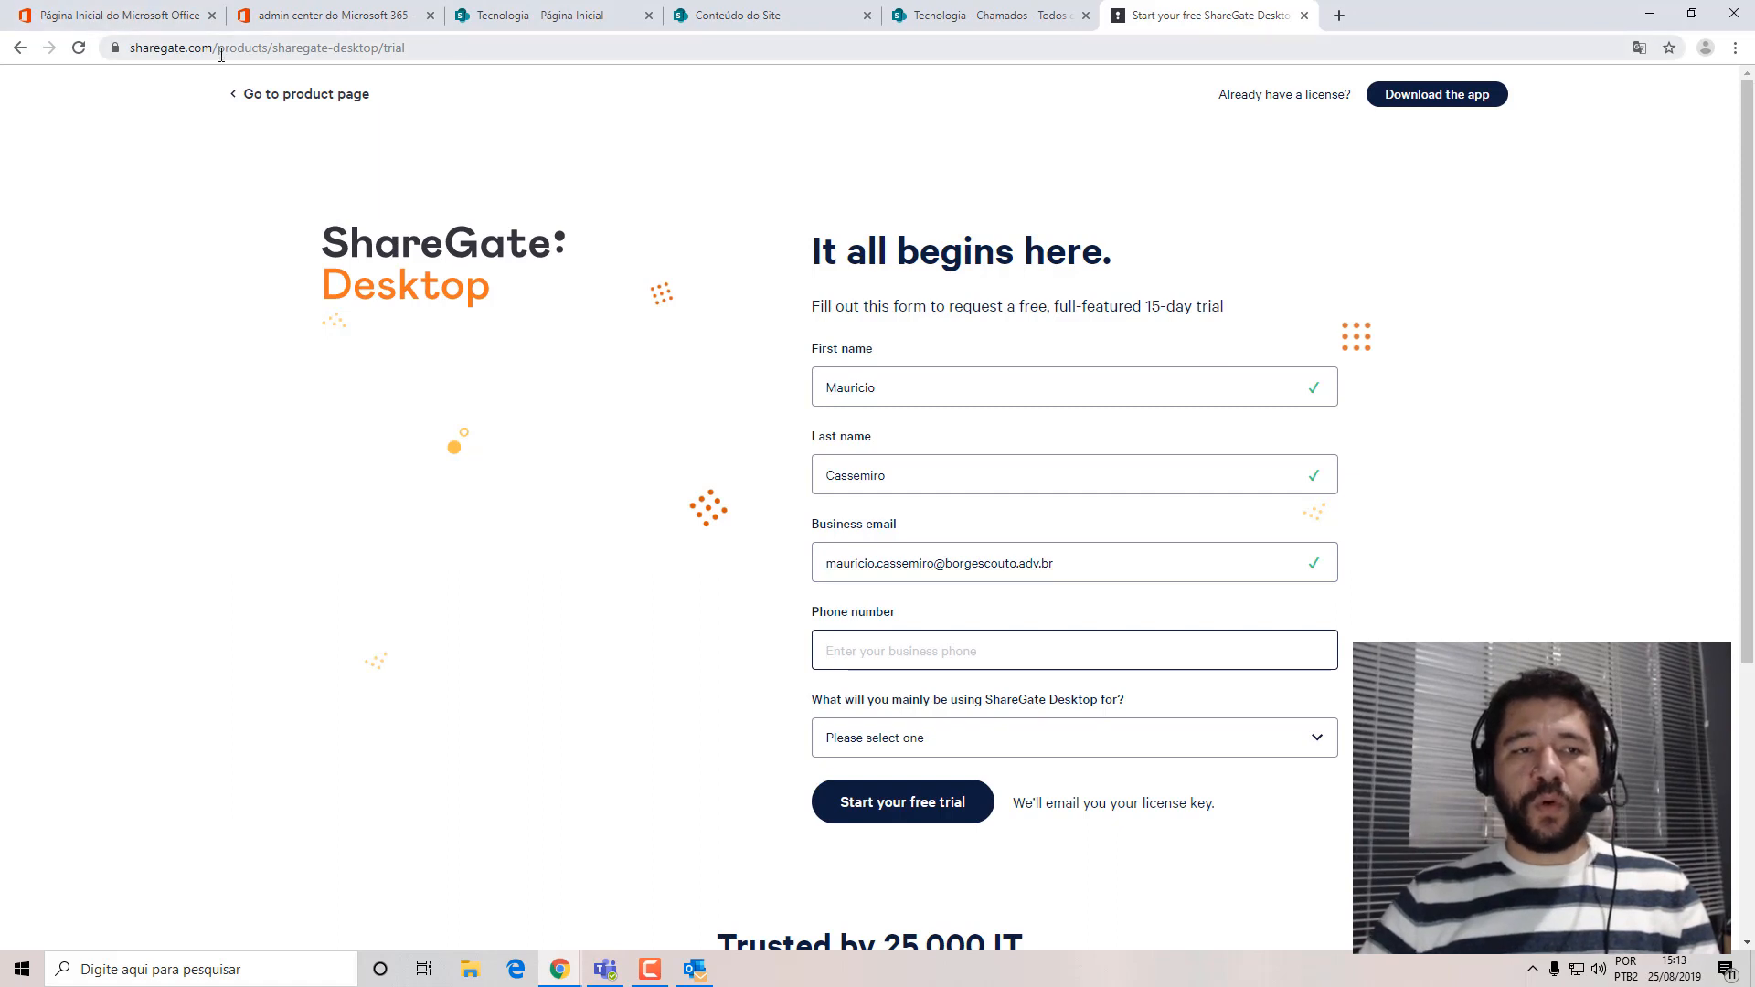
{"action": "type", "text": "("}
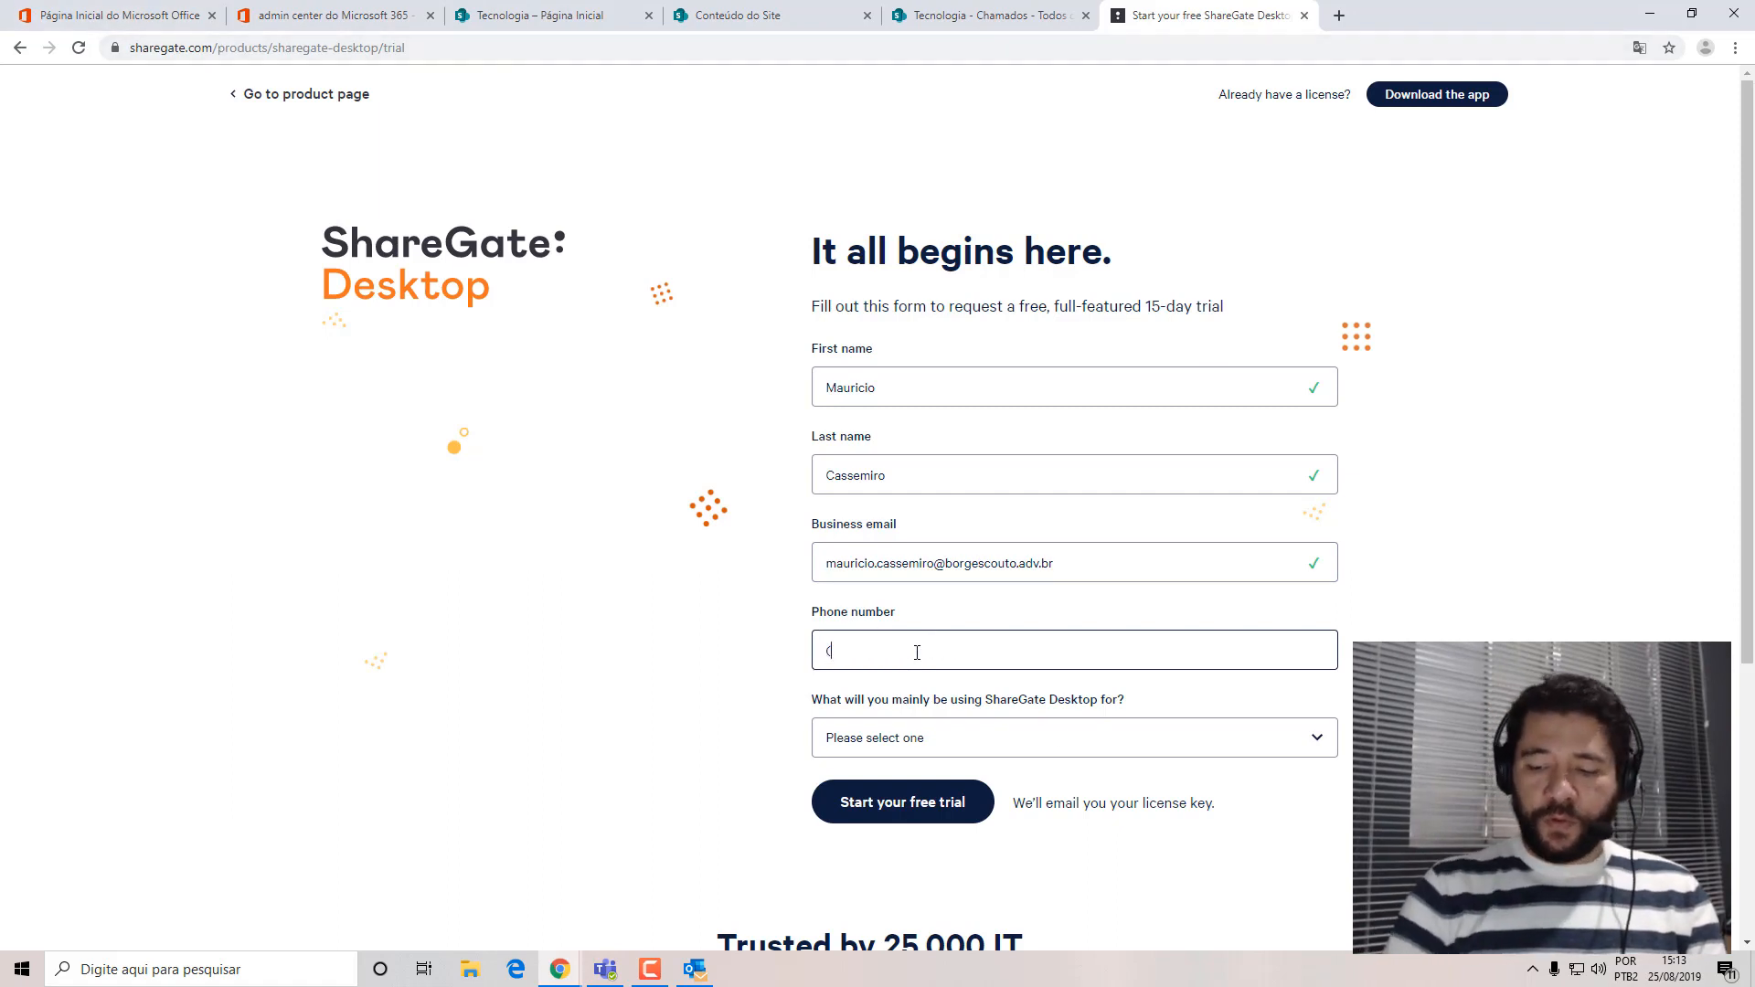
{"action": "type", "text": "11)"}
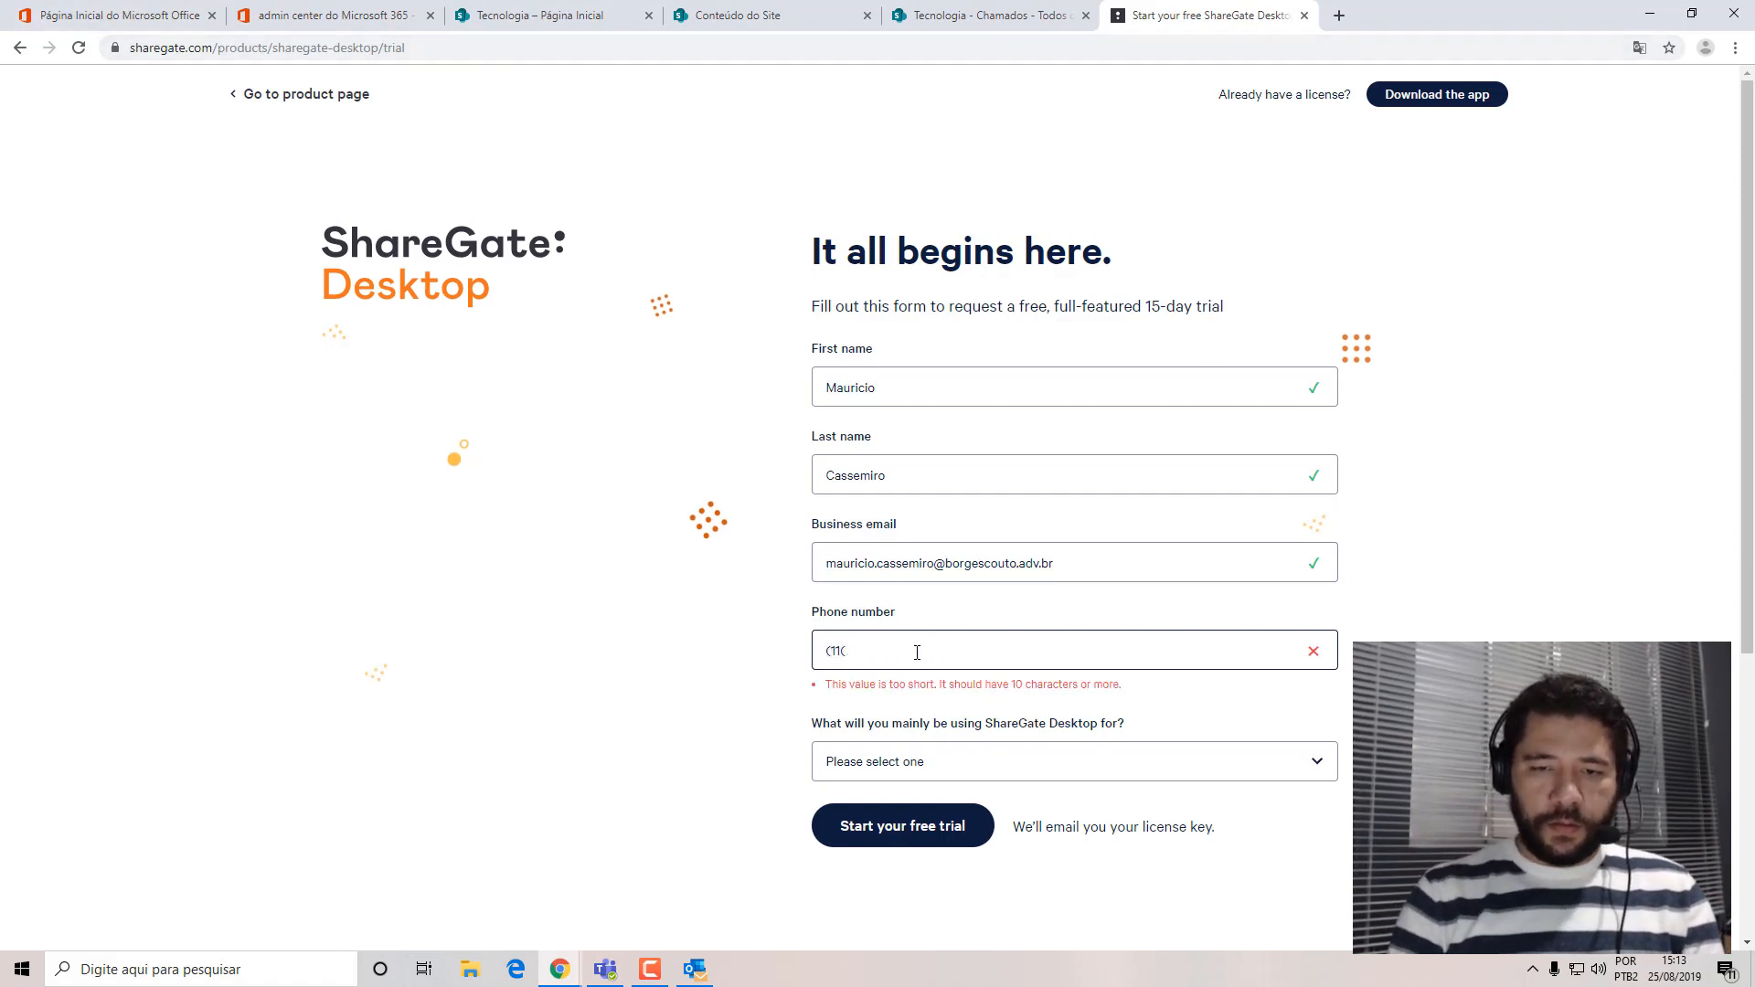
{"action": "key", "text": "BackSpace"}
{"action": "key", "text": "BackSpace"}
{"action": "key", "text": "BackSpace"}
{"action": "key", "text": "BackSpace"}
{"action": "type", "text": "+55"}
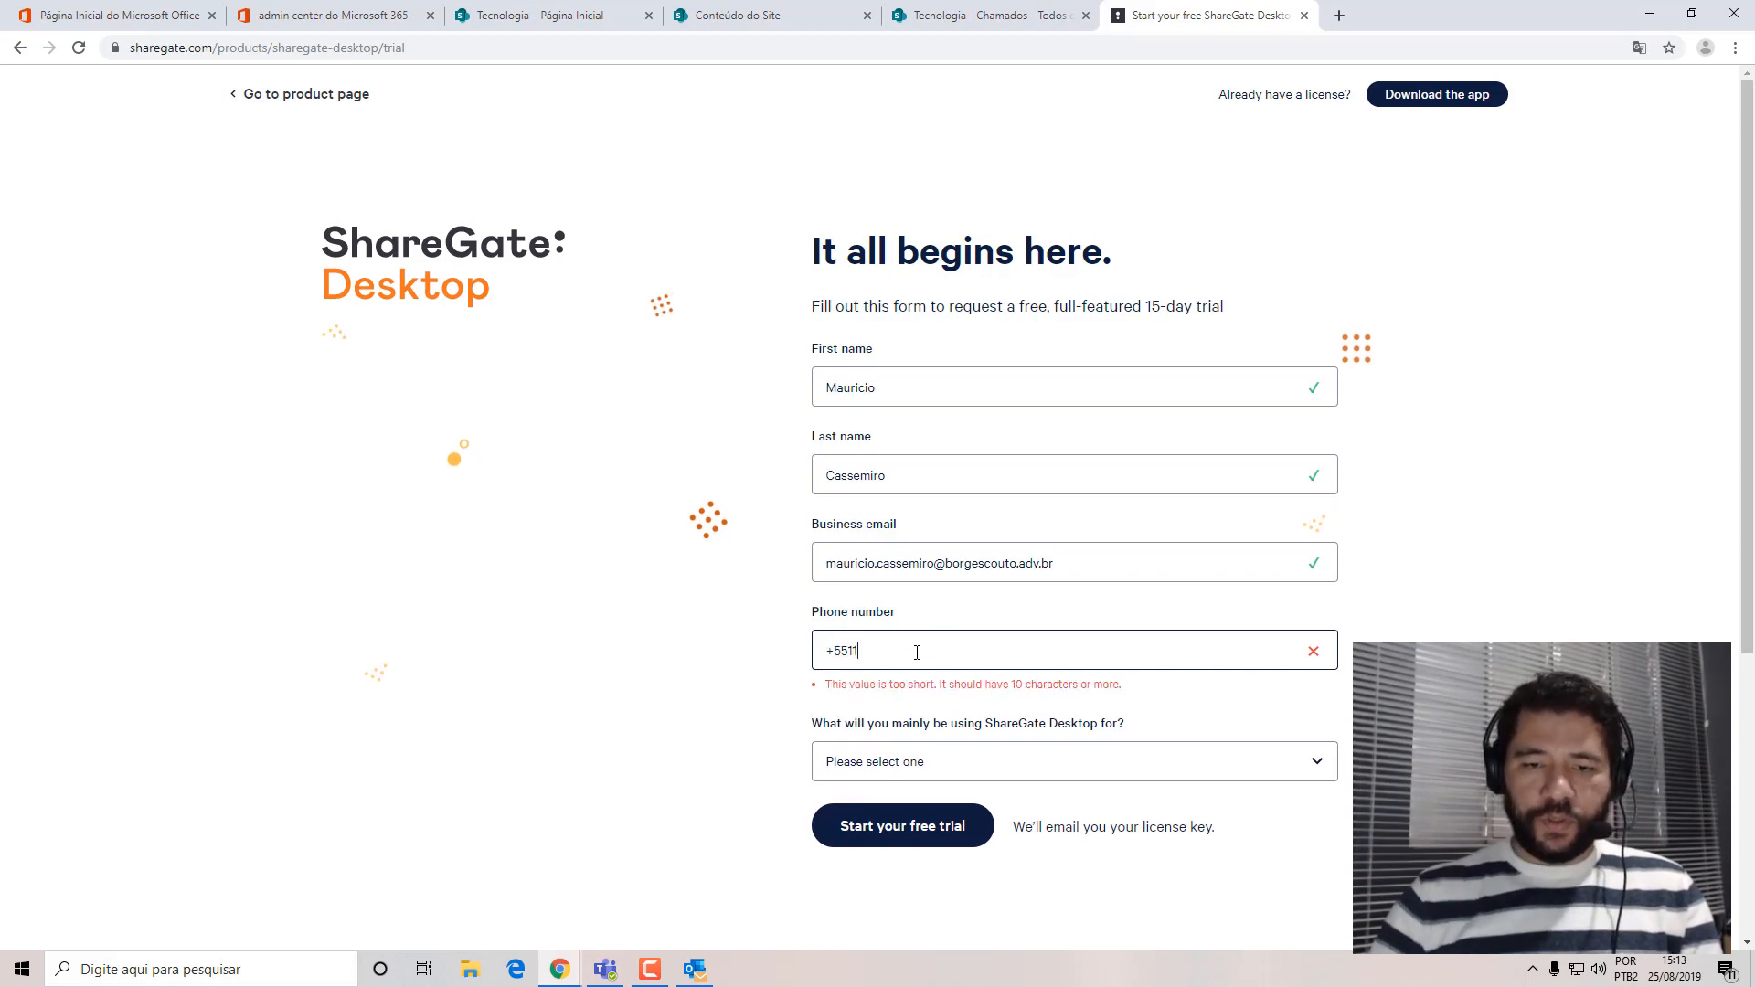
{"action": "left_click", "coordinate": [331, 13]}
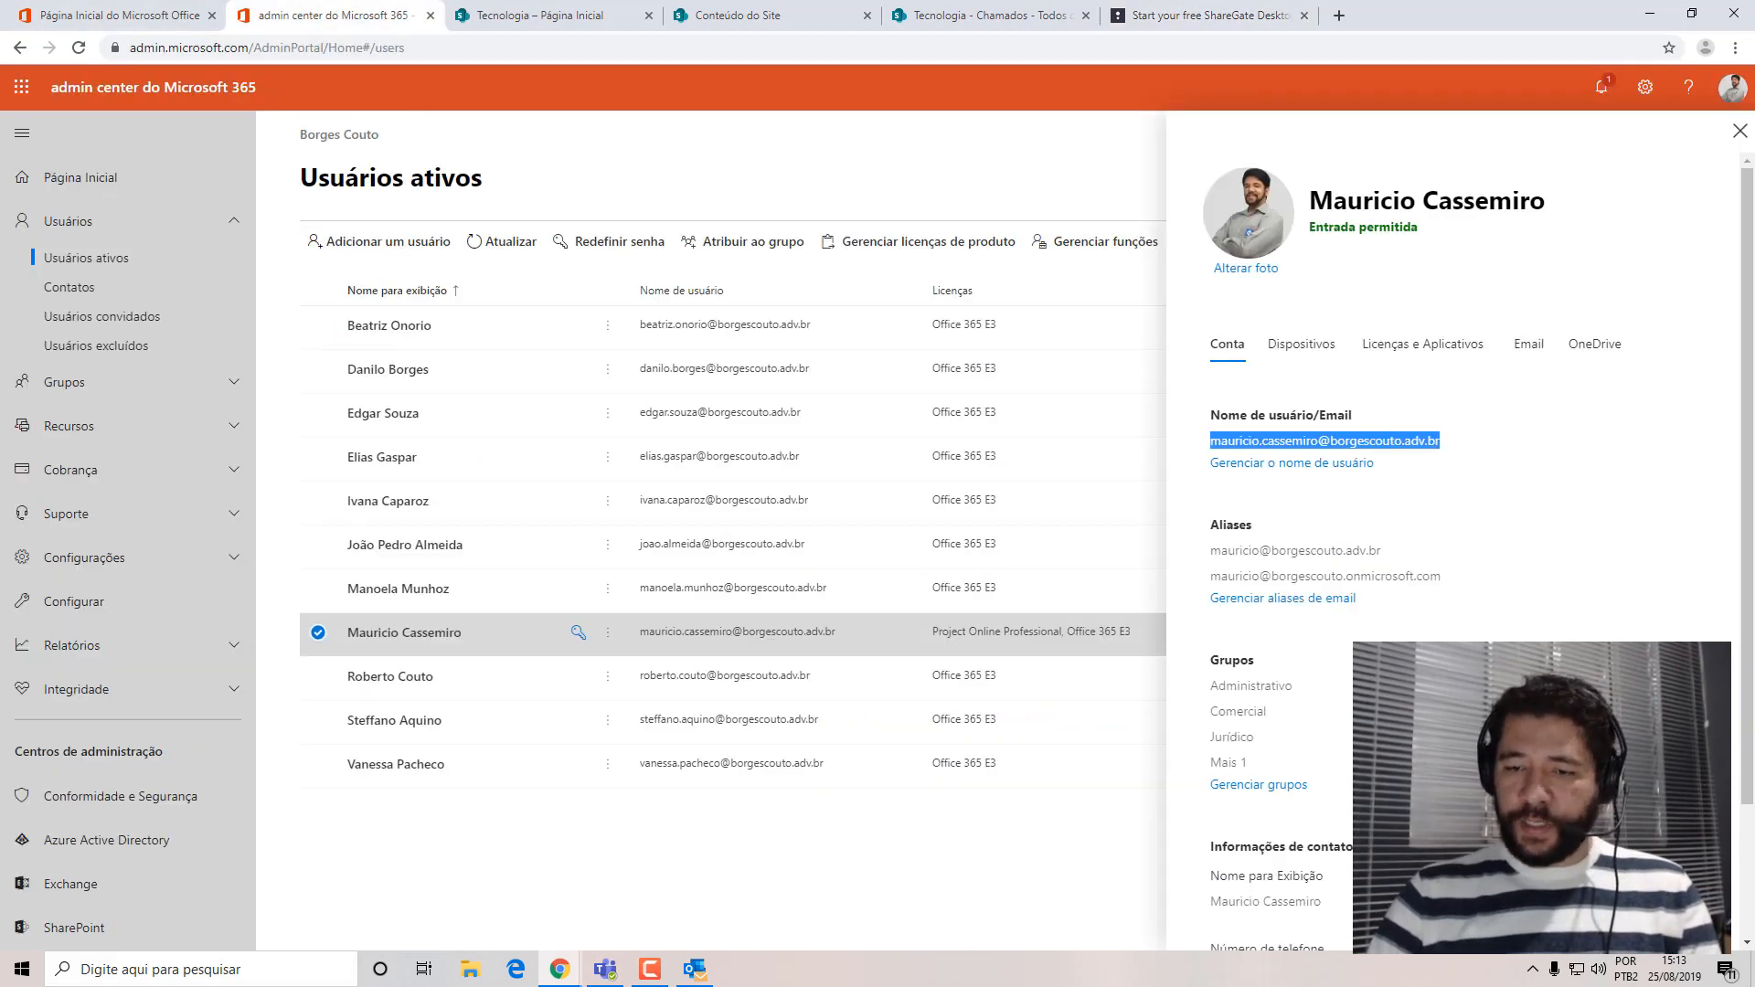
{"action": "scroll", "coordinate": [1461, 530], "scroll_direction": "down", "scroll_amount": 2}
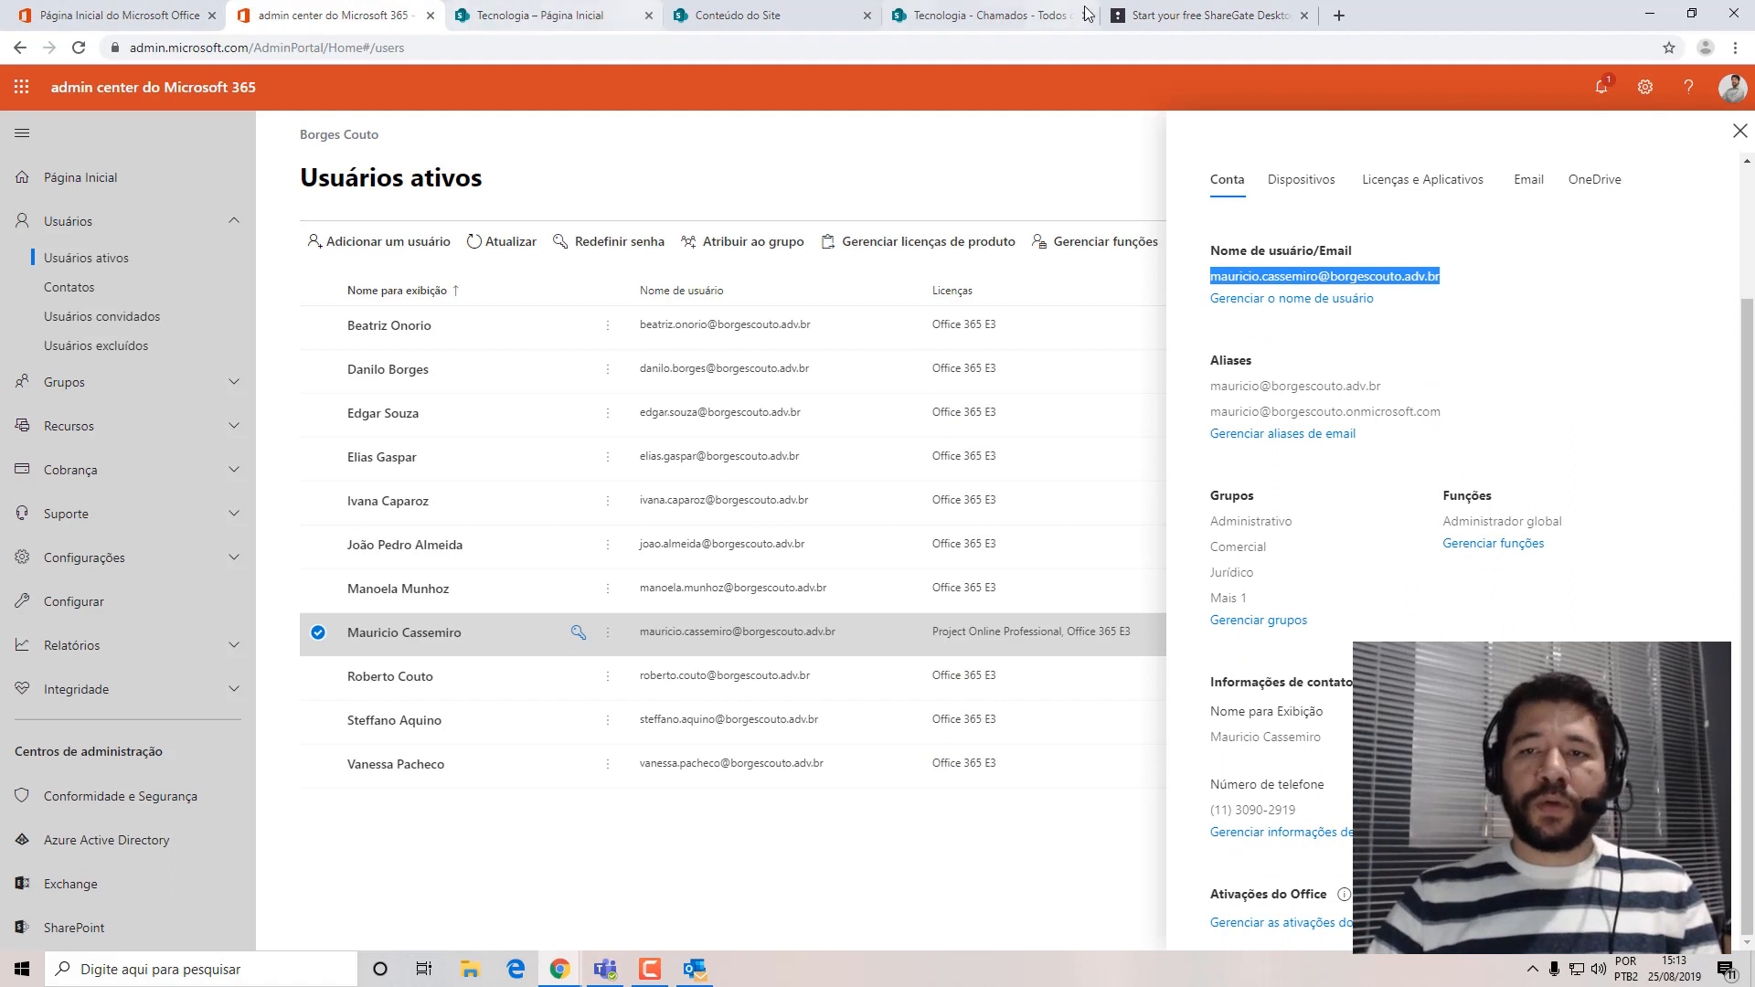
{"action": "left_click", "coordinate": [1206, 14]}
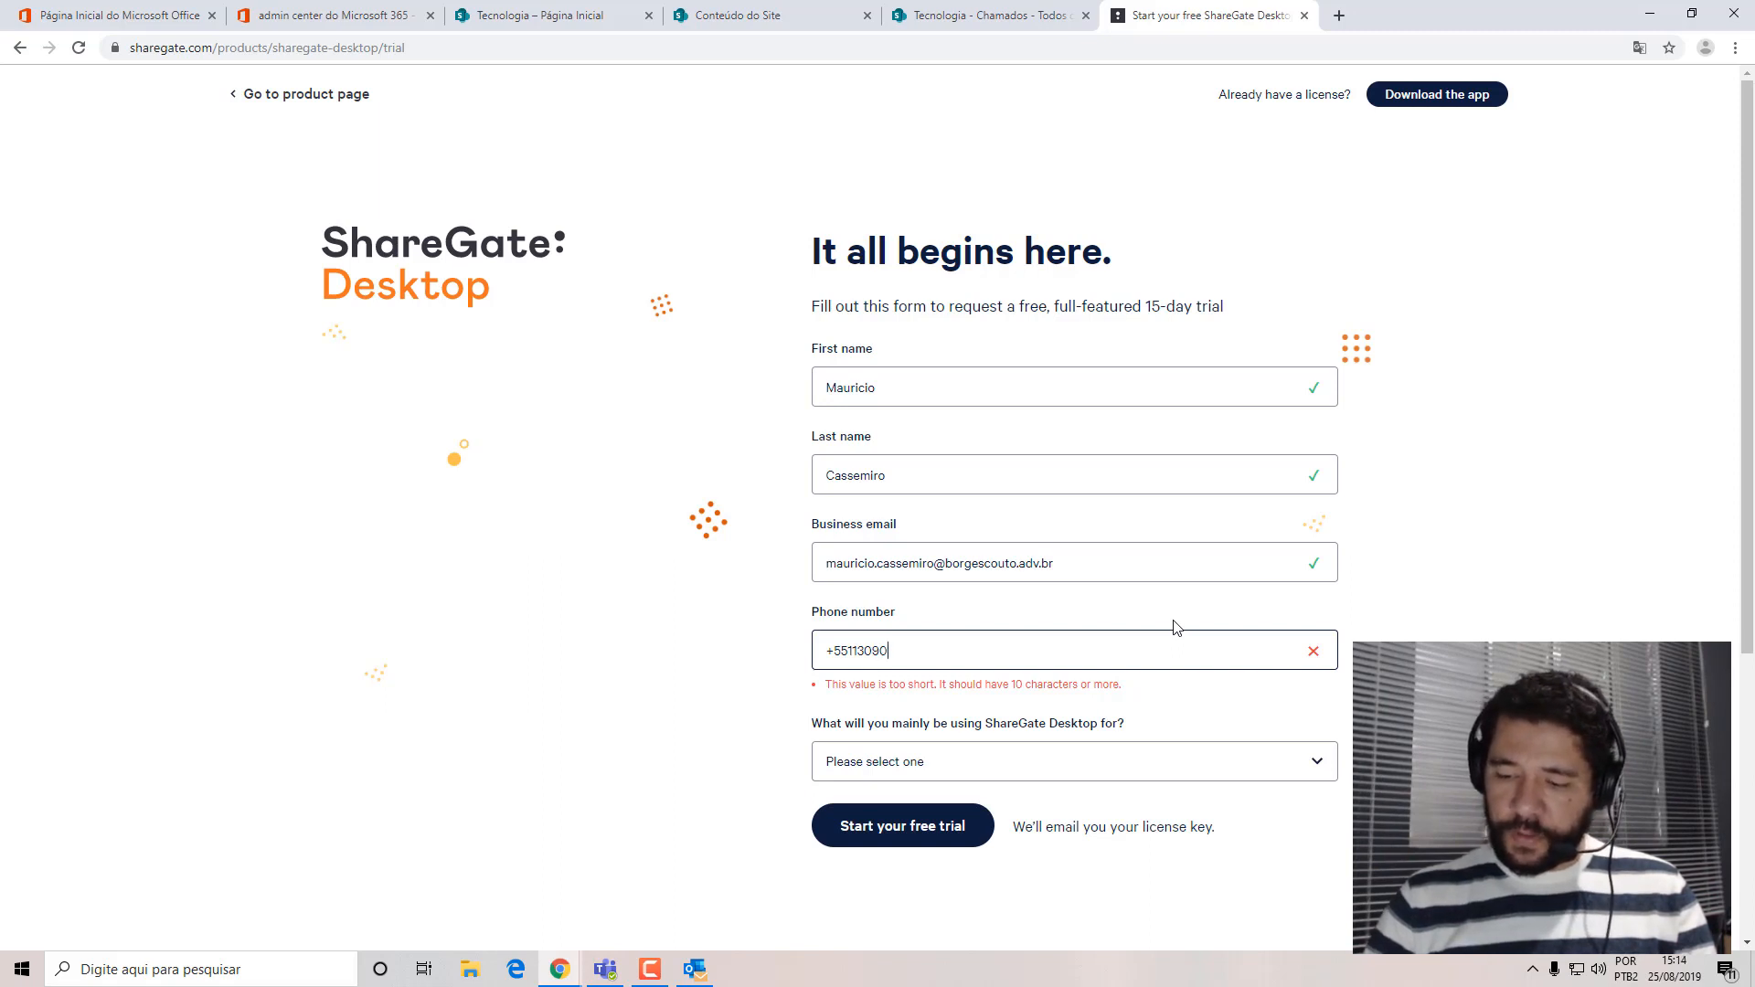
{"action": "type", "text": "2919"}
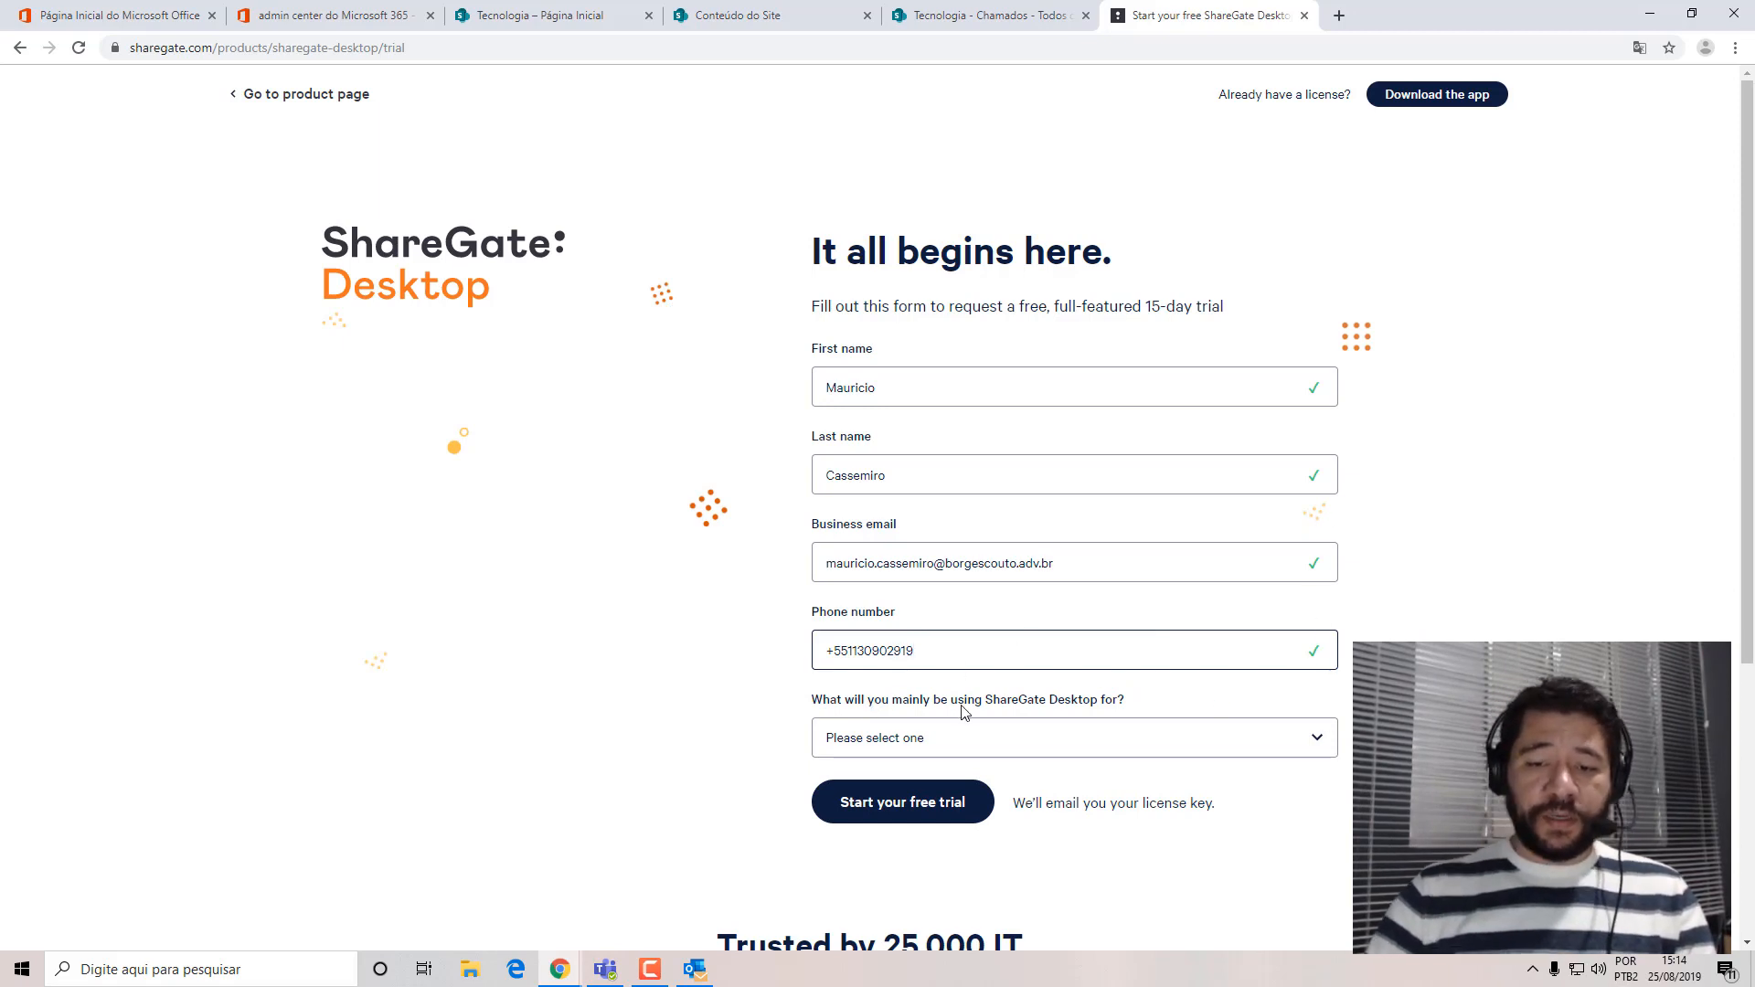
Set the main use of ShareGate Desktop to Other, specify "Migrar lista", and submit the free trial request.
{"action": "left_click", "coordinate": [1092, 743]}
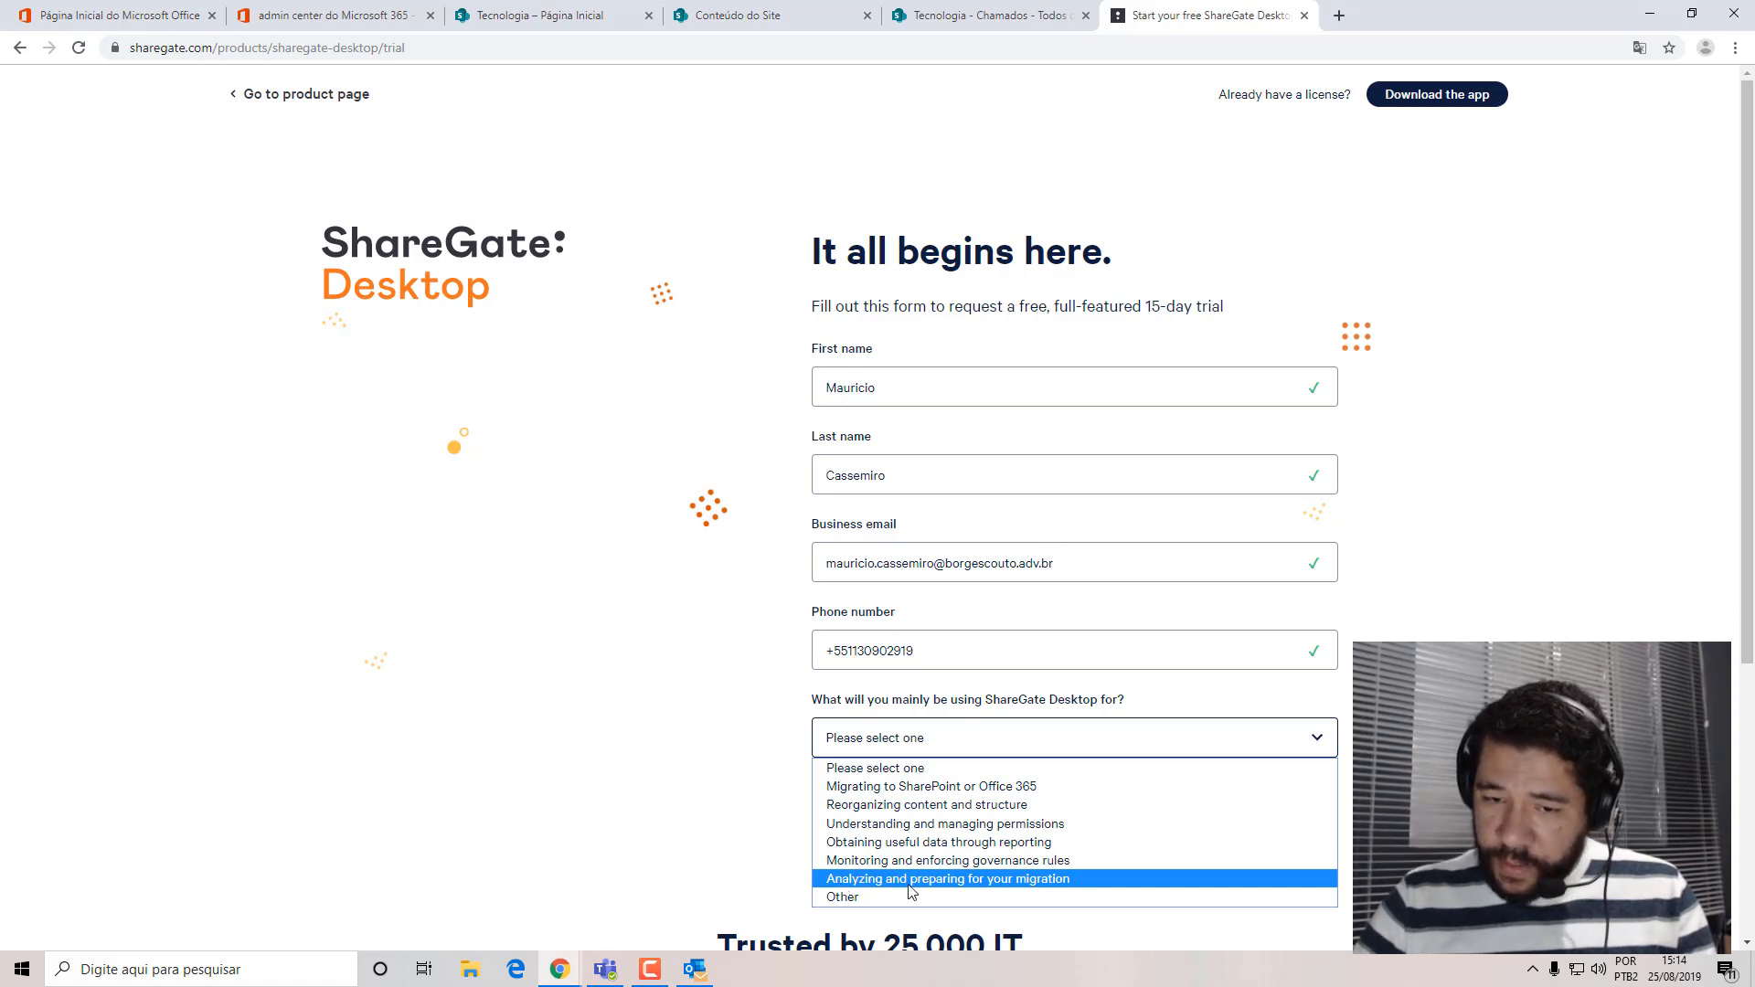
{"action": "left_click", "coordinate": [1006, 898]}
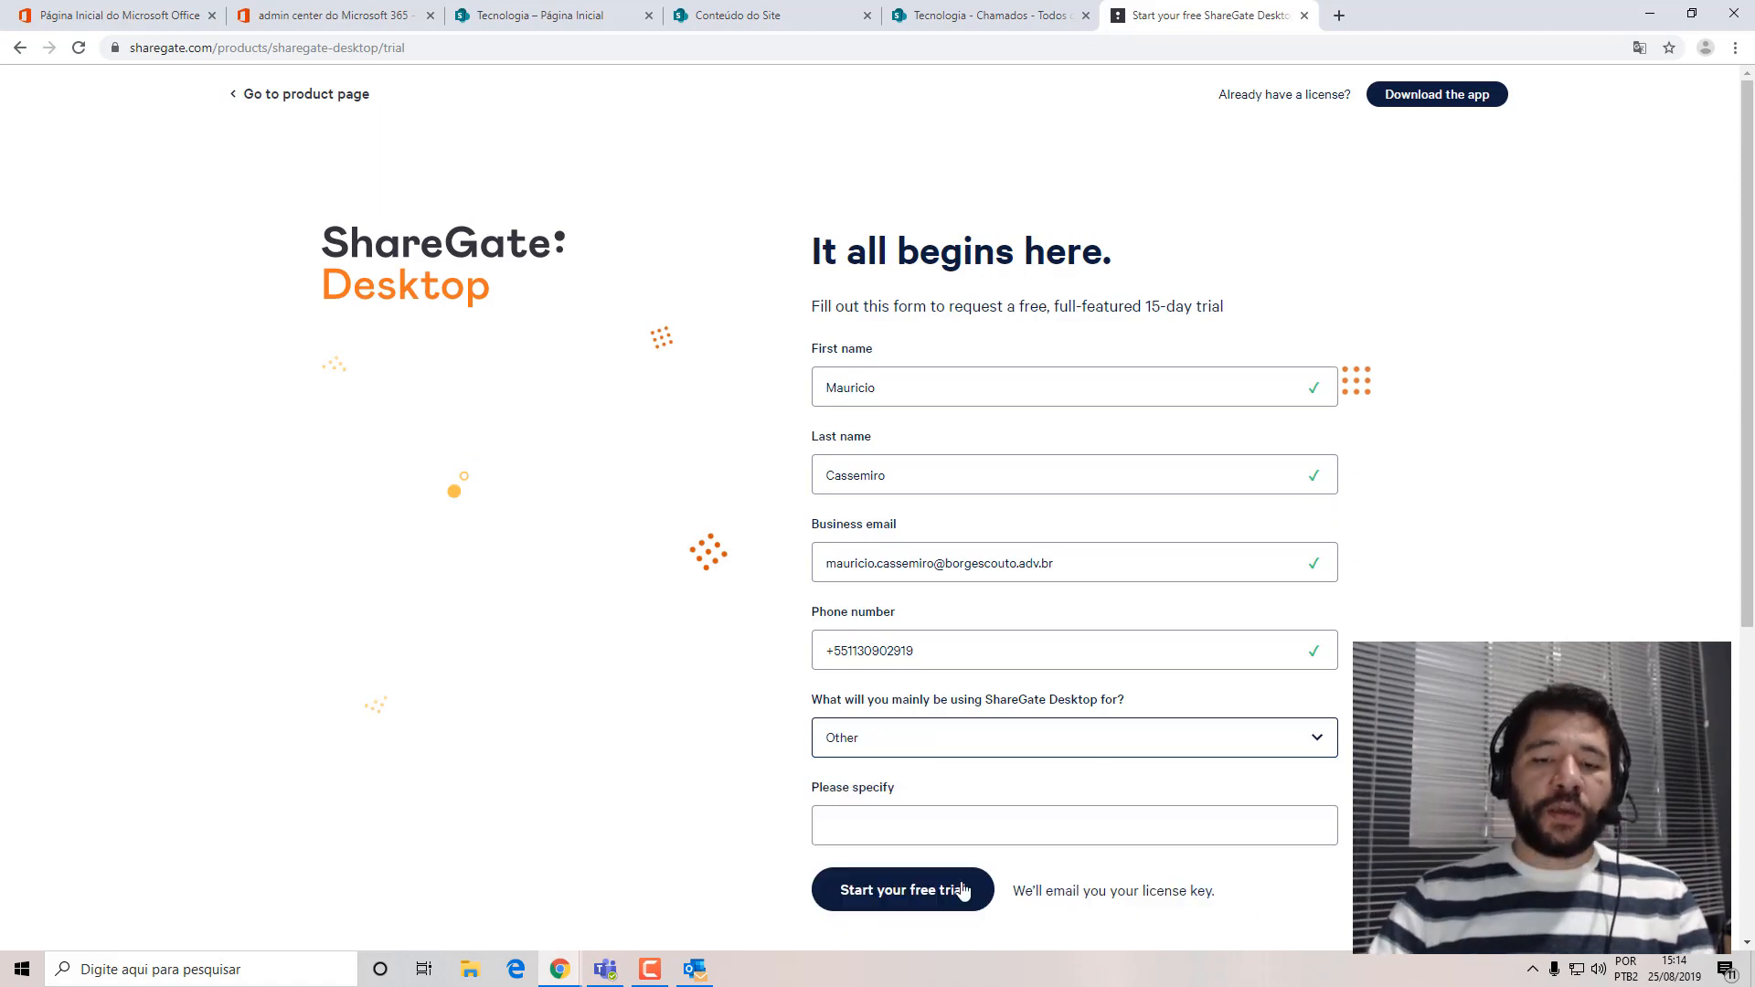
{"action": "left_click", "coordinate": [846, 826]}
{"action": "type", "text": "Migrar lista"}
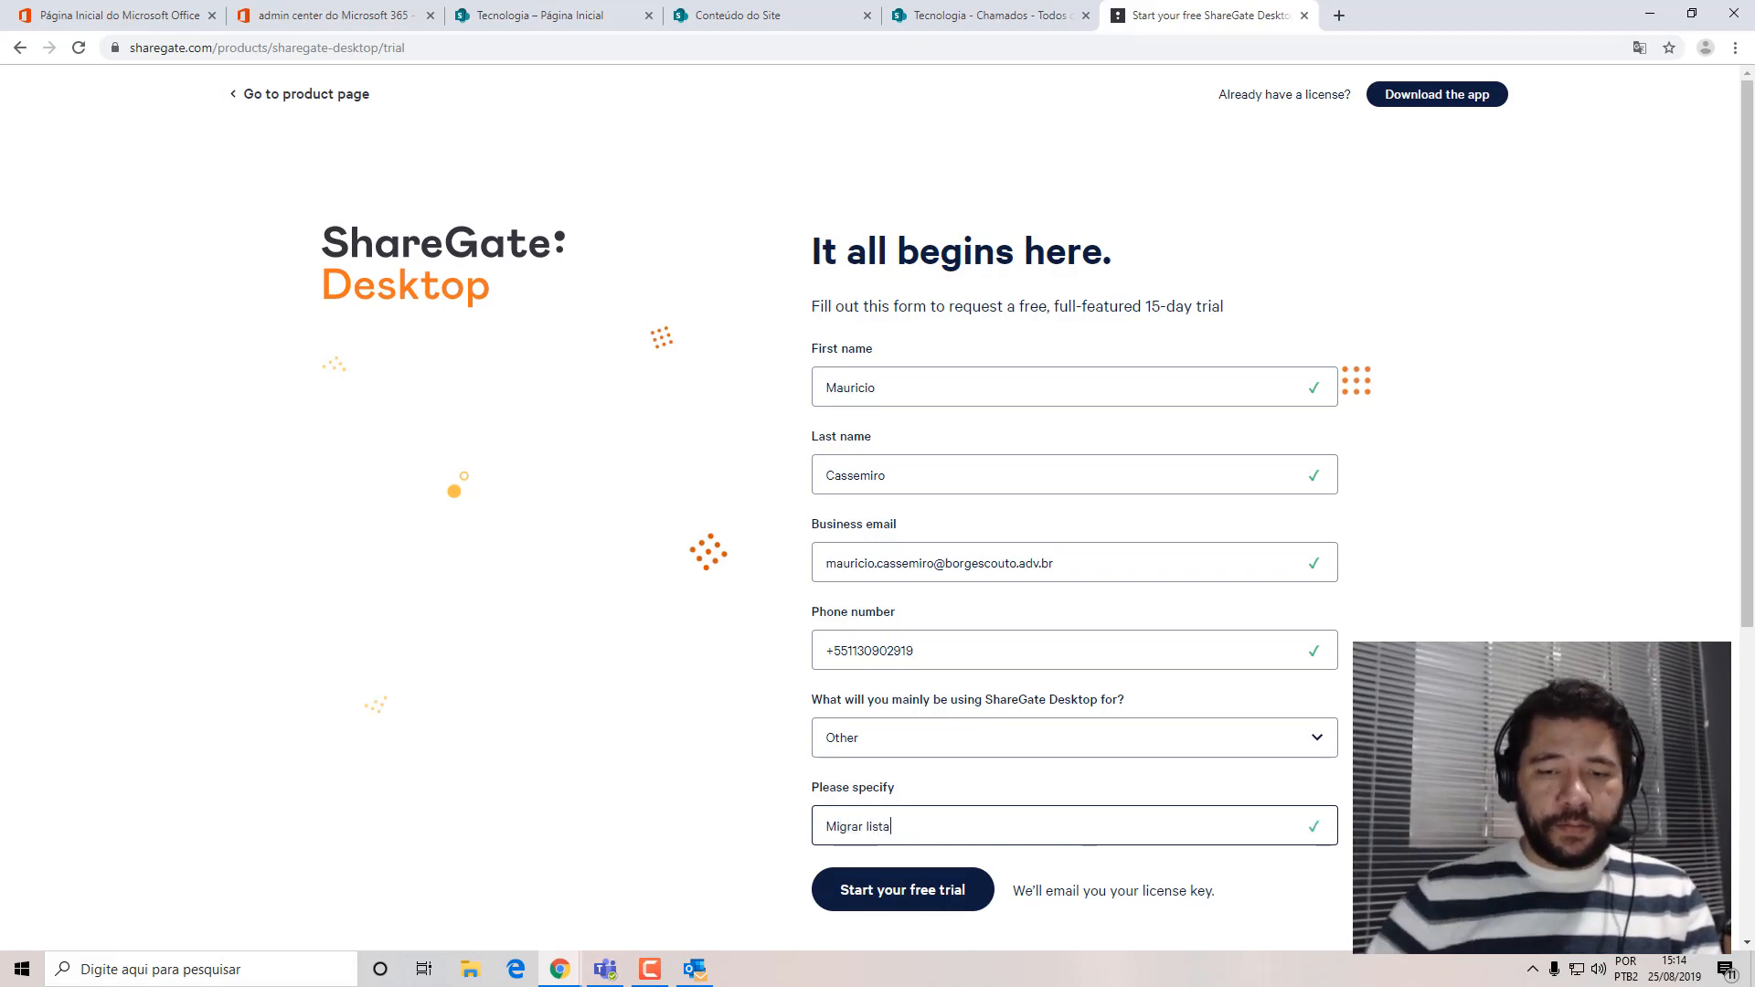
{"action": "scroll", "coordinate": [878, 511], "scroll_direction": "down", "scroll_amount": 5}
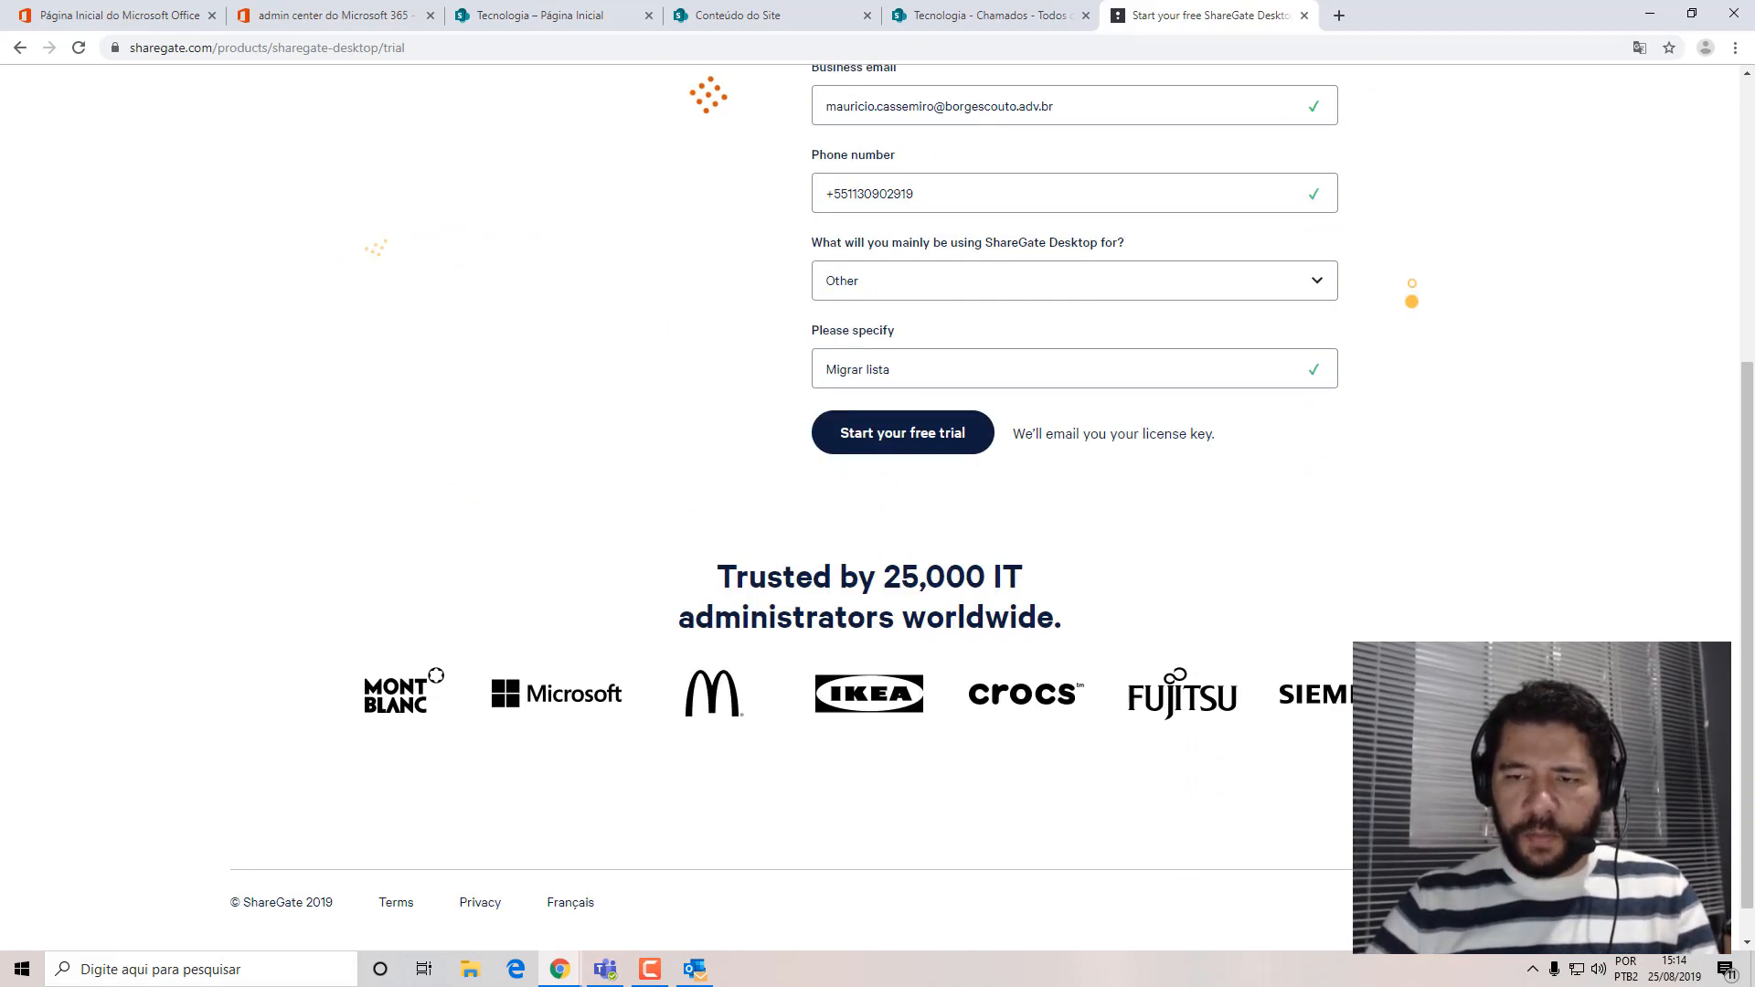
{"action": "left_click", "coordinate": [910, 447]}
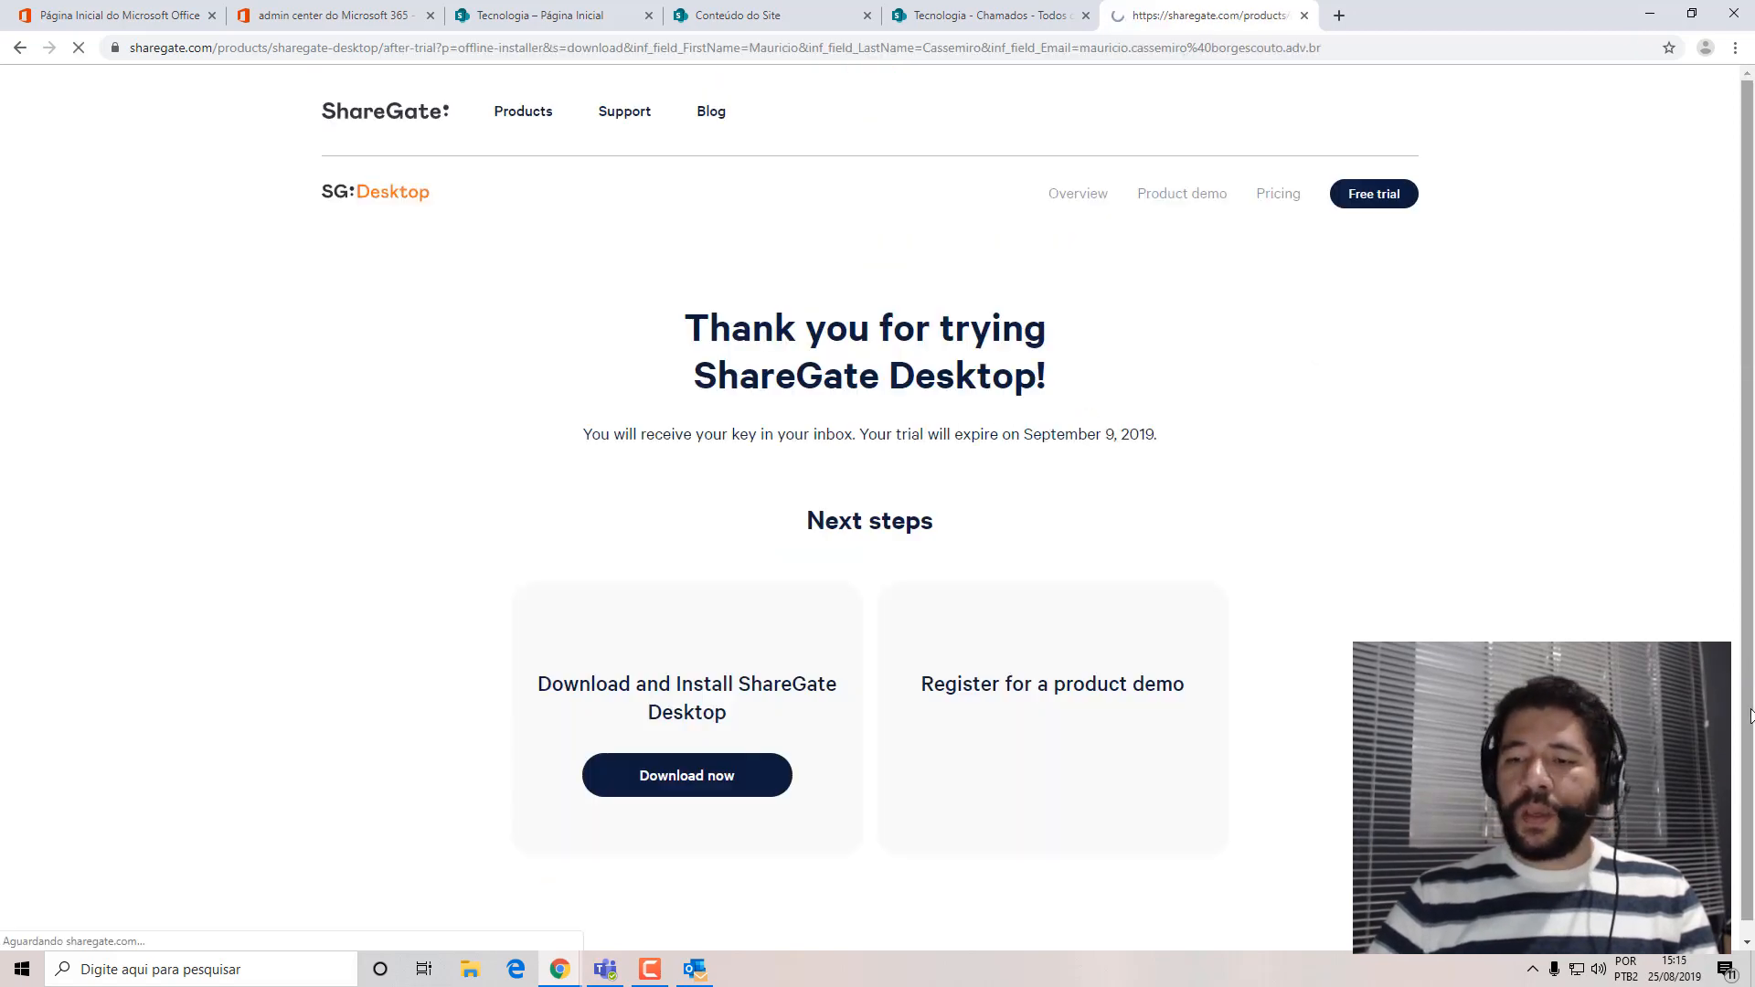
Download the ShareGate Desktop installer and show the downloaded file in its folder.
{"action": "scroll", "coordinate": [747, 432], "scroll_direction": "down", "scroll_amount": 4}
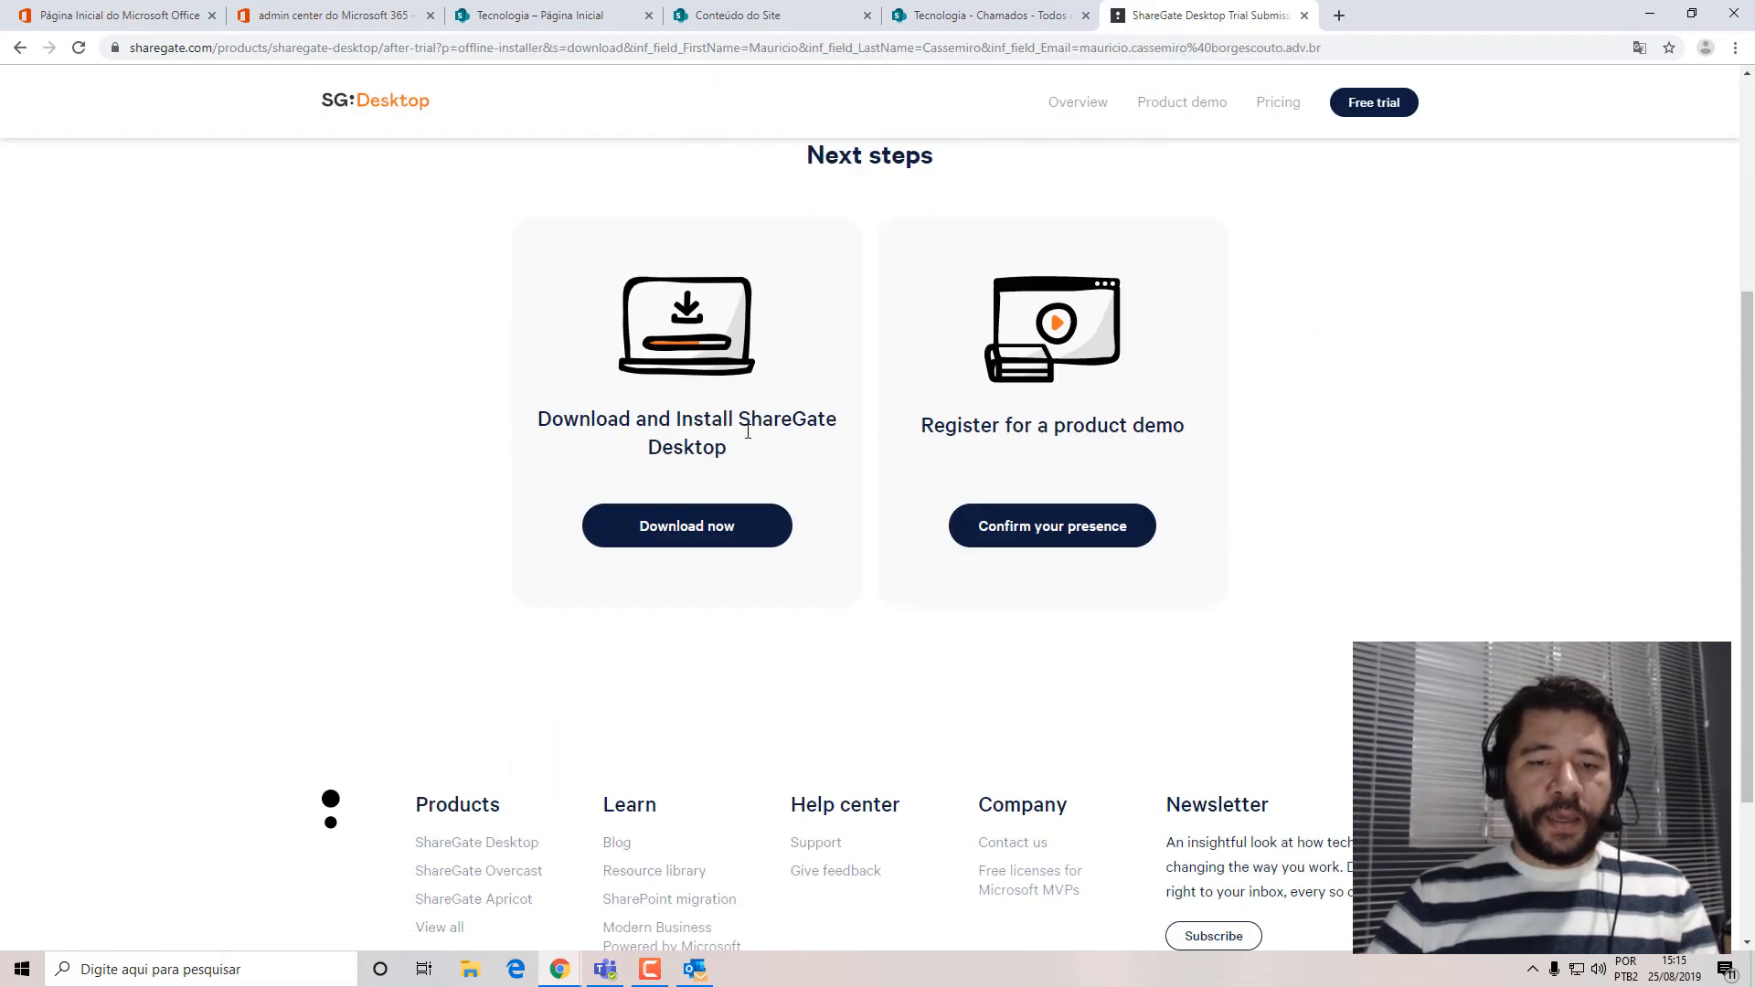
{"action": "left_click", "coordinate": [678, 525]}
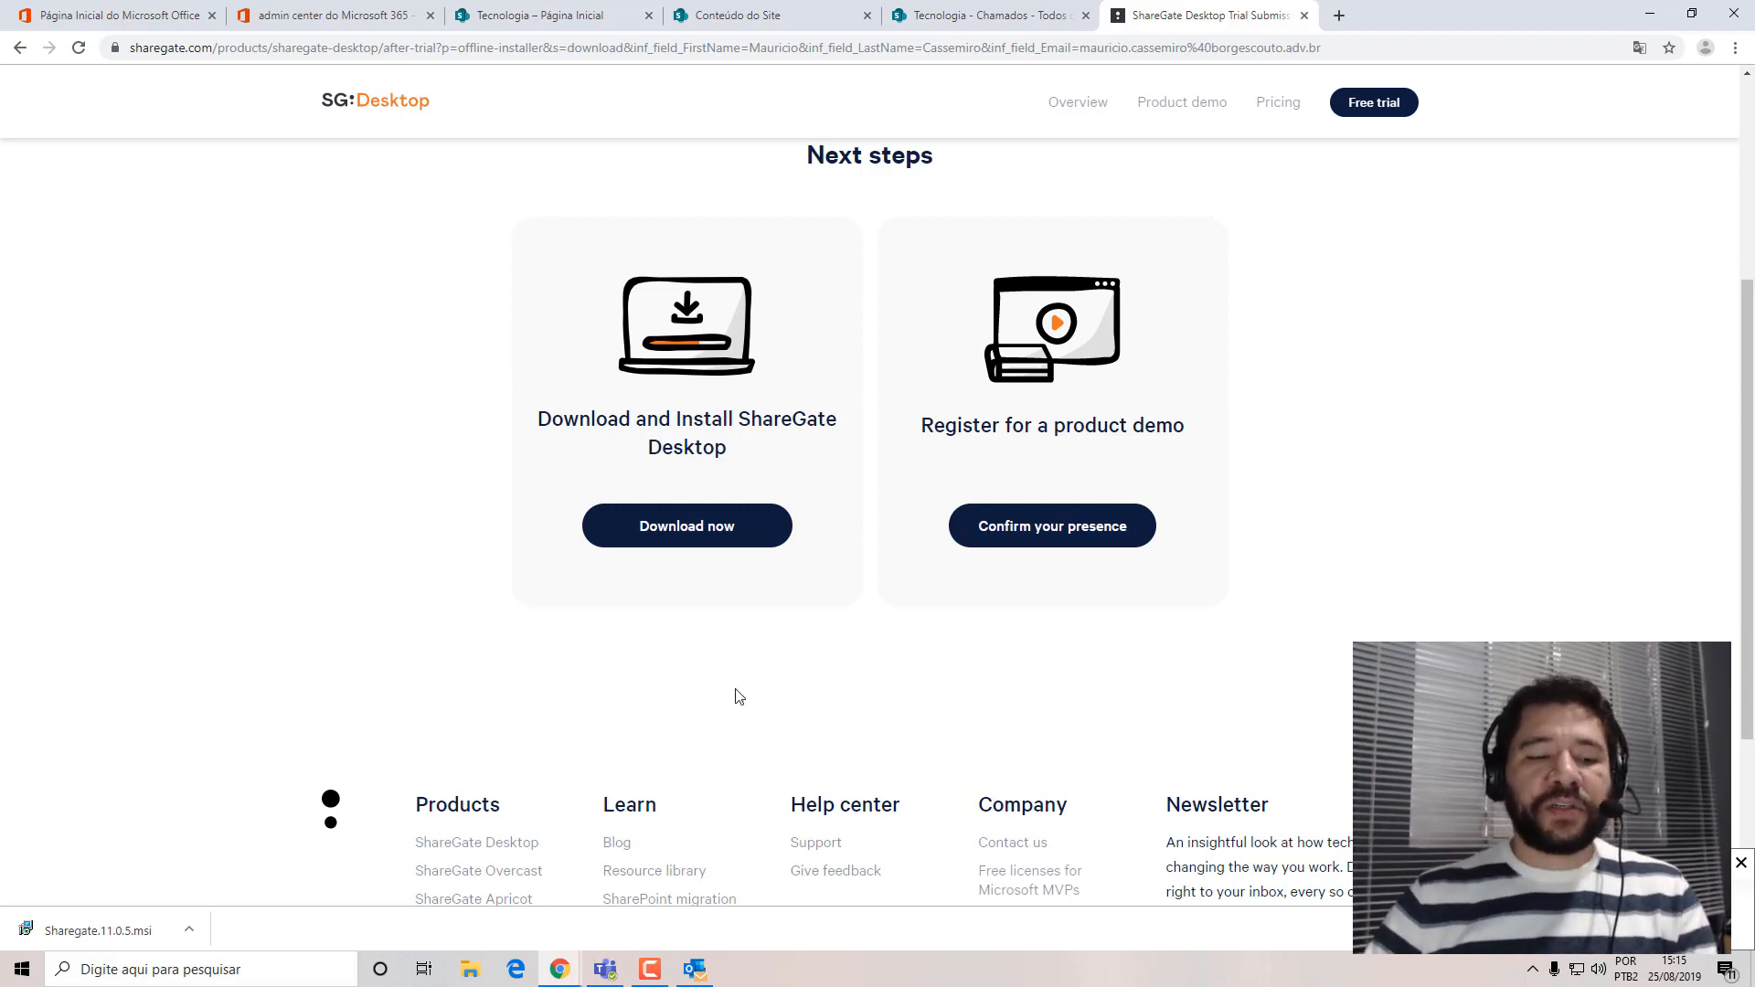
{"action": "left_click", "coordinate": [188, 930]}
{"action": "left_click", "coordinate": [243, 866]}
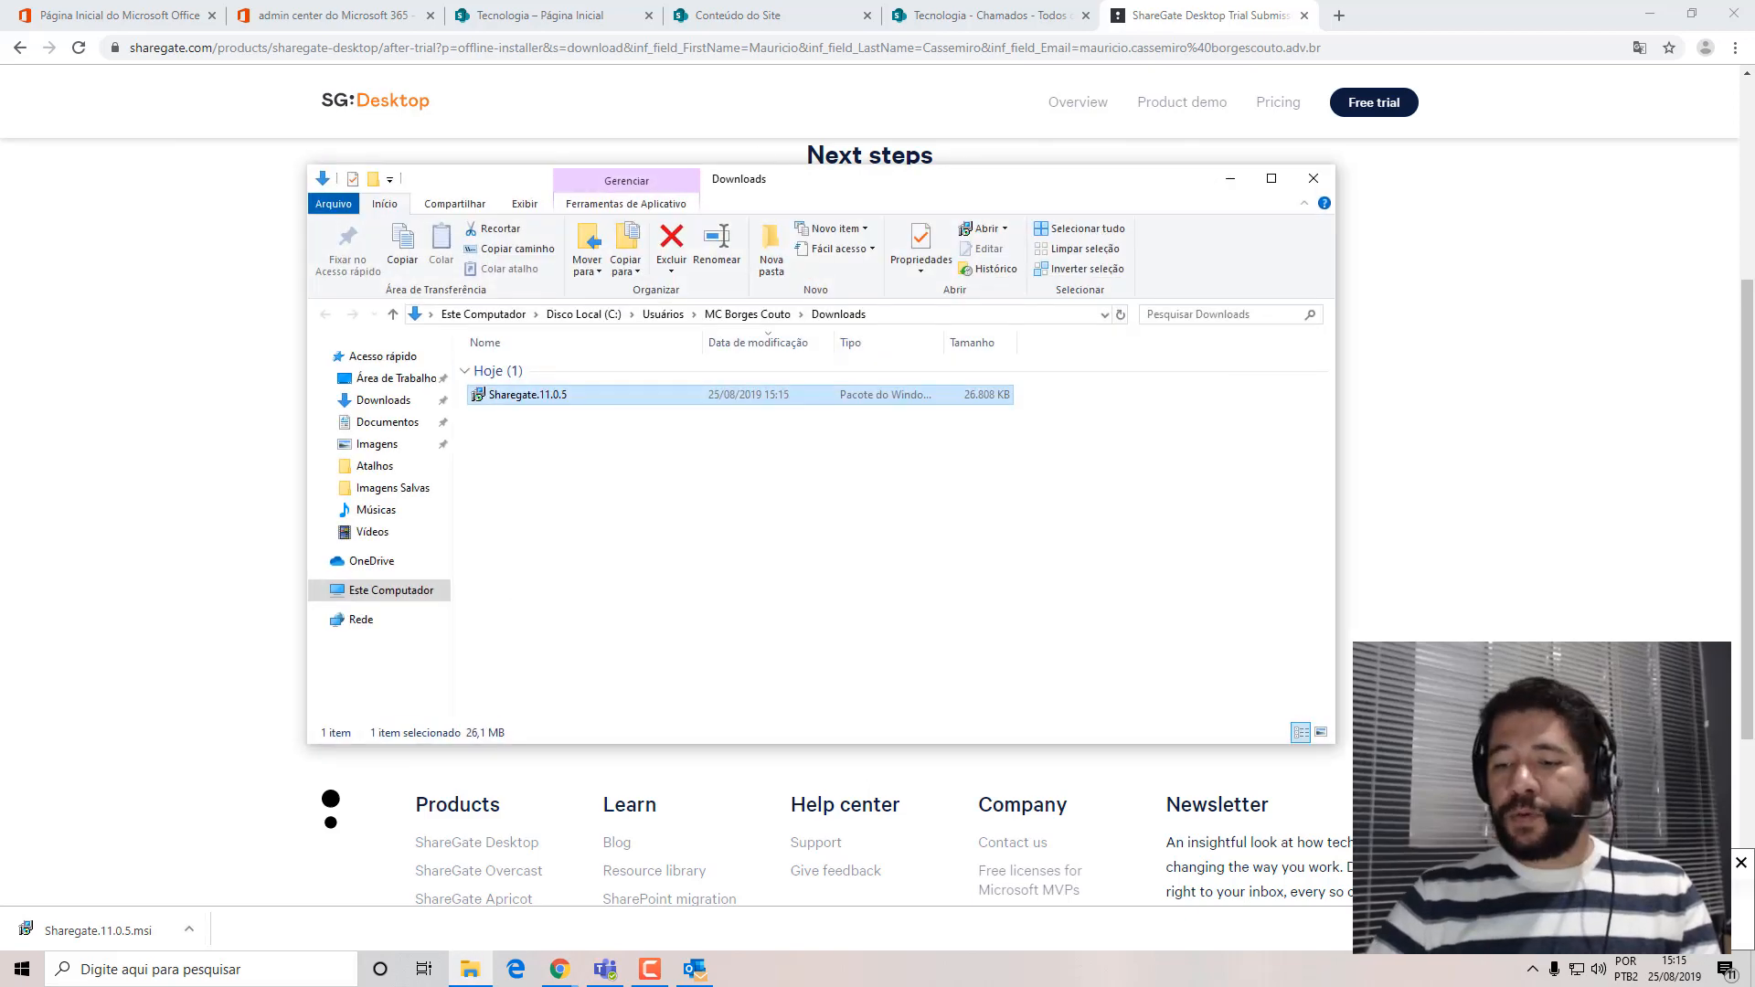
Run the Sharegate.11.0.5 installer, accepting the license agreement and installing just for the current user.
{"action": "double_click", "coordinate": [542, 397]}
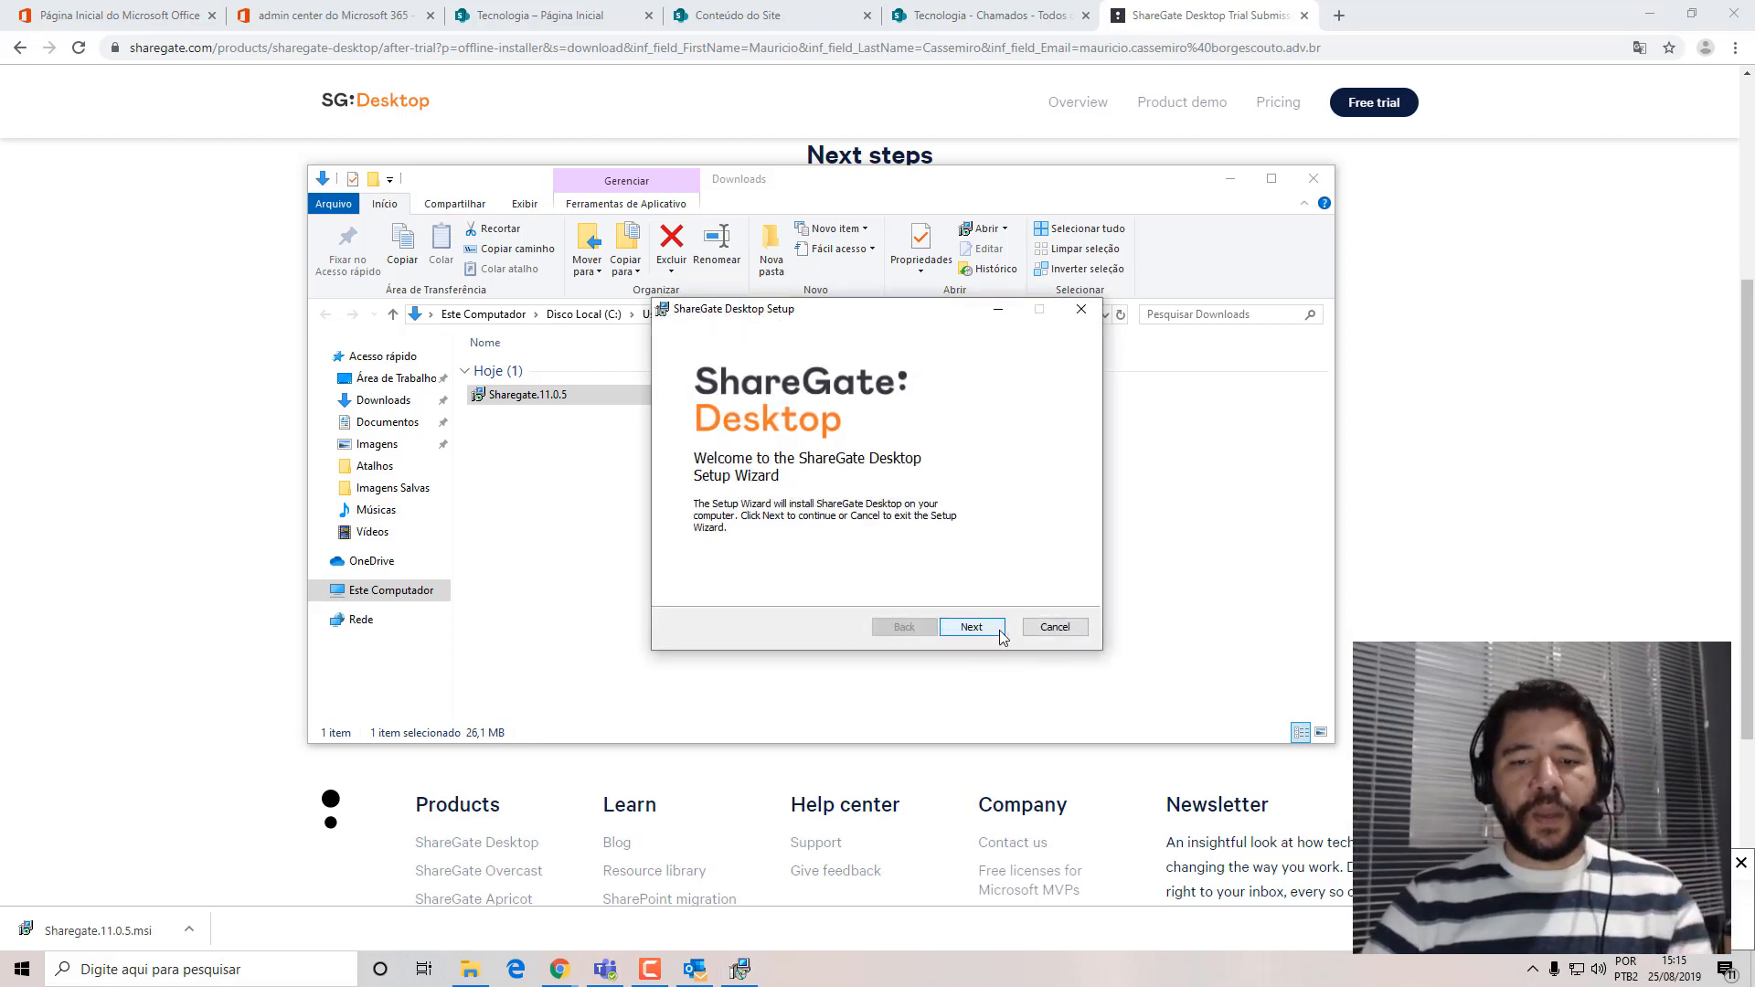
{"action": "left_click", "coordinate": [973, 629]}
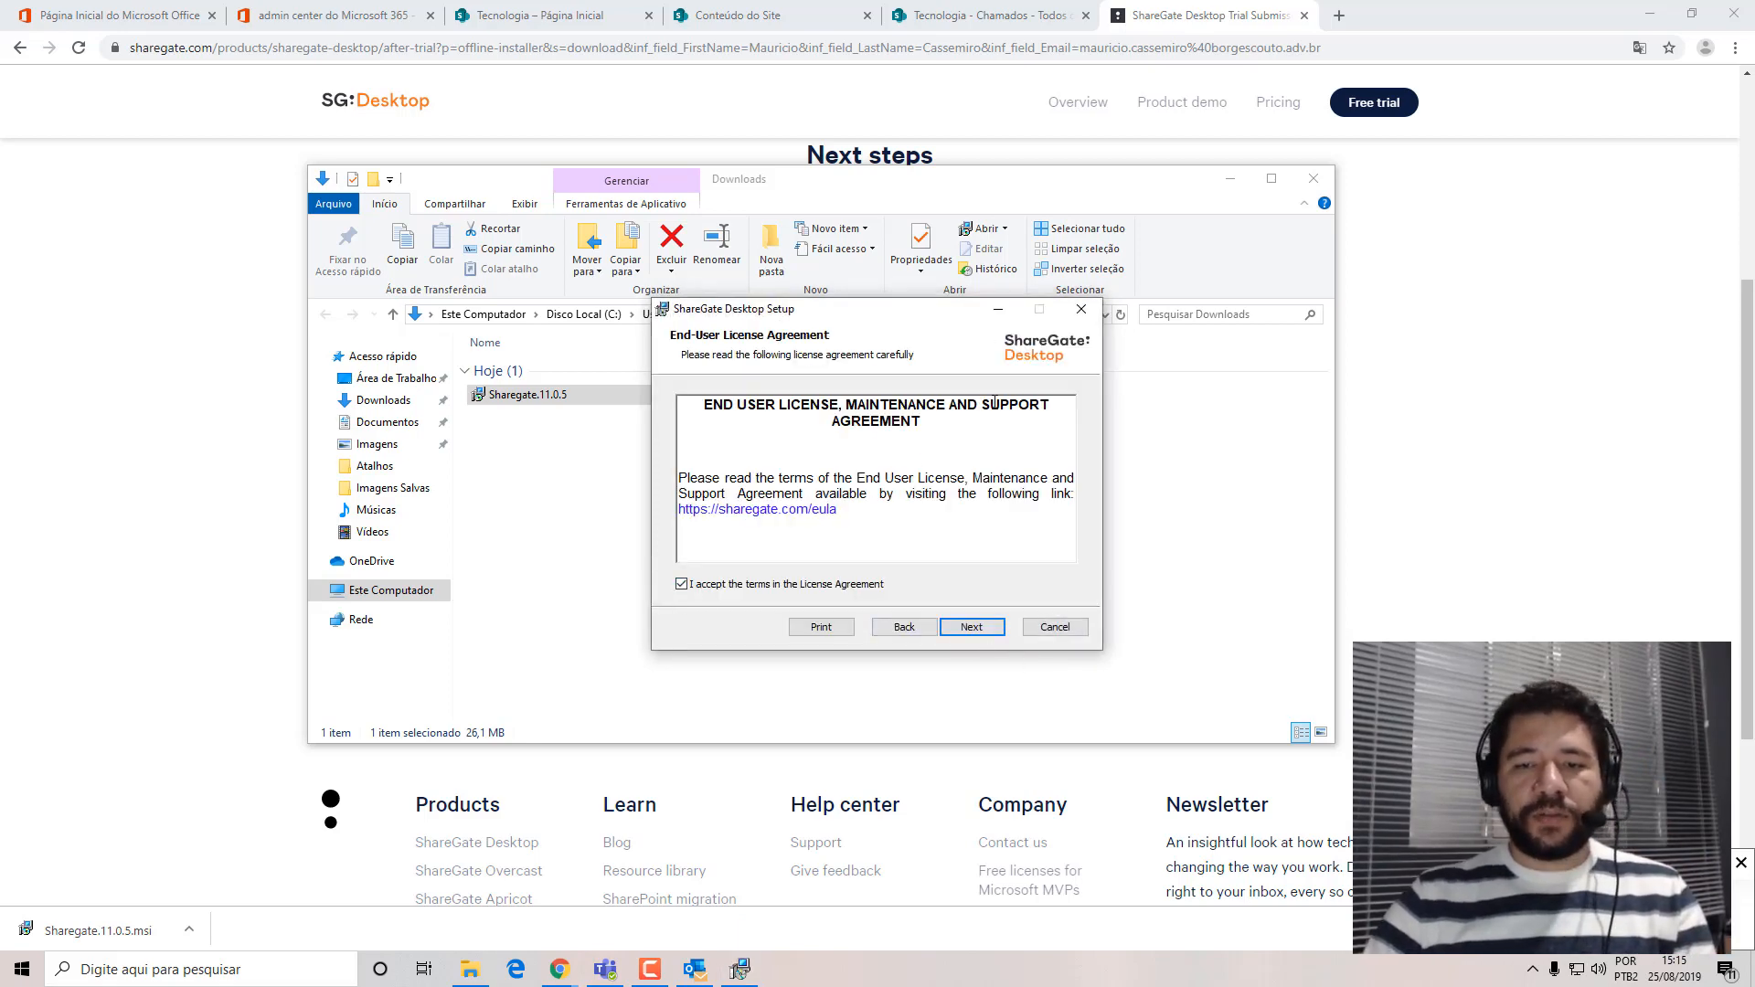
{"action": "left_click", "coordinate": [971, 627]}
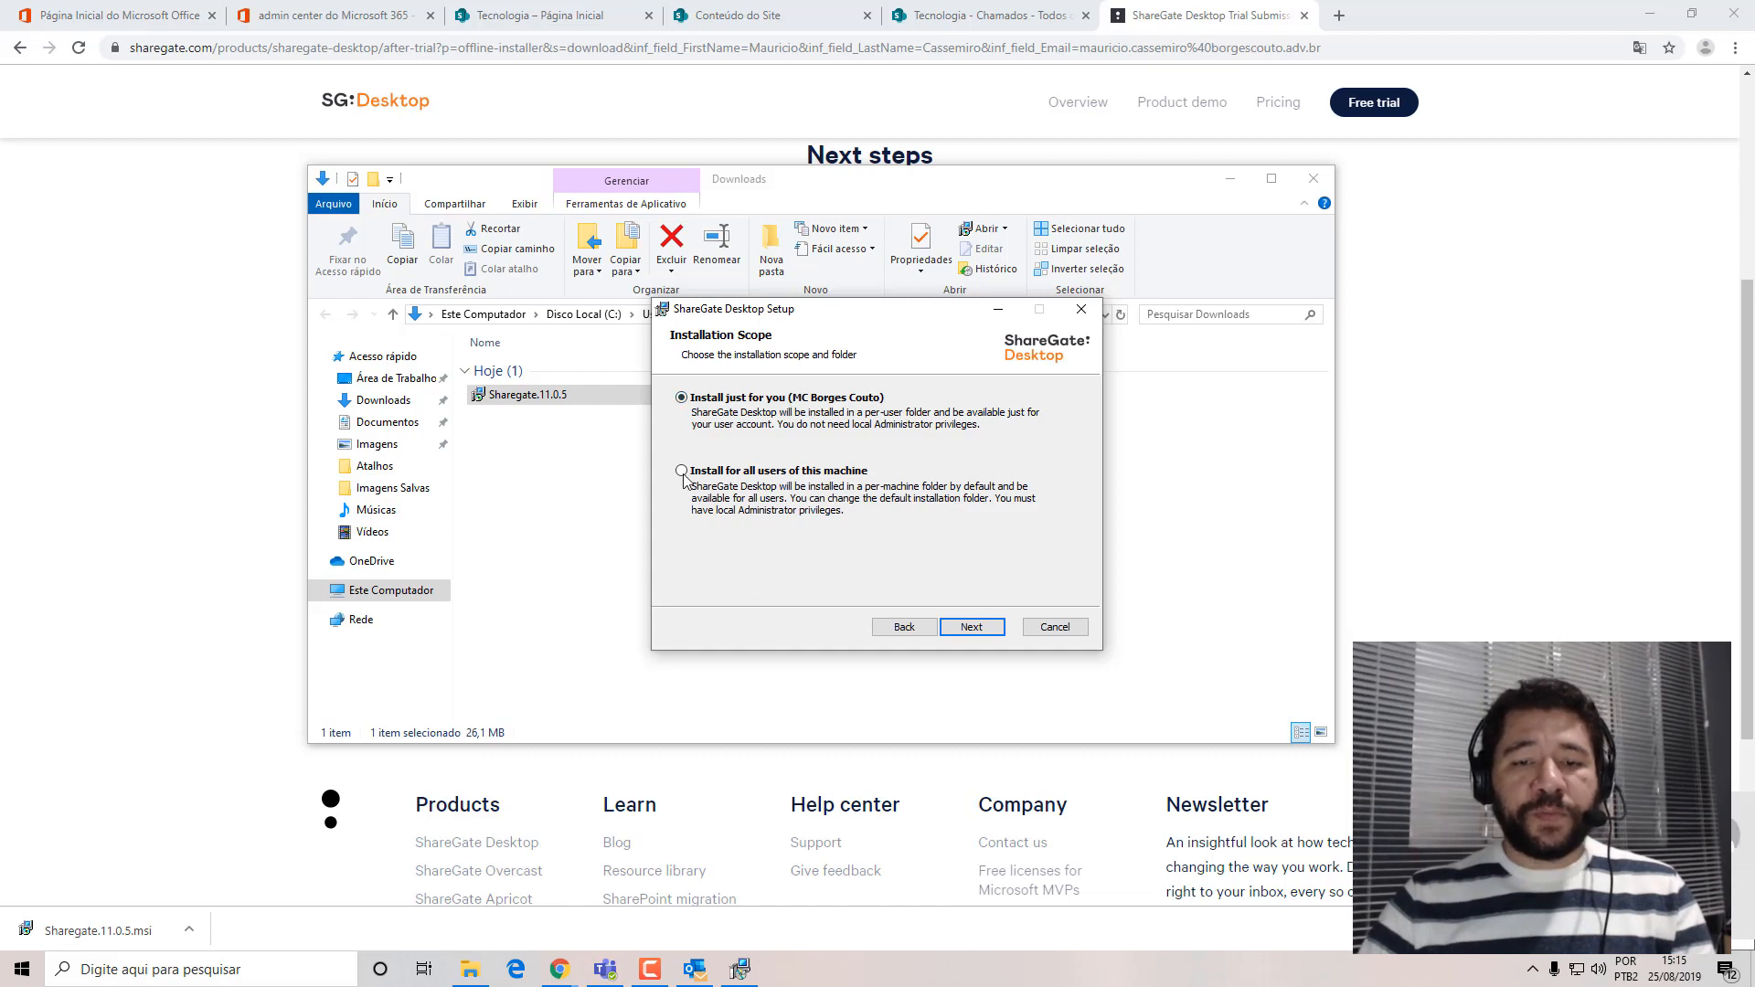
{"action": "left_click", "coordinate": [973, 629]}
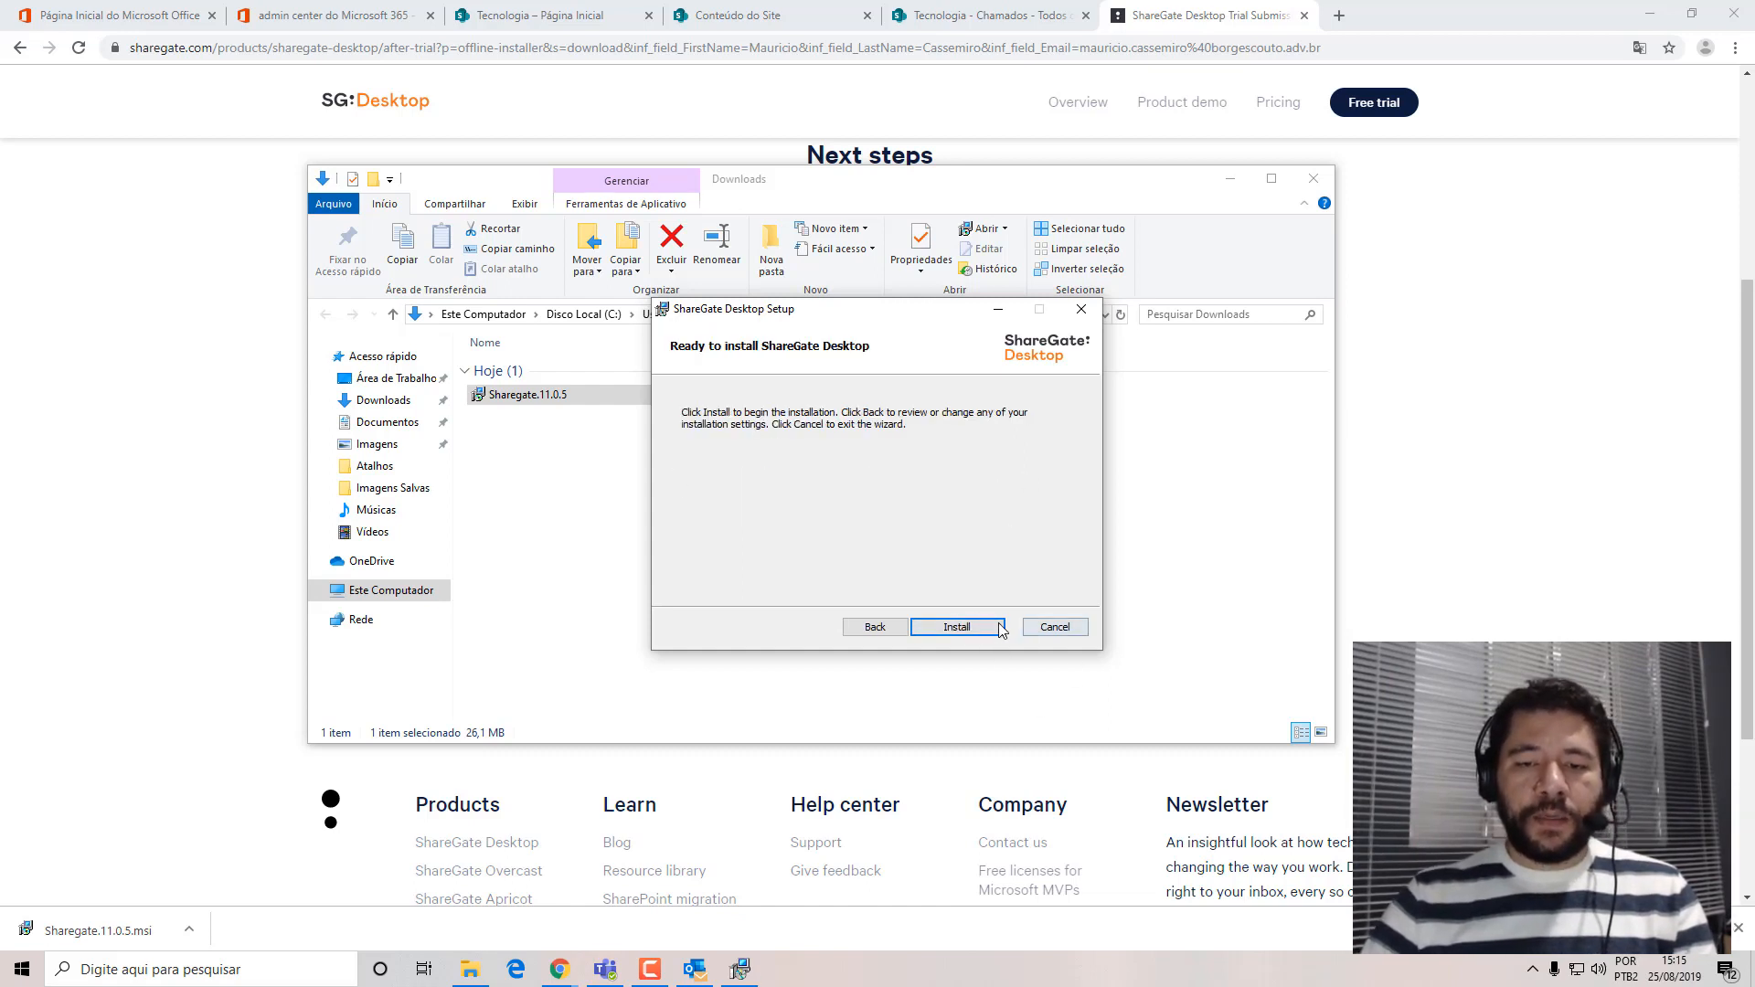
{"action": "left_click", "coordinate": [999, 626]}
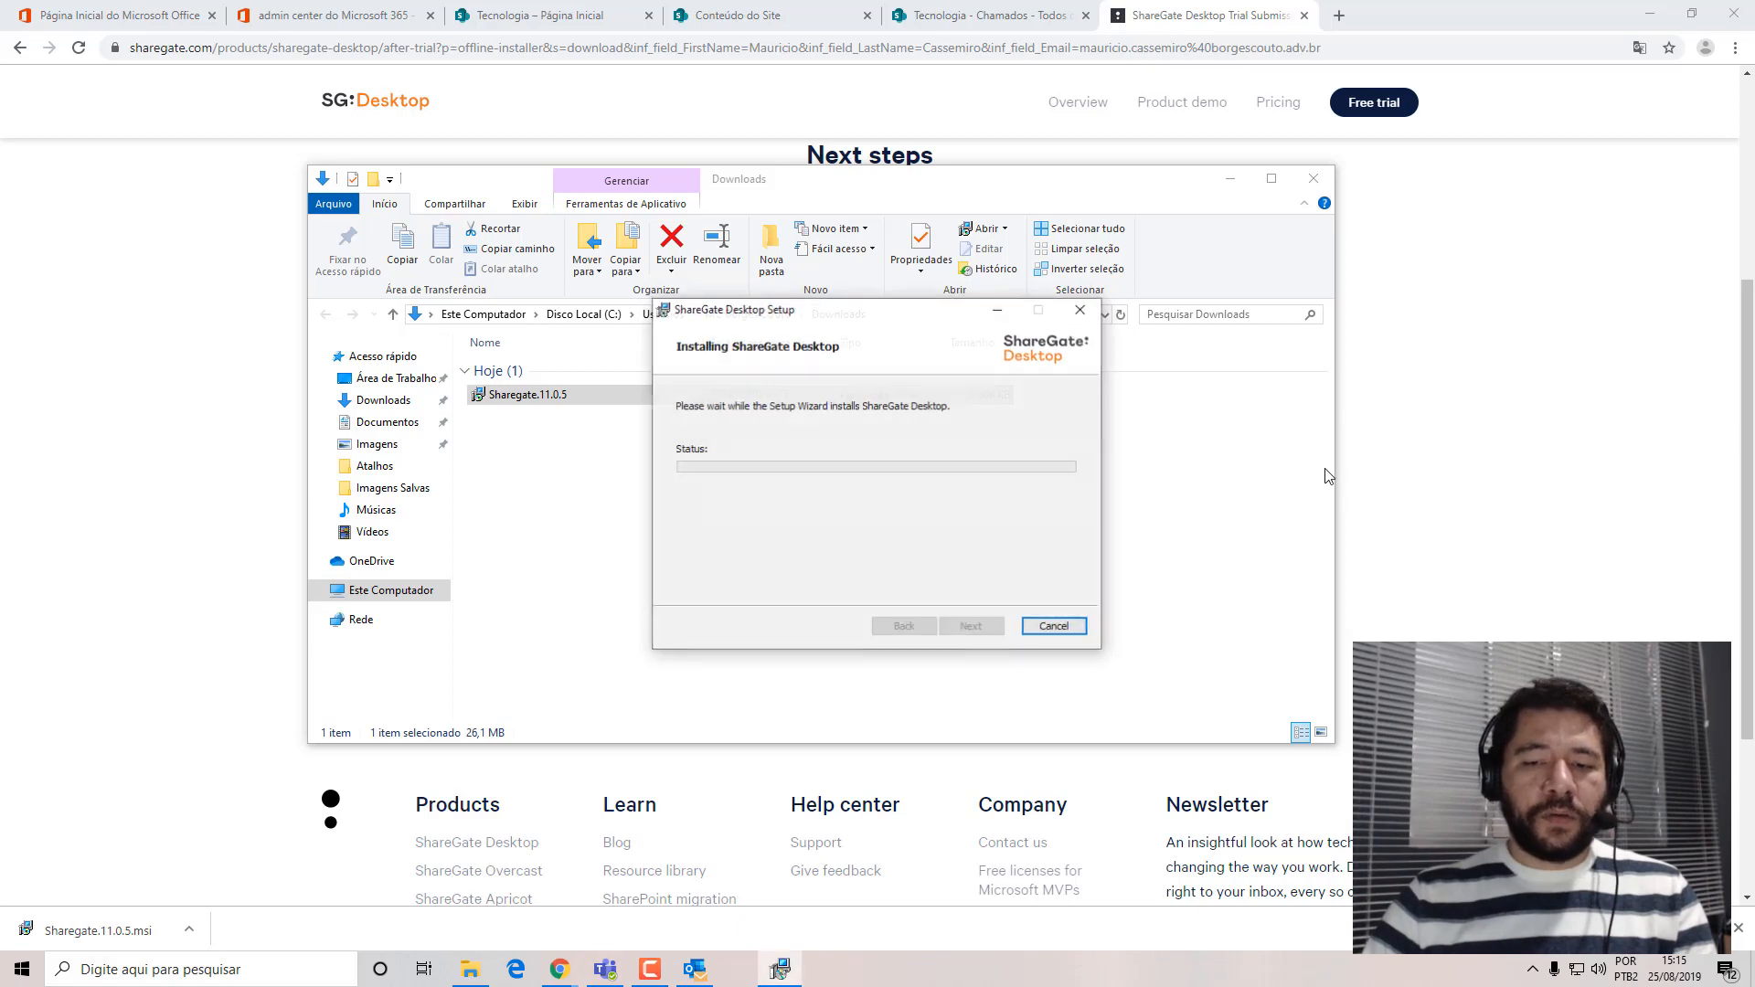
Switch to Outlook and copy the license key from the ShareGate Desktop License Key message.
{"action": "left_click", "coordinate": [696, 976]}
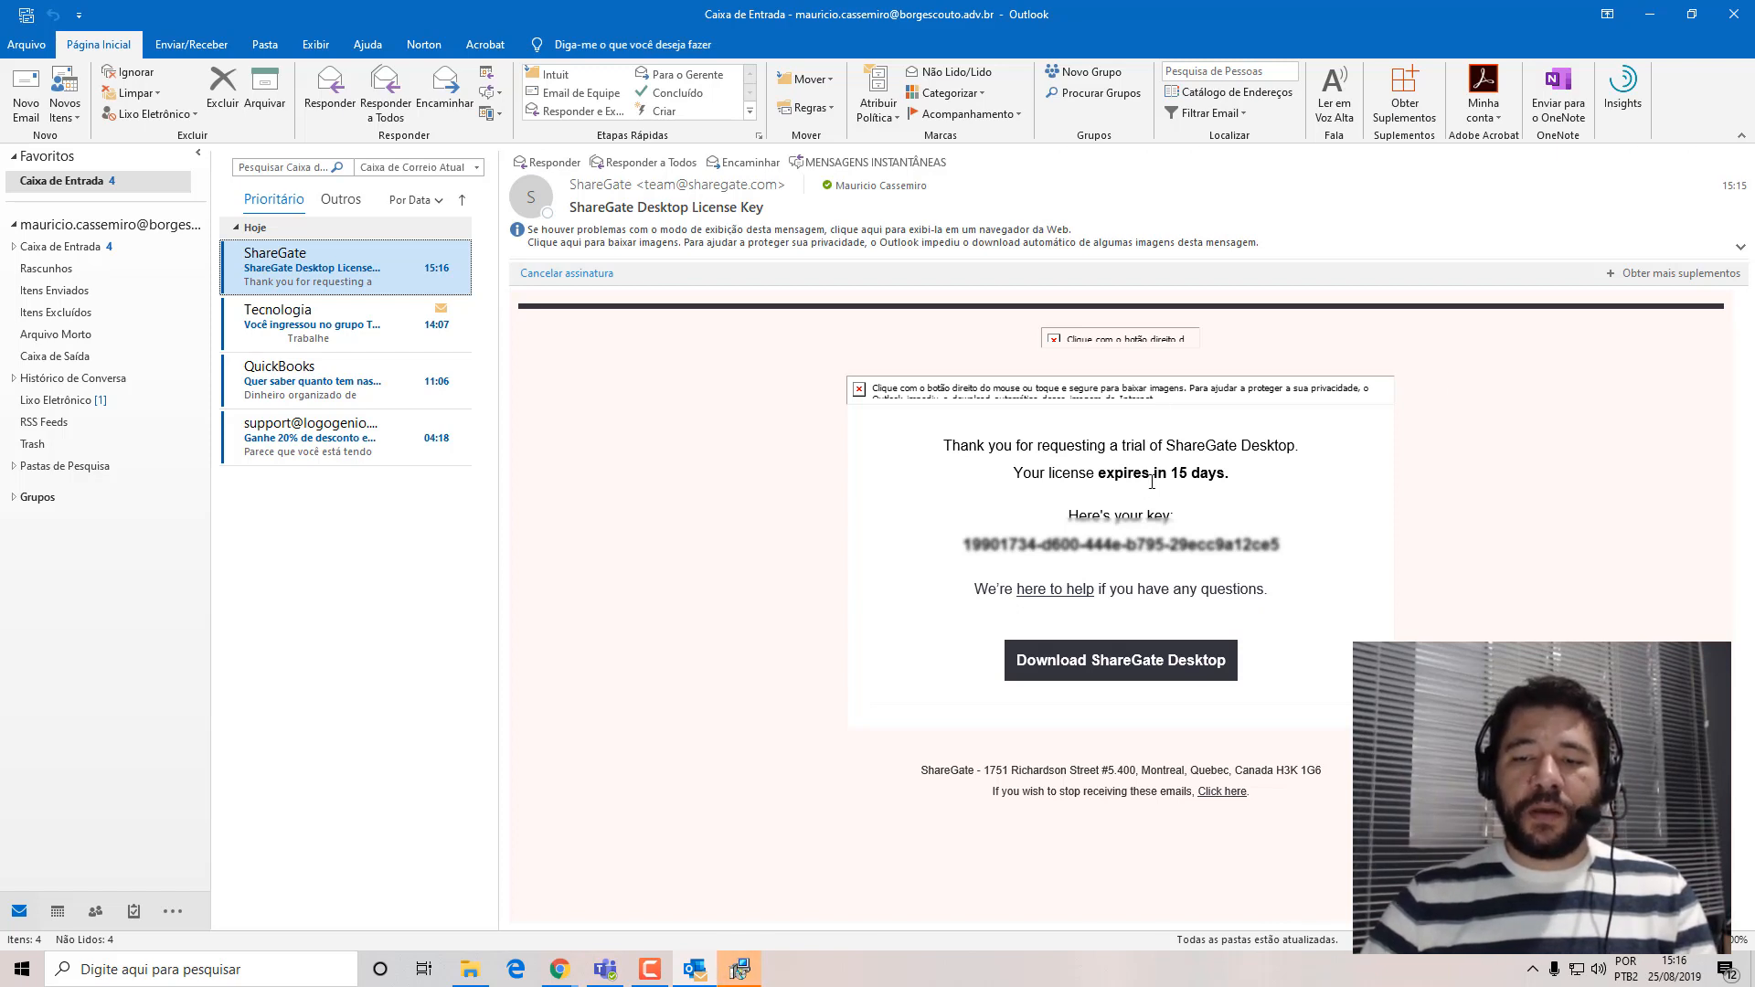
{"action": "left_click_drag", "start_coordinate": [966, 543], "coordinate": [1268, 556]}
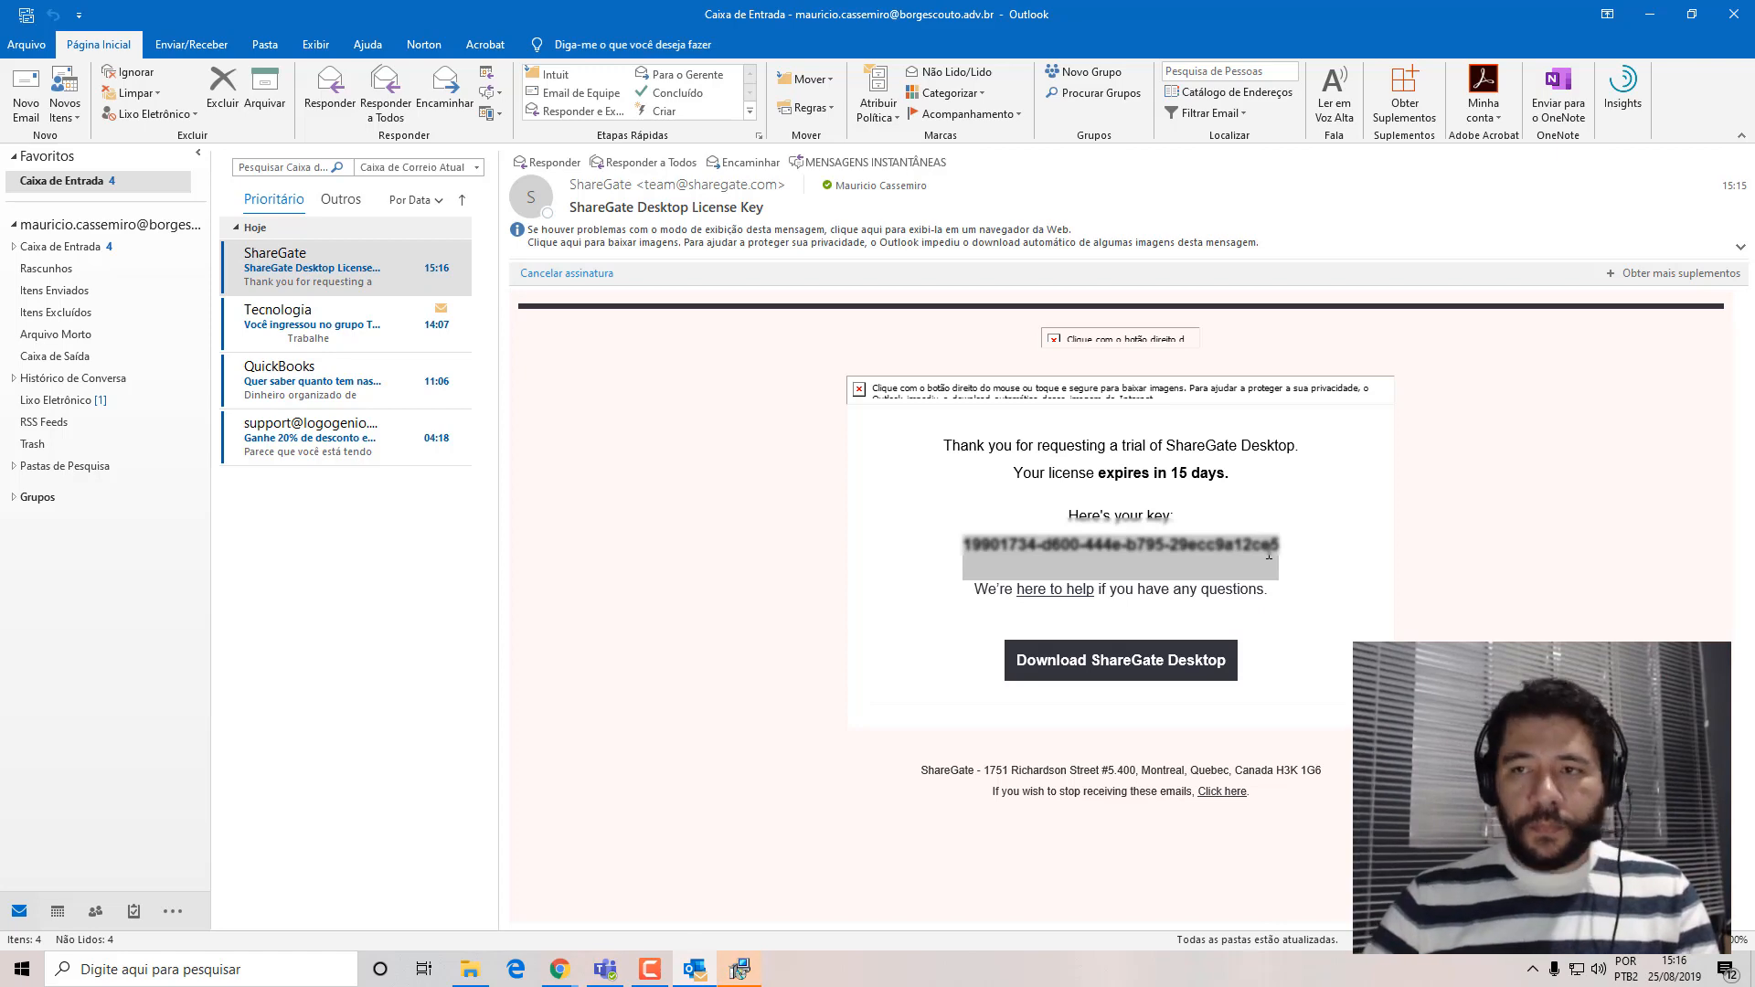
{"action": "left_click", "coordinate": [1651, 14]}
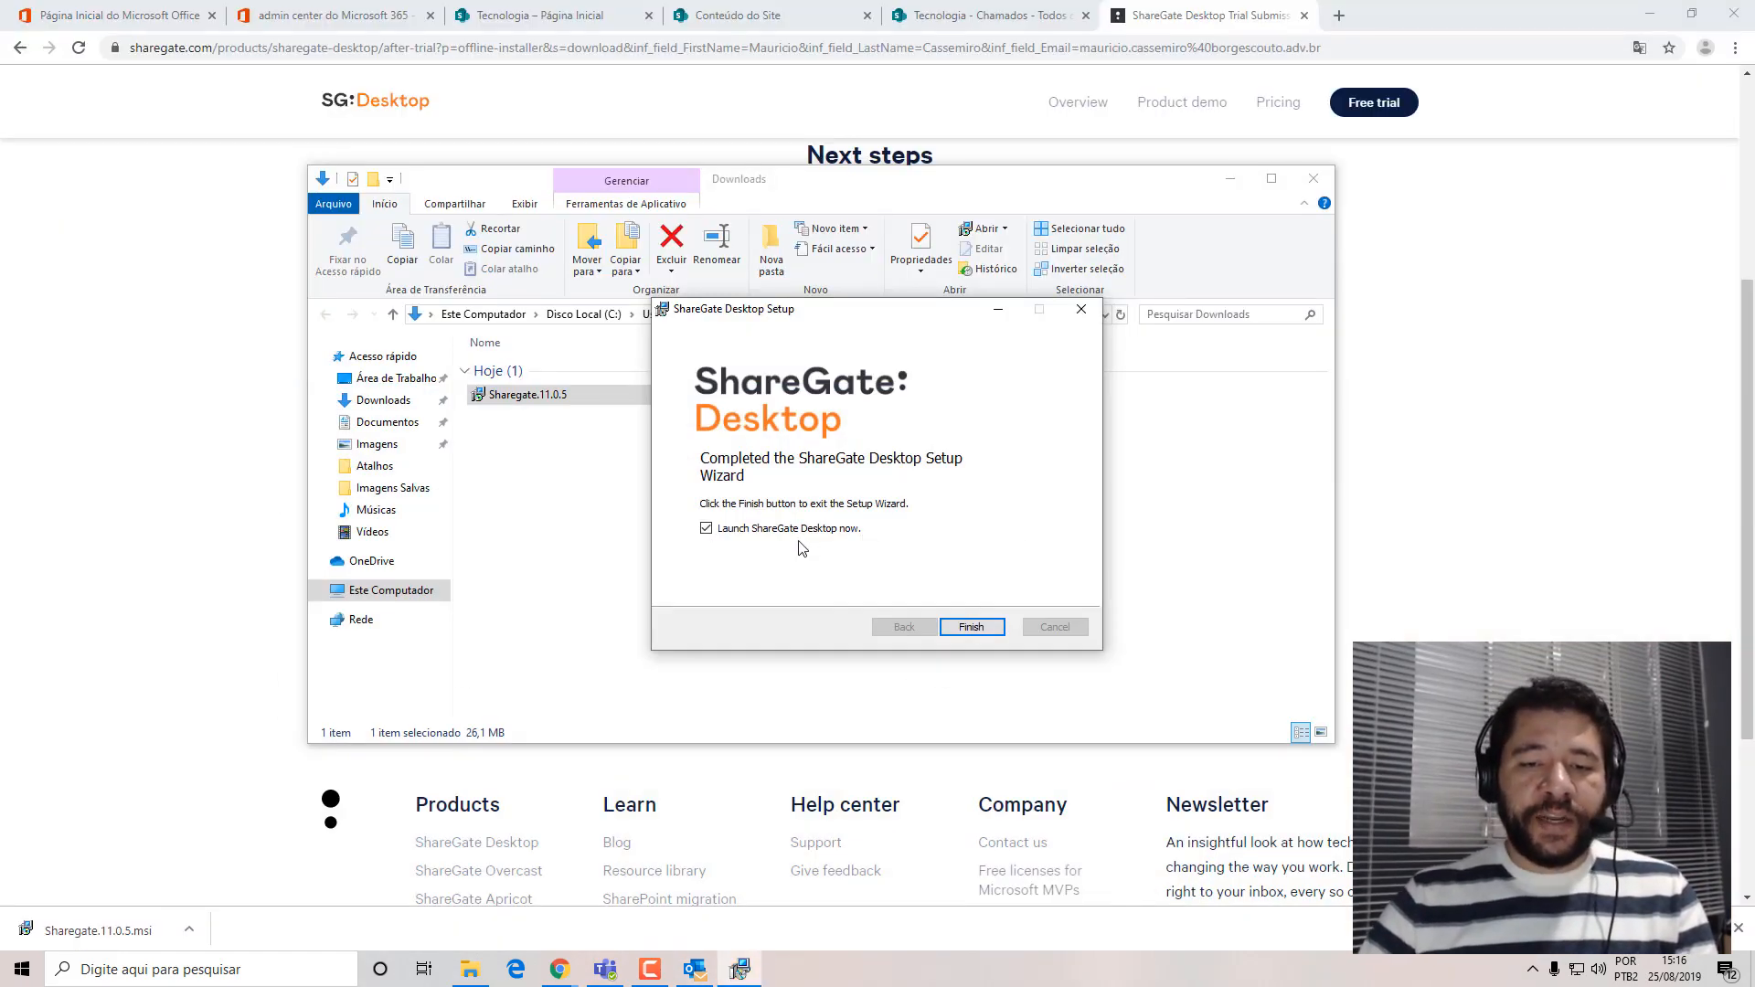
Finish the setup with ShareGate Desktop launched, and activate it with the copied license key.
{"action": "left_click", "coordinate": [971, 627]}
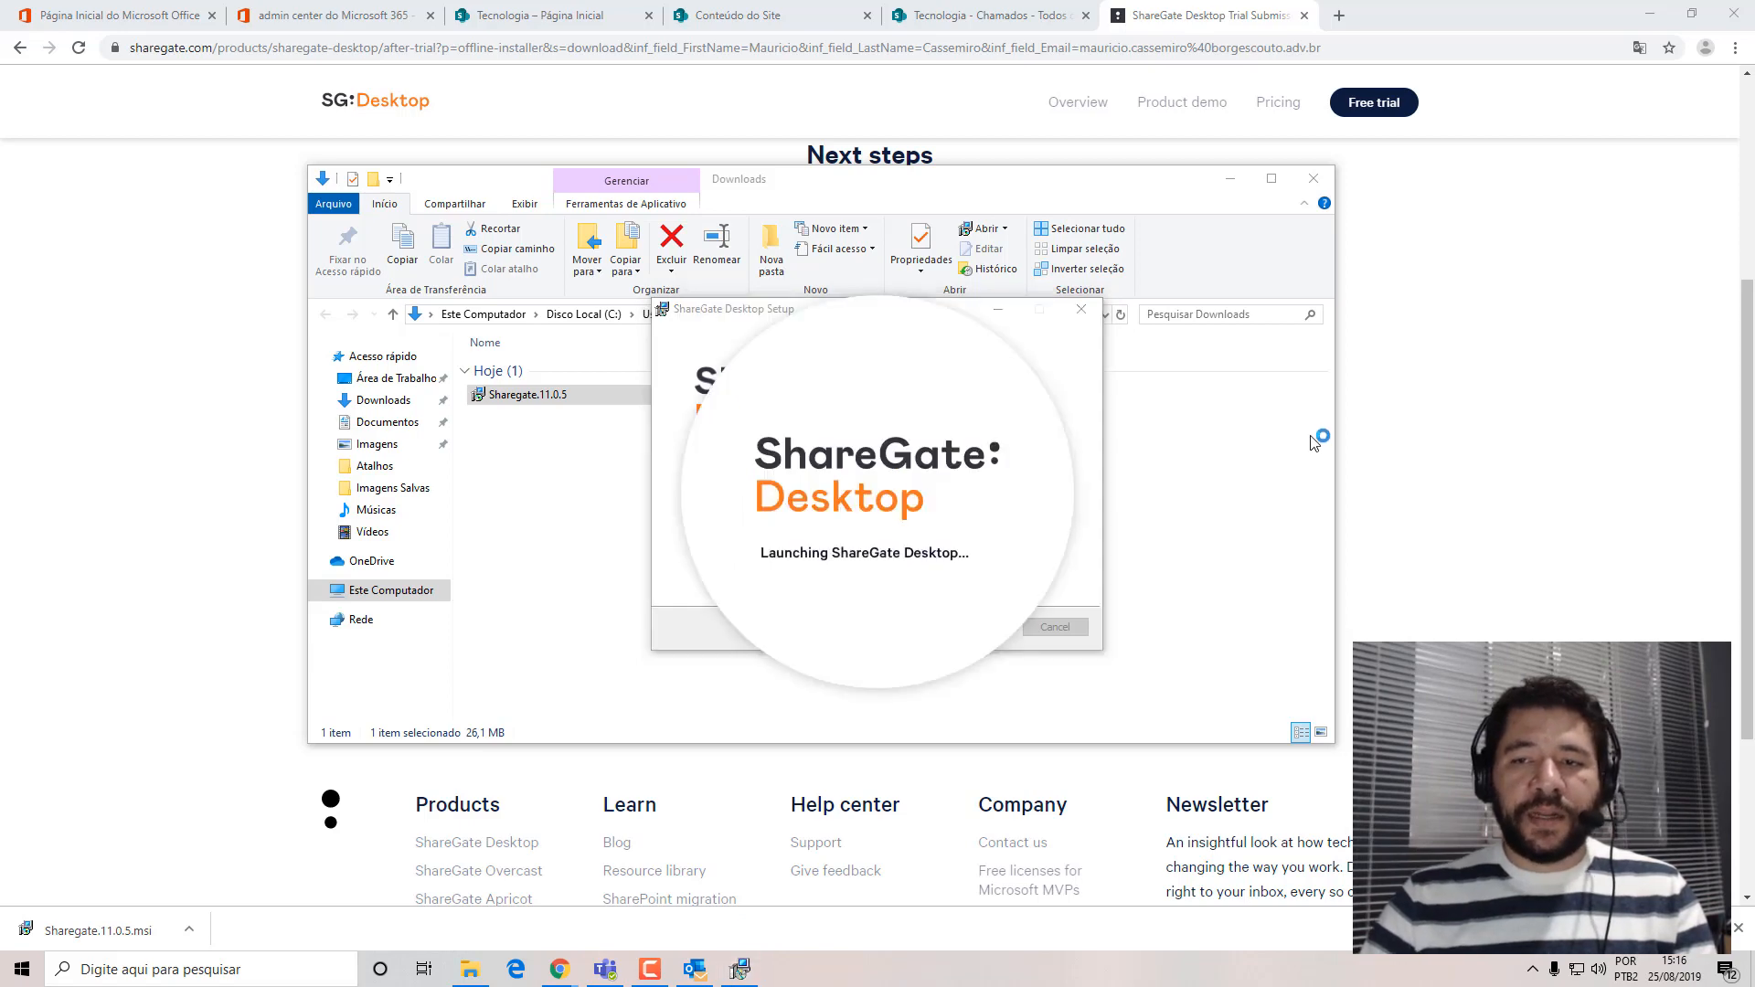
{"action": "left_click", "coordinate": [1313, 176]}
{"action": "left_click", "coordinate": [1651, 15]}
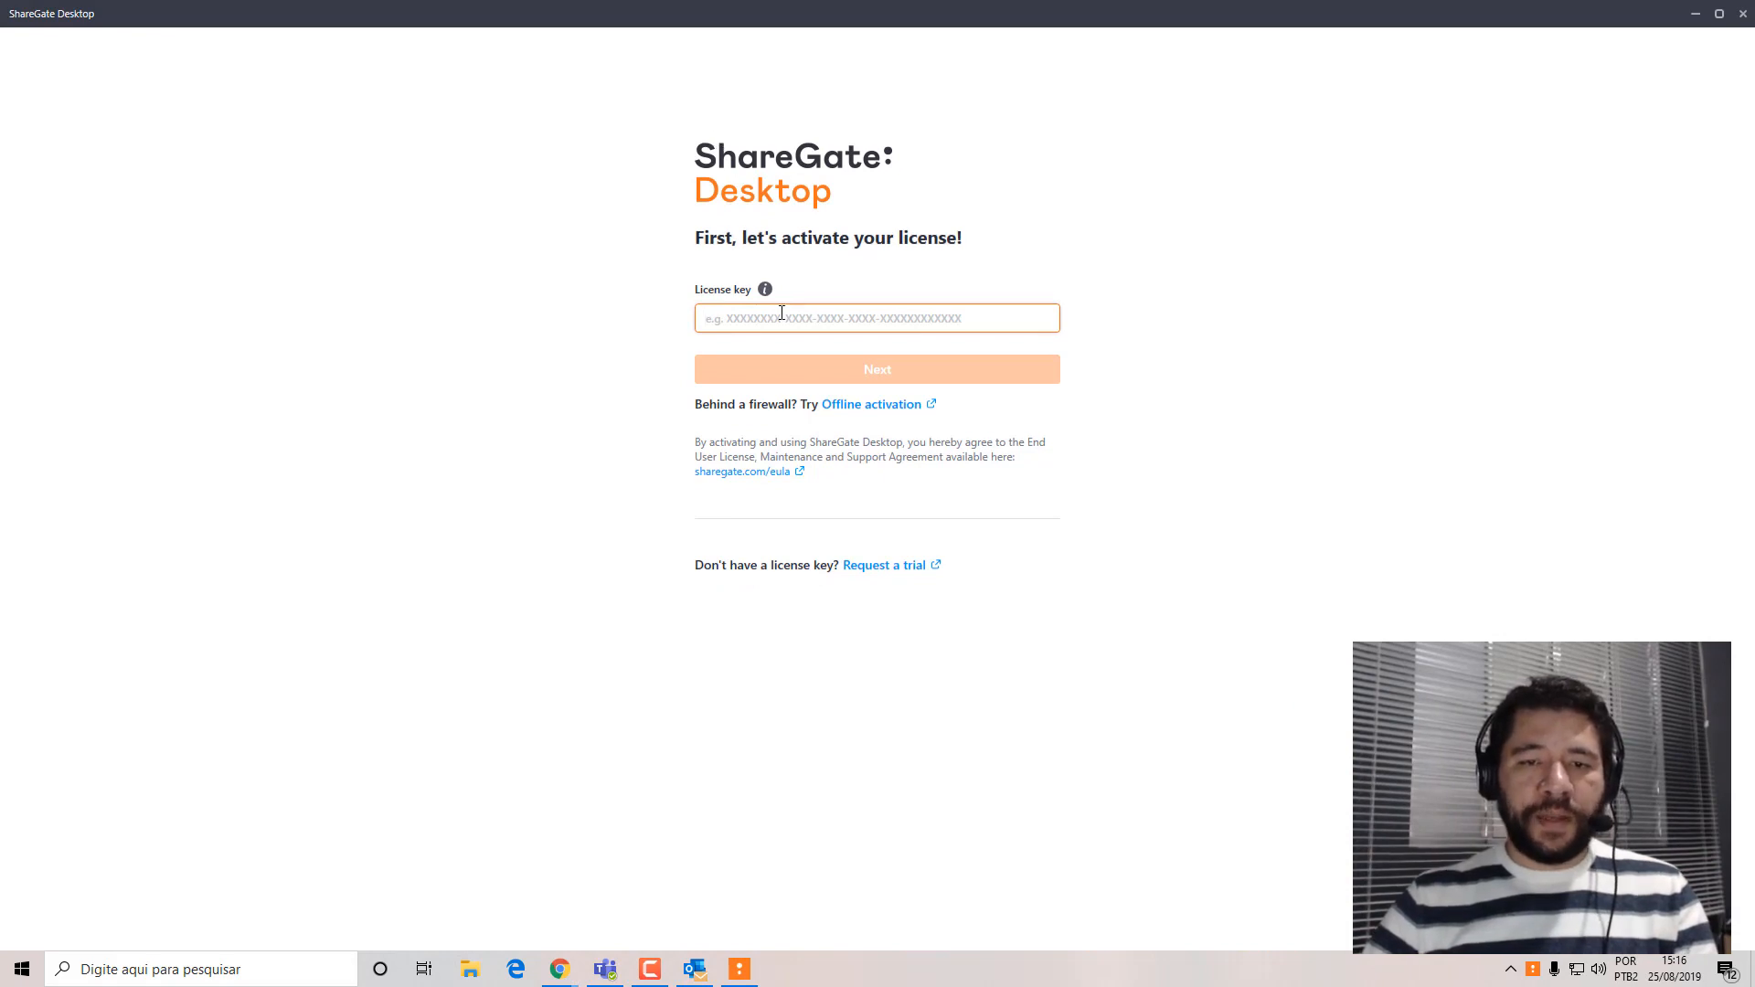
{"action": "key", "text": "ctrl+v"}
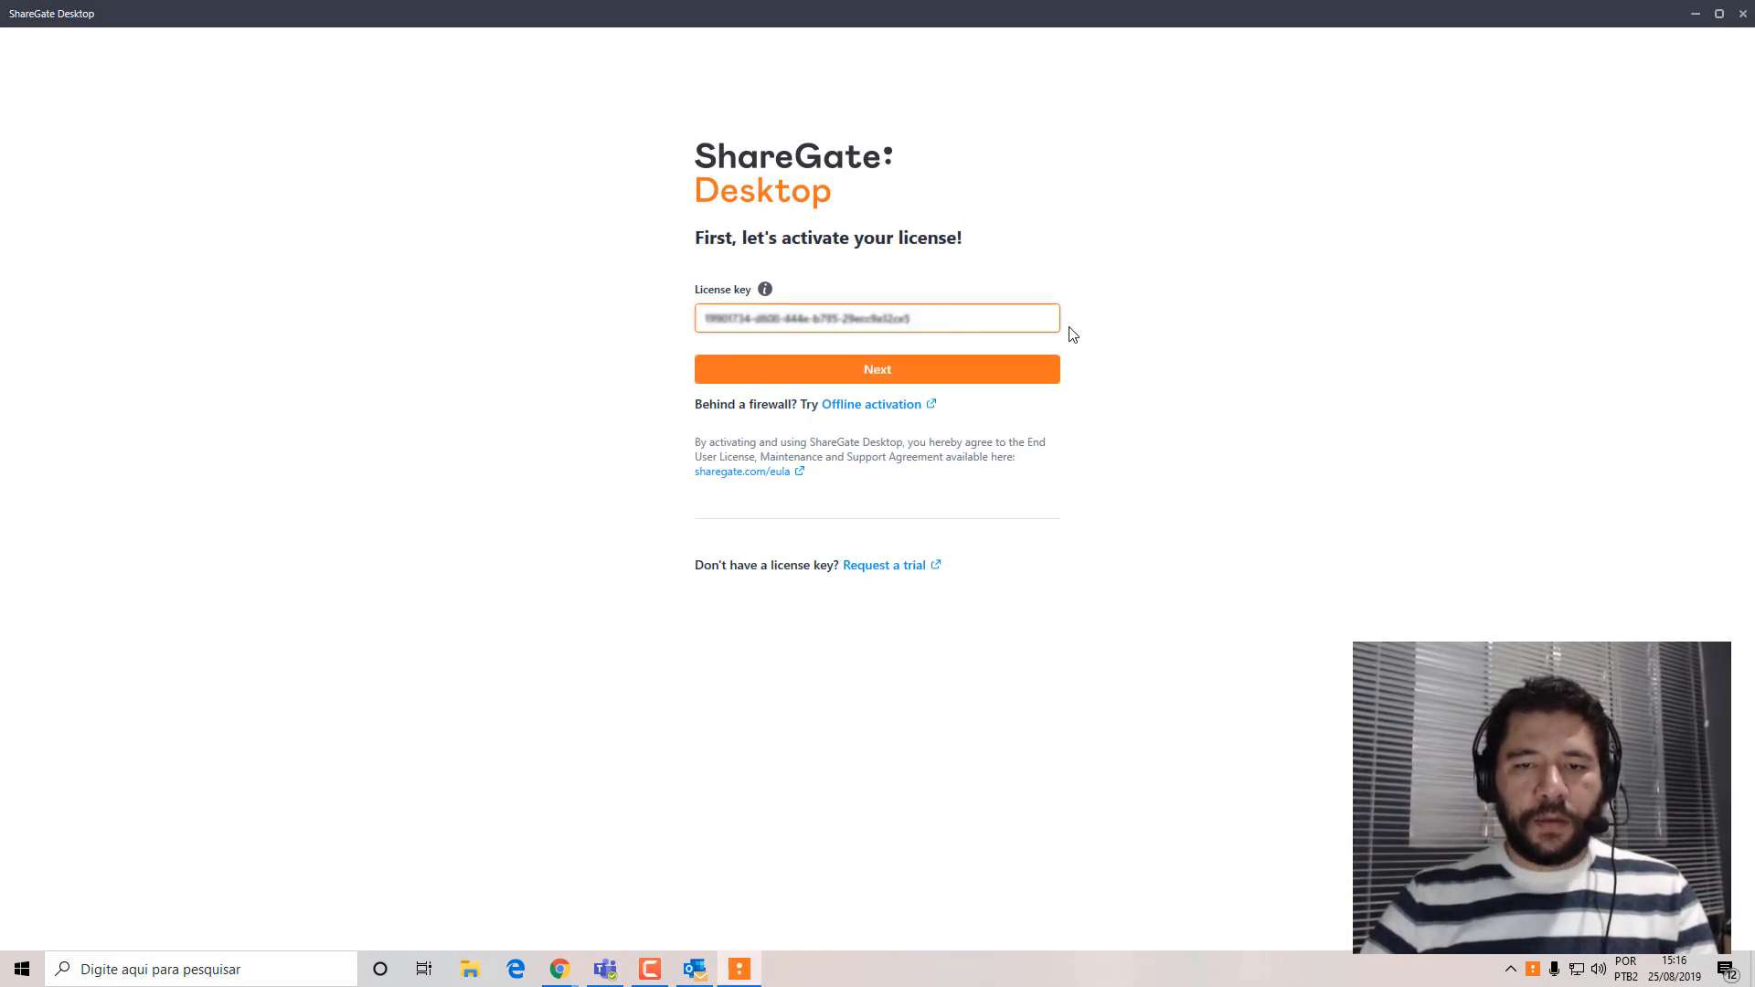
{"action": "left_click", "coordinate": [1022, 371]}
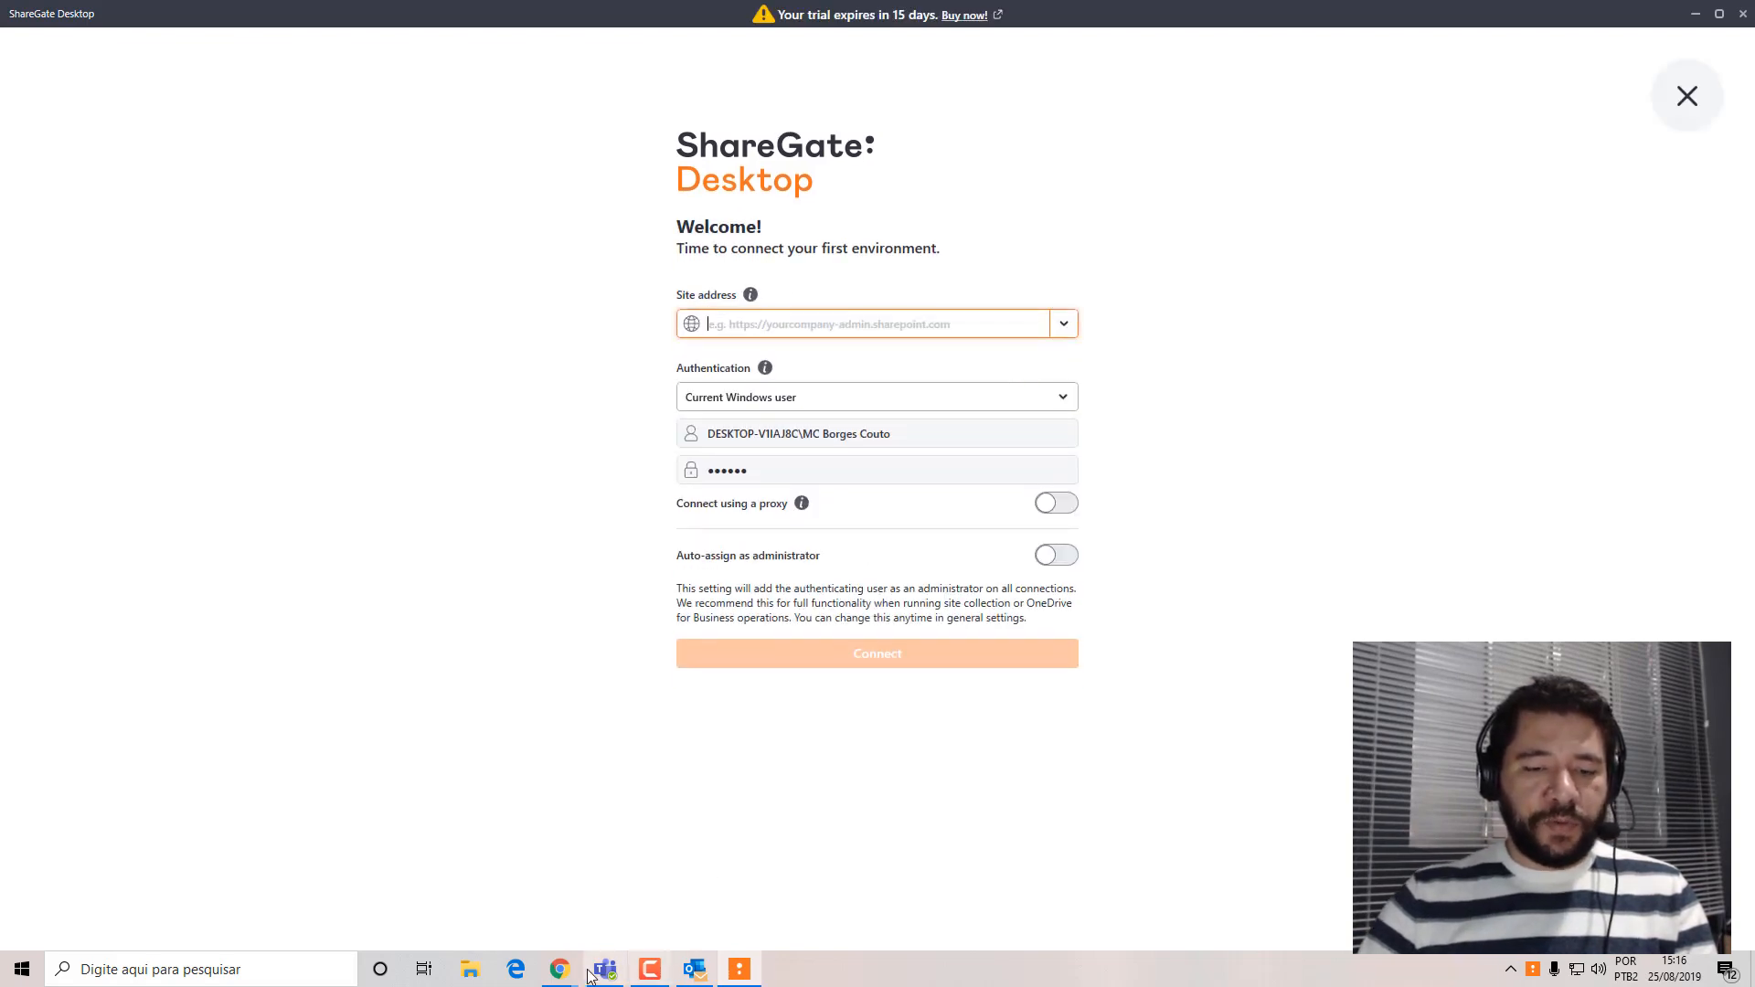
Switch to Chrome, close the ShareGate trial page, and copy the Tecnologia site's base address from the Chamados list URL.
{"action": "mouse_move", "coordinate": [559, 969]}
{"action": "left_click", "coordinate": [465, 888]}
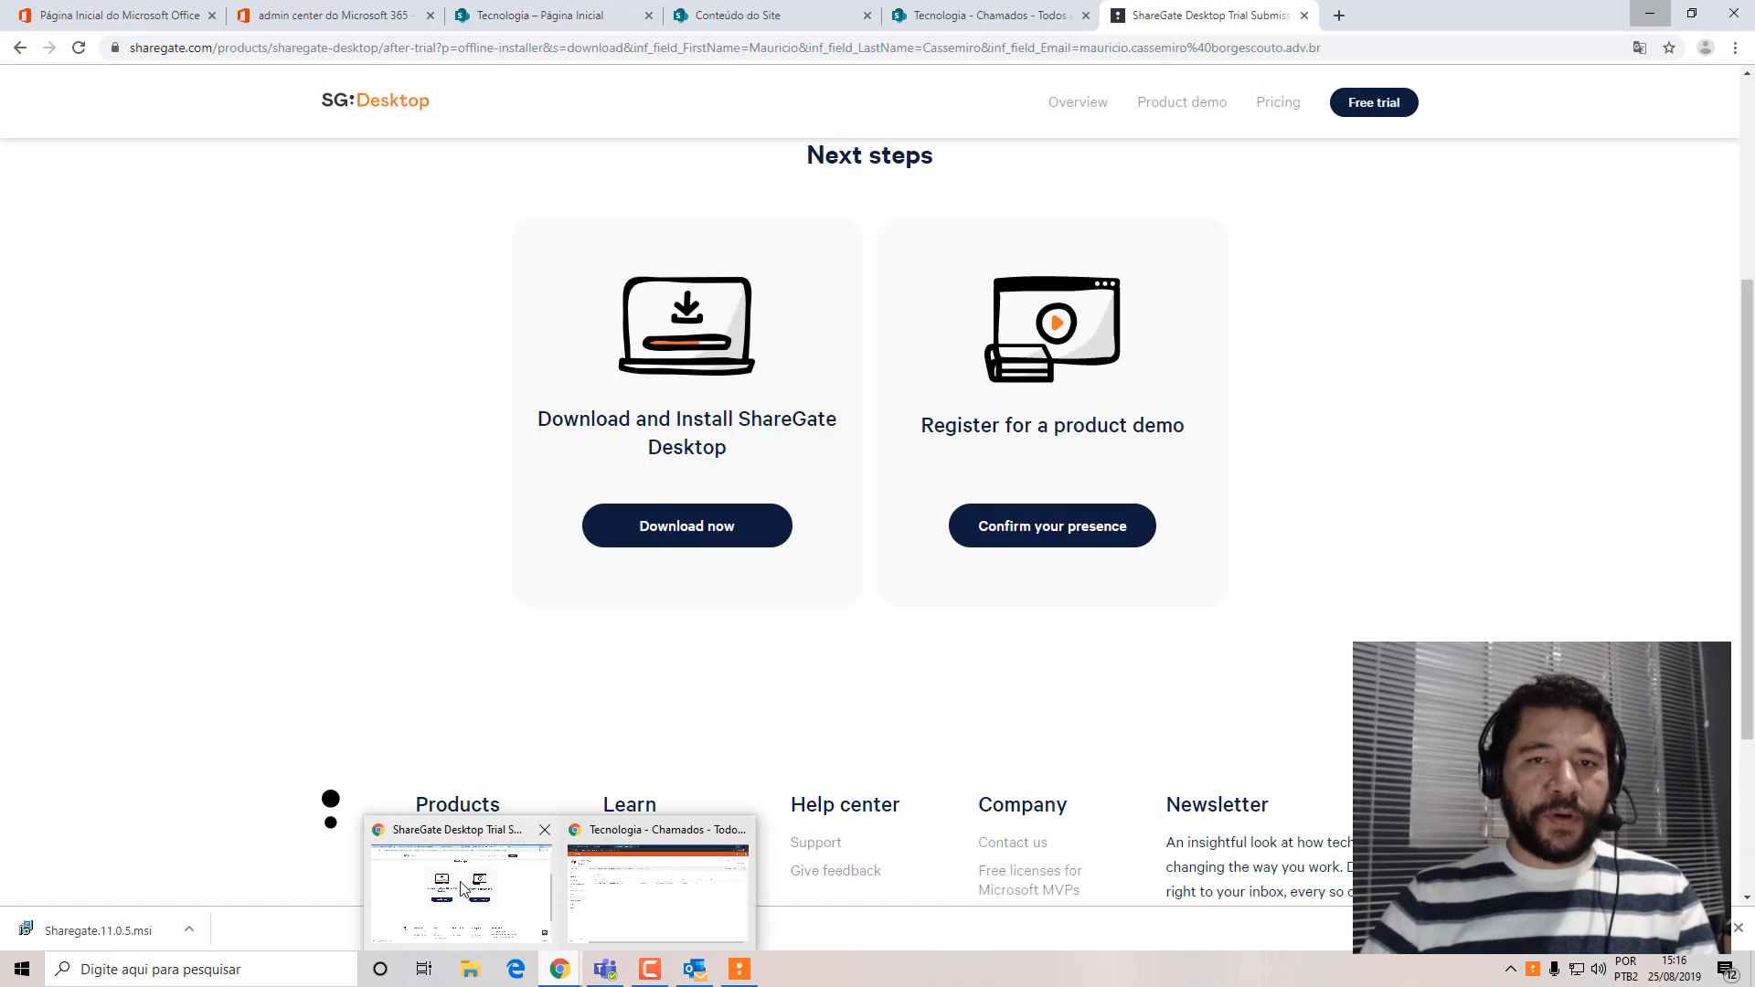
{"action": "left_click", "coordinate": [1303, 15]}
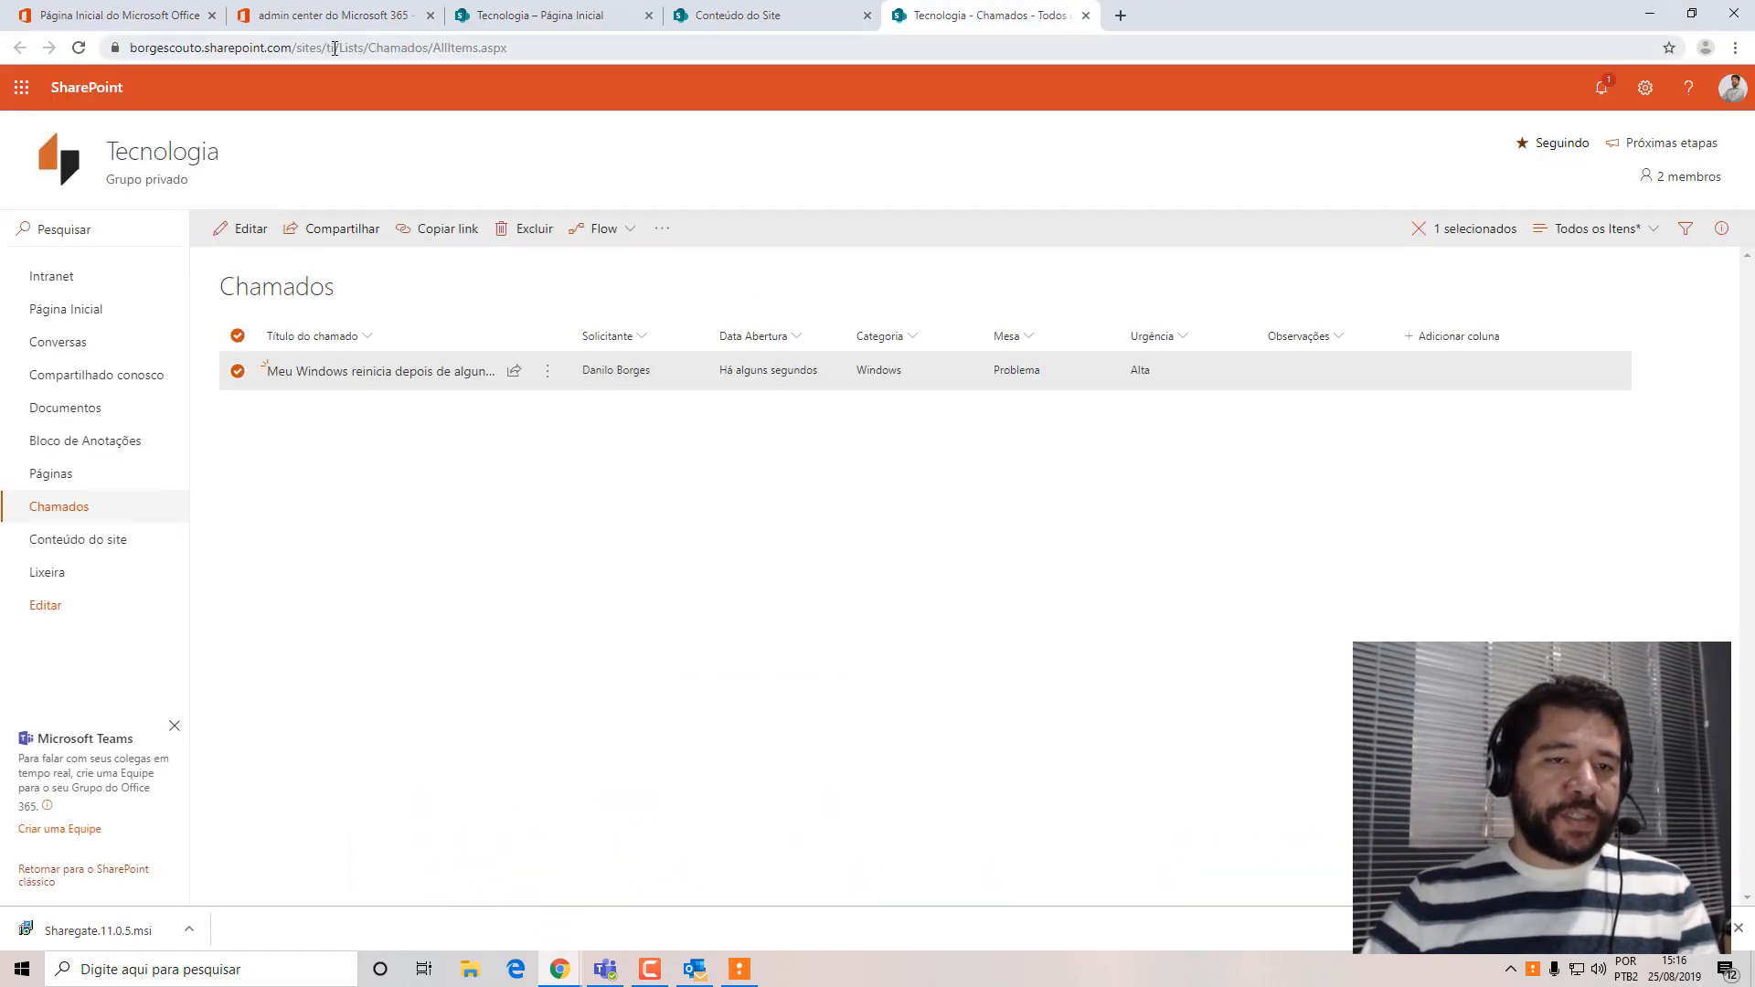
{"action": "left_click_drag", "start_coordinate": [335, 48], "coordinate": [129, 47]}
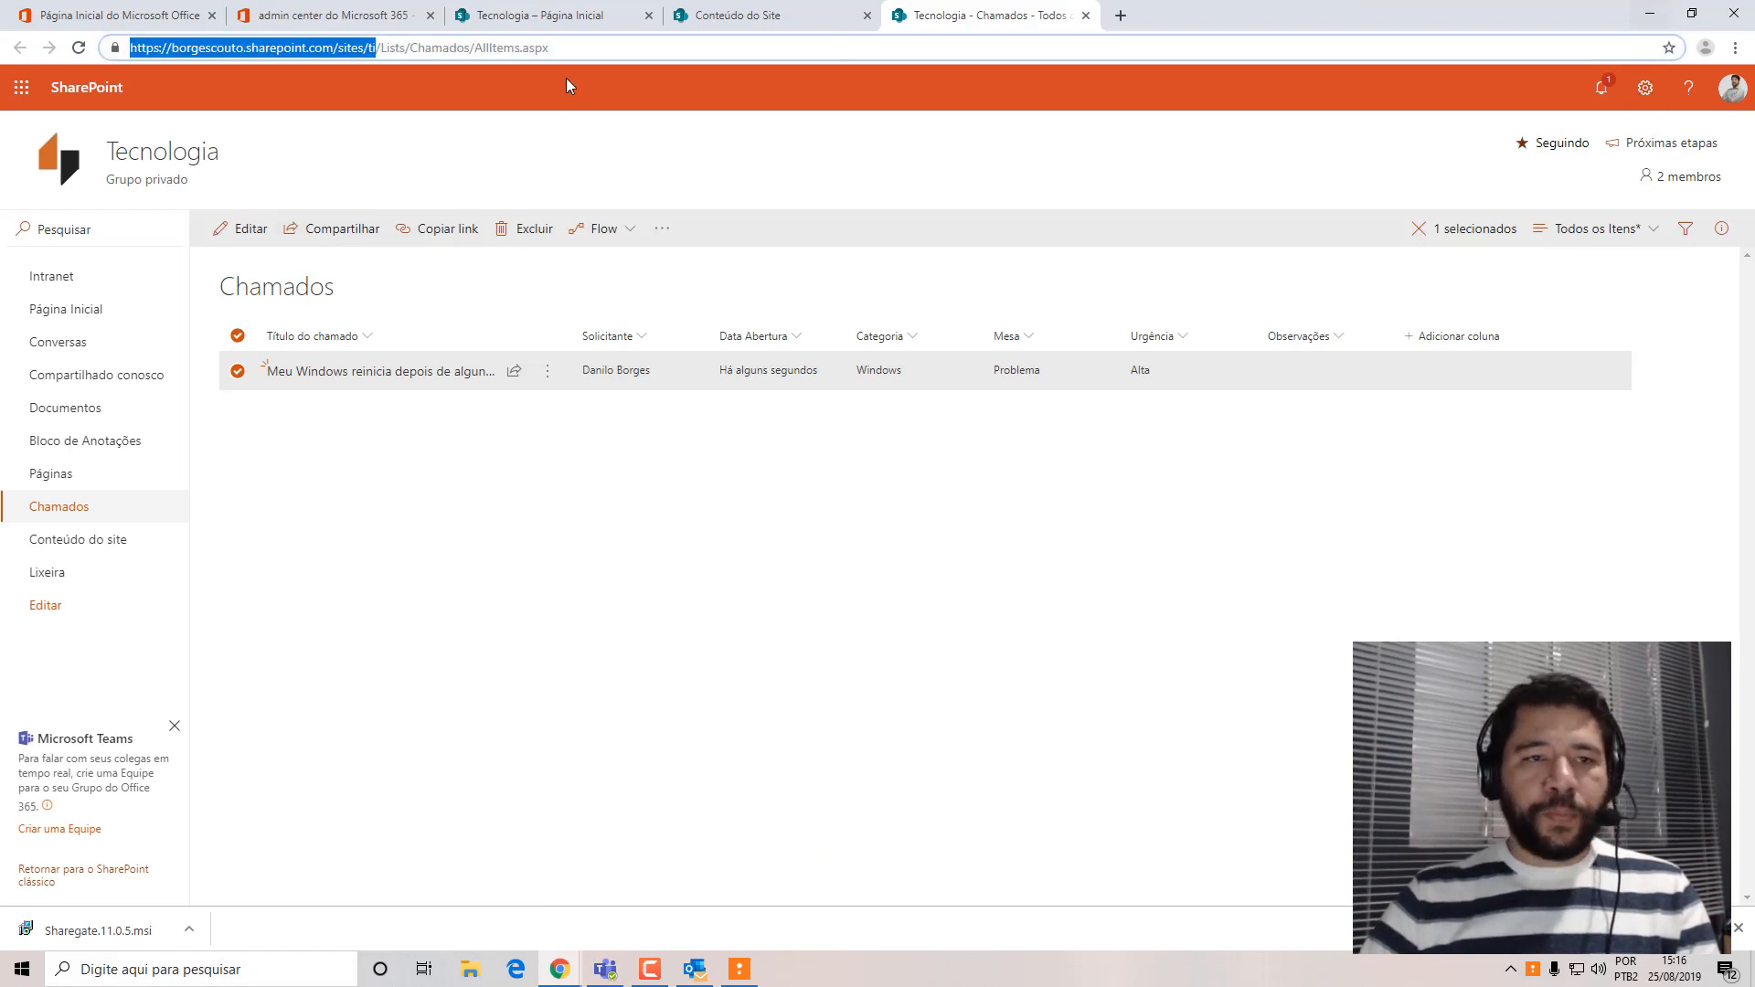
{"action": "left_click", "coordinate": [472, 94]}
{"action": "left_click", "coordinate": [287, 48]}
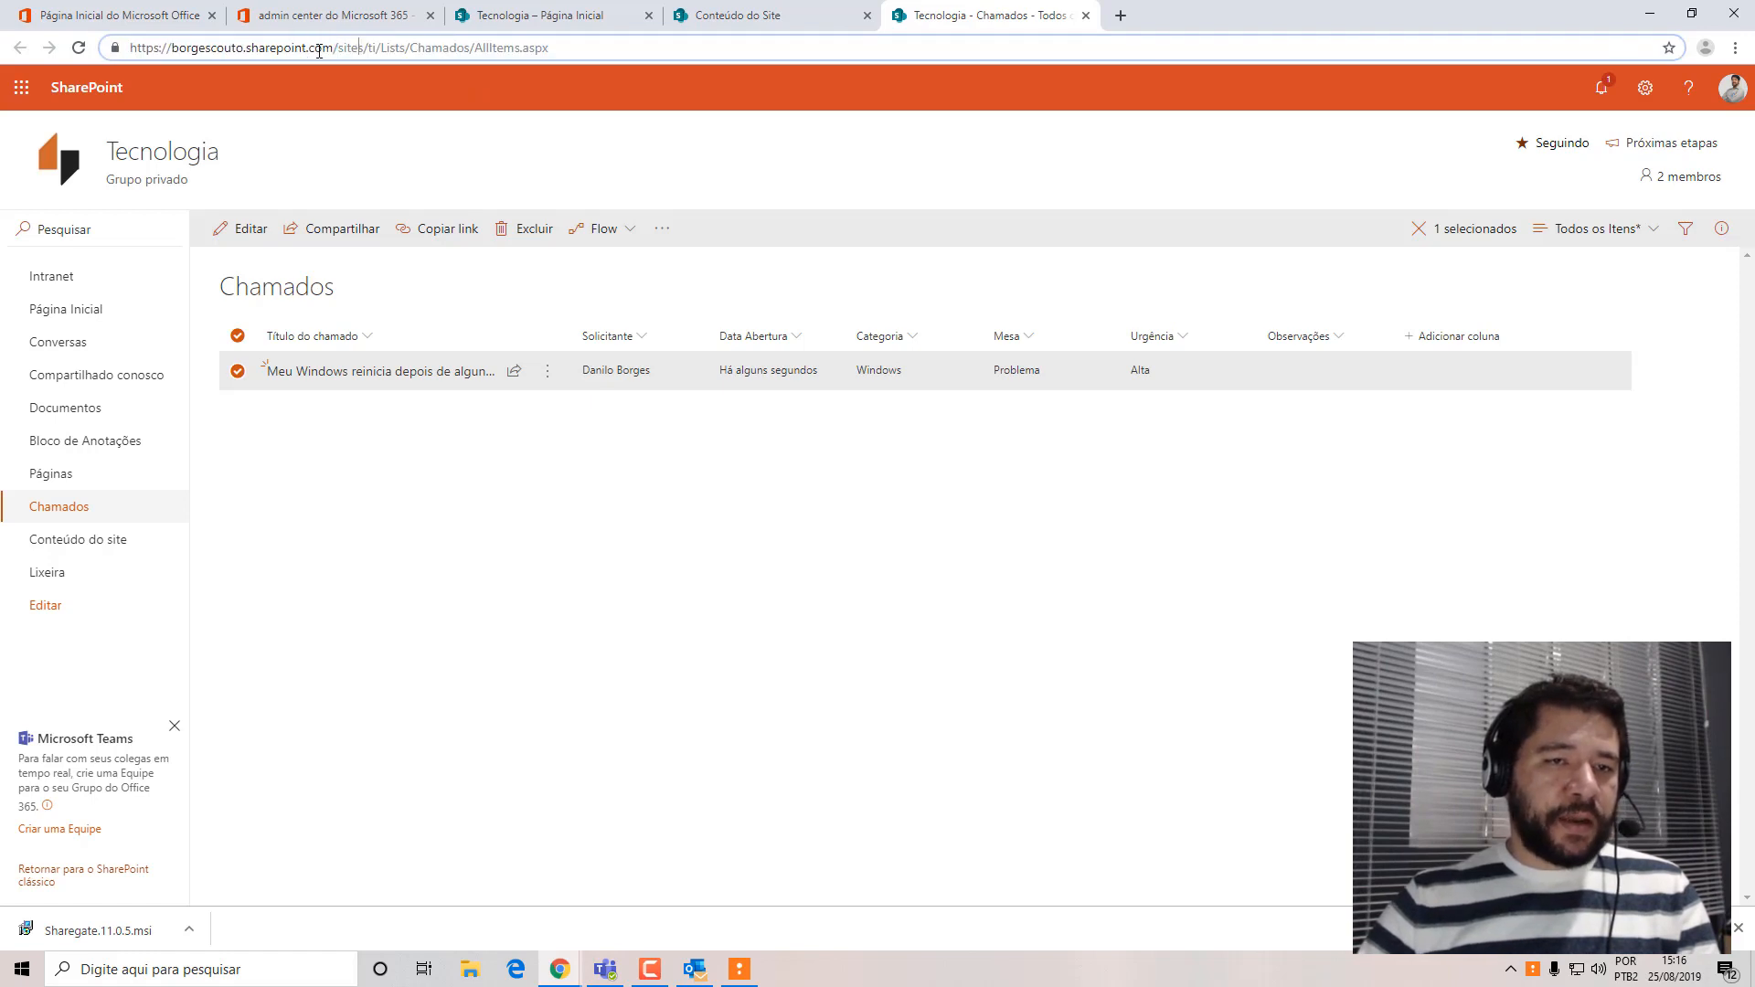
{"action": "left_click_drag", "start_coordinate": [333, 47], "coordinate": [129, 47]}
{"action": "key", "text": "ctrl+c"}
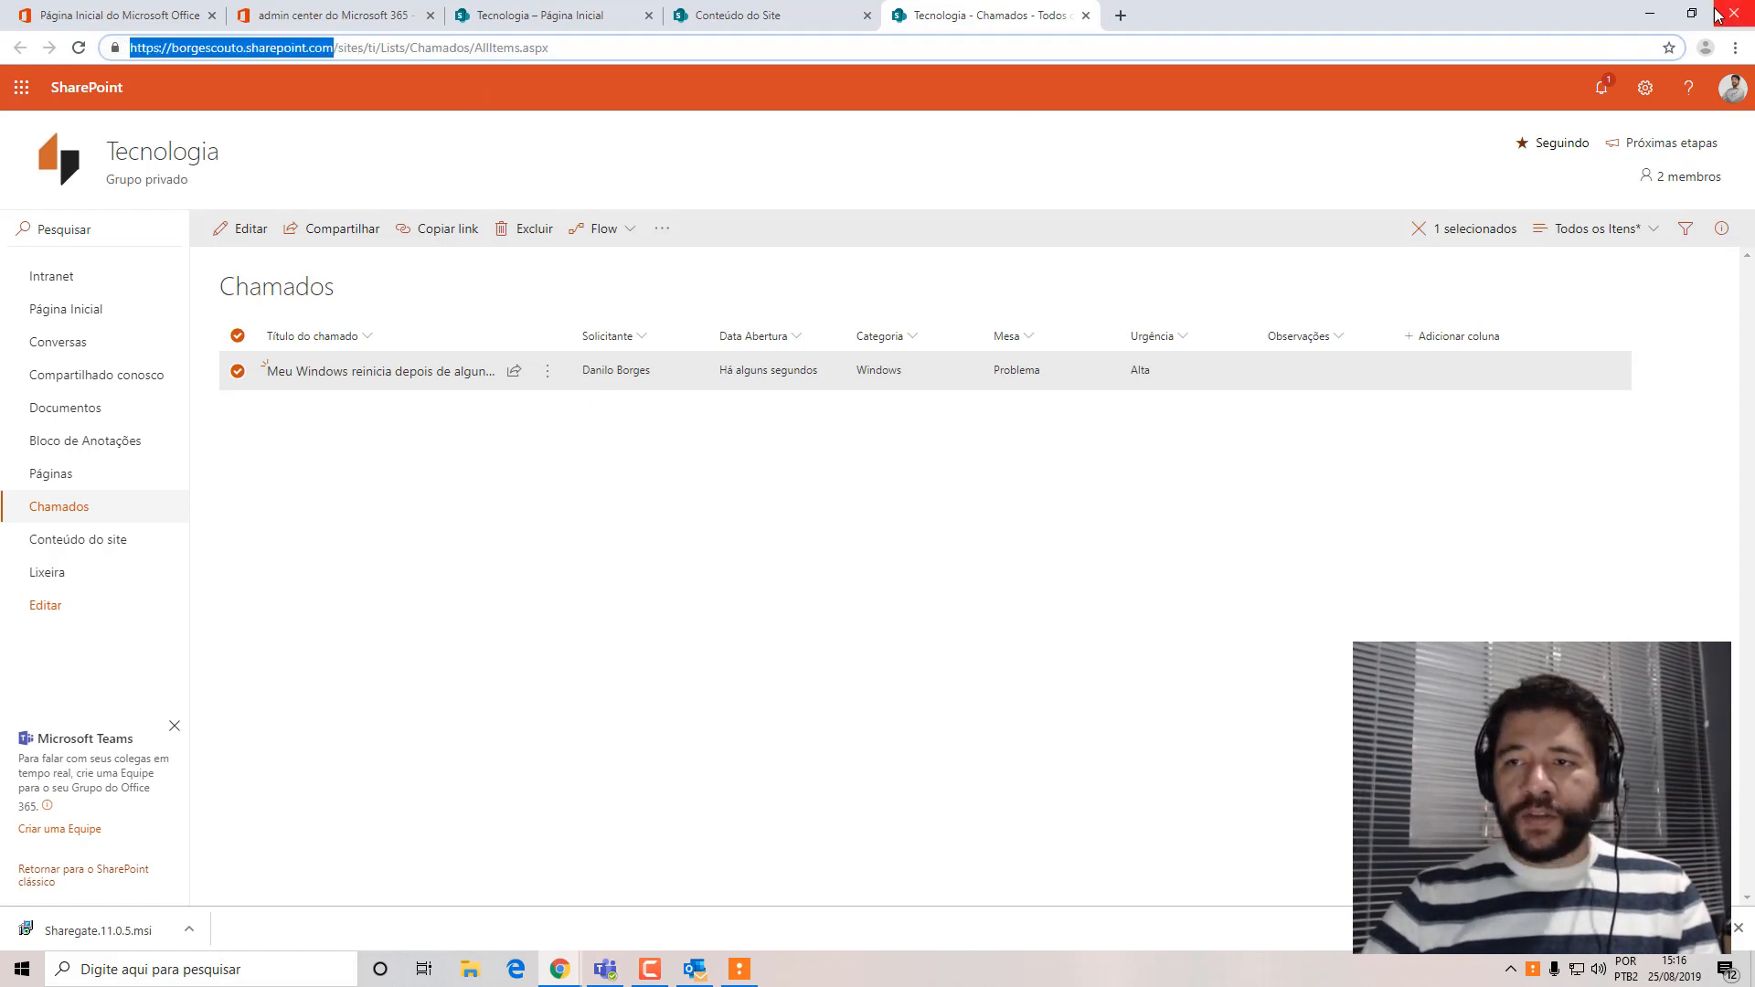
{"action": "left_click", "coordinate": [1632, 18]}
{"action": "key", "text": "ctrl+v"}
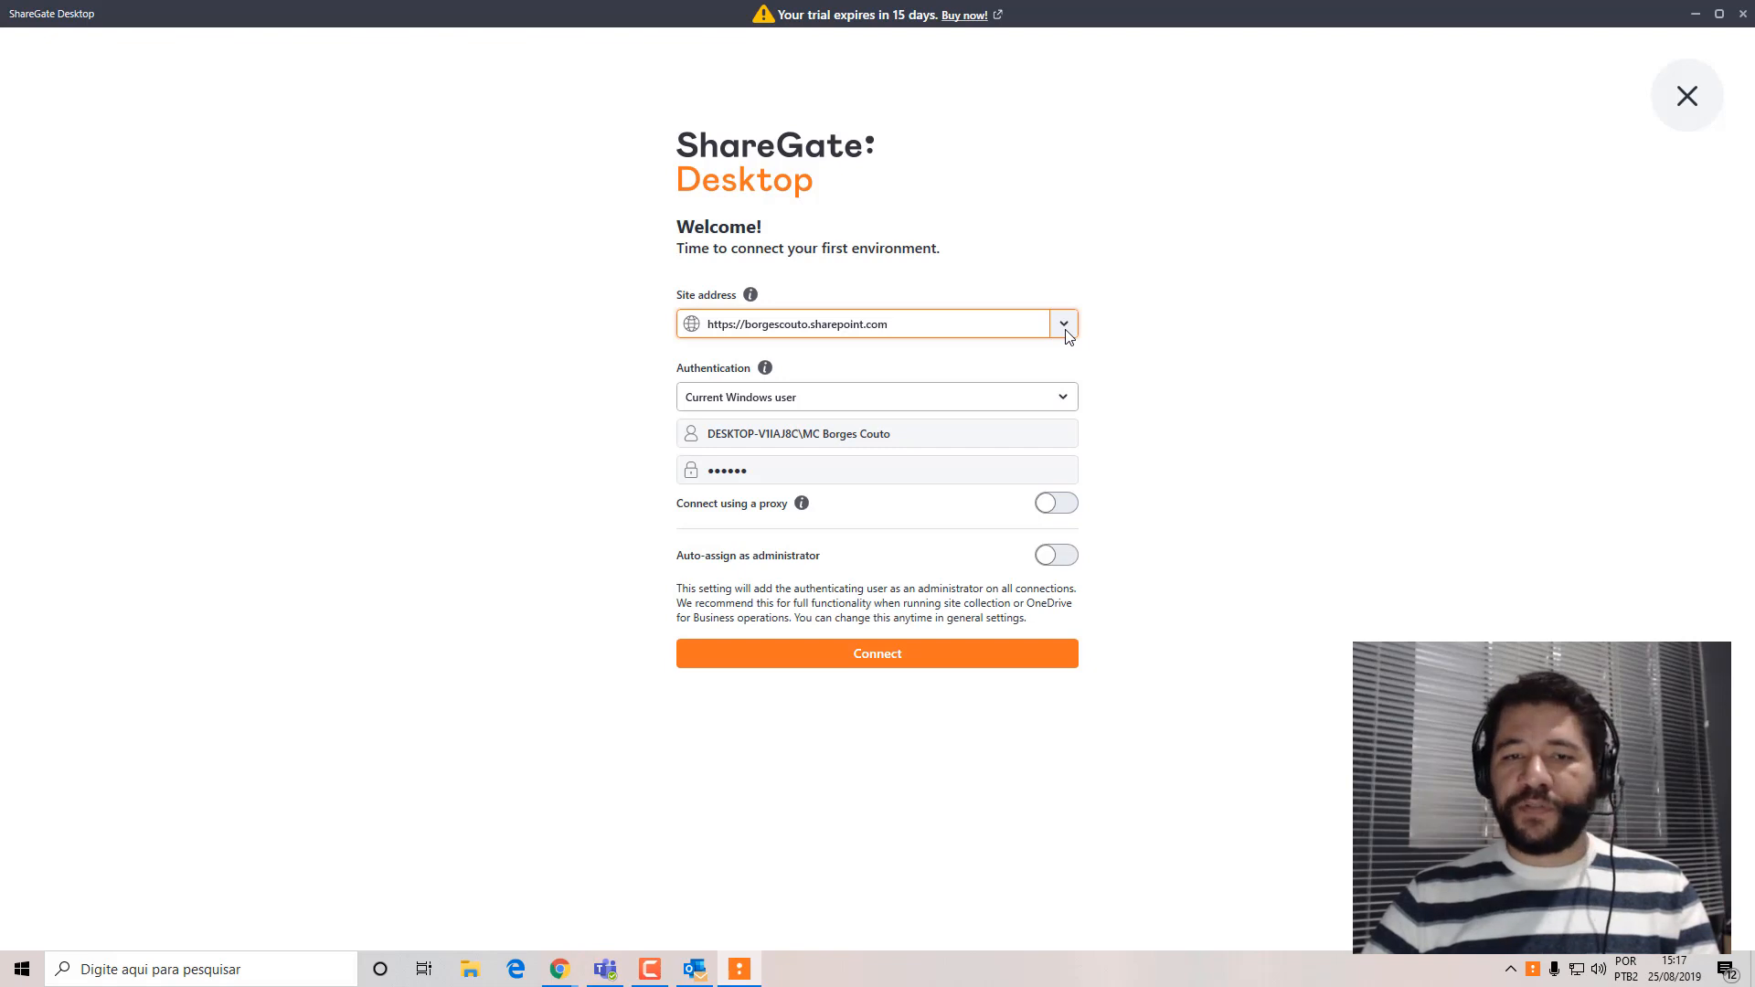
Set authentication to Other user and enter the global administrator's e-mail as username, checking it in the Microsoft 365 admin center in Chrome.
{"action": "left_click", "coordinate": [854, 397]}
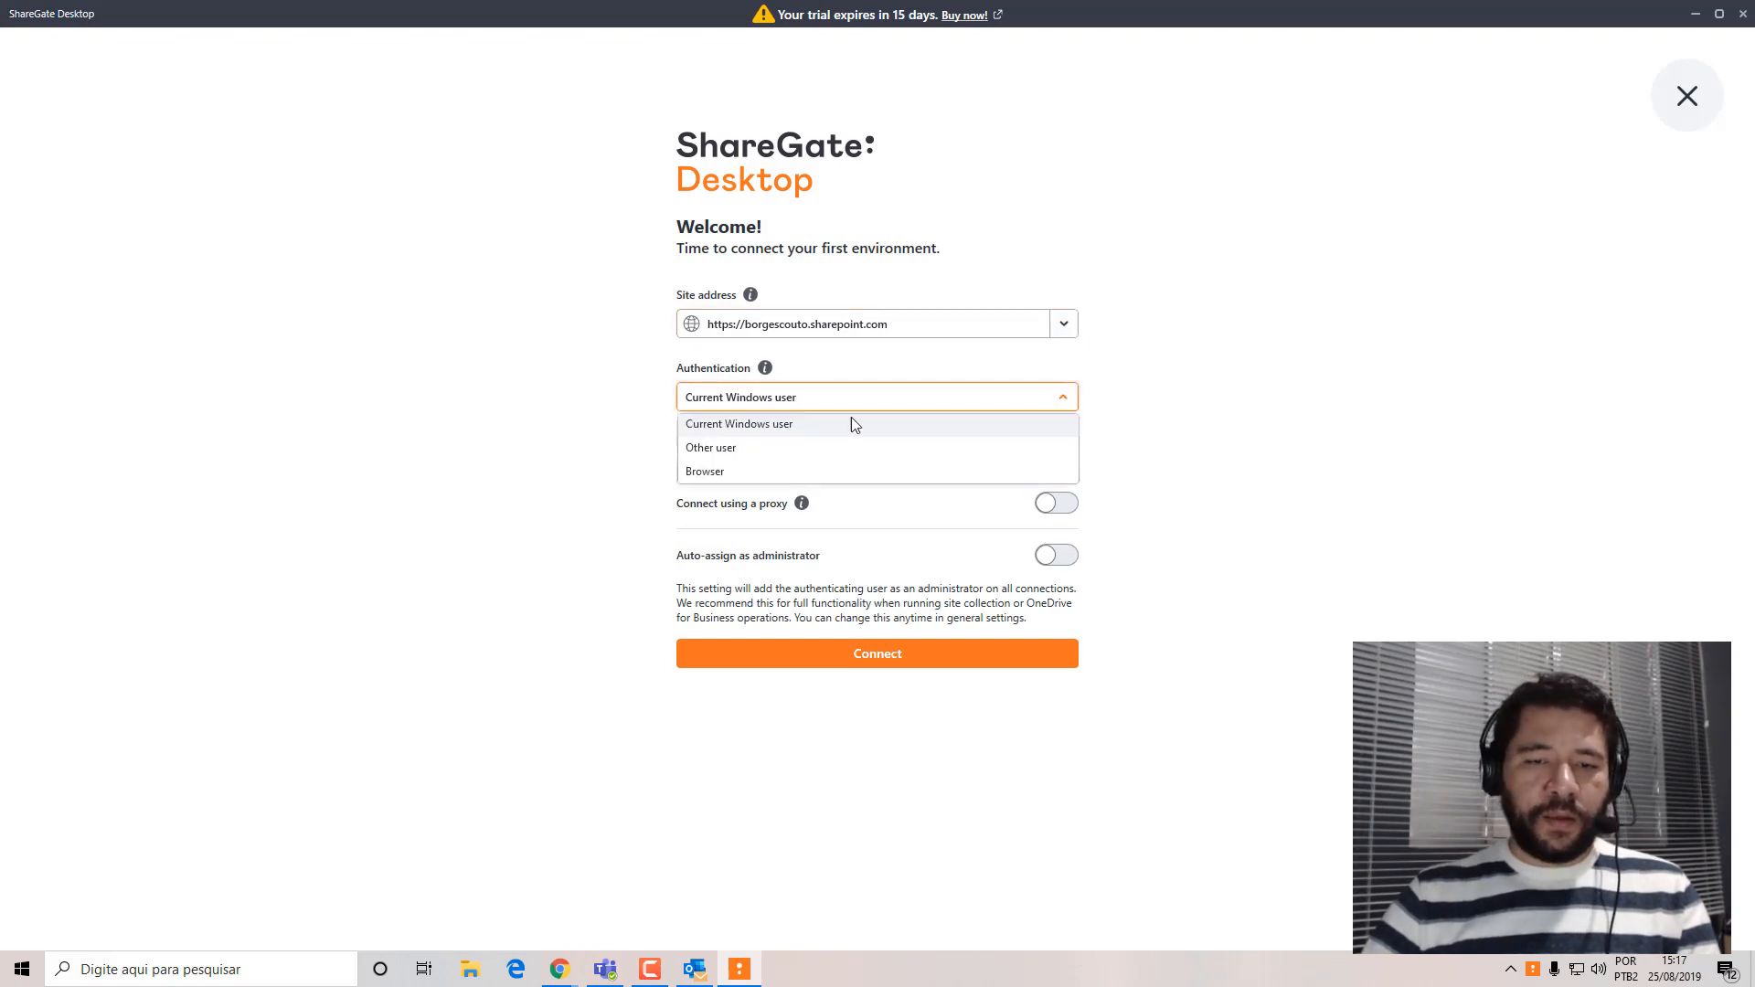
{"action": "left_click", "coordinate": [742, 452]}
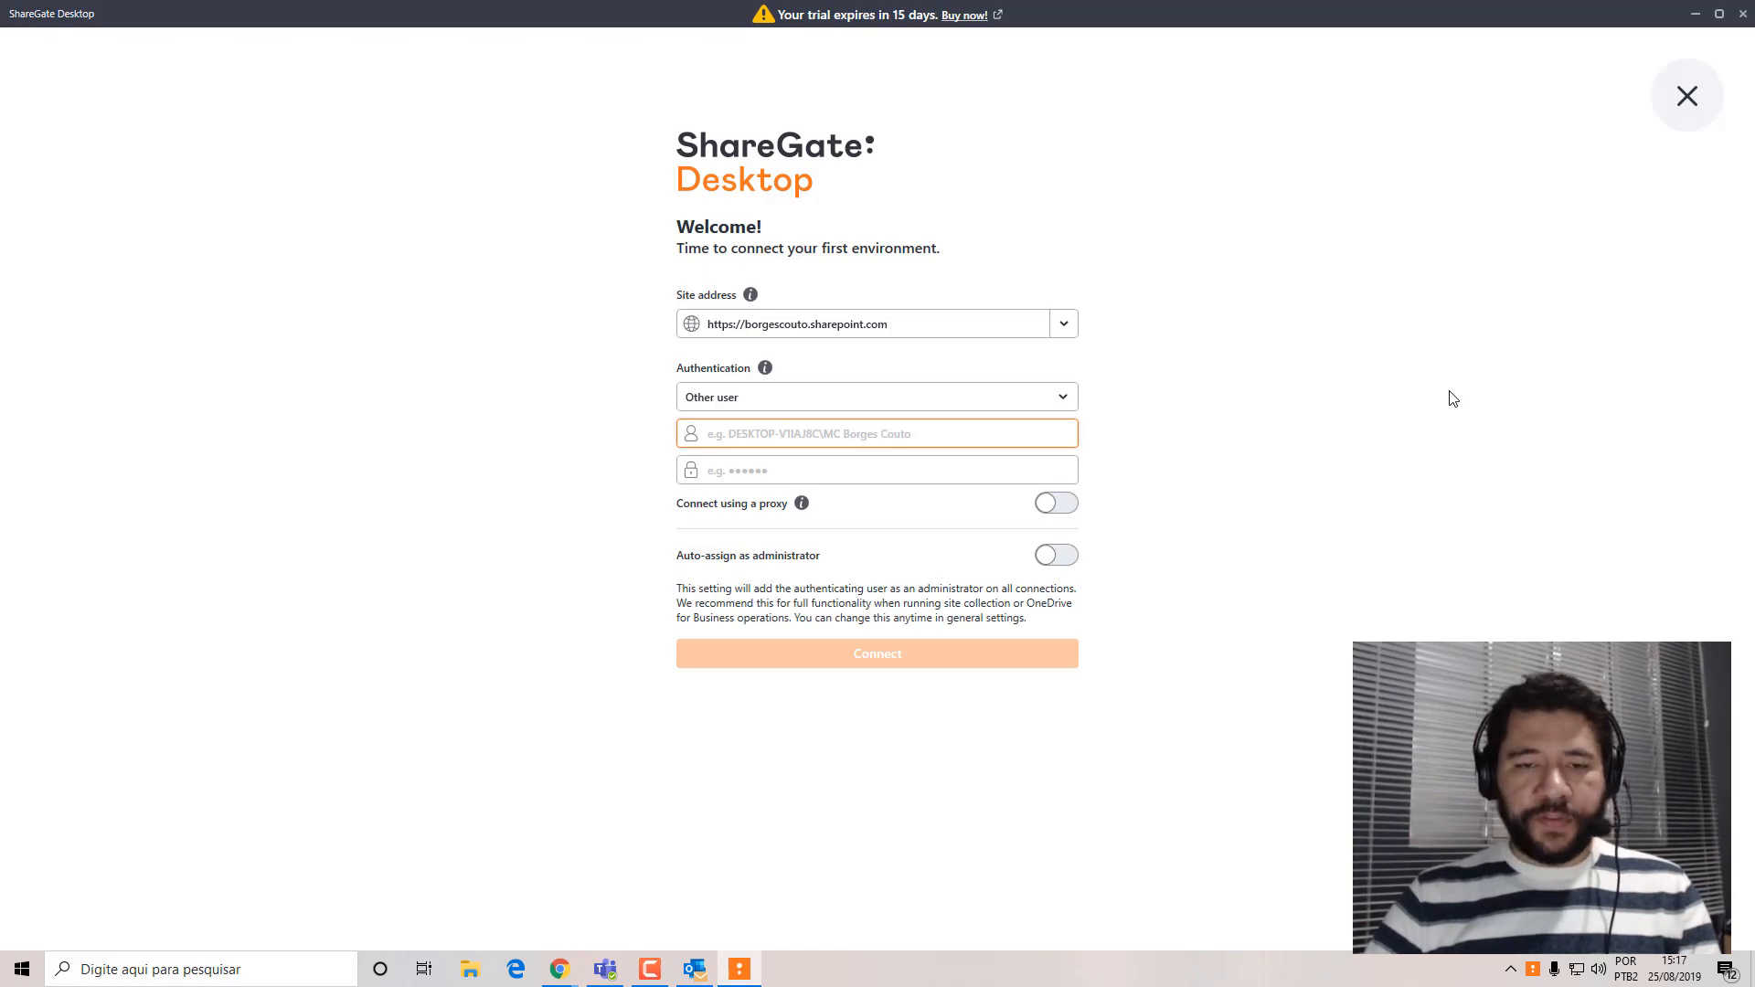
{"action": "left_click", "coordinate": [560, 969]}
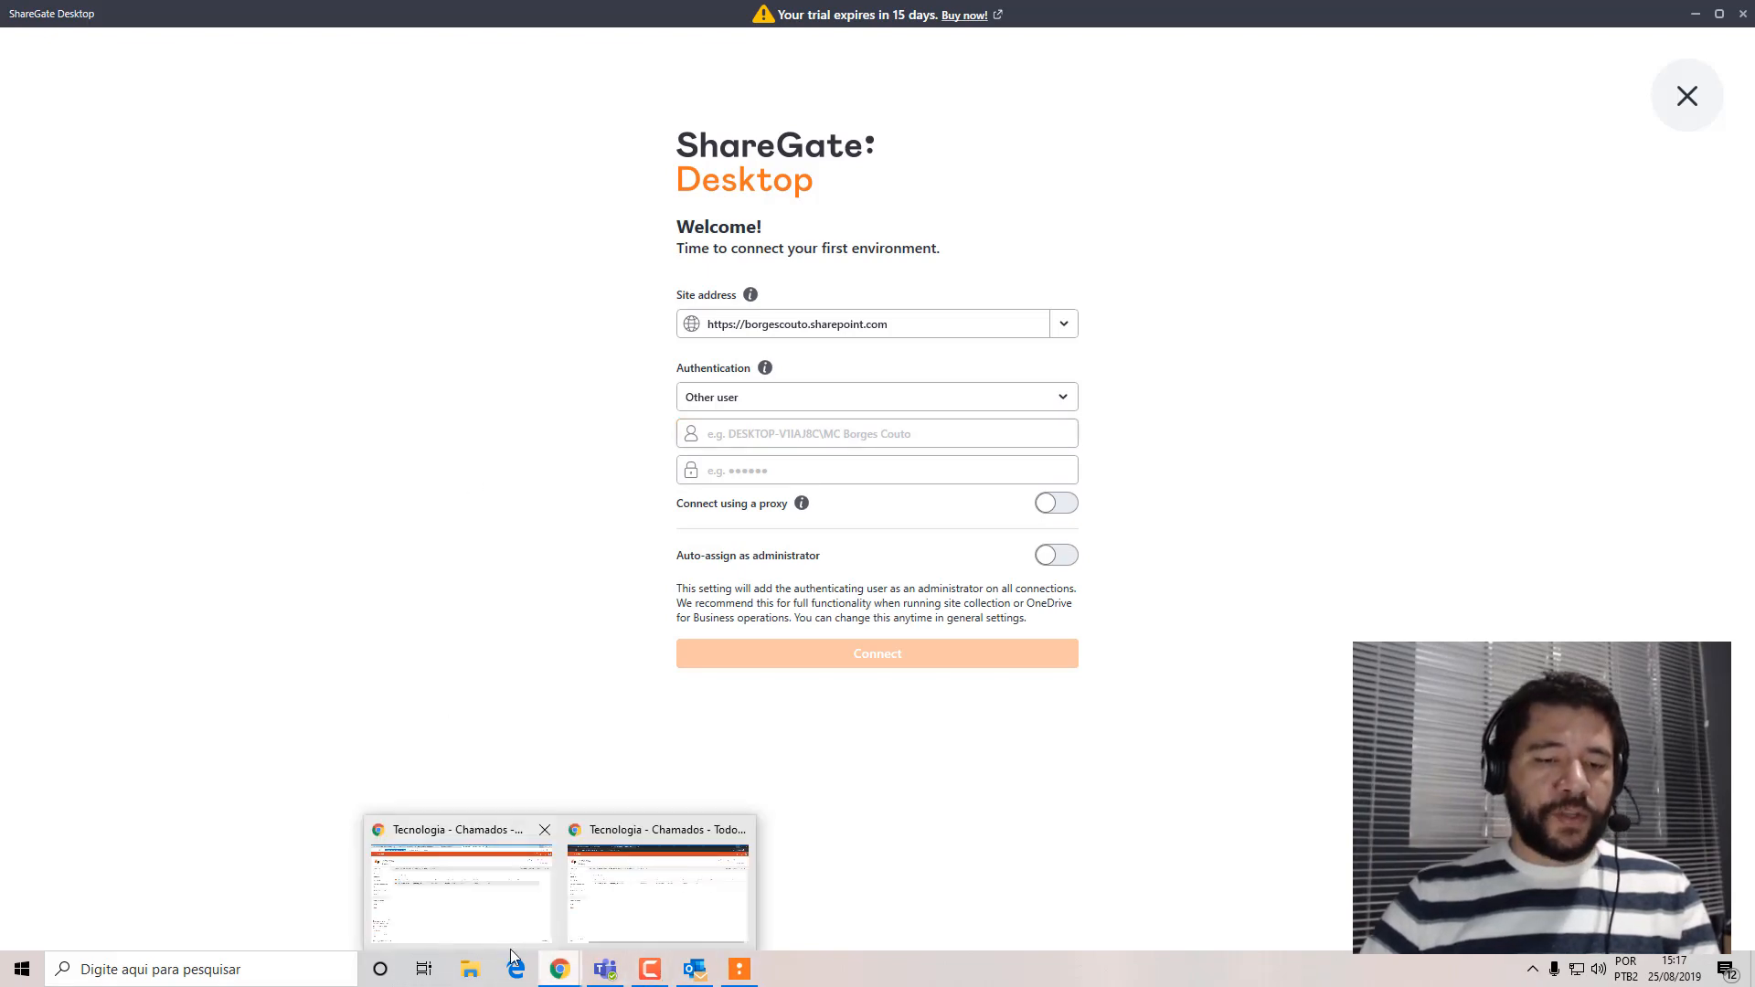
{"action": "left_click", "coordinate": [463, 901]}
{"action": "left_click", "coordinate": [329, 16]}
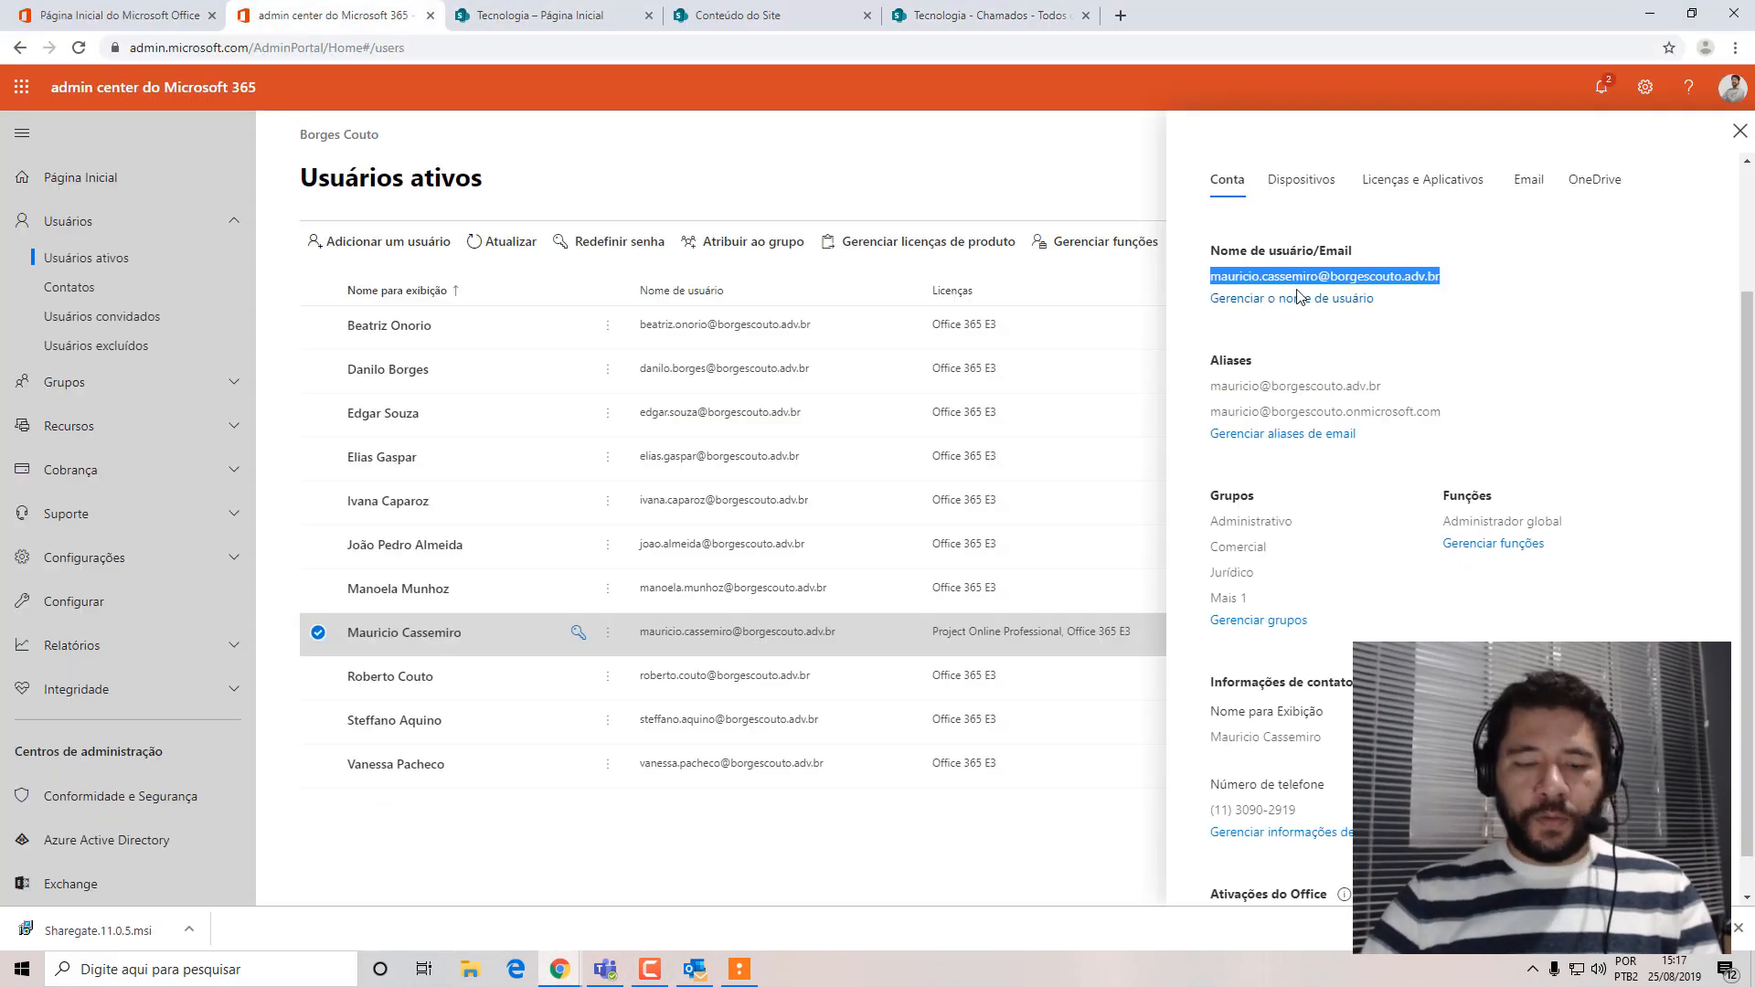
{"action": "left_click", "coordinate": [1649, 15]}
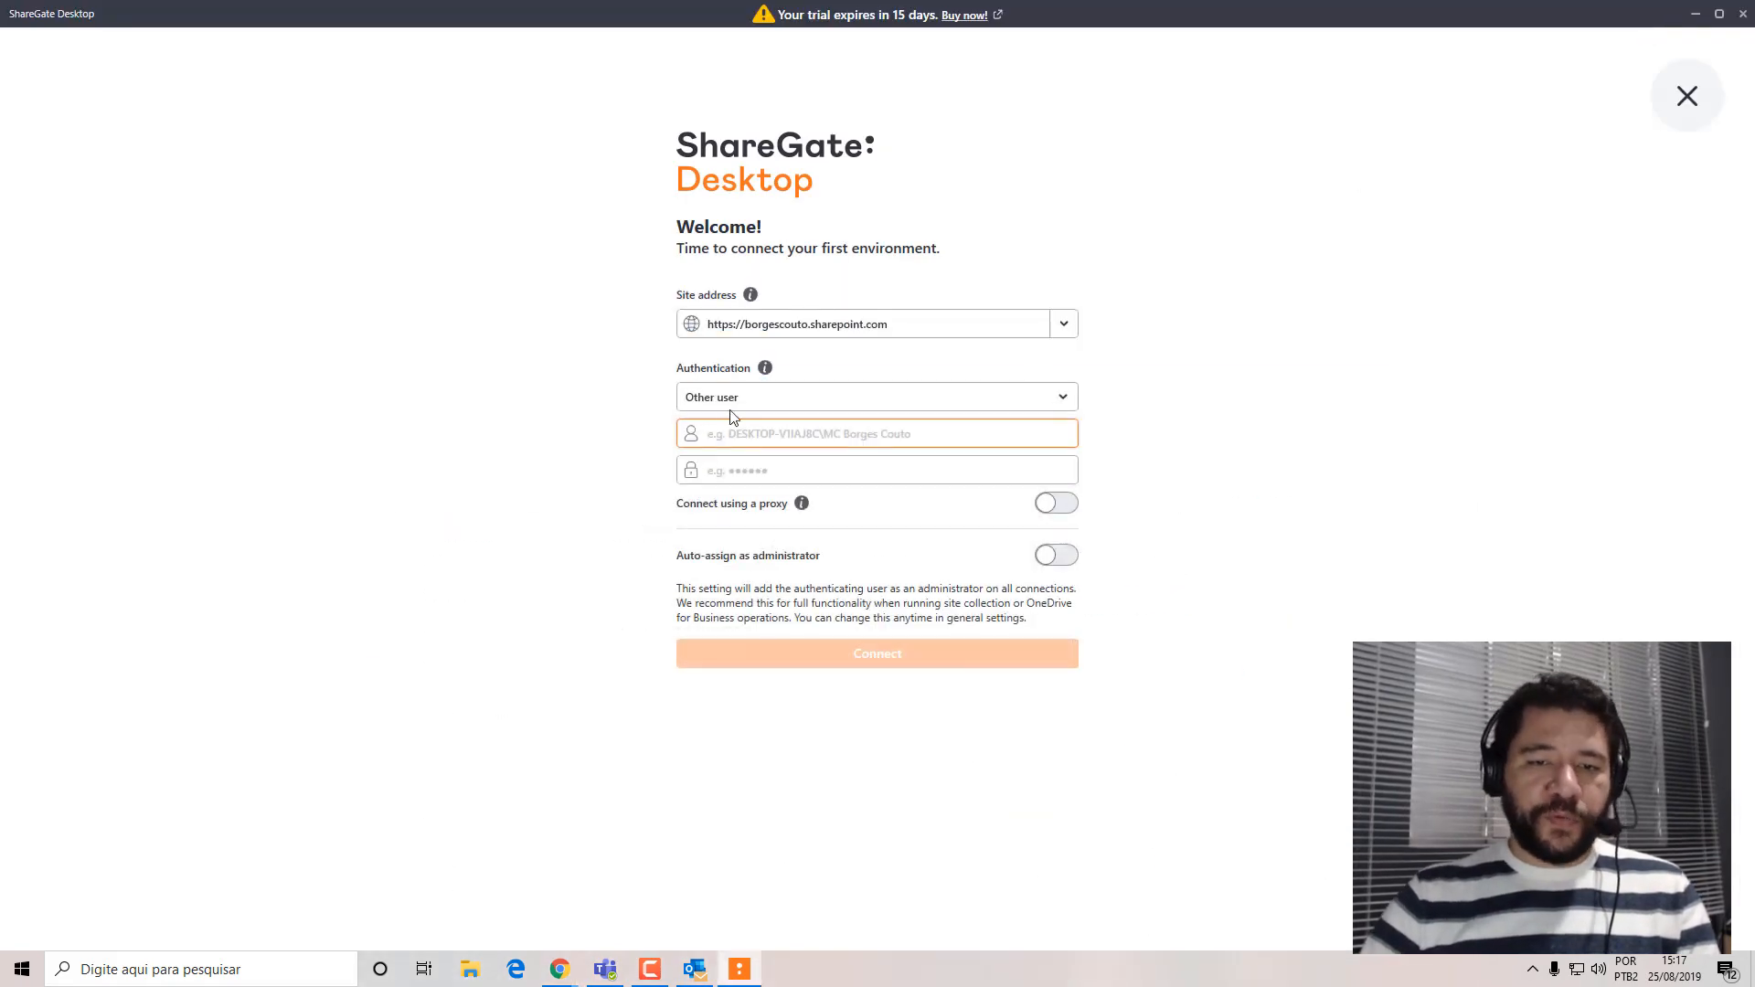
{"action": "left_click", "coordinate": [746, 435]}
{"action": "key", "text": "ctrl+v"}
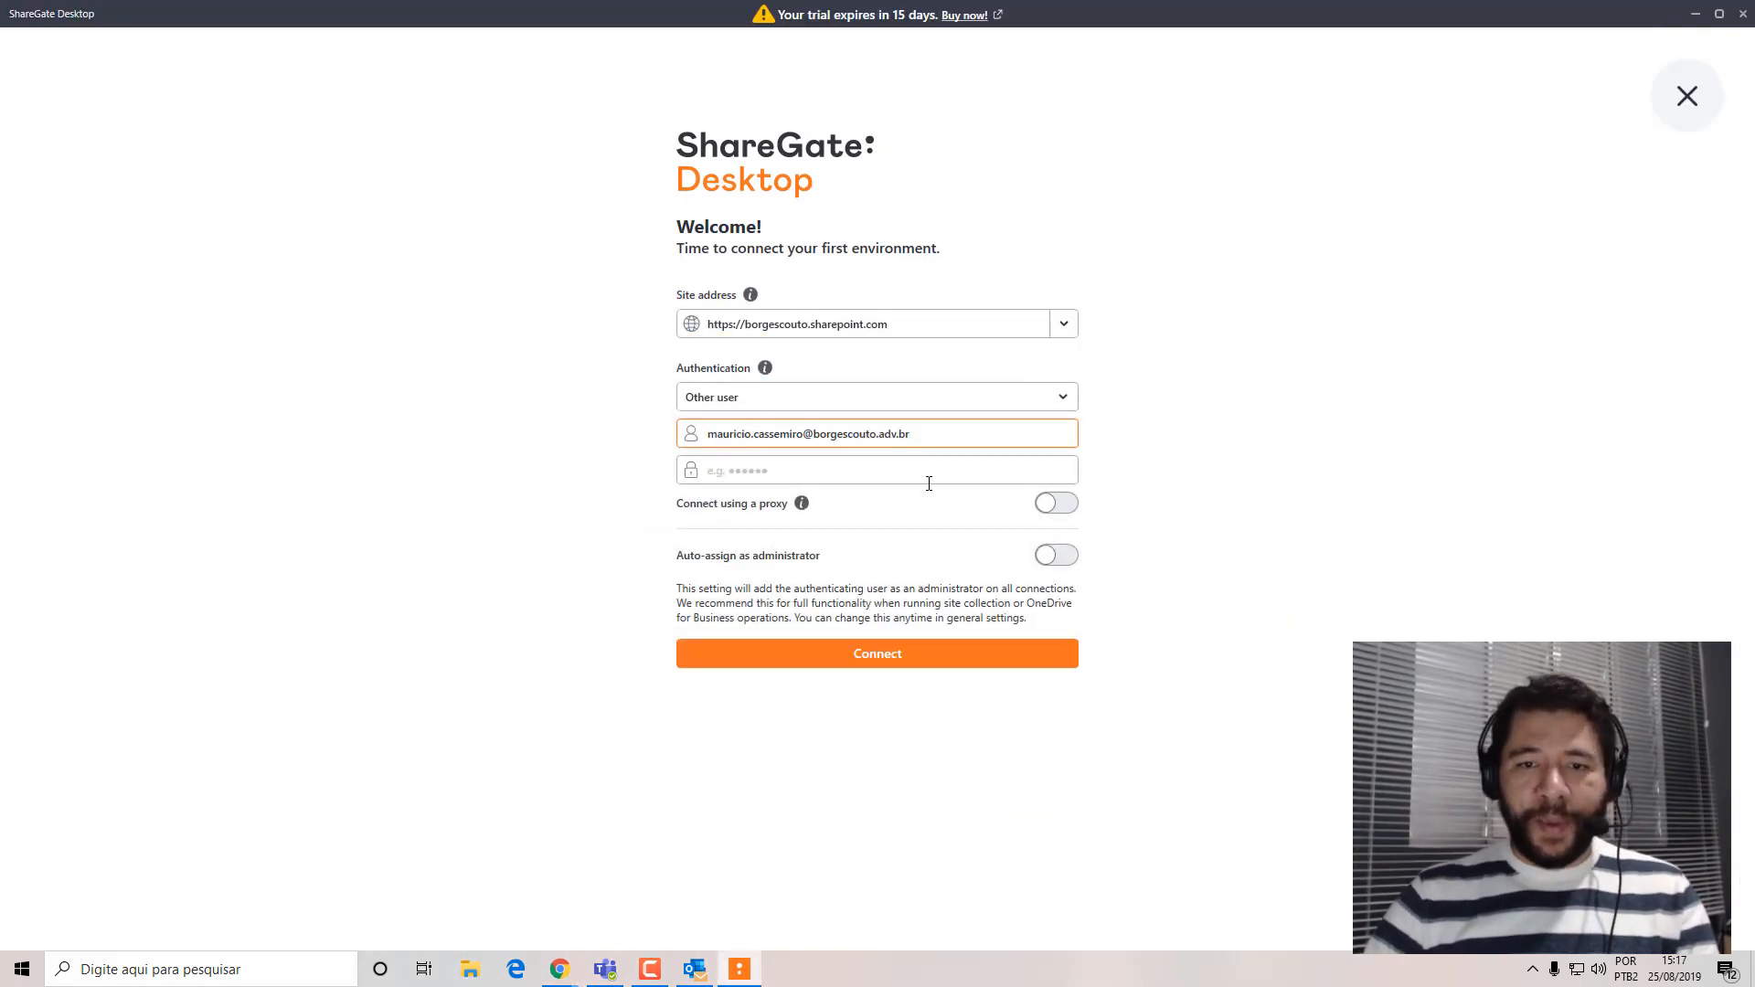
Enter the account password, enable Auto-assign as administrator, and connect to the SharePoint environment.
{"action": "left_click", "coordinate": [966, 470]}
{"action": "type", "text": "•••"}
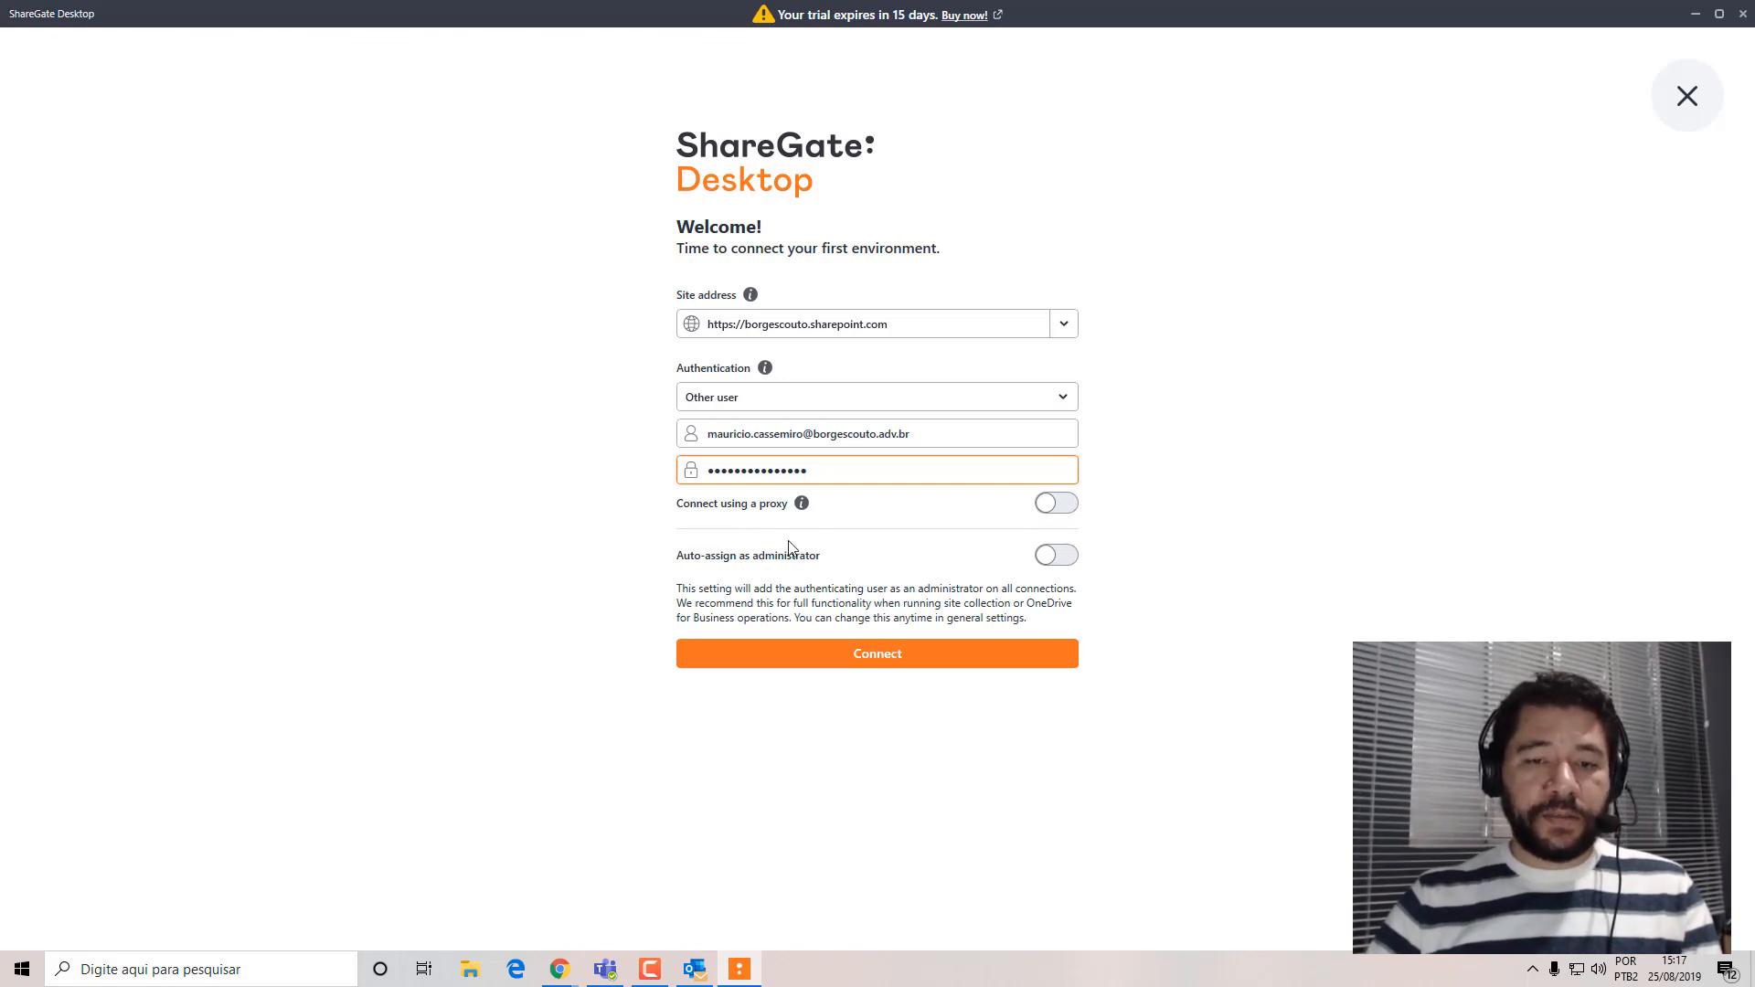
{"action": "left_click", "coordinate": [1063, 557]}
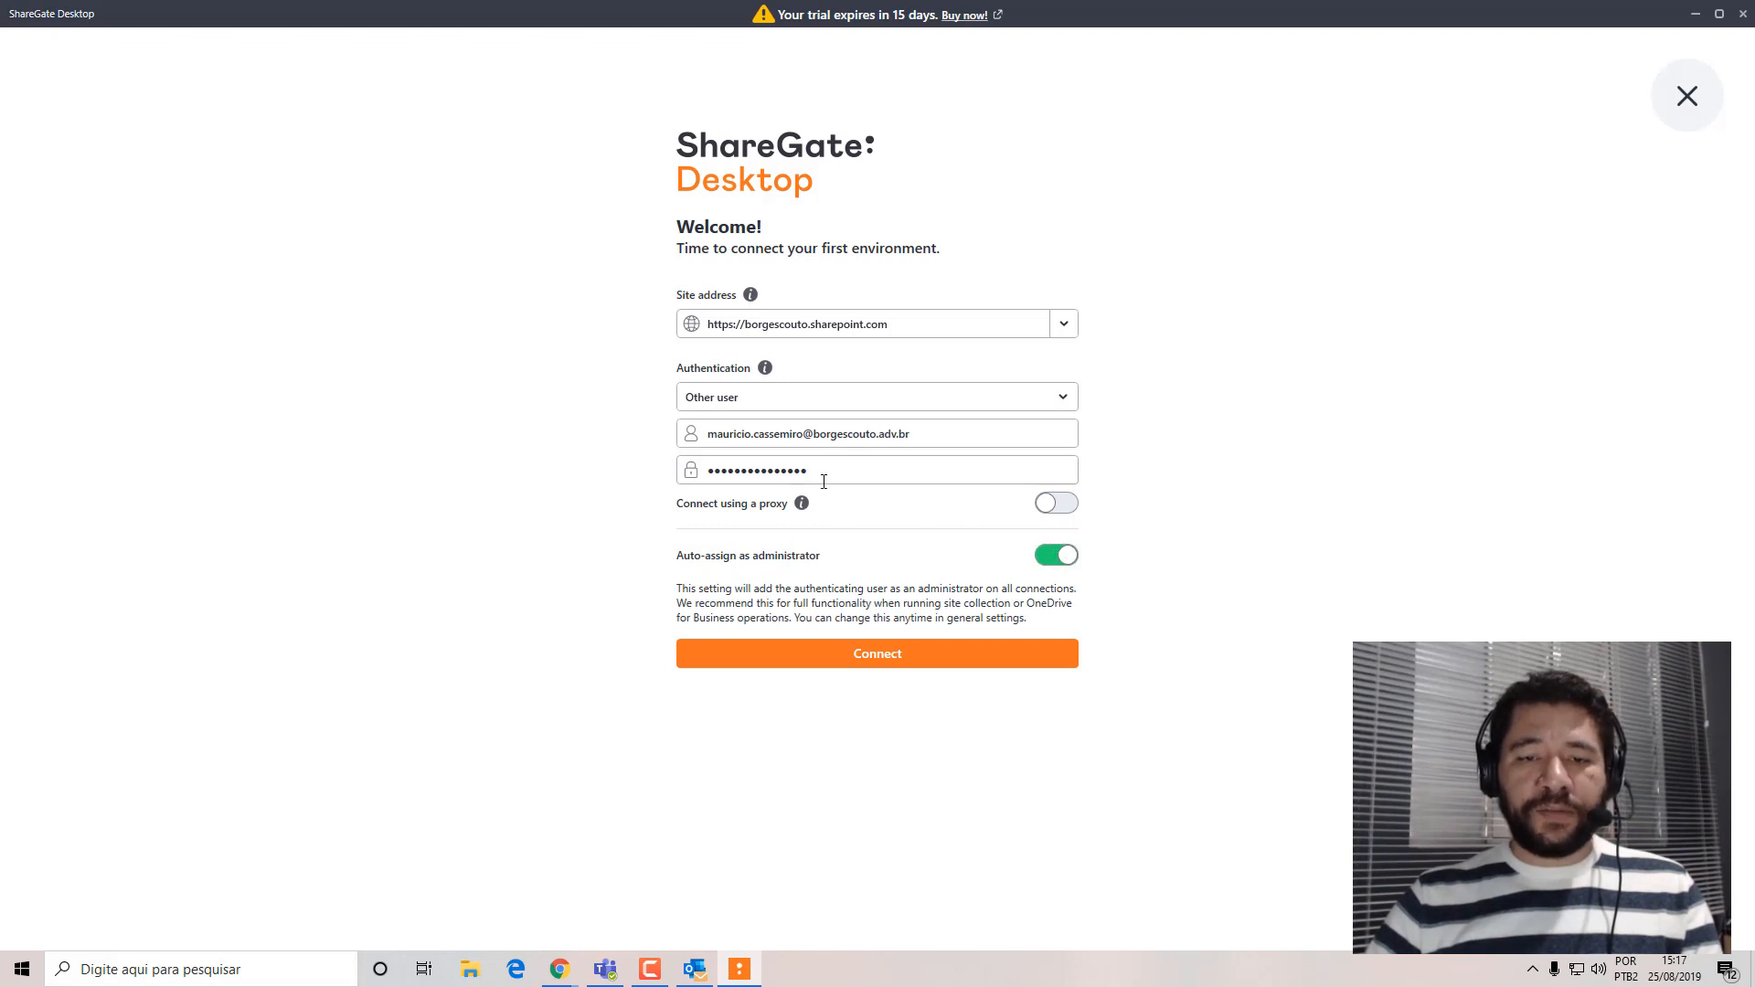
{"action": "left_click", "coordinate": [834, 660]}
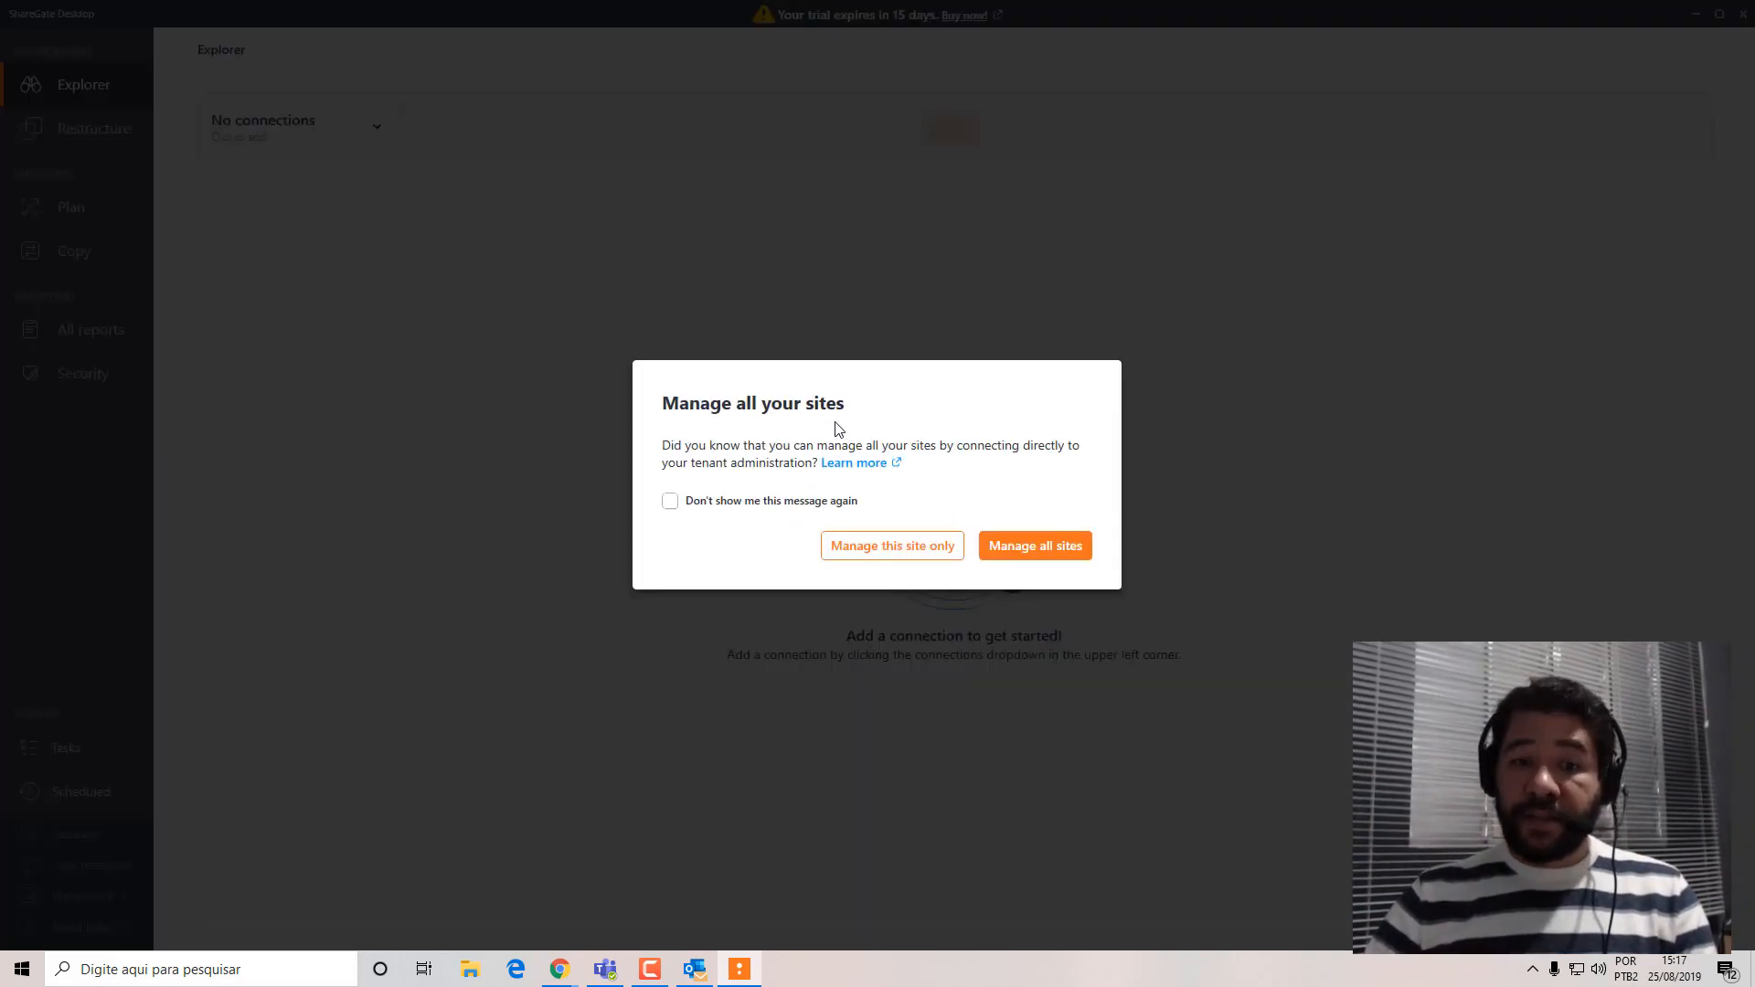
Choose to manage all sites of the tenant, skip the product tour, and dismiss the connections tip.
{"action": "left_click", "coordinate": [1042, 553]}
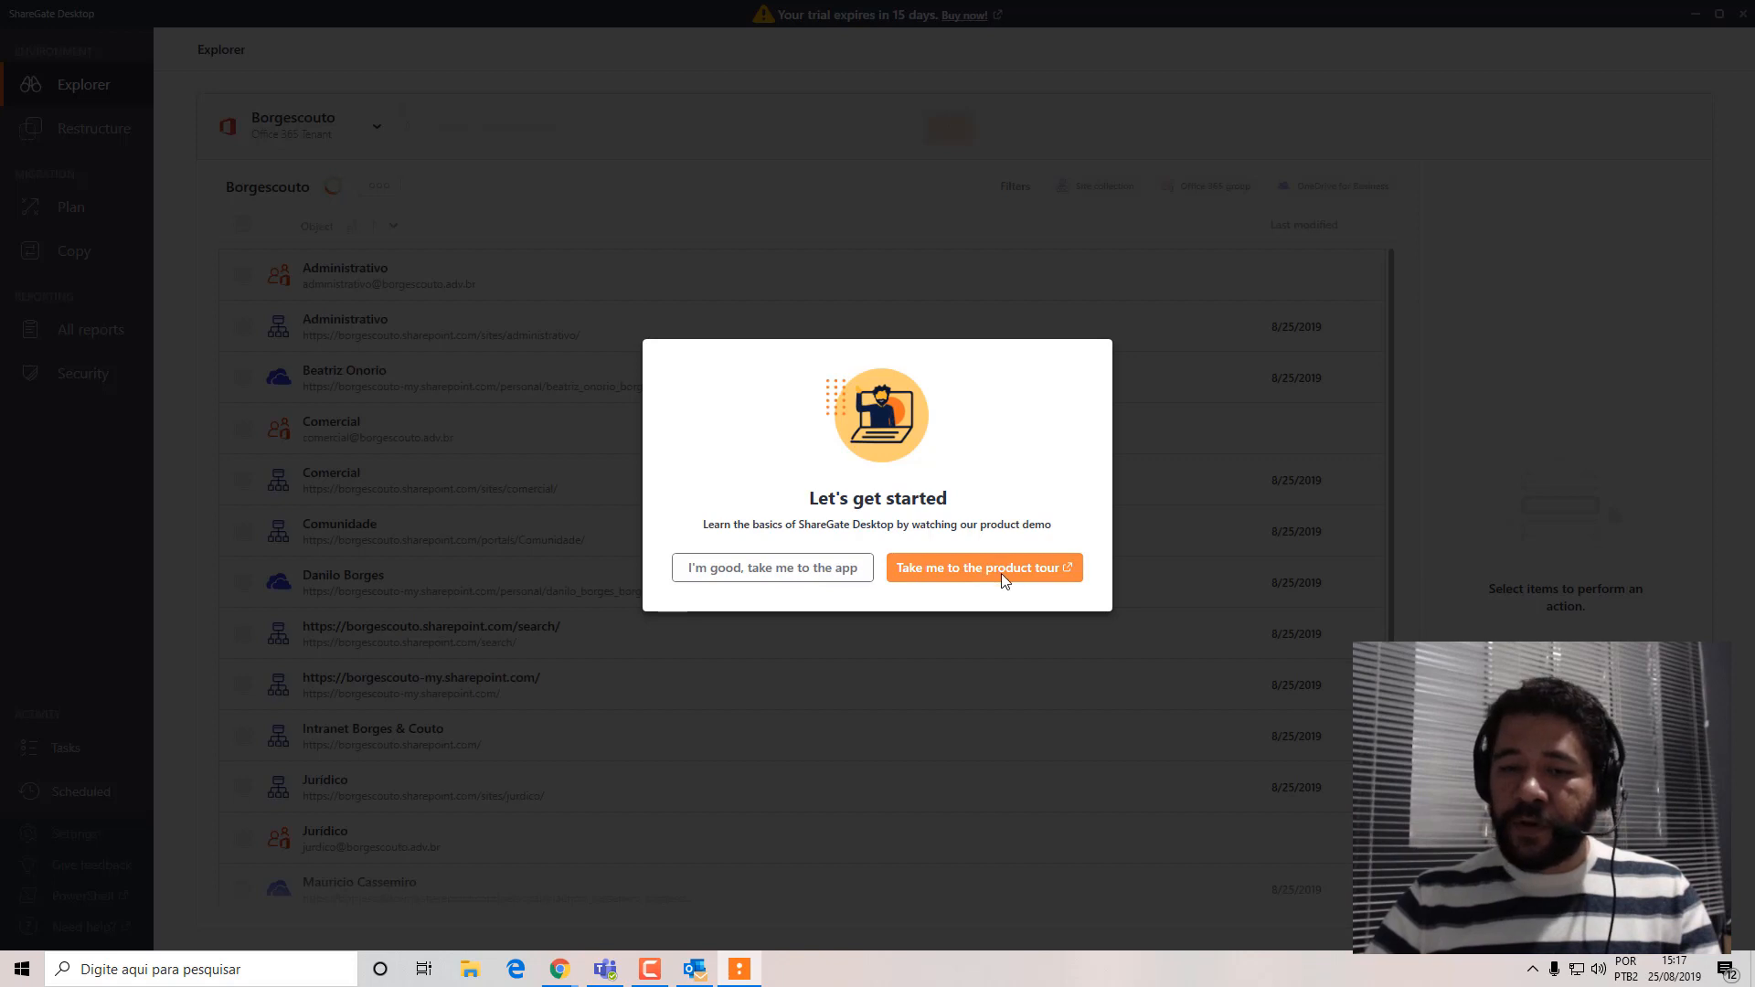
{"action": "left_click", "coordinate": [804, 570]}
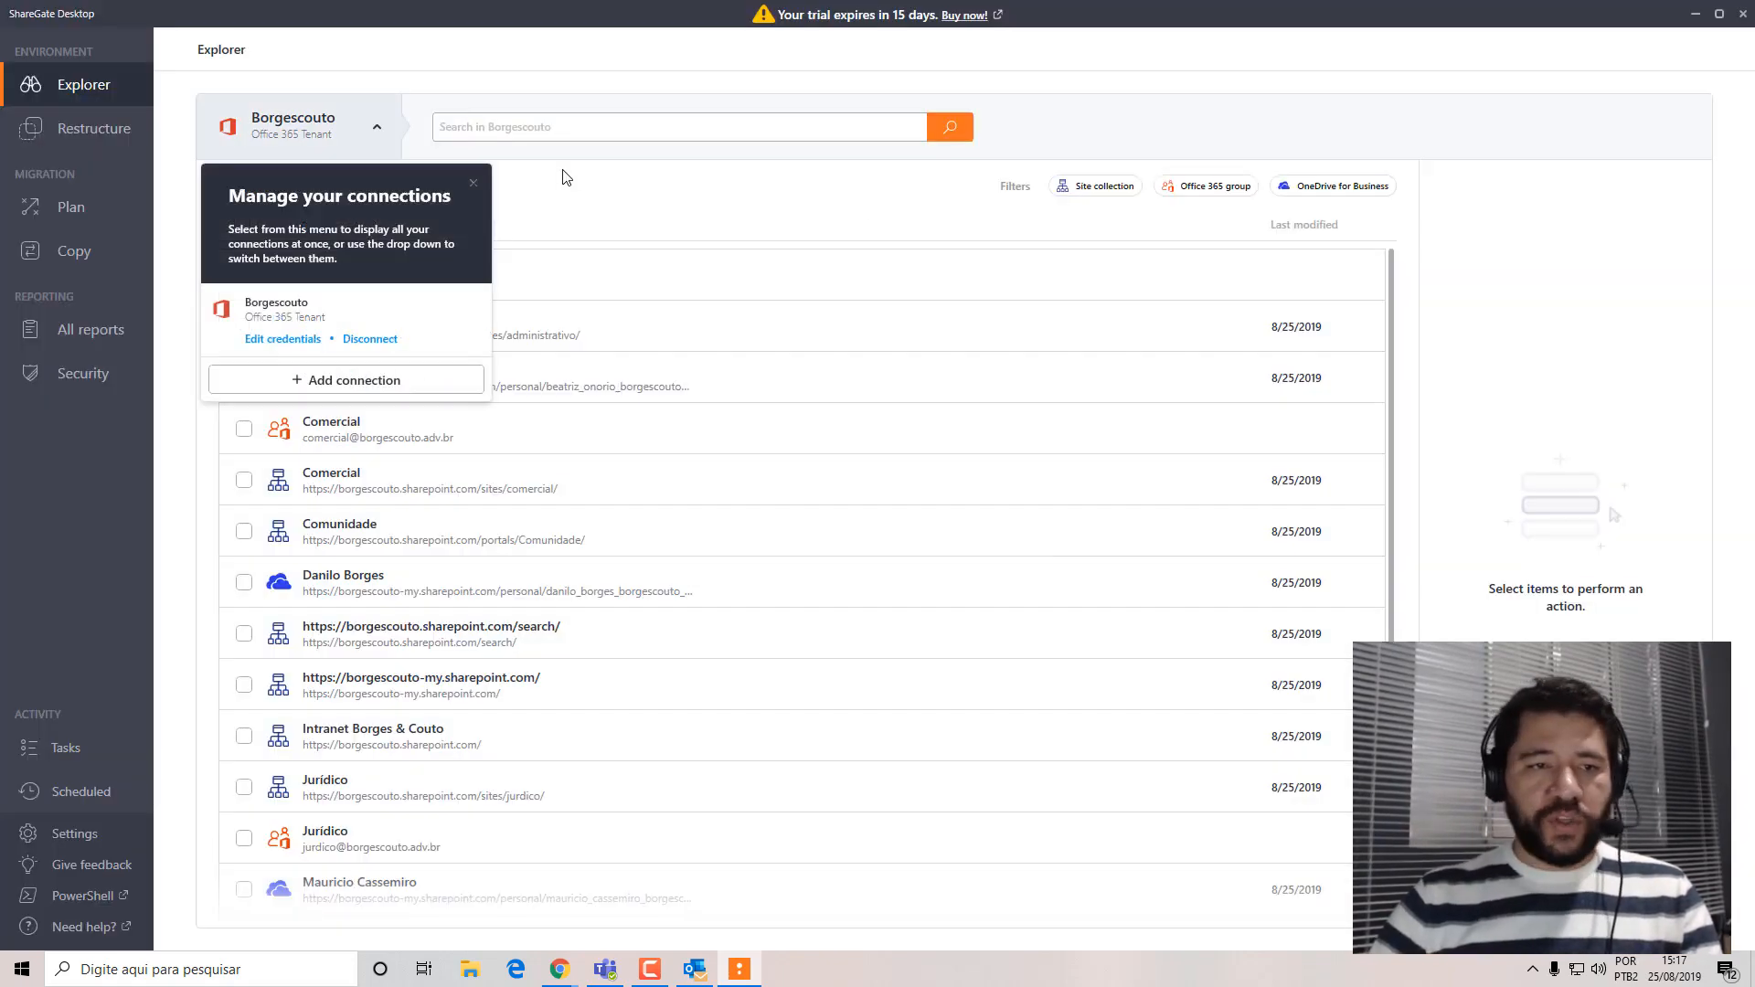
{"action": "left_click", "coordinate": [474, 183]}
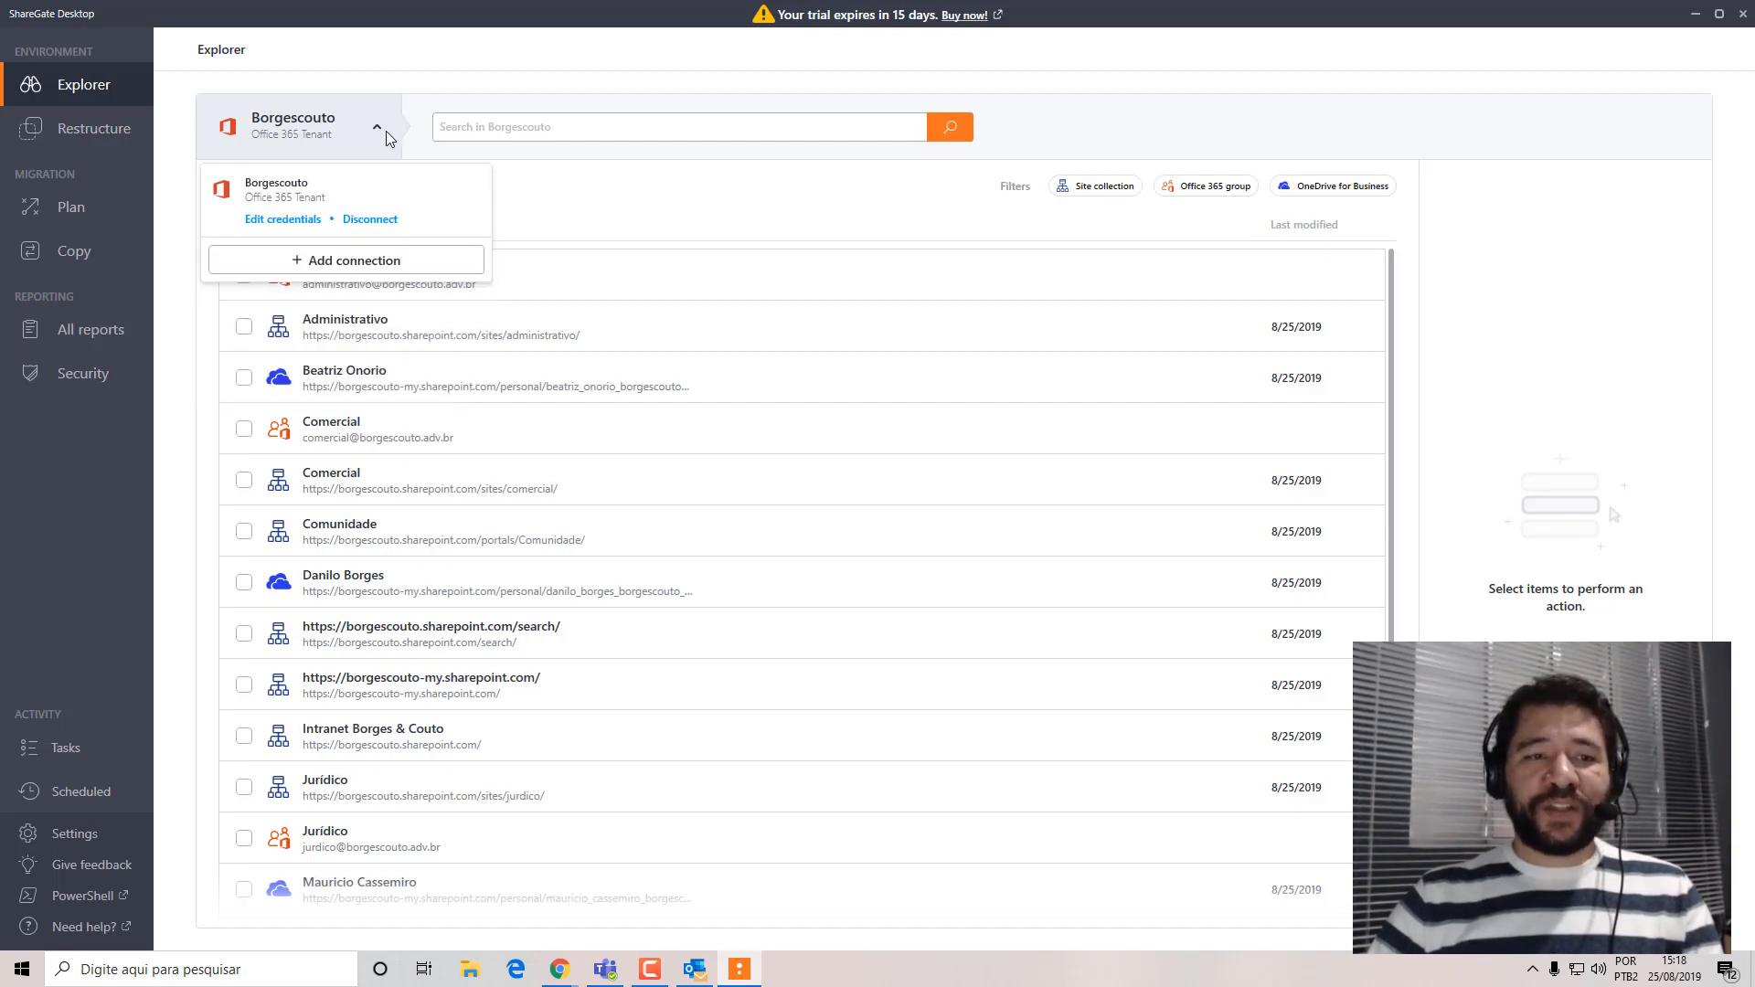
{"action": "left_click", "coordinate": [623, 231]}
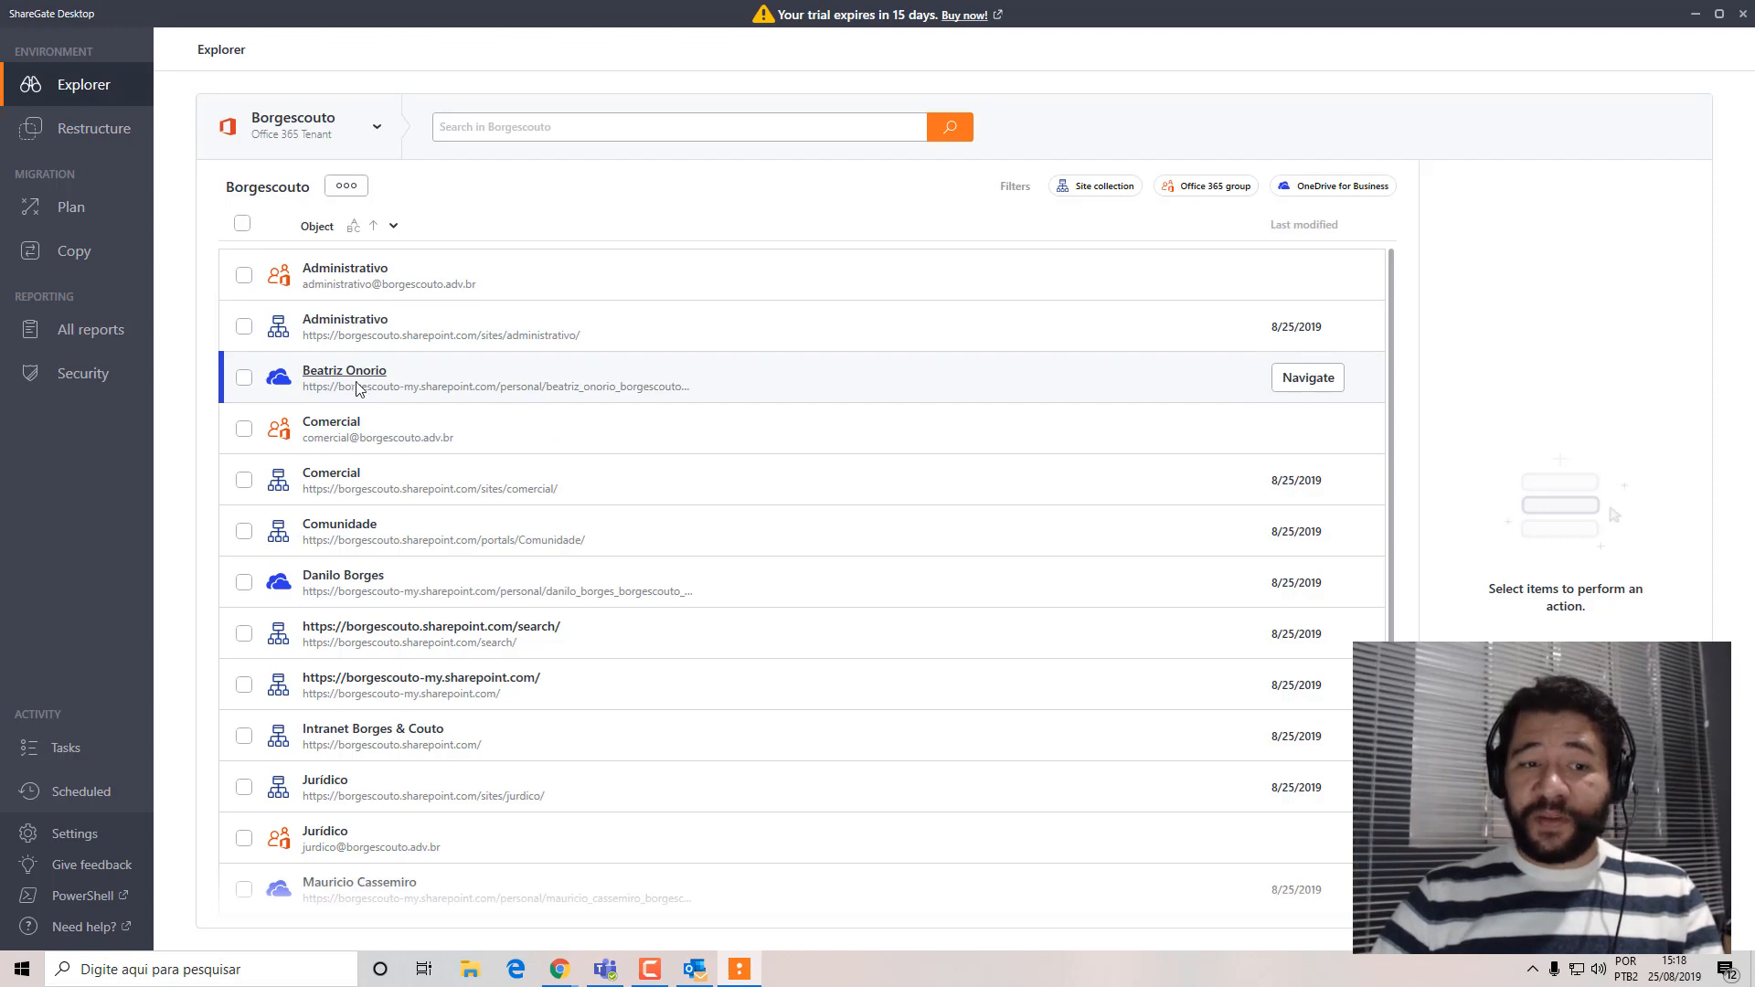
Look through the Borgescouto tenant's list of site collections, Office 365 groups and OneDrive sites.
{"action": "scroll", "coordinate": [367, 729], "scroll_direction": "down", "scroll_amount": 3}
{"action": "scroll", "coordinate": [370, 731], "scroll_direction": "up", "scroll_amount": 3}
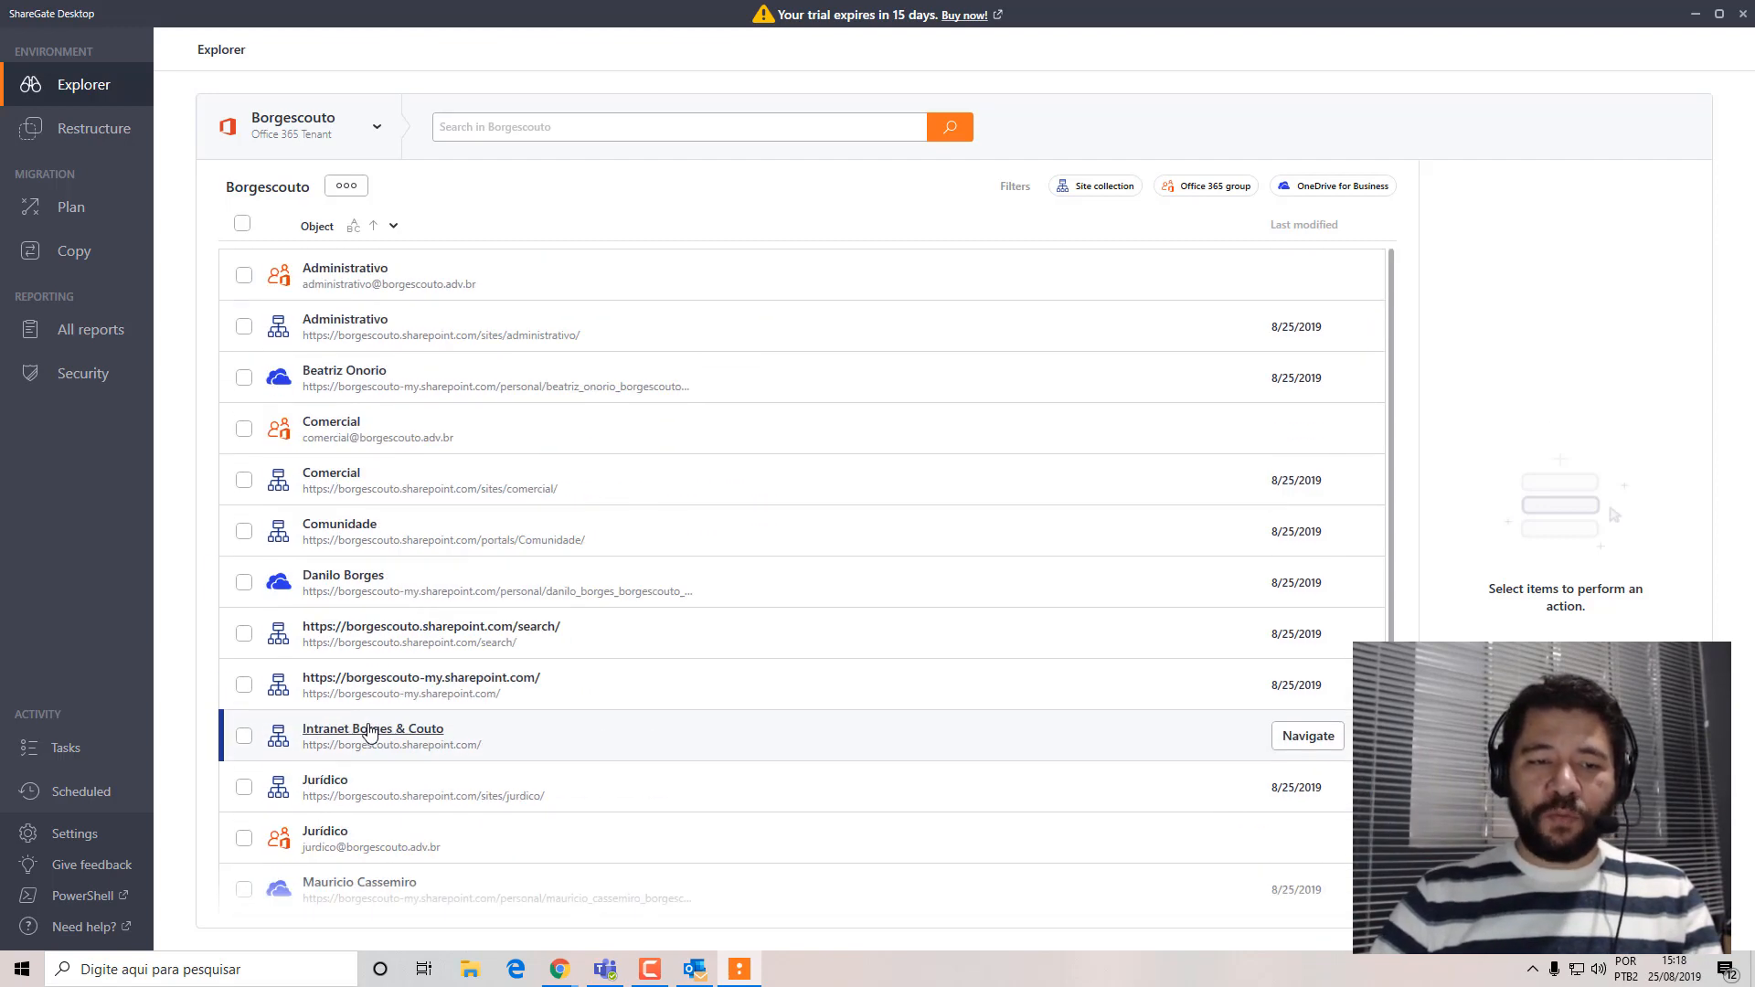
{"action": "scroll", "coordinate": [420, 686], "scroll_direction": "down", "scroll_amount": 3}
{"action": "scroll", "coordinate": [438, 539], "scroll_direction": "up", "scroll_amount": 3}
{"action": "scroll", "coordinate": [457, 658], "scroll_direction": "down", "scroll_amount": 3}
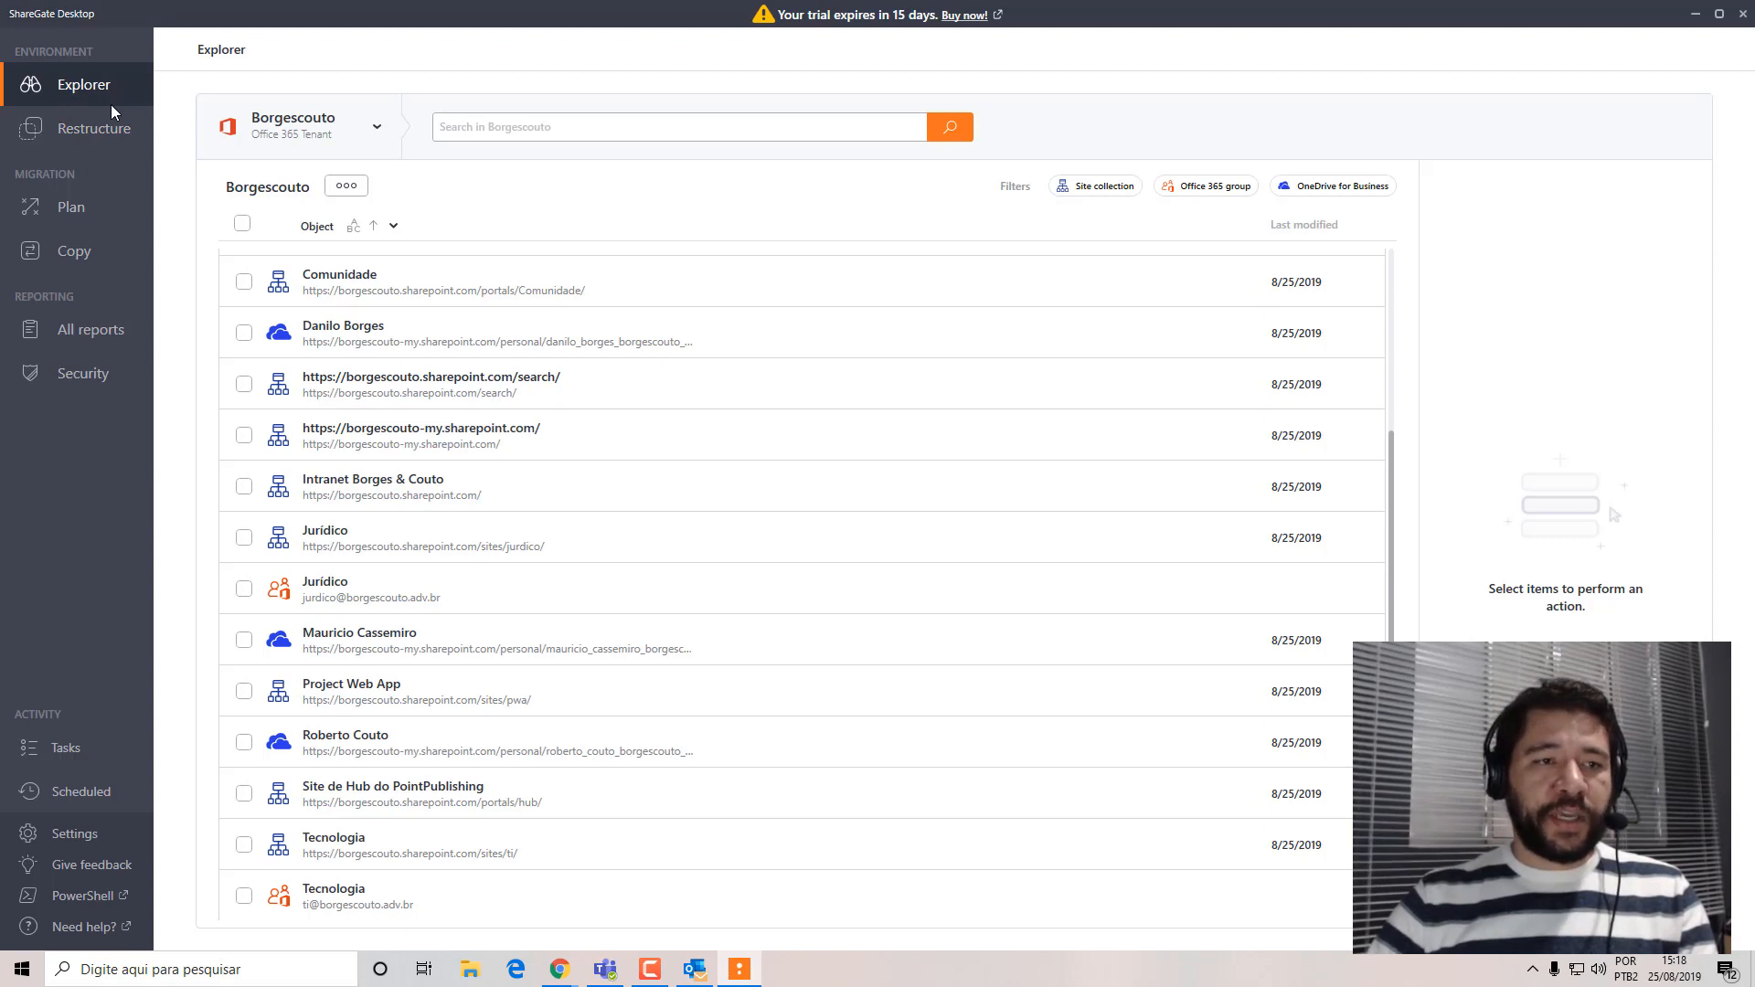
Review the Restructure, Plan, Copy, All reports, Security, Tasks, Scheduled and Settings sections to see what the tool offers.
{"action": "left_click", "coordinate": [78, 134]}
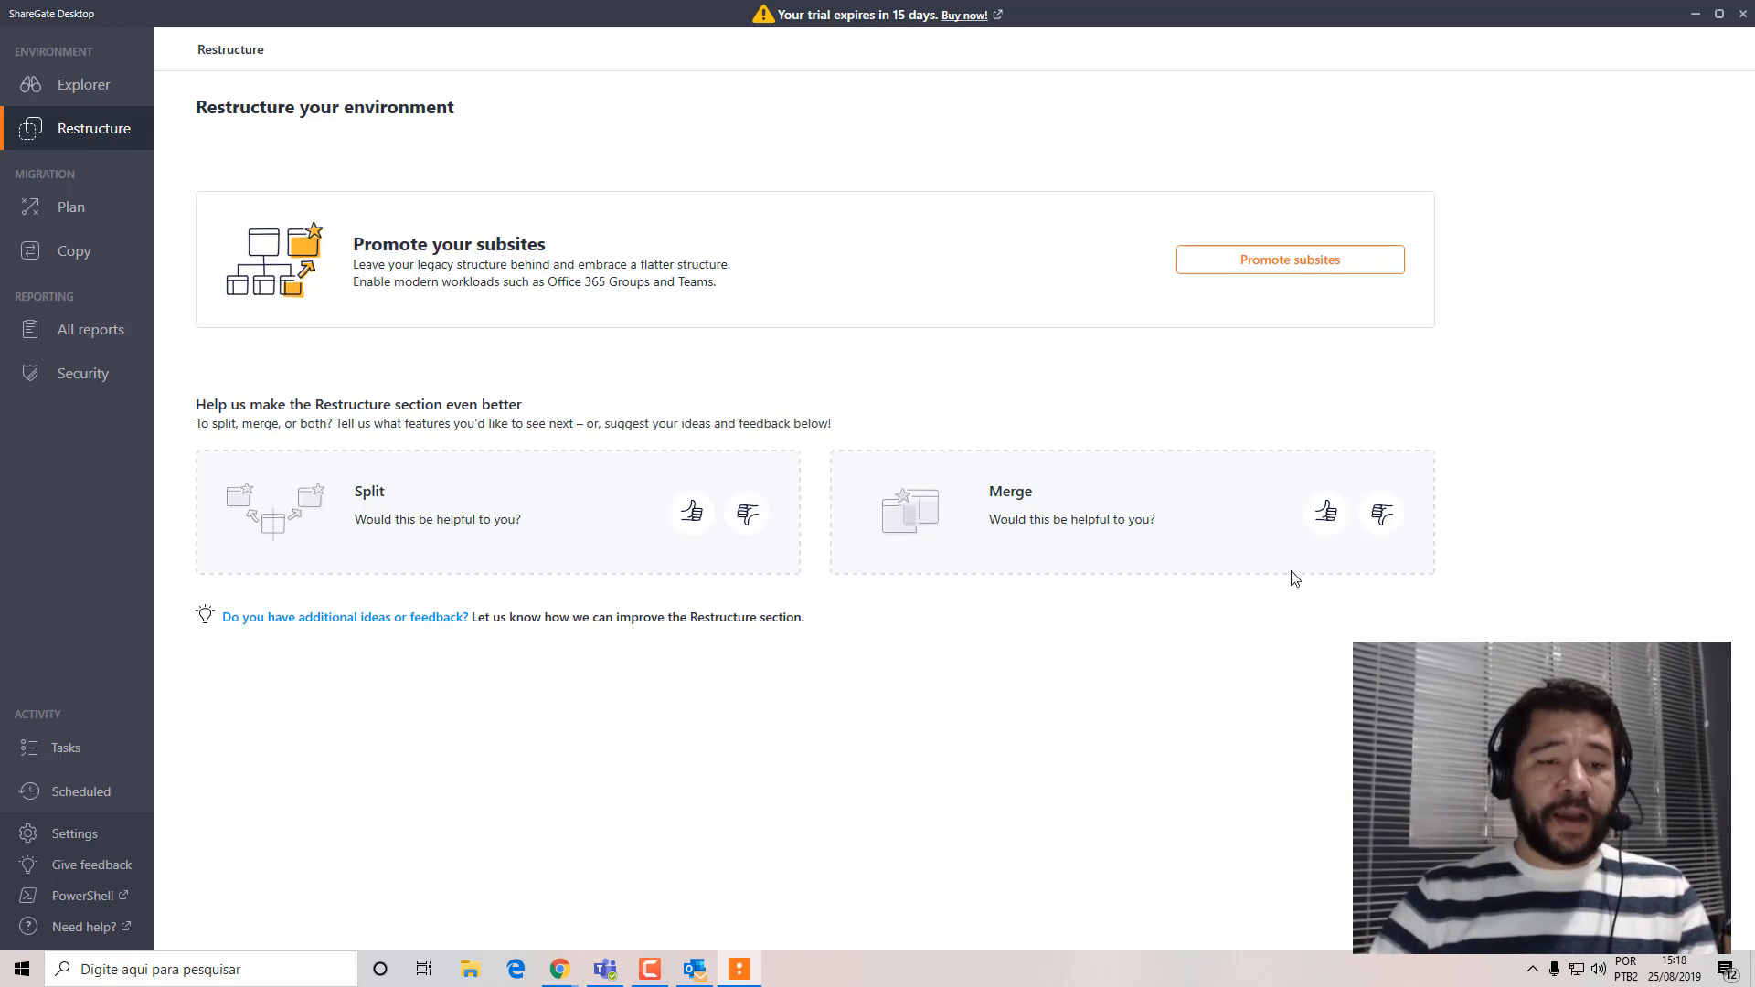
{"action": "left_click", "coordinate": [69, 212]}
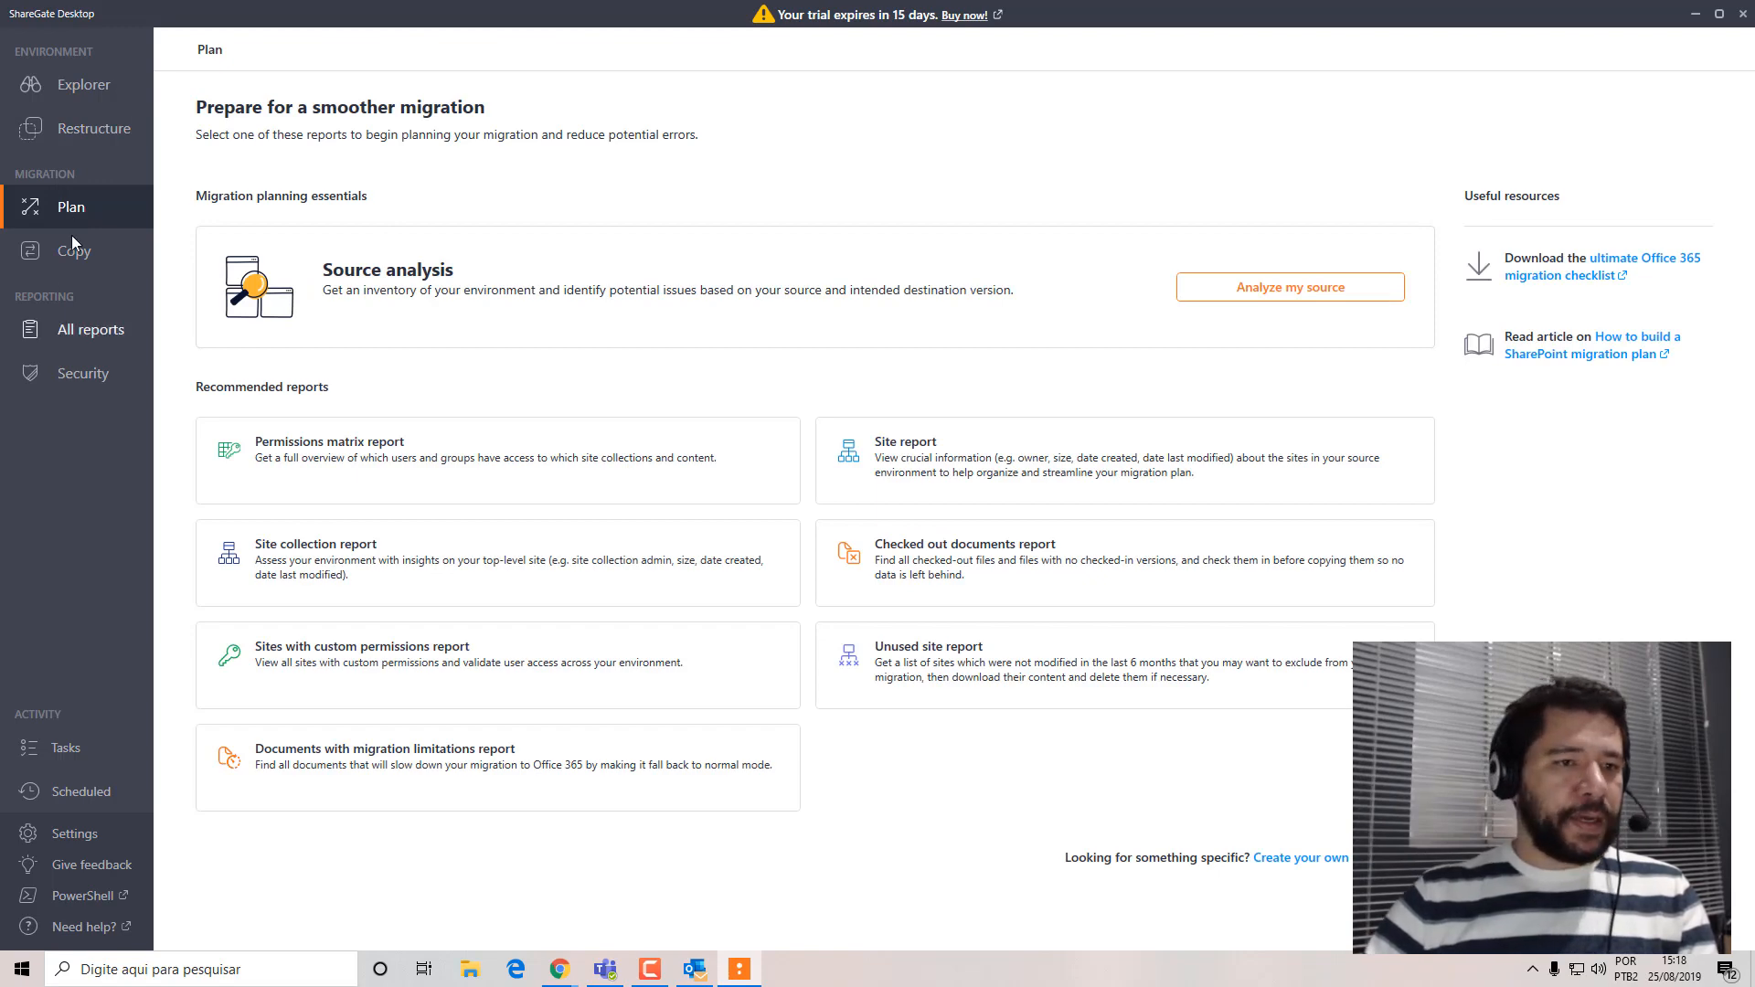
{"action": "left_click", "coordinate": [73, 256]}
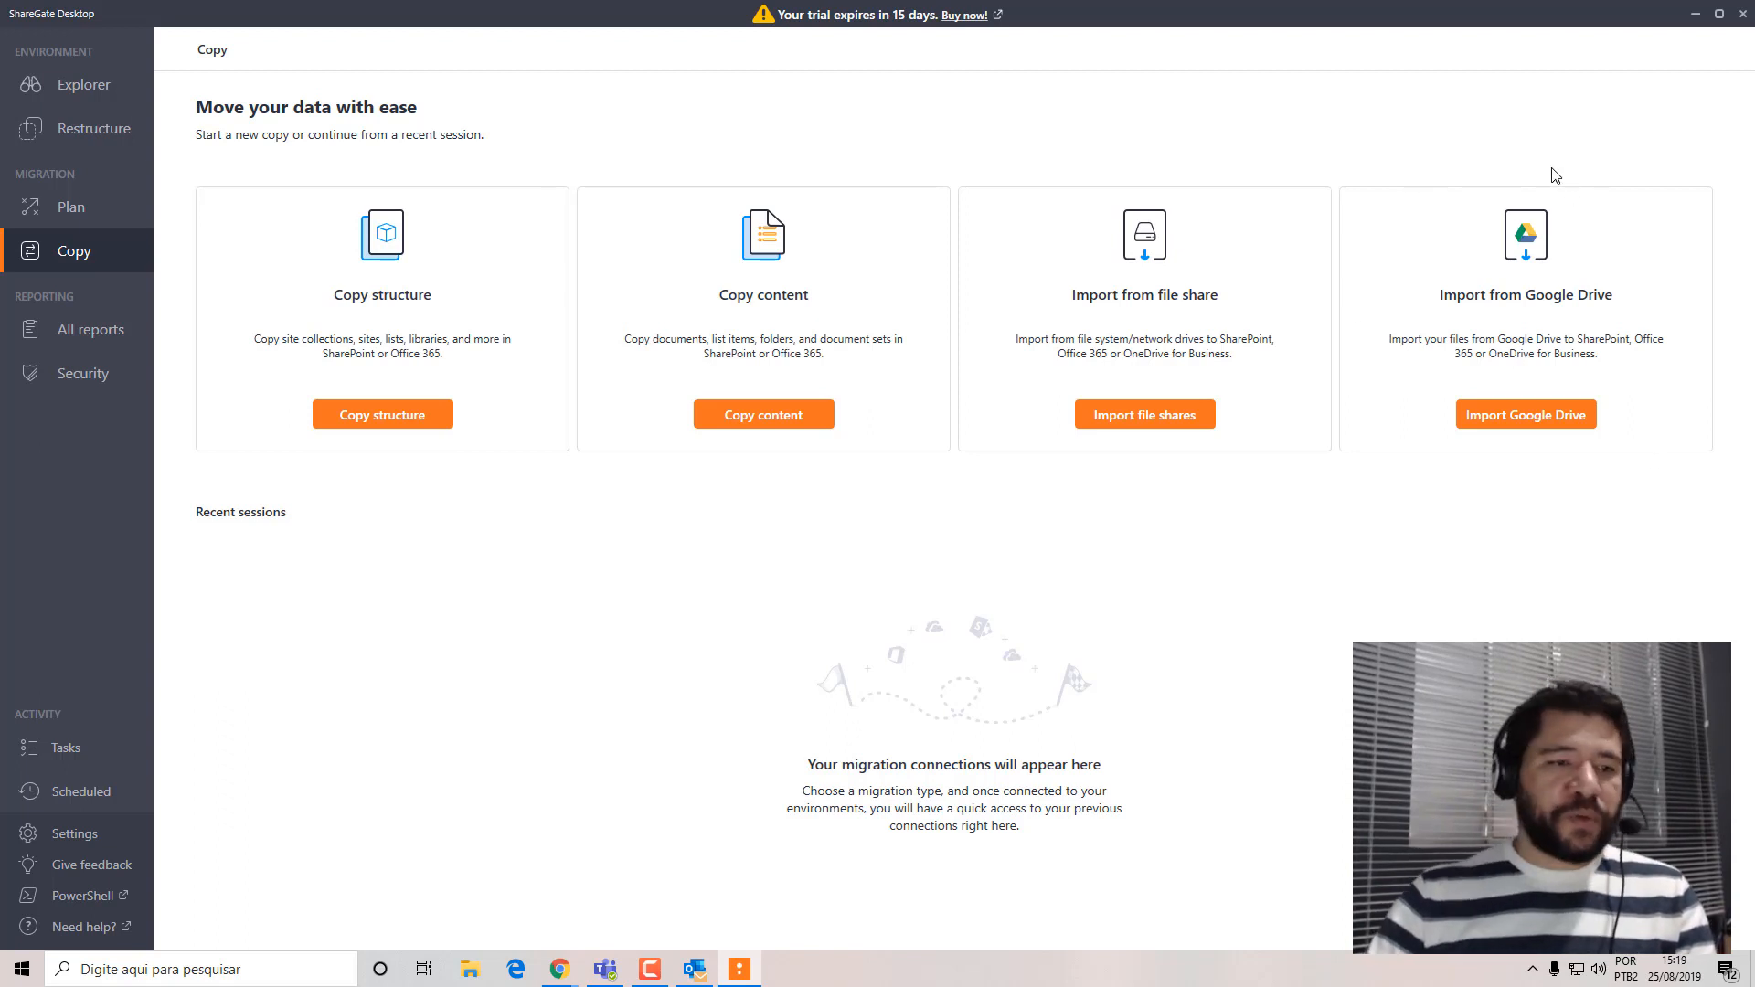
{"action": "left_click", "coordinate": [89, 327]}
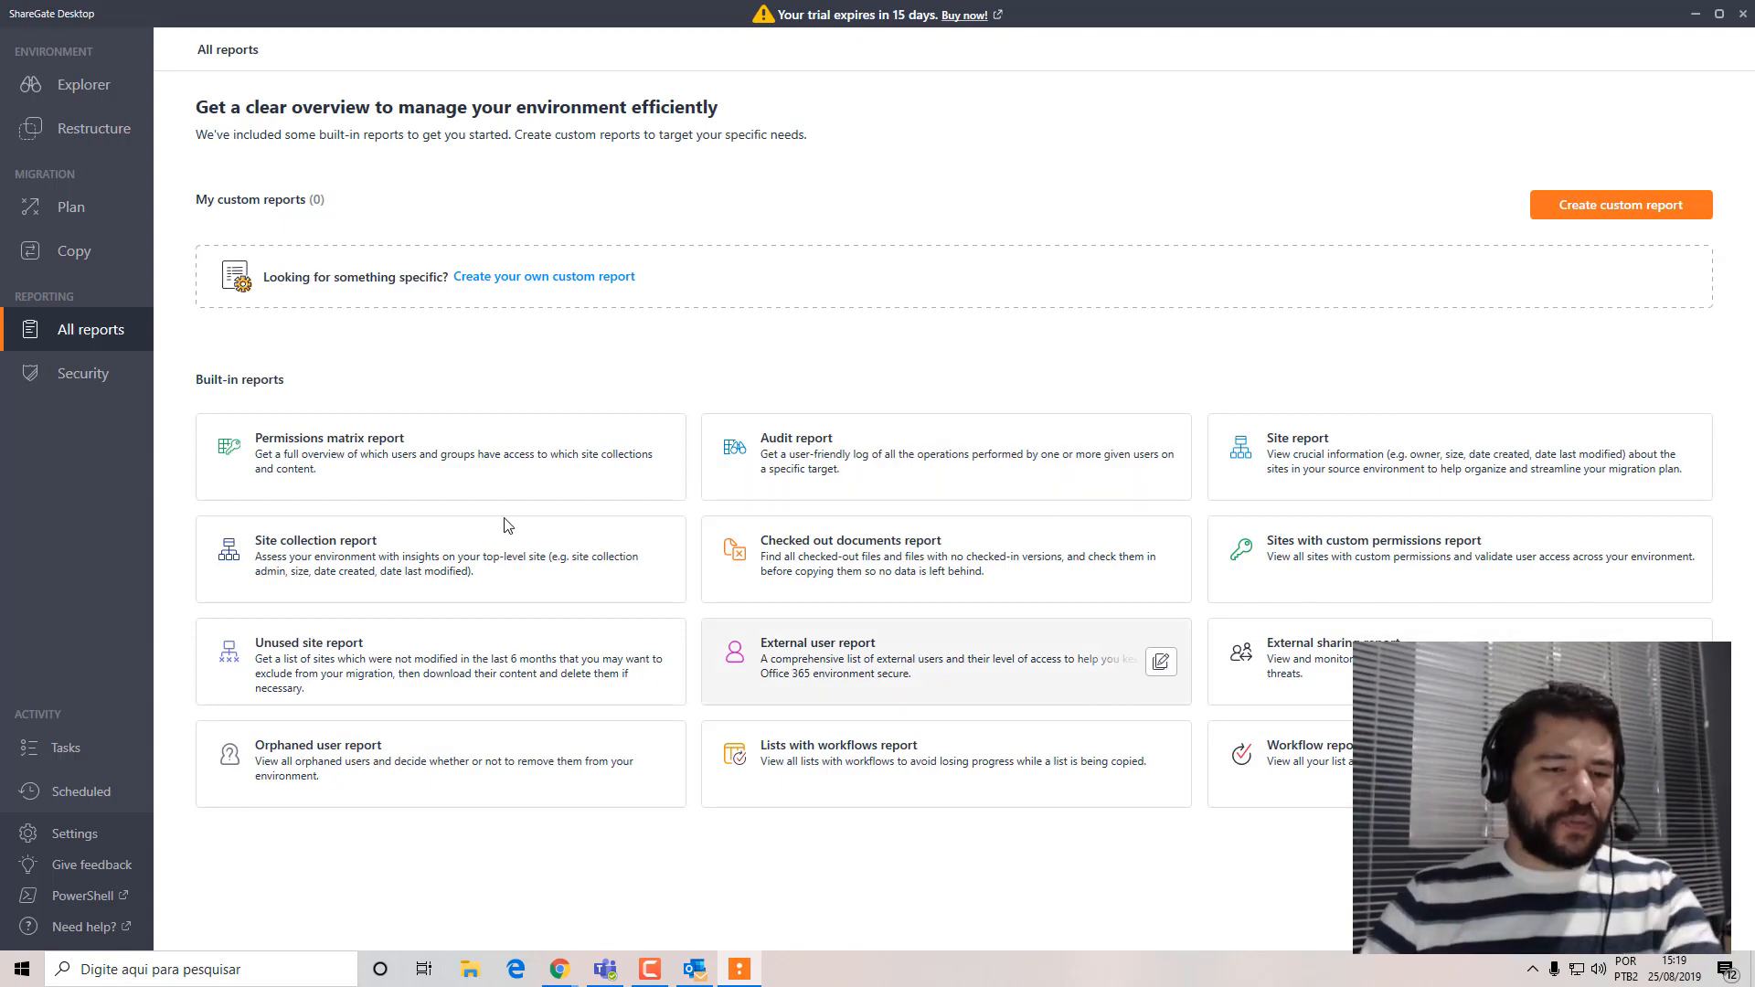
{"action": "left_click", "coordinate": [69, 377]}
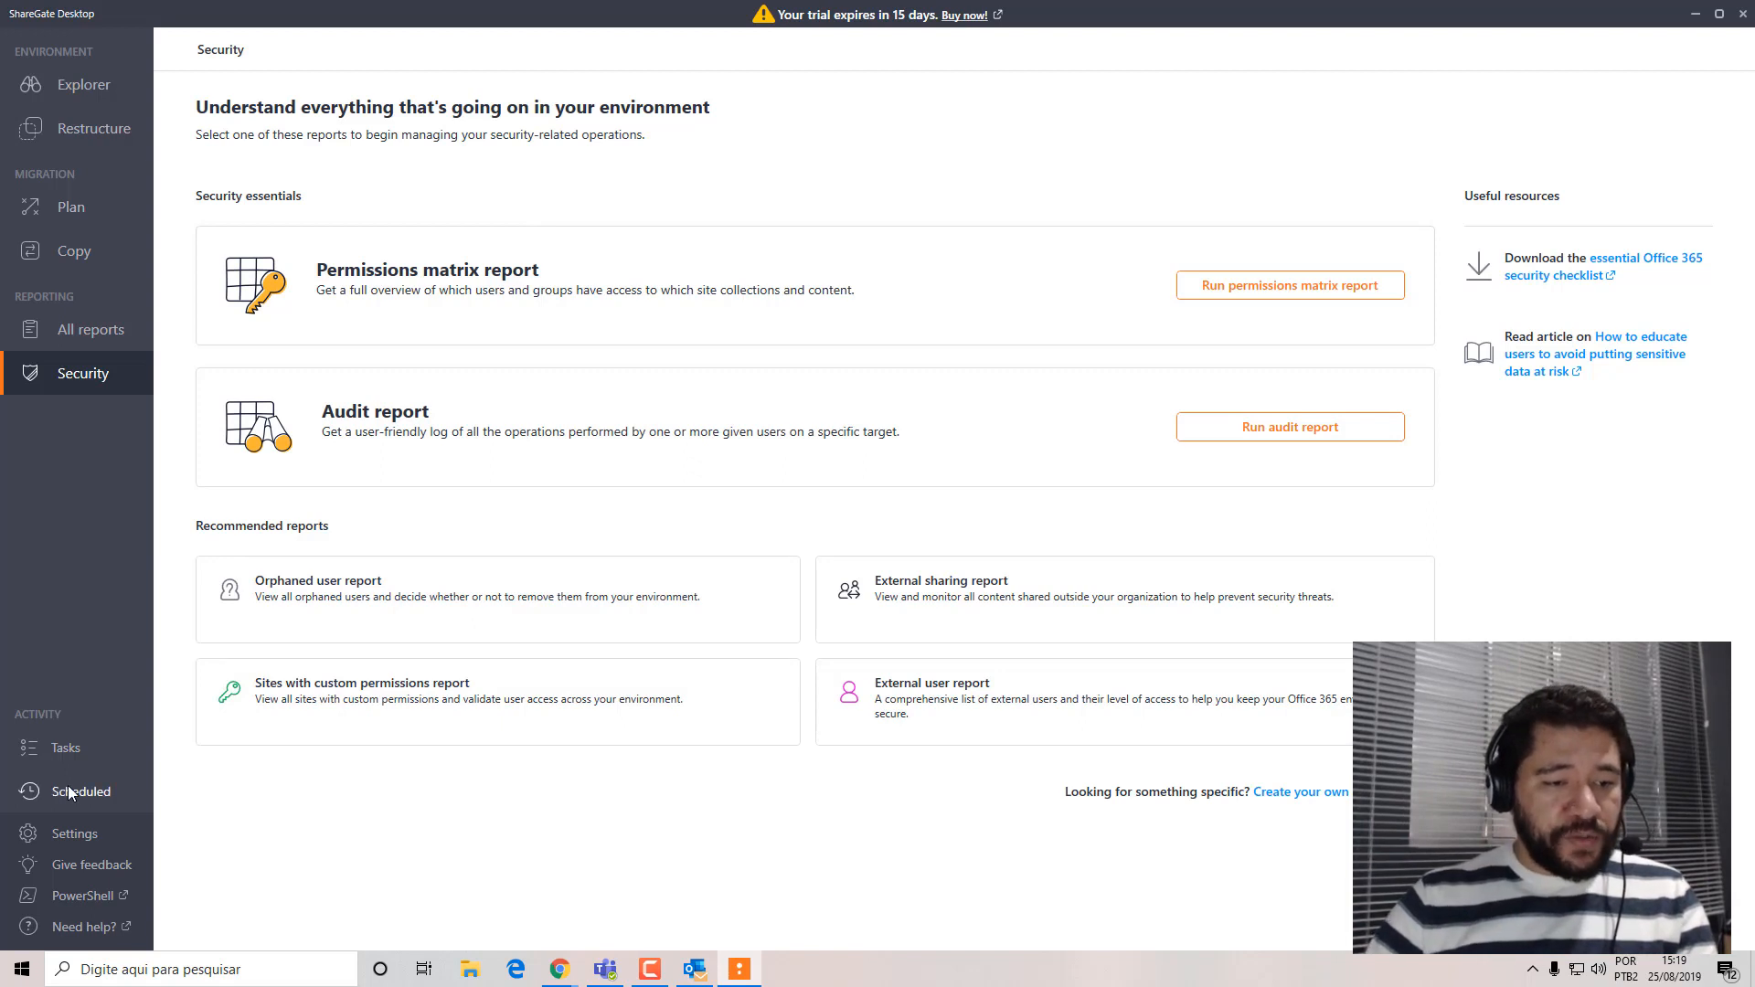
{"action": "left_click", "coordinate": [66, 755]}
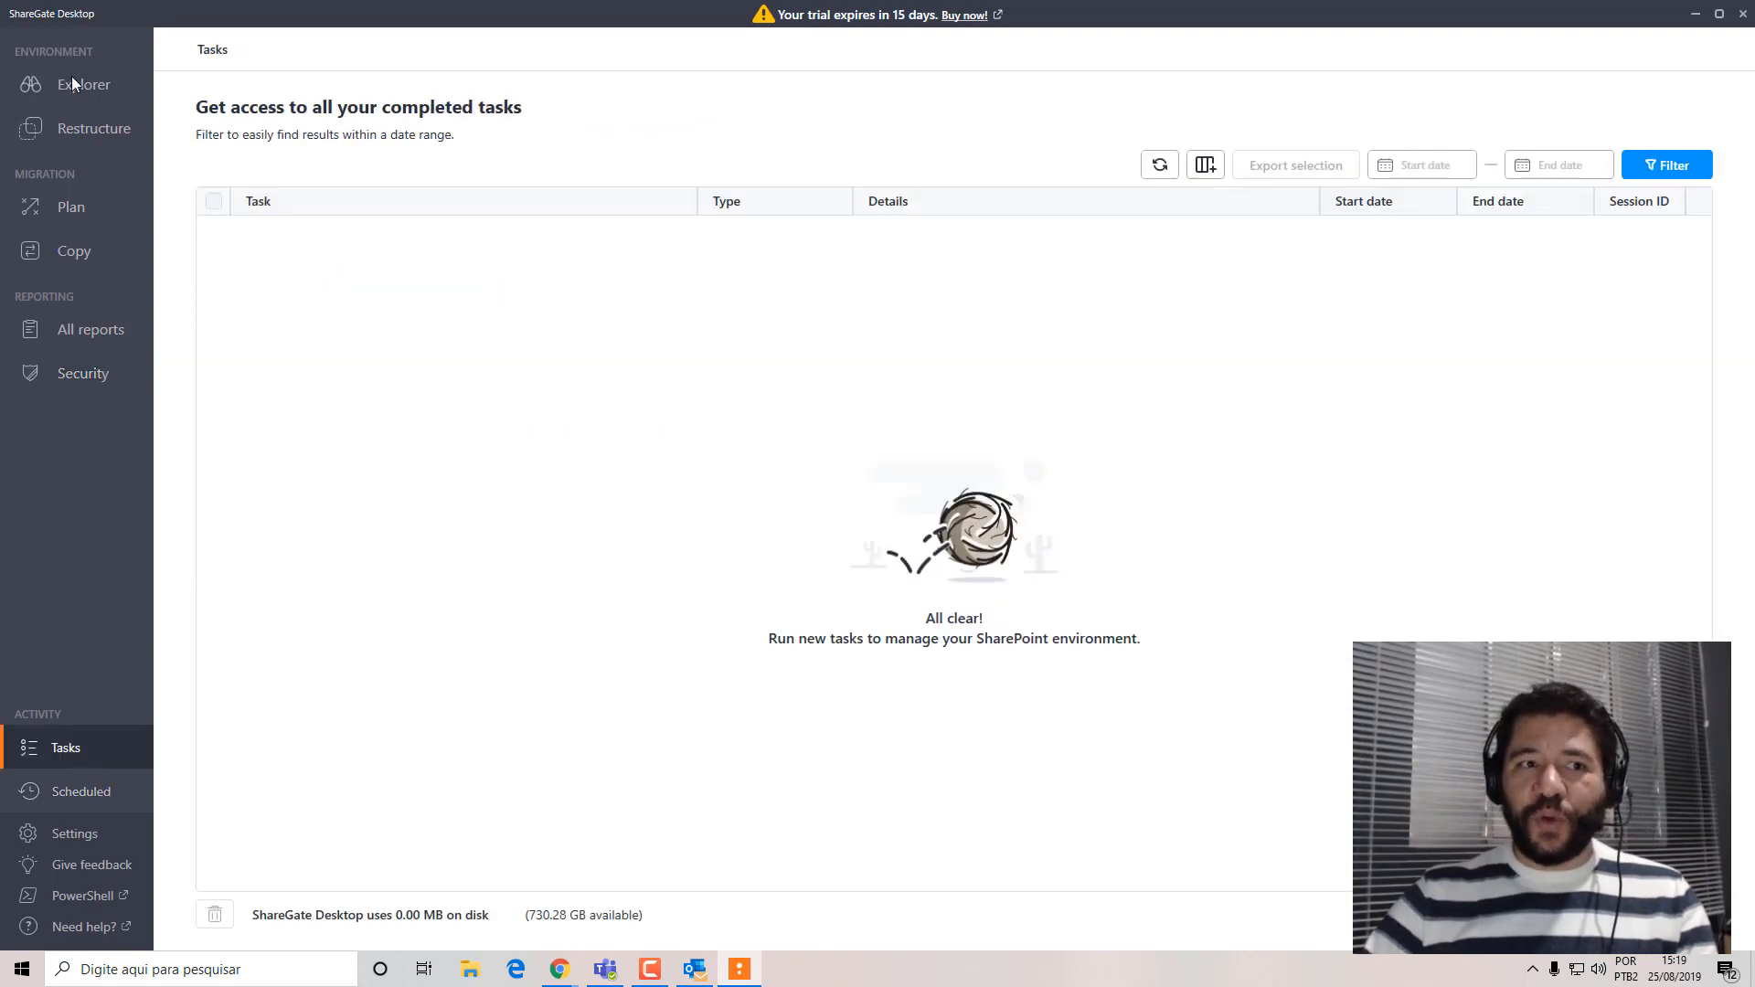
{"action": "left_click", "coordinate": [81, 799]}
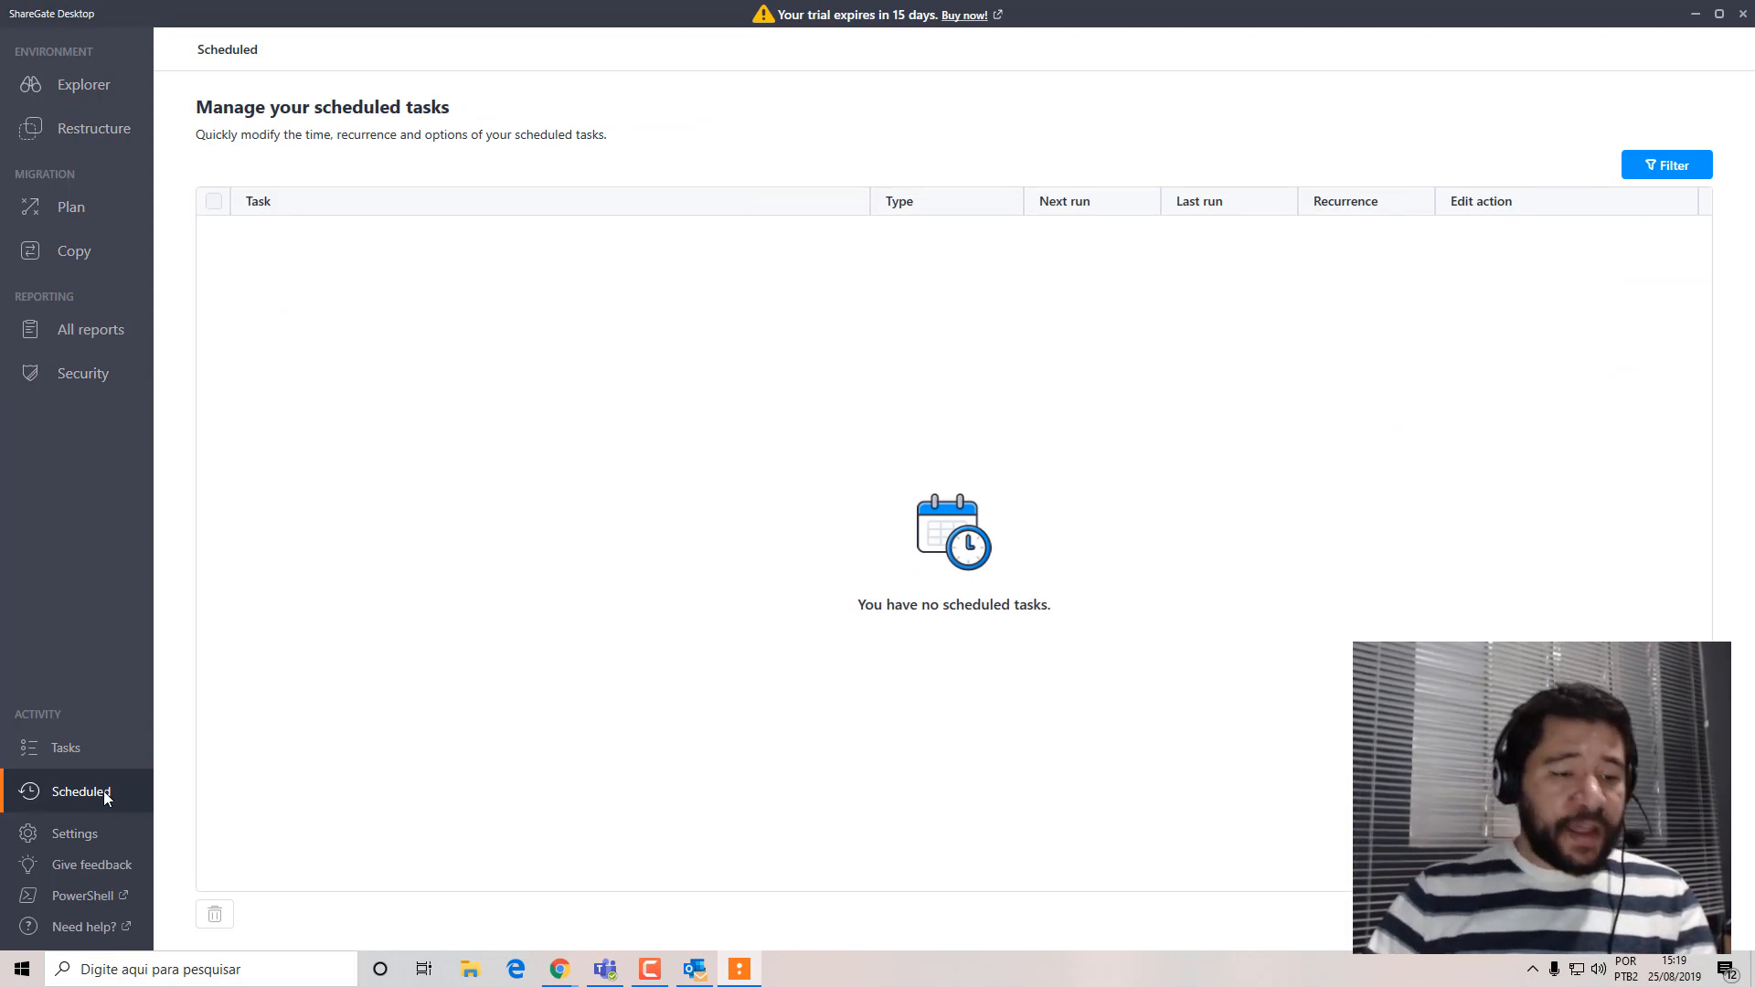
{"action": "left_click", "coordinate": [76, 836]}
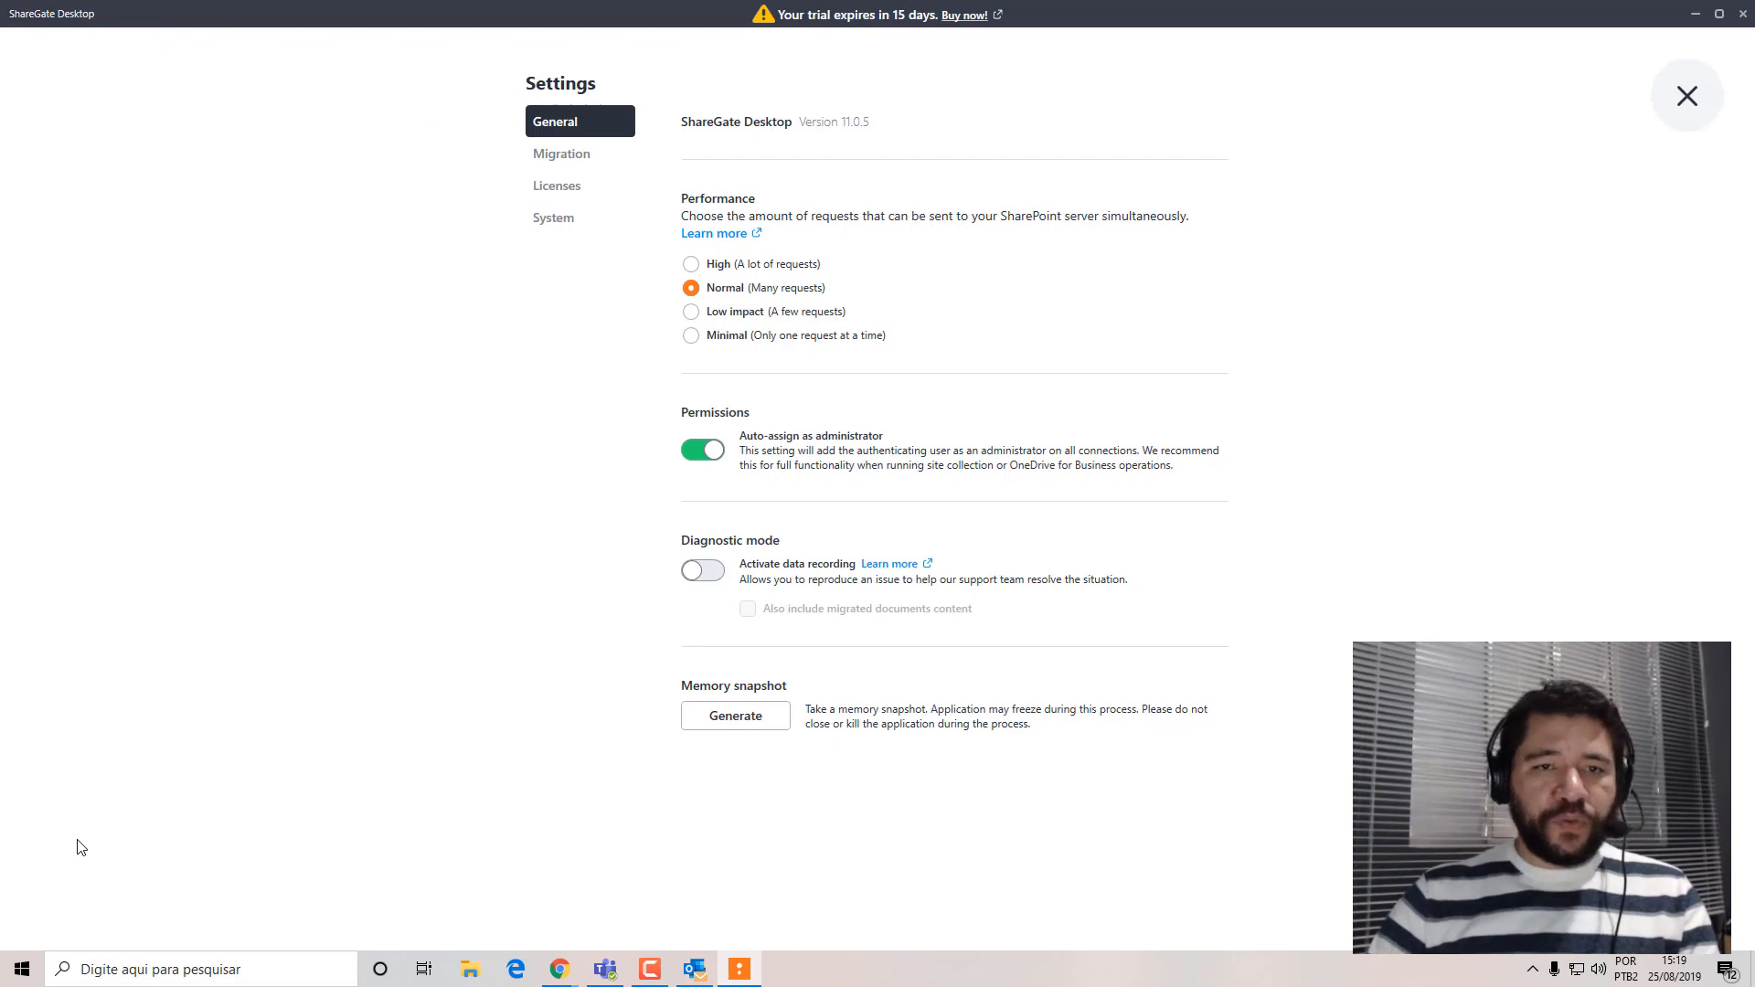
{"action": "left_click", "coordinate": [1691, 106]}
{"action": "left_click", "coordinate": [106, 87]}
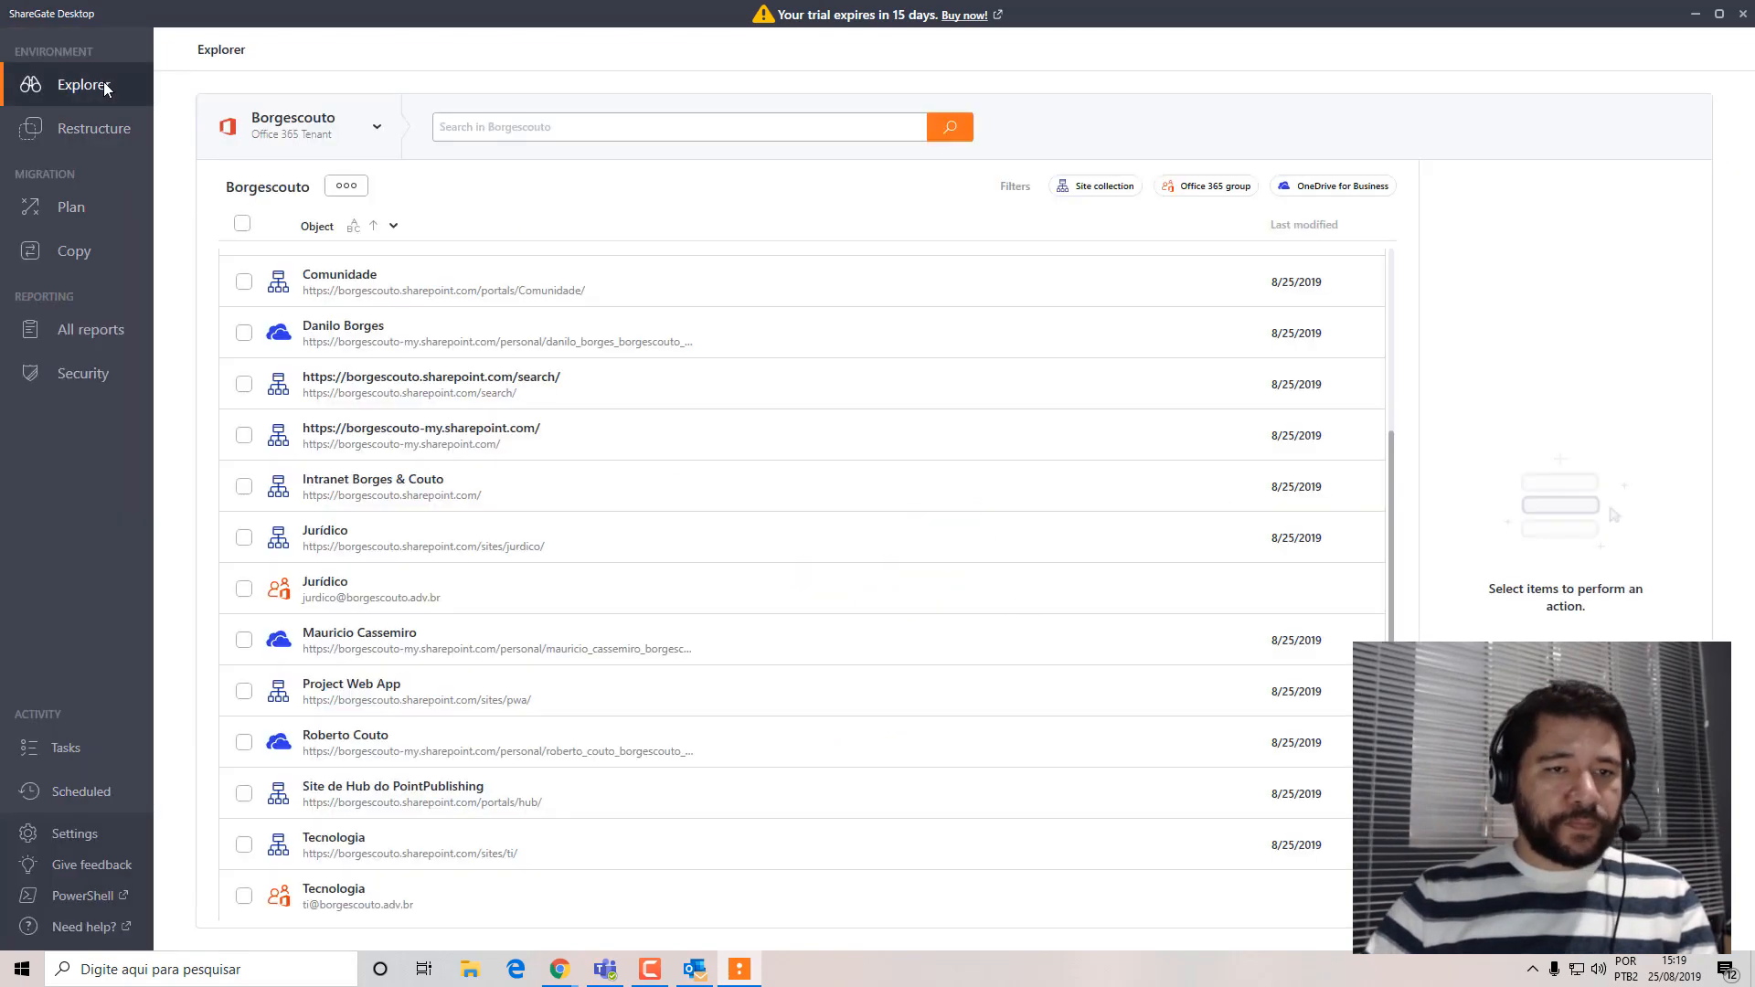
{"action": "left_click", "coordinate": [90, 142]}
{"action": "left_click", "coordinate": [75, 203]}
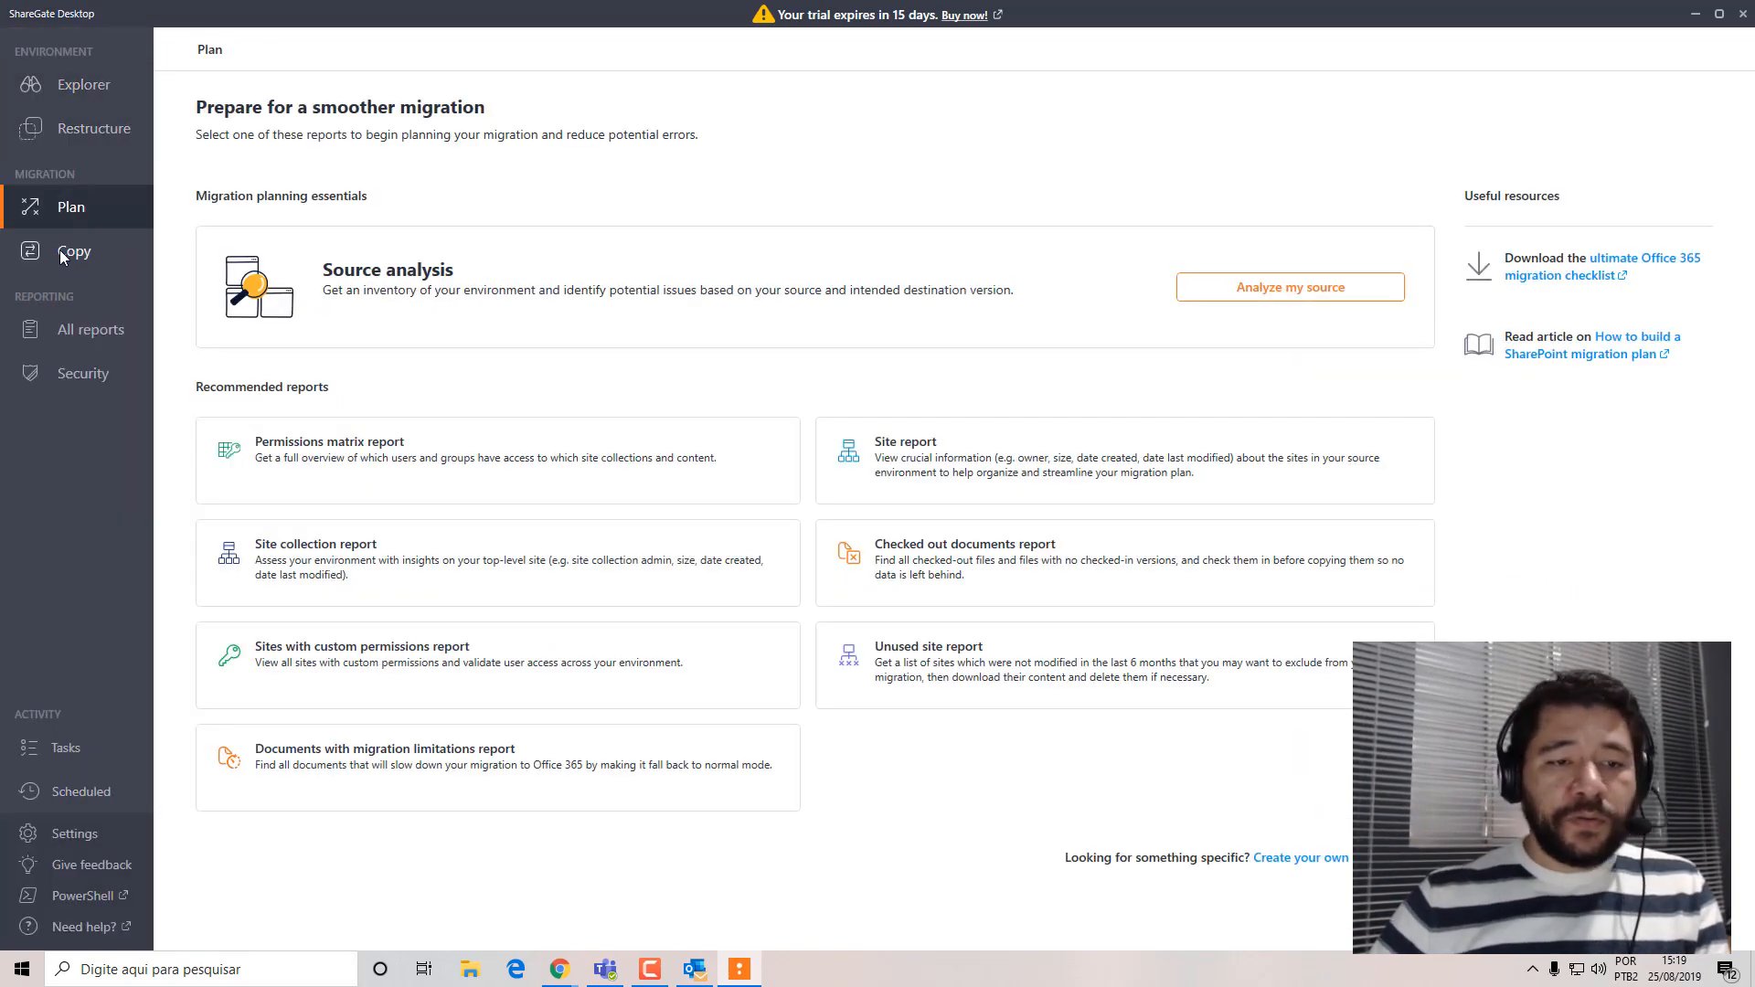
{"action": "left_click", "coordinate": [69, 254]}
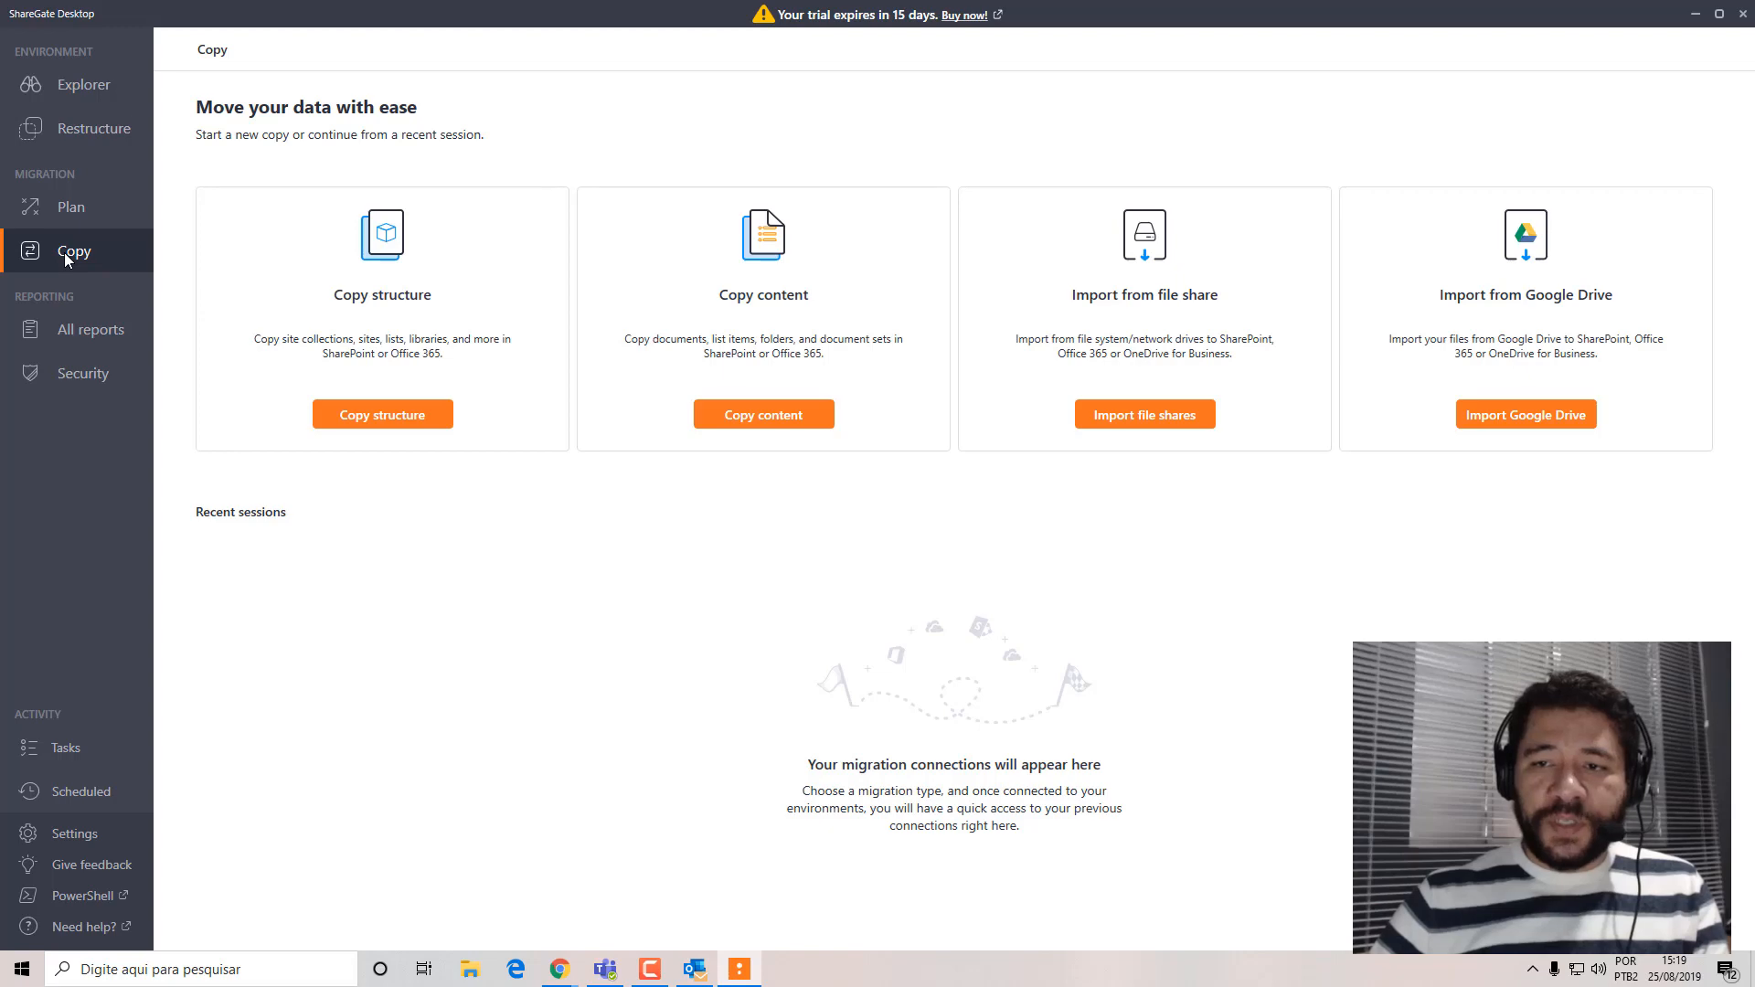
{"action": "left_click", "coordinate": [82, 336]}
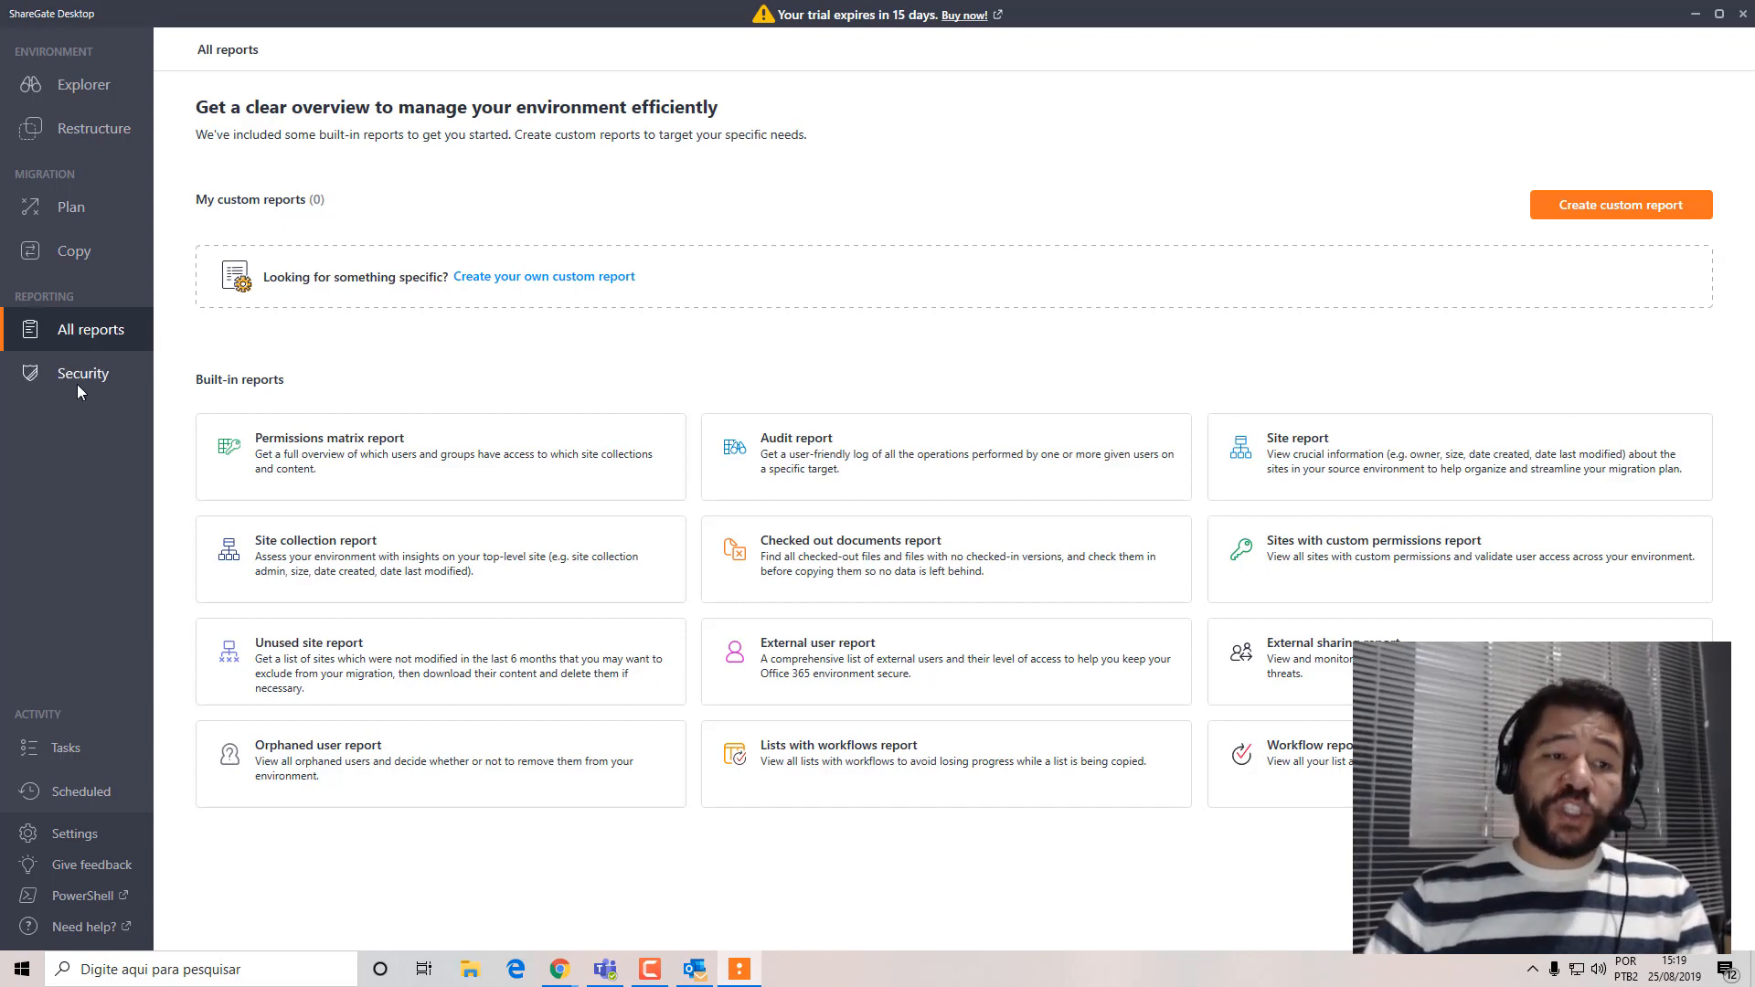
{"action": "left_click", "coordinate": [73, 250]}
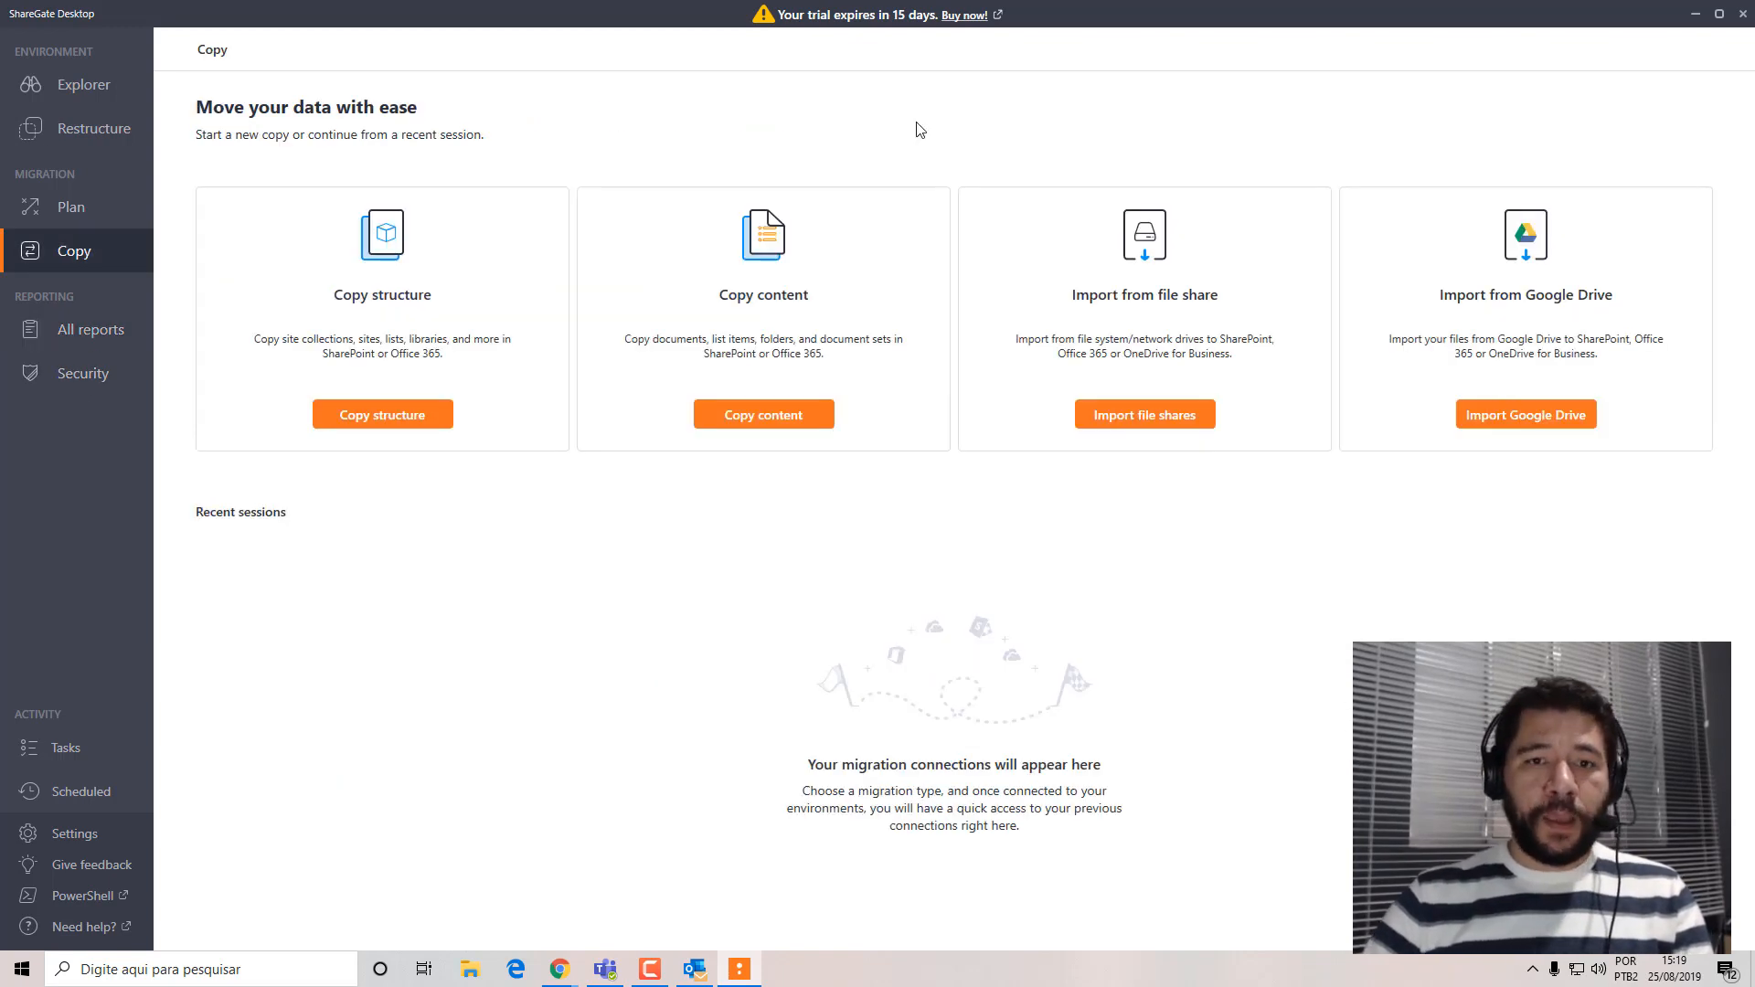
{"action": "left_click", "coordinate": [800, 415]}
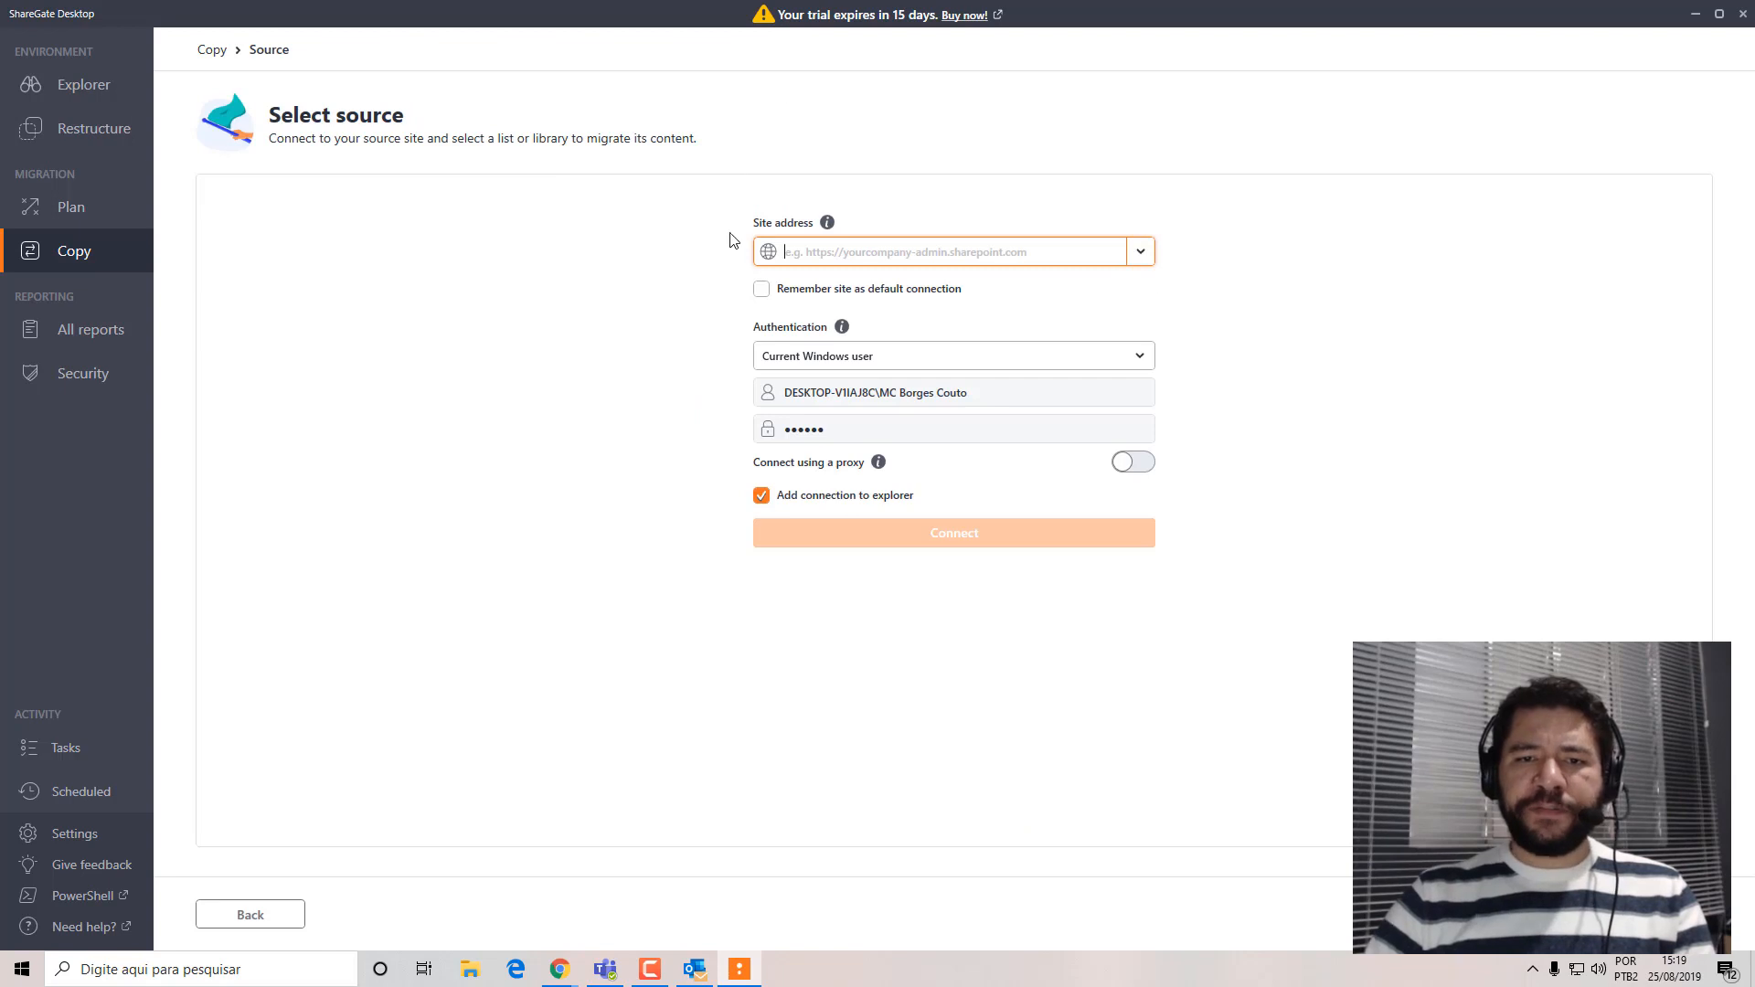
{"action": "left_click", "coordinate": [1141, 251]}
{"action": "left_click", "coordinate": [907, 281]}
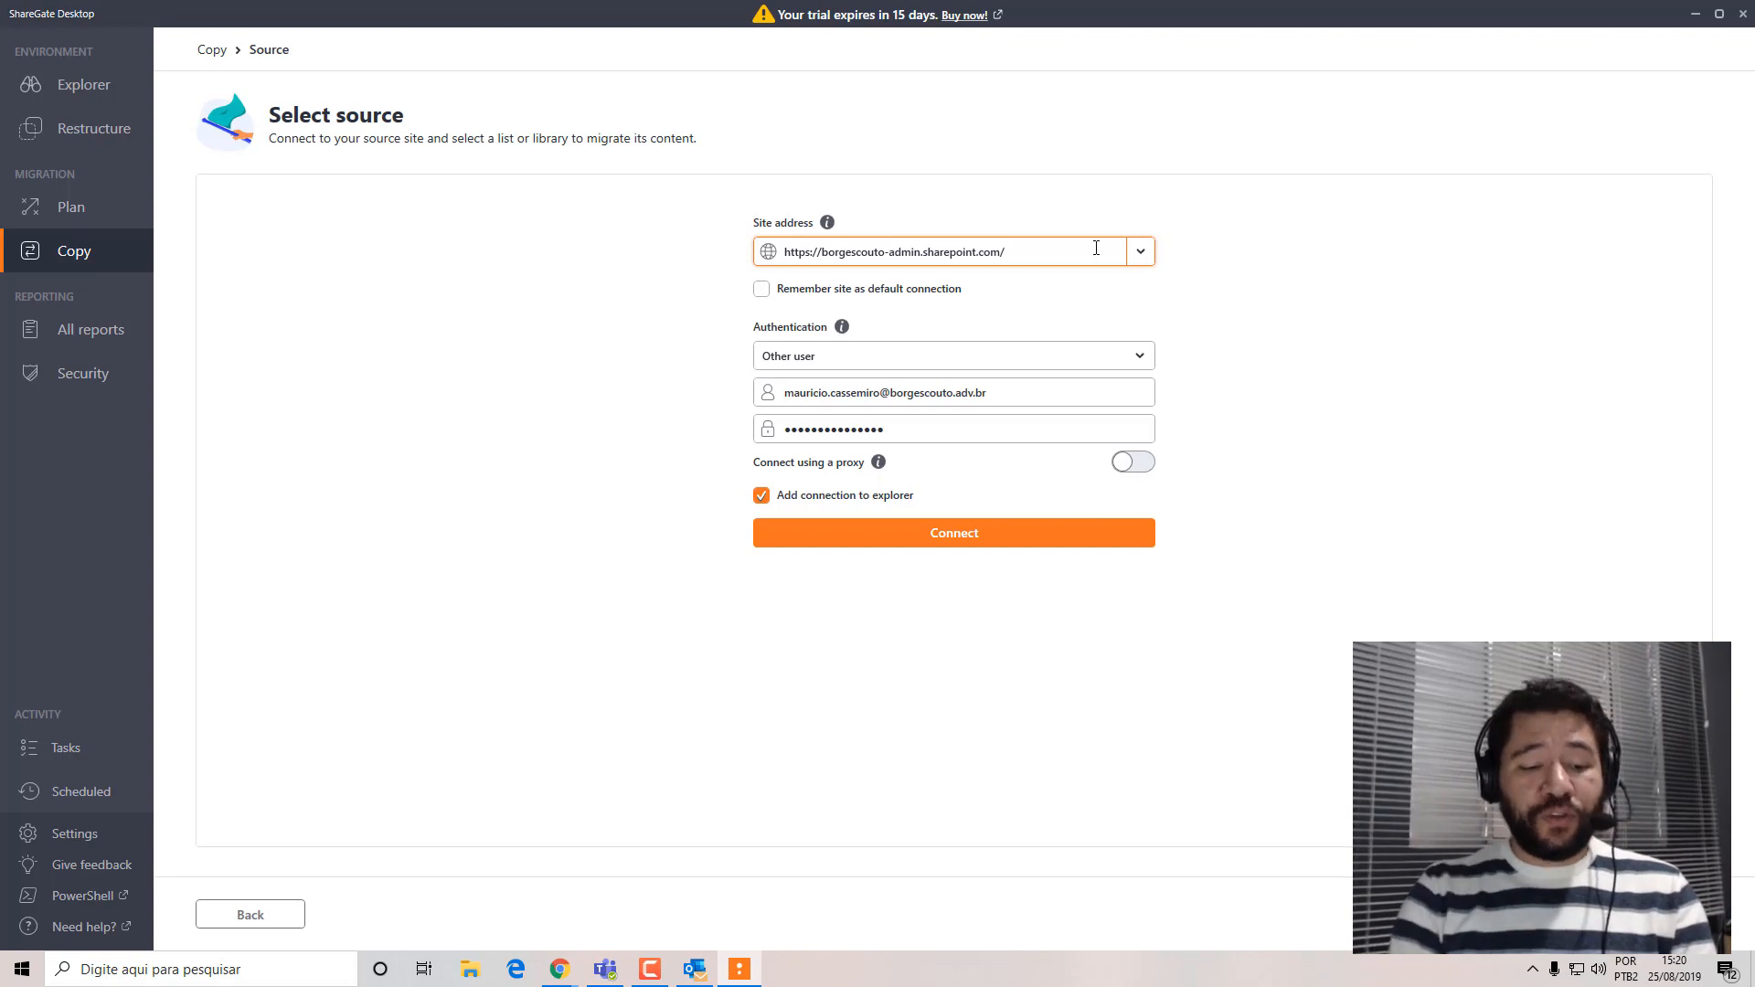
{"action": "type", "text": "sites/"}
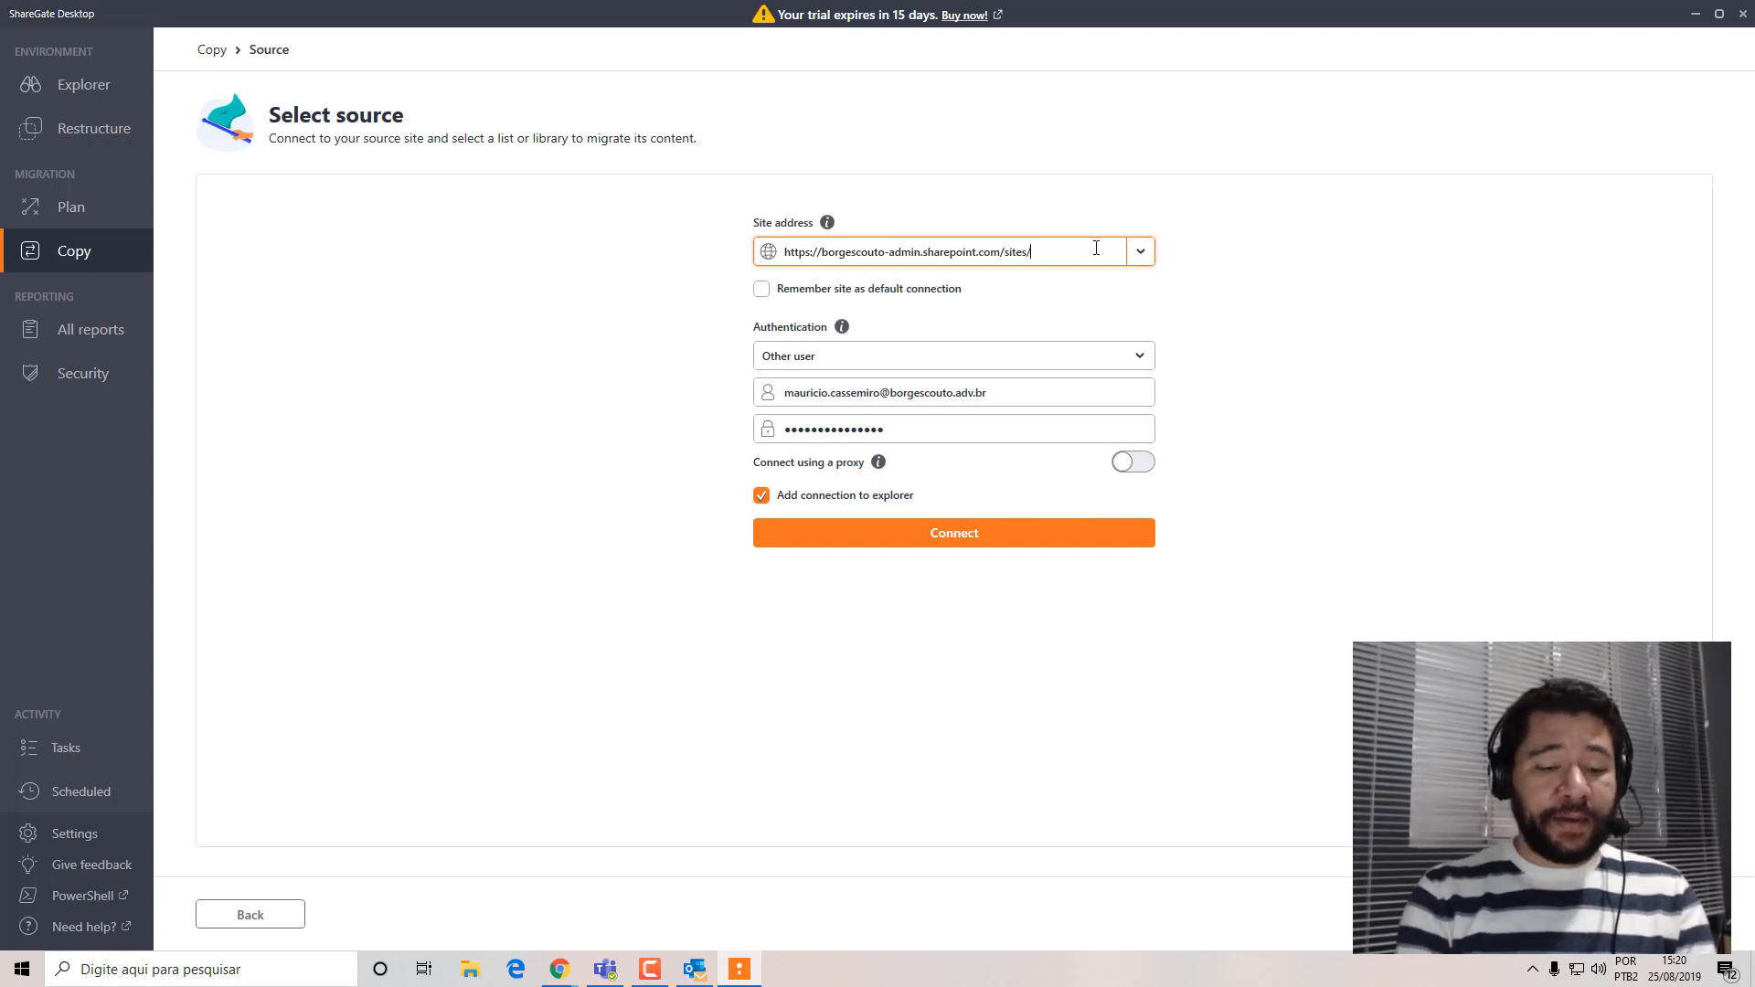
{"action": "type", "text": "te"}
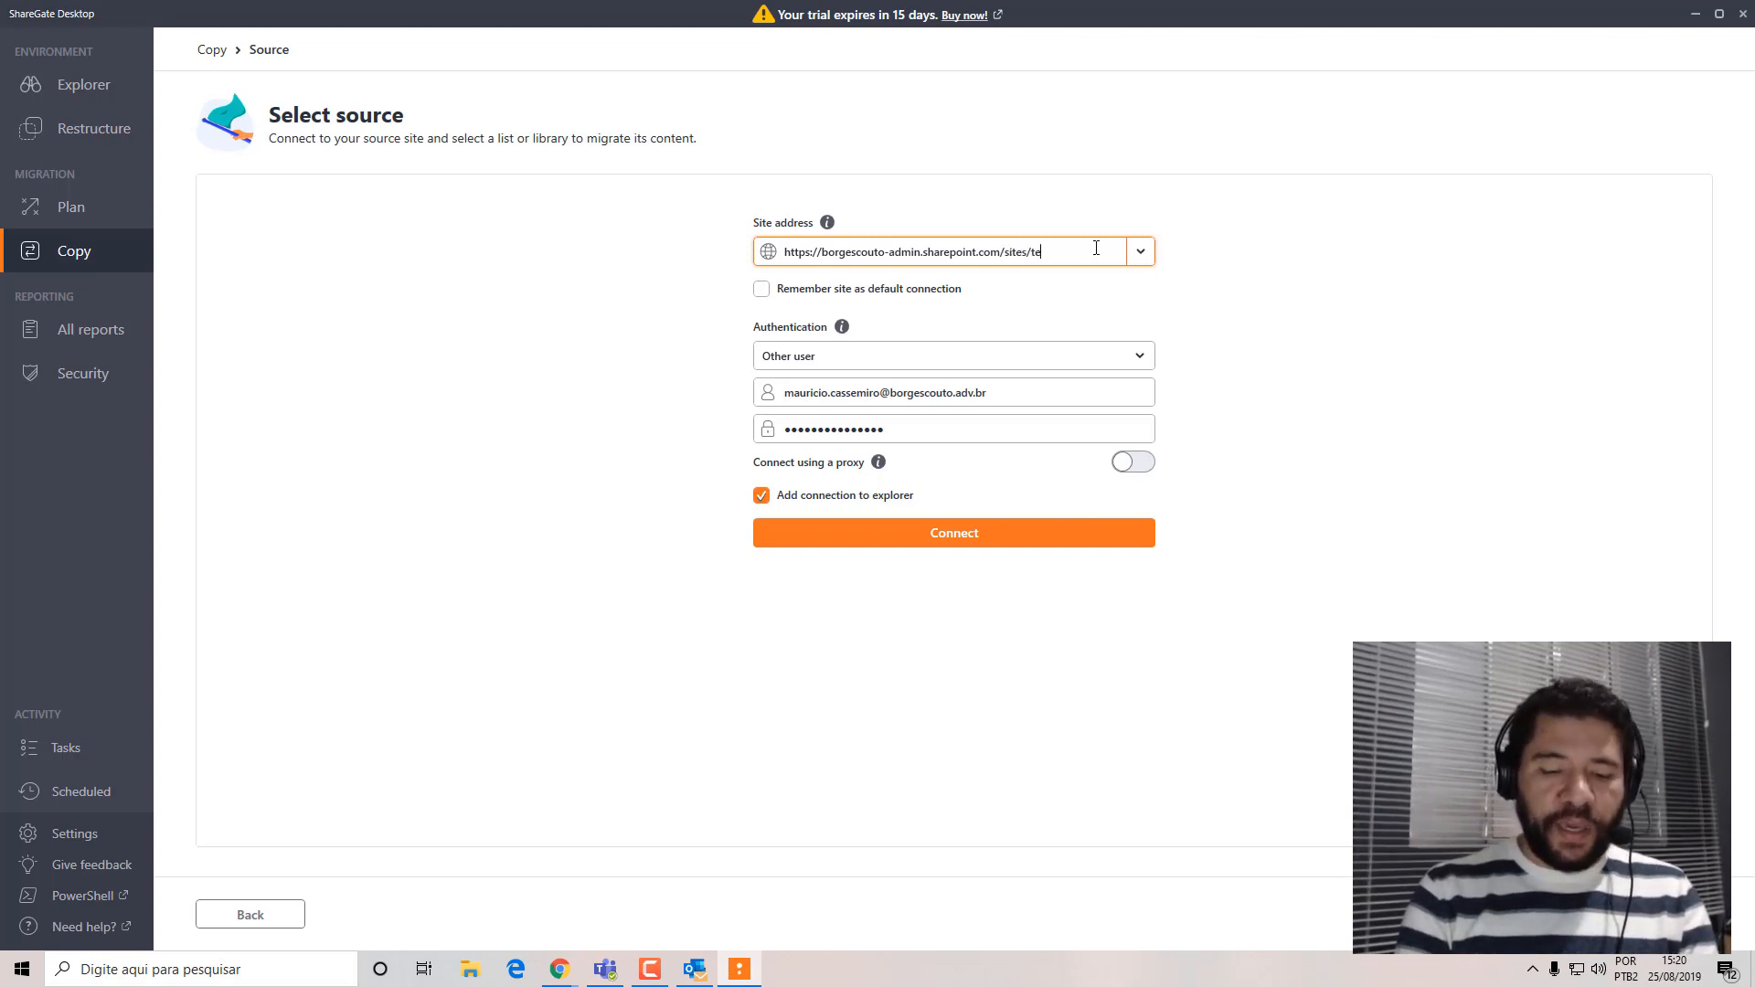
Switch to Chrome to check the Tecnologia site's address and its site contents, and return to ShareGate Desktop.
{"action": "left_click", "coordinate": [559, 971]}
{"action": "mouse_move", "coordinate": [522, 887]}
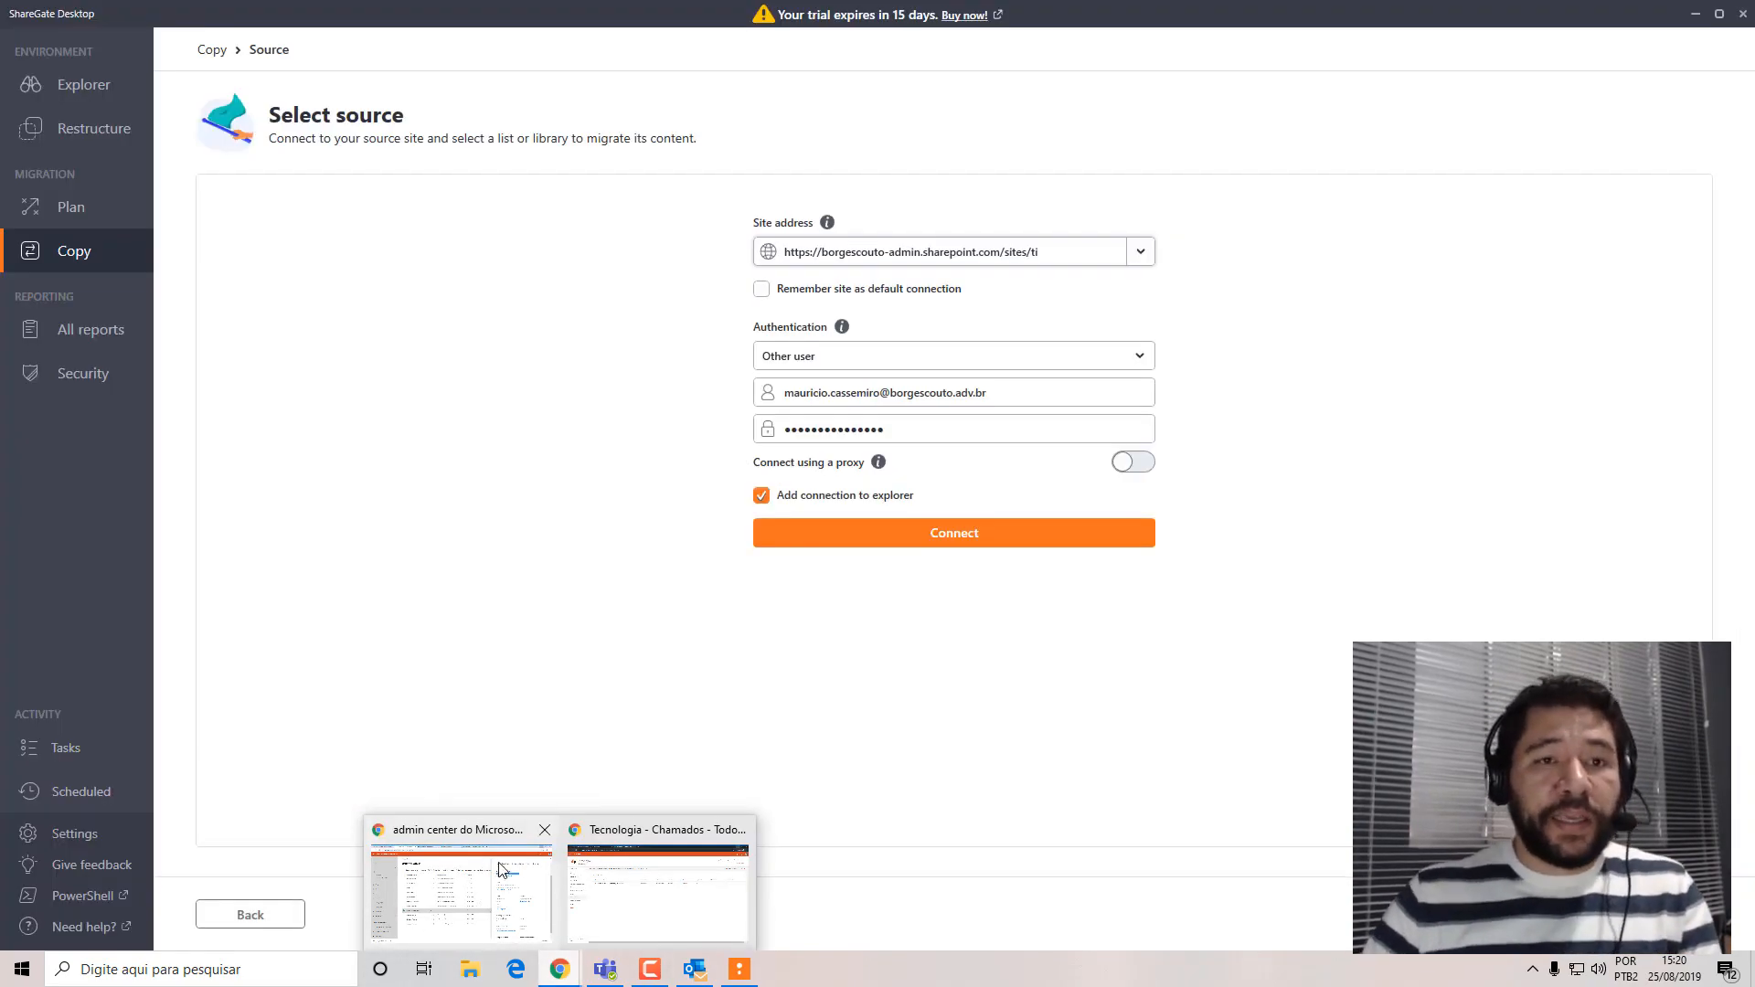
{"action": "left_click", "coordinate": [502, 871]}
{"action": "left_click", "coordinate": [516, 11]}
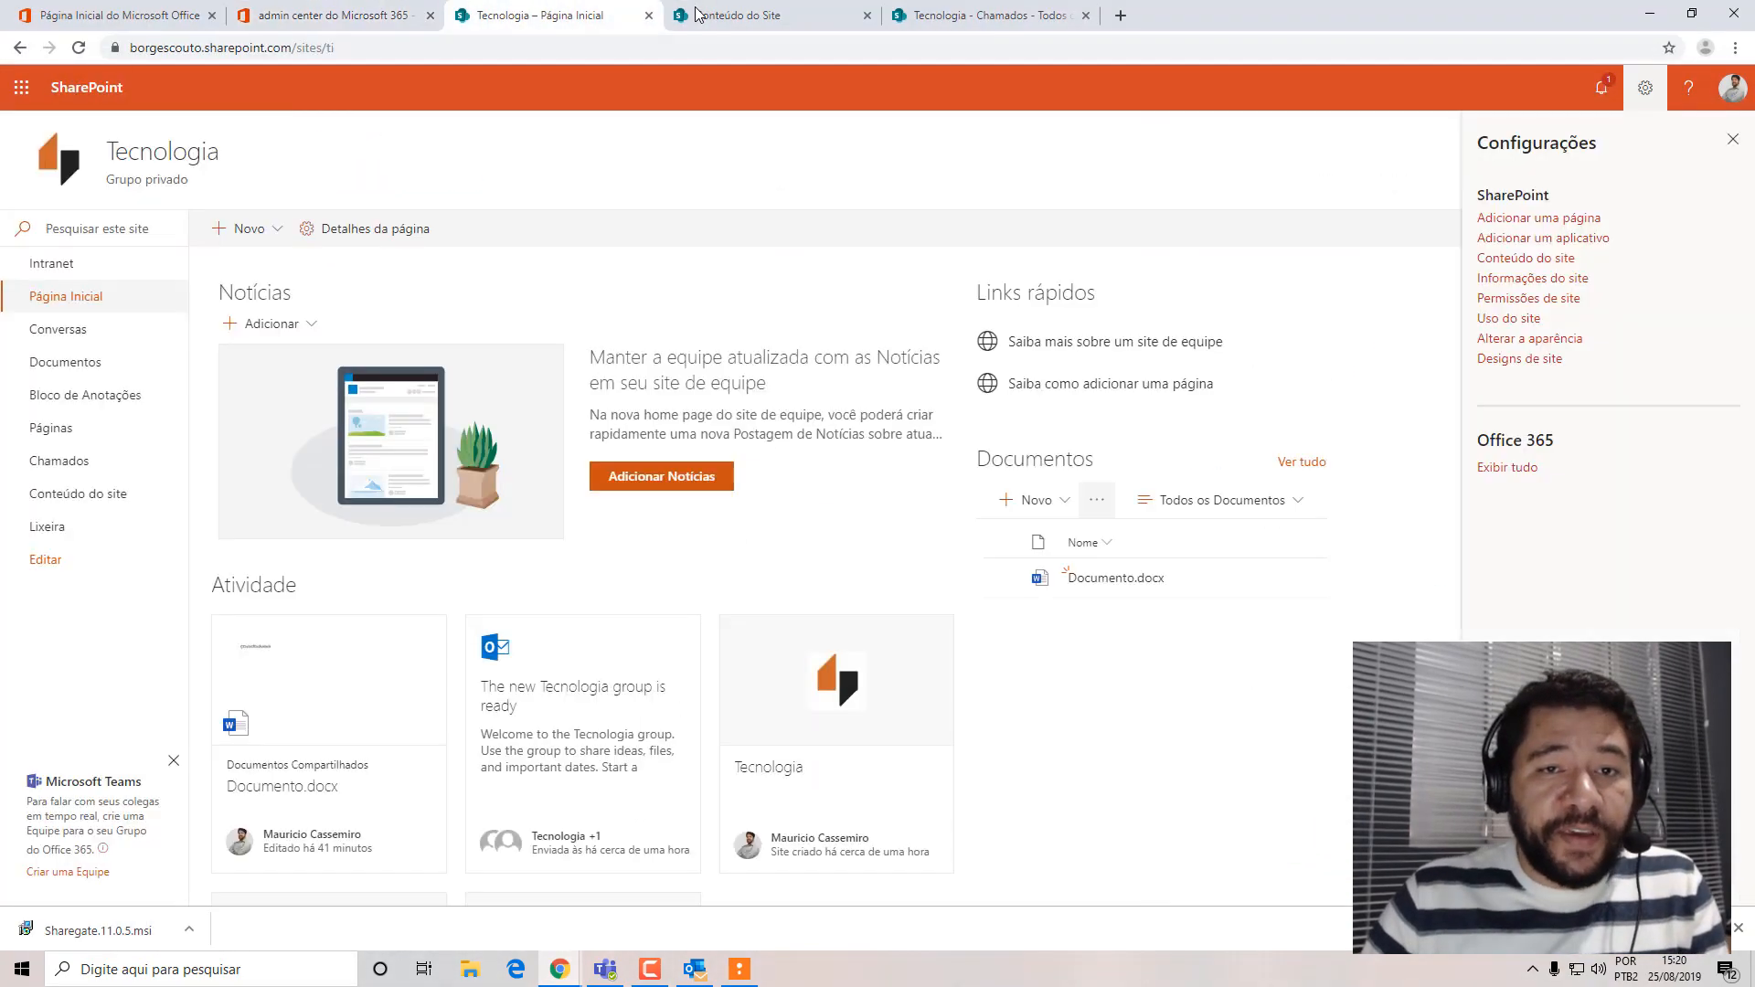
{"action": "left_click", "coordinate": [699, 13]}
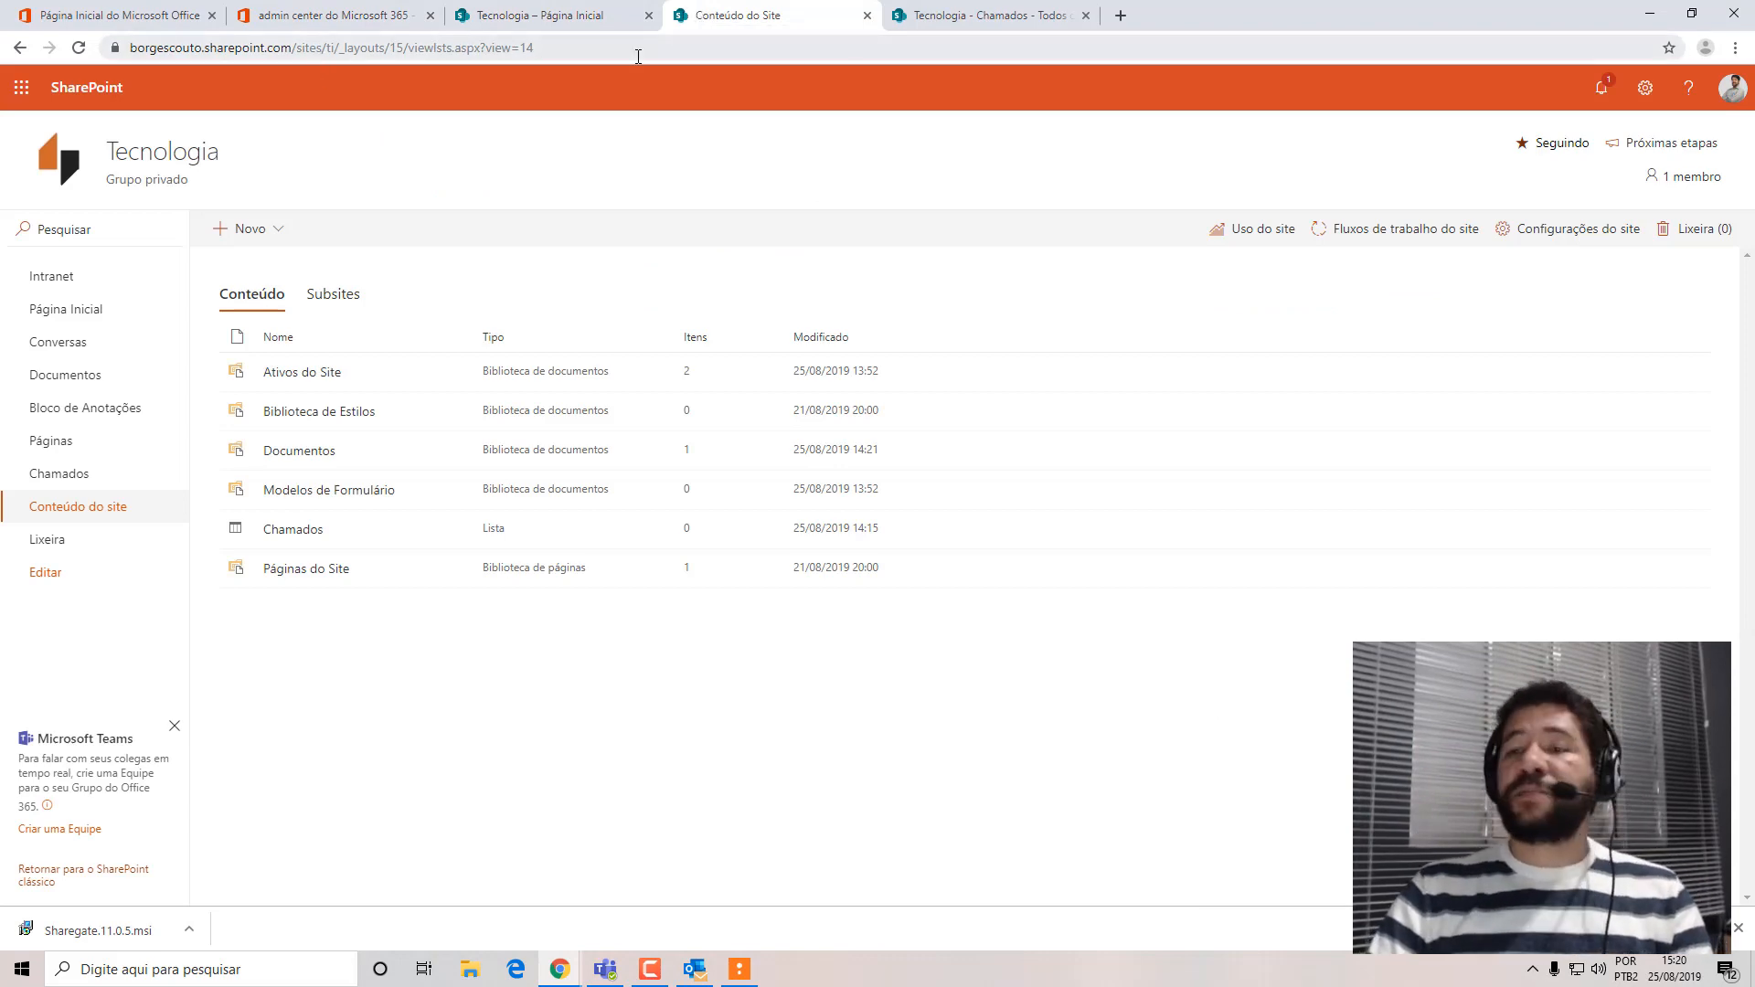
{"action": "left_click", "coordinate": [1650, 15]}
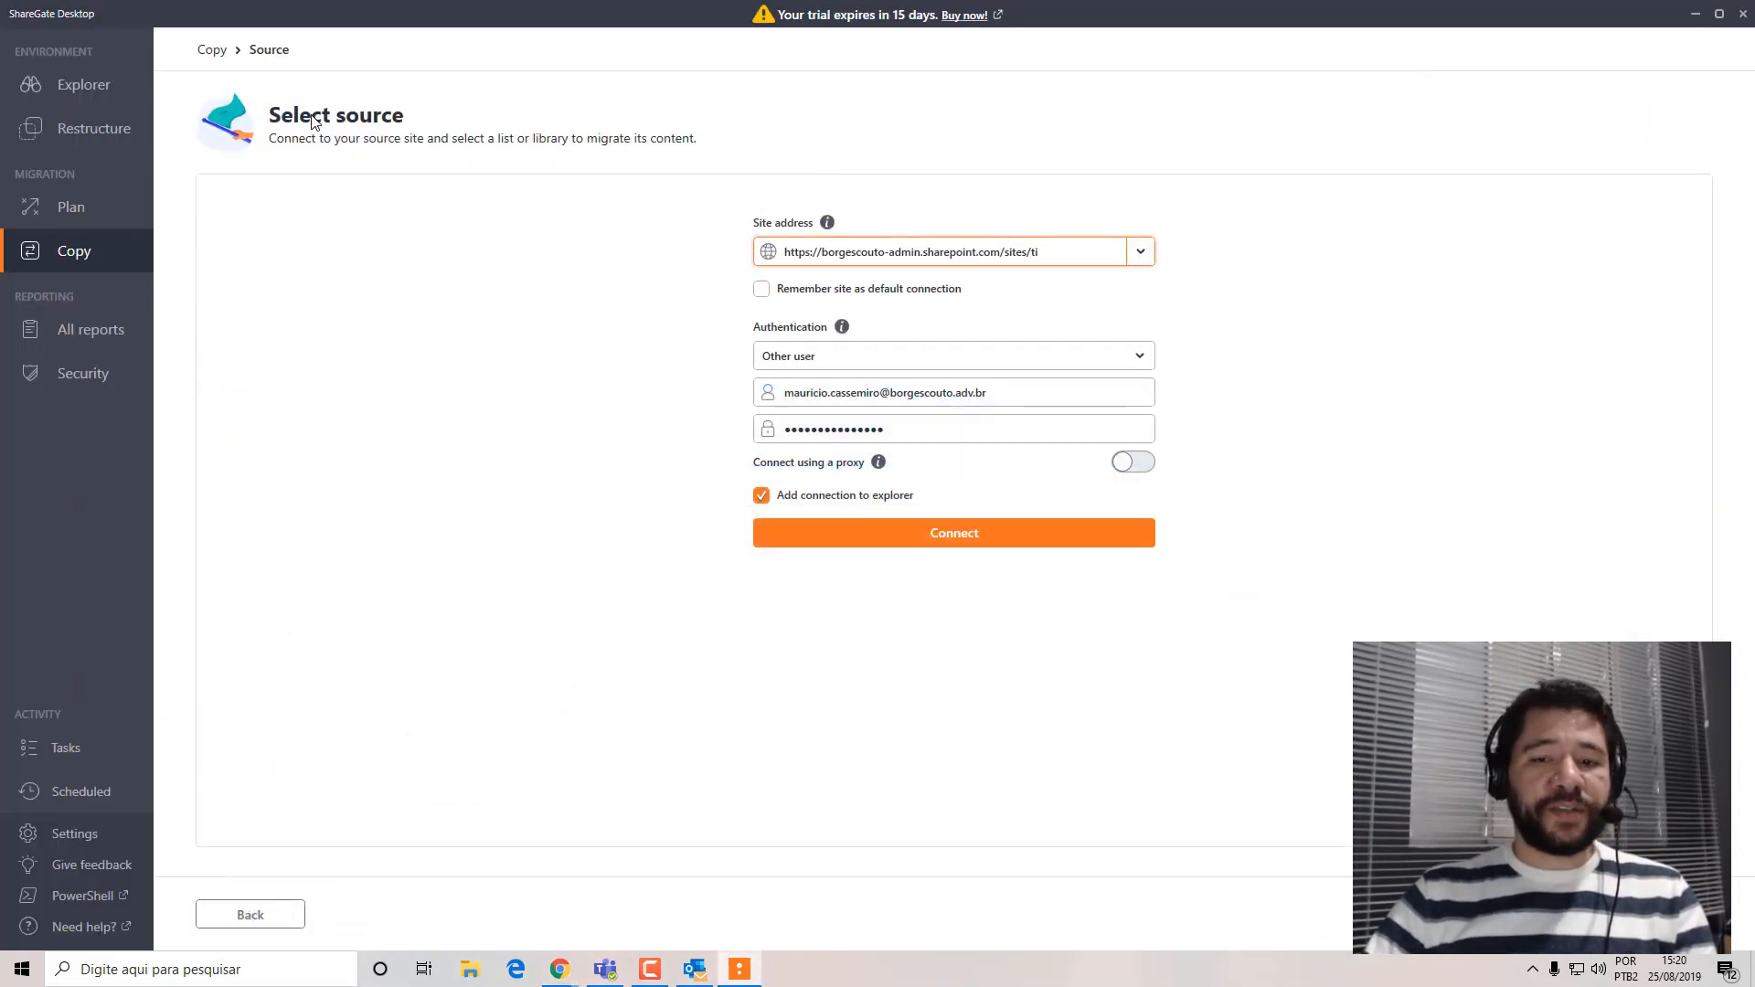
Connect to the source, look through its OneDrive for Business accounts, and list the tenant's sites.
{"action": "left_click", "coordinate": [1050, 541]}
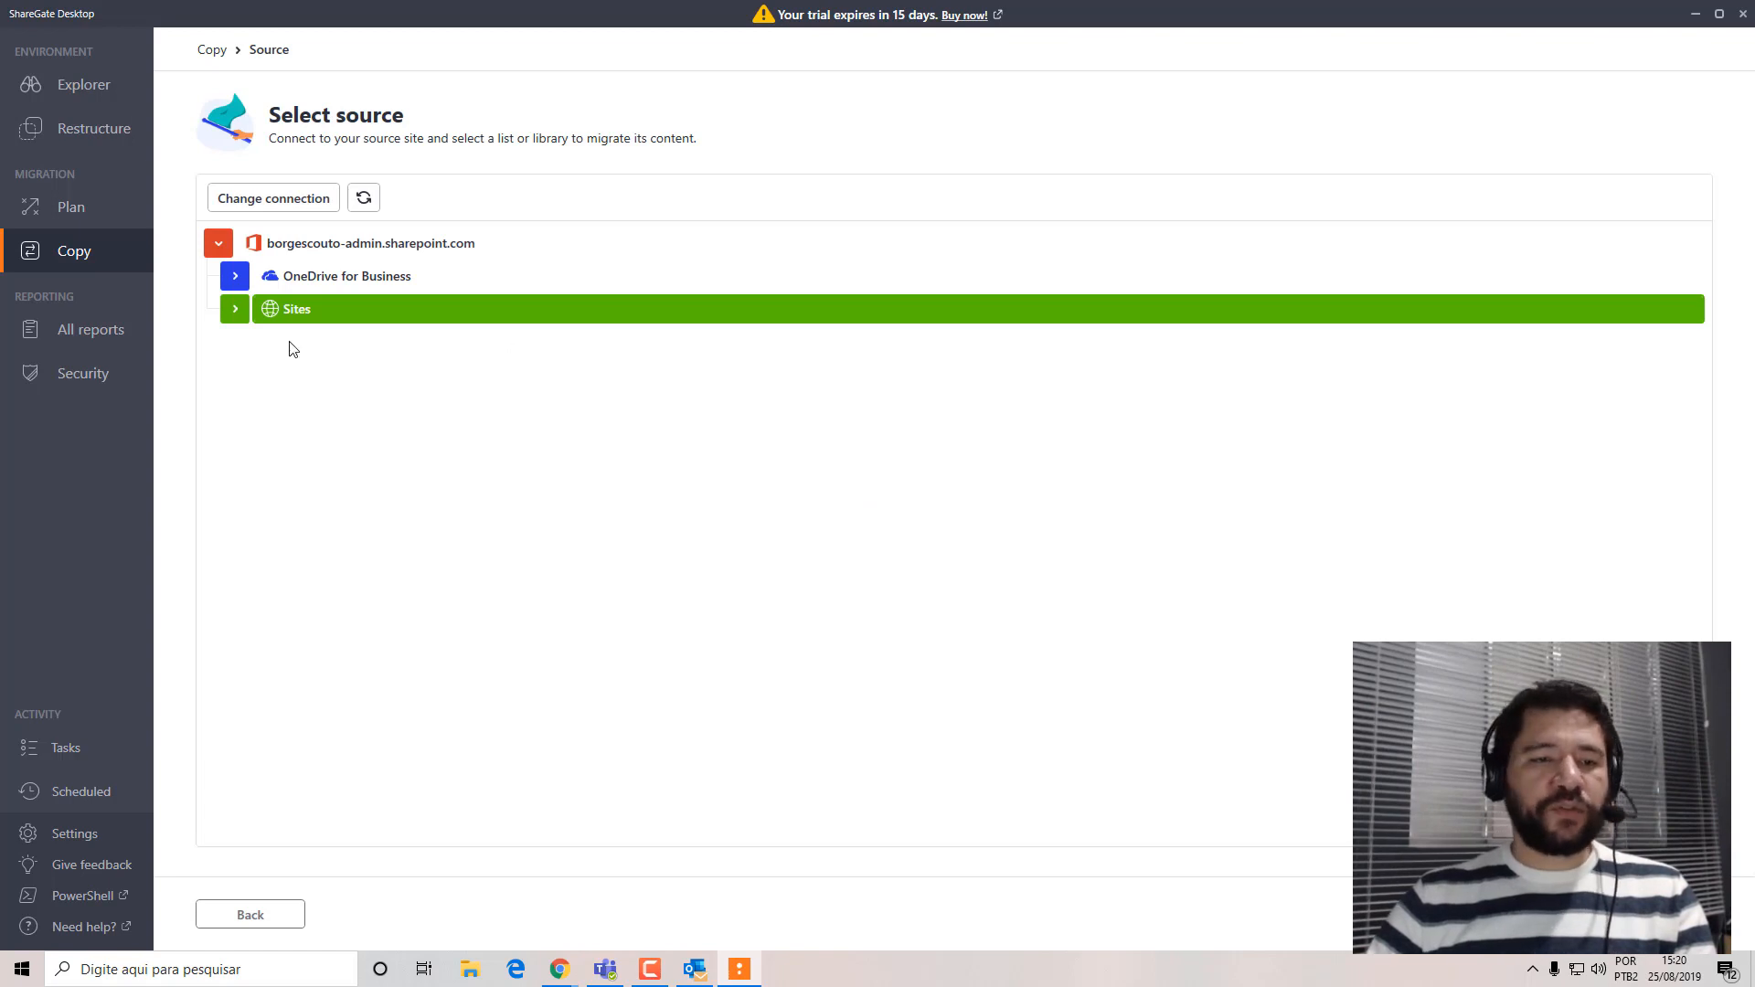
{"action": "left_click", "coordinate": [235, 278]}
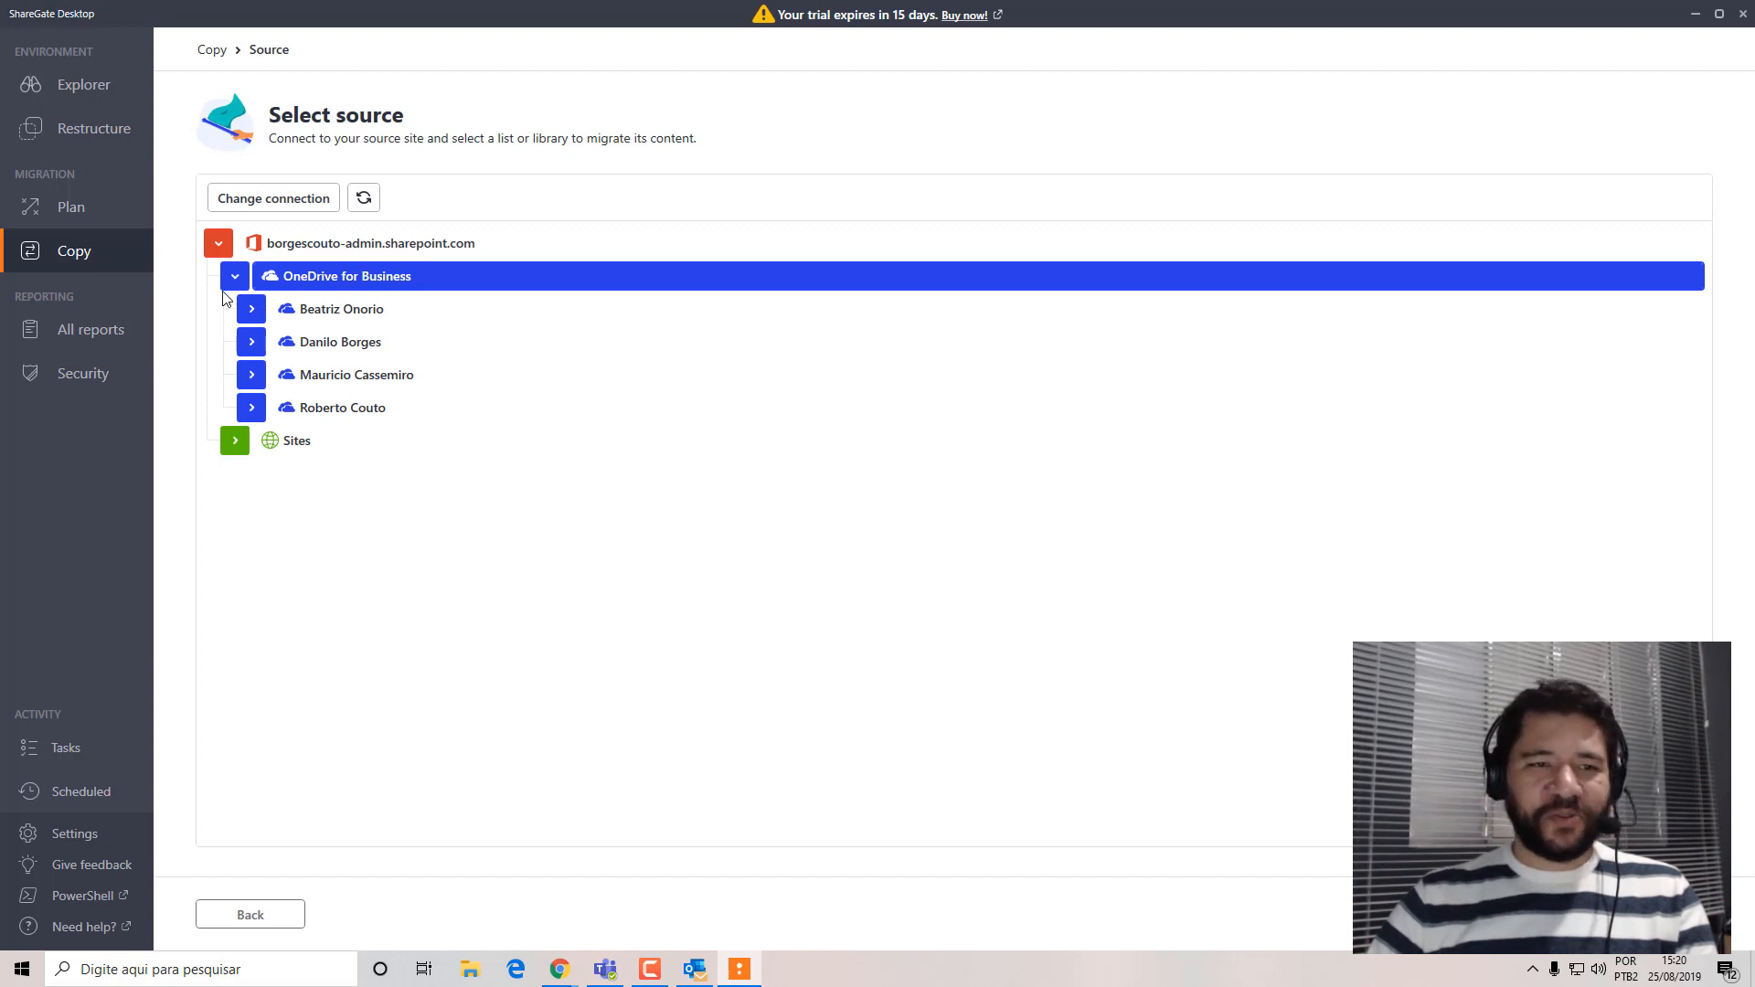
{"action": "left_click", "coordinate": [235, 276]}
{"action": "left_click", "coordinate": [235, 310]}
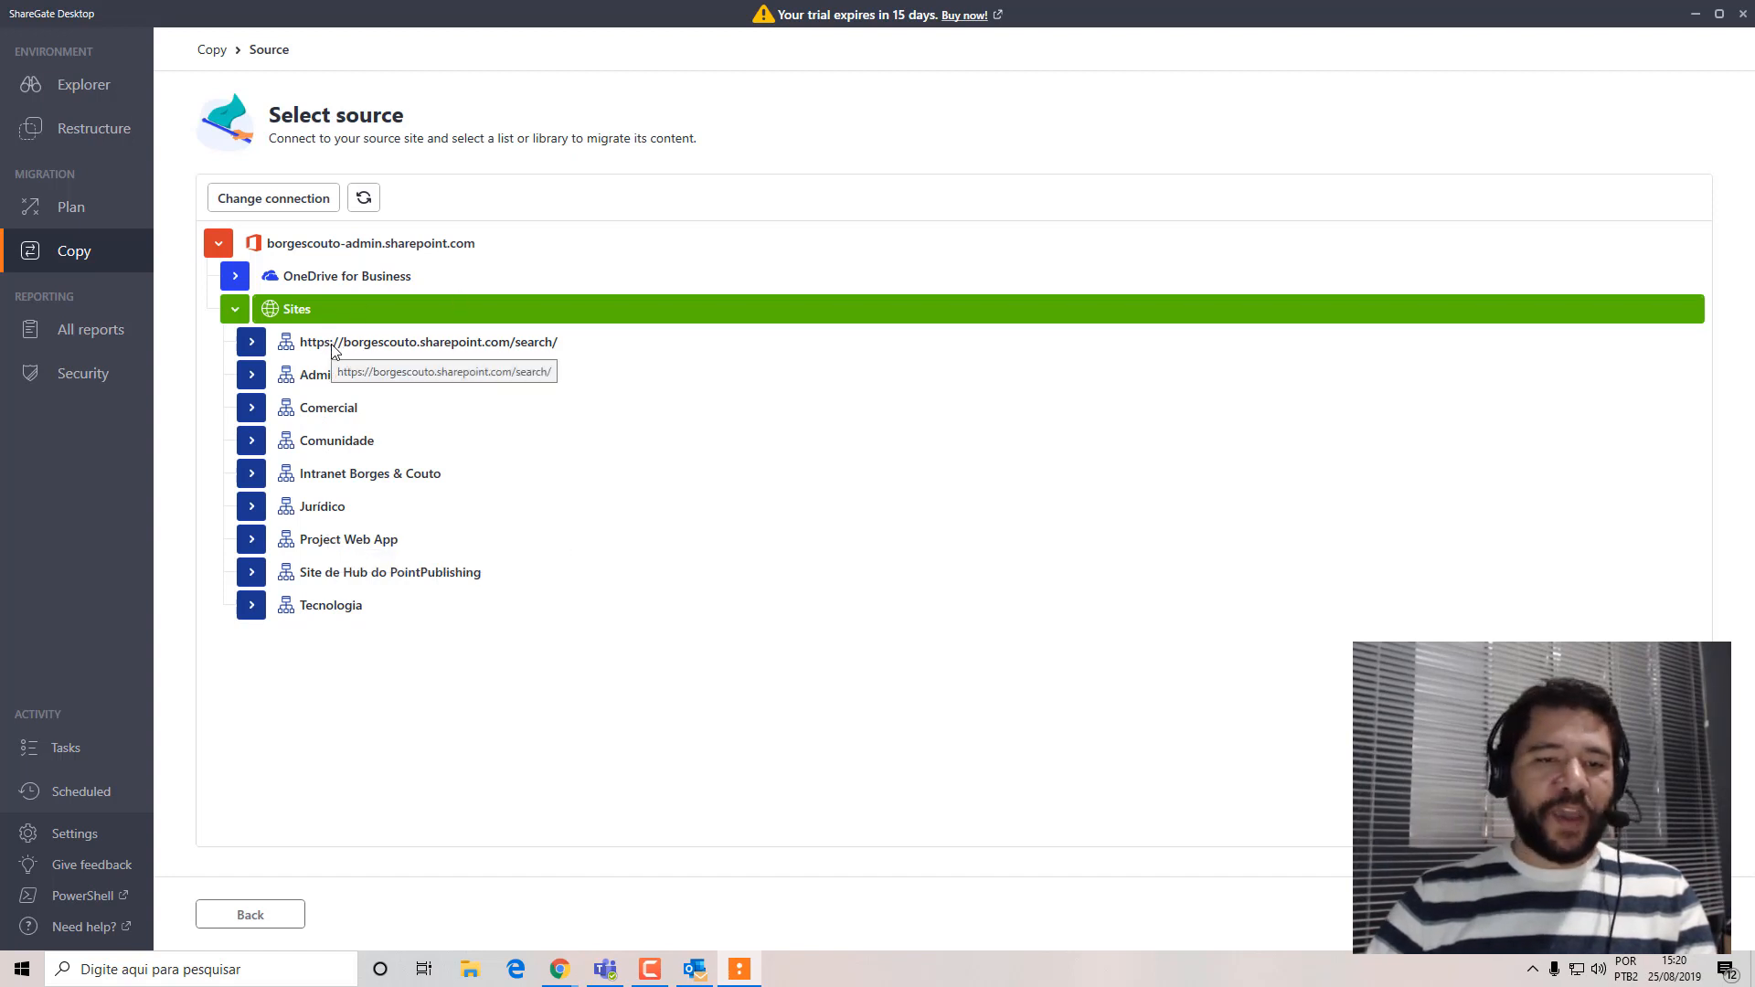
Choose the Chamados list of the Tecnologia site as the content source and continue to the destination selection.
{"action": "left_click", "coordinate": [253, 617]}
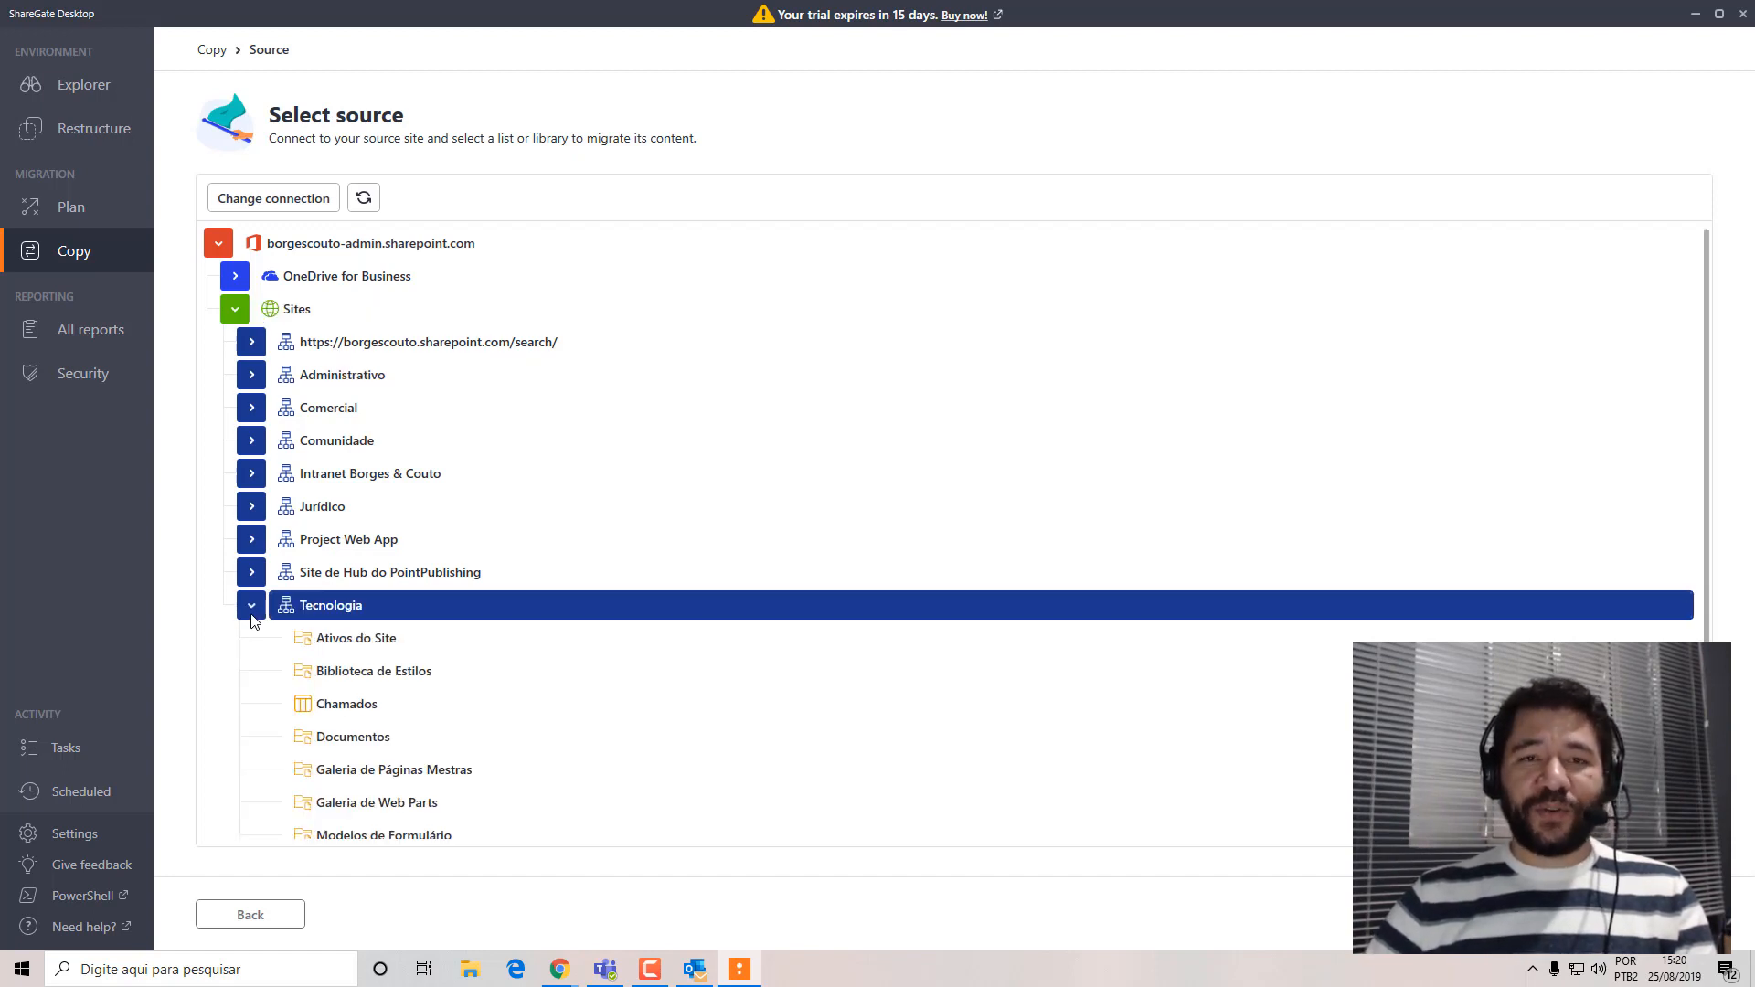
{"action": "scroll", "coordinate": [928, 698], "scroll_direction": "down", "scroll_amount": 2}
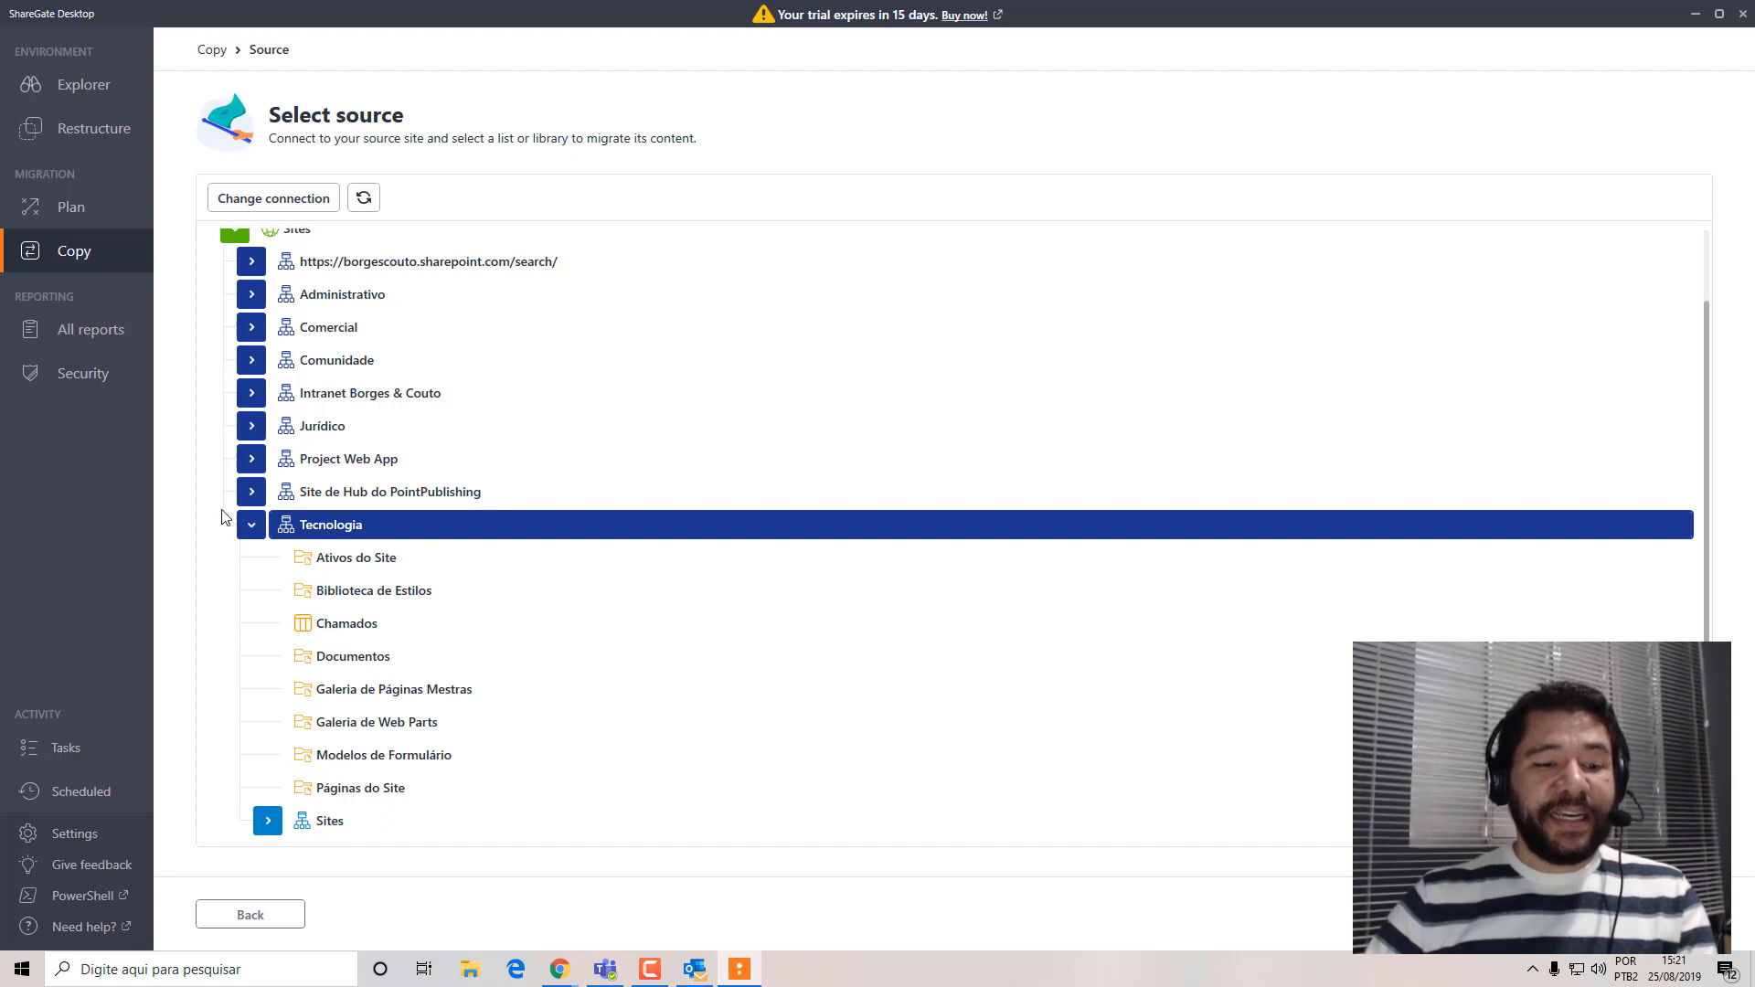
{"action": "left_click", "coordinate": [266, 822]}
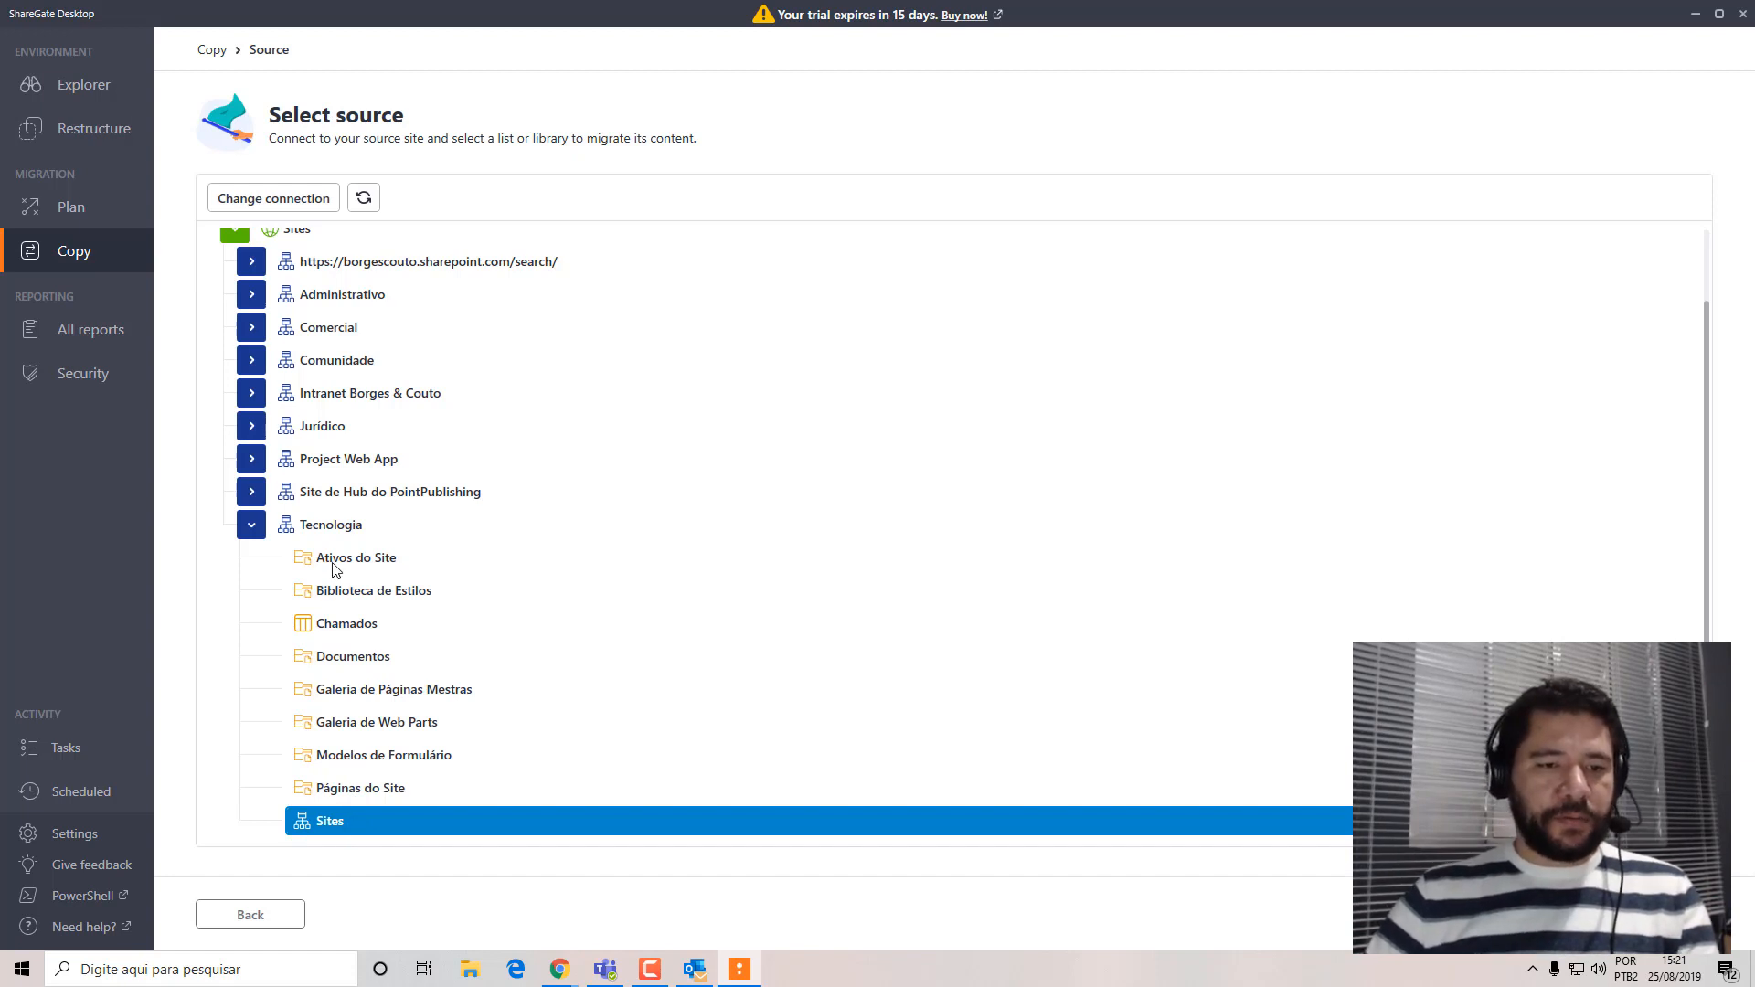
{"action": "left_click", "coordinate": [402, 535]}
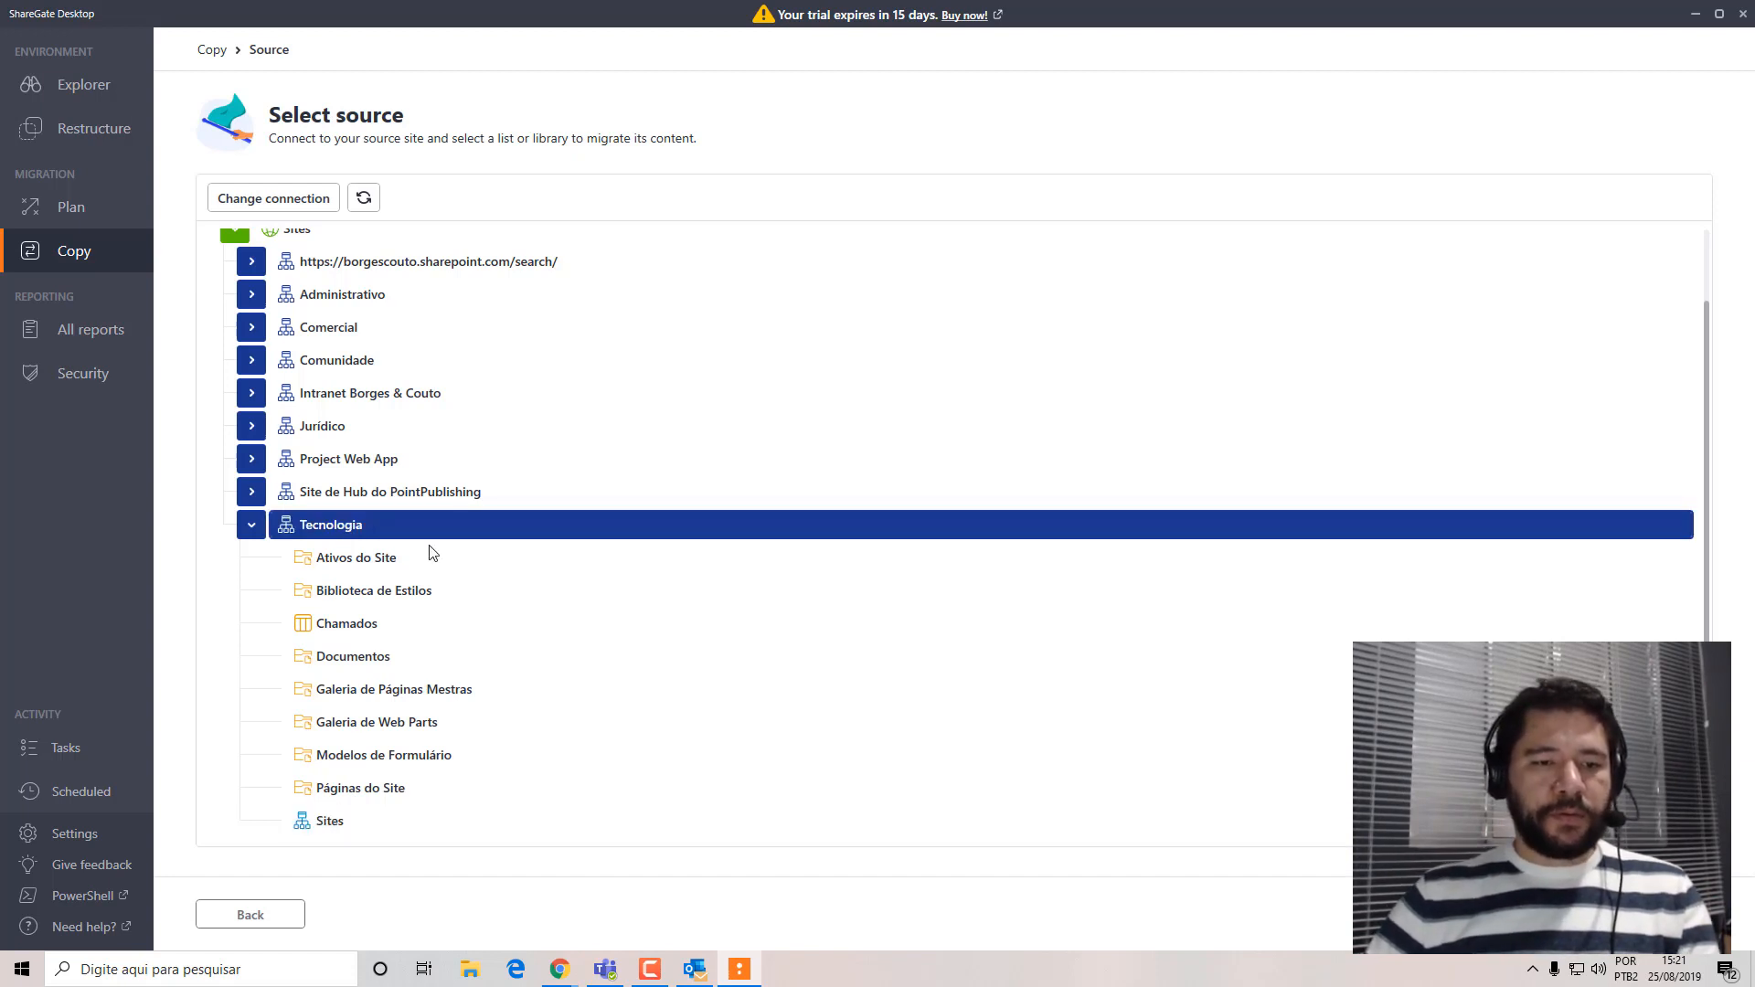
{"action": "left_click", "coordinate": [375, 621]}
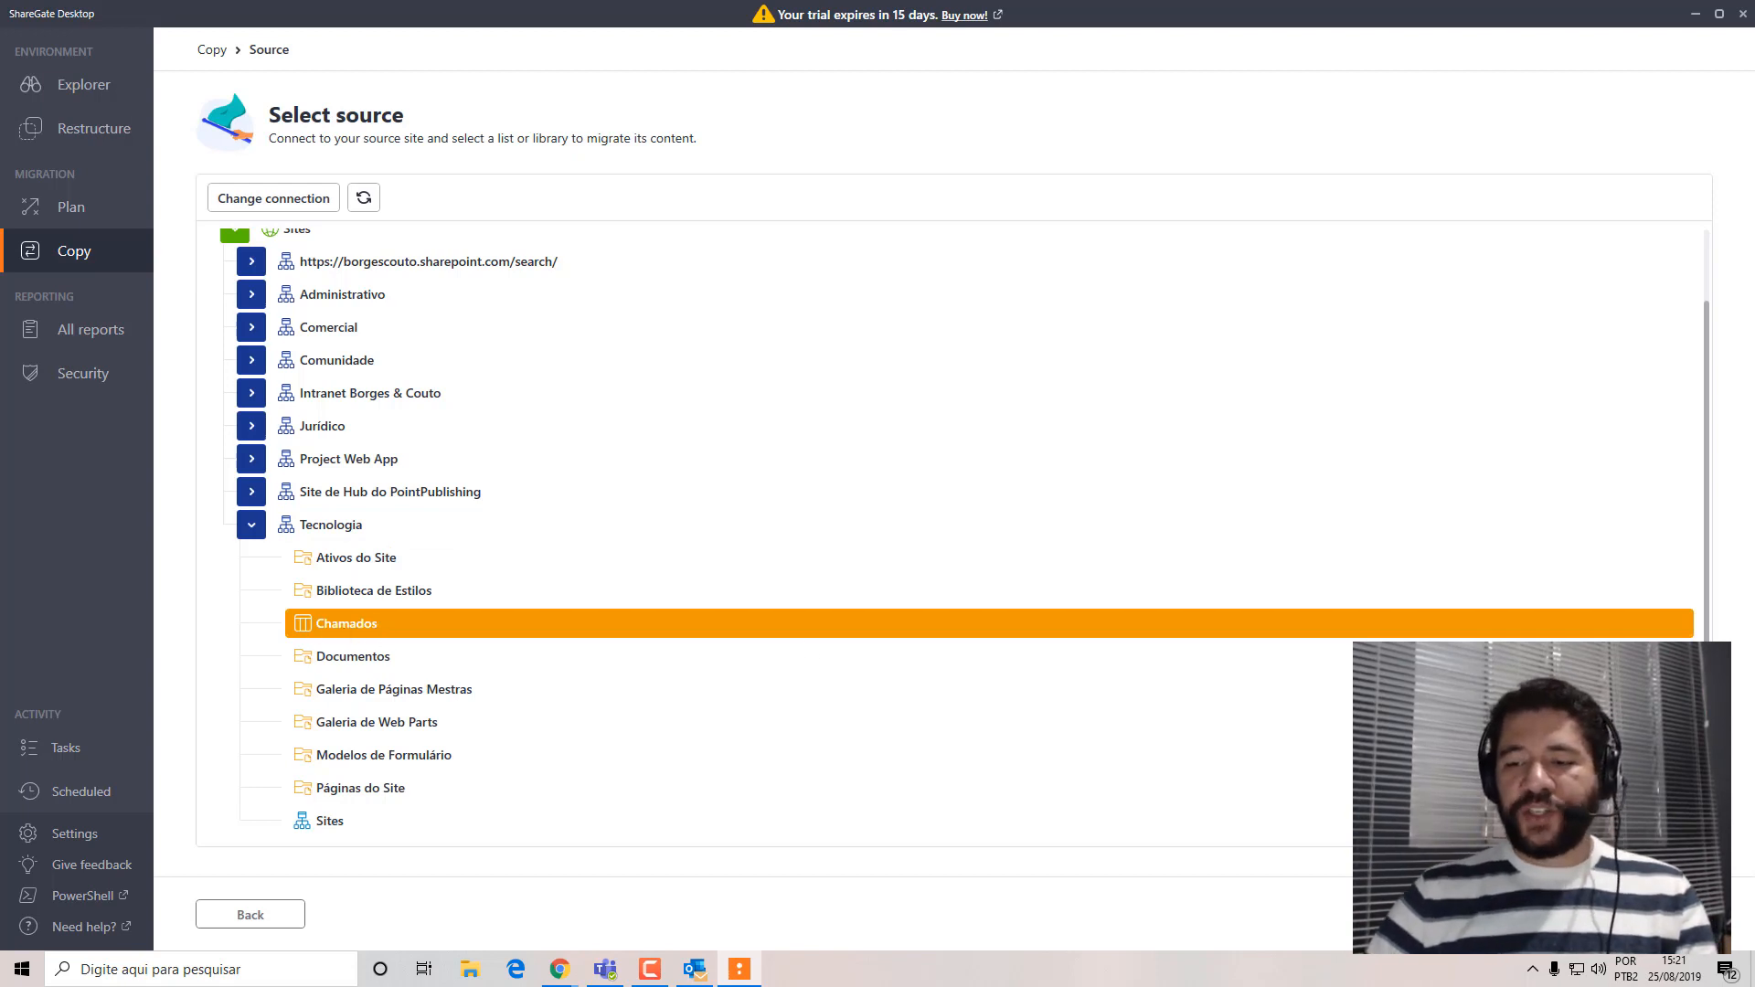
{"action": "left_click", "coordinate": [1658, 914]}
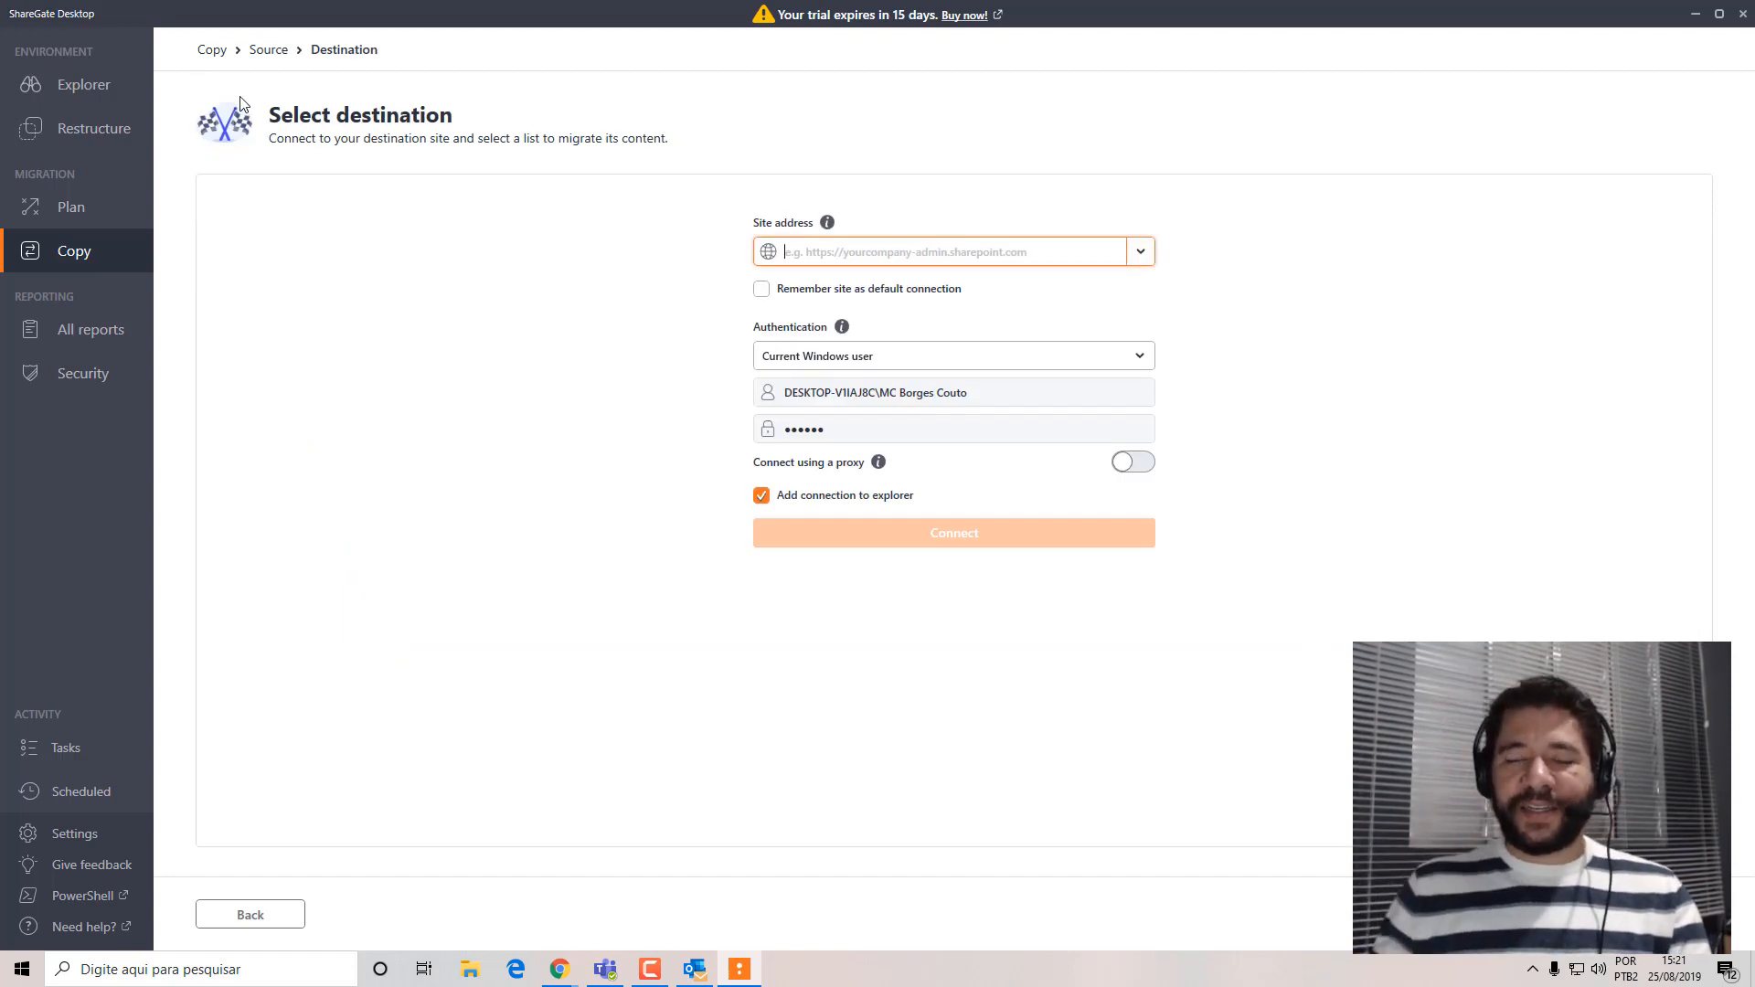
{"action": "left_click", "coordinate": [1140, 254]}
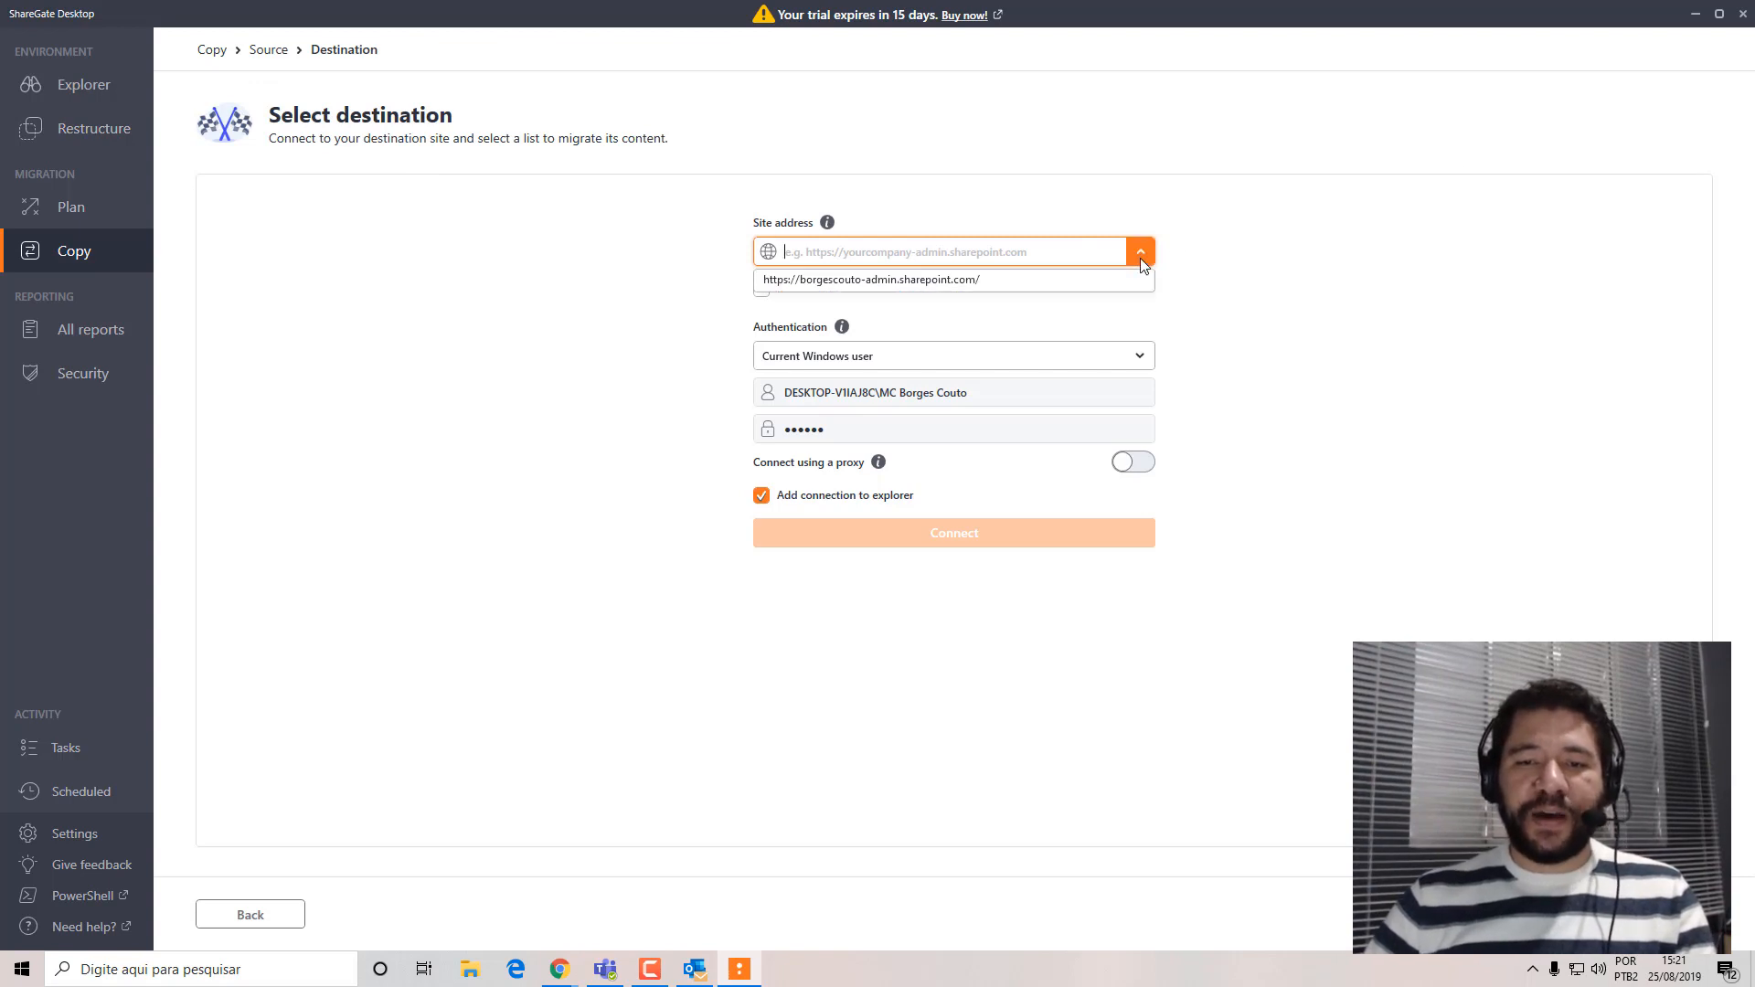
{"action": "left_click", "coordinate": [1007, 287]}
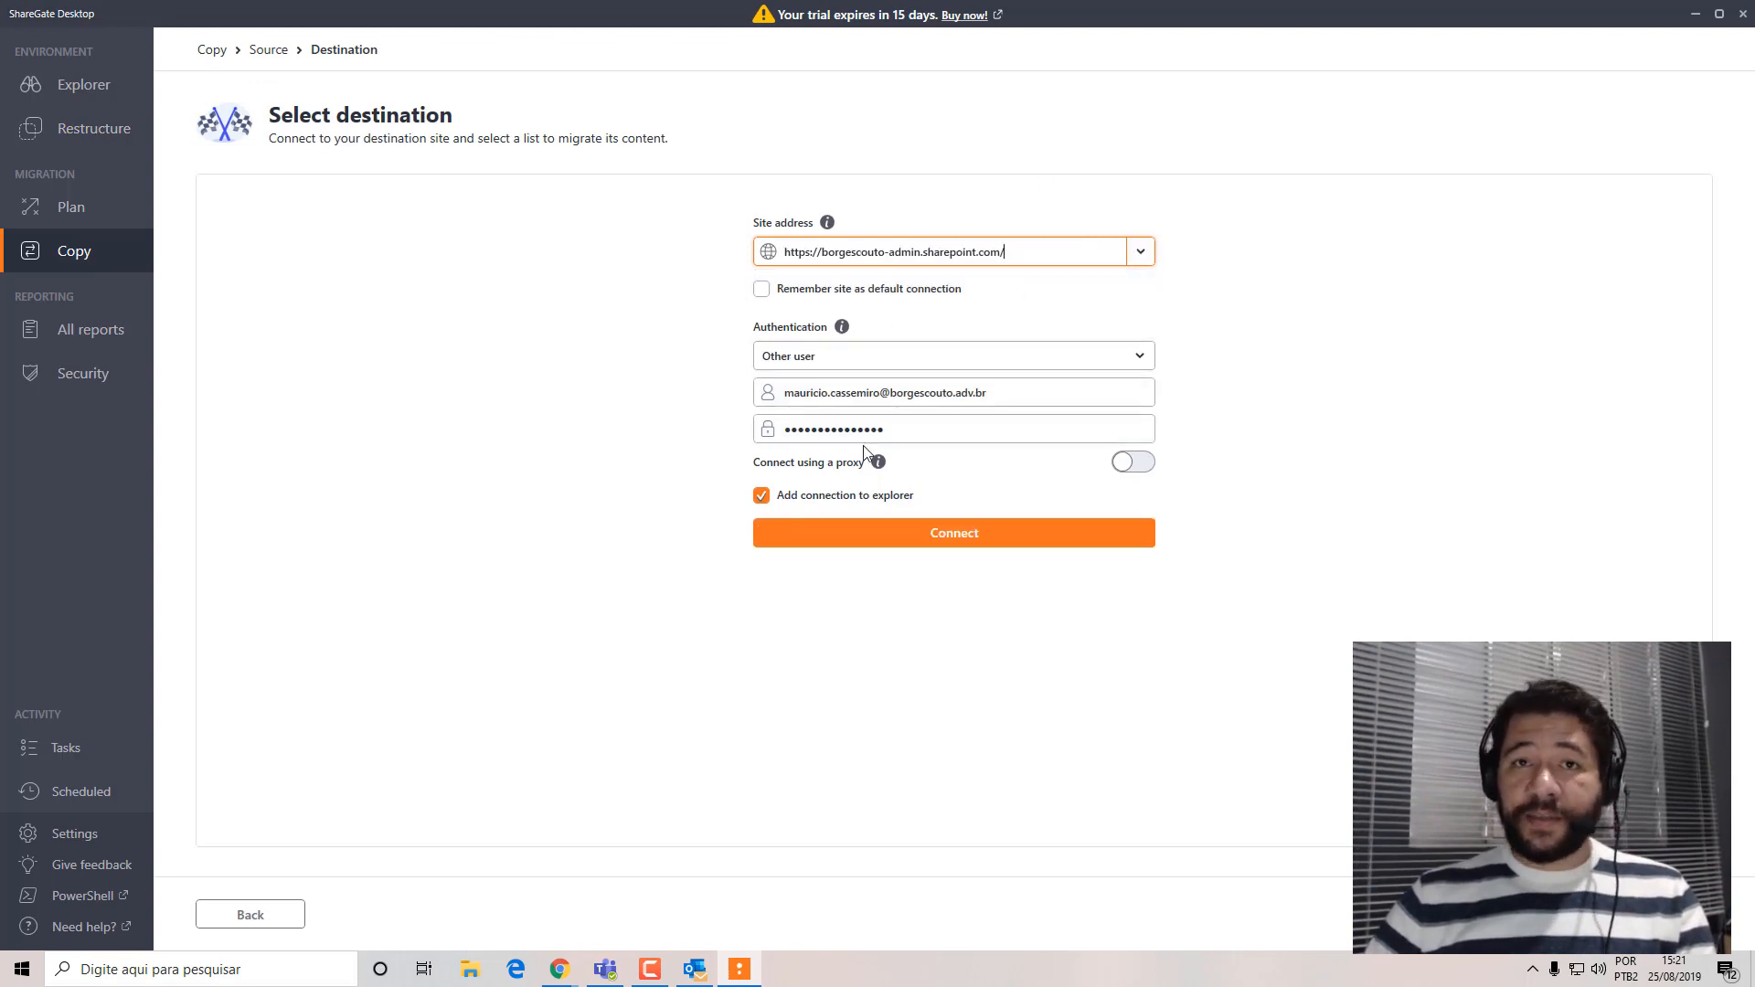
{"action": "left_click", "coordinate": [903, 530]}
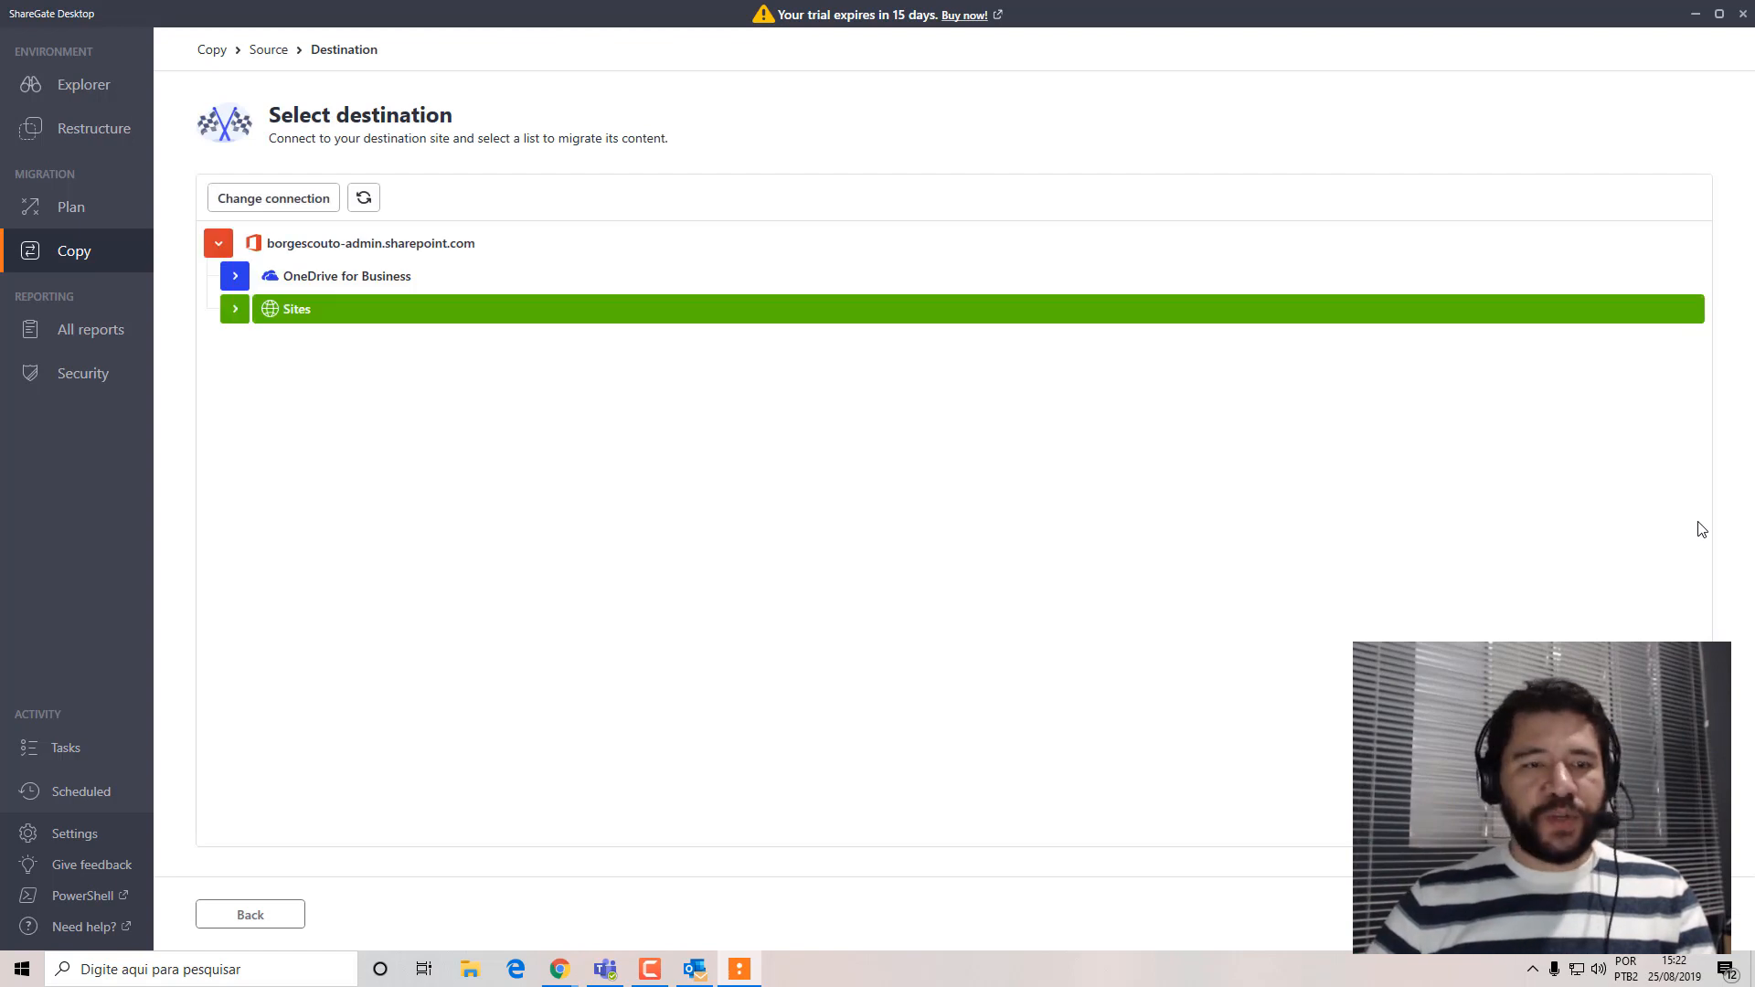
Browse the destination's sites and examine which lists are available under Comunidade.
{"action": "left_click", "coordinate": [230, 310]}
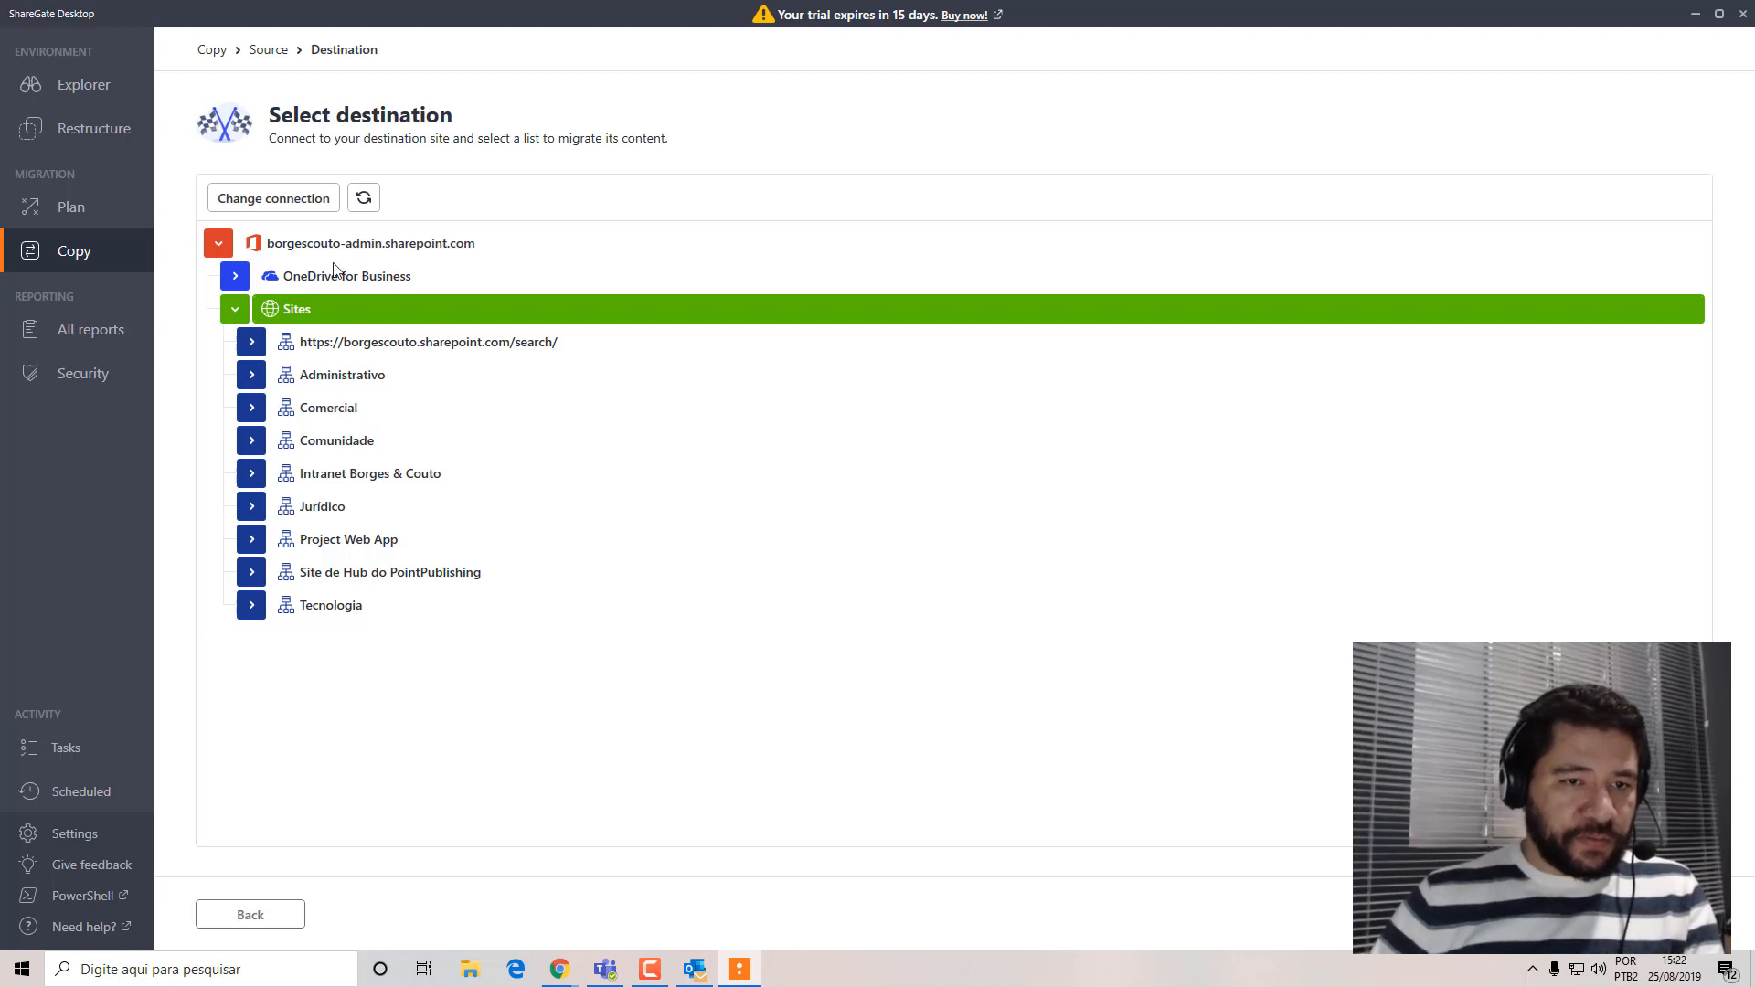
{"action": "left_click", "coordinate": [234, 315]}
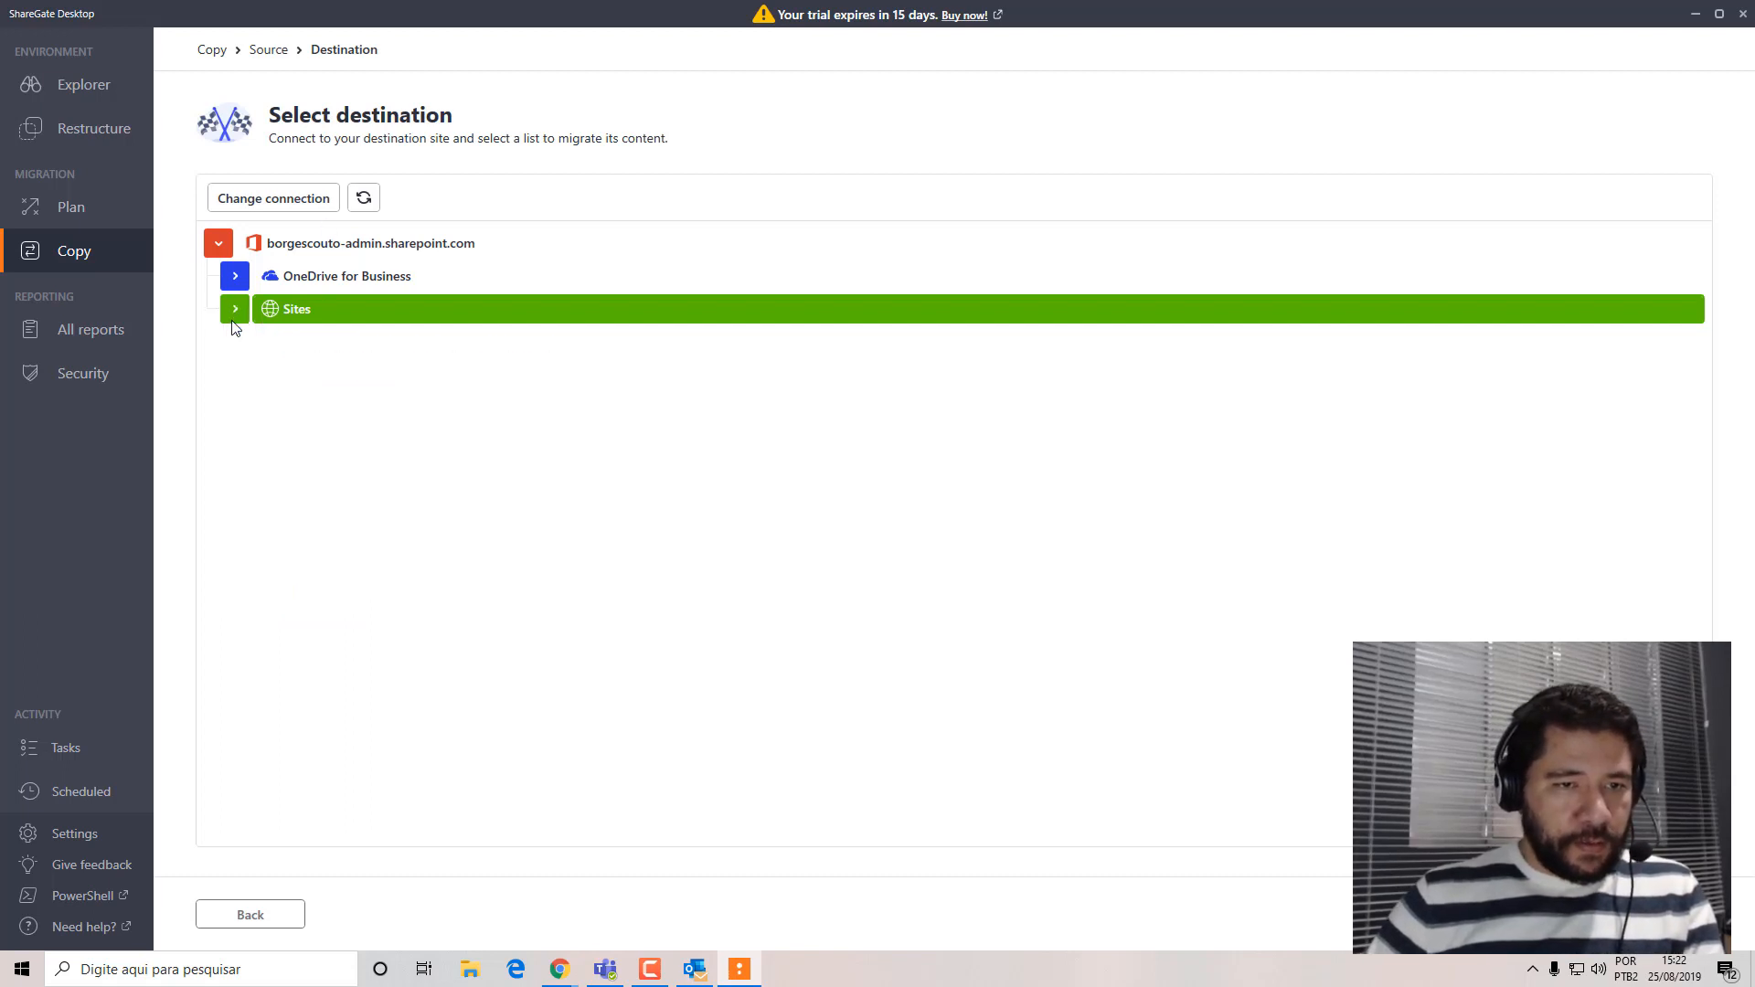
{"action": "left_click", "coordinate": [234, 315]}
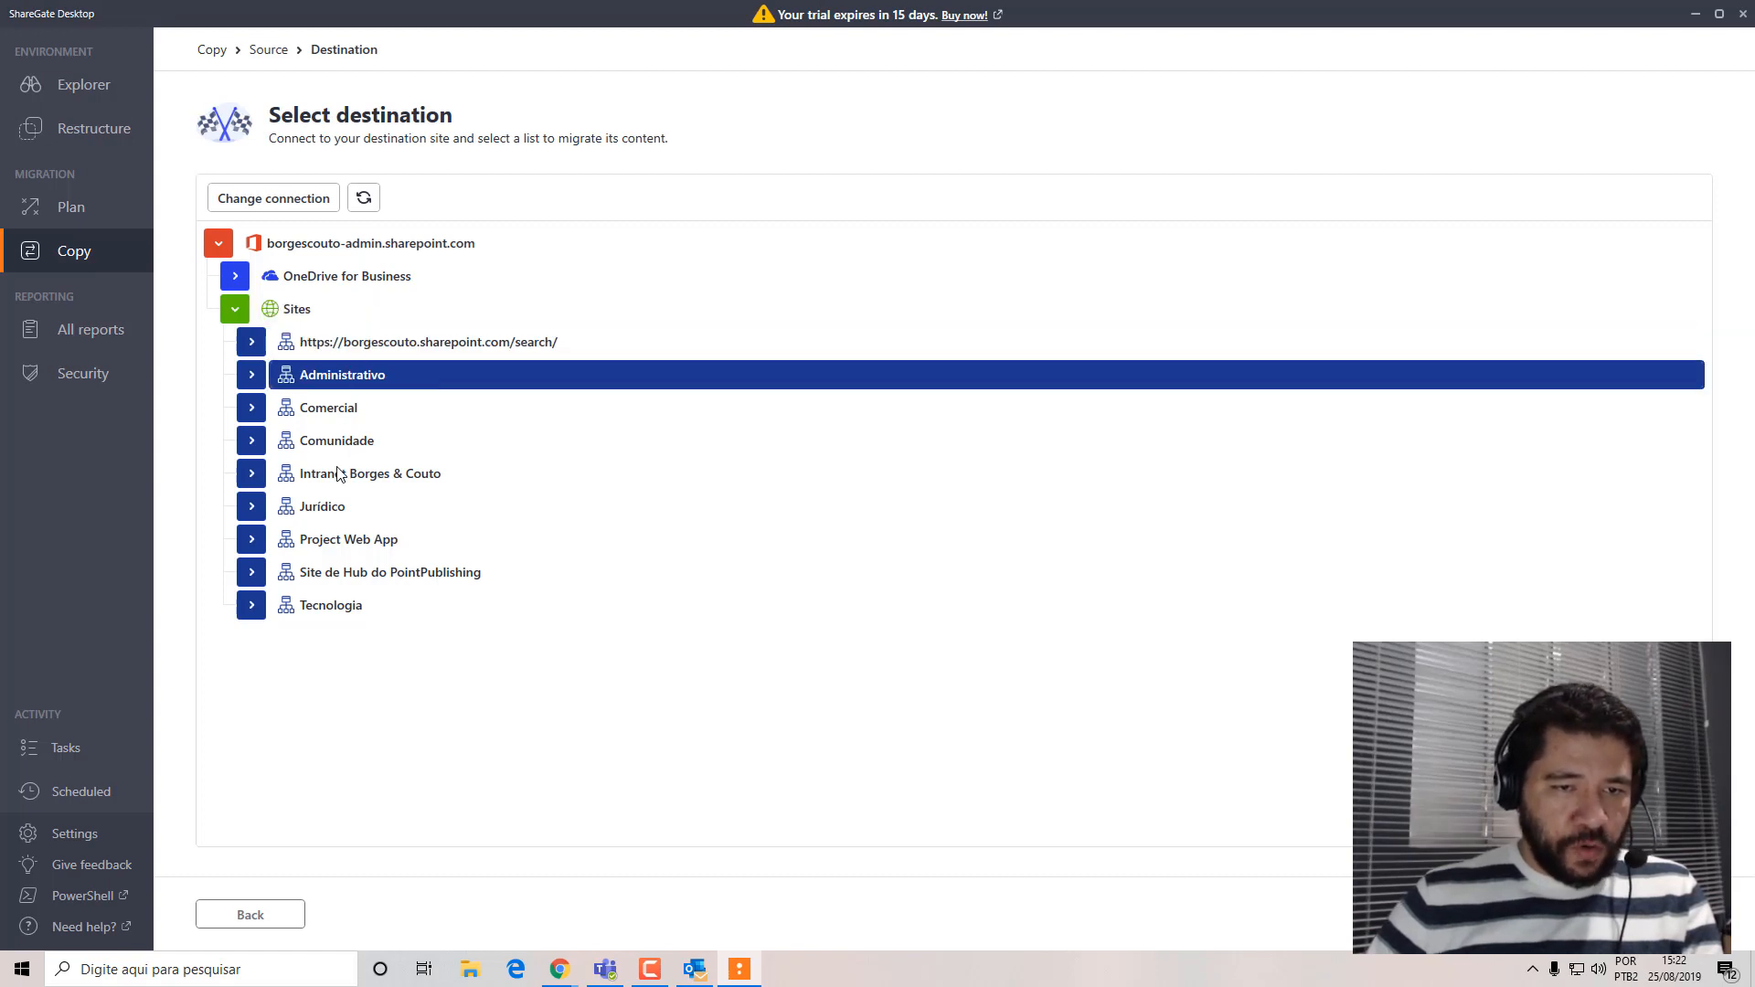
{"action": "left_click", "coordinate": [358, 450]}
{"action": "left_click", "coordinate": [253, 442]}
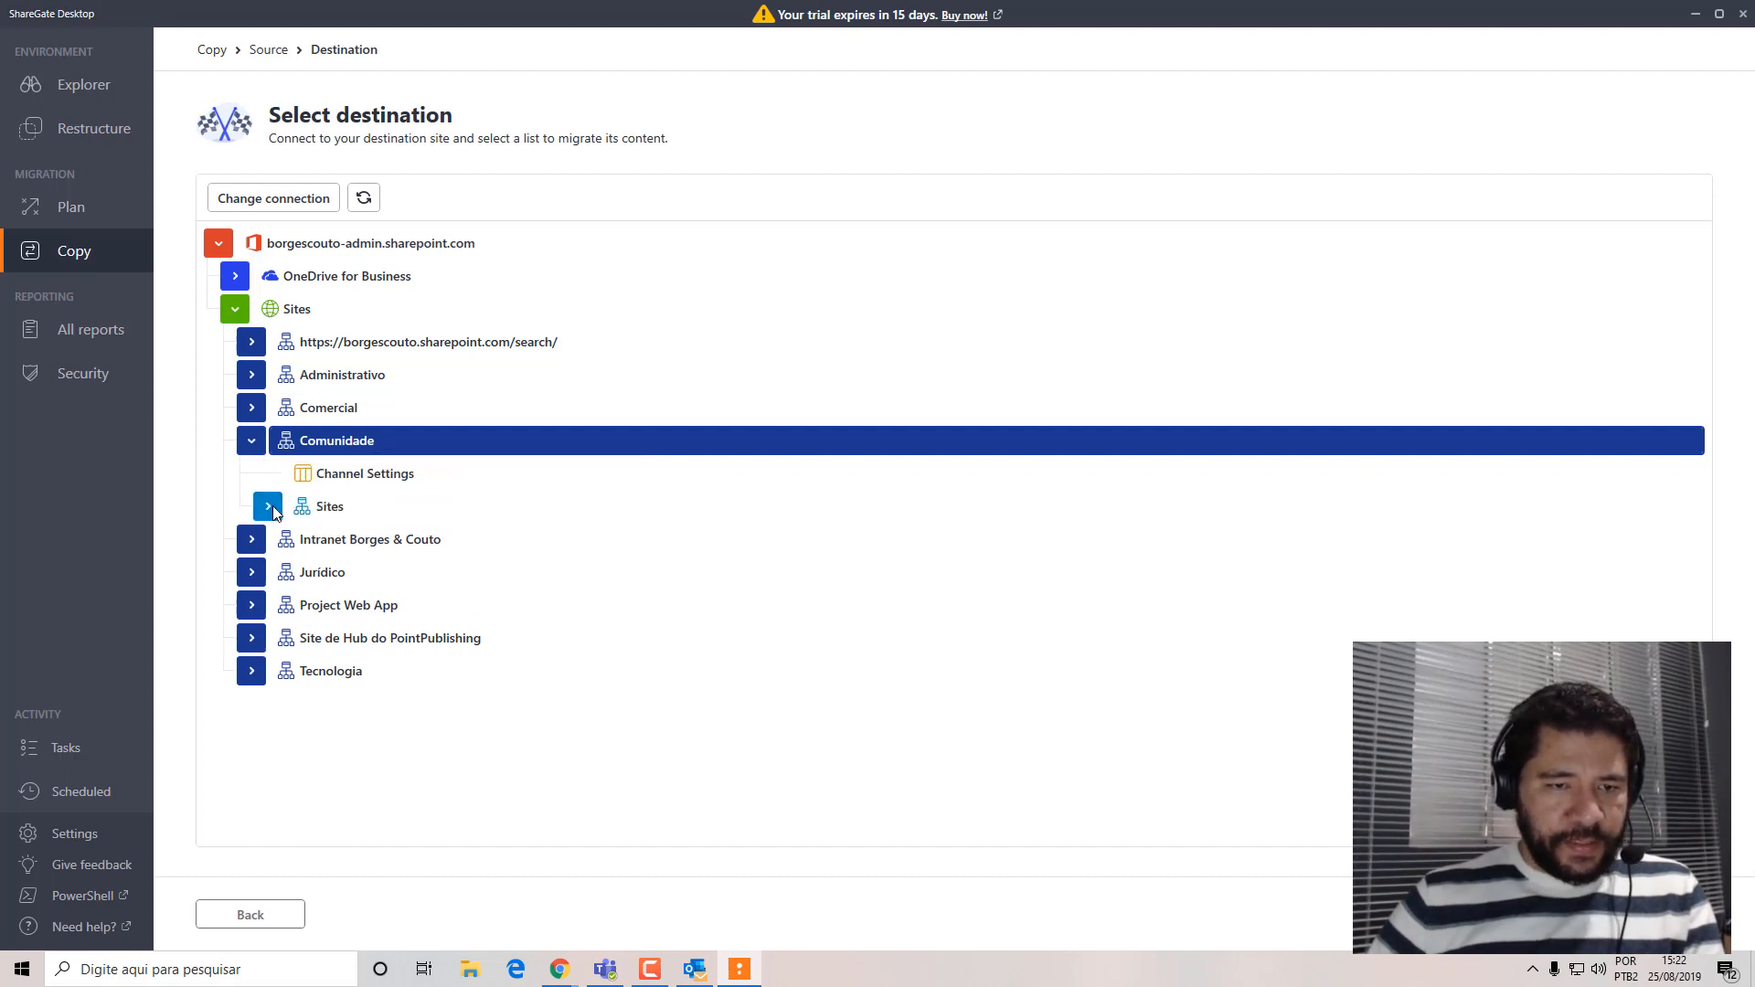
{"action": "left_click", "coordinate": [505, 509]}
{"action": "left_click", "coordinate": [253, 440]}
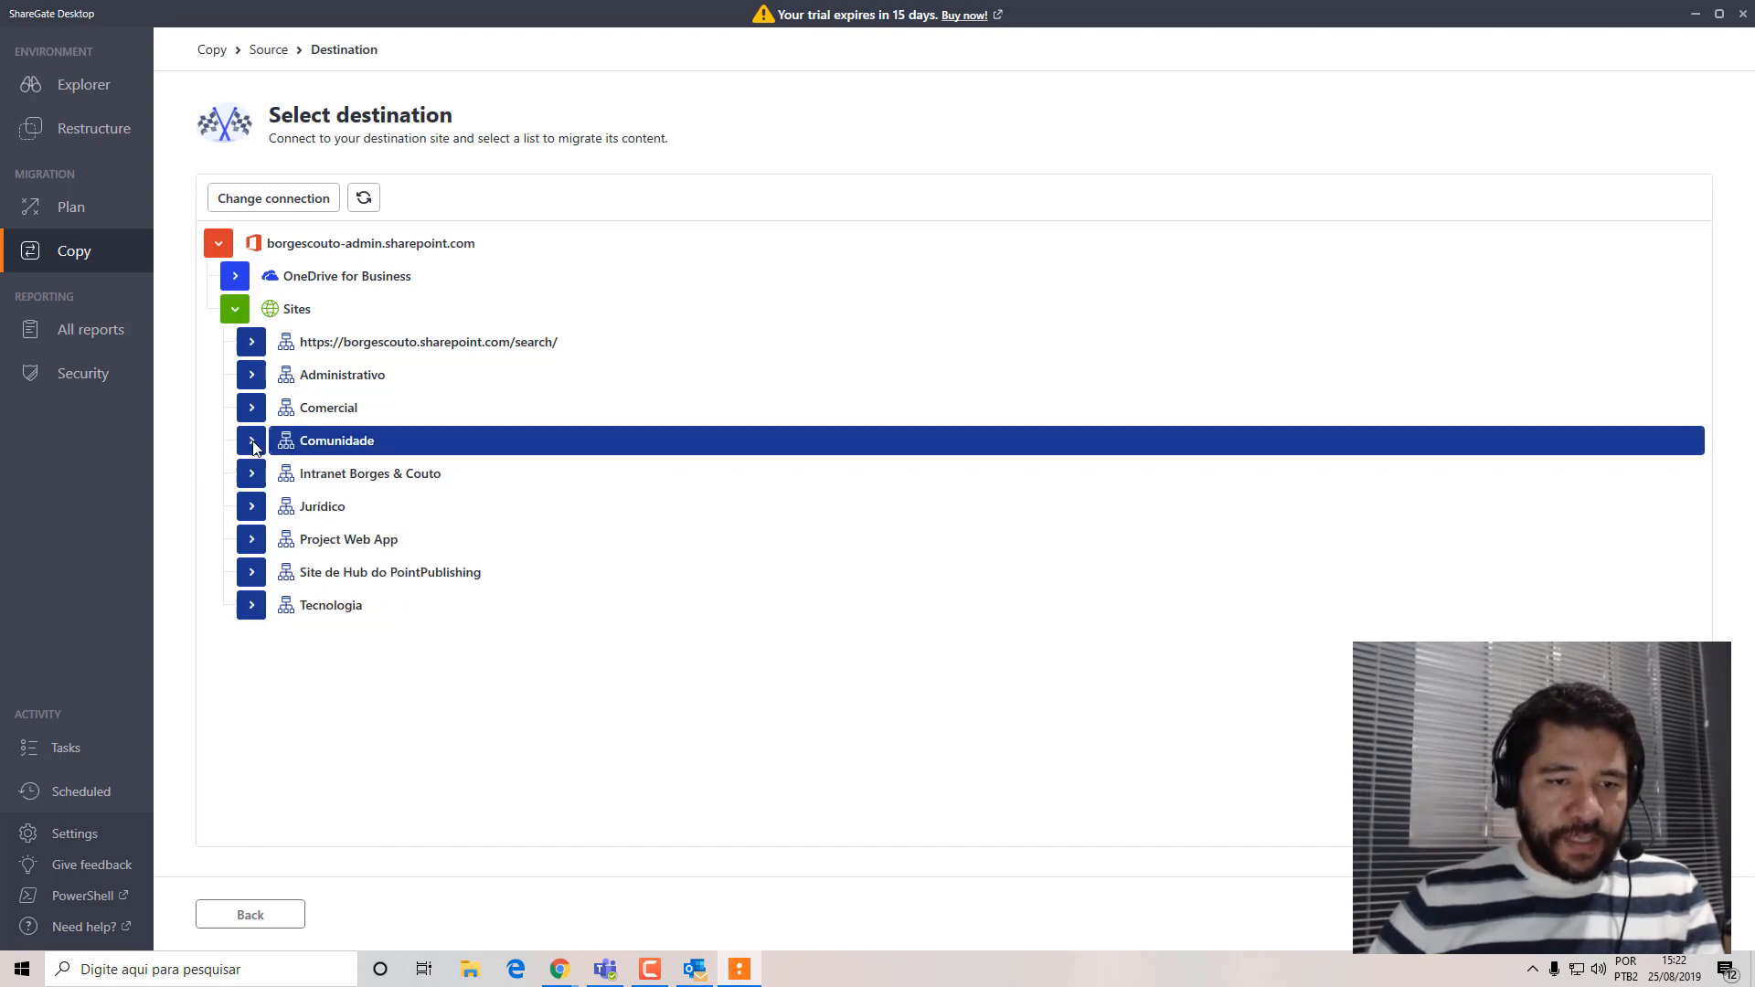
Try the Intranet Borges & Couto site and its Eventos list as the destination for the copied content.
{"action": "left_click", "coordinate": [384, 474]}
{"action": "left_click", "coordinate": [251, 473]}
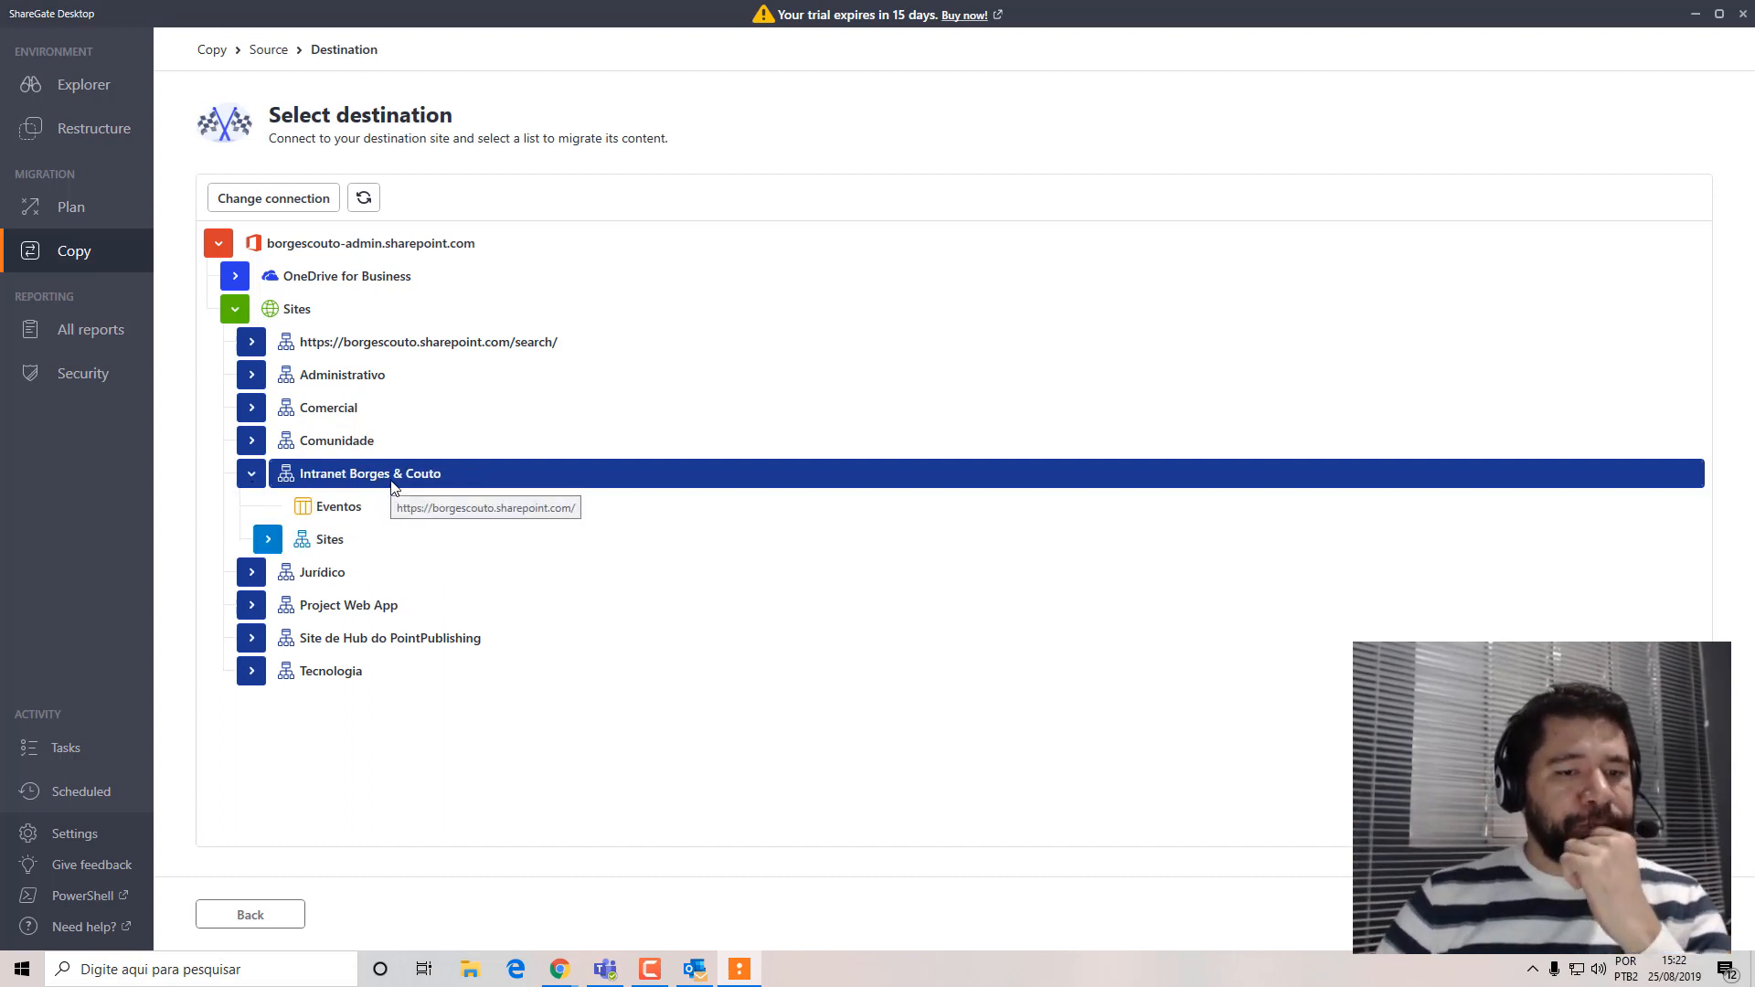
{"action": "left_click", "coordinate": [352, 507]}
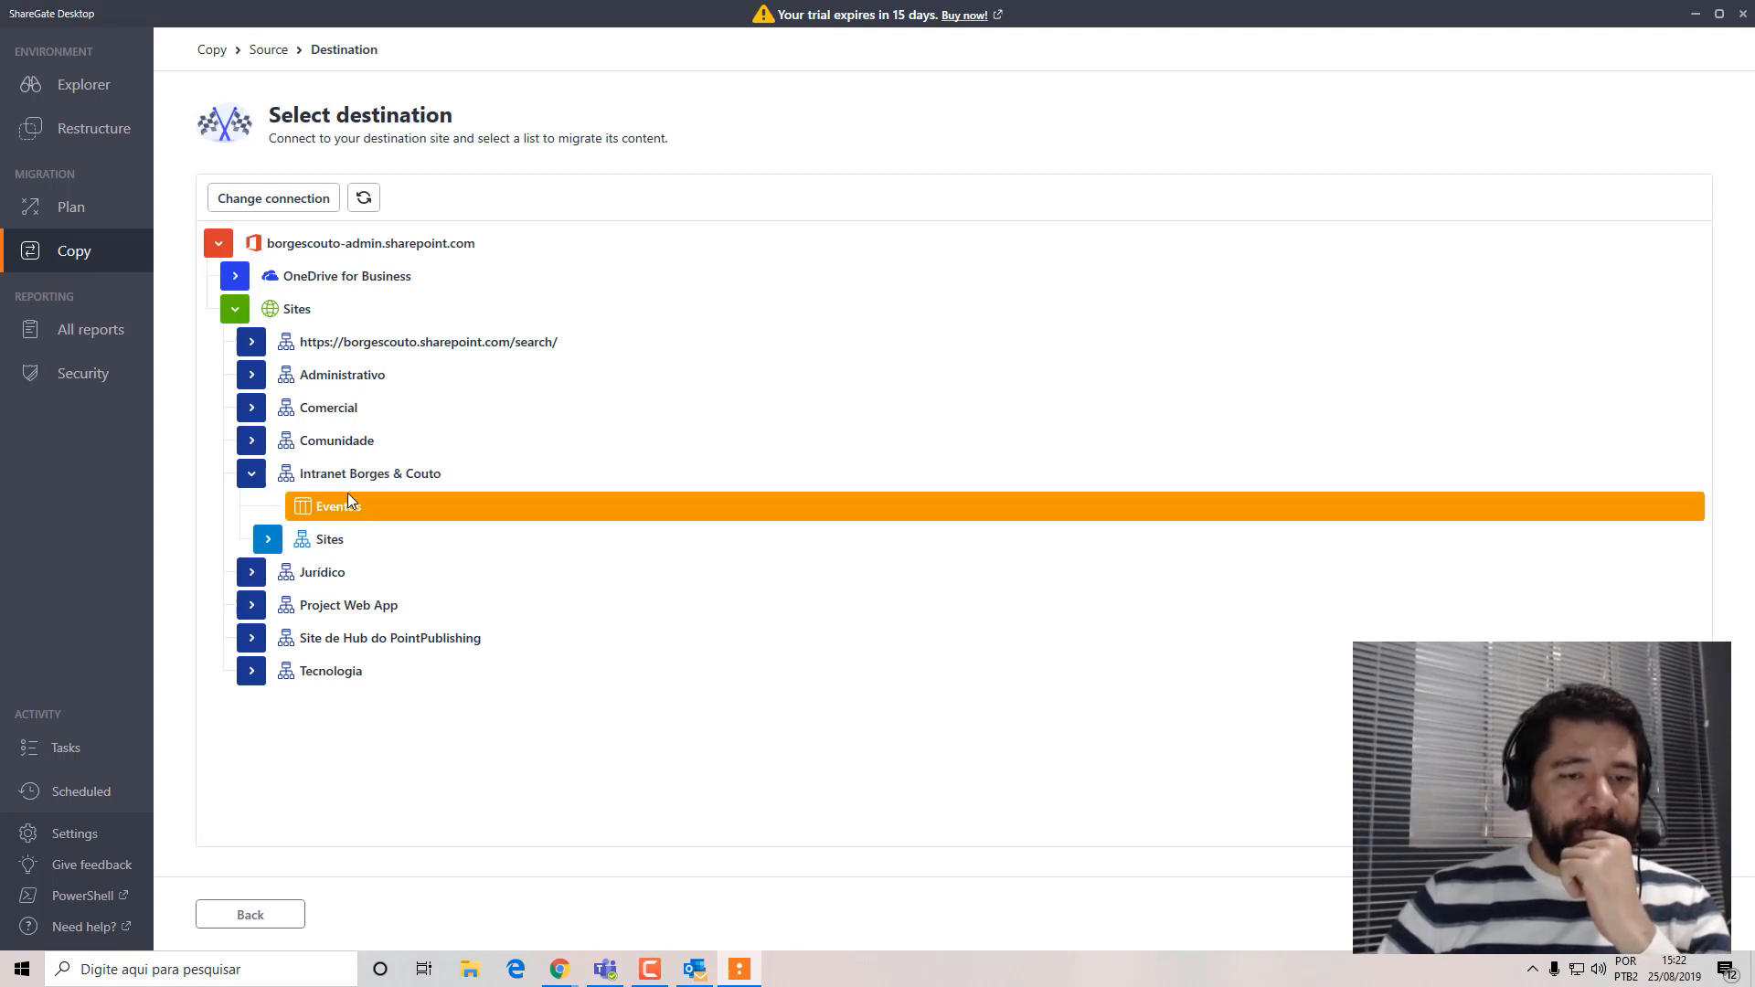
{"action": "left_click", "coordinate": [339, 471]}
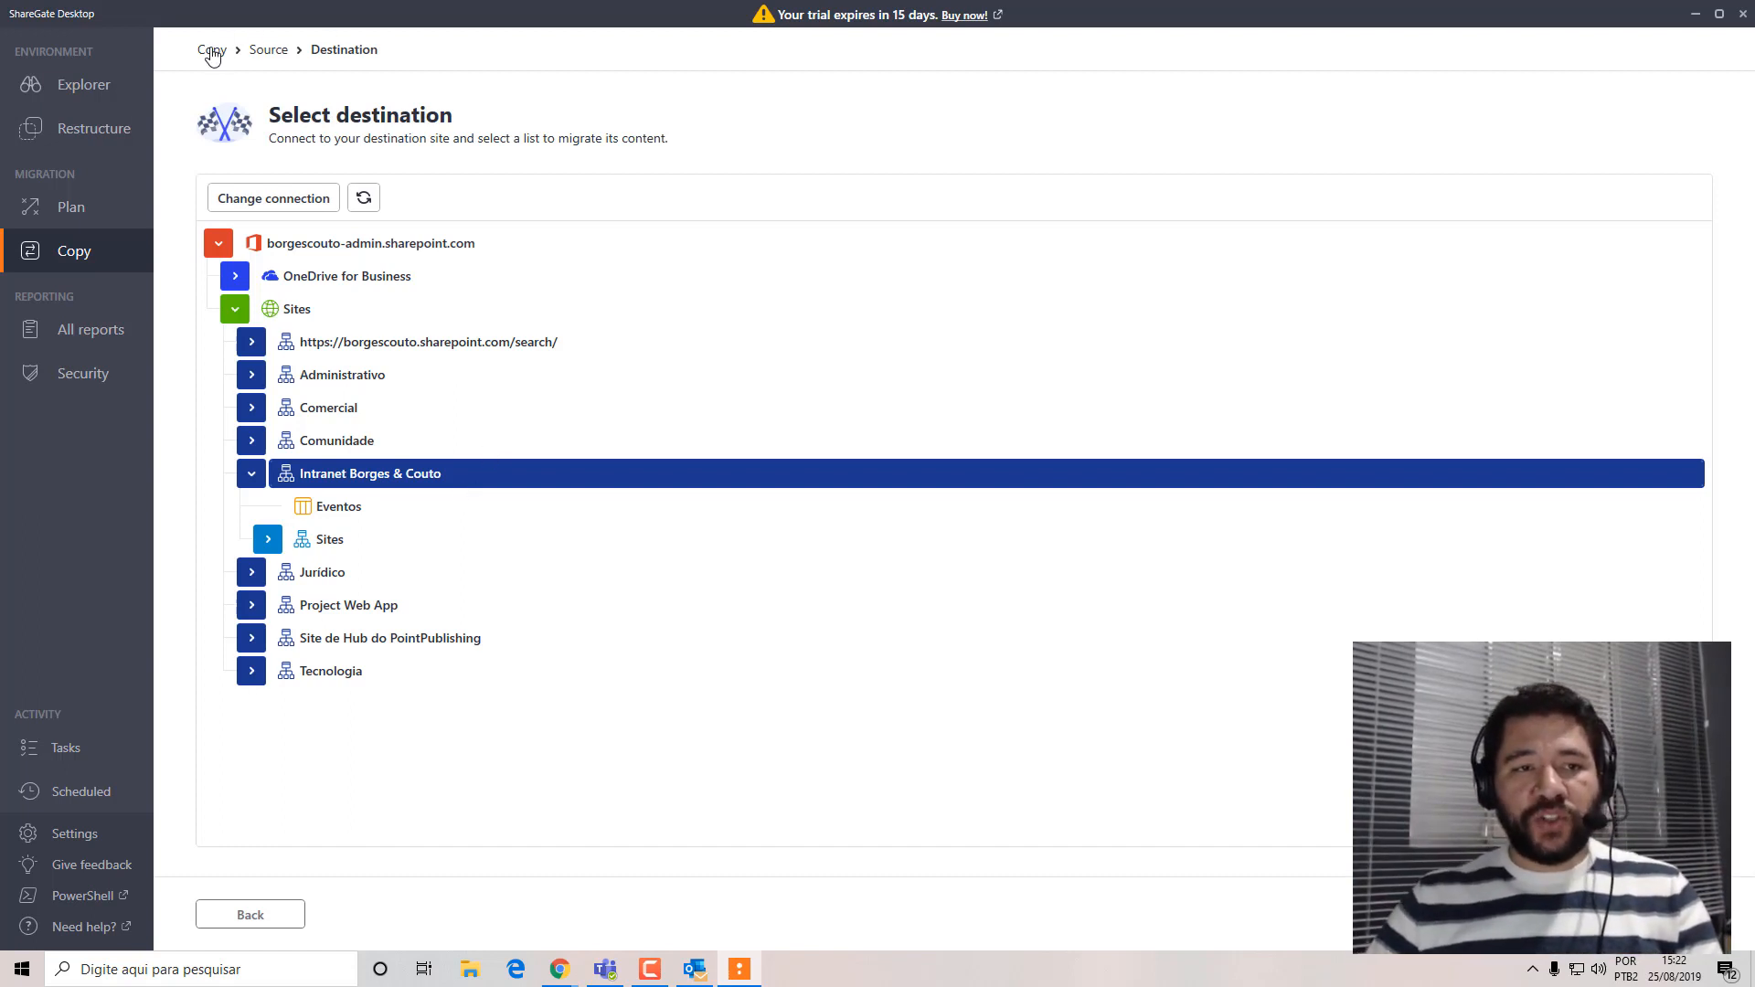
{"action": "left_click", "coordinate": [332, 511]}
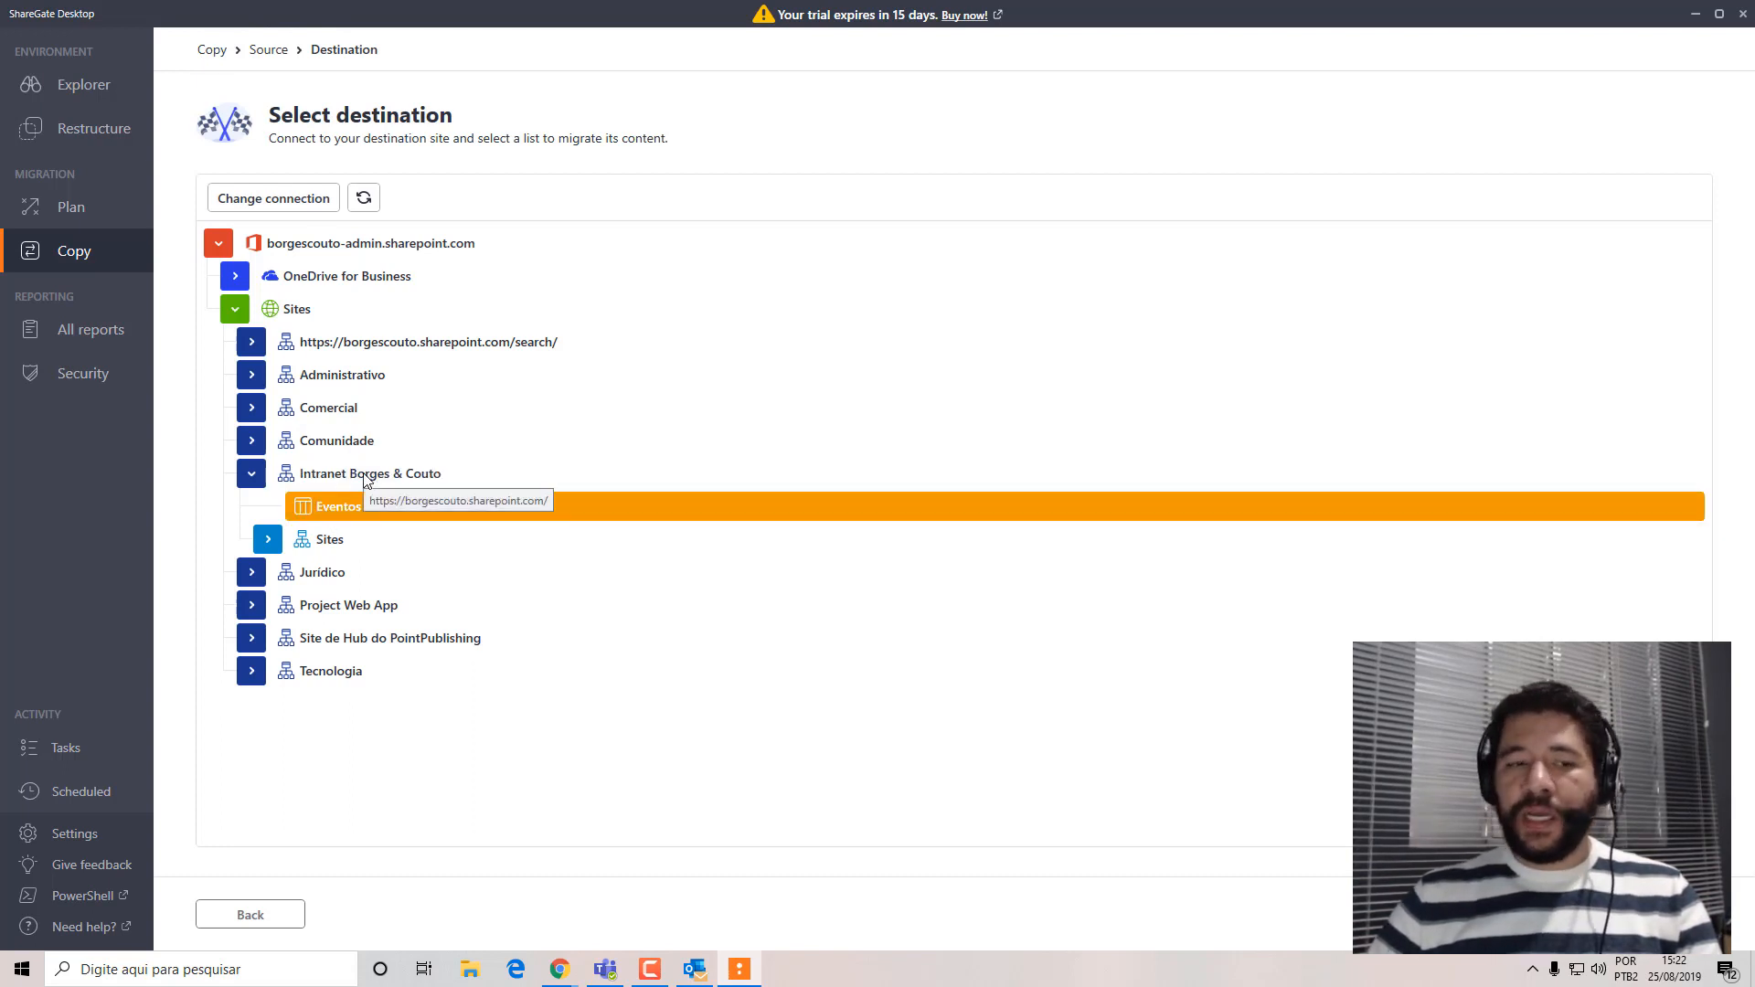
{"action": "left_click", "coordinate": [318, 477]}
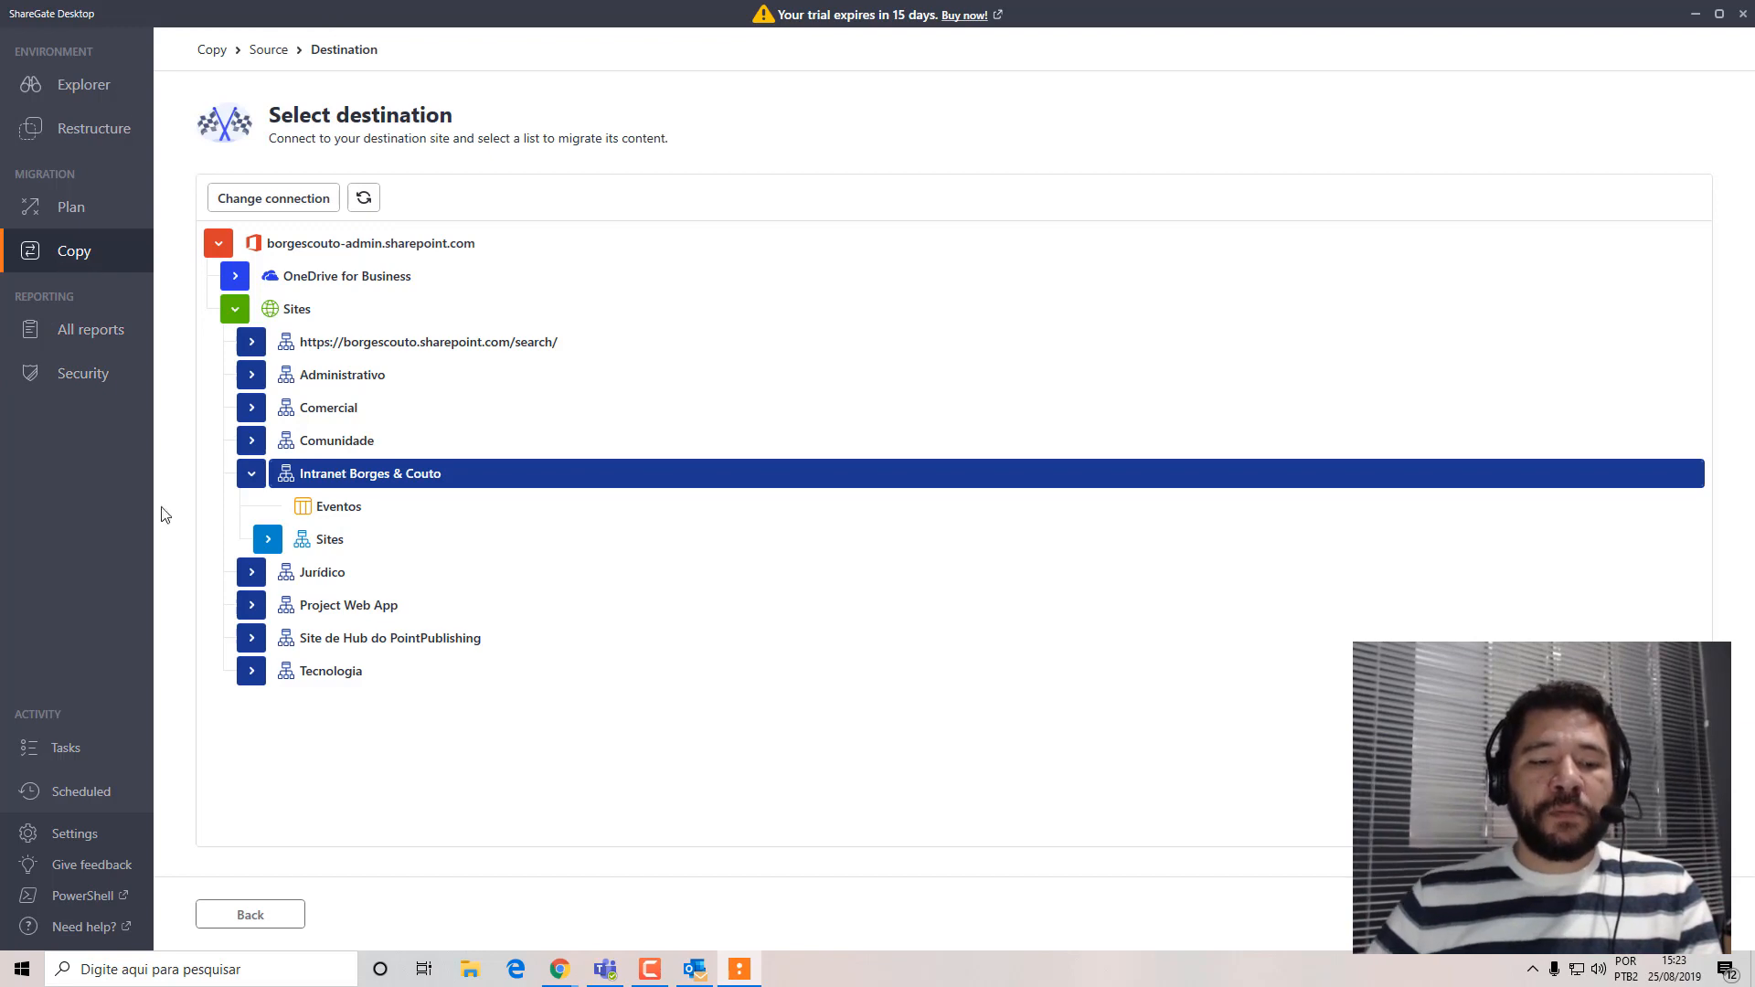
{"action": "left_click", "coordinate": [66, 261]}
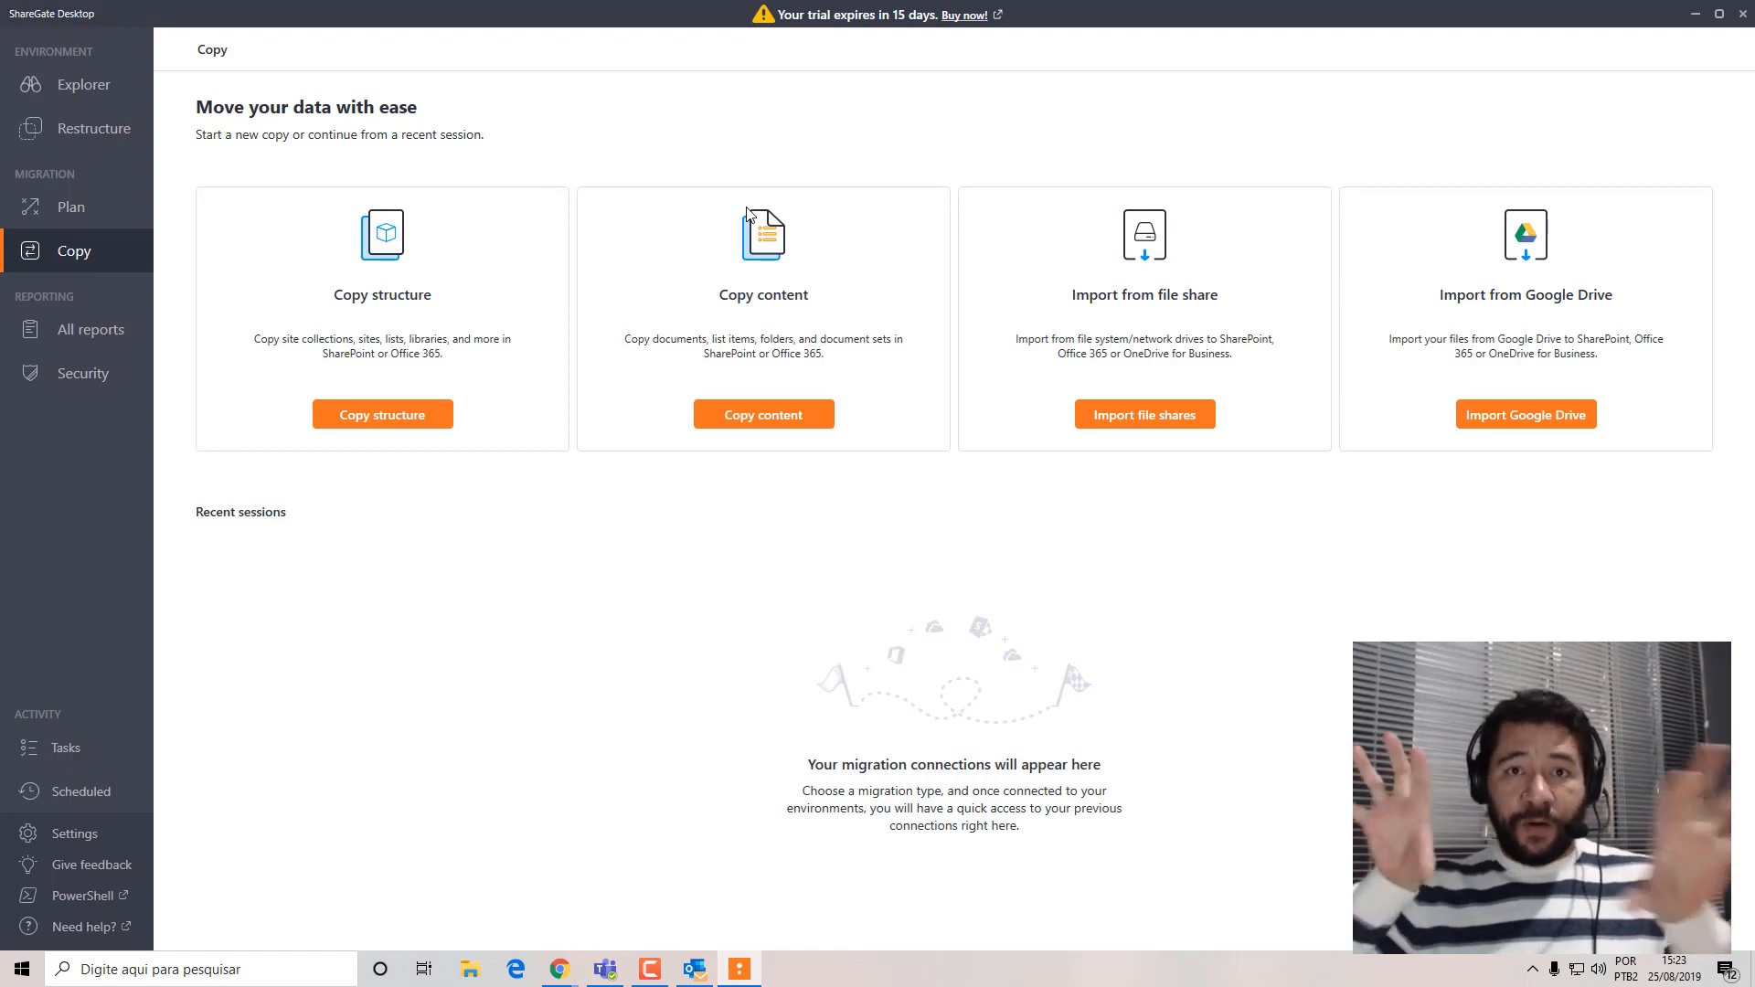
{"action": "left_click", "coordinate": [343, 413]}
{"action": "left_click", "coordinate": [1141, 251]}
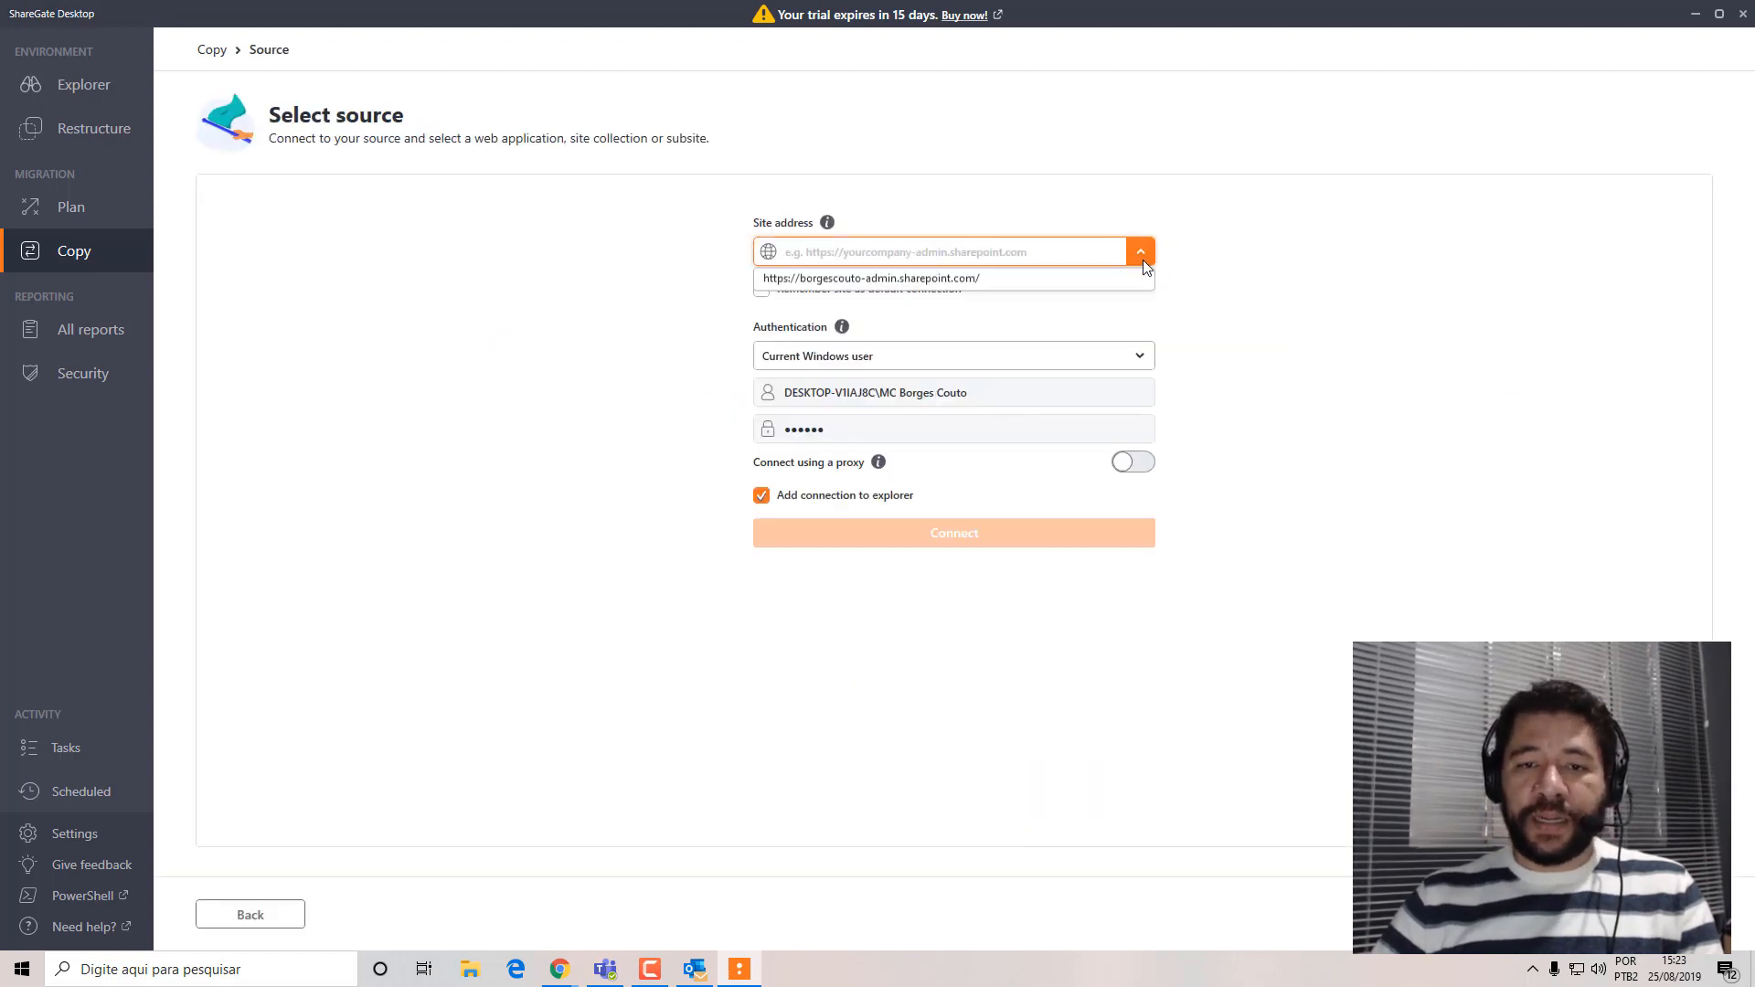
{"action": "left_click", "coordinate": [942, 279]}
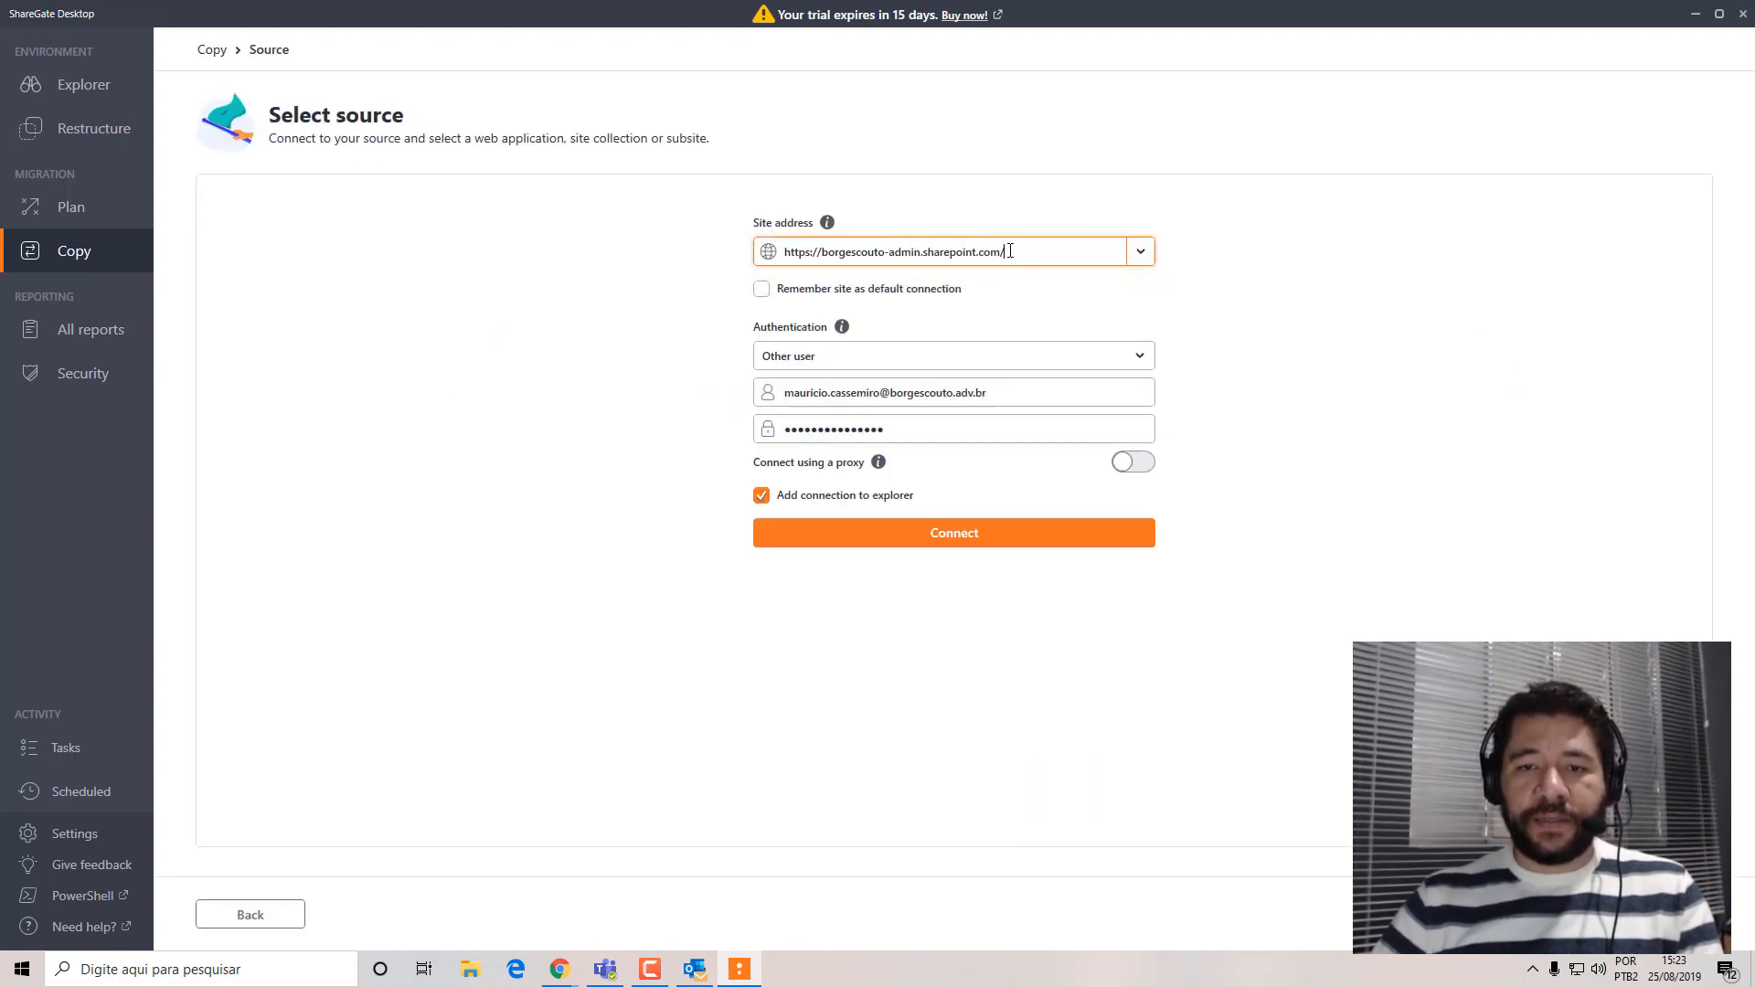
{"action": "type", "text": "sites"}
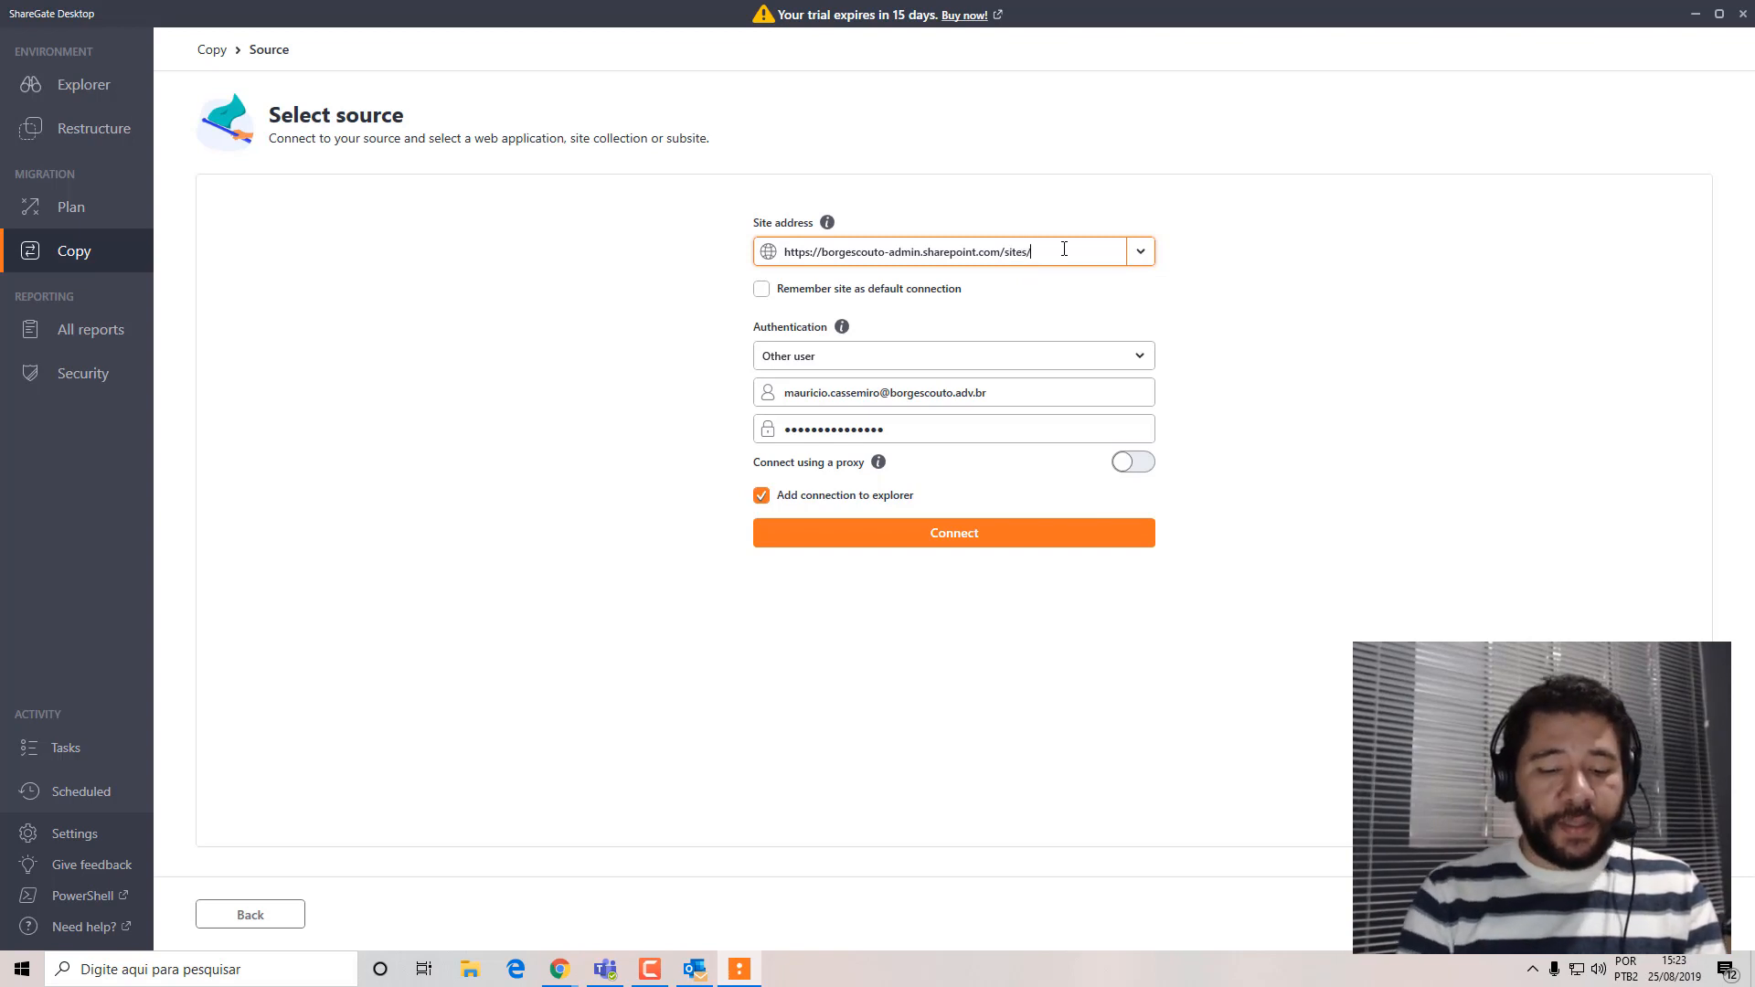
{"action": "type", "text": "/ti"}
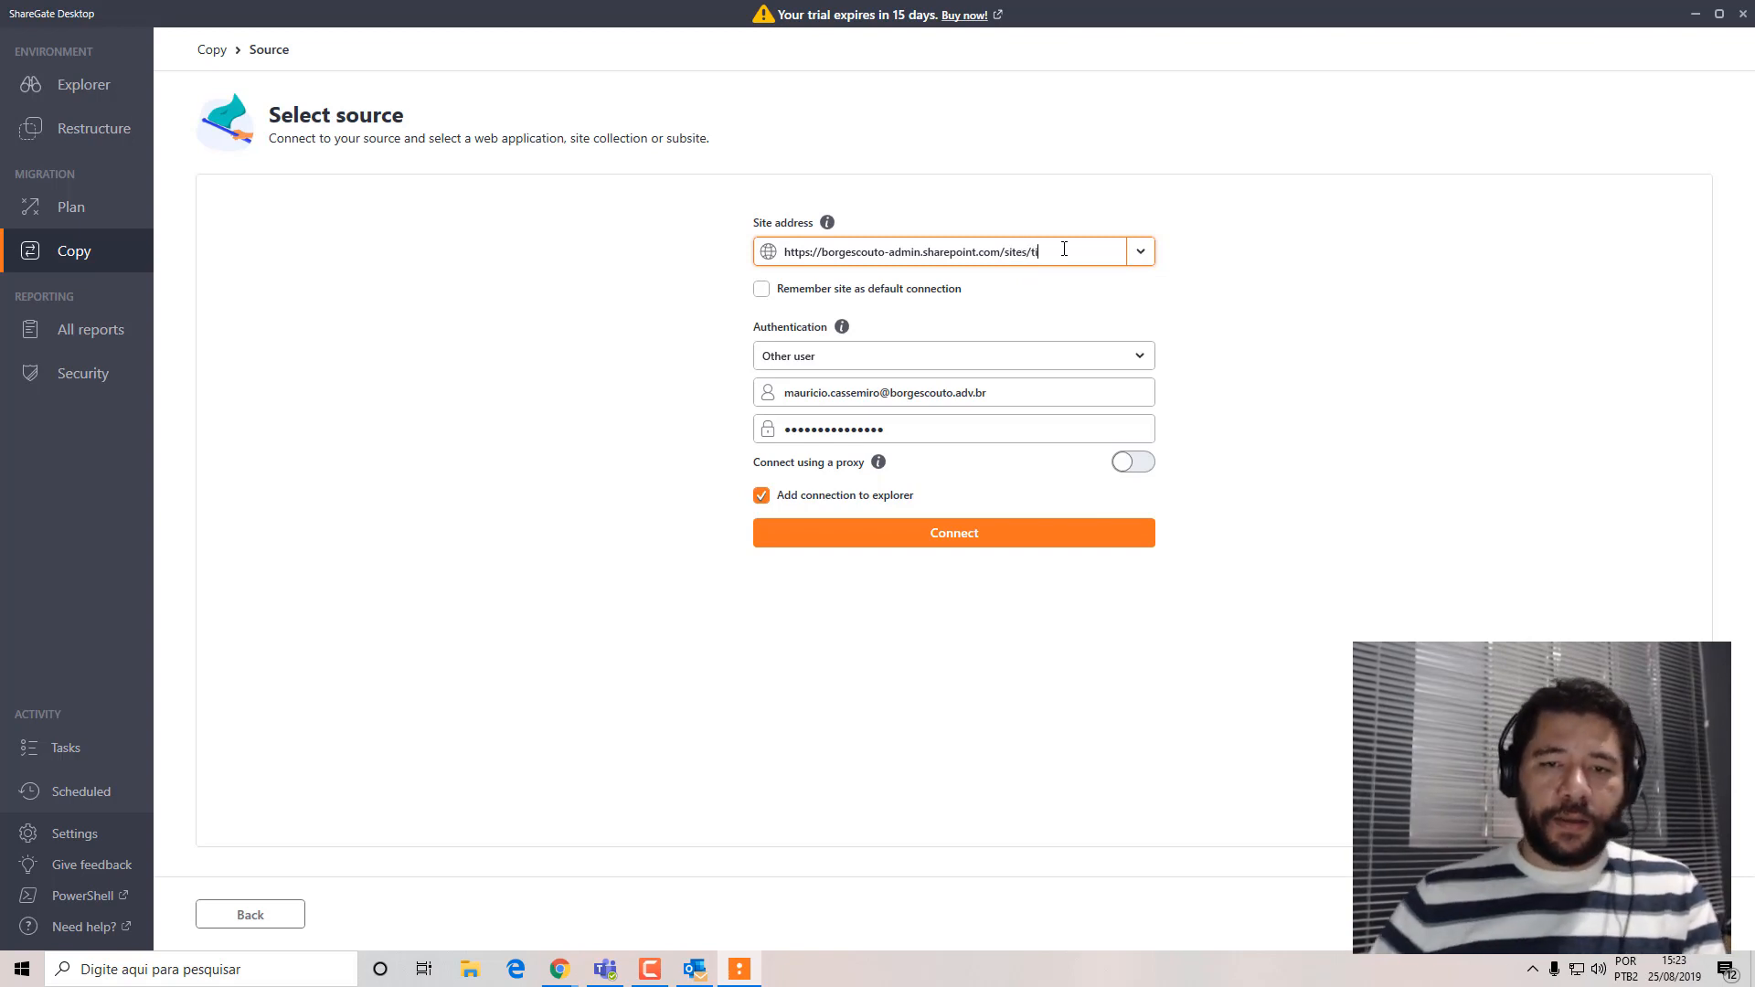
{"action": "left_click", "coordinate": [1023, 535]}
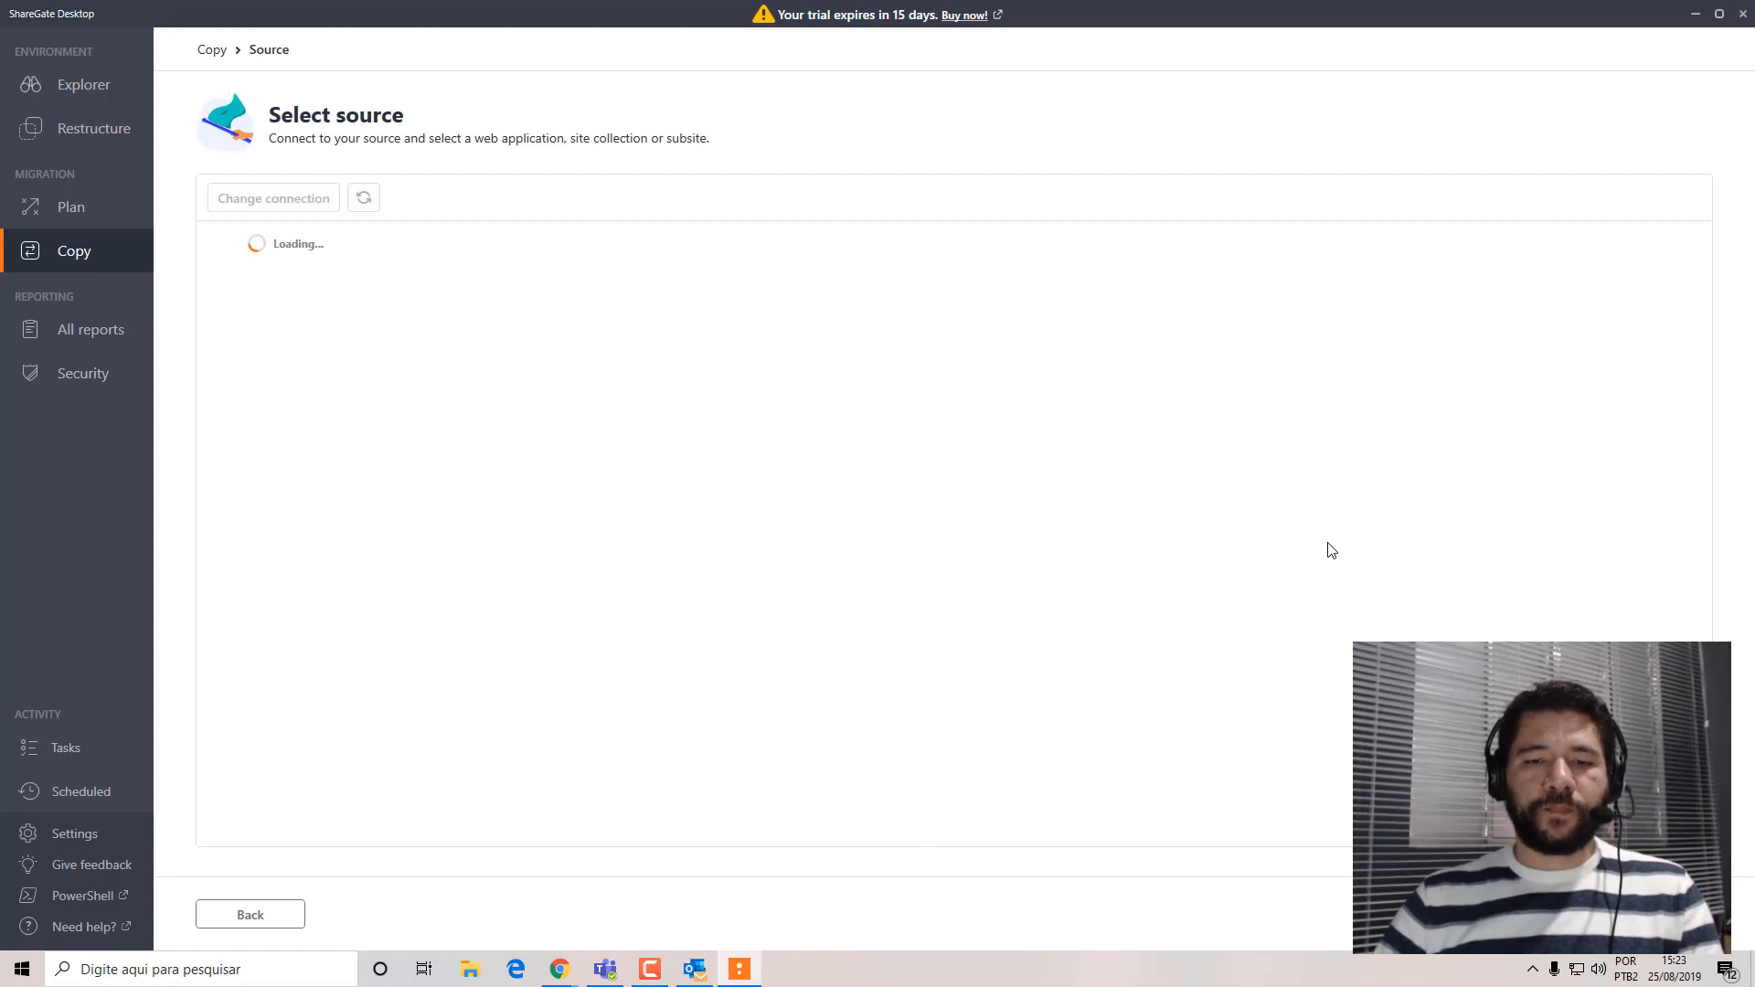
Choose the Tecnologia site as the structure copy's source and continue to the destination selection.
{"action": "left_click", "coordinate": [230, 311]}
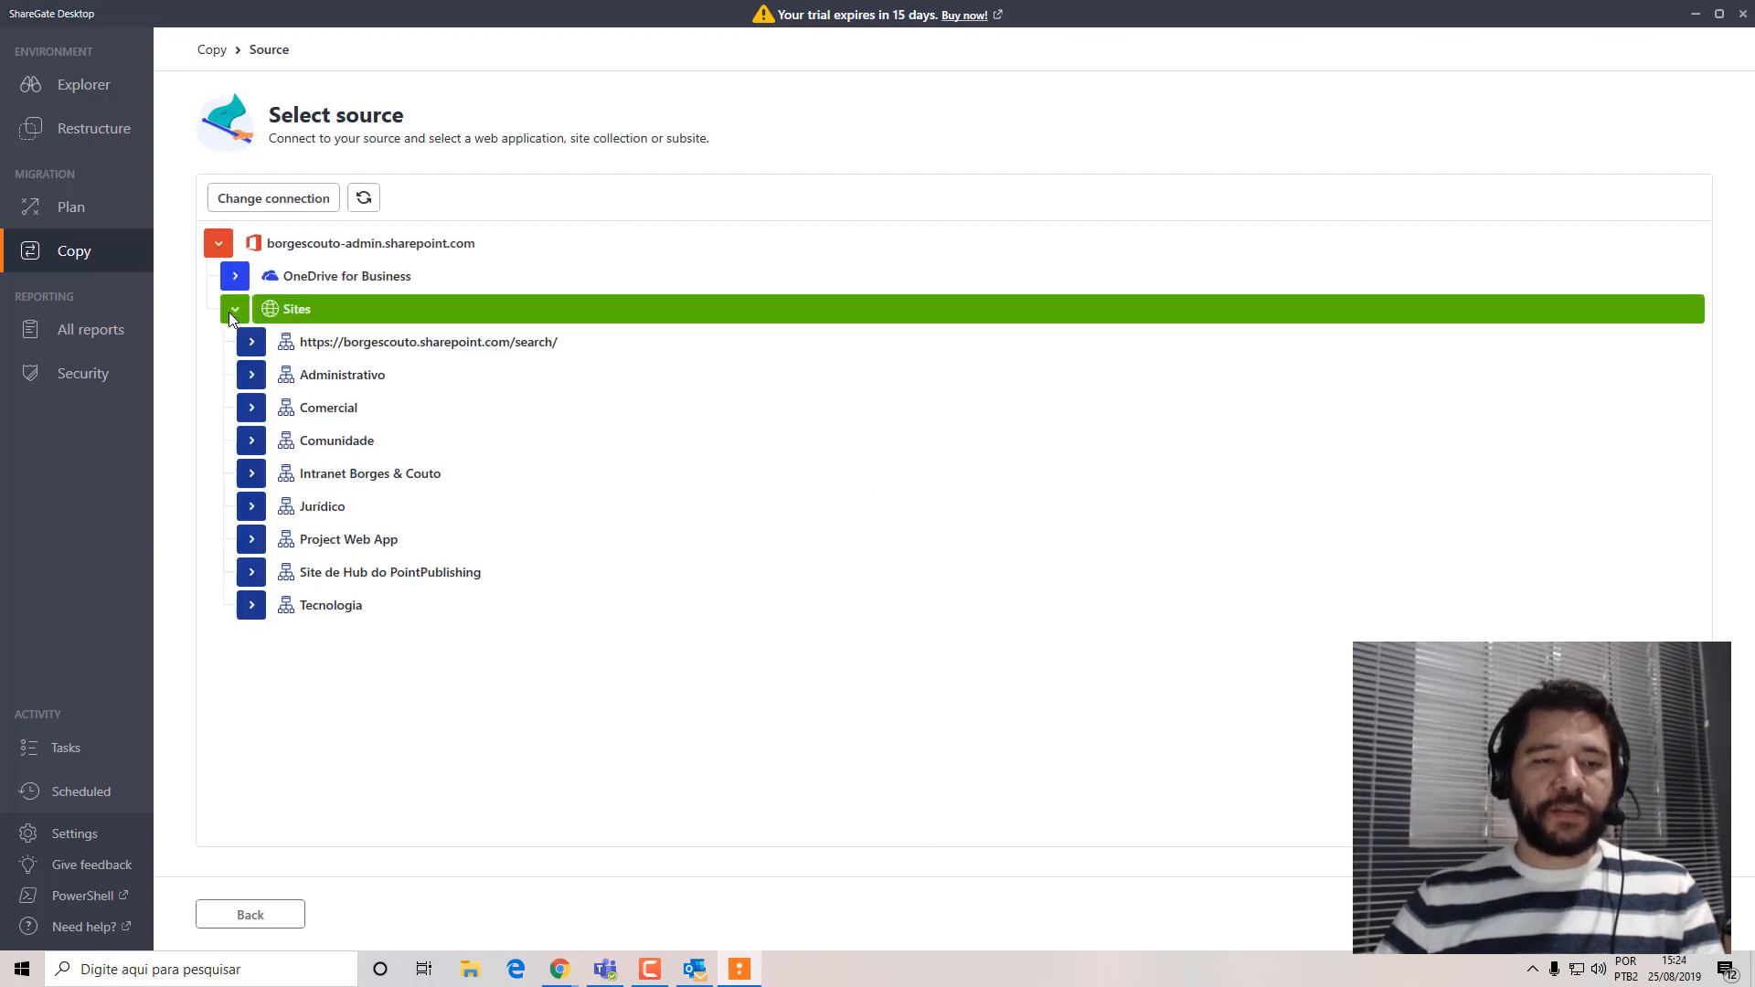
{"action": "left_click", "coordinate": [251, 607]}
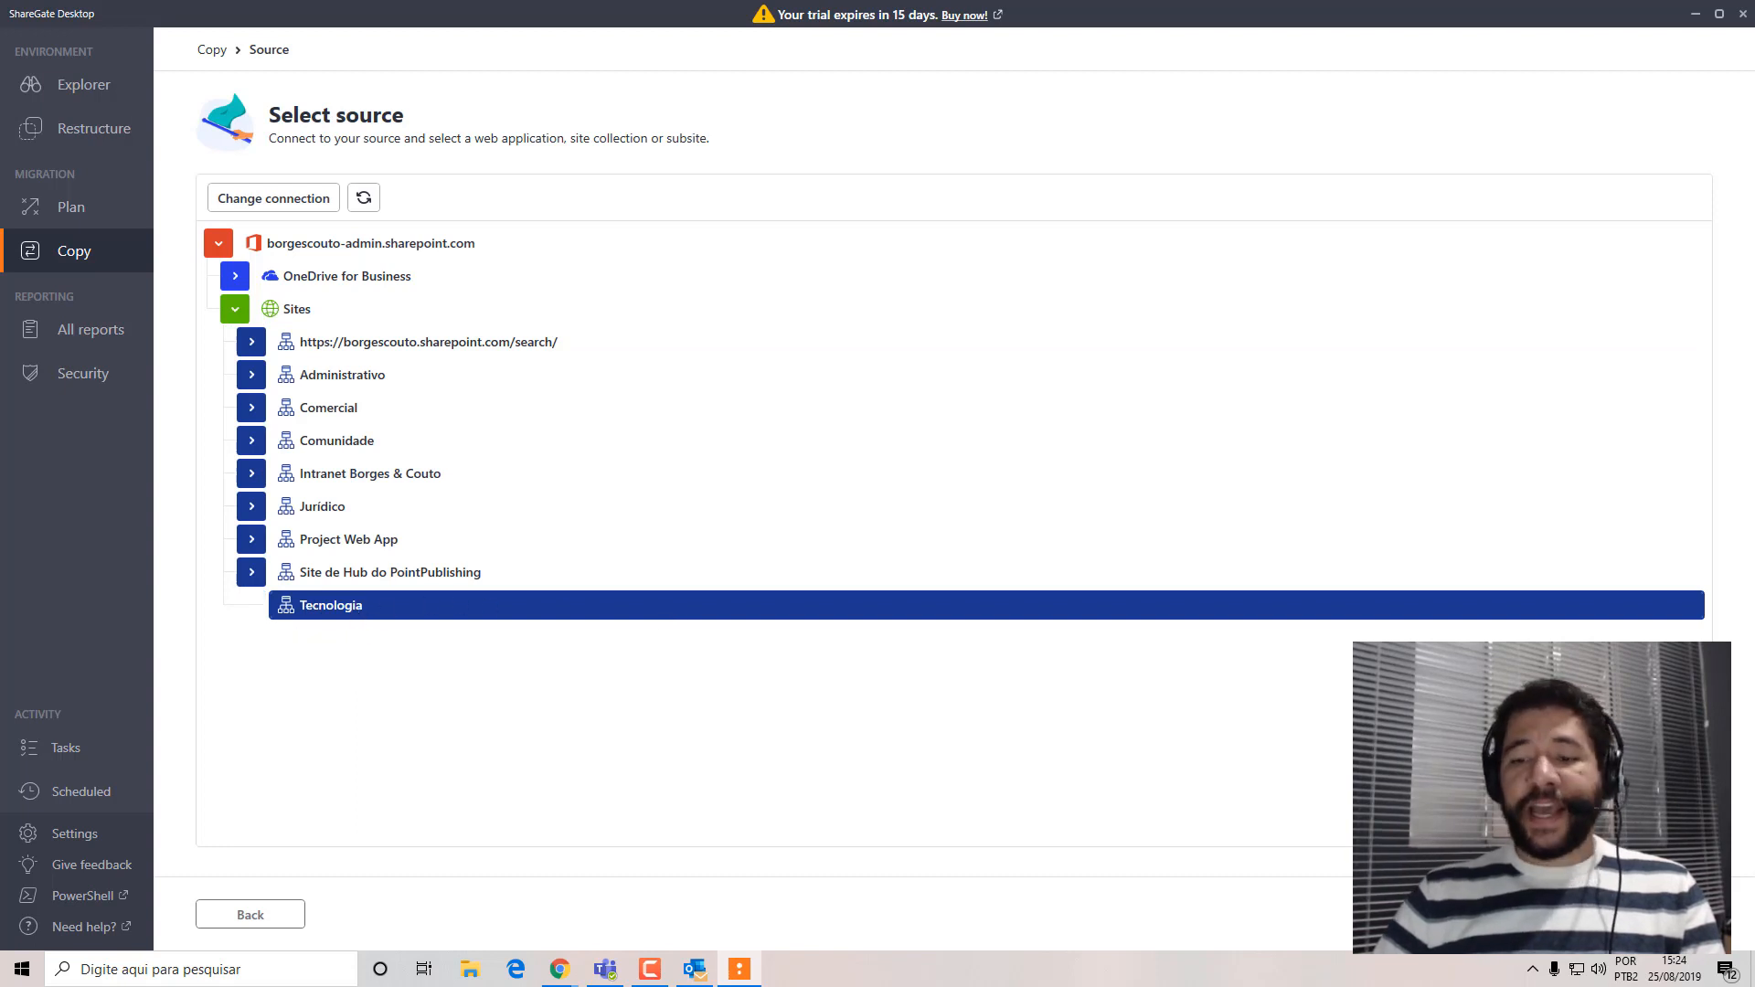
{"action": "left_click", "coordinate": [1658, 914]}
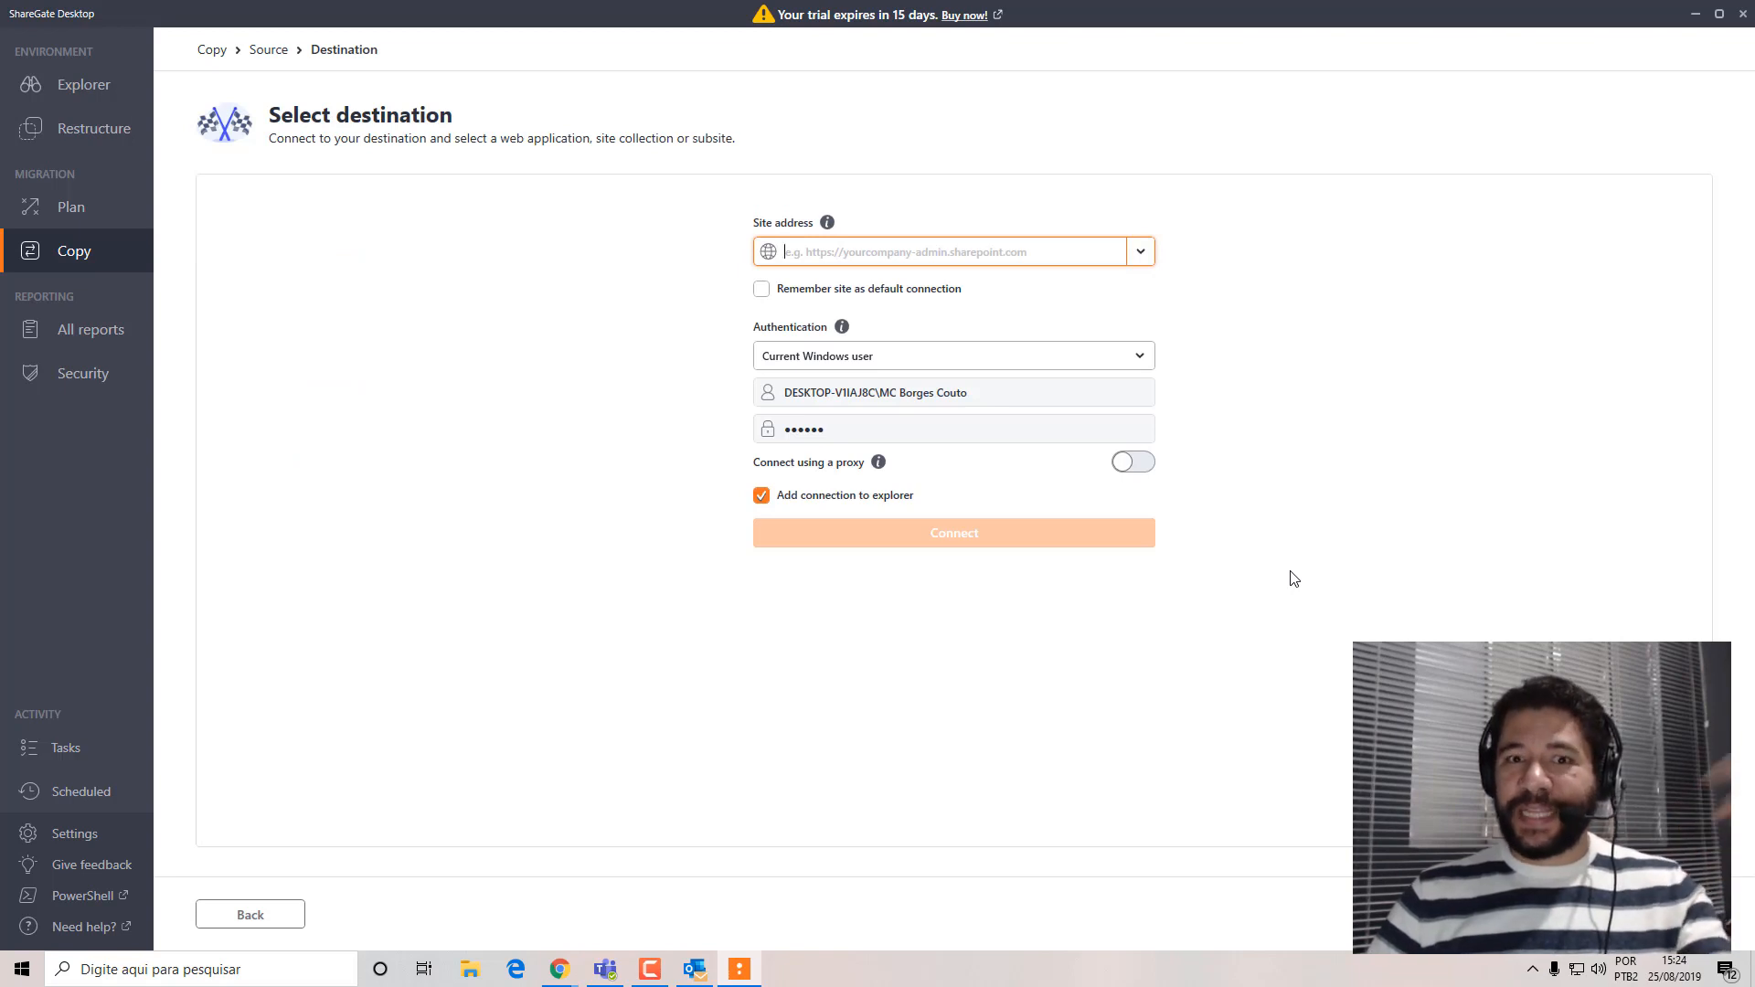
{"action": "left_click", "coordinate": [1140, 252]}
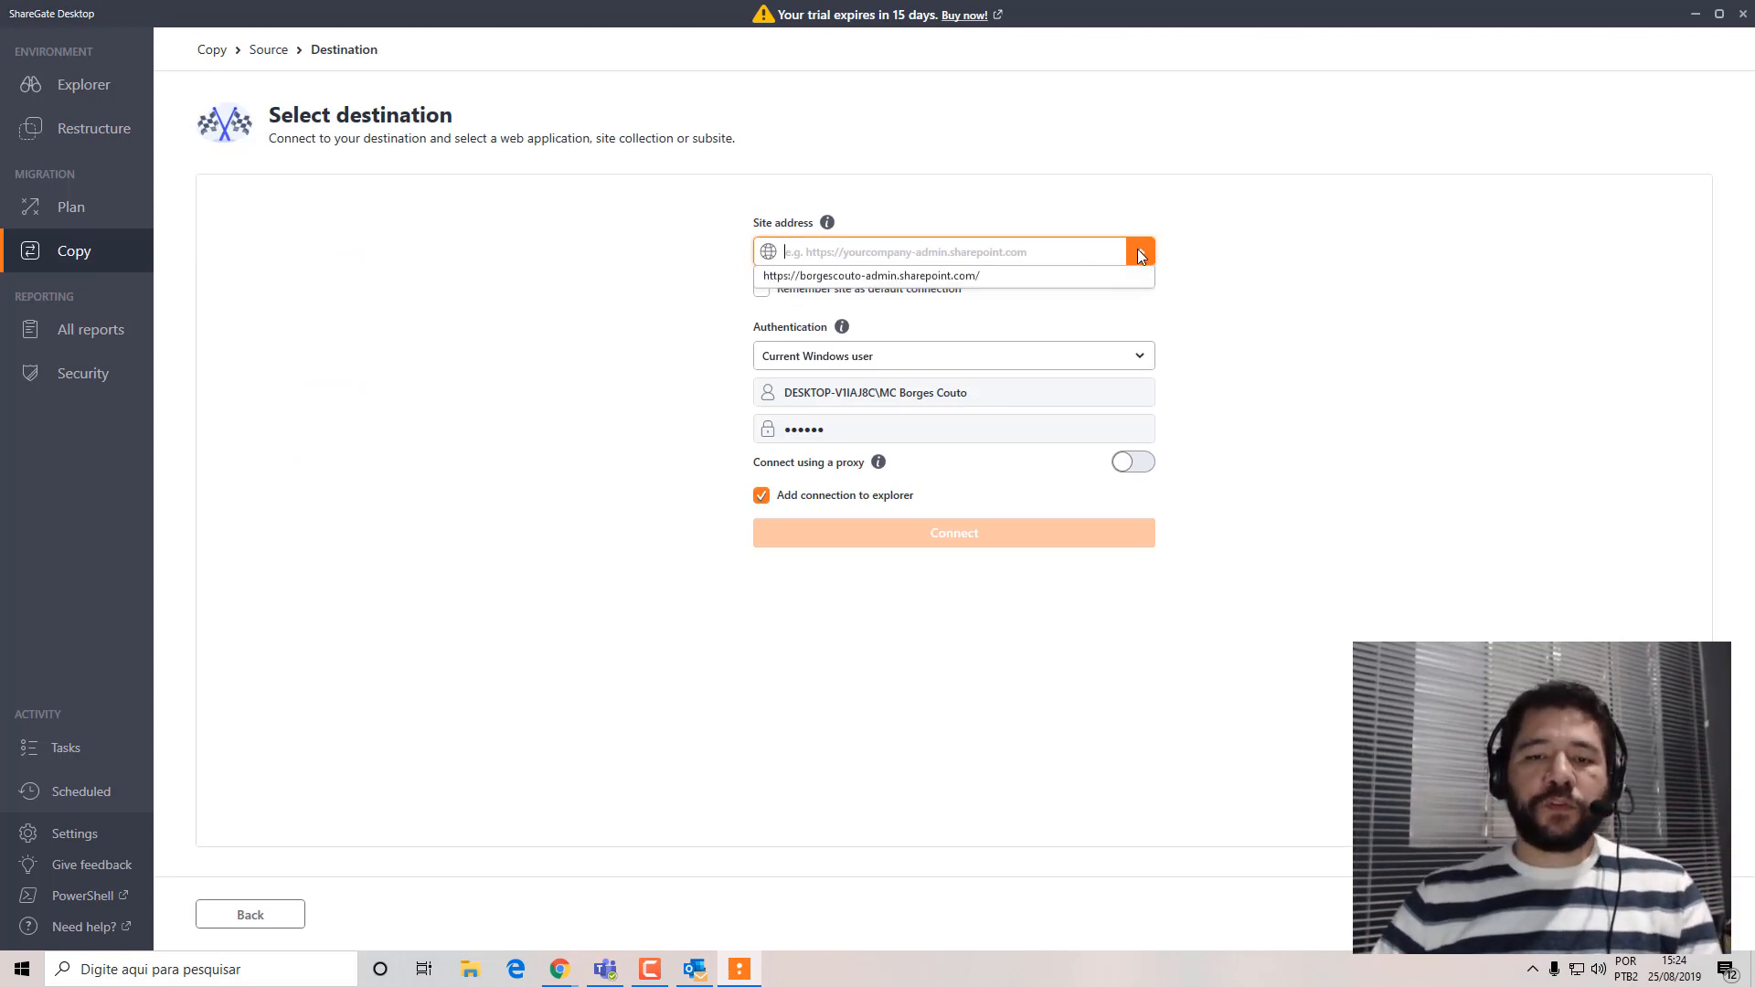
{"action": "left_click", "coordinate": [987, 277]}
{"action": "left_click", "coordinate": [870, 533]}
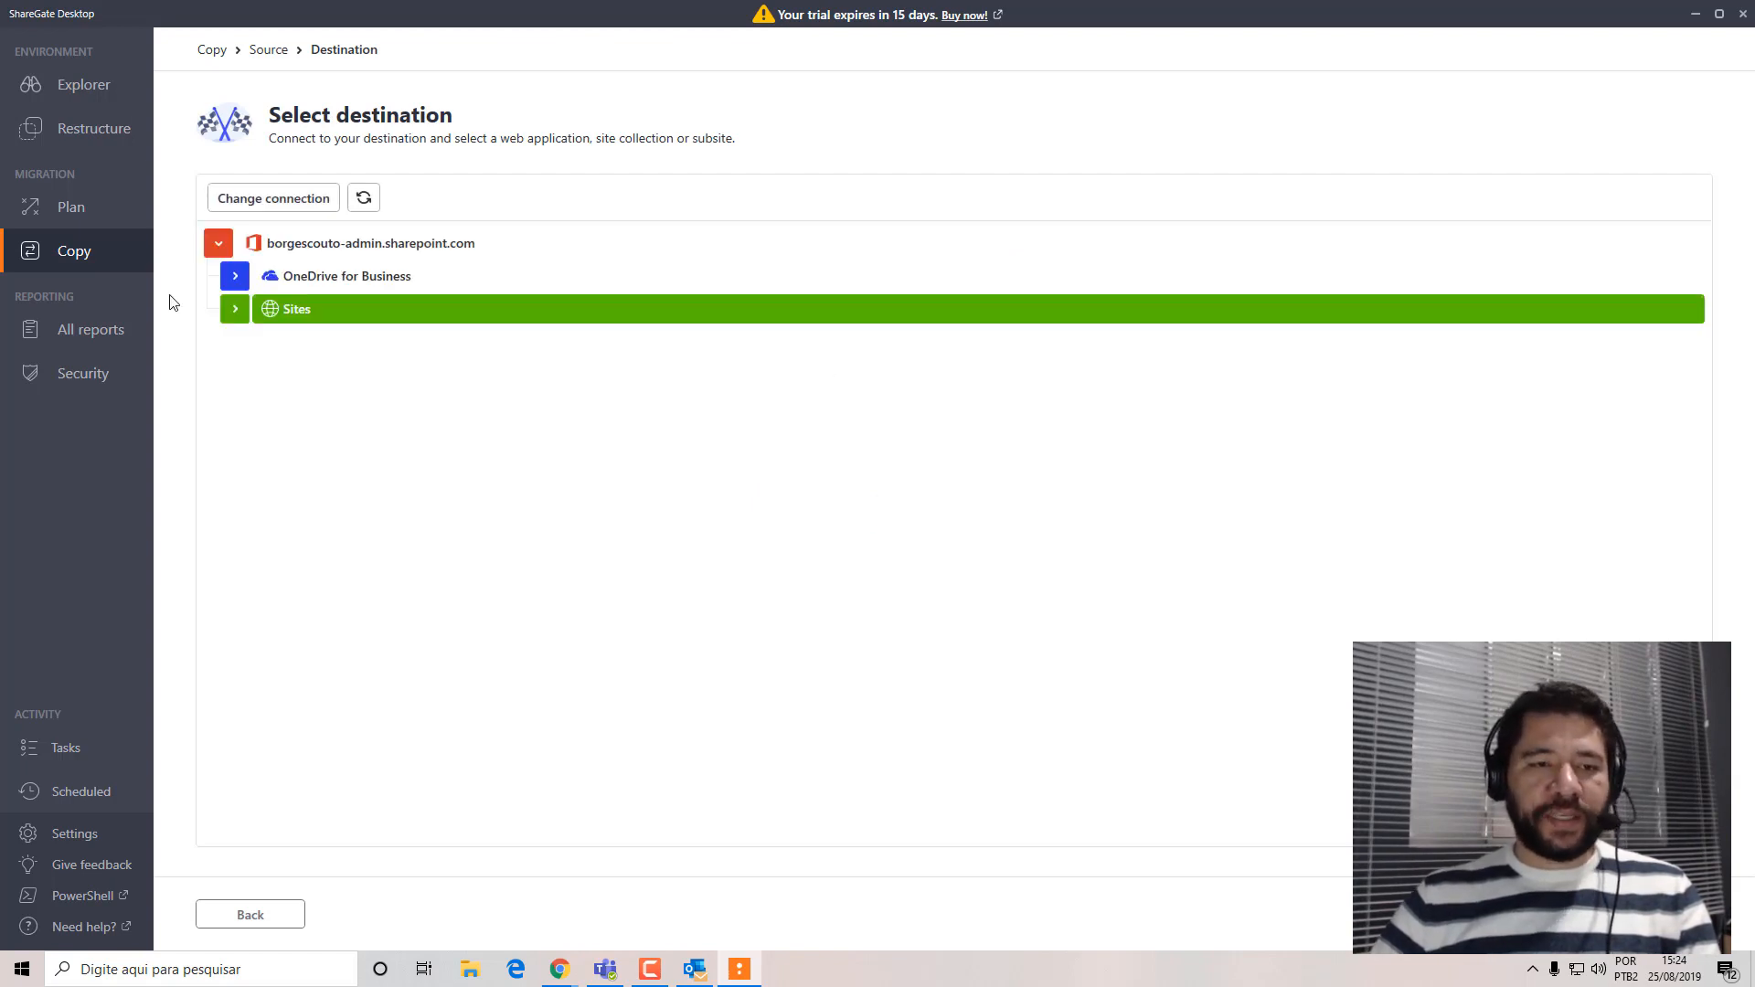
{"action": "left_click", "coordinate": [235, 309]}
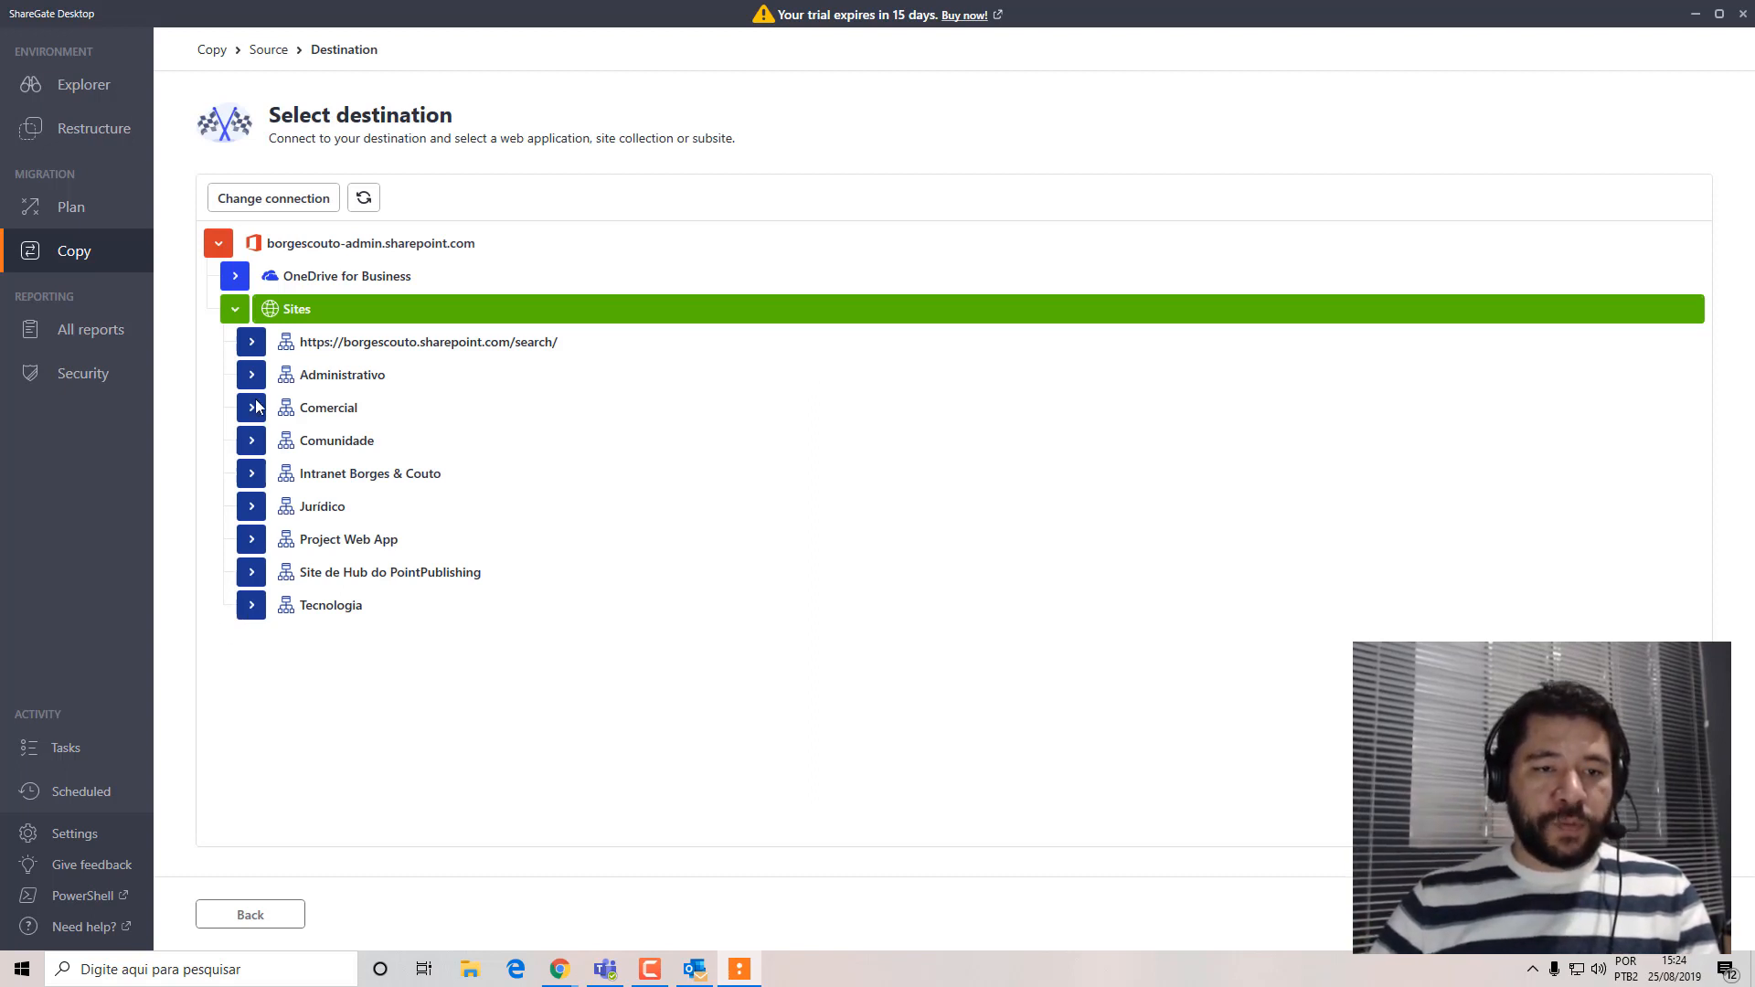
{"action": "left_click", "coordinate": [252, 474]}
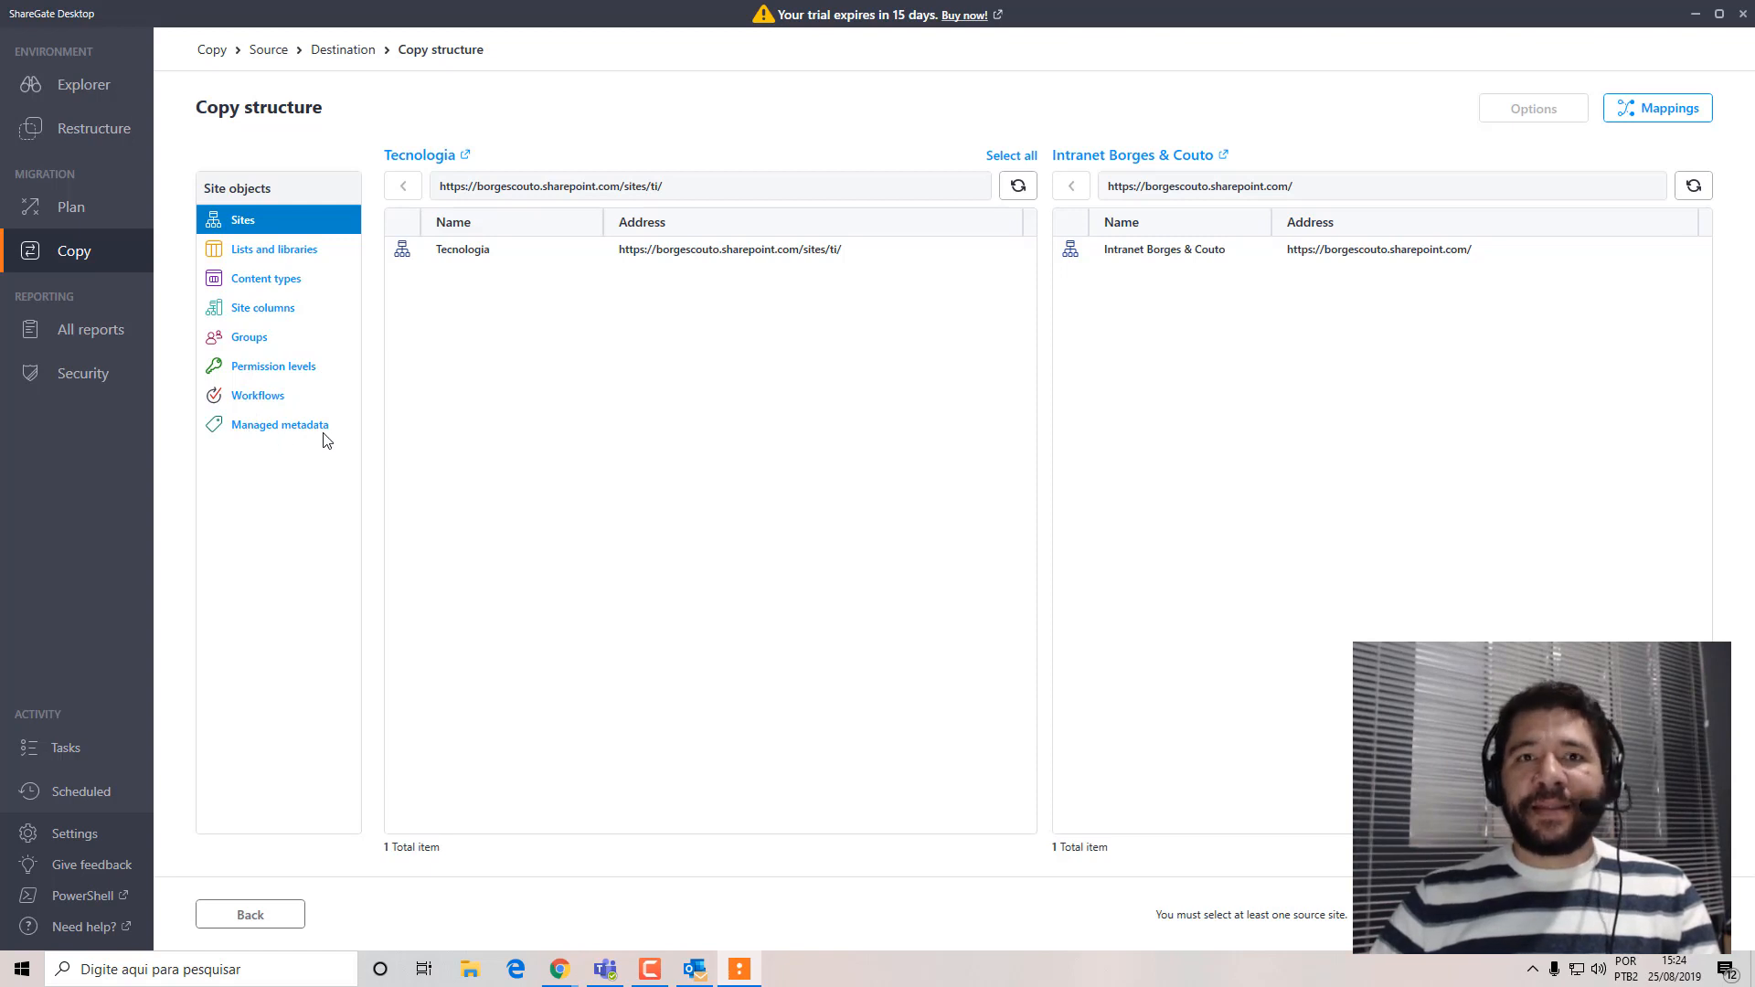
Select the Chamados list among Tecnologia's lists and libraries and review its properties.
{"action": "left_click", "coordinate": [263, 249]}
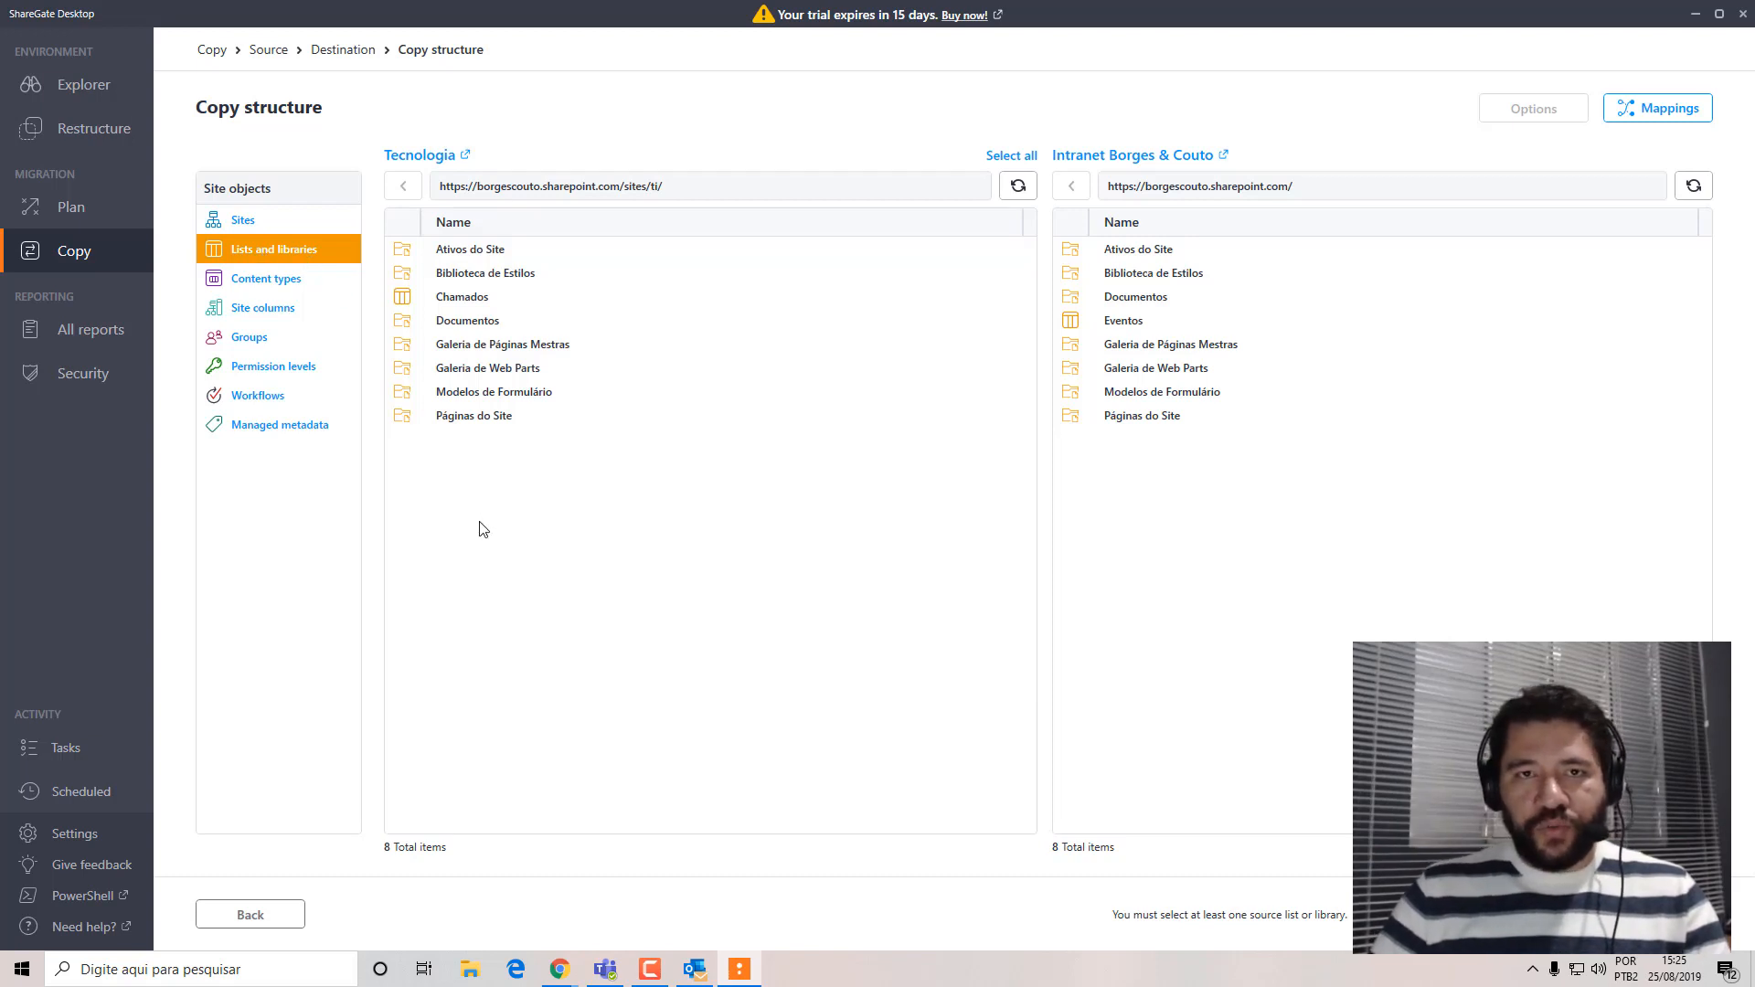
{"action": "left_click", "coordinate": [438, 304]}
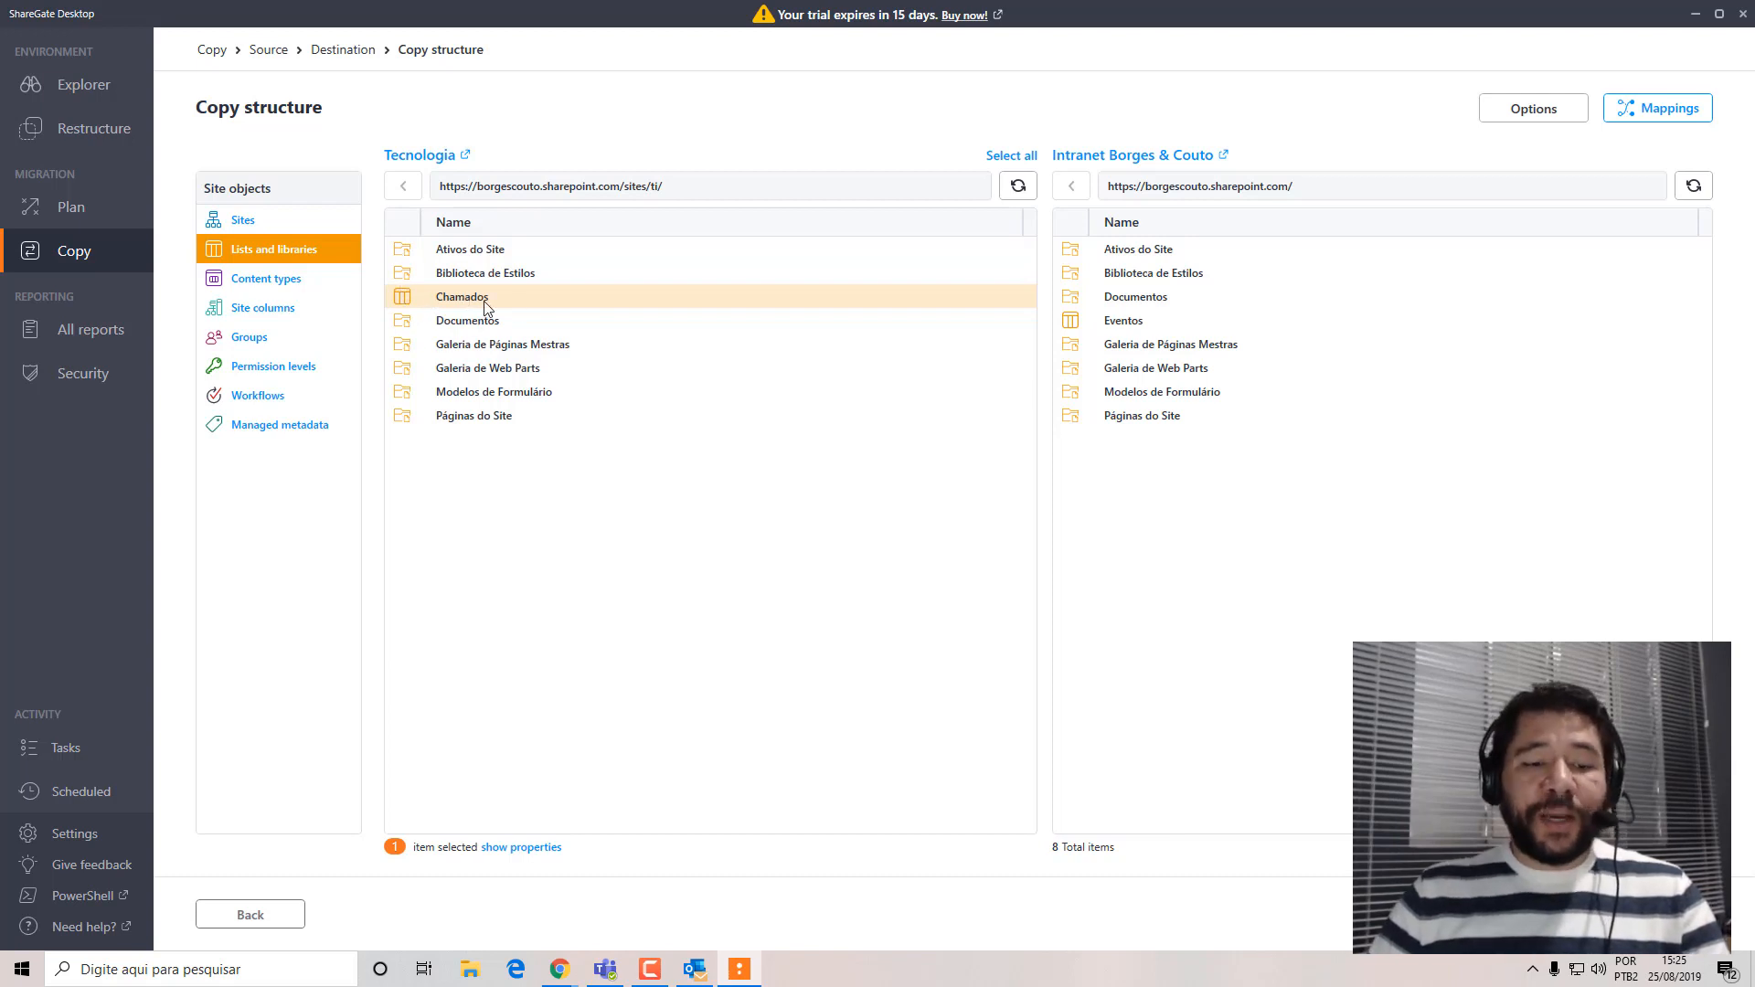
{"action": "left_click", "coordinate": [521, 848]}
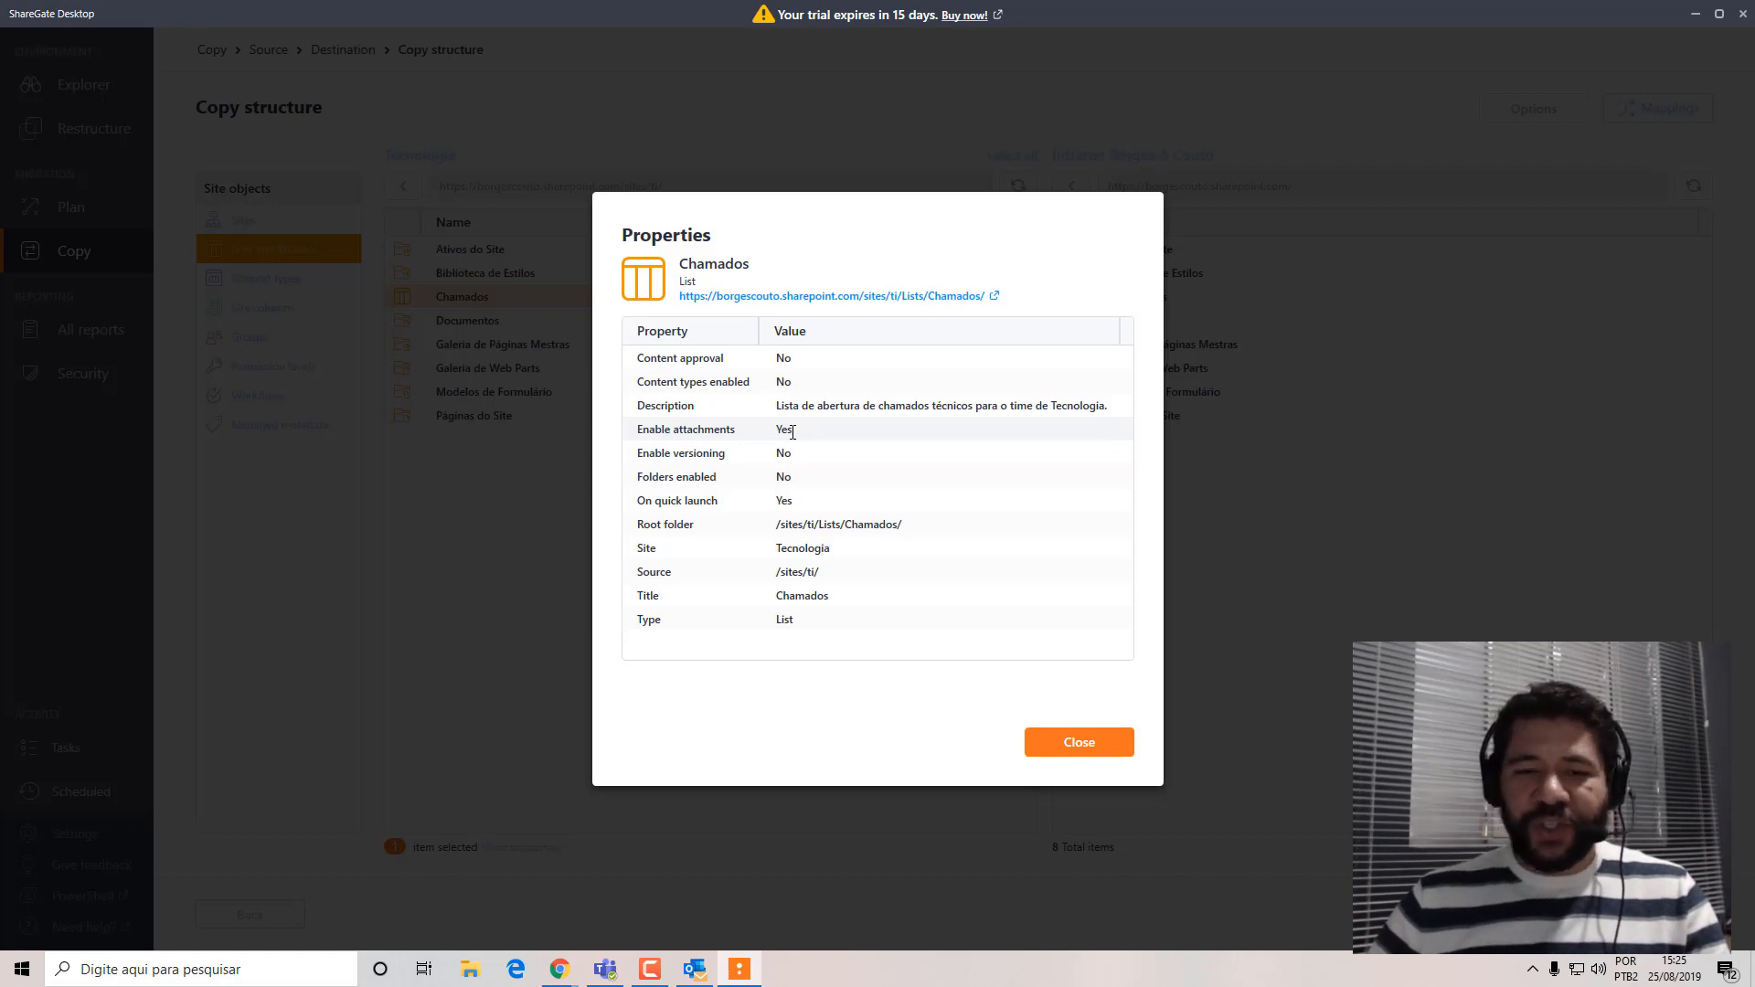
{"action": "left_click", "coordinate": [1088, 746]}
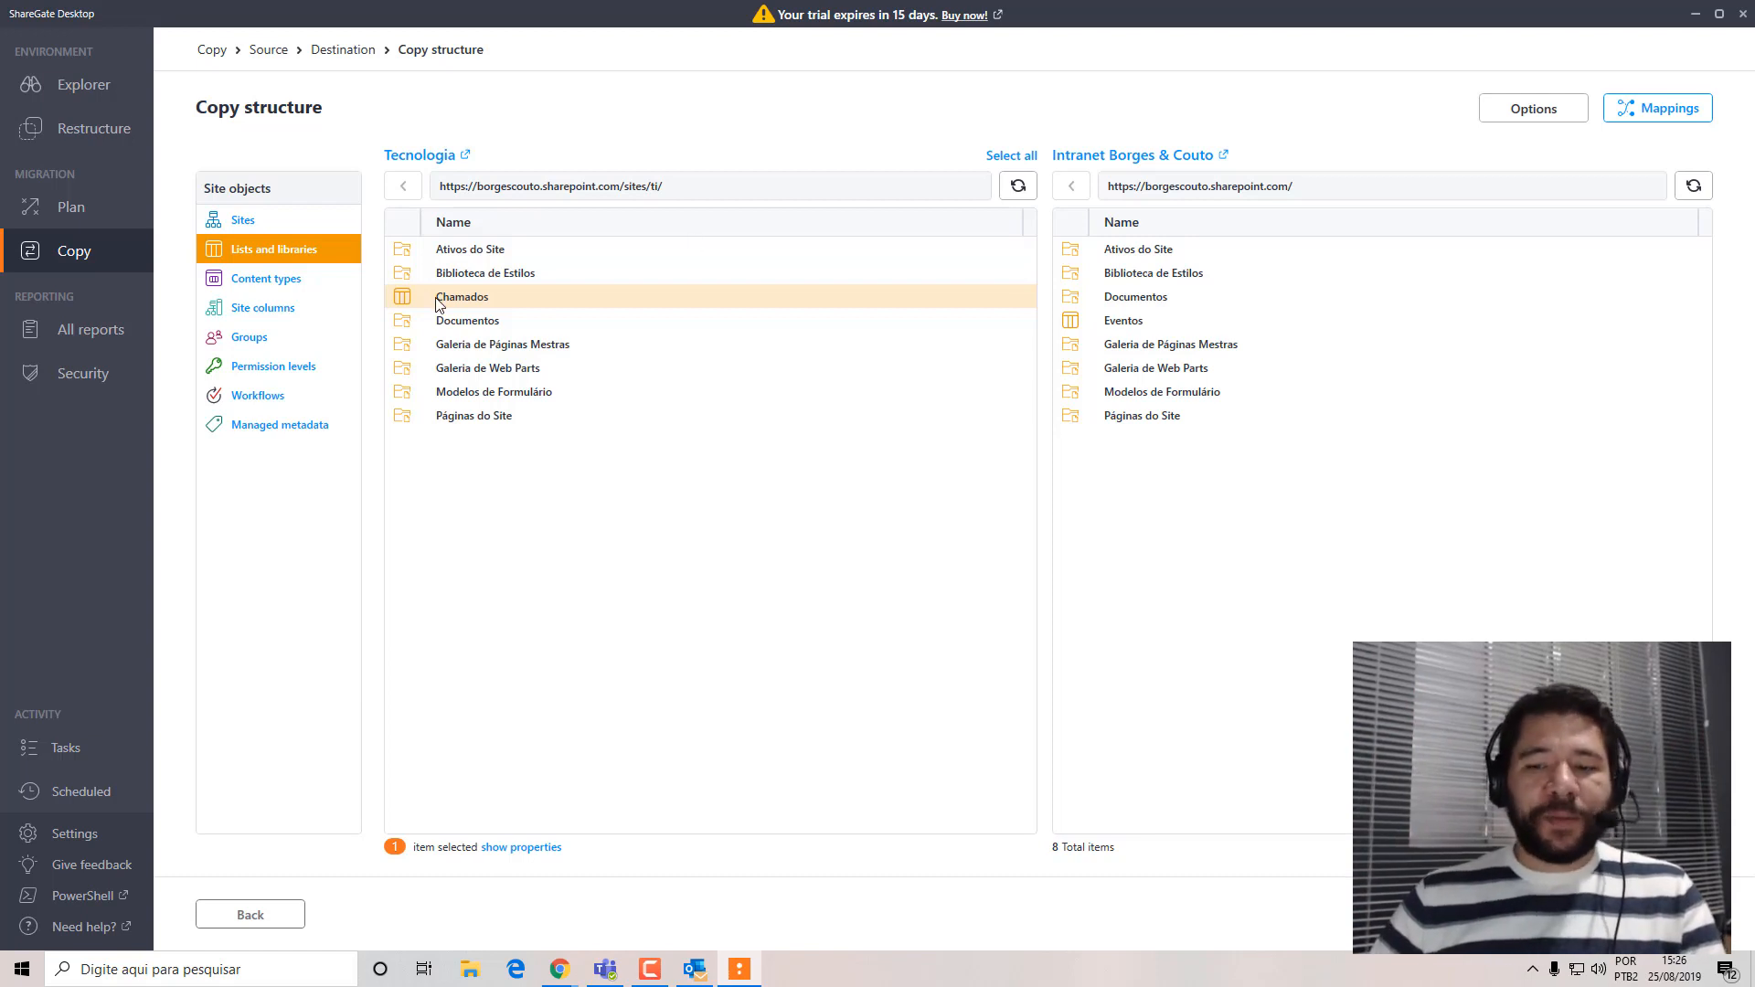
Run a pre-check on copying Chamados to Intranet Borges & Couto, review the report and return to the structure selection.
{"action": "left_click_drag", "start_coordinate": [698, 296], "coordinate": [980, 588]}
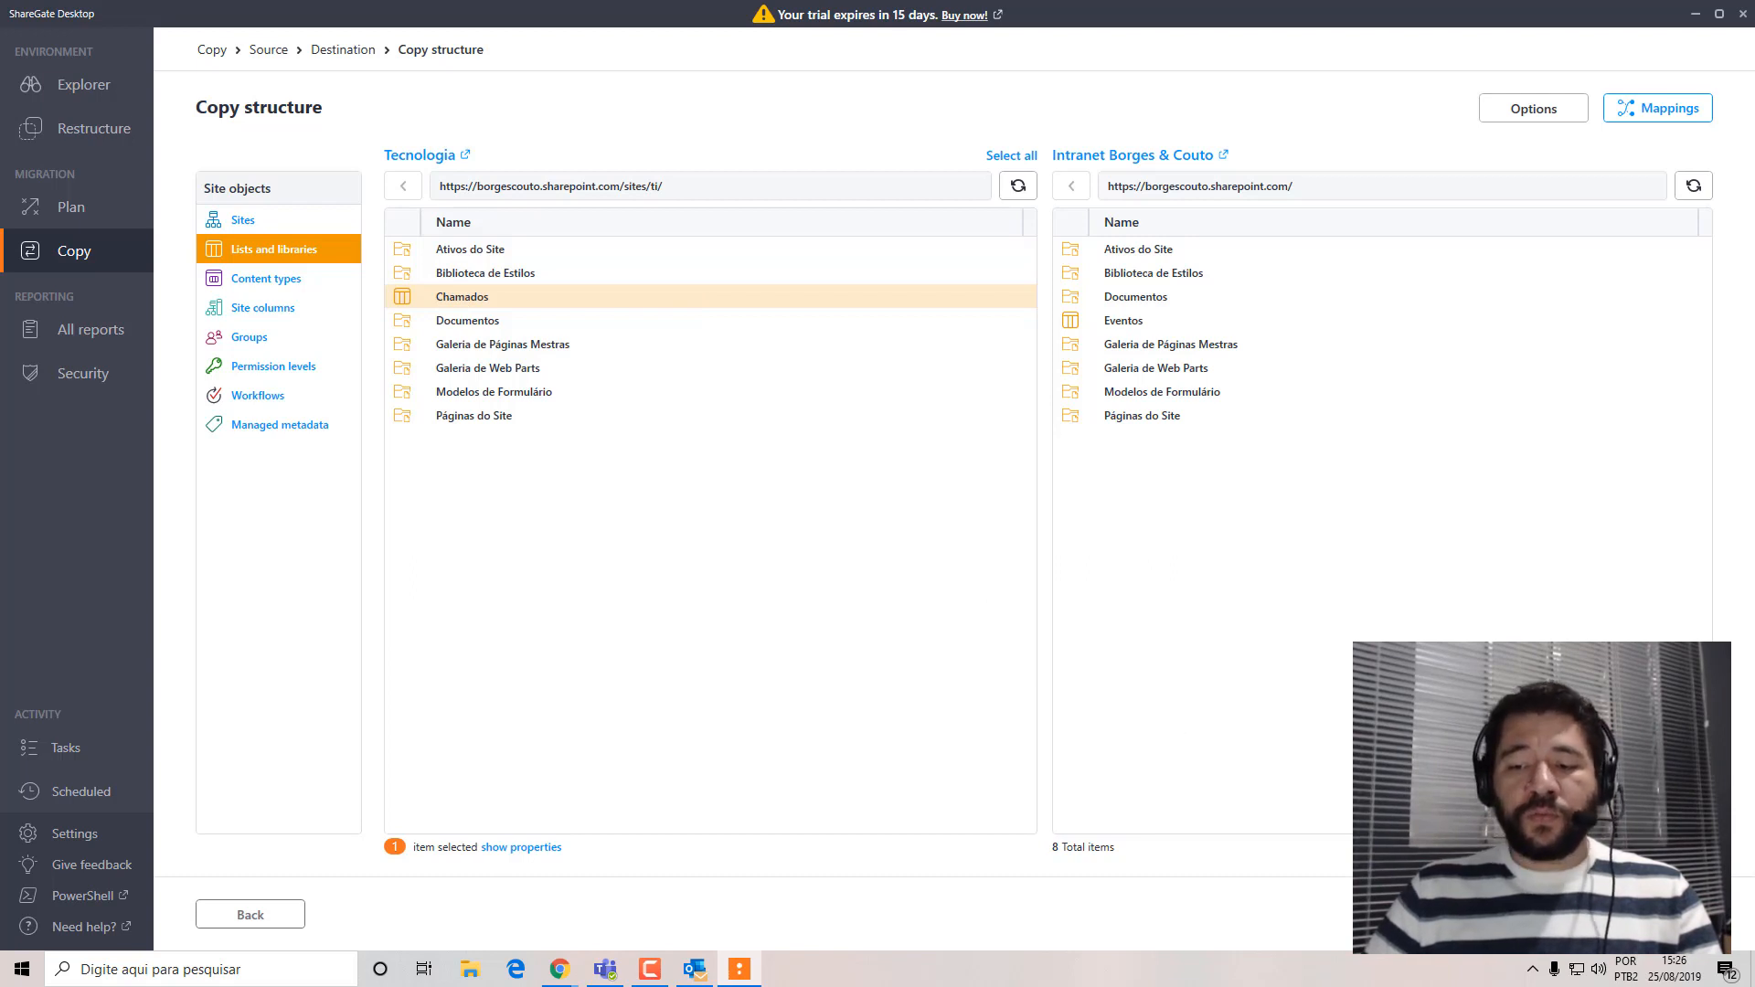
{"action": "left_click", "coordinate": [1534, 914]}
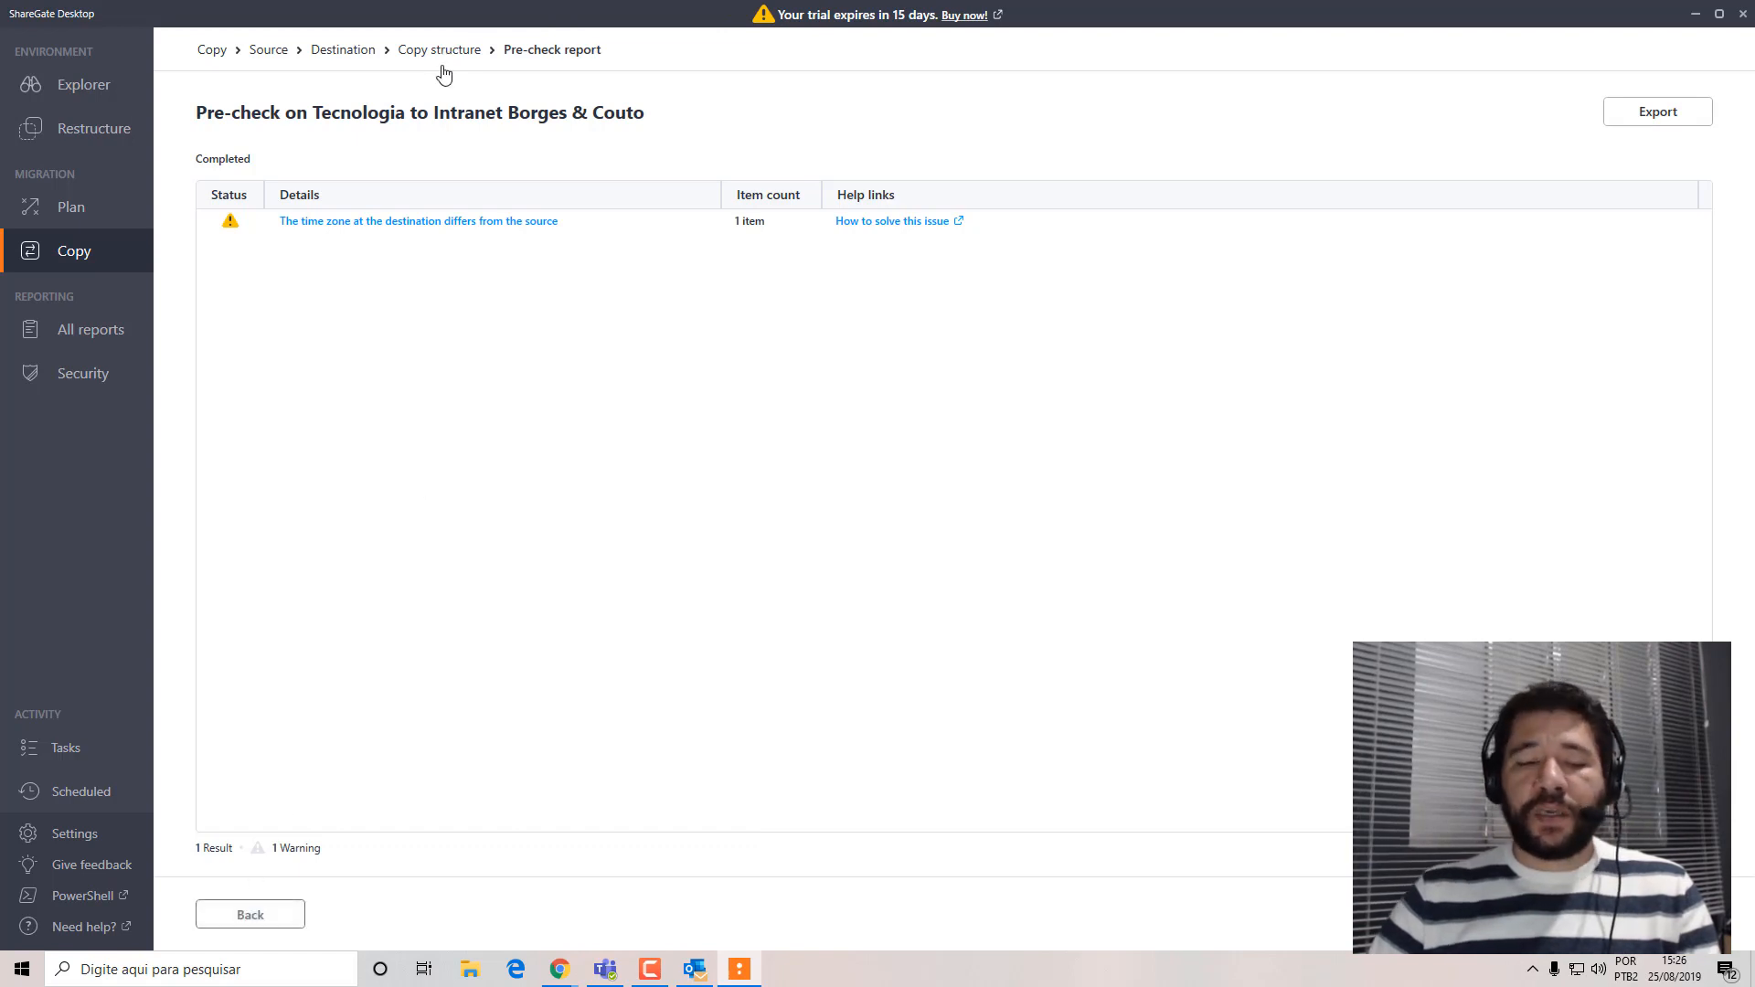
{"action": "left_click", "coordinate": [276, 919]}
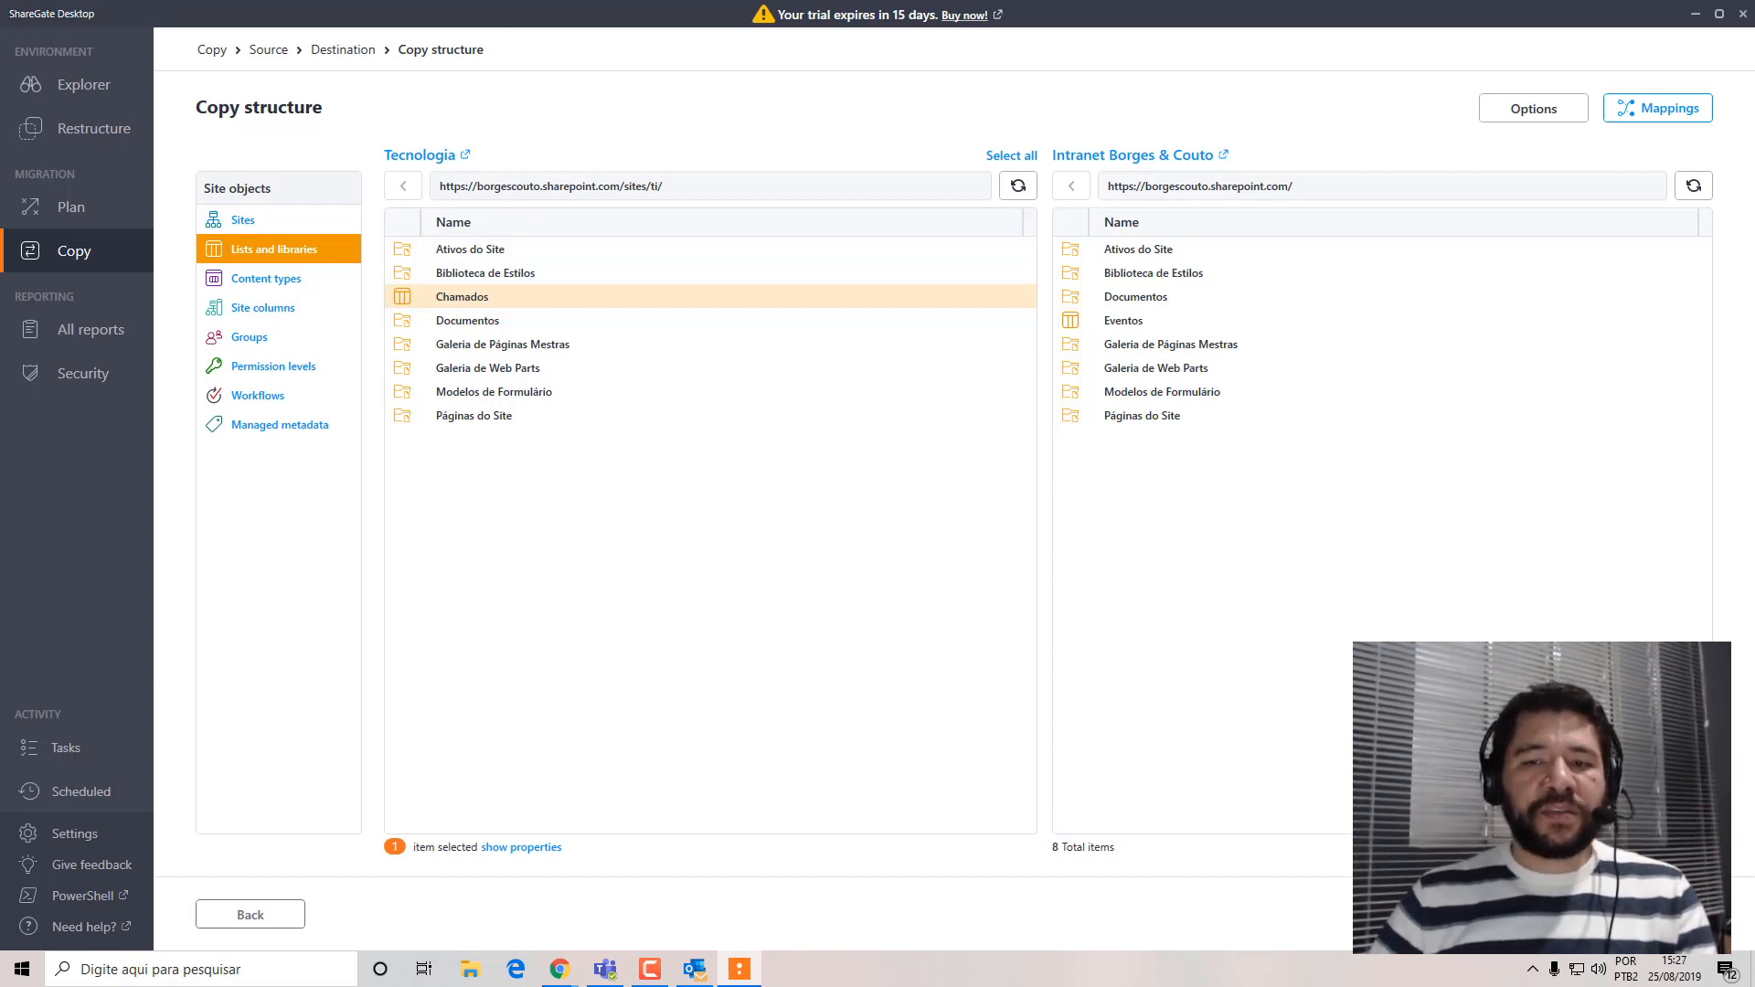
Start copying the Chamados list to Intranet Borges & Couto, accepting the trial edition warning.
{"action": "left_click", "coordinate": [1658, 914]}
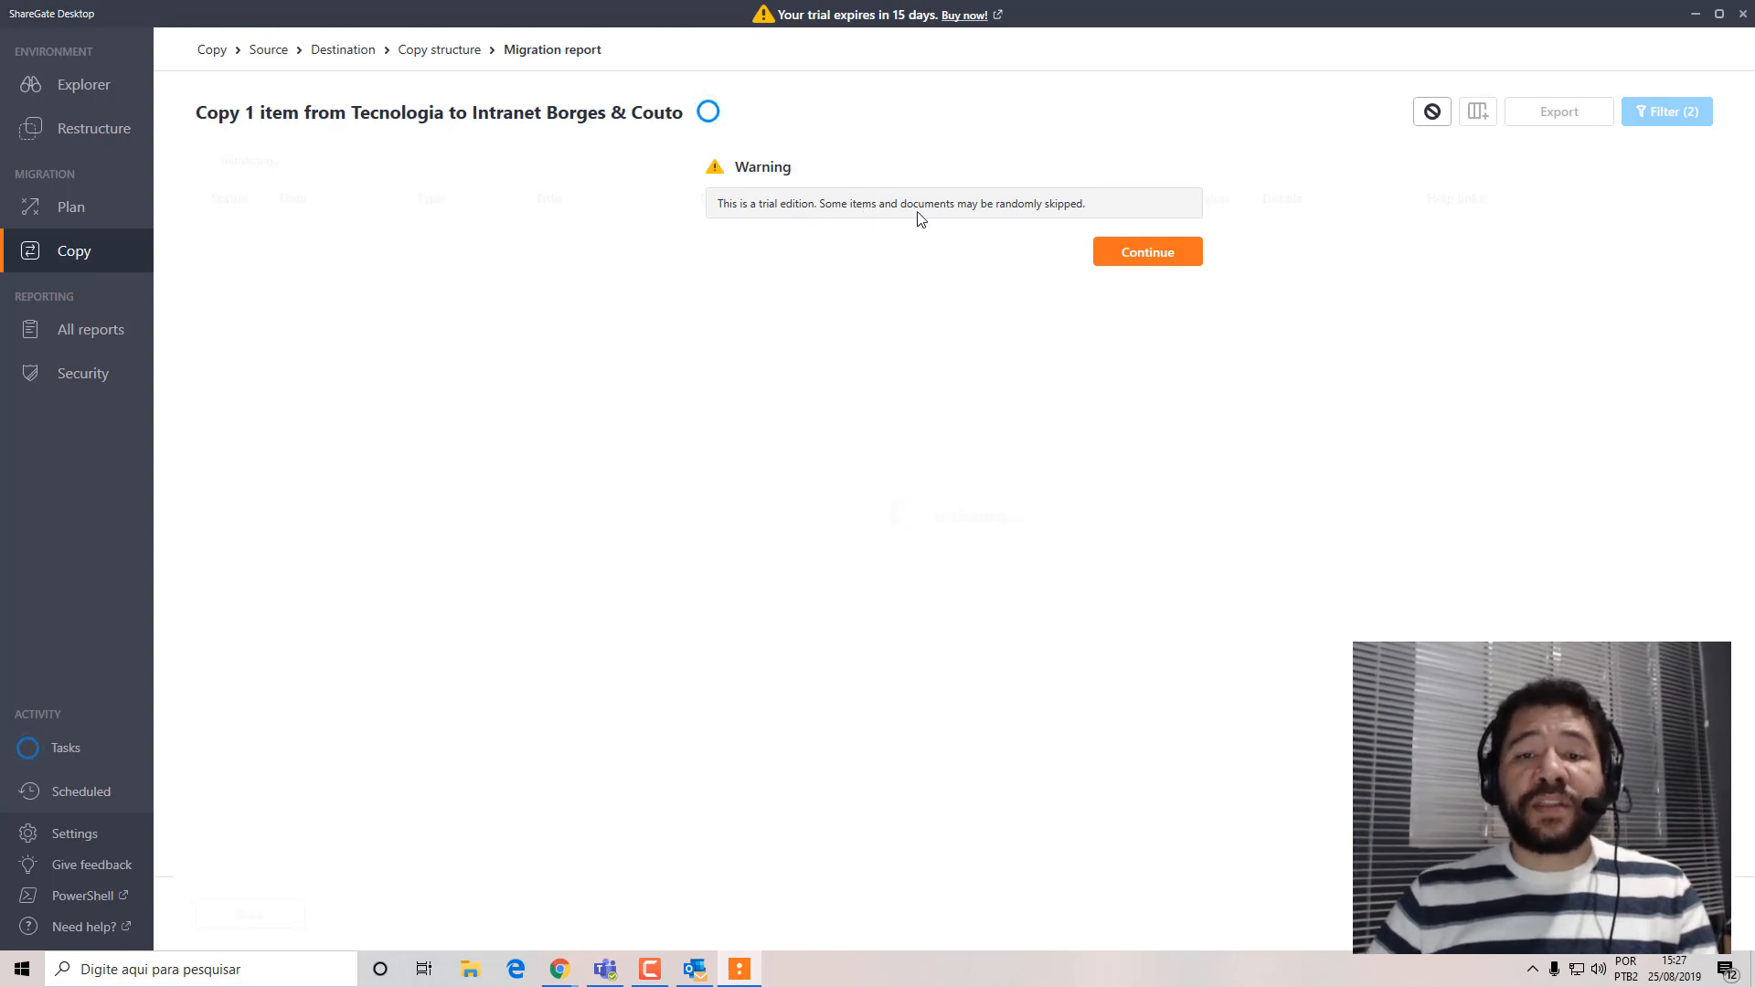
{"action": "left_click", "coordinate": [1149, 251]}
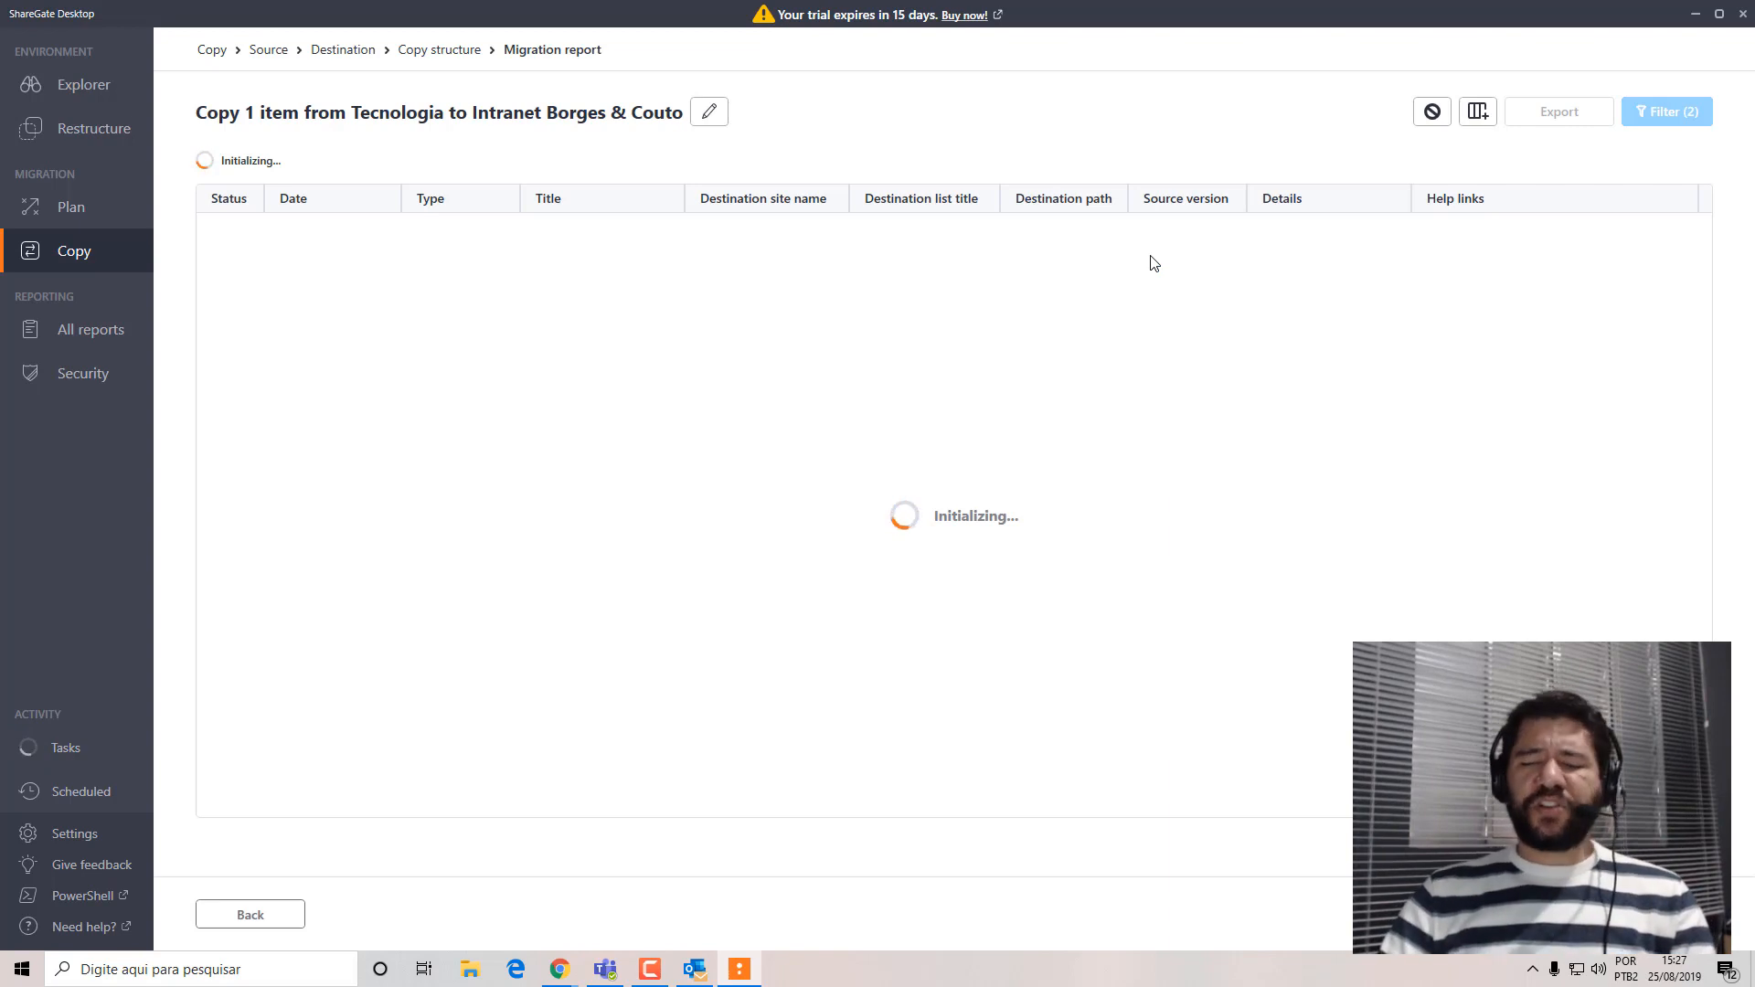
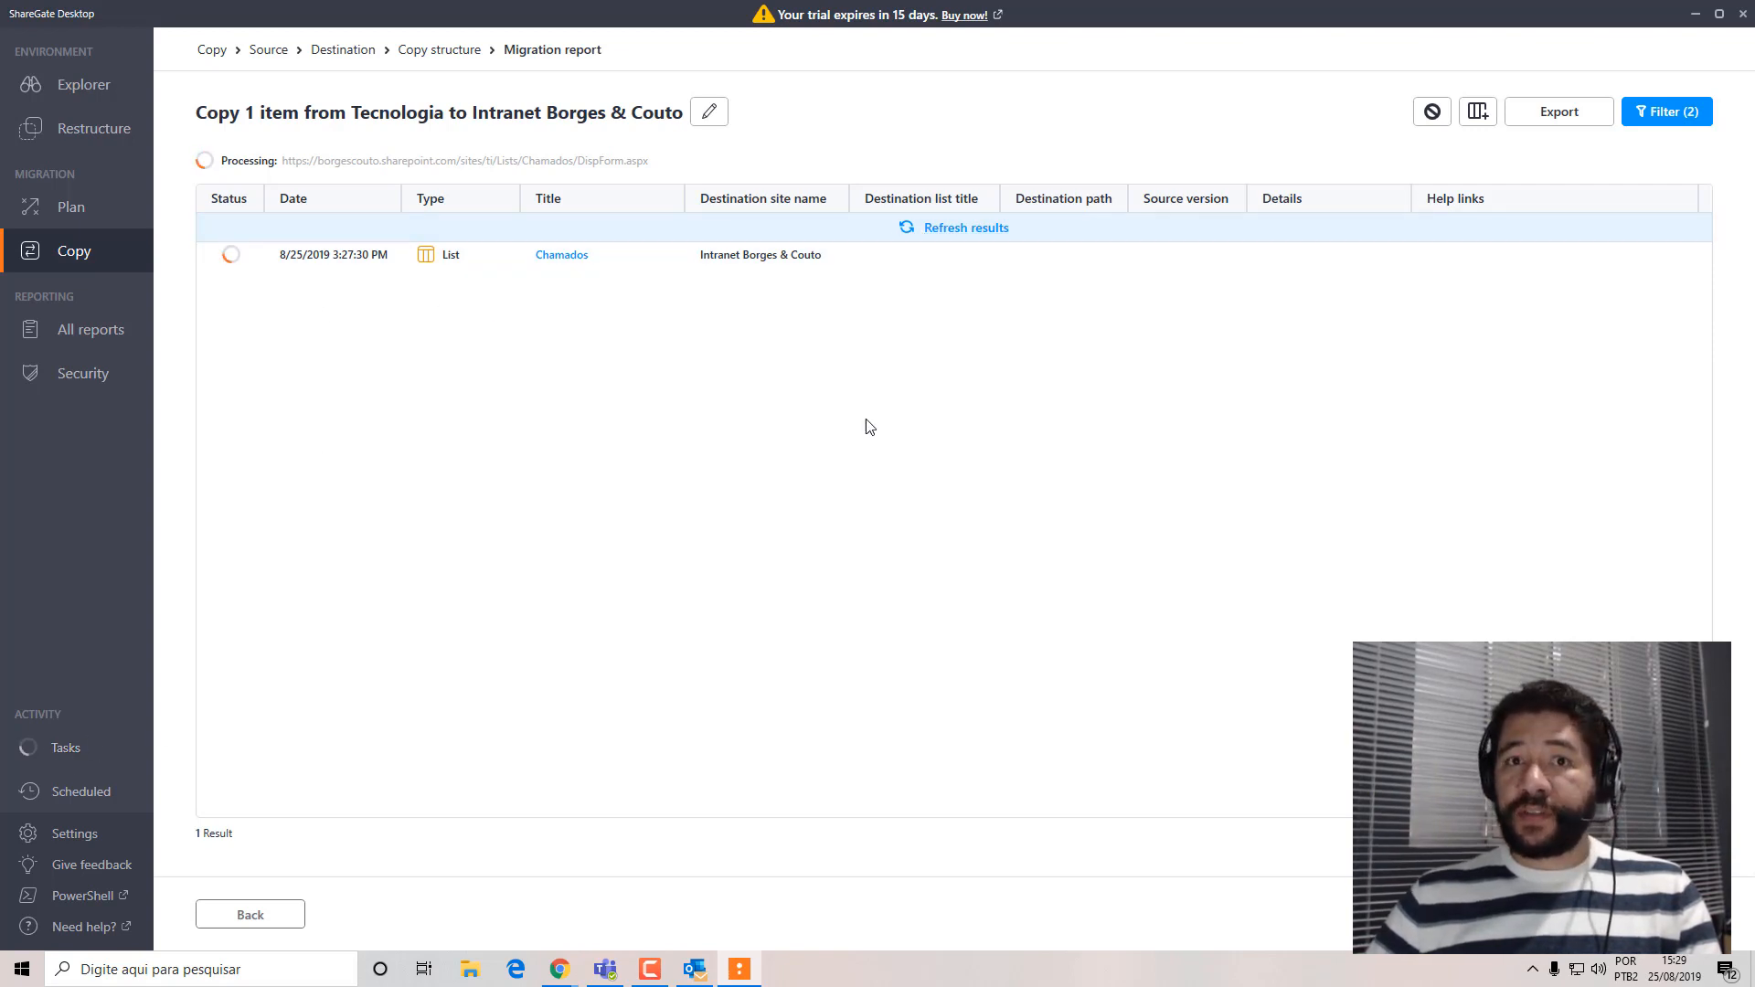
Refresh the migration report's results and widen the Title column to show the full file addresses.
{"action": "left_click", "coordinate": [950, 232]}
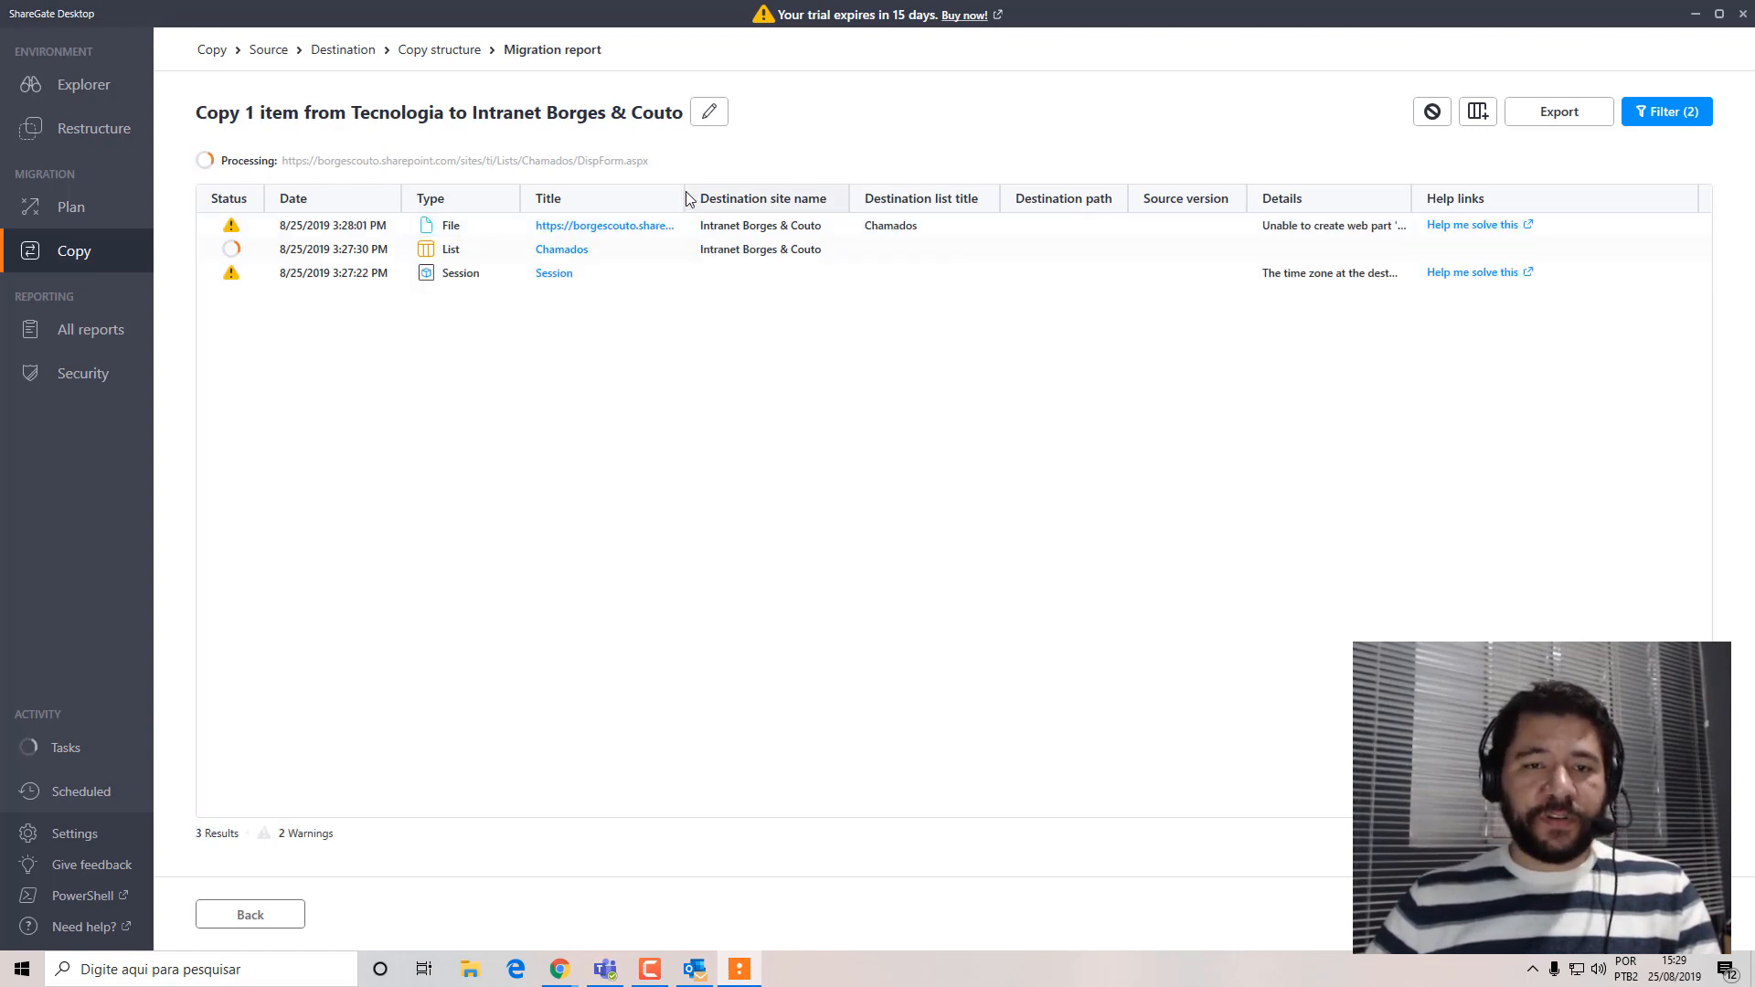
{"action": "left_click_drag", "start_coordinate": [771, 190], "coordinate": [1094, 164]}
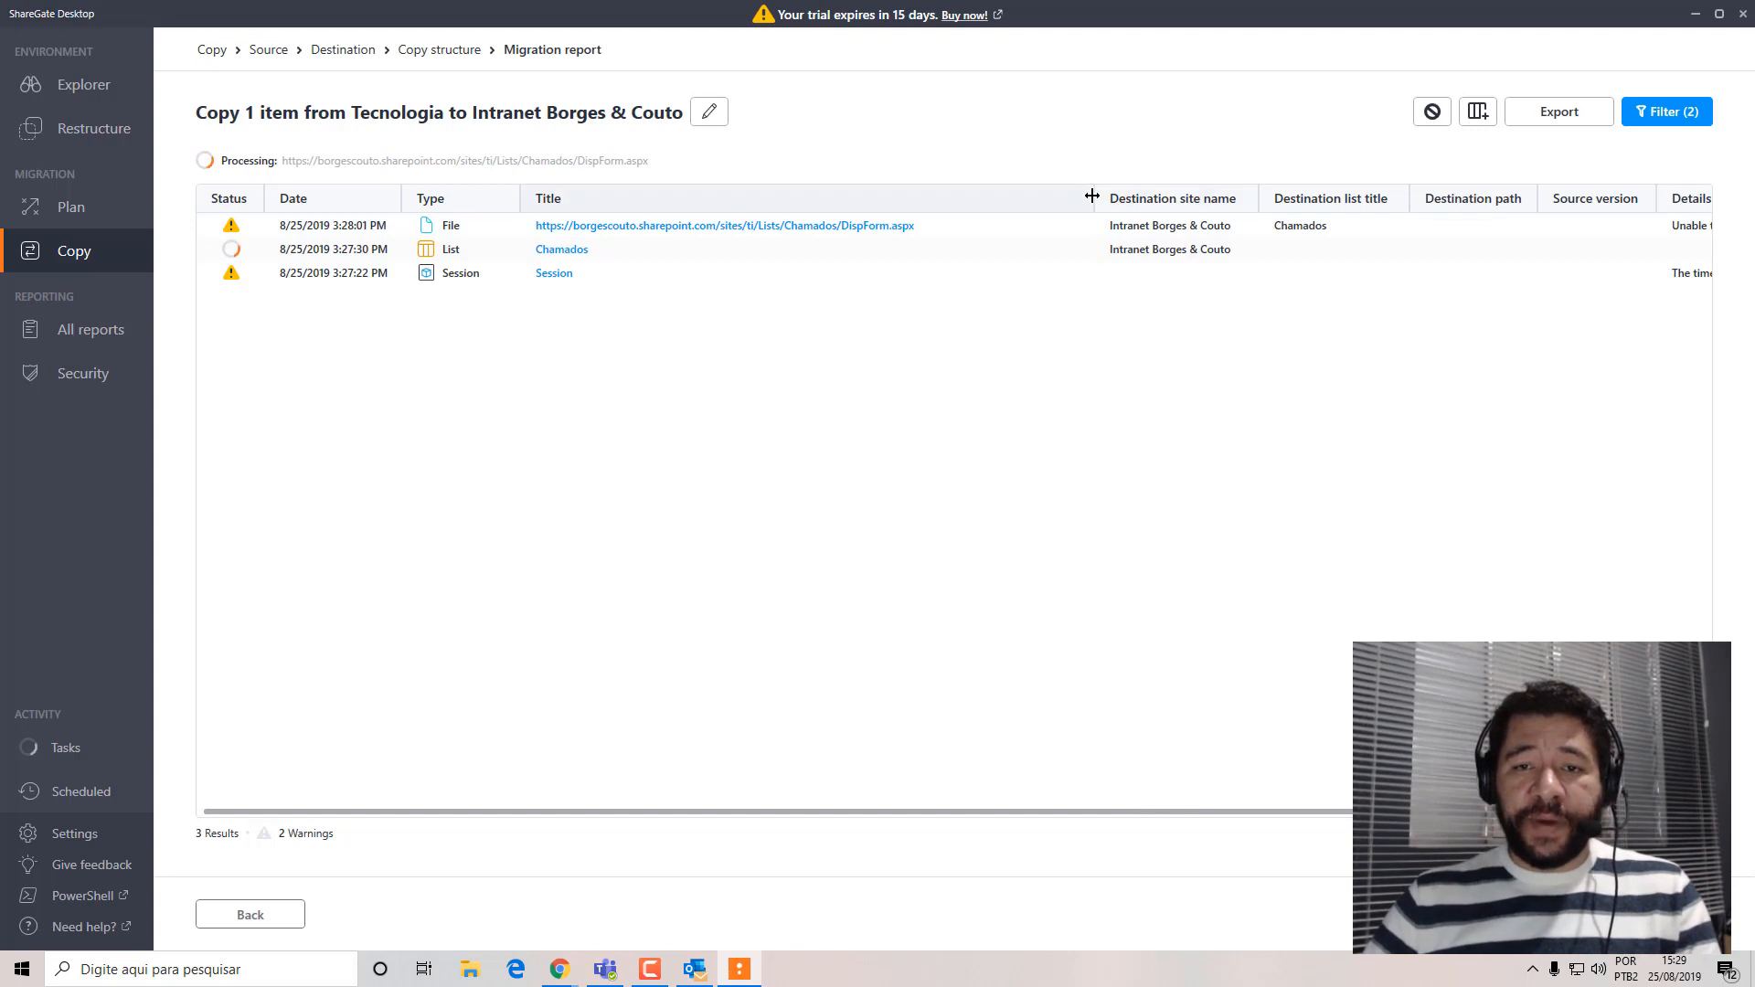
{"action": "left_click_drag", "start_coordinate": [1092, 197], "coordinate": [948, 197]}
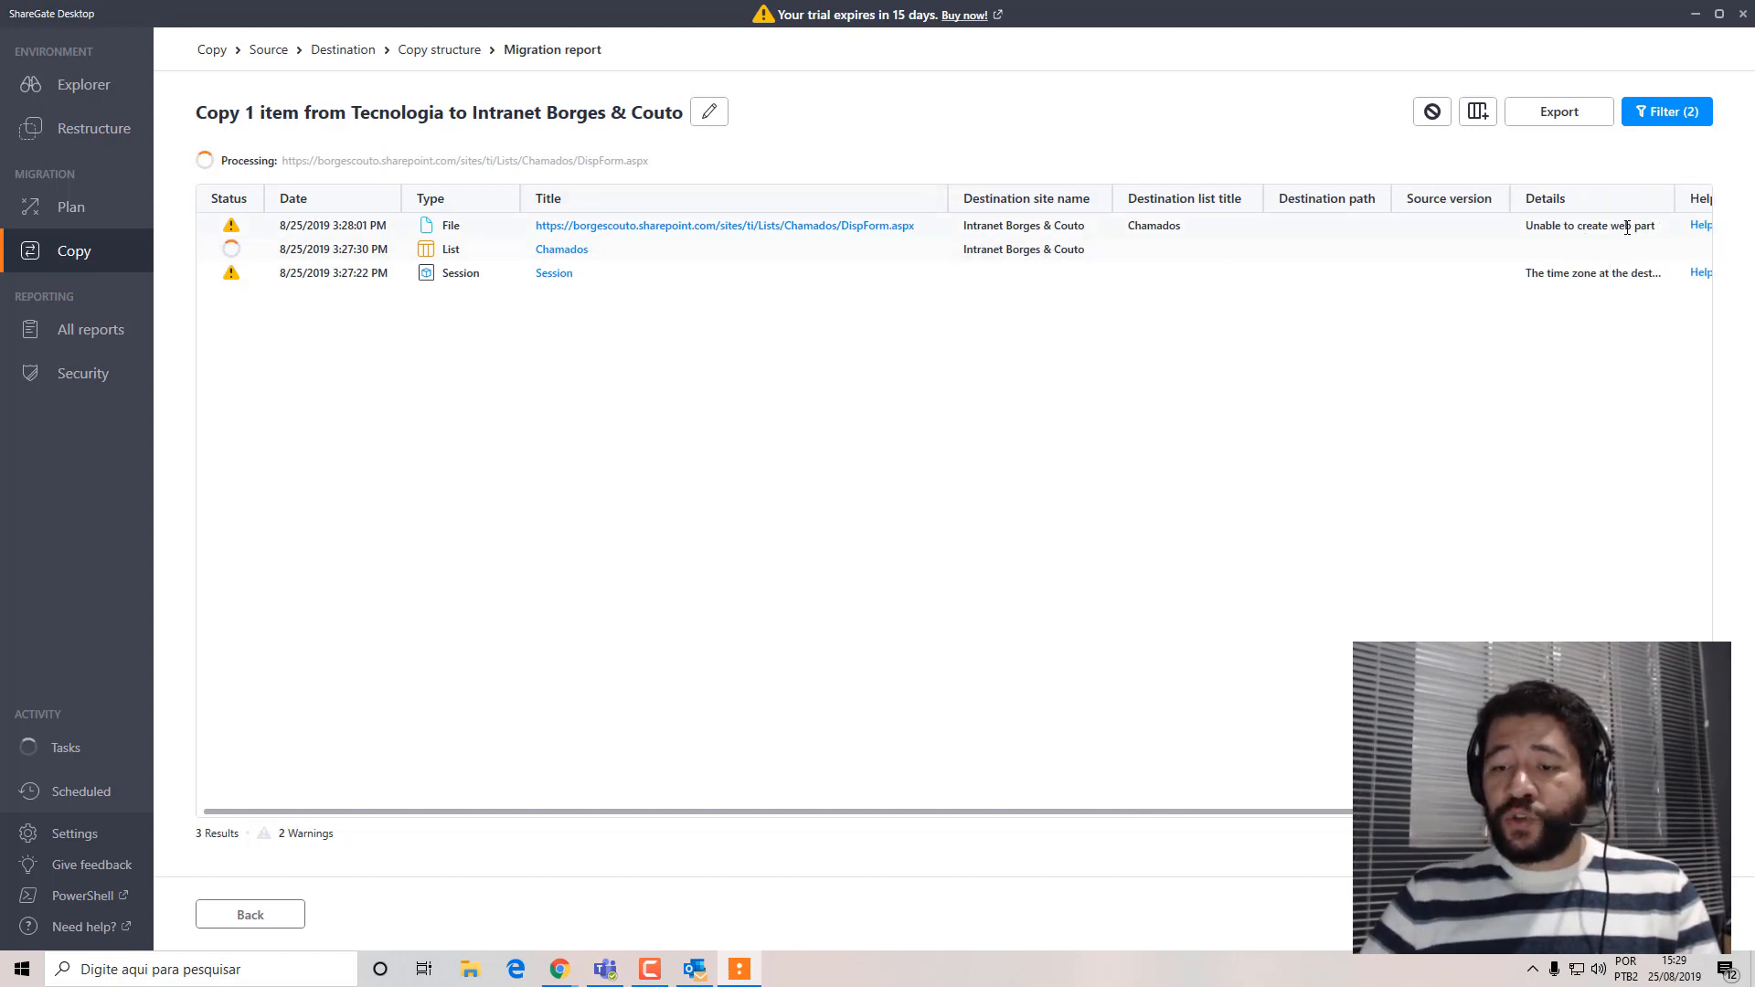
Review the details and help links of the report's warnings and widen the Details column.
{"action": "scroll", "coordinate": [1551, 223], "scroll_direction": "right", "scroll_amount": 5}
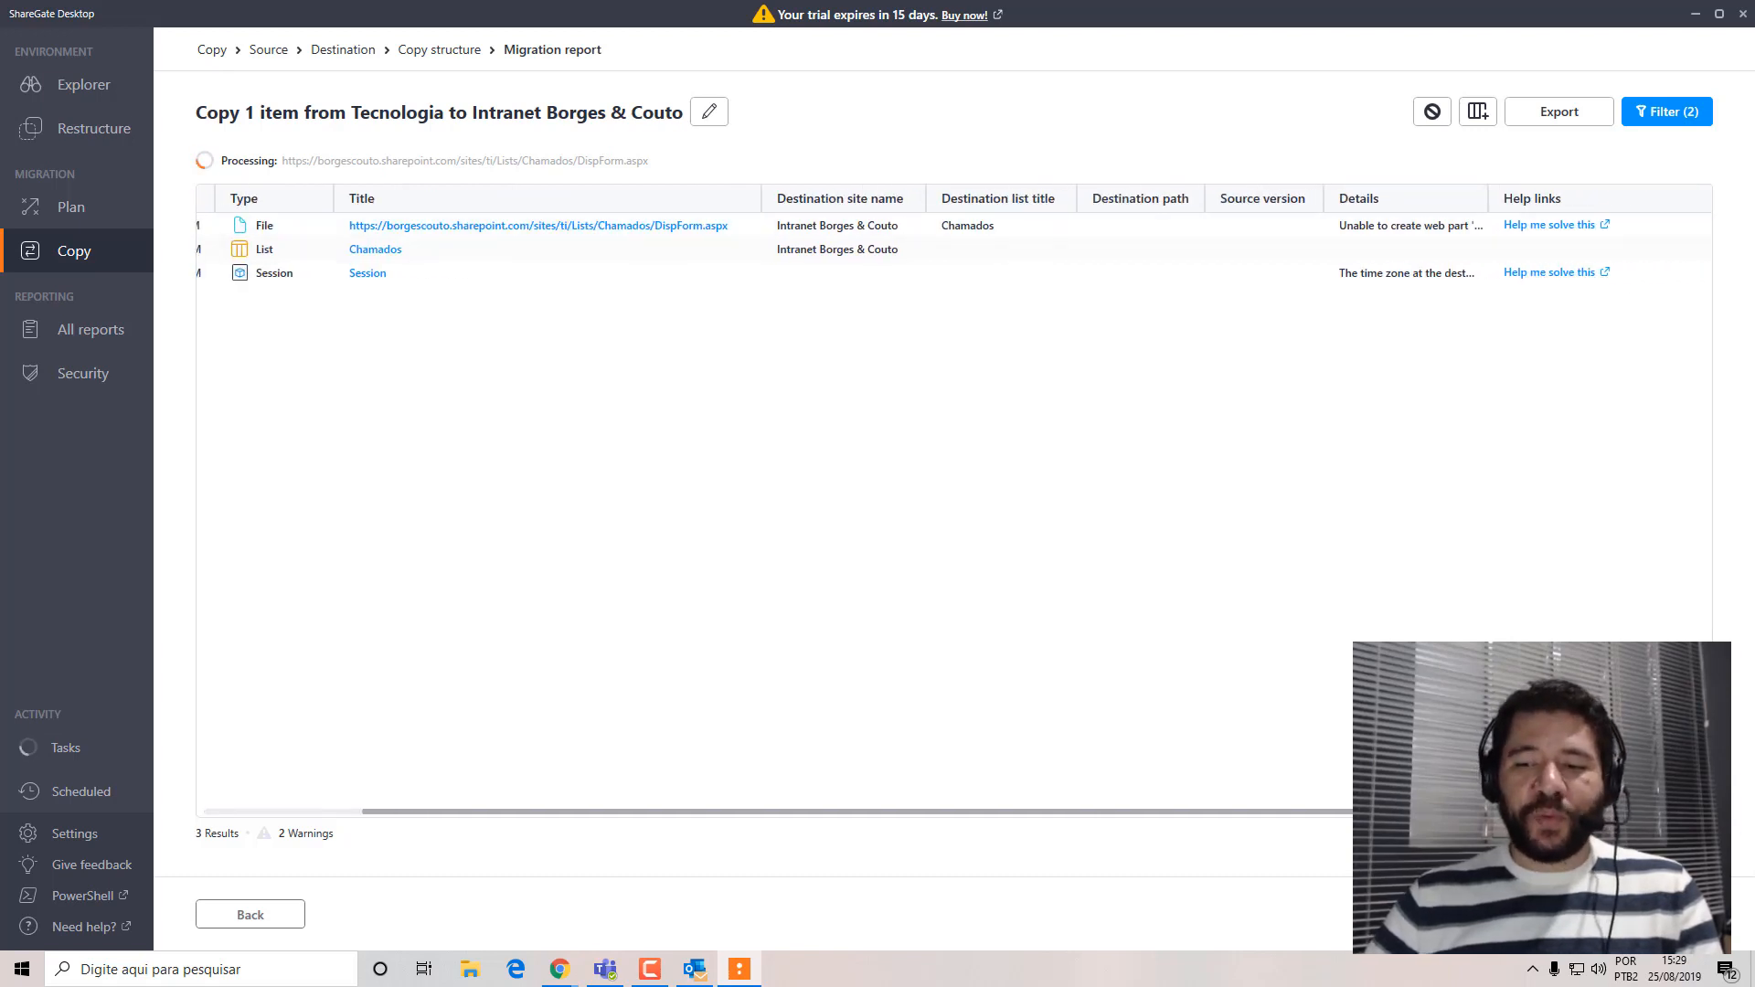
{"action": "scroll", "coordinate": [1298, 820], "scroll_direction": "left", "scroll_amount": 5}
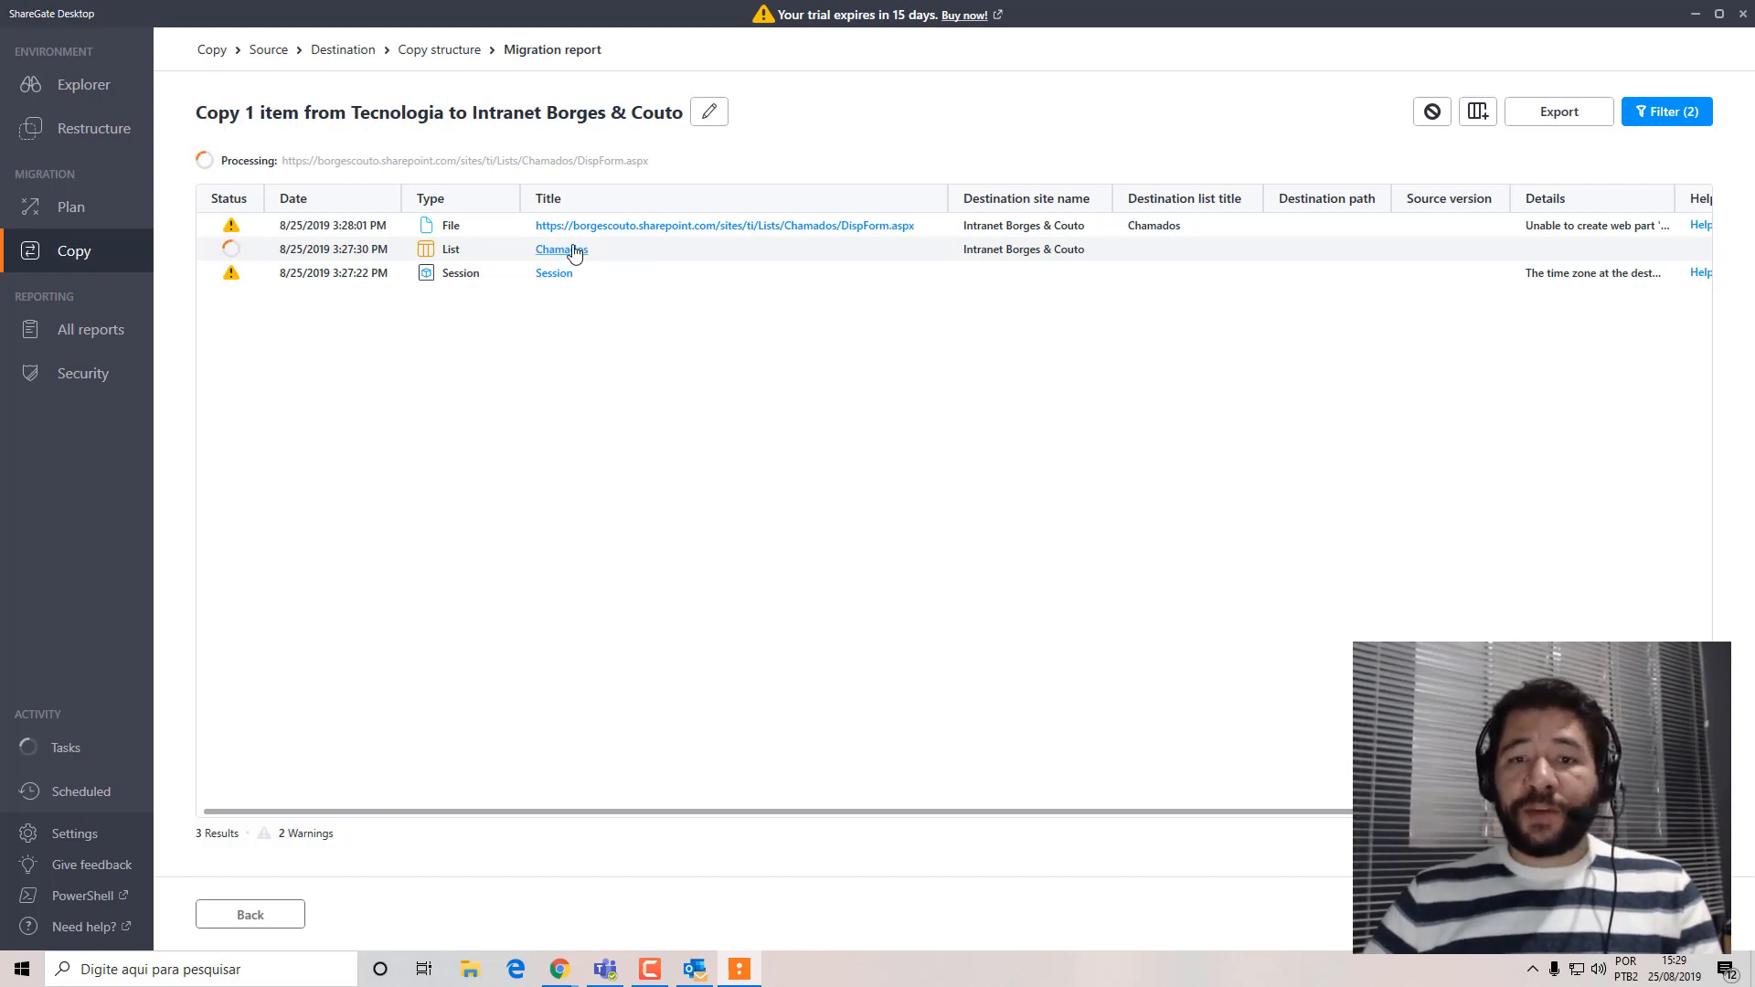
{"action": "left_click_drag", "start_coordinate": [1426, 812], "coordinate": [1262, 862]}
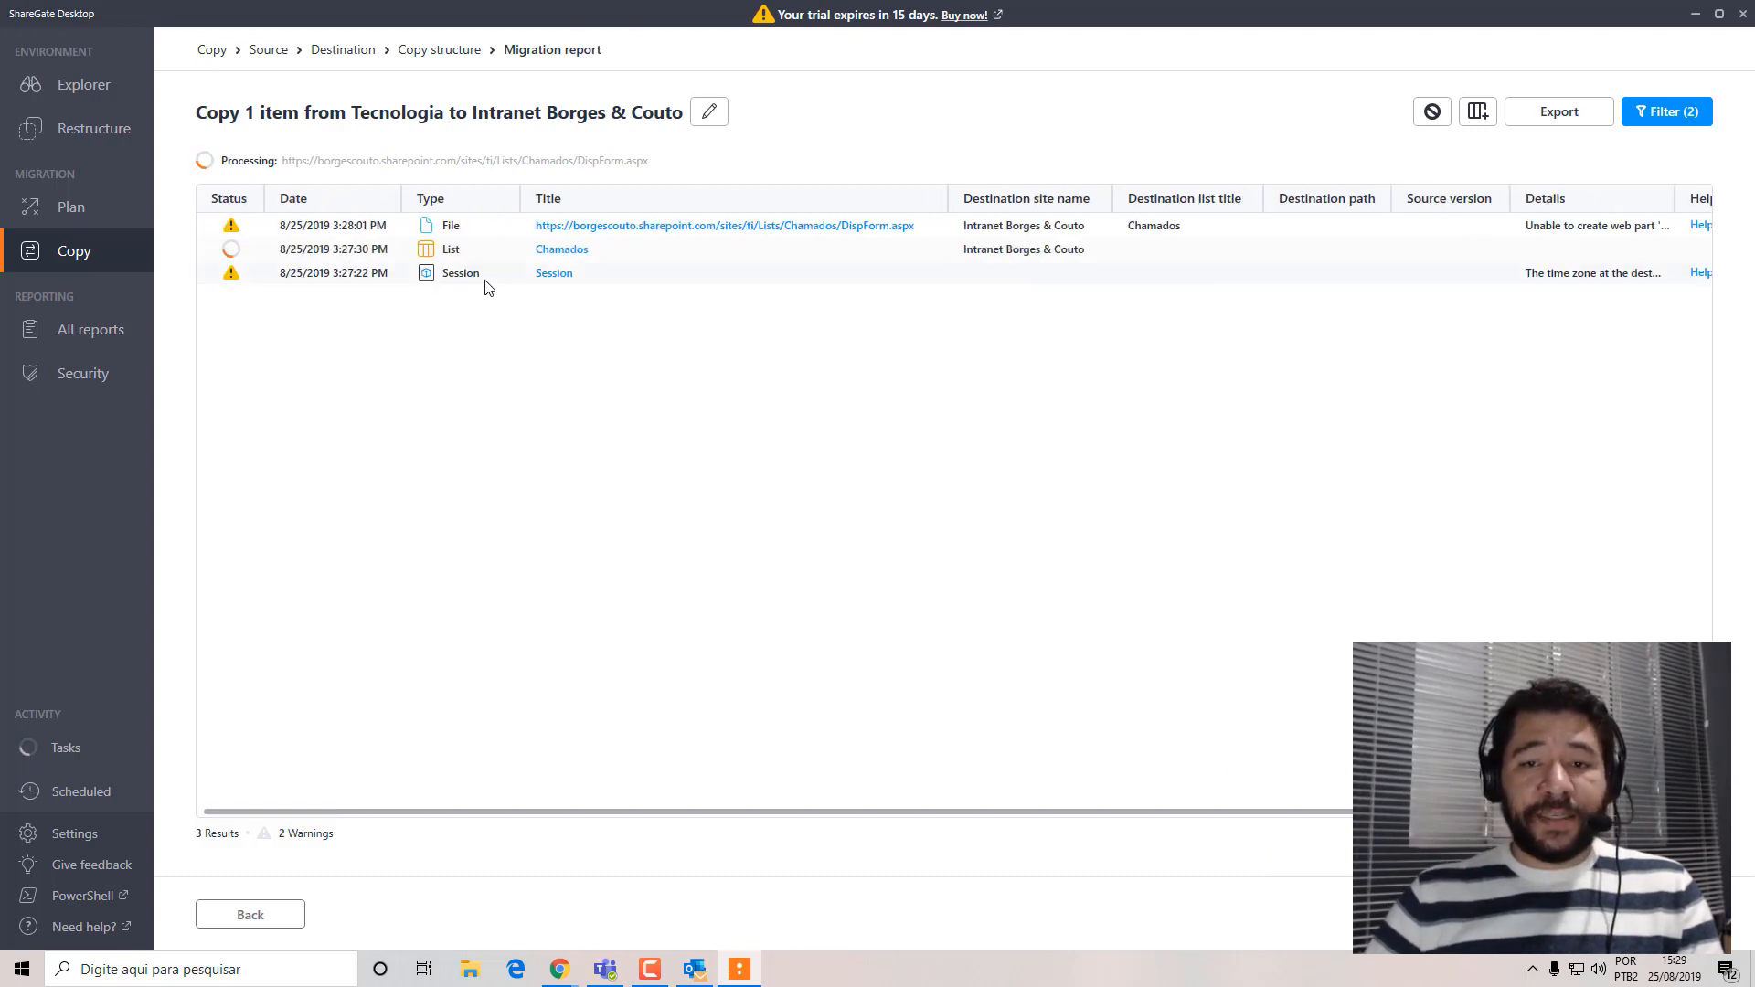
{"action": "scroll", "coordinate": [1473, 321], "scroll_direction": "right", "scroll_amount": 3}
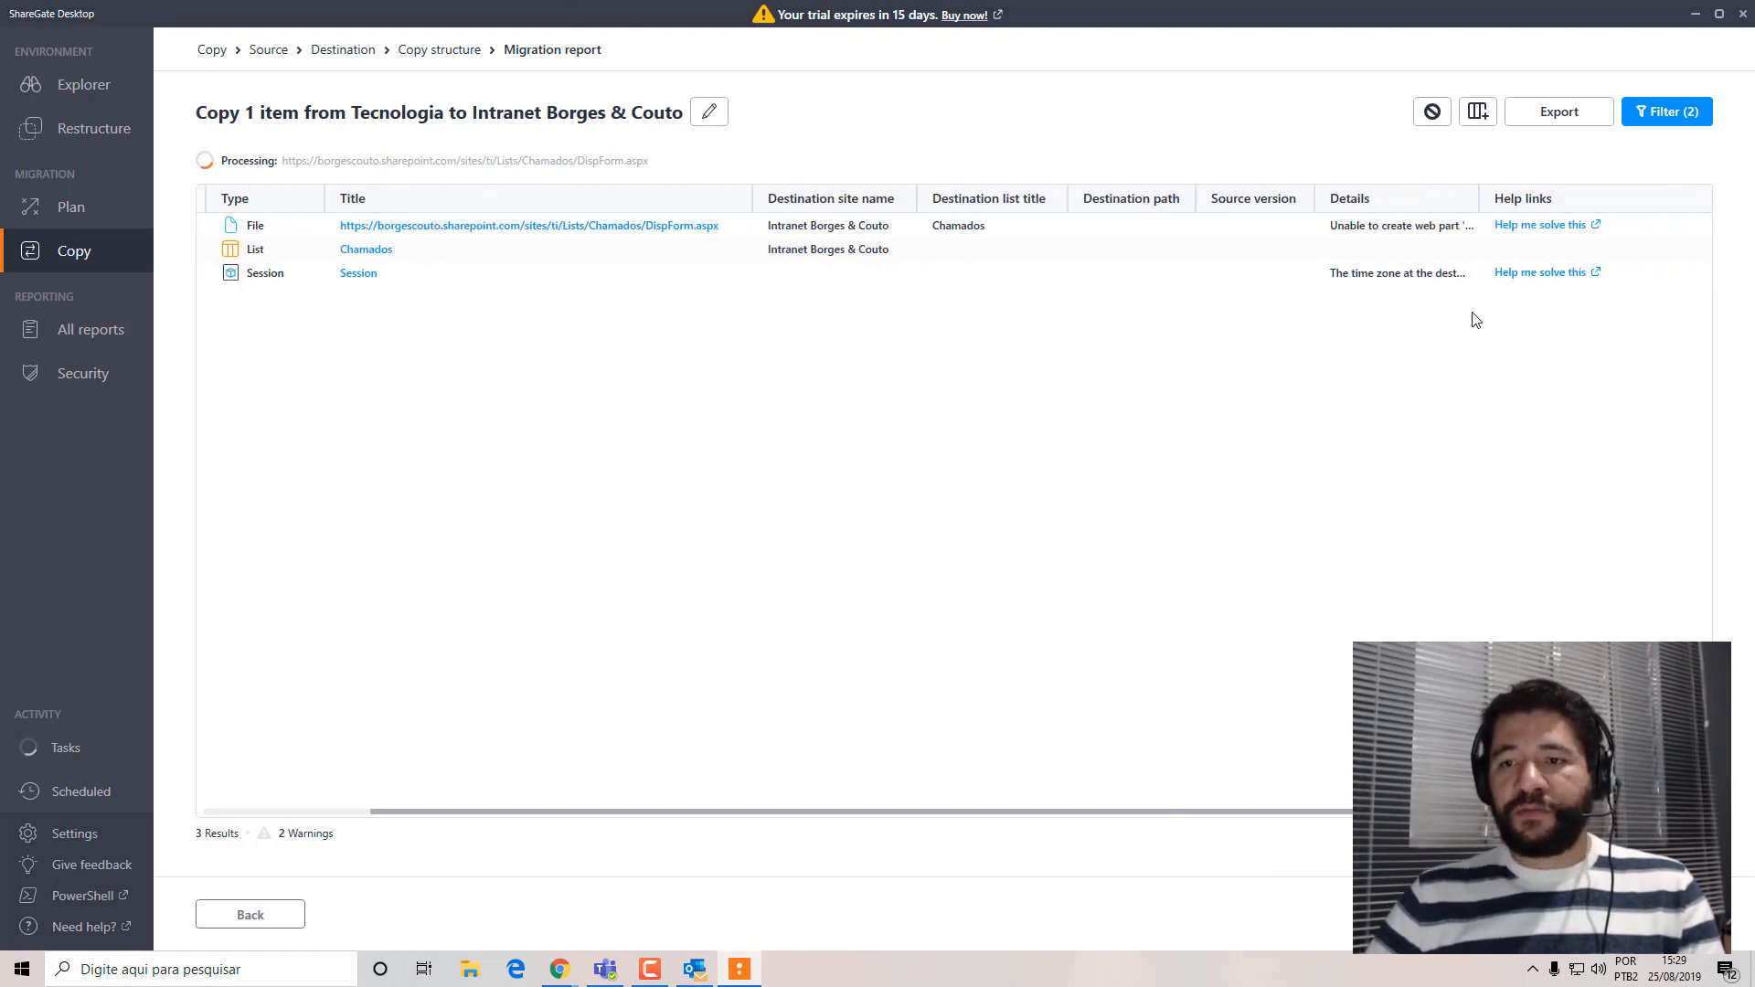
{"action": "left_click_drag", "start_coordinate": [1478, 198], "coordinate": [1534, 197]}
{"action": "scroll", "coordinate": [1305, 823], "scroll_direction": "left", "scroll_amount": 5}
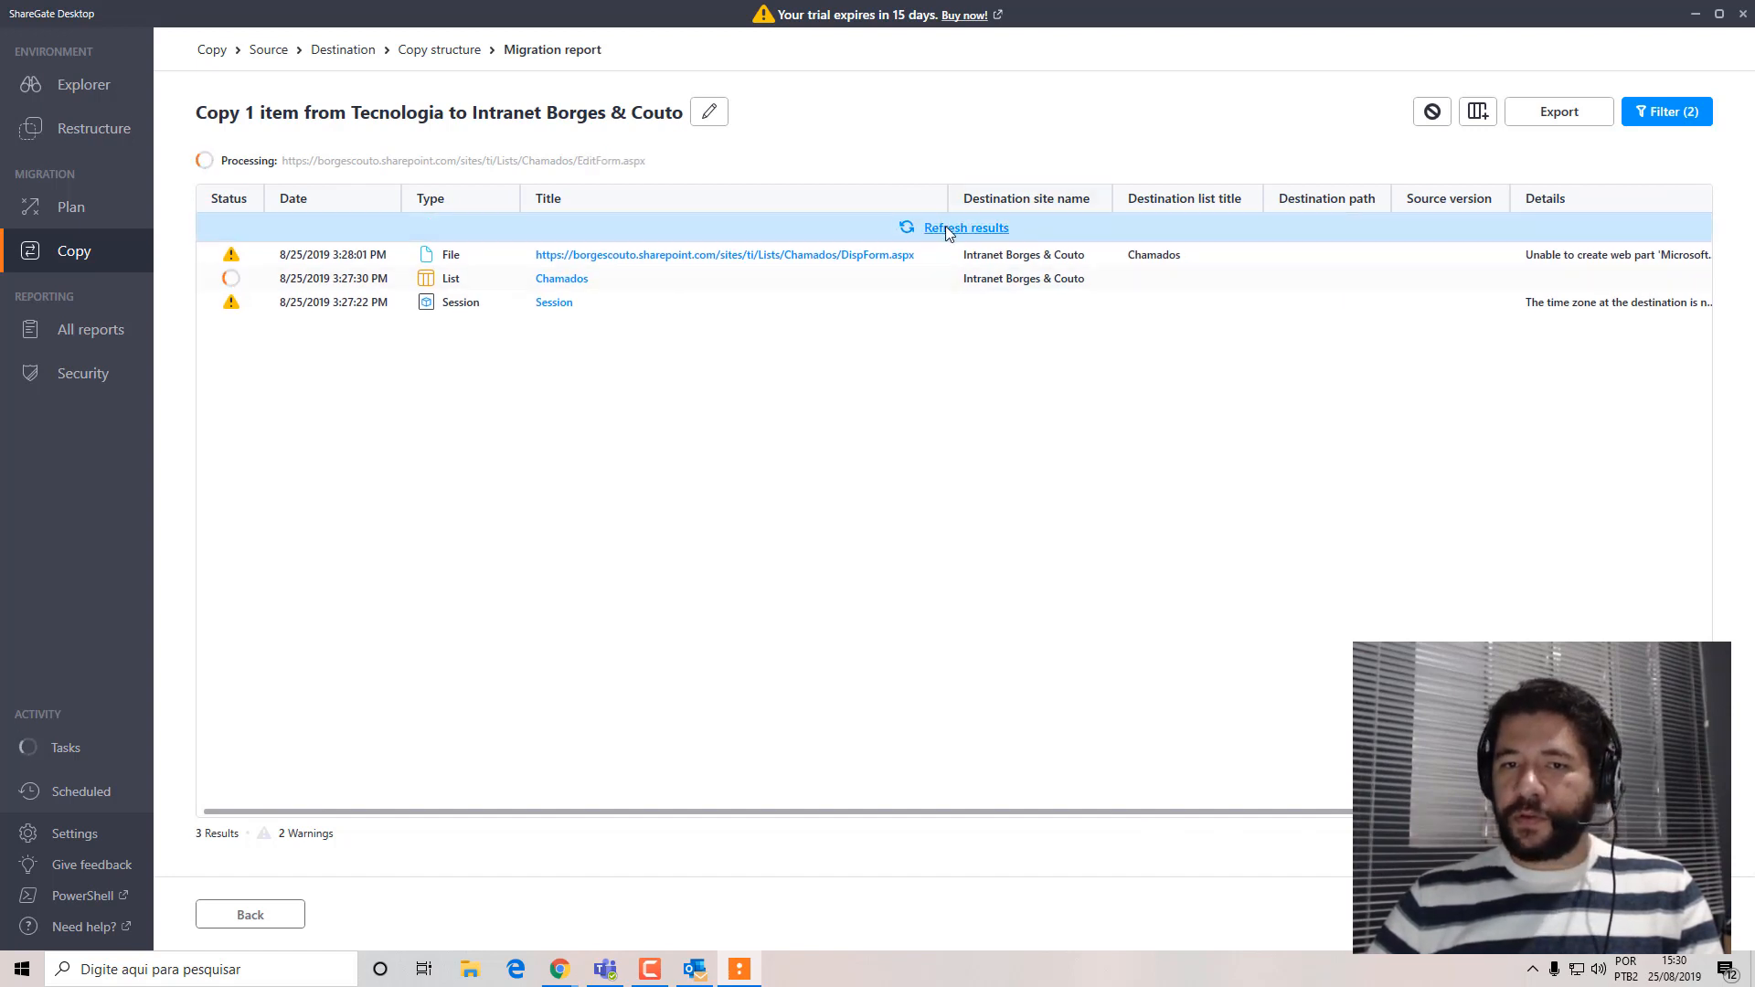
Refresh the migration report until the copy completes and review the status and details of every entry.
{"action": "left_click", "coordinate": [949, 233]}
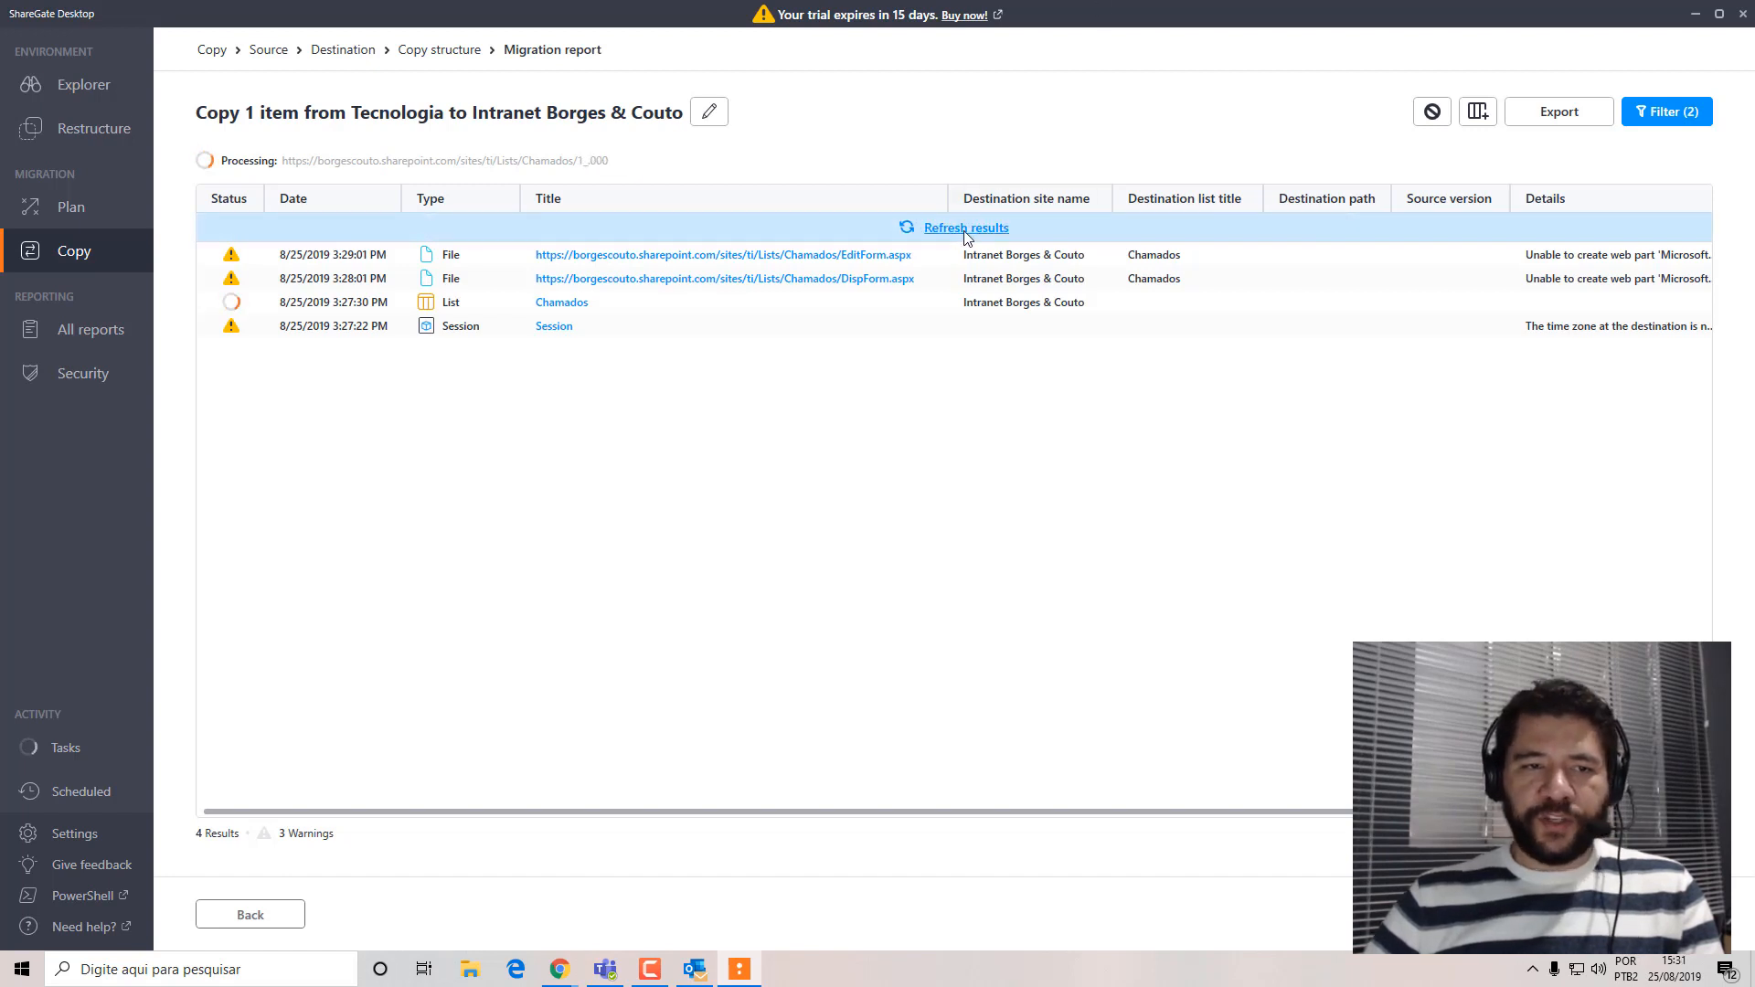
{"action": "left_click", "coordinate": [966, 229]}
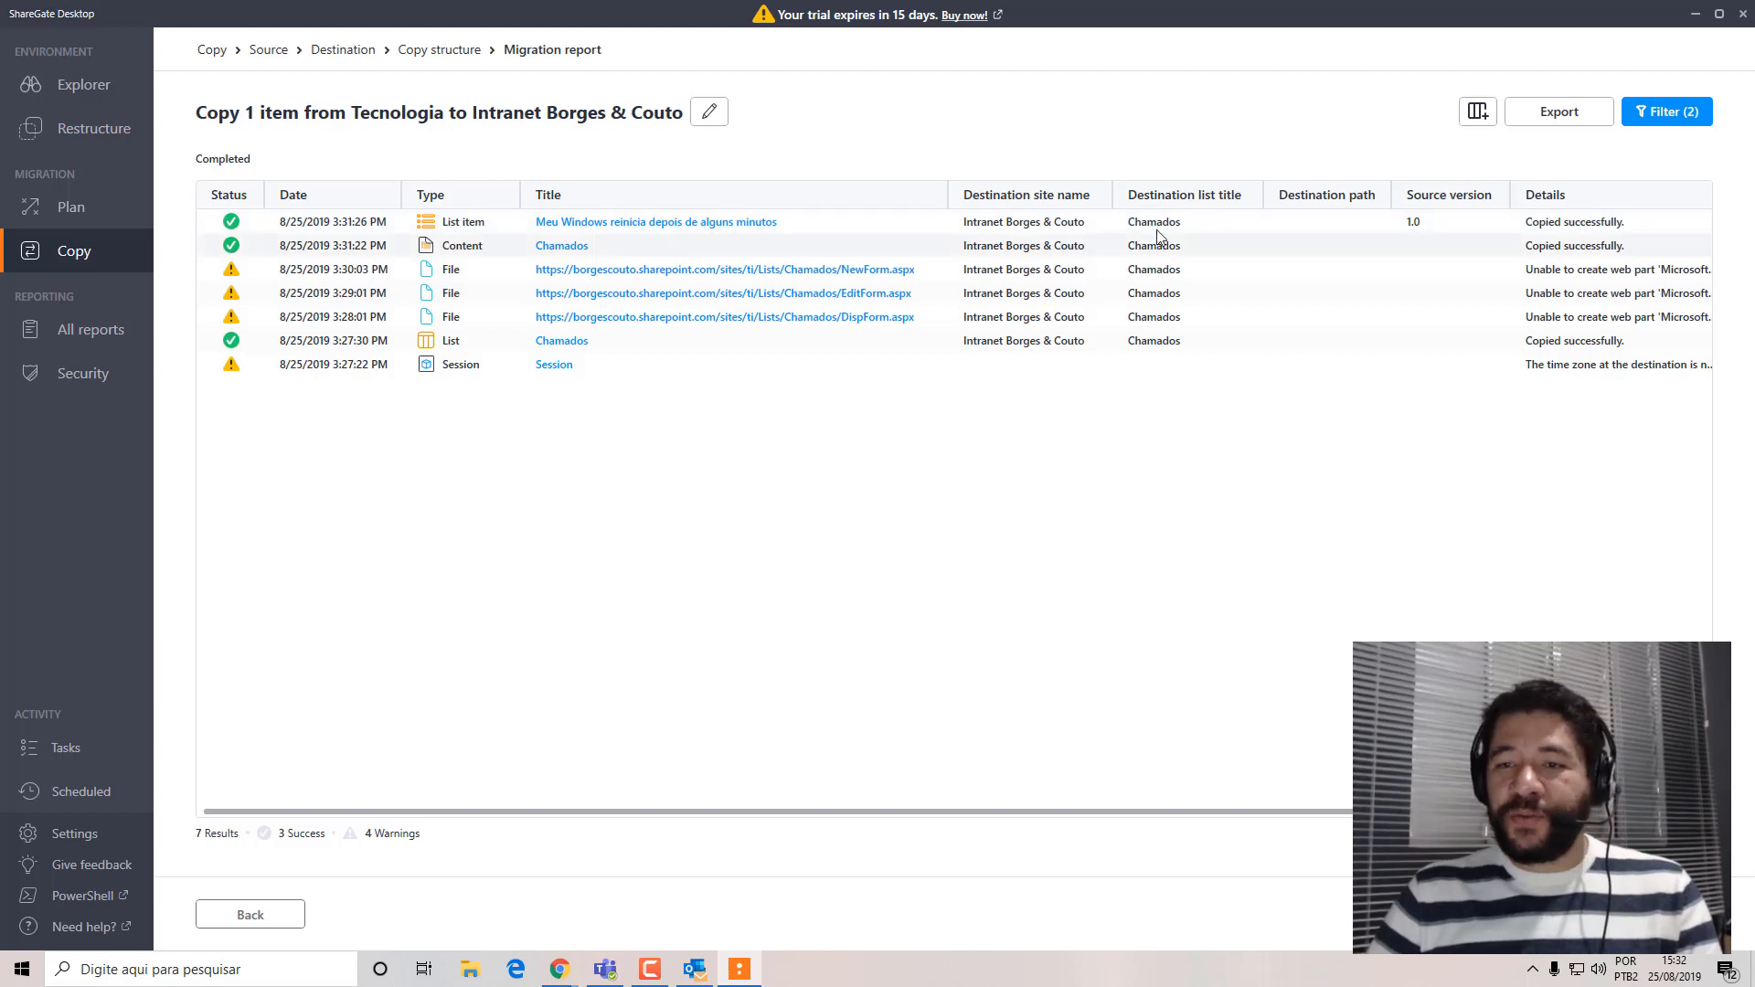
{"action": "scroll", "coordinate": [1554, 238], "scroll_direction": "right", "scroll_amount": 5}
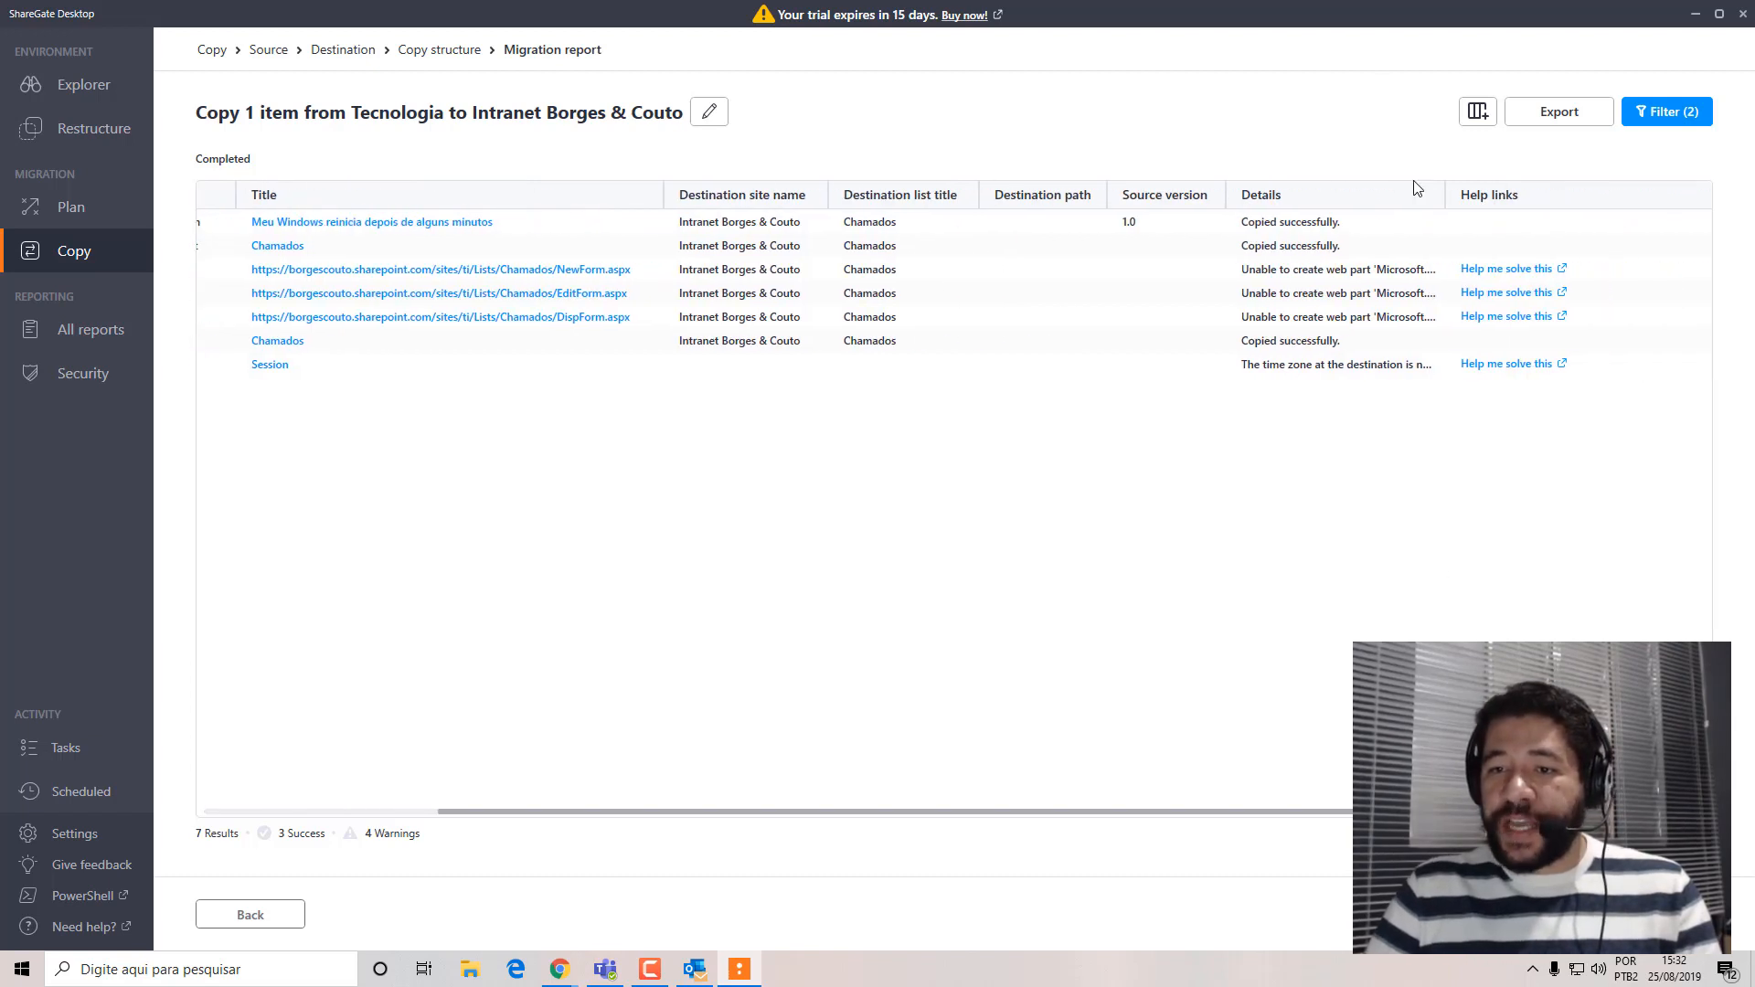
{"action": "scroll", "coordinate": [698, 352], "scroll_direction": "left", "scroll_amount": 5}
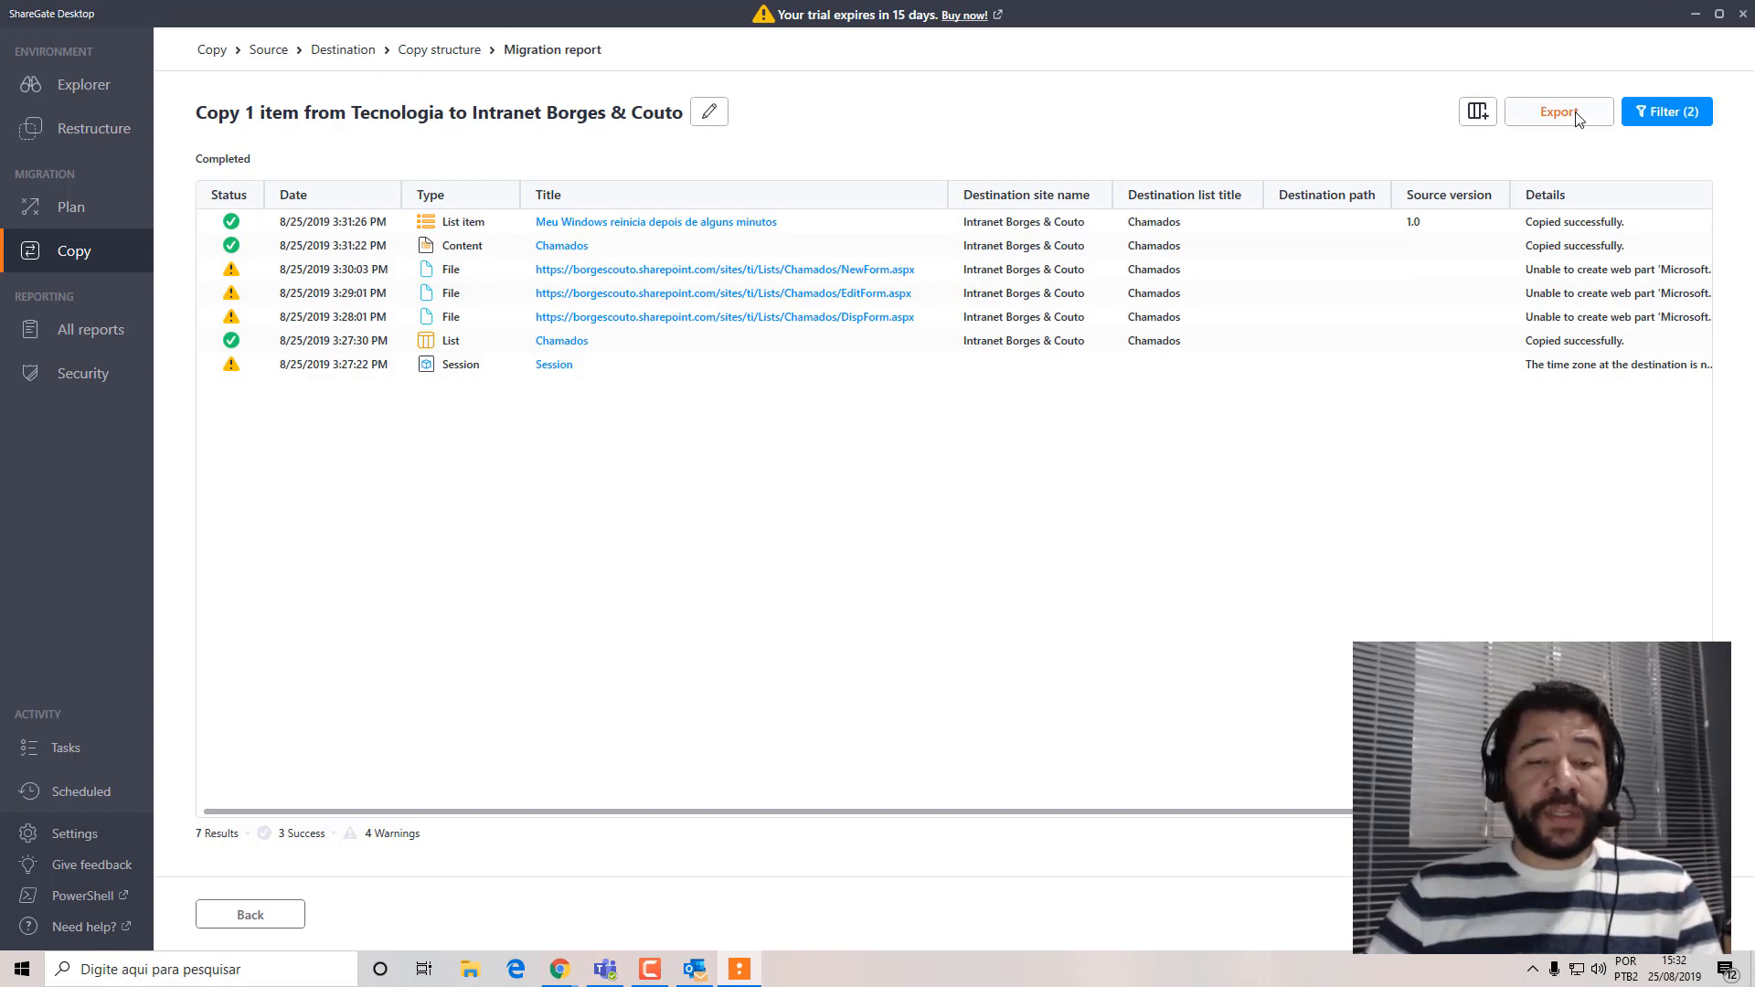
Switch to the Tecnologia site in Chrome, go to the Intranet Borges & Couto site and show its site contents.
{"action": "left_click", "coordinate": [1696, 16]}
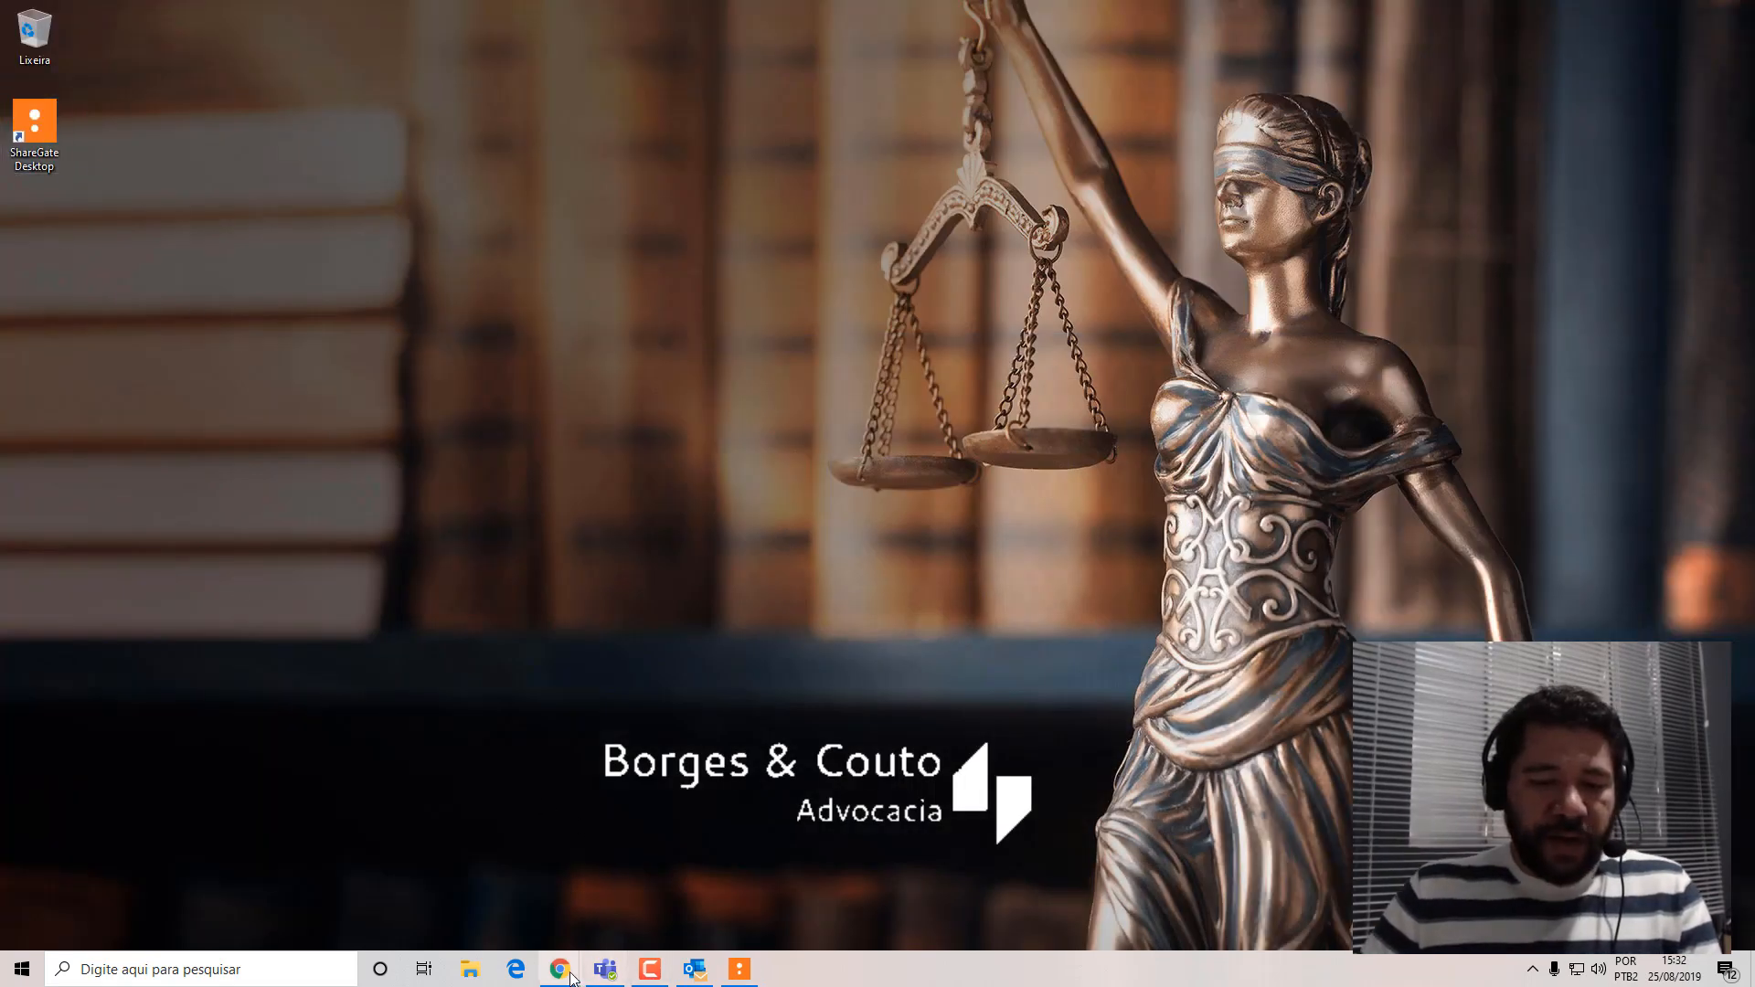
{"action": "mouse_move", "coordinate": [569, 977]}
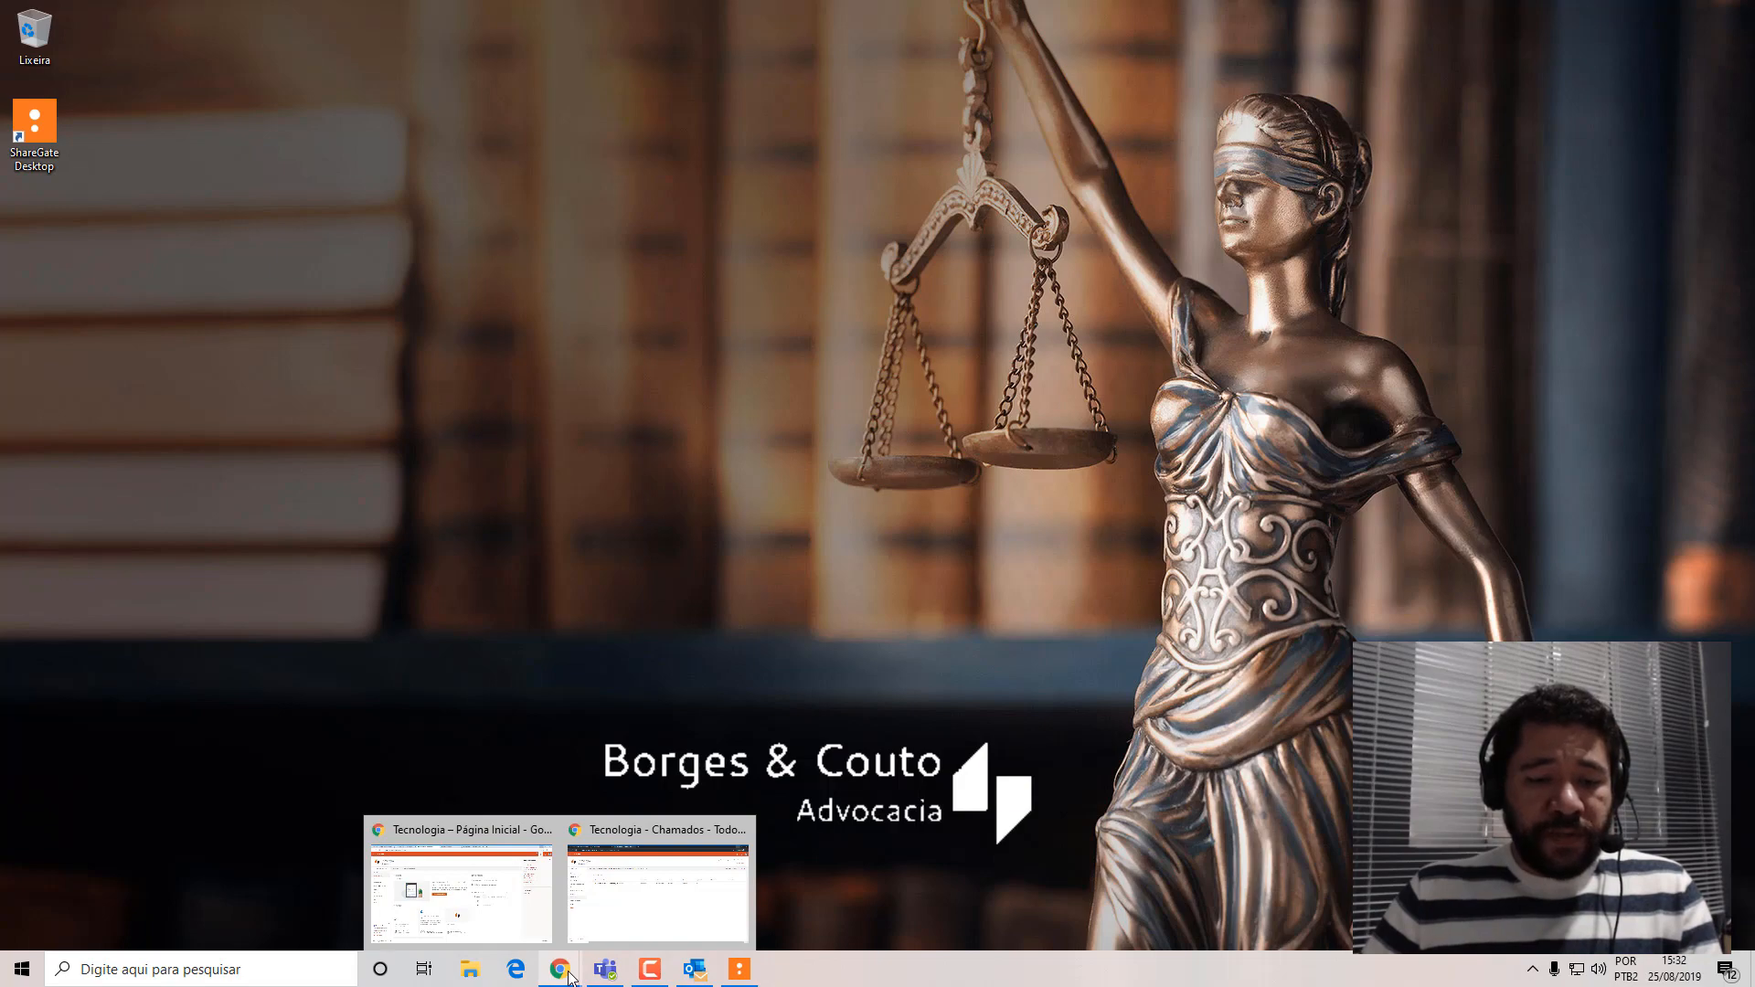
{"action": "left_click", "coordinate": [521, 923]}
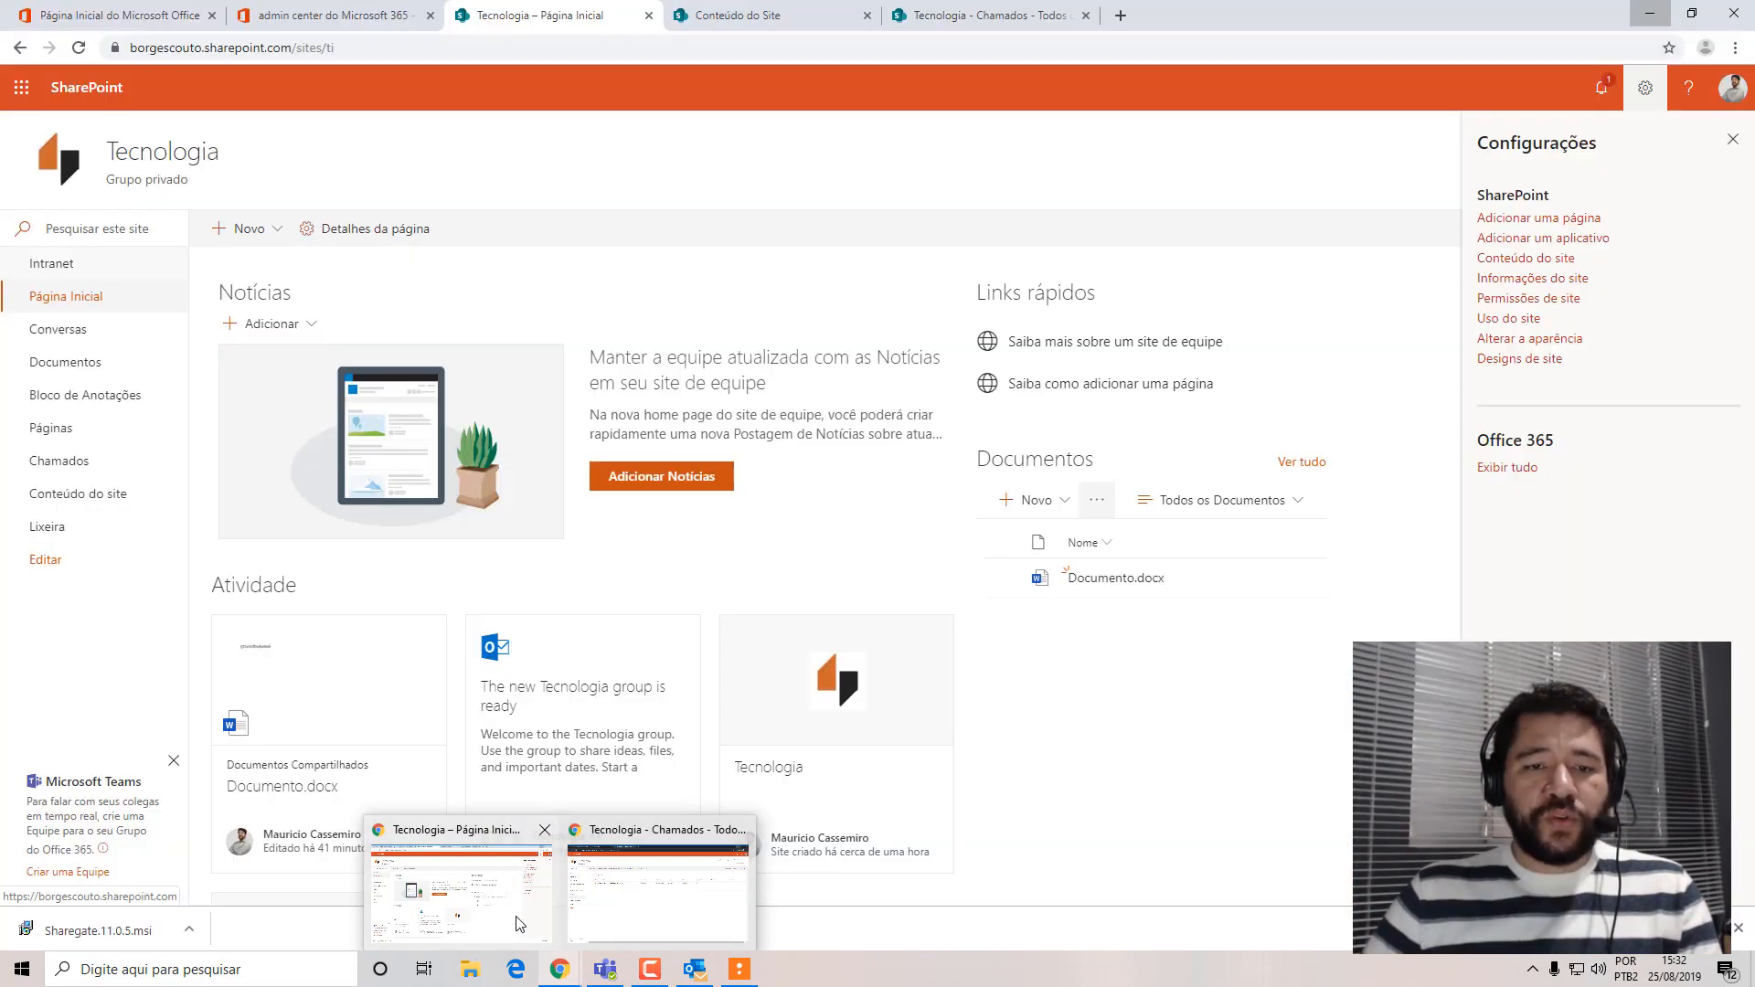
{"action": "left_click", "coordinate": [82, 270]}
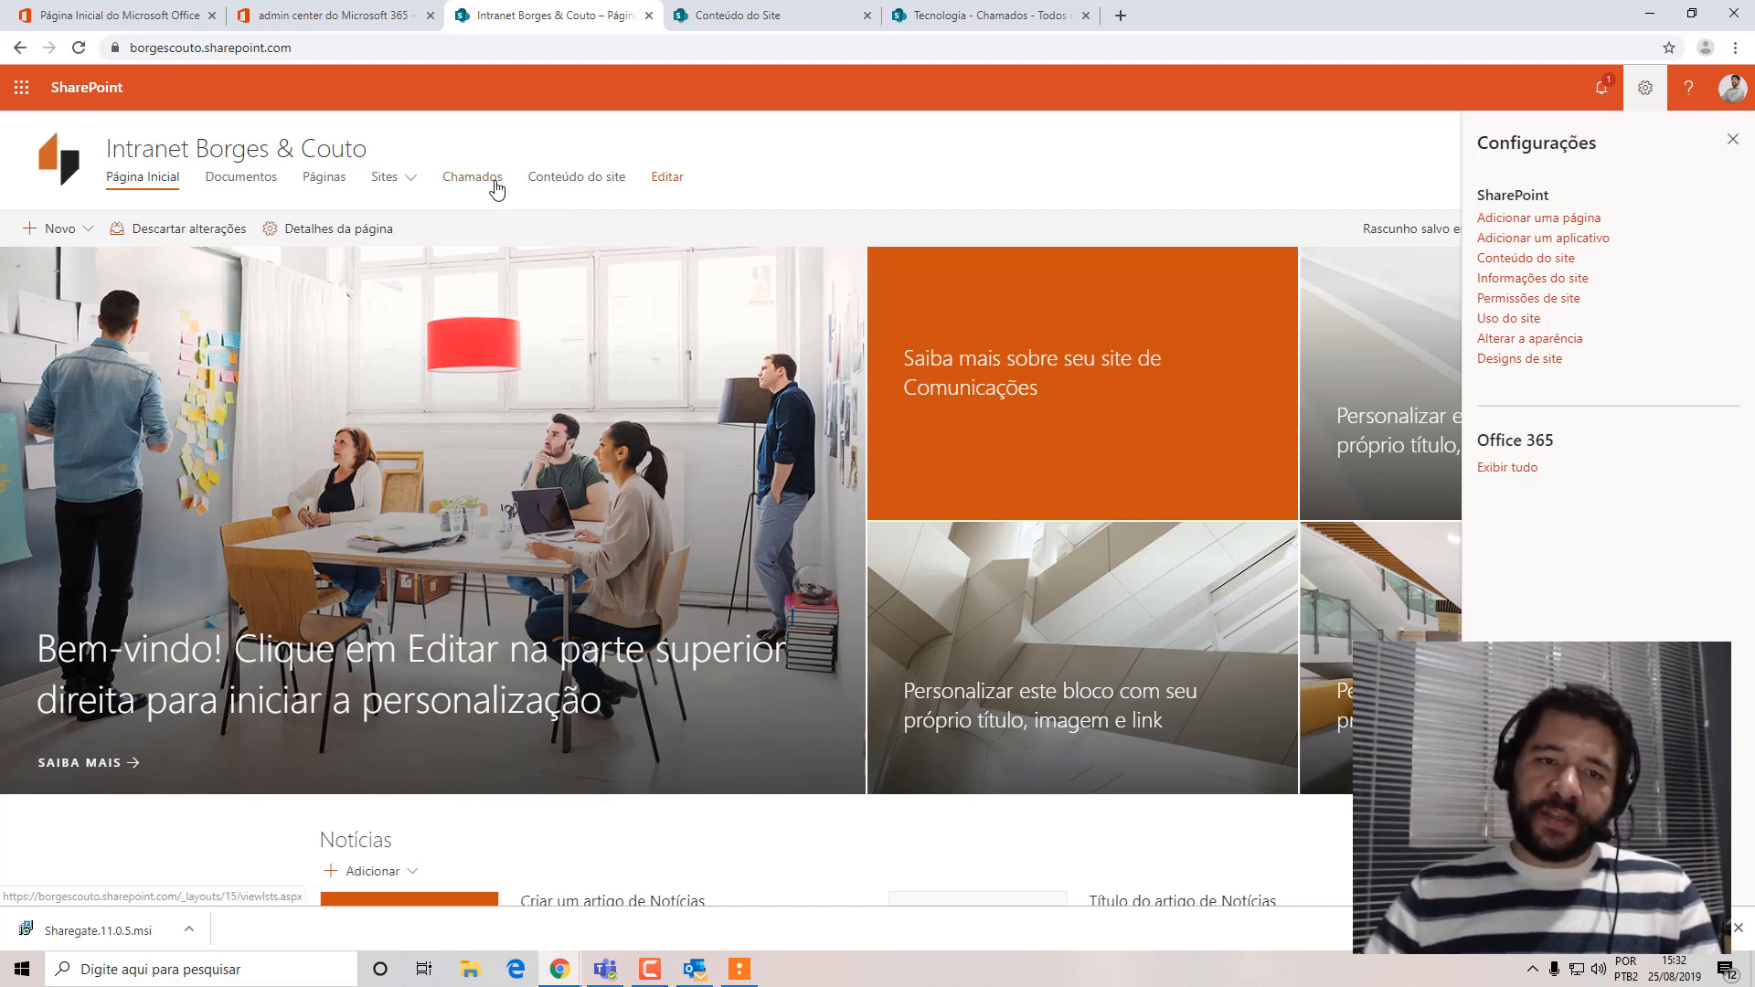
{"action": "left_click", "coordinate": [1645, 90]}
{"action": "left_click", "coordinate": [1645, 89]}
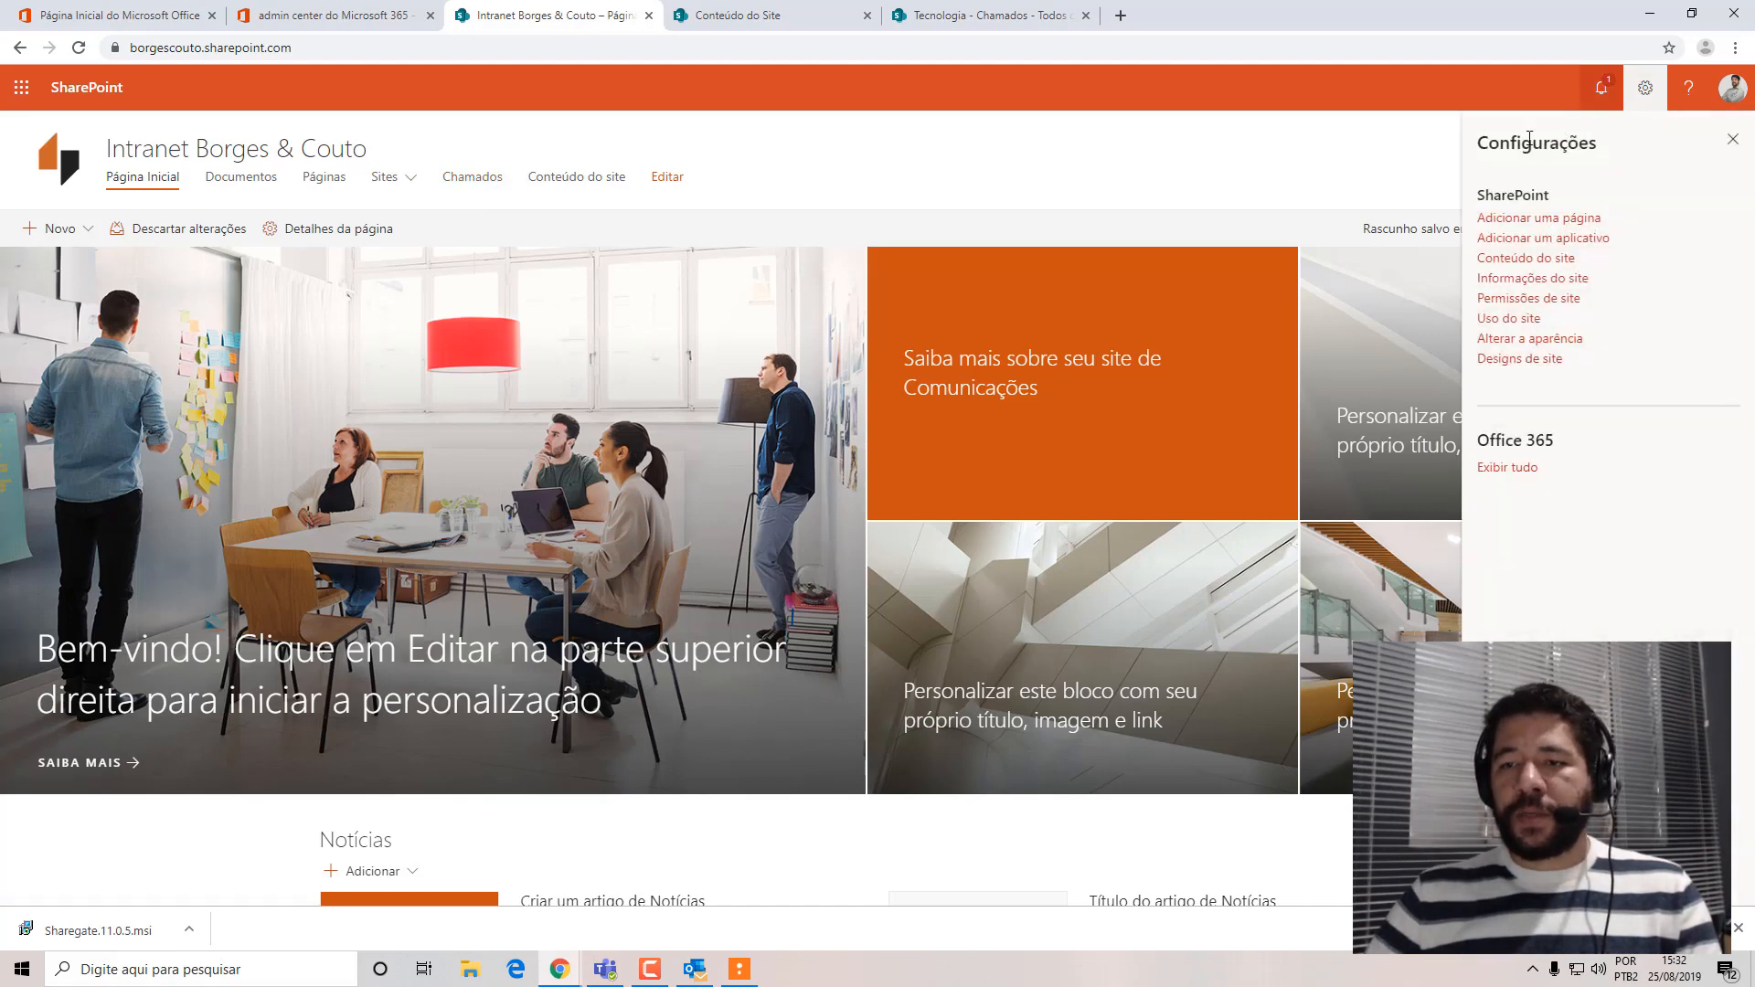
{"action": "left_click", "coordinate": [1509, 260]}
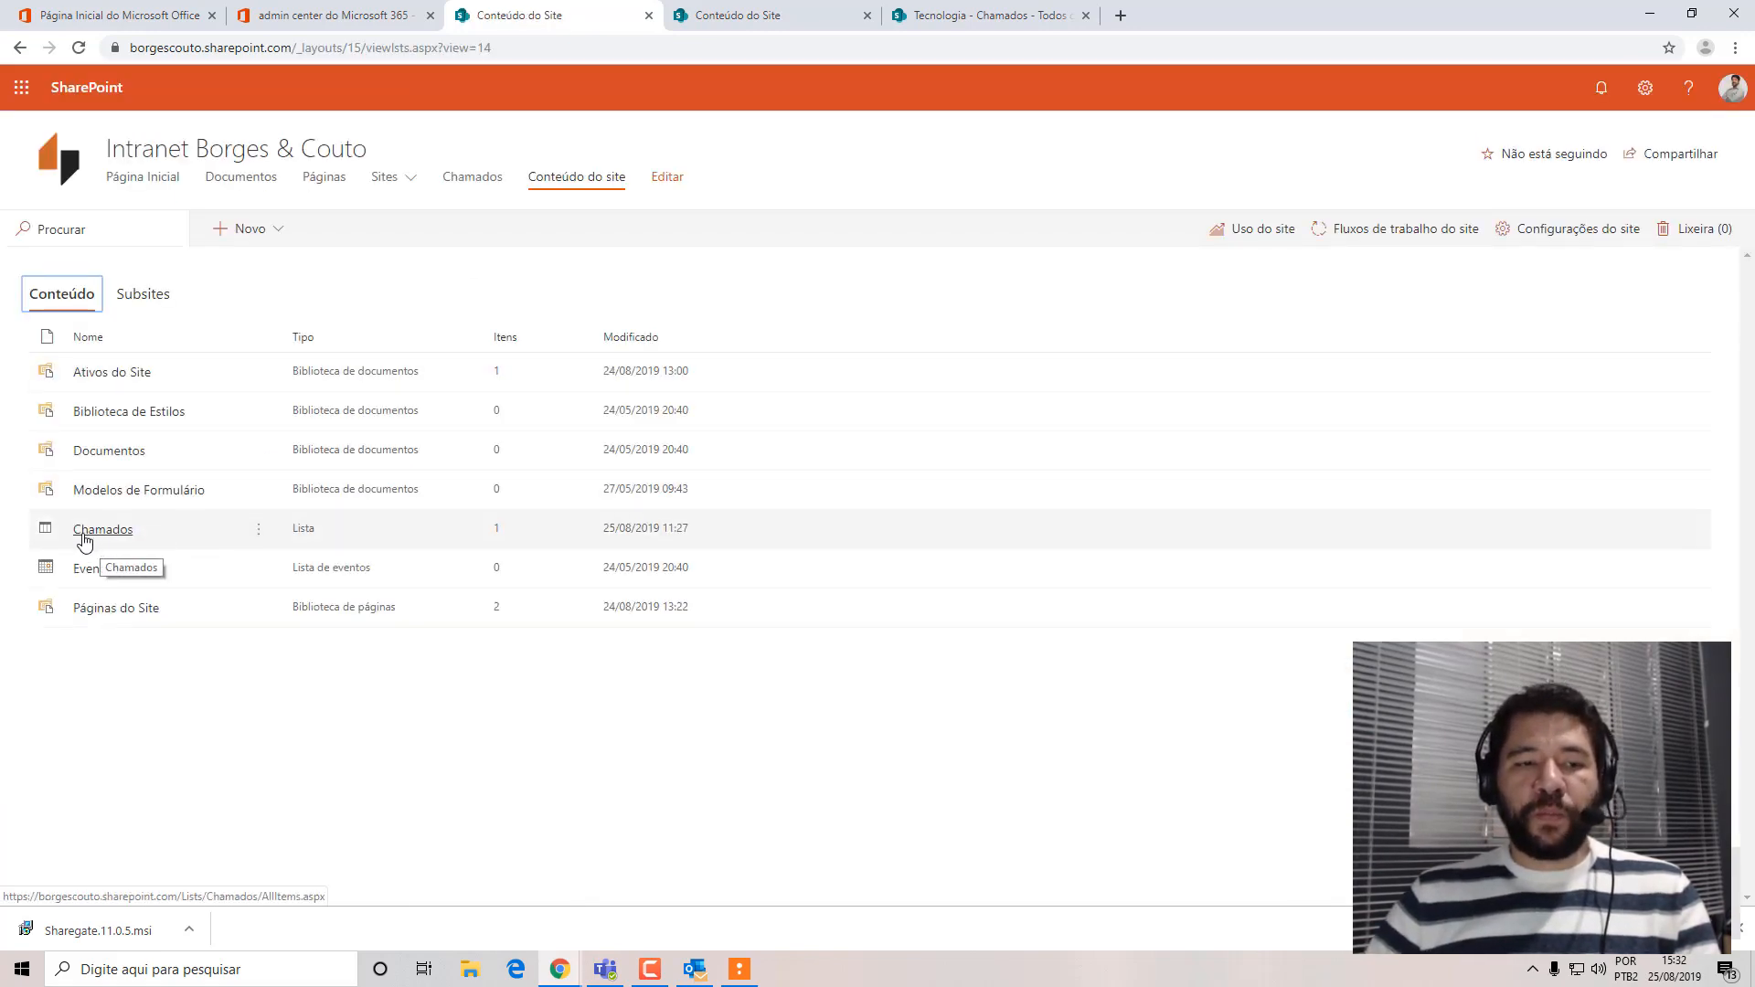
Open the migrated Chamados list on the intranet site and widen its Título do chamado column to fit the text.
{"action": "left_click", "coordinate": [490, 179]}
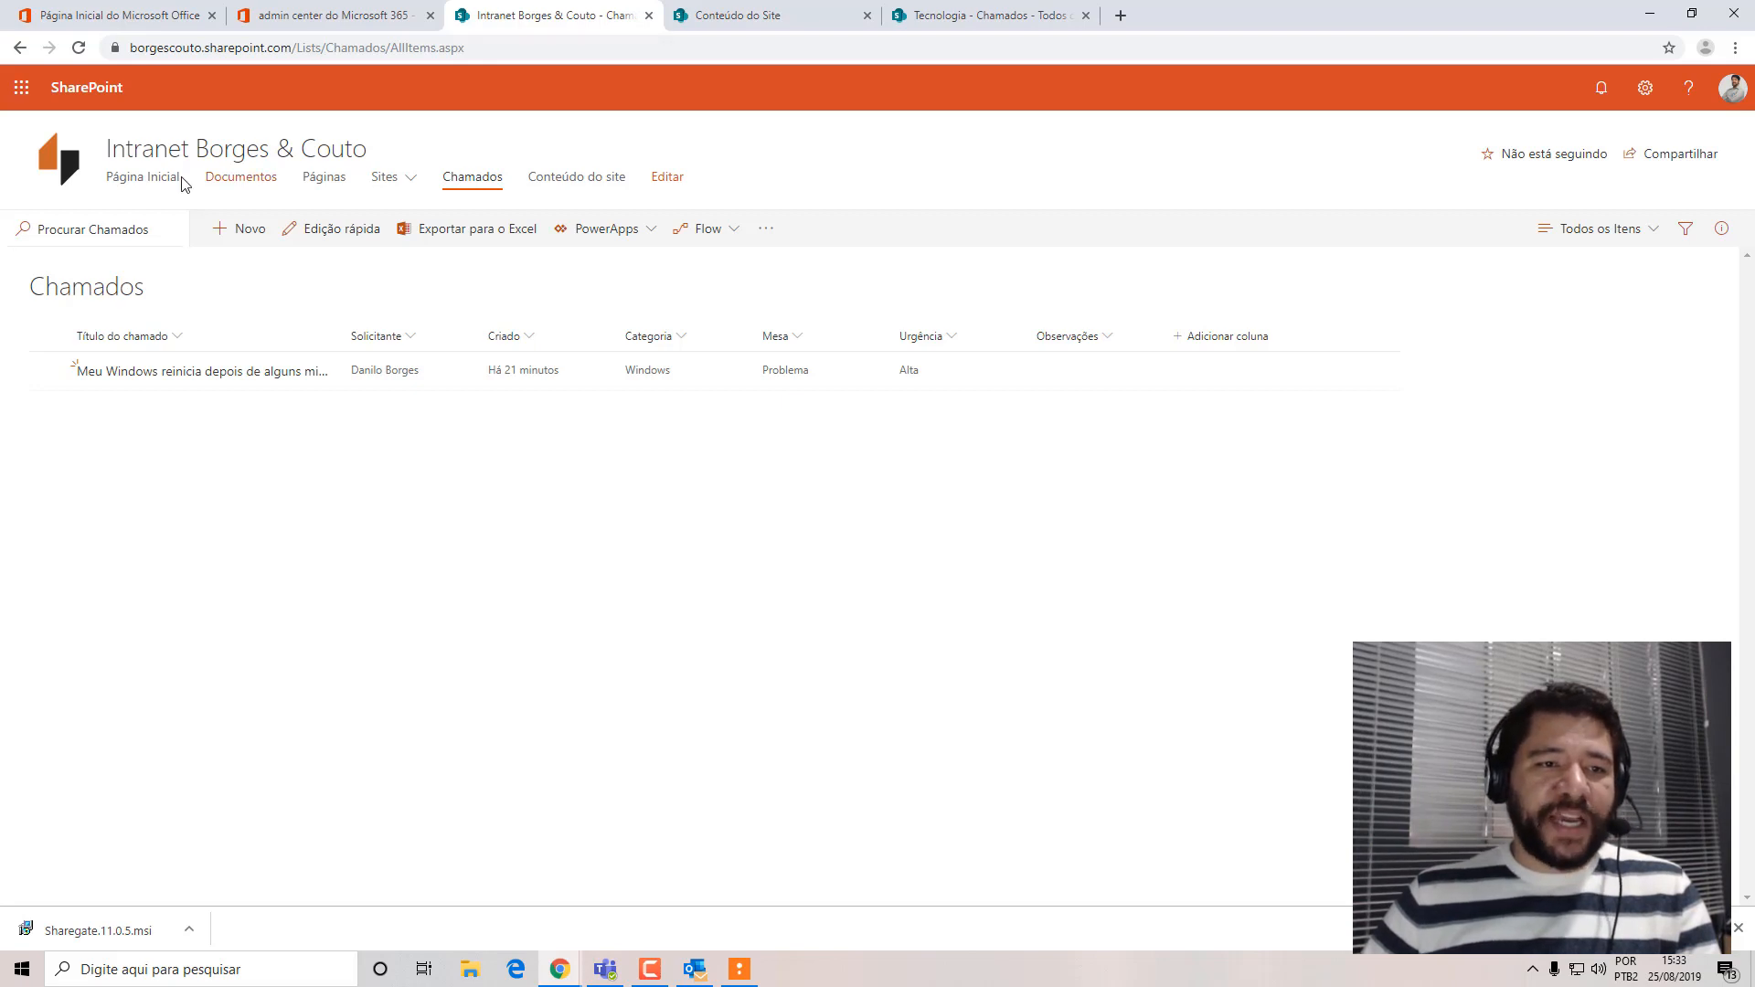
{"action": "left_click", "coordinate": [17, 50]}
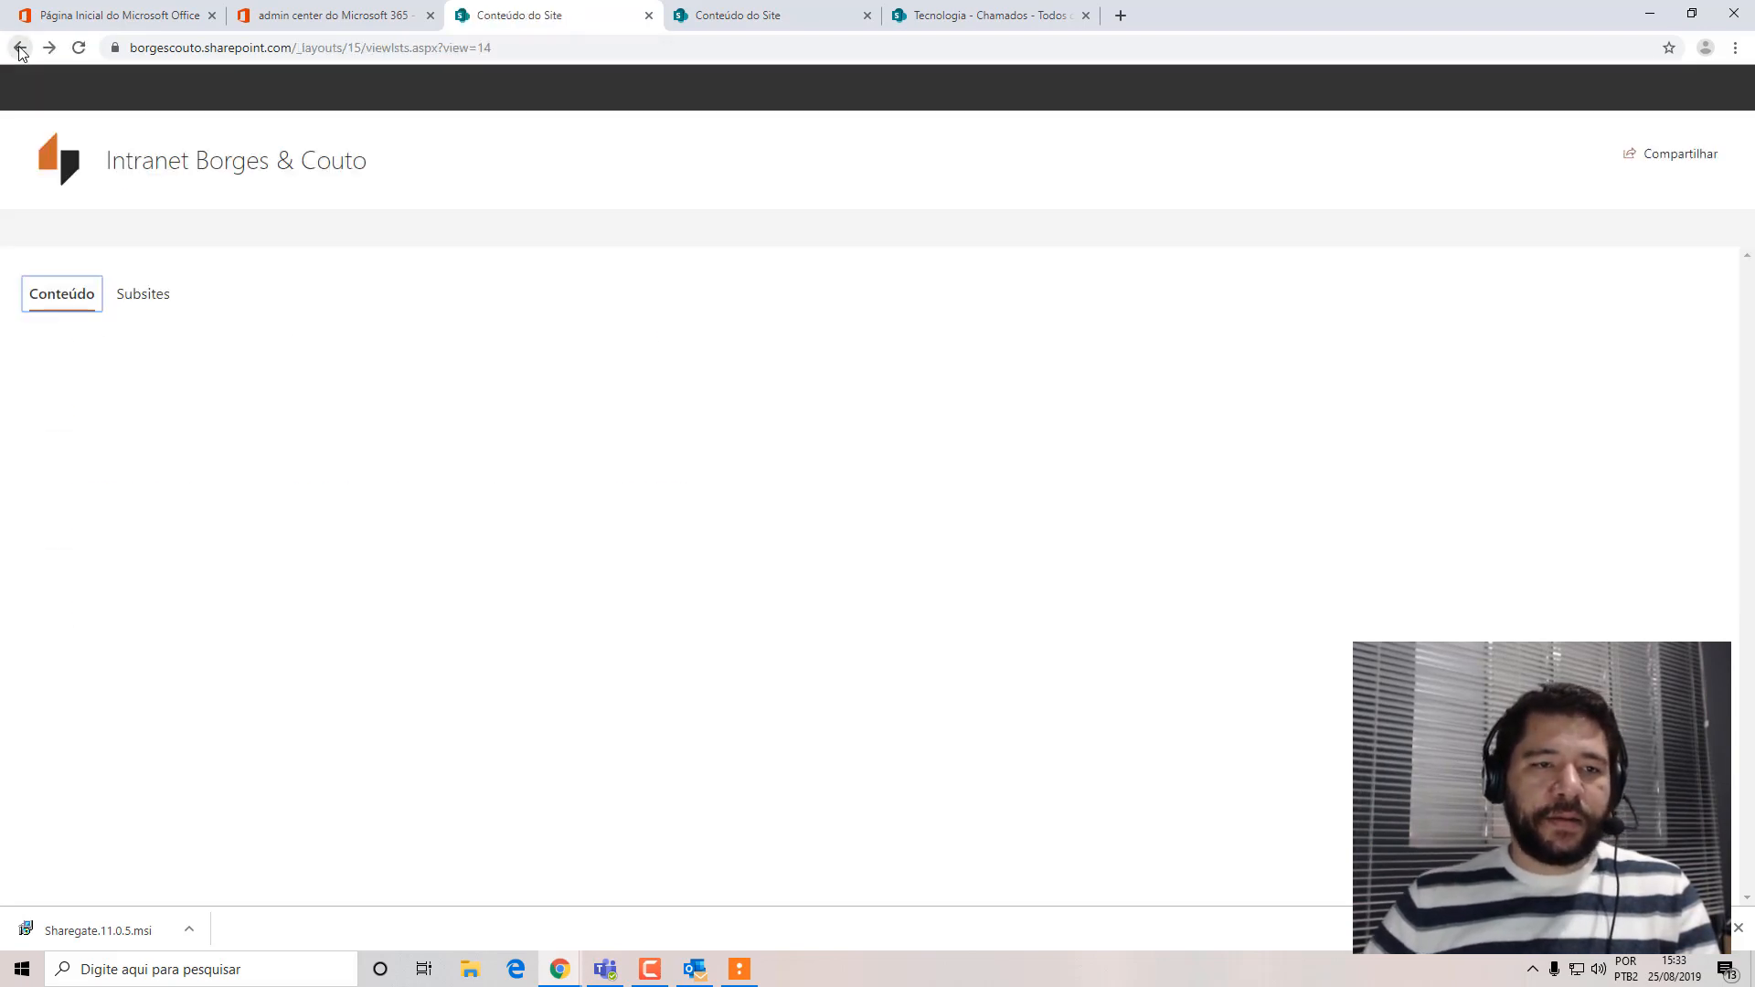
{"action": "left_click", "coordinate": [143, 176]}
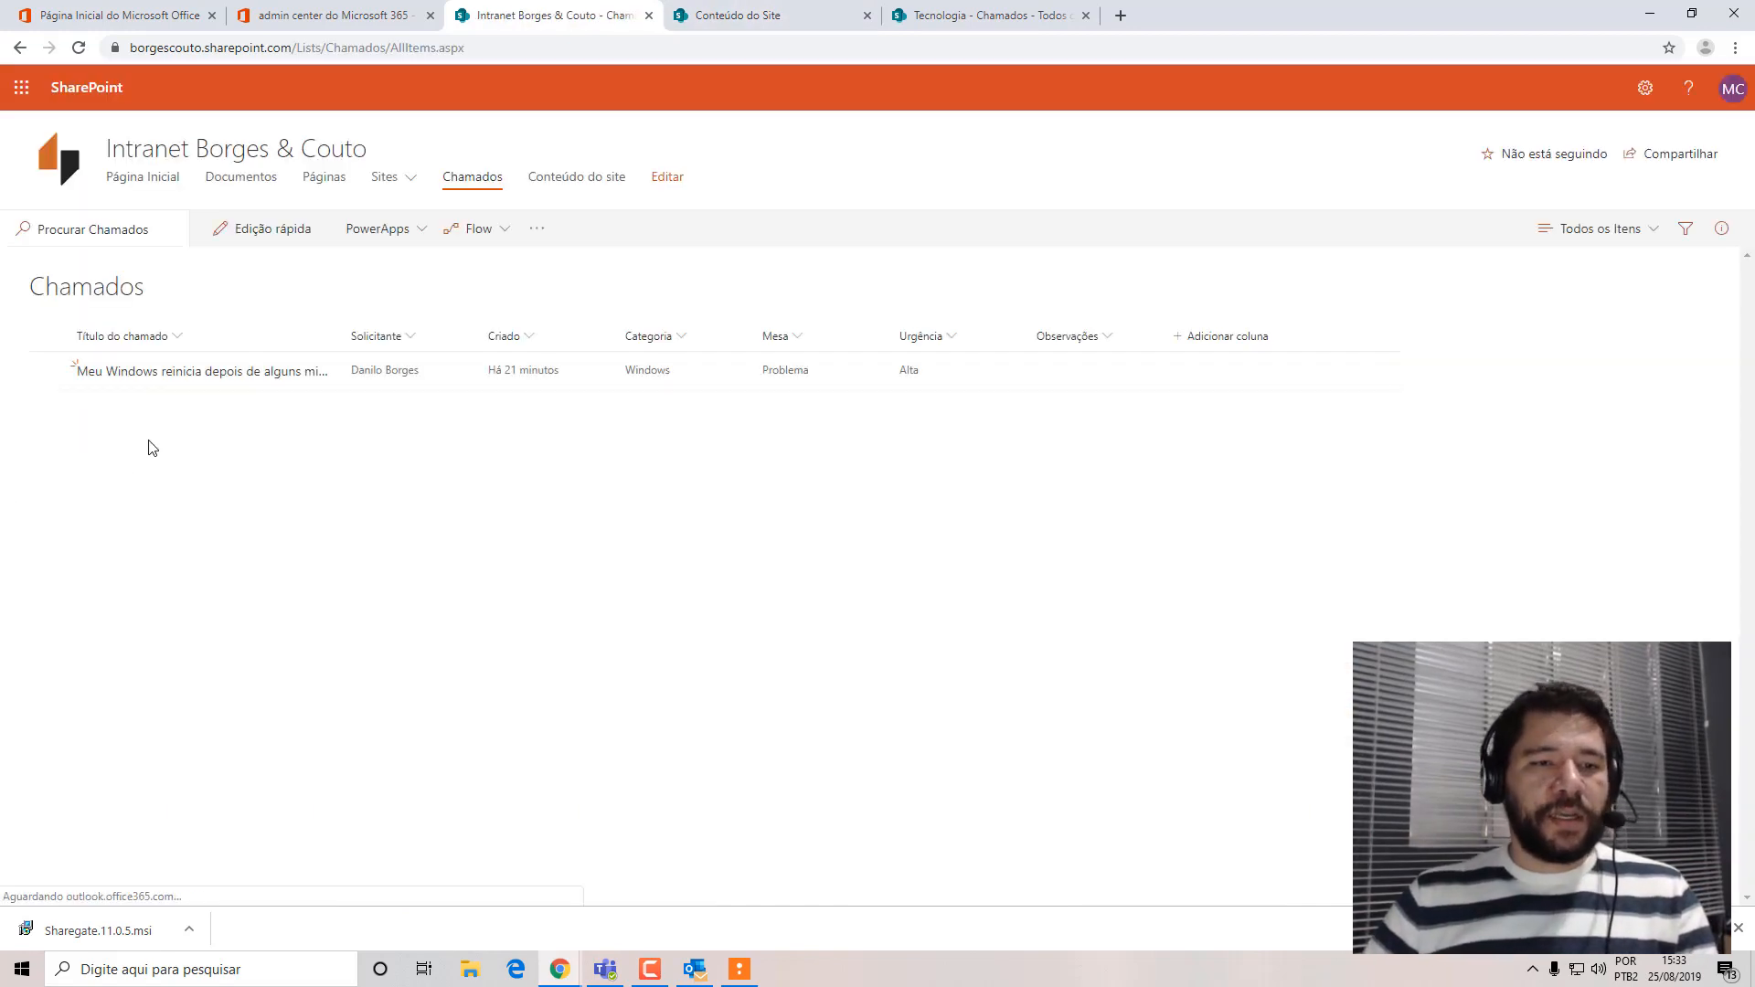
{"action": "double_click", "coordinate": [343, 336]}
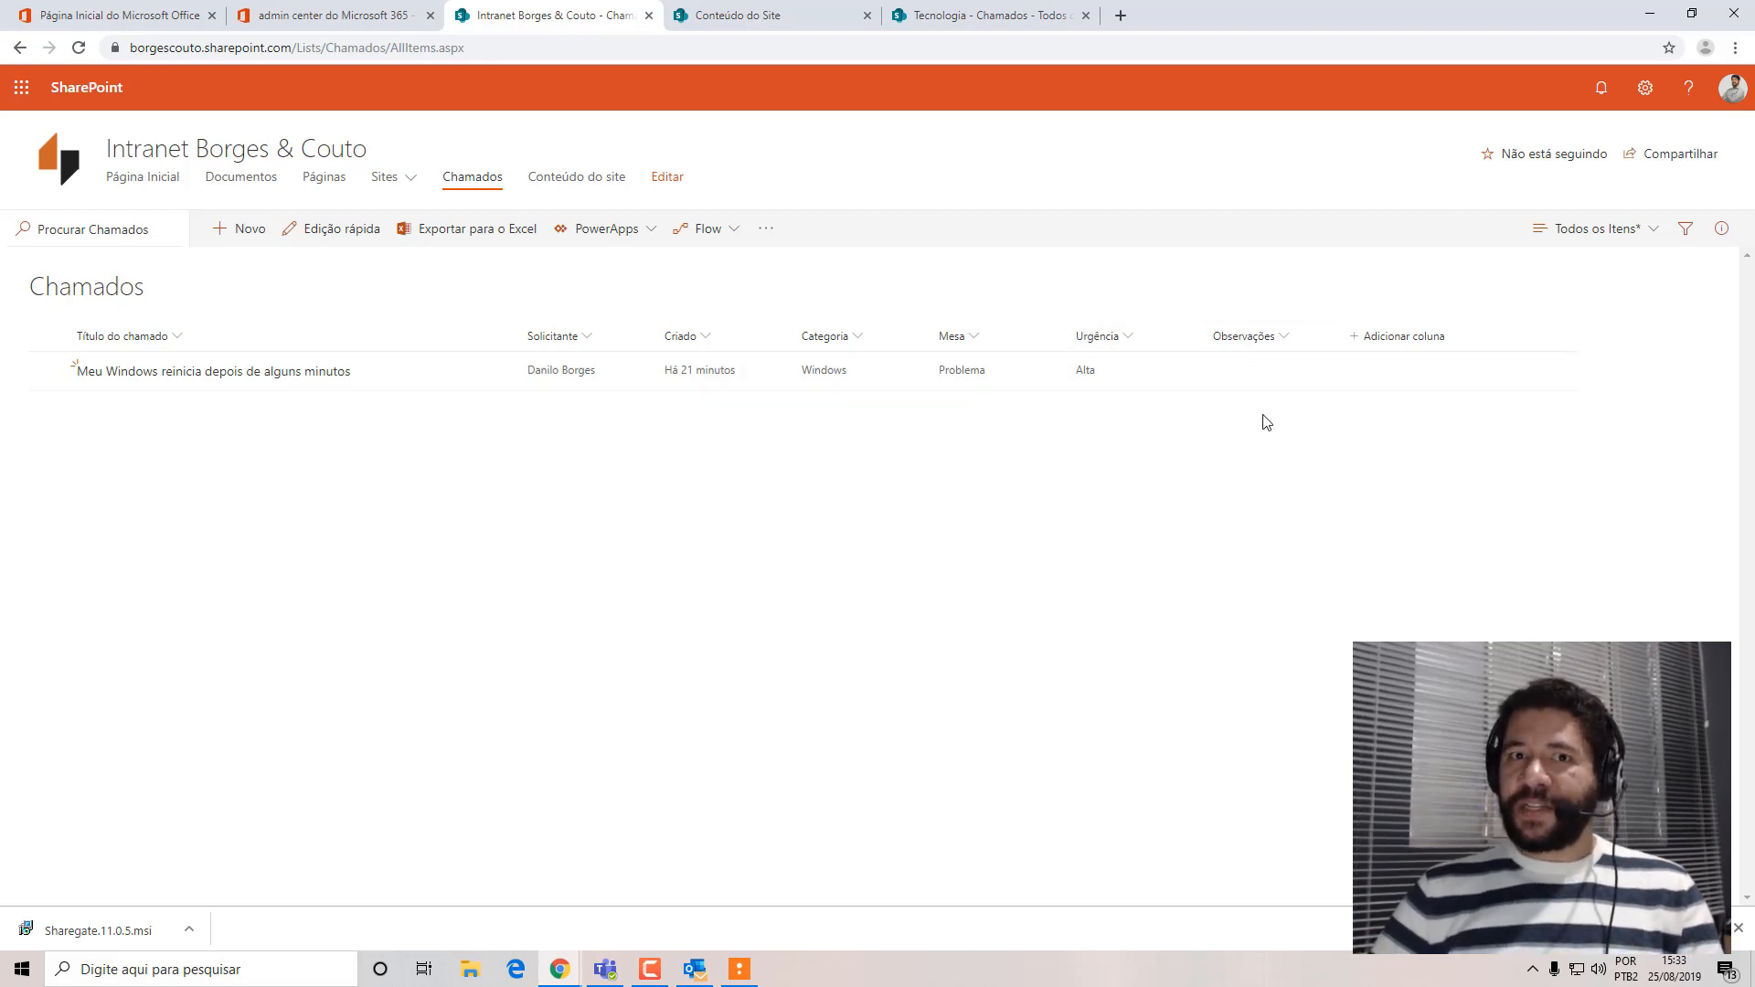
Check the rename dialogs of the Título do chamado and Solicitante columns, cancelling each, and look at the Criado column's options.
{"action": "left_click", "coordinate": [174, 341]}
{"action": "mouse_move", "coordinate": [239, 480]}
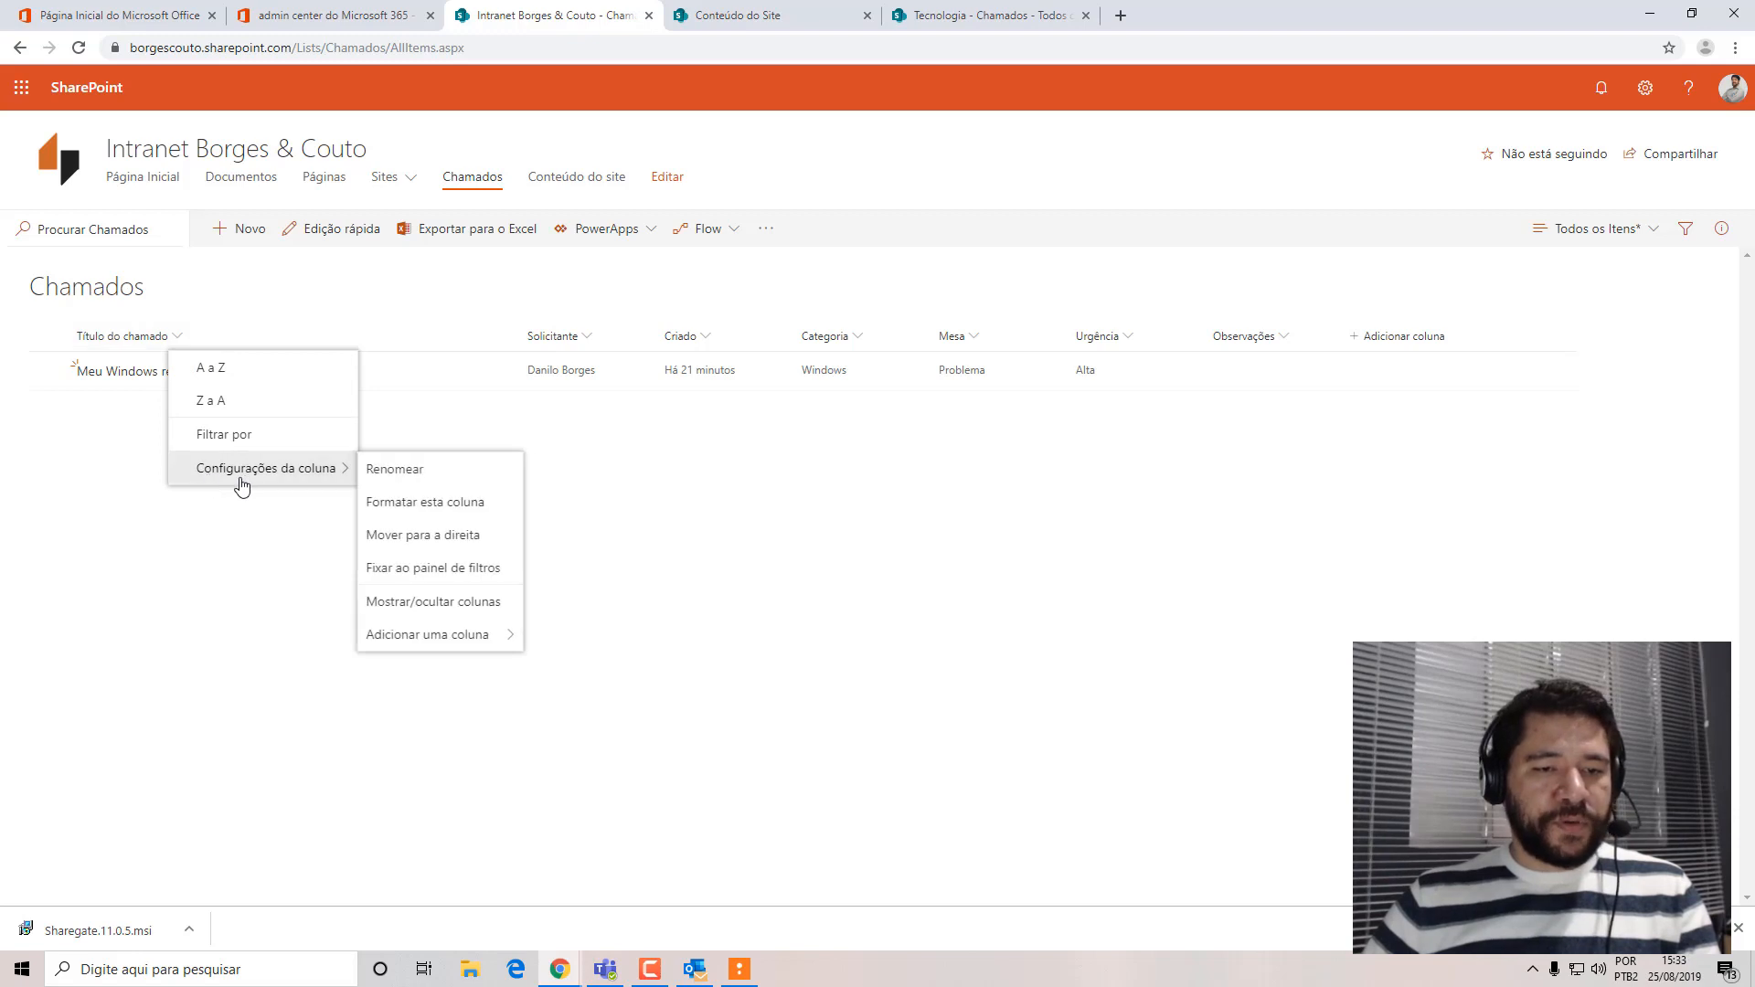
{"action": "left_click", "coordinate": [433, 484]}
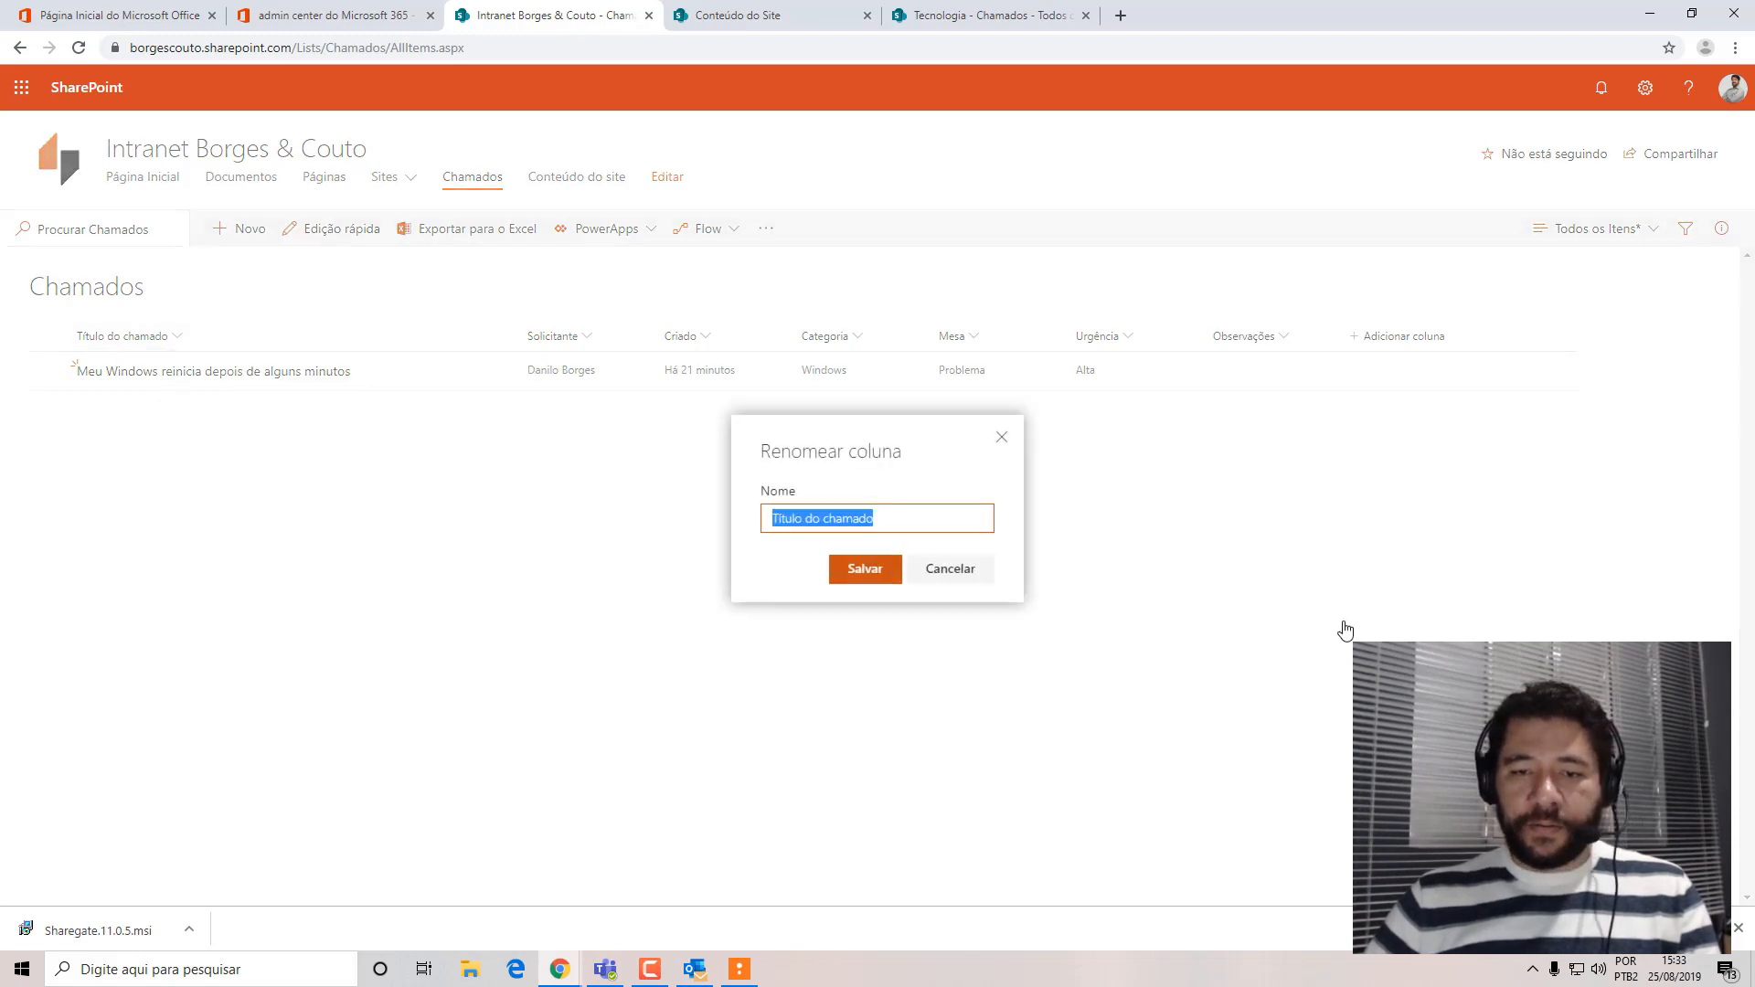
{"action": "left_click", "coordinate": [989, 570]}
{"action": "left_click", "coordinate": [558, 340]}
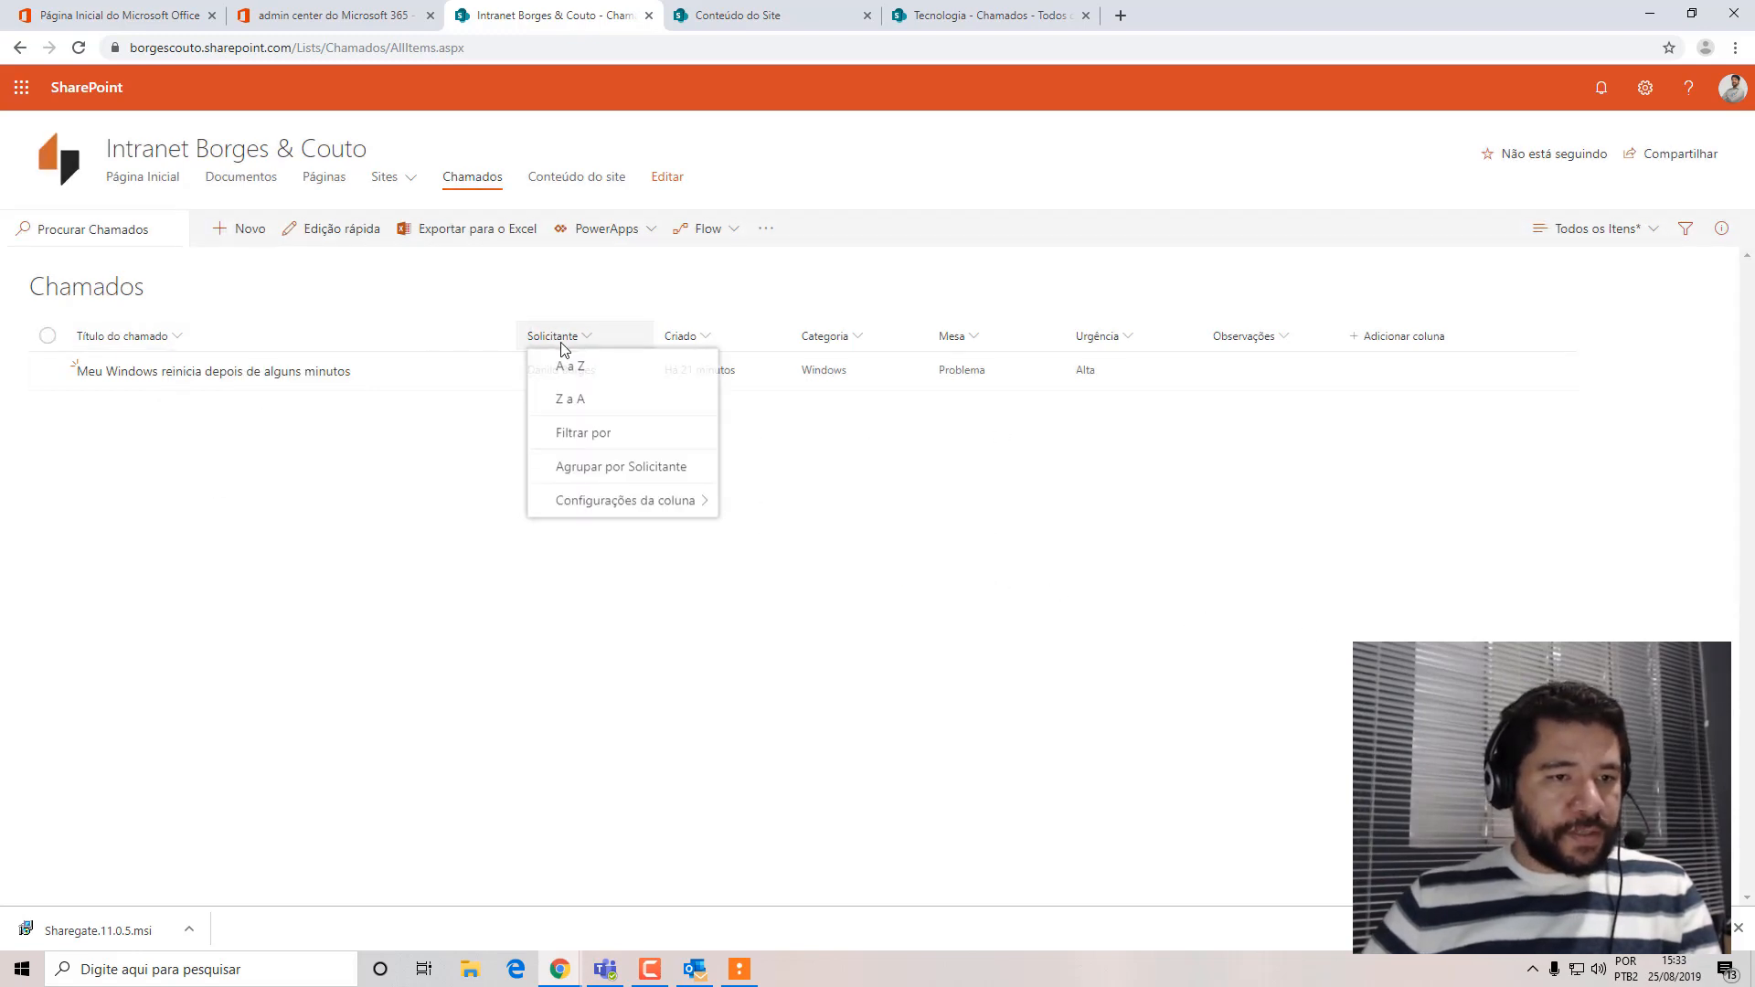
{"action": "mouse_move", "coordinate": [589, 504]}
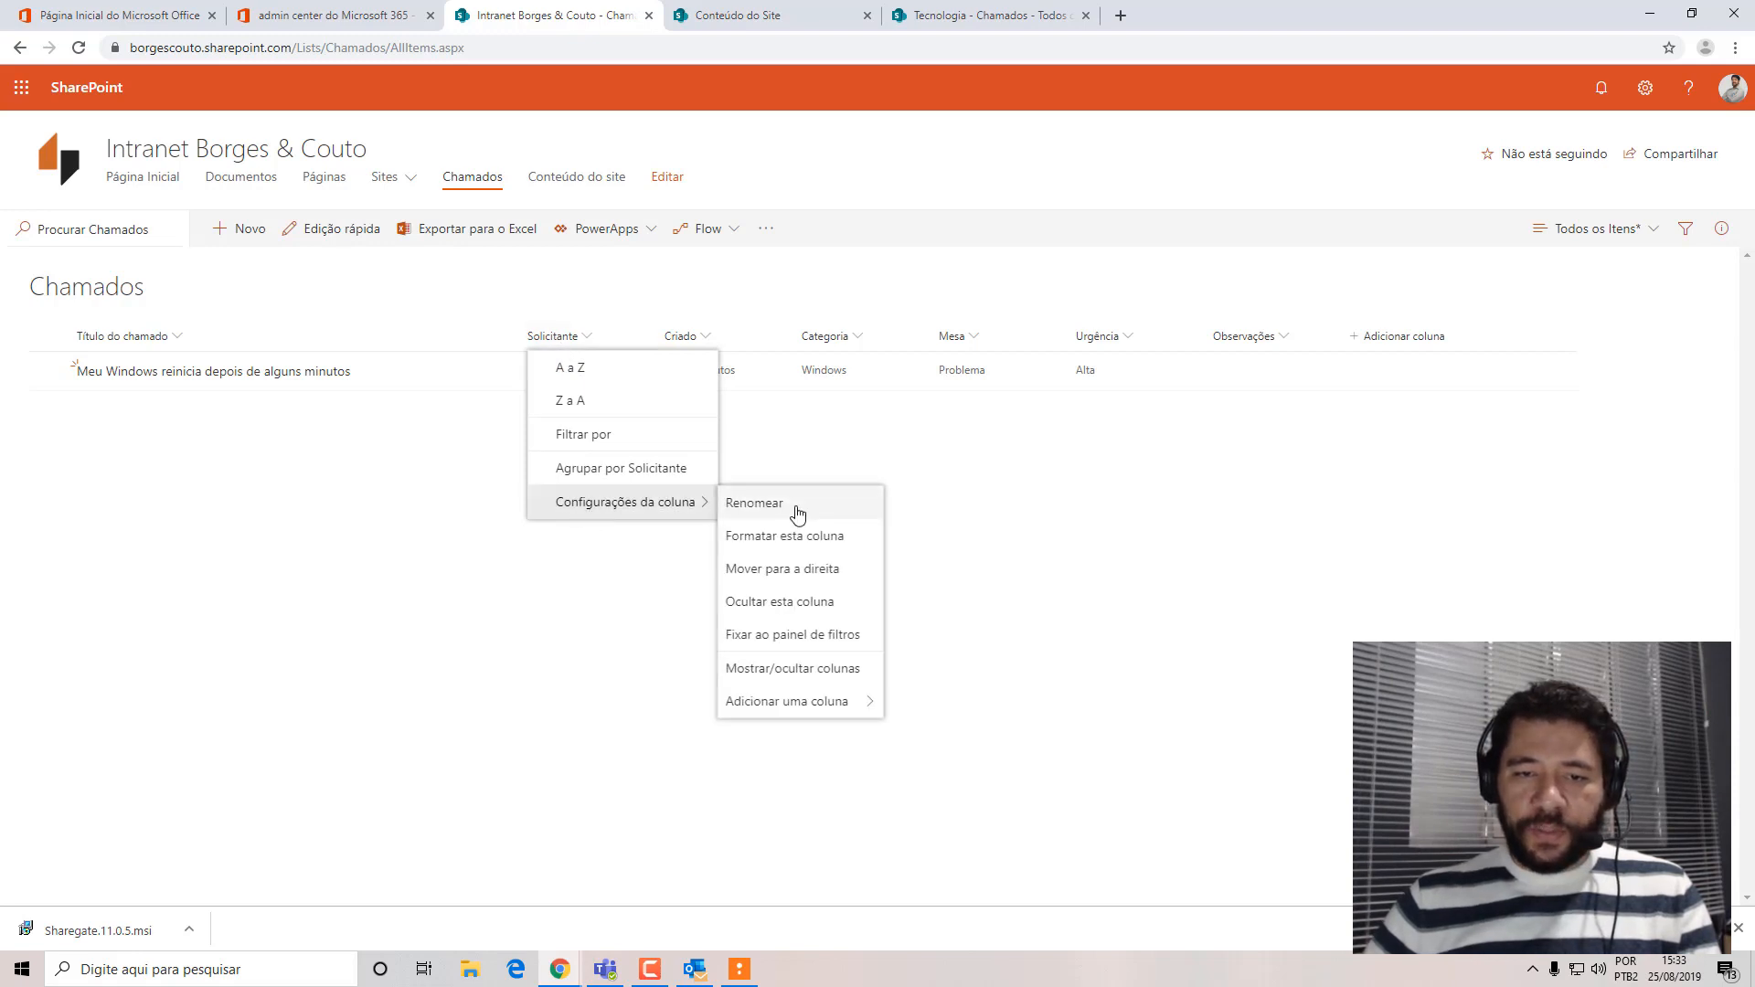
{"action": "left_click", "coordinate": [798, 512]}
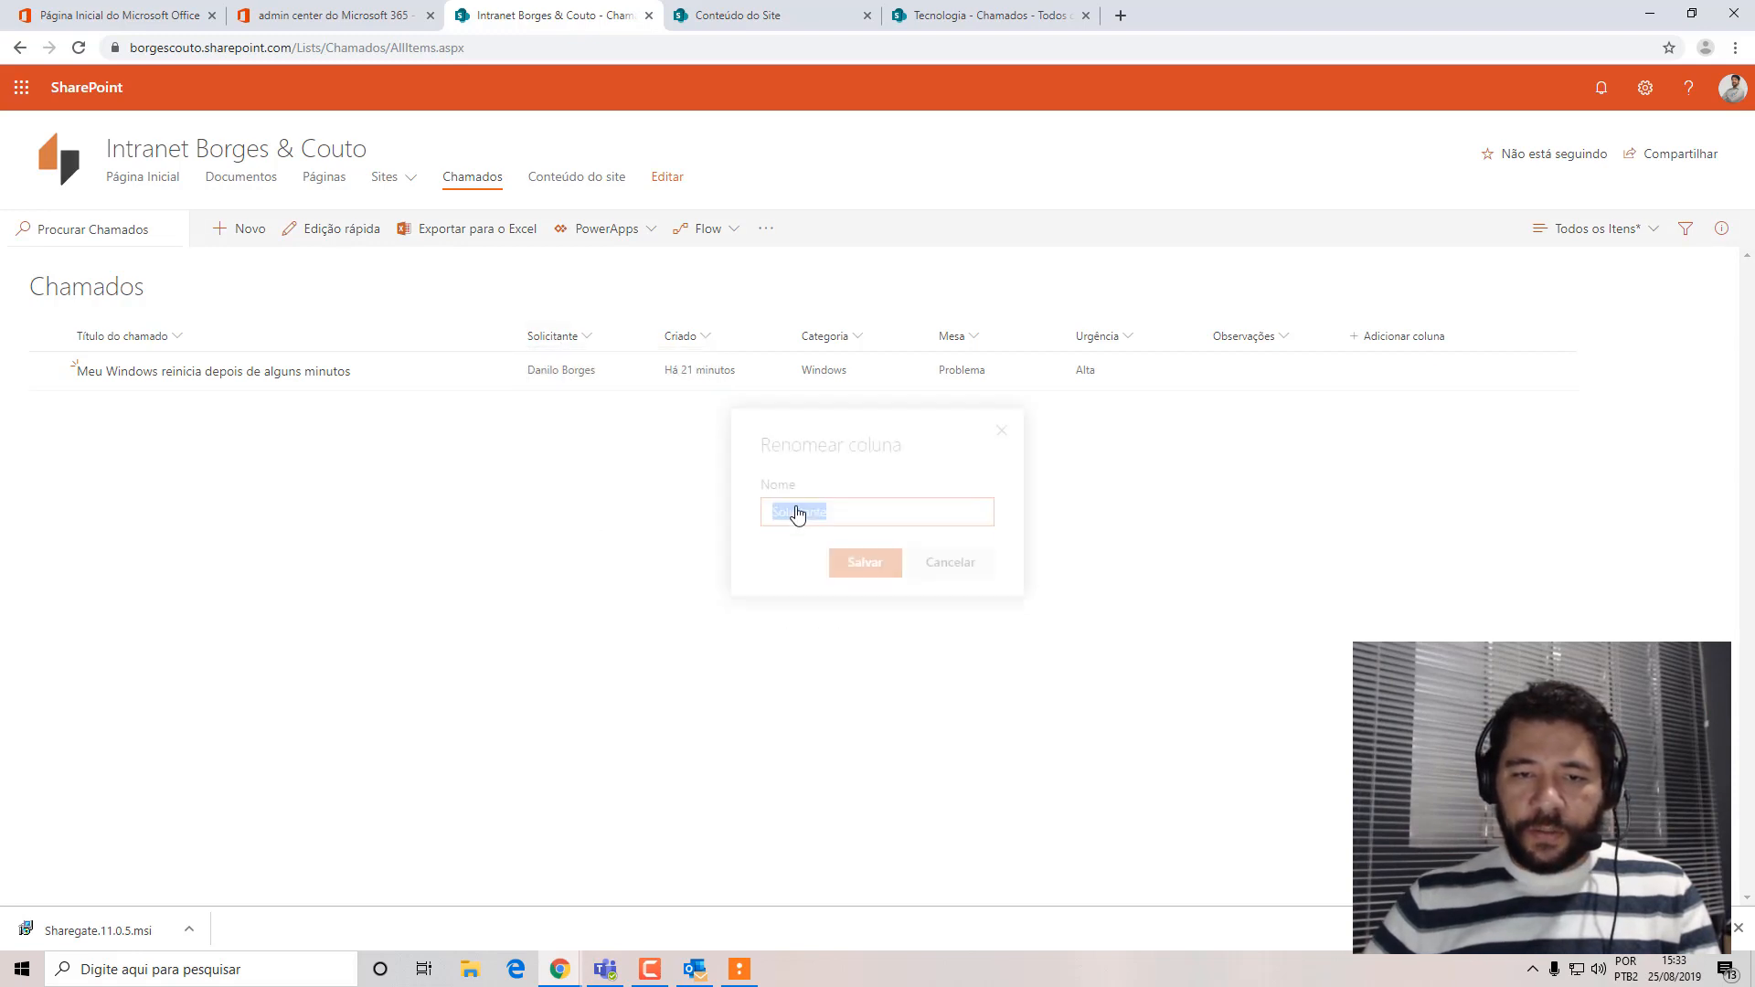
{"action": "left_click", "coordinate": [953, 573]}
{"action": "left_click", "coordinate": [684, 336]}
{"action": "left_click", "coordinate": [1061, 611]}
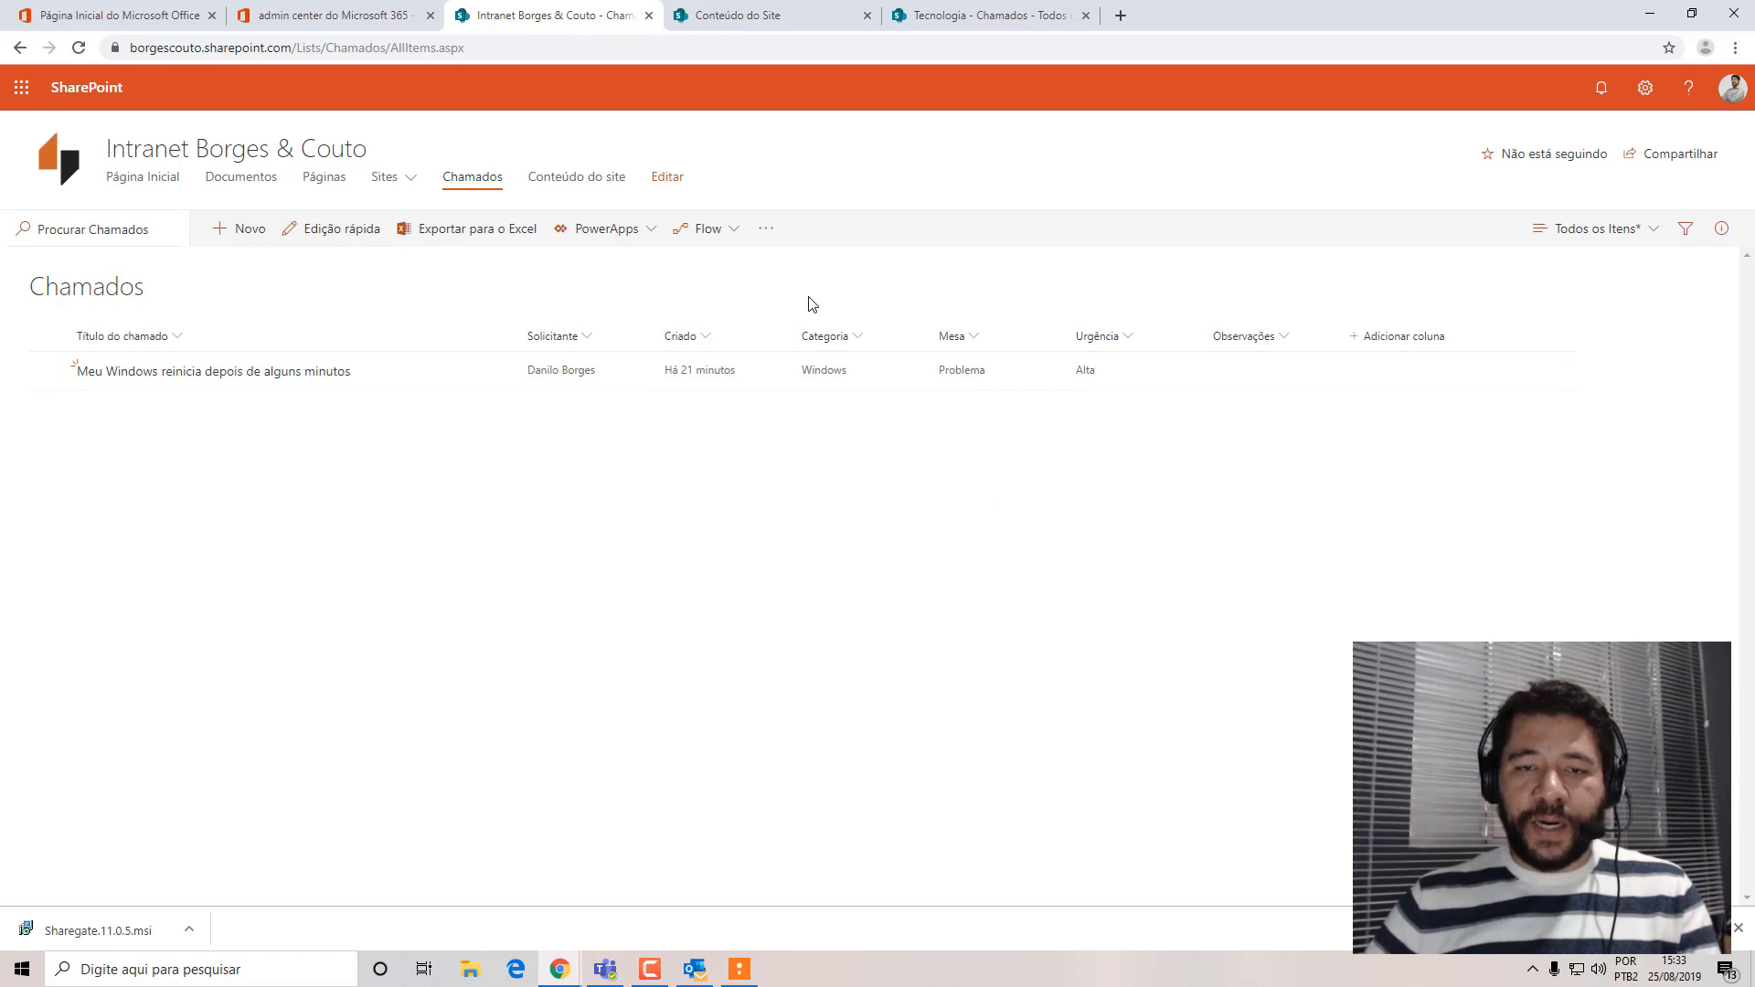
Open the Categoria column for editing, review its description, type, choices and display options, and close it without saving.
{"action": "left_click", "coordinate": [861, 338]}
{"action": "mouse_move", "coordinate": [1006, 506]}
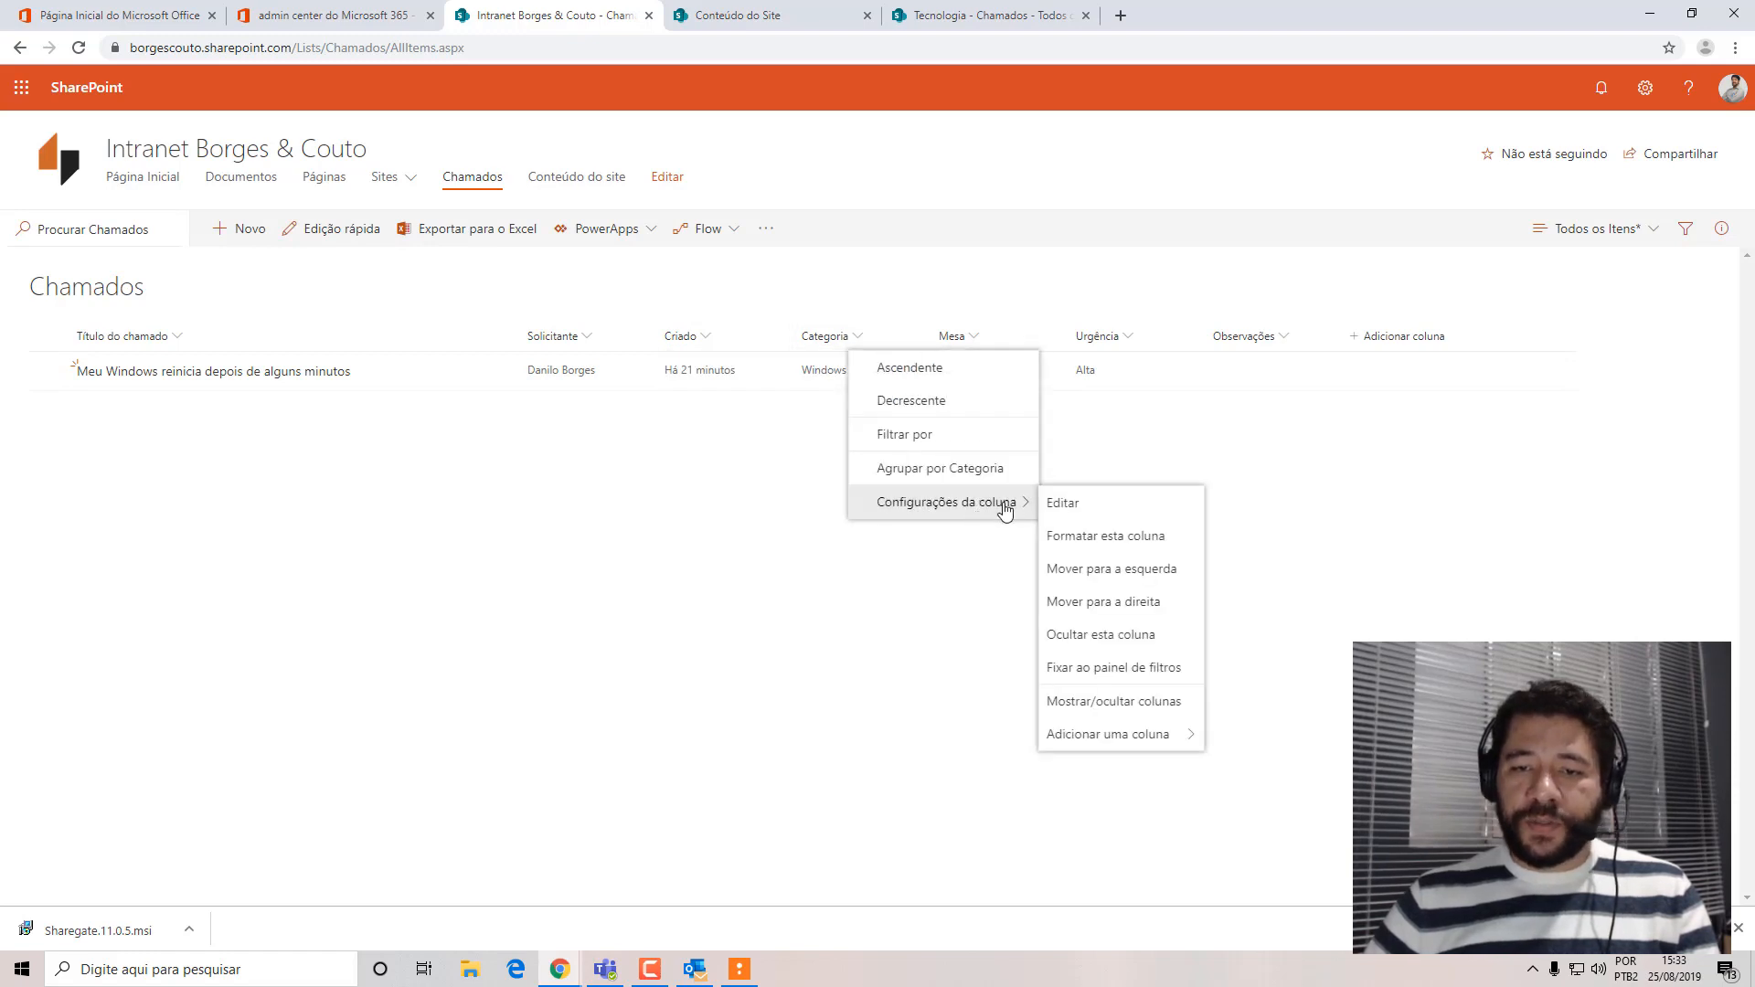
{"action": "left_click", "coordinate": [1108, 517]}
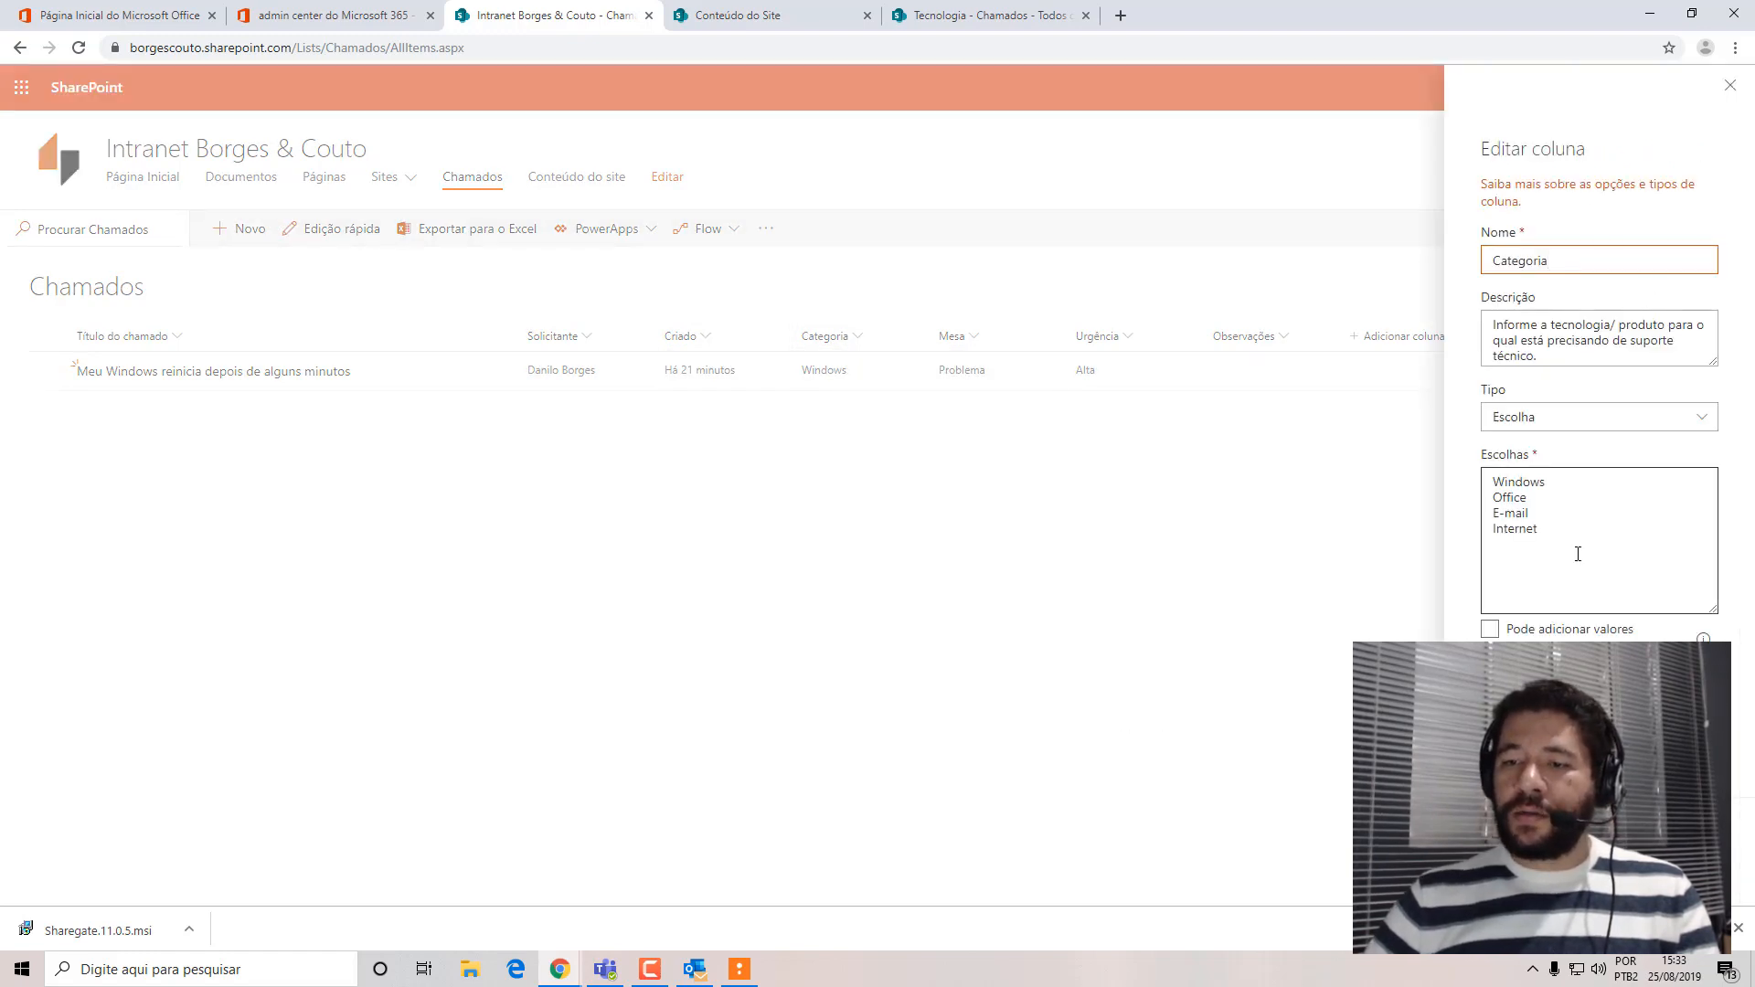
{"action": "left_click_drag", "start_coordinate": [1575, 552], "coordinate": [1359, 399]}
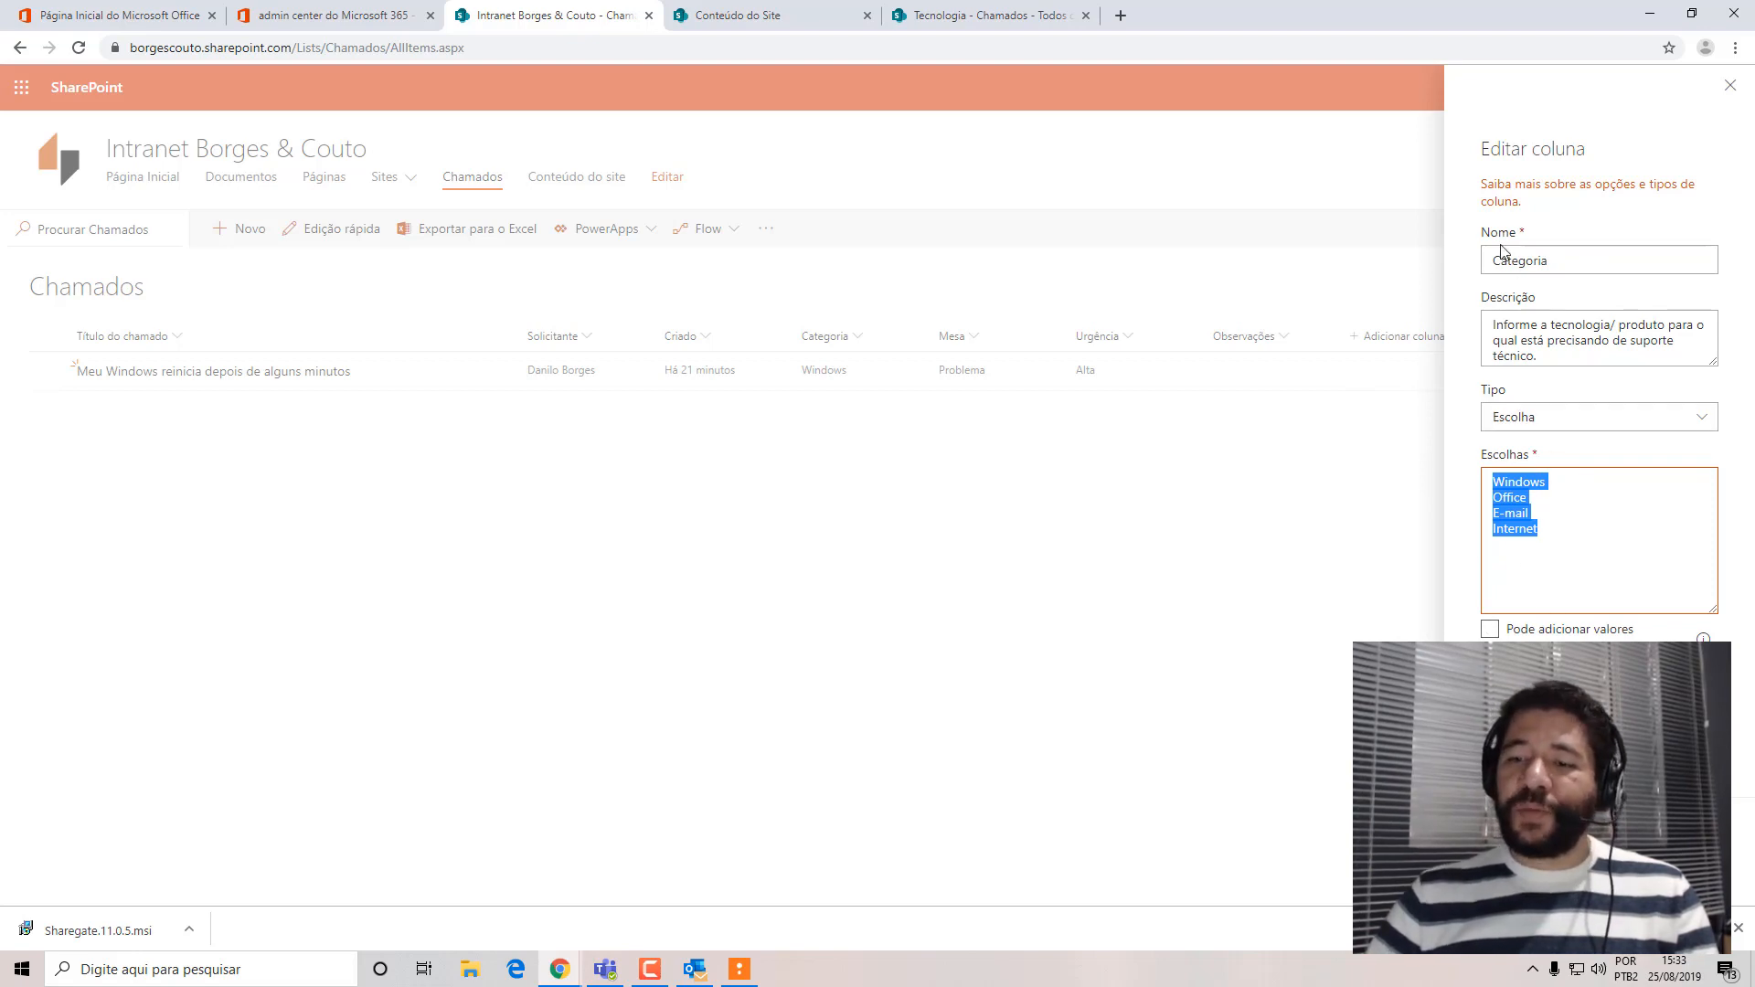
{"action": "scroll", "coordinate": [1600, 457], "scroll_direction": "down", "scroll_amount": 3}
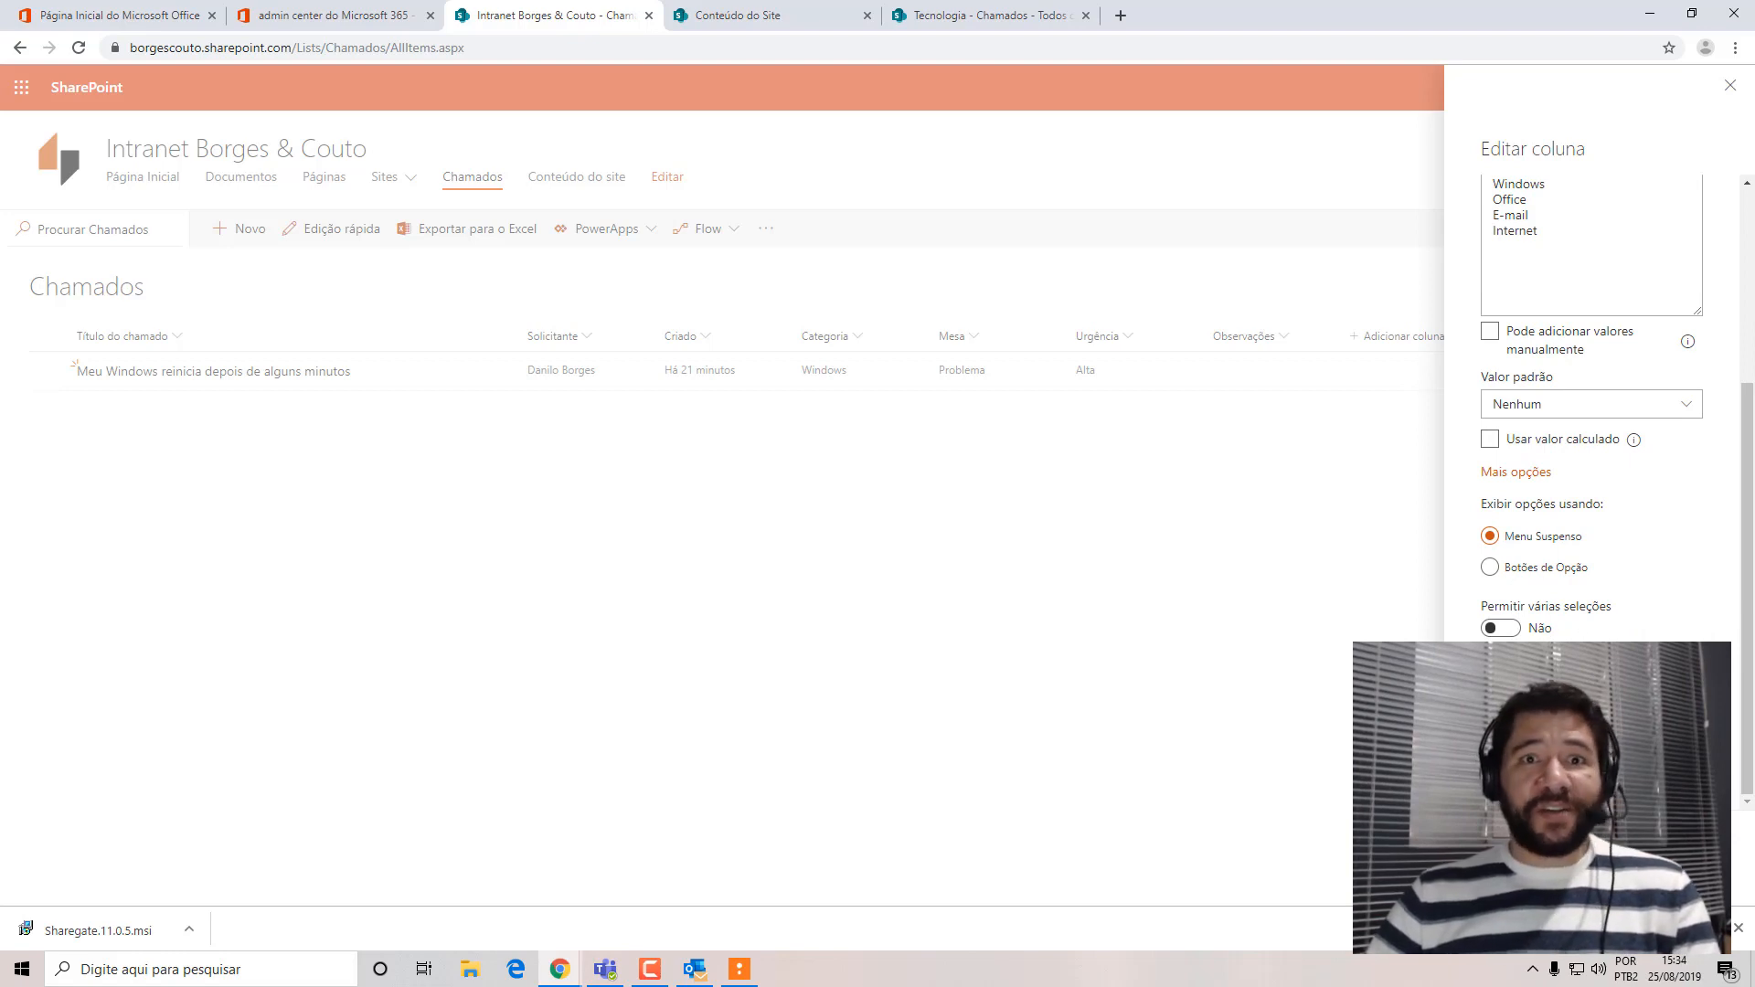
{"action": "key", "text": "Escape"}
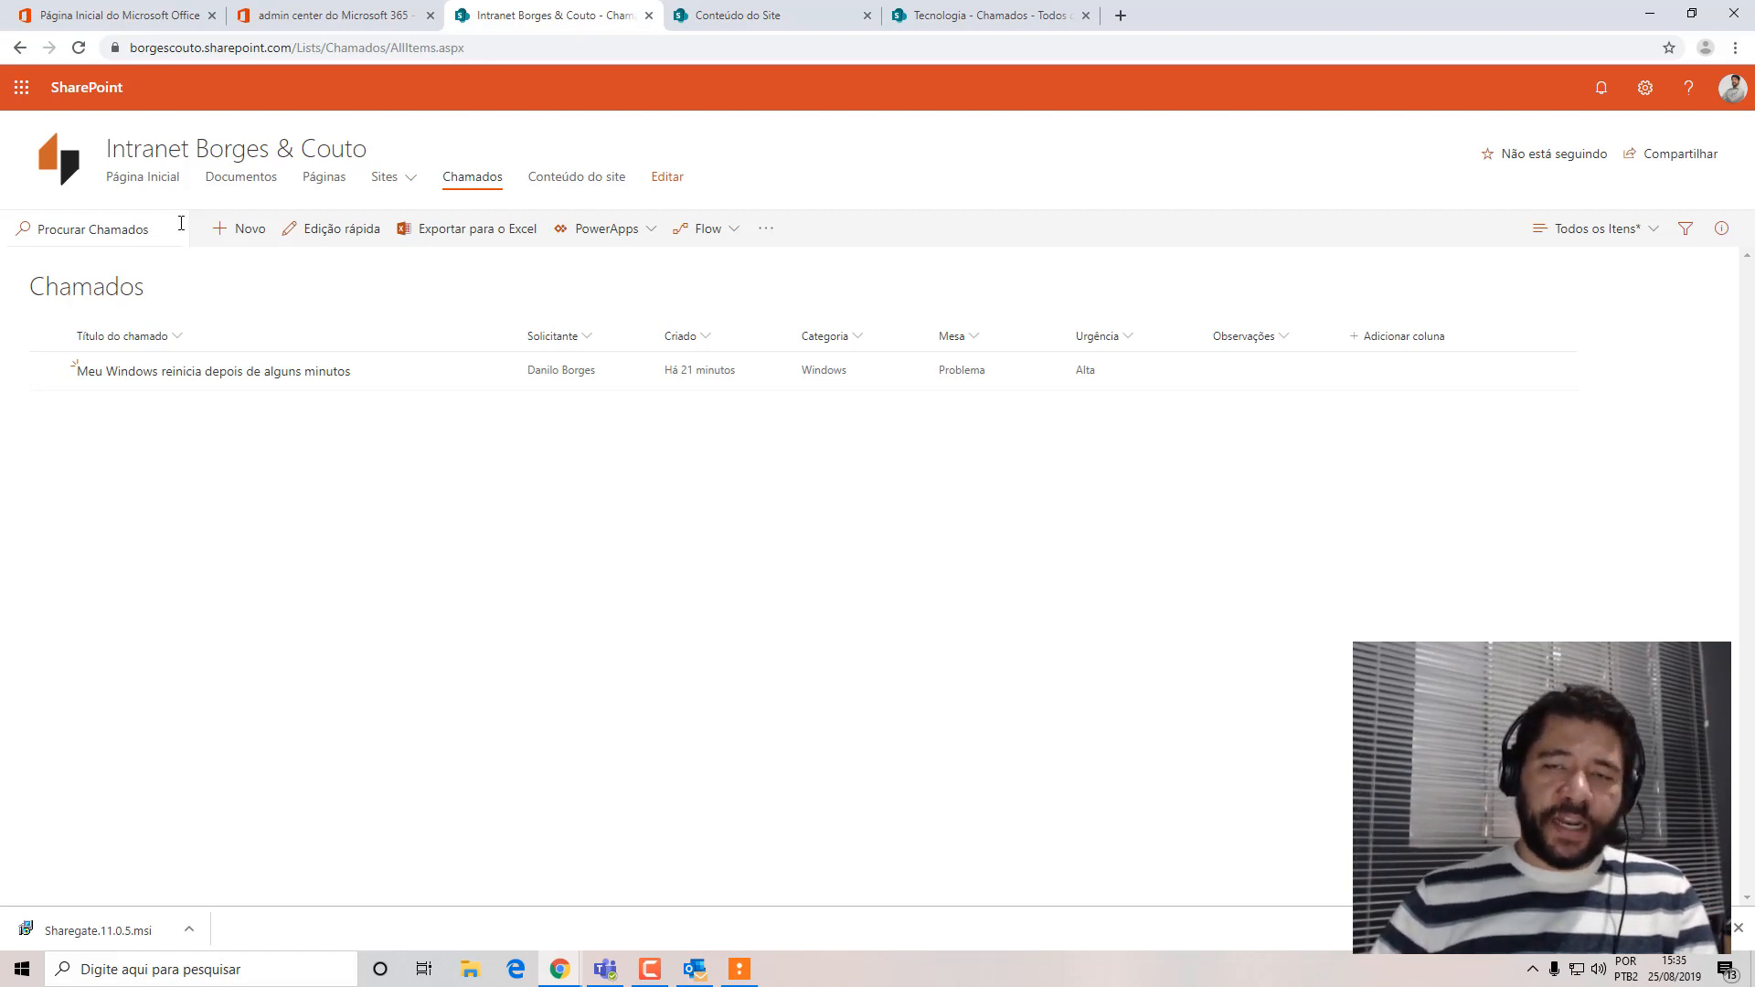
Switch to the anonymous Chrome window showing the Chamados list of the Tecnologia site.
{"action": "left_click", "coordinate": [974, 17]}
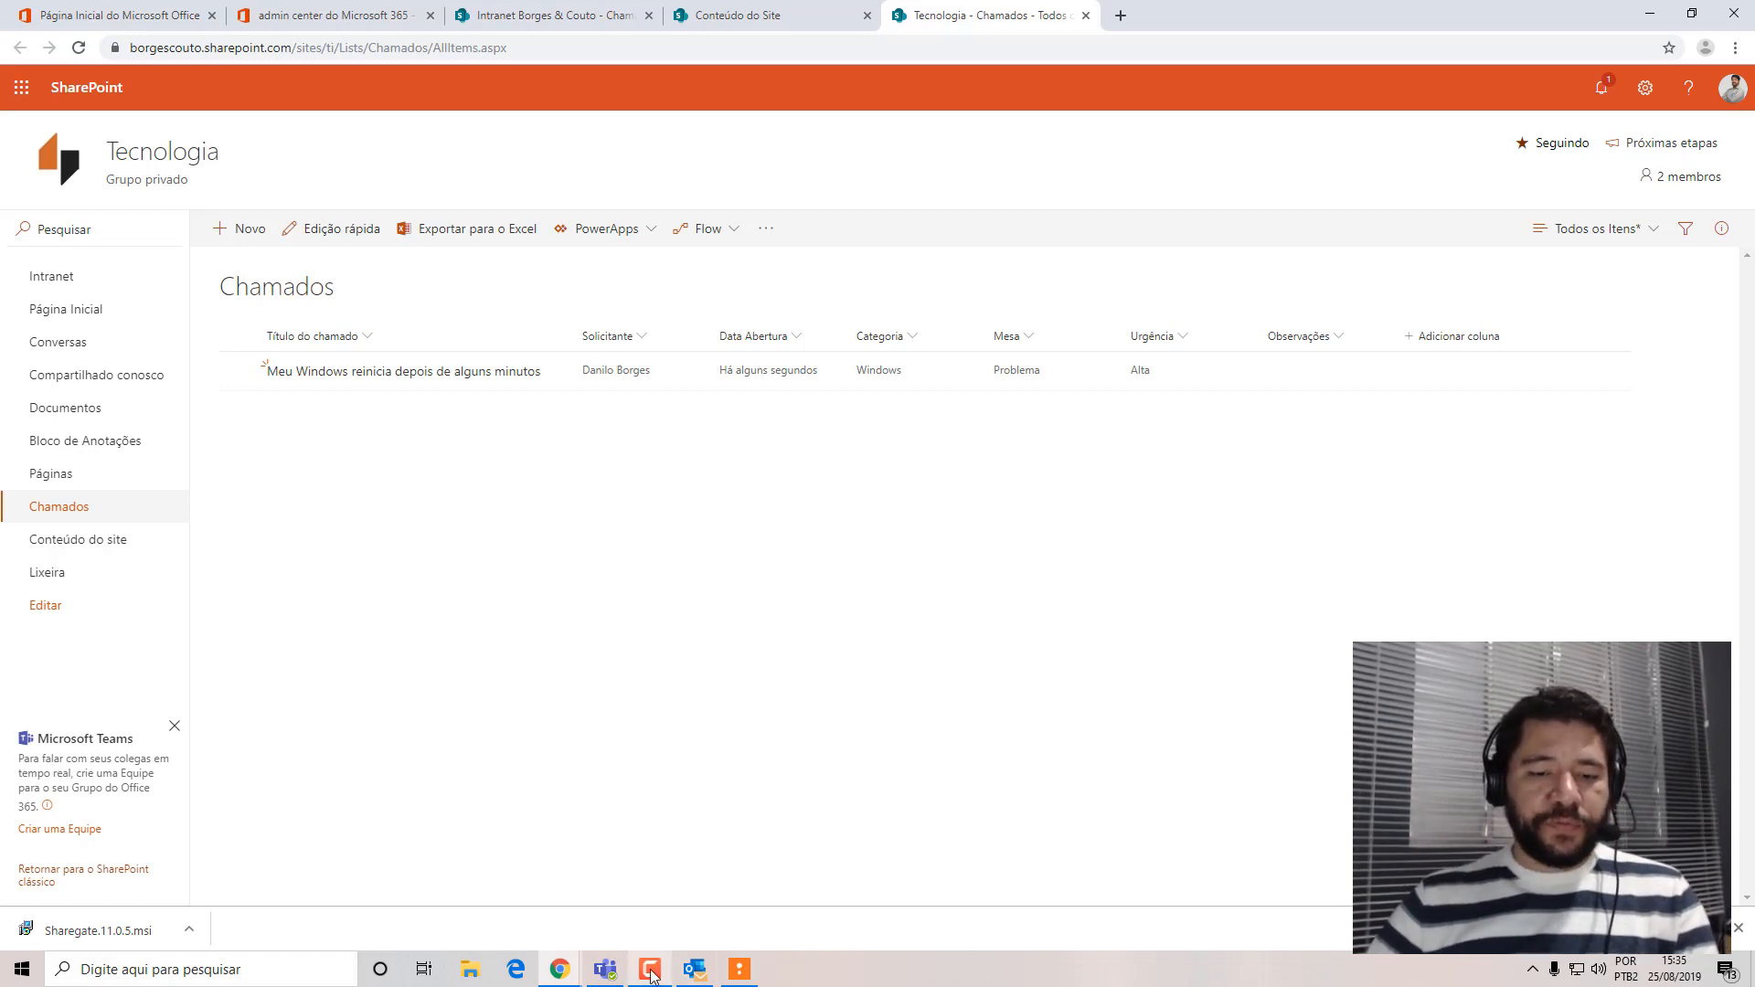
{"action": "left_click", "coordinate": [562, 973]}
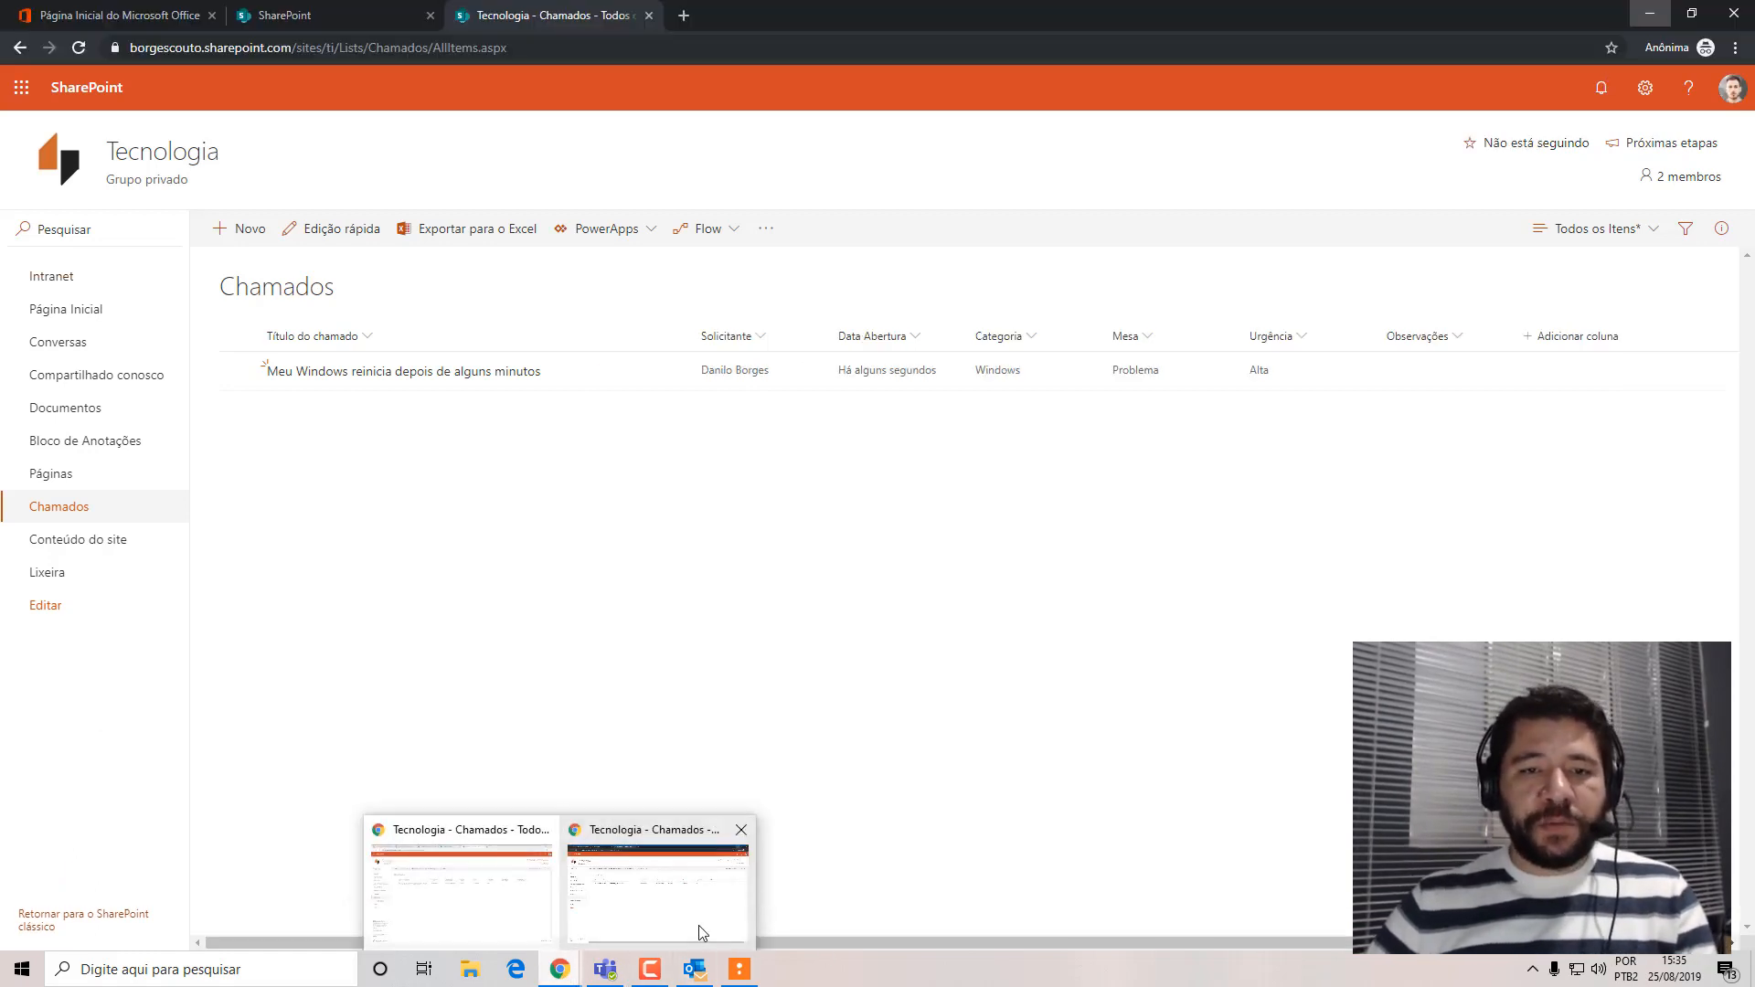
{"action": "left_click", "coordinate": [699, 927]}
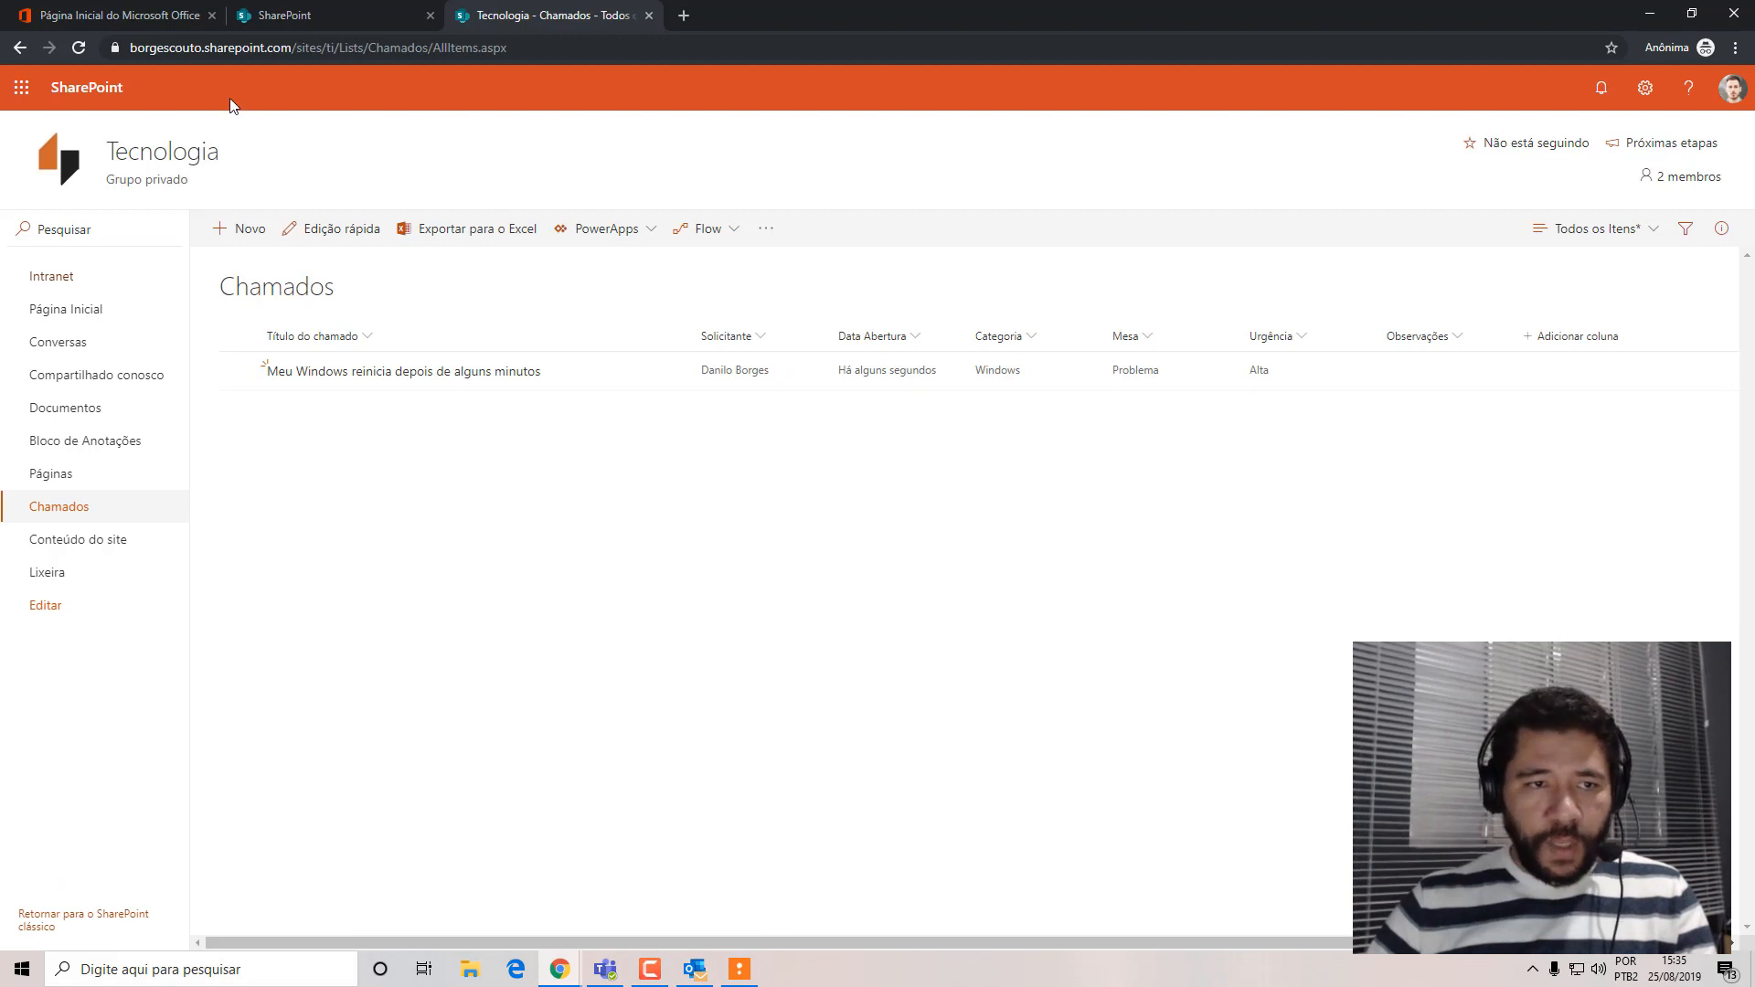
Start a new item in the Tecnologia Chamados list with the title "E-mails presos na caixa de saída".
{"action": "left_click", "coordinate": [240, 229]}
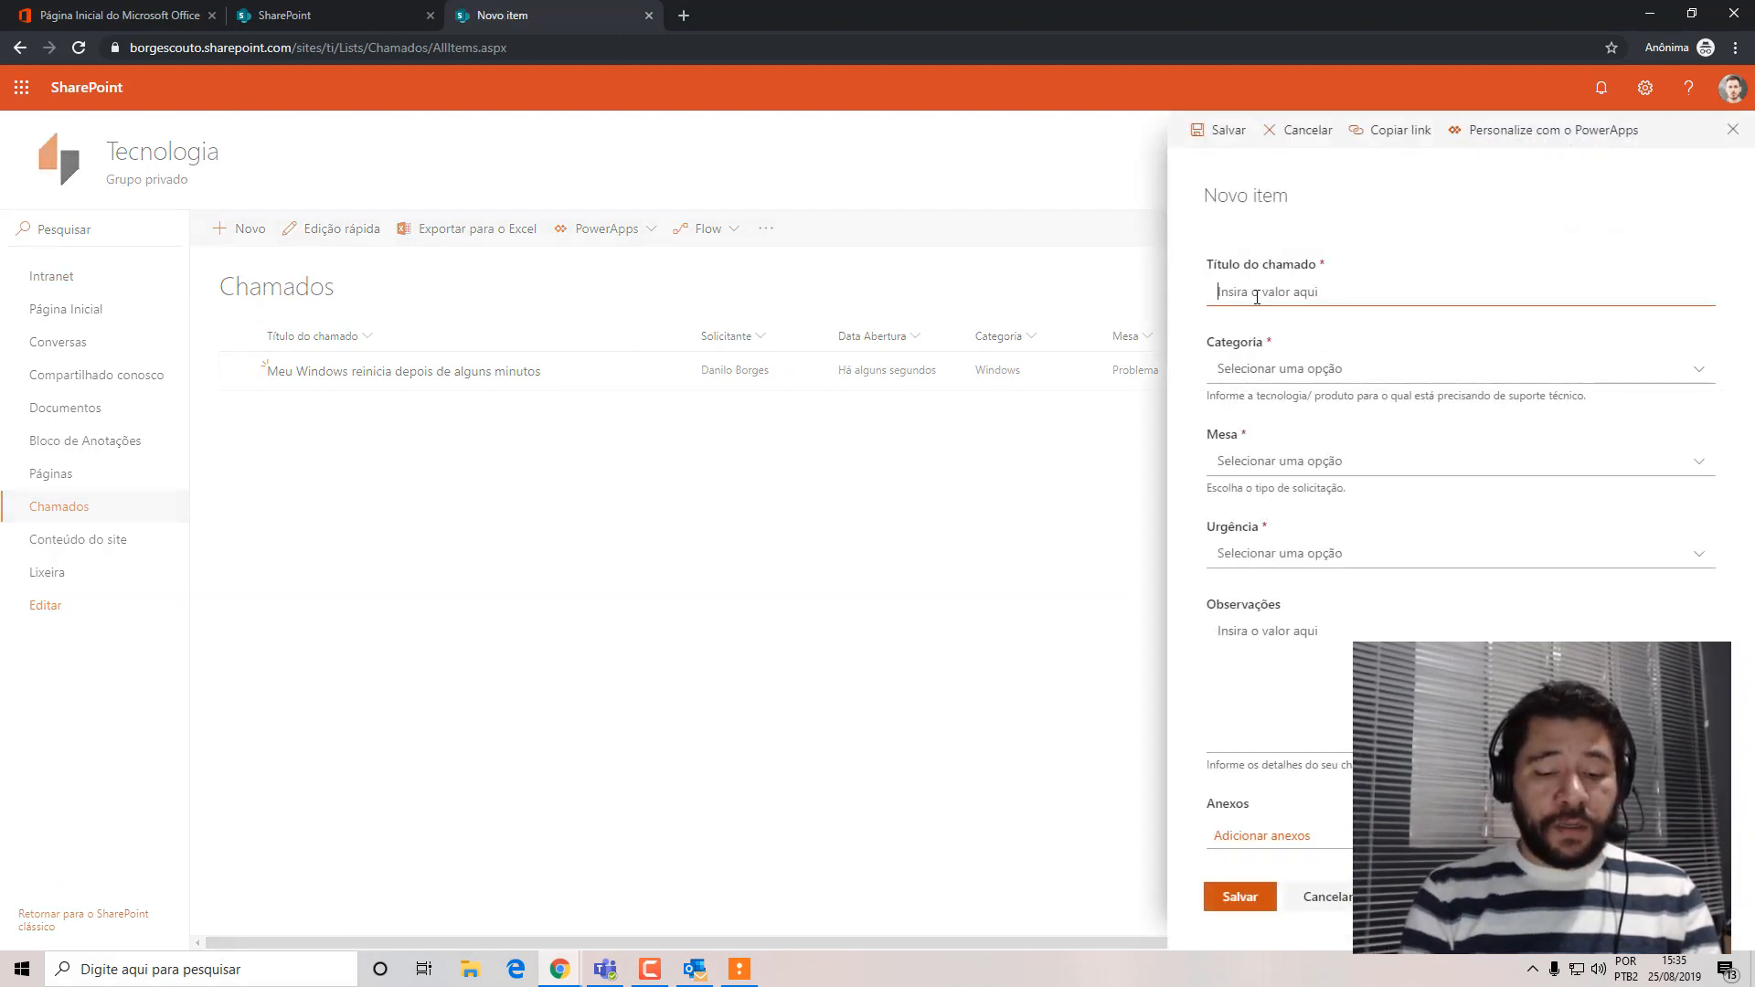
{"action": "type", "text": "N"}
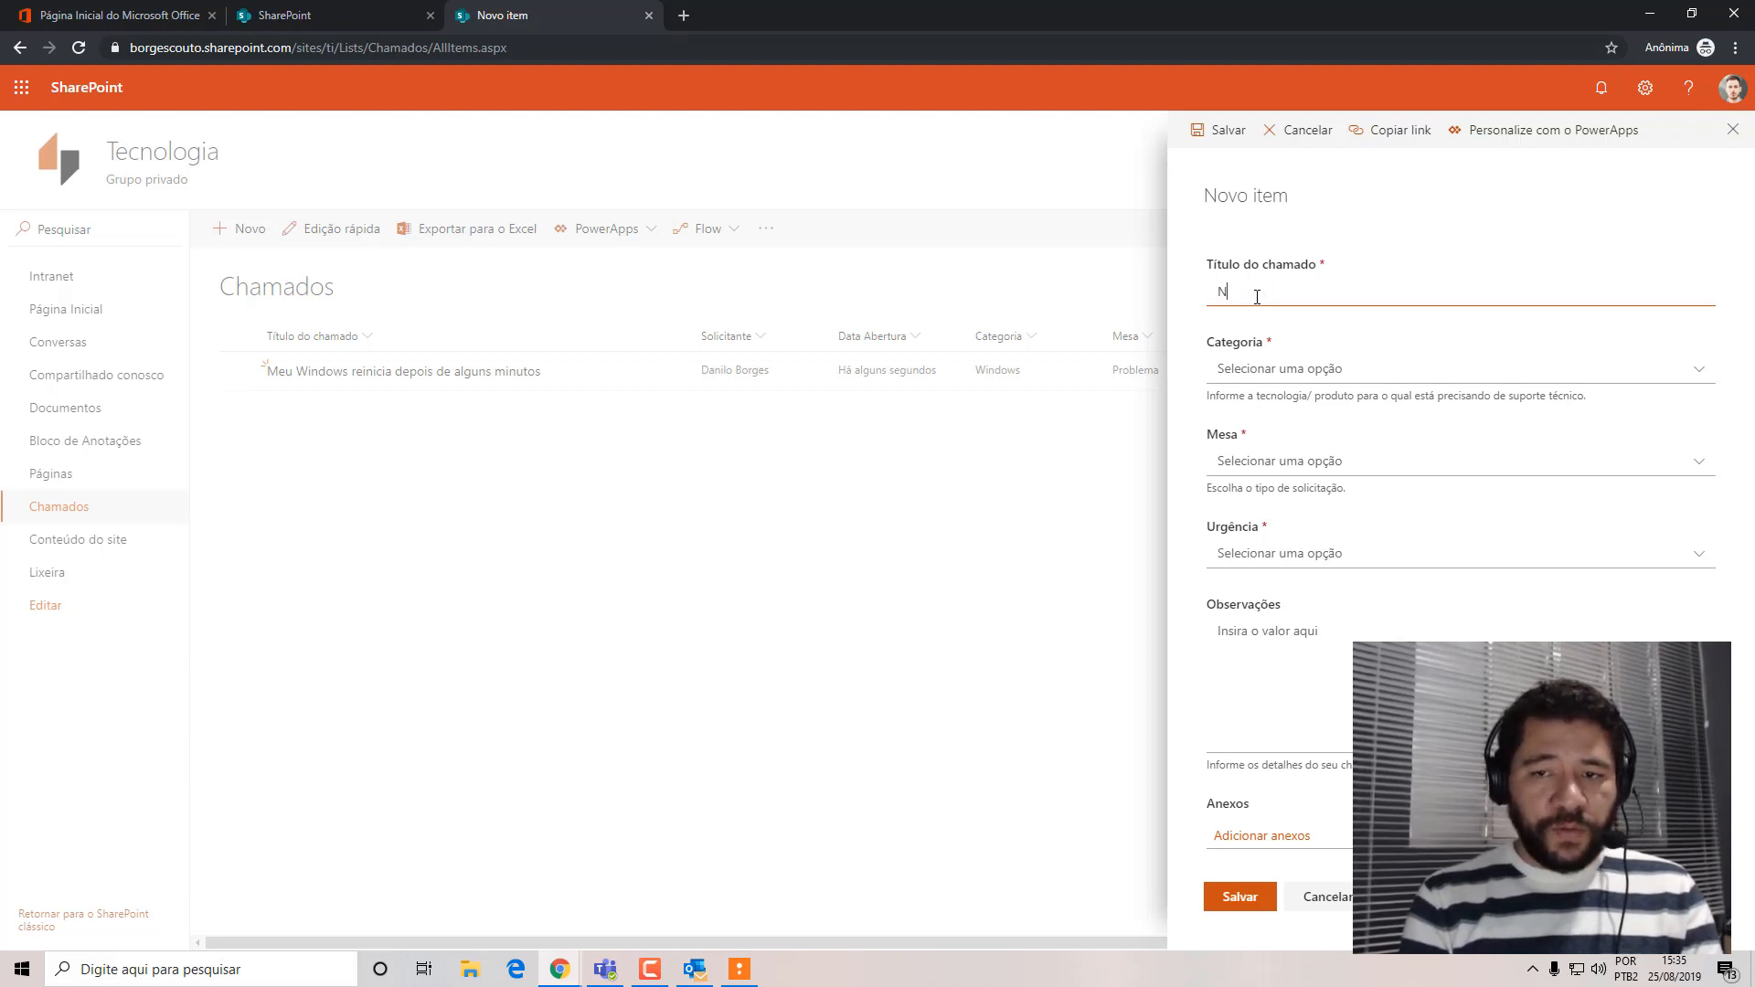
{"action": "key", "text": "BackSpace"}
{"action": "type", "text": "E0"}
{"action": "type", "text": "mails presos na caixa de saída"}
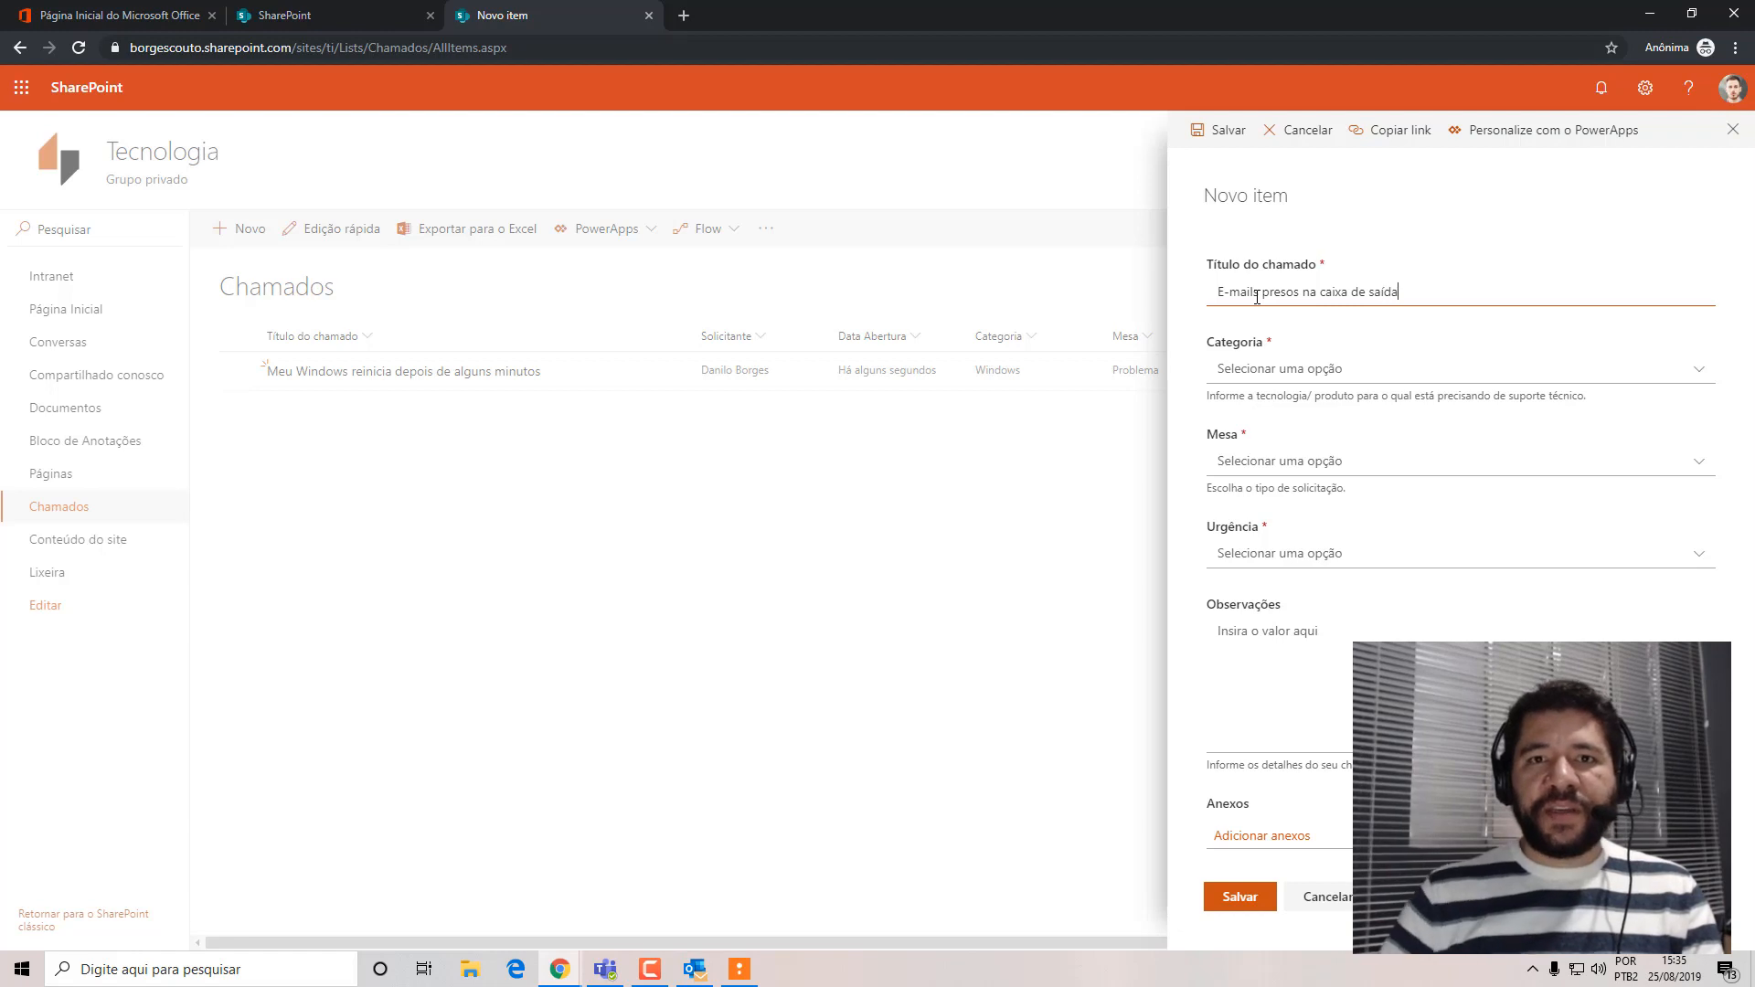
Set the ticket's Categoria to E-mail, Mesa to Problema and Urgência to Média, leave Observações empty, and save it.
{"action": "left_click", "coordinate": [1314, 376]}
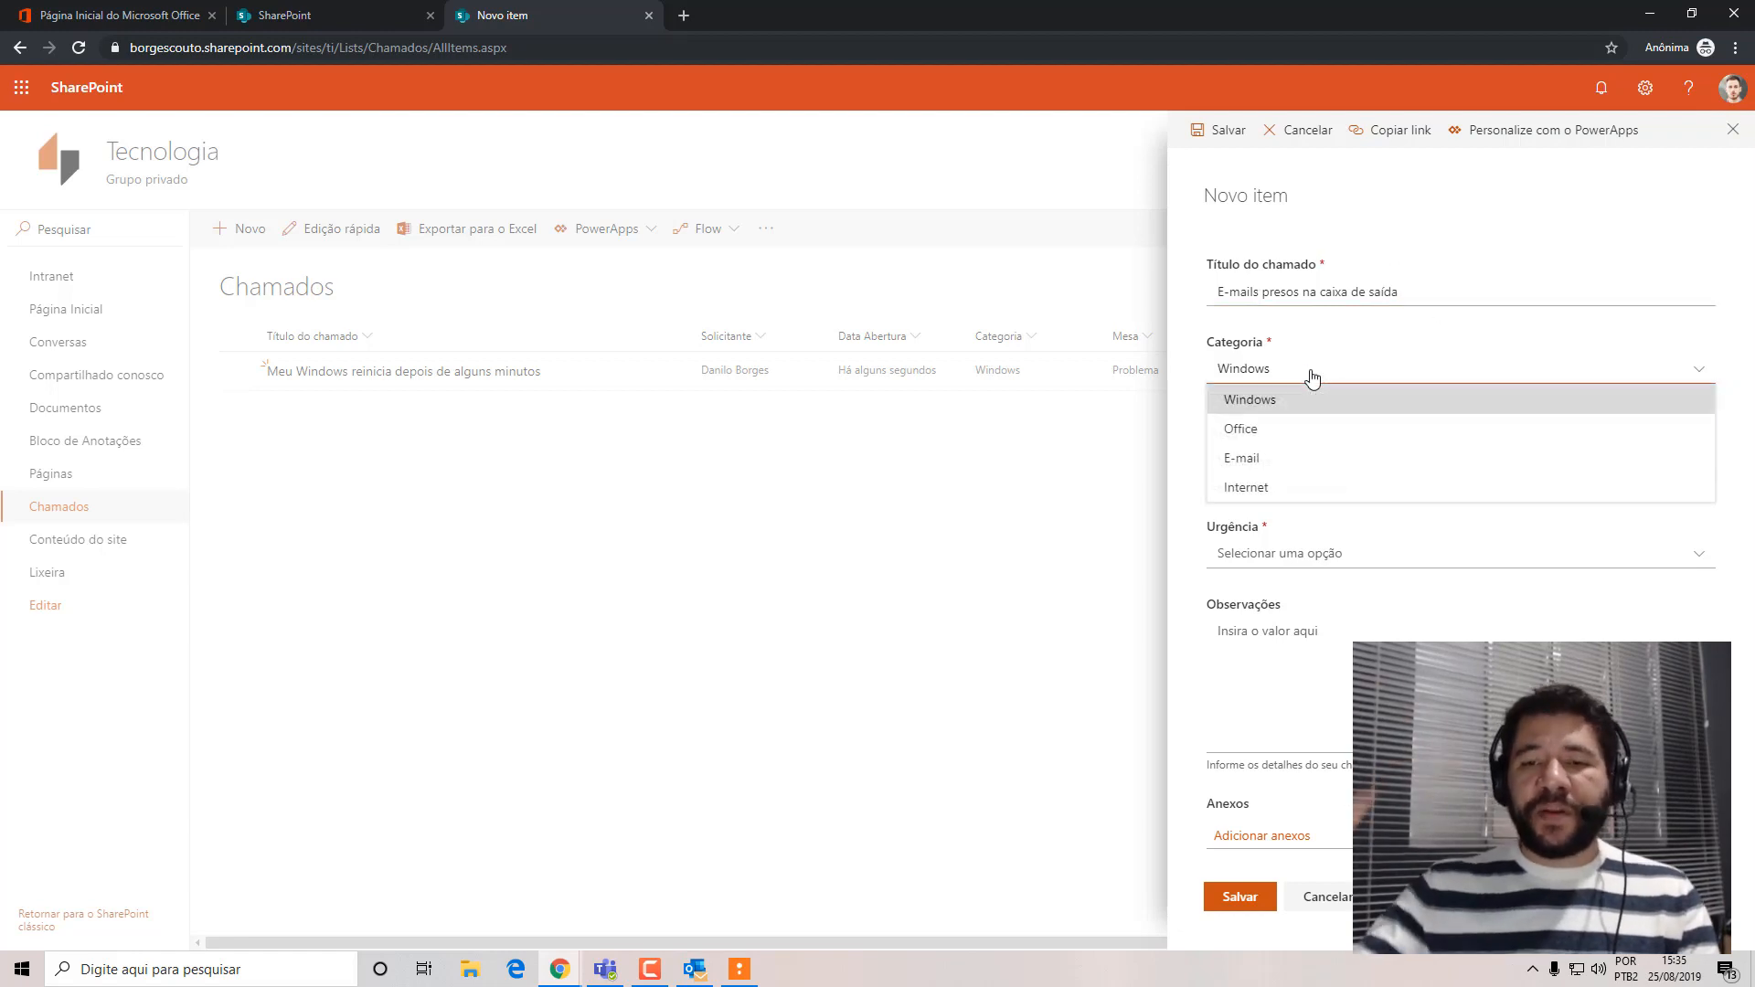
{"action": "left_click", "coordinate": [1260, 458]}
{"action": "left_click", "coordinate": [1265, 465]}
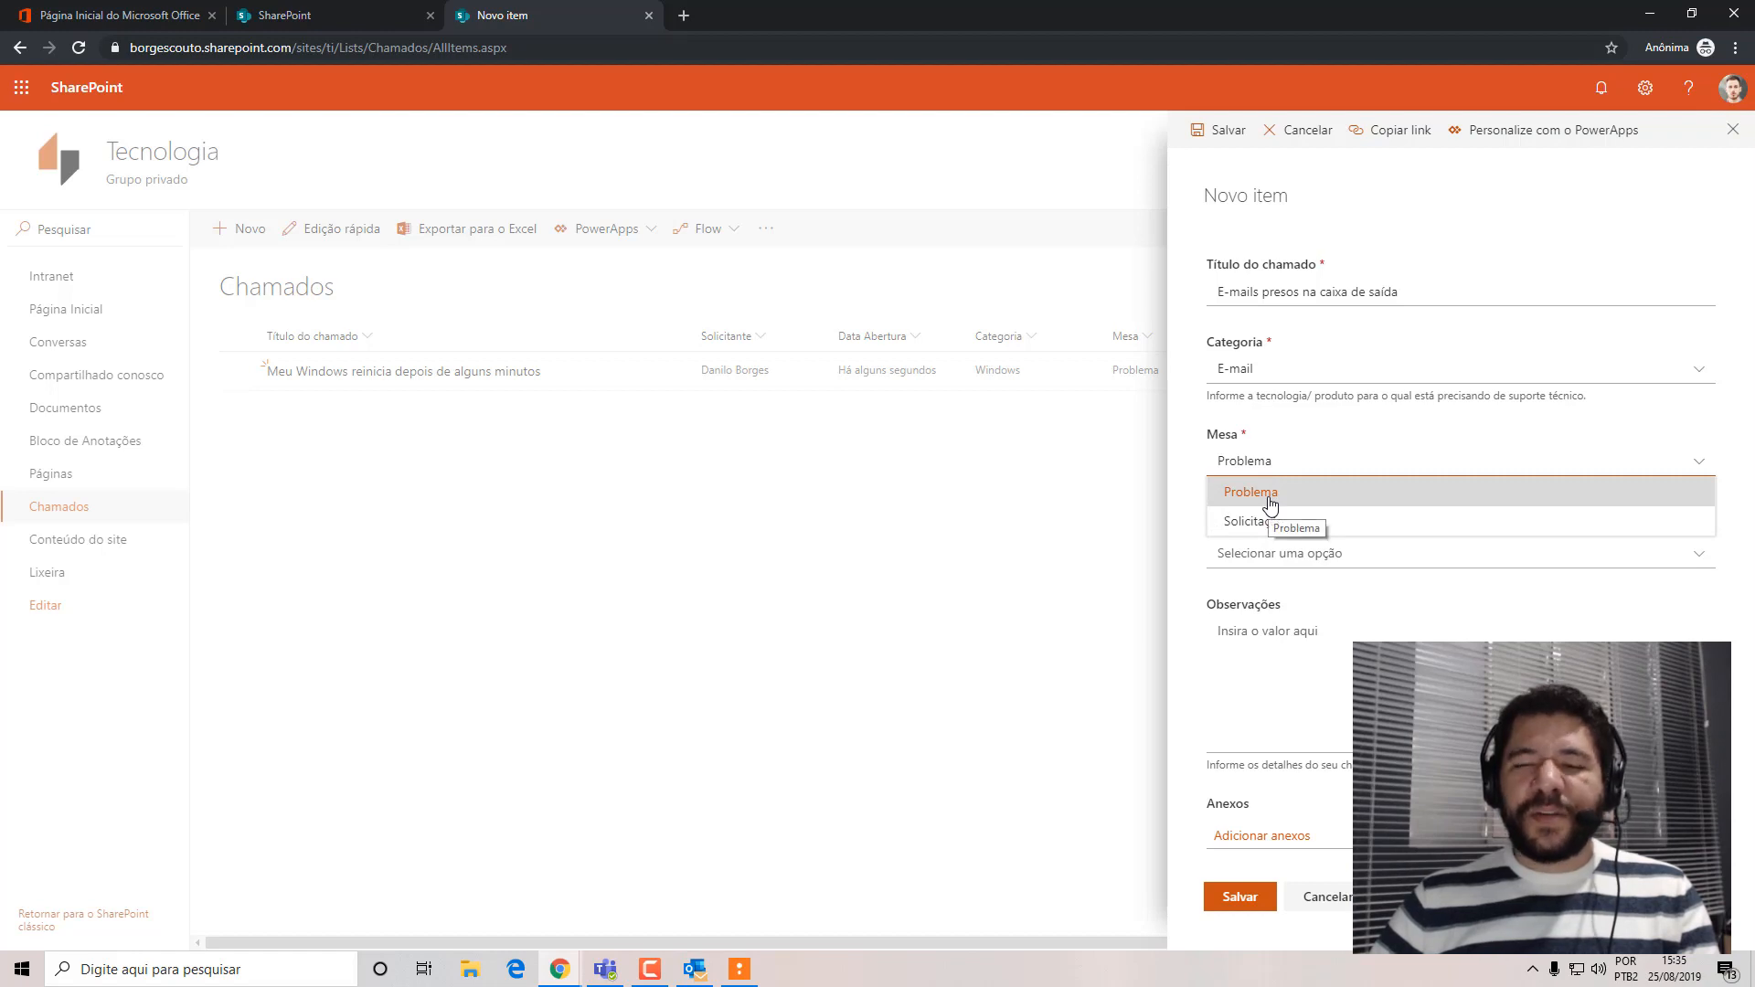
{"action": "left_click", "coordinate": [1270, 503]}
{"action": "left_click", "coordinate": [1239, 555]}
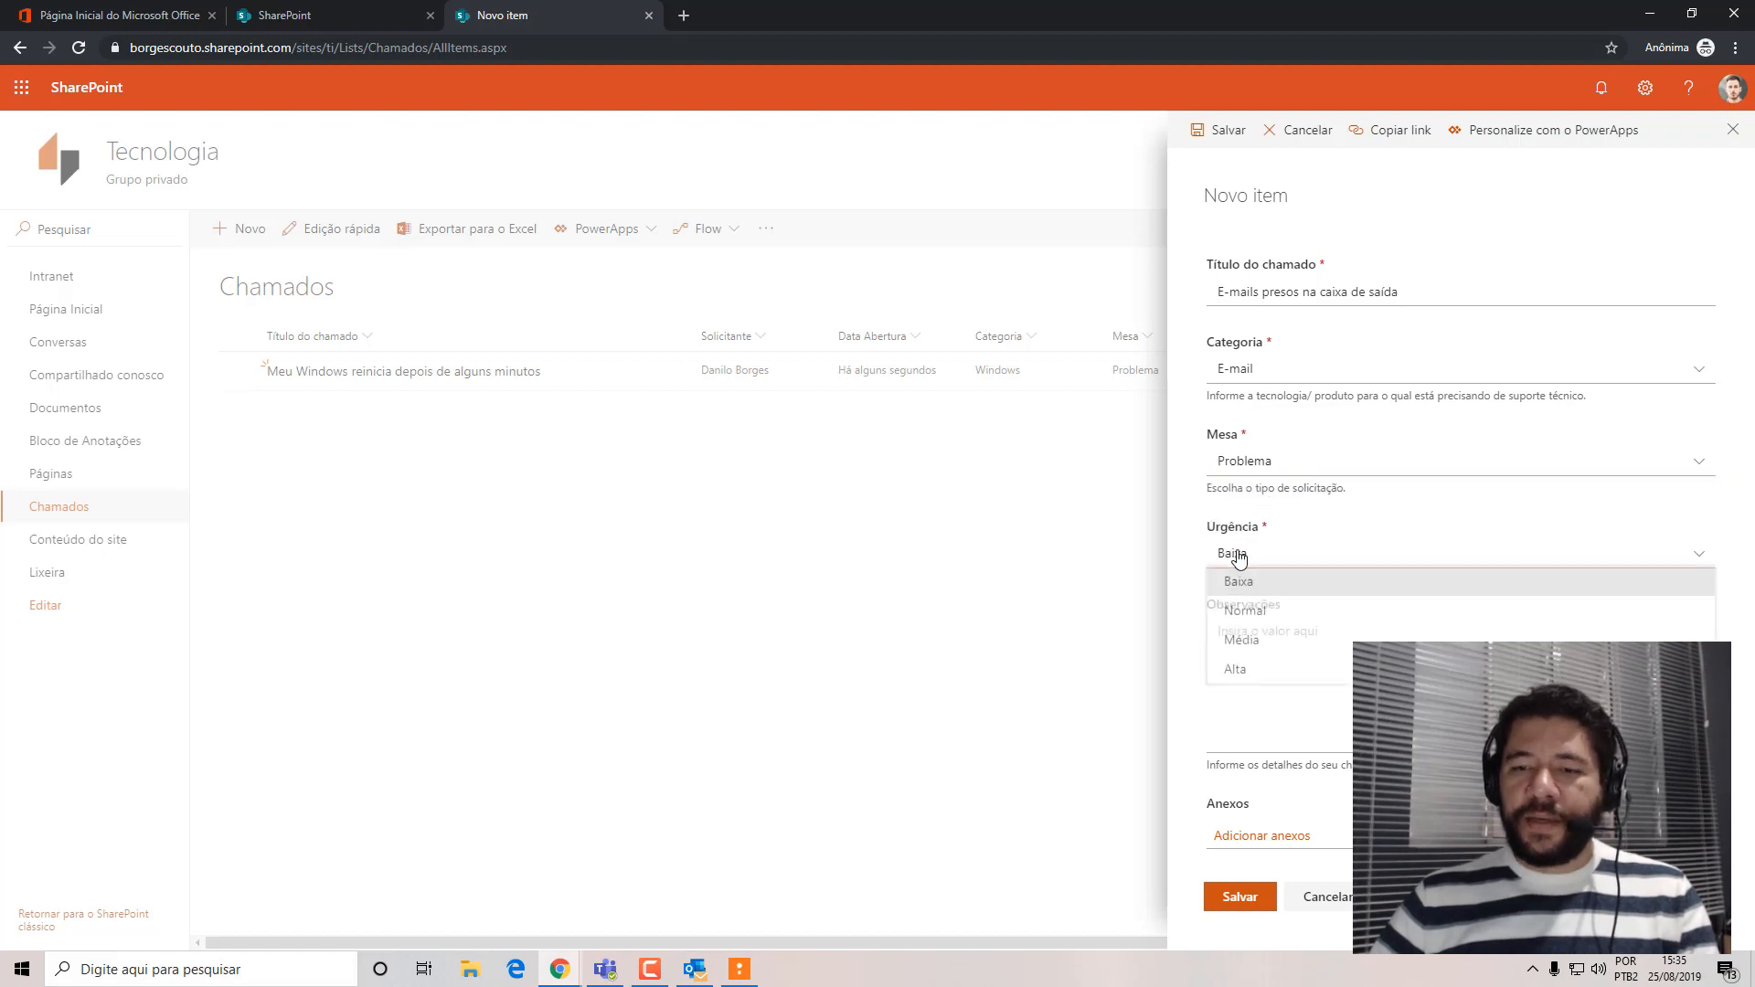
{"action": "left_click", "coordinate": [1276, 645]}
{"action": "left_click", "coordinate": [1472, 637]}
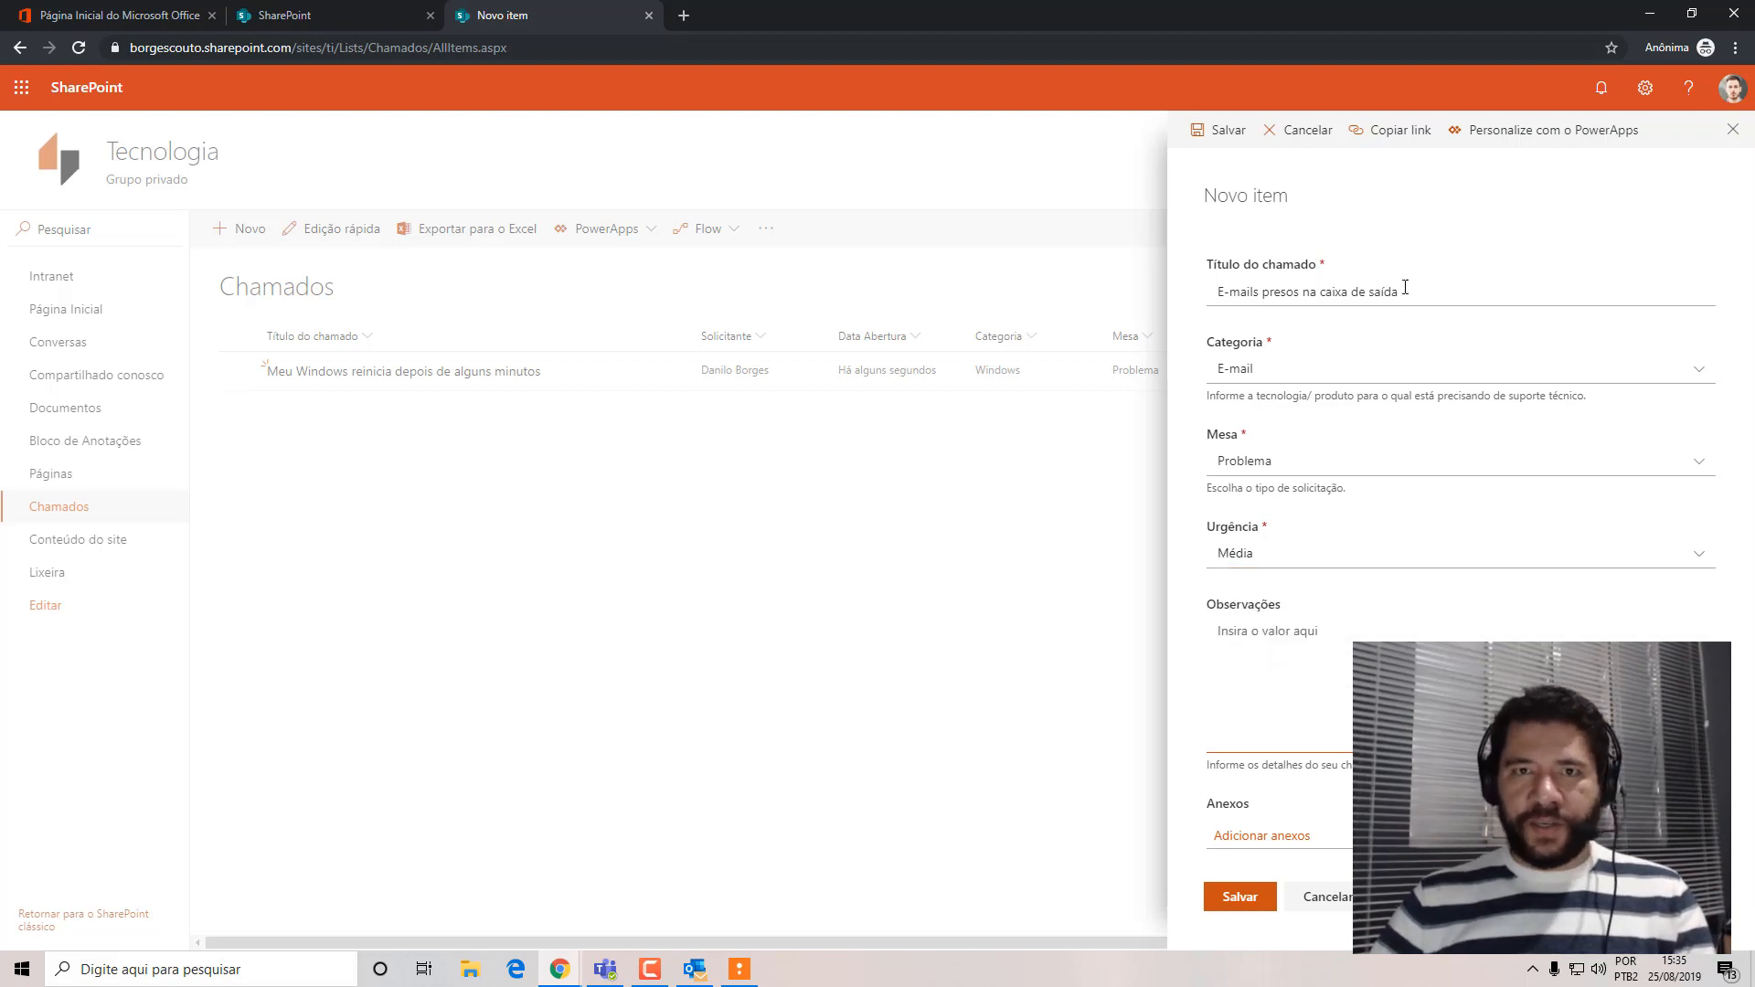
{"action": "left_click", "coordinate": [1240, 897]}
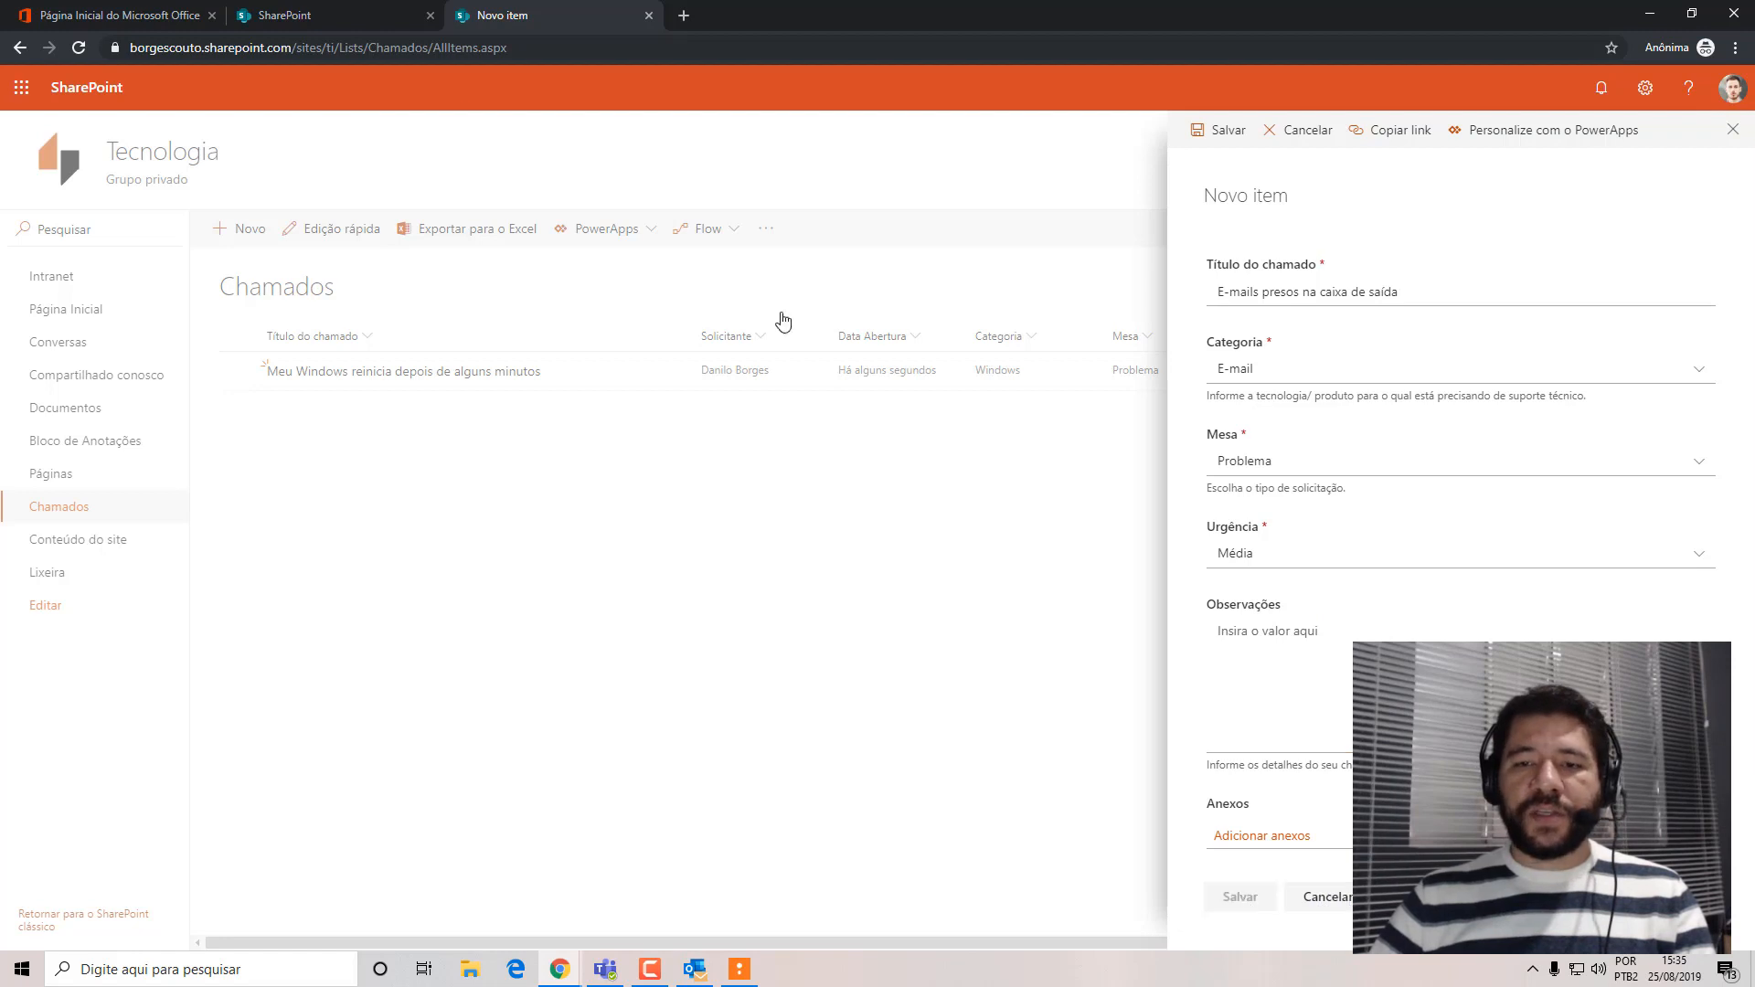
Start another new item in the Chamados list with the title "Mudança de tema do Windows".
{"action": "left_click", "coordinate": [224, 230]}
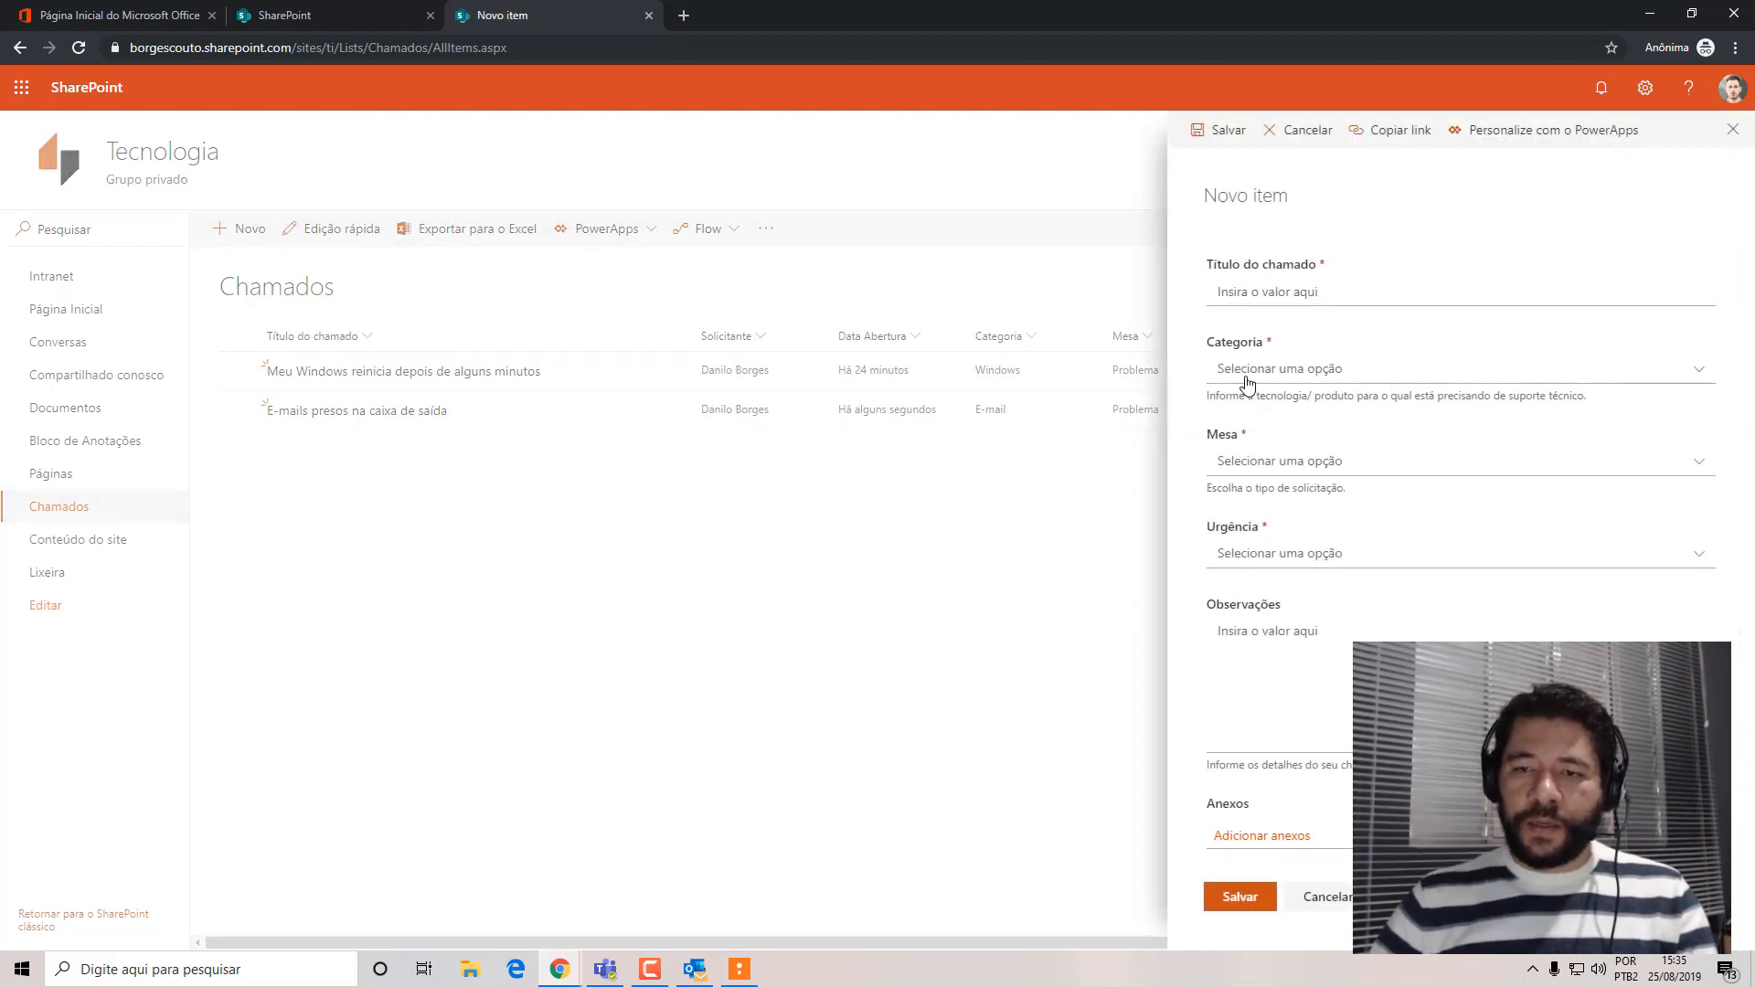
{"action": "left_click", "coordinate": [1263, 290]}
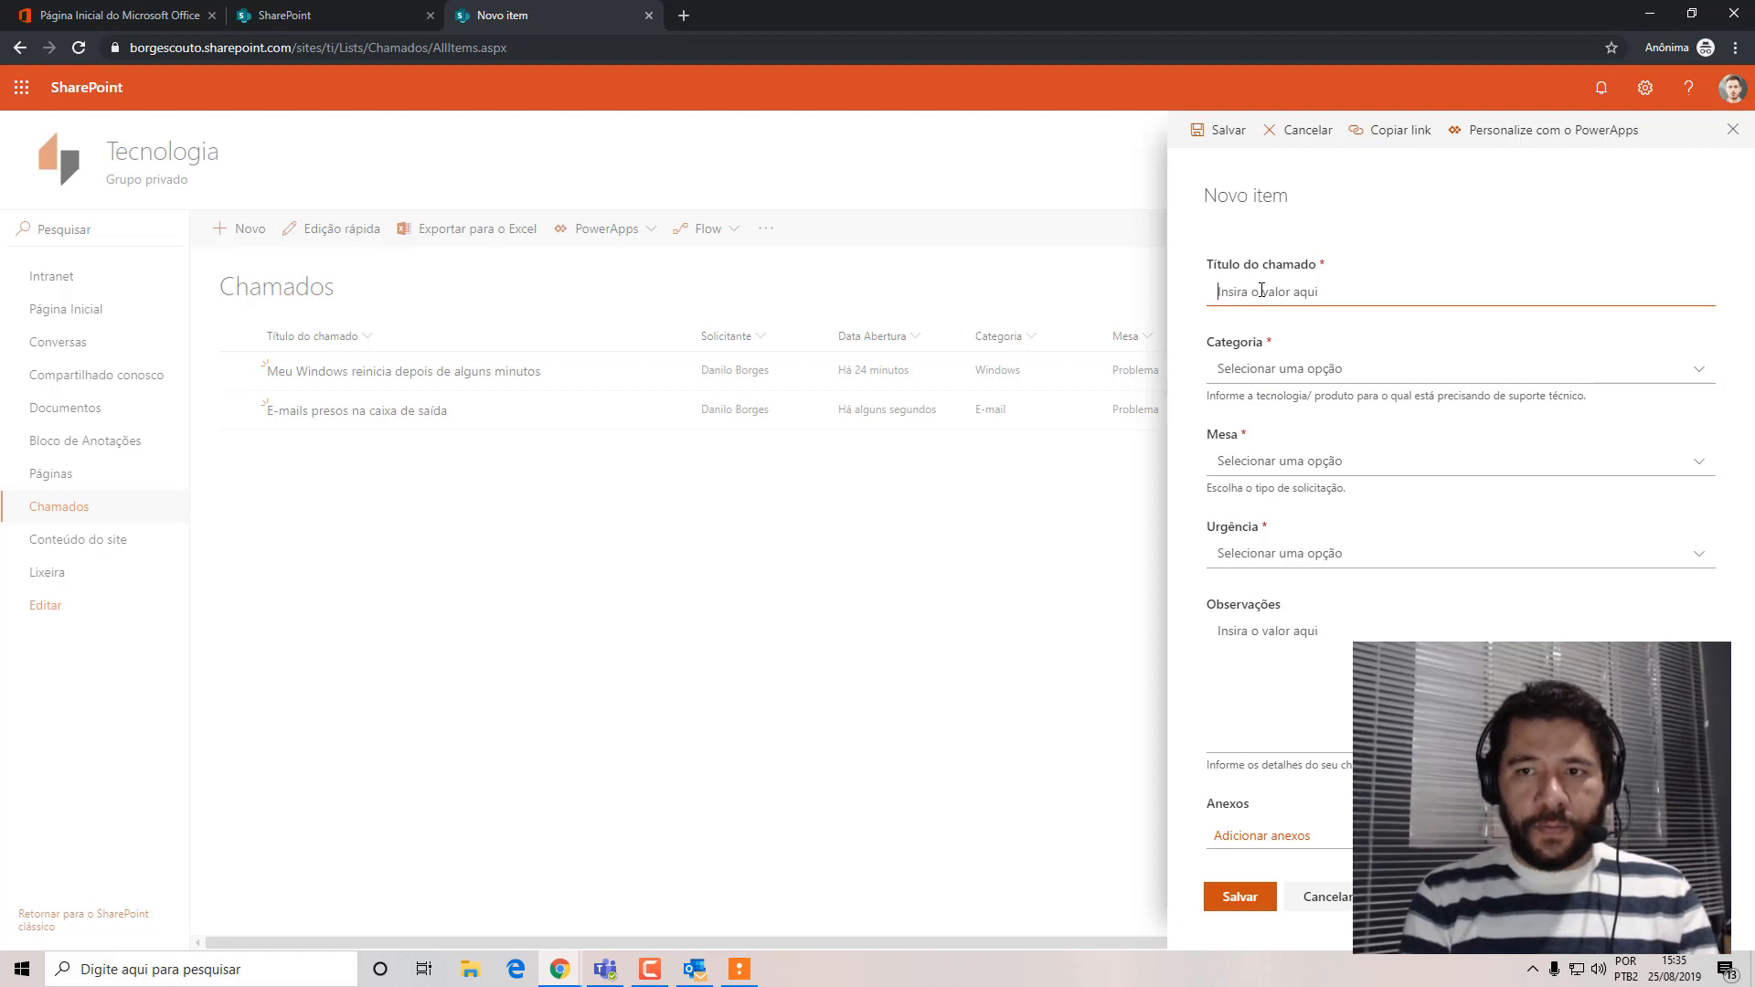
{"action": "type", "text": "Mudança"}
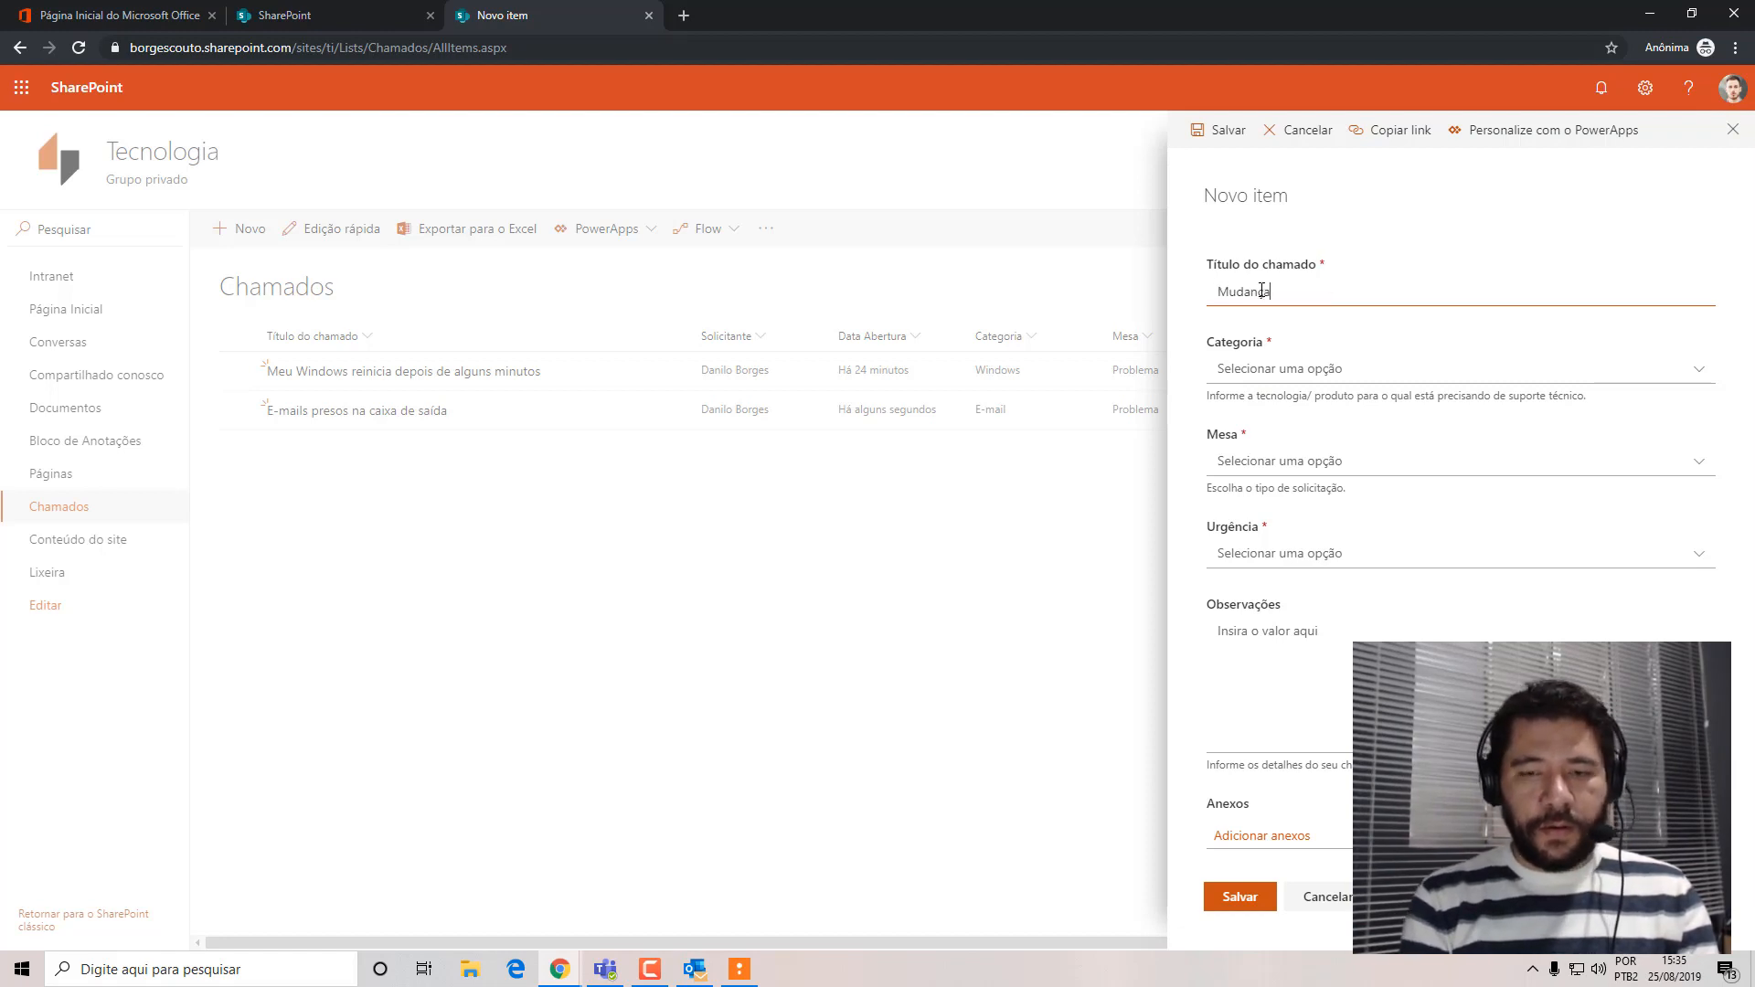
{"action": "type", "text": " de t"}
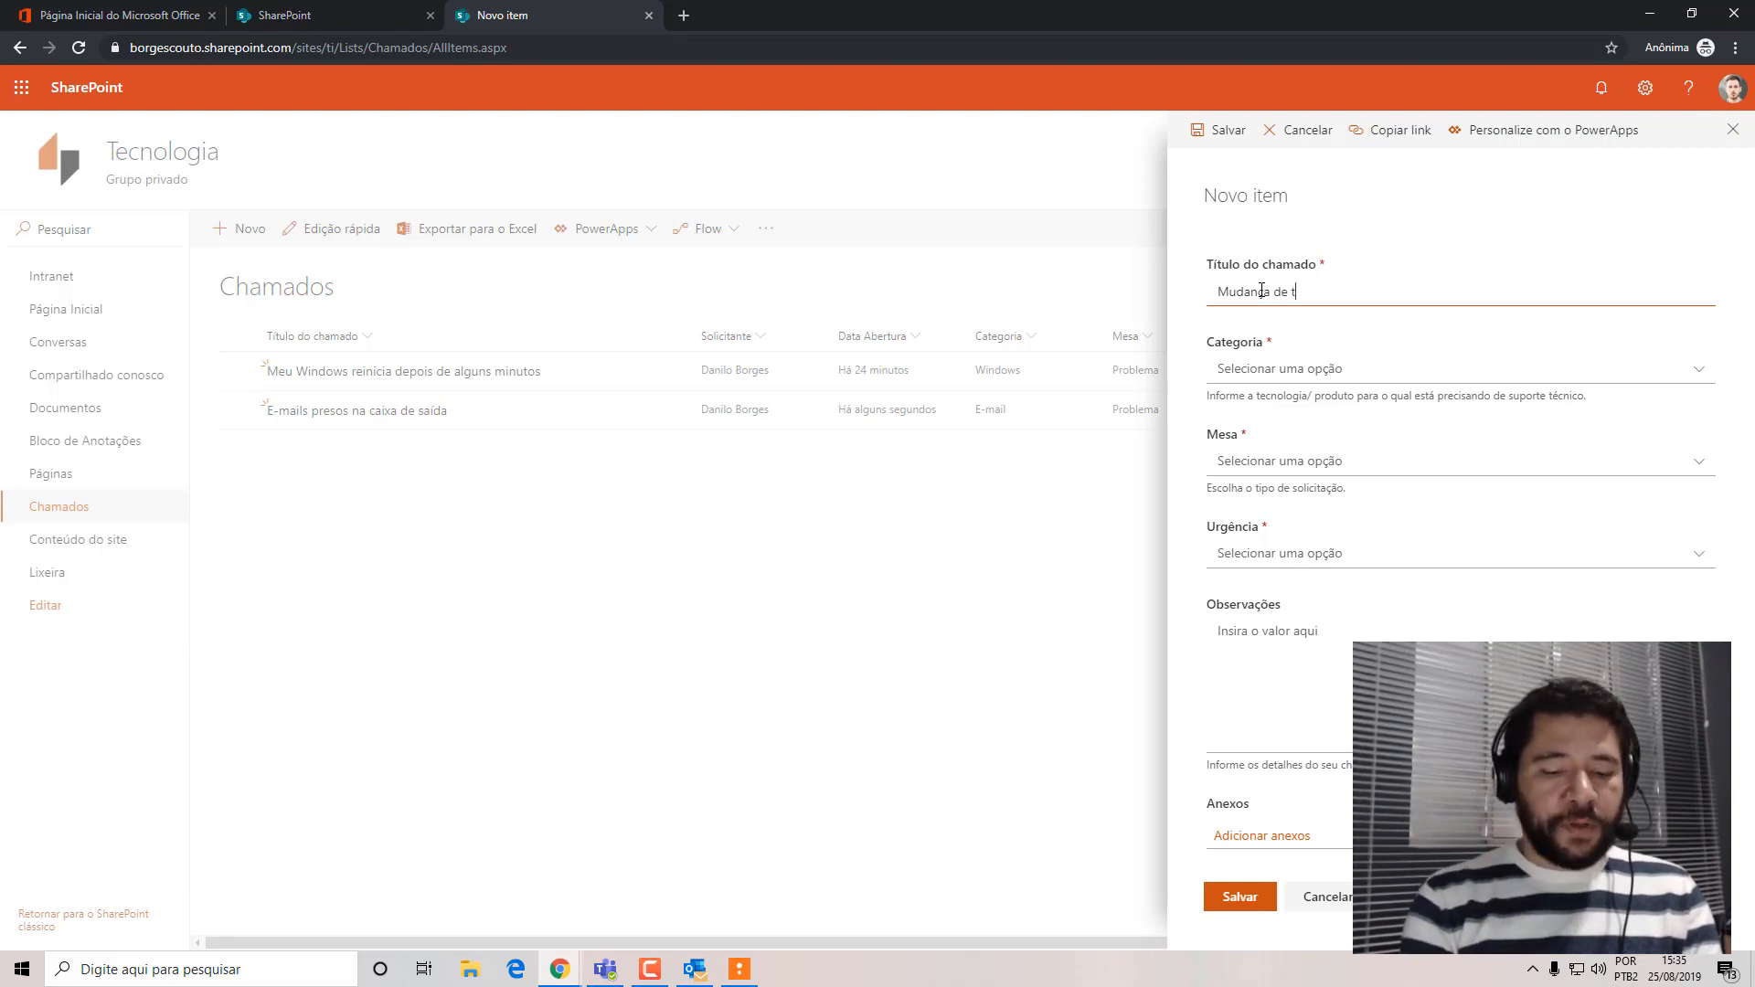
{"action": "type", "text": "ema do Wind"}
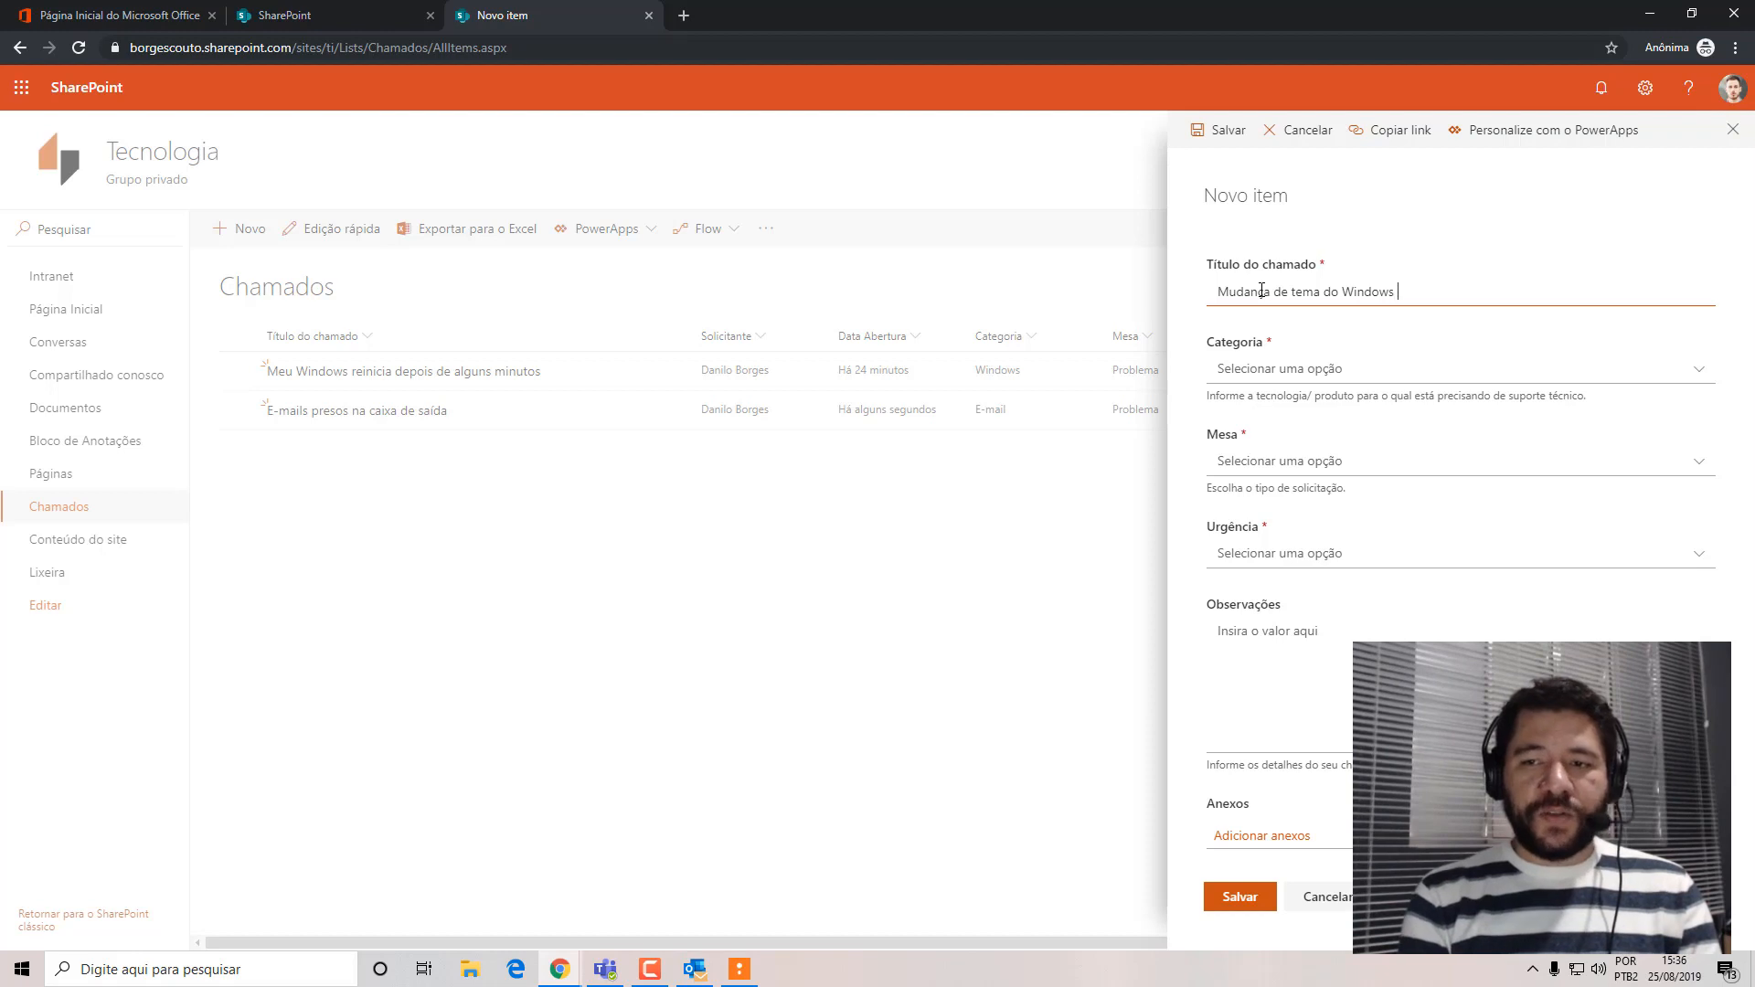
{"action": "type", "text": "ows"}
{"action": "key", "text": "BackSpace"}
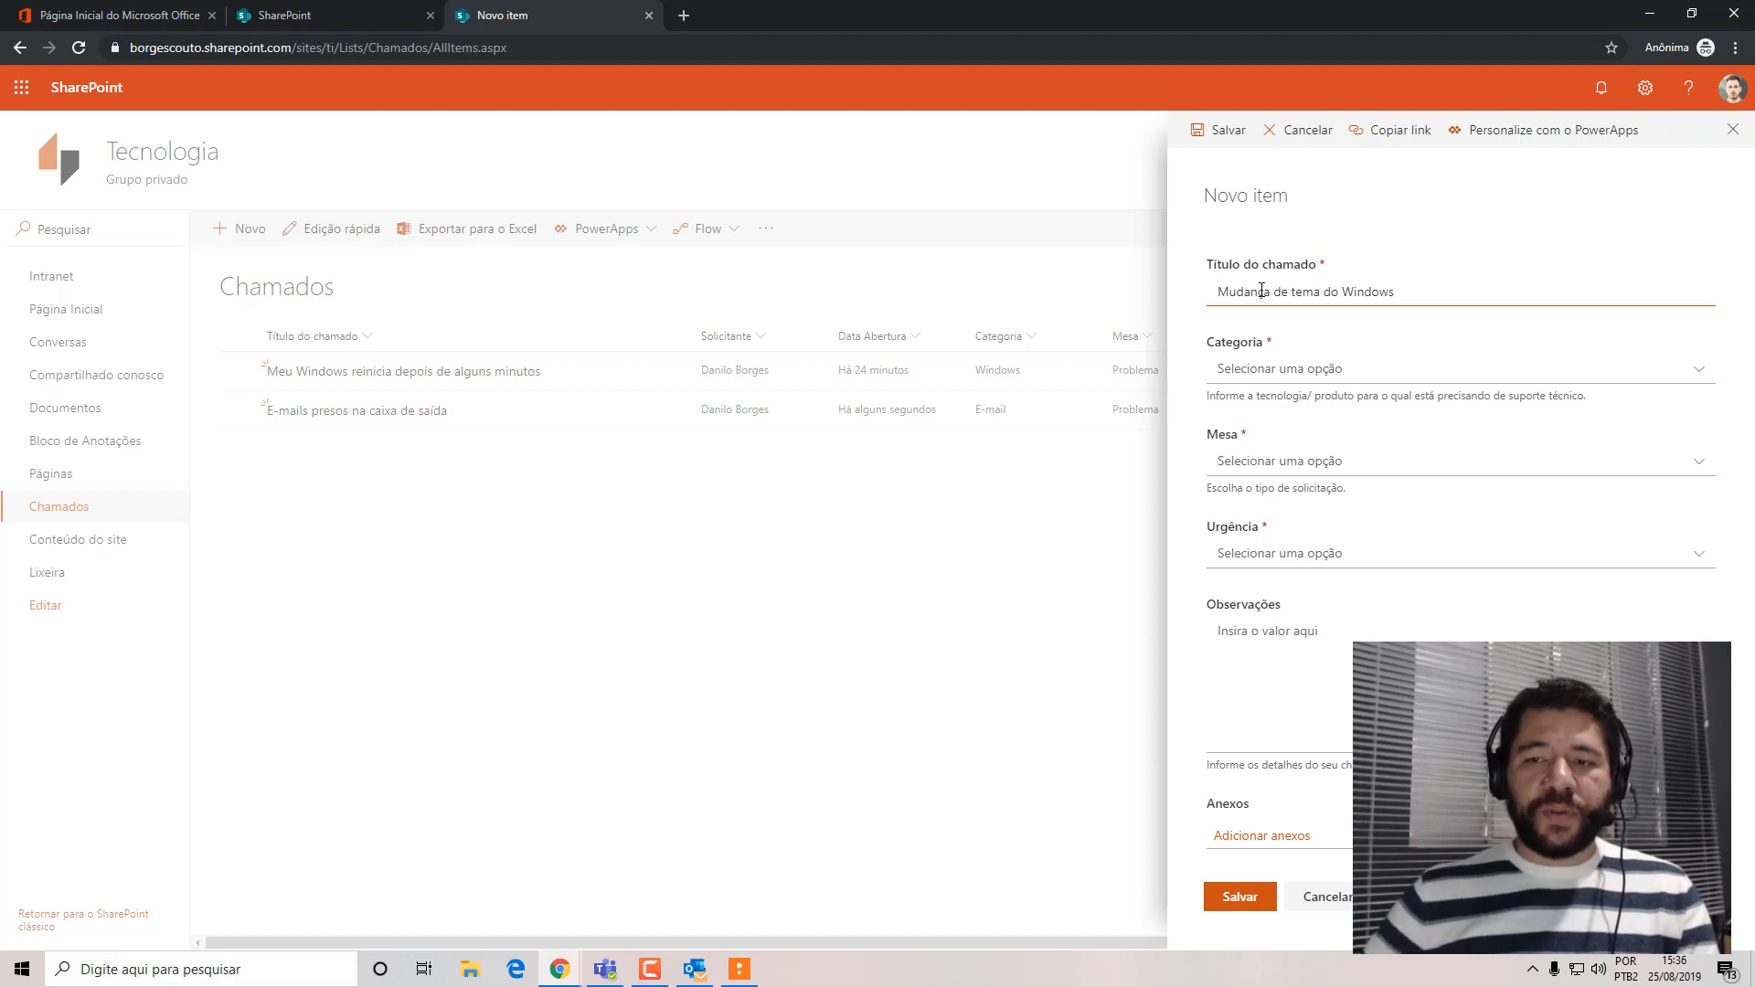
Set the Windows theme ticket's Categoria to Windows, Mesa to Solicitação and Urgência to Baixa, and save it without observations.
{"action": "left_click", "coordinate": [1702, 375]}
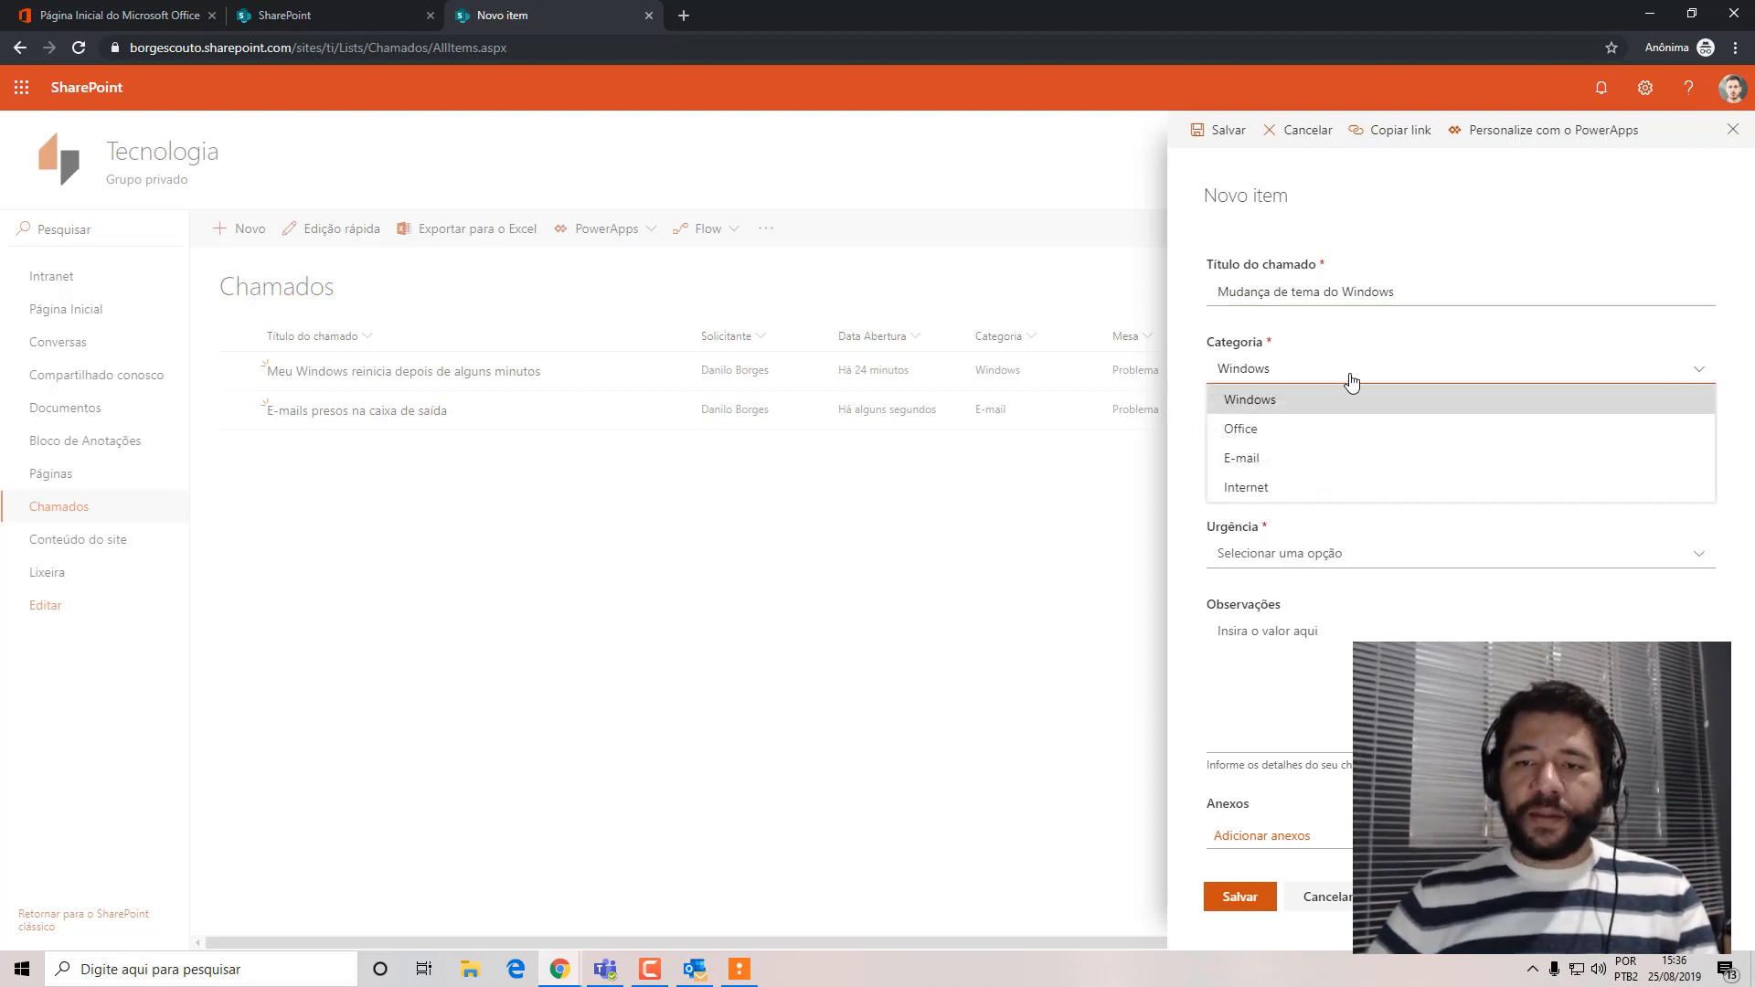
{"action": "left_click", "coordinate": [1292, 402]}
{"action": "left_click", "coordinate": [1298, 462]}
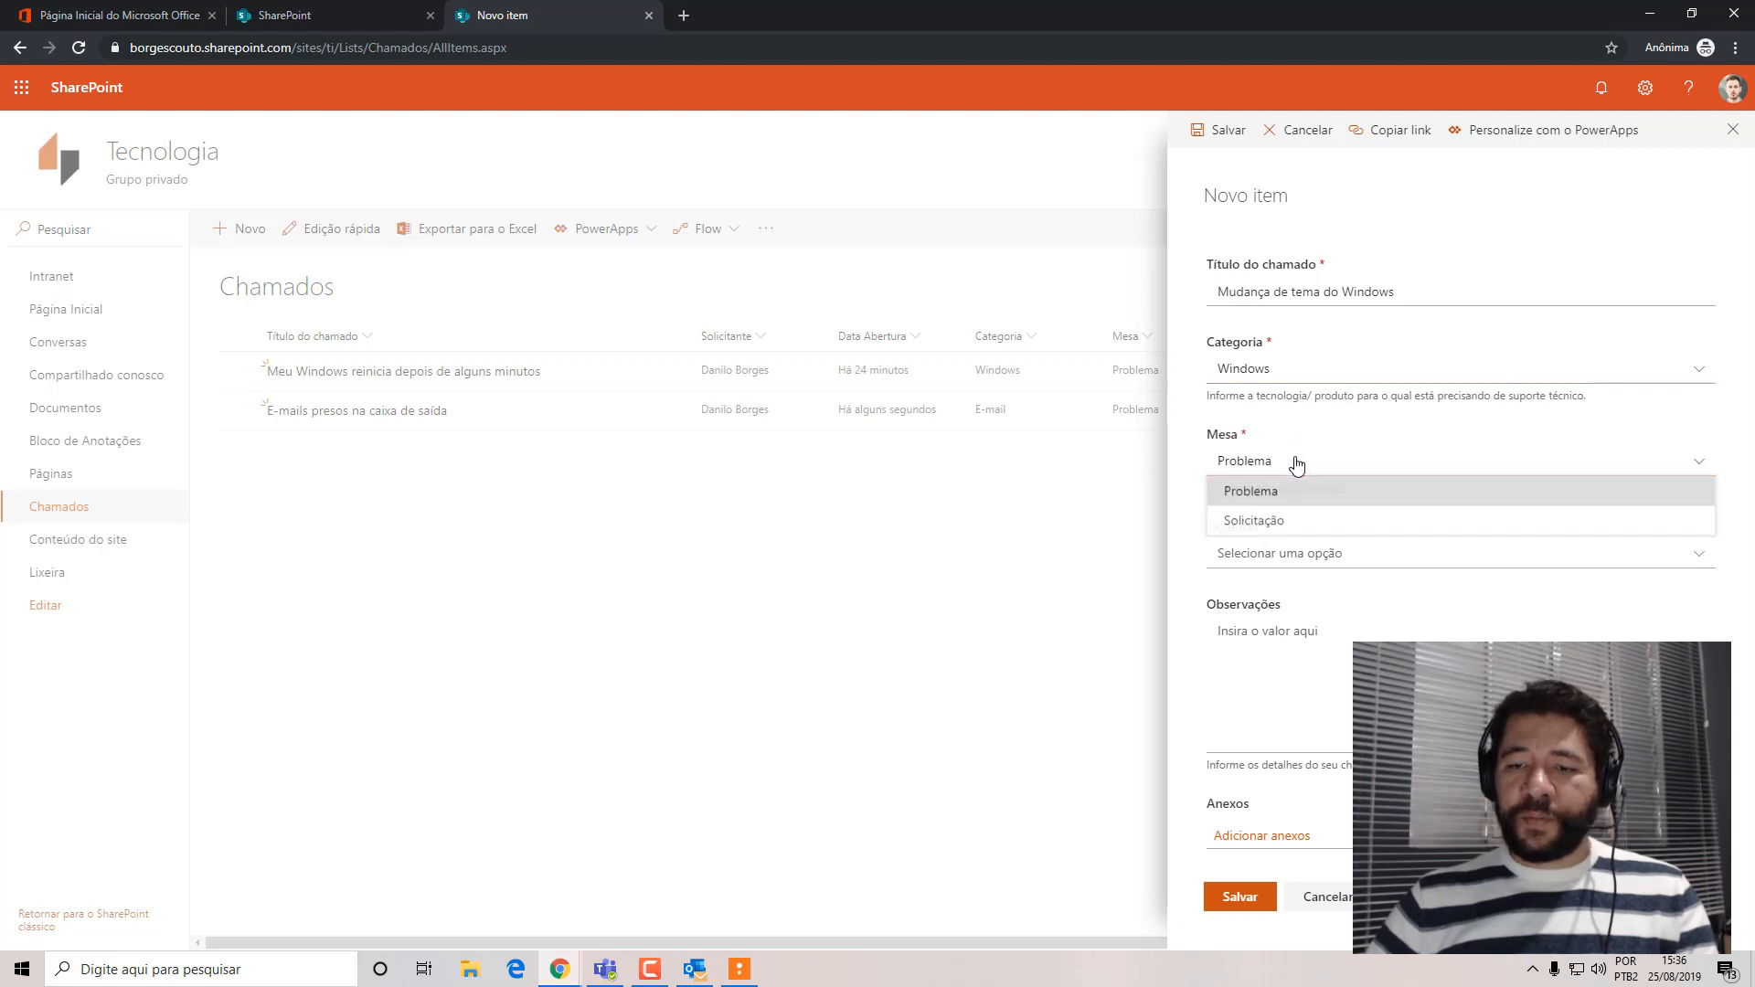
{"action": "left_click", "coordinate": [1278, 520]}
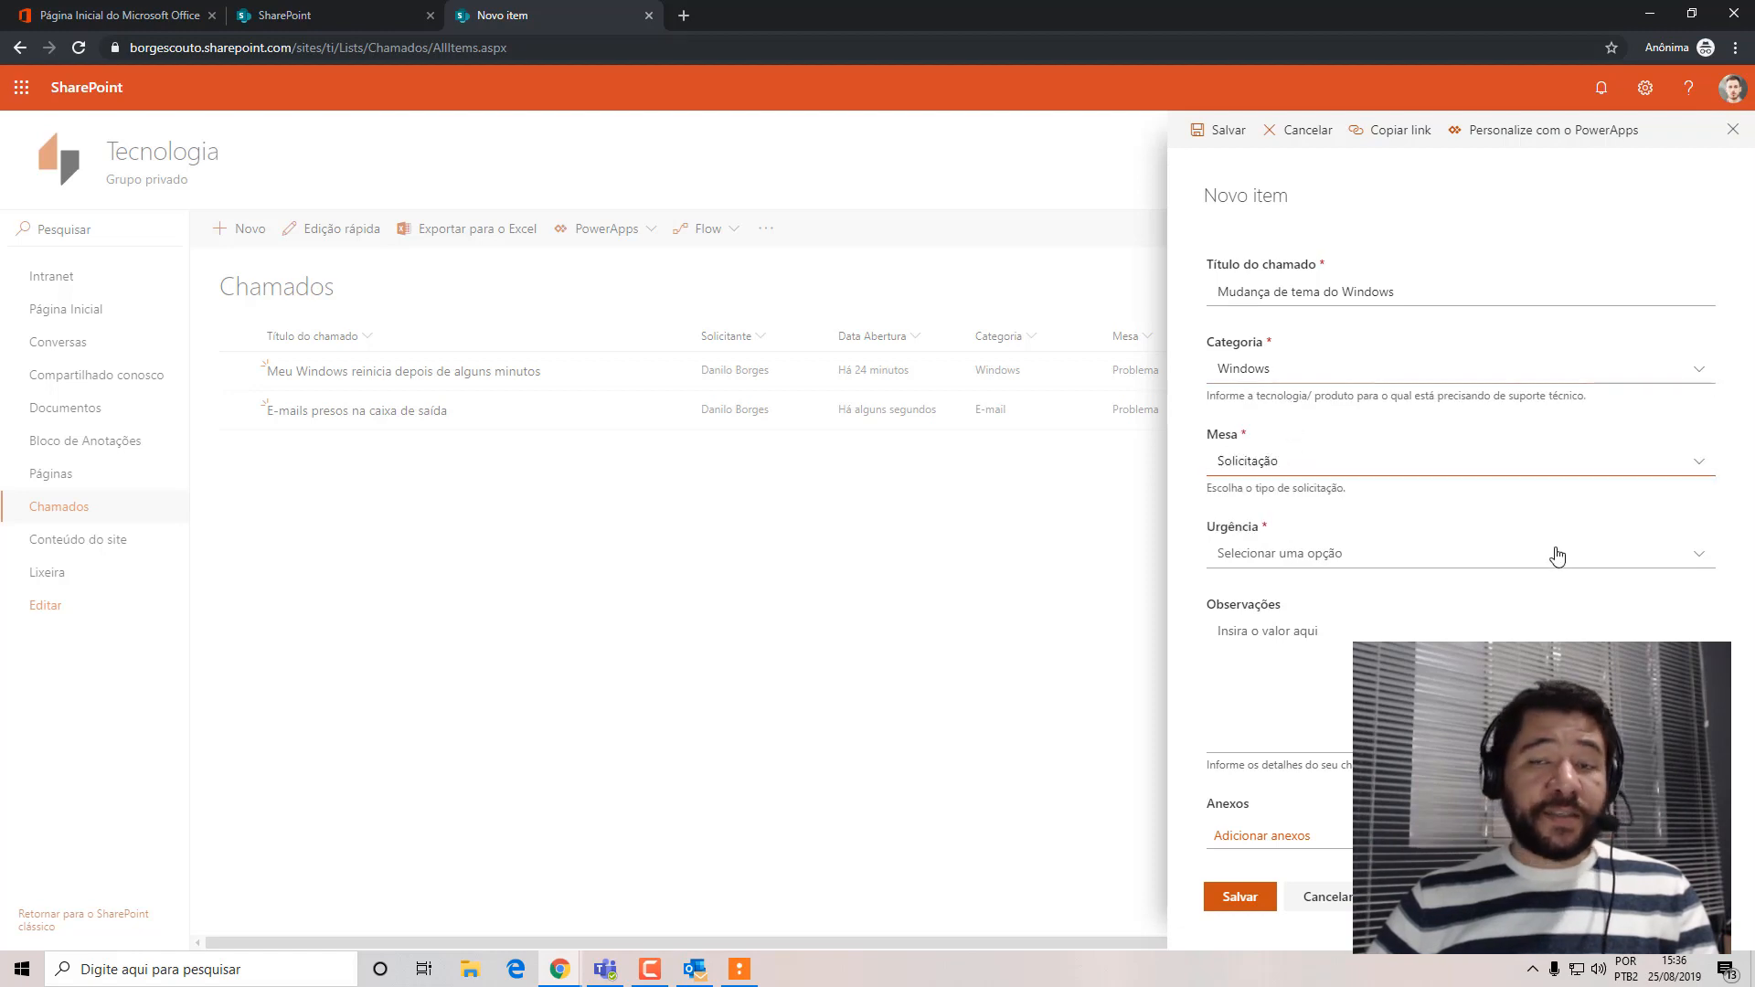
{"action": "left_click", "coordinate": [1373, 554]}
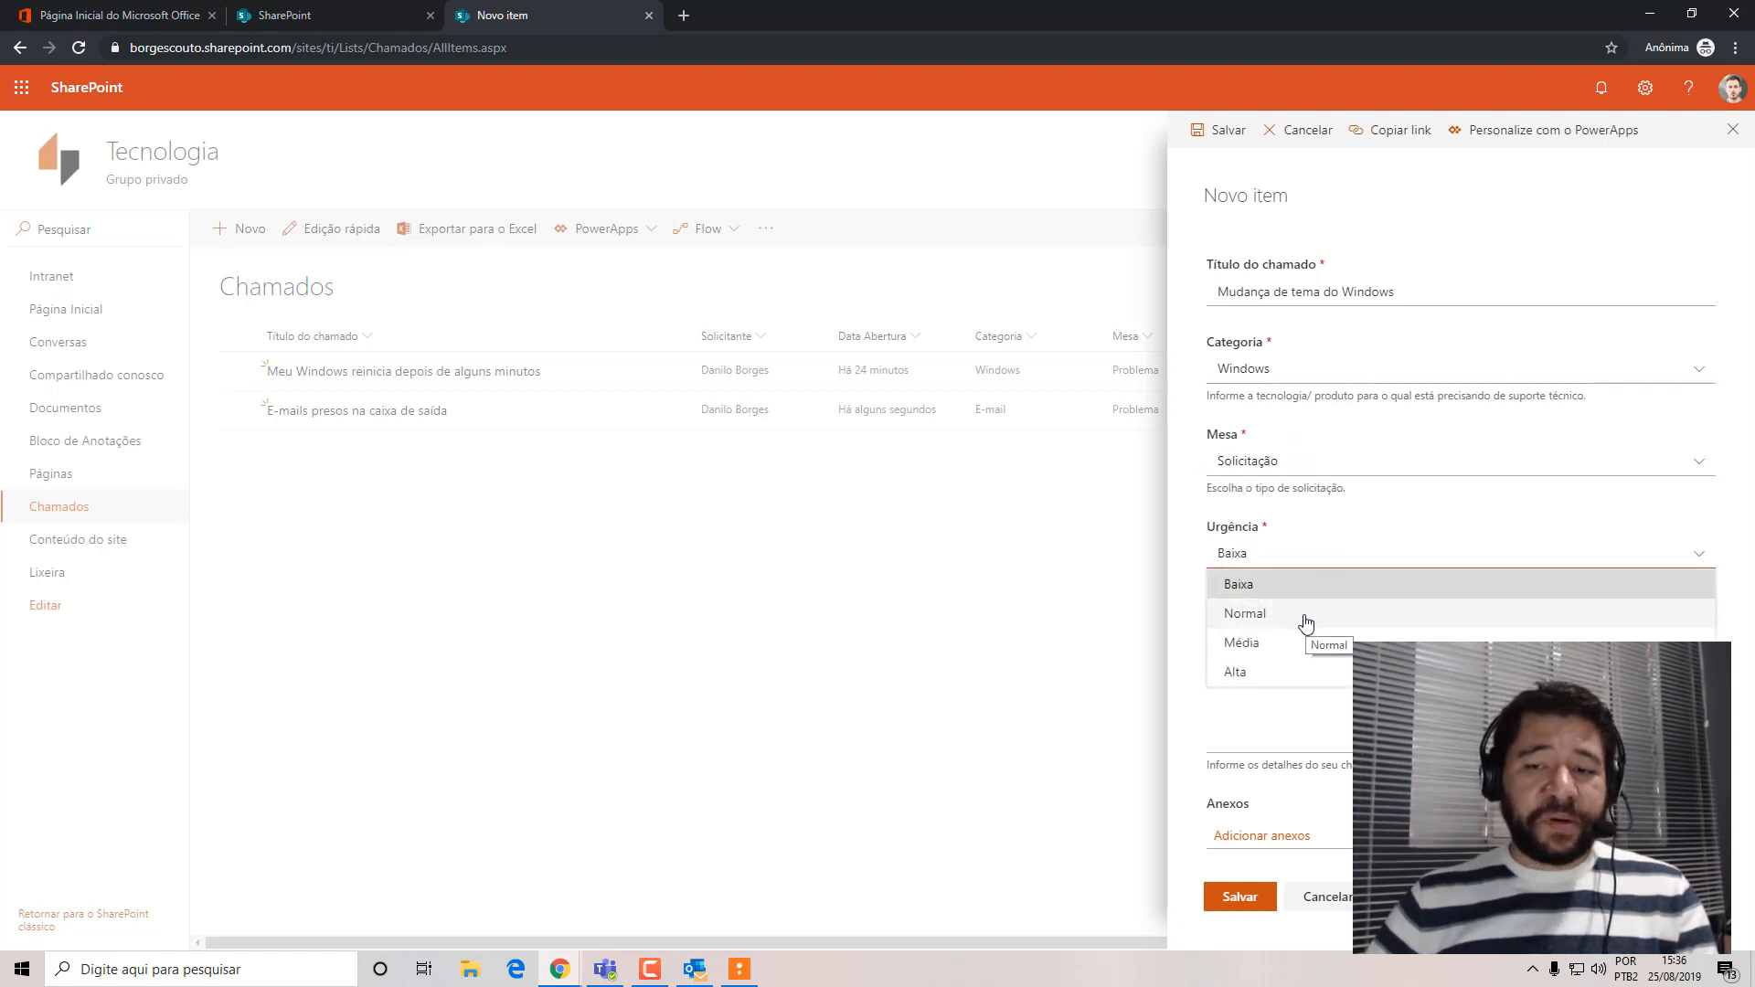
{"action": "left_click", "coordinate": [1318, 589]}
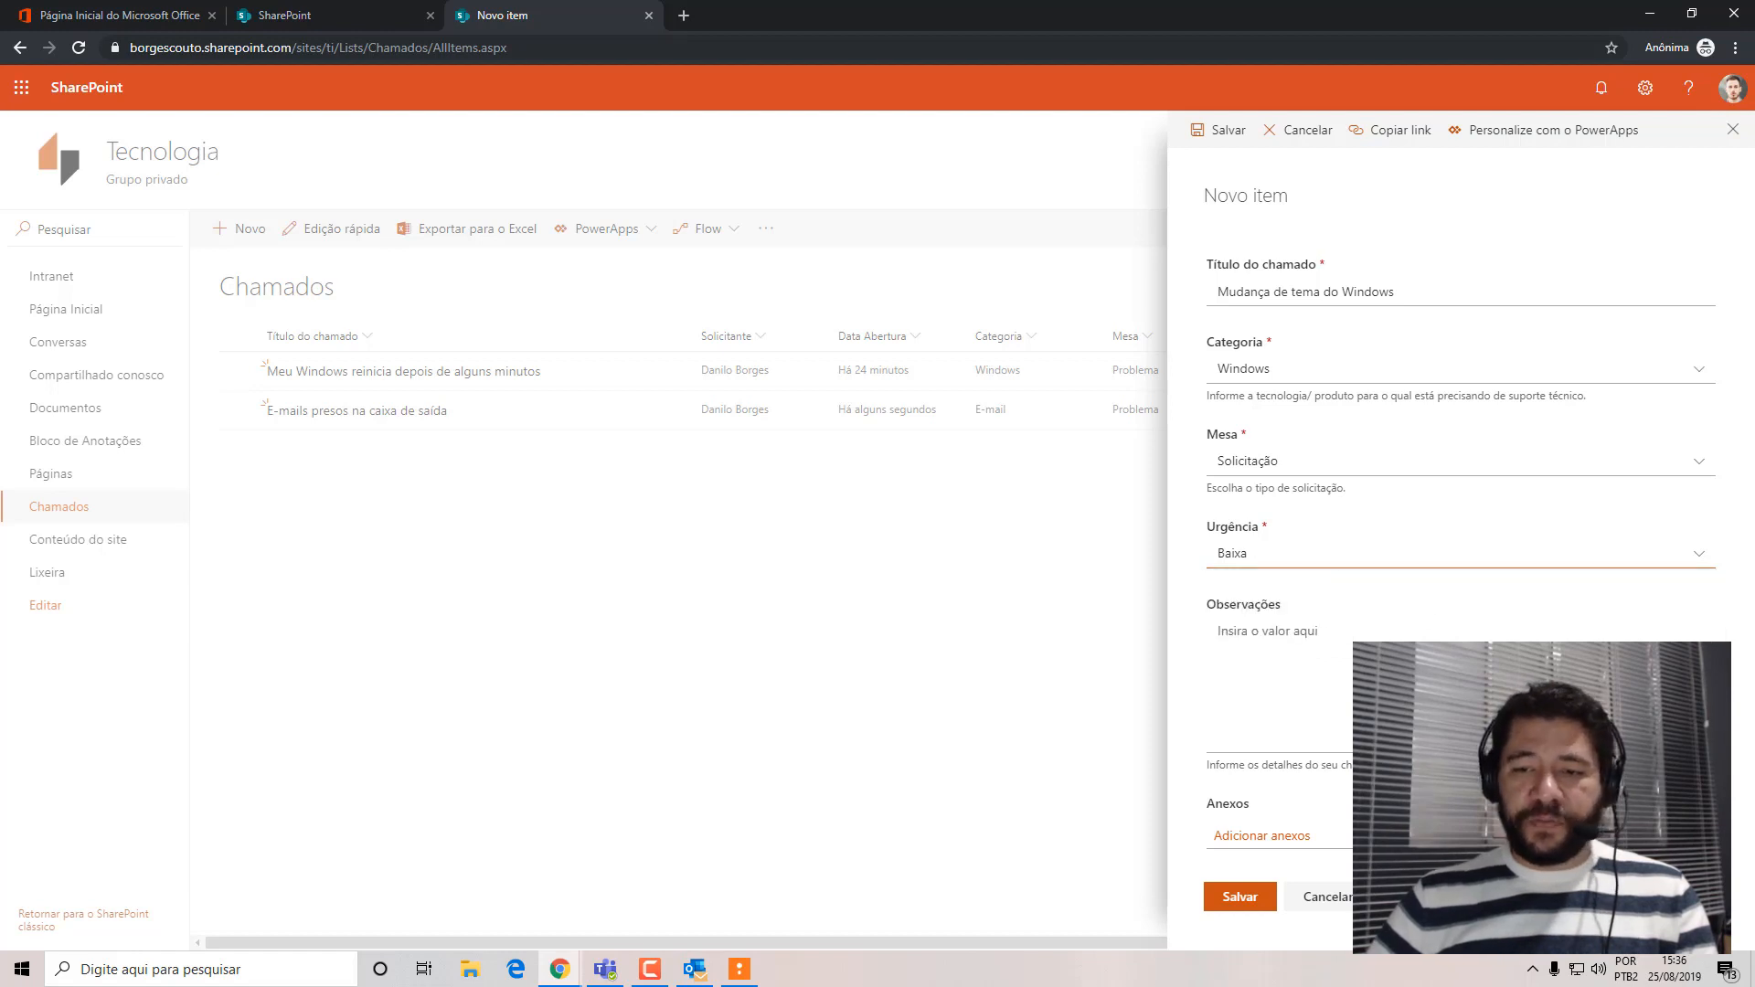
{"action": "left_click", "coordinate": [1289, 650]}
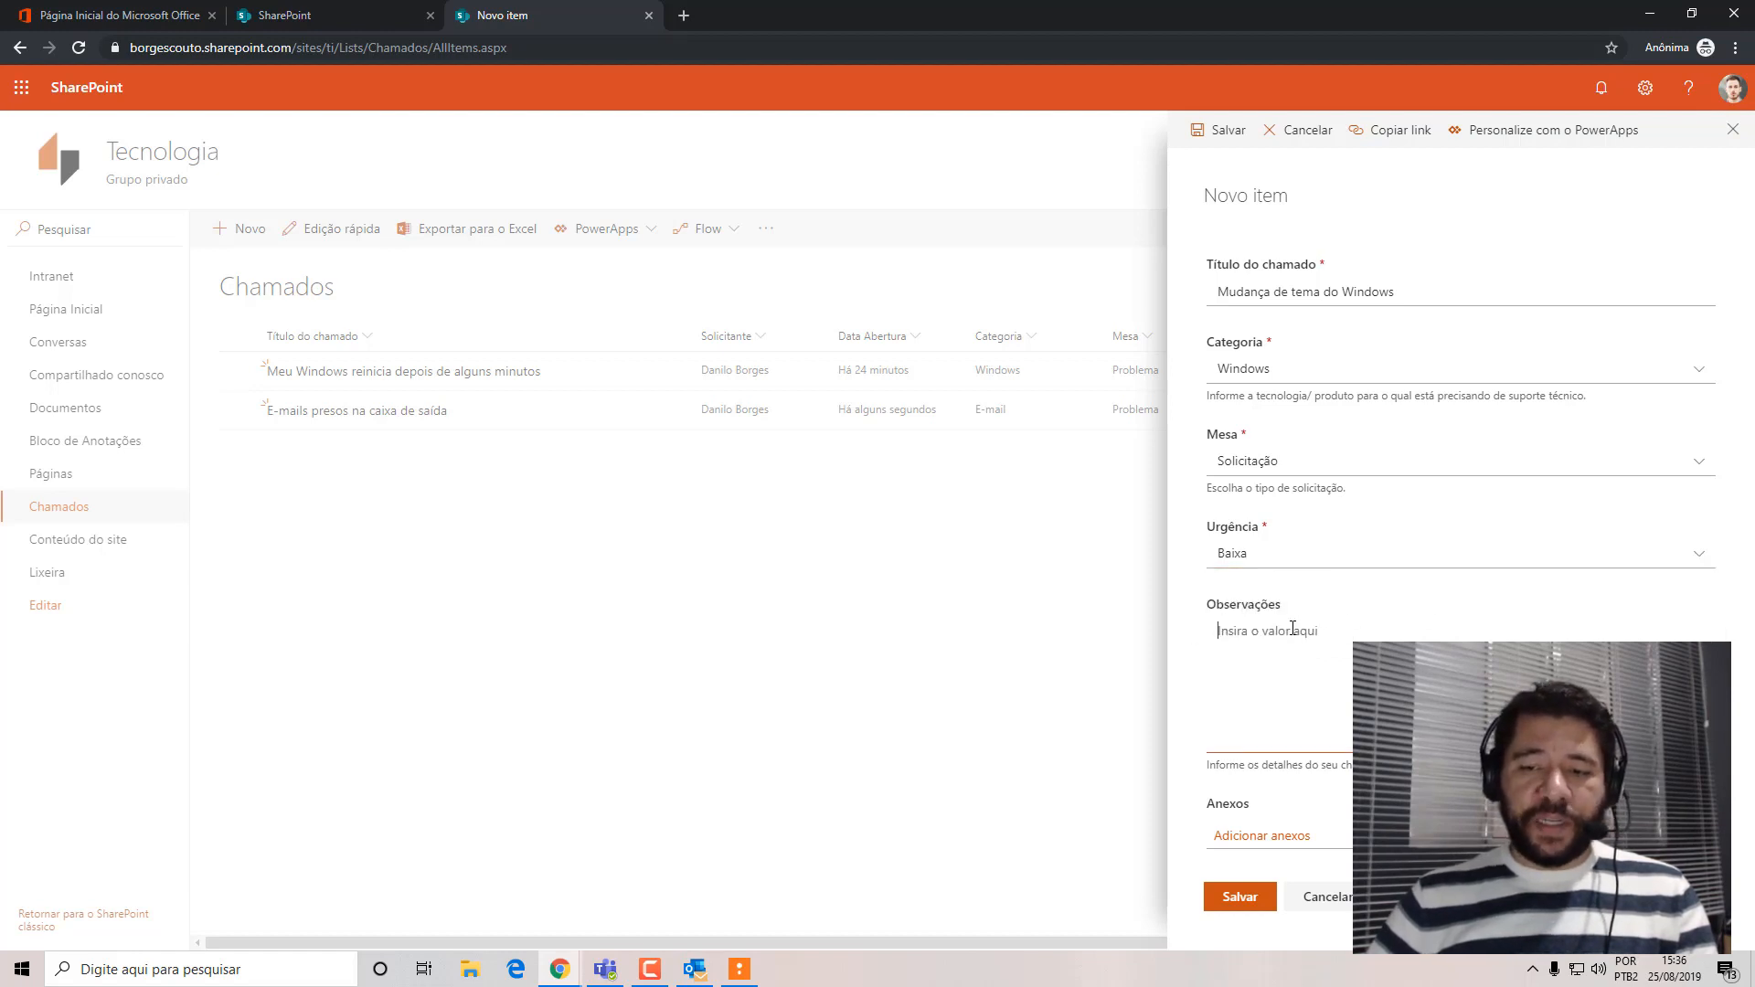
{"action": "left_click", "coordinate": [1233, 901]}
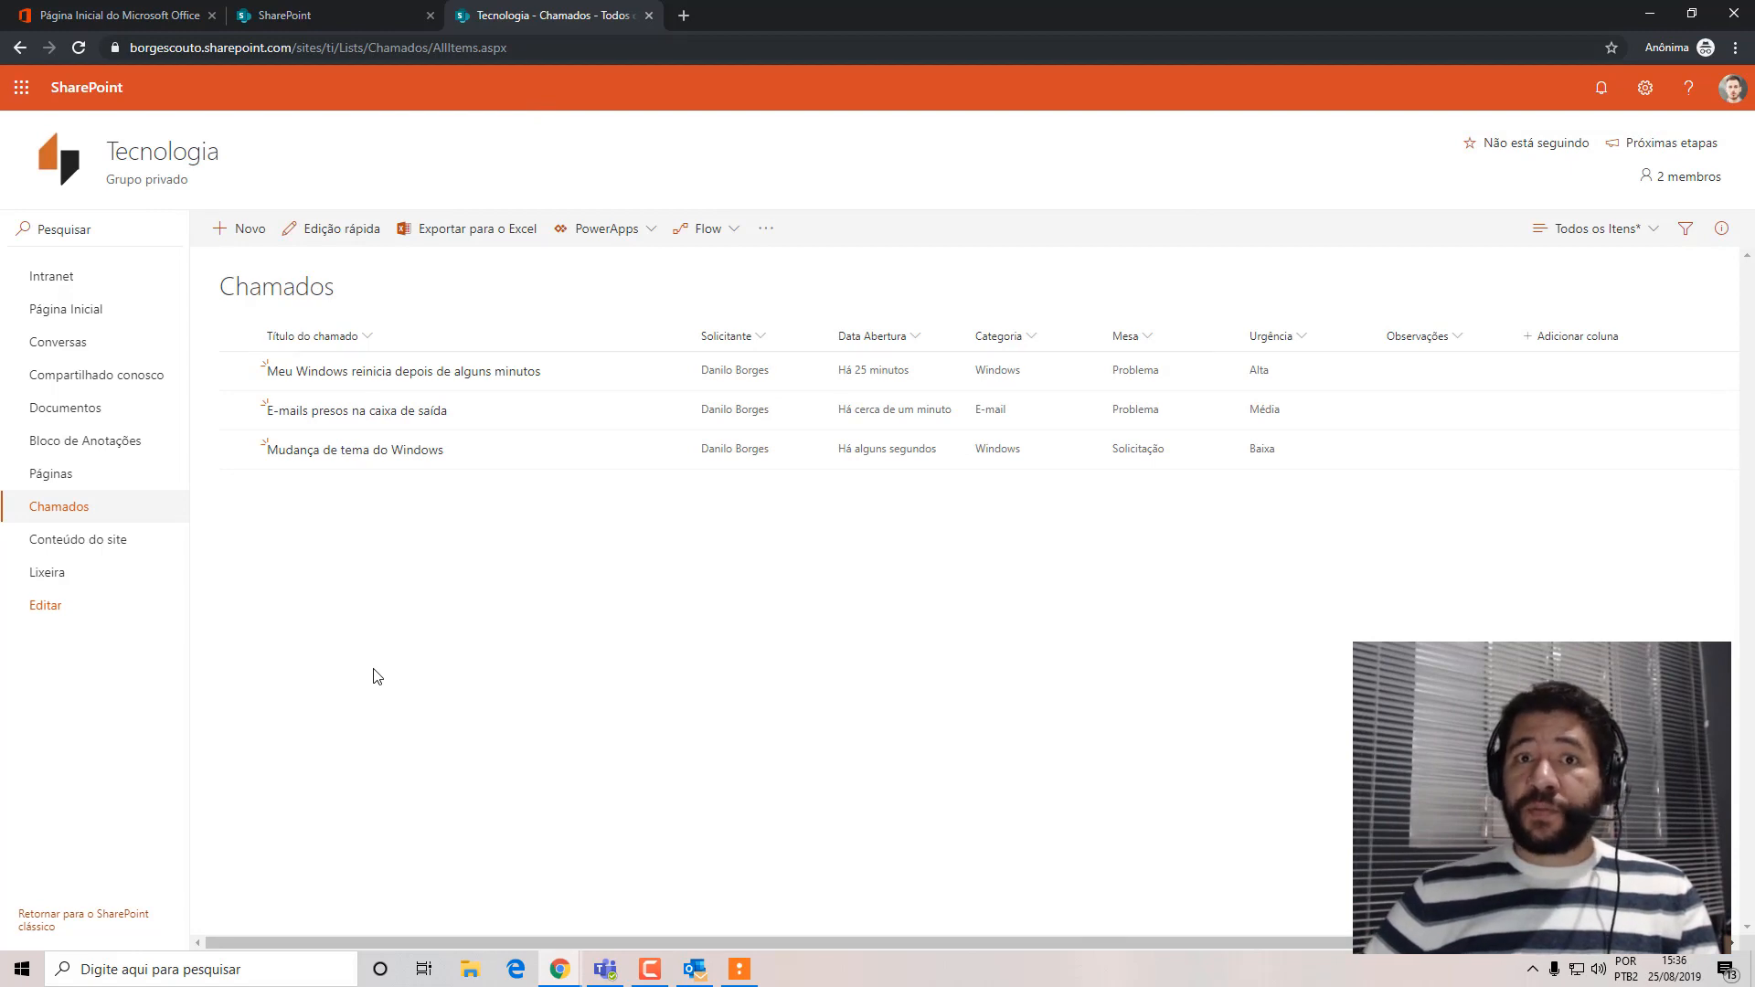
Start a third new item in the Chamados list with Categoria Office, Mesa Problema and Urgência Alta.
{"action": "left_click", "coordinate": [239, 230]}
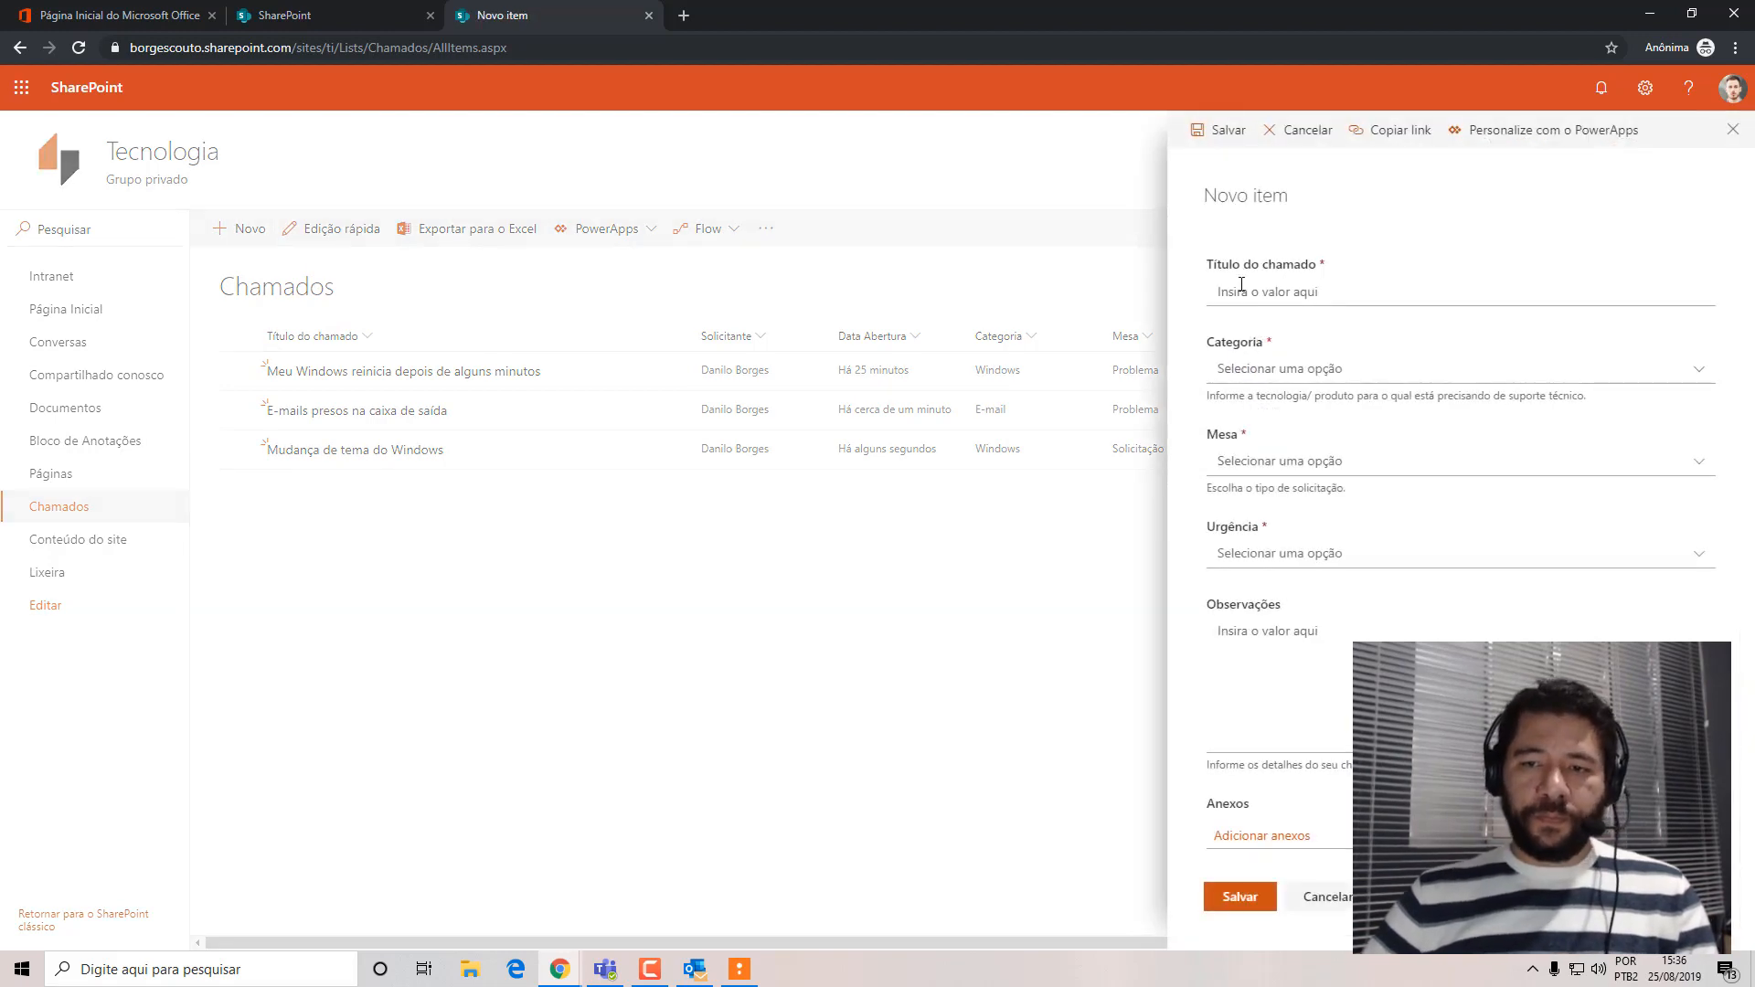
{"action": "left_click", "coordinate": [1243, 369]}
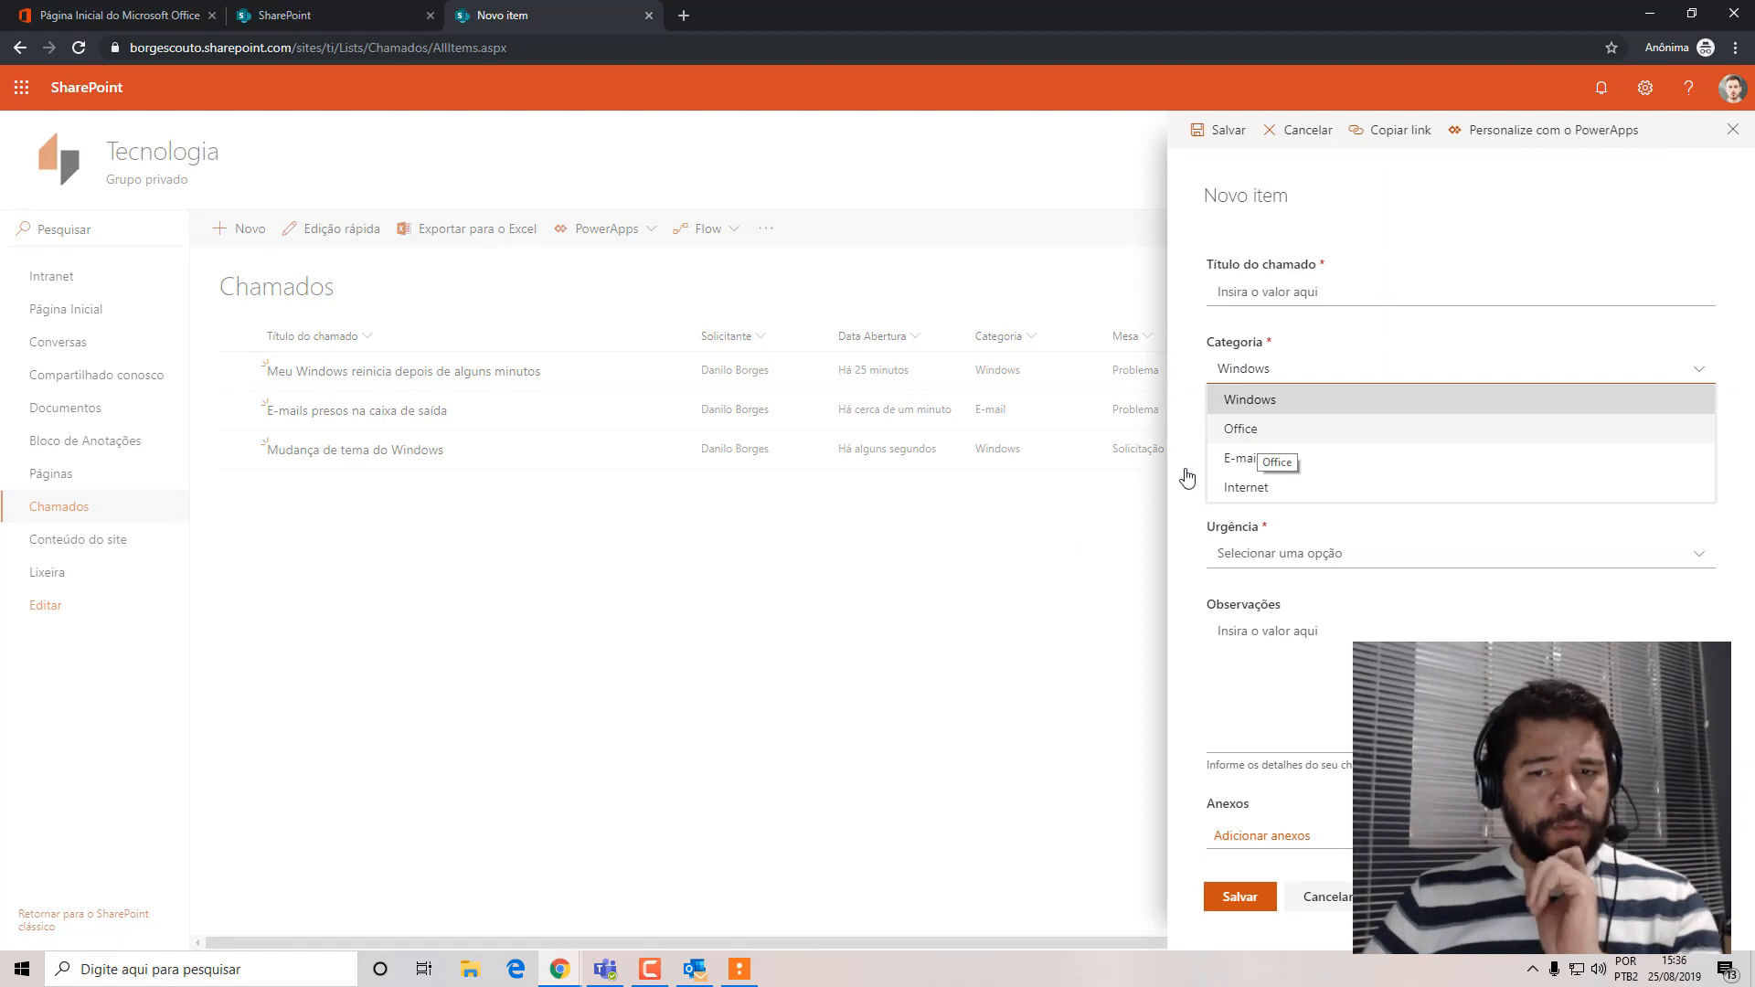
{"action": "left_click", "coordinate": [1022, 396]}
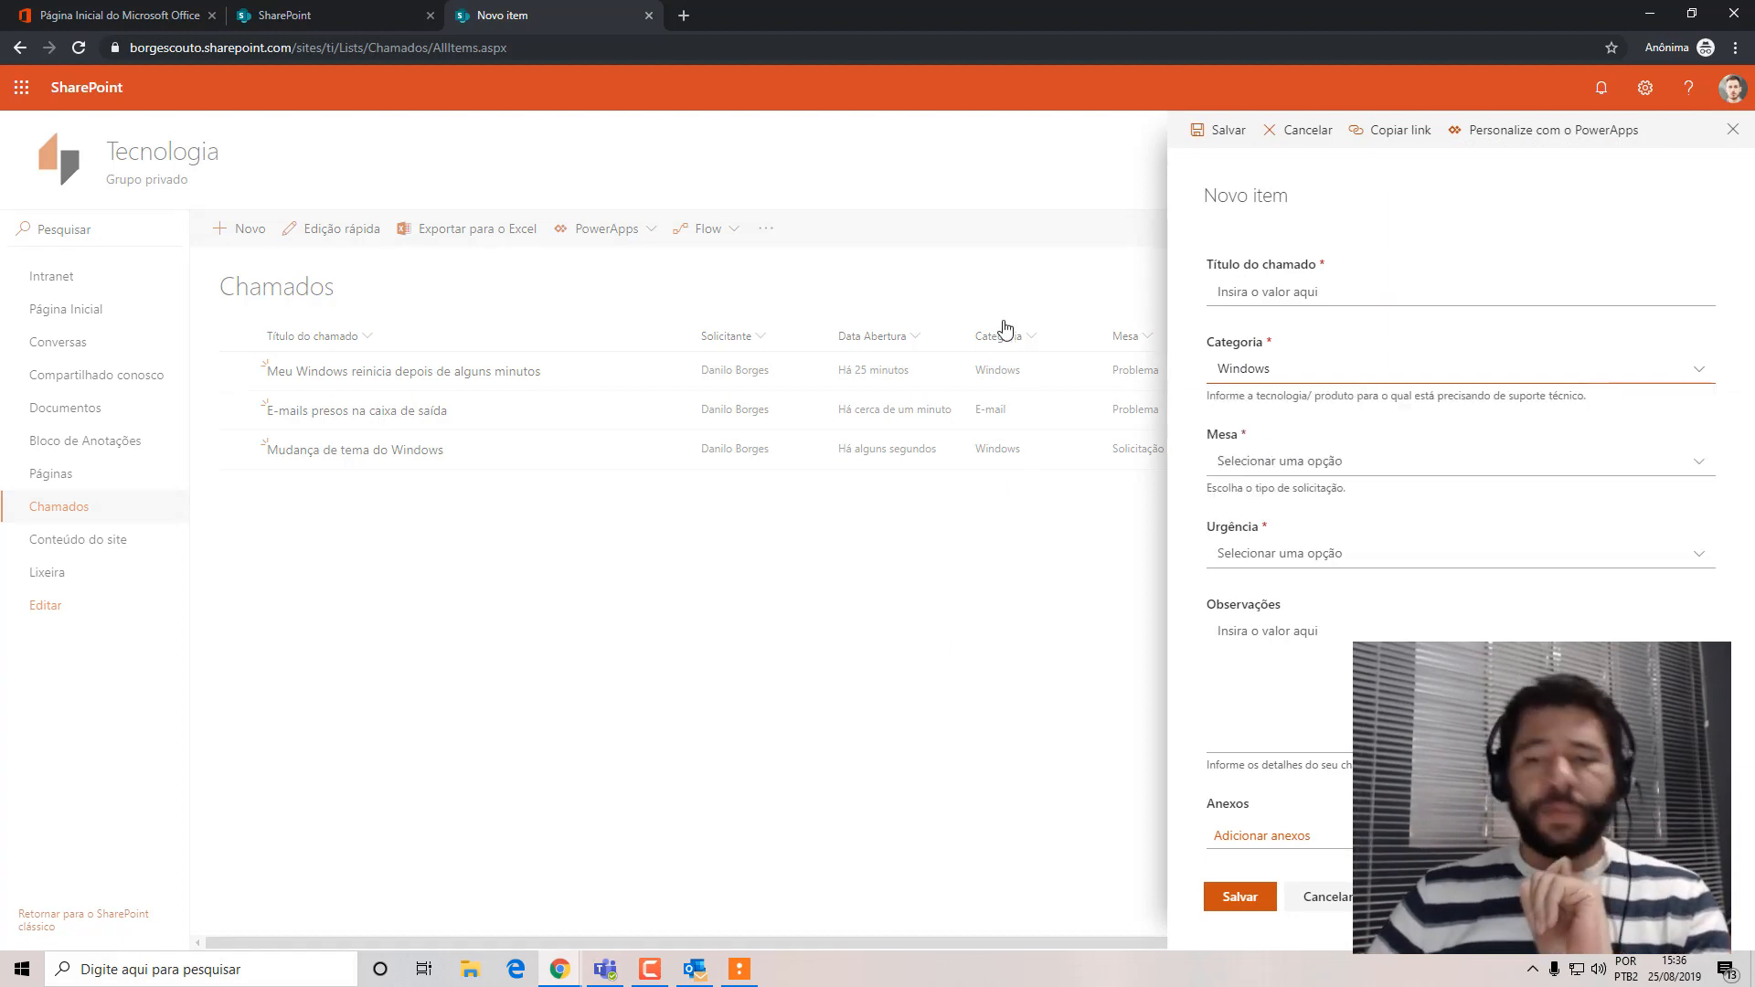
{"action": "left_click", "coordinate": [1267, 372]}
{"action": "left_click", "coordinate": [1251, 427]}
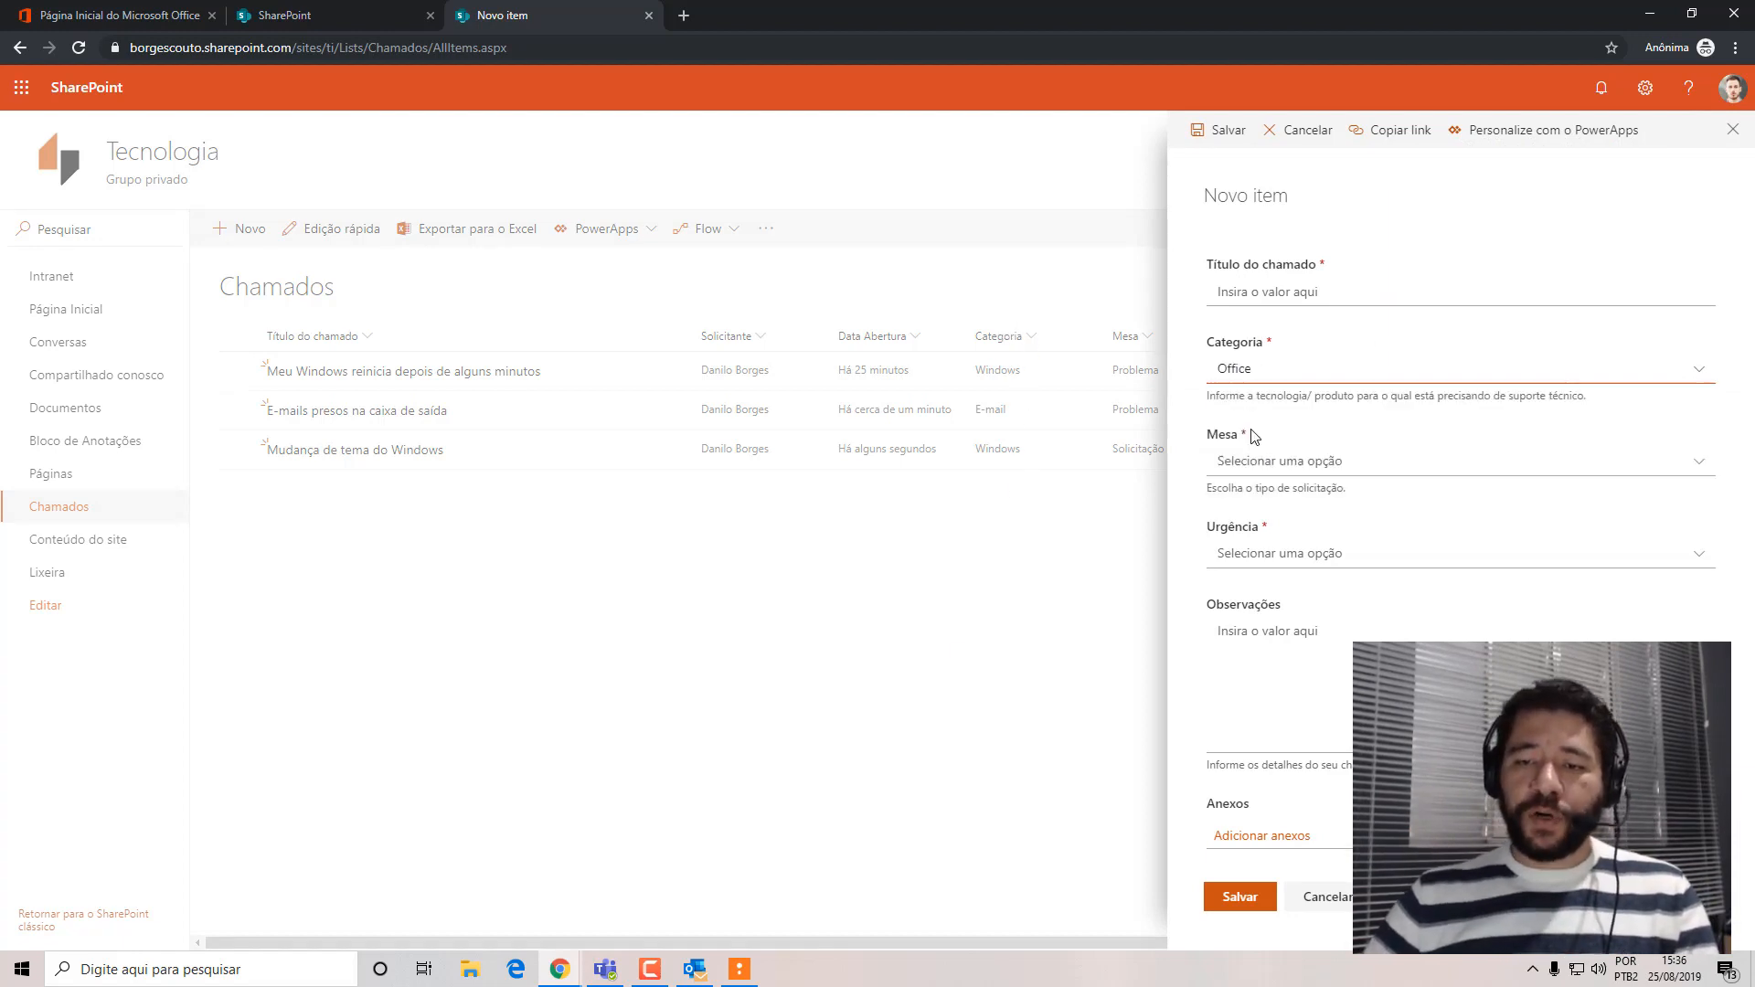
{"action": "left_click", "coordinate": [1393, 464]}
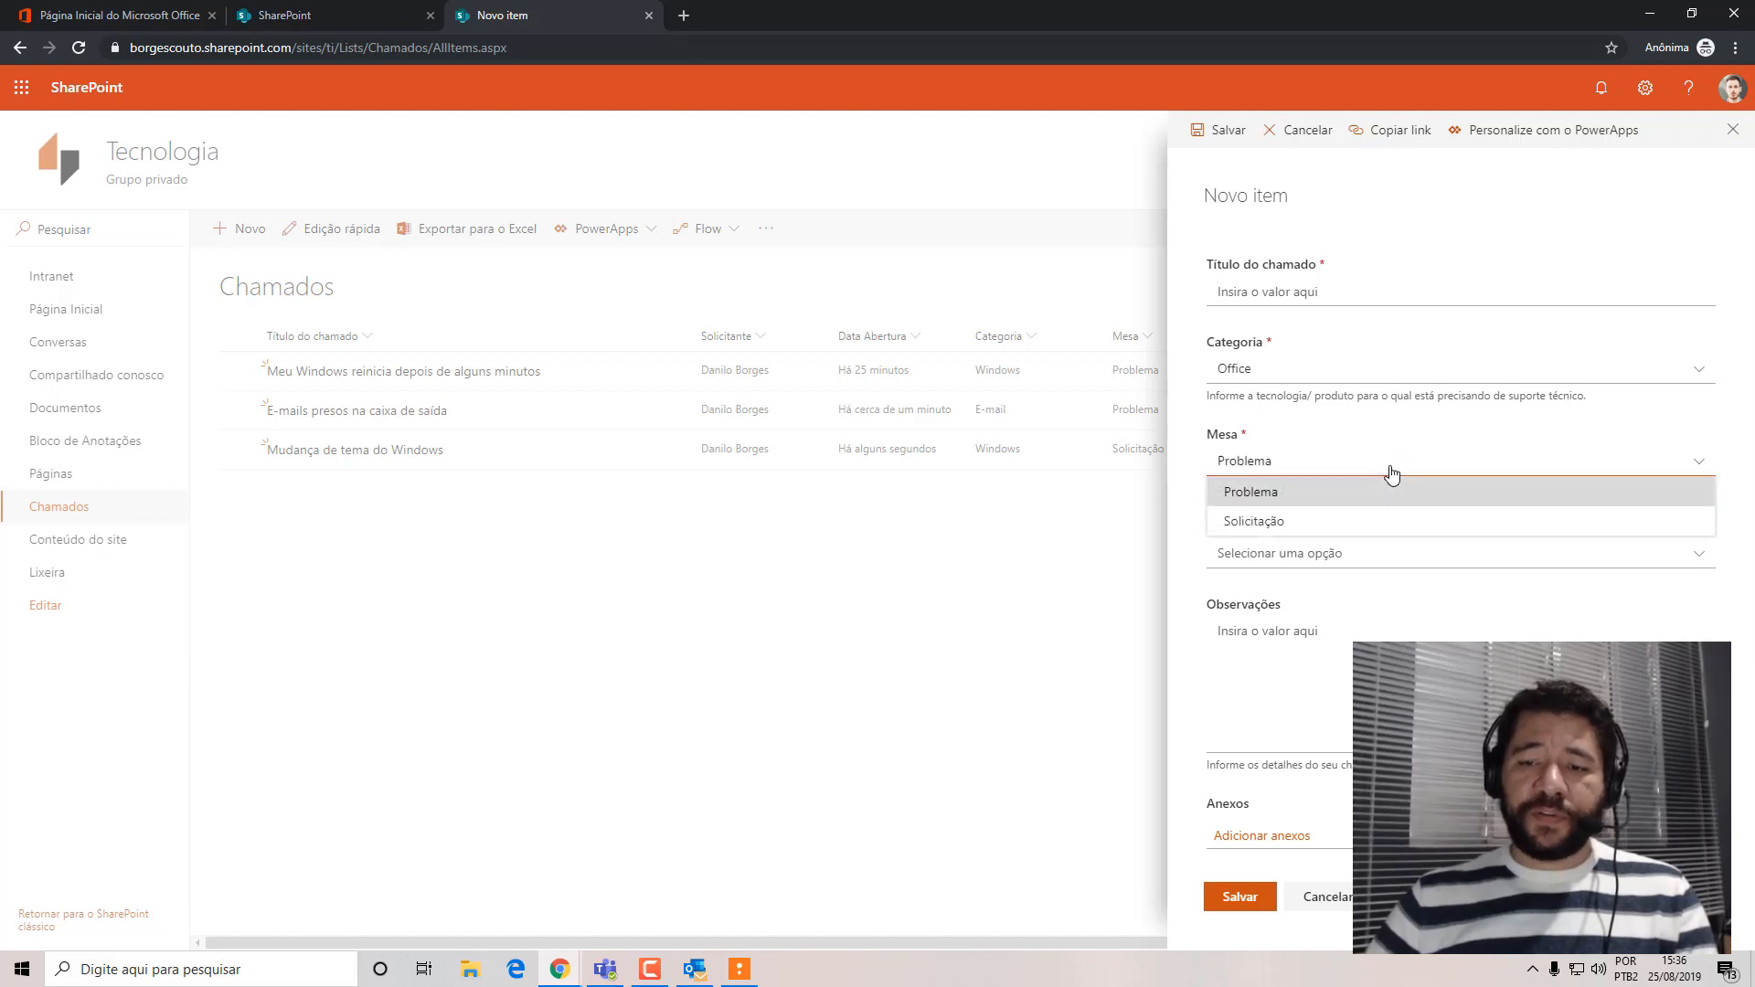
{"action": "left_click", "coordinate": [1353, 494]}
{"action": "left_click", "coordinate": [1273, 558]}
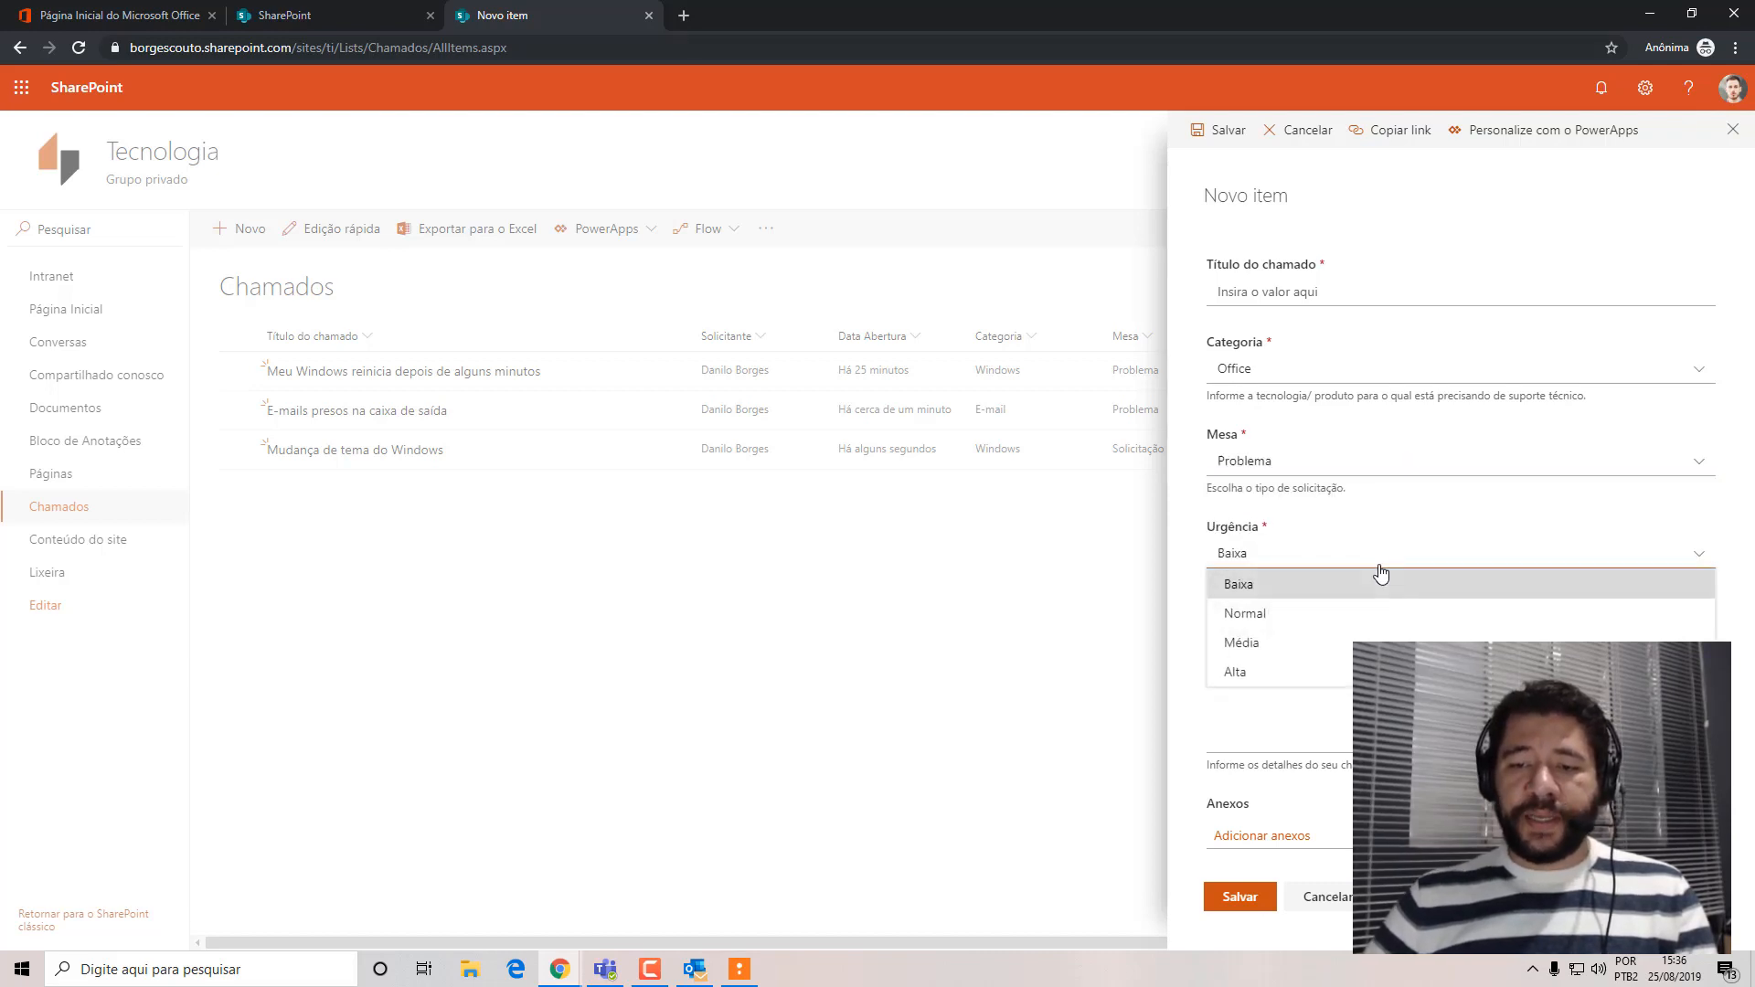
{"action": "left_click", "coordinate": [1313, 673]}
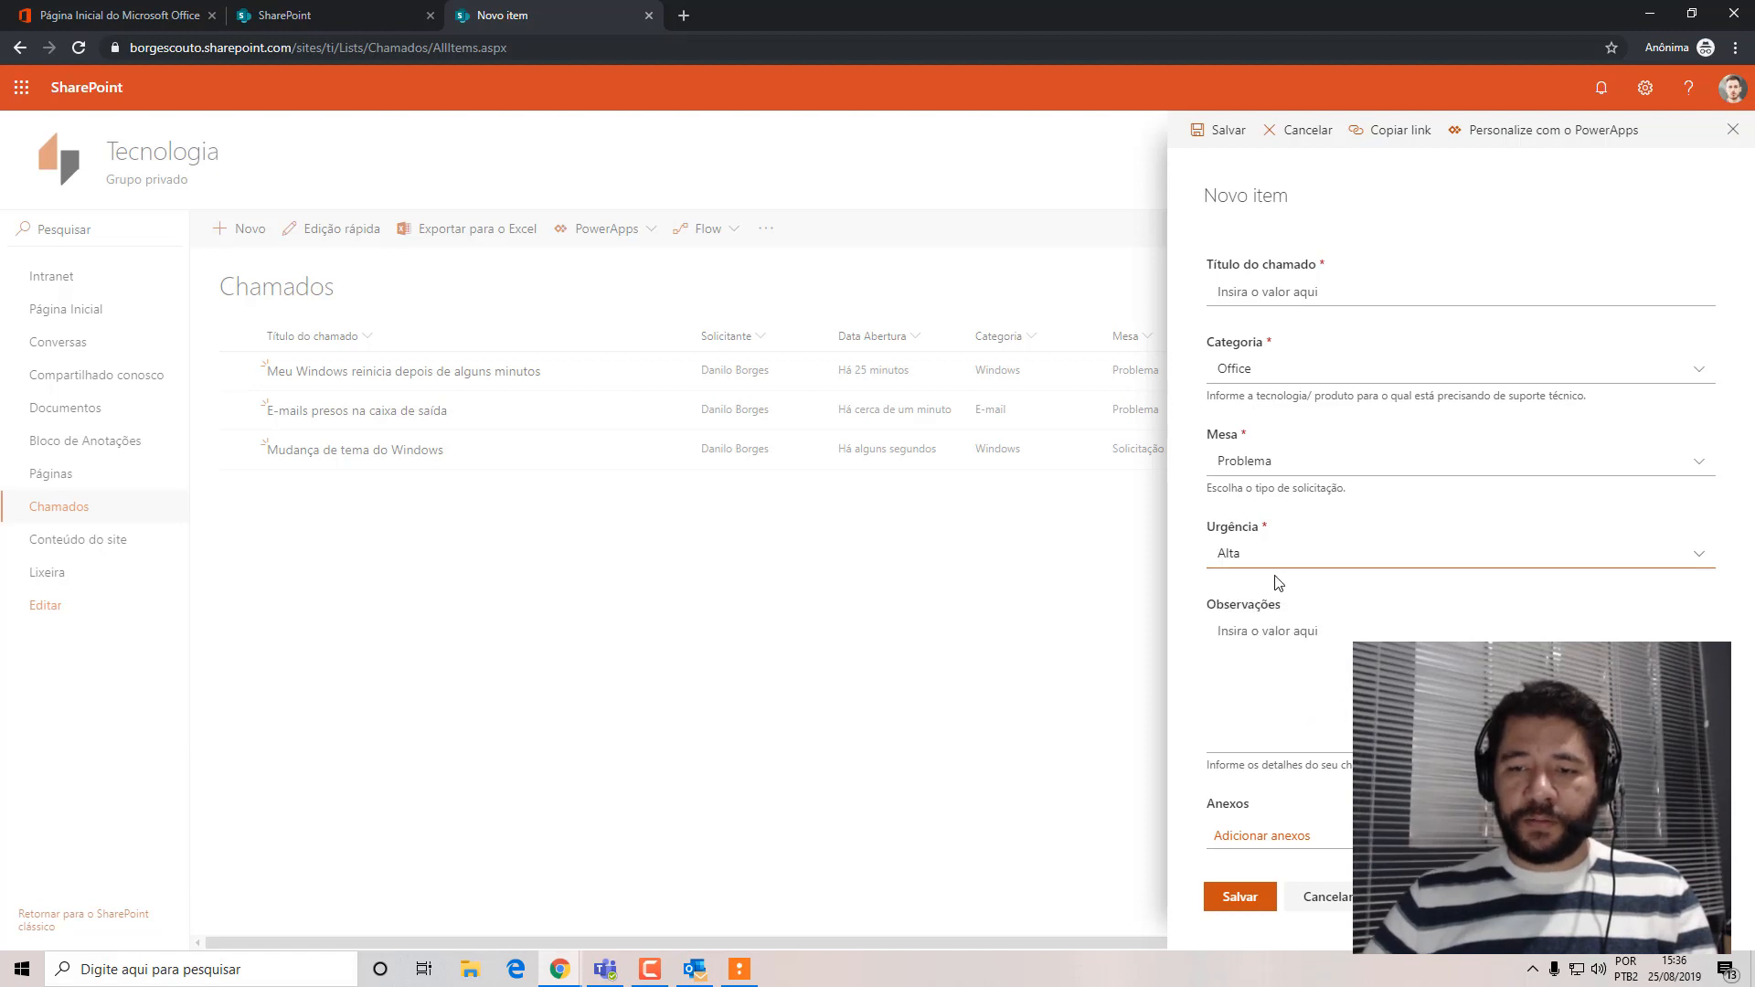
{"action": "left_click", "coordinate": [1255, 555]}
{"action": "left_click", "coordinate": [1255, 555]}
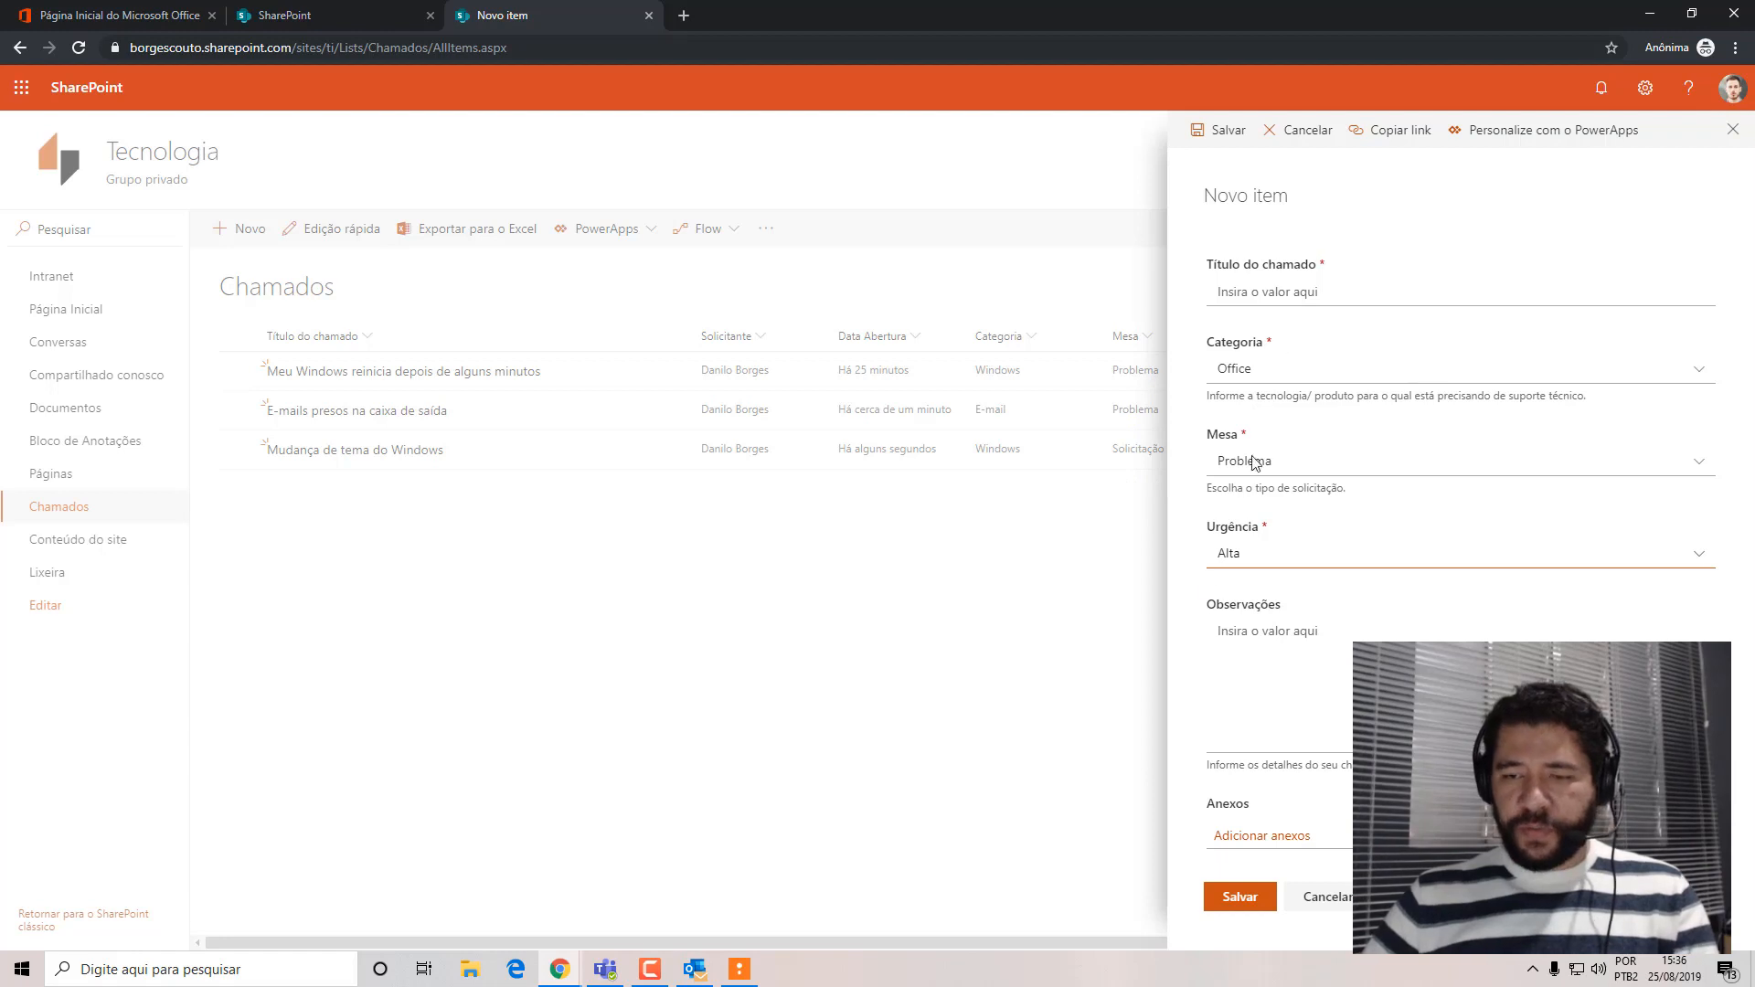
Title the Office ticket "Não consigo abrir minhas planilhas Excel" and save it without observations.
{"action": "left_click", "coordinate": [1249, 304]}
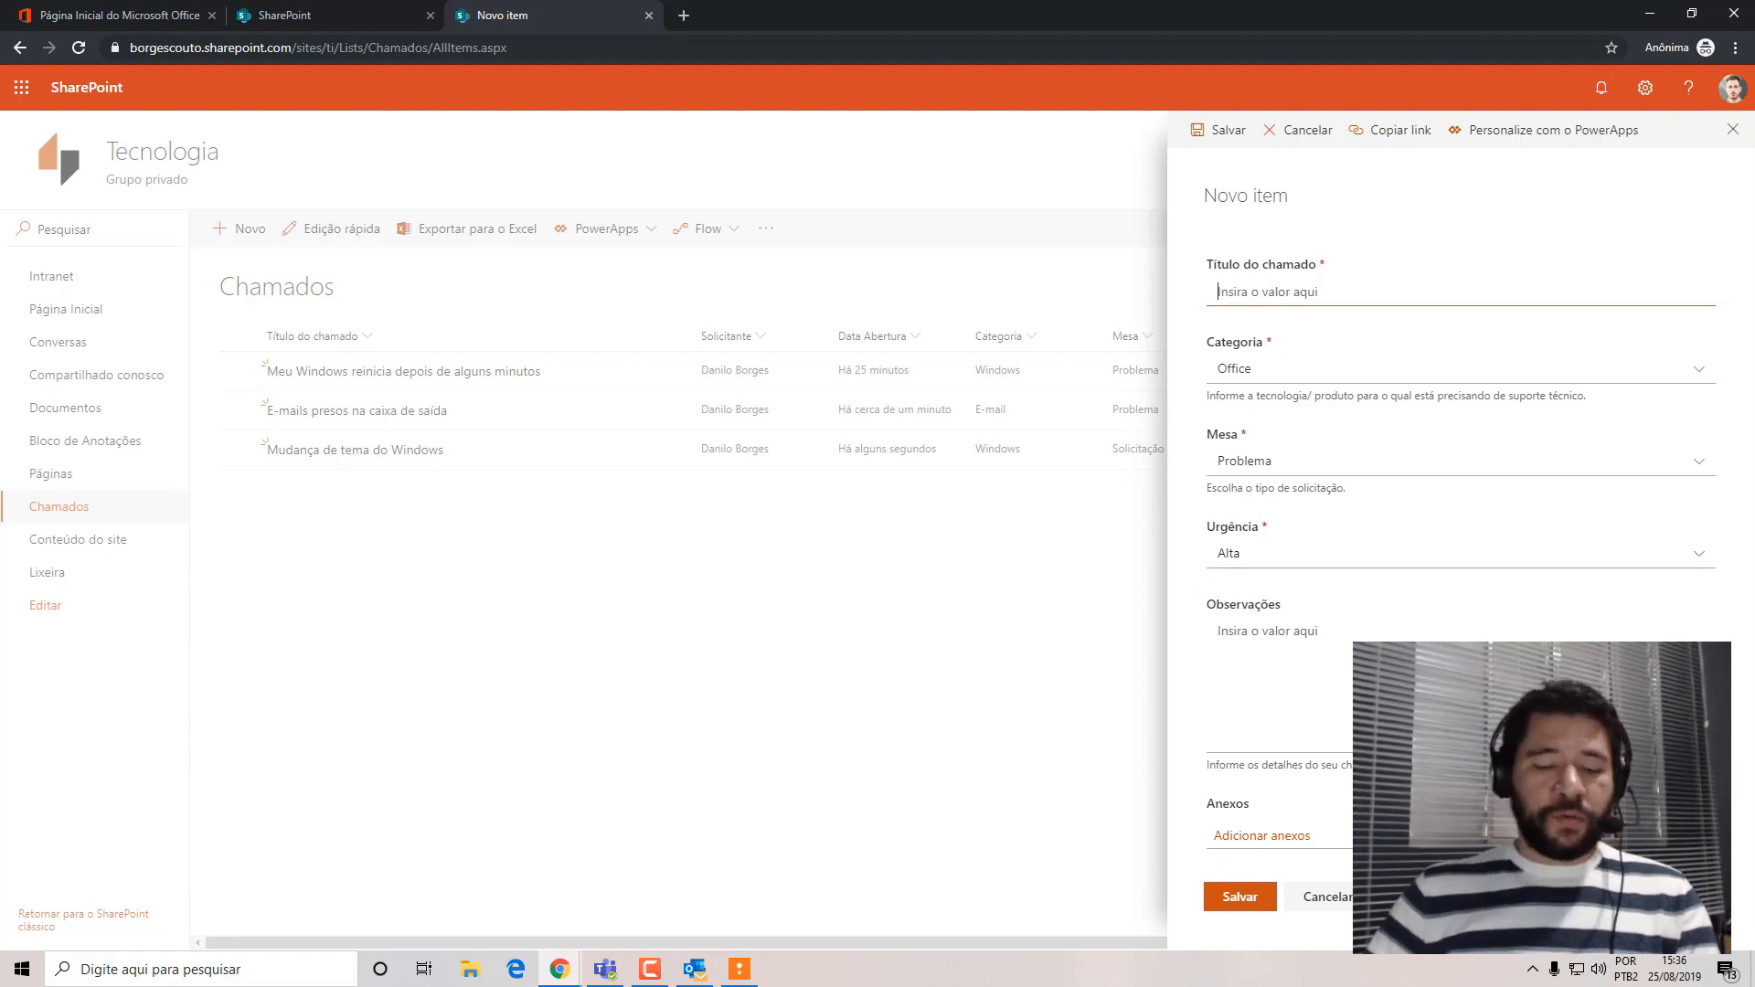
{"action": "type", "text": "Não c"}
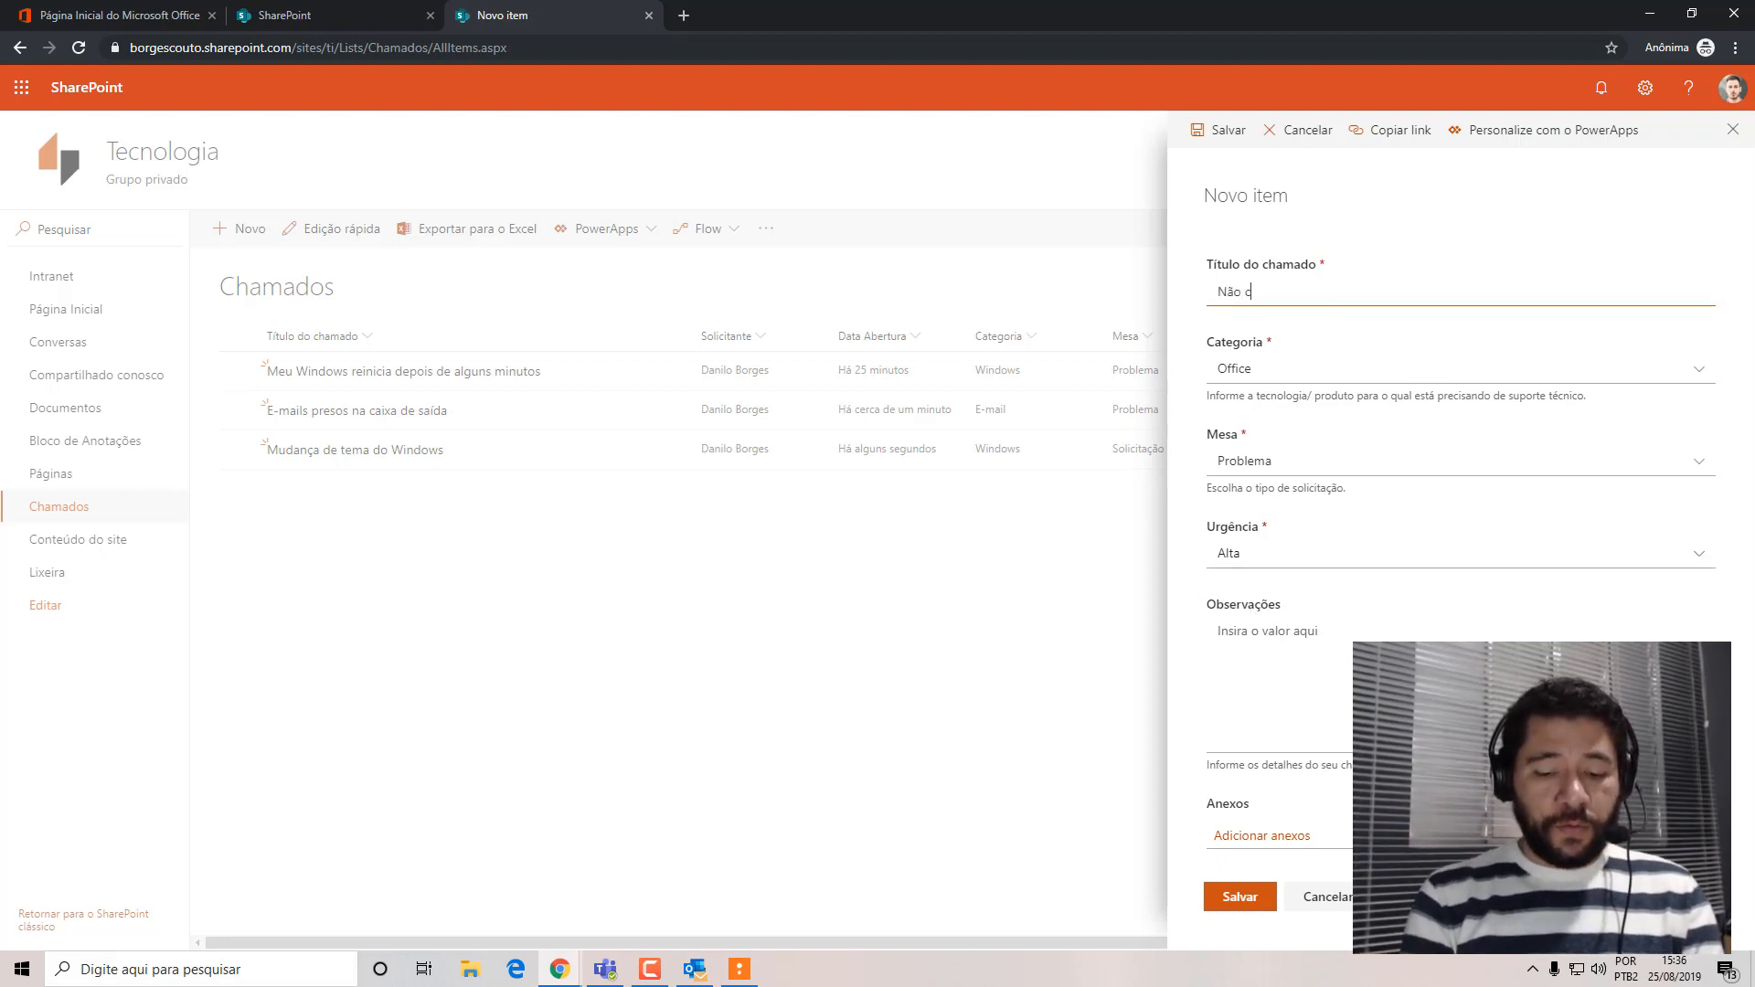
{"action": "type", "text": "onsigo abrir "}
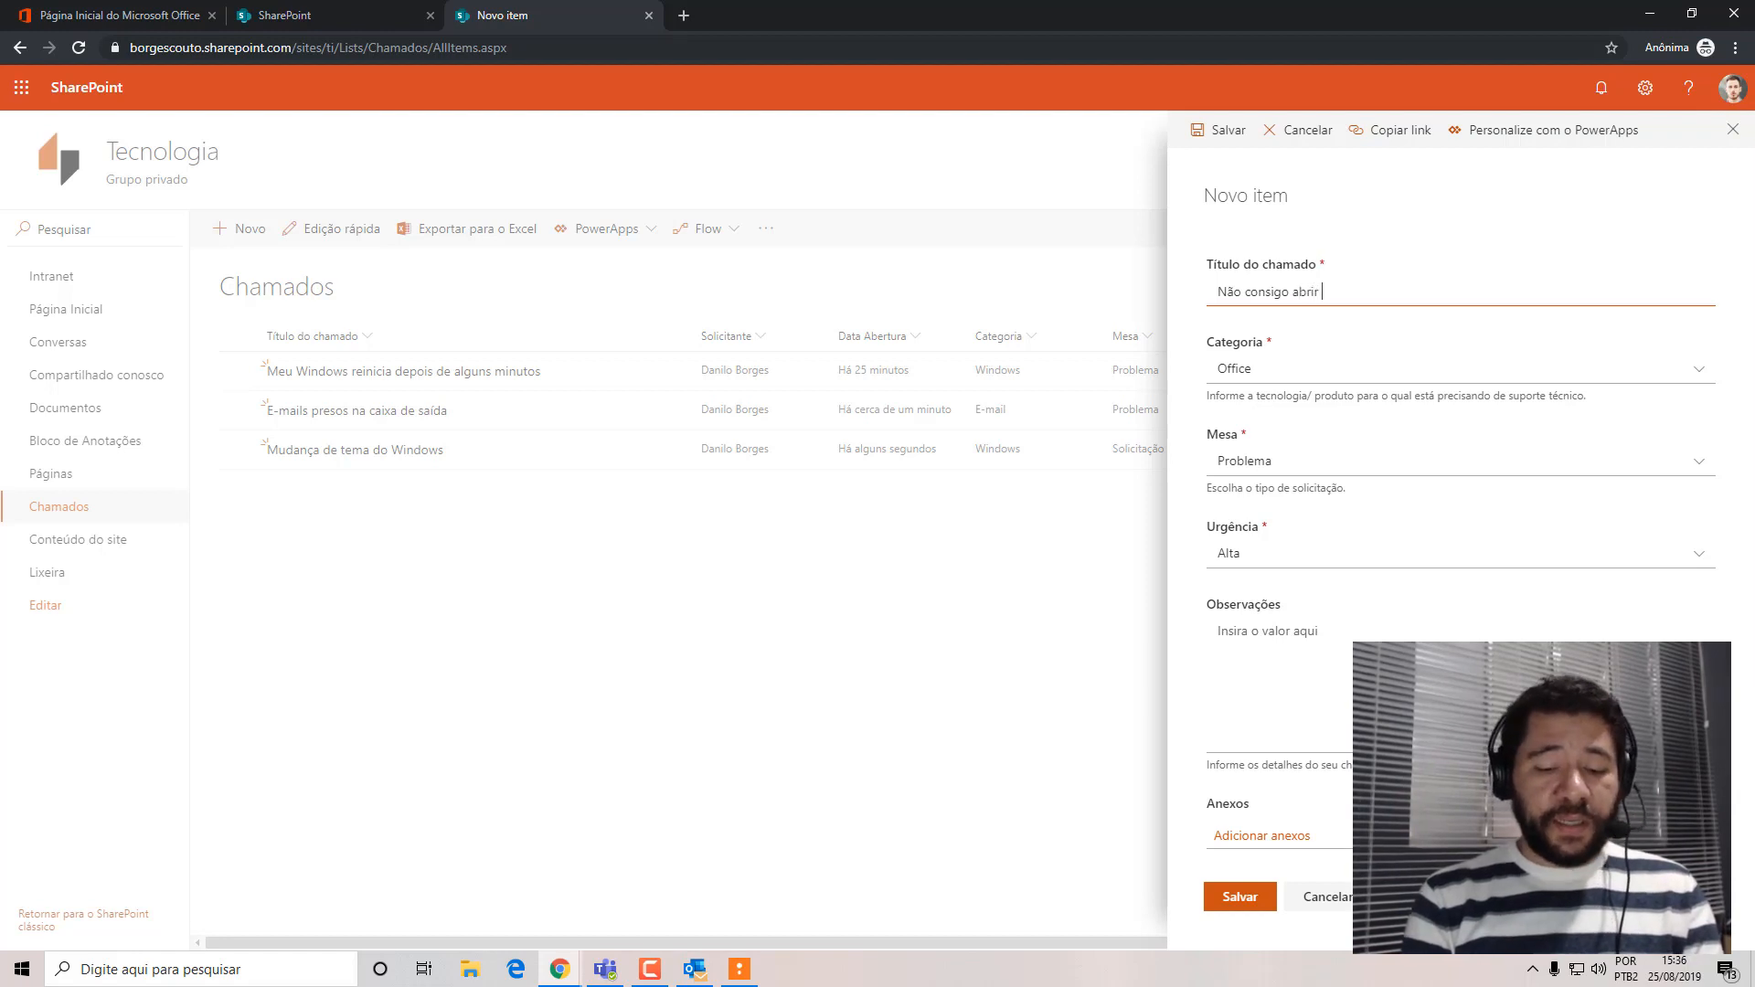
{"action": "type", "text": "minhas plani"}
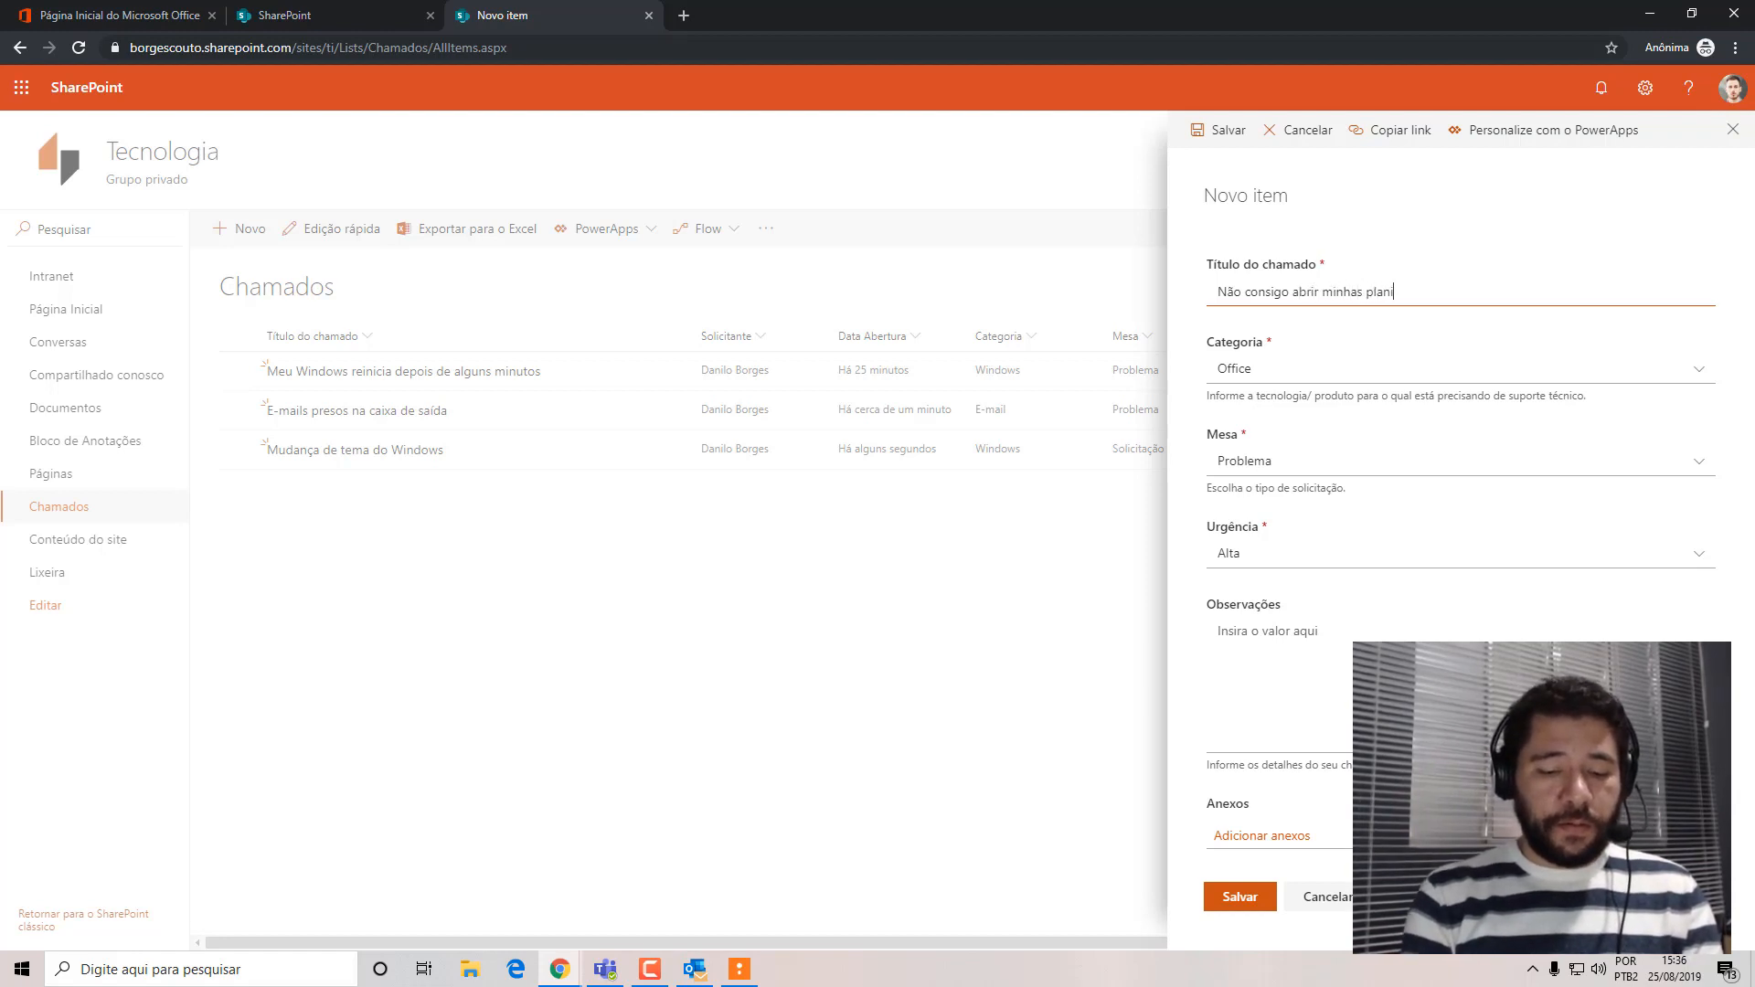
{"action": "type", "text": "lhas Excel"}
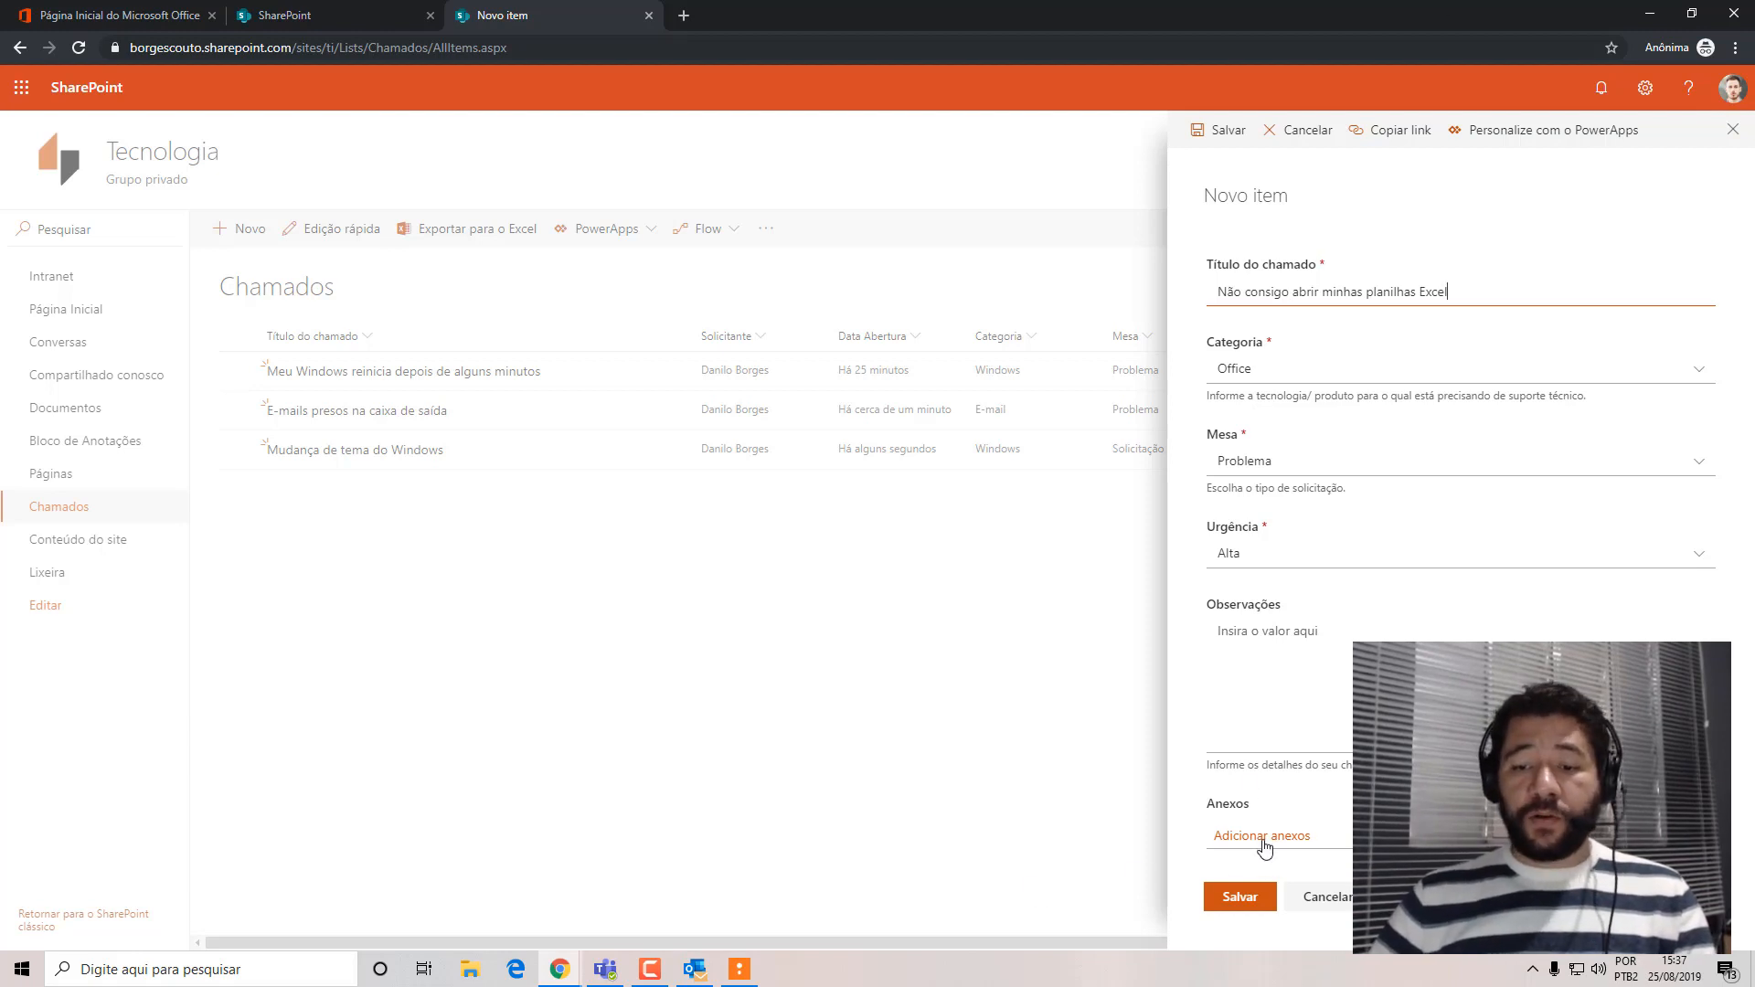
{"action": "left_click", "coordinate": [1239, 896]}
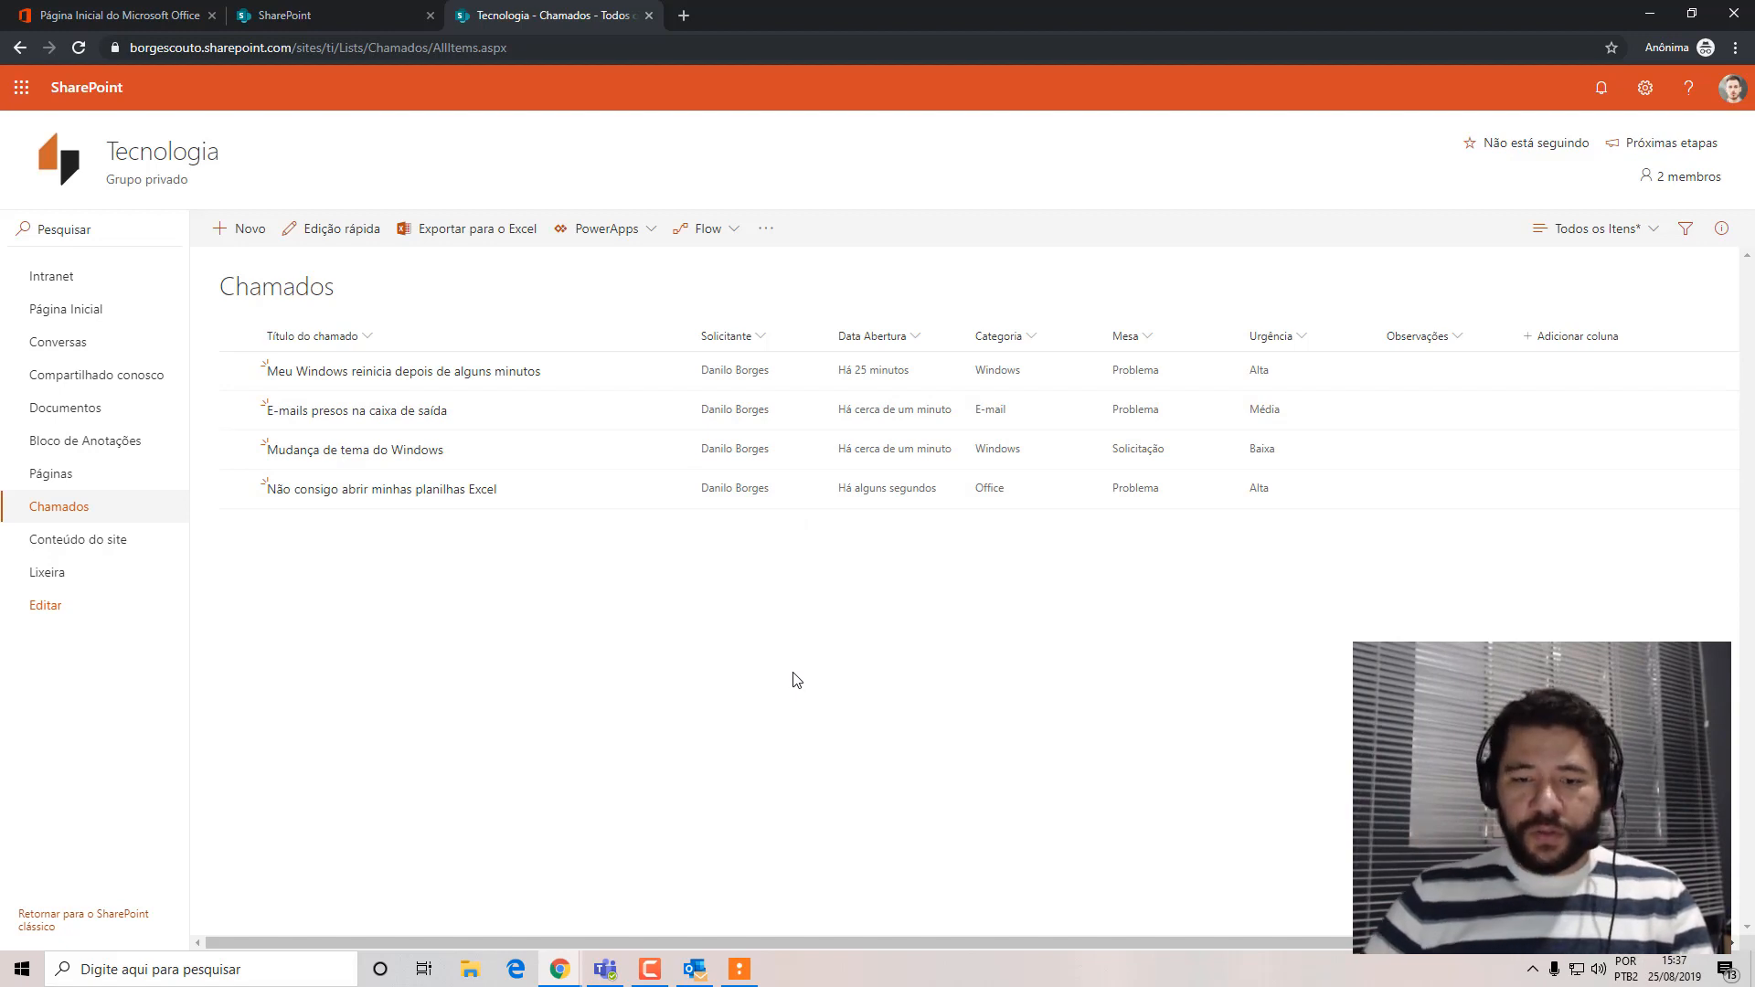
In the other Chrome window, filter the Chamados list by Categoria Windows, E-mail and Office one at a time, clearing each filter.
{"action": "left_click", "coordinate": [560, 969]}
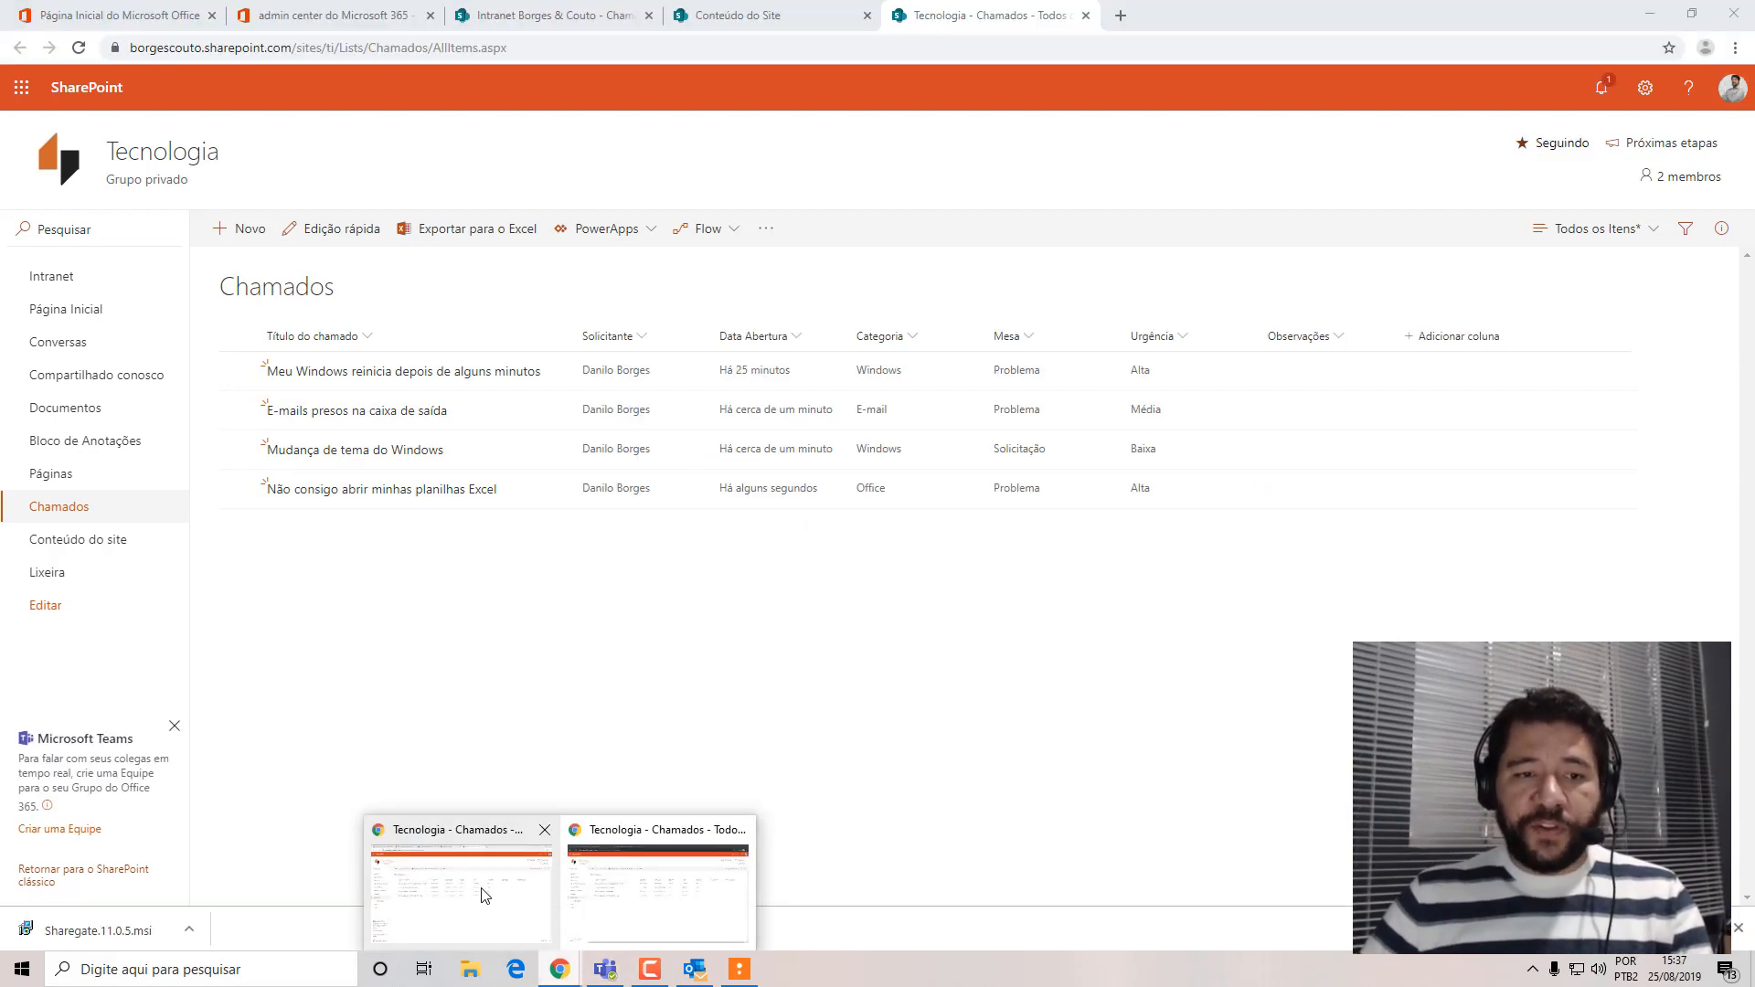
{"action": "left_click", "coordinate": [484, 896]}
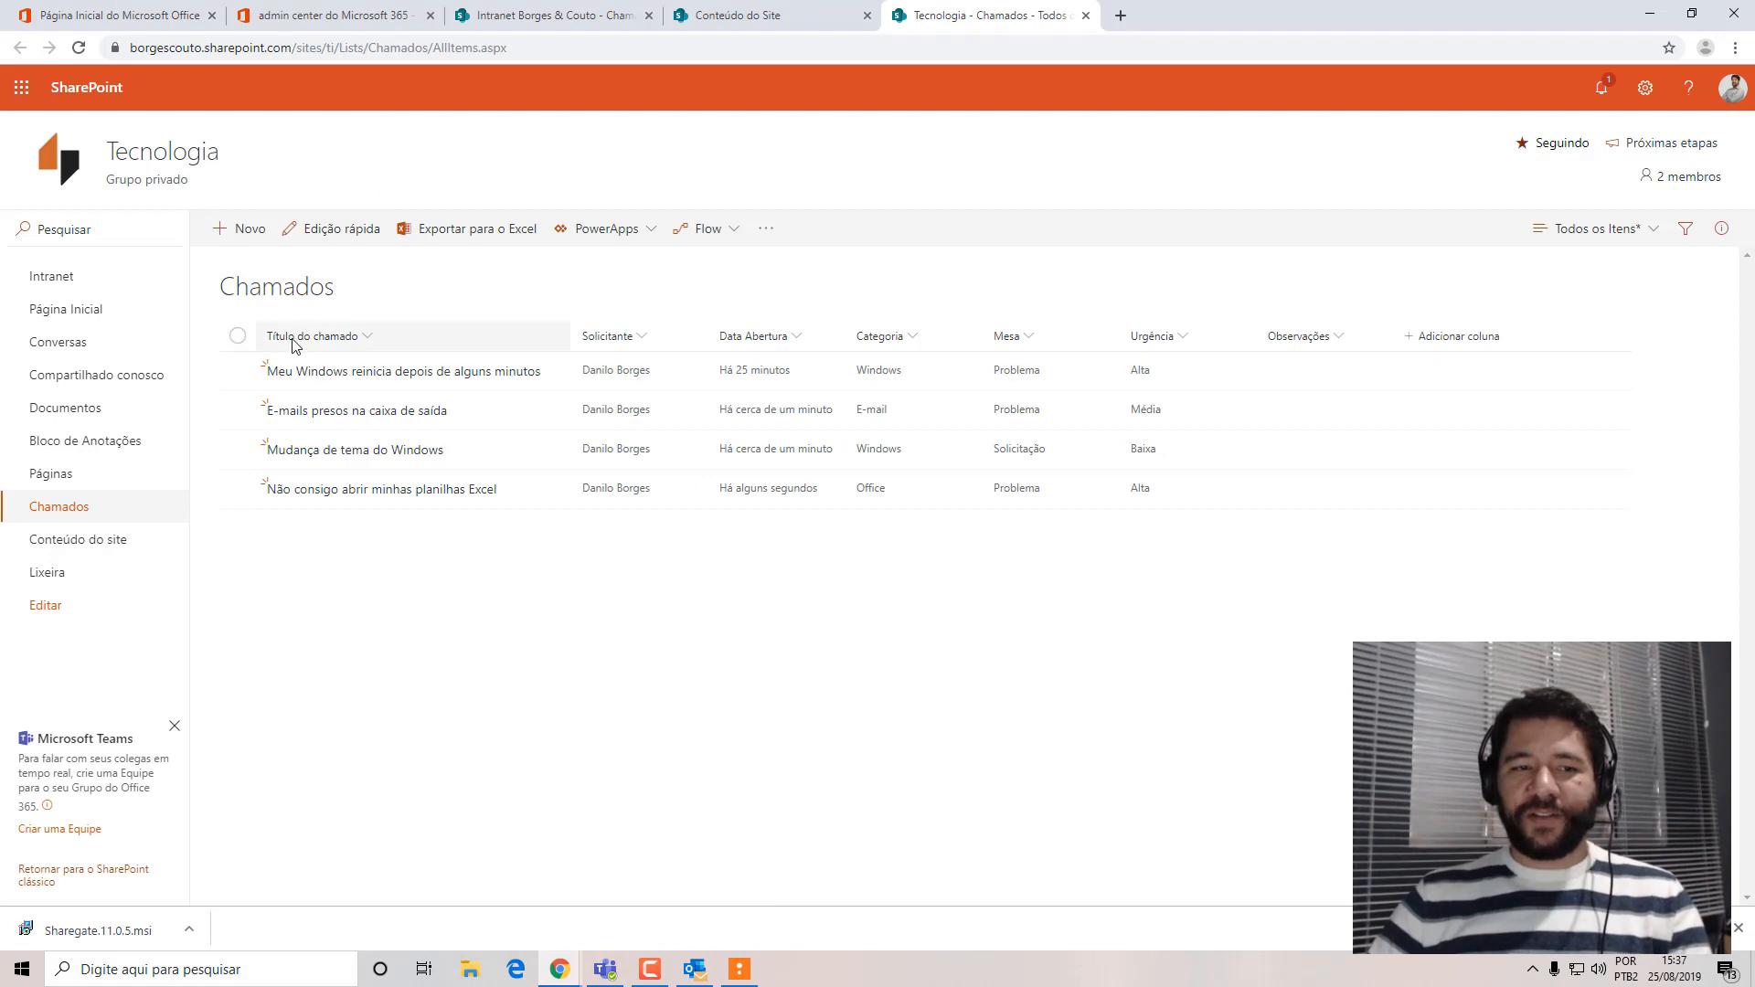
{"action": "left_click", "coordinate": [1683, 234]}
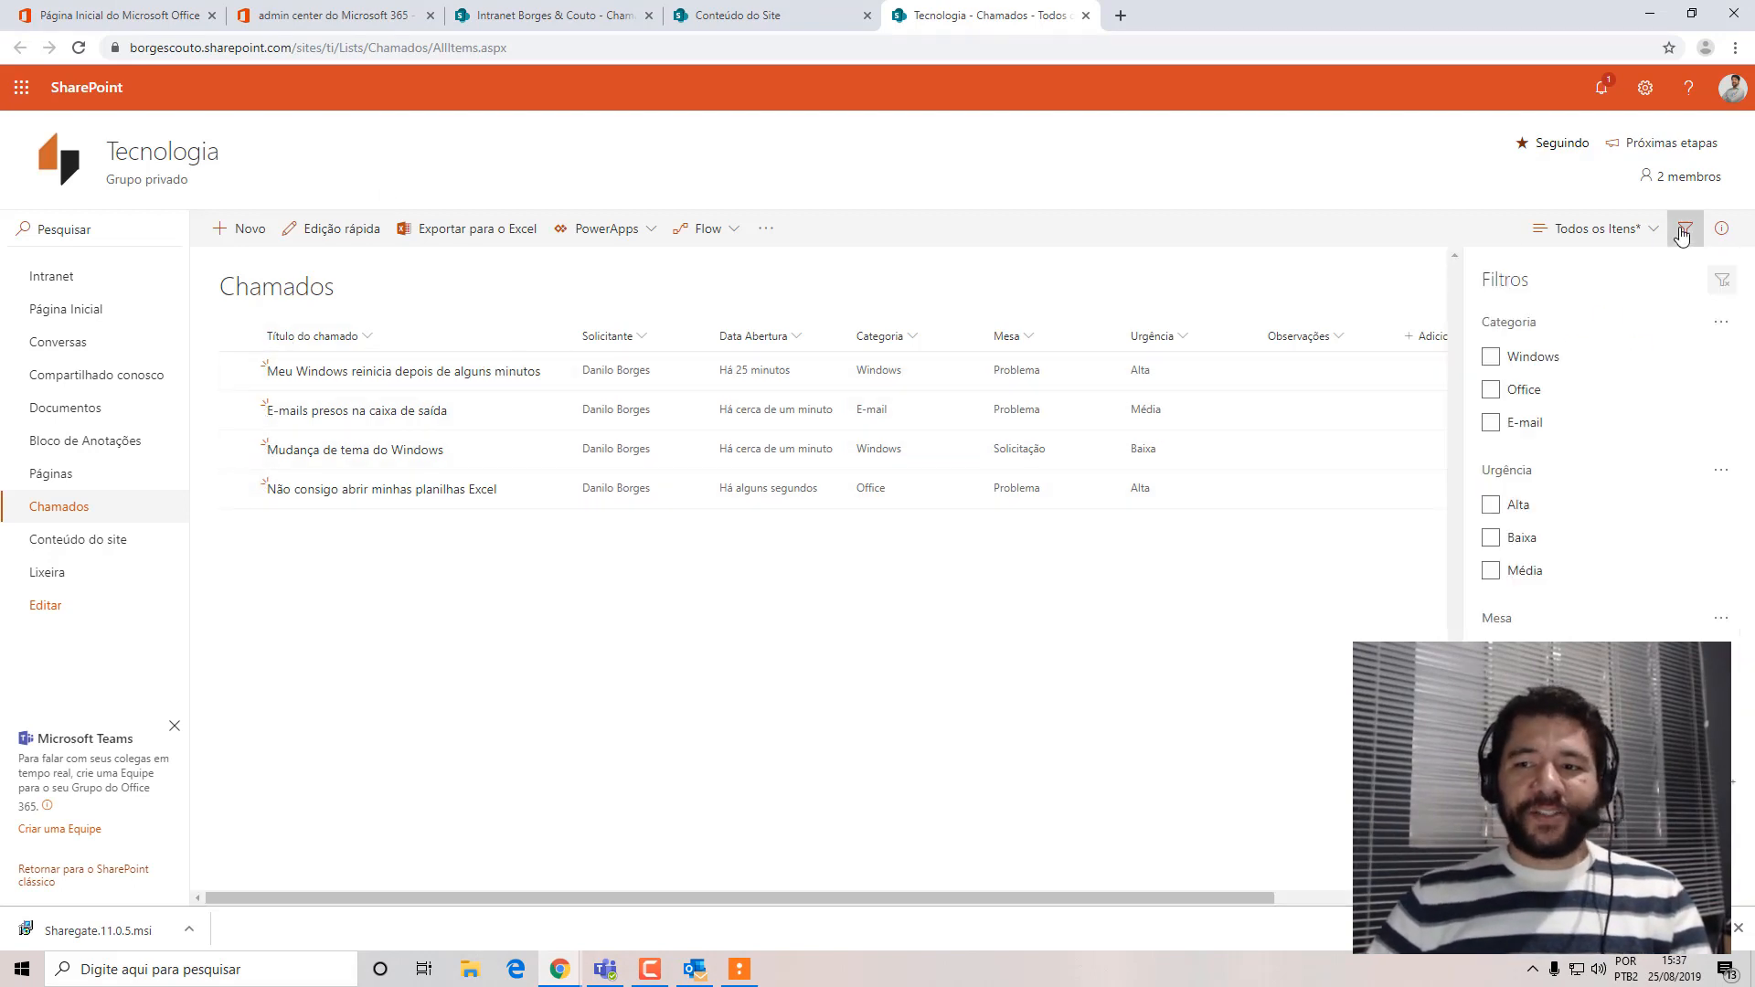
{"action": "left_click", "coordinate": [1492, 364]}
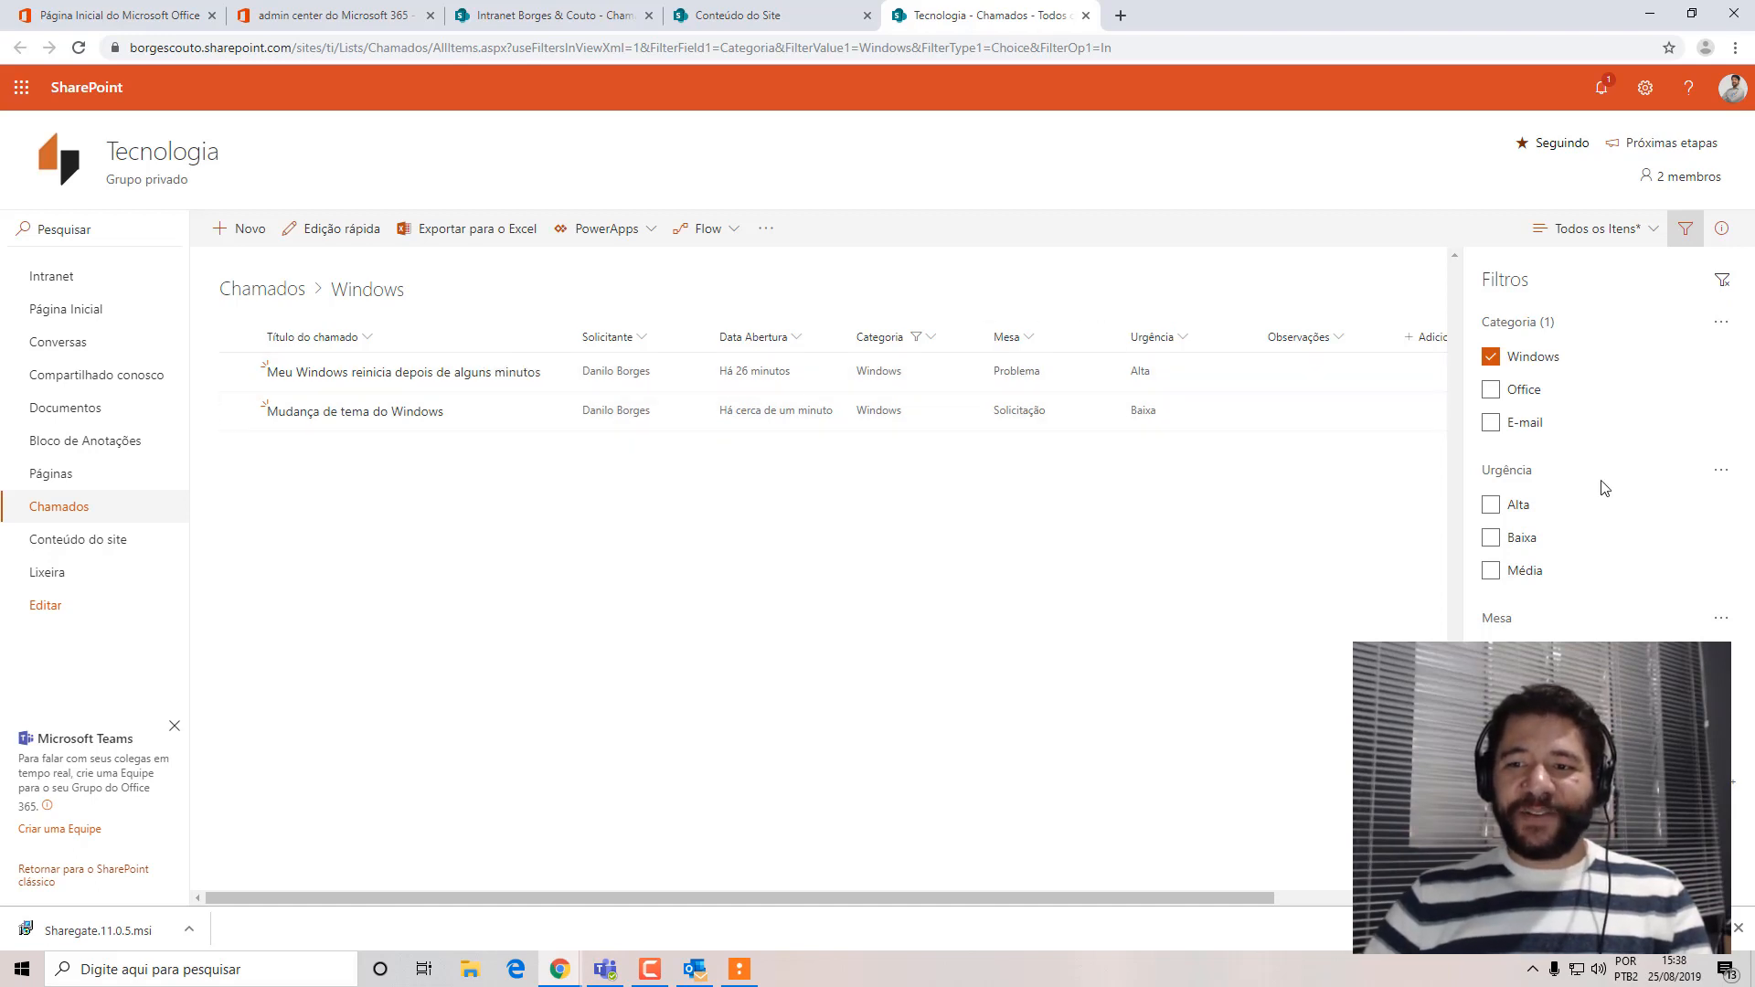
{"action": "left_click", "coordinate": [1491, 360]}
{"action": "left_click", "coordinate": [1492, 426]}
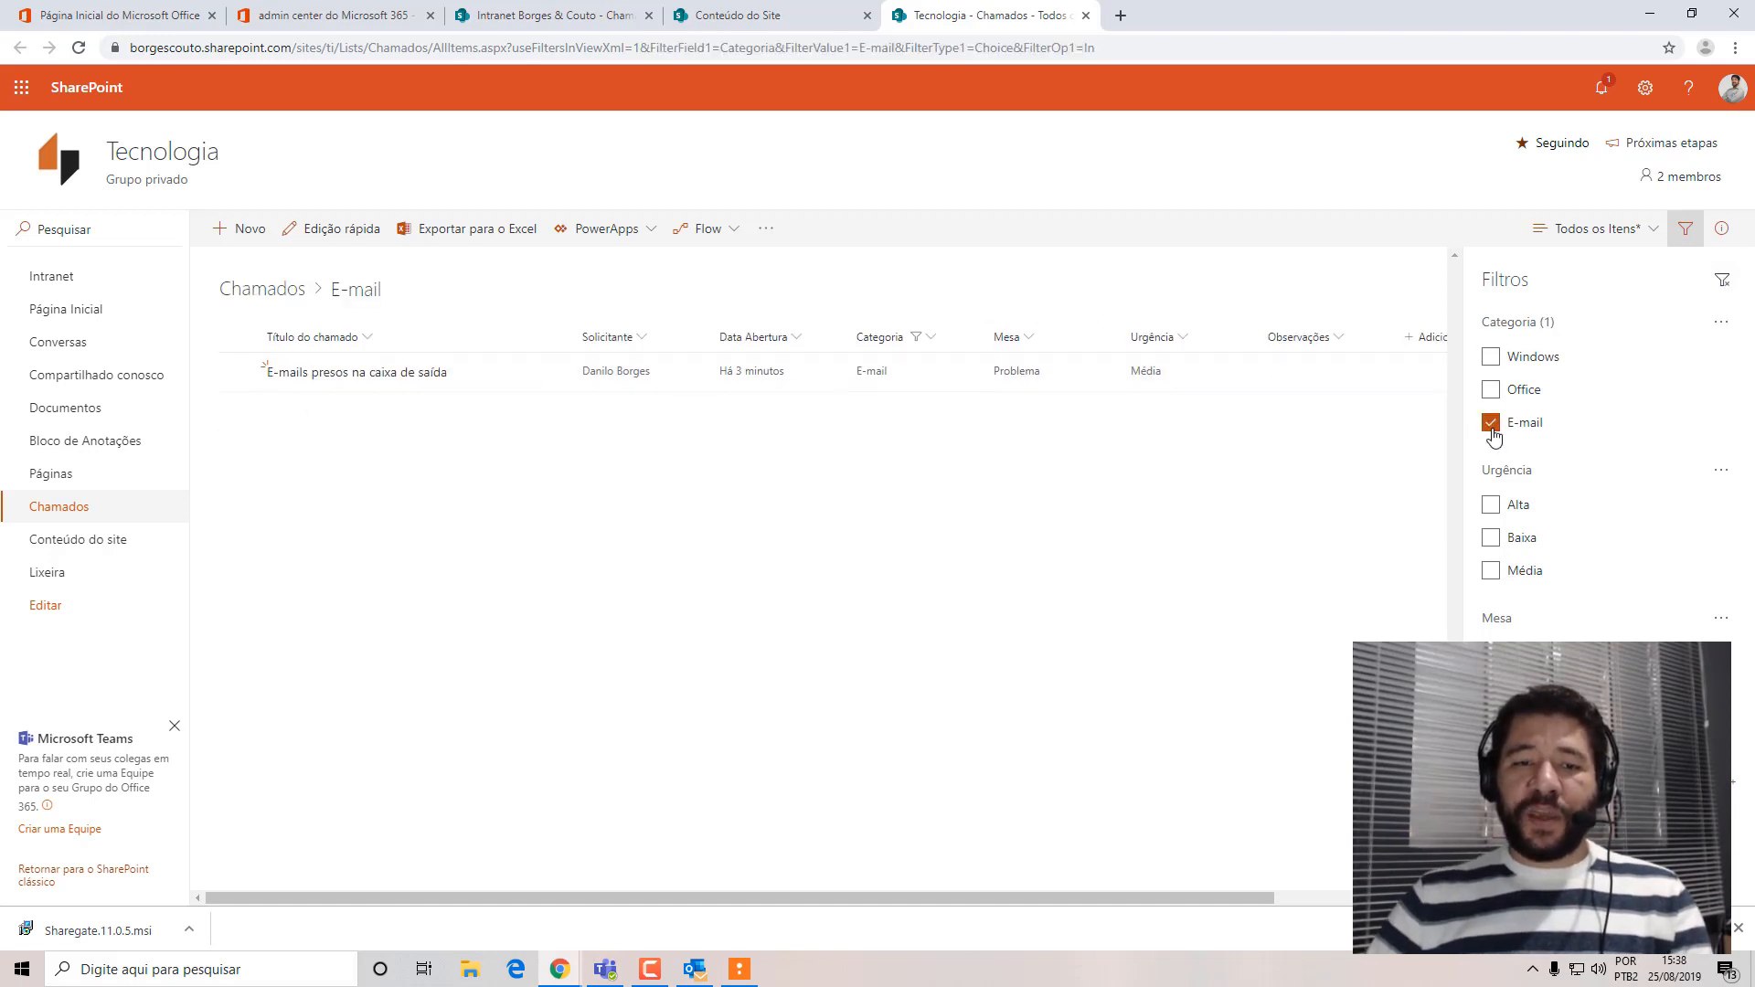
{"action": "left_click", "coordinate": [1492, 424]}
{"action": "left_click", "coordinate": [1492, 391]}
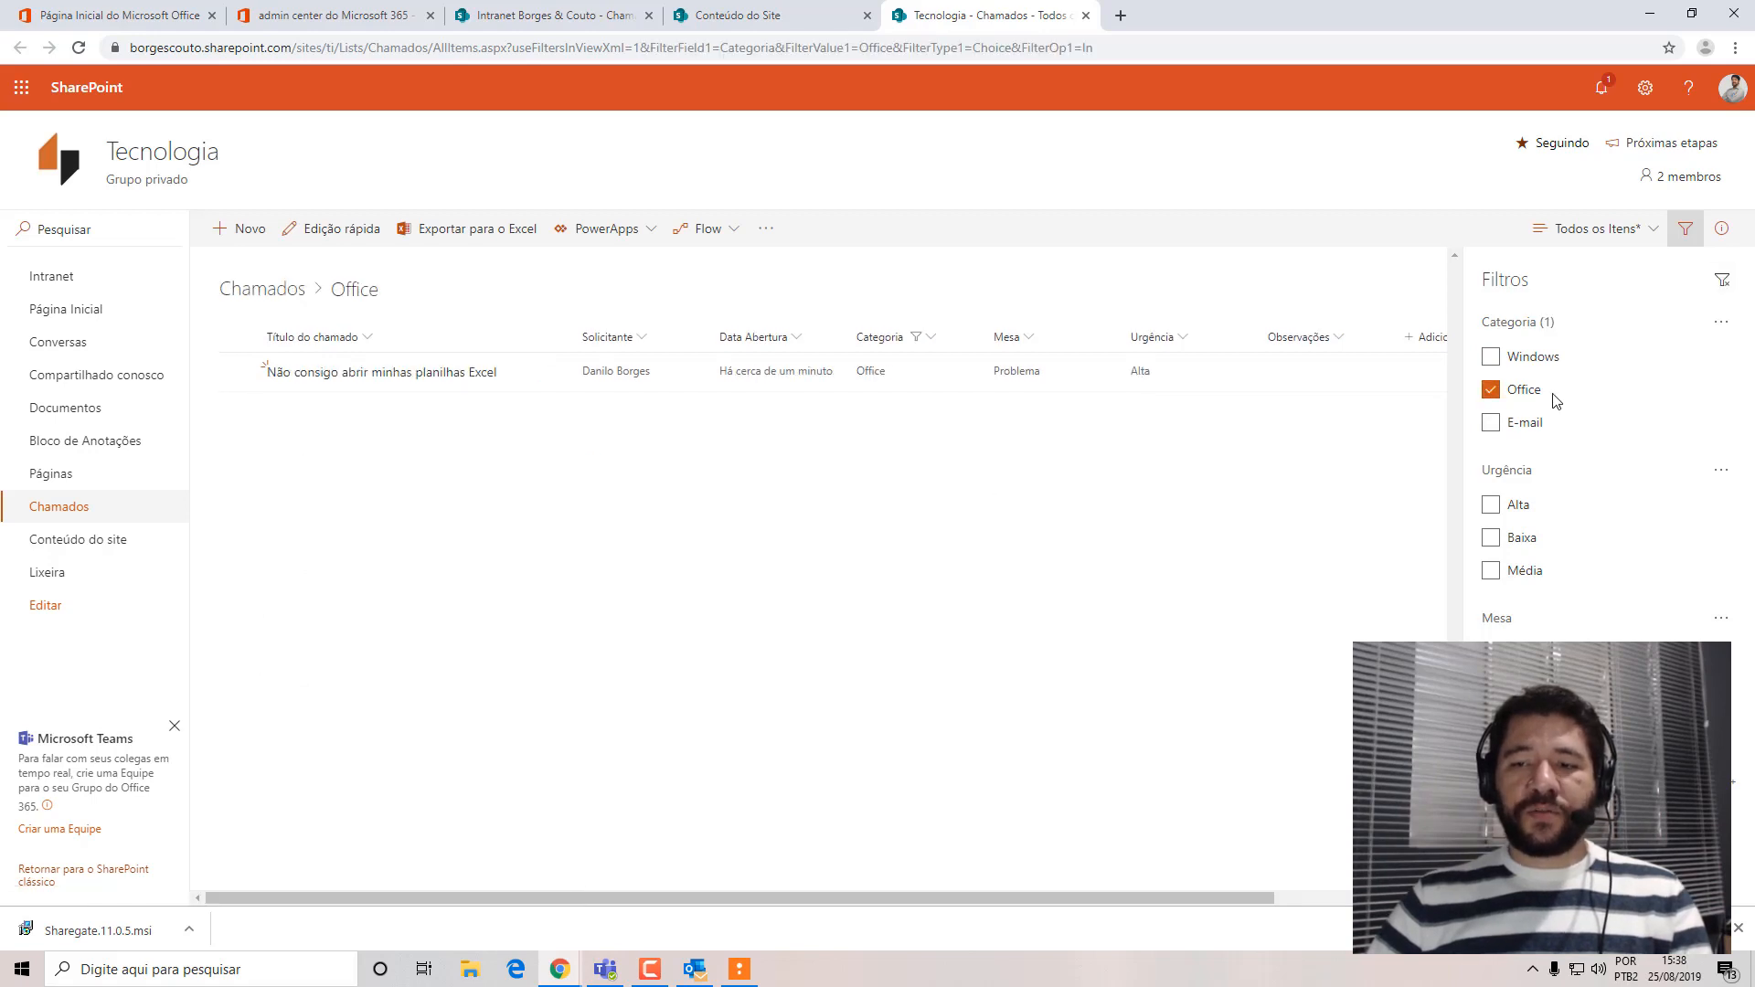
{"action": "left_click", "coordinate": [1493, 393]}
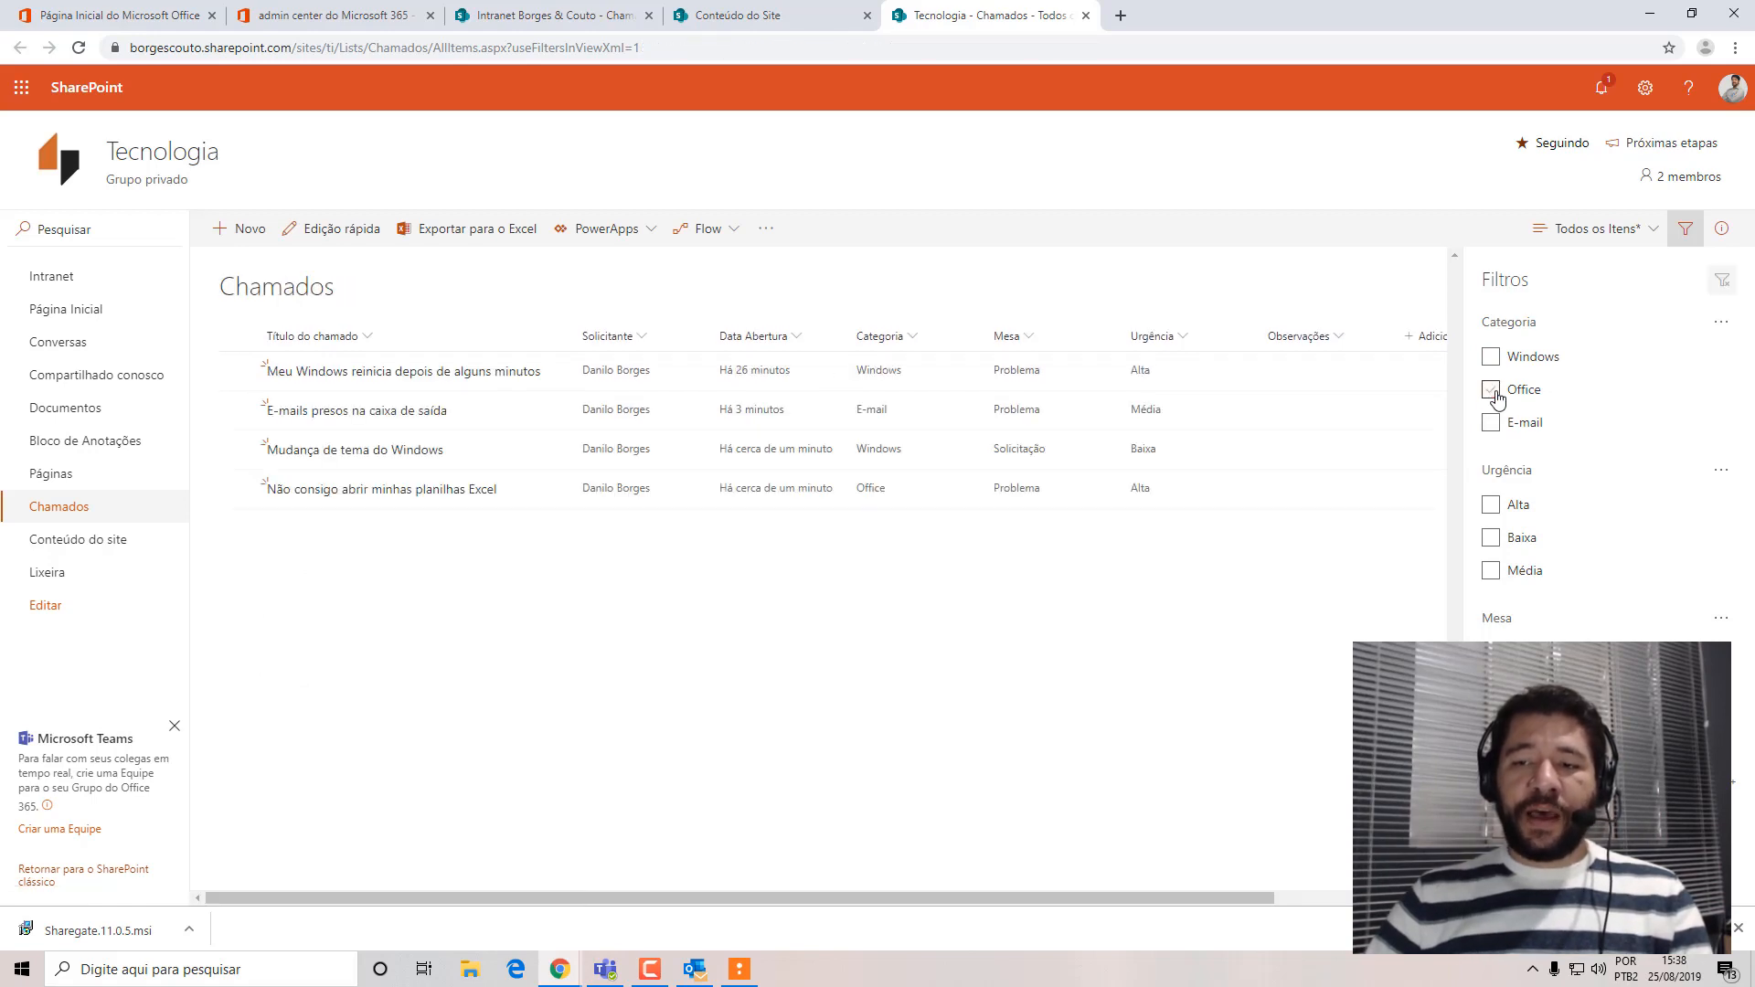
Filter the Chamados list by Urgência Alta, Baixa and Média one at a time, clearing each filter.
{"action": "left_click", "coordinate": [1492, 507]}
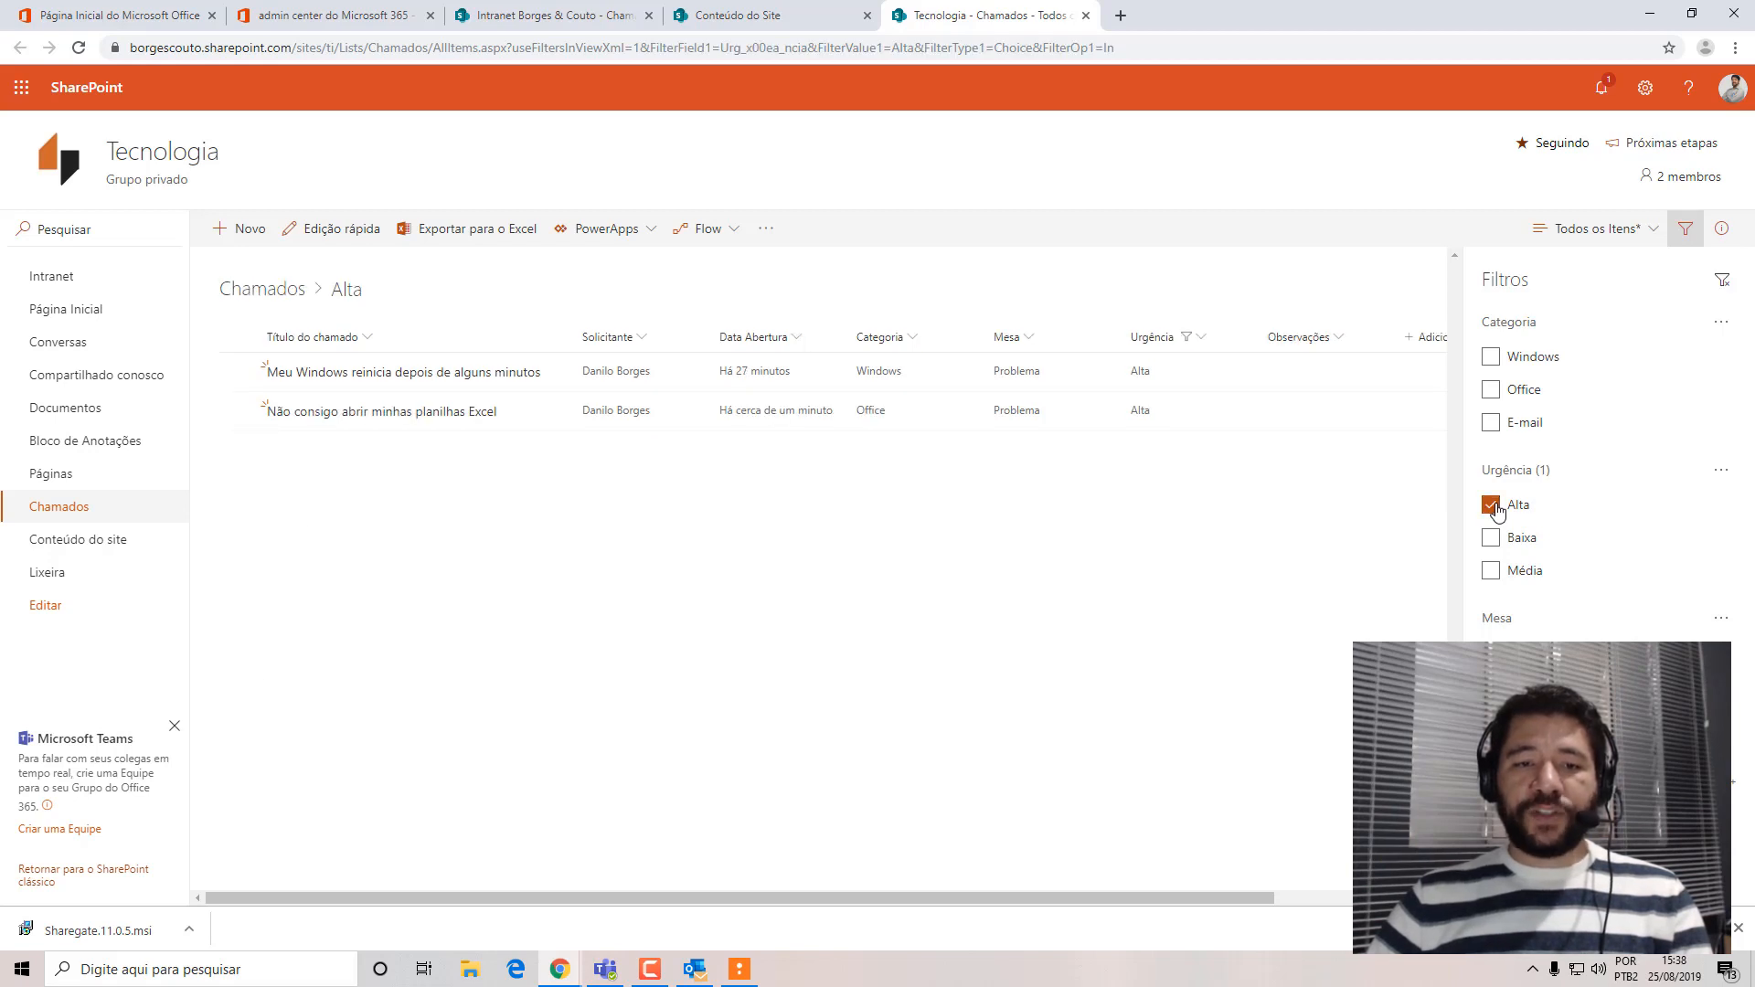
{"action": "left_click", "coordinate": [1493, 506]}
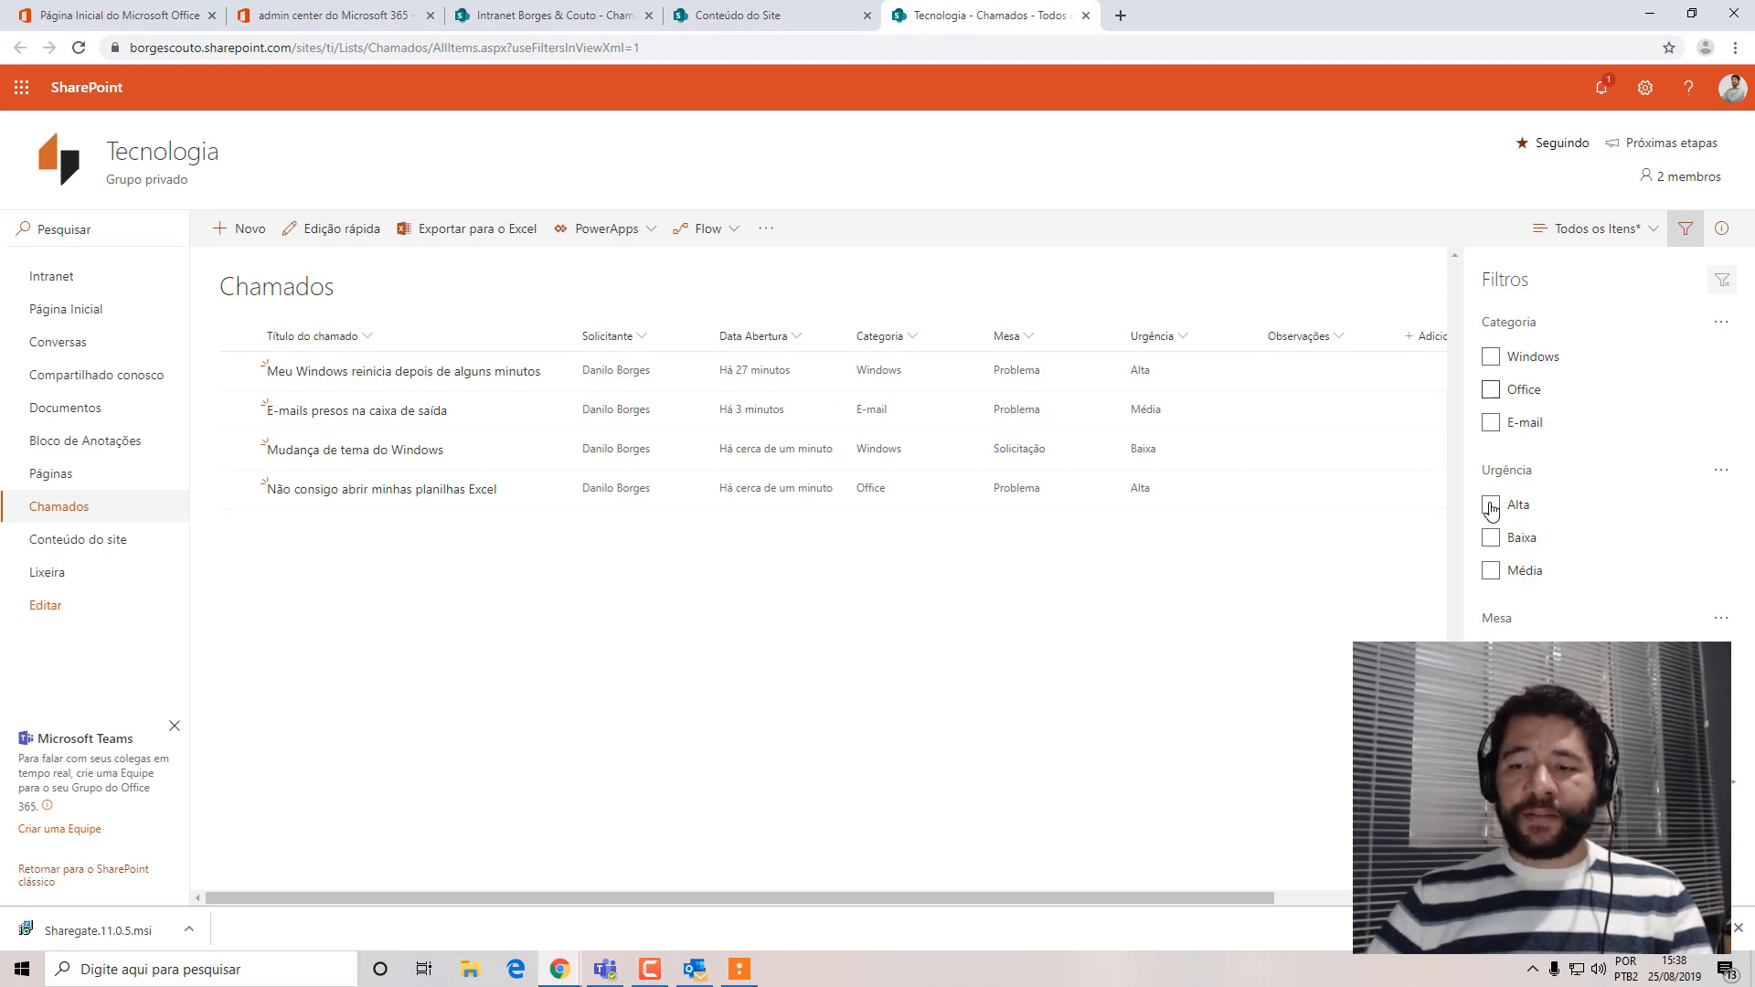
{"action": "left_click", "coordinate": [1492, 539]}
{"action": "left_click", "coordinate": [1493, 538]}
{"action": "left_click", "coordinate": [1491, 572]}
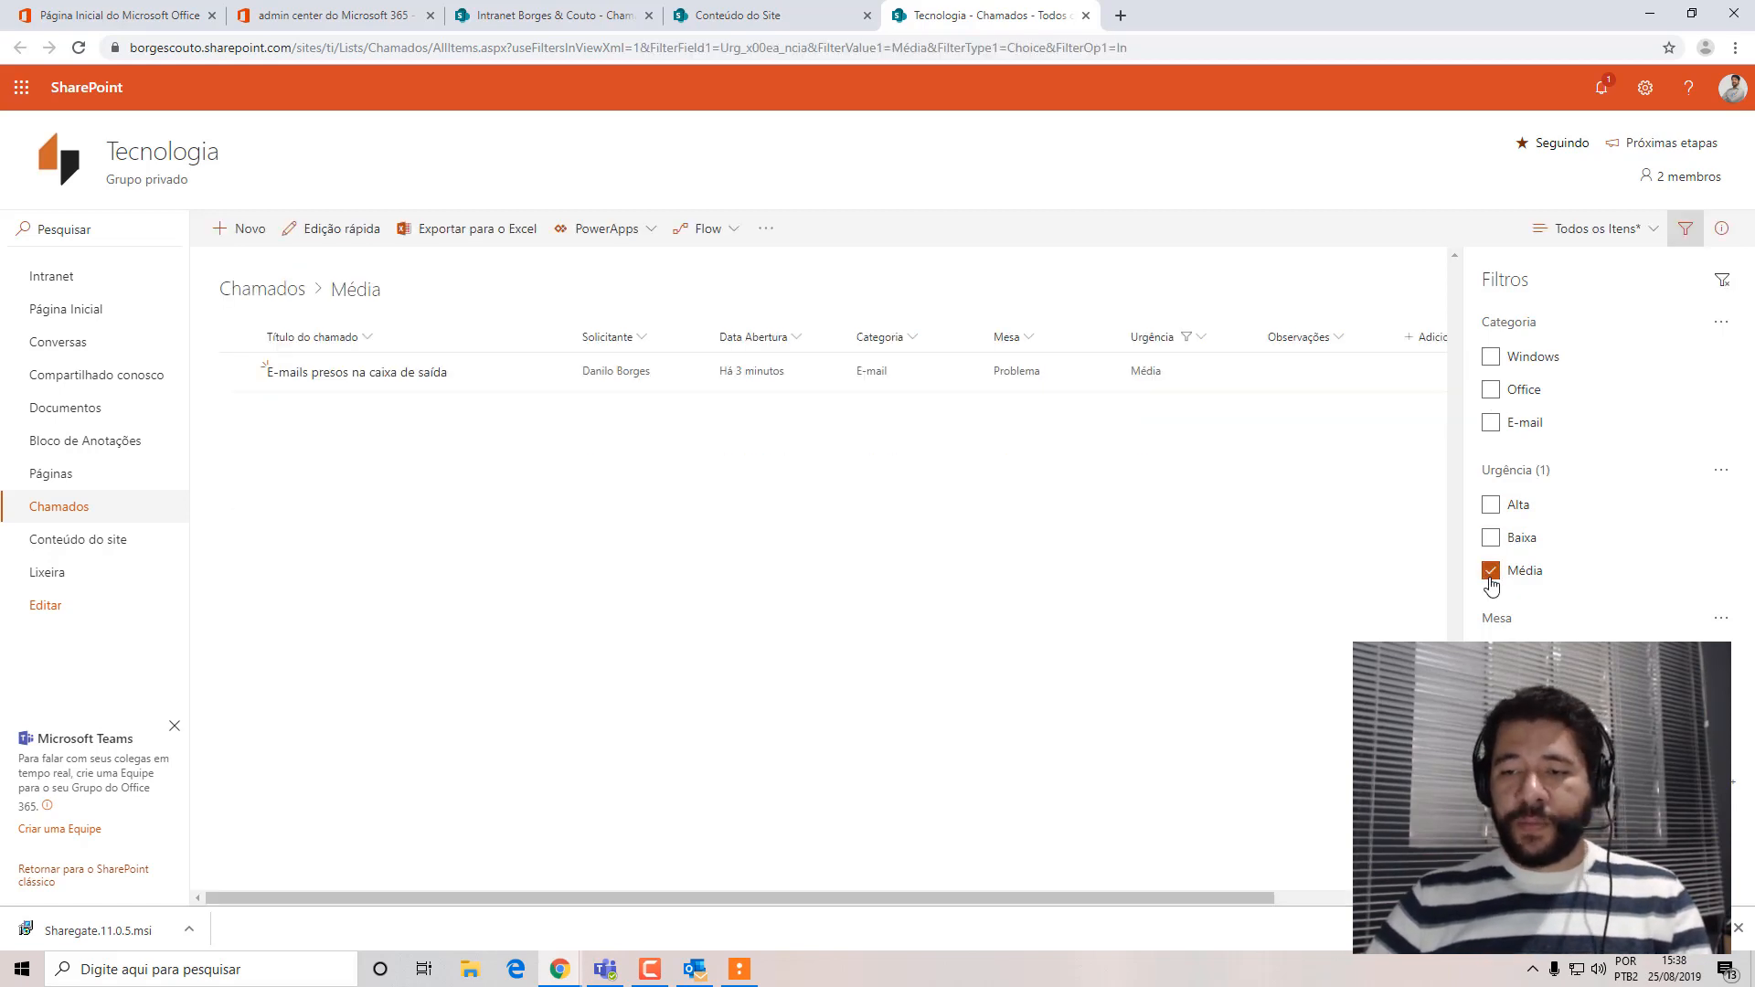
{"action": "left_click", "coordinate": [1491, 571]}
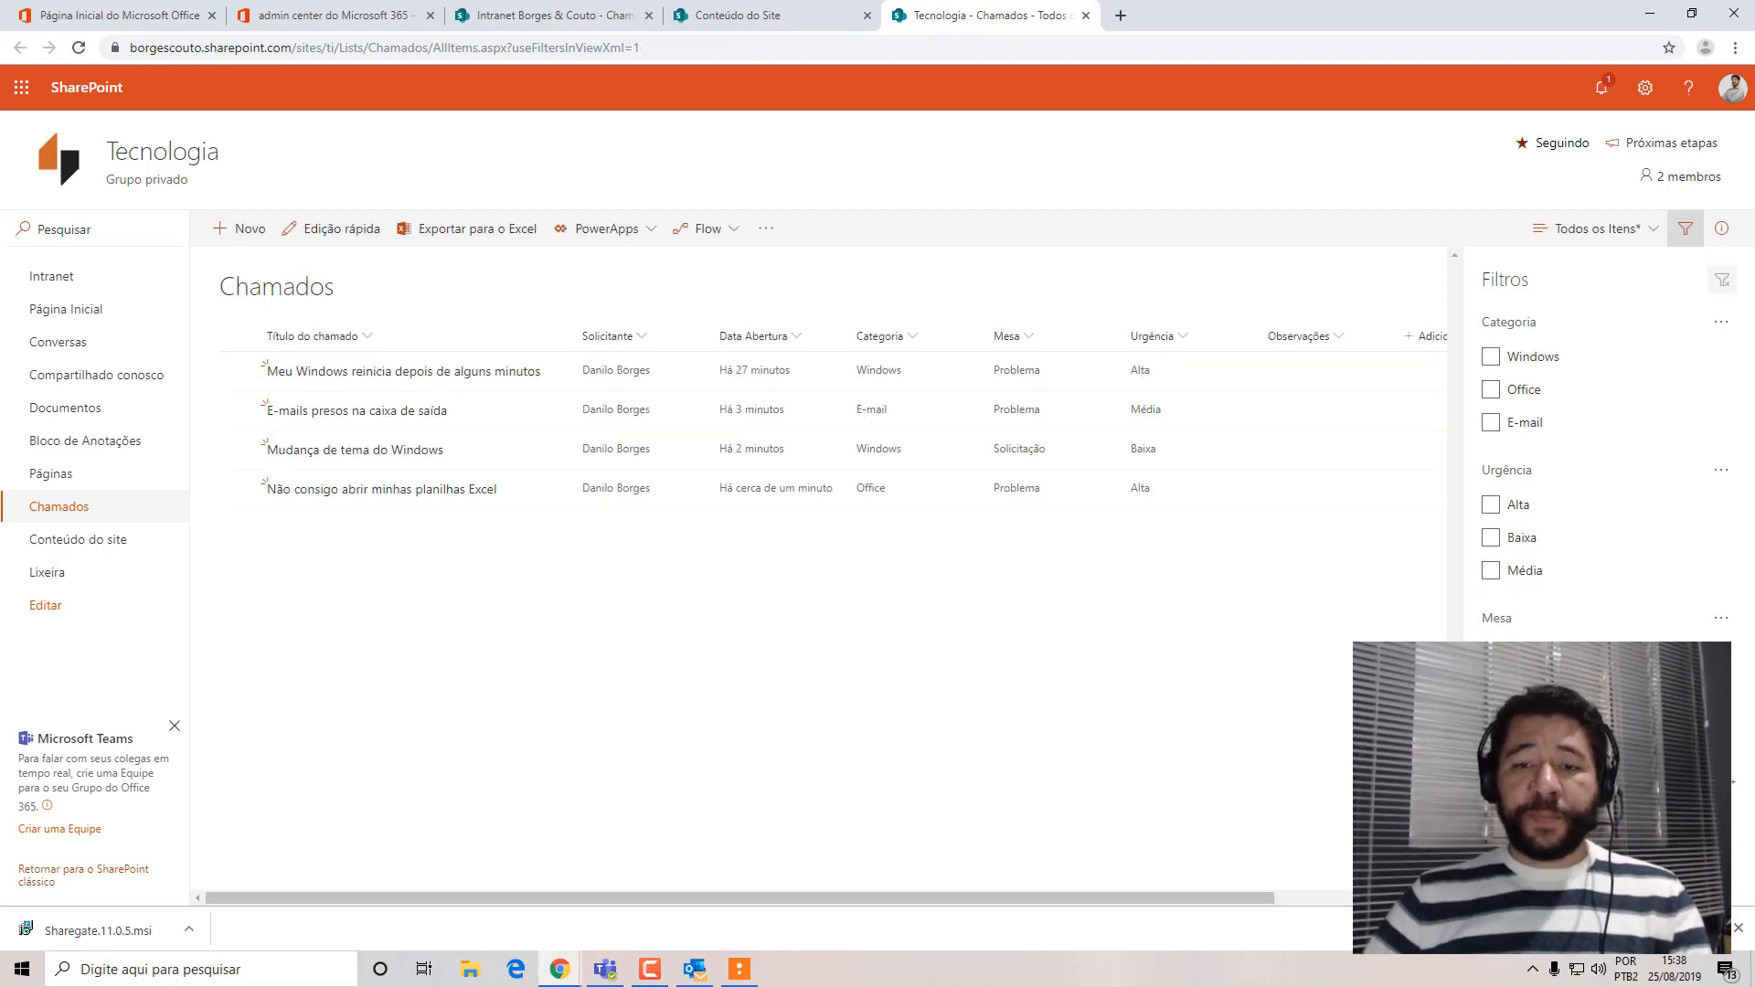
Filter the list by Mesa Problema combined with Categoria Windows, clear both filters and close the filter options.
{"action": "left_click", "coordinate": [1491, 652]}
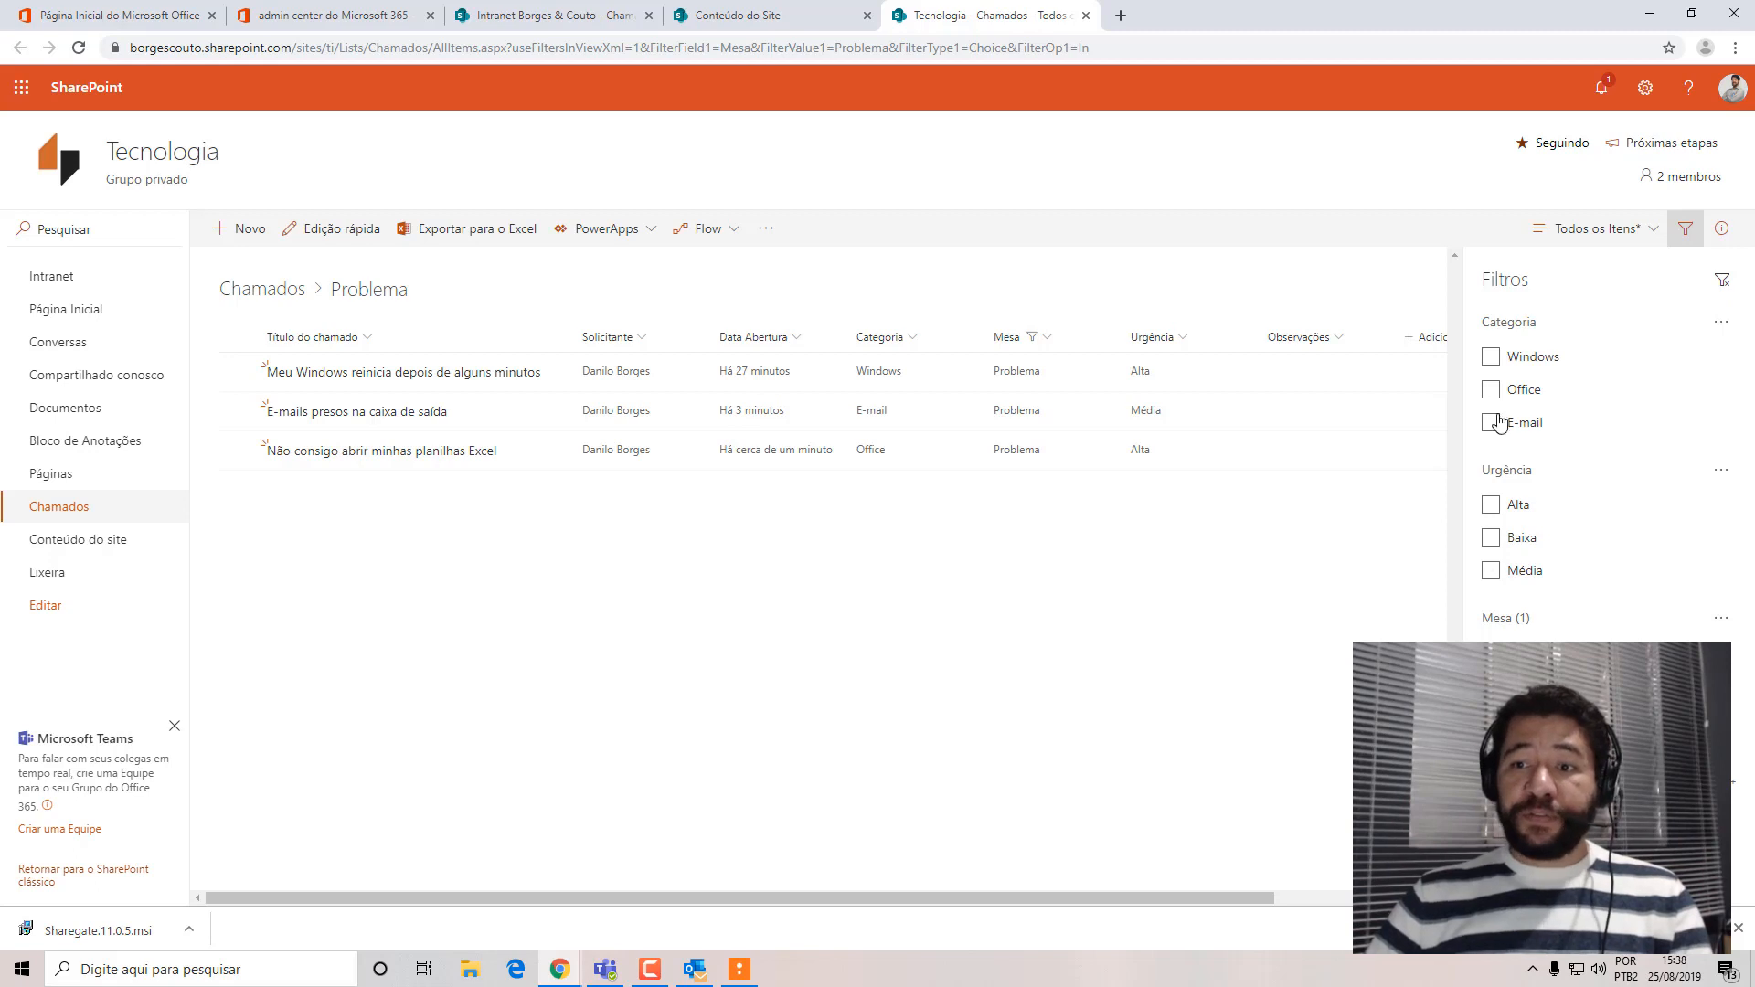
{"action": "left_click", "coordinate": [1491, 356]}
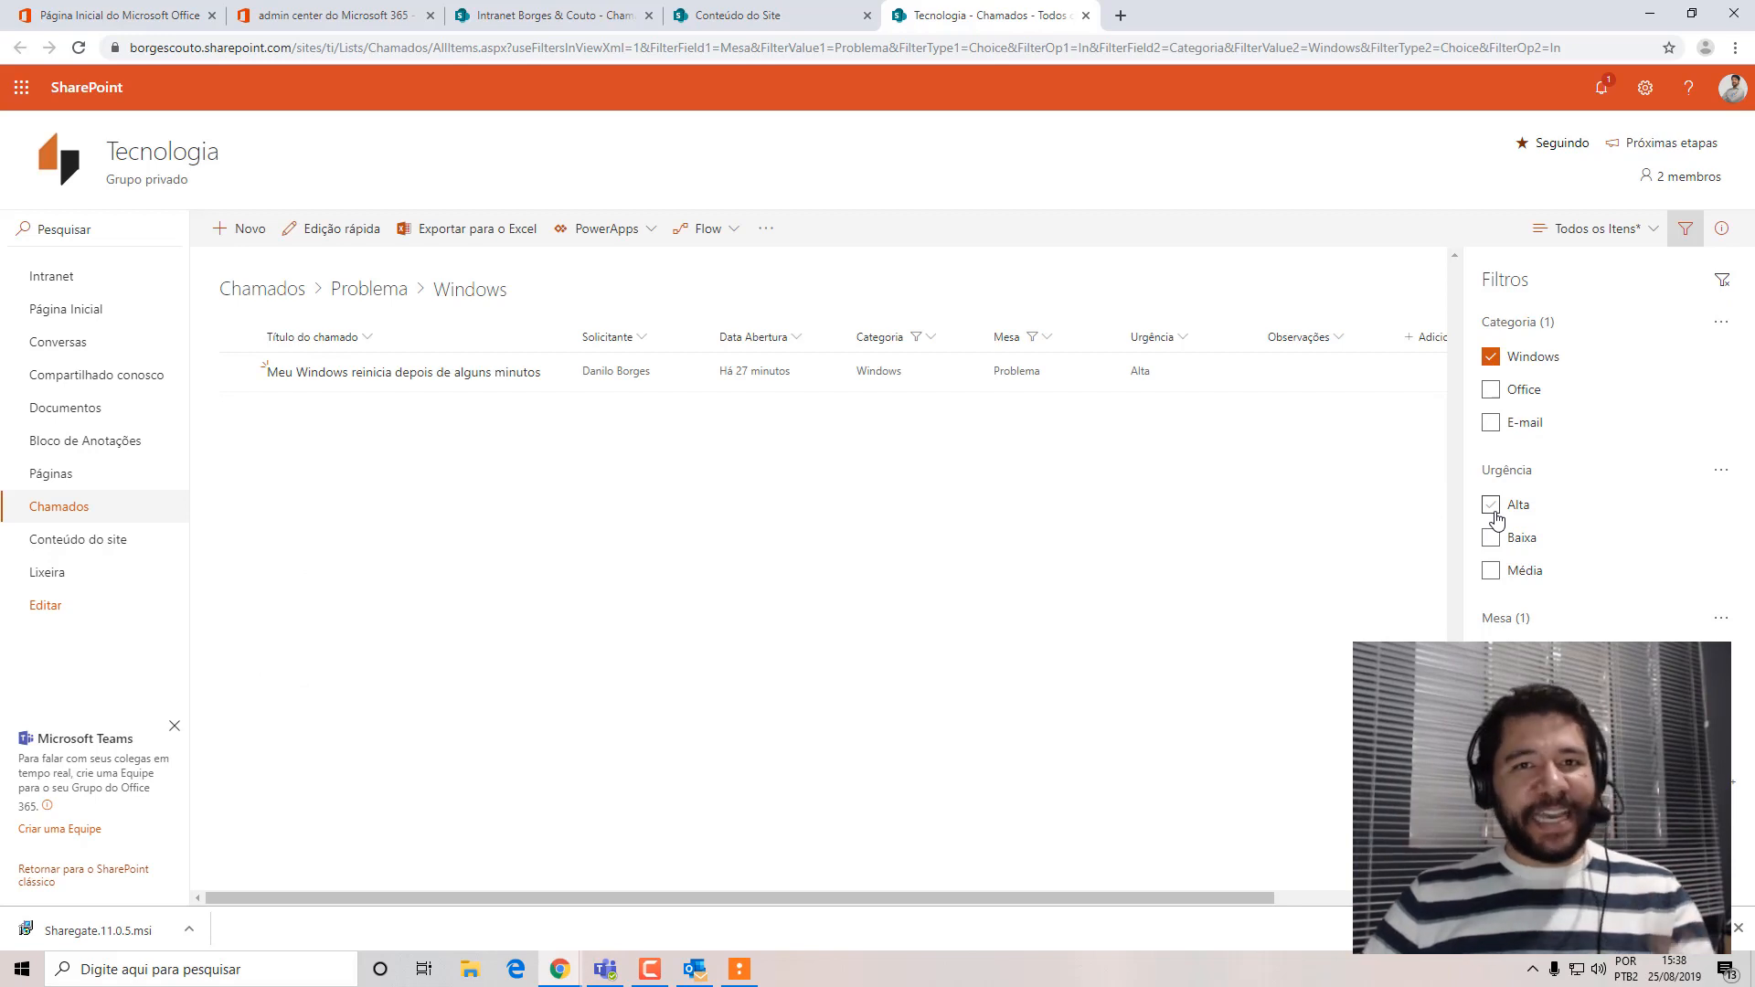
{"action": "left_click", "coordinate": [1491, 358]}
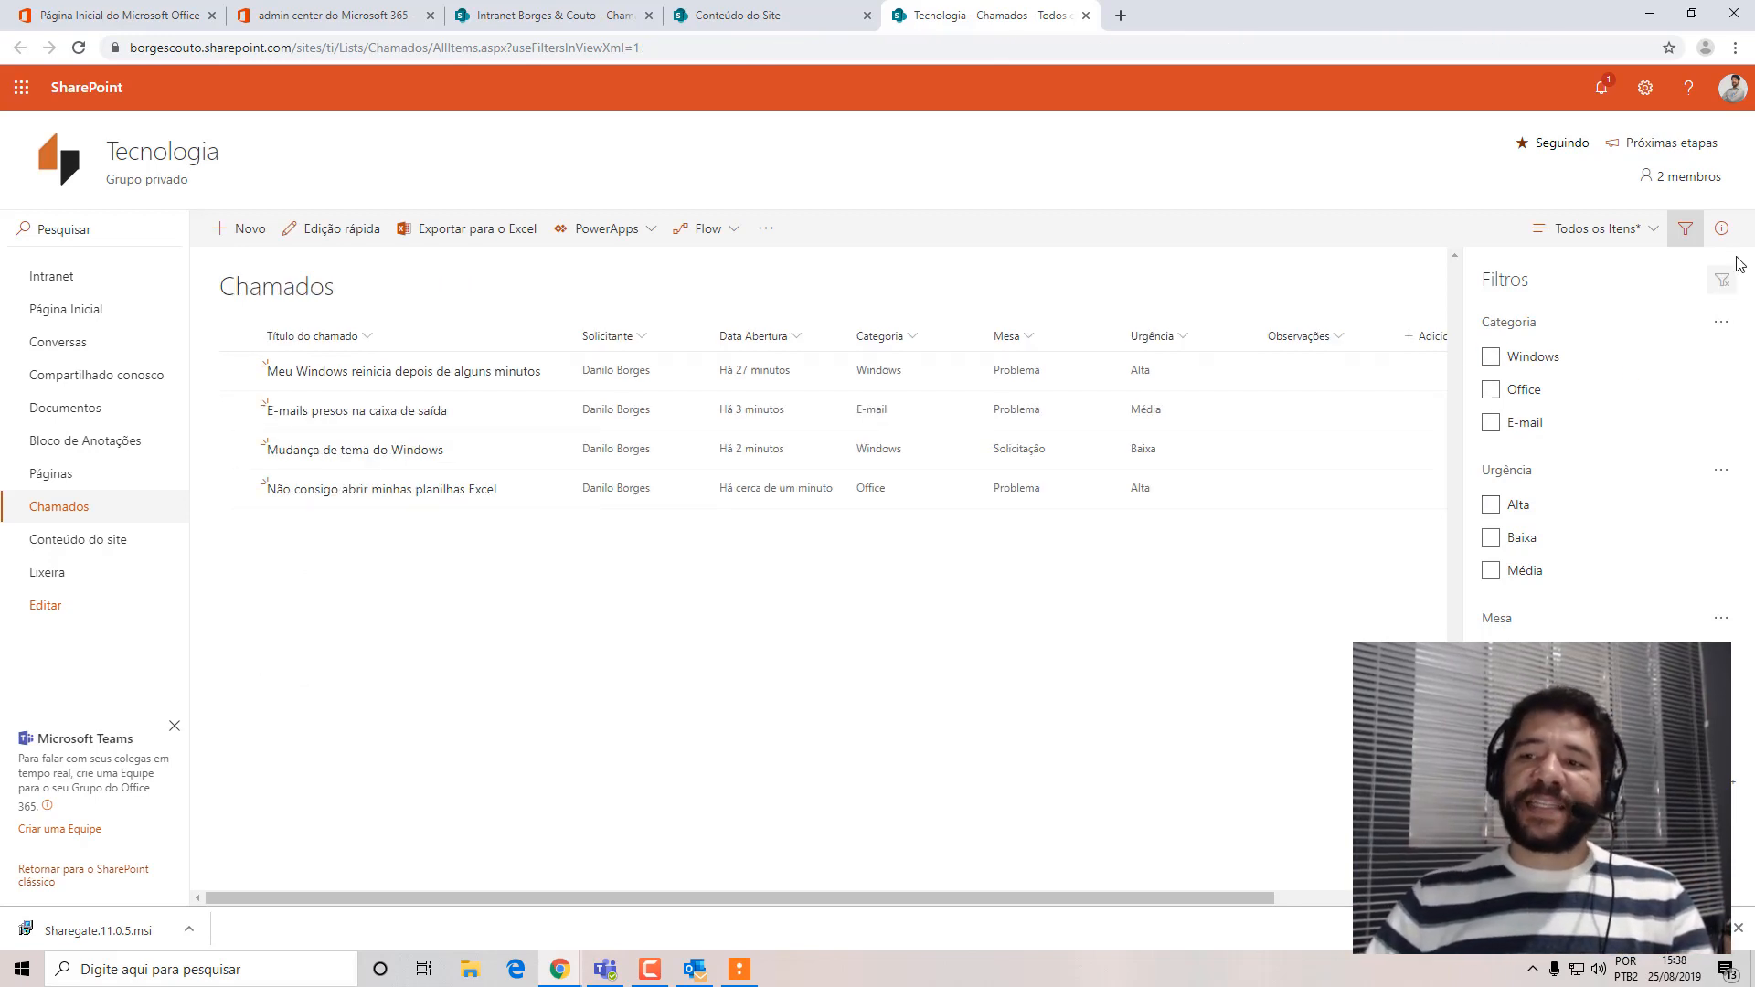
{"action": "left_click", "coordinate": [1685, 229]}
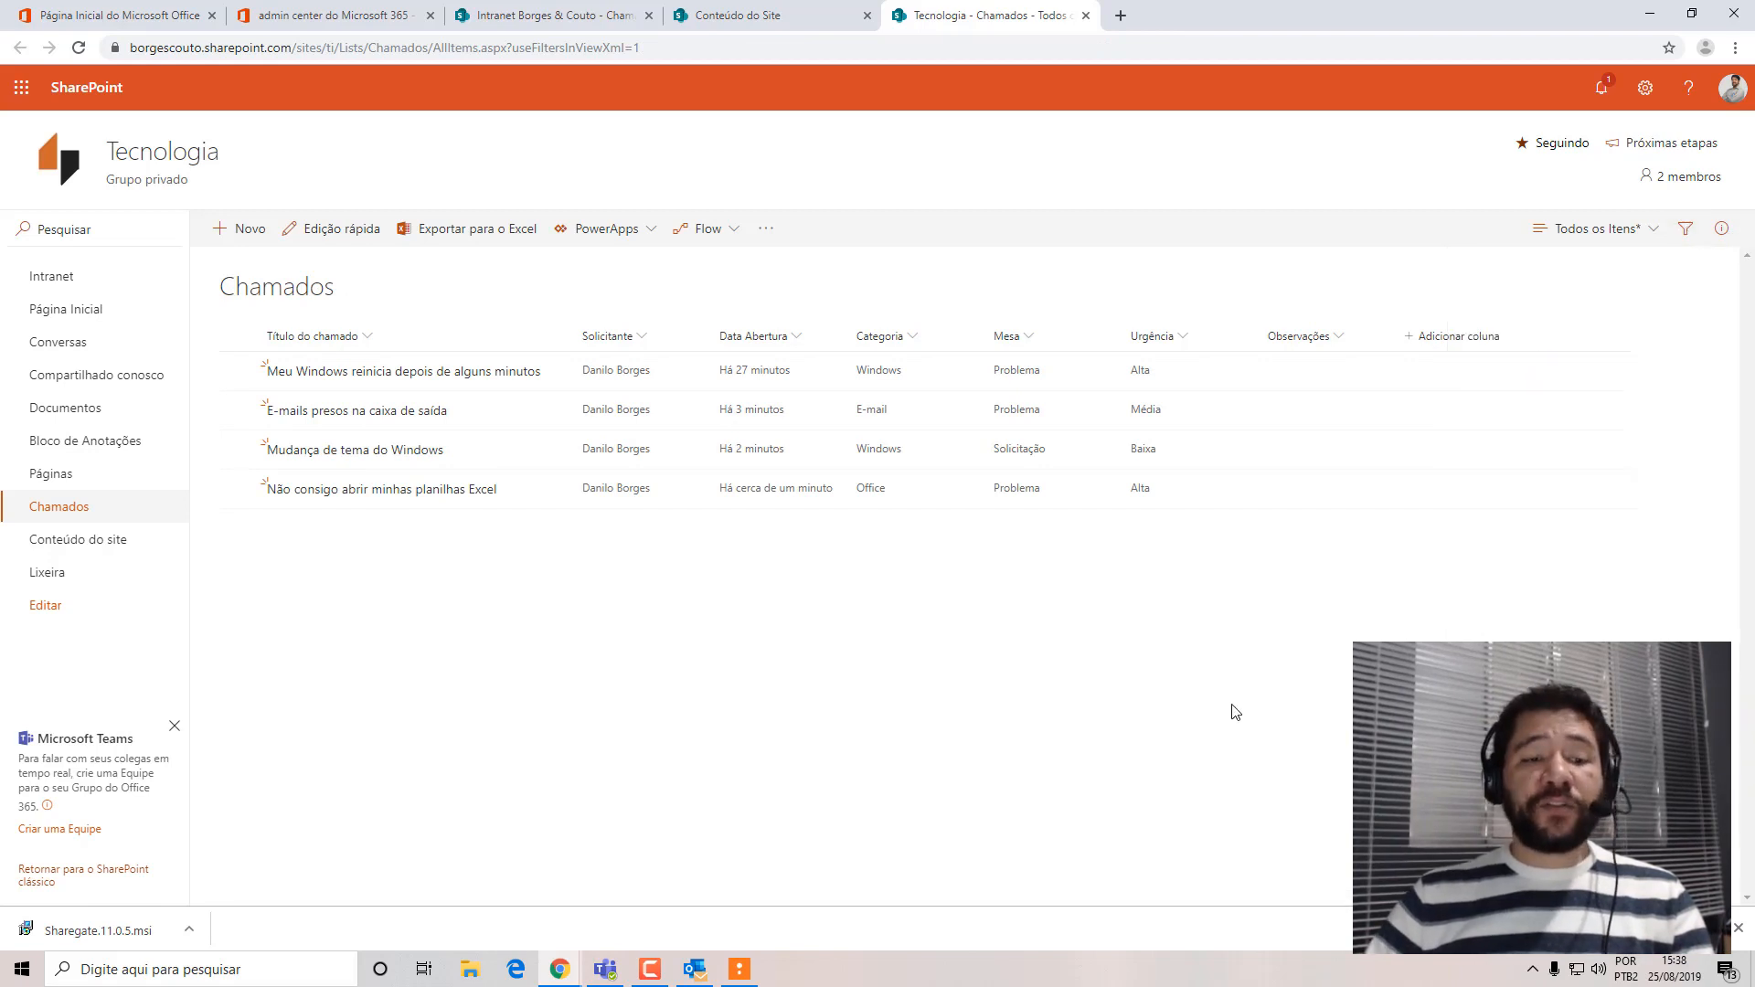